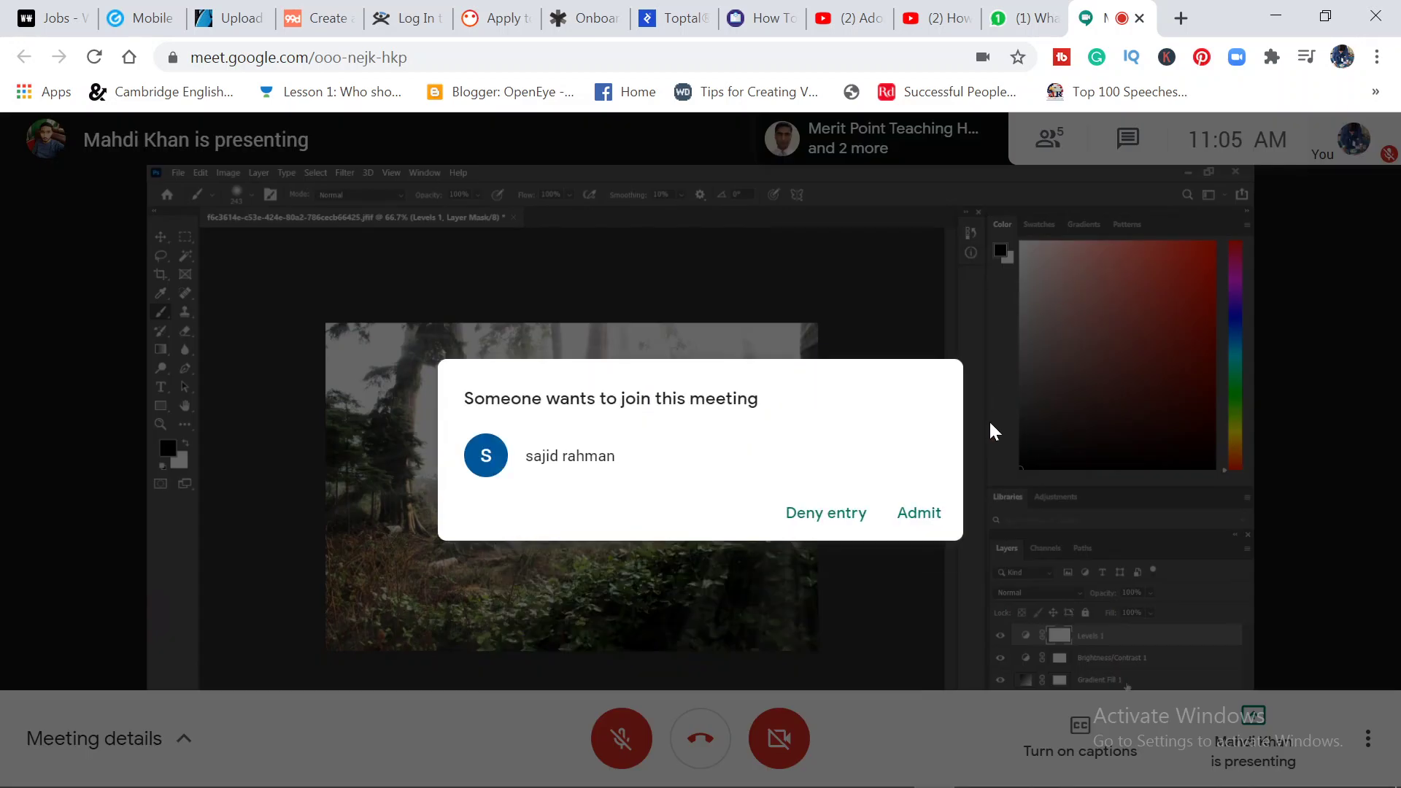
# Admit the participant waiting in the lobby into the Meet call.
pyautogui.click(916, 515)
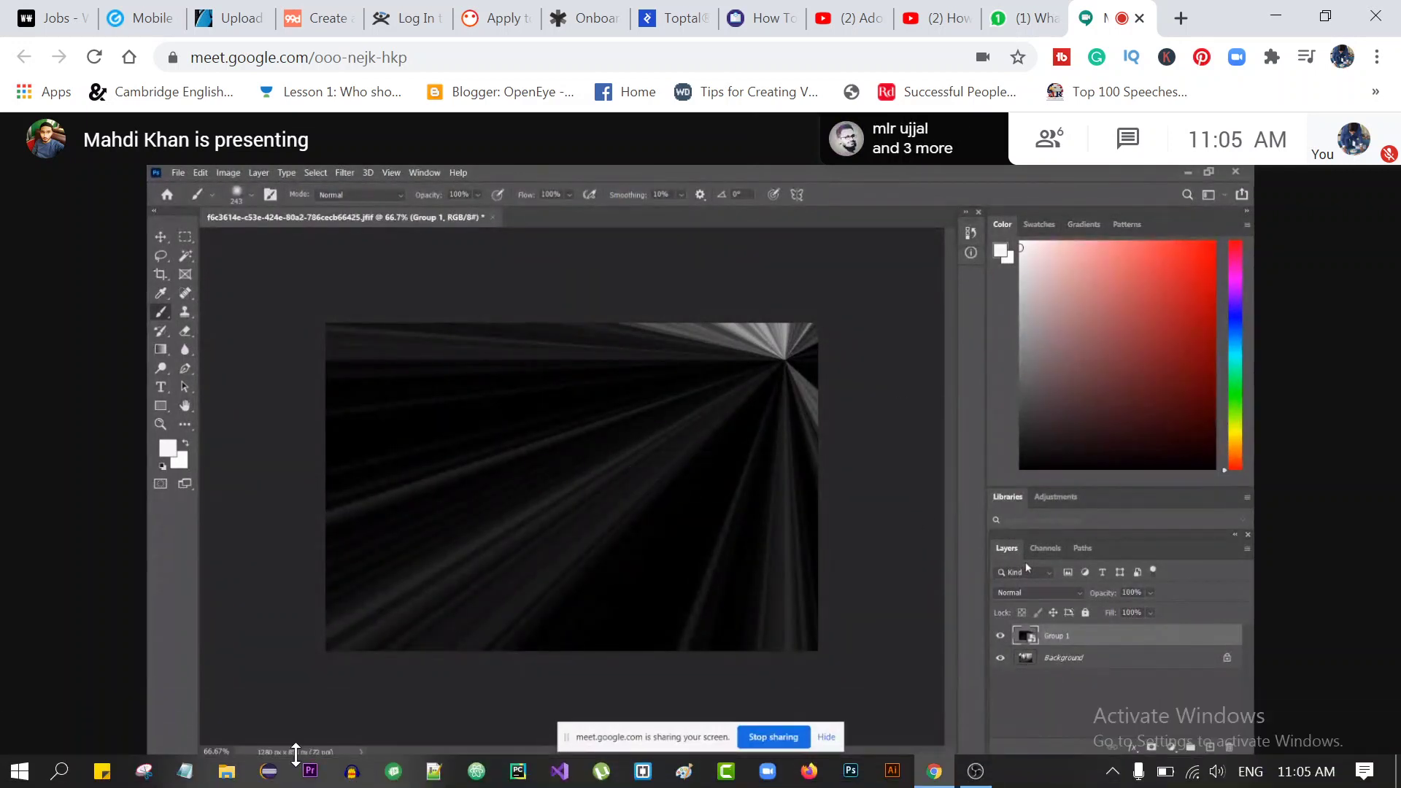
# Open File Explorer maximised and go into the graphics folder on New Volume (D:).
pyautogui.click(227, 772)
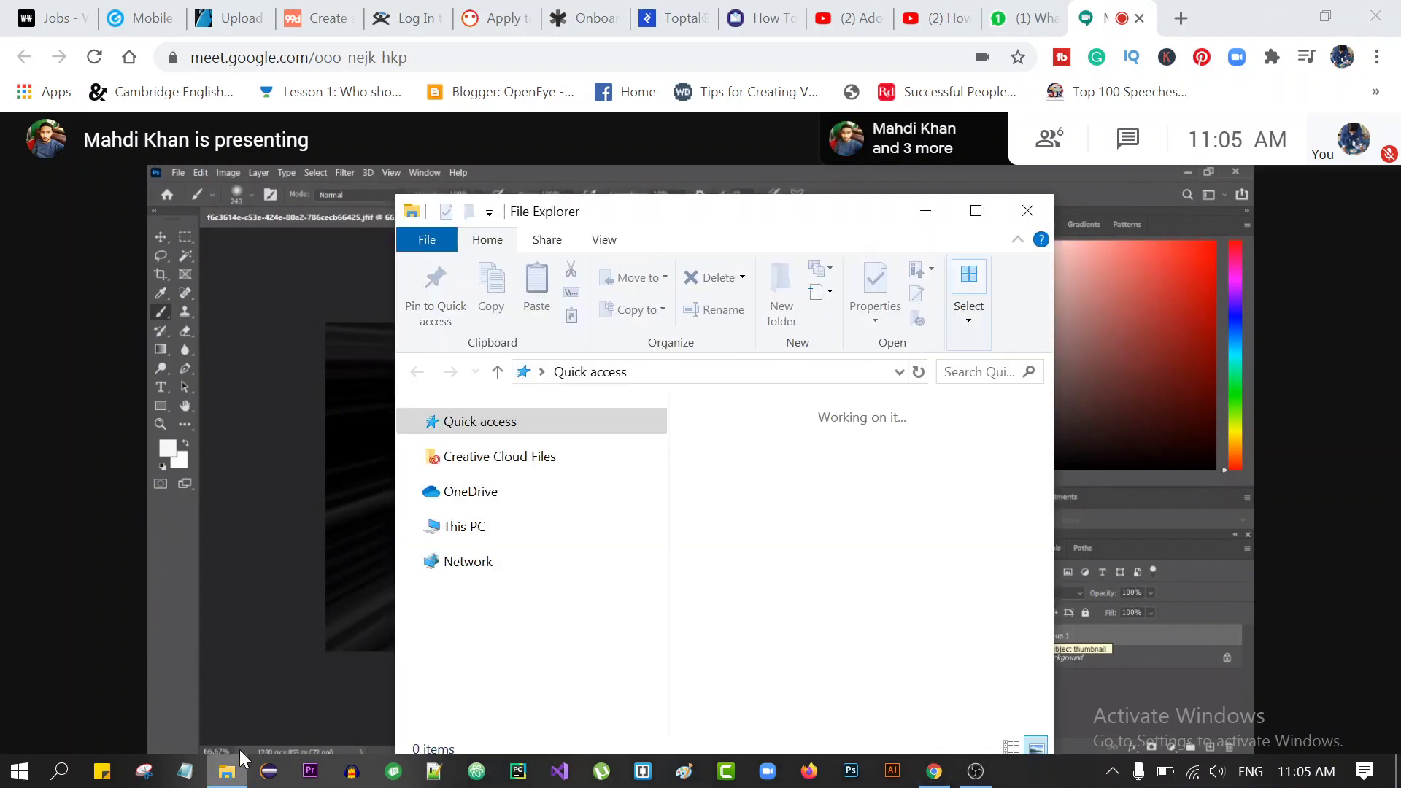
pyautogui.click(975, 210)
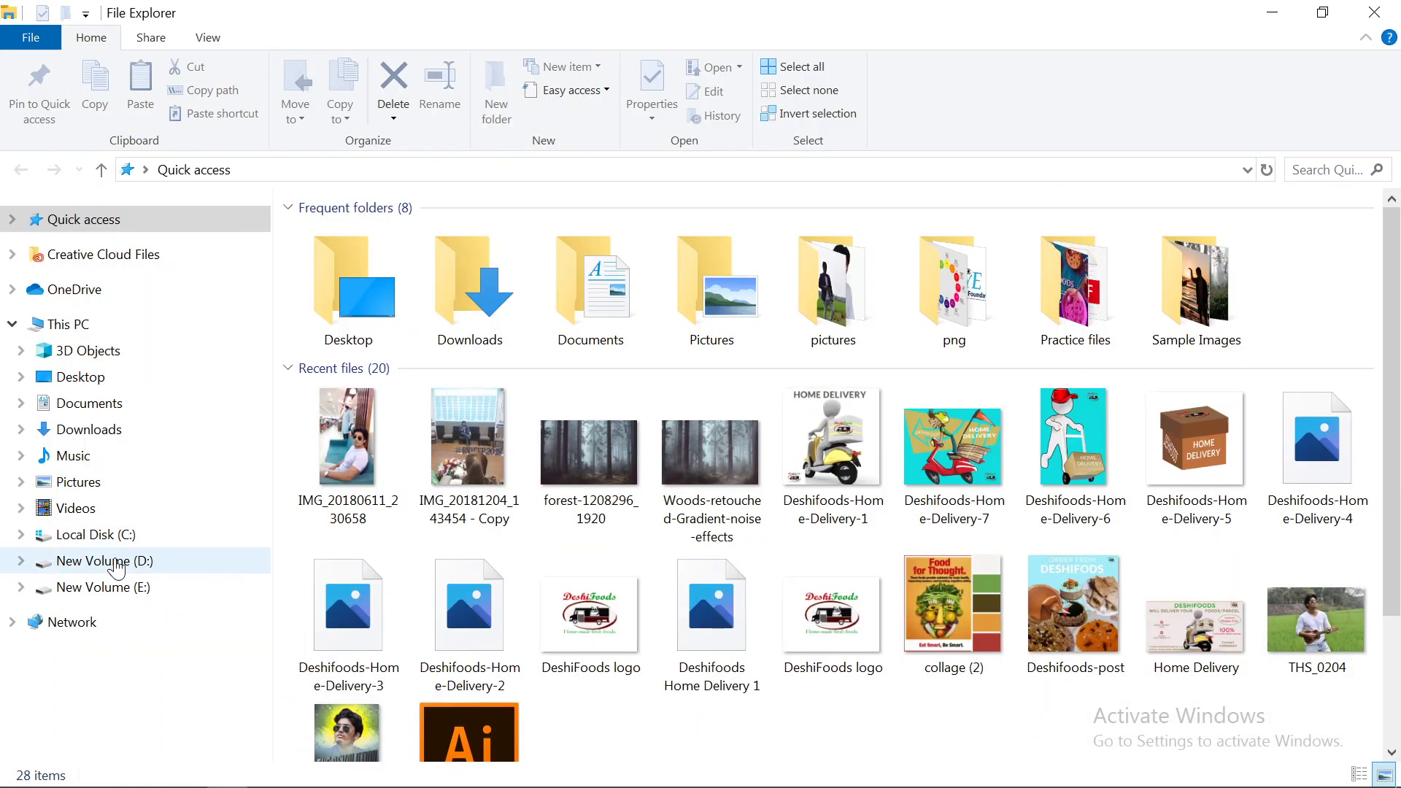
pyautogui.click(117, 564)
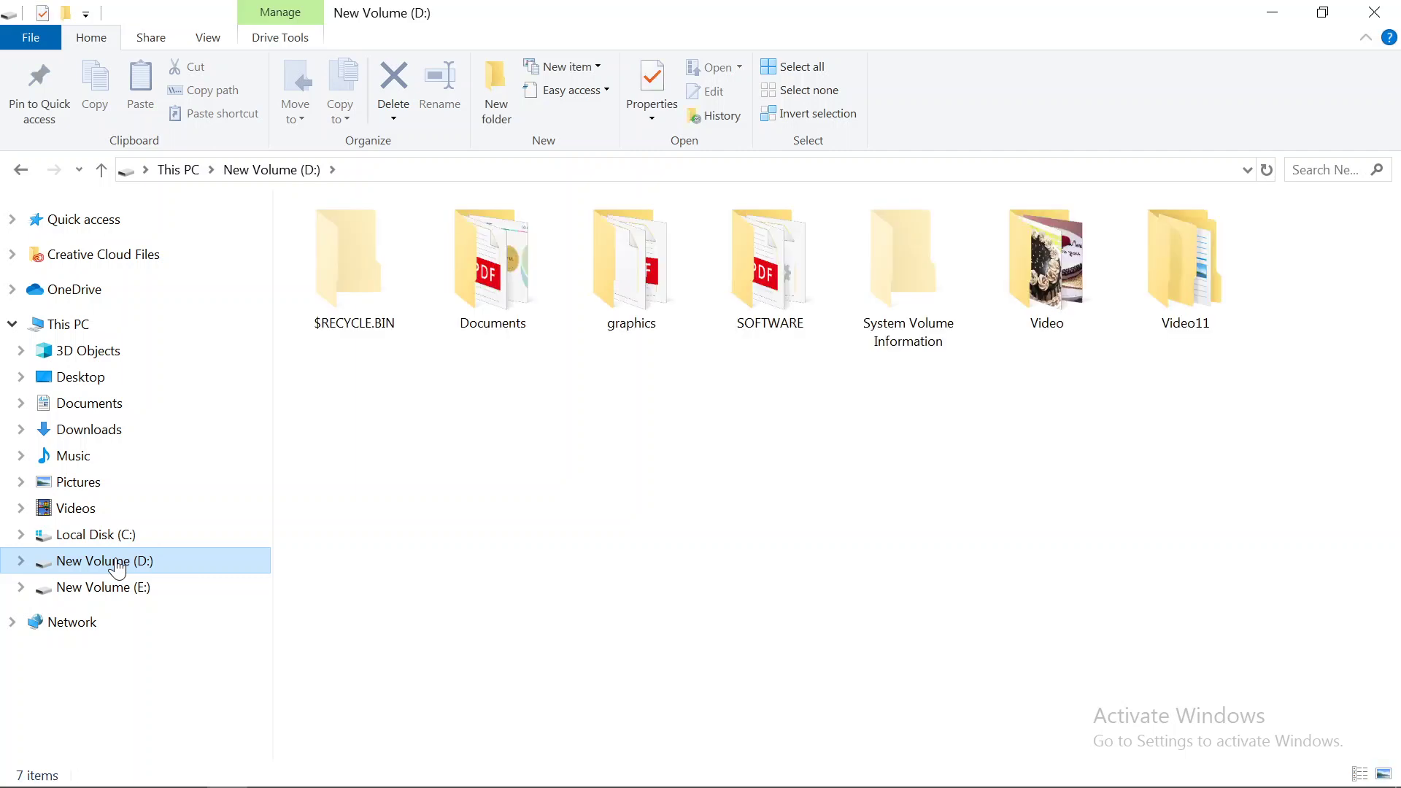
pyautogui.click(672, 292)
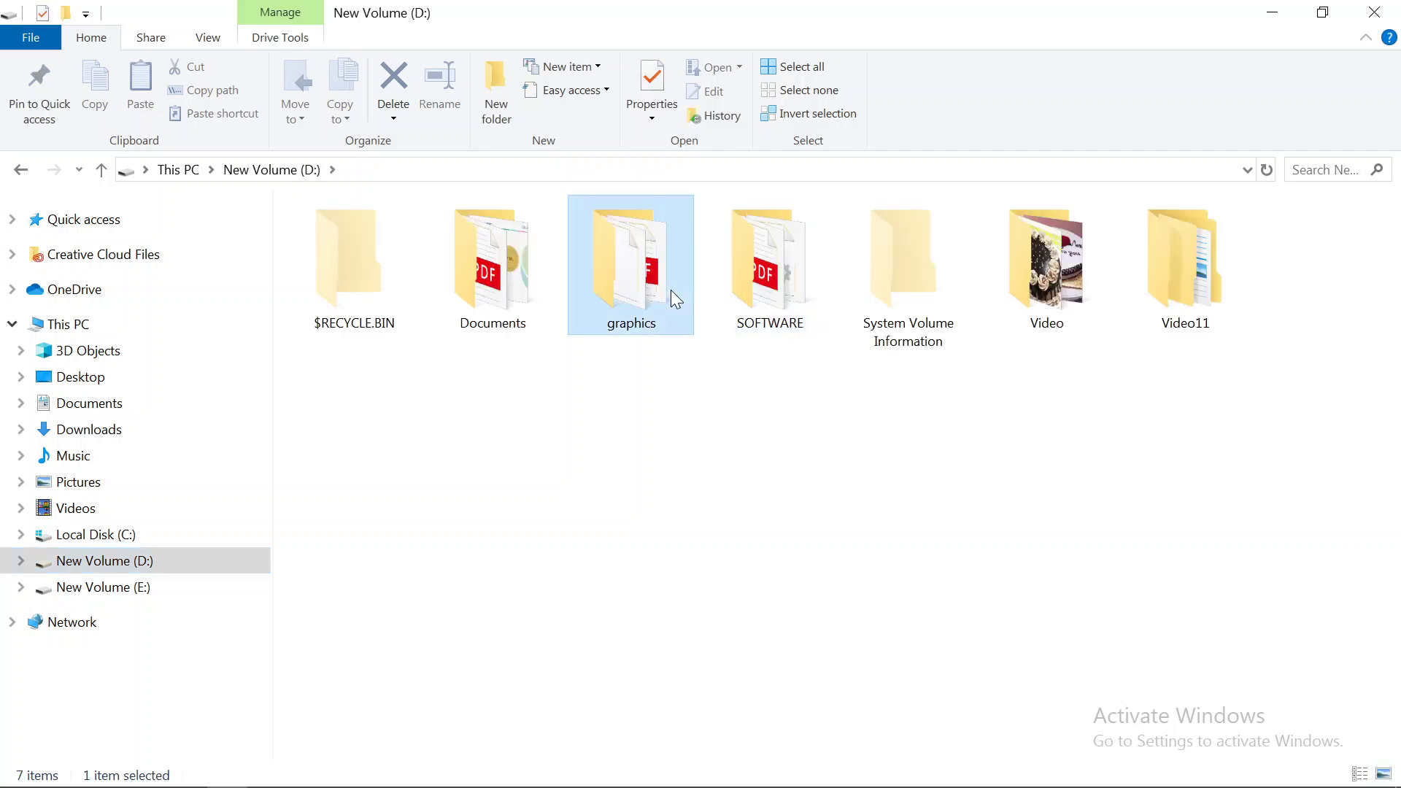
pyautogui.doubleClick(671, 291)
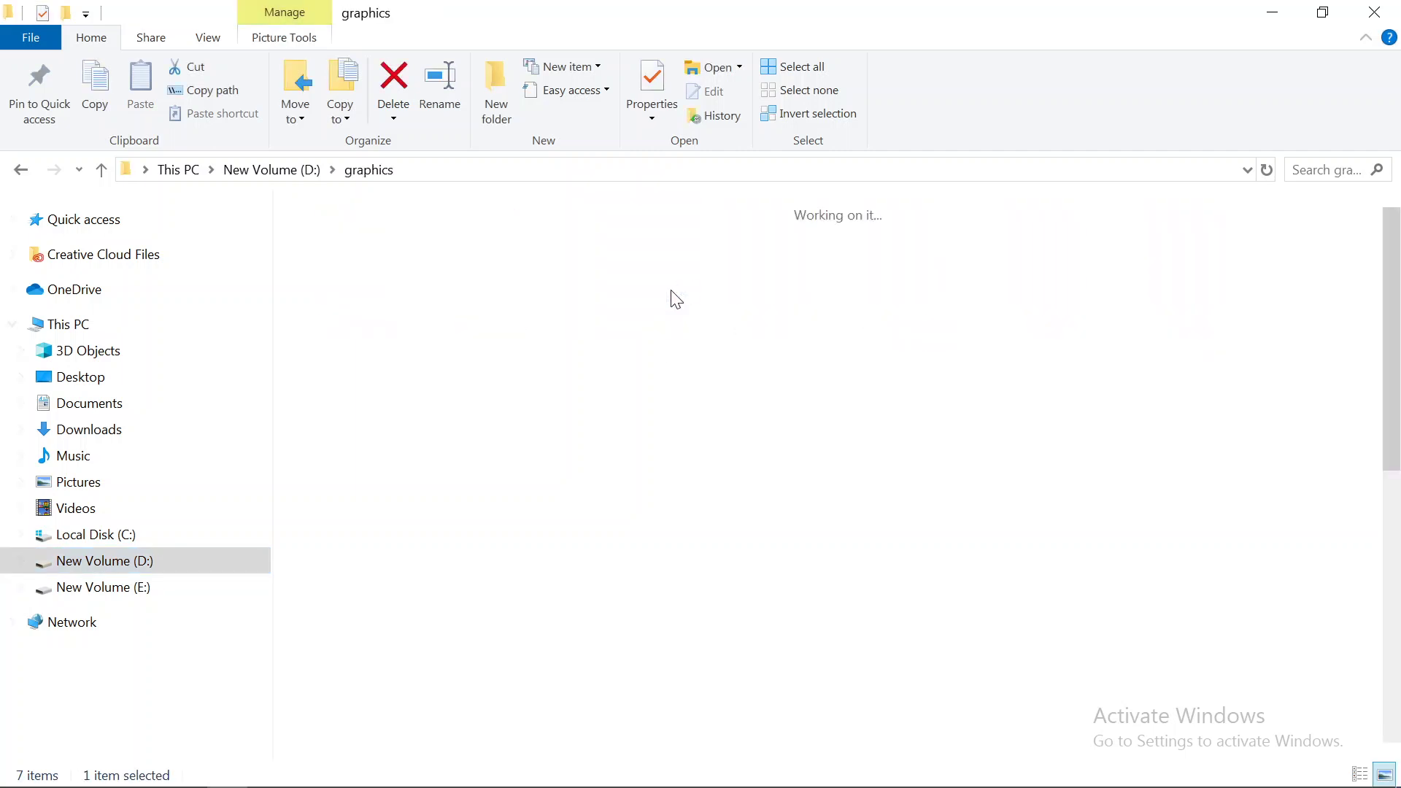
pyautogui.scroll(-8, 601, 624)
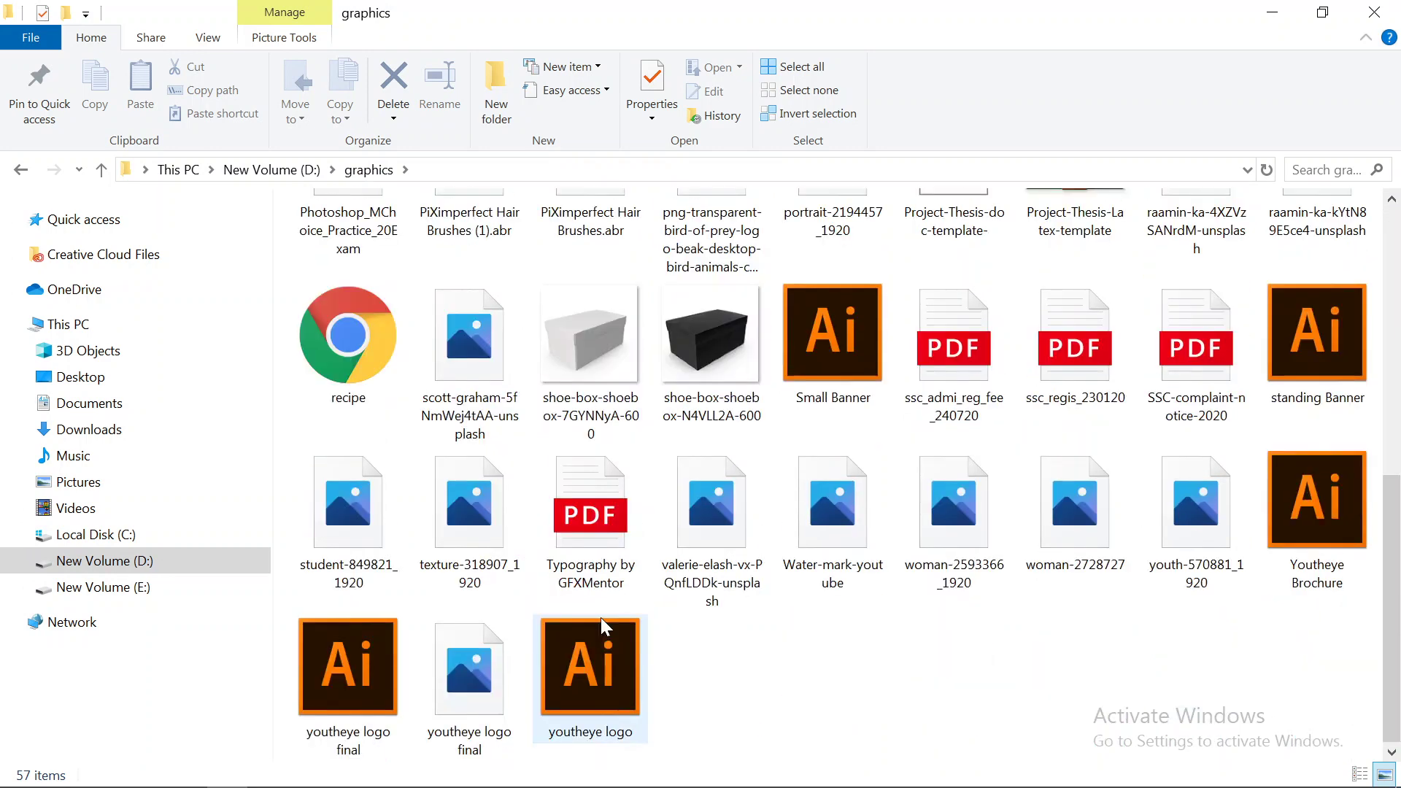
pyautogui.scroll(10, 601, 617)
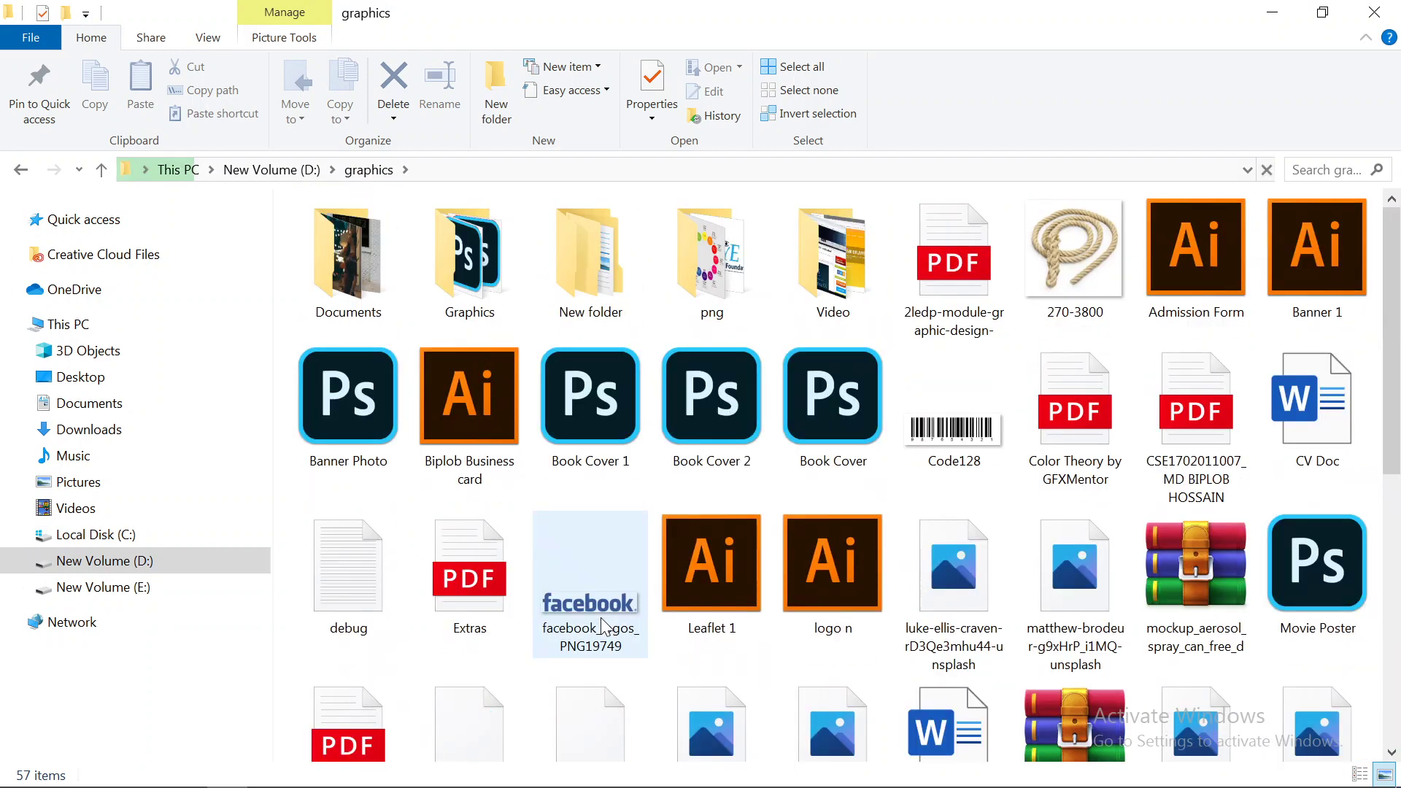
# Open the Documents folder, browse its images, then minimise File Explorer.
pyautogui.click(372, 299)
pyautogui.doubleClick(373, 299)
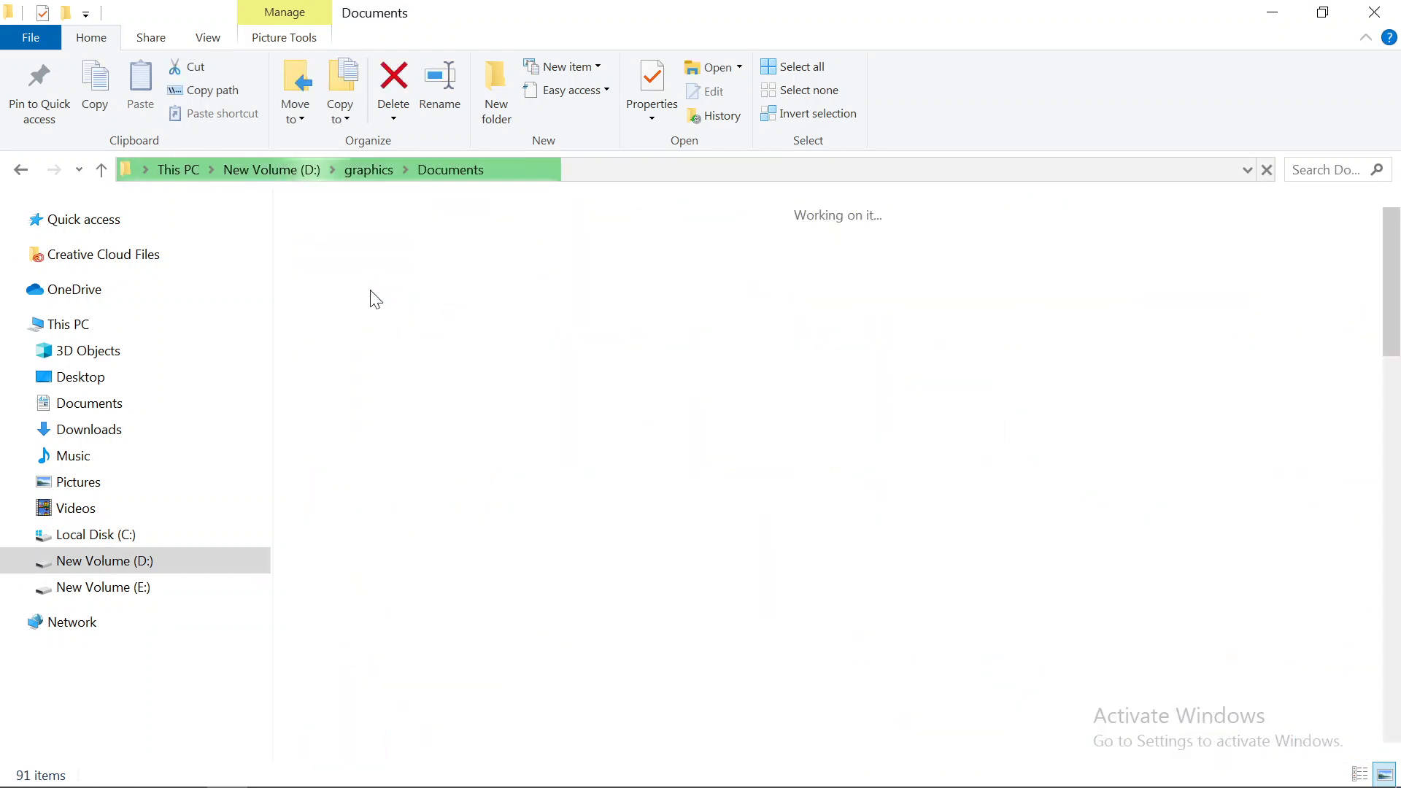
pyautogui.scroll(-3, 655, 547)
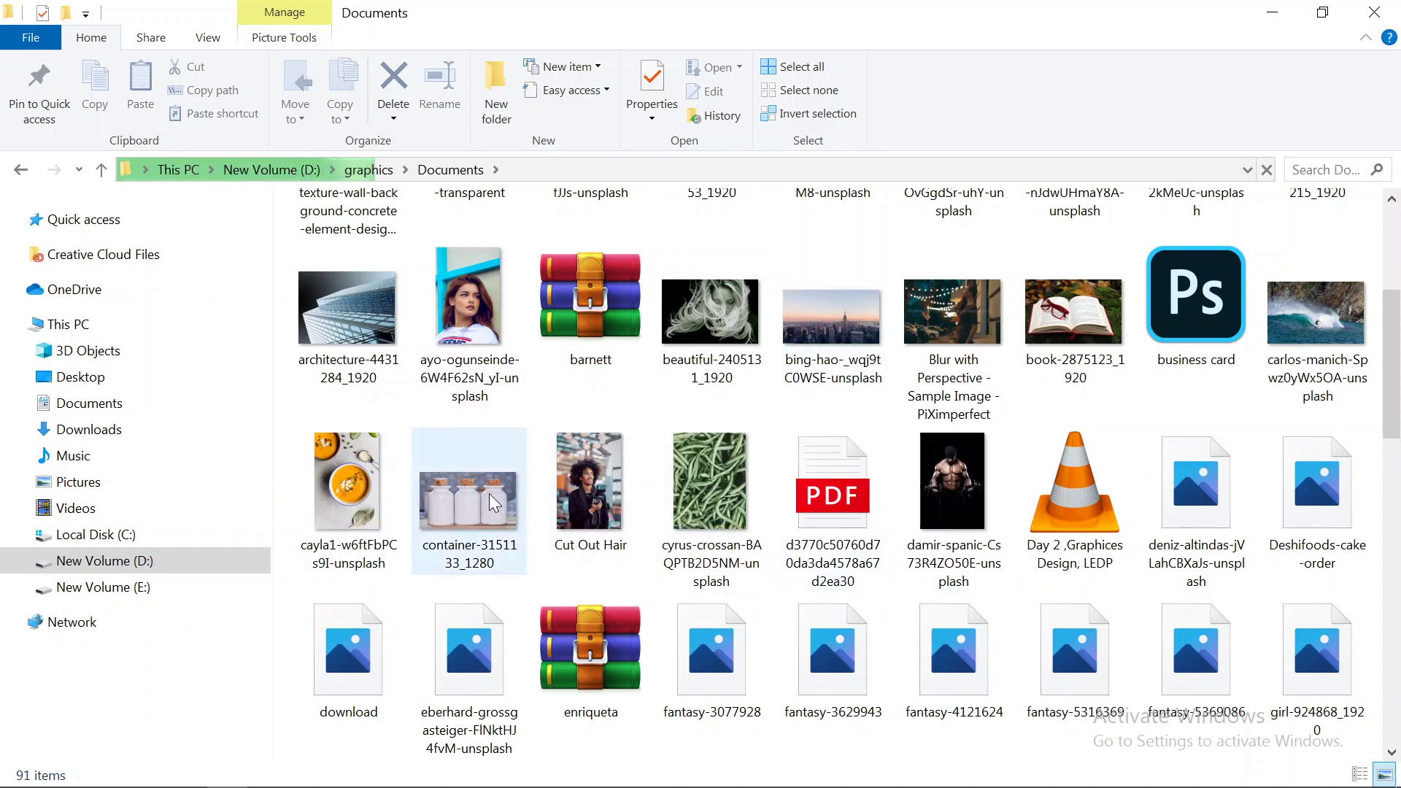
pyautogui.scroll(-3, 489, 493)
pyautogui.scroll(3, 481, 482)
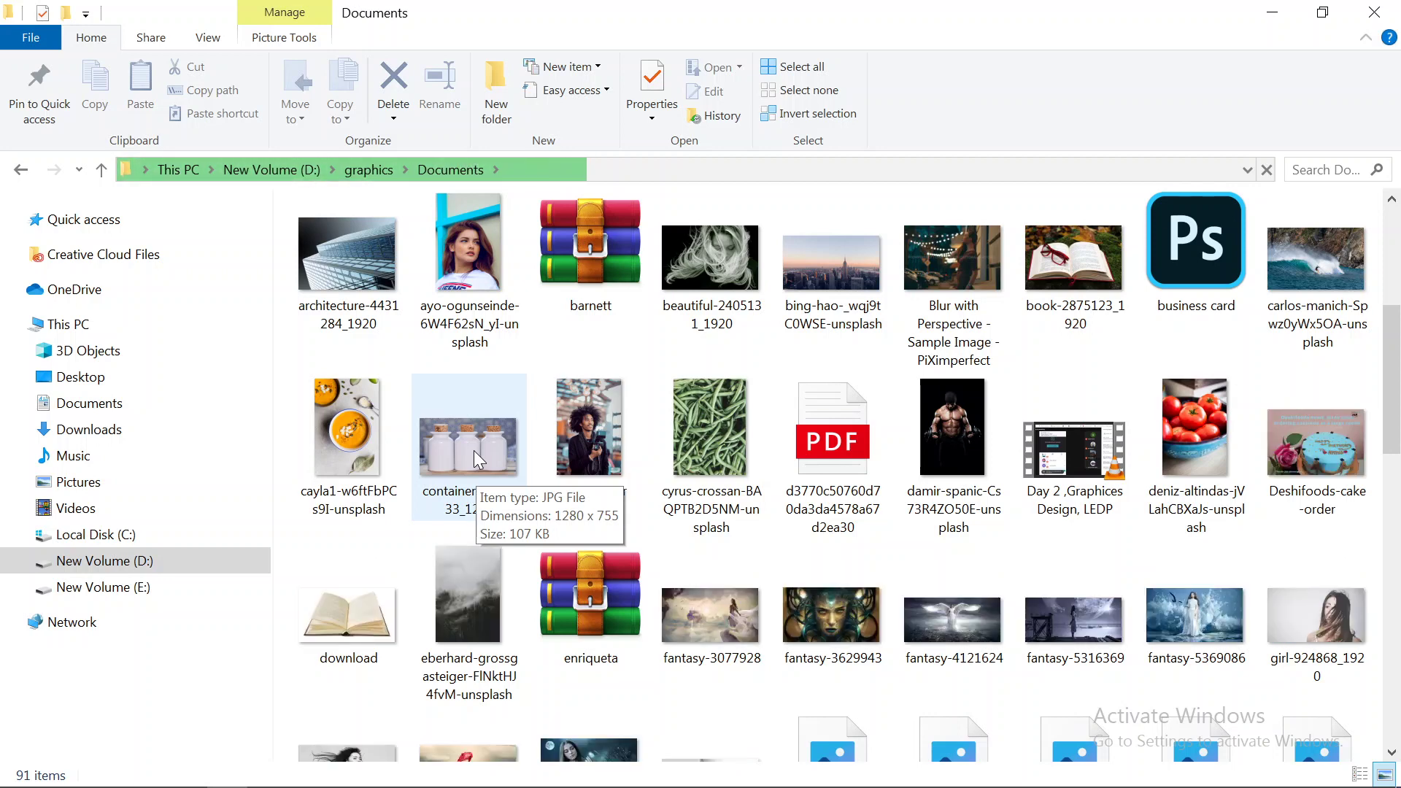
pyautogui.scroll(-3, 475, 449)
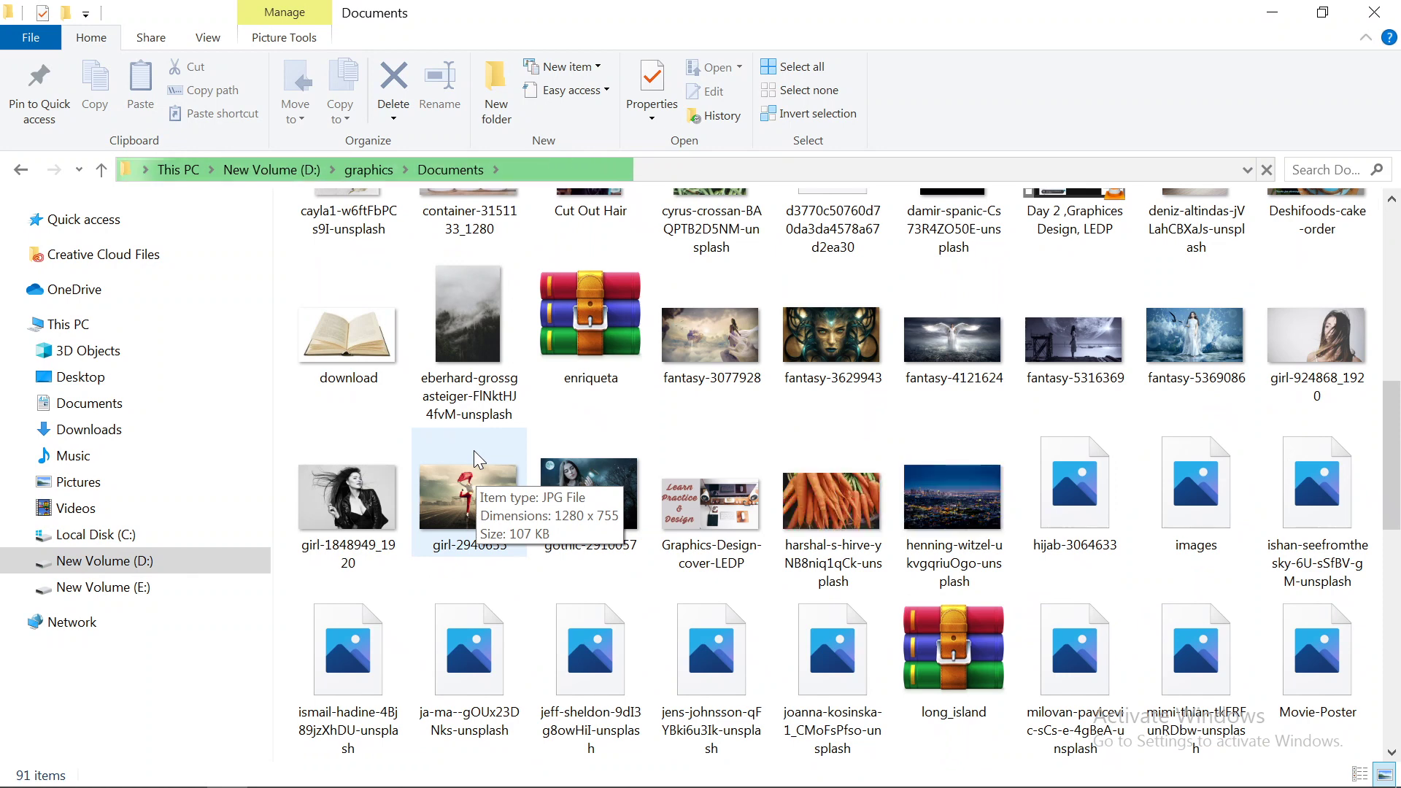
pyautogui.scroll(-3, 474, 449)
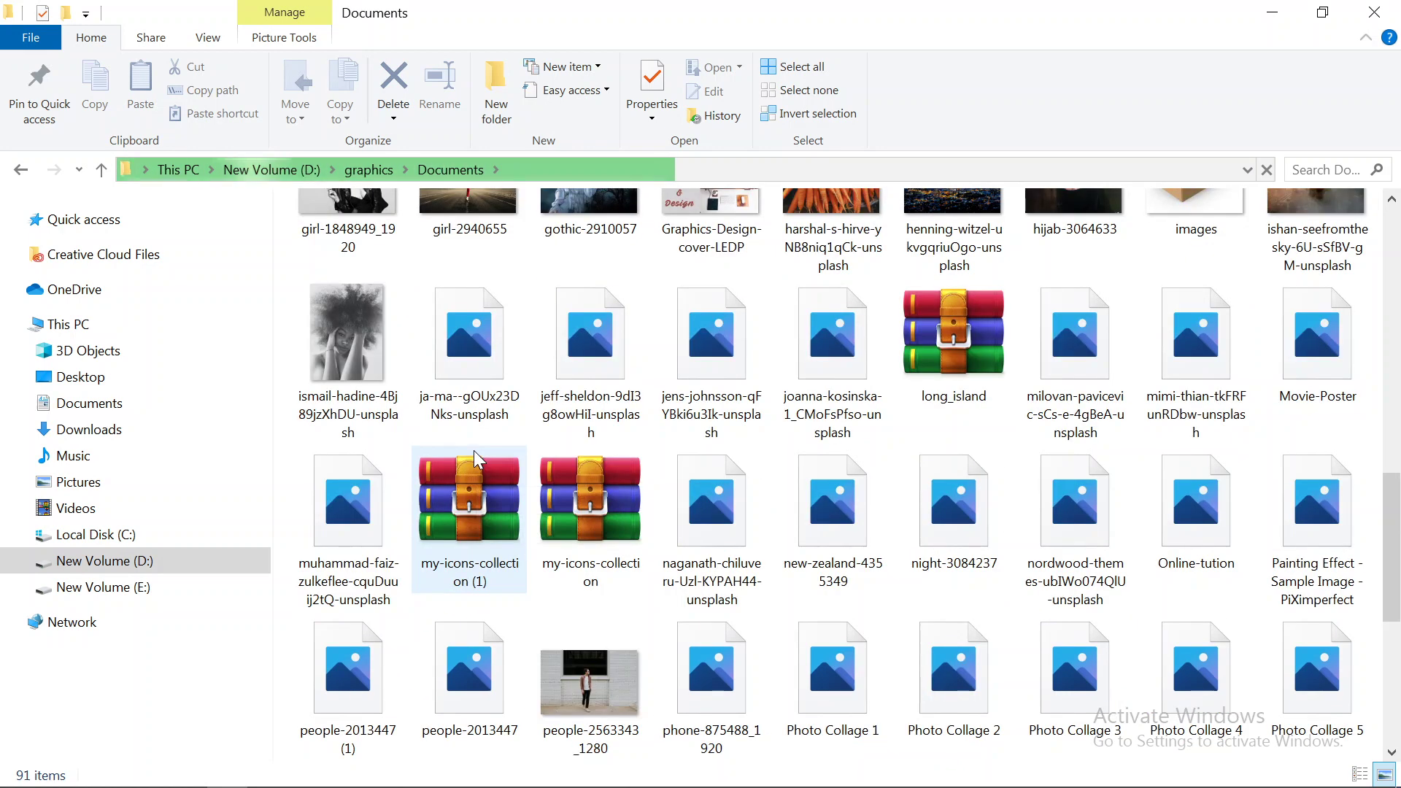
pyautogui.scroll(-3, 474, 450)
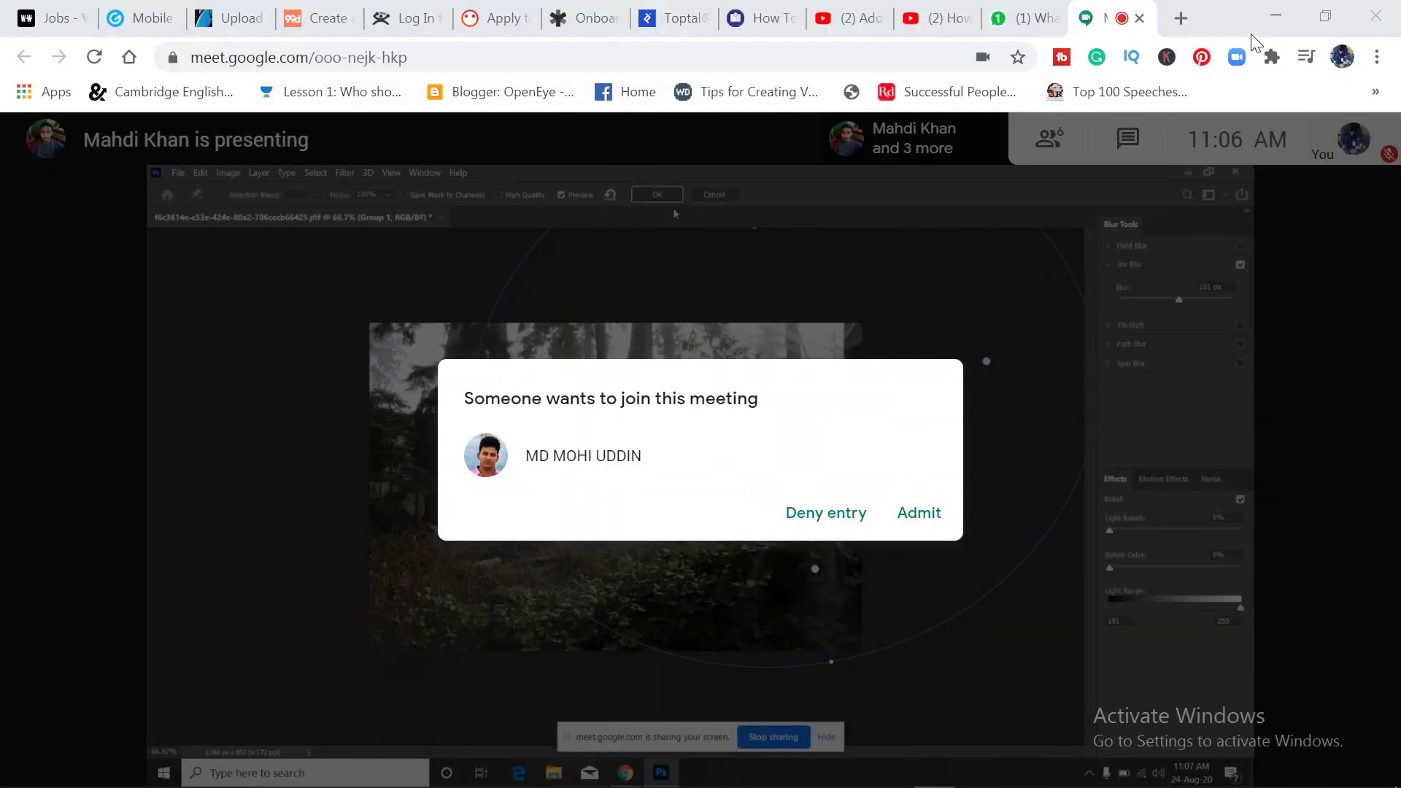
pyautogui.click(1272, 12)
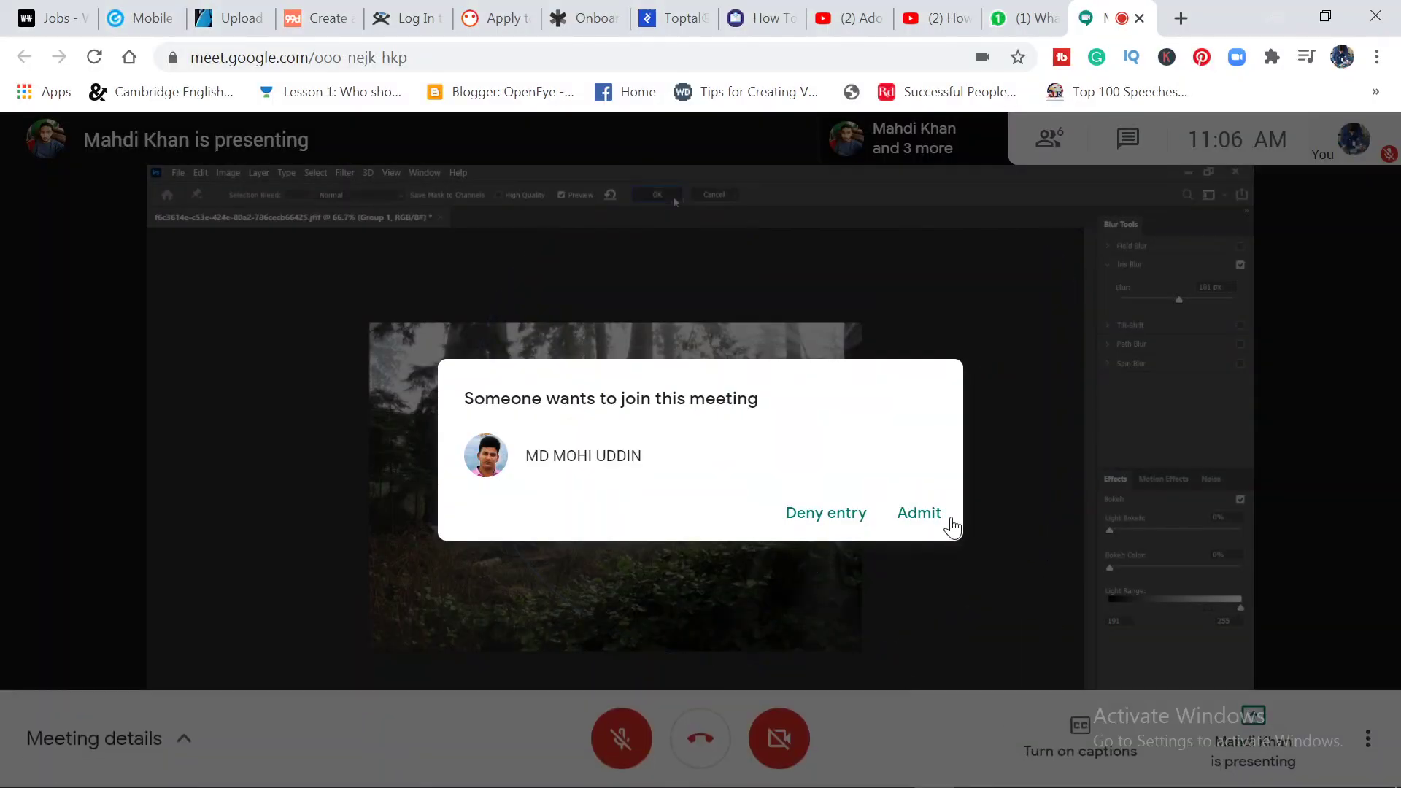
# Admit the next participant asking to join the meeting.
pyautogui.click(918, 513)
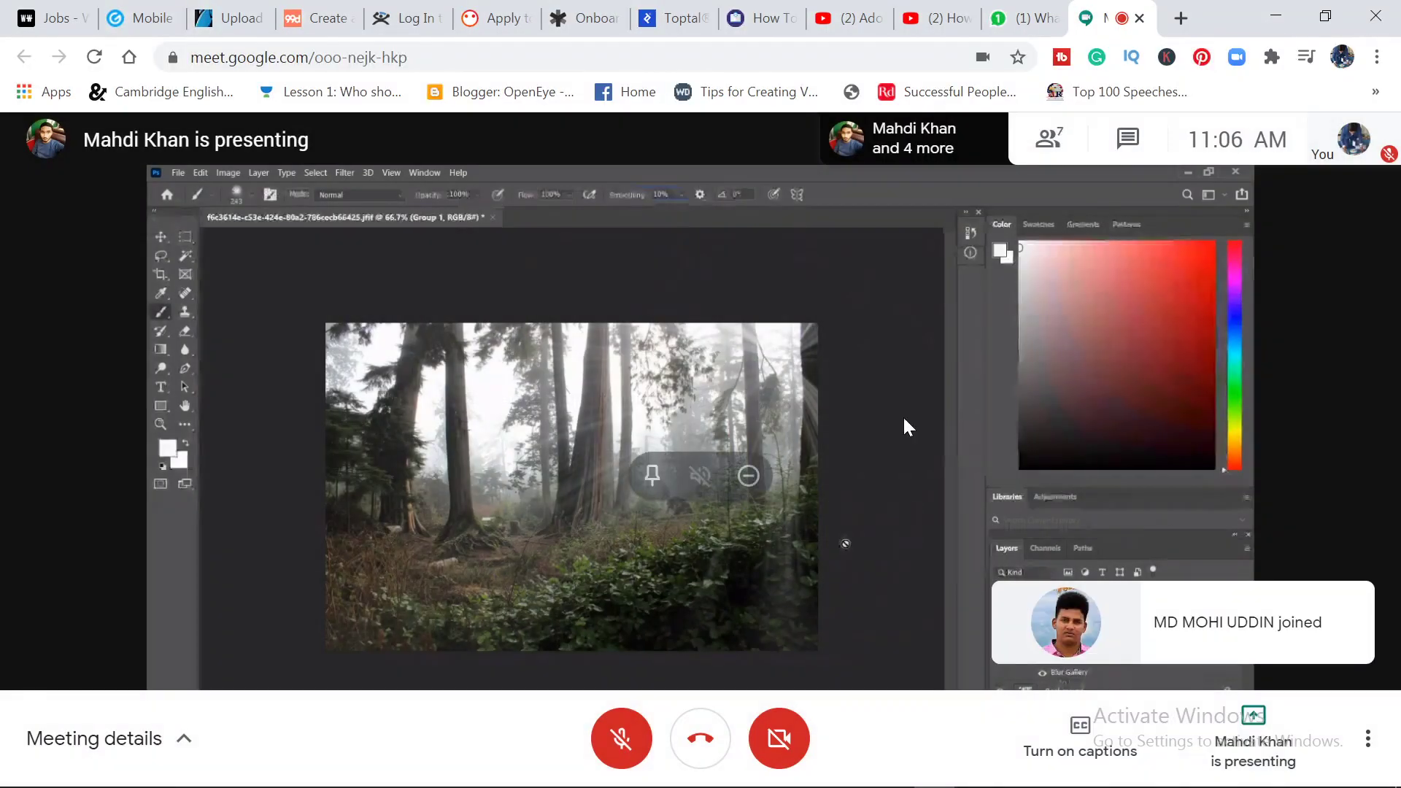
# Open a new browser tab on Google search.
pyautogui.click(1180, 18)
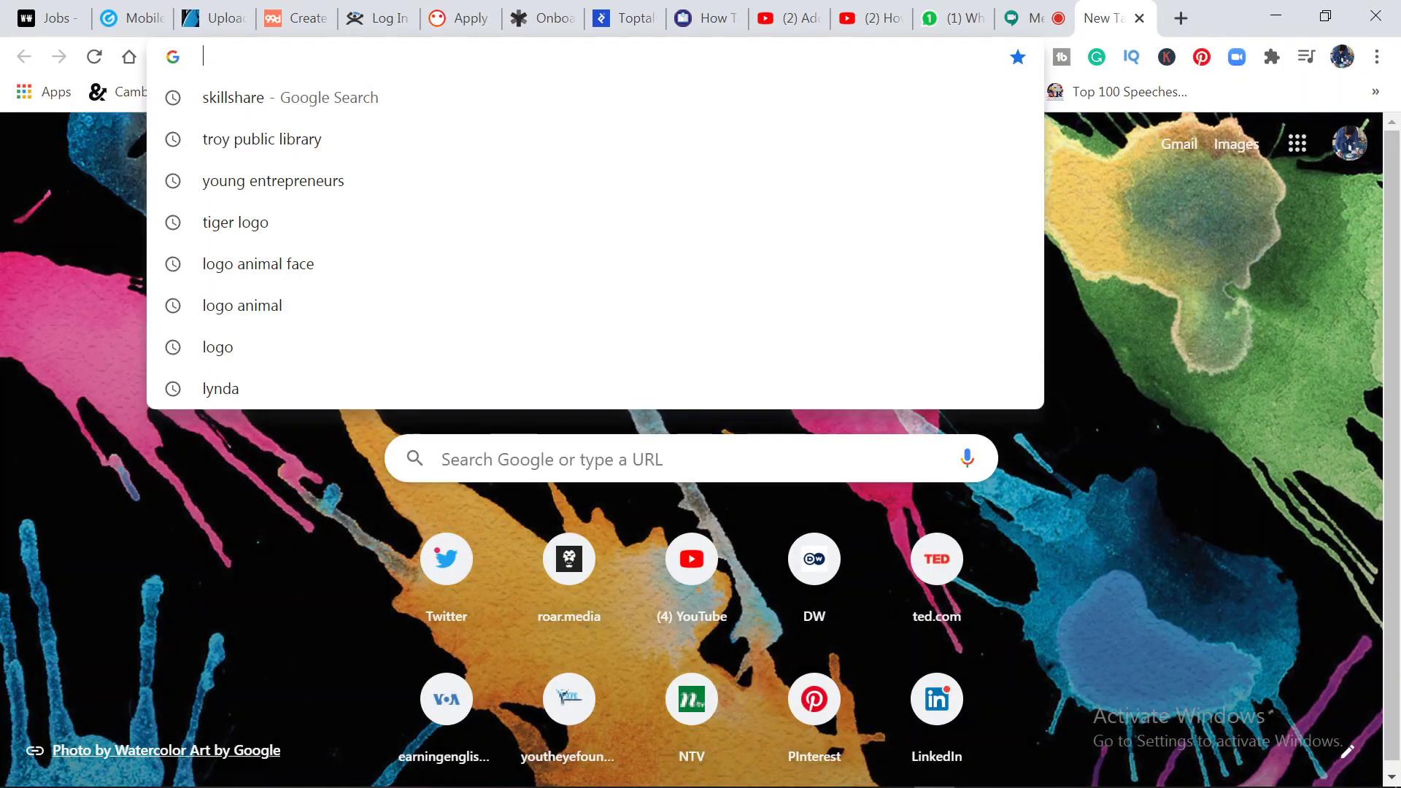
# Search Google for 'jar' and show the Images results.
pyautogui.write('jar')
pyautogui.press('Return')
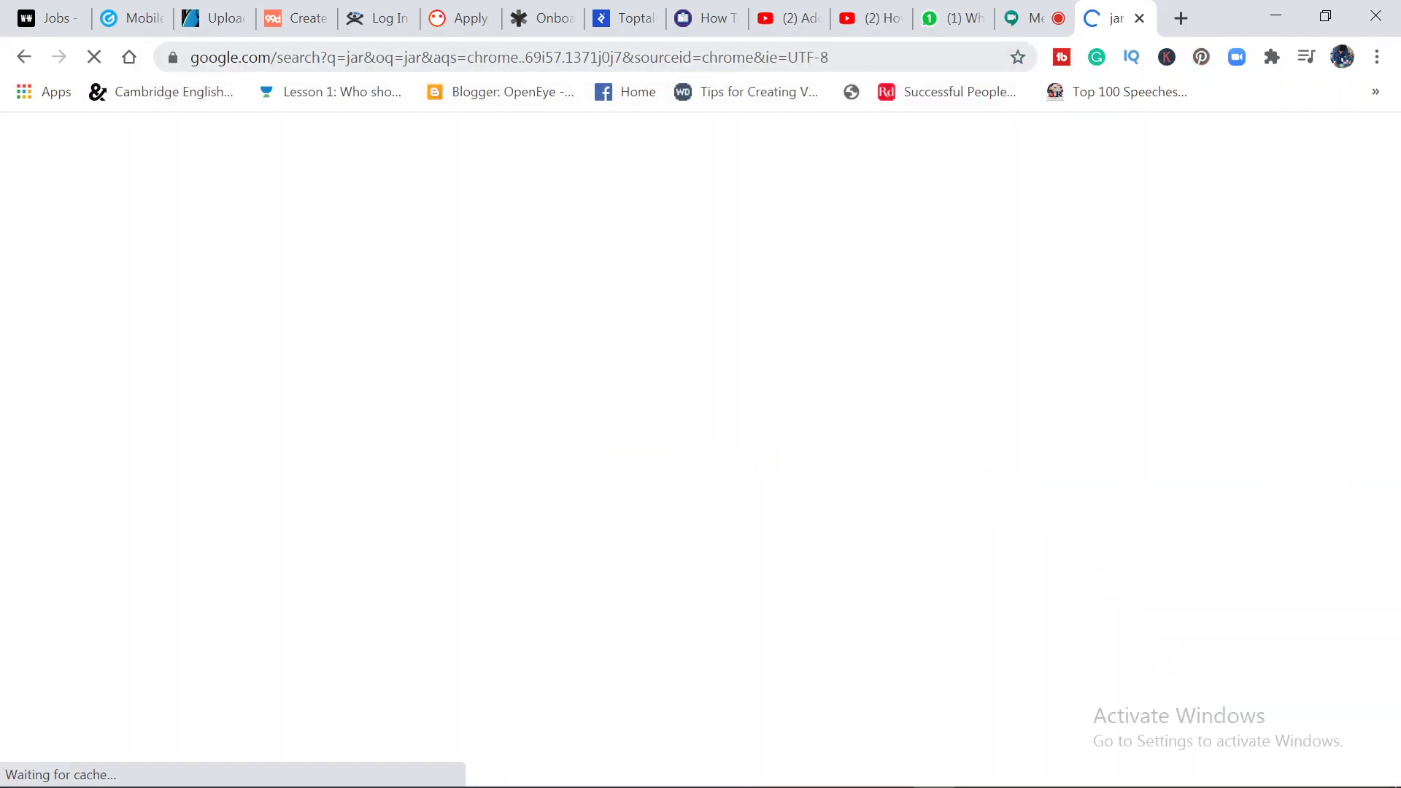
pyautogui.click(1035, 9)
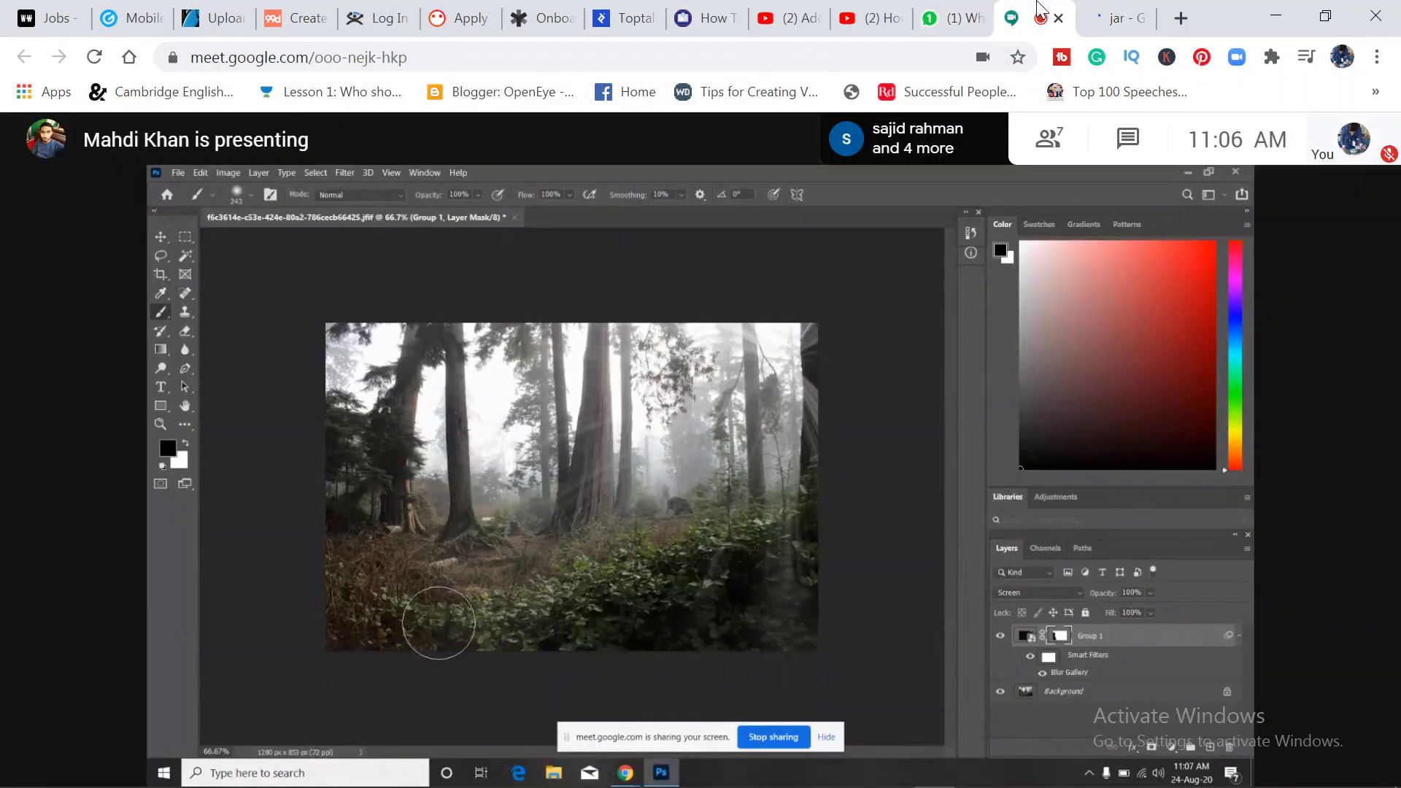
pyautogui.click(1122, 9)
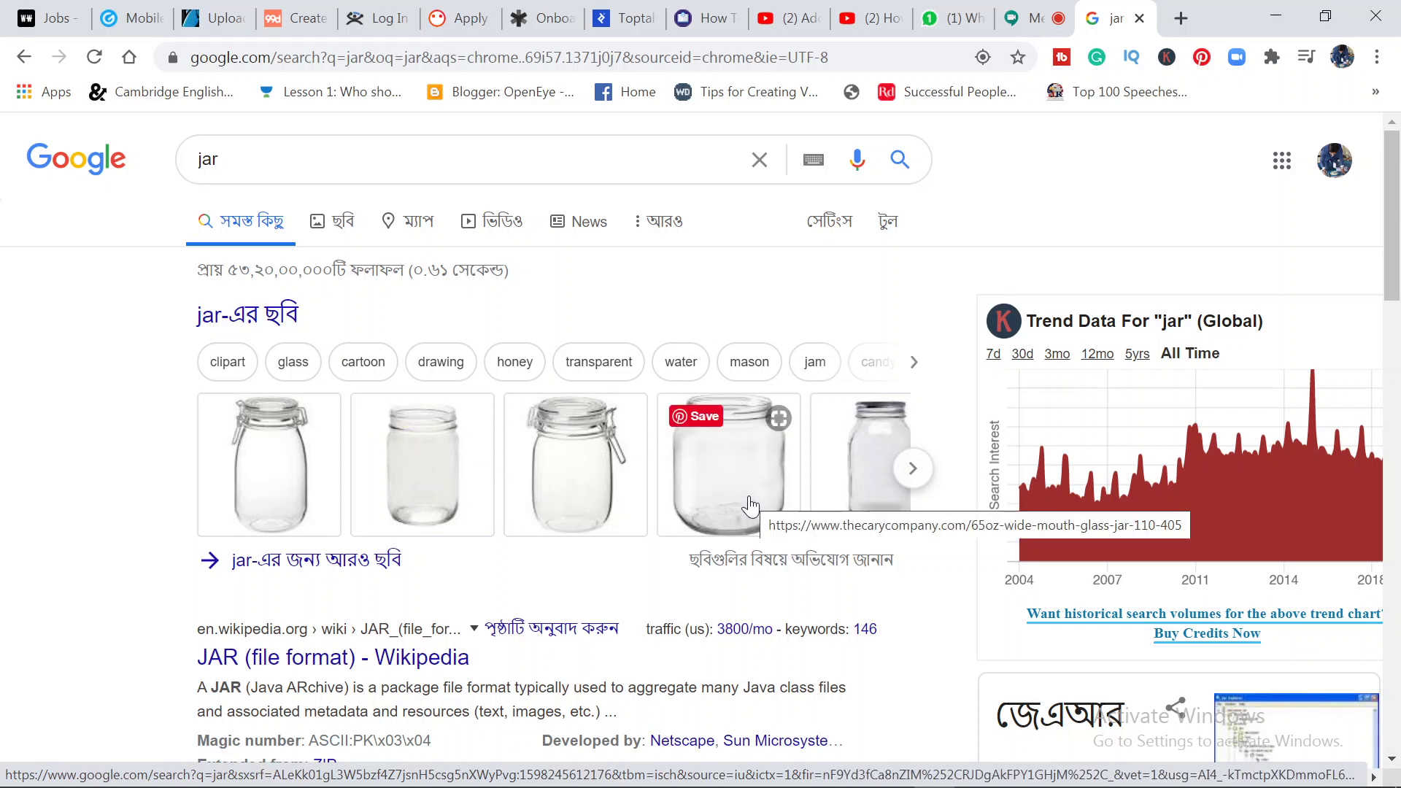
pyautogui.click(732, 497)
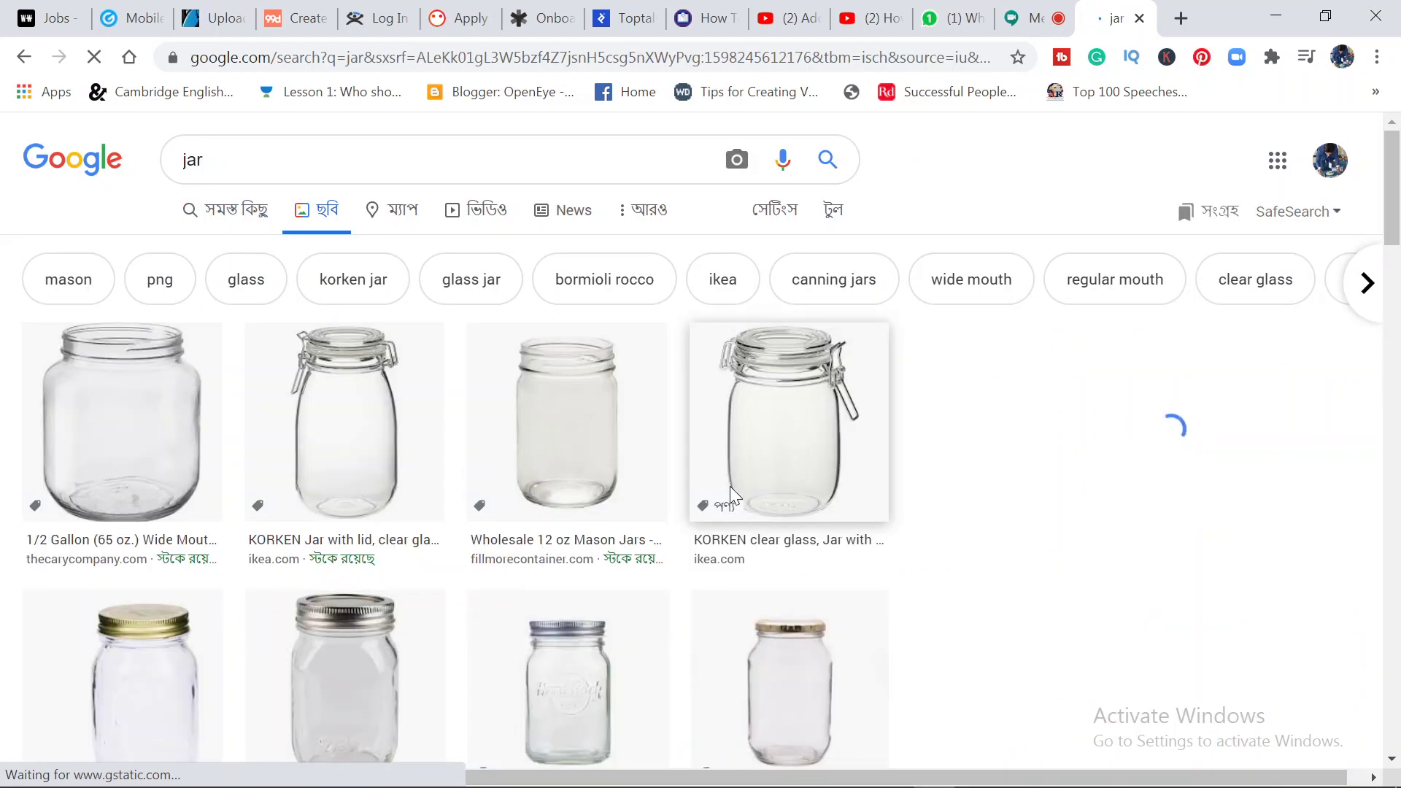
# Admit another waiting participant in the meeting, then return to the jar images.
pyautogui.click(1029, 19)
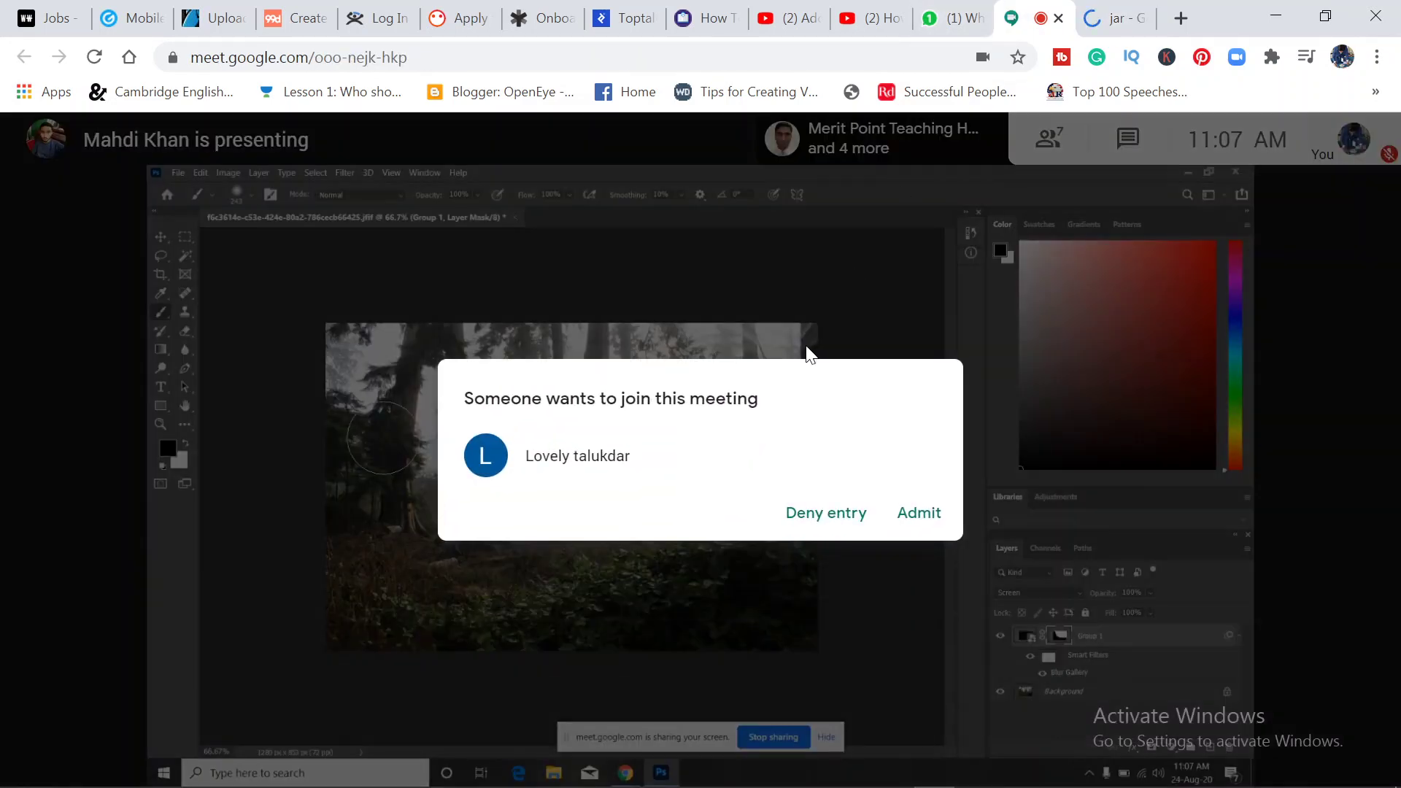
pyautogui.click(929, 507)
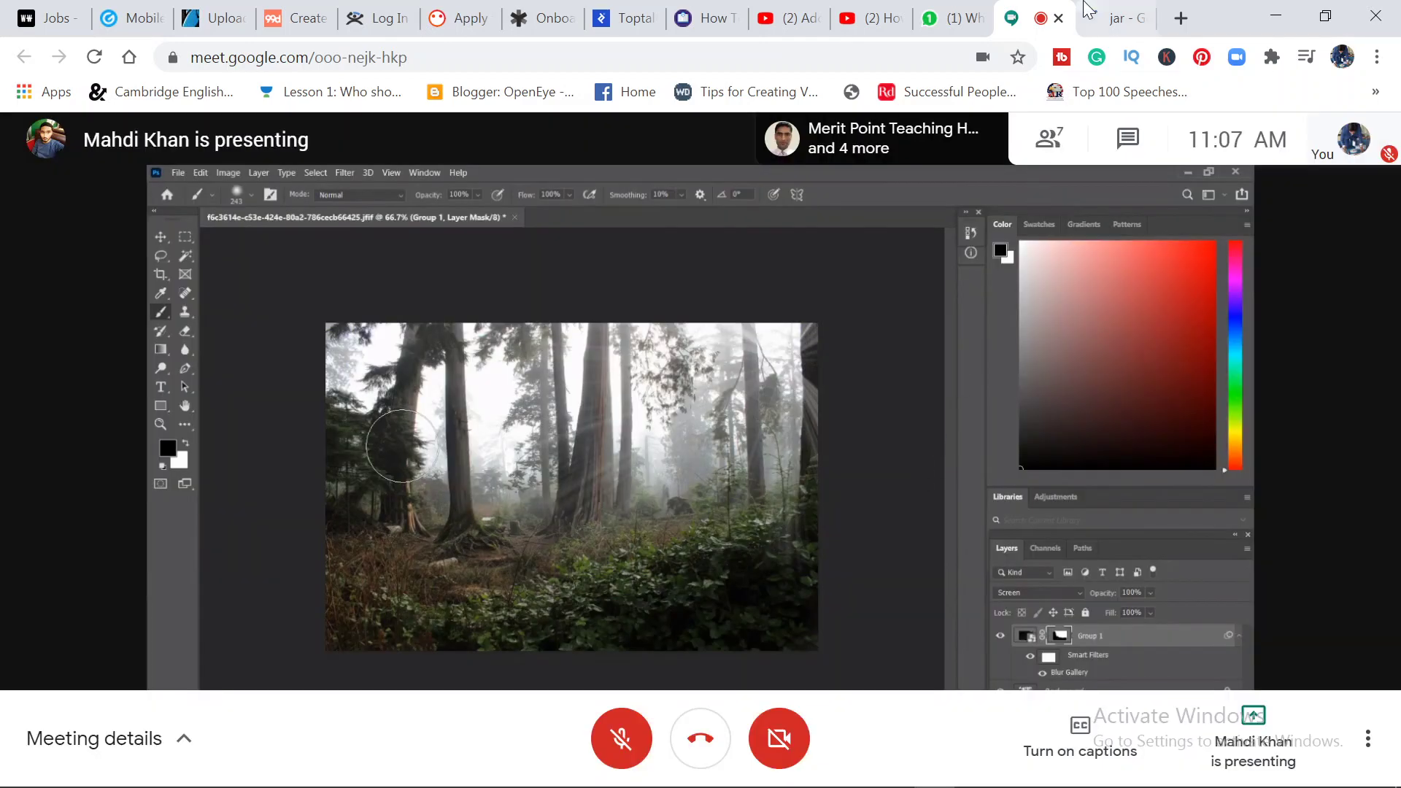
pyautogui.click(1087, 11)
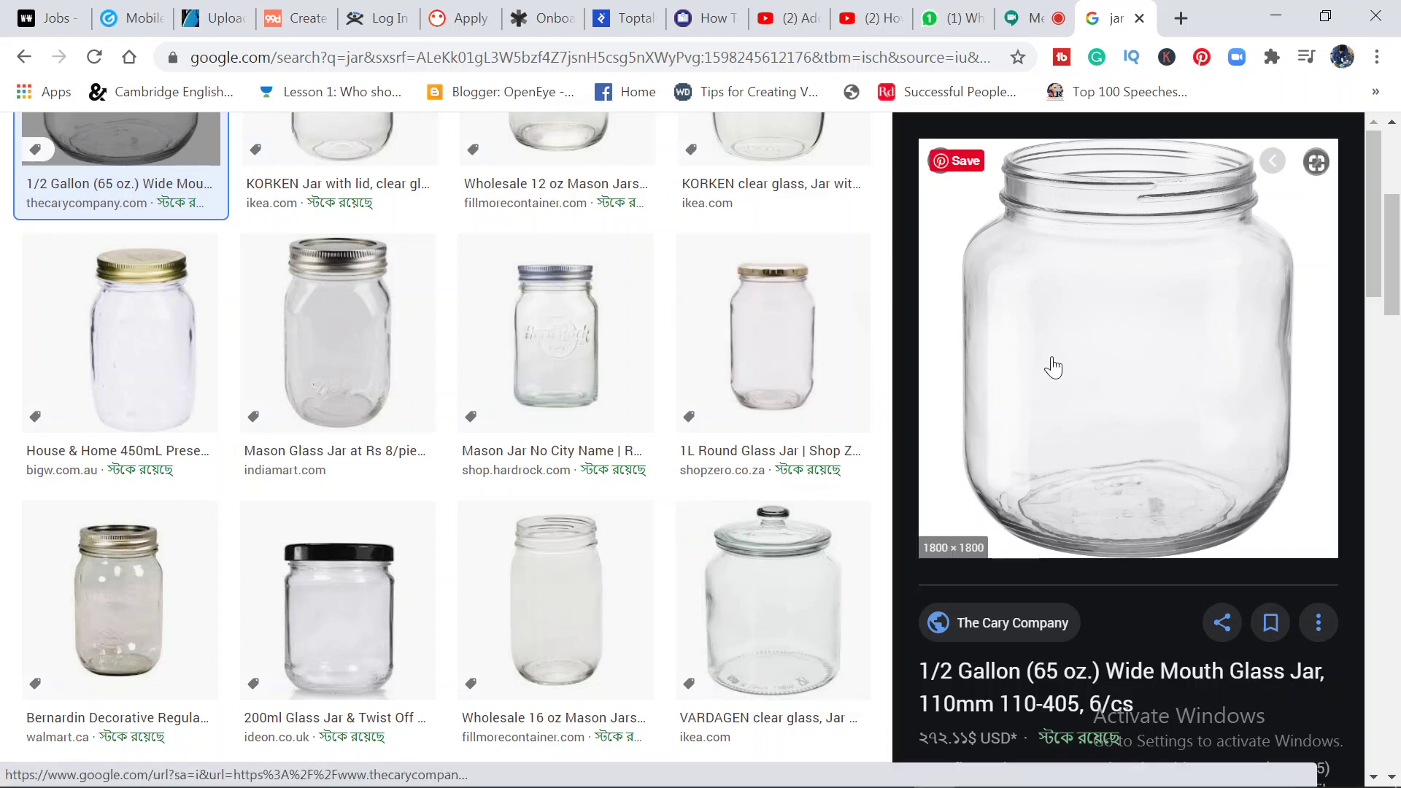
# Save the wide-mouth glass jar image into the Downloads folder.
pyautogui.rightClick(1053, 368)
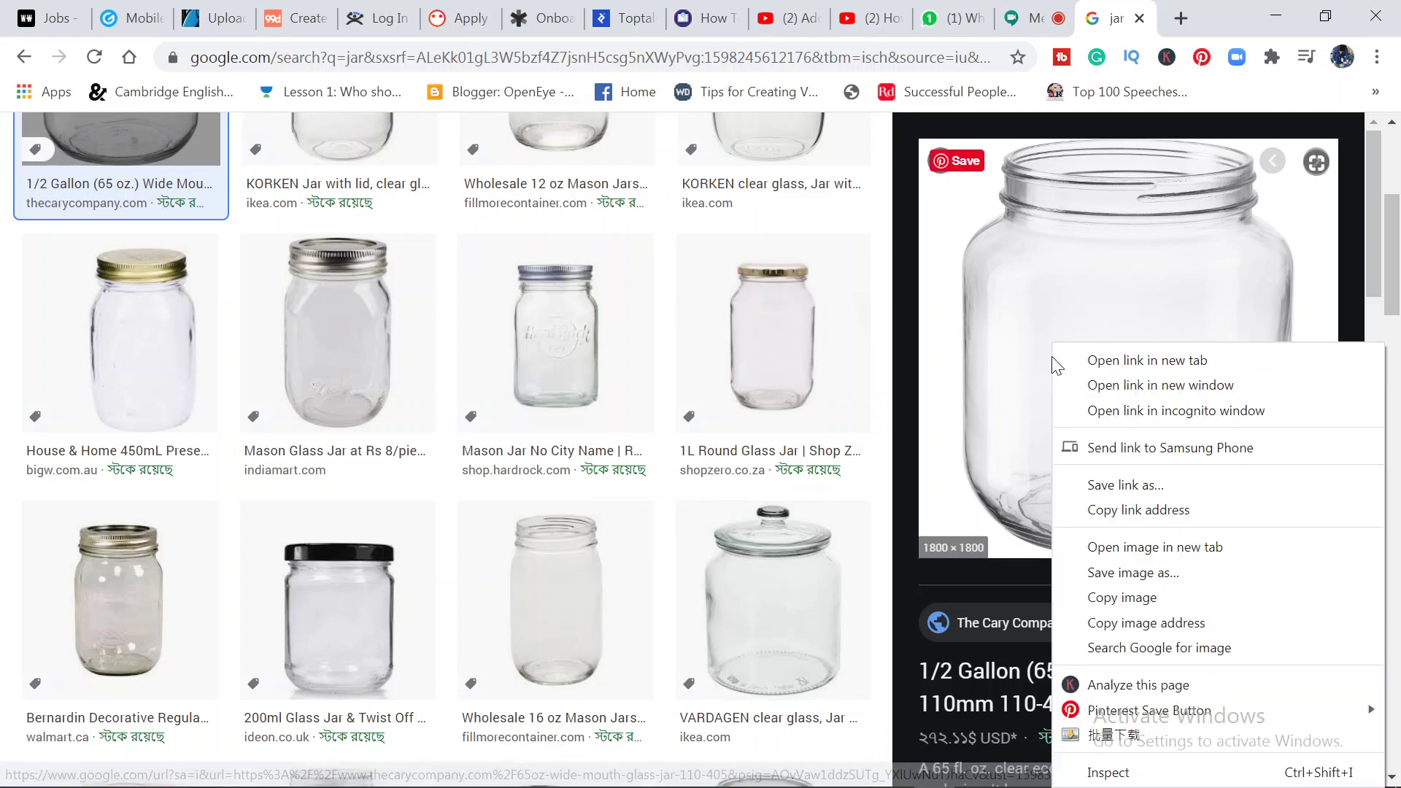
pyautogui.click(1134, 573)
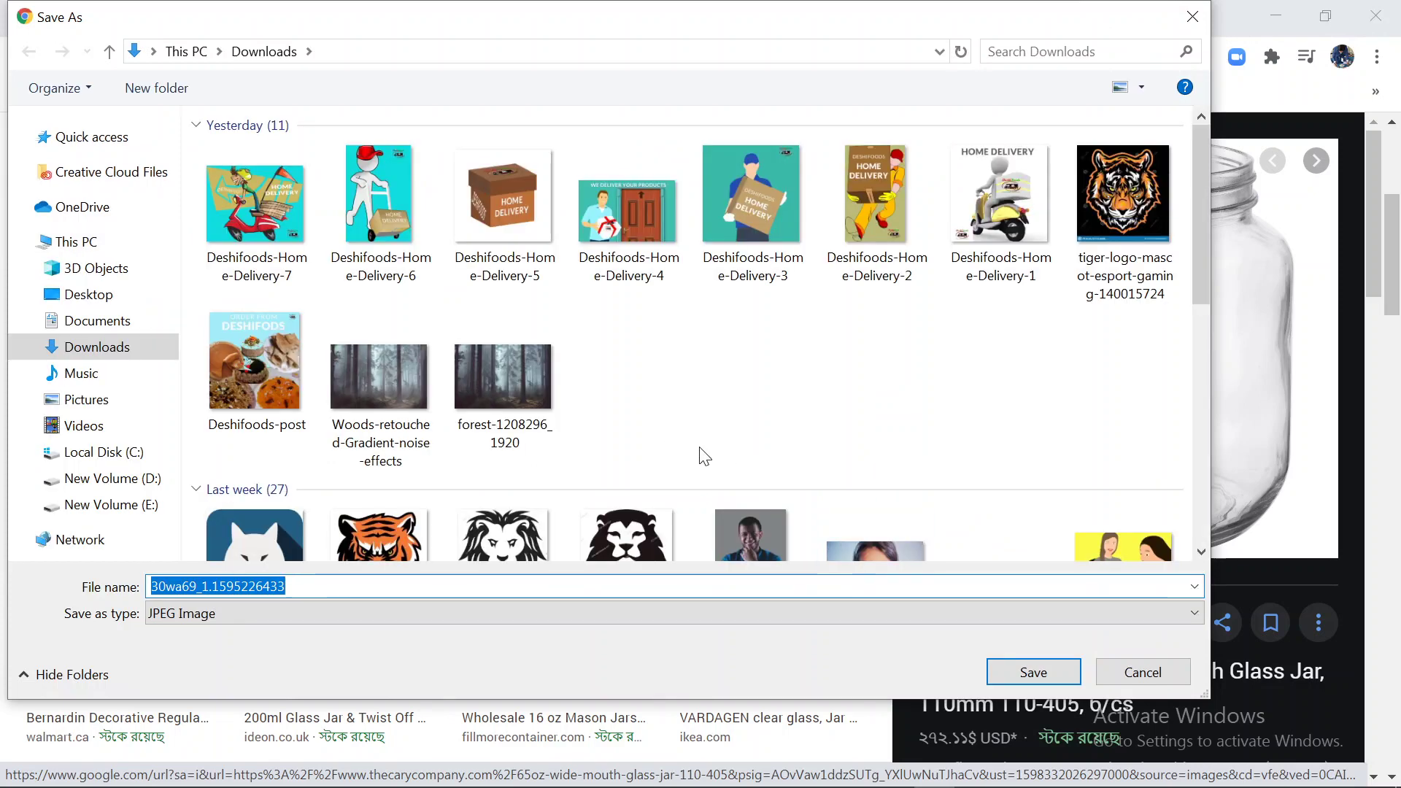
pyautogui.click(1004, 675)
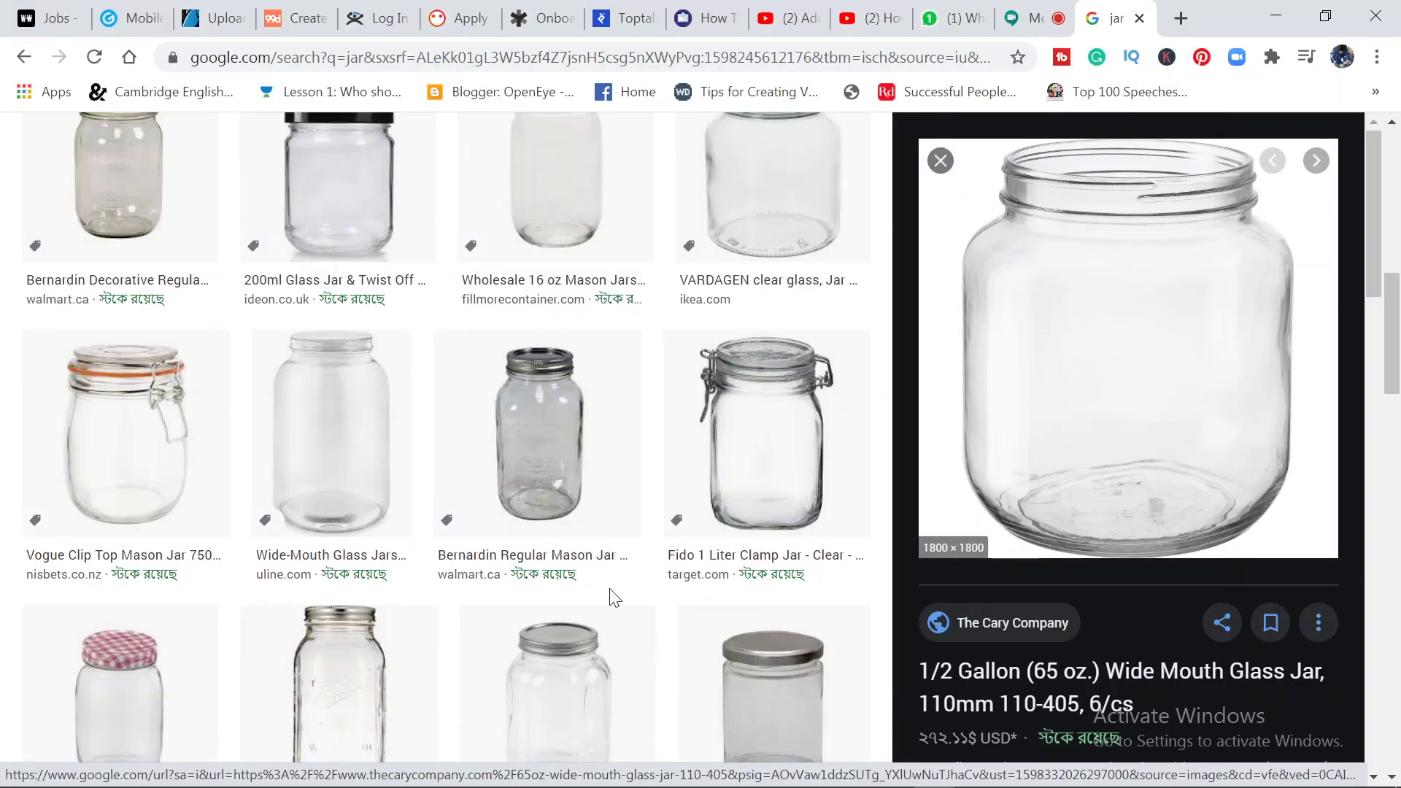
# Close the jar search tab and return to the meeting.
pyautogui.scroll(15, 610, 591)
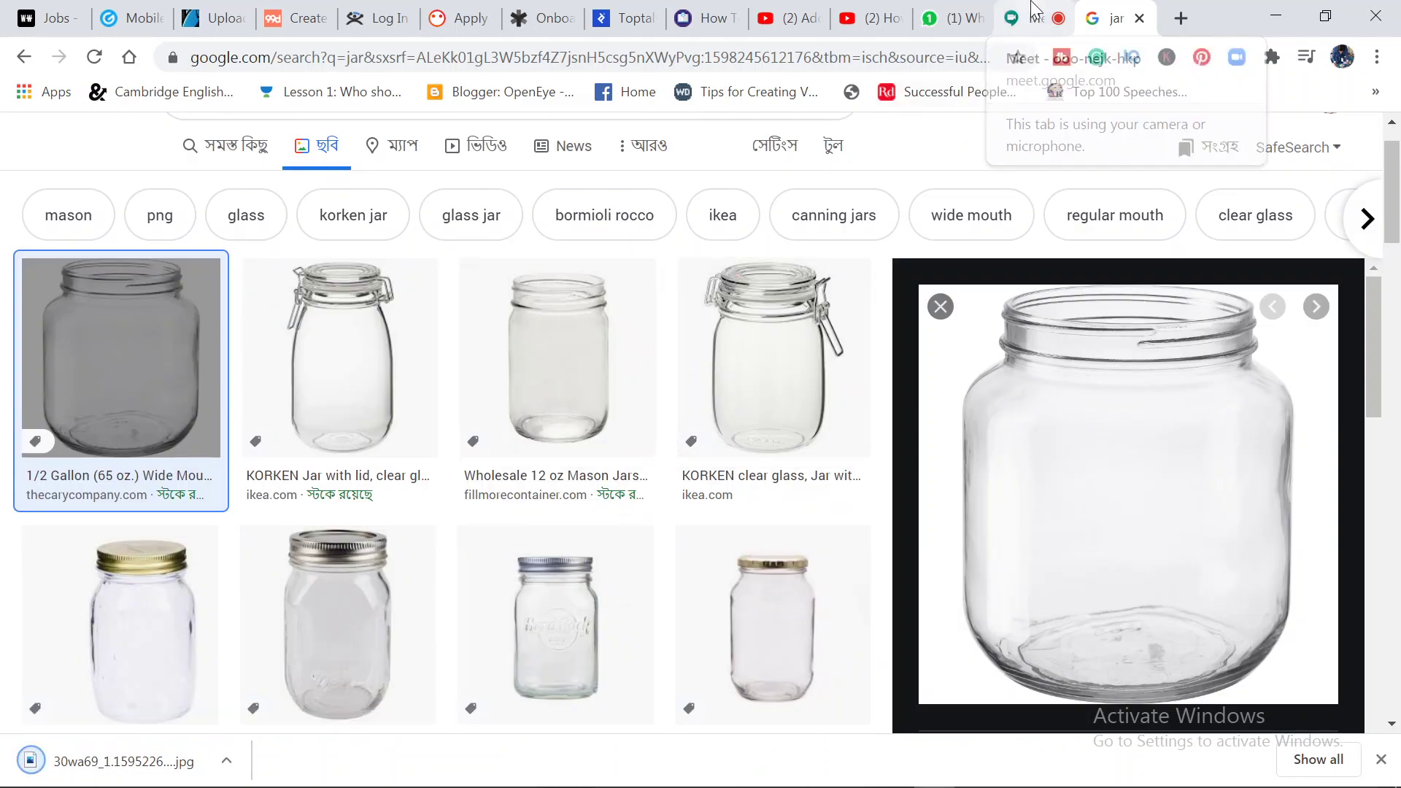
pyautogui.click(1029, 18)
pyautogui.click(1134, 18)
pyautogui.click(1142, 18)
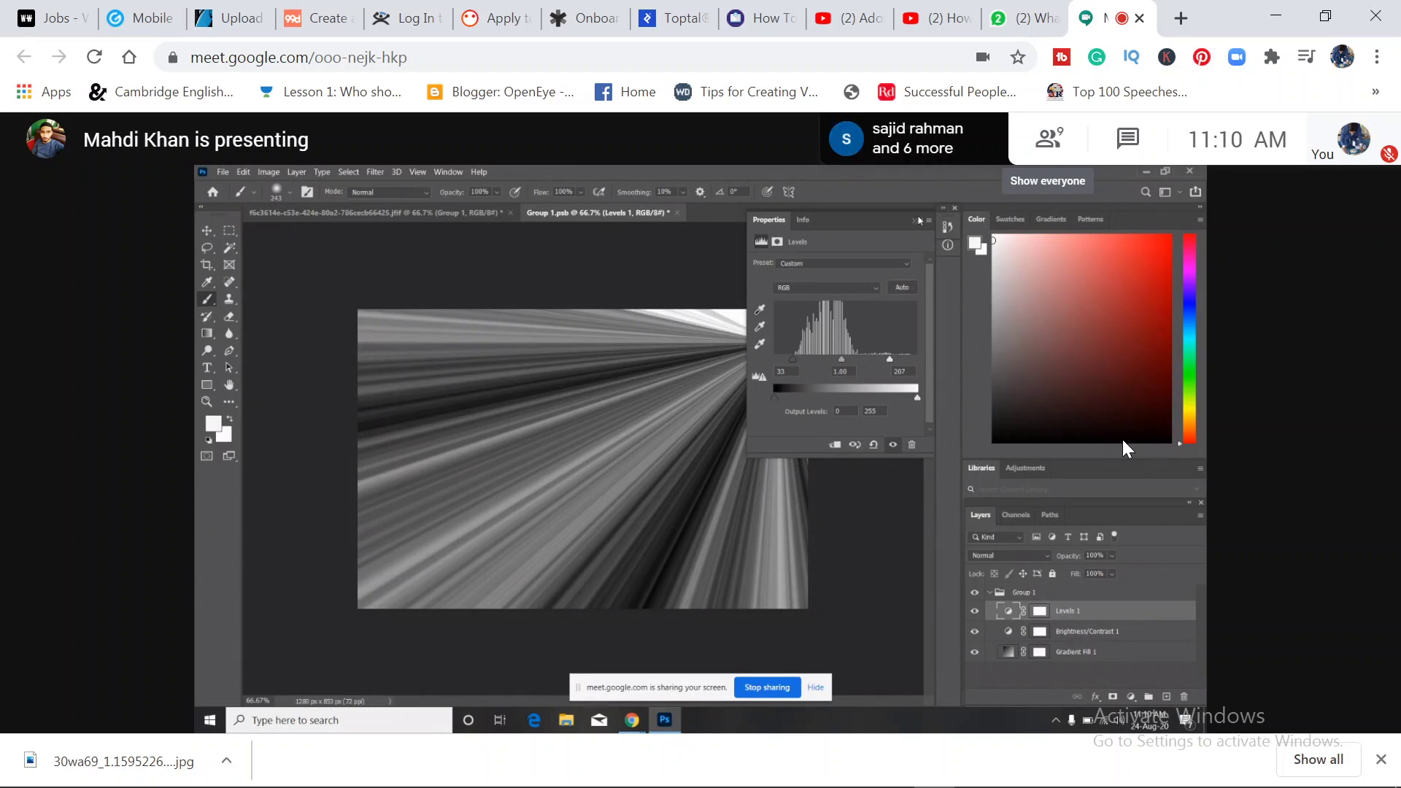
# Lower the computer's sound volume to 50.
pyautogui.press('XF86AudioLowerVolume')
pyautogui.press('XF86AudioLowerVolume')
pyautogui.press('XF86AudioLowerVolume')
pyautogui.press('XF86AudioLowerVolume')
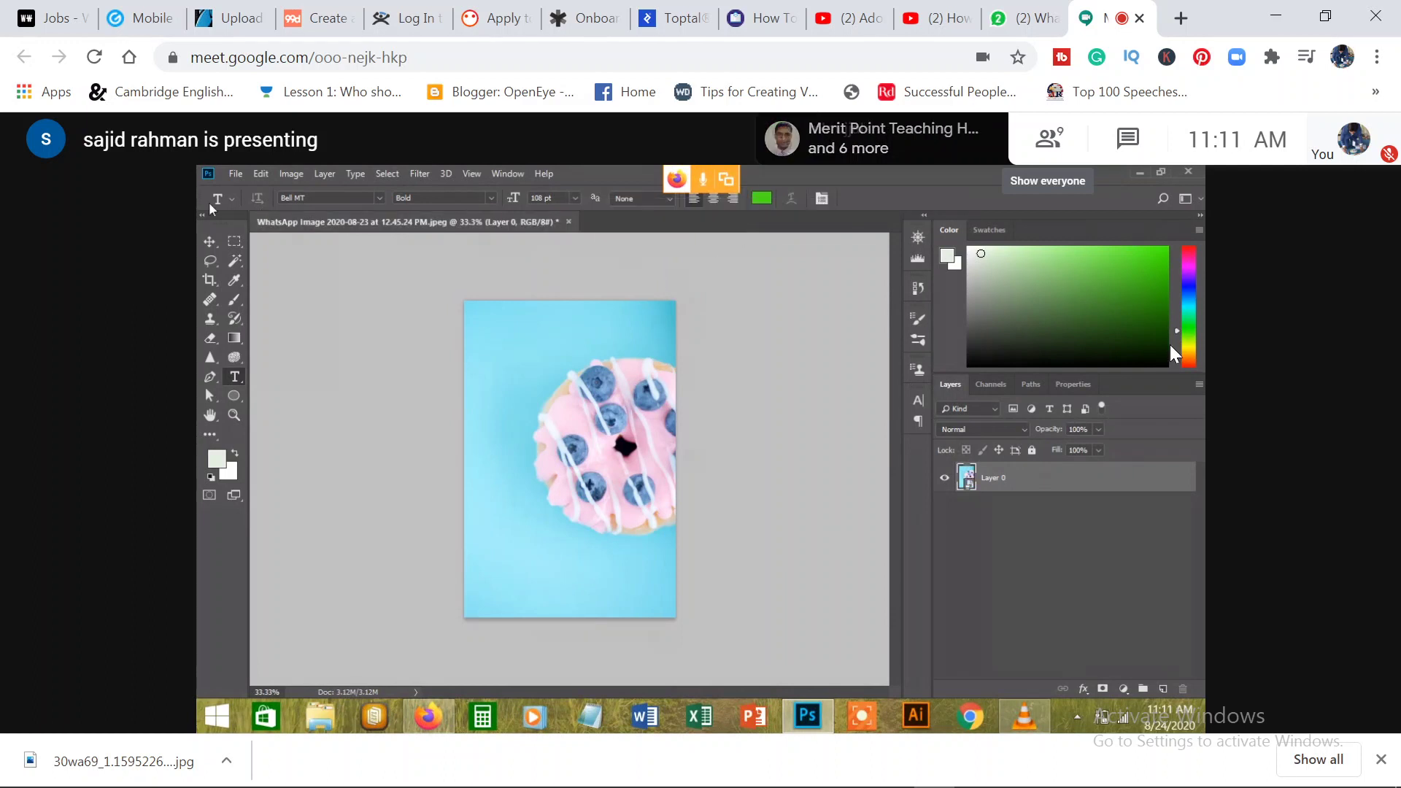
# Open the File menu in the shared Photoshop window.
pyautogui.moveTo(1378, 140)
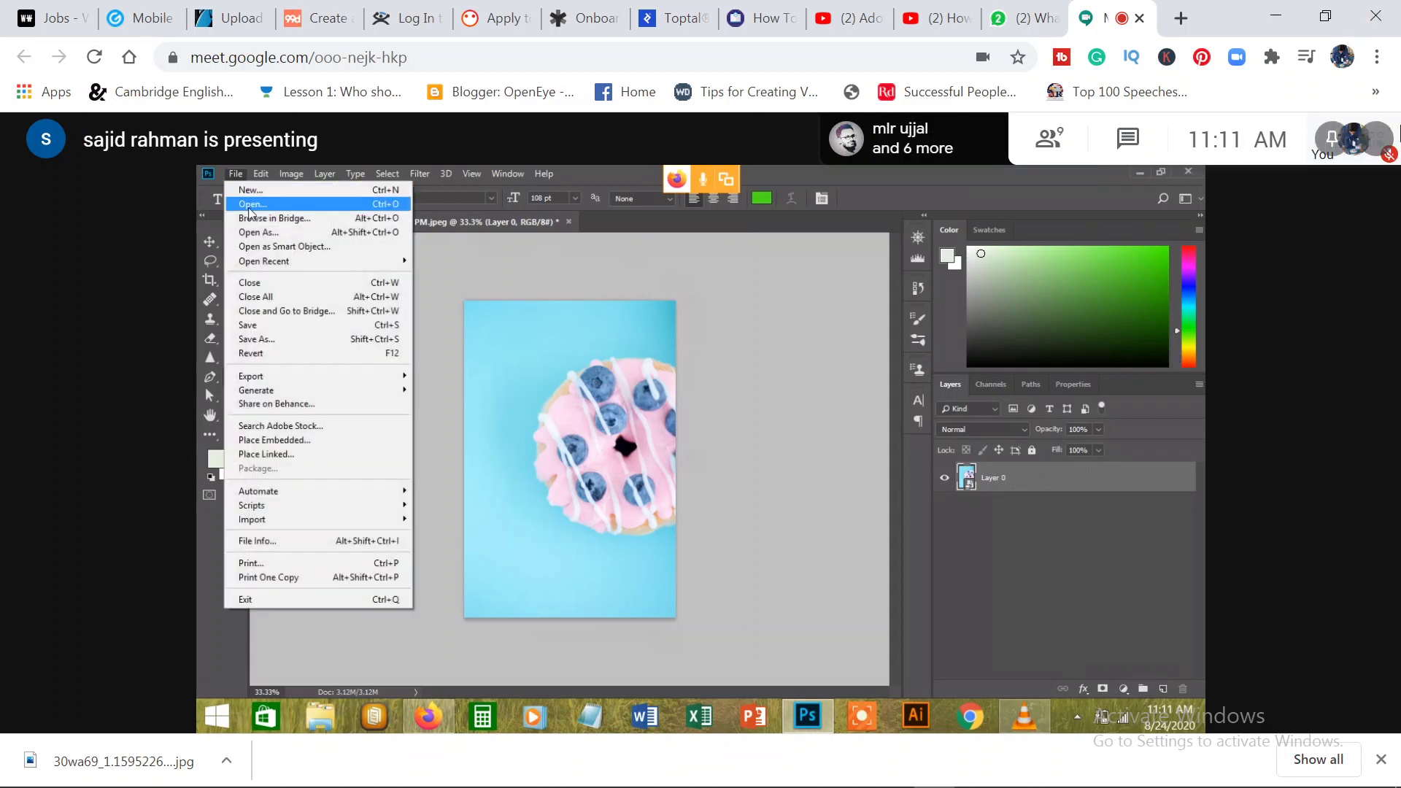
# Open the six-donut photo and the black donut icon from Downloads together.
pyautogui.hotkey('ctrl', 'o')
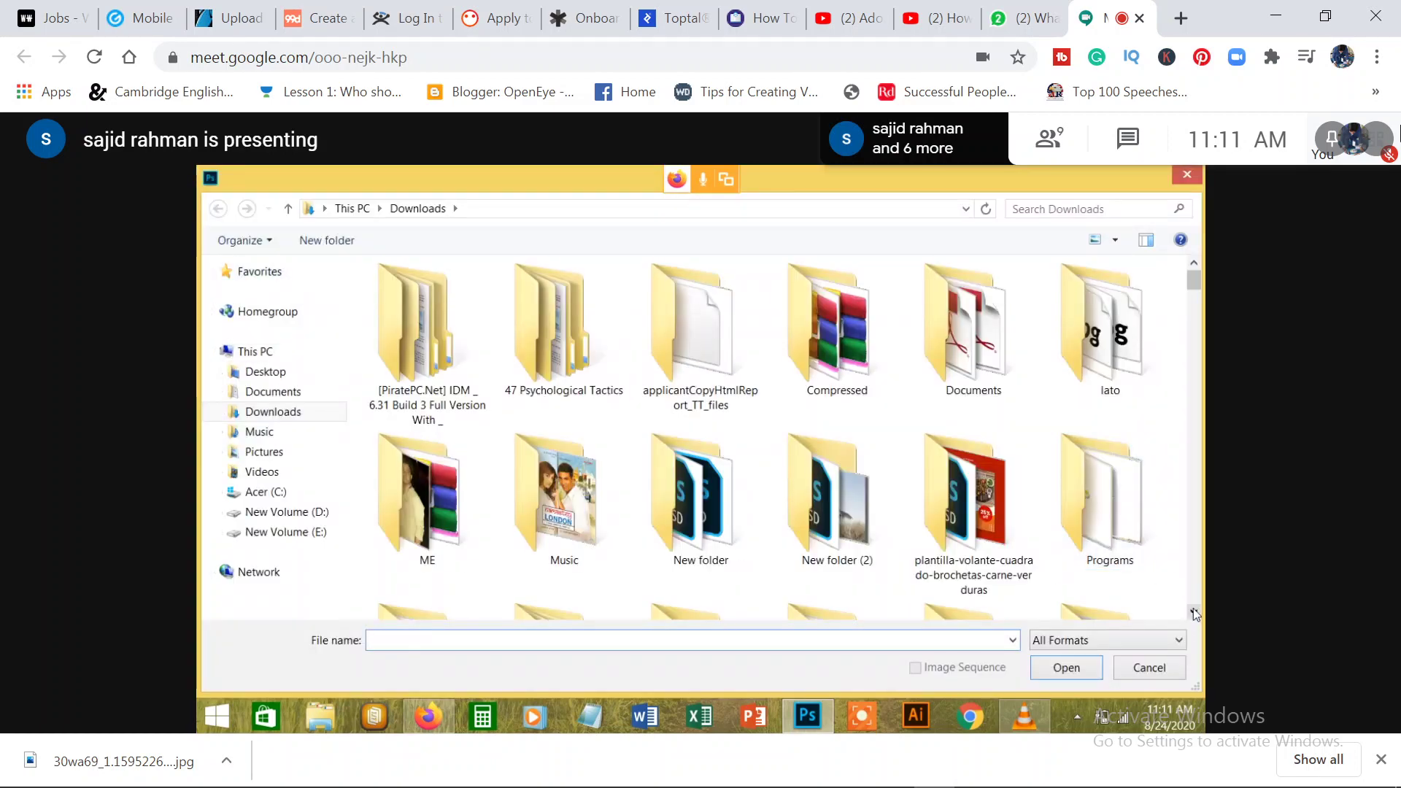
pyautogui.click(1194, 612)
pyautogui.moveTo(1194, 610); pyautogui.dragTo(1195, 611)
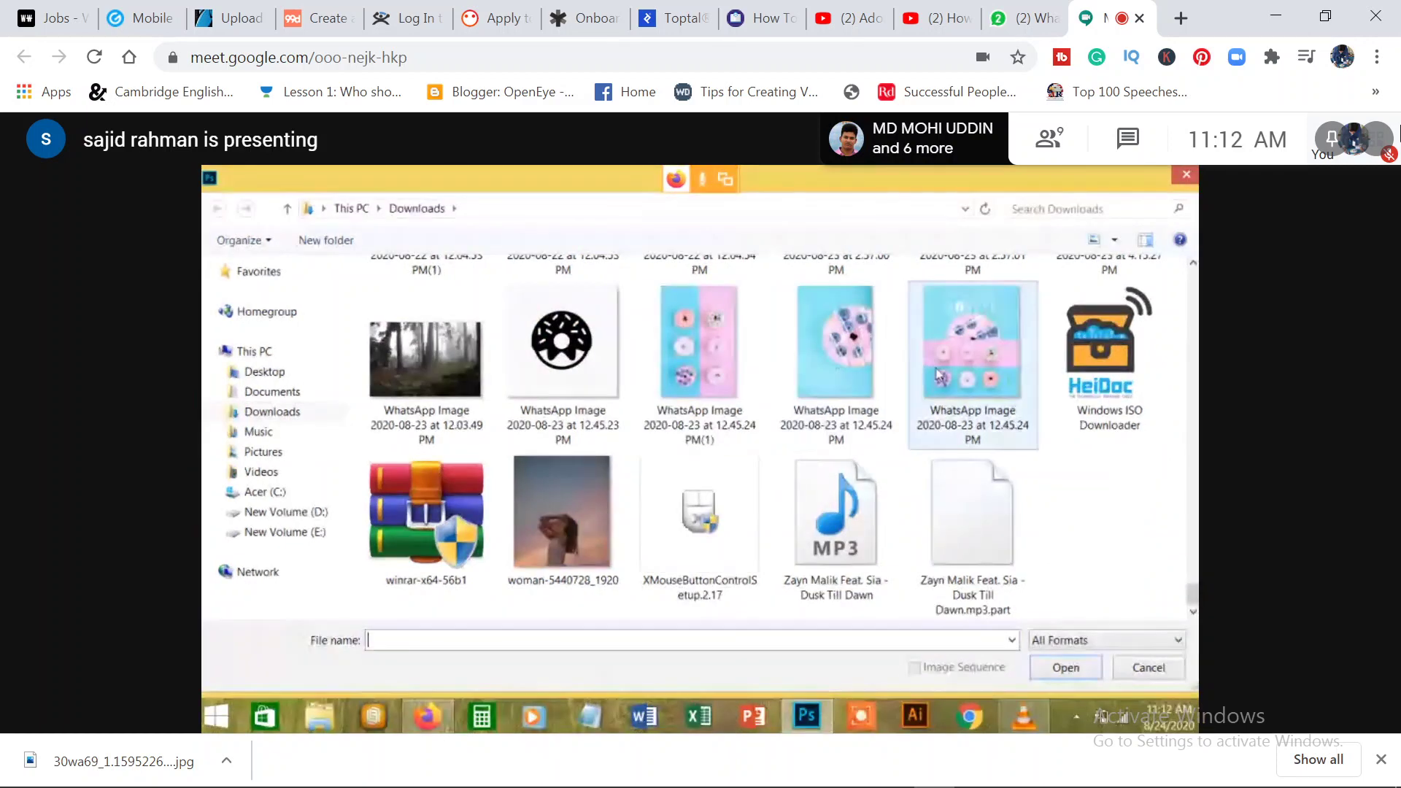
pyautogui.click(714, 362)
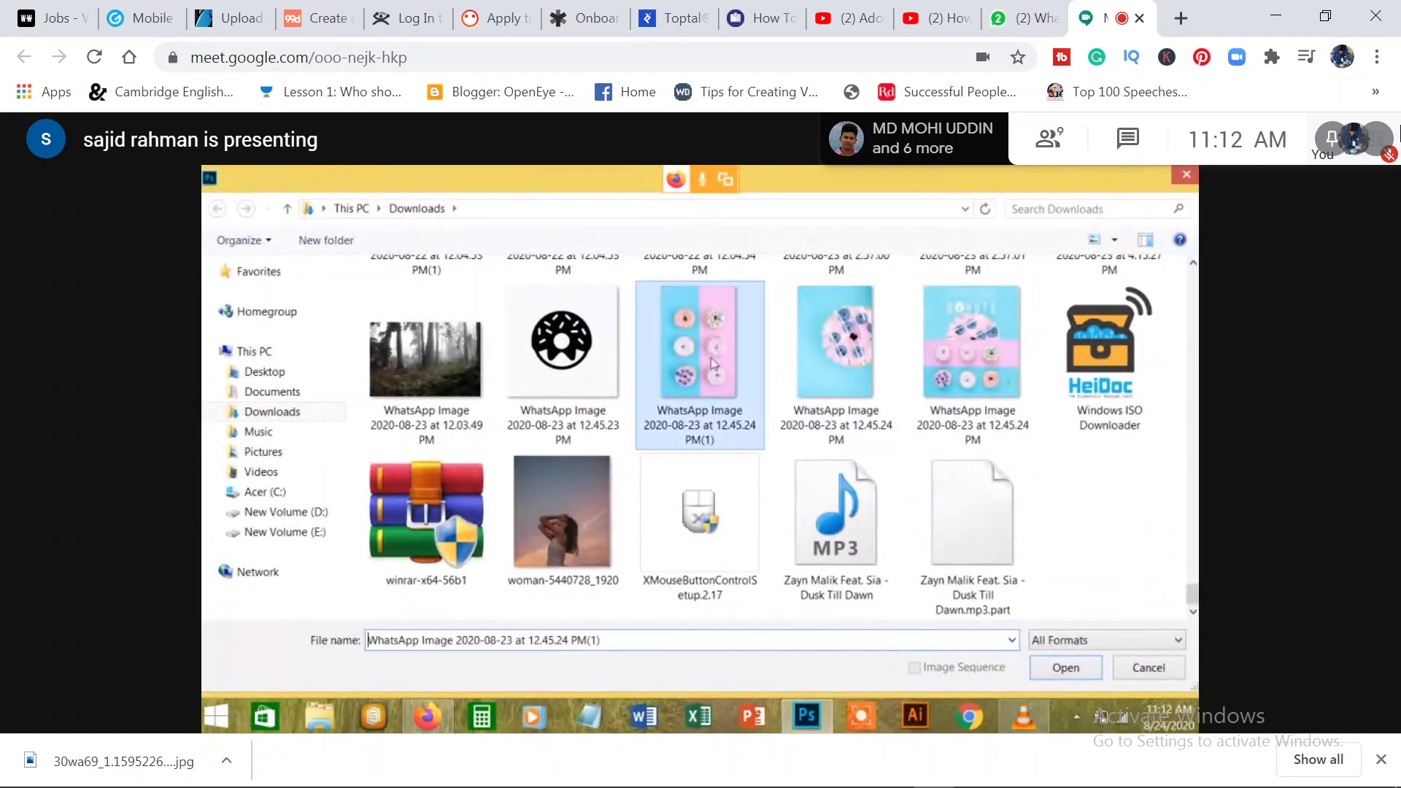
pyautogui.keyDown('ctrl'); pyautogui.click(576, 358); pyautogui.keyUp('ctrl')
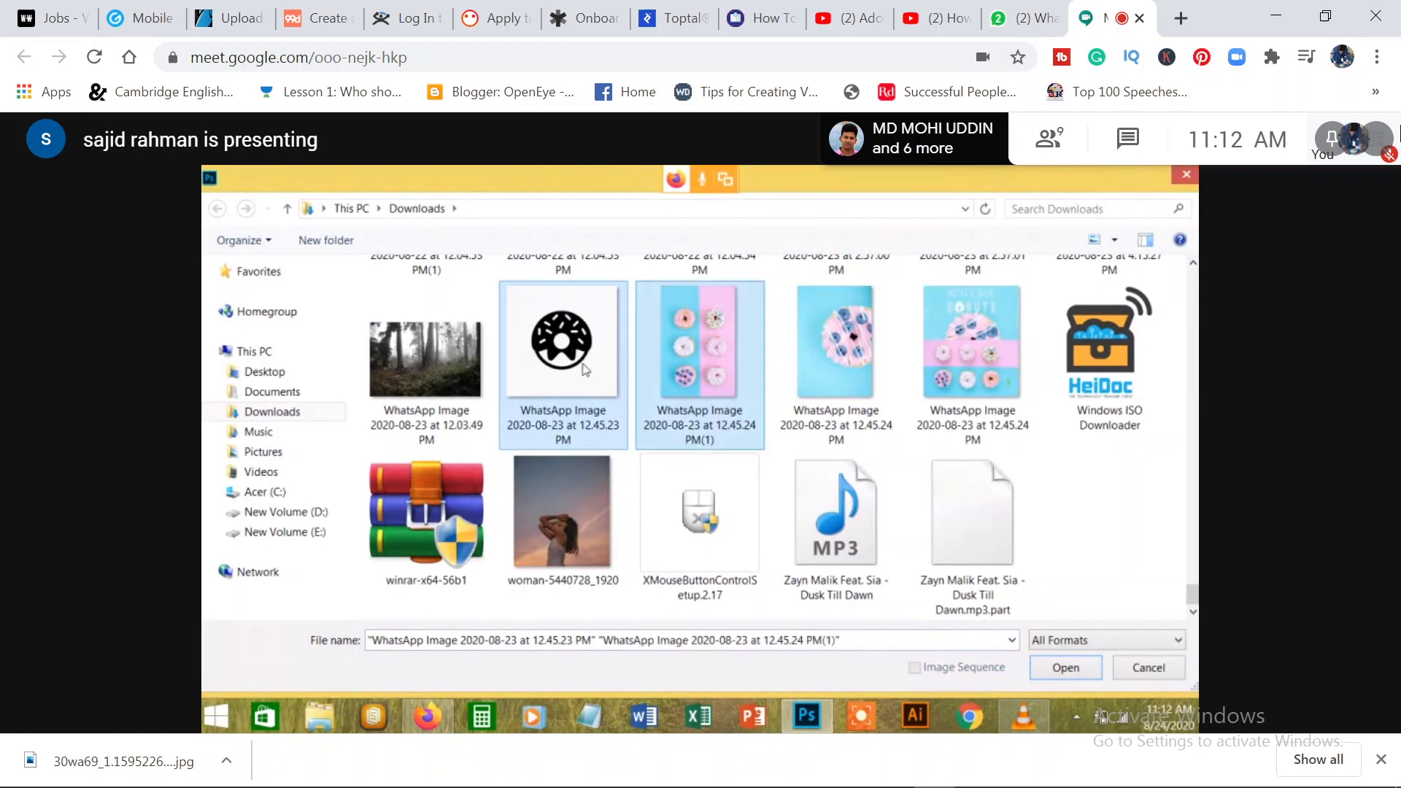
pyautogui.click(1064, 669)
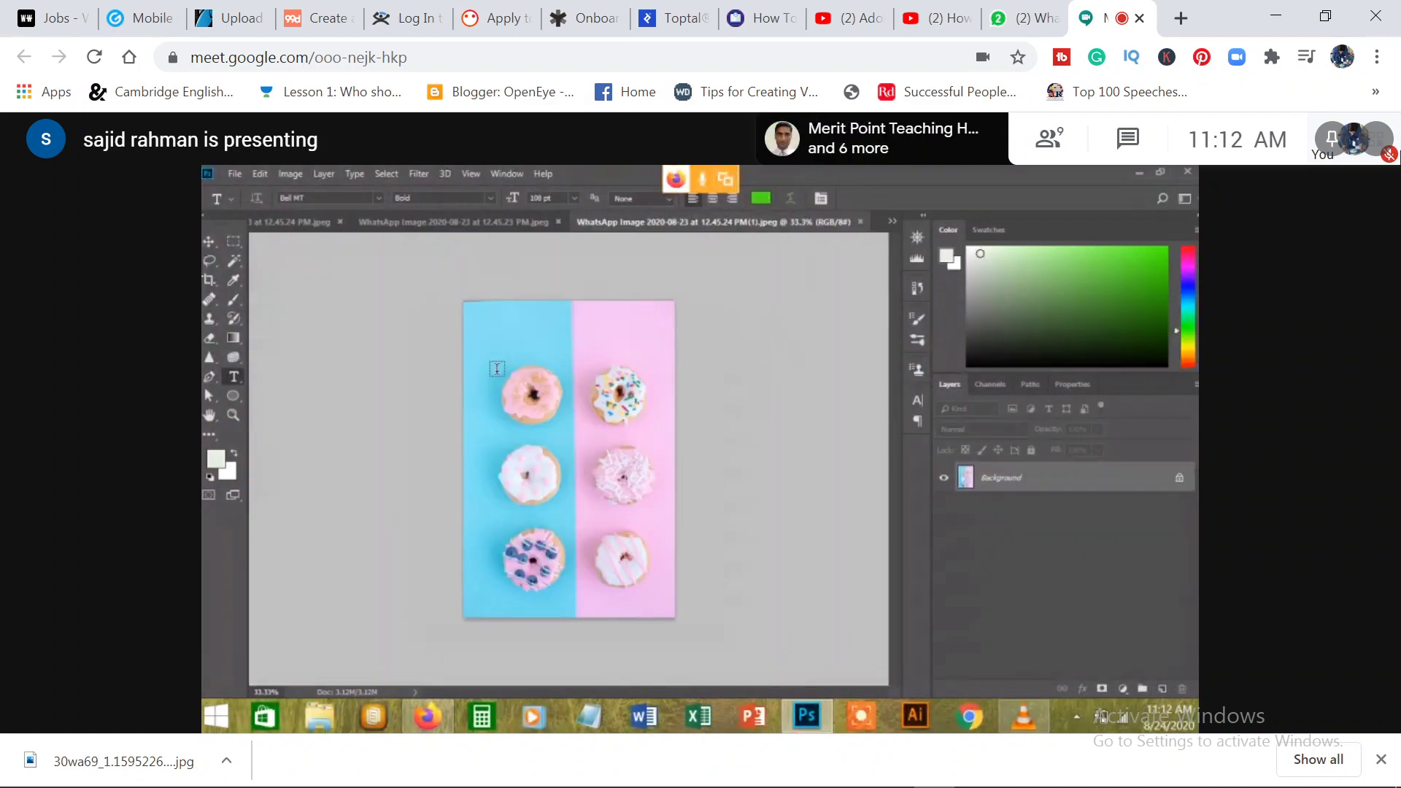
# Select the Move tool in the black donut icon document.
pyautogui.click(206, 245)
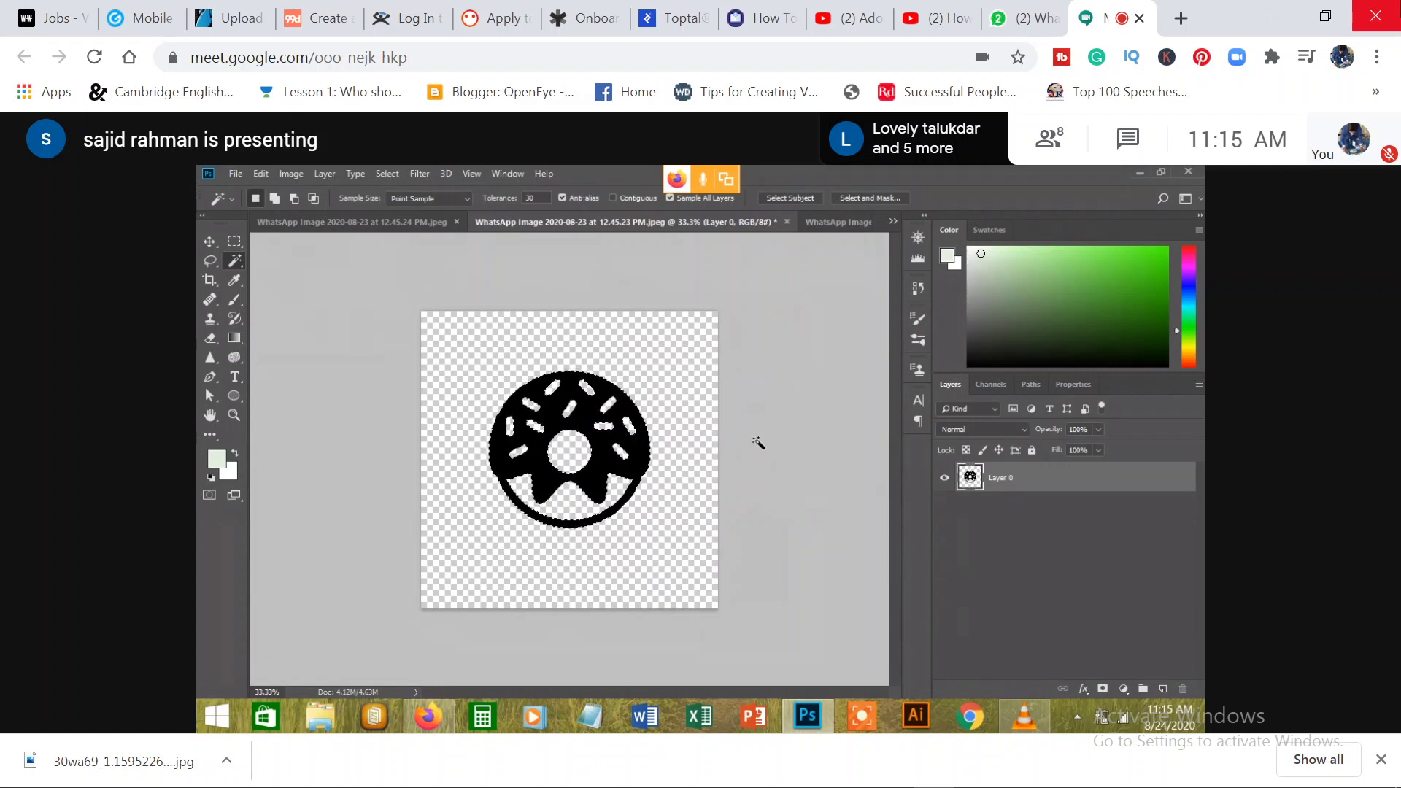
# Delete the selected black donut pixels and add two empty layers to the six-donut photo.
pyautogui.press('Delete')
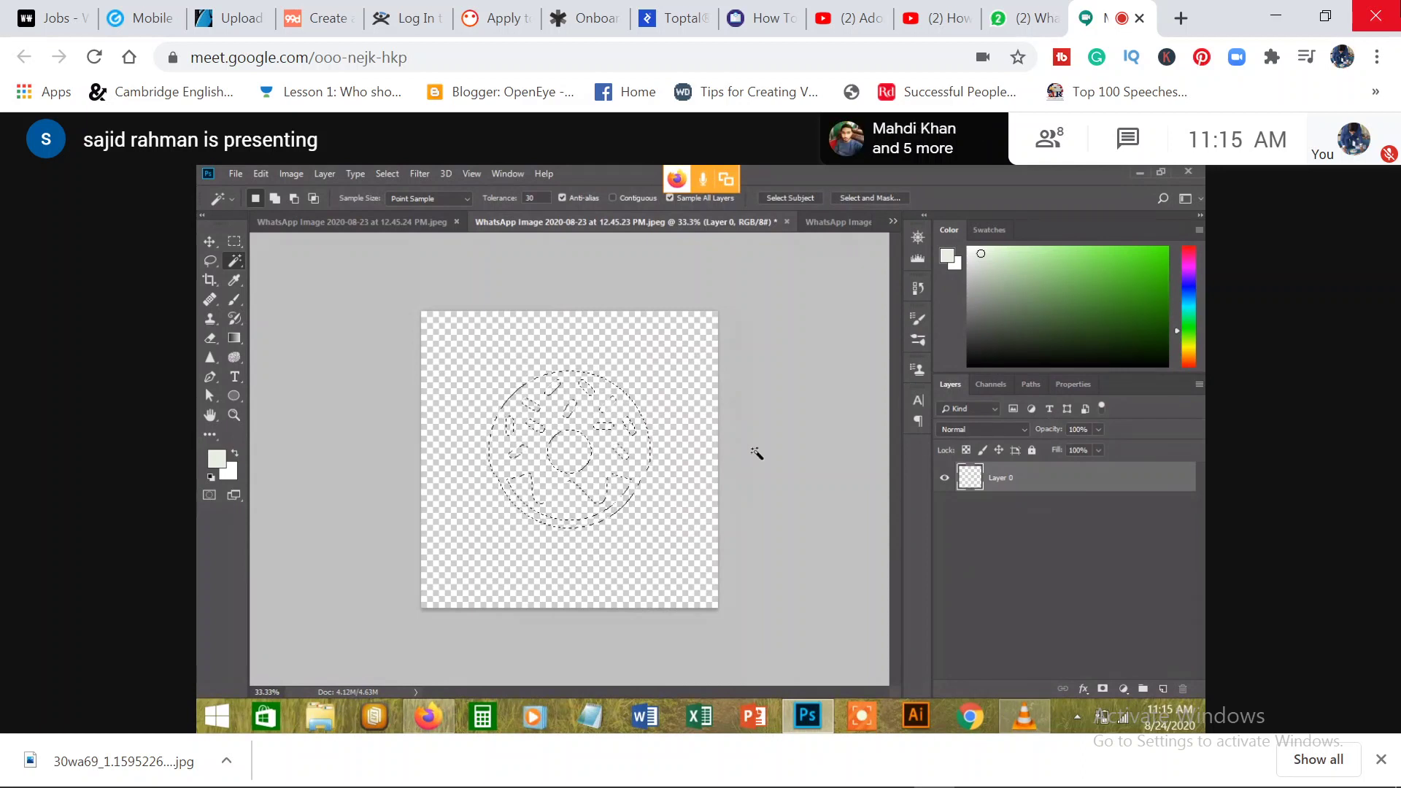
pyautogui.click(843, 222)
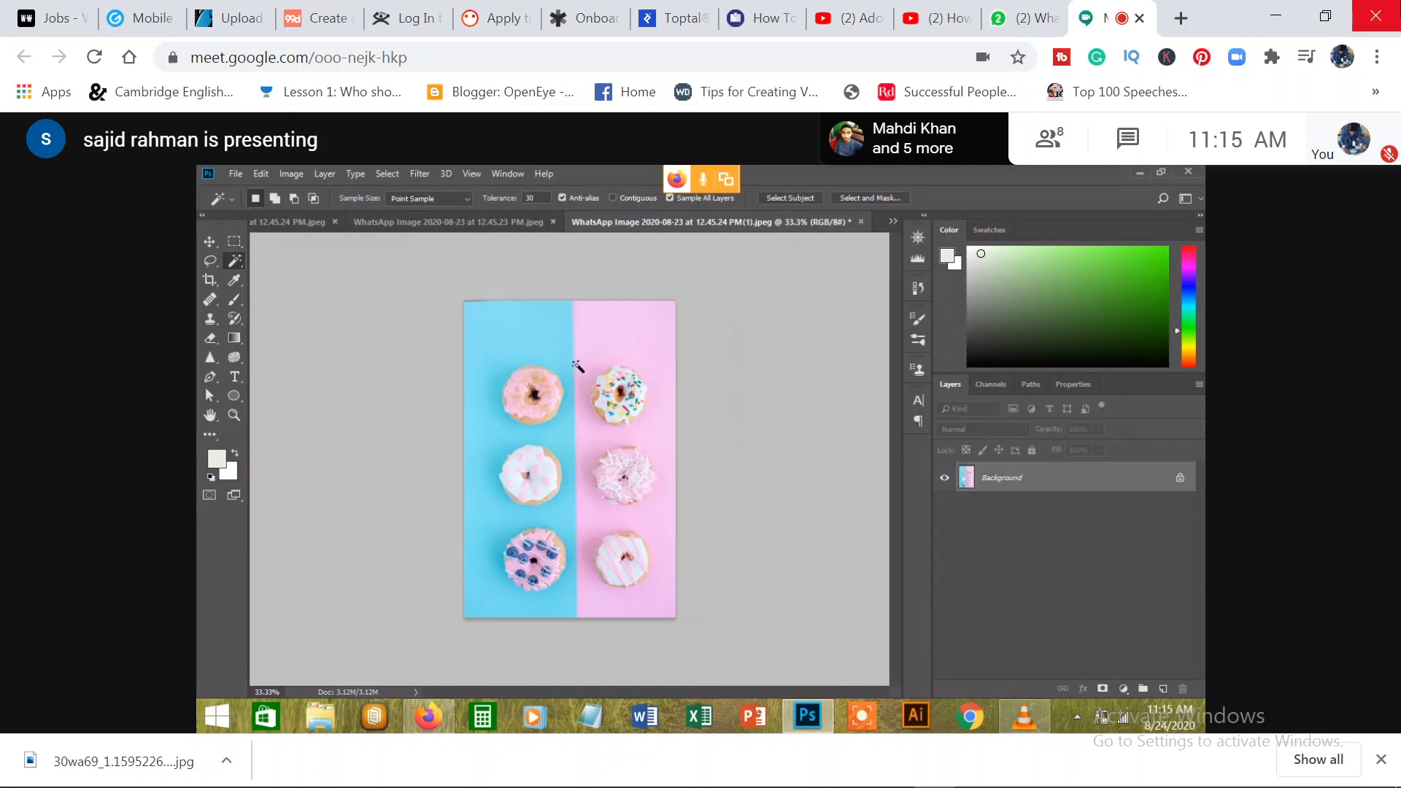
pyautogui.hotkey('ctrl', 'v')
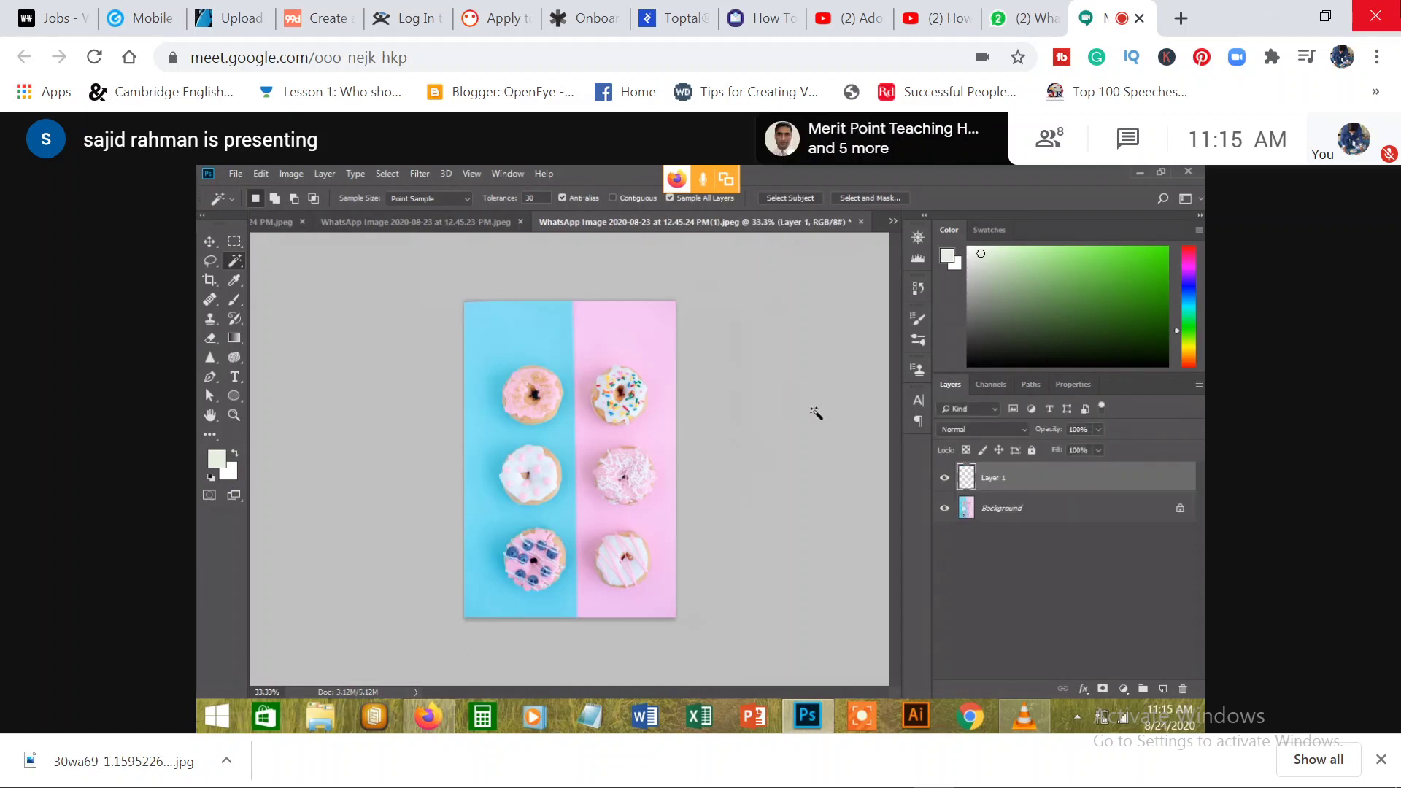
pyautogui.hotkey('ctrl', 'v')
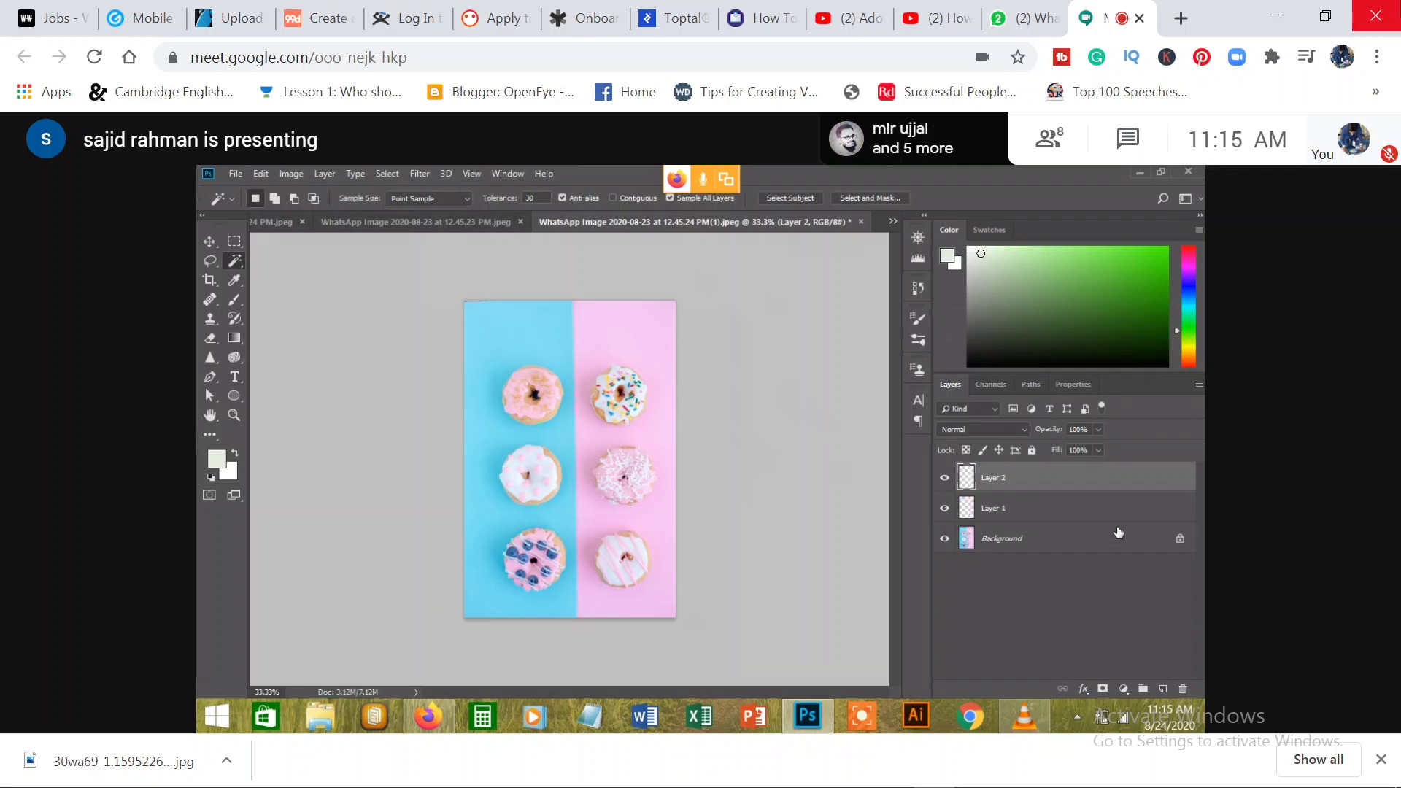
# Drag Layer 2 and Layer 1 to the trash, leaving only the background.
pyautogui.click(945, 478)
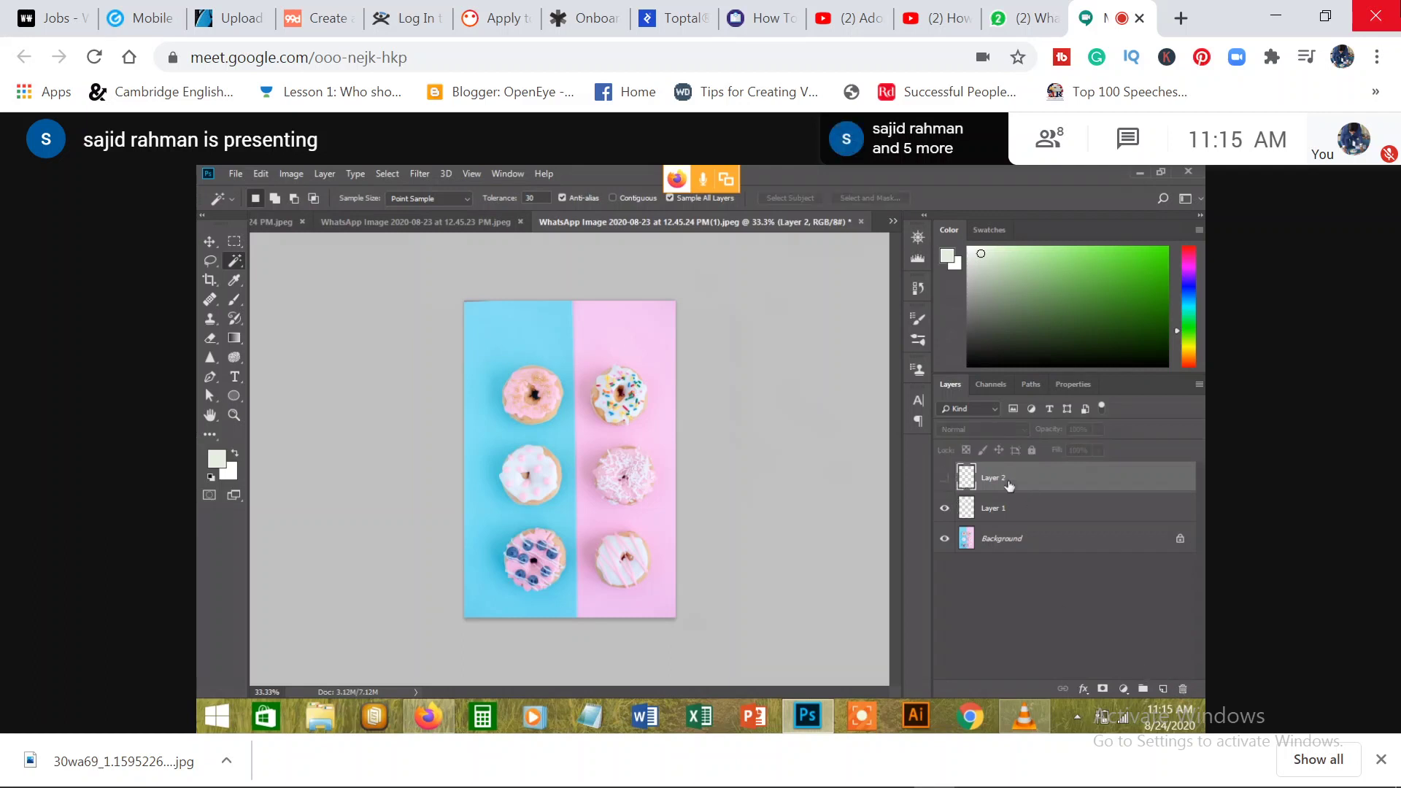
pyautogui.moveTo(1009, 485); pyautogui.dragTo(1138, 689)
pyautogui.click(945, 478)
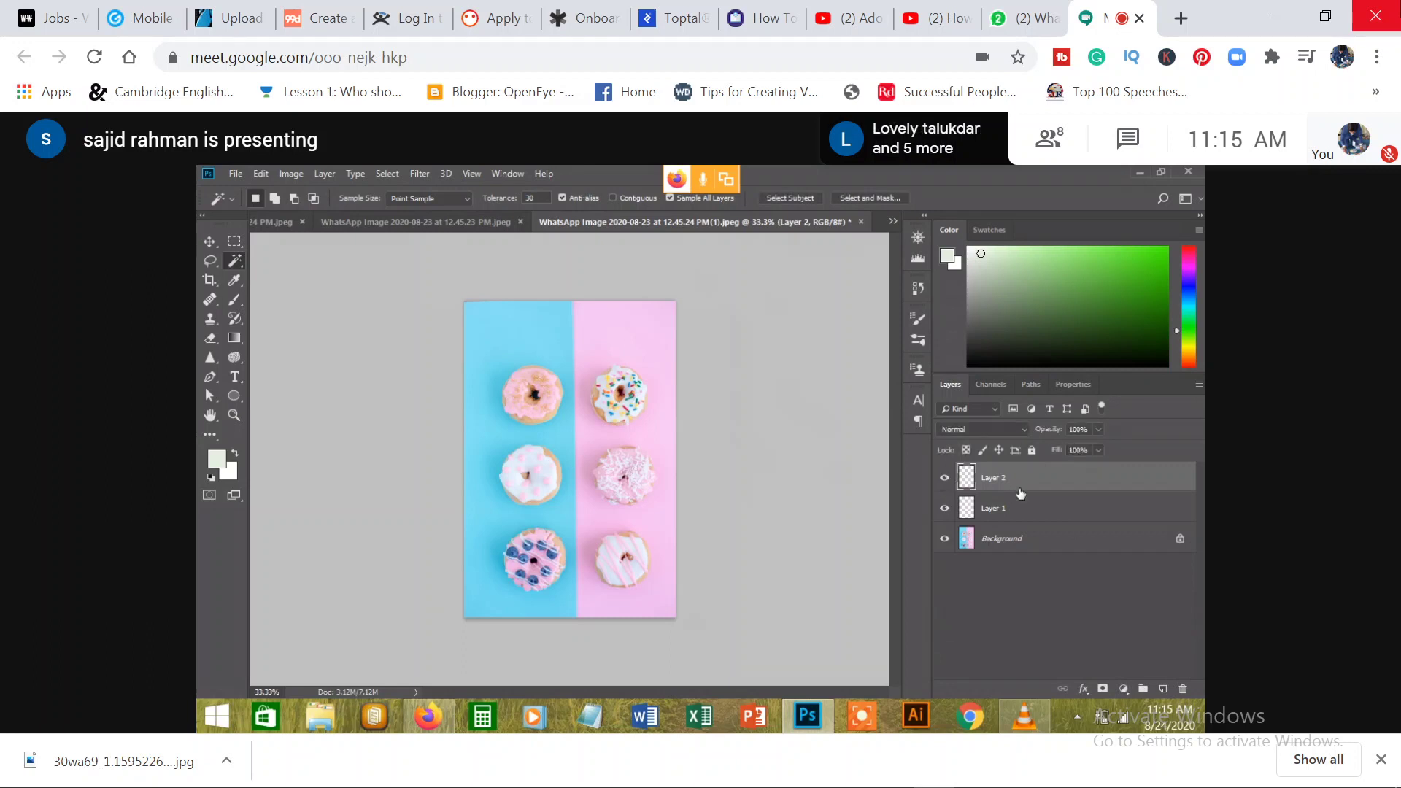
pyautogui.moveTo(1018, 487); pyautogui.dragTo(1183, 689)
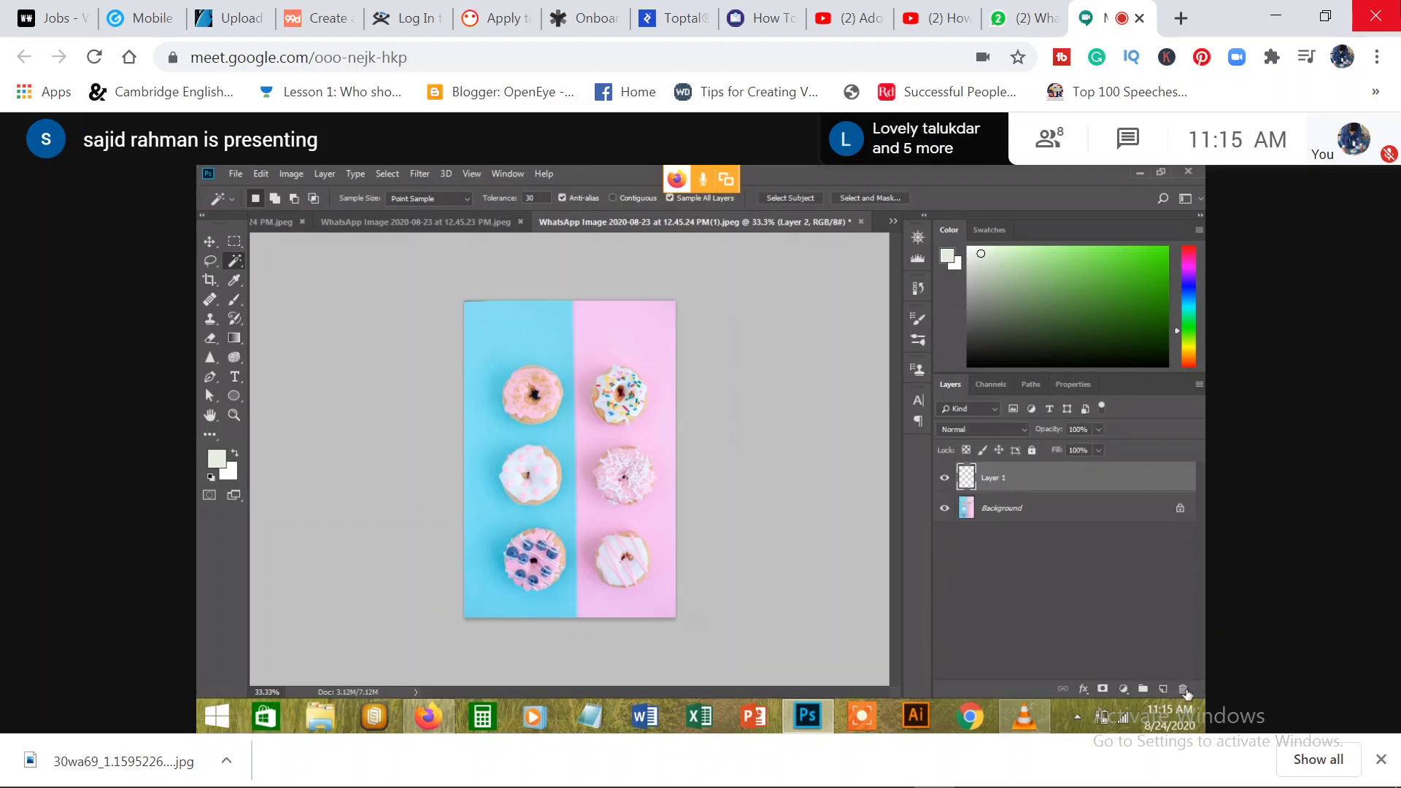
pyautogui.moveTo(1032, 478); pyautogui.dragTo(1183, 689)
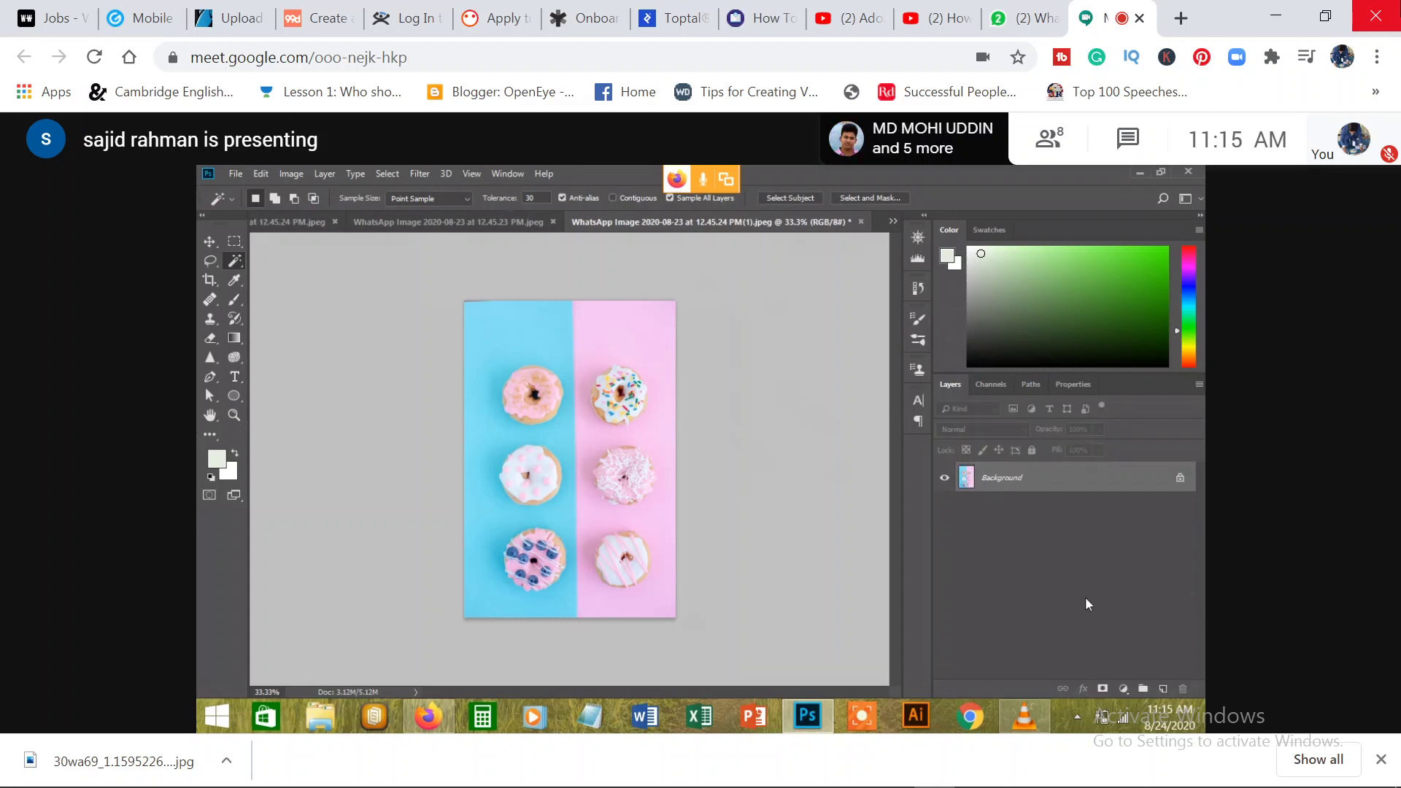
# Back in the donut icon document, deselect the donut outline.
pyautogui.click(498, 223)
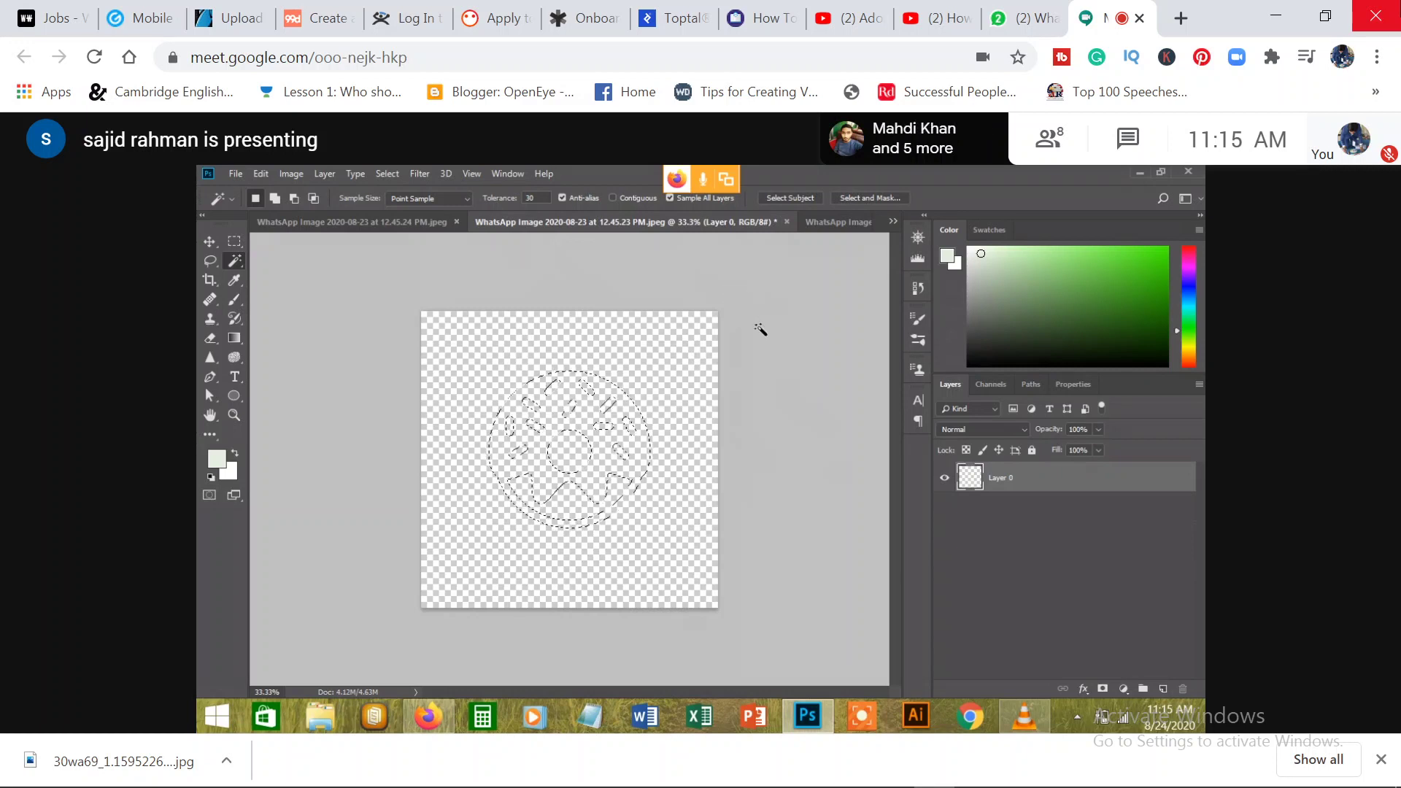
pyautogui.click(776, 371)
pyautogui.hotkey('ctrl', 'z')
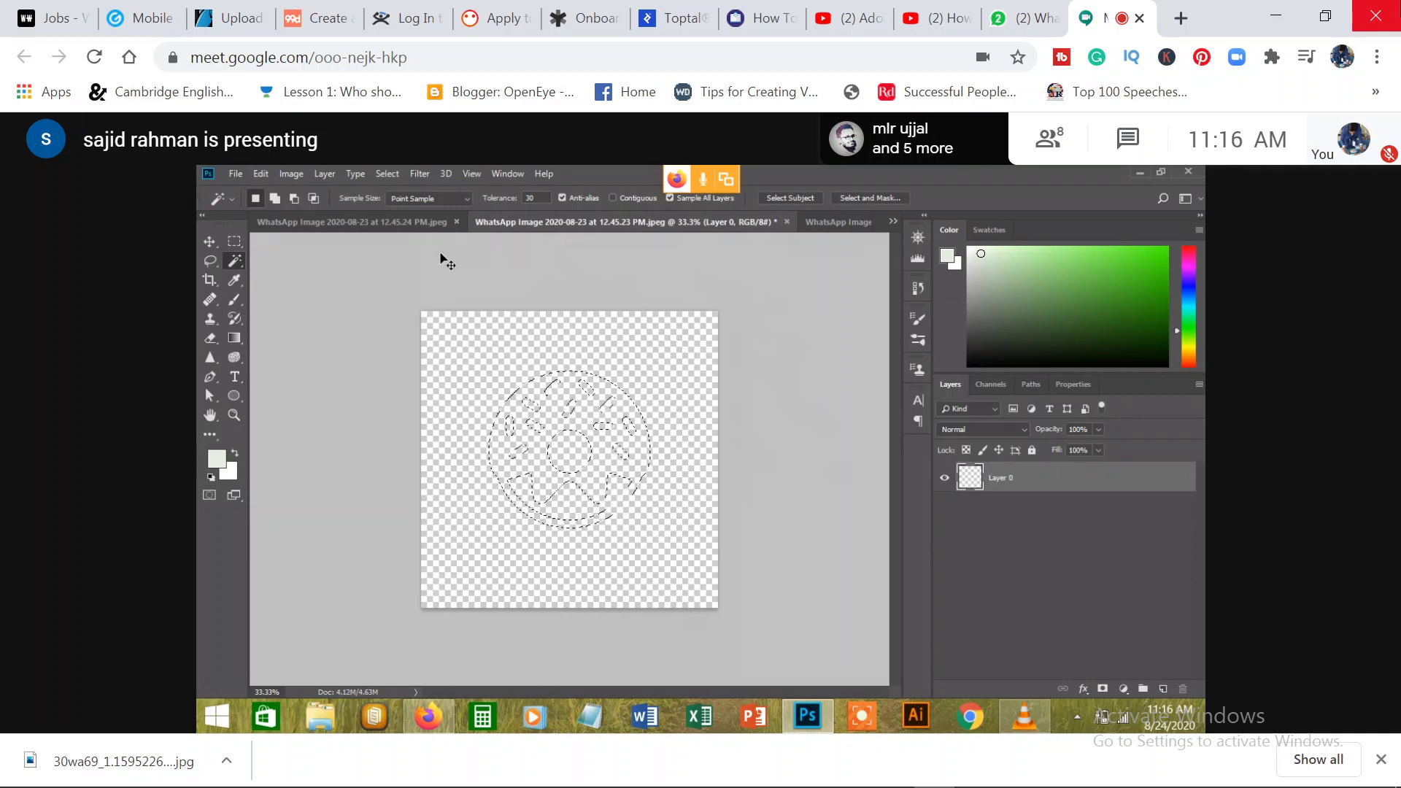
pyautogui.hotkey('ctrl', 'd')
# Cycle through the document tabs to the emptied donut icon and show its History panel.
pyautogui.click(372, 221)
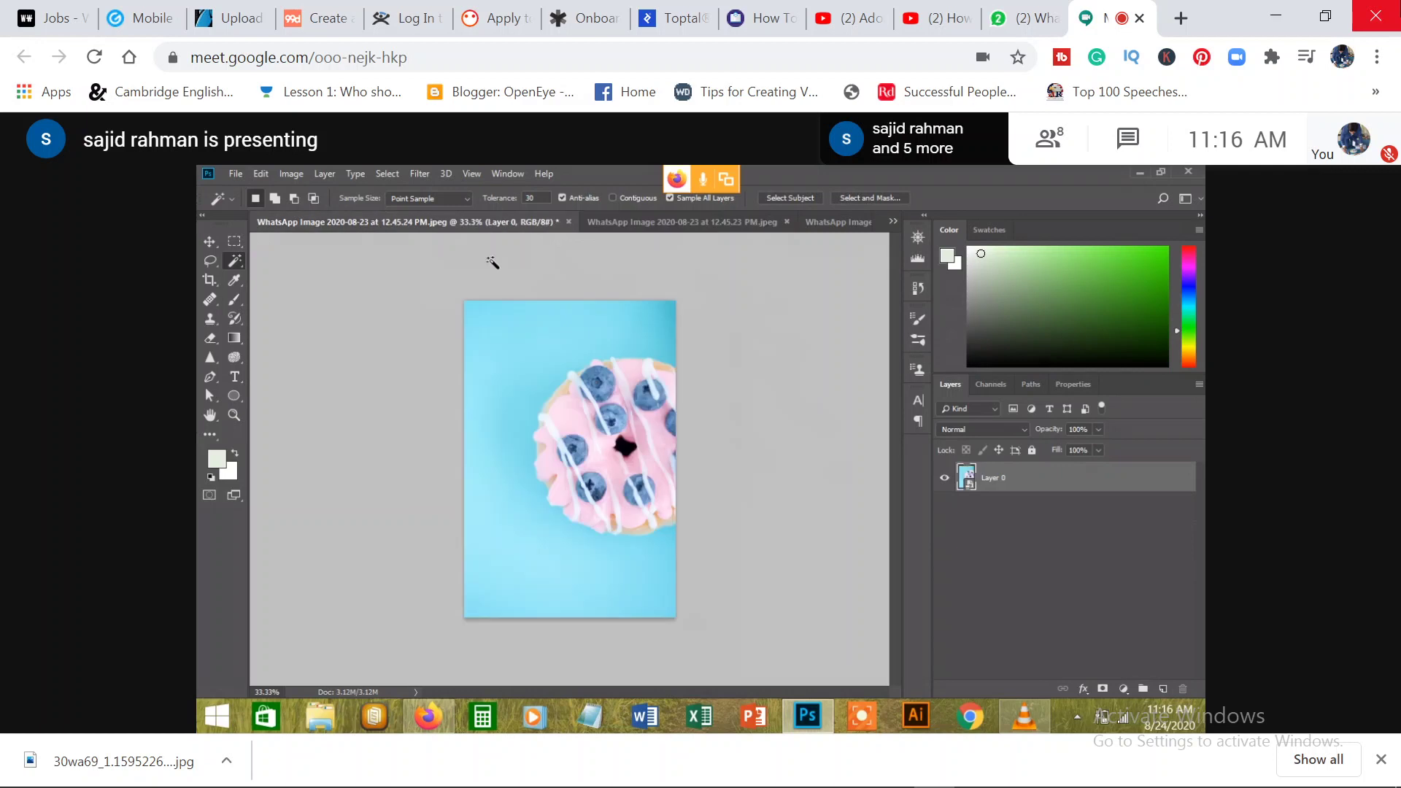
pyautogui.click(682, 222)
pyautogui.click(836, 223)
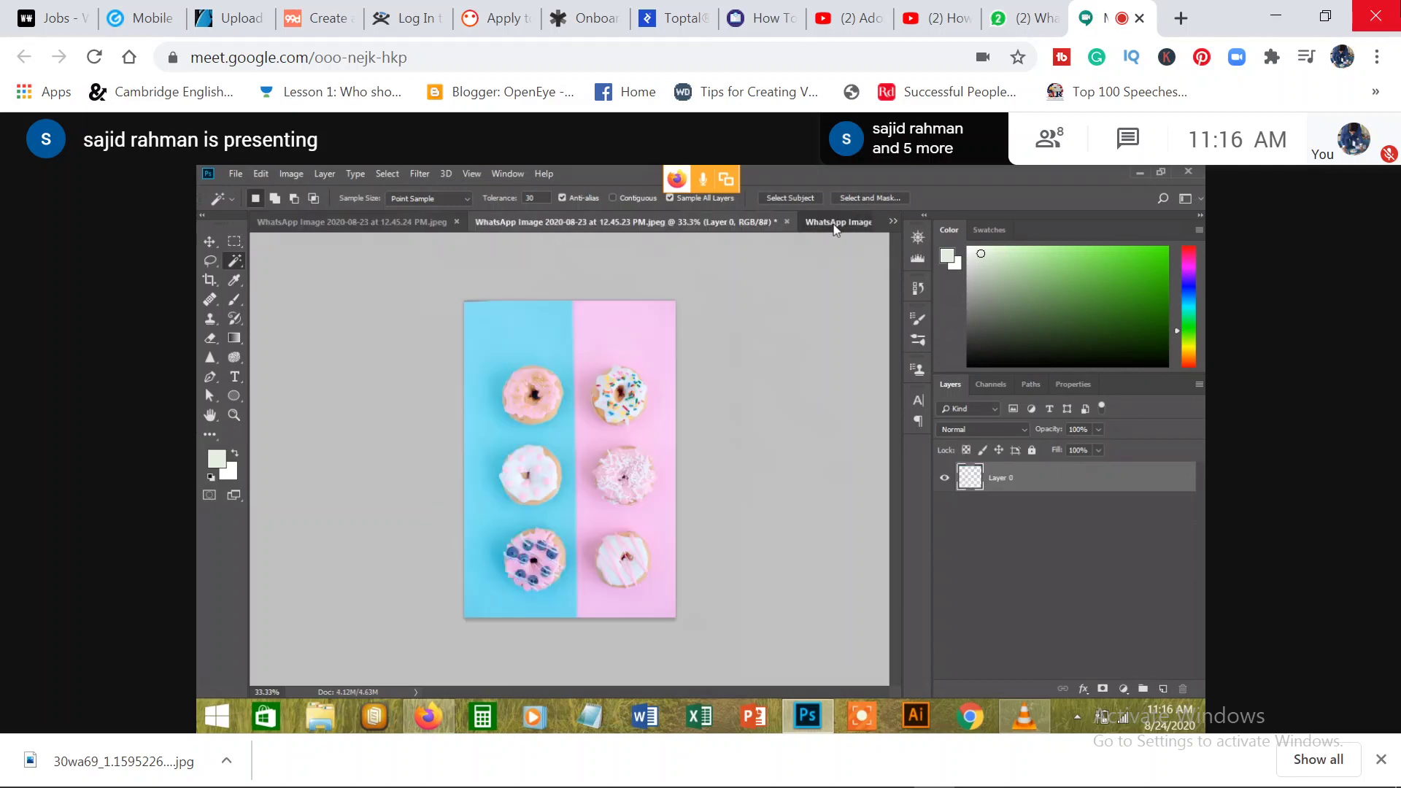
pyautogui.click(463, 220)
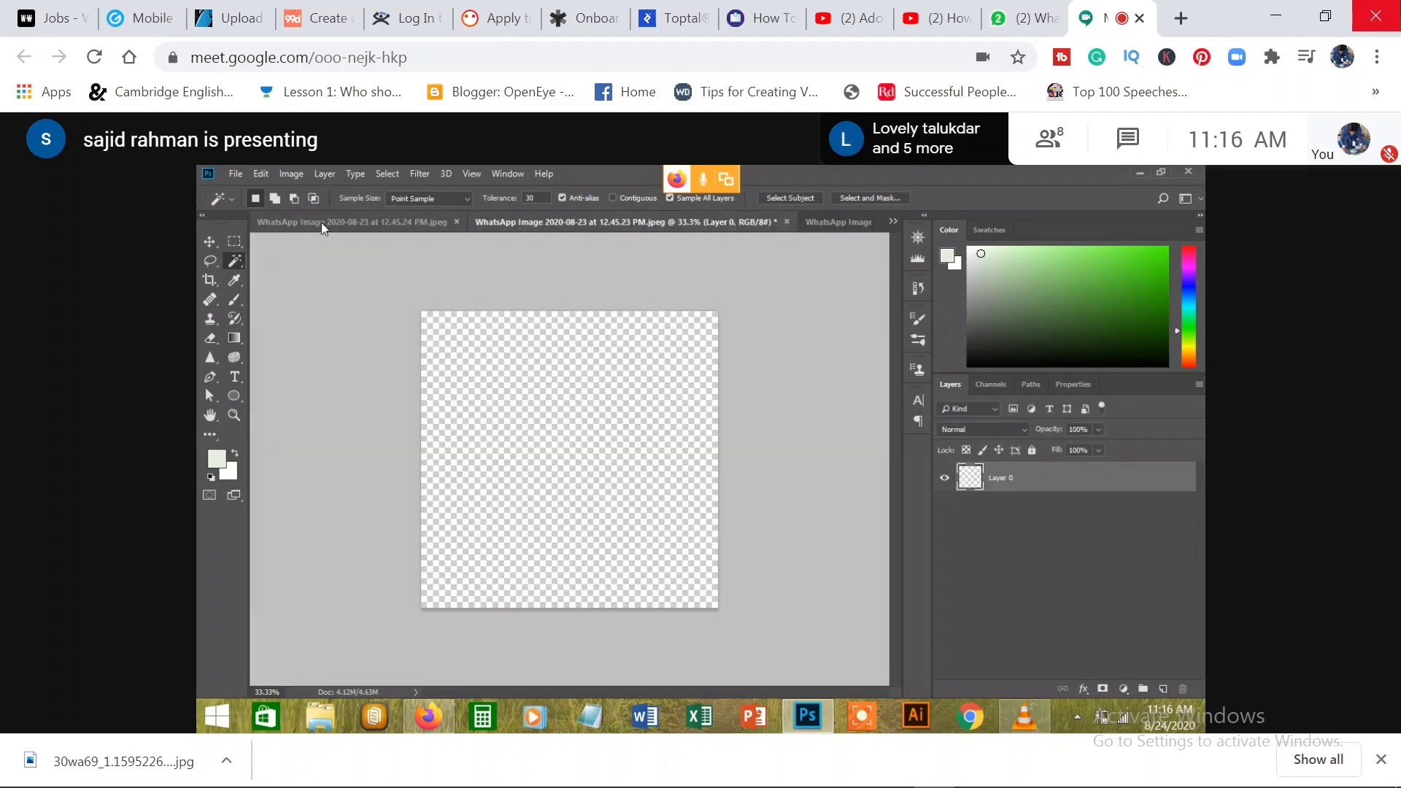
pyautogui.click(324, 222)
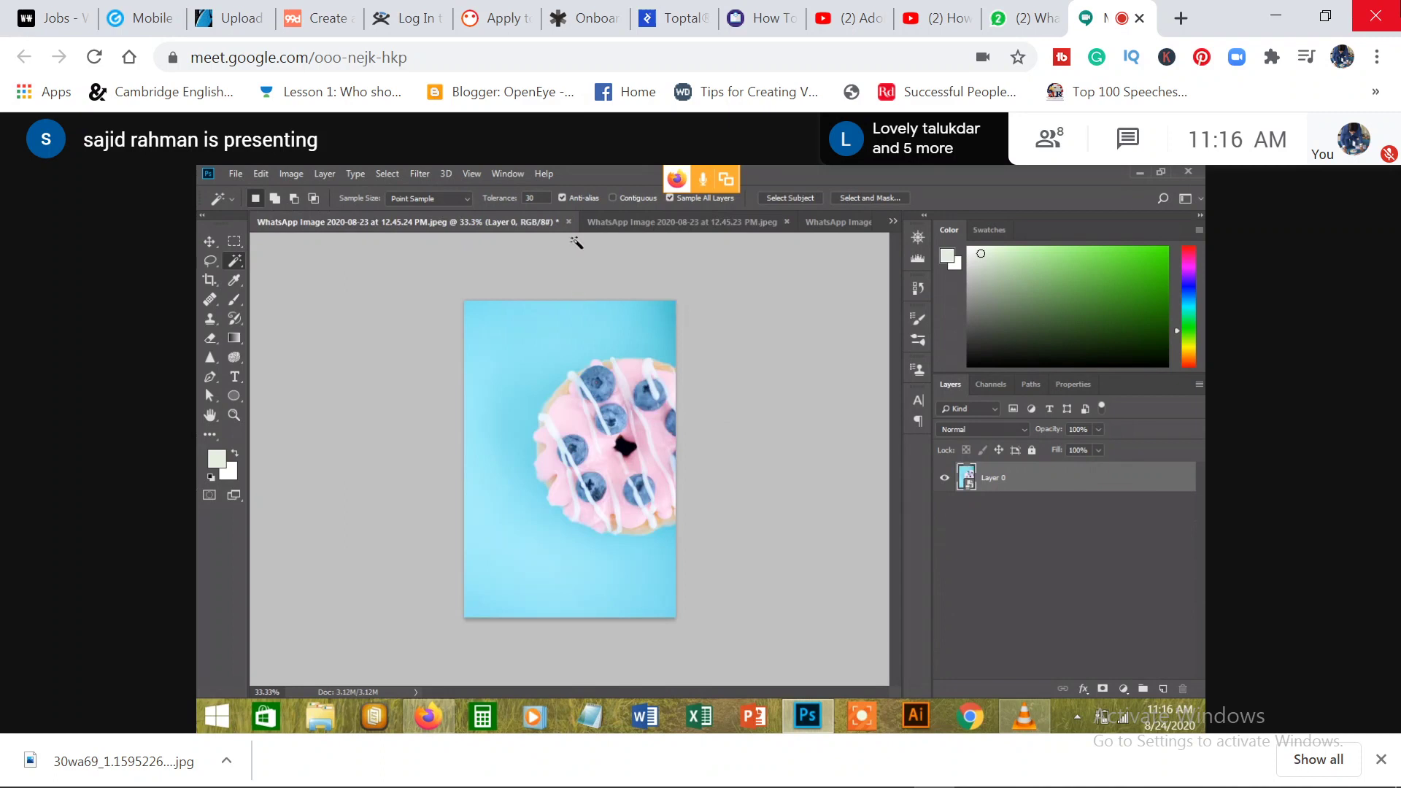
pyautogui.click(635, 222)
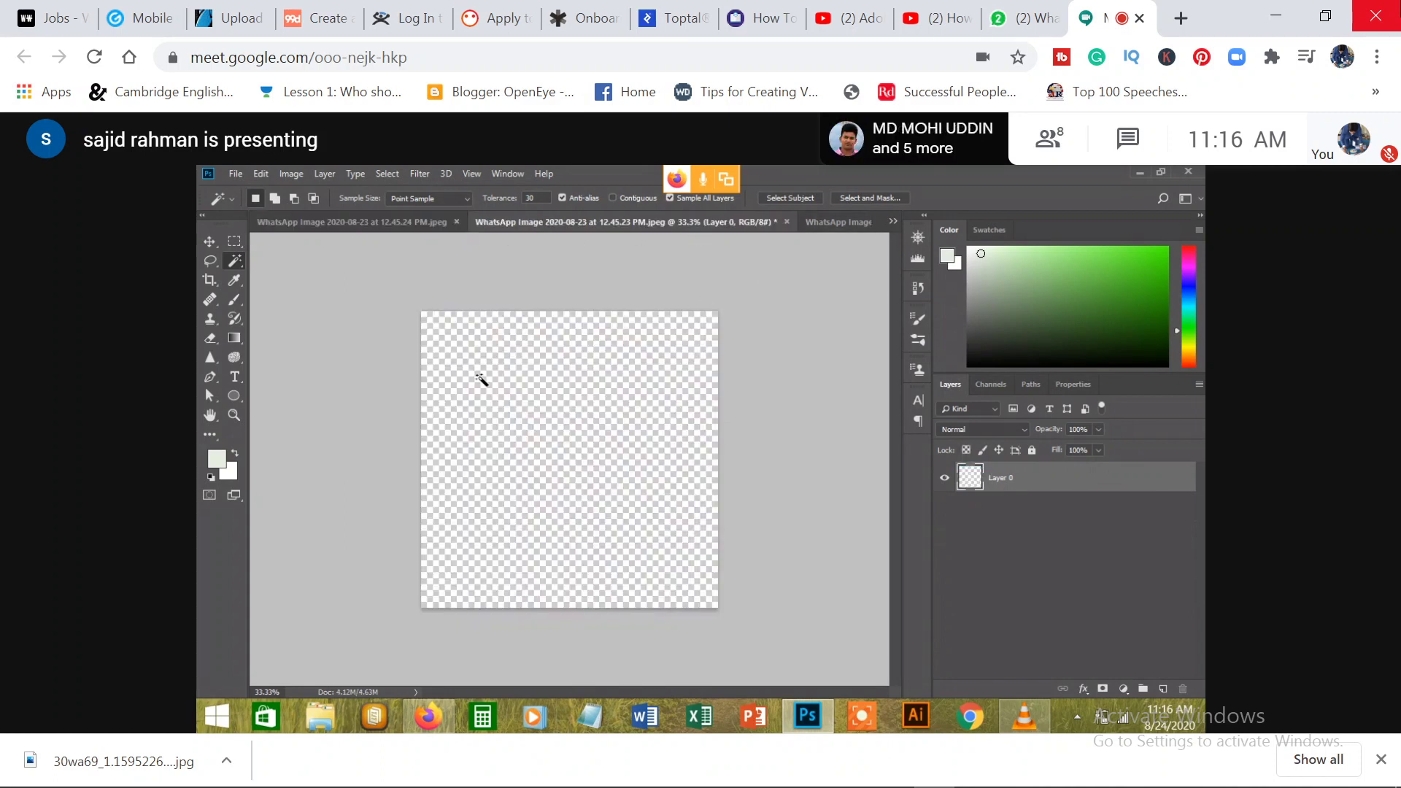
pyautogui.click(921, 290)
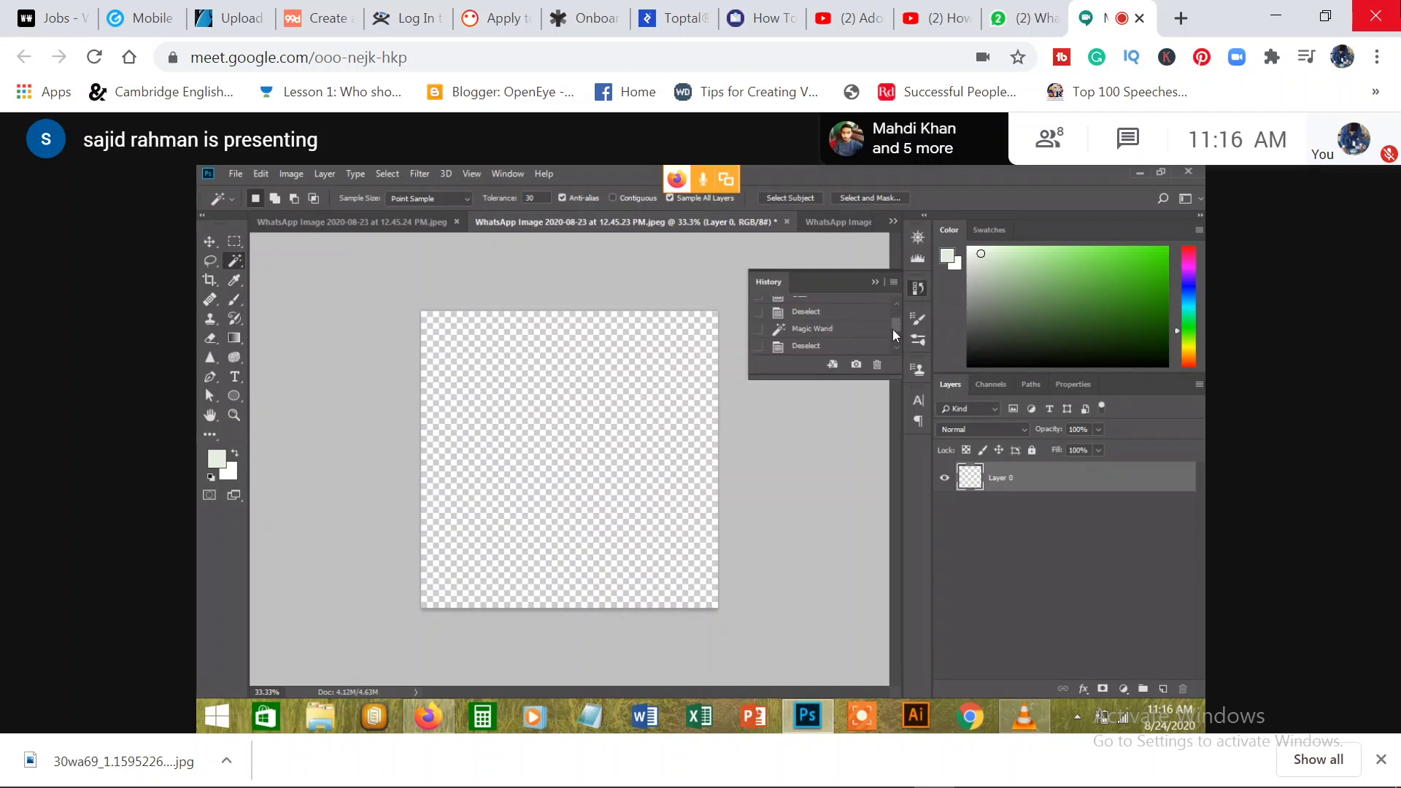
# Revert the donut icon to its original snapshot and Magic Wand-select its white background, cancelling the Fill dialog.
pyautogui.moveTo(892, 330); pyautogui.dragTo(895, 317)
pyautogui.click(860, 312)
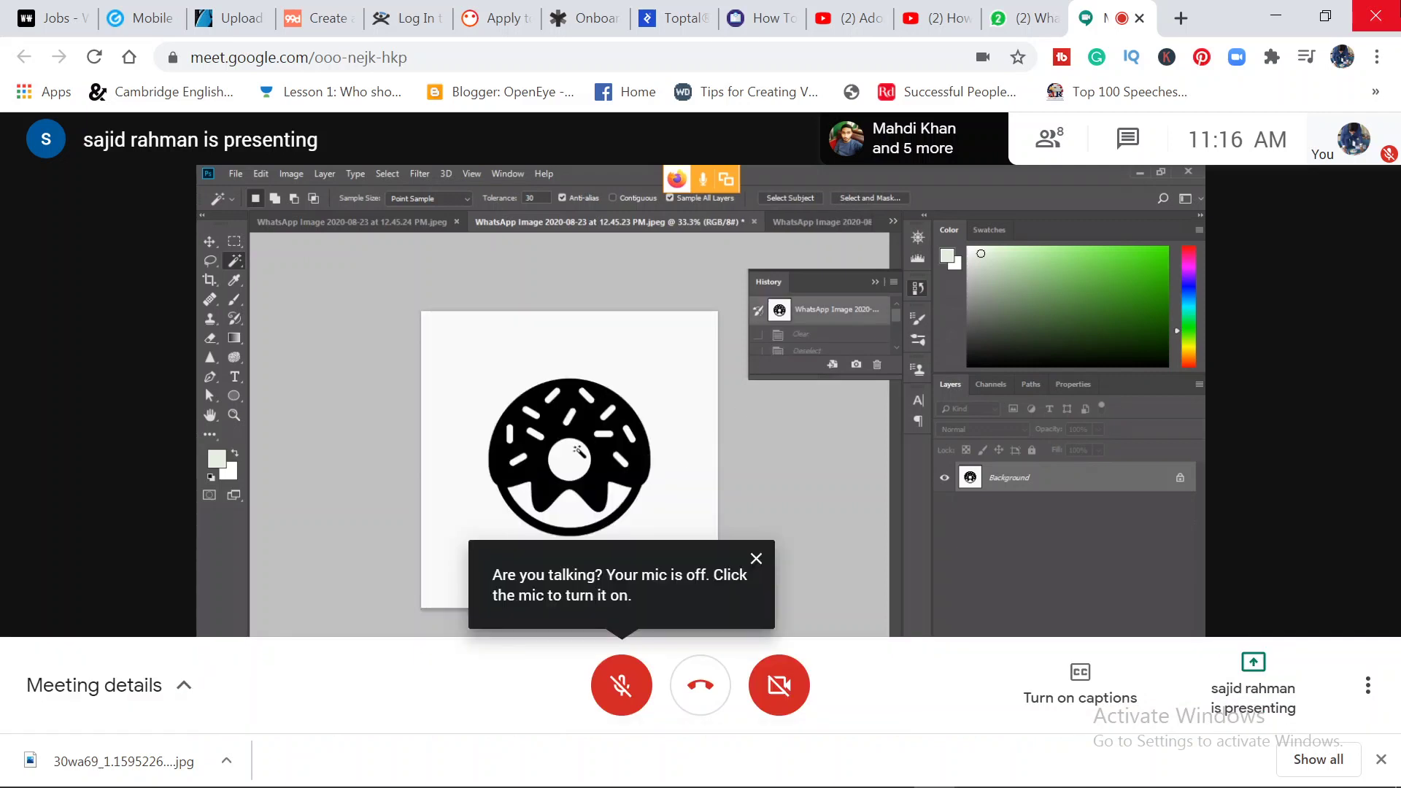
pyautogui.click(482, 405)
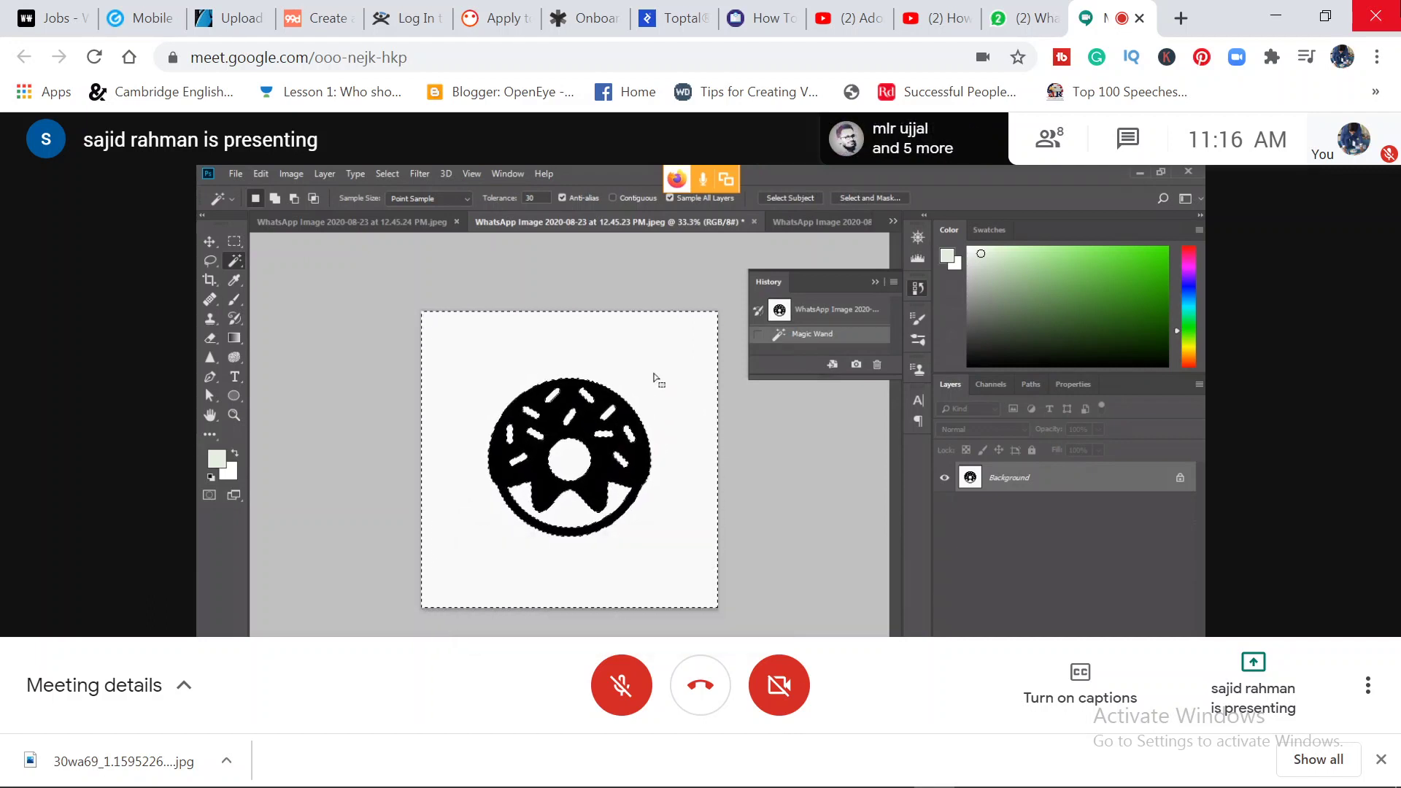
pyautogui.hotkey('shift', 'BackSpace')
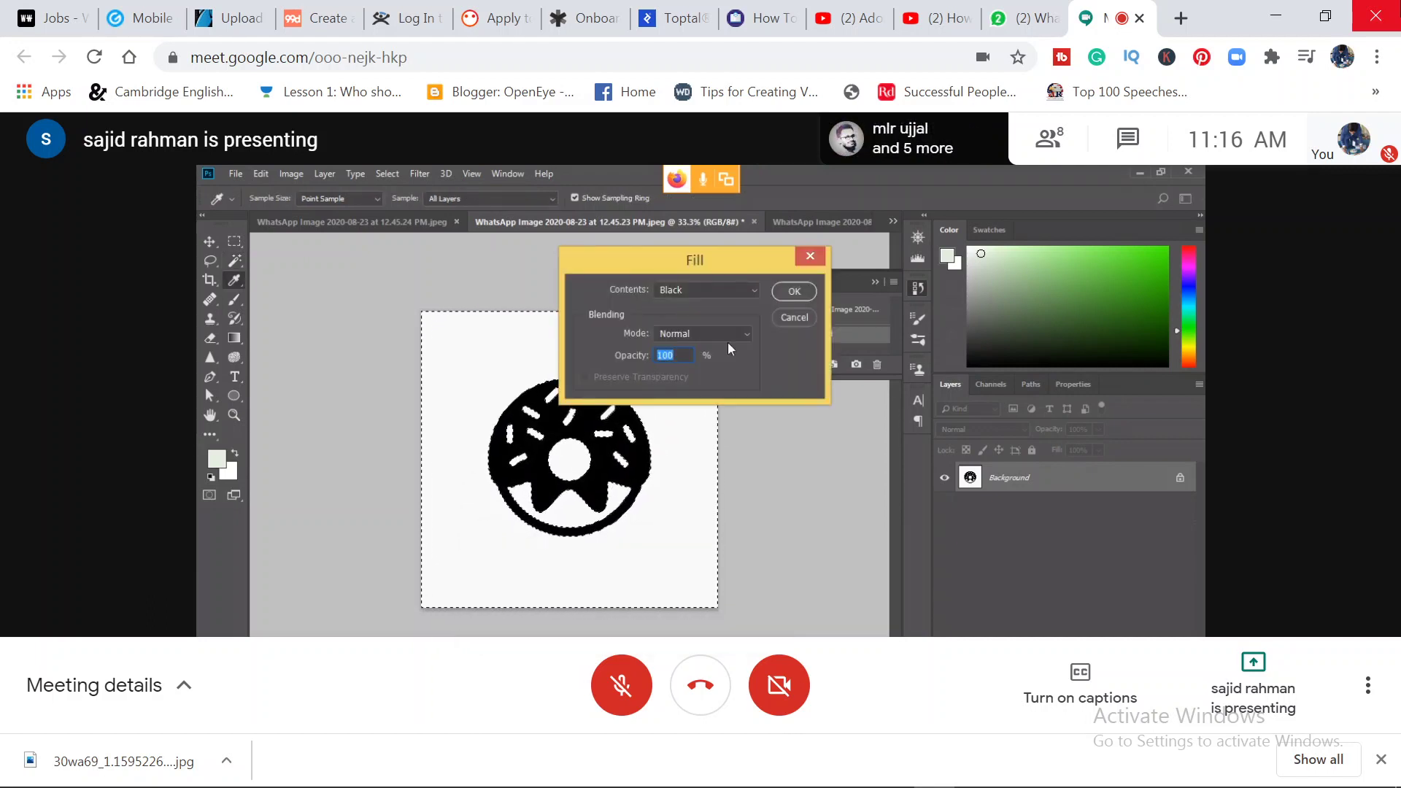
pyautogui.click(796, 322)
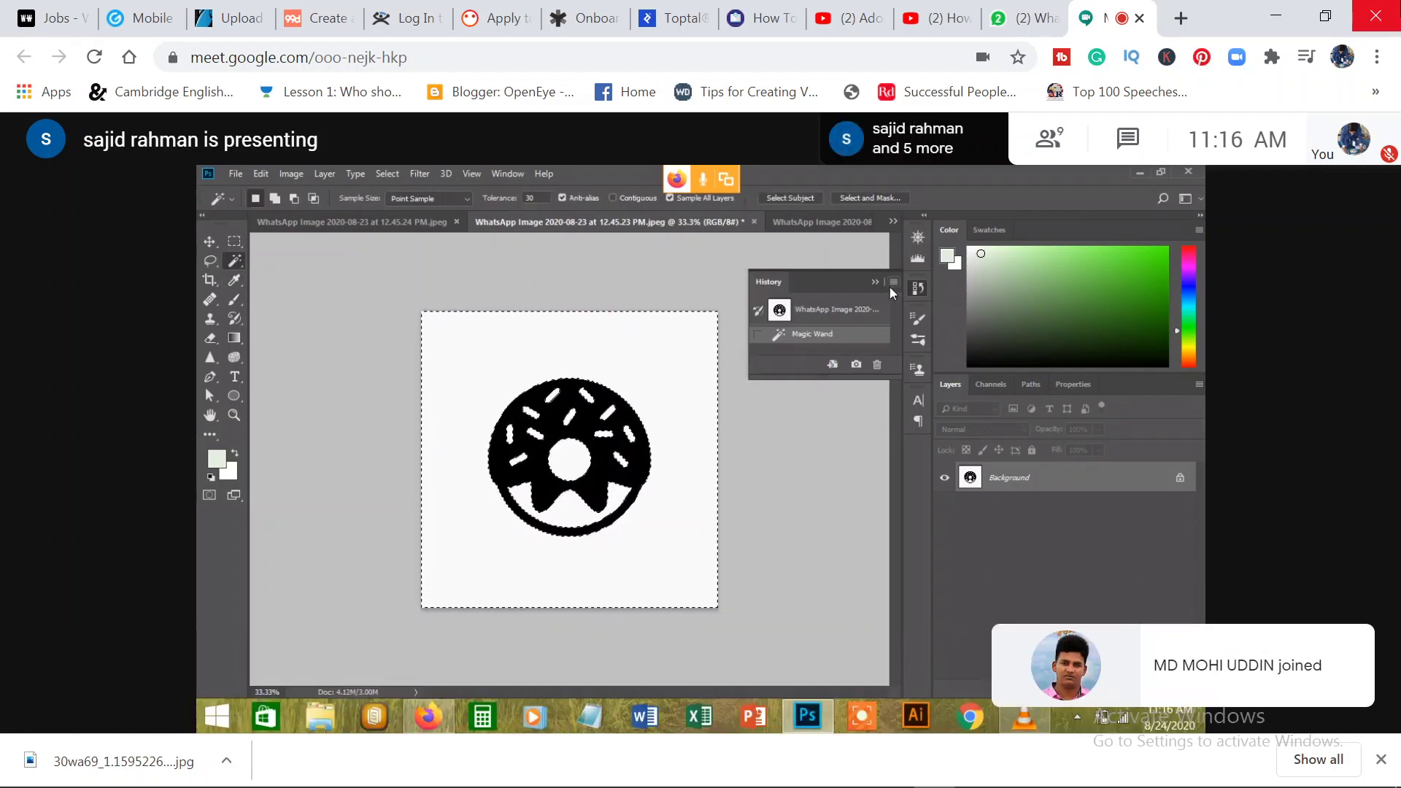
# Close History and convert the locked Background layer into Layer 0.
pyautogui.click(877, 282)
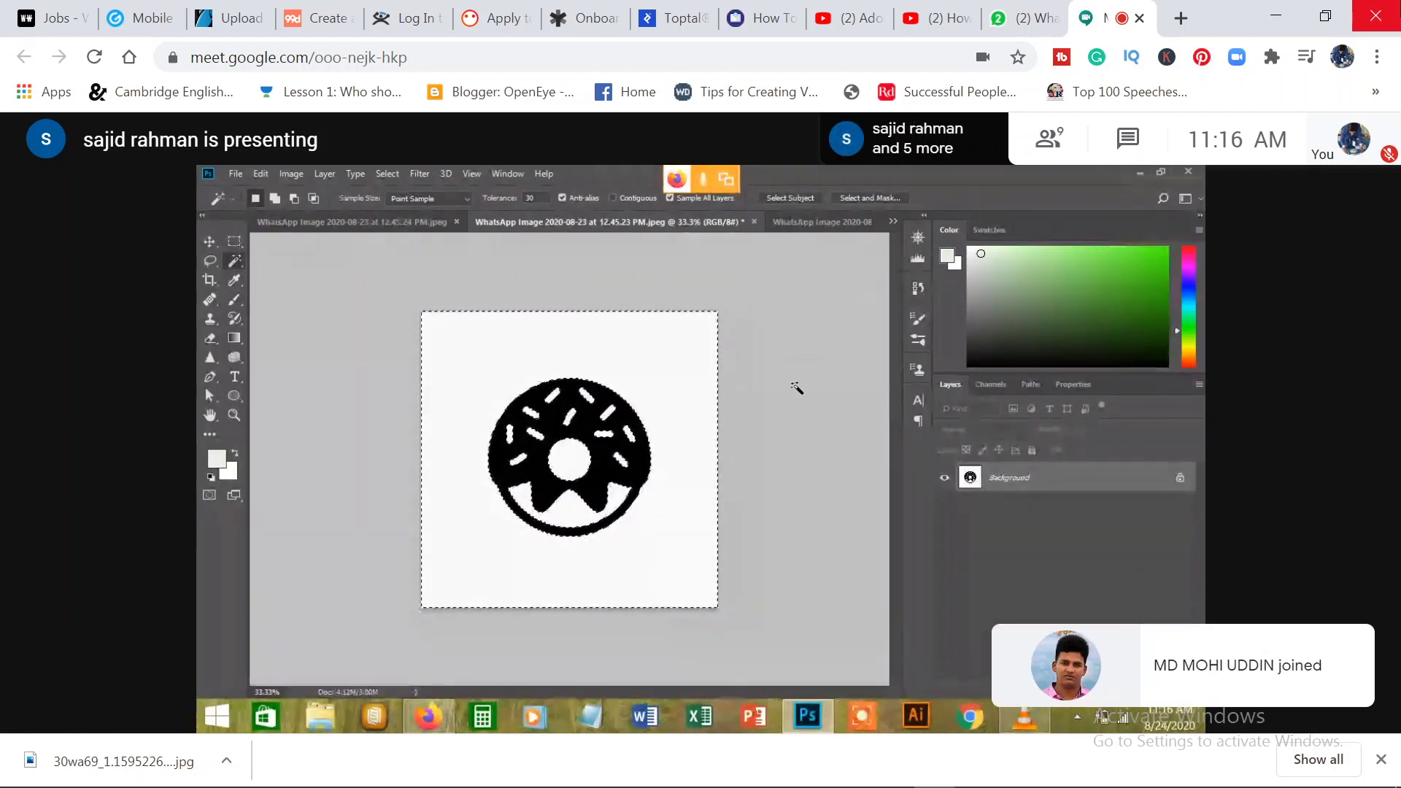
pyautogui.doubleClick(1006, 479)
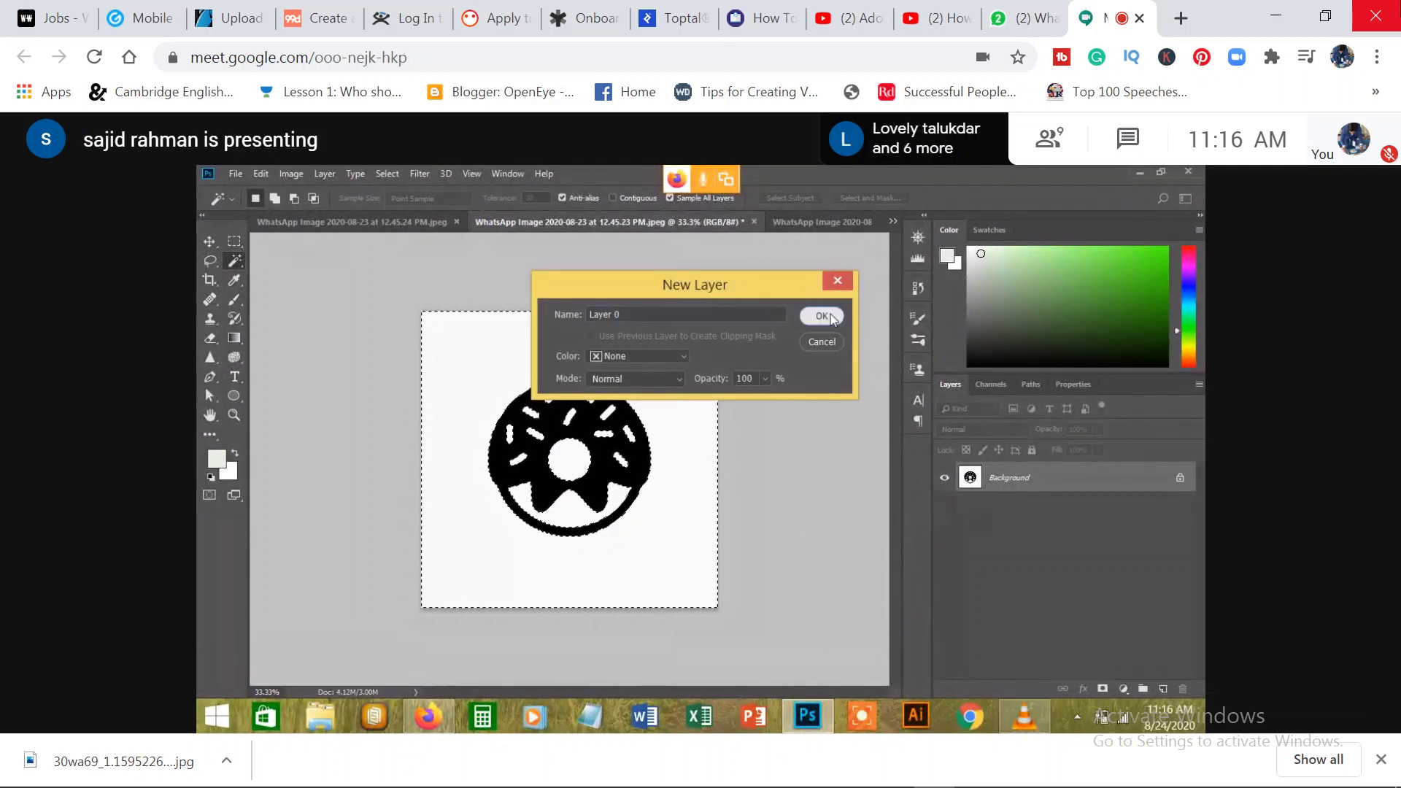
pyautogui.click(822, 316)
# Delete the icon's white background, move the black donut onto the pastel donuts photo, then show the blueberry photo.
pyautogui.press('Delete')
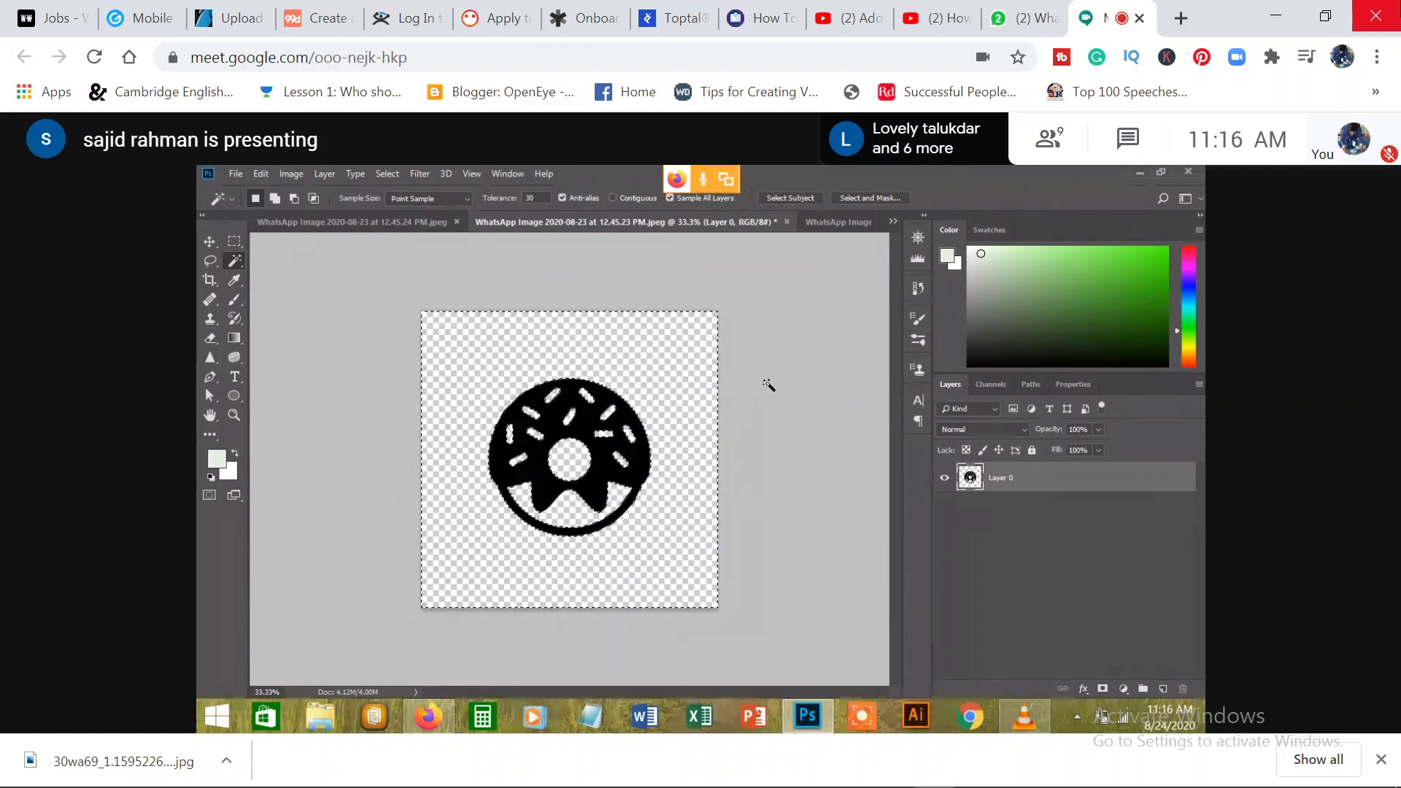
pyautogui.hotkey('ctrl', 'd')
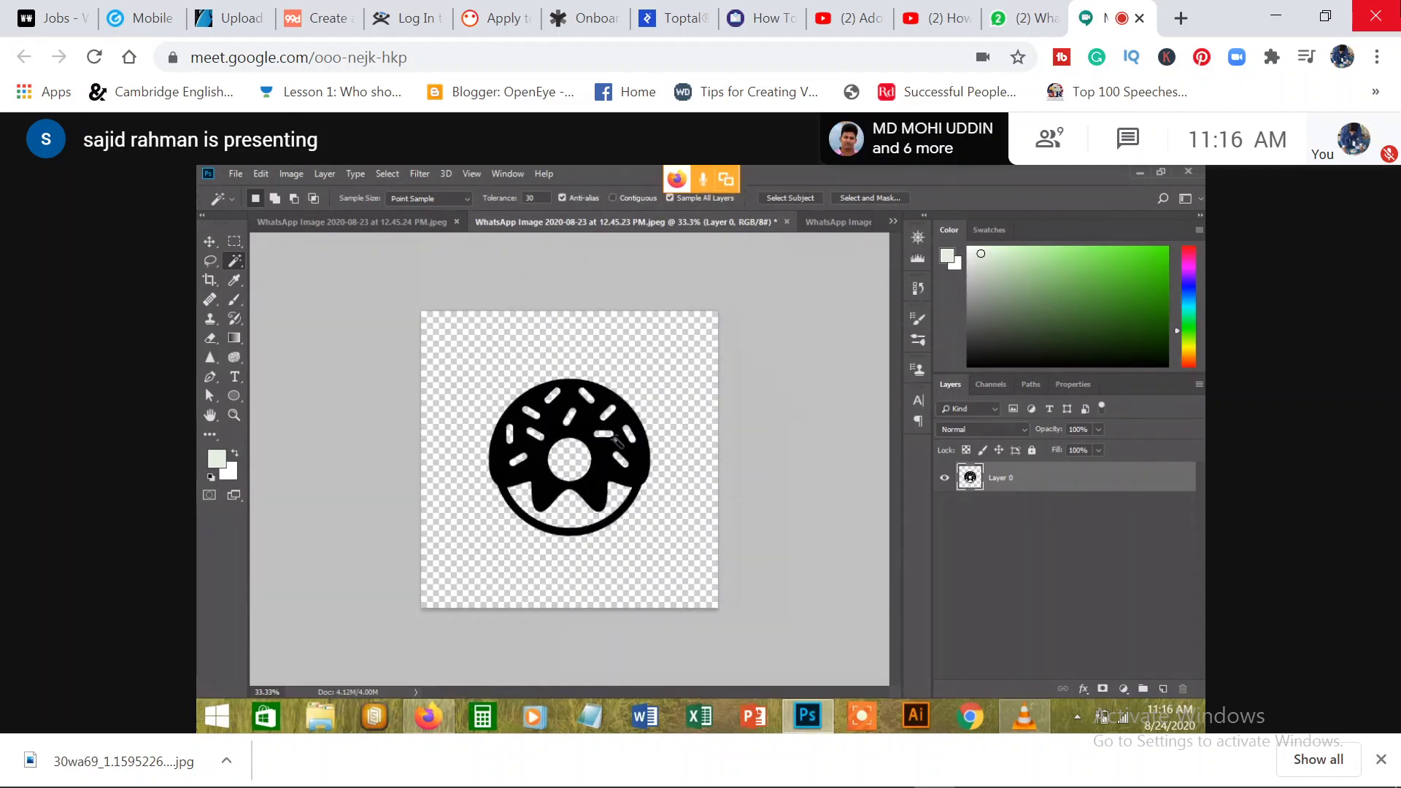
pyautogui.click(209, 241)
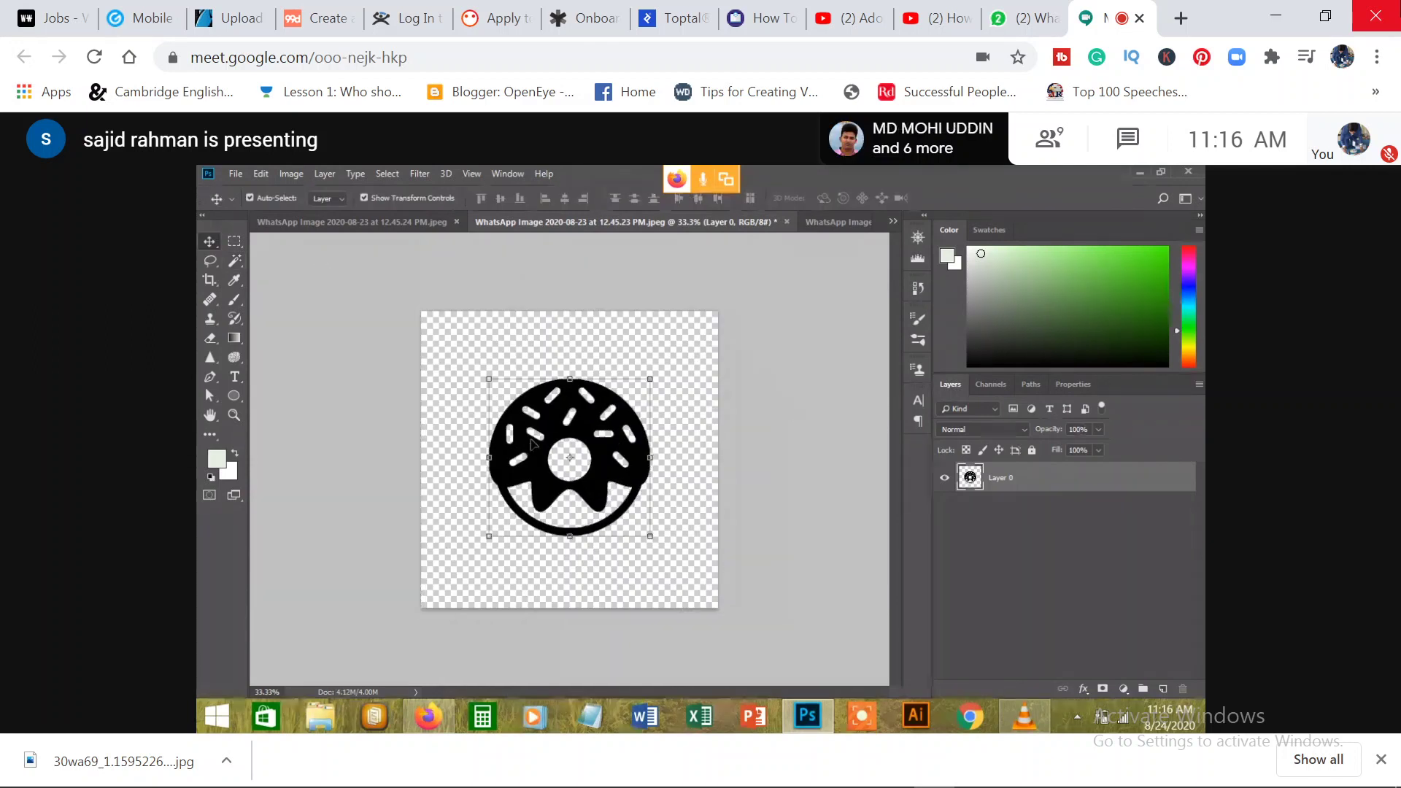
pyautogui.moveTo(532, 443); pyautogui.dragTo(576, 405)
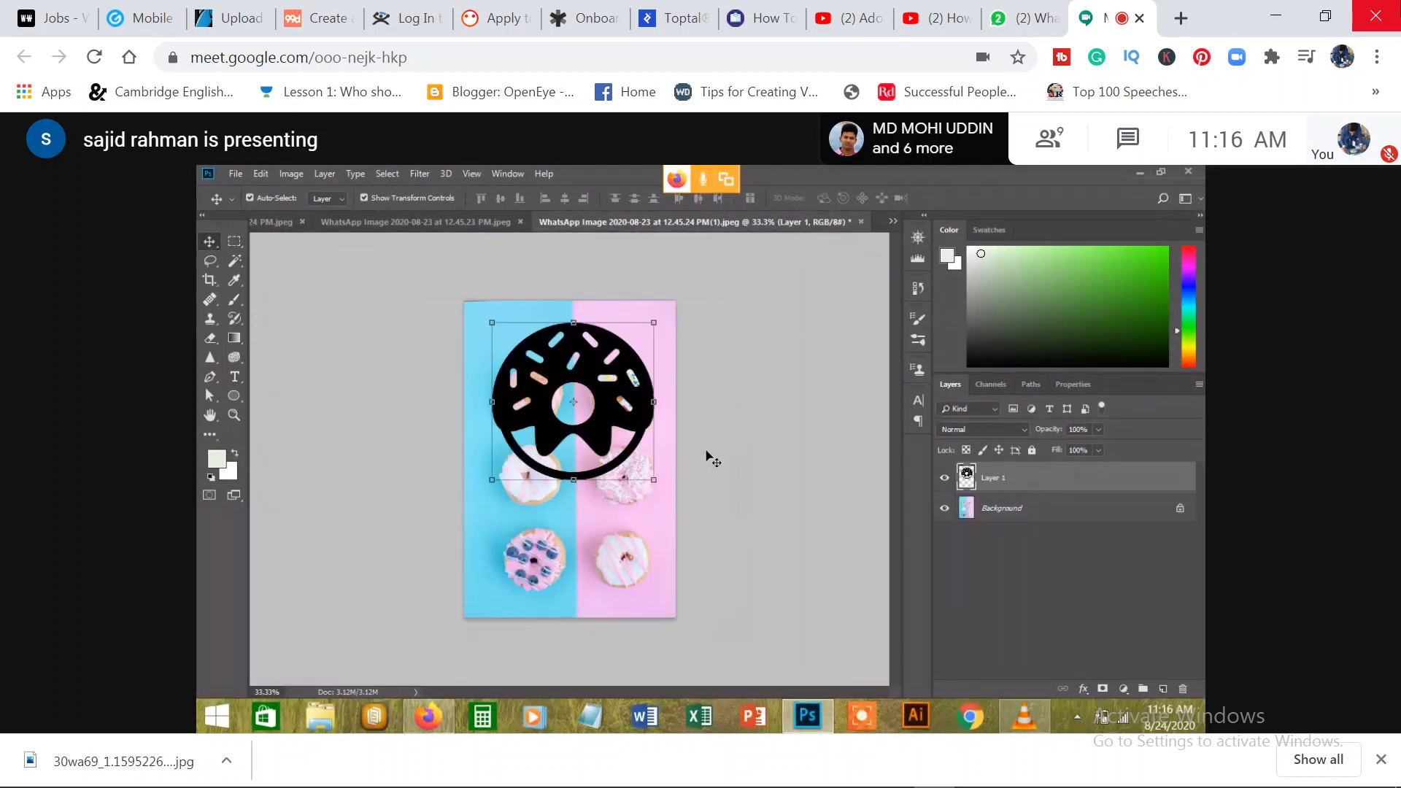
pyautogui.click(727, 398)
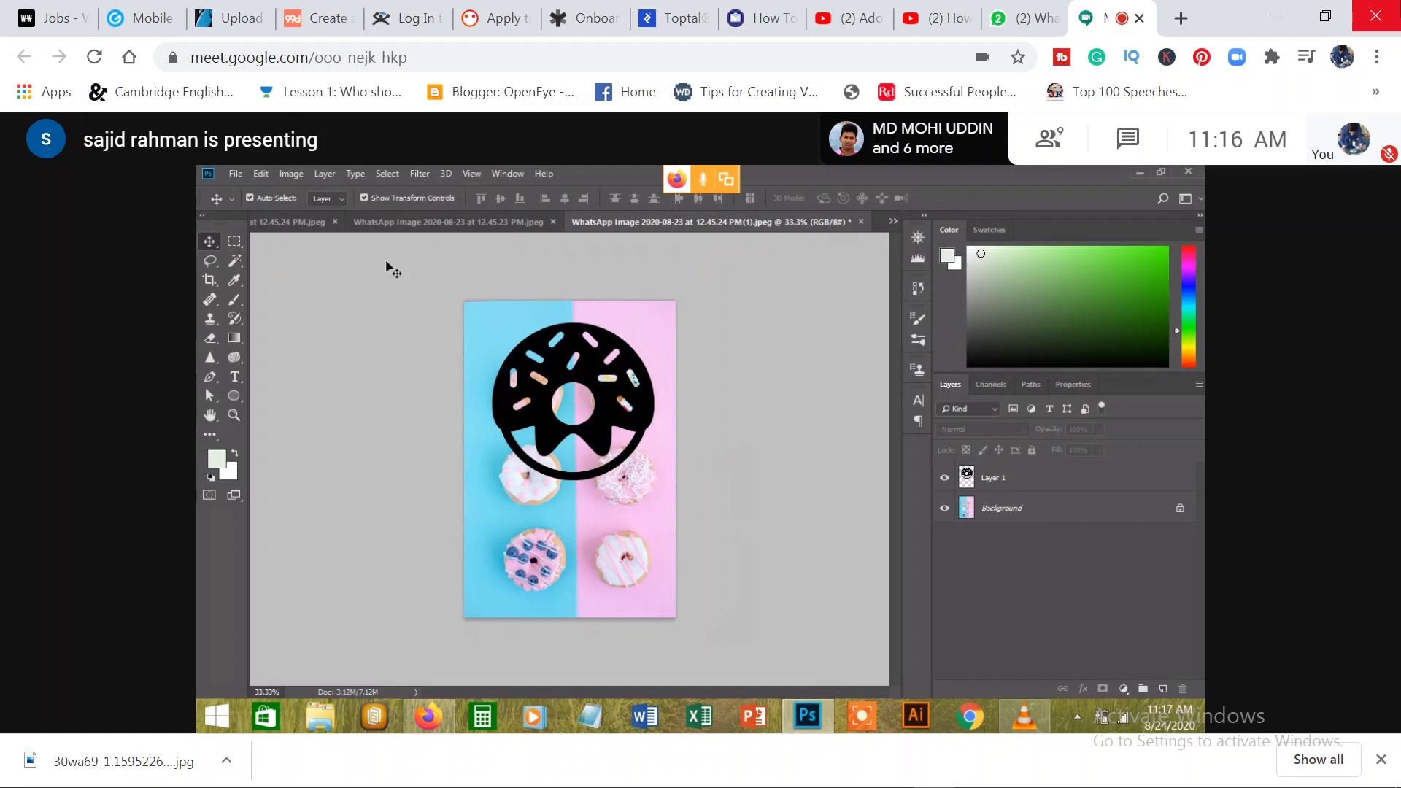
pyautogui.click(309, 224)
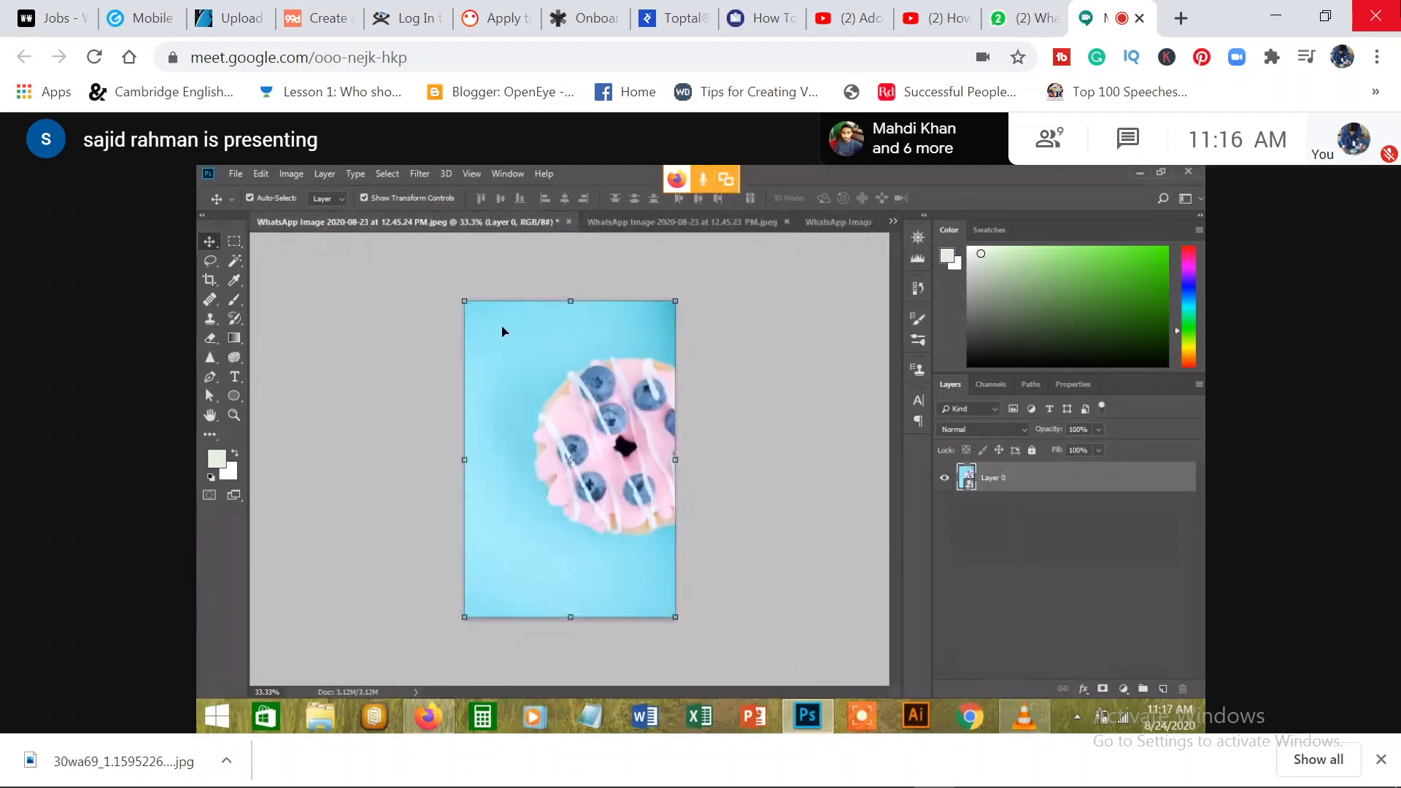
# Drag the blueberry photo into the collage as Layer 2, then start converting the collage's Background.
pyautogui.moveTo(522, 439); pyautogui.dragTo(727, 358)
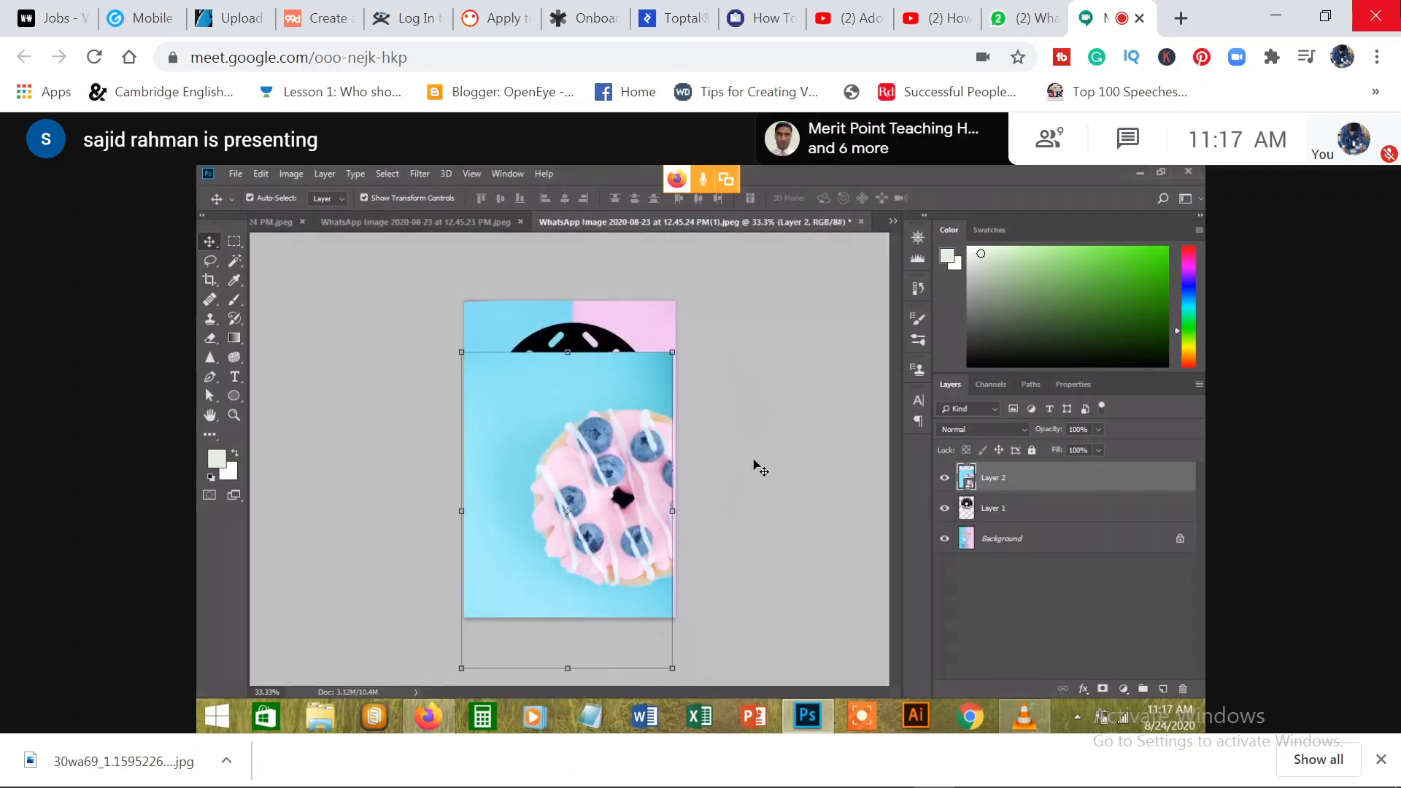
pyautogui.doubleClick(969, 482)
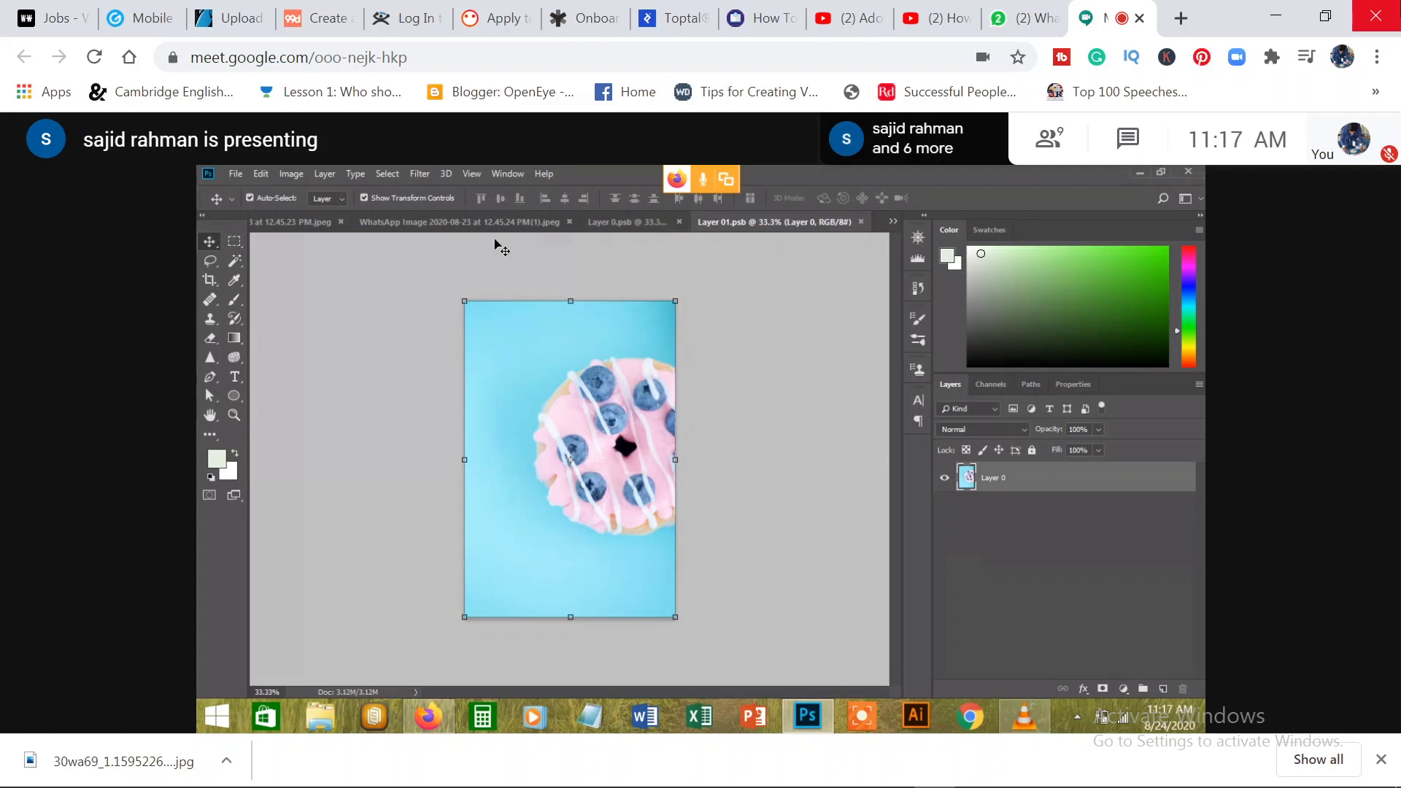
pyautogui.click(521, 224)
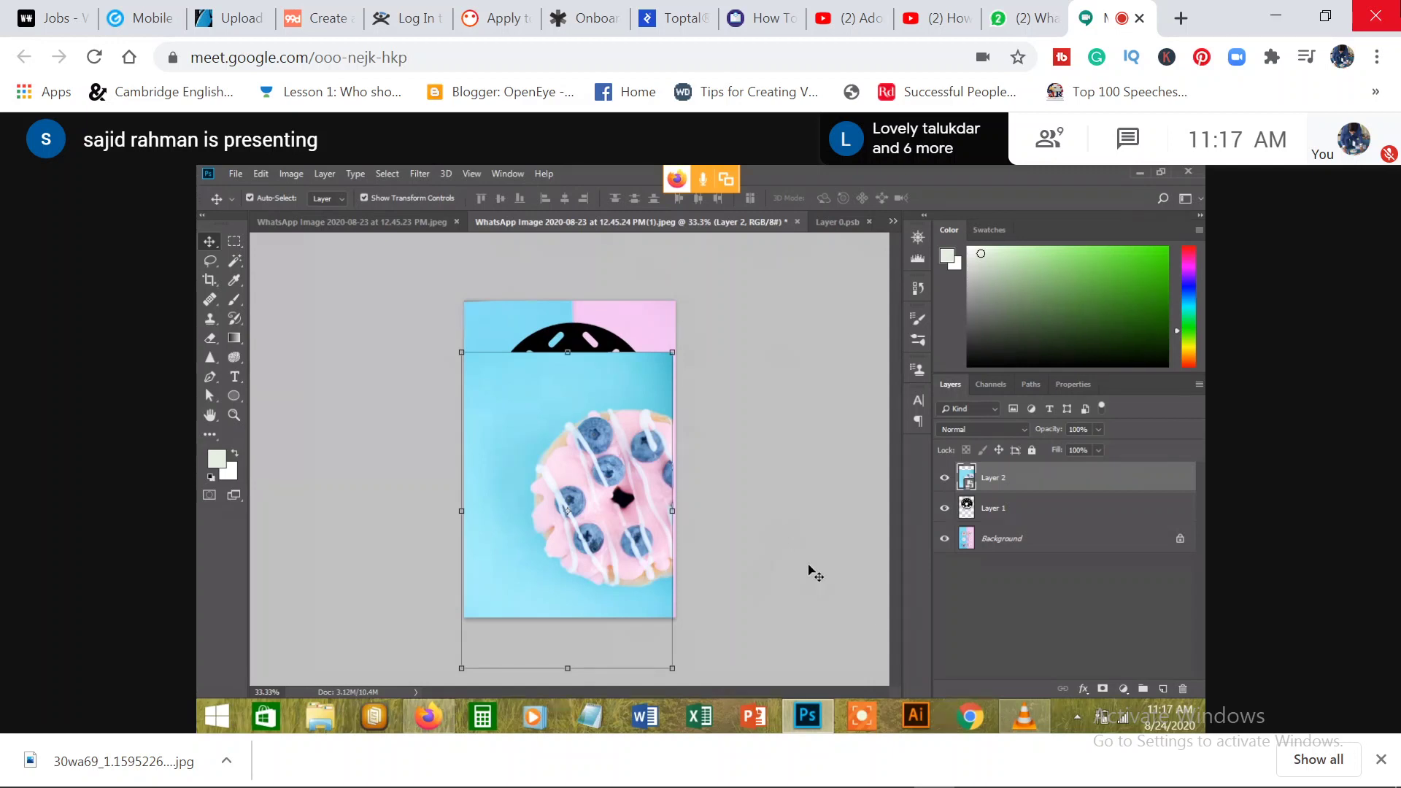
pyautogui.doubleClick(1050, 546)
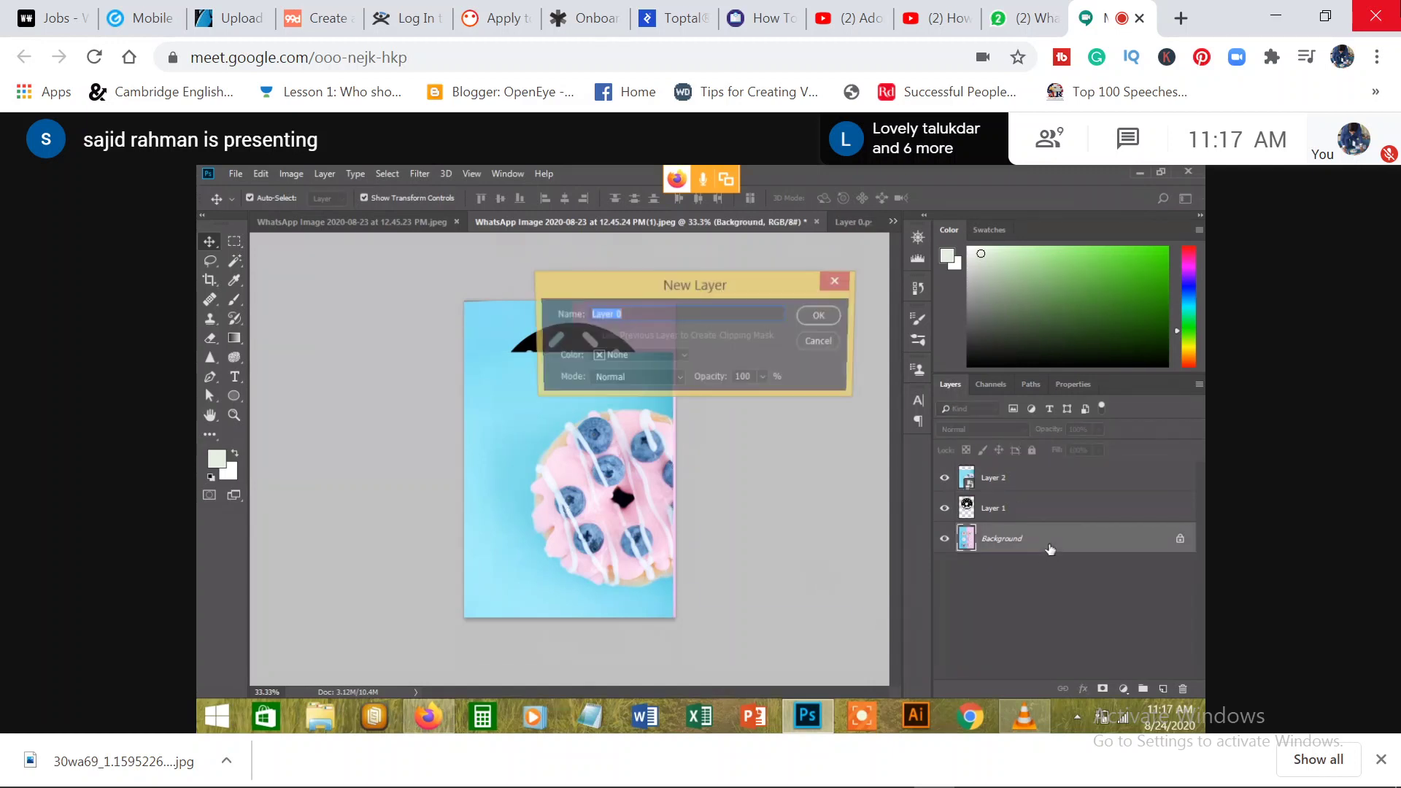
# Confirm the New Layer dialog so the pastel donuts Background becomes Layer 0.
pyautogui.click(823, 316)
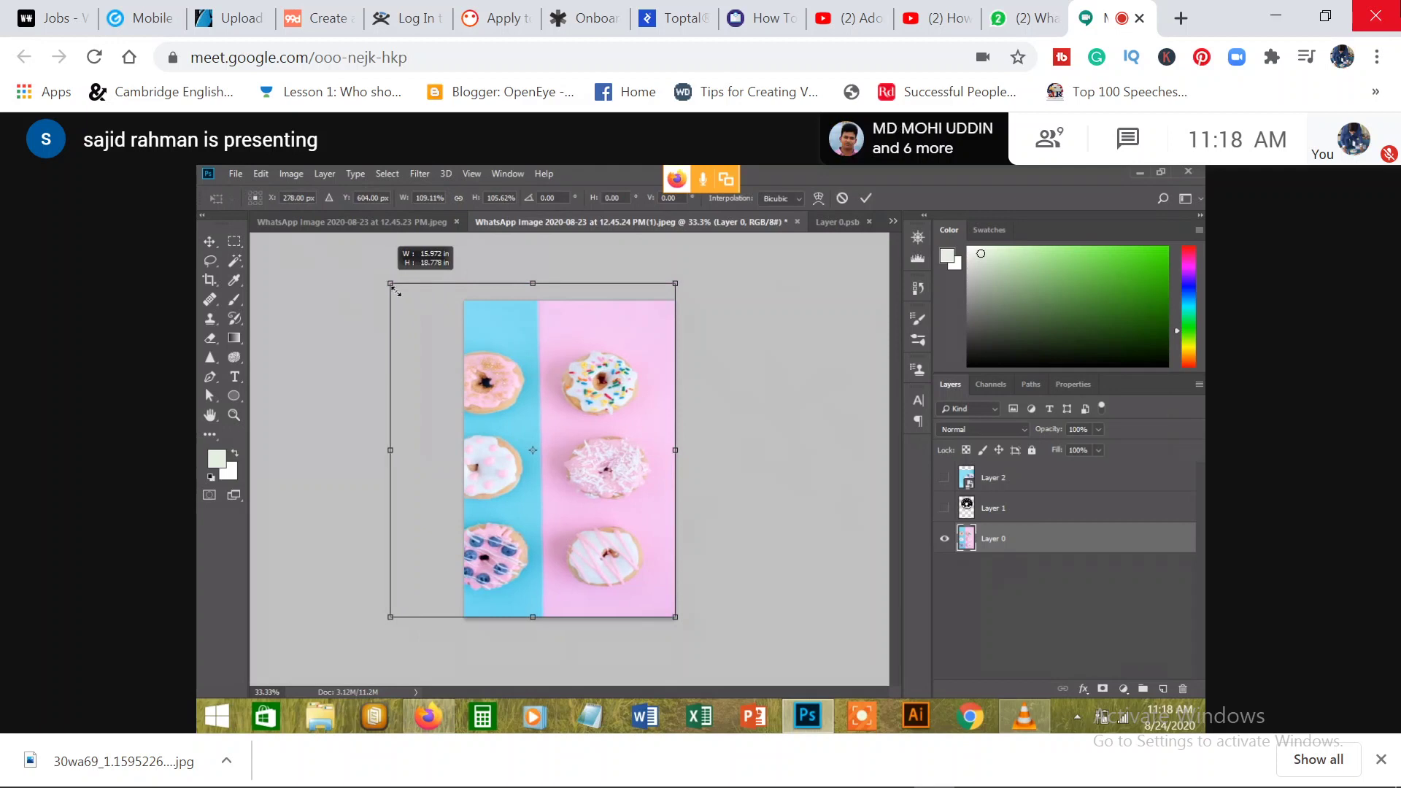
# Stretch the pastel donuts photo from its top-left and right handles, then cancel the transform.
pyautogui.moveTo(384, 281); pyautogui.dragTo(419, 301)
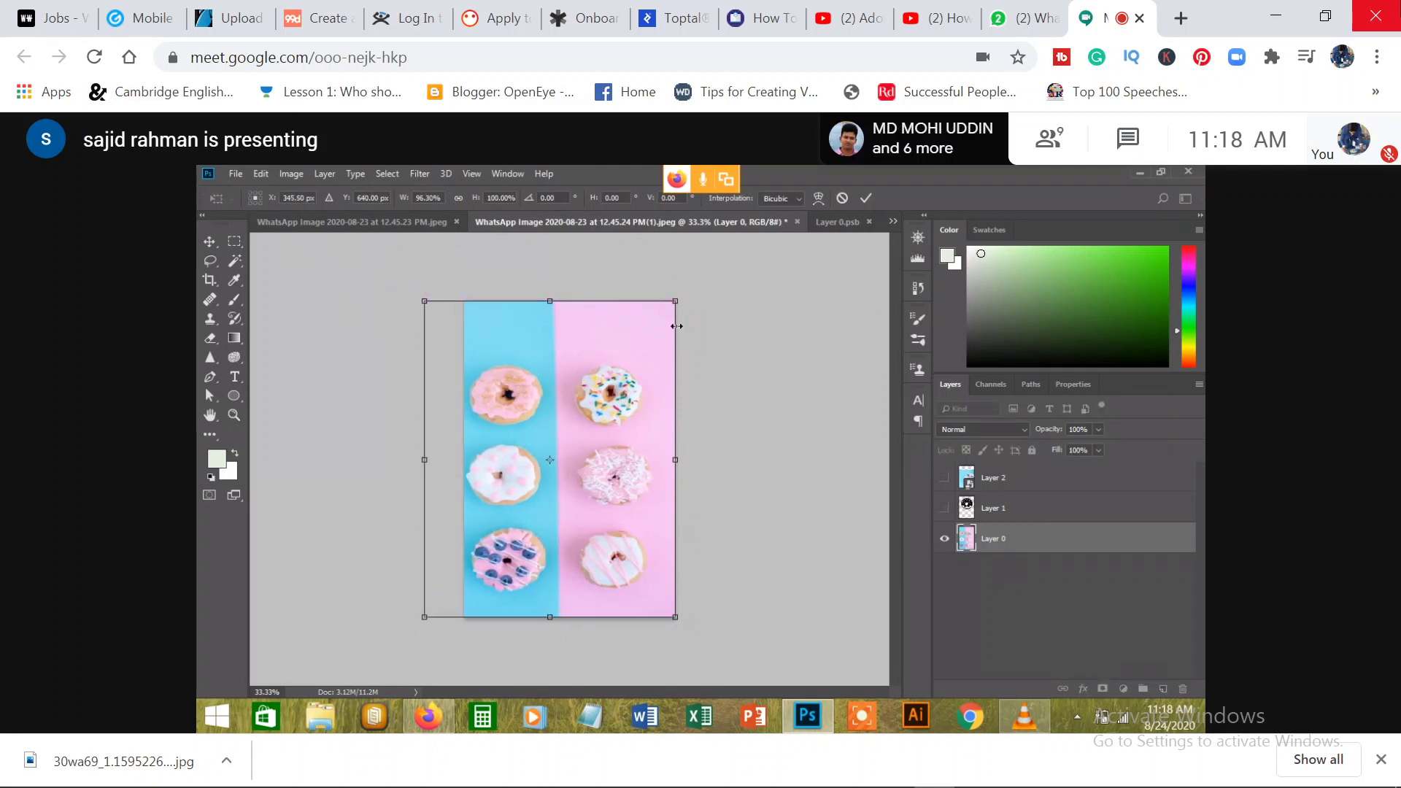
pyautogui.moveTo(678, 298); pyautogui.dragTo(681, 300)
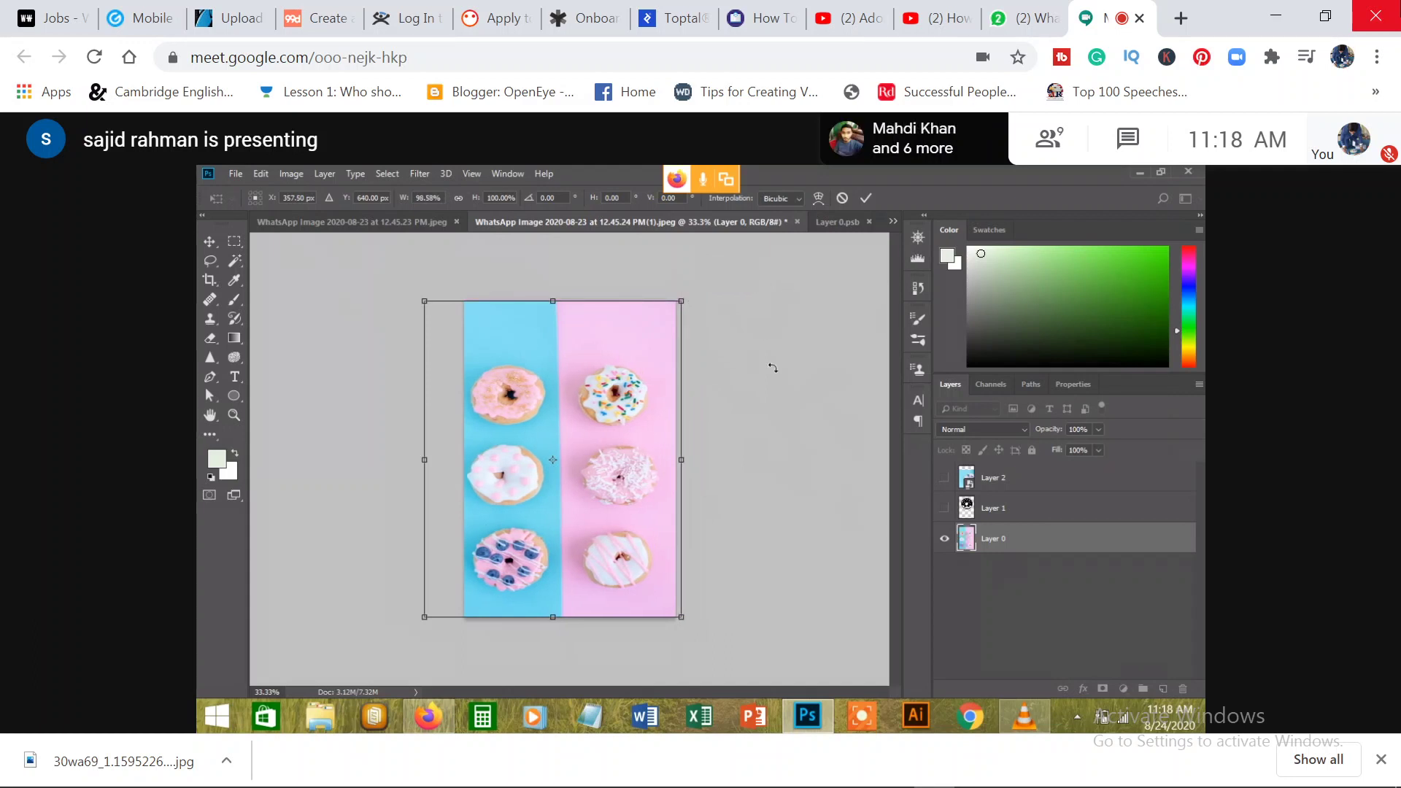
pyautogui.click(843, 199)
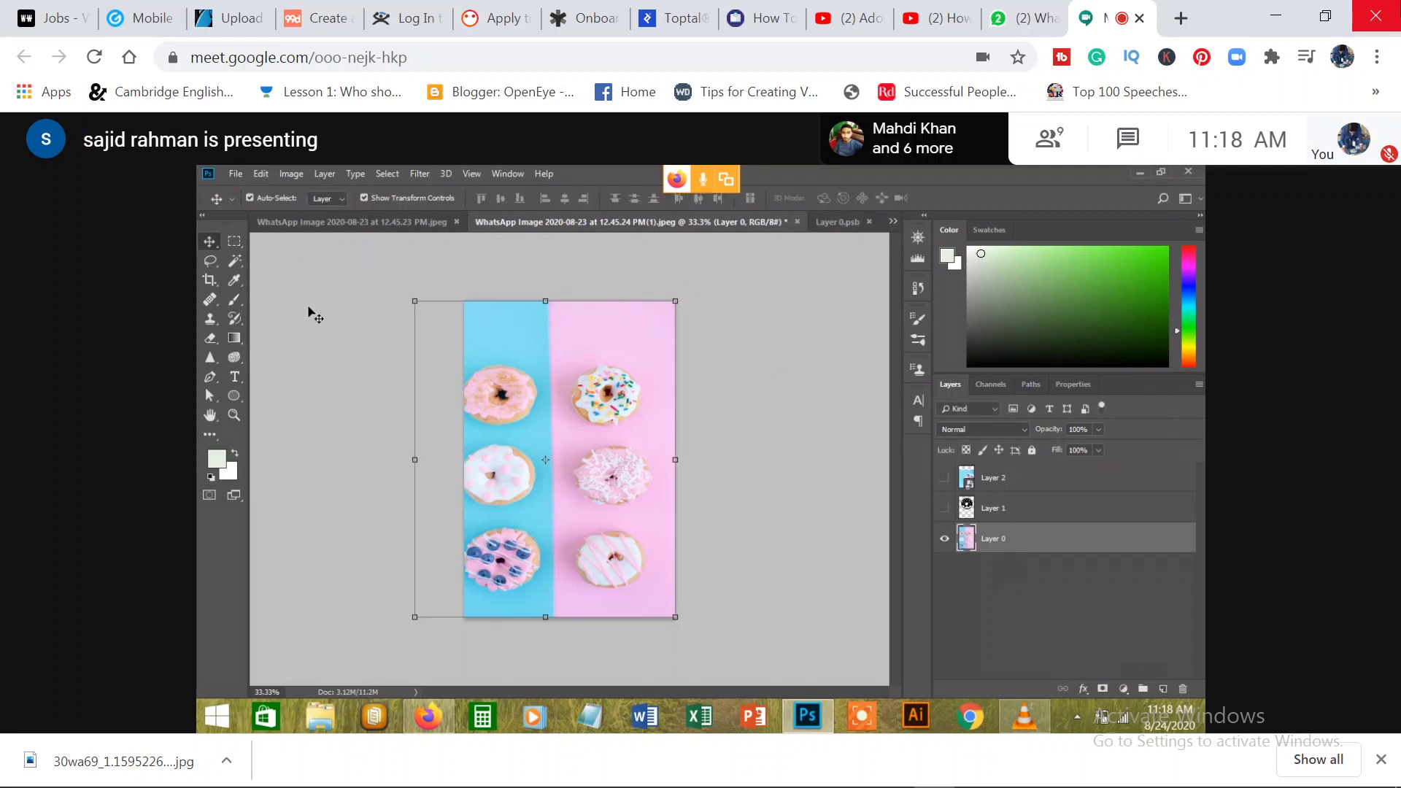
# Widen the canvas up and to the left with a content-aware crop.
pyautogui.click(209, 281)
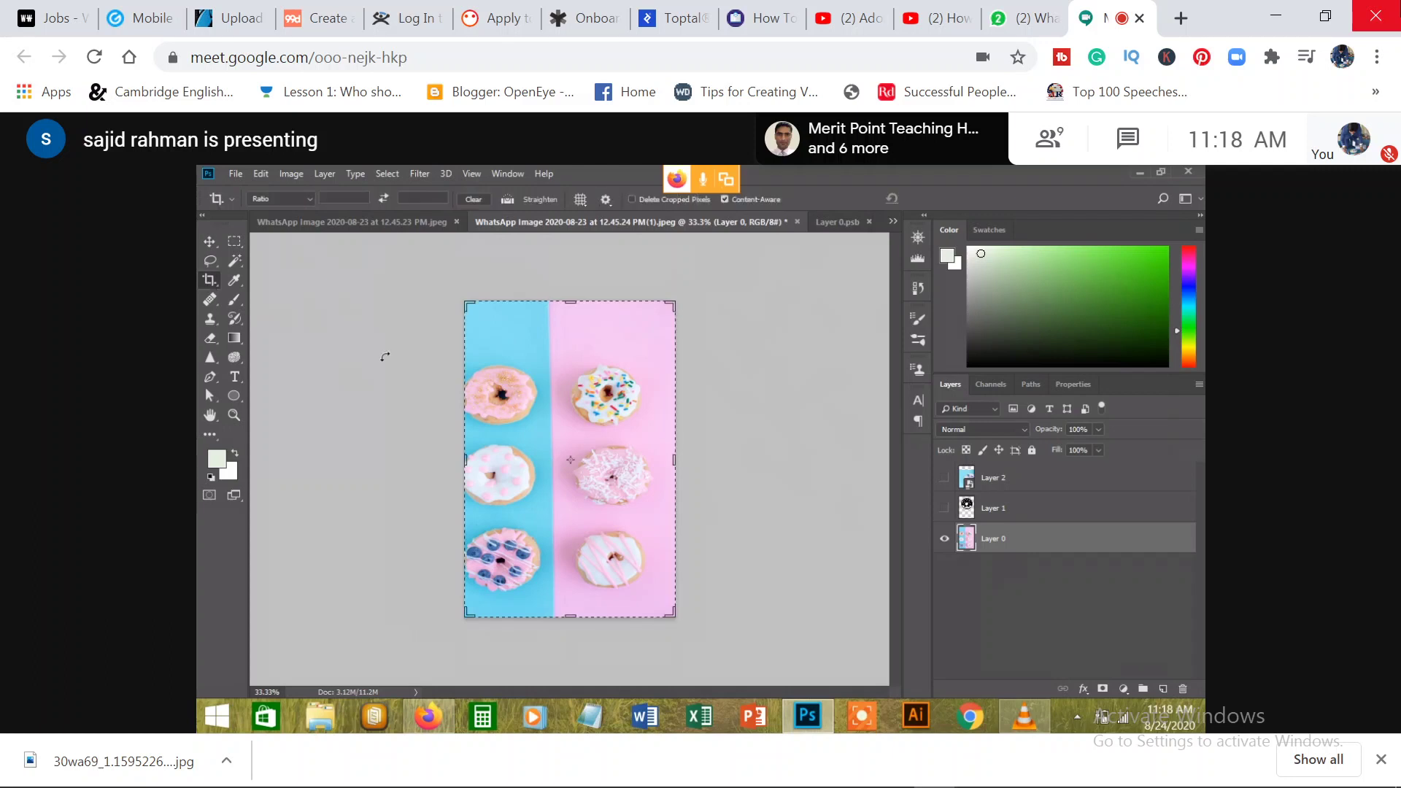
pyautogui.moveTo(459, 301); pyautogui.dragTo(422, 292)
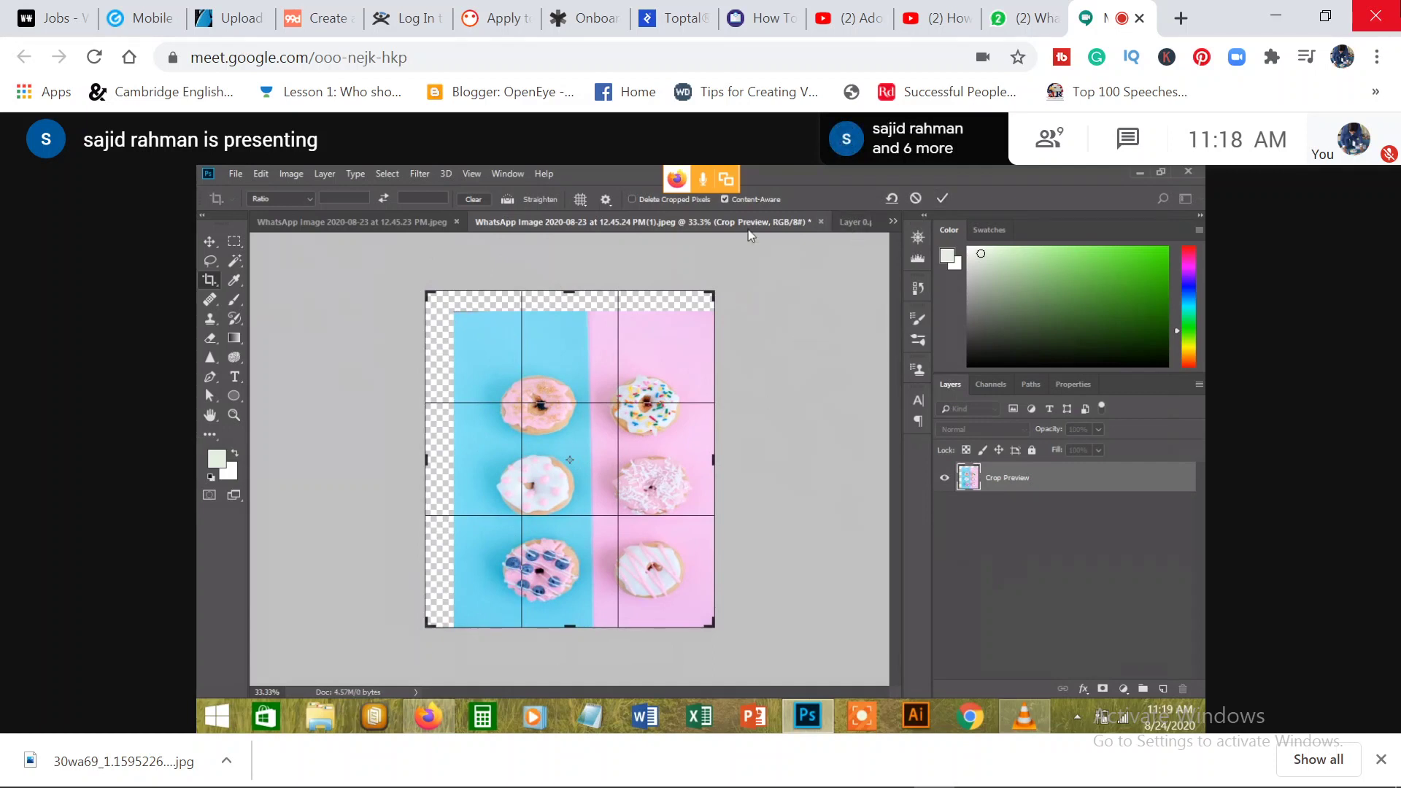
pyautogui.click(943, 197)
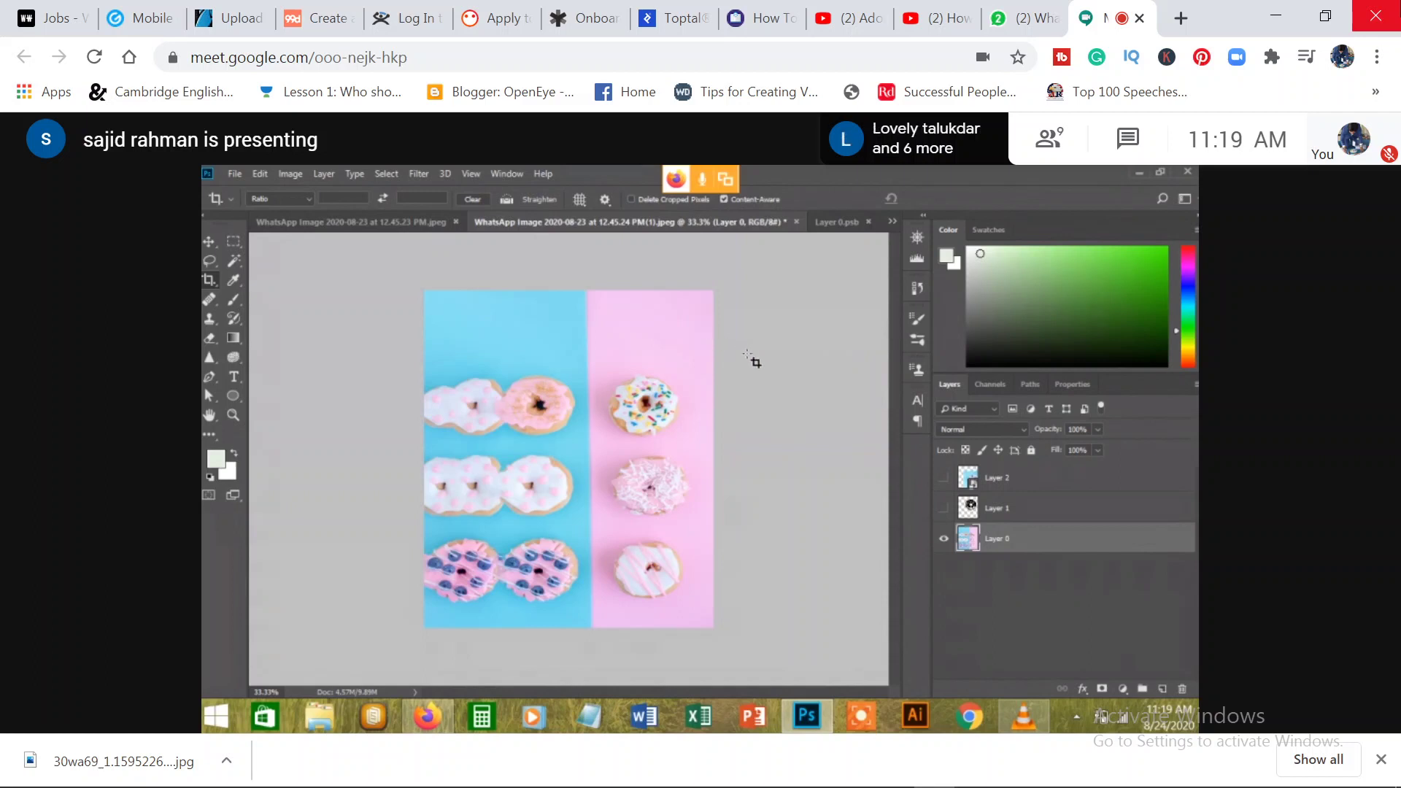
# Undo the content-aware crop and start a Free Transform on Layer 0.
pyautogui.press('ctrl')
pyautogui.hotkey('ctrl', 'z')
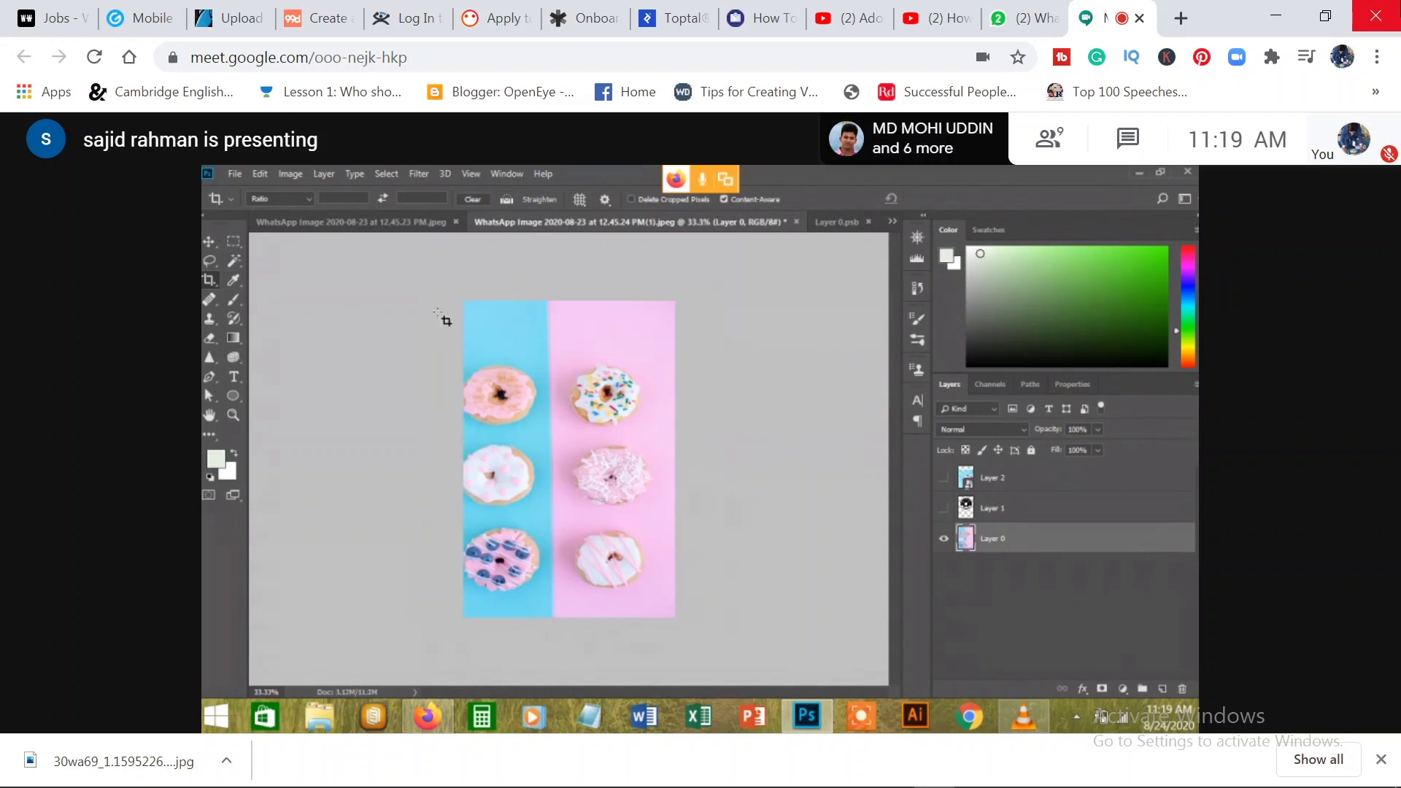
pyautogui.press('ctrl')
pyautogui.hotkey('ctrl', 't')
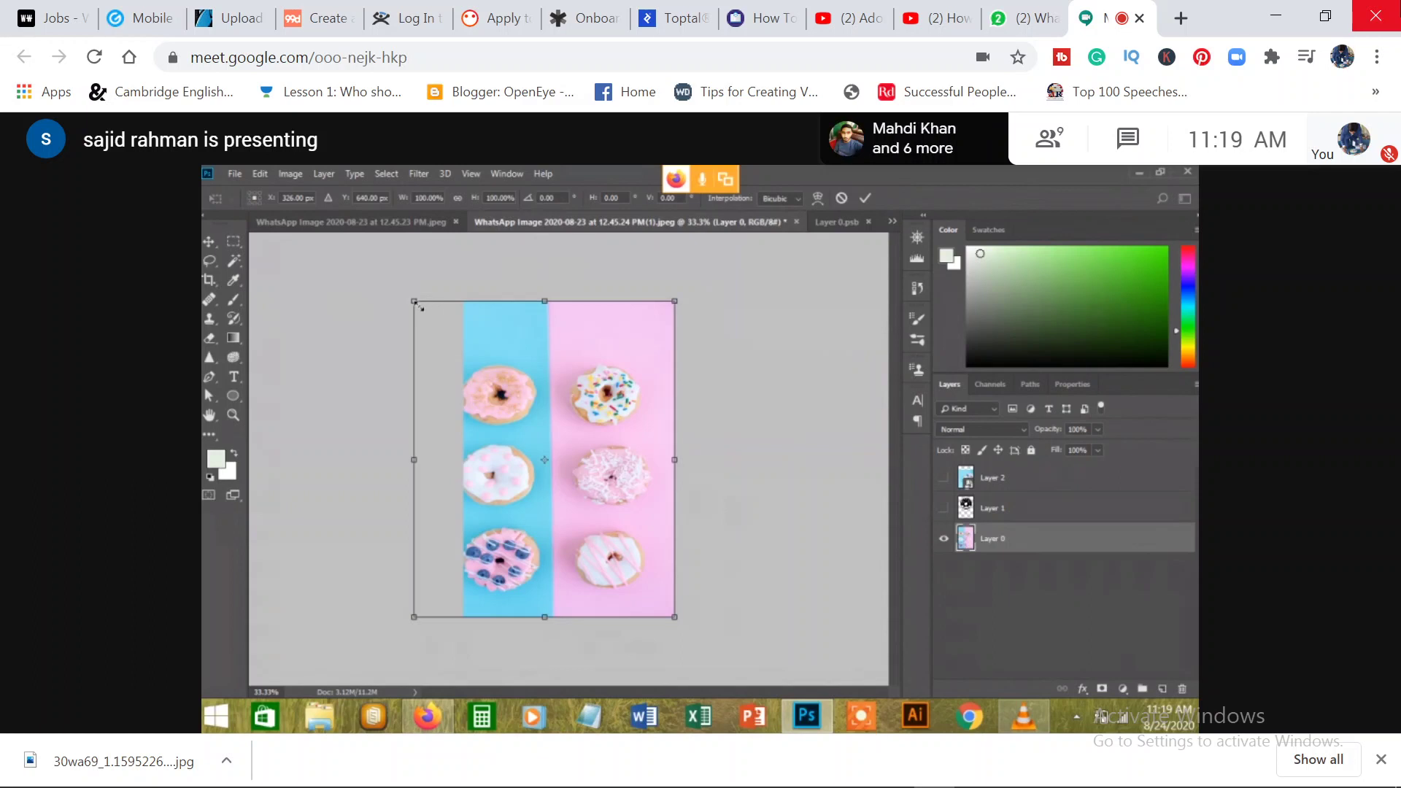
# Enlarge Layer 0 past the canvas from its top-left and bottom-right corners and commit the transform.
pyautogui.moveTo(419, 307)
pyautogui.mouseDown()
pyautogui.moveTo(429, 320)
pyautogui.moveTo(418, 289)
pyautogui.mouseUp()
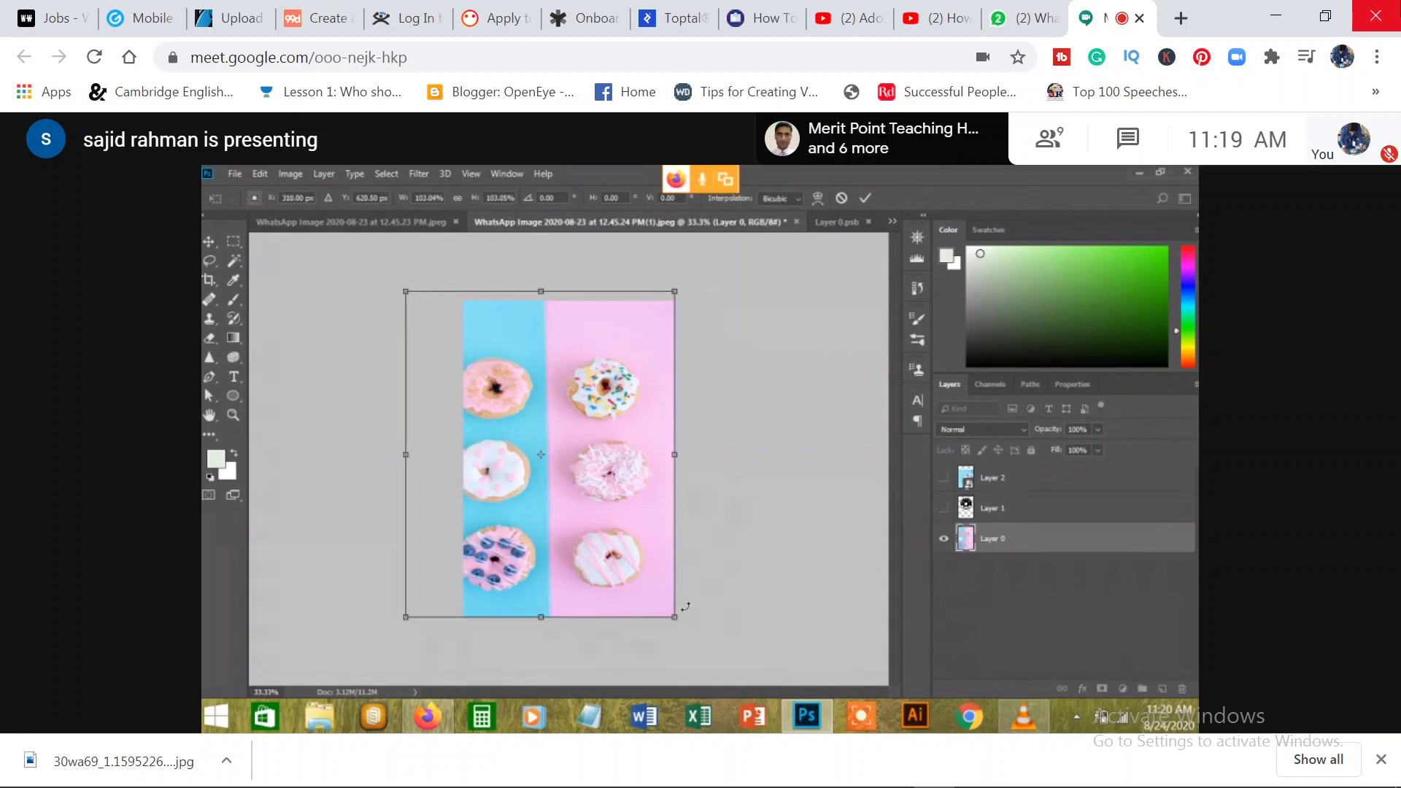
pyautogui.moveTo(678, 624)
pyautogui.mouseDown()
pyautogui.moveTo(713, 638)
pyautogui.moveTo(701, 617)
pyautogui.mouseUp()
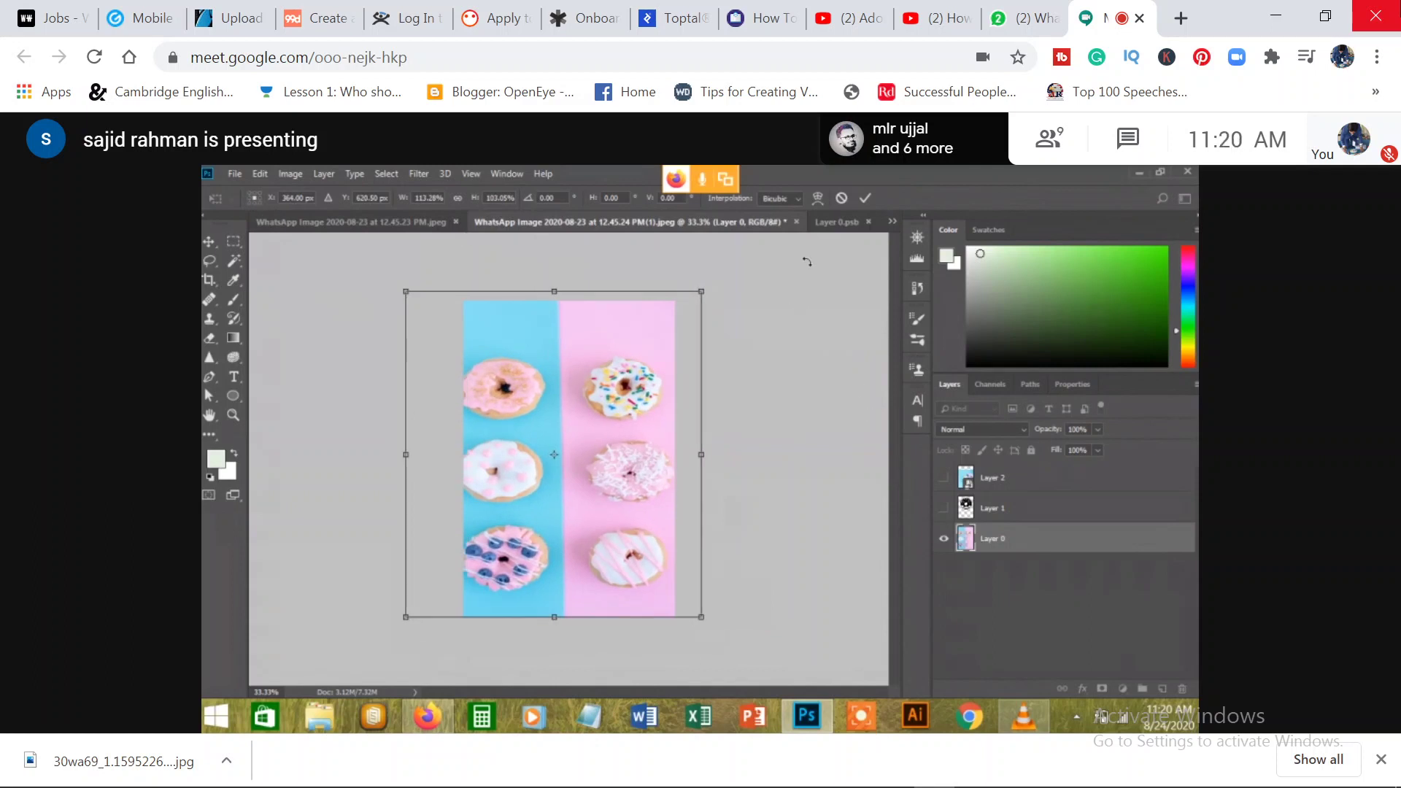
pyautogui.click(865, 198)
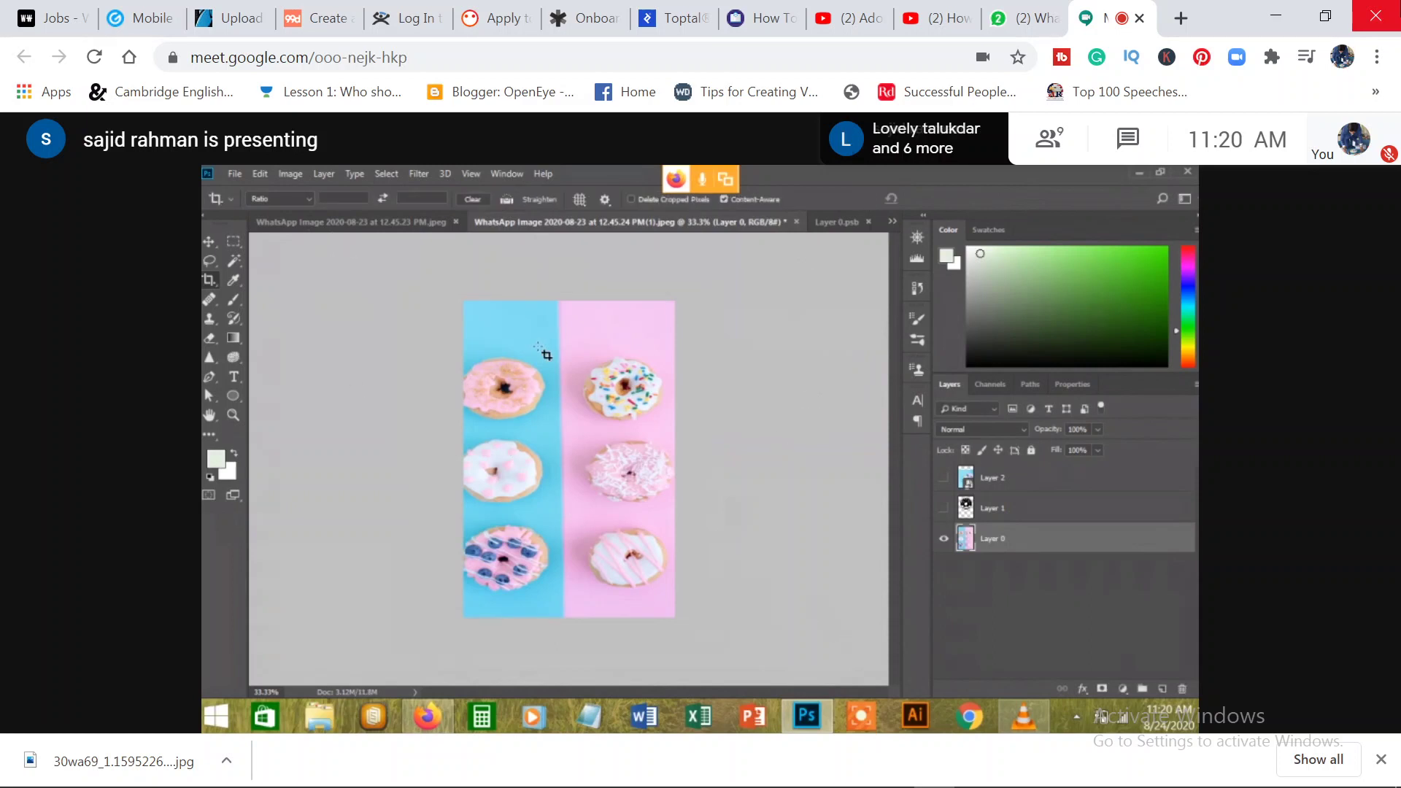
pyautogui.click(209, 242)
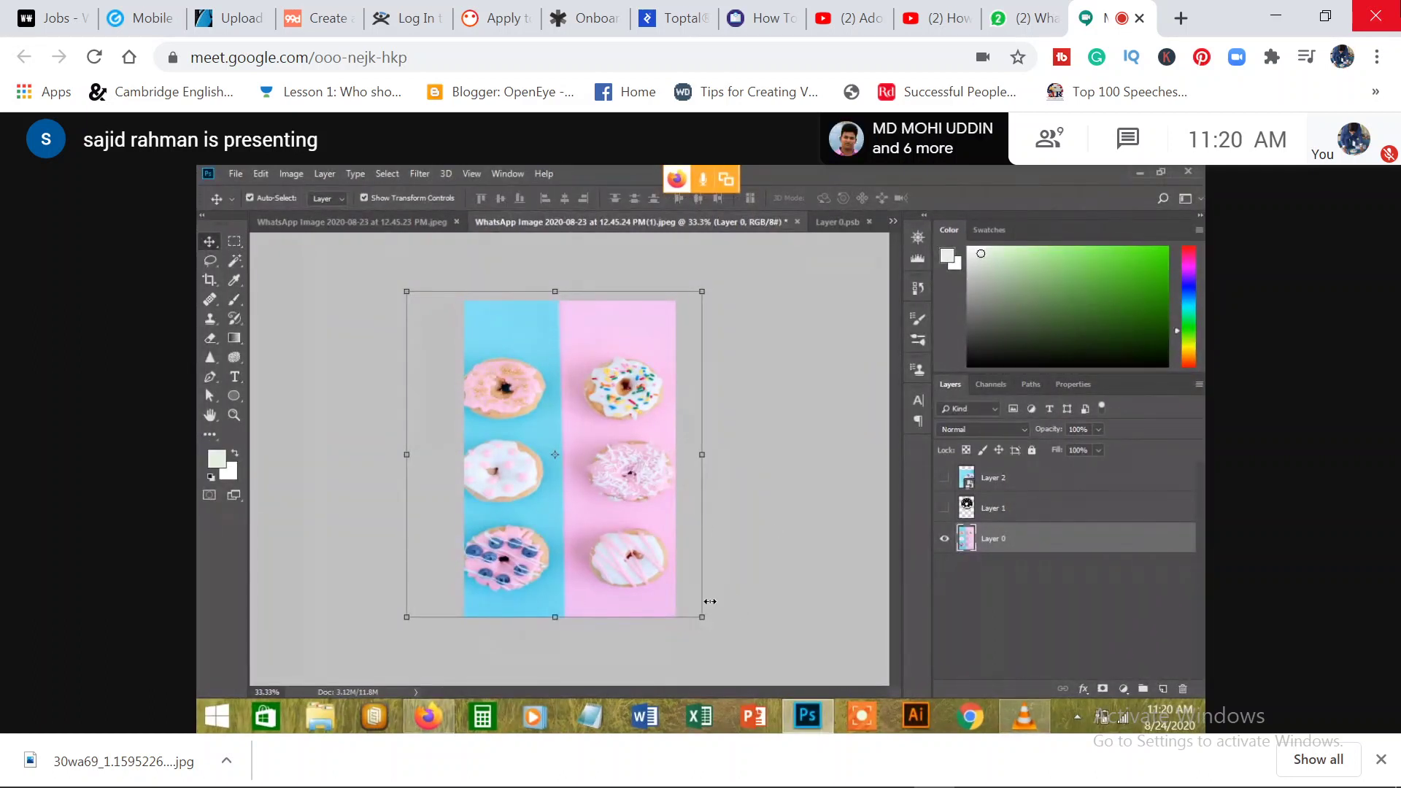
pyautogui.click(290, 174)
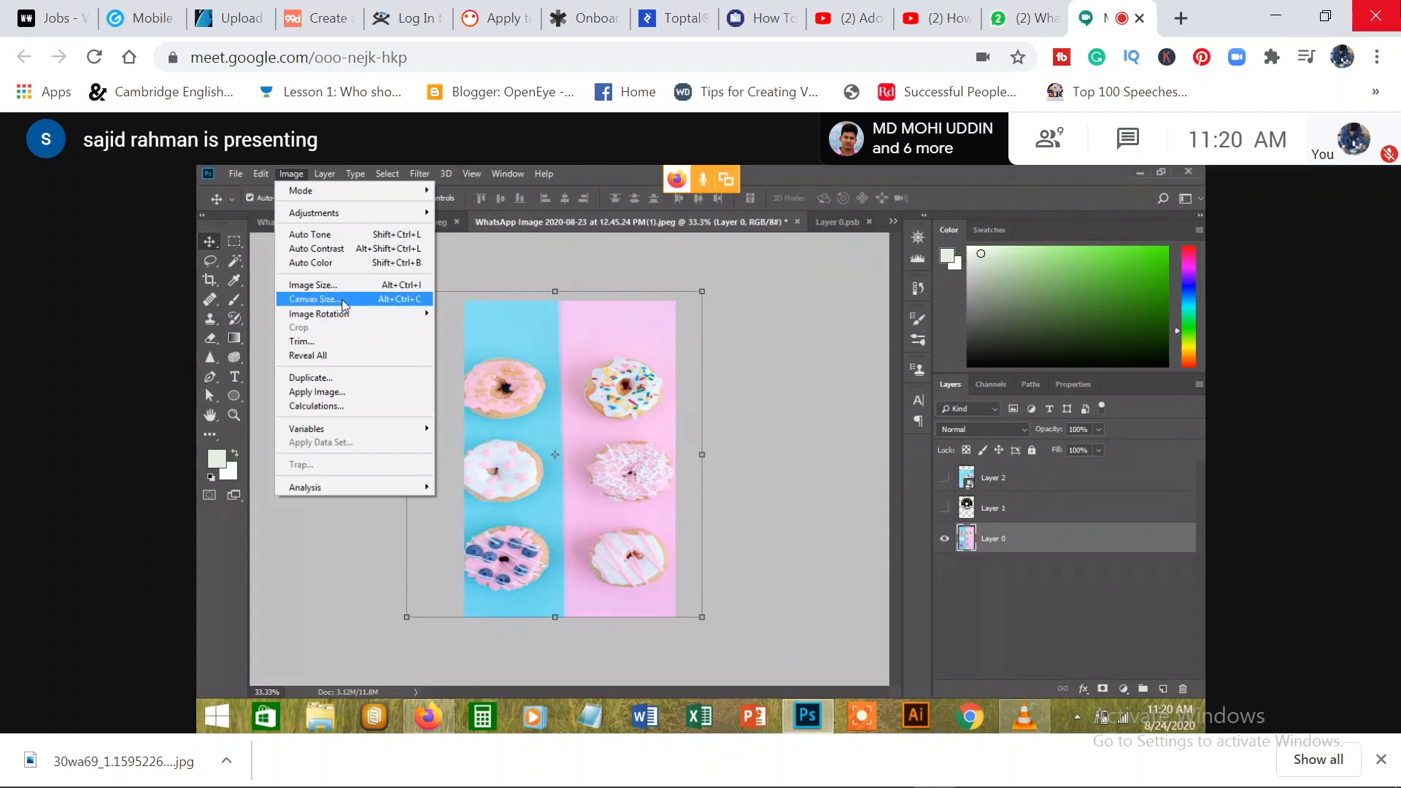
# Open Image > Canvas Size and dismiss it without changes.
pyautogui.click(312, 299)
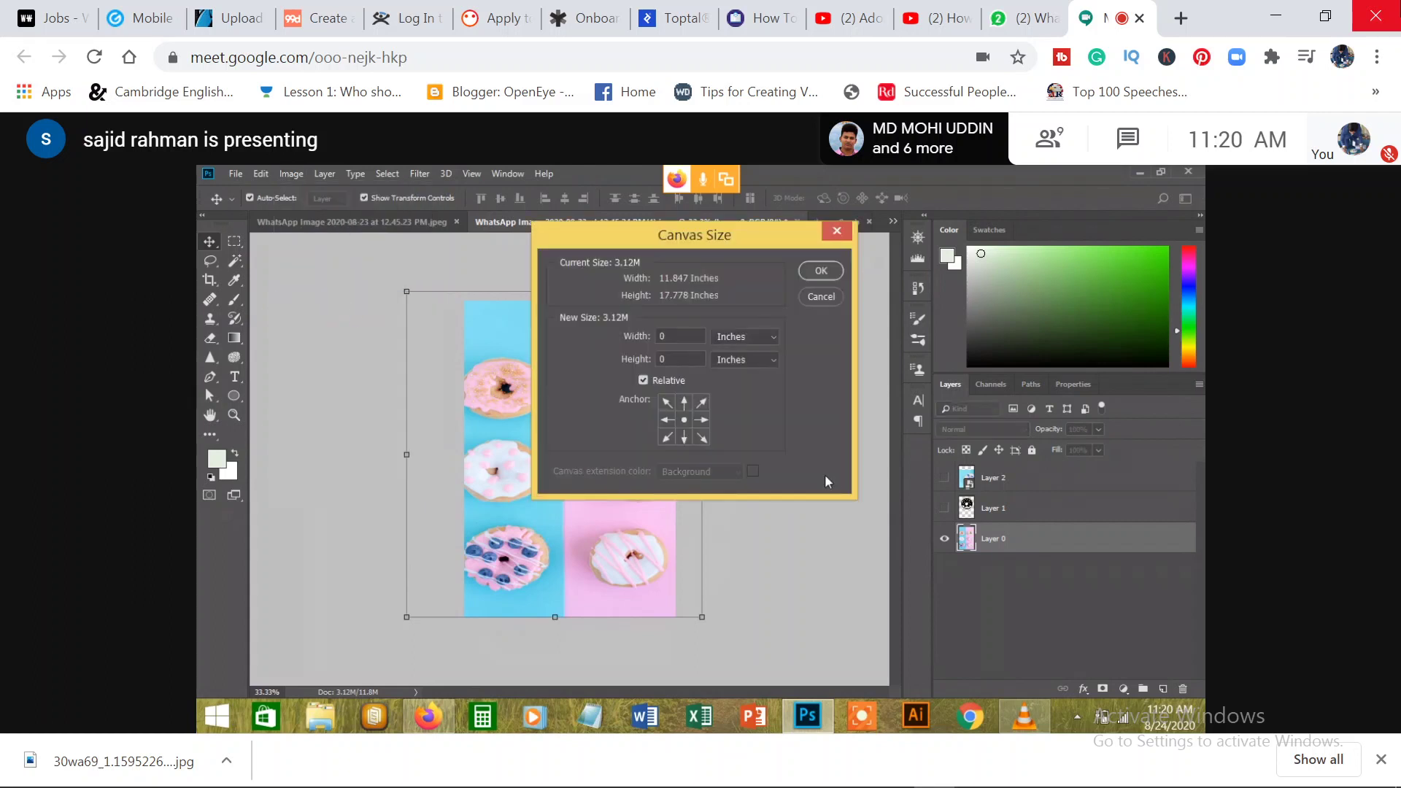
pyautogui.click(821, 296)
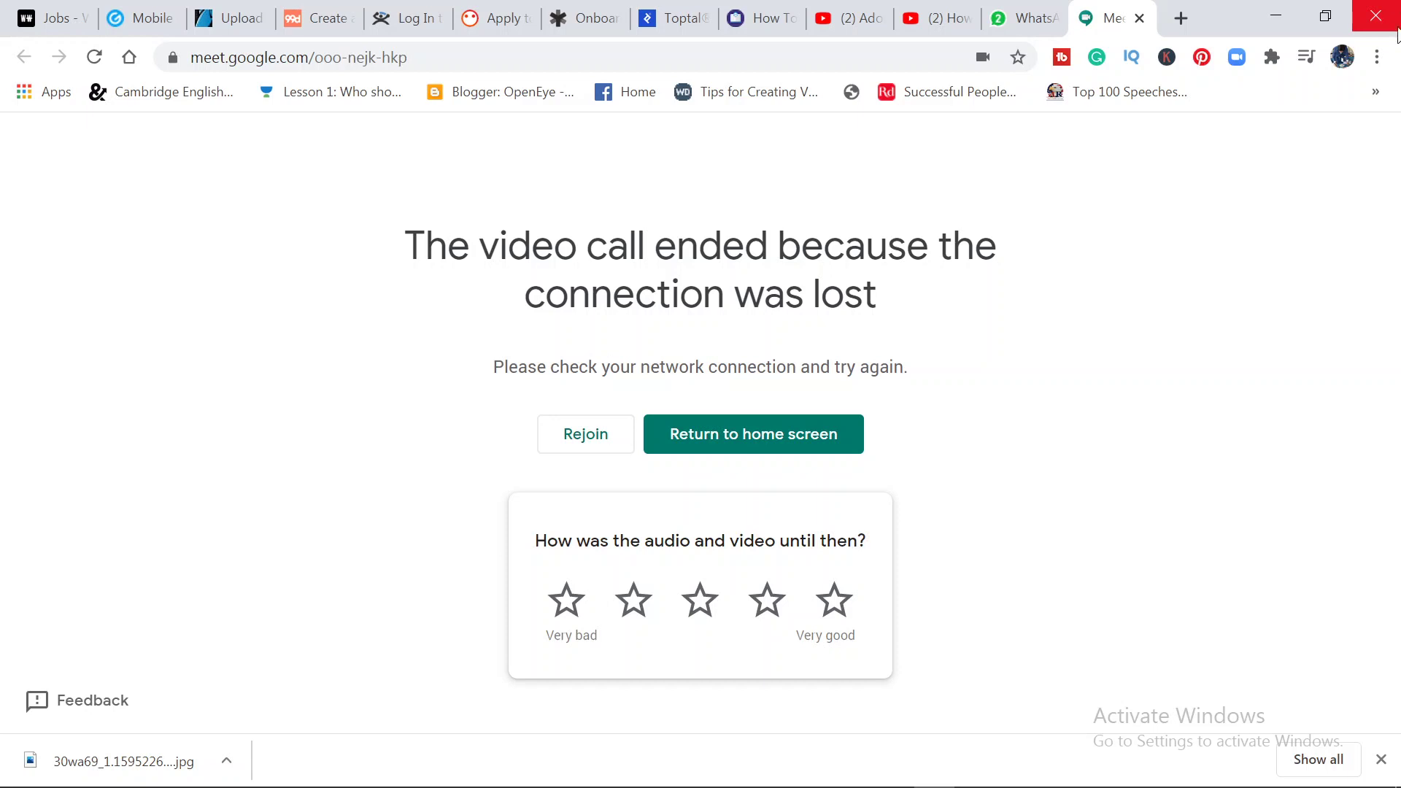
# Bring the OBS Studio window to the front from the taskbar.
pyautogui.moveTo(963, 786)
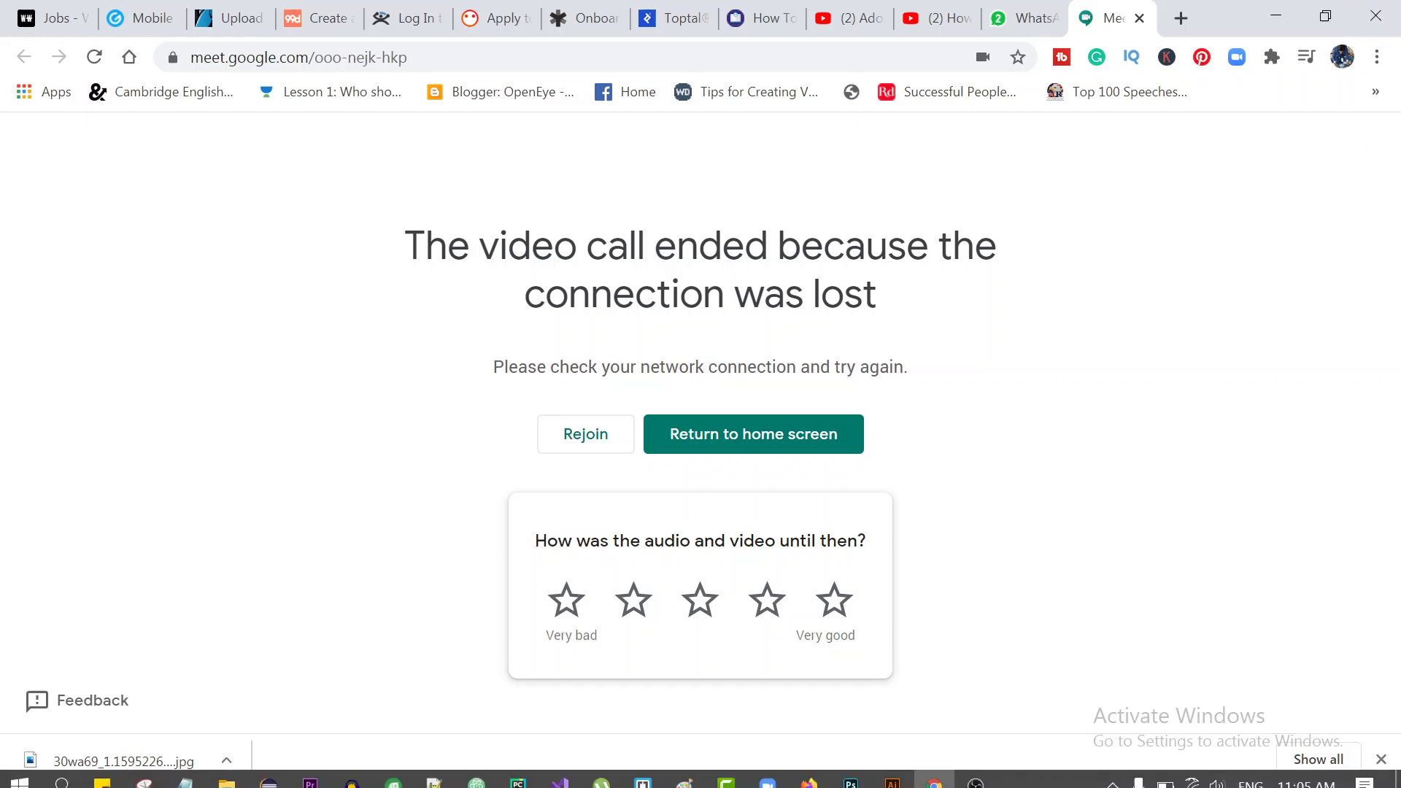
pyautogui.click(962, 783)
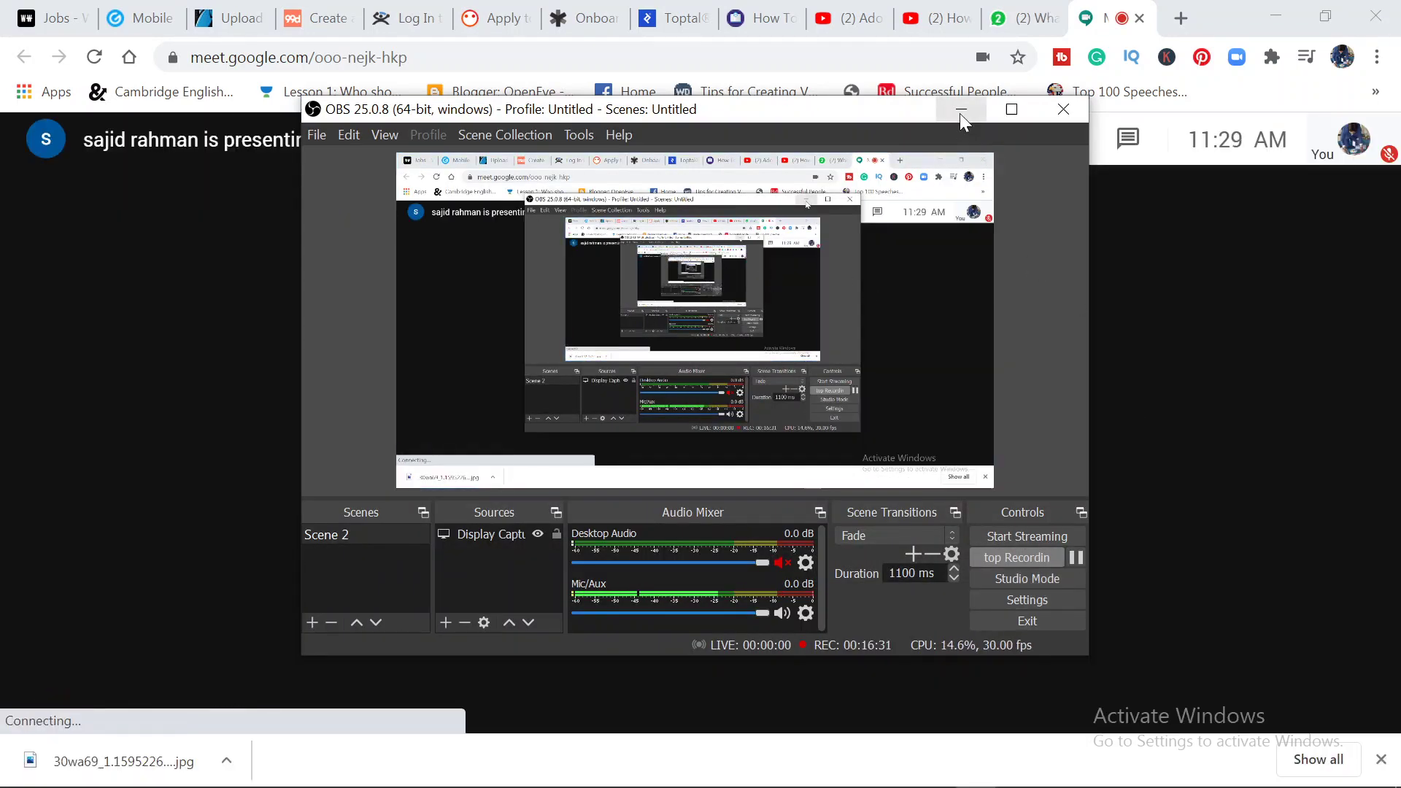
# Minimize OBS Studio and close Chrome's downloads bar to enlarge the shared collage view.
pyautogui.click(961, 110)
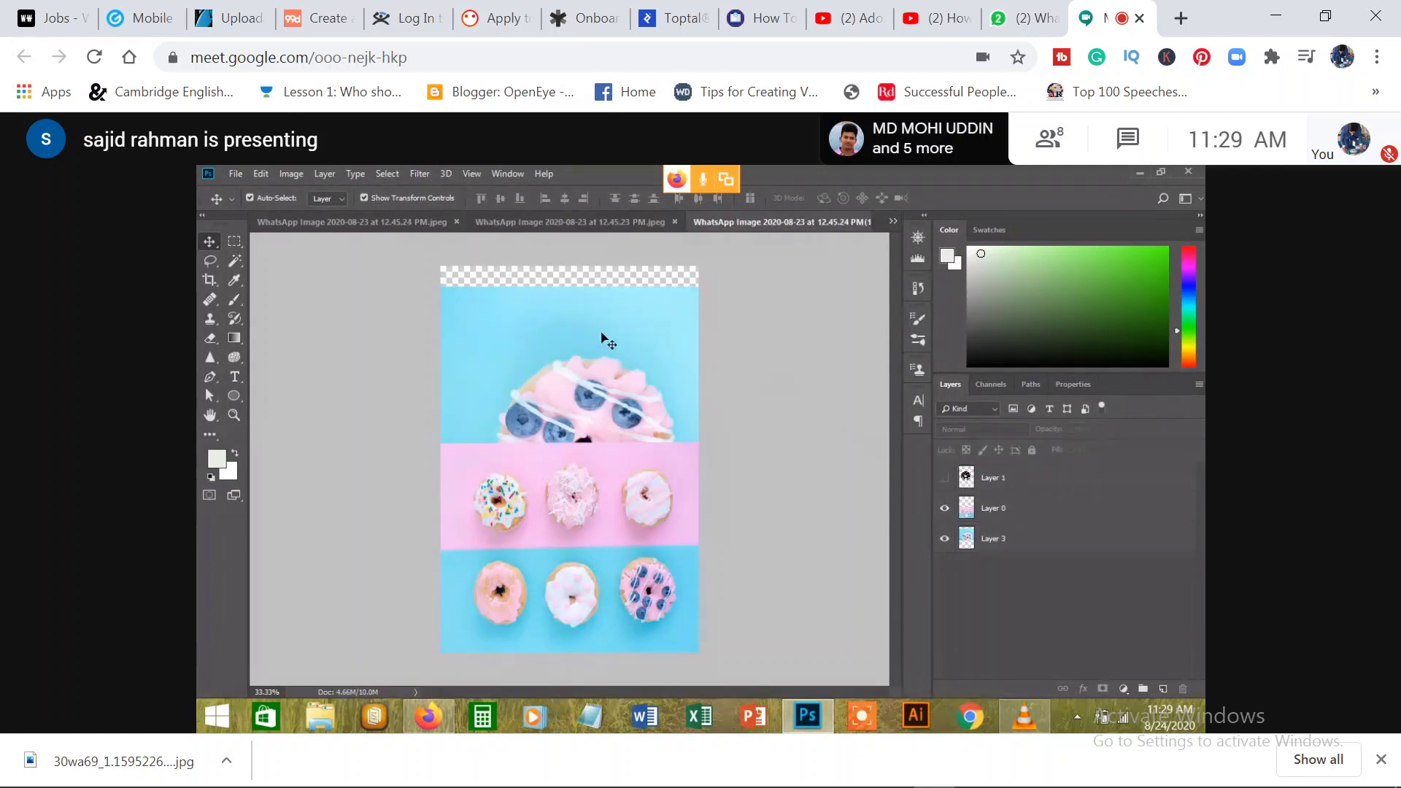
pyautogui.click(1382, 760)
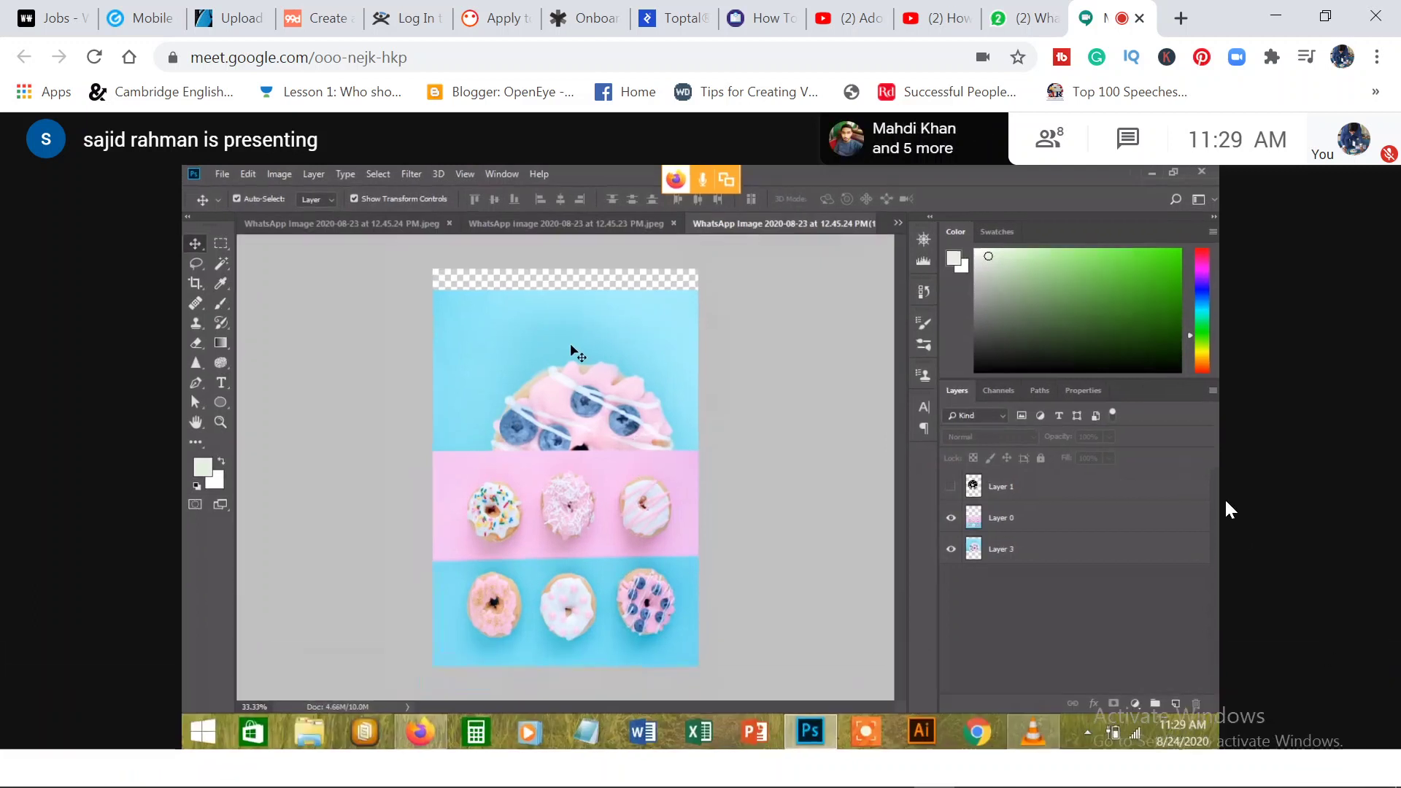
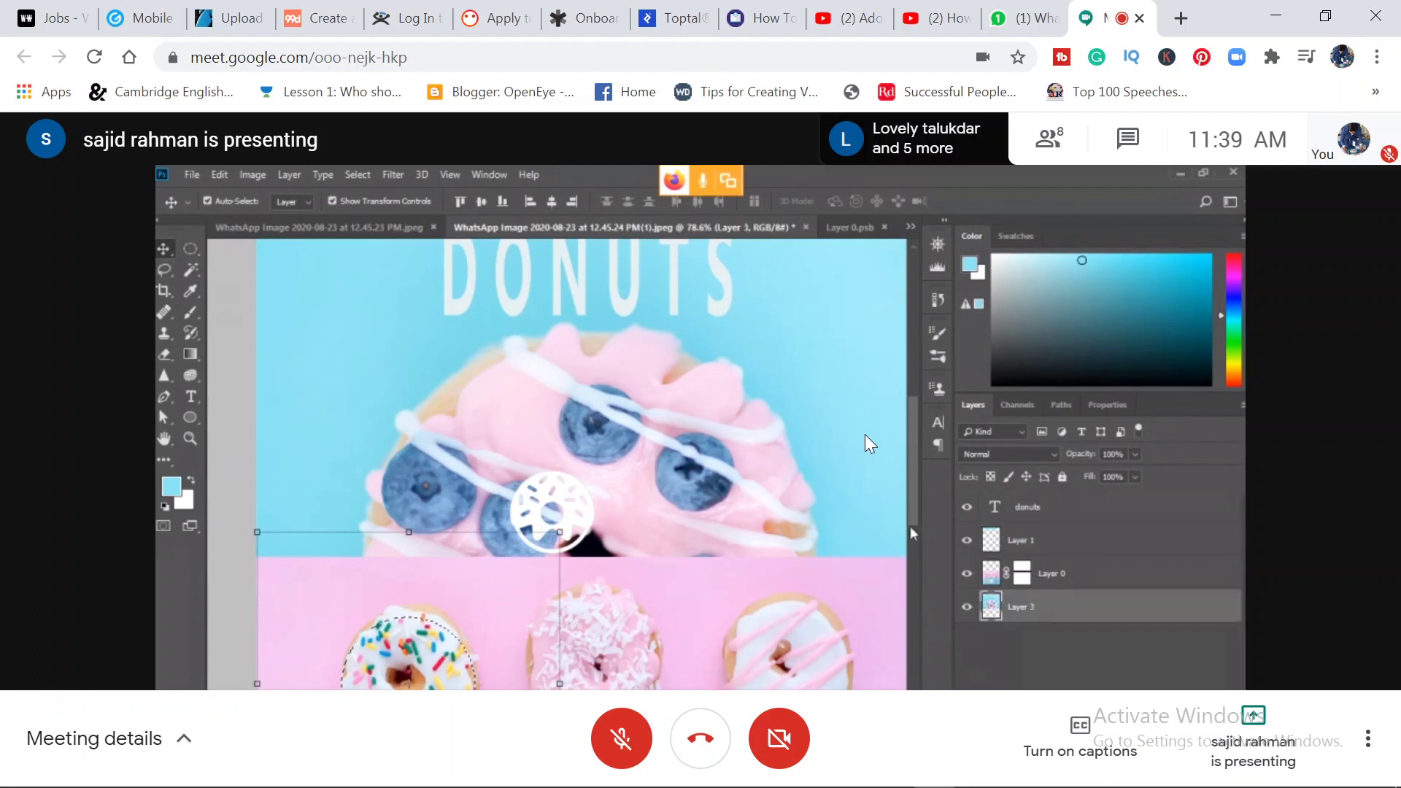
# Attach the glass jar image from Downloads in the HG-SP-GD-04 chat and send it captioned 'Pen tool and Vector mask'.
pyautogui.moveTo(3, 775)
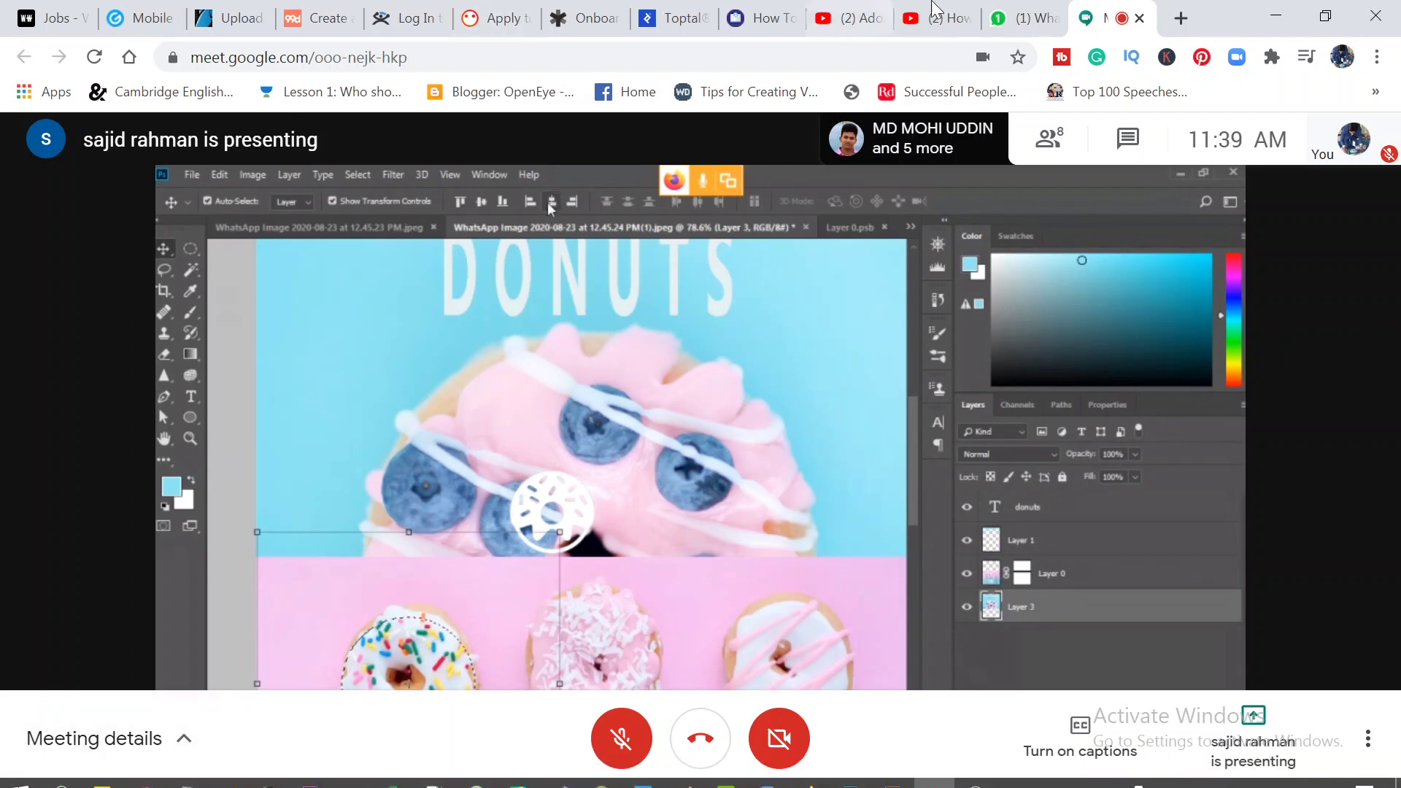
pyautogui.click(1029, 11)
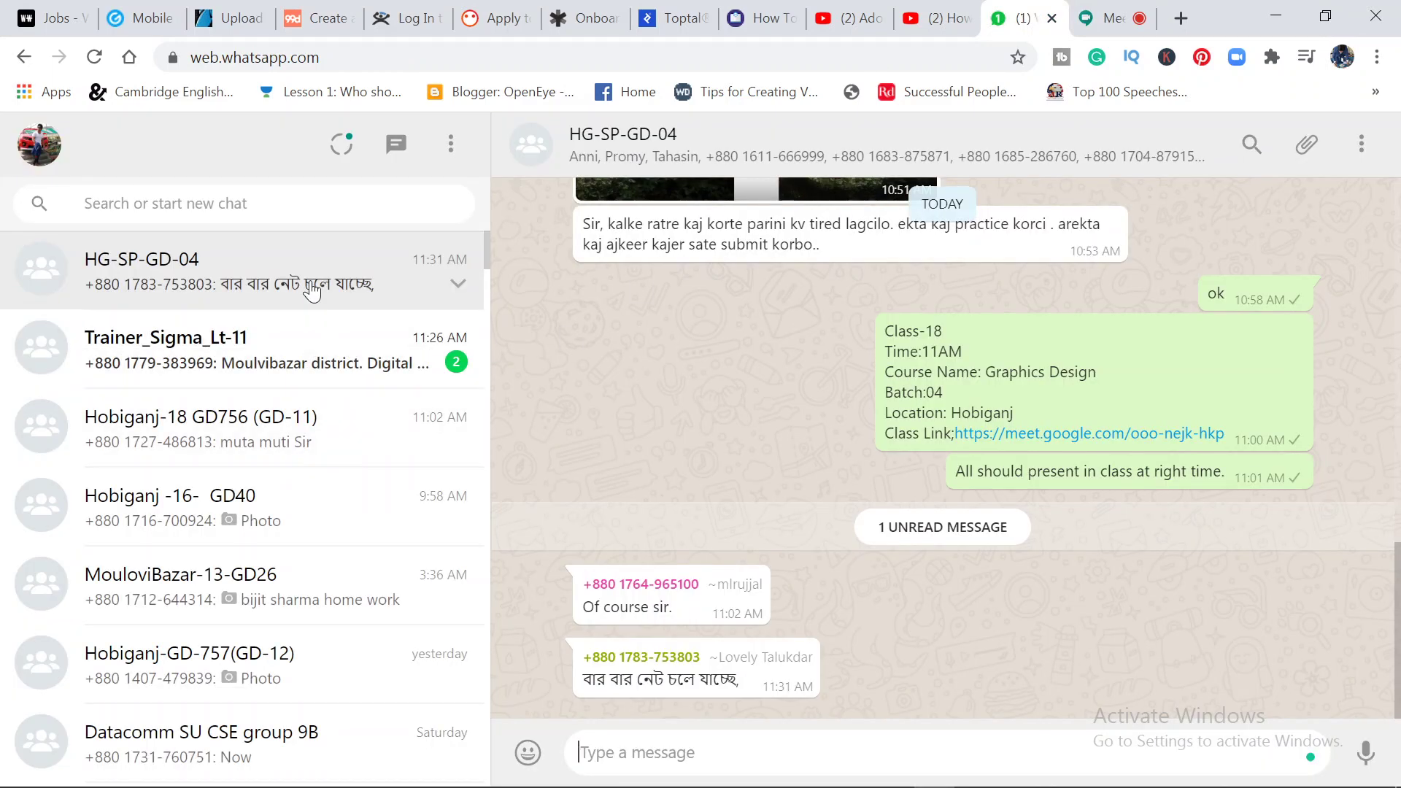
pyautogui.click(1299, 154)
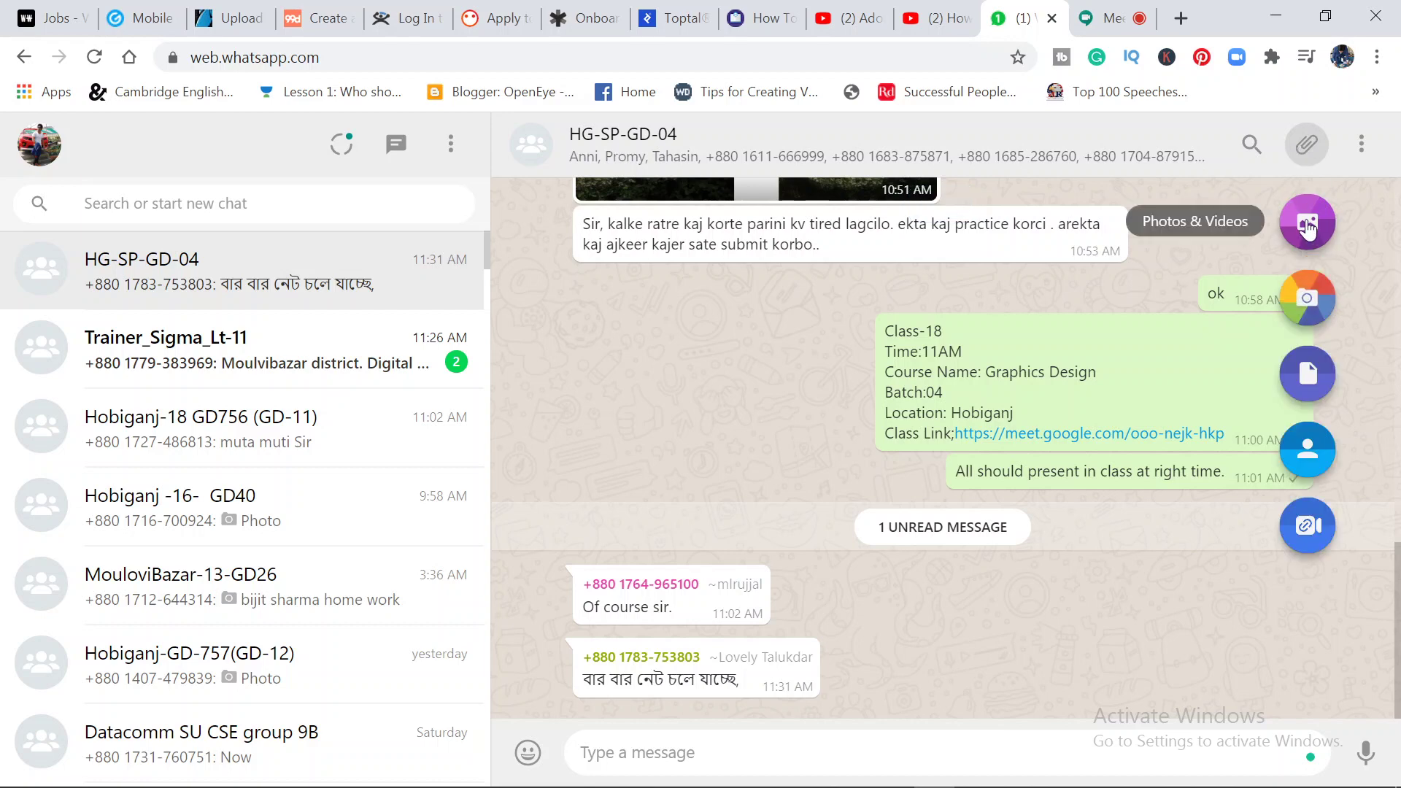
pyautogui.click(1307, 228)
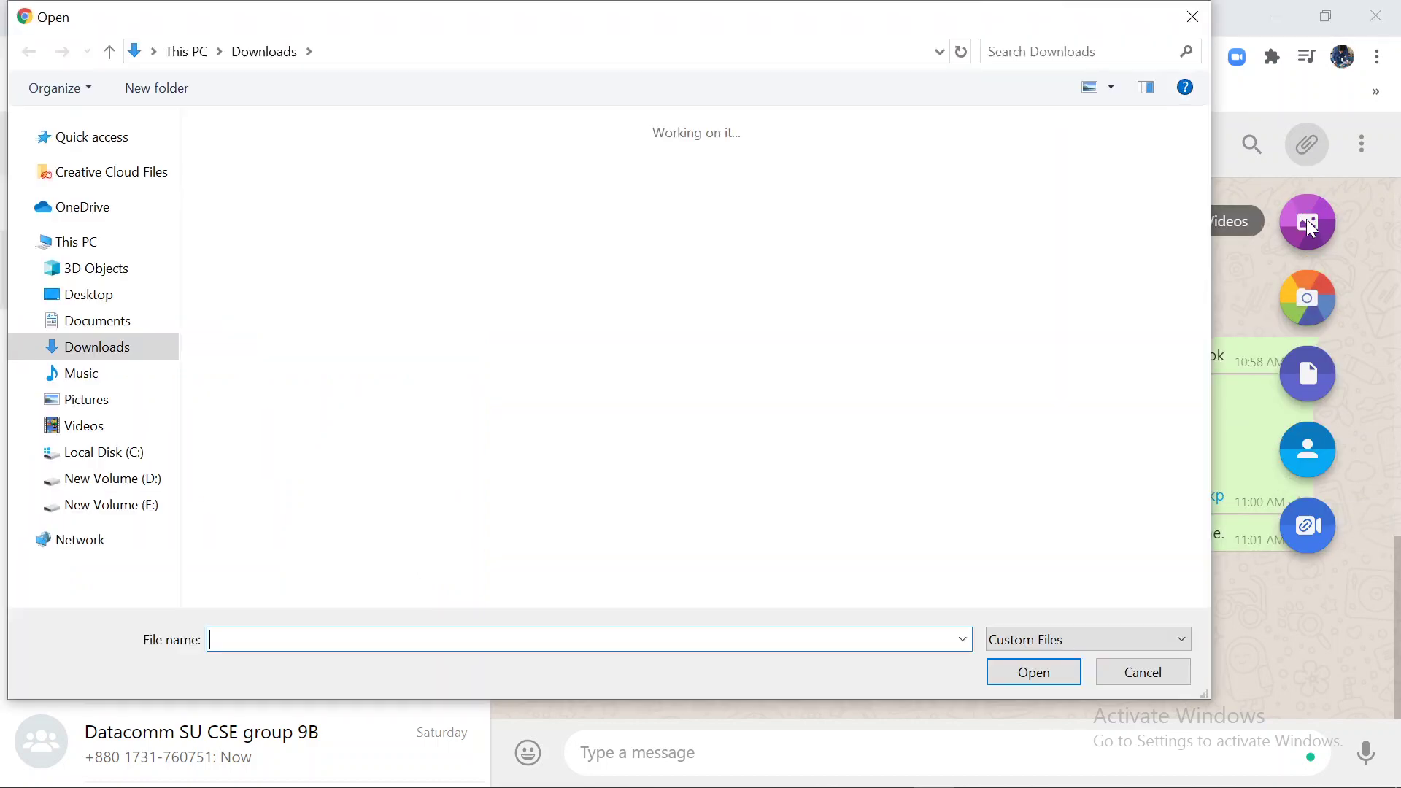
pyautogui.click(294, 218)
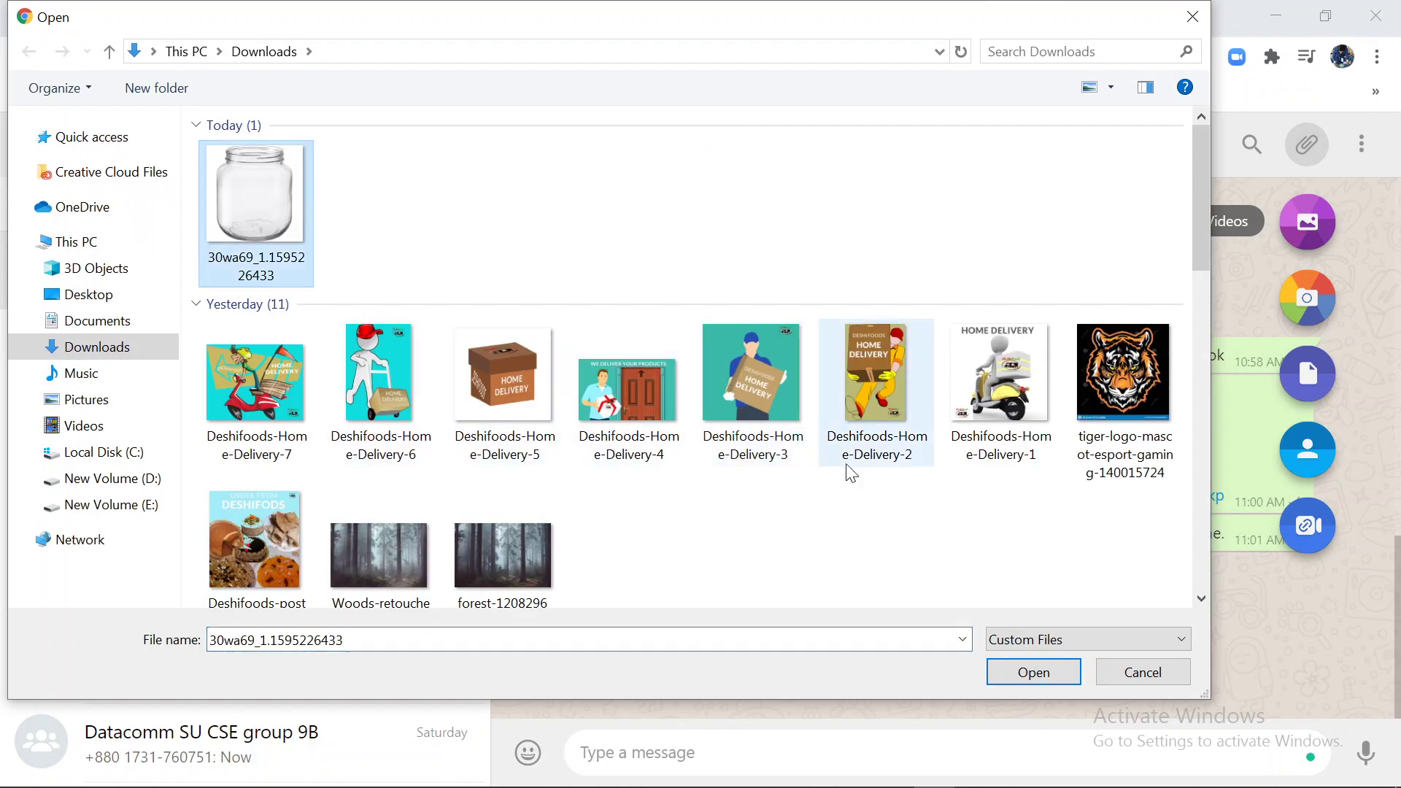
pyautogui.click(1054, 673)
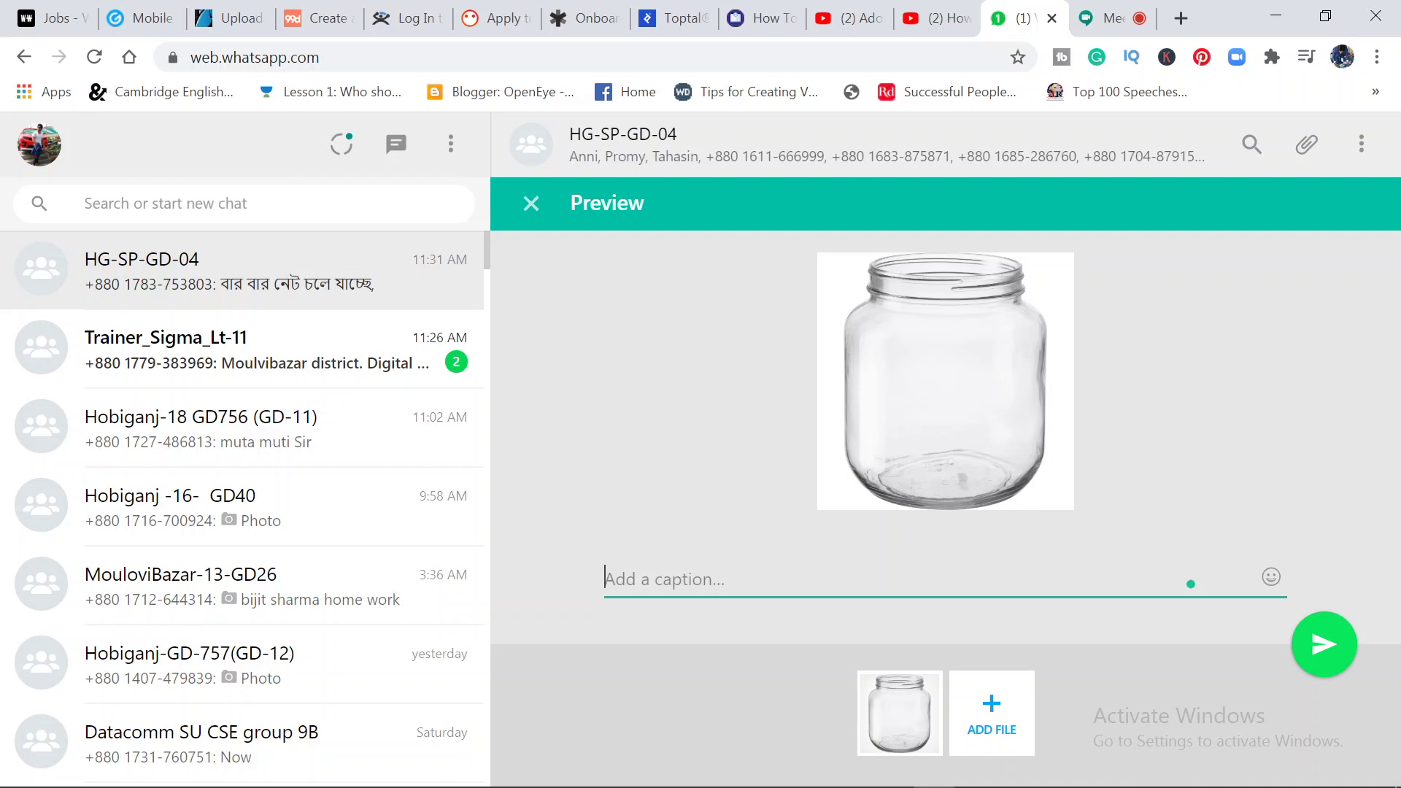
pyautogui.write('Vectore')
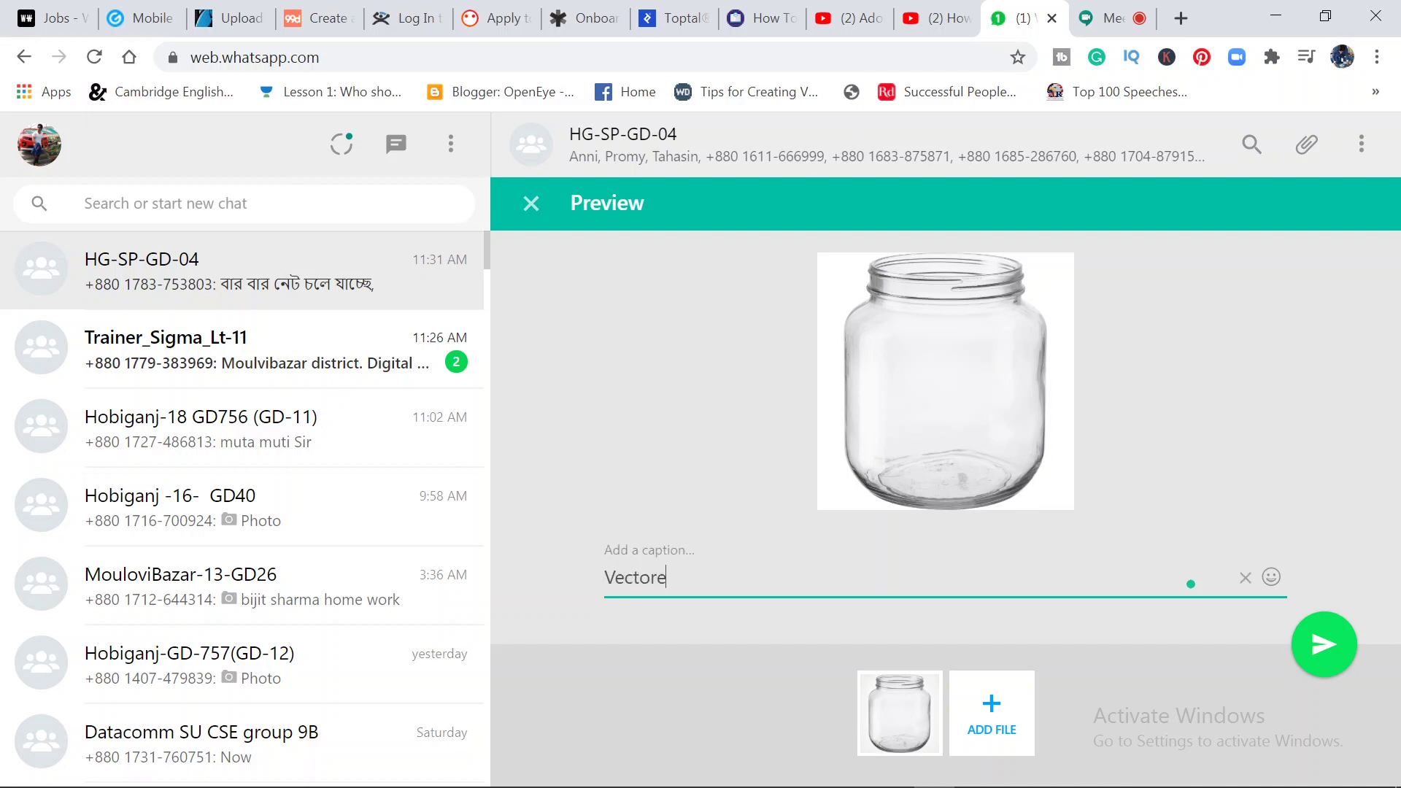
pyautogui.write('b')
pyautogui.write(' mask')
pyautogui.write('Pen tool ')
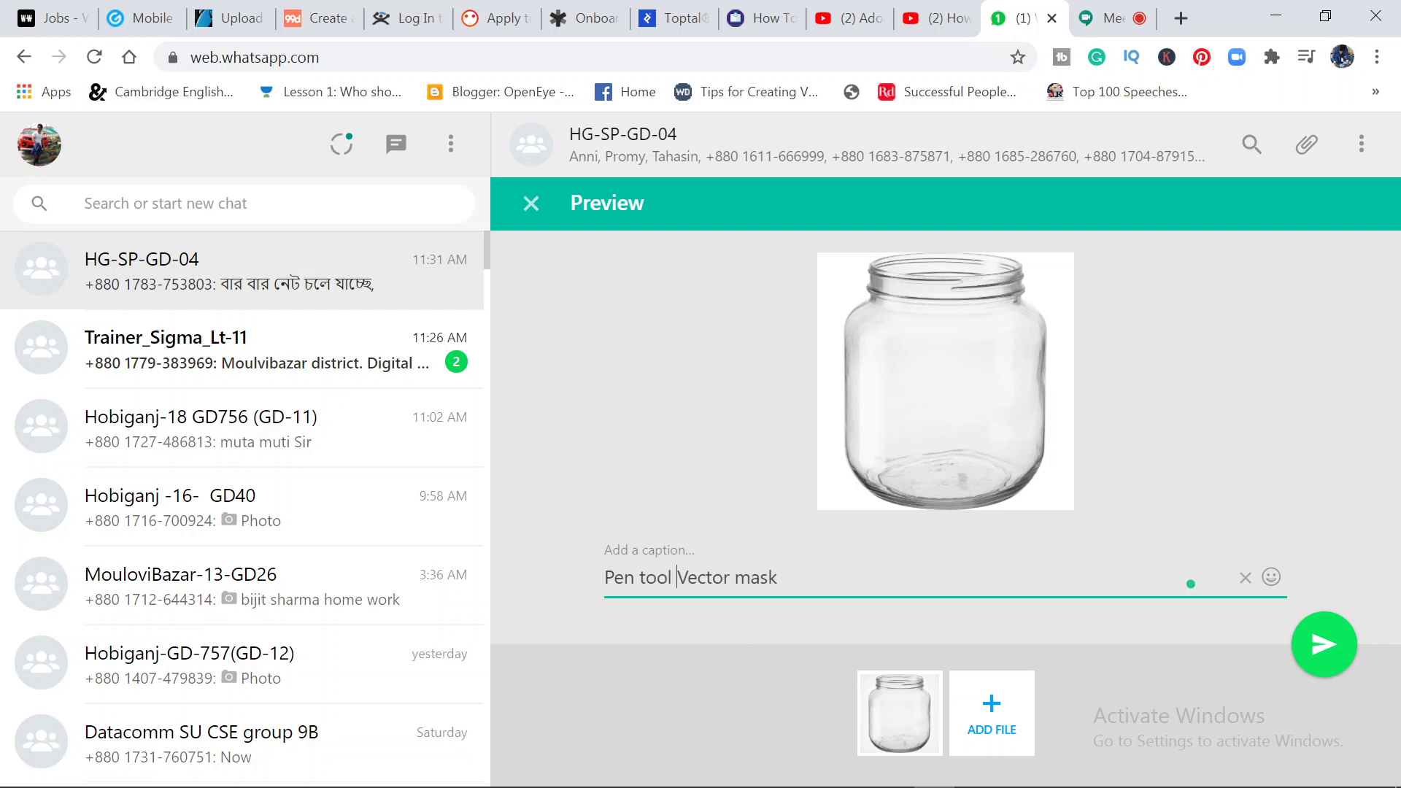
pyautogui.write('and')
pyautogui.press('Return')
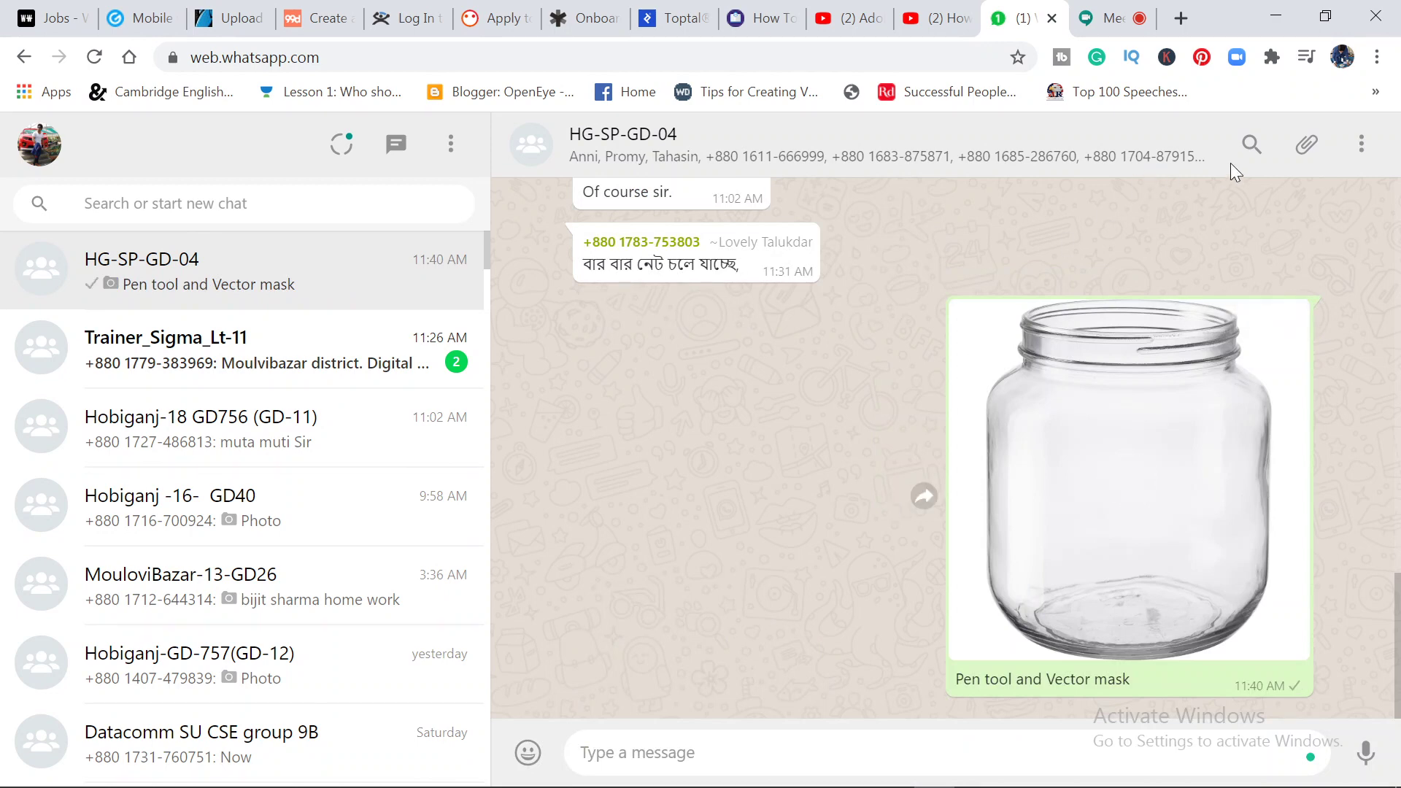
# Search the group's messages for 'pen', then clear and close the search panel.
pyautogui.click(1250, 146)
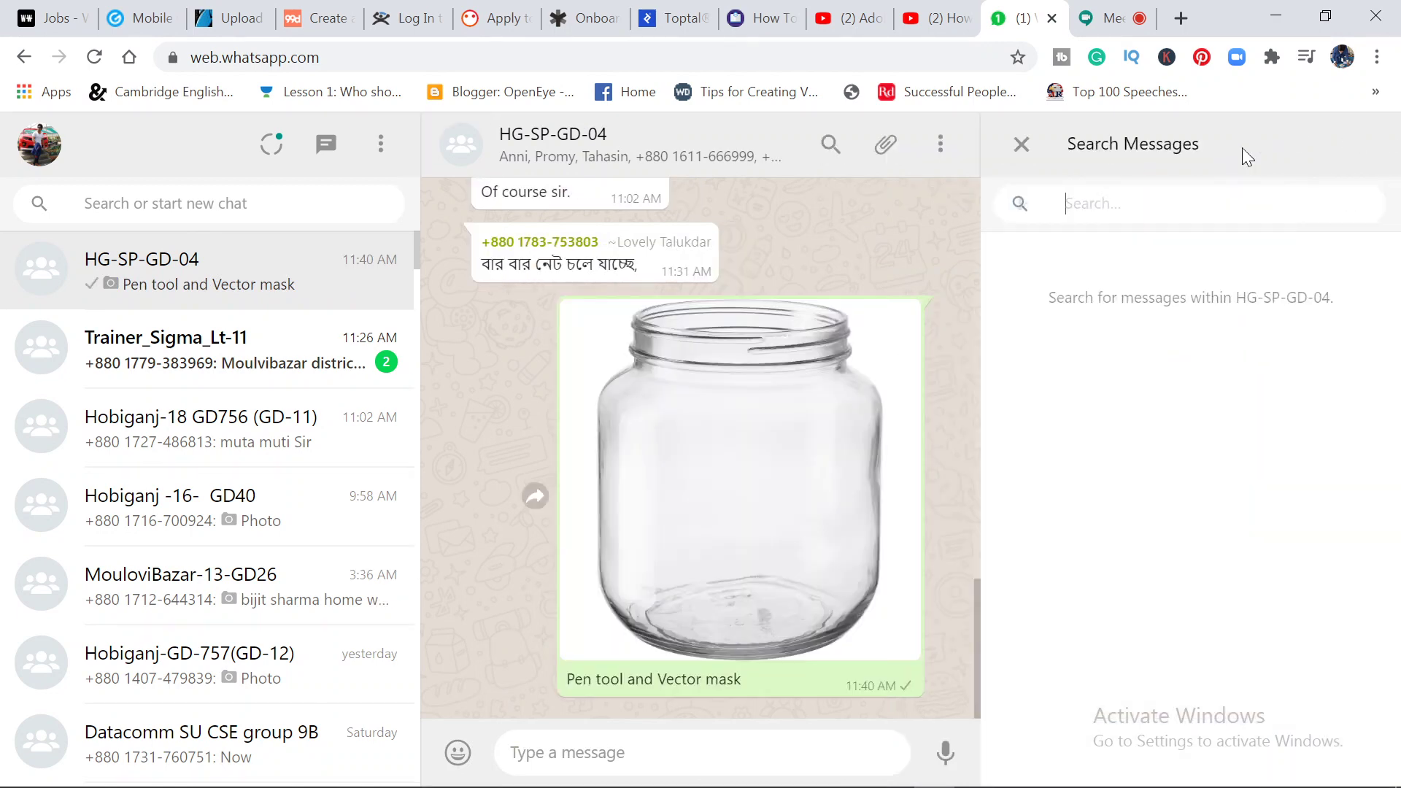
pyautogui.write('pen')
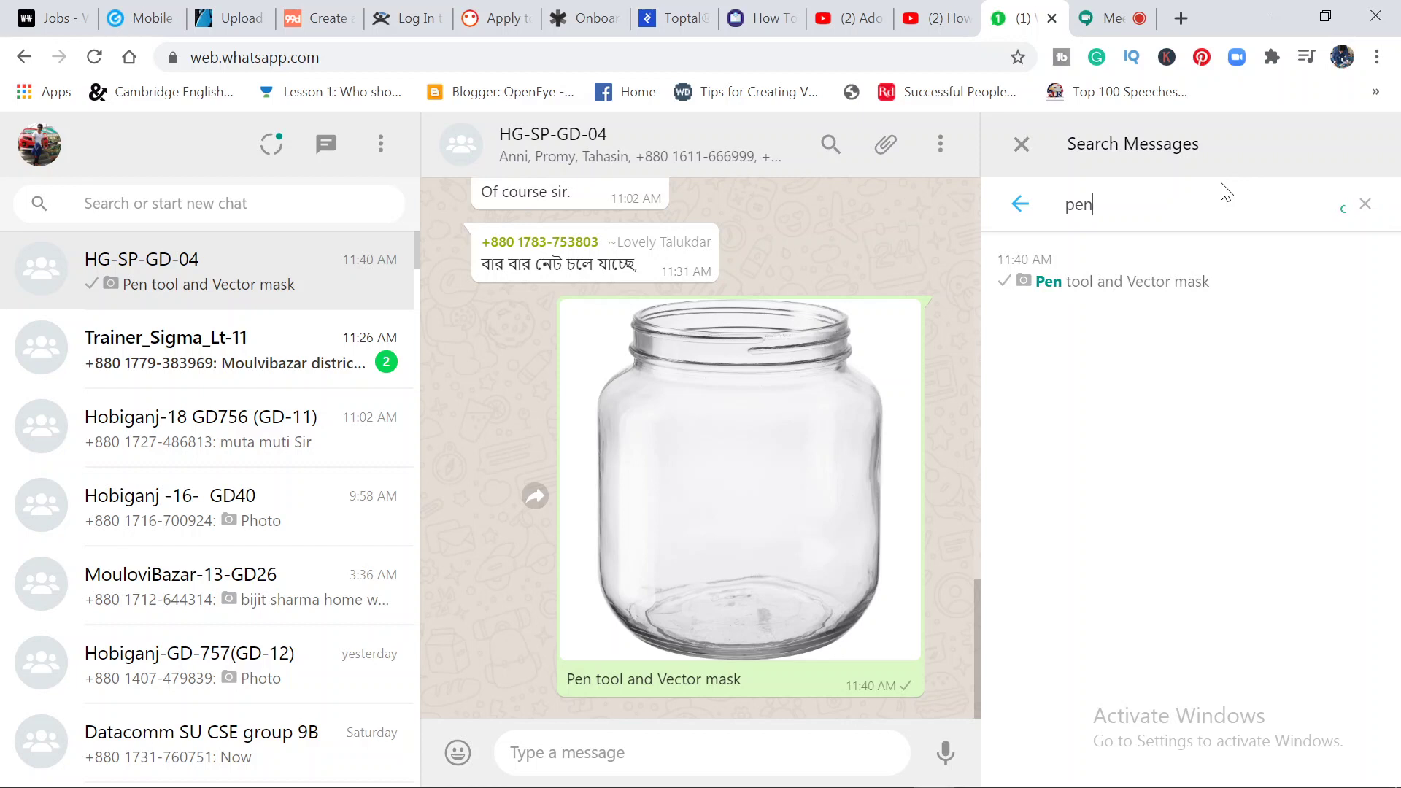
pyautogui.click(1365, 205)
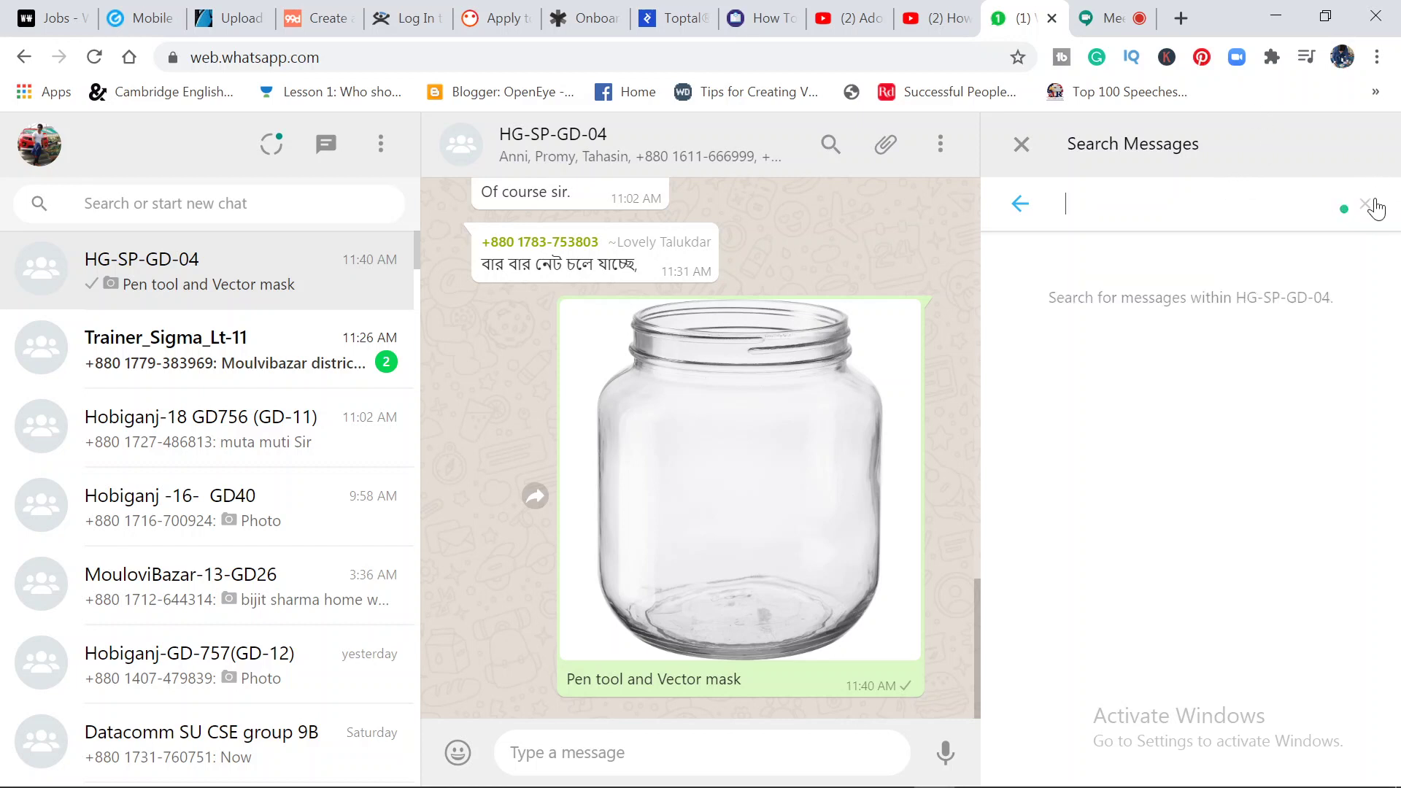
pyautogui.click(1020, 207)
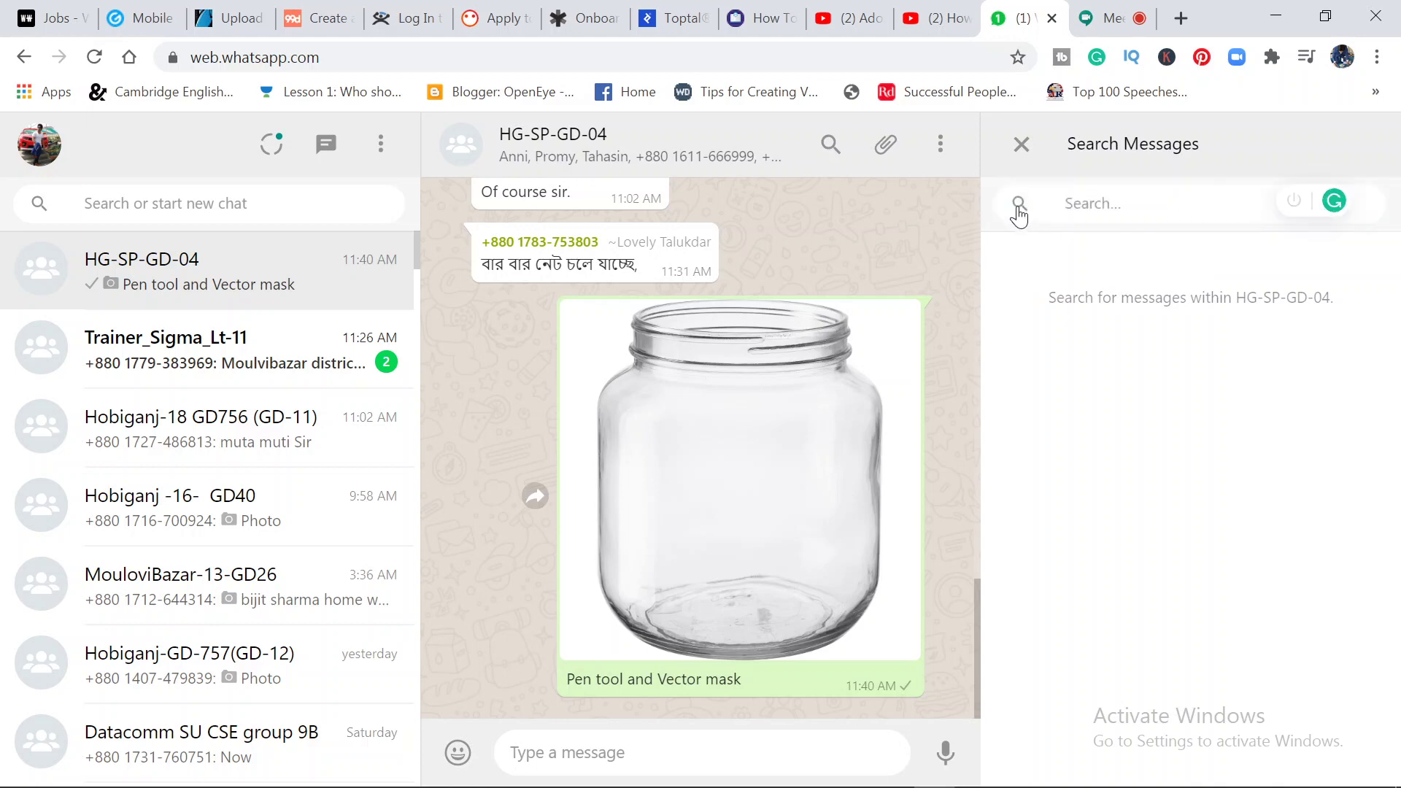
pyautogui.click(1042, 148)
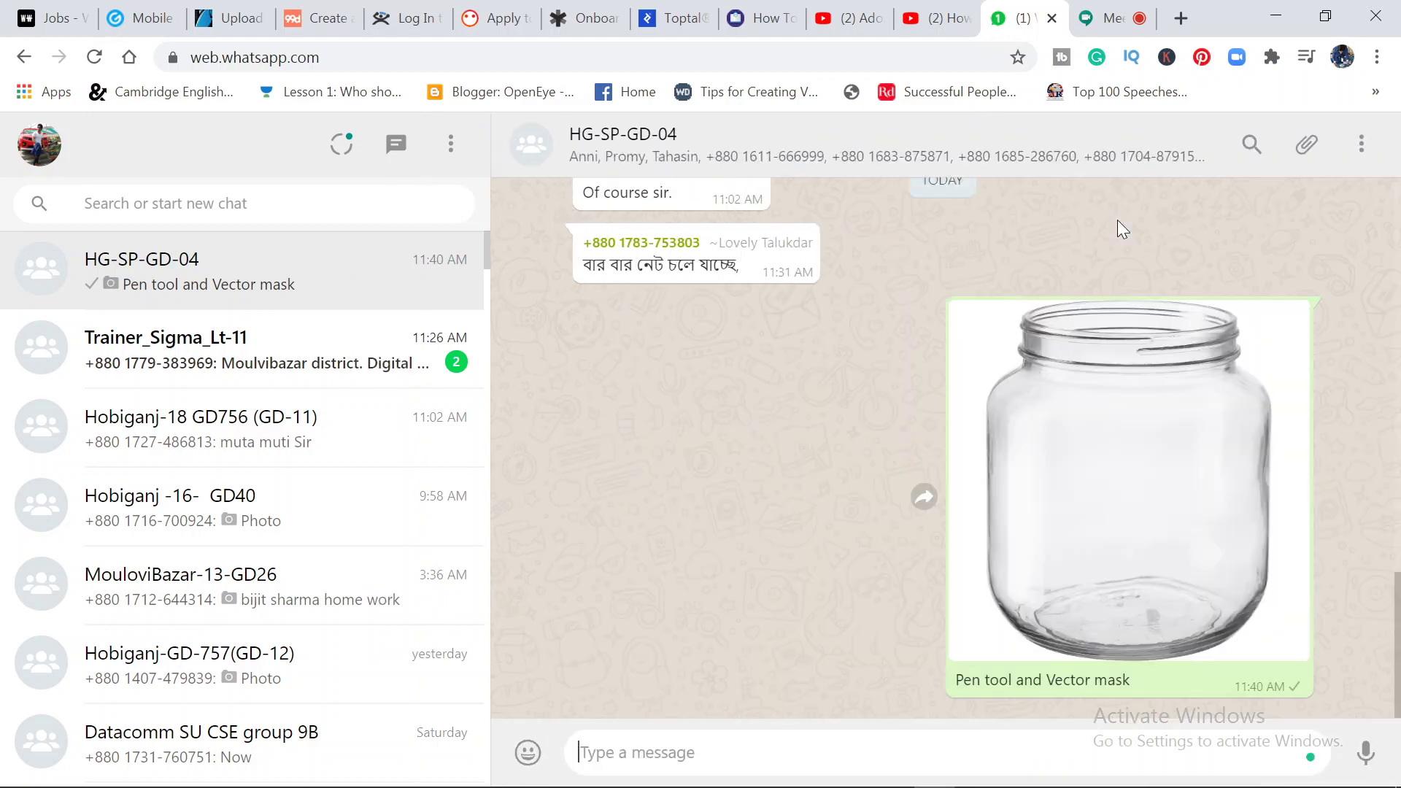
# Scroll through the chat's earlier photos and return to the Google Meet call.
pyautogui.scroll(15, 805, 488)
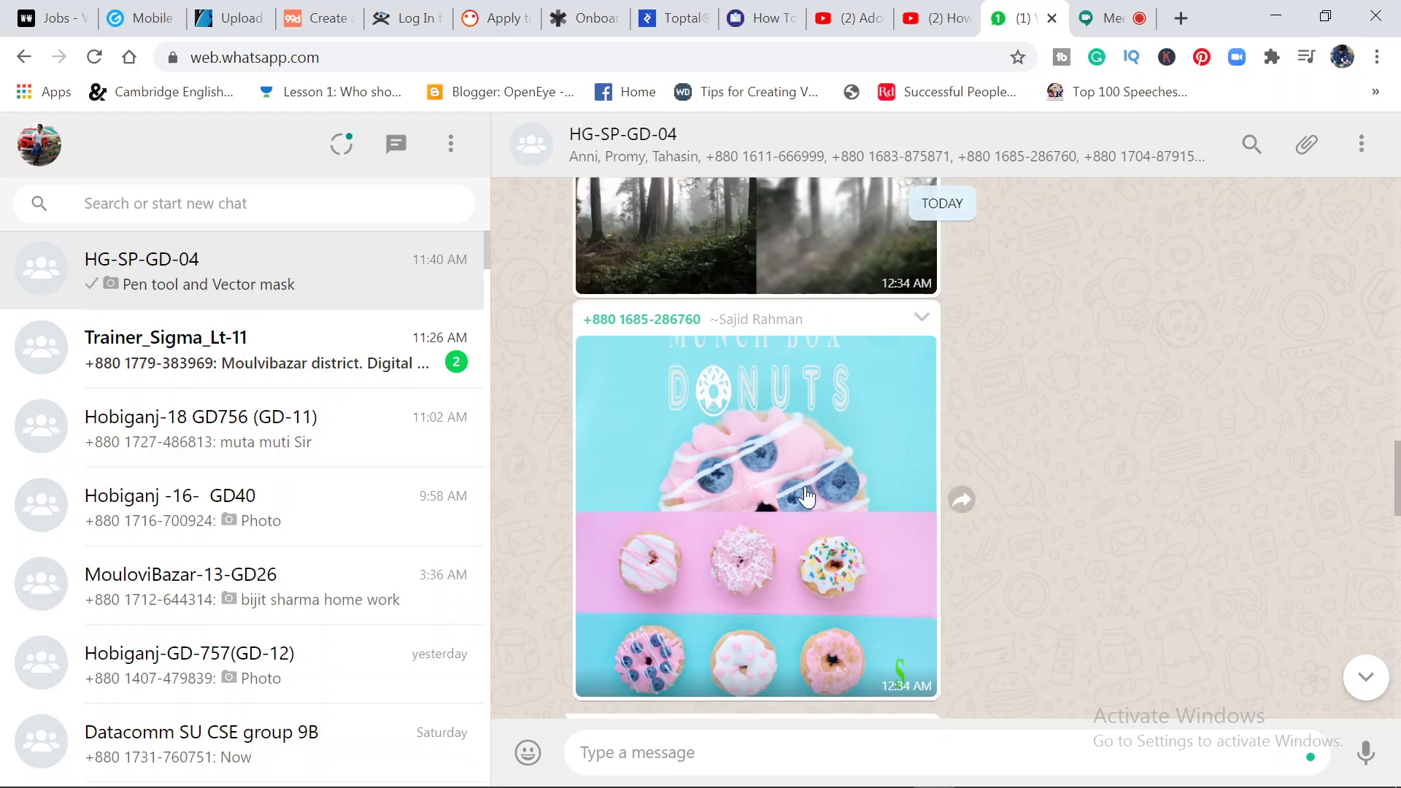
pyautogui.scroll(15, 806, 497)
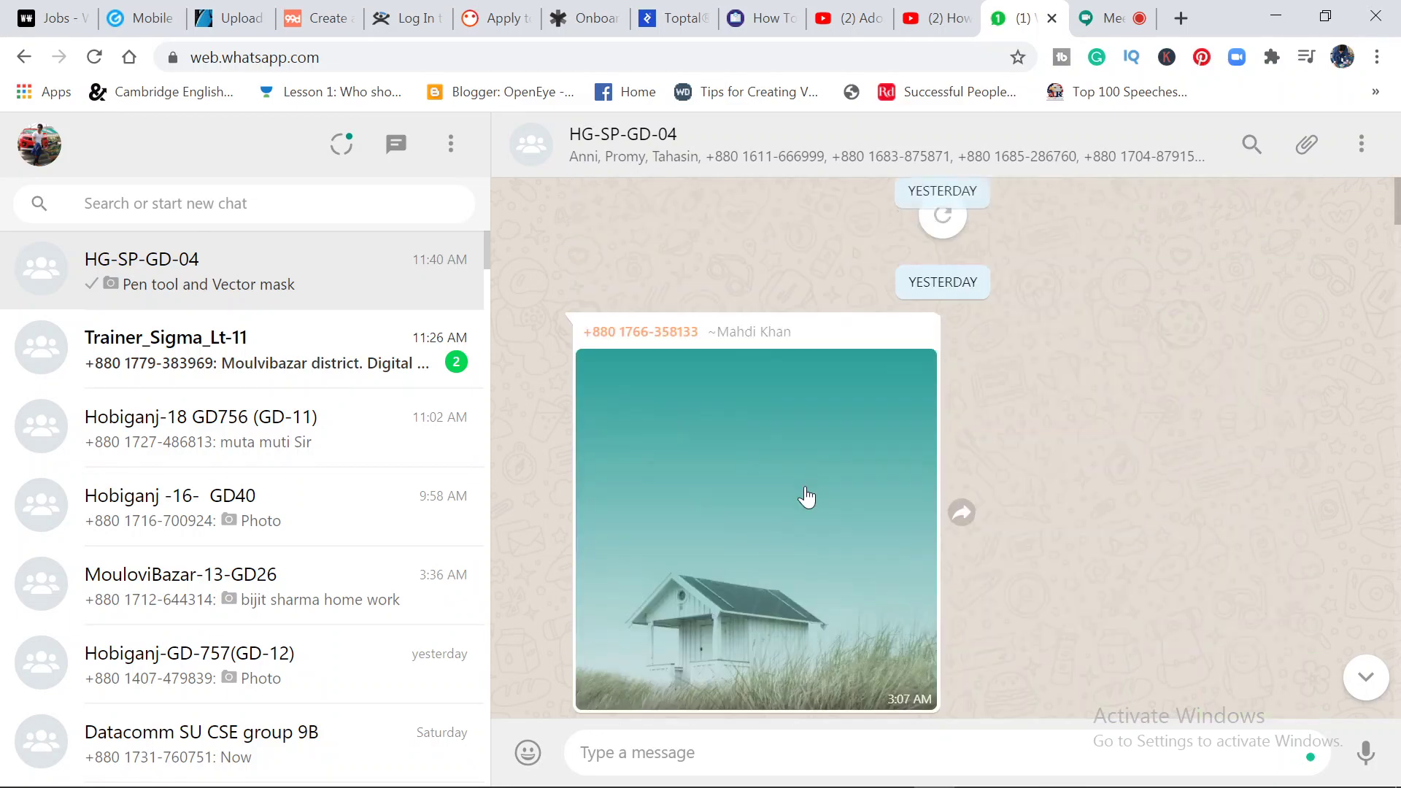
pyautogui.scroll(-15, 805, 484)
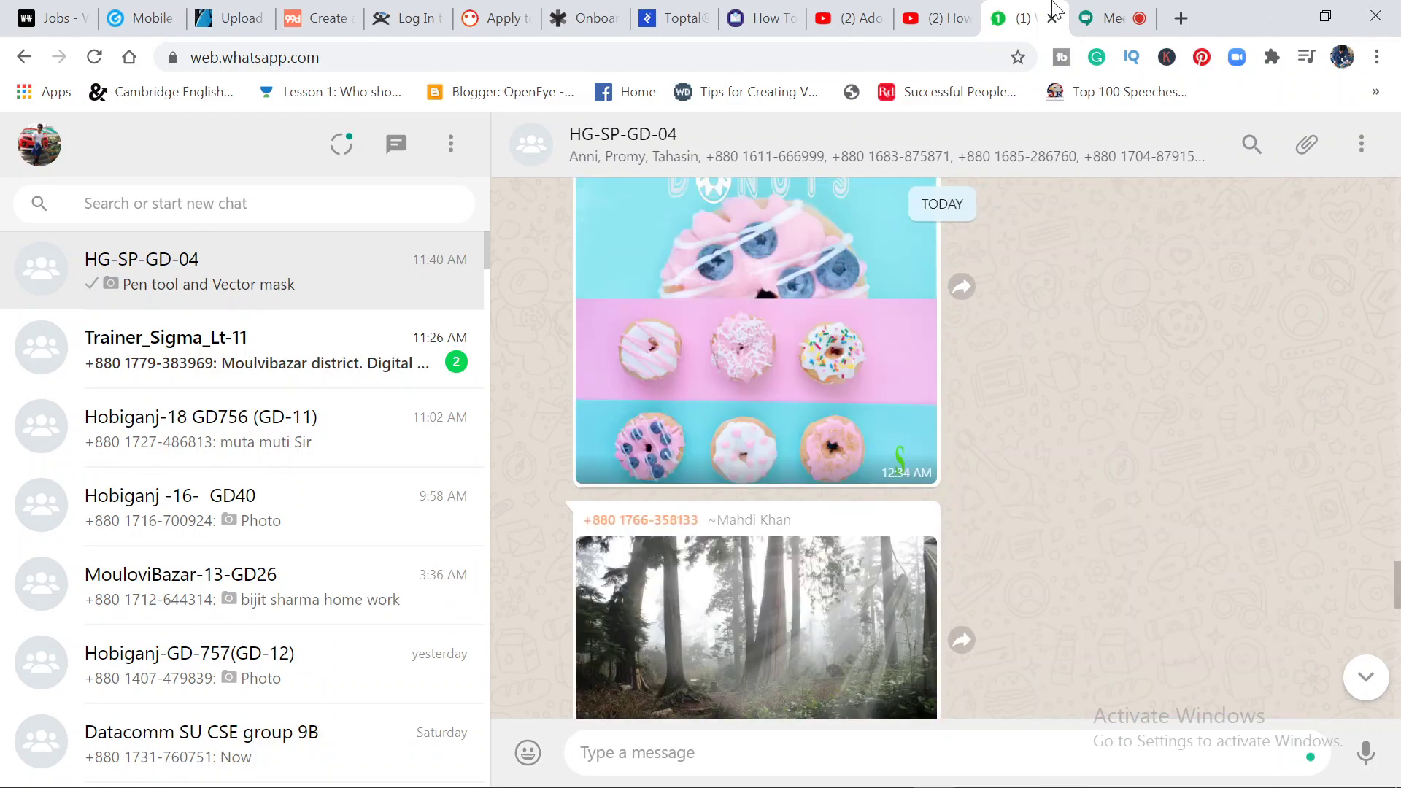
pyautogui.click(1109, 9)
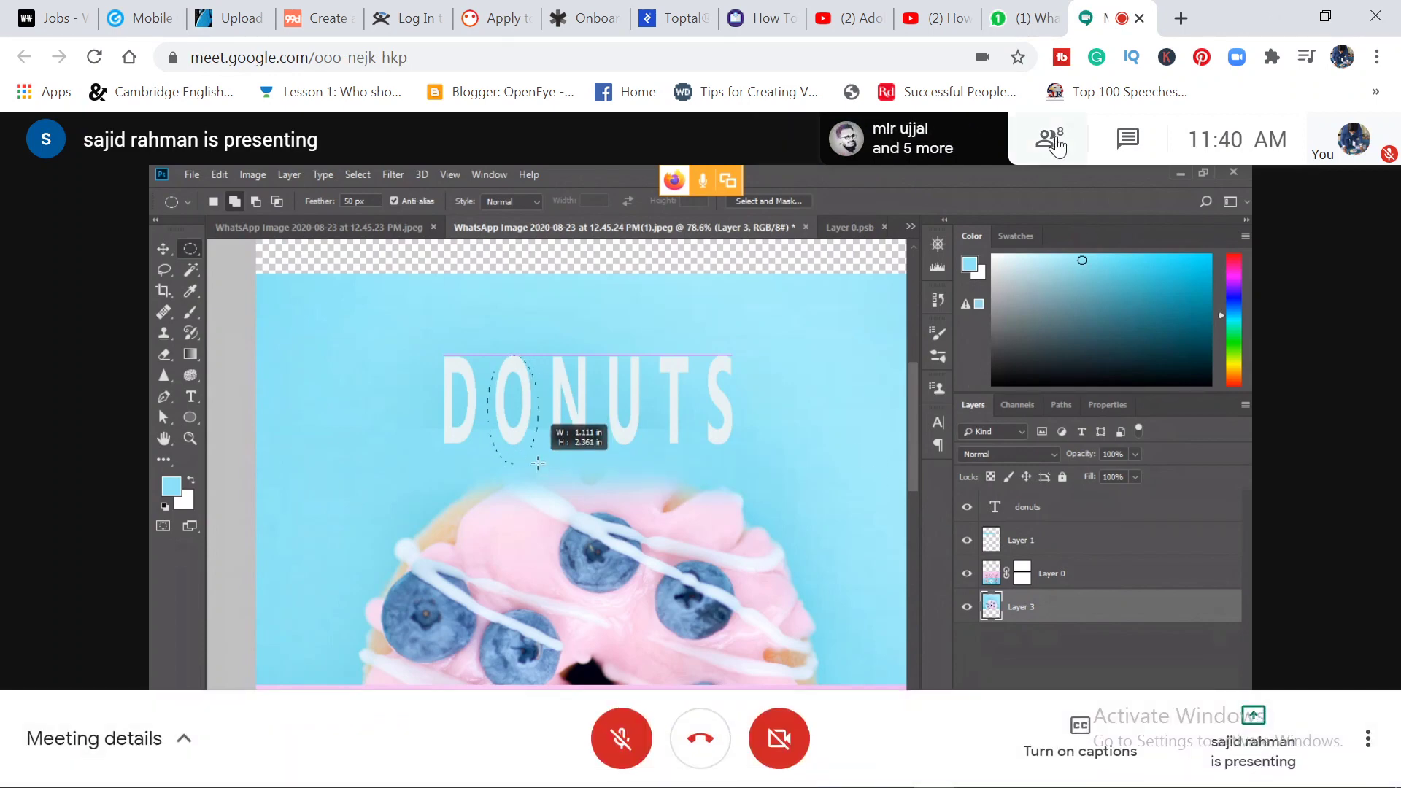
pyautogui.click(1056, 144)
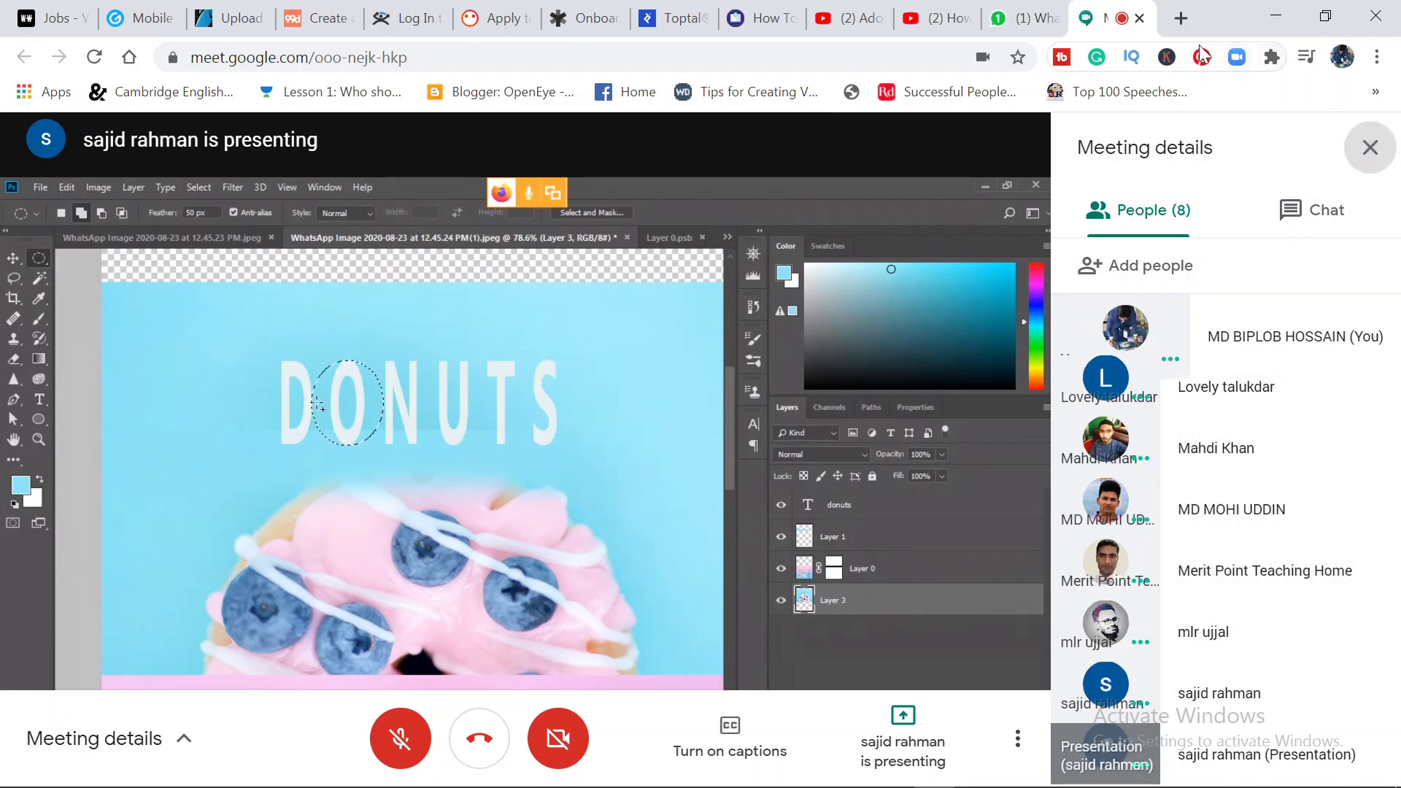
pyautogui.click(1370, 147)
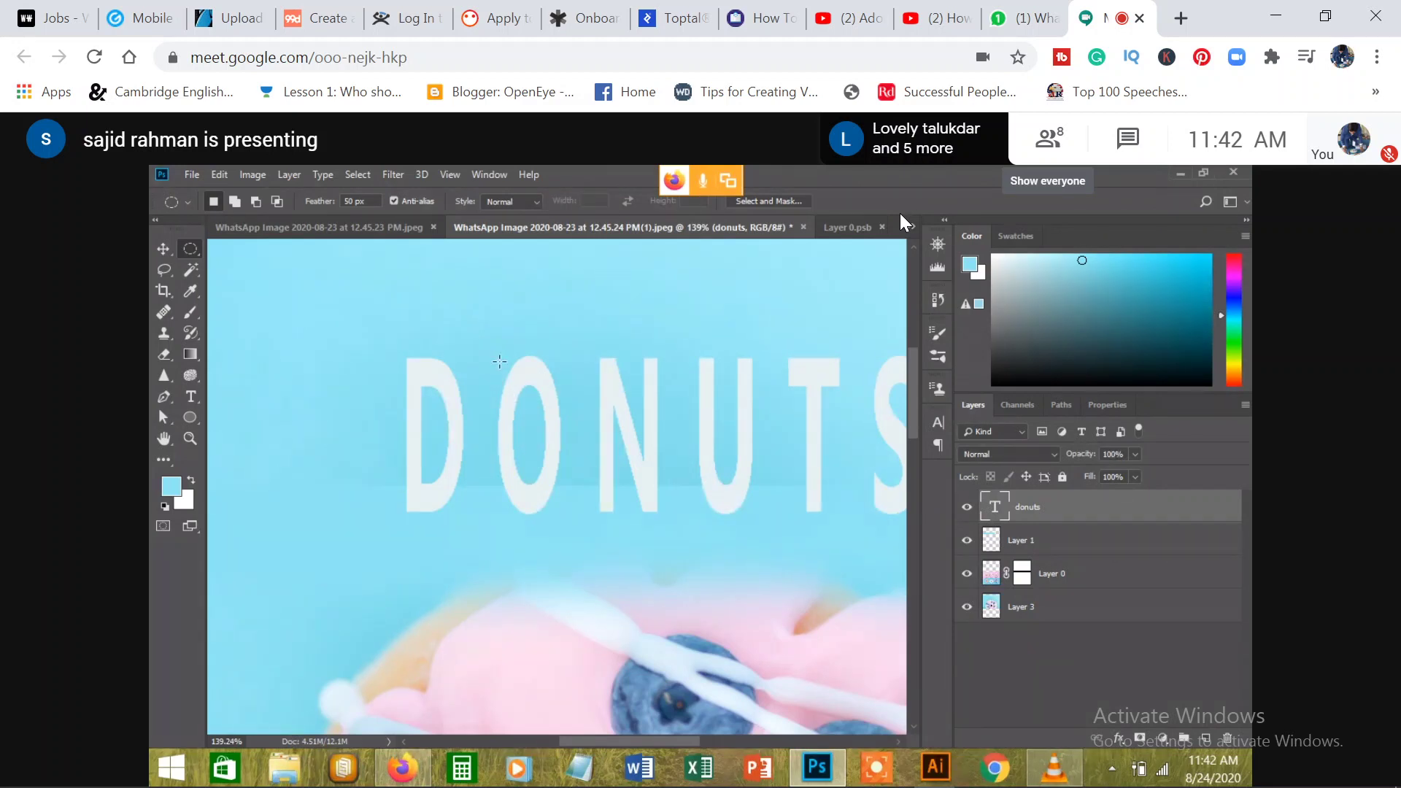
# Open and dismiss Chrome's page context menu while following the presenter's Photoshop work.
pyautogui.rightClick(1131, 668)
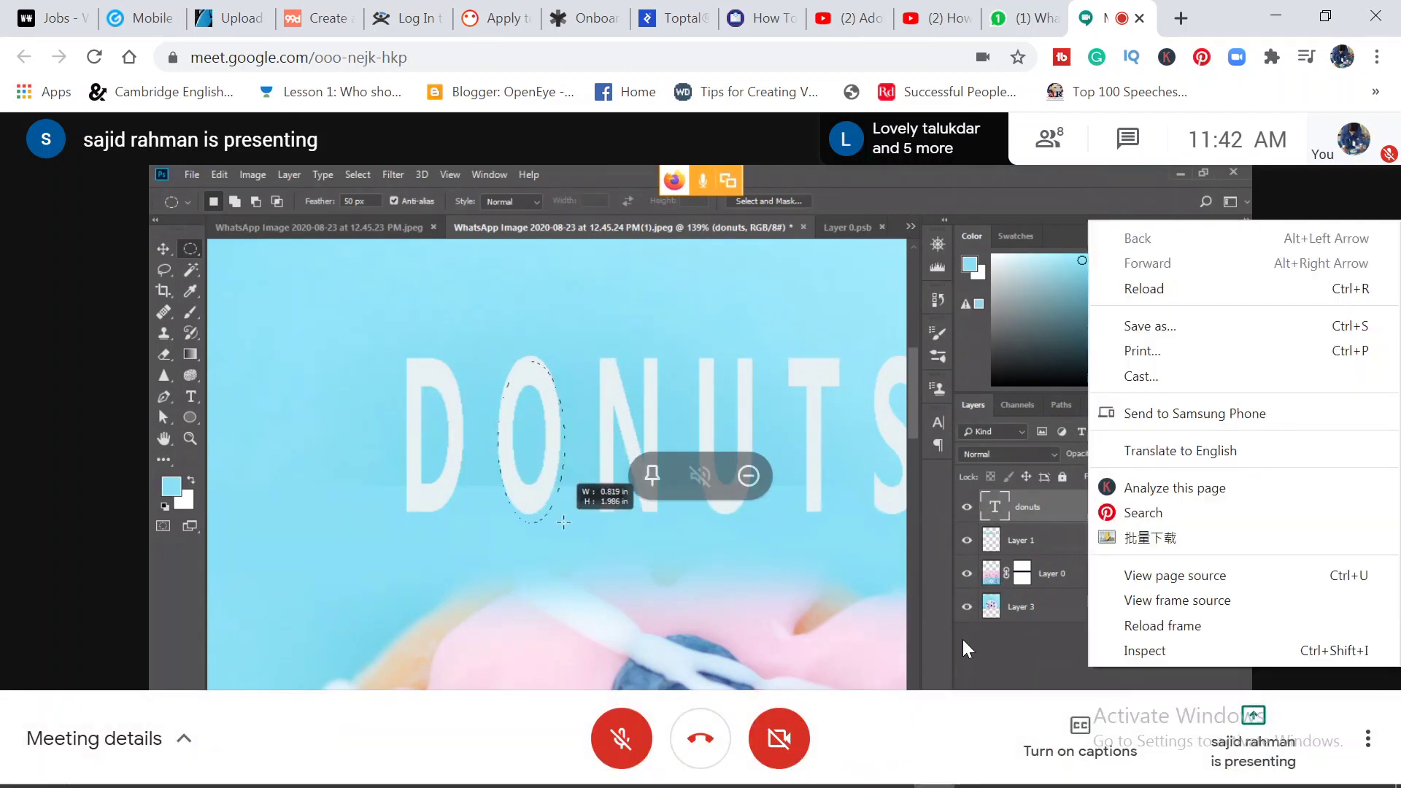
pyautogui.click(1206, 130)
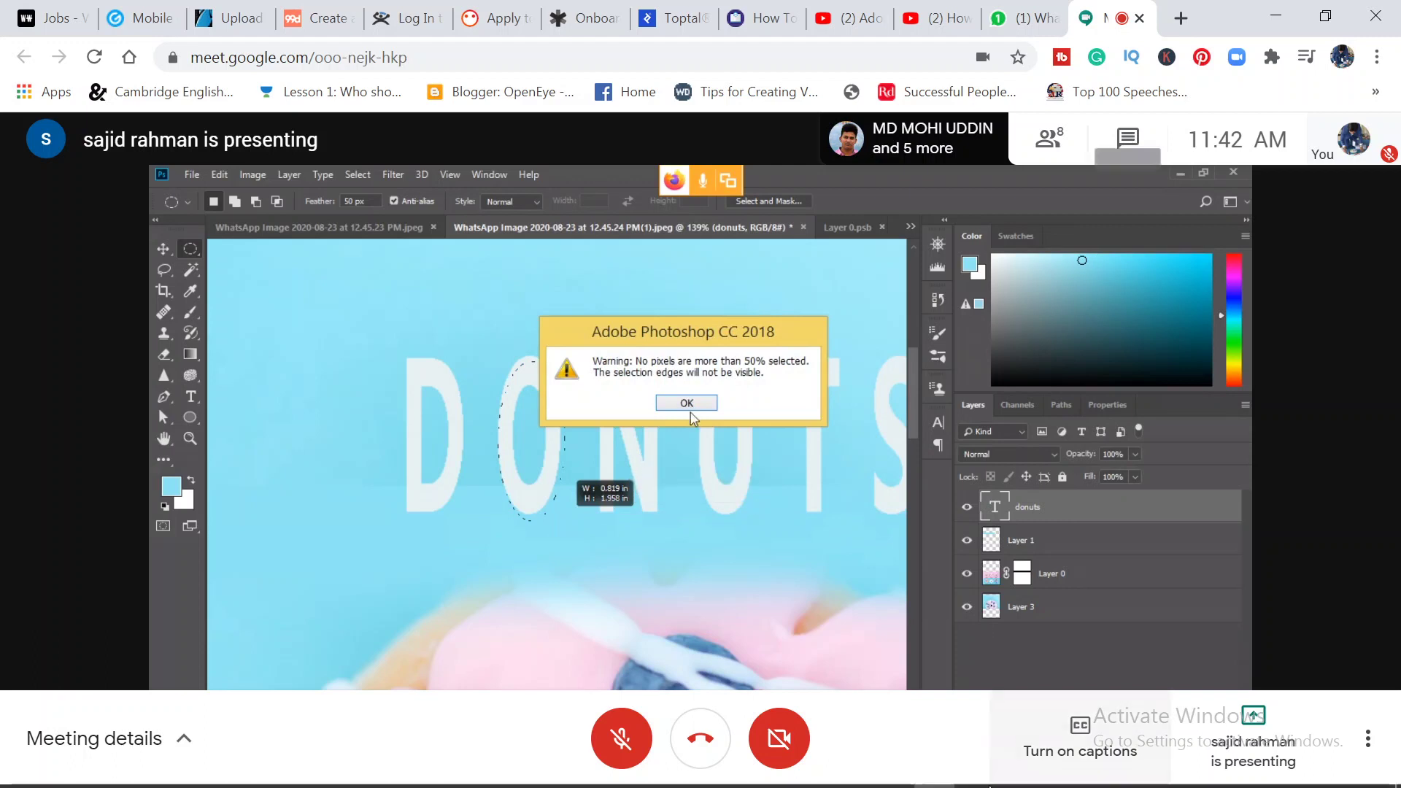
pyautogui.moveTo(750, 501)
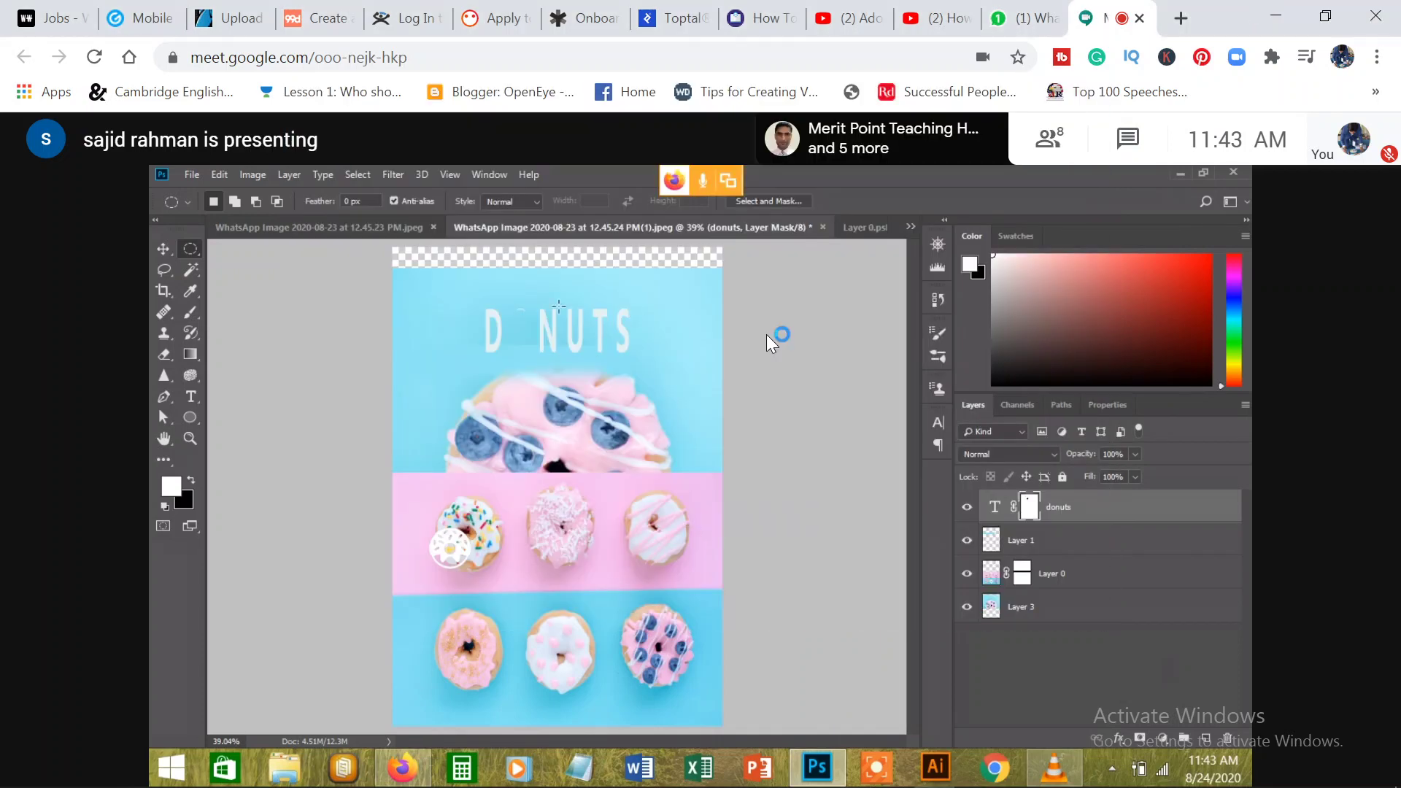
# Bring the Photoshop window in front of the Meet call from the taskbar.
pyautogui.moveTo(766, 334)
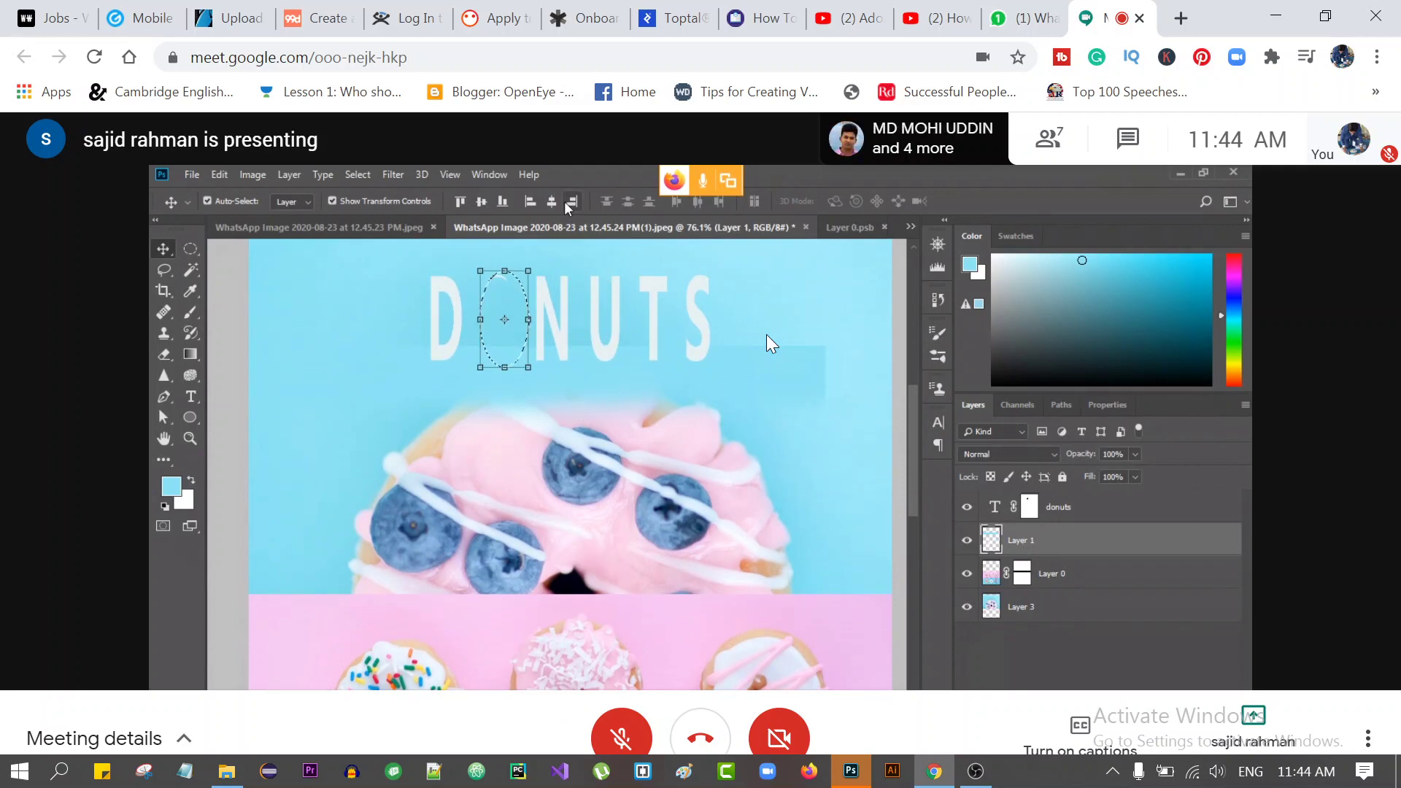
pyautogui.click(849, 772)
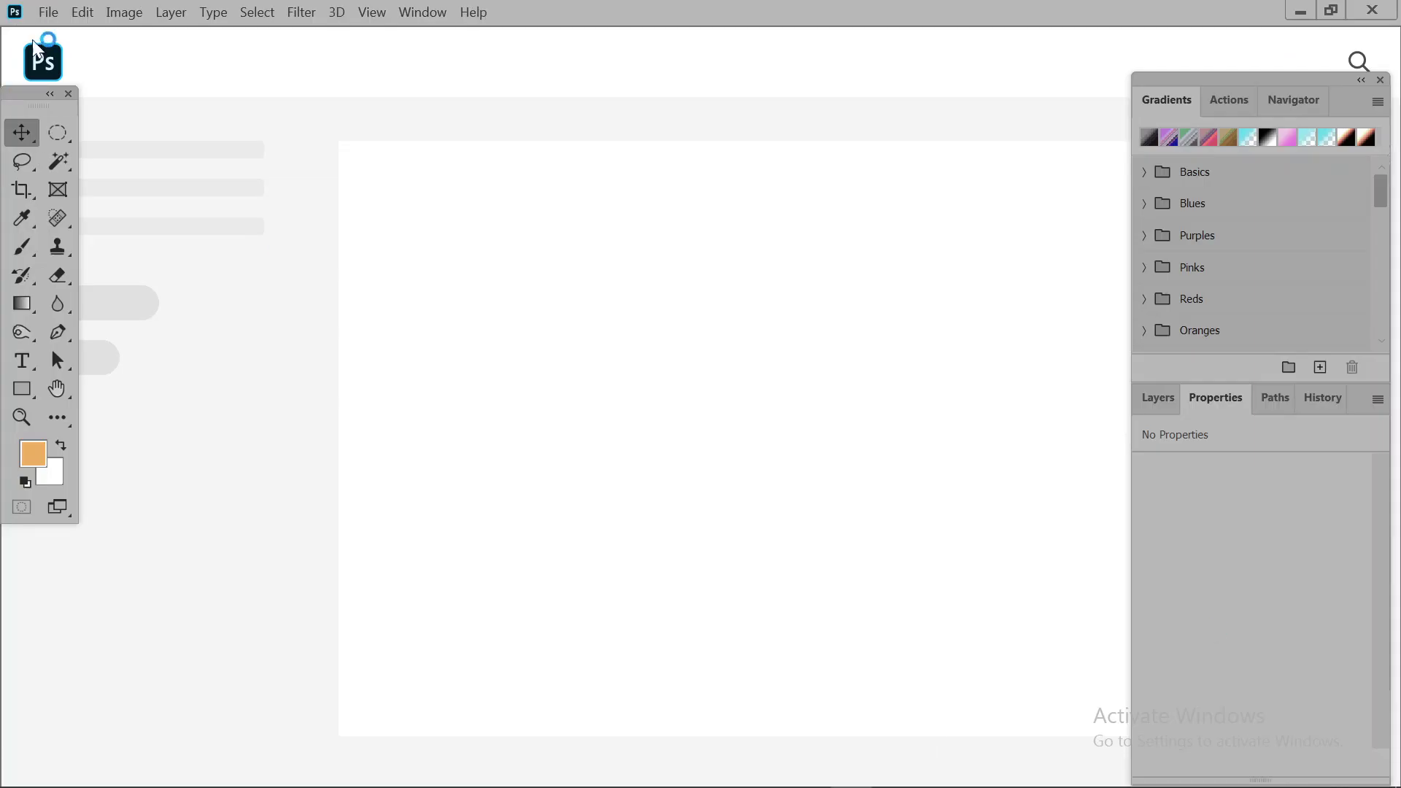
# Open the glass jar image from Downloads in Photoshop, leaving its colours unmanaged.
pyautogui.click(47, 16)
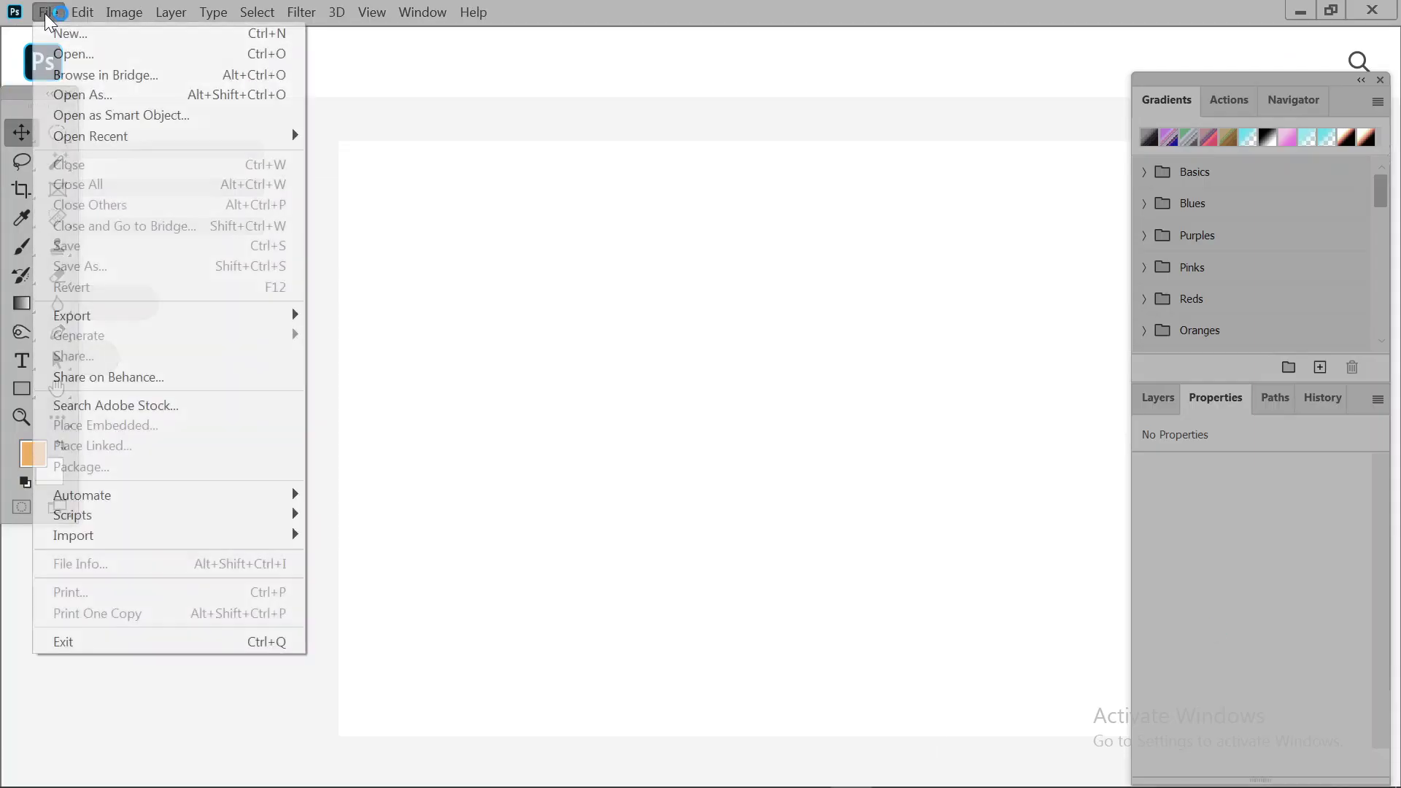
pyautogui.click(77, 59)
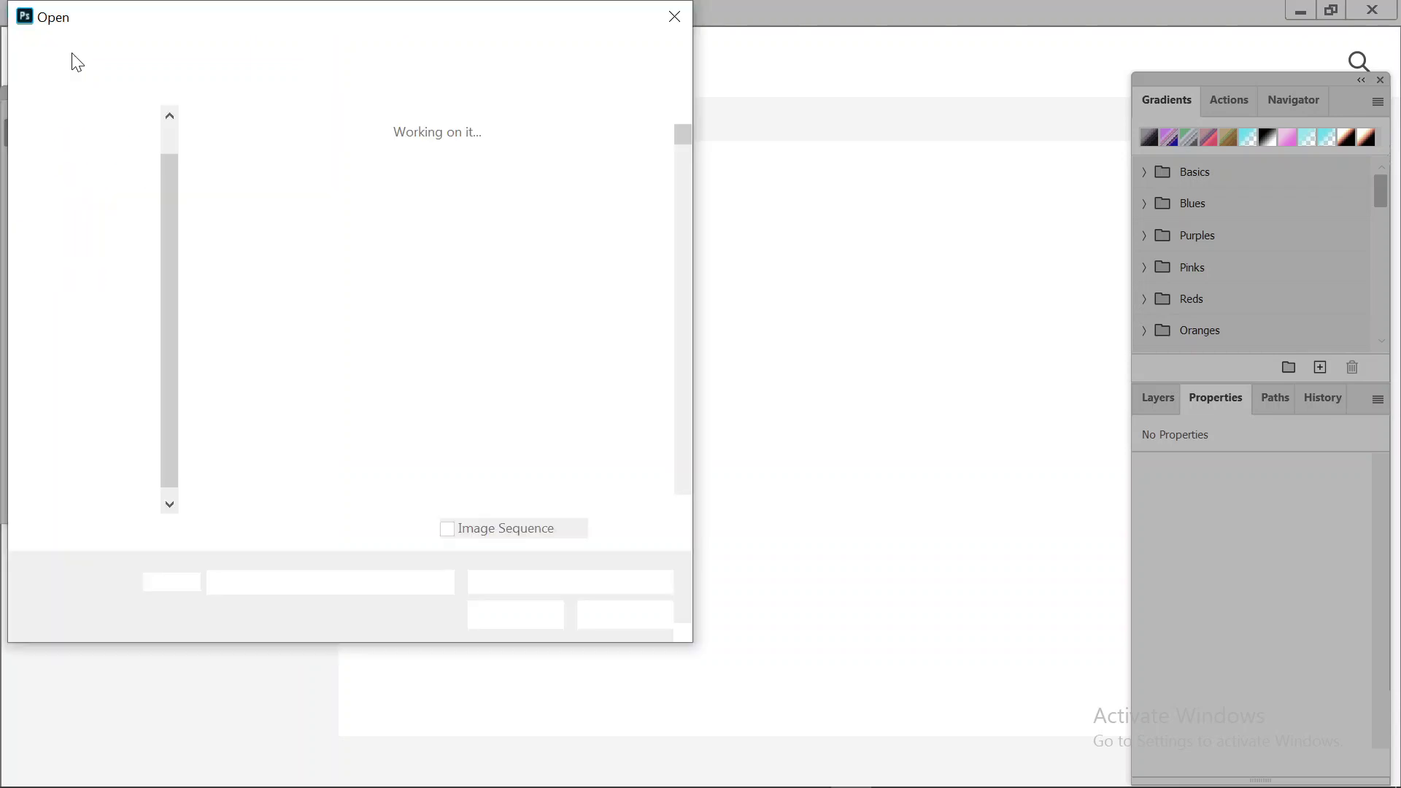
pyautogui.click(105, 308)
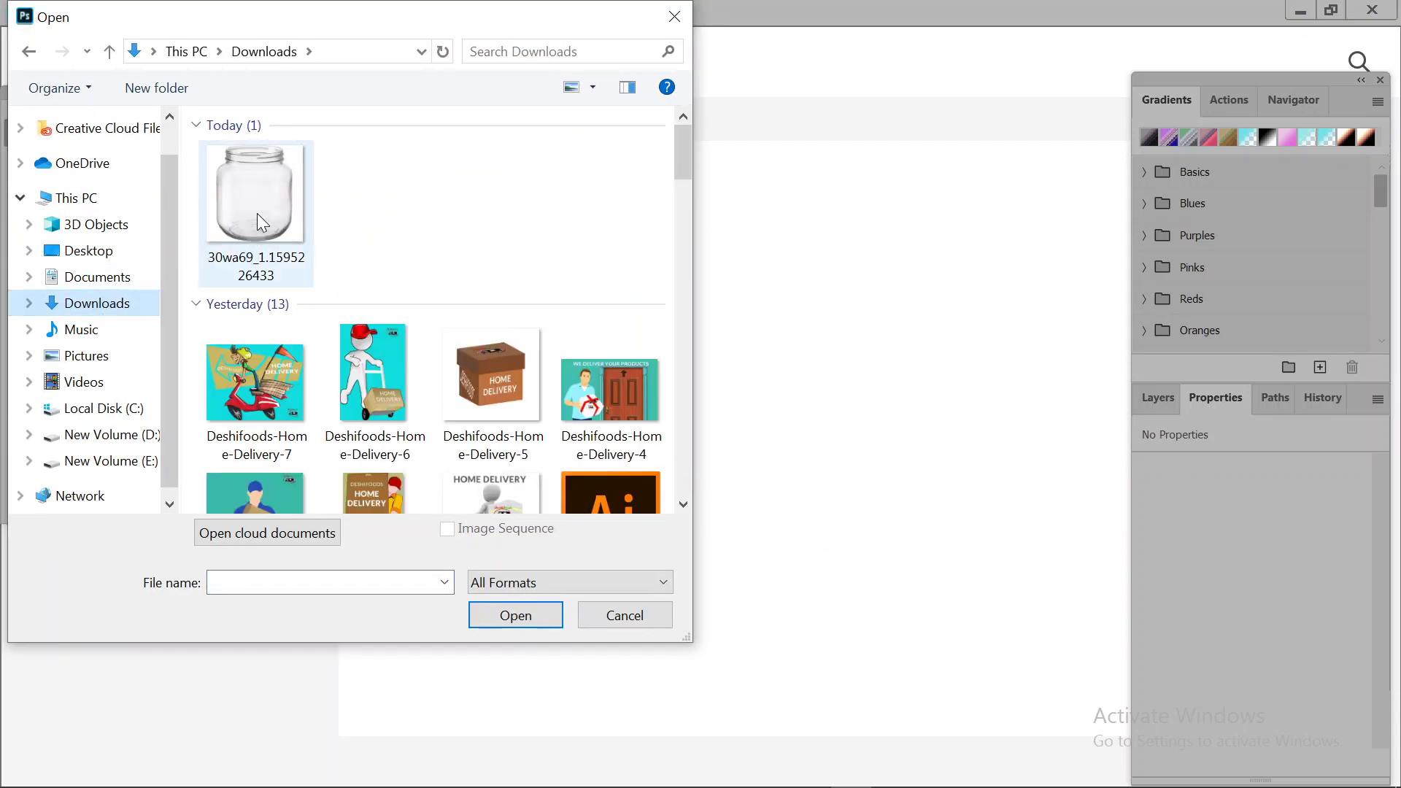
pyautogui.click(255, 204)
pyautogui.click(516, 617)
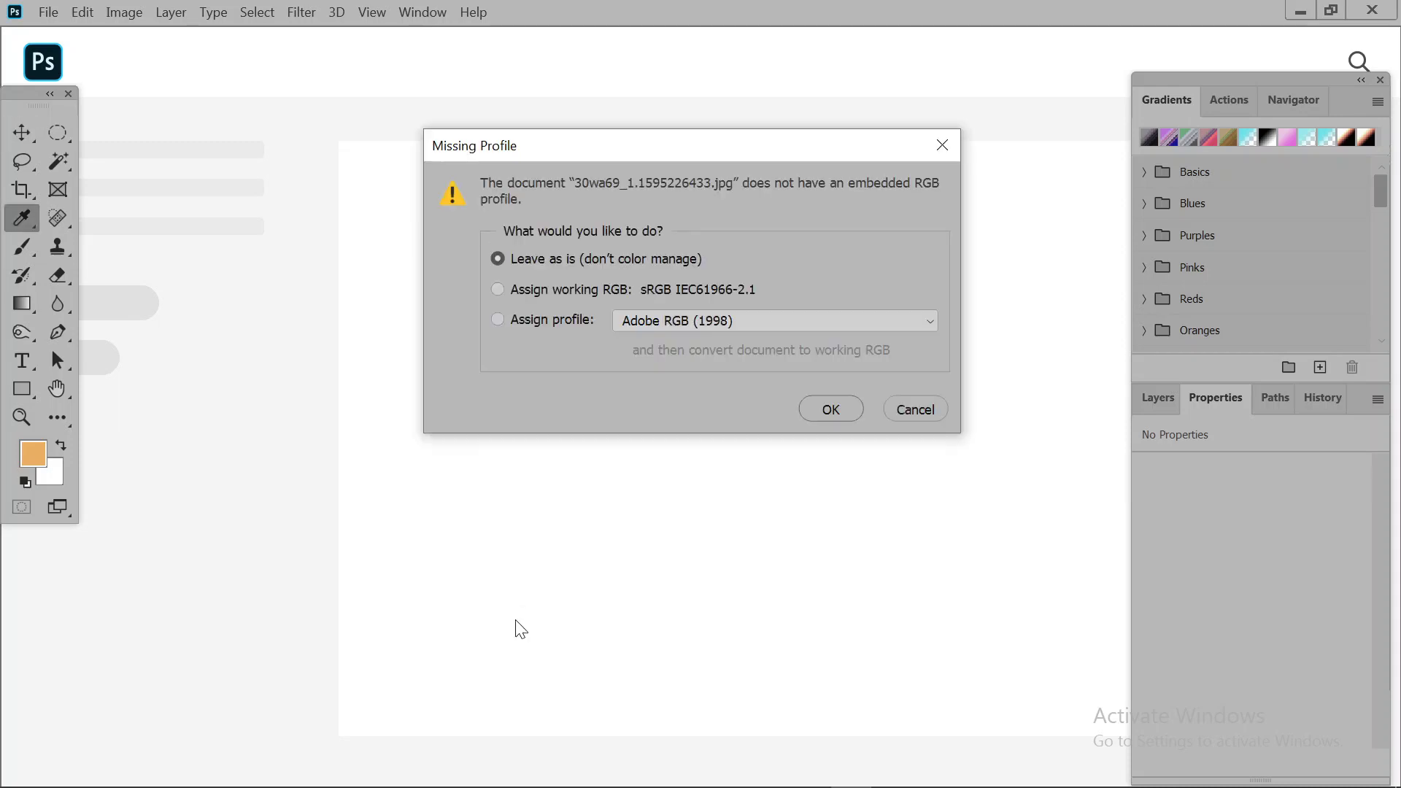
pyautogui.click(831, 409)
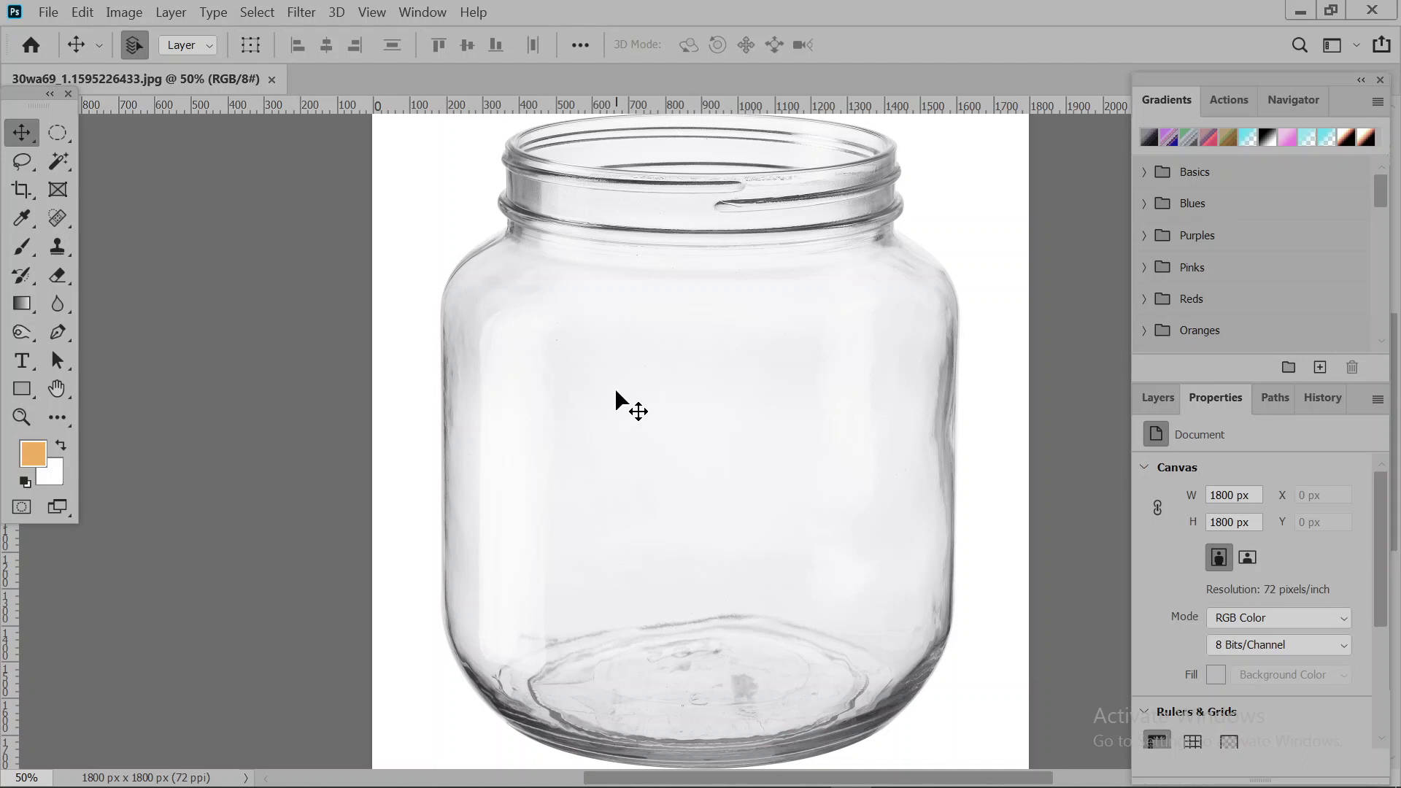
# Zoom the jar photo out to 33.33% in the Navigator and bring back the Meet window.
pyautogui.click(1292, 99)
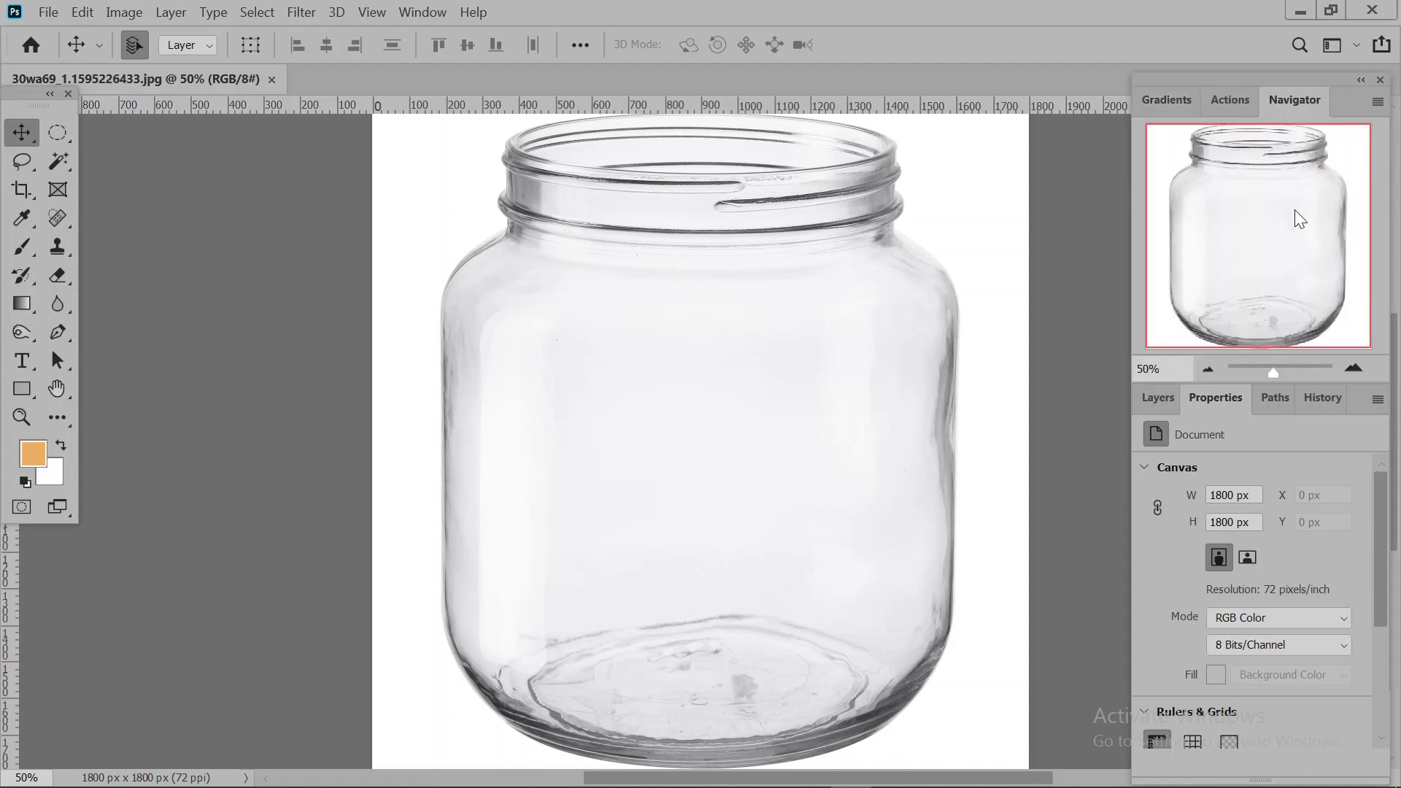
pyautogui.click(1208, 370)
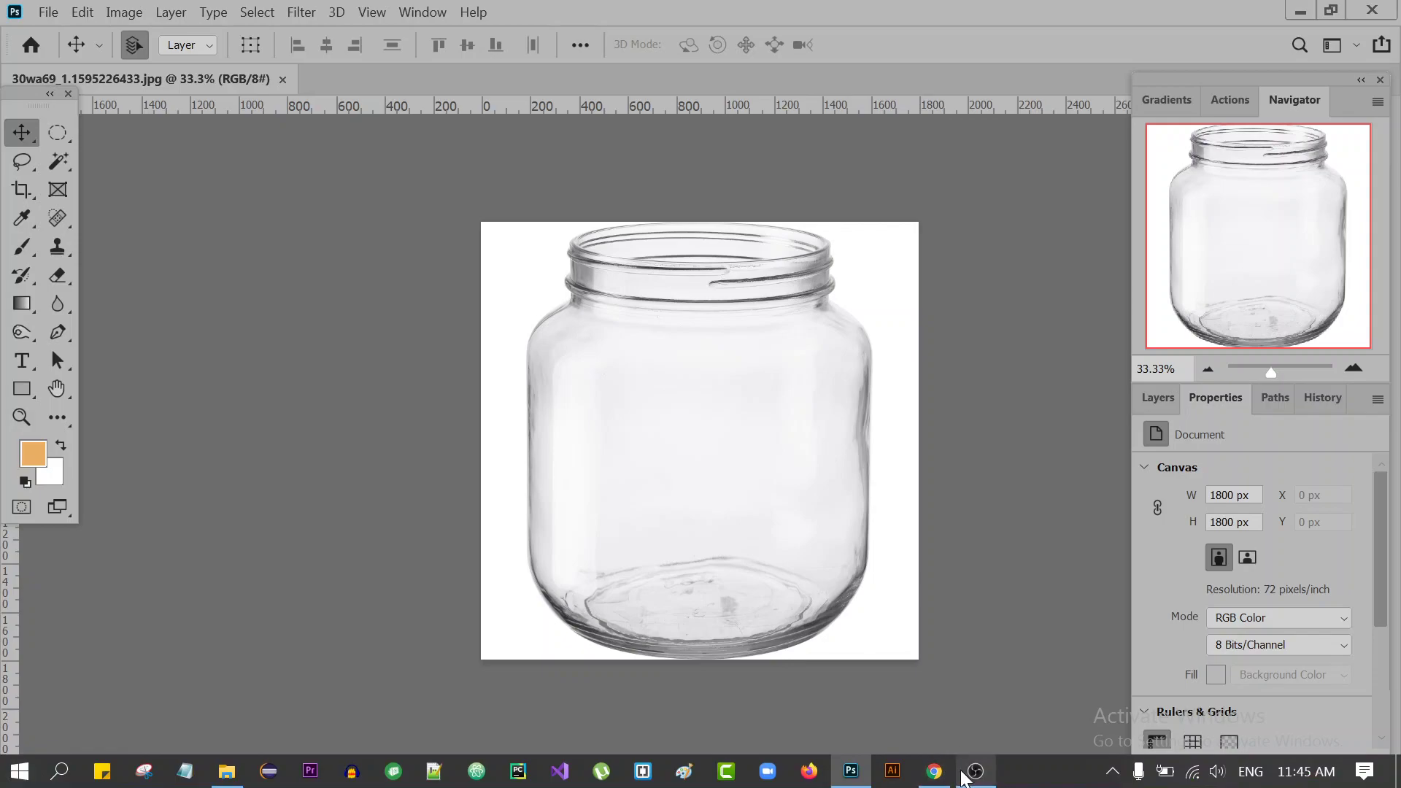
pyautogui.click(948, 778)
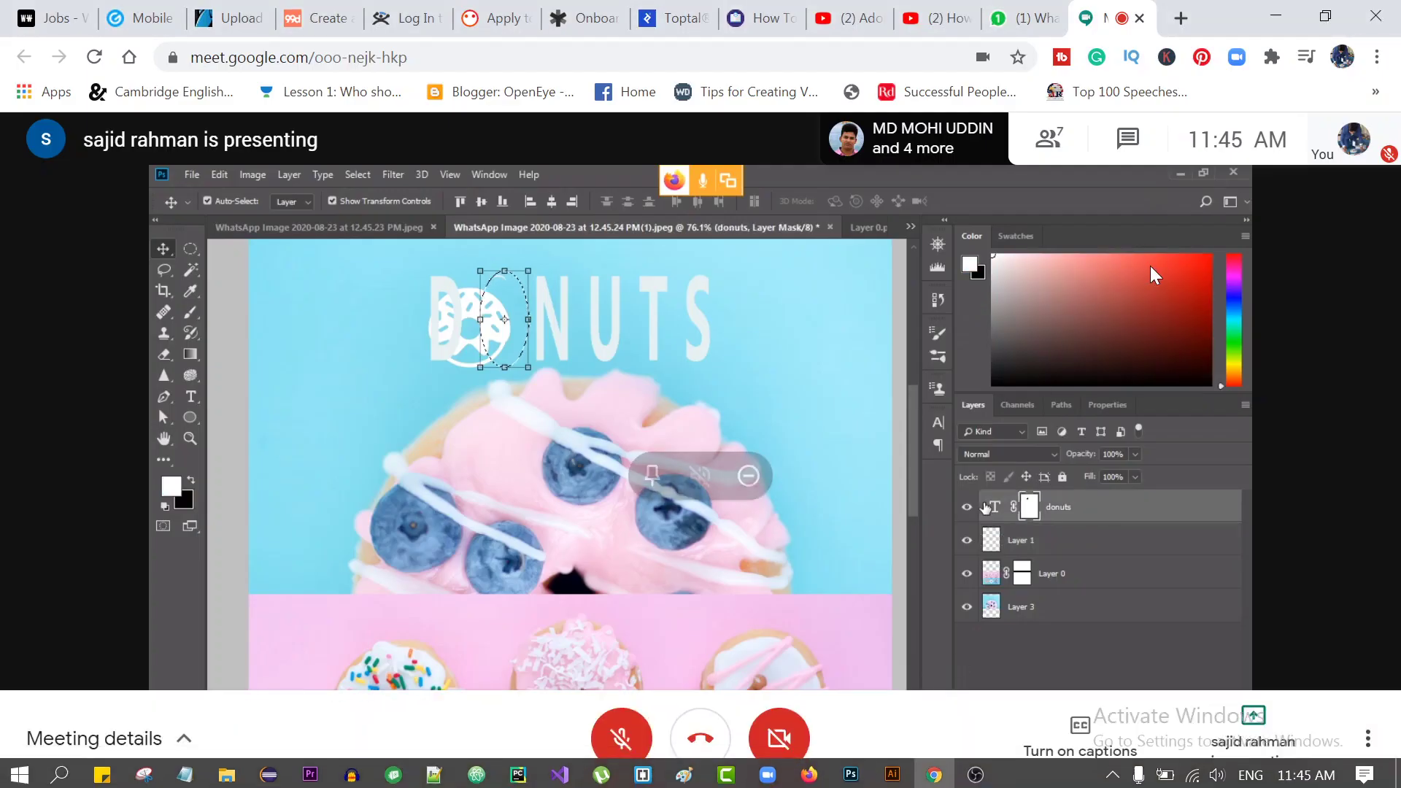
# Search Google Images for 'orange' in a new tab.
pyautogui.click(1181, 18)
pyautogui.write('or')
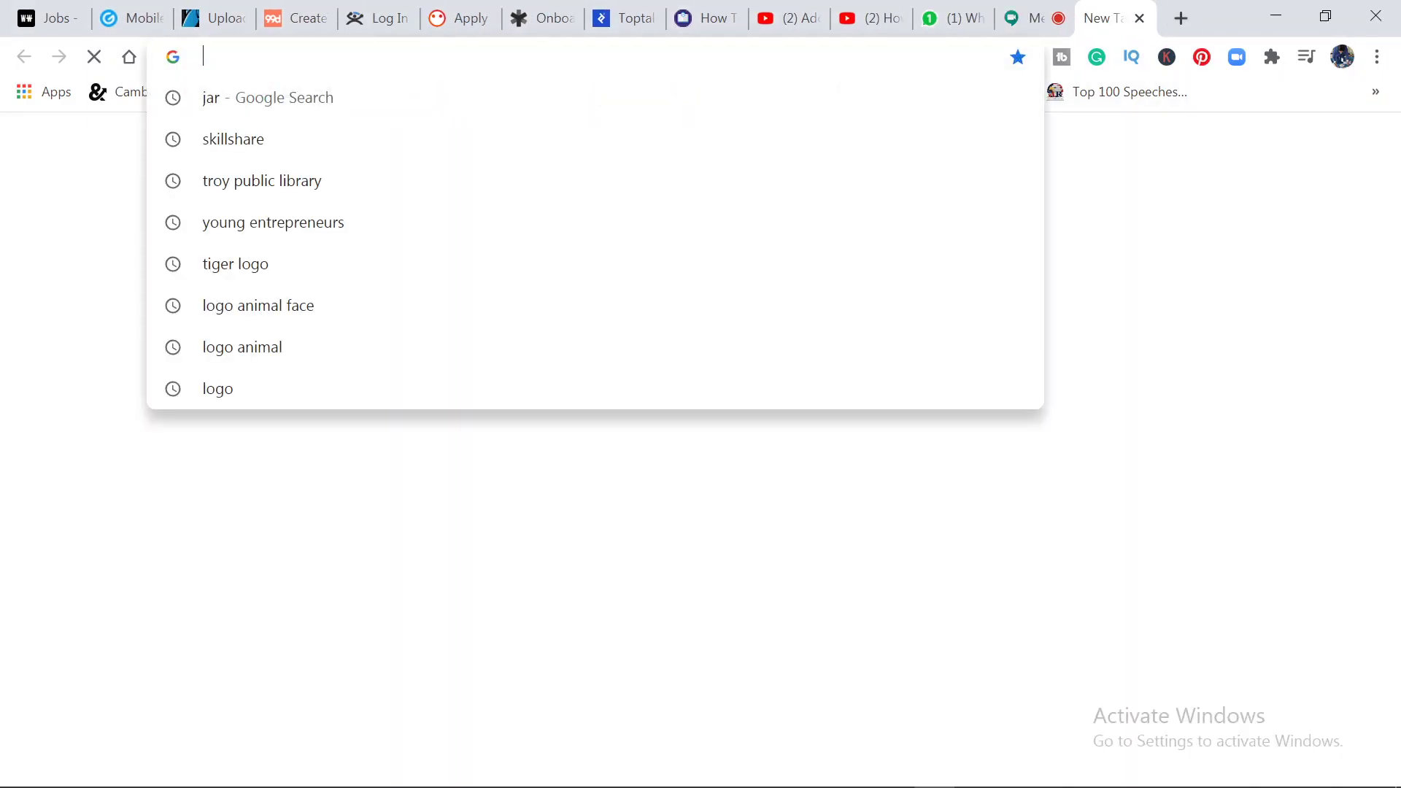
pyautogui.write('a')
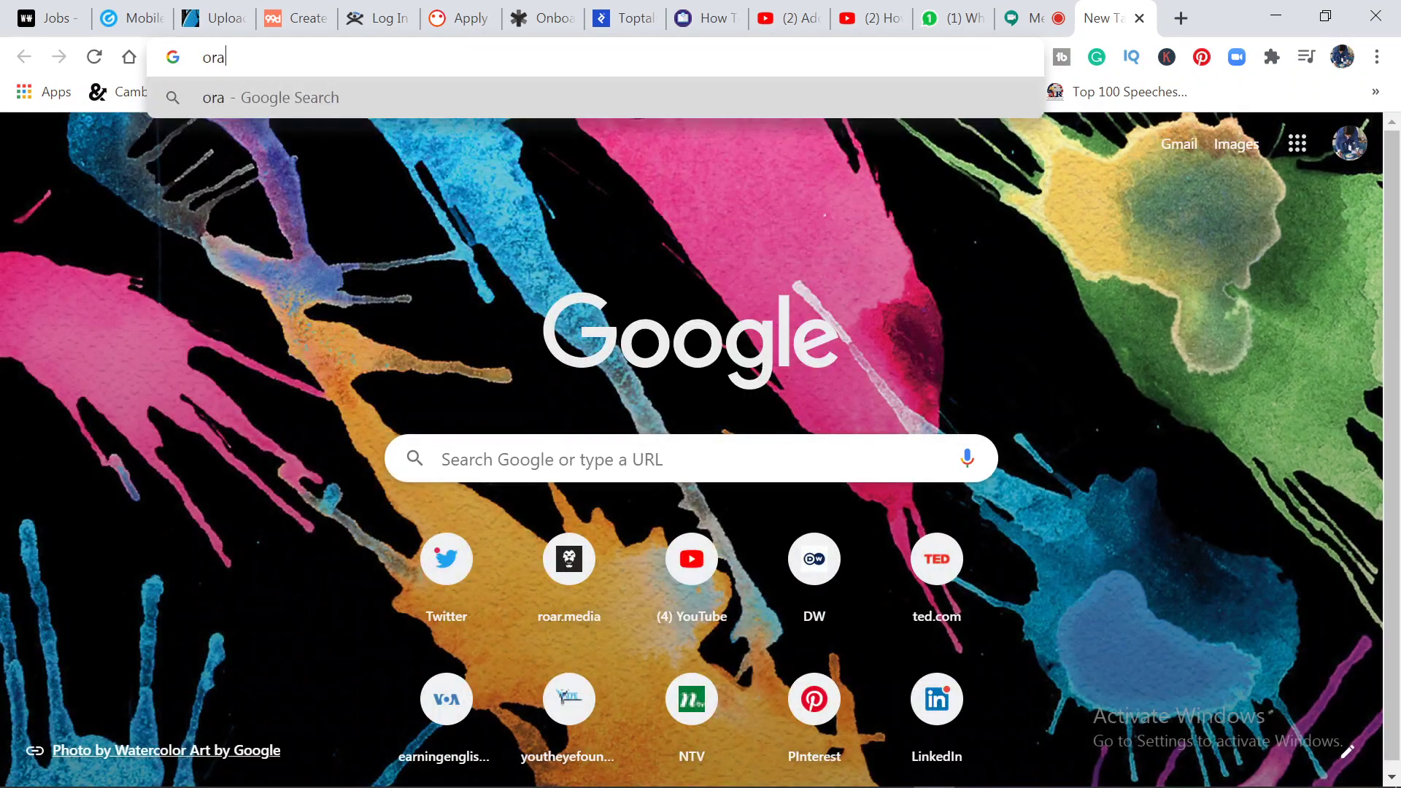
pyautogui.write('nge')
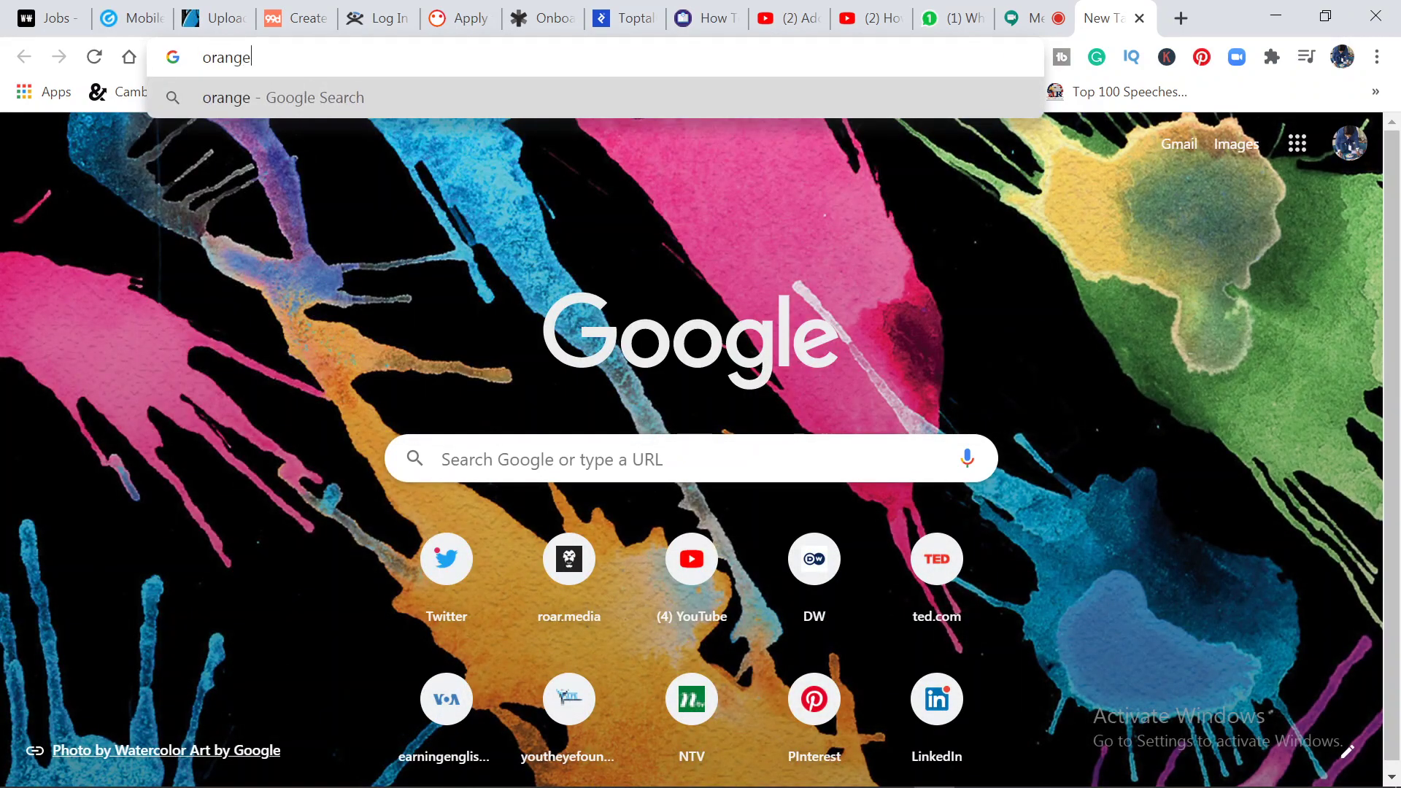
pyautogui.press('Return')
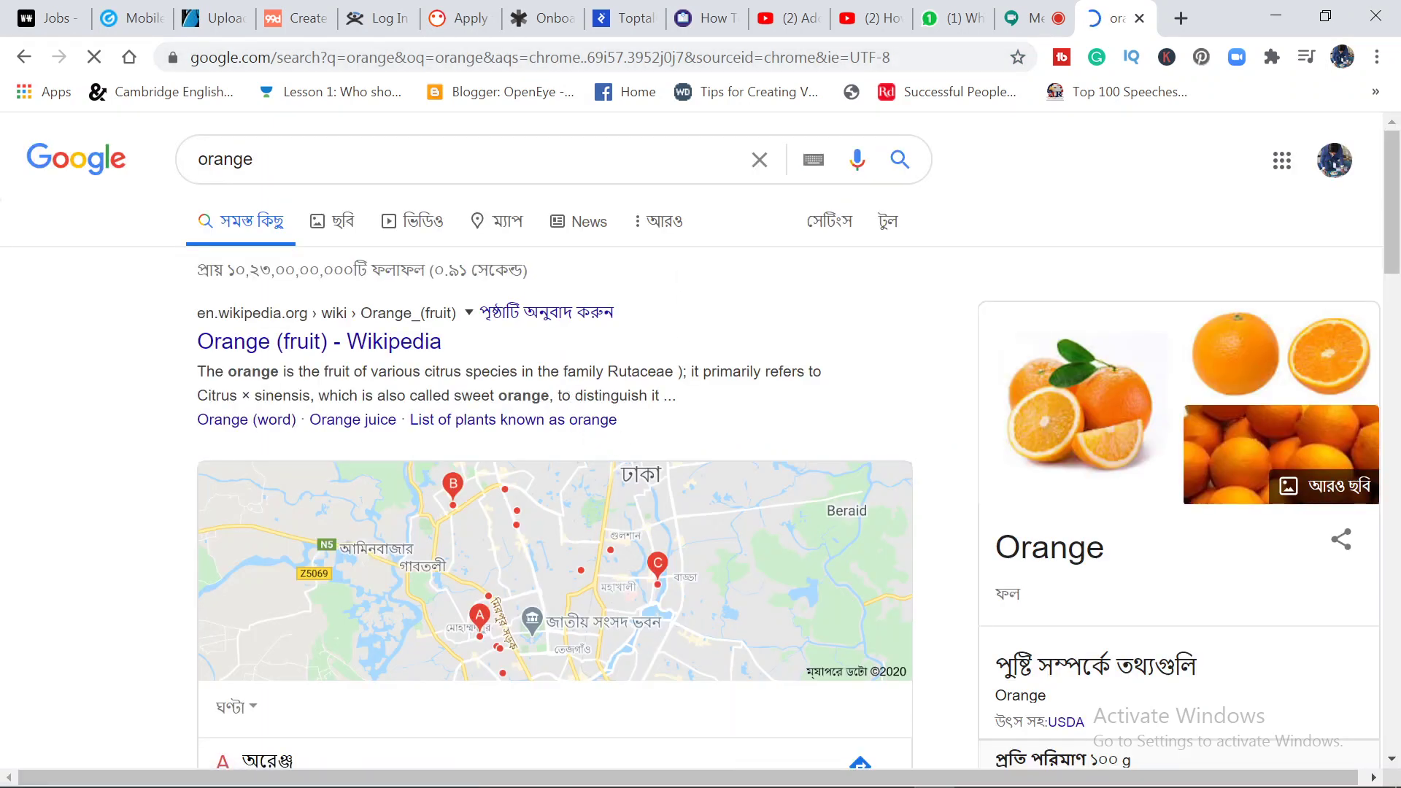
pyautogui.click(346, 228)
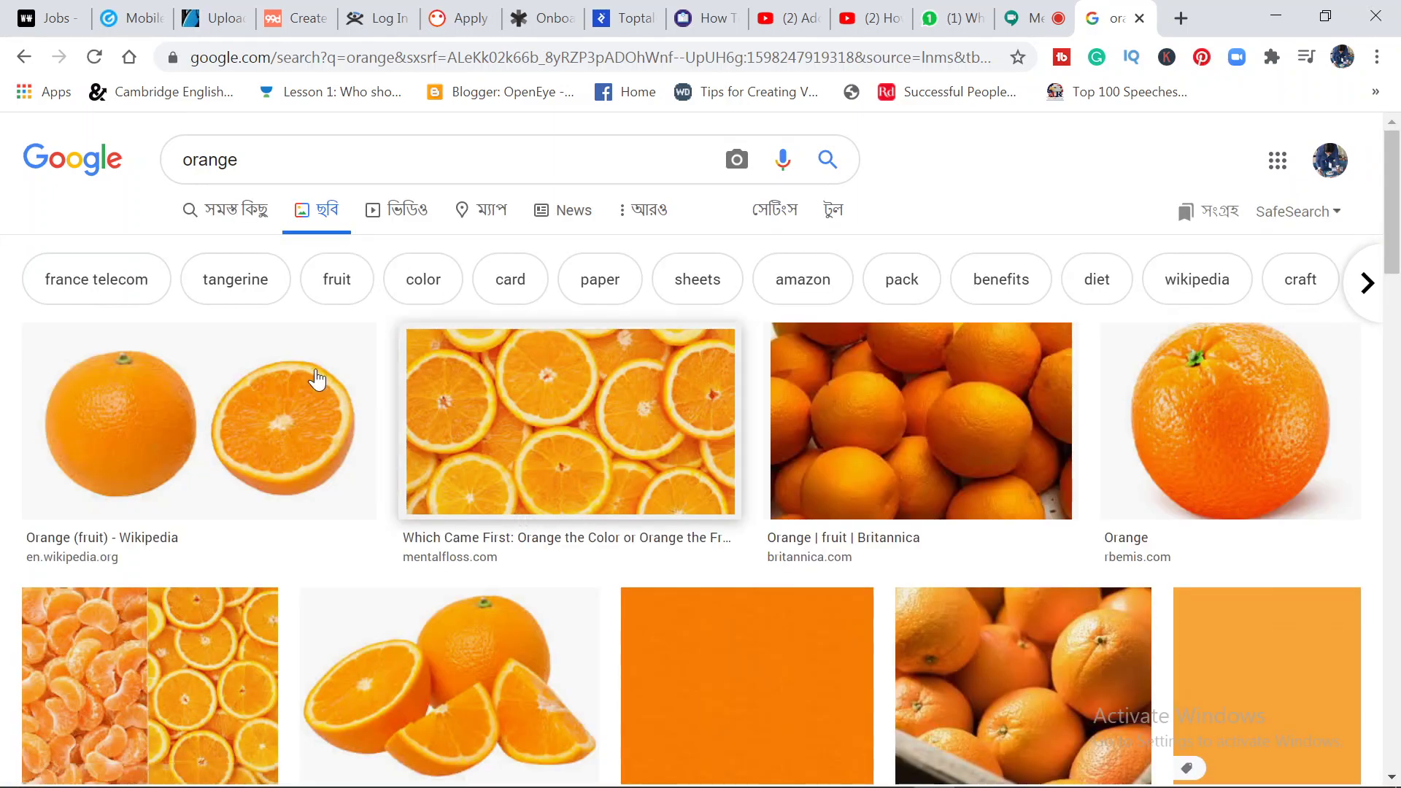
pyautogui.moveTo(306, 373)
pyautogui.scroll(-10, 306, 373)
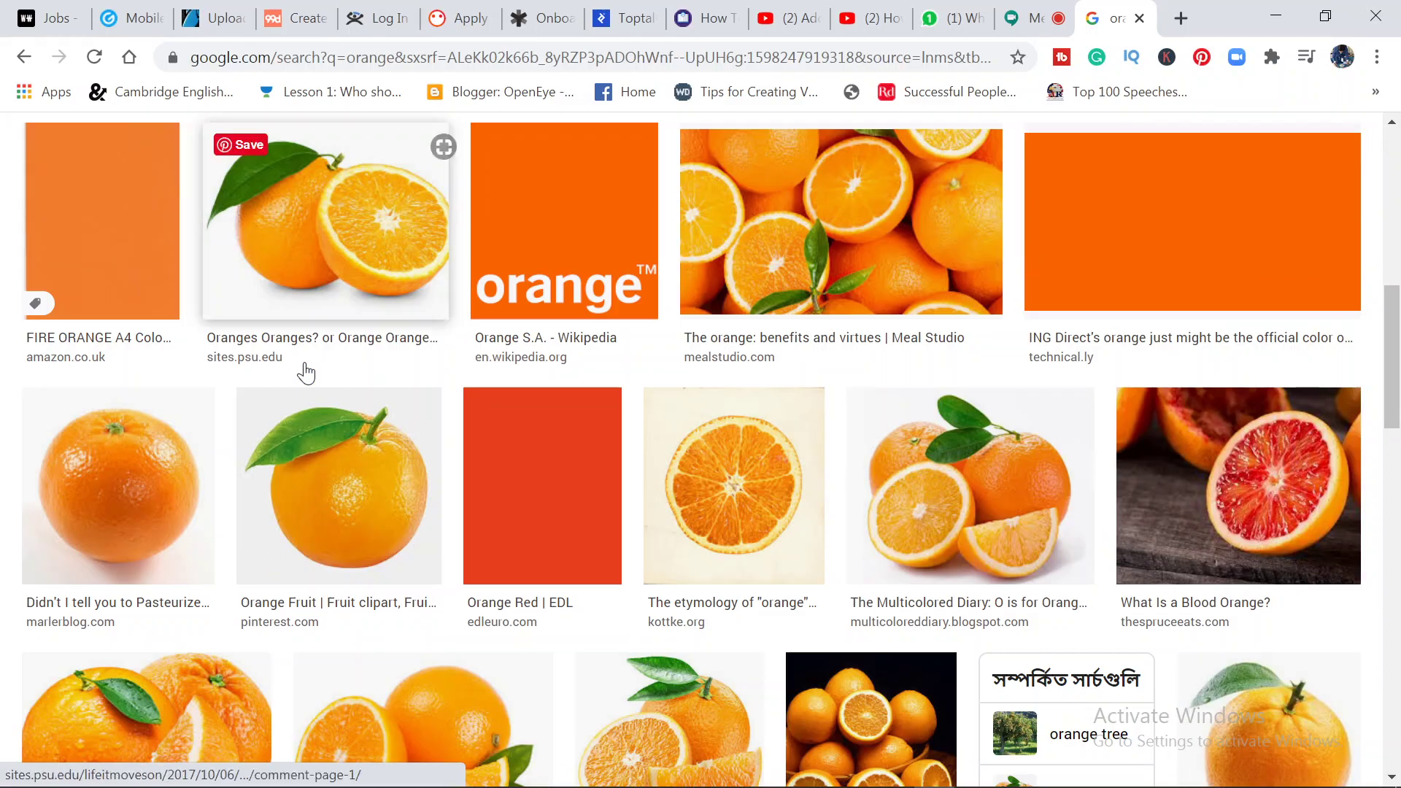
pyautogui.scroll(-6, 305, 373)
pyautogui.scroll(10, 306, 373)
pyautogui.scroll(4, 306, 373)
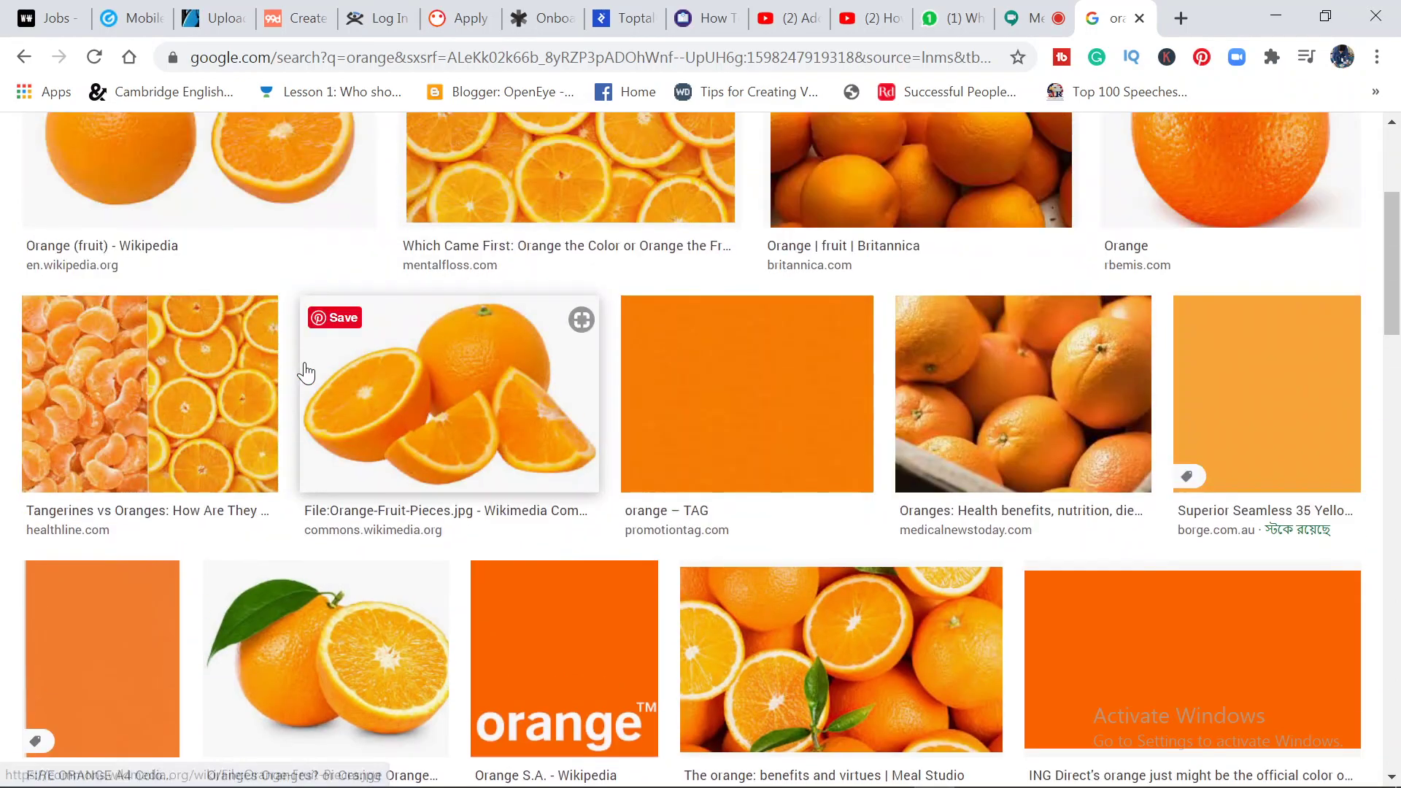
# Save the first orange image to Downloads as download.jpg and close the search tab.
pyautogui.rightClick(235, 247)
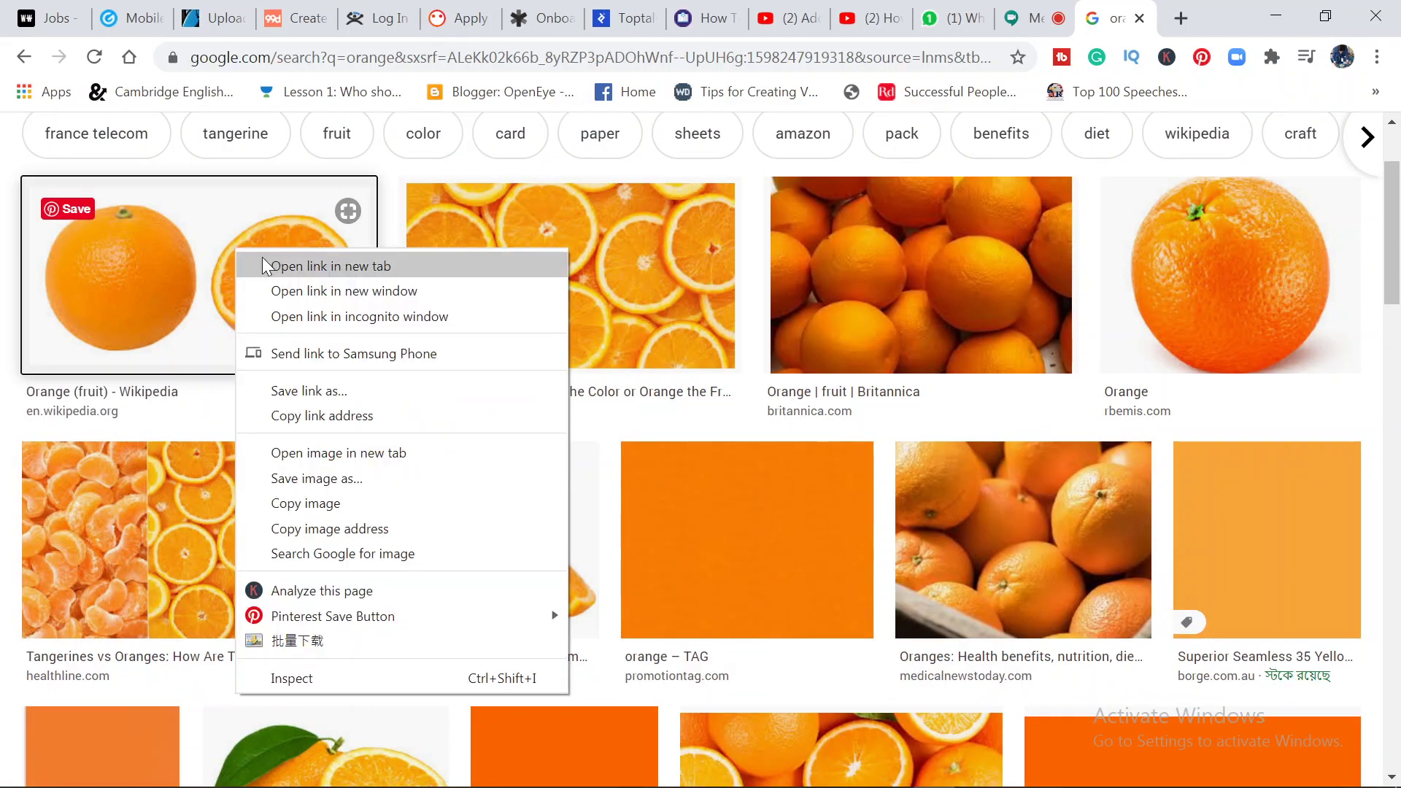
pyautogui.click(166, 259)
pyautogui.click(166, 259)
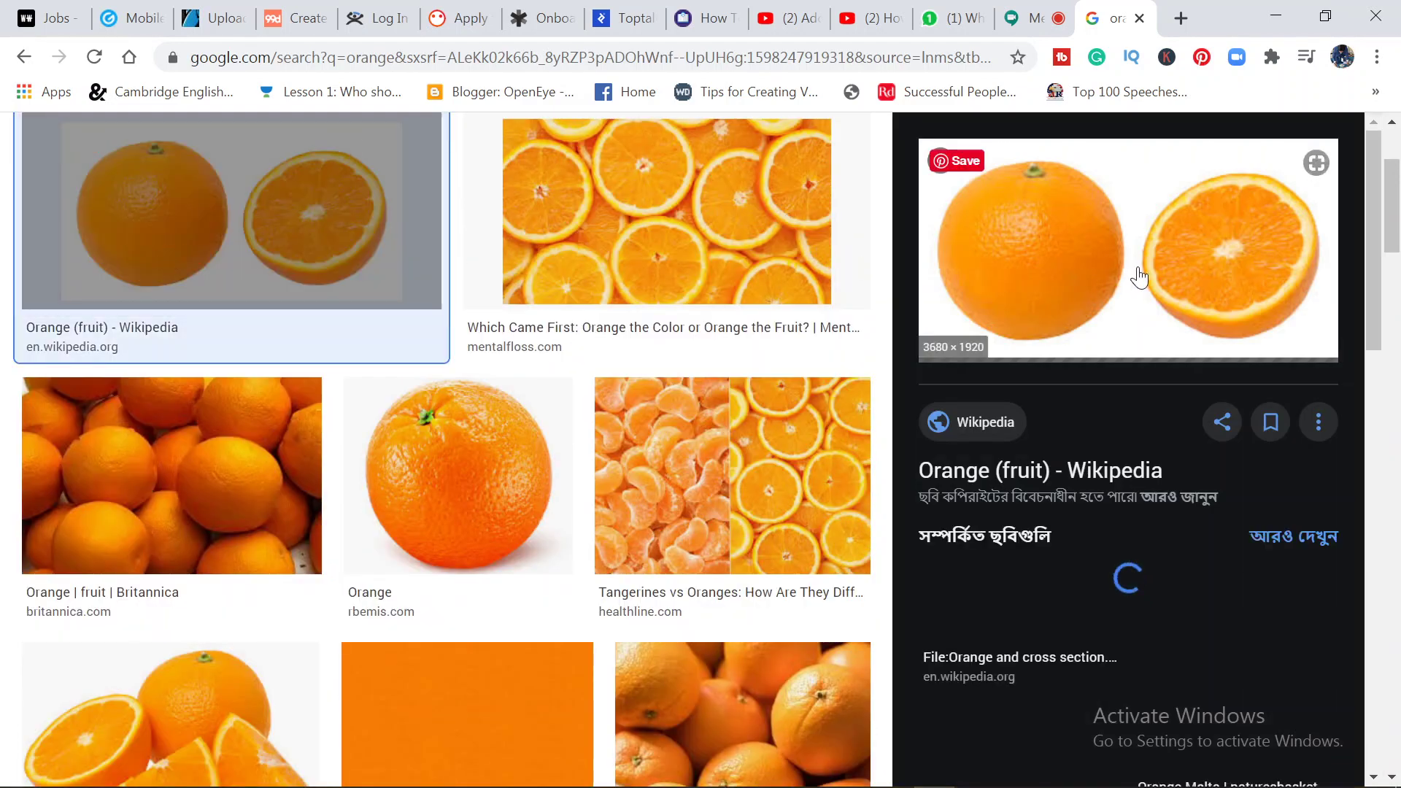
pyautogui.rightClick(1133, 268)
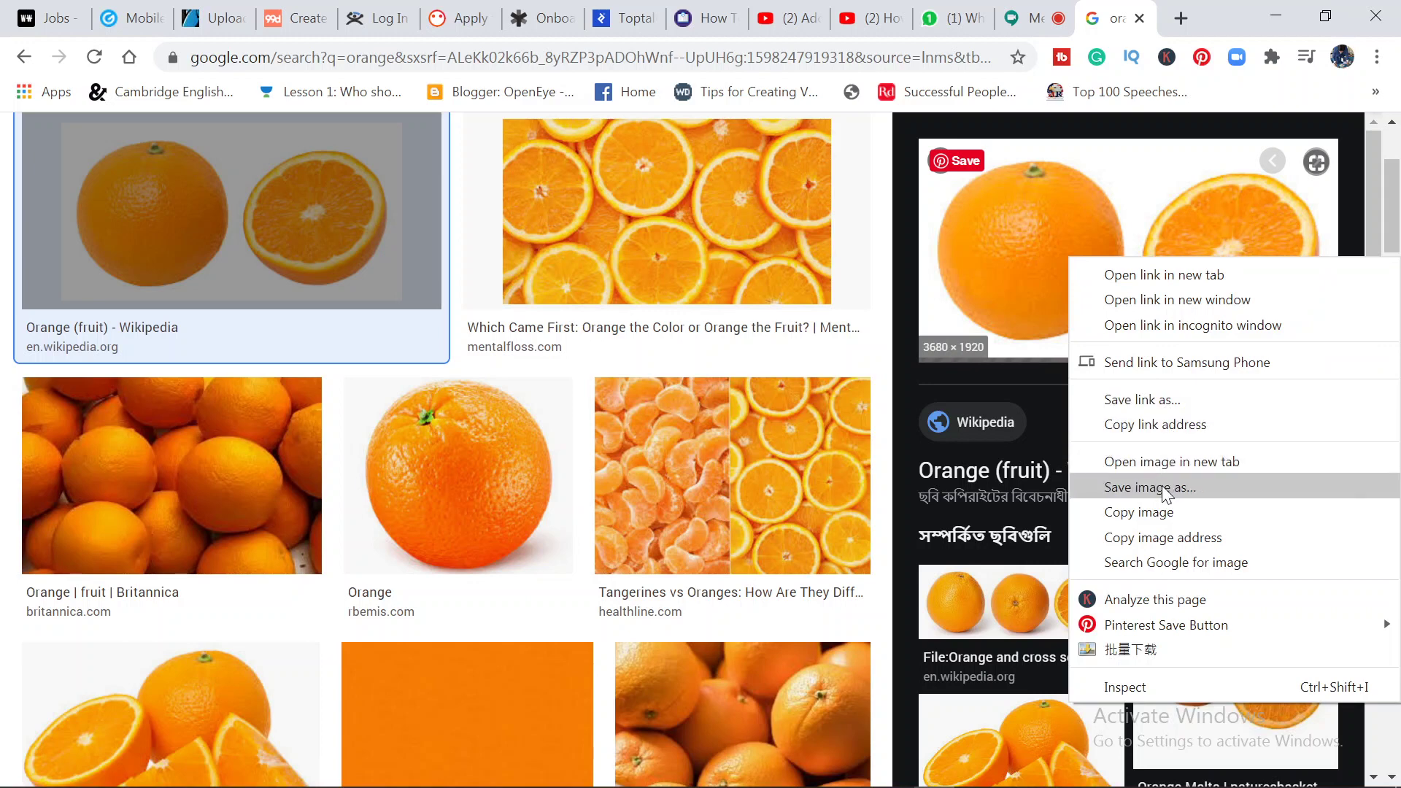
pyautogui.click(1176, 509)
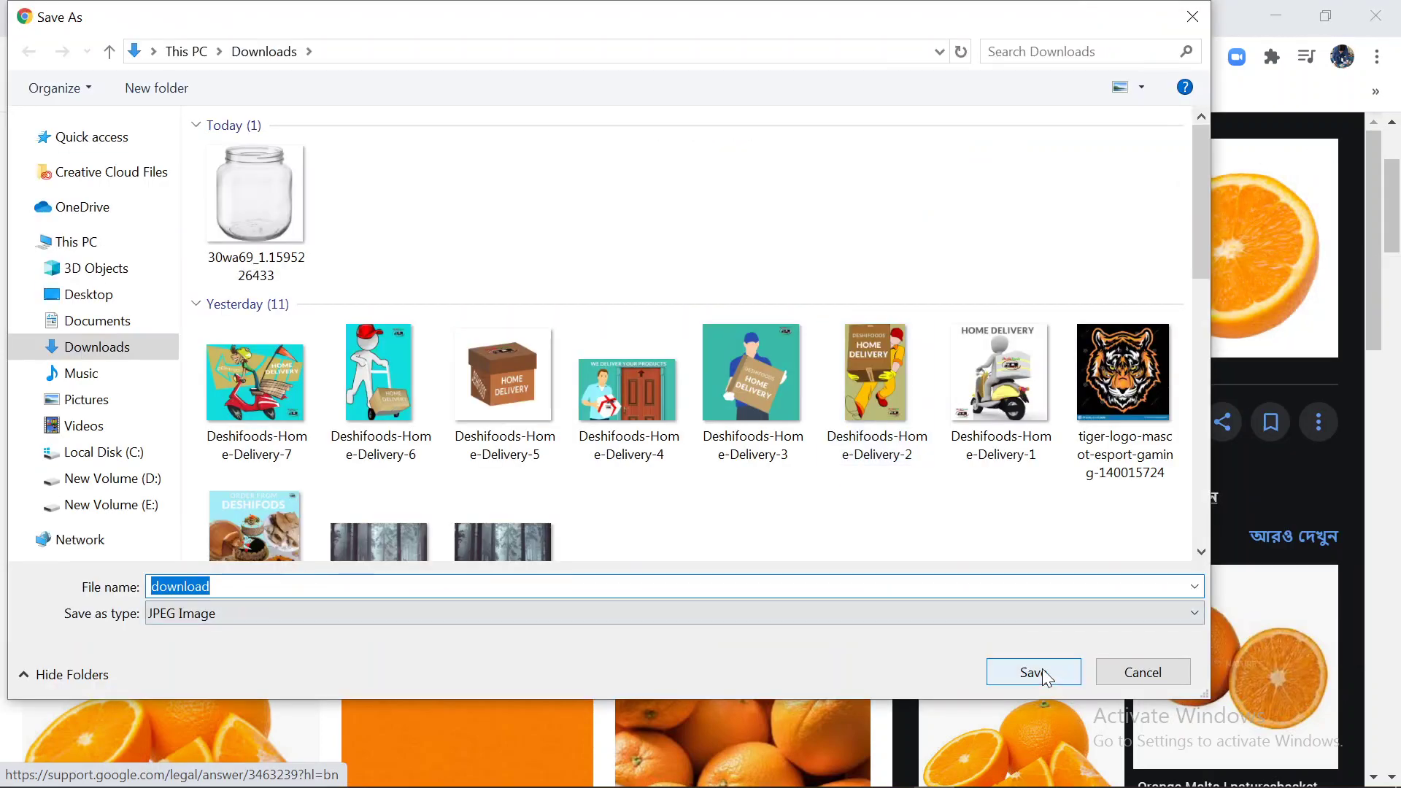
pyautogui.click(1032, 667)
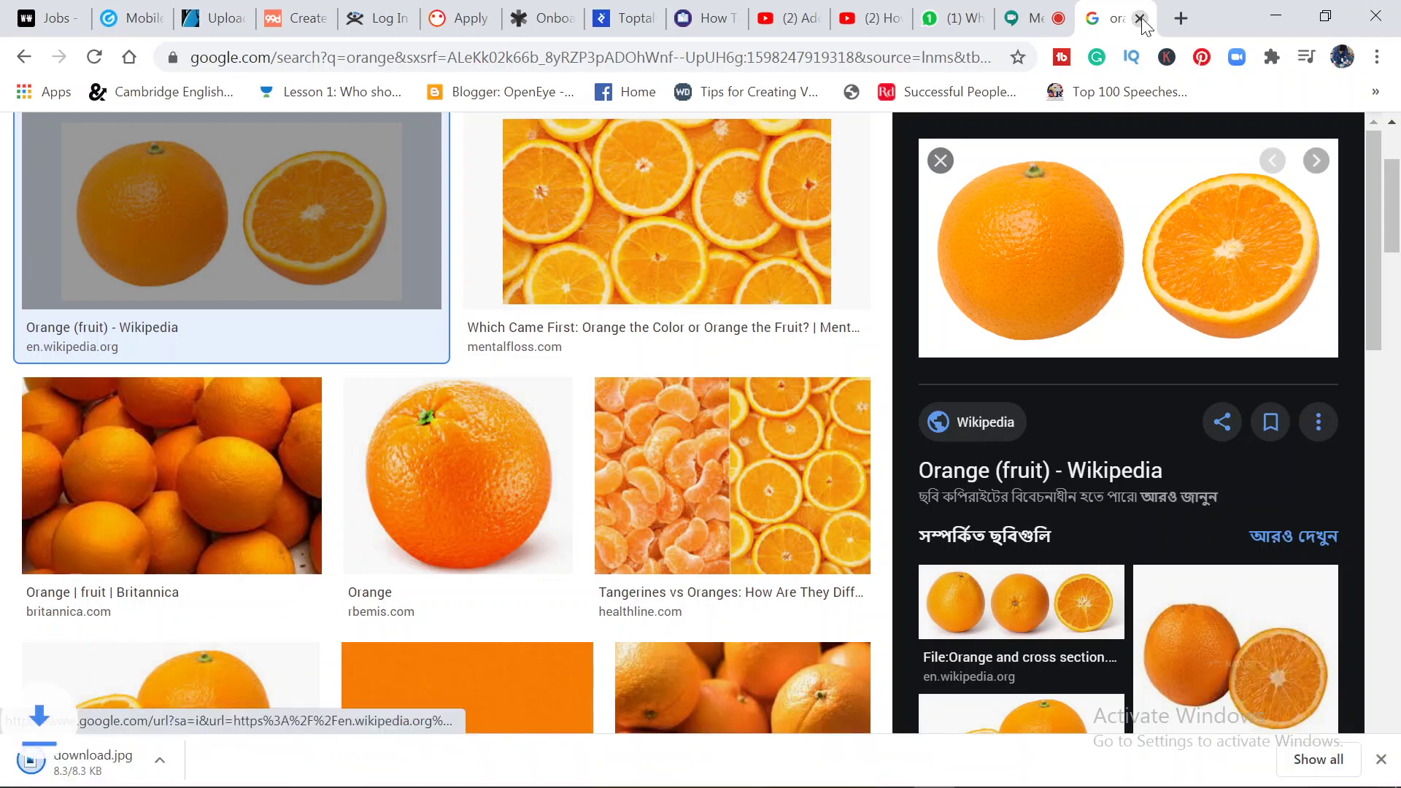
pyautogui.scroll(-10, 782, 312)
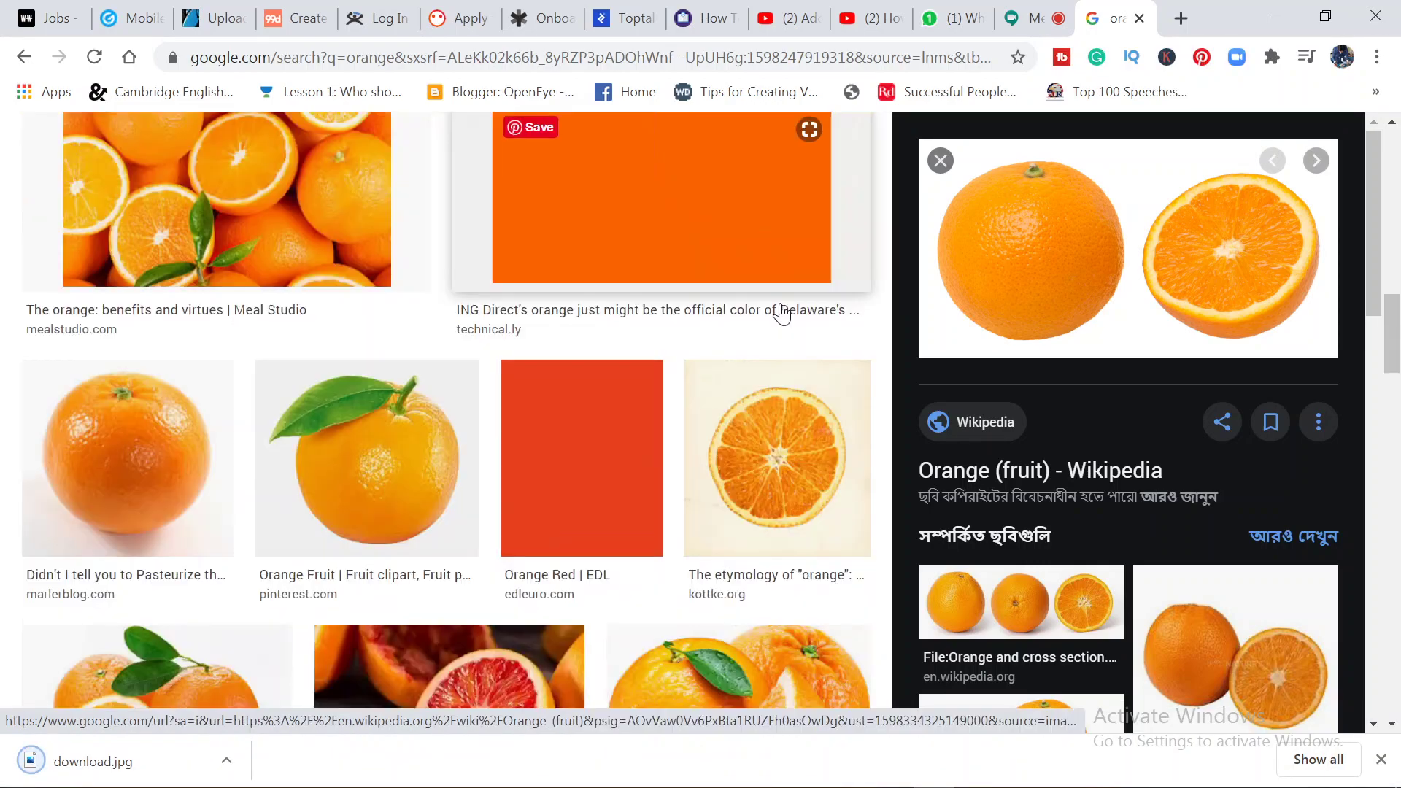
pyautogui.scroll(10, 782, 312)
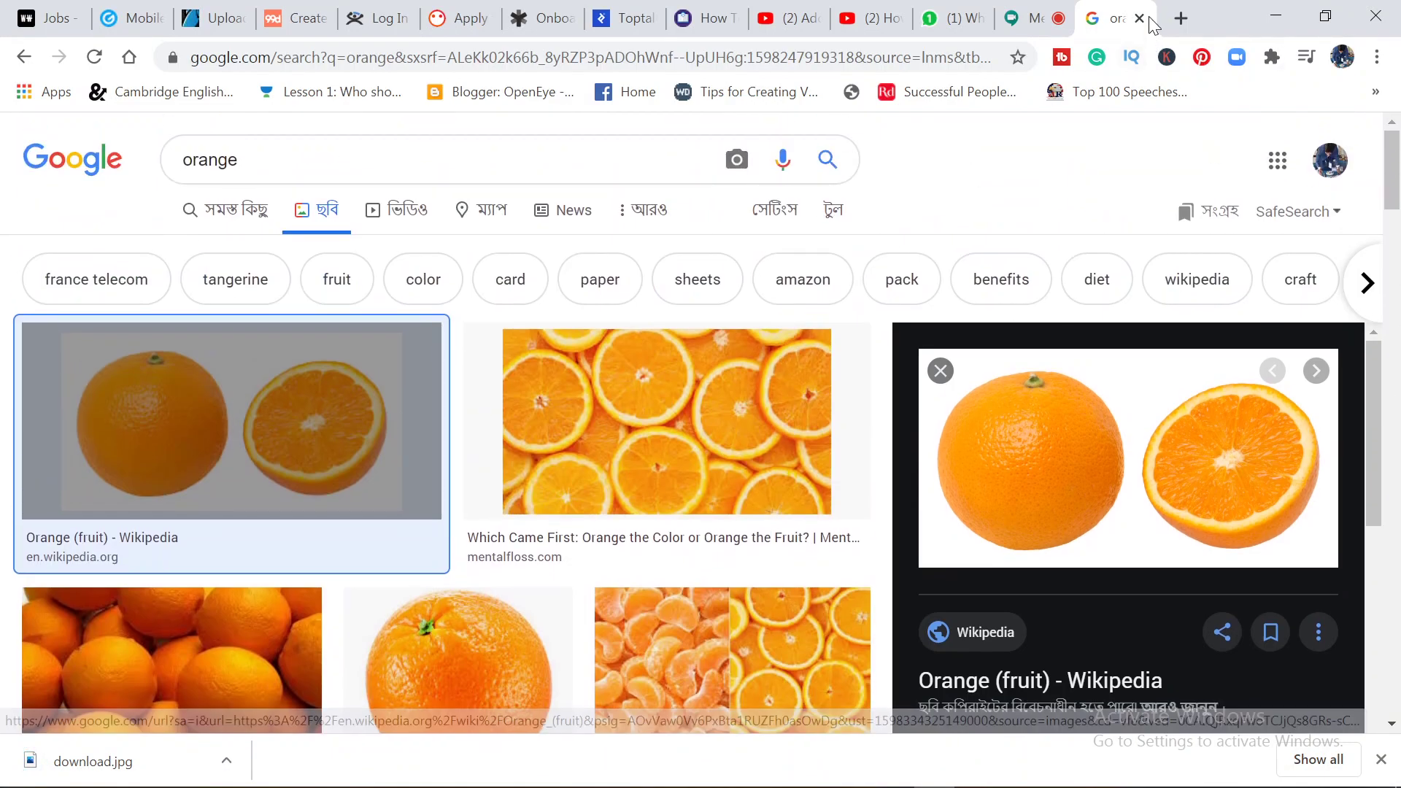
pyautogui.click(1140, 18)
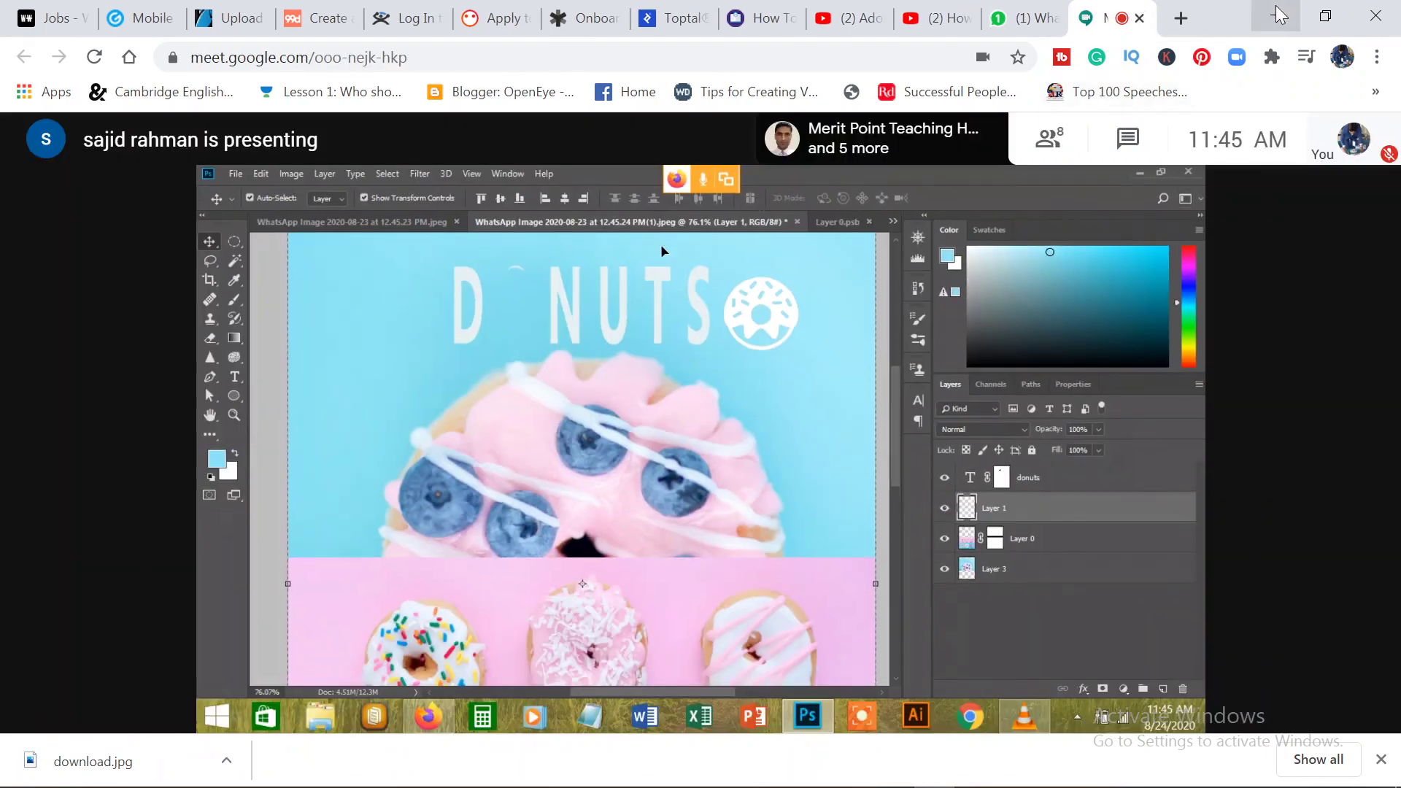
# Create a new white 8.263 × 11.69 inch document at 300 ppi.
pyautogui.hotkey('alt', 'Tab')
pyautogui.click(48, 12)
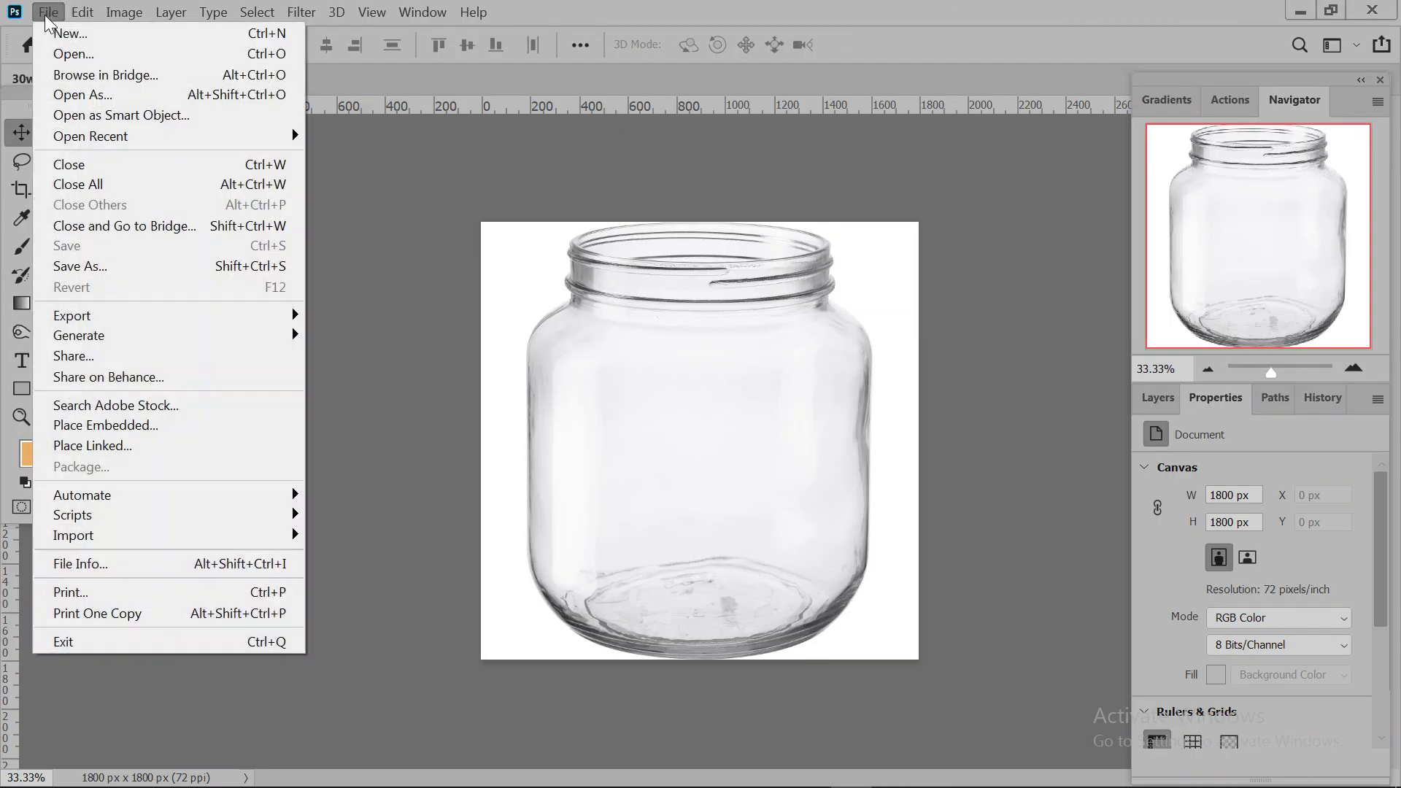
pyautogui.click(277, 323)
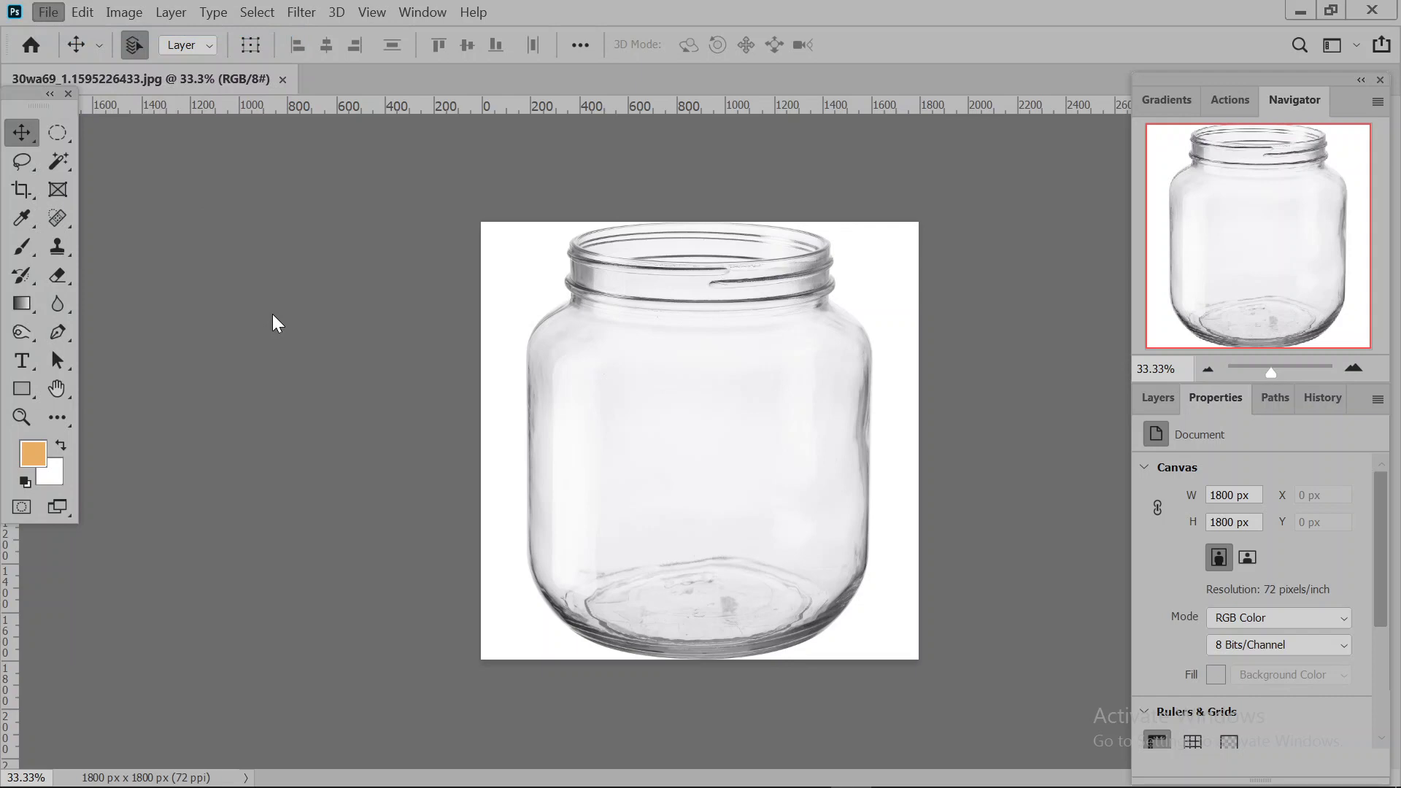
pyautogui.hotkey('ctrl', 'n')
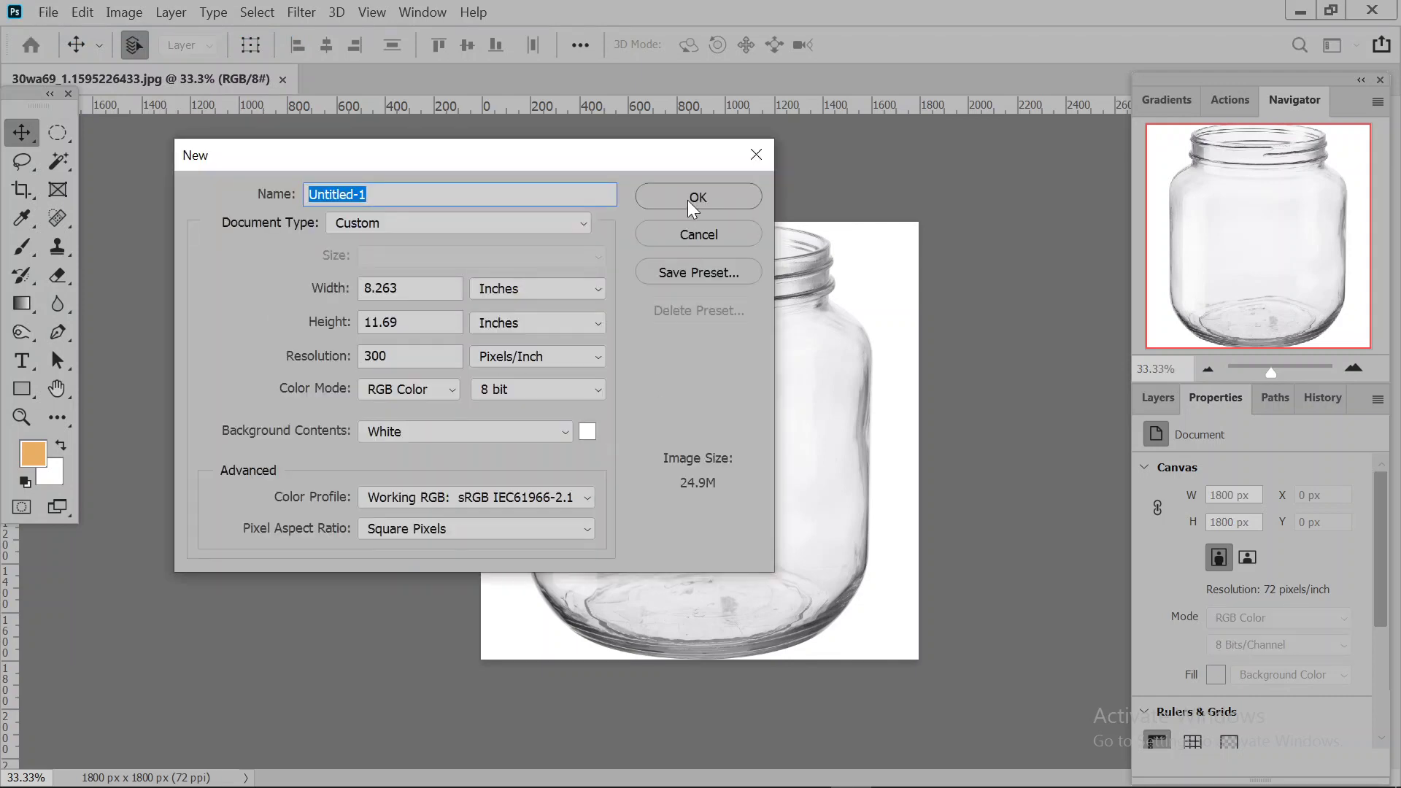
pyautogui.click(687, 199)
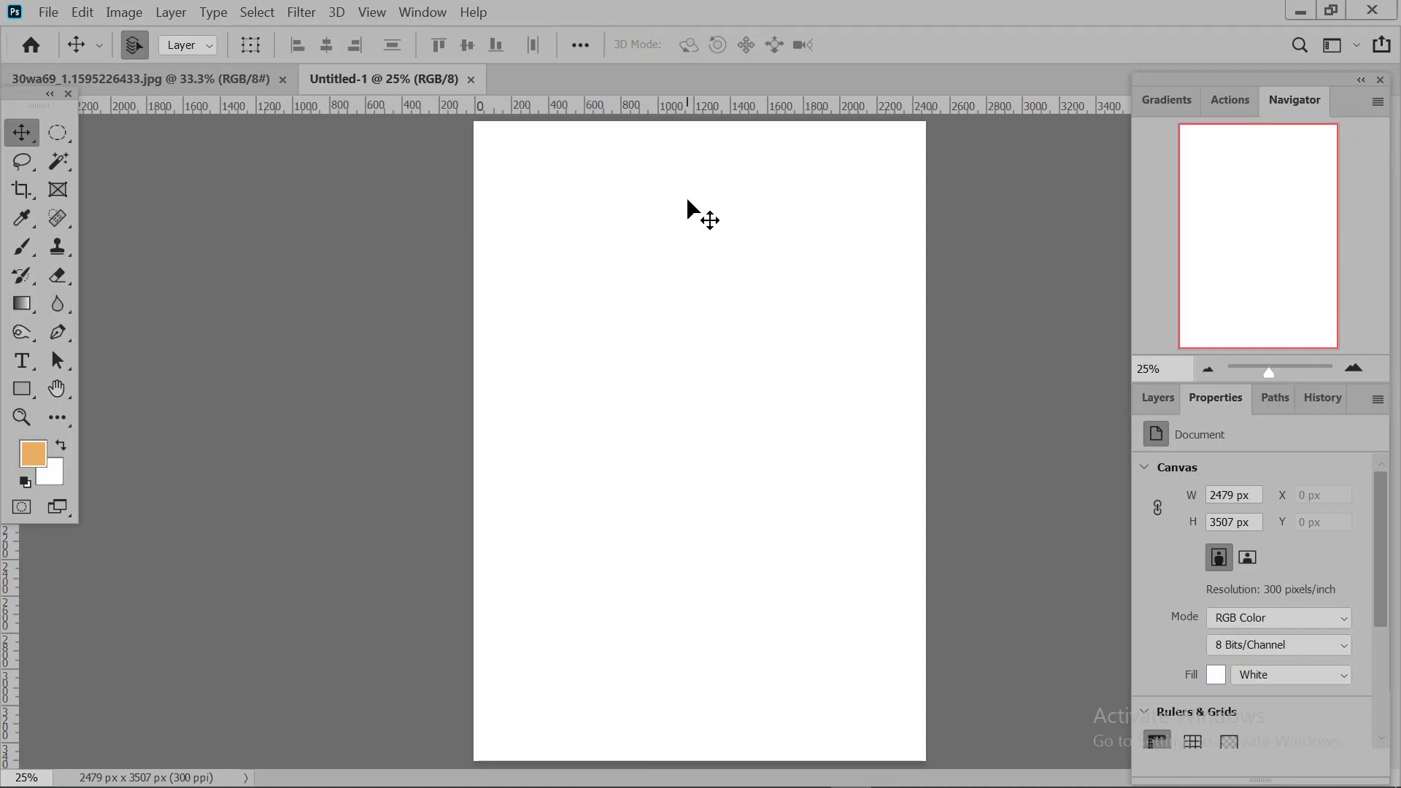
# Rotate the canvas 90° counter clockwise to landscape, 3507 × 2479 px.
pyautogui.click(120, 12)
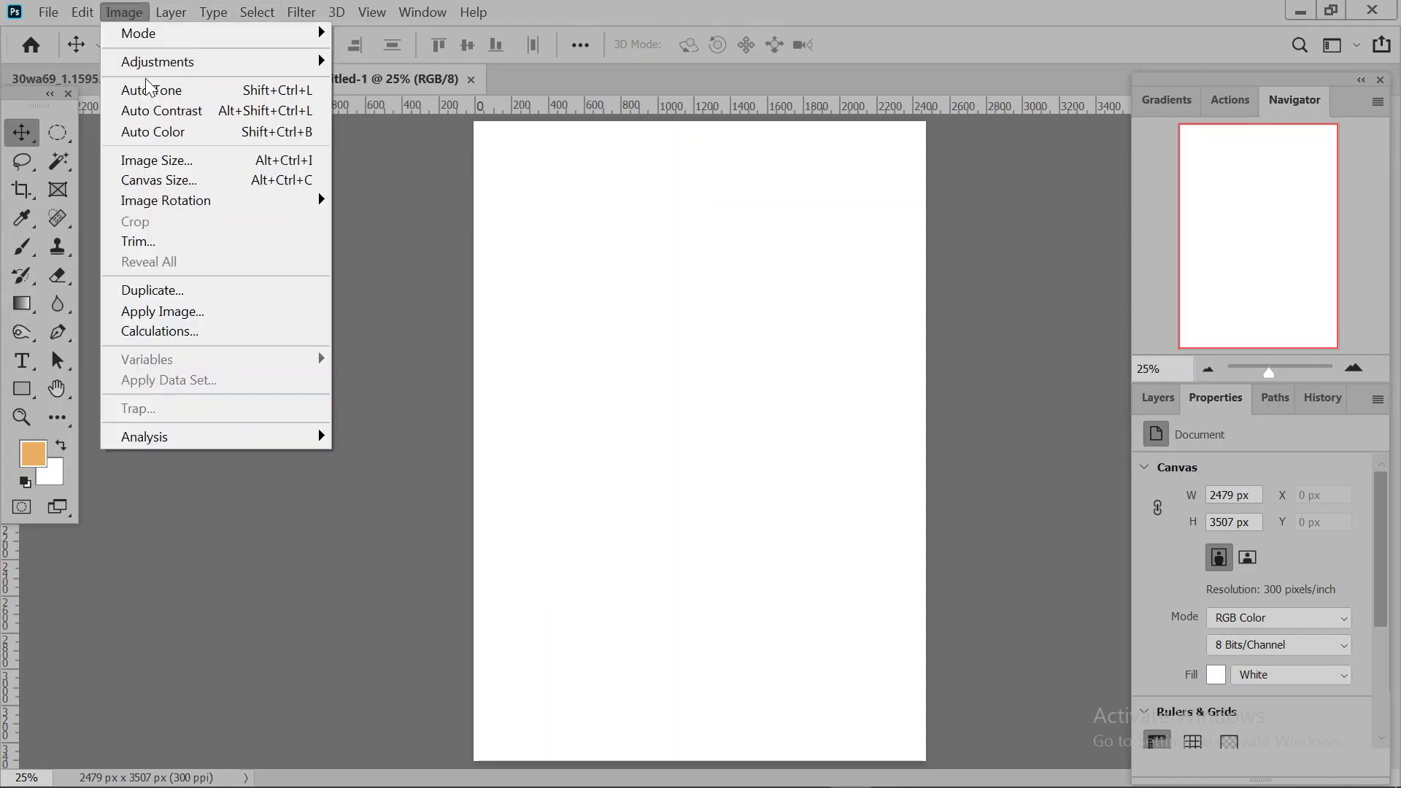
pyautogui.click(178, 183)
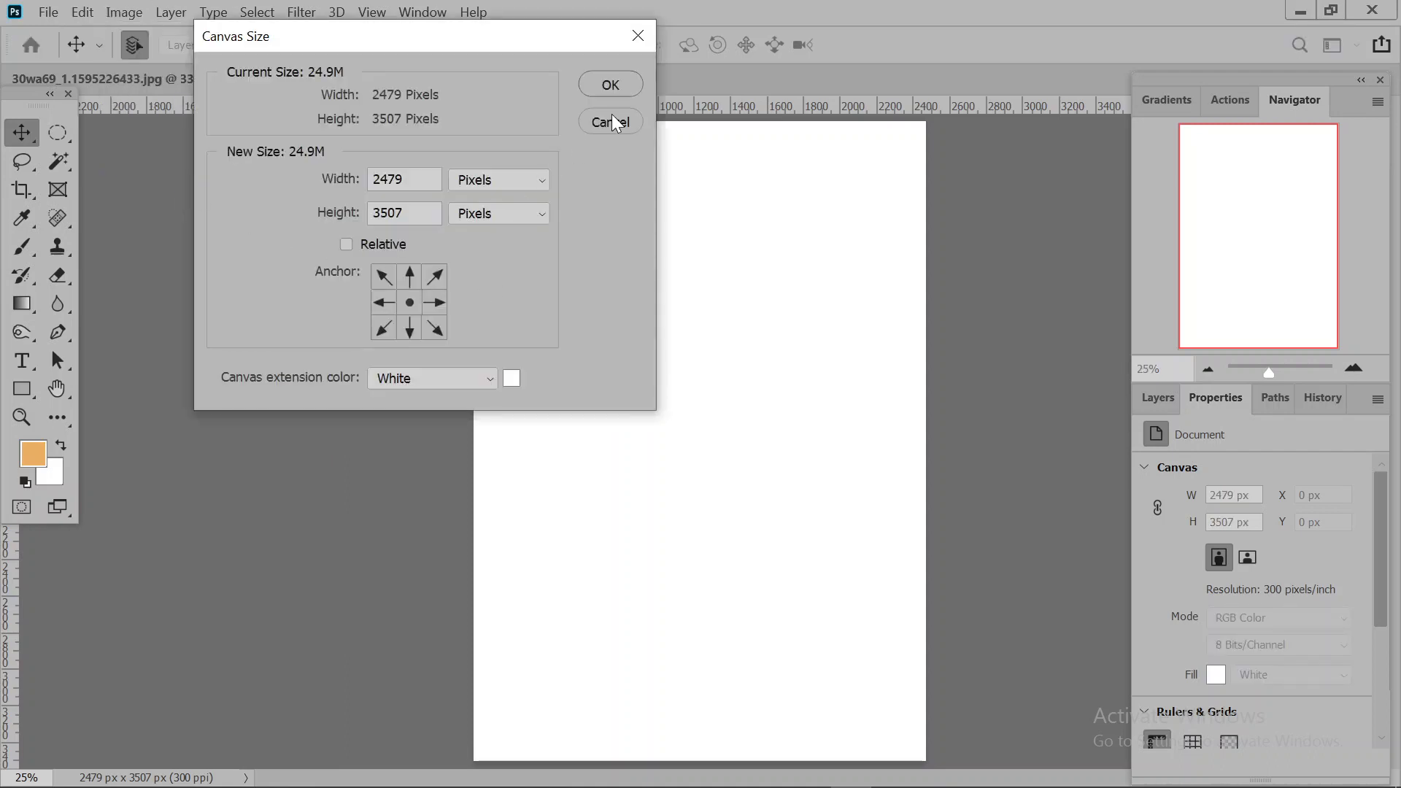
pyautogui.click(611, 120)
pyautogui.click(129, 15)
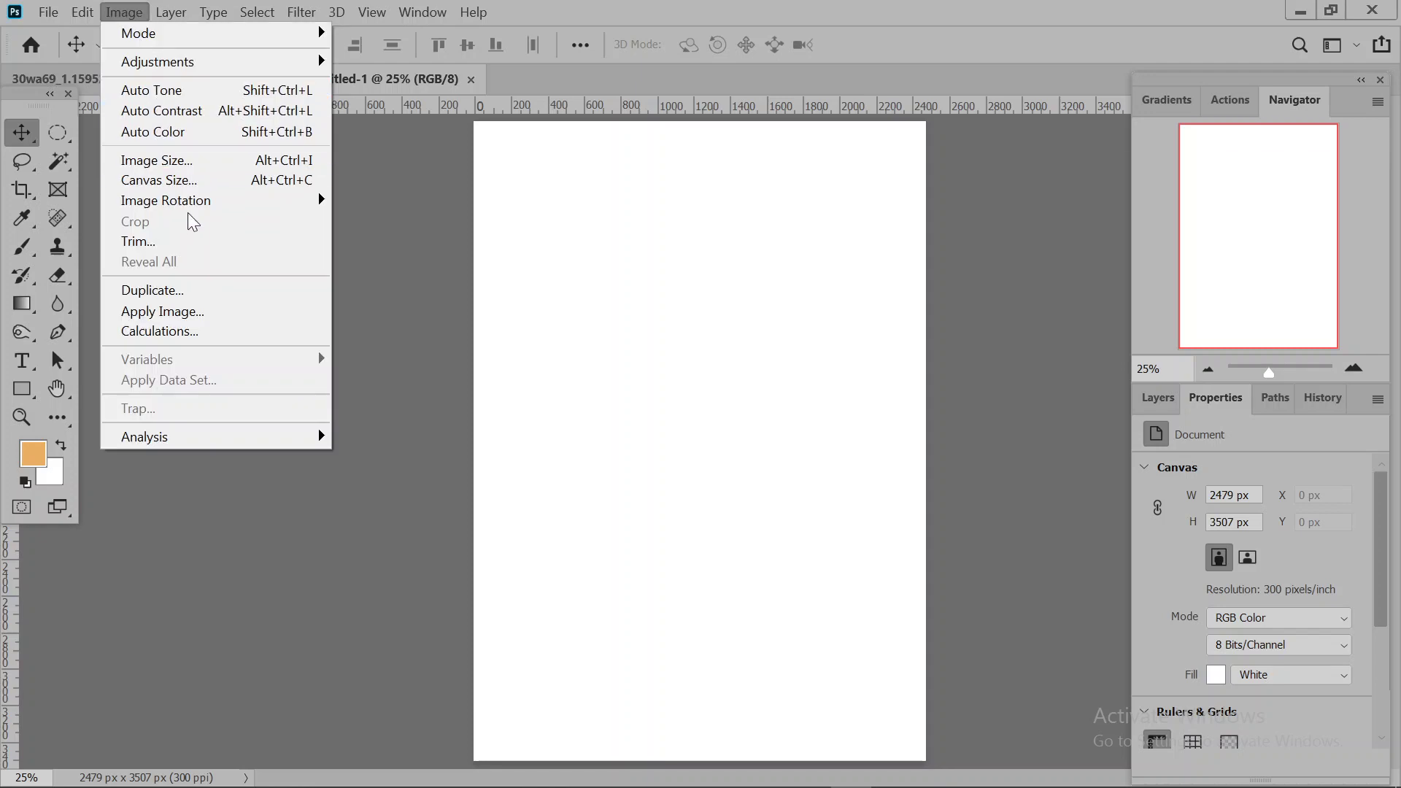
pyautogui.moveTo(283, 207)
pyautogui.click(424, 244)
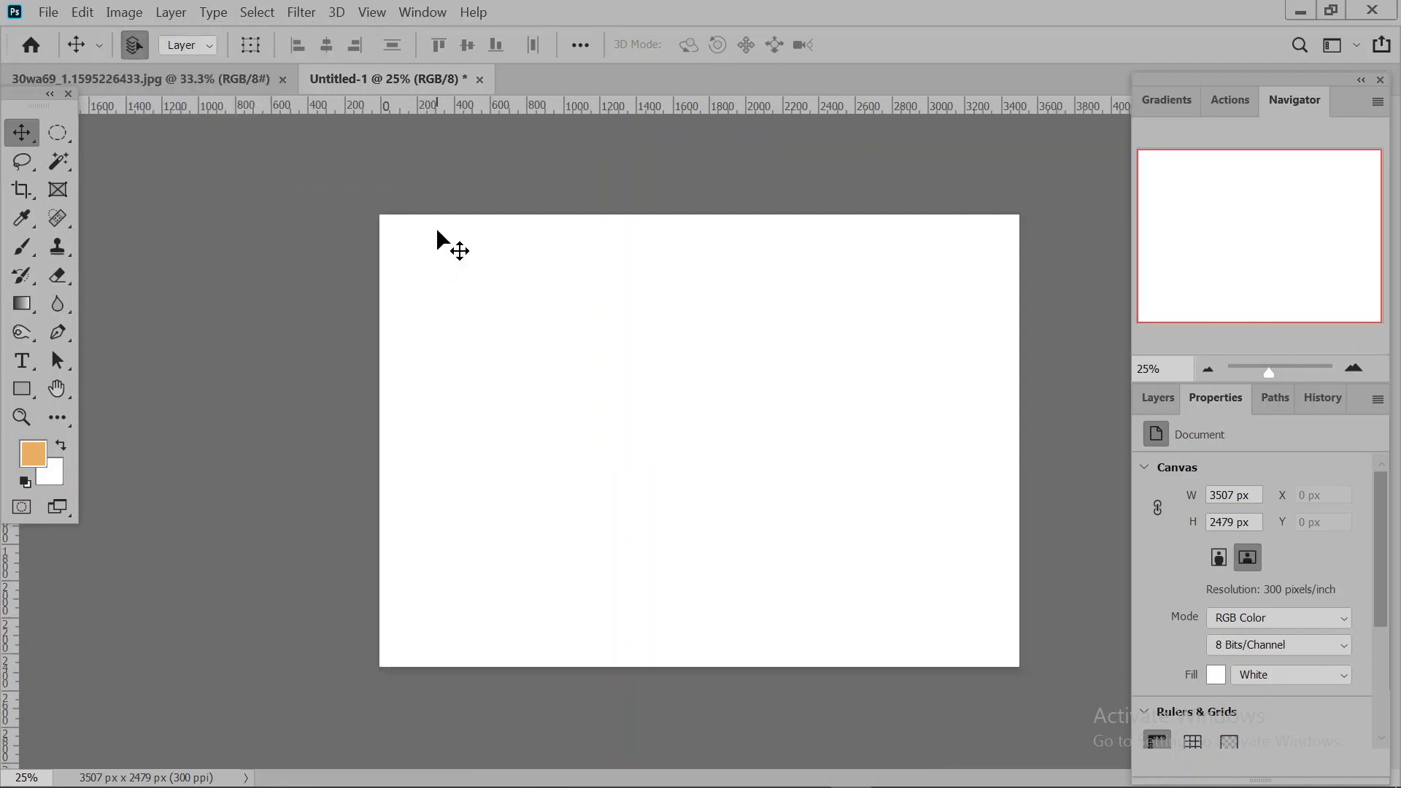
pyautogui.scroll(3, 438, 232)
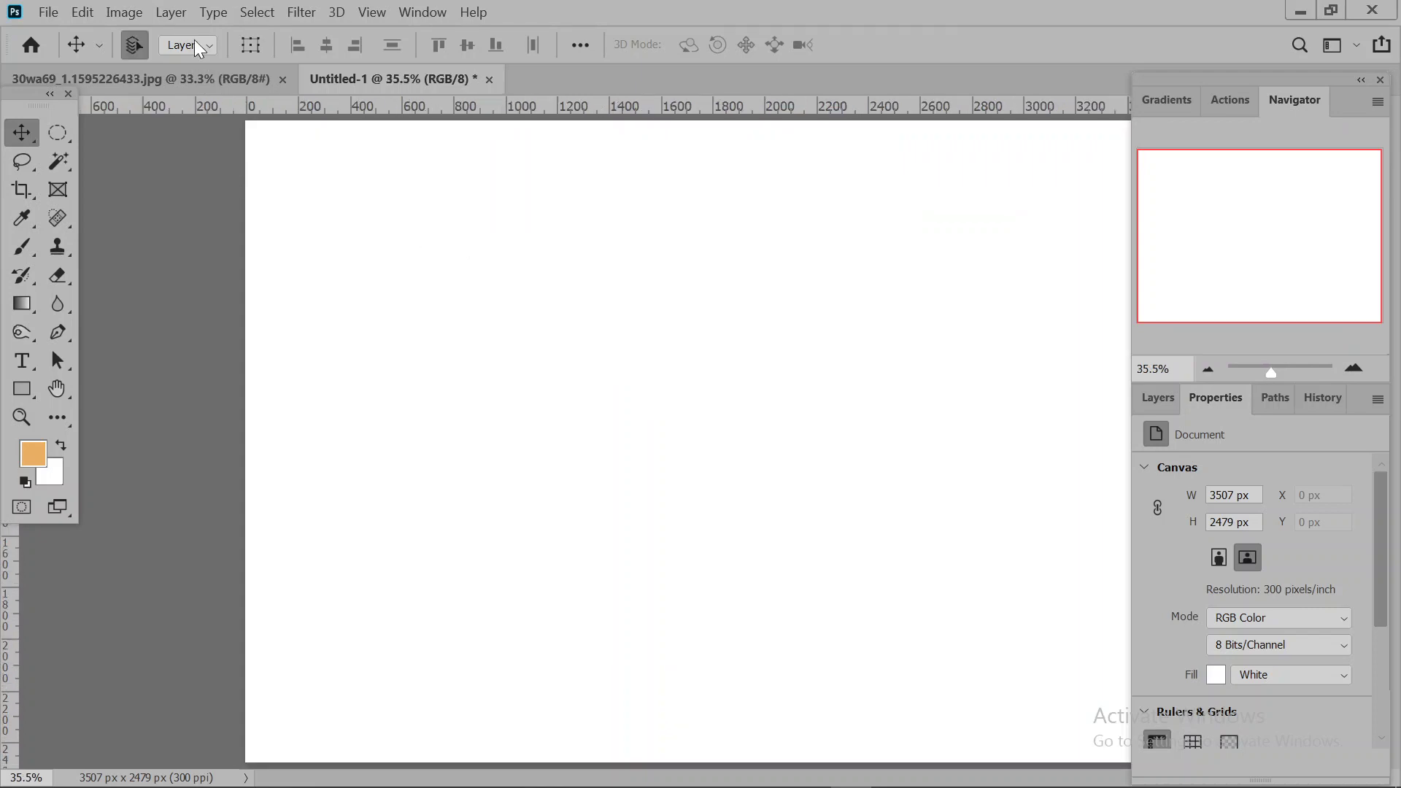
# Open the New Document settings again and cancel without creating a second document.
pyautogui.click(49, 13)
pyautogui.click(68, 33)
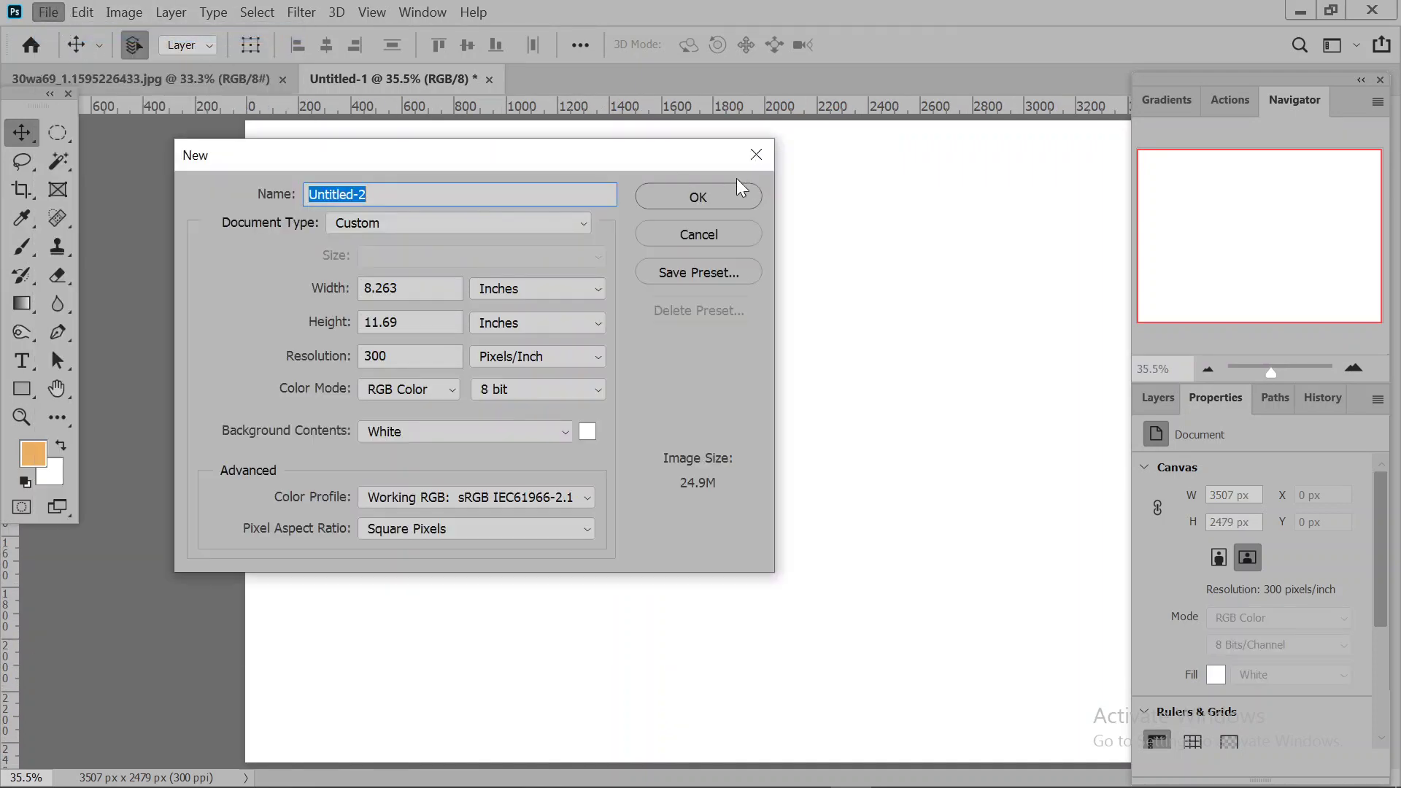
pyautogui.click(735, 232)
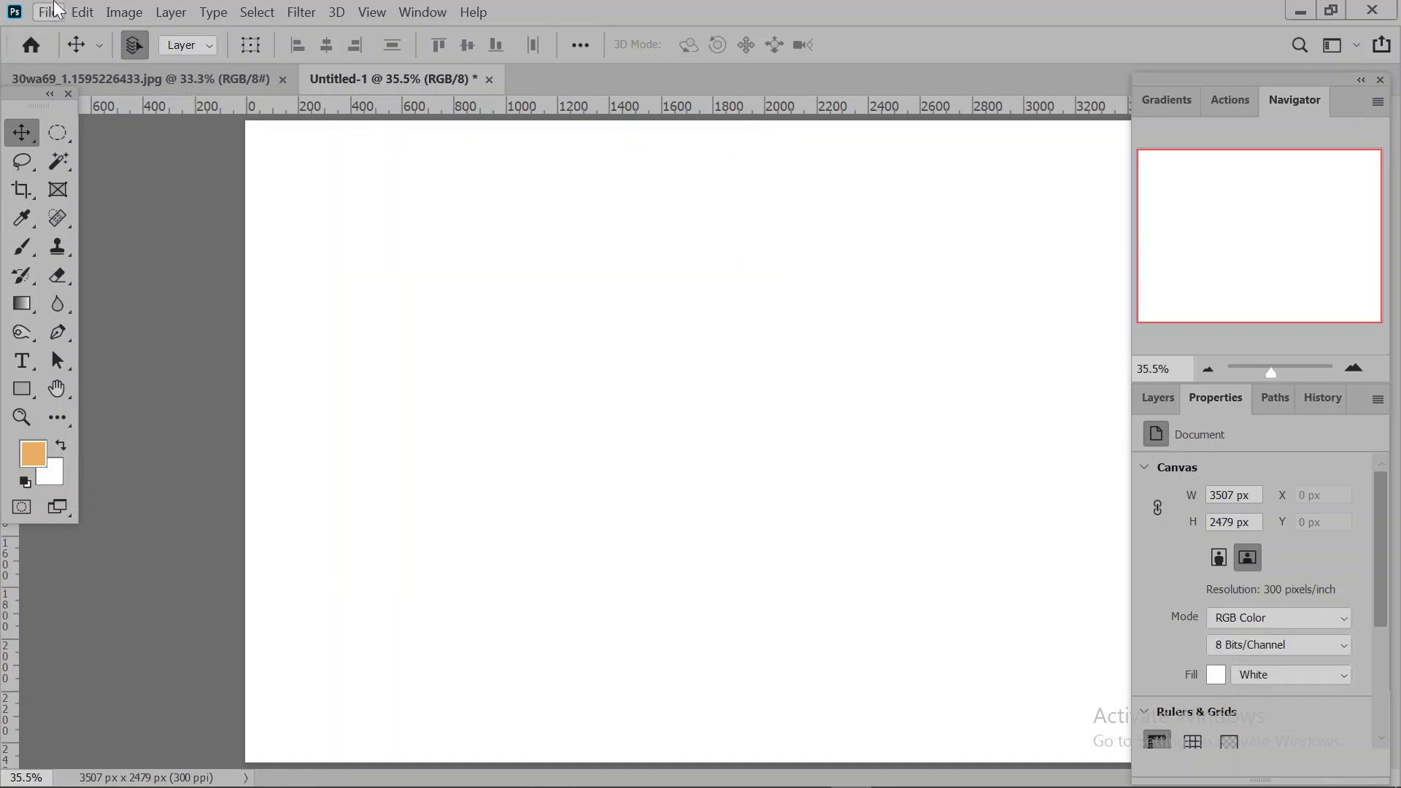
# Check the jar photo, view the Meet donut poster presentation, then return to blank Untitled-1.
pyautogui.click(161, 82)
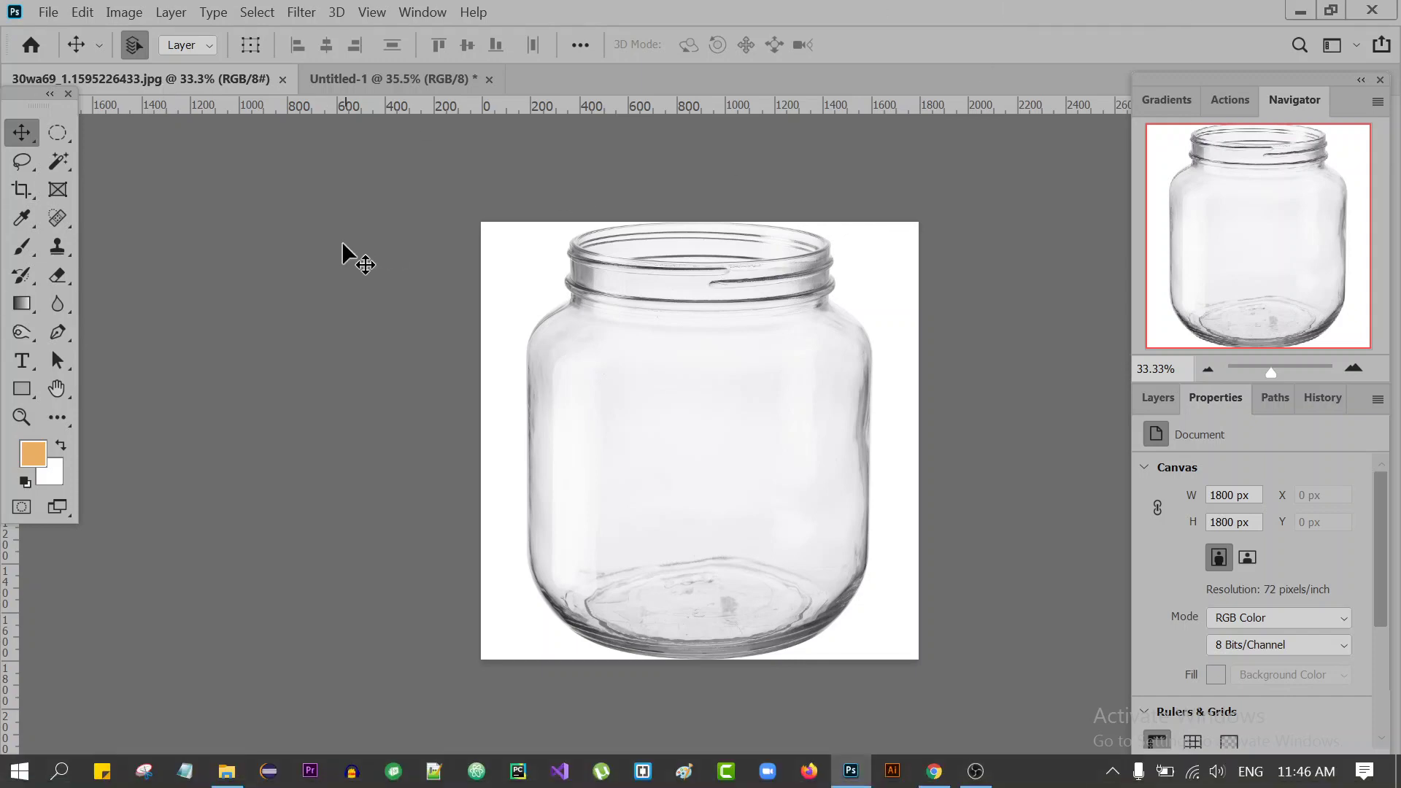
pyautogui.click(934, 771)
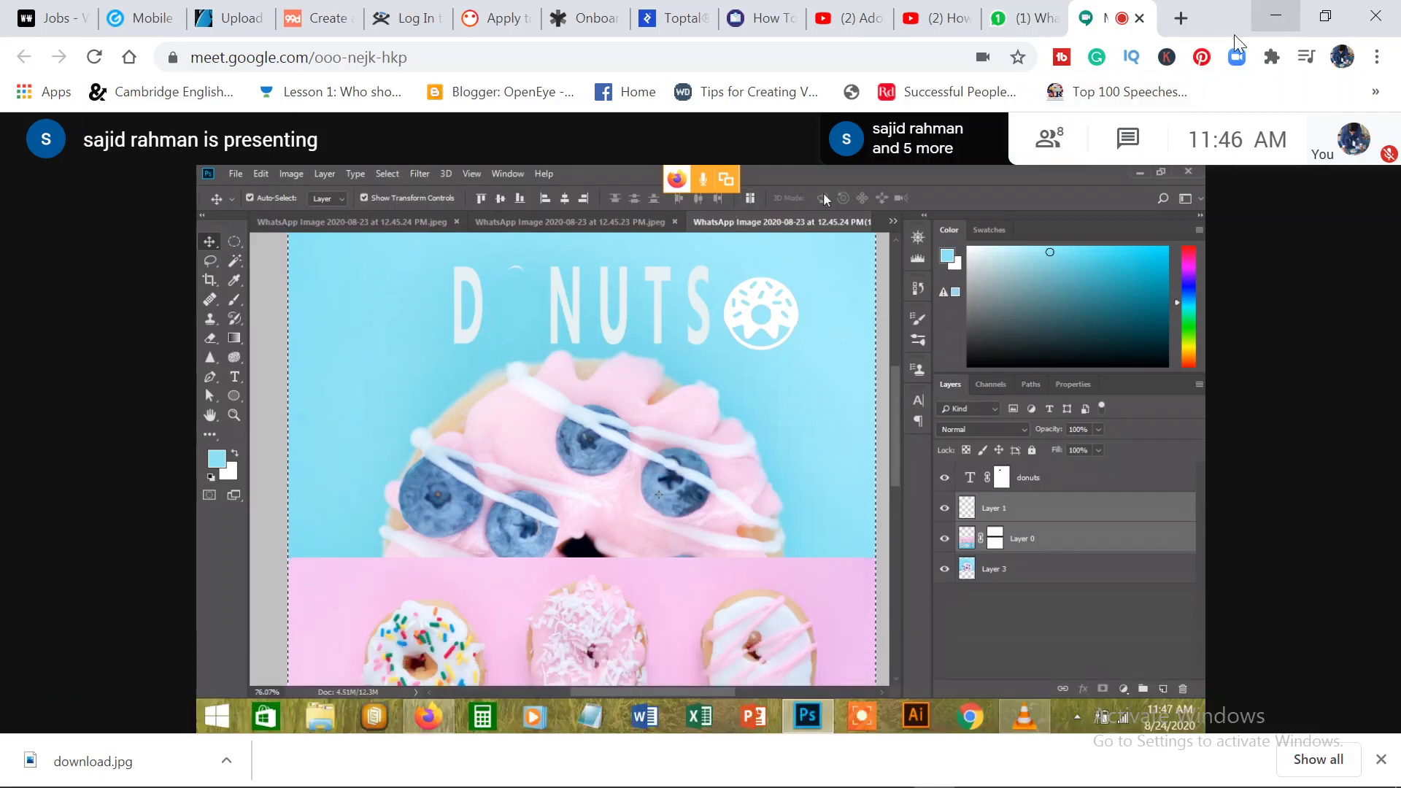
pyautogui.moveTo(935, 778)
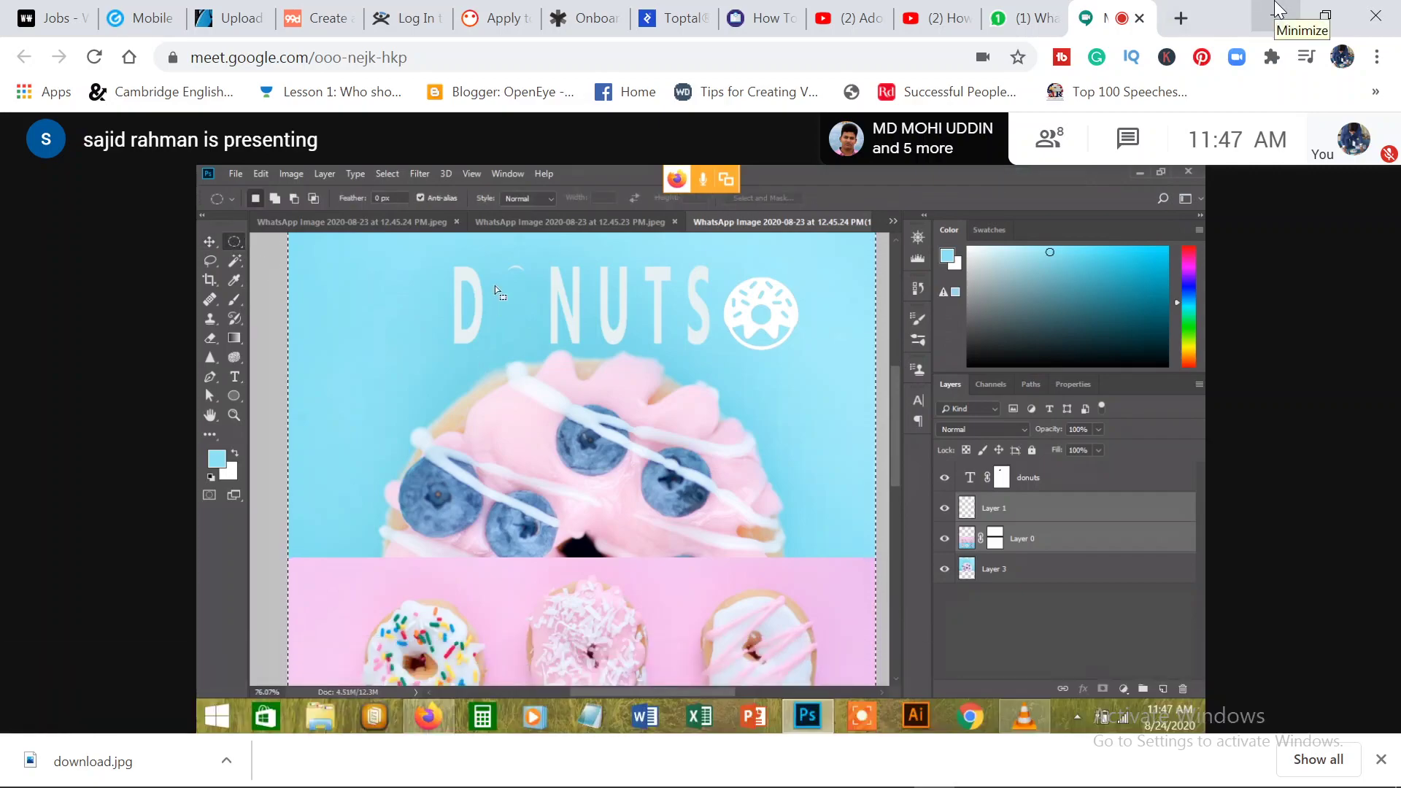
pyautogui.click(1277, 10)
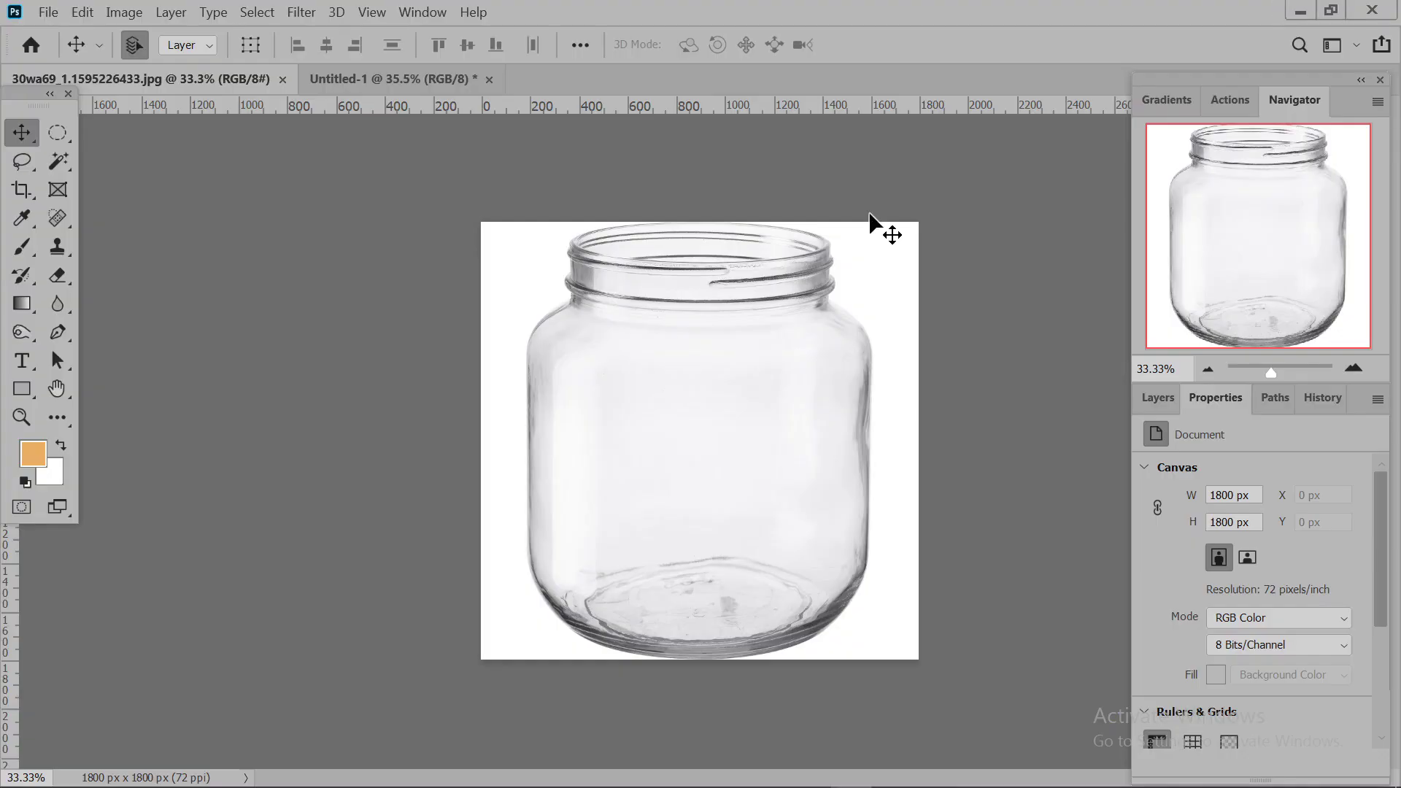
pyautogui.click(379, 81)
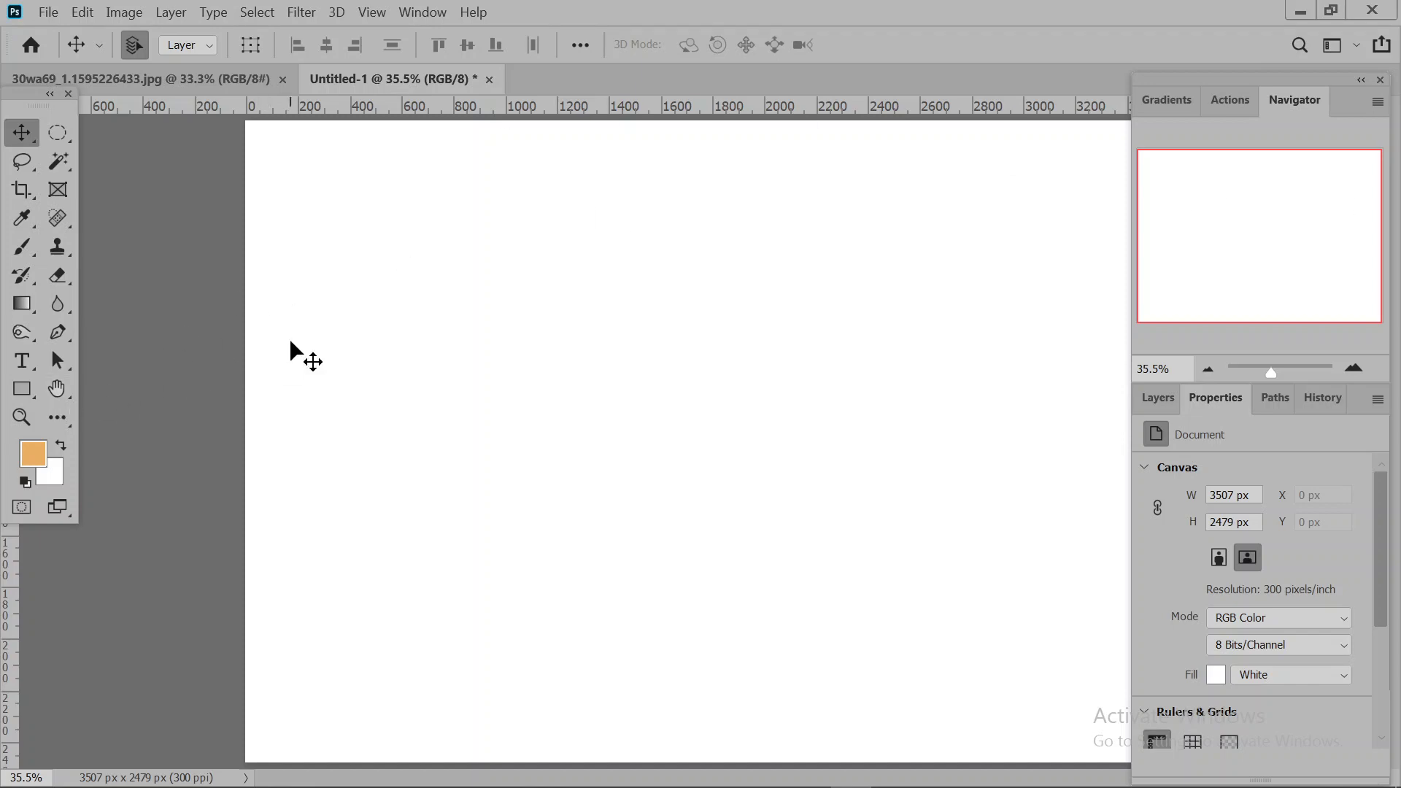
# Try the Rectangle tool, glance at the Meet presentation, then reopen the 30wa69 jpg jar document.
pyautogui.click(23, 389)
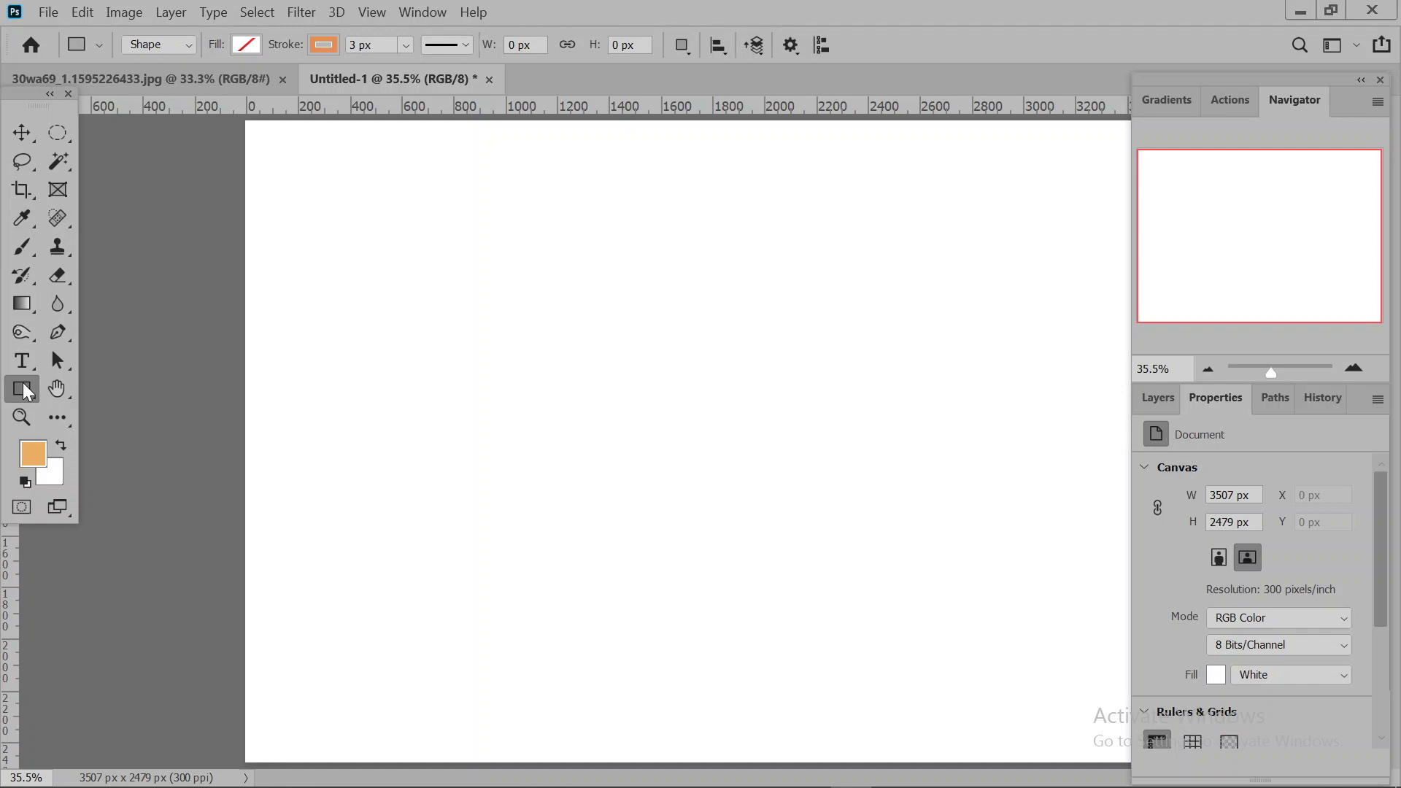
pyautogui.click(35, 131)
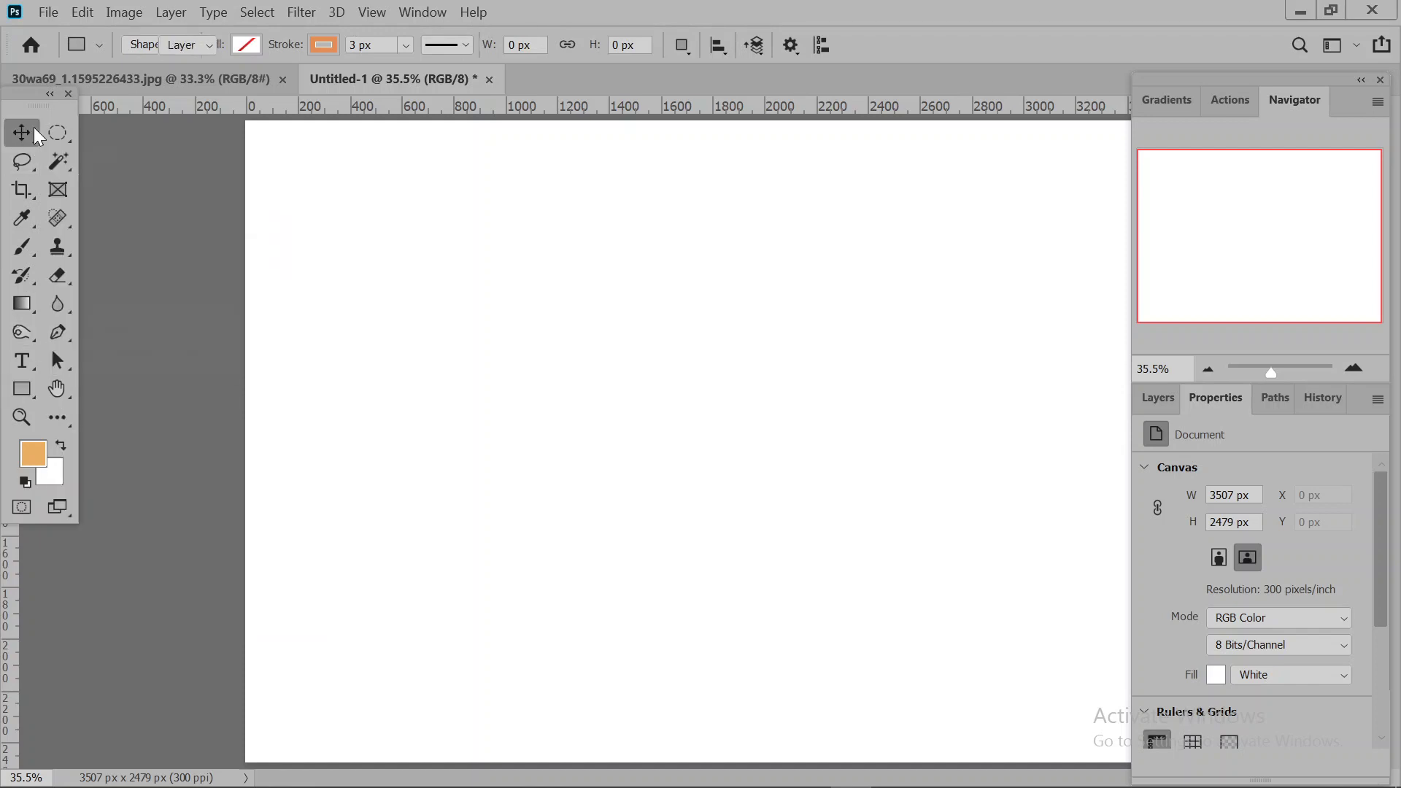
pyautogui.click(1296, 10)
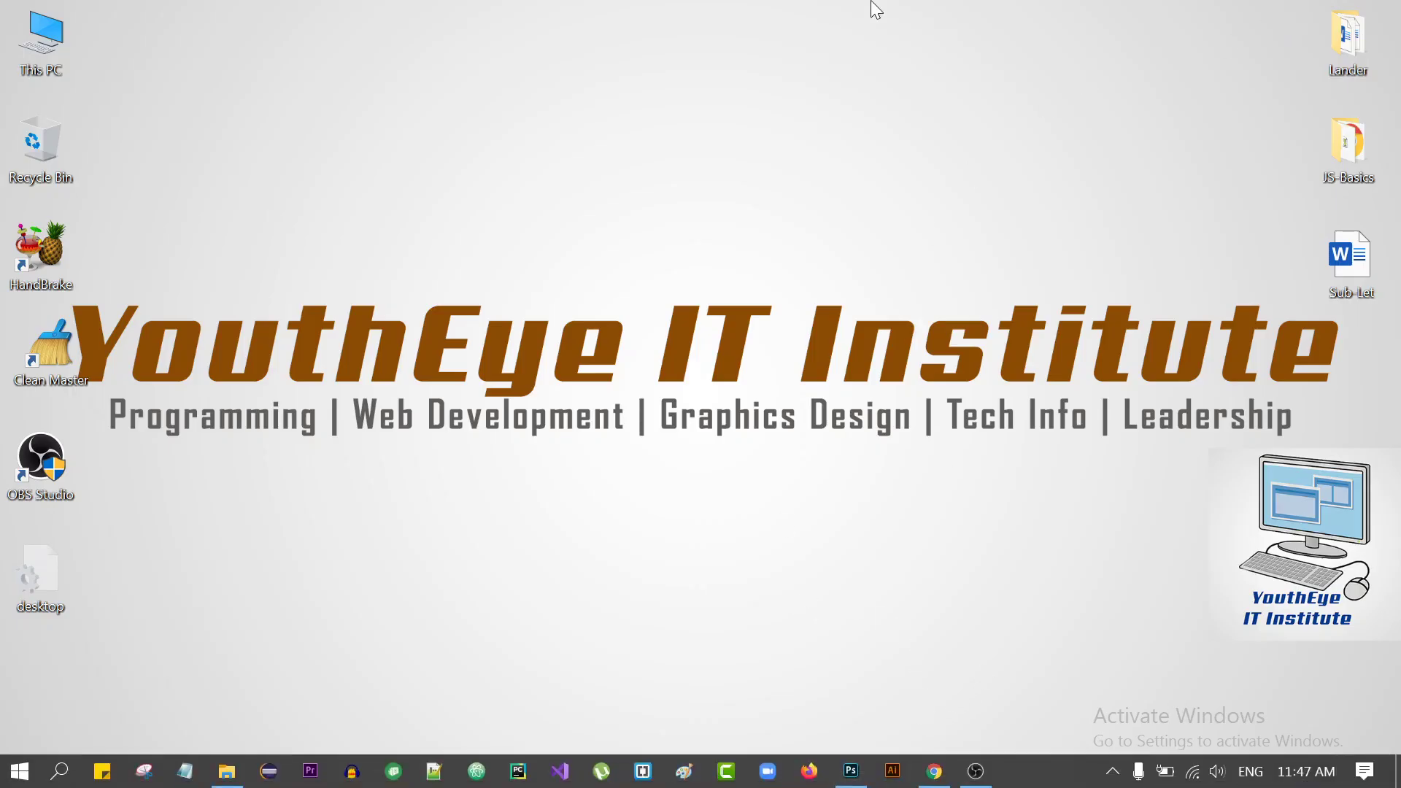
pyautogui.click(935, 772)
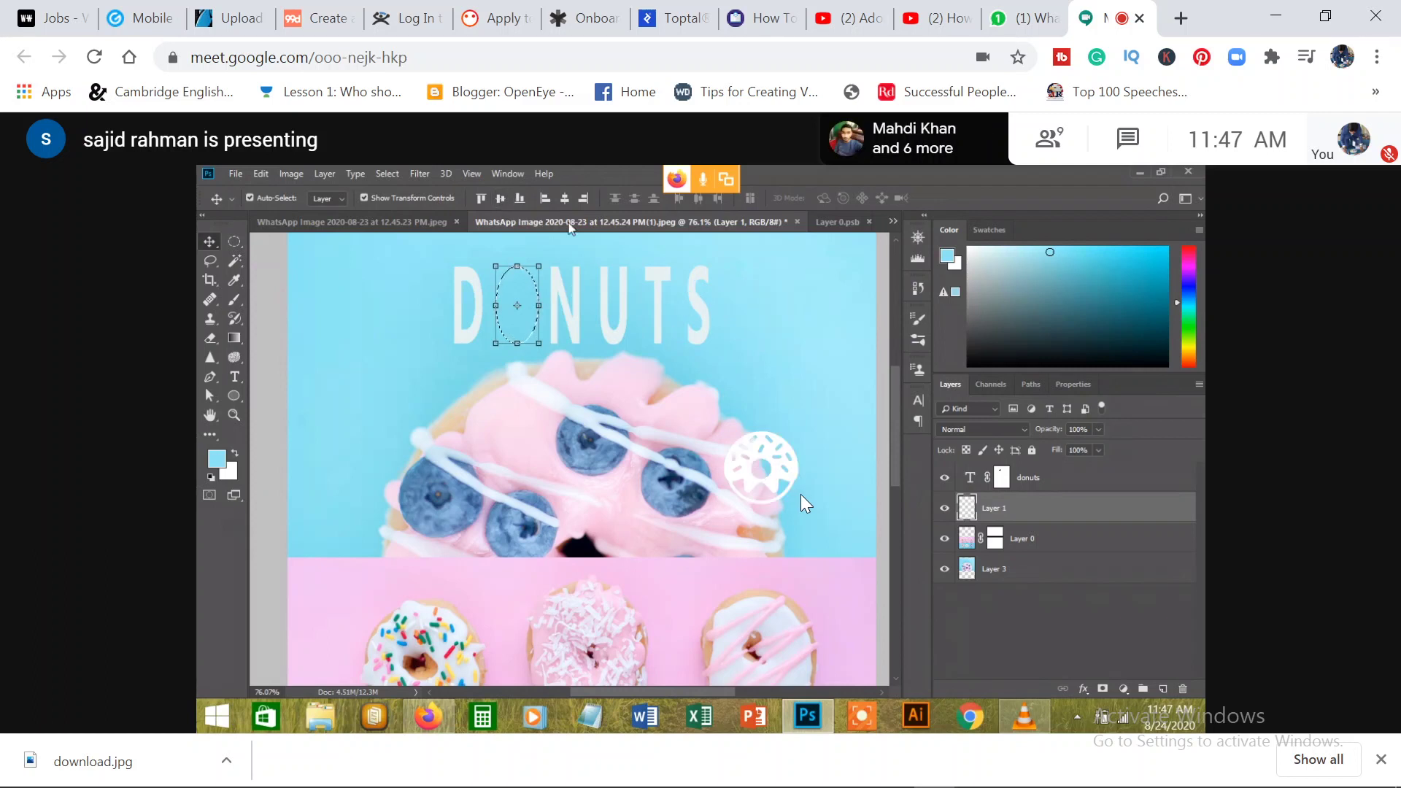
pyautogui.click(1299, 8)
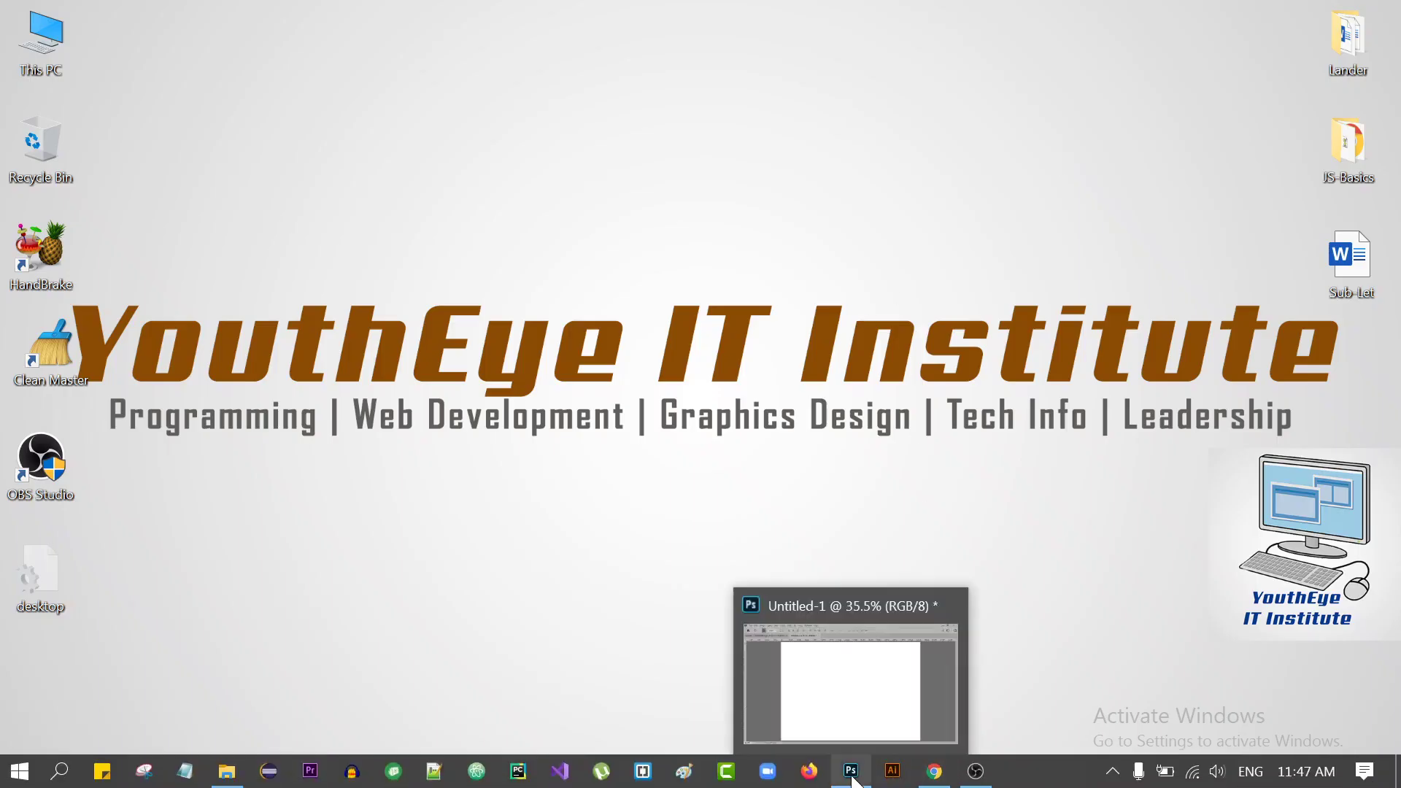
pyautogui.moveTo(851, 772); pyautogui.dragTo(1018, 781)
pyautogui.click(859, 616)
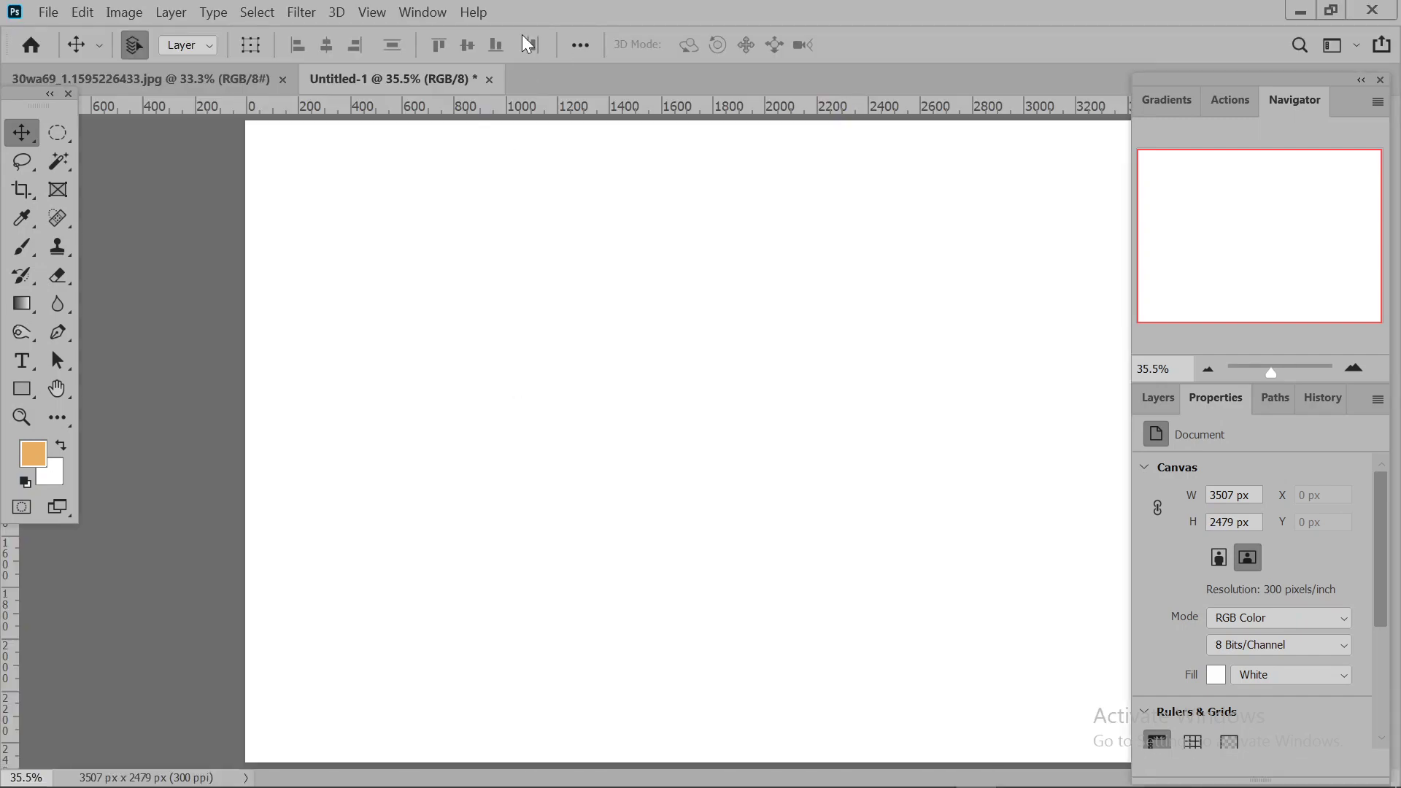
pyautogui.click(244, 85)
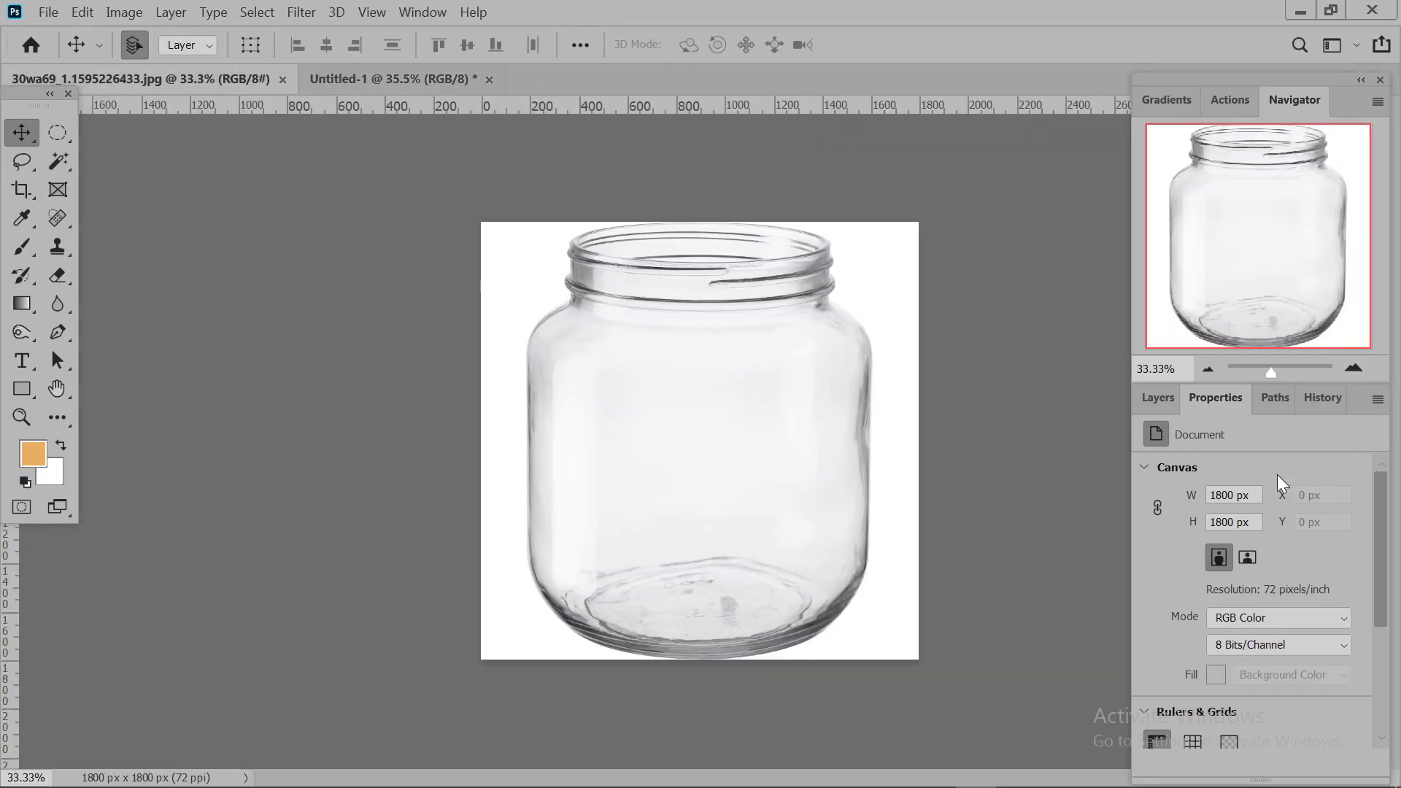
# Trace a closed Pen-tool shape outline around the glass jar's edges, creating Shape 1.
pyautogui.click(1159, 400)
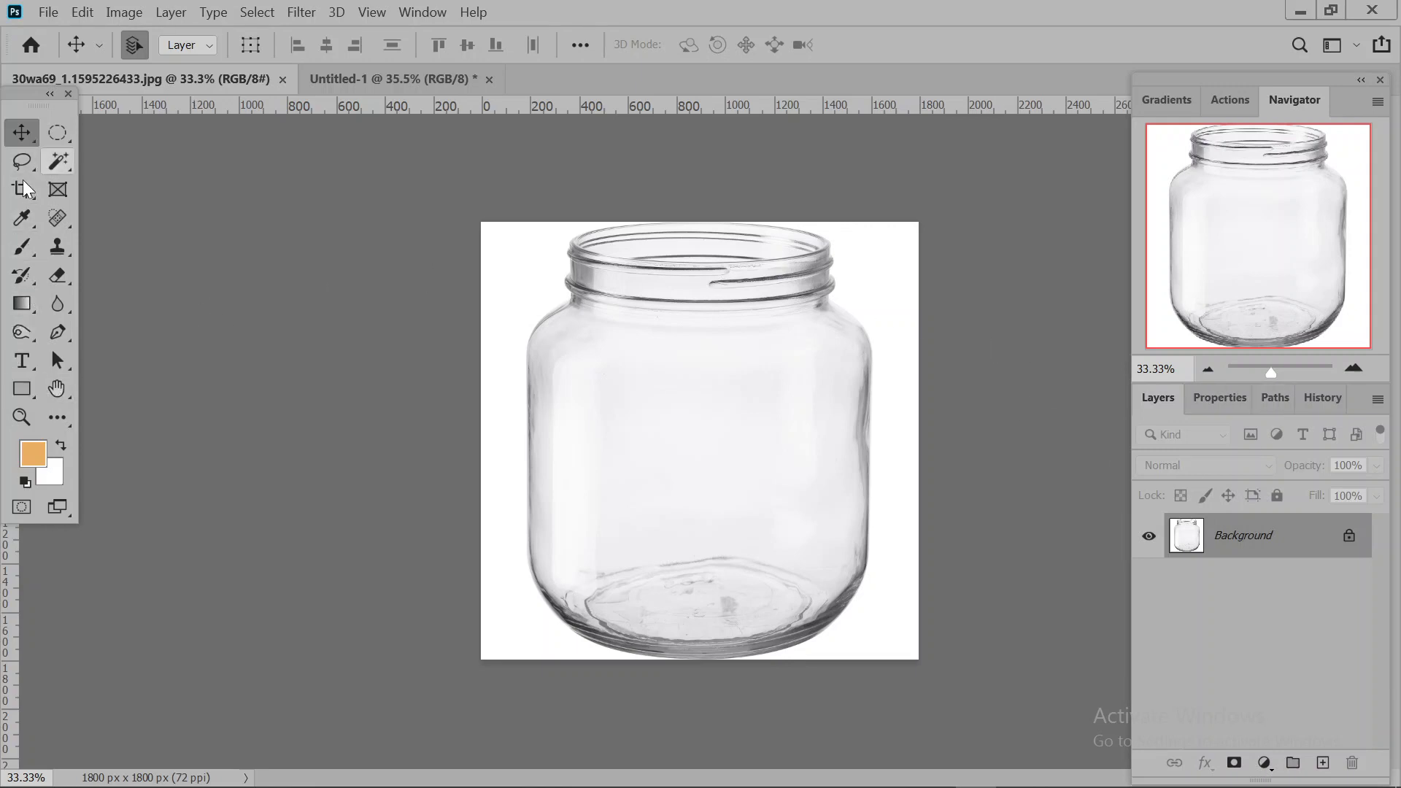
pyautogui.click(57, 336)
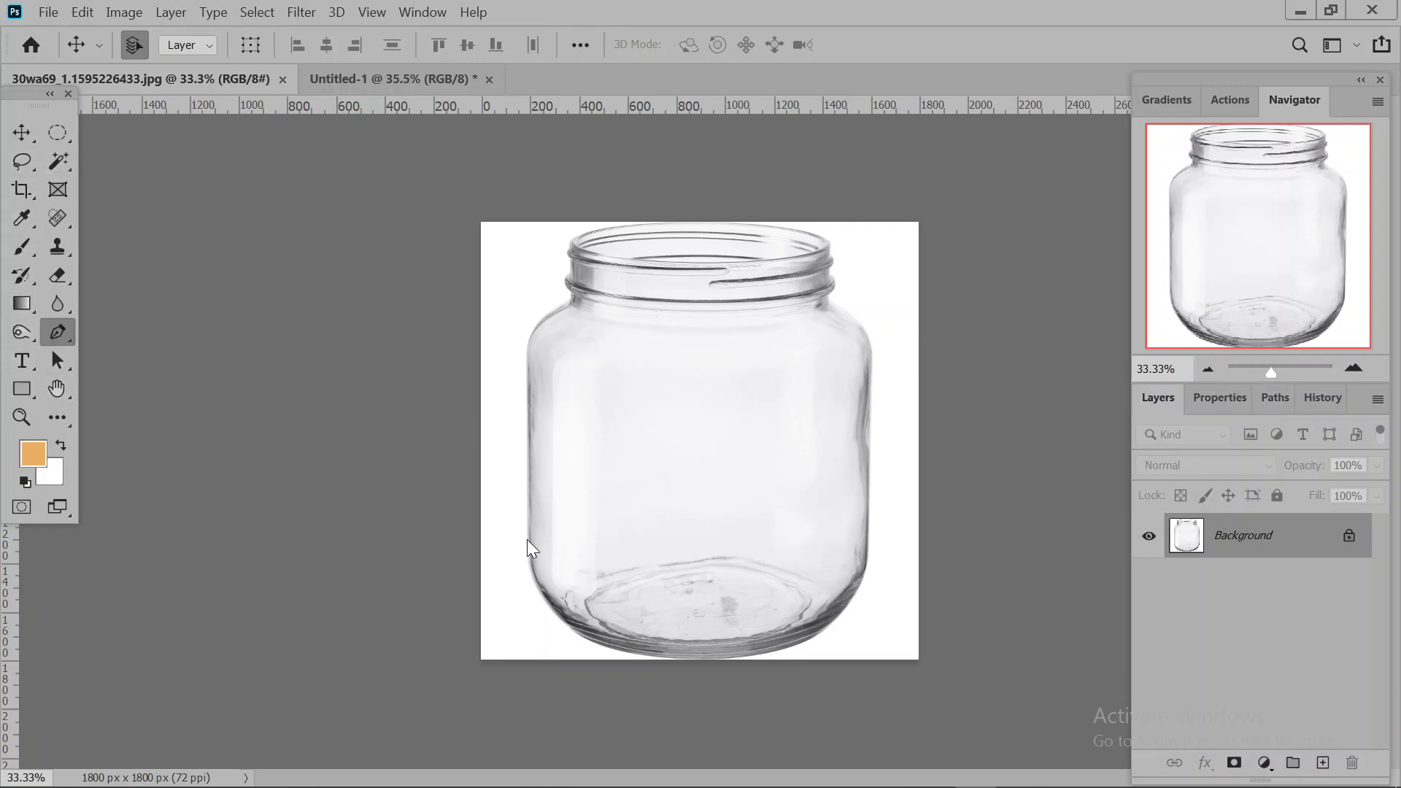
pyautogui.click(528, 561)
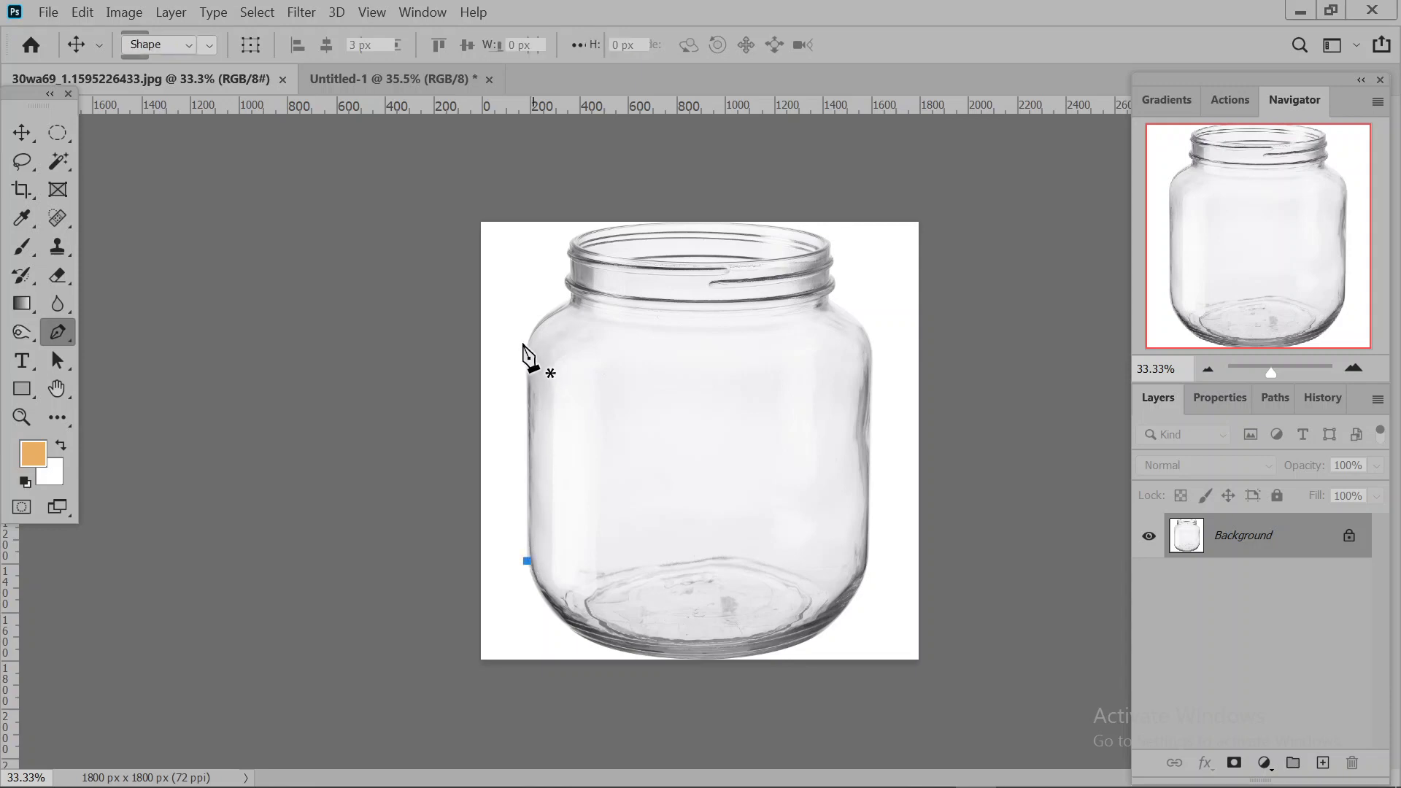
pyautogui.click(526, 336)
pyautogui.click(555, 287)
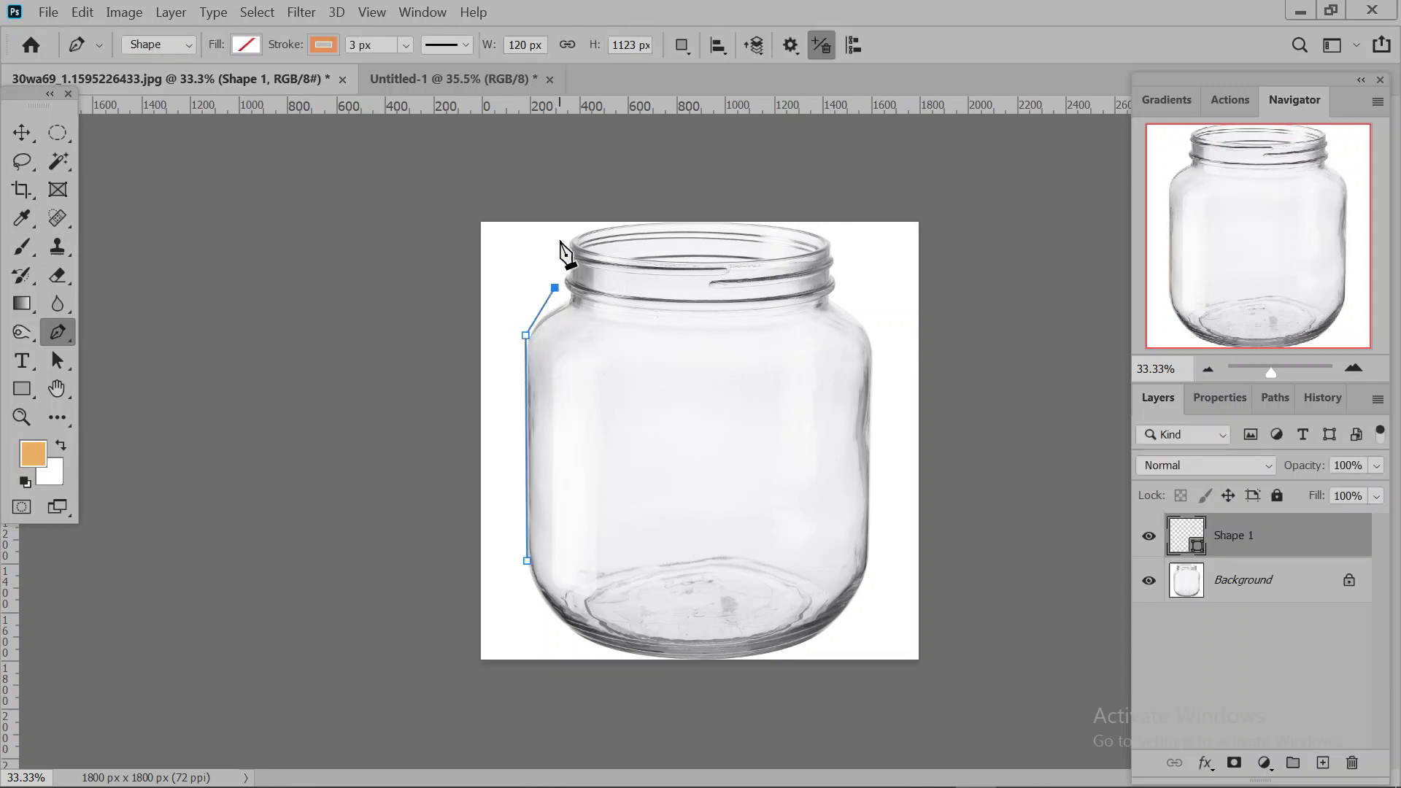
pyautogui.click(556, 219)
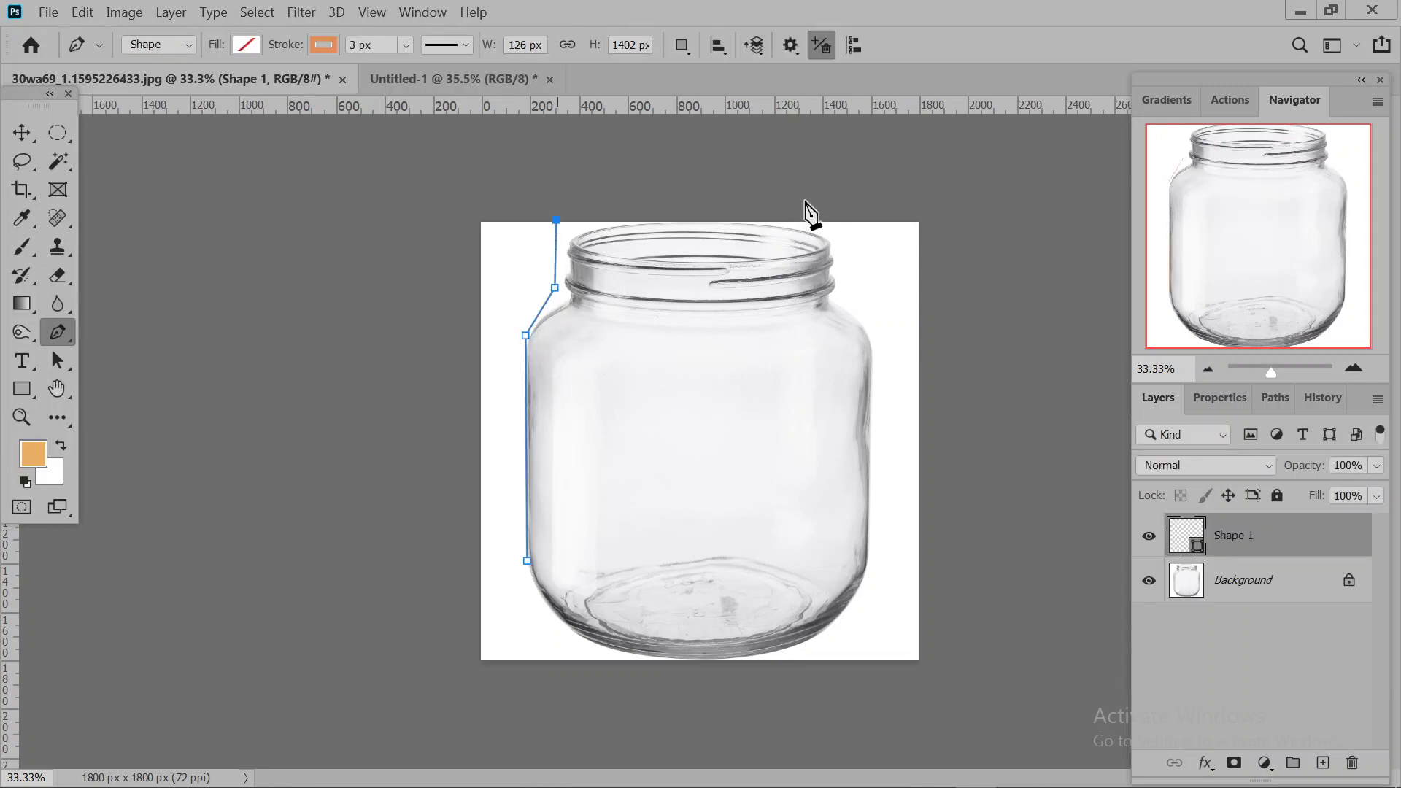
pyautogui.click(836, 231)
pyautogui.click(841, 294)
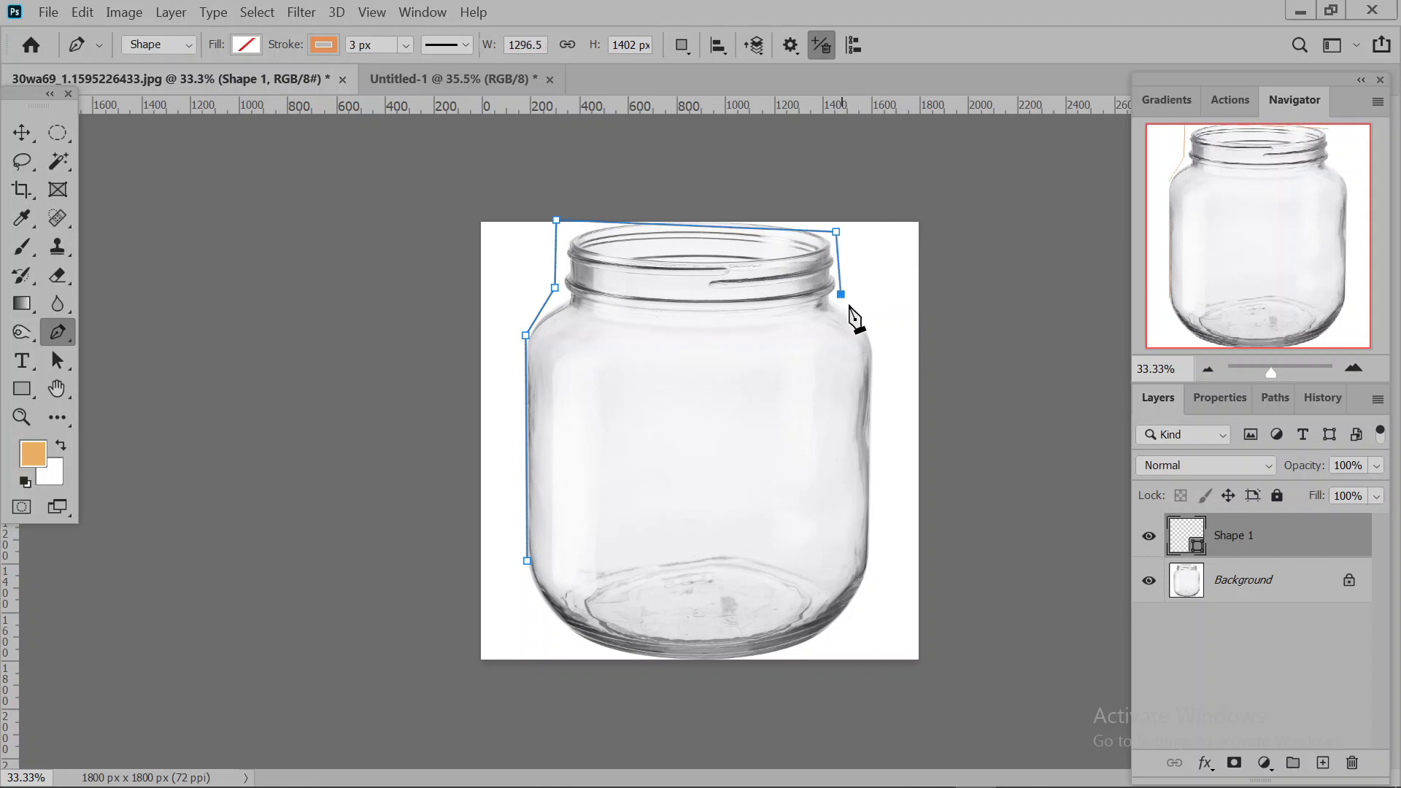
pyautogui.click(885, 338)
pyautogui.click(869, 591)
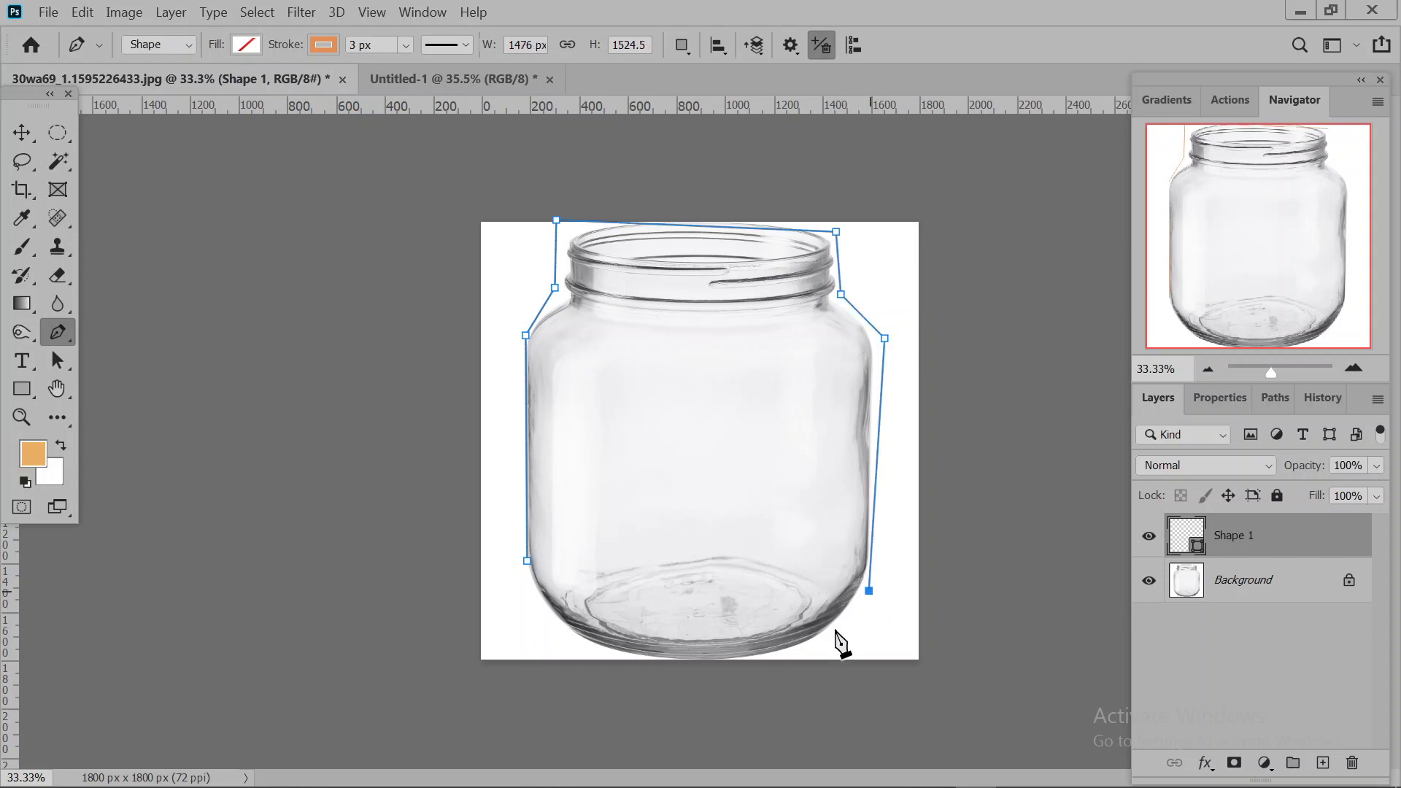
pyautogui.click(784, 653)
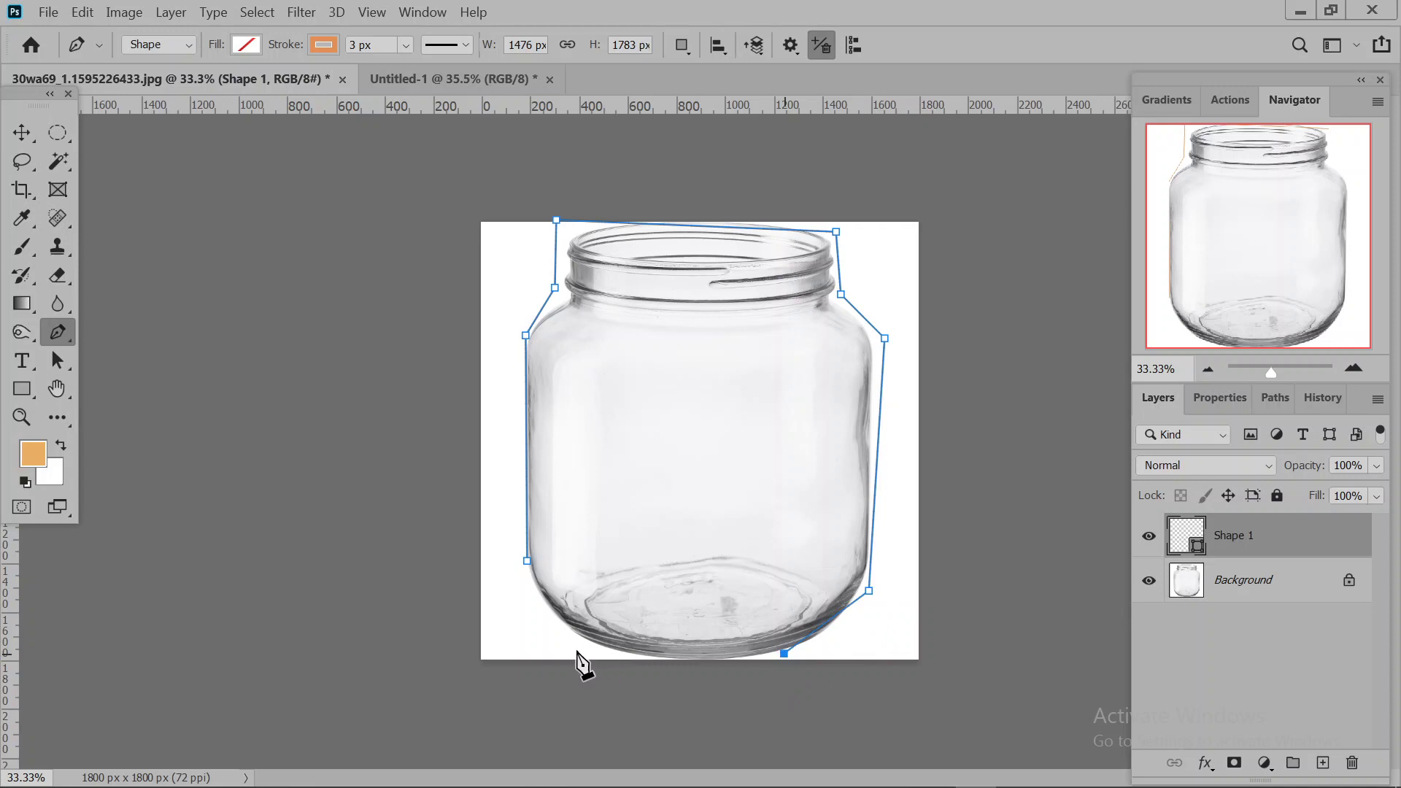
pyautogui.click(575, 649)
pyautogui.click(526, 561)
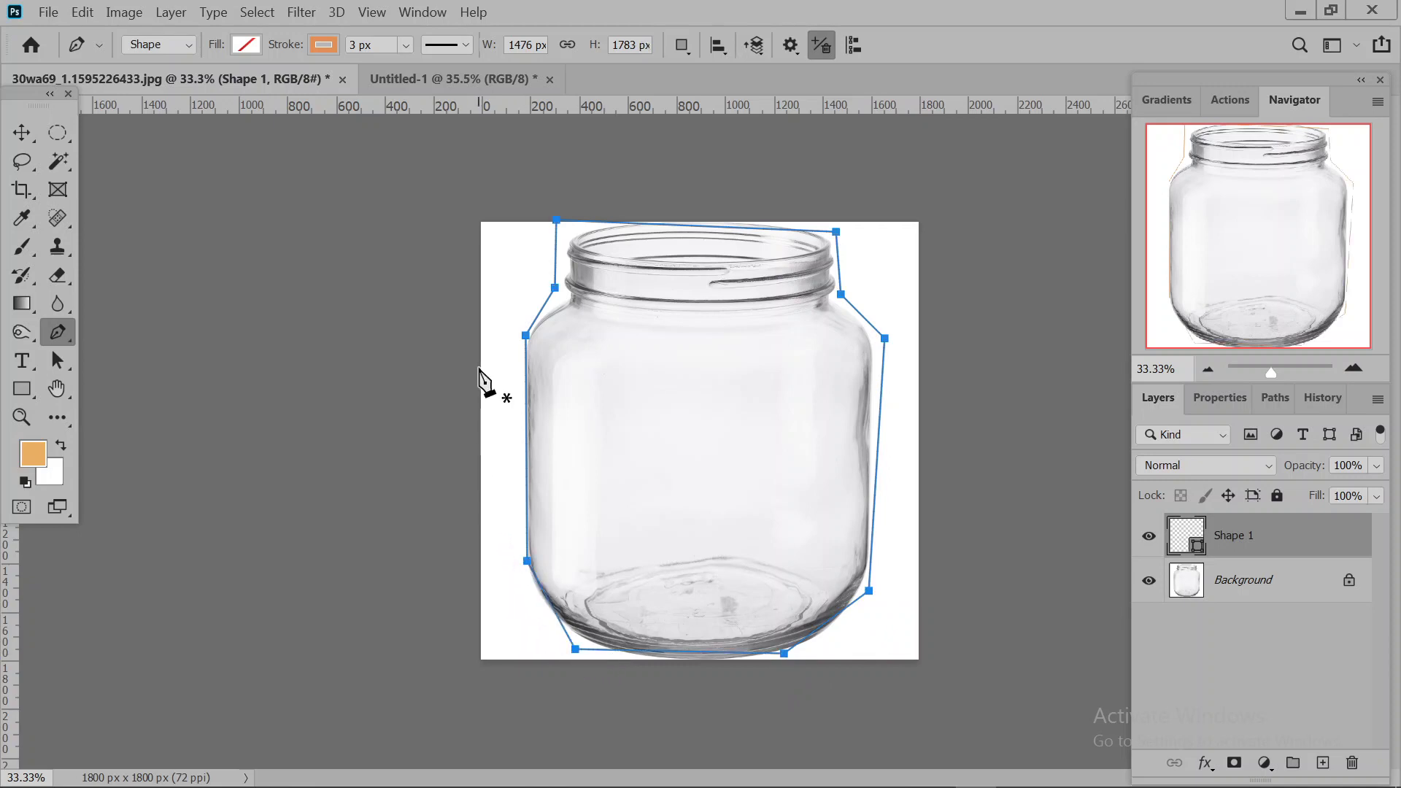
# Nudge the jar outline slightly with Path Selection, then switch to Direct Selection.
pyautogui.click(58, 361)
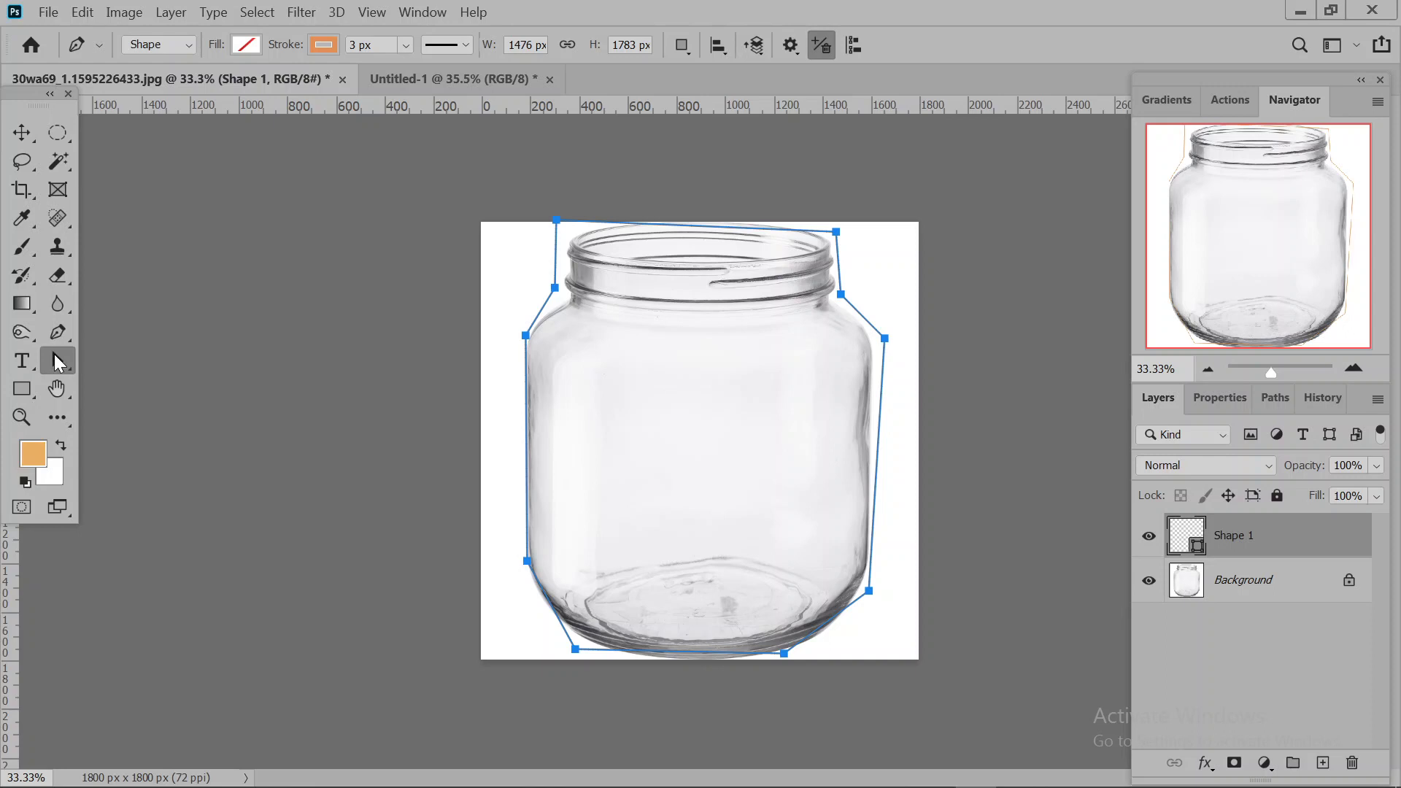
pyautogui.rightClick(59, 363)
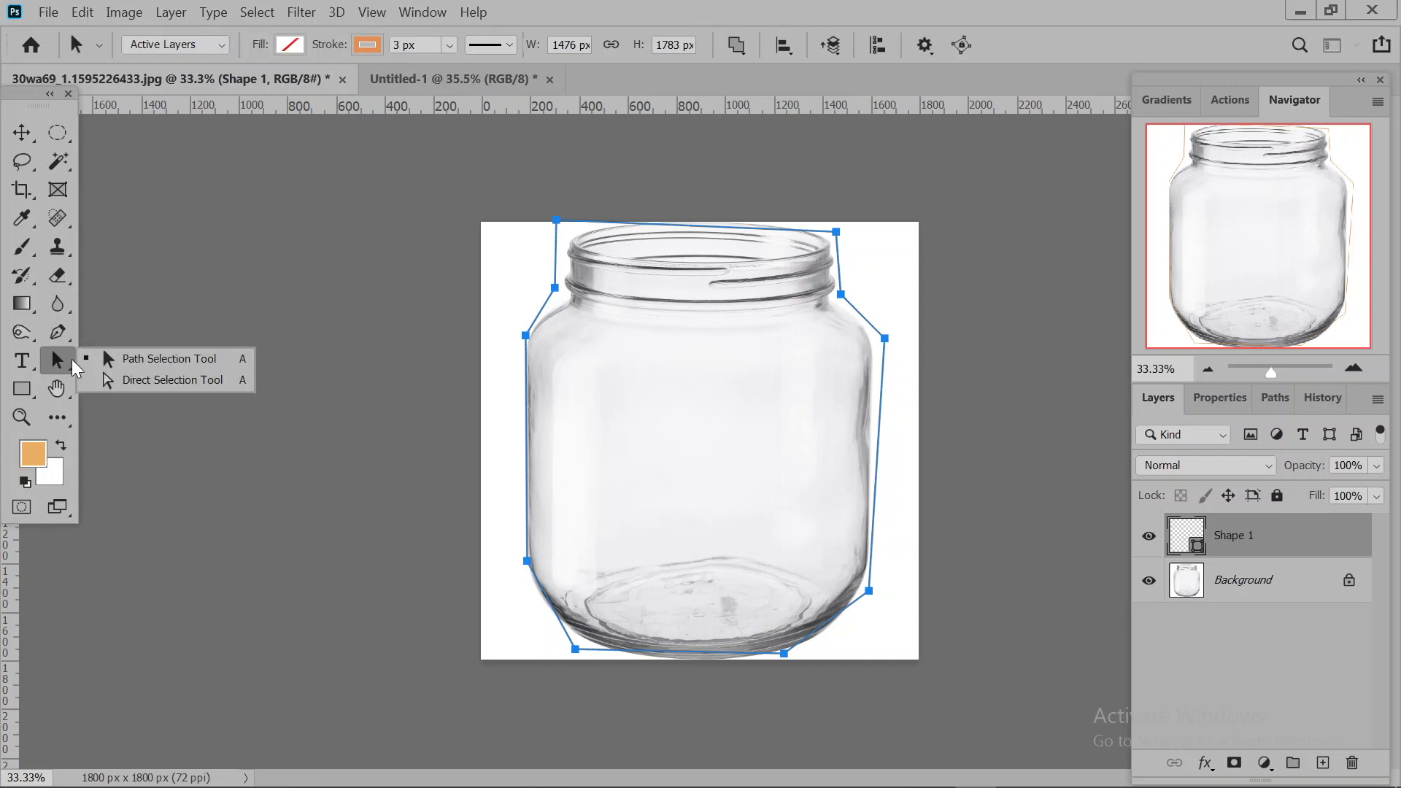
pyautogui.click(167, 362)
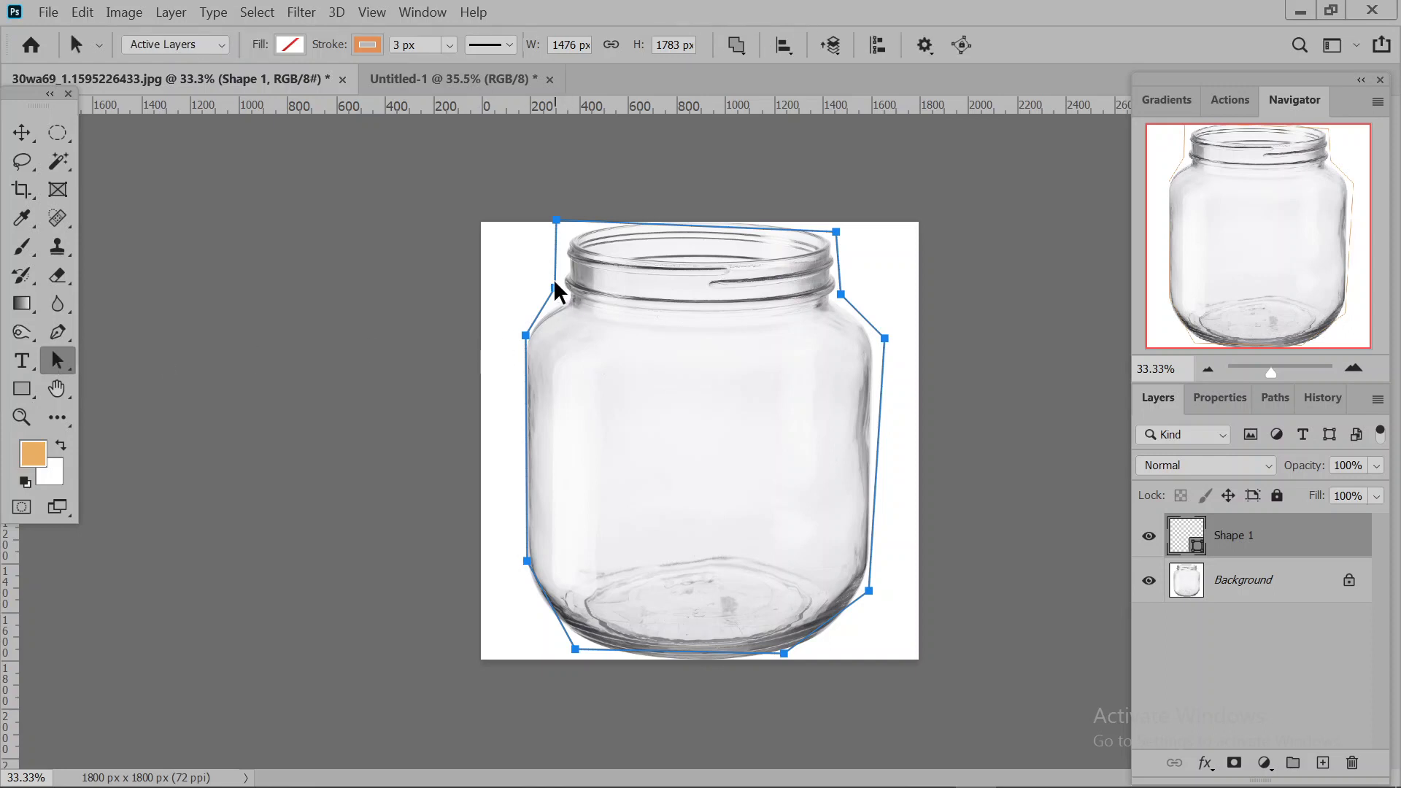
pyautogui.moveTo(551, 288); pyautogui.dragTo(555, 290)
pyautogui.rightClick(57, 361)
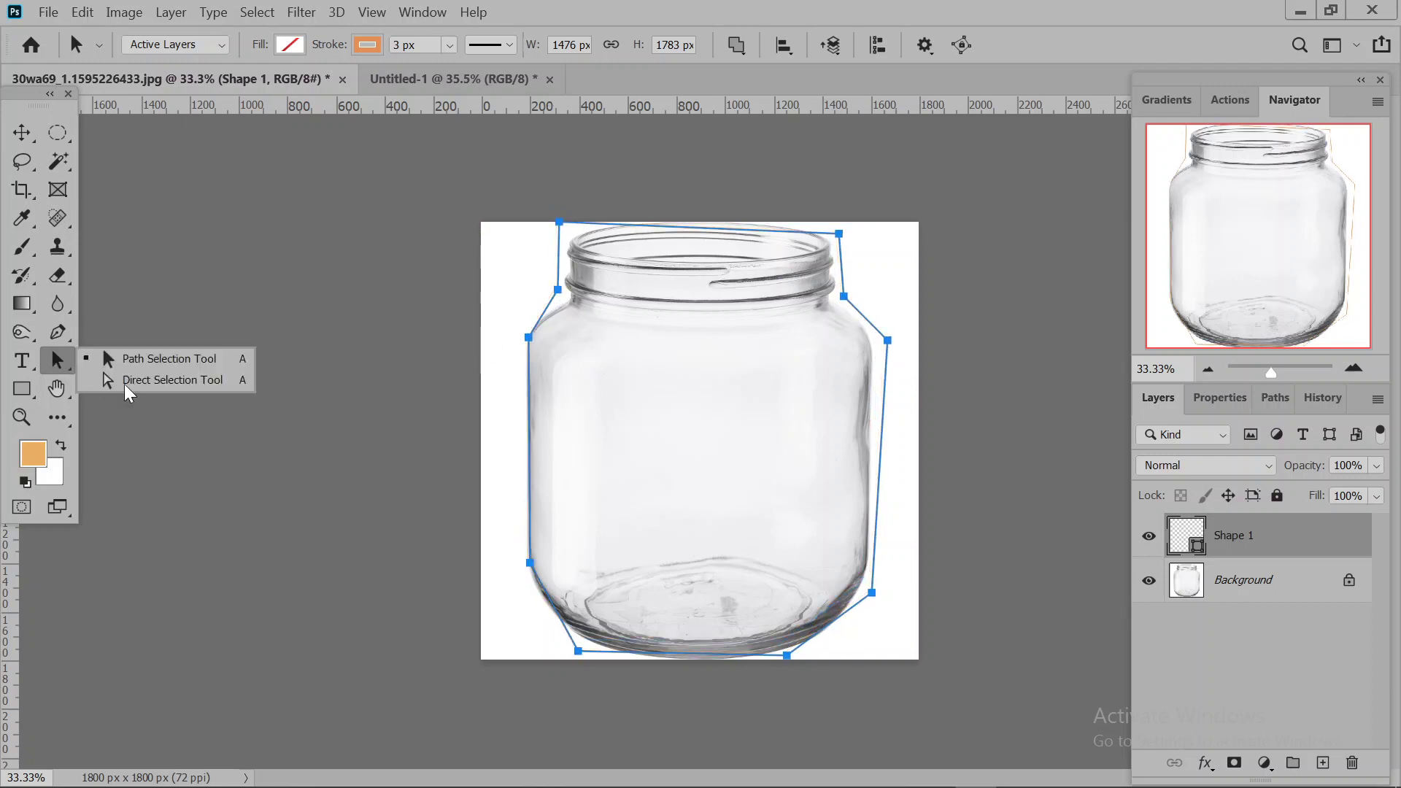
pyautogui.click(163, 381)
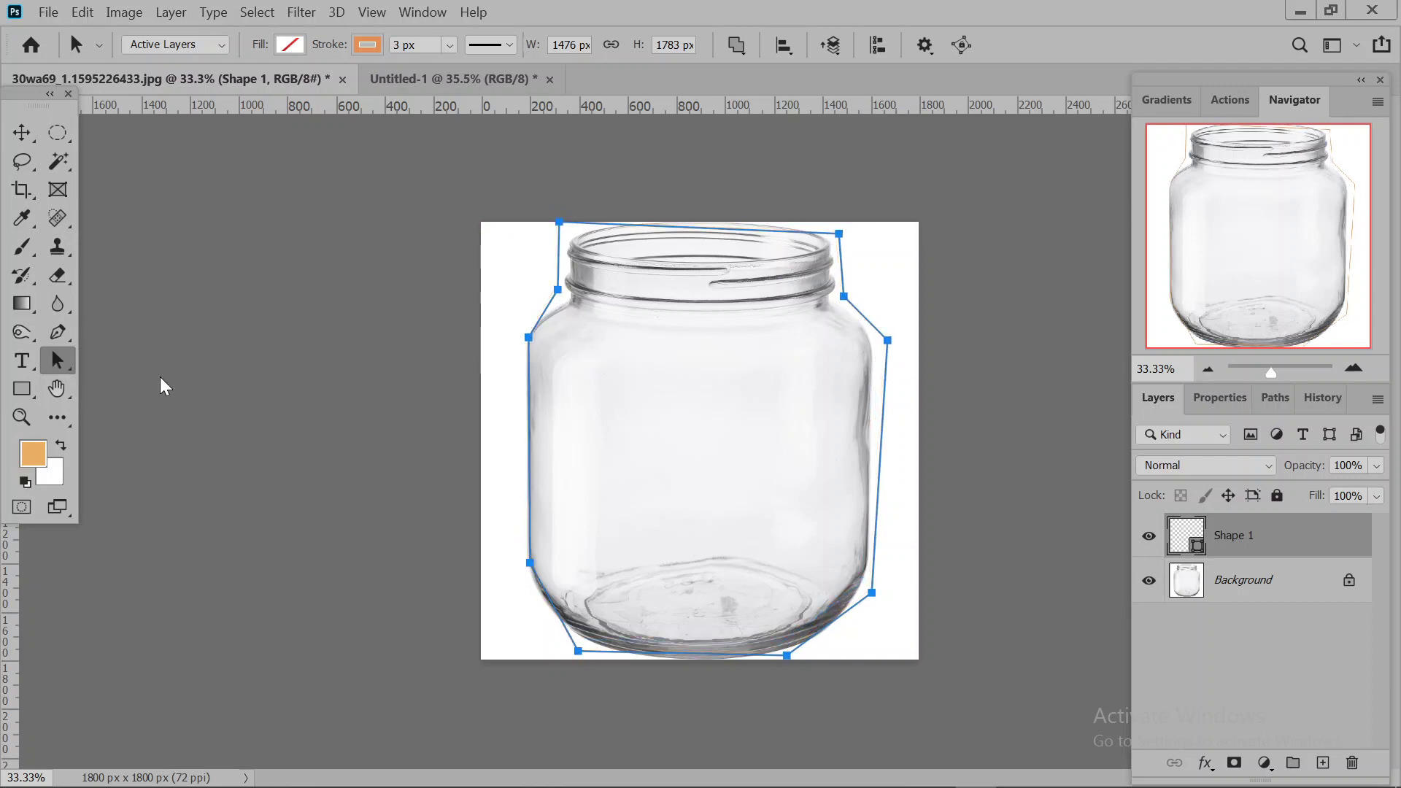
# Drag the jar outline's right and lower-right anchors so the path hugs the jar's edges.
pyautogui.click(538, 341)
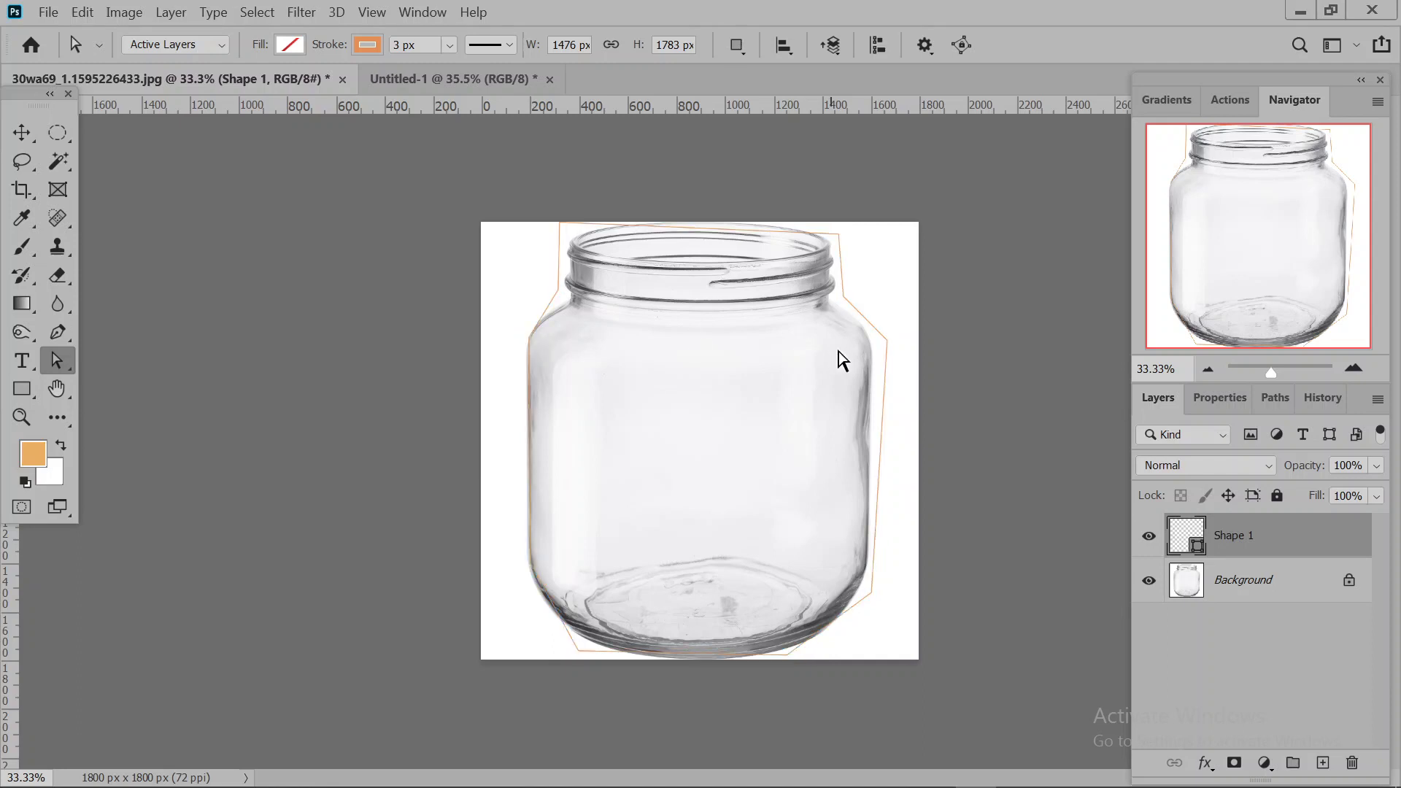
pyautogui.click(889, 341)
pyautogui.moveTo(891, 344)
pyautogui.mouseDown()
pyautogui.moveTo(891, 315)
pyautogui.moveTo(882, 355)
pyautogui.mouseUp()
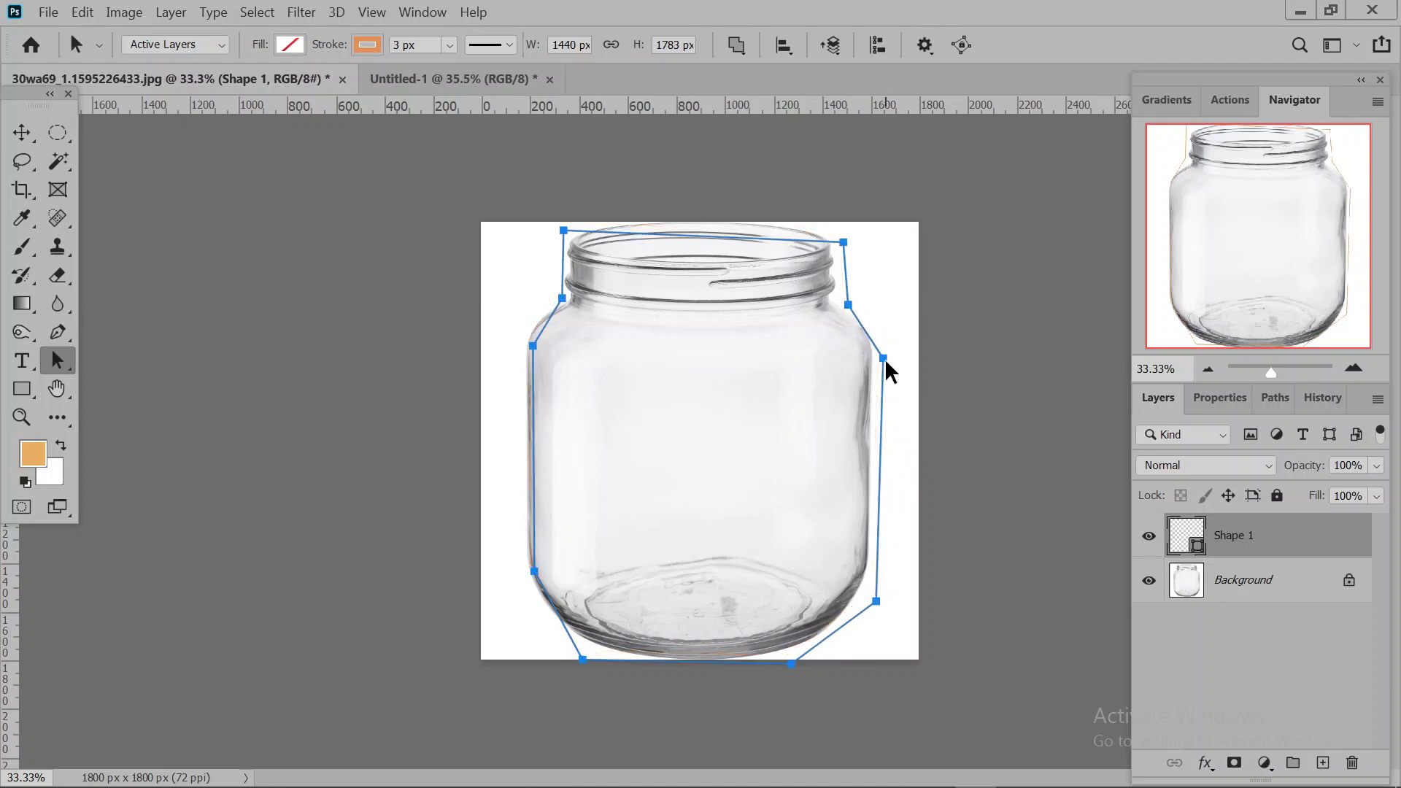
pyautogui.moveTo(882, 363)
pyautogui.mouseDown()
pyautogui.moveTo(879, 328)
pyautogui.moveTo(885, 363)
pyautogui.mouseUp()
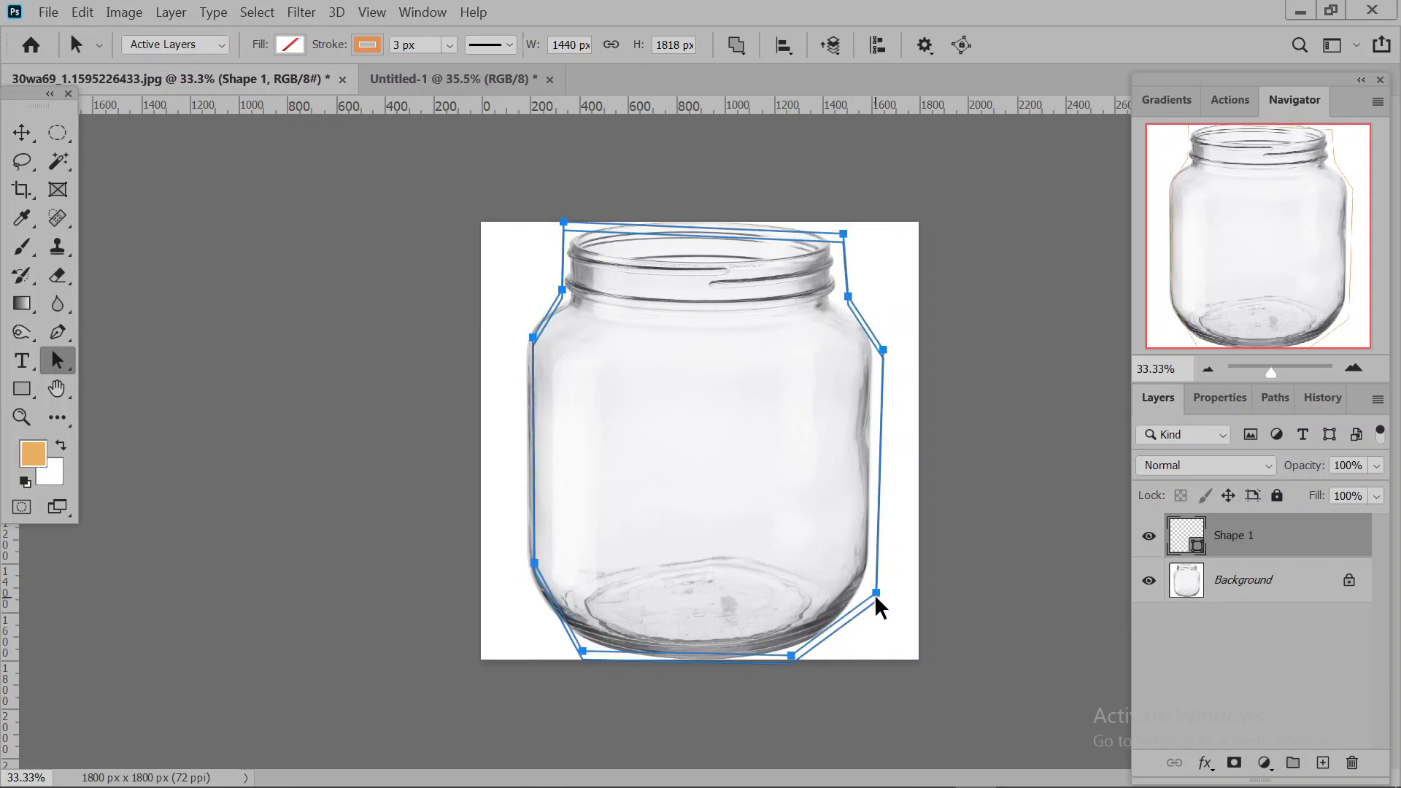
pyautogui.moveTo(878, 594); pyautogui.dragTo(888, 572)
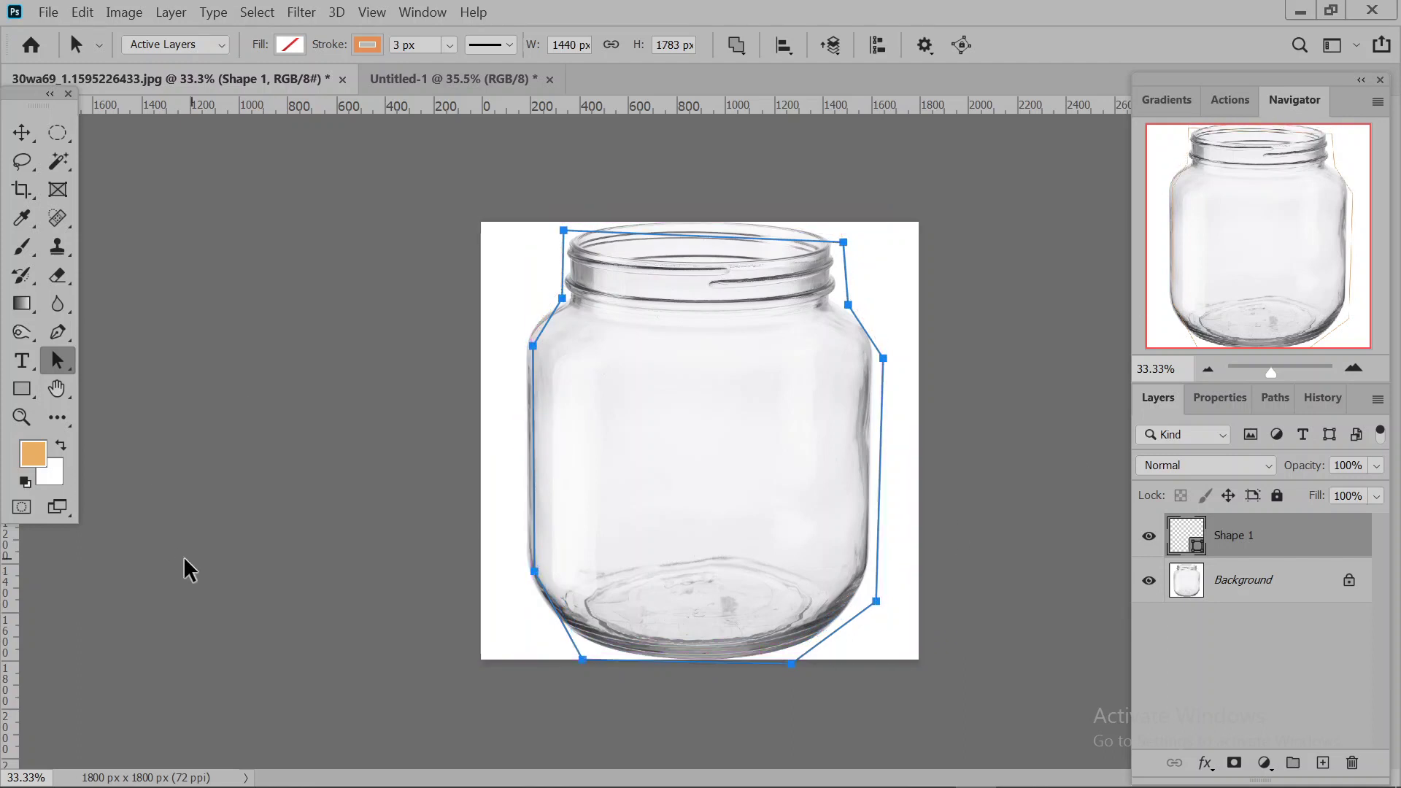
pyautogui.rightClick(67, 359)
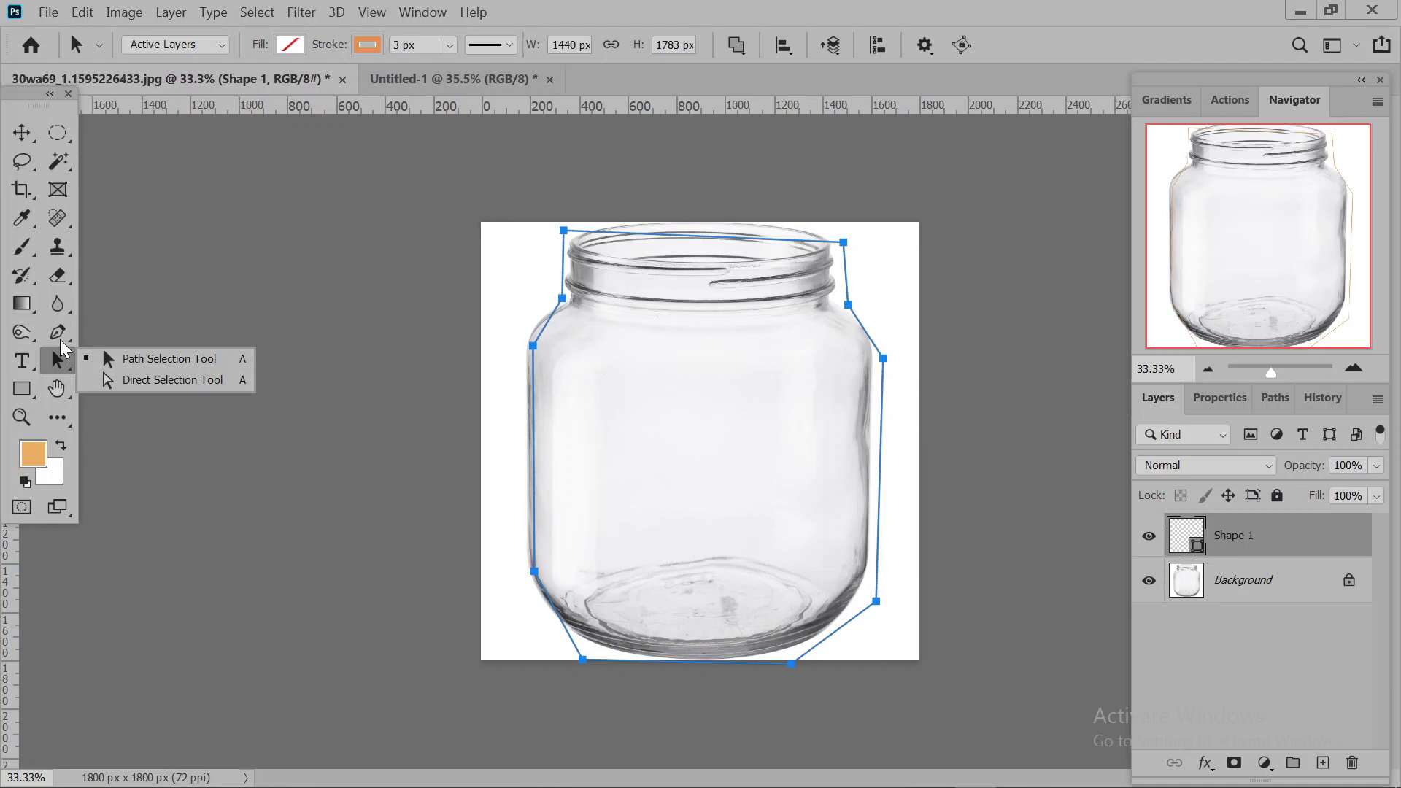
# Choose the Convert Point Tool from the Pen tool flyout.
pyautogui.click(59, 338)
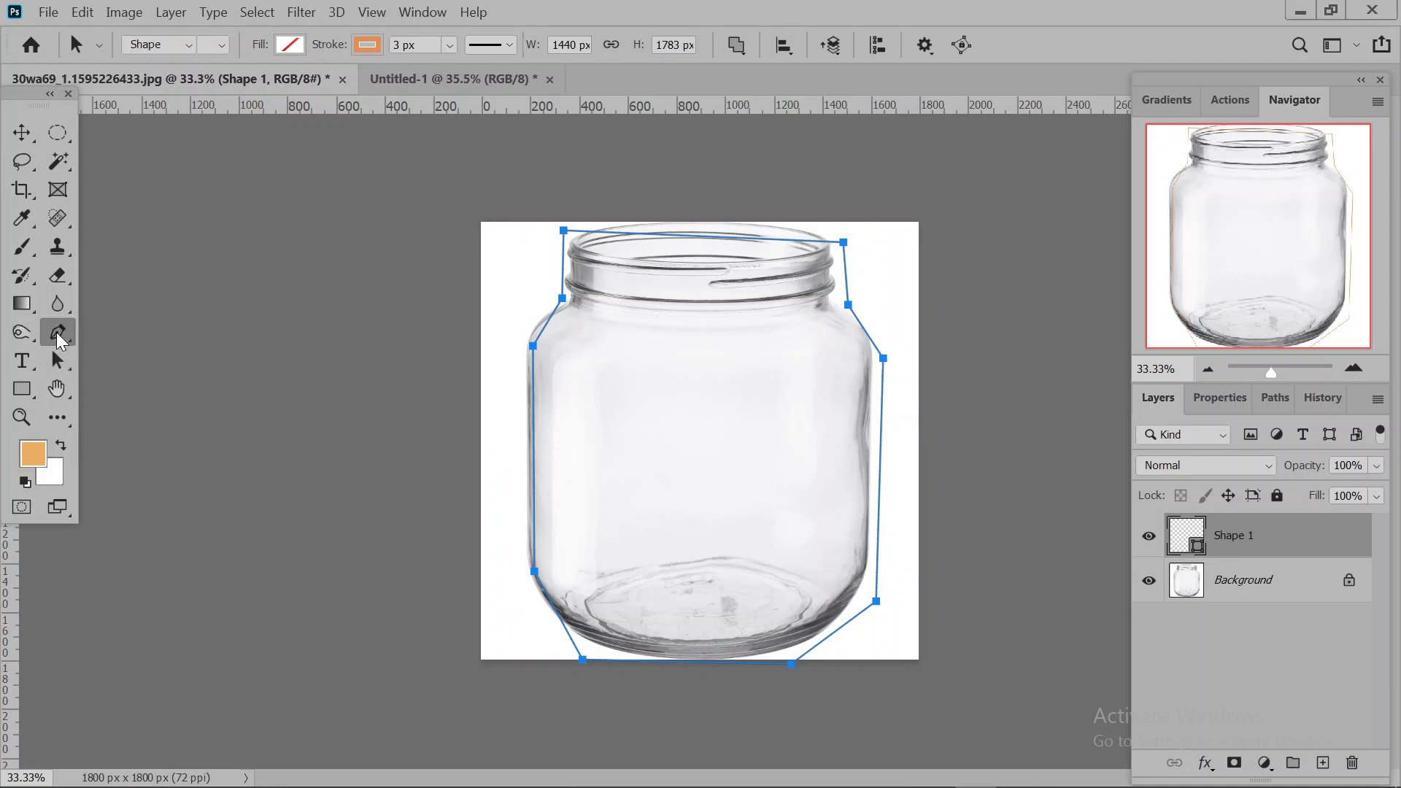
pyautogui.rightClick(60, 338)
pyautogui.rightClick(59, 336)
pyautogui.click(145, 416)
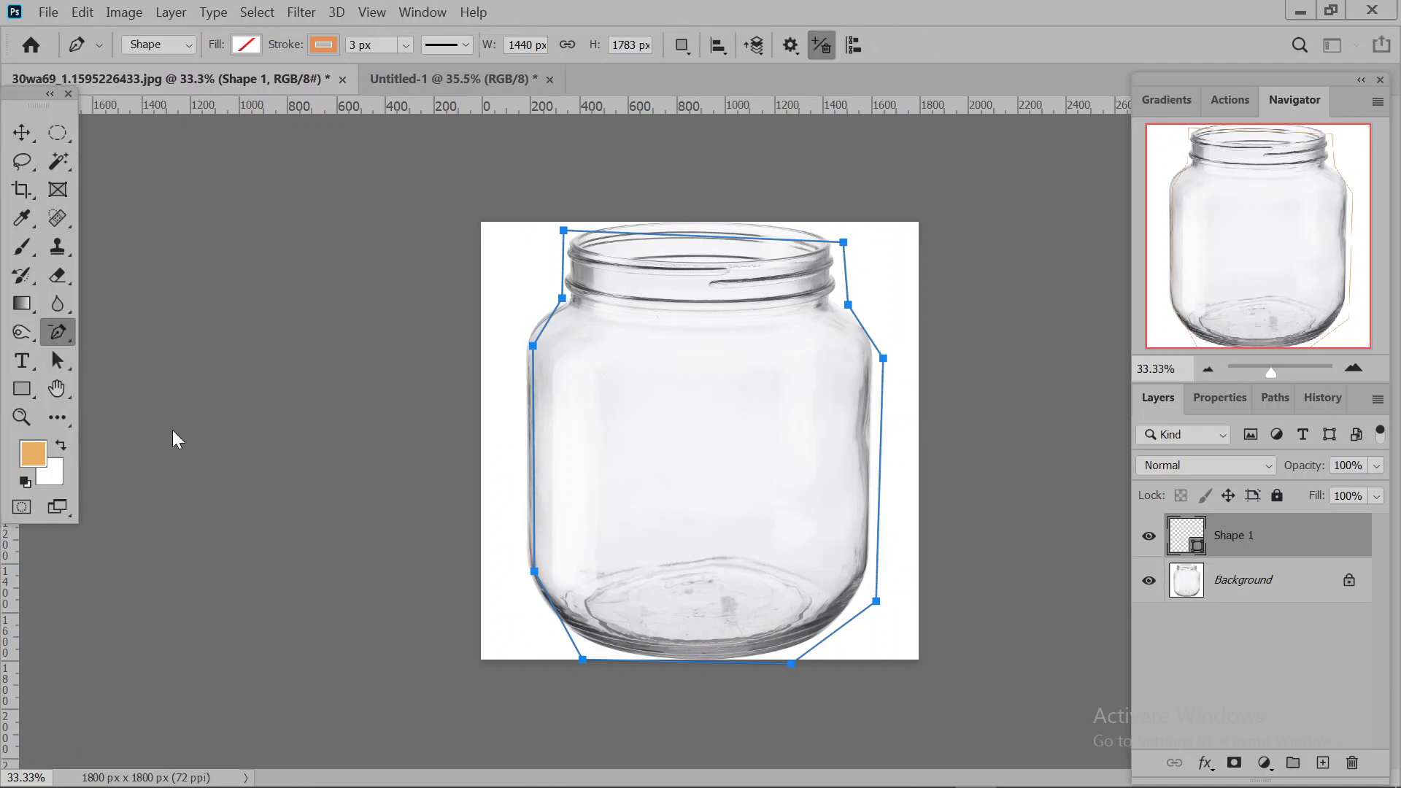
pyautogui.rightClick(62, 342)
pyautogui.click(168, 435)
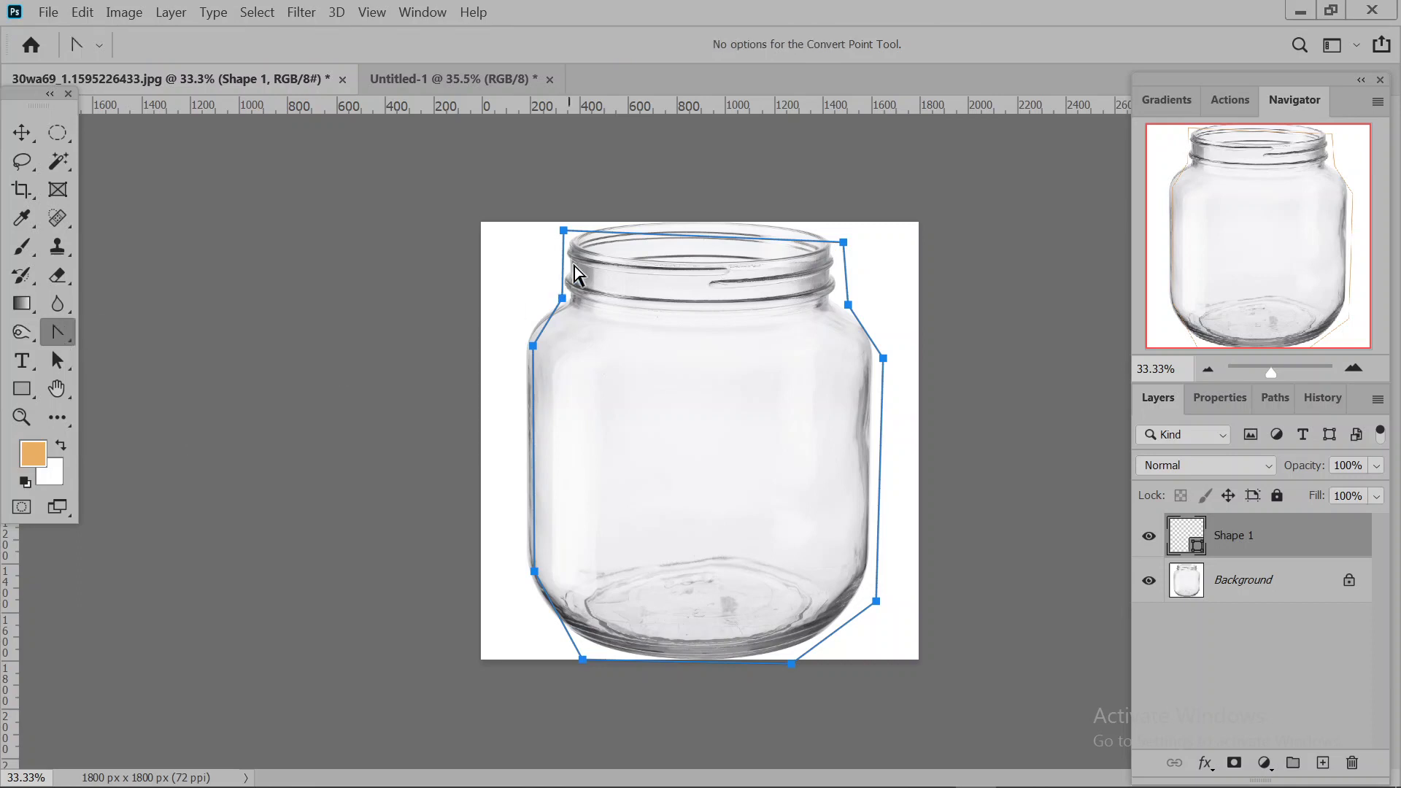
# Drag handles from the top-left and left anchors to curve the jar's top rim and shoulder.
pyautogui.click(557, 242)
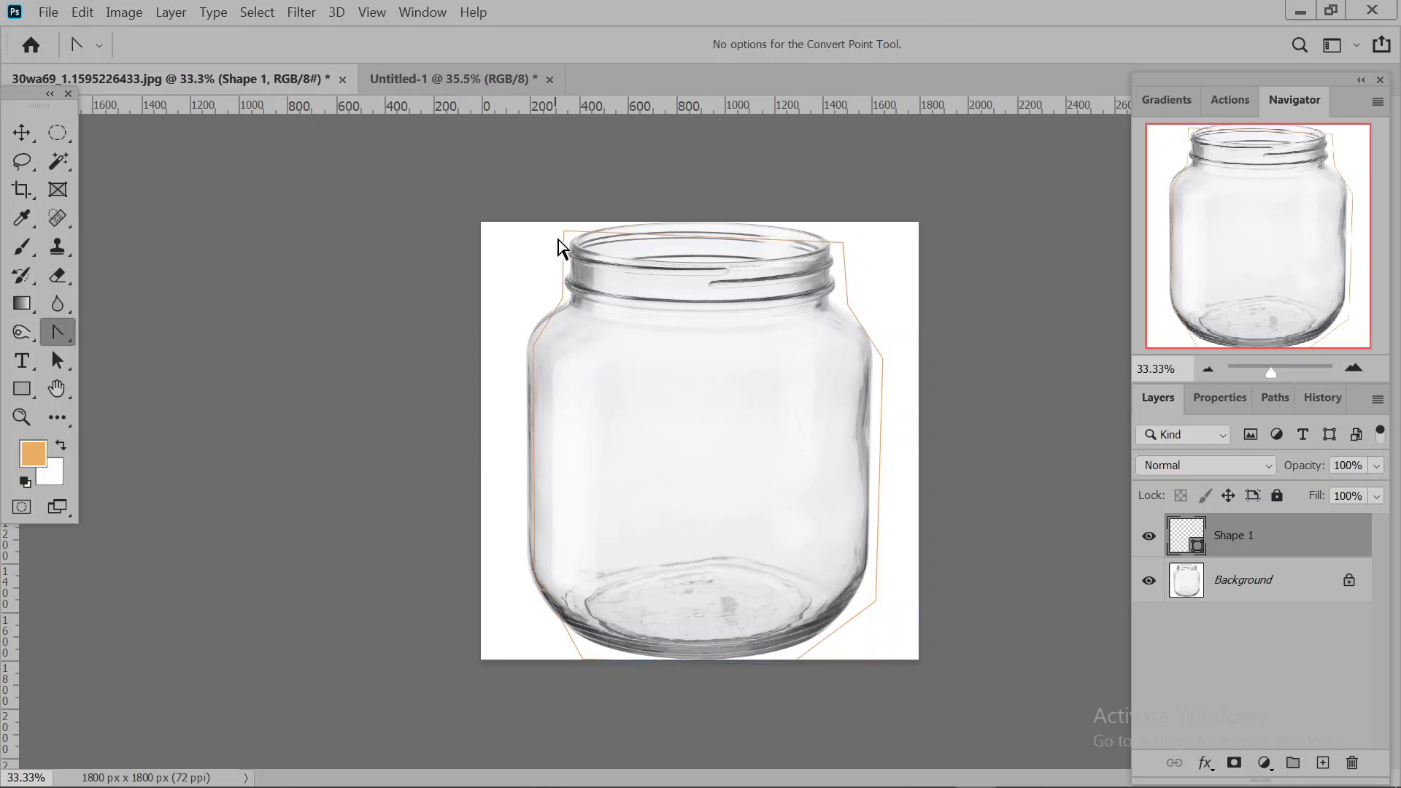
pyautogui.click(563, 231)
pyautogui.moveTo(563, 231); pyautogui.dragTo(584, 178)
pyautogui.moveTo(576, 188); pyautogui.dragTo(577, 183)
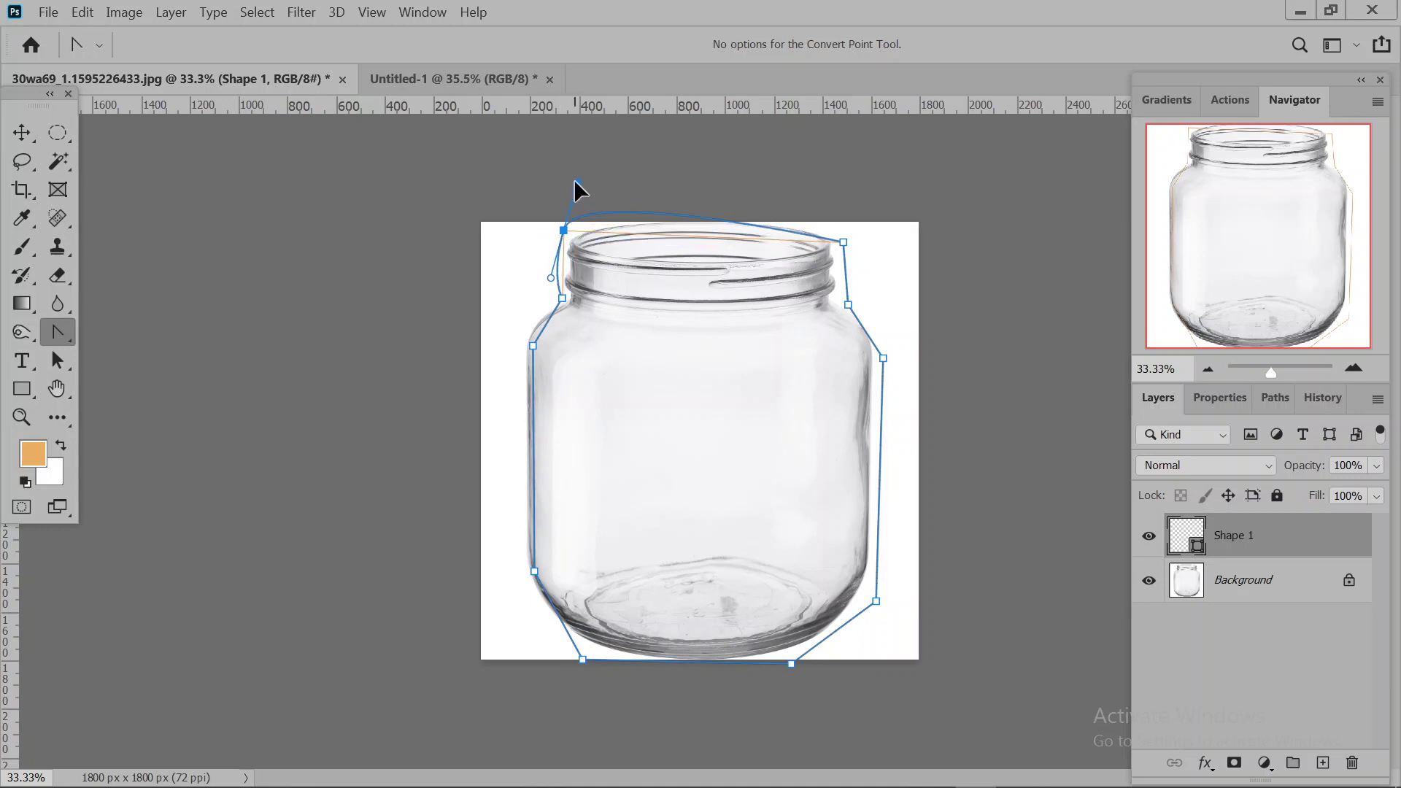
pyautogui.moveTo(533, 345); pyautogui.dragTo(547, 300)
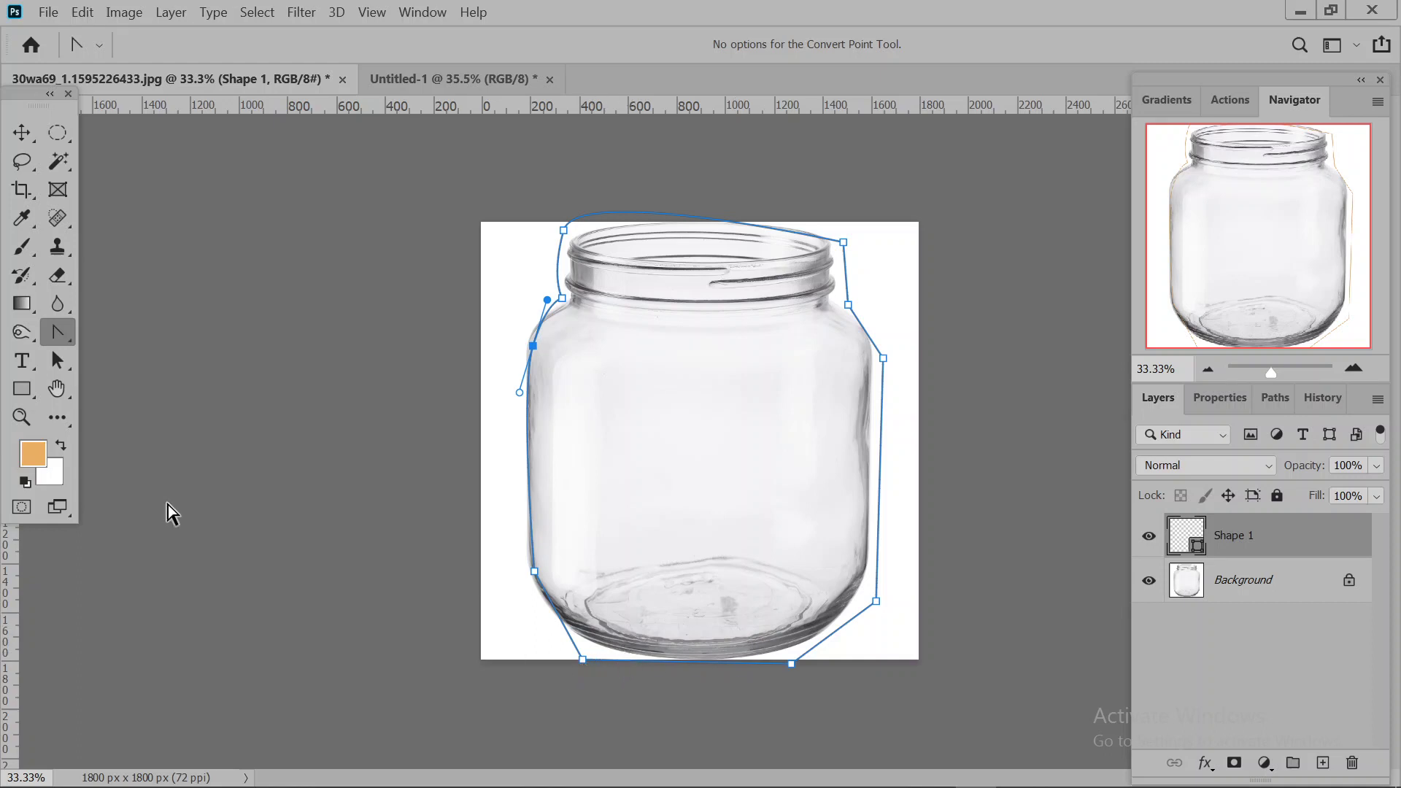
# With the Pen tool, curve the bottom anchor and delete the bottom-right and lower-right anchors.
pyautogui.click(58, 332)
pyautogui.press('p')
pyautogui.moveTo(580, 660); pyautogui.dragTo(588, 658)
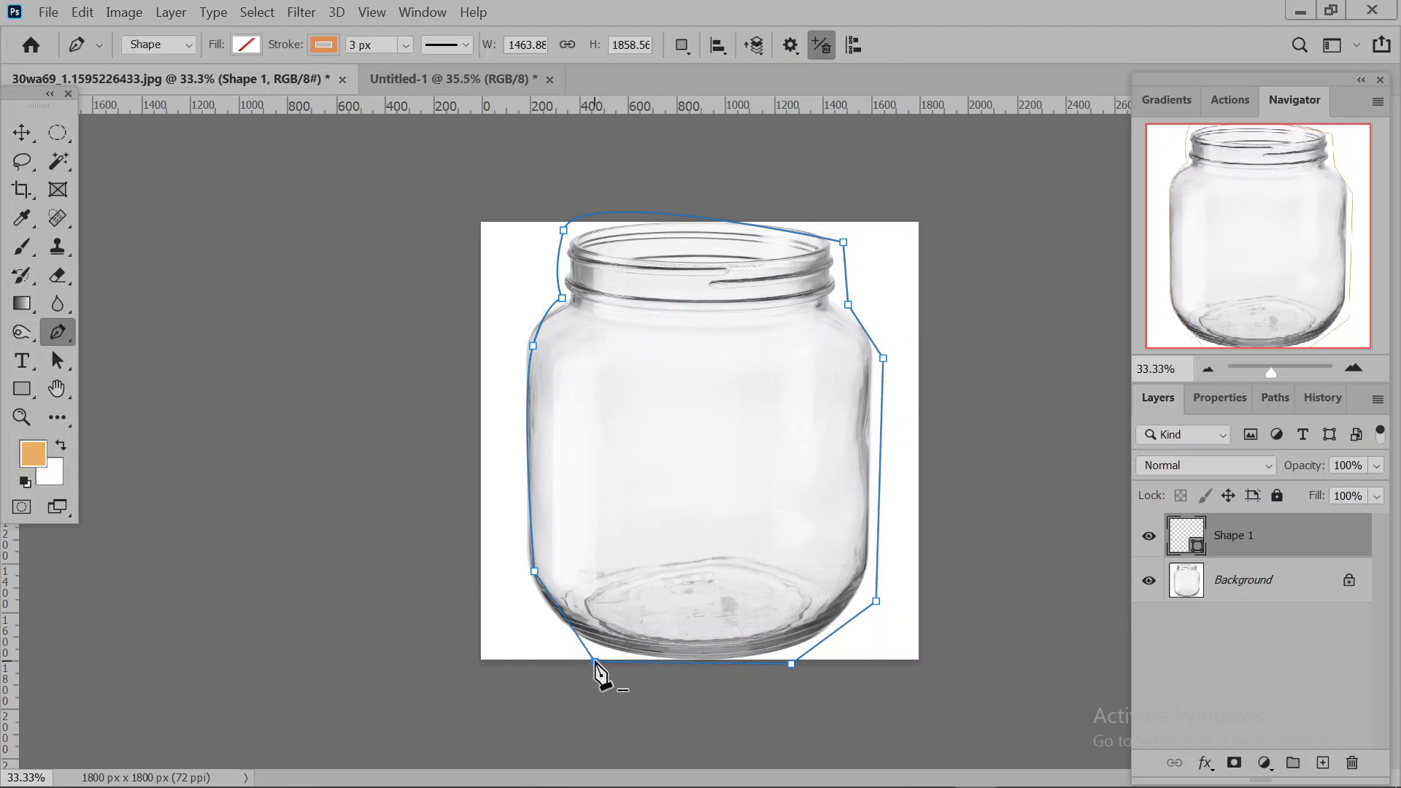
pyautogui.keyDown('alt'); pyautogui.moveTo(596, 663); pyautogui.dragTo(540, 641); pyautogui.keyUp('alt')
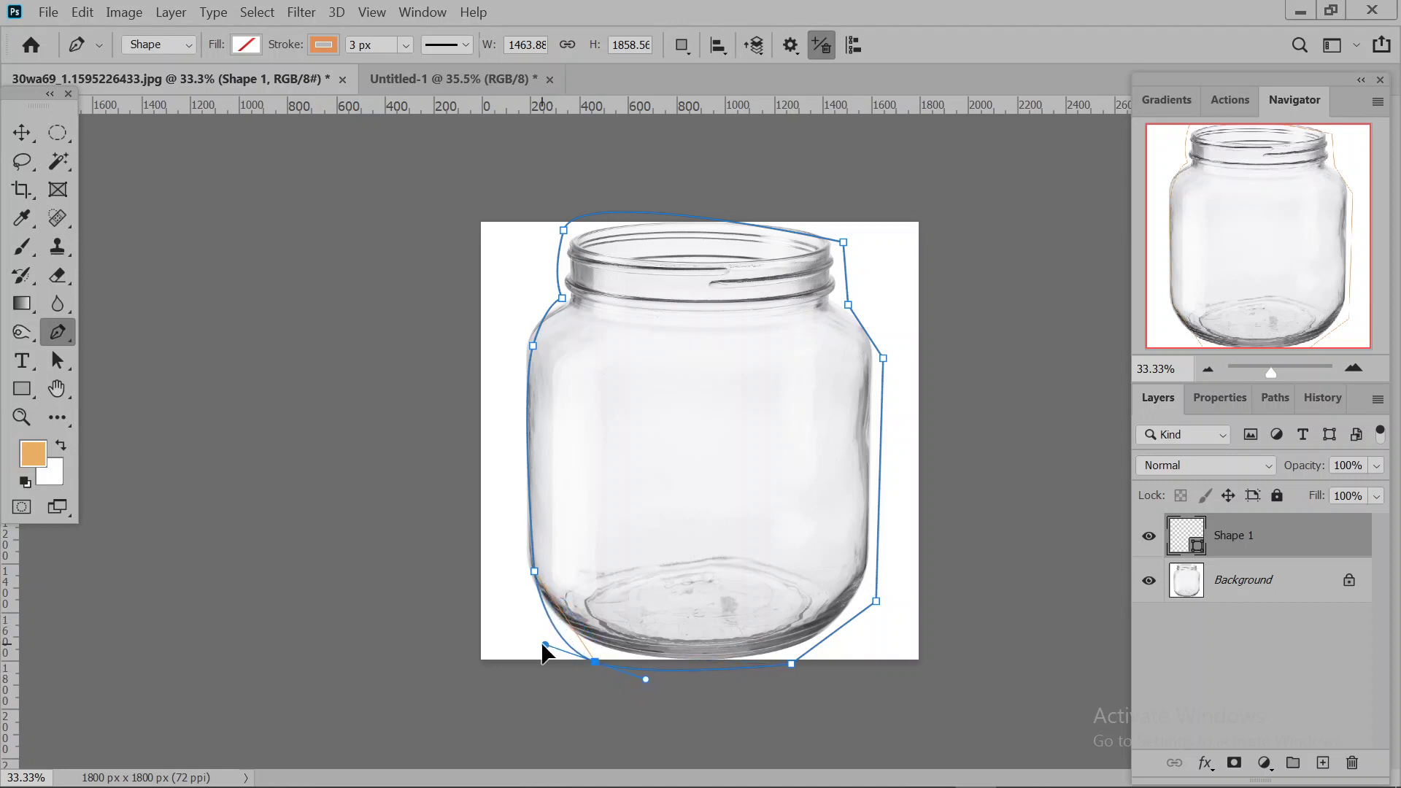
pyautogui.click(792, 664)
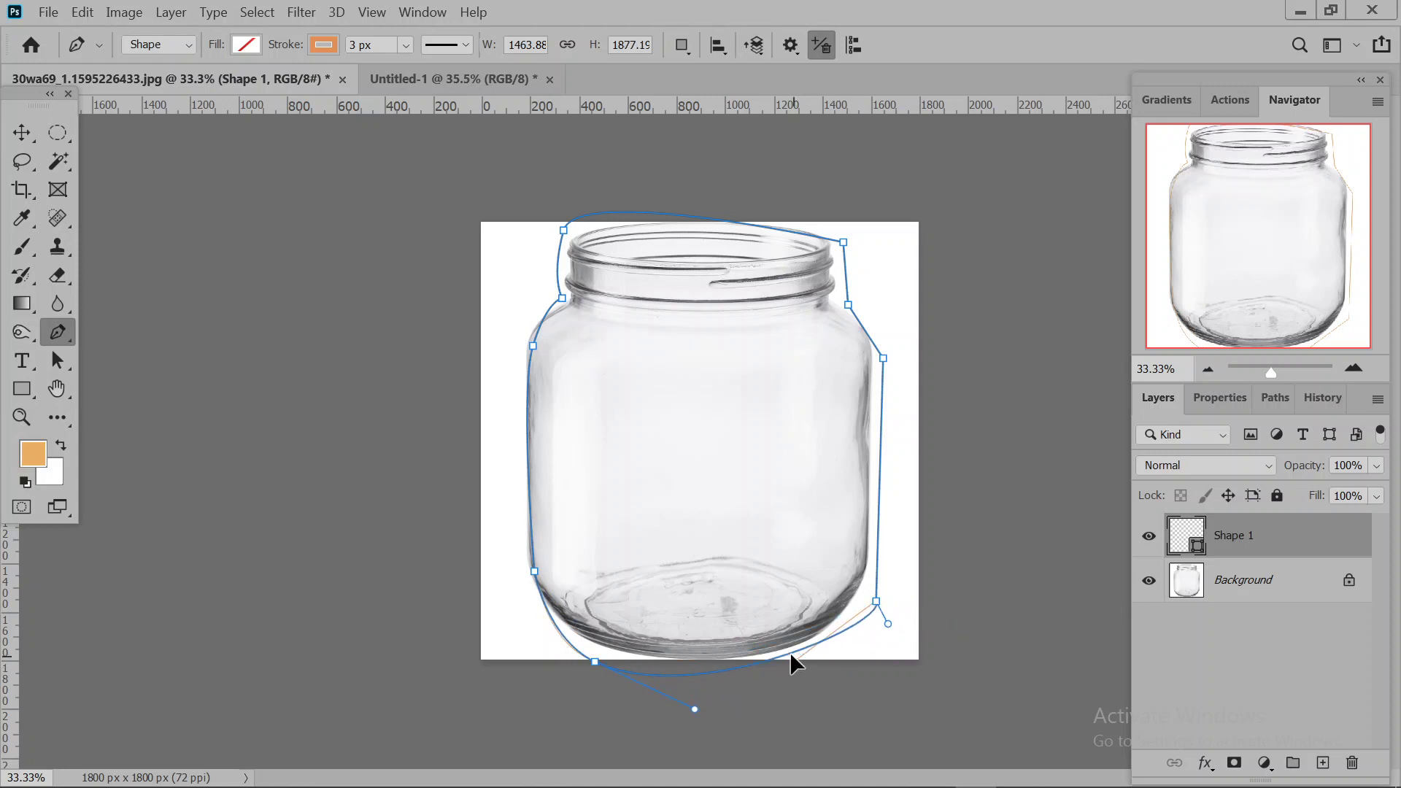
pyautogui.click(876, 602)
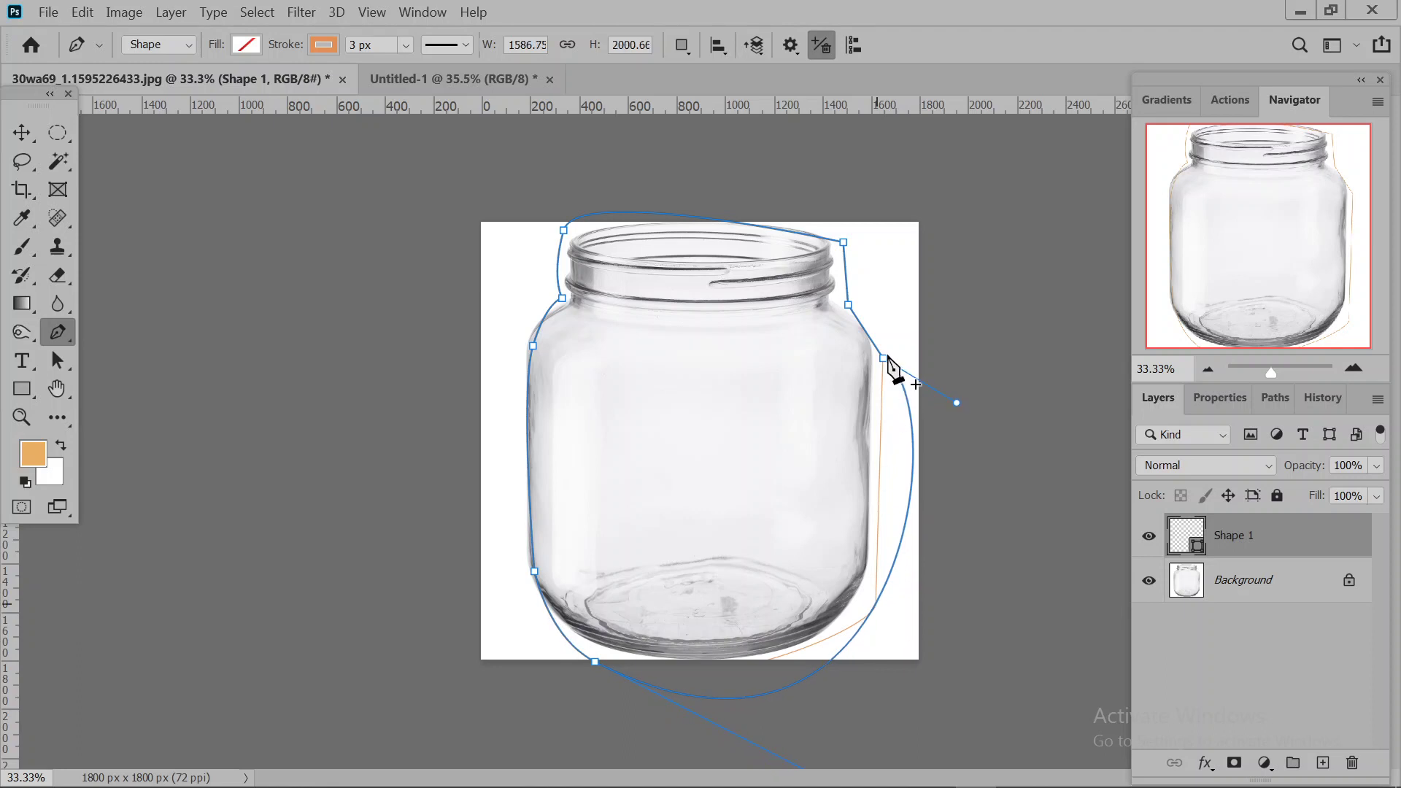
# Reshape the right-side curve, remove the bottom anchor, then delete the Shape 1 layer.
pyautogui.moveTo(957, 400); pyautogui.dragTo(884, 454)
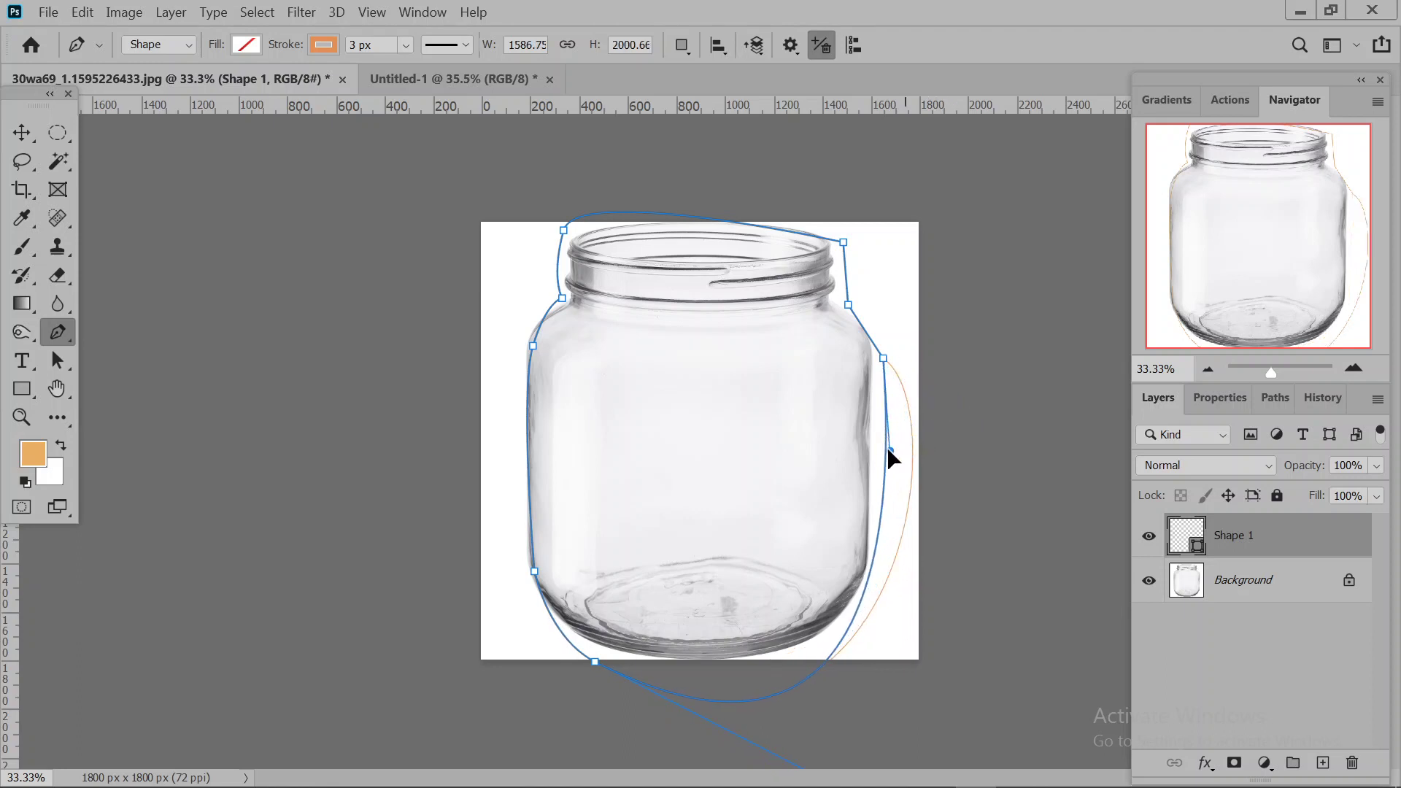
pyautogui.click(749, 702)
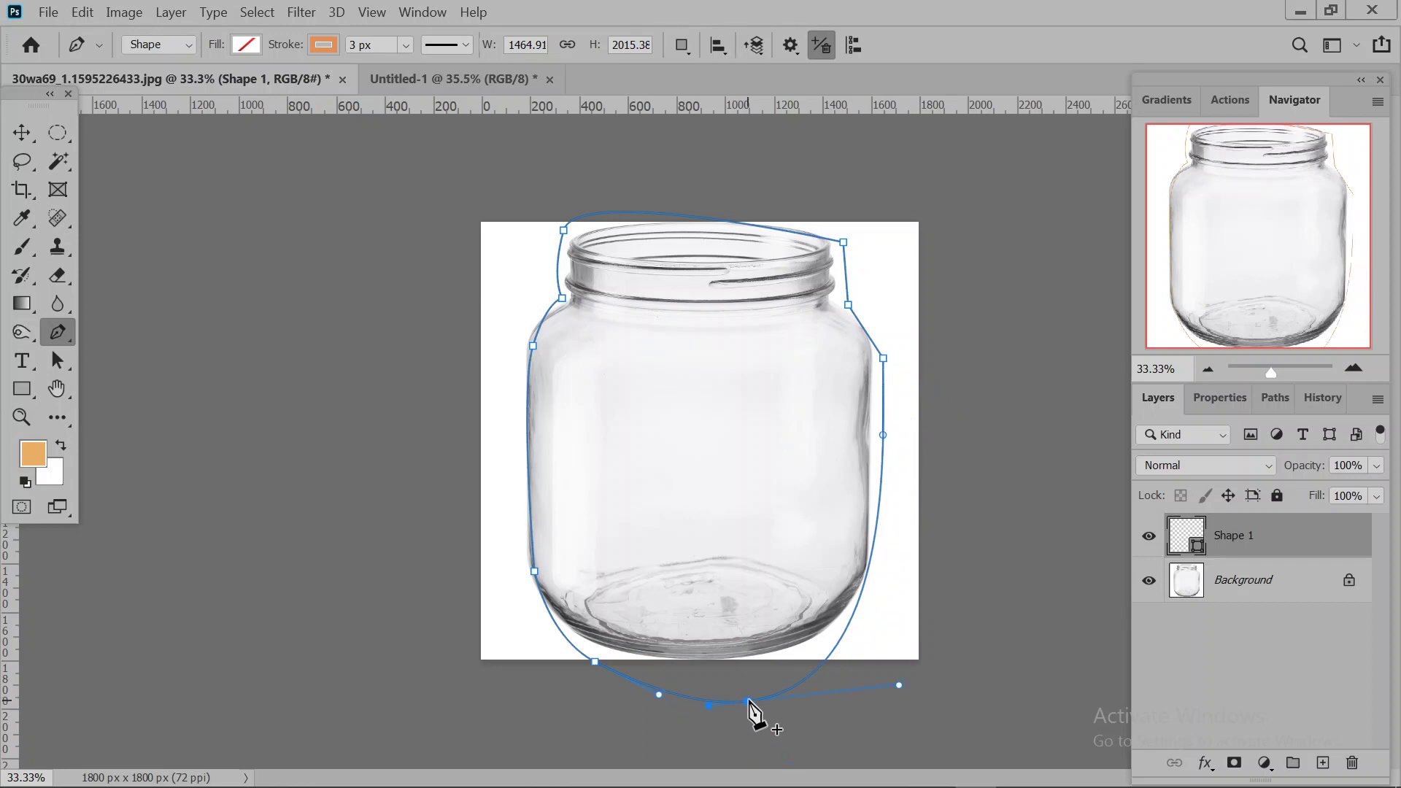
pyautogui.keyDown('alt'); pyautogui.click(748, 702); pyautogui.keyUp('alt')
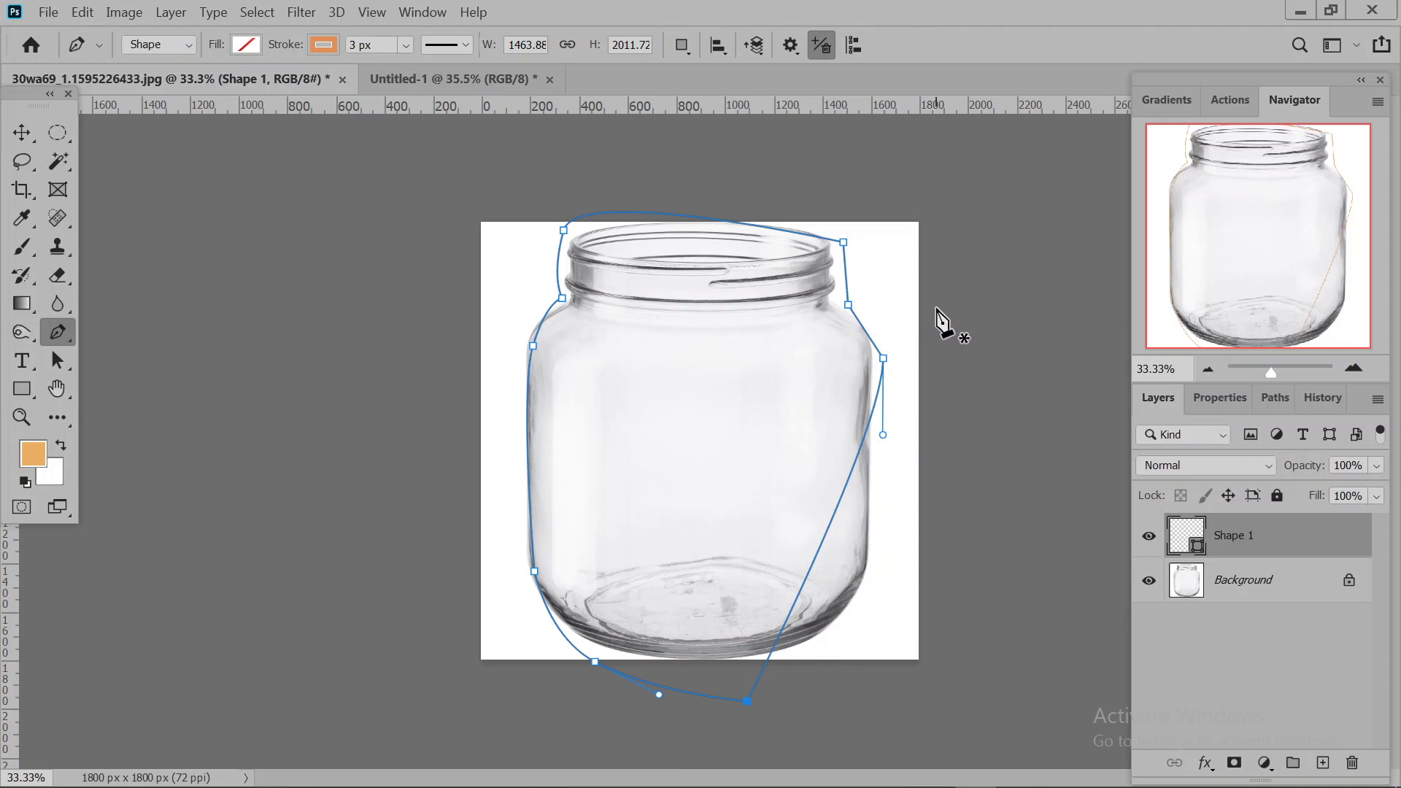
pyautogui.press('Delete')
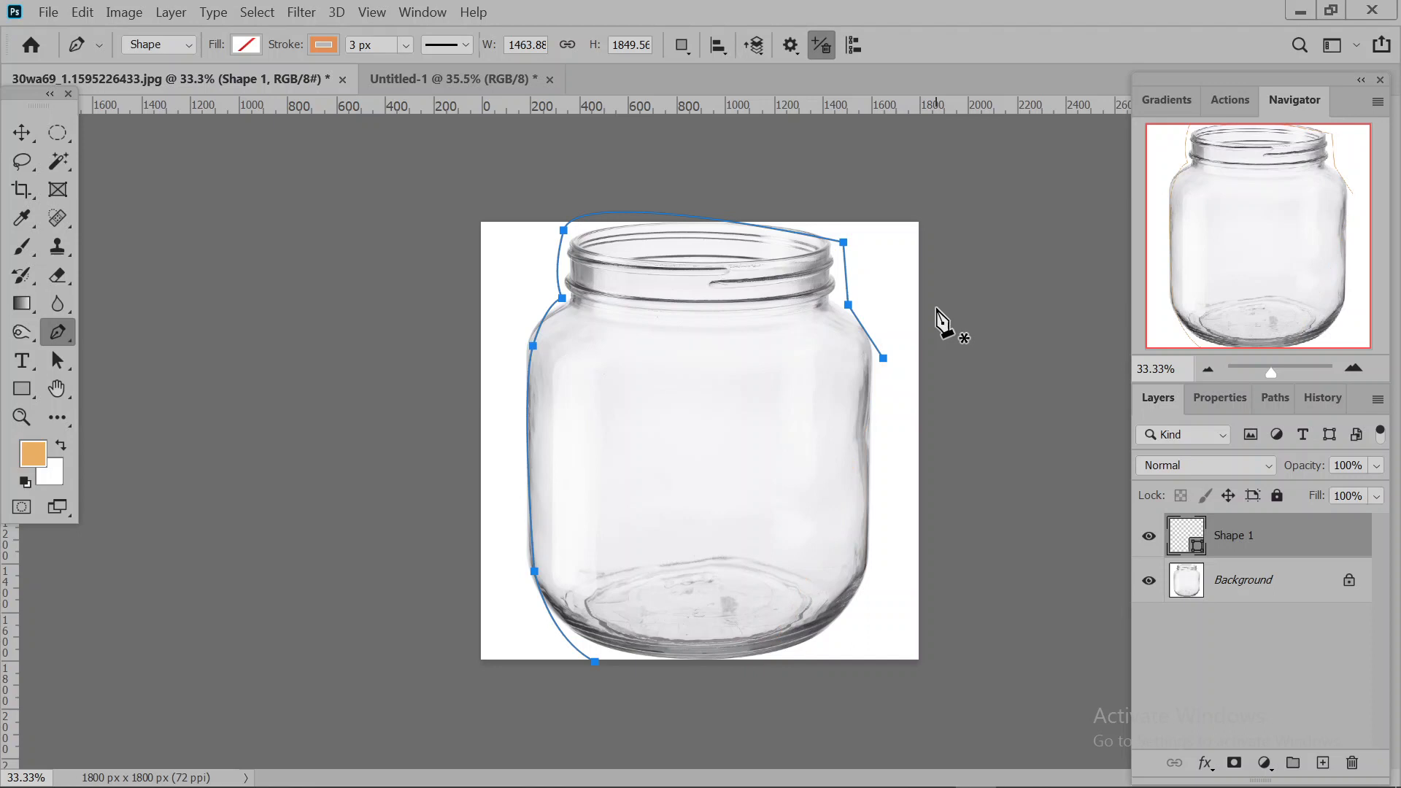
pyautogui.moveTo(1263, 544); pyautogui.dragTo(1361, 763)
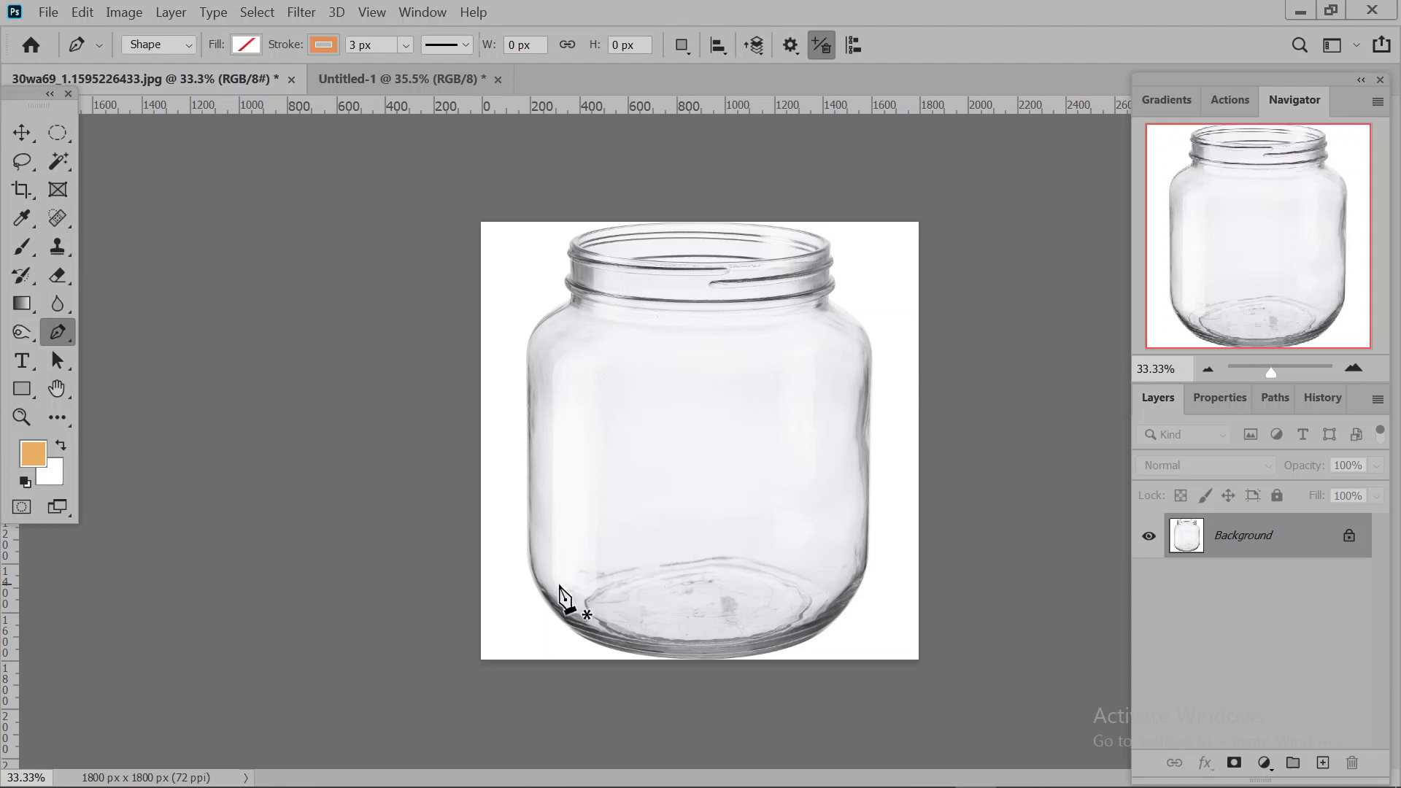
# Place seven pen anchors around the jar and close the outline on the starting point.
pyautogui.click(519, 560)
pyautogui.click(515, 272)
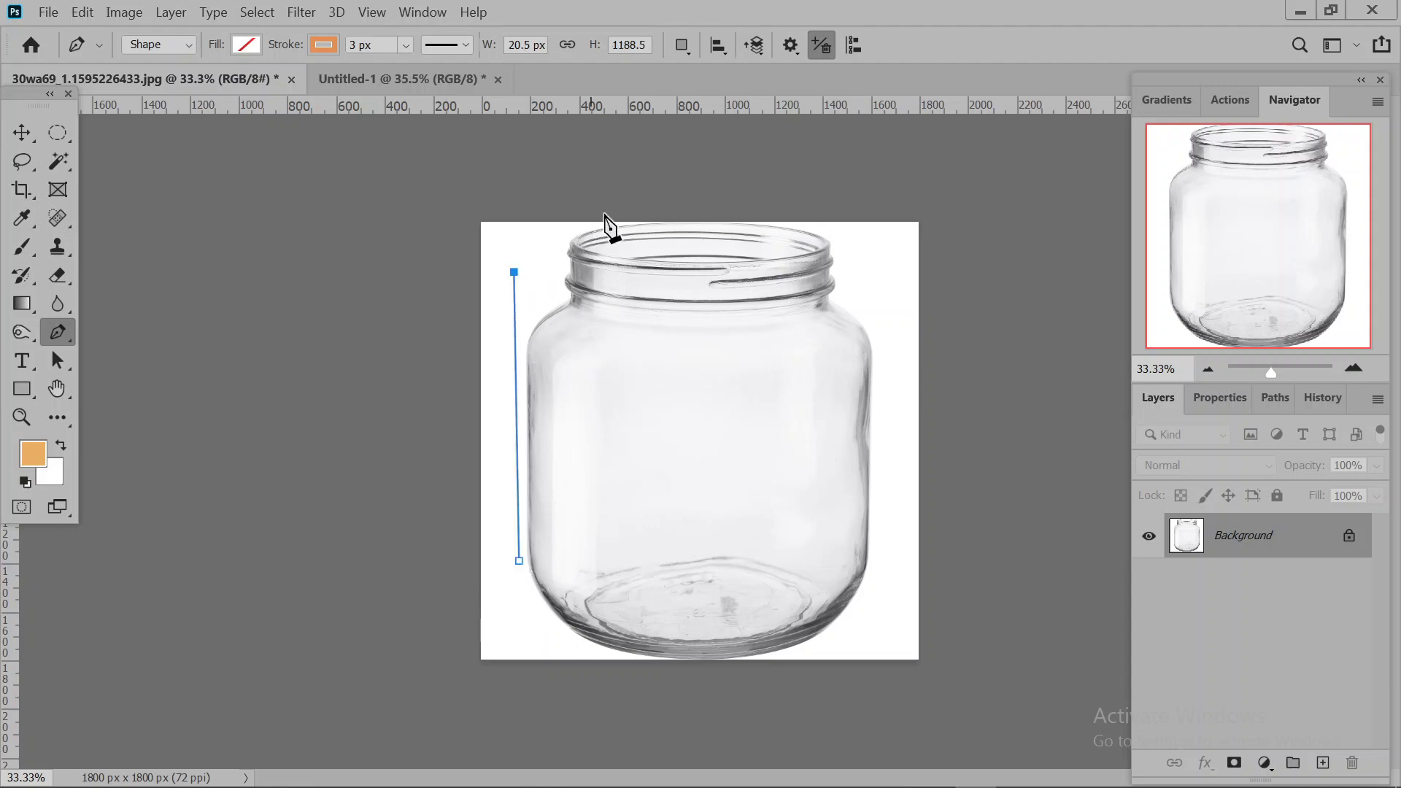
pyautogui.click(603, 212)
pyautogui.click(883, 271)
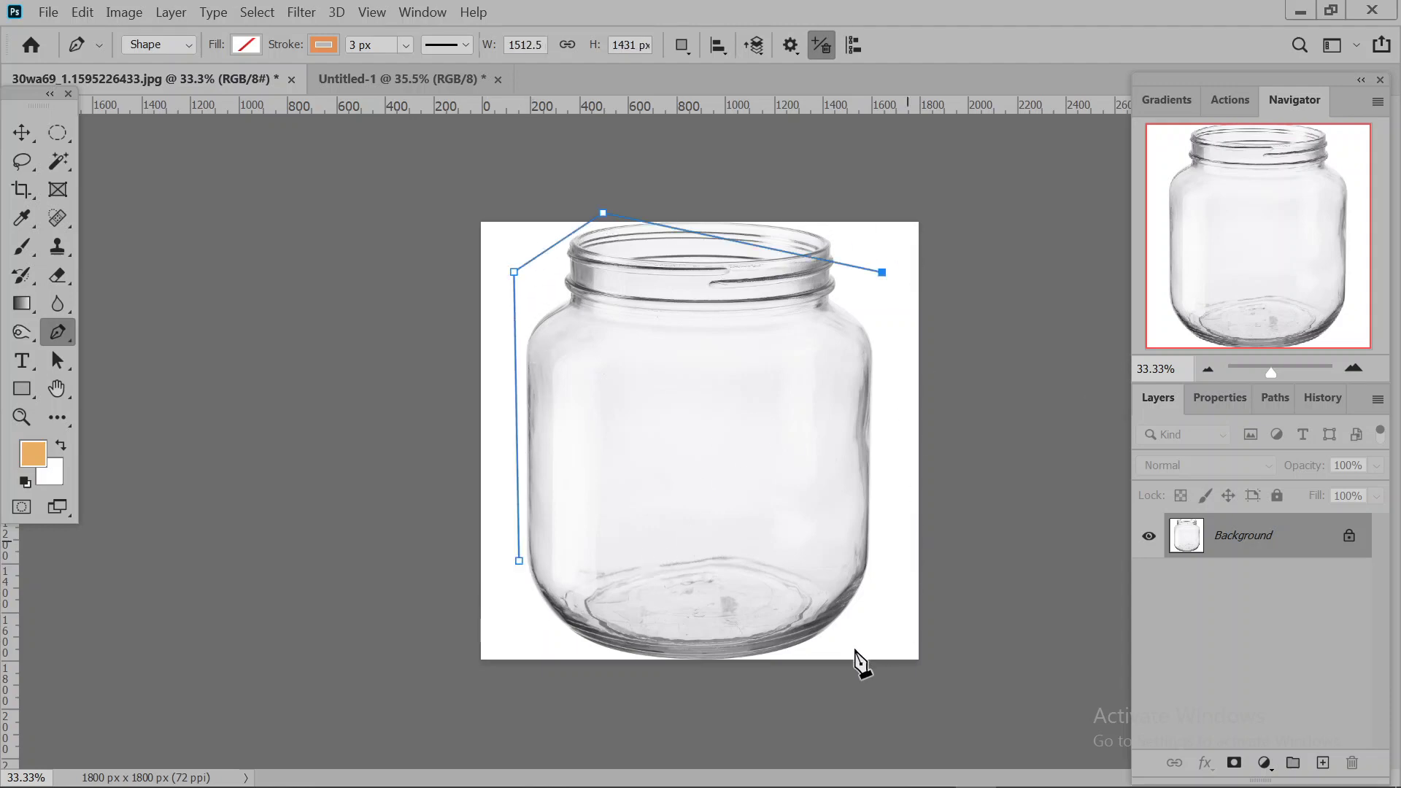
pyautogui.click(907, 531)
pyautogui.click(852, 647)
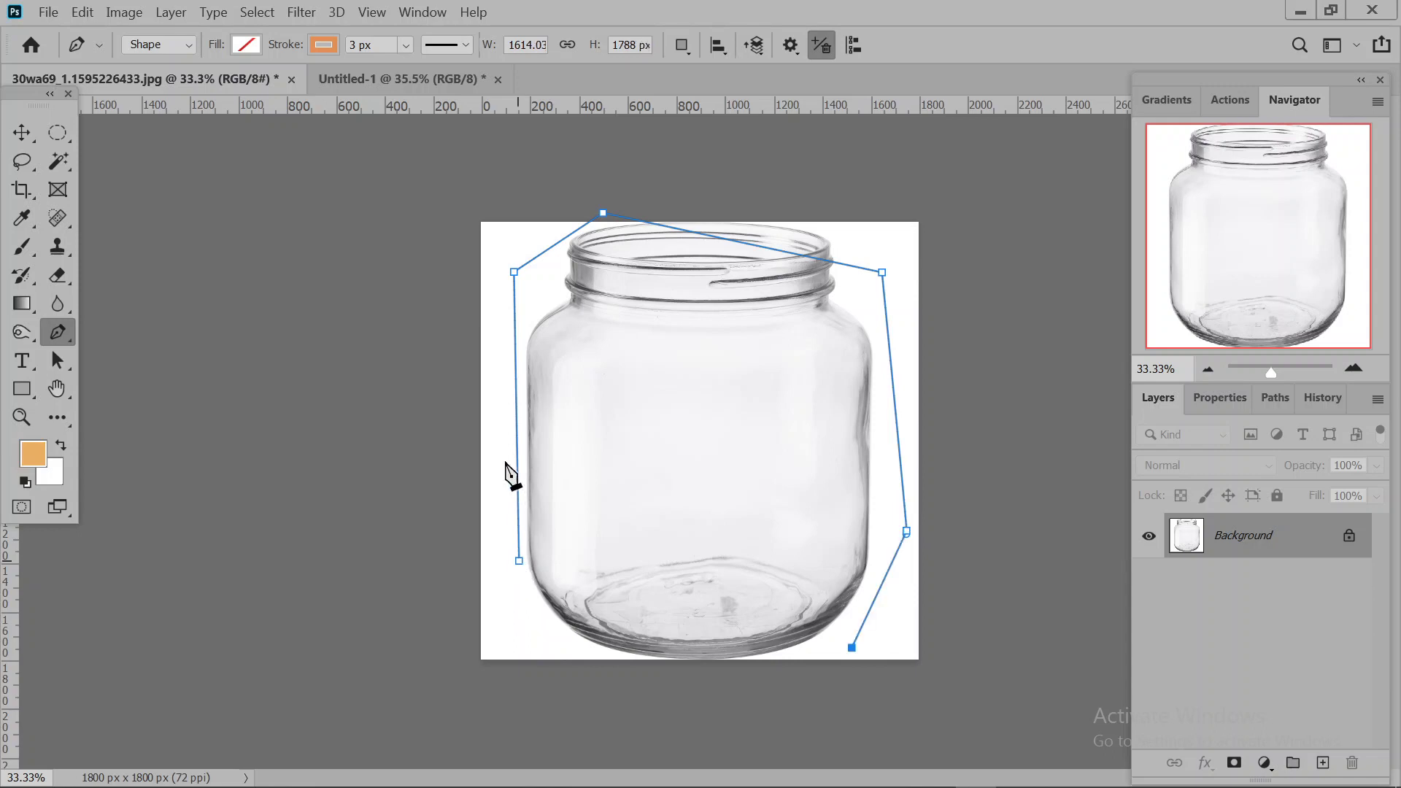
pyautogui.click(550, 623)
pyautogui.click(519, 561)
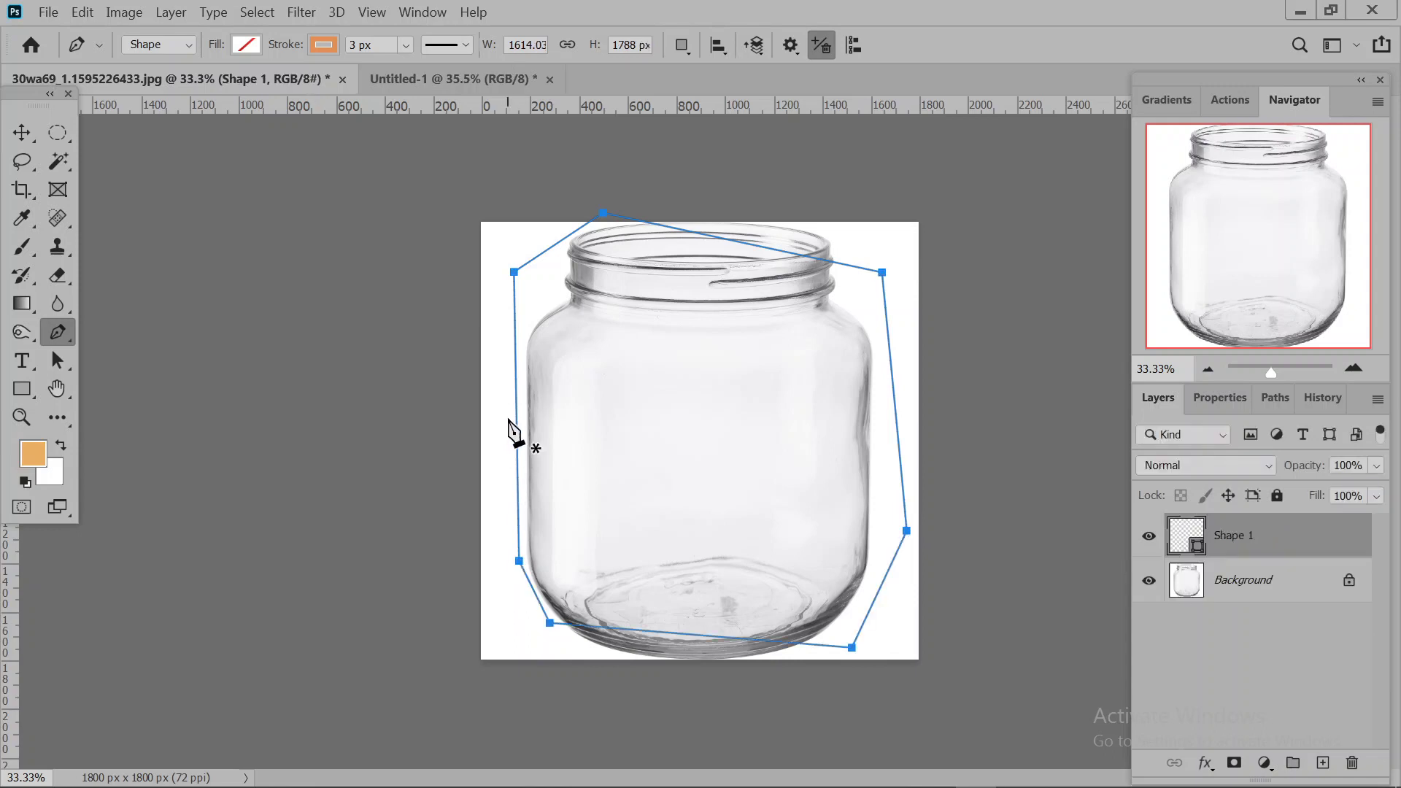
# Open and dismiss the path and canvas context menus without changing anything.
pyautogui.rightClick(574, 394)
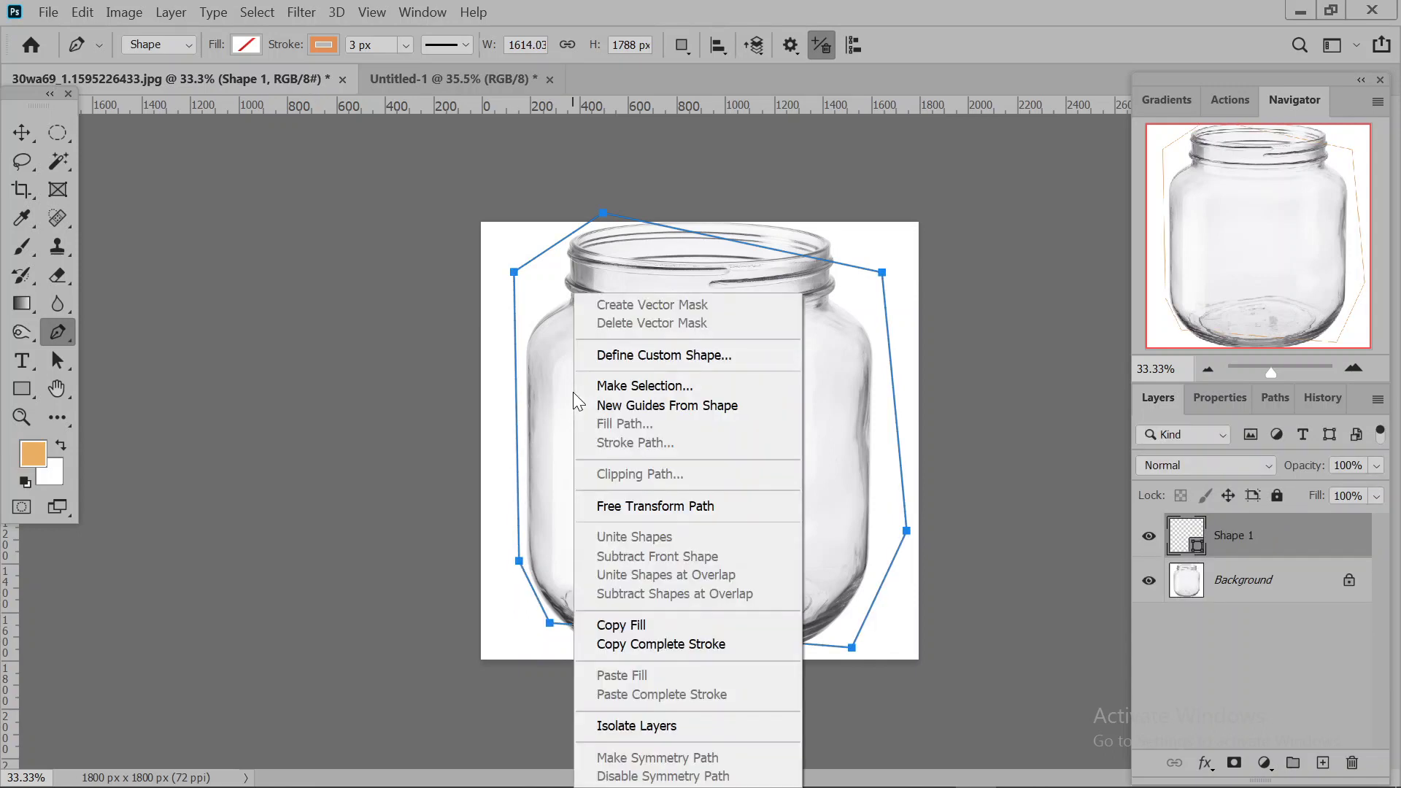
pyautogui.click(479, 360)
pyautogui.rightClick(479, 361)
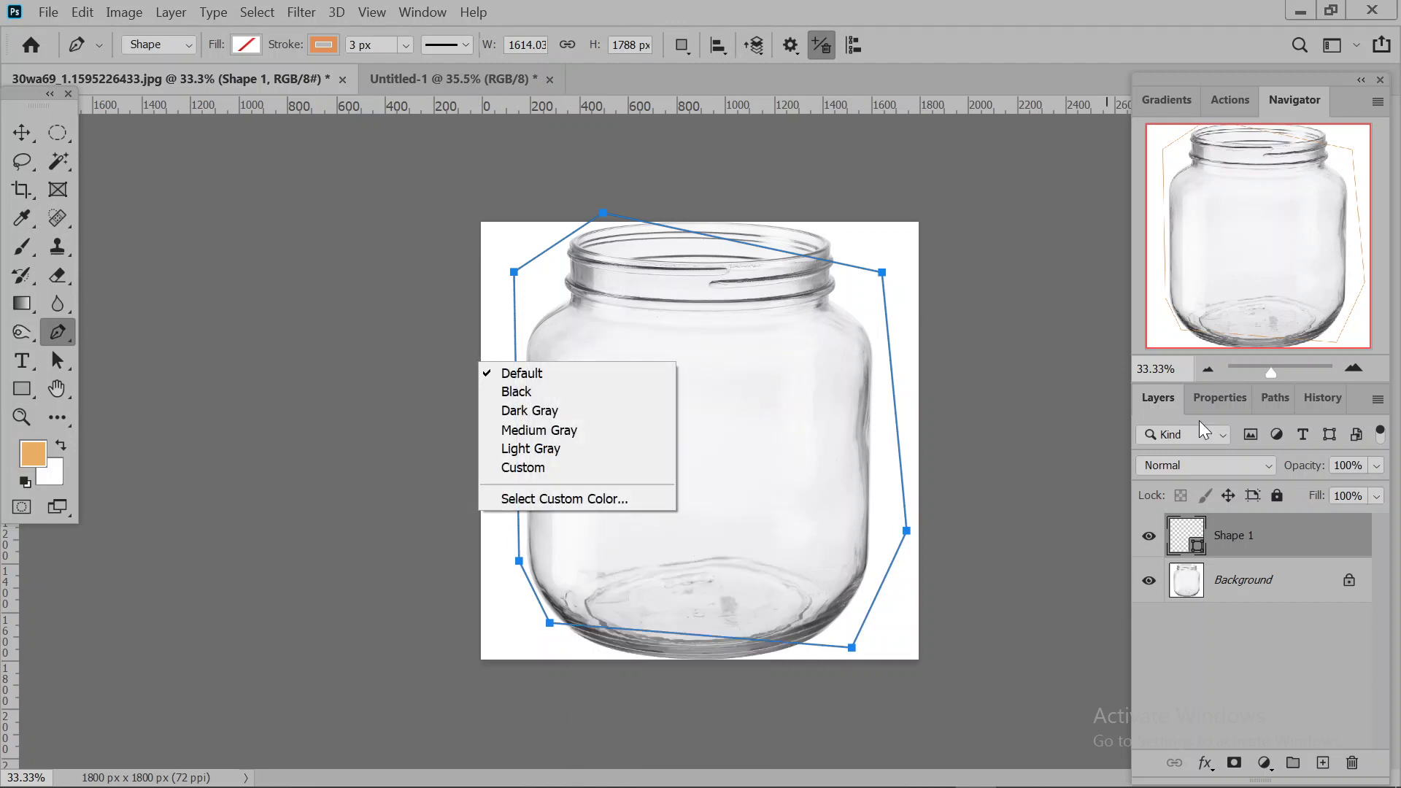
pyautogui.click(1270, 397)
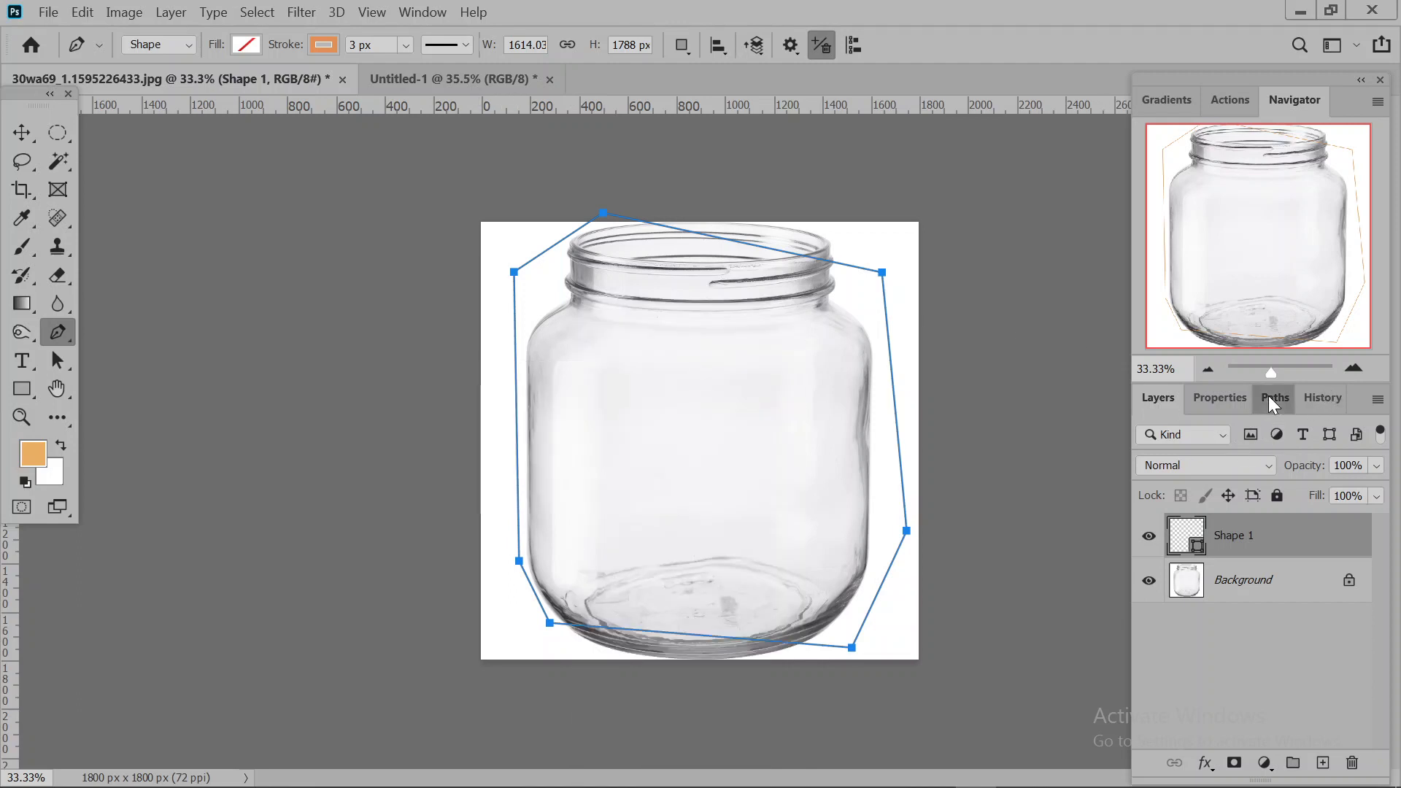
# In the Paths panel, save the shape path as a copy and add a new empty path.
pyautogui.click(1269, 397)
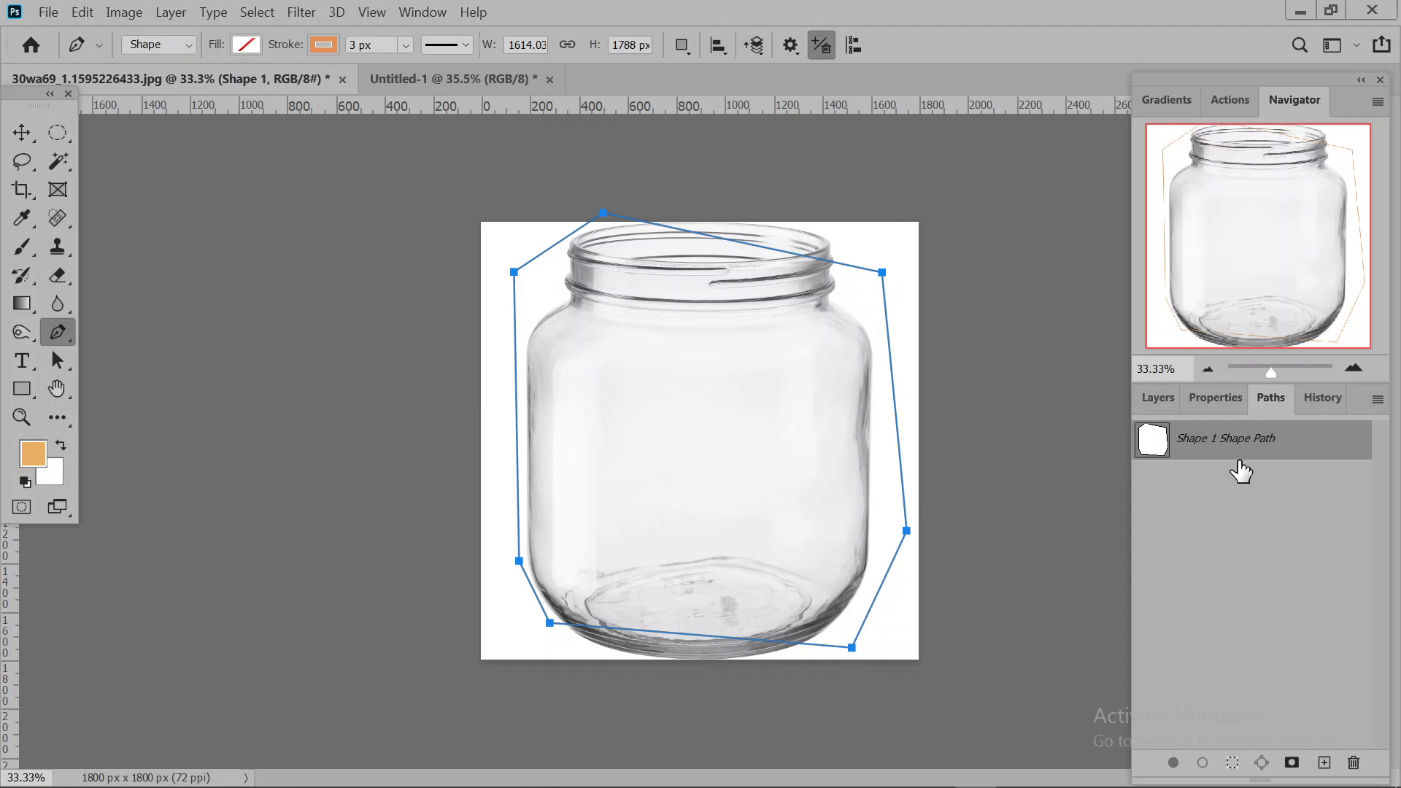
pyautogui.doubleClick(1220, 438)
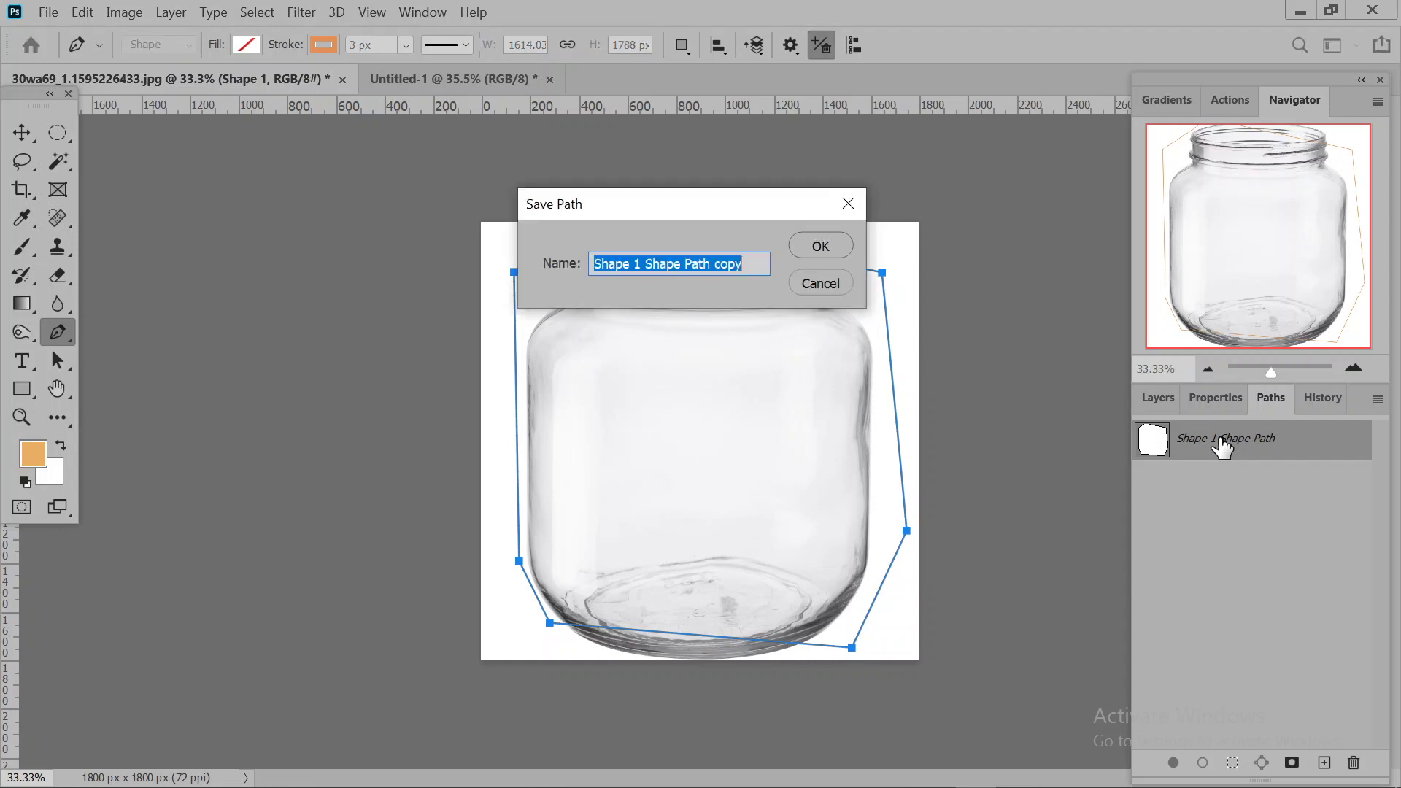
pyautogui.click(826, 248)
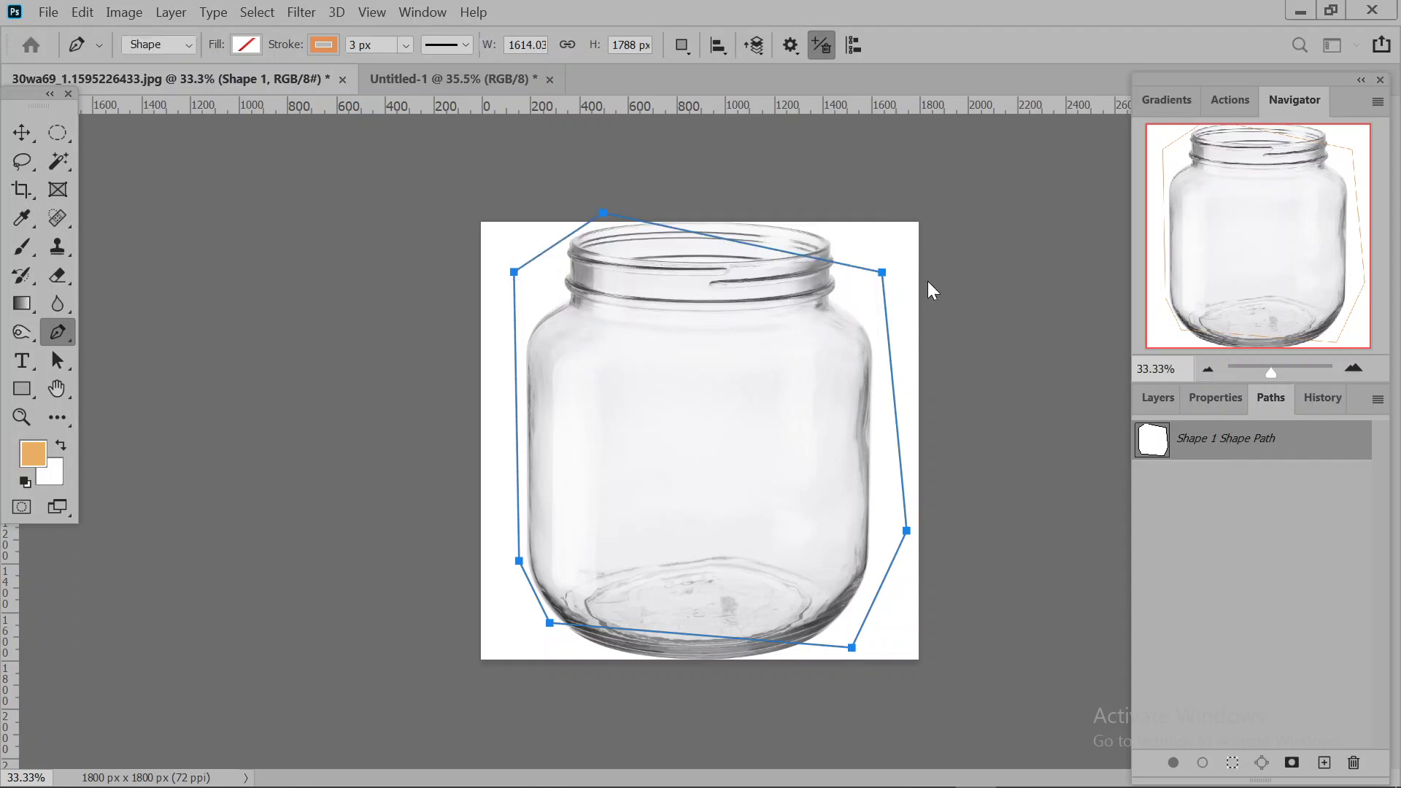
pyautogui.click(1324, 766)
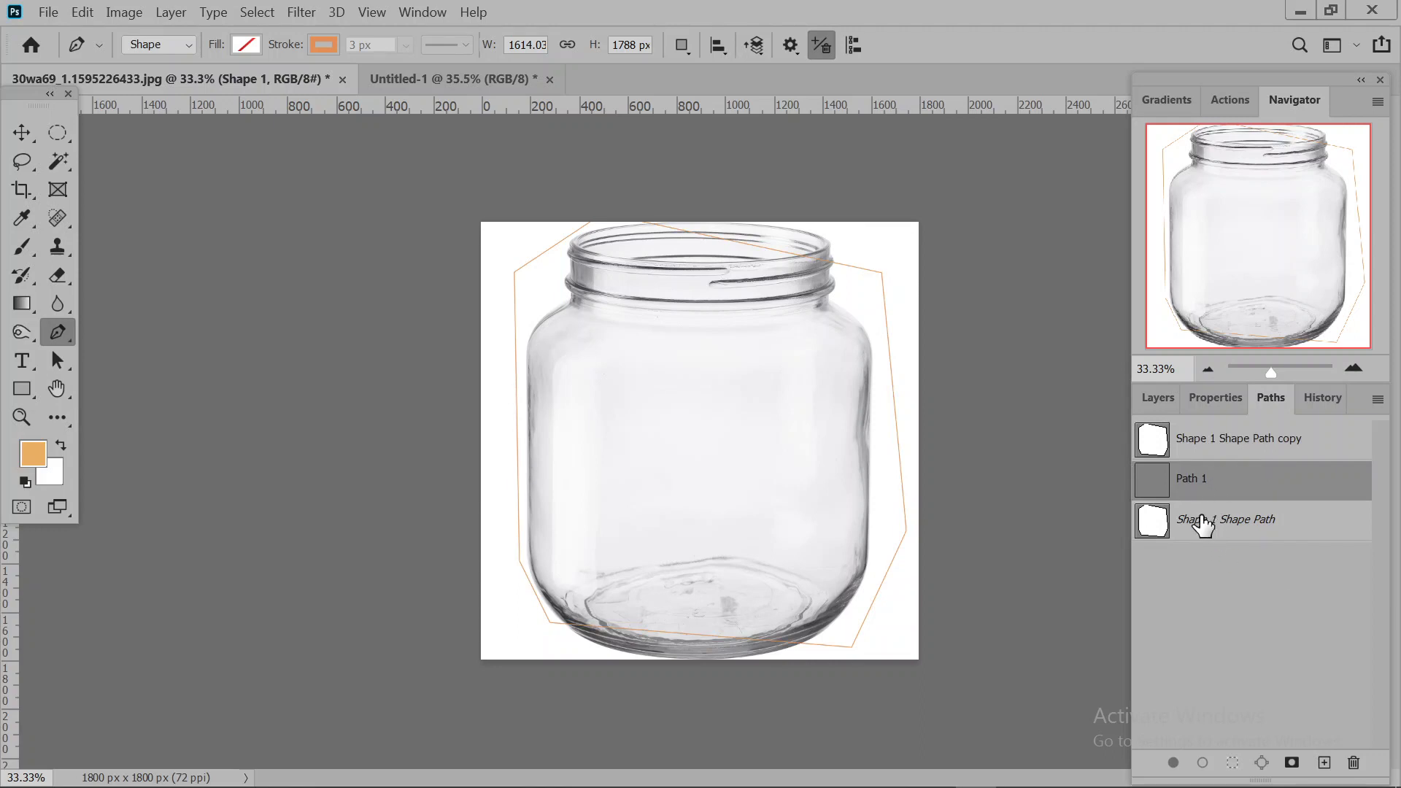
# Select the Shape 1 Shape Path copy and then the original Shape 1 Shape Path.
pyautogui.rightClick(867, 267)
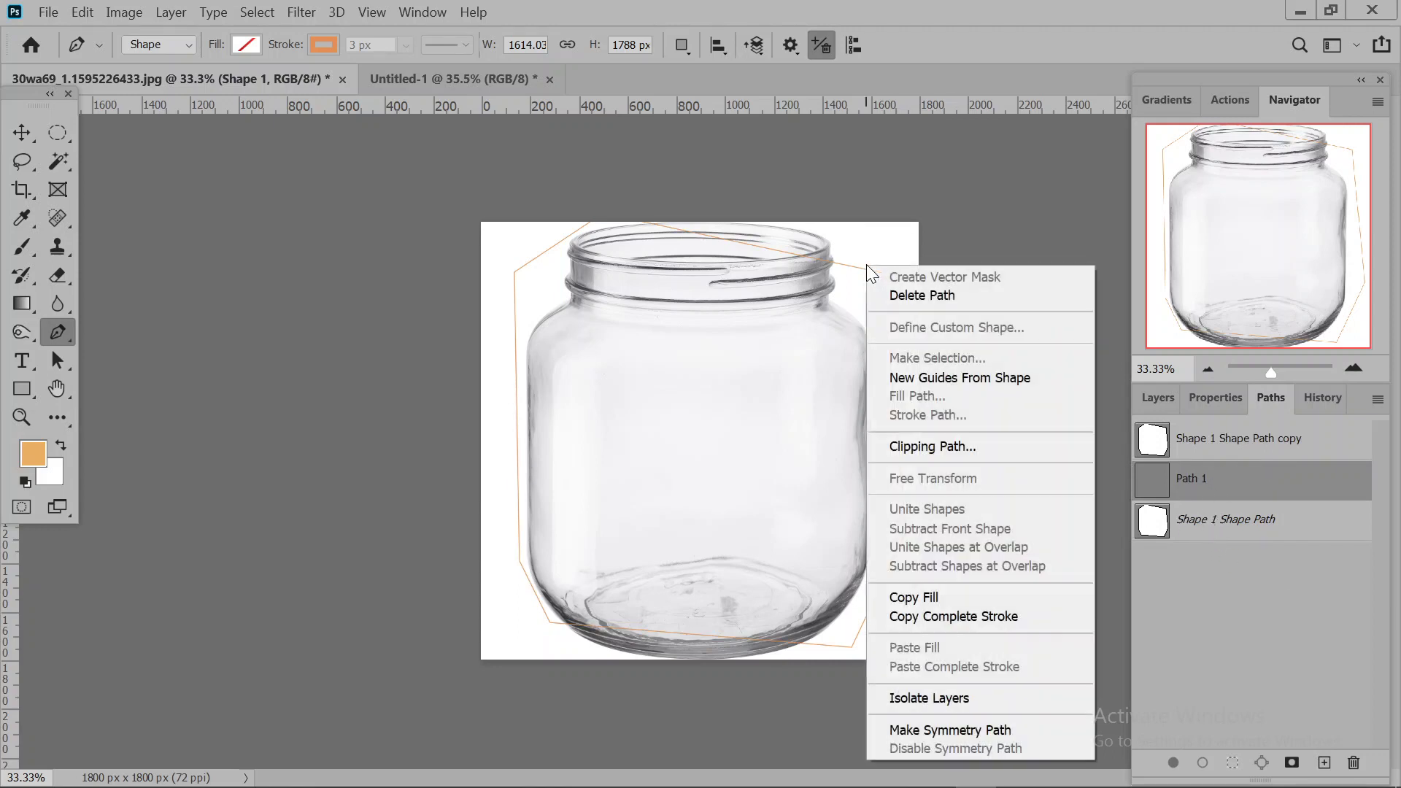
pyautogui.press('Escape')
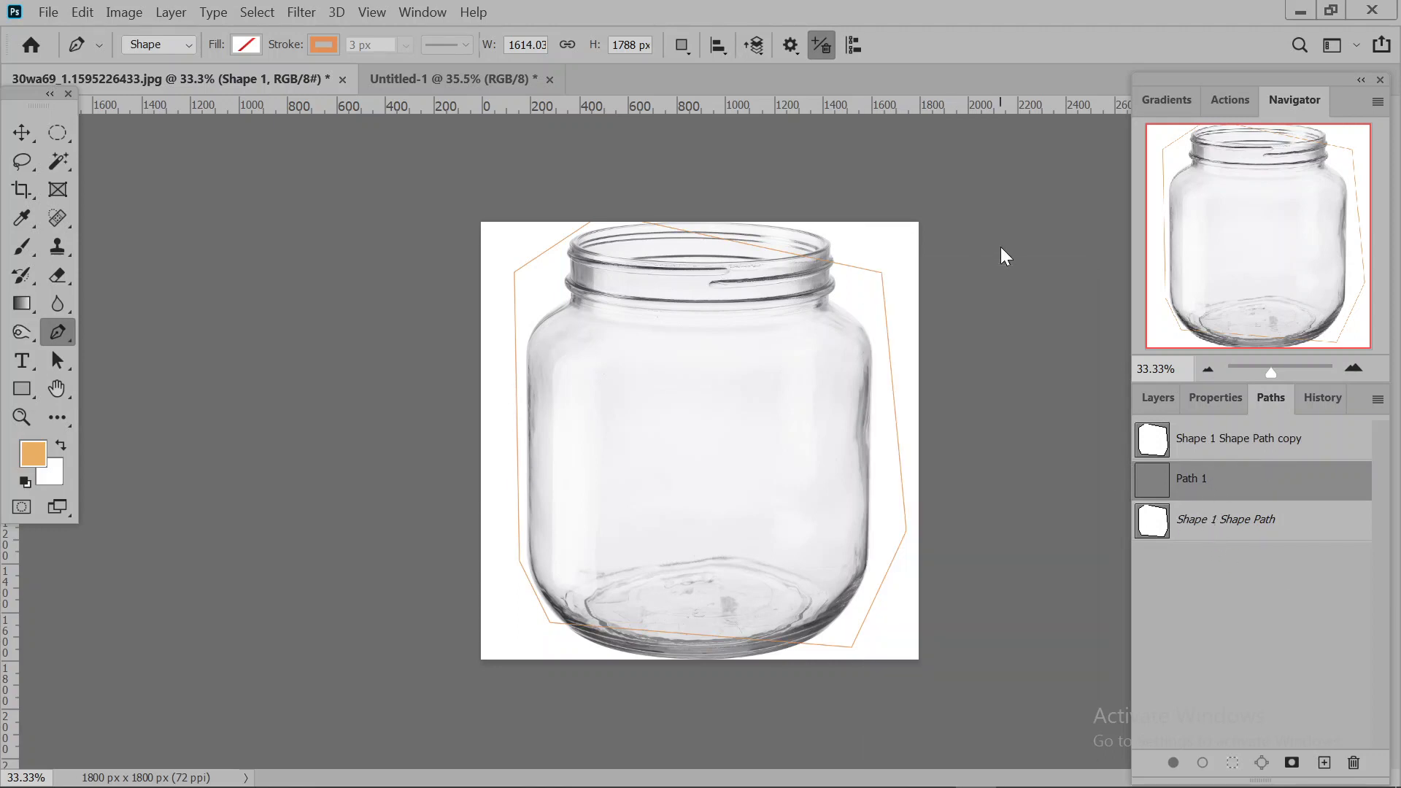
pyautogui.click(1224, 454)
pyautogui.click(1224, 454)
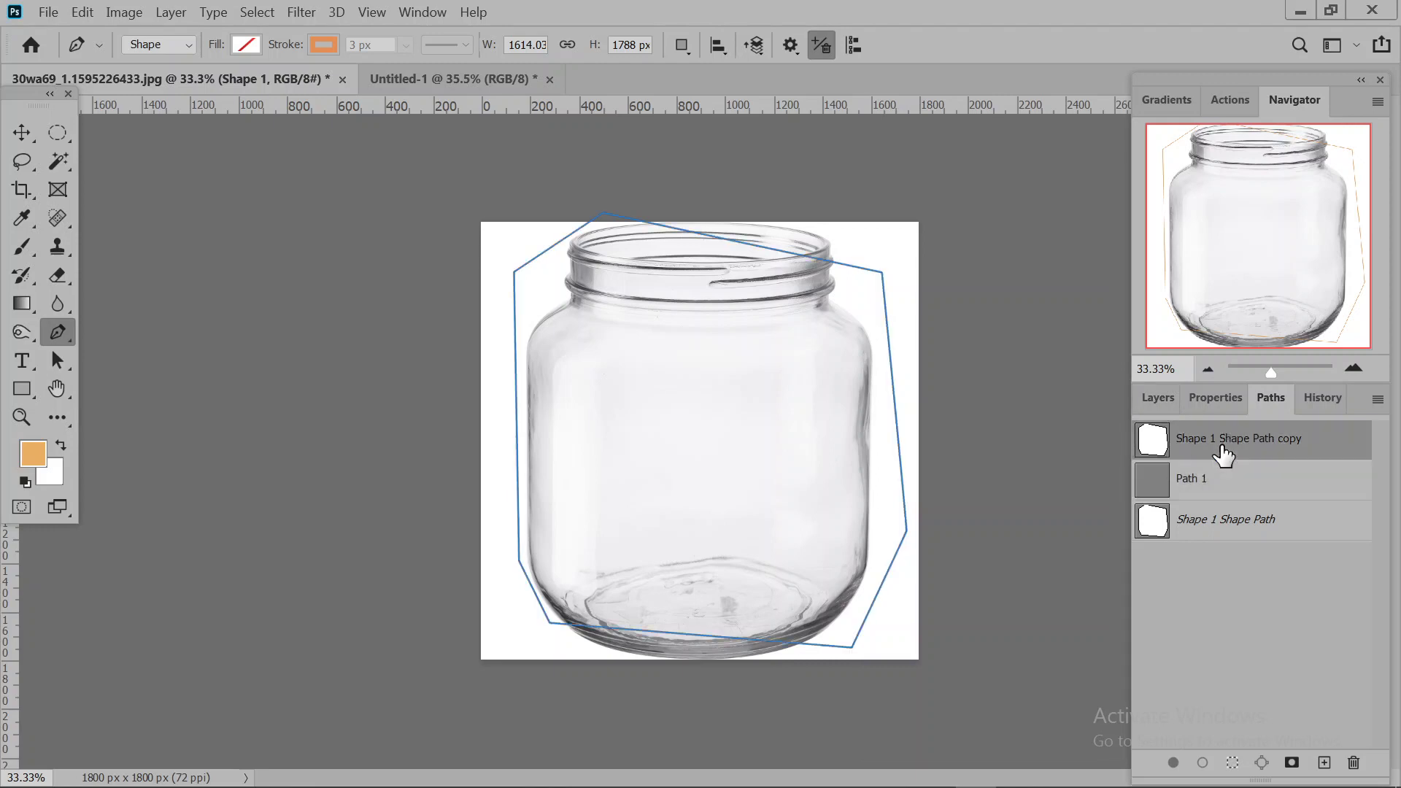
pyautogui.rightClick(845, 264)
pyautogui.click(867, 245)
pyautogui.click(1200, 526)
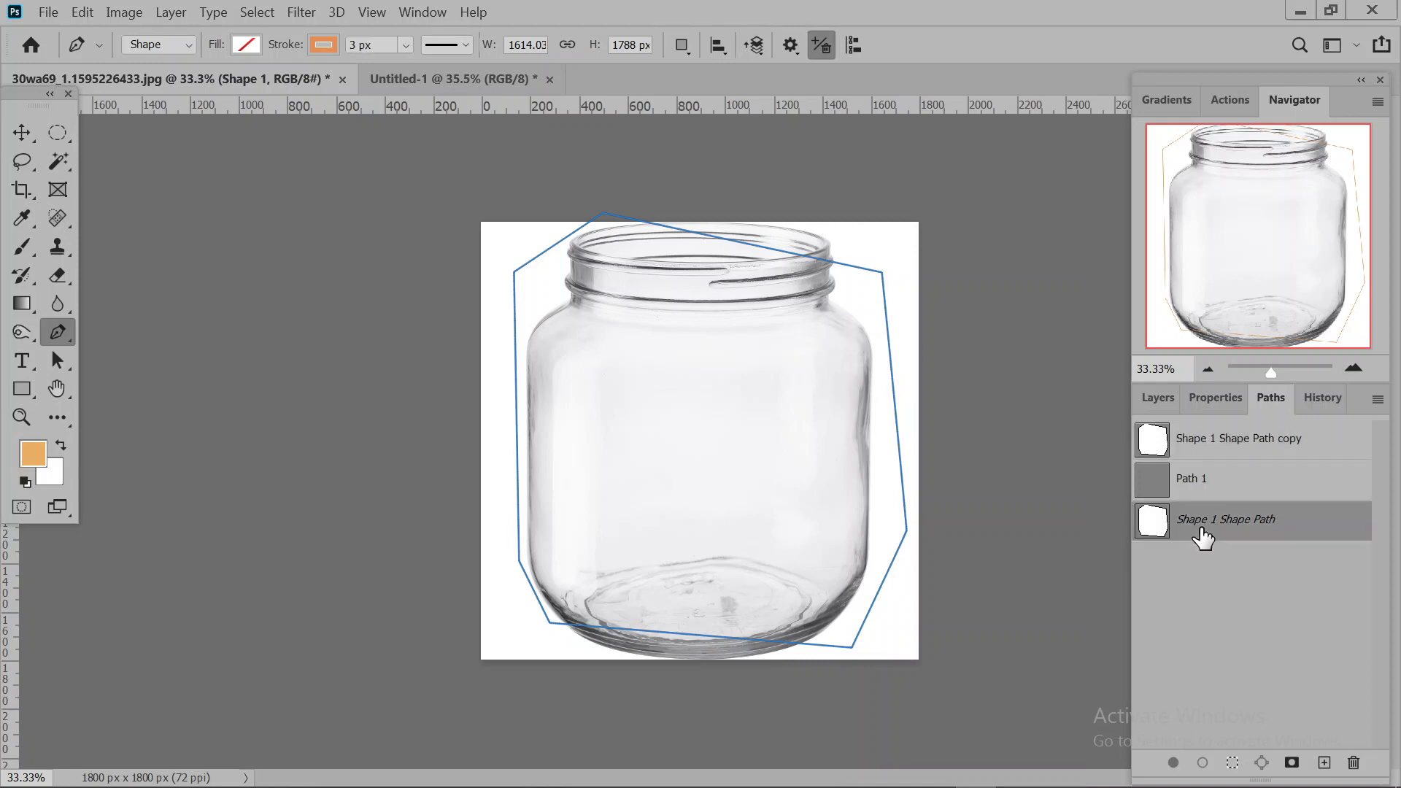
pyautogui.rightClick(876, 275)
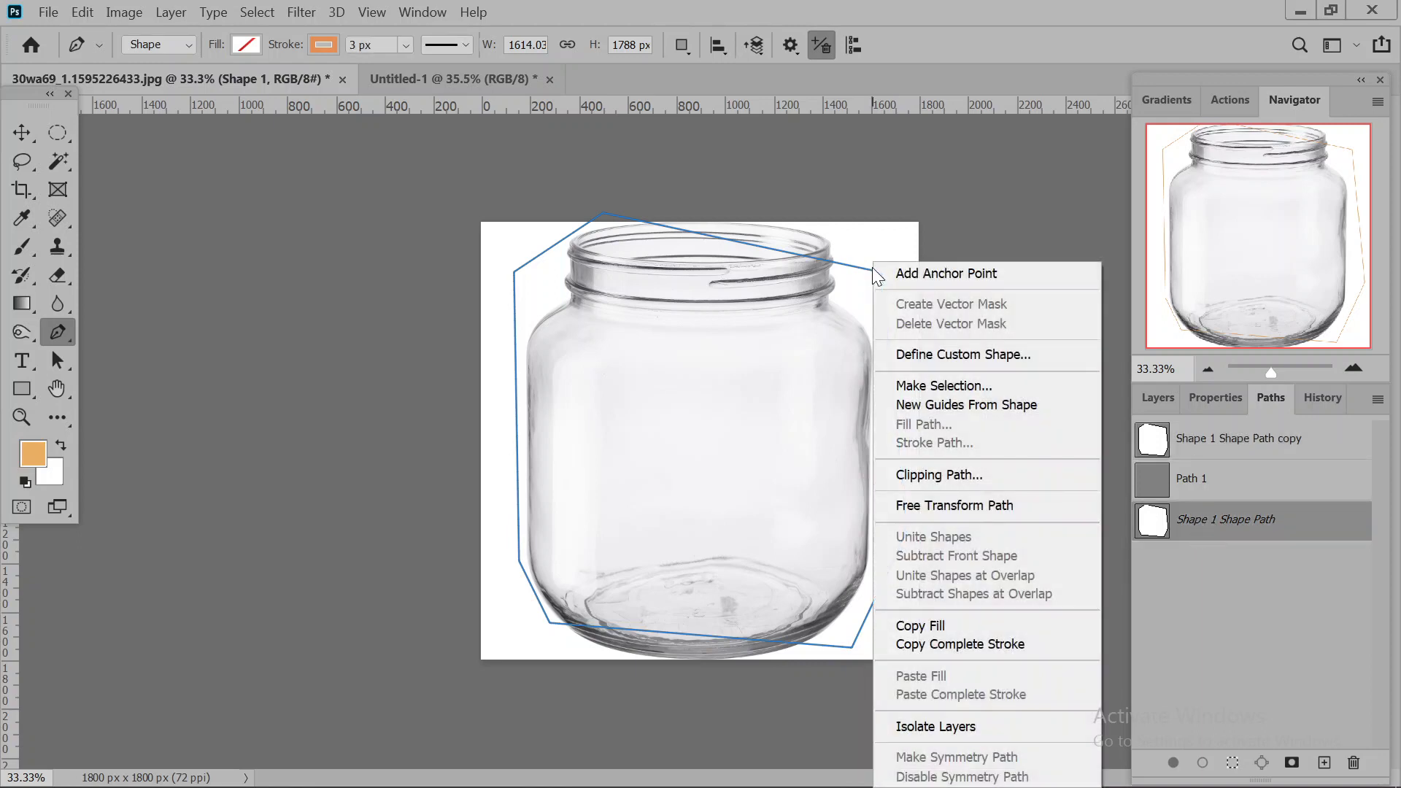
pyautogui.click(909, 227)
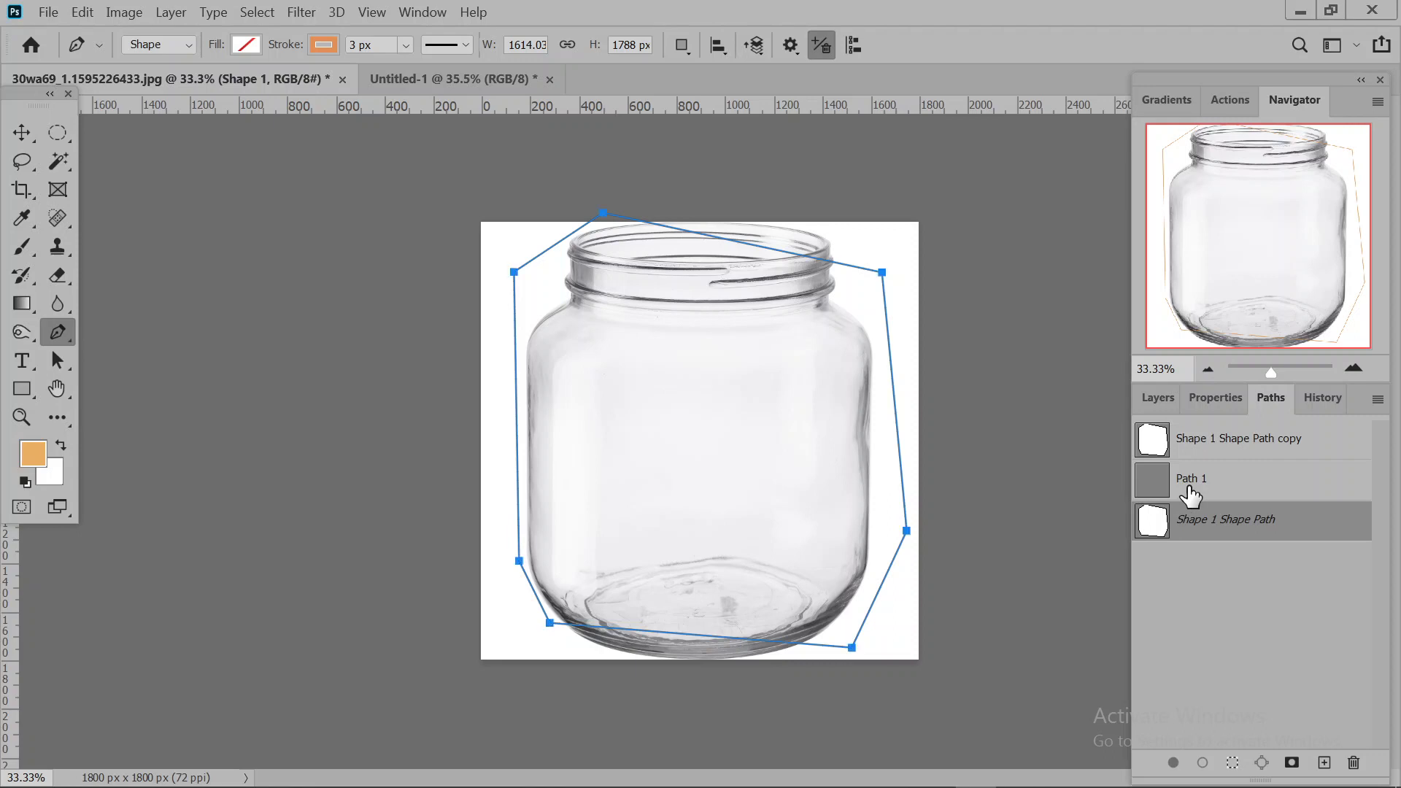
# Undo the extra copied paths and close the outline at the jar's lower-left anchor.
pyautogui.hotkey('ctrl', 'z')
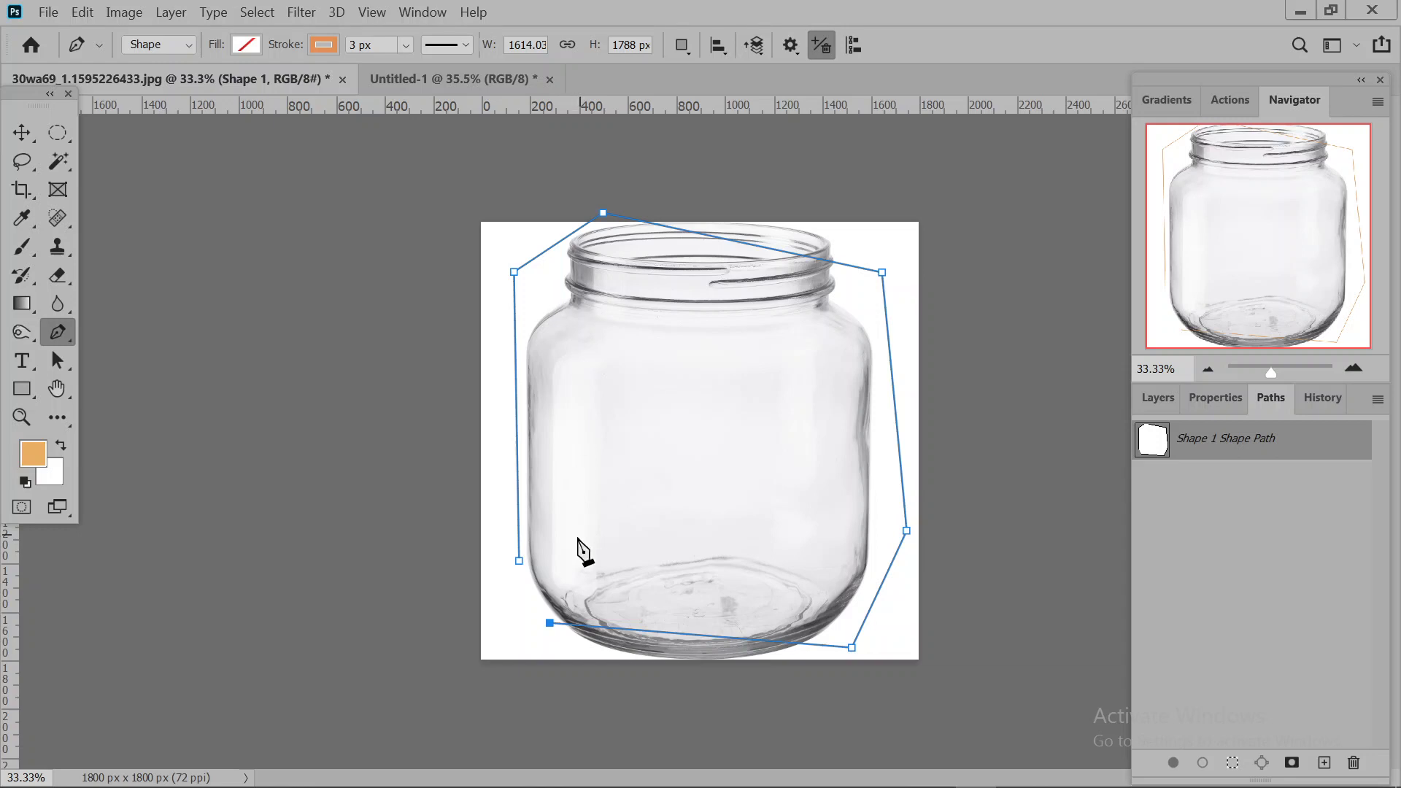
pyautogui.click(519, 563)
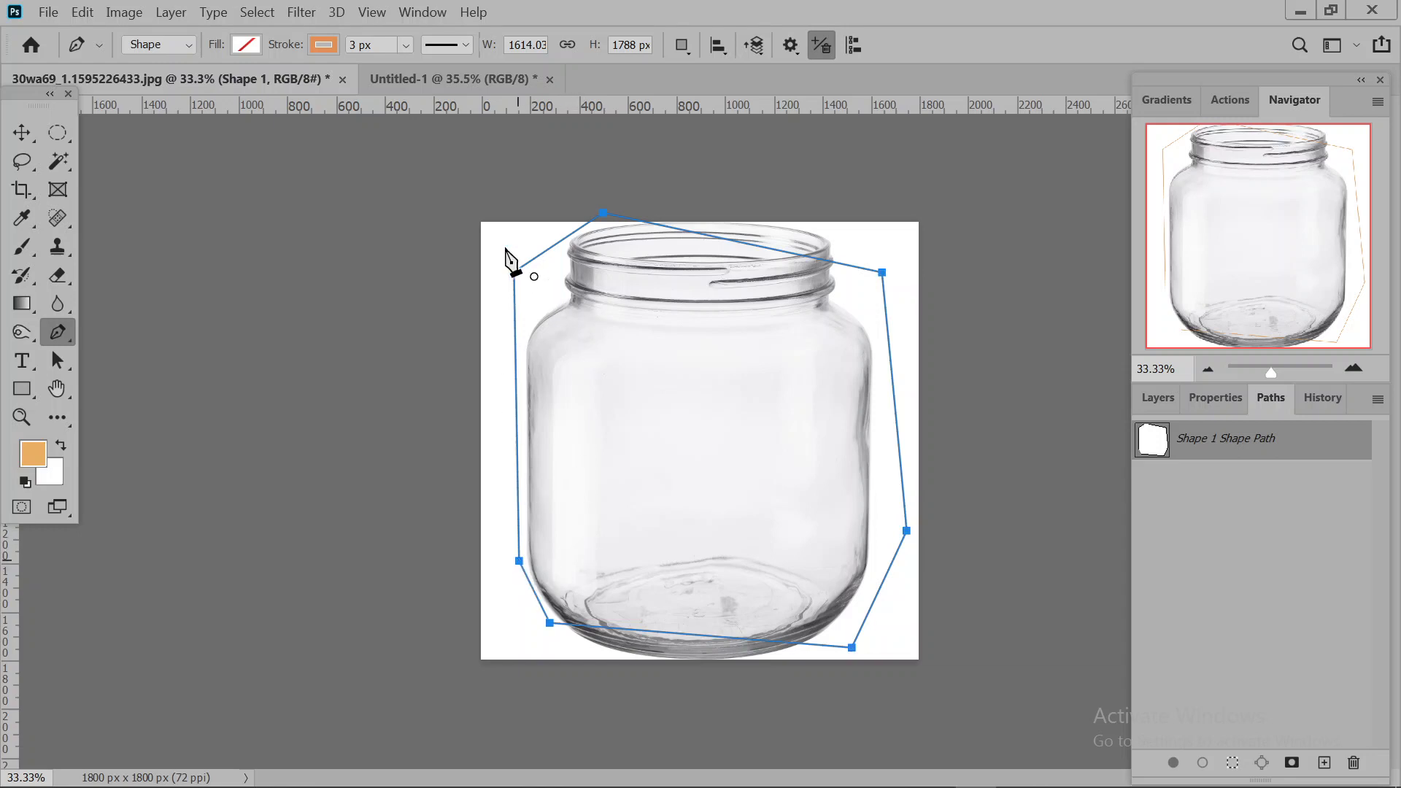
pyautogui.rightClick(550, 275)
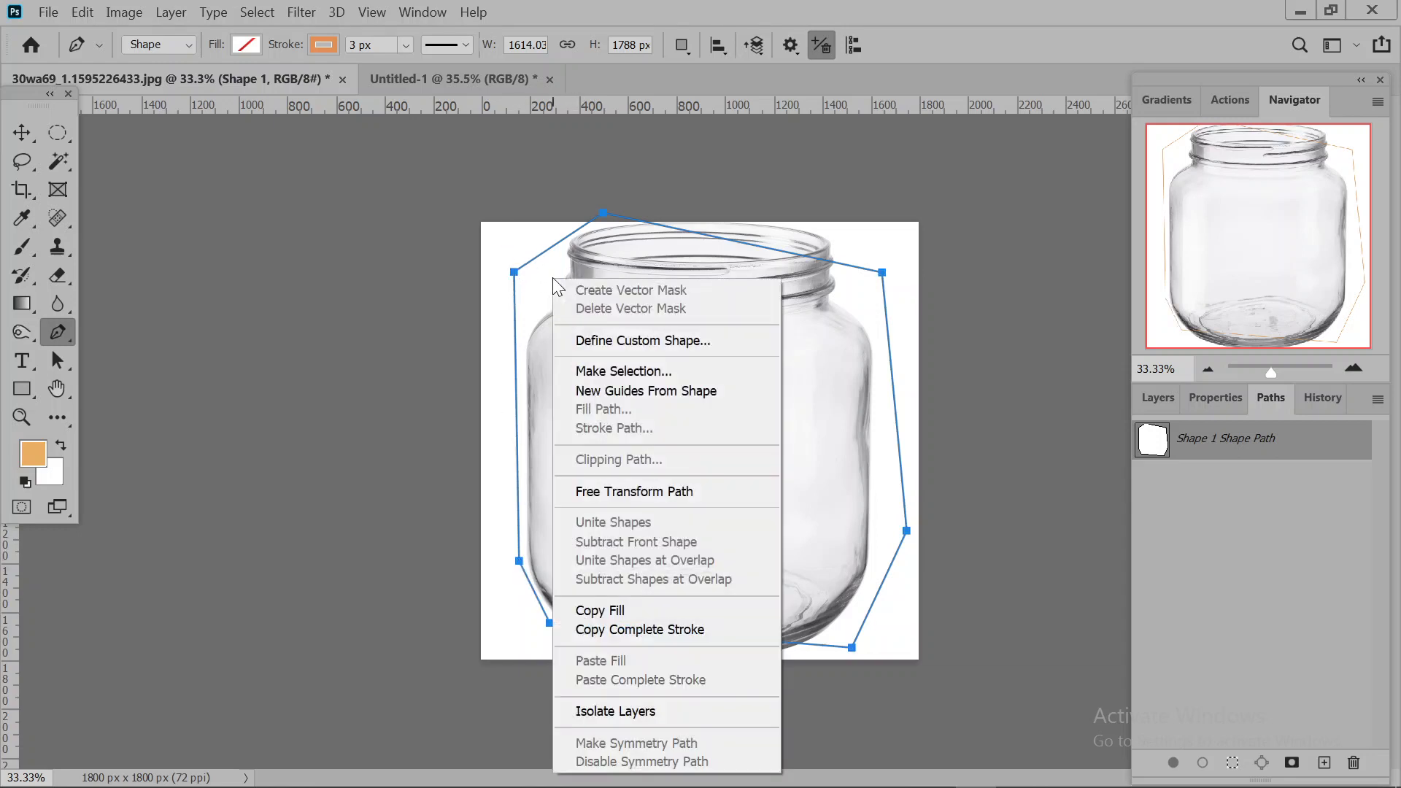
pyautogui.click(535, 256)
pyautogui.rightClick(536, 255)
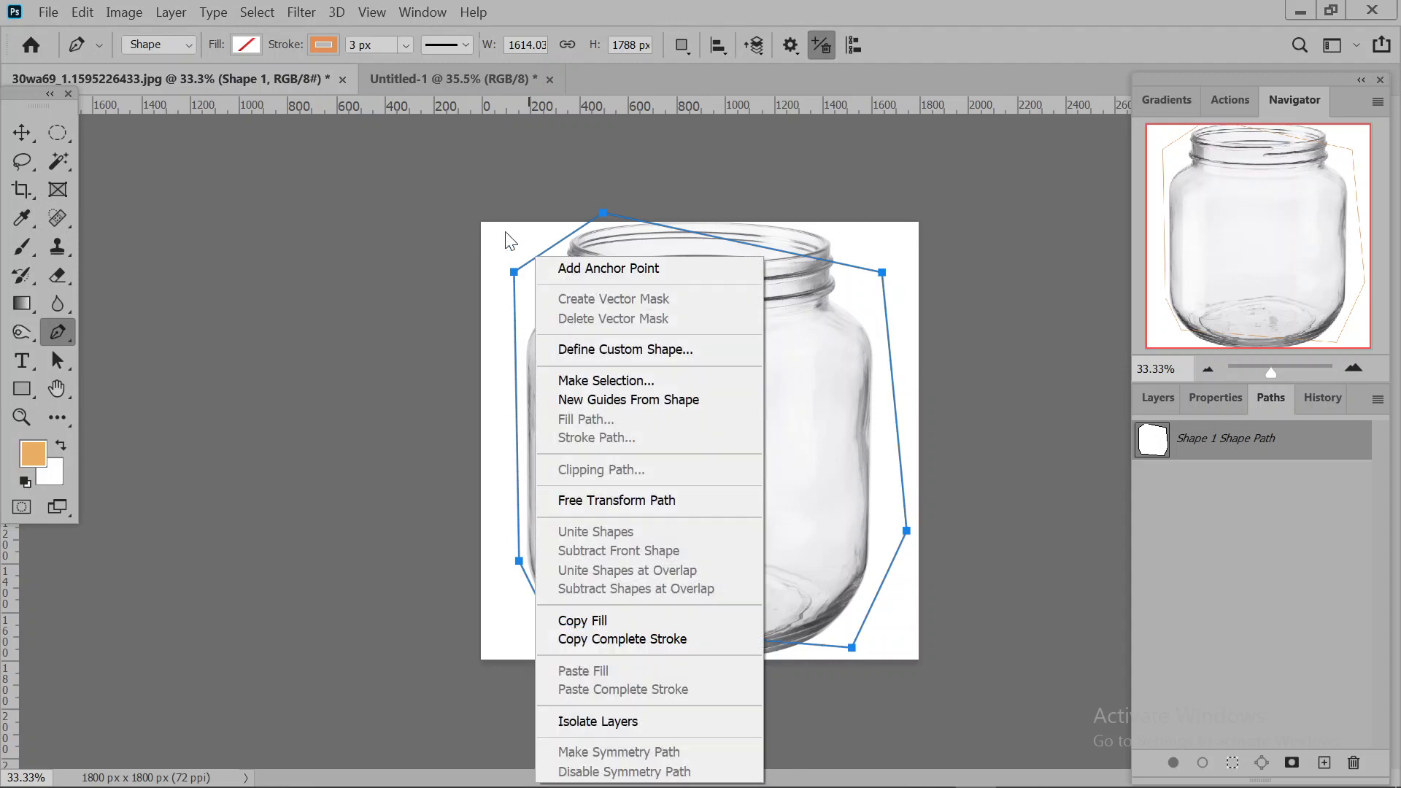
pyautogui.click(469, 208)
pyautogui.rightClick(468, 200)
# Switch to the Move tool and click the canvas to deselect the jar outline layer.
pyautogui.click(467, 191)
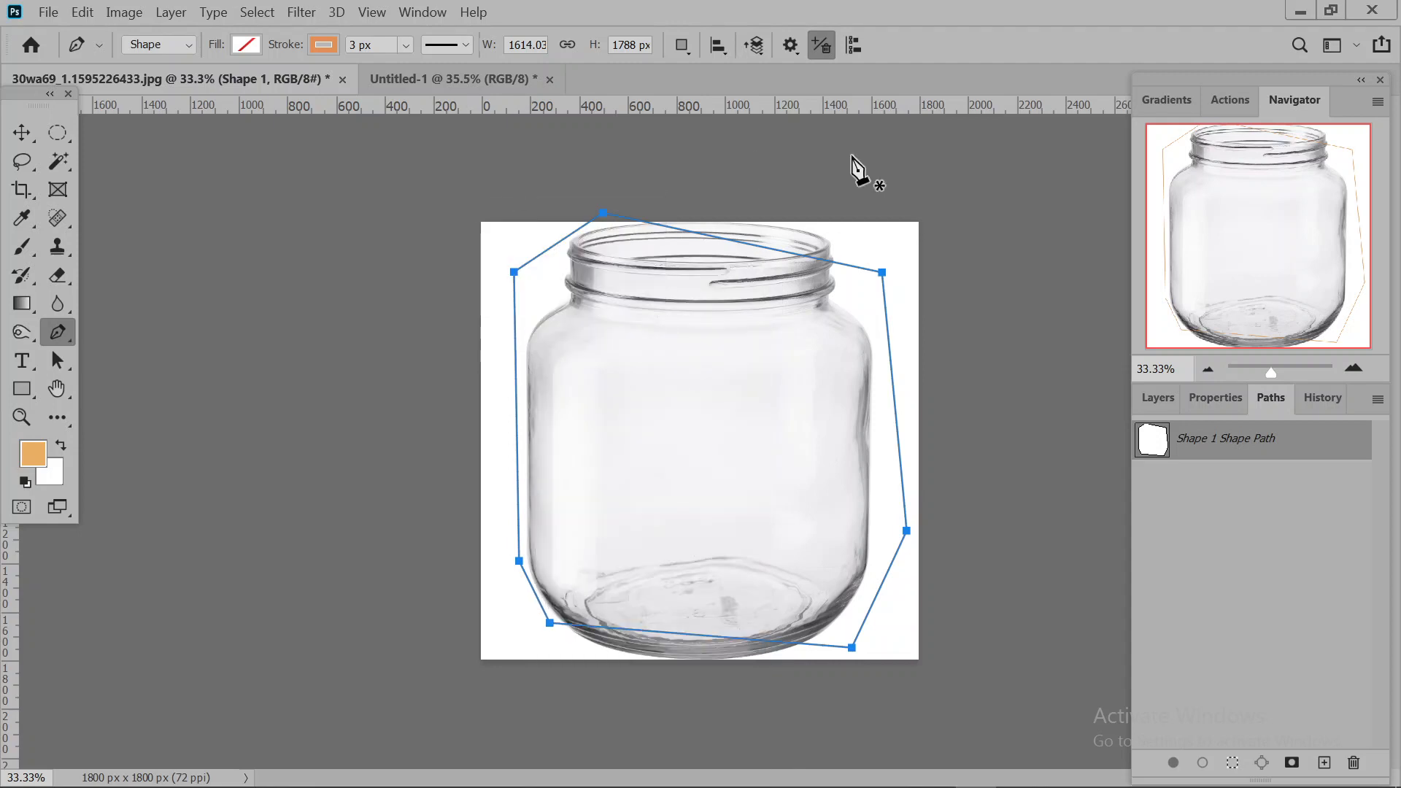
pyautogui.click(22, 133)
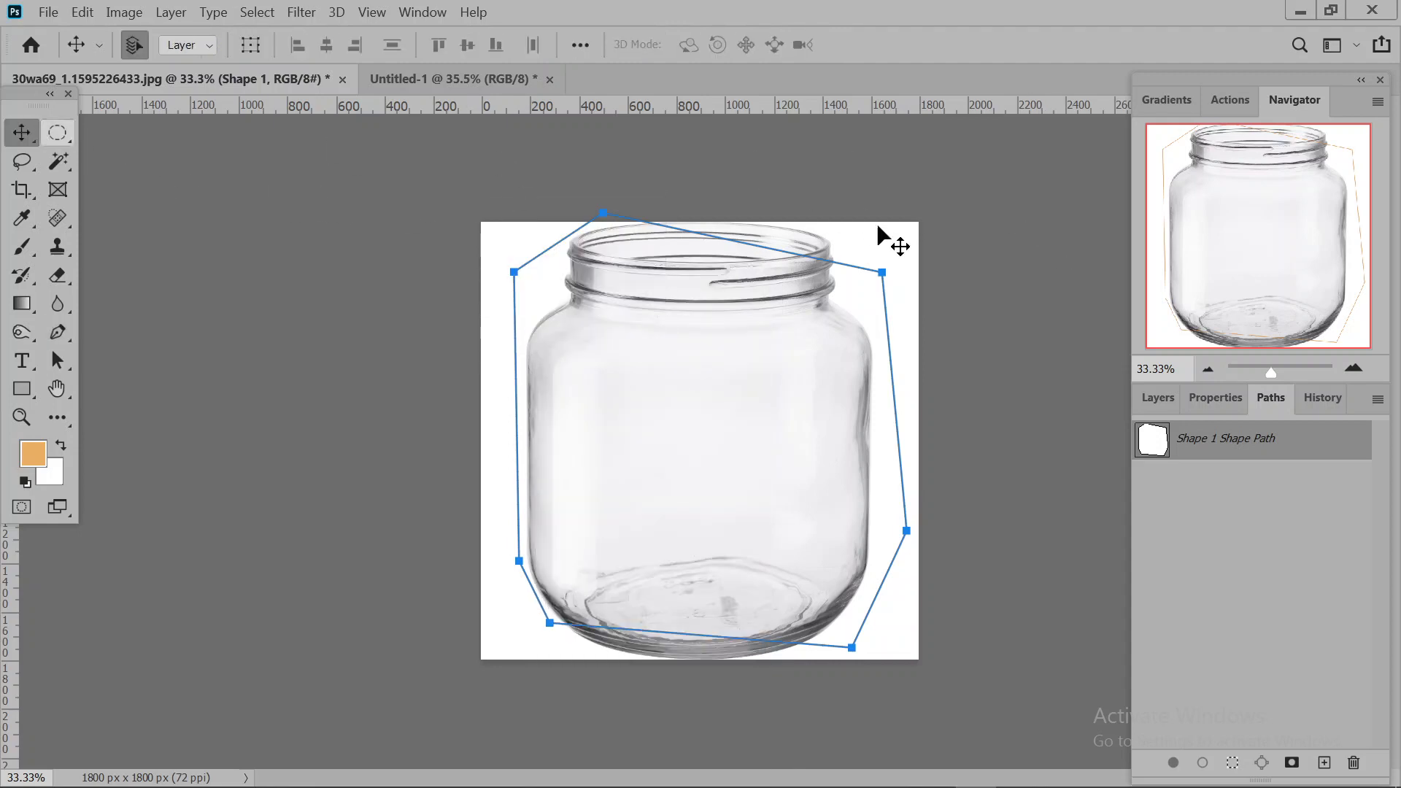
pyautogui.click(1034, 267)
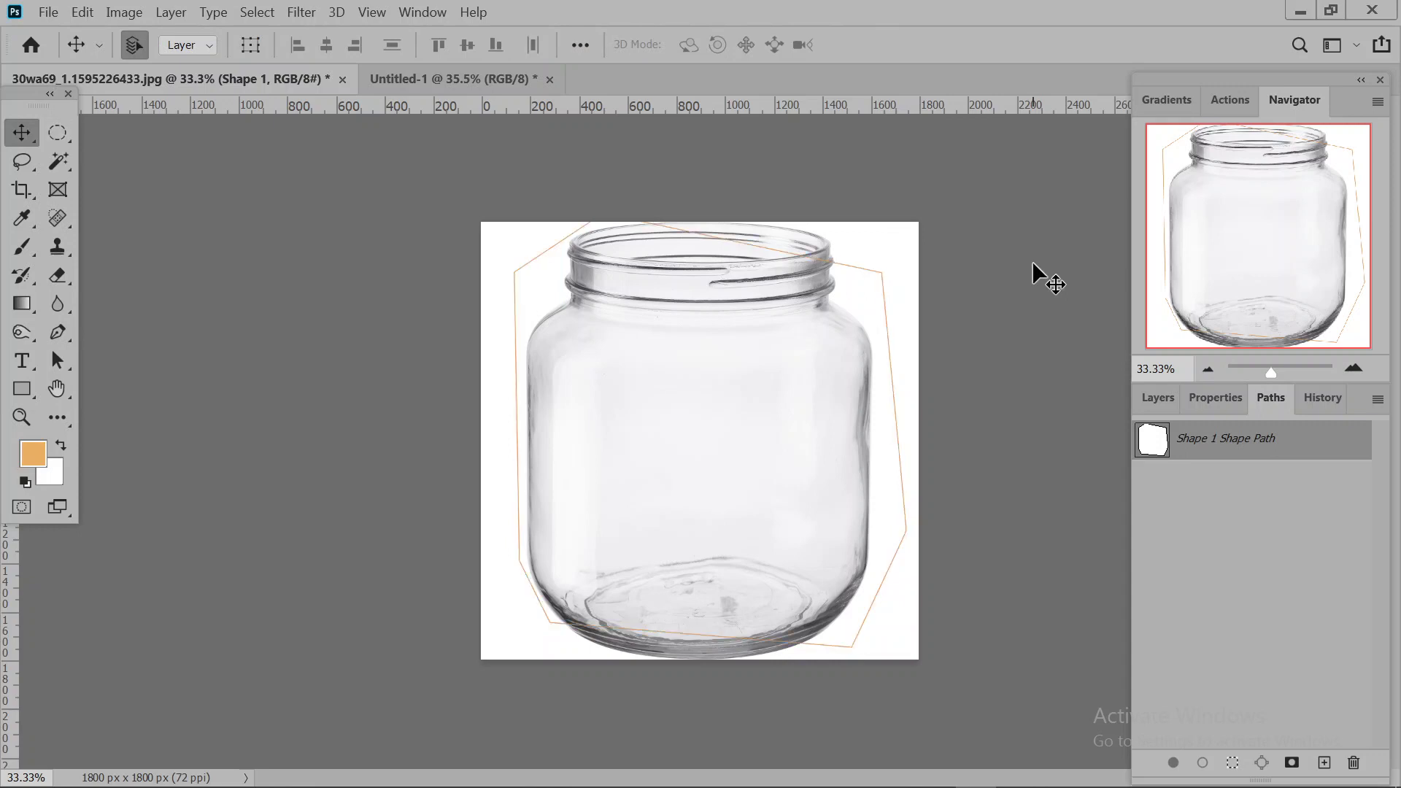
pyautogui.rightClick(537, 252)
pyautogui.click(530, 239)
pyautogui.rightClick(532, 244)
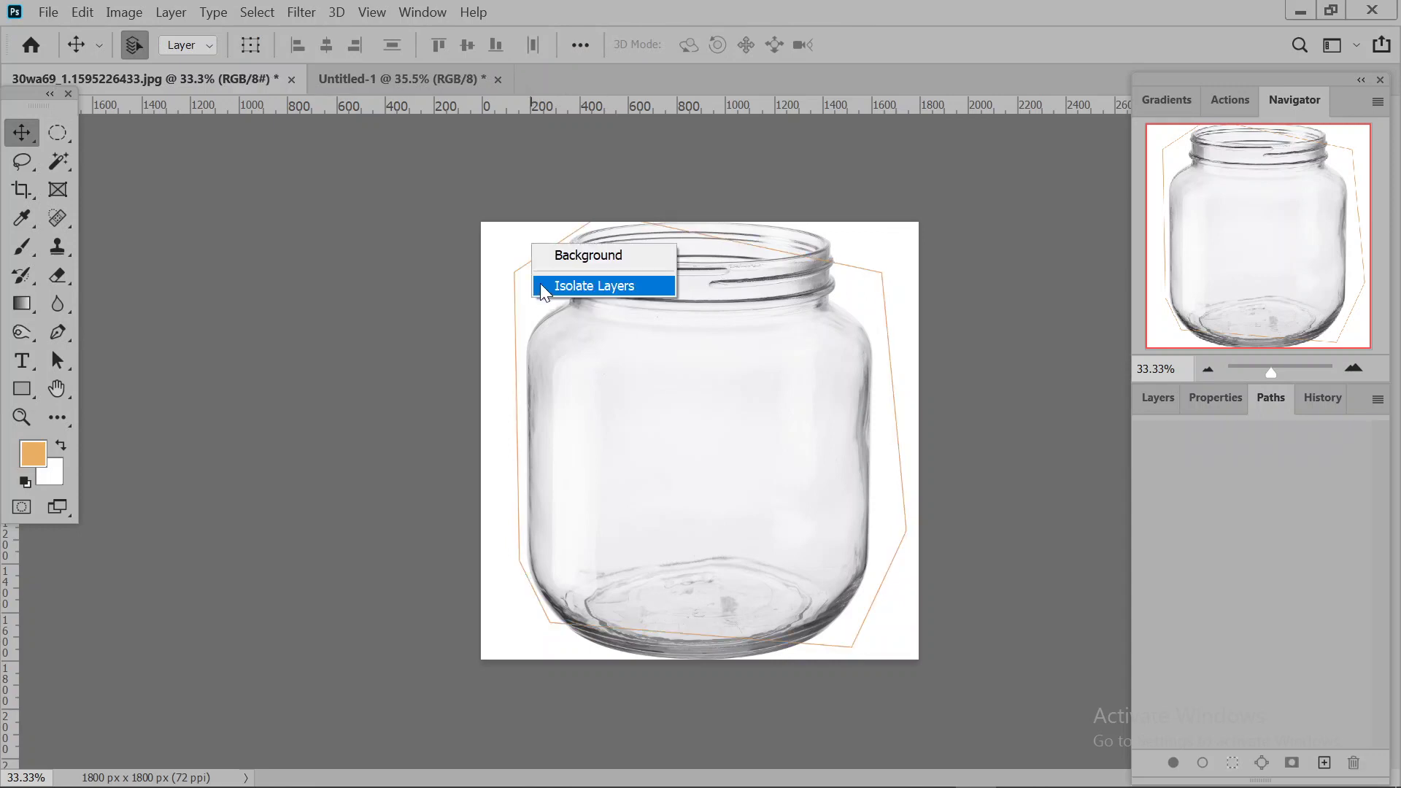
pyautogui.click(1258, 398)
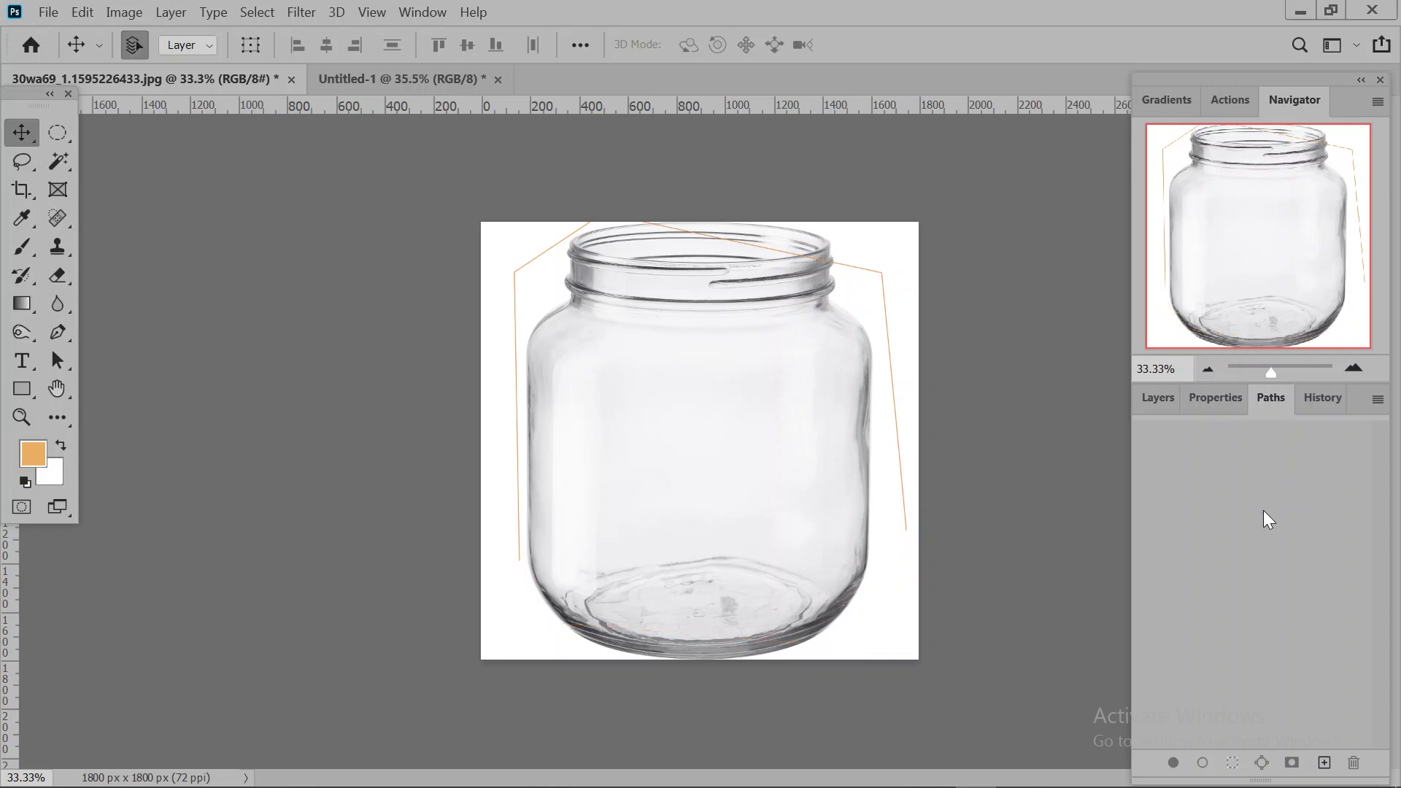
# In the History panel, jump back to the first anchor point state.
pyautogui.hotkey('ctrl', 'alt', 'z')
pyautogui.hotkey('ctrl', 'alt', 'z')
pyautogui.click(1326, 394)
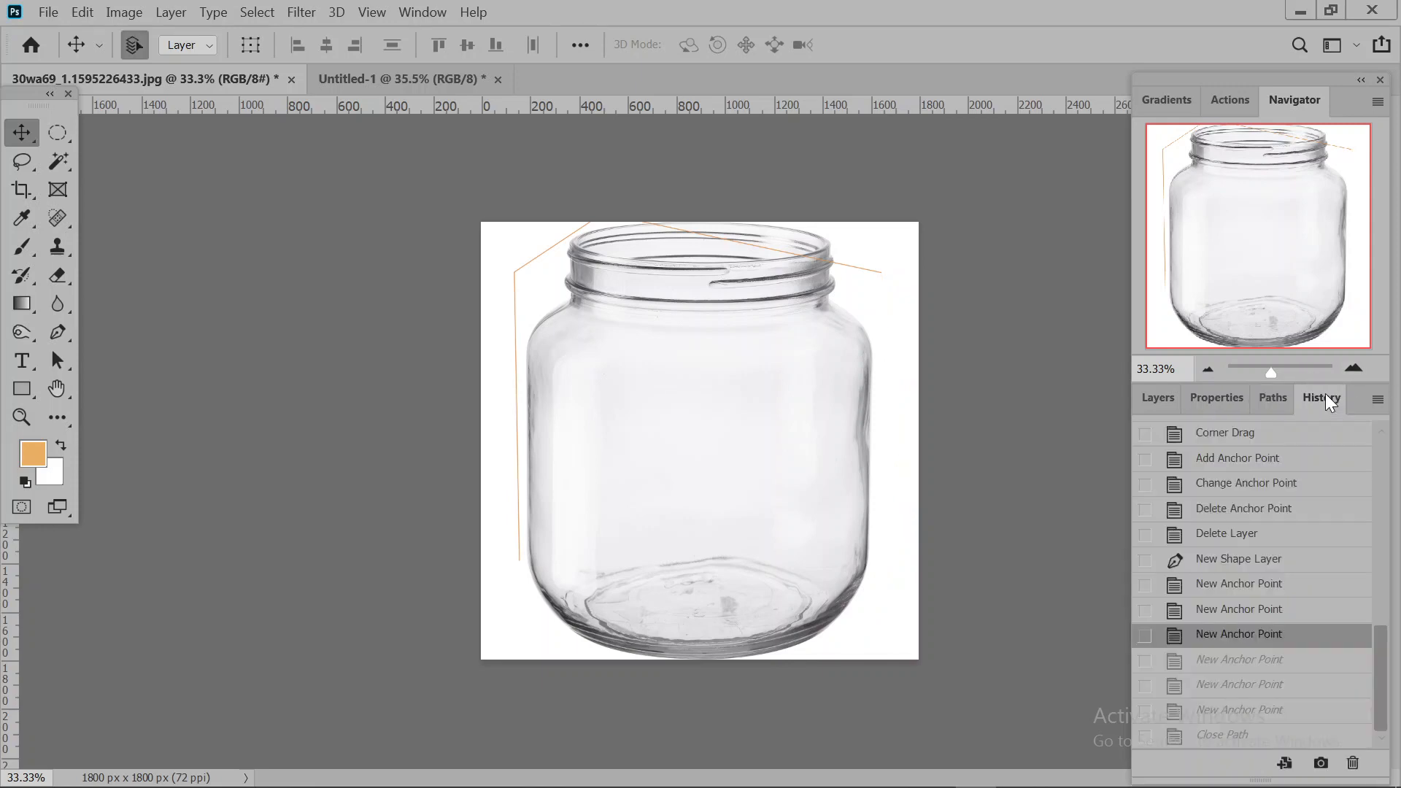
pyautogui.scroll(3, 1251, 441)
pyautogui.scroll(-1, 1245, 457)
pyautogui.scroll(-3, 1241, 488)
pyautogui.click(1255, 588)
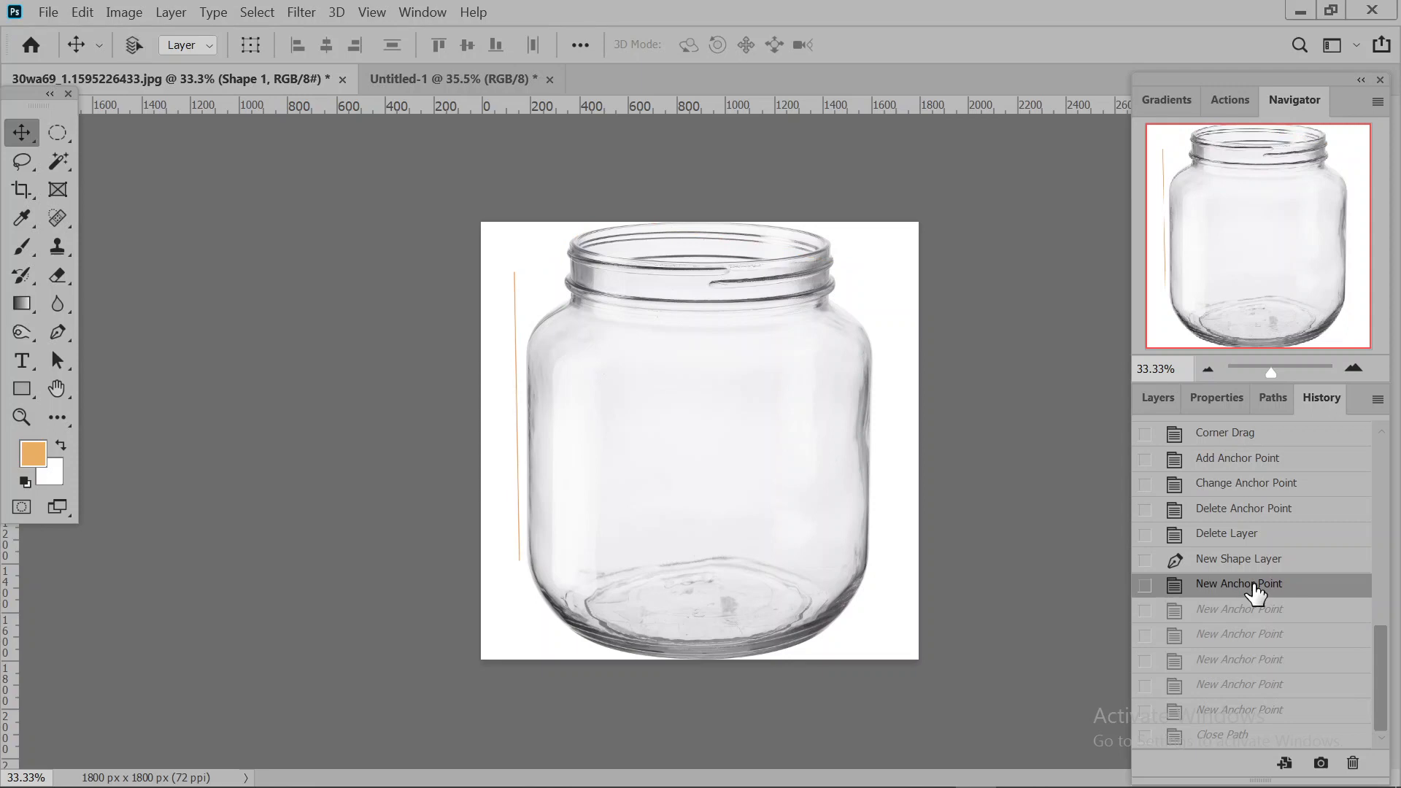
# Step through the history, then revert to the originally opened JPG snapshot.
pyautogui.hotkey('ctrl', 'shift', 'z')
pyautogui.hotkey('ctrl', 'shift', 'z')
pyautogui.hotkey('ctrl', 'z')
pyautogui.hotkey('ctrl', 'z')
pyautogui.hotkey('ctrl', 'z')
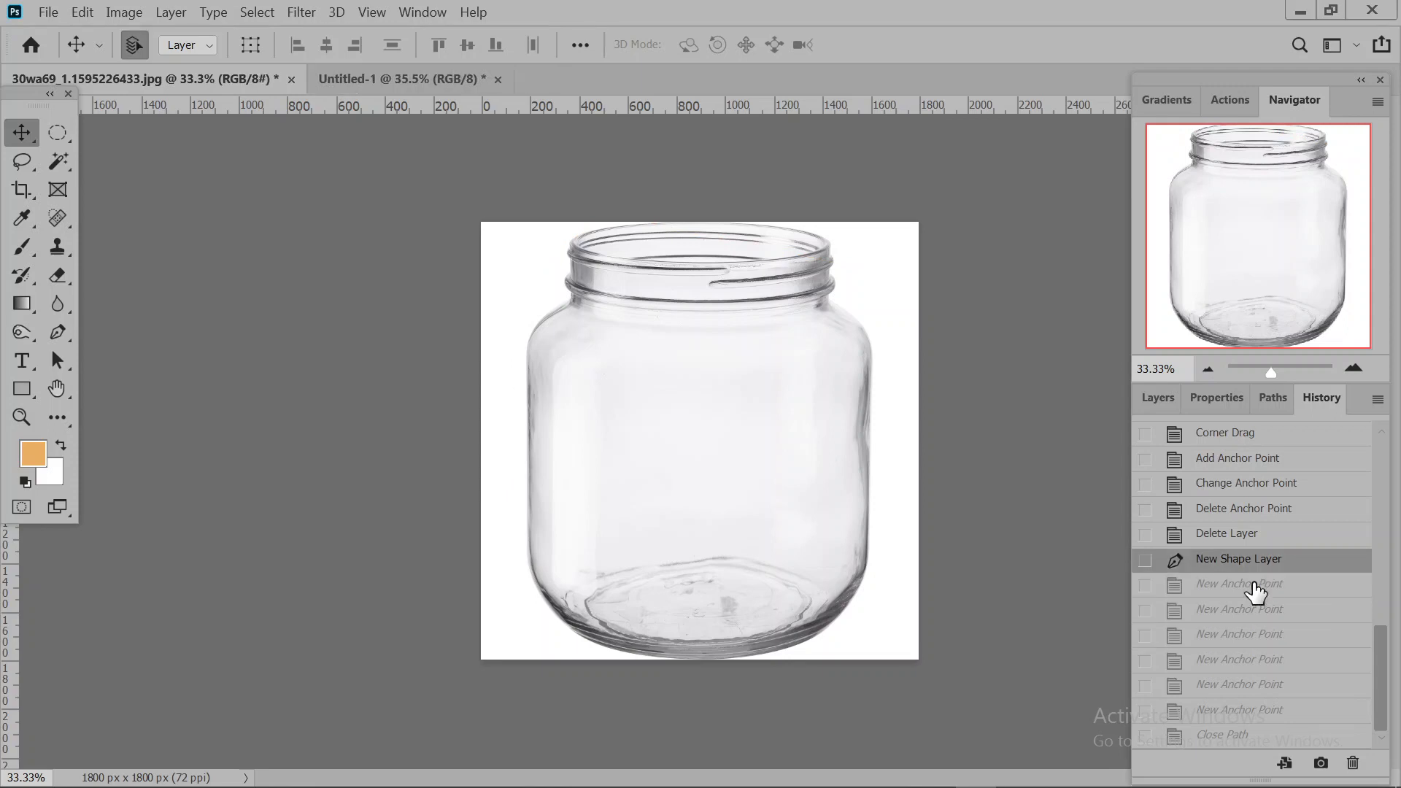
pyautogui.hotkey('ctrl', 'shift', 'z')
pyautogui.hotkey('ctrl', 'shift', 'z')
pyautogui.hotkey('ctrl', 'shift', 'z')
pyautogui.hotkey('ctrl', 'shift', 'z')
pyautogui.hotkey('ctrl', 'shift', 'z')
pyautogui.hotkey('ctrl', 'shift', 'z')
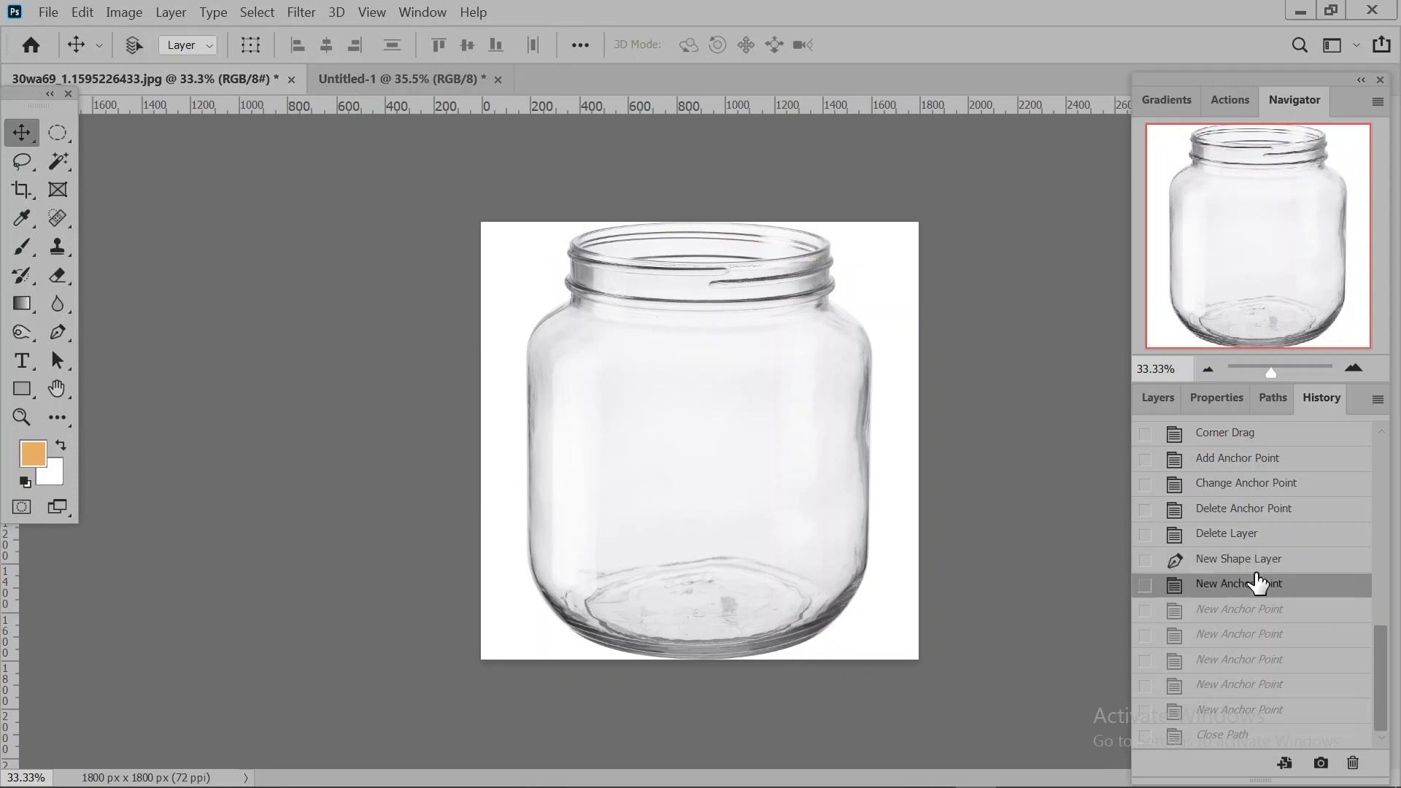
pyautogui.hotkey('ctrl', 'shift', 'z')
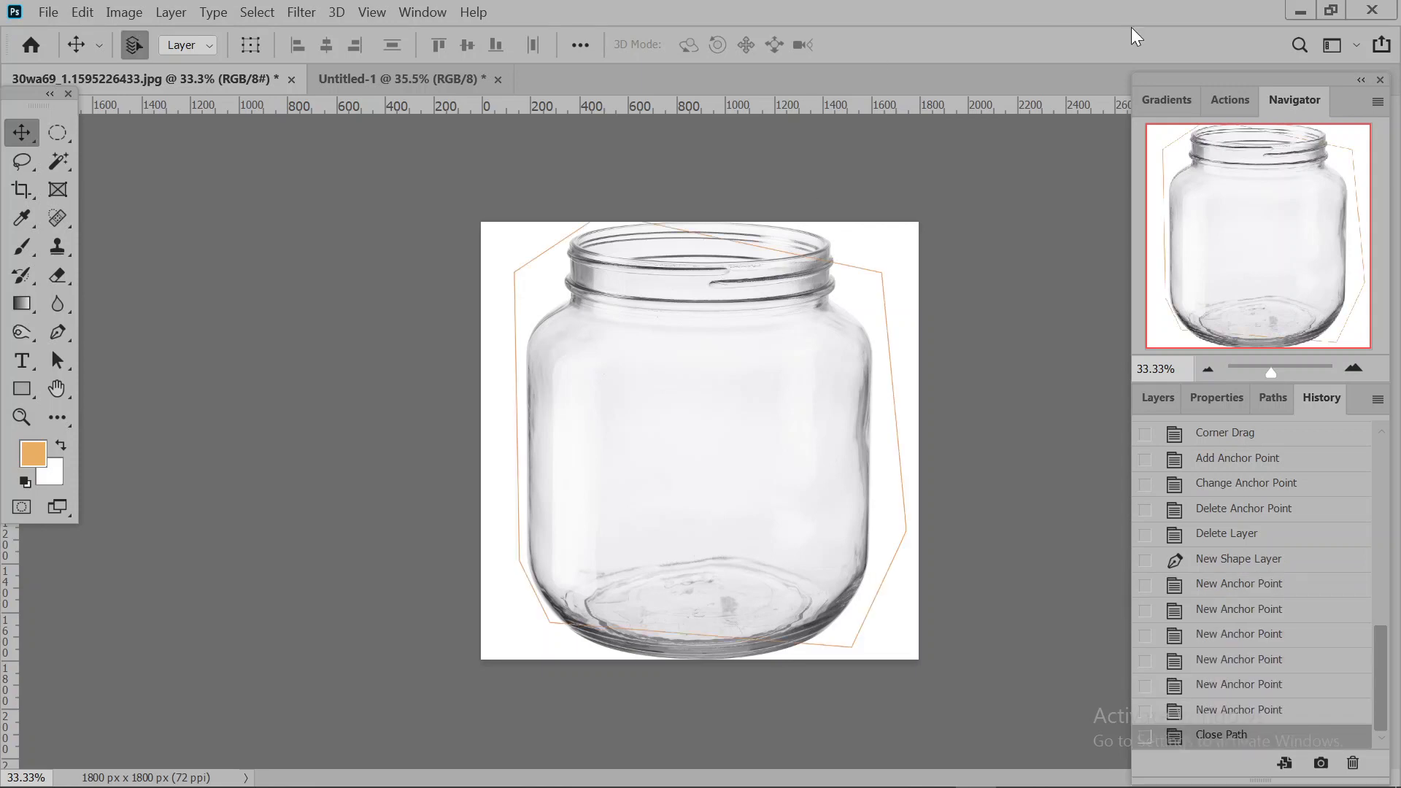
pyautogui.scroll(8, 1241, 491)
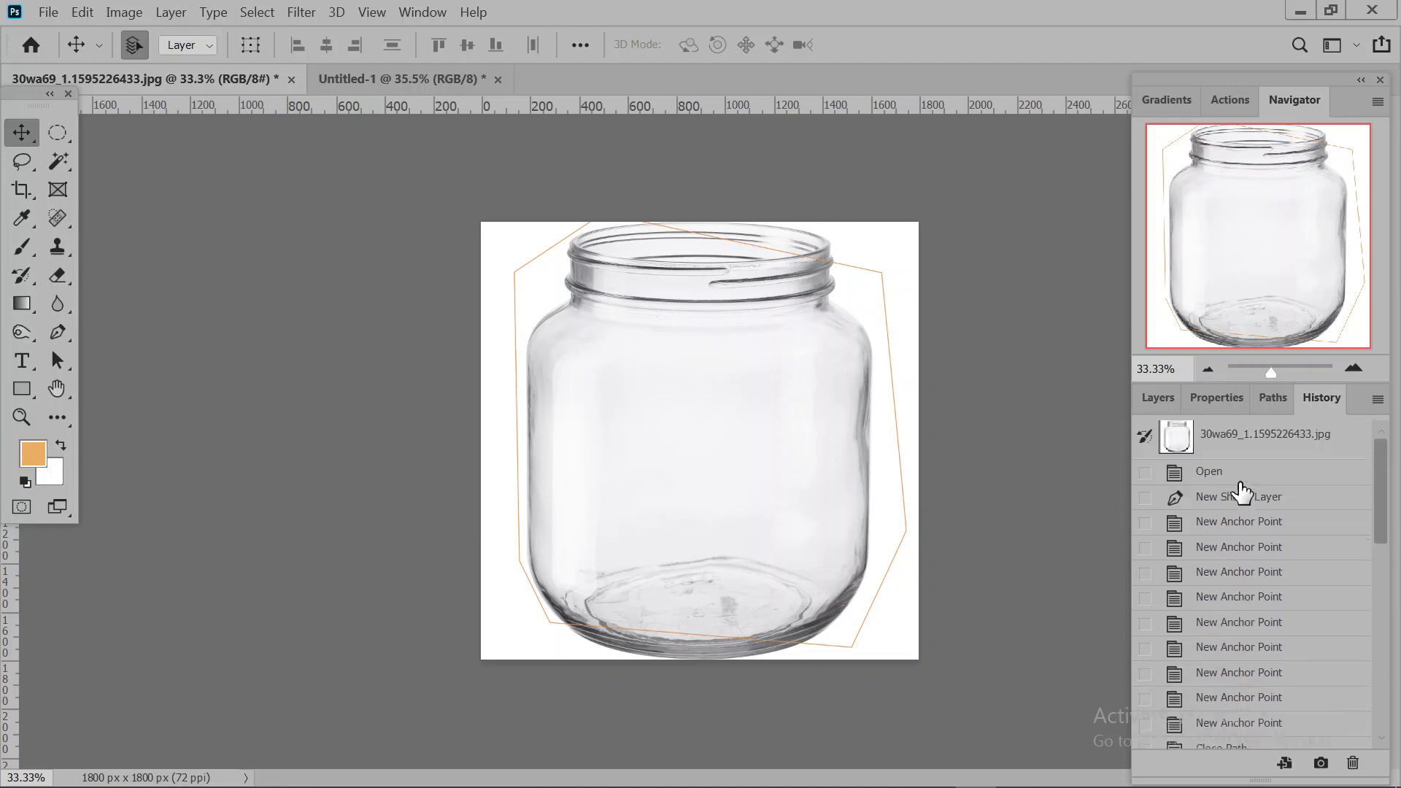
pyautogui.click(1211, 440)
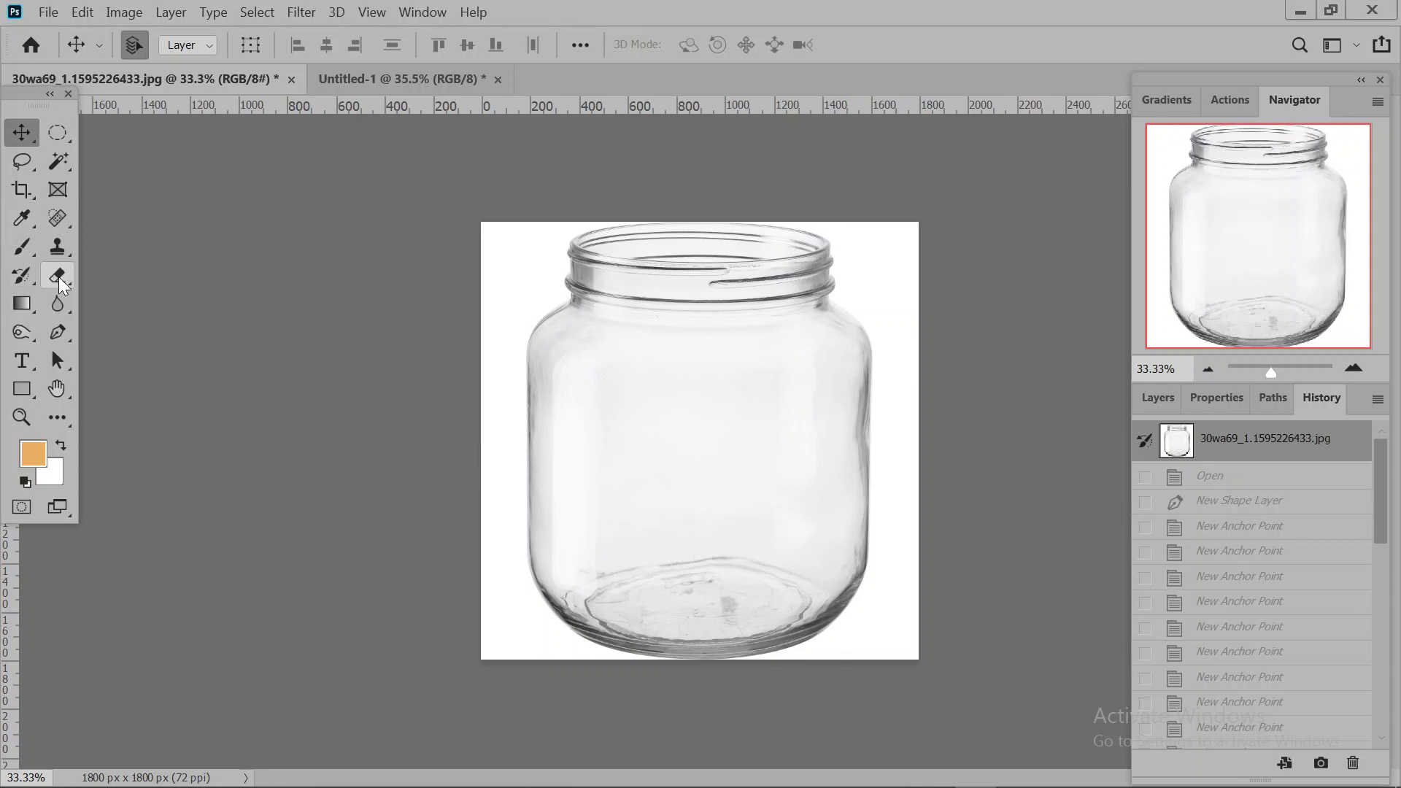
# In Pen Shape mode, place seven anchors around the jar and close on the first point.
pyautogui.click(49, 332)
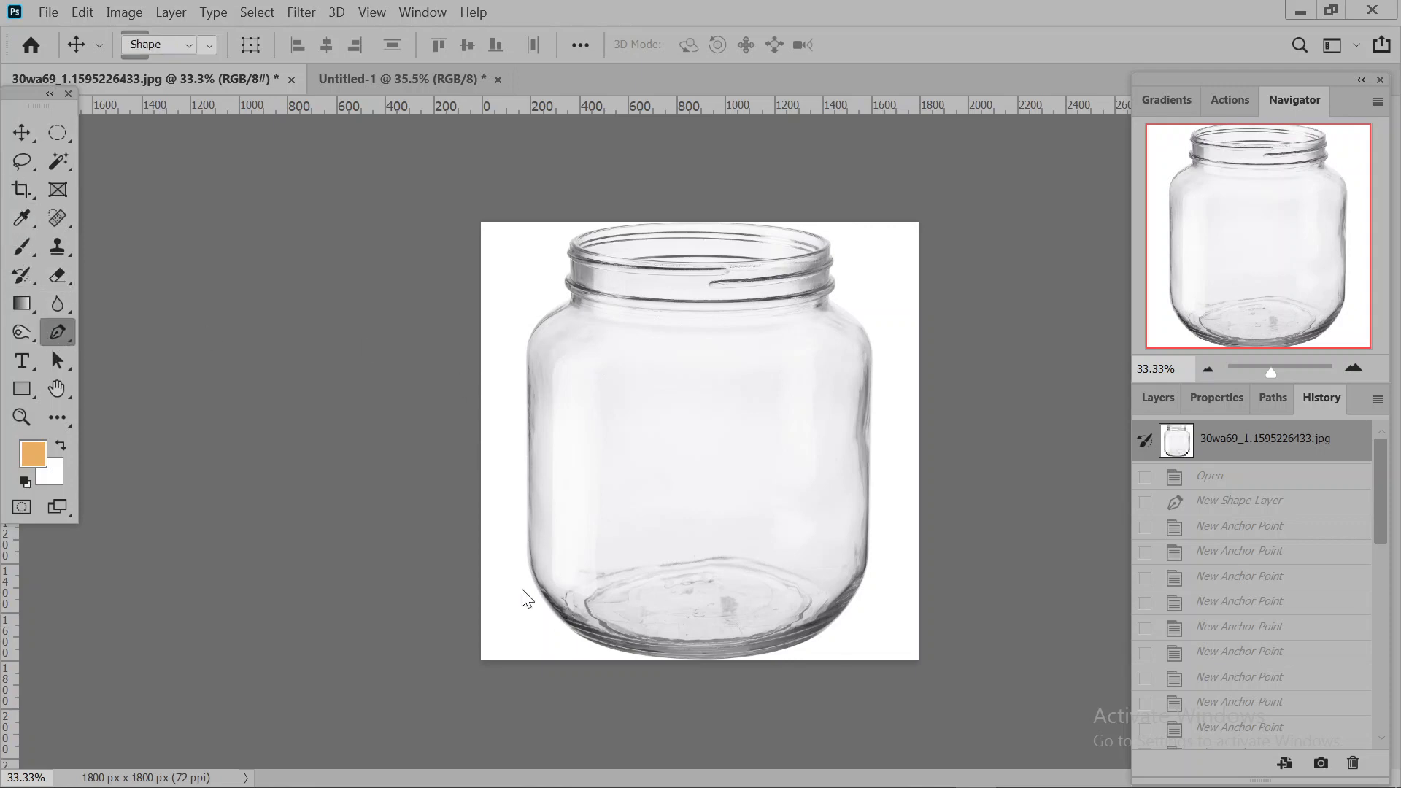
pyautogui.click(512, 572)
pyautogui.click(532, 283)
pyautogui.click(574, 226)
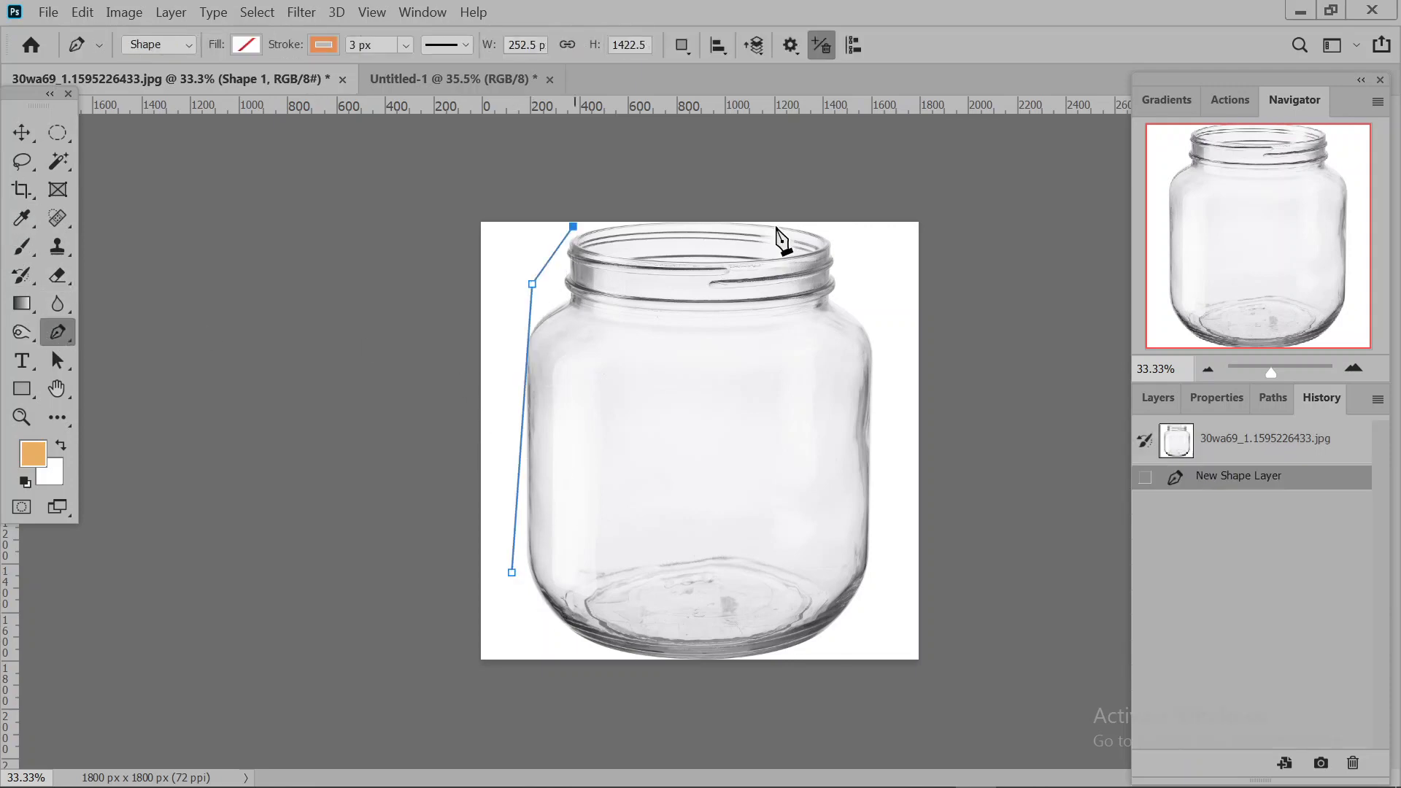
pyautogui.click(878, 251)
pyautogui.click(917, 555)
pyautogui.click(859, 636)
pyautogui.click(546, 622)
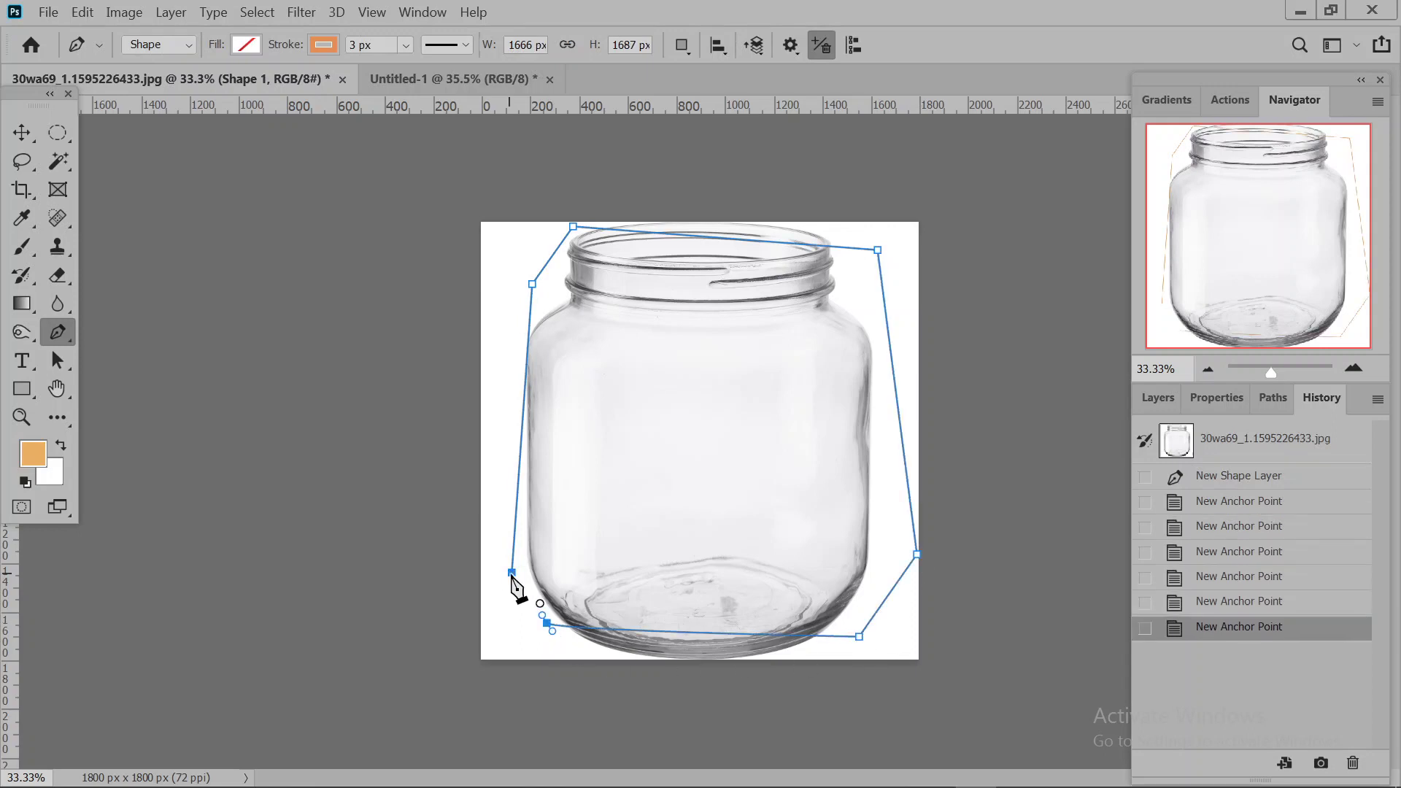
pyautogui.click(511, 573)
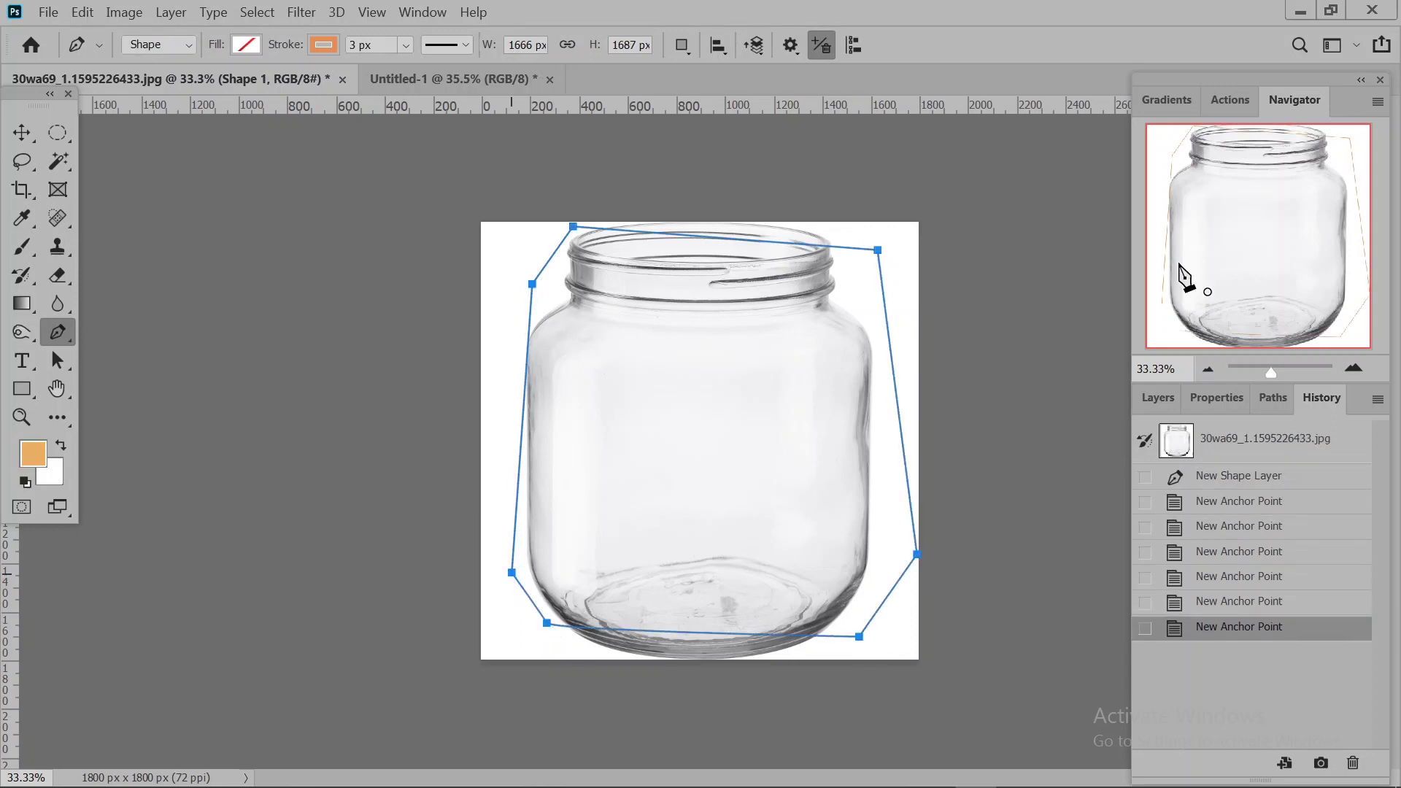
# Show the Paths panel listing Shape 1 Shape Path.
pyautogui.rightClick(897, 371)
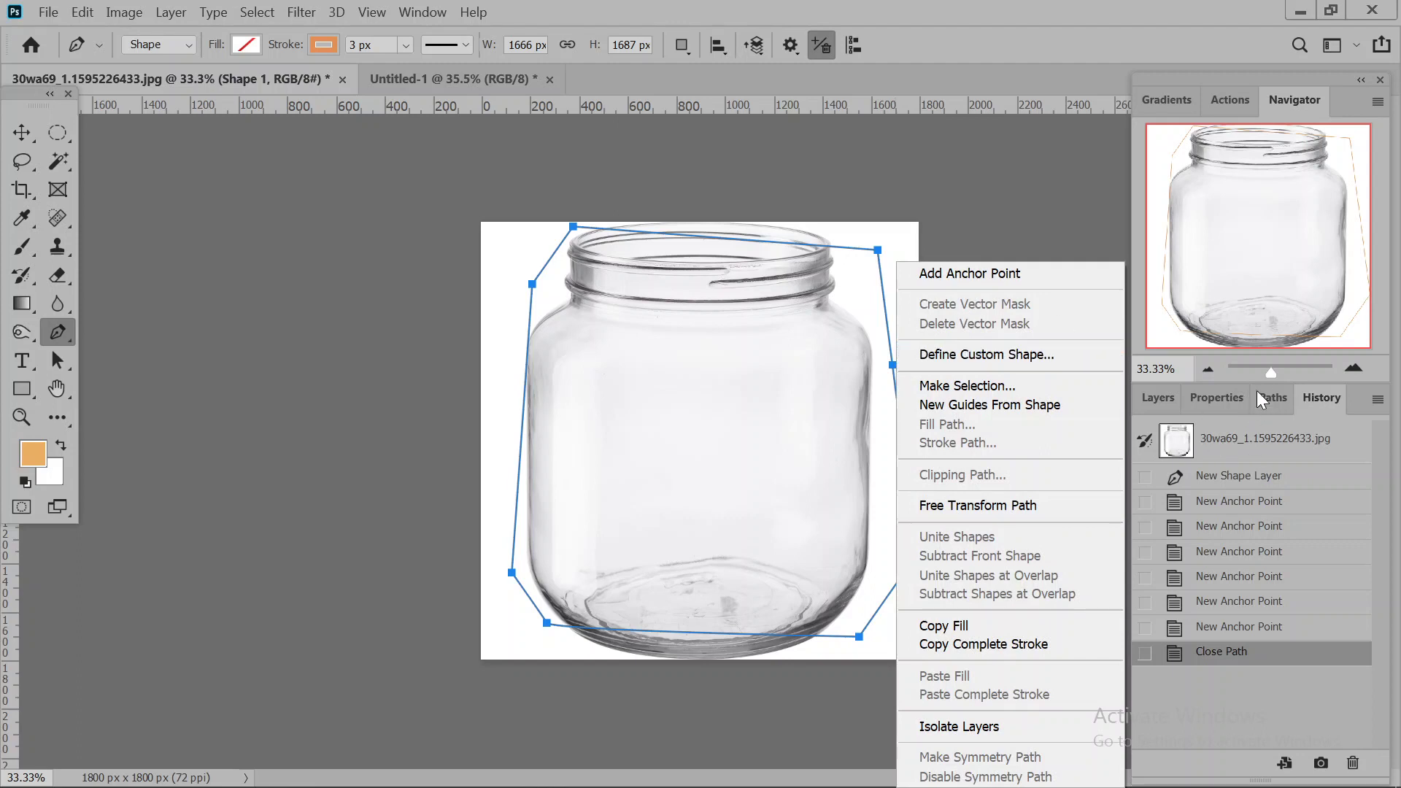
pyautogui.click(1277, 402)
pyautogui.click(1275, 405)
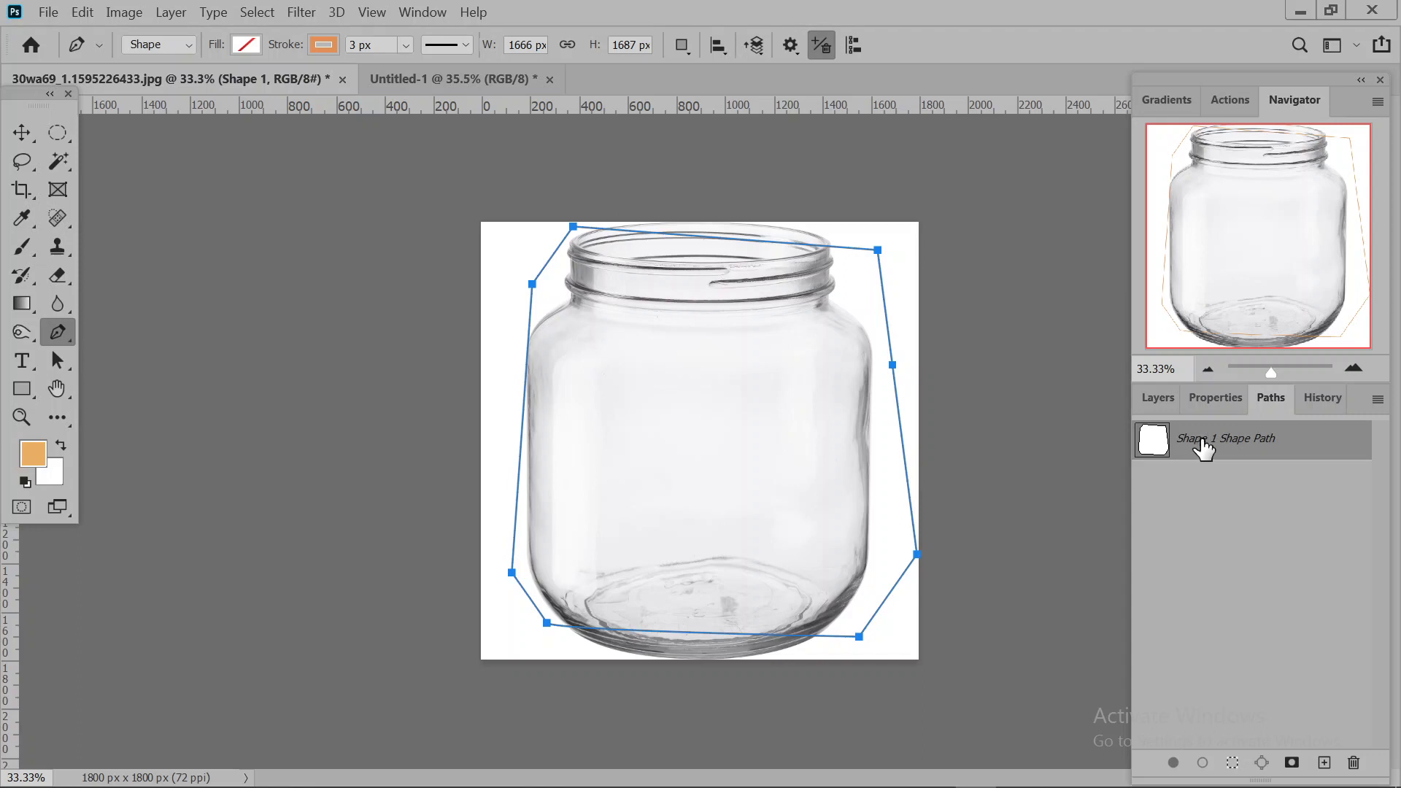
# Save Shape 1 Shape Path as a Shape 1 Shape Path copy.
pyautogui.doubleClick(1202, 443)
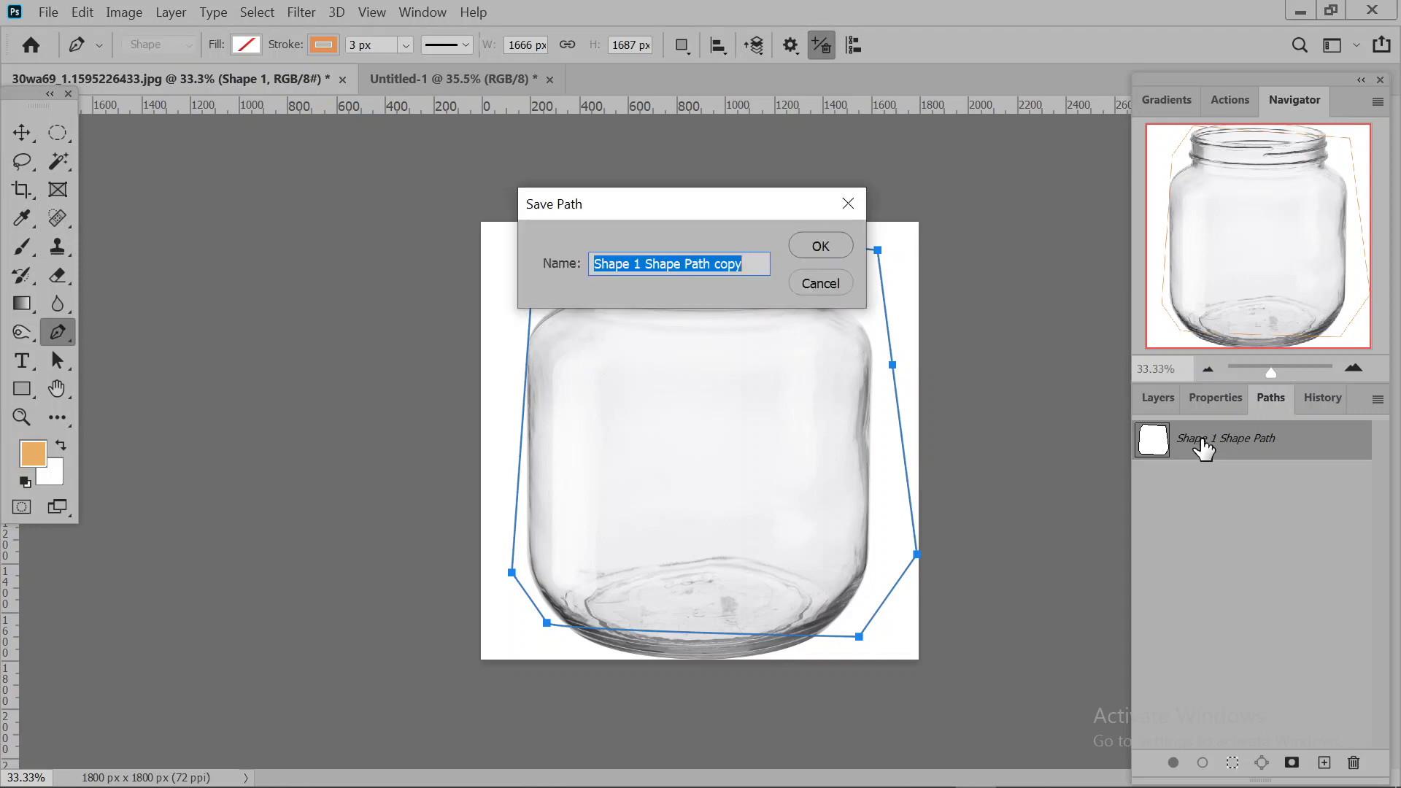
pyautogui.click(837, 246)
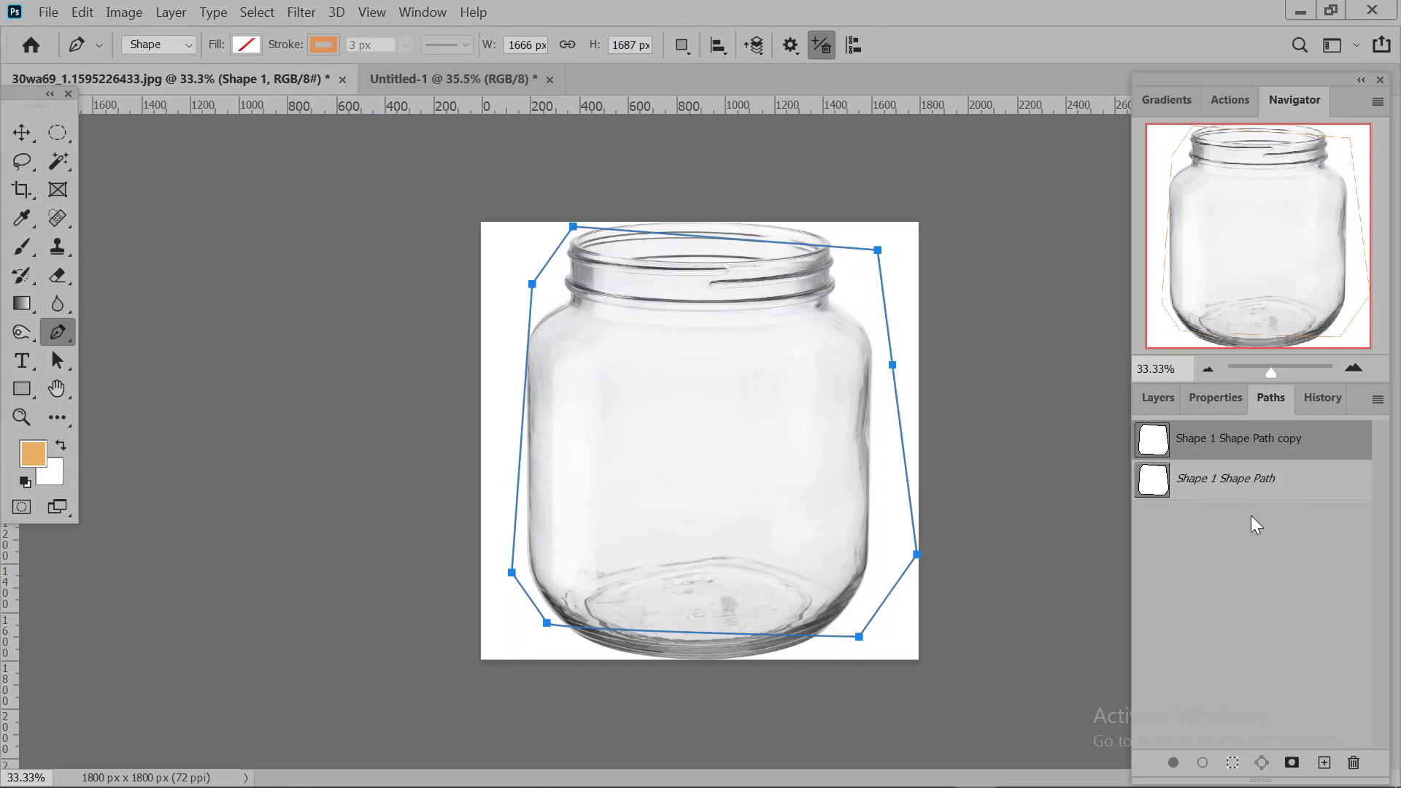
pyautogui.rightClick(878, 291)
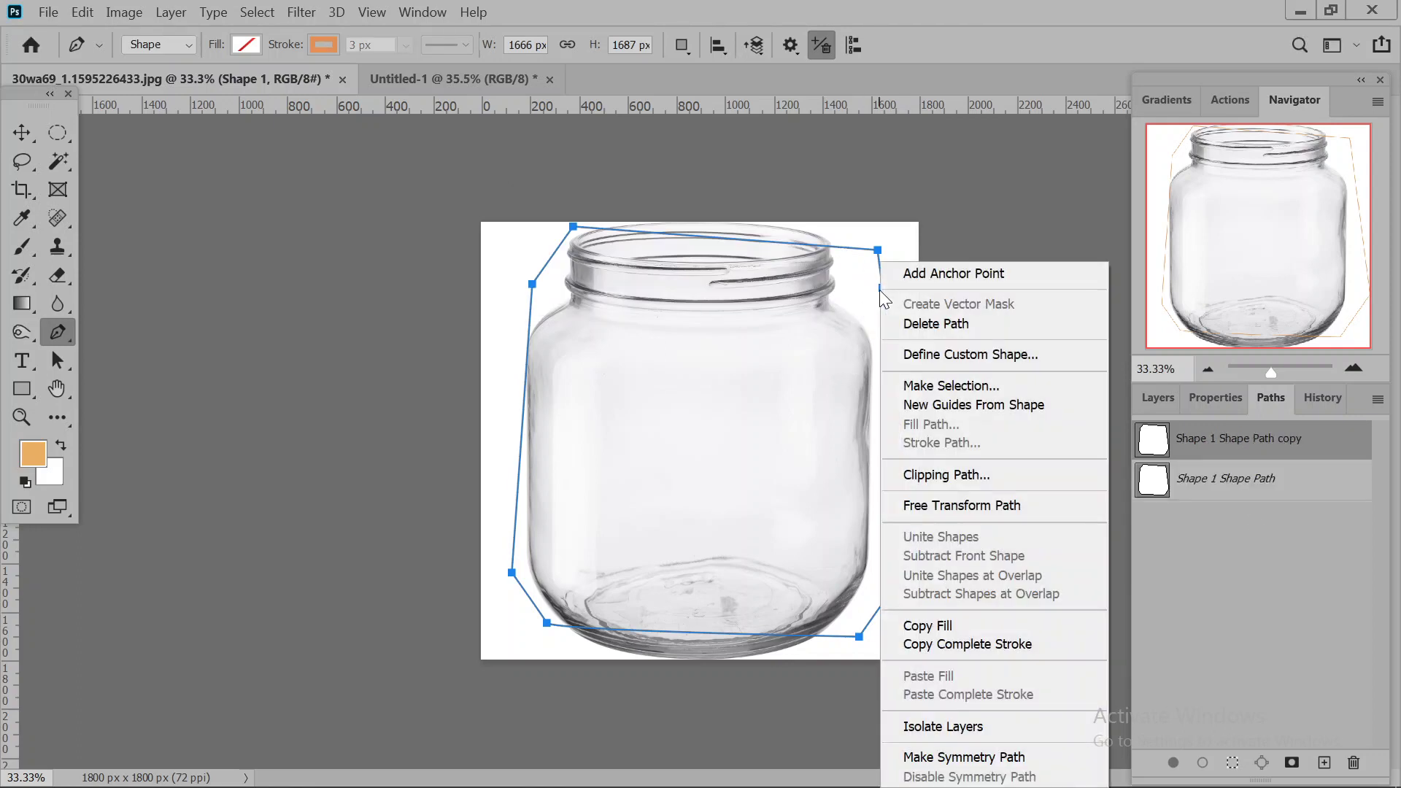
pyautogui.click(1261, 488)
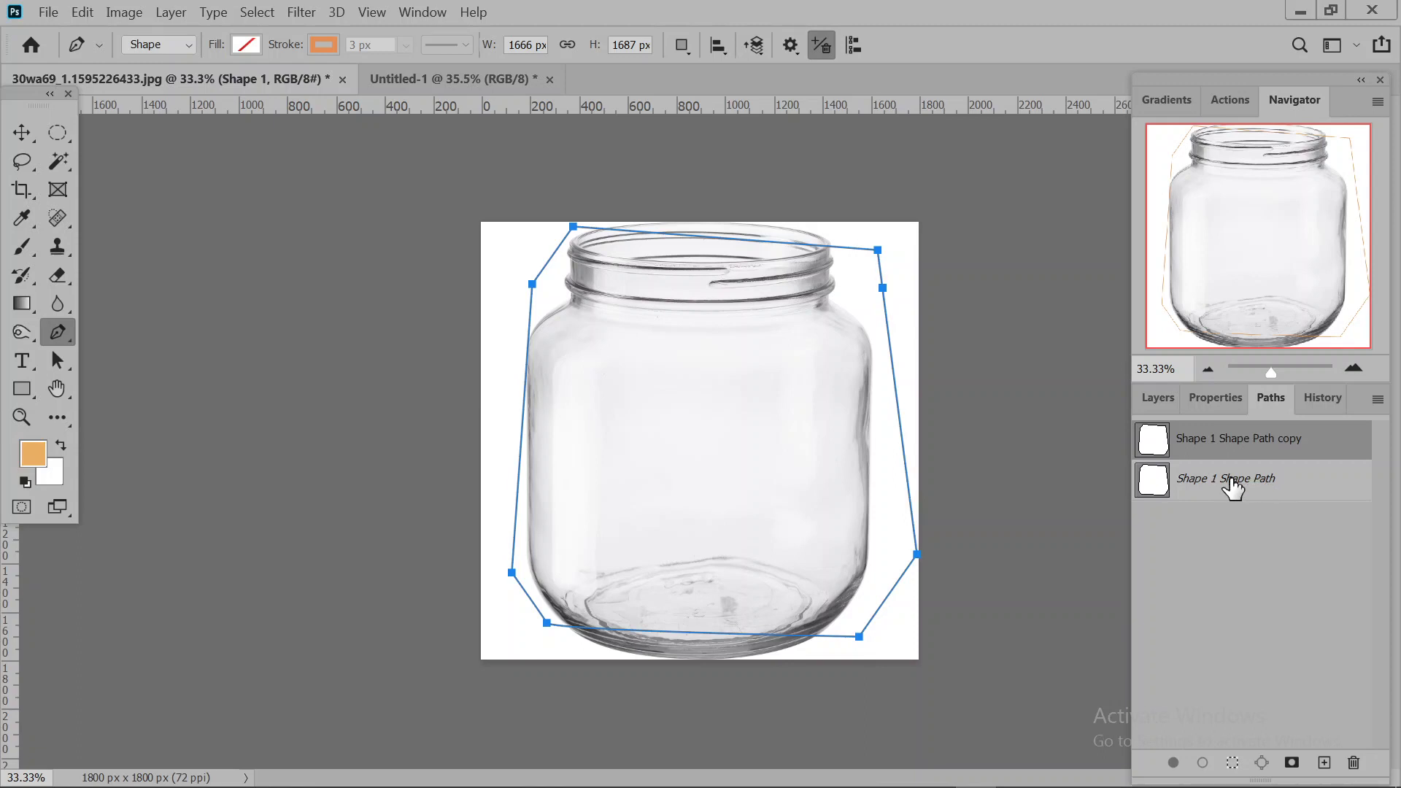
# Make the original Shape 1 Shape Path active, then deselect it in the Paths panel.
pyautogui.click(1241, 485)
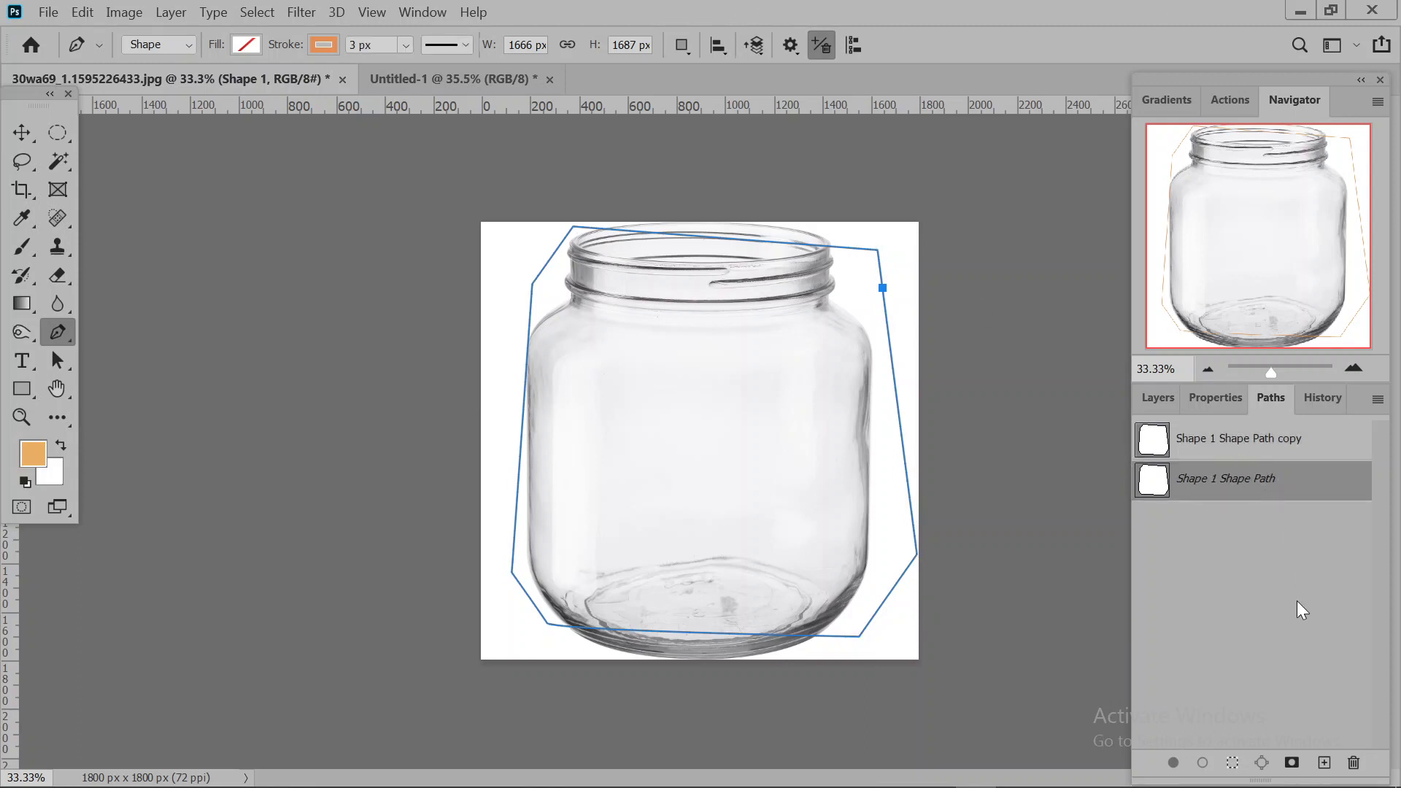
pyautogui.rightClick(883, 320)
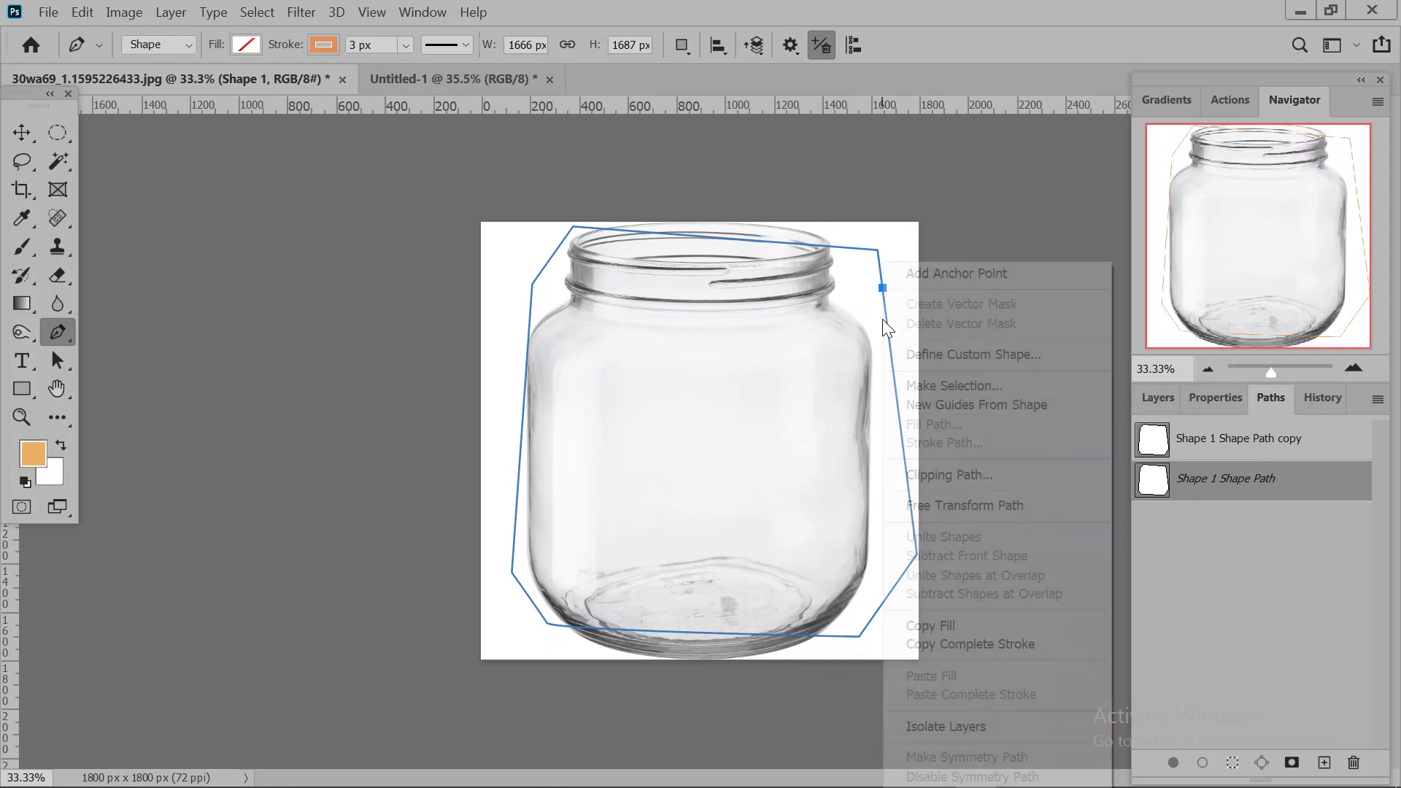
pyautogui.click(1273, 627)
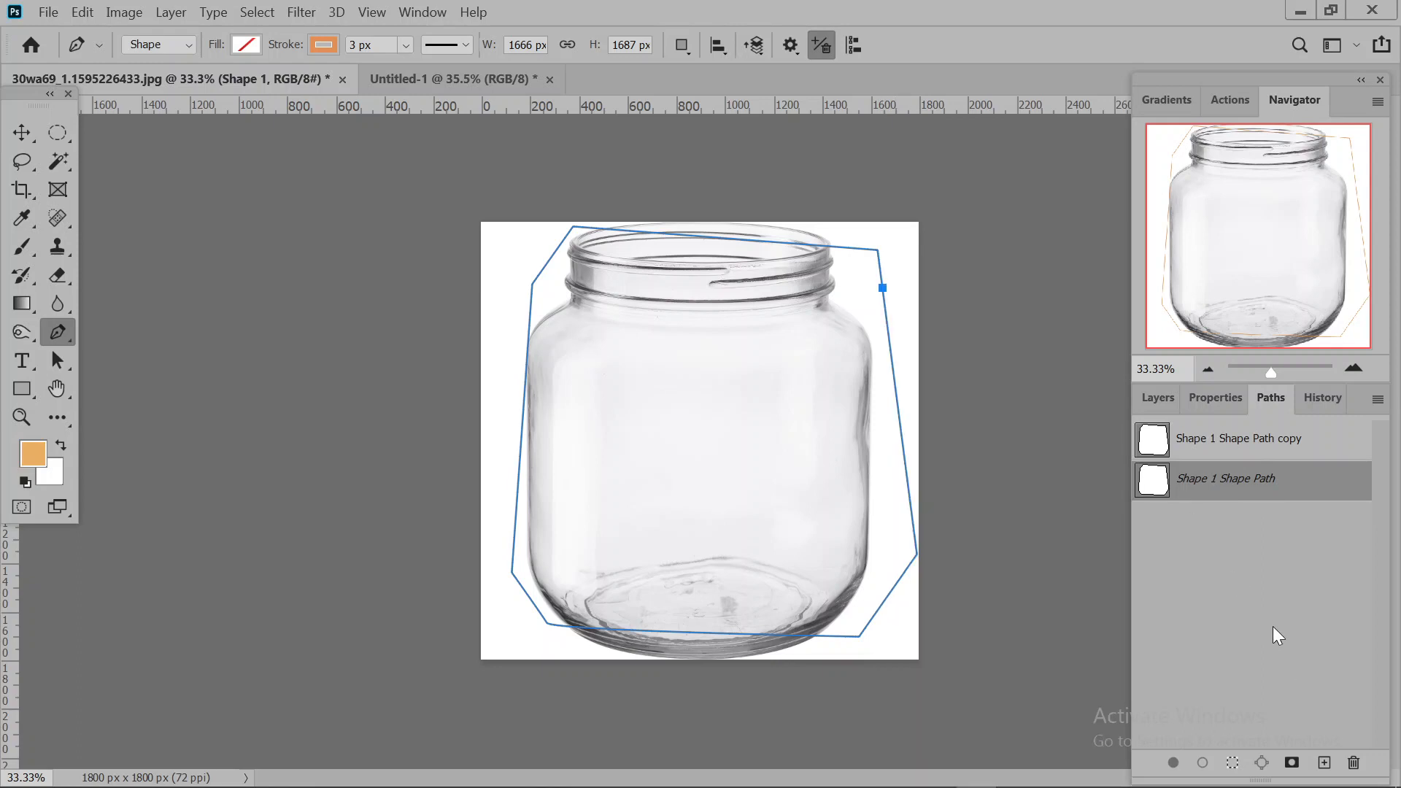
pyautogui.click(1197, 583)
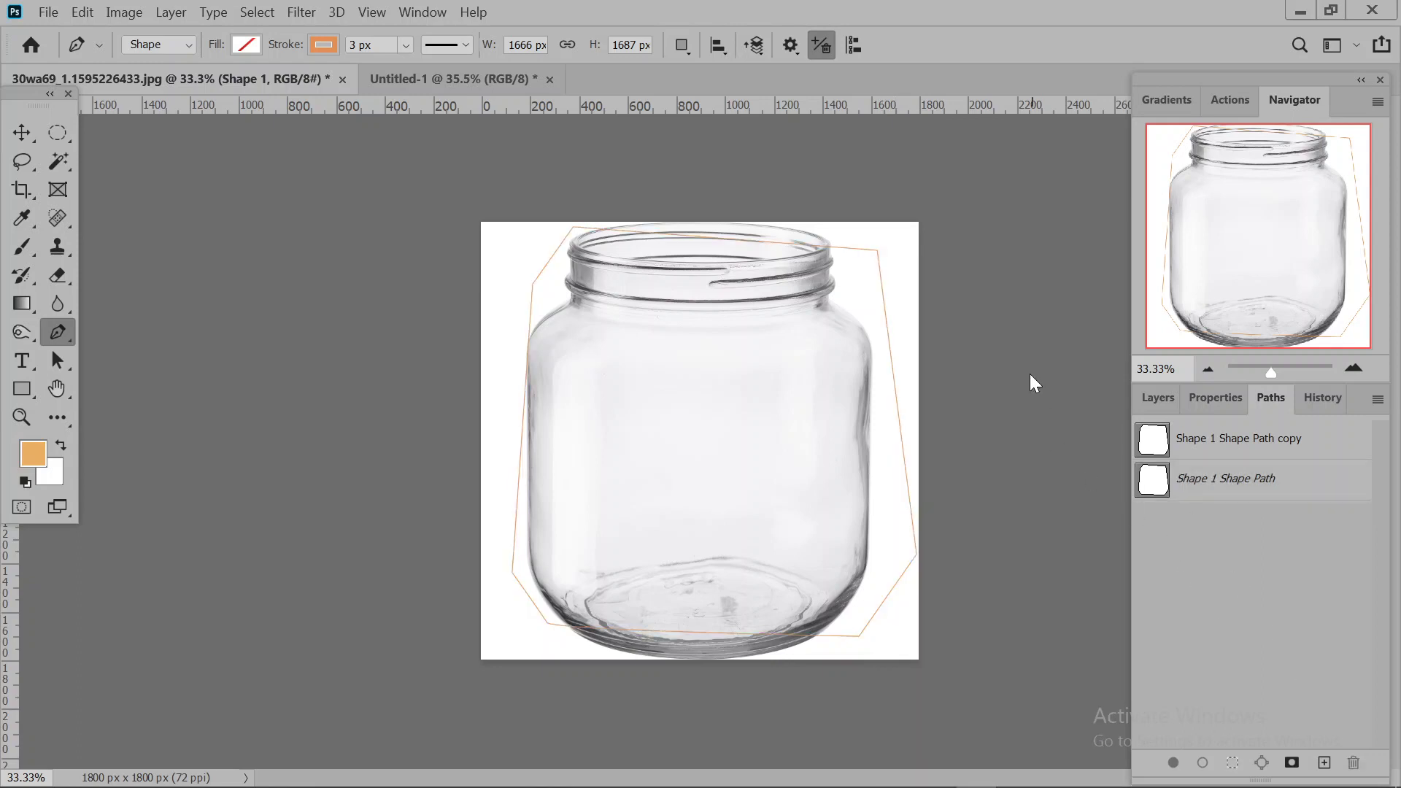
# Switch to the Move tool and check which layers sit under the jar outline.
pyautogui.rightClick(881, 356)
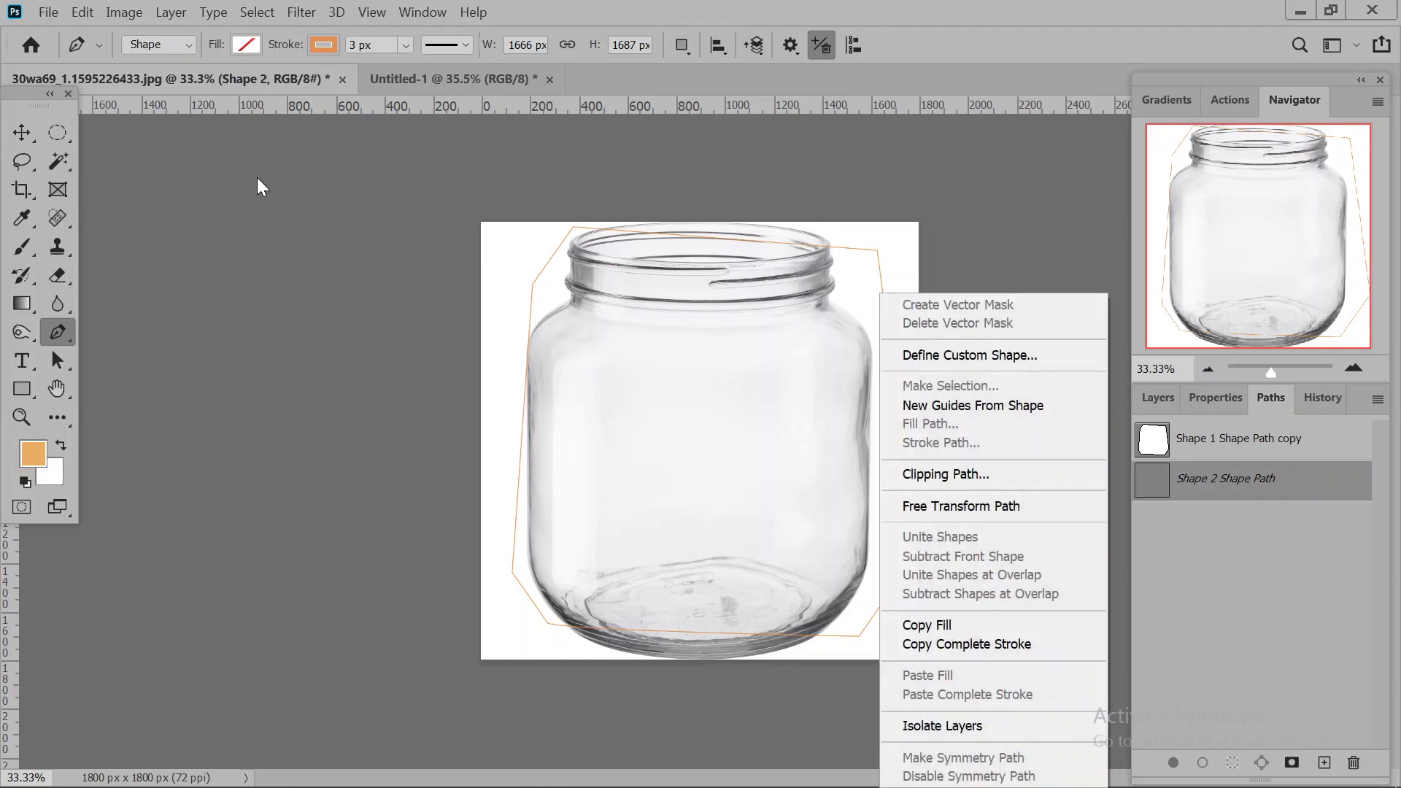
pyautogui.click(23, 136)
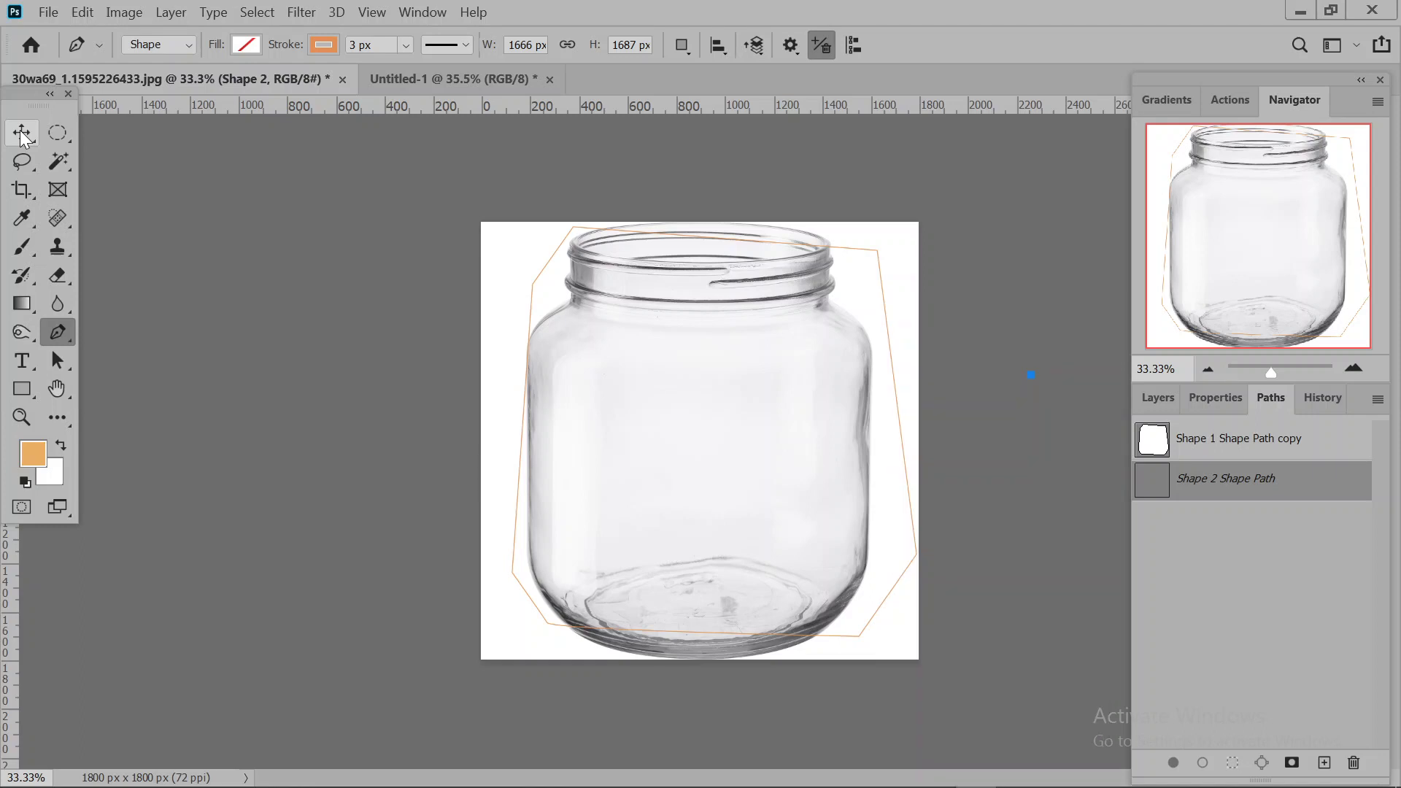
pyautogui.click(23, 135)
pyautogui.rightClick(552, 266)
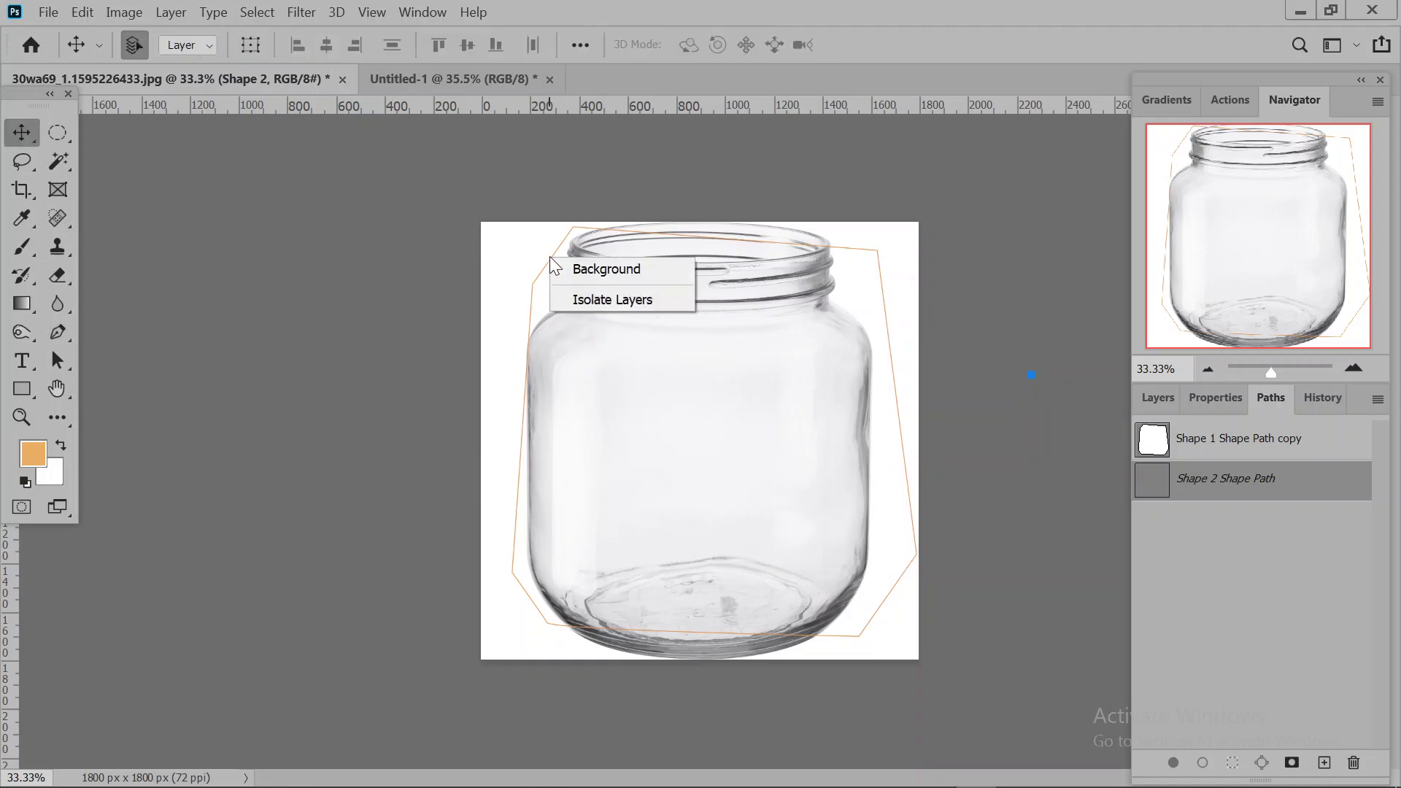
pyautogui.rightClick(897, 318)
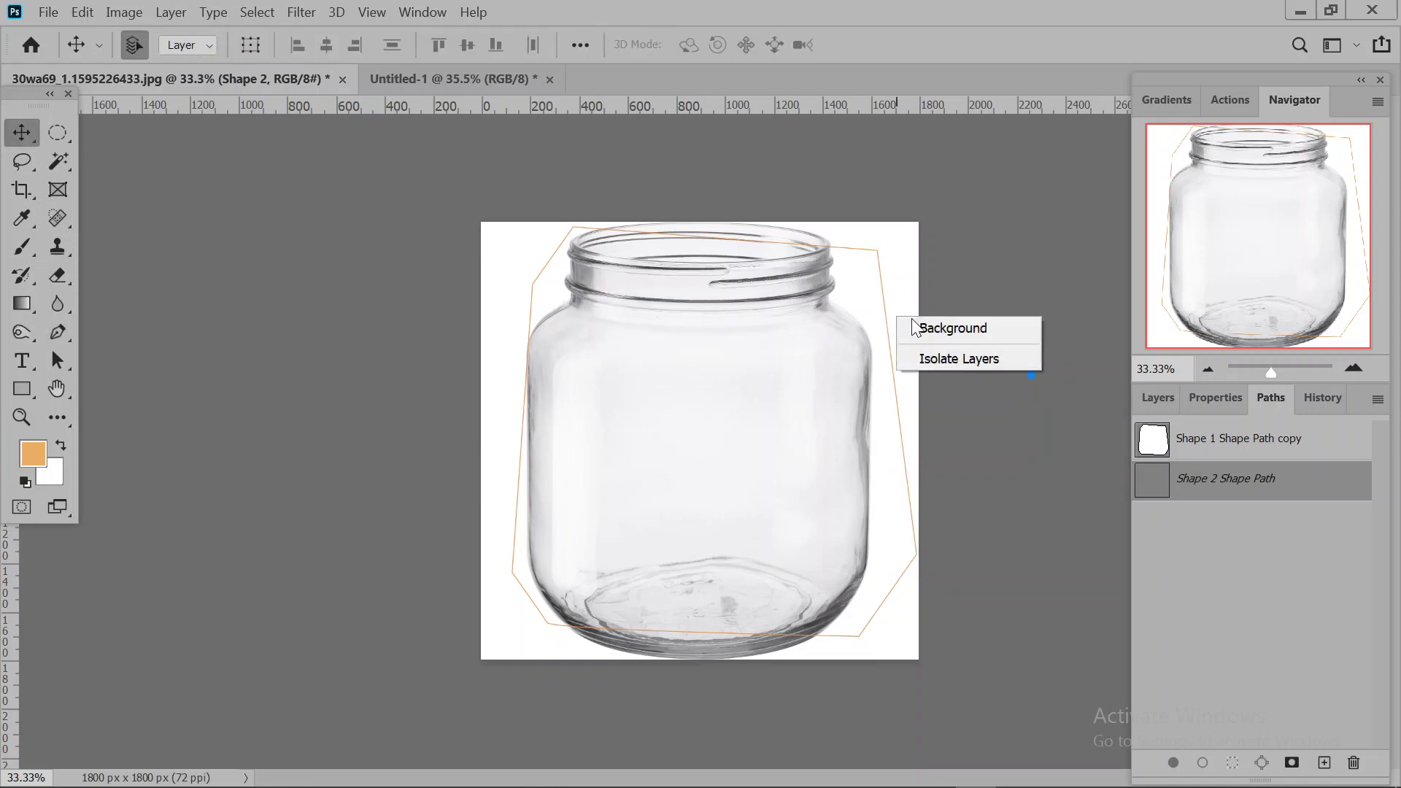
pyautogui.click(1217, 446)
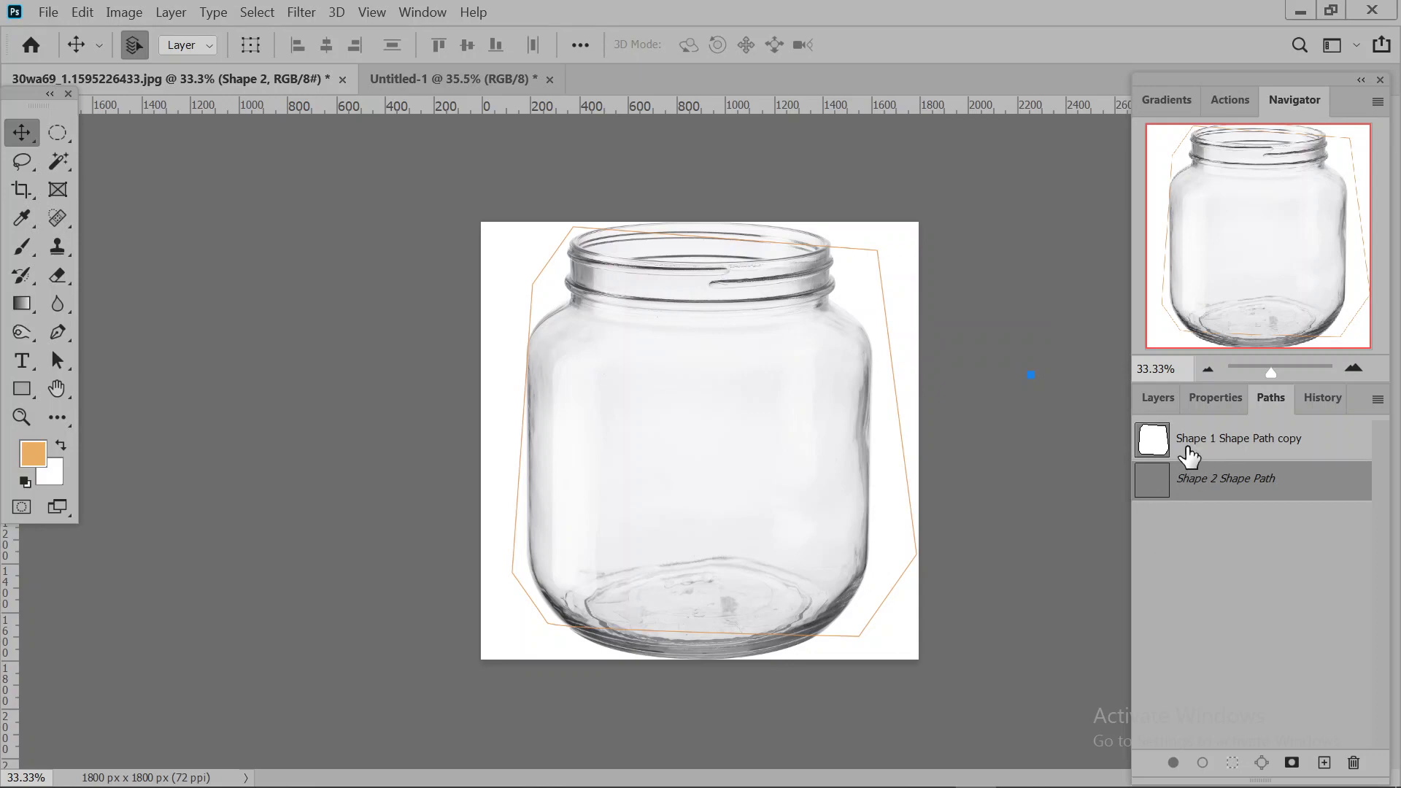
# Make Shape 1 Shape Path copy the active path to show its outline.
pyautogui.click(1191, 447)
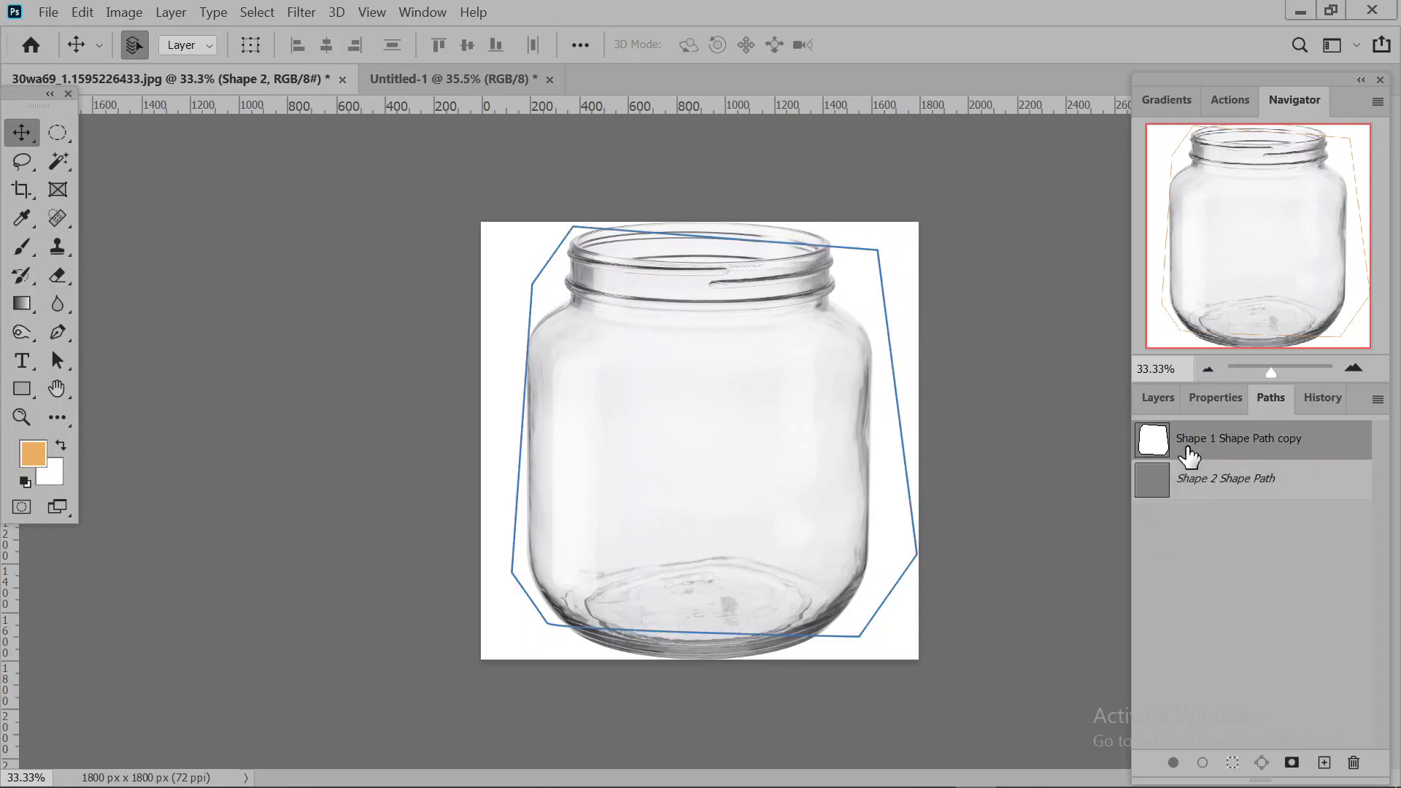
pyautogui.rightClick(889, 316)
pyautogui.rightClick(867, 309)
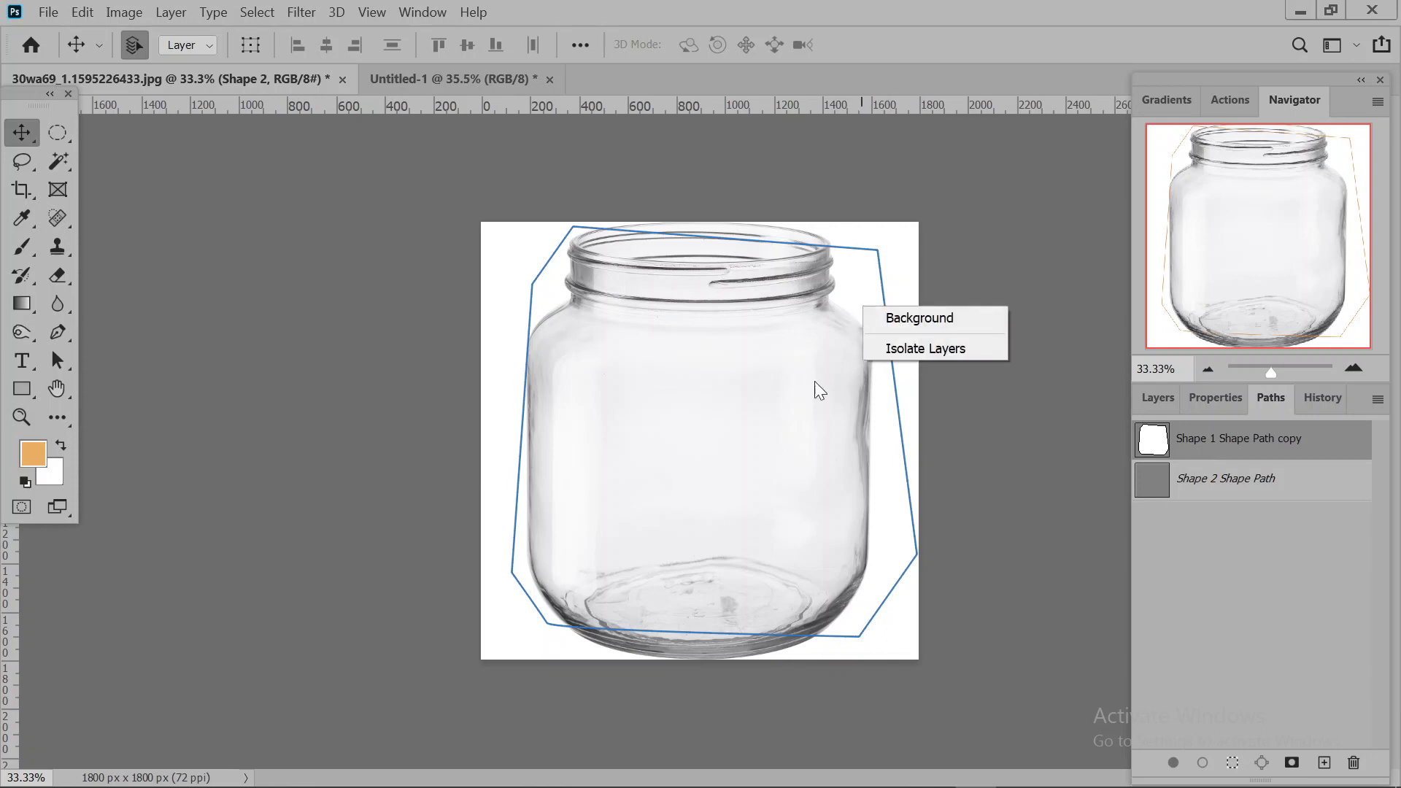
pyautogui.rightClick(790, 413)
pyautogui.rightClick(1157, 446)
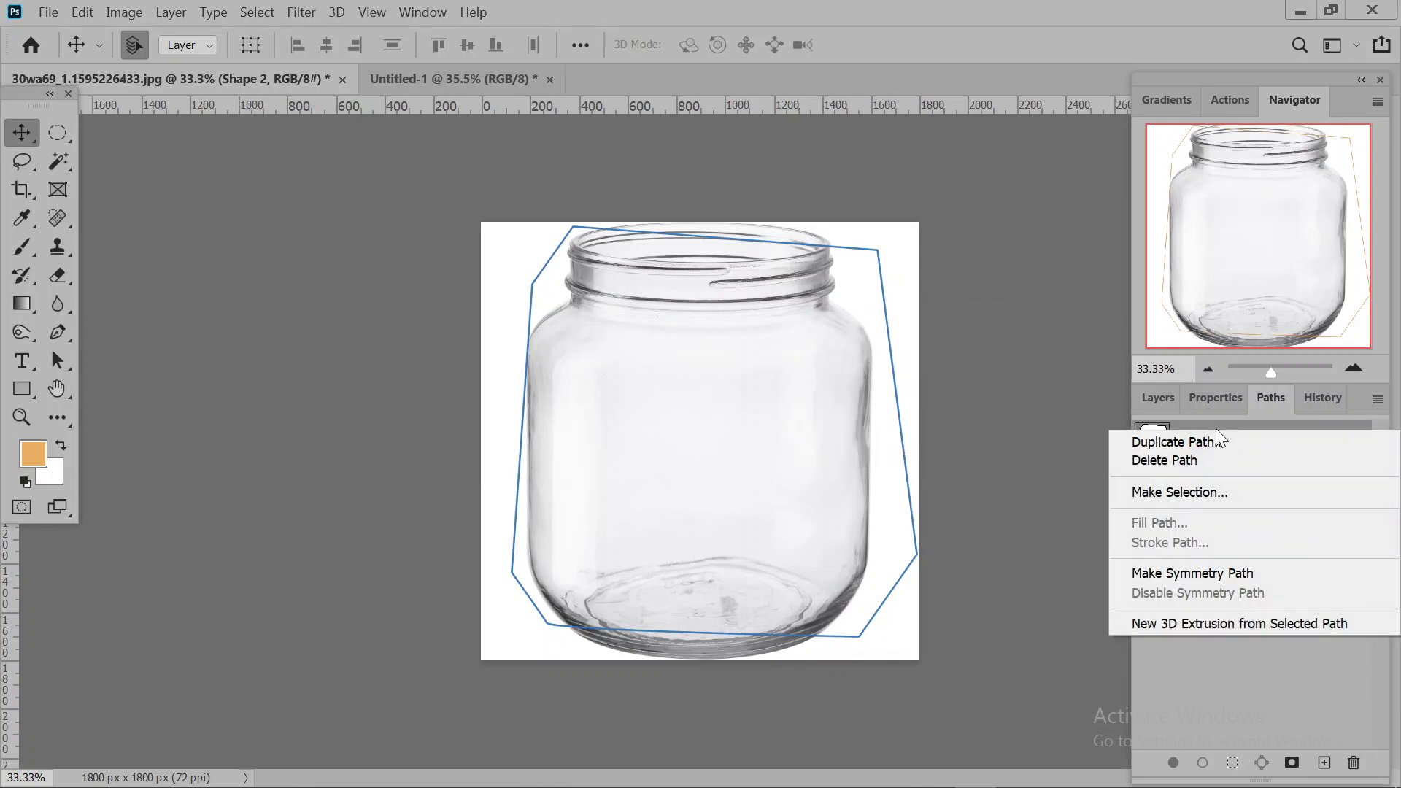
pyautogui.click(1131, 410)
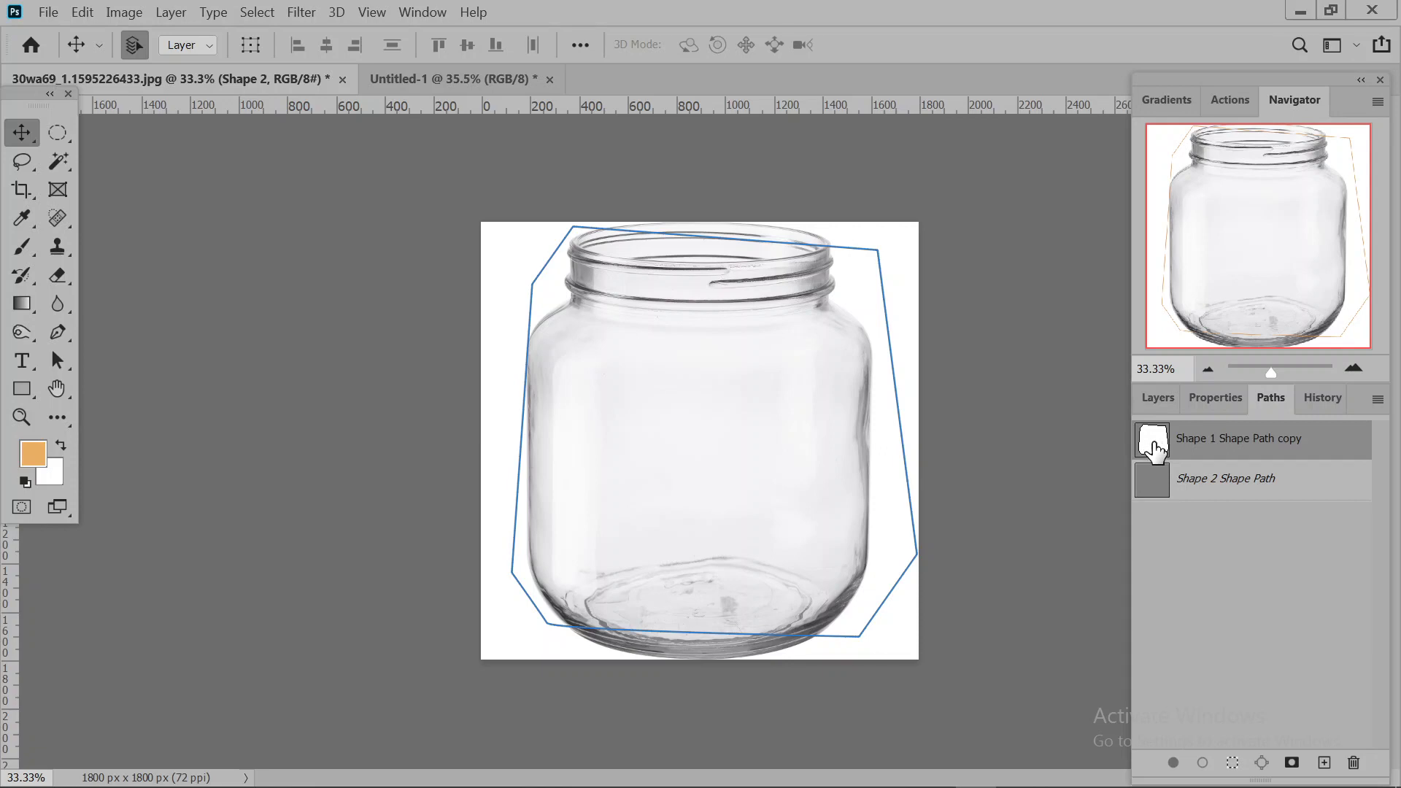
# Load the Shape 1 Shape Path copy as a selection around the jar, then return to the Pen tool.
pyautogui.keyDown('ctrl'); pyautogui.click(1154, 449); pyautogui.keyUp('ctrl')
pyautogui.rightClick(853, 355)
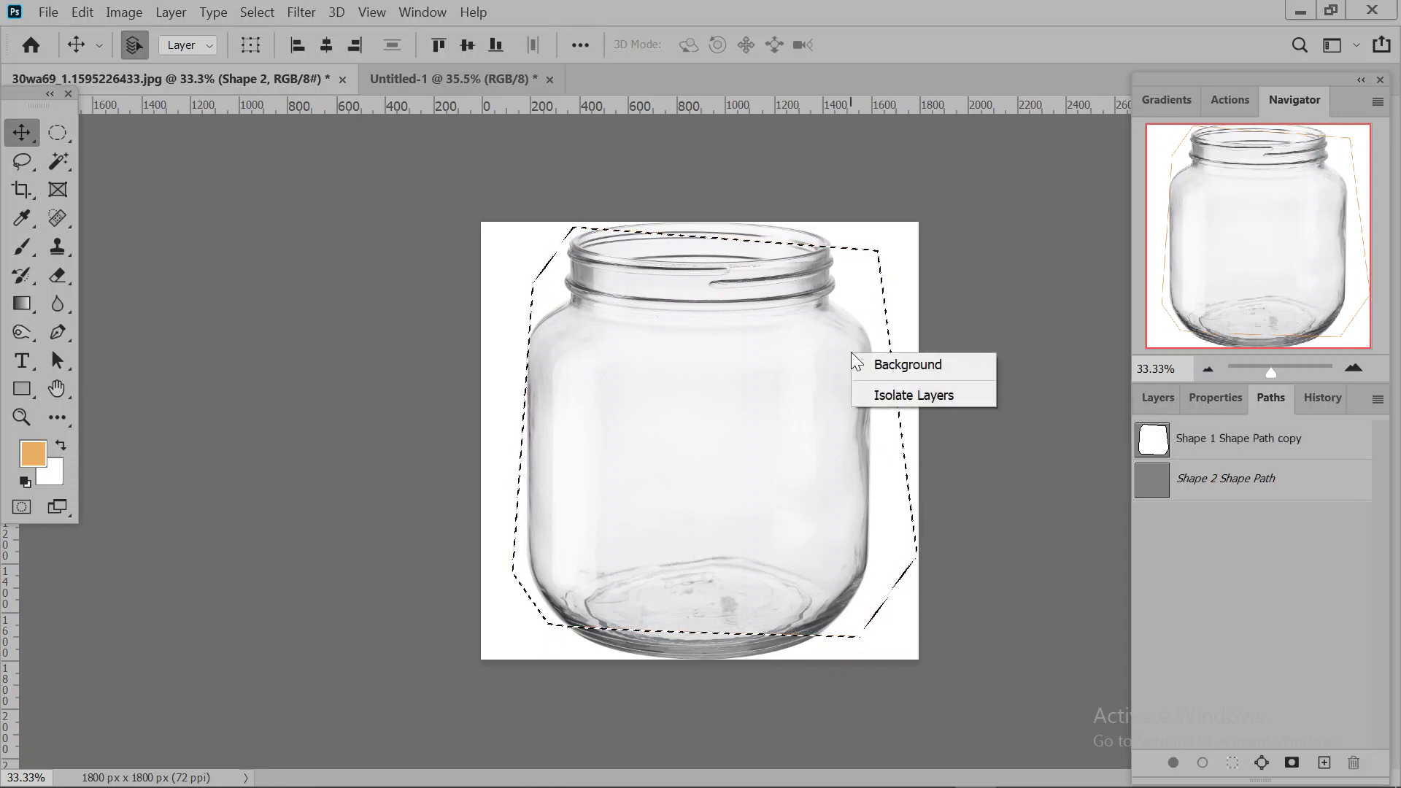
pyautogui.rightClick(869, 256)
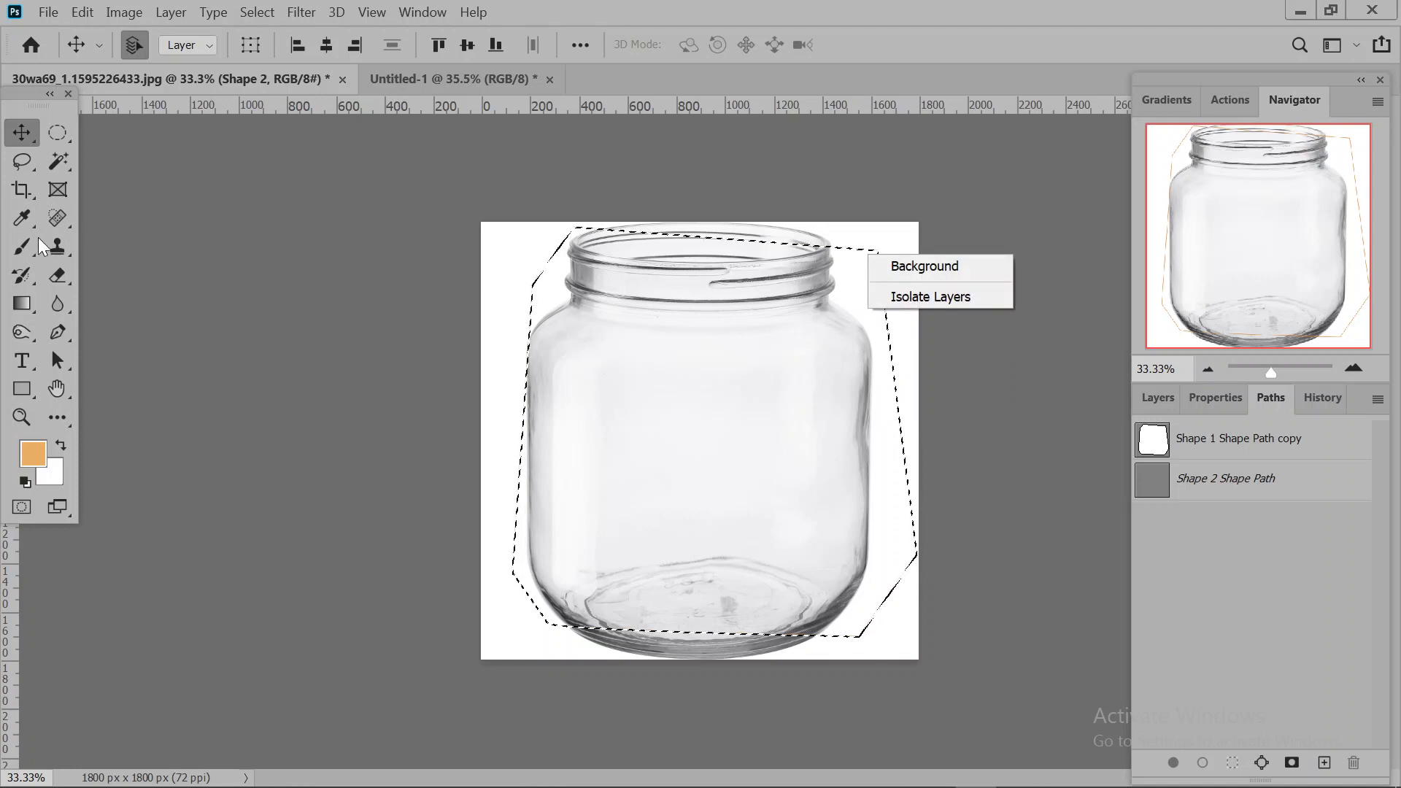
pyautogui.click(59, 335)
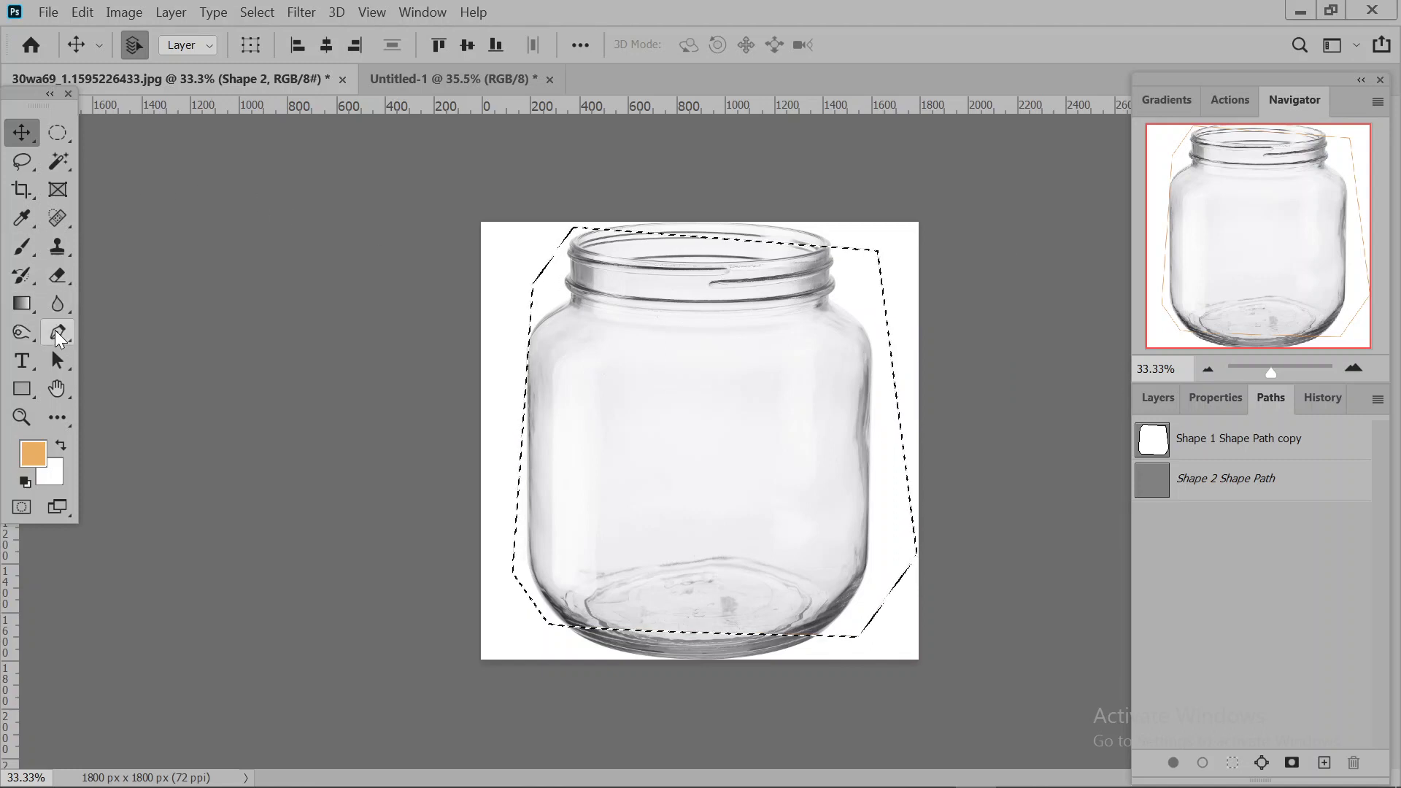
pyautogui.rightClick(564, 247)
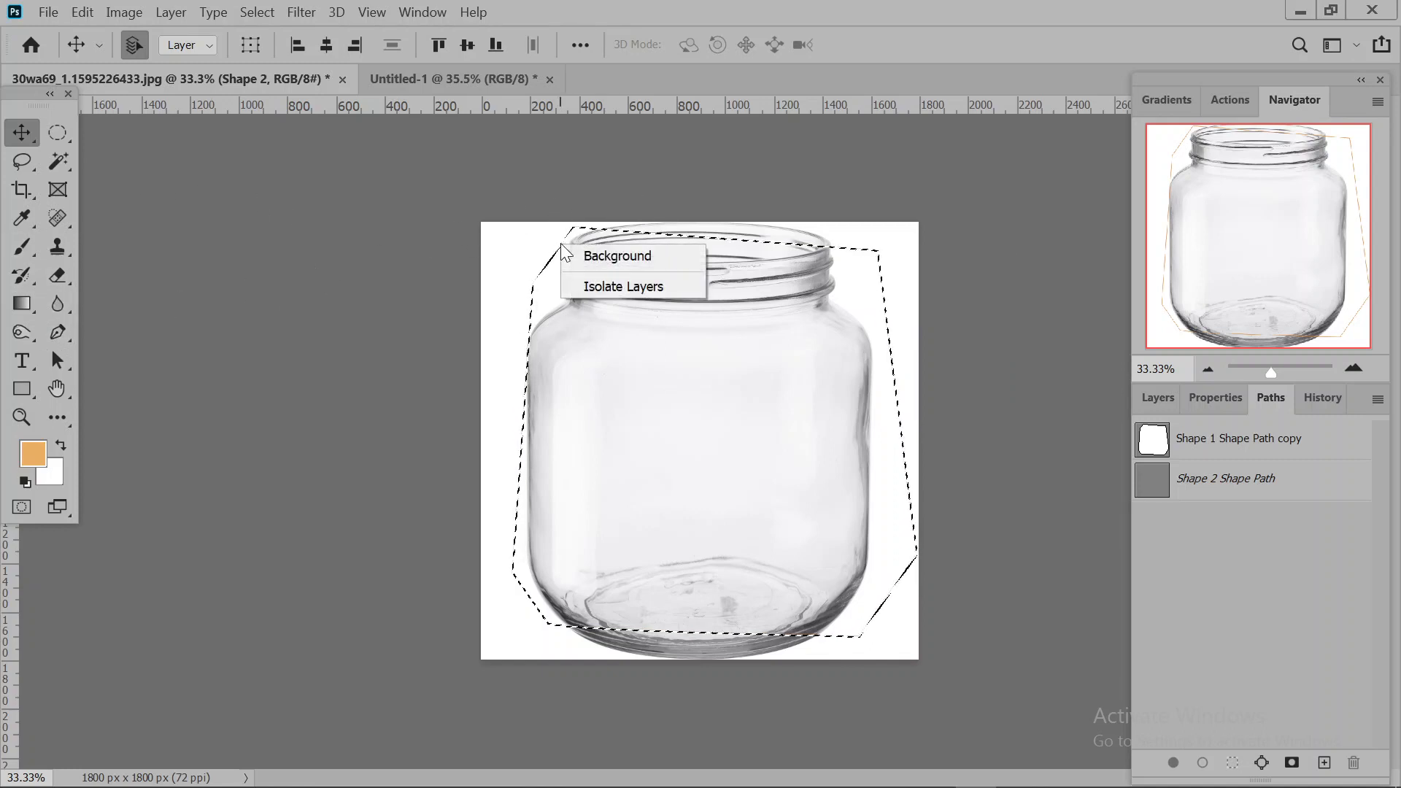
pyautogui.click(60, 340)
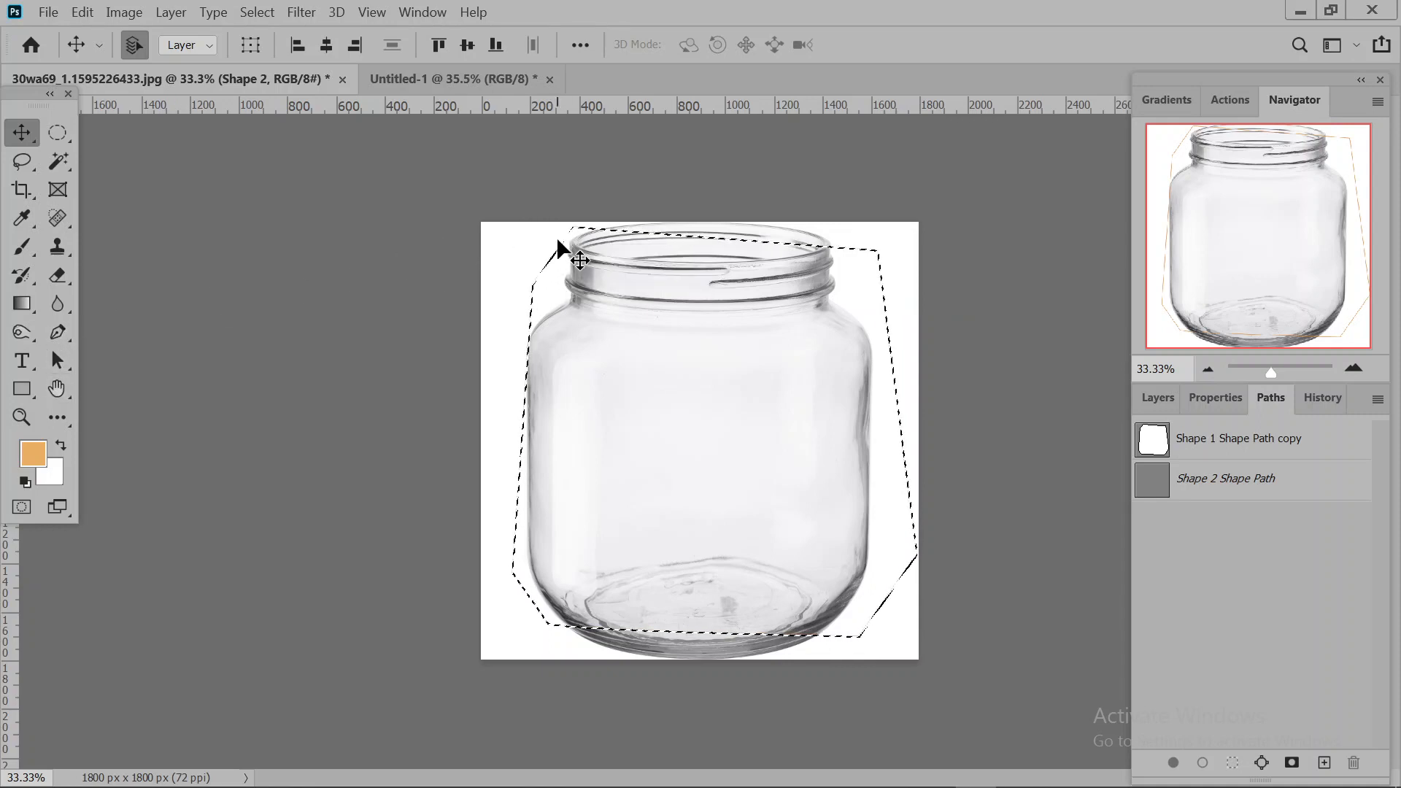
pyautogui.click(60, 333)
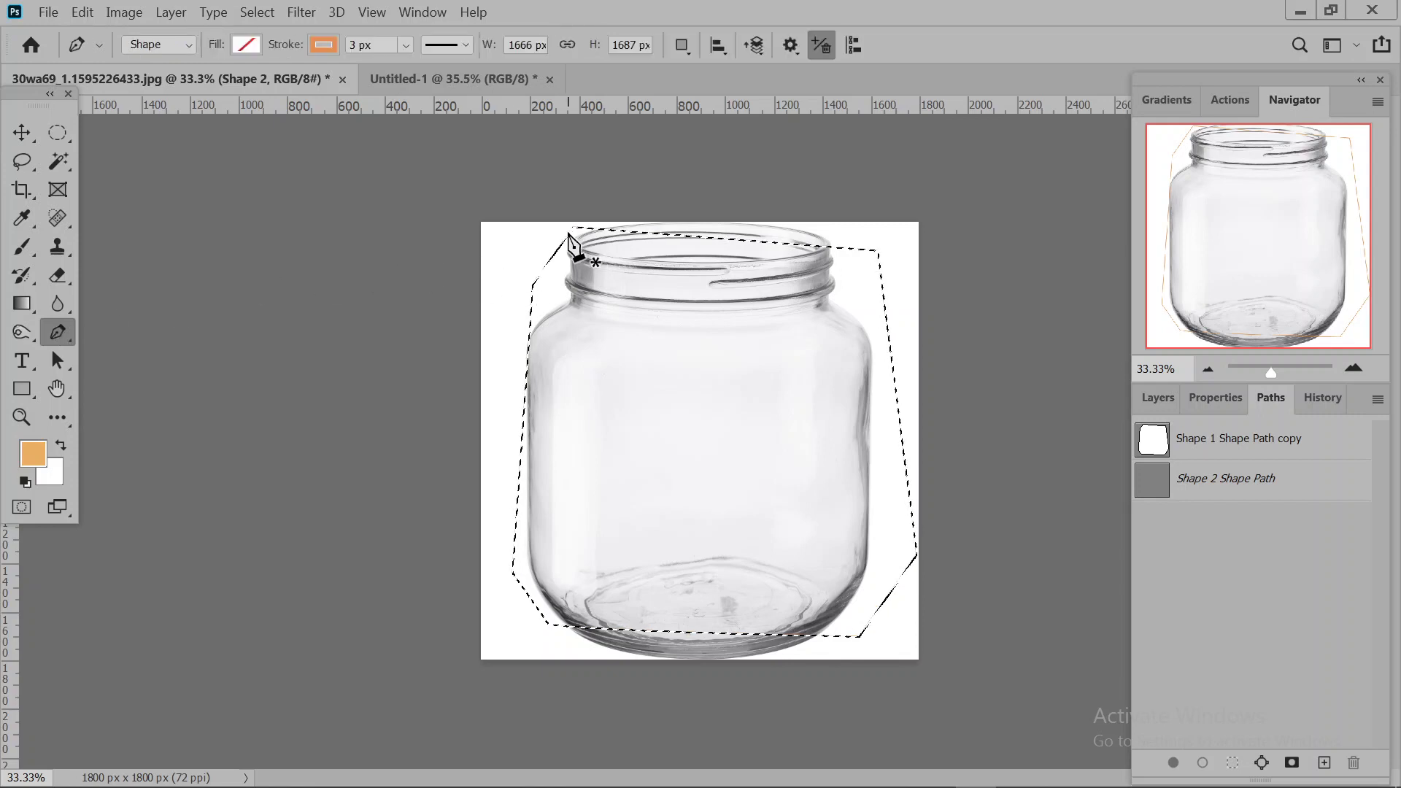
pyautogui.rightClick(572, 241)
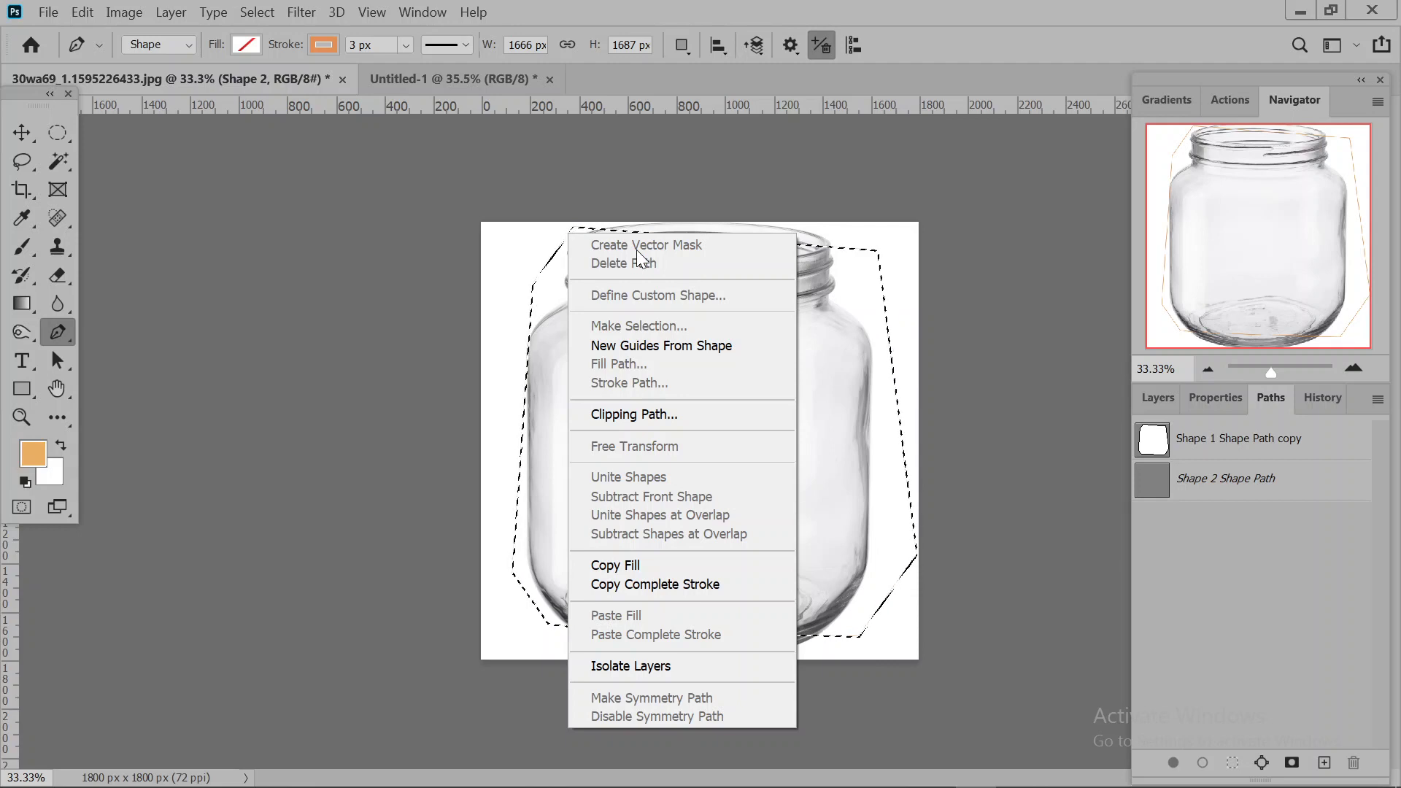
# Drag the Shape 1 Shape Path copy and Shape 2 Shape Path paths to the Paths trash.
pyautogui.click(1251, 440)
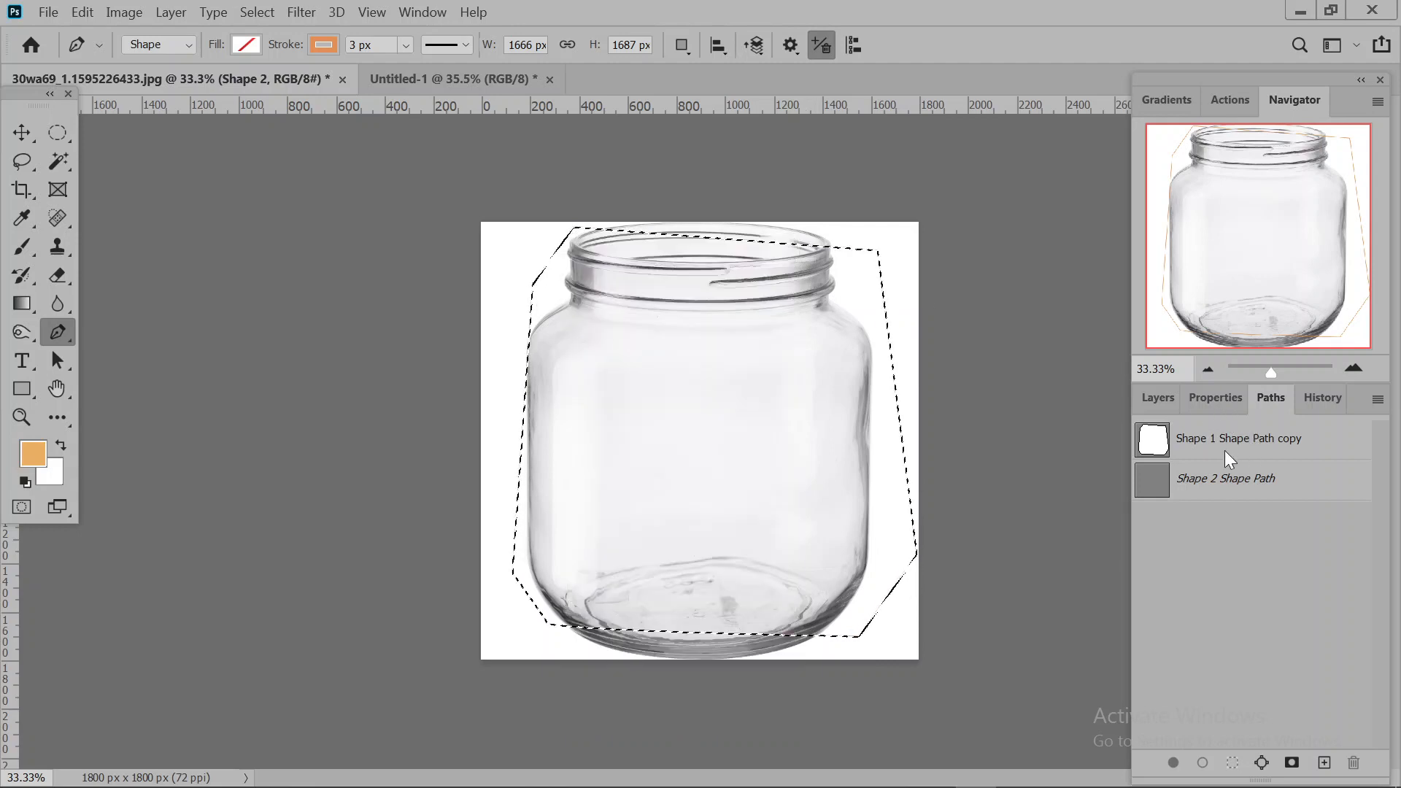
pyautogui.click(1227, 458)
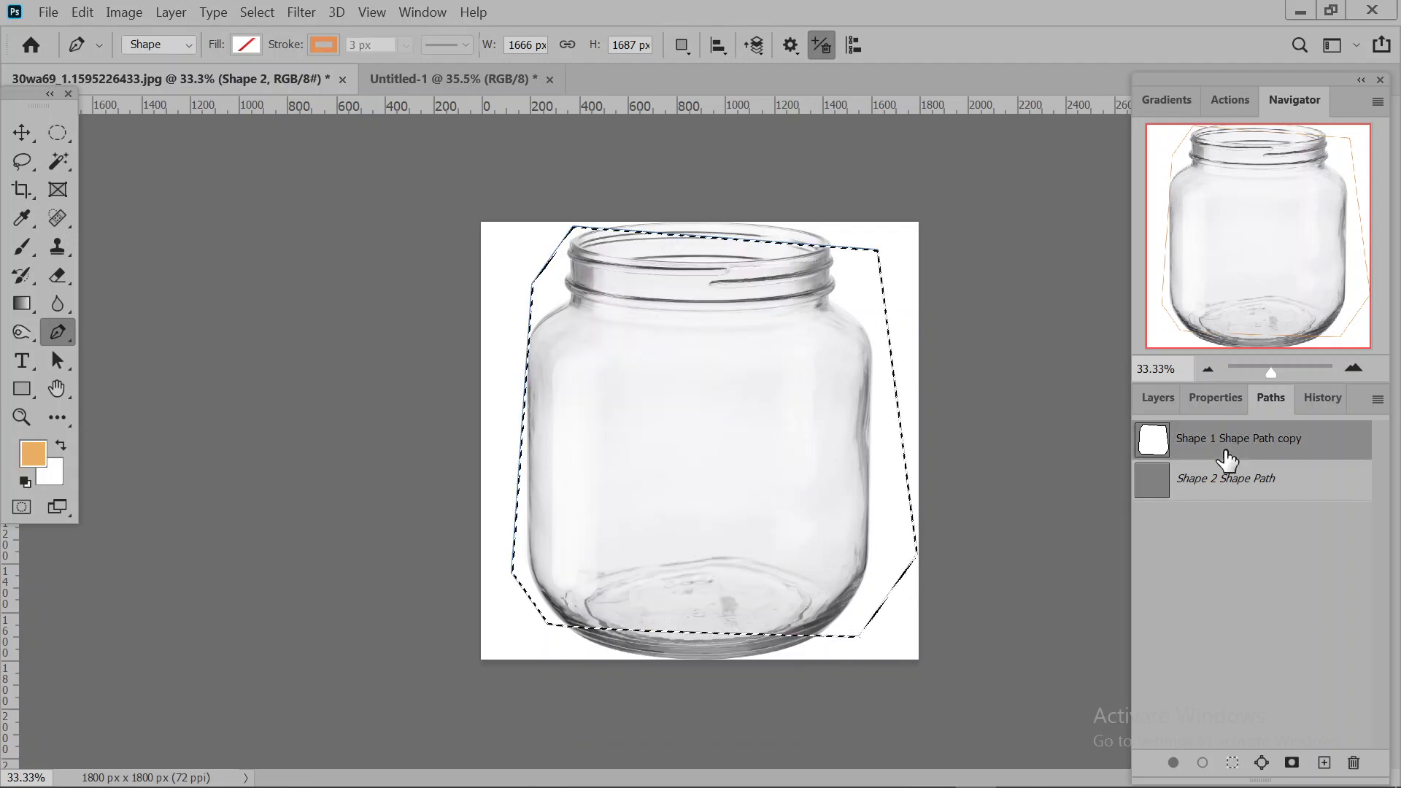
pyautogui.rightClick(705, 246)
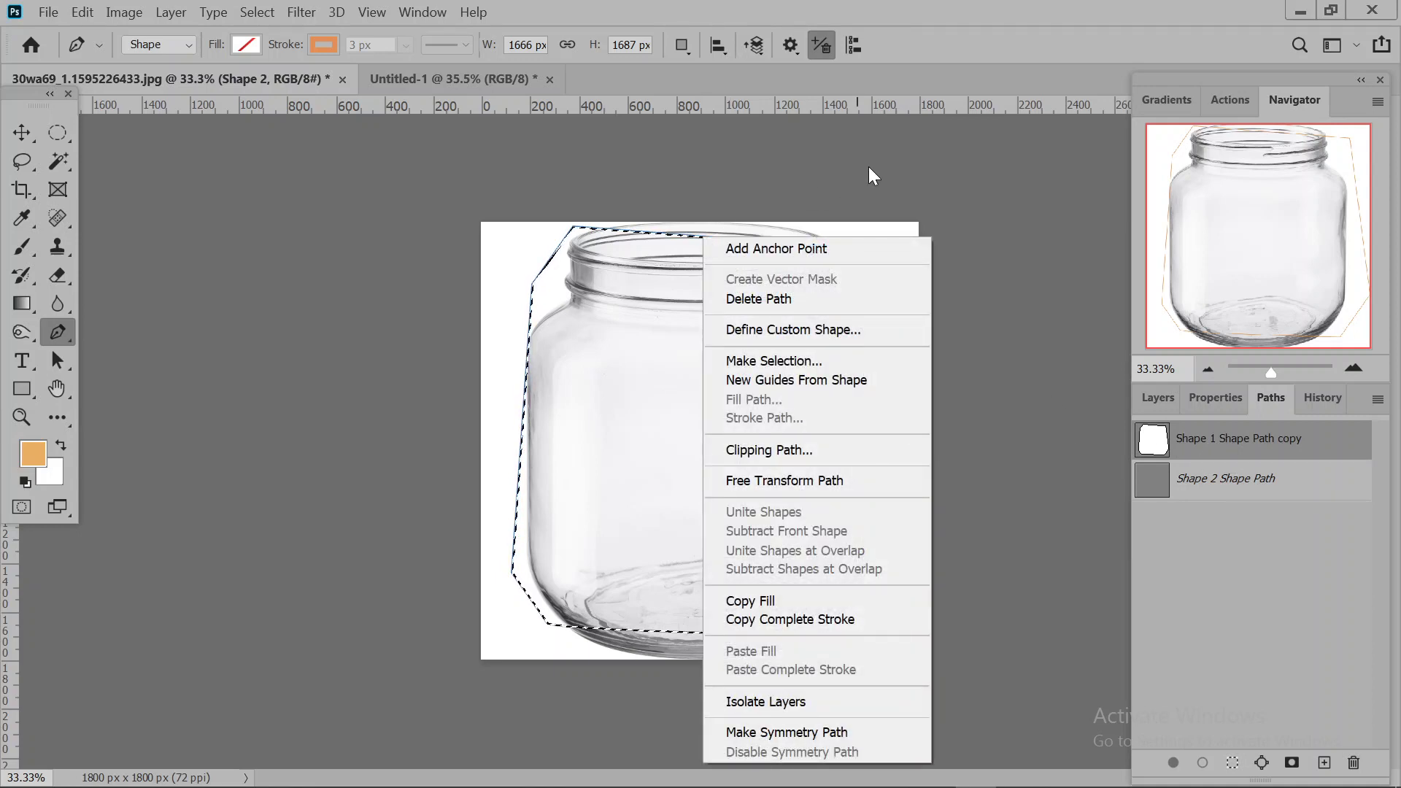
pyautogui.click(961, 219)
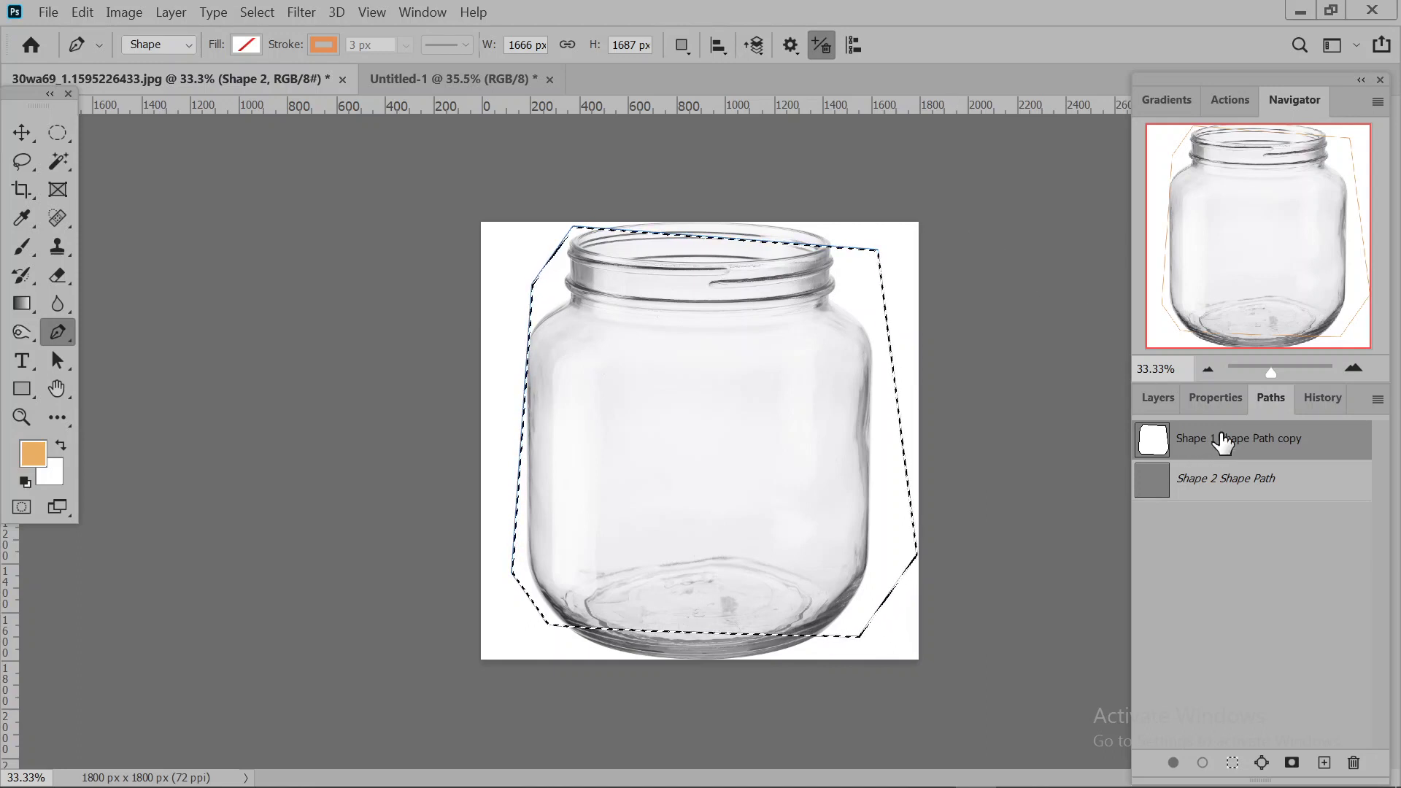
pyautogui.moveTo(1267, 437); pyautogui.dragTo(1356, 758)
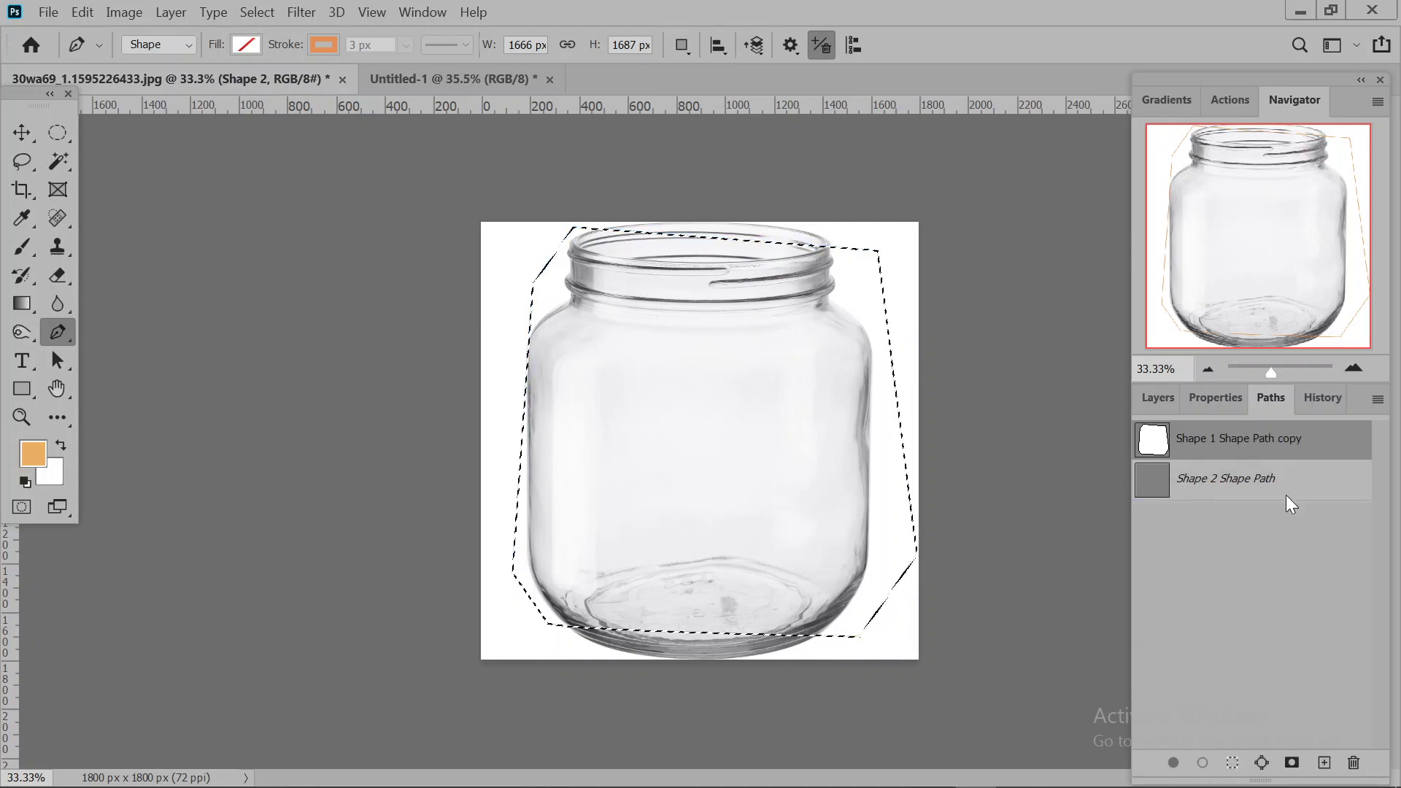
pyautogui.moveTo(1265, 448); pyautogui.dragTo(1355, 762)
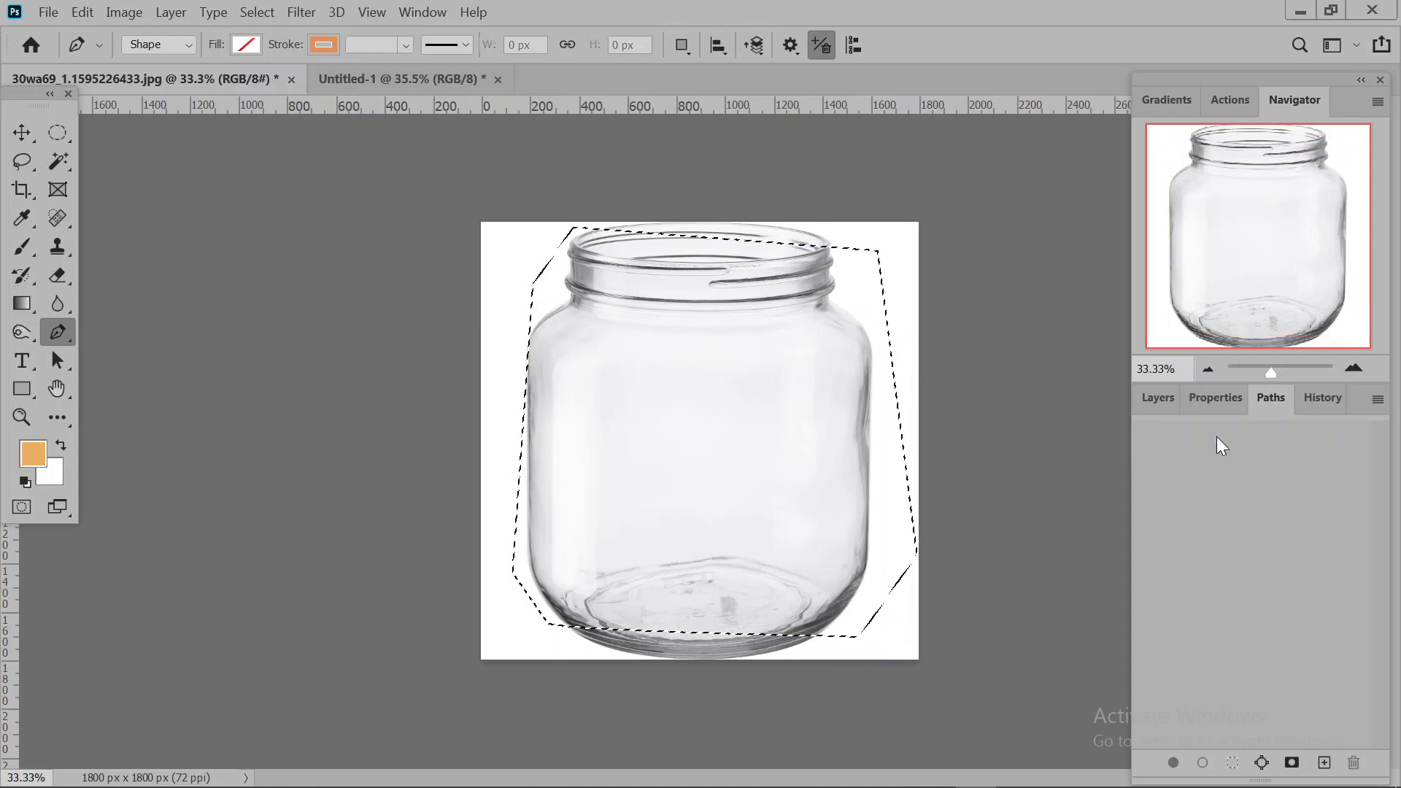
# Deselect the jar, turn a circular marquee selection into a work path, then discard it.
pyautogui.hotkey('ctrl', 'd')
pyautogui.click(58, 132)
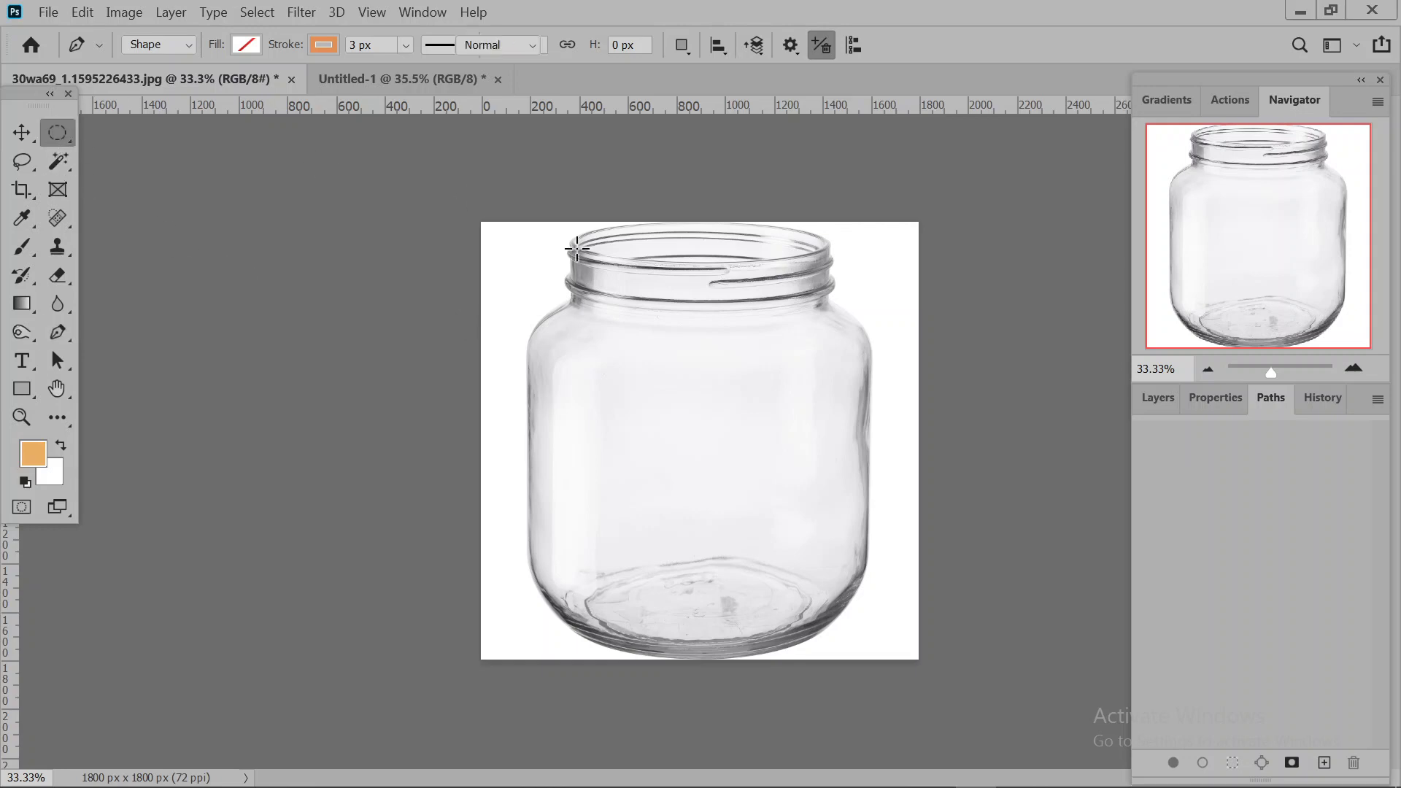
pyautogui.moveTo(654, 353); pyautogui.dragTo(834, 535)
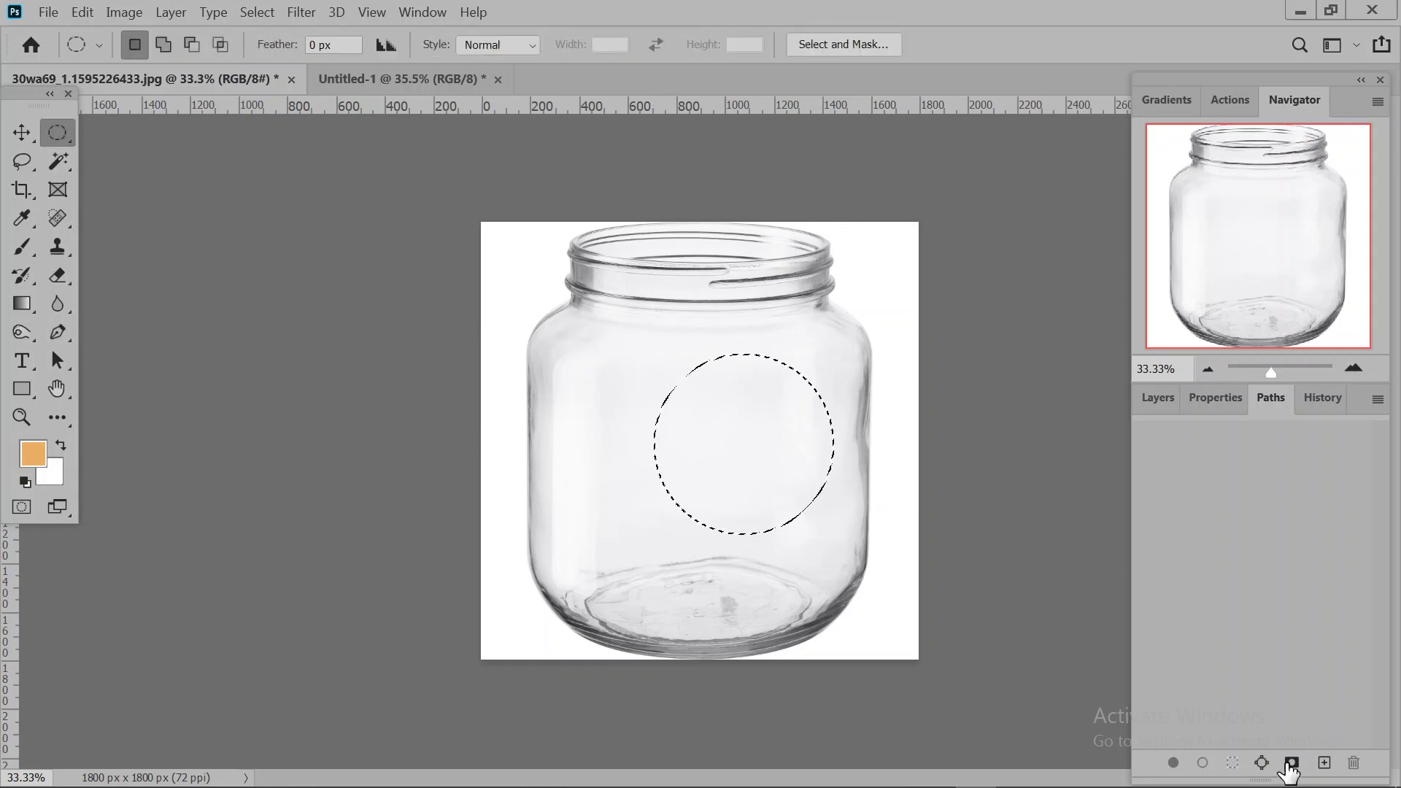
pyautogui.click(1263, 763)
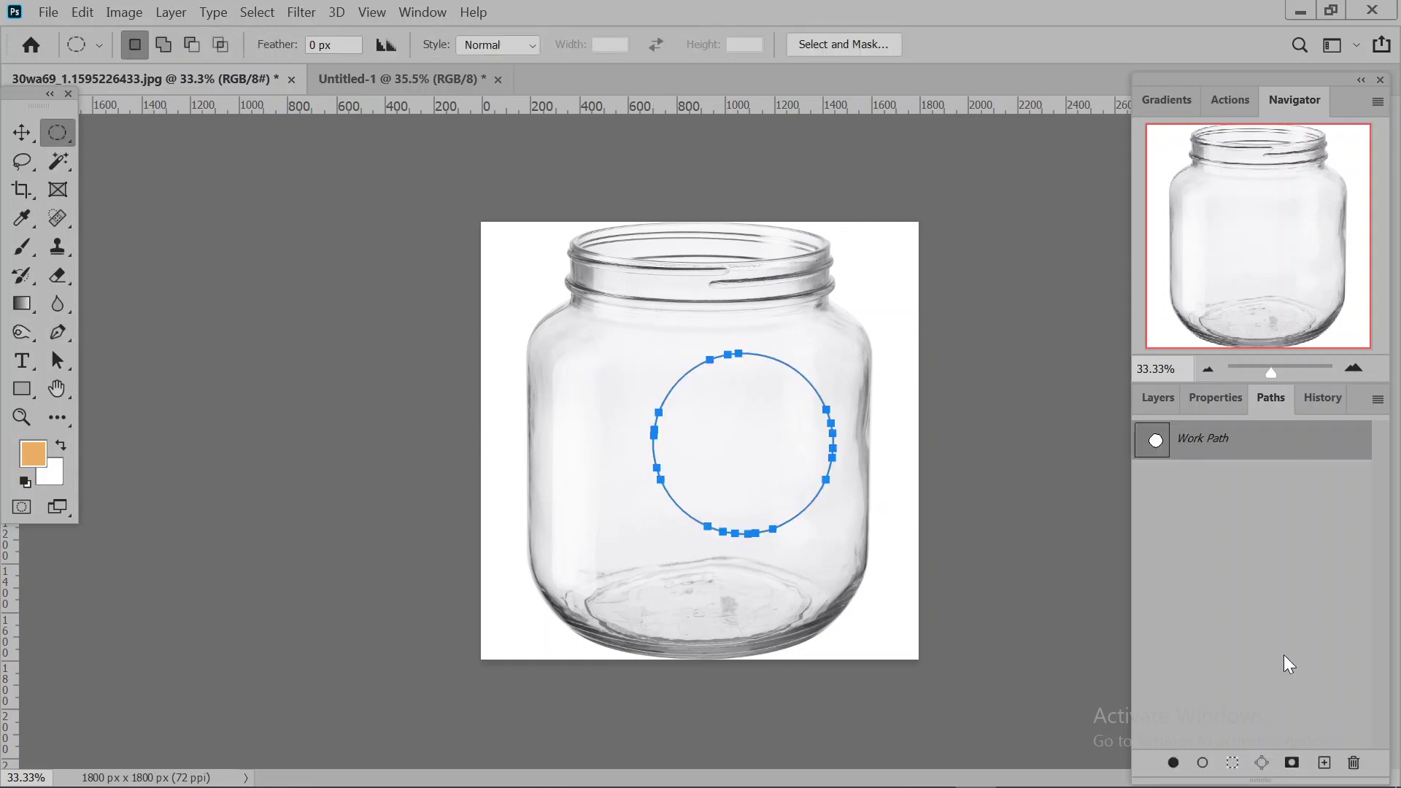
pyautogui.click(1307, 628)
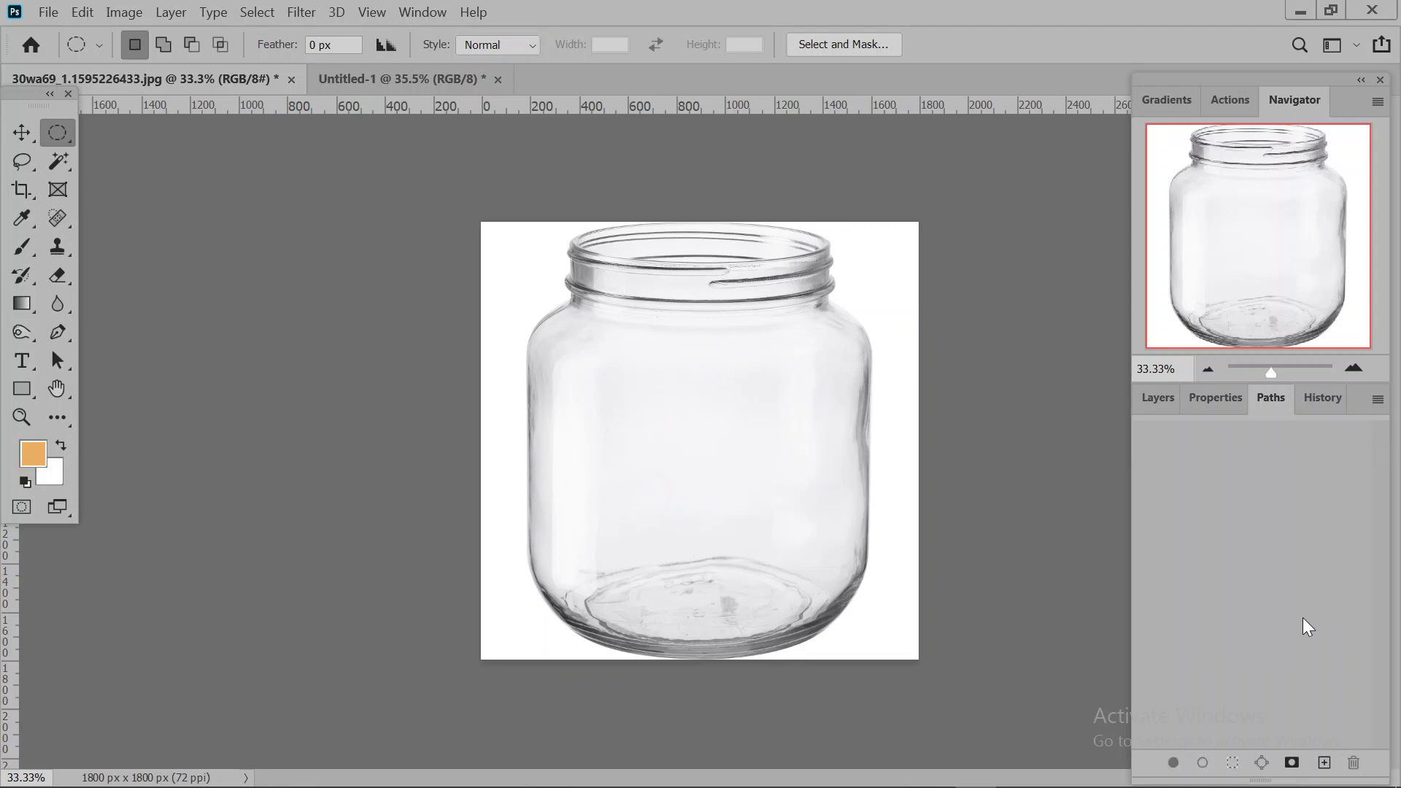
pyautogui.click(1179, 401)
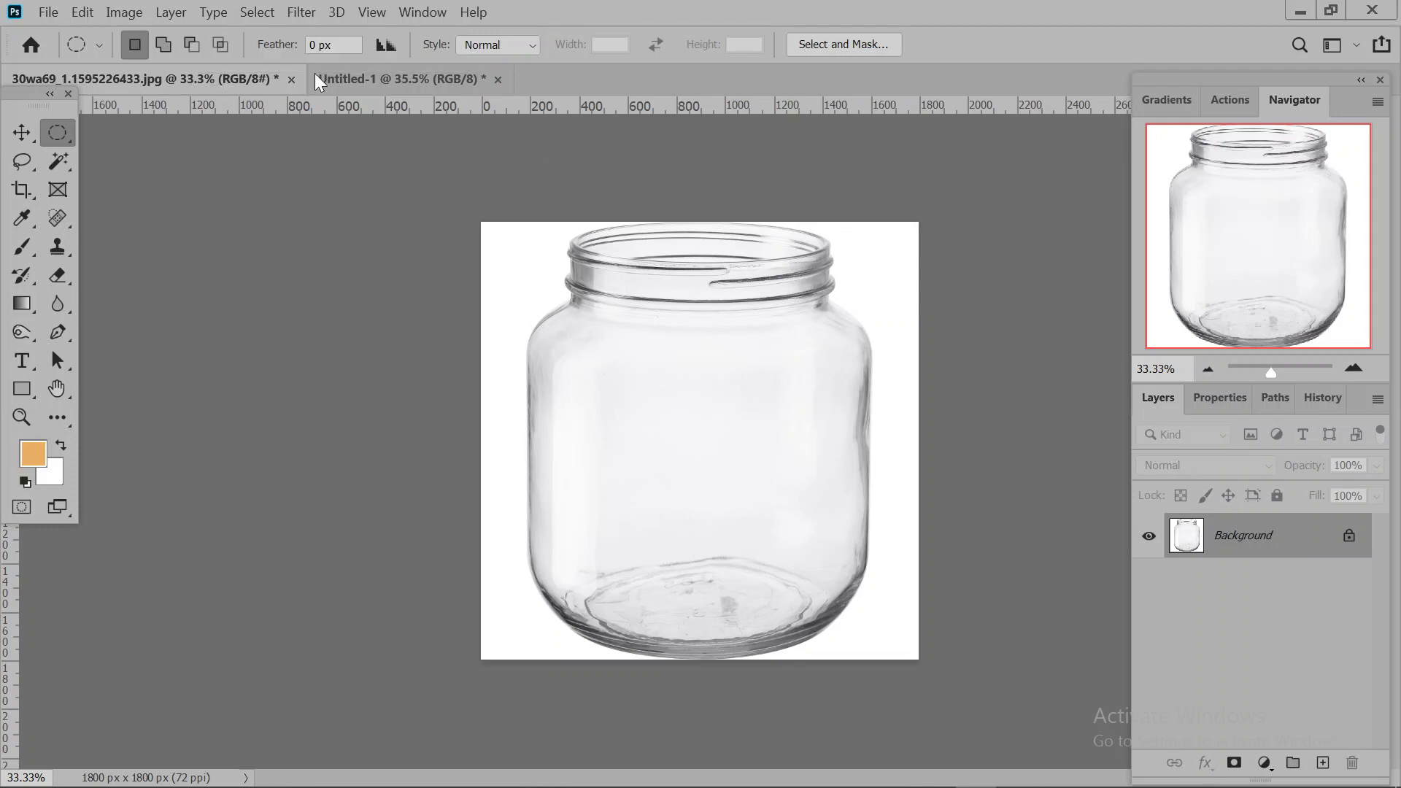
# Switch to the blank Untitled-1 document and minimize Photoshop.
pyautogui.click(379, 82)
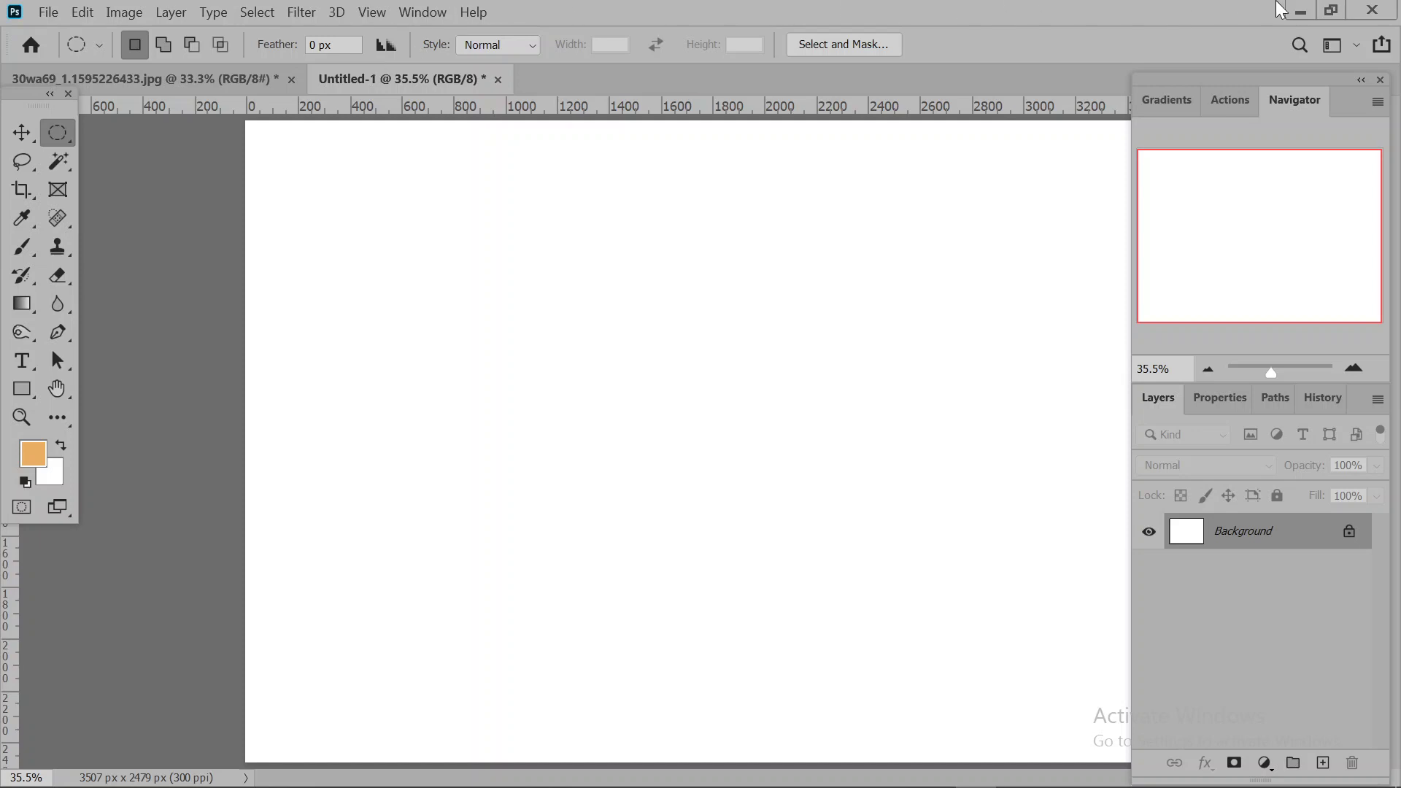
pyautogui.click(1300, 11)
# Bring the Google Meet call forward, then minimize the Chrome window.
pyautogui.click(913, 782)
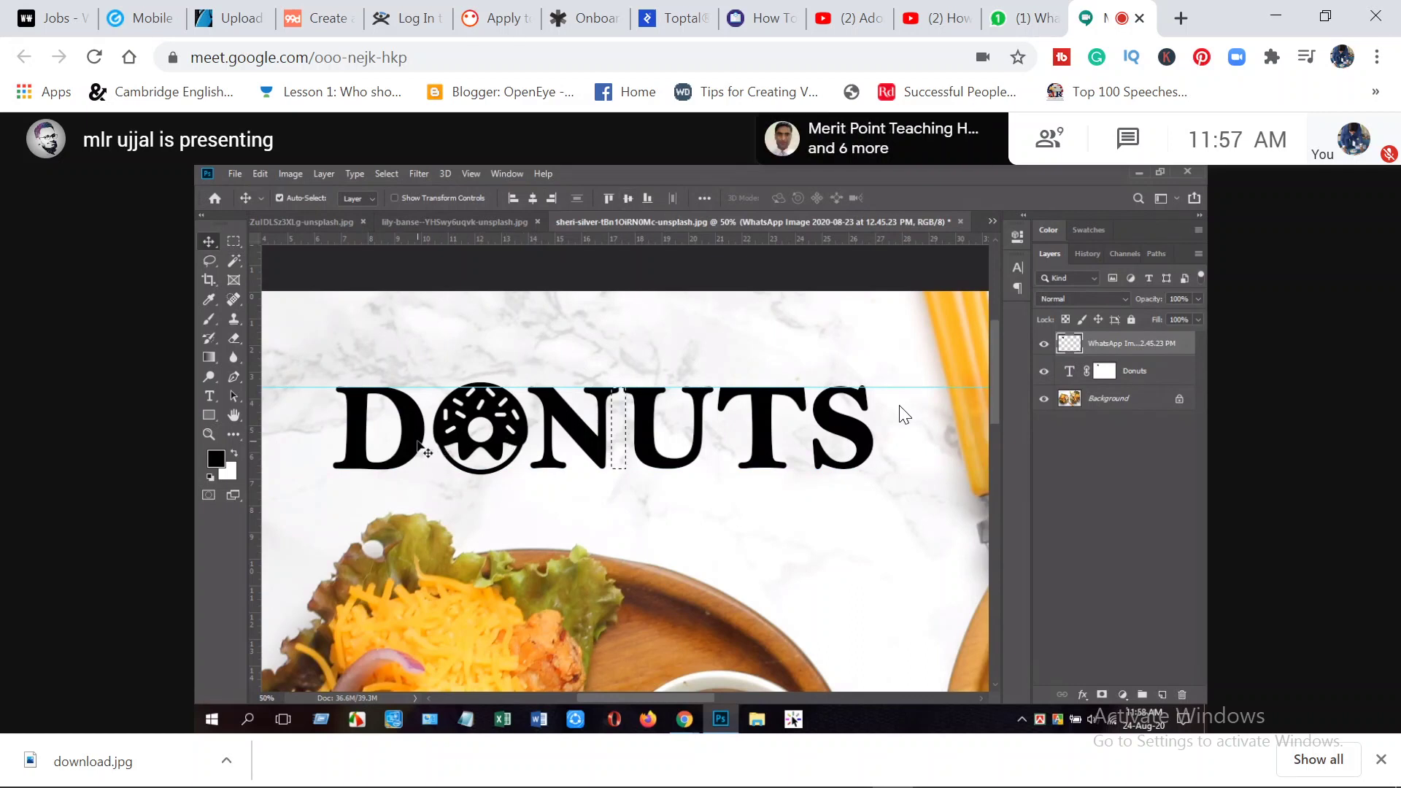
pyautogui.click(1275, 16)
# Return to Photoshop's glass jar document with the Paths panel showing and the Pen tool active.
pyautogui.click(982, 775)
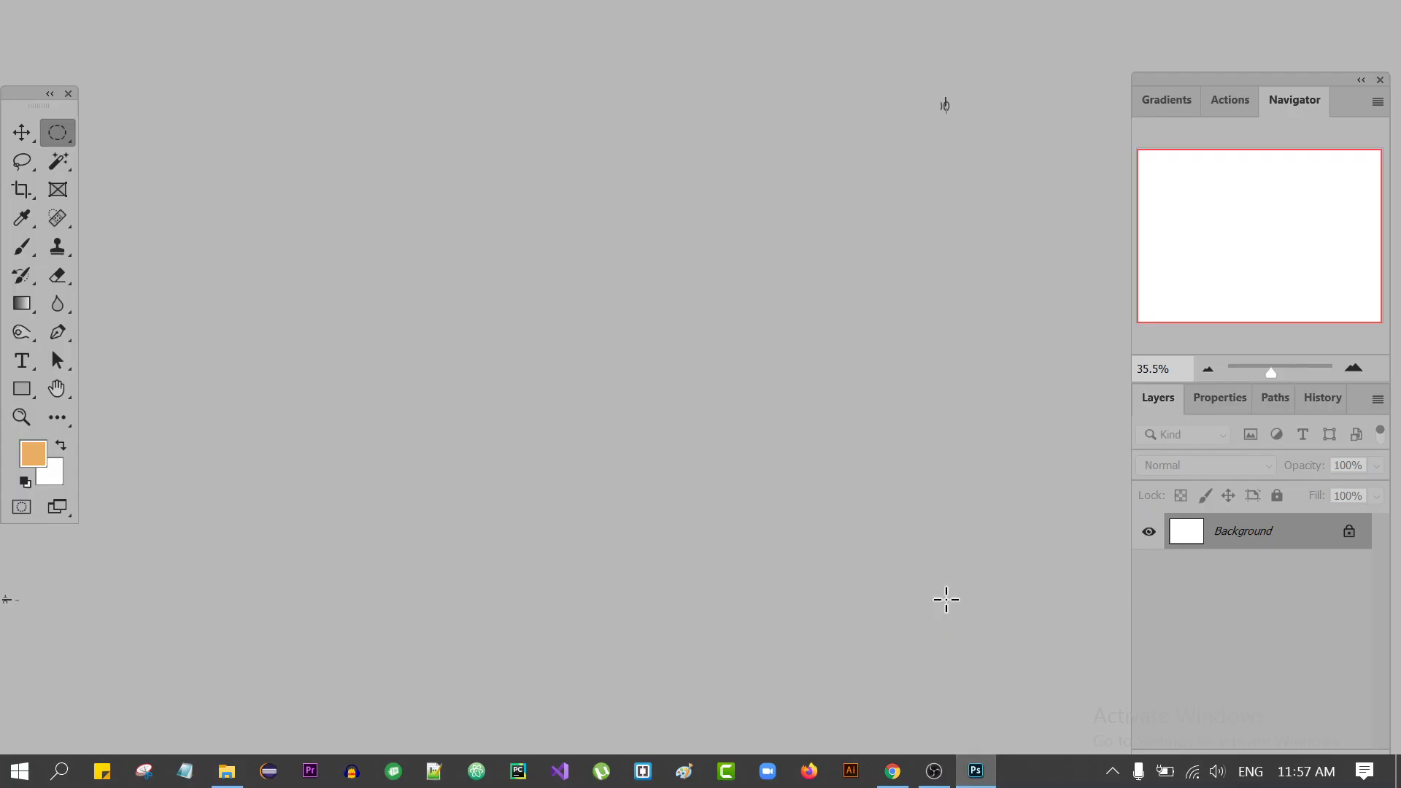
pyautogui.click(1270, 400)
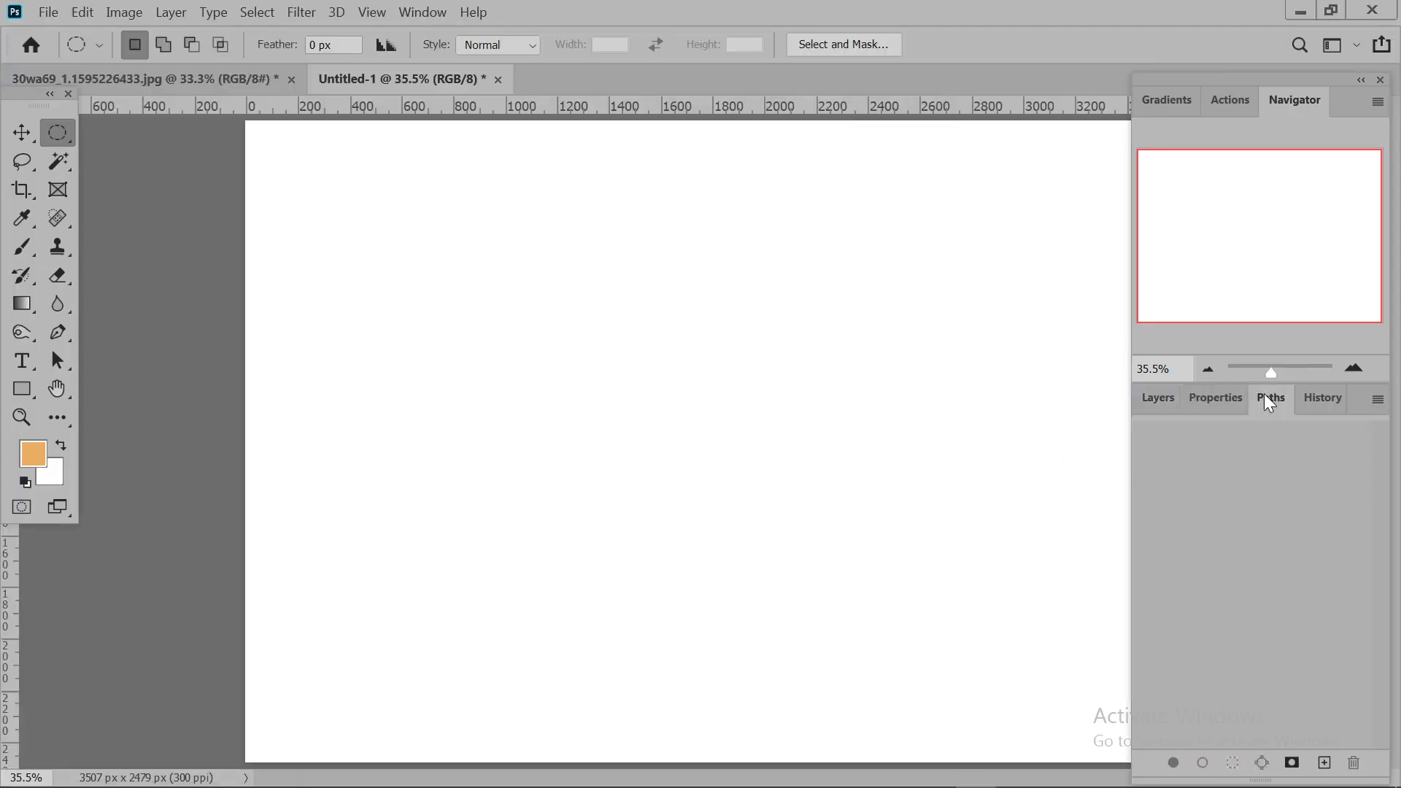
pyautogui.click(183, 81)
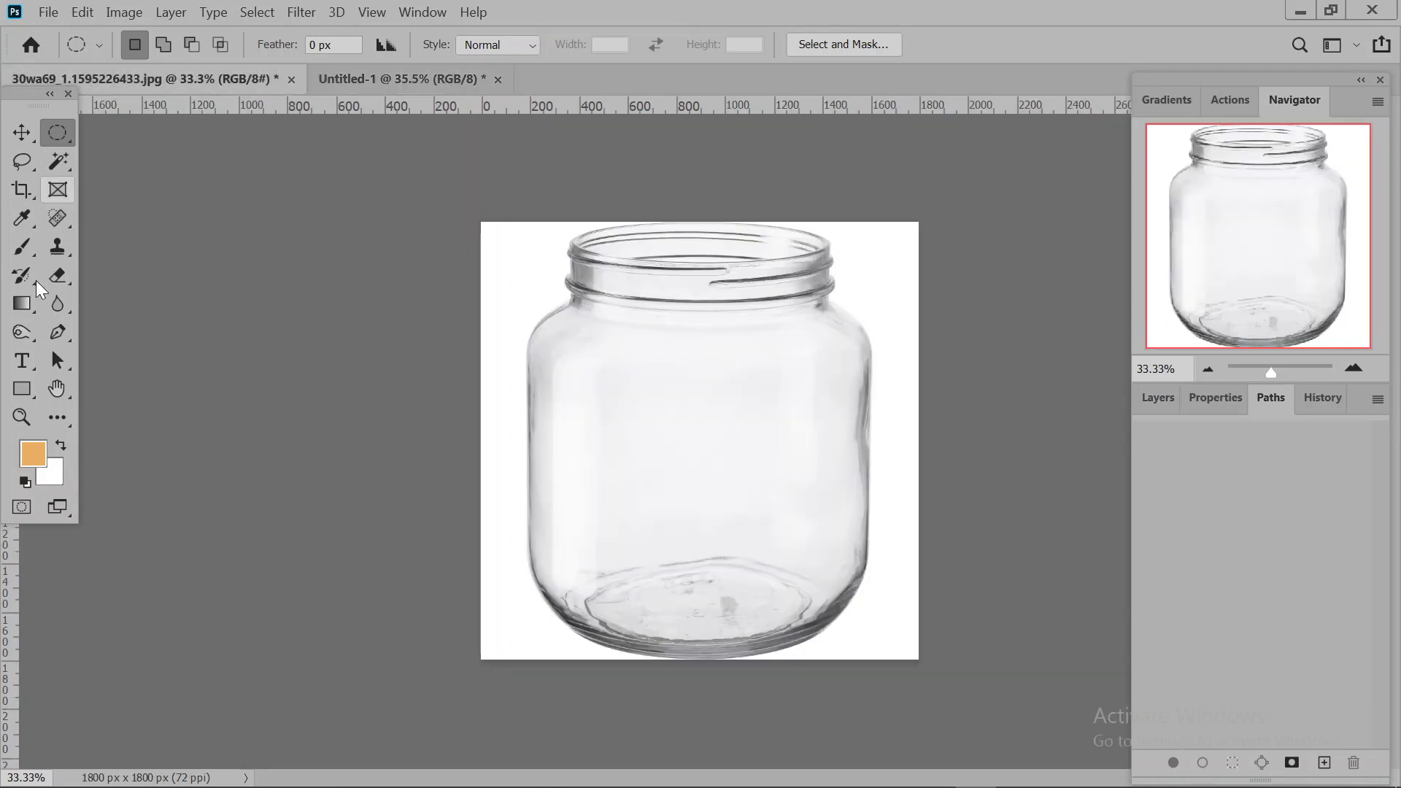
pyautogui.click(57, 333)
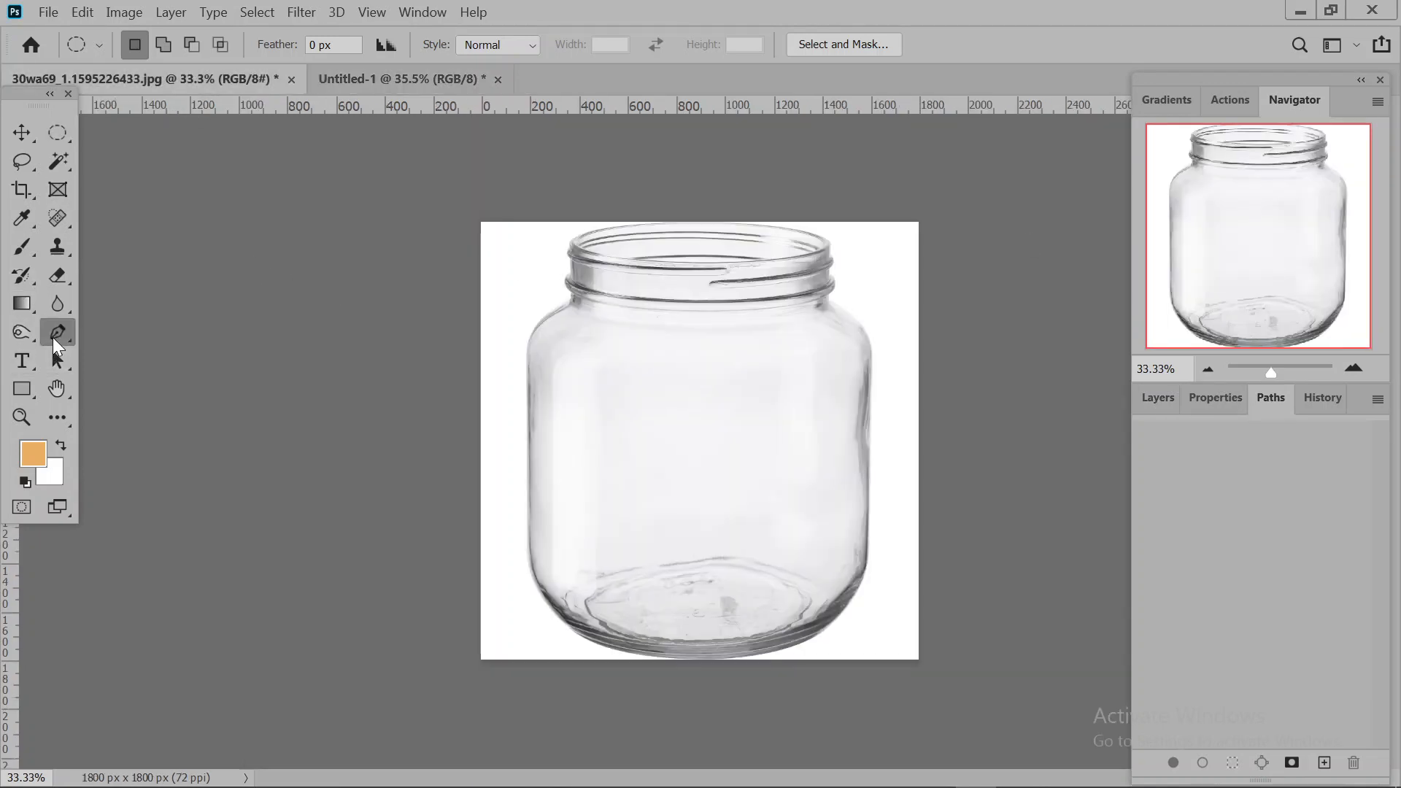
# Trace a closed nine-anchor straight-edged path around the glass jar.
pyautogui.click(526, 564)
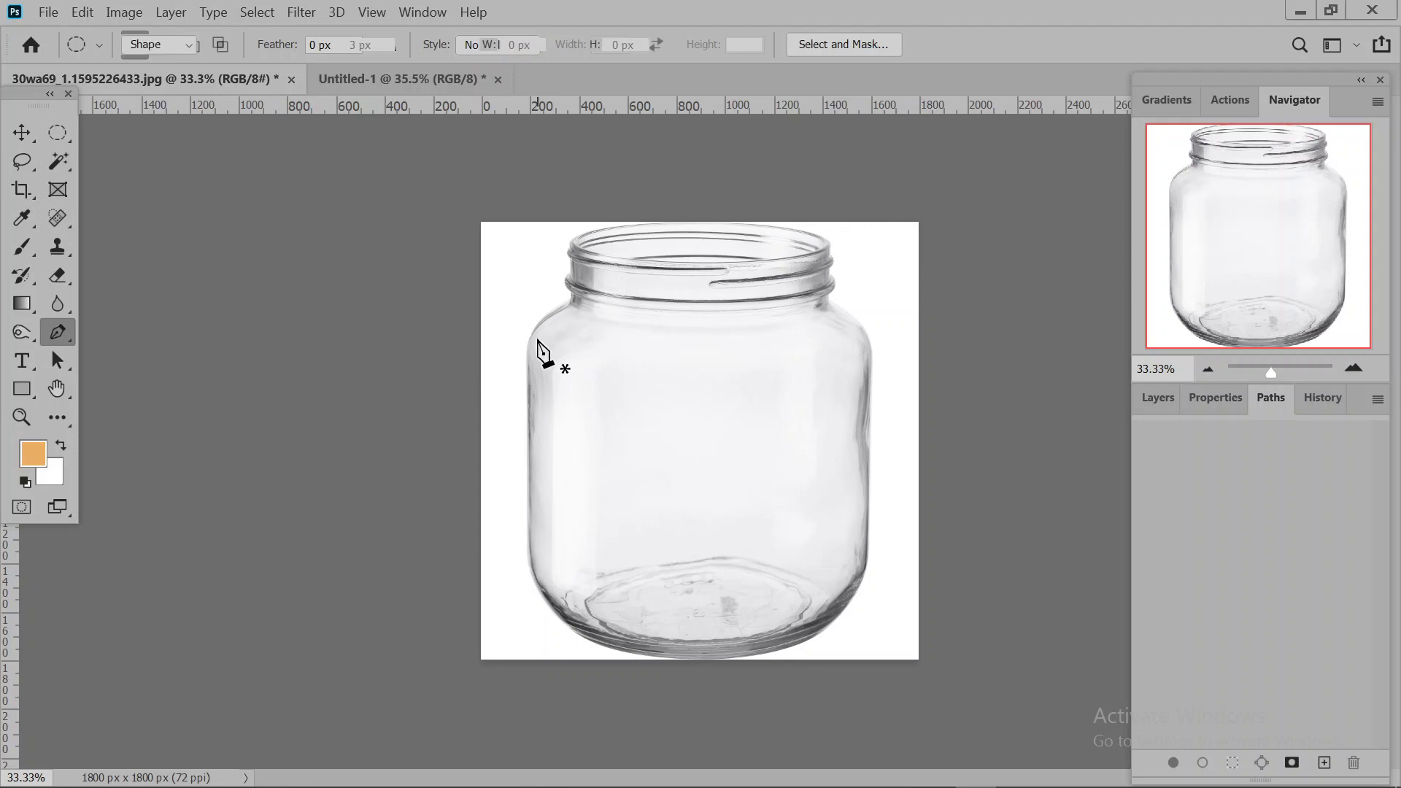
pyautogui.click(526, 332)
pyautogui.click(561, 294)
pyautogui.click(566, 231)
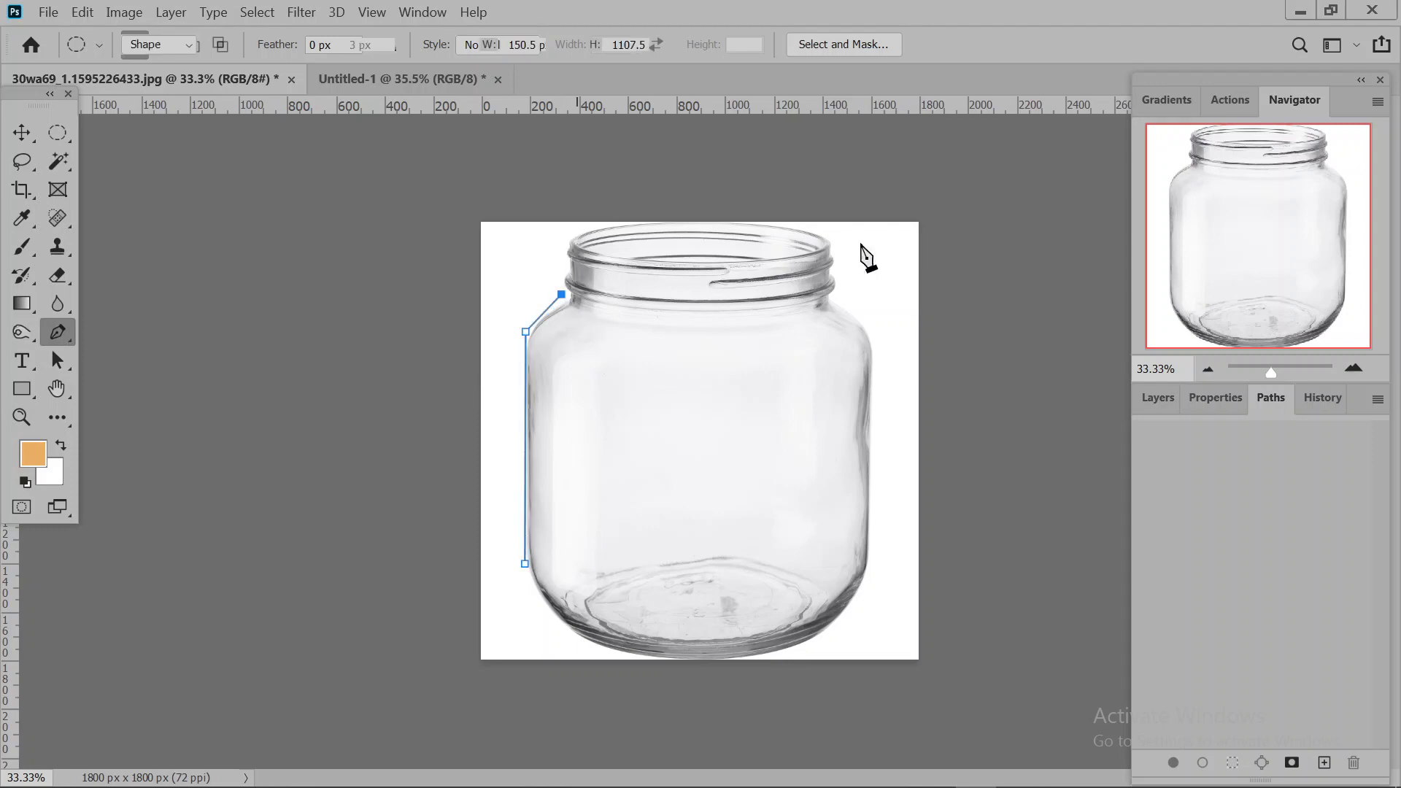
pyautogui.click(861, 235)
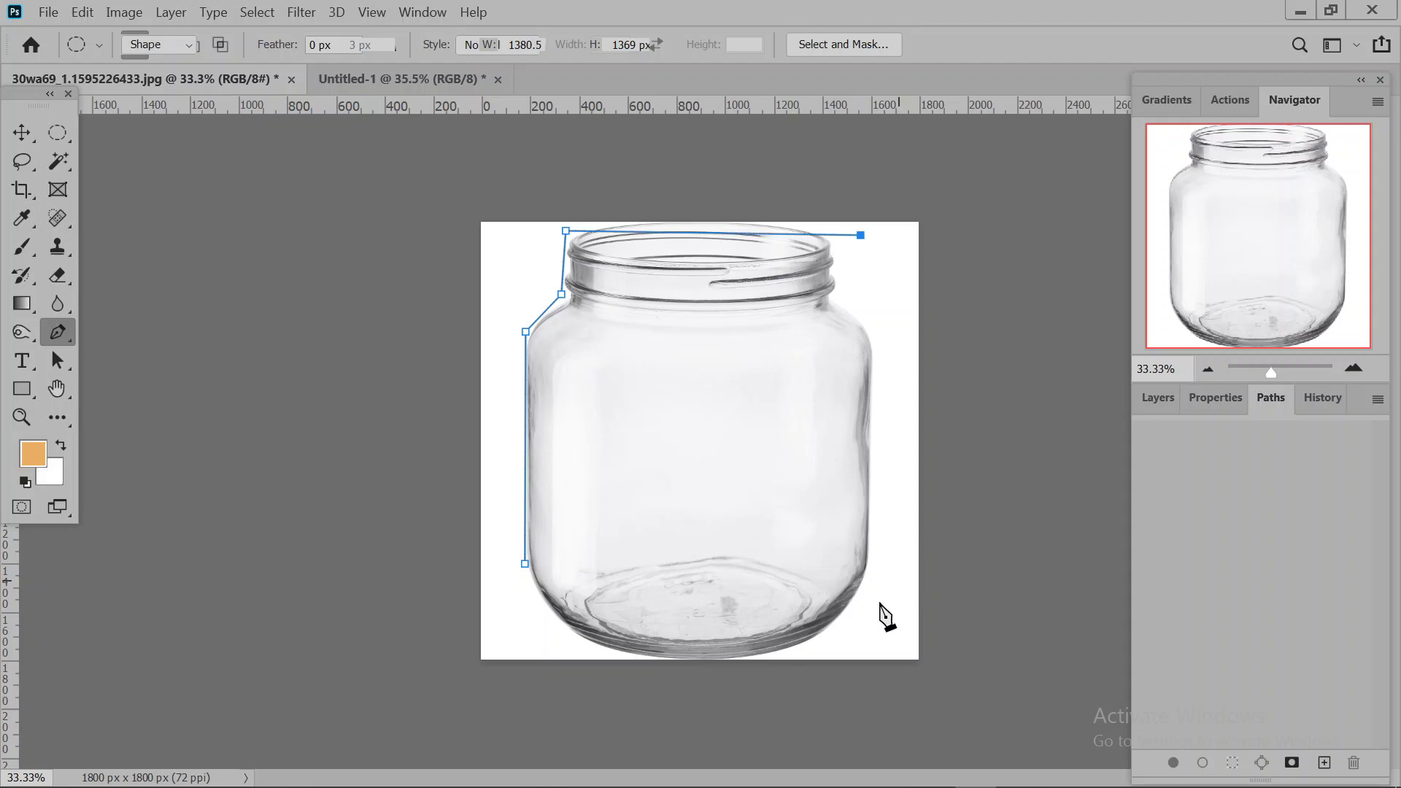
pyautogui.click(897, 332)
pyautogui.click(878, 588)
pyautogui.click(767, 660)
pyautogui.click(554, 640)
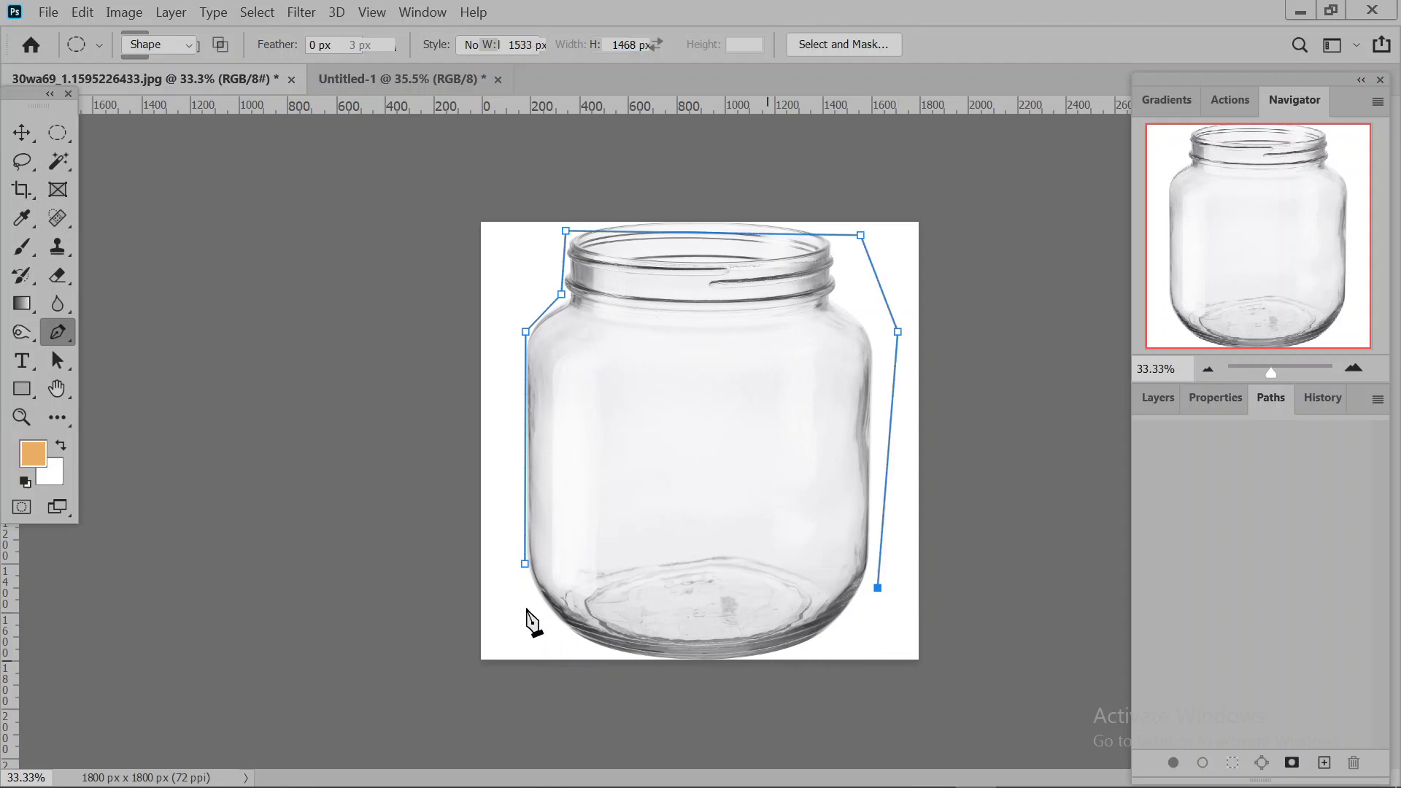
pyautogui.click(526, 564)
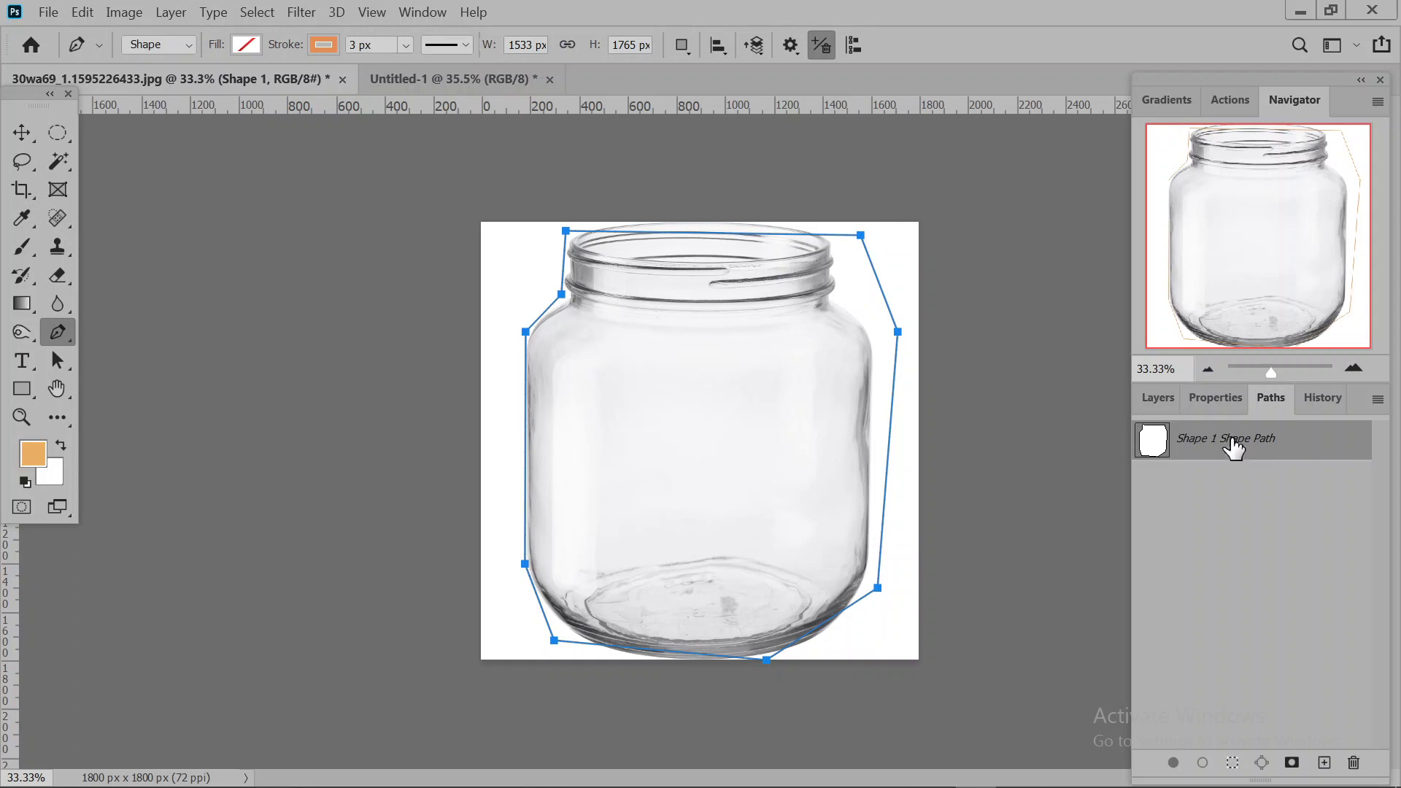
# Save the jar outline as a path named Shape.
pyautogui.doubleClick(1233, 442)
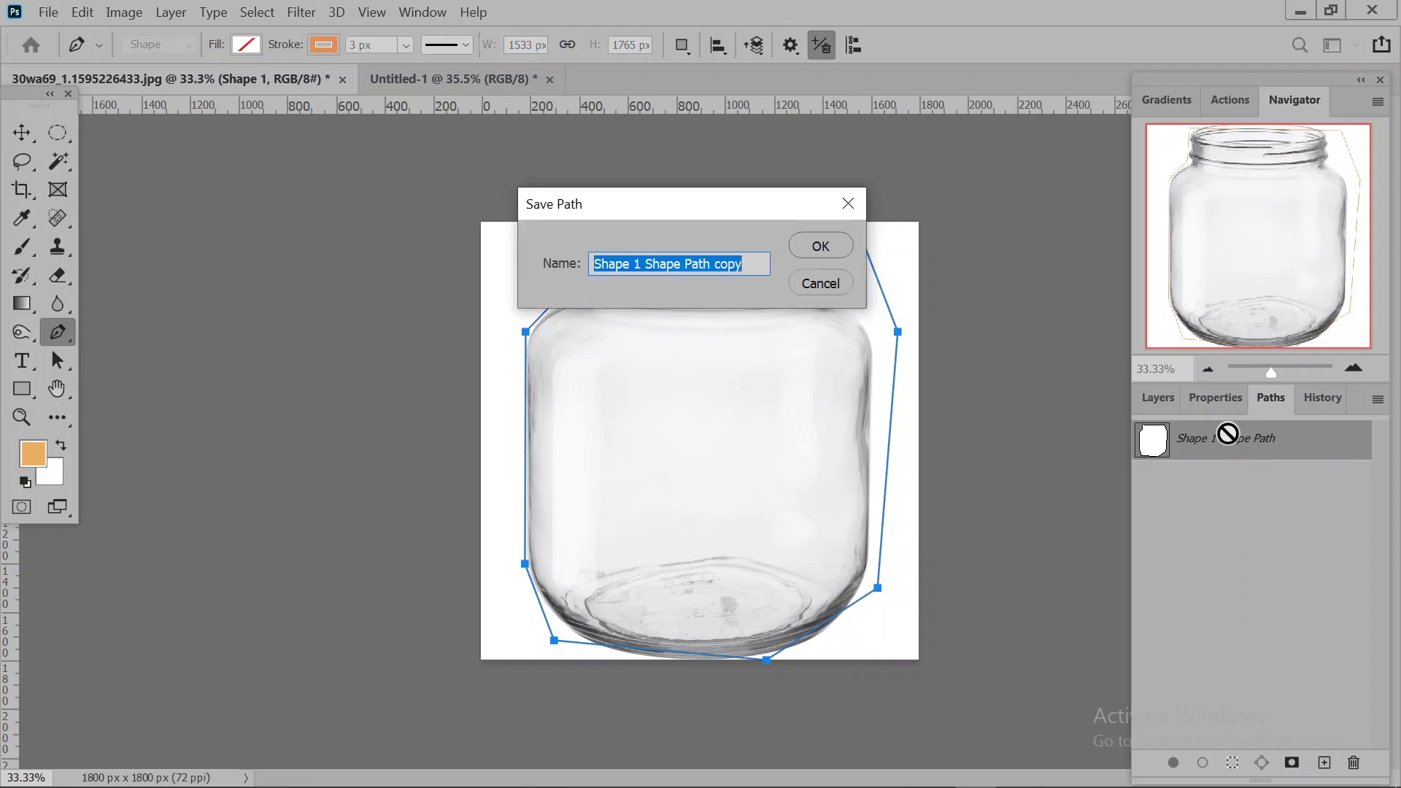
pyautogui.press('End')
pyautogui.hotkey('ctrl', 'shift', 'Left')
pyautogui.hotkey('ctrl', 'shift', 'Left')
pyautogui.hotkey('ctrl', 'shift', 'Left')
pyautogui.hotkey('ctrl', 'shift', 'Left')
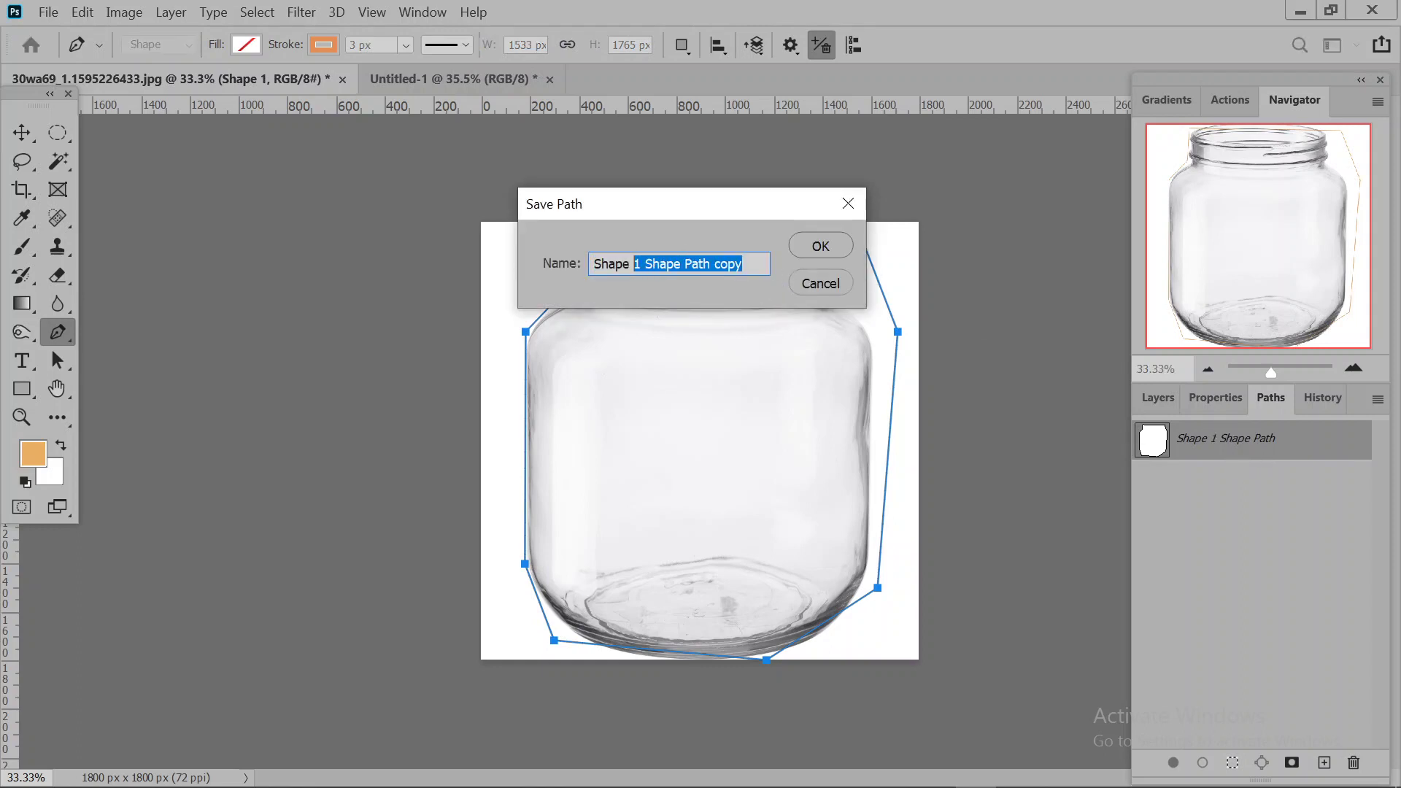
pyautogui.press('BackSpace')
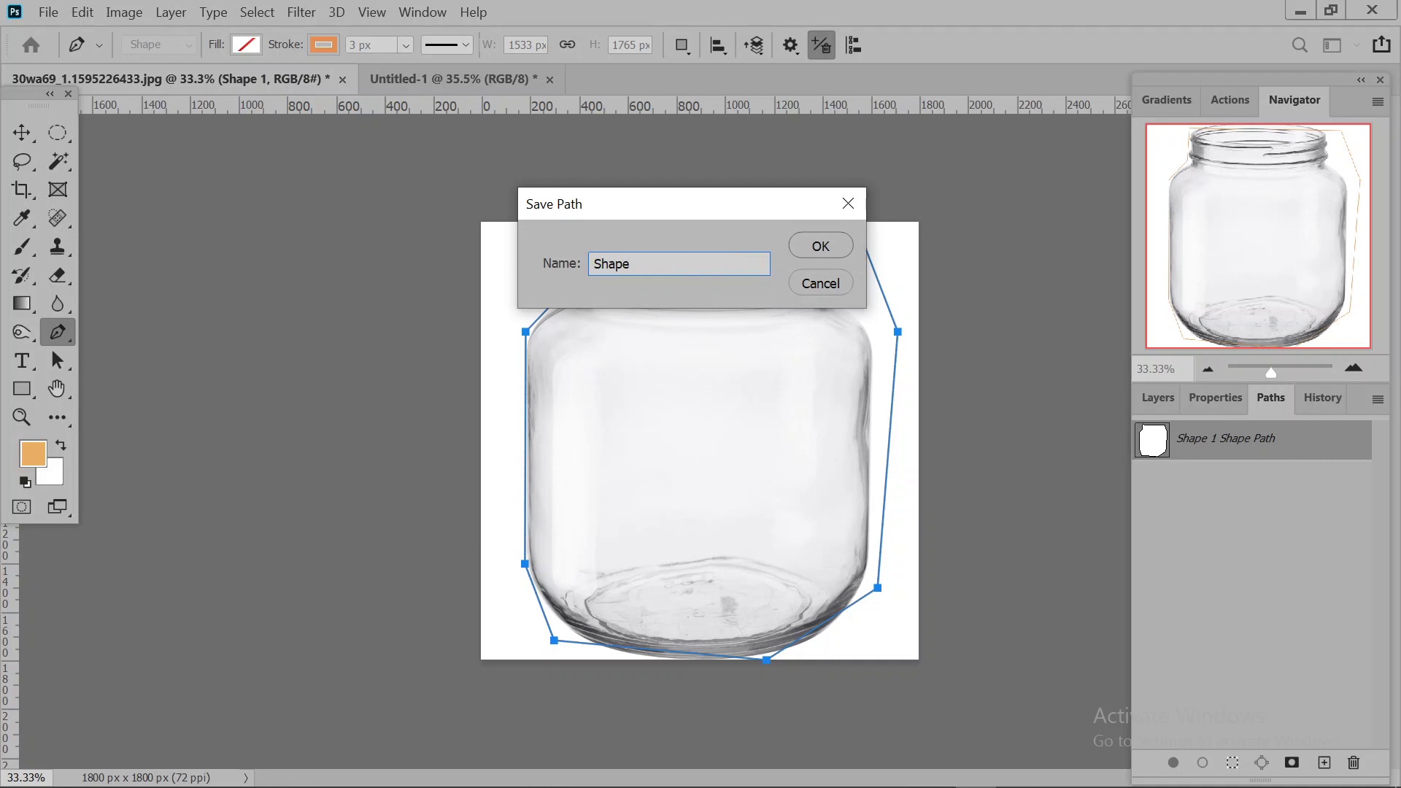
pyautogui.click(824, 246)
# Add an empty Path 1, reselect the Shape path, and show the Layers panel.
pyautogui.click(1324, 764)
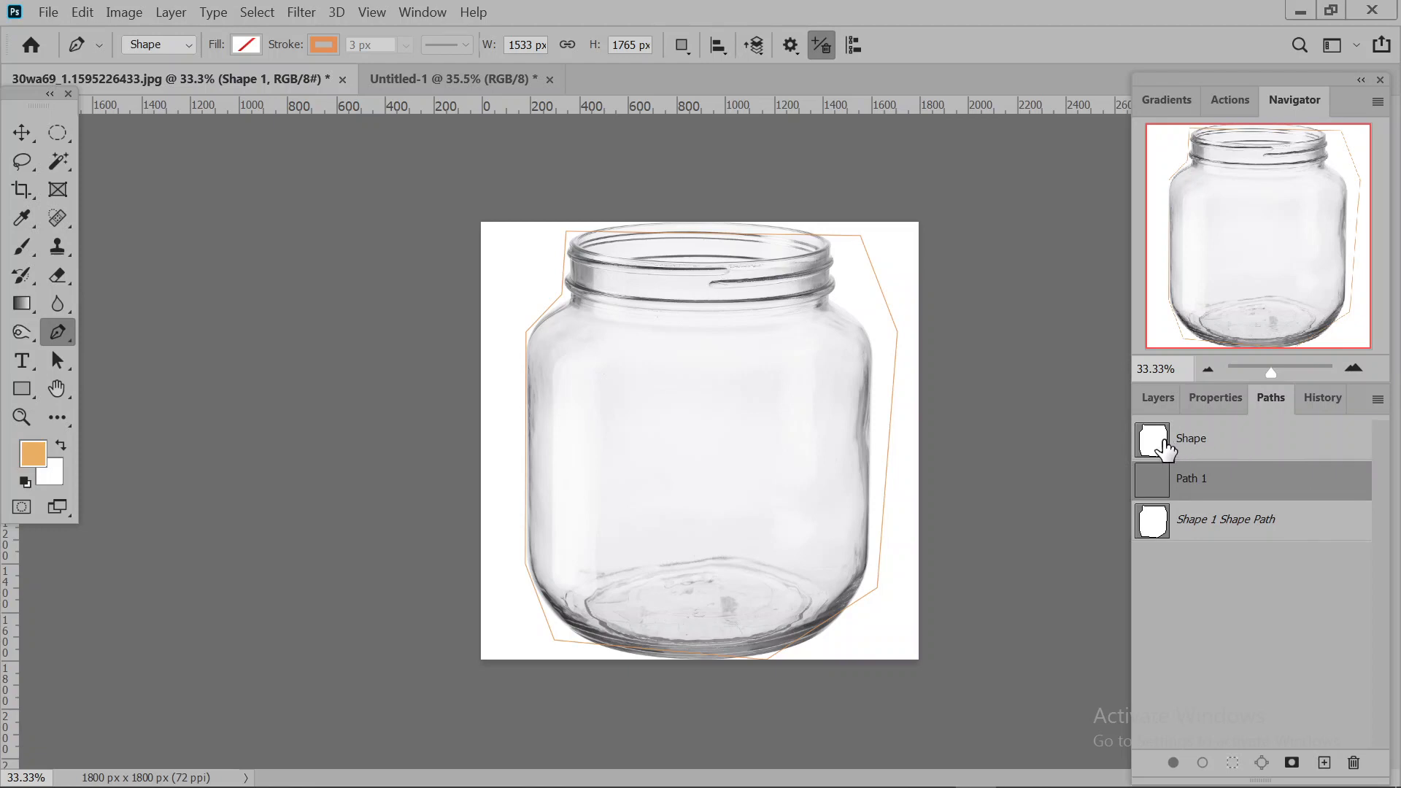
pyautogui.click(1164, 445)
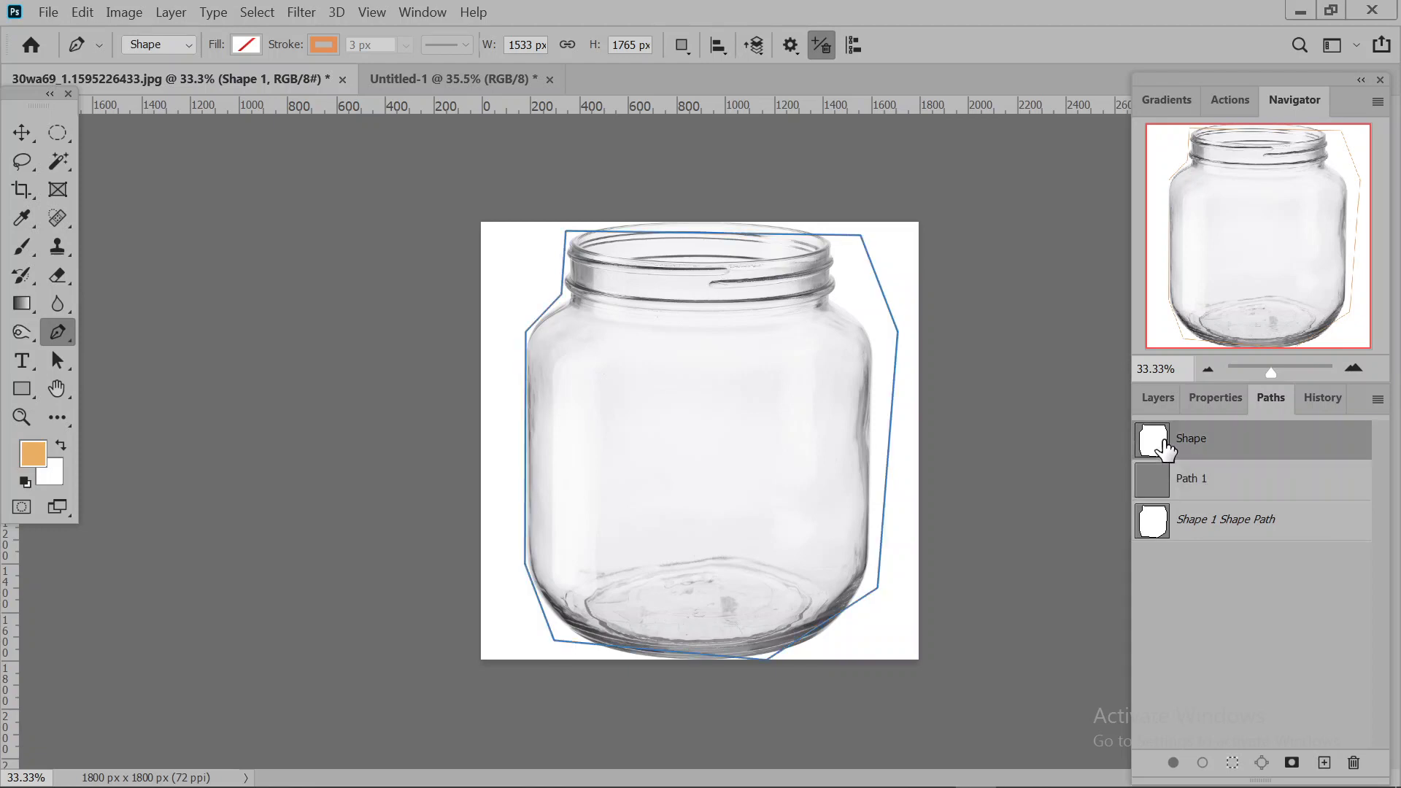
pyautogui.click(1155, 399)
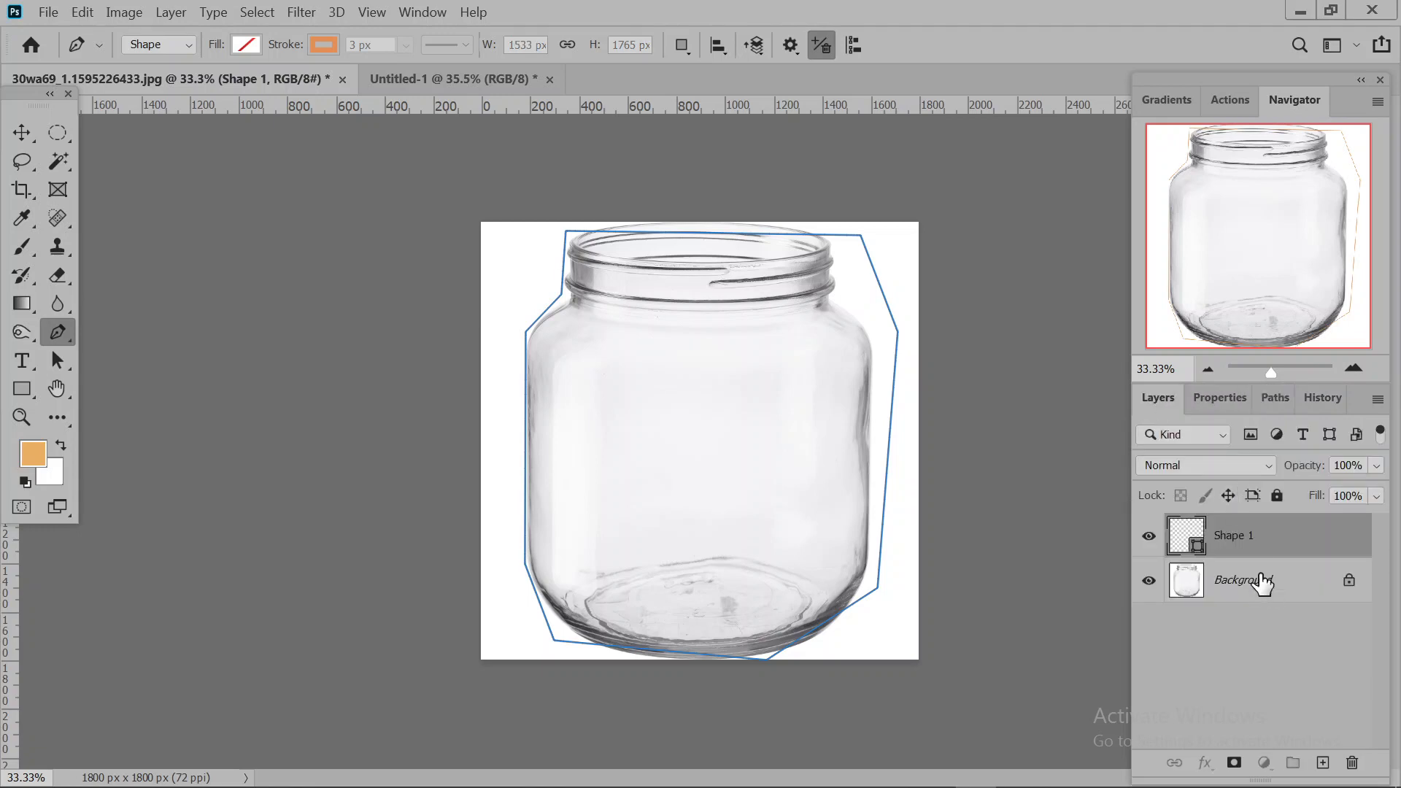
# Delete the jar's Shape 1 layer.
pyautogui.click(1263, 582)
pyautogui.rightClick(760, 229)
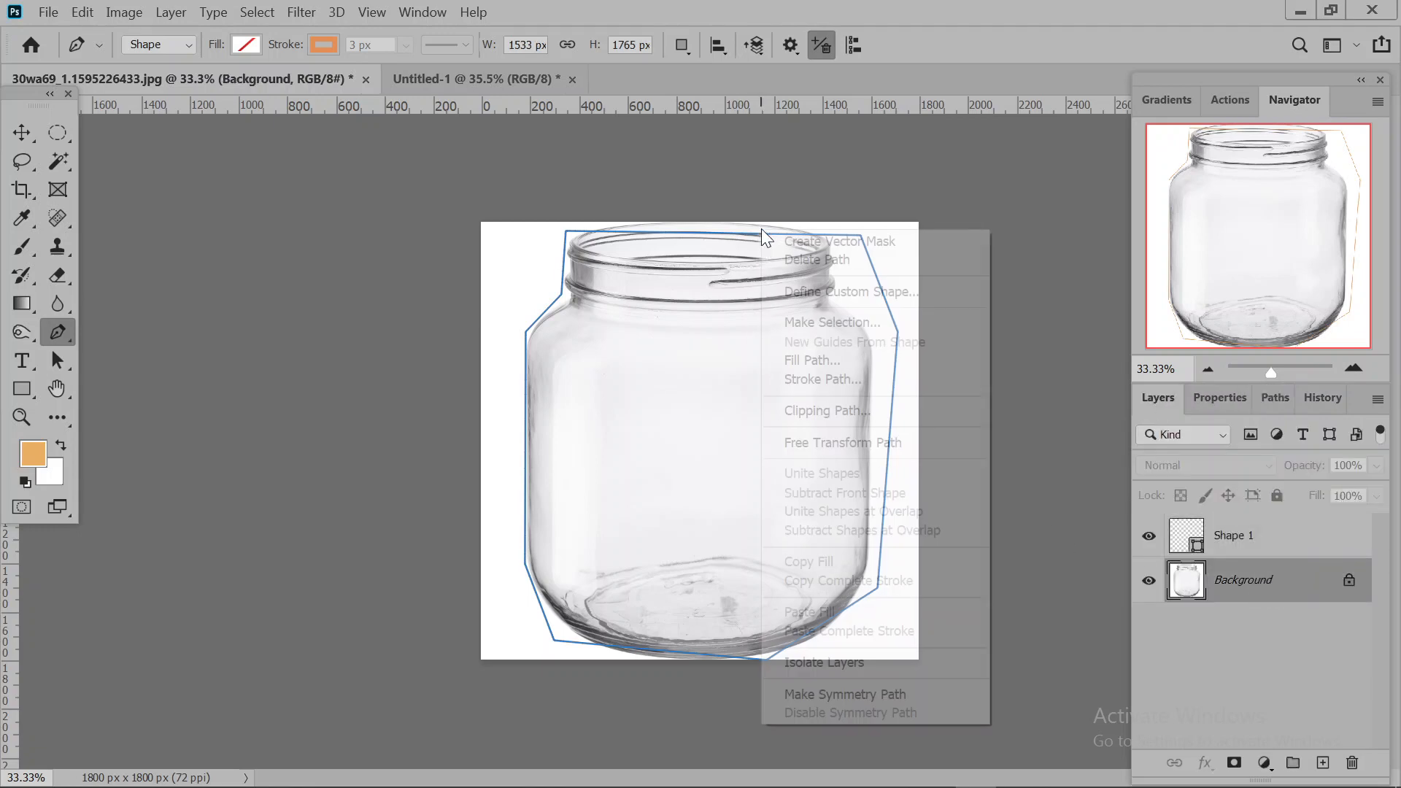
pyautogui.click(1058, 192)
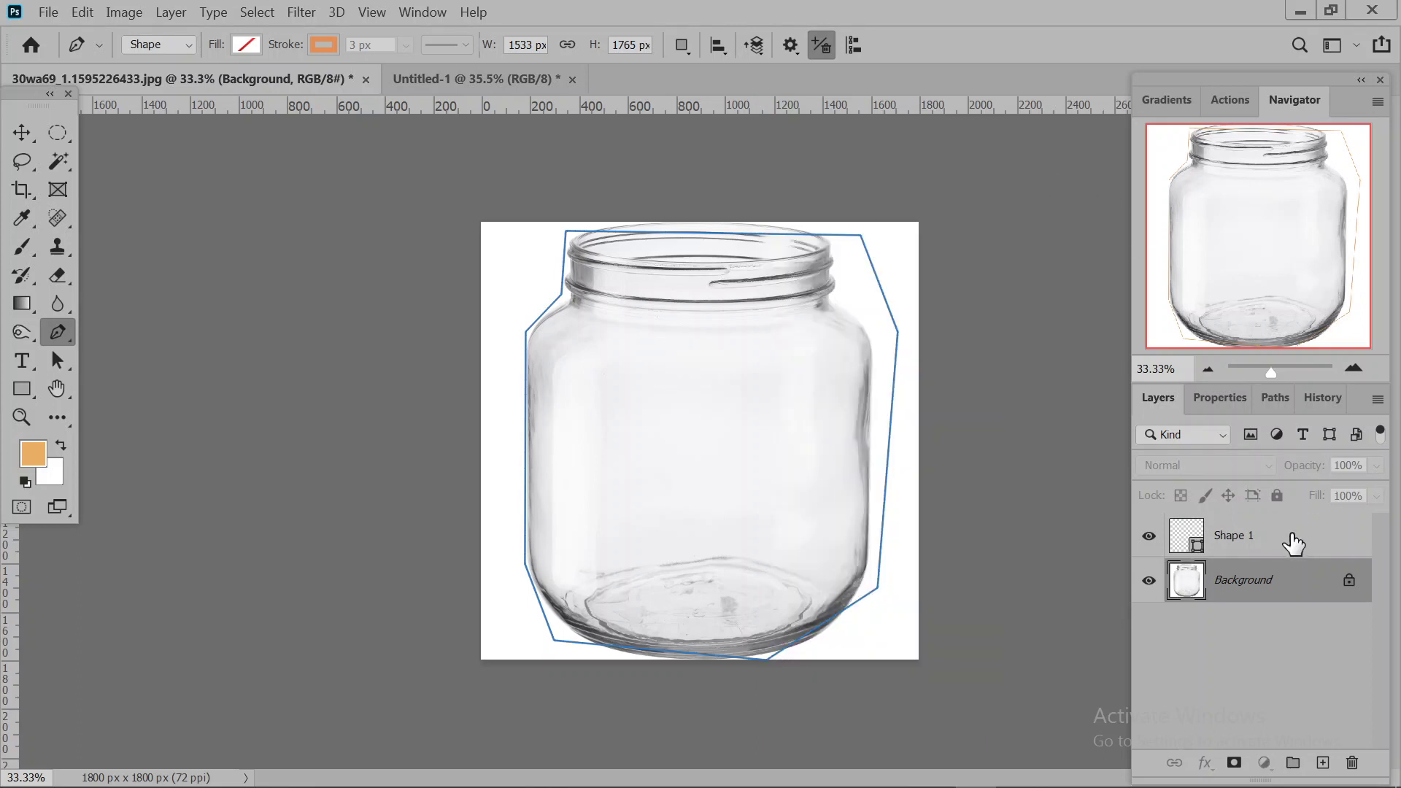
pyautogui.click(1294, 544)
pyautogui.press('Delete')
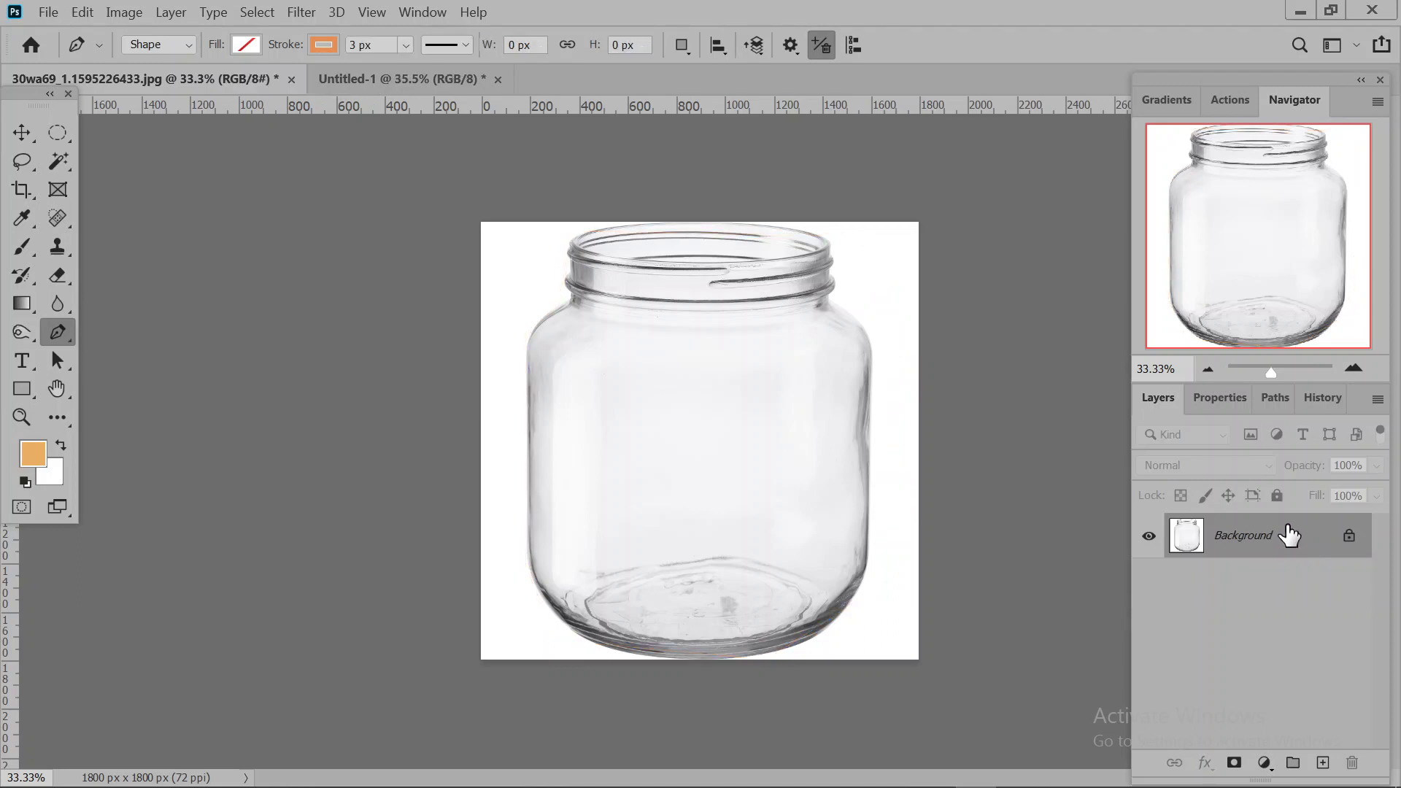
# Delete the empty Path 1, switch to Untitled-1, and minimize Photoshop.
pyautogui.click(1279, 397)
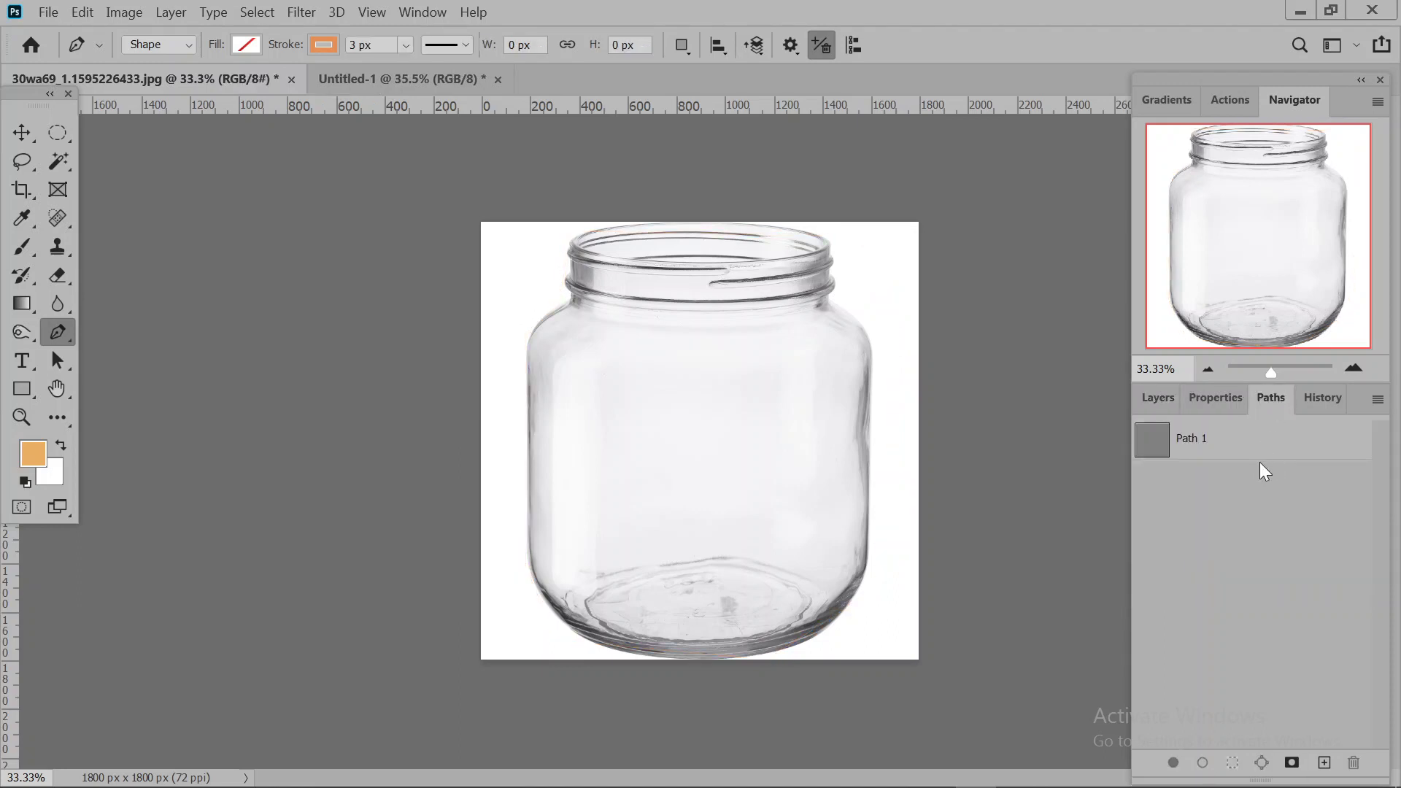
pyautogui.click(1252, 440)
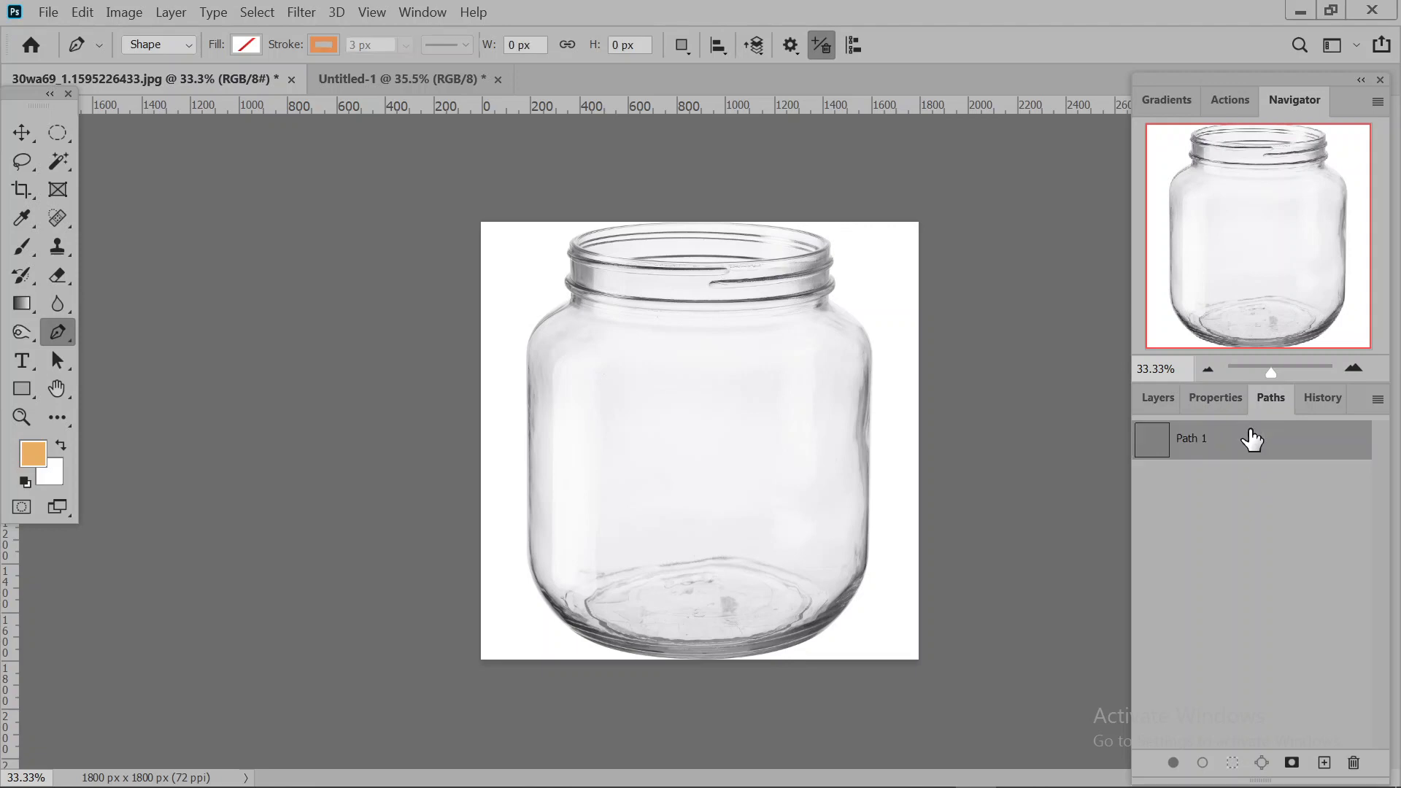
pyautogui.press('Delete')
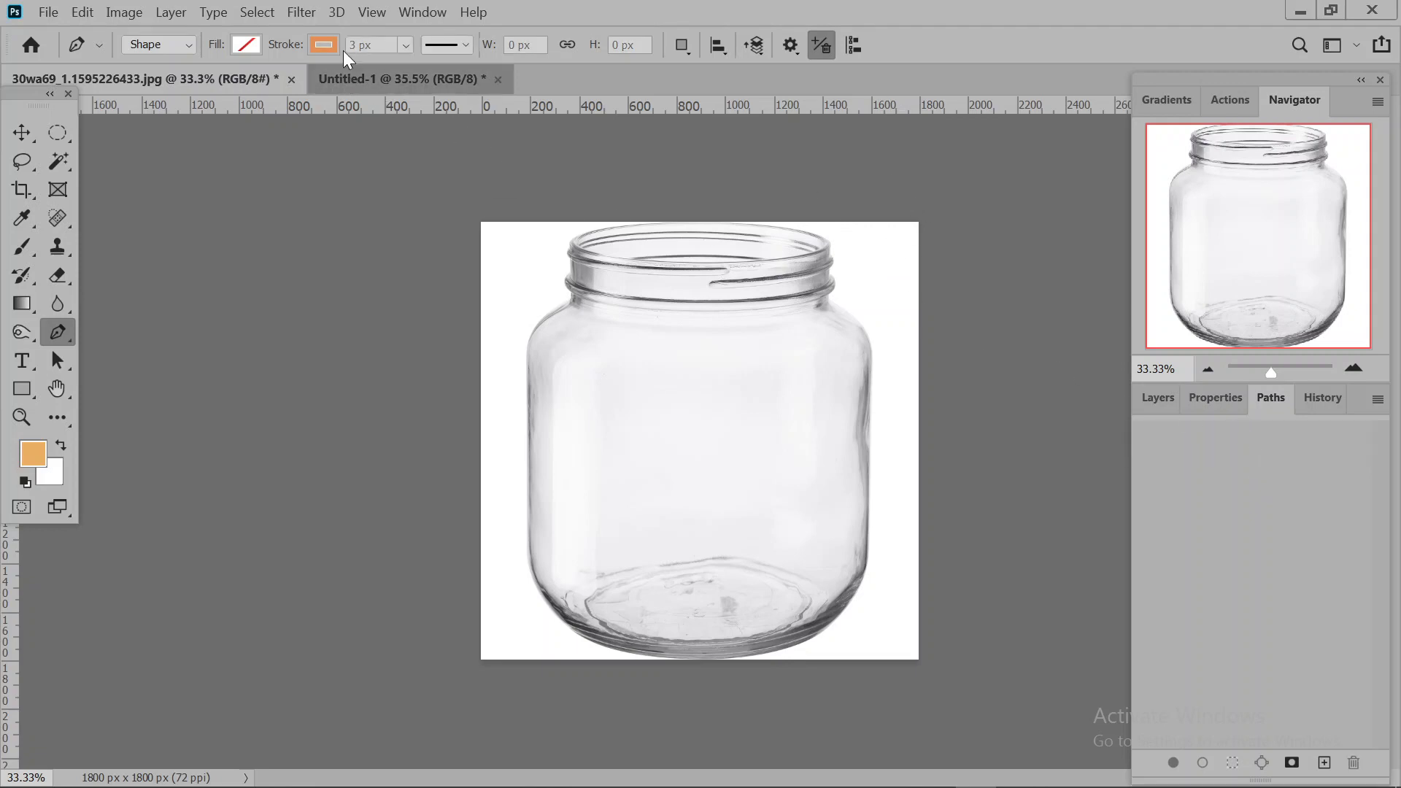
pyautogui.click(349, 83)
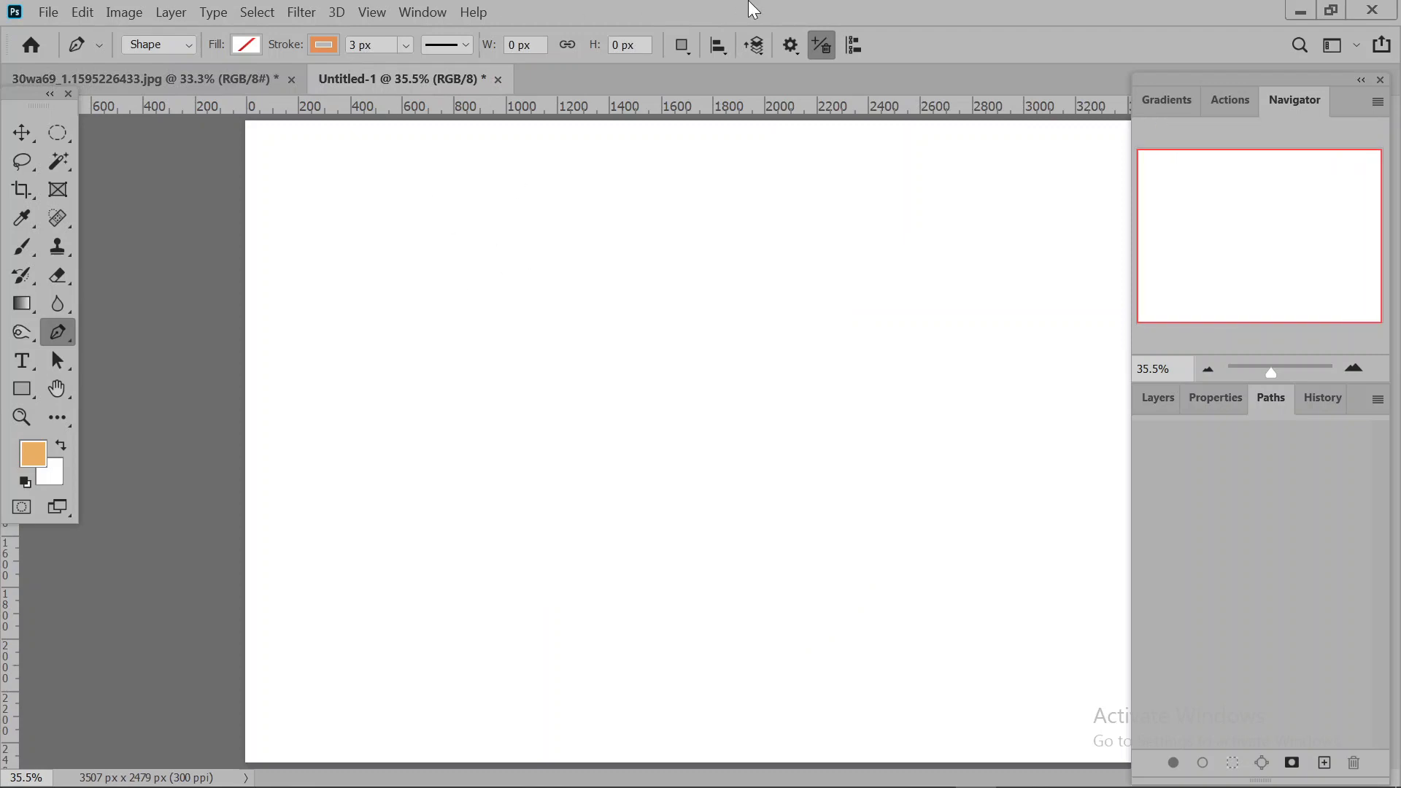
pyautogui.click(1314, 8)
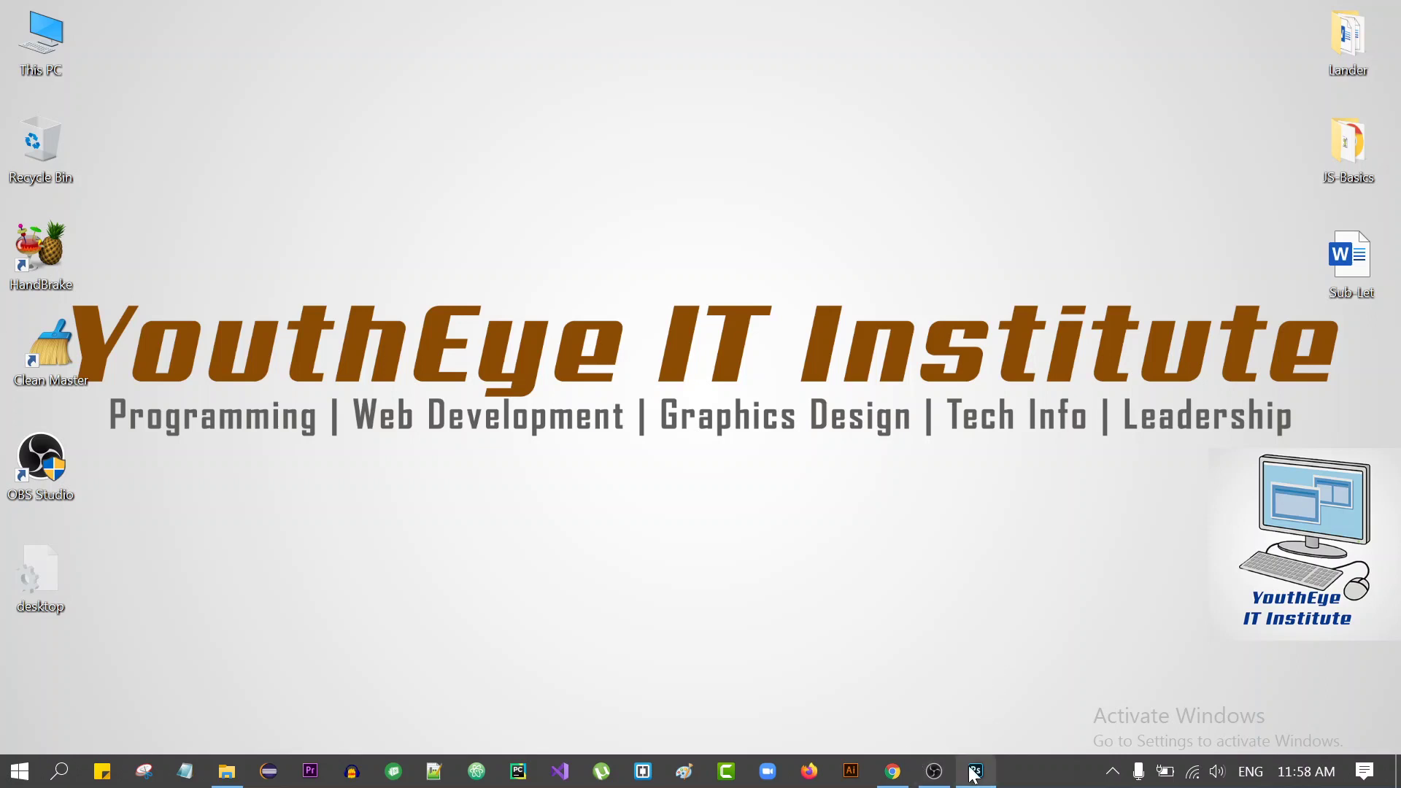
# Restore the Google Meet window from the taskbar to view the DESHI FOODS DONUTS poster.
pyautogui.moveTo(935, 777)
pyautogui.click(893, 771)
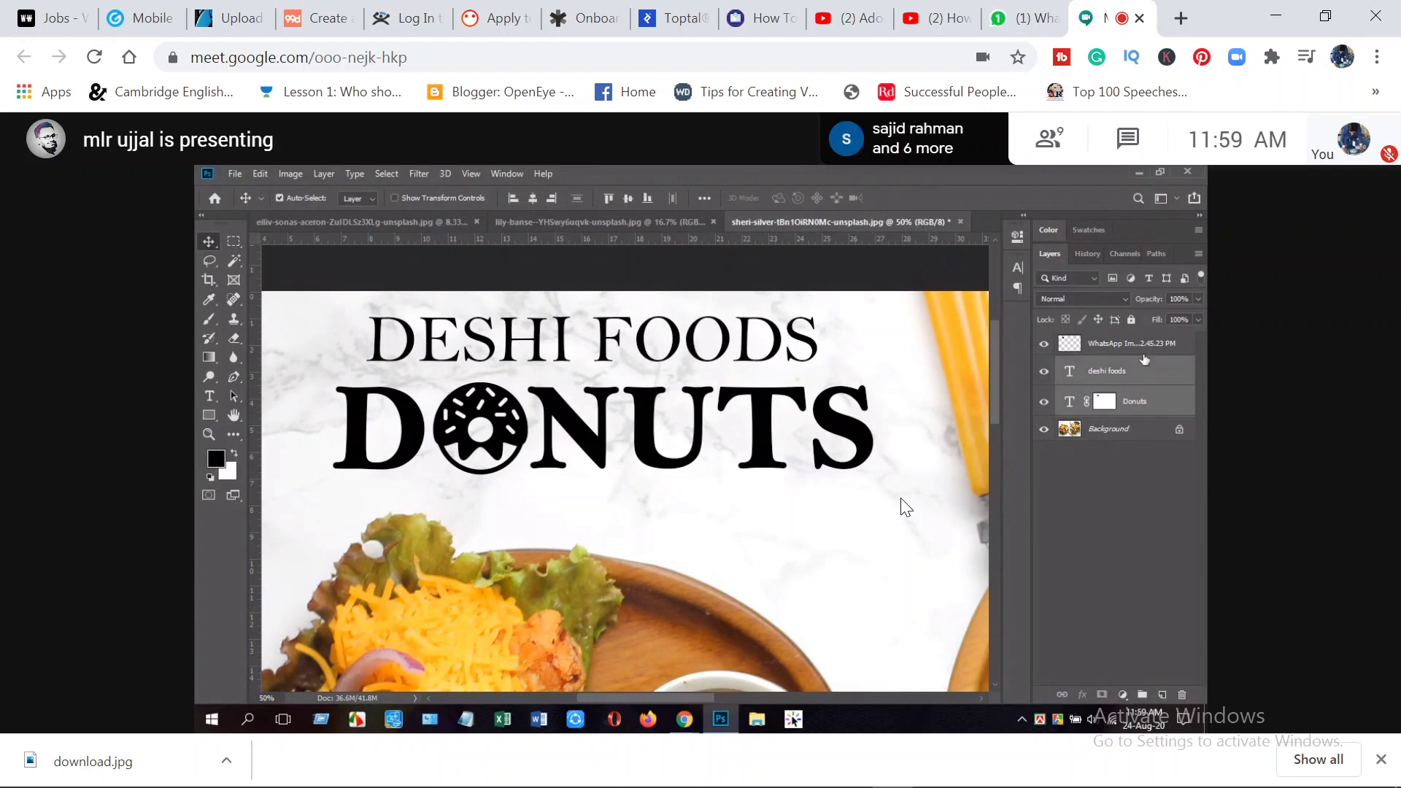
pyautogui.click(1135, 373)
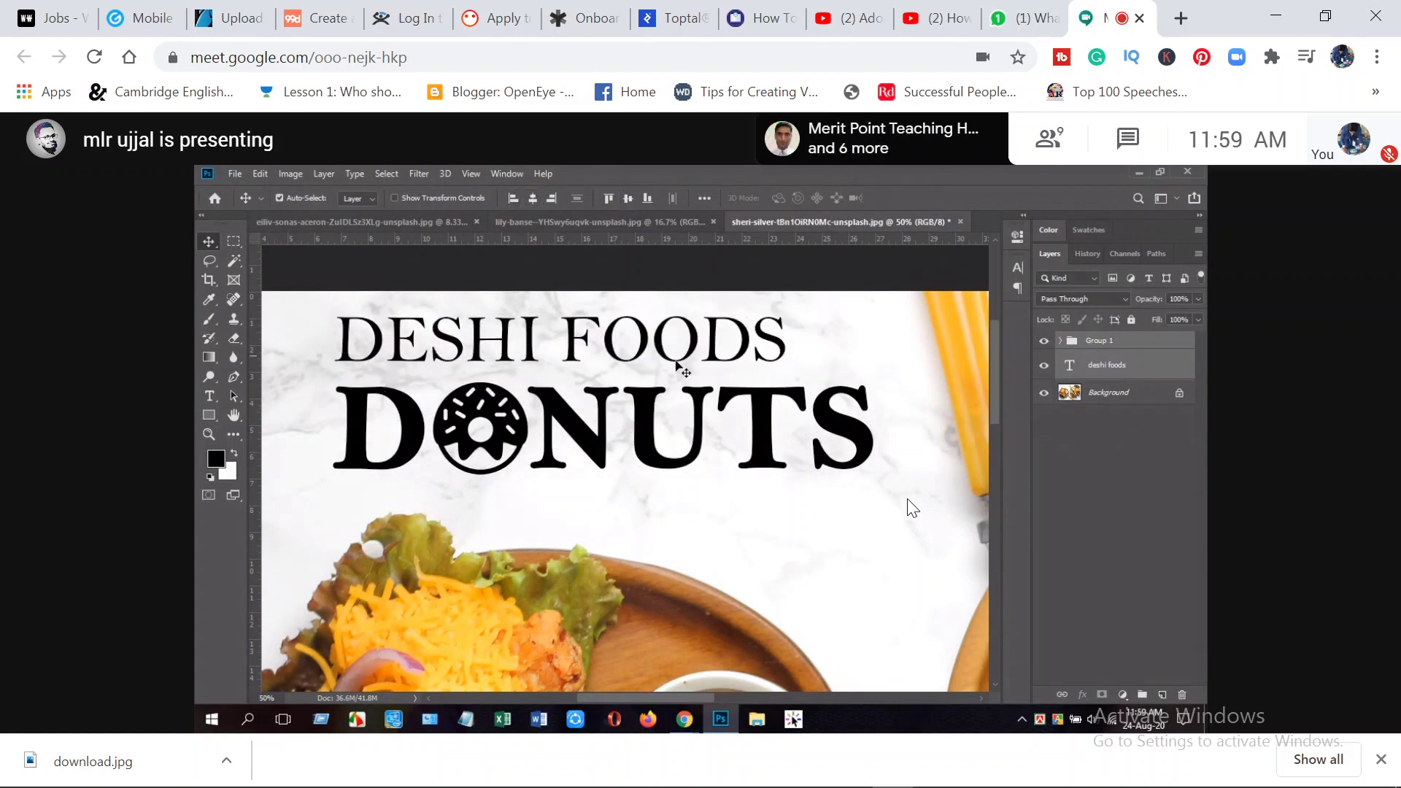
# Adjust the speaker volume down to about 28 with the keyboard volume keys.
pyautogui.press('XF86AudioLowerVolume')
pyautogui.press('XF86AudioLowerVolume')
pyautogui.press('XF86AudioLowerVolume')
pyautogui.press('XF86AudioLowerVolume')
pyautogui.press('XF86AudioLowerVolume')
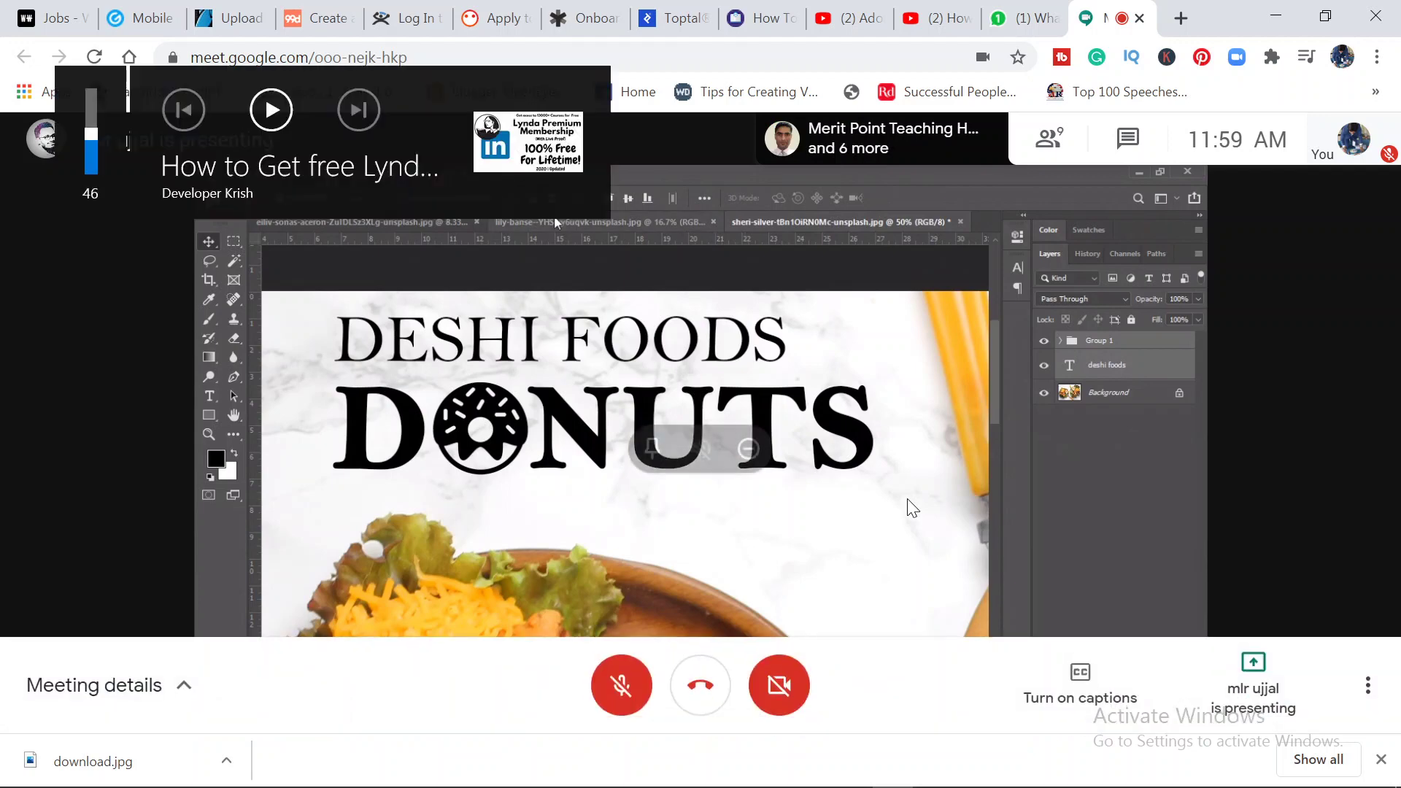
pyautogui.press('XF86AudioRaiseVolume')
pyautogui.press('XF86AudioRaiseVolume')
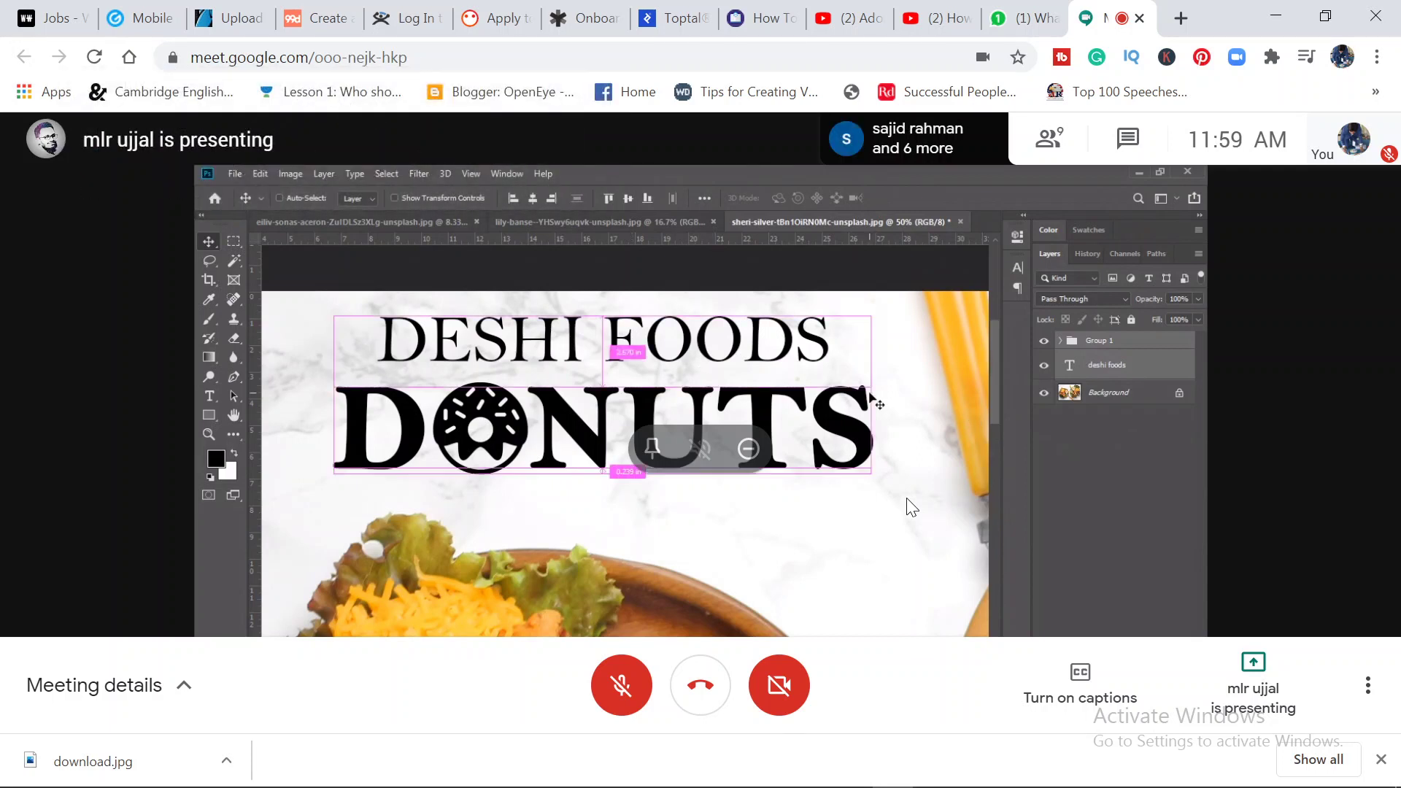
pyautogui.press('XF86AudioLowerVolume')
pyautogui.press('XF86AudioLowerVolume')
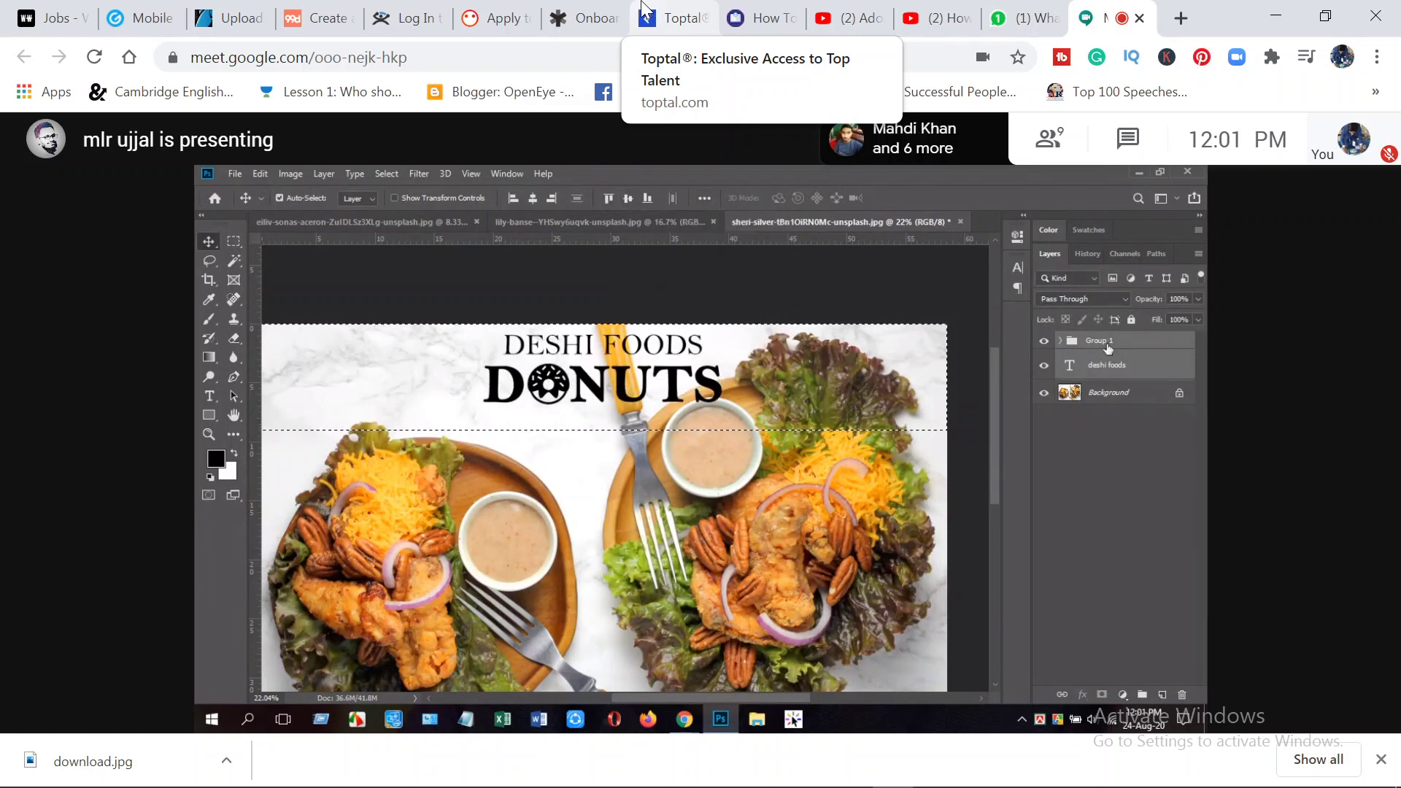
# Unmute the microphone from the Meet control bar.
pyautogui.click(621, 685)
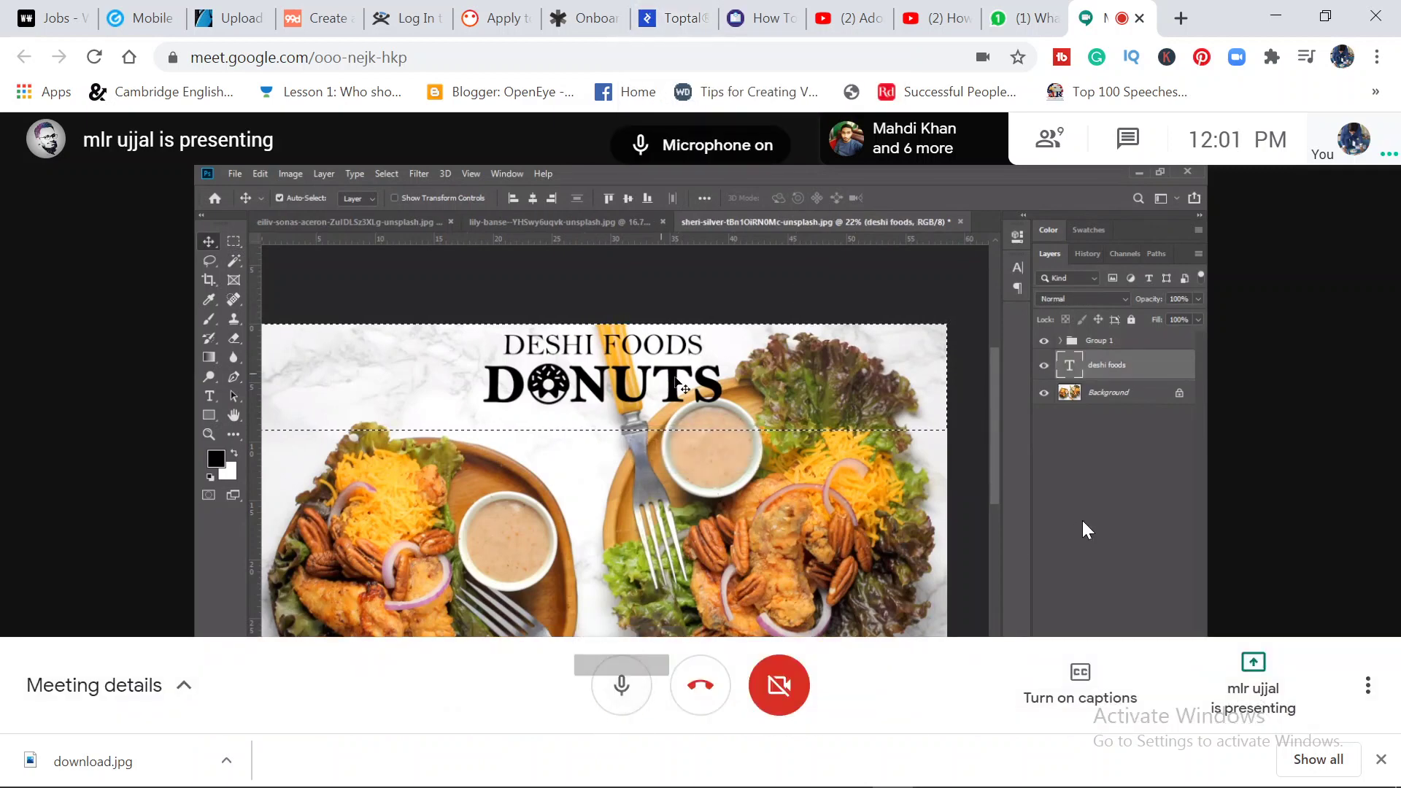
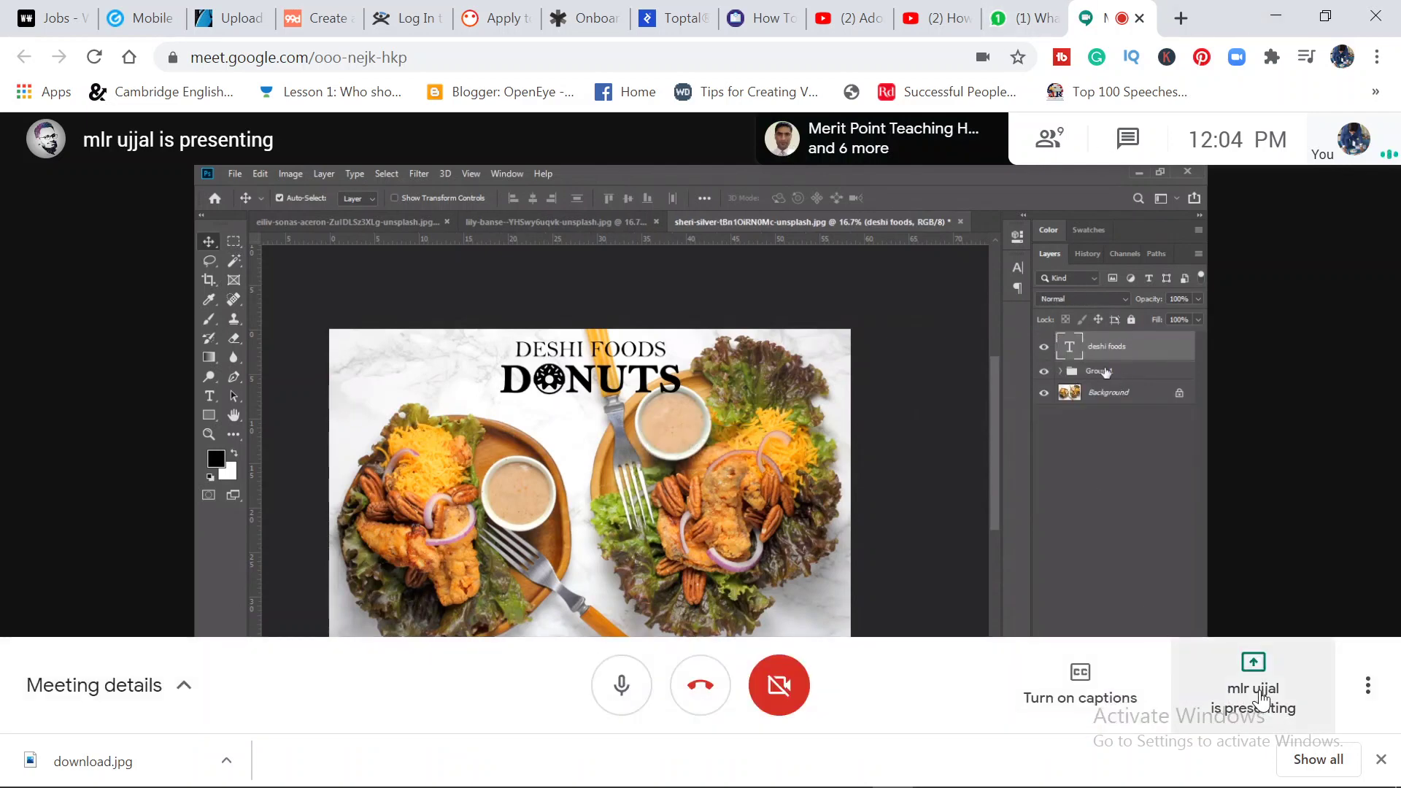
# Start presenting the entire screen as main presenter, cancel it, and restore the meeting window.
pyautogui.click(1245, 697)
pyautogui.click(1230, 504)
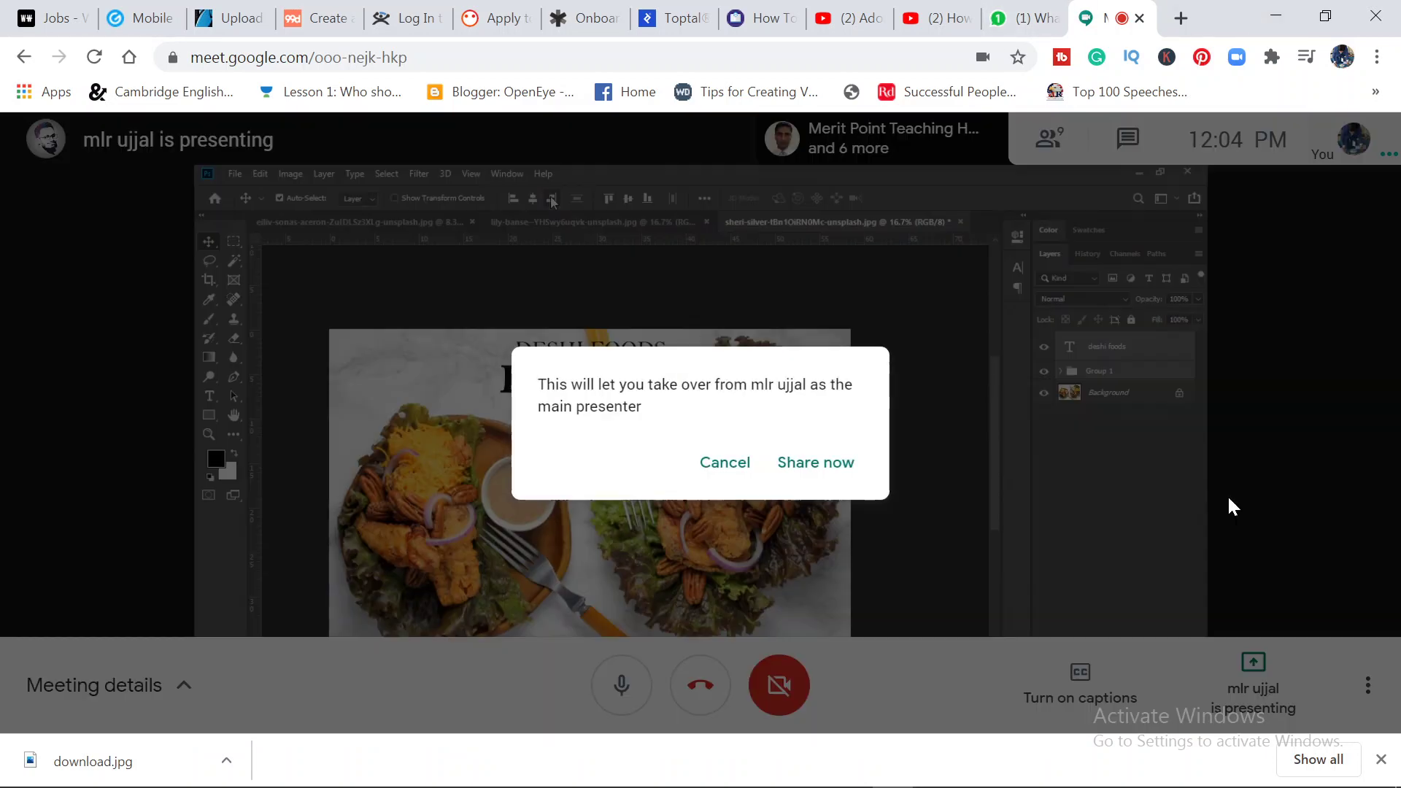
pyautogui.click(838, 466)
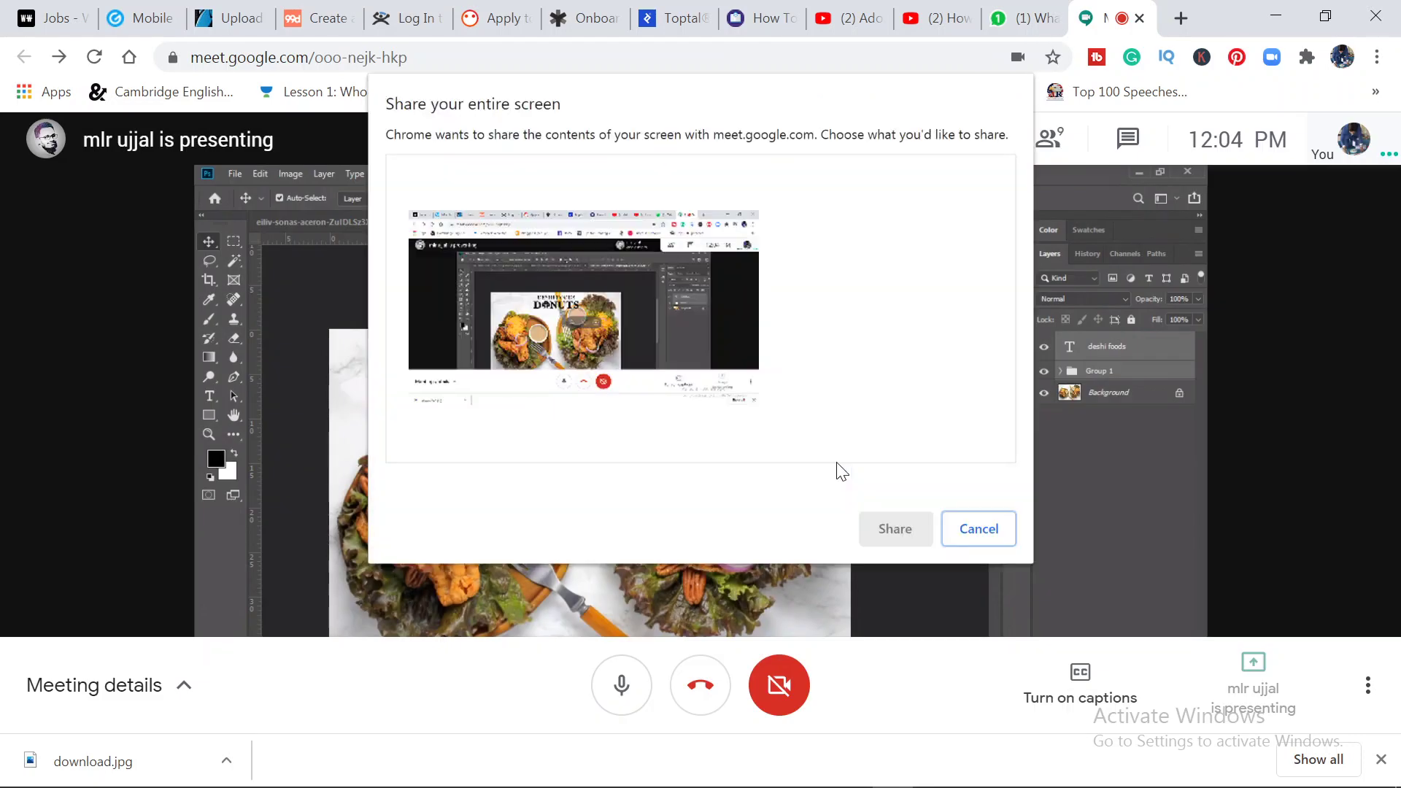
pyautogui.click(690, 338)
pyautogui.click(979, 529)
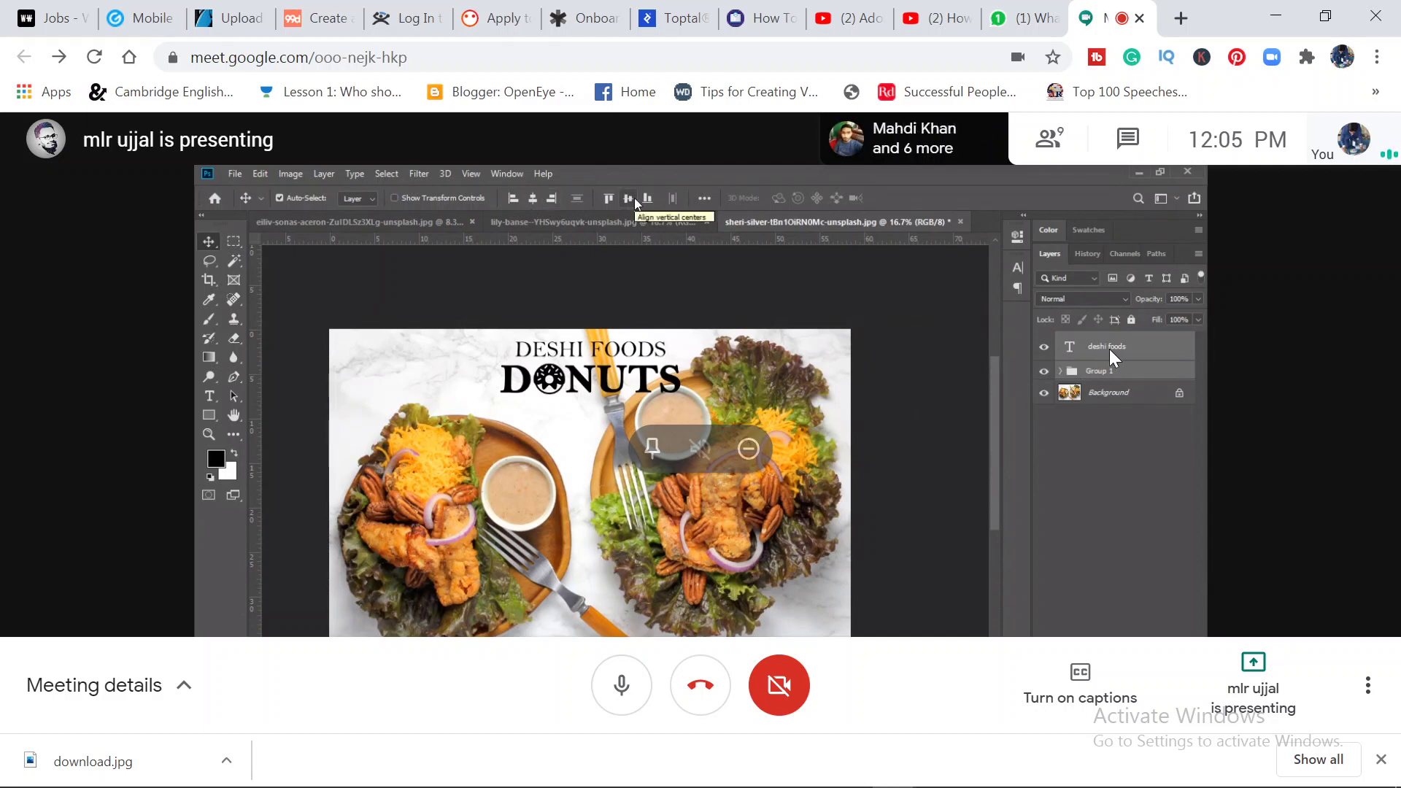
pyautogui.moveTo(1168, 764)
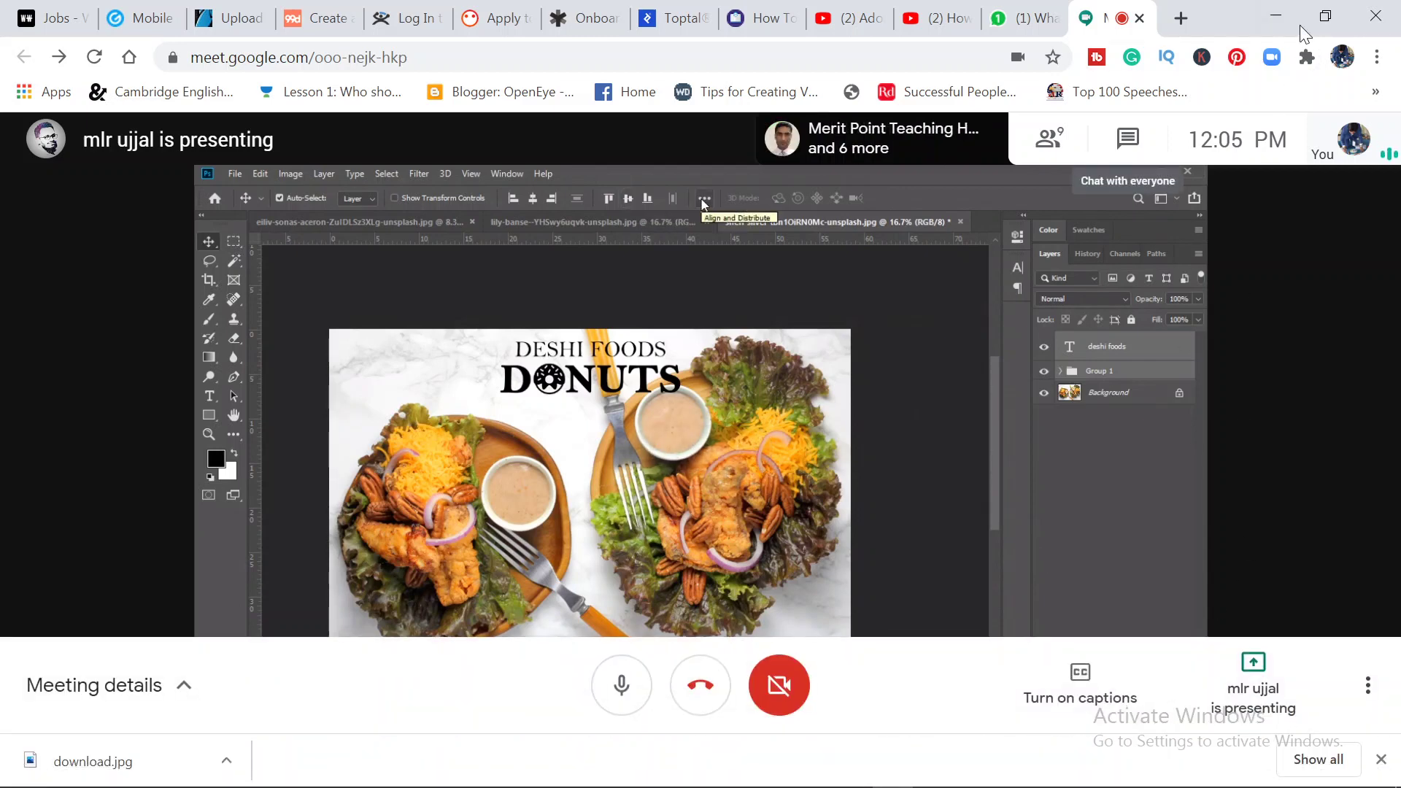
pyautogui.click(1299, 25)
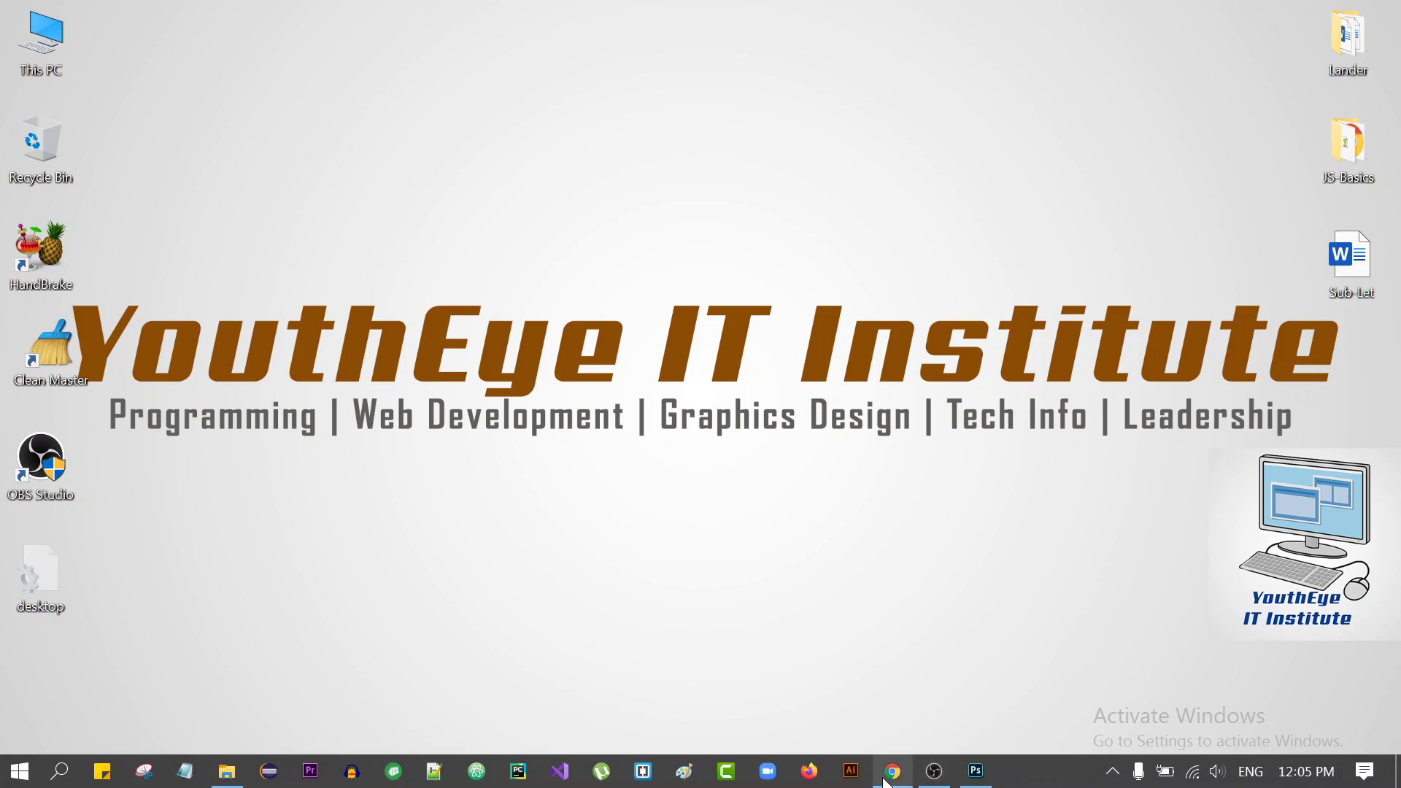
pyautogui.click(892, 772)
# Share the entire screen as main presenter, then minimize Chrome and hide the sharing notice.
pyautogui.click(1274, 690)
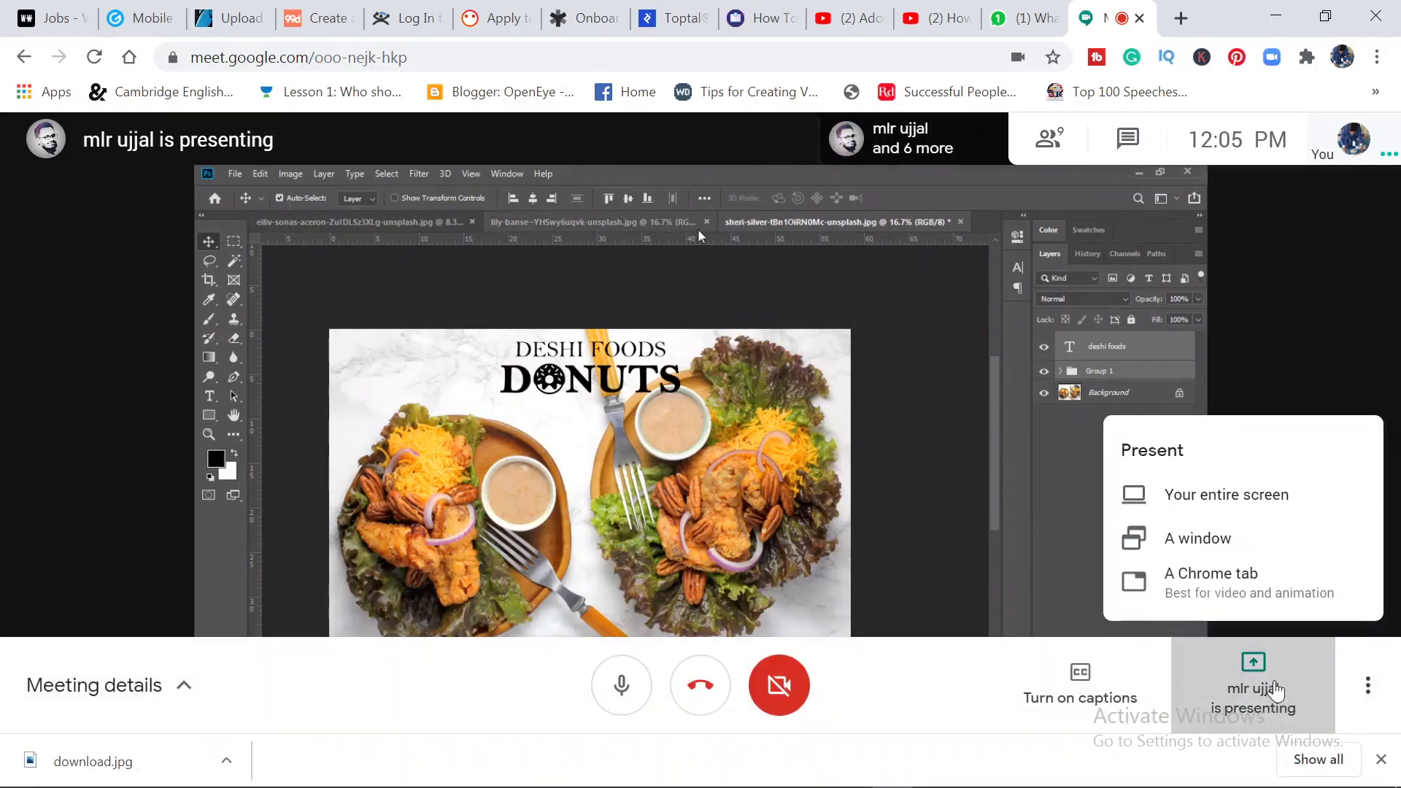
pyautogui.click(1227, 509)
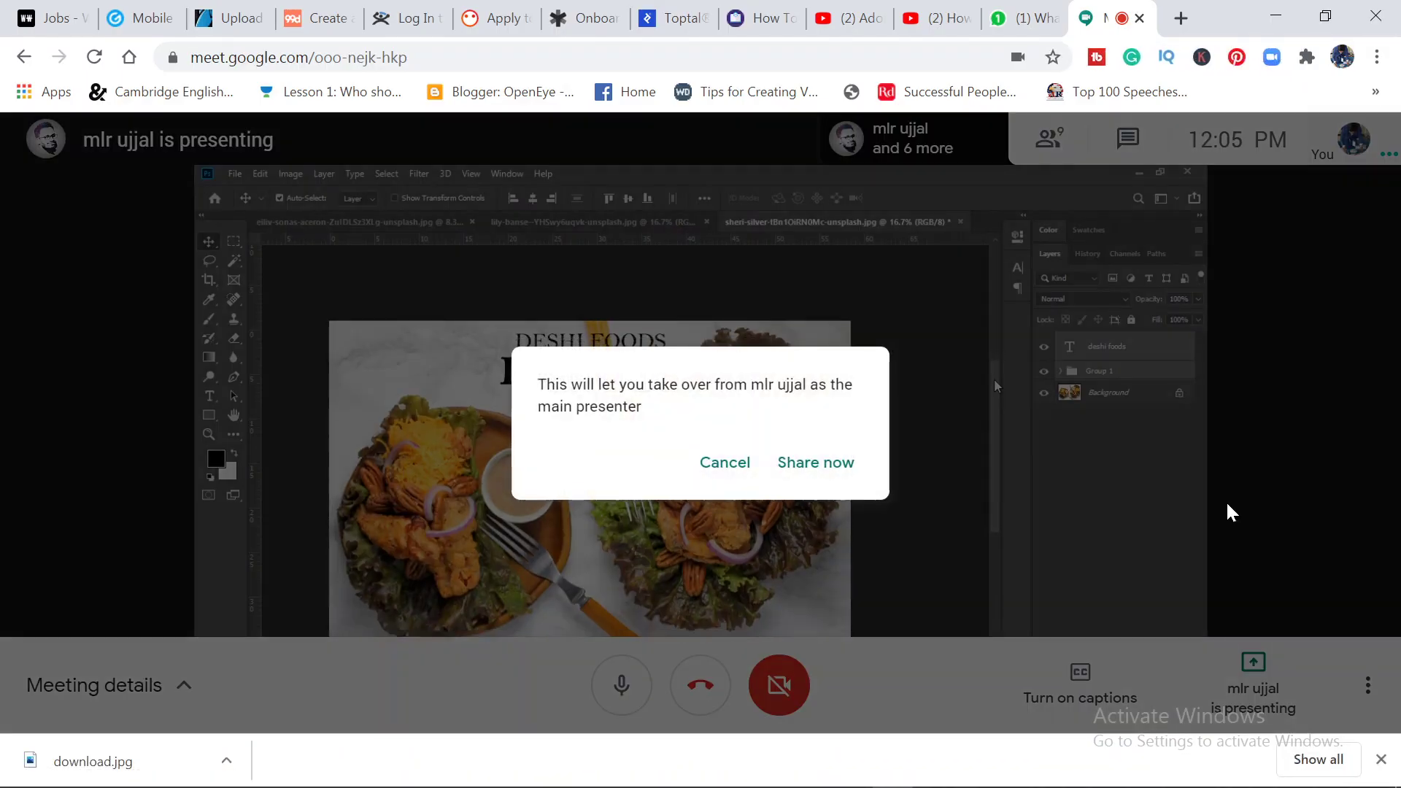
pyautogui.click(802, 479)
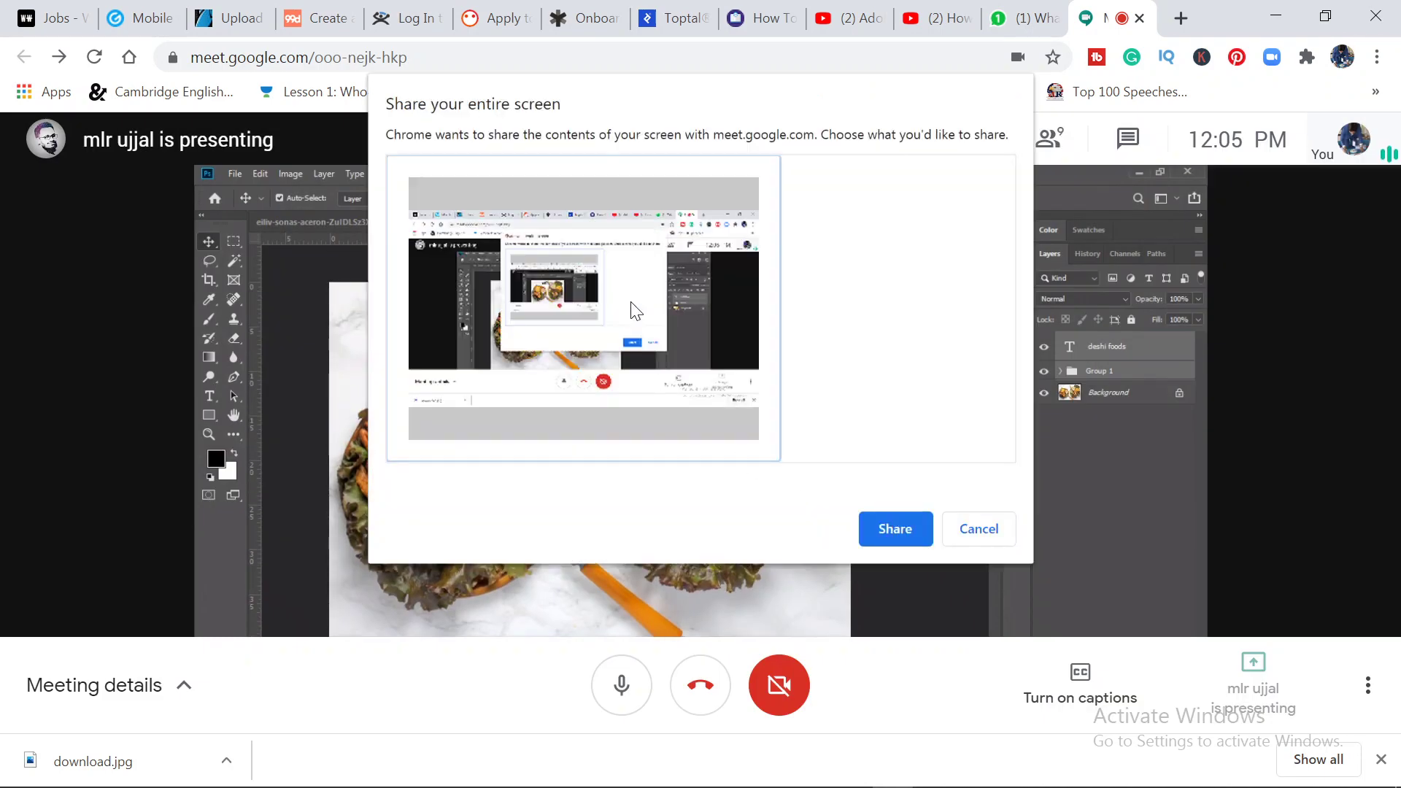
pyautogui.click(897, 528)
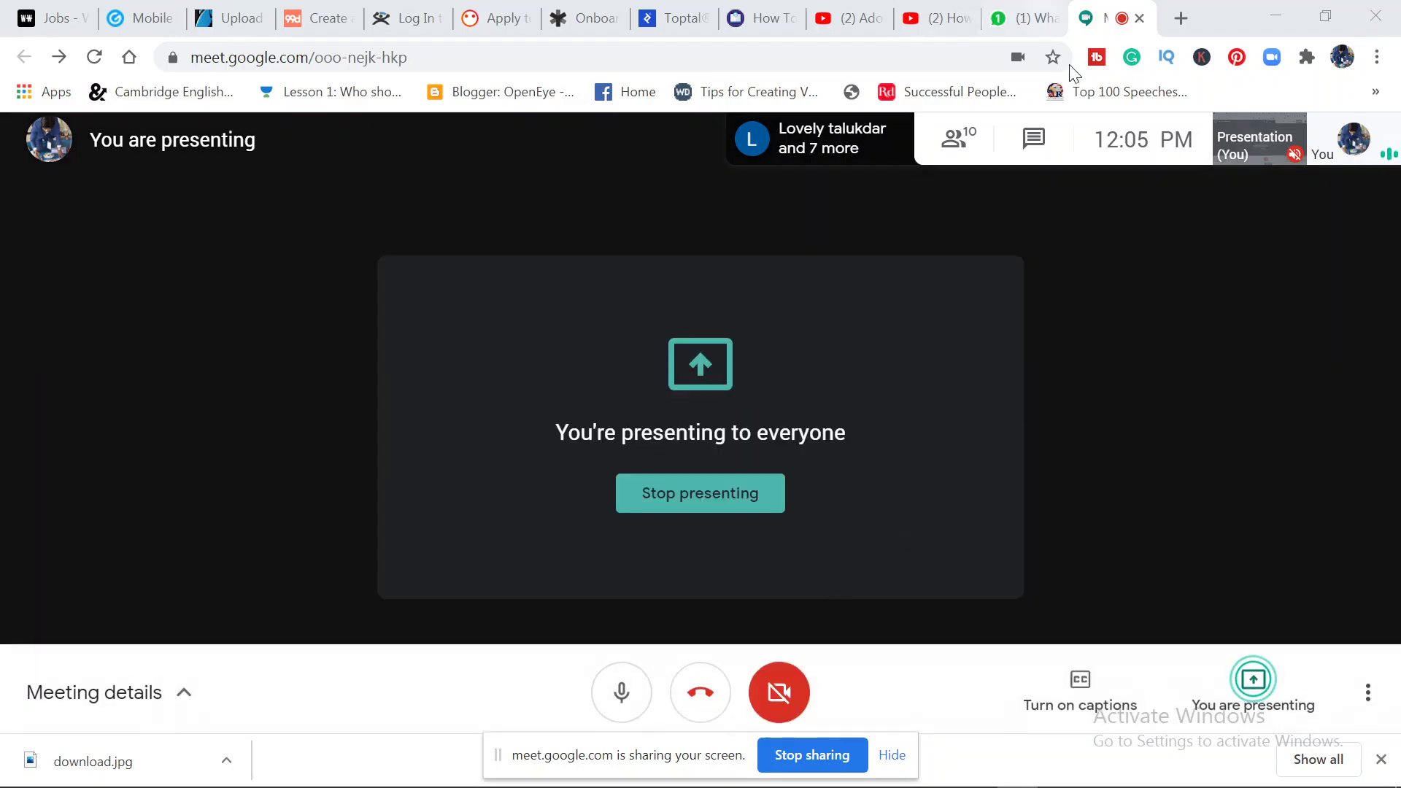
pyautogui.click(1277, 16)
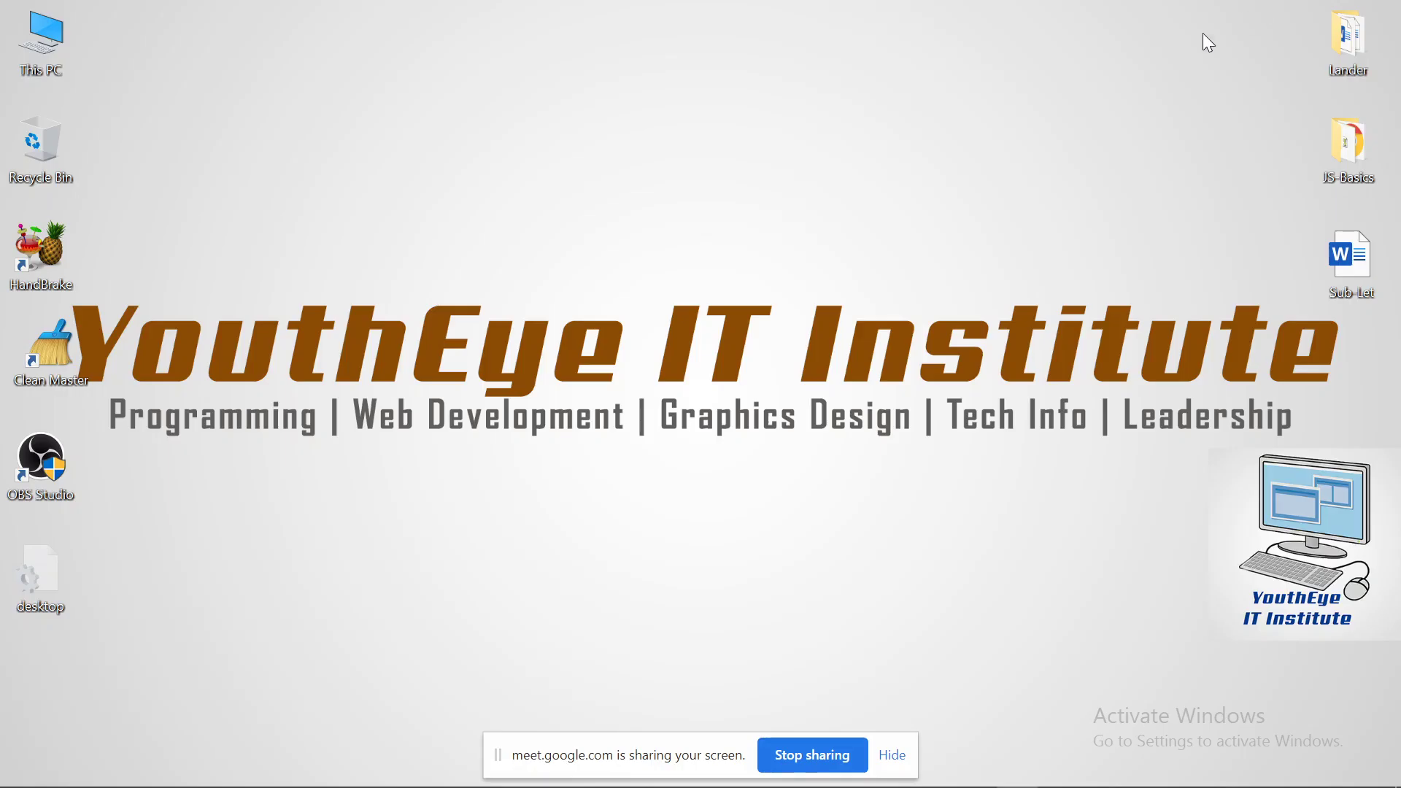
pyautogui.click(892, 756)
# Switch to Photoshop and place committed LOREM IPSUM placeholder text on the canvas.
pyautogui.click(976, 773)
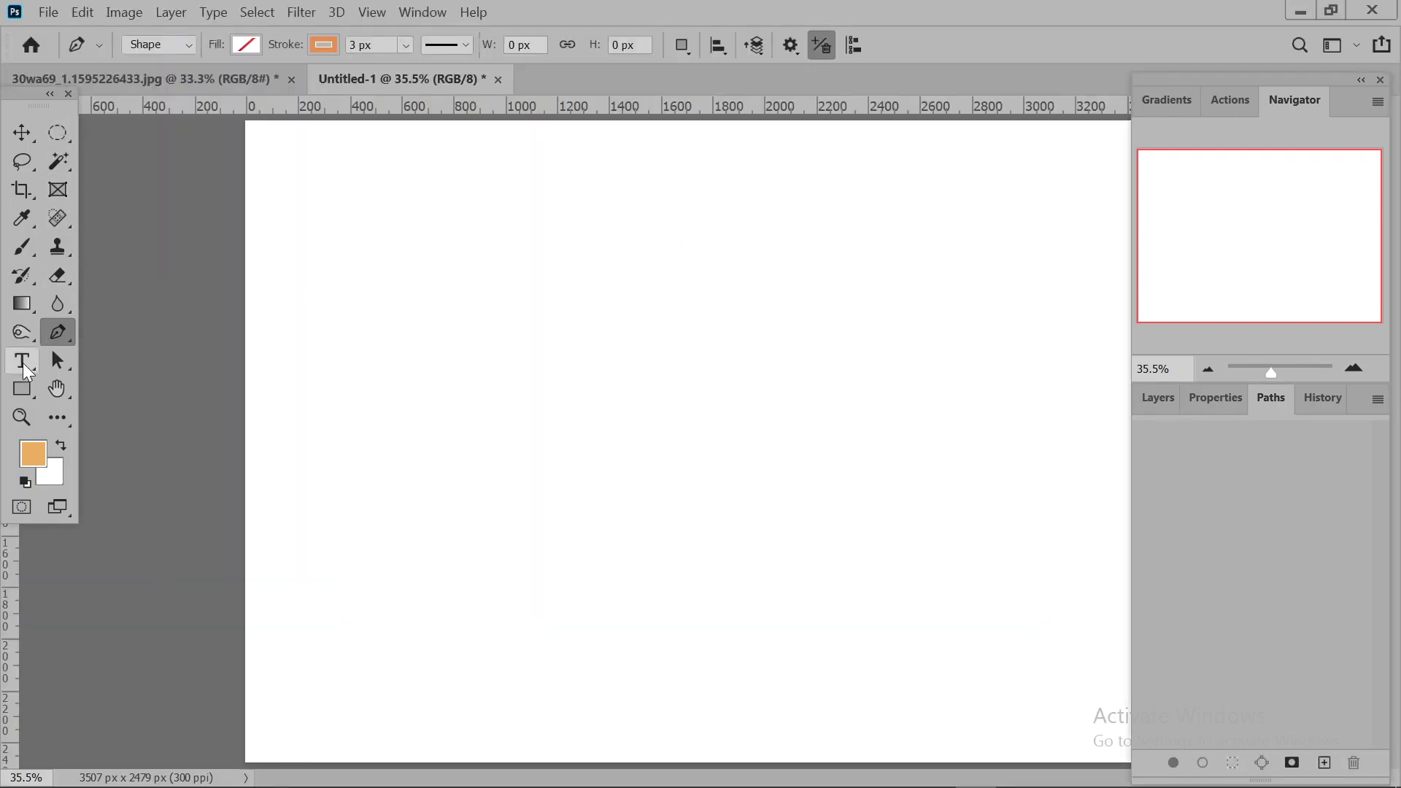
pyautogui.click(24, 365)
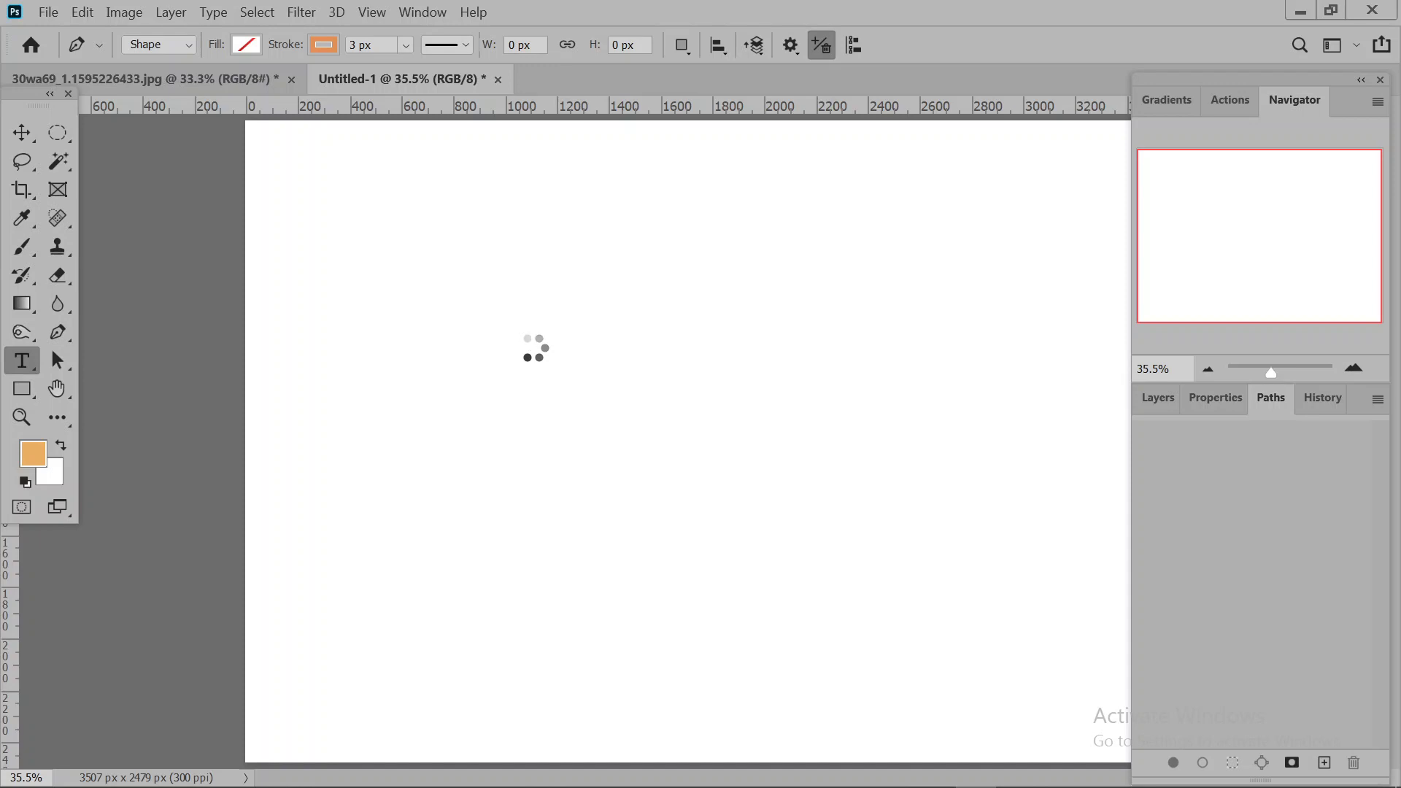
pyautogui.click(1153, 399)
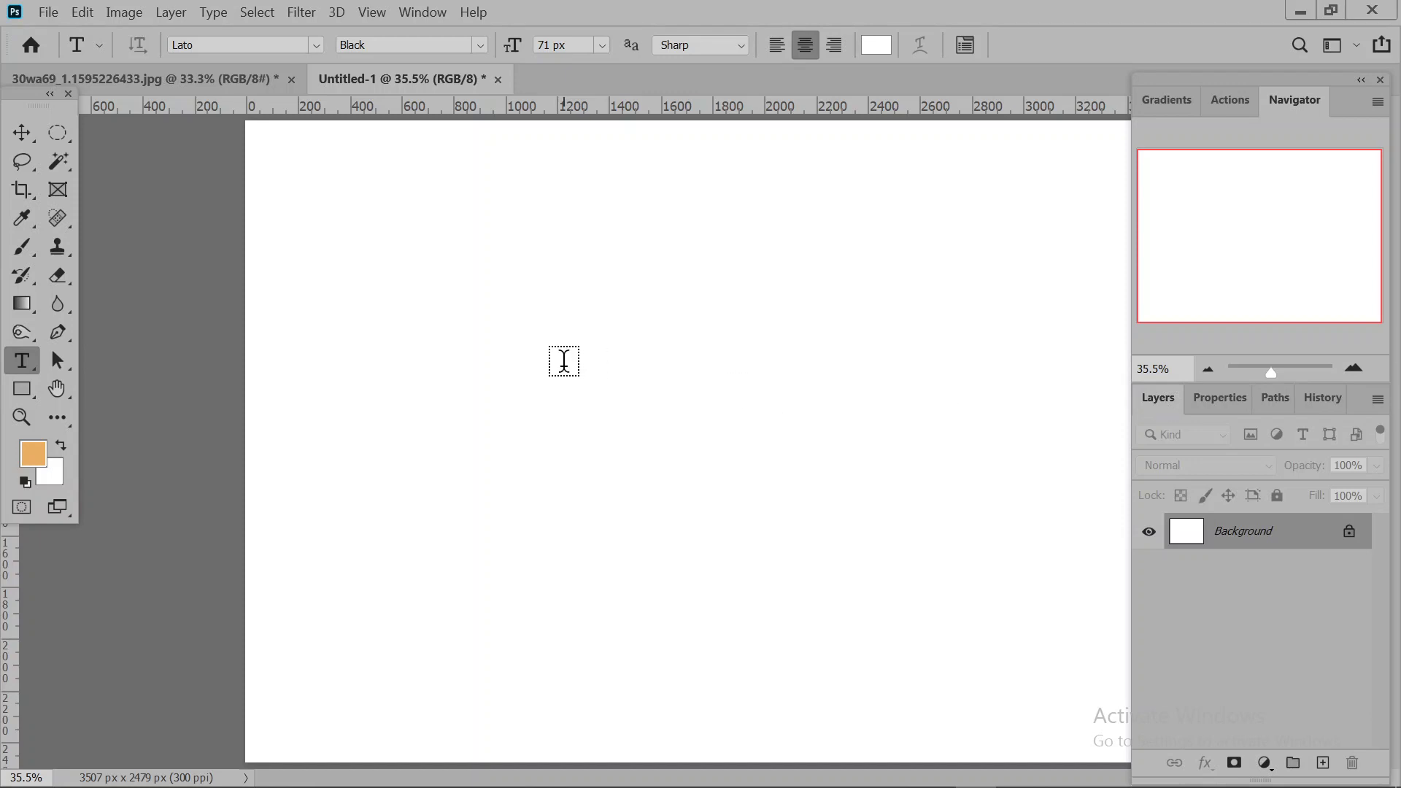
pyautogui.click(564, 360)
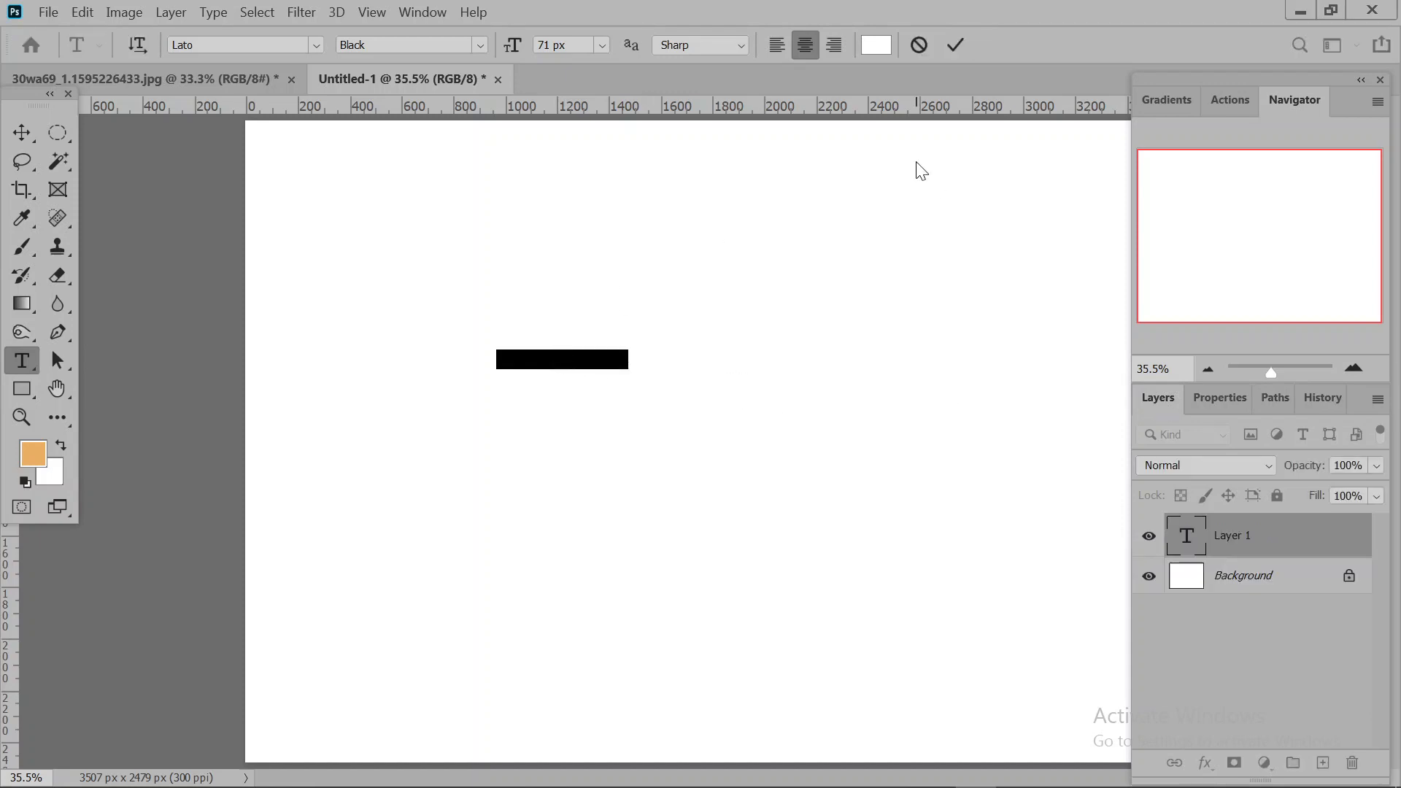
pyautogui.click(956, 45)
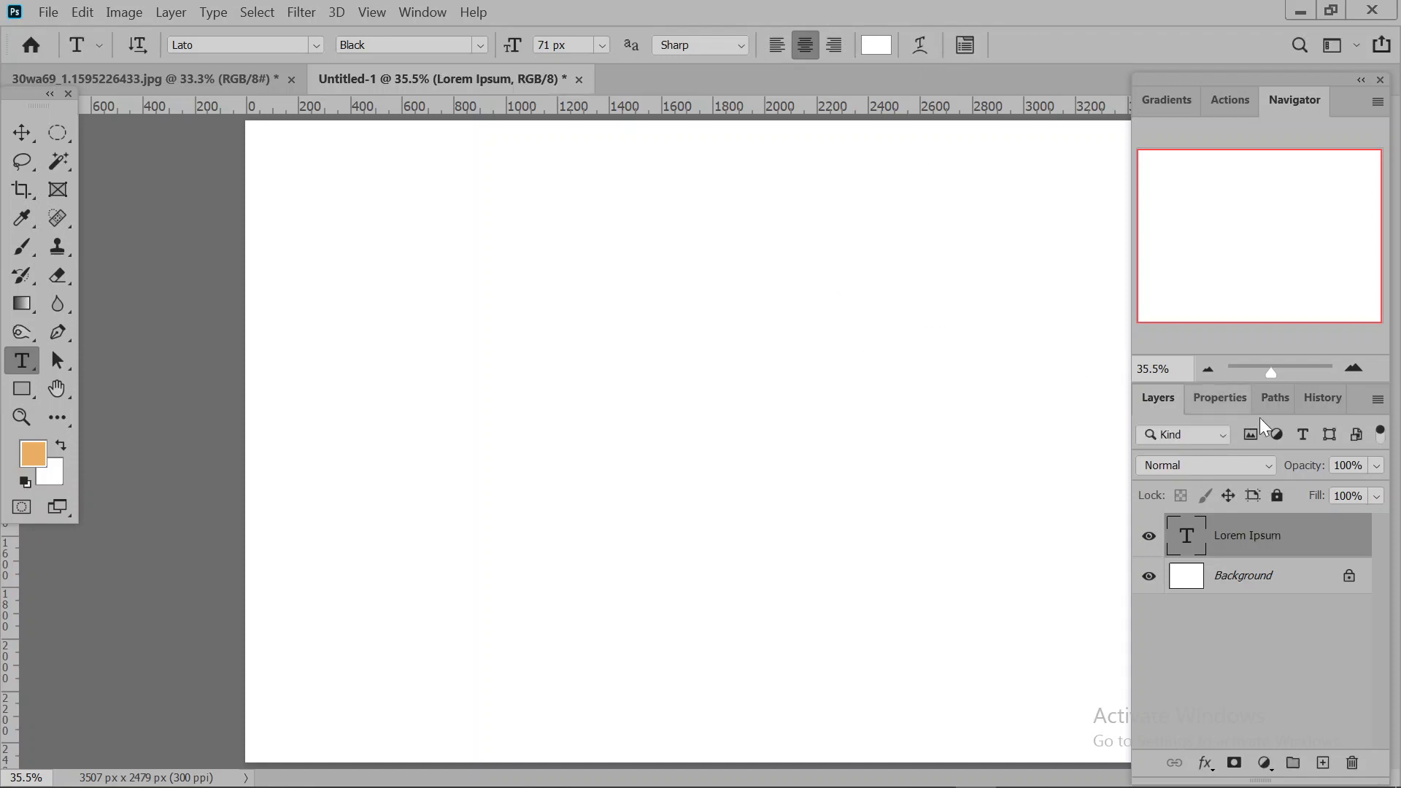
# Change the text colour to red in the Character properties.
pyautogui.click(1215, 395)
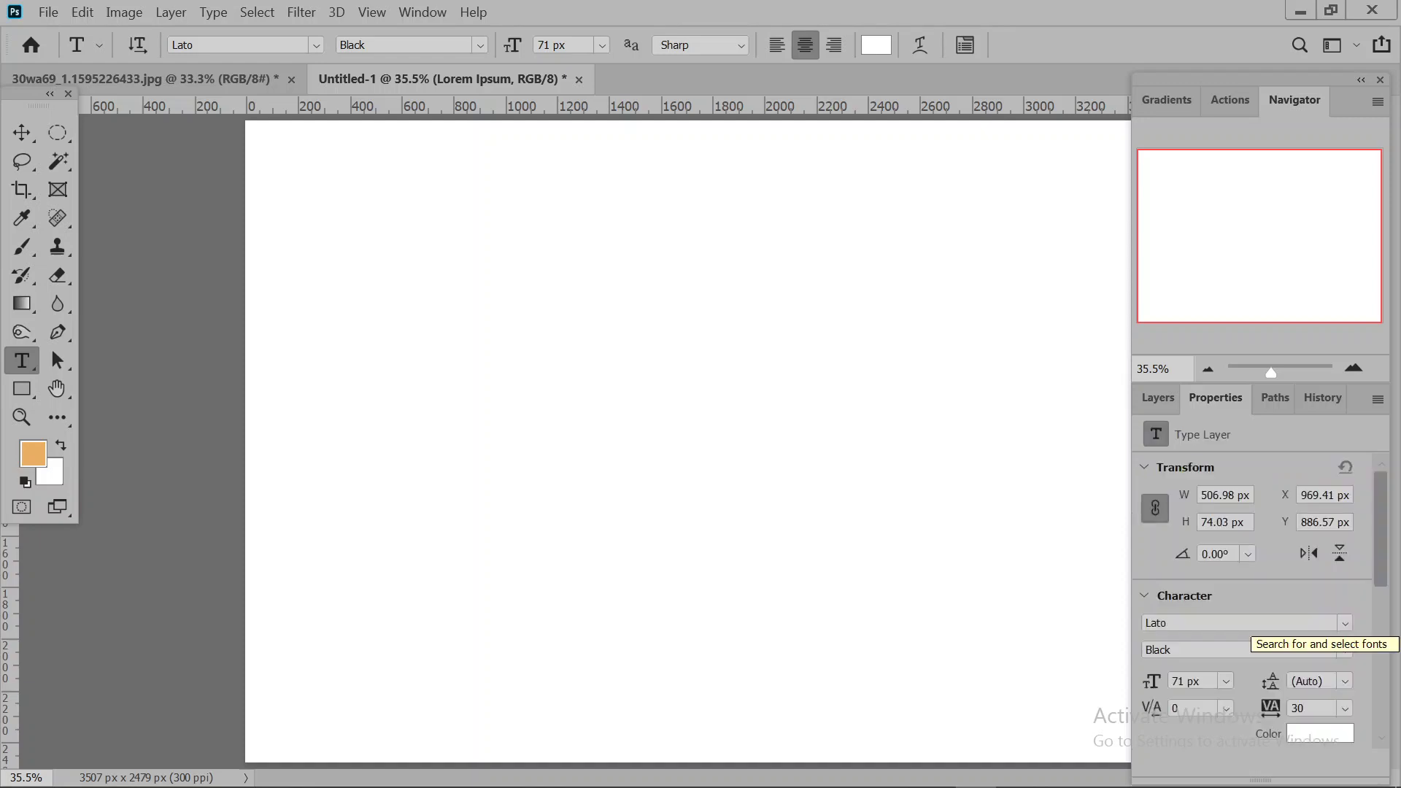
pyautogui.click(1325, 735)
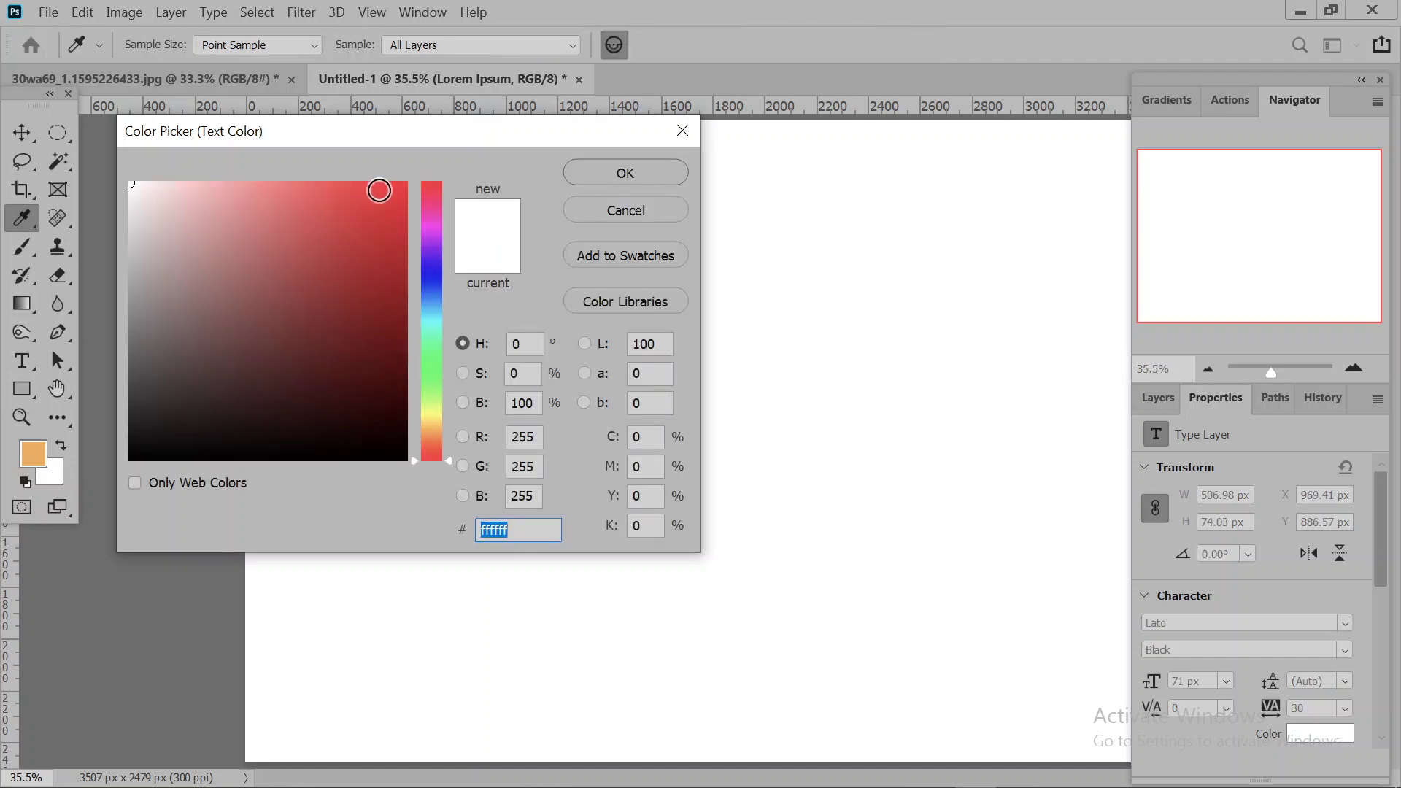
pyautogui.click(379, 191)
pyautogui.click(578, 179)
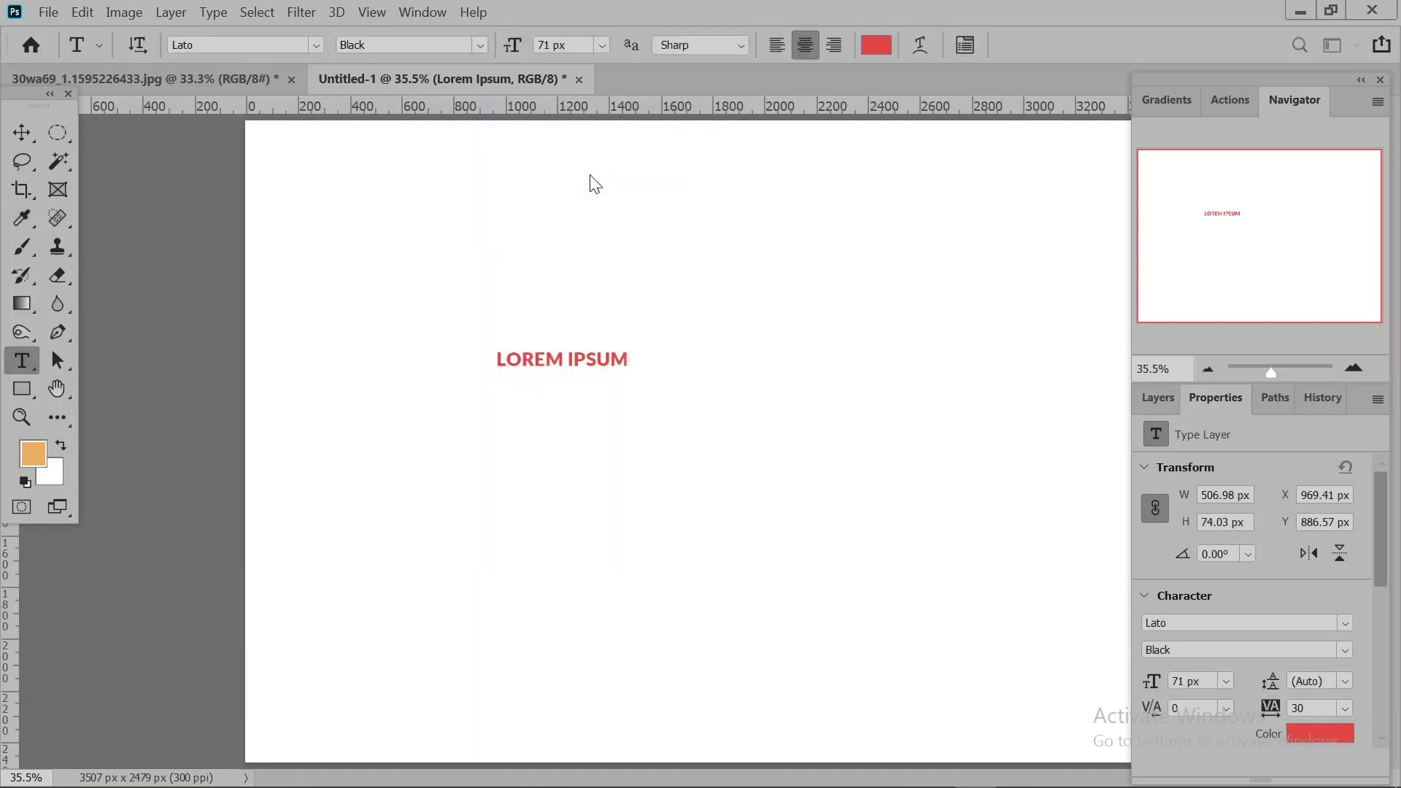
pyautogui.click(25, 130)
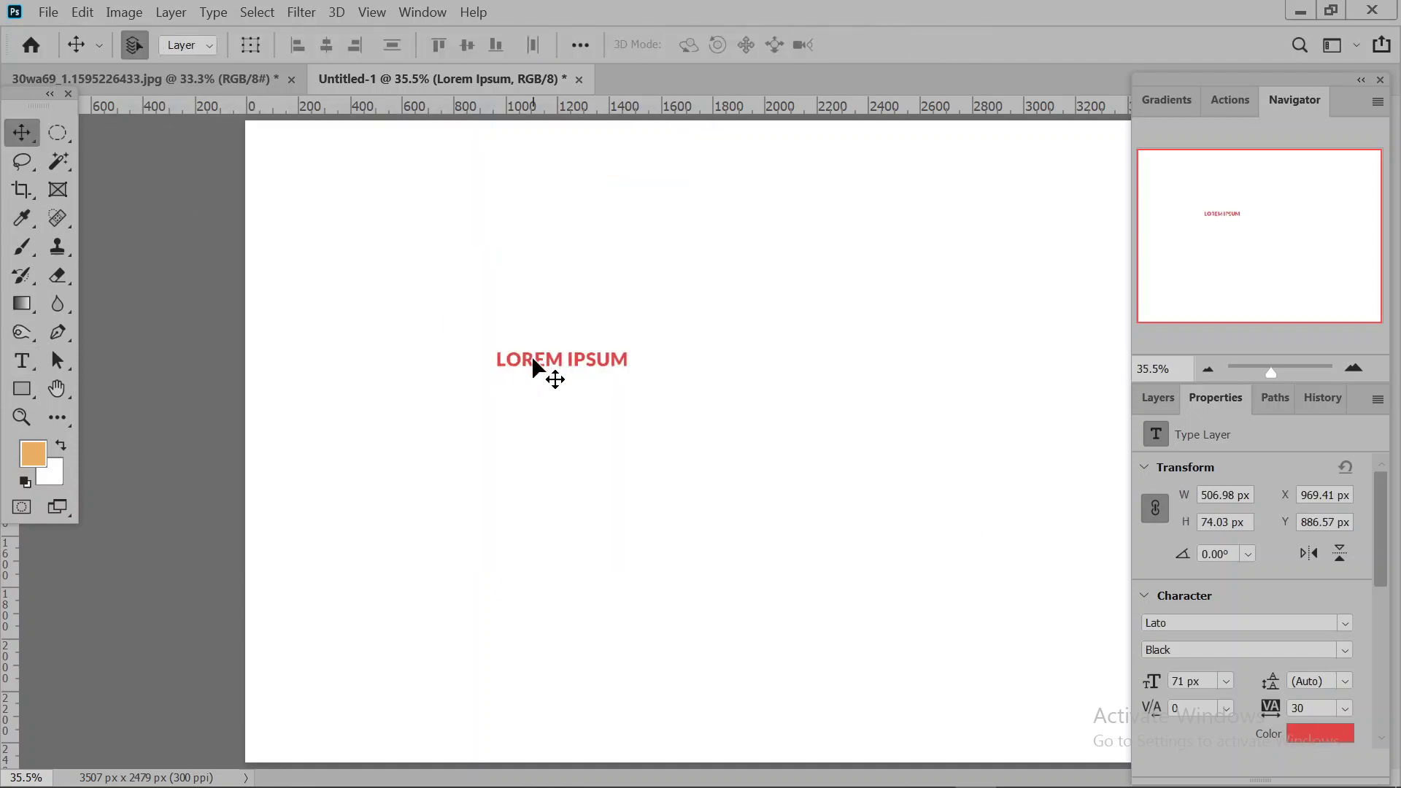
# Duplicate the text just below the original and group both layers into Group 1.
pyautogui.moveTo(533, 365); pyautogui.dragTo(548, 399)
pyautogui.click(1165, 390)
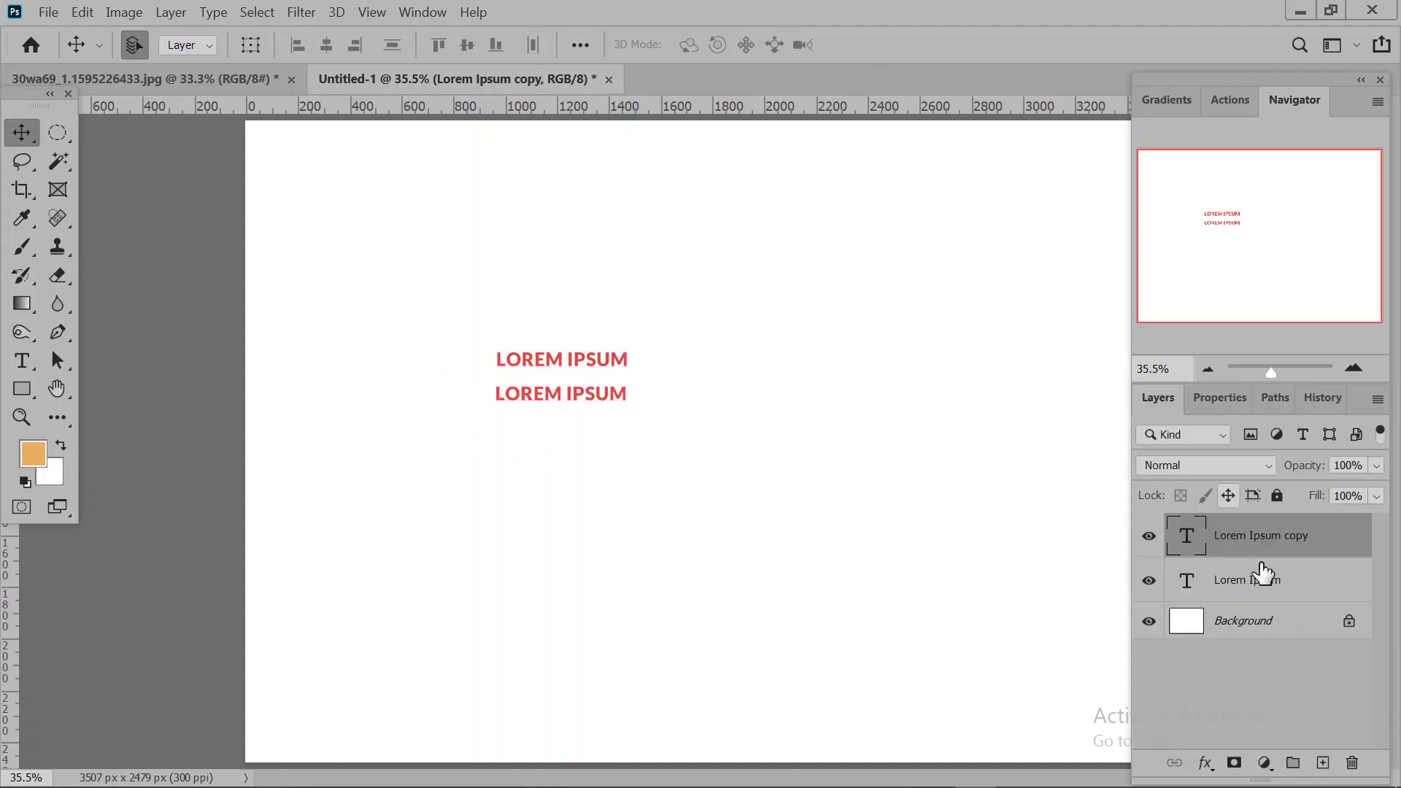
pyautogui.click(1294, 587)
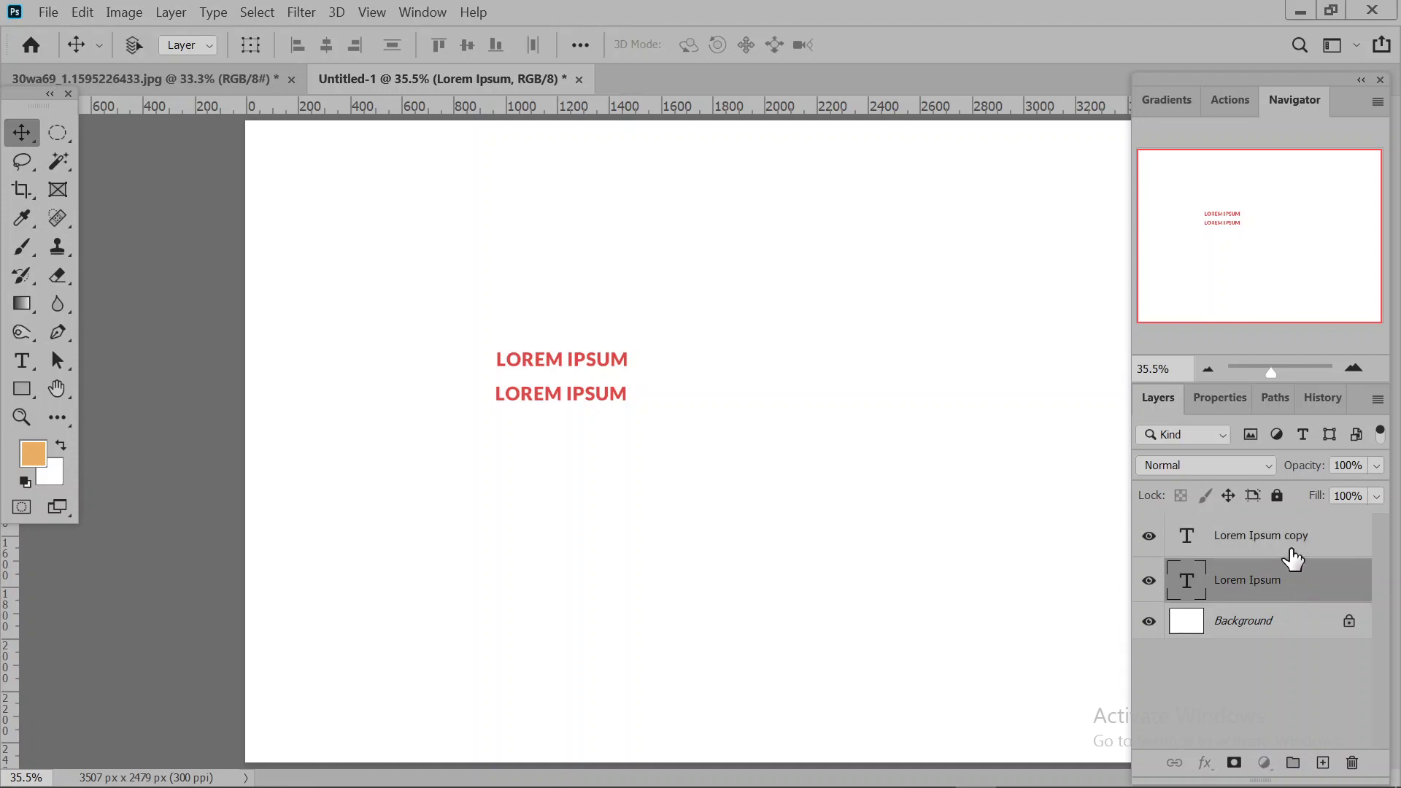
pyautogui.keyDown('ctrl'); pyautogui.click(1293, 559); pyautogui.keyUp('ctrl')
pyautogui.hotkey('ctrl', 'g')
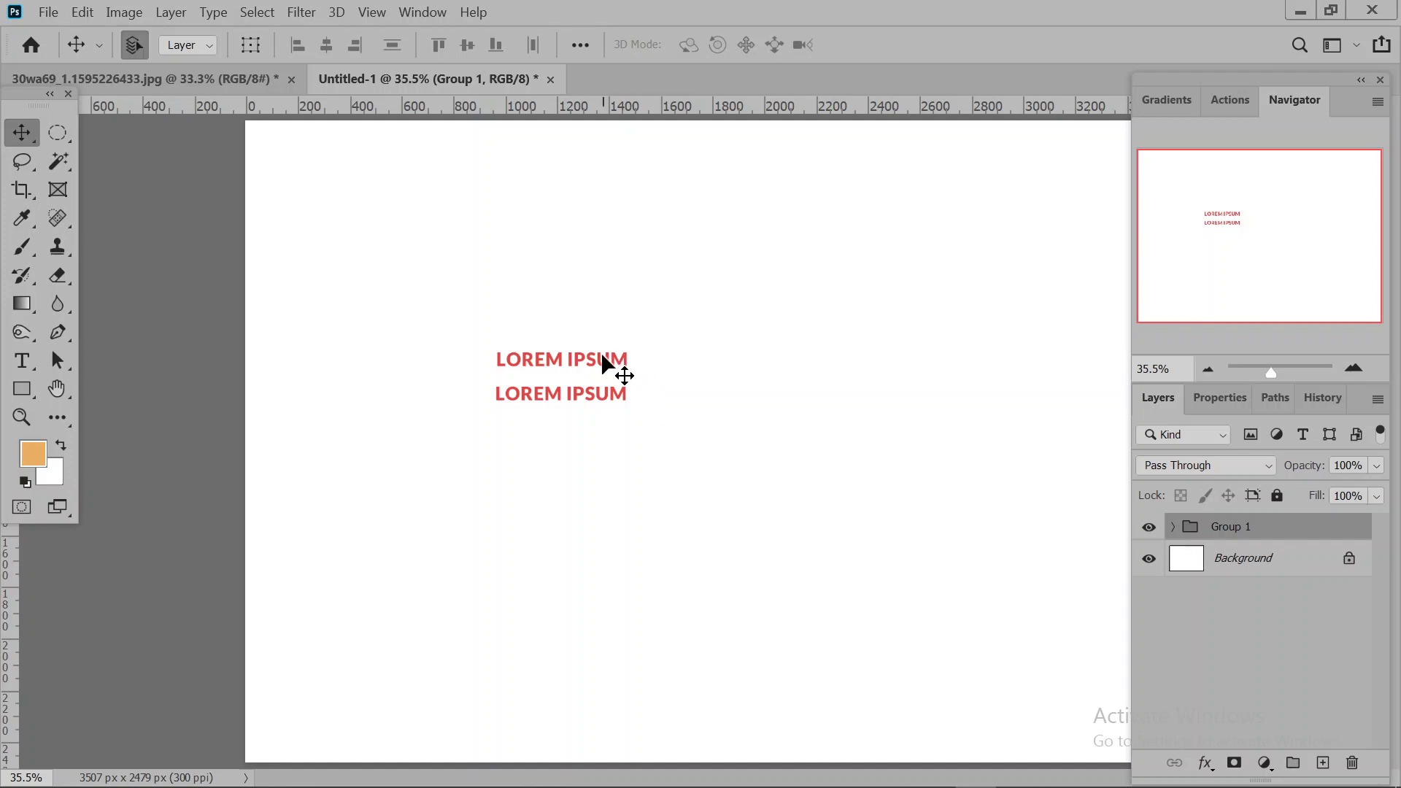
# Copy a third line up-right, move Lorem Ipsum copy above Group 1, and collapse the group.
pyautogui.moveTo(603, 357); pyautogui.dragTo(632, 301)
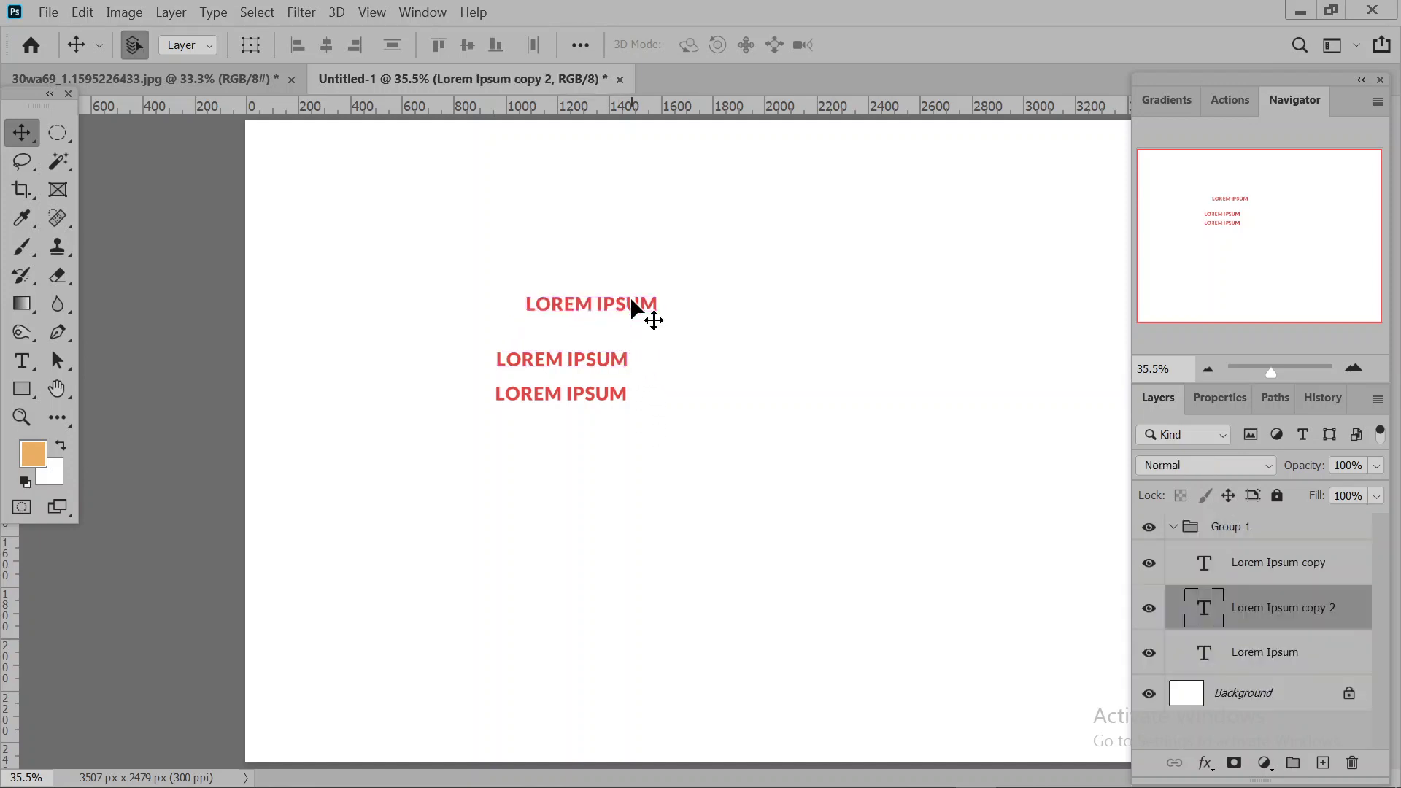
pyautogui.click(1173, 534)
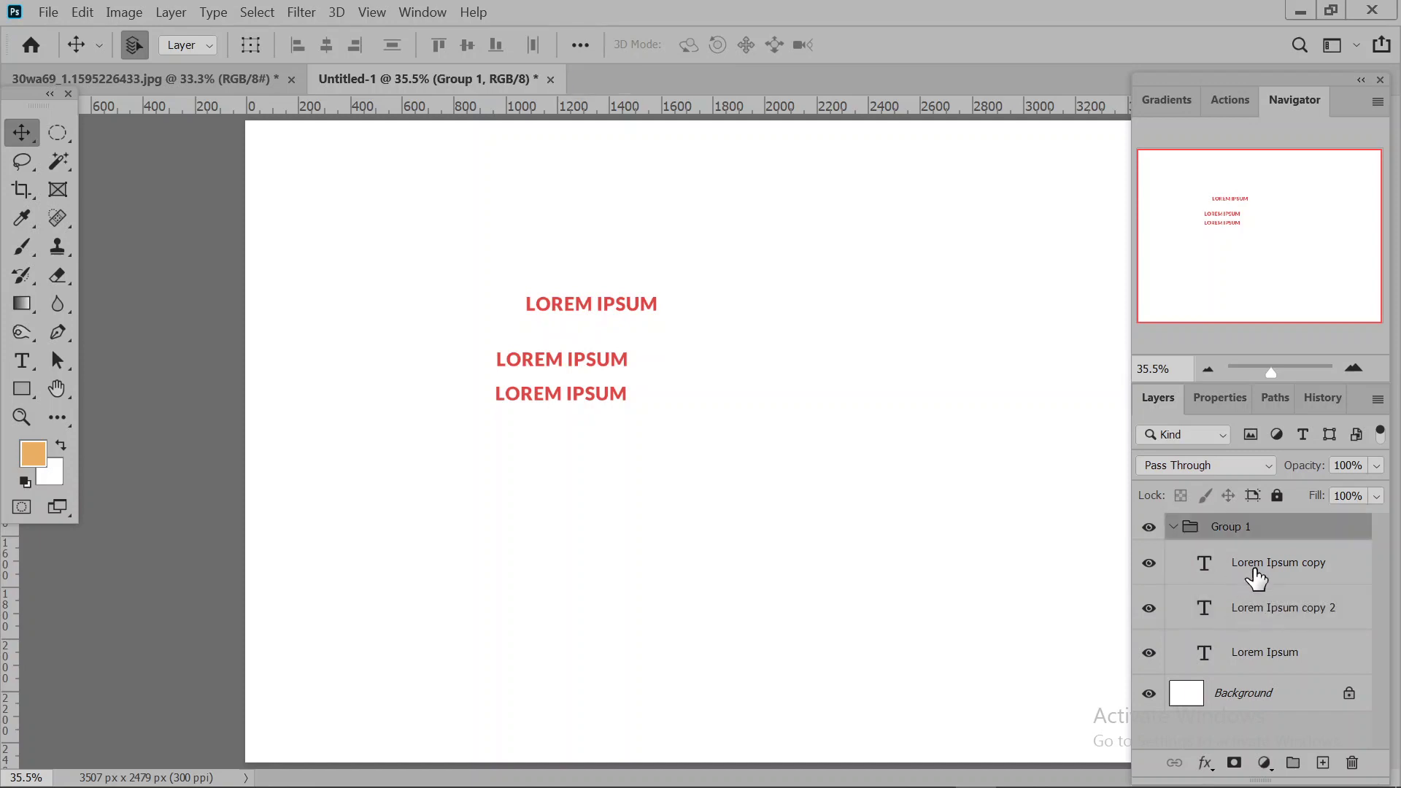
pyautogui.moveTo(1255, 577); pyautogui.dragTo(1258, 519)
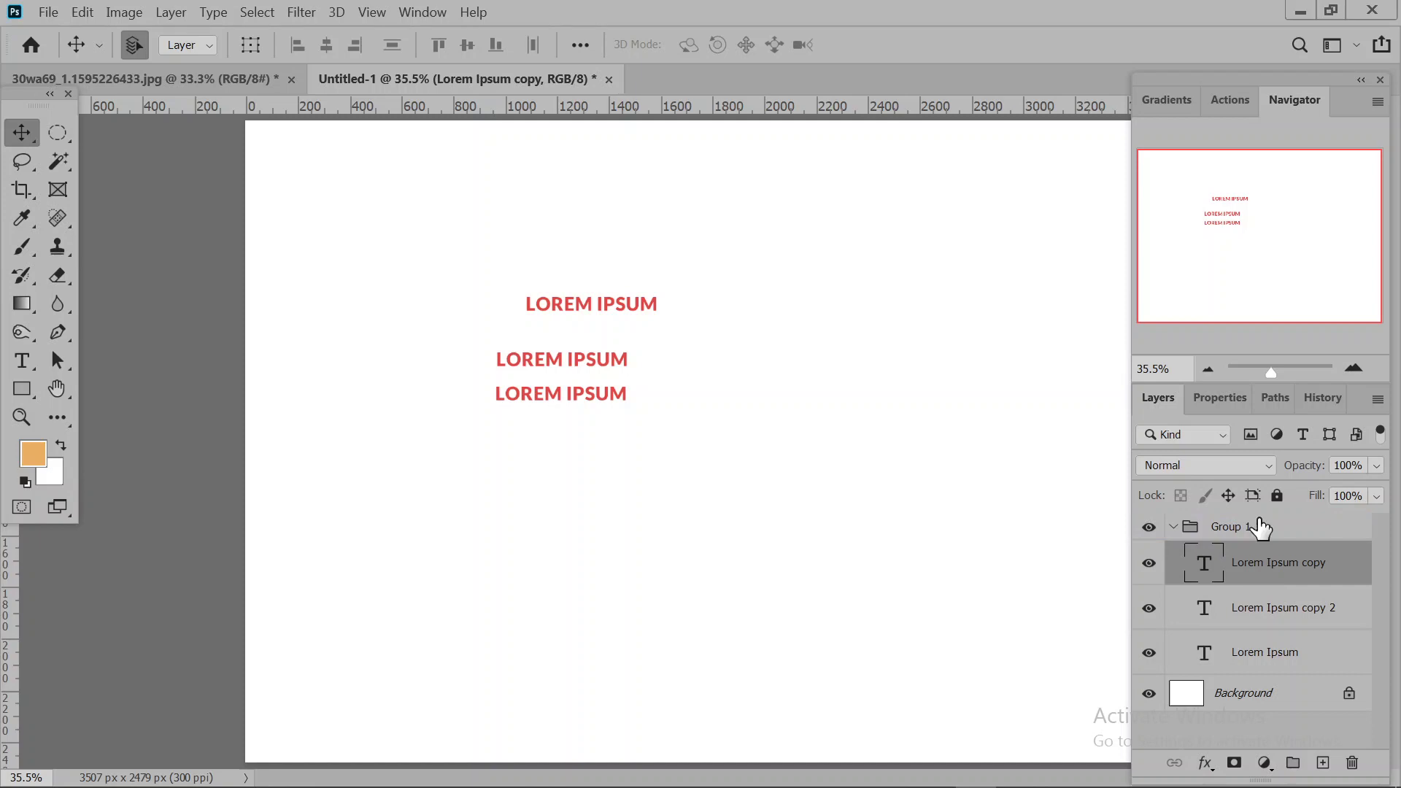
pyautogui.moveTo(1255, 576); pyautogui.dragTo(1215, 511)
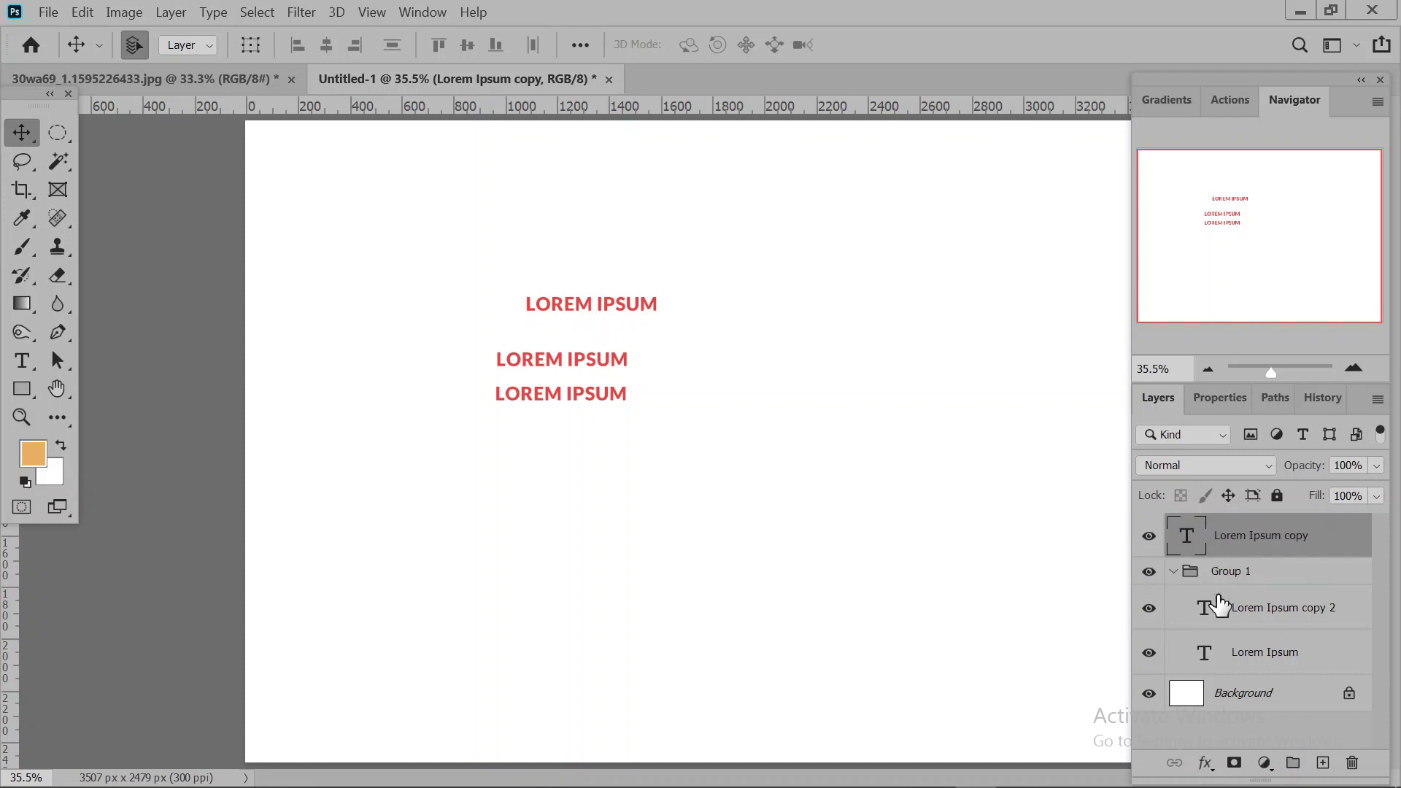
pyautogui.click(1187, 582)
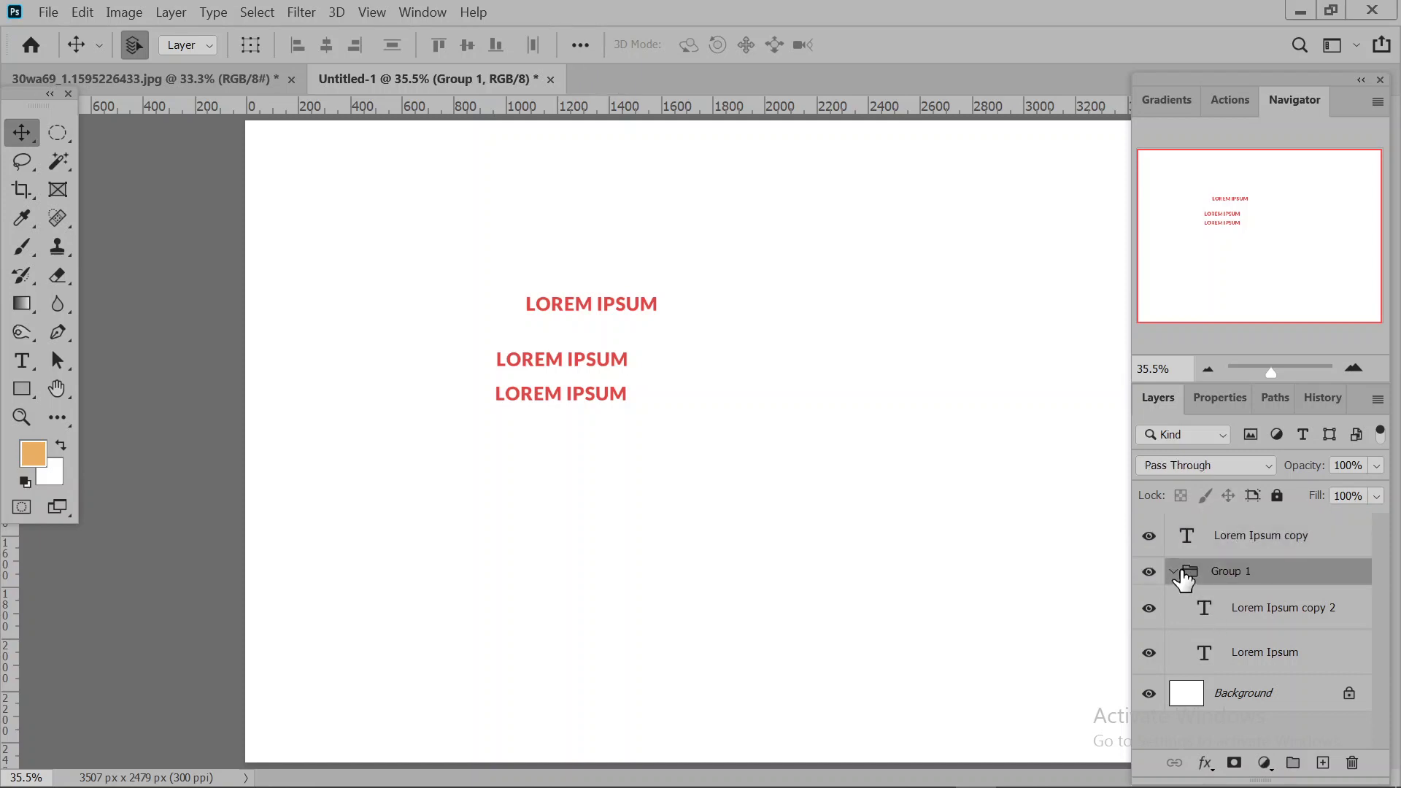
pyautogui.click(1175, 572)
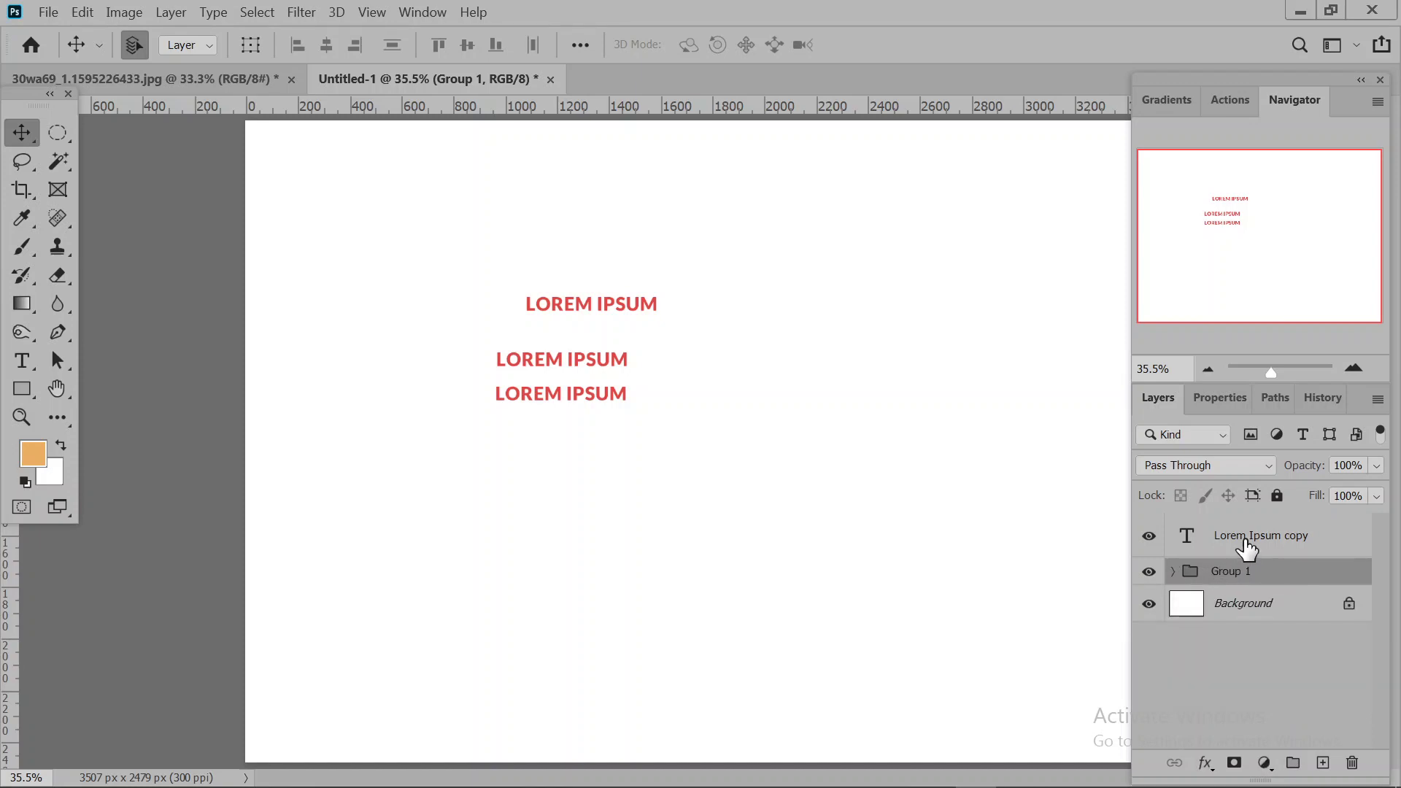
# Draw a rectangular marquee selection to the right of the text.
pyautogui.rightClick(55, 133)
pyautogui.click(103, 135)
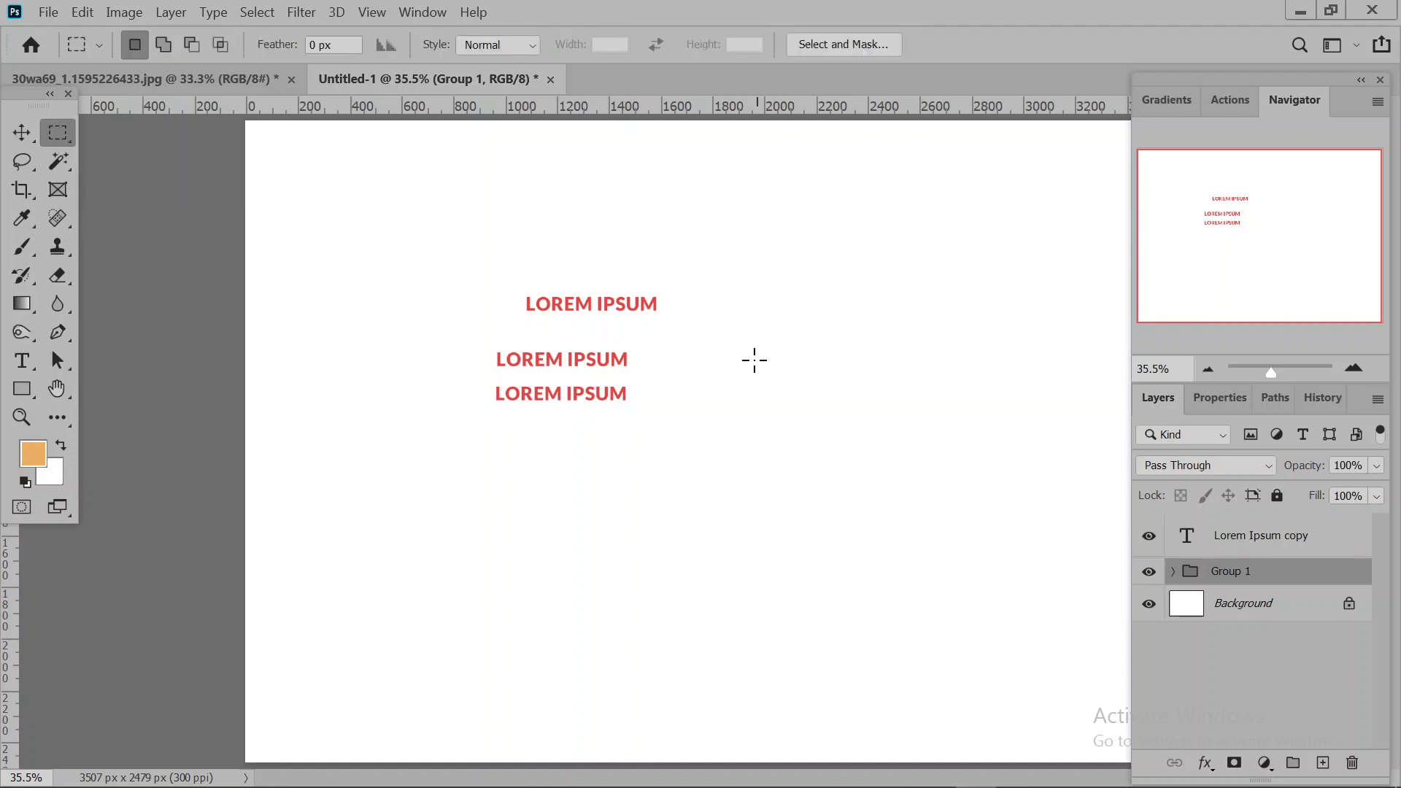
pyautogui.moveTo(738, 307); pyautogui.dragTo(1091, 547)
pyautogui.click(982, 629)
pyautogui.hotkey('ctrl', 'z')
# Align the text layers to the selection's horizontal and vertical centres.
pyautogui.click(1247, 538)
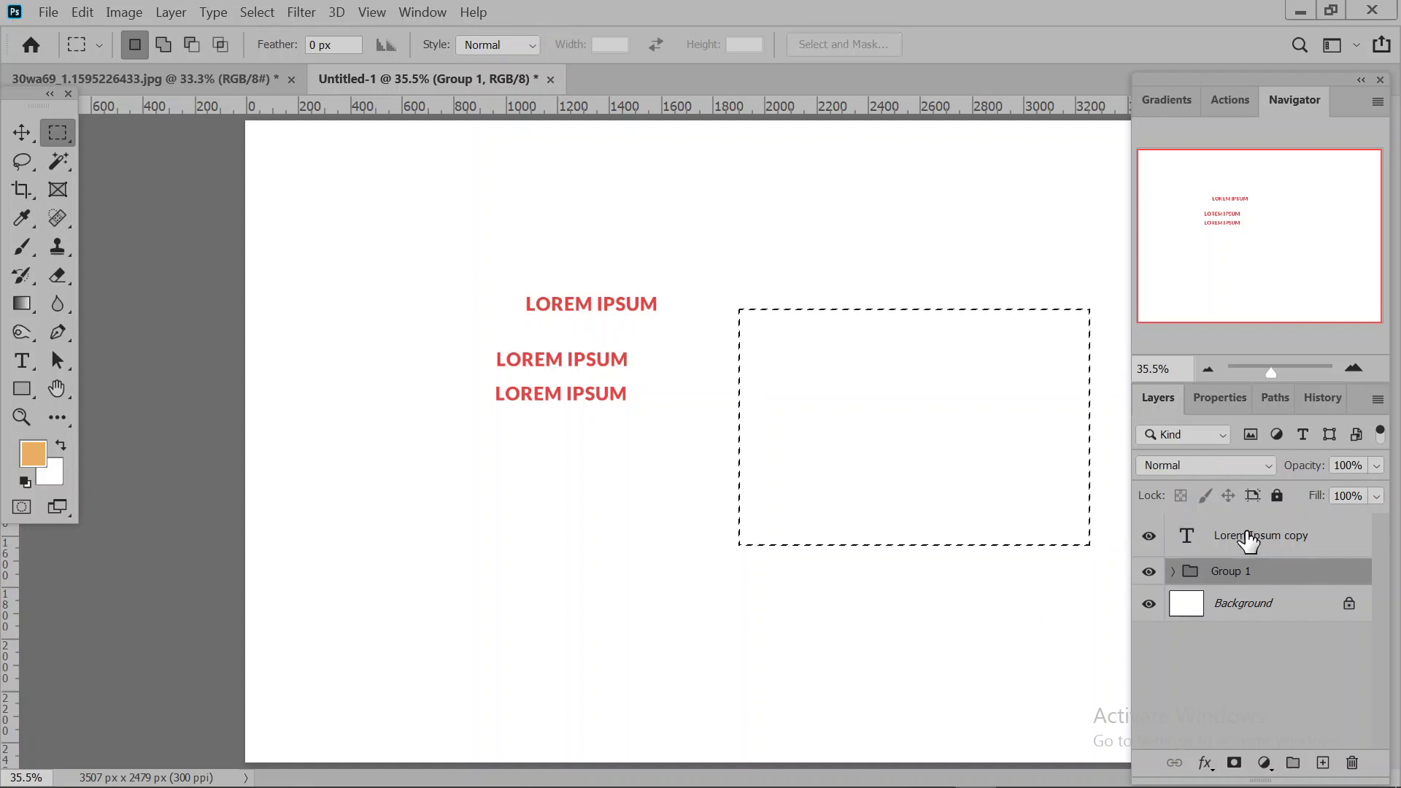
pyautogui.keyDown('shift'); pyautogui.click(1248, 538); pyautogui.keyUp('shift')
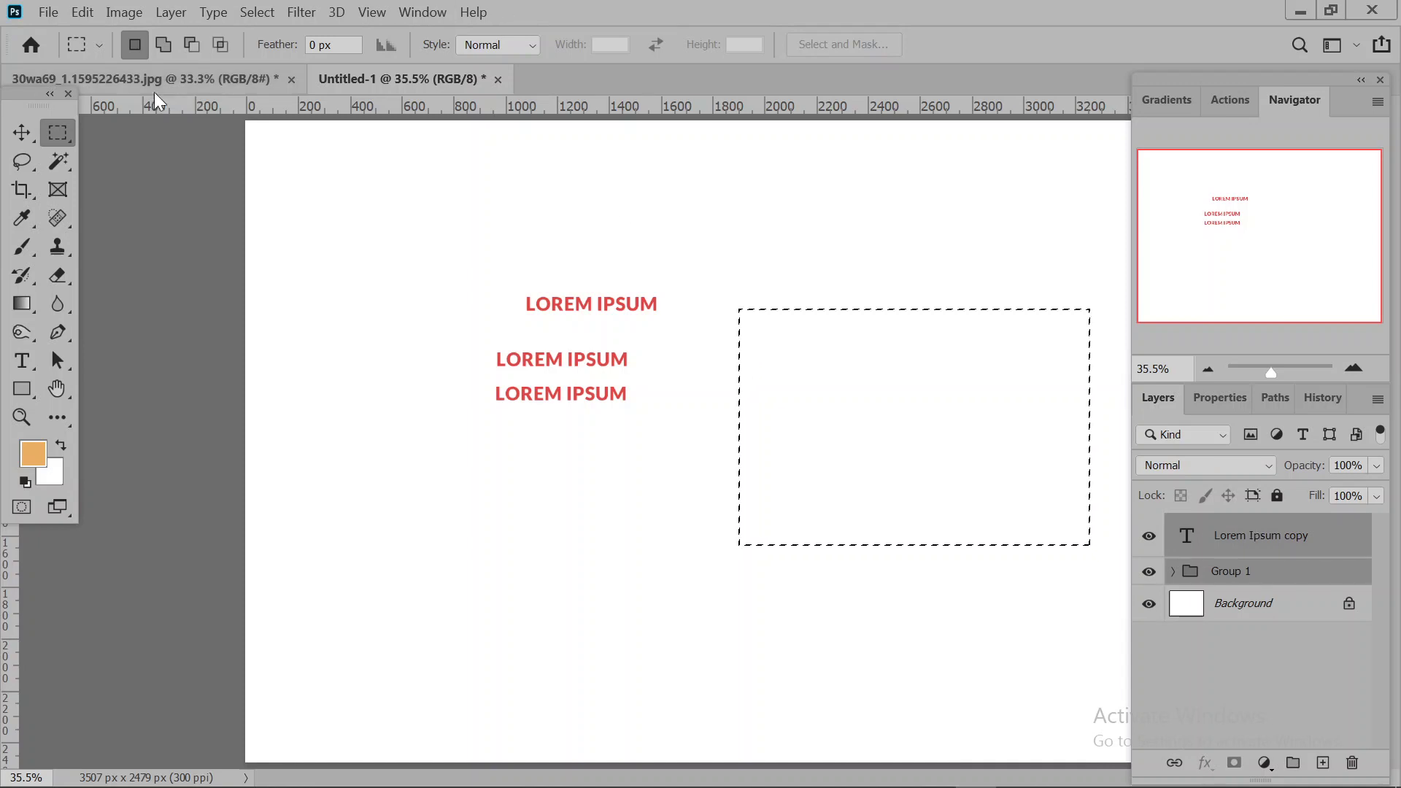
pyautogui.click(21, 133)
pyautogui.click(580, 46)
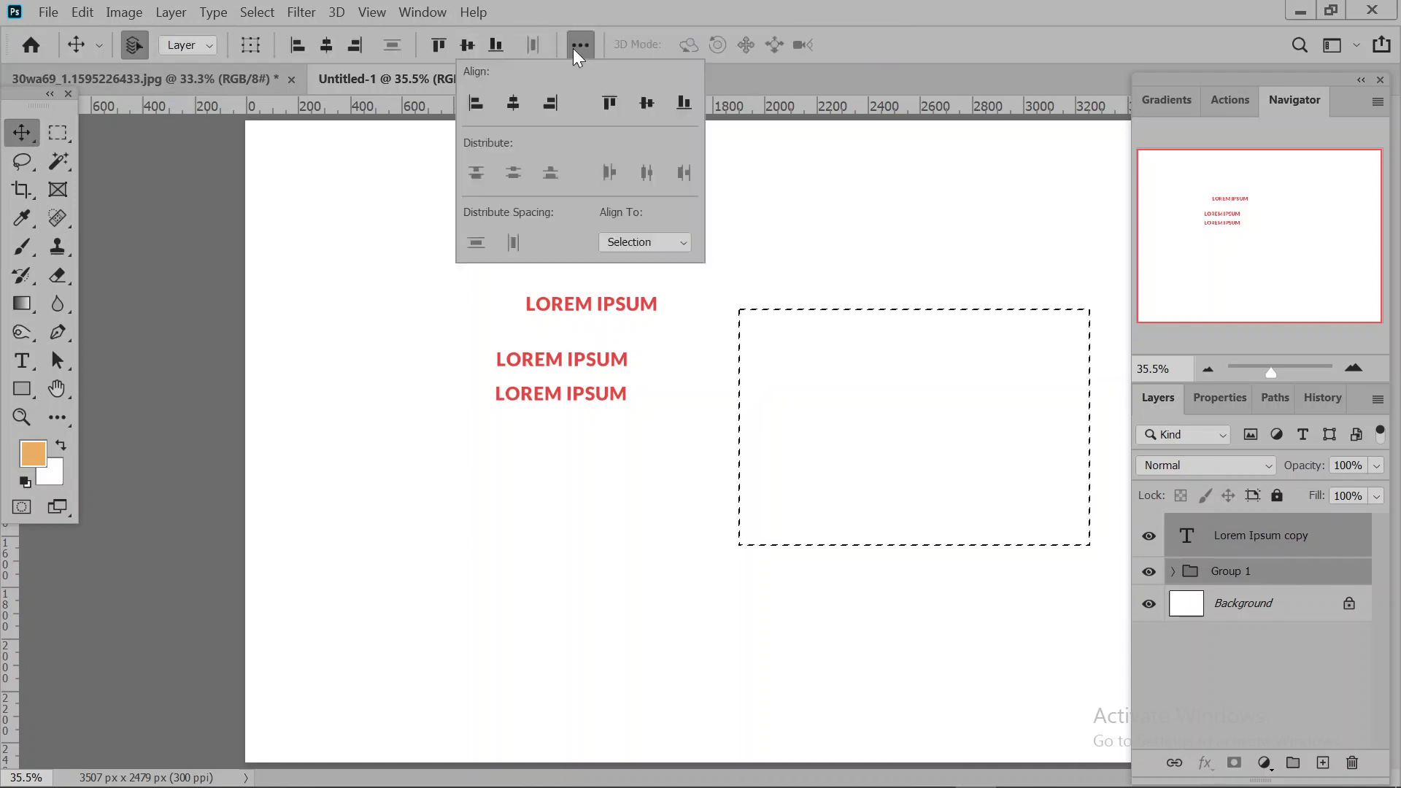
pyautogui.click(515, 103)
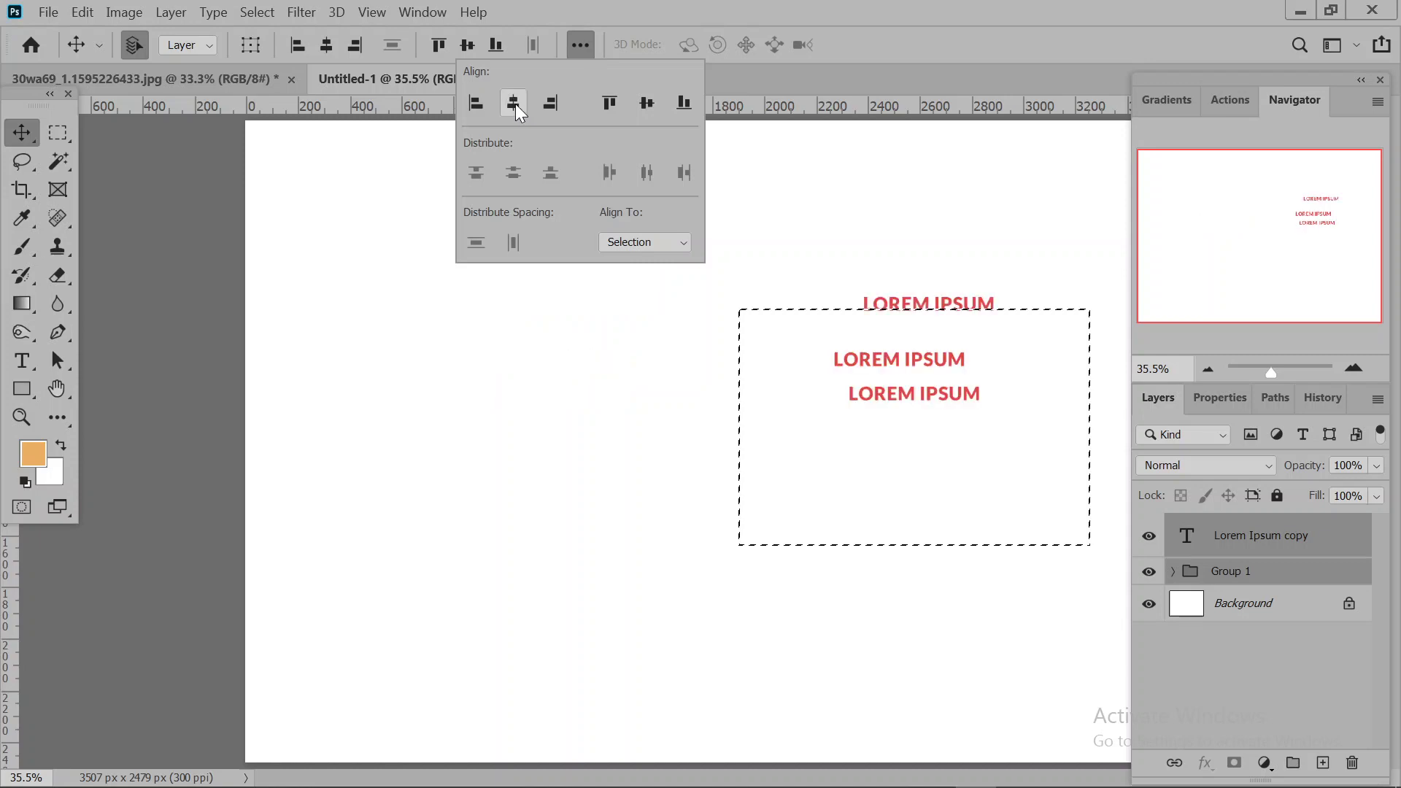
pyautogui.click(648, 103)
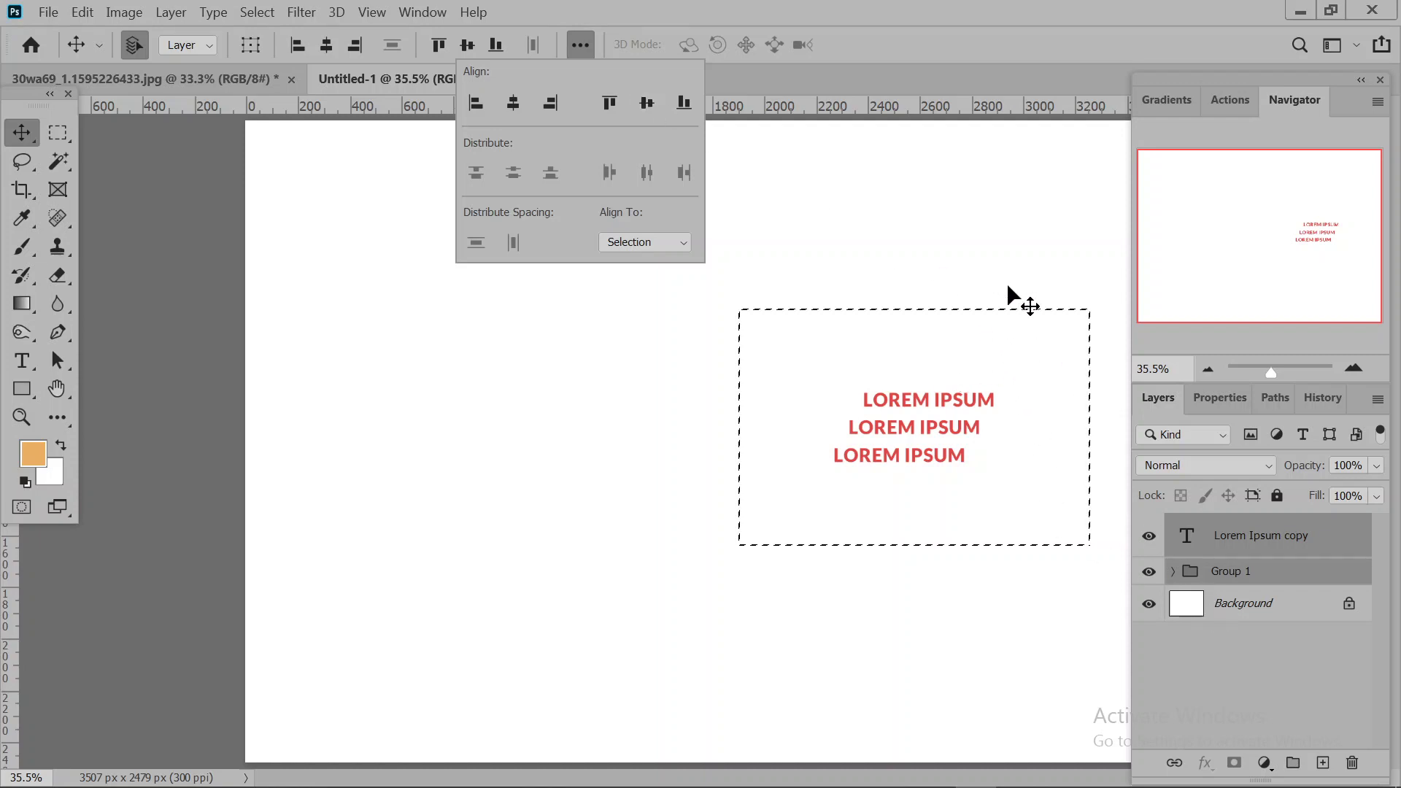
pyautogui.click(973, 195)
# Marquee-select the three lines and try left-edge and right-edge alignment.
pyautogui.click(972, 194)
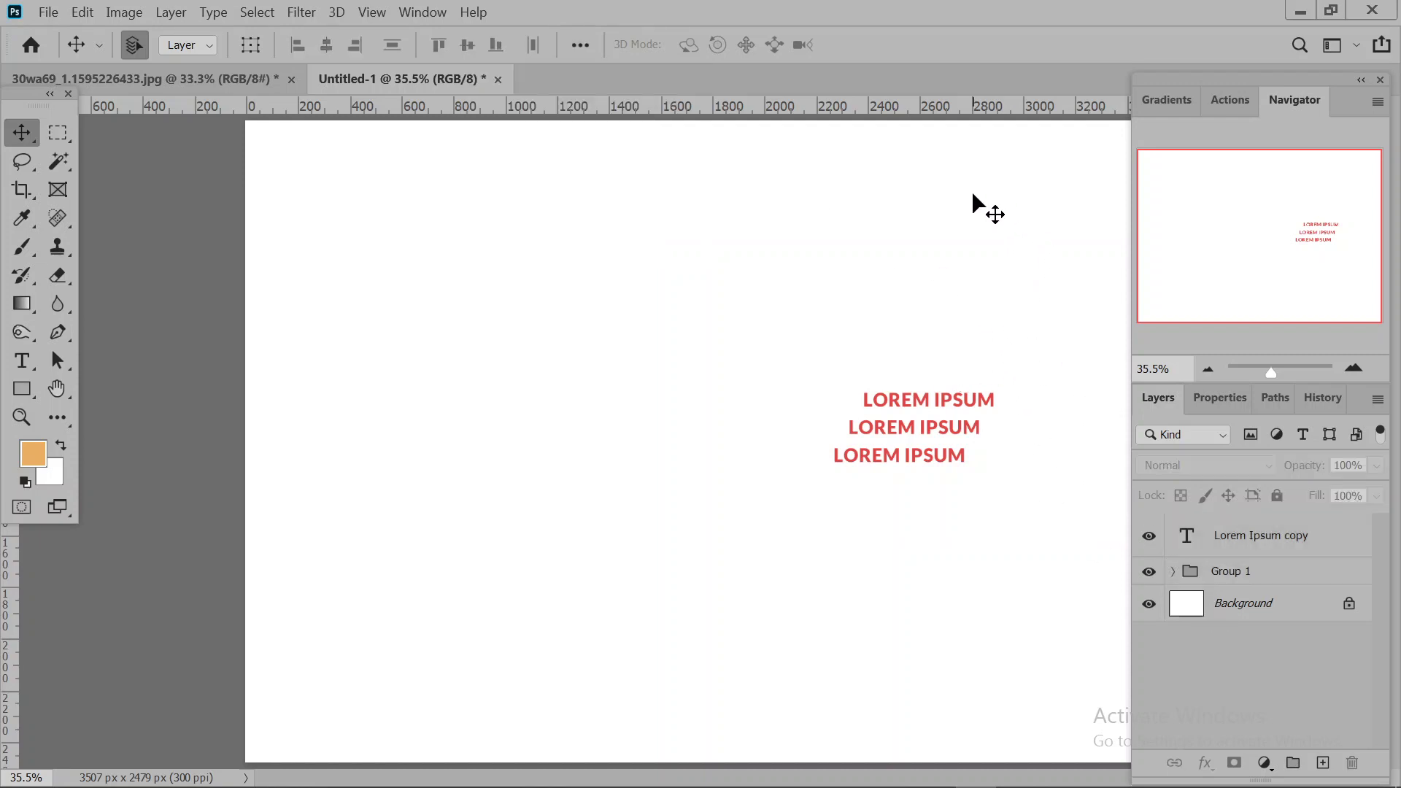
pyautogui.moveTo(910, 340); pyautogui.dragTo(918, 483)
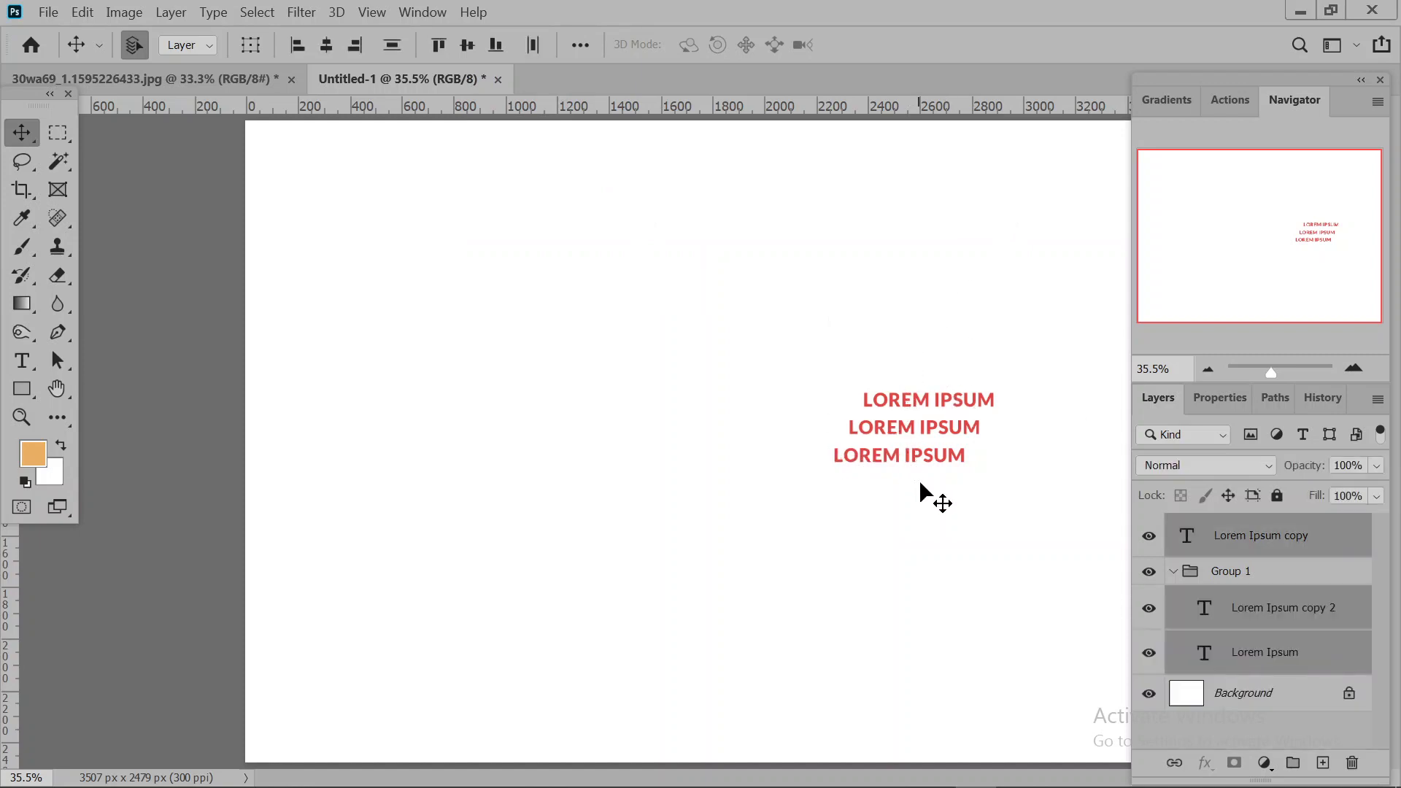
pyautogui.click(1174, 573)
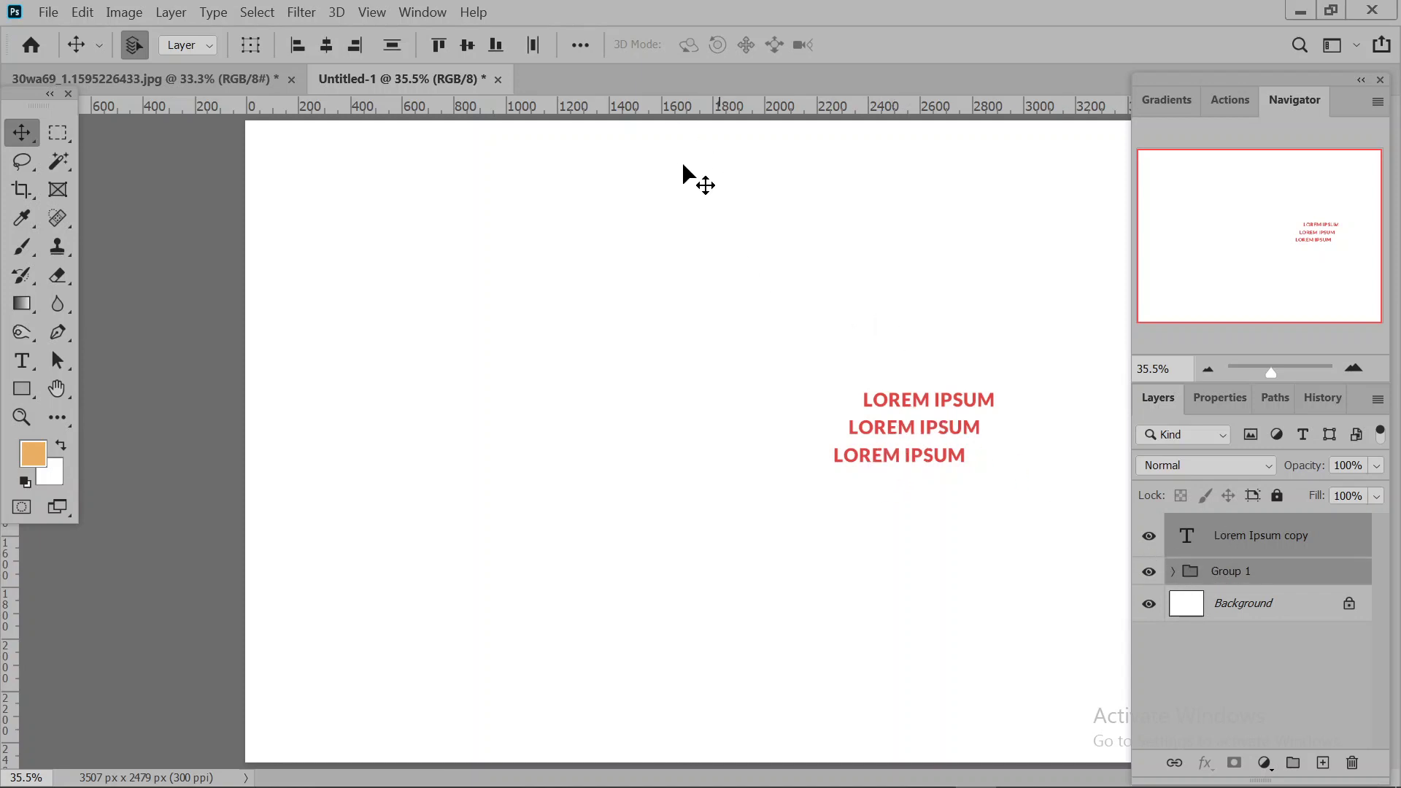
pyautogui.click(295, 44)
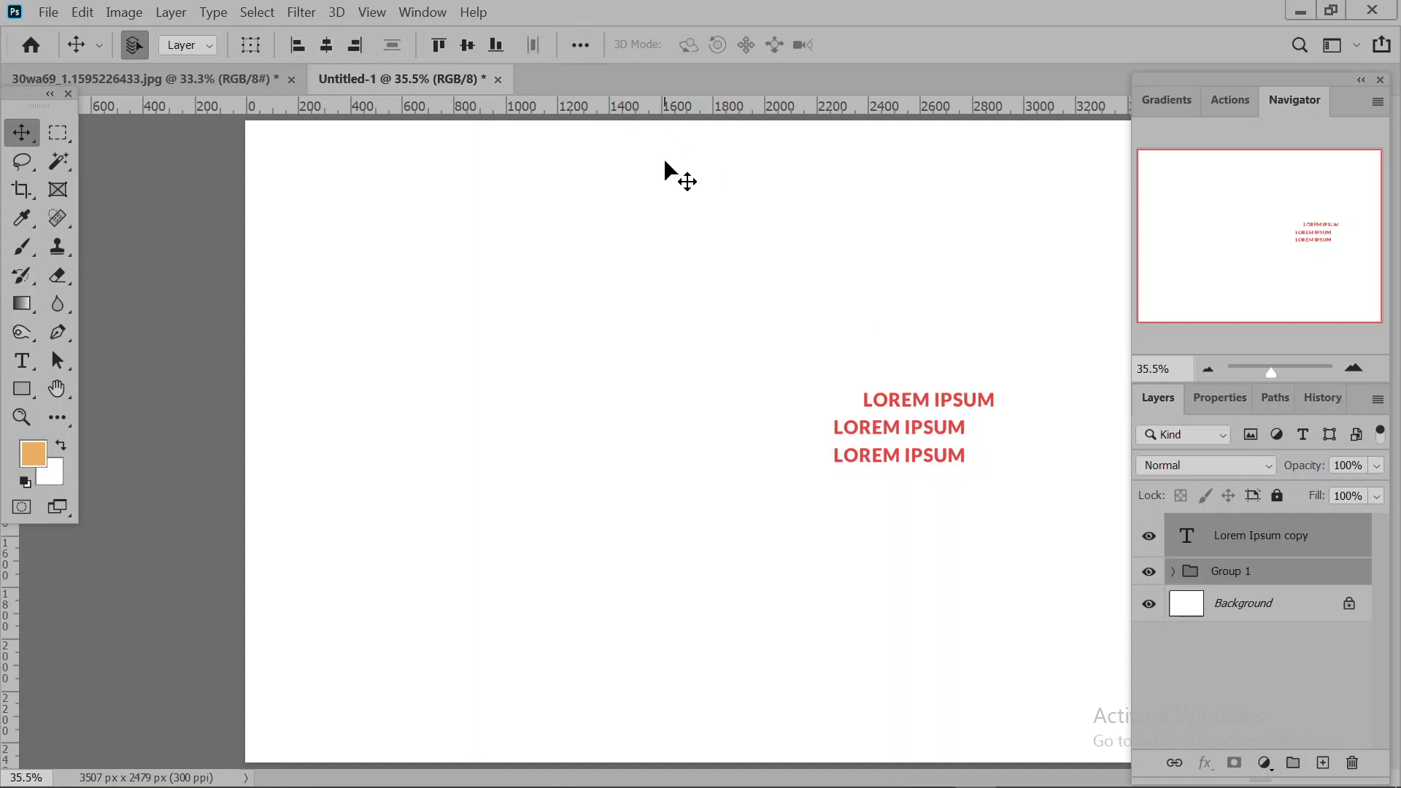
pyautogui.click(356, 45)
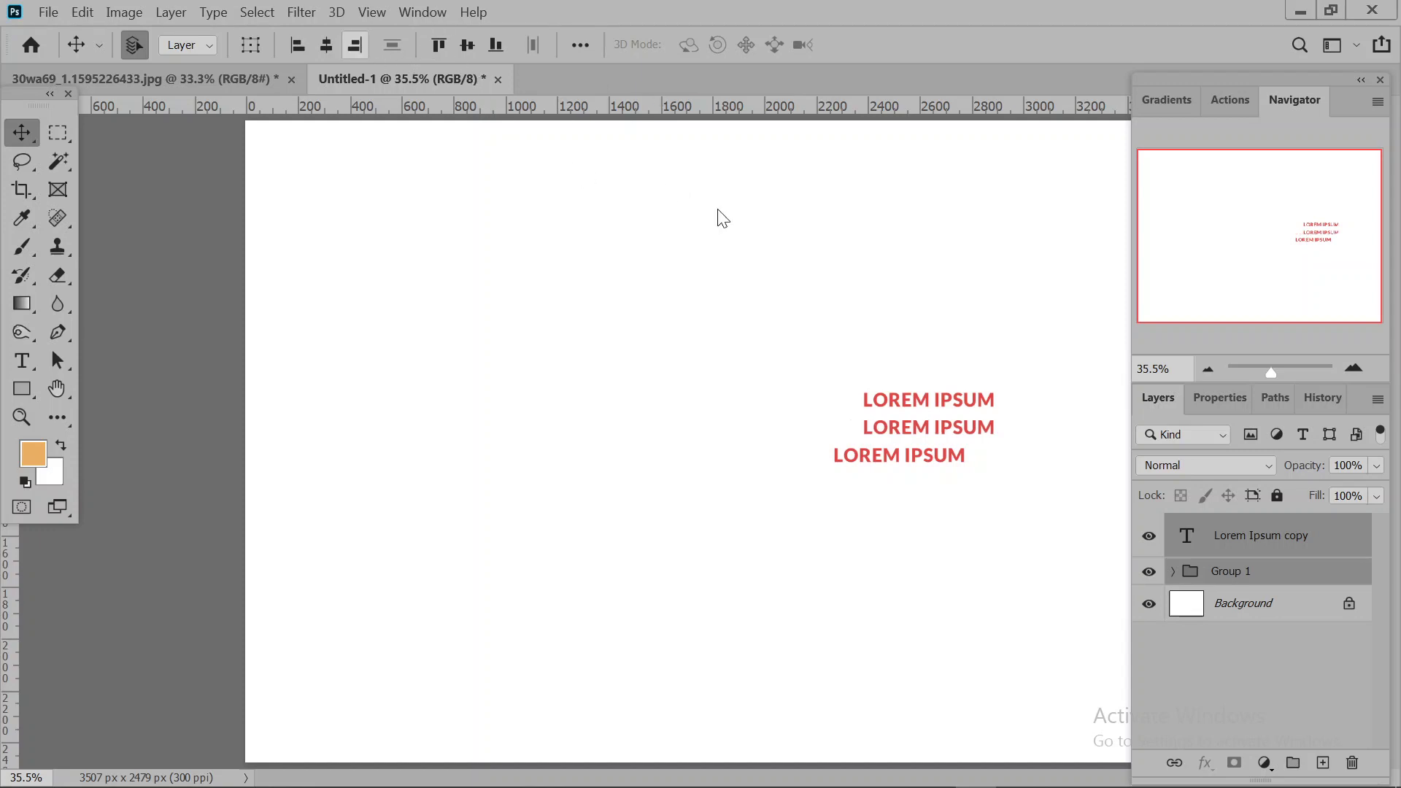
pyautogui.click(1174, 572)
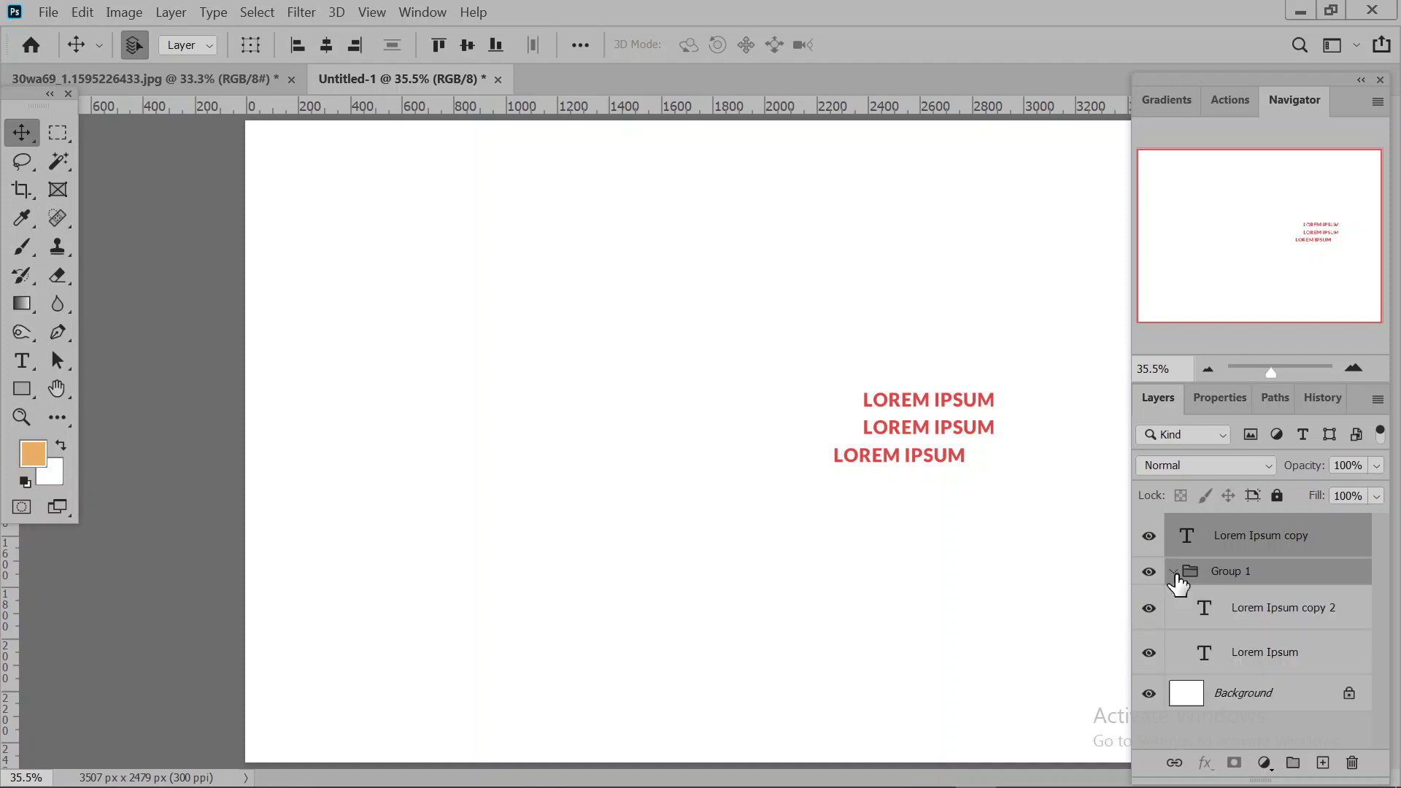
pyautogui.click(1174, 572)
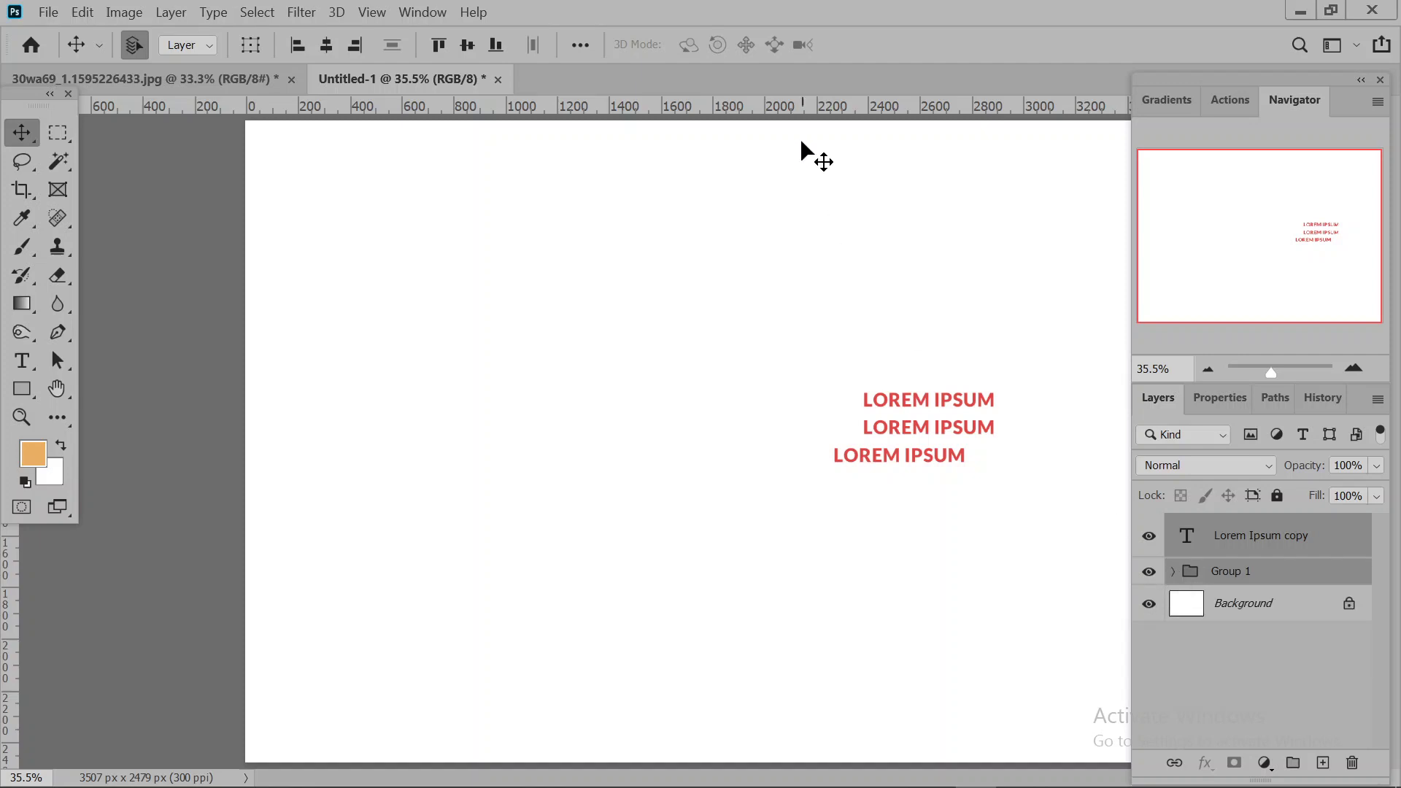
# Centre the lines horizontally, then reselect all three and align their left edges.
pyautogui.click(581, 46)
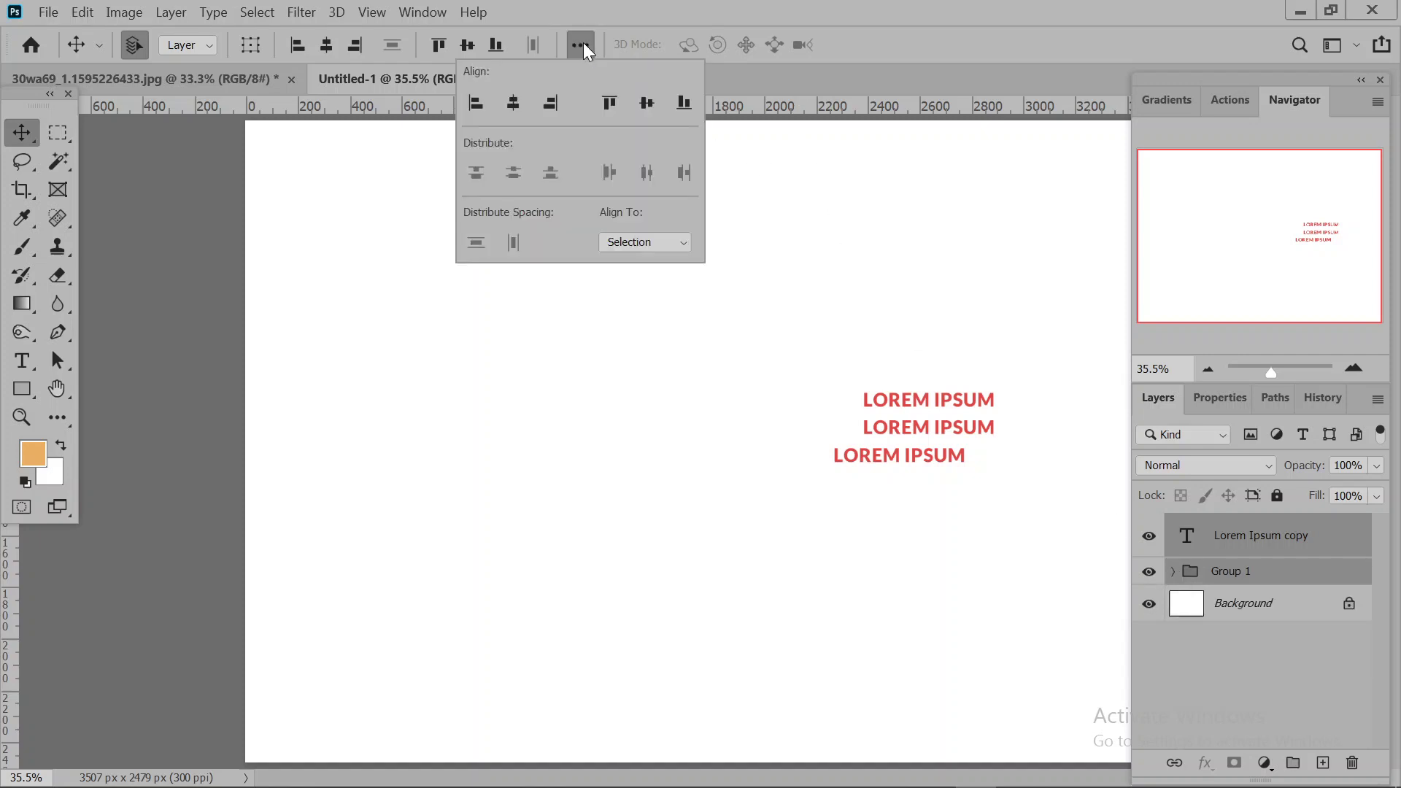
pyautogui.click(518, 104)
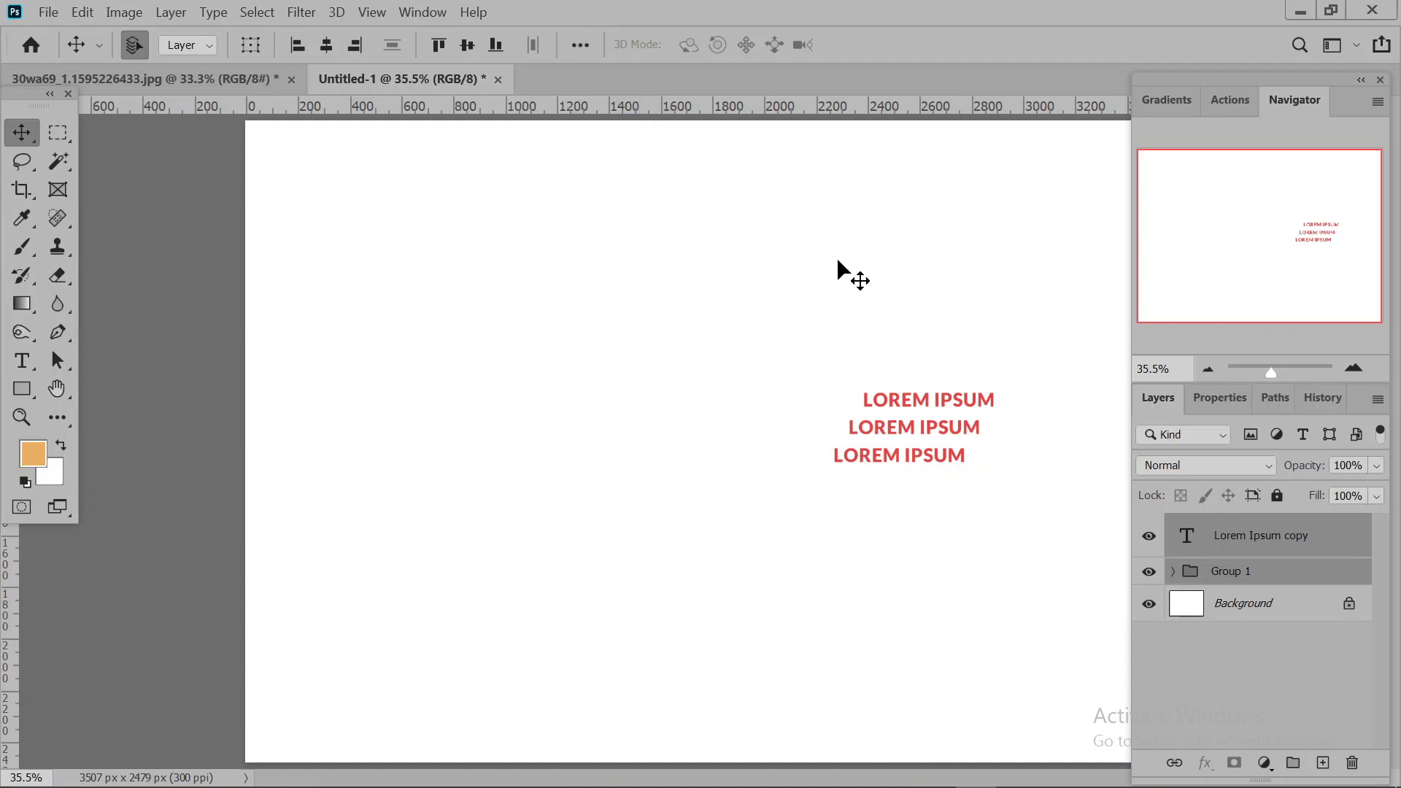
pyautogui.moveTo(845, 355); pyautogui.dragTo(941, 497)
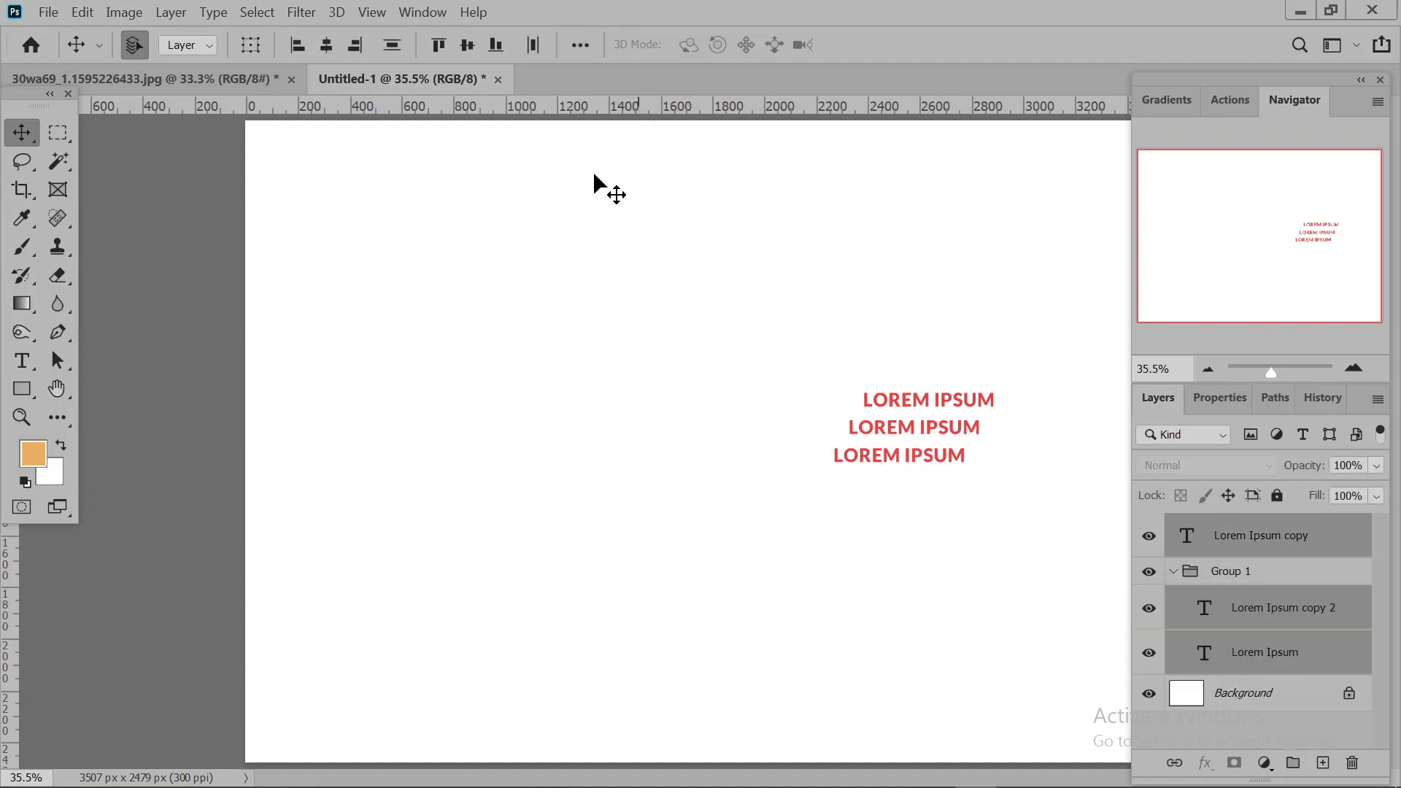
pyautogui.click(306, 46)
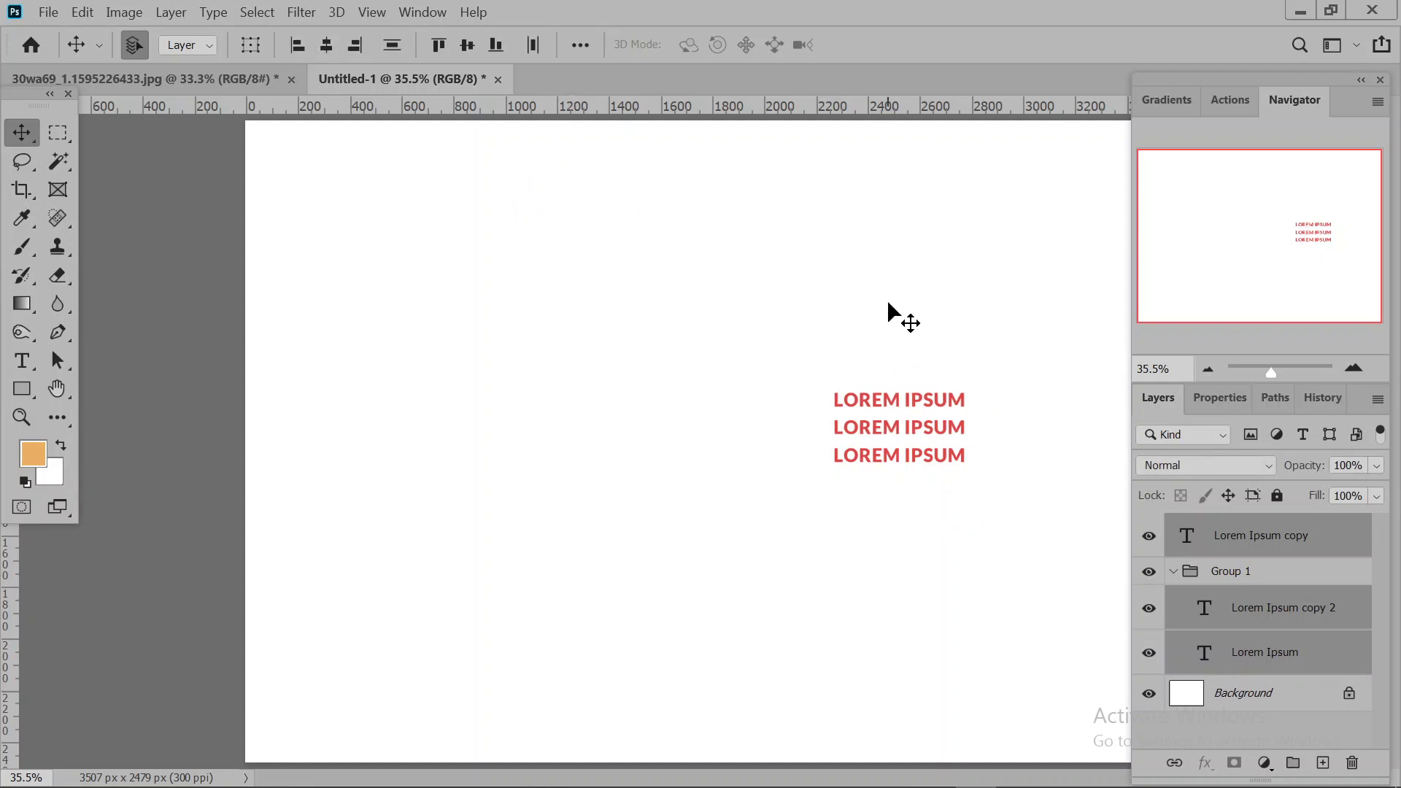
pyautogui.click(1117, 412)
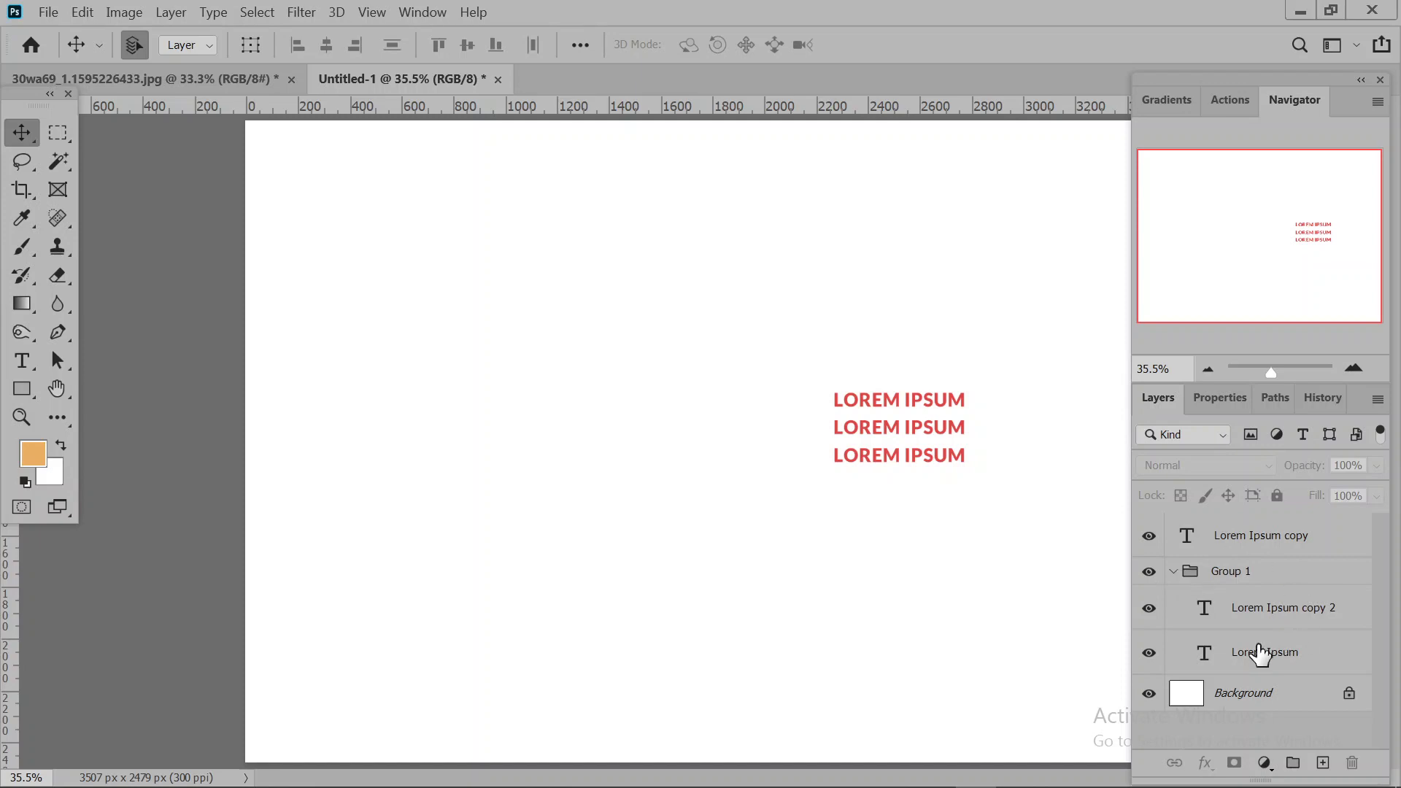
pyautogui.click(1173, 572)
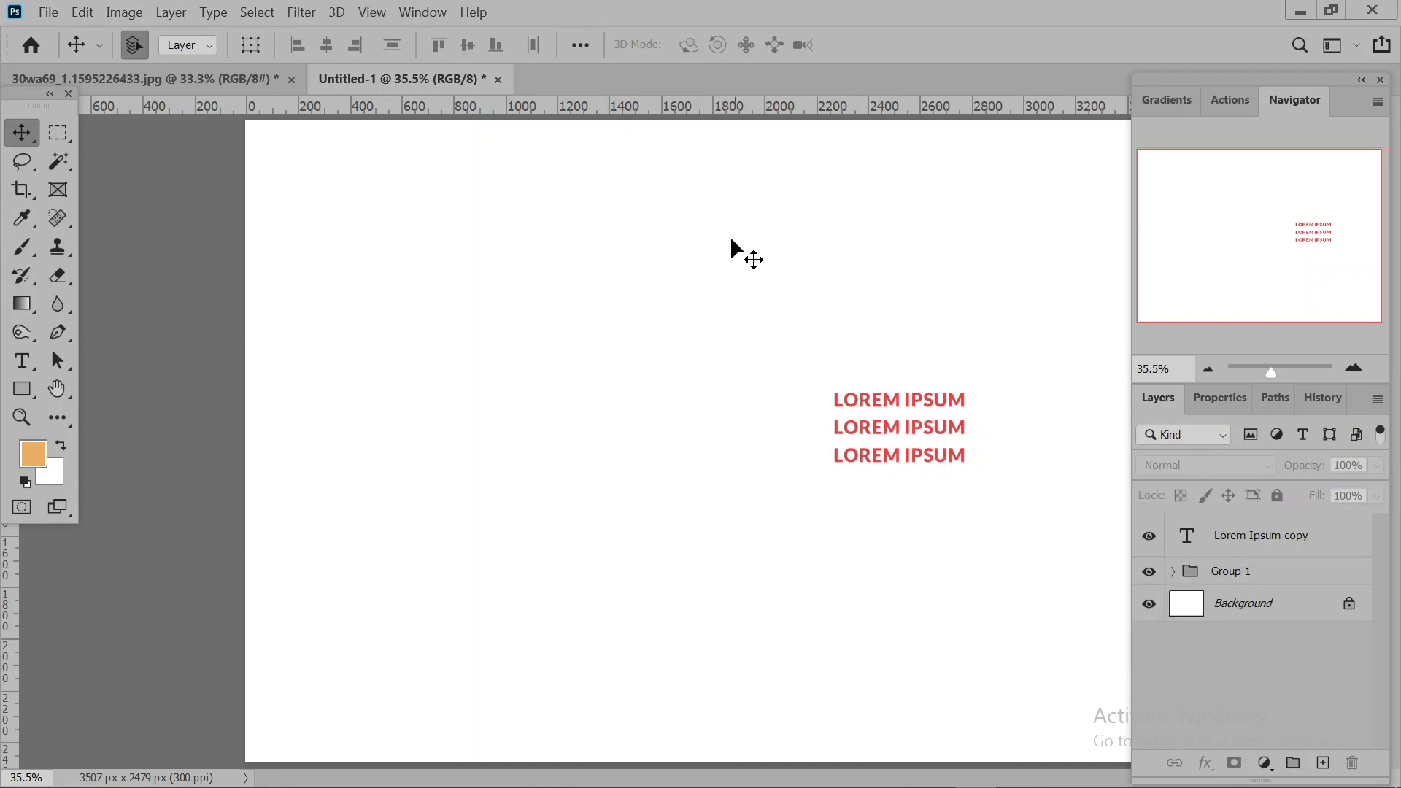
pyautogui.click(580, 47)
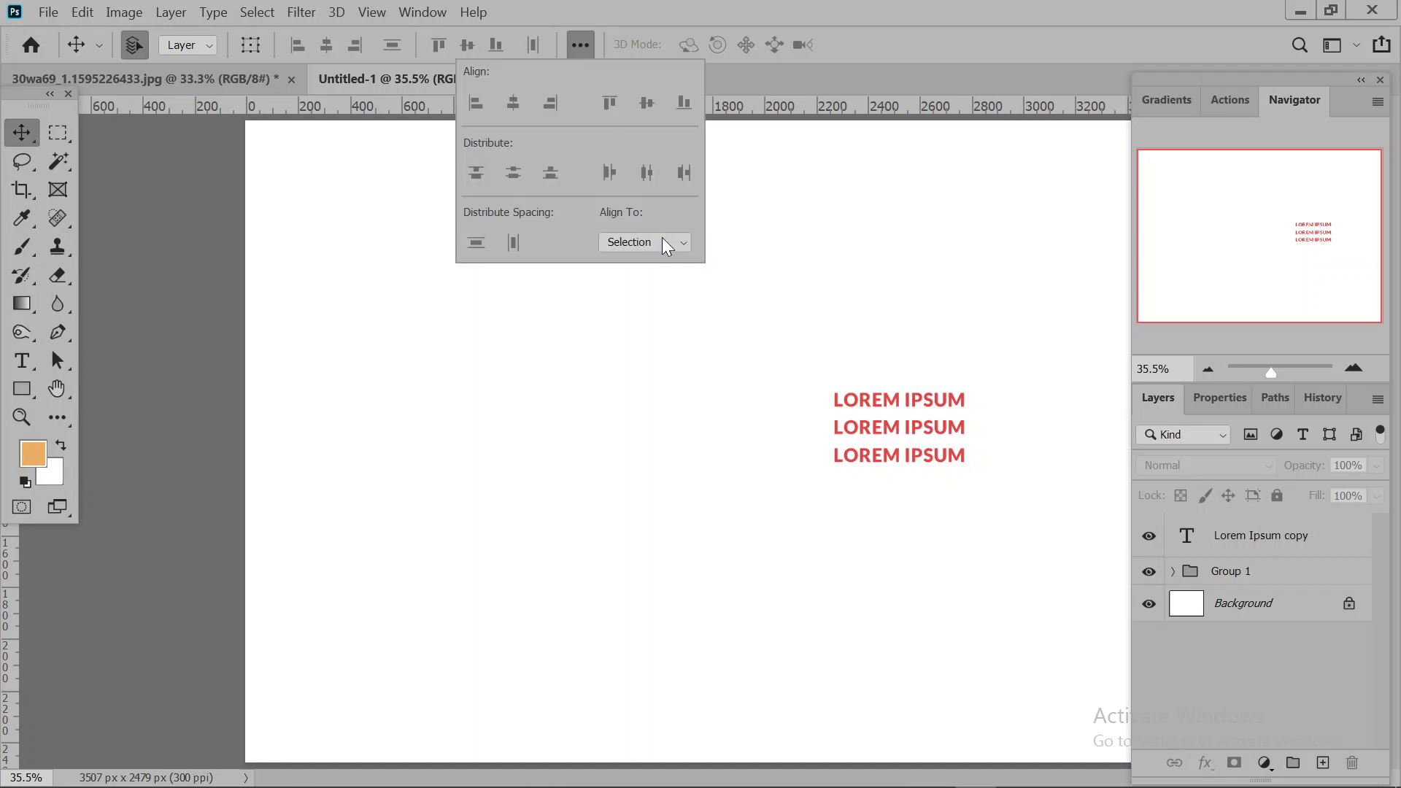
pyautogui.click(667, 245)
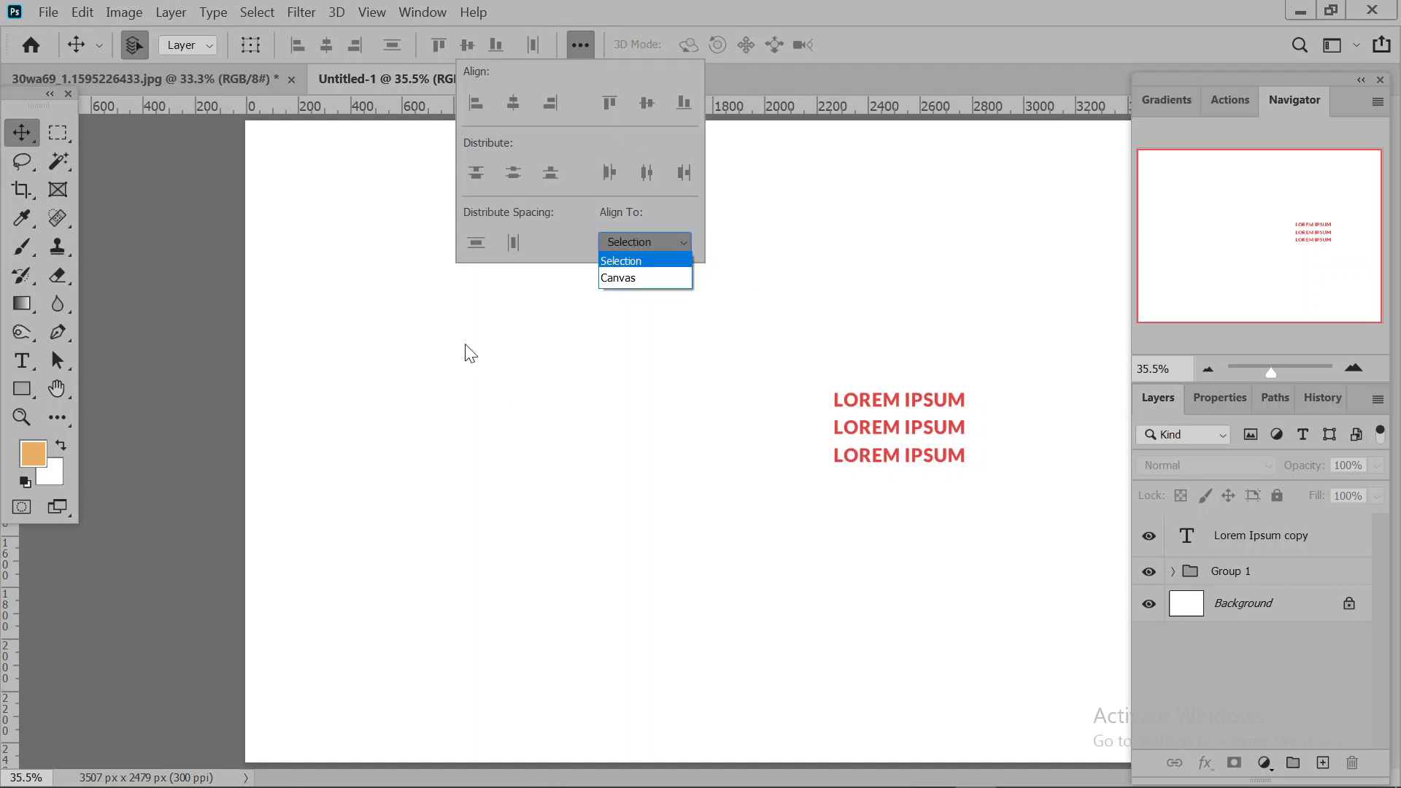
pyautogui.click(64, 140)
pyautogui.moveTo(715, 453); pyautogui.dragTo(825, 524)
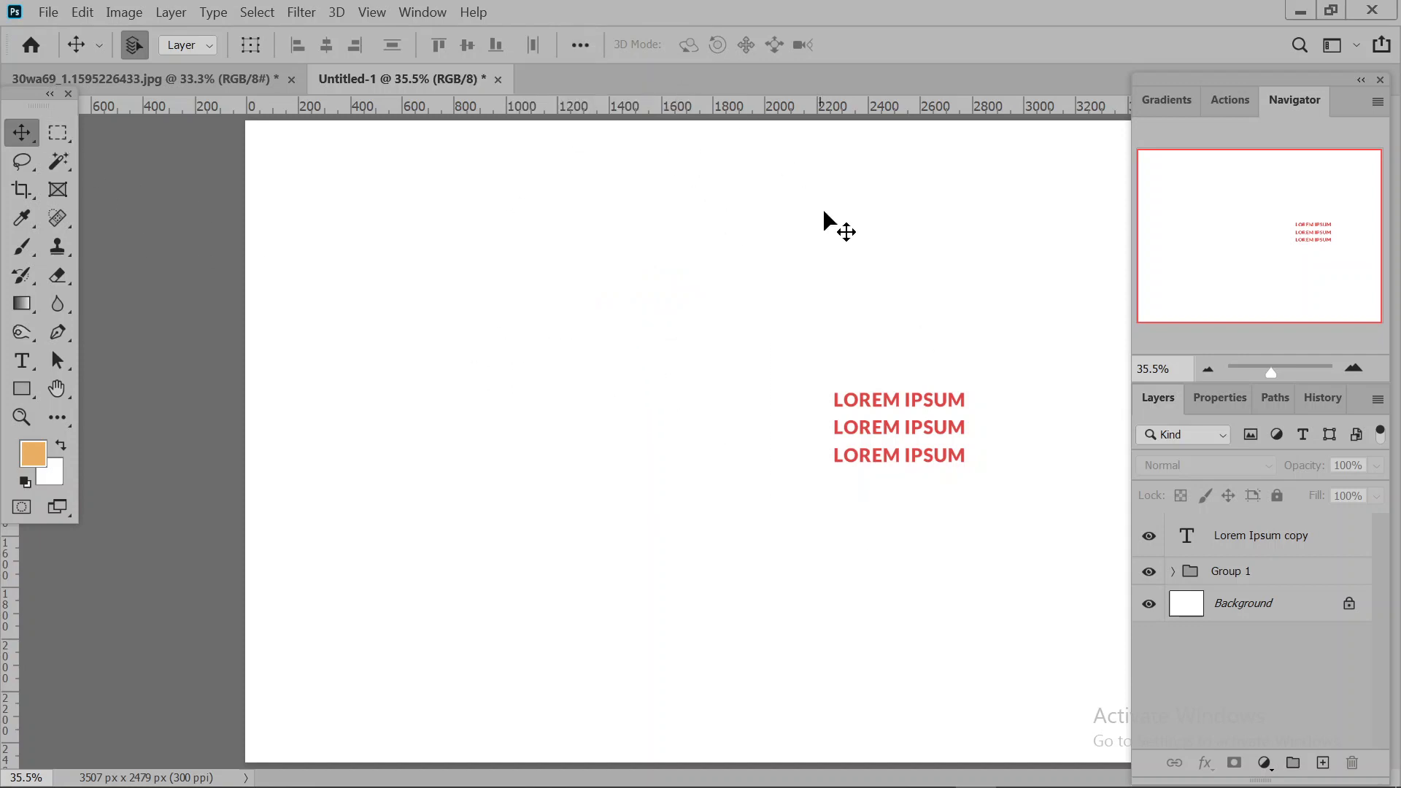
pyautogui.moveTo(876, 326); pyautogui.dragTo(927, 547)
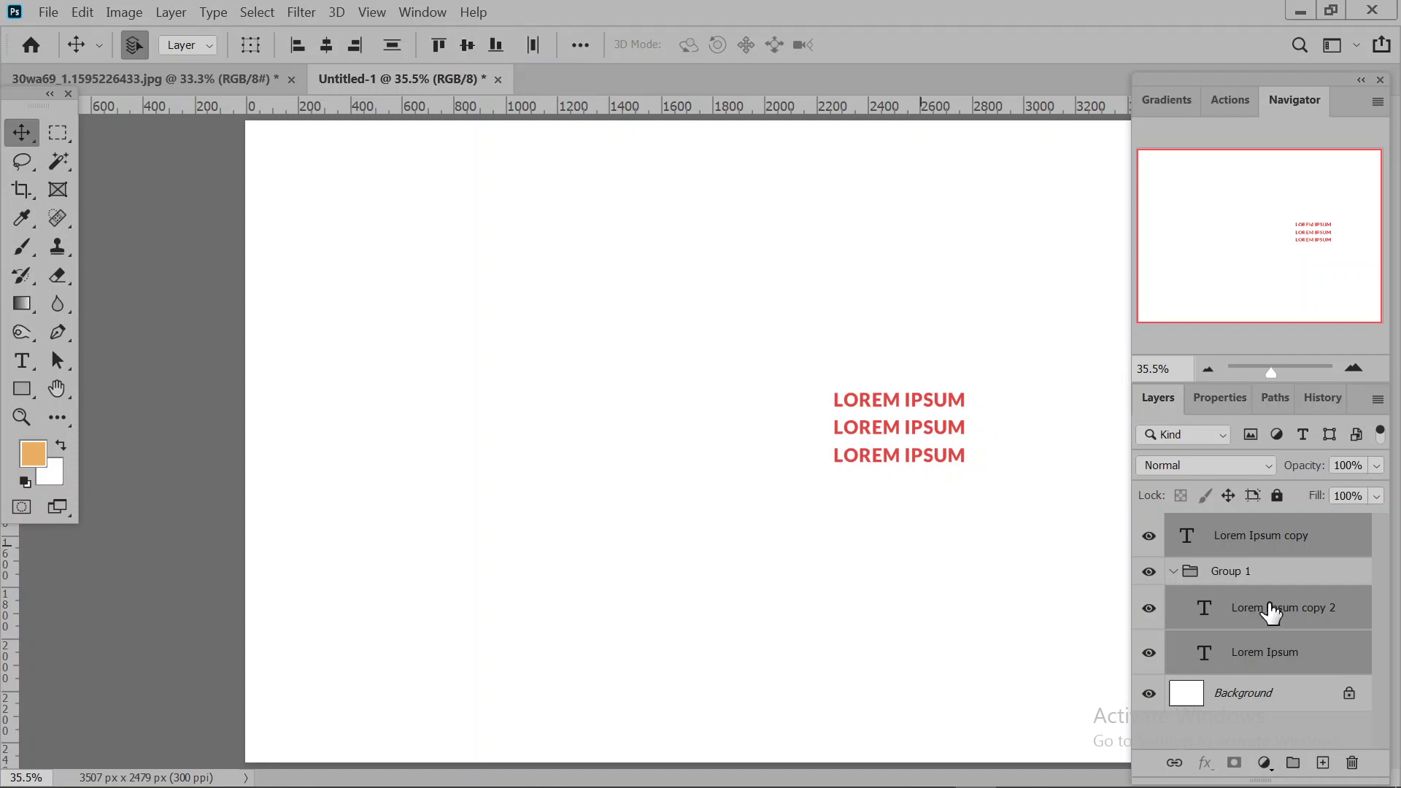
pyautogui.click(1247, 543)
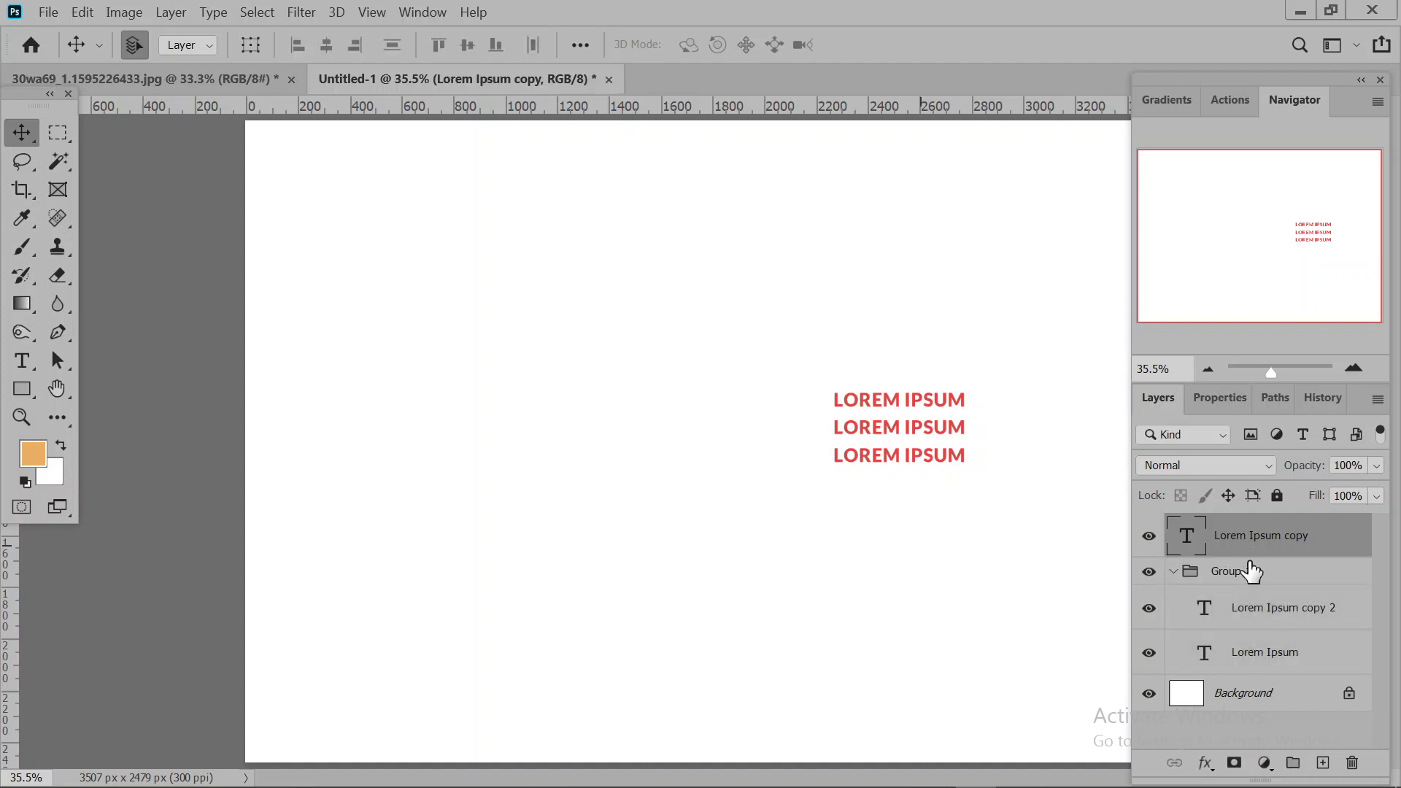
pyautogui.click(1172, 573)
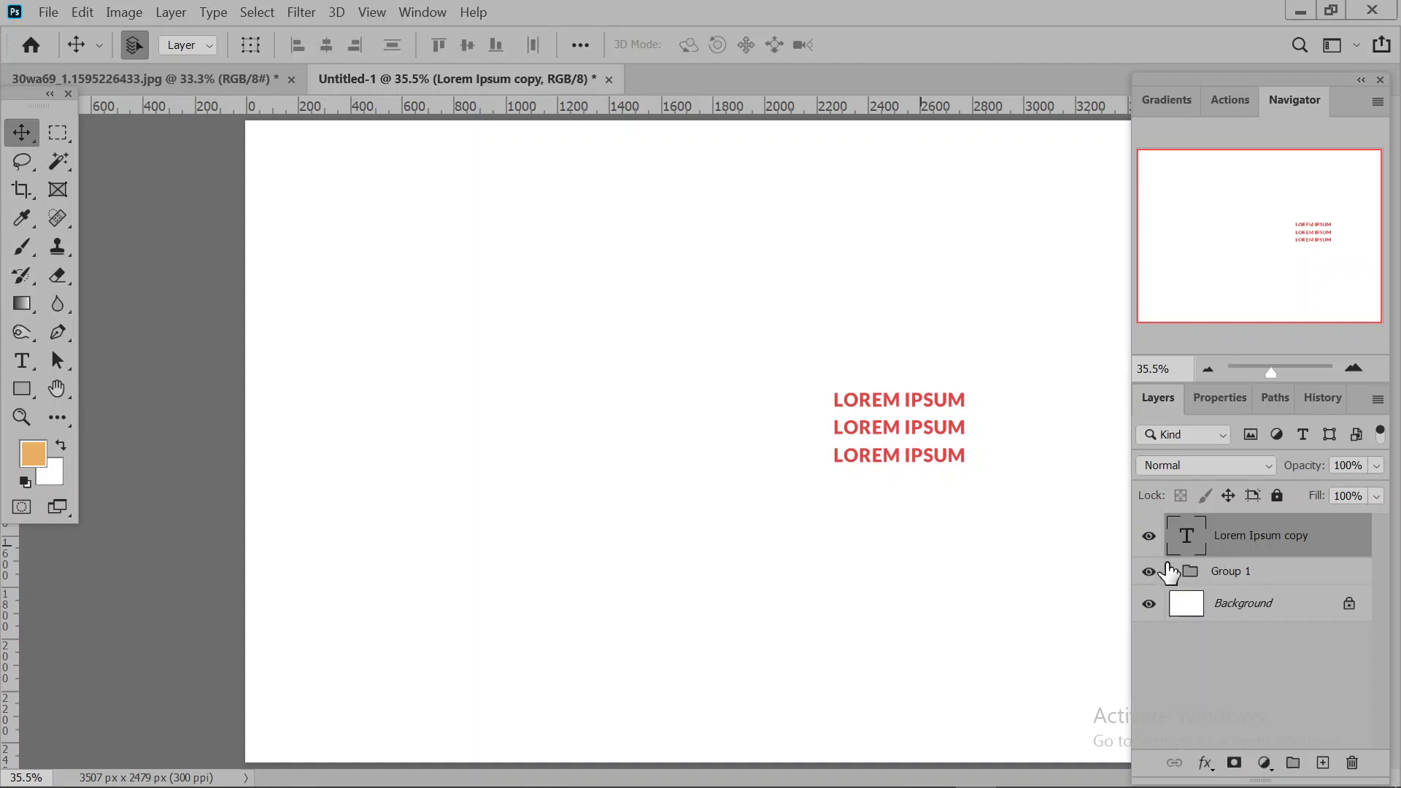
pyautogui.click(1173, 573)
pyautogui.keyDown('shift'); pyautogui.click(1194, 574); pyautogui.keyUp('shift')
pyautogui.click(1174, 572)
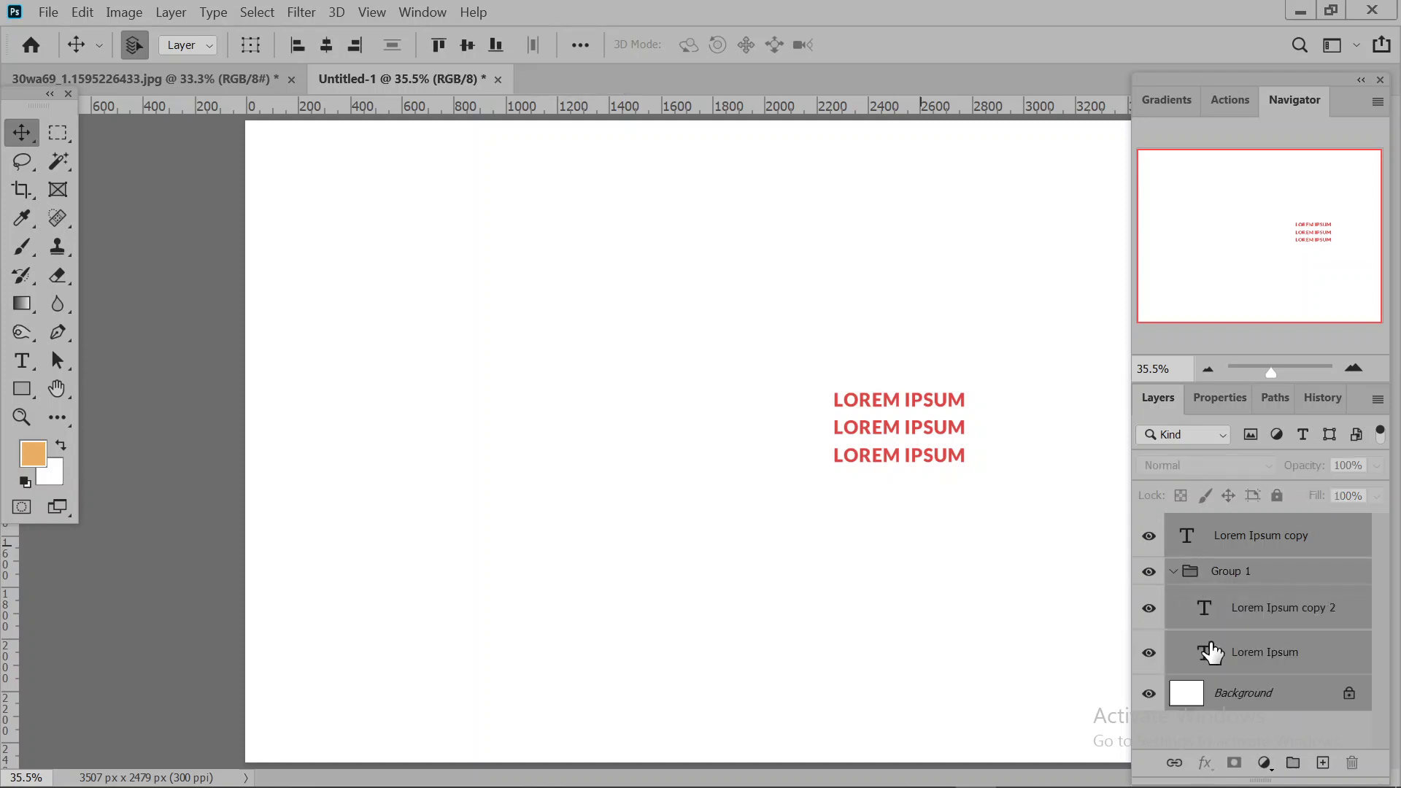
pyautogui.keyDown('ctrl'); pyautogui.click(1246, 705); pyautogui.keyUp('ctrl')
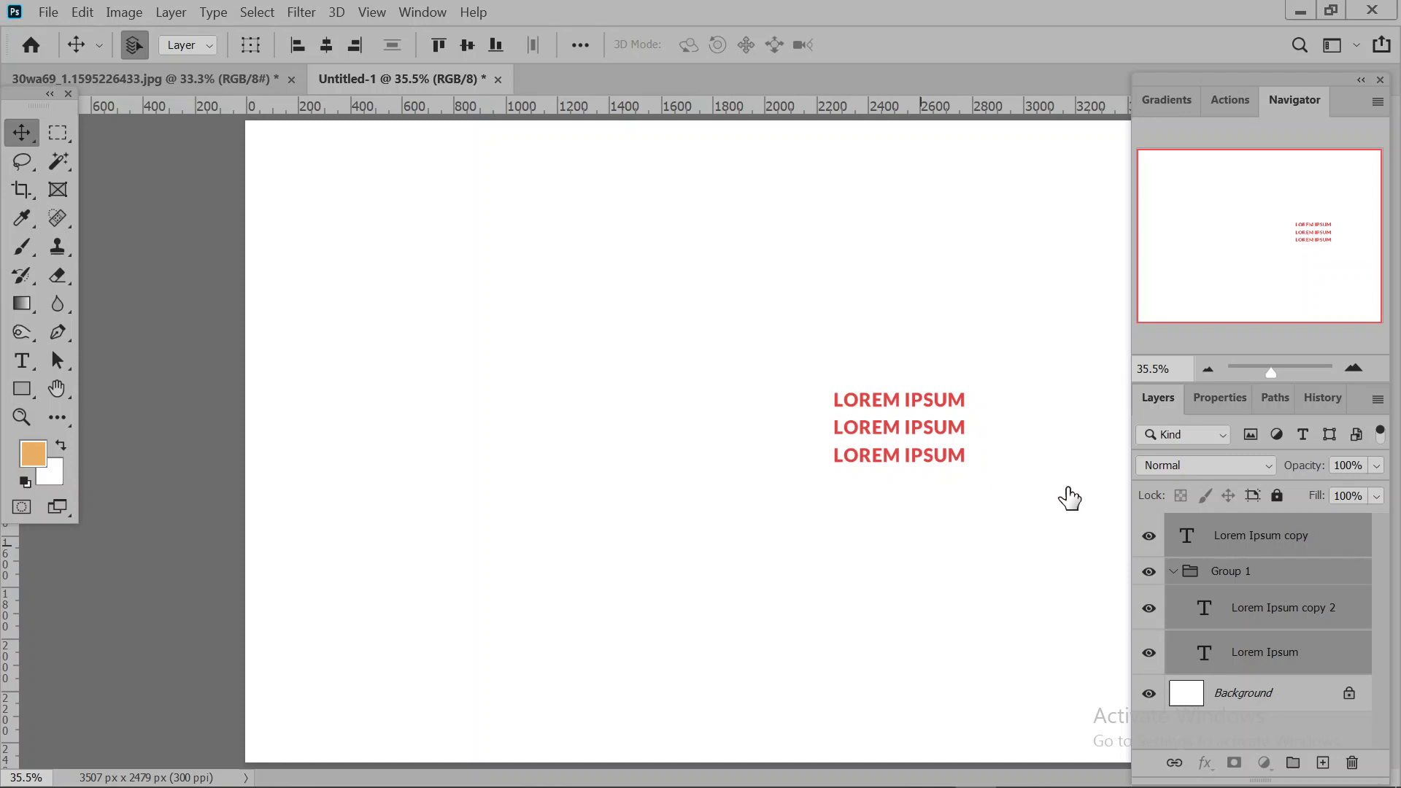
pyautogui.keyDown('ctrl'); pyautogui.click(1282, 540); pyautogui.keyUp('ctrl')
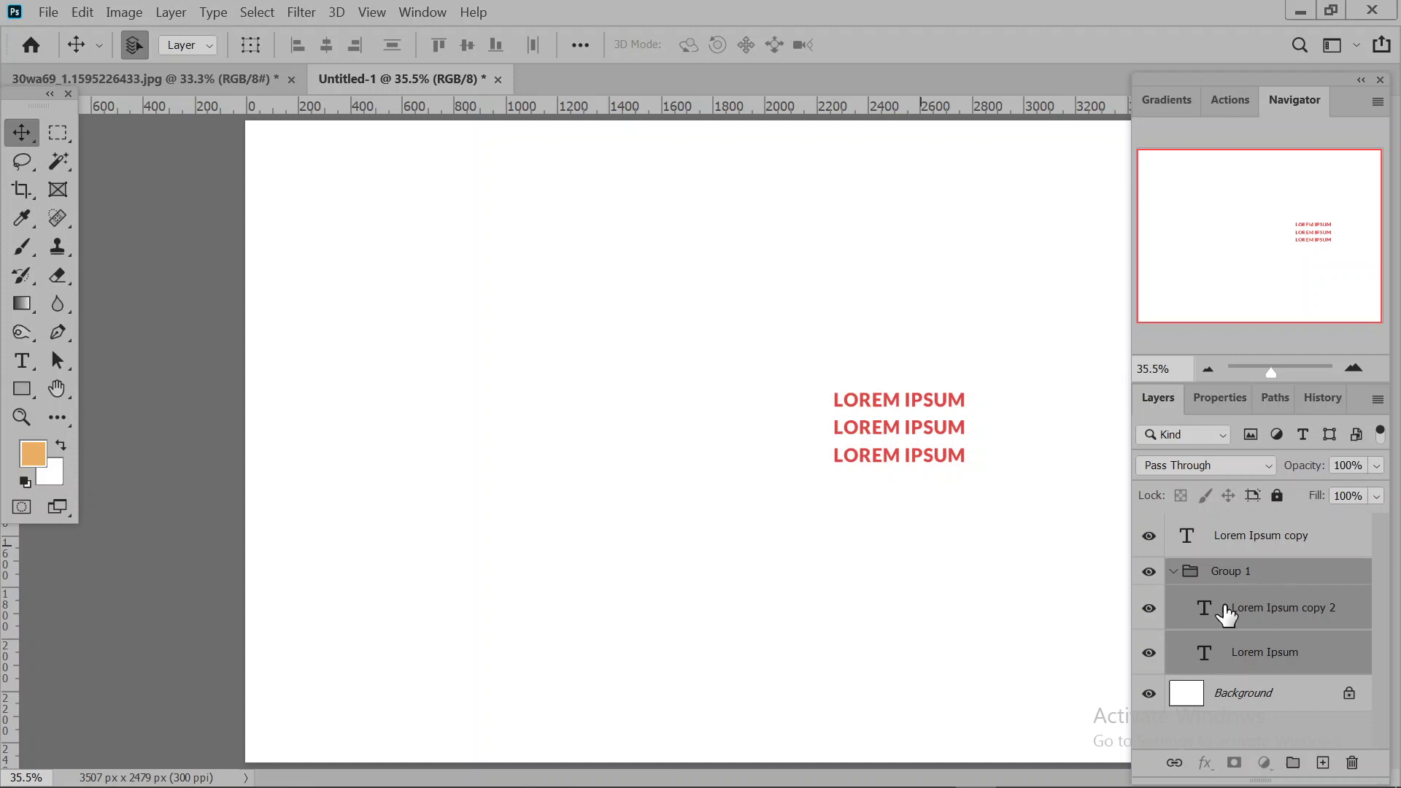
pyautogui.click(1175, 573)
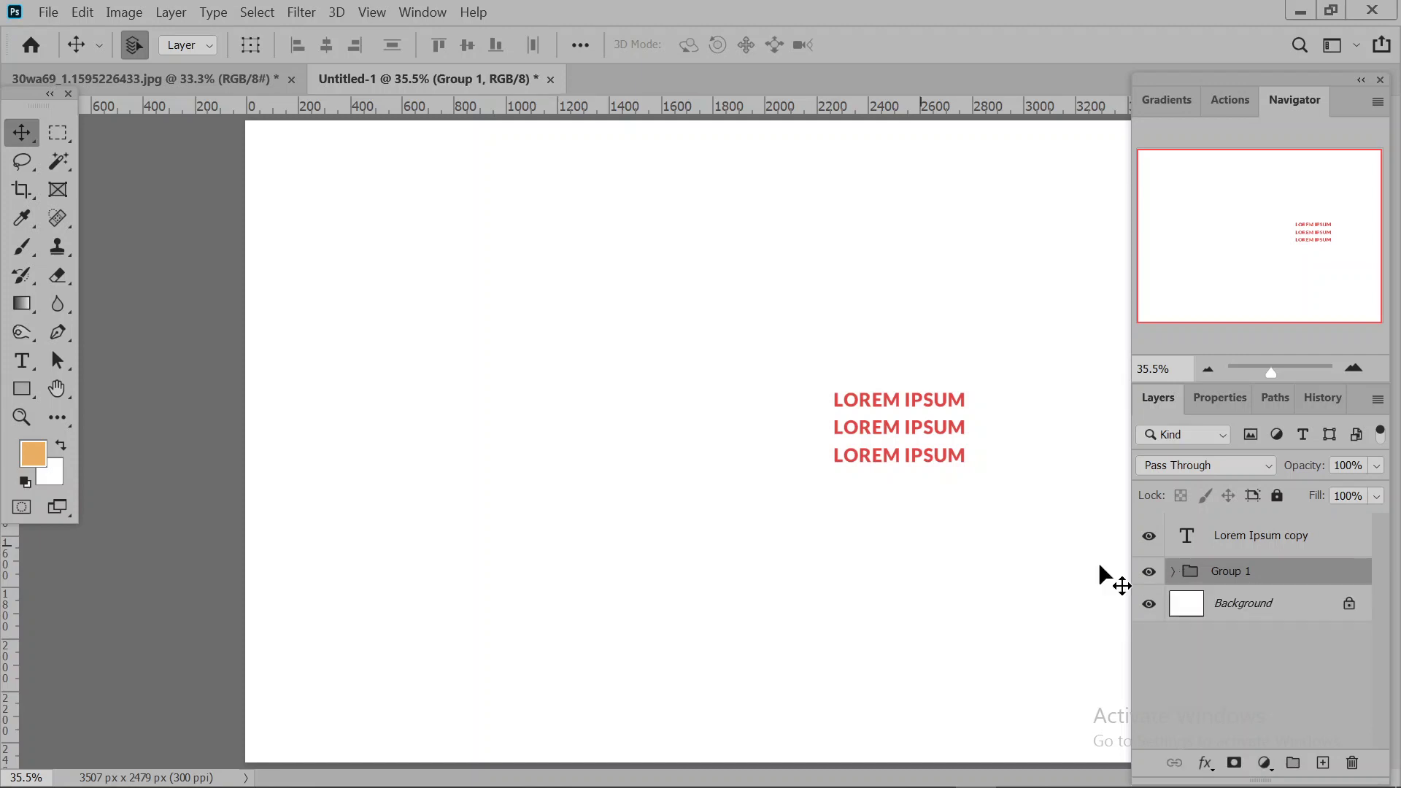
pyautogui.click(1175, 572)
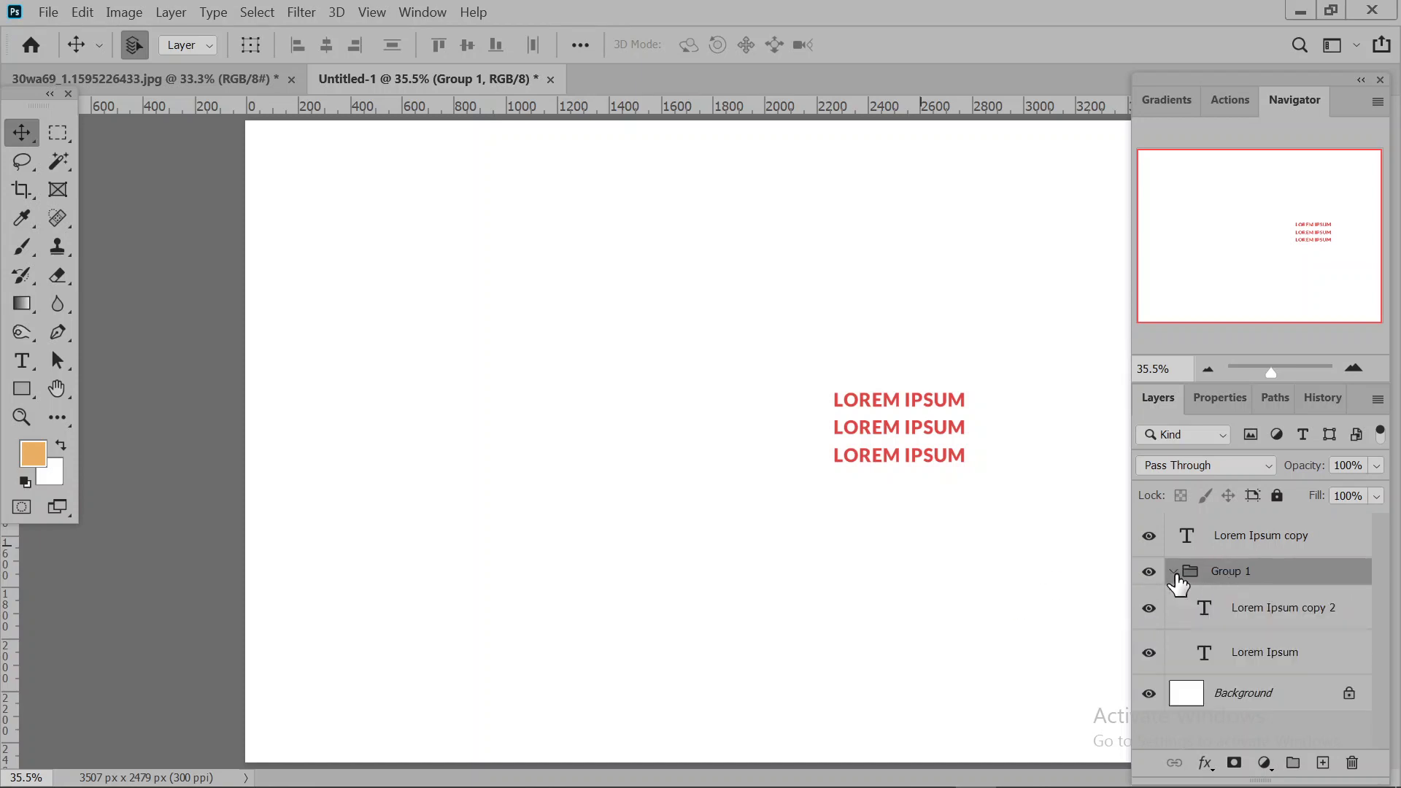
pyautogui.click(1298, 613)
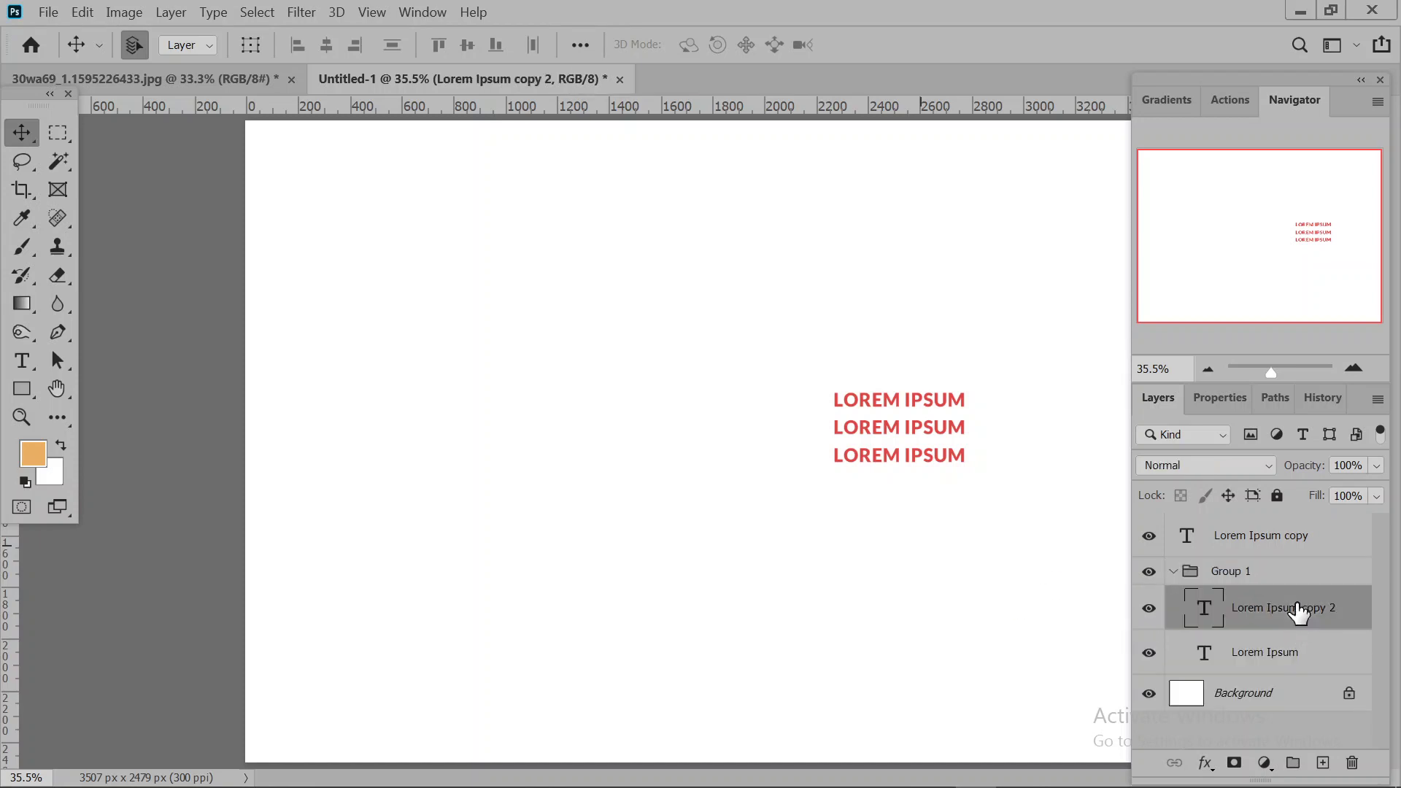
pyautogui.keyDown('shift'); pyautogui.click(1286, 666); pyautogui.keyUp('shift')
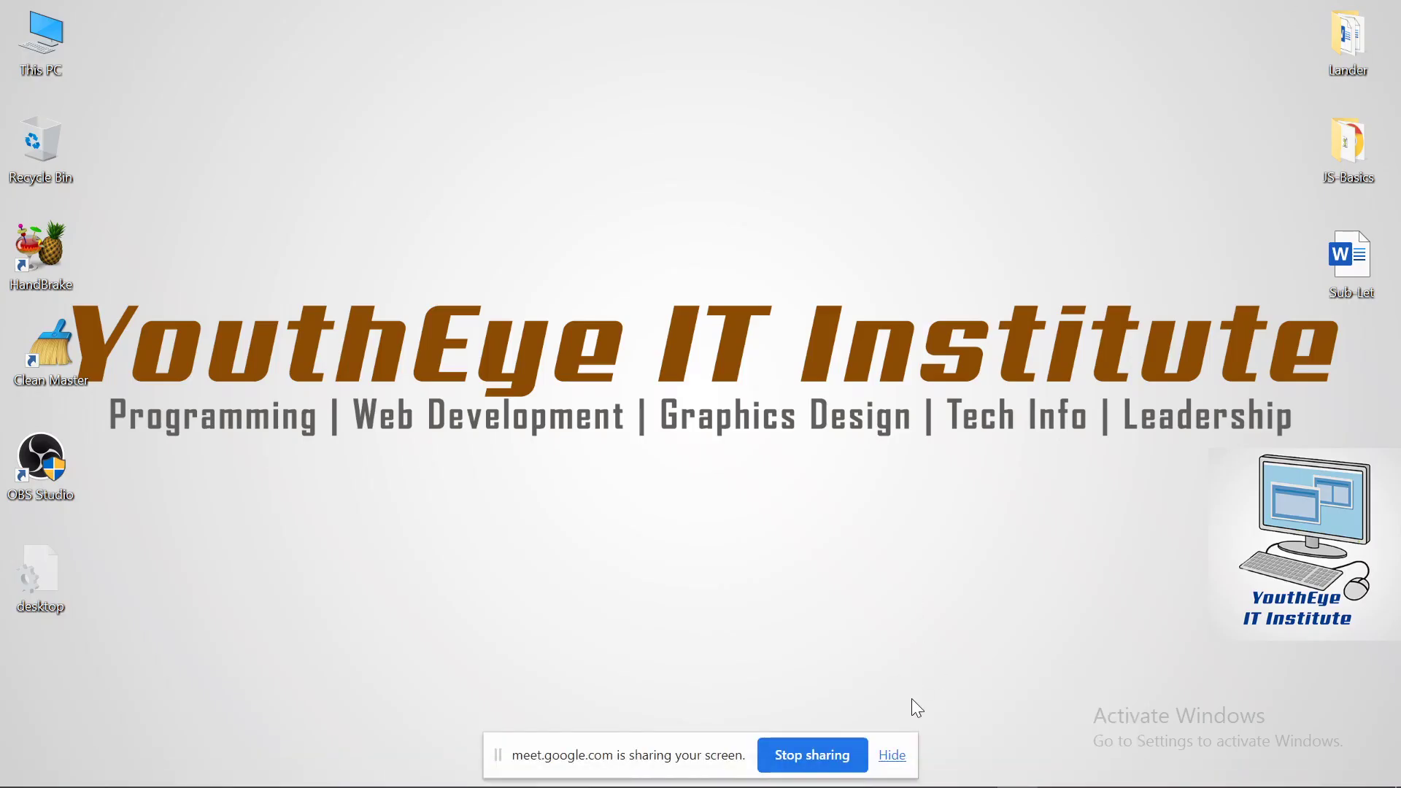
# Admit the waiting participant to the Meet call and bring Photoshop's Untitled-1 back.
pyautogui.moveTo(900, 781)
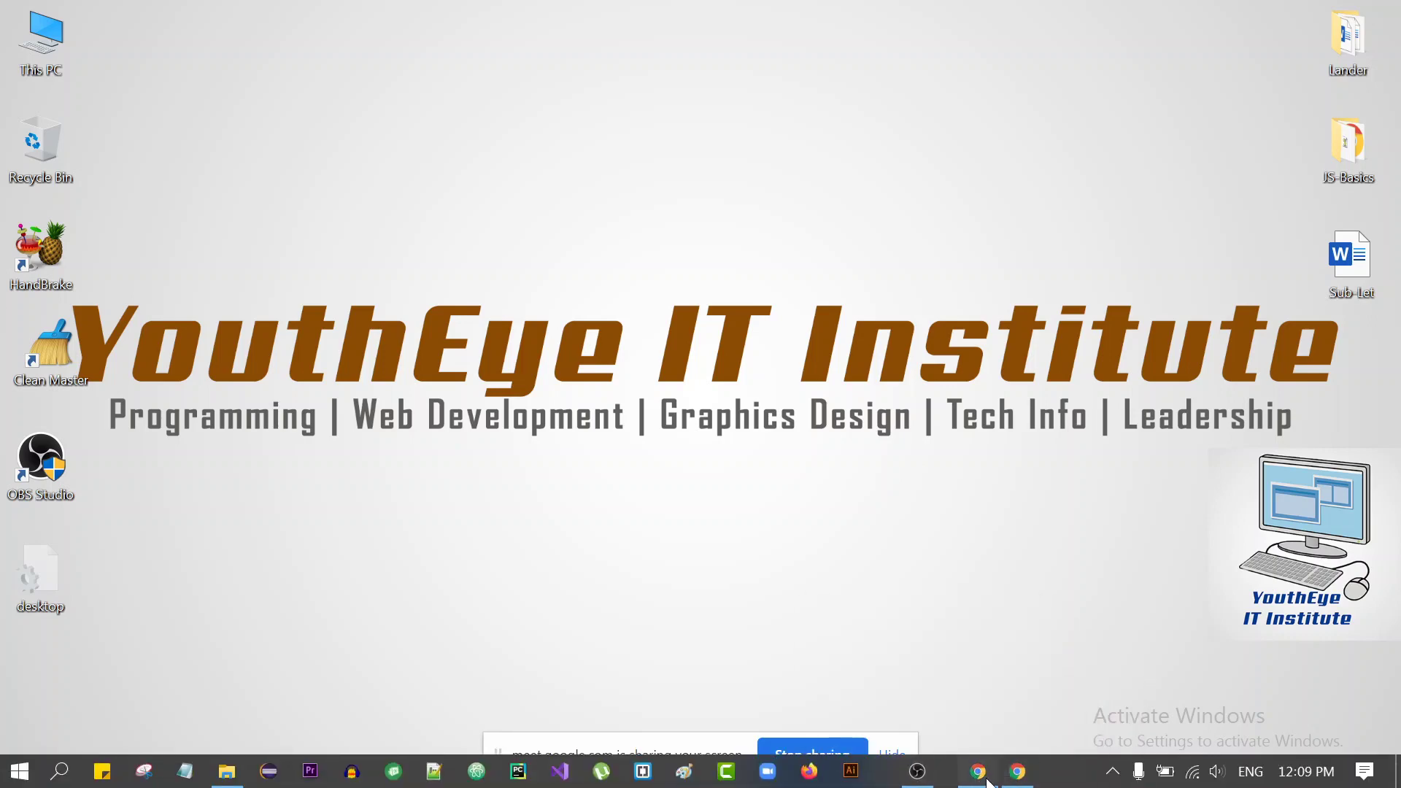
pyautogui.click(1019, 772)
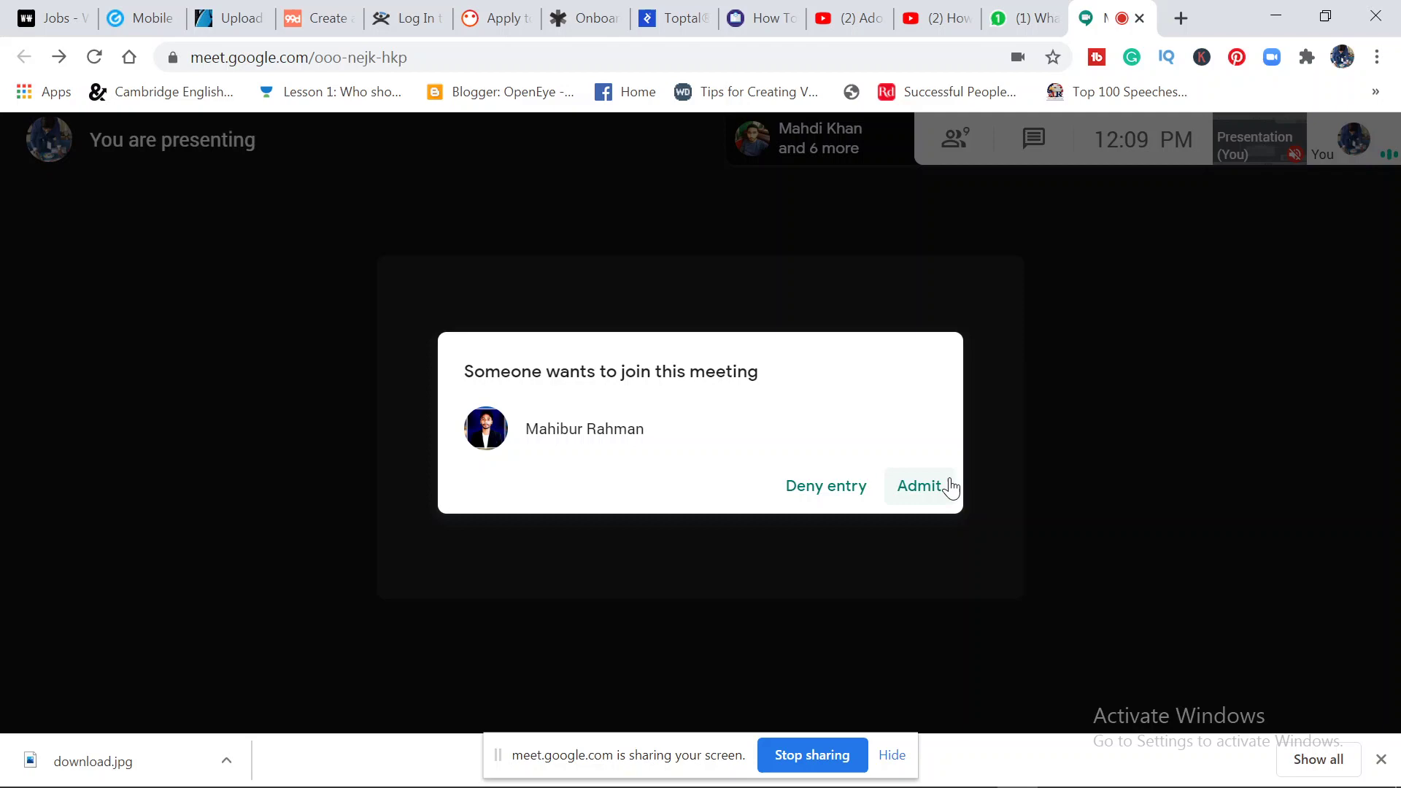
pyautogui.click(949, 486)
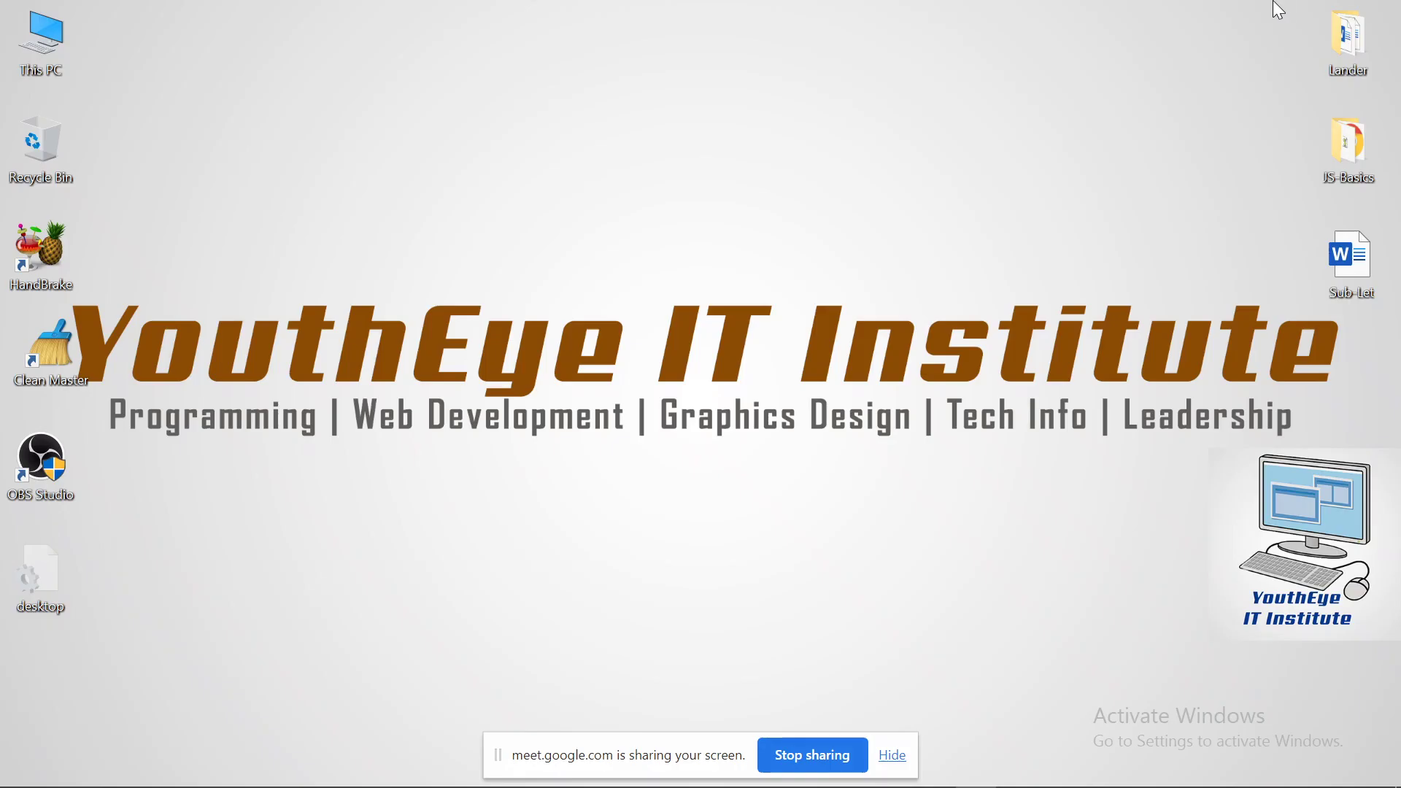
pyautogui.click(1276, 15)
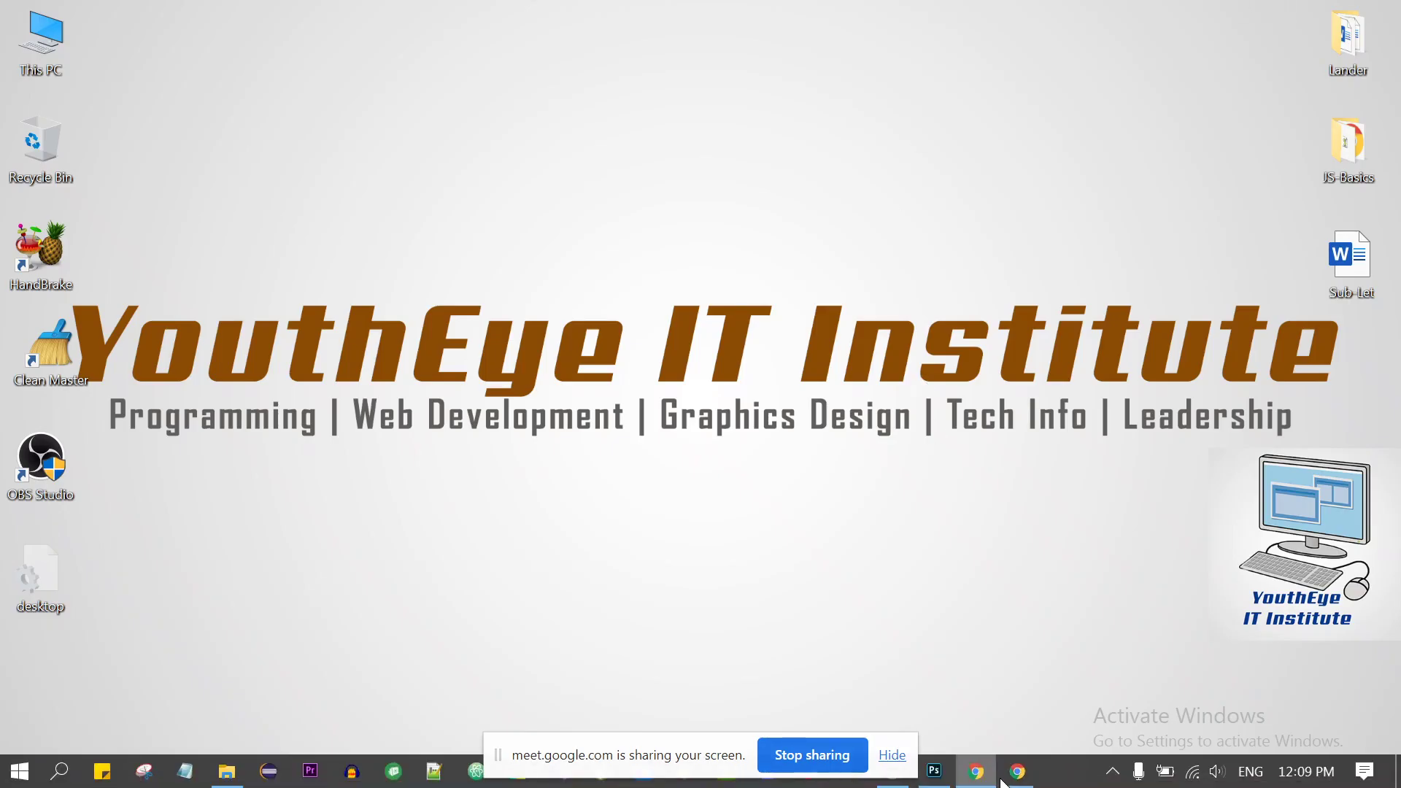
pyautogui.click(934, 772)
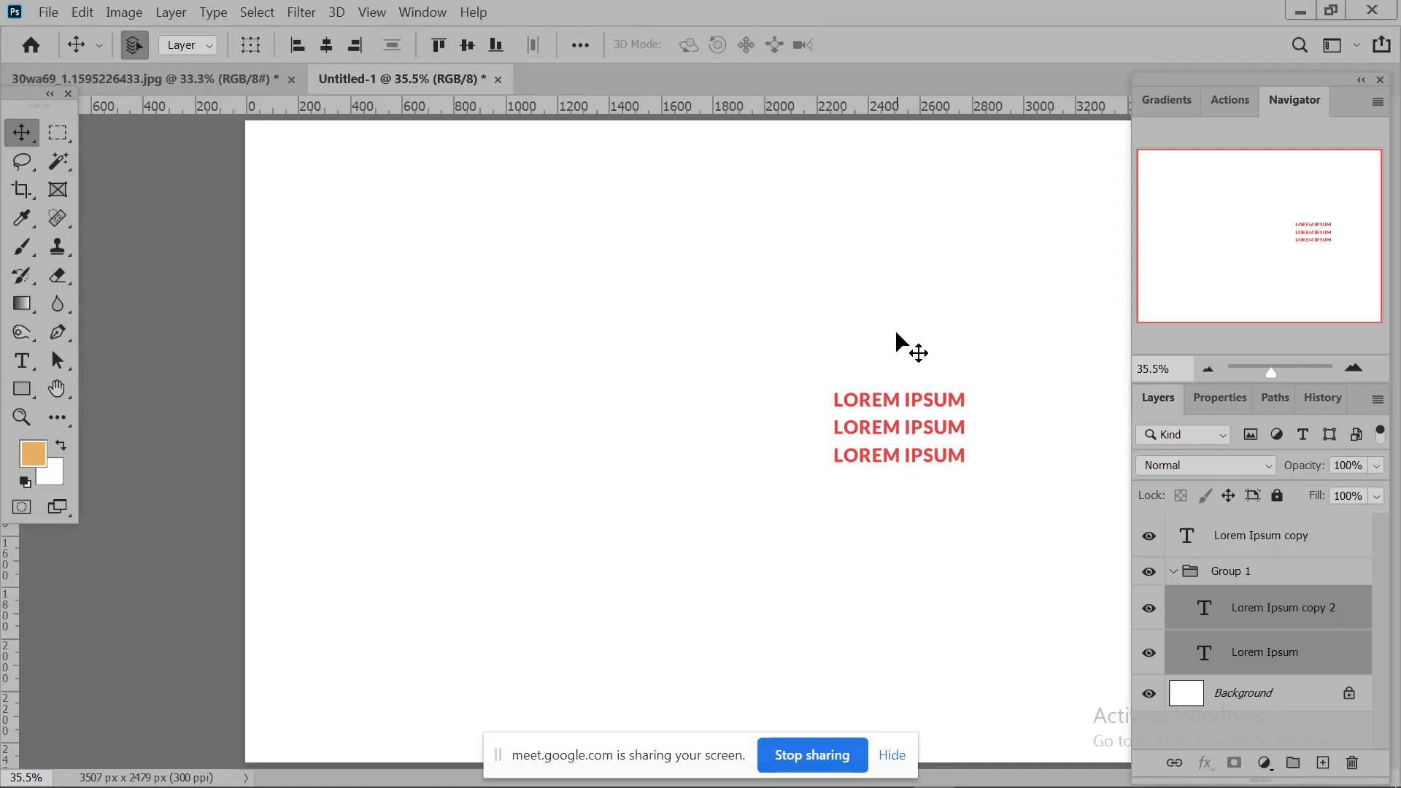
# Delete the LOREM IPSUM text and draw four practice rectangles.
pyautogui.moveTo(897, 336); pyautogui.dragTo(938, 526)
pyautogui.press('Delete')
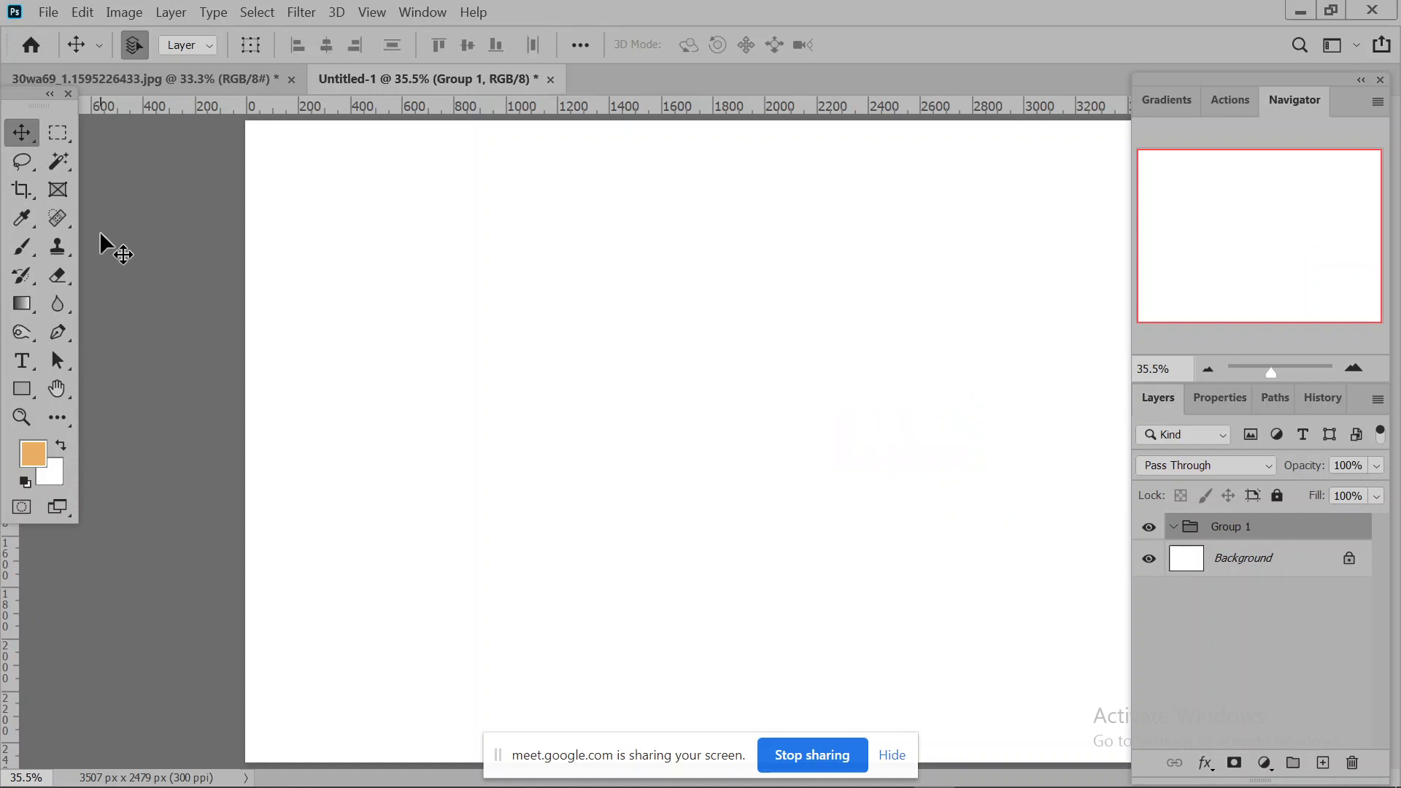
pyautogui.click(62, 132)
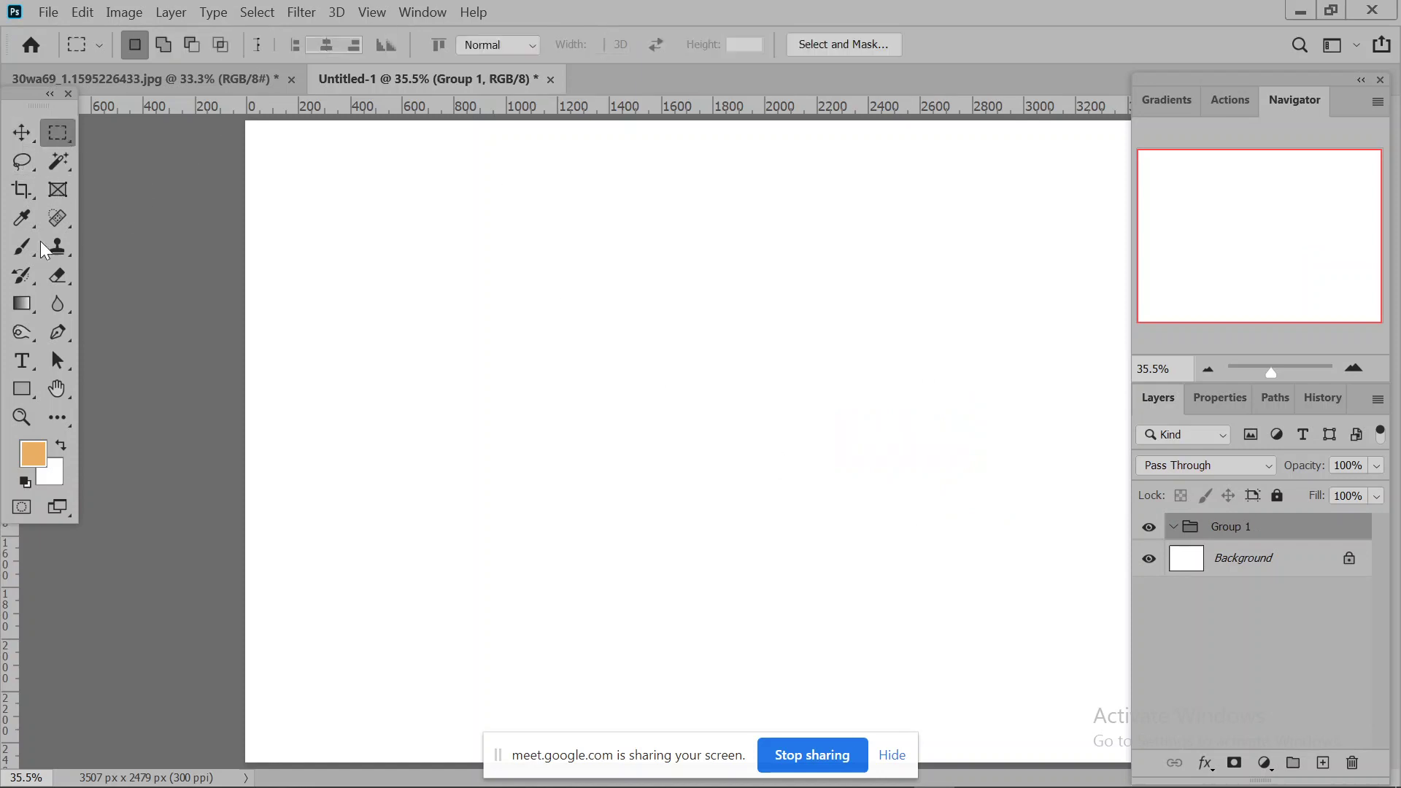
pyautogui.click(21, 388)
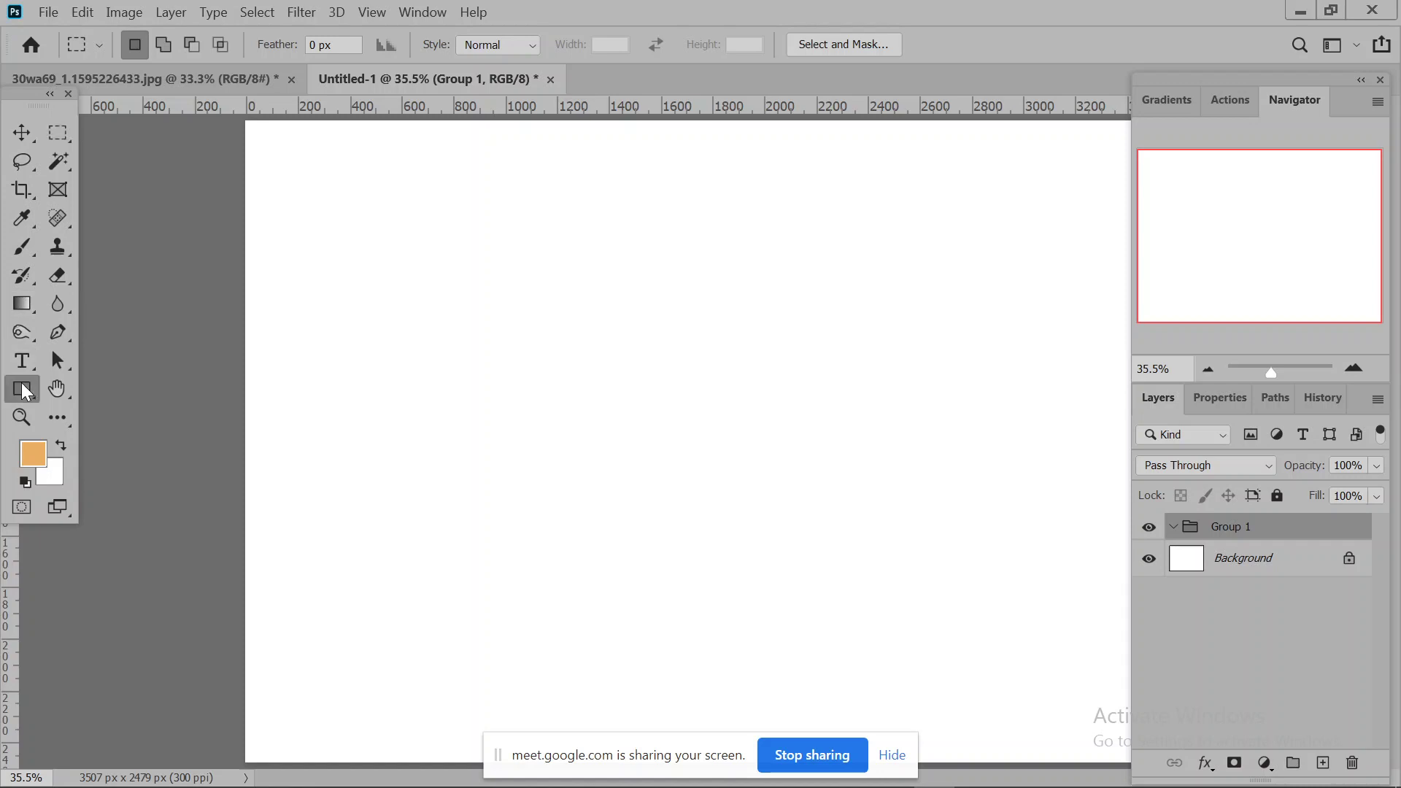
pyautogui.moveTo(638, 459); pyautogui.dragTo(581, 389)
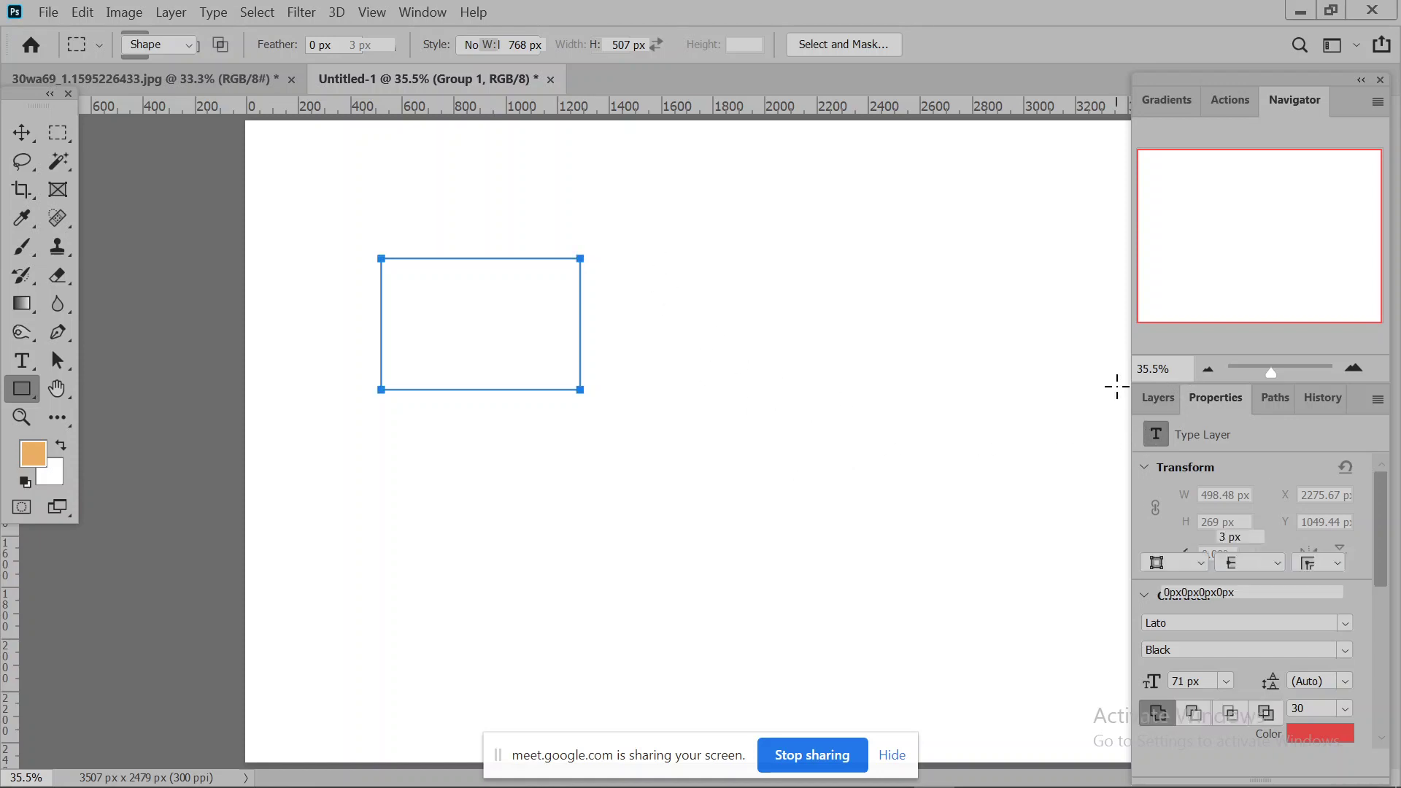
pyautogui.hotkey('alt', '[')
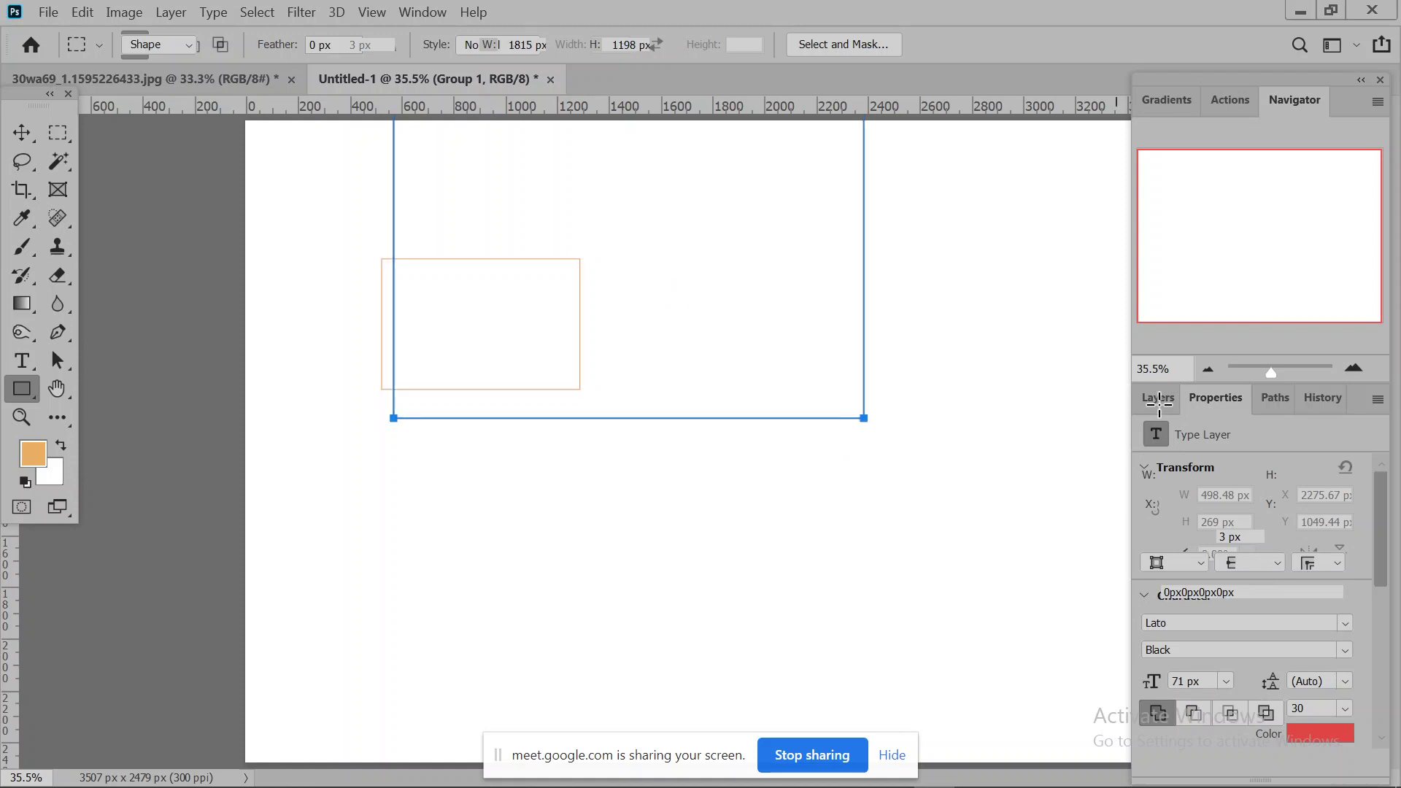
pyautogui.hotkey('alt', '[')
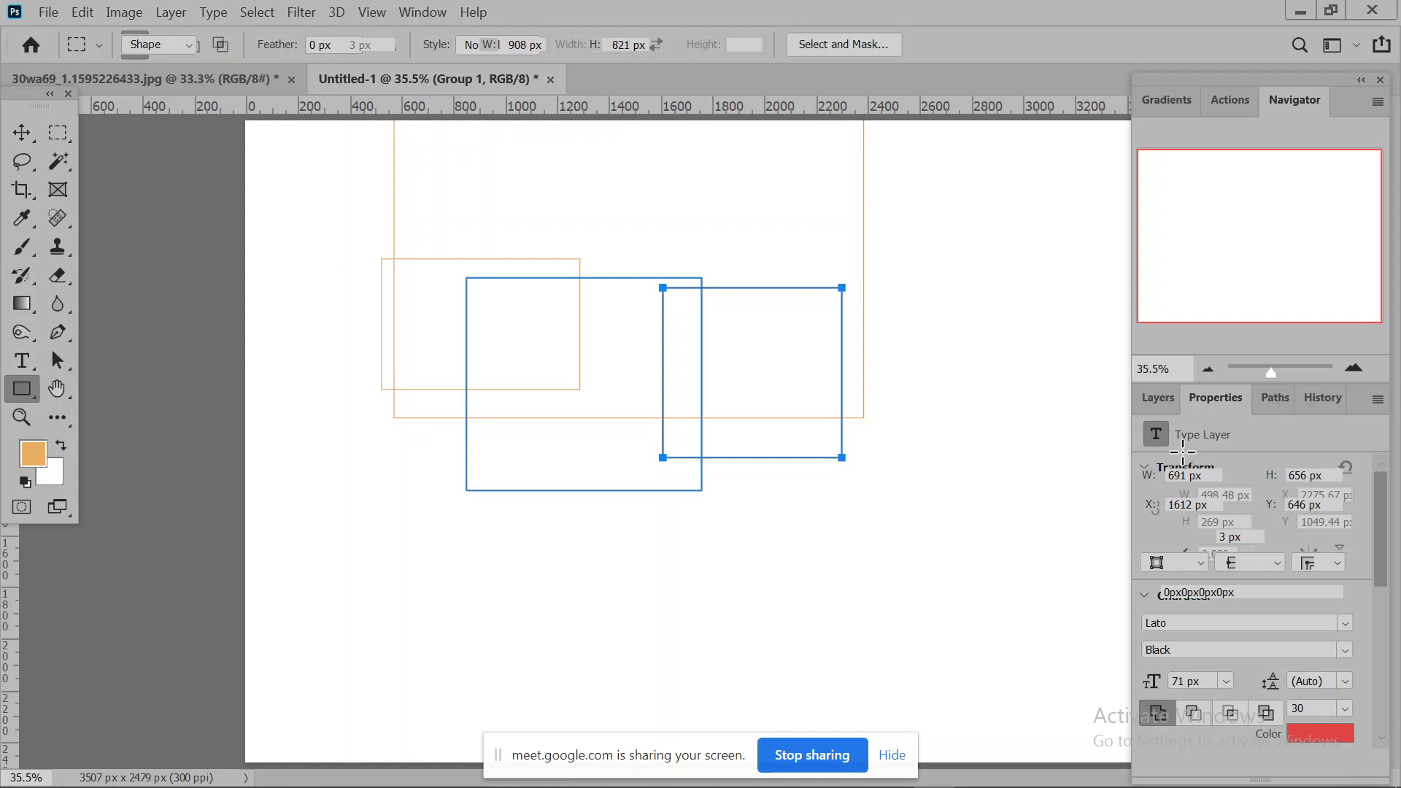
pyautogui.hotkey('alt', '[')
# Select all four rectangle layers and delete them.
pyautogui.click(1161, 400)
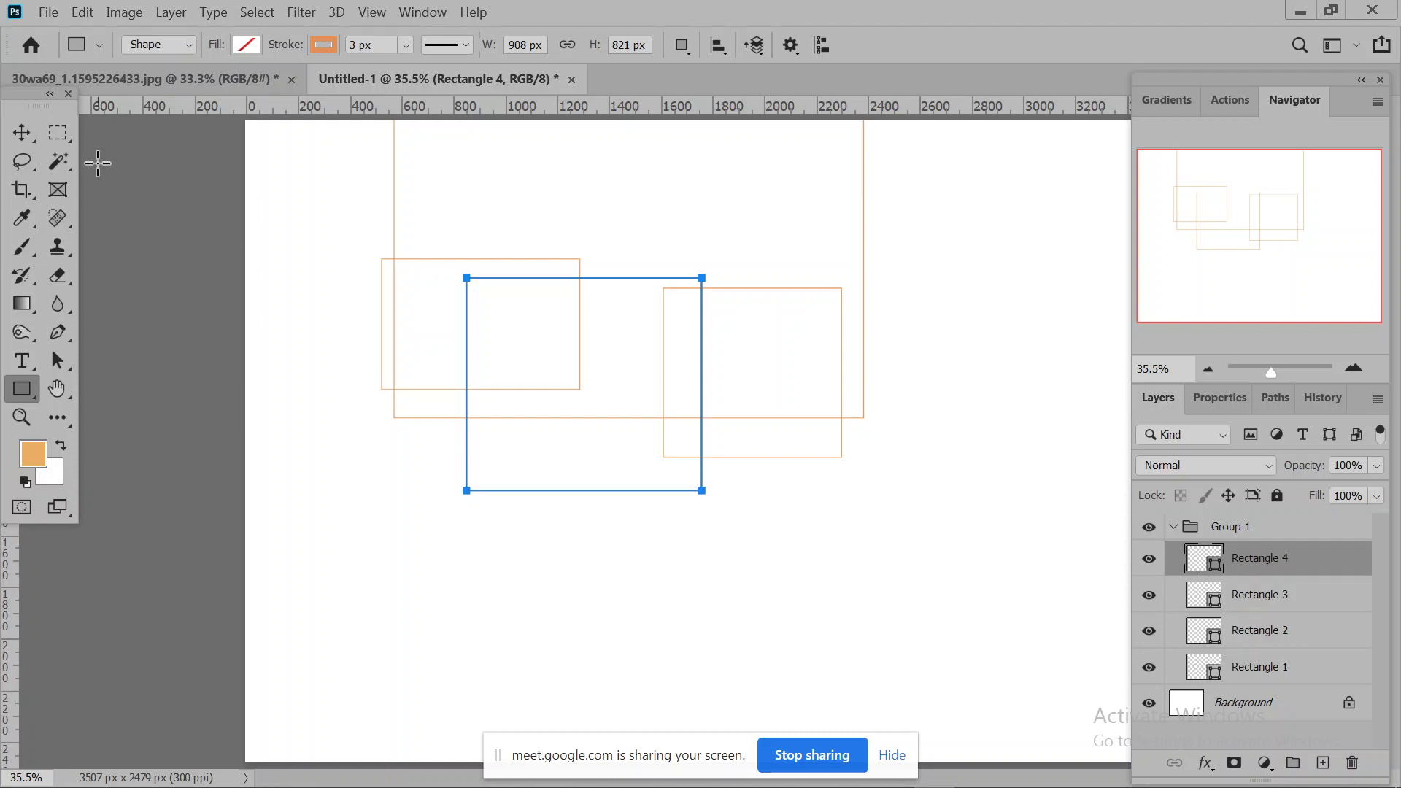
pyautogui.click(24, 130)
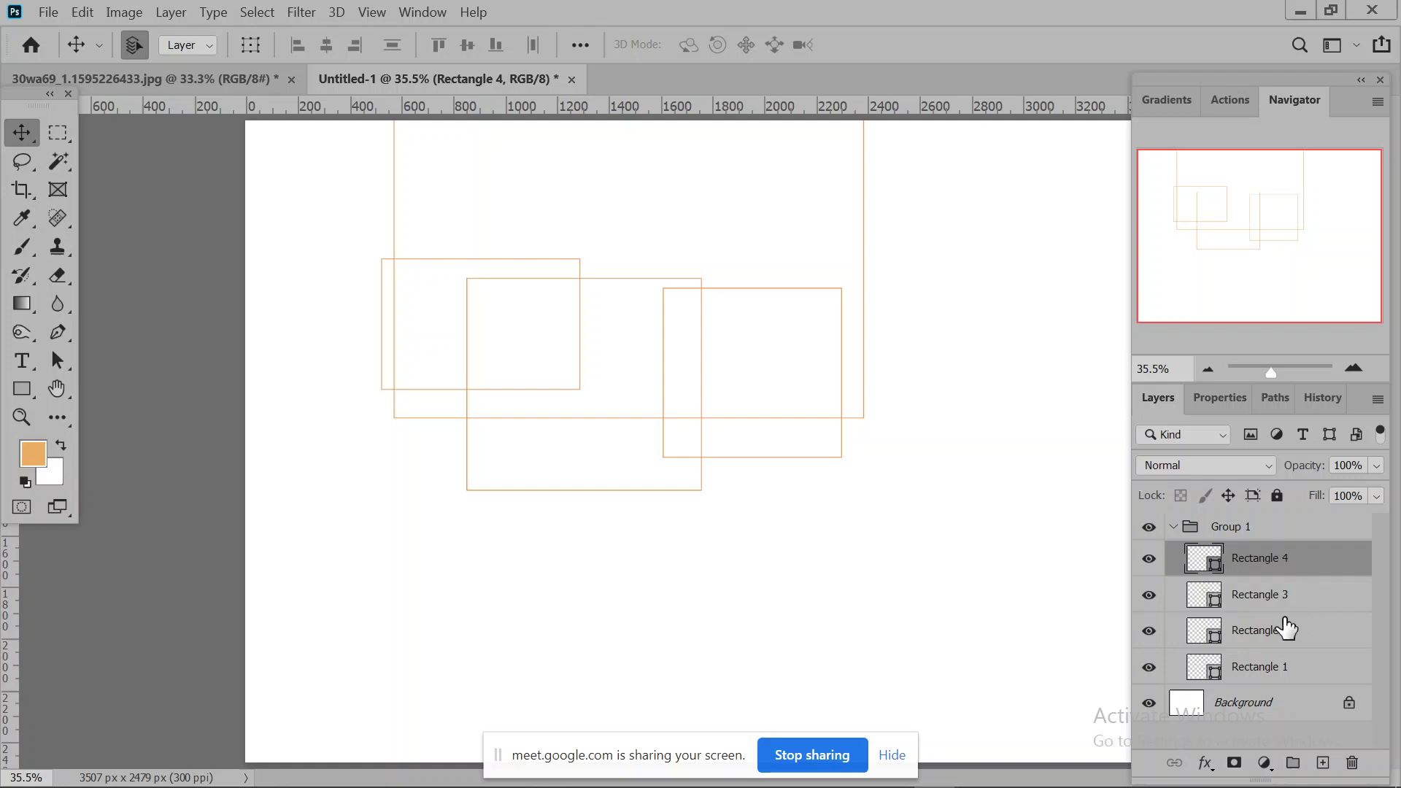
pyautogui.keyDown('shift'); pyautogui.click(1302, 675); pyautogui.keyUp('shift')
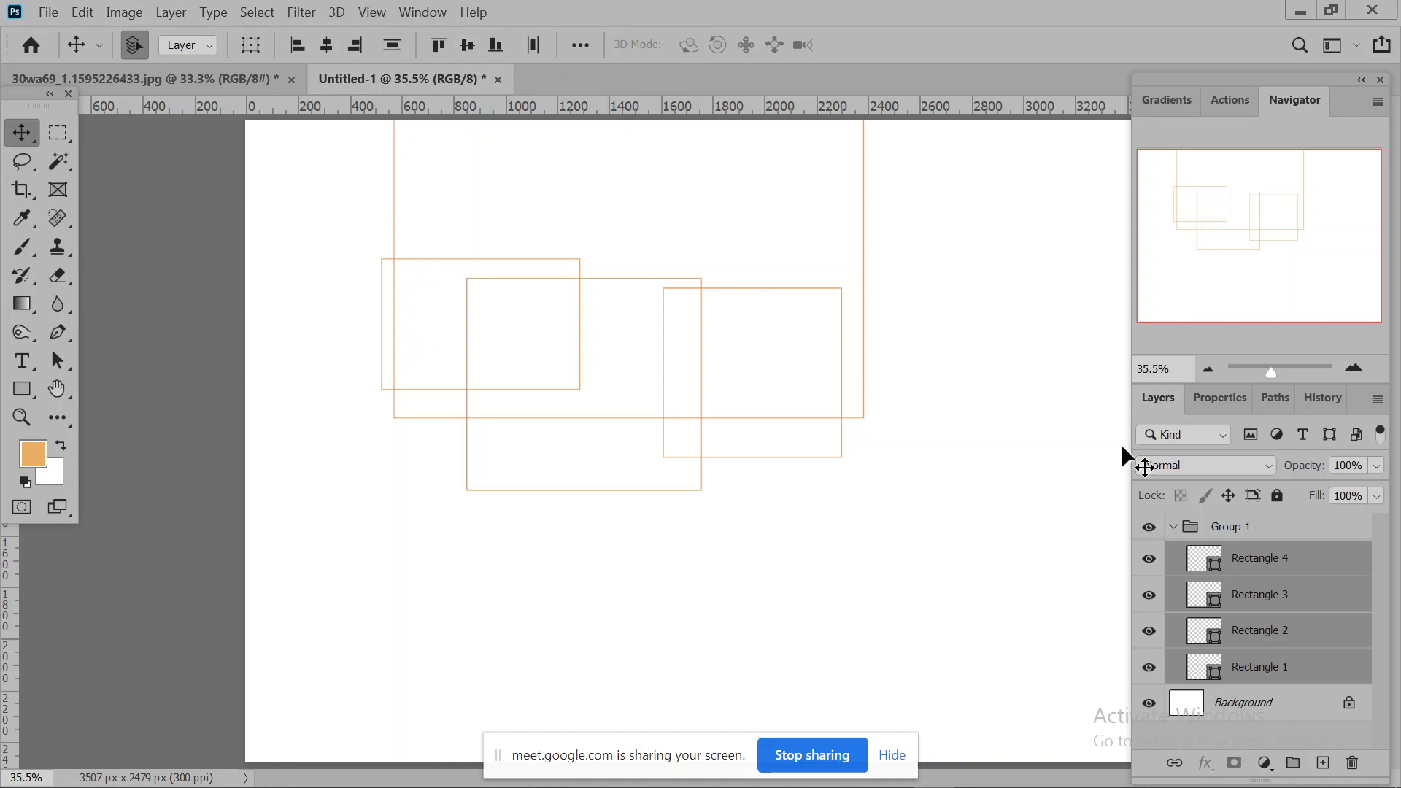
pyautogui.press('Delete')
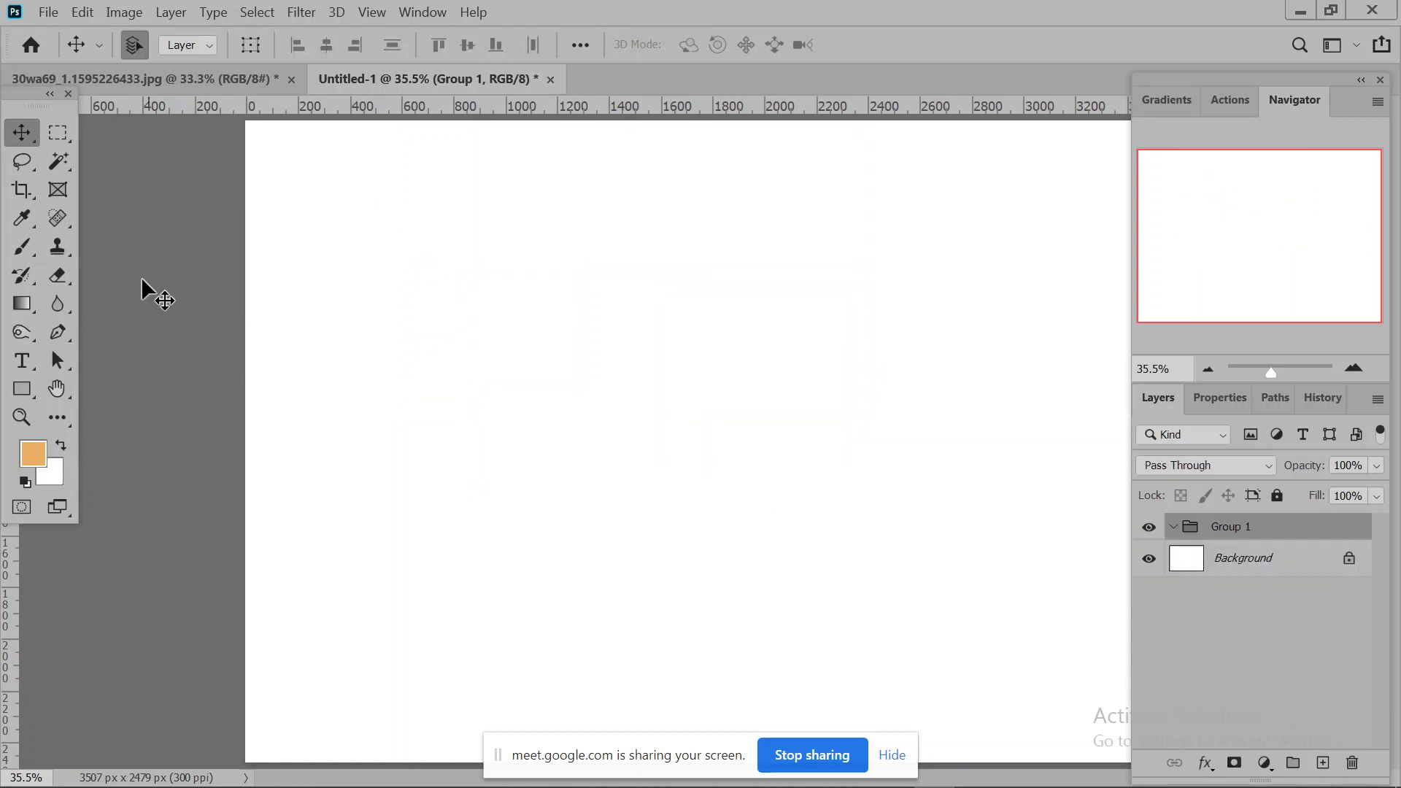
# Draw a wide red-filled bar near the top and Alt-drag a copy below it.
pyautogui.click(22, 389)
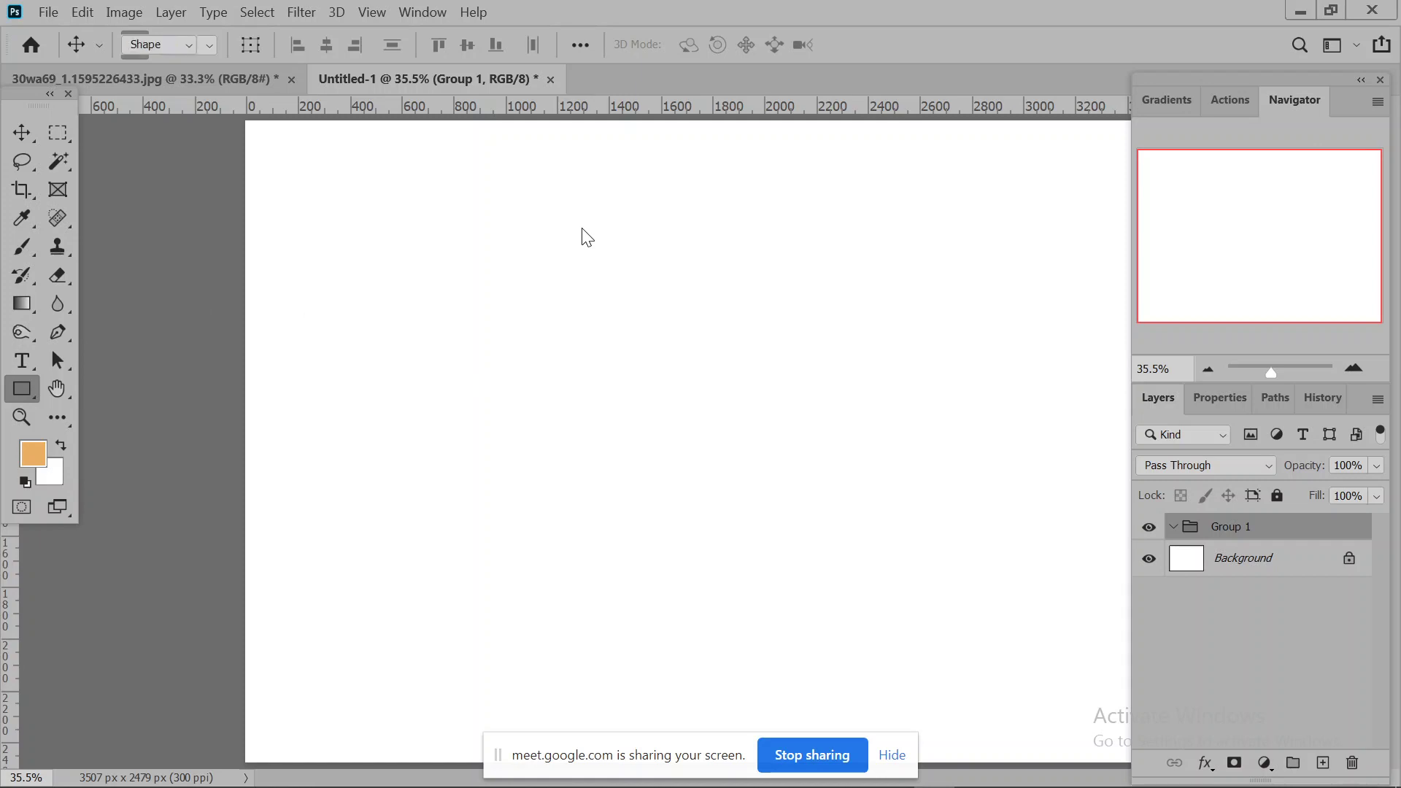
pyautogui.moveTo(569, 226); pyautogui.dragTo(839, 280)
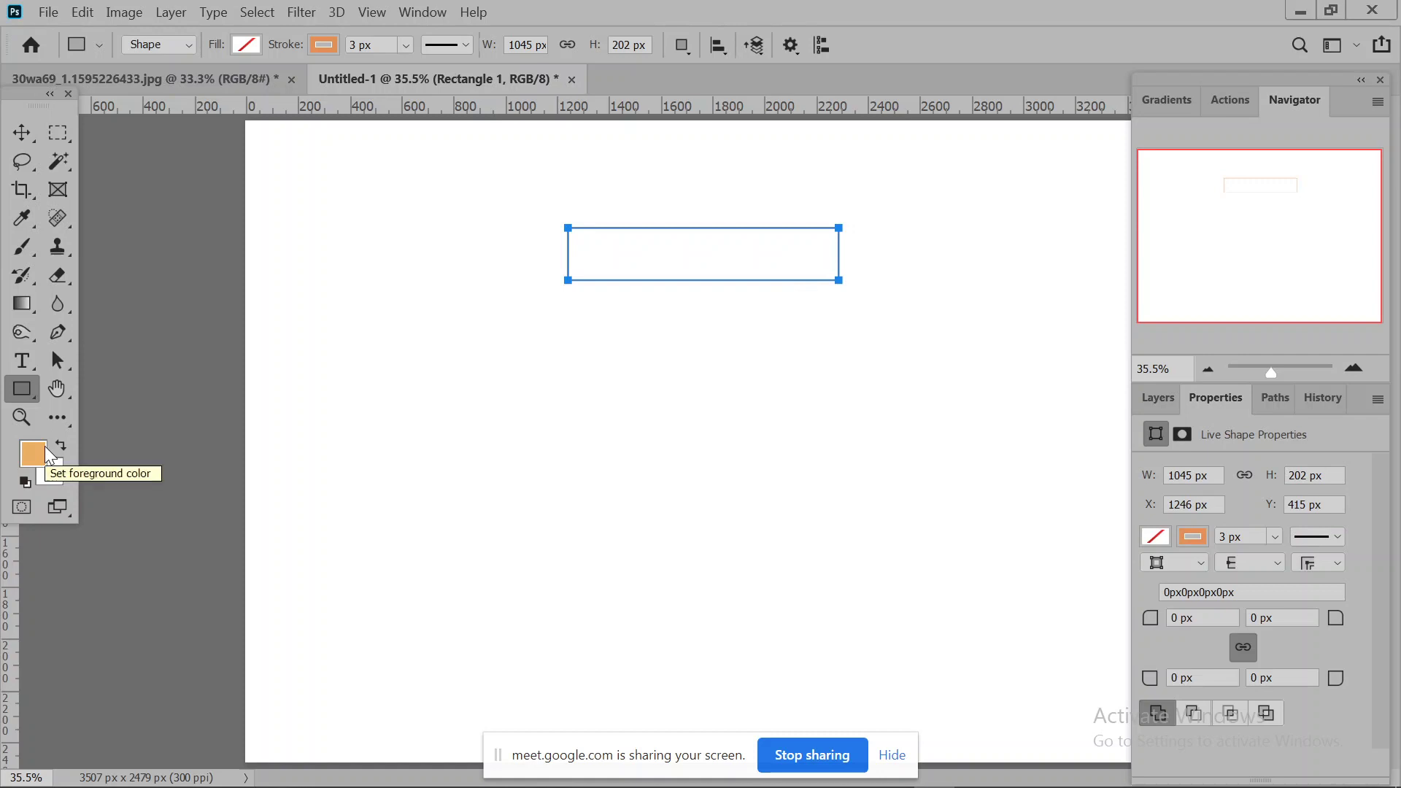
pyautogui.click(246, 44)
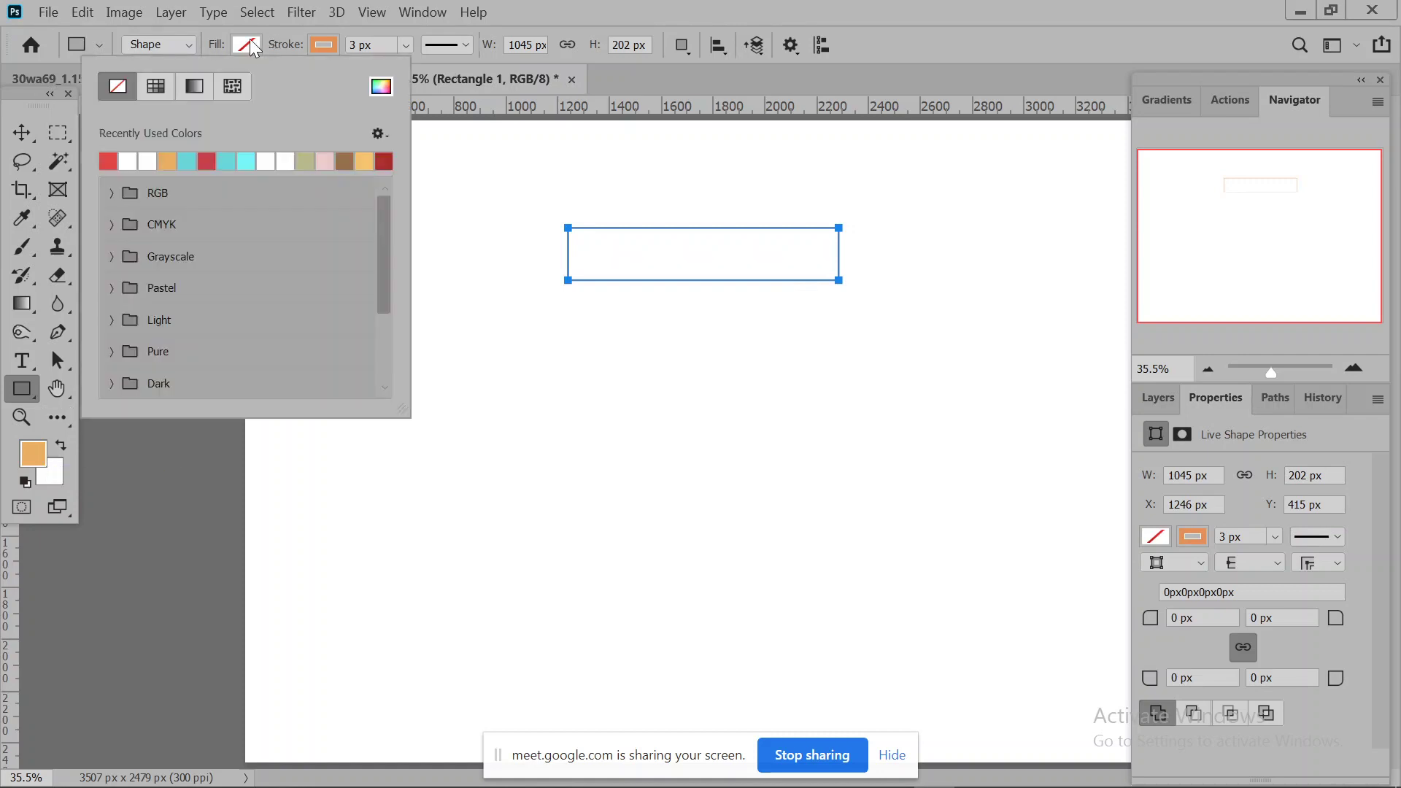
pyautogui.click(108, 161)
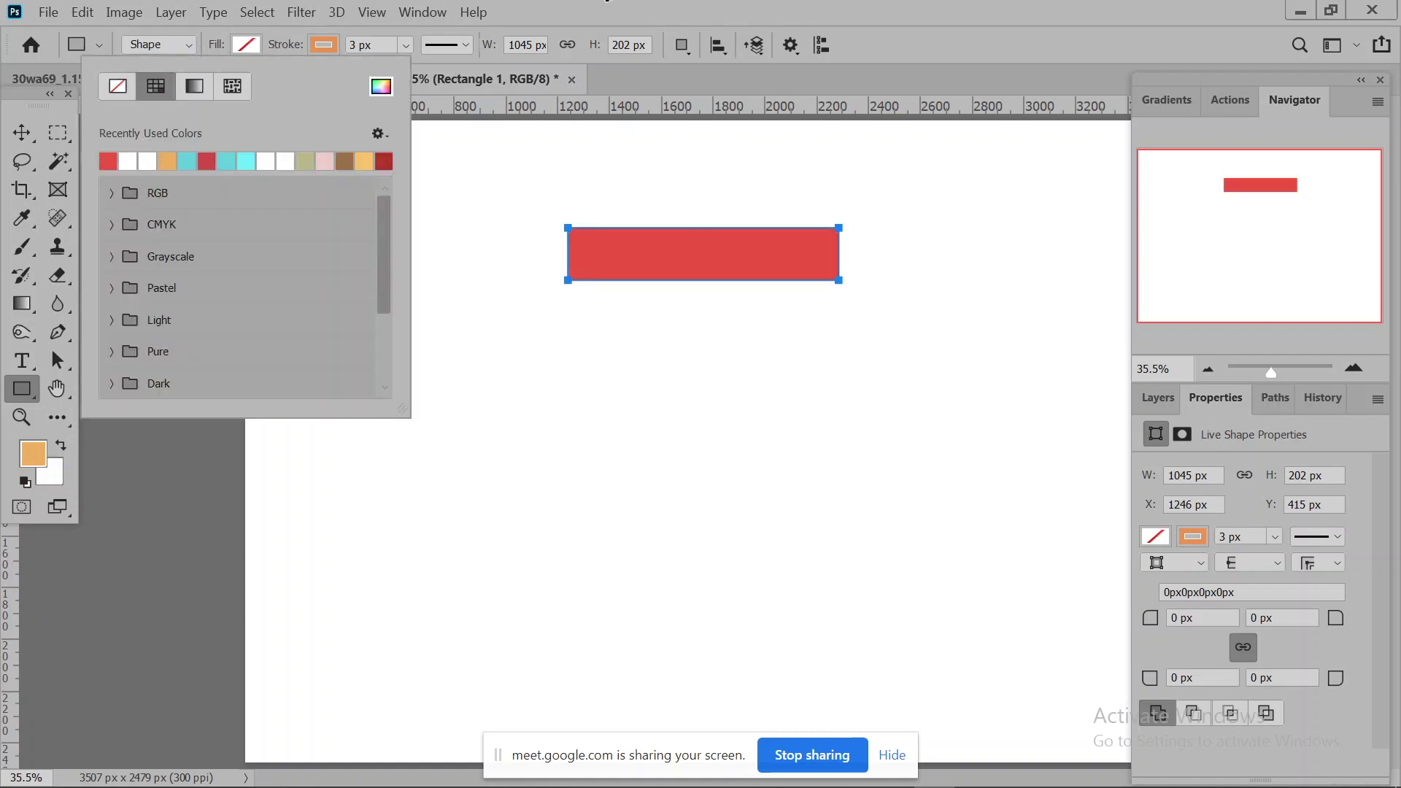
pyautogui.press('Return')
pyautogui.click(22, 132)
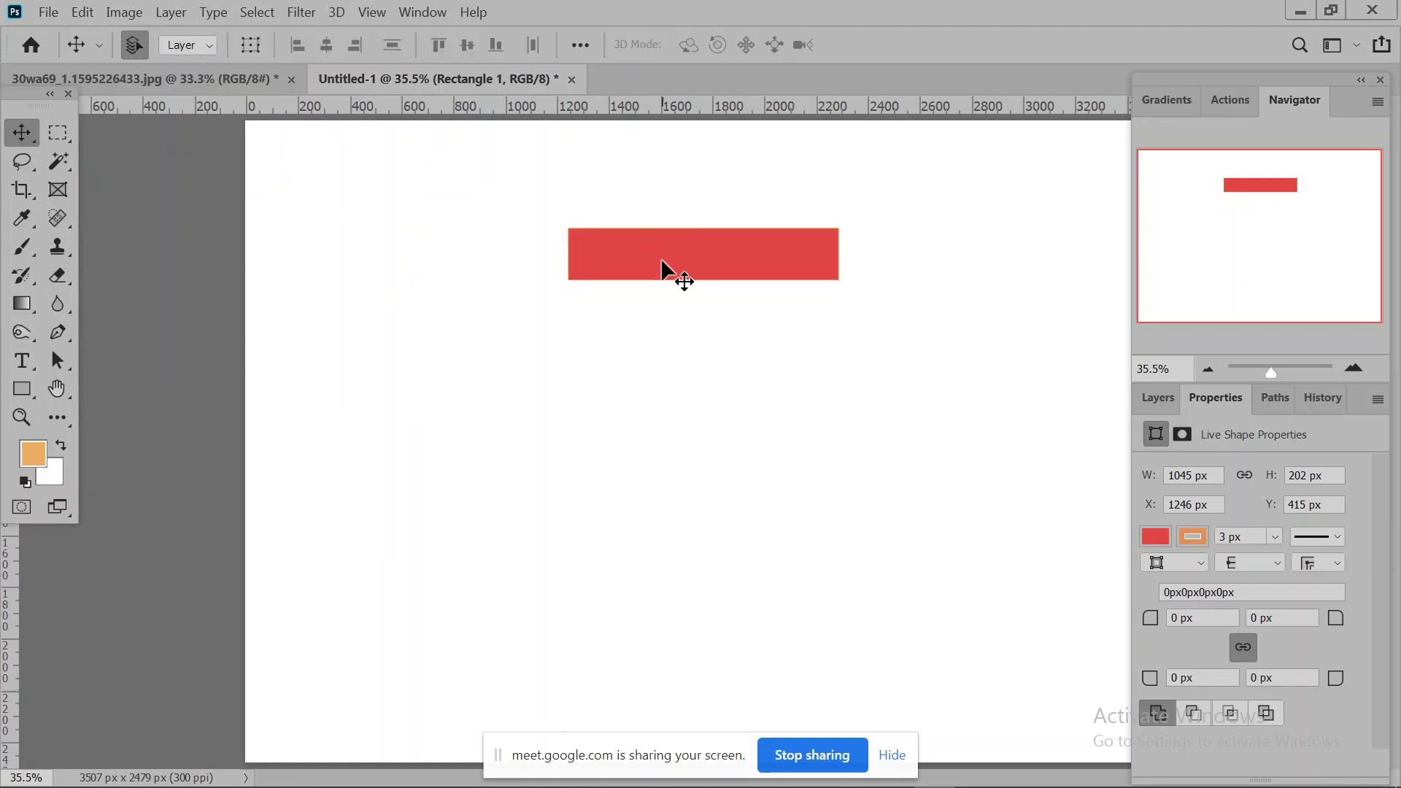
pyautogui.moveTo(662, 260); pyautogui.dragTo(686, 648)
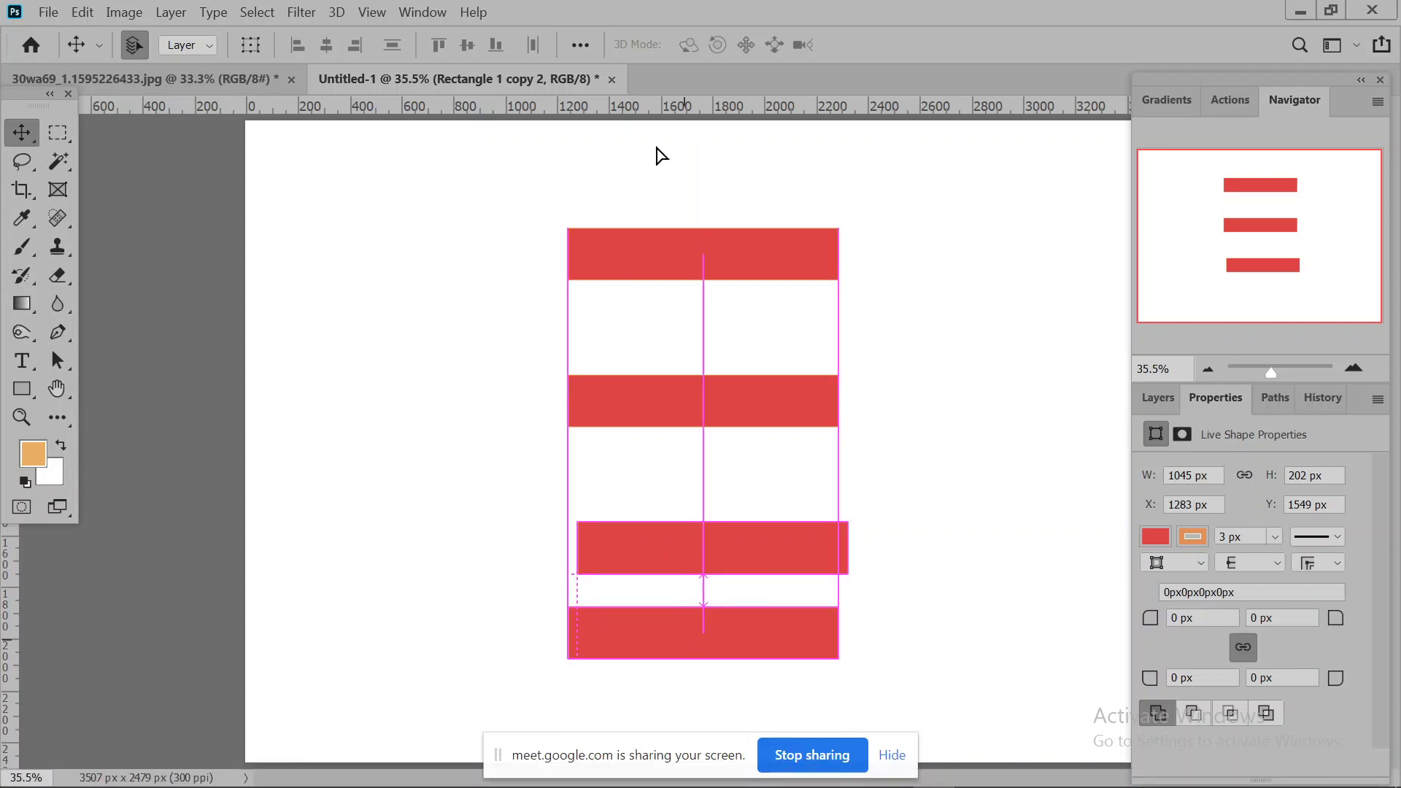
# Select all four red bar layers, align their horizontal centres and distribute them vertically.
pyautogui.click(1171, 394)
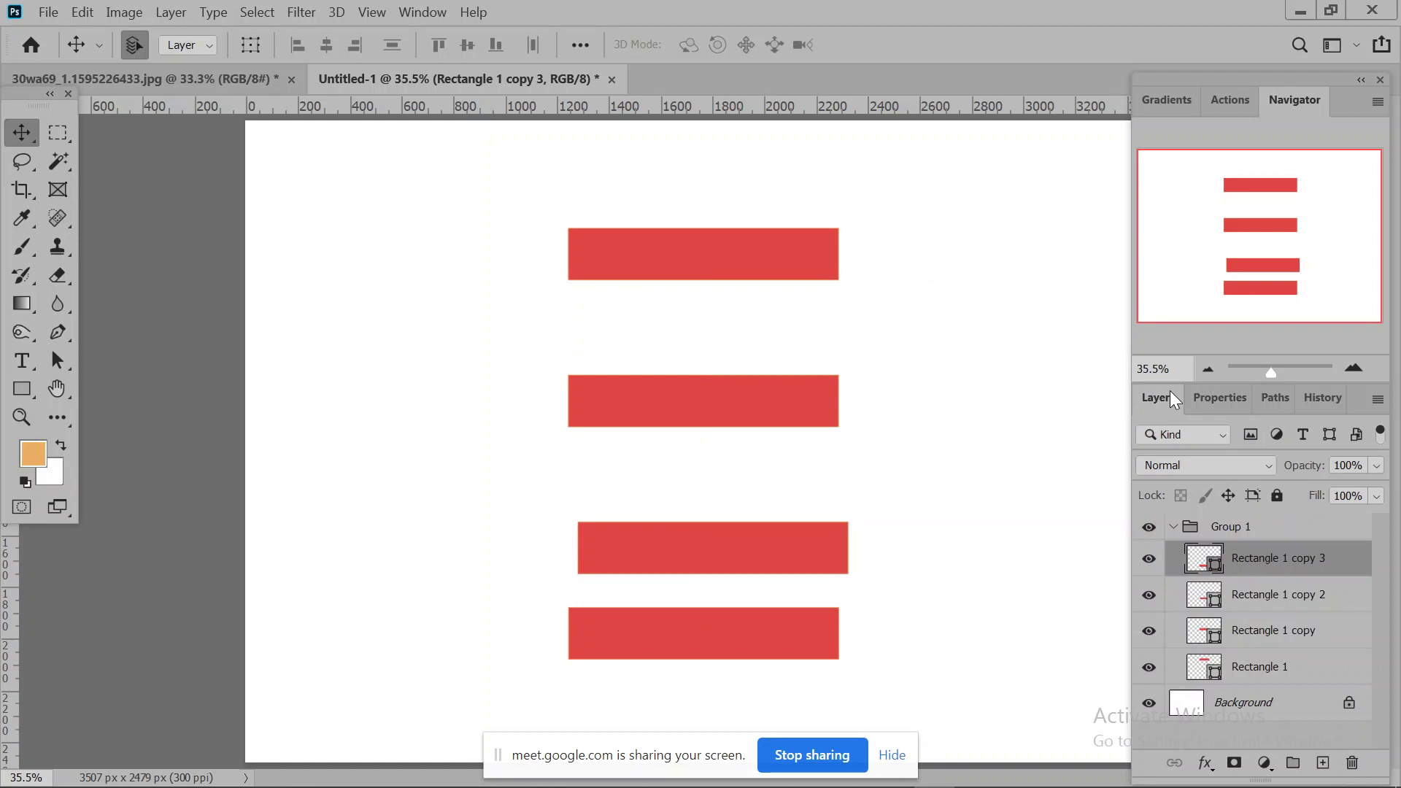
pyautogui.keyDown('shift'); pyautogui.click(1286, 664); pyautogui.keyUp('shift')
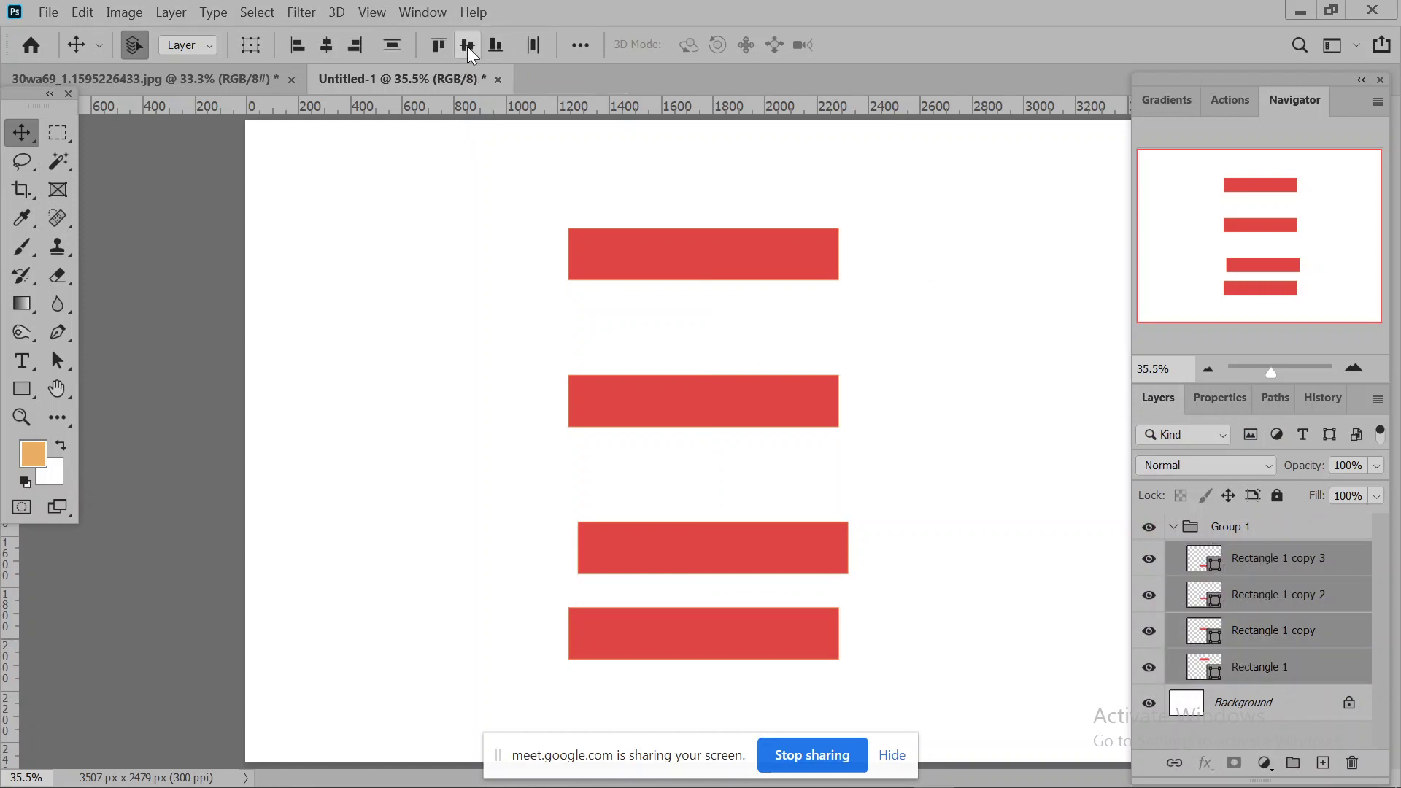
pyautogui.click(467, 46)
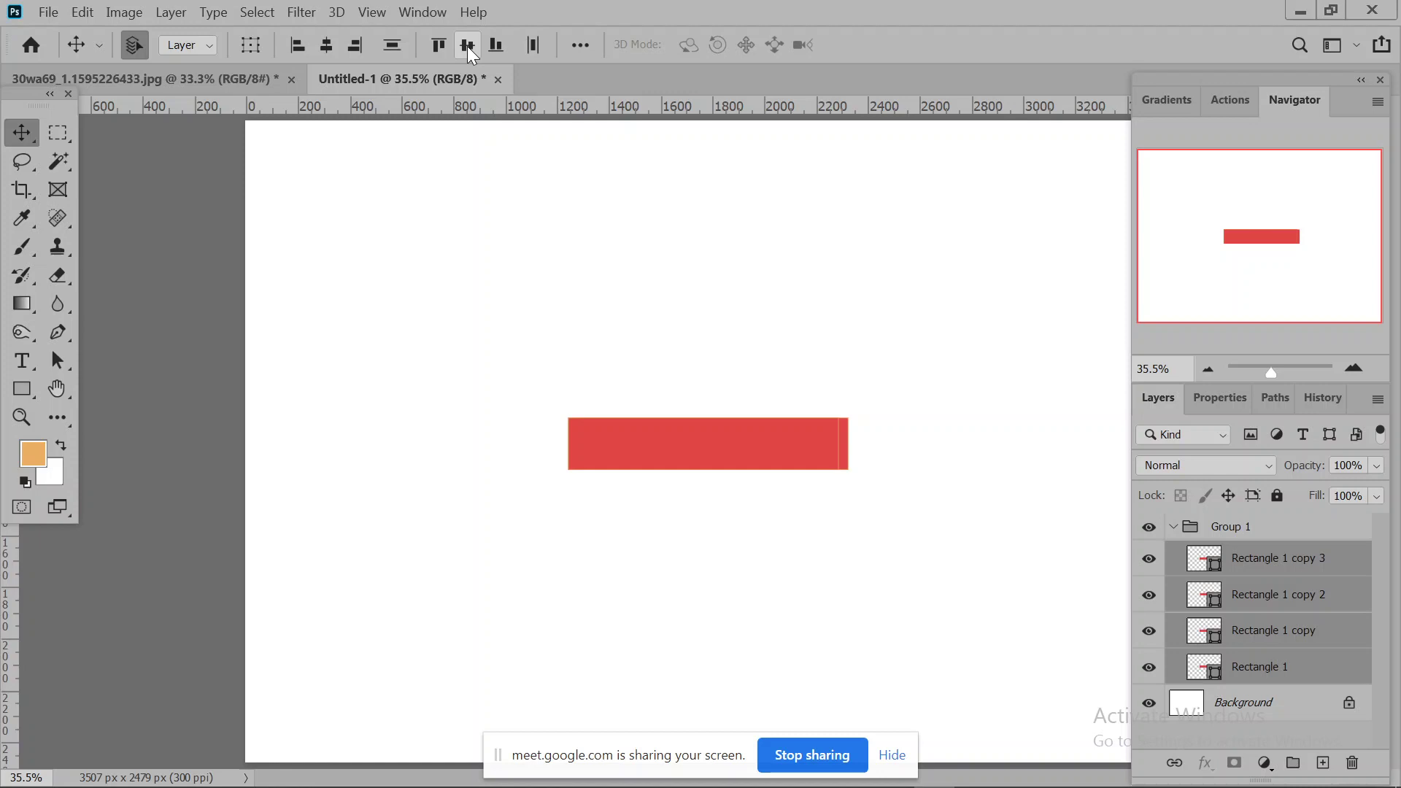
pyautogui.hotkey('ctrl', 'z')
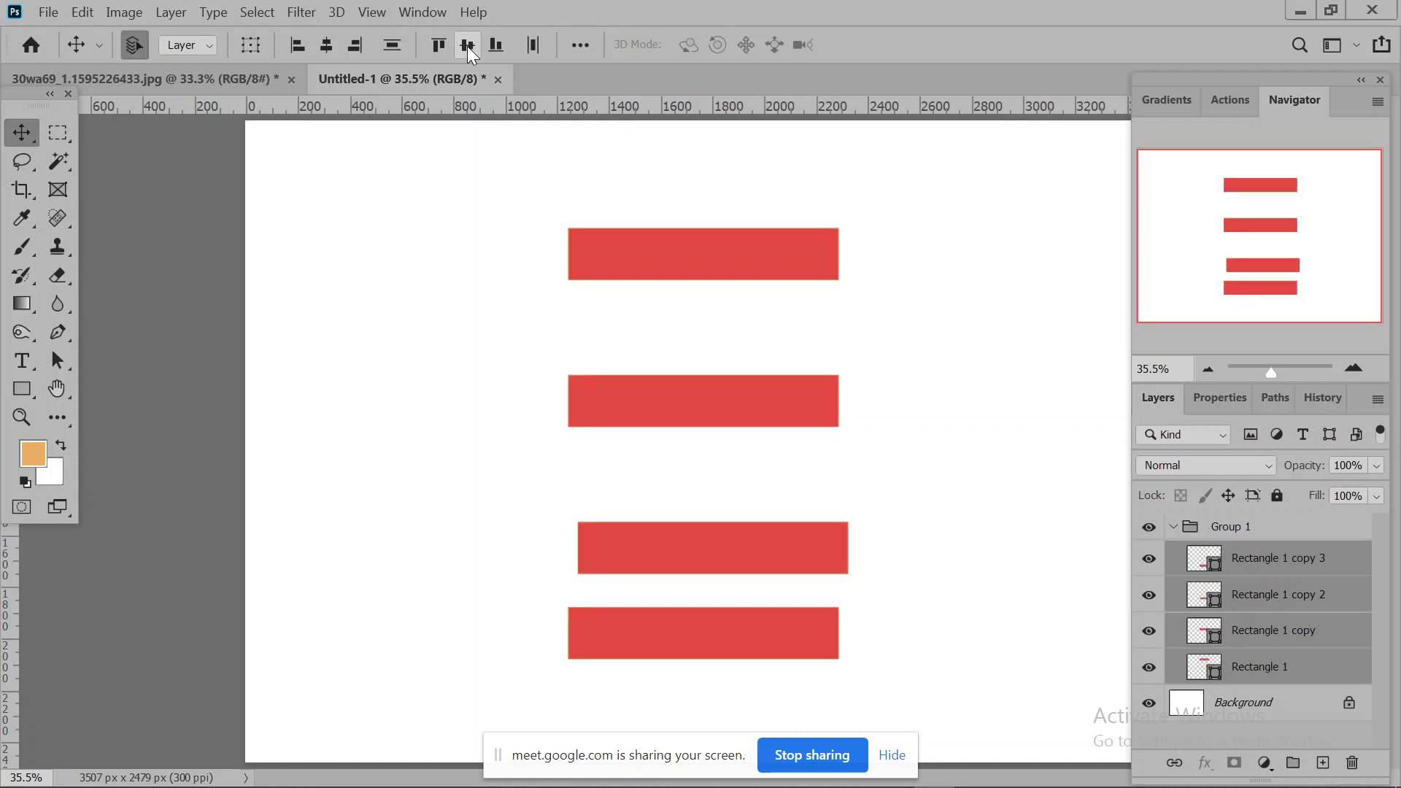
pyautogui.click(327, 46)
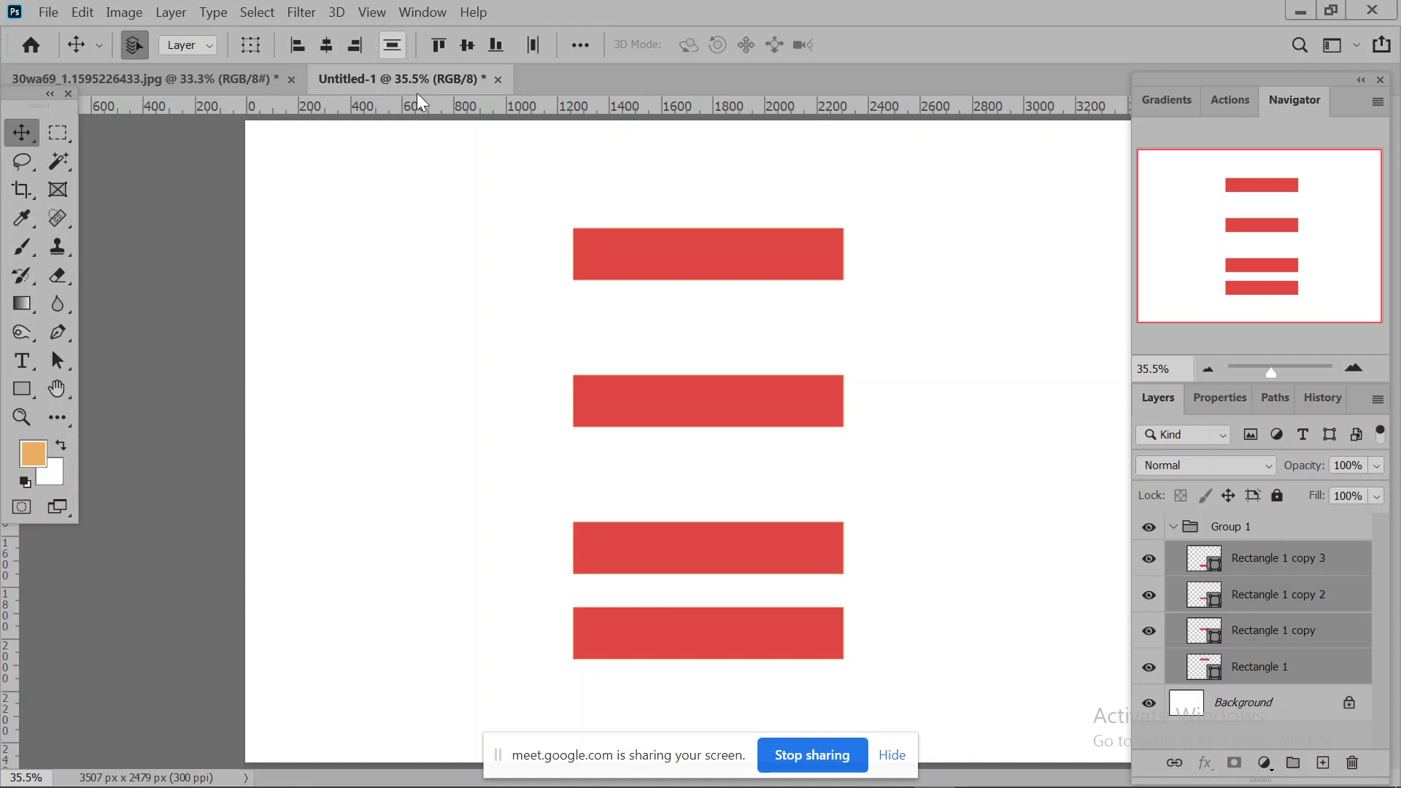
pyautogui.click(385, 44)
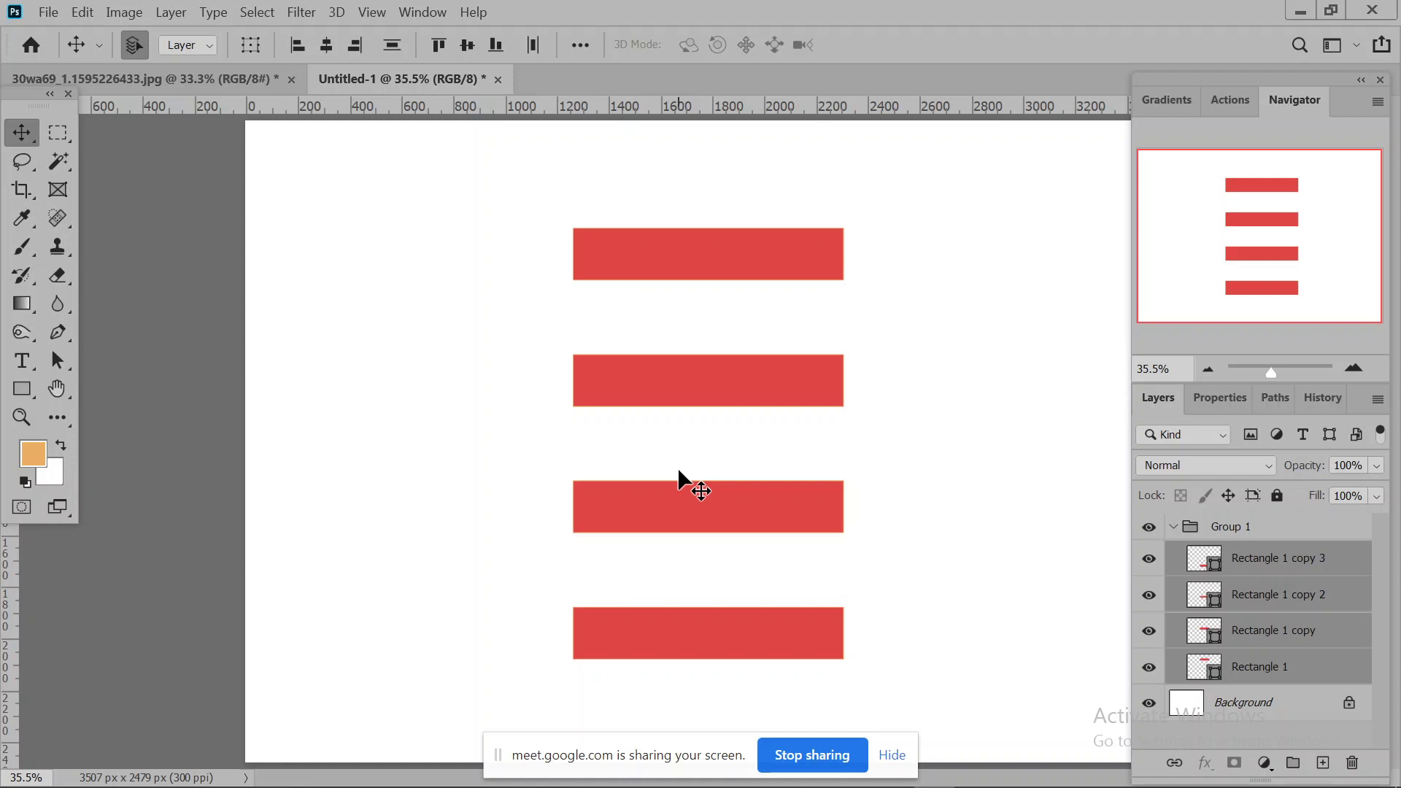
pyautogui.press('ctrl')
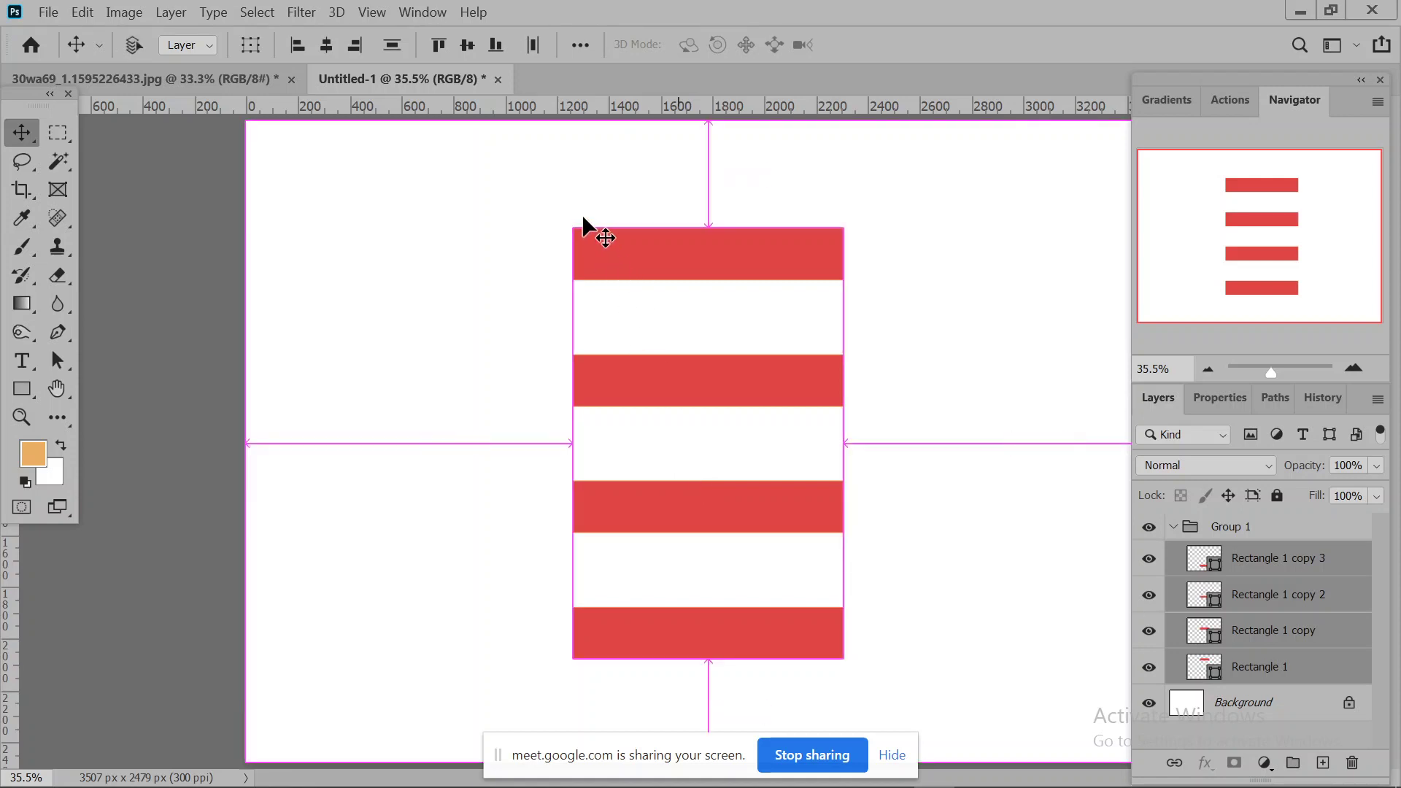
pyautogui.hotkey('ctrl', 't')
# Rotate the four red bars 90° upright, commit, and nudge them slightly right.
pyautogui.moveTo(563, 219); pyautogui.dragTo(1005, 235)
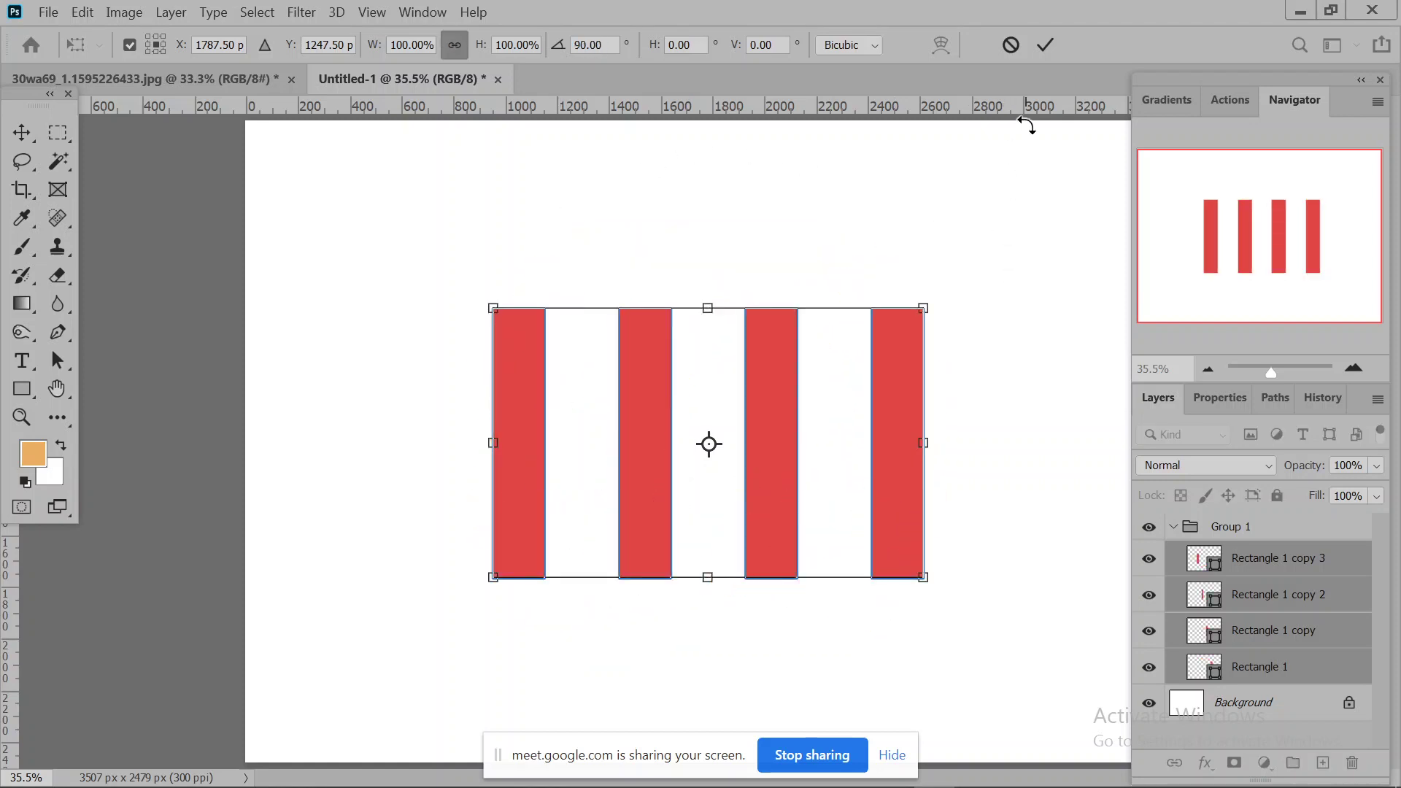
pyautogui.click(1046, 45)
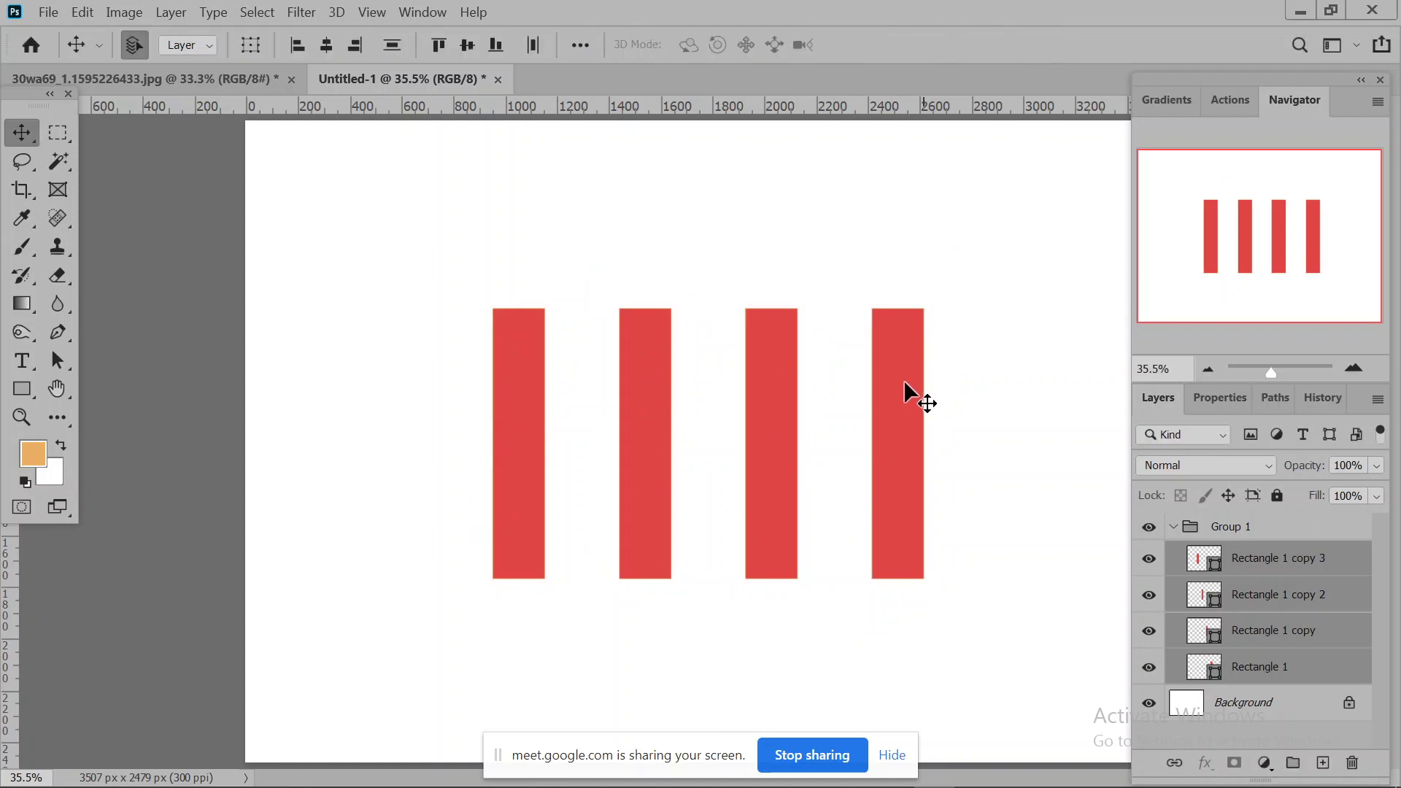
pyautogui.moveTo(905, 383); pyautogui.dragTo(964, 394)
pyautogui.click(786, 223)
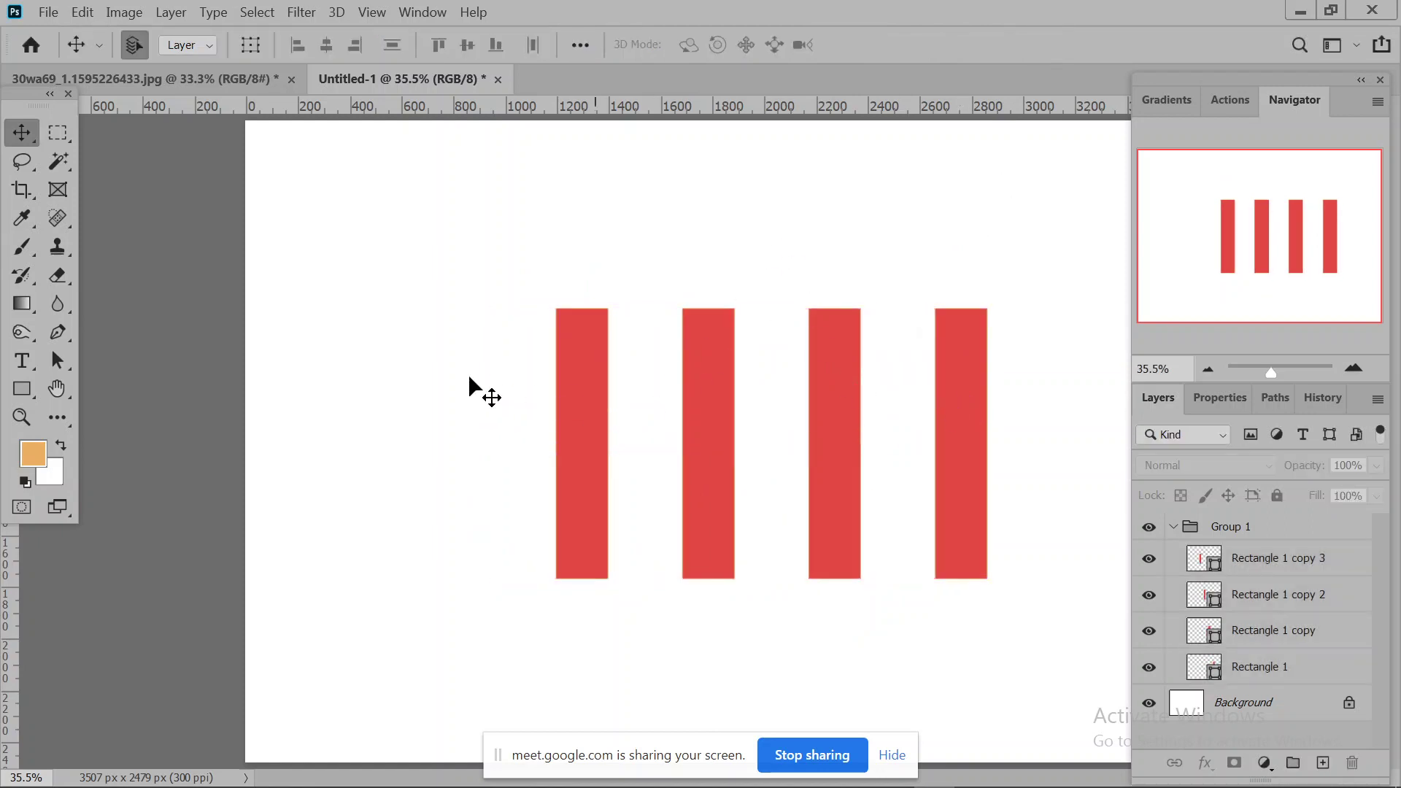
pyautogui.moveTo(590, 396); pyautogui.dragTo(463, 385)
pyautogui.moveTo(719, 391); pyautogui.dragTo(730, 284)
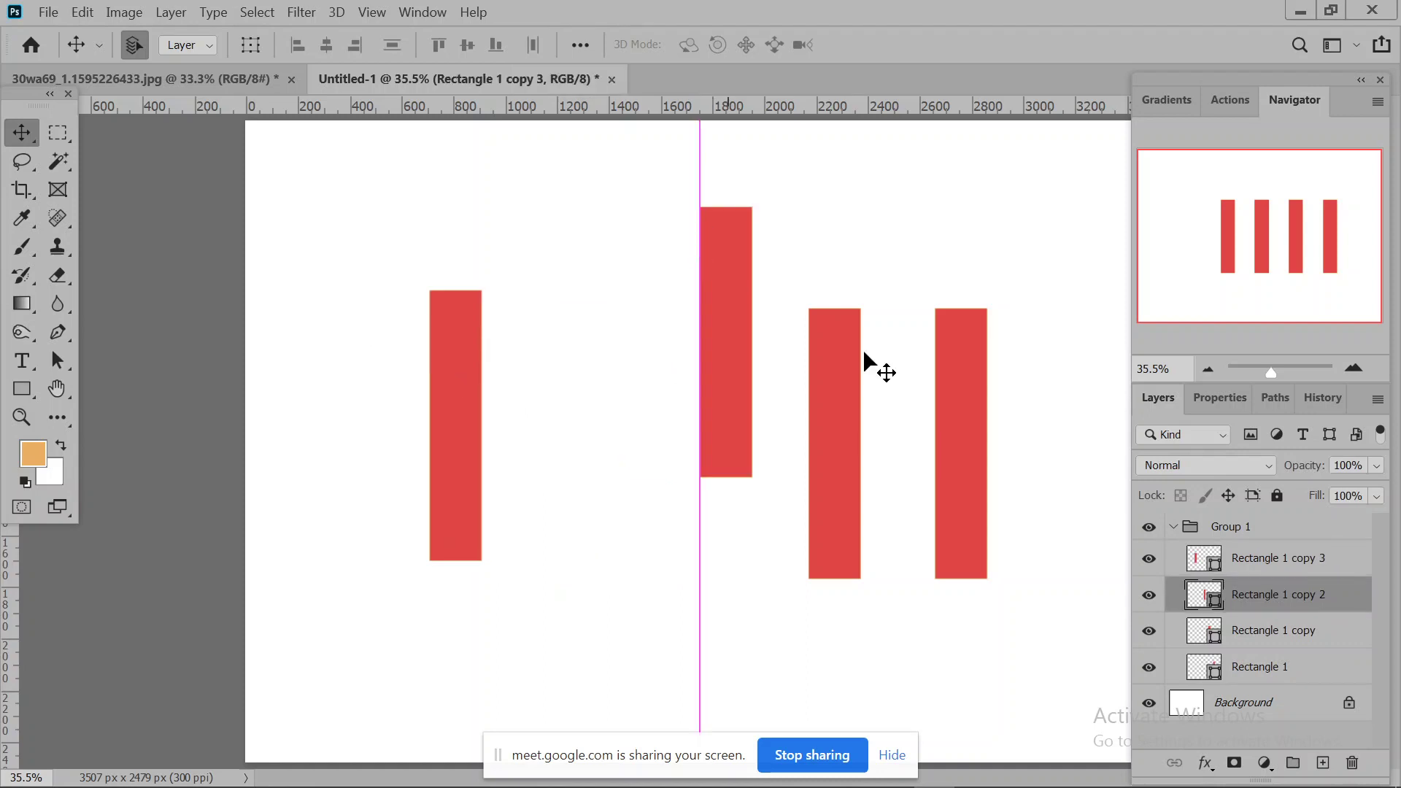
pyautogui.moveTo(840, 387); pyautogui.dragTo(816, 458)
pyautogui.moveTo(771, 415); pyautogui.dragTo(771, 415)
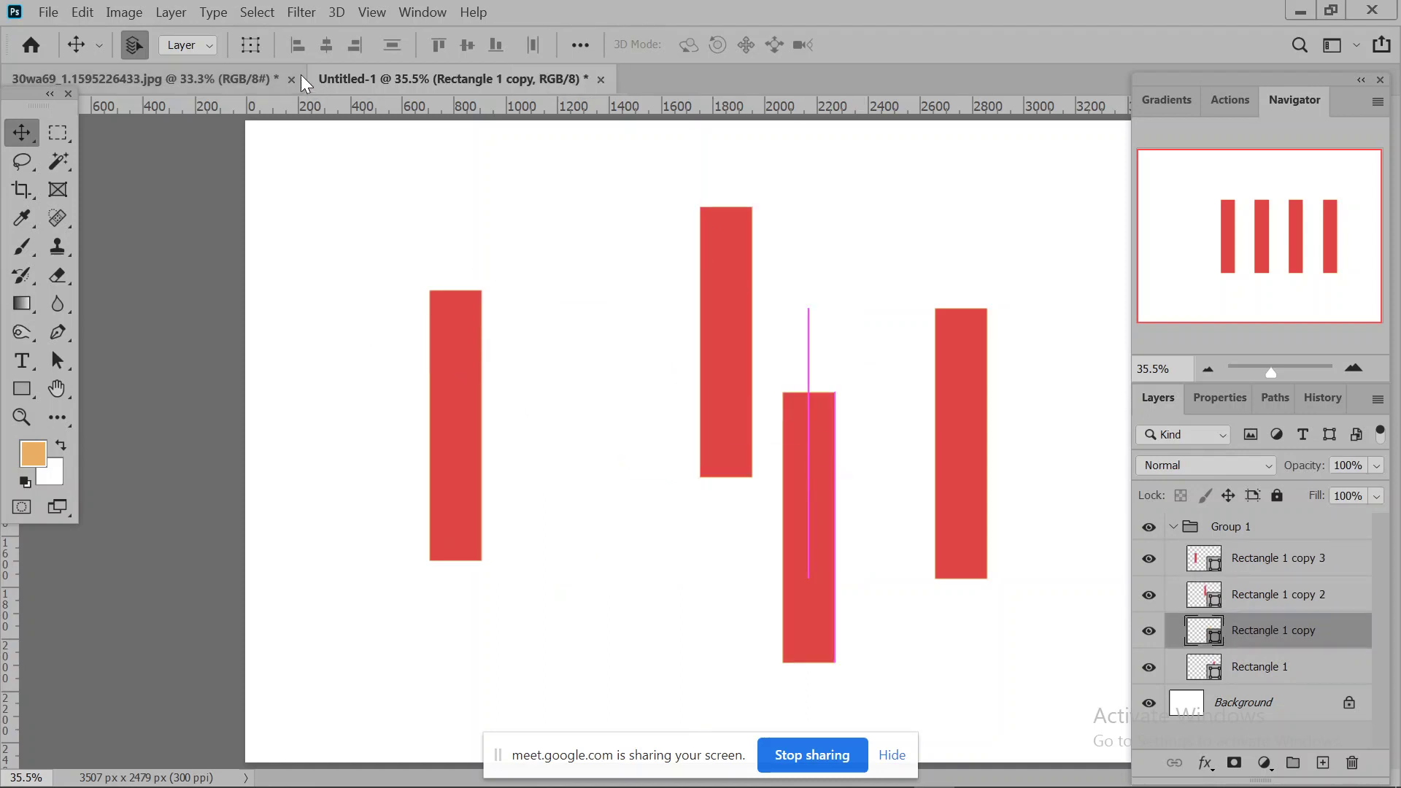
pyautogui.click(1252, 568)
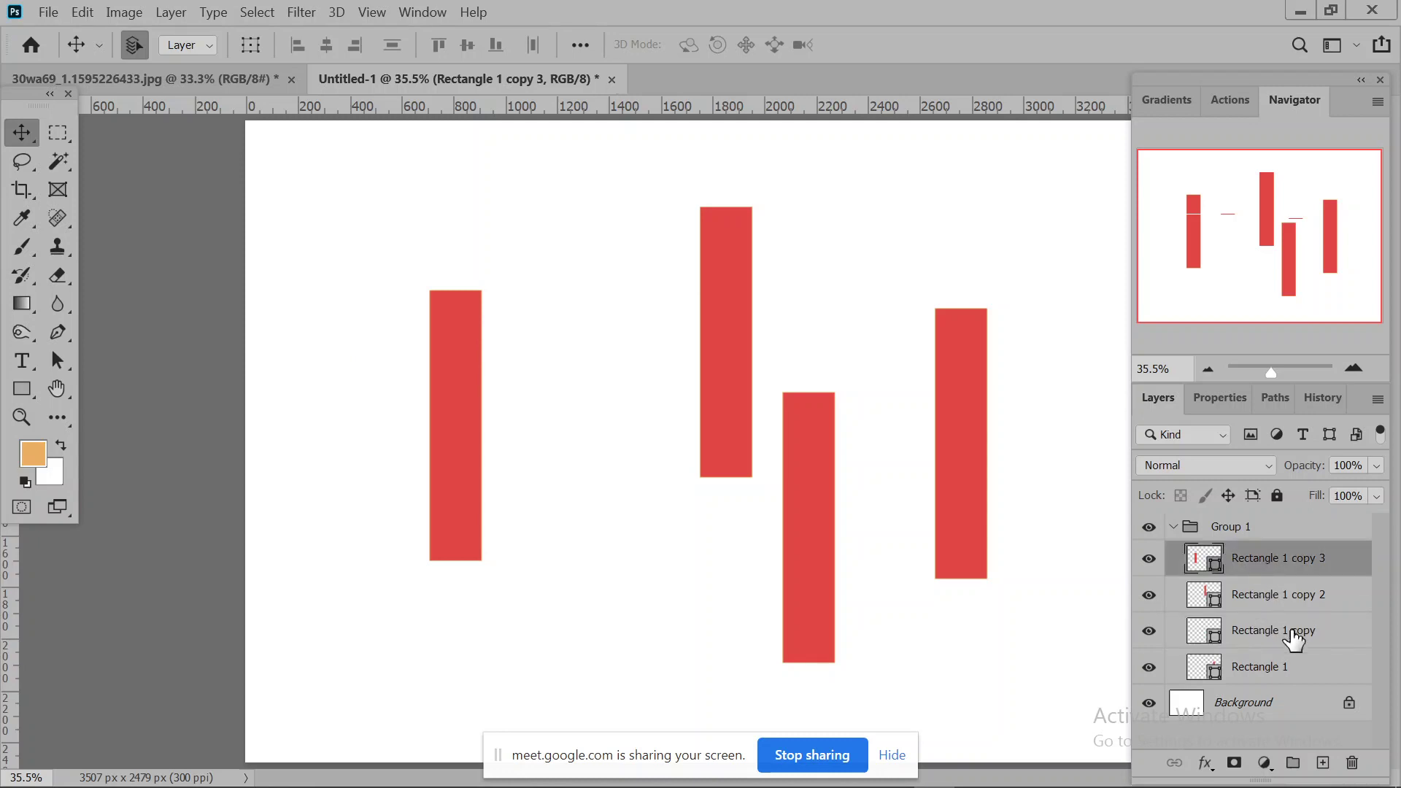
# Select all four bar layers and try centre, left and right alignments, undoing each one.
pyautogui.keyDown('shift'); pyautogui.click(1284, 666); pyautogui.keyUp('shift')
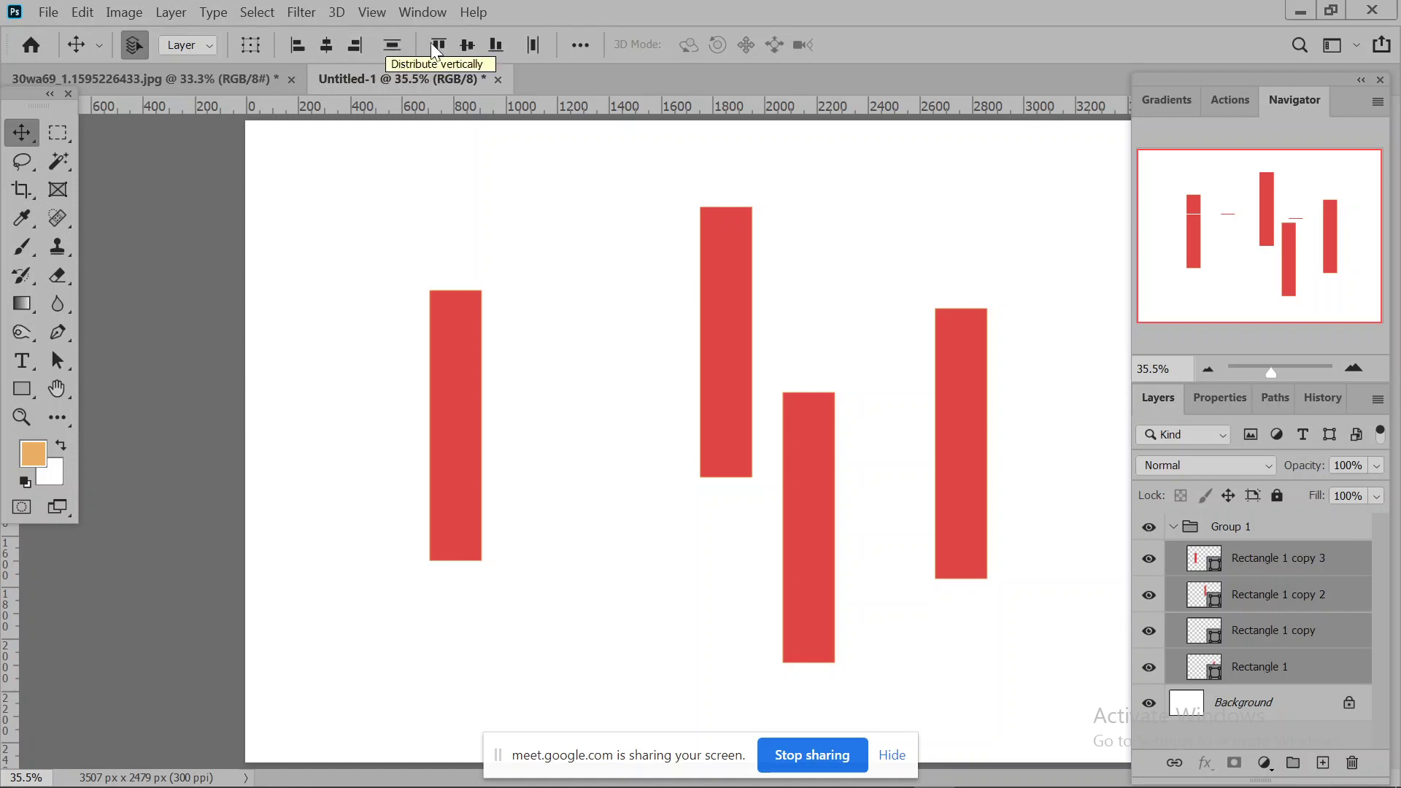
pyautogui.click(333, 42)
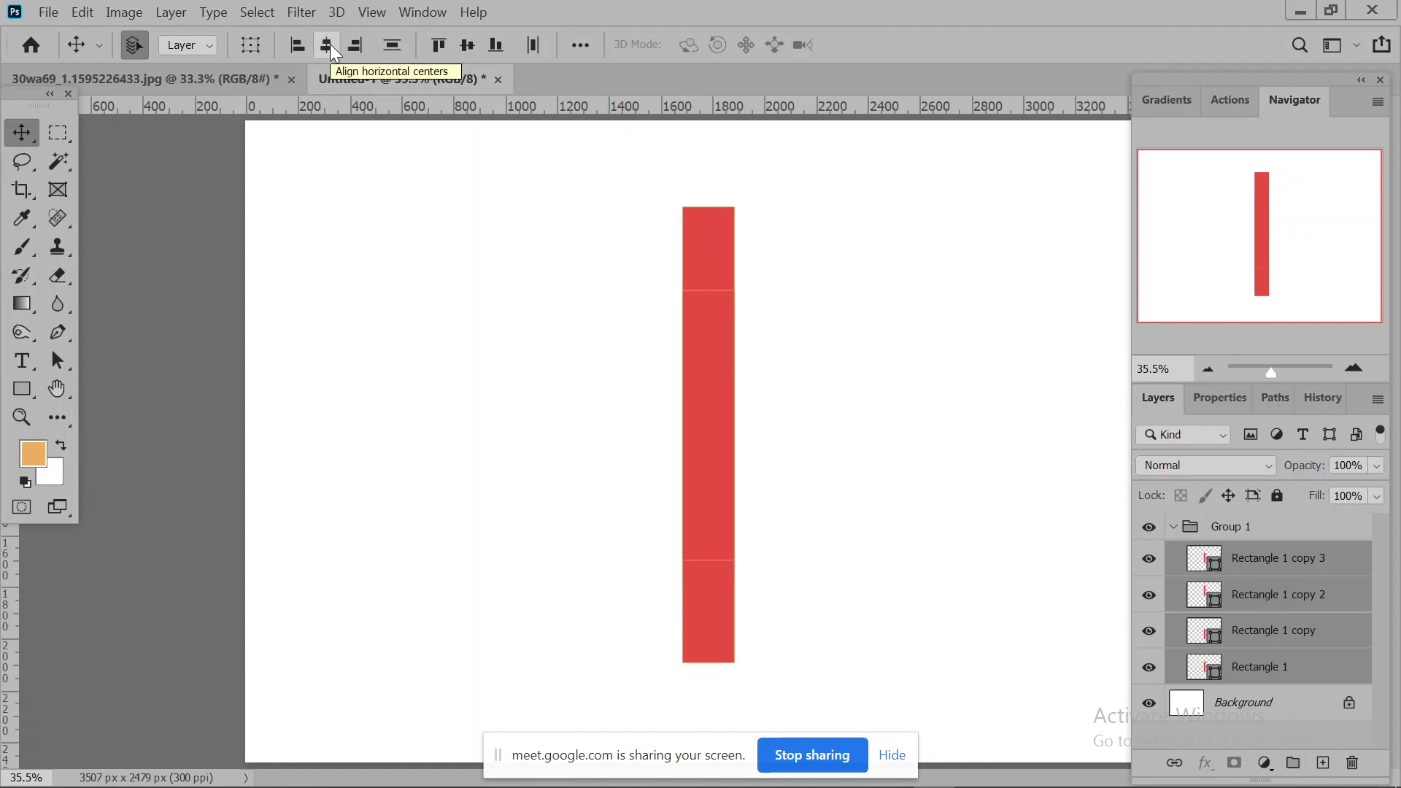
pyautogui.hotkey('ctrl', 'z')
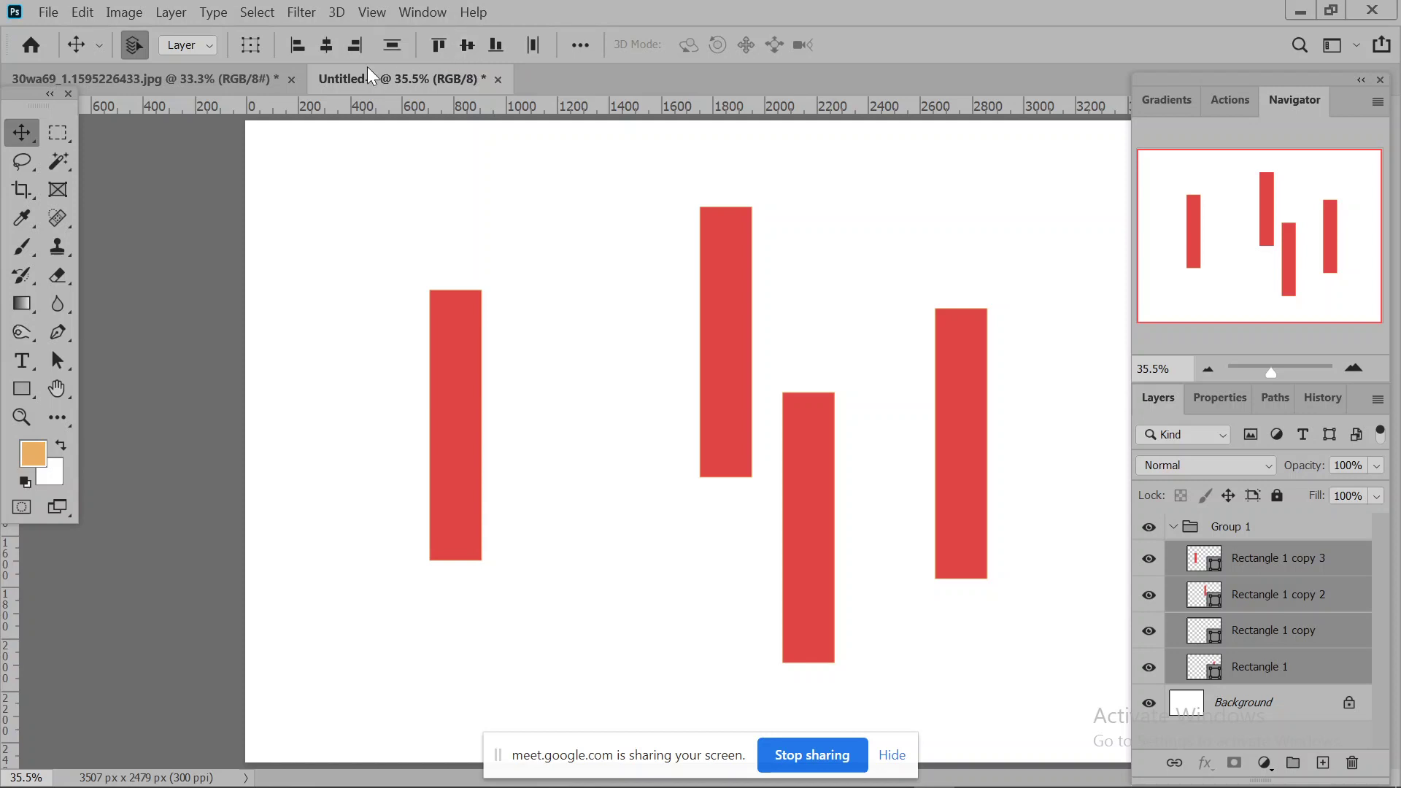
pyautogui.click(296, 47)
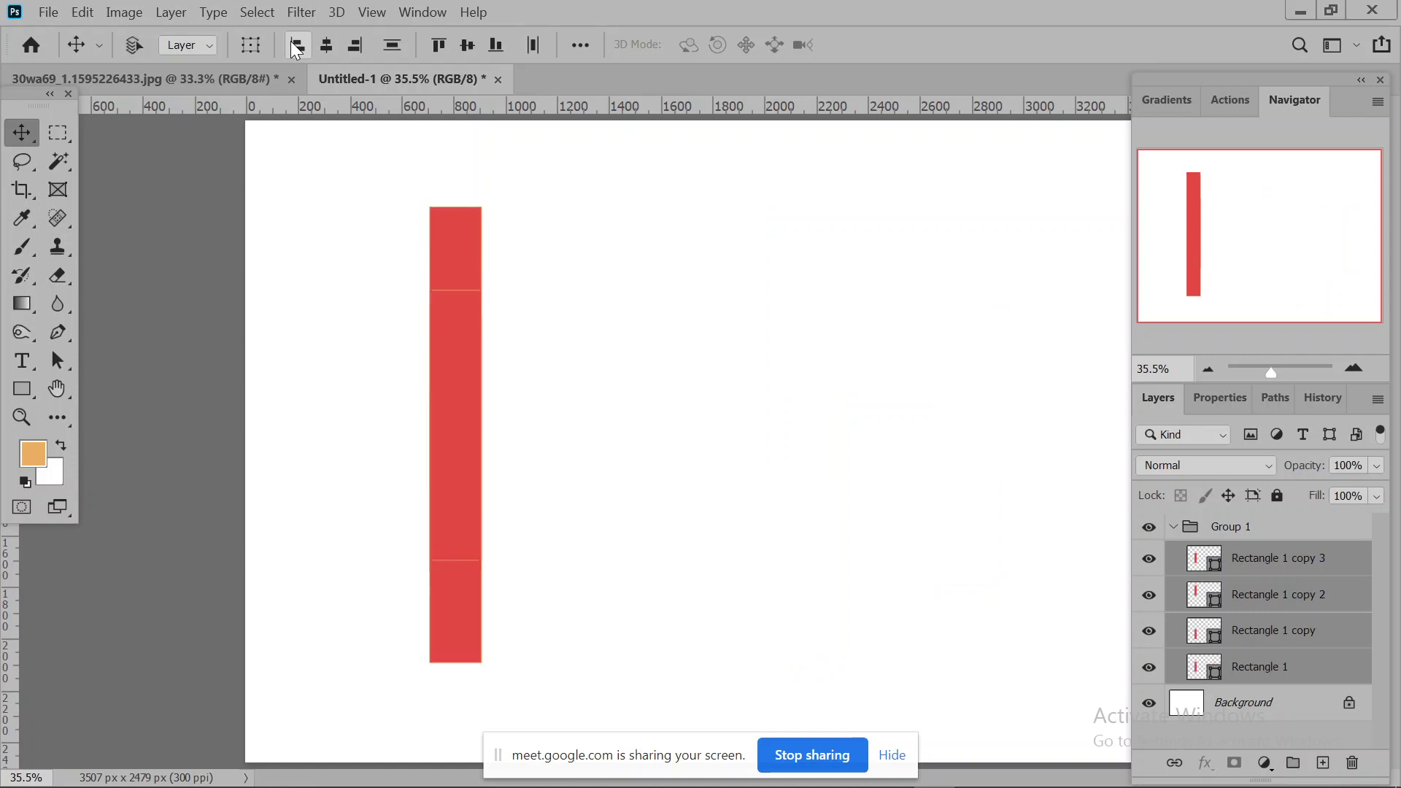
pyautogui.hotkey('ctrl', 'z')
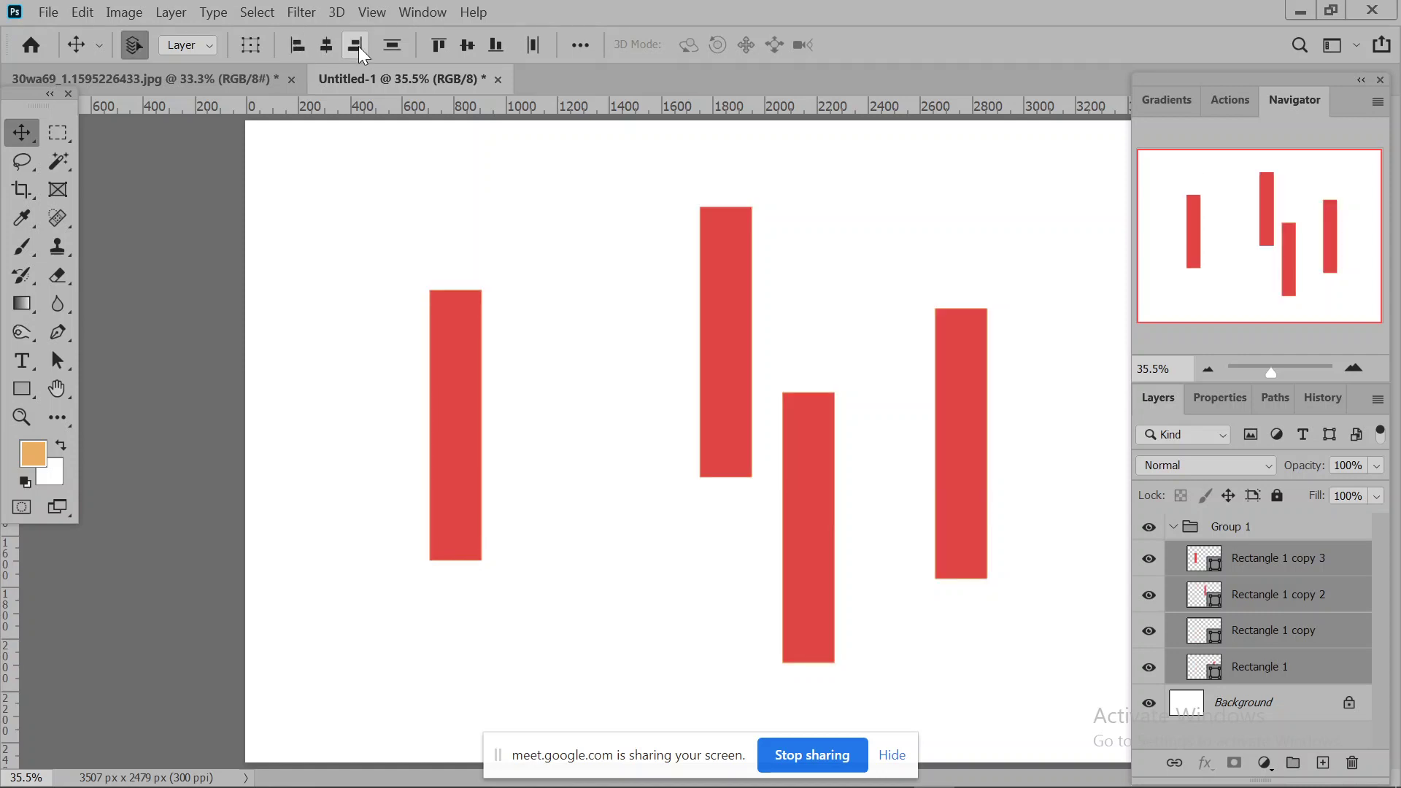
pyautogui.click(356, 46)
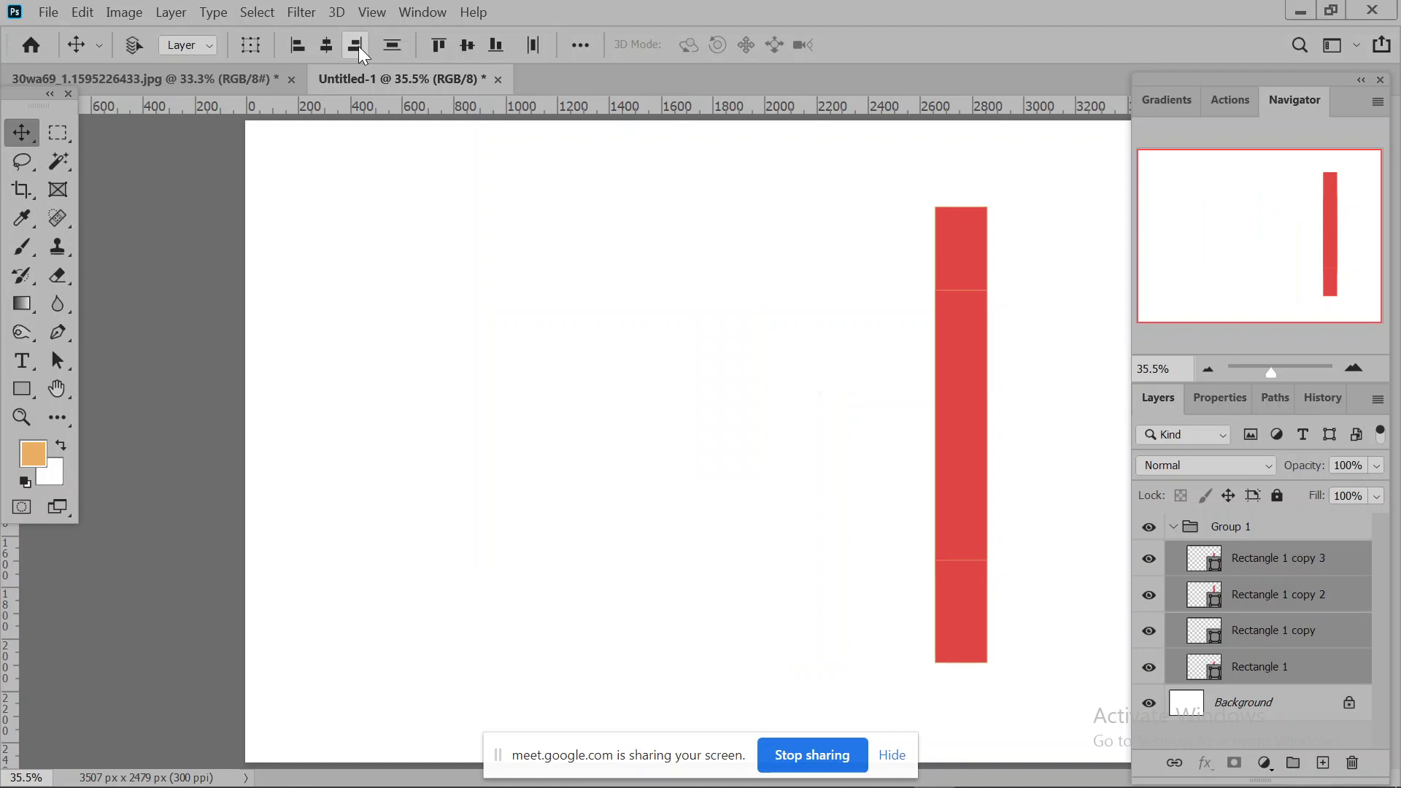
pyautogui.hotkey('ctrl', 'z')
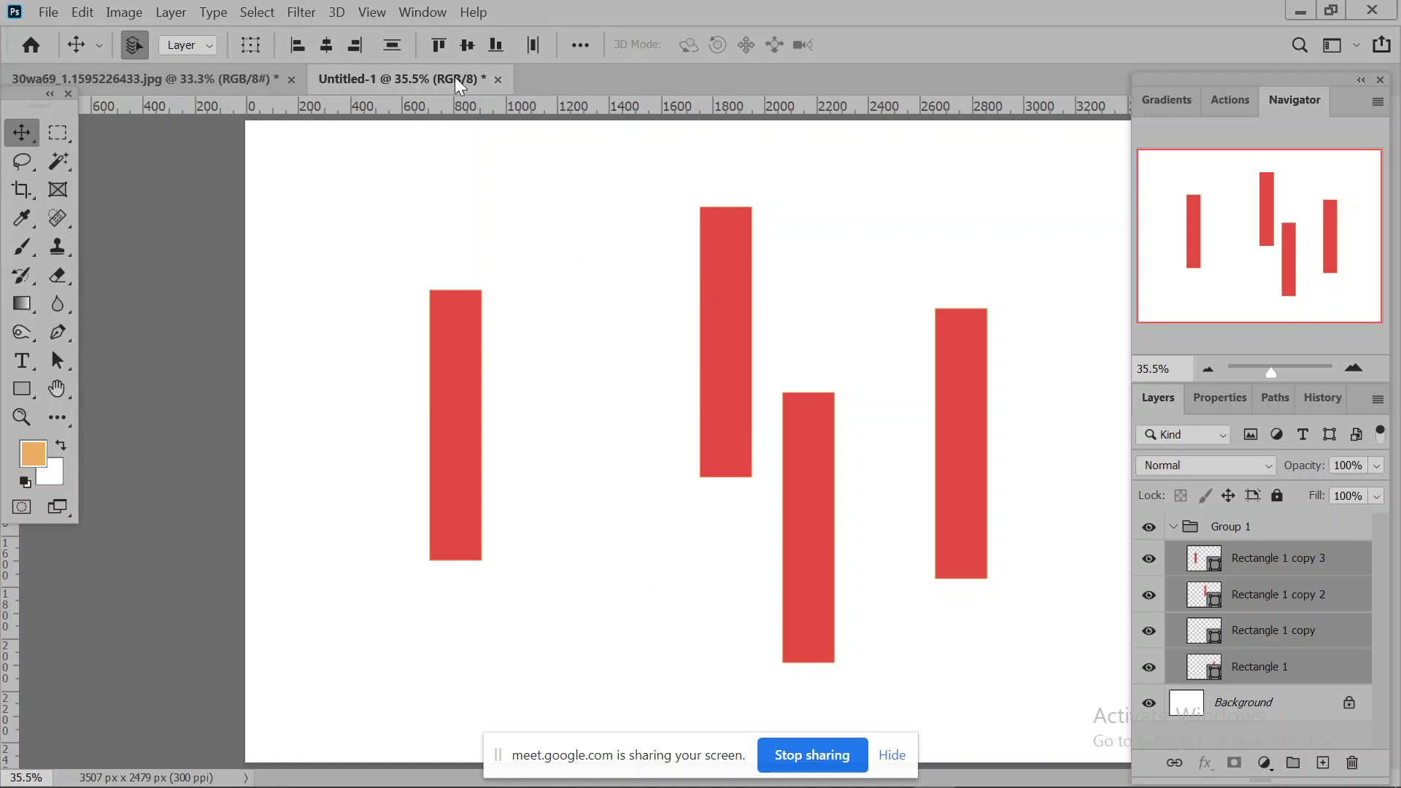
# Align the four bars on vertical centres, distribute them horizontally, then delete them.
pyautogui.click(466, 45)
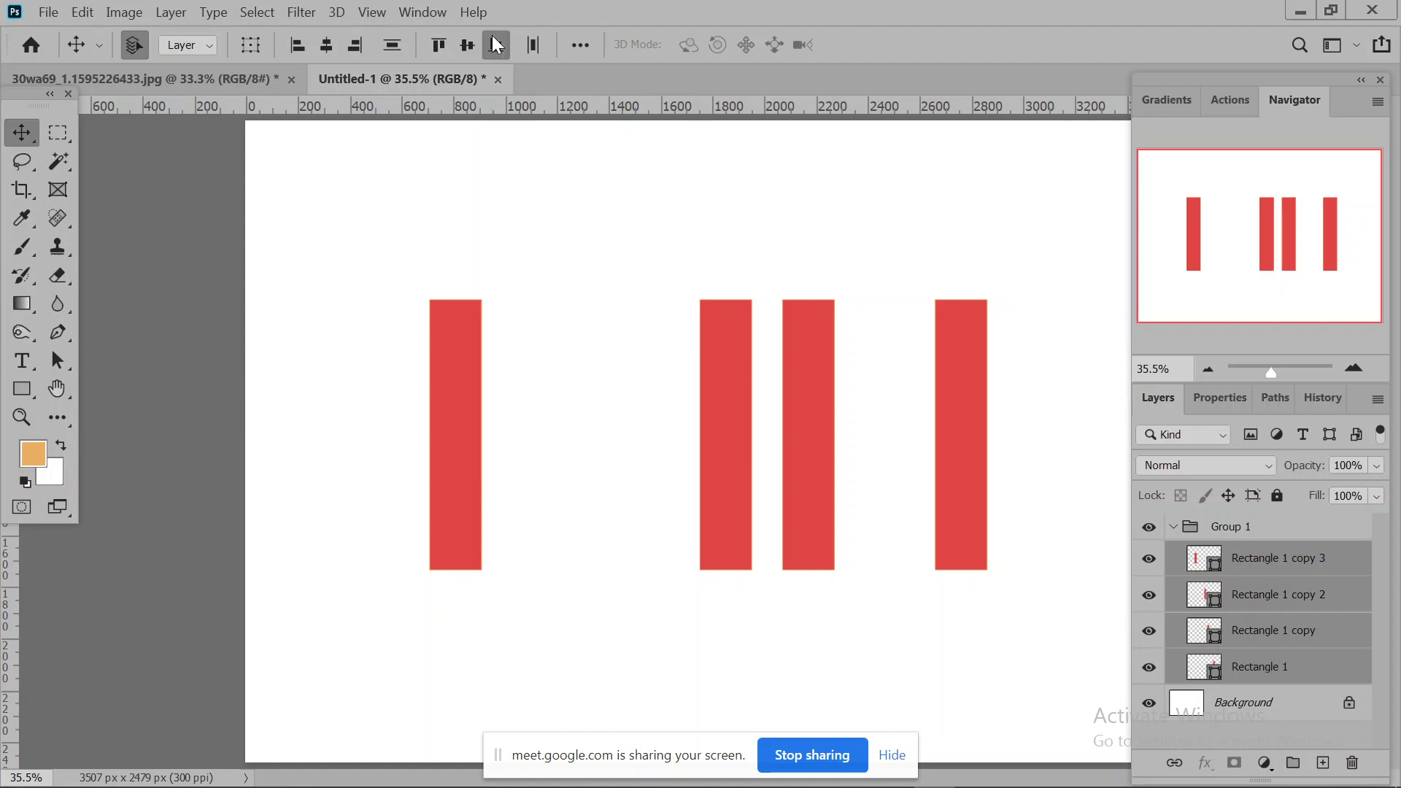
pyautogui.click(537, 46)
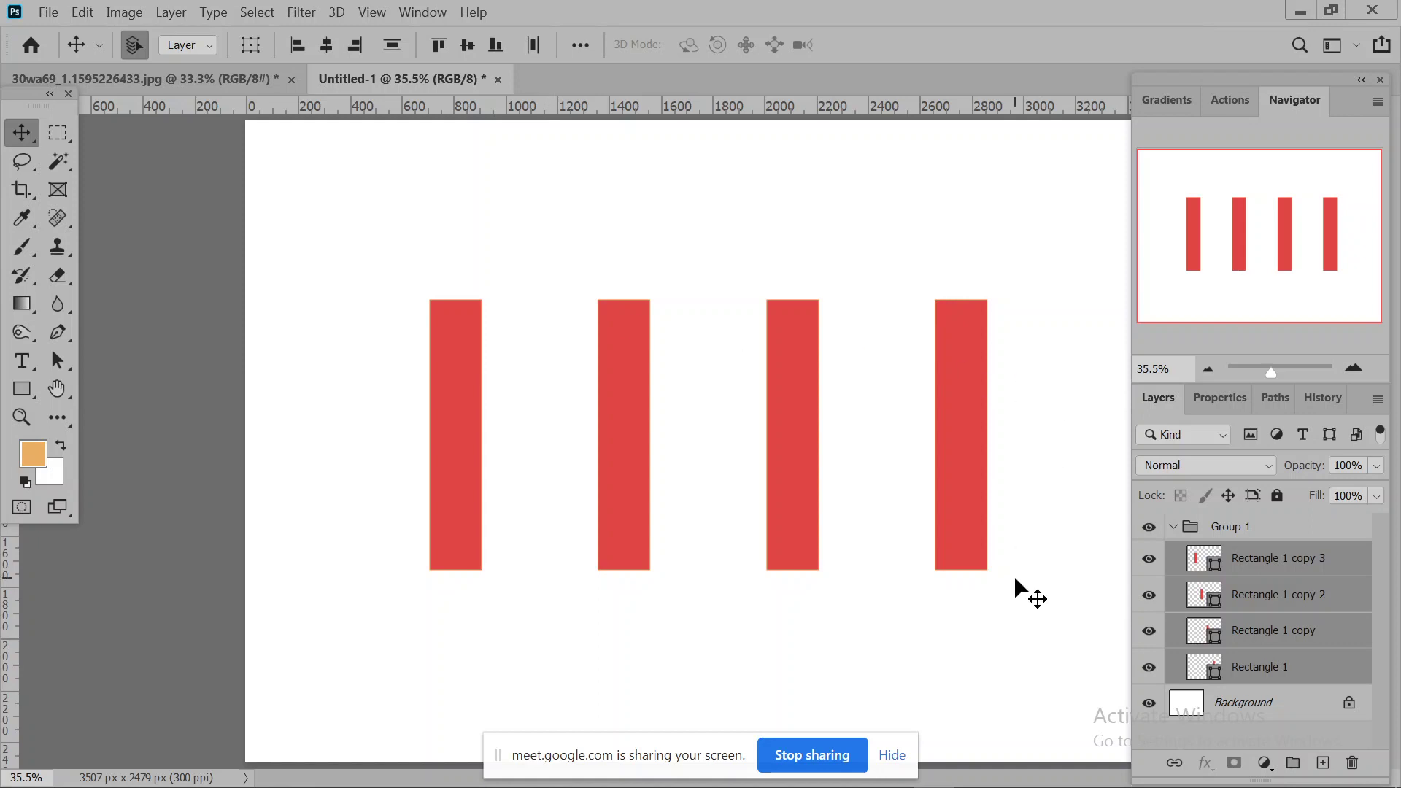
pyautogui.hotkey('ctrl', 'z')
pyautogui.hotkey('ctrl', 'z')
pyautogui.hotkey('ctrl', 'z')
pyautogui.hotkey('ctrl', 'z')
pyautogui.hotkey('ctrl', 'z')
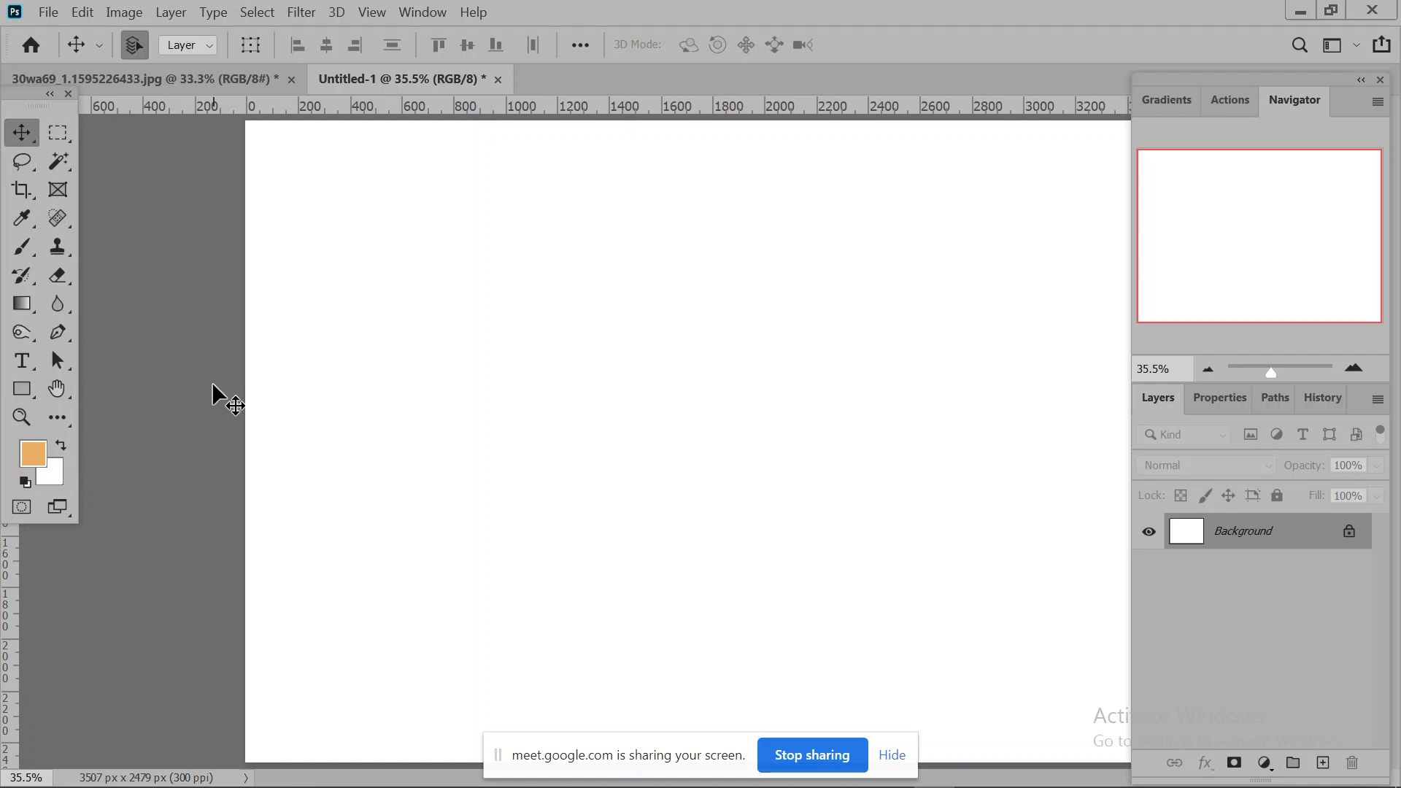
# Draw an unfilled rectangle about 1241 × 998 px in the upper left and show its path.
pyautogui.click(22, 389)
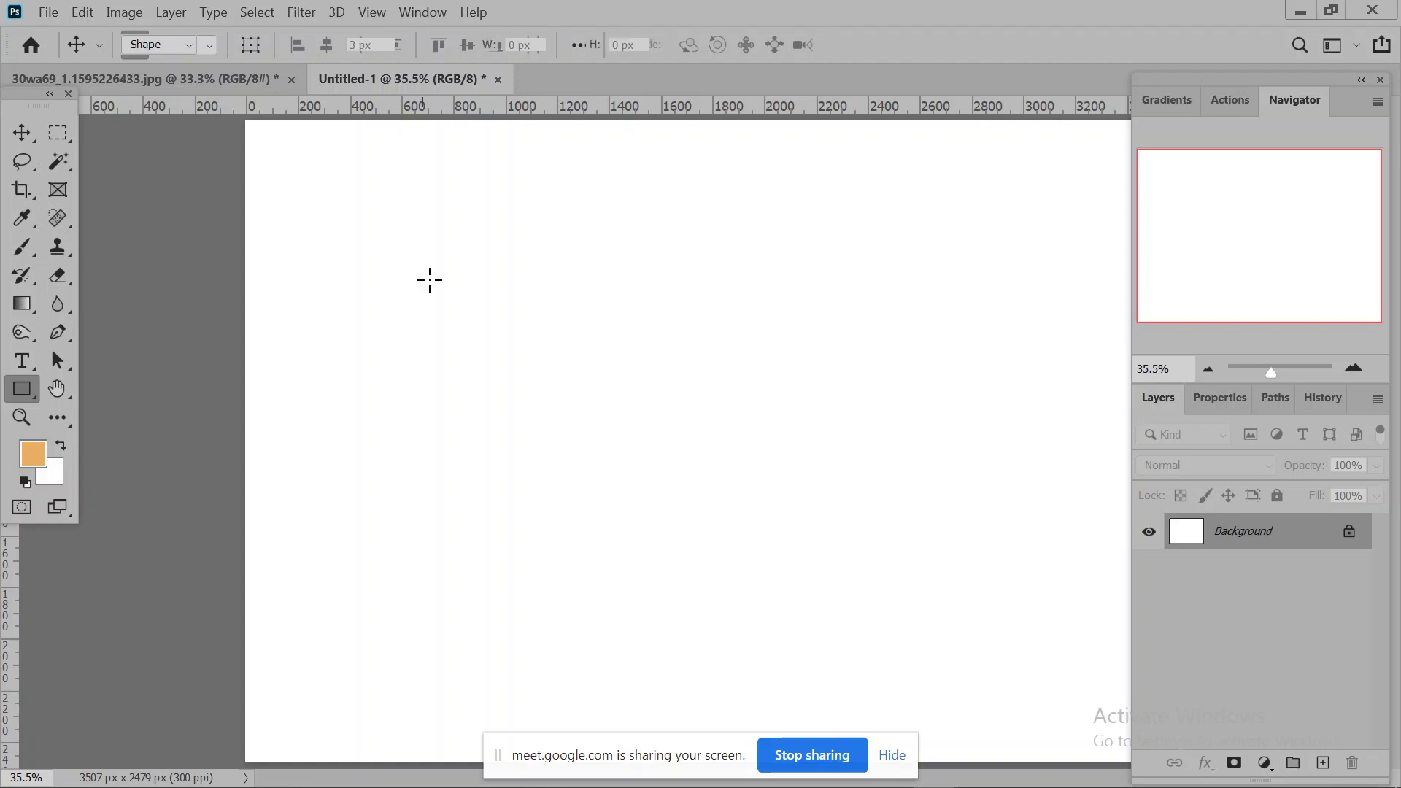
pyautogui.moveTo(503, 294); pyautogui.dragTo(654, 419)
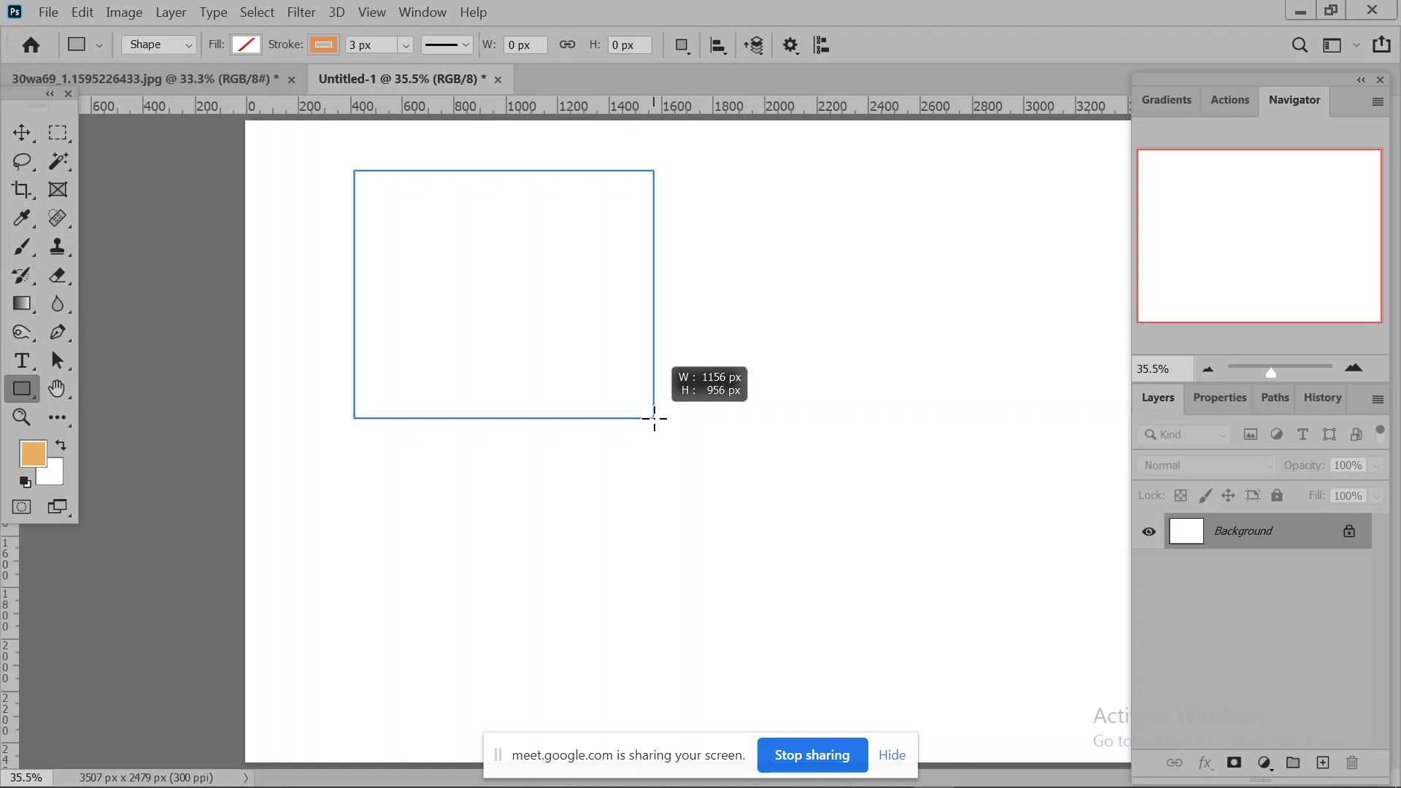
pyautogui.moveTo(654, 418); pyautogui.dragTo(655, 418)
pyautogui.moveTo(654, 418)
pyautogui.mouseDown()
pyautogui.moveTo(572, 406)
pyautogui.moveTo(697, 447)
pyautogui.moveTo(585, 372)
pyautogui.moveTo(582, 316)
pyautogui.moveTo(698, 400)
pyautogui.moveTo(664, 485)
pyautogui.moveTo(664, 423)
pyautogui.mouseUp()
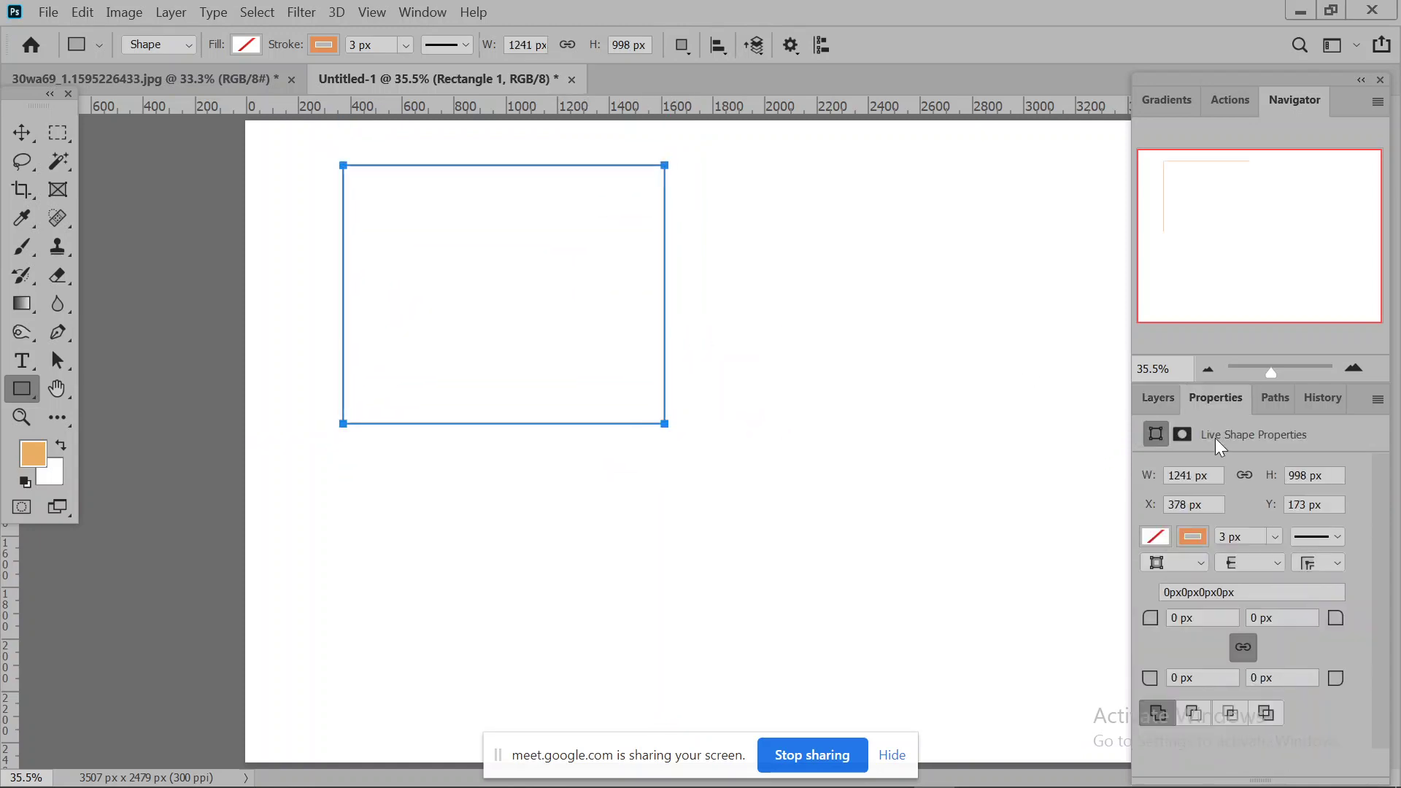
pyautogui.click(1277, 400)
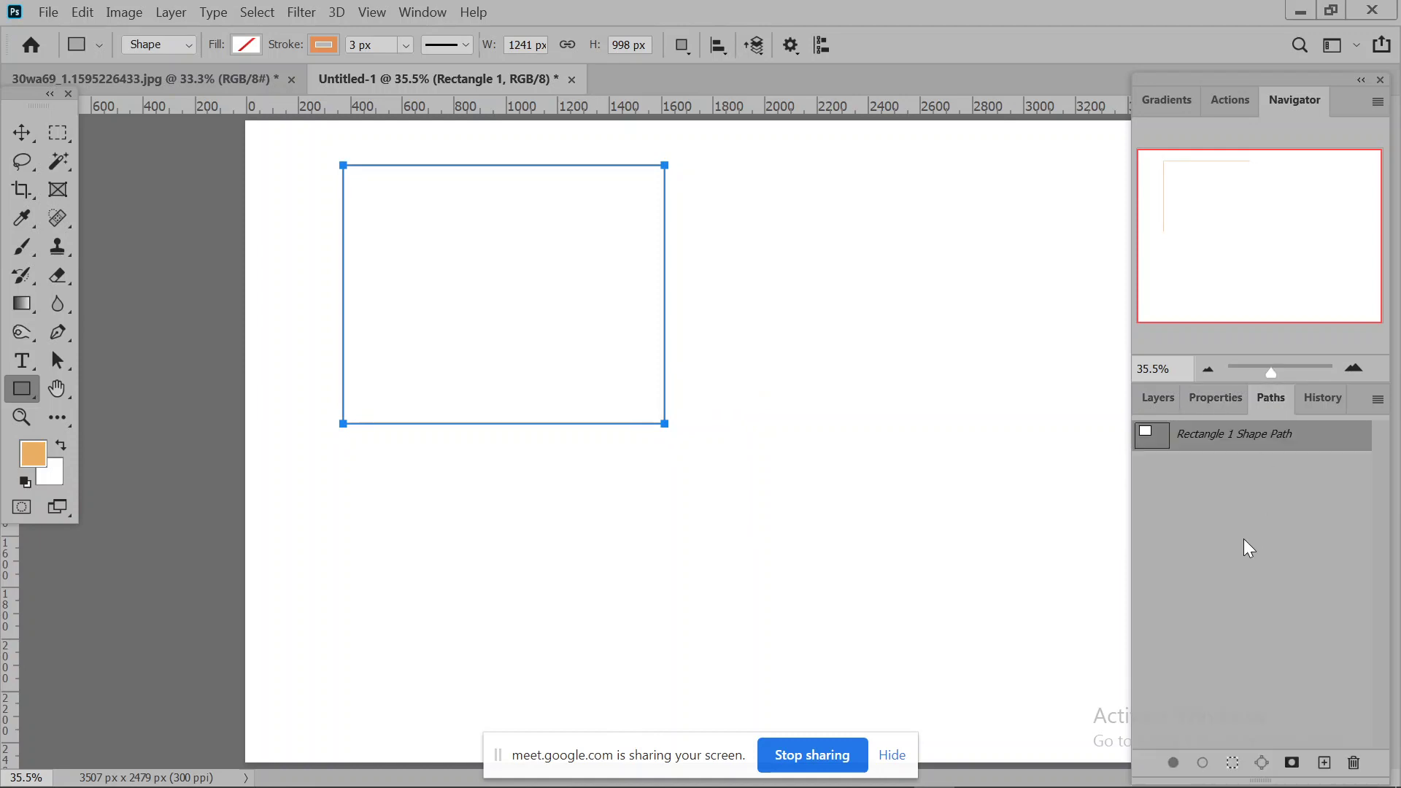
# Convert the rectangle's path into a selection with a 2 px feather radius.
pyautogui.rightClick(587, 254)
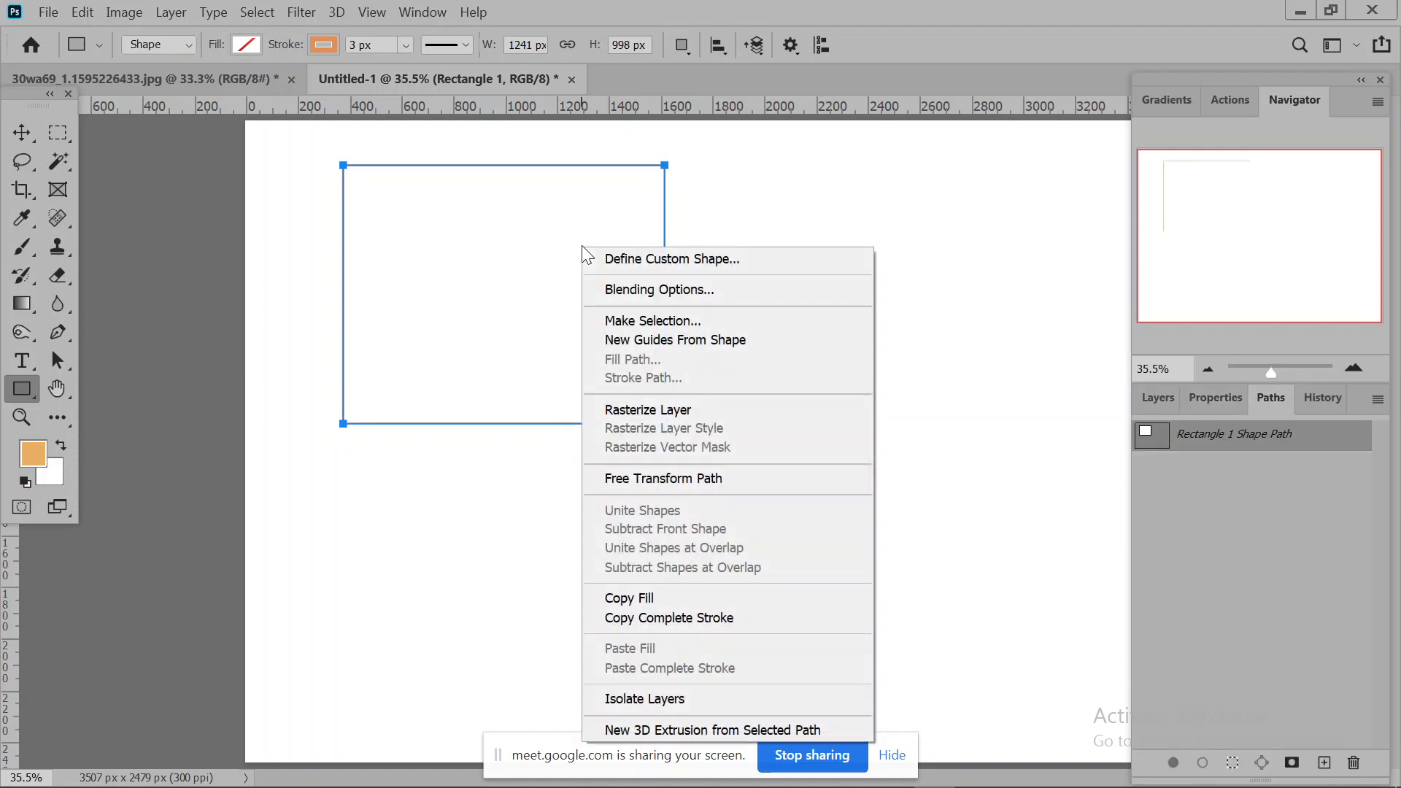
pyautogui.click(648, 320)
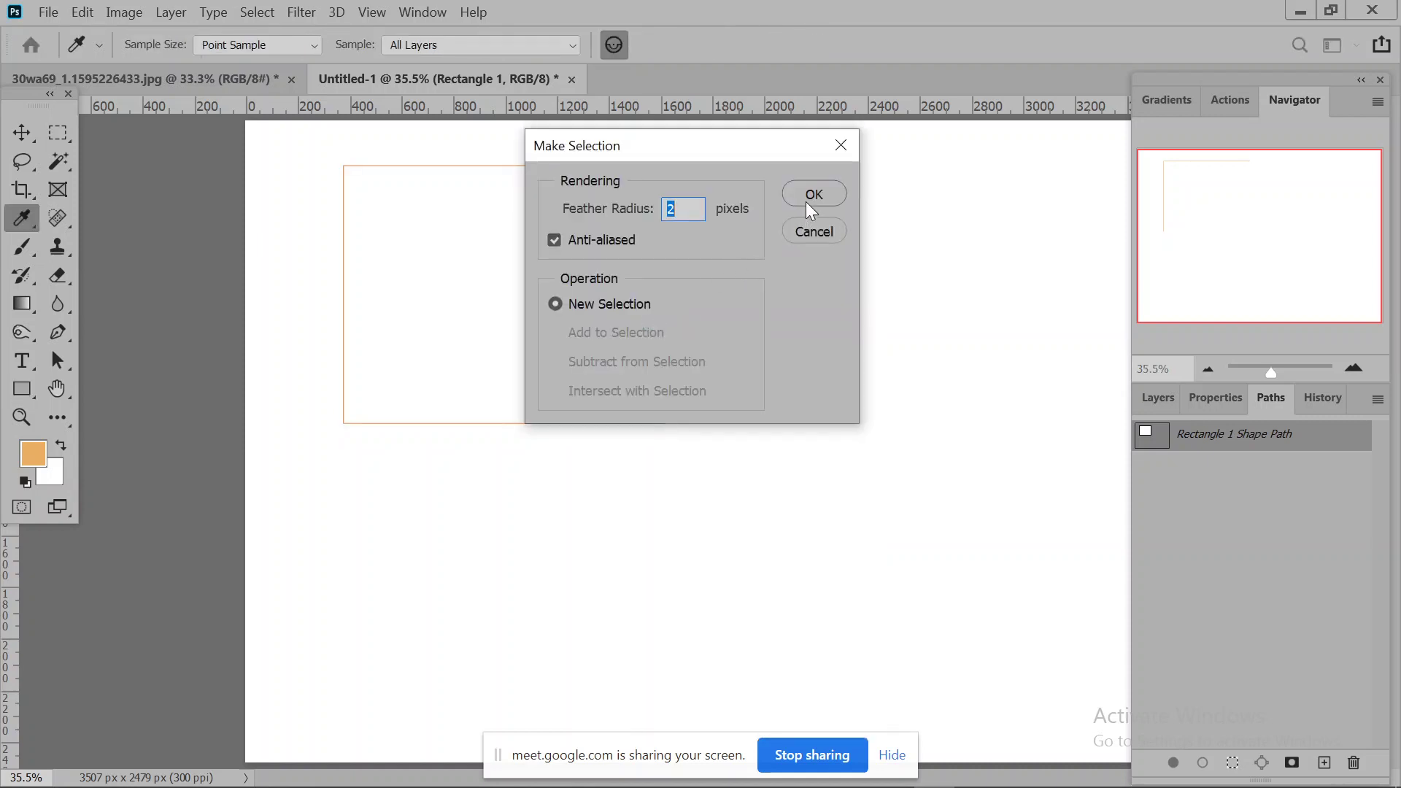
pyautogui.click(810, 198)
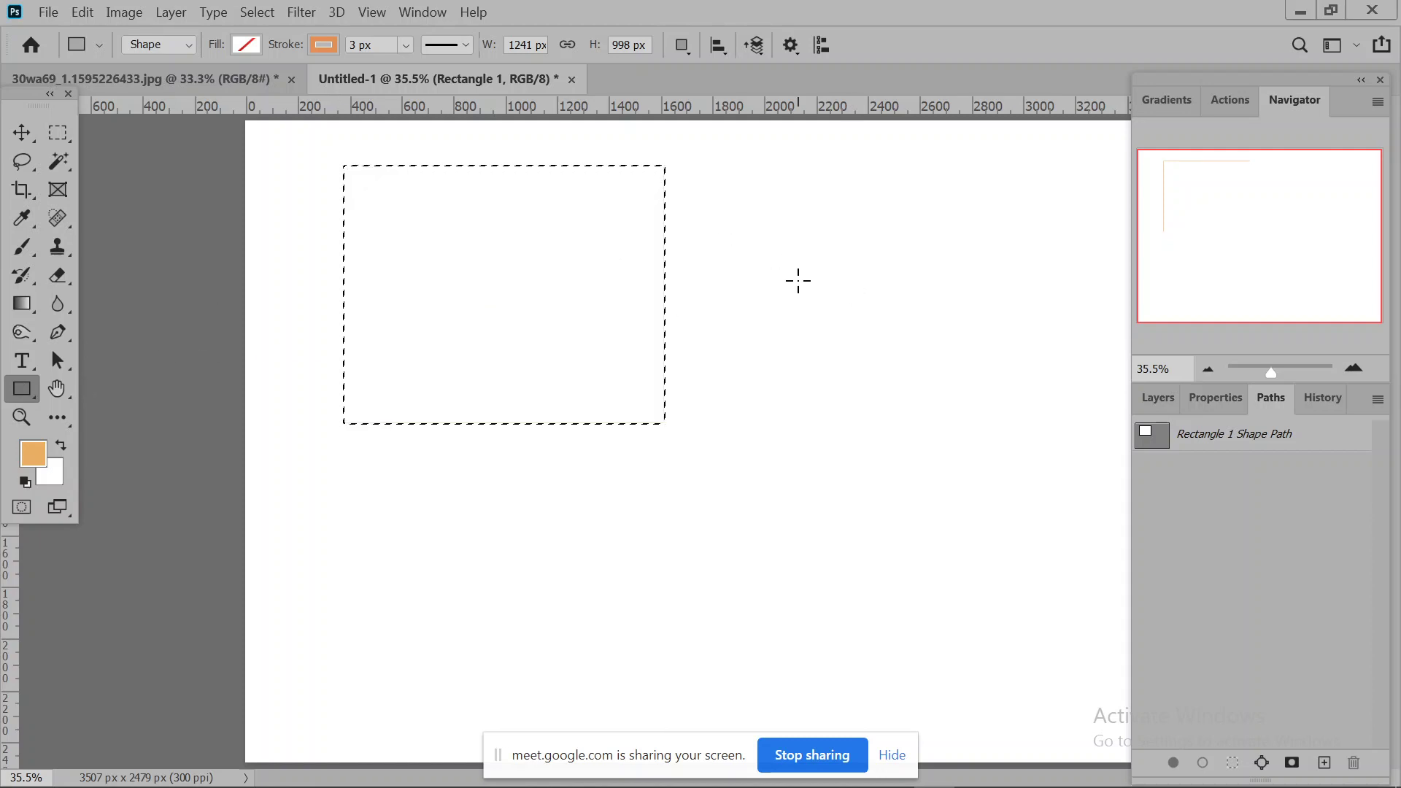
# Draw two overlapping rectangle outlines to the right of the first one.
pyautogui.moveTo(764, 235); pyautogui.dragTo(825, 320)
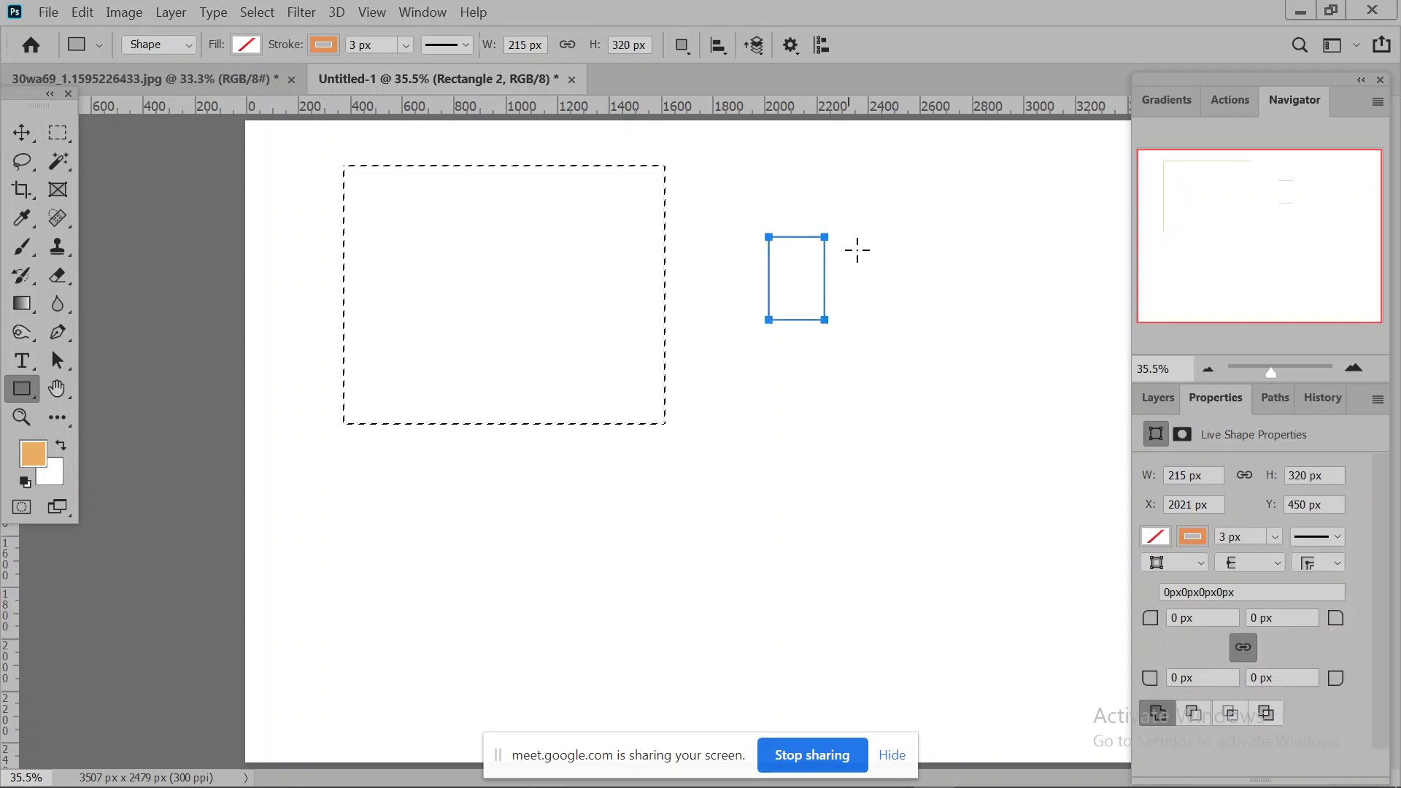
pyautogui.moveTo(857, 257); pyautogui.dragTo(808, 310)
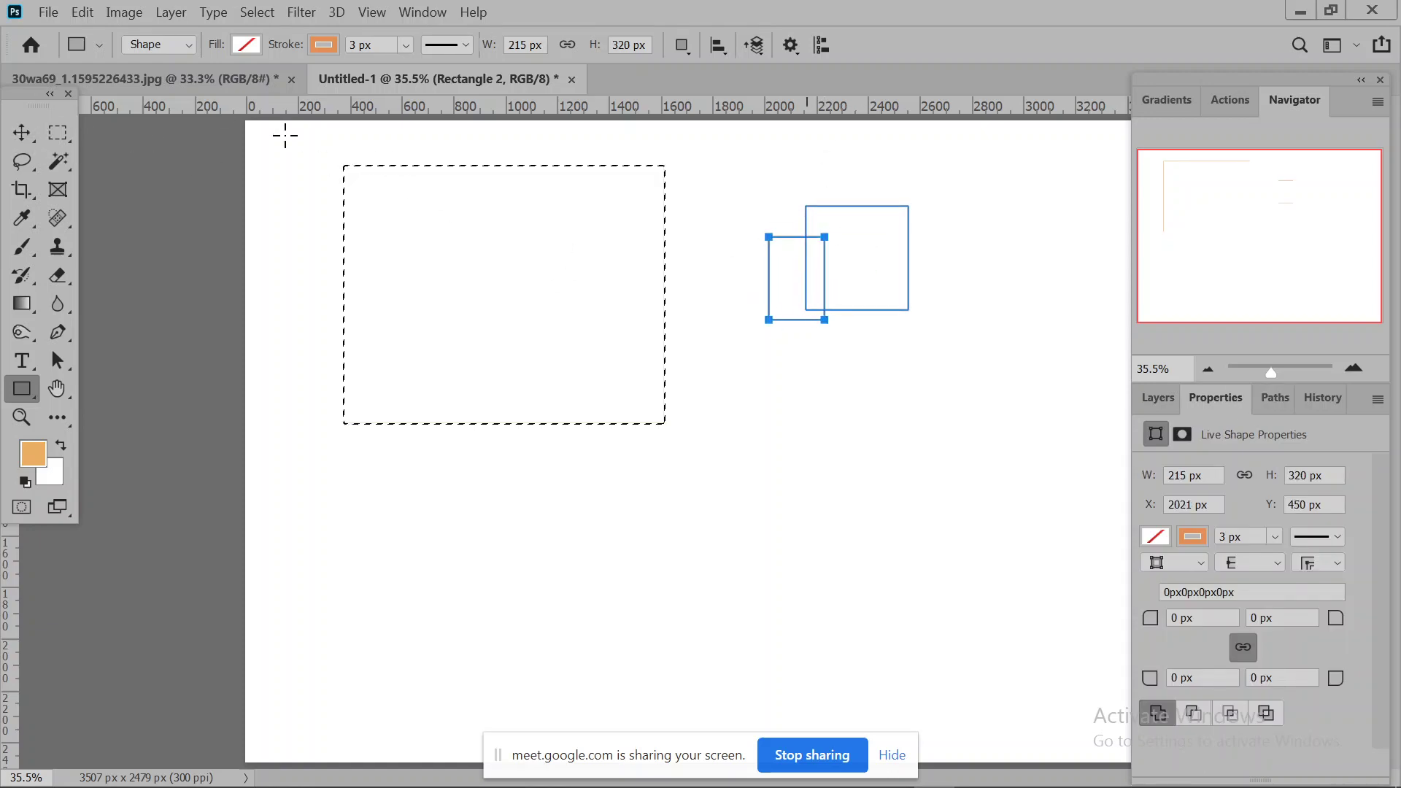
pyautogui.click(21, 134)
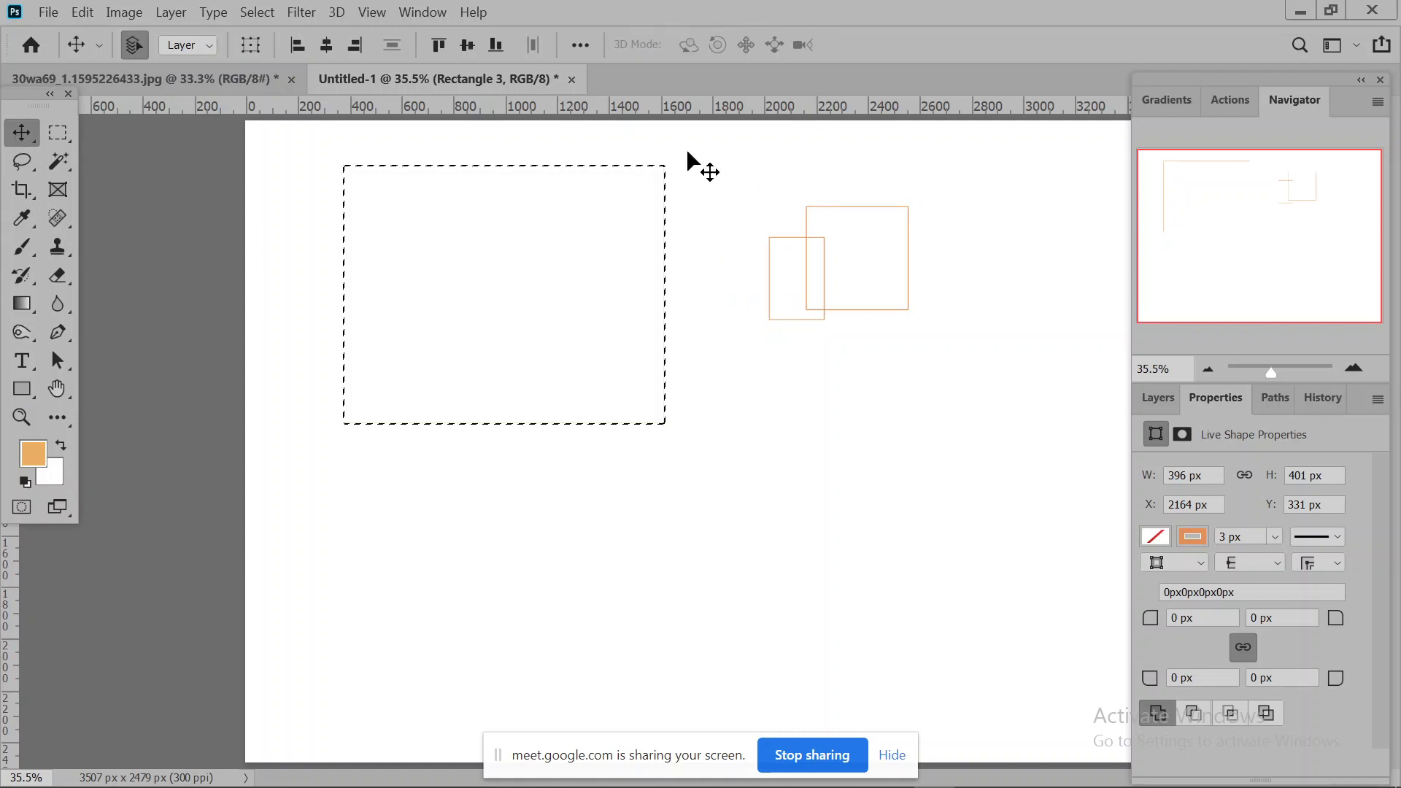
# Dismiss the not-editable error, clear the feathered selection, and select the Rectangle 1–3 layers.
pyautogui.keyDown('shift'); pyautogui.click(816, 259); pyautogui.keyUp('shift')
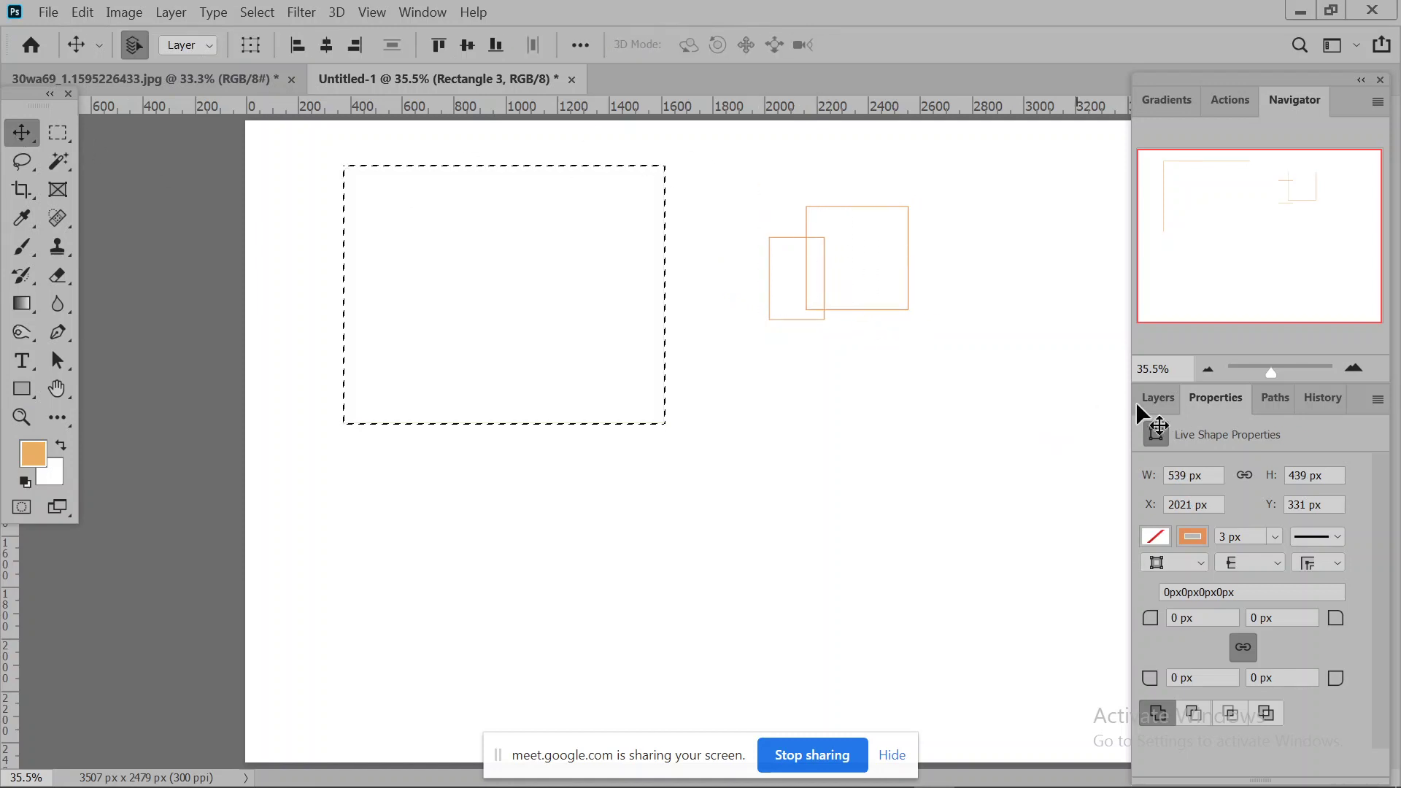
pyautogui.click(1168, 398)
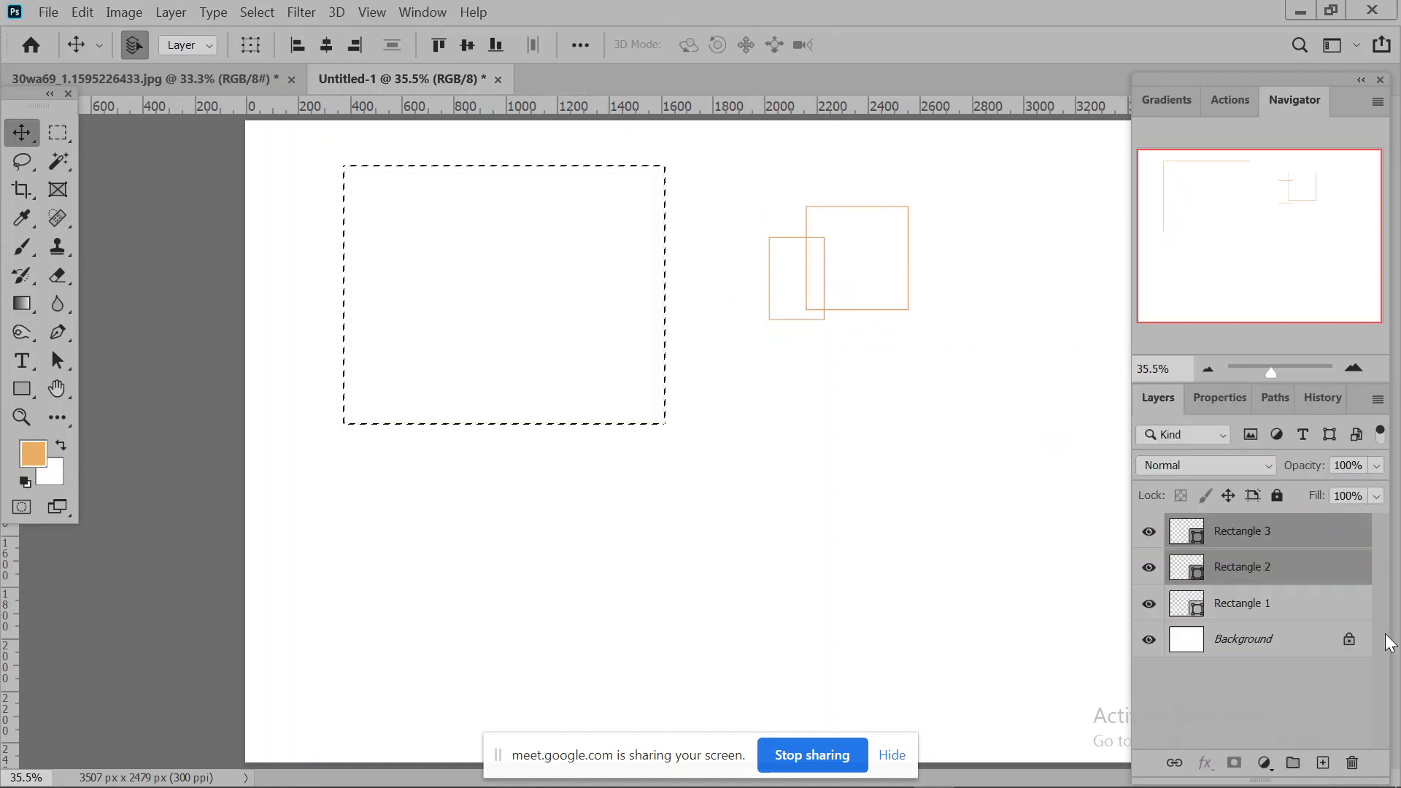
pyautogui.click(1298, 605)
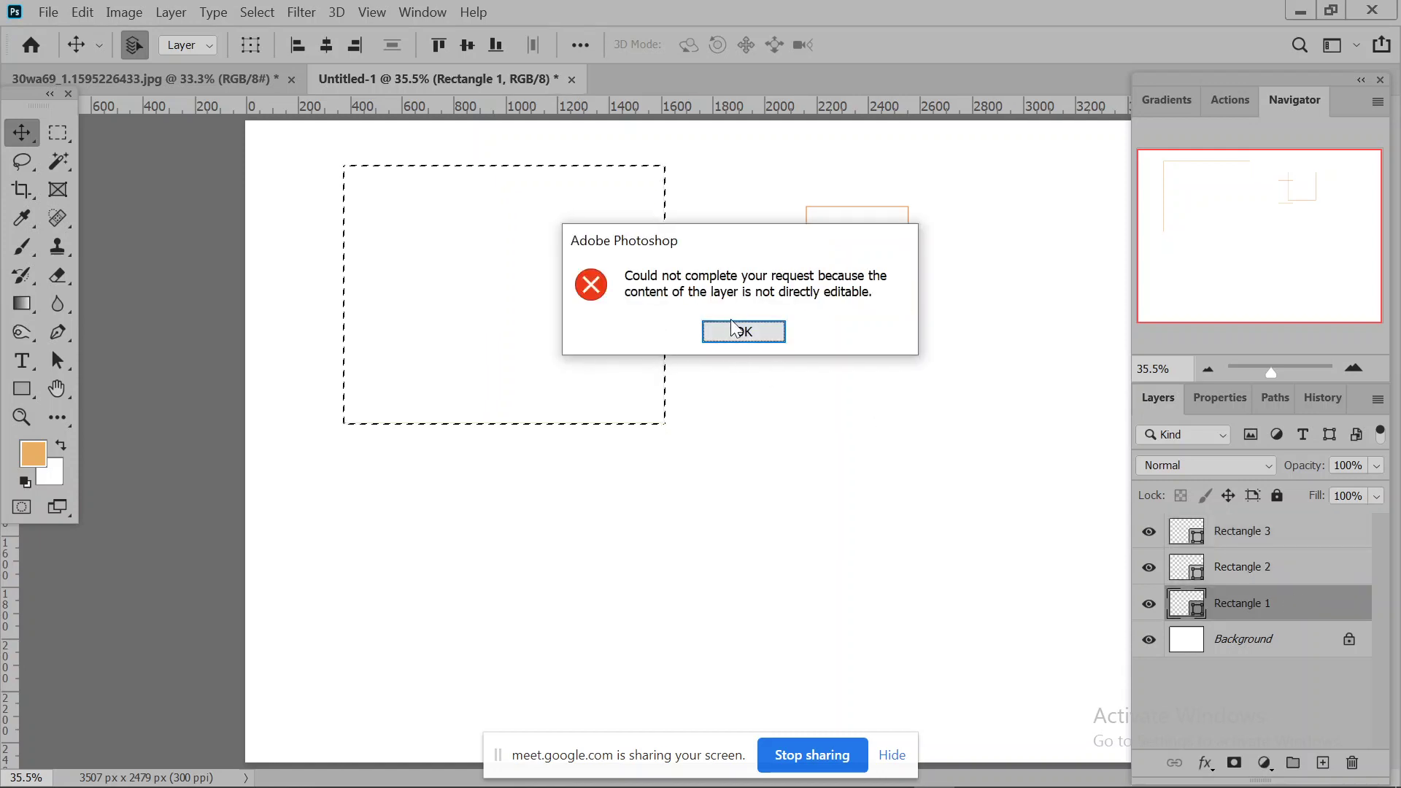
pyautogui.click(738, 332)
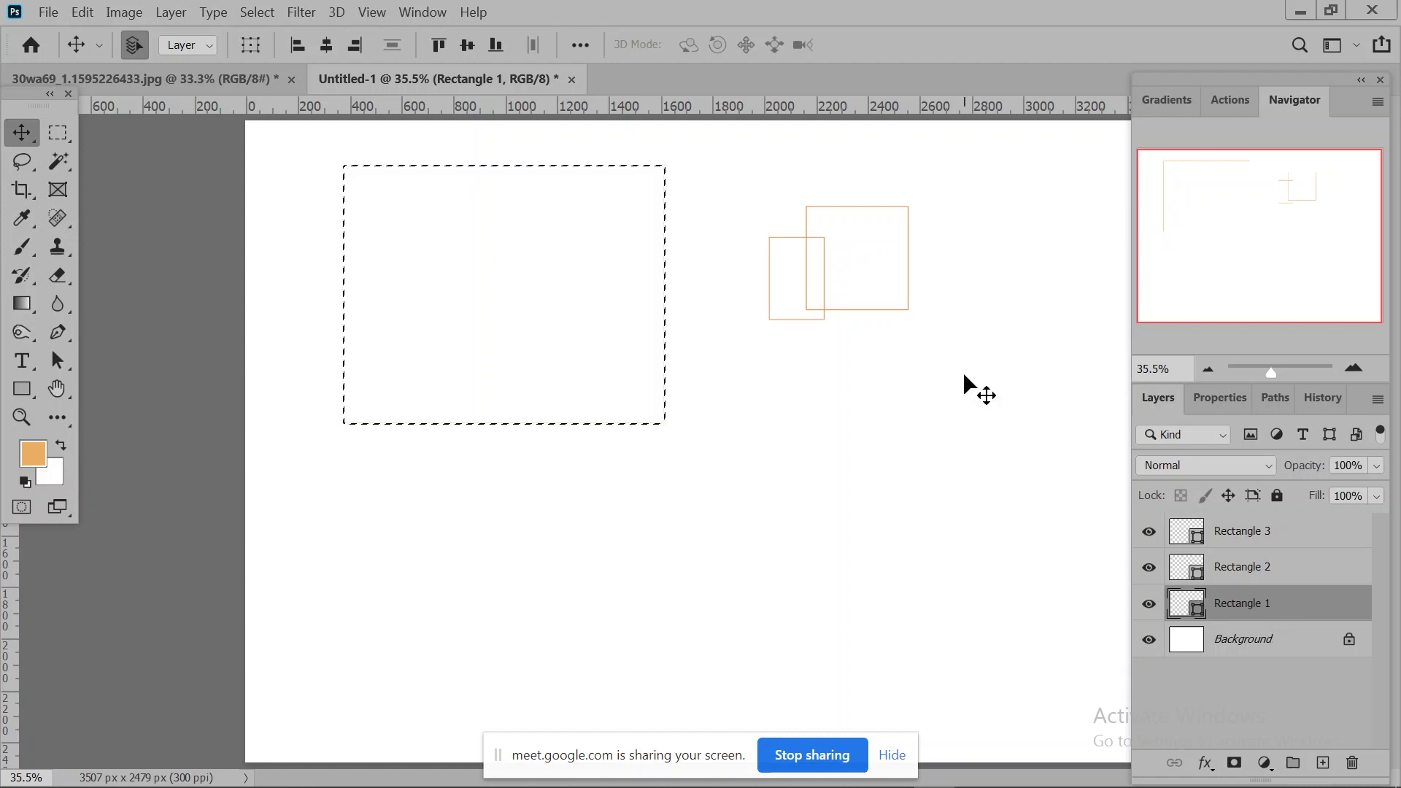
pyautogui.hotkey('ctrl', 'd')
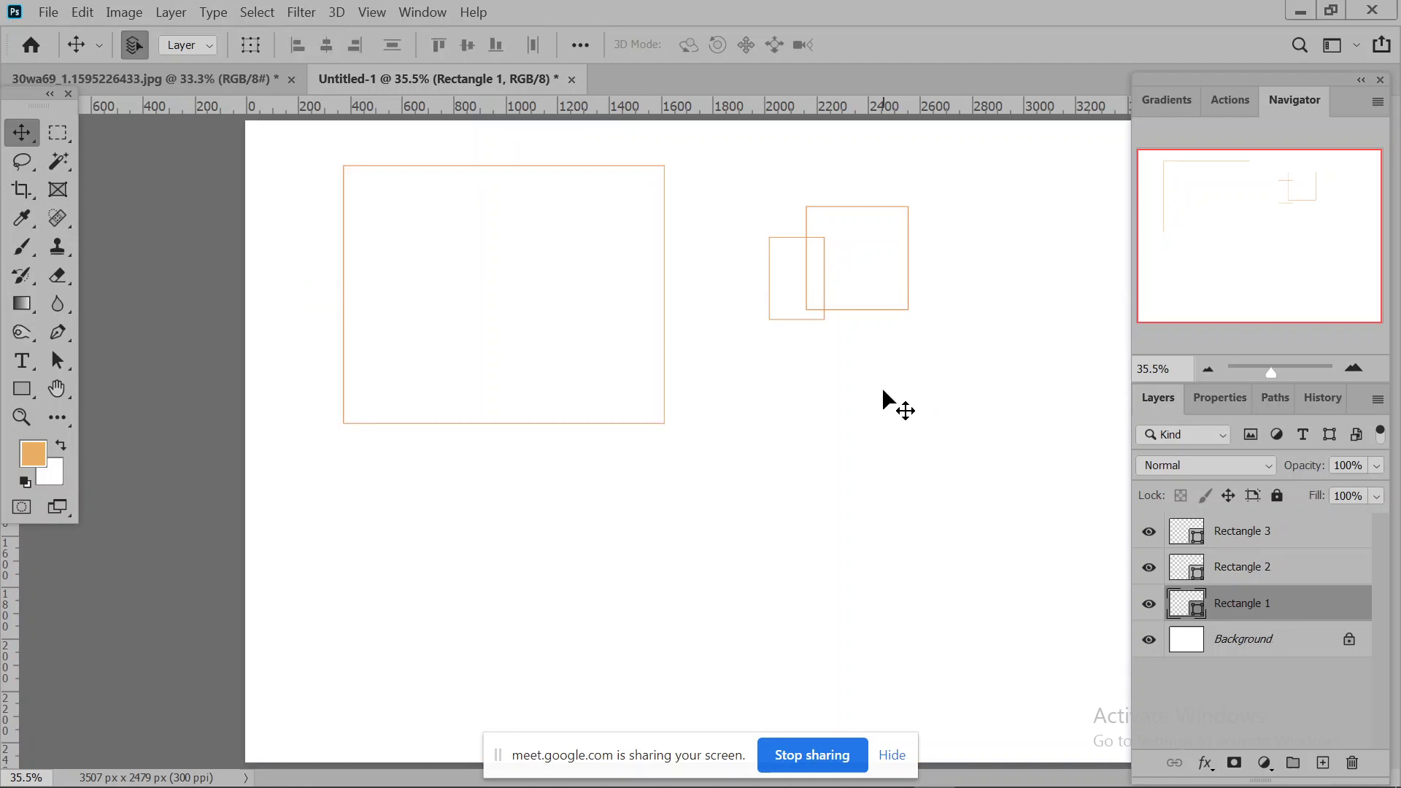
pyautogui.keyDown('shift'); pyautogui.click(1271, 540); pyautogui.keyUp('shift')
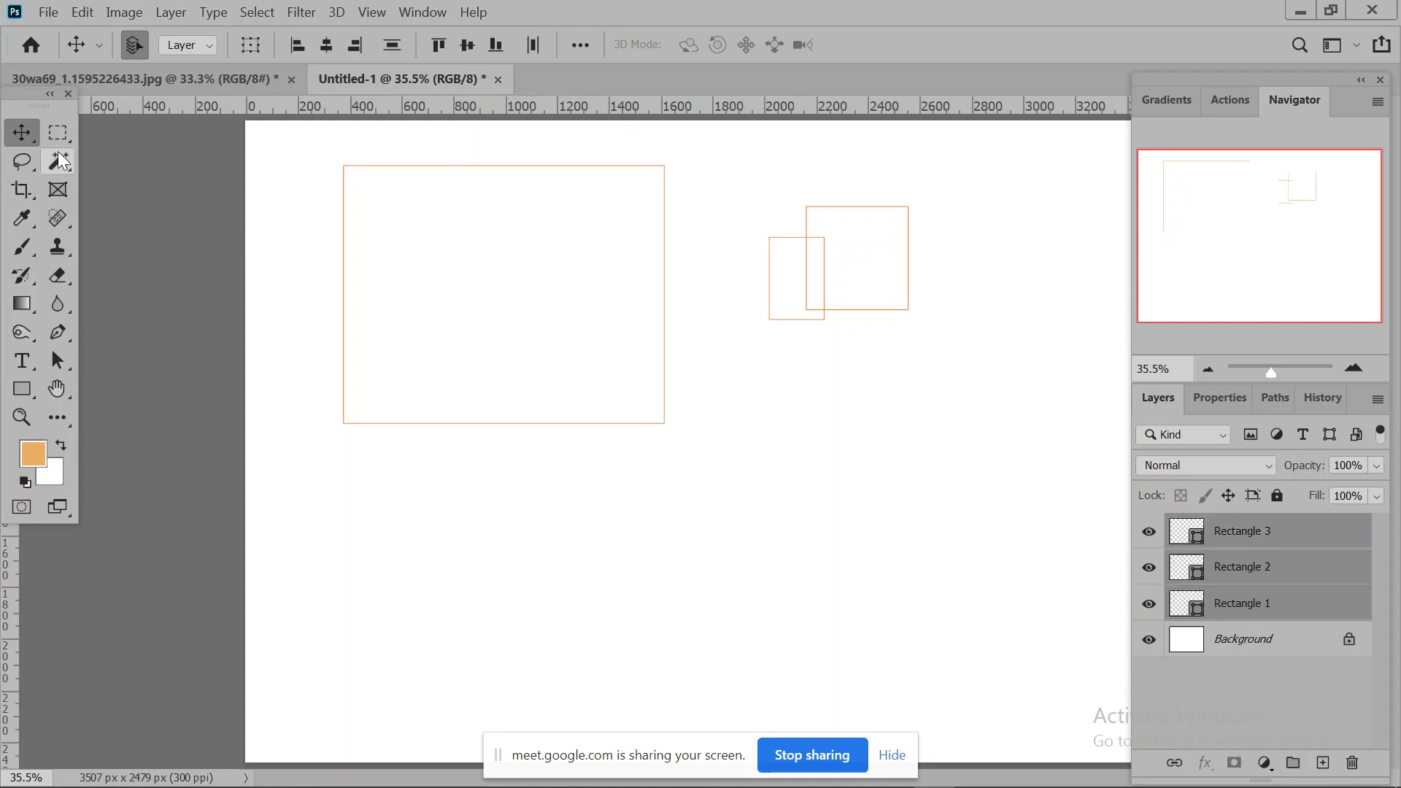
# Marquee-select an area across the lower canvas and look over the align and distribute options.
pyautogui.press('m')
pyautogui.moveTo(493, 481); pyautogui.dragTo(1114, 764)
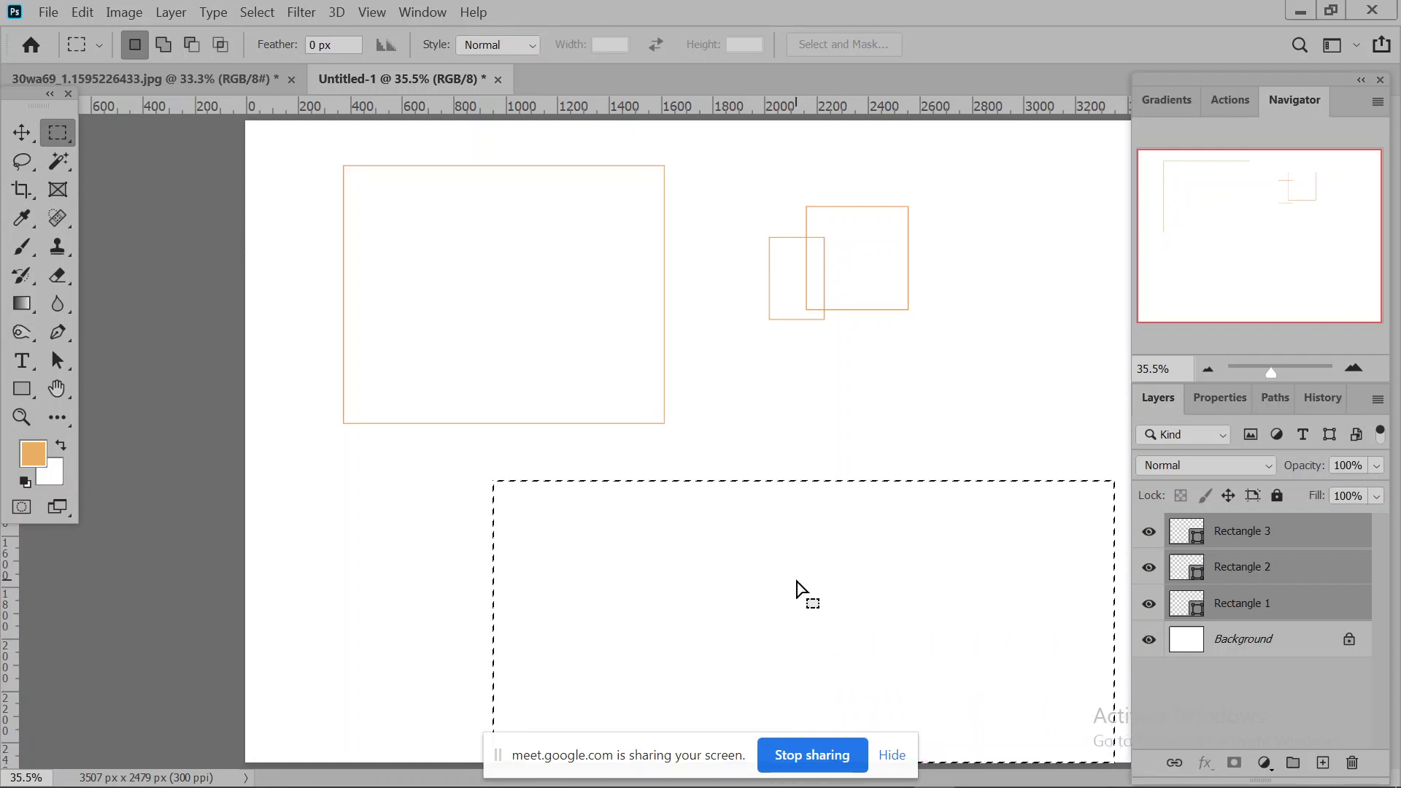
pyautogui.click(20, 131)
pyautogui.click(581, 47)
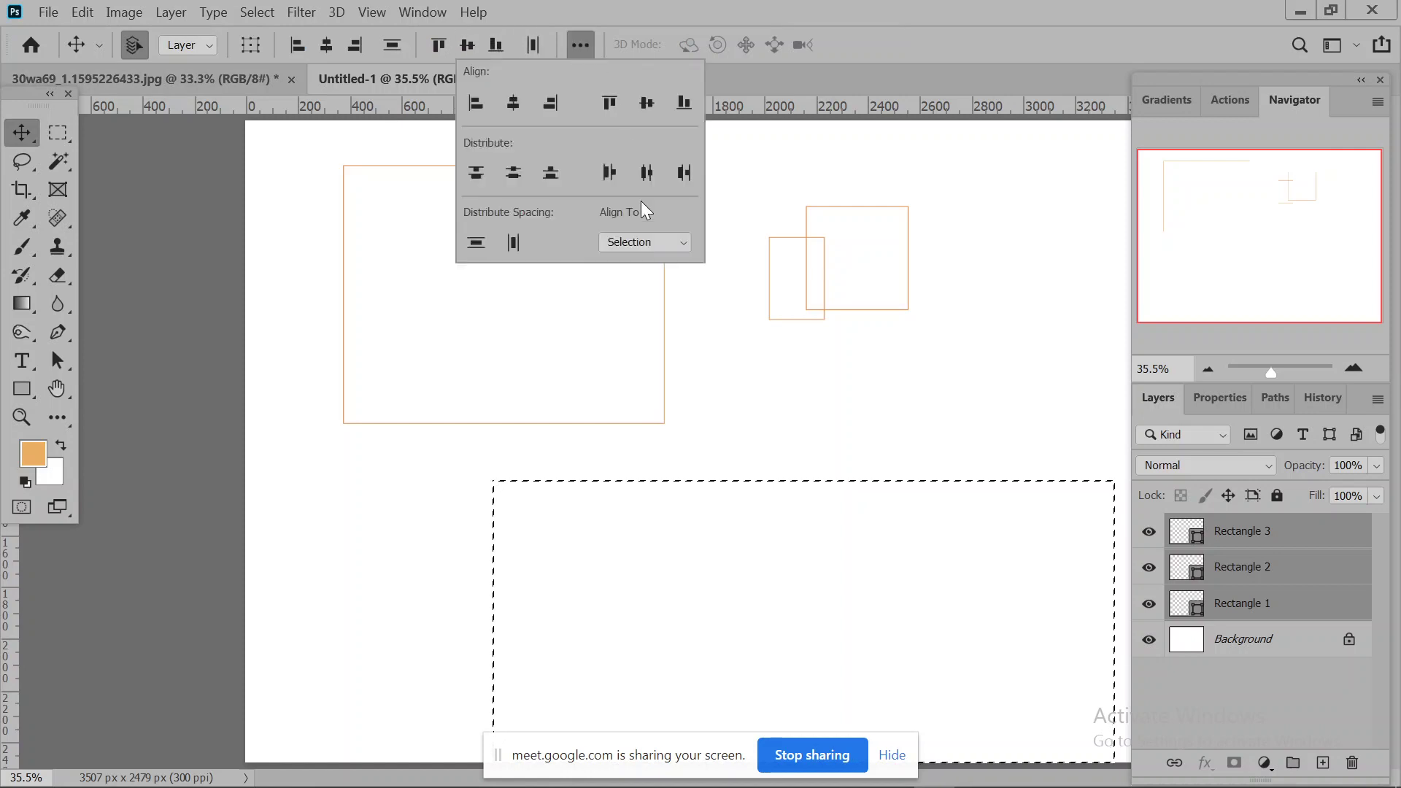
pyautogui.click(830, 155)
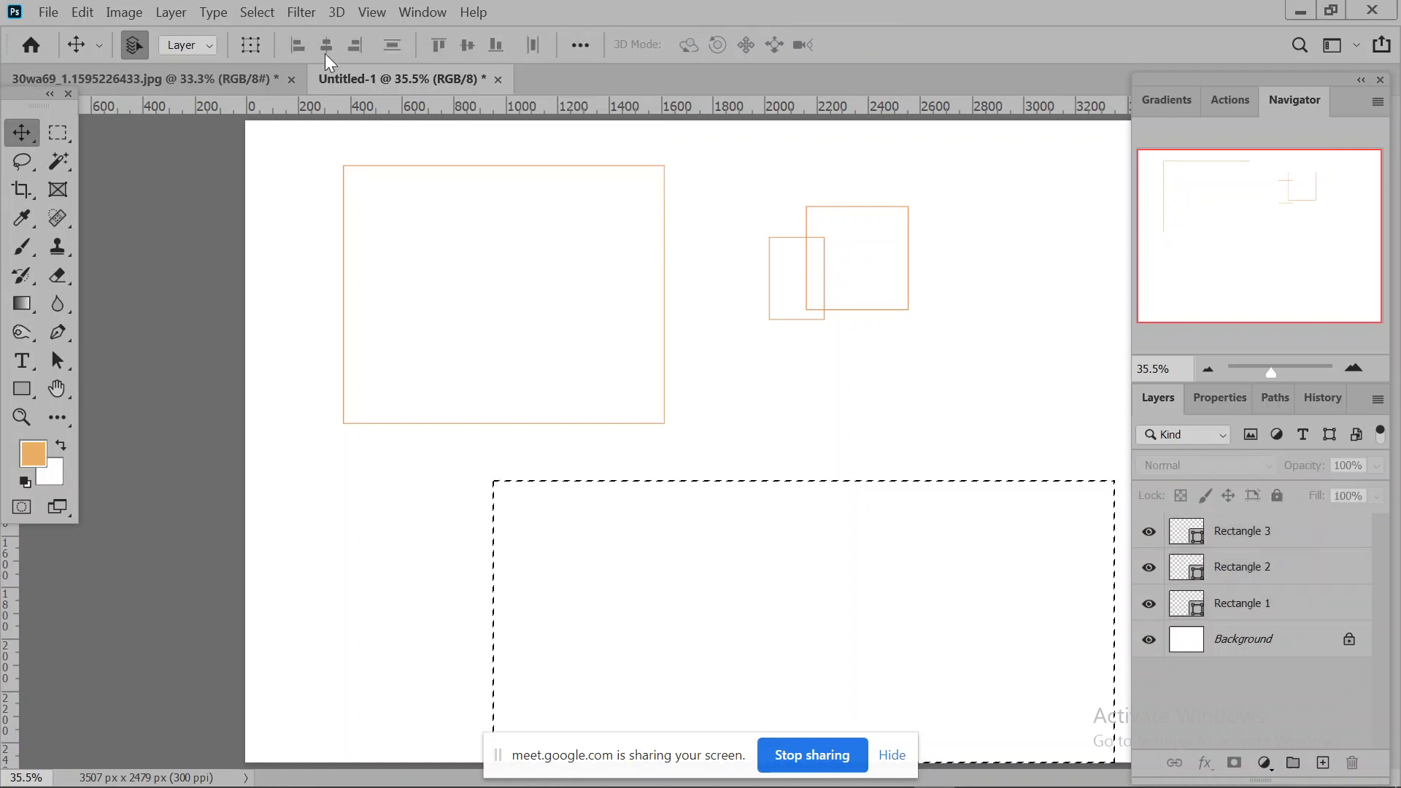
# Center Rectangle 1–3 horizontally and vertically on each other, then deselect and delete them.
pyautogui.click(1255, 540)
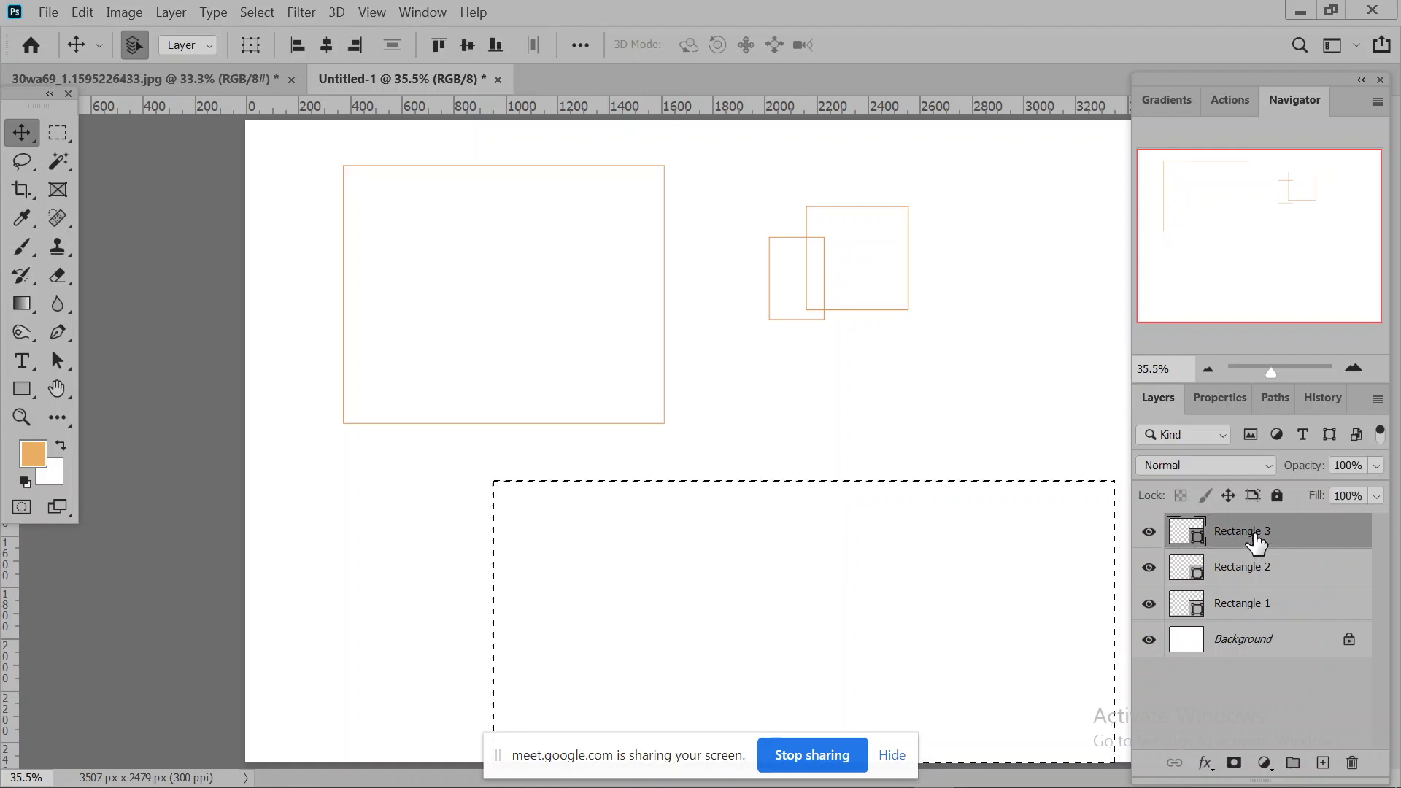
pyautogui.keyDown('shift'); pyautogui.click(1276, 608); pyautogui.keyUp('shift')
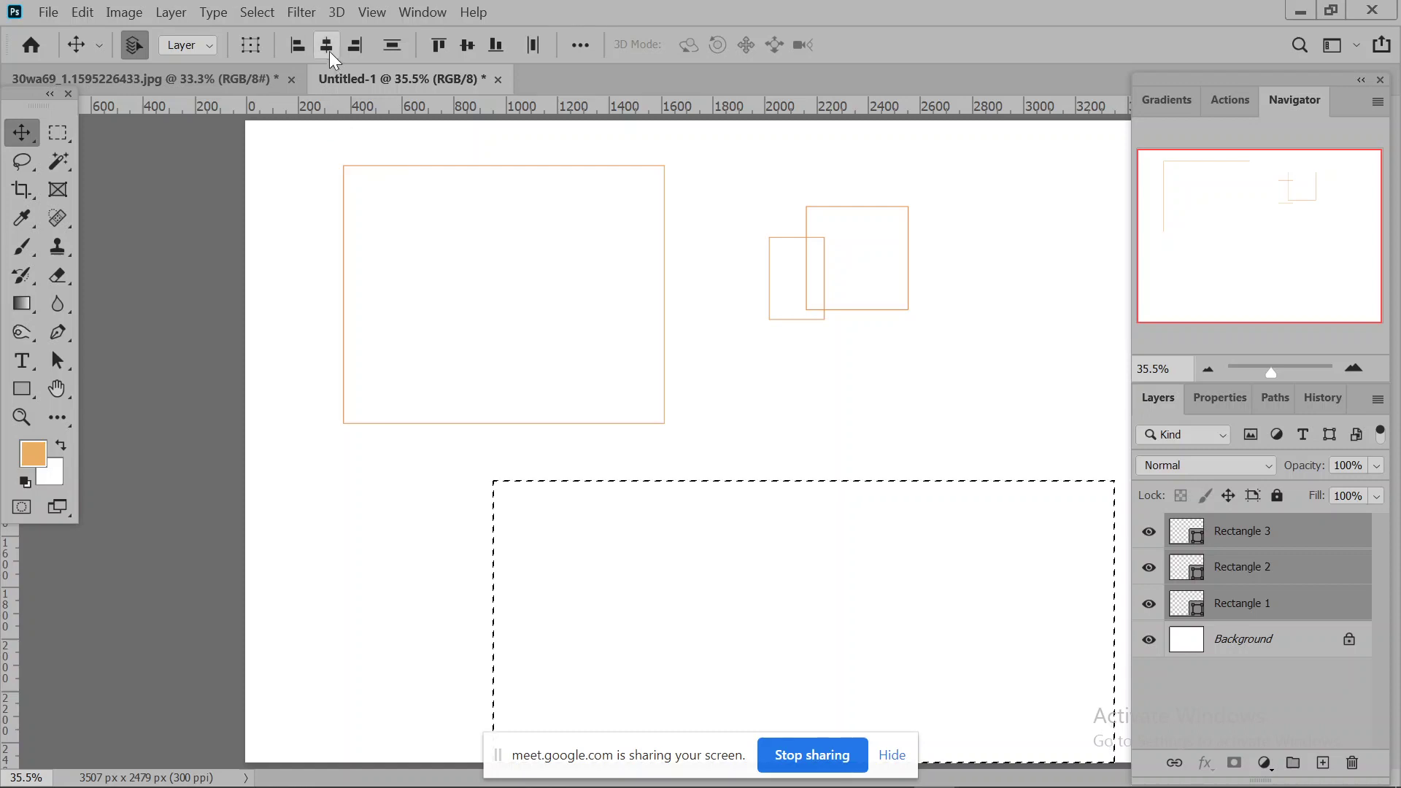
pyautogui.click(326, 45)
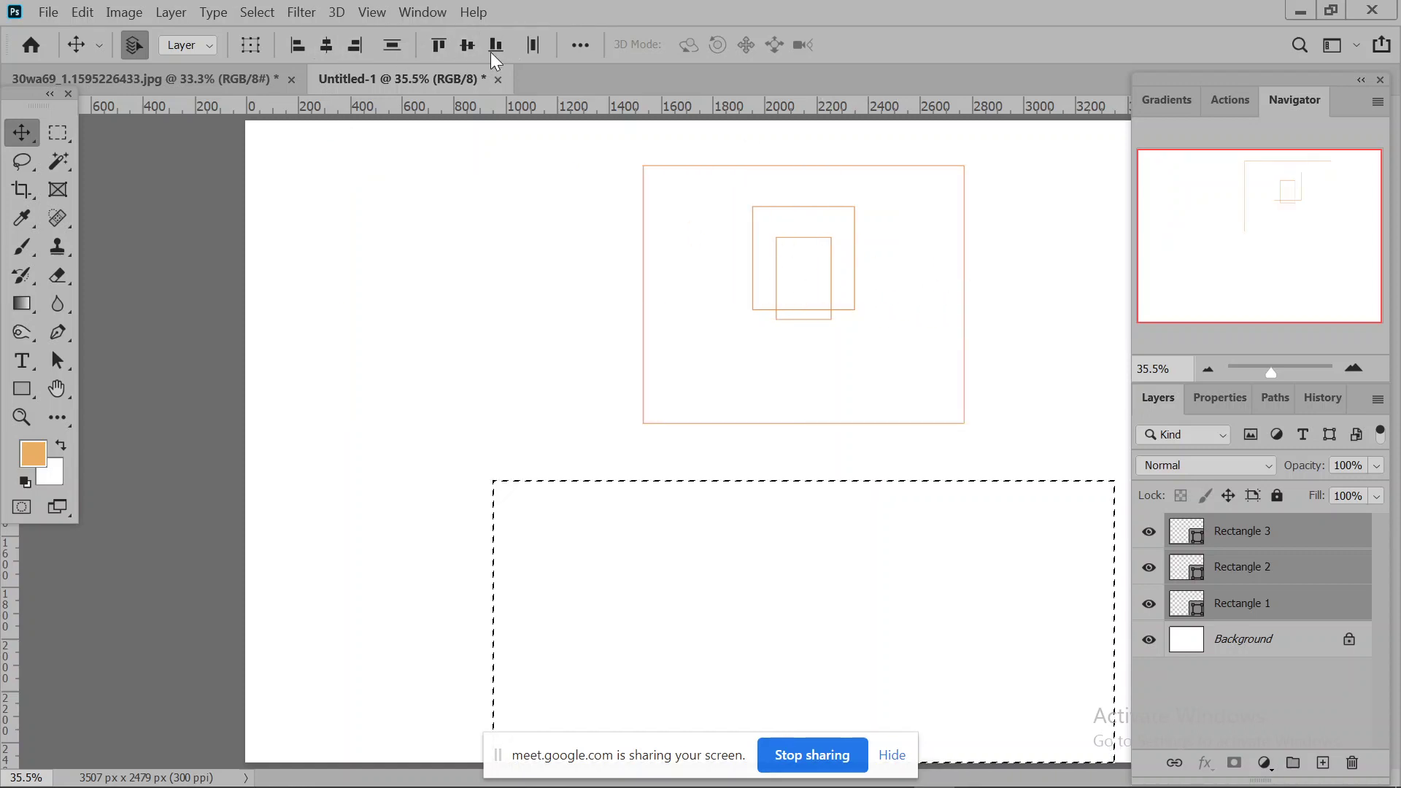
pyautogui.click(470, 41)
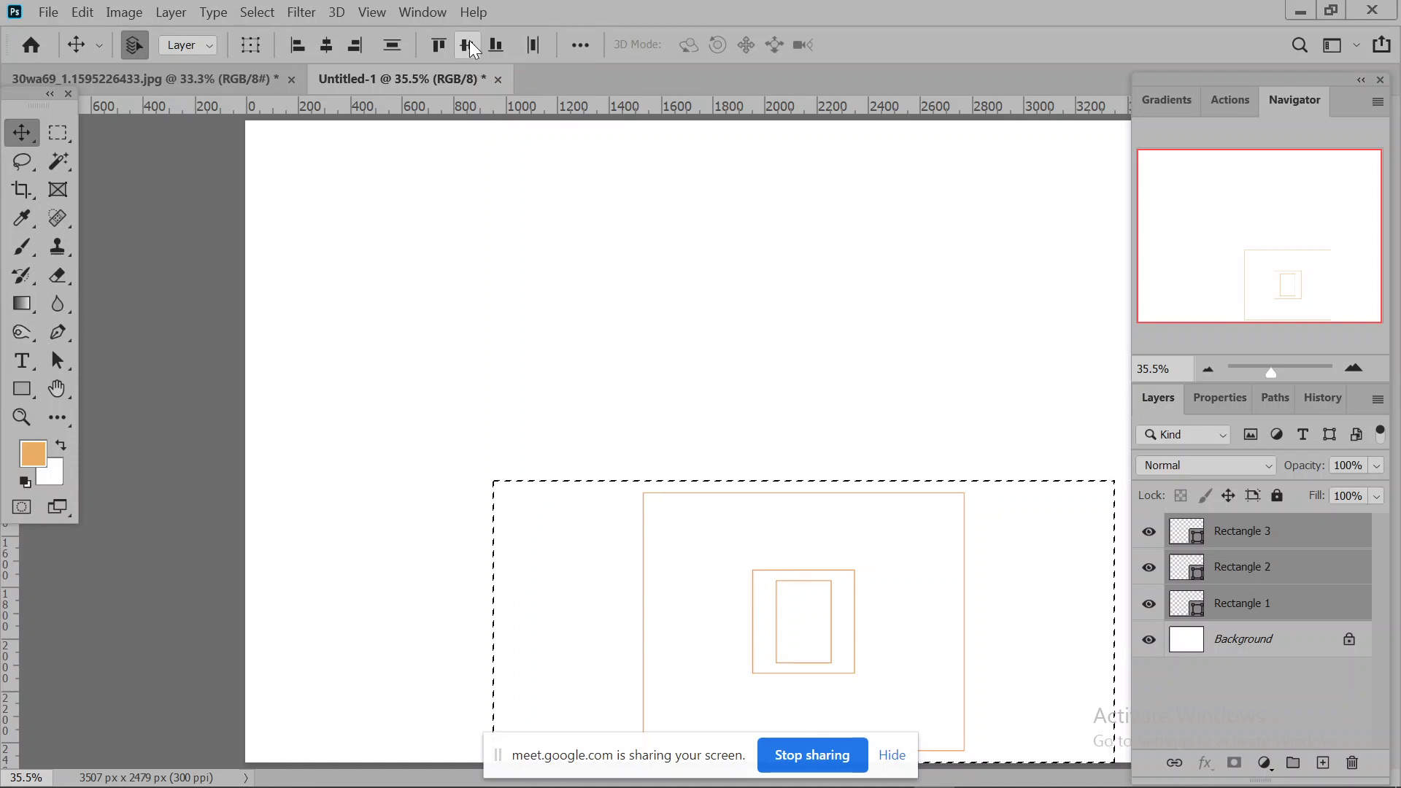
pyautogui.hotkey('ctrl', 'd')
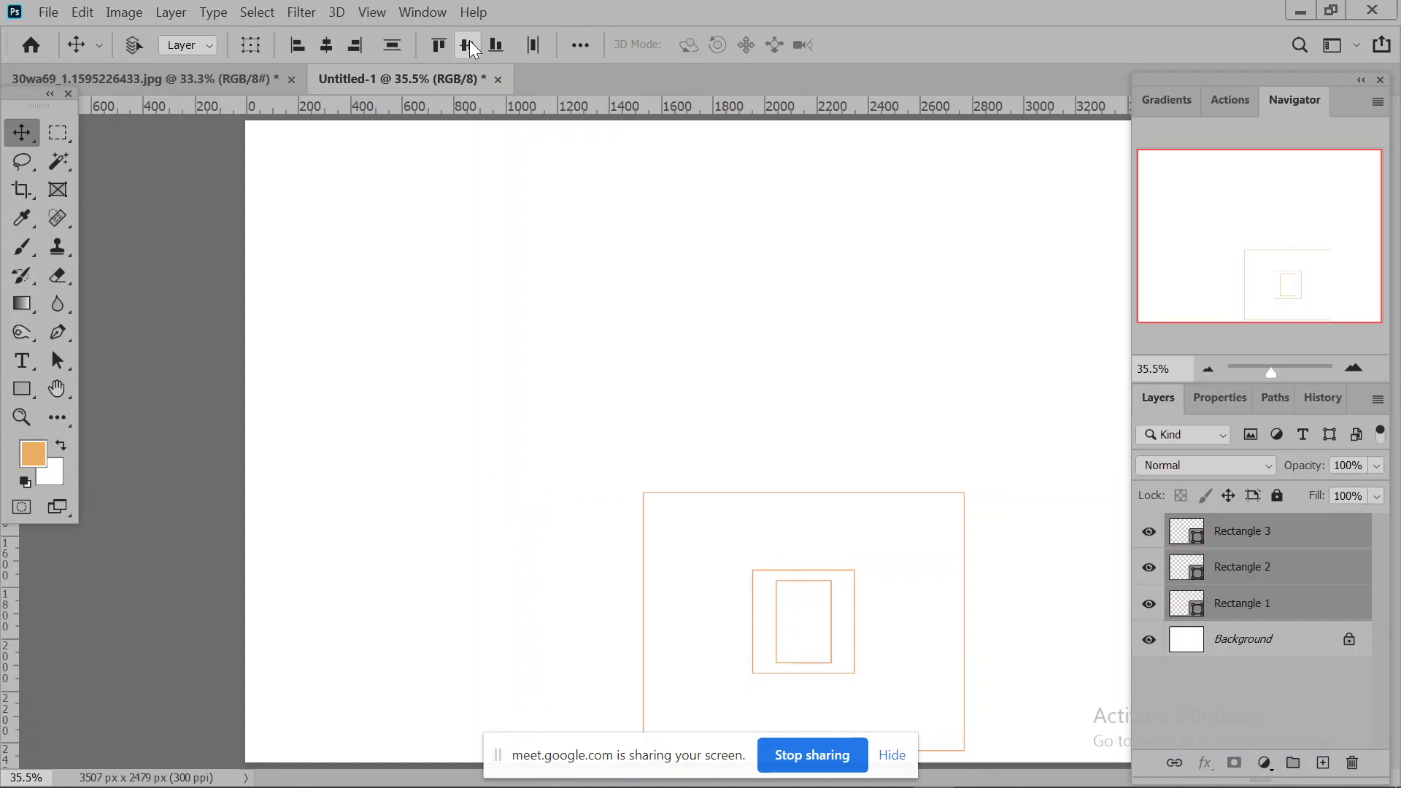
pyautogui.press('Delete')
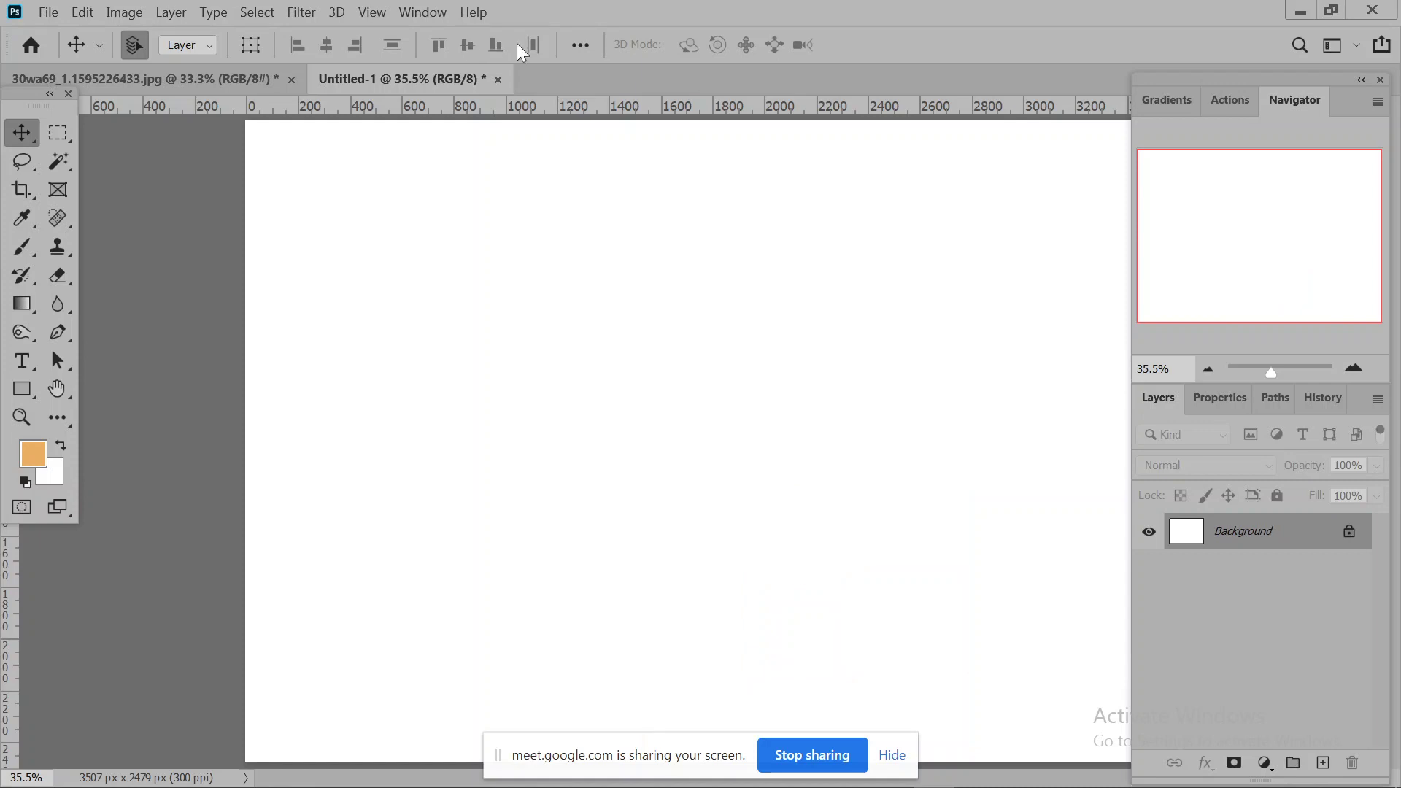
# Drag out a new unfilled 835 × 573 px rectangle shape above the Background.
pyautogui.click(22, 390)
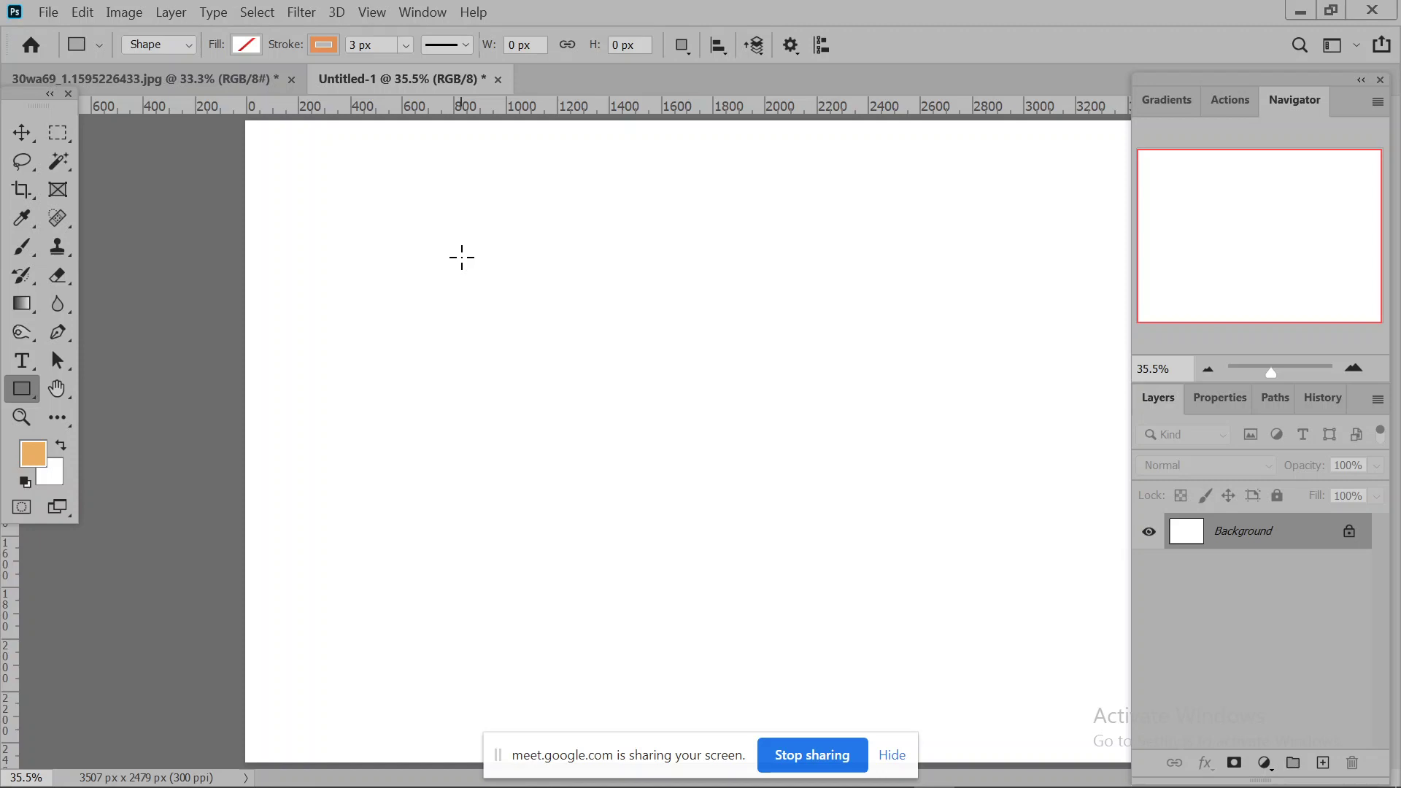
pyautogui.moveTo(682, 425); pyautogui.dragTo(760, 460)
pyautogui.moveTo(369, 292); pyautogui.dragTo(586, 442)
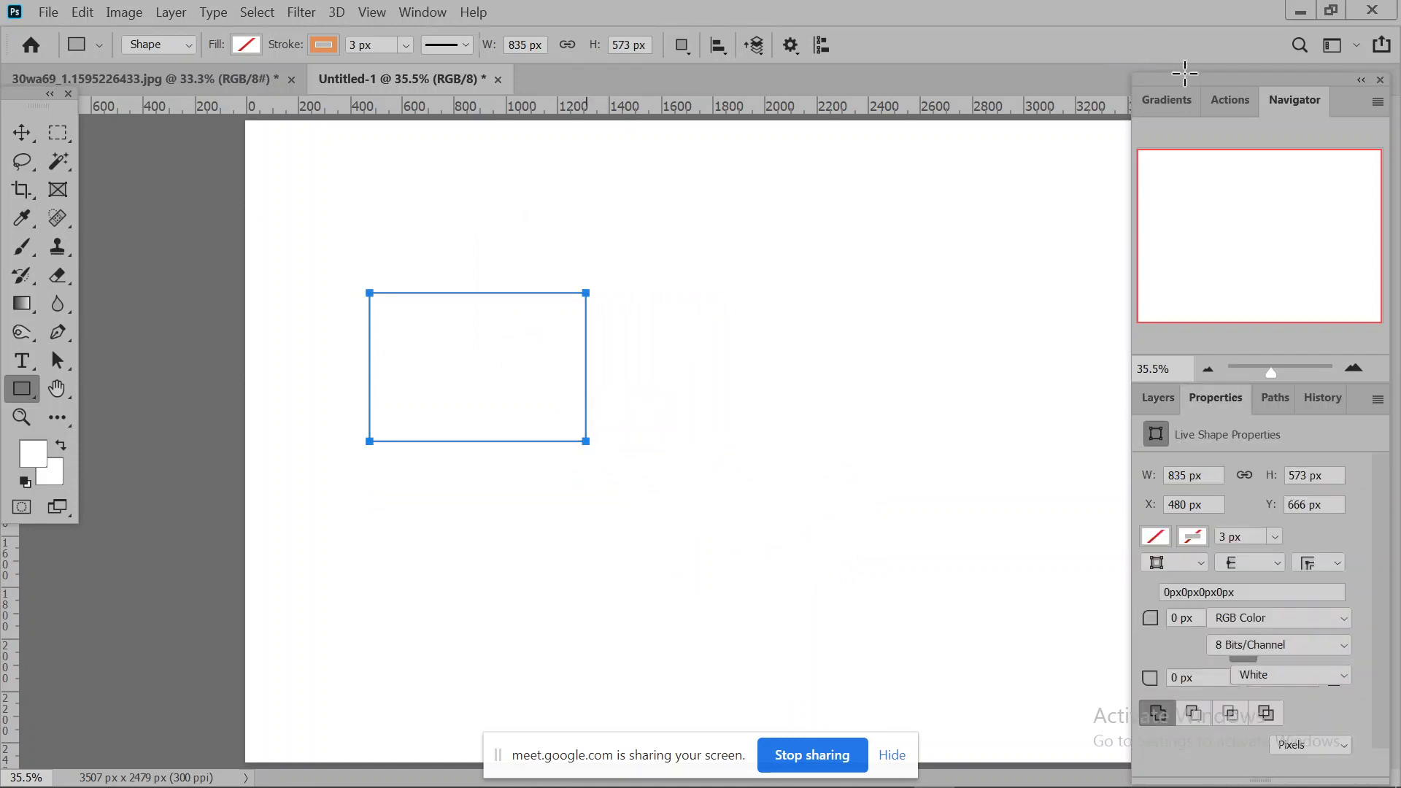
pyautogui.moveTo(1183, 74); pyautogui.dragTo(1130, 15)
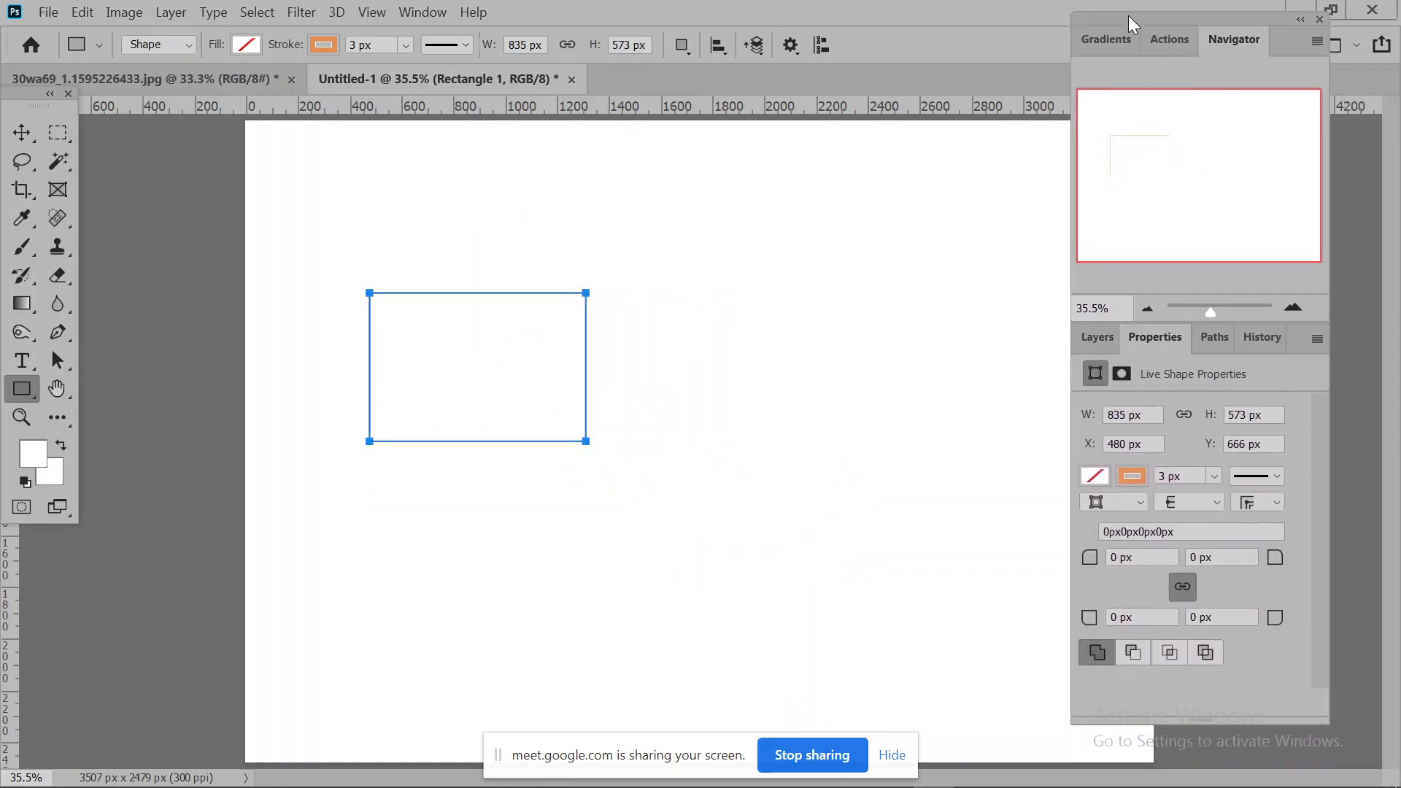
pyautogui.click(1098, 337)
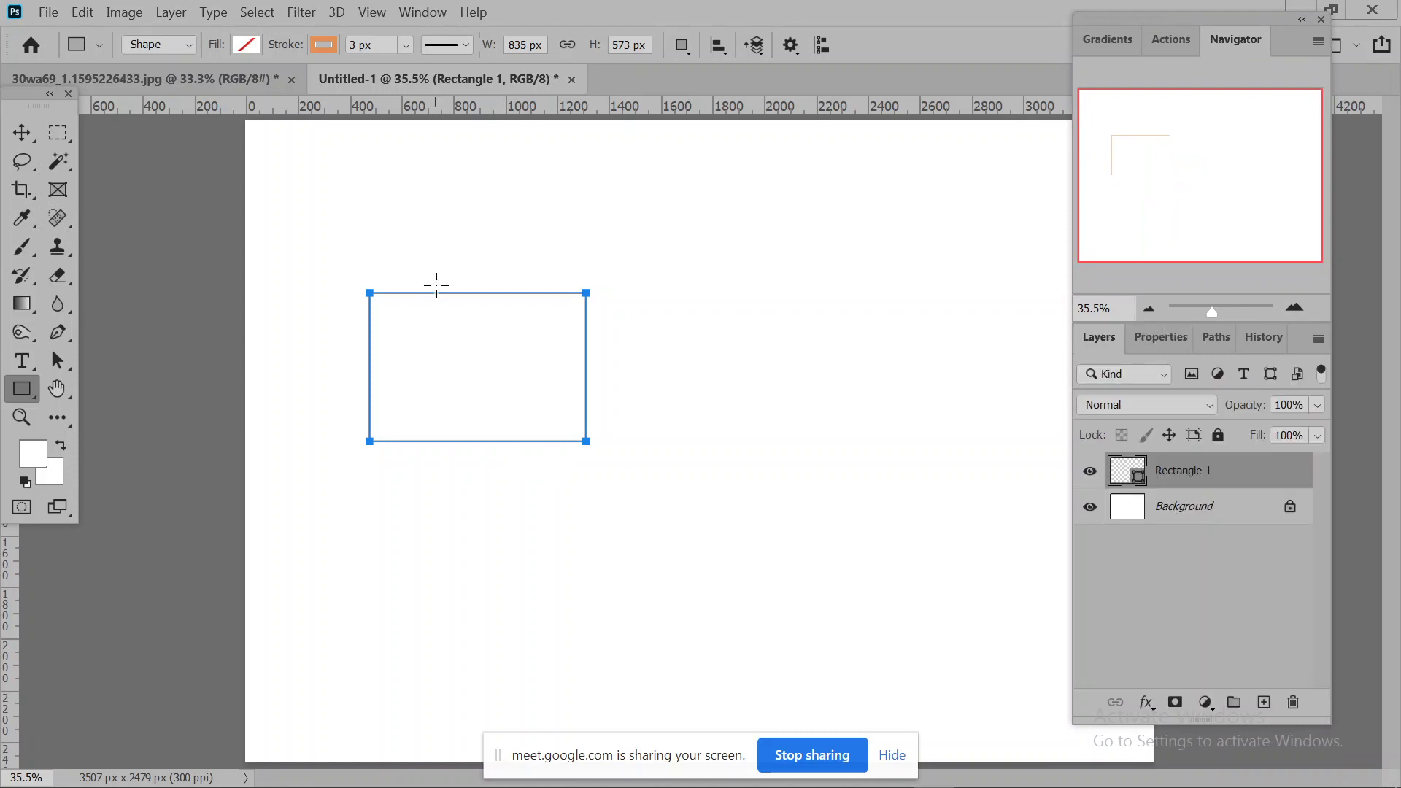
# Try red and blue fills on the rectangle, then settle on the recent orange.
pyautogui.click(248, 47)
pyautogui.click(227, 160)
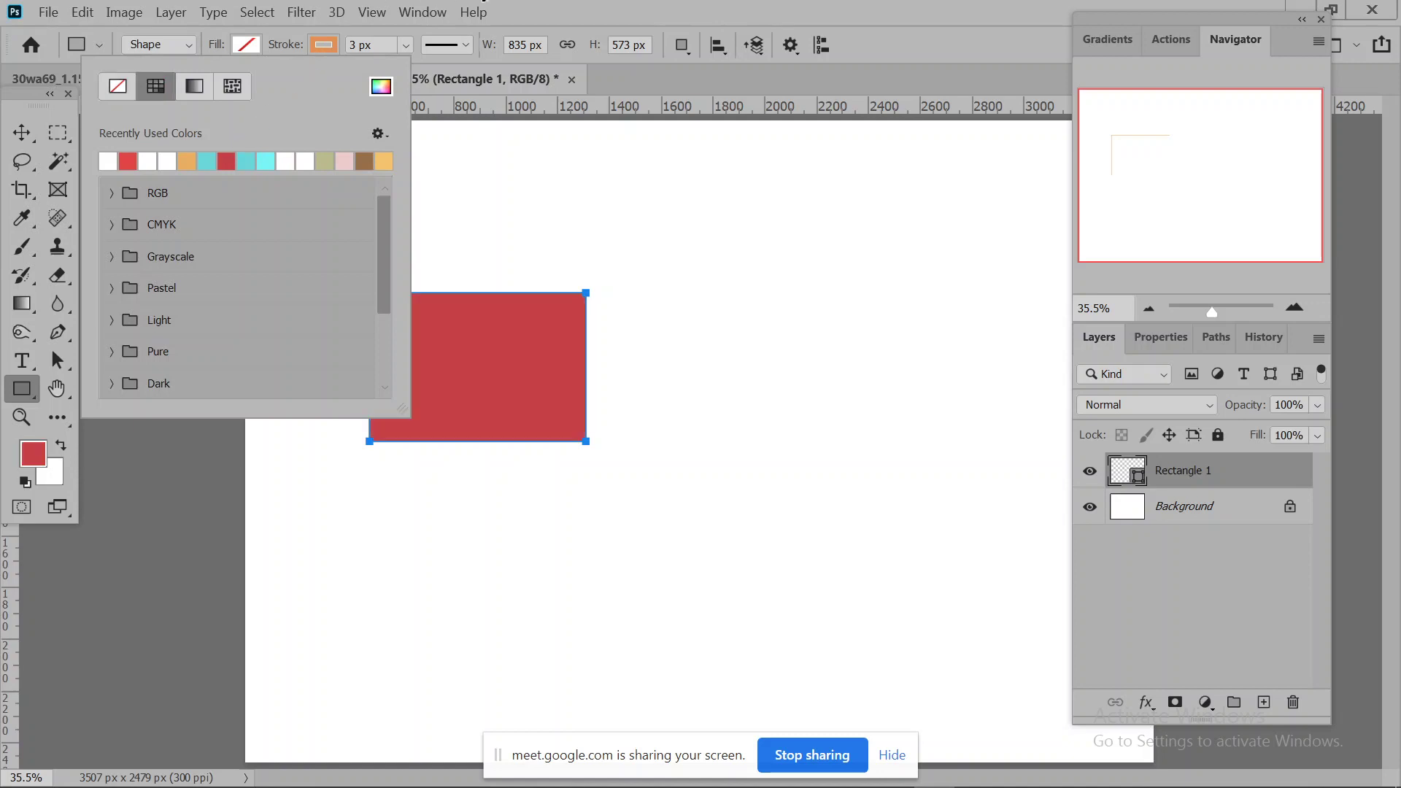
pyautogui.click(473, 13)
pyautogui.click(473, 12)
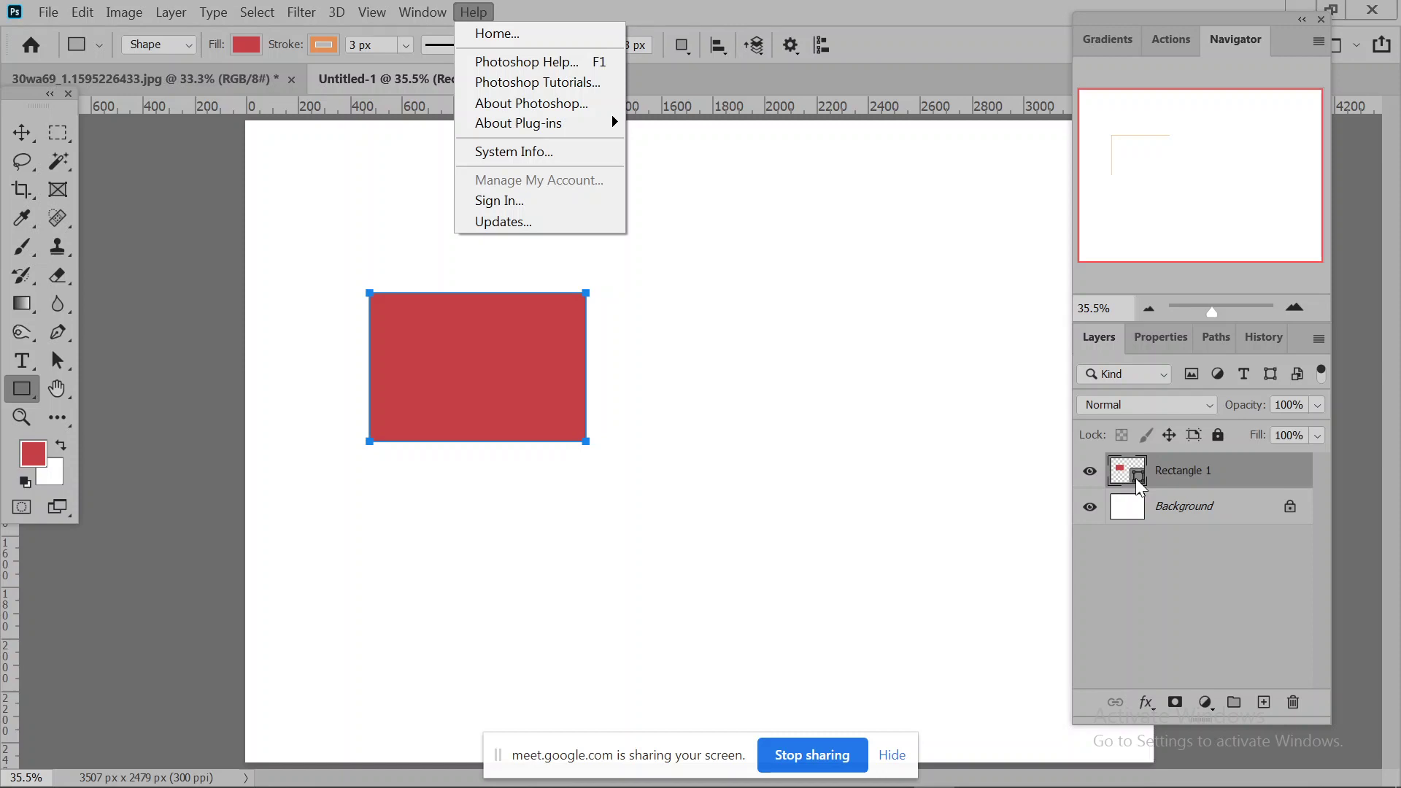
pyautogui.click(188, 156)
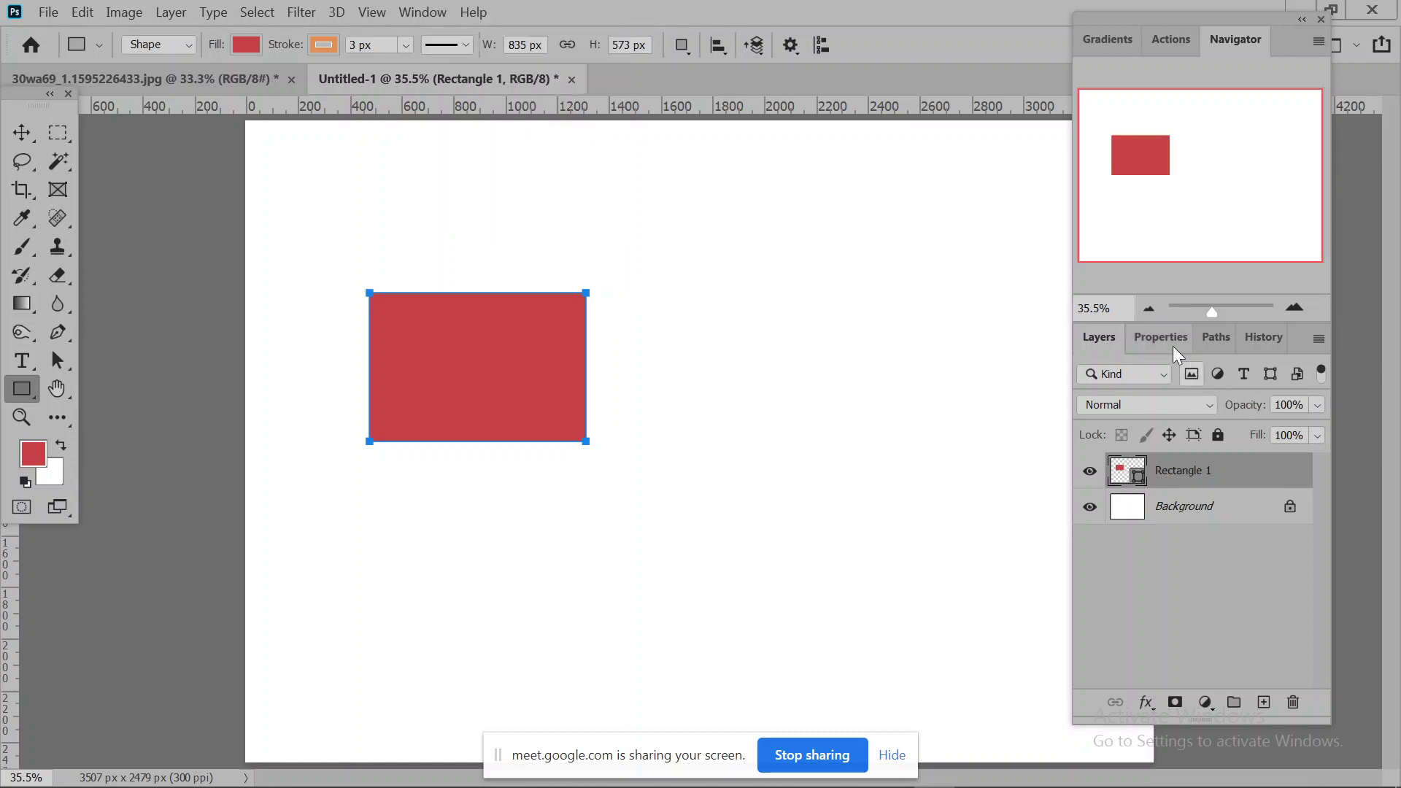
pyautogui.doubleClick(1128, 474)
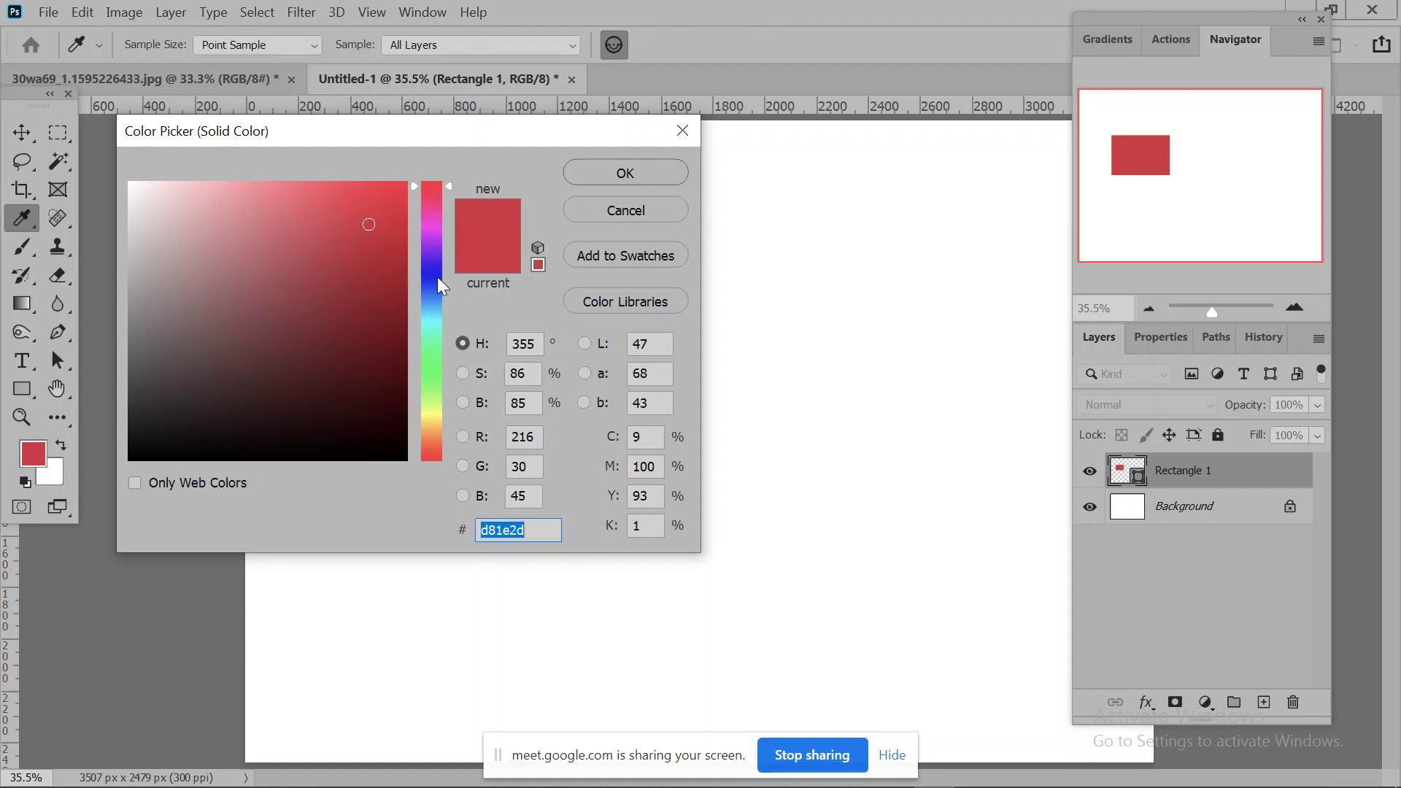
pyautogui.click(436, 272)
pyautogui.click(624, 174)
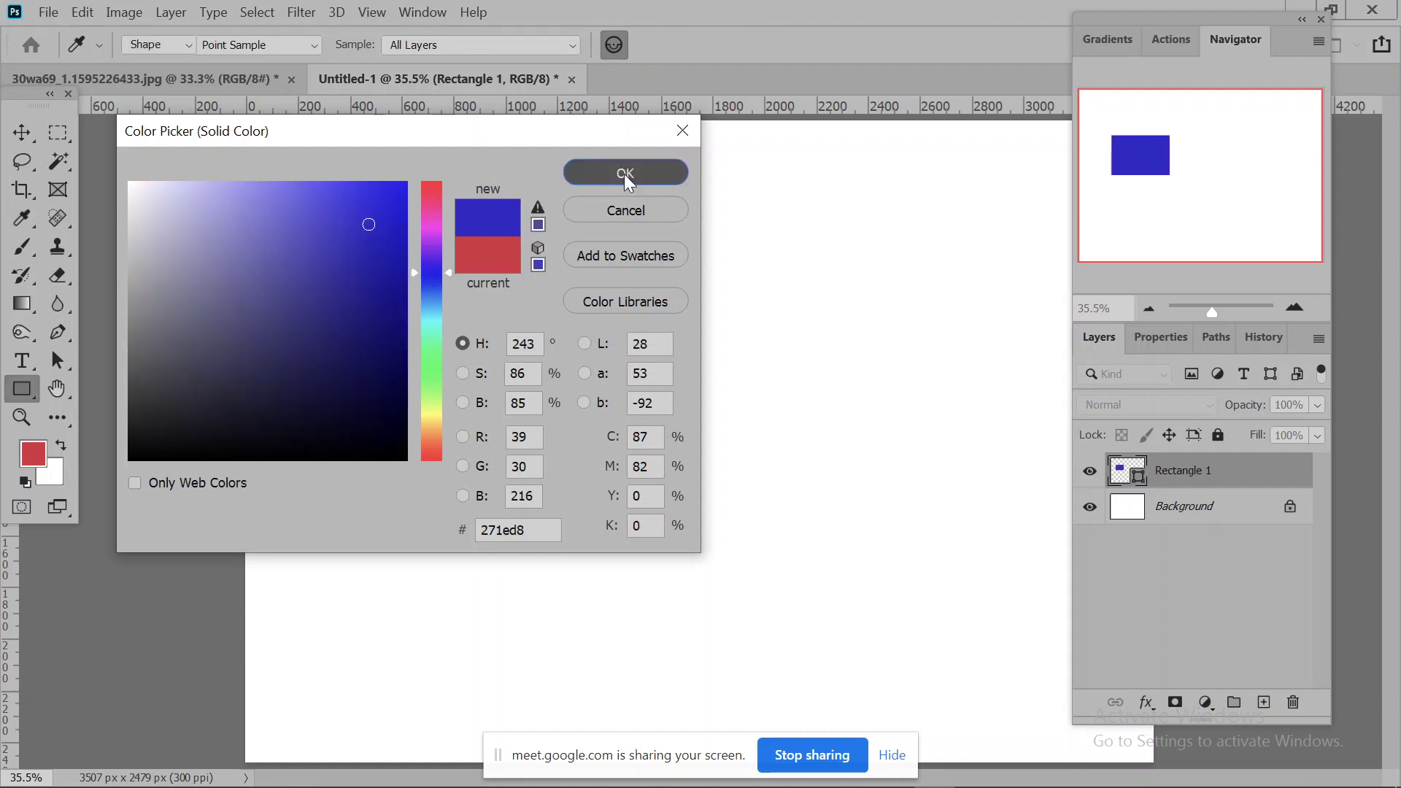
pyautogui.click(246, 45)
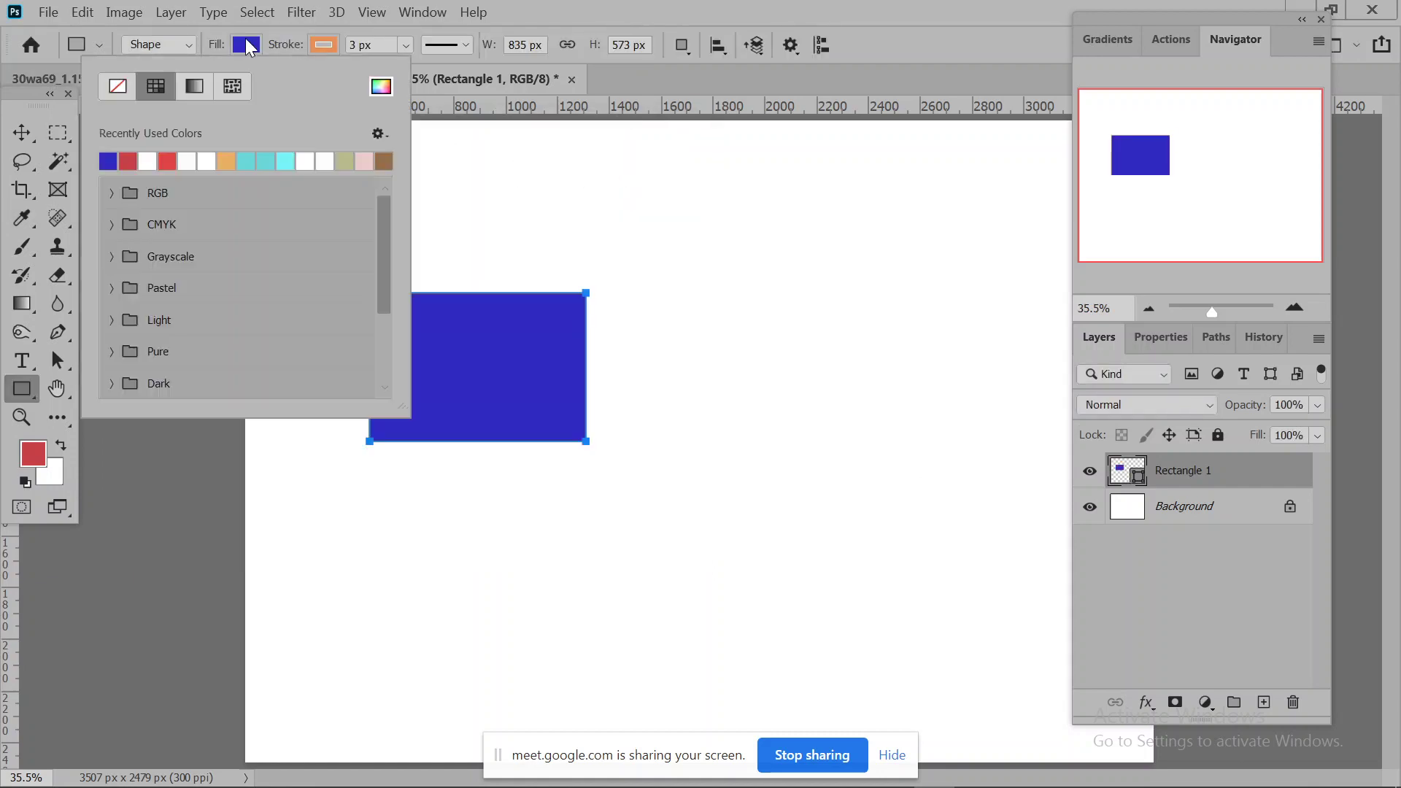
pyautogui.click(227, 161)
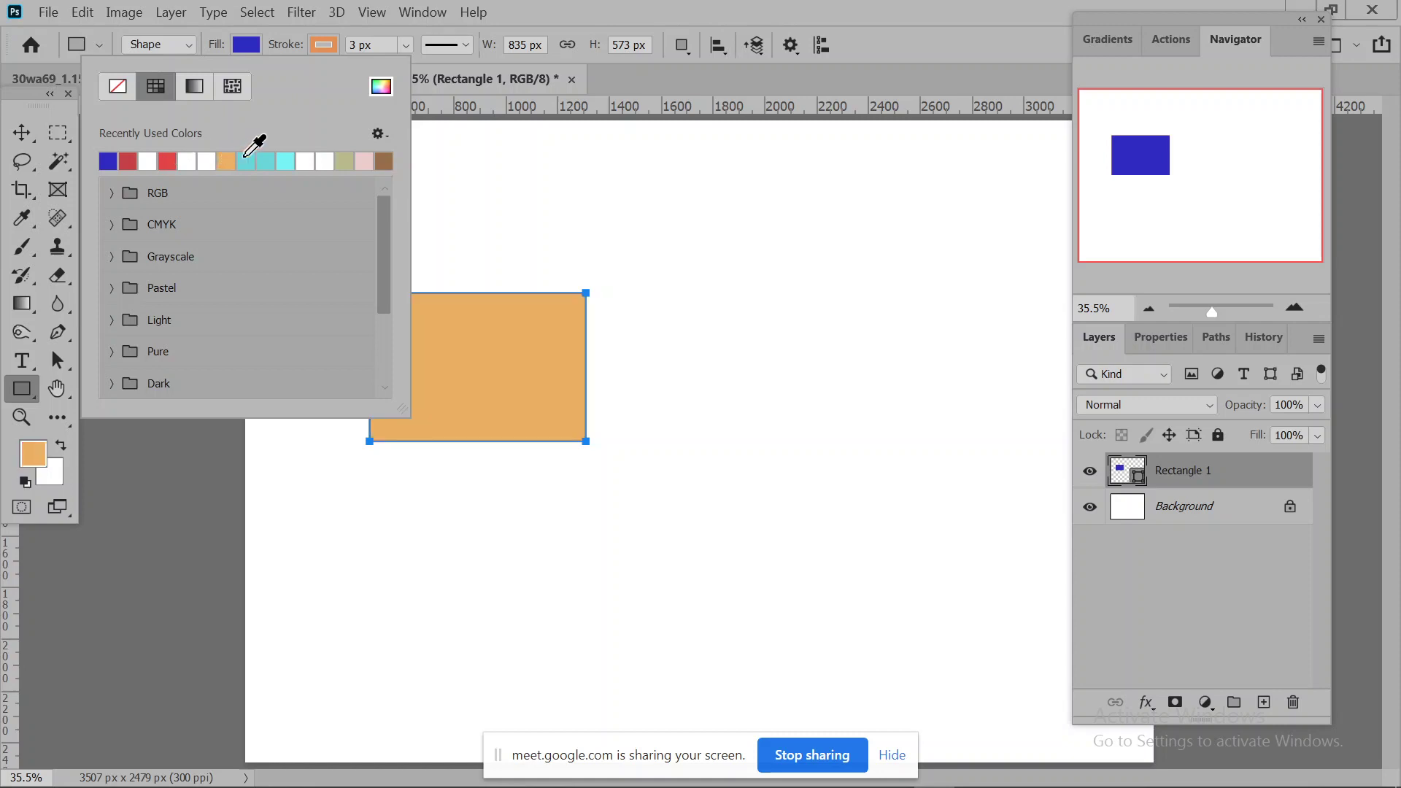
# Give the rectangle a brown stroke and set the background colour to dark brown #3a1c1c.
pyautogui.click(323, 46)
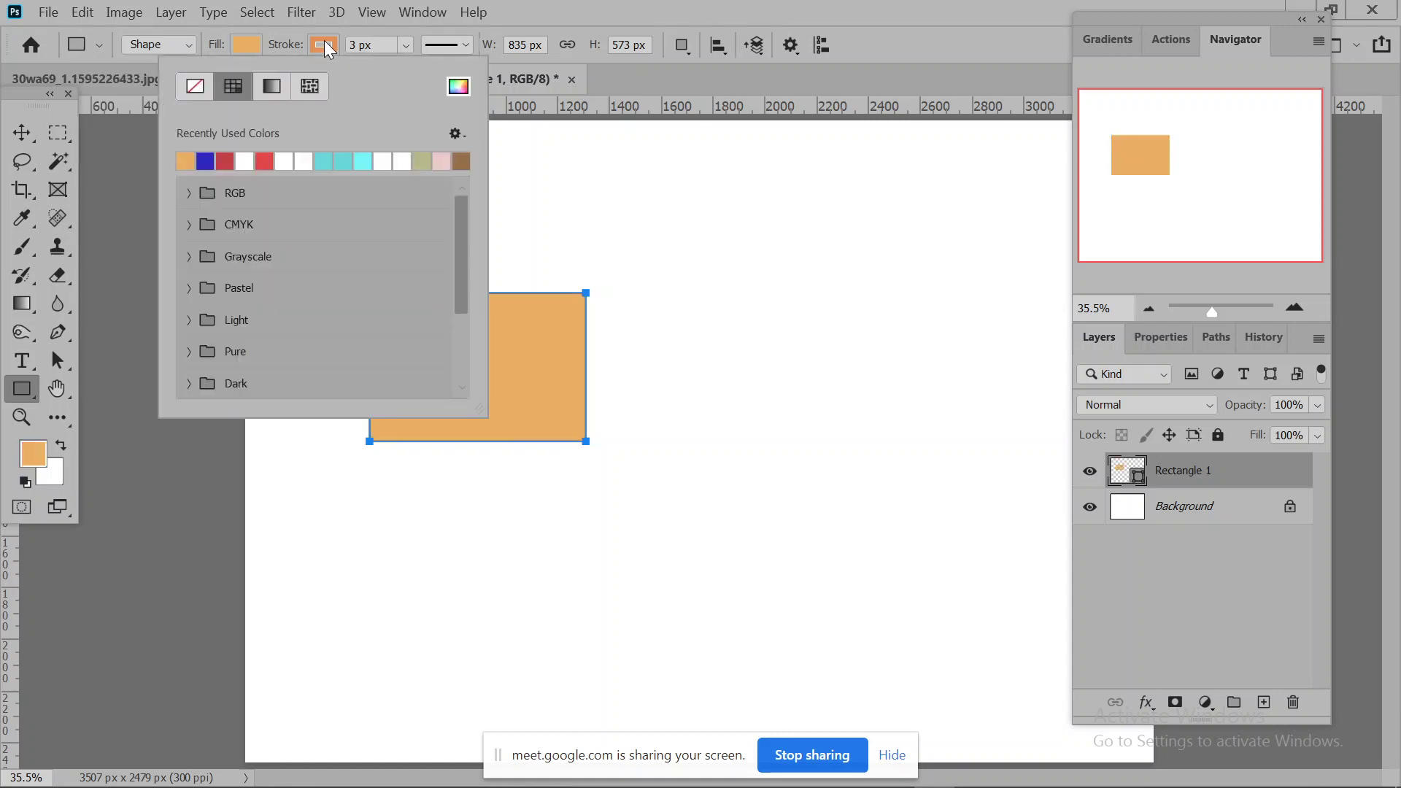
pyautogui.click(463, 159)
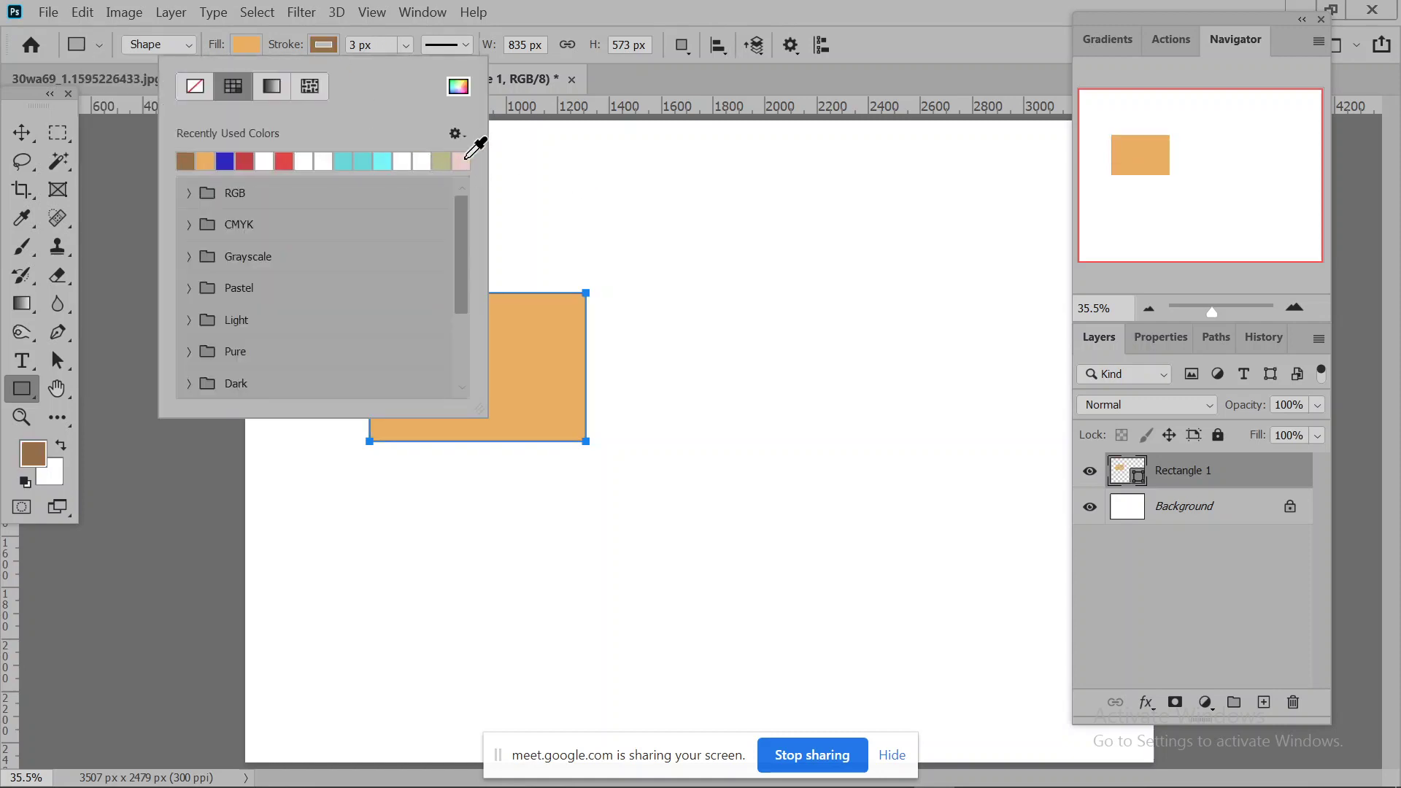
pyautogui.click(667, 10)
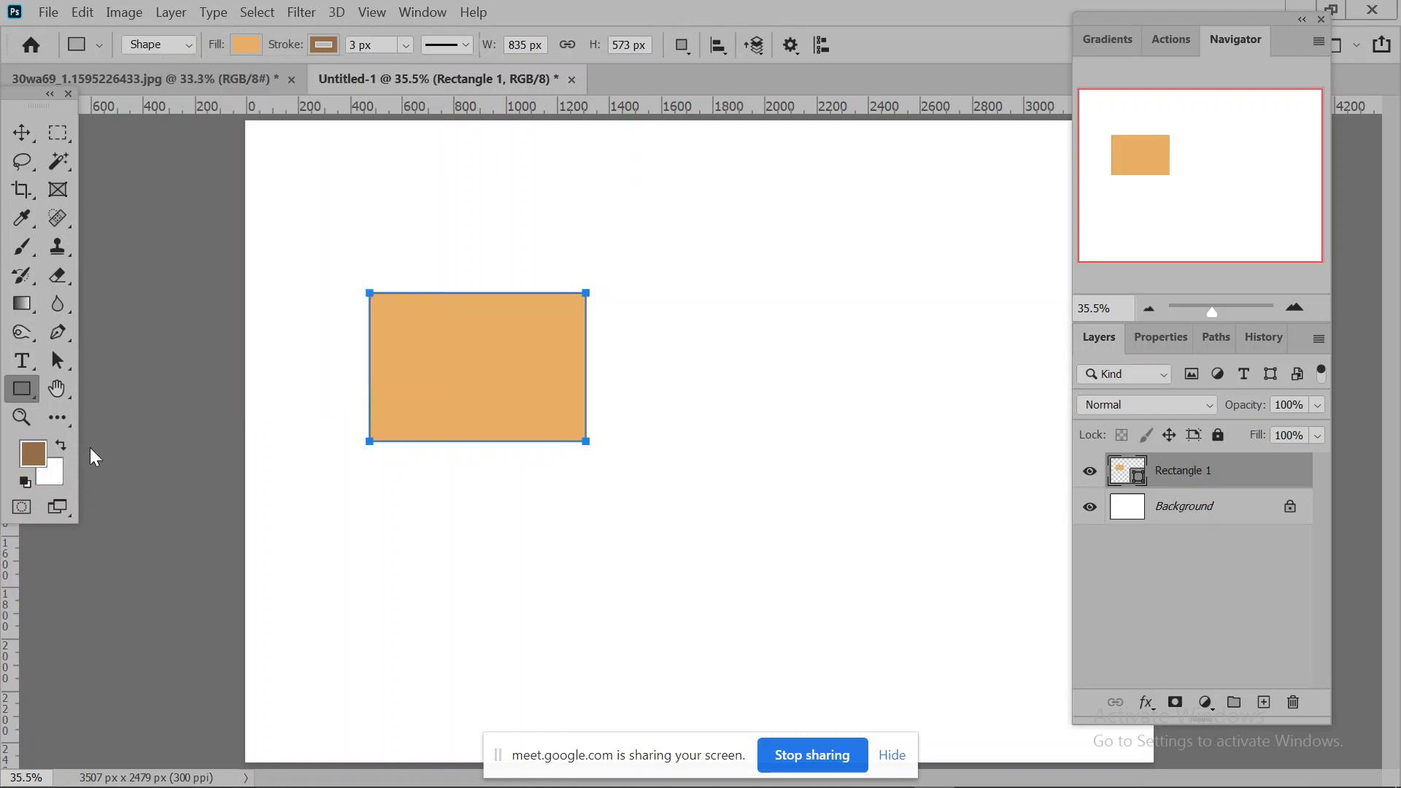
pyautogui.click(61, 473)
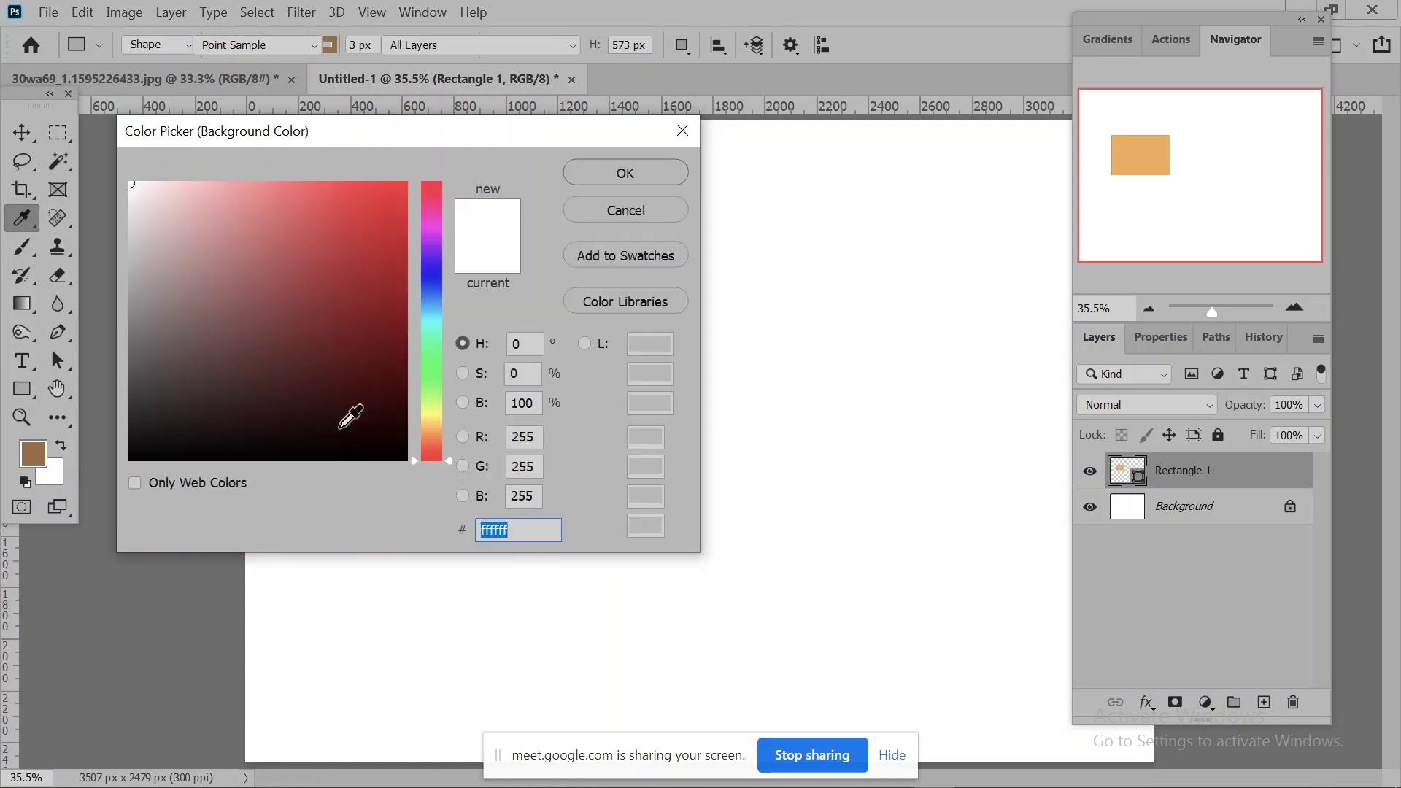
pyautogui.click(273, 397)
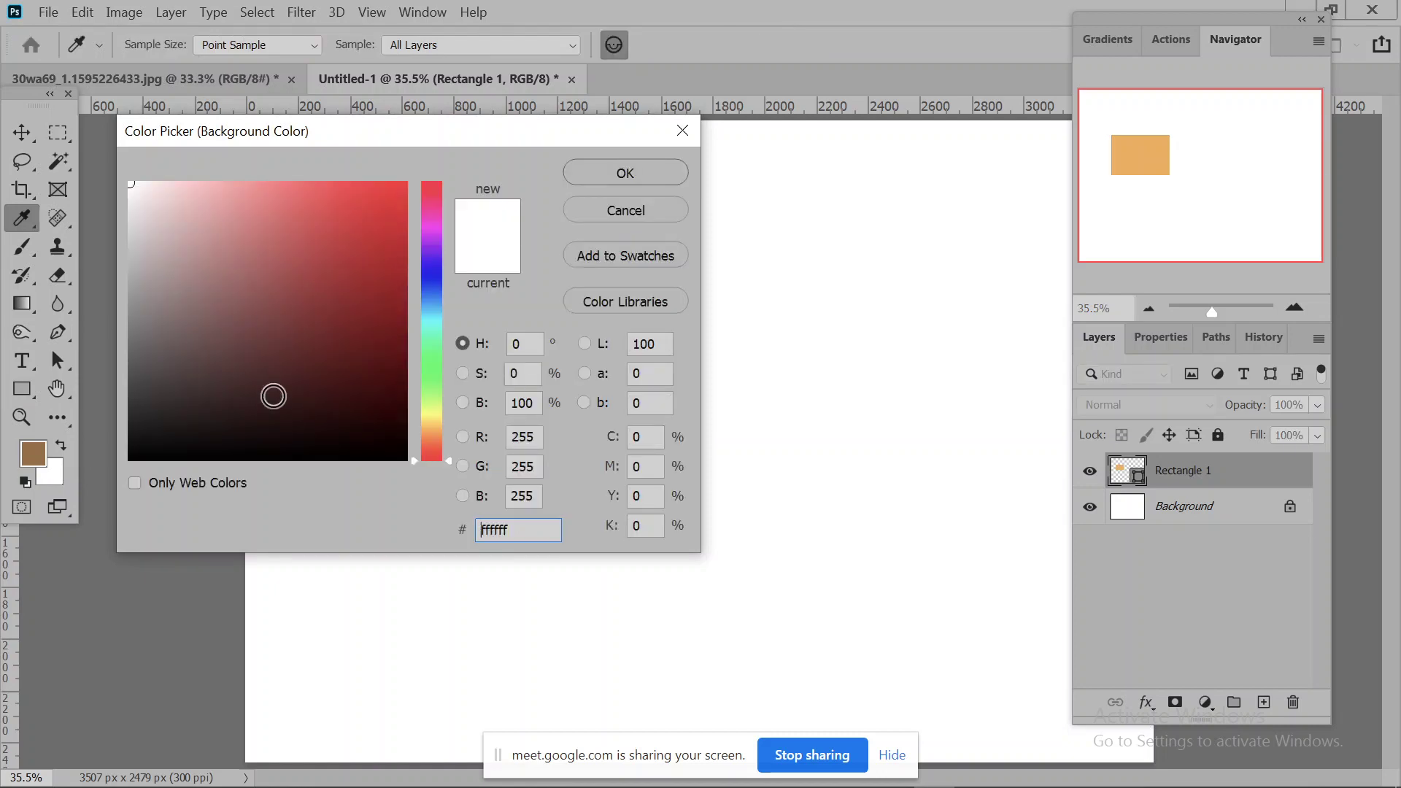
pyautogui.click(651, 168)
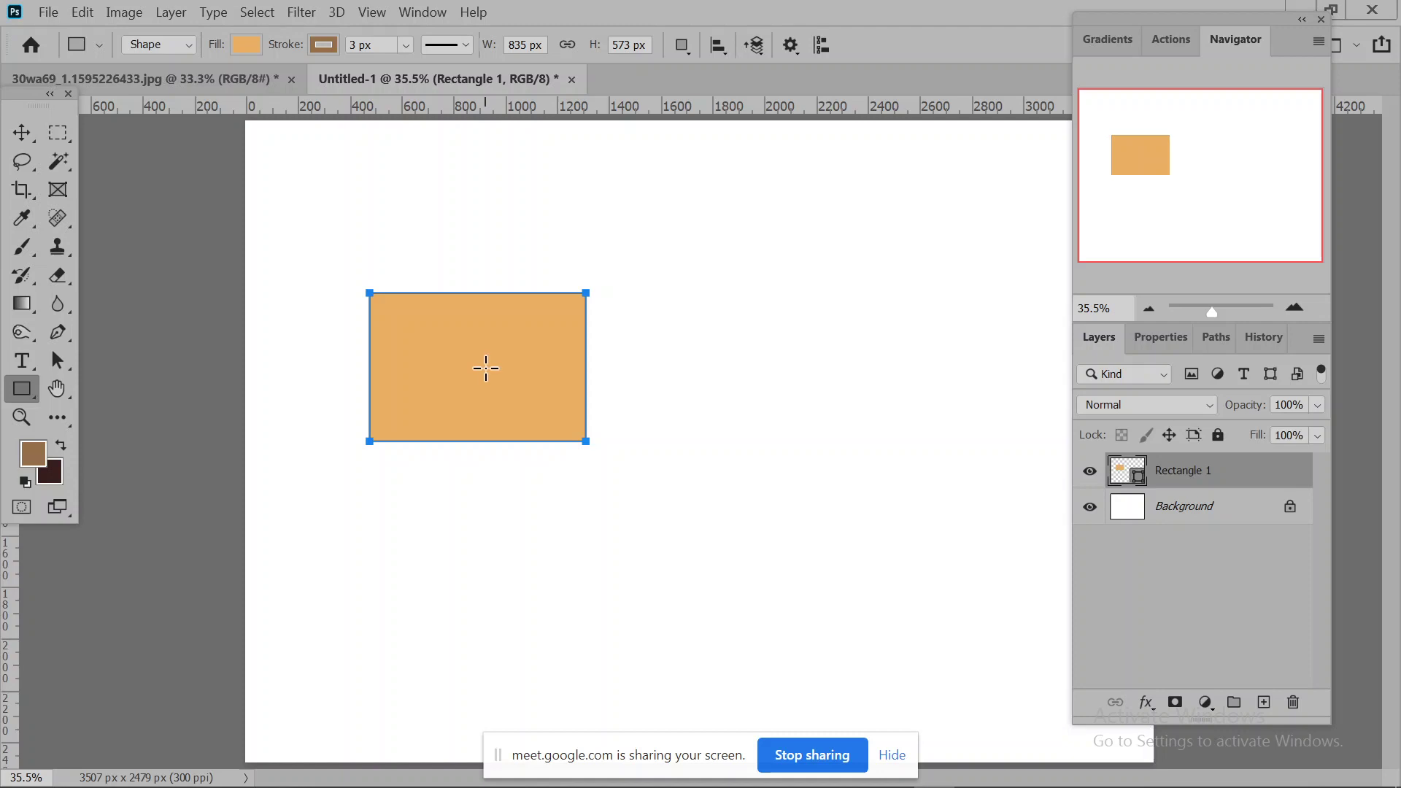
# Change Rectangle 1's 3 px brown stroke to the dashed preset in Properties.
pyautogui.click(1168, 340)
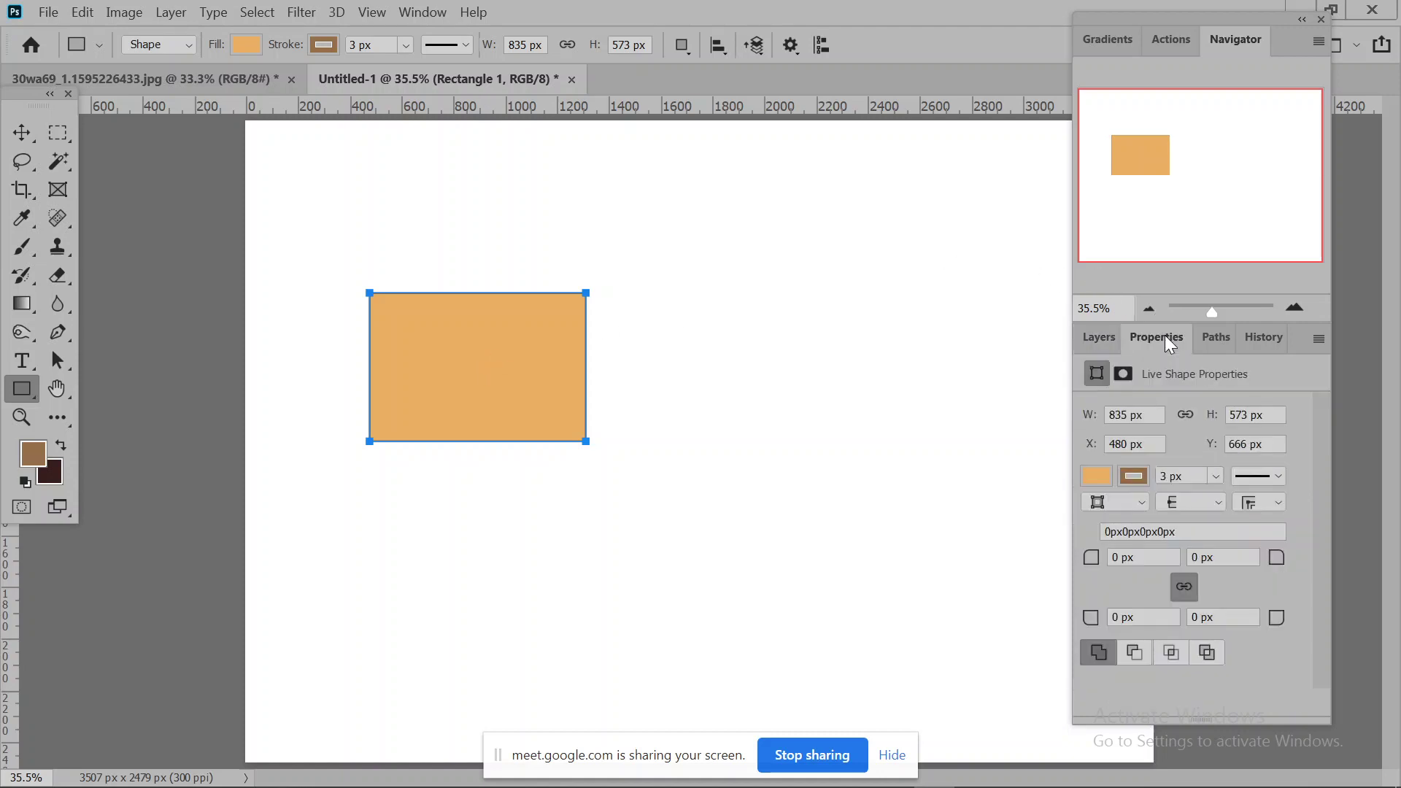
pyautogui.click(1097, 476)
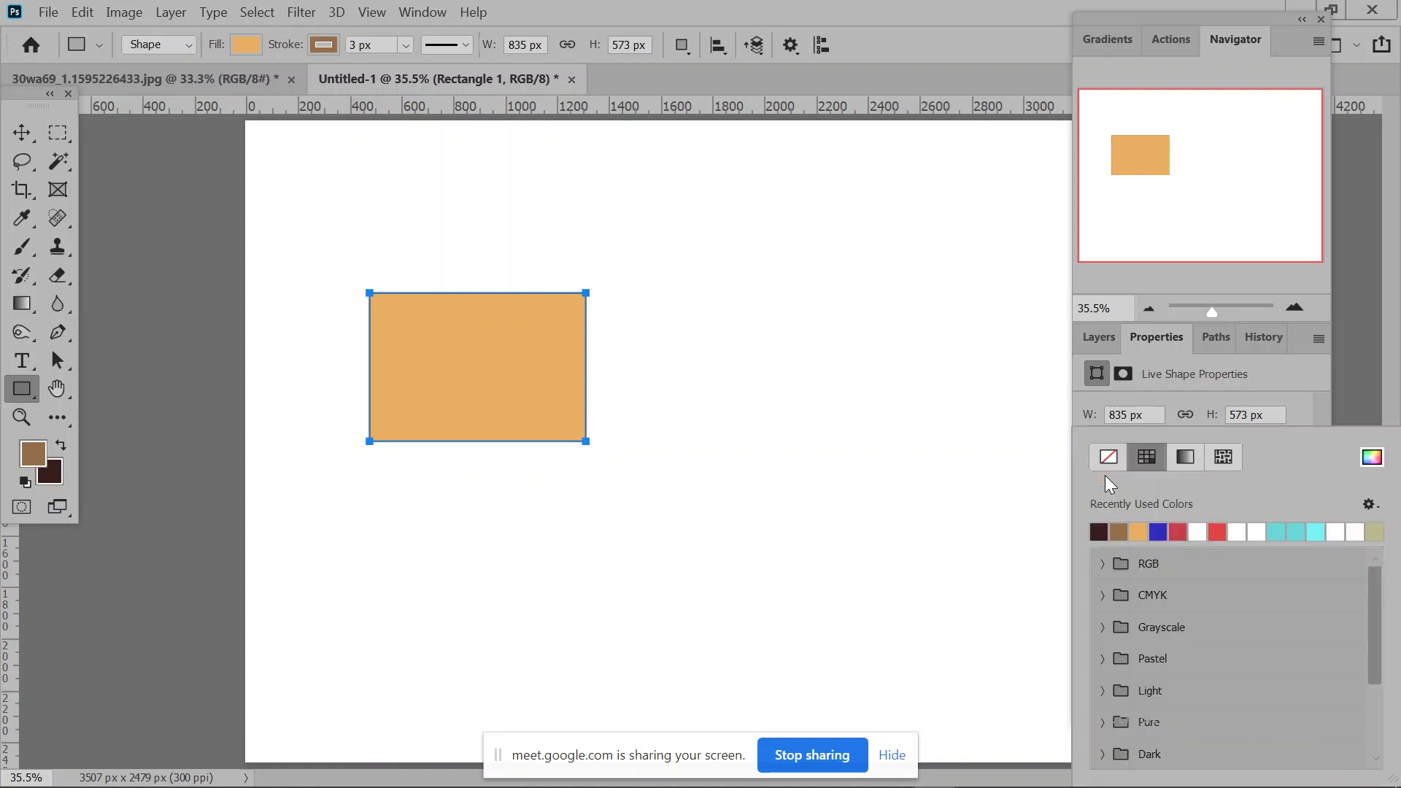
pyautogui.click(1263, 399)
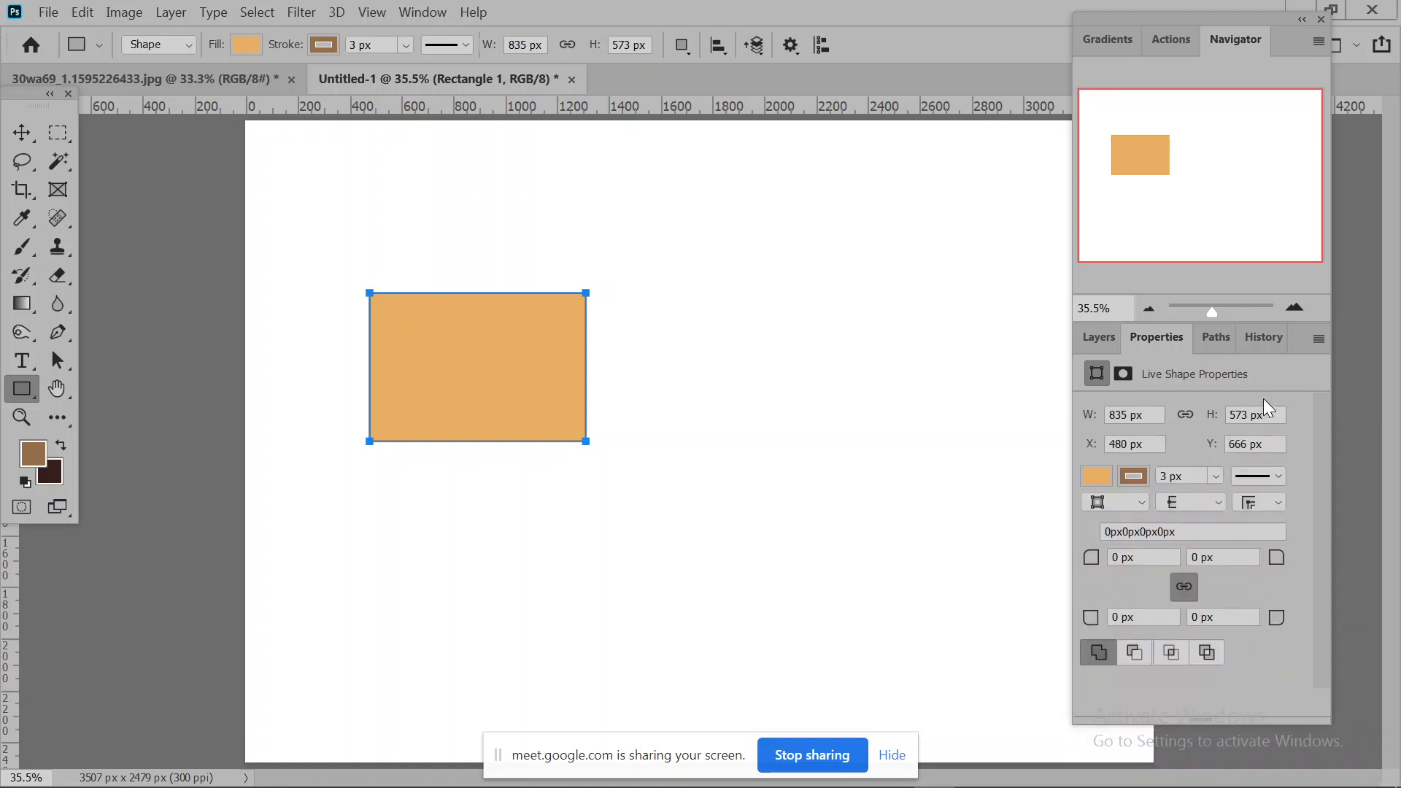
pyautogui.click(1133, 471)
pyautogui.click(1291, 369)
pyautogui.click(1273, 482)
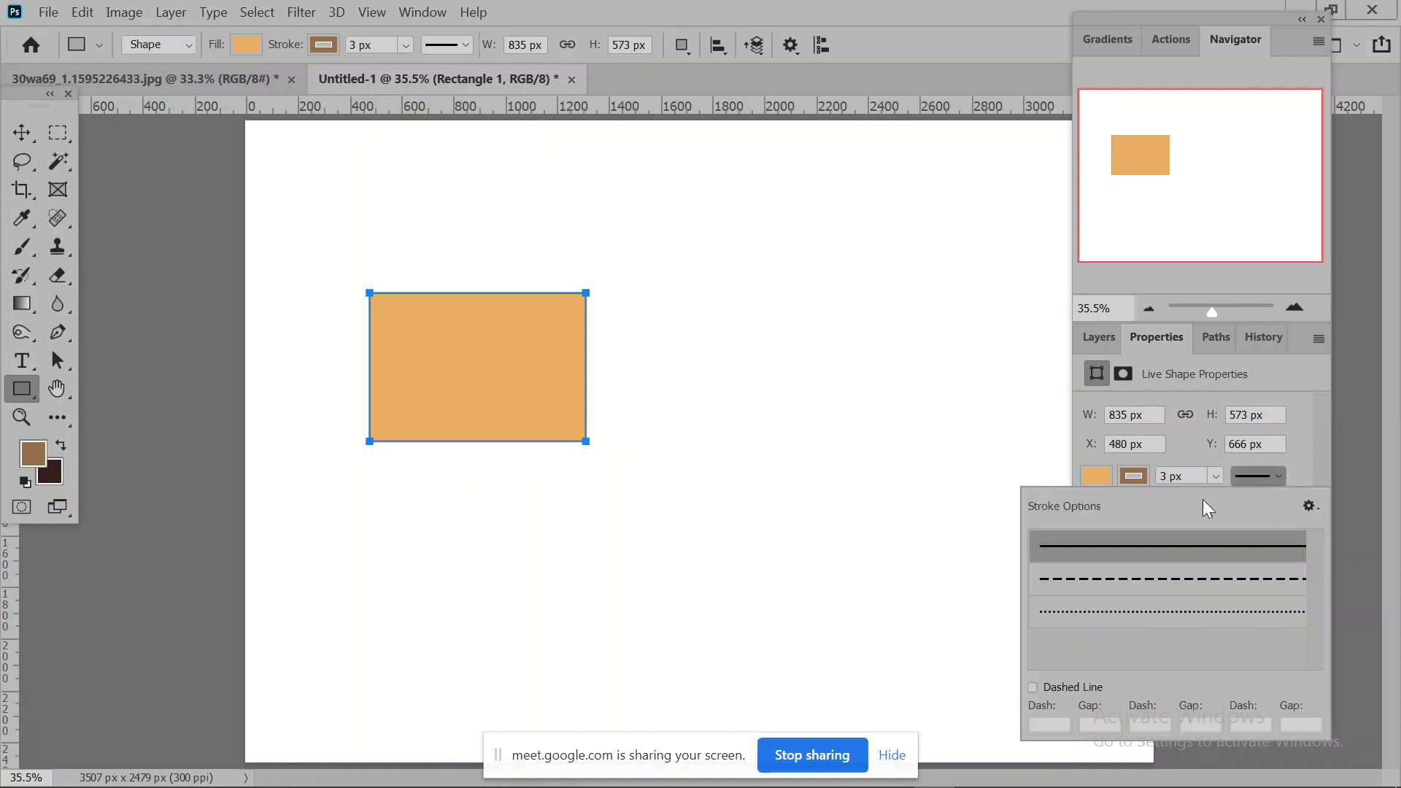
pyautogui.click(1175, 582)
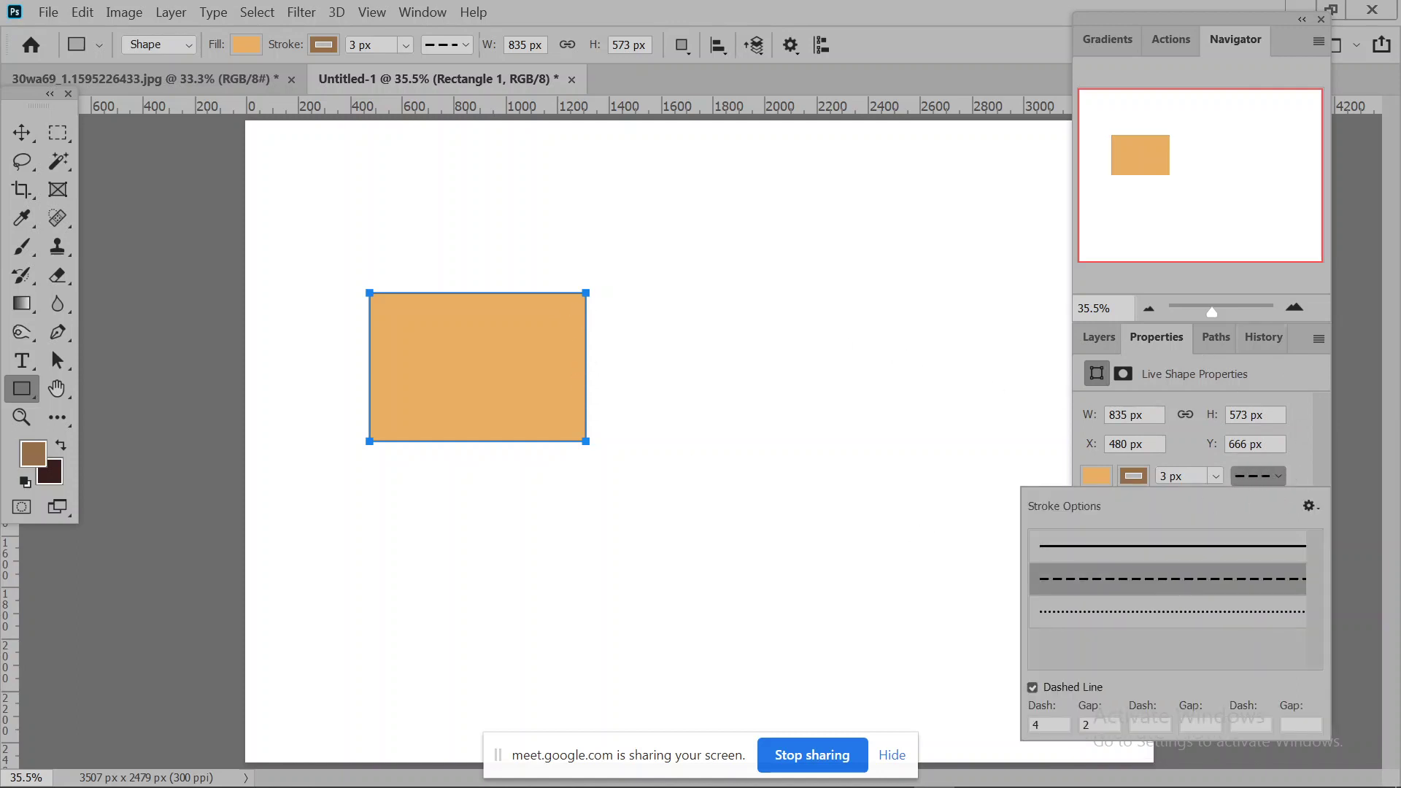
pyautogui.click(1287, 382)
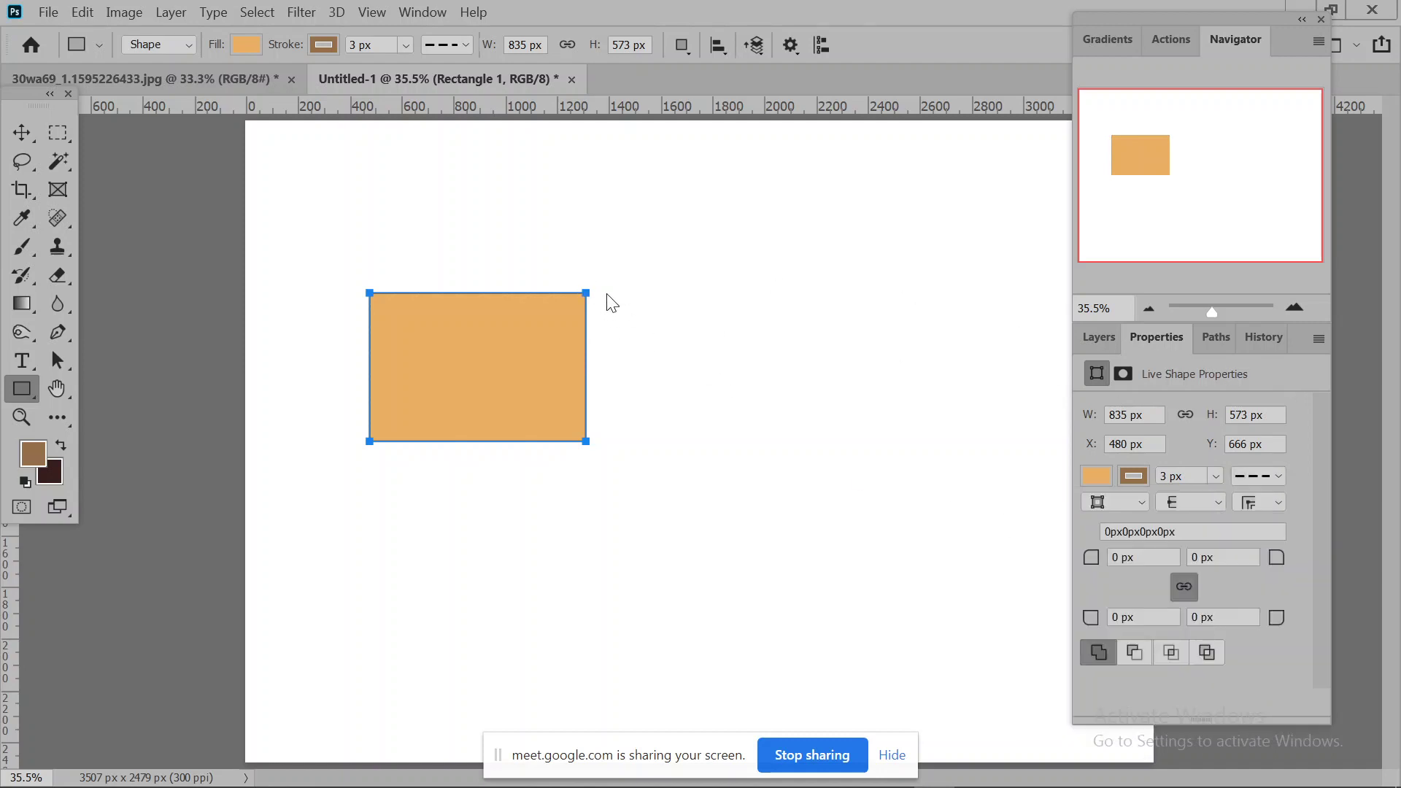
# Deselect the rectangle with the Move tool and bring up the document's layers.
pyautogui.click(20, 136)
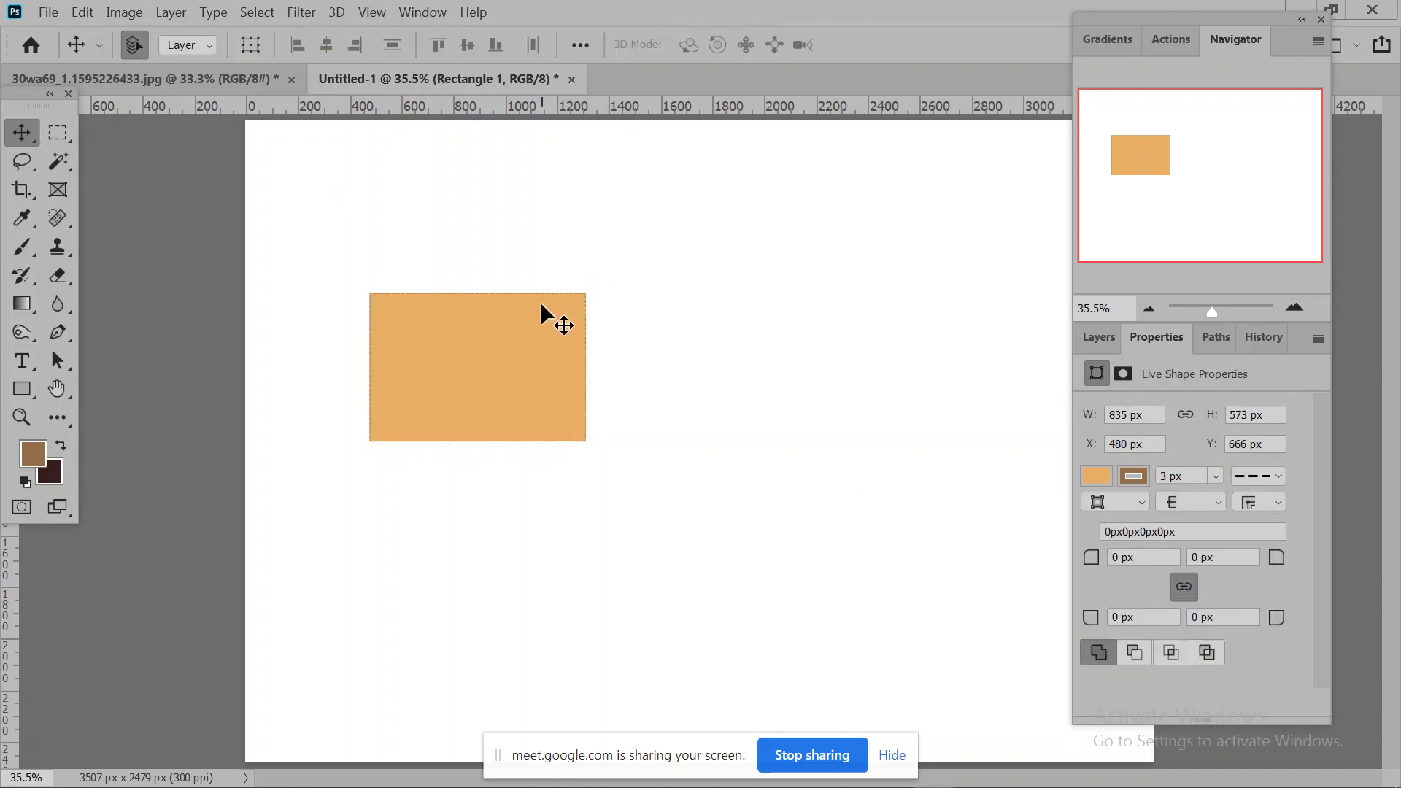
pyautogui.click(564, 291)
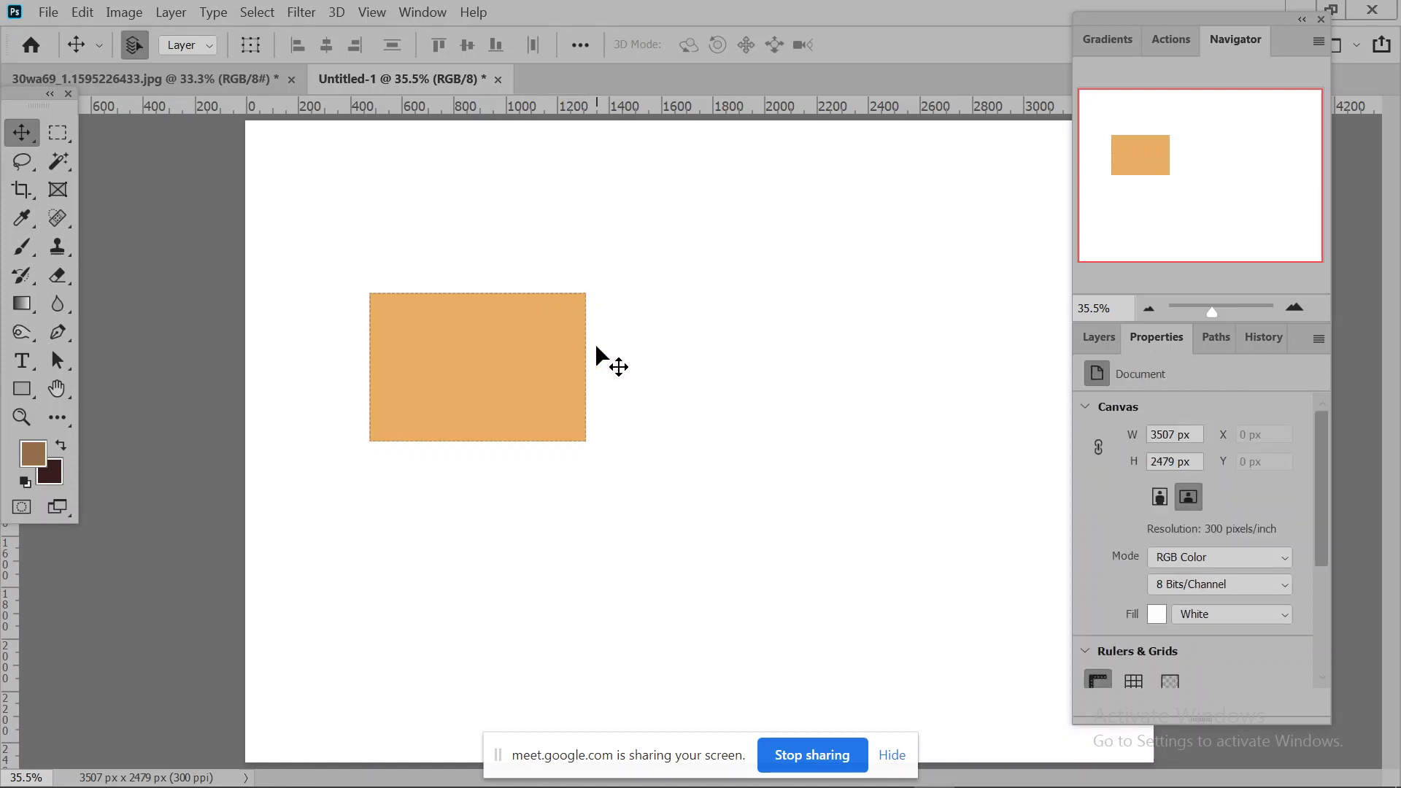
pyautogui.click(1110, 330)
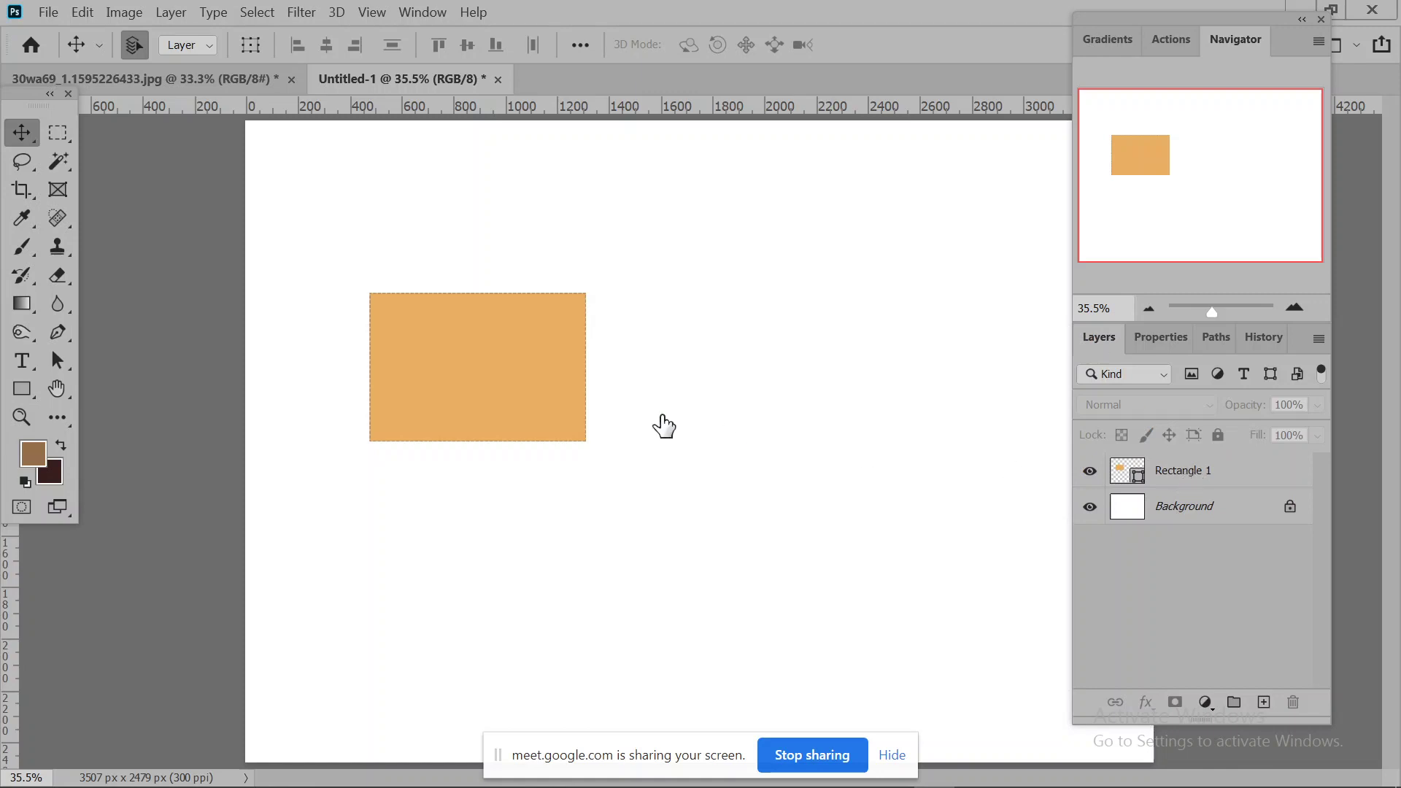
# Scale the orange rectangle up to 2438.68 × 1673.49 px so it fills most of the canvas.
pyautogui.hotkey('ctrl', 'alt', 'a')
pyautogui.hotkey('ctrl', 't')
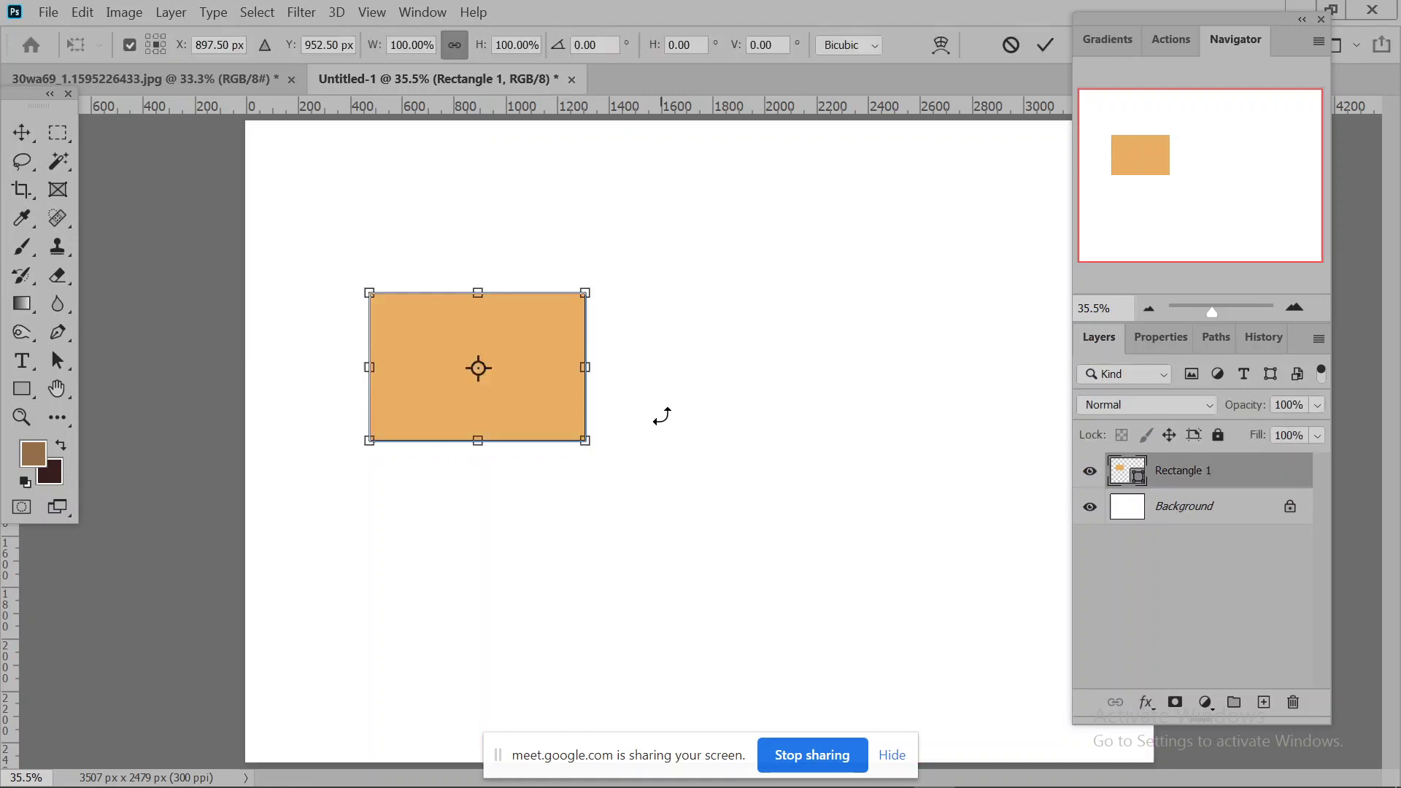
pyautogui.moveTo(584, 440); pyautogui.dragTo(795, 581)
pyautogui.moveTo(388, 229); pyautogui.dragTo(577, 281)
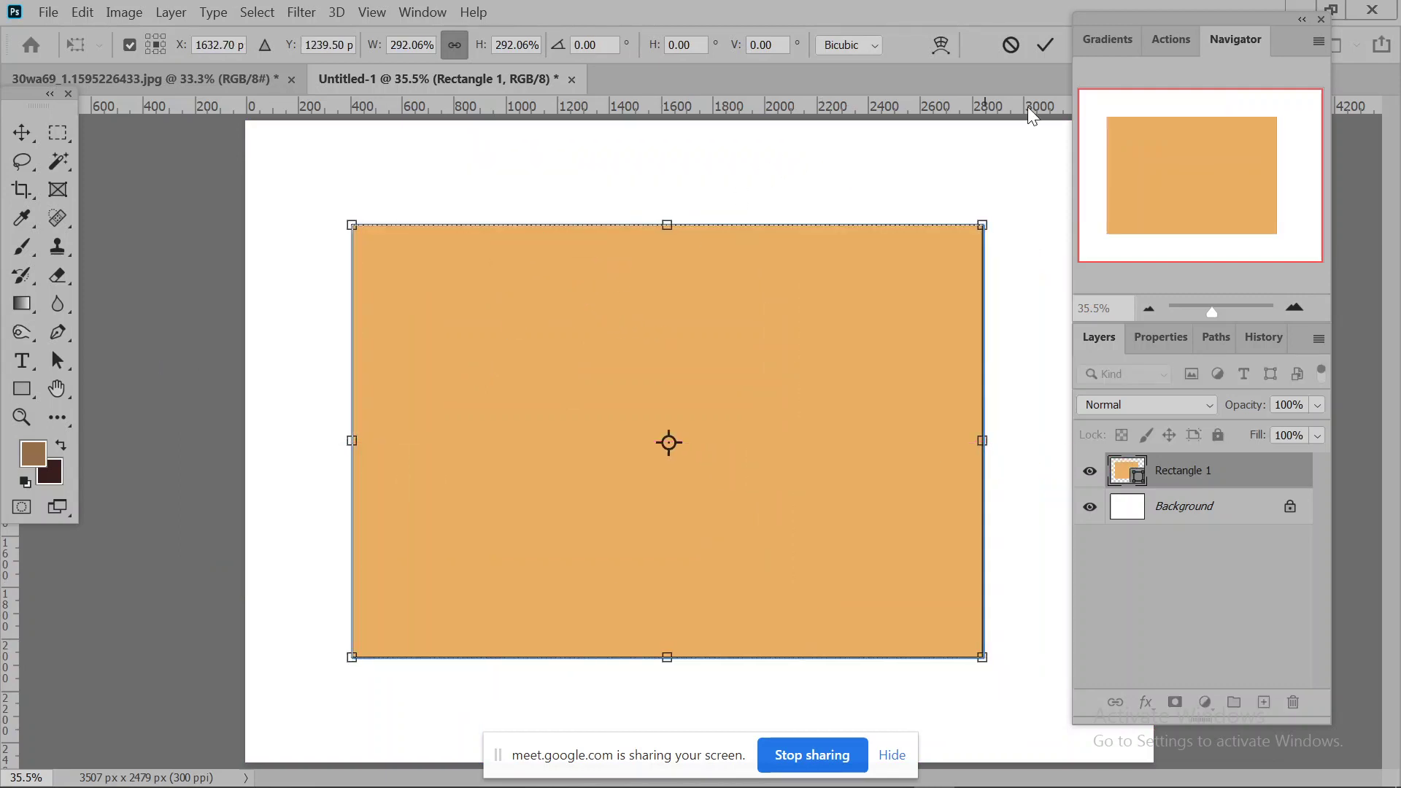
pyautogui.click(1045, 47)
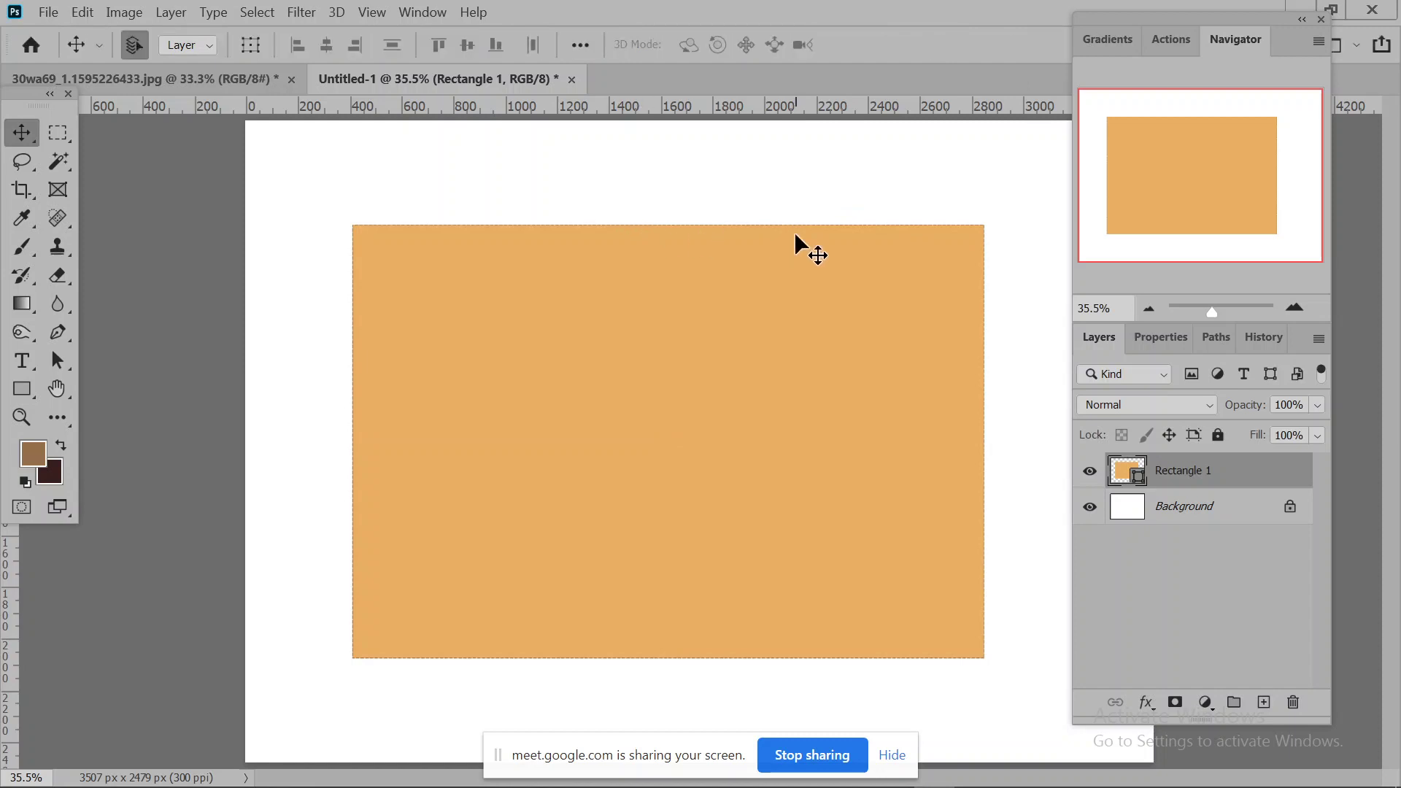
# Thicken the brown border to 100.20 px and make it a dotted line of round dots.
pyautogui.click(1163, 344)
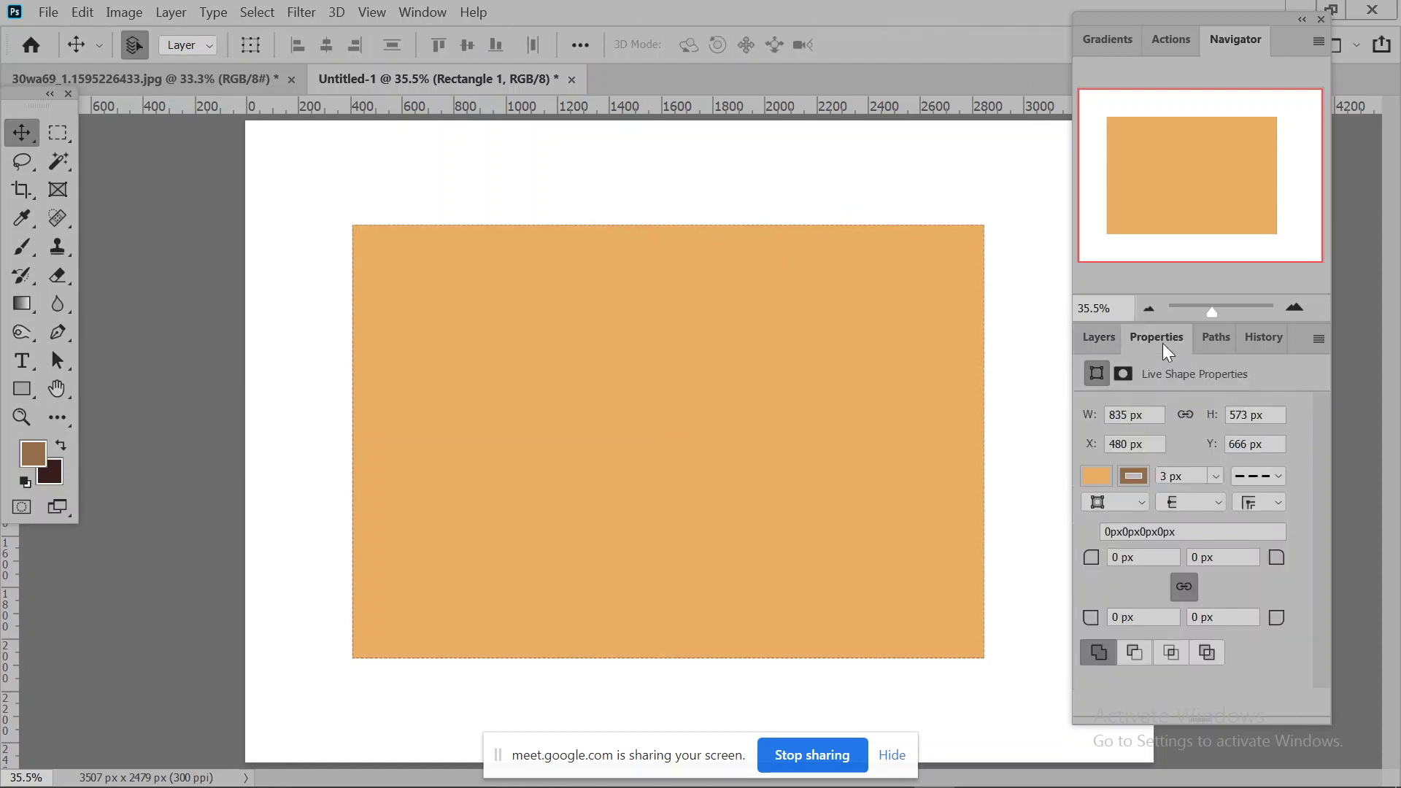
pyautogui.click(1216, 476)
pyautogui.moveTo(1216, 503); pyautogui.dragTo(1267, 503)
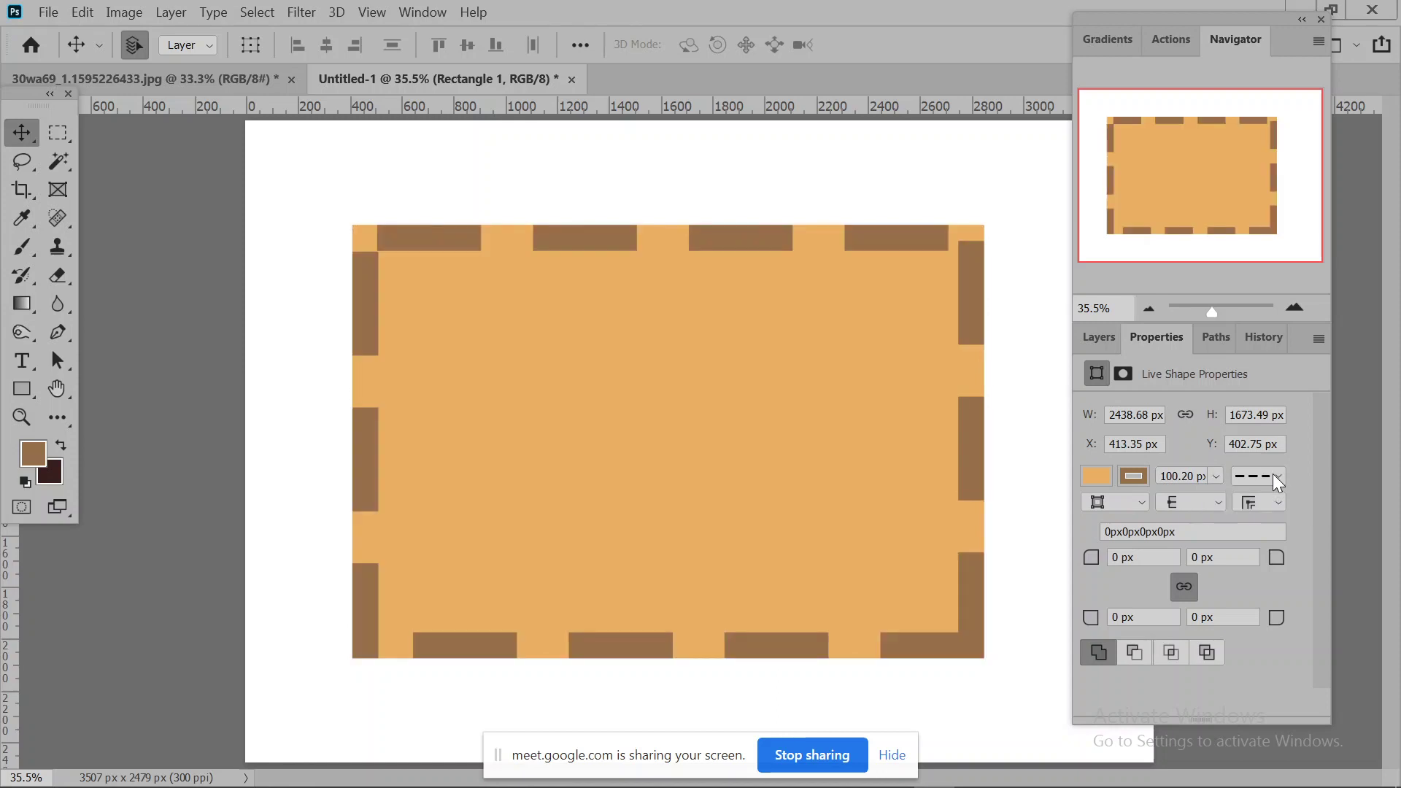
pyautogui.click(1274, 477)
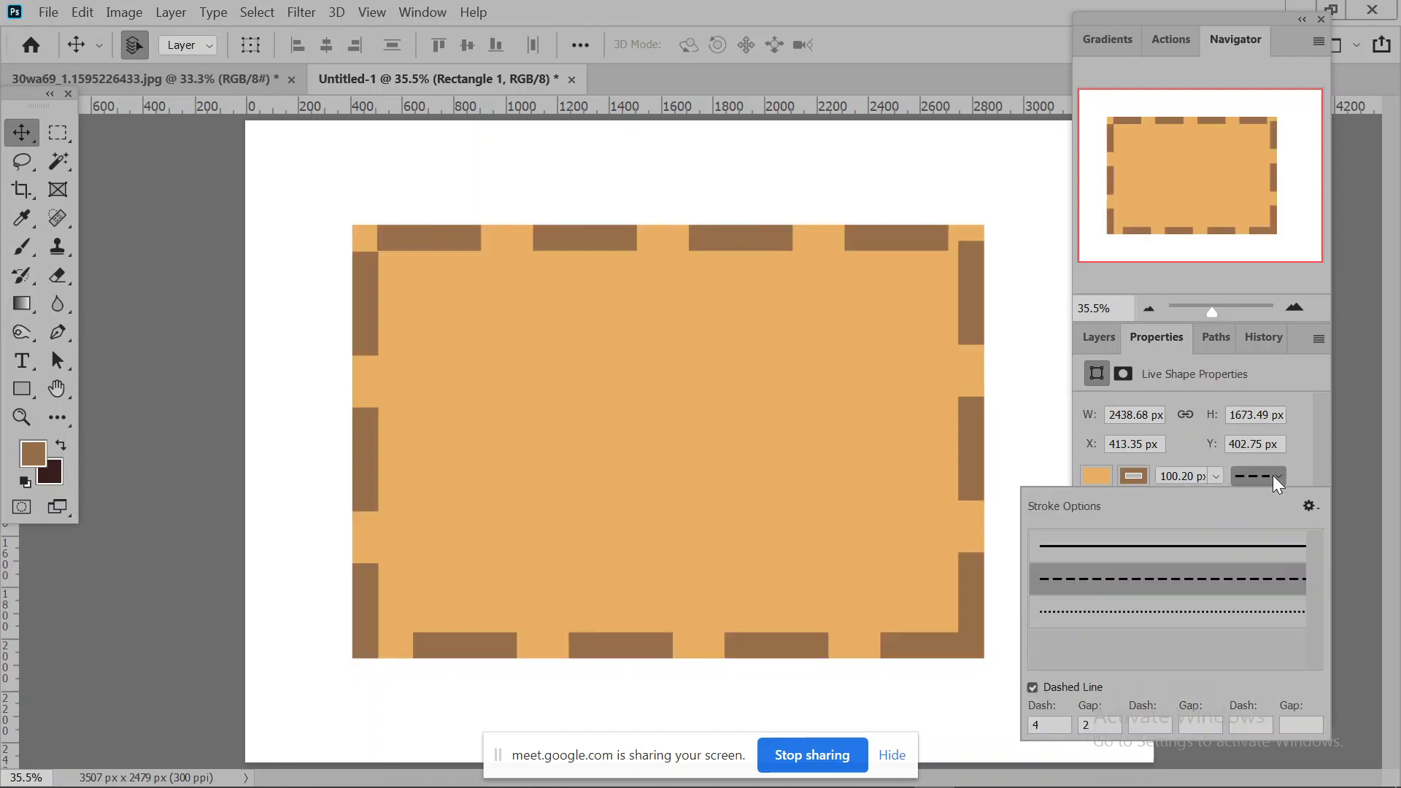
pyautogui.click(1154, 617)
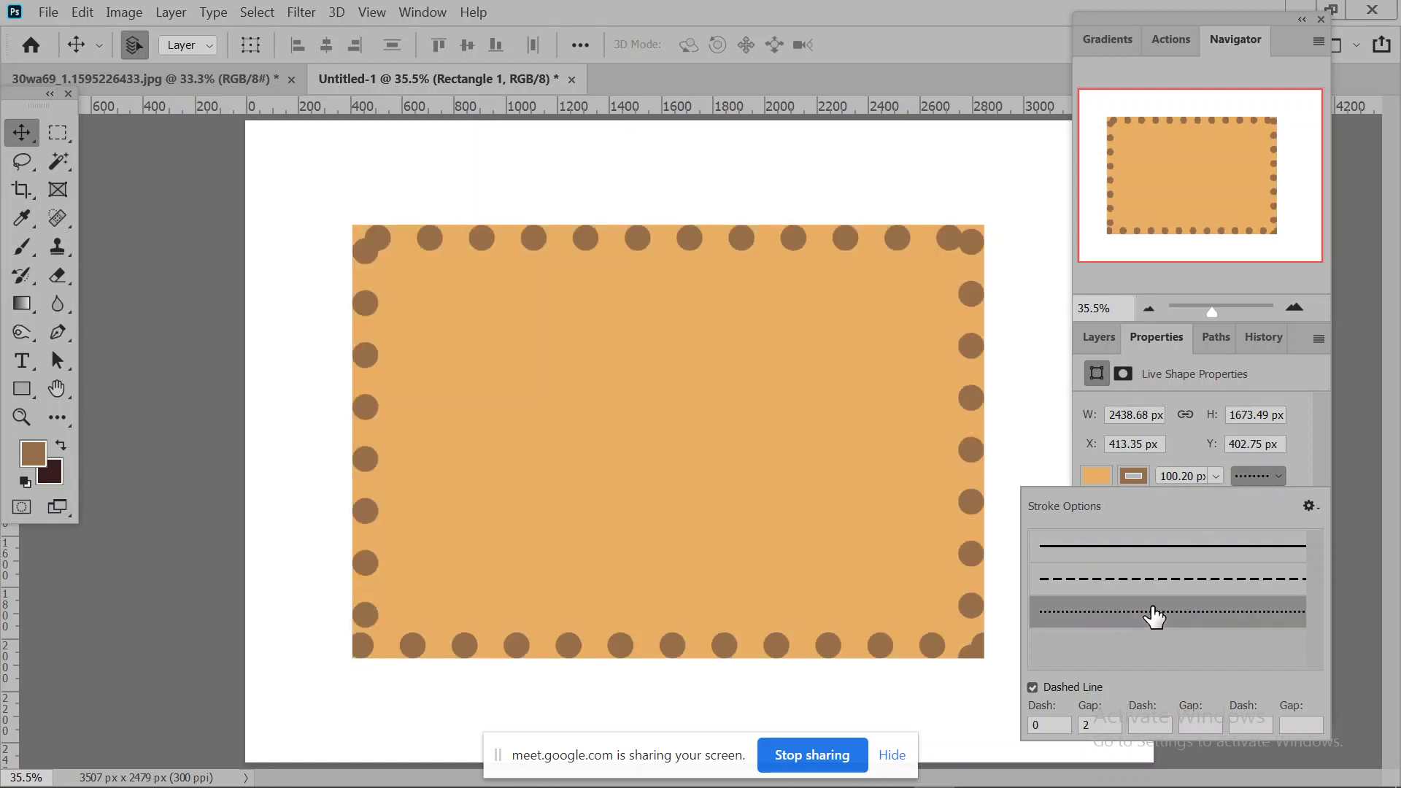
pyautogui.click(1274, 476)
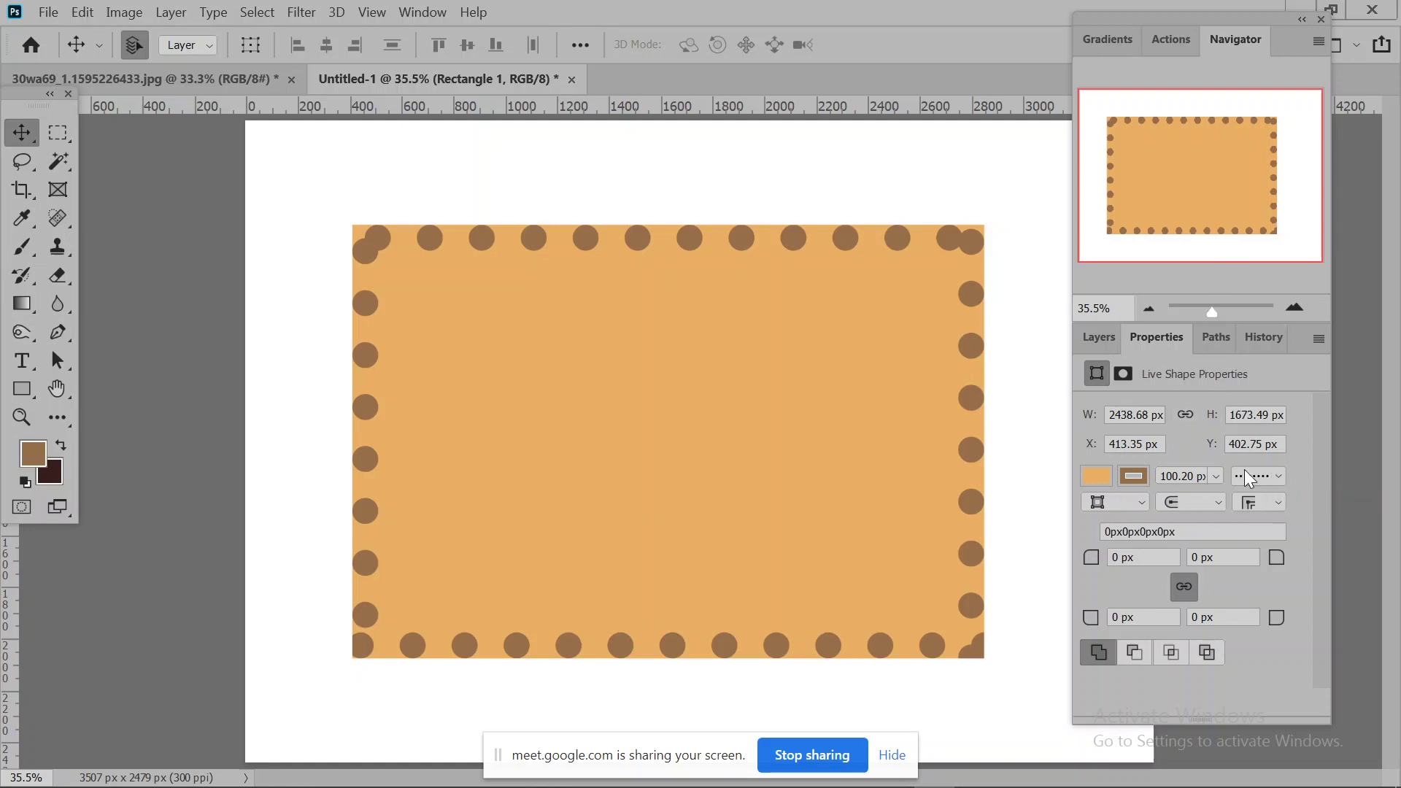
pyautogui.click(423, 12)
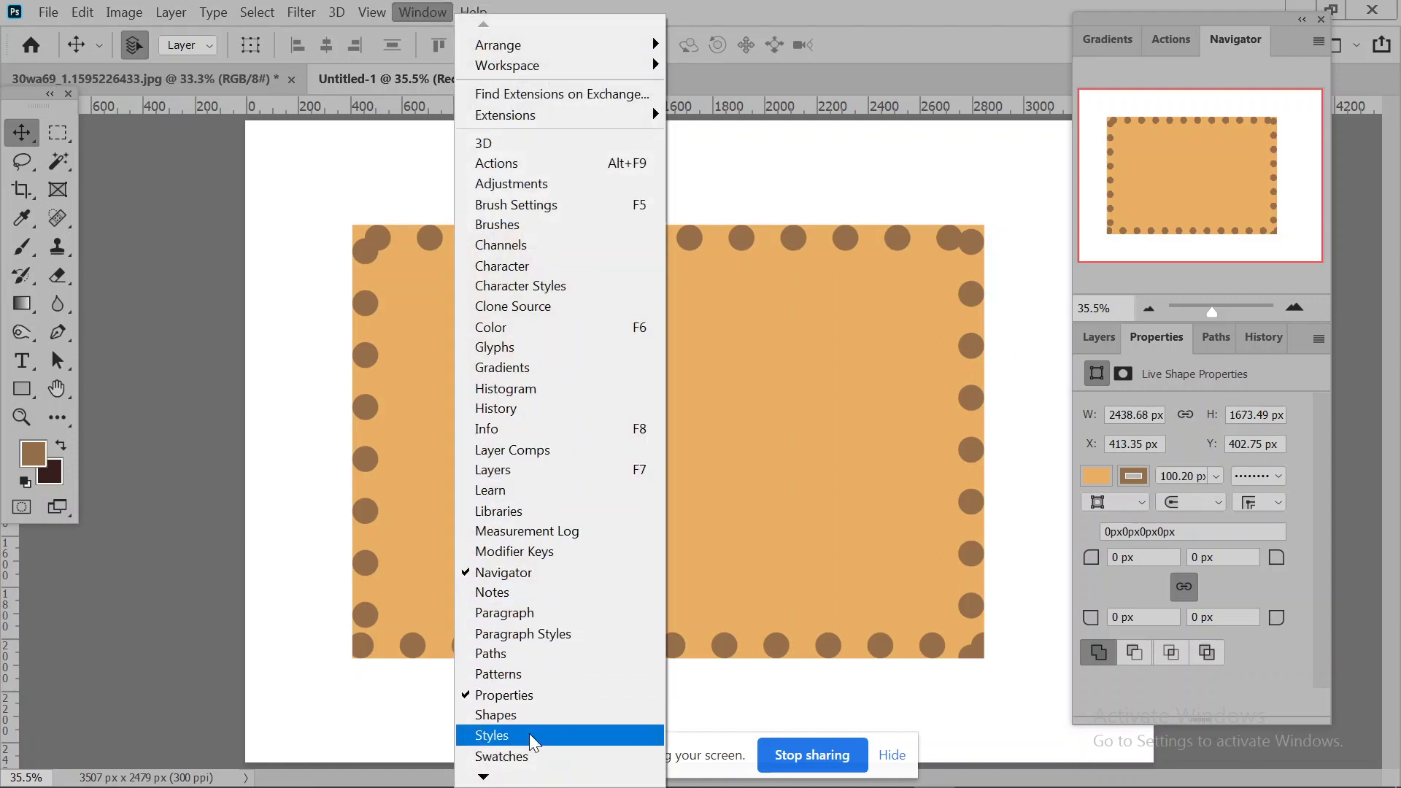
# Leave the Window menu unused and toggle the border's dotted Dashed Line off and back on.
pyautogui.moveTo(499, 777)
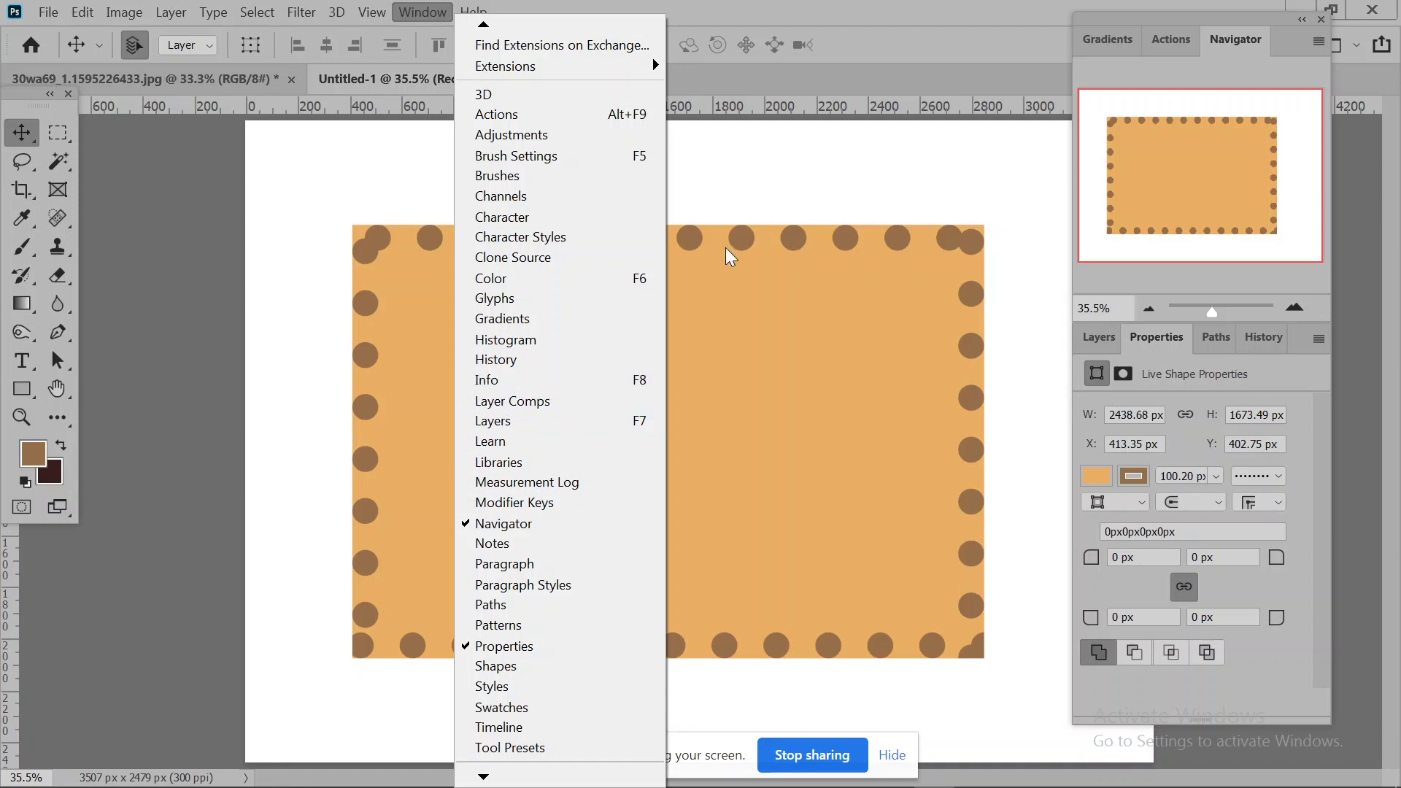
pyautogui.click(1058, 178)
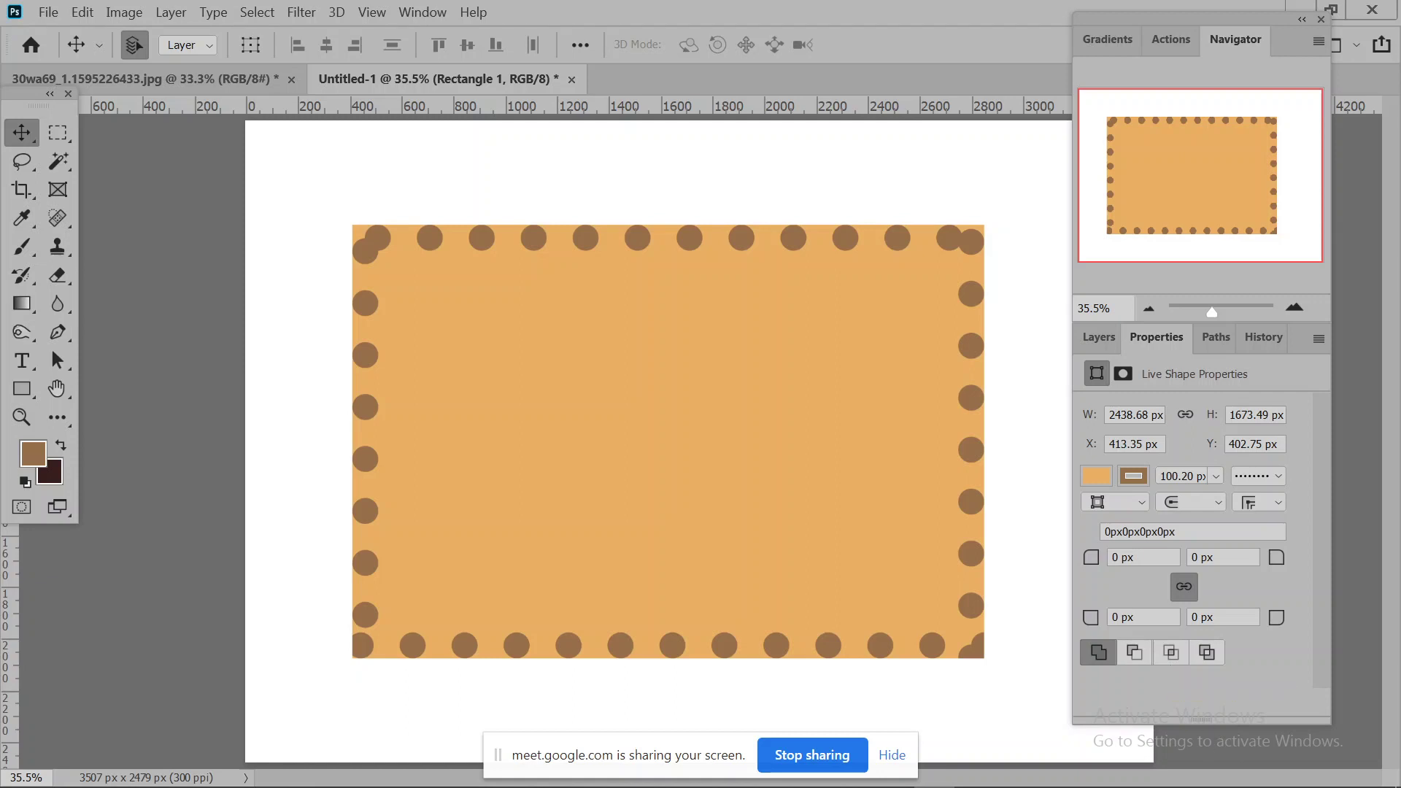
pyautogui.moveTo(1307, 774)
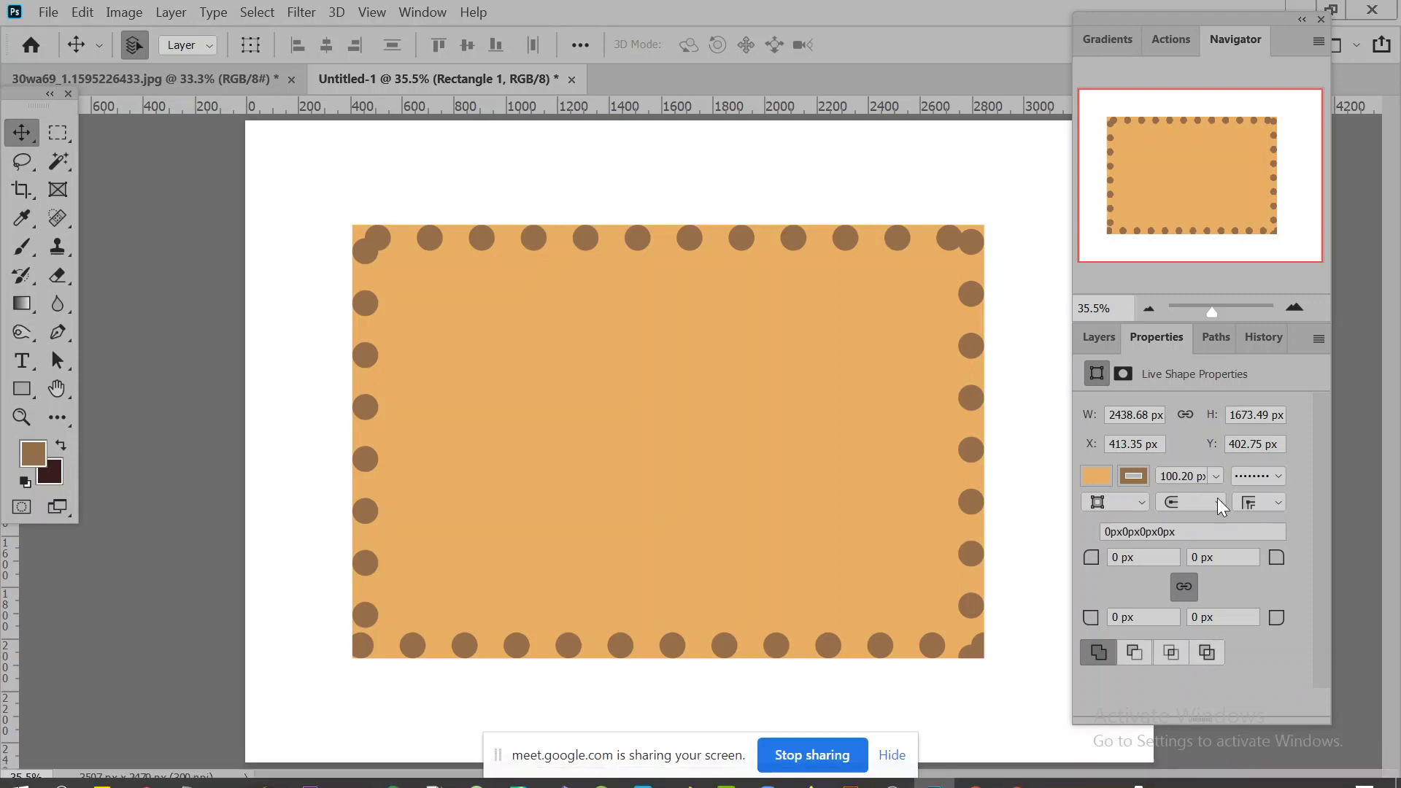
pyautogui.click(1279, 477)
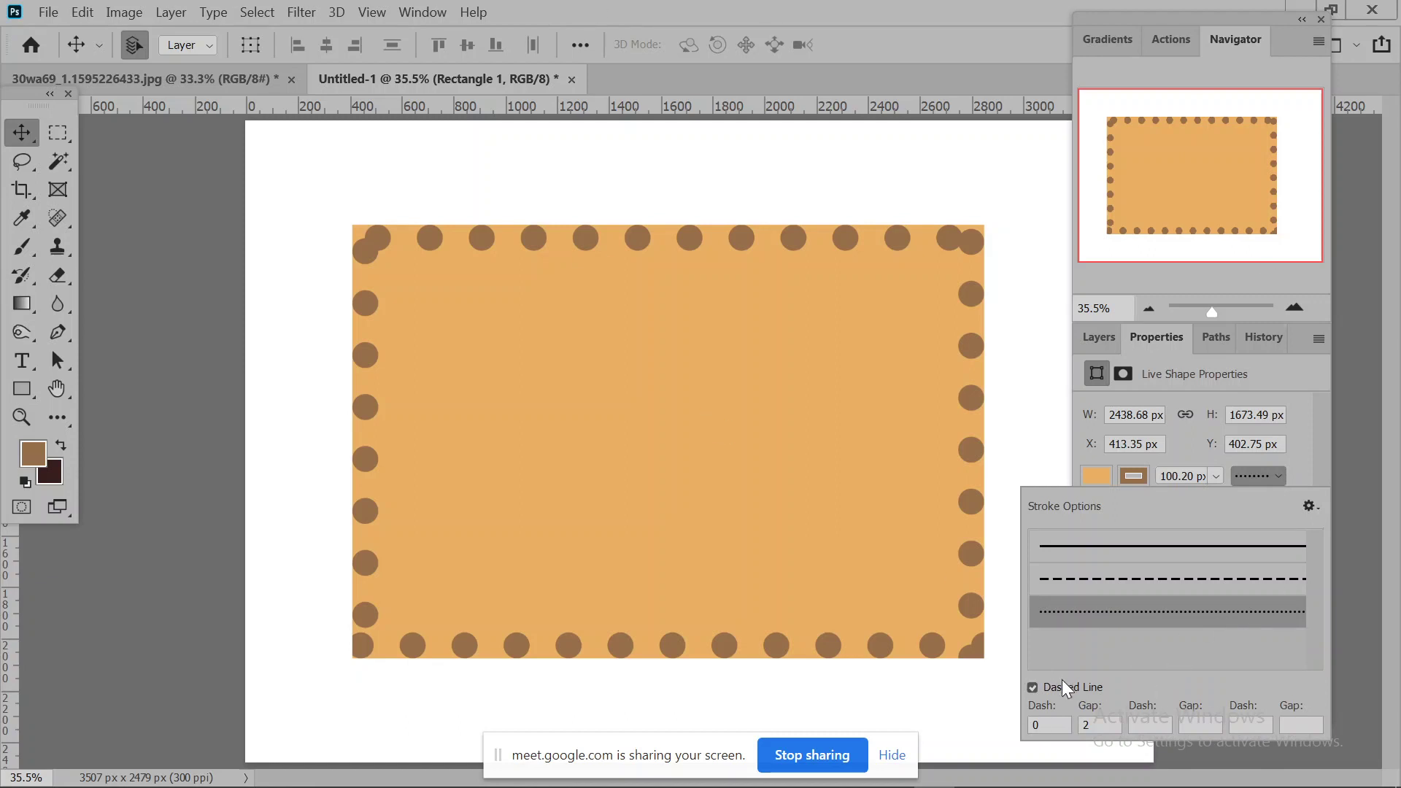
pyautogui.click(1034, 687)
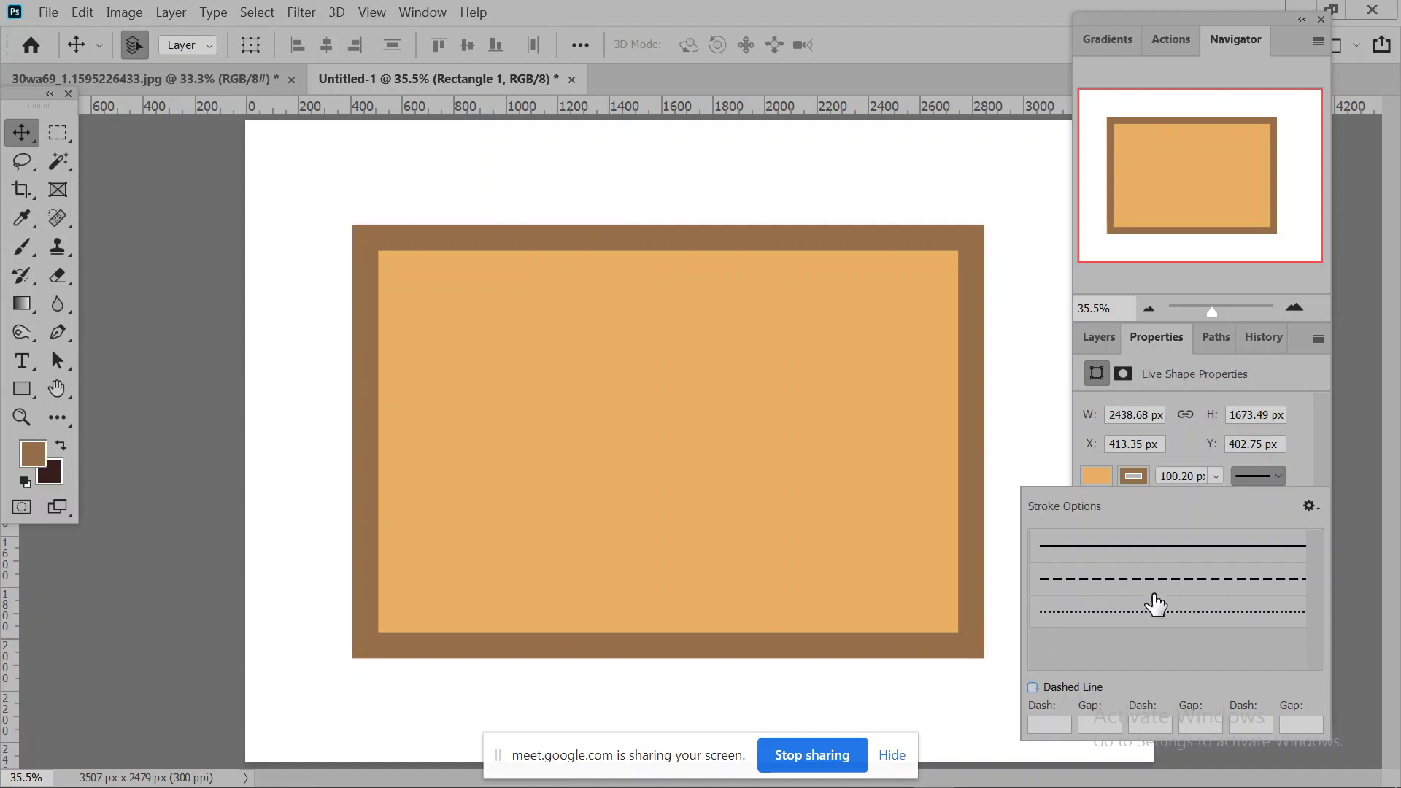
pyautogui.click(1034, 688)
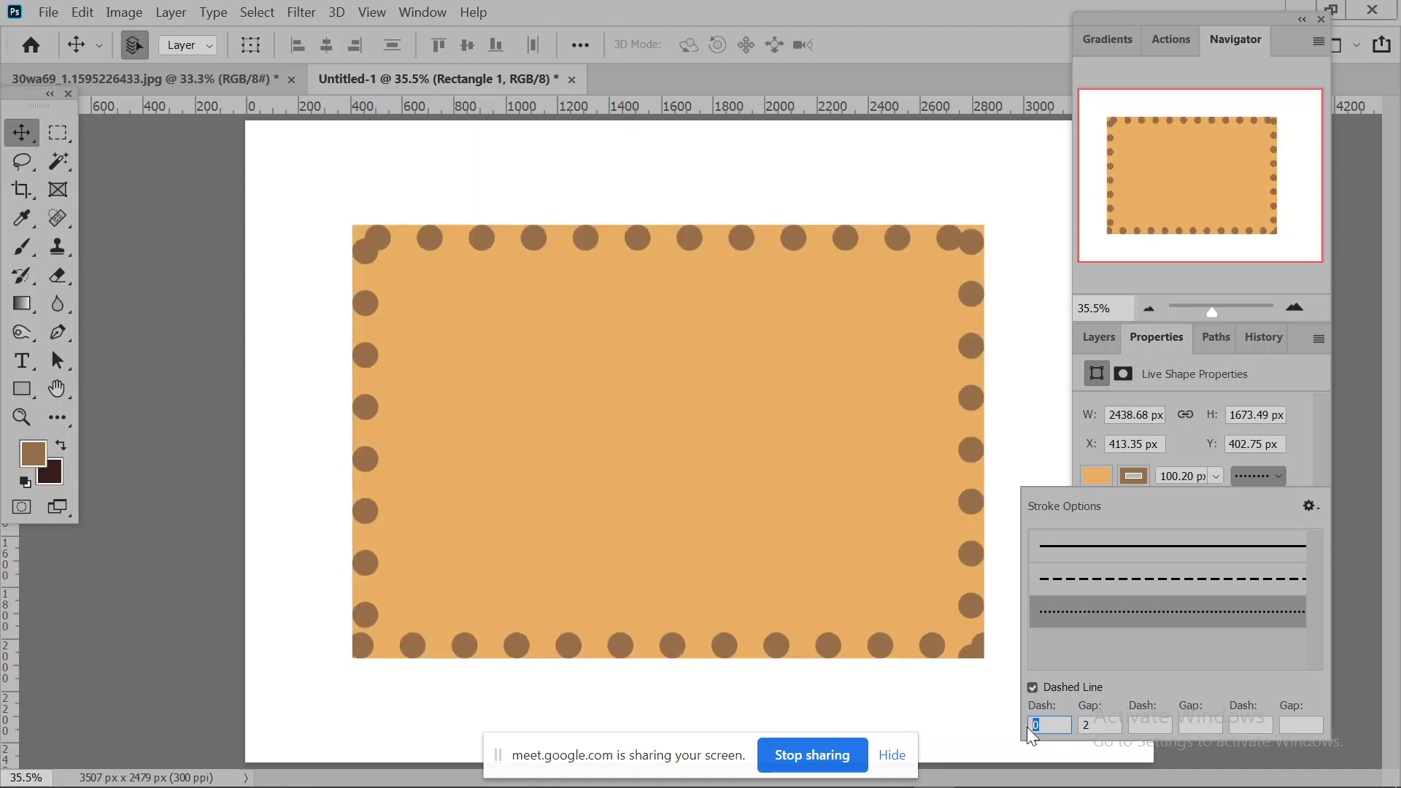
# Try dash lengths of 2, 40 and then 4 for the dashed border.
pyautogui.press('Return')
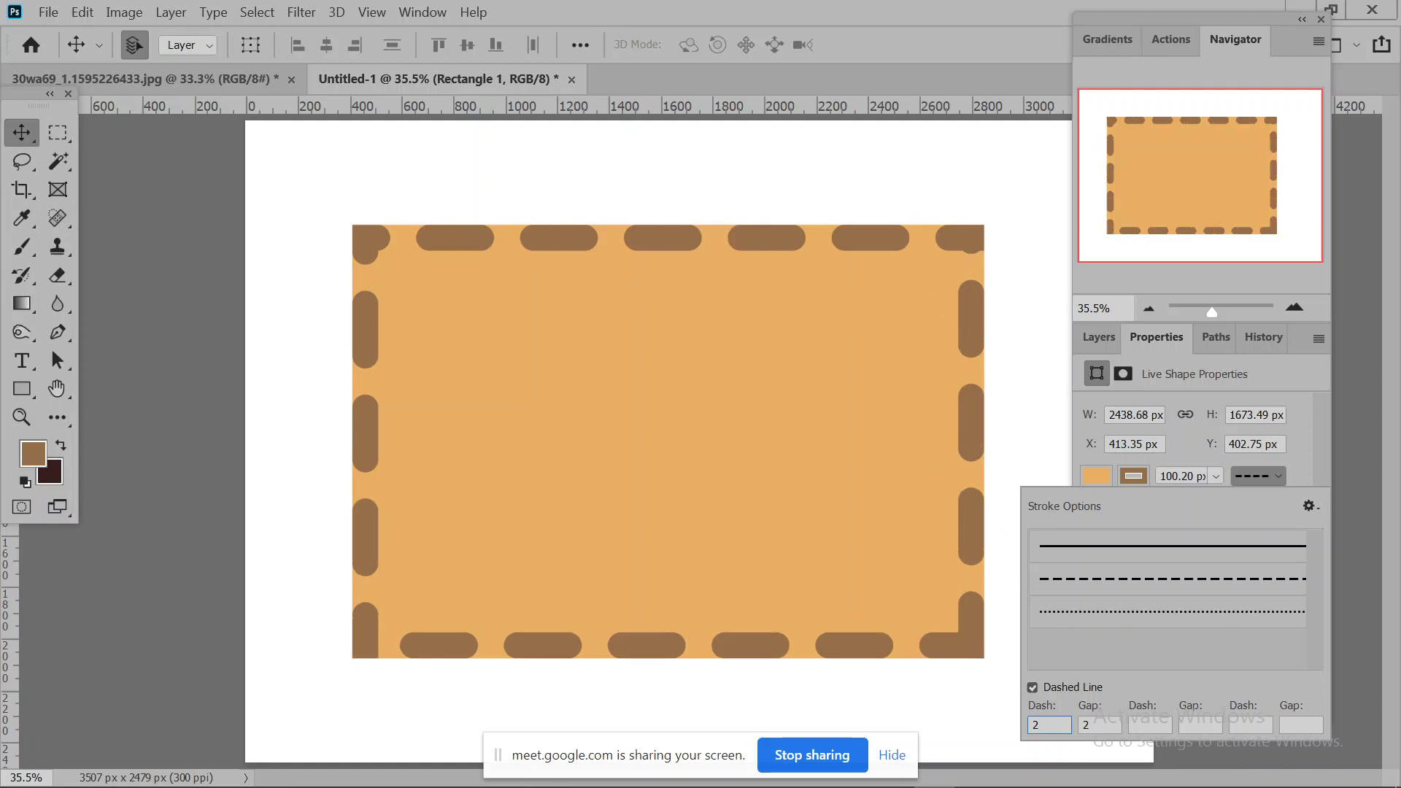
pyautogui.press('BackSpace')
pyautogui.write('40')
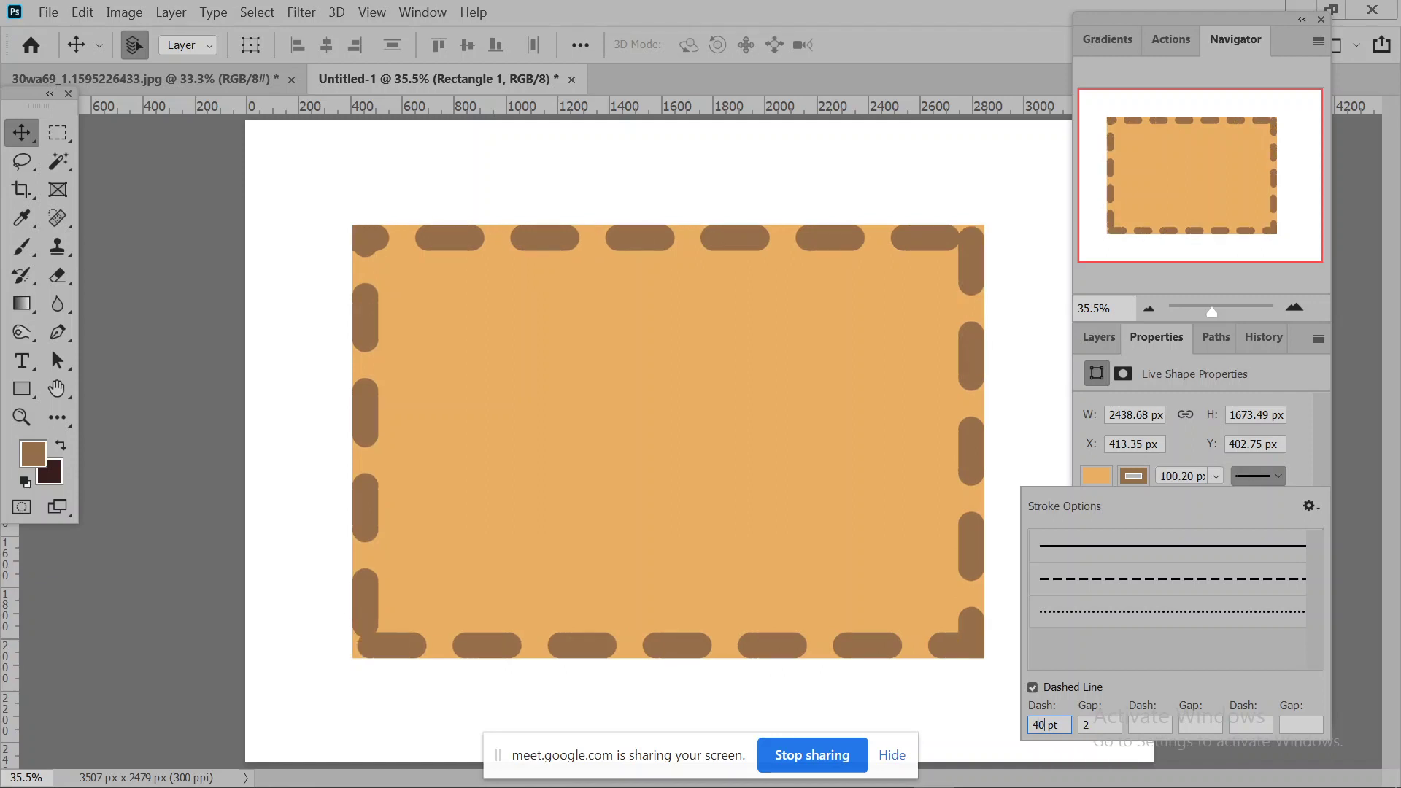
pyautogui.press('BackSpace')
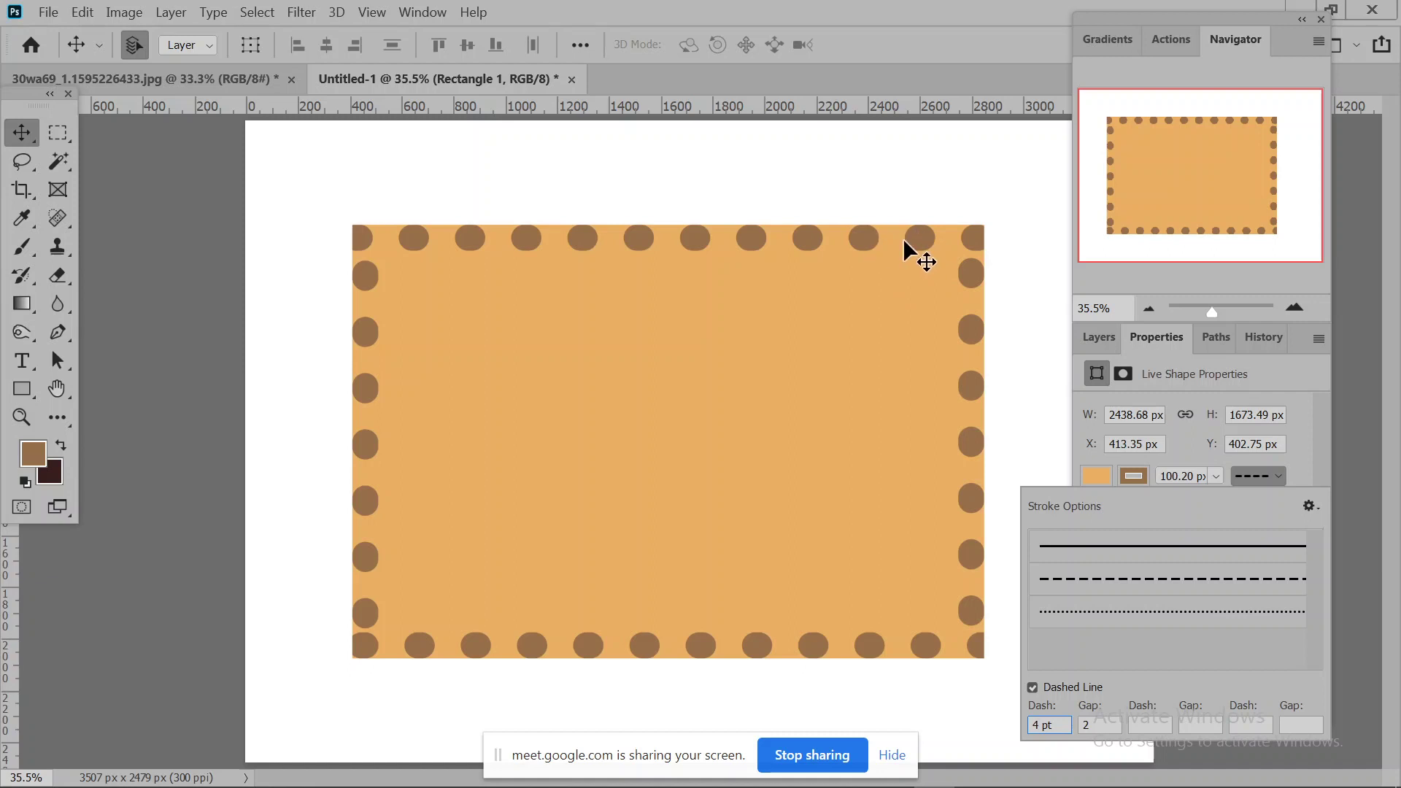
pyautogui.press('Tab')
# Re-enable dashing and try a dash of 5, a second dash of 3 and a gap of 1.
pyautogui.click(1033, 688)
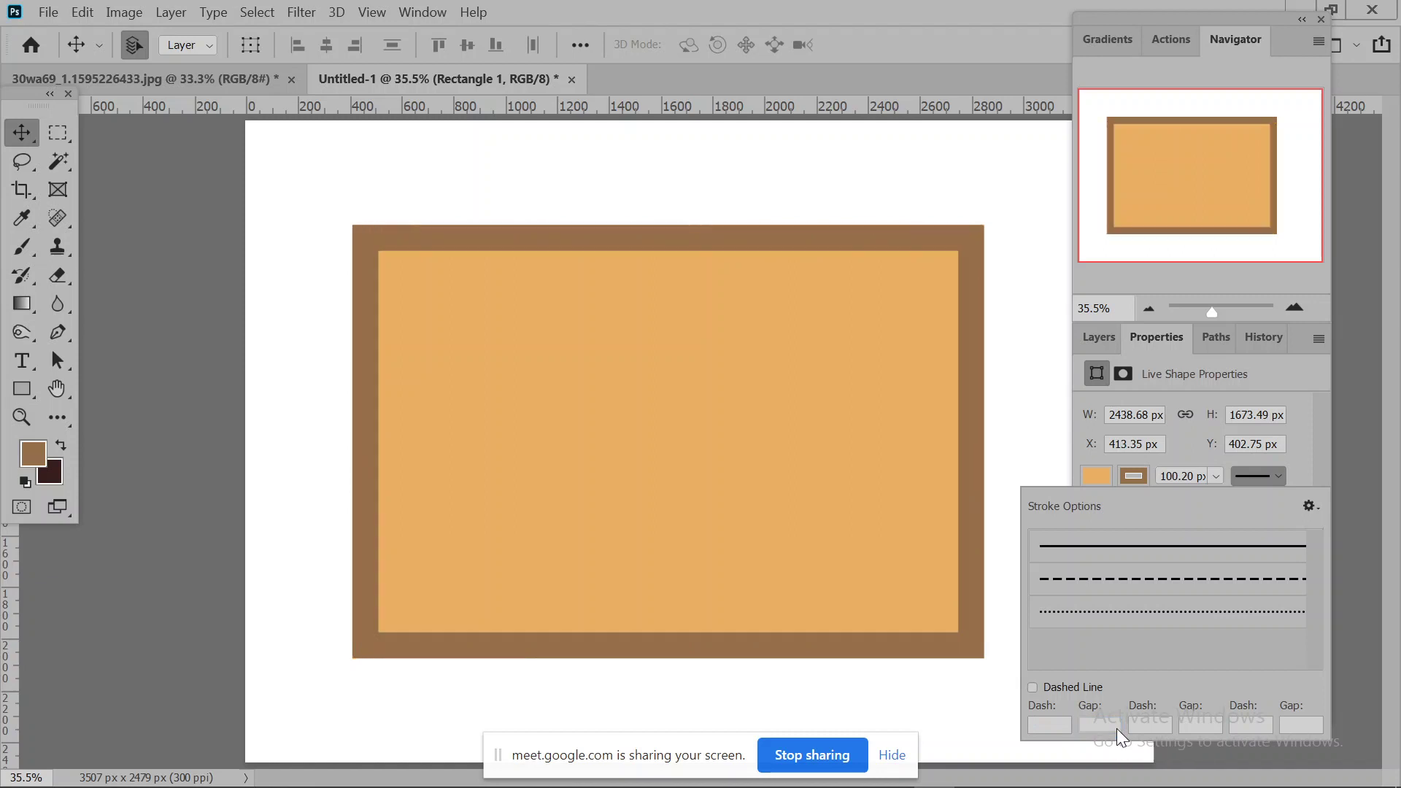
pyautogui.click(1033, 687)
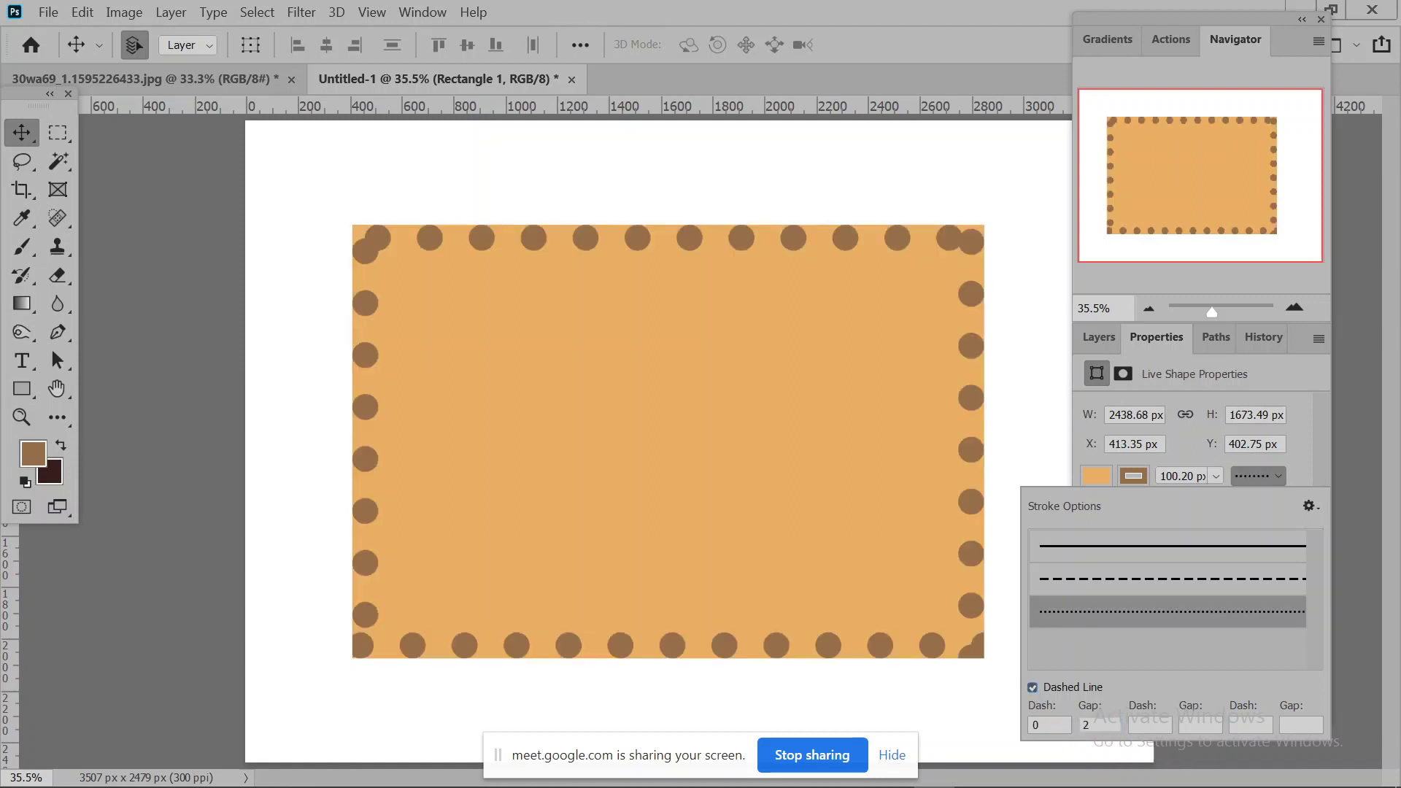
pyautogui.write('5')
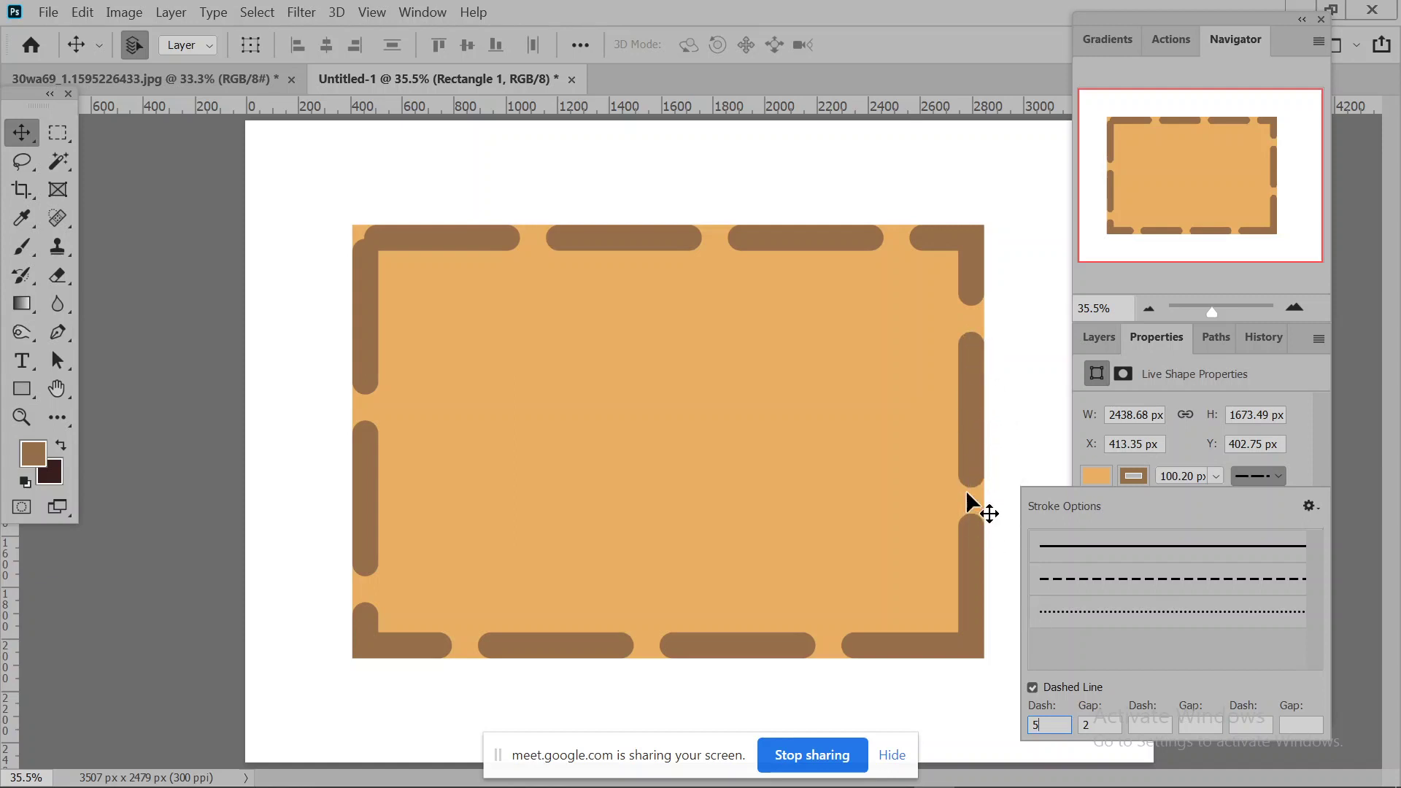
pyautogui.click(1150, 725)
pyautogui.write('3')
pyautogui.press('Tab')
pyautogui.write('1')
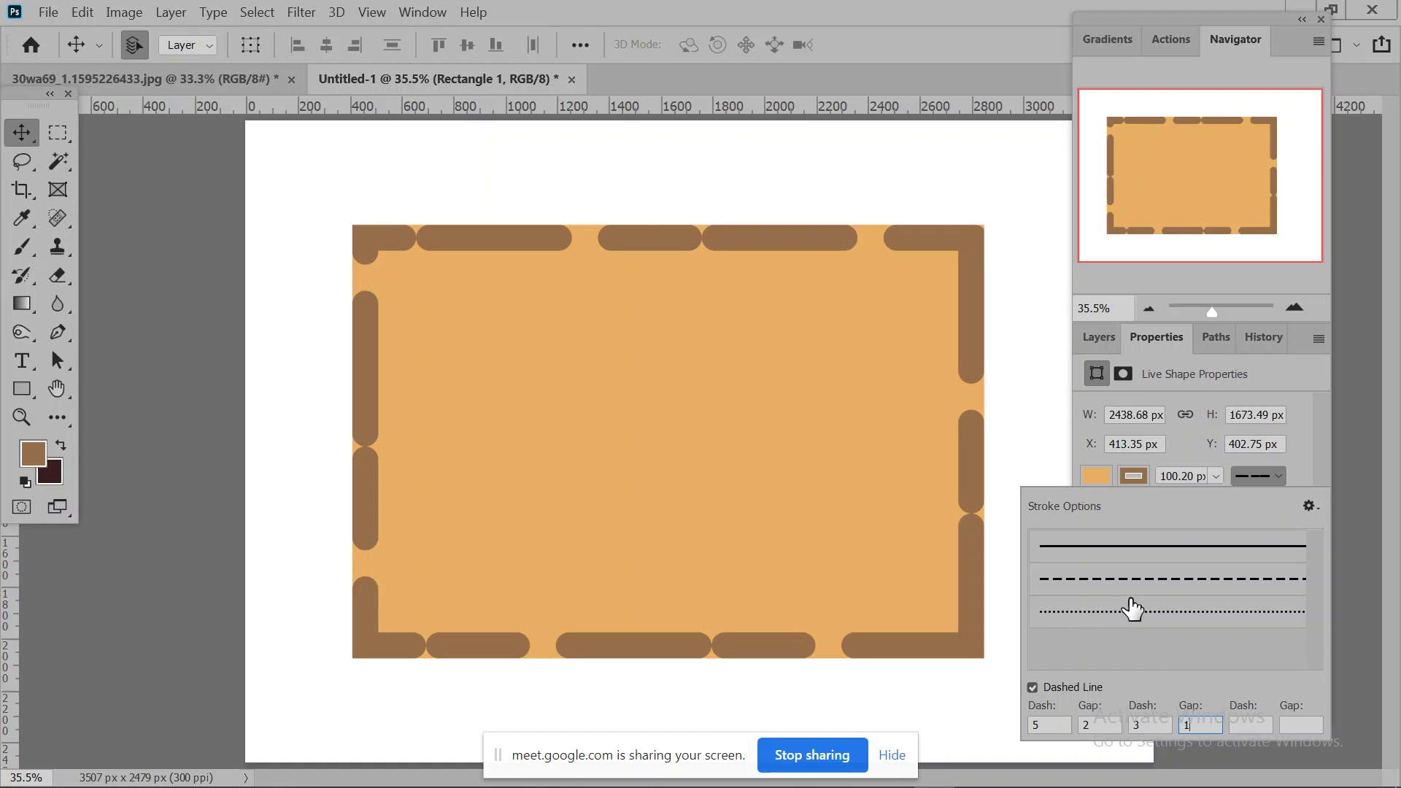
# Choose the standard square dashed line preset, giving dash 4 and gap 2.
pyautogui.click(1031, 686)
pyautogui.click(1176, 584)
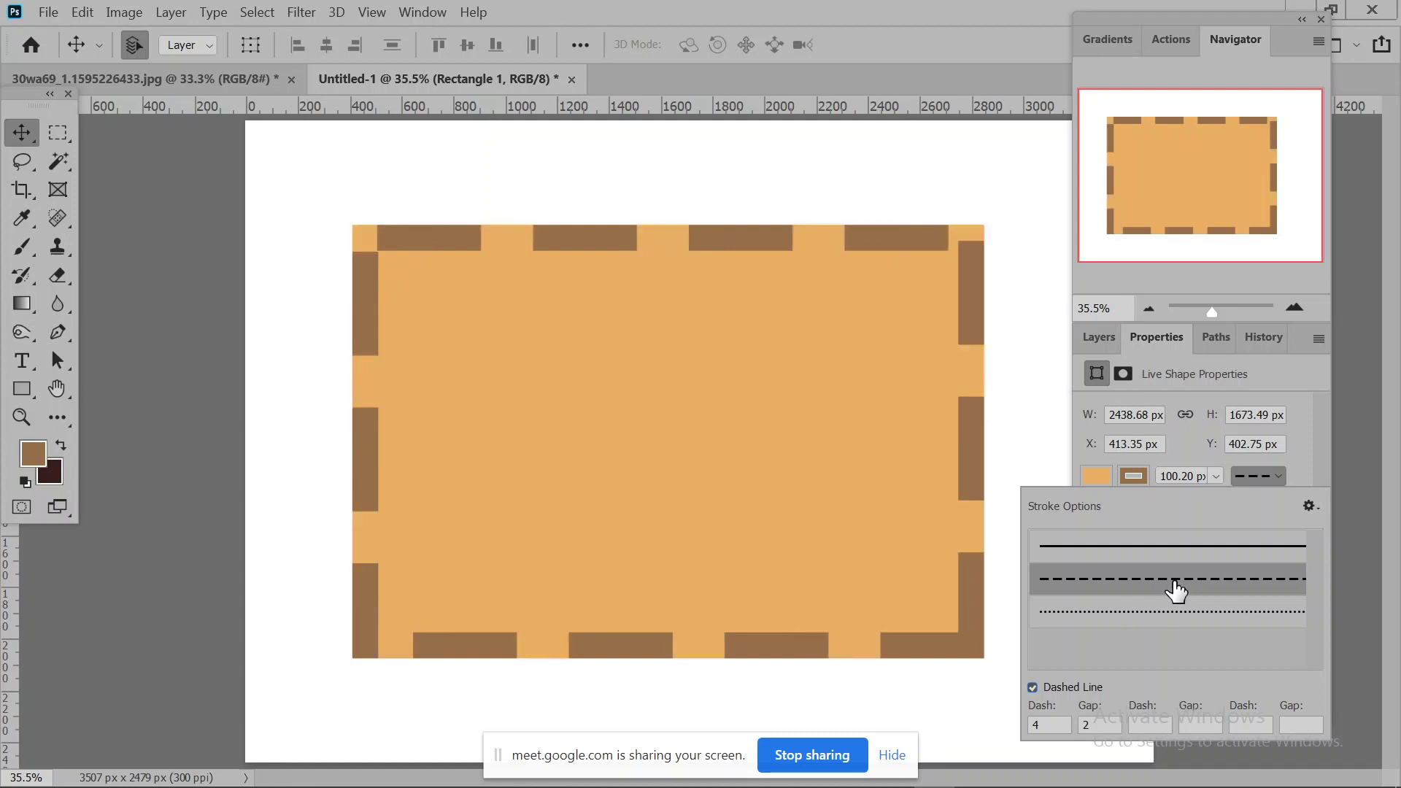
pyautogui.click(1327, 429)
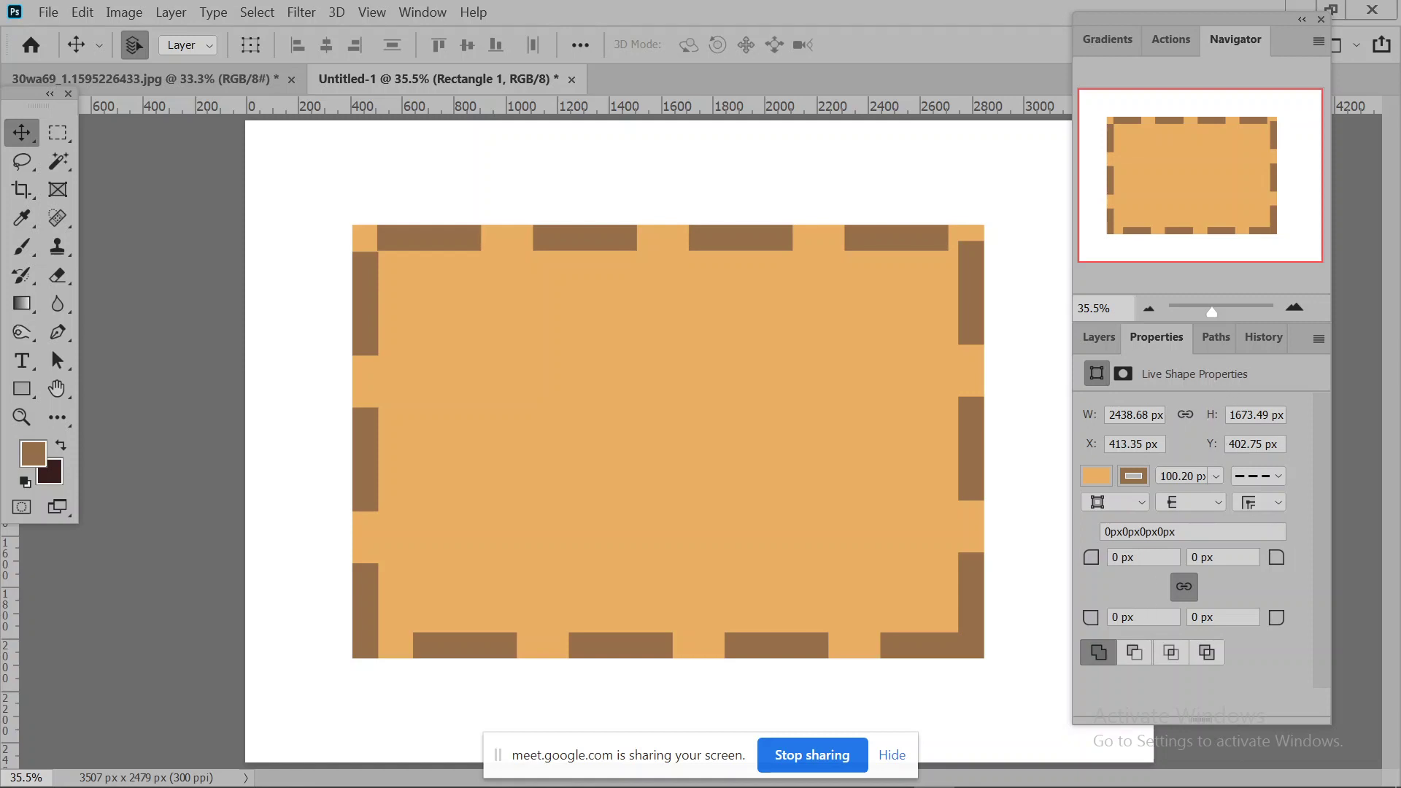
# Thin the brown border to 75.64 px and switch it to a solid line.
pyautogui.click(1216, 476)
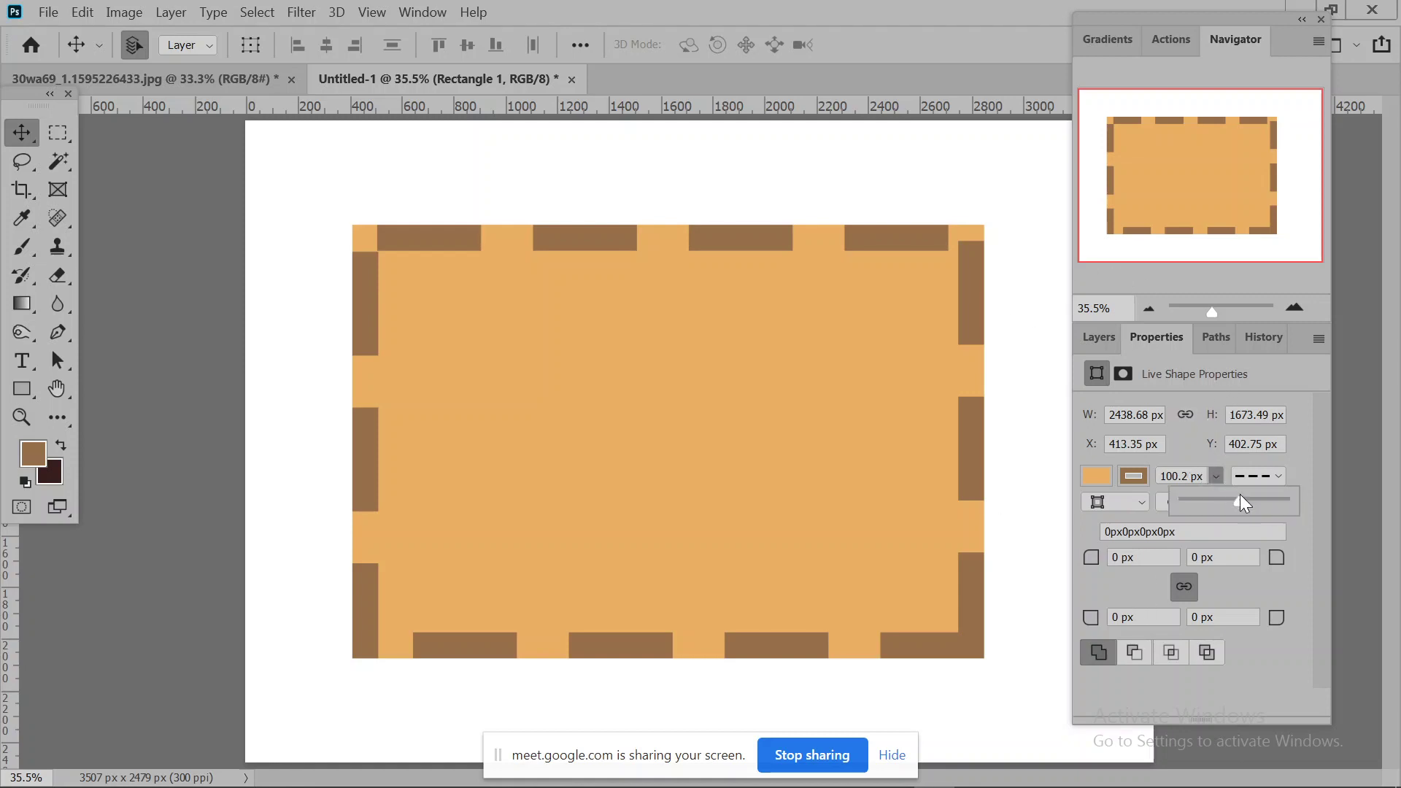
pyautogui.moveTo(1239, 503); pyautogui.dragTo(1230, 499)
pyautogui.click(1276, 475)
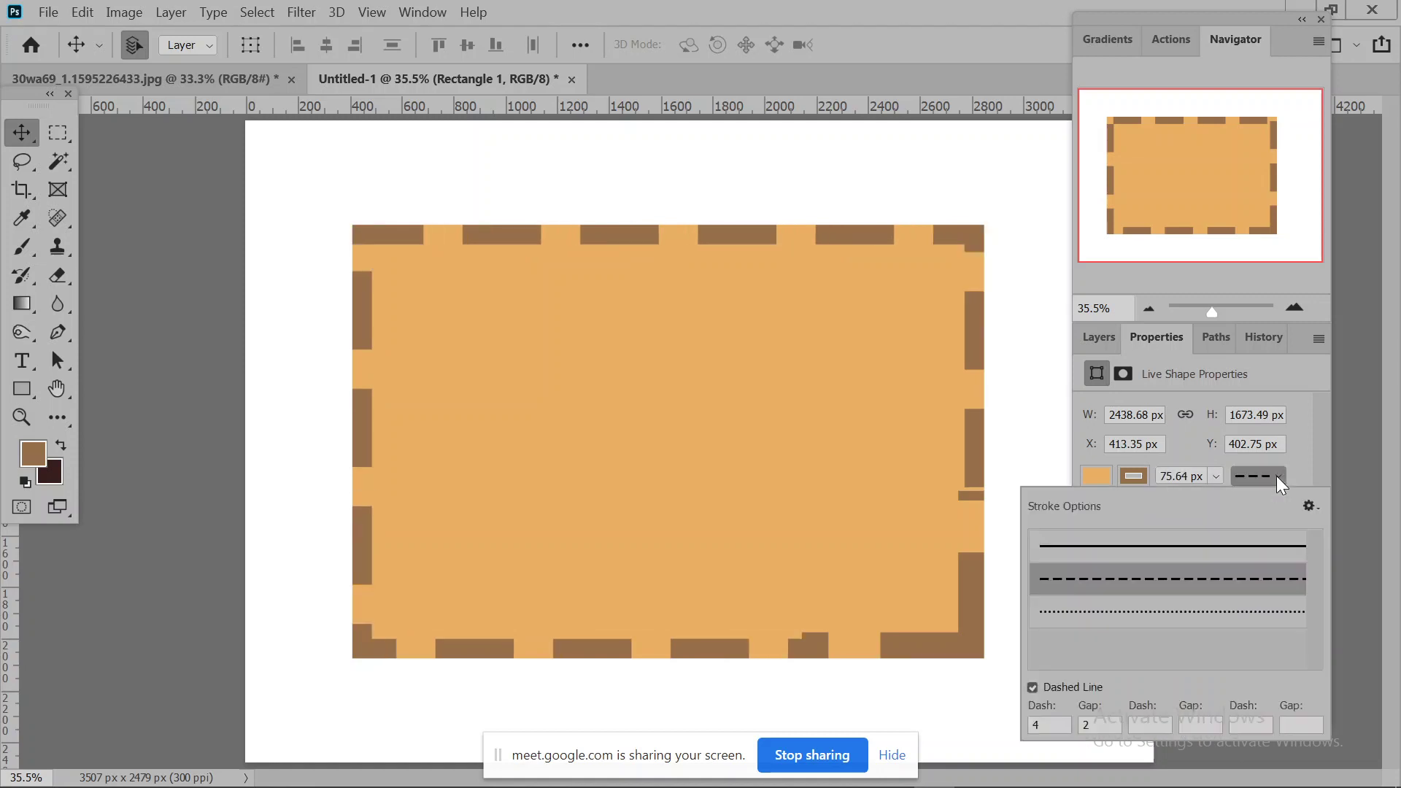
pyautogui.click(1114, 549)
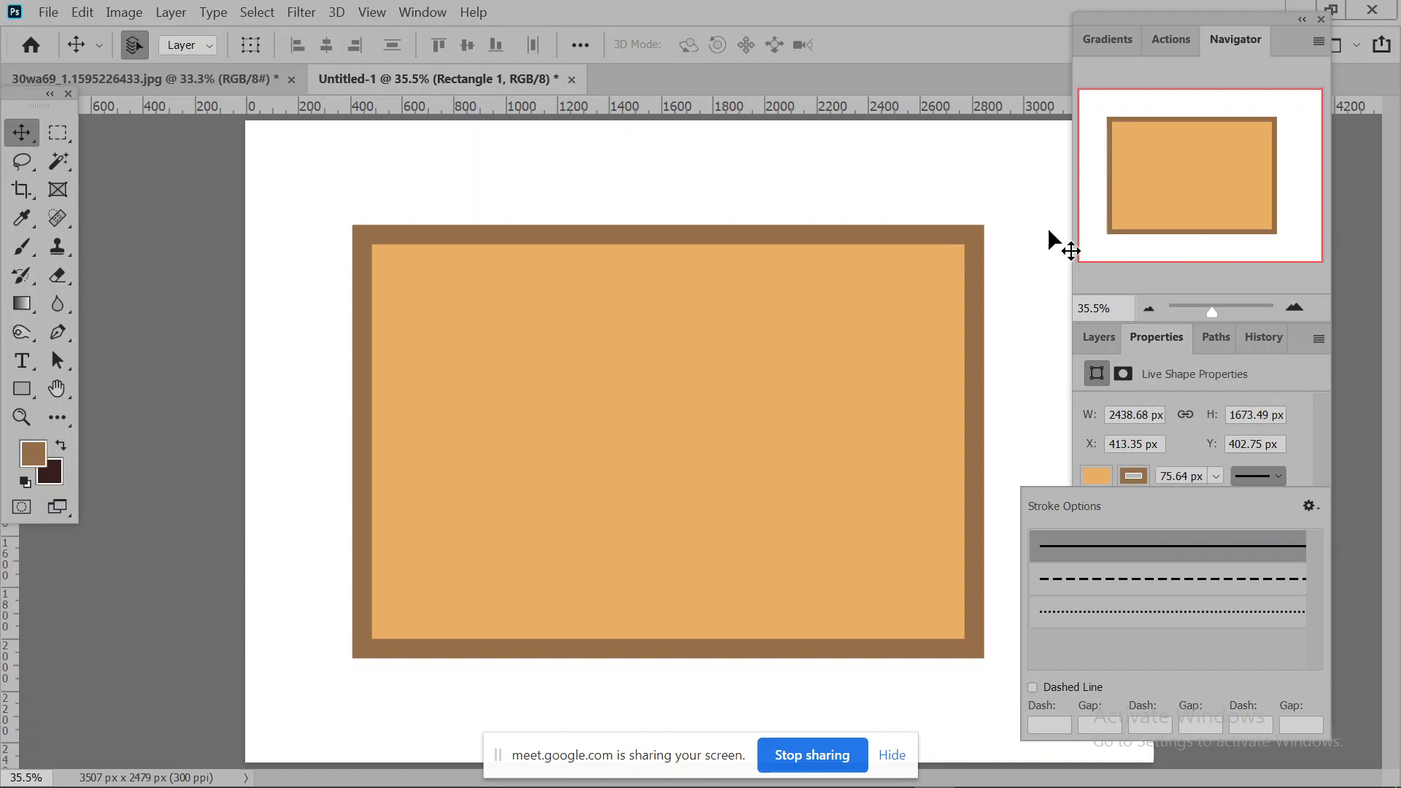
# Zoom in on the rectangle's corner and nudge the rectangle to X 424.35 px, Y 400.75 px.
pyautogui.click(1215, 308)
pyautogui.moveTo(1215, 308); pyautogui.dragTo(1224, 315)
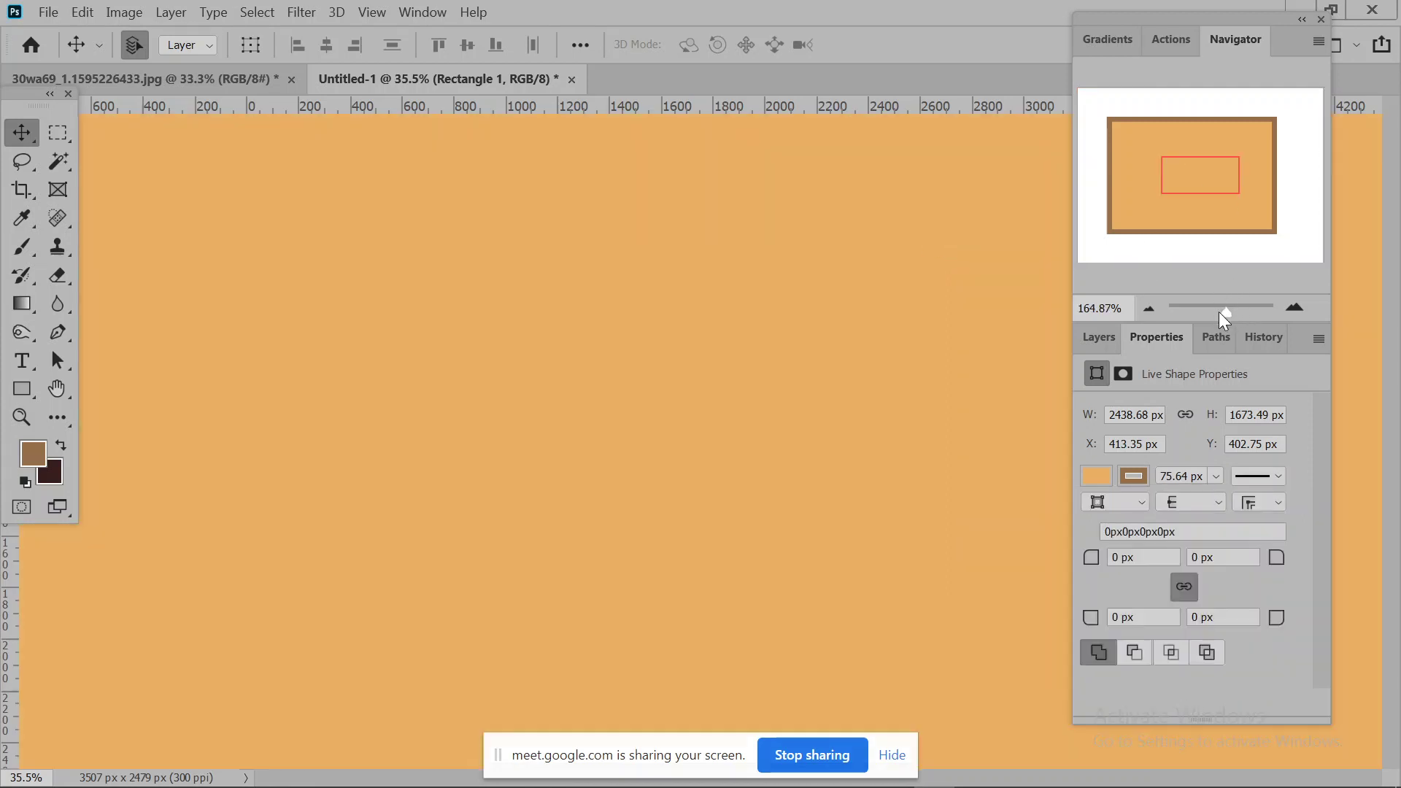
pyautogui.moveTo(920, 278); pyautogui.dragTo(580, 504)
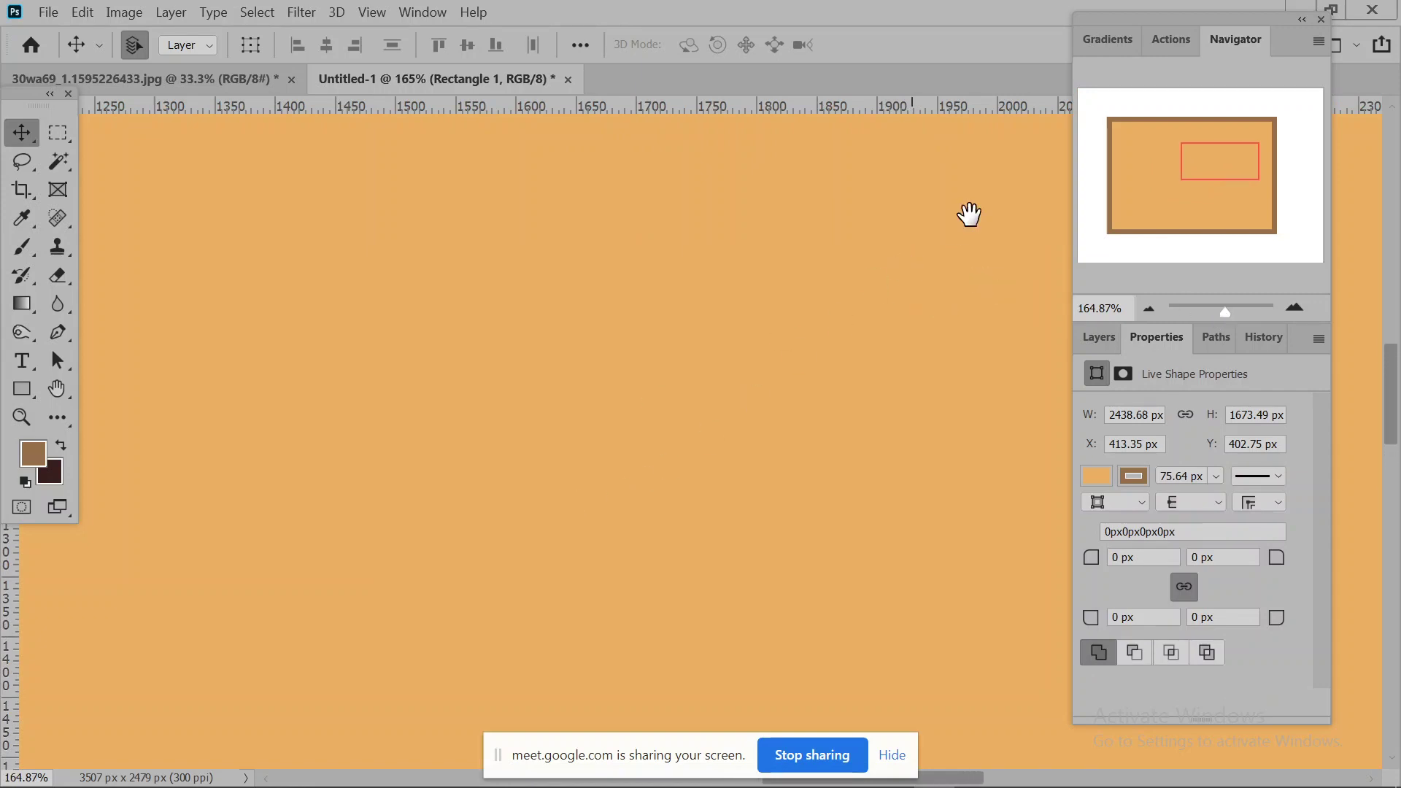
pyautogui.moveTo(970, 213); pyautogui.dragTo(675, 471)
pyautogui.moveTo(1020, 225)
pyautogui.mouseDown()
pyautogui.moveTo(904, 263)
pyautogui.moveTo(845, 381)
pyautogui.moveTo(954, 256)
pyautogui.moveTo(1023, 251)
pyautogui.mouseUp()
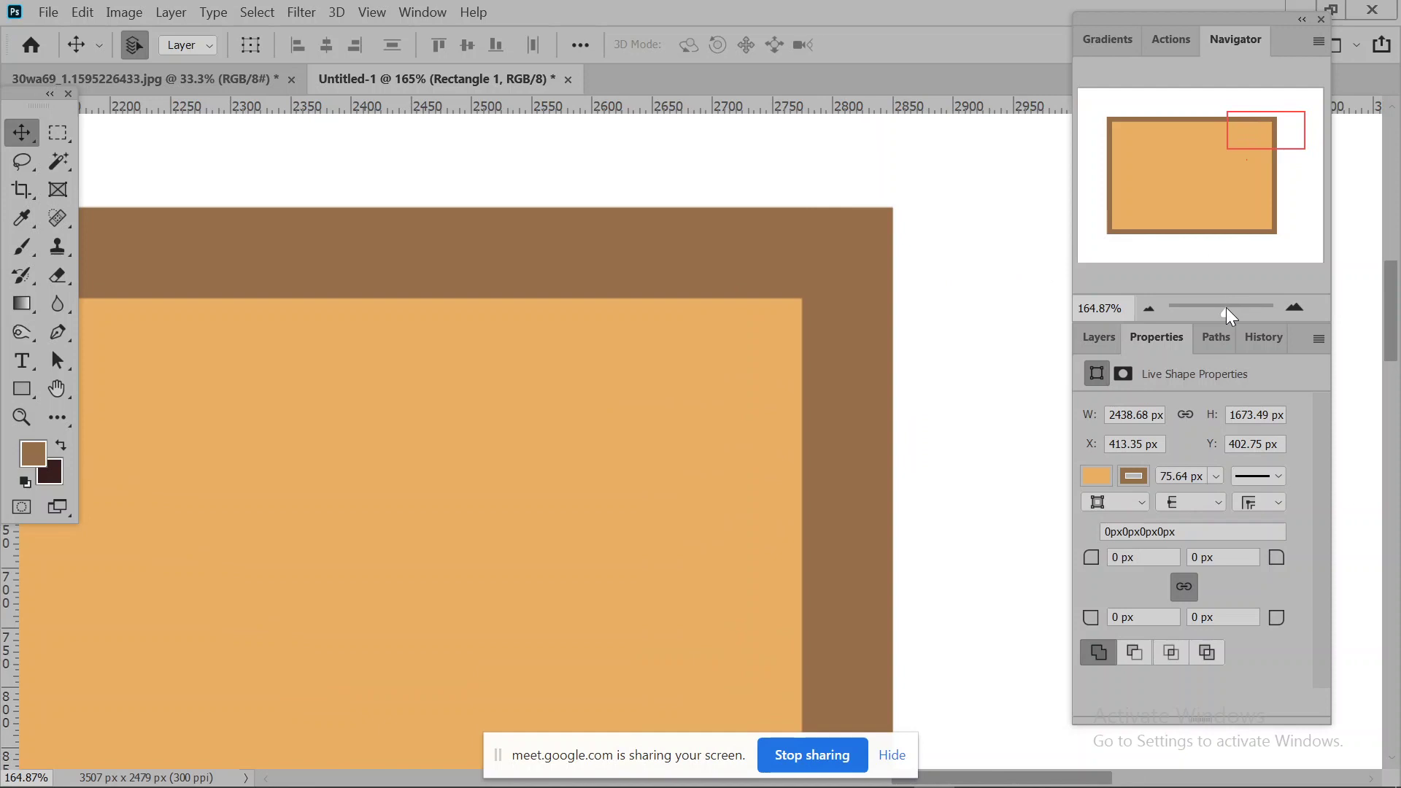
pyautogui.moveTo(1226, 312); pyautogui.dragTo(1235, 316)
pyautogui.moveTo(820, 260); pyautogui.dragTo(756, 394)
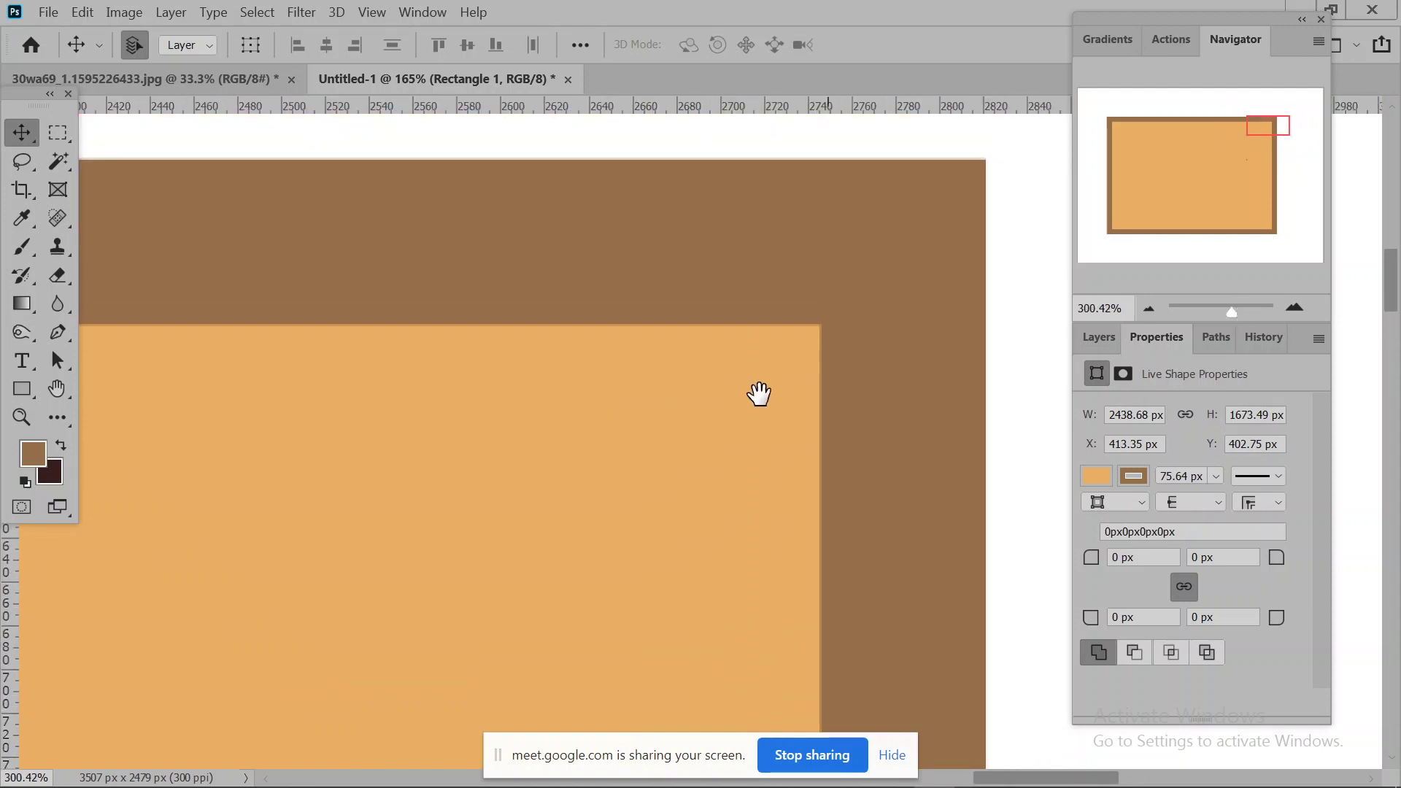
pyautogui.moveTo(1224, 312); pyautogui.dragTo(1240, 313)
pyautogui.moveTo(782, 309); pyautogui.dragTo(488, 582)
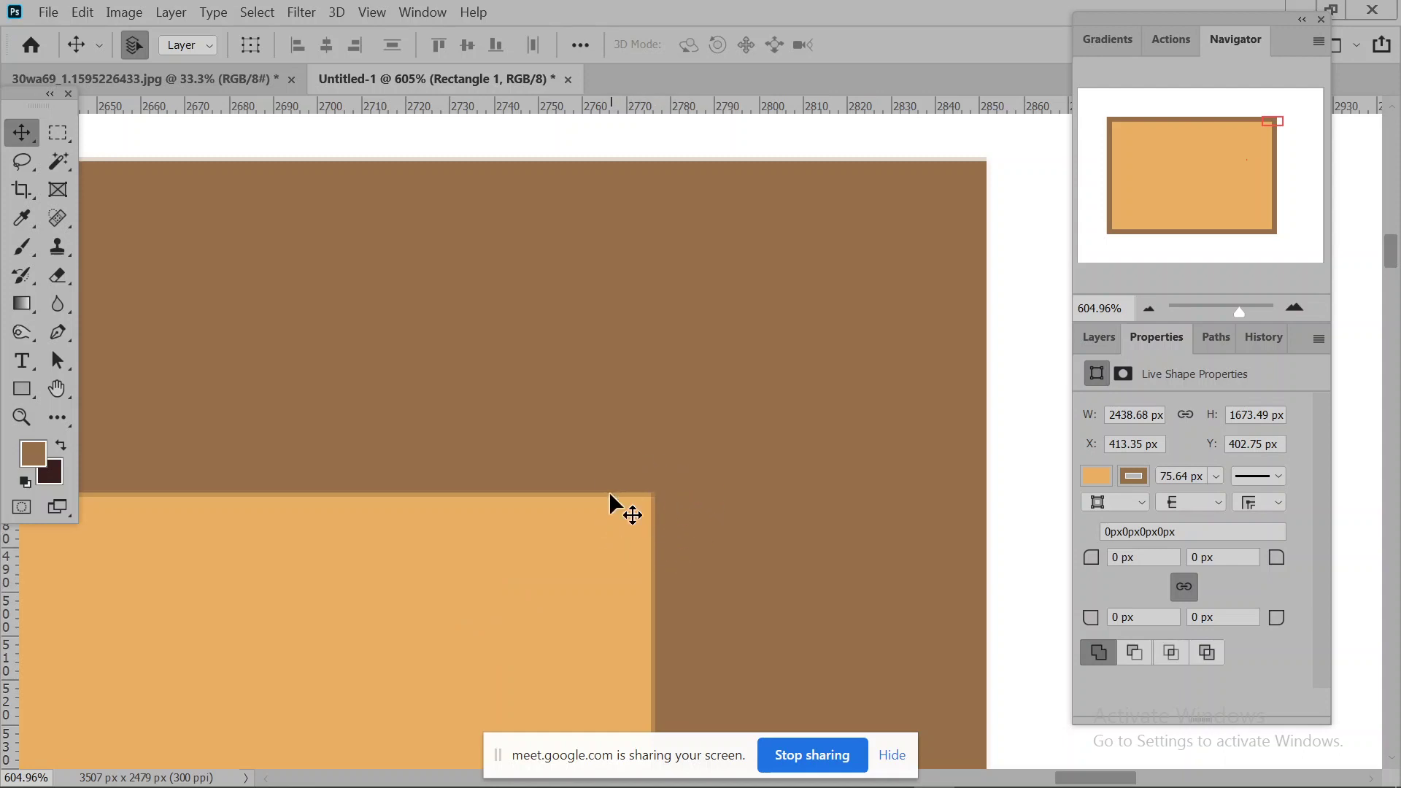
pyautogui.moveTo(609, 492); pyautogui.dragTo(657, 488)
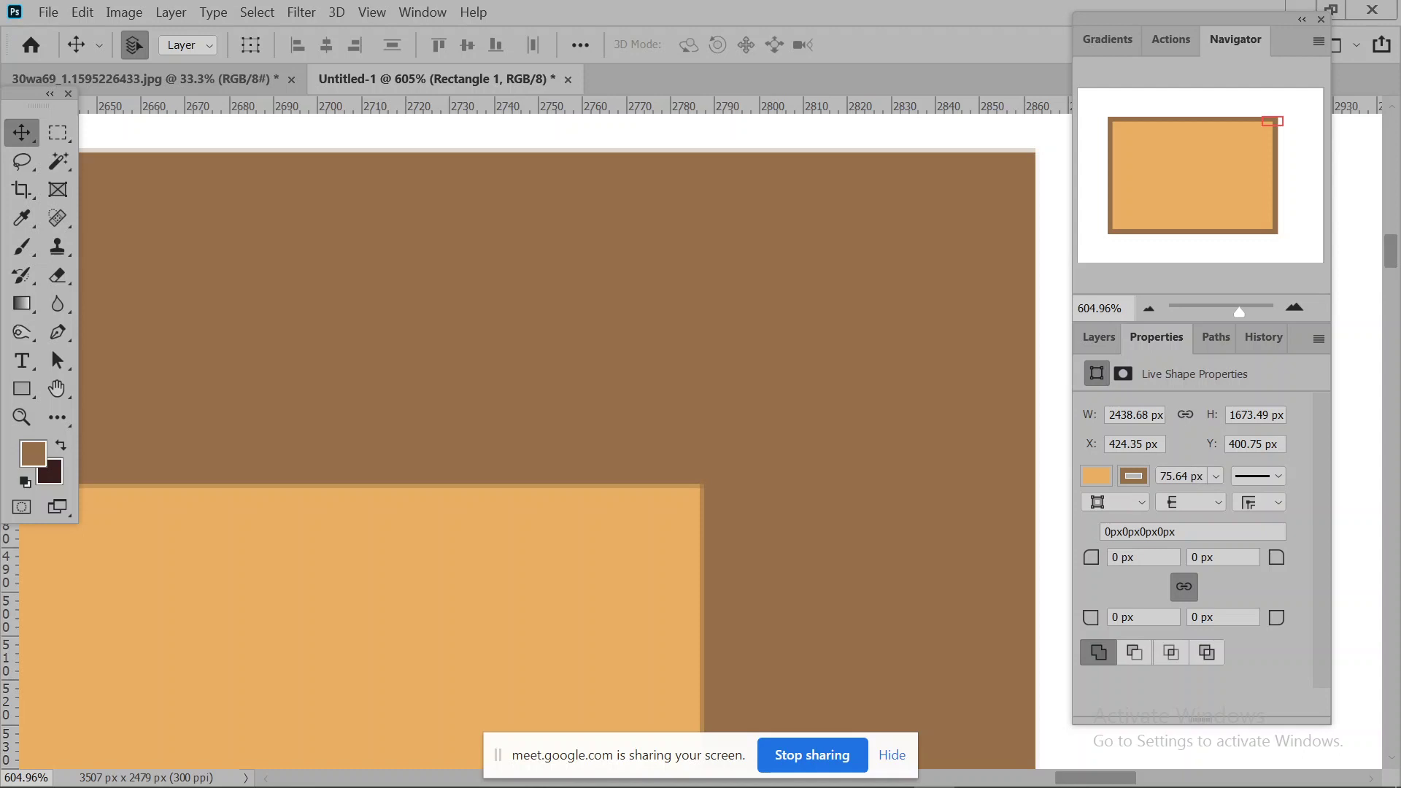
# Enter a whole-number stroke width so the border becomes a round 76 px.
pyautogui.click(1175, 476)
pyautogui.write('75')
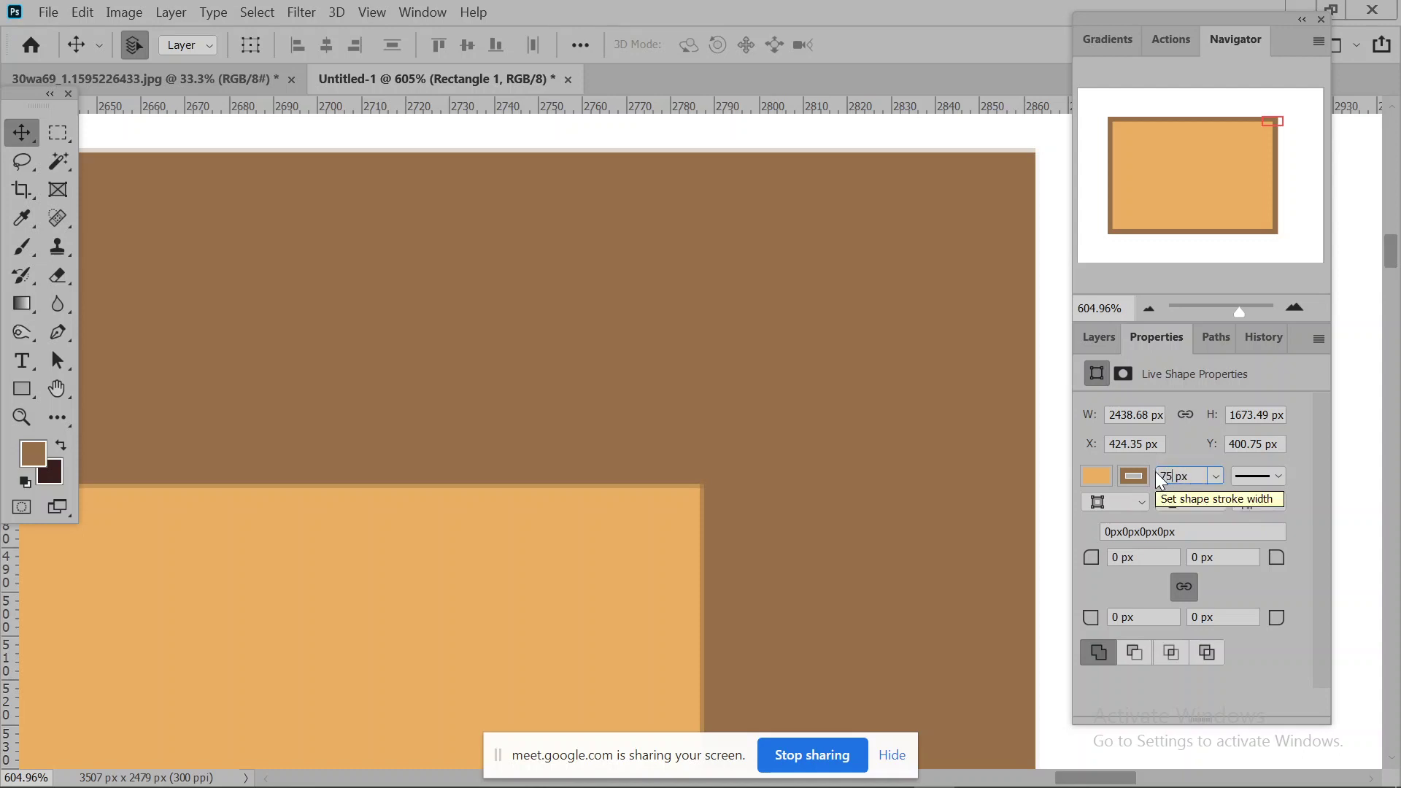
pyautogui.press('Return')
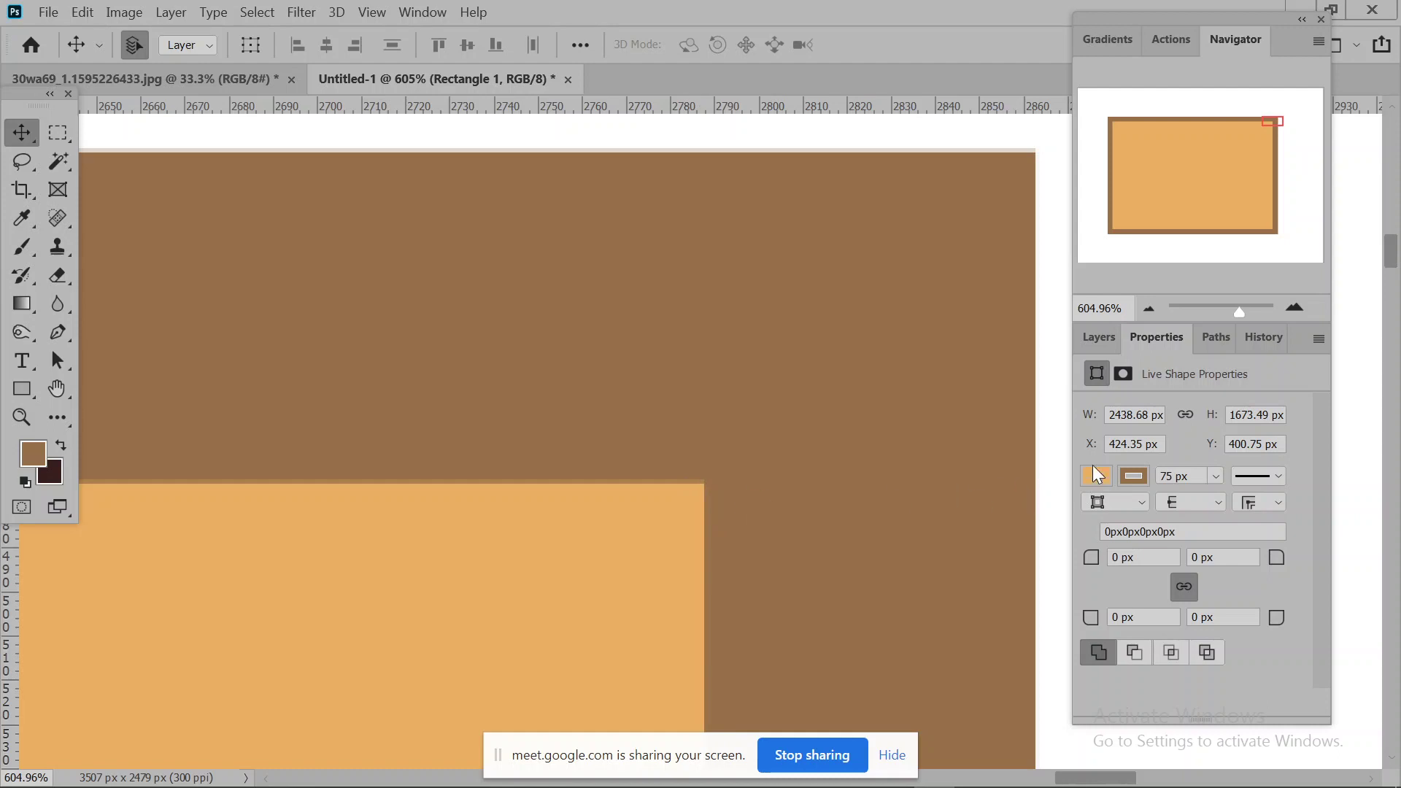
pyautogui.click(1177, 502)
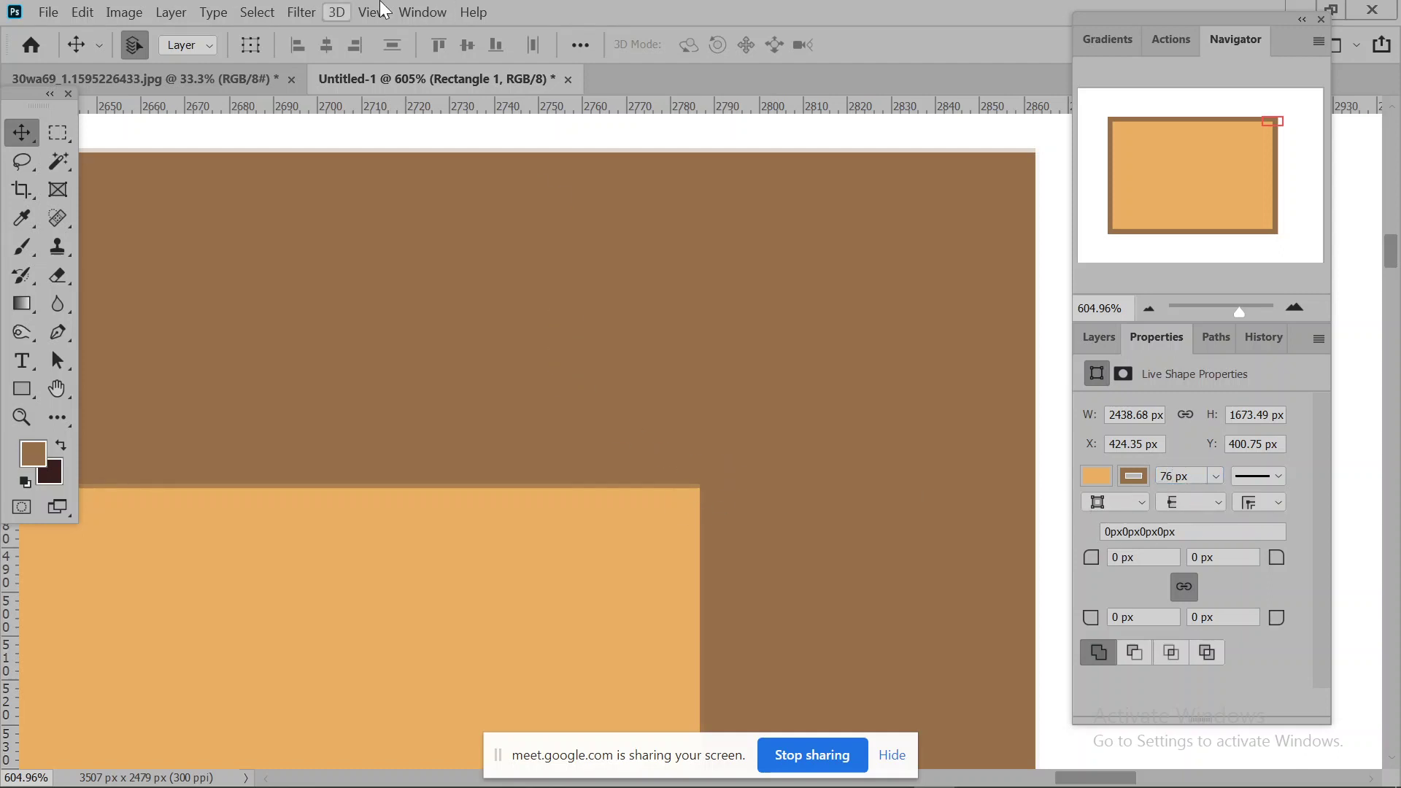
# Change the stroke colour from brown to the recently used blue swatch.
pyautogui.click(1276, 476)
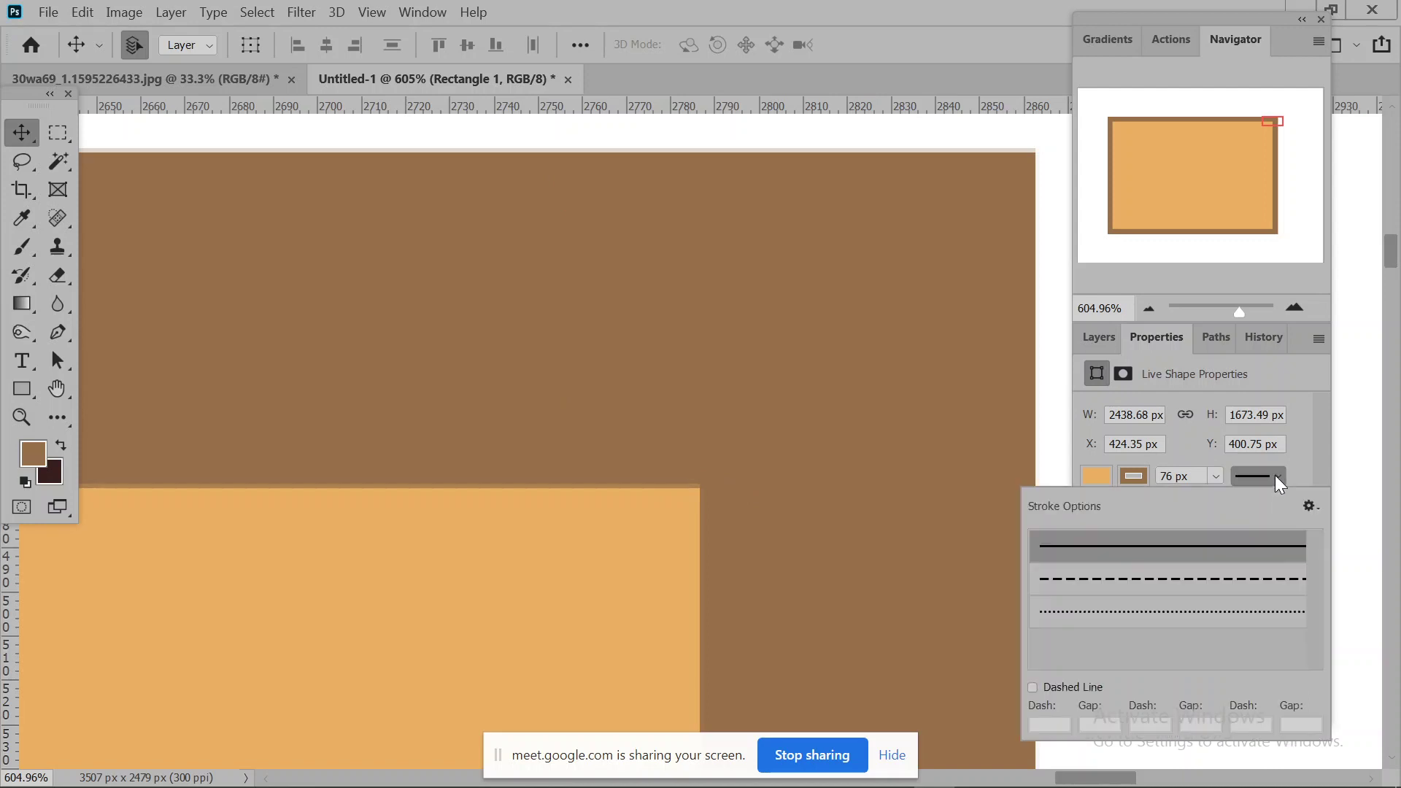
pyautogui.click(1276, 476)
pyautogui.click(1136, 477)
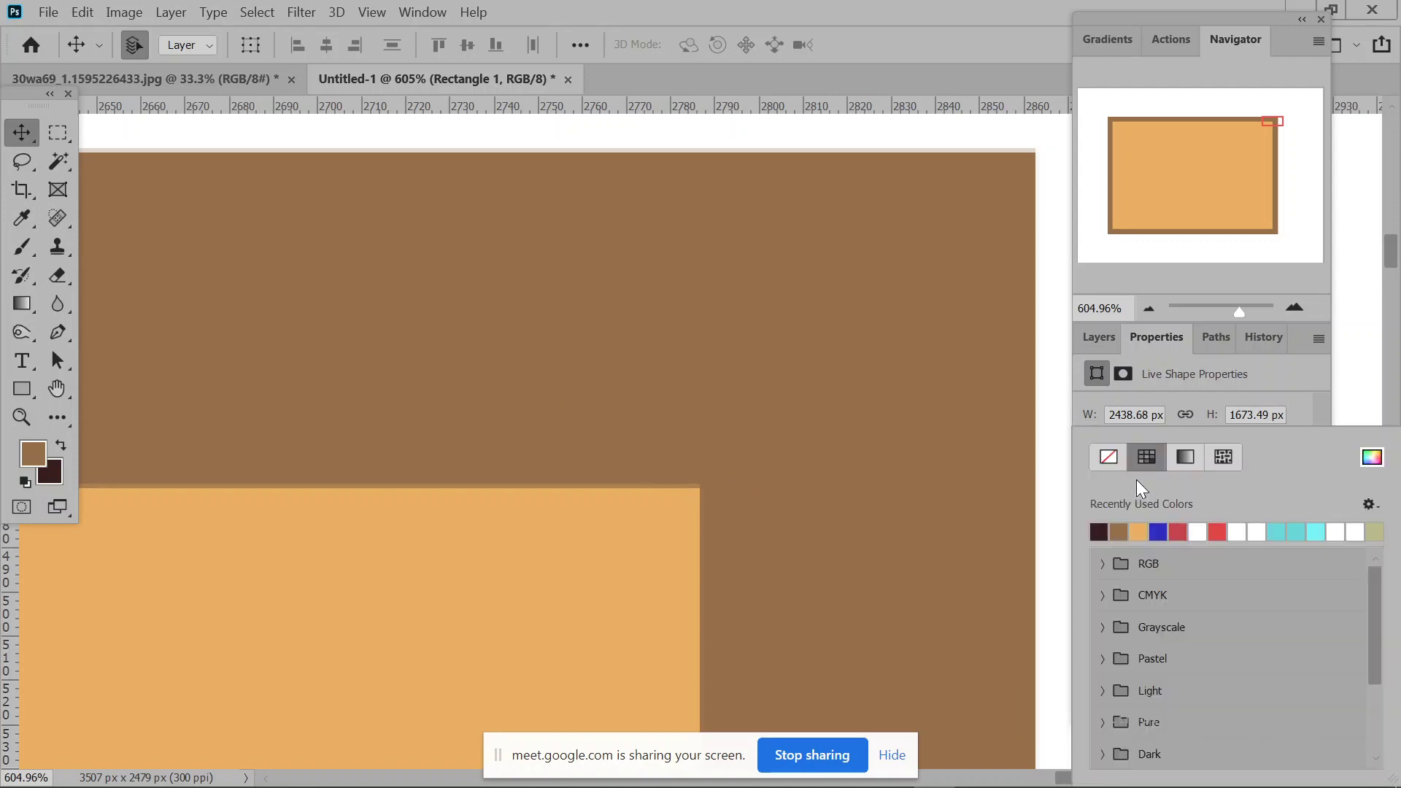
pyautogui.click(1167, 535)
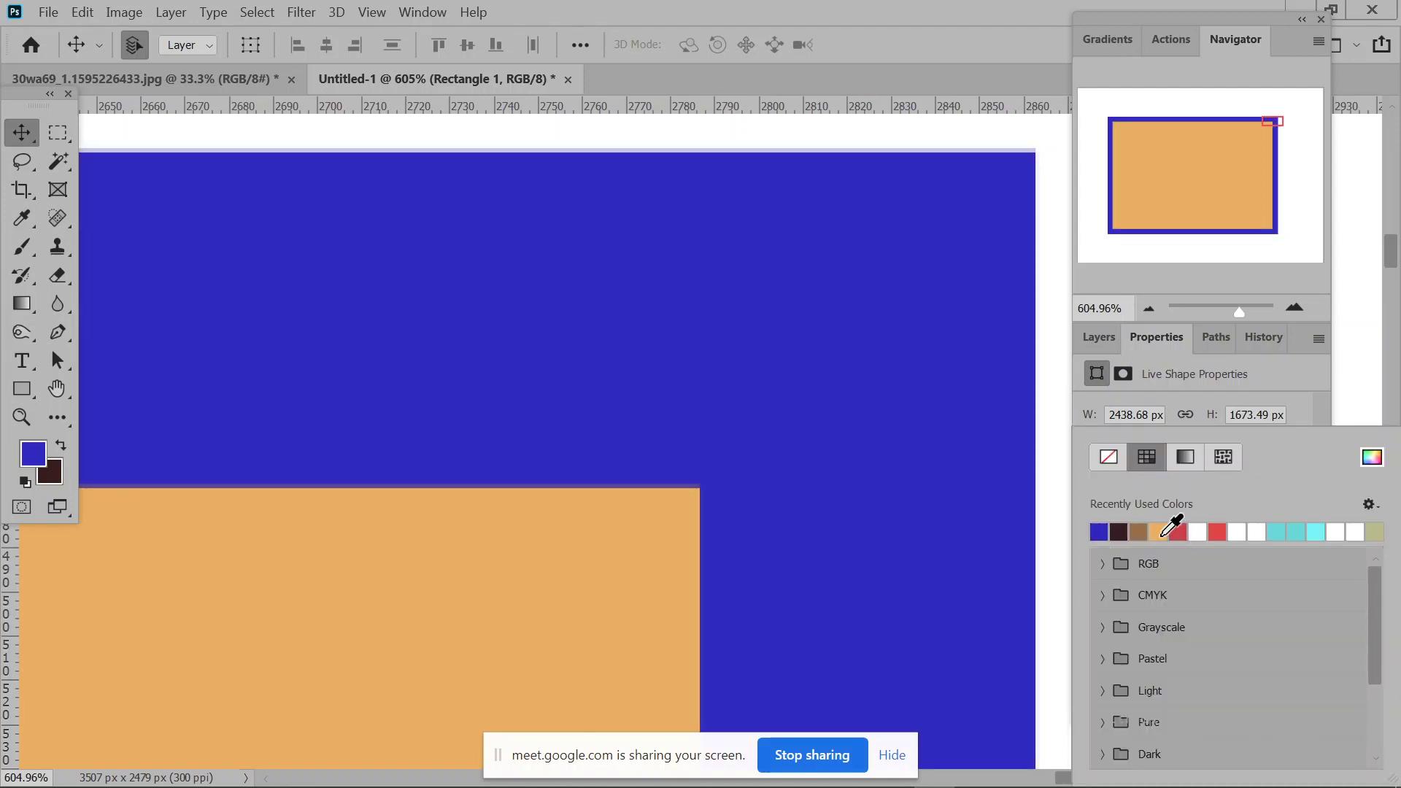
pyautogui.click(1348, 379)
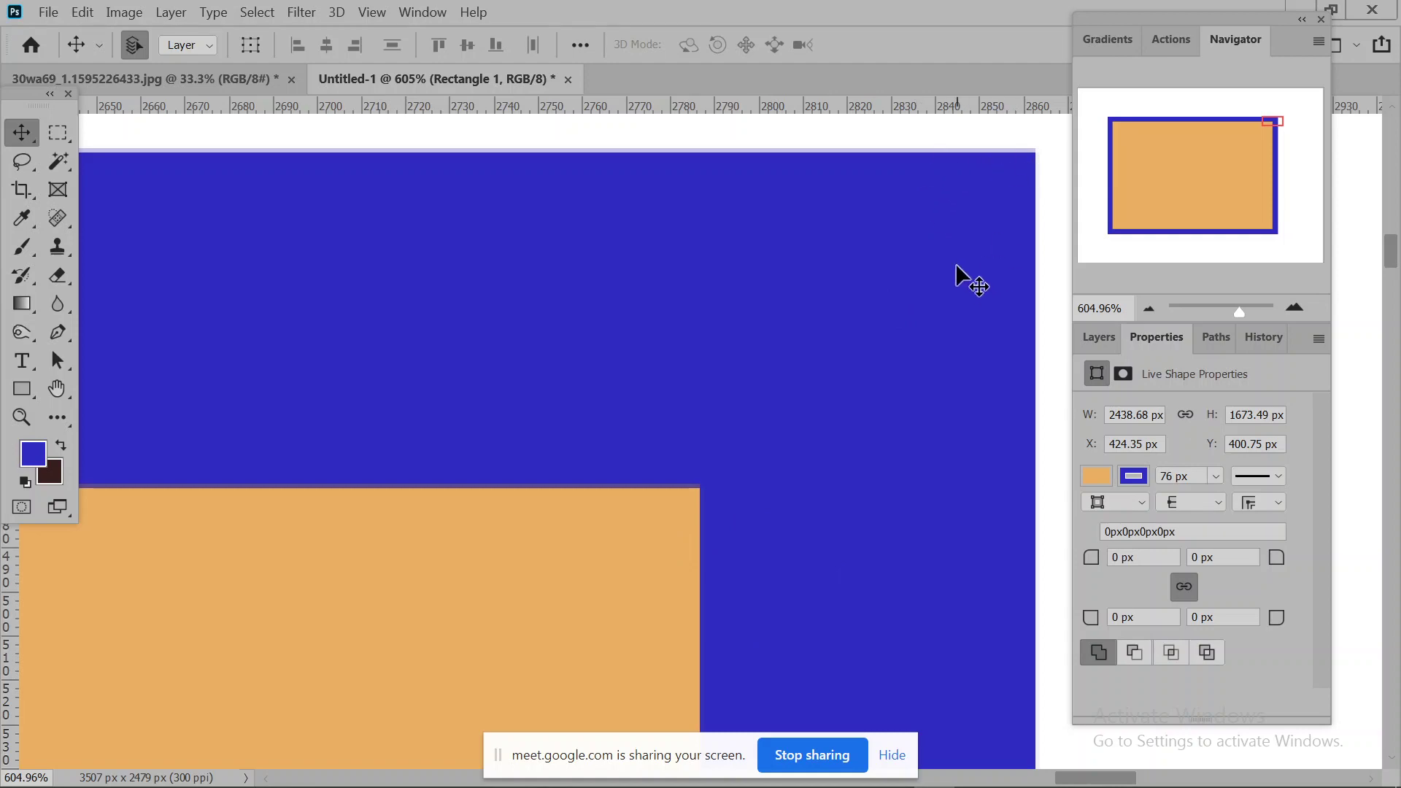
# Zoom to pixel level, back out to 700% over the orange fill, and show the stroke alignment options.
pyautogui.moveTo(1244, 315); pyautogui.dragTo(1247, 314)
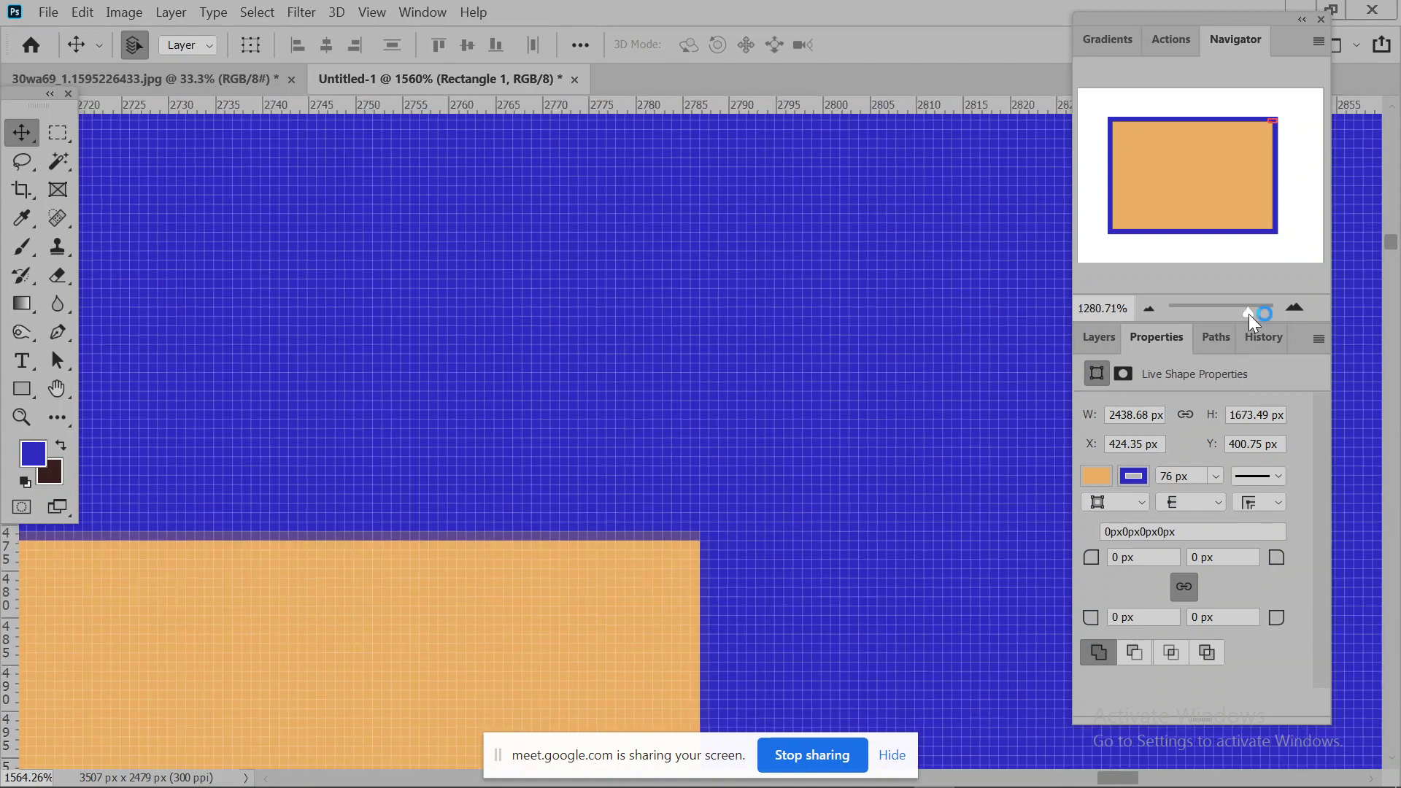
pyautogui.moveTo(926, 291); pyautogui.dragTo(530, 568)
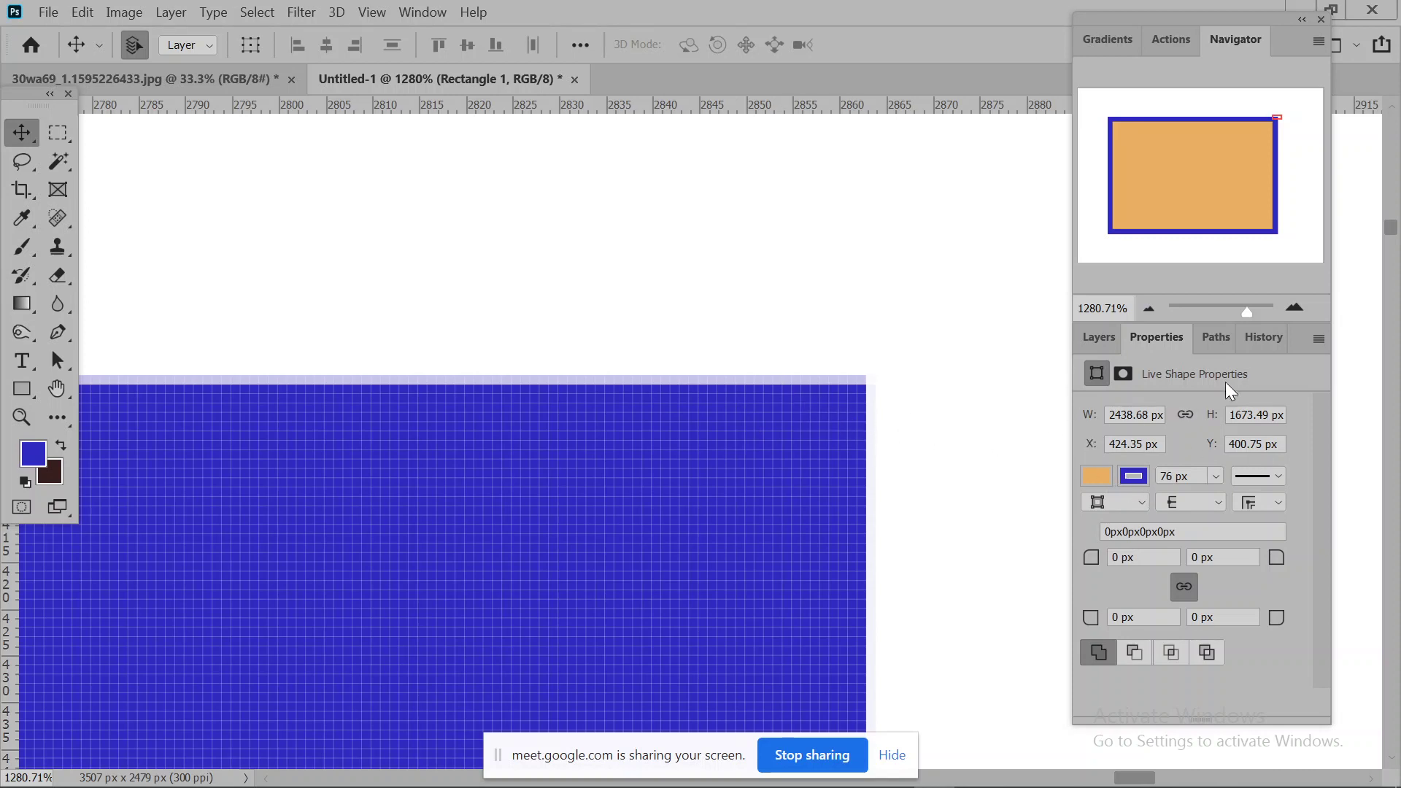
pyautogui.click(1150, 308)
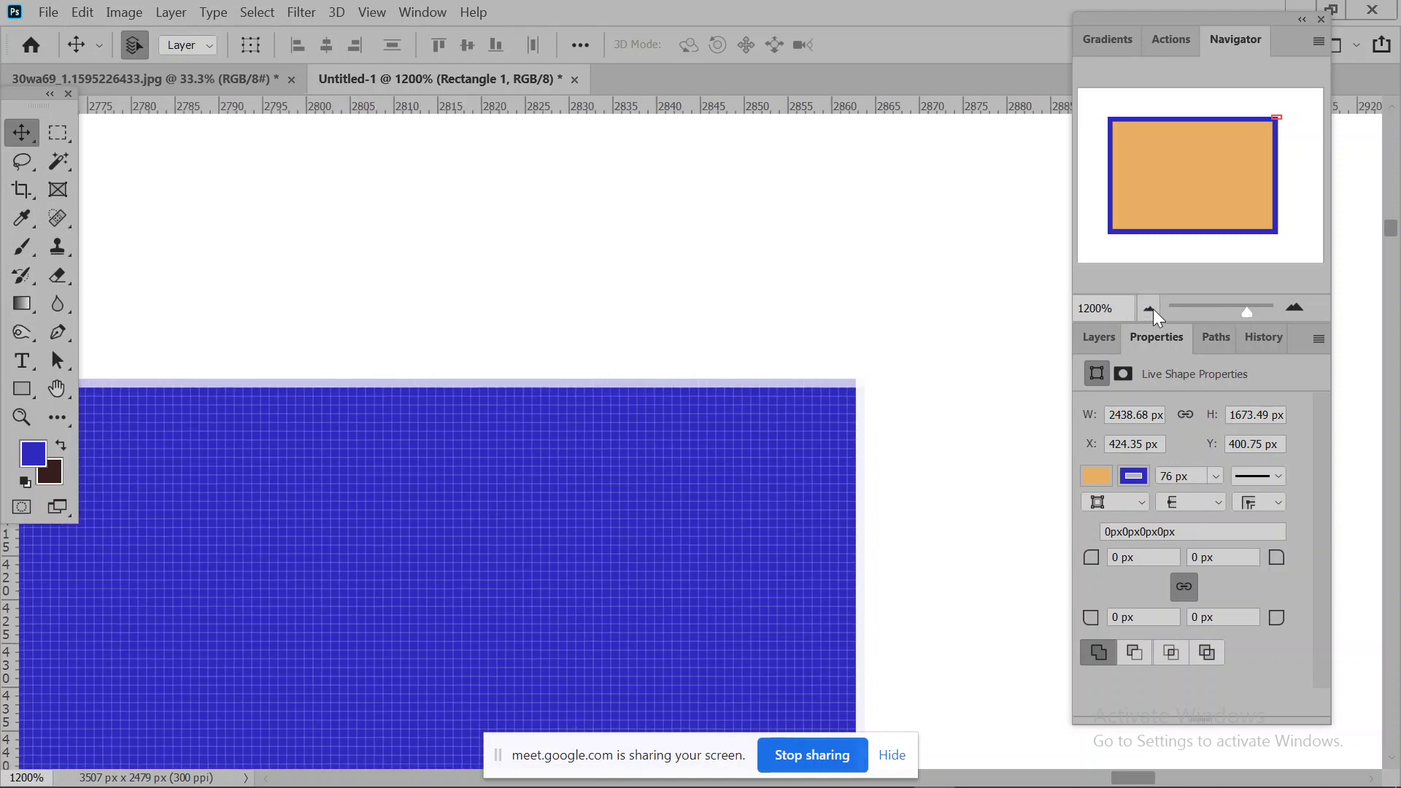
pyautogui.click(1150, 308)
pyautogui.click(1150, 308)
pyautogui.moveTo(652, 494); pyautogui.dragTo(830, 238)
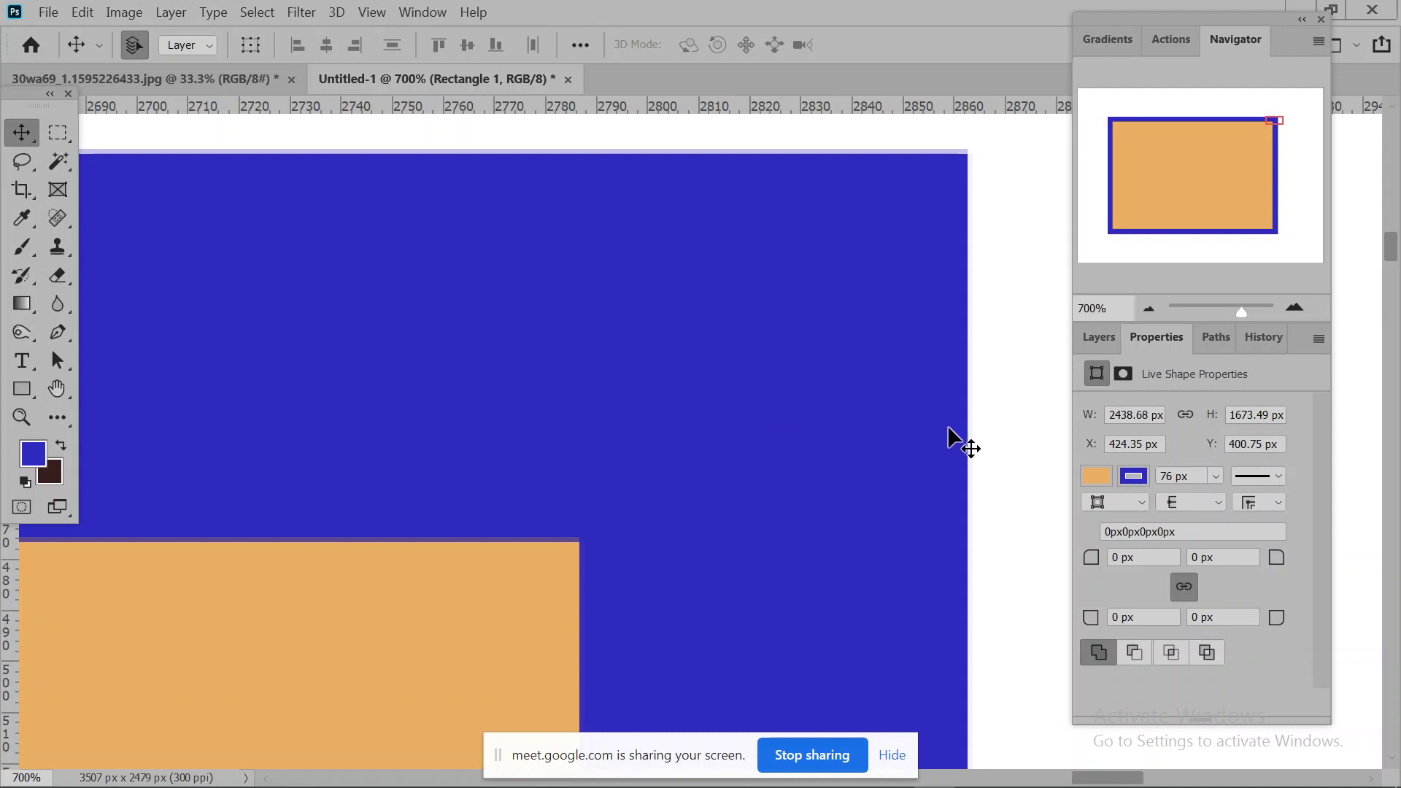
pyautogui.click(1136, 501)
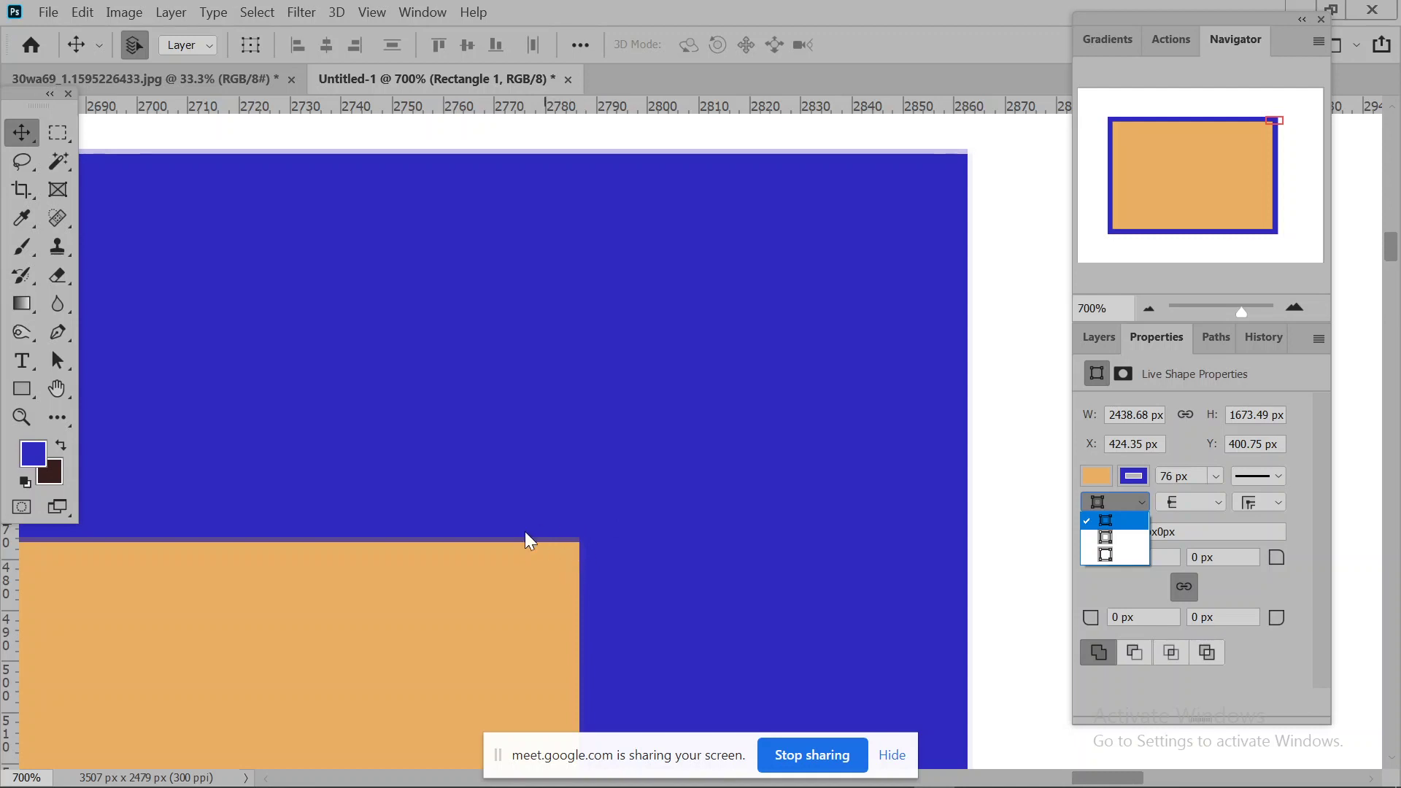
# Set the blue stroke to outside alignment and check the corner against the white canvas.
pyautogui.click(1115, 536)
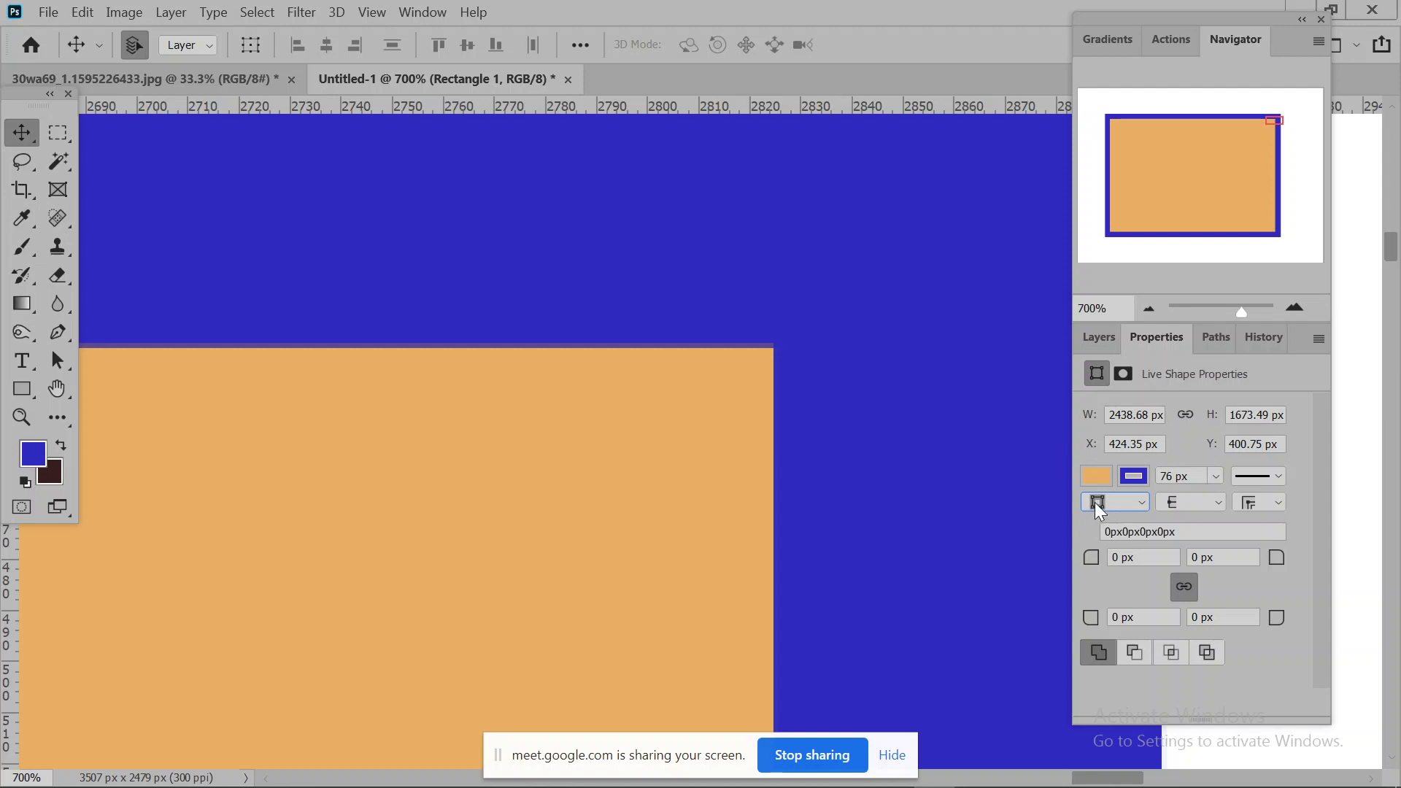
pyautogui.moveTo(926, 416); pyautogui.dragTo(806, 343)
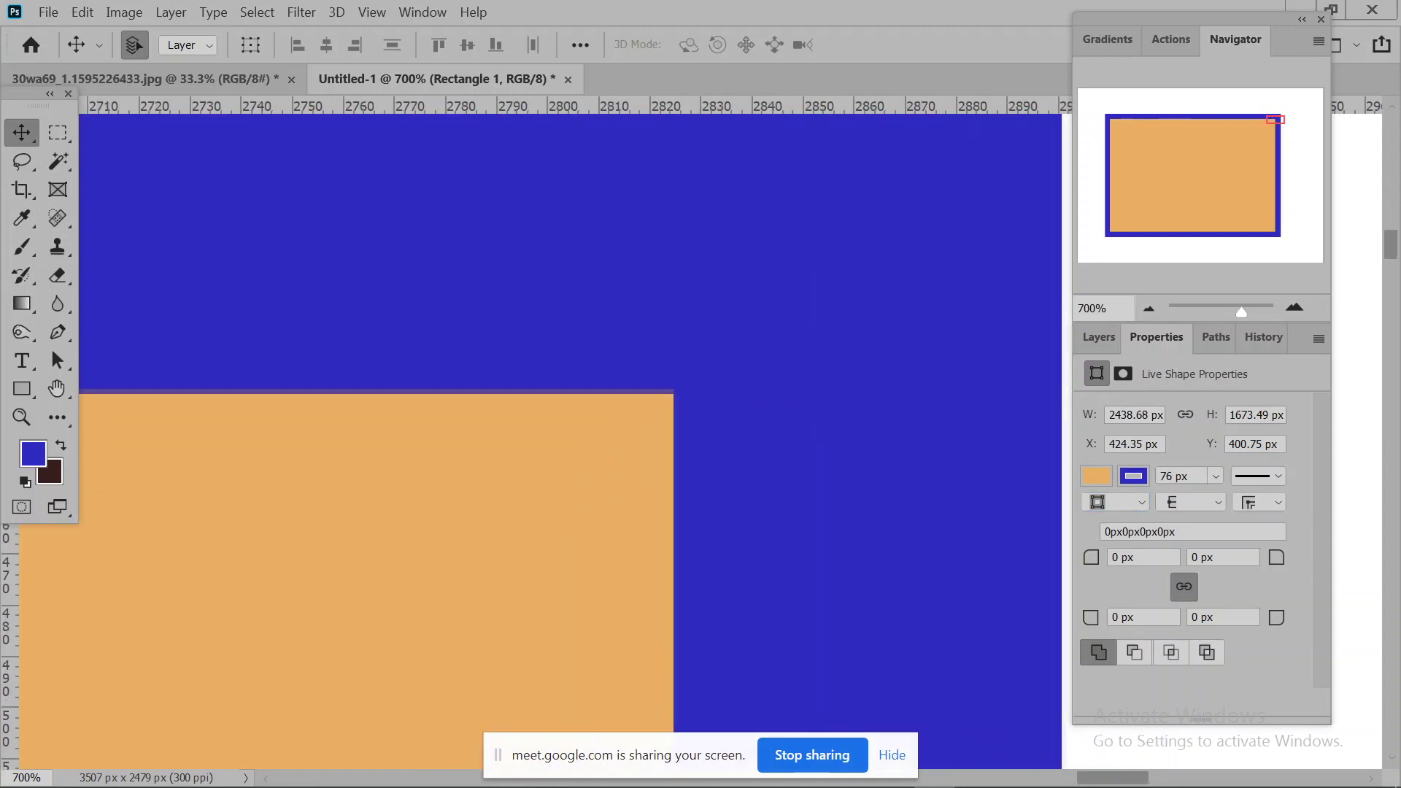
pyautogui.click(1116, 505)
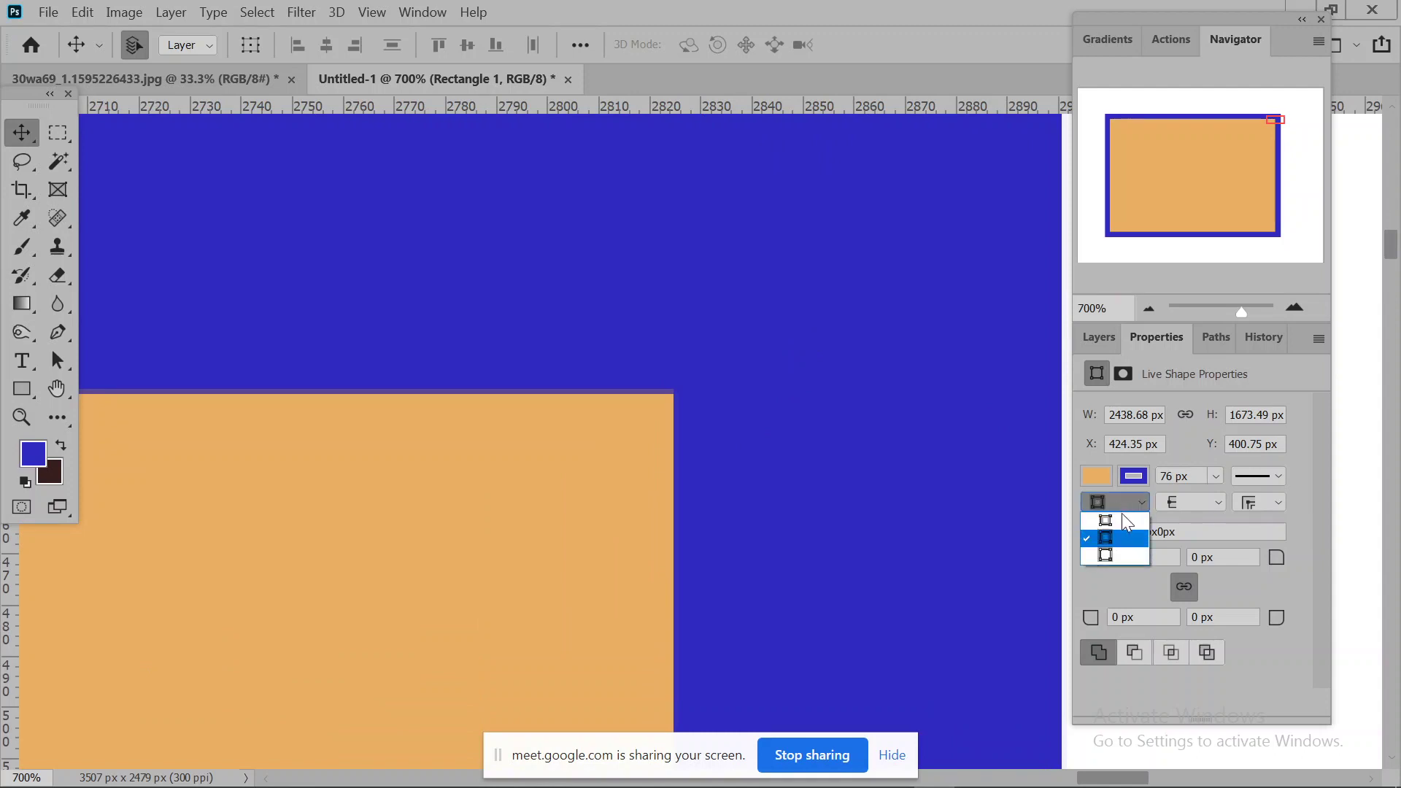
pyautogui.click(1119, 553)
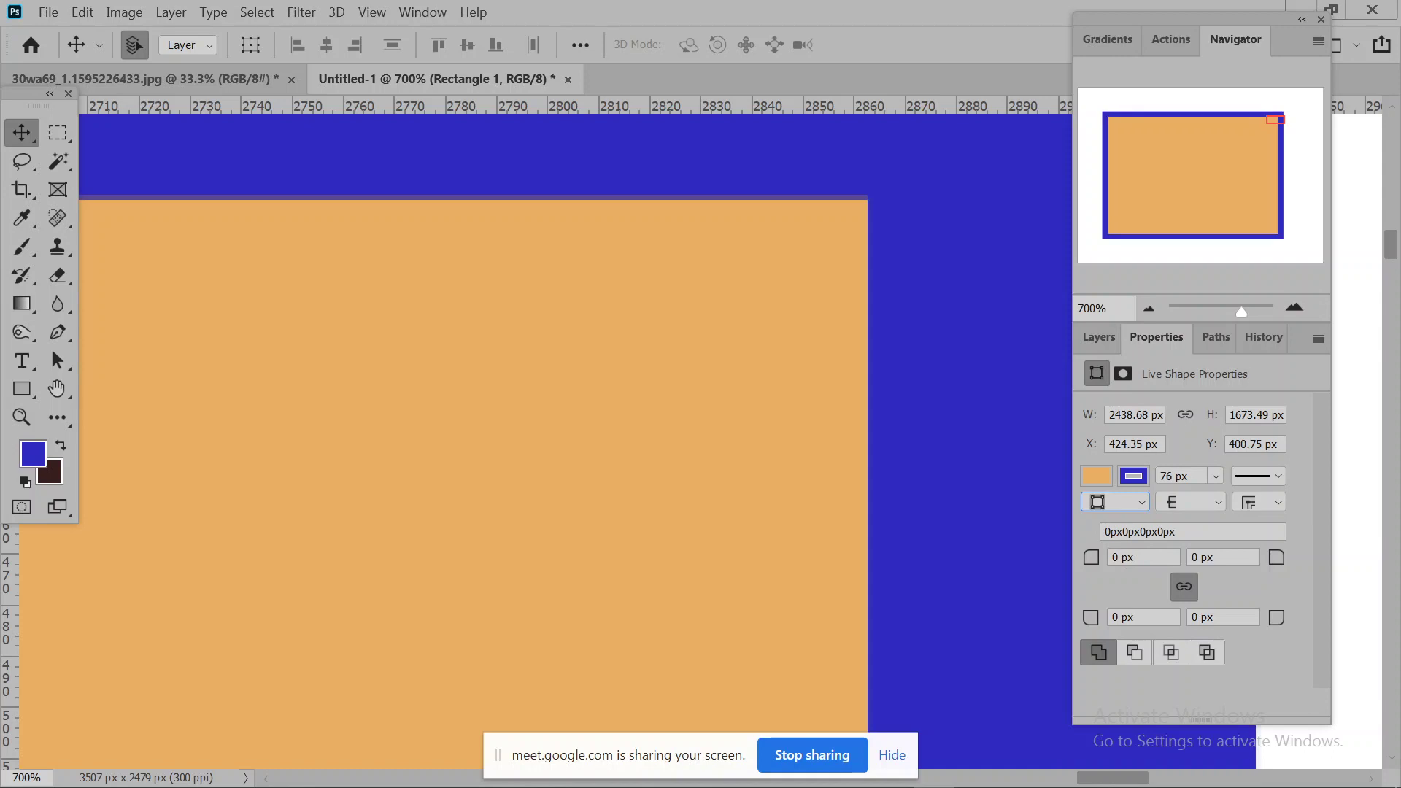
pyautogui.moveTo(917, 299)
pyautogui.mouseDown()
pyautogui.moveTo(613, 554)
pyautogui.moveTo(494, 680)
pyautogui.moveTo(698, 568)
pyautogui.mouseUp()
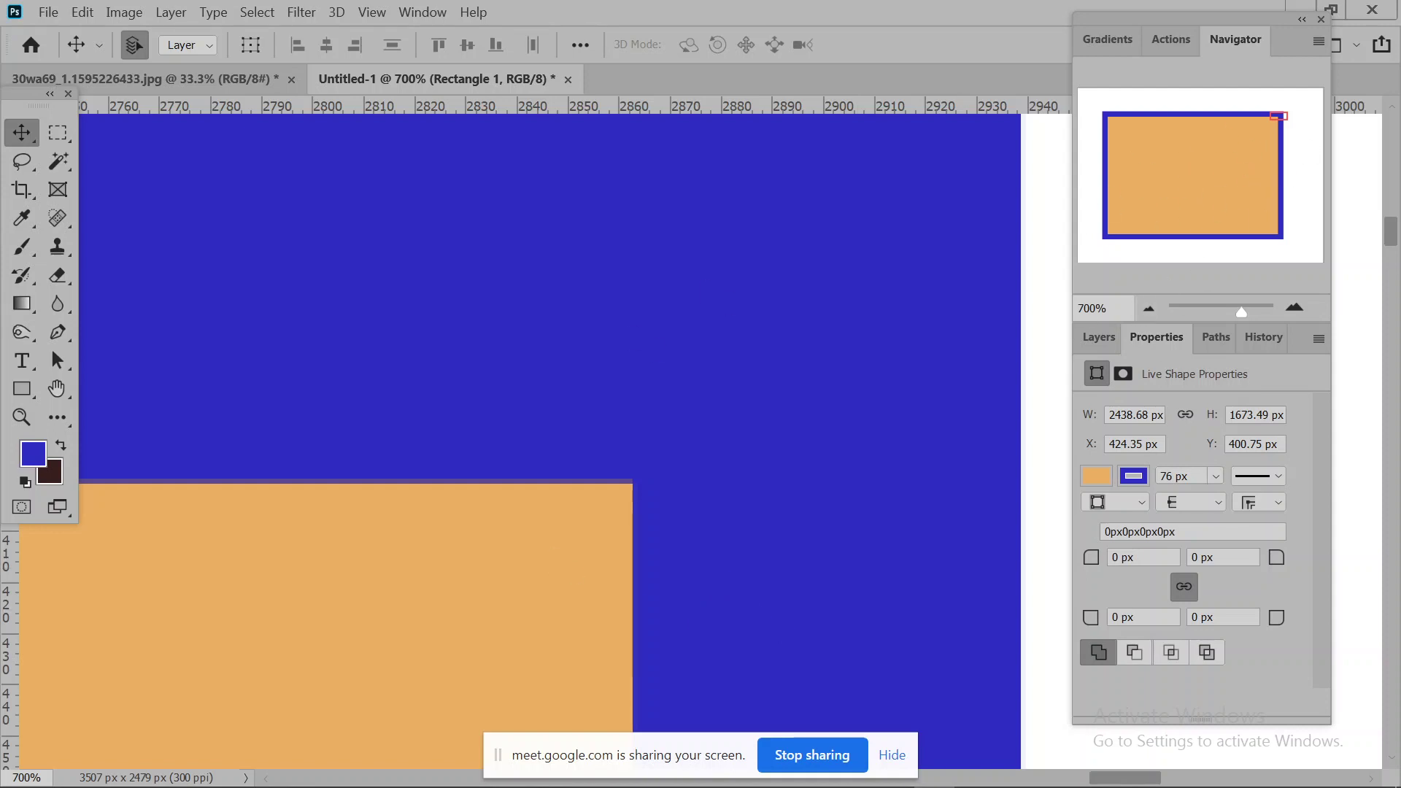
# Switch the stroke to center alignment, then reopen the alignment list and pick another option.
pyautogui.click(1134, 502)
pyautogui.click(1130, 538)
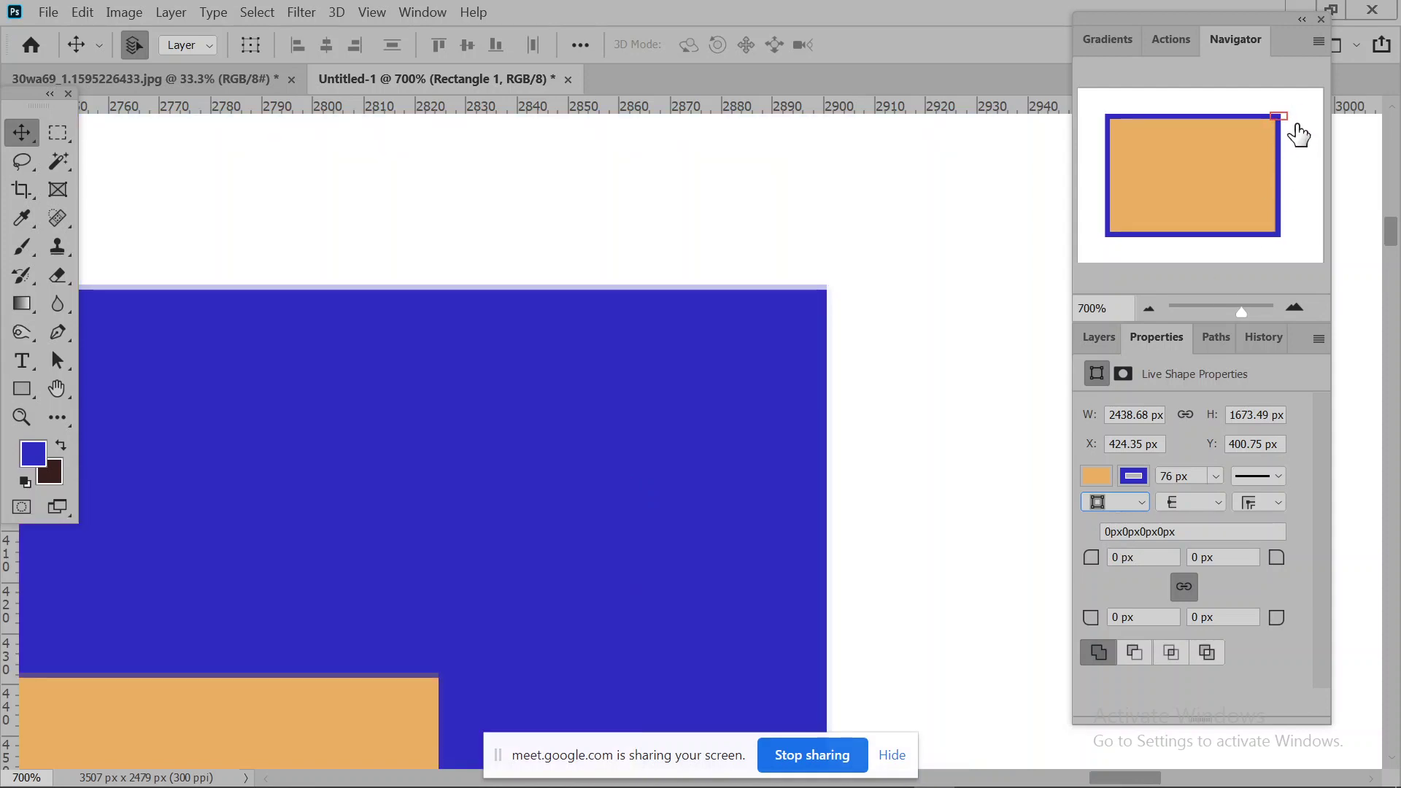
pyautogui.click(1141, 504)
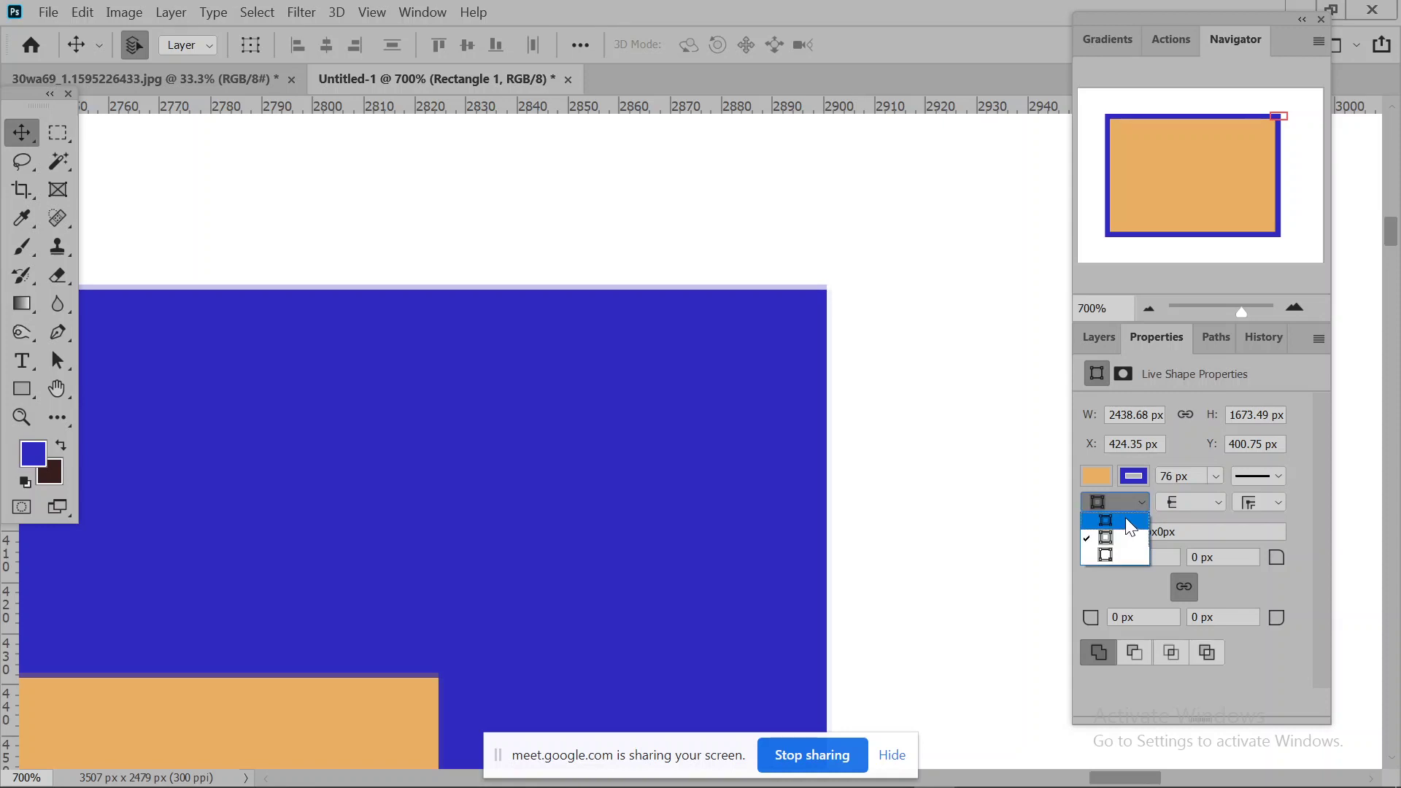
pyautogui.click(1125, 520)
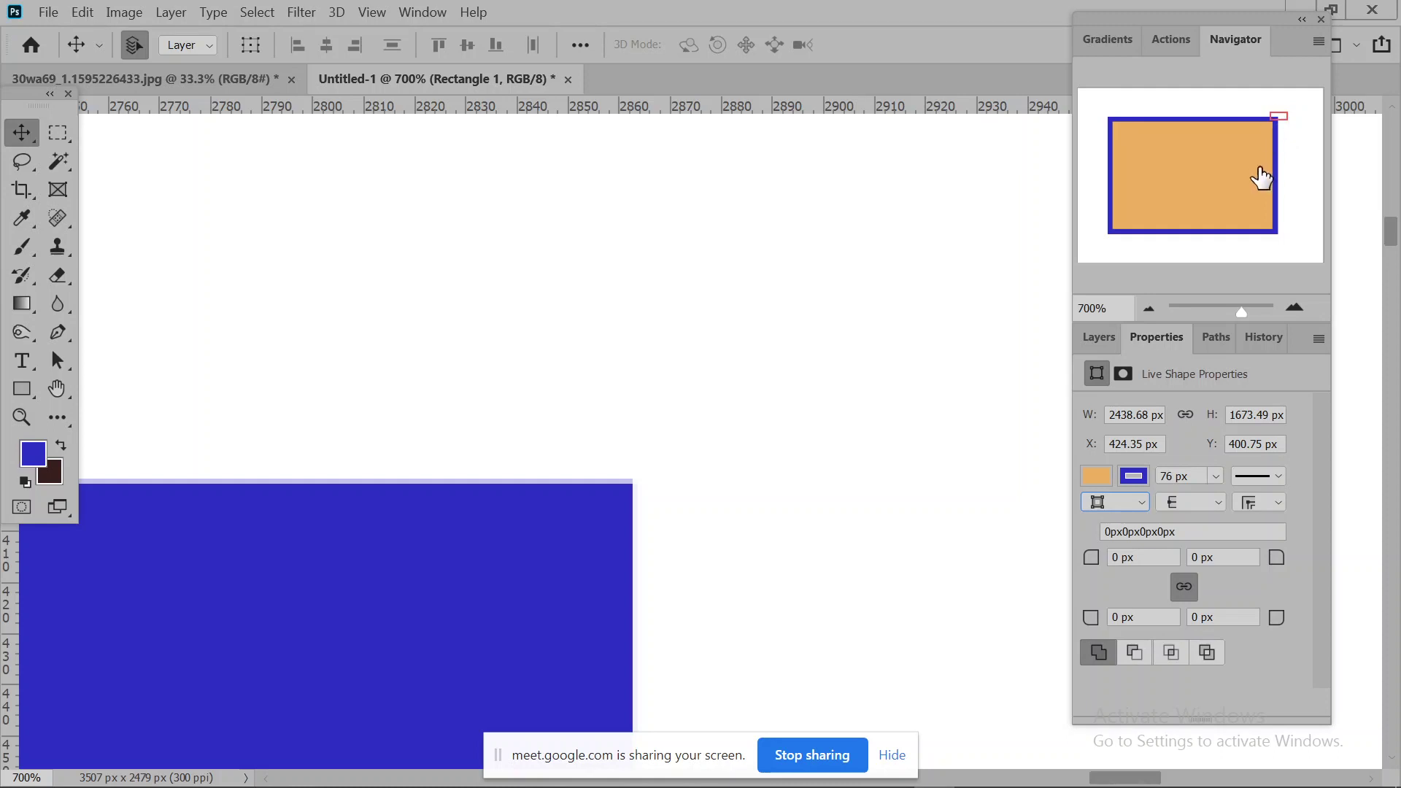
pyautogui.click(1132, 501)
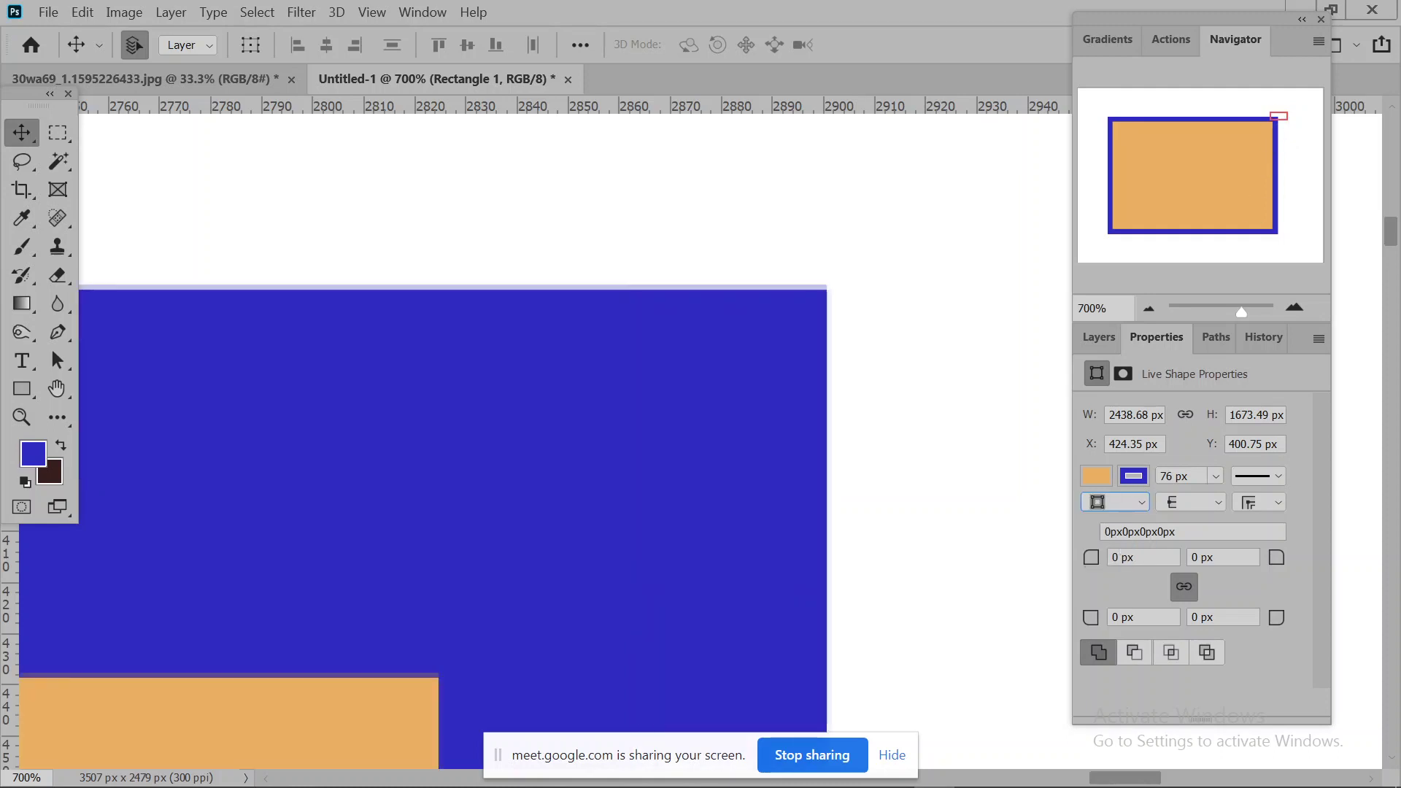
pyautogui.click(1143, 502)
pyautogui.click(1136, 550)
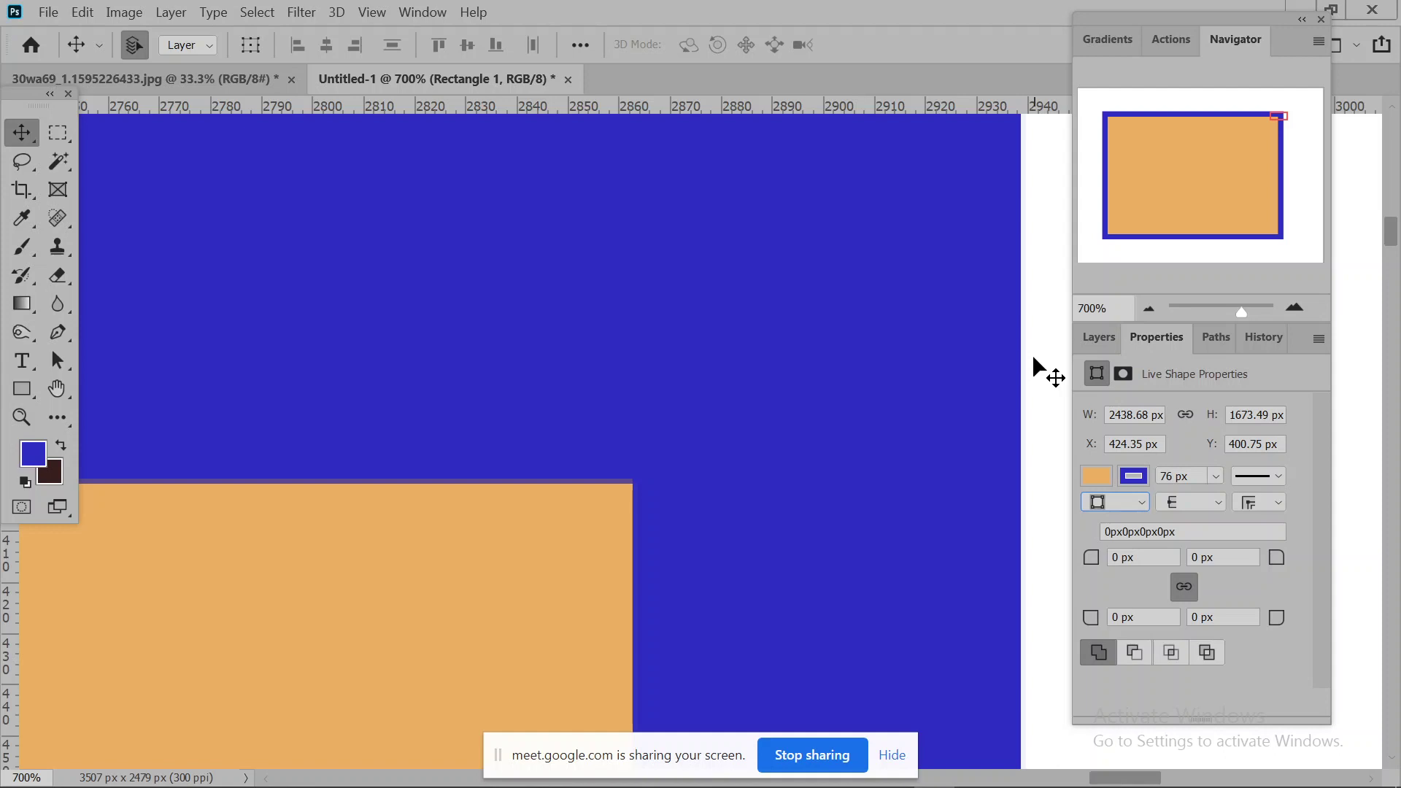
# Give the blue 76 px stroke round end caps, panning to check the corner.
pyautogui.click(1204, 501)
pyautogui.click(1204, 501)
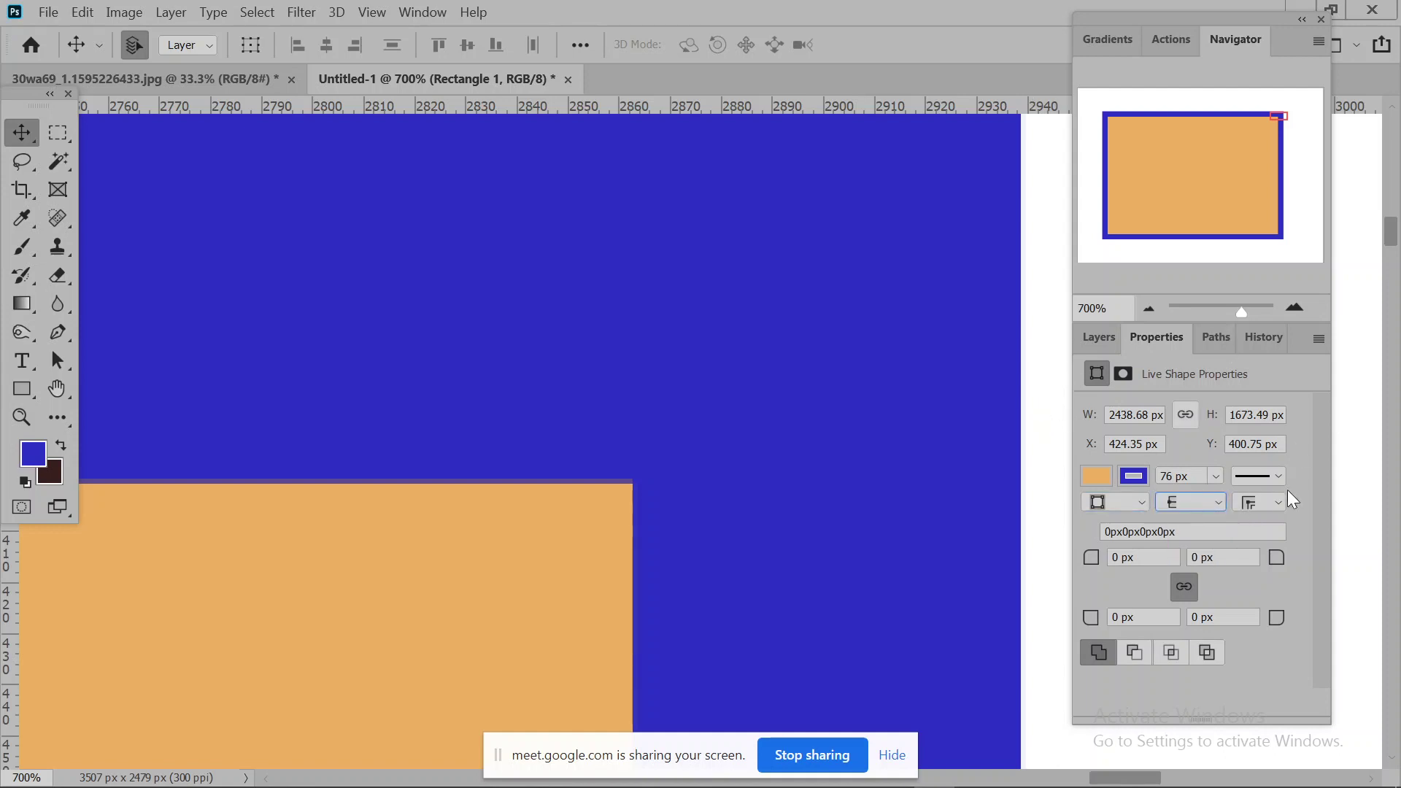
pyautogui.press('space')
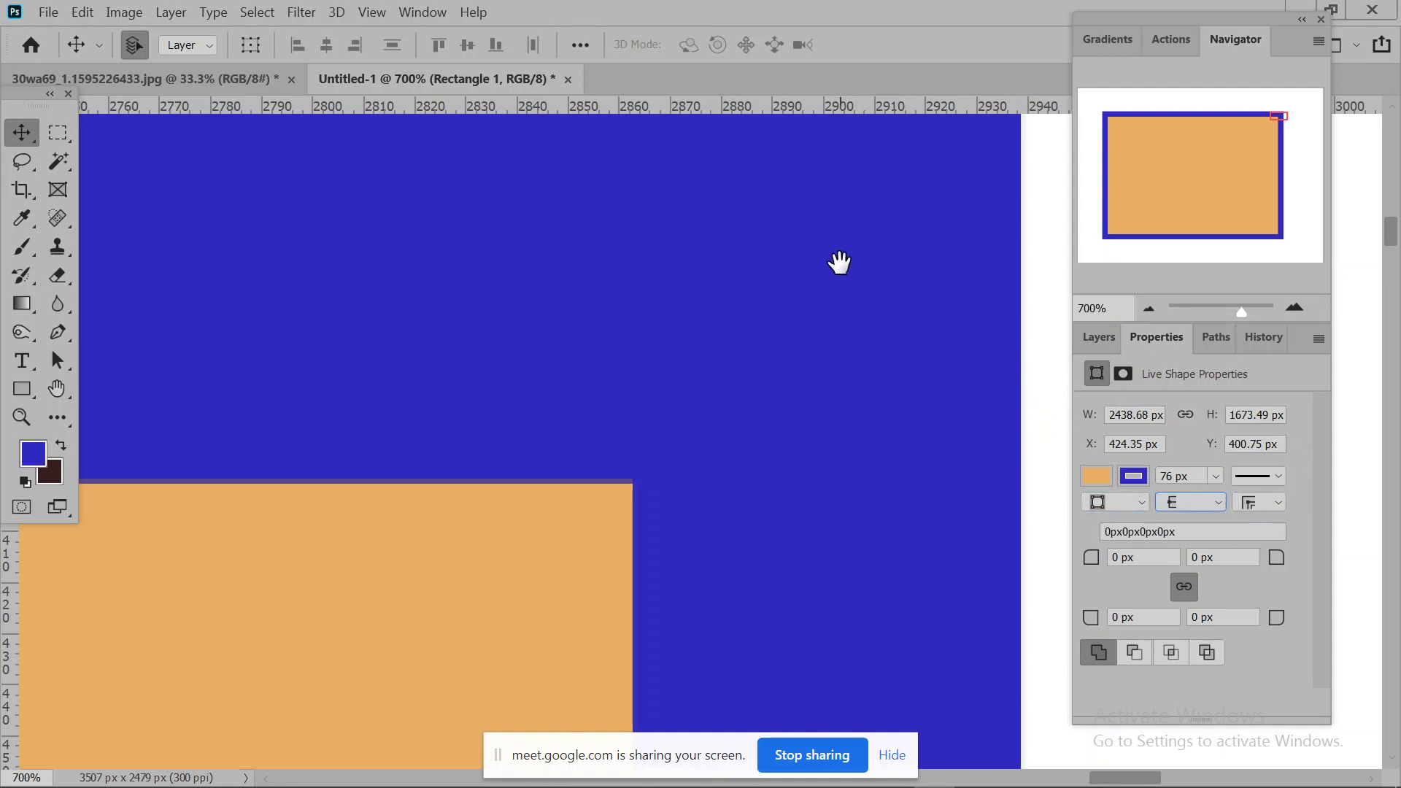
pyautogui.moveTo(838, 260); pyautogui.dragTo(811, 350)
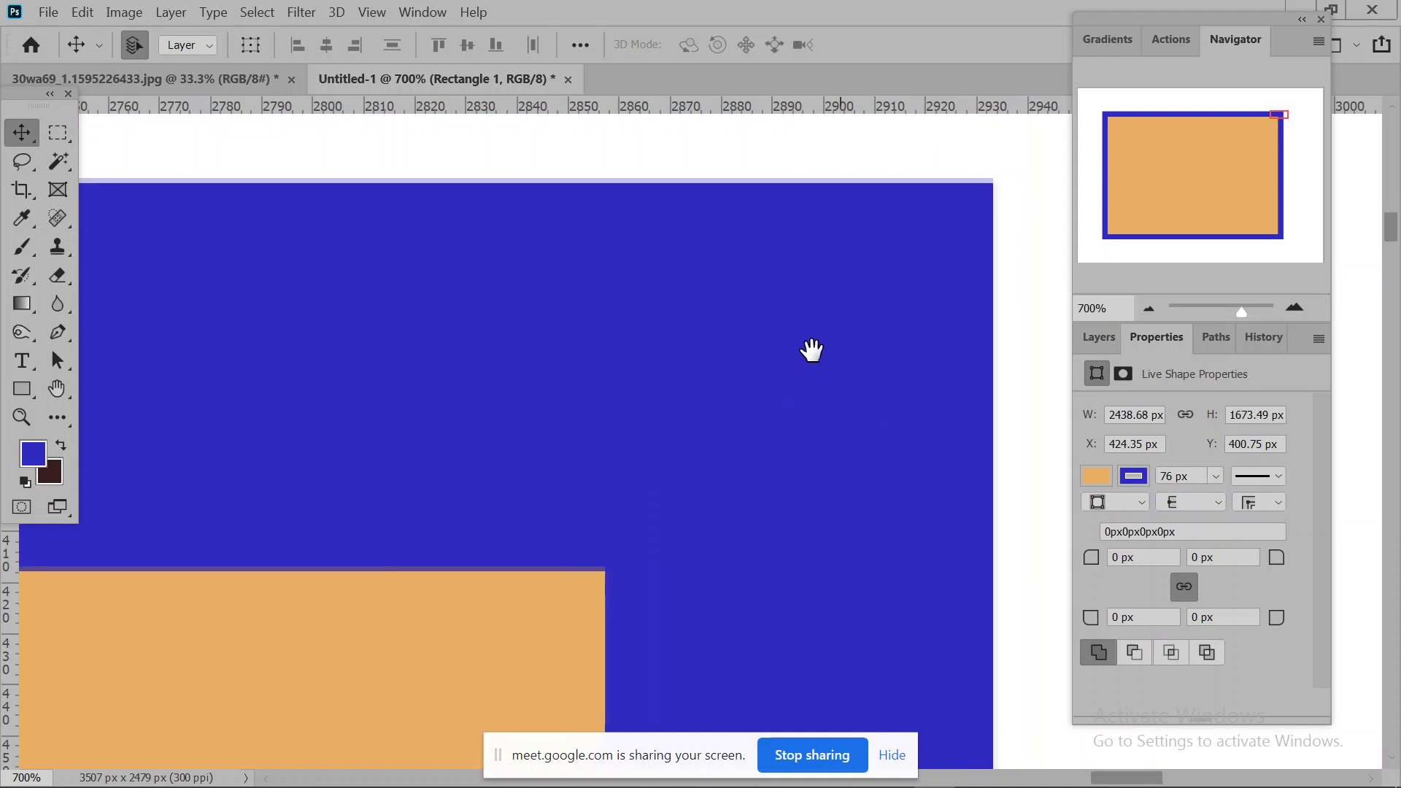
pyautogui.click(1205, 504)
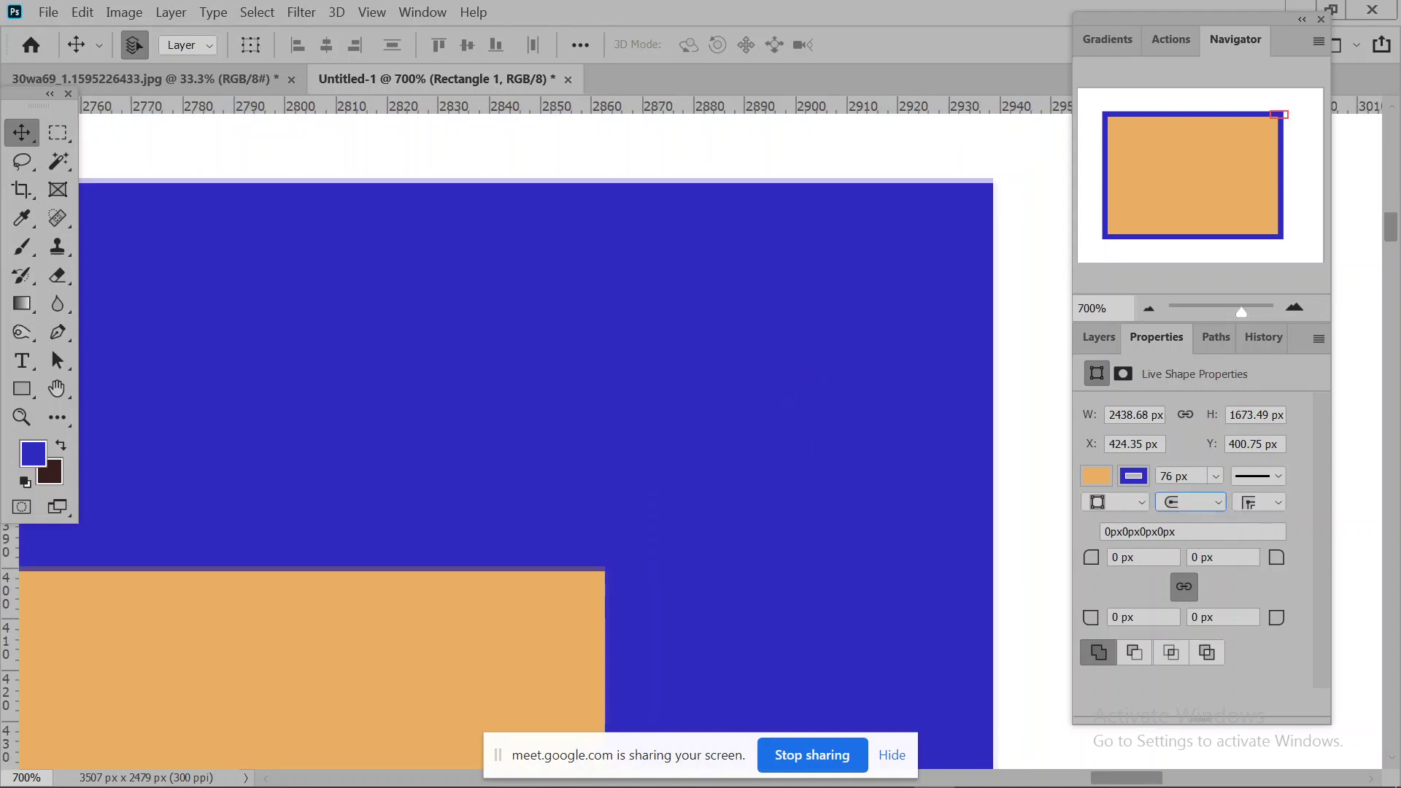
pyautogui.click(1267, 505)
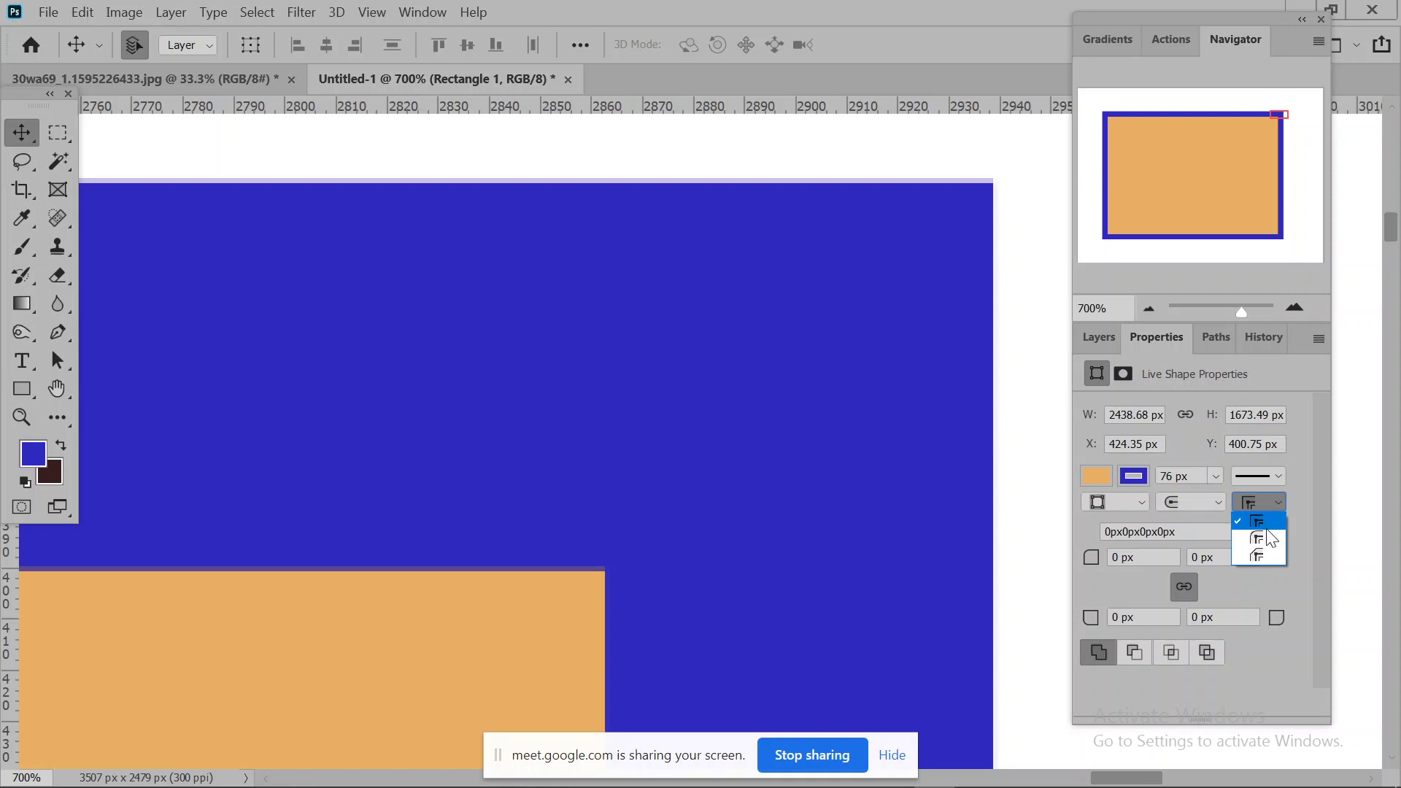
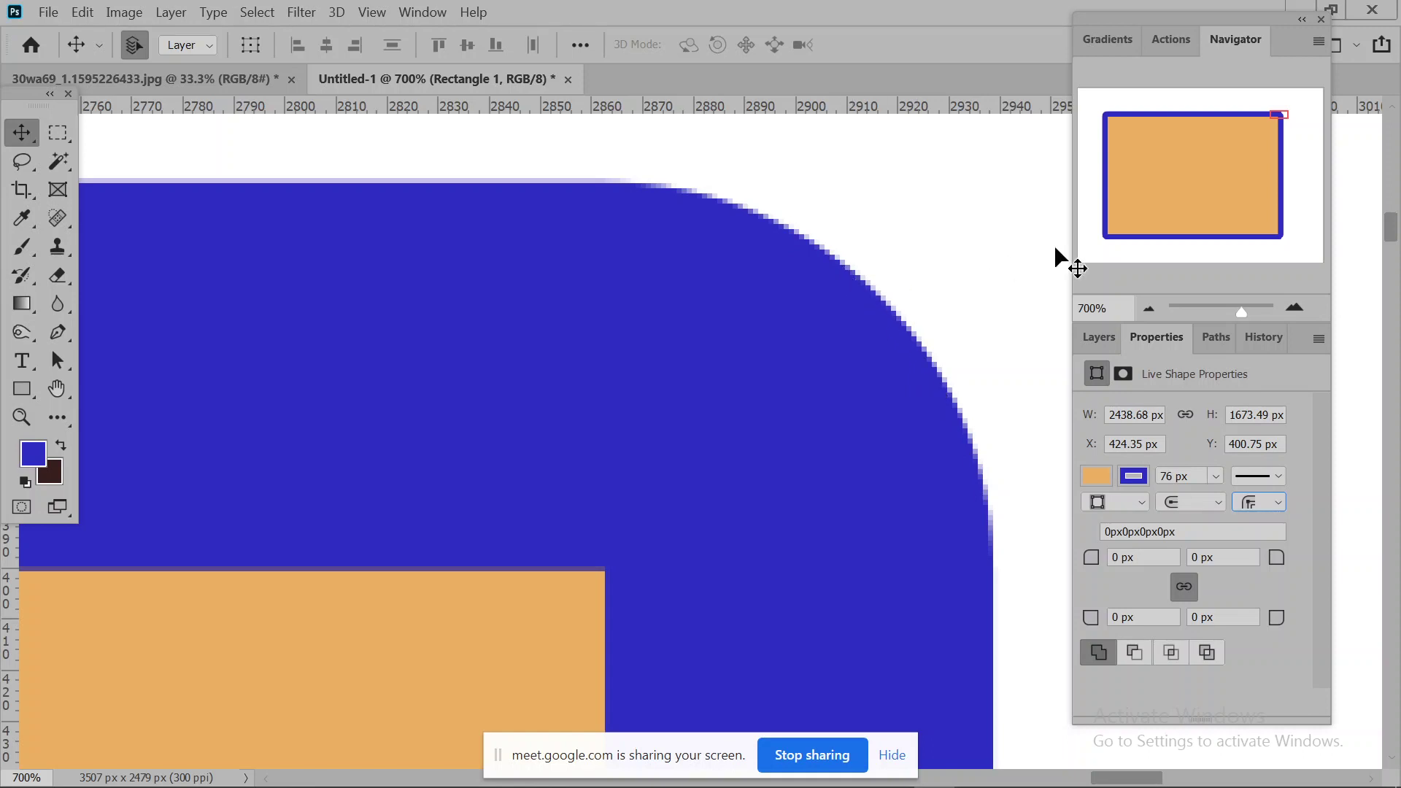
# Zoom to 600% and switch the rectangle's stroke corners from bevel to miter.
pyautogui.click(1149, 309)
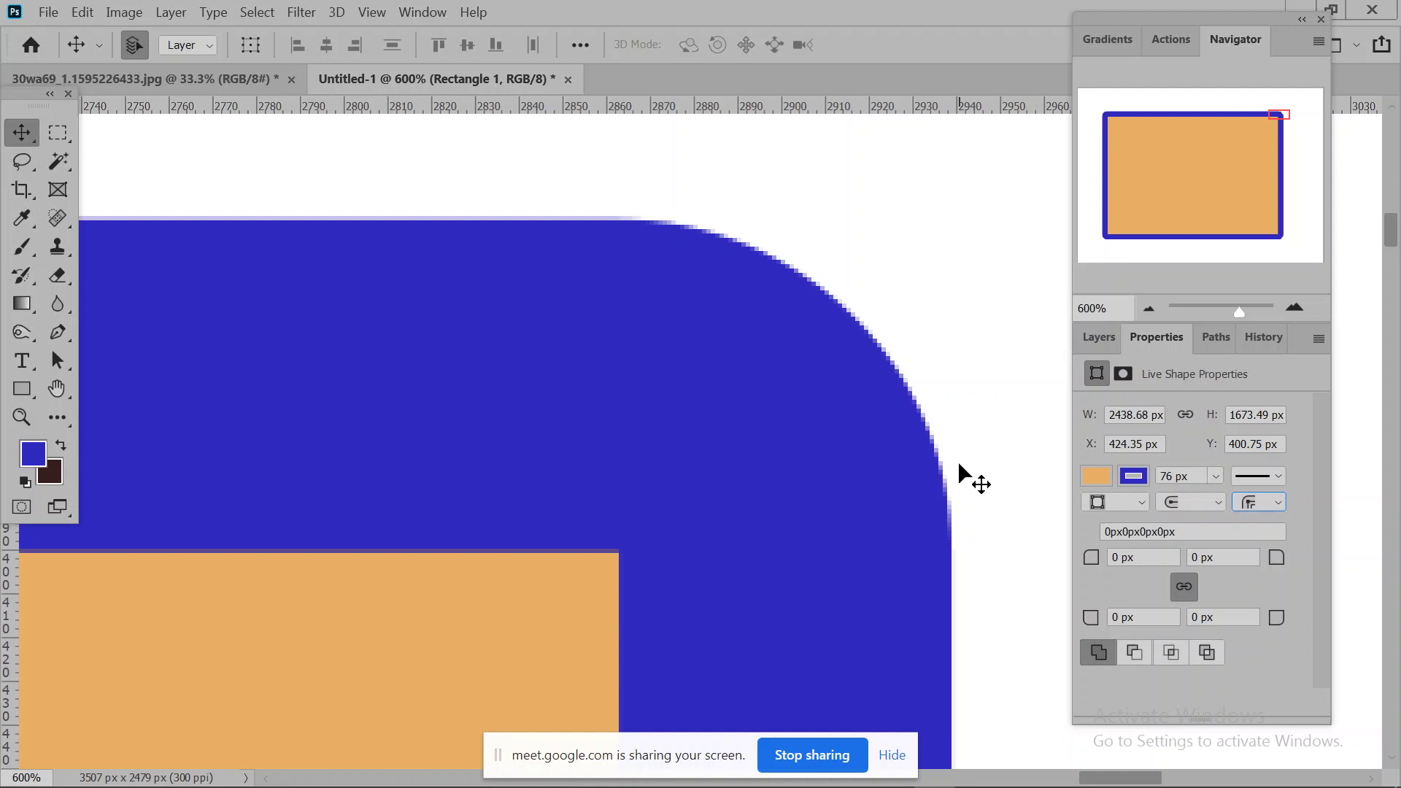
pyautogui.click(1283, 506)
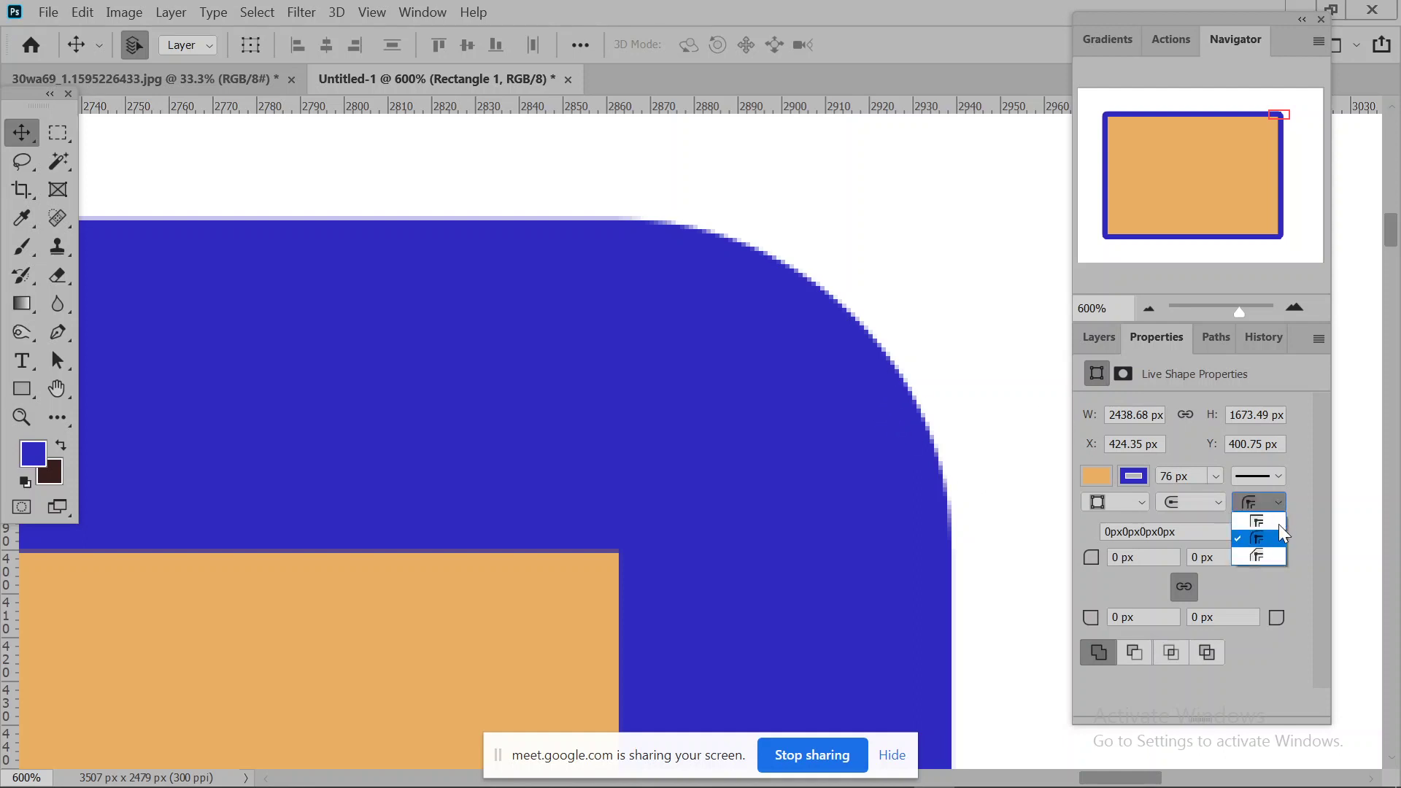
pyautogui.click(1277, 550)
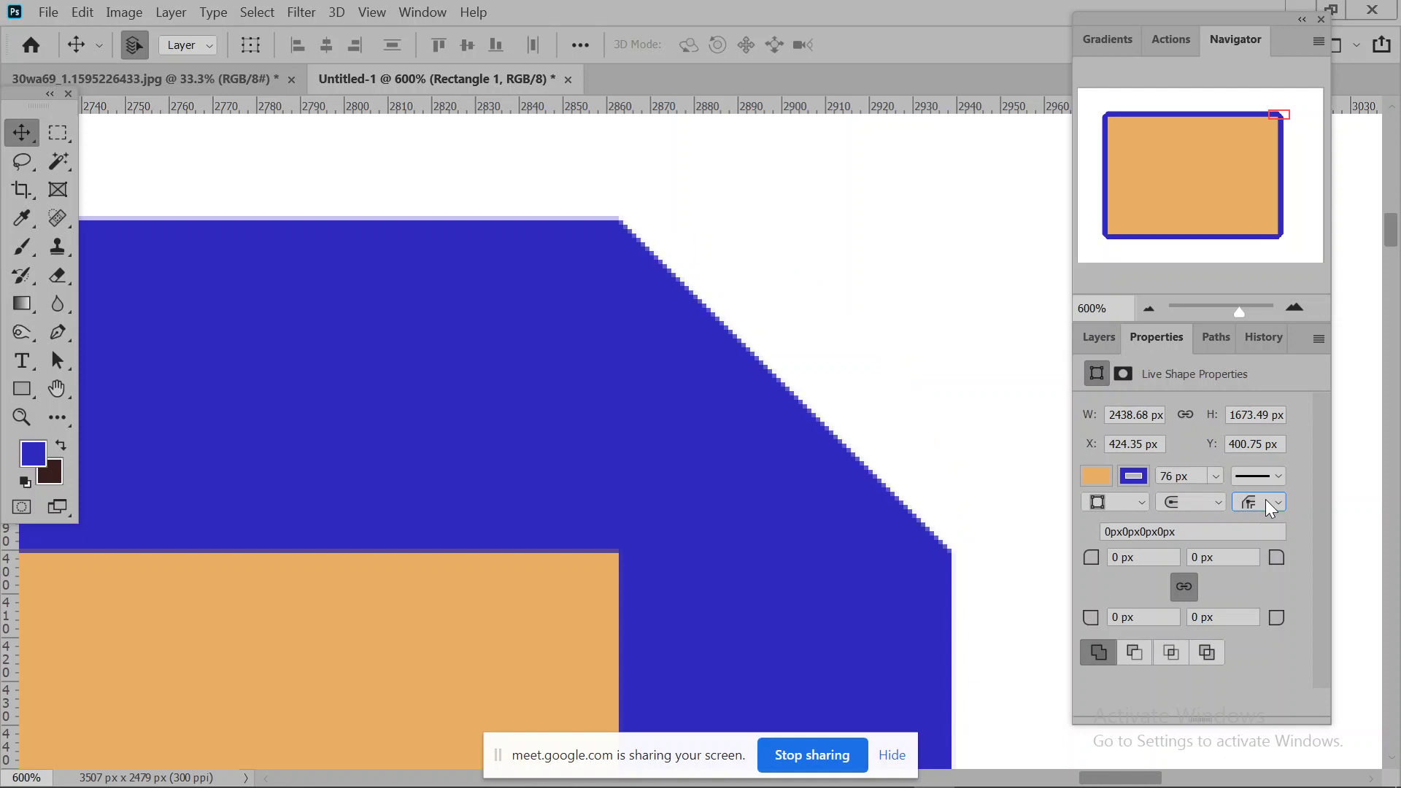
pyautogui.click(1268, 505)
pyautogui.click(1269, 523)
# Check the stroke end cap list and leave it unchanged.
pyautogui.click(1270, 476)
pyautogui.click(1268, 475)
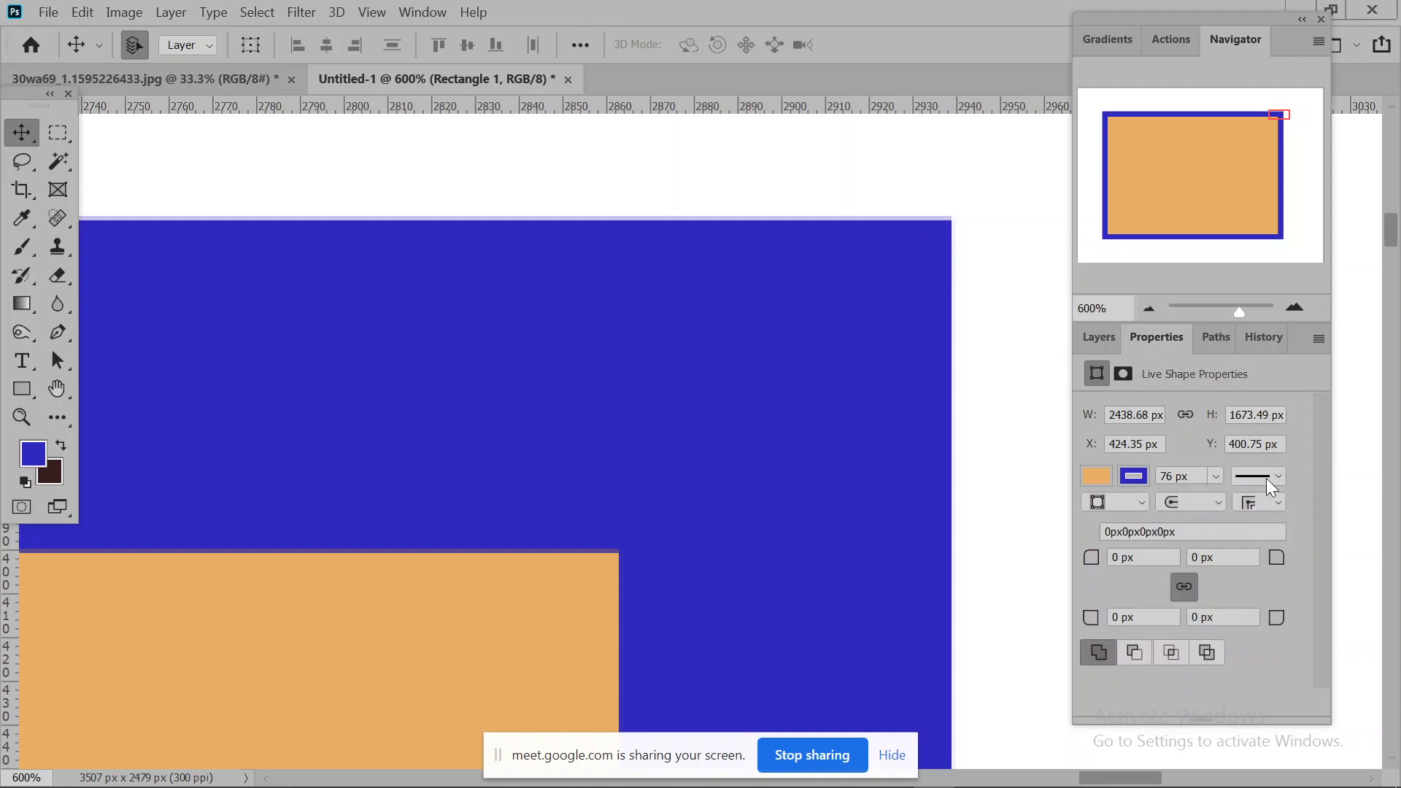
pyautogui.click(1191, 503)
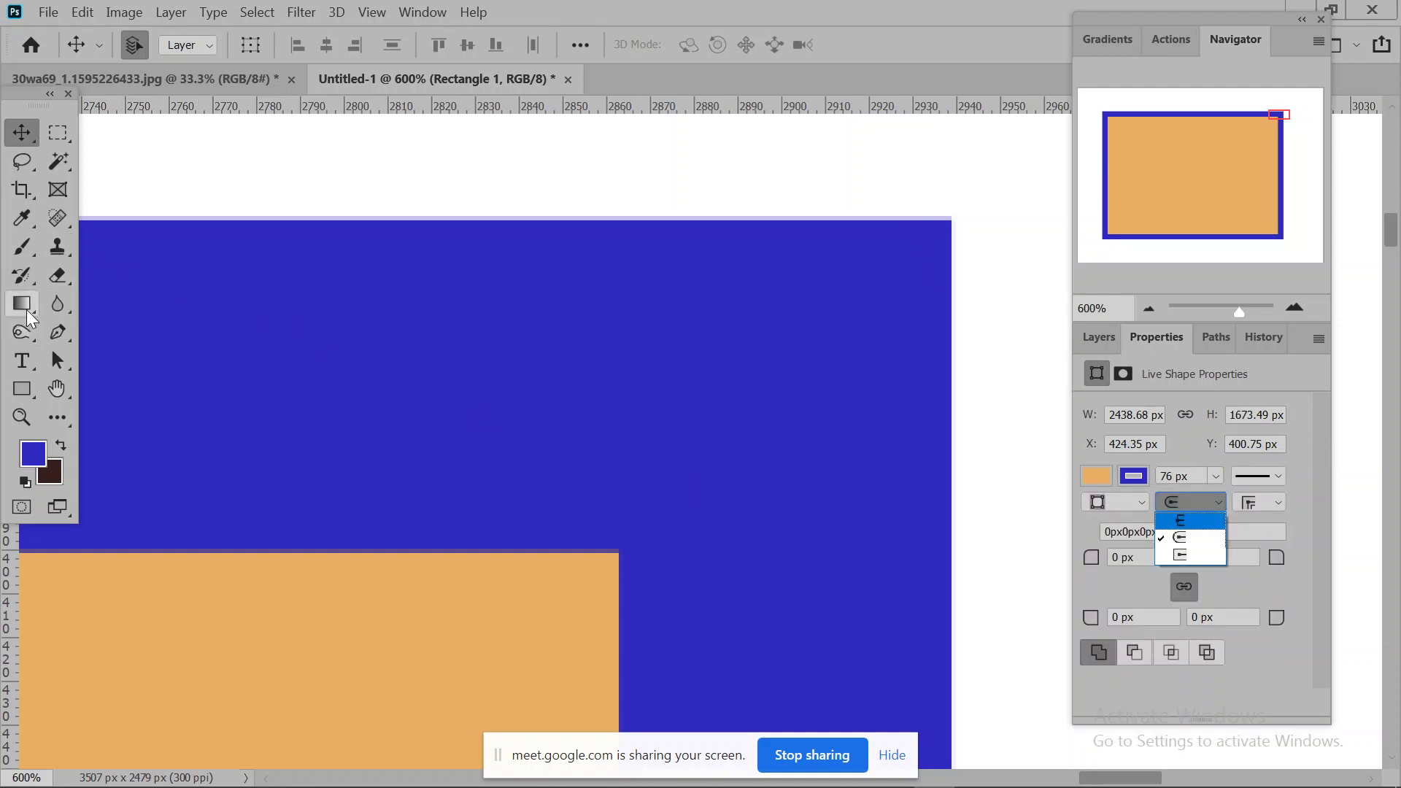
pyautogui.click(20, 392)
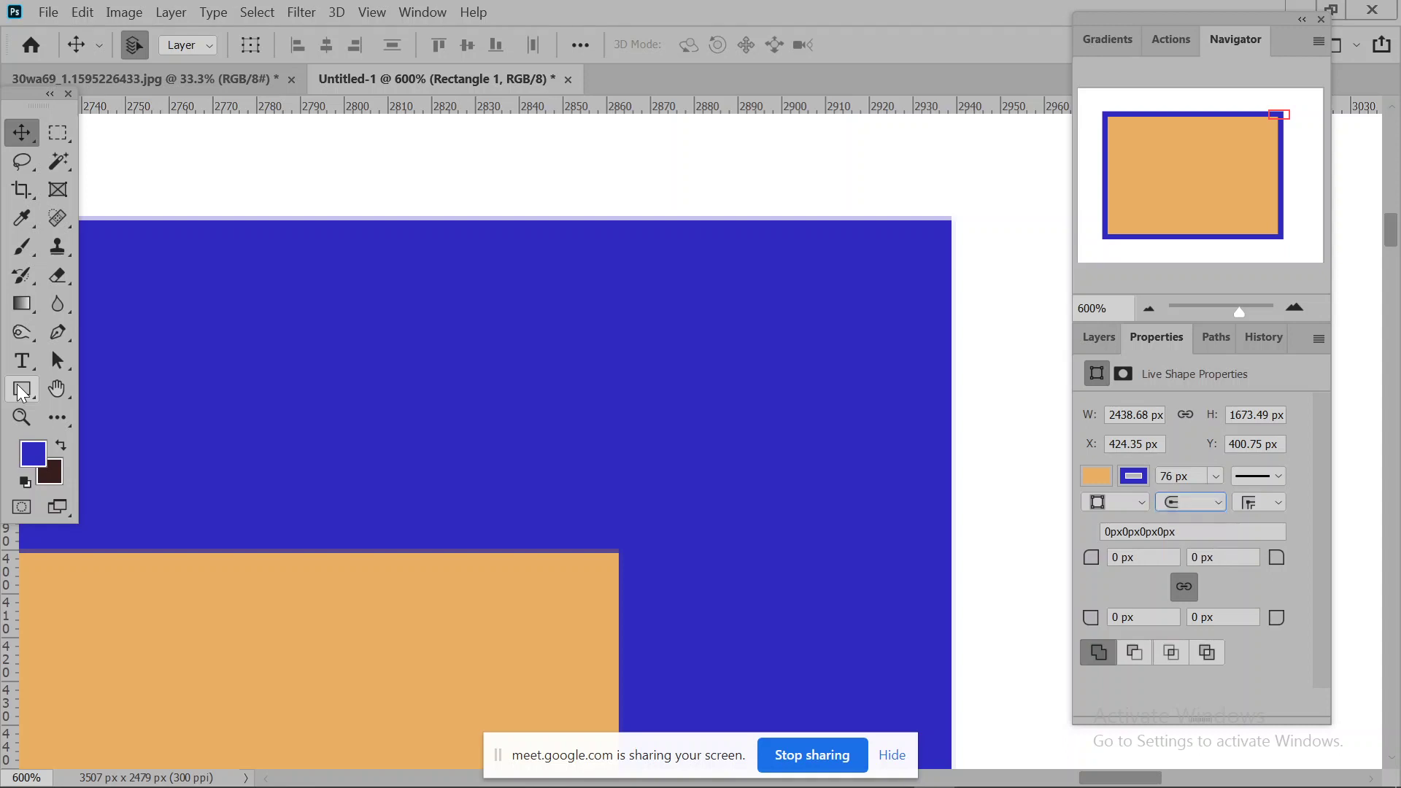
# Pick the Line tool and drag a 132 px, 4 px thick horizontal line across the canvas top.
pyautogui.click(16, 393)
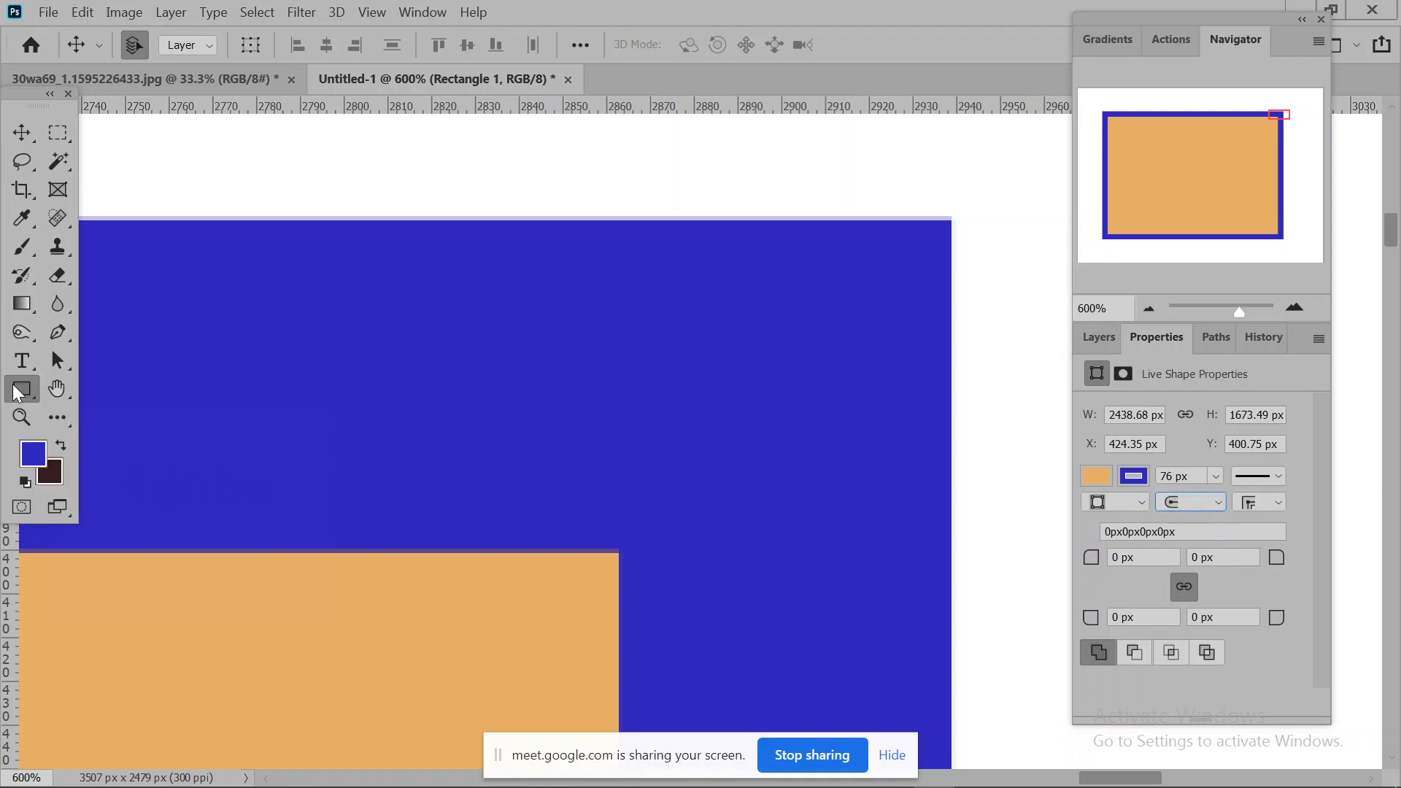
pyautogui.rightClick(29, 392)
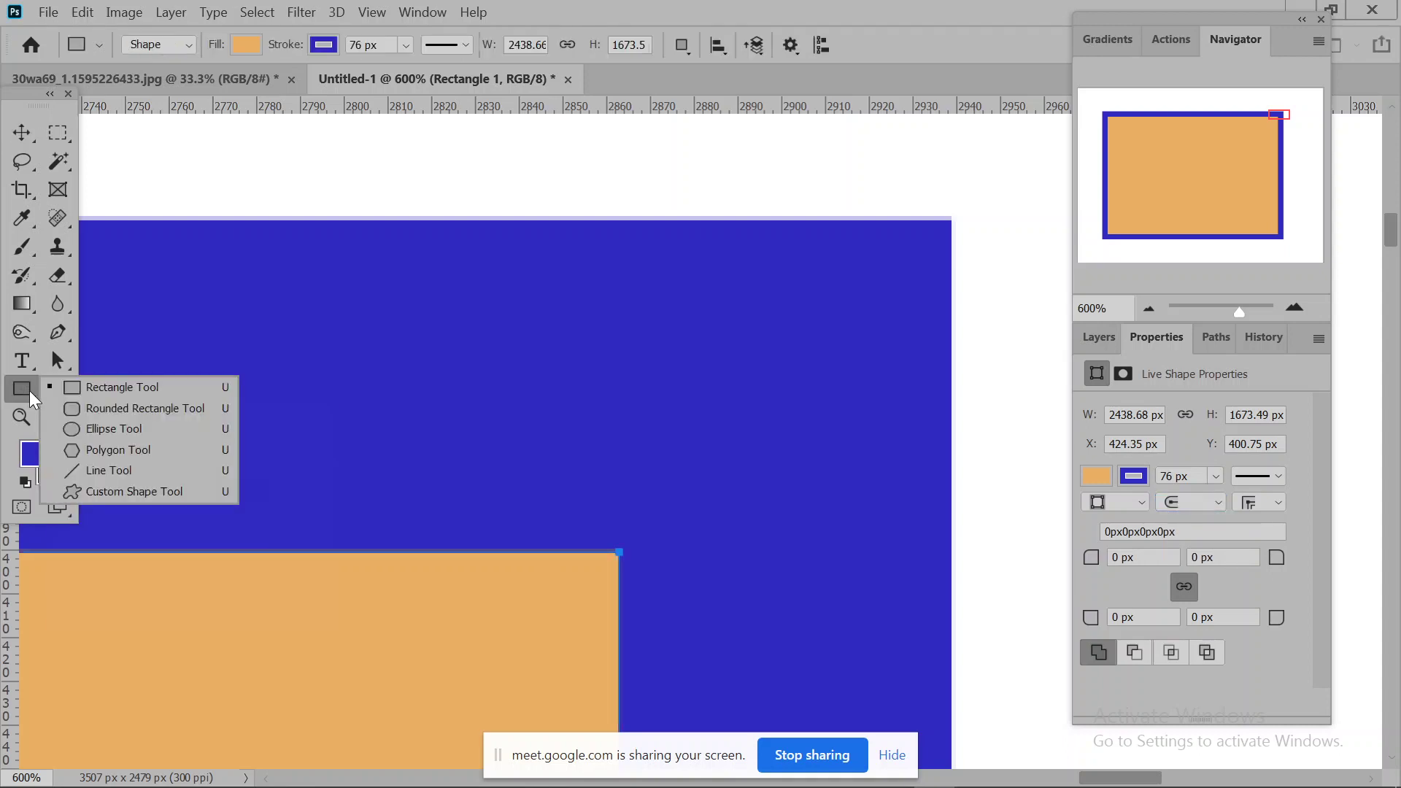
pyautogui.press('Escape')
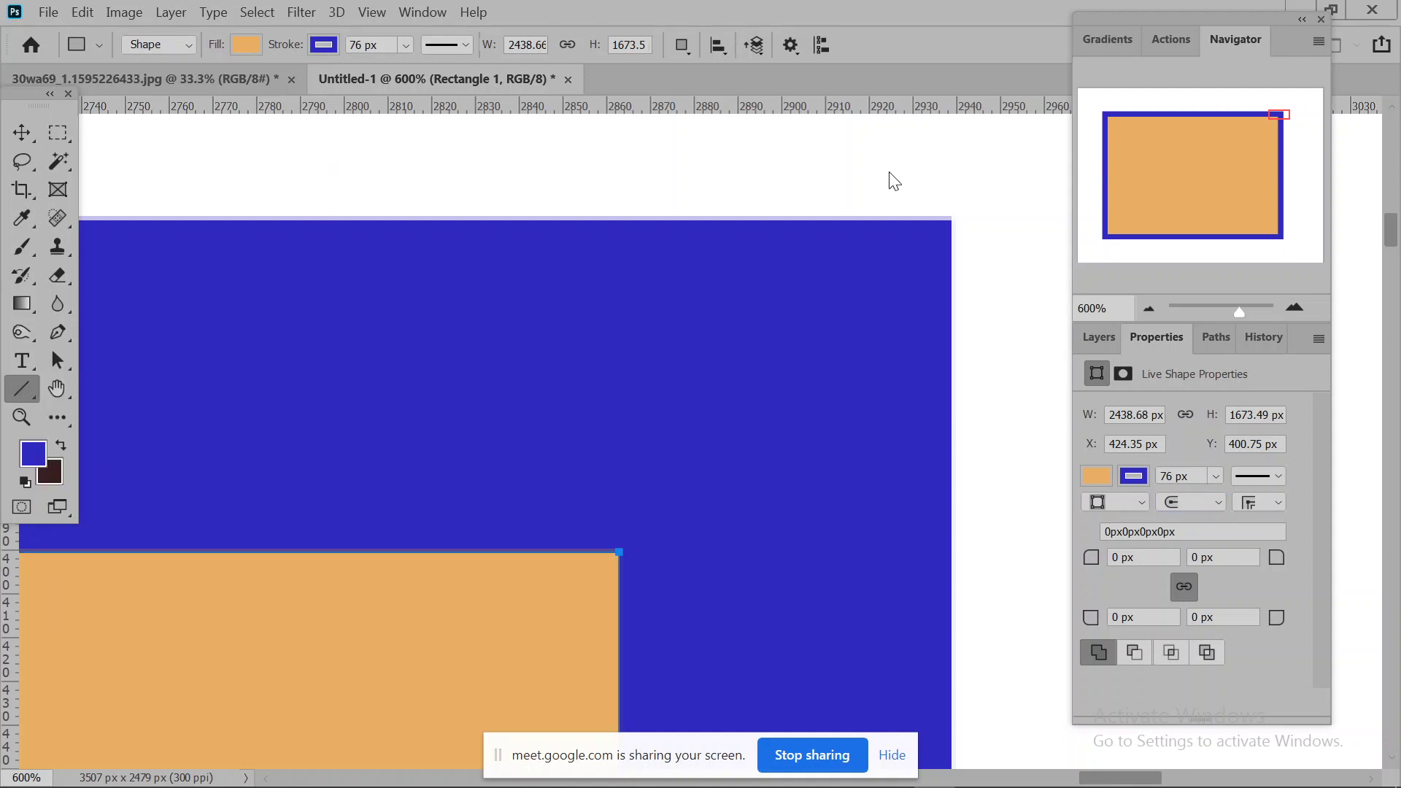
pyautogui.moveTo(321, 159); pyautogui.dragTo(899, 156)
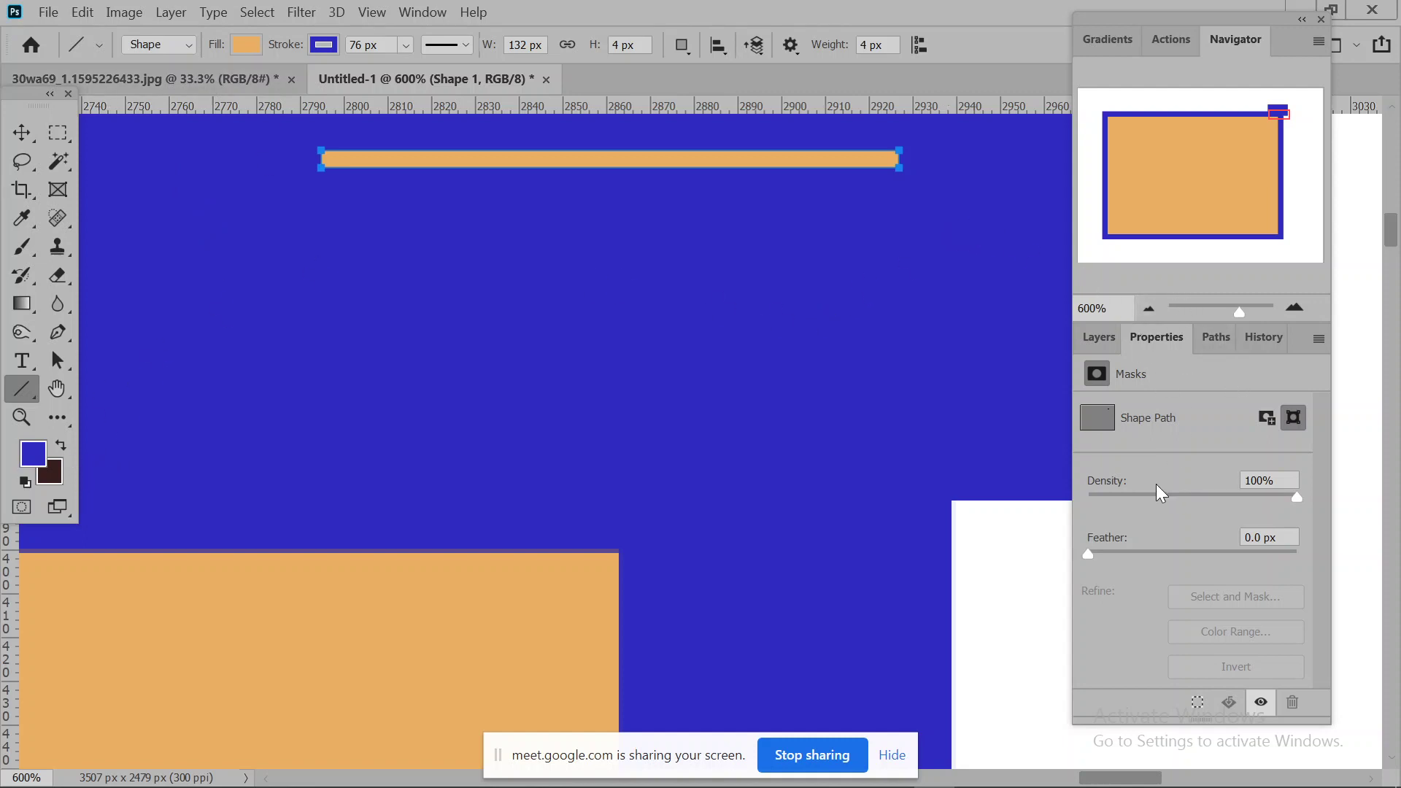
pyautogui.scroll(-2, 1203, 615)
pyautogui.scroll(3, 1203, 615)
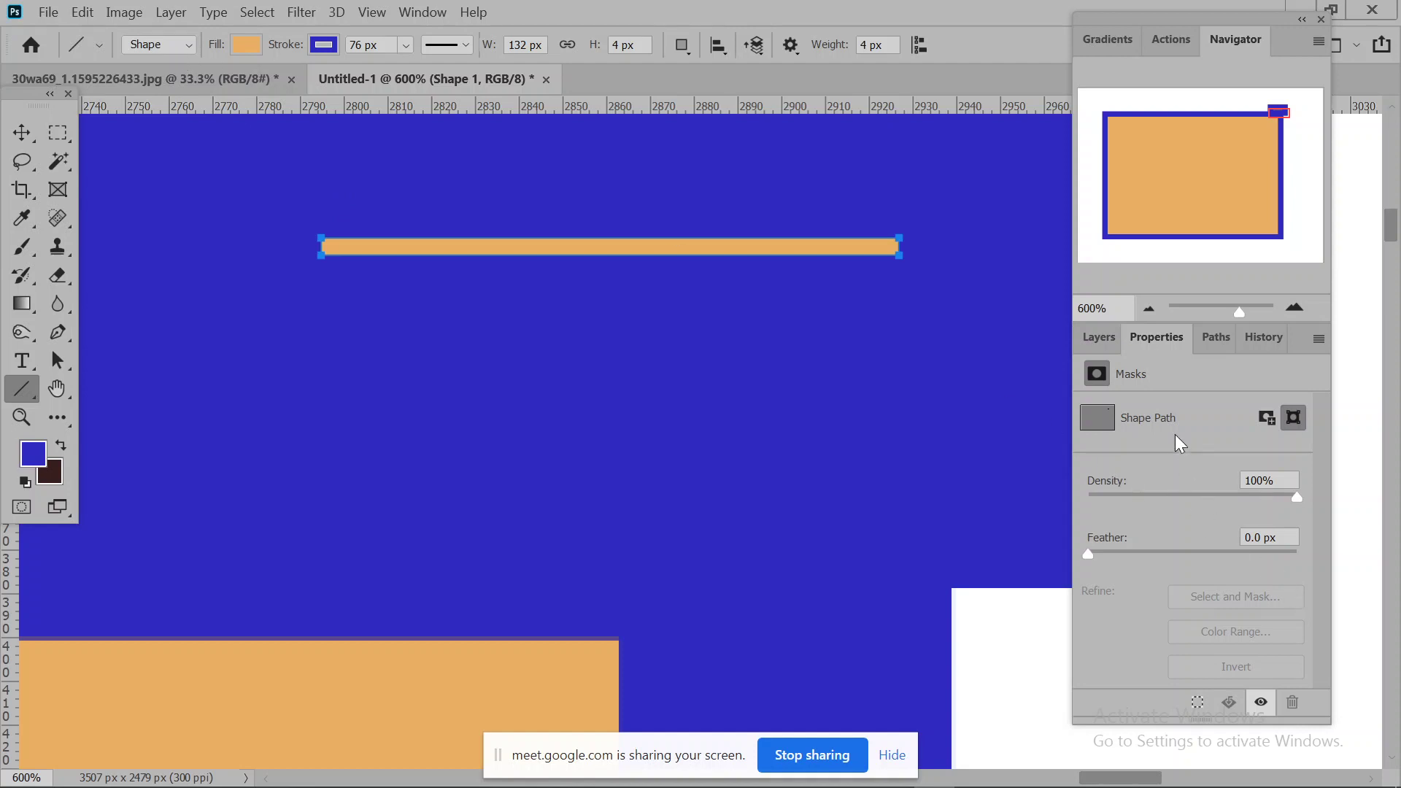
# Set the line's fill to No Color and pick a different stroke end cap.
pyautogui.click(247, 46)
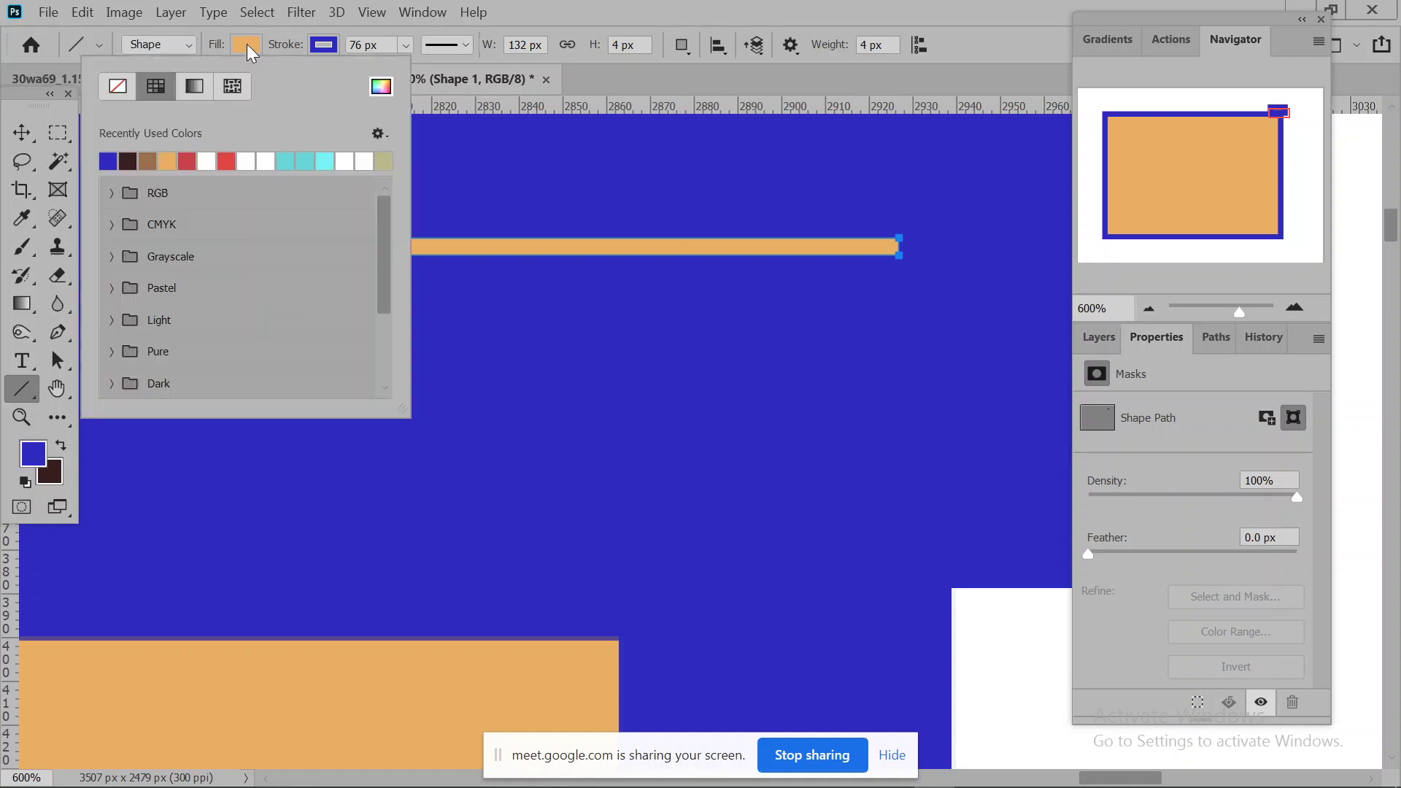
pyautogui.click(117, 86)
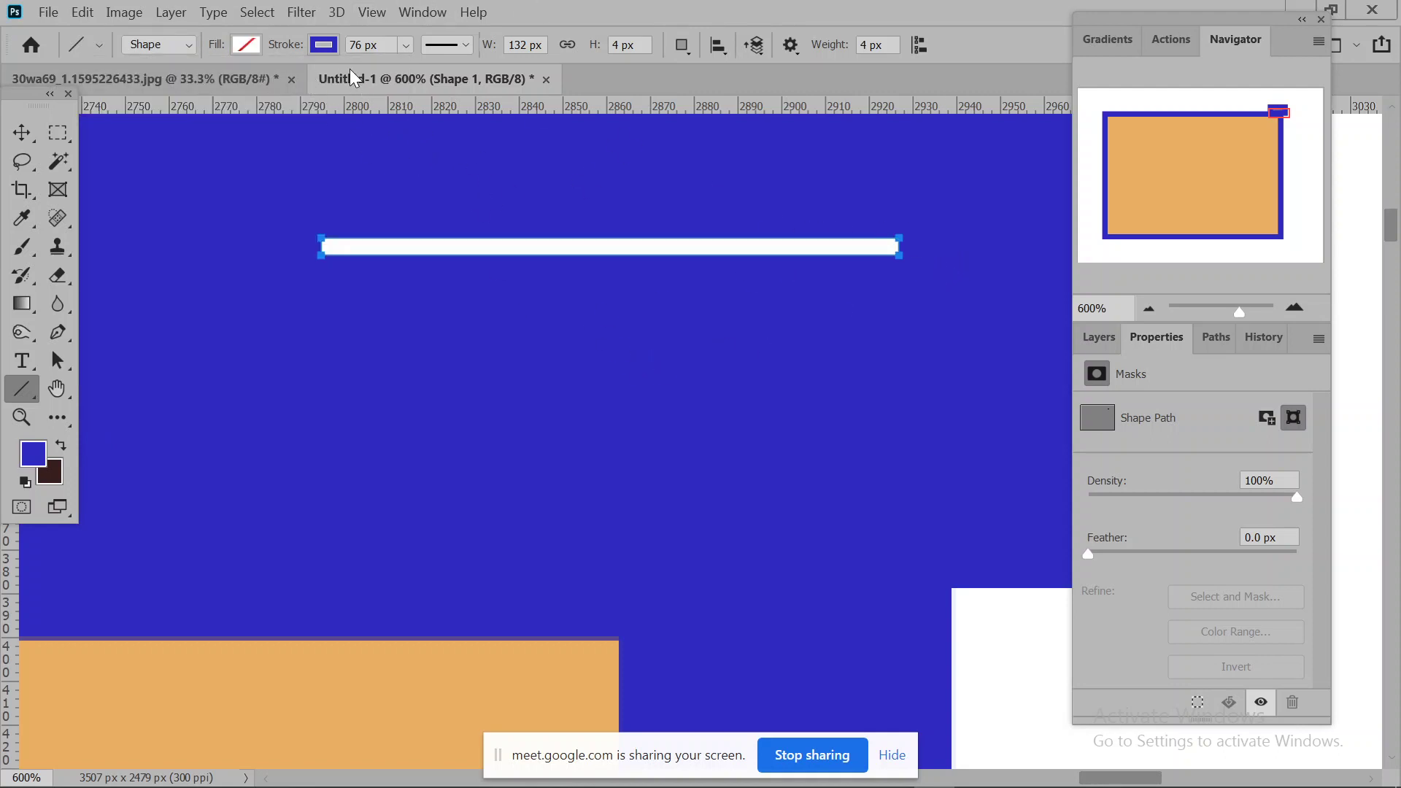
pyautogui.click(453, 45)
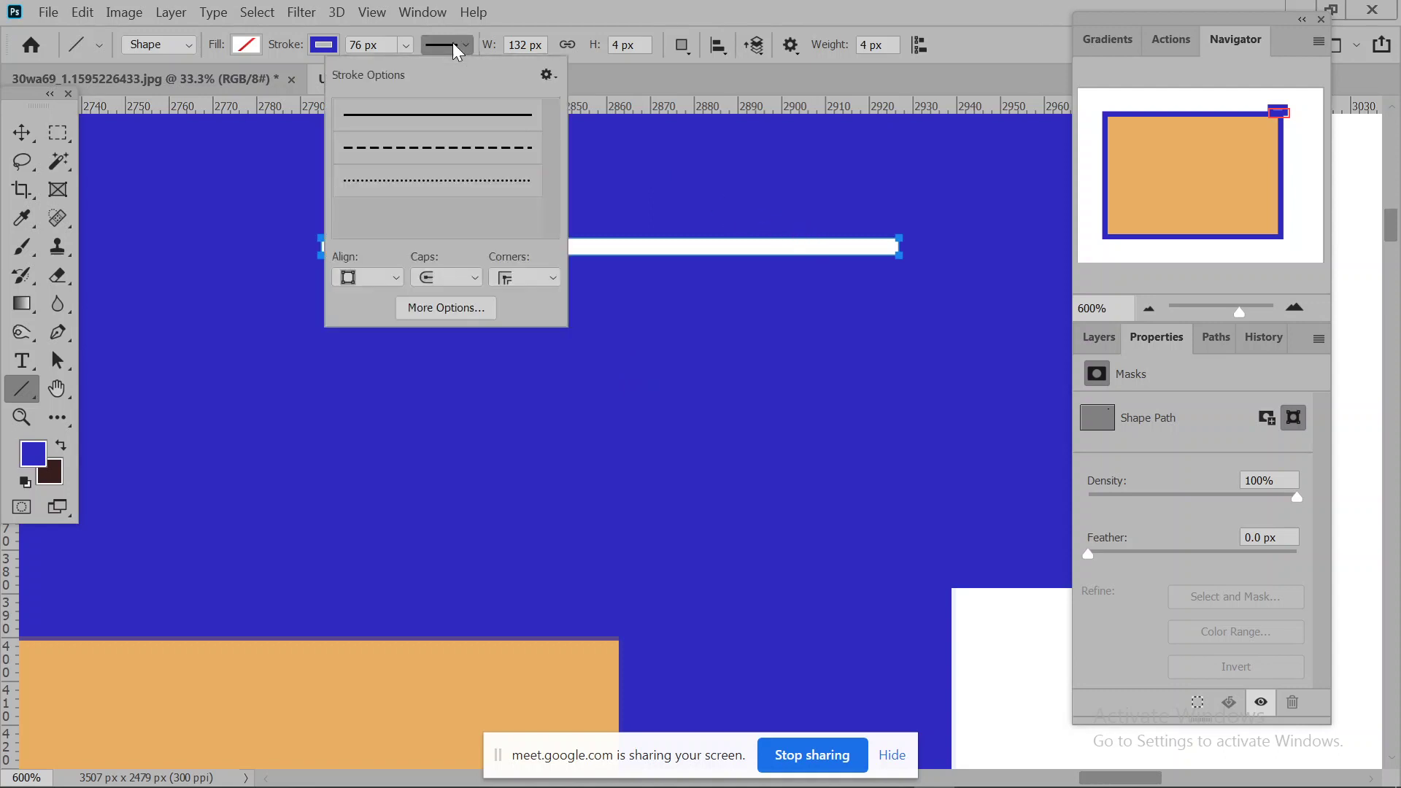
pyautogui.click(440, 282)
pyautogui.click(446, 294)
pyautogui.click(925, 85)
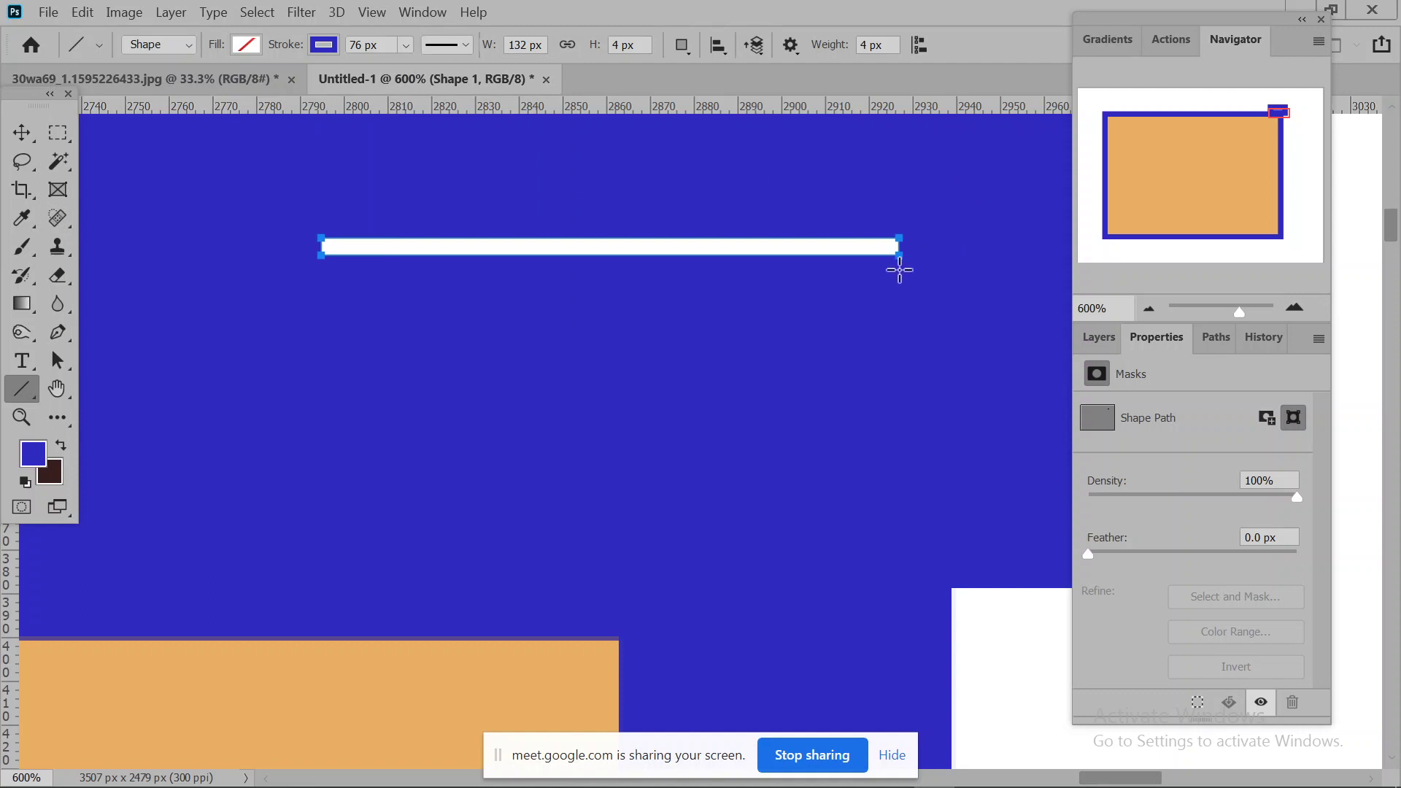
pyautogui.click(22, 132)
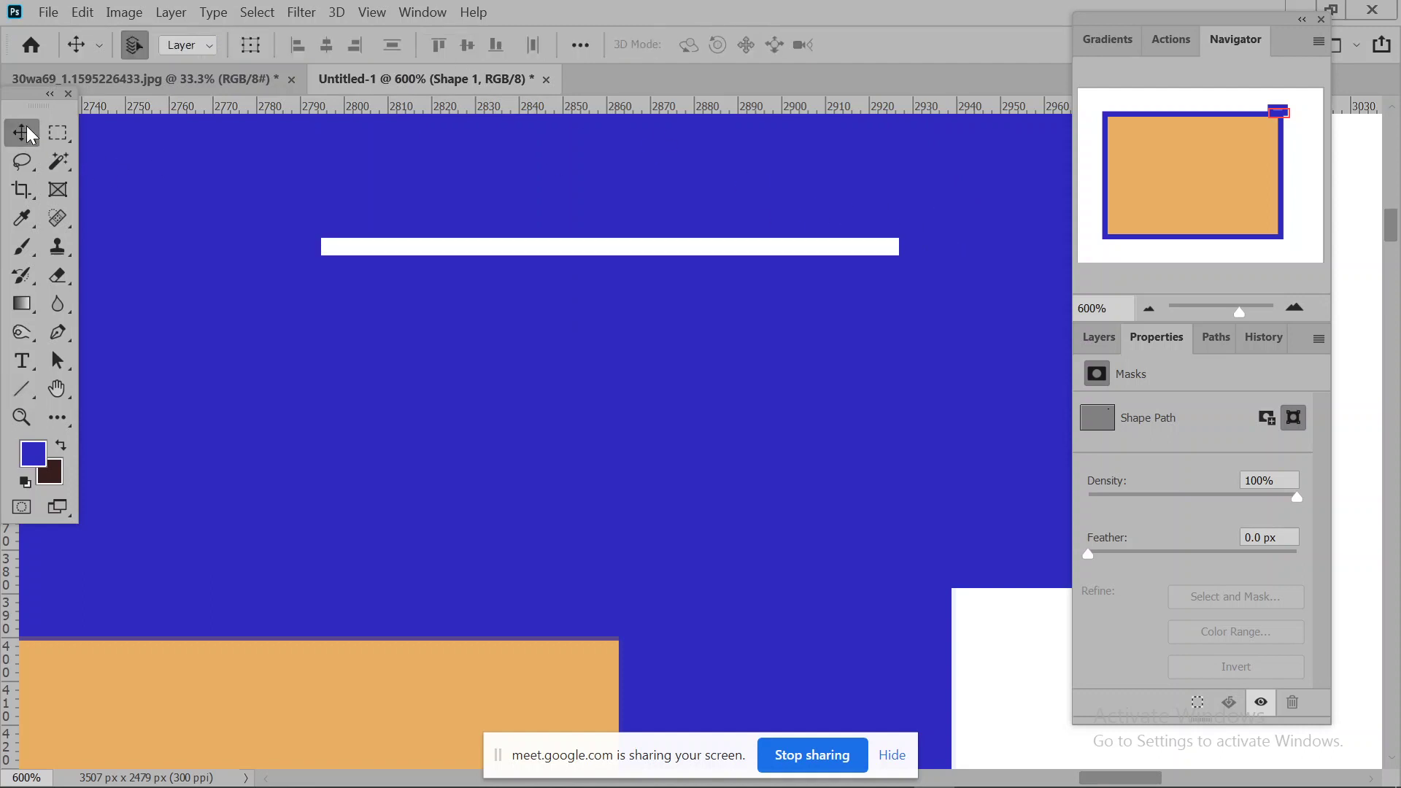
# Deselect the line layer and choose the Line tool, glancing at Stroke Options.
pyautogui.click(487, 250)
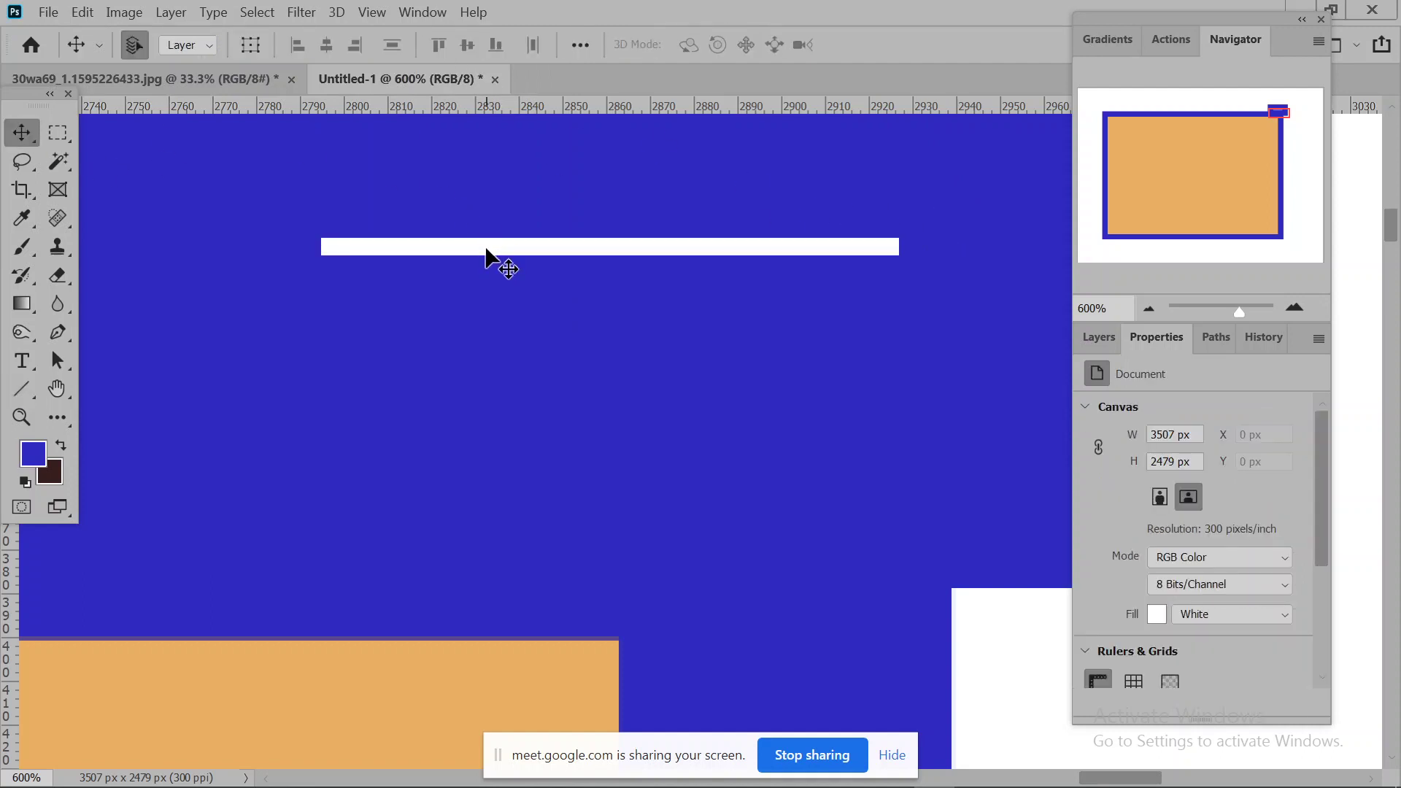
pyautogui.click(16, 391)
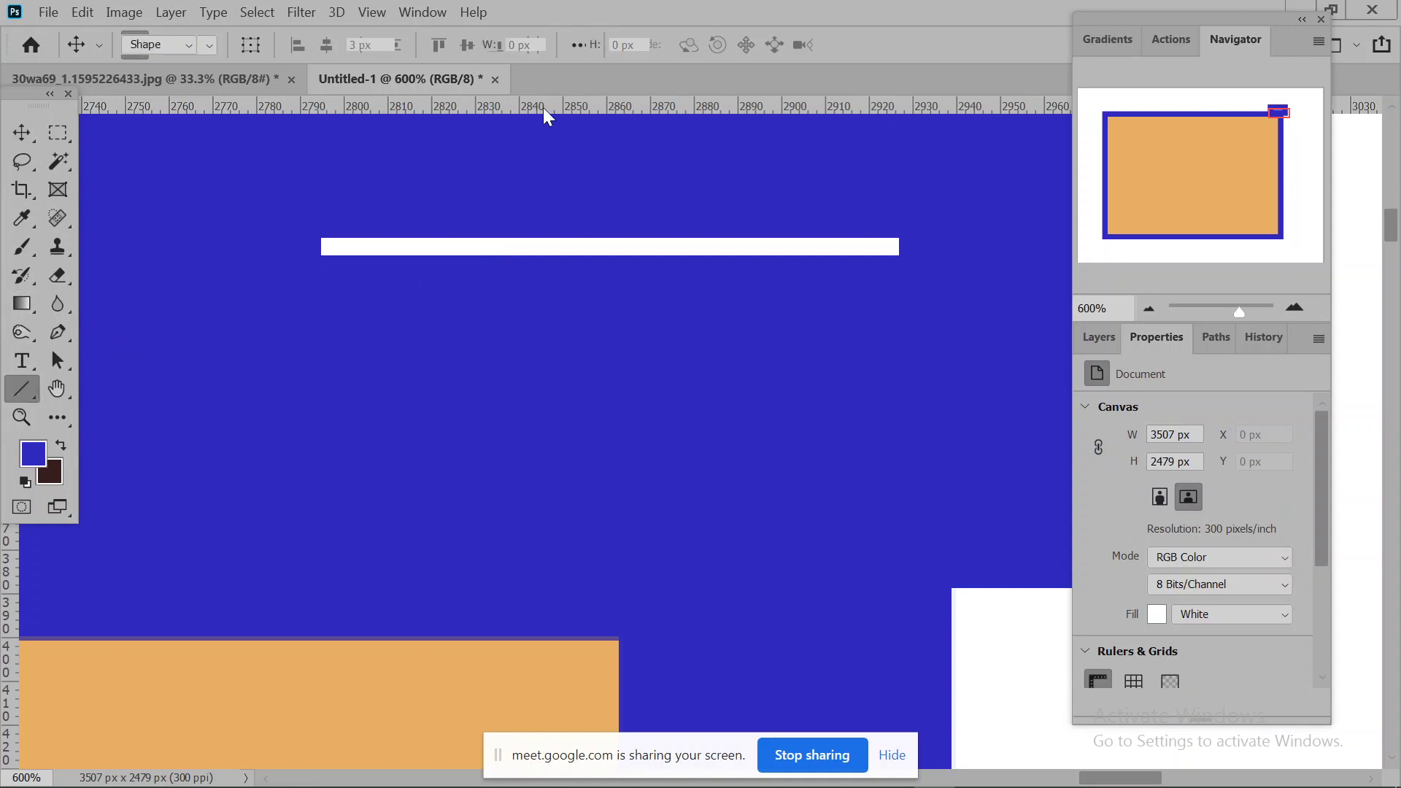
pyautogui.click(456, 43)
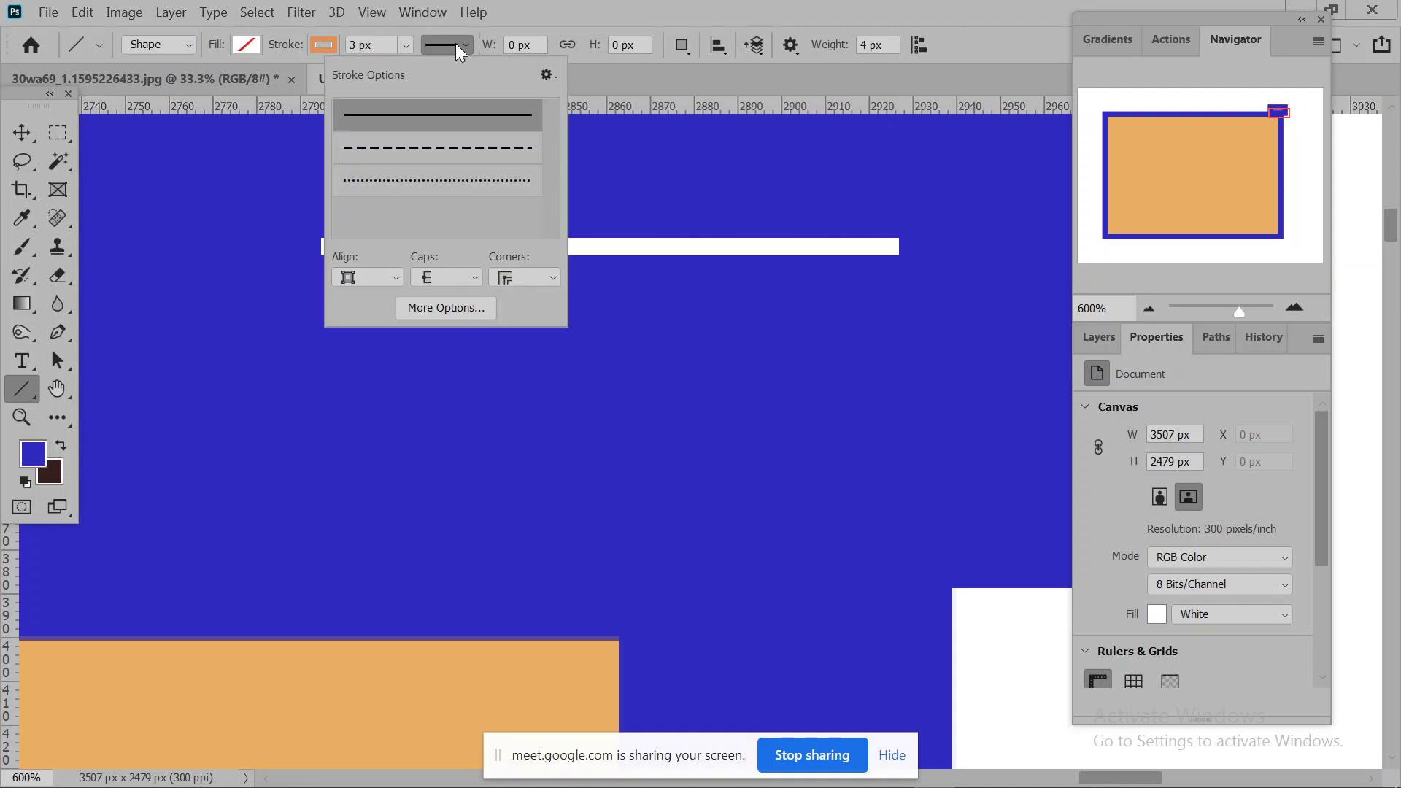
pyautogui.click(455, 43)
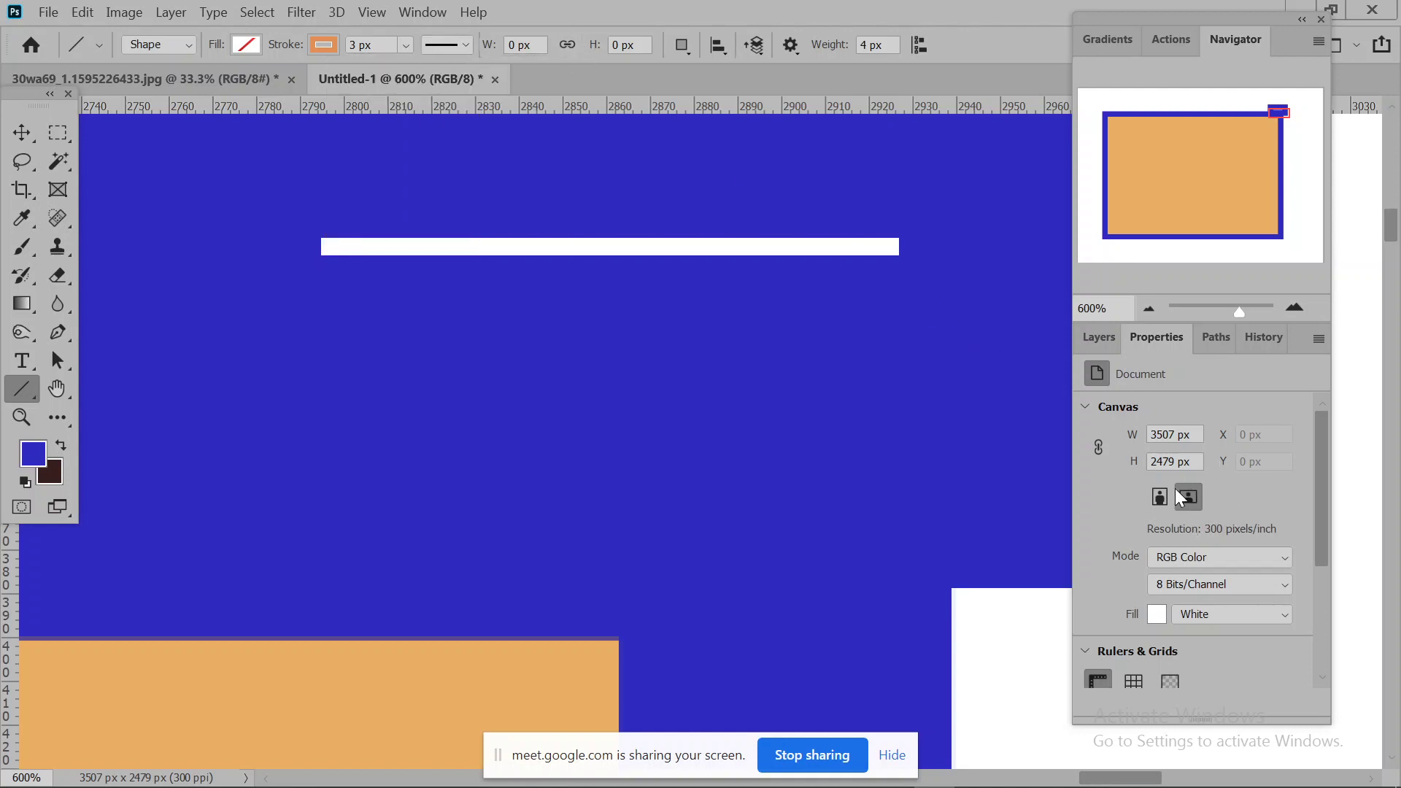
pyautogui.scroll(-5, 1218, 555)
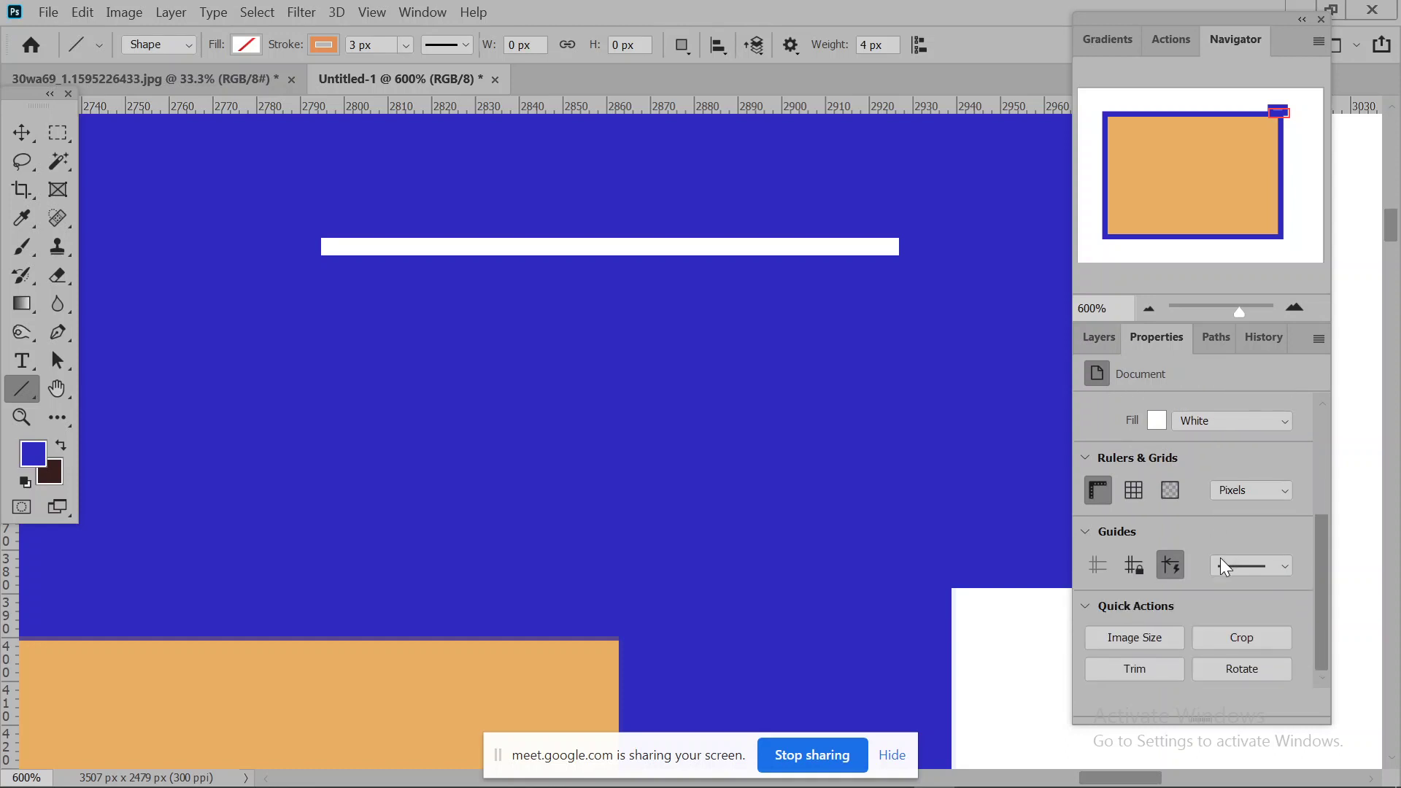
pyautogui.scroll(1, 1221, 558)
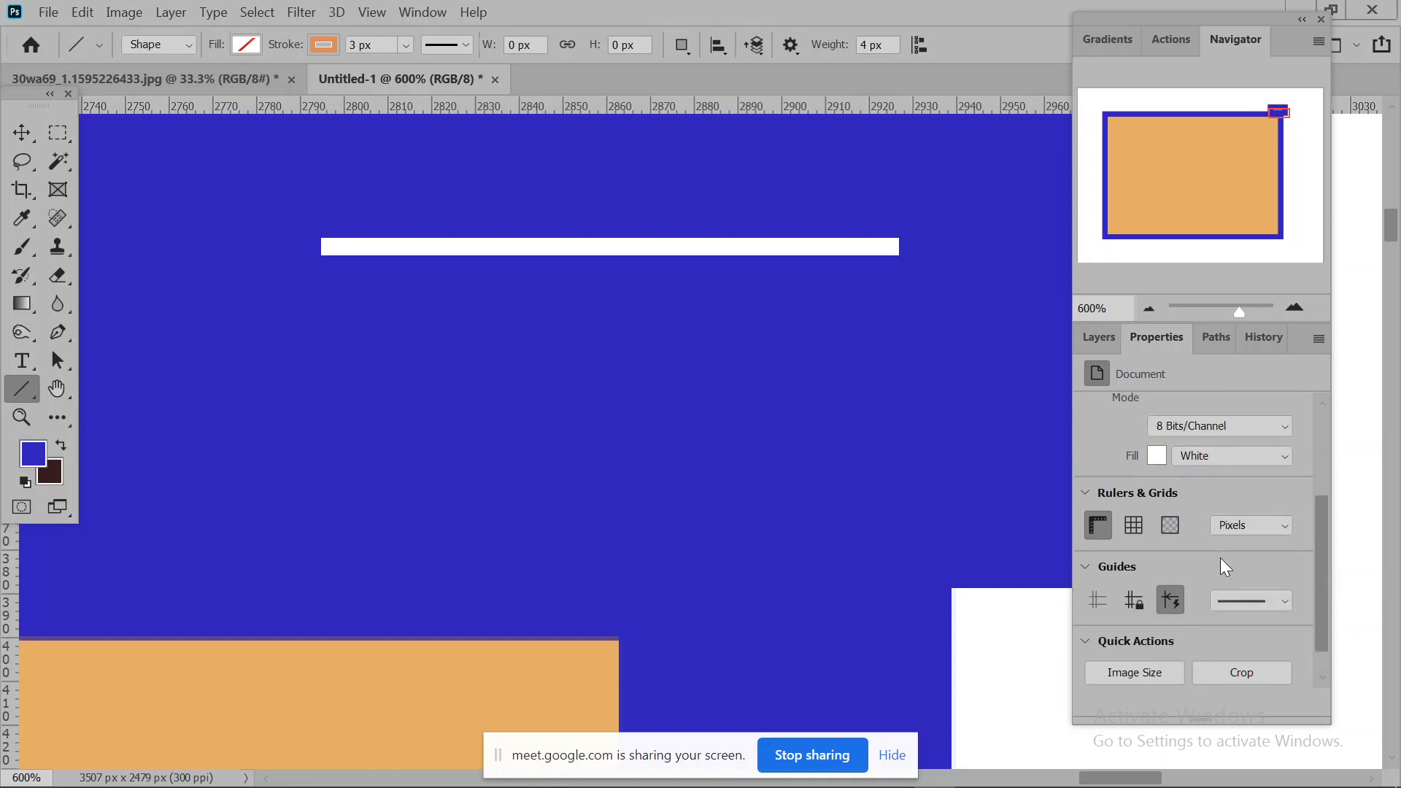
pyautogui.scroll(3, 1223, 562)
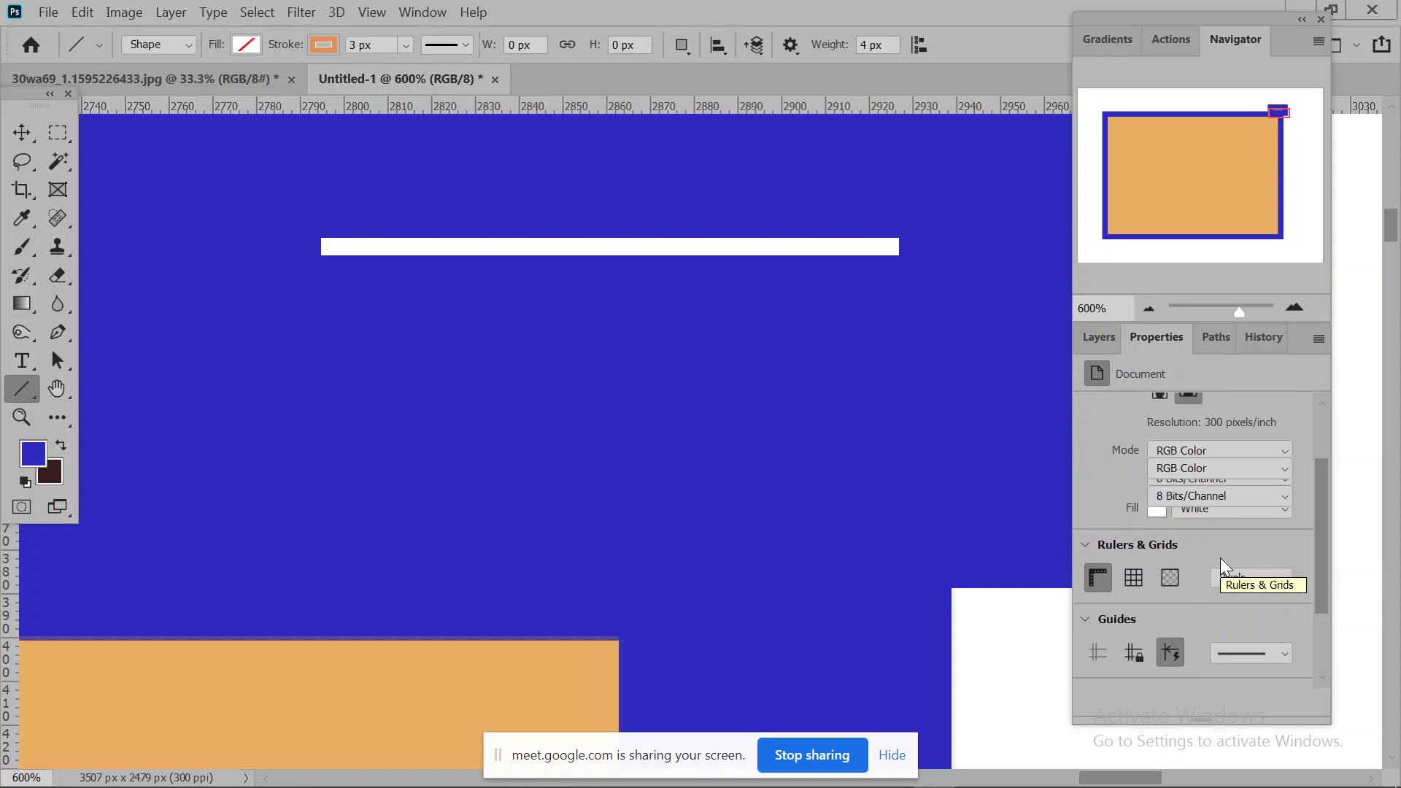
pyautogui.scroll(2, 1220, 557)
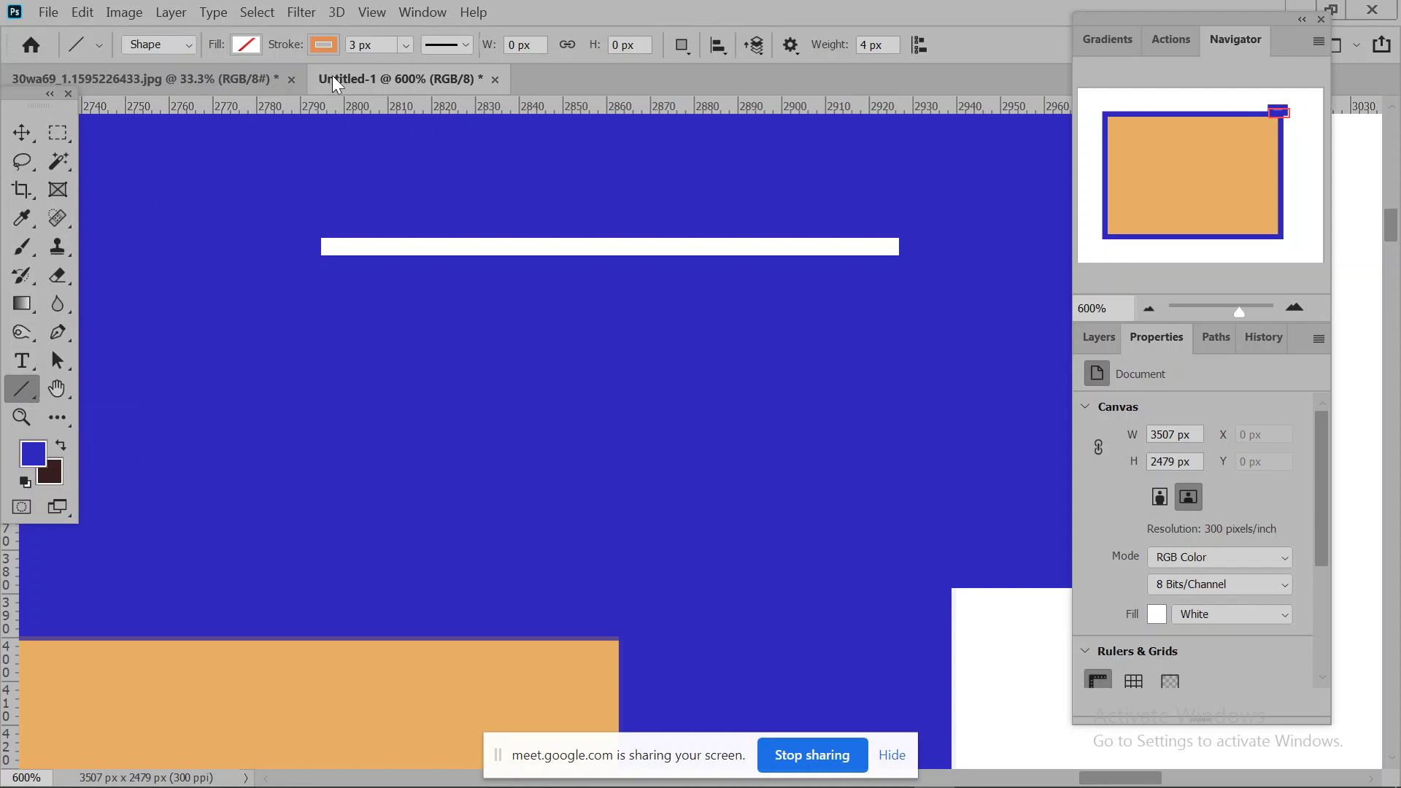
# Inspect the stroke colour swatch panel and its display settings, then close it.
pyautogui.click(325, 45)
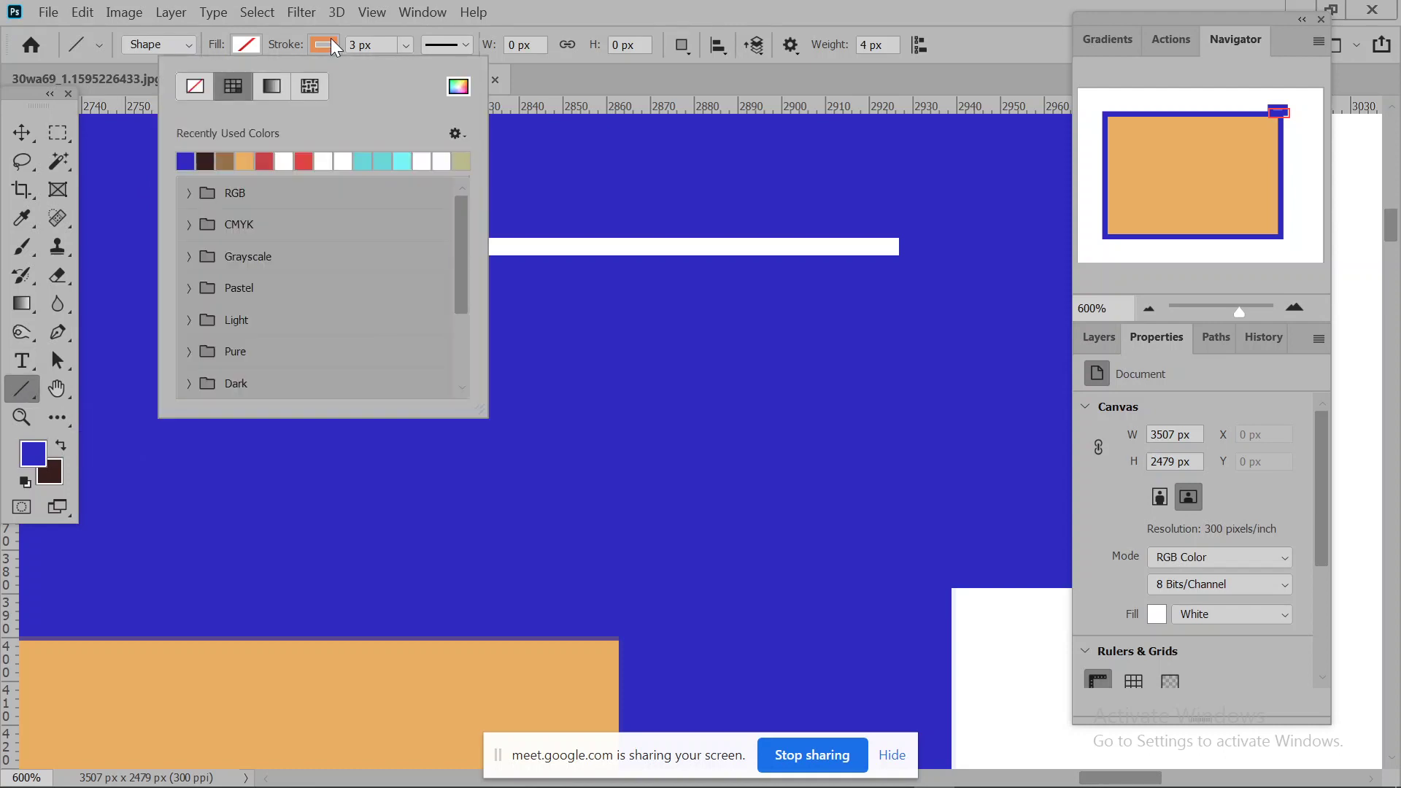
pyautogui.click(459, 125)
pyautogui.click(369, 121)
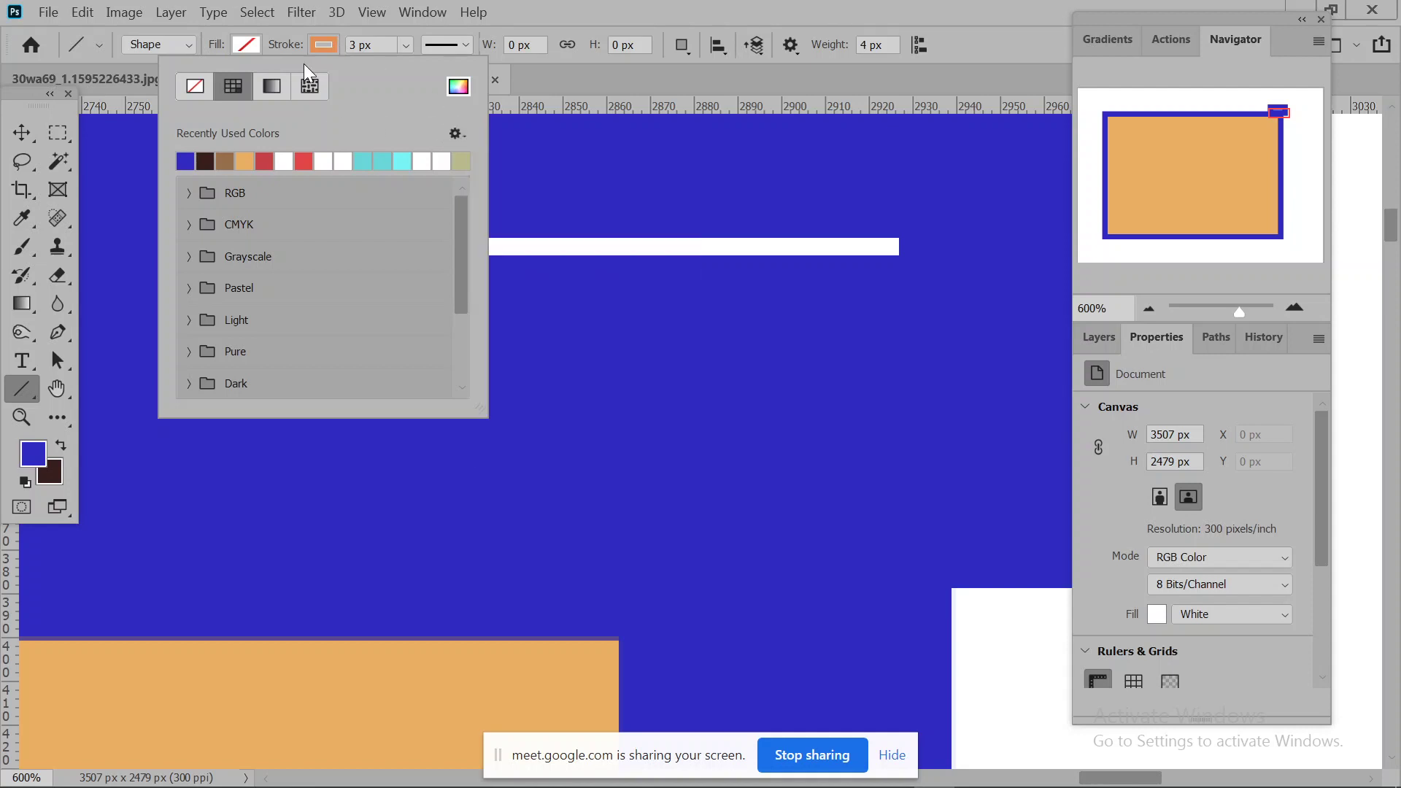
pyautogui.click(342, 47)
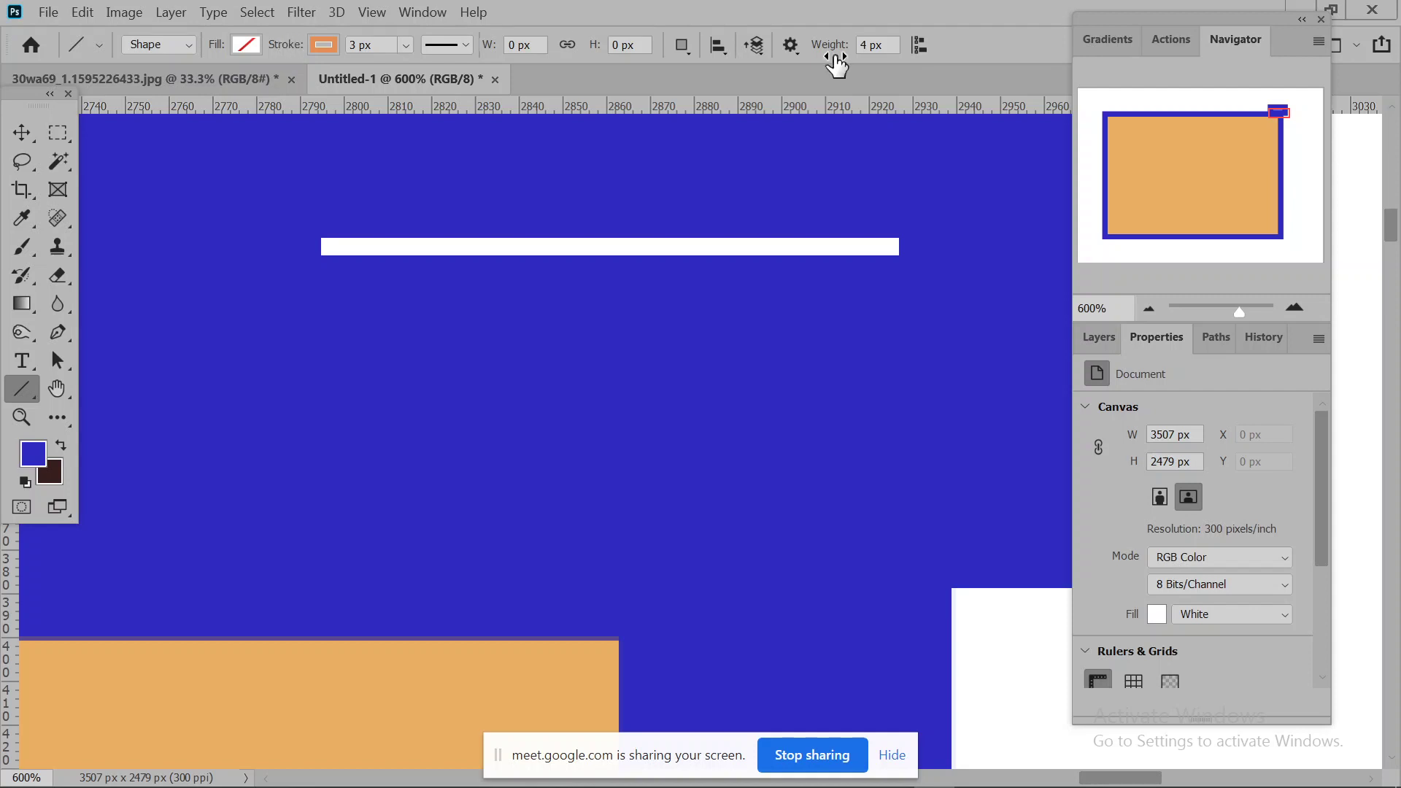
# Show the Layers panel, select Rectangle 1, and glance at its stroke options.
pyautogui.click(1111, 337)
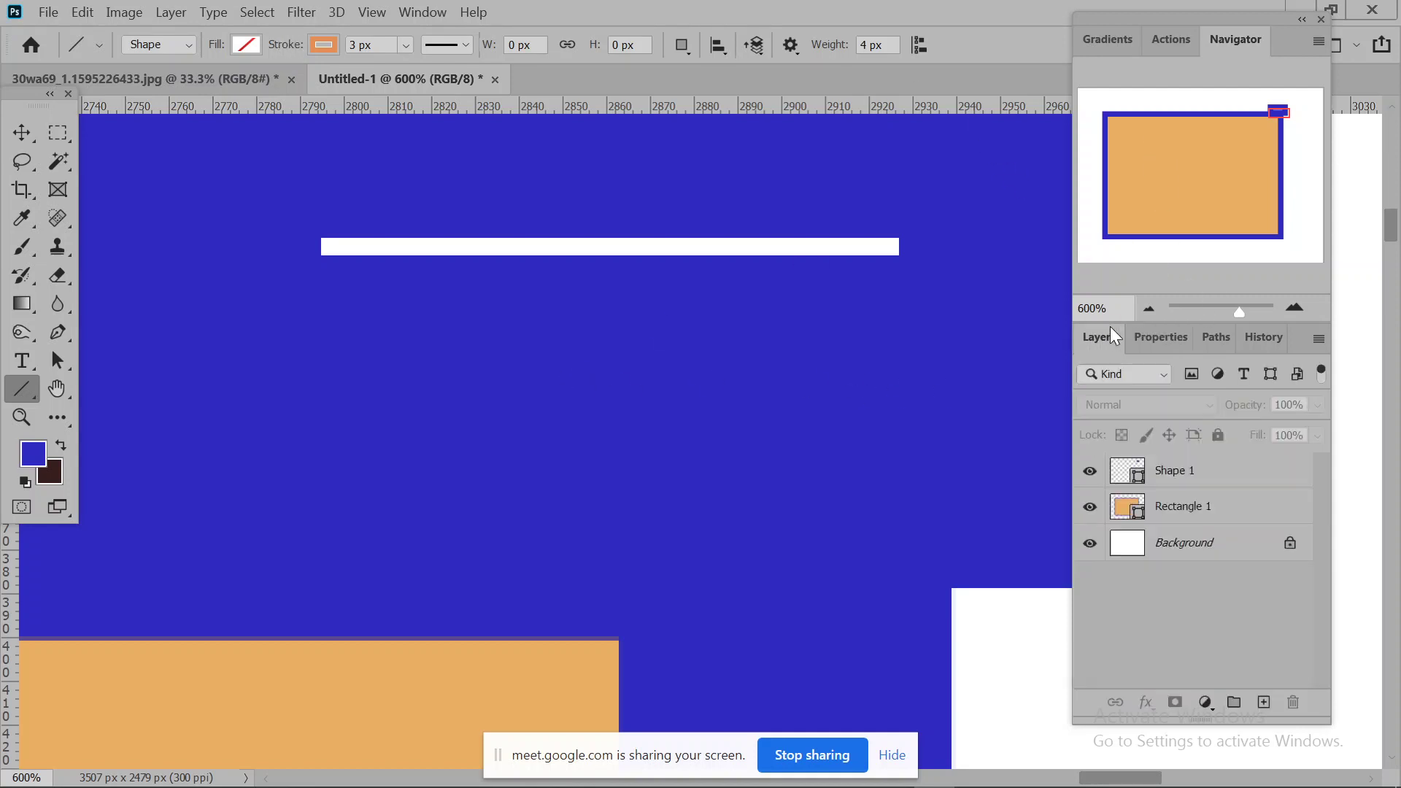
pyautogui.click(1212, 474)
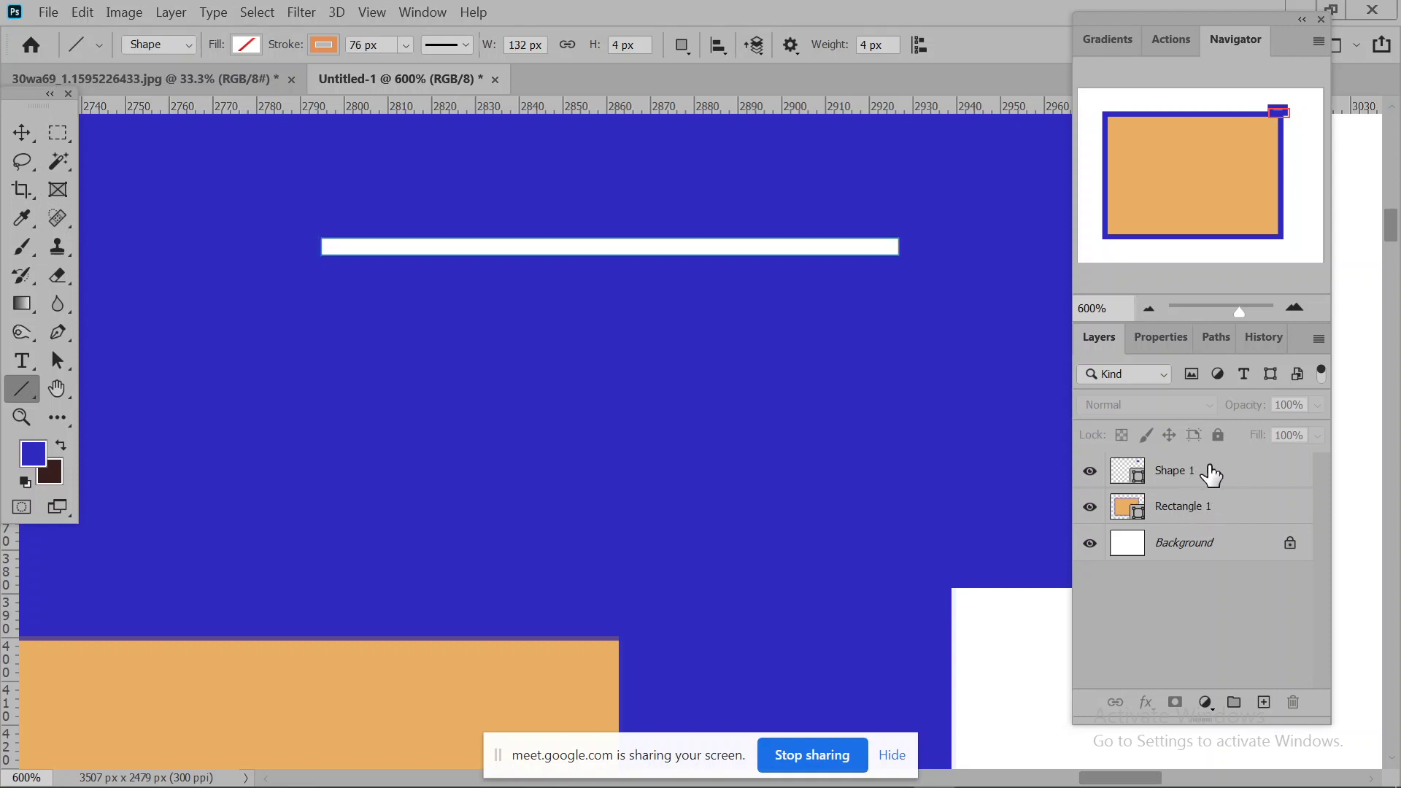
pyautogui.click(1138, 340)
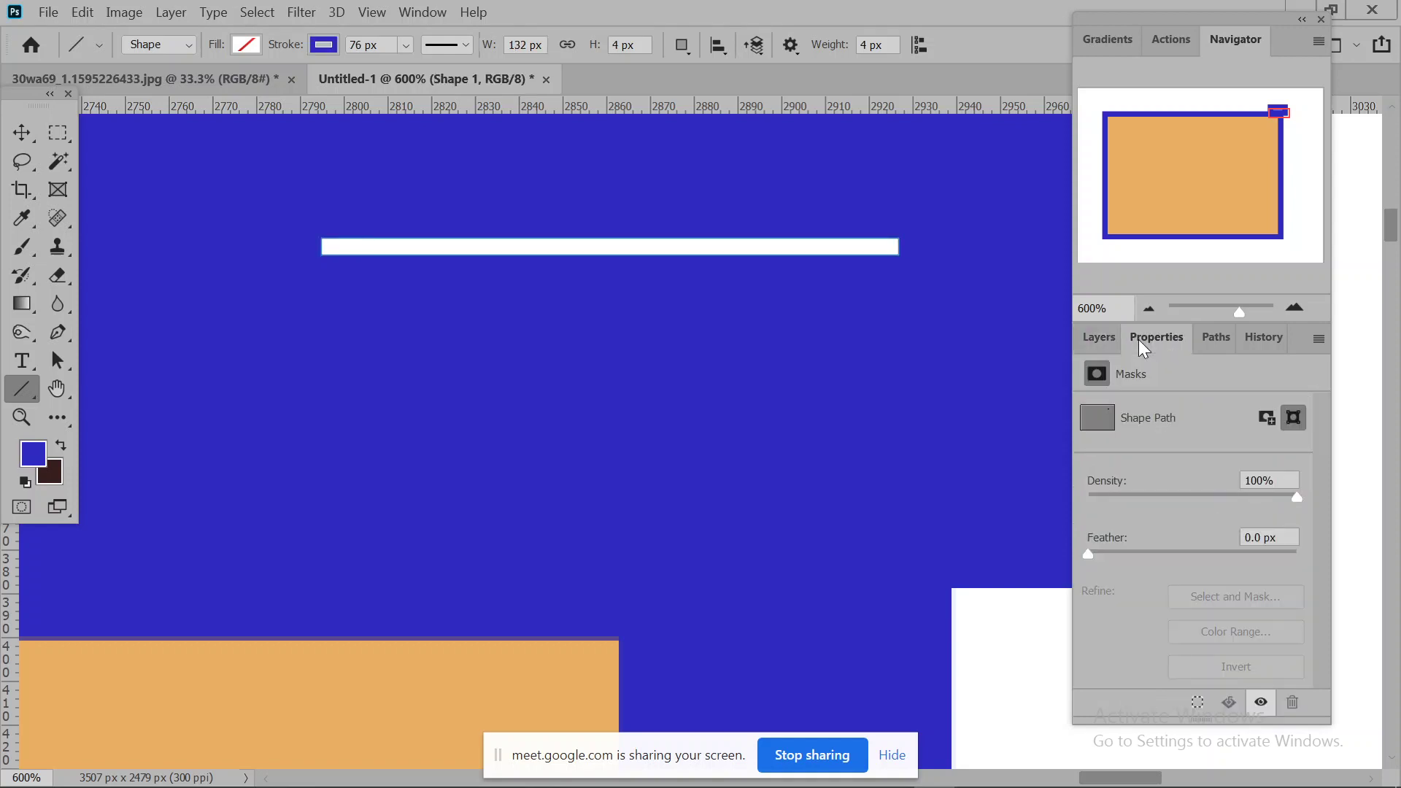
pyautogui.scroll(1, 1201, 598)
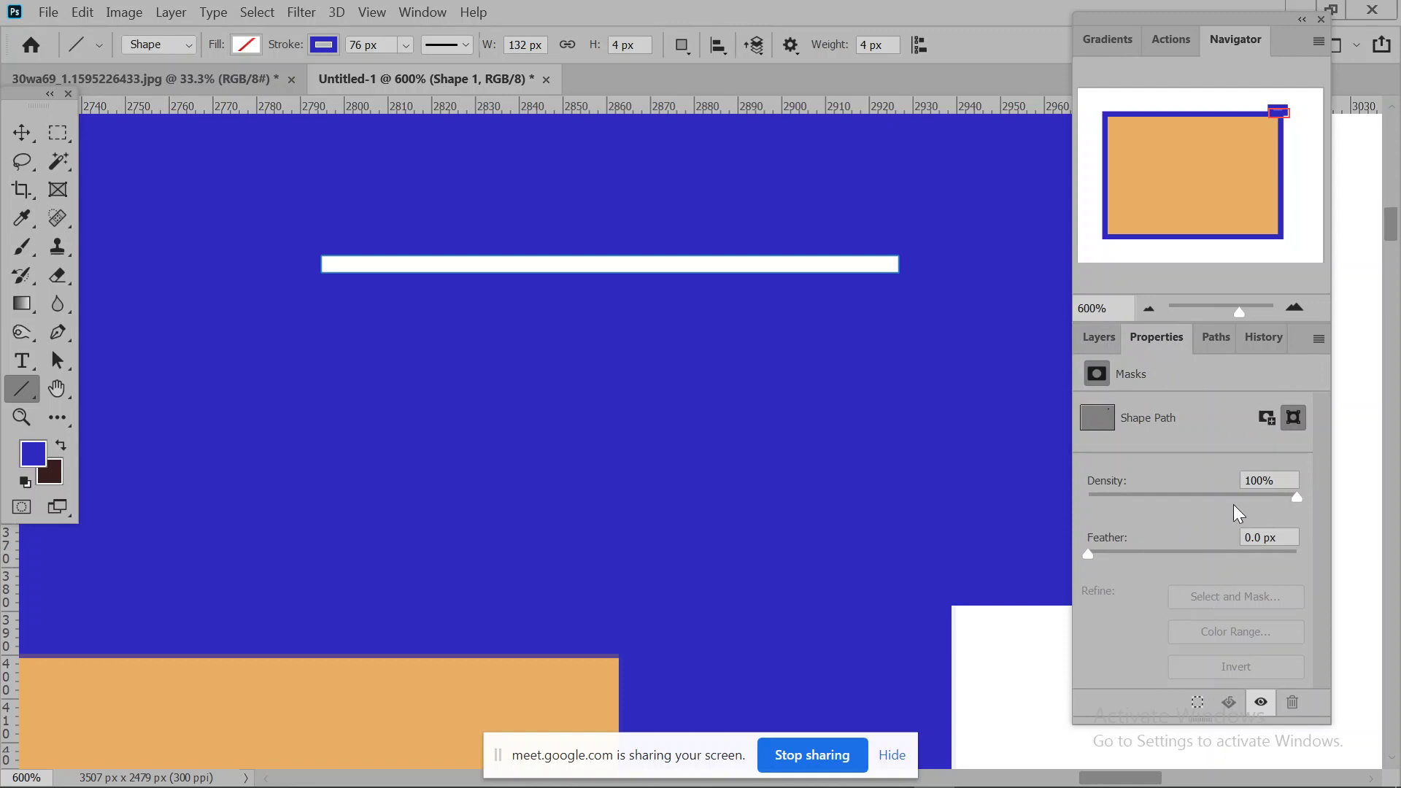
pyautogui.click(1113, 336)
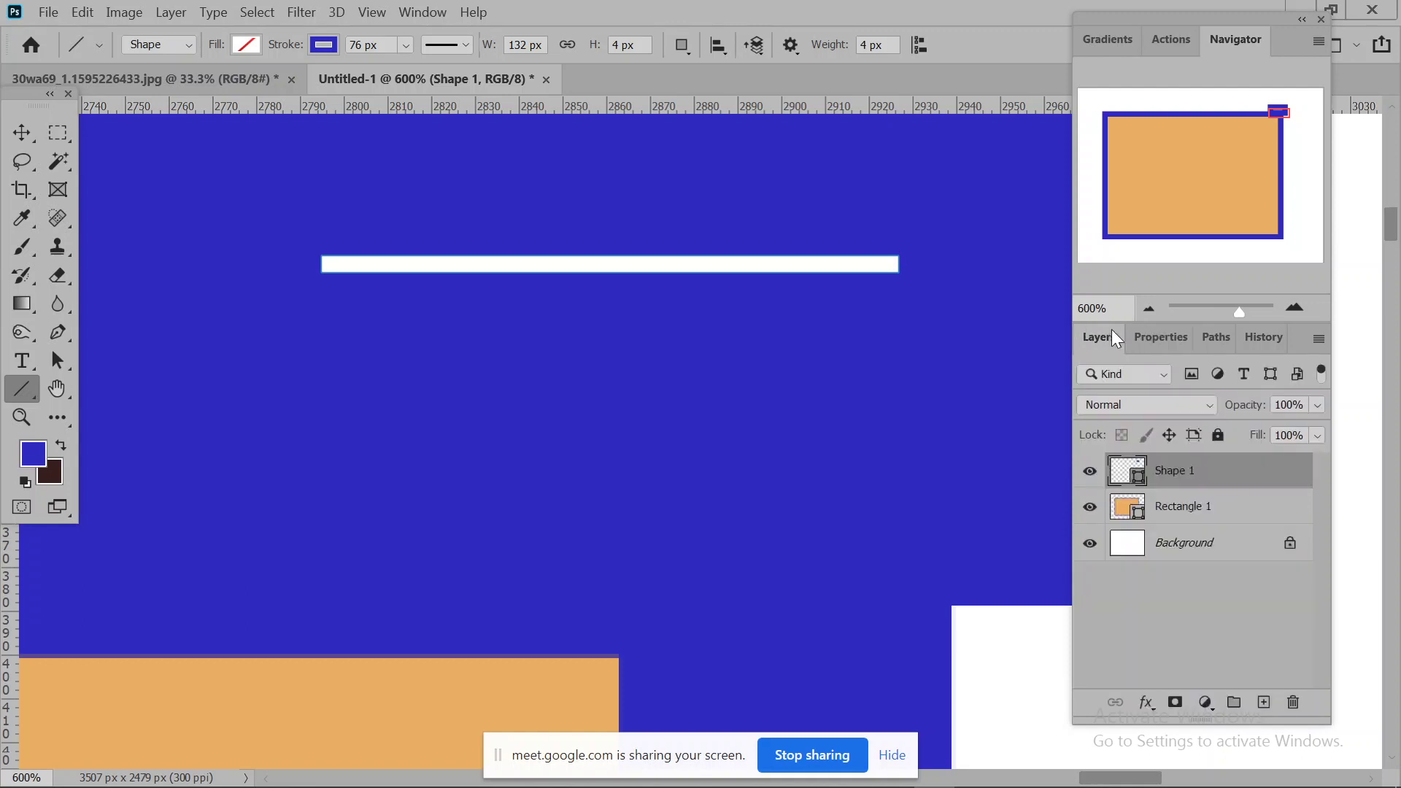
pyautogui.click(1184, 511)
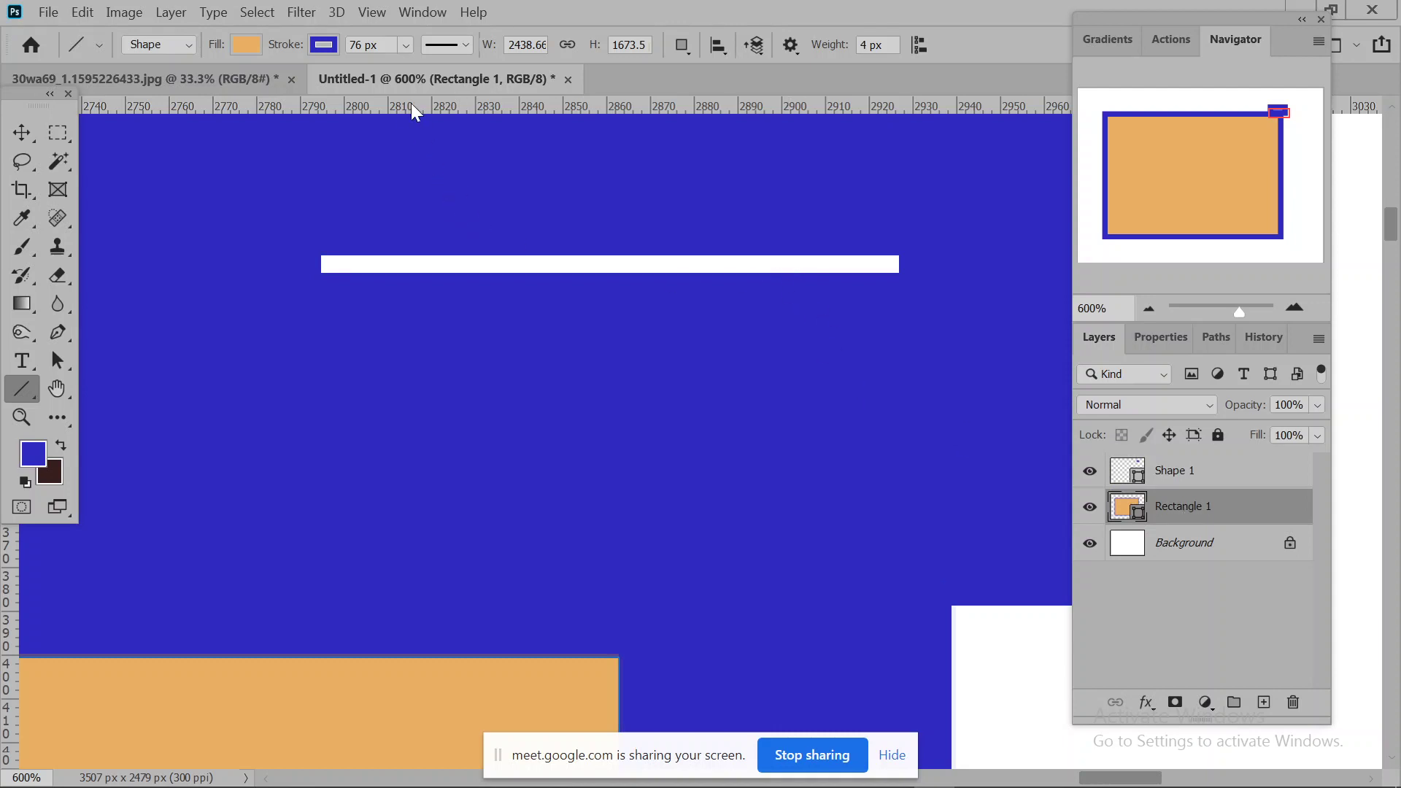
pyautogui.click(448, 46)
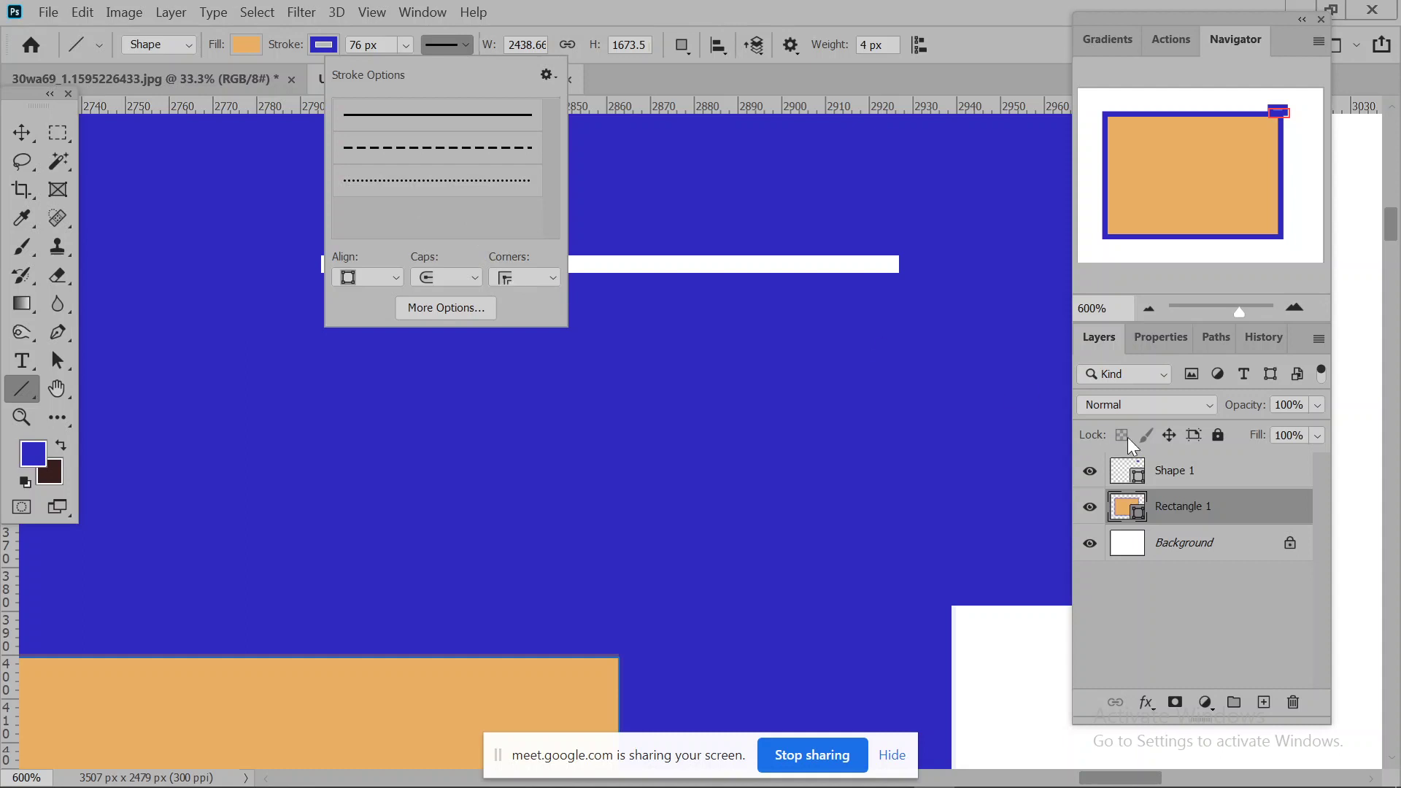
pyautogui.click(1202, 483)
# Select Shape 1 and review its cap list and More Options without changing anything.
pyautogui.click(1203, 481)
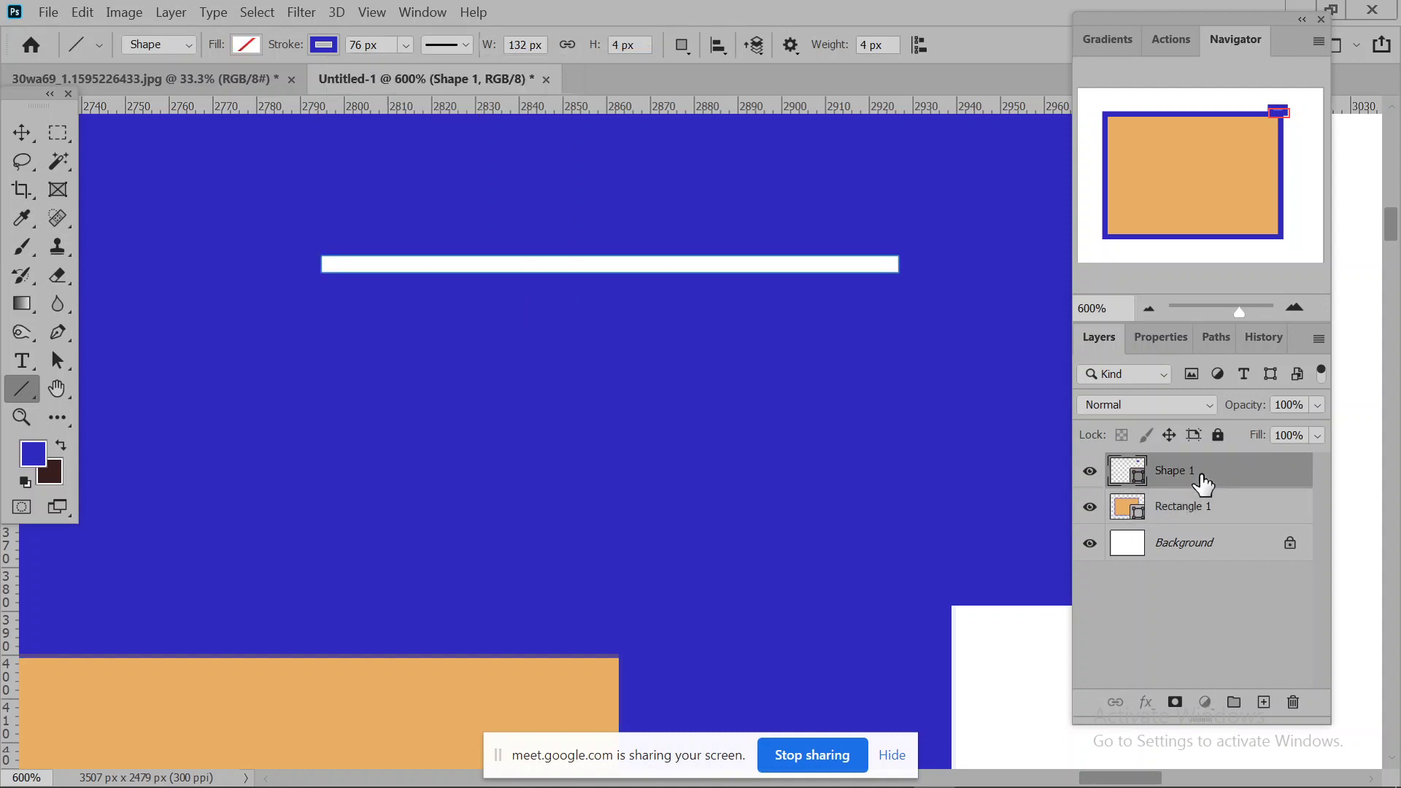
pyautogui.click(440, 45)
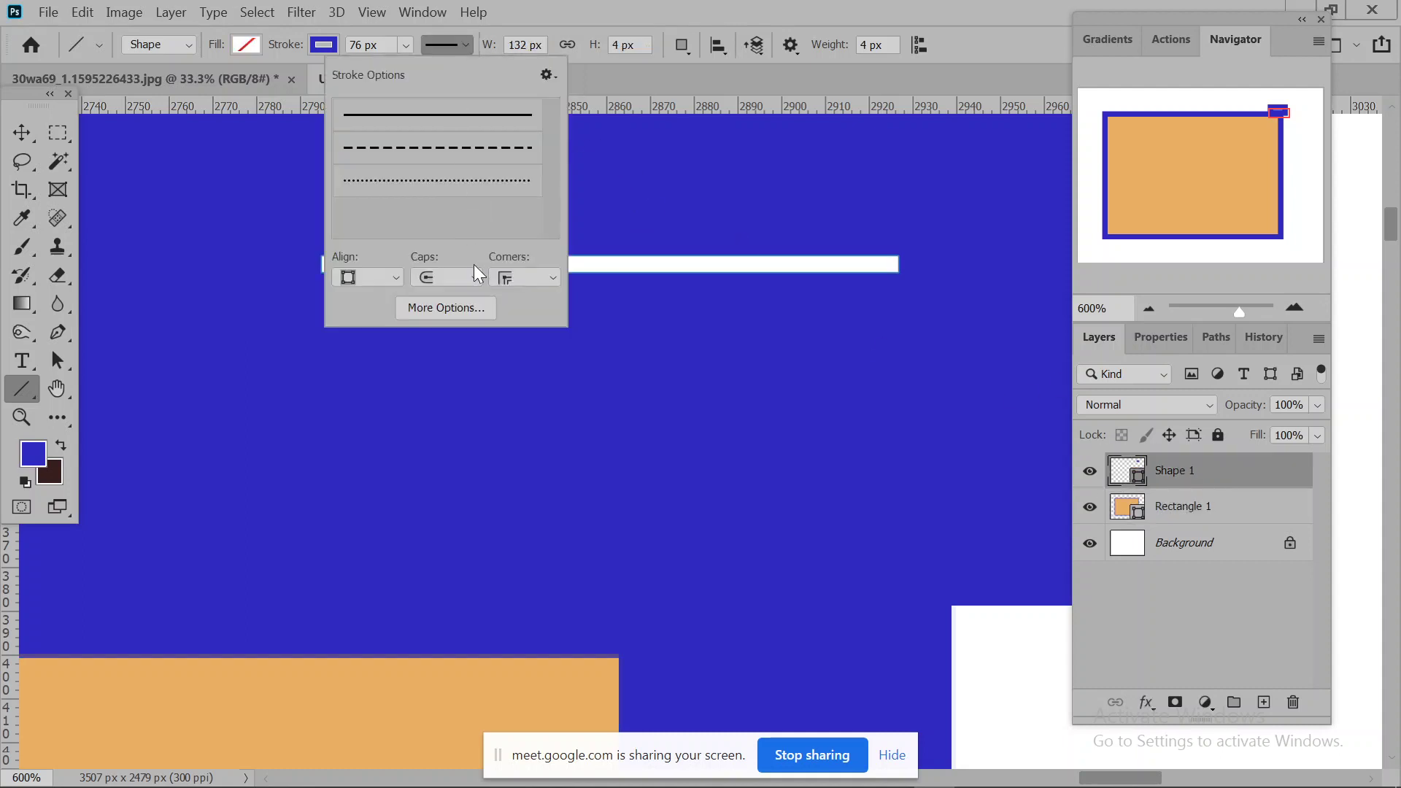
pyautogui.click(444, 278)
pyautogui.click(457, 307)
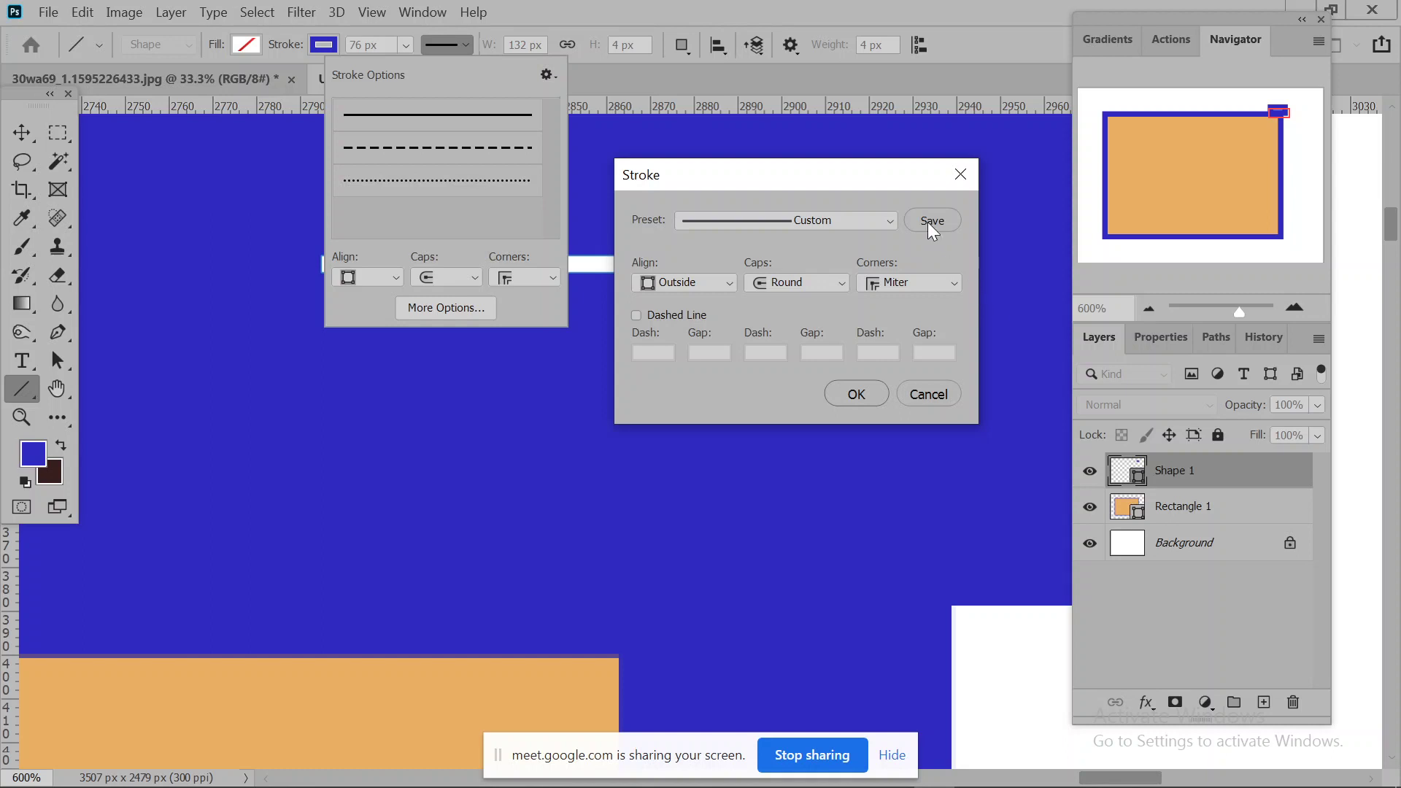
pyautogui.click(962, 174)
pyautogui.click(544, 75)
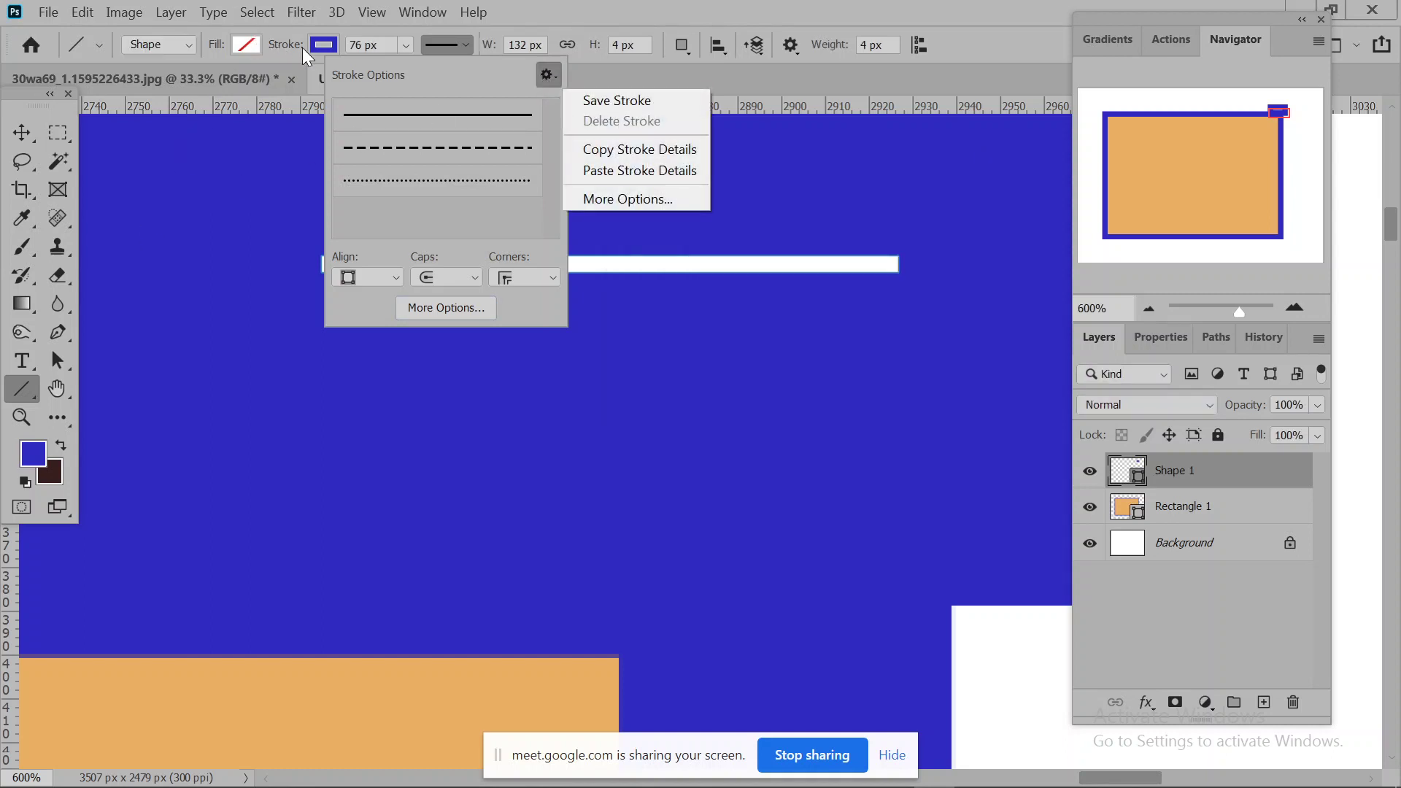
pyautogui.click(276, 29)
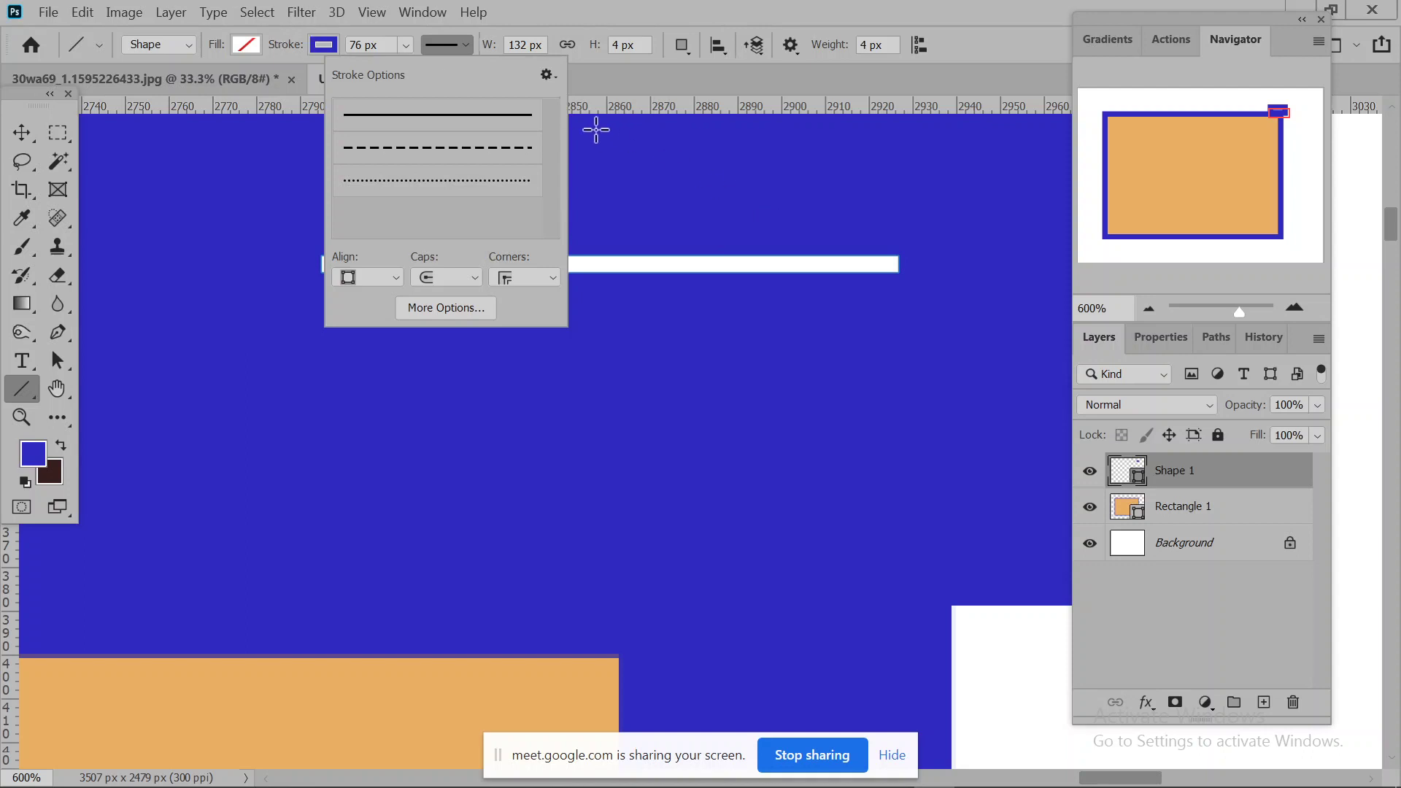
# Change the line's stroke colour to the red recent swatch and fit the document on screen.
pyautogui.press('Escape')
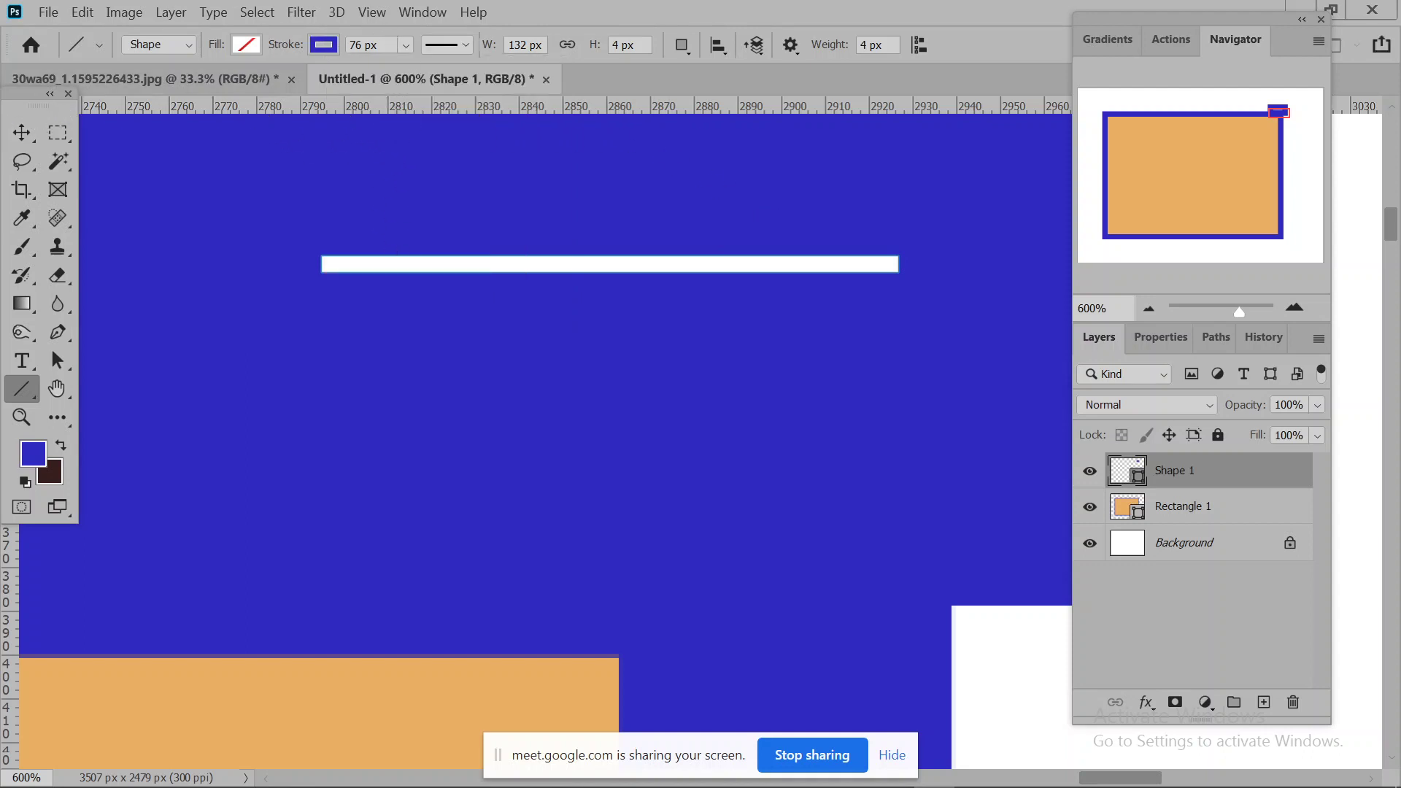
pyautogui.click(323, 45)
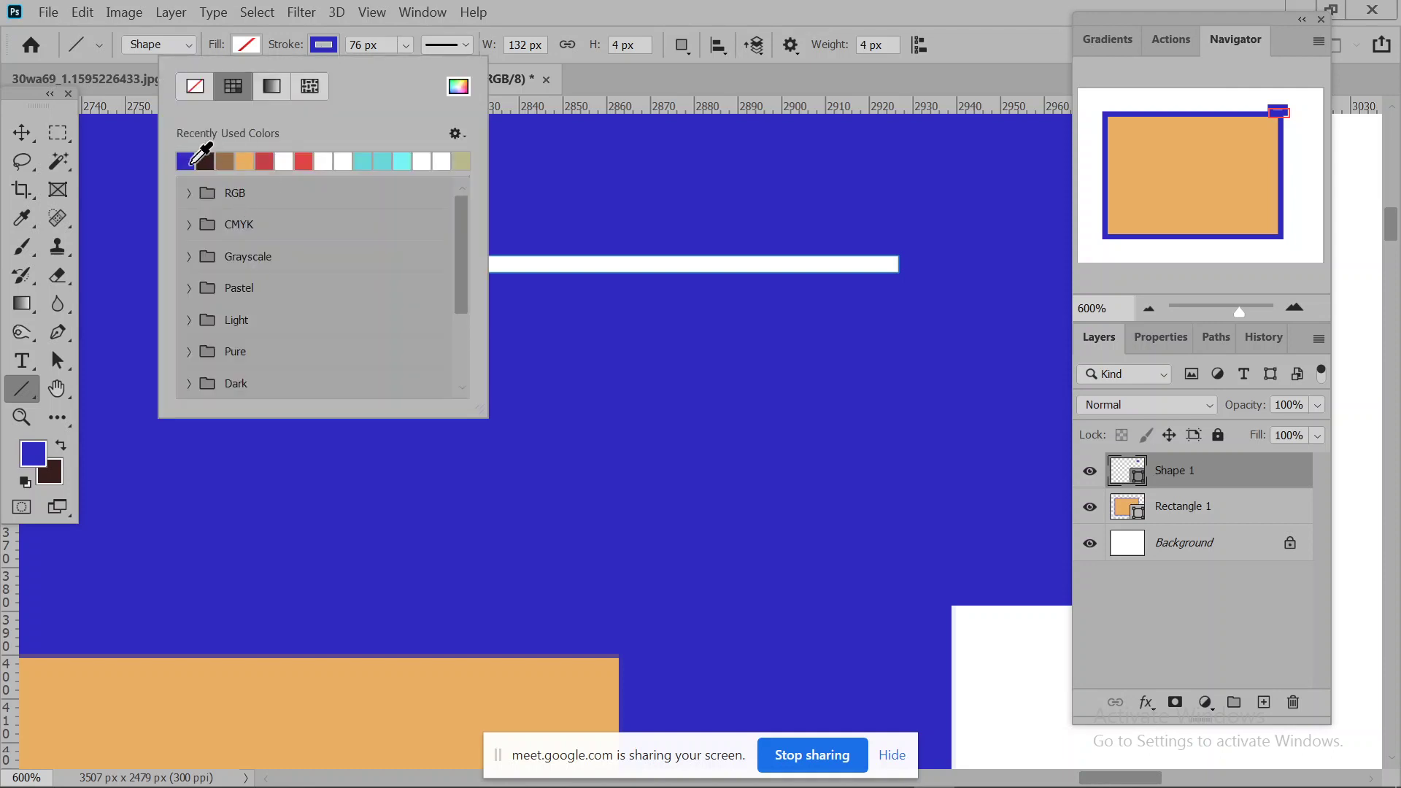
pyautogui.click(263, 160)
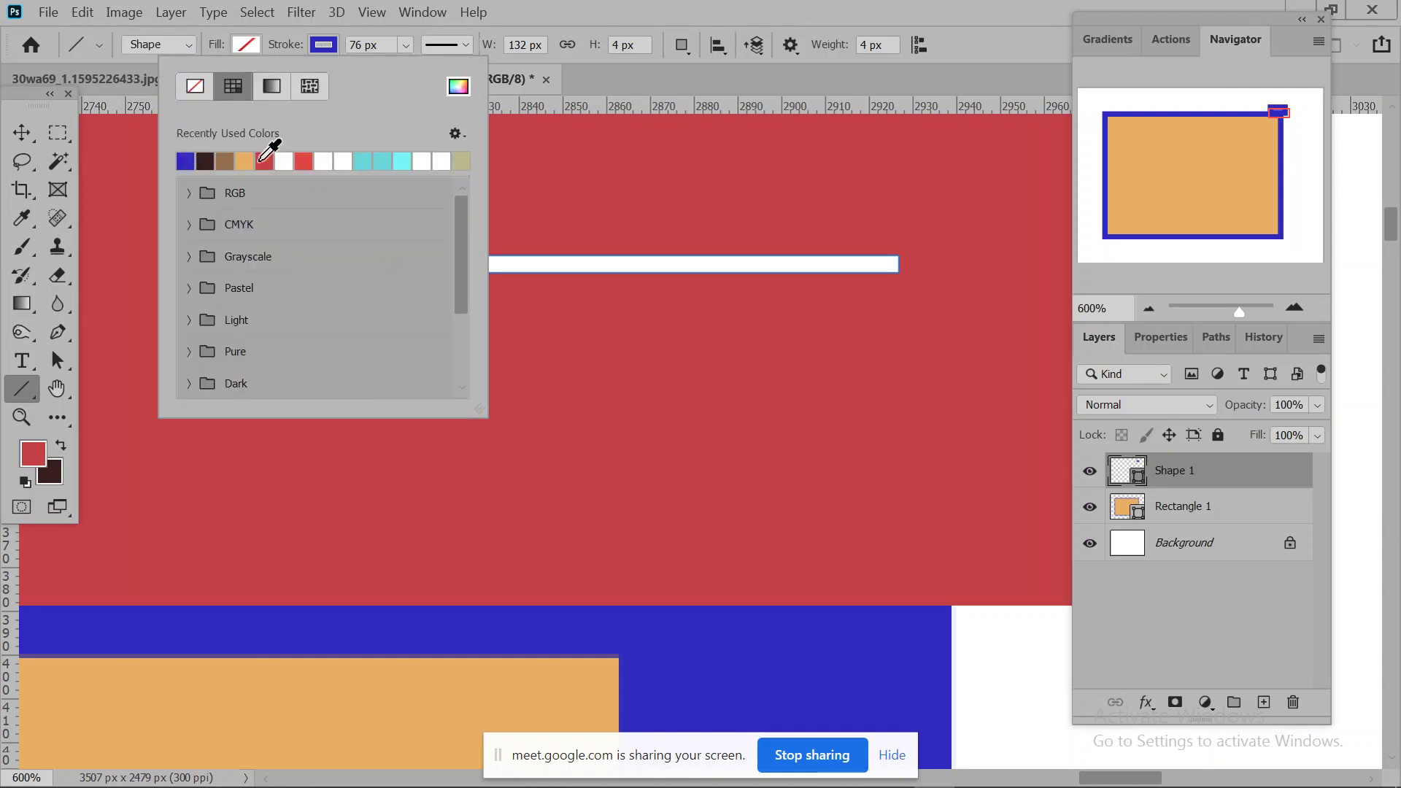
pyautogui.click(262, 160)
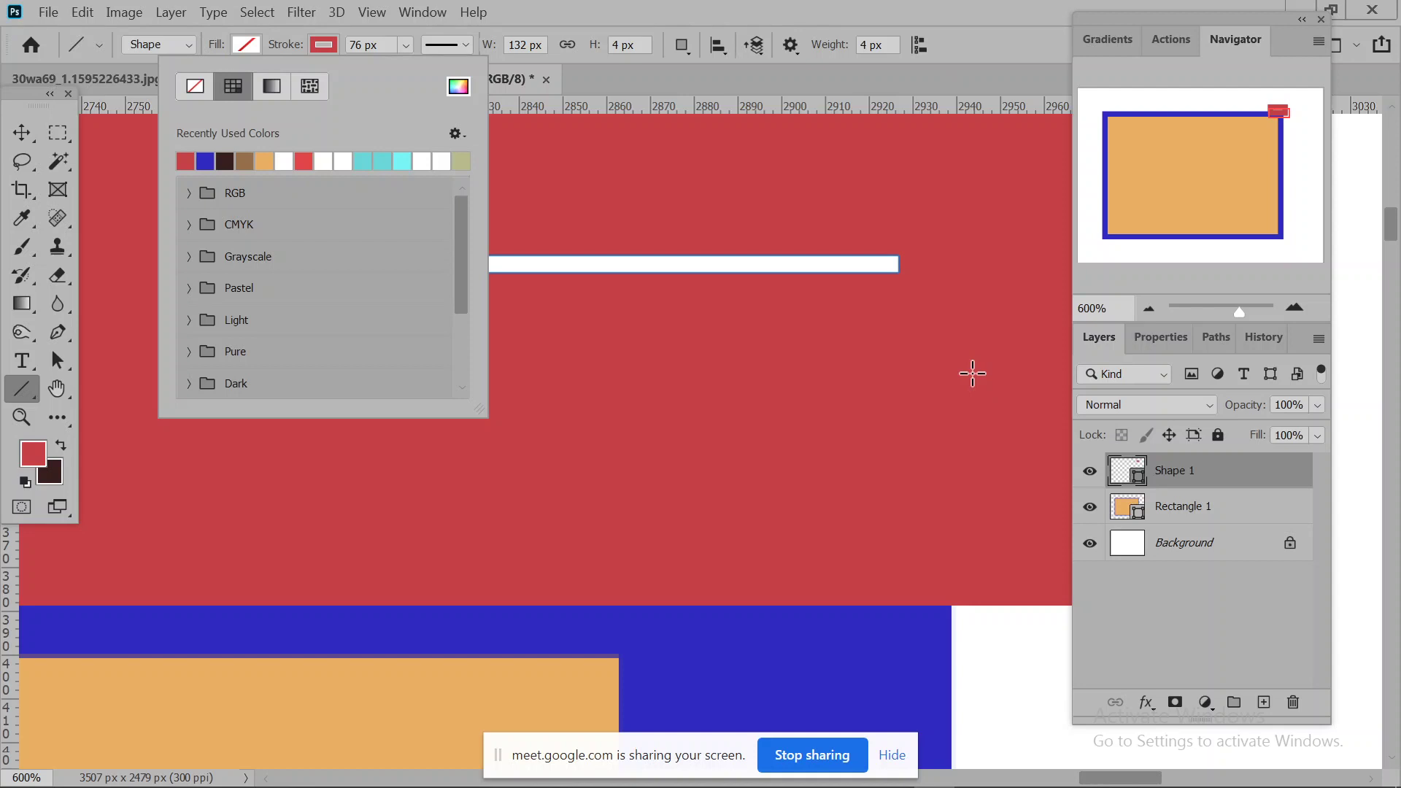
pyautogui.click(932, 130)
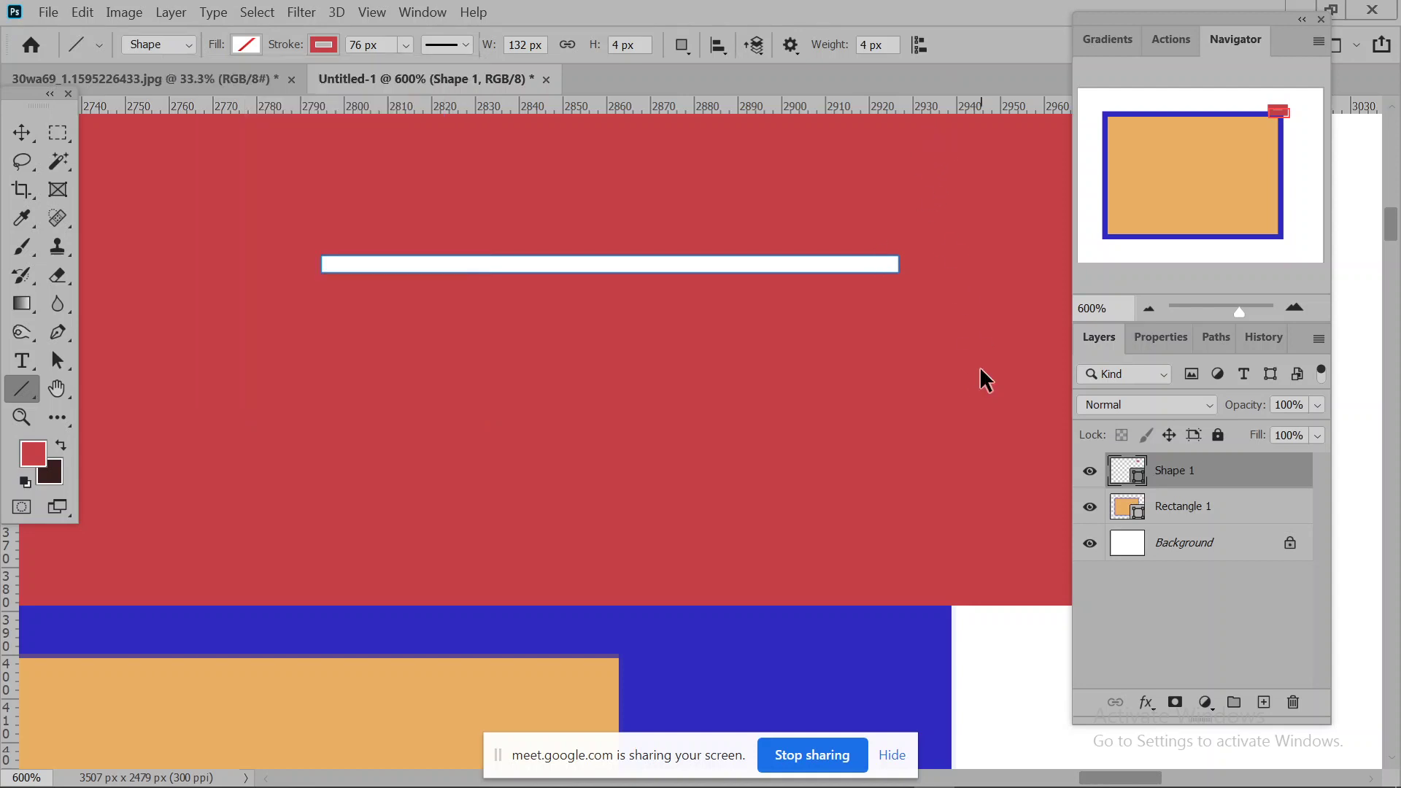
pyautogui.hotkey('ctrl', '0')
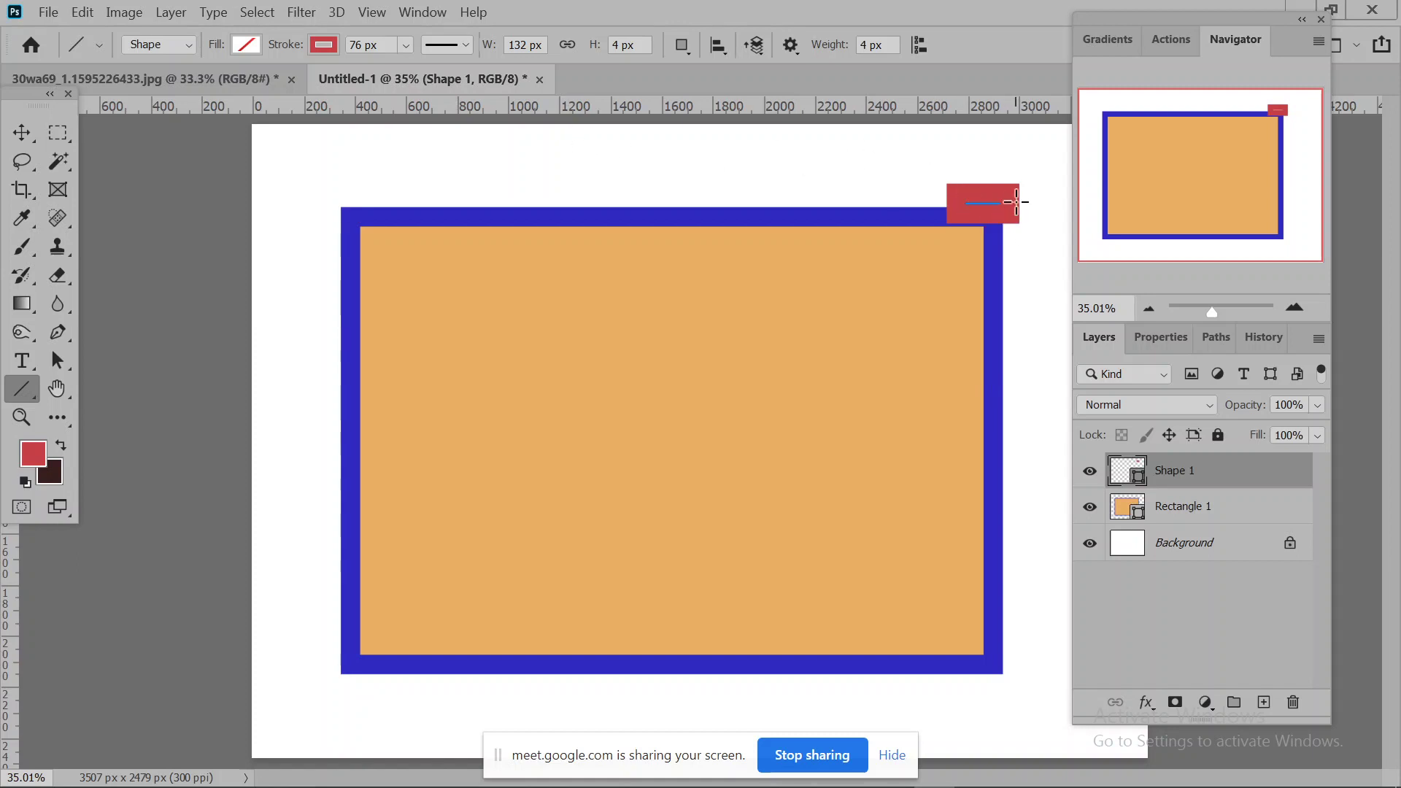
pyautogui.click(457, 48)
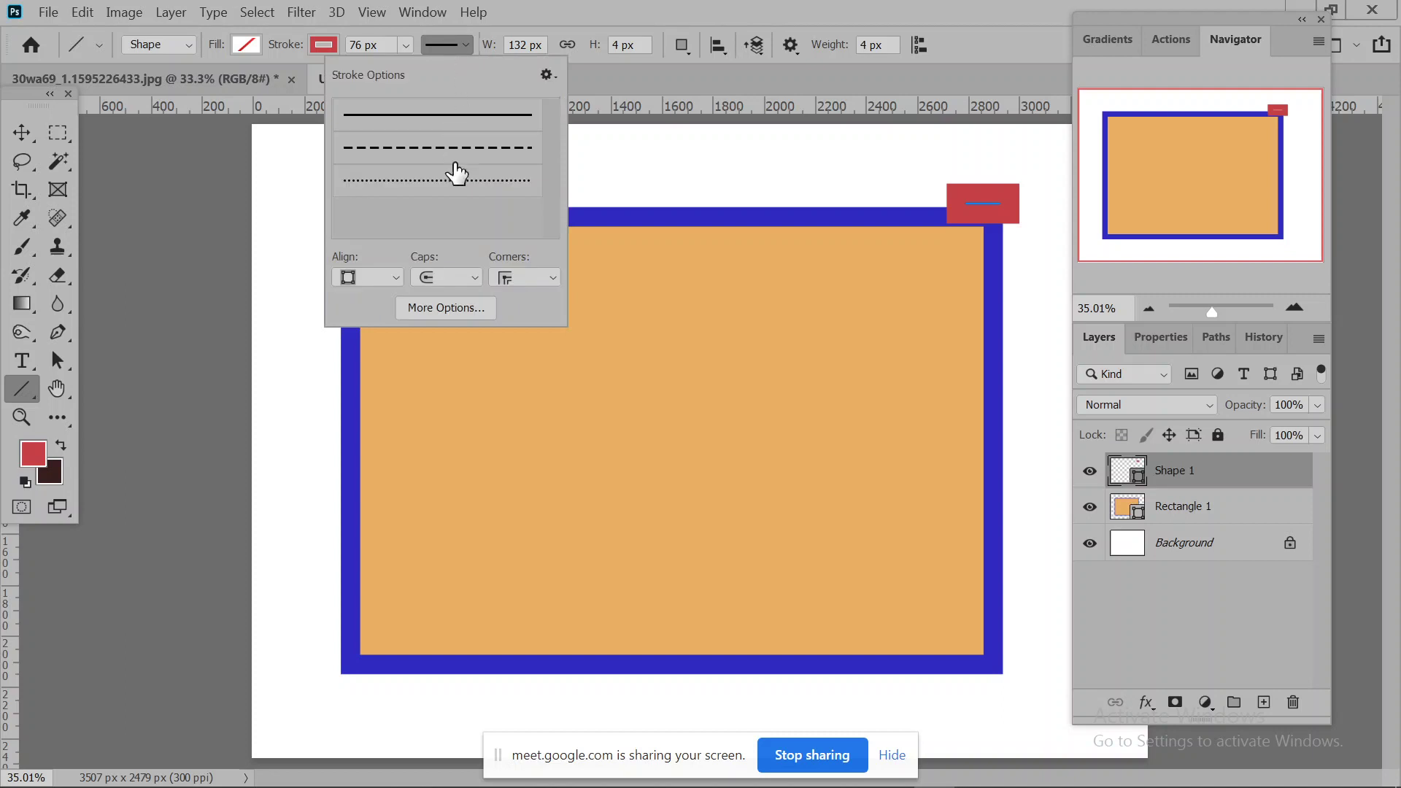
# Switch the line's end caps to butt, then to projecting square caps.
pyautogui.click(445, 277)
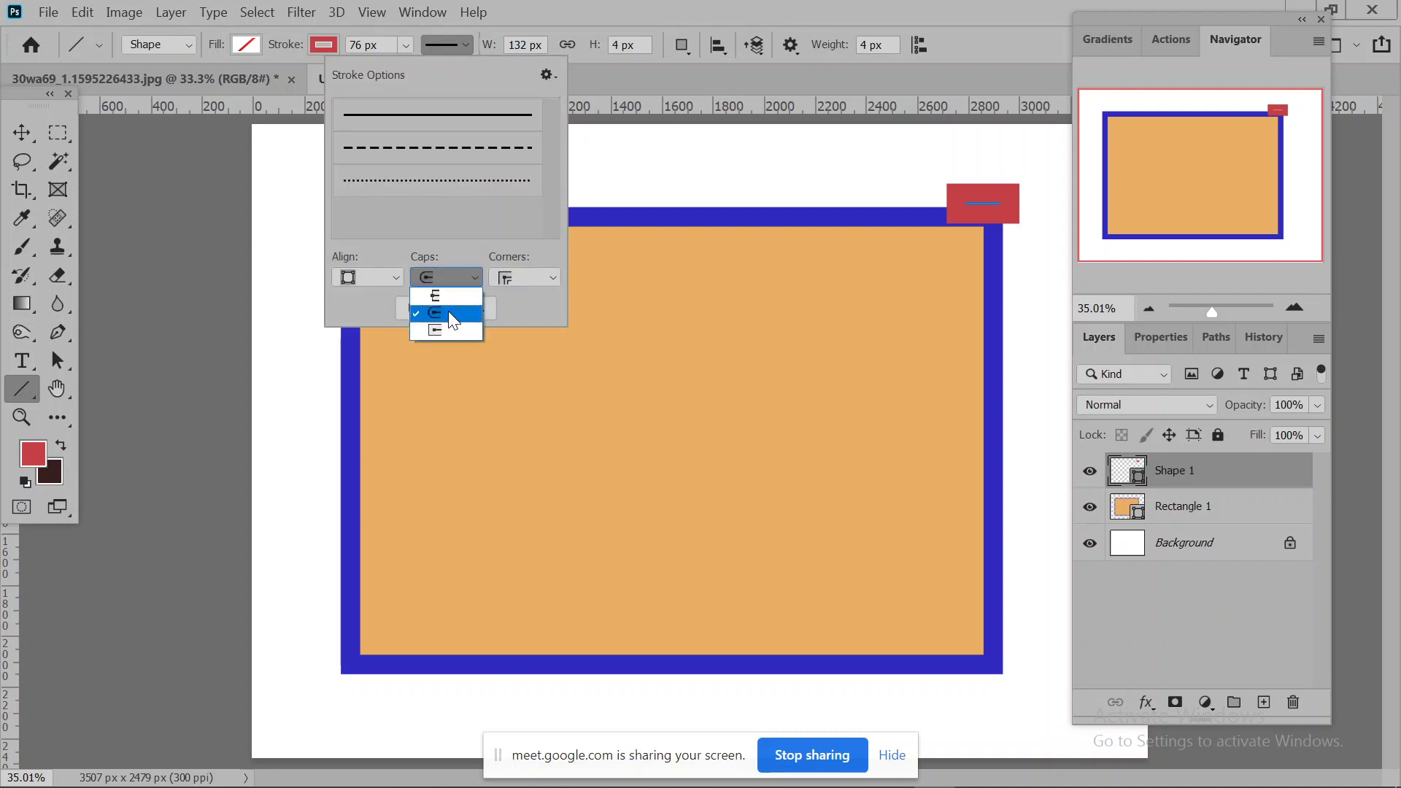
pyautogui.click(445, 296)
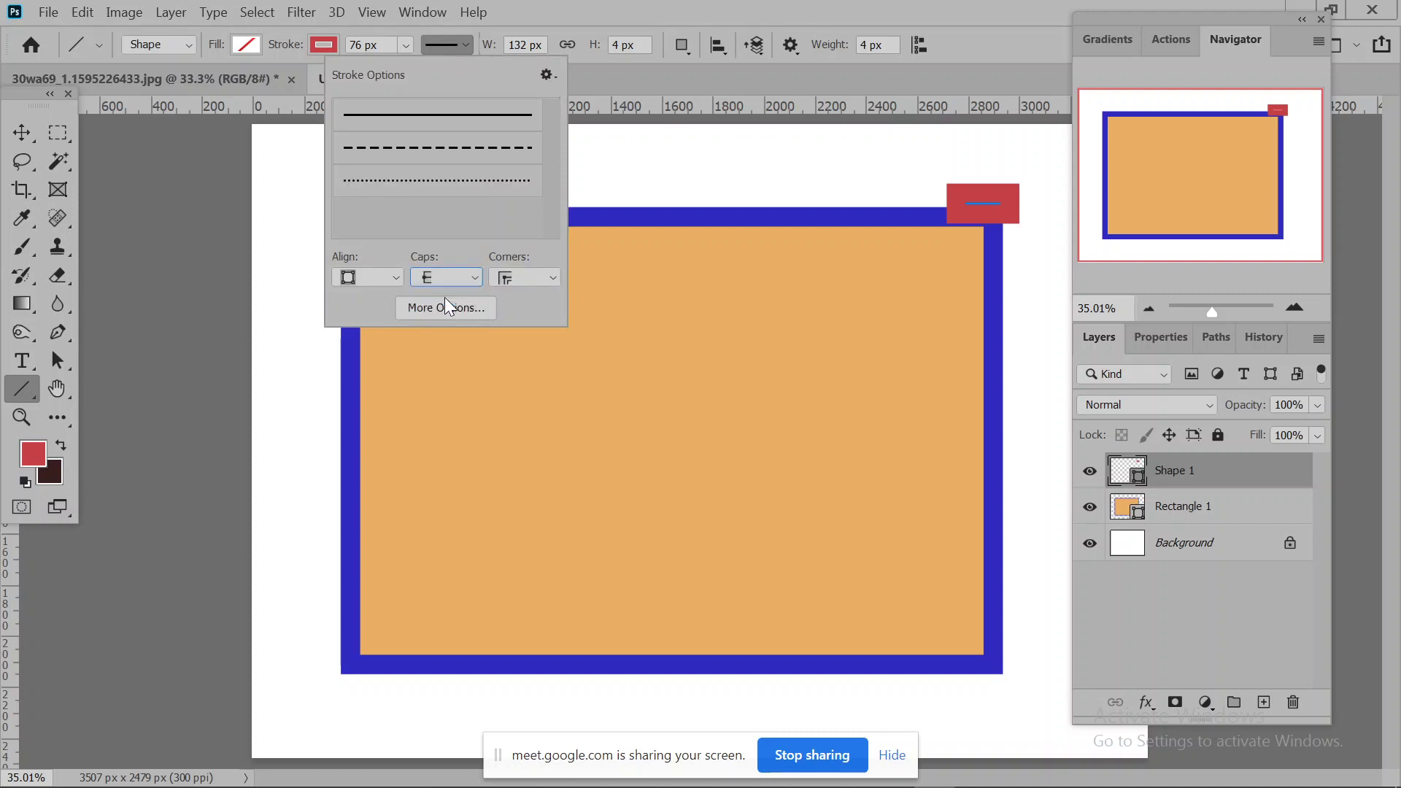
pyautogui.click(454, 279)
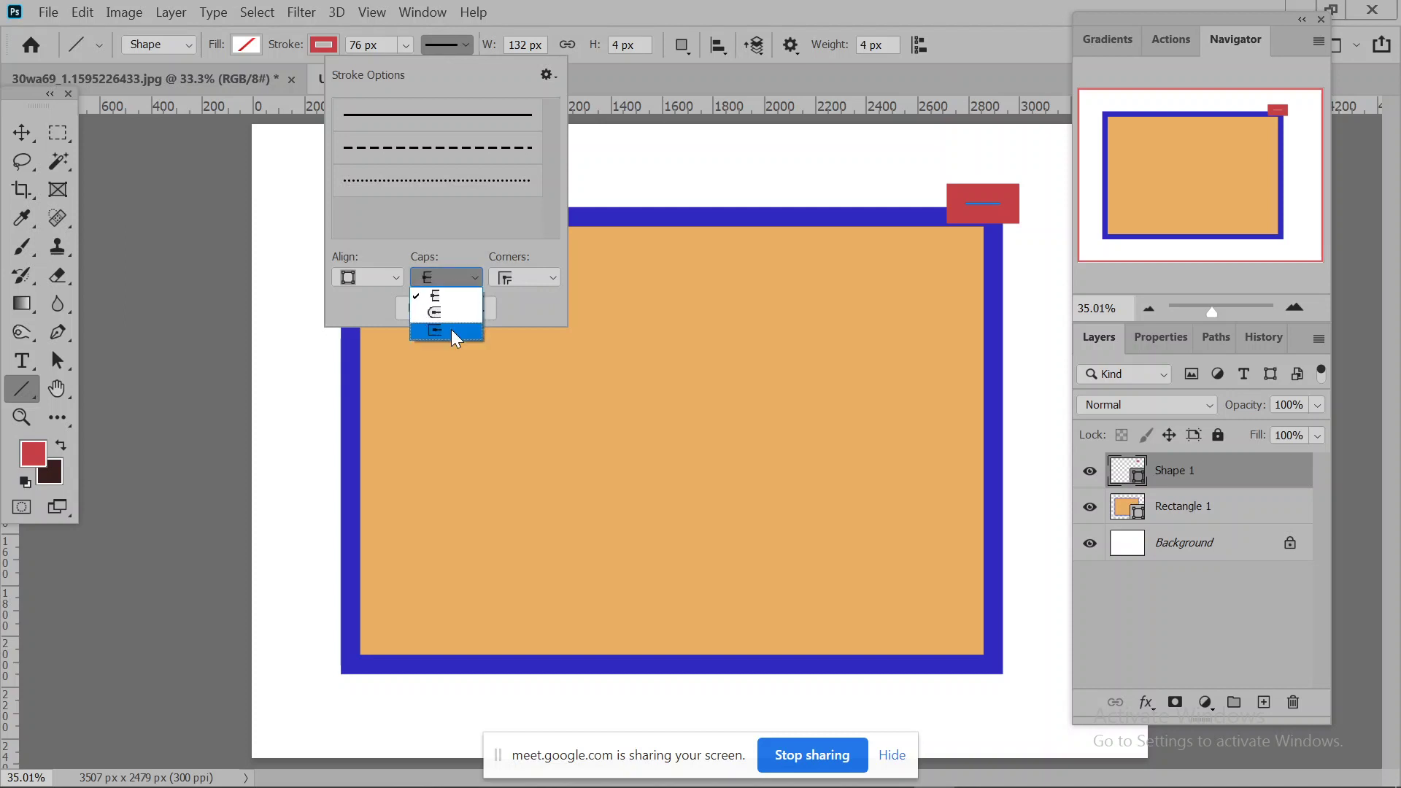
pyautogui.click(451, 332)
pyautogui.click(780, 190)
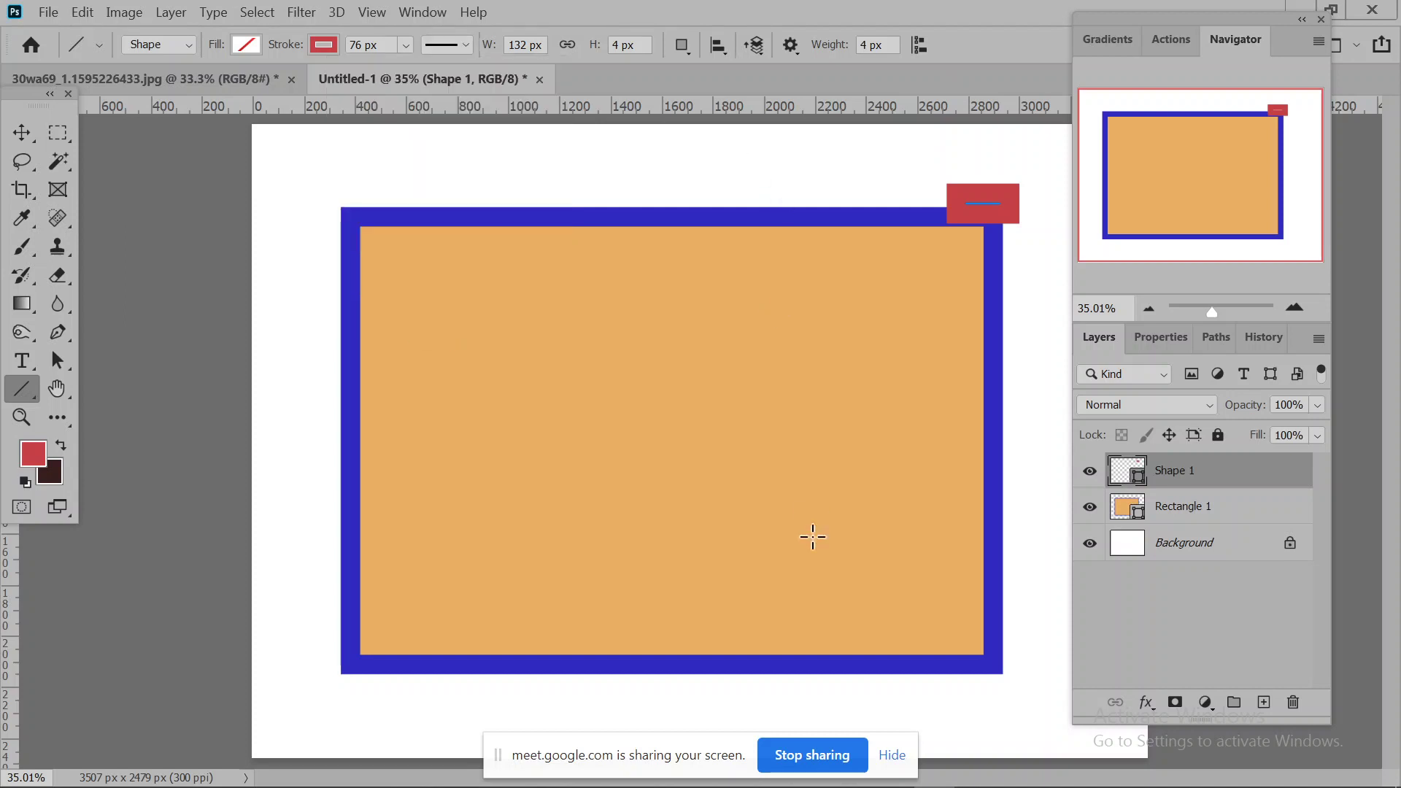
pyautogui.moveTo(991, 779)
# Admit the waiting person into the Google Meet call, then return to Photoshop.
pyautogui.moveTo(1248, 19); pyautogui.dragTo(1273, 59)
pyautogui.click(1298, 9)
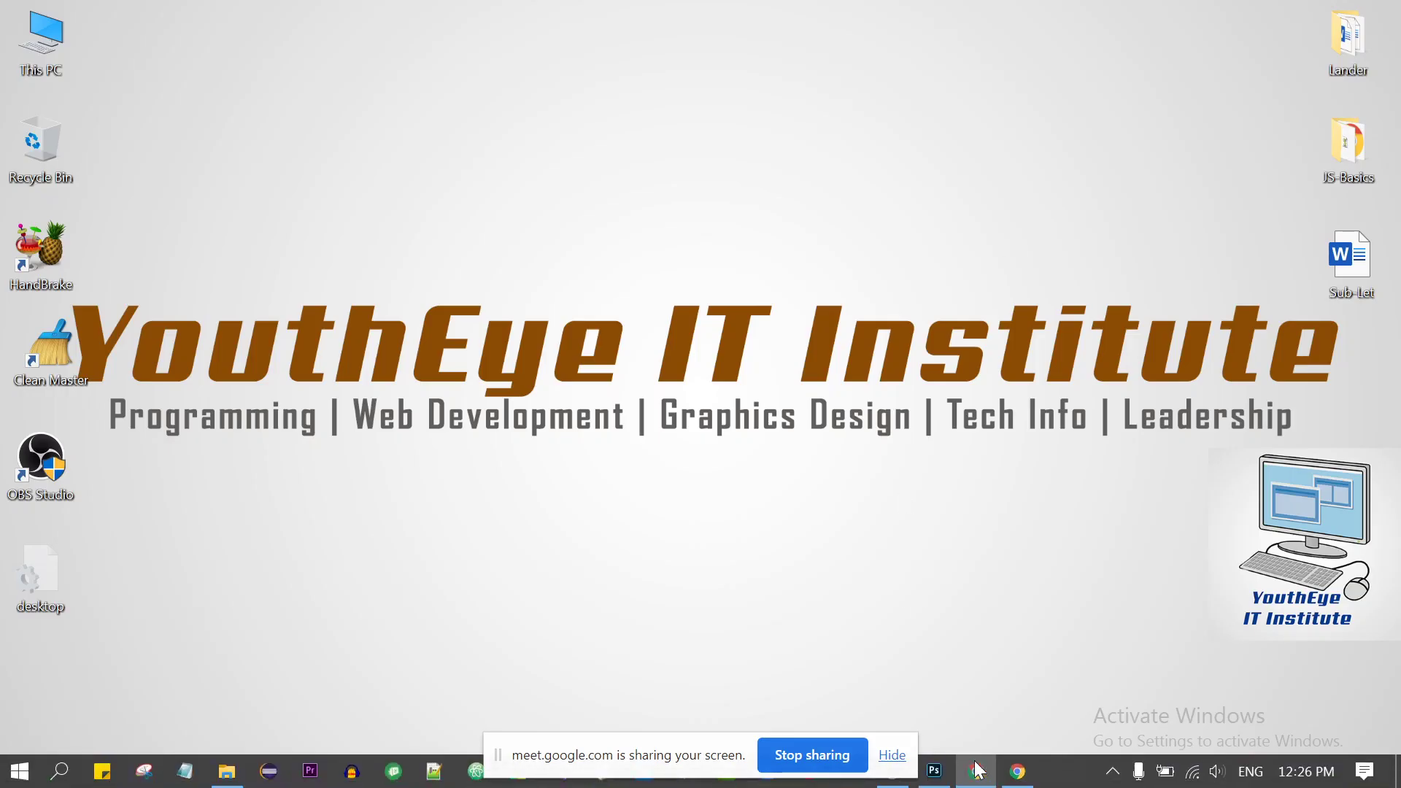
pyautogui.click(1018, 772)
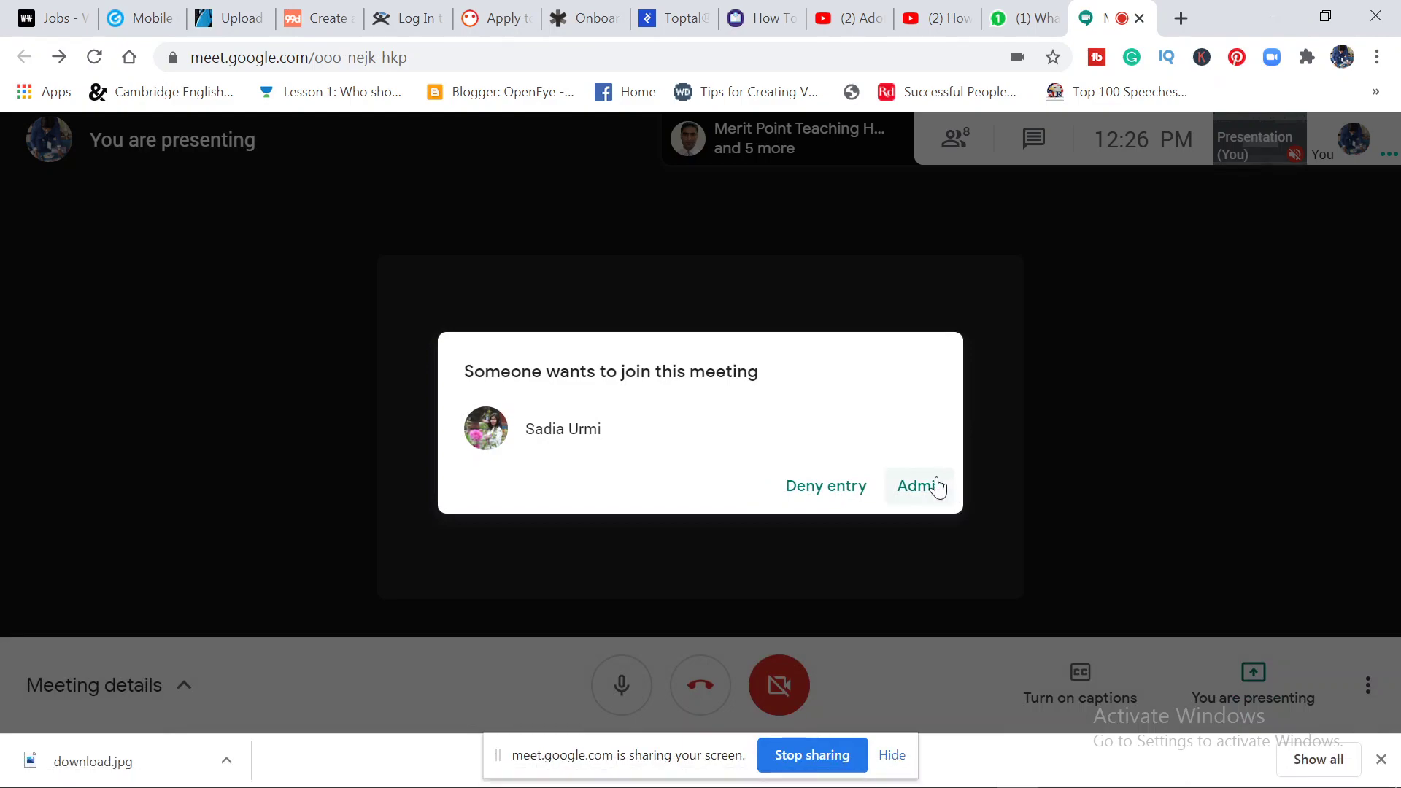
pyautogui.click(927, 489)
pyautogui.click(1270, 15)
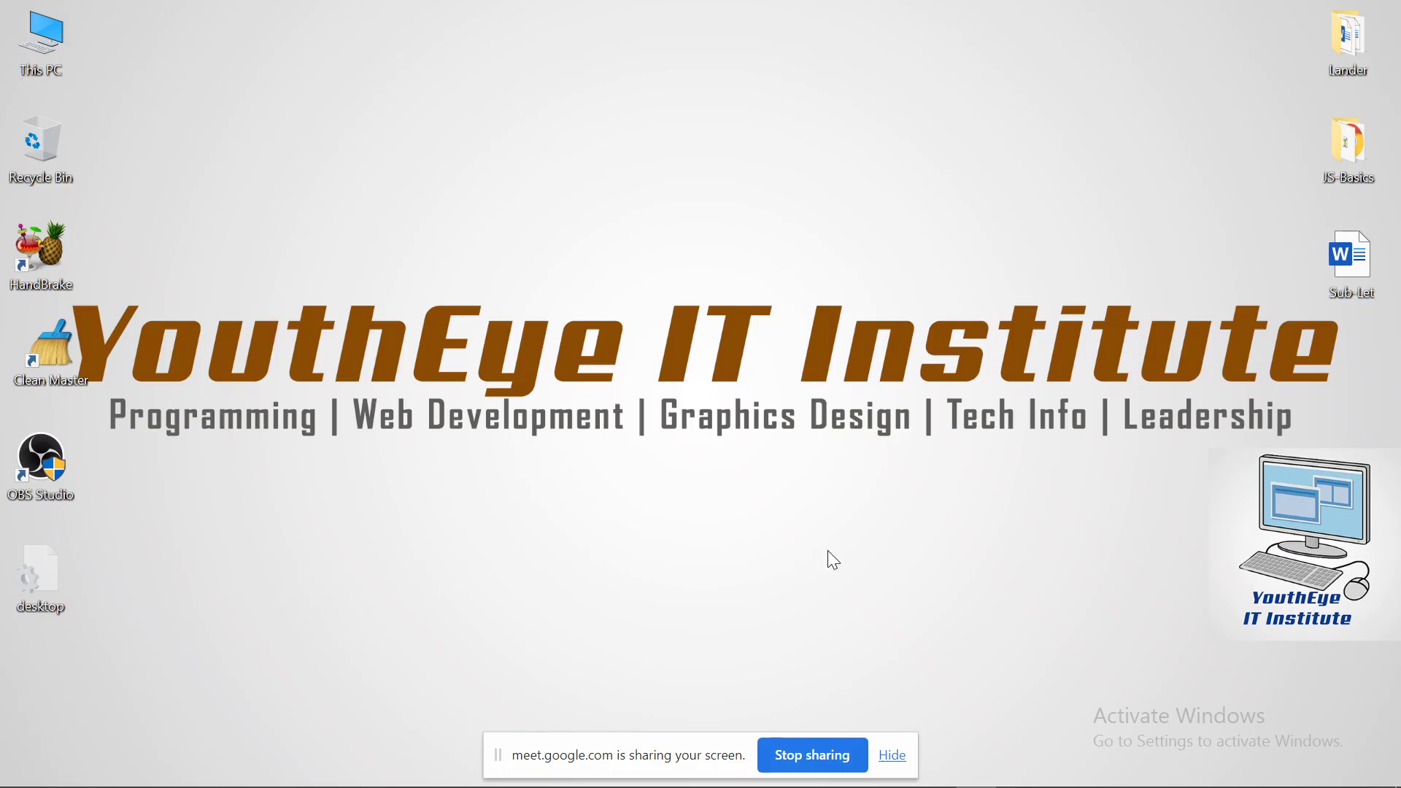
pyautogui.click(935, 772)
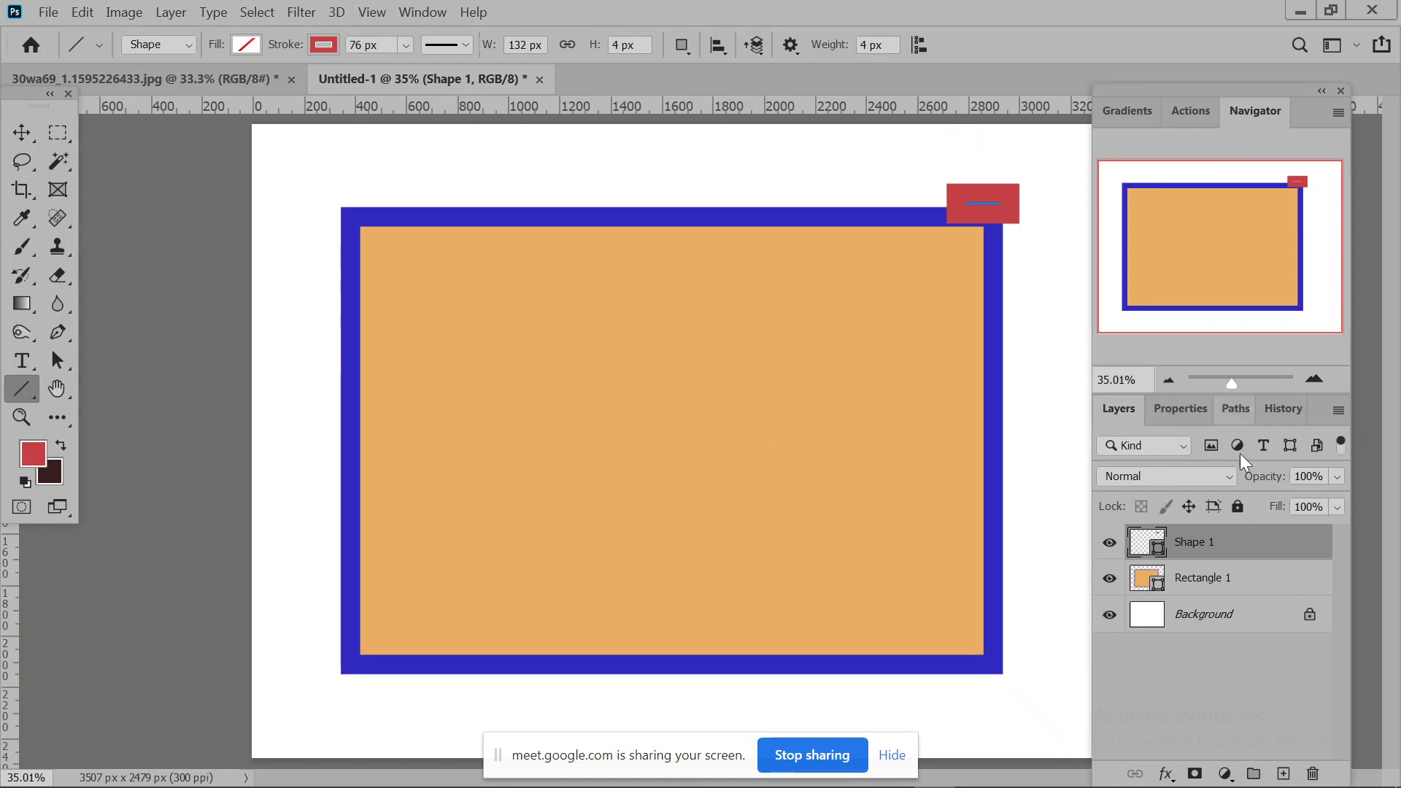
# Delete the red Shape 1 layer and draw a long 1770 px line above the rectangle.
pyautogui.press('Delete')
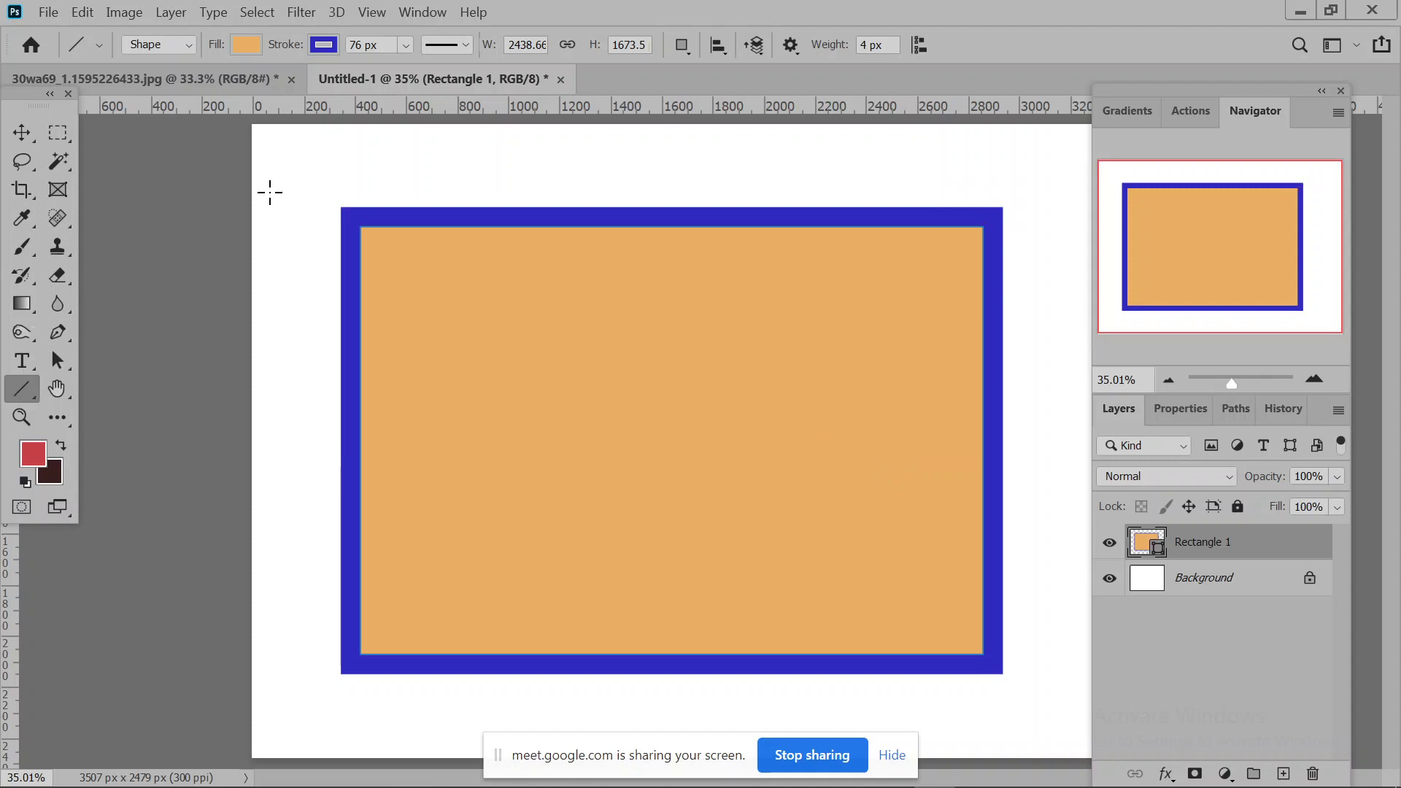
pyautogui.moveTo(377, 167); pyautogui.dragTo(831, 166)
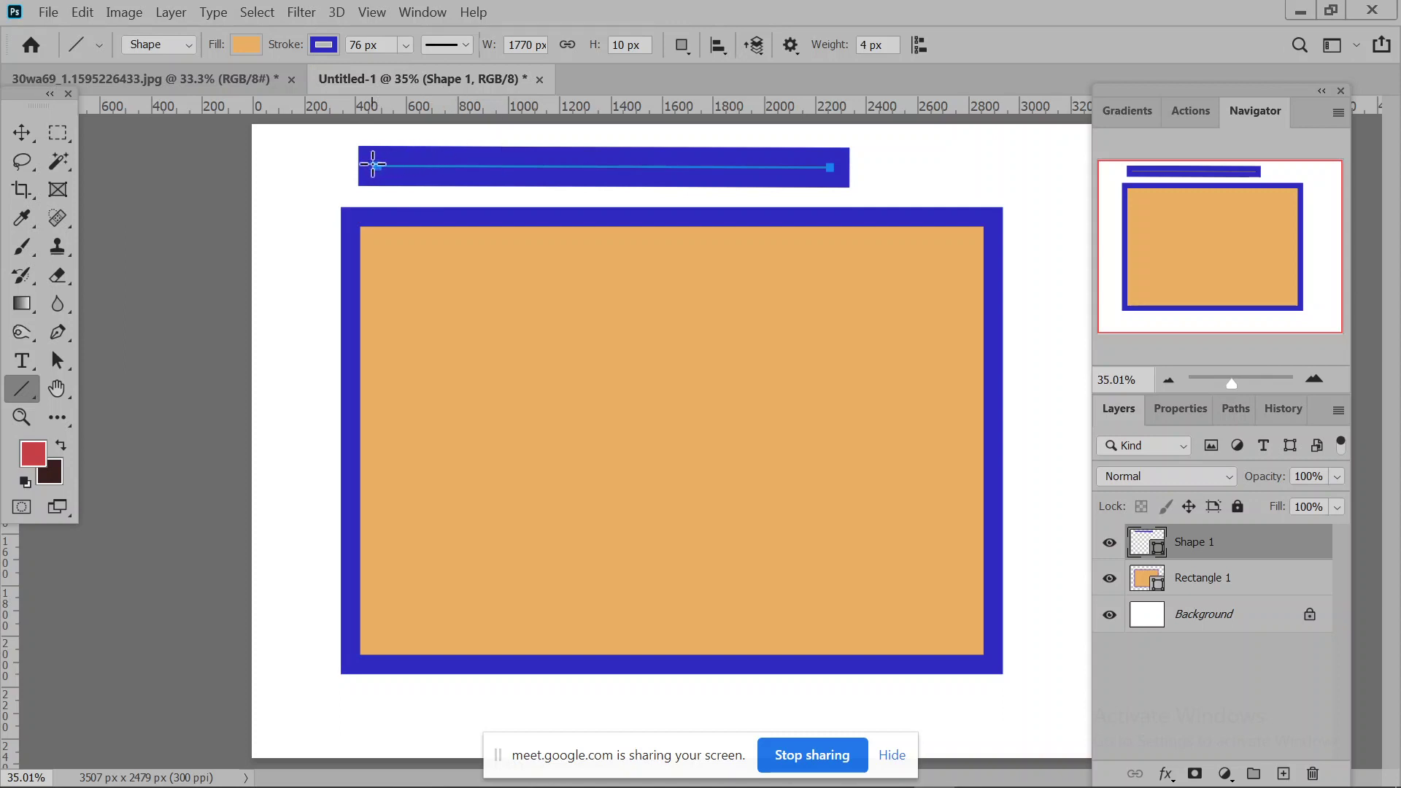
# Set the blue line's stroke alignment to center after trying the other alignments.
pyautogui.click(436, 47)
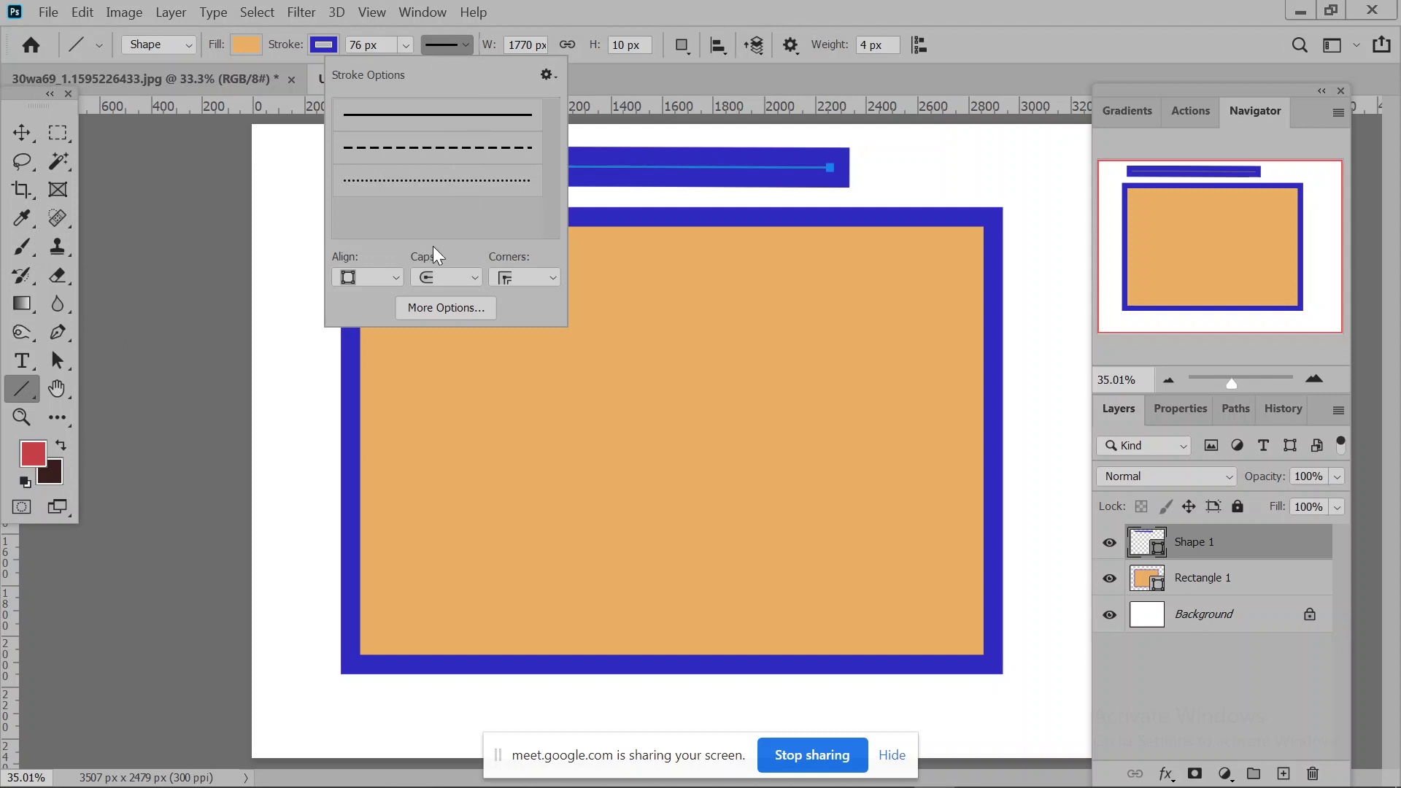
pyautogui.click(383, 276)
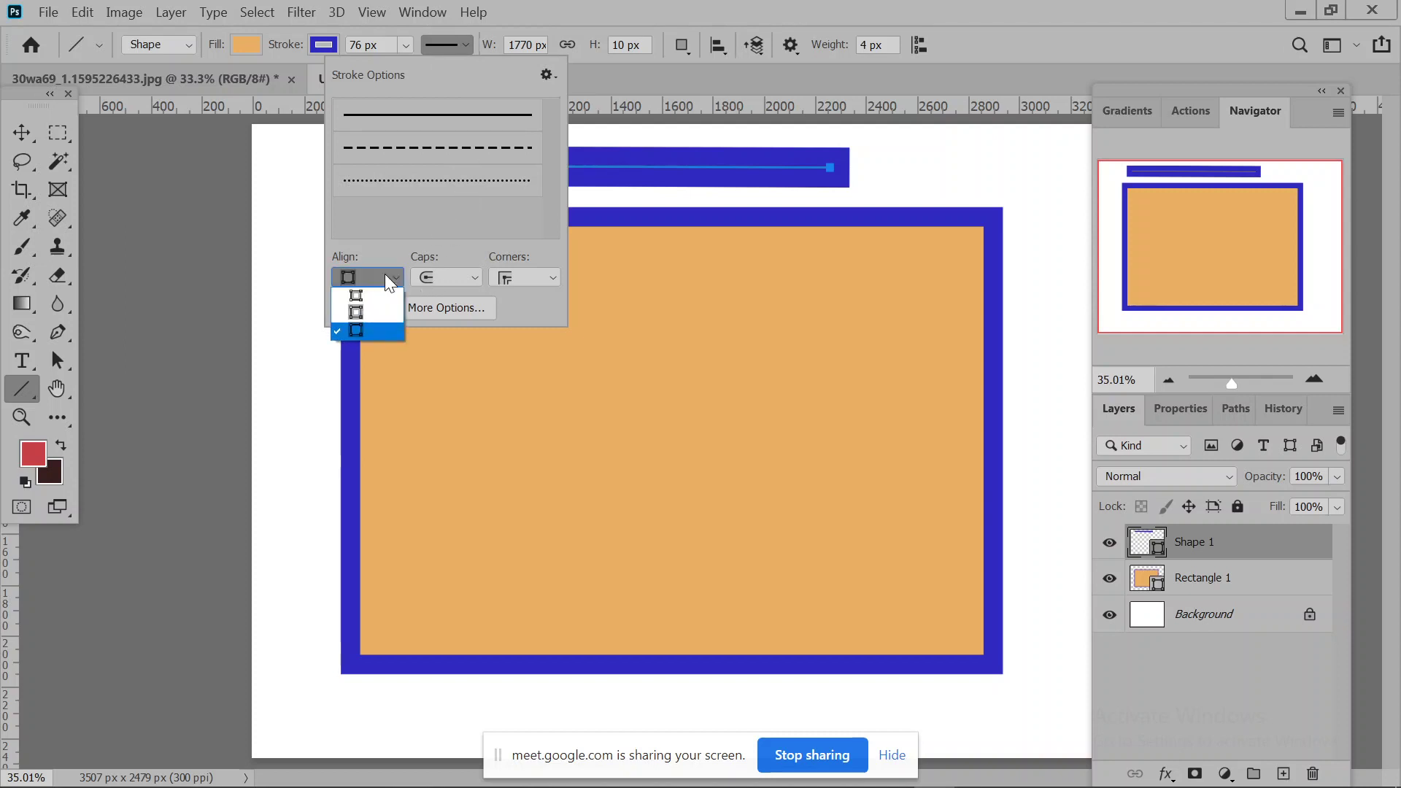
pyautogui.click(369, 298)
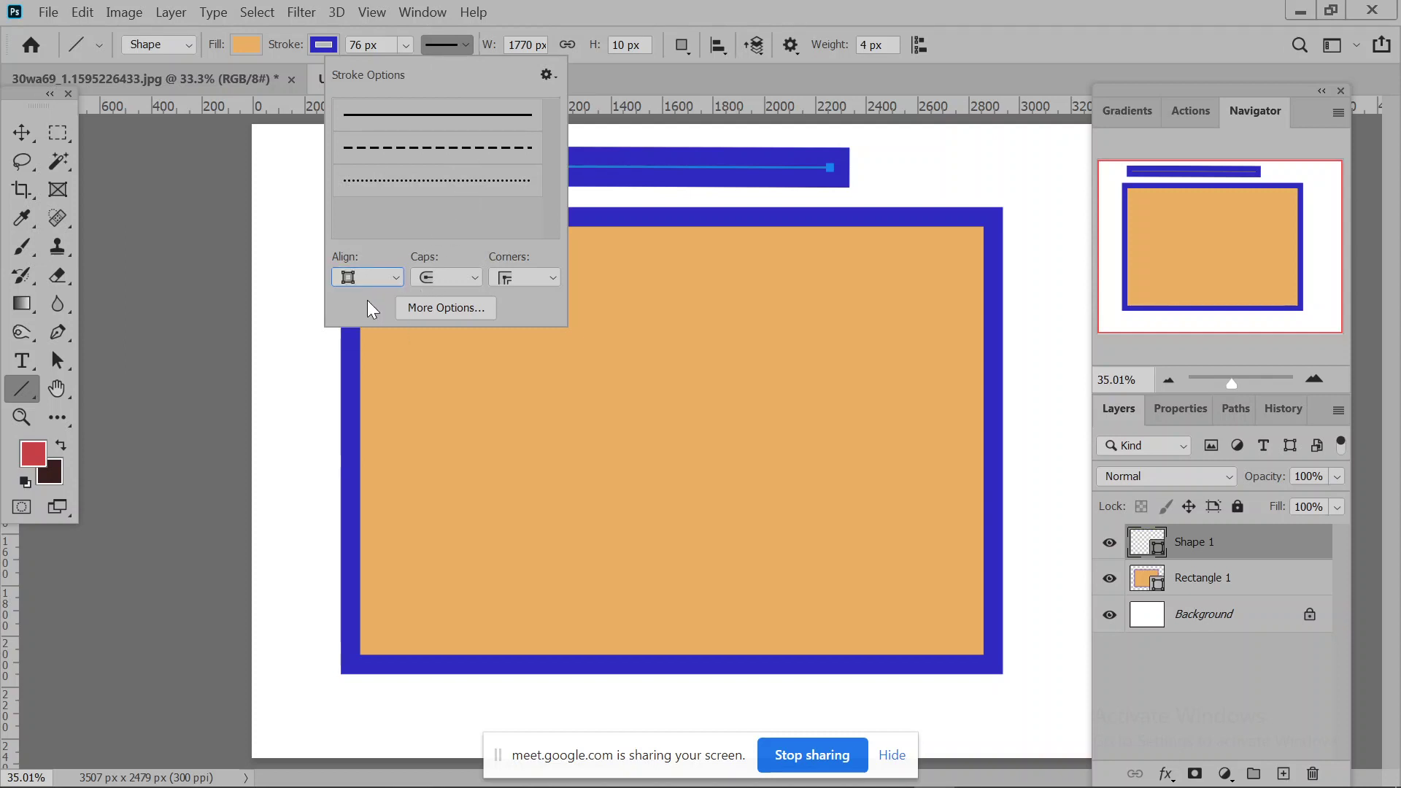
pyautogui.click(365, 280)
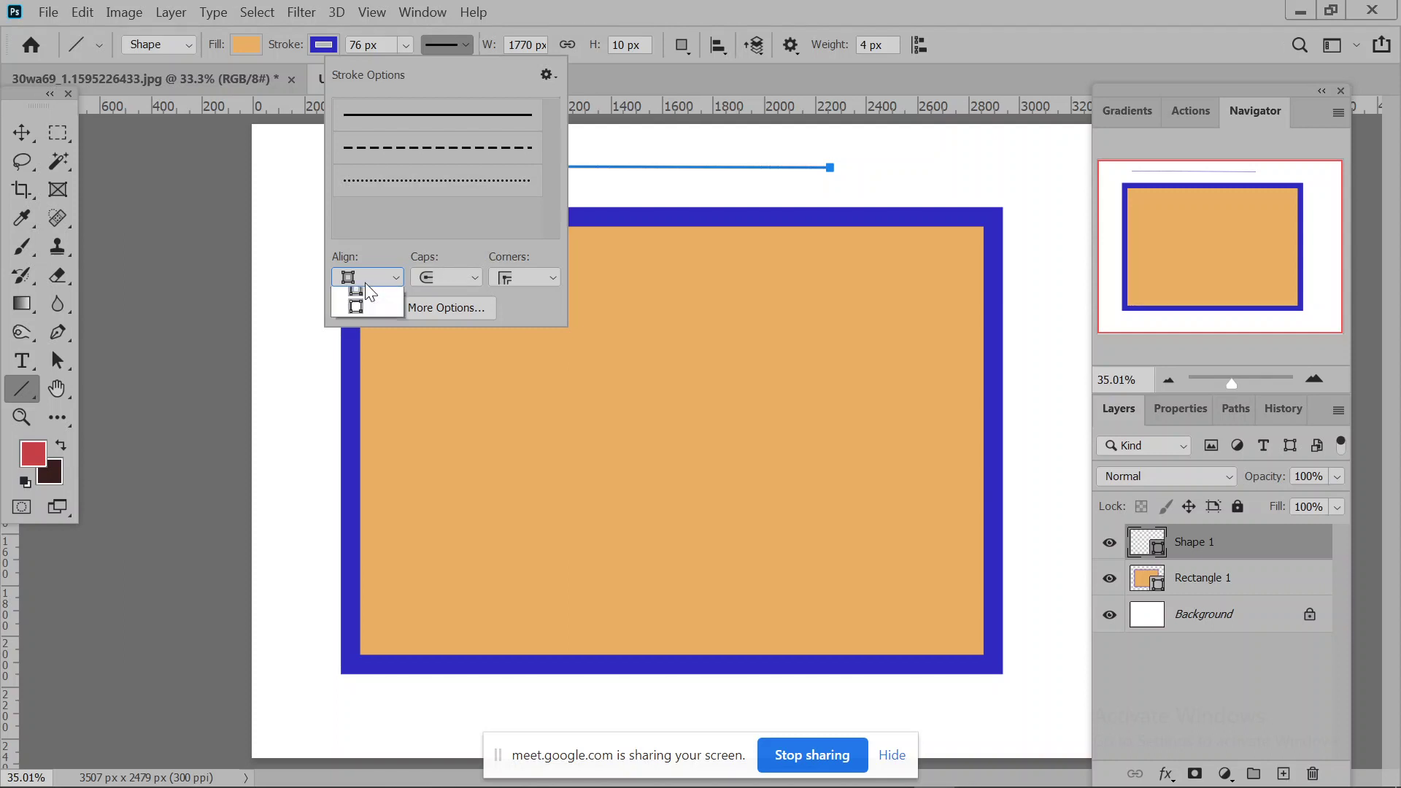
pyautogui.click(363, 322)
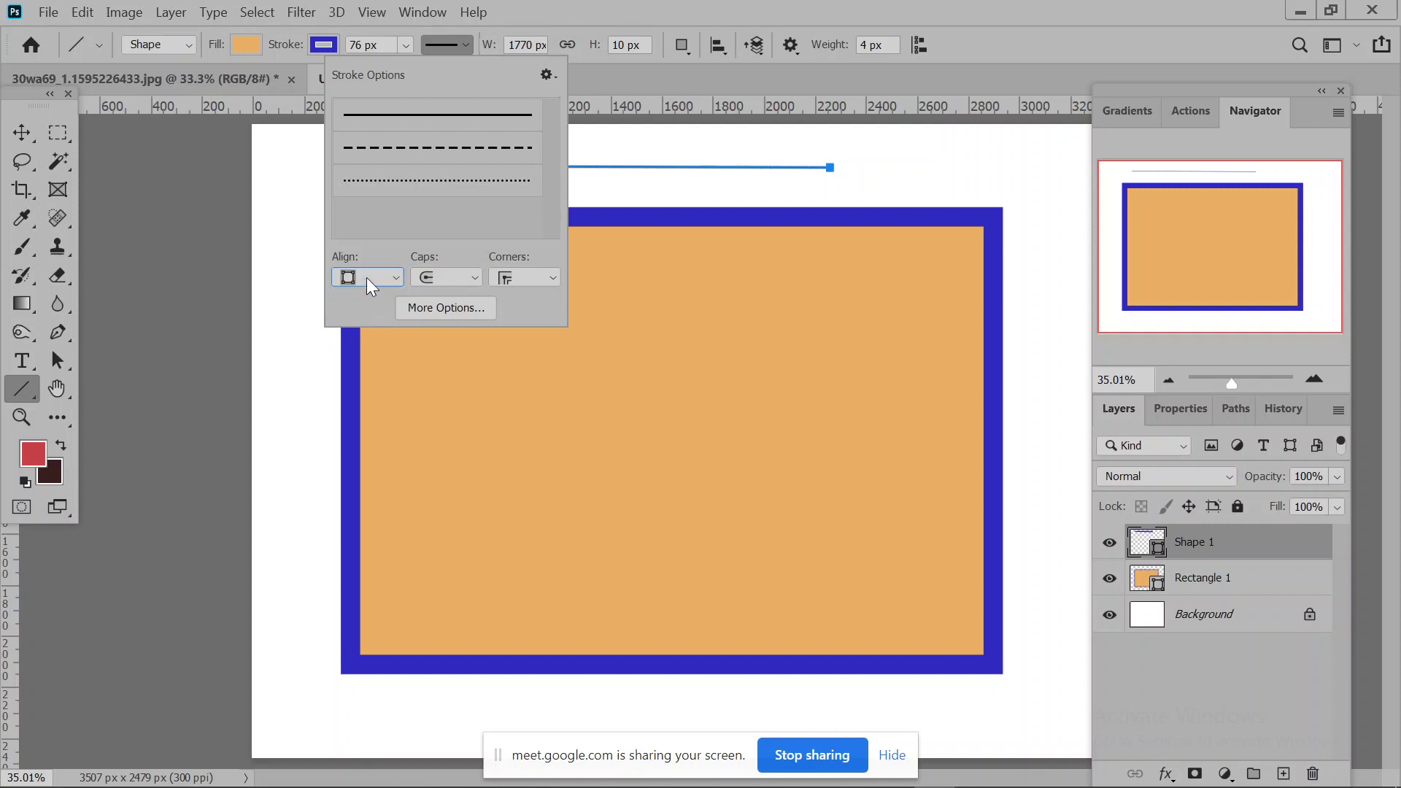
pyautogui.click(366, 277)
pyautogui.click(366, 314)
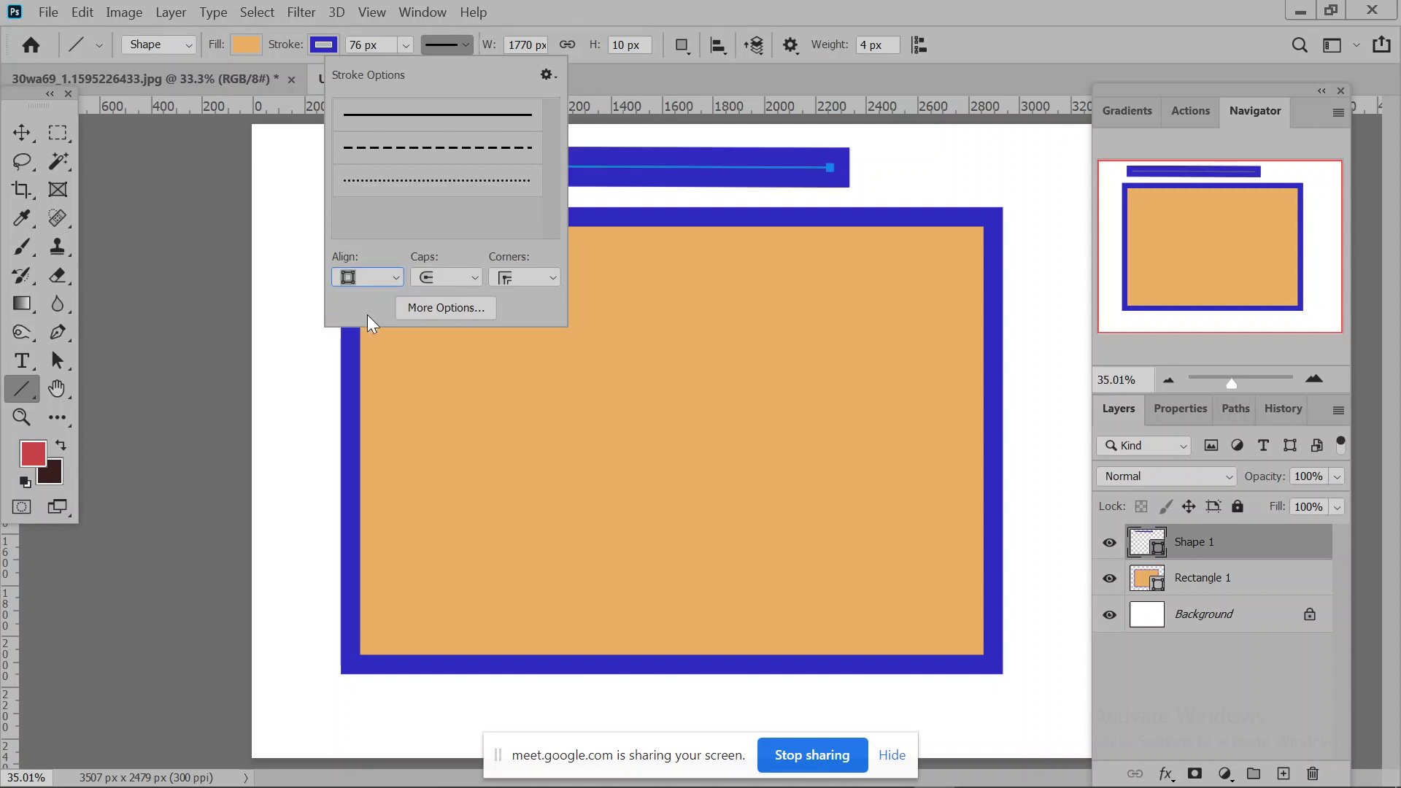
# Try projecting caps, return to butt caps, and set the stroke corners to round.
pyautogui.click(423, 278)
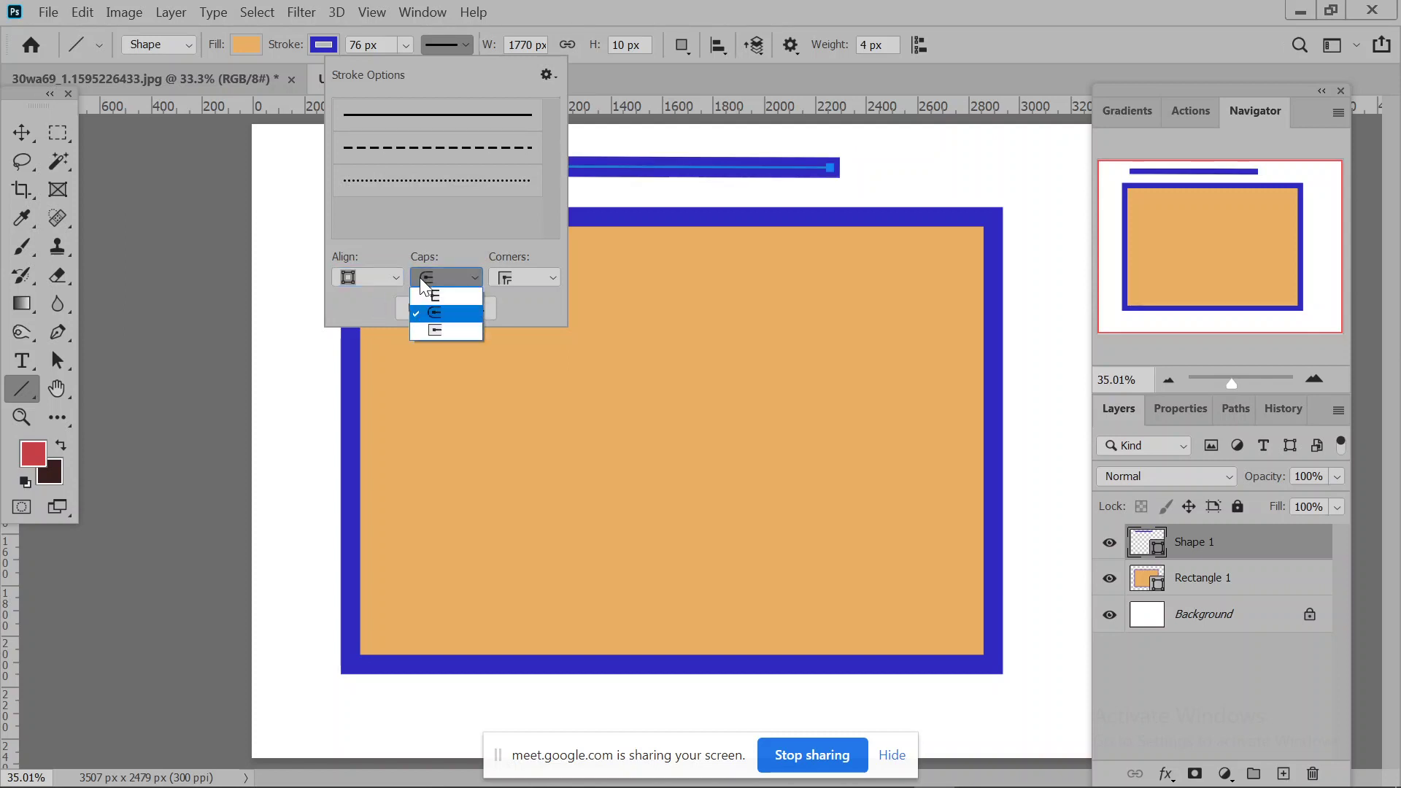
pyautogui.click(429, 280)
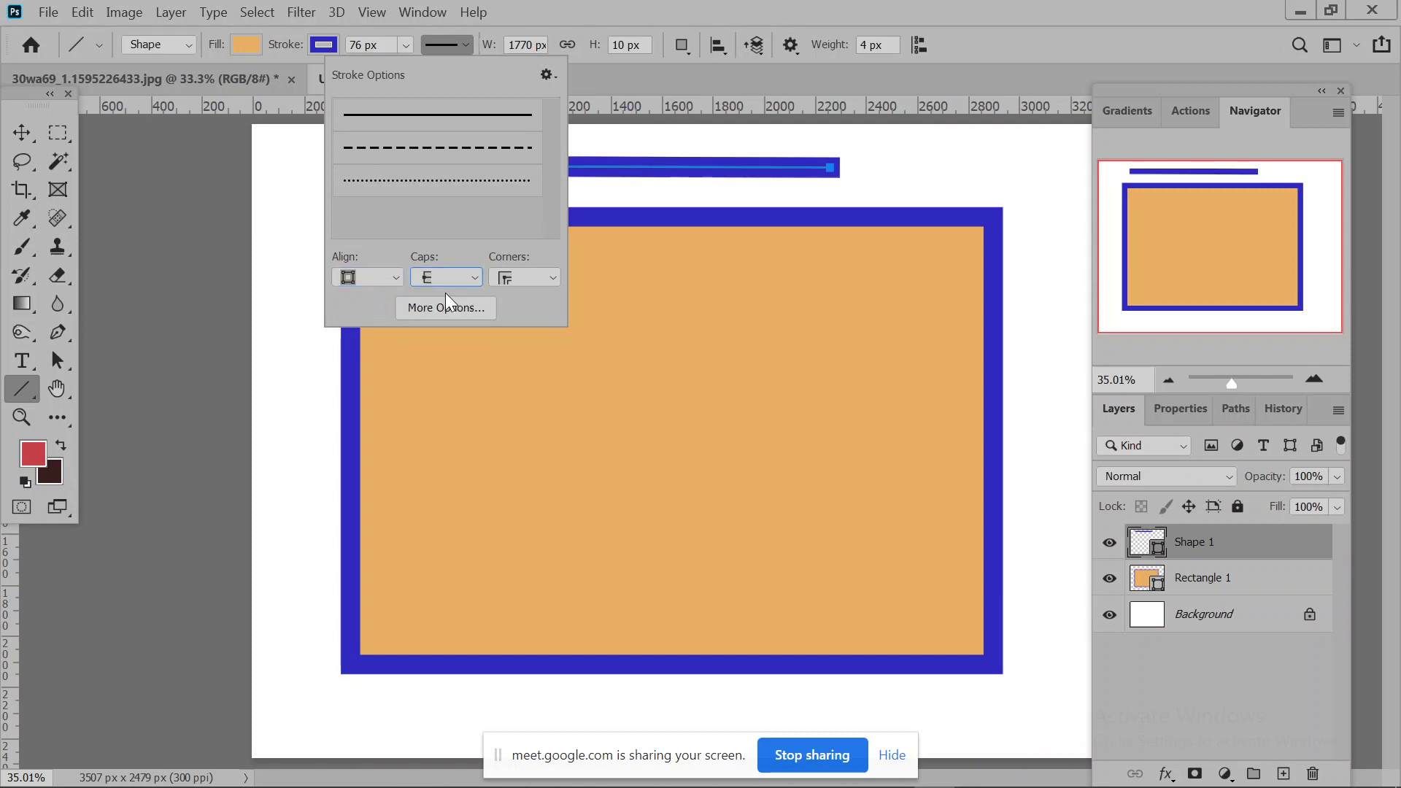
pyautogui.click(454, 270)
pyautogui.click(457, 329)
pyautogui.click(452, 278)
pyautogui.click(453, 276)
pyautogui.click(455, 292)
pyautogui.click(530, 275)
pyautogui.click(532, 274)
pyautogui.click(532, 274)
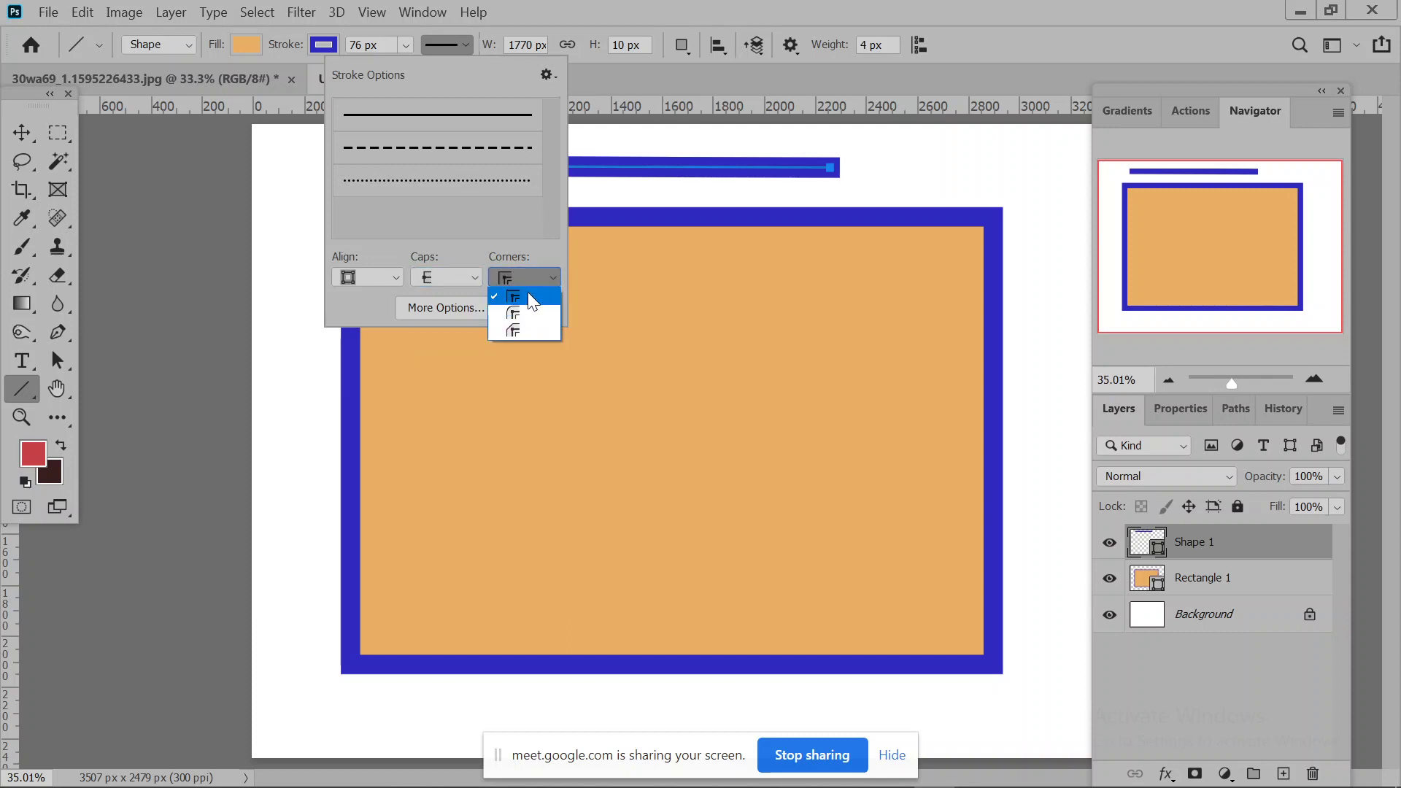
pyautogui.click(530, 313)
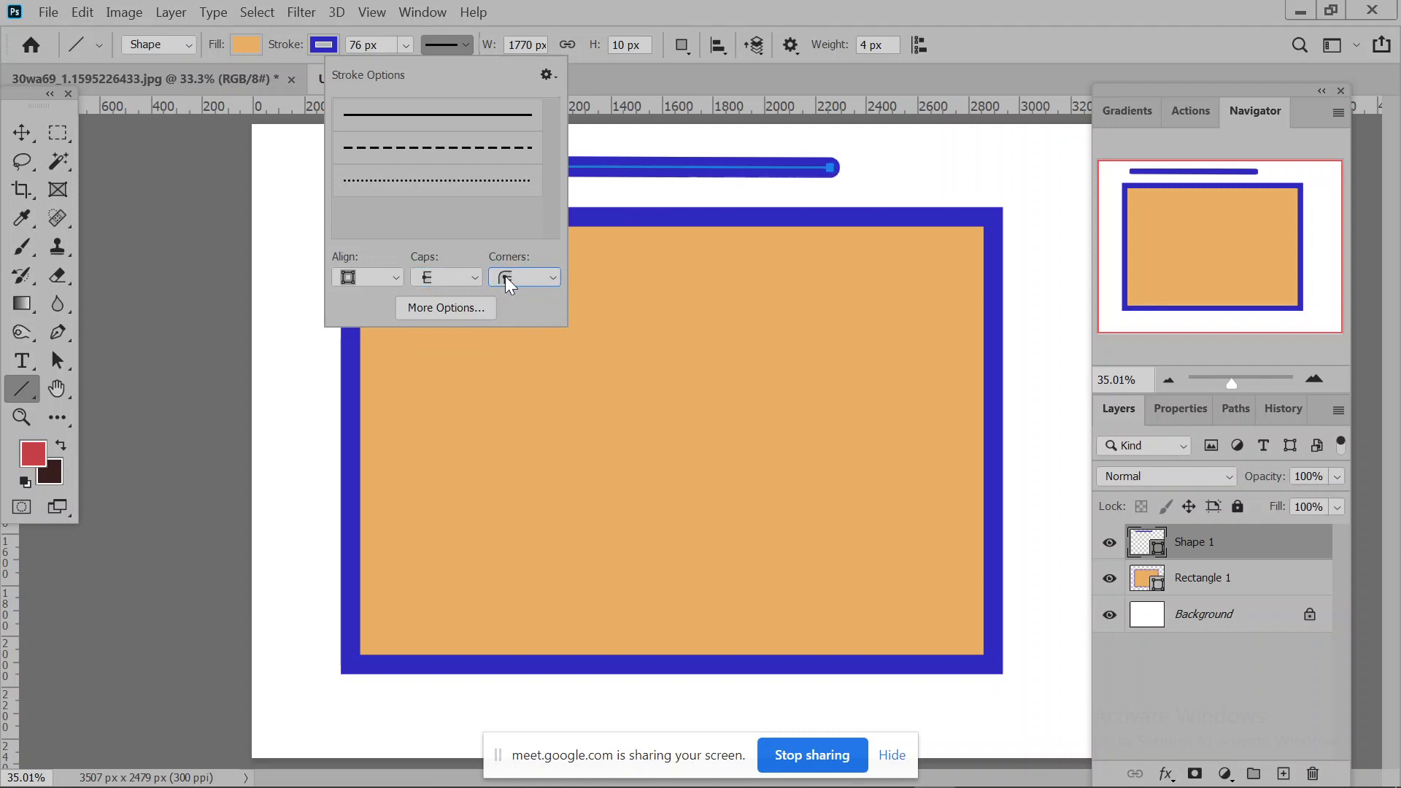
# Try round and projecting caps, settle on butt ends with miter corners, and close the panel.
pyautogui.click(436, 277)
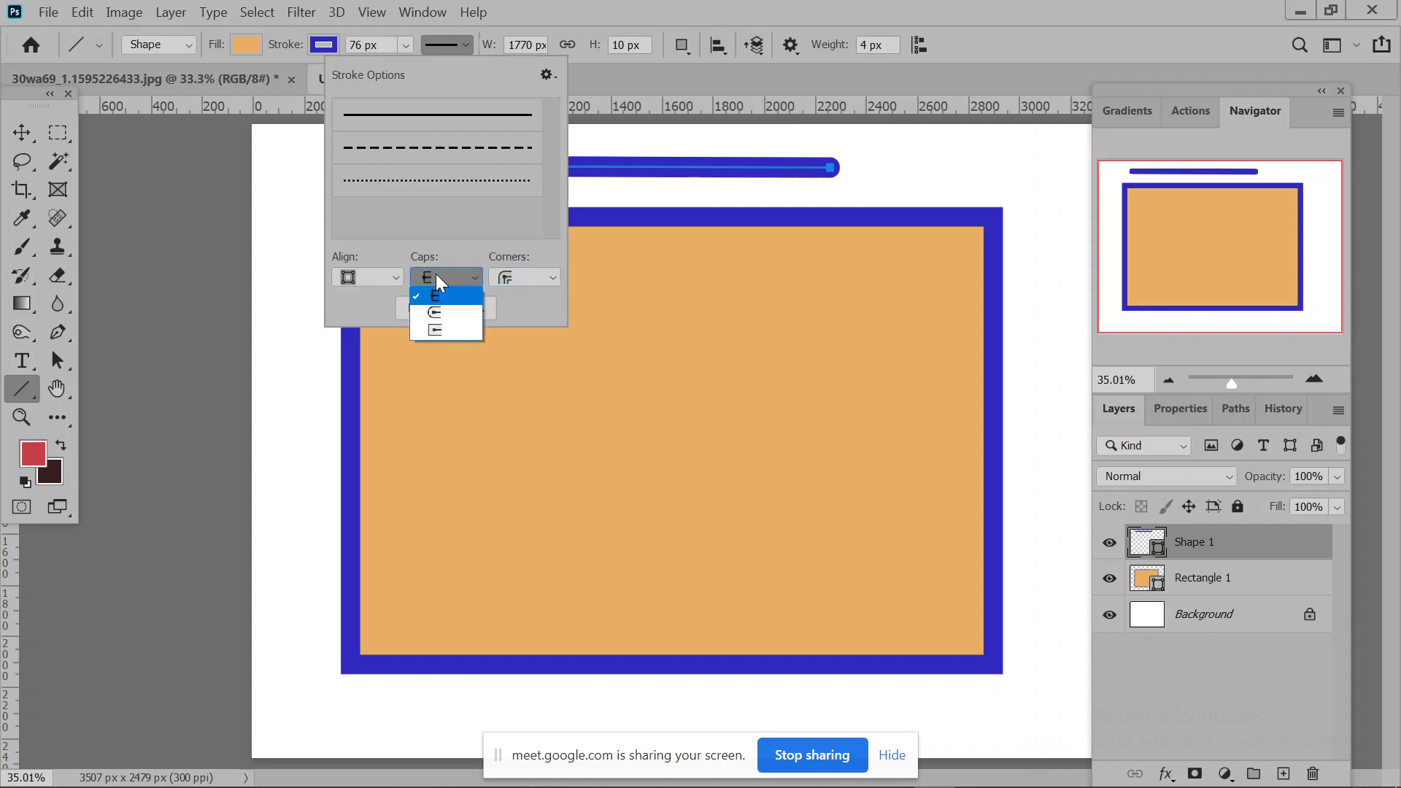
pyautogui.click(458, 308)
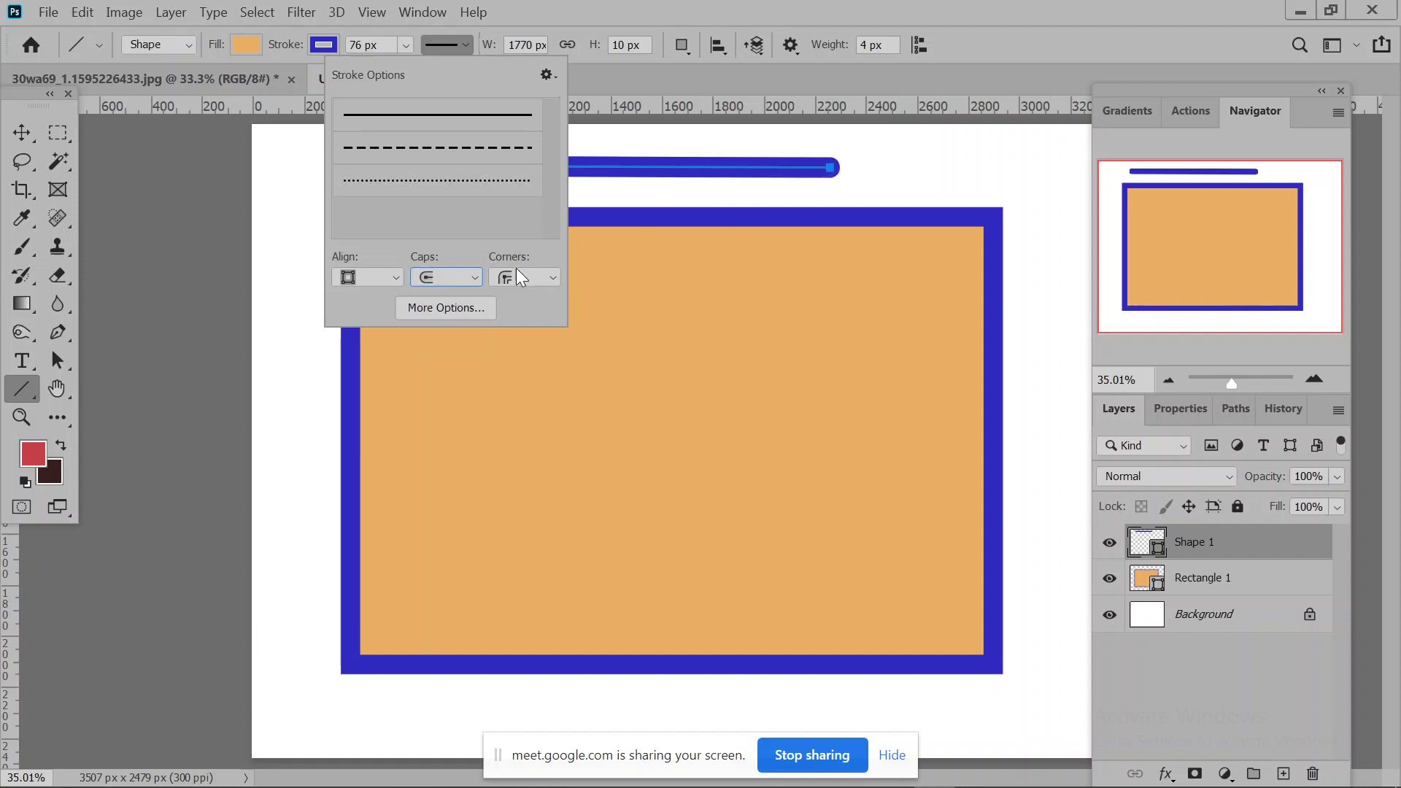
pyautogui.click(435, 278)
pyautogui.click(457, 337)
pyautogui.click(452, 277)
pyautogui.click(457, 298)
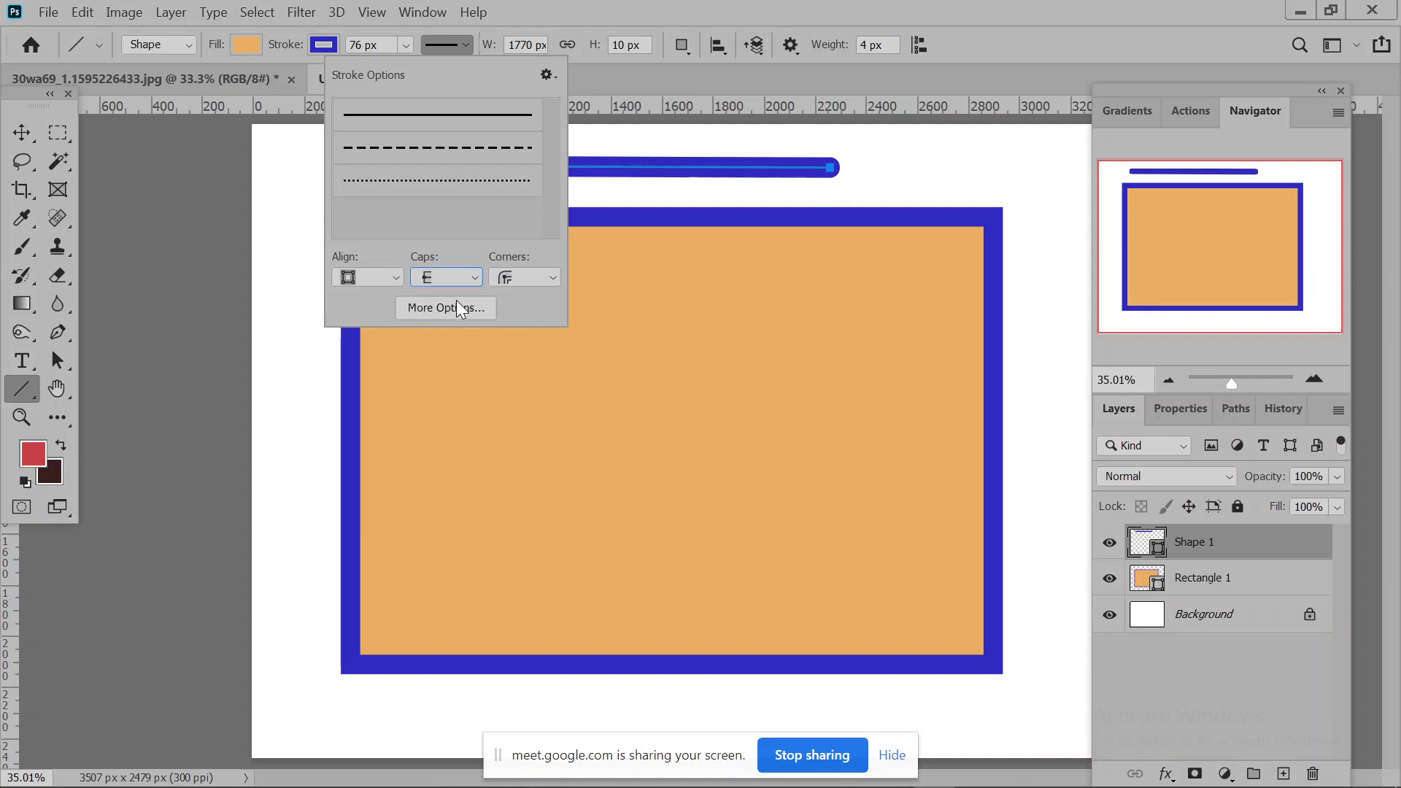
pyautogui.click(549, 273)
pyautogui.click(525, 293)
pyautogui.click(425, 279)
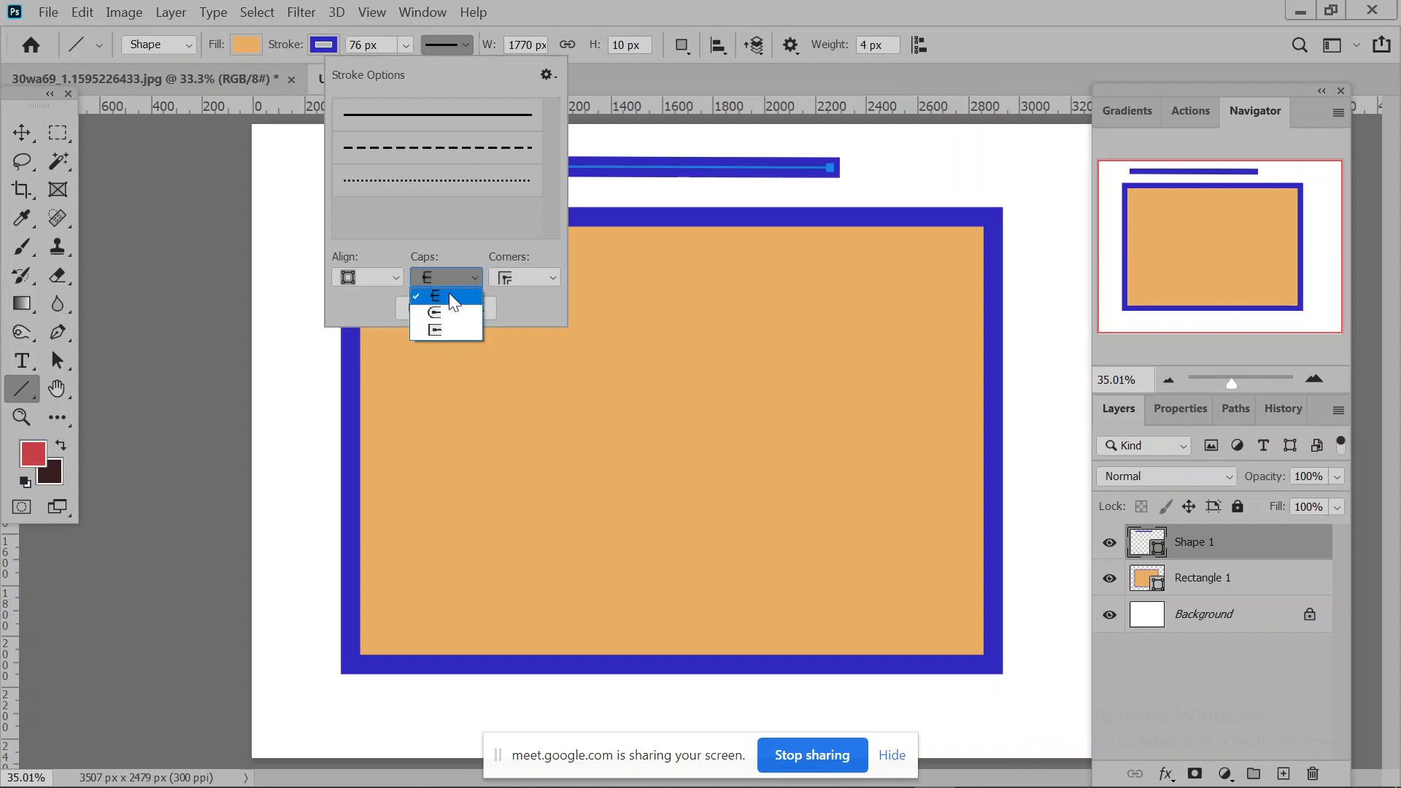
pyautogui.click(699, 132)
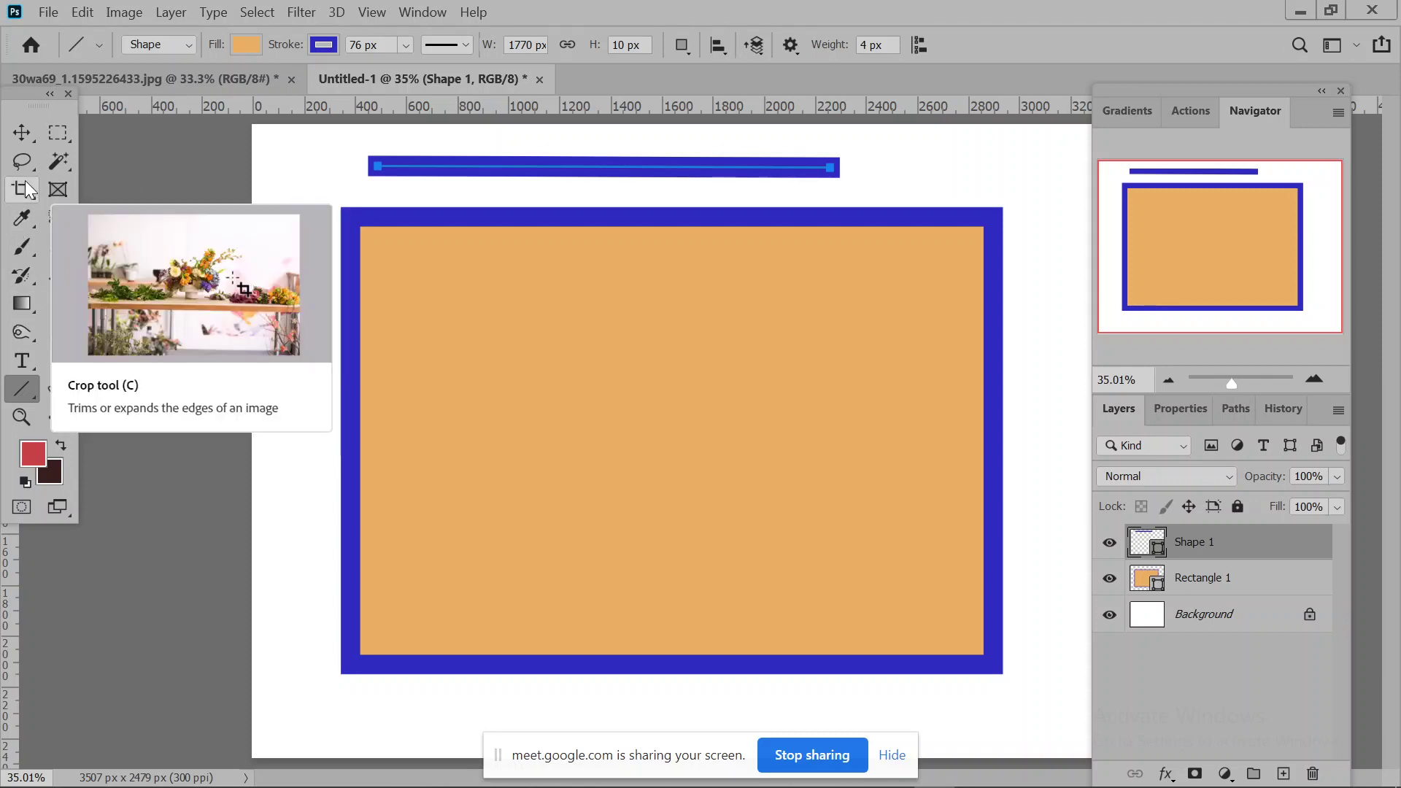
# Draw a second straight blue line with the Pen tool below the first, then select Shape 2.
pyautogui.click(54, 334)
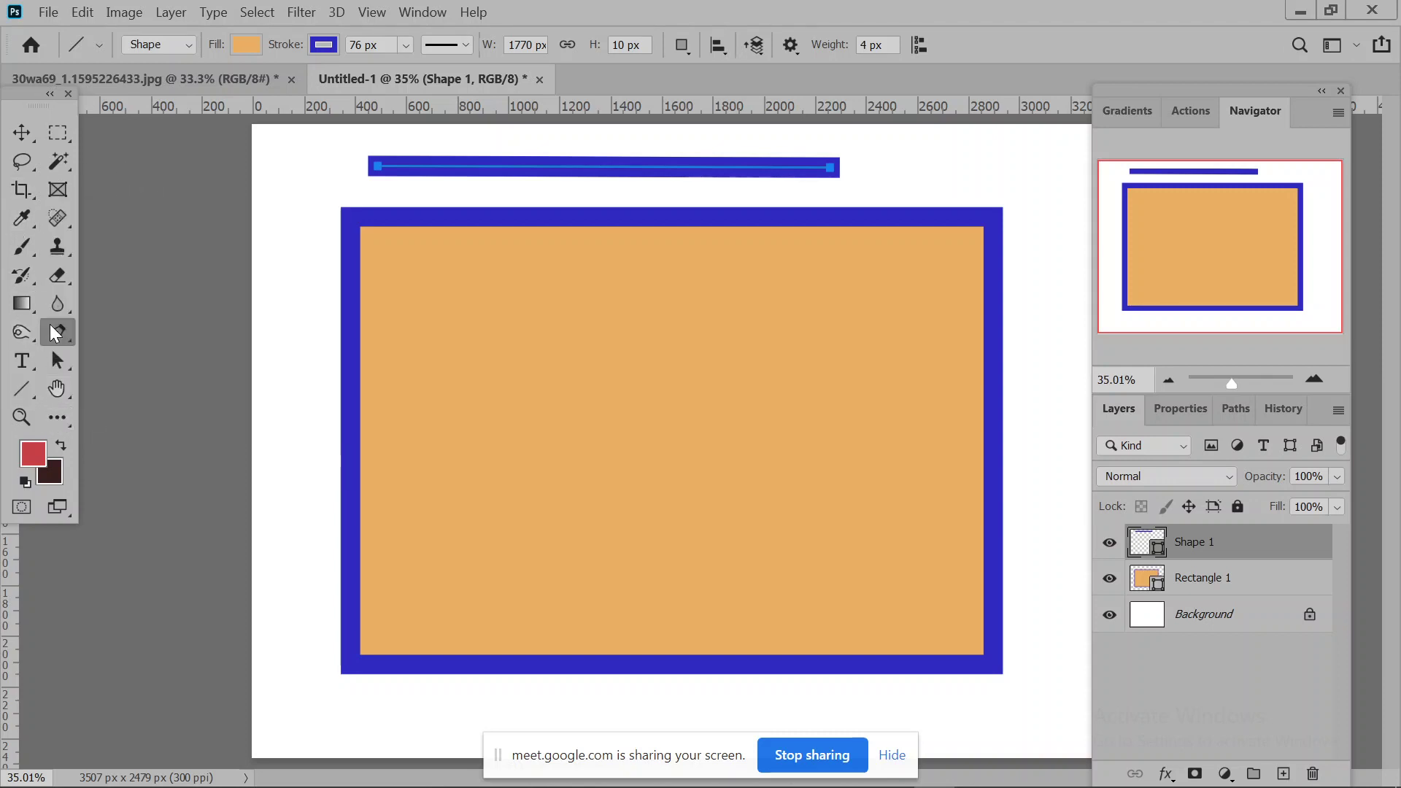
pyautogui.click(500, 184)
pyautogui.click(952, 176)
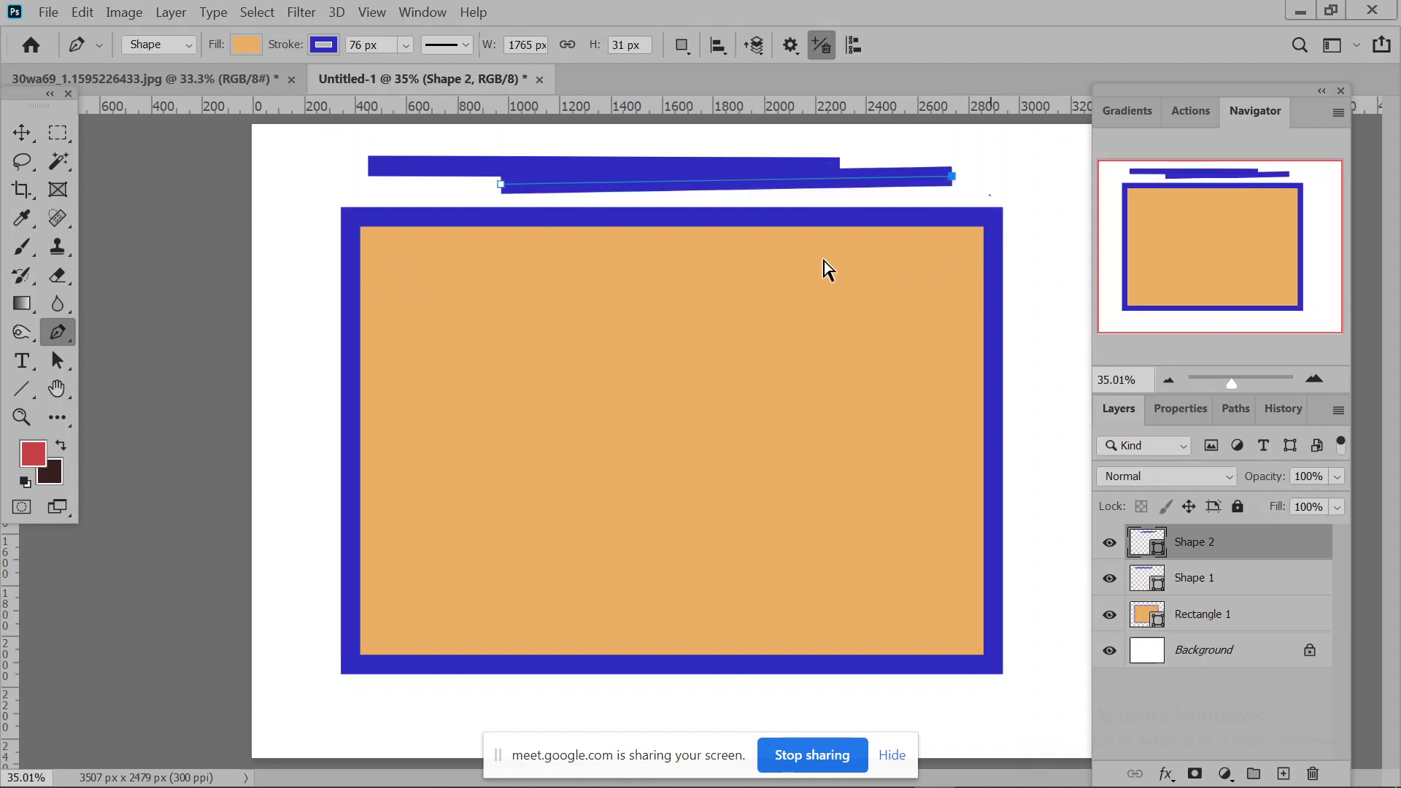
pyautogui.press('Escape')
pyautogui.click(879, 166)
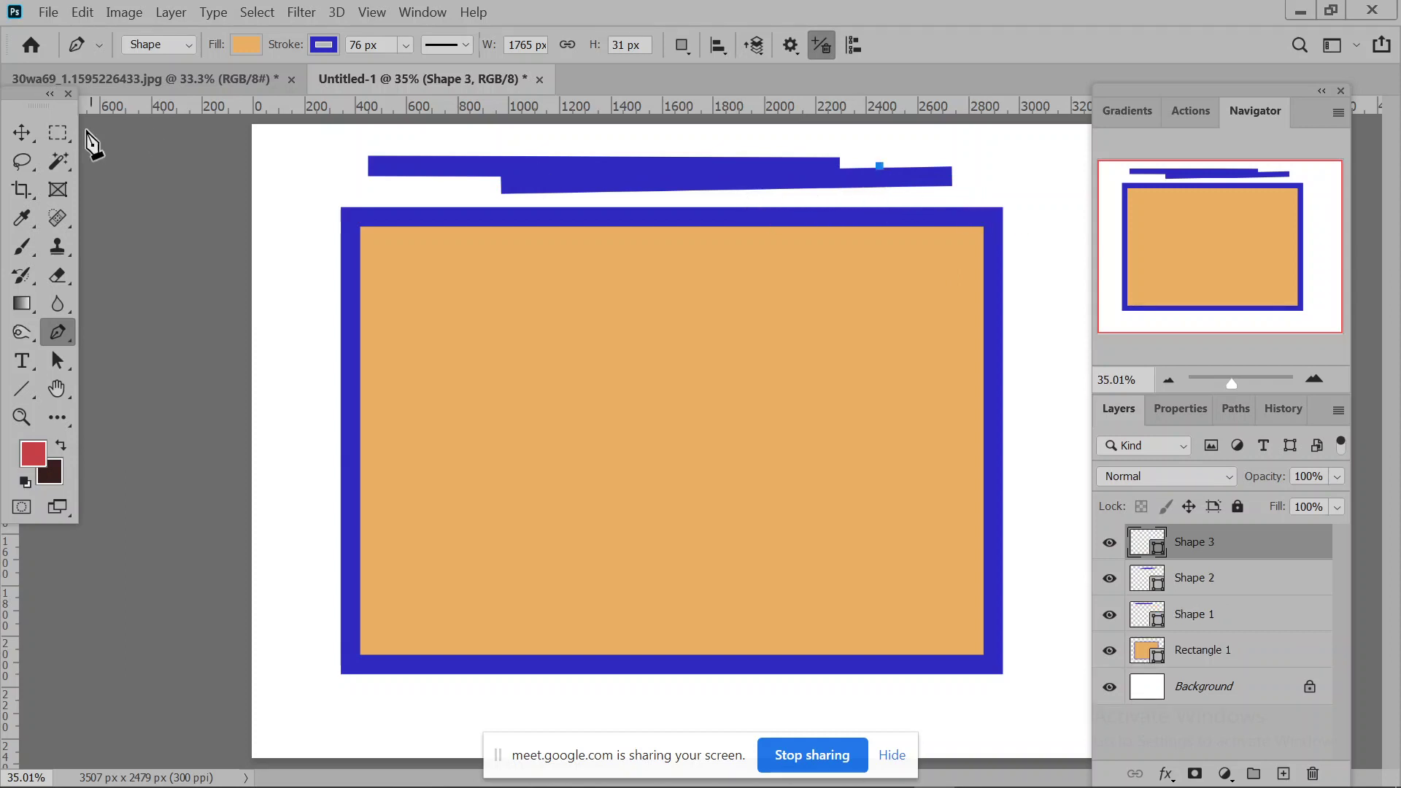
pyautogui.click(21, 132)
pyautogui.click(931, 182)
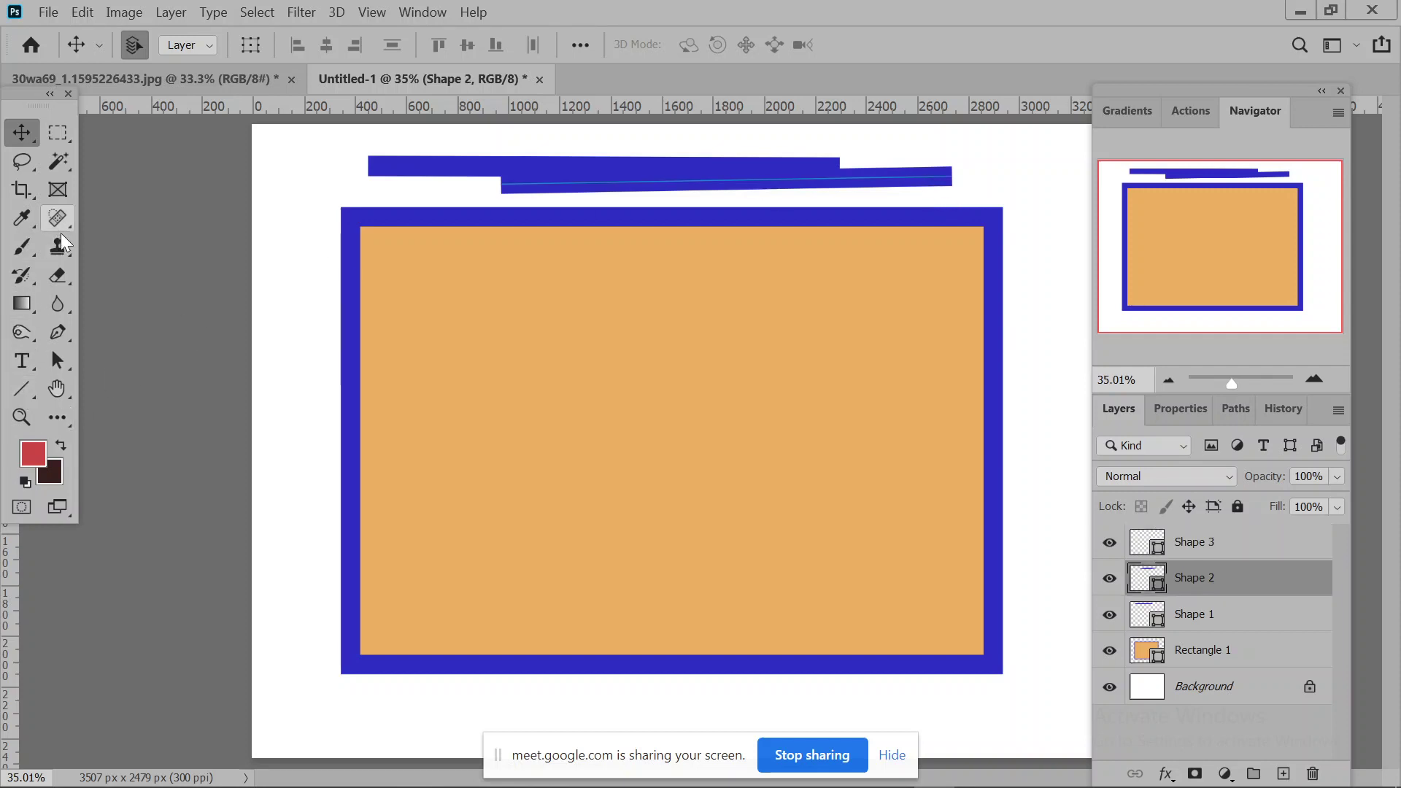
# Try butt, round and square caps on Shape 2's stroke, finishing with square projecting ends.
pyautogui.click(54, 333)
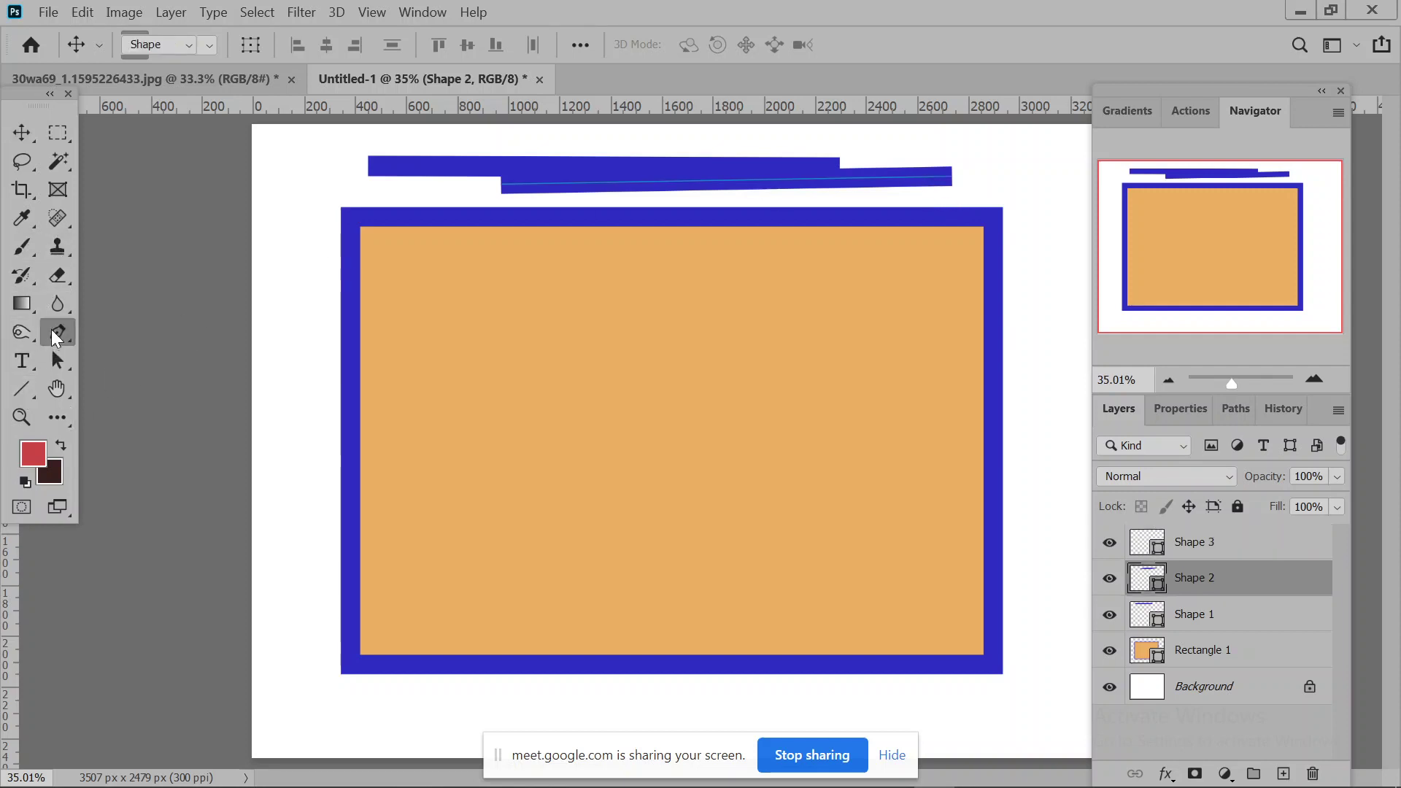
pyautogui.click(447, 45)
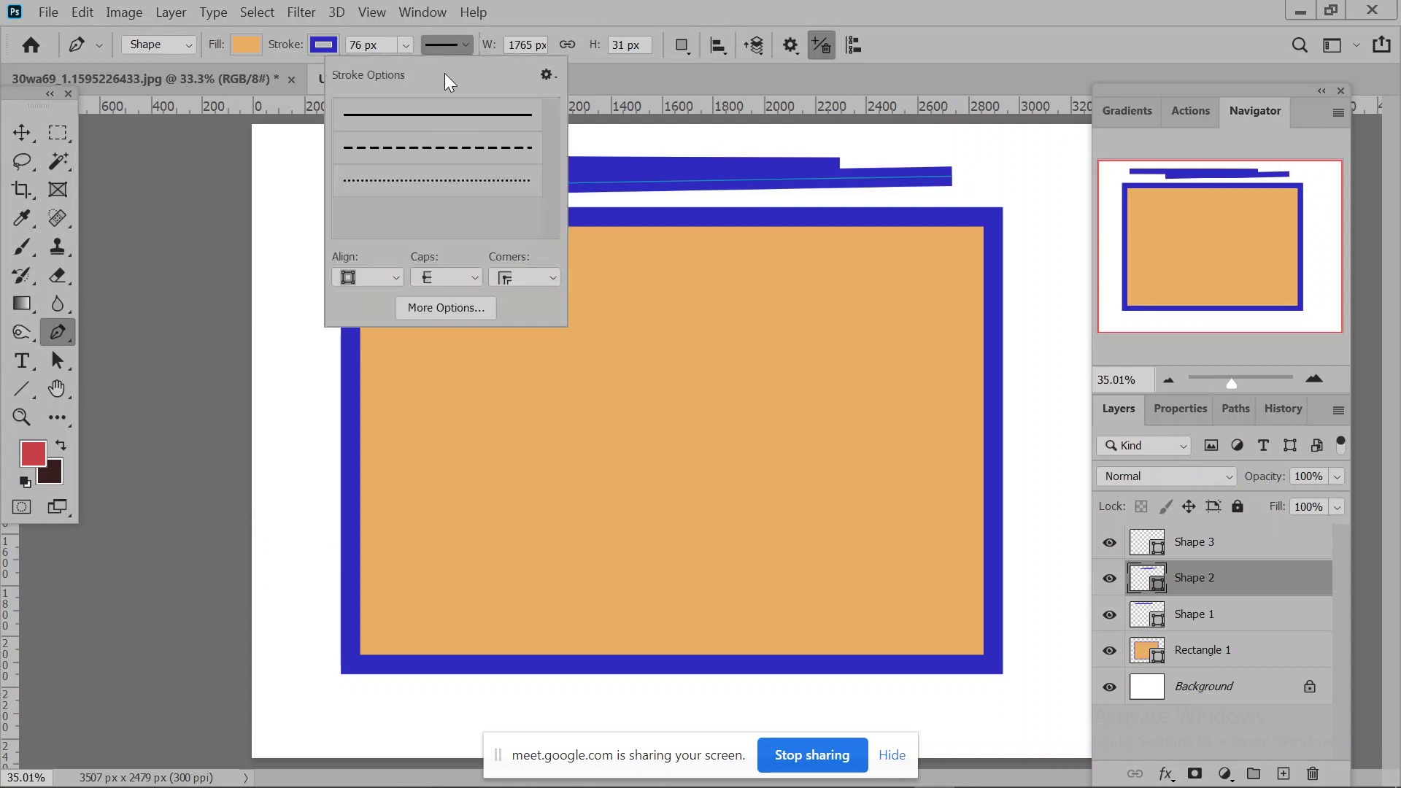
pyautogui.click(441, 283)
pyautogui.click(457, 276)
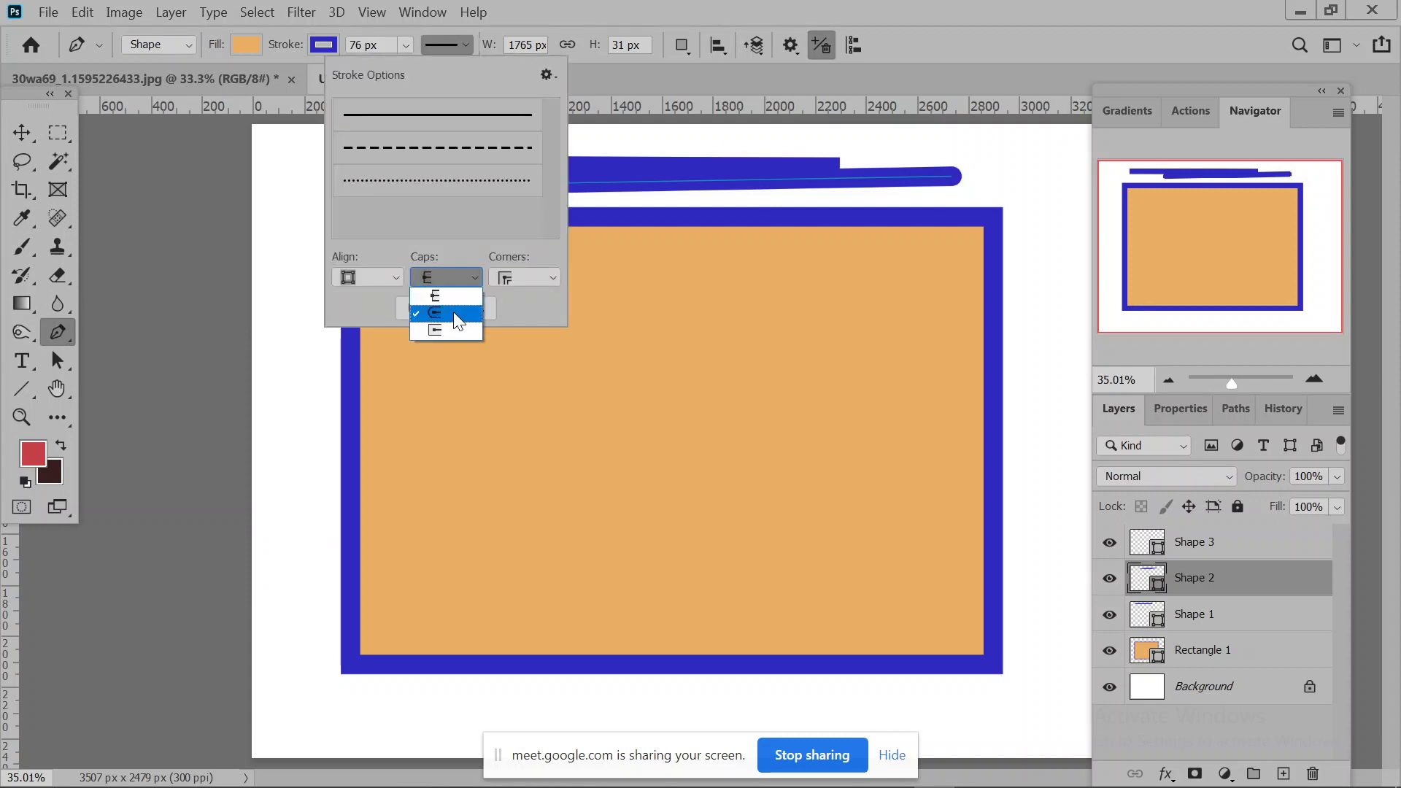
pyautogui.click(452, 318)
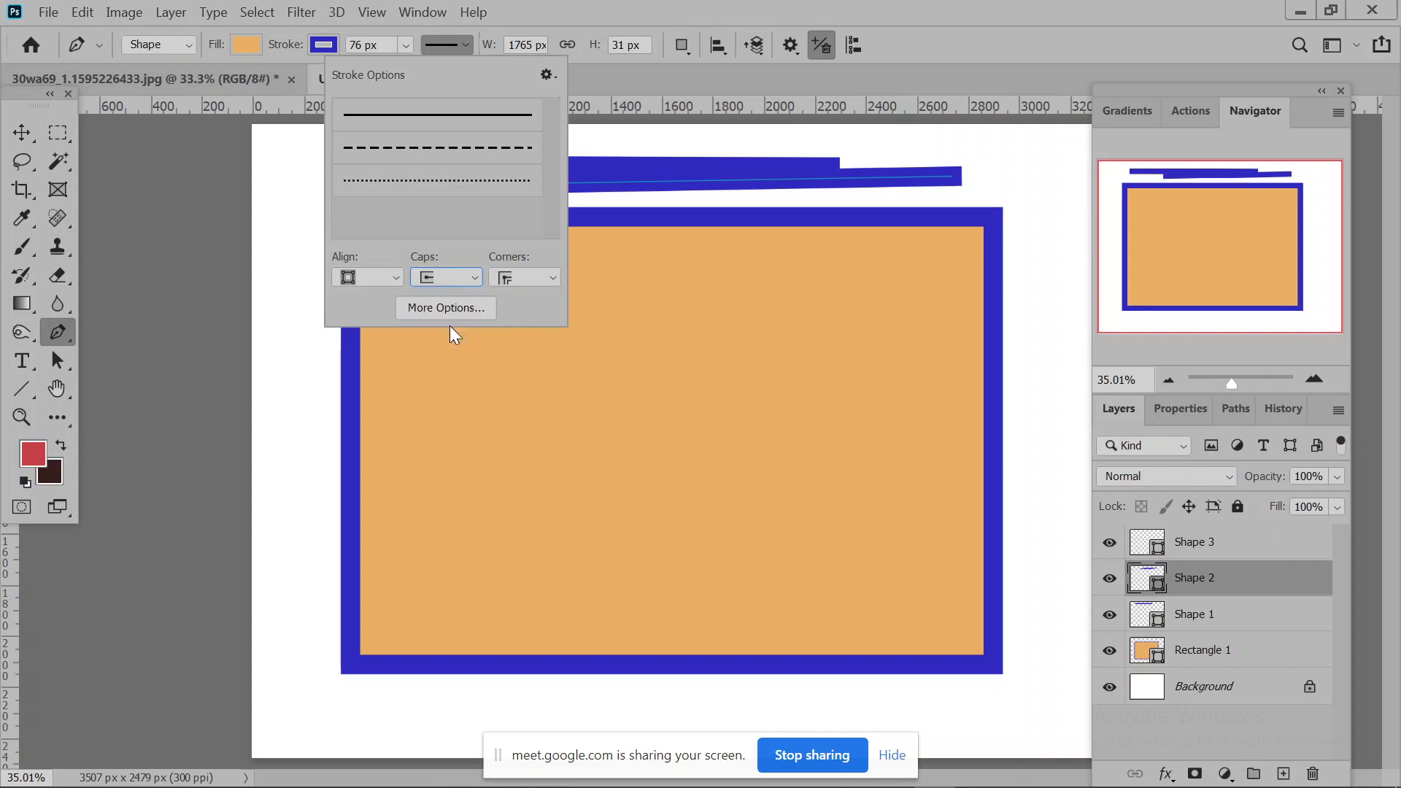
pyautogui.click(457, 283)
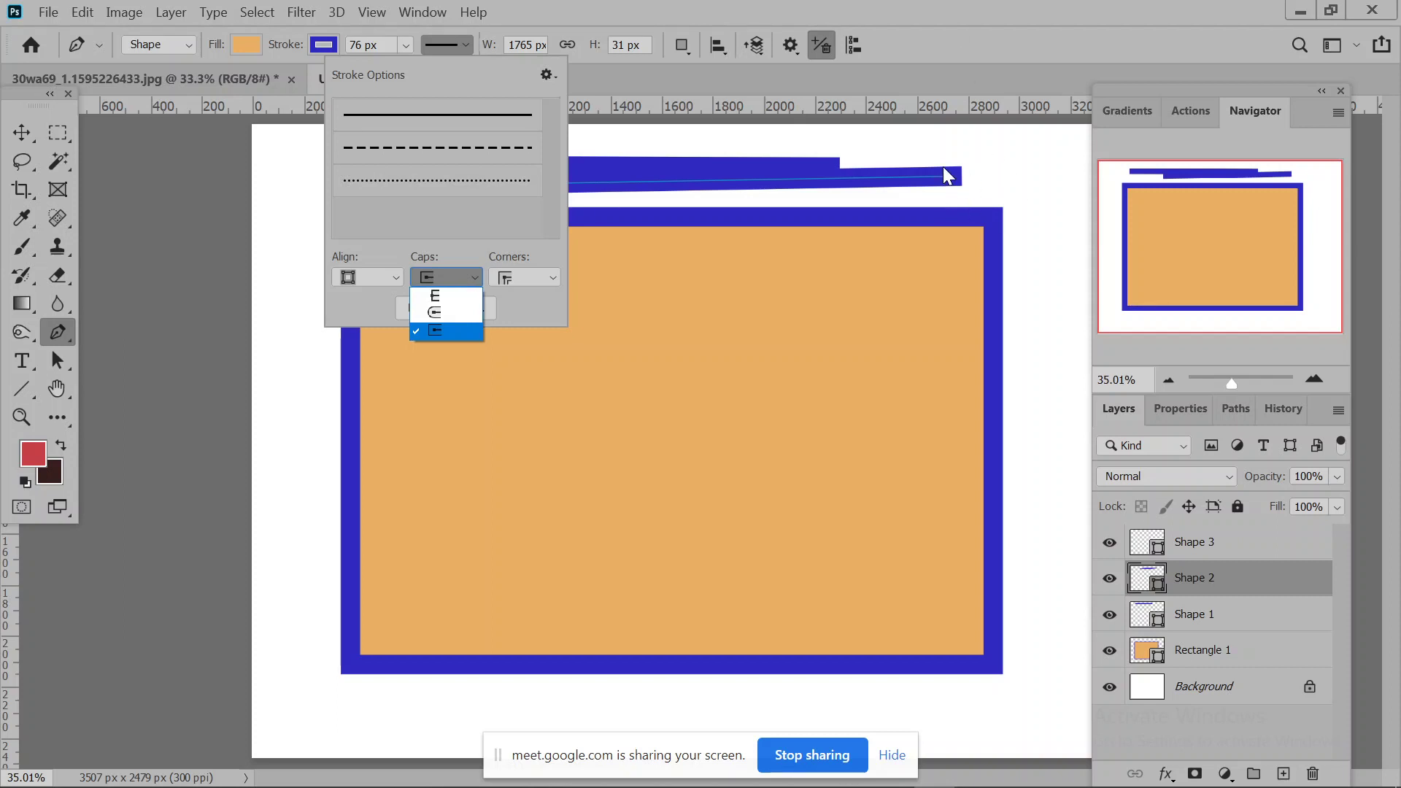
pyautogui.click(455, 292)
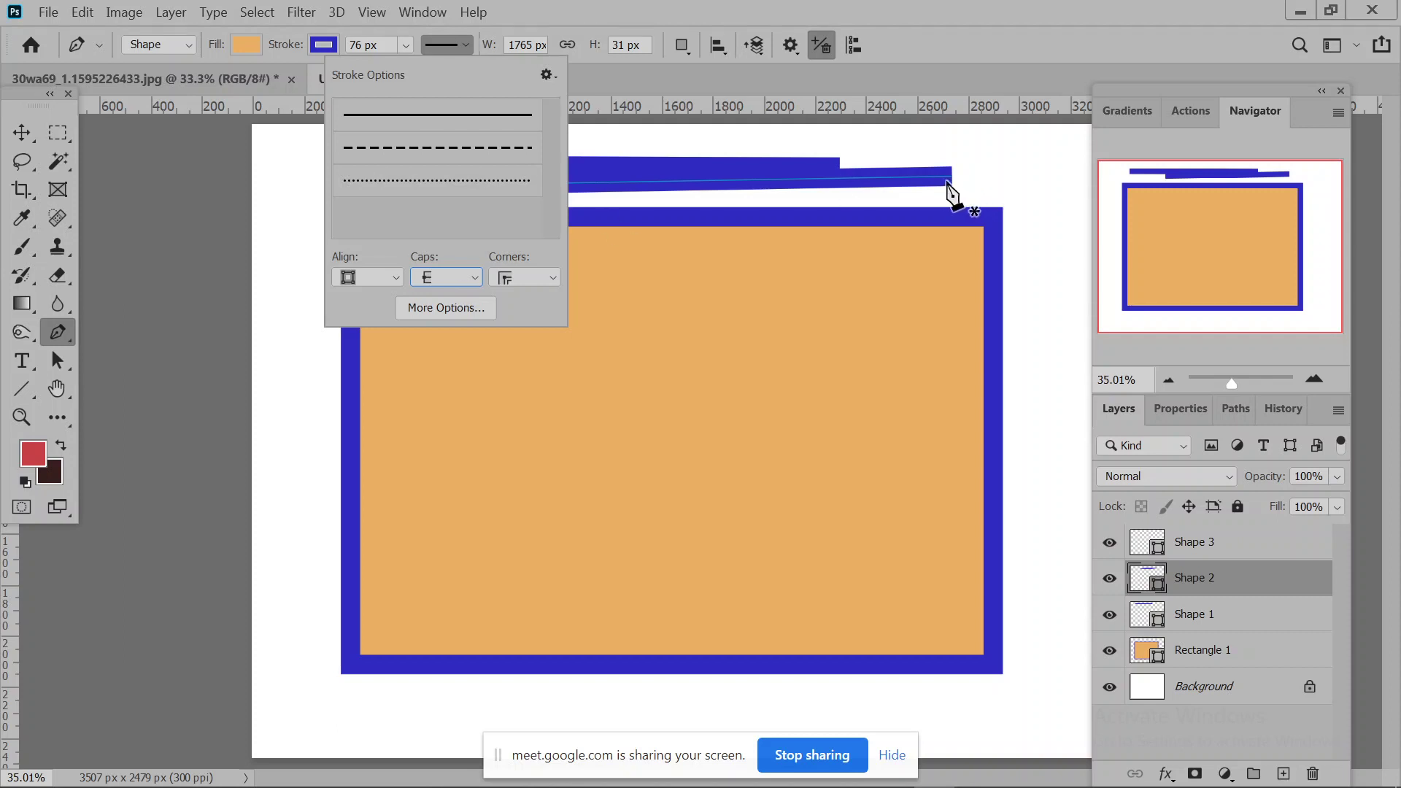
pyautogui.click(436, 280)
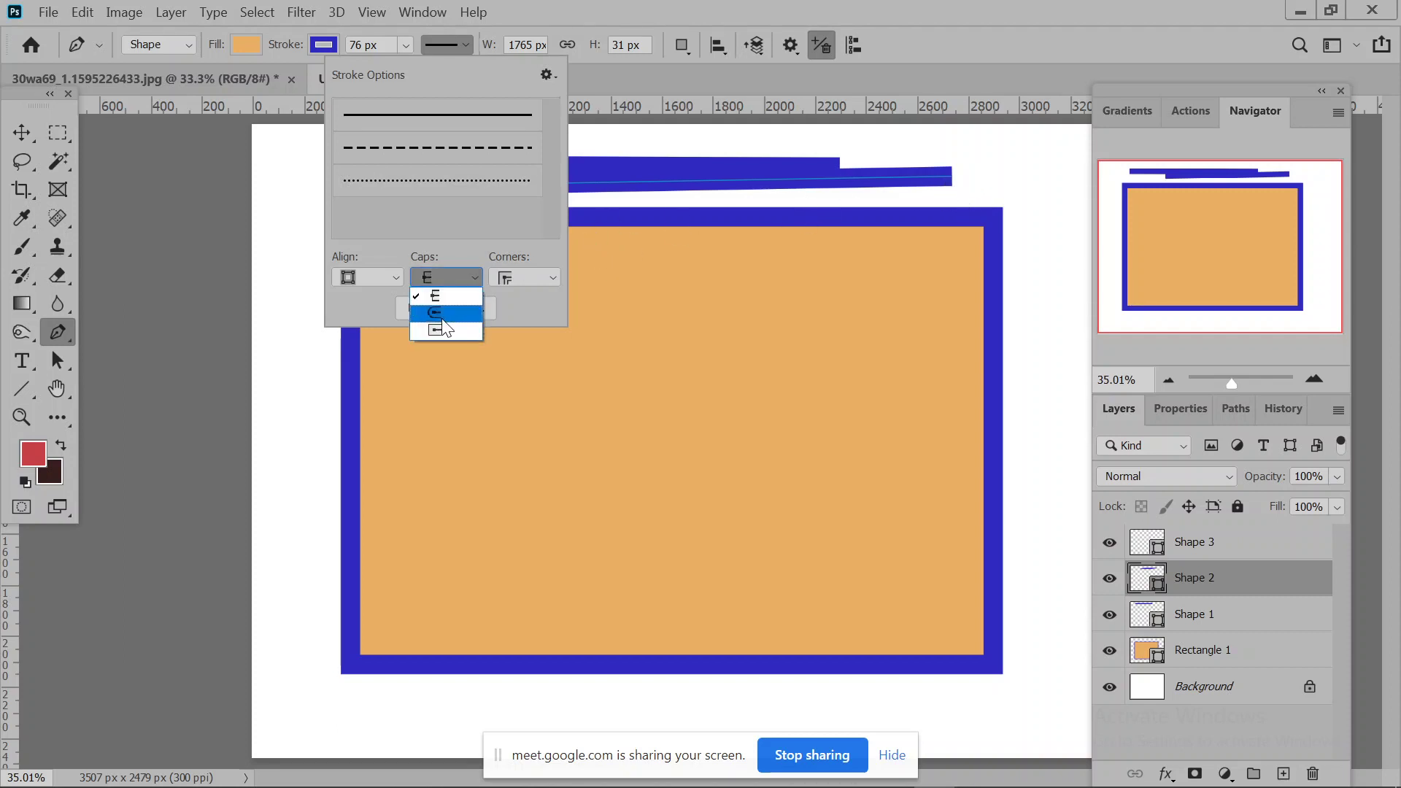
pyautogui.click(443, 314)
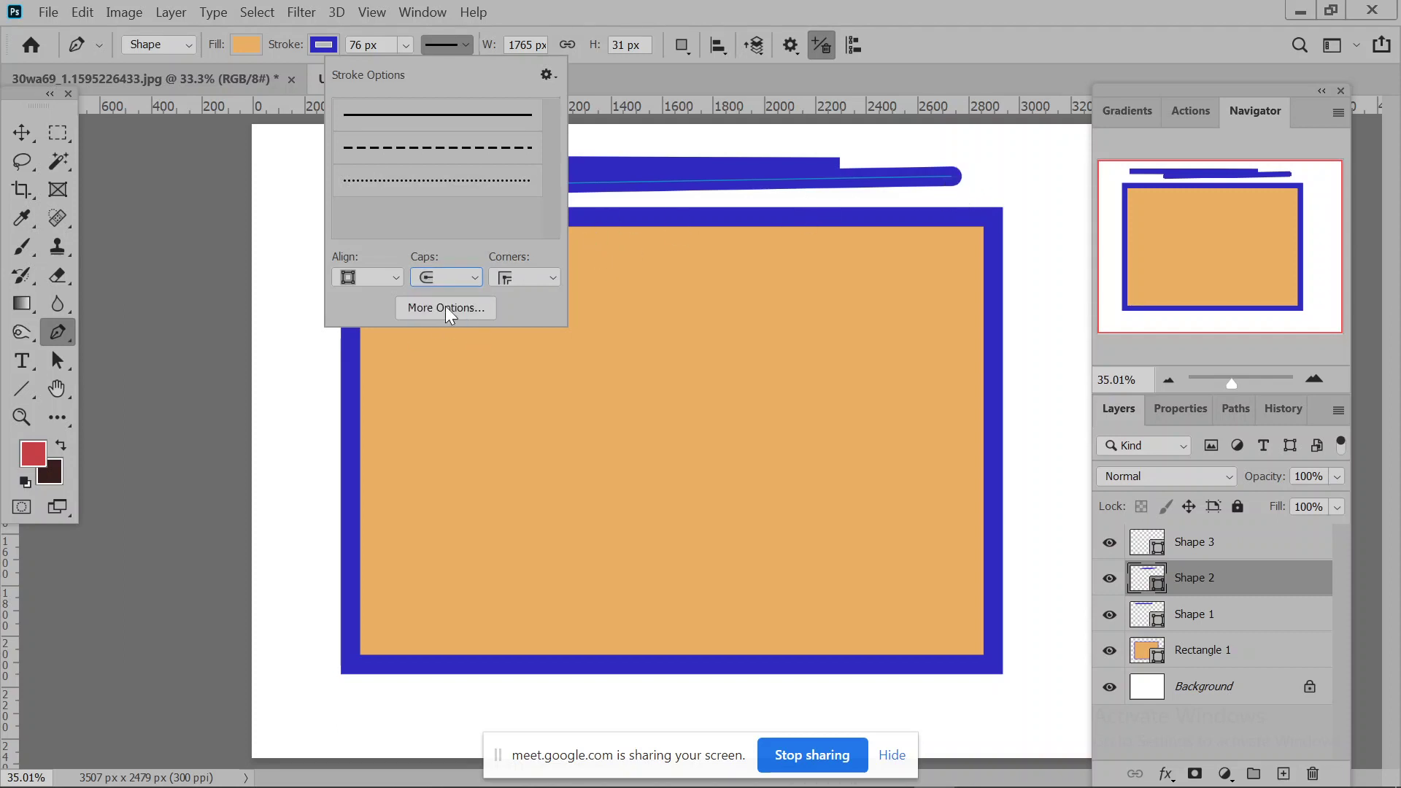
pyautogui.click(454, 283)
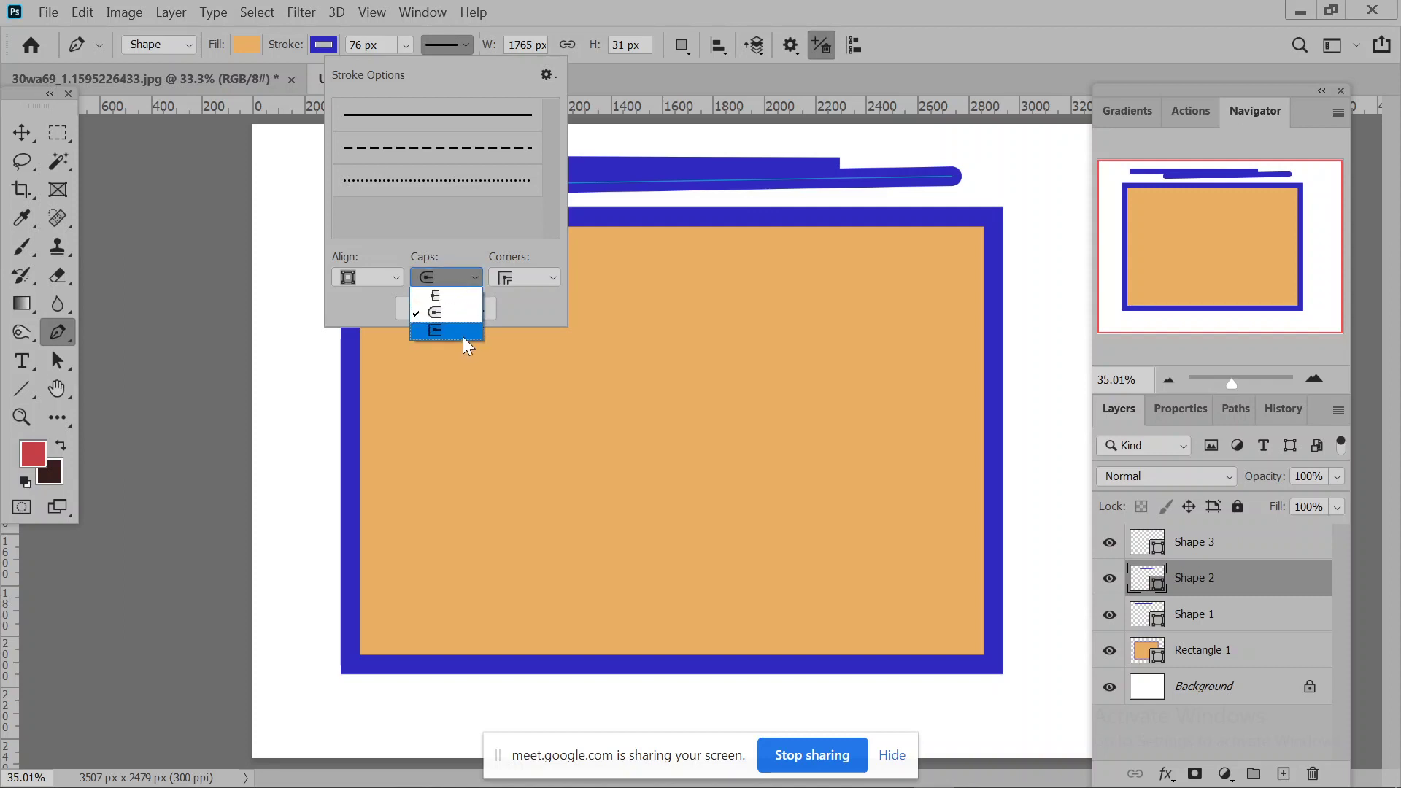
pyautogui.click(463, 335)
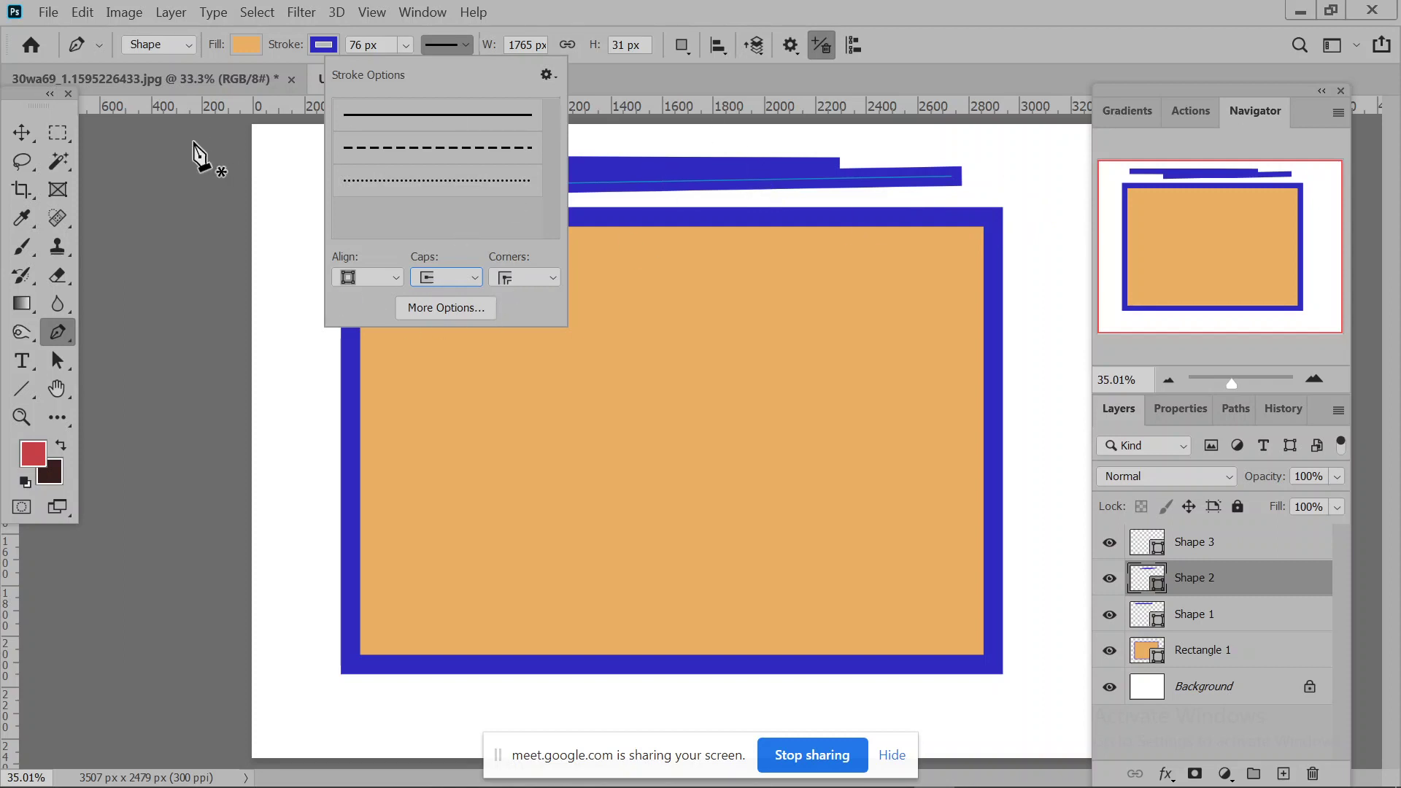
pyautogui.click(20, 132)
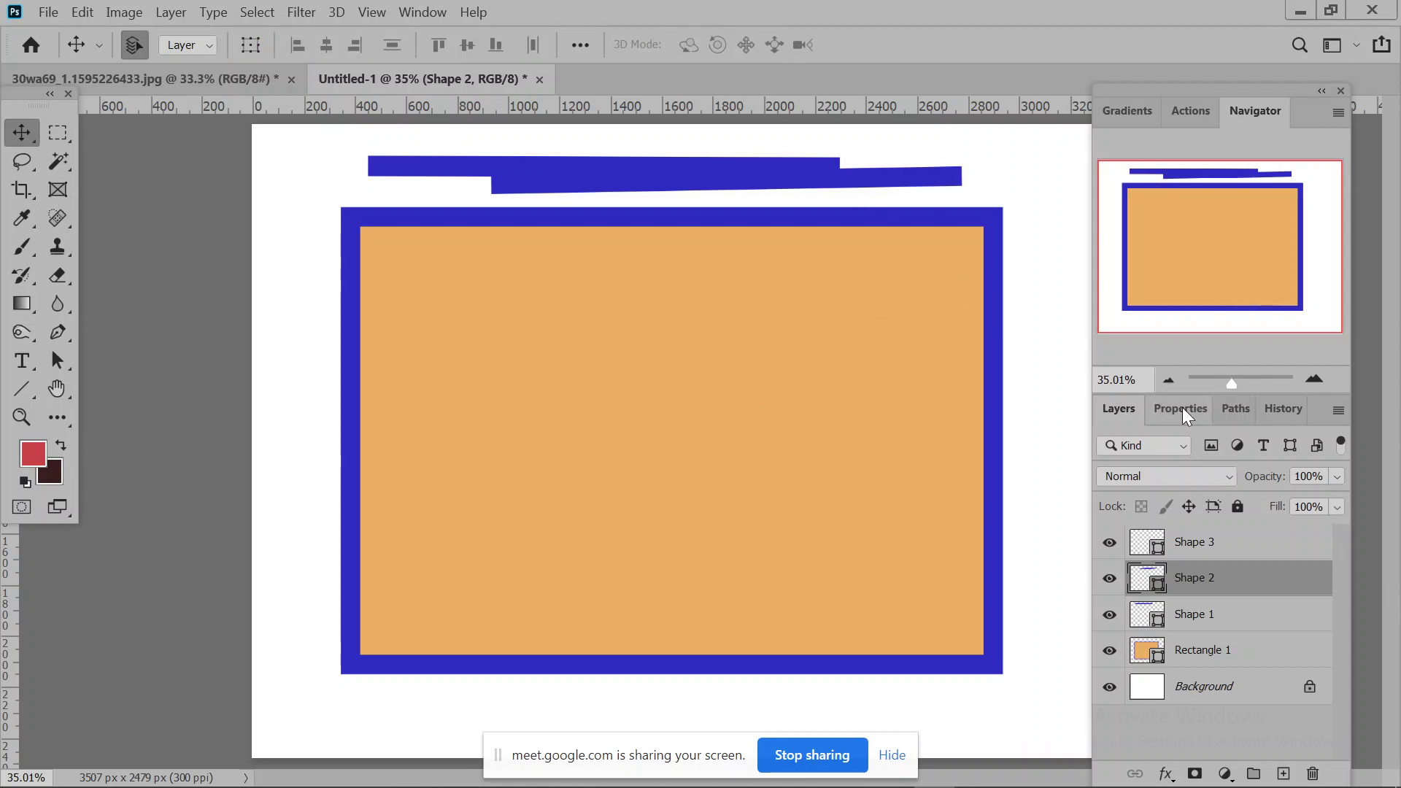
# Select the four layers from Rectangle 1 to Shape 3 and delete them.
pyautogui.click(1233, 660)
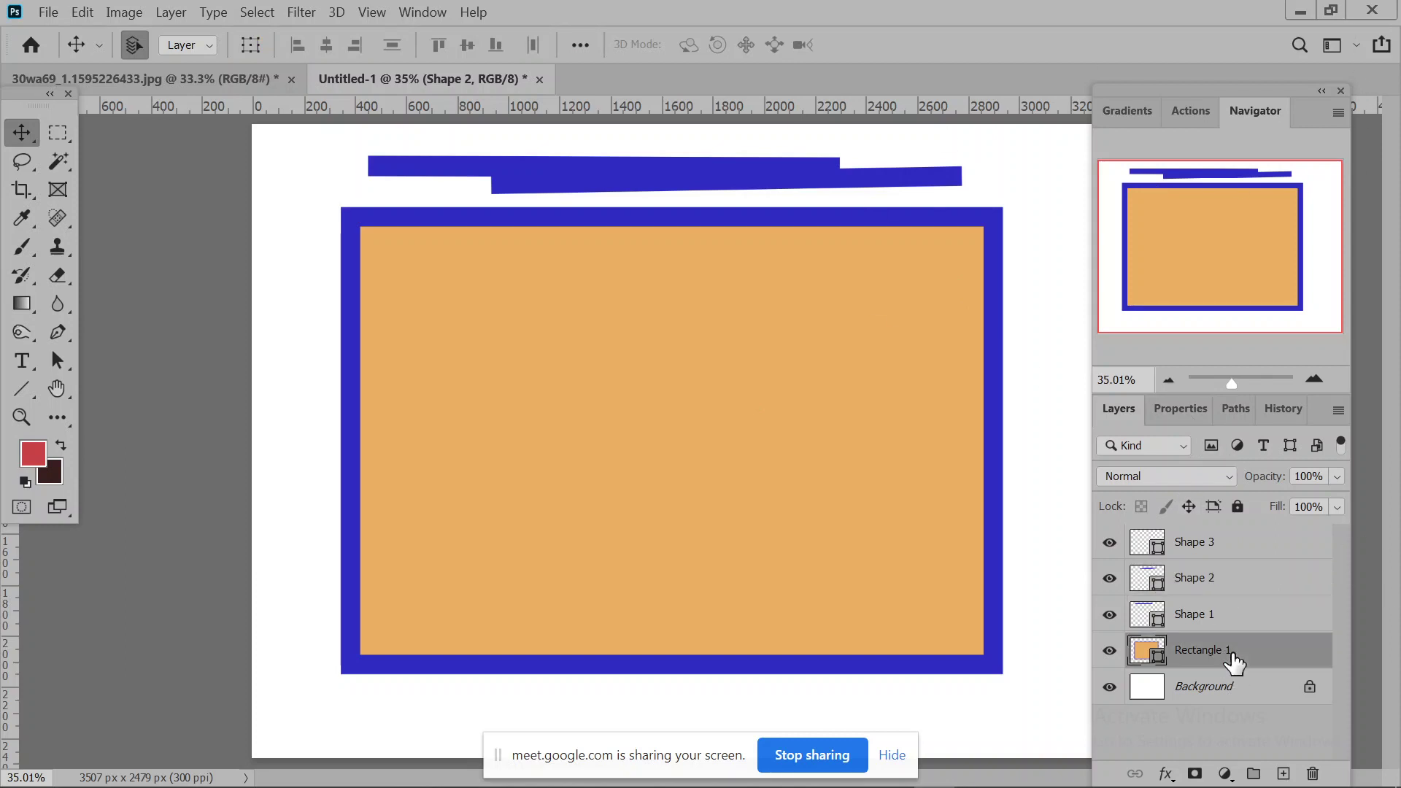
pyautogui.keyDown('shift'); pyautogui.click(1230, 553); pyautogui.keyUp('shift')
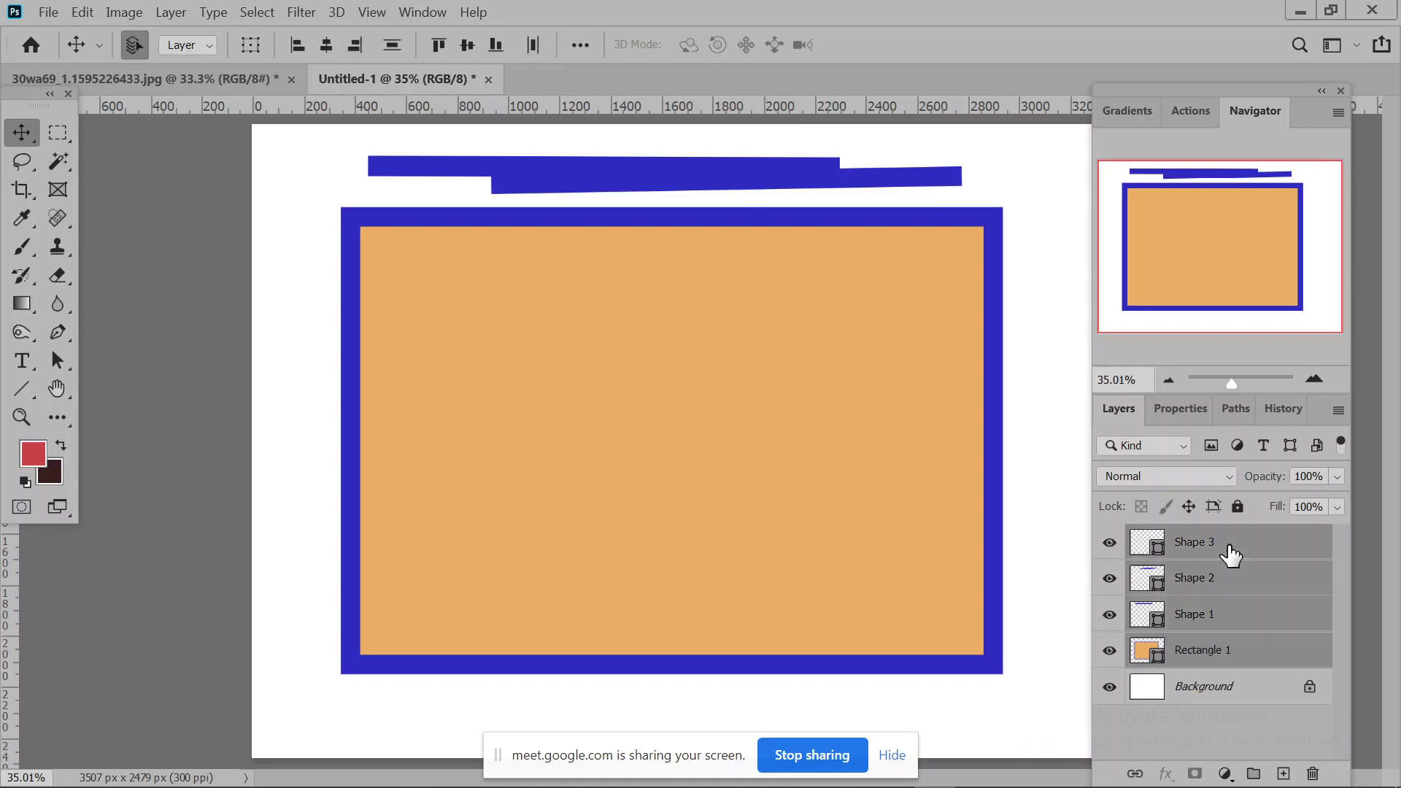
pyautogui.press('Delete')
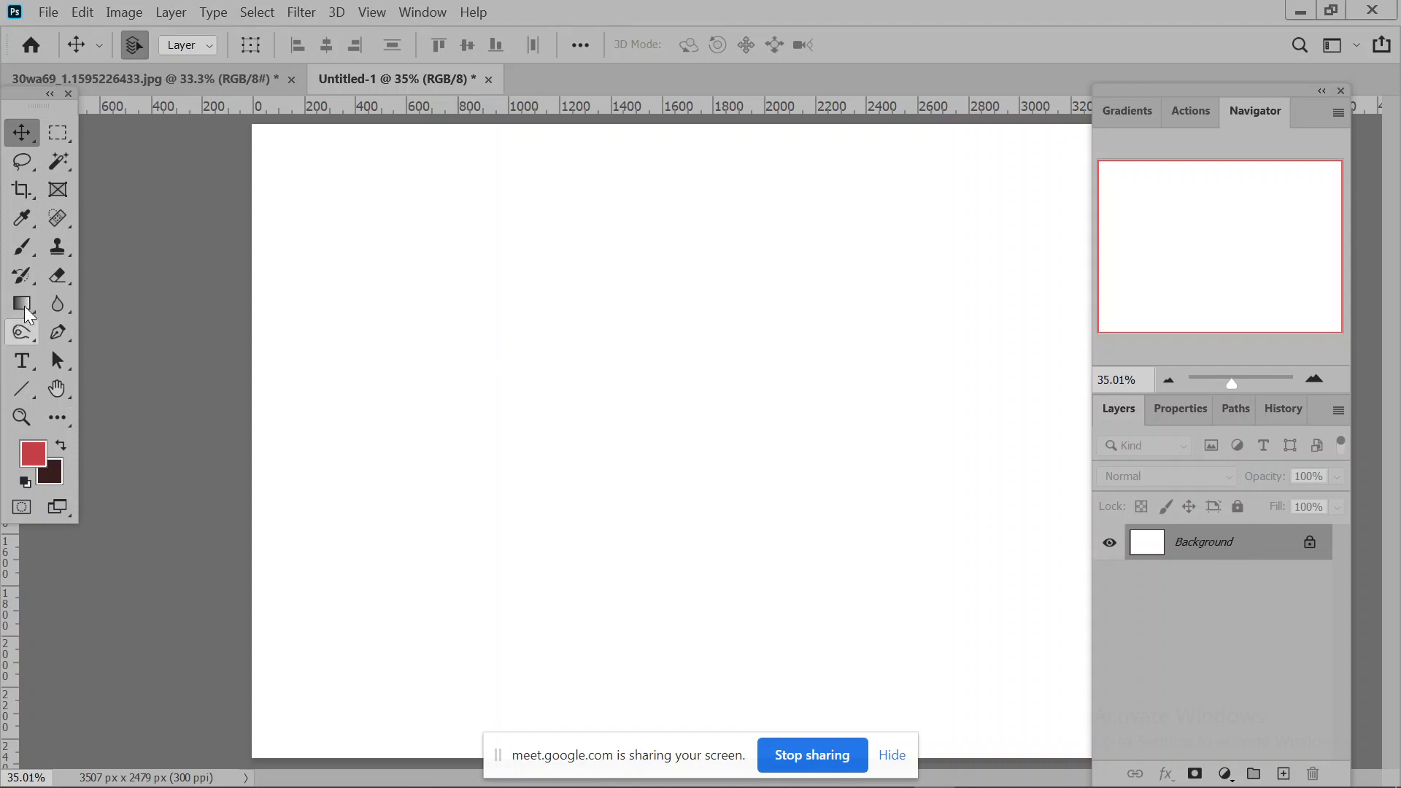
# Drag out a 1402 × 812 px rectangle with the Rectangle Tool in the upper left of the canvas.
pyautogui.click(10, 393)
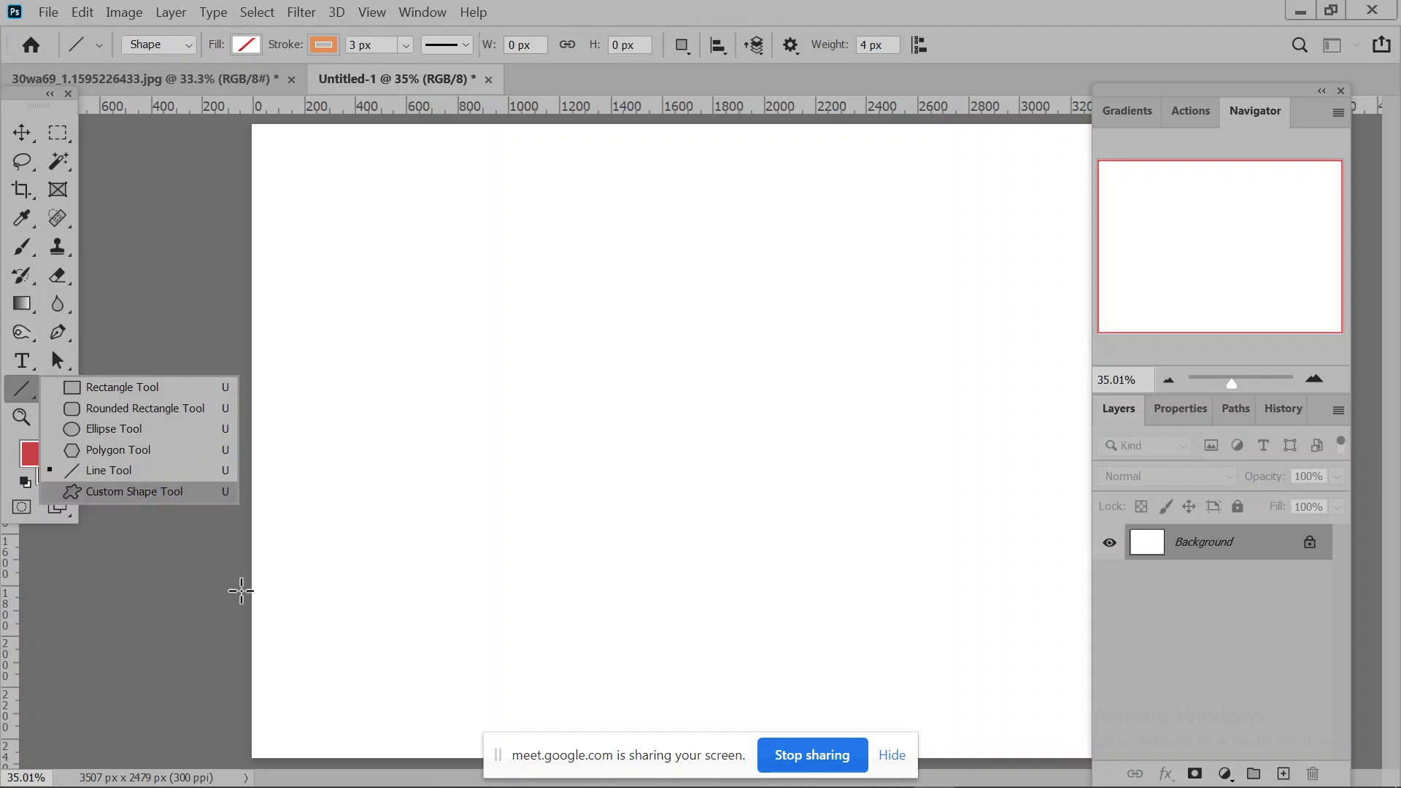
pyautogui.click(166, 387)
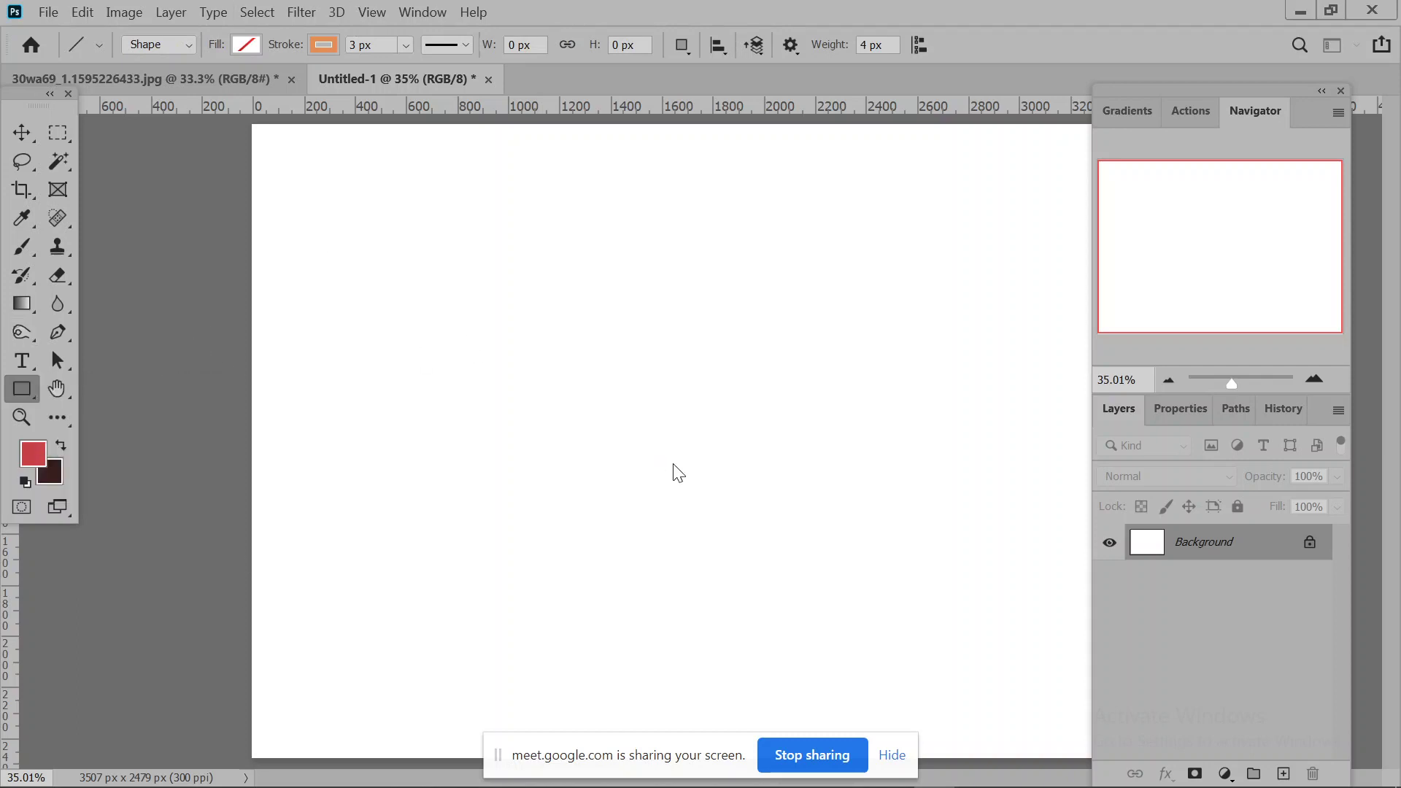
pyautogui.moveTo(234, 196); pyautogui.dragTo(818, 542)
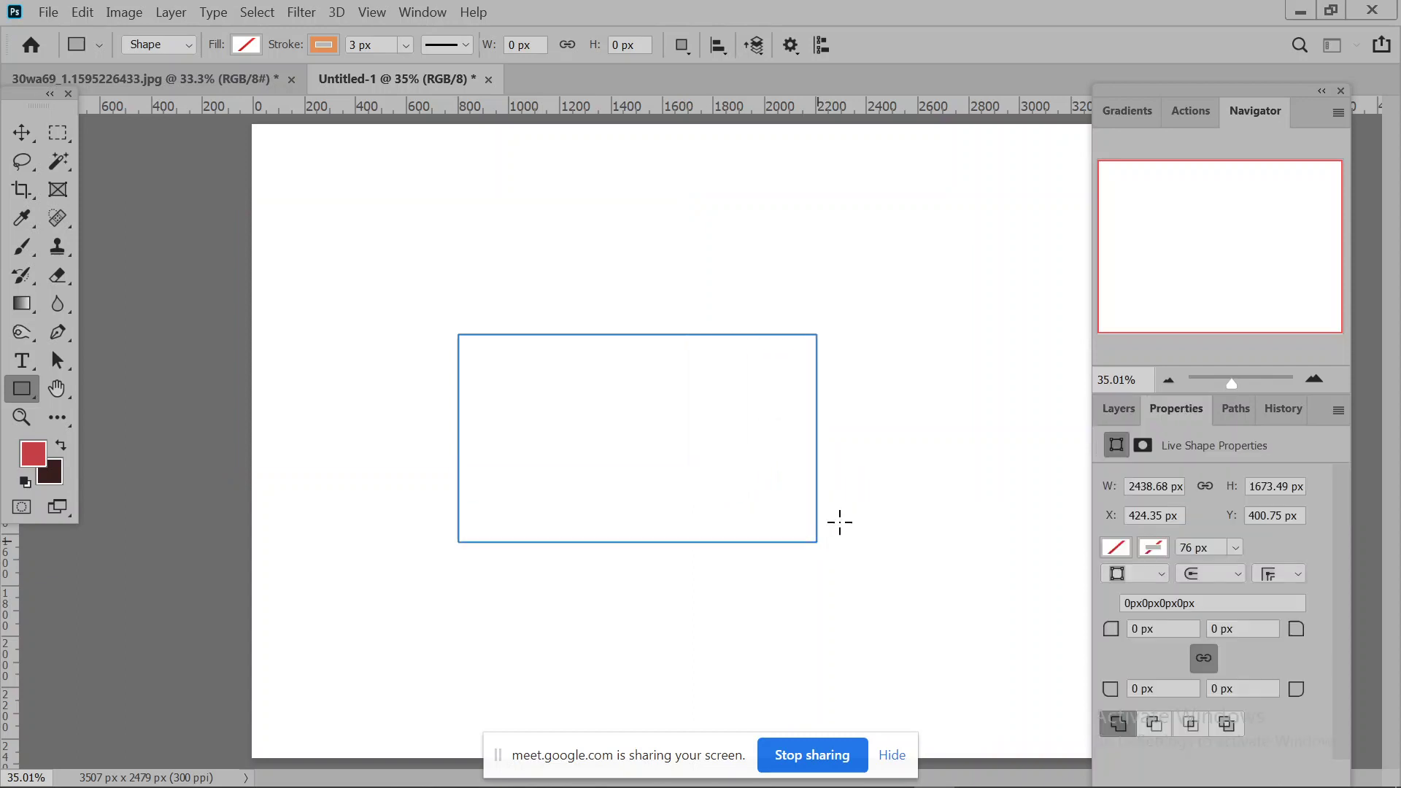
# Set the rectangle's fill to the teal recent swatch, keeping its 3 px orange stroke.
pyautogui.click(1124, 410)
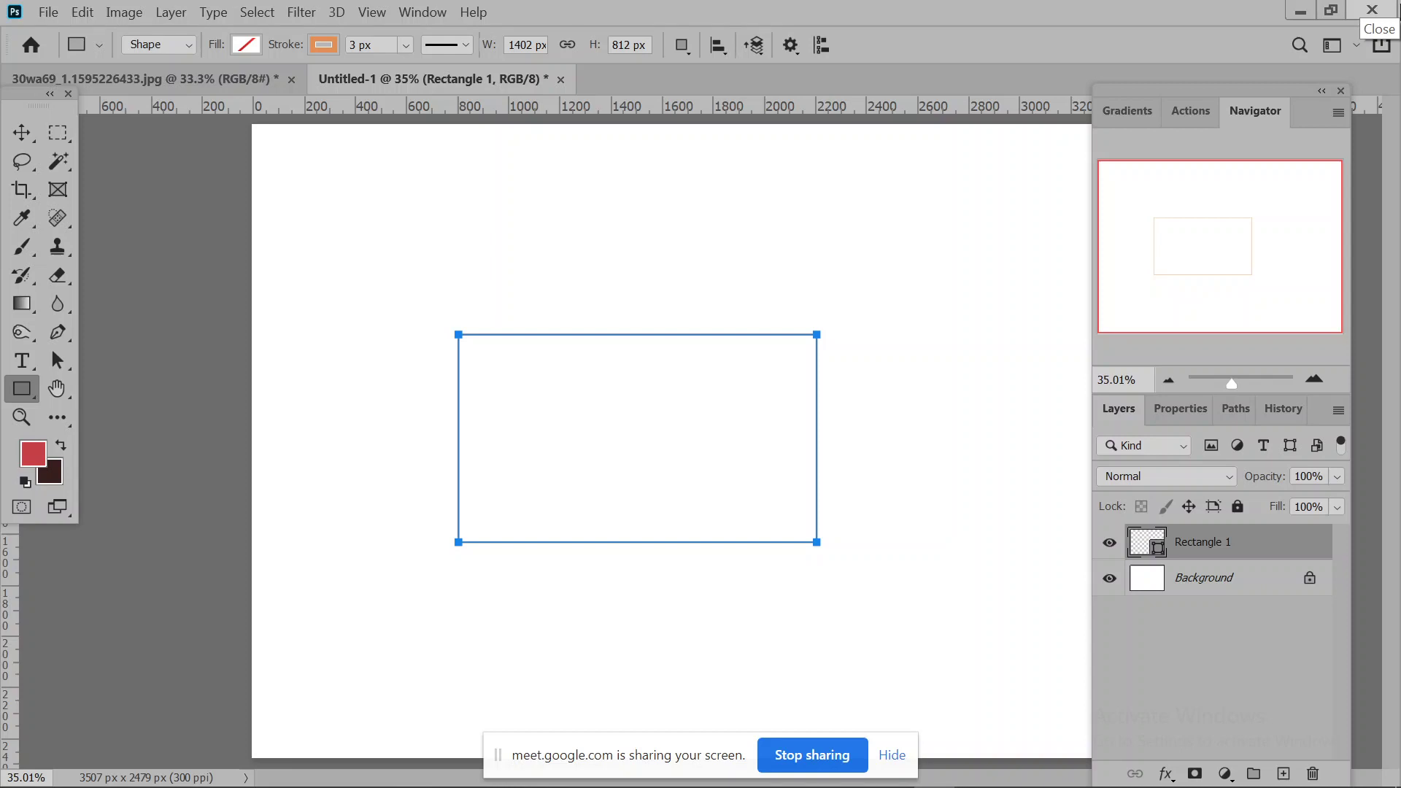
pyautogui.click(248, 45)
pyautogui.click(297, 164)
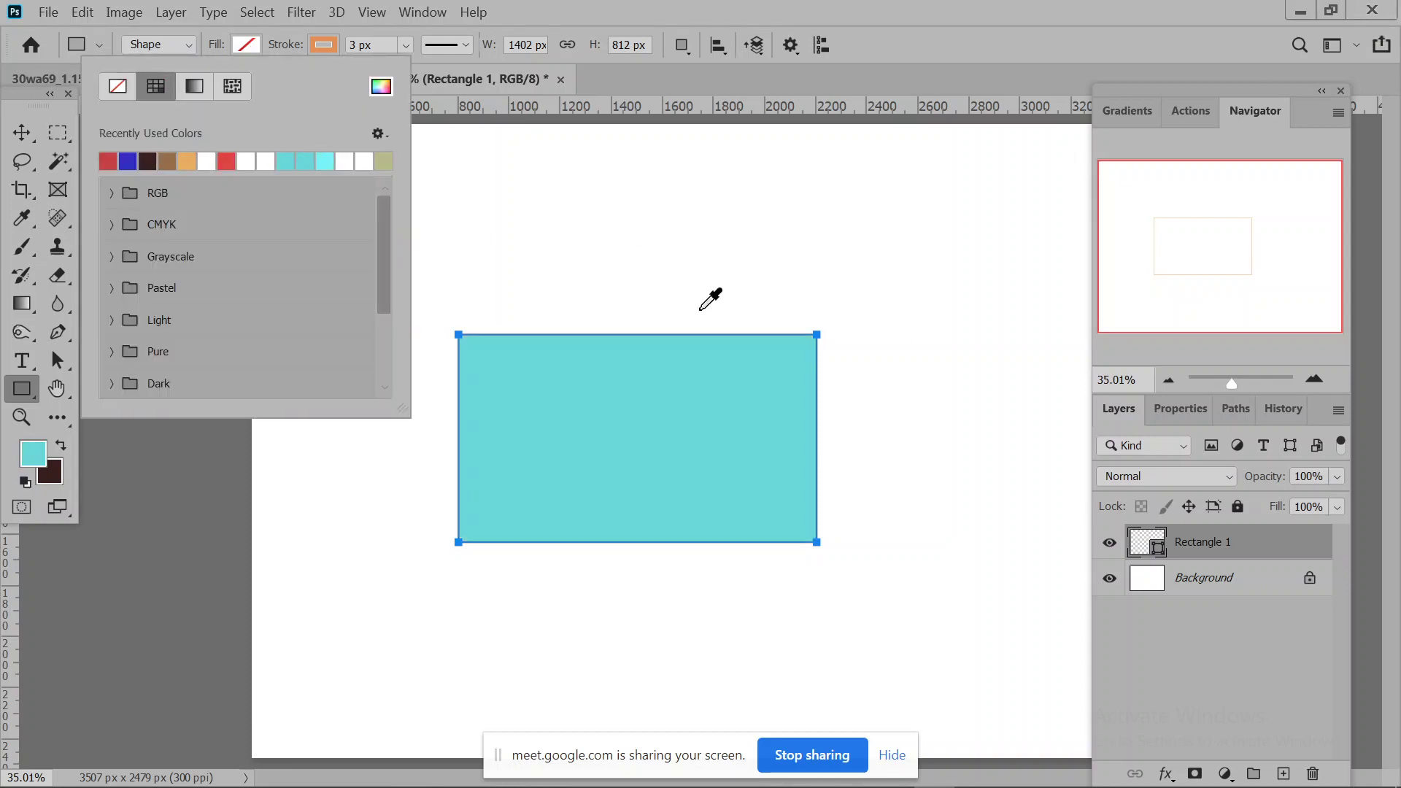
pyautogui.press('Return')
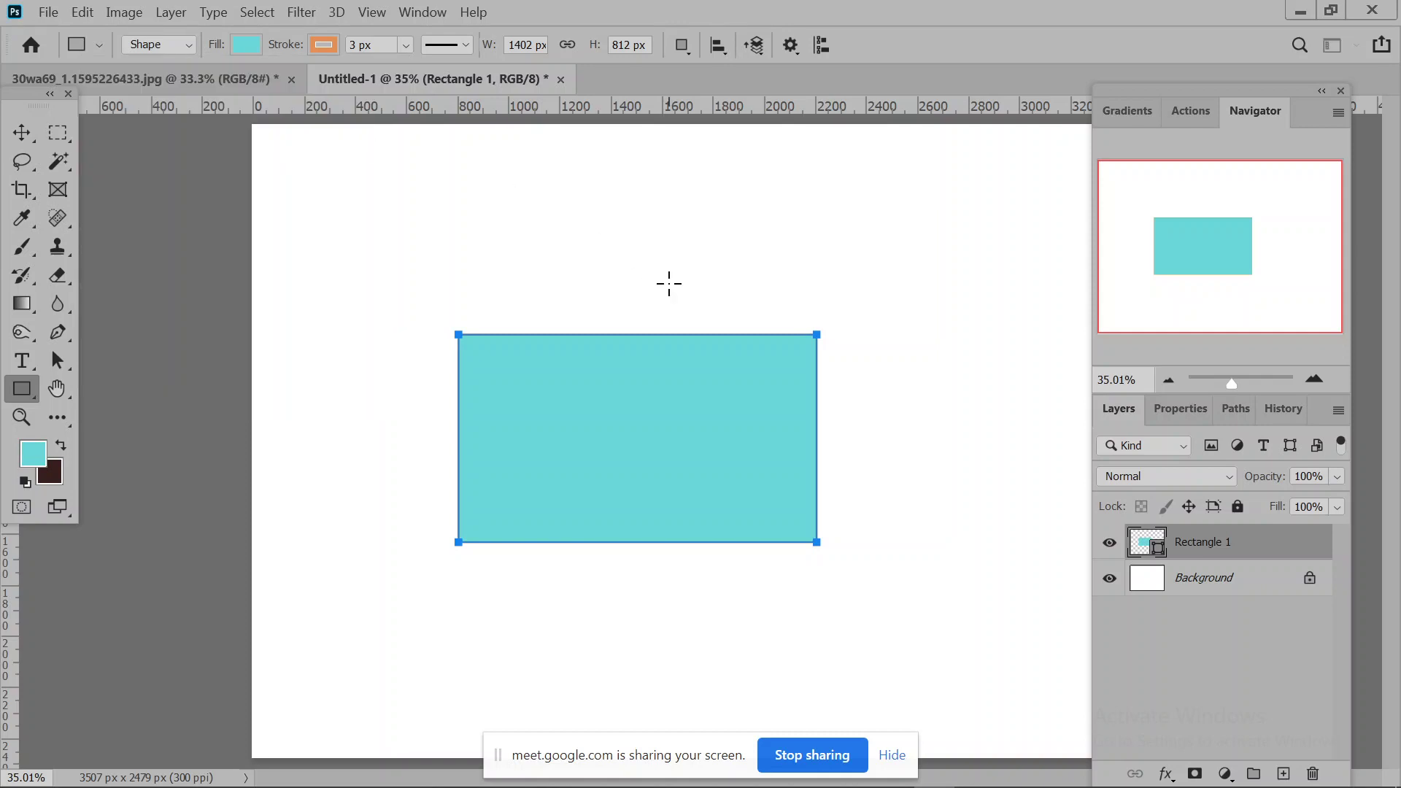
# Add a square and a wide lower rectangle, merge them with Ctrl+E, then delete the merged layer.
pyautogui.moveTo(673, 318); pyautogui.dragTo(905, 441)
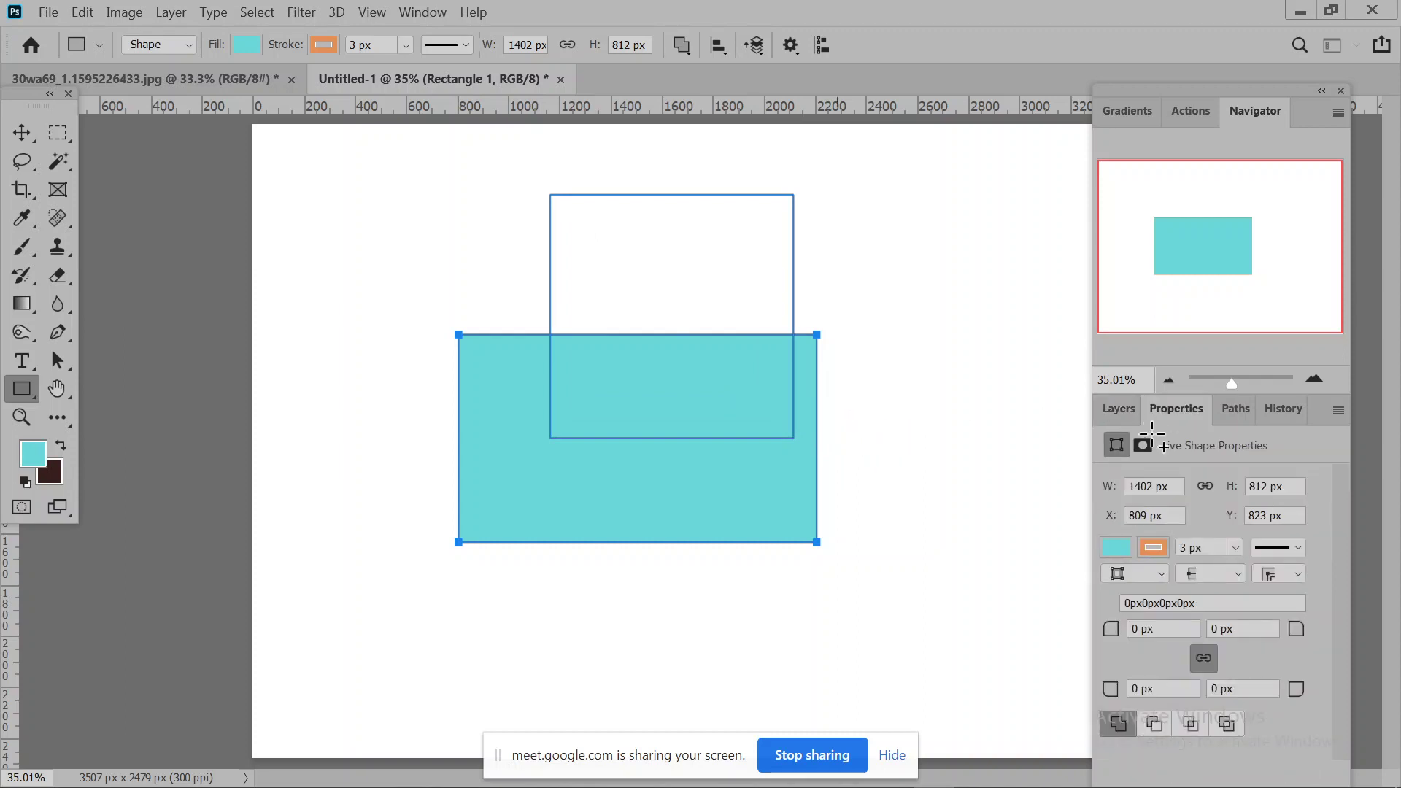
pyautogui.click(1120, 409)
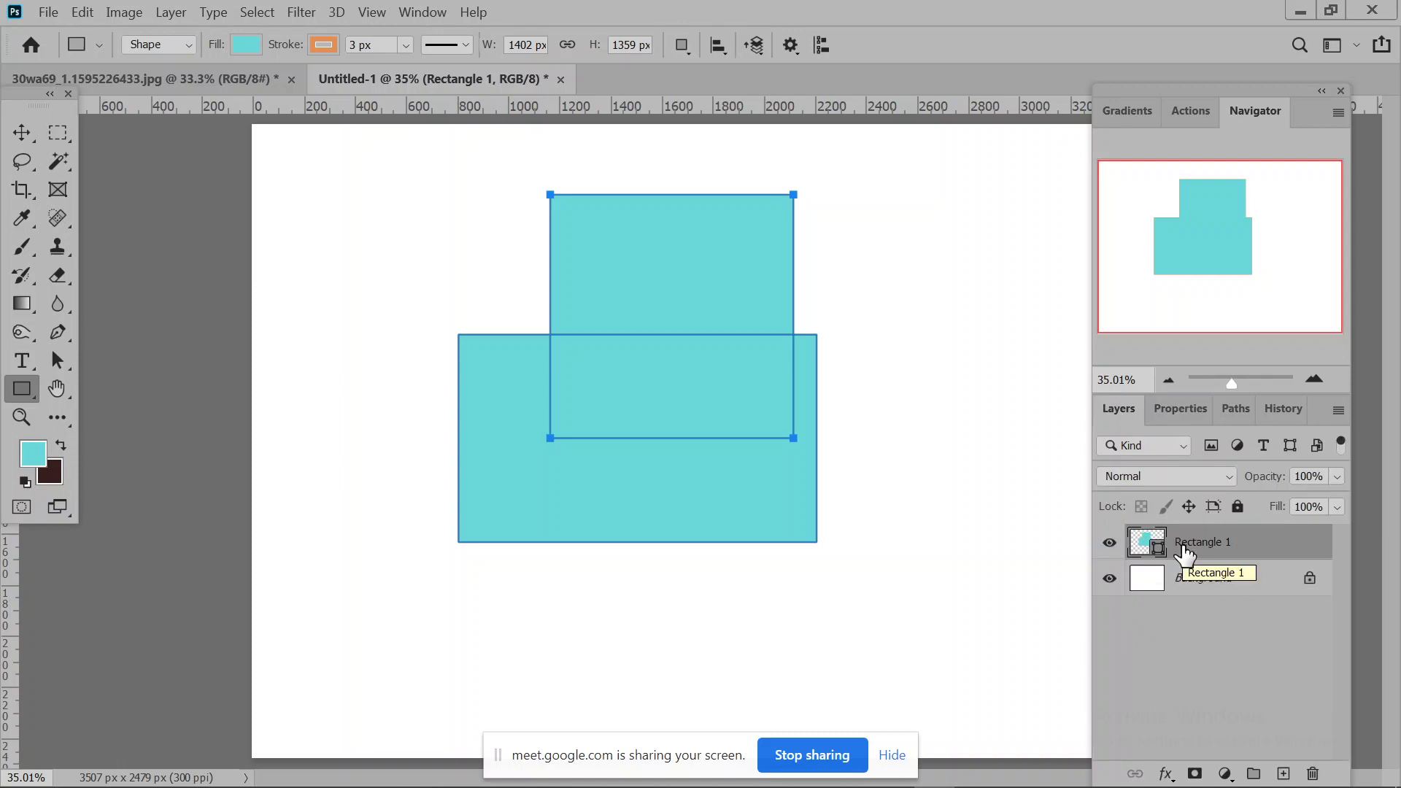
pyautogui.click(22, 361)
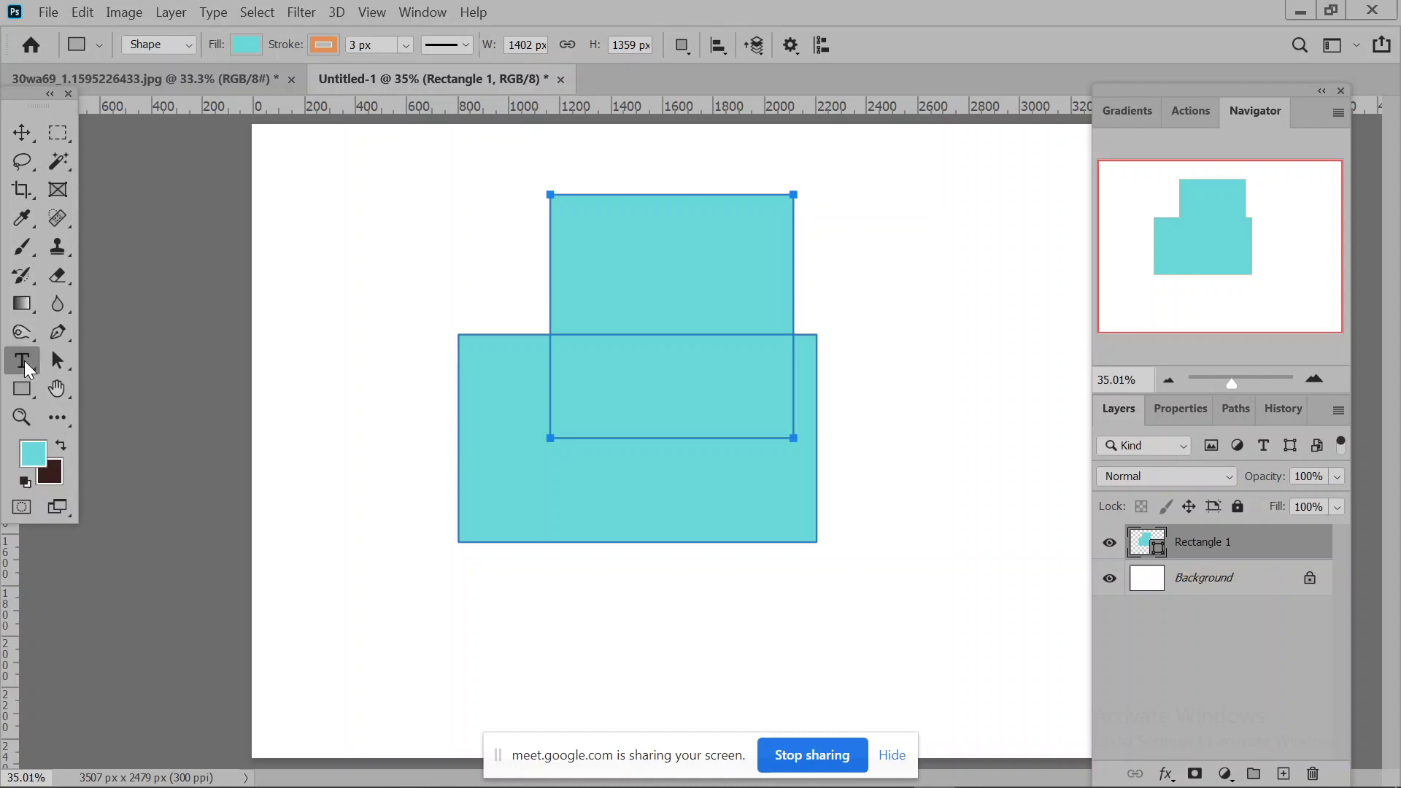
pyautogui.click(22, 389)
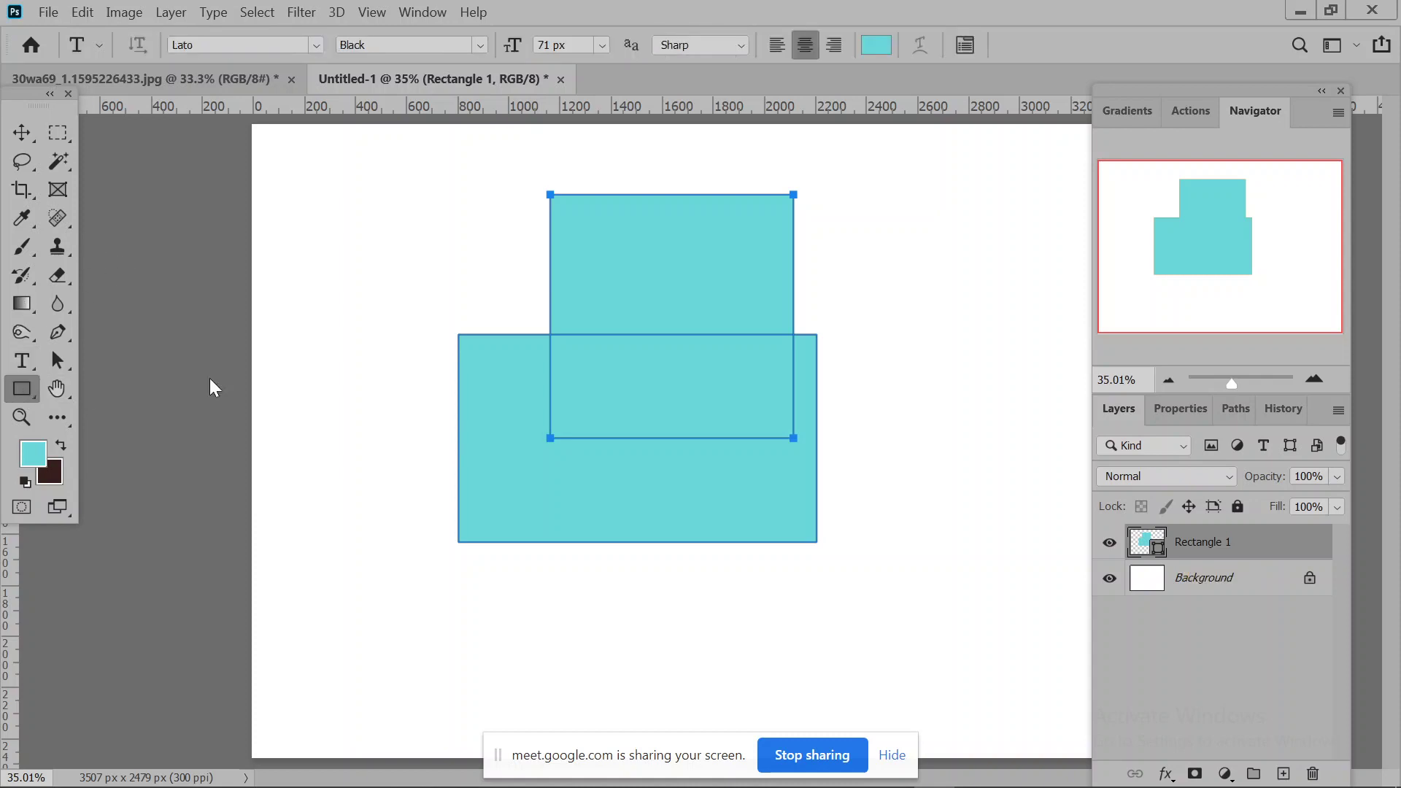
pyautogui.moveTo(633, 533); pyautogui.dragTo(884, 626)
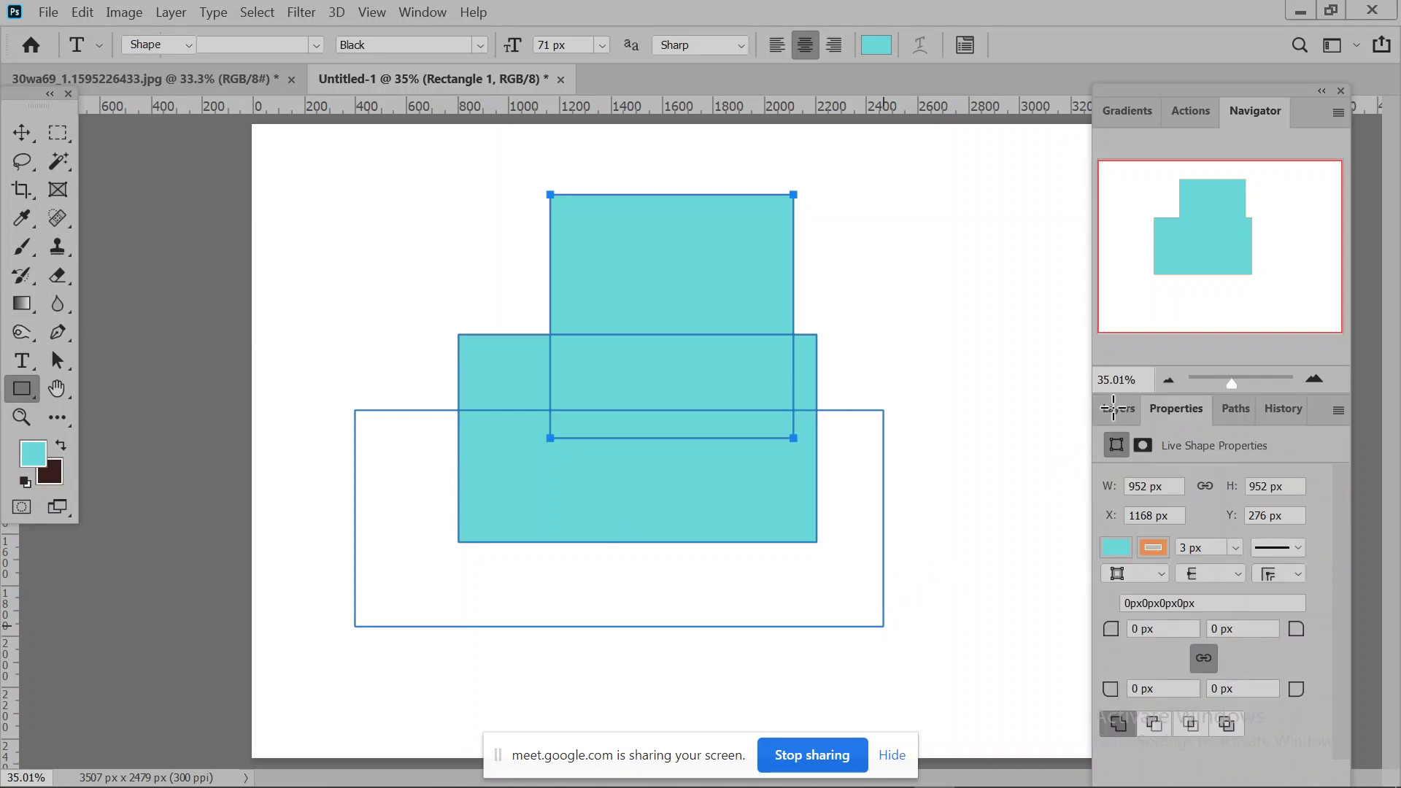
pyautogui.click(1115, 409)
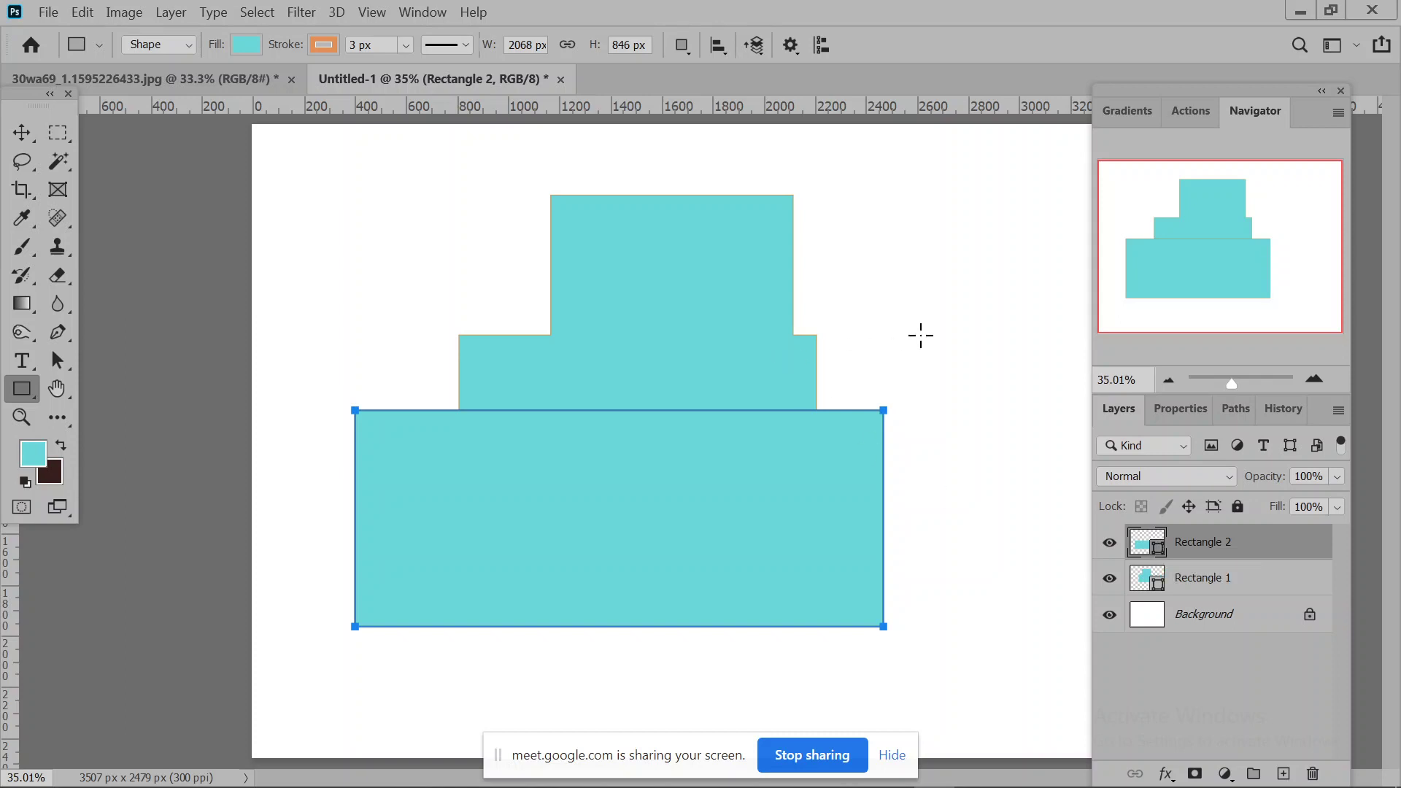
pyautogui.hotkey('ctrl', 'e')
pyautogui.press('Delete')
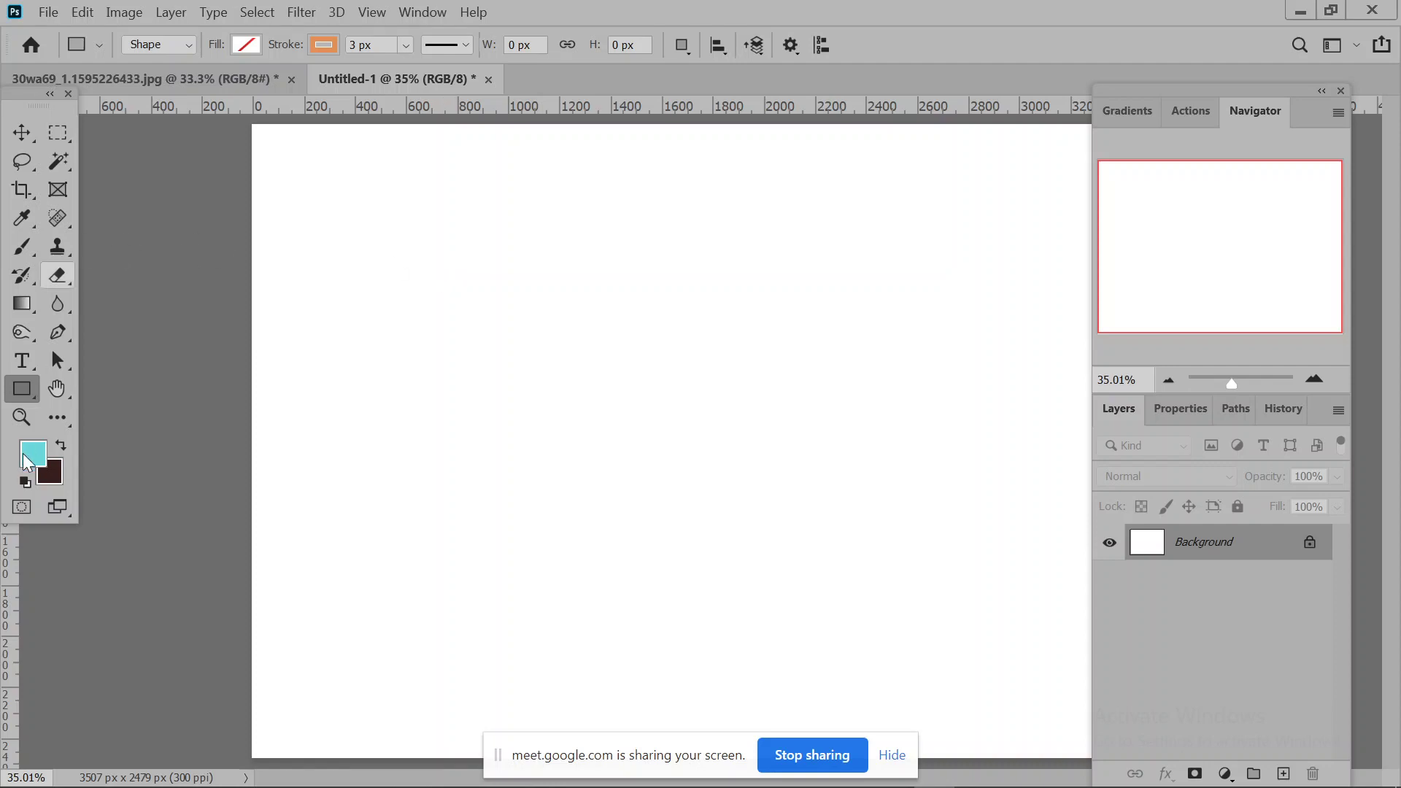
# Create a 100 × 100 px ellipse with the Ellipse Tool above and left of centre.
pyautogui.rightClick(28, 391)
pyautogui.click(125, 425)
pyautogui.click(637, 272)
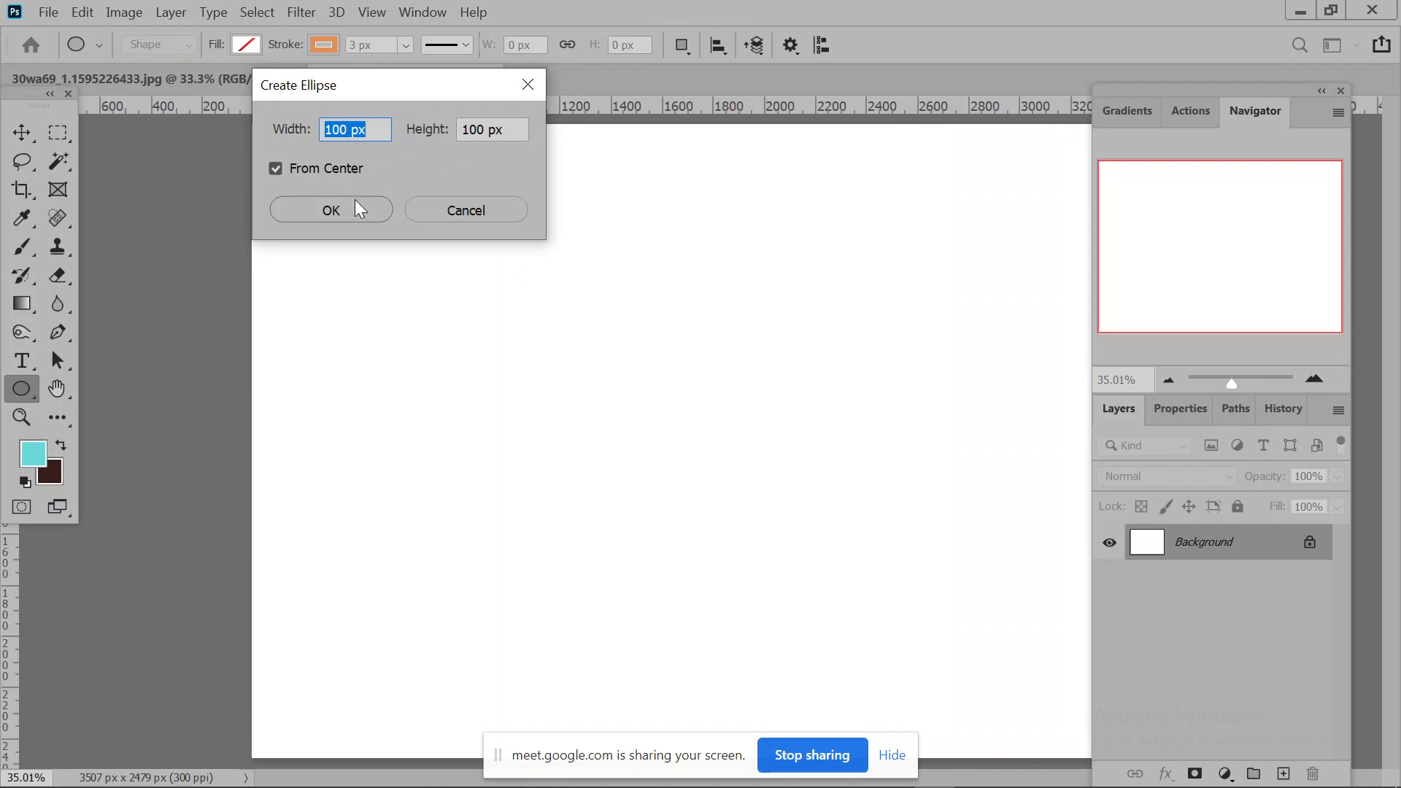
pyautogui.click(345, 212)
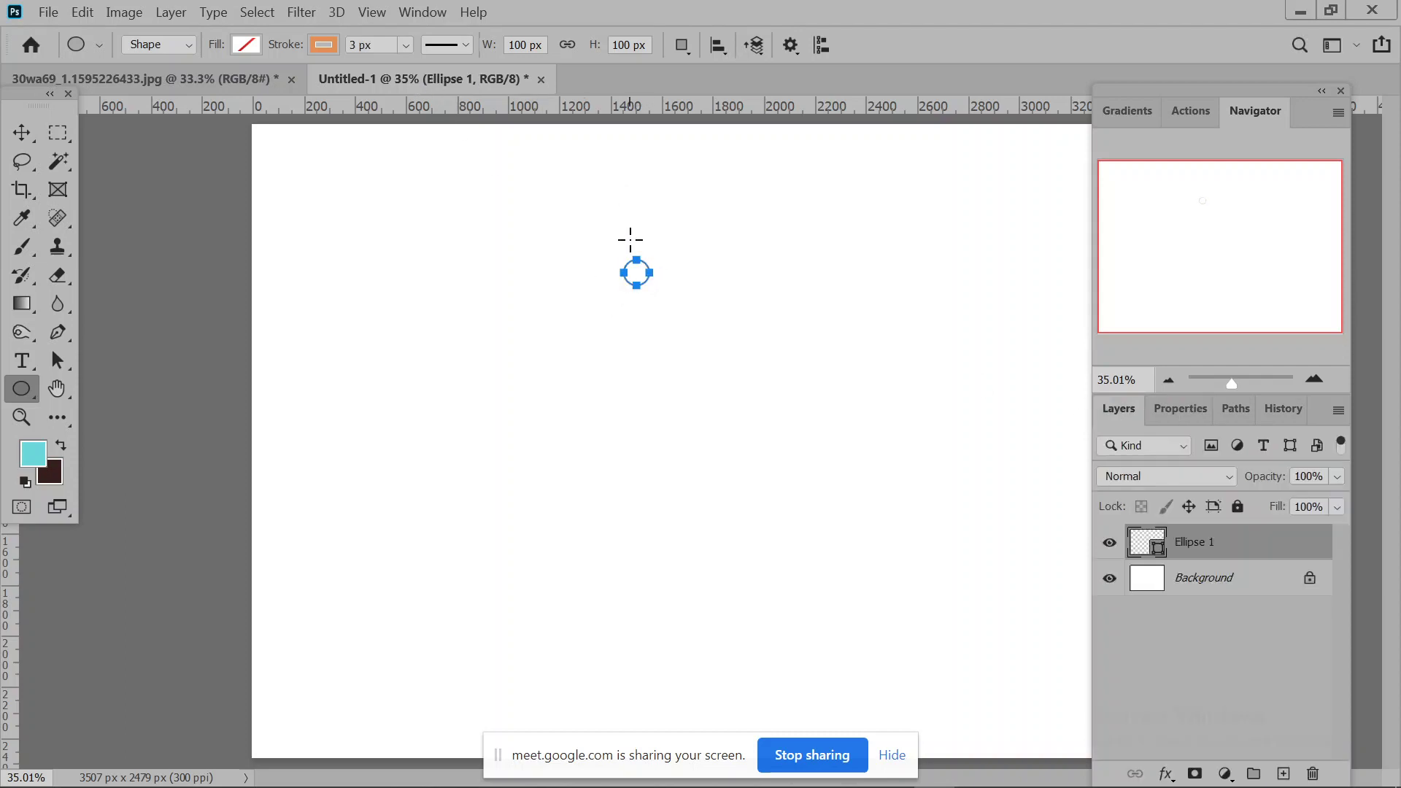
pyautogui.click(22, 133)
# Select Ellipse 1 and scale it up to 610.91% with Free Transform.
pyautogui.click(641, 283)
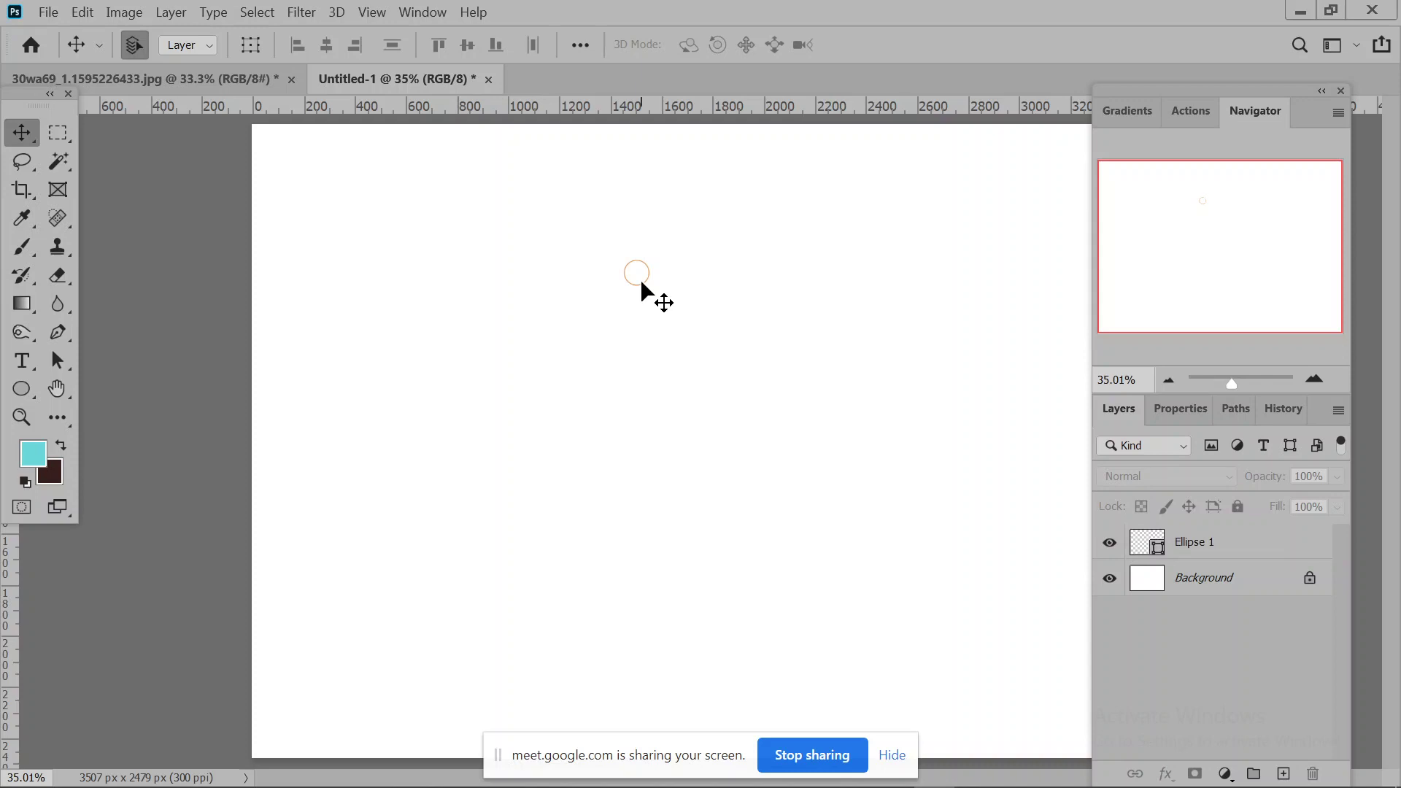
pyautogui.click(1204, 553)
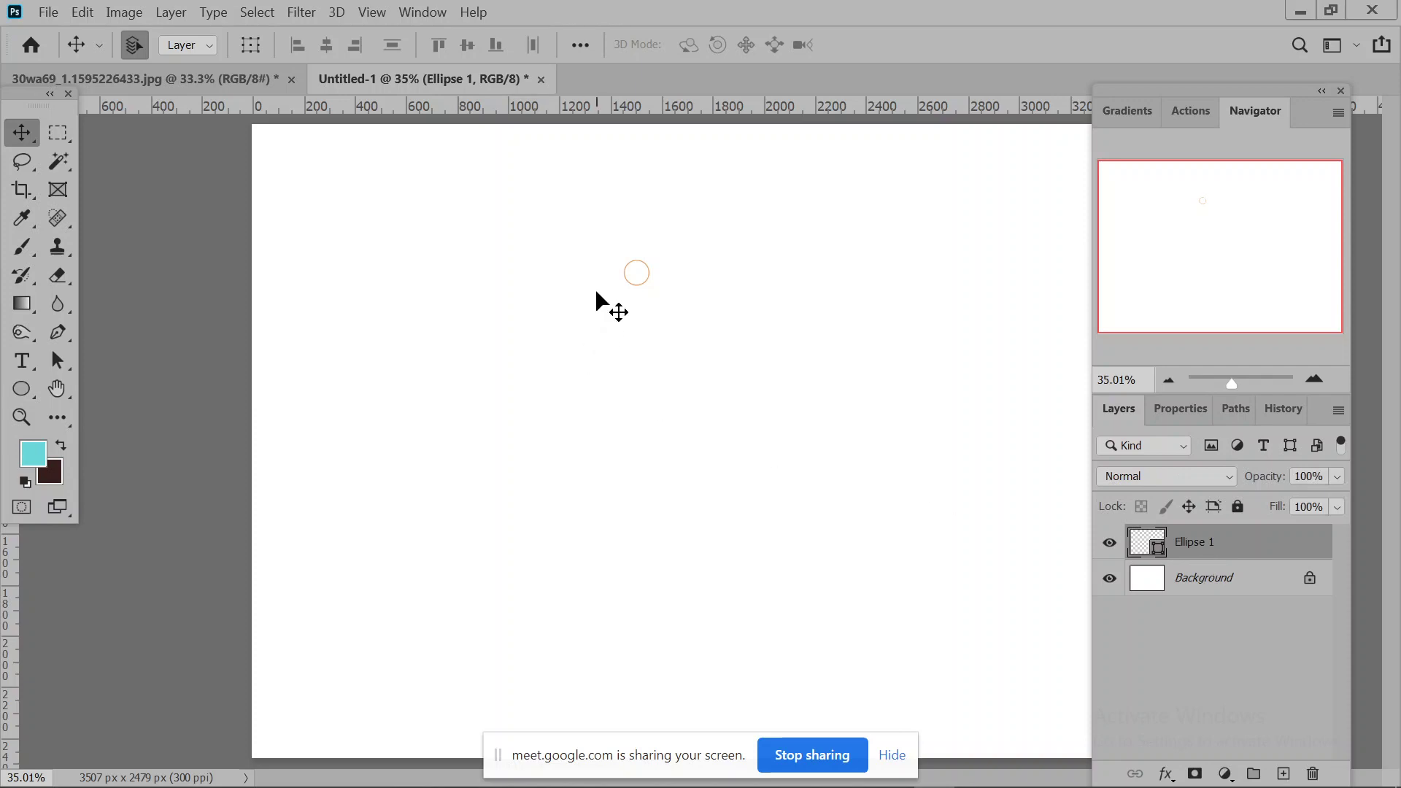
pyautogui.press('ctrl')
pyautogui.hotkey('ctrl', 't')
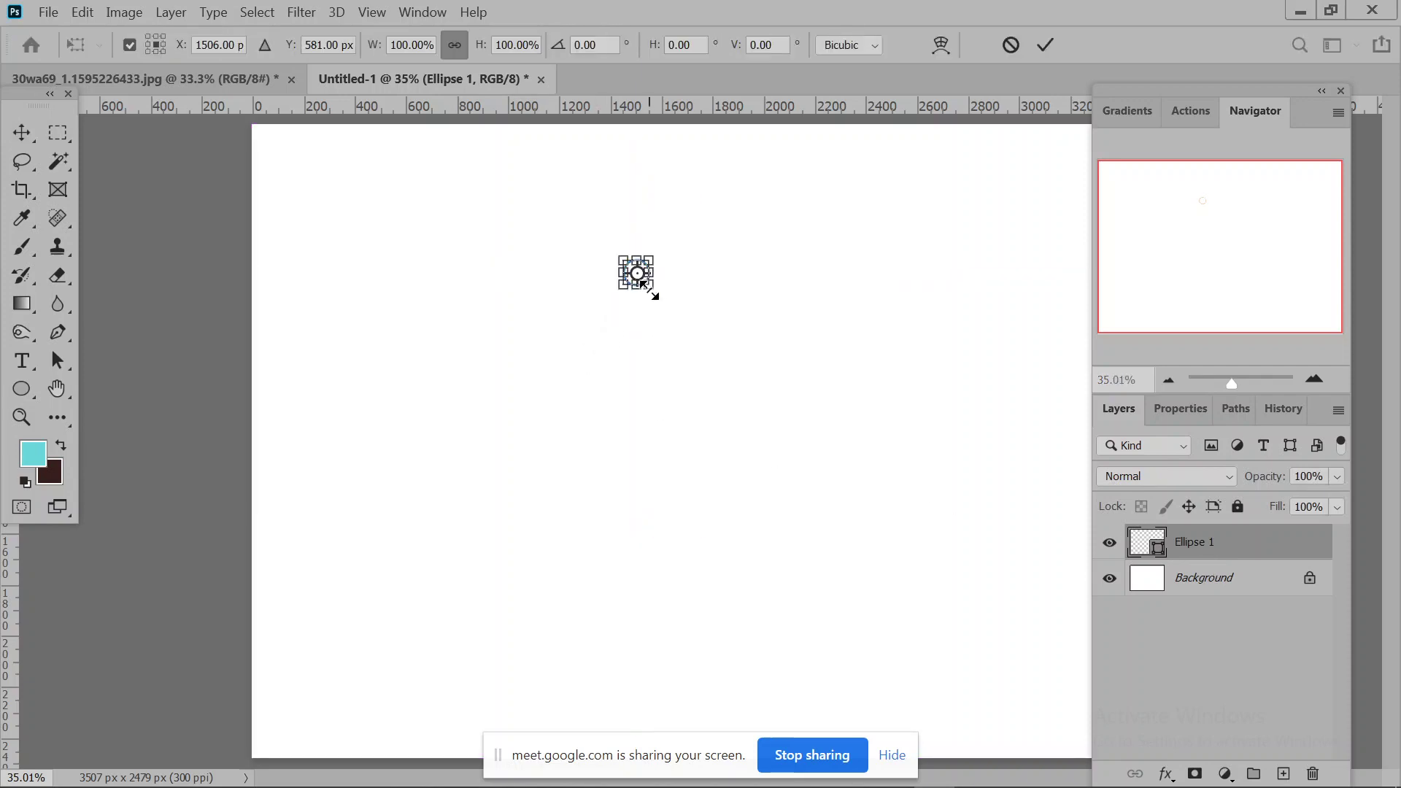
pyautogui.moveTo(771, 418); pyautogui.dragTo(779, 413)
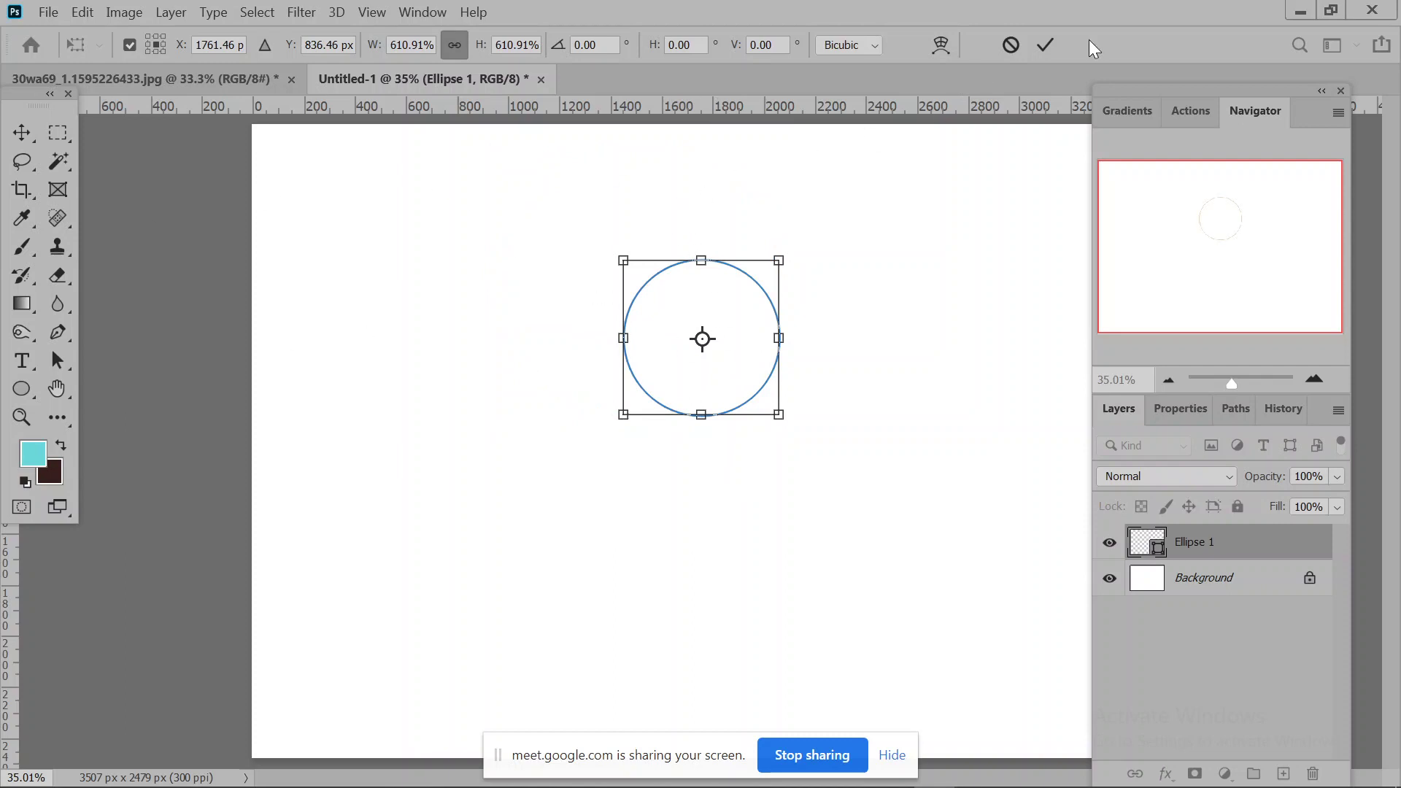
pyautogui.click(1045, 45)
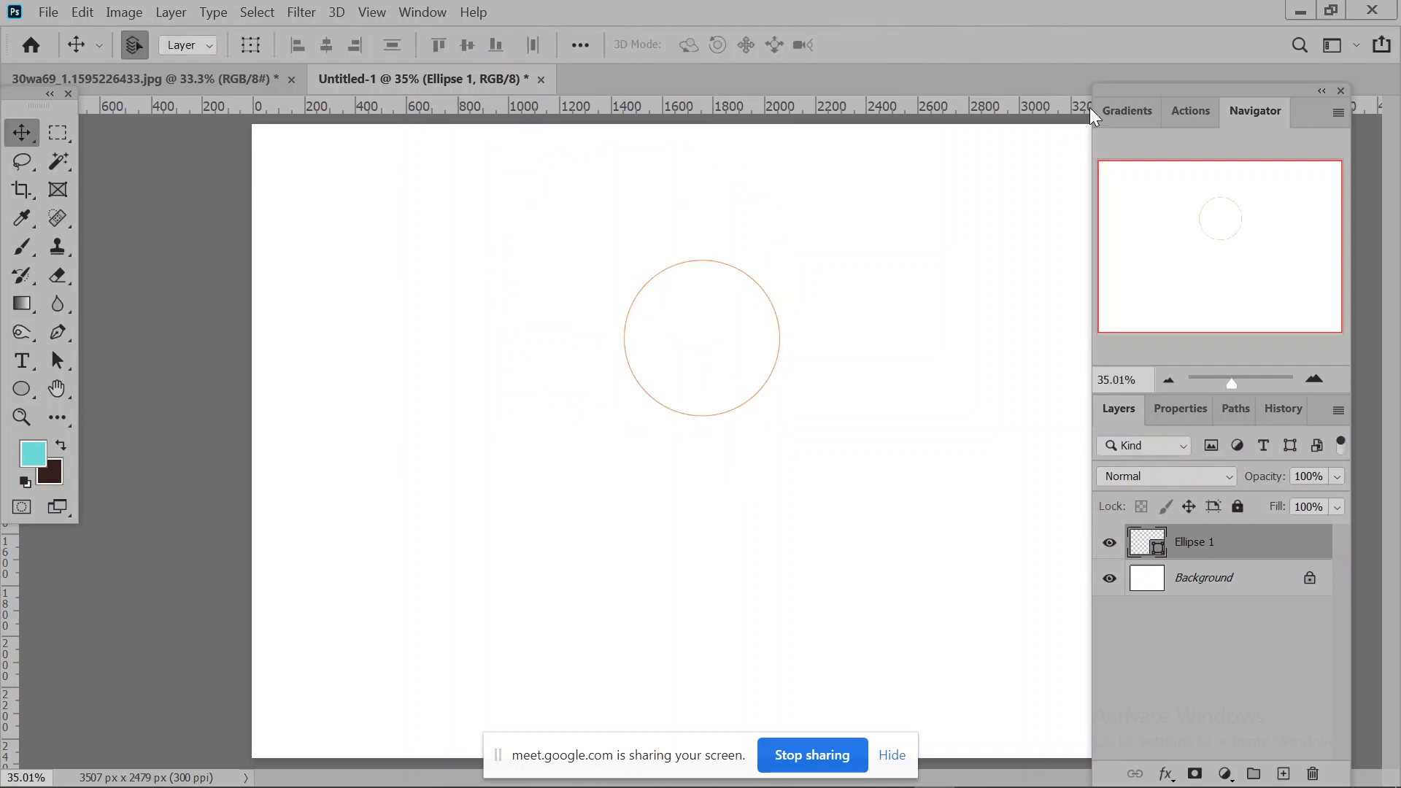
# Set Ellipse 1's fill to the red recent swatch in the Properties panel.
pyautogui.click(1192, 406)
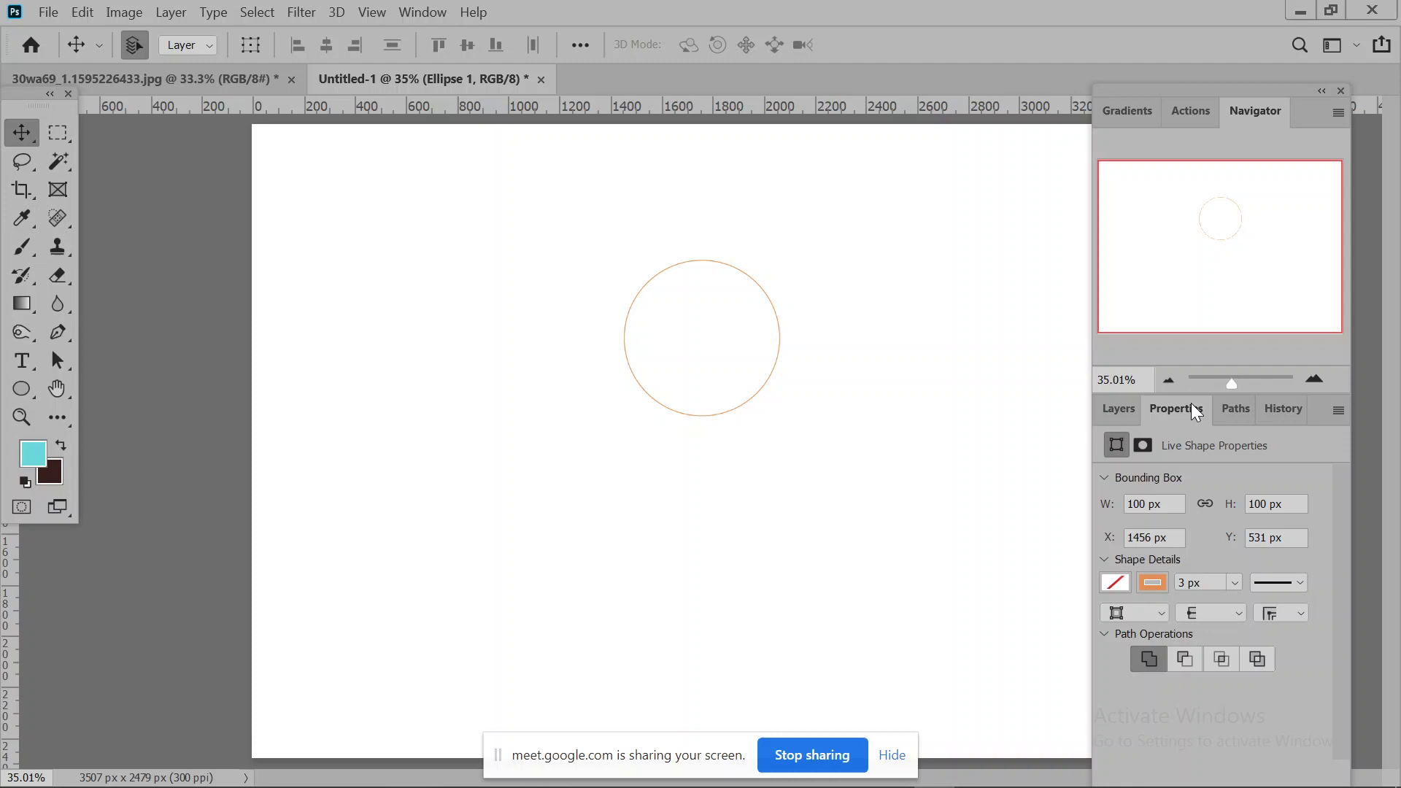
pyautogui.click(1113, 587)
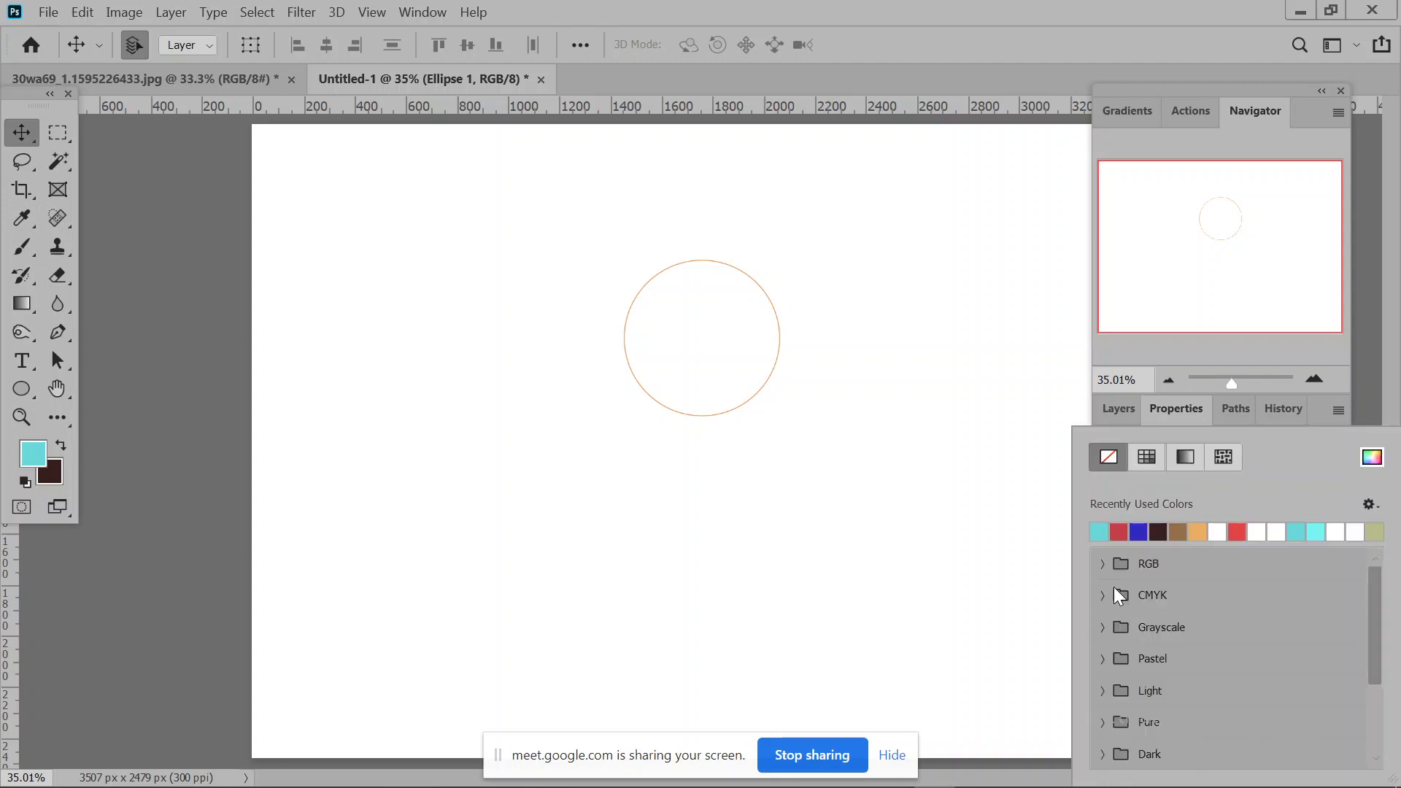
pyautogui.click(1118, 531)
pyautogui.press('Return')
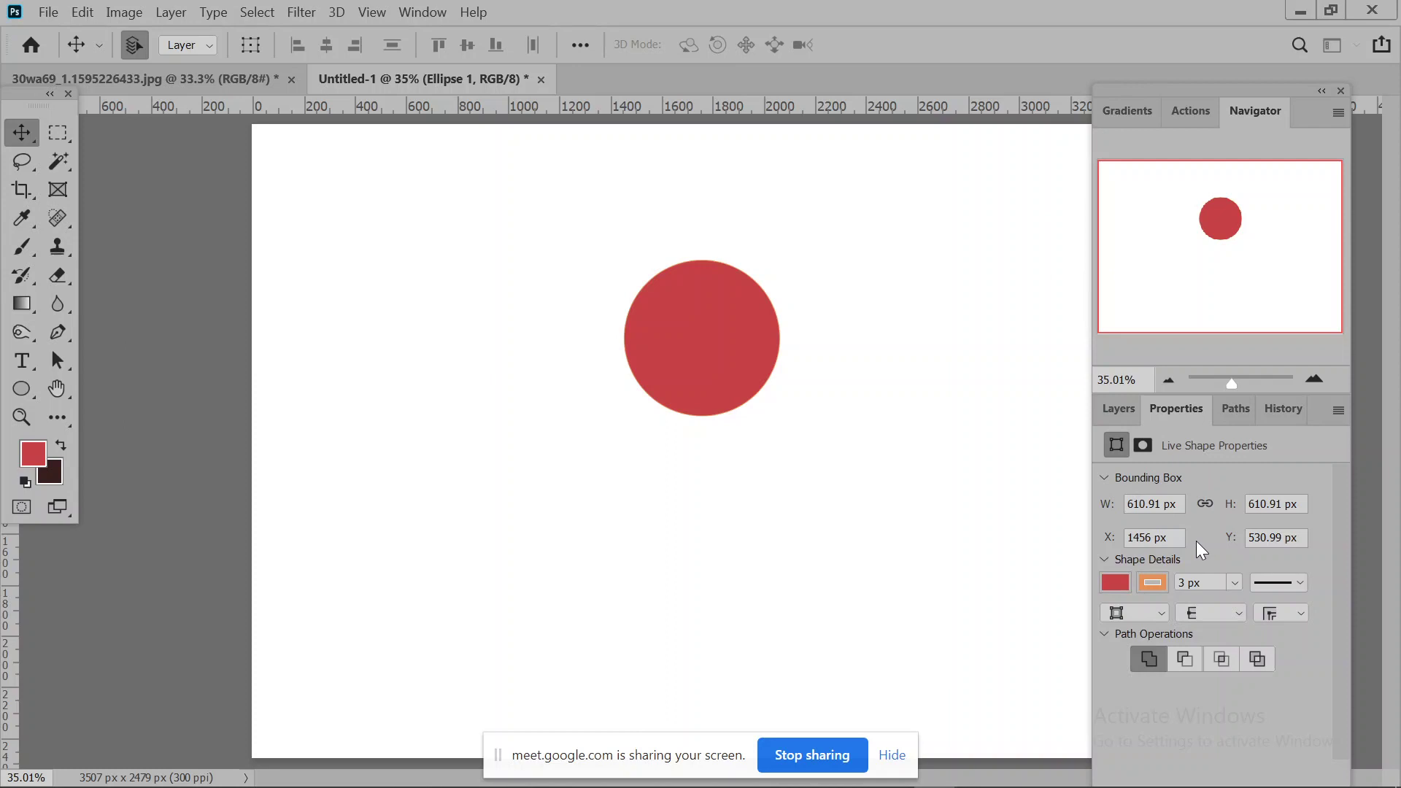
pyautogui.click(1121, 400)
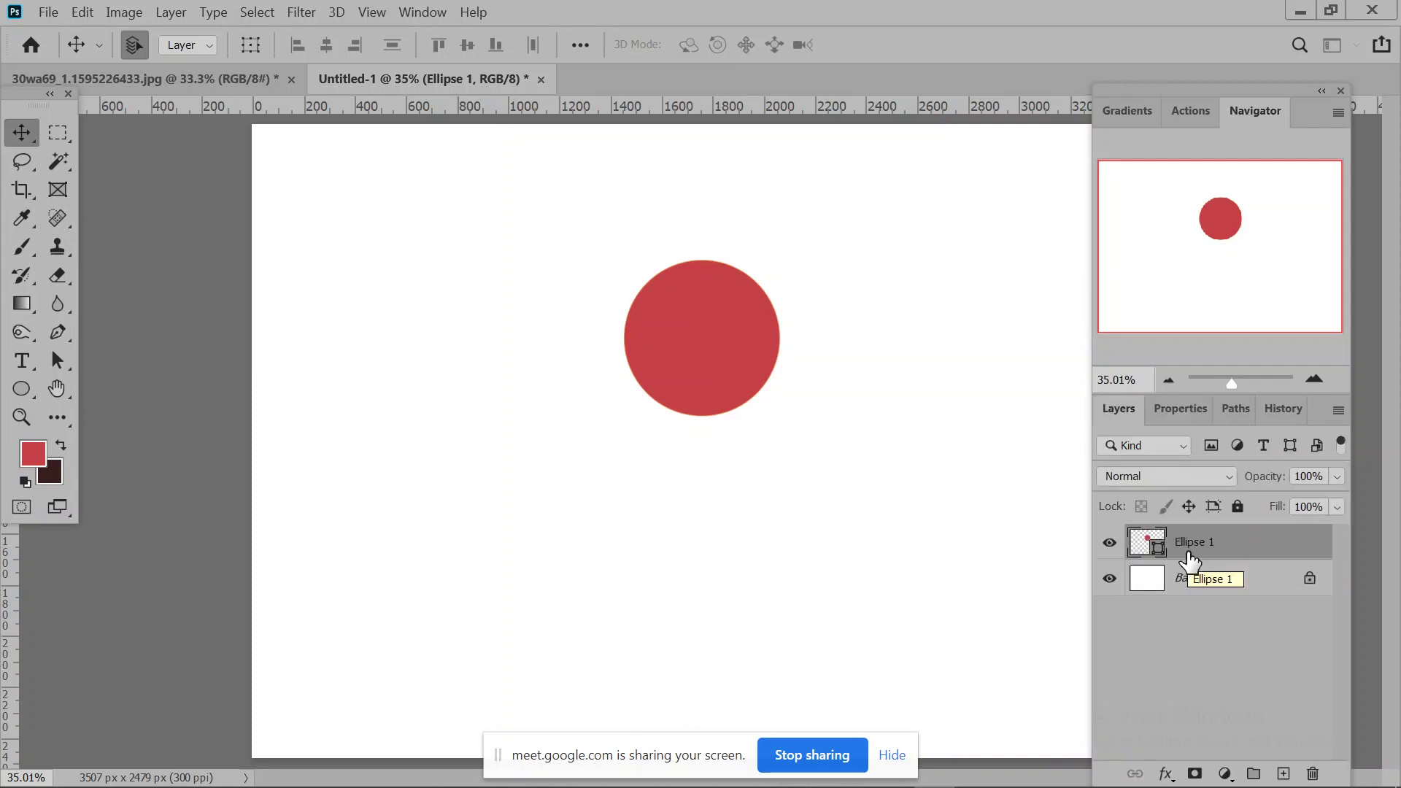
pyautogui.click(22, 389)
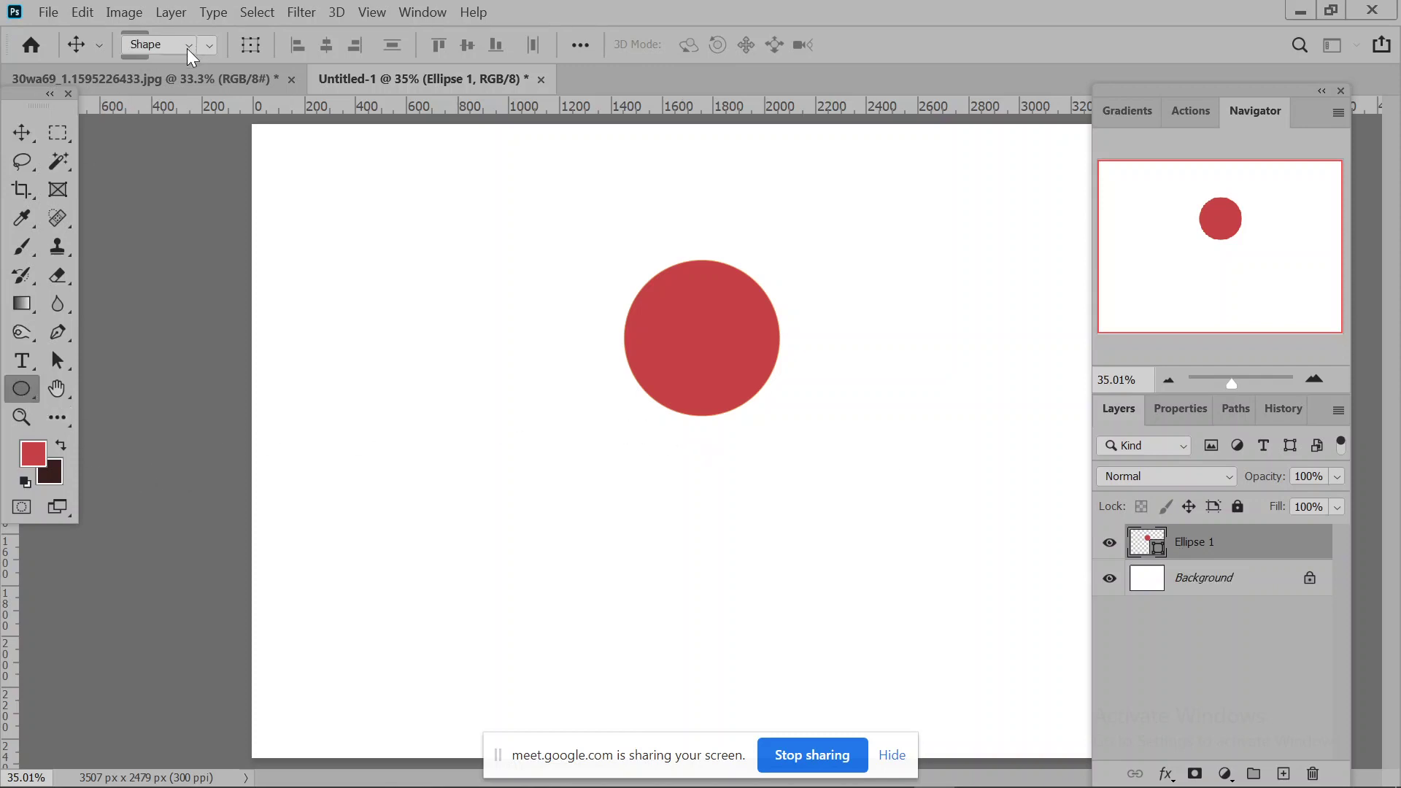
# Set the Ellipse tool to Pixels, add a new layer, and paint a red oval beside the circle, bottoms aligned.
pyautogui.click(187, 48)
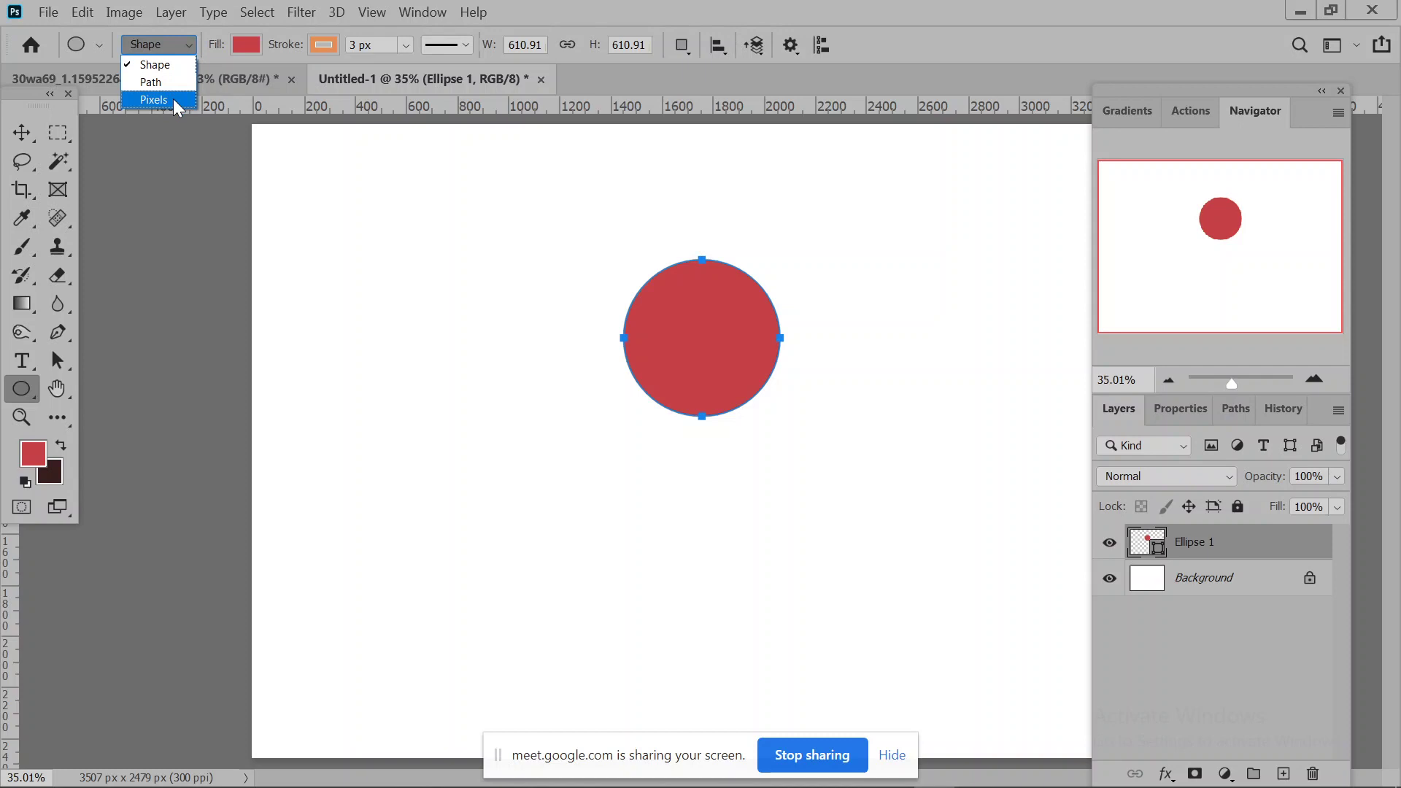
pyautogui.click(173, 98)
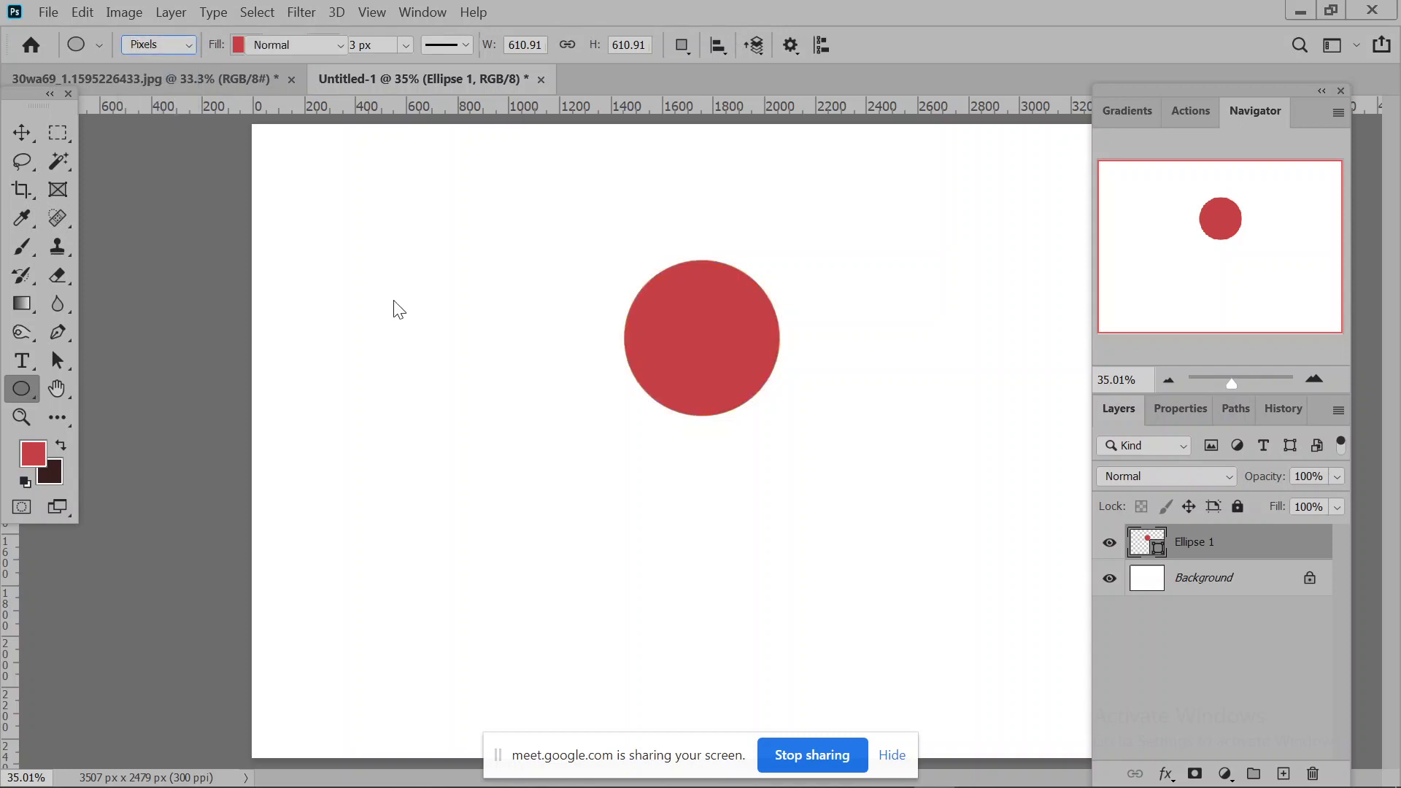
pyautogui.click(1284, 773)
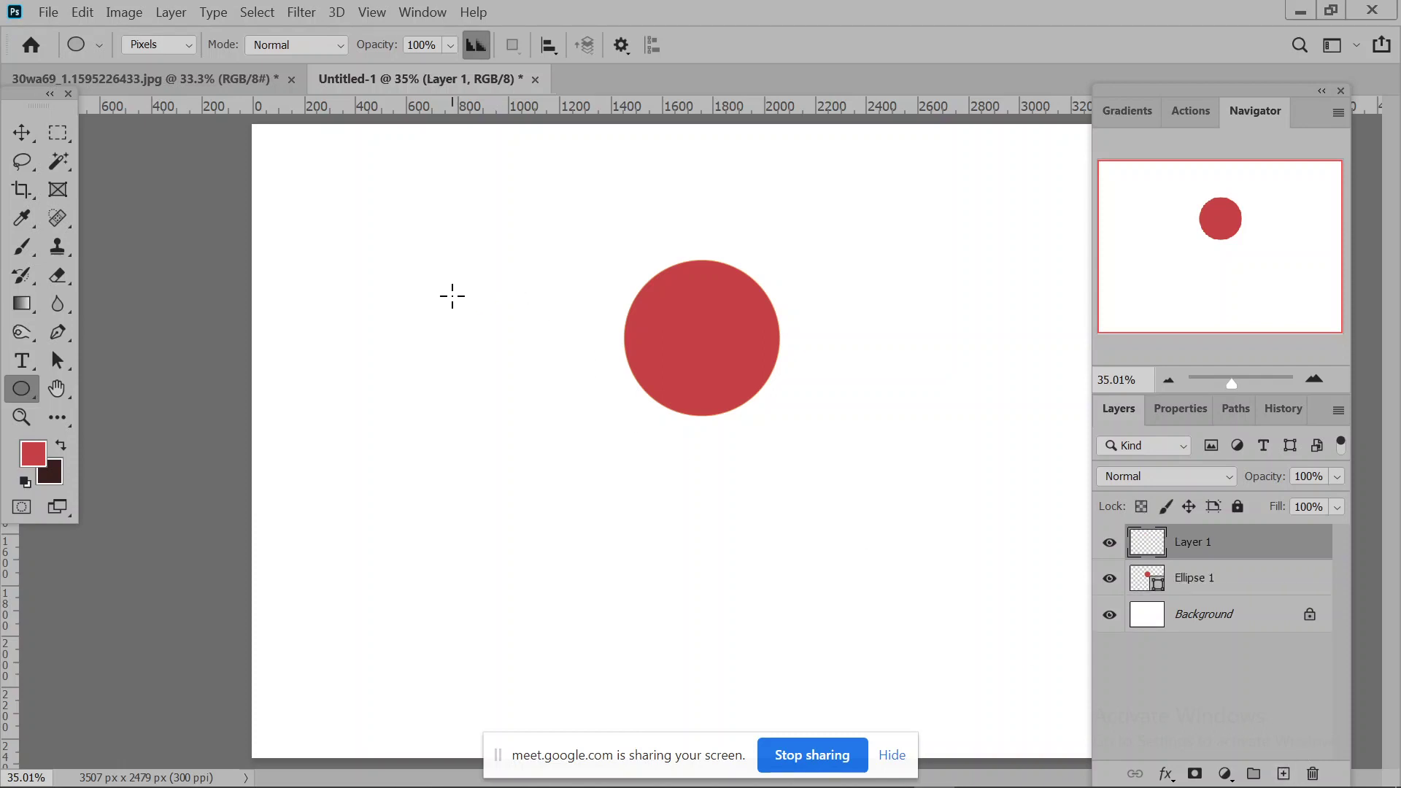
pyautogui.moveTo(452, 297); pyautogui.dragTo(541, 370)
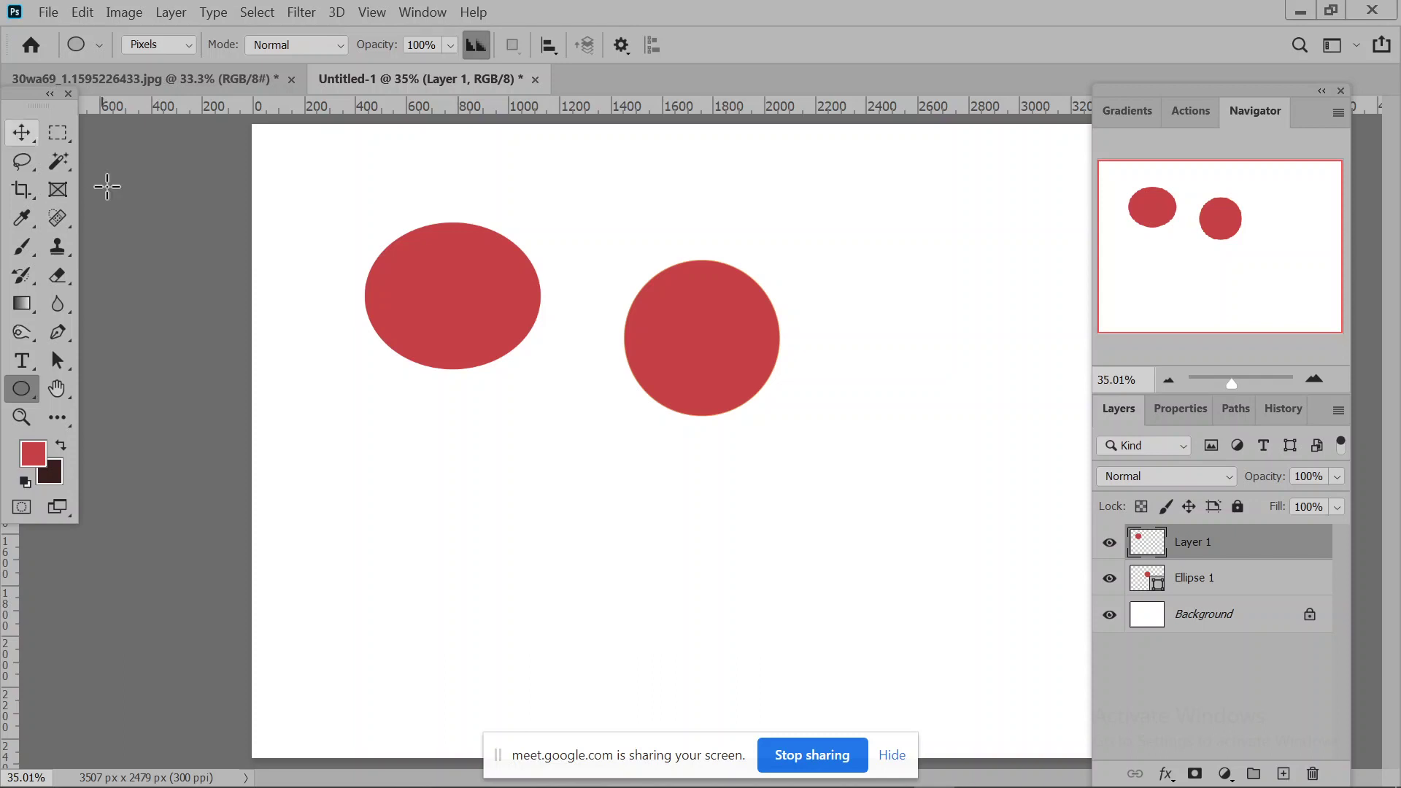
pyautogui.click(21, 132)
pyautogui.moveTo(481, 350); pyautogui.dragTo(511, 362)
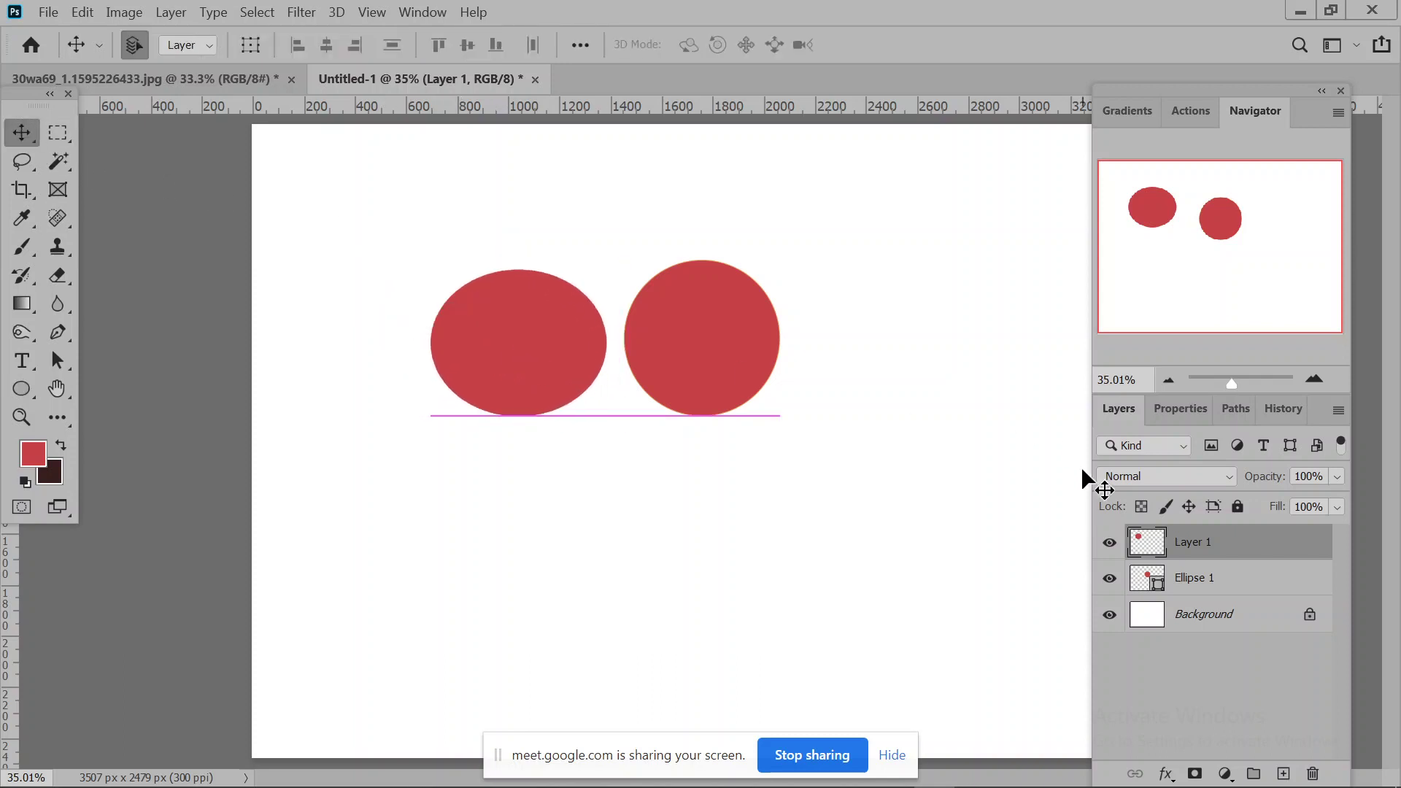
# Select Layer 1 and Ellipse 1 together and scale both red ellipses to about 703%.
pyautogui.keyDown('shift'); pyautogui.click(1213, 584); pyautogui.keyUp('shift')
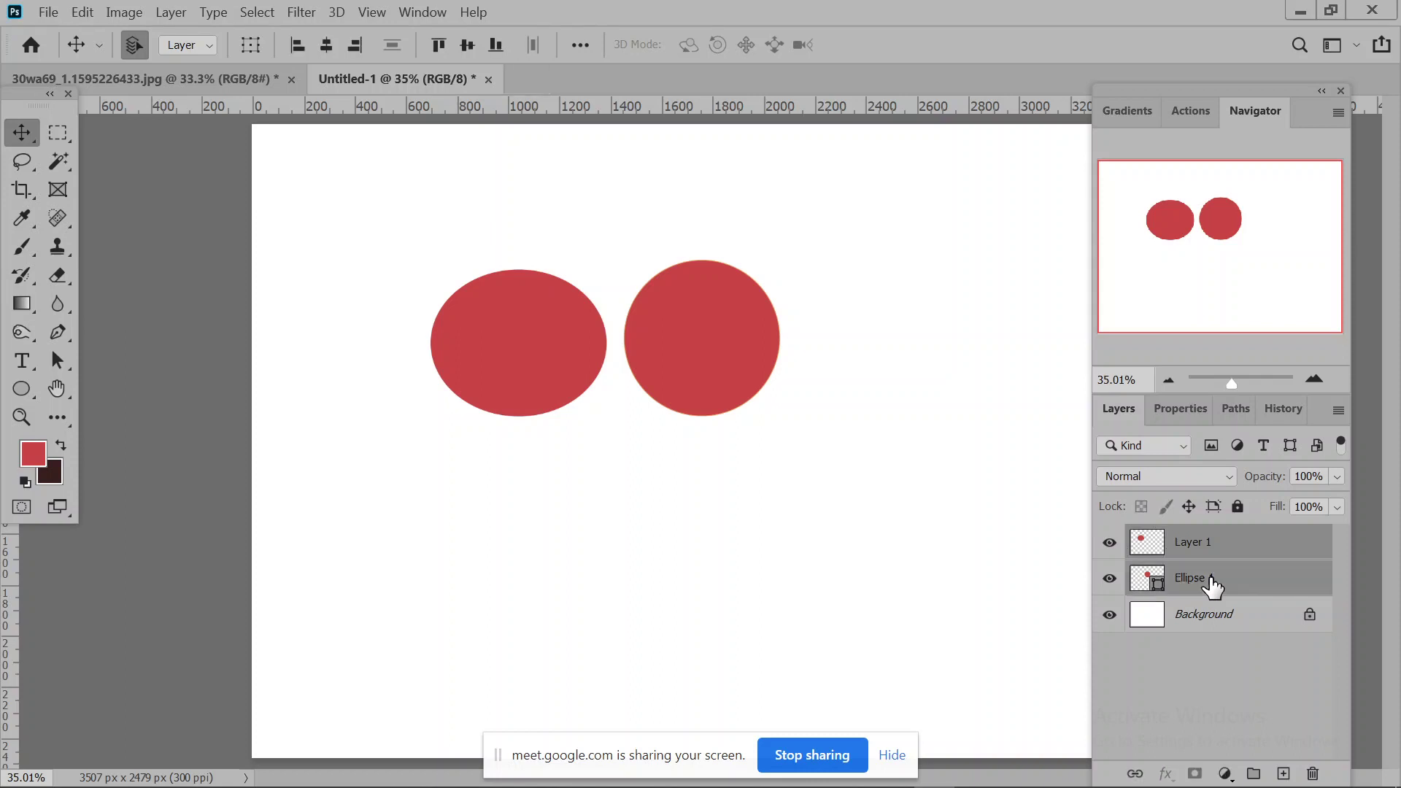
pyautogui.hotkey('ctrl', 't')
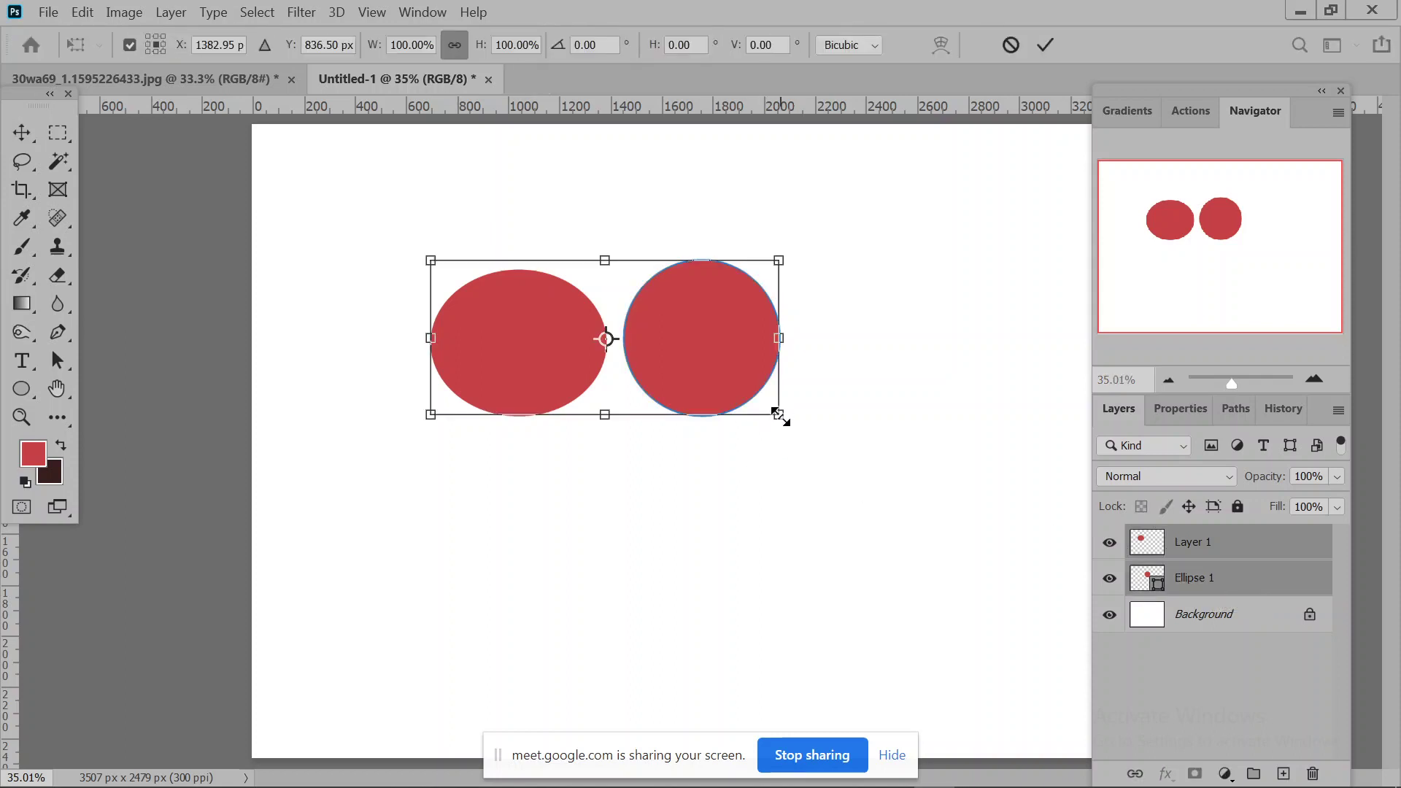
pyautogui.moveTo(777, 414); pyautogui.dragTo(1394, 782)
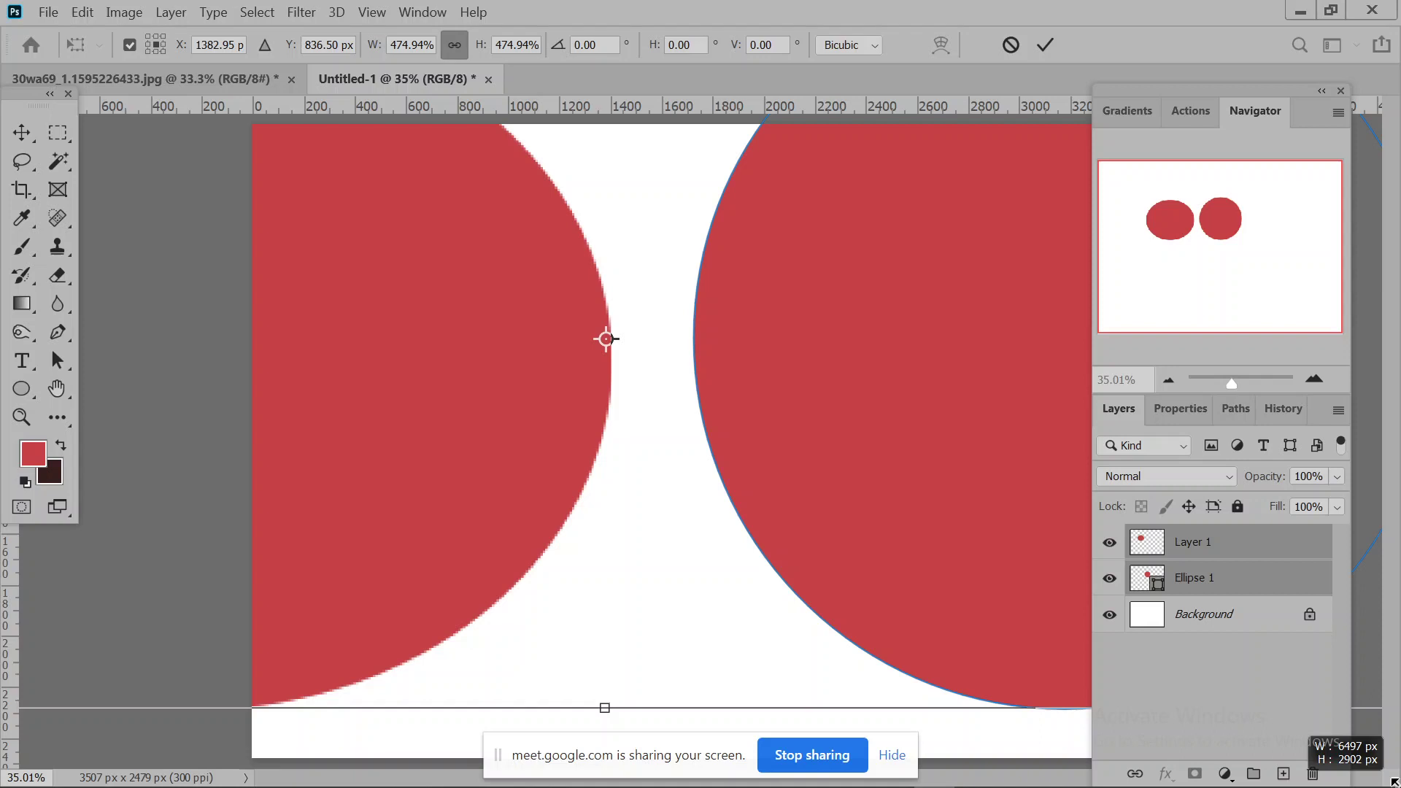
pyautogui.moveTo(606, 339); pyautogui.dragTo(642, 407)
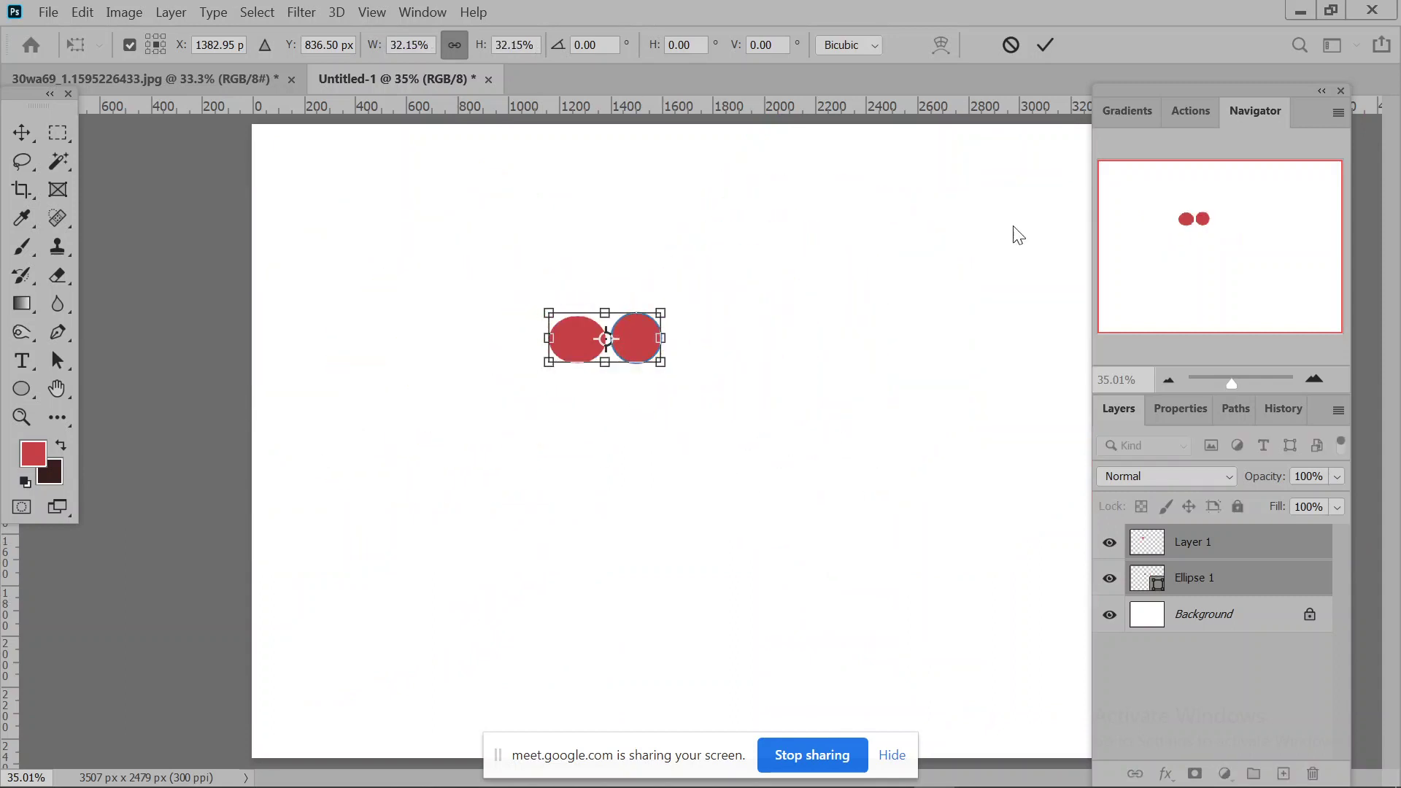
pyautogui.click(1050, 45)
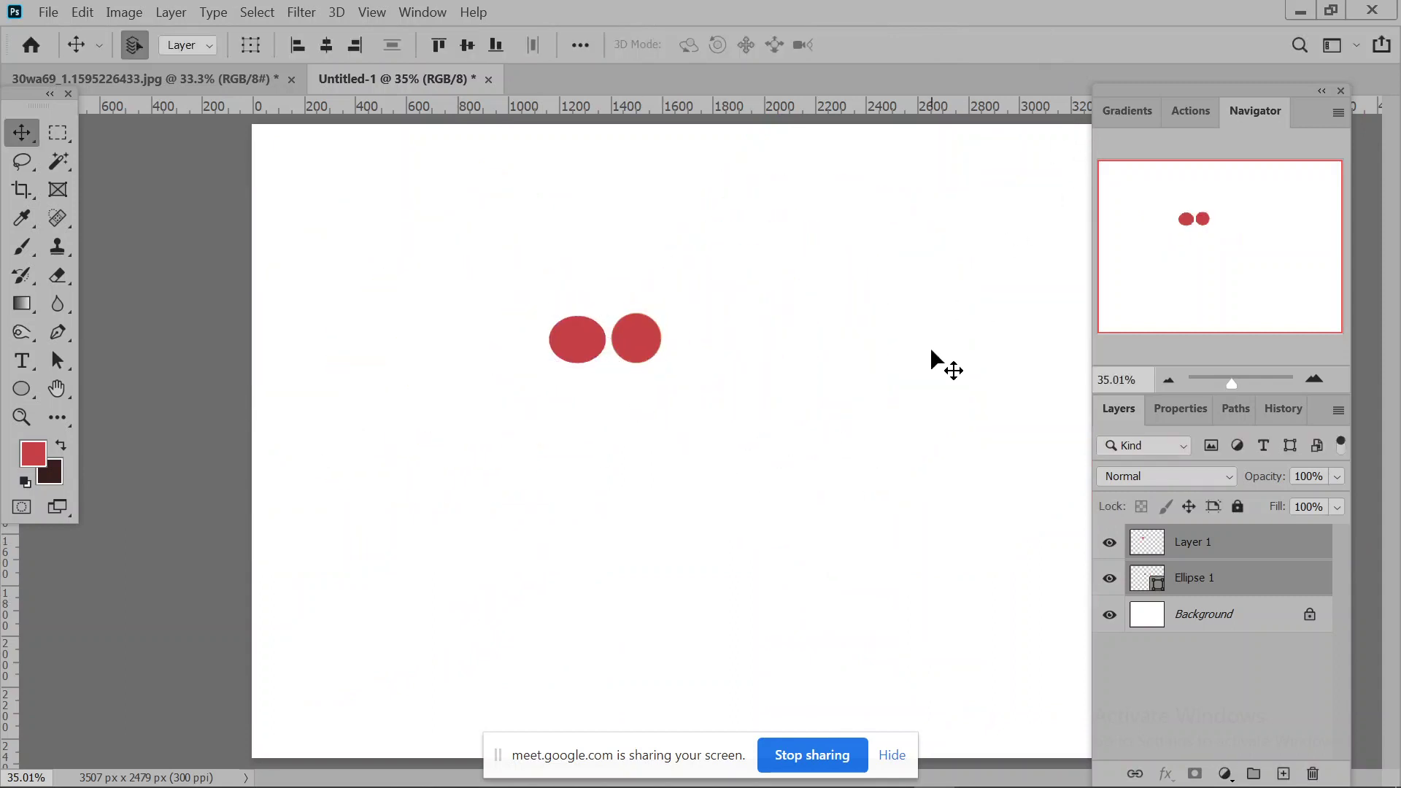
pyautogui.press('ctrl')
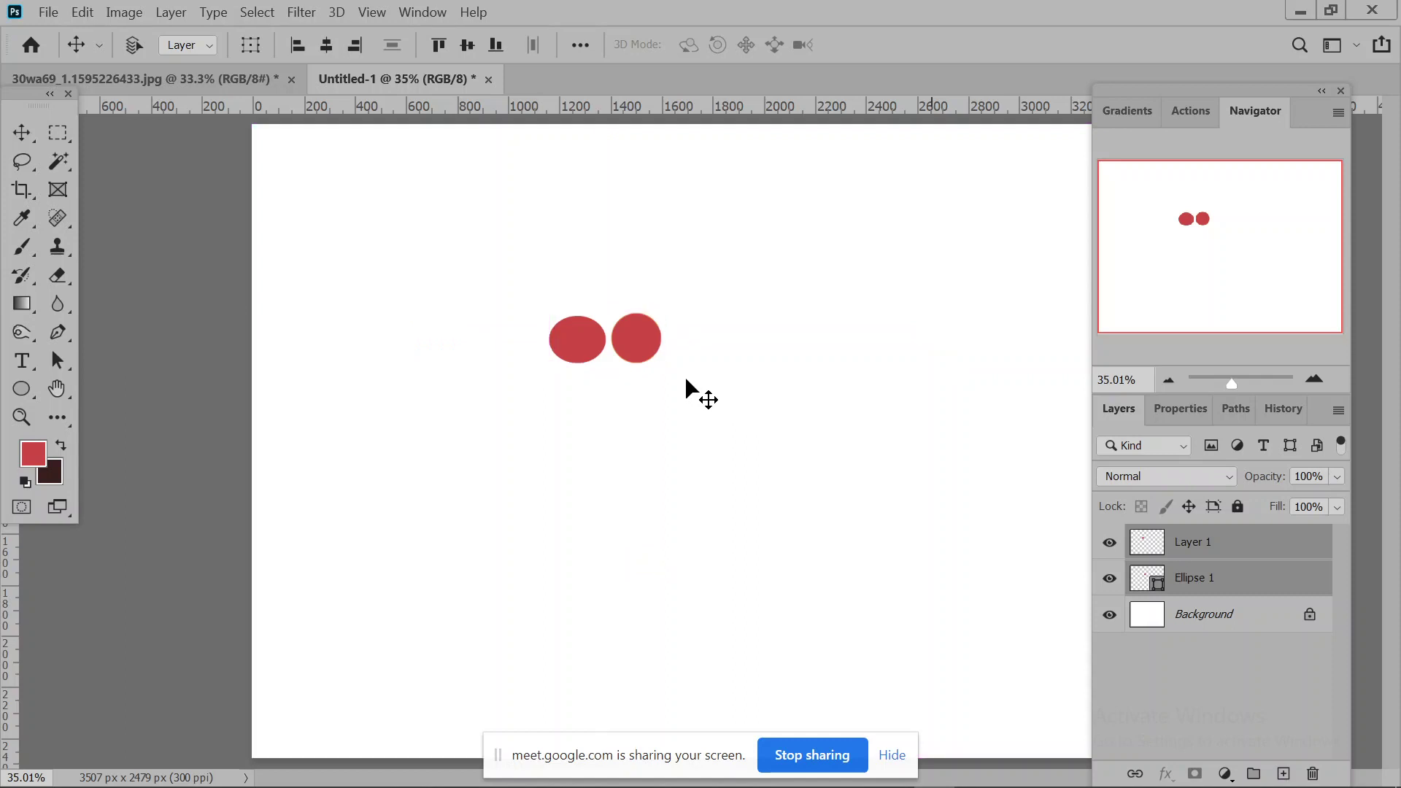
pyautogui.hotkey('ctrl', 't')
pyautogui.moveTo(660, 363); pyautogui.dragTo(980, 576)
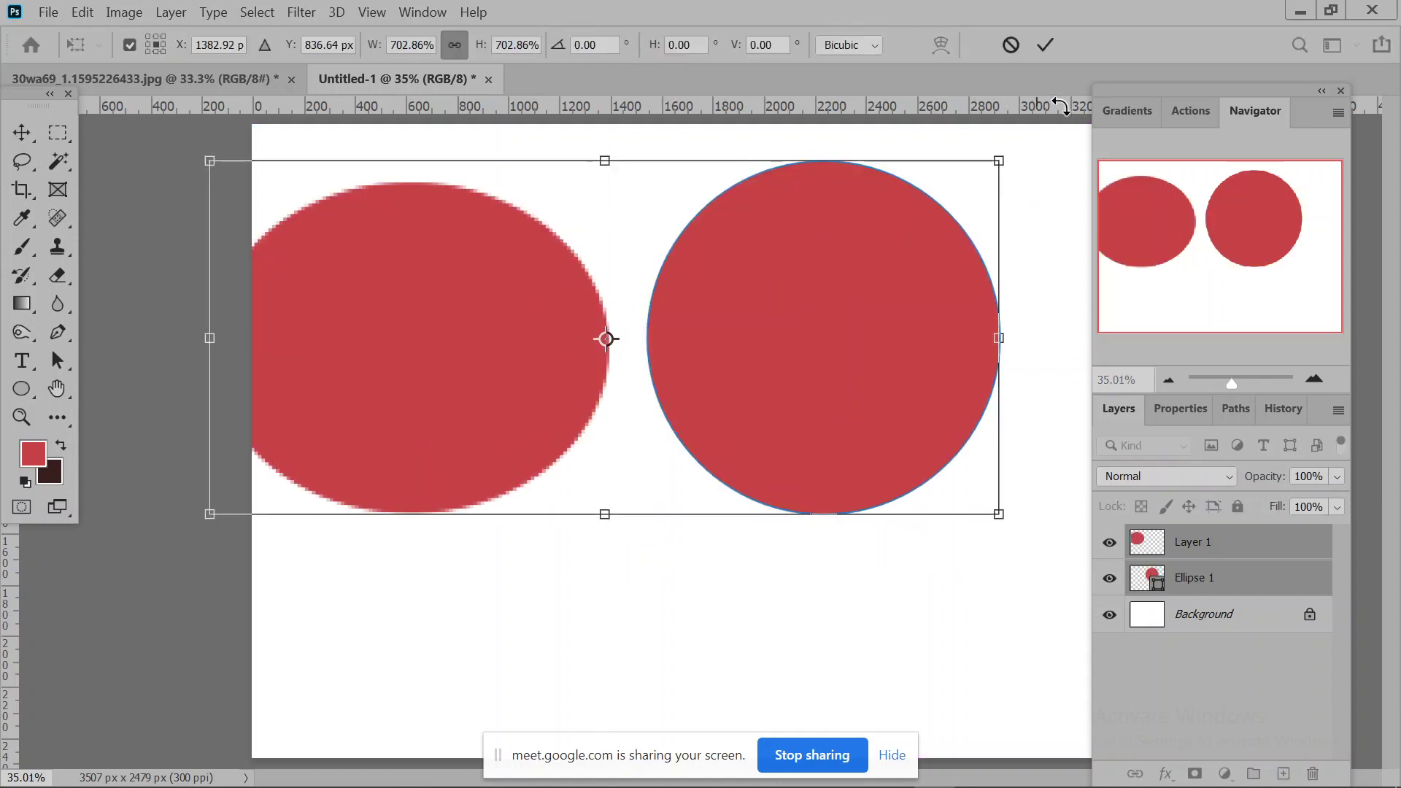
pyautogui.click(1047, 45)
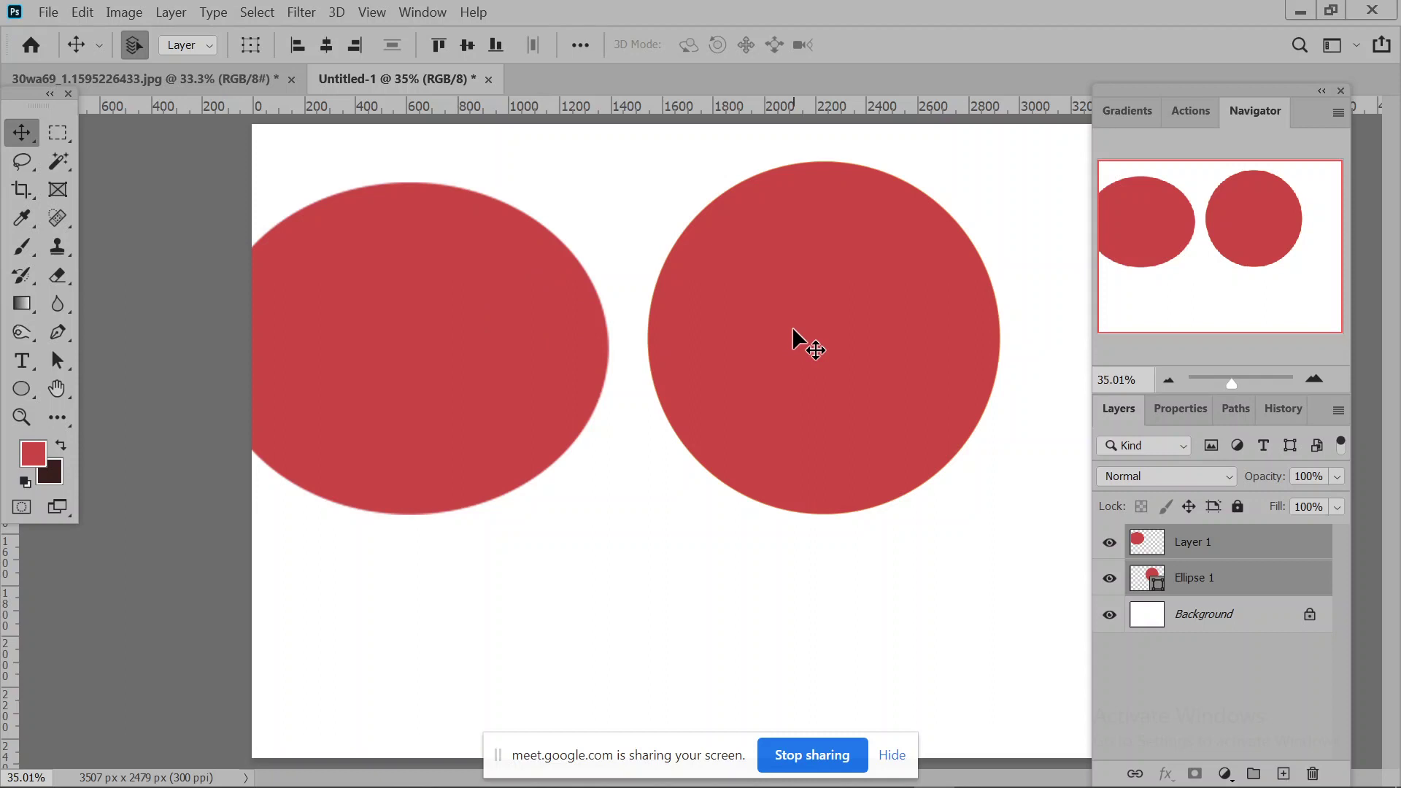
# Try enlarging both shapes further, then cancel the transform to keep their original size.
pyautogui.hotkey('ctrl', 't')
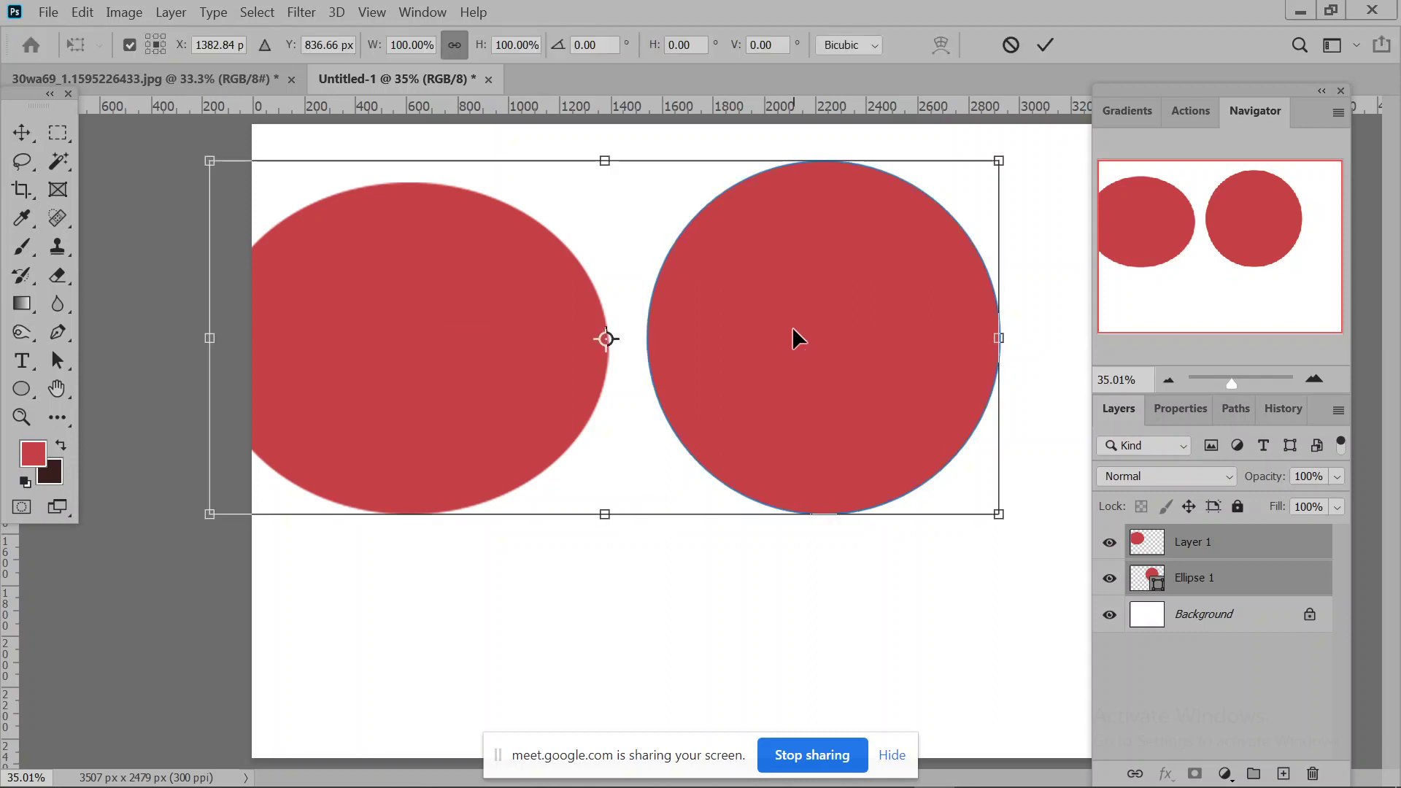
pyautogui.moveTo(999, 514); pyautogui.dragTo(1150, 632)
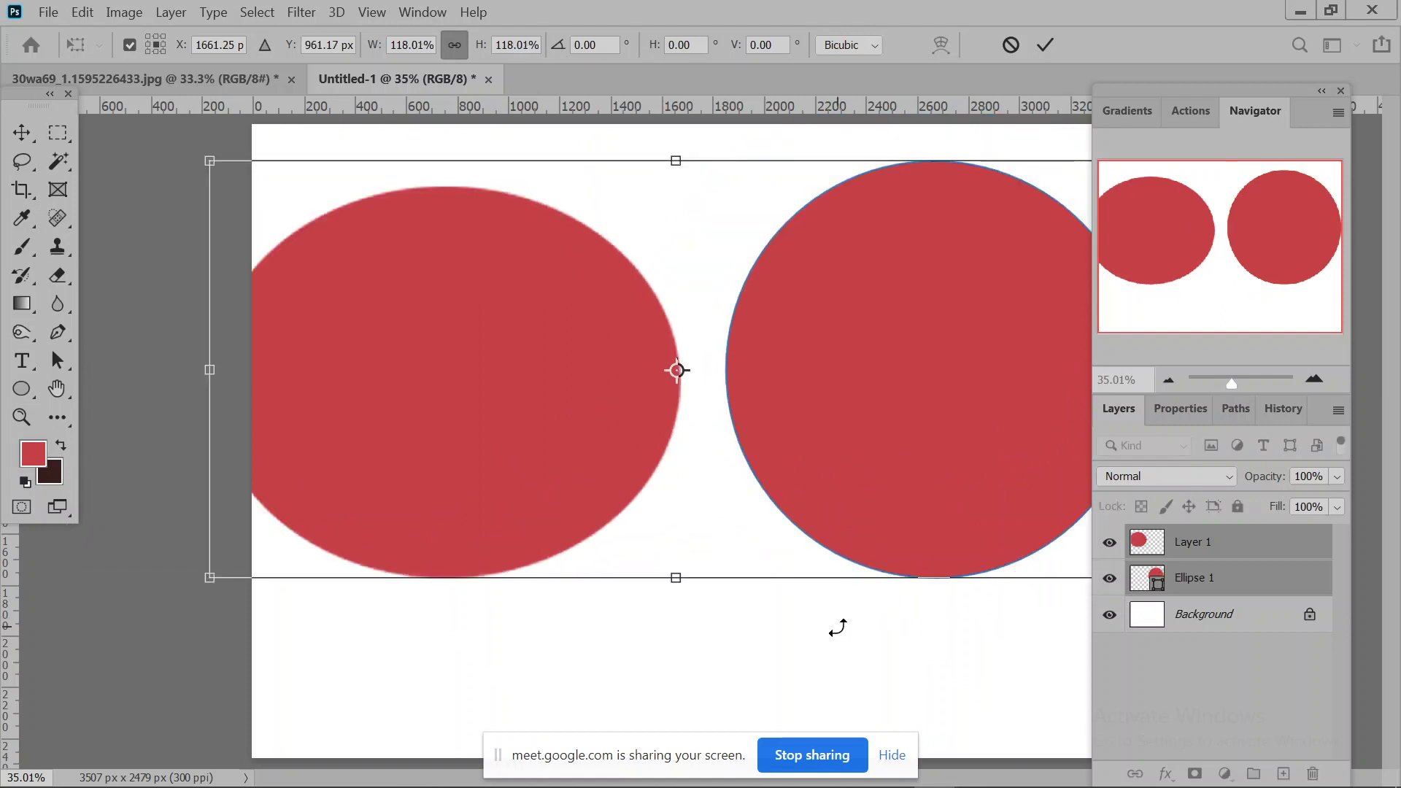
pyautogui.moveTo(210, 161); pyautogui.dragTo(134, 81)
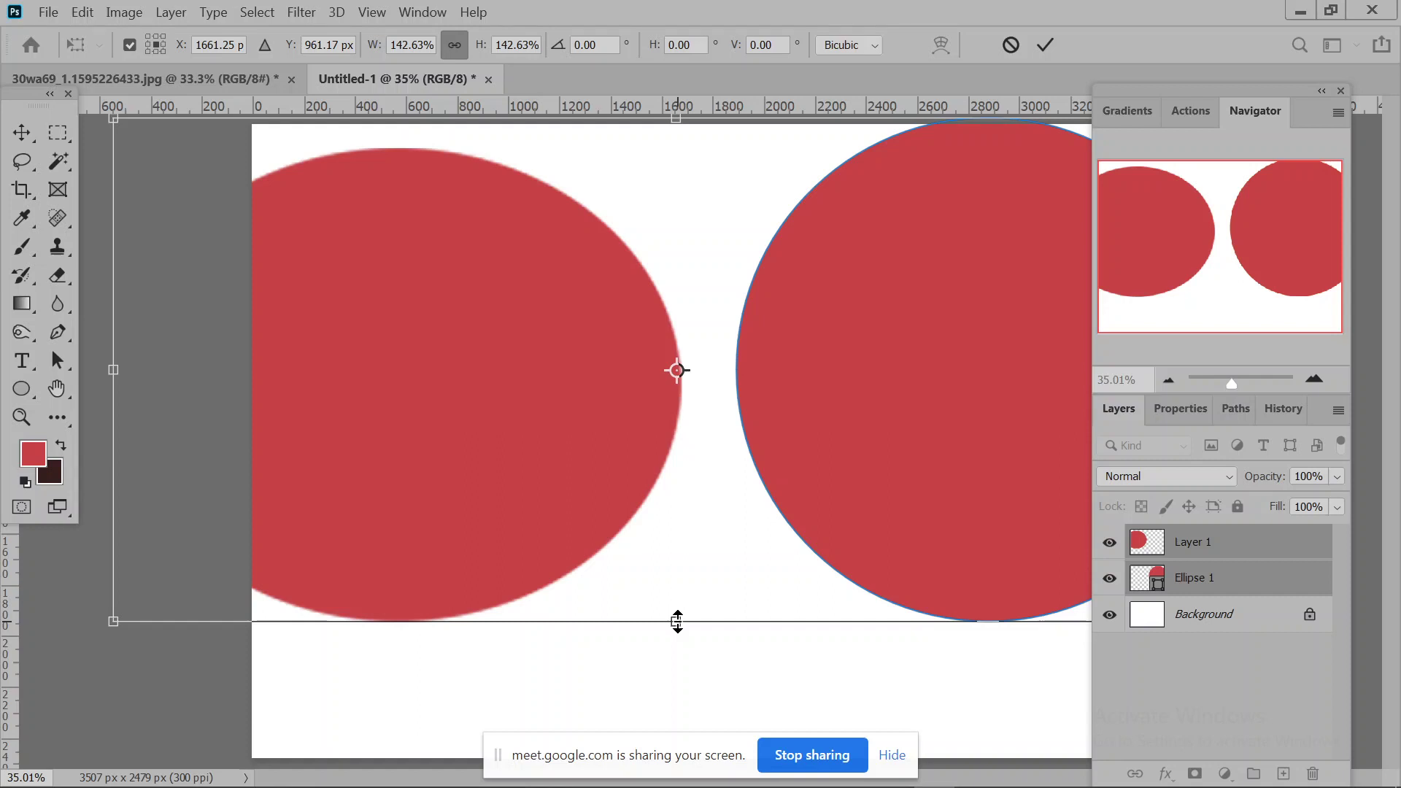
pyautogui.moveTo(677, 621); pyautogui.dragTo(695, 786)
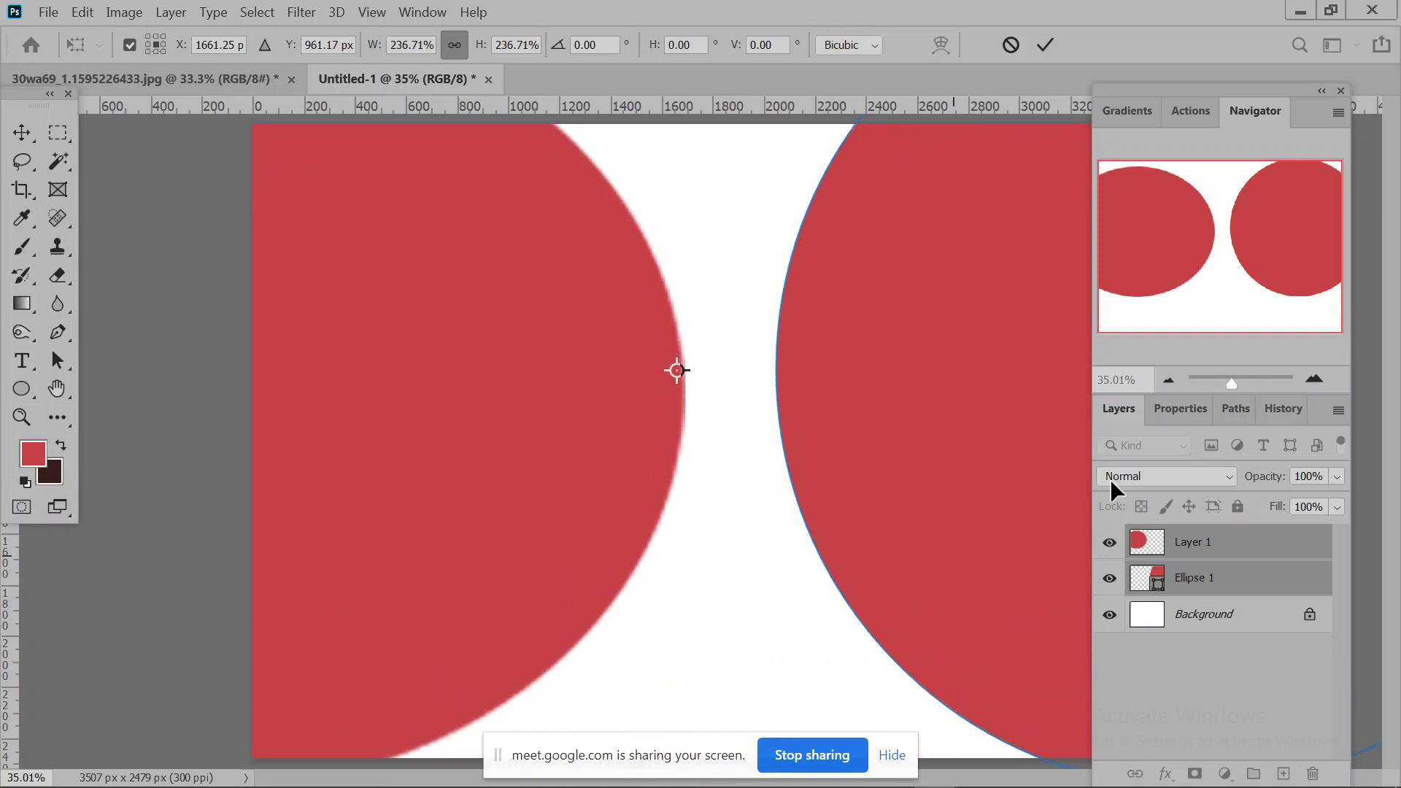
pyautogui.moveTo(1229, 387); pyautogui.dragTo(1234, 385)
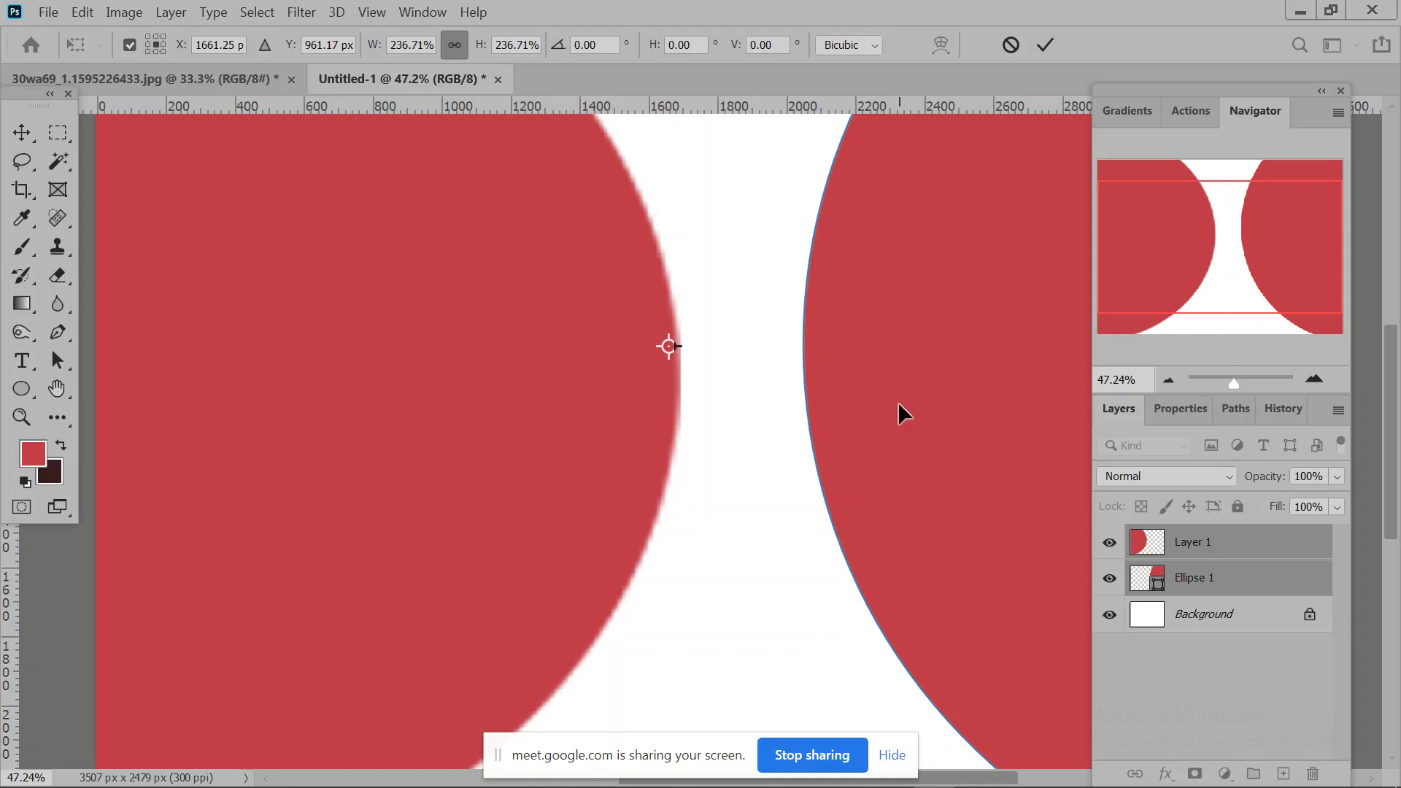
pyautogui.click(902, 756)
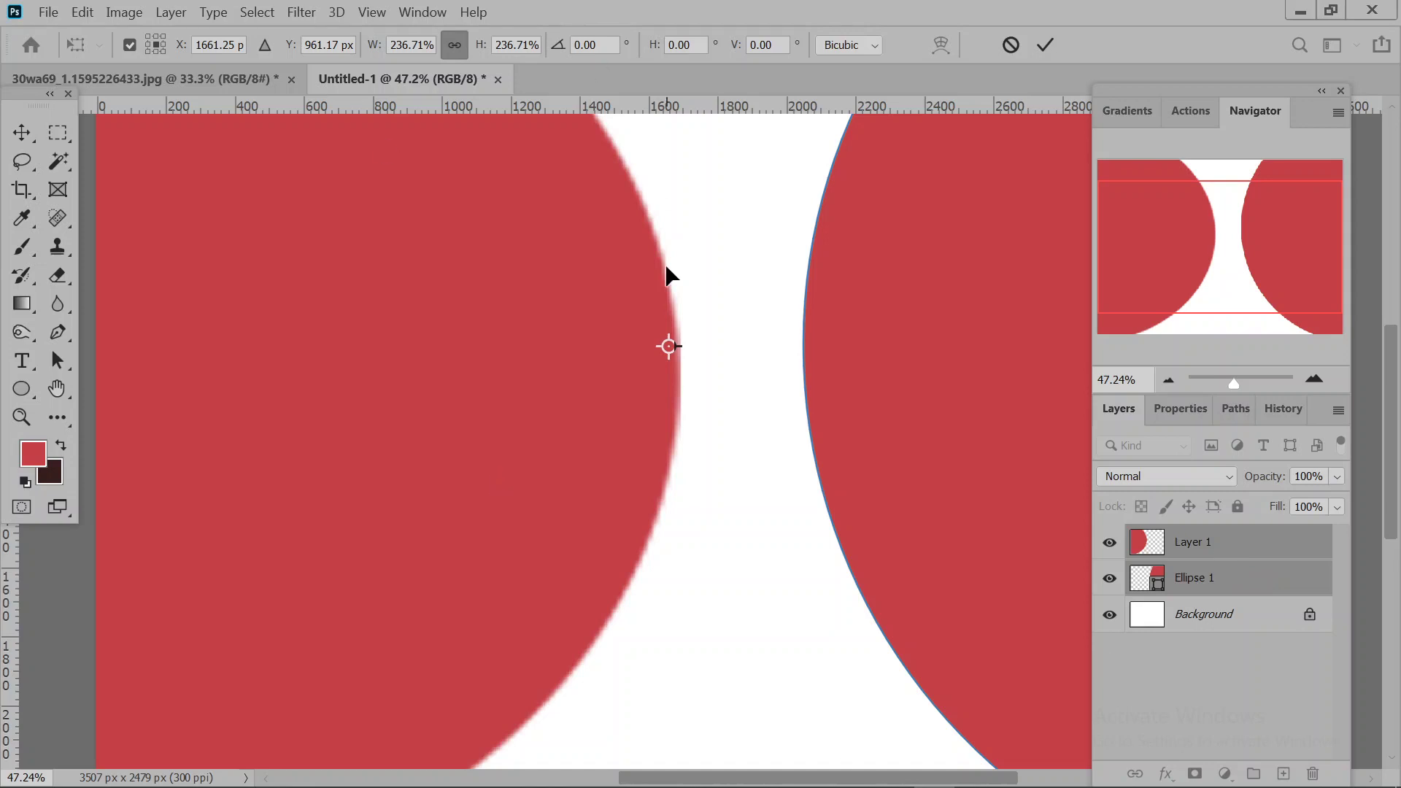
pyautogui.click(1014, 45)
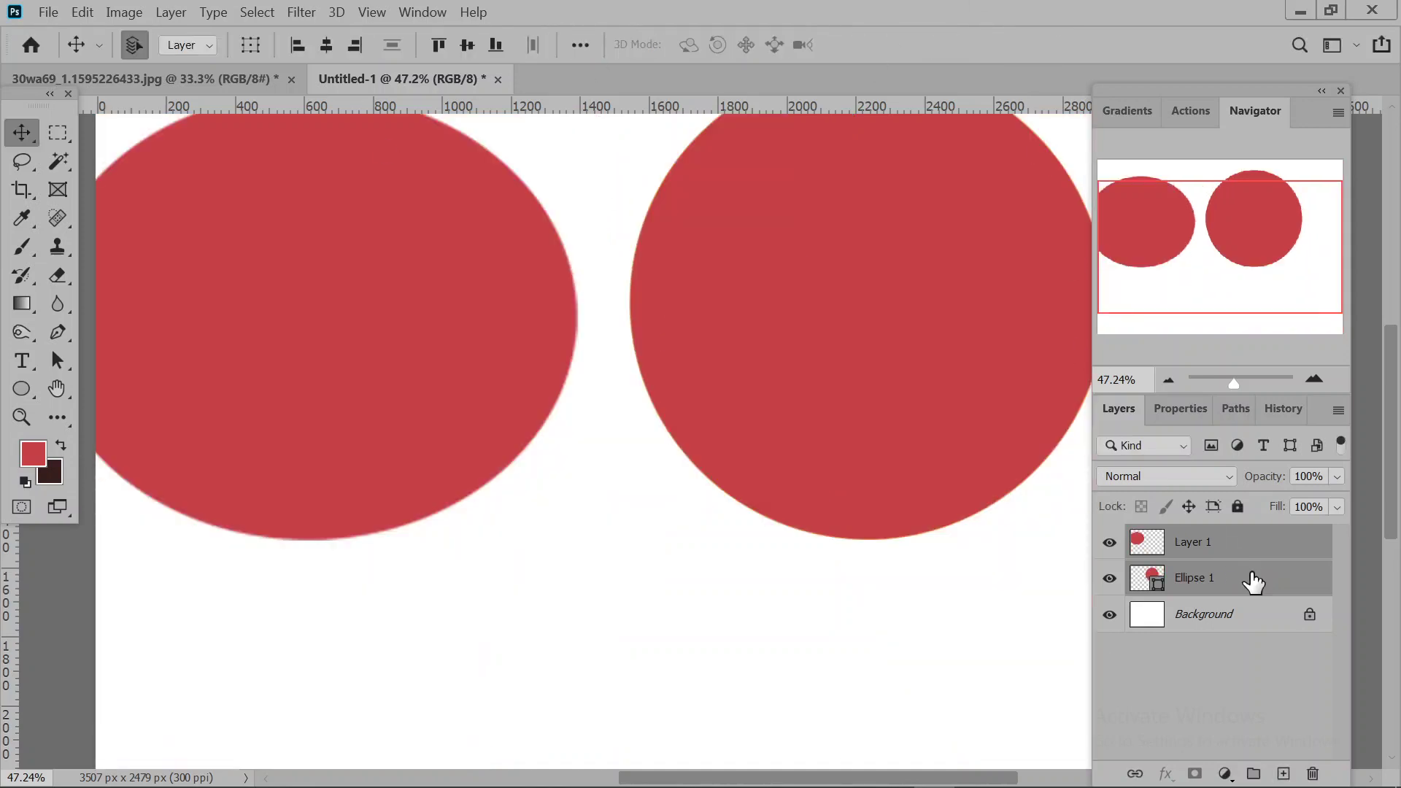
# Delete Layer 1 and Ellipse 1, leaving only the white Background, and select the Ellipse tool.
pyautogui.press('Delete')
pyautogui.click(24, 388)
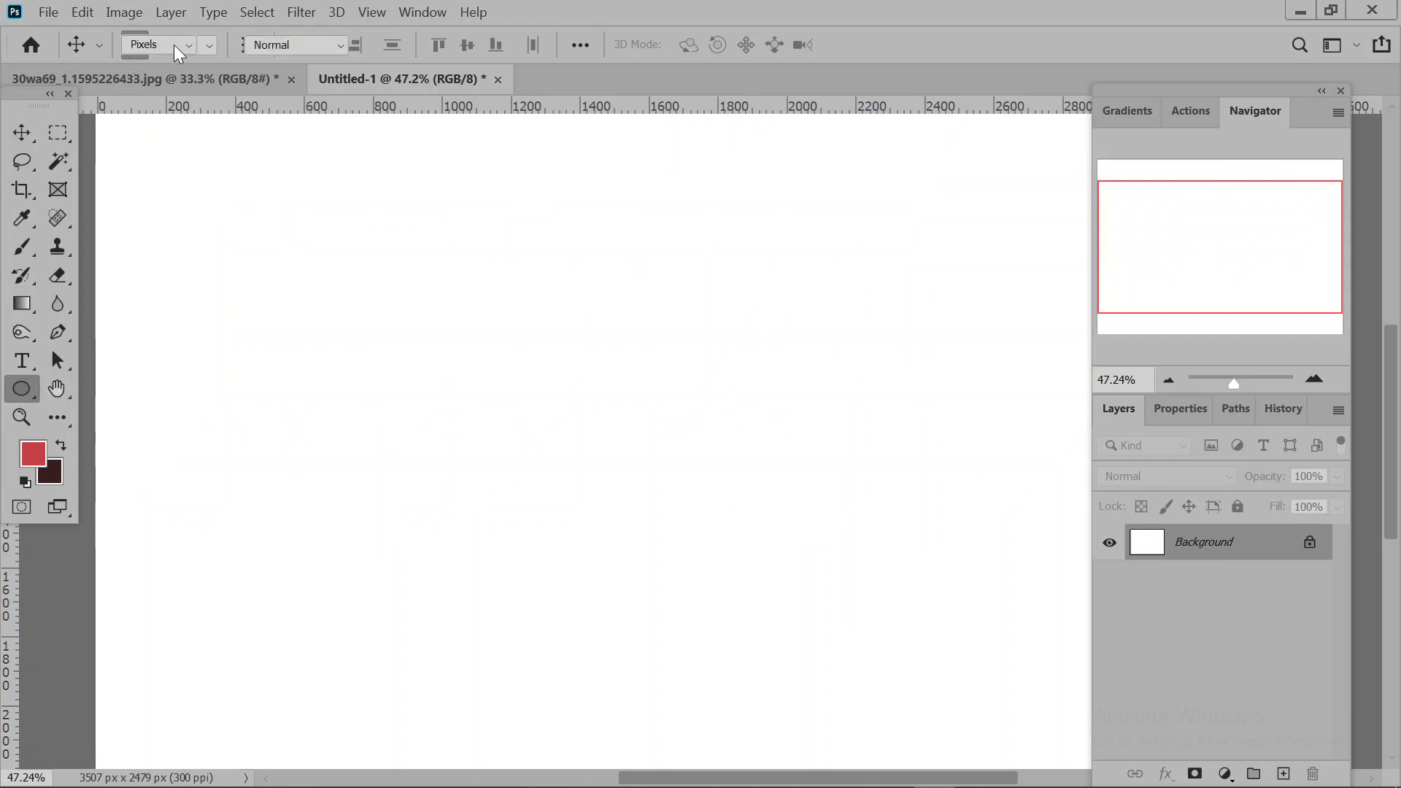
pyautogui.click(173, 45)
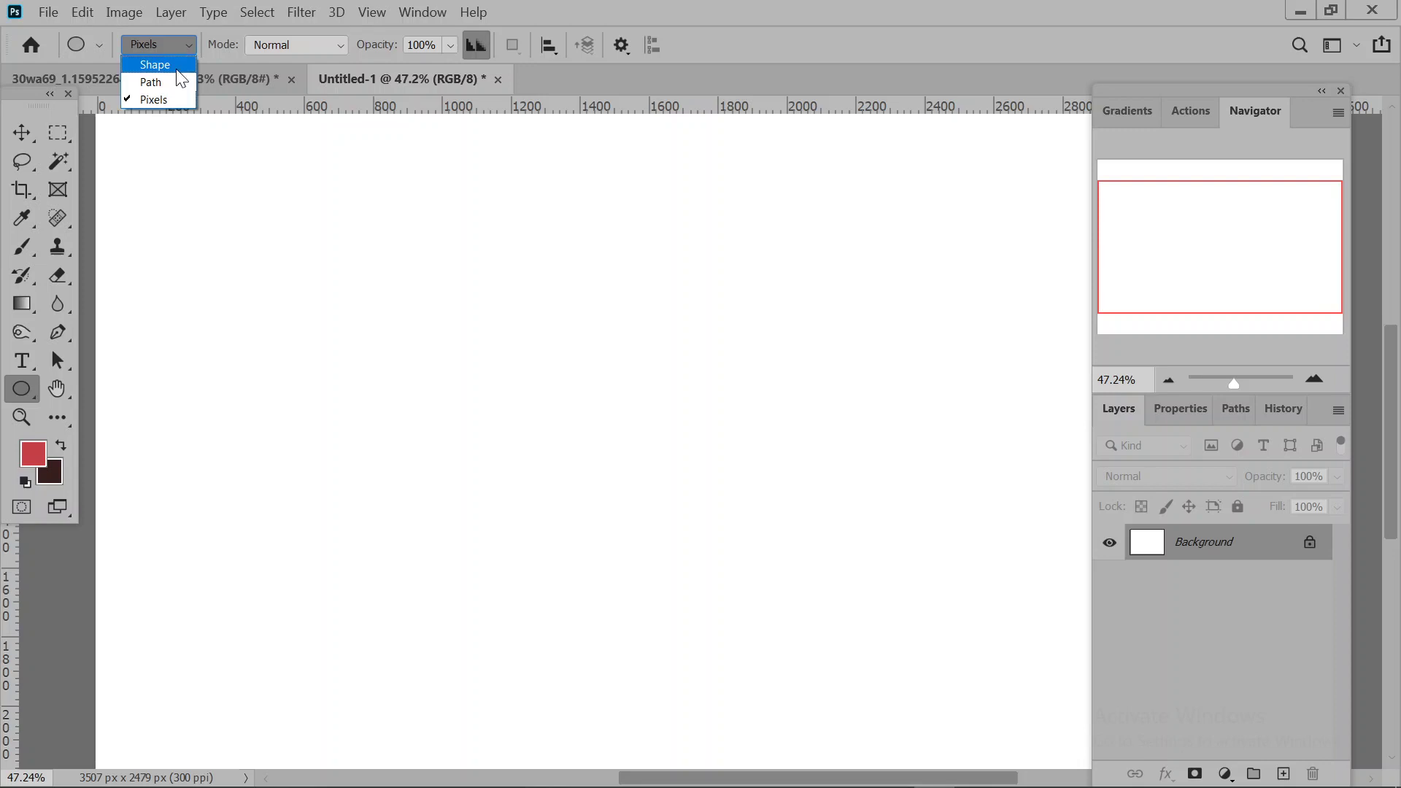
# Switch the Ellipse tool to Path mode and discard a trial ellipse work path.
pyautogui.click(160, 80)
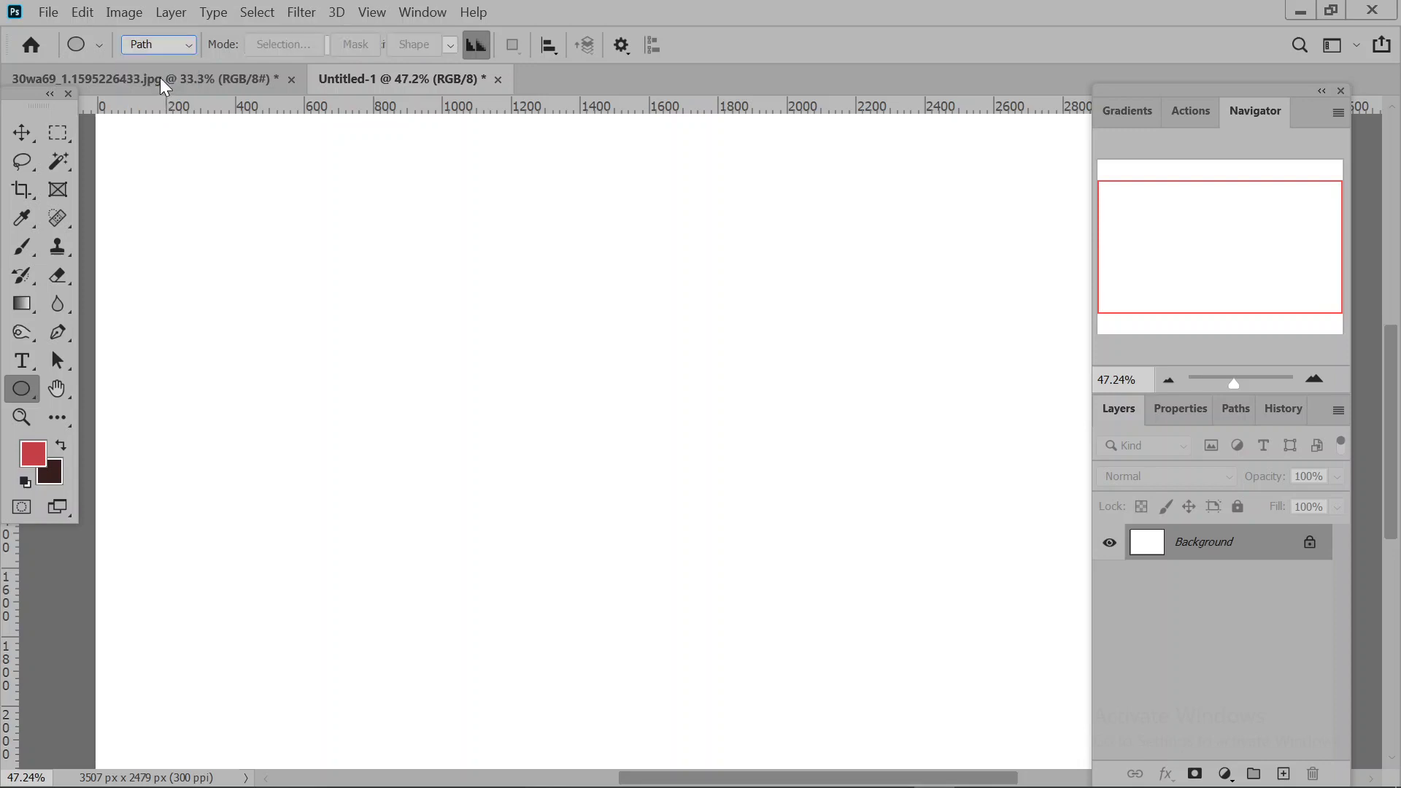
pyautogui.moveTo(475, 276); pyautogui.dragTo(654, 429)
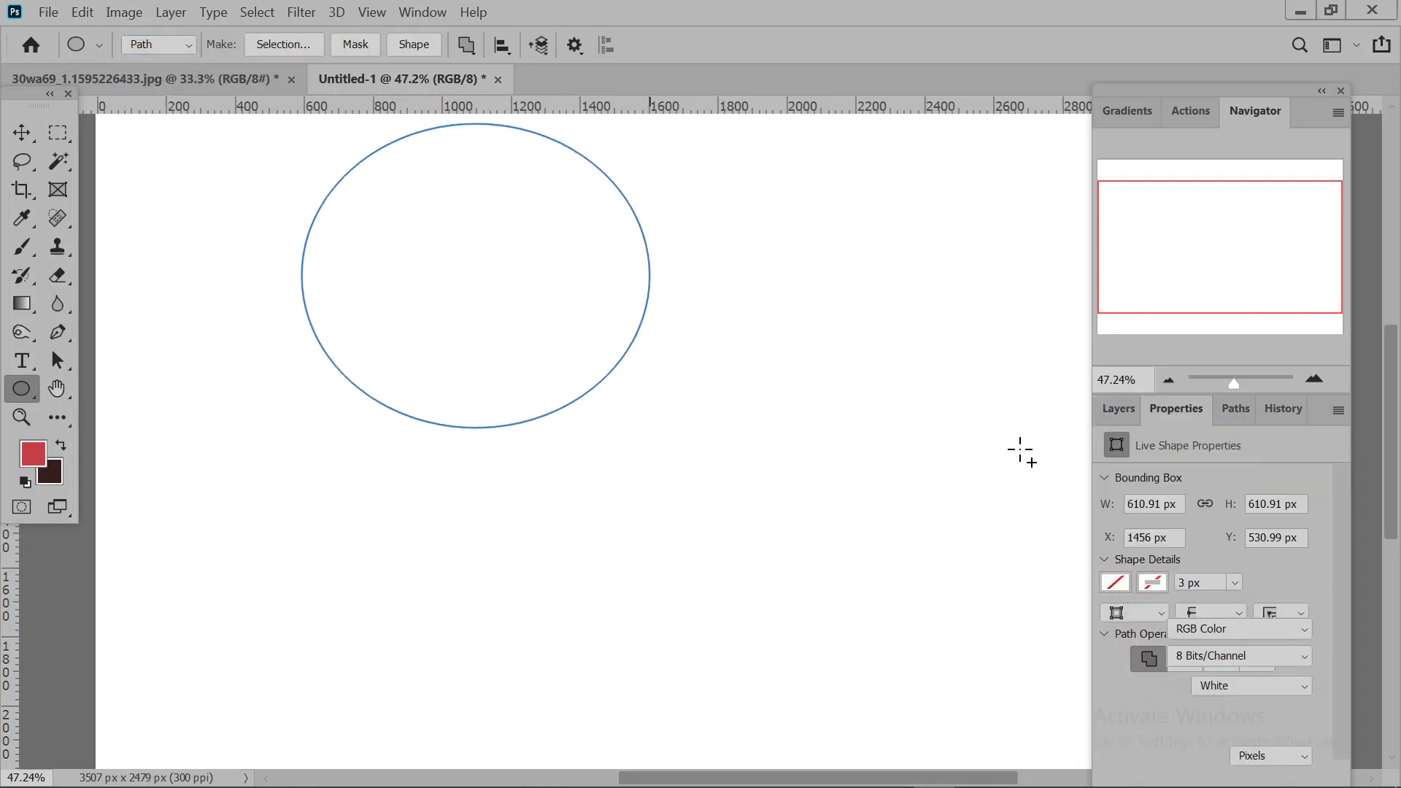
pyautogui.click(1110, 412)
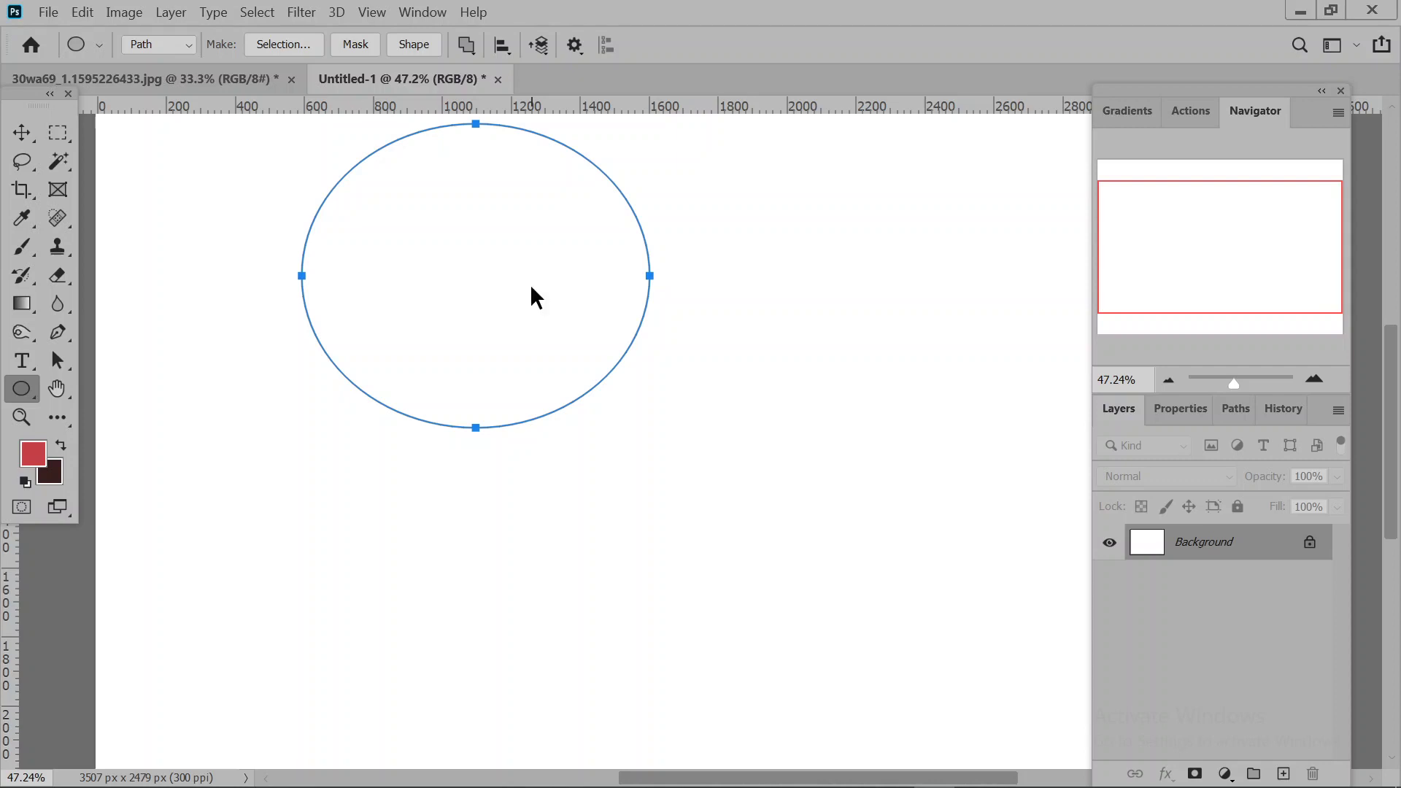
pyautogui.press('Return')
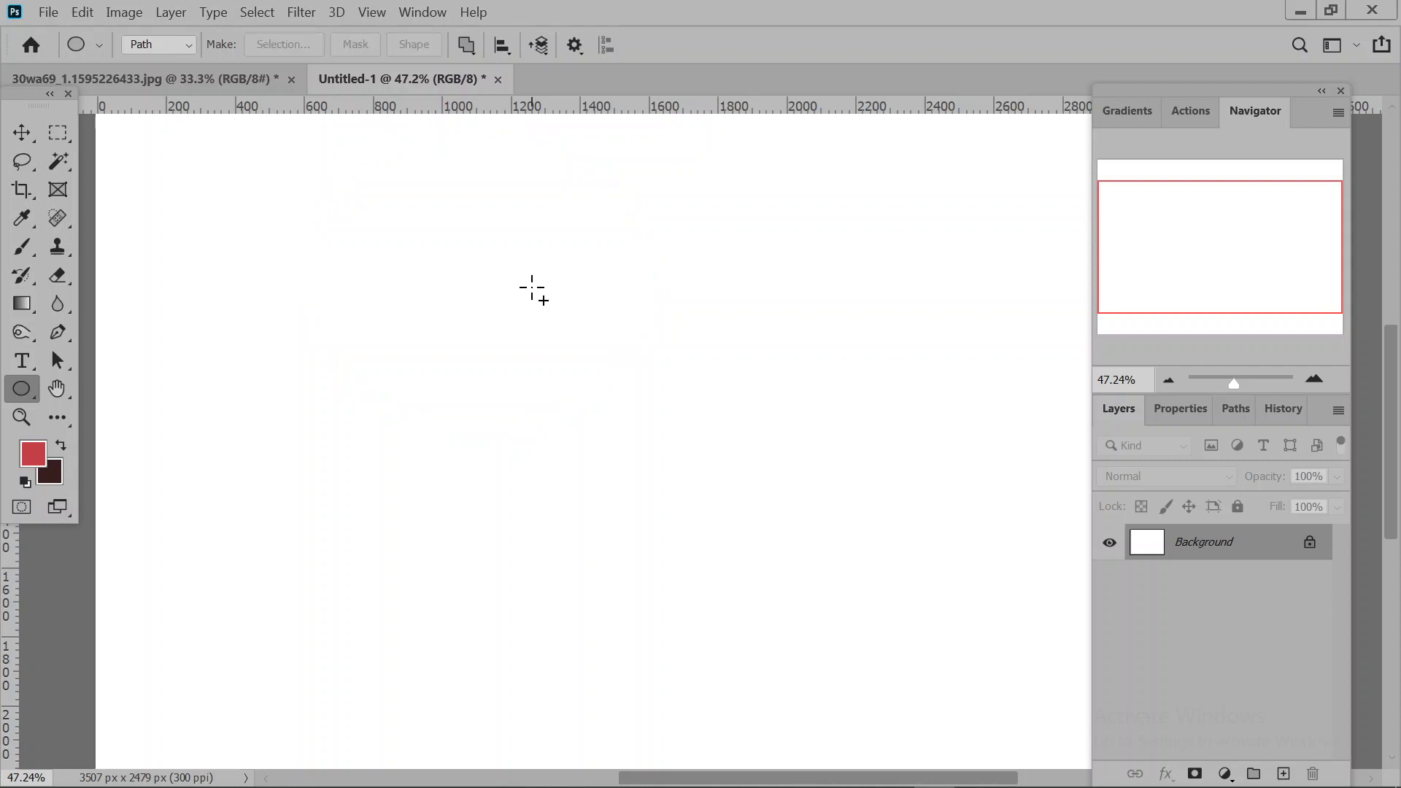
# Add a new empty layer and draw two overlapping ellipse paths on it.
pyautogui.click(1286, 777)
pyautogui.moveTo(445, 330); pyautogui.dragTo(616, 480)
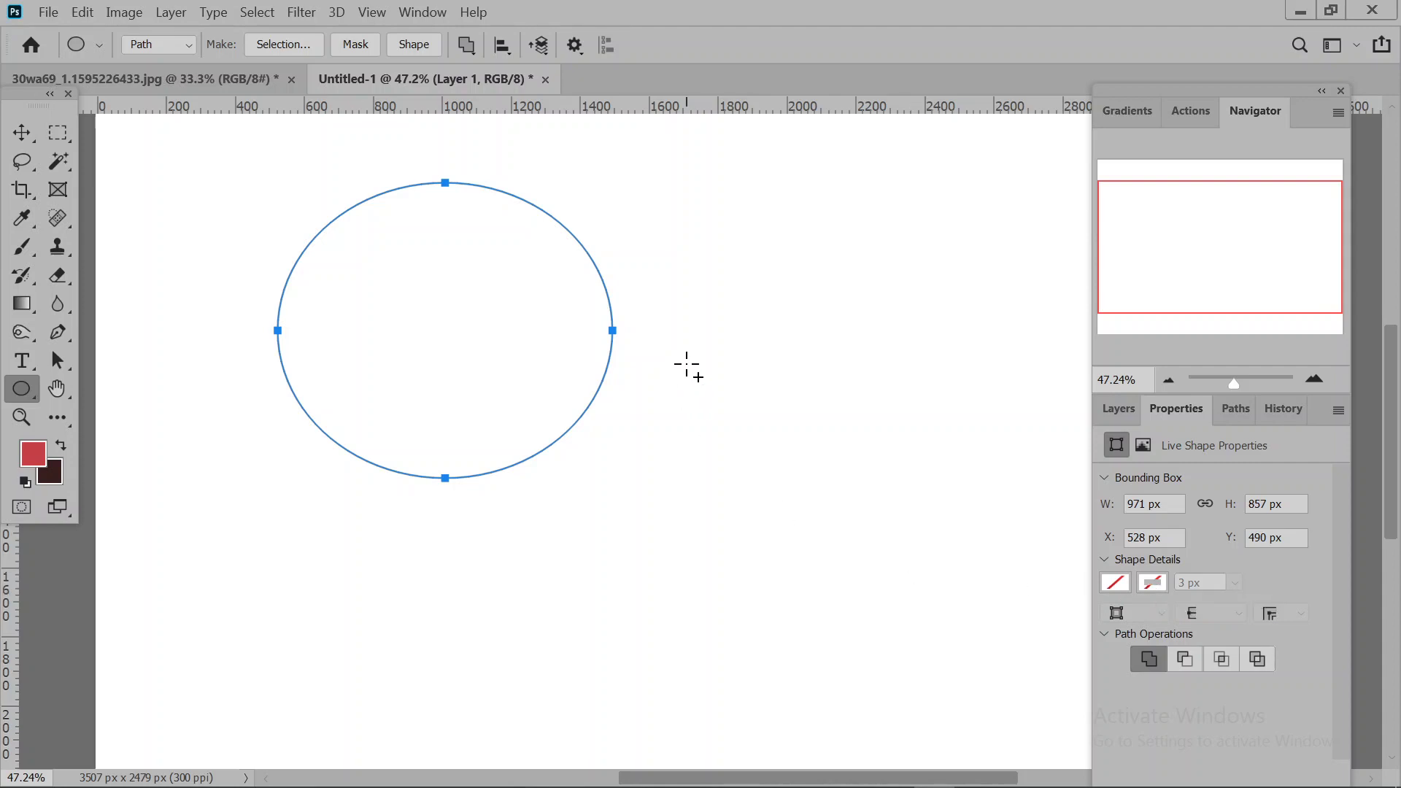
pyautogui.moveTo(549, 295); pyautogui.dragTo(691, 476)
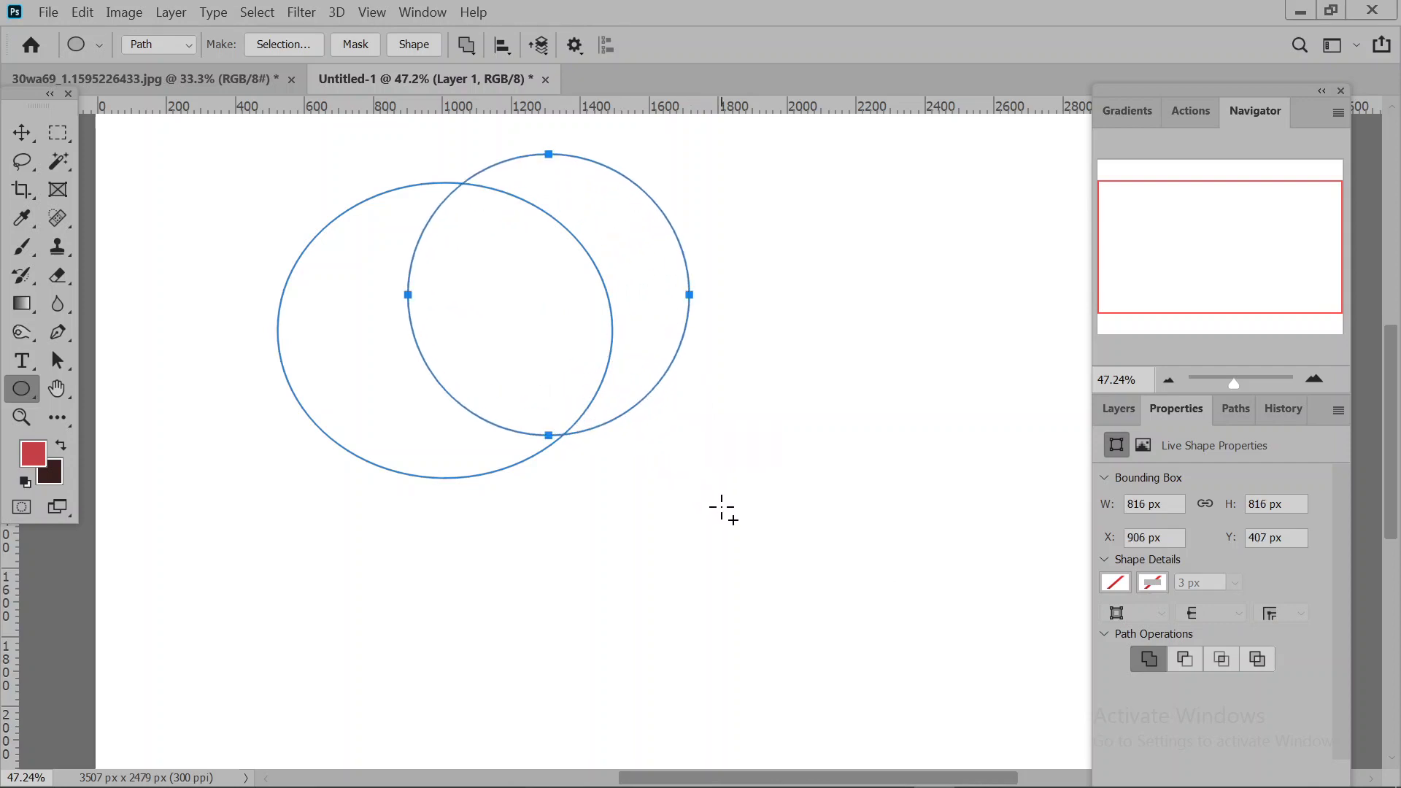
pyautogui.click(21, 132)
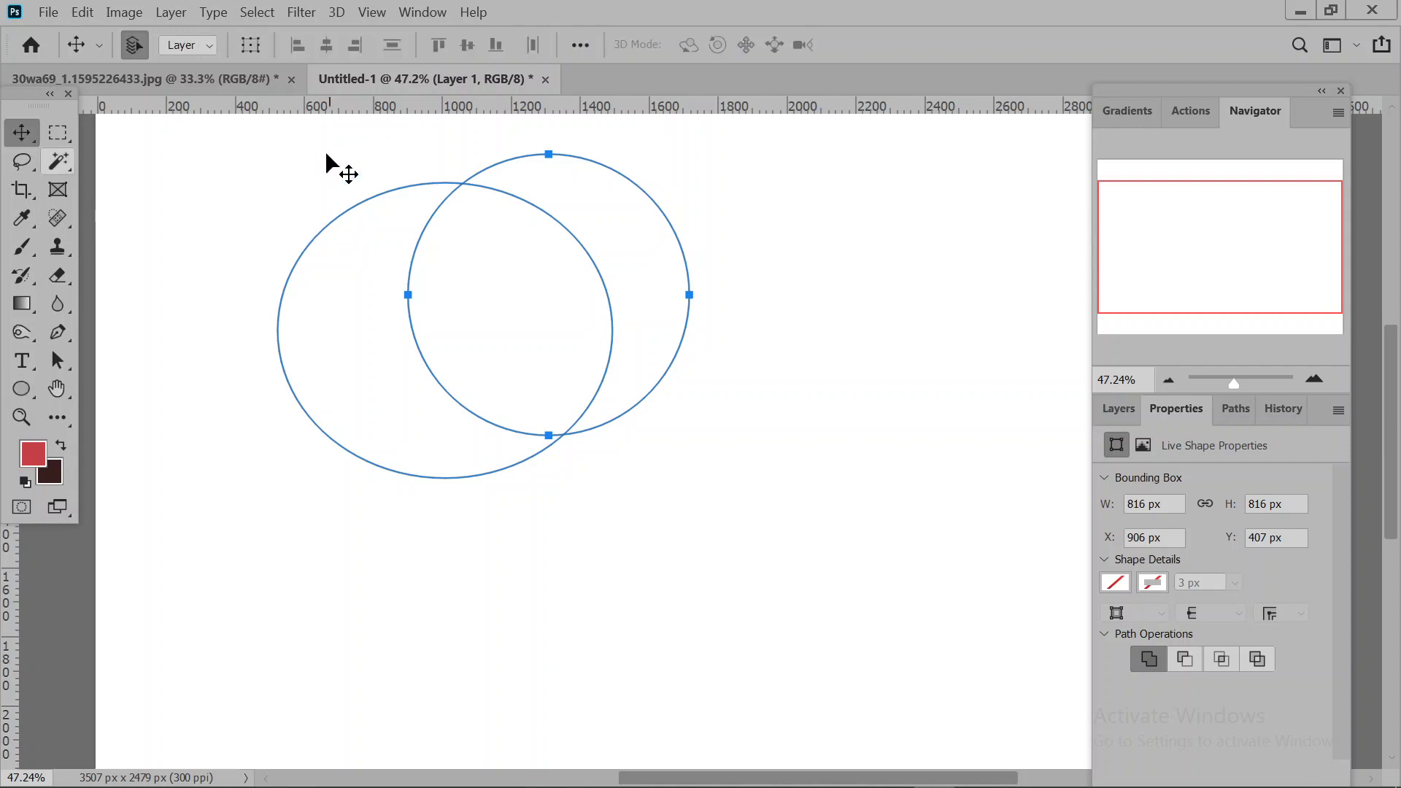
pyautogui.moveTo(314, 157); pyautogui.dragTo(620, 368)
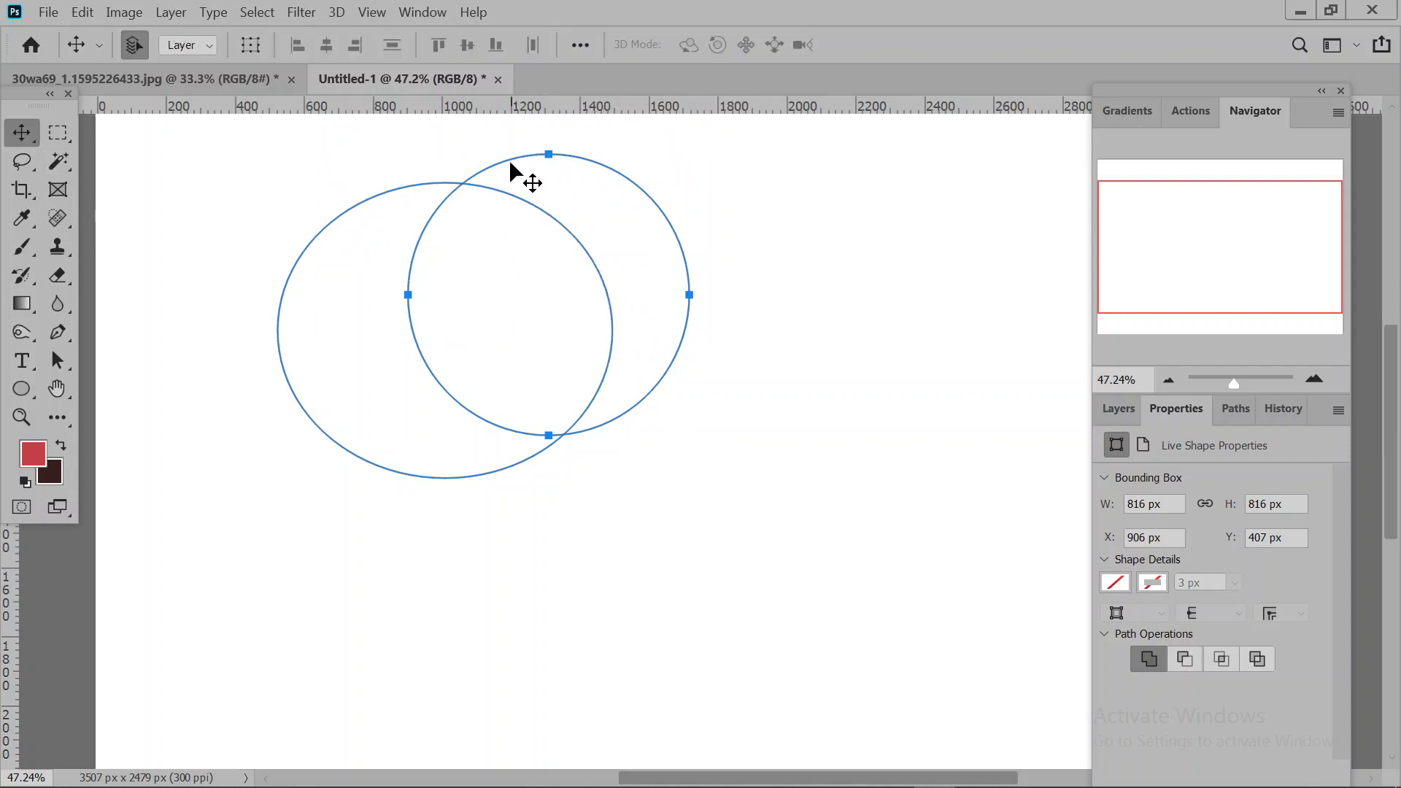
pyautogui.moveTo(511, 160); pyautogui.dragTo(502, 188)
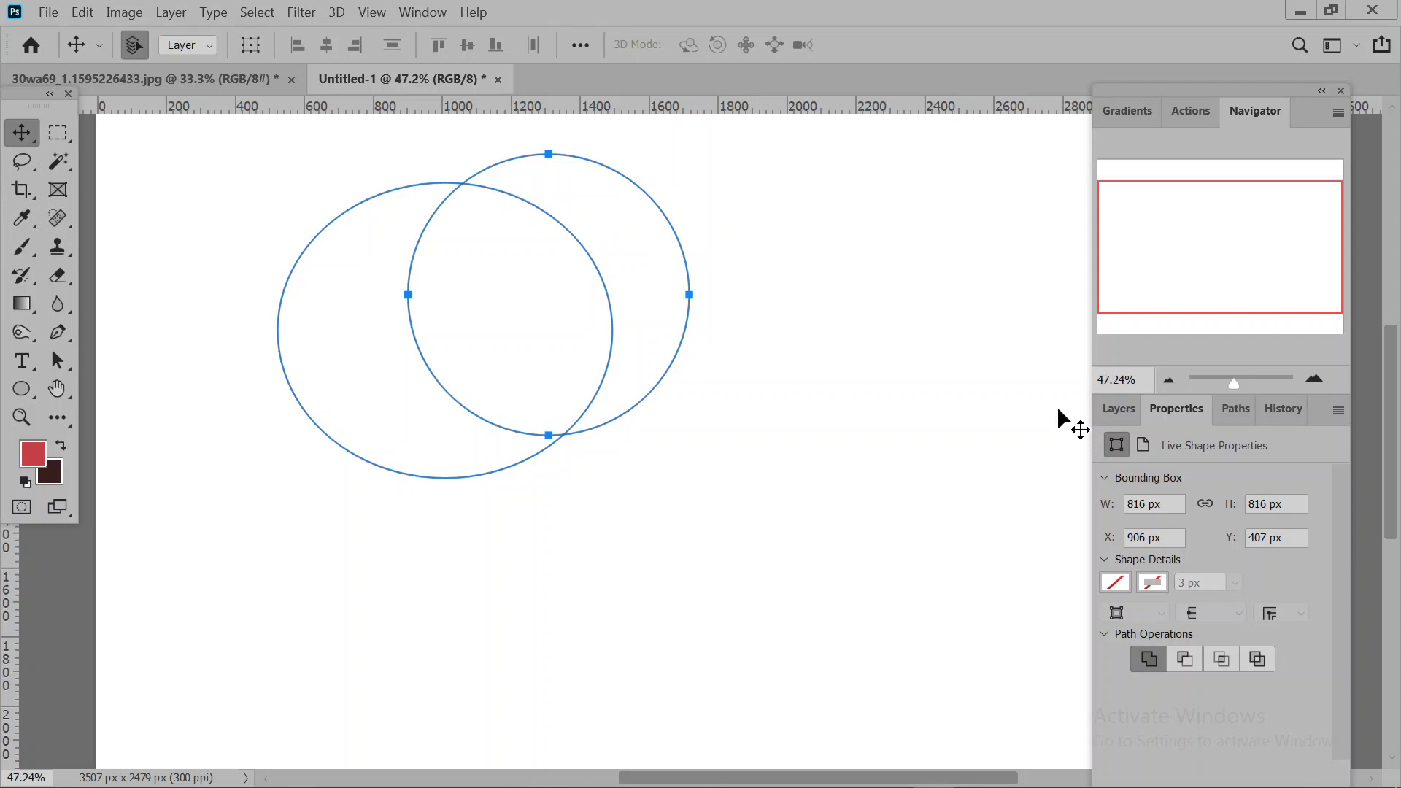
# With Layer 1 active, draw a third 1100 × 1100 px circle path overlapping the other two.
pyautogui.click(1121, 407)
pyautogui.click(1212, 540)
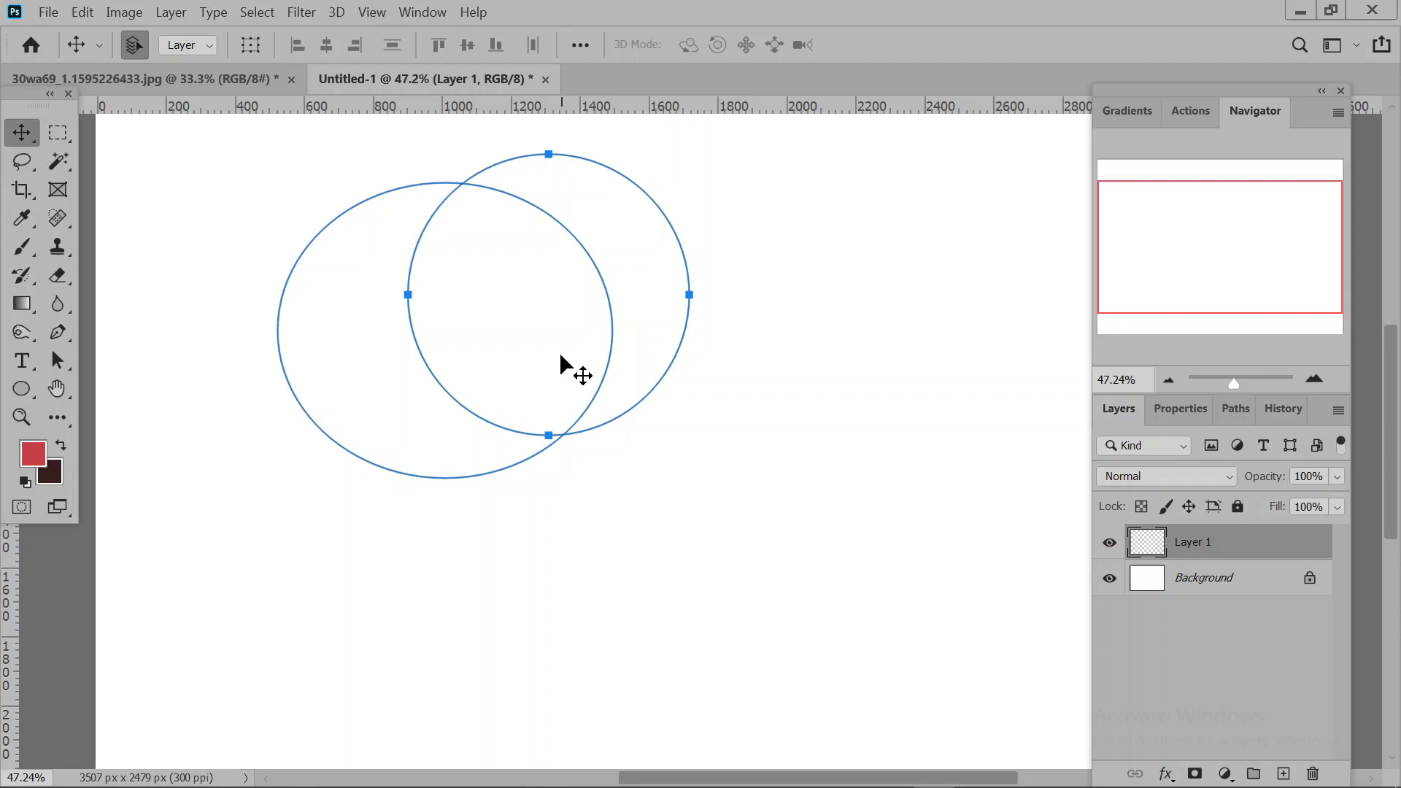
pyautogui.click(33, 382)
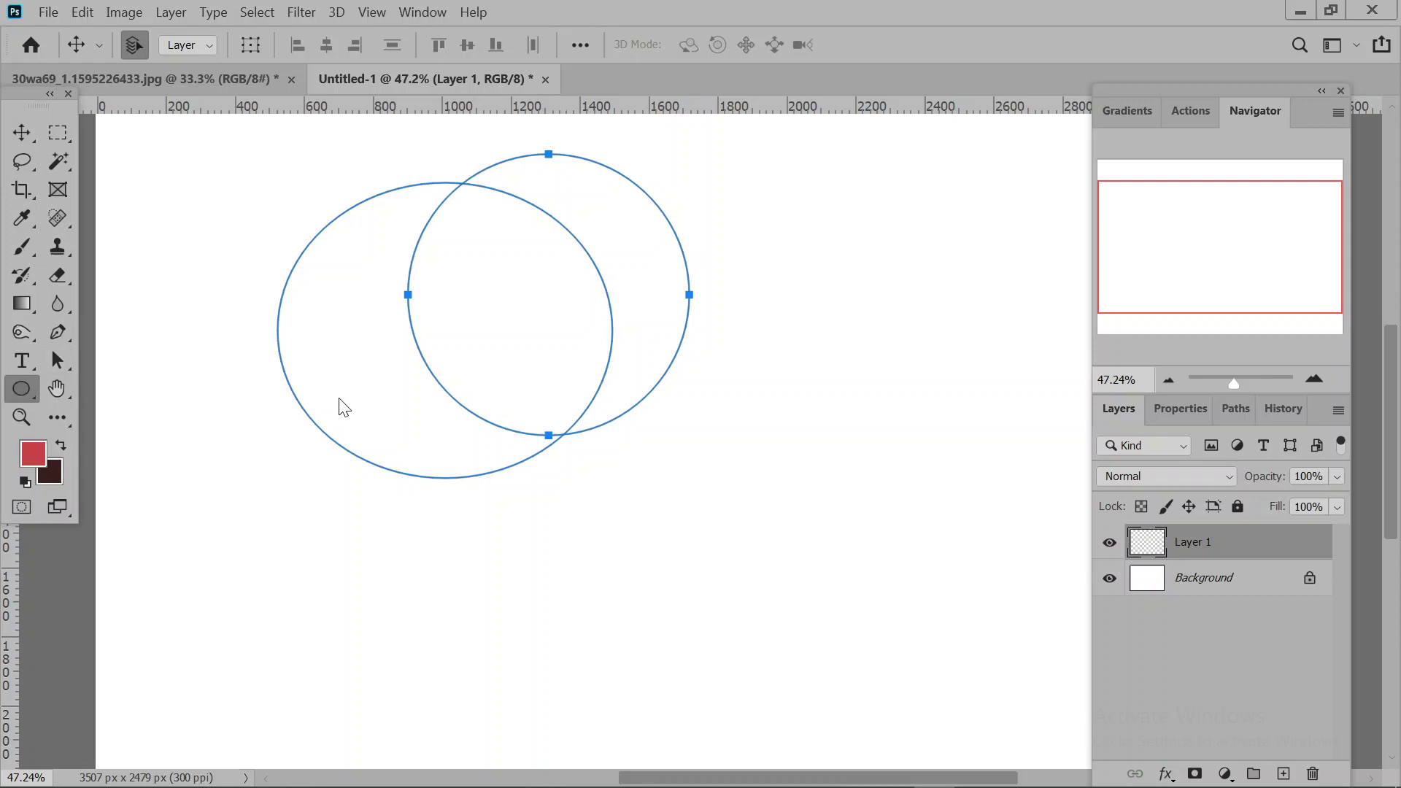
pyautogui.moveTo(681, 540)
pyautogui.mouseDown()
pyautogui.moveTo(707, 573)
pyautogui.moveTo(744, 569)
pyautogui.mouseUp()
pyautogui.click(1114, 411)
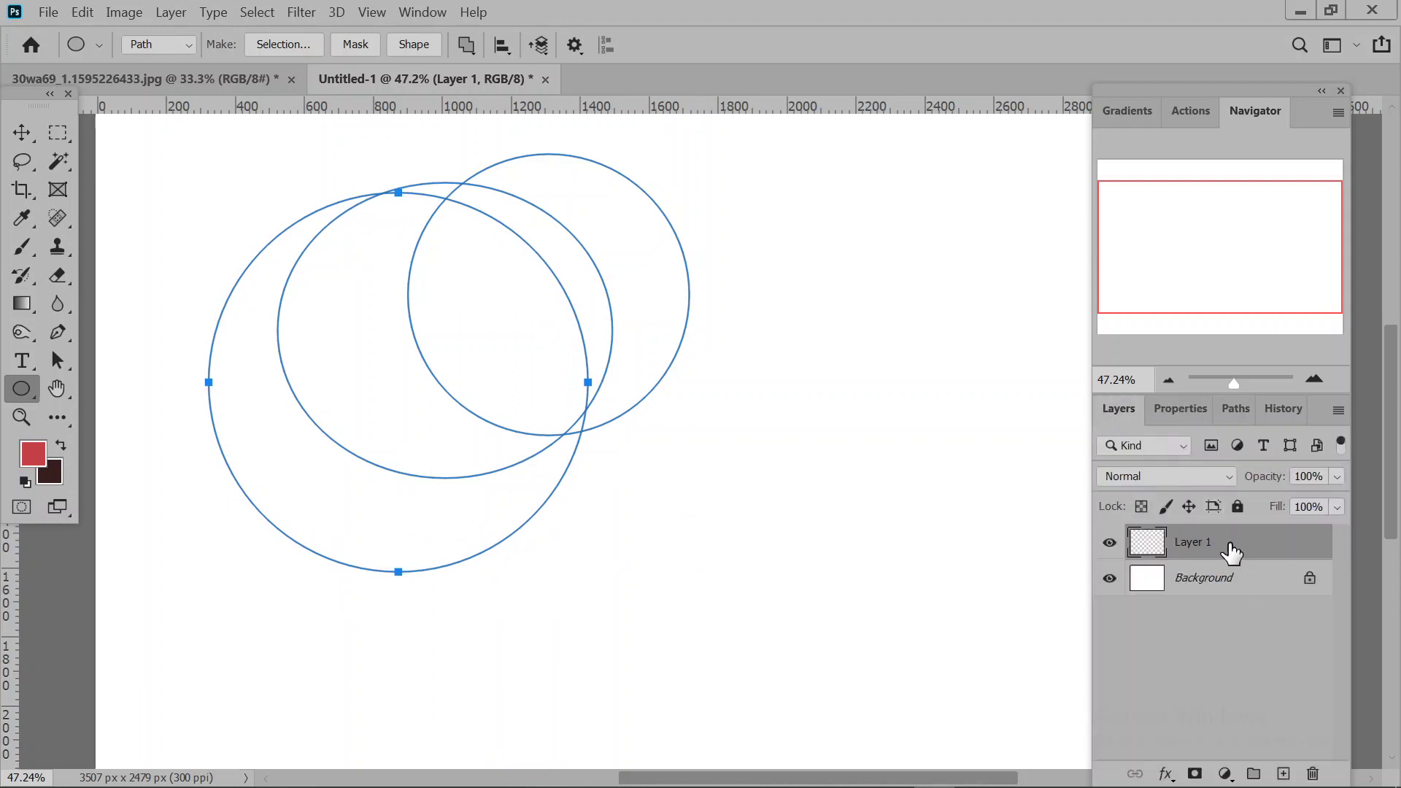
pyautogui.click(63, 365)
pyautogui.click(117, 361)
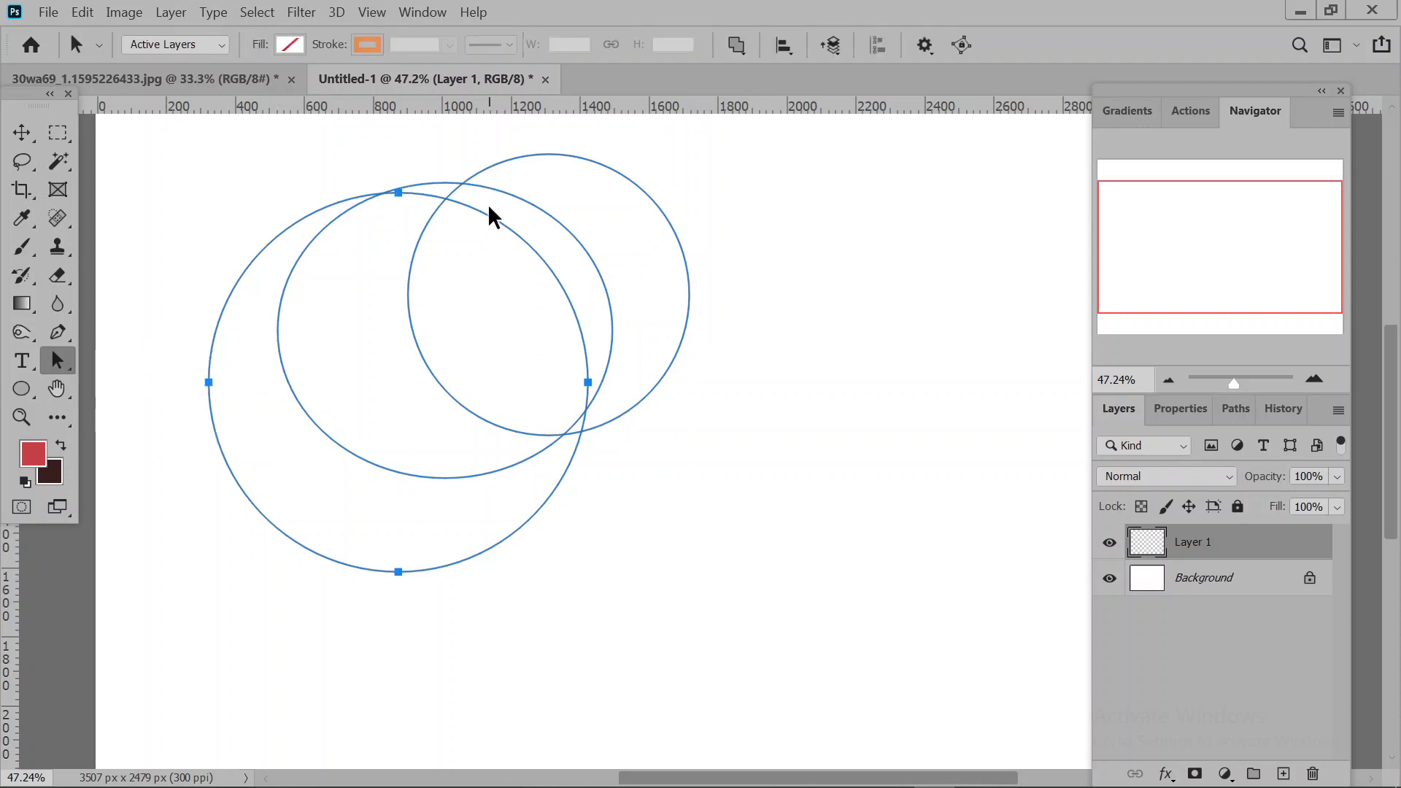
# Shift two circle paths, then pull the middle circle's bottom anchor down into a teardrop.
pyautogui.moveTo(499, 223); pyautogui.dragTo(582, 274)
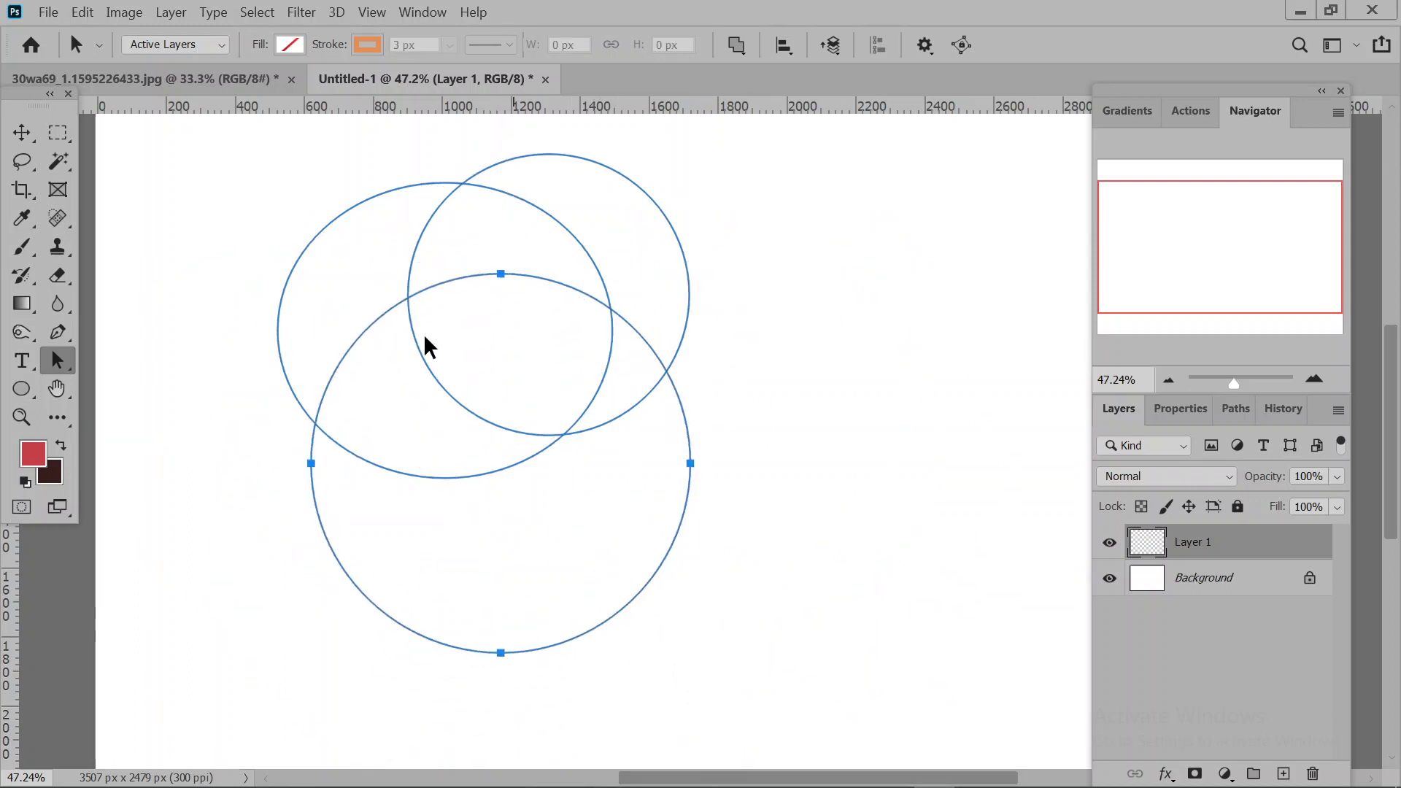
pyautogui.moveTo(514, 194); pyautogui.dragTo(630, 223)
pyautogui.rightClick(67, 365)
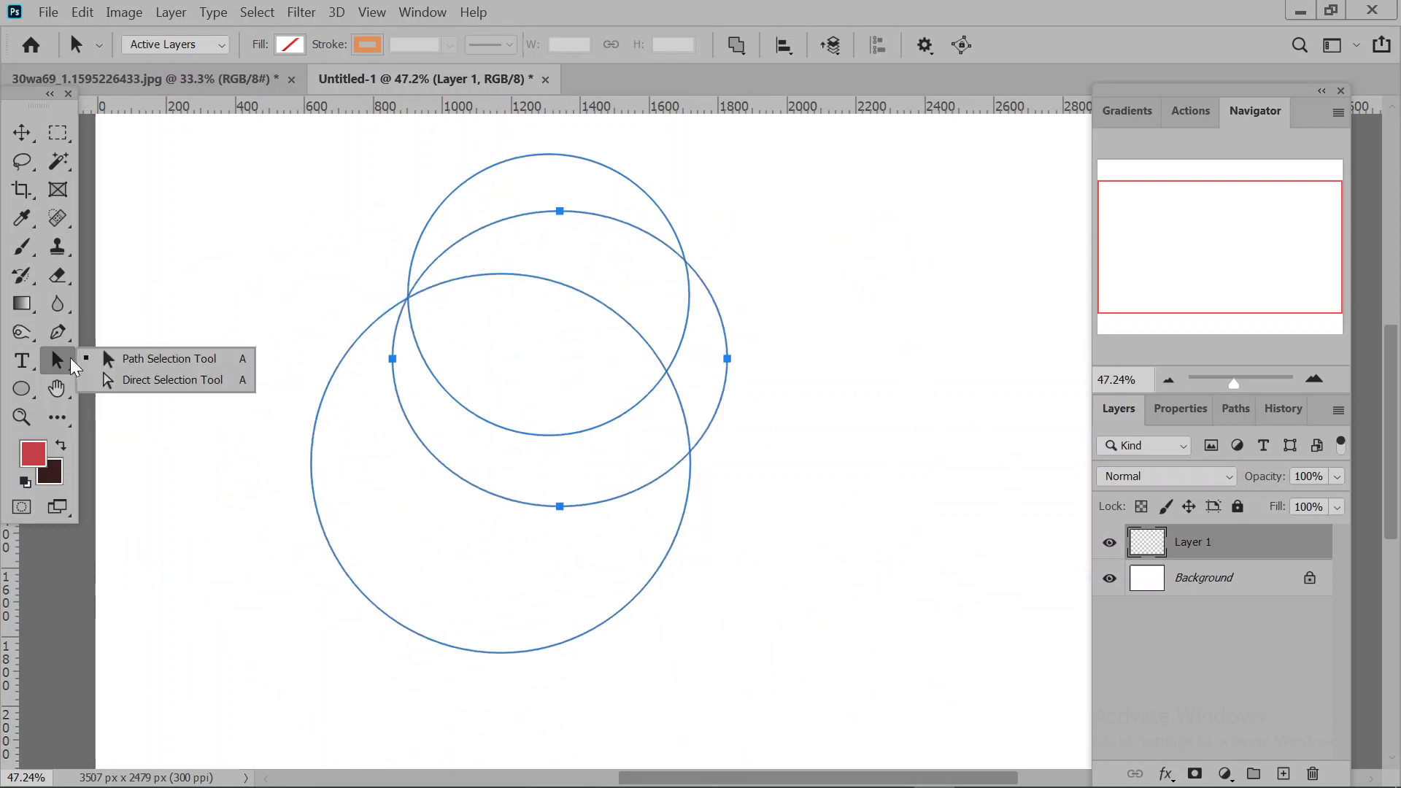
pyautogui.click(156, 380)
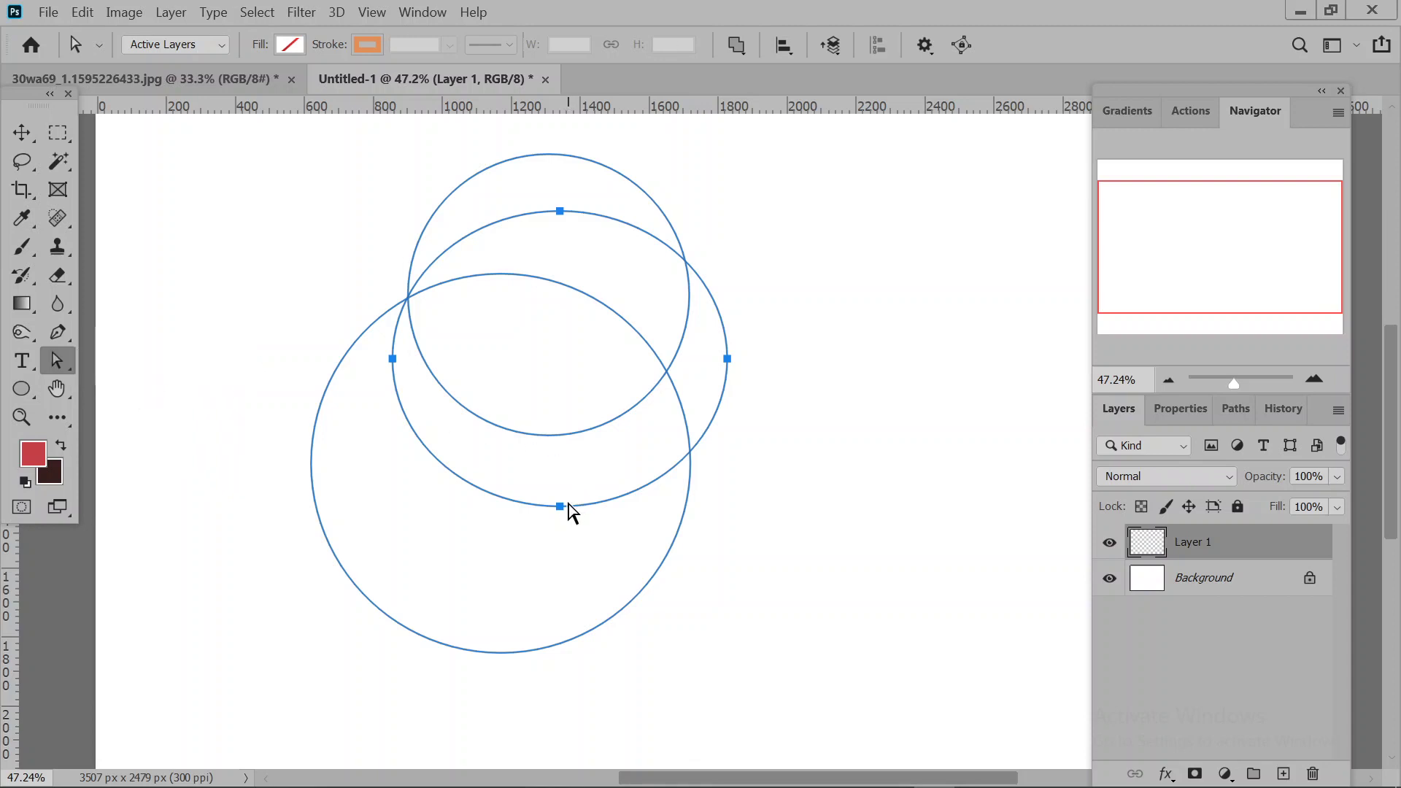
pyautogui.moveTo(561, 507); pyautogui.dragTo(857, 586)
# Bend the top circles' curves and stretch the big circle's right side far right.
pyautogui.moveTo(744, 284); pyautogui.dragTo(414, 152)
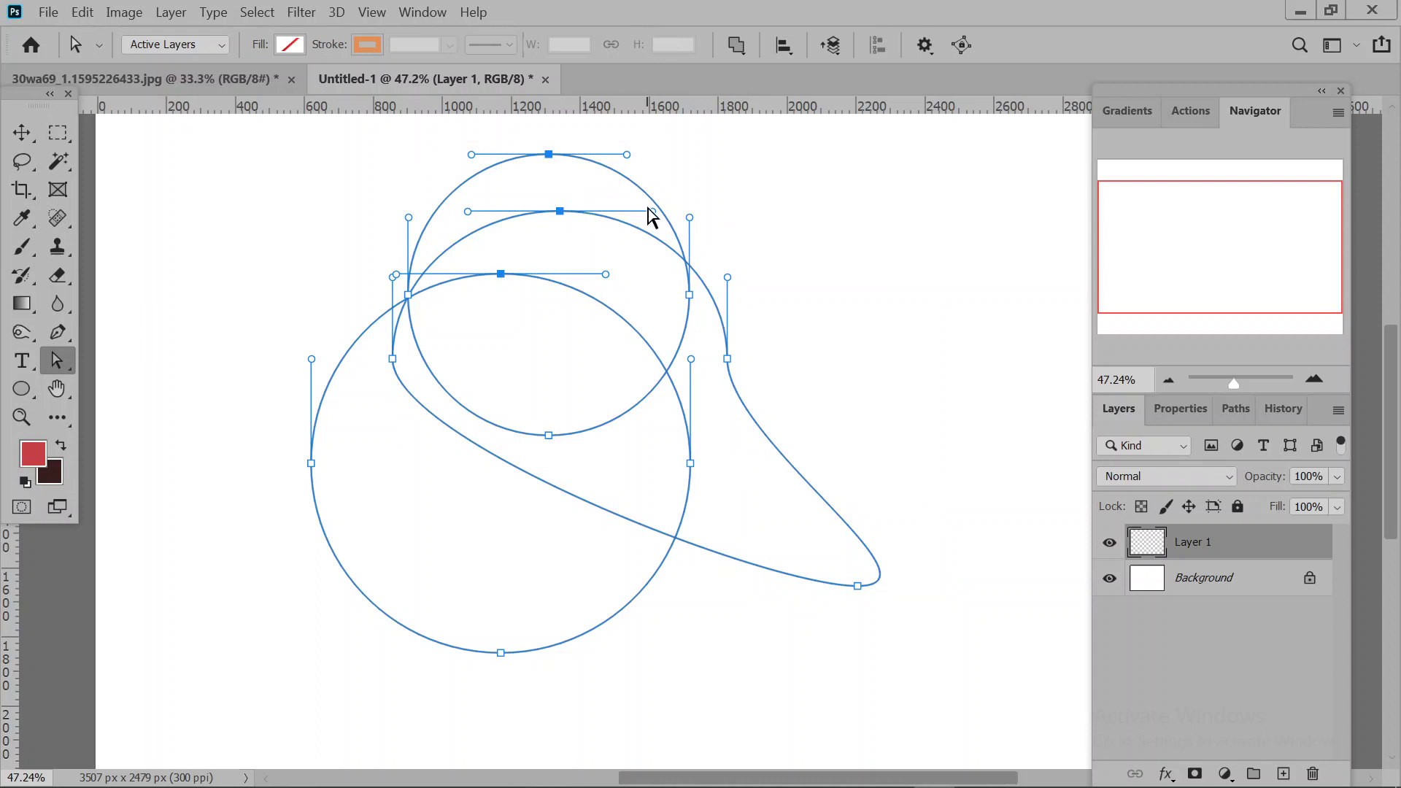
pyautogui.moveTo(648, 211); pyautogui.dragTo(485, 423)
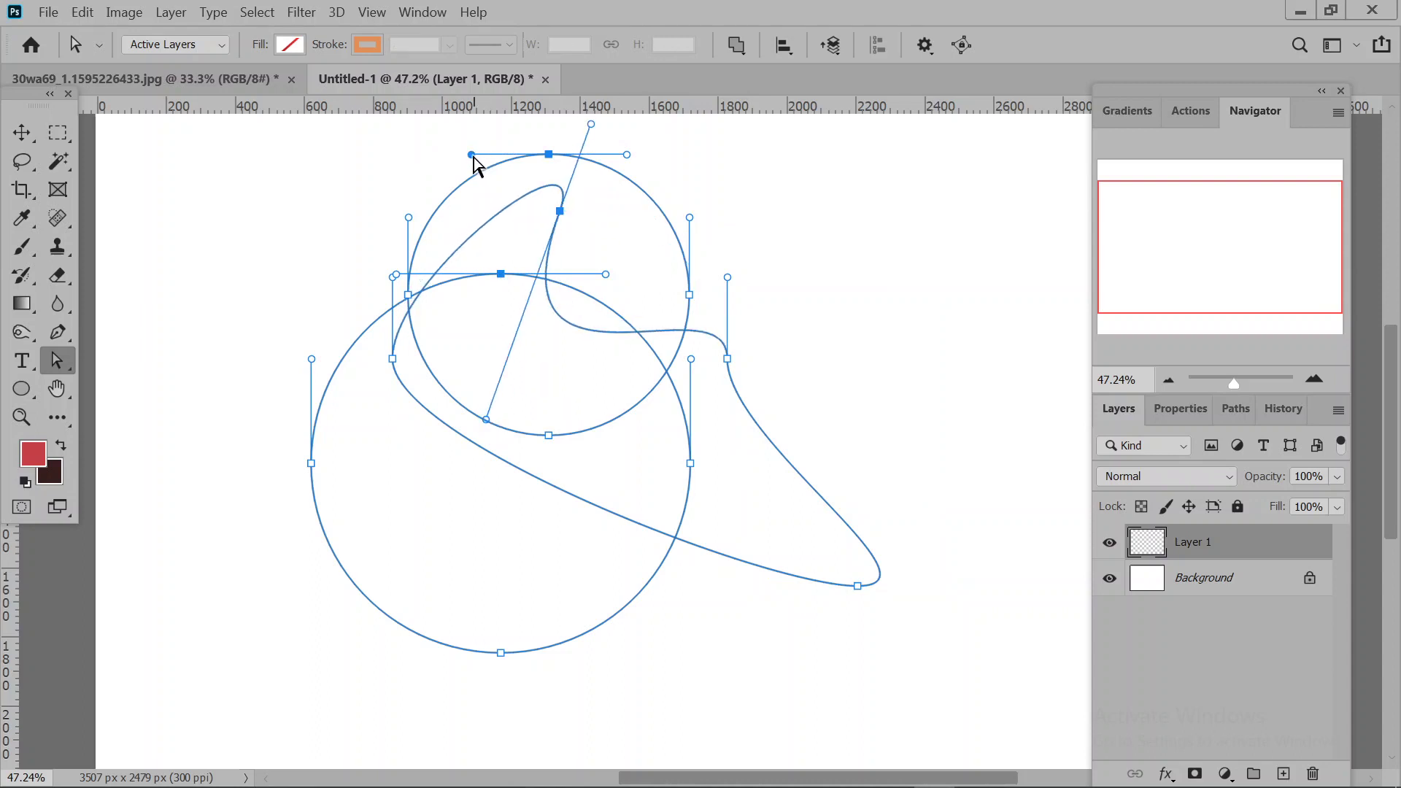
pyautogui.moveTo(472, 154); pyautogui.dragTo(600, 356)
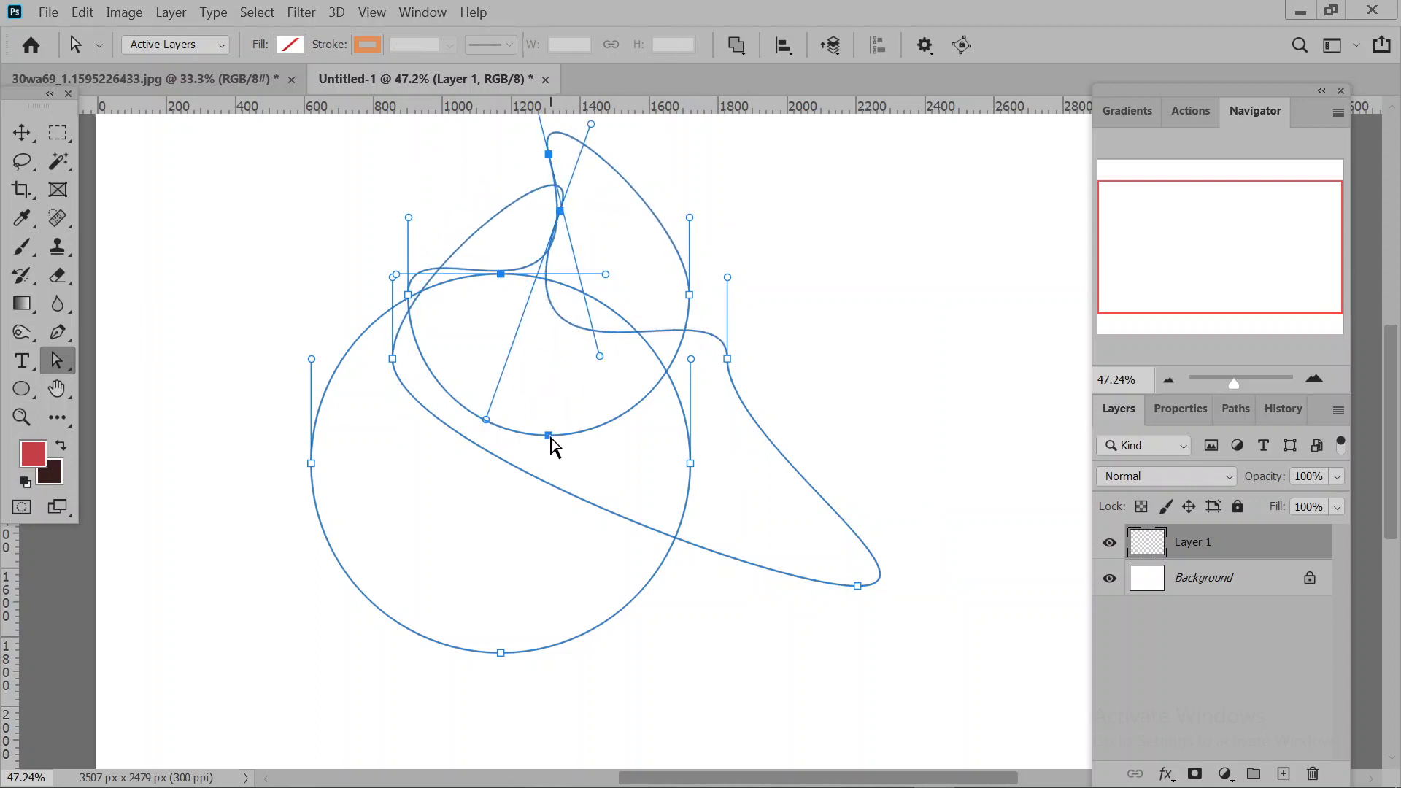
pyautogui.keyDown('shift'); pyautogui.click(690, 295); pyautogui.keyUp('shift')
pyautogui.click(728, 278)
pyautogui.moveTo(619, 431); pyautogui.dragTo(759, 522)
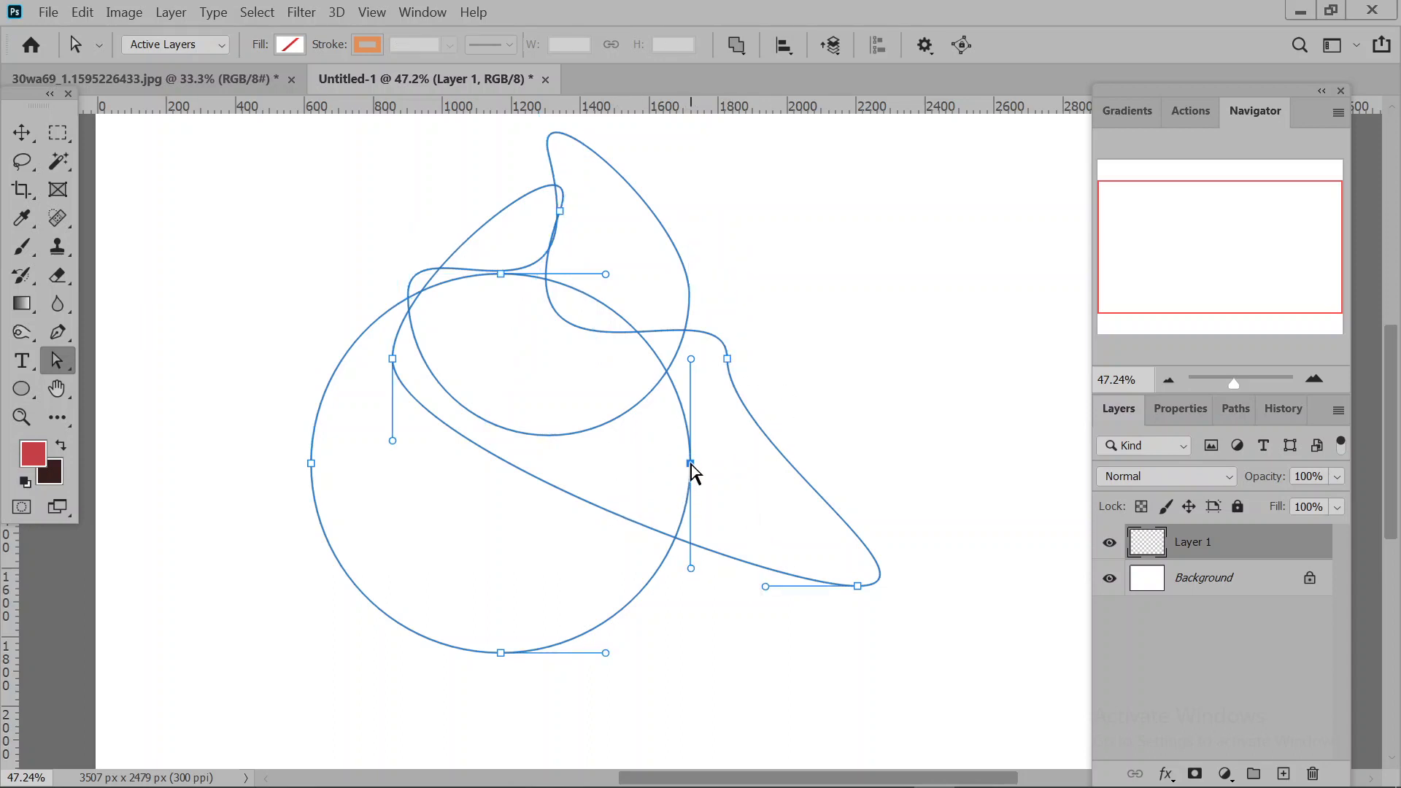
pyautogui.moveTo(694, 471); pyautogui.dragTo(929, 330)
# Raise the big circle's left anchor and swing its handle into a looping curve.
pyautogui.rightClick(59, 364)
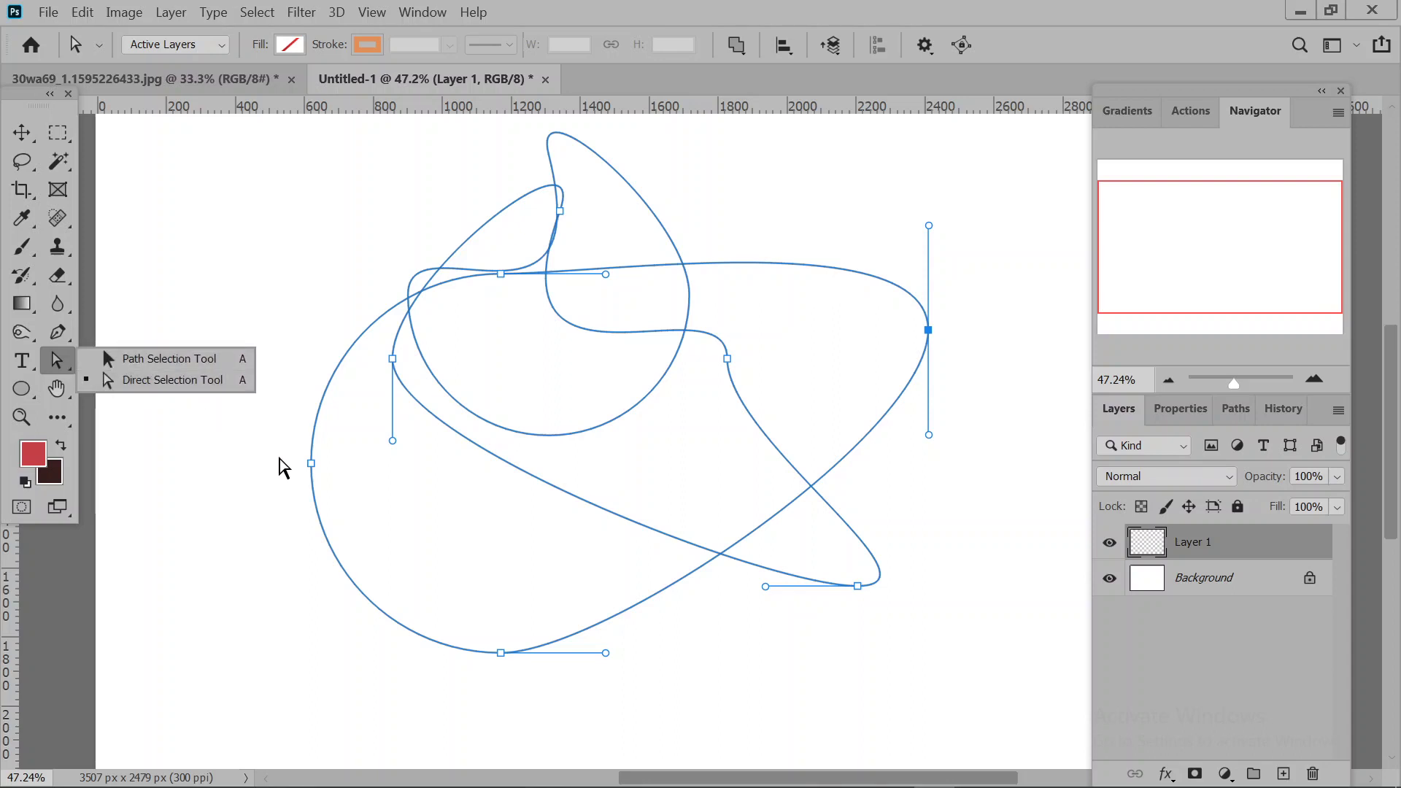
pyautogui.moveTo(277, 456); pyautogui.dragTo(228, 465)
pyautogui.moveTo(252, 625); pyautogui.dragTo(253, 344)
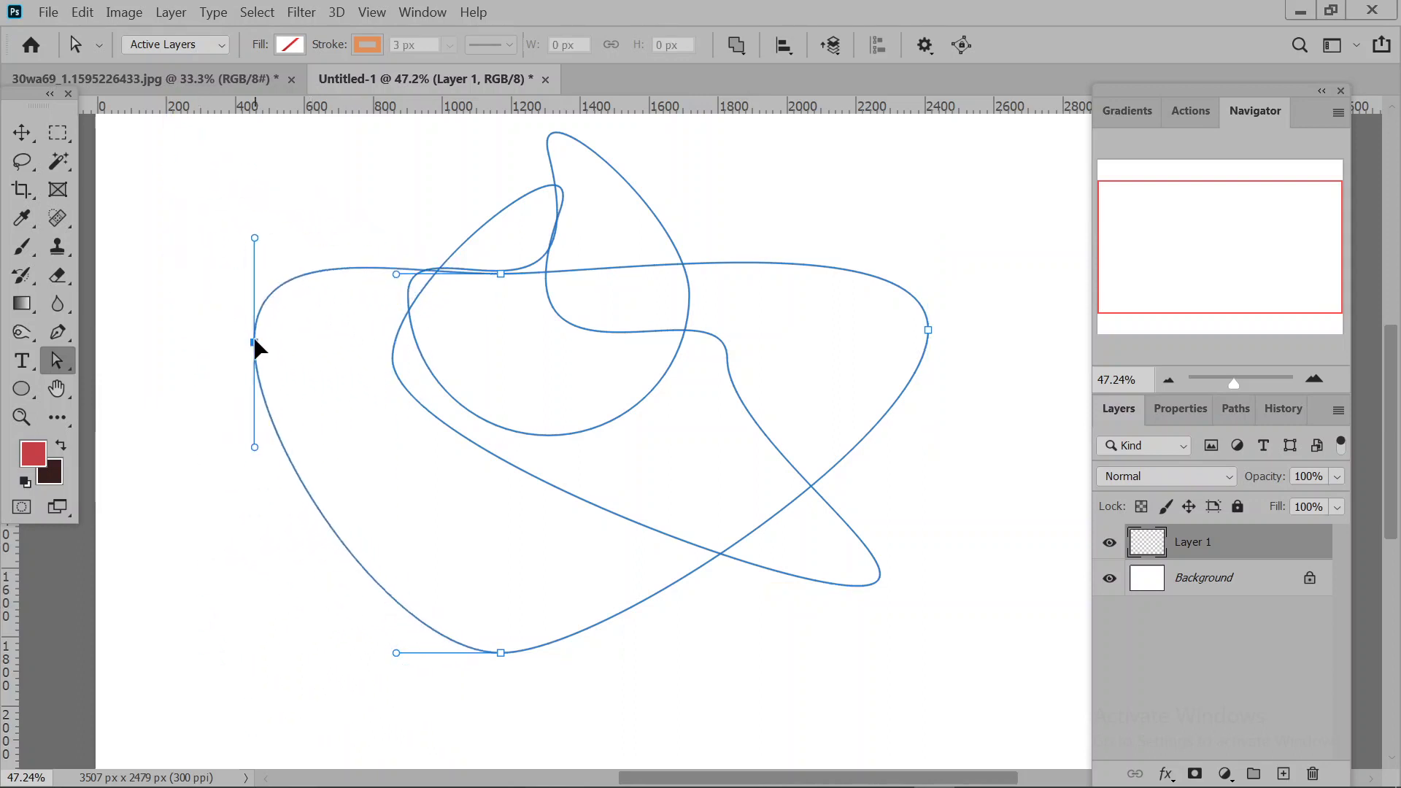
pyautogui.moveTo(252, 232); pyautogui.dragTo(172, 420)
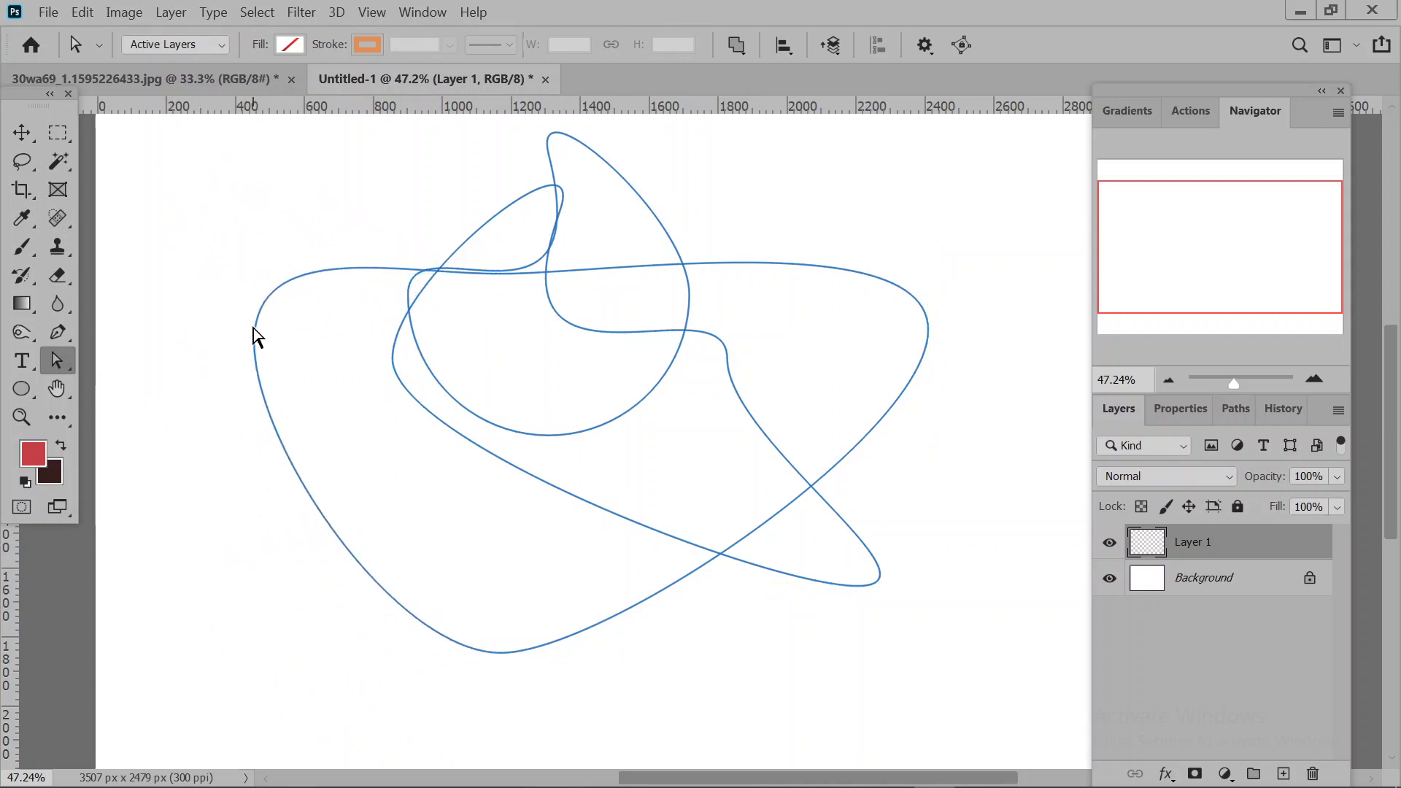
pyautogui.moveTo(255, 259); pyautogui.dragTo(319, 385)
pyautogui.moveTo(257, 241); pyautogui.dragTo(976, 175)
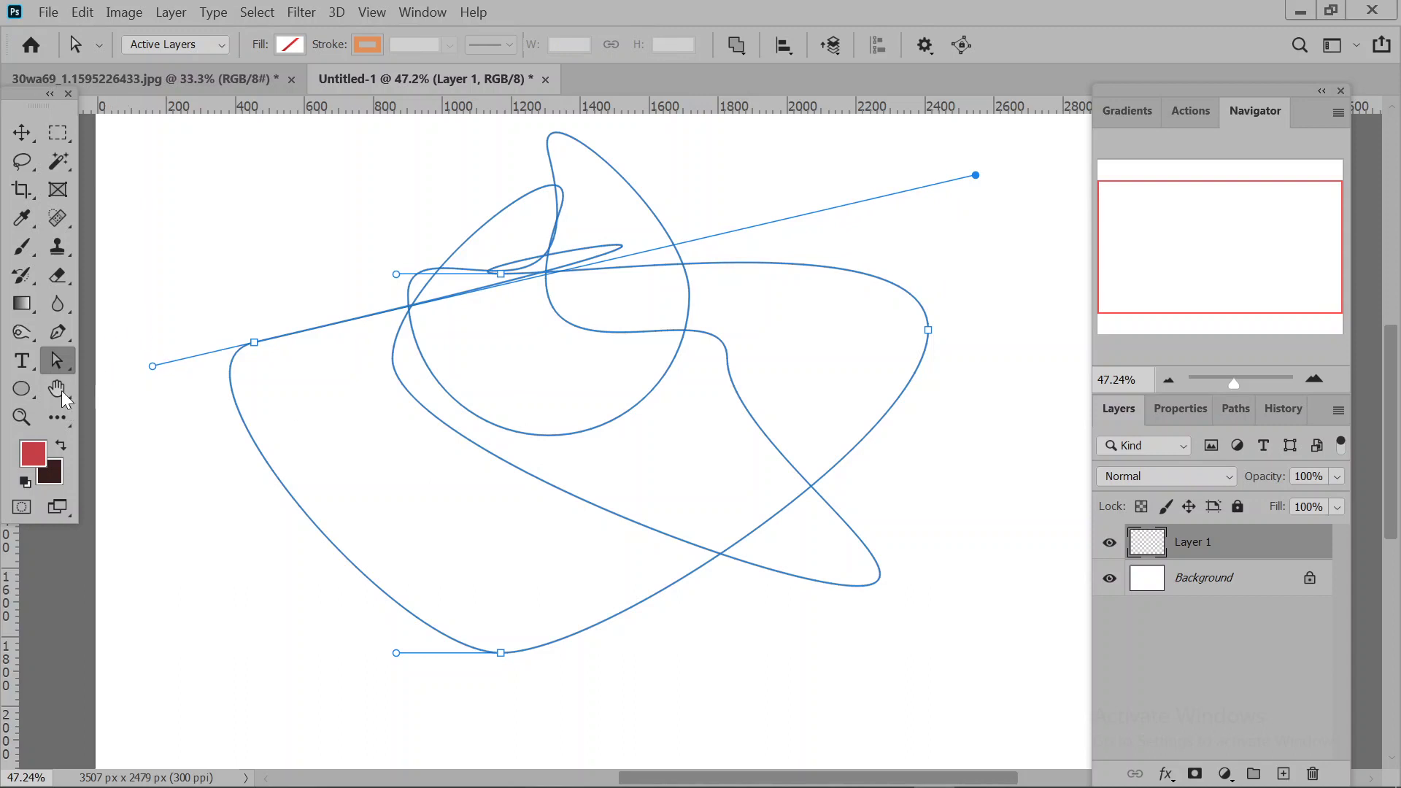
pyautogui.click(32, 391)
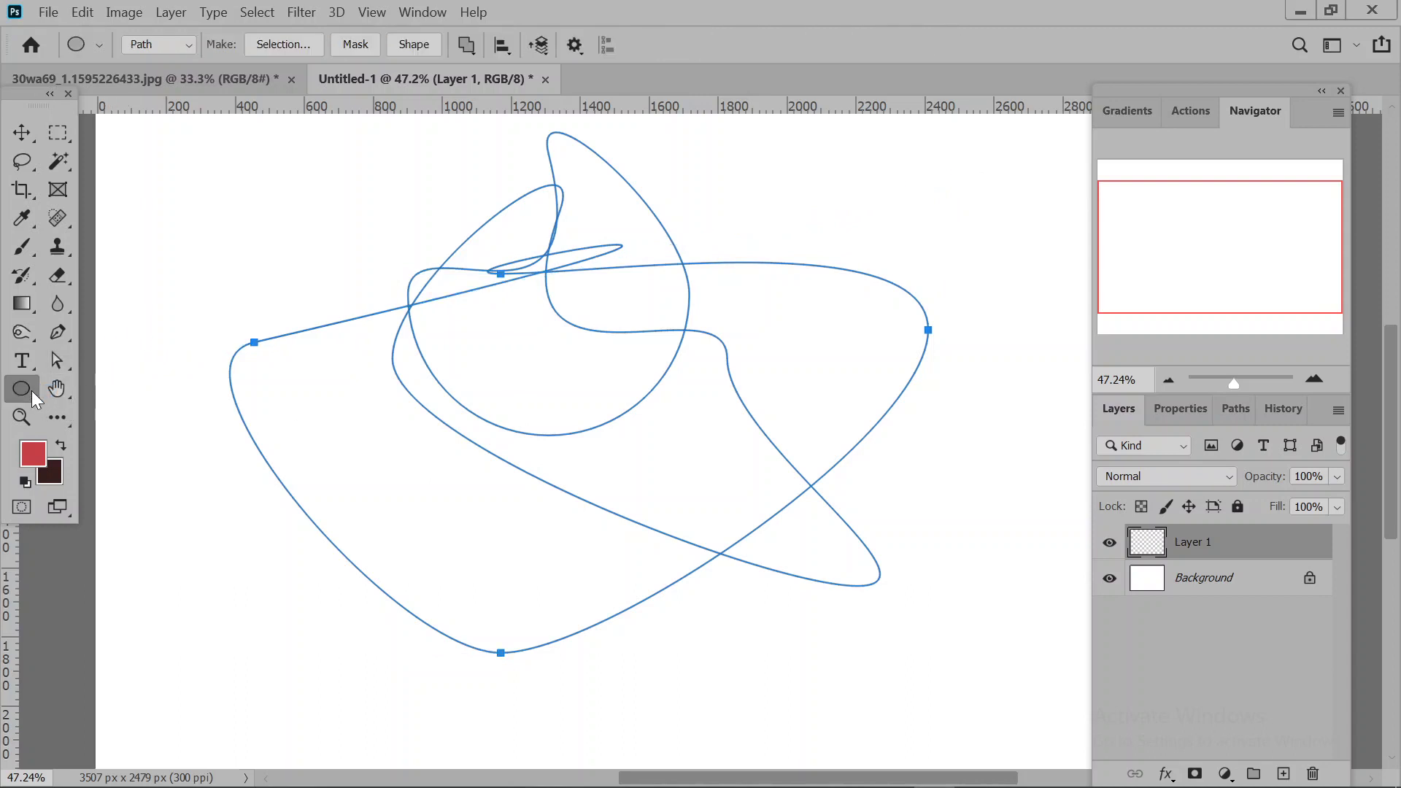
# Set the tool mode to Shape and choose the Rounded Rectangle Tool with a 200 px radius.
pyautogui.click(148, 44)
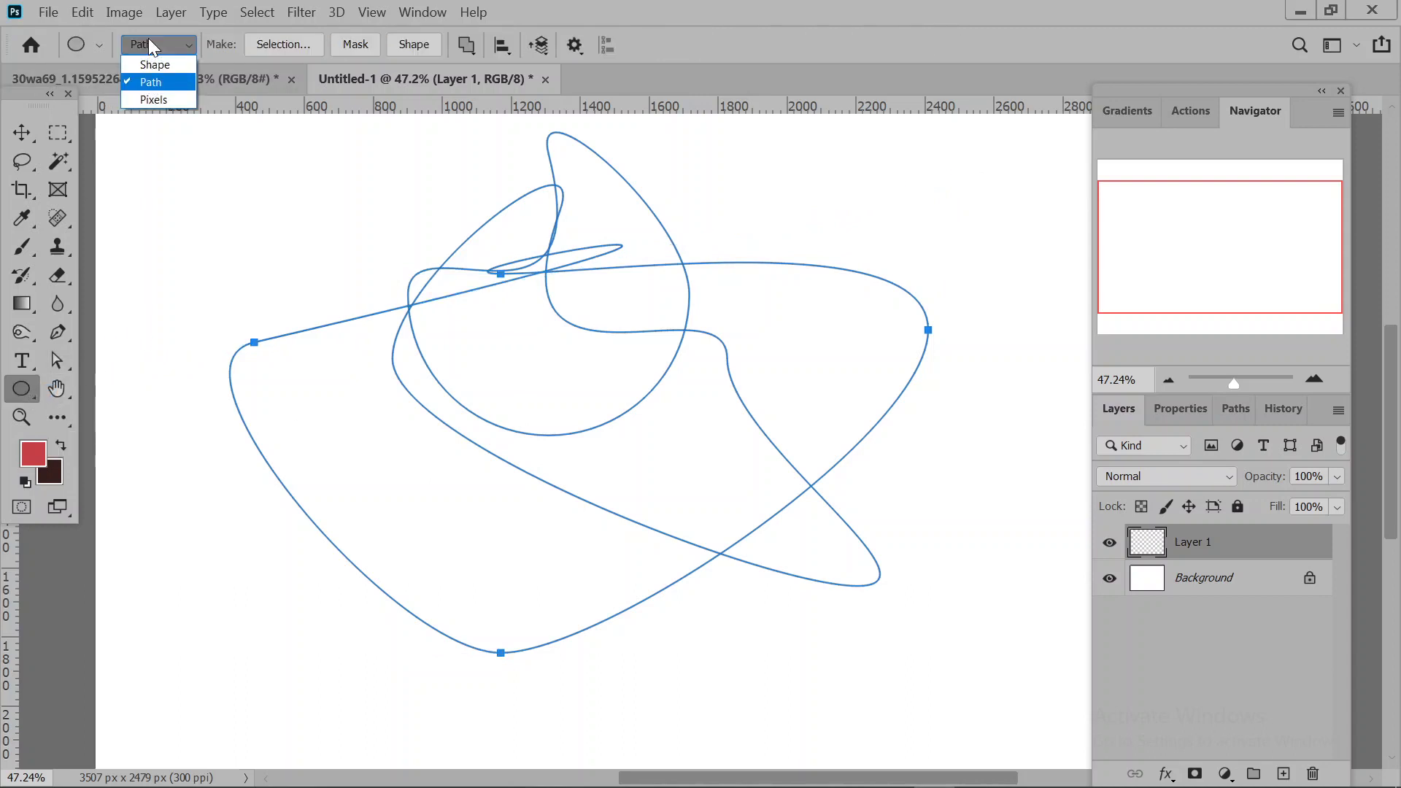
pyautogui.click(172, 64)
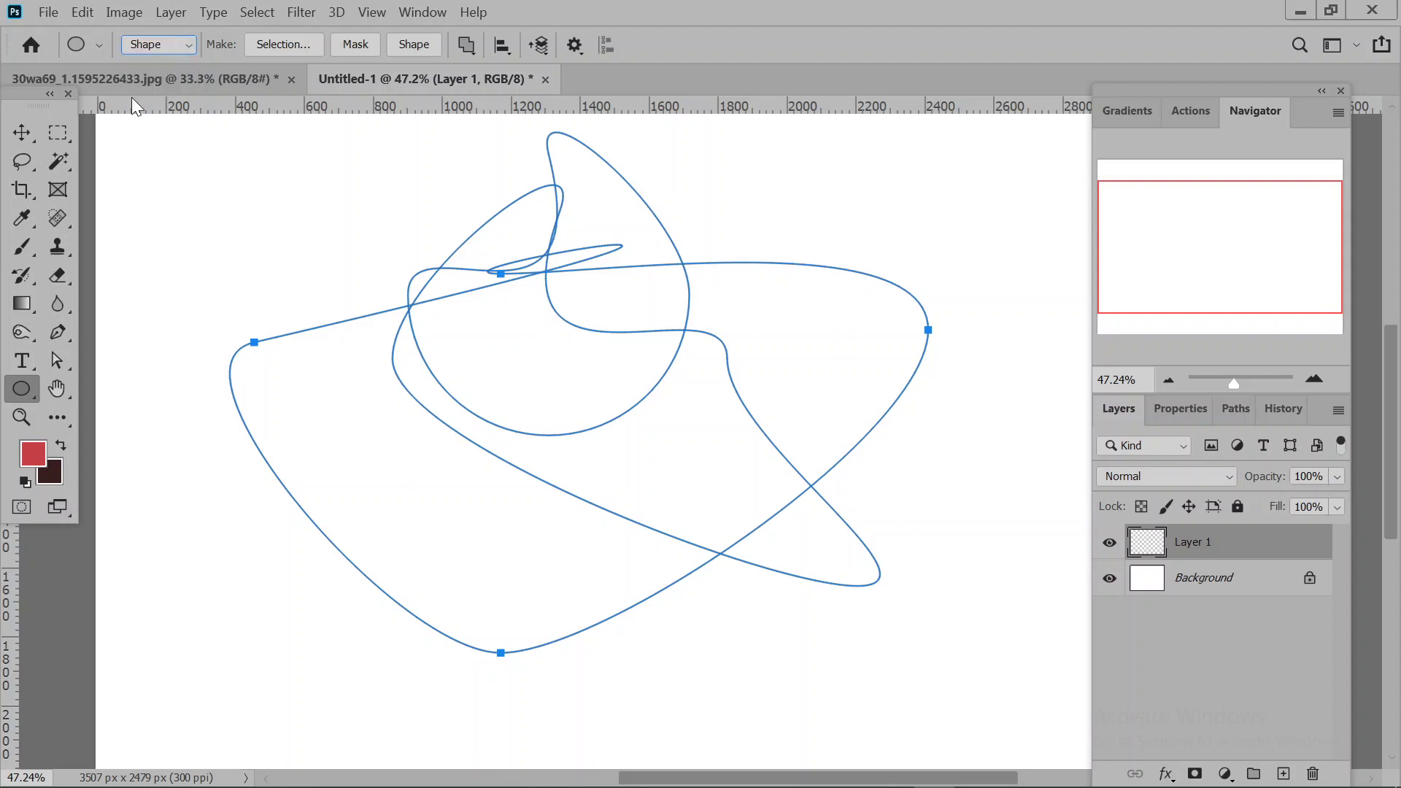
pyautogui.click(31, 397)
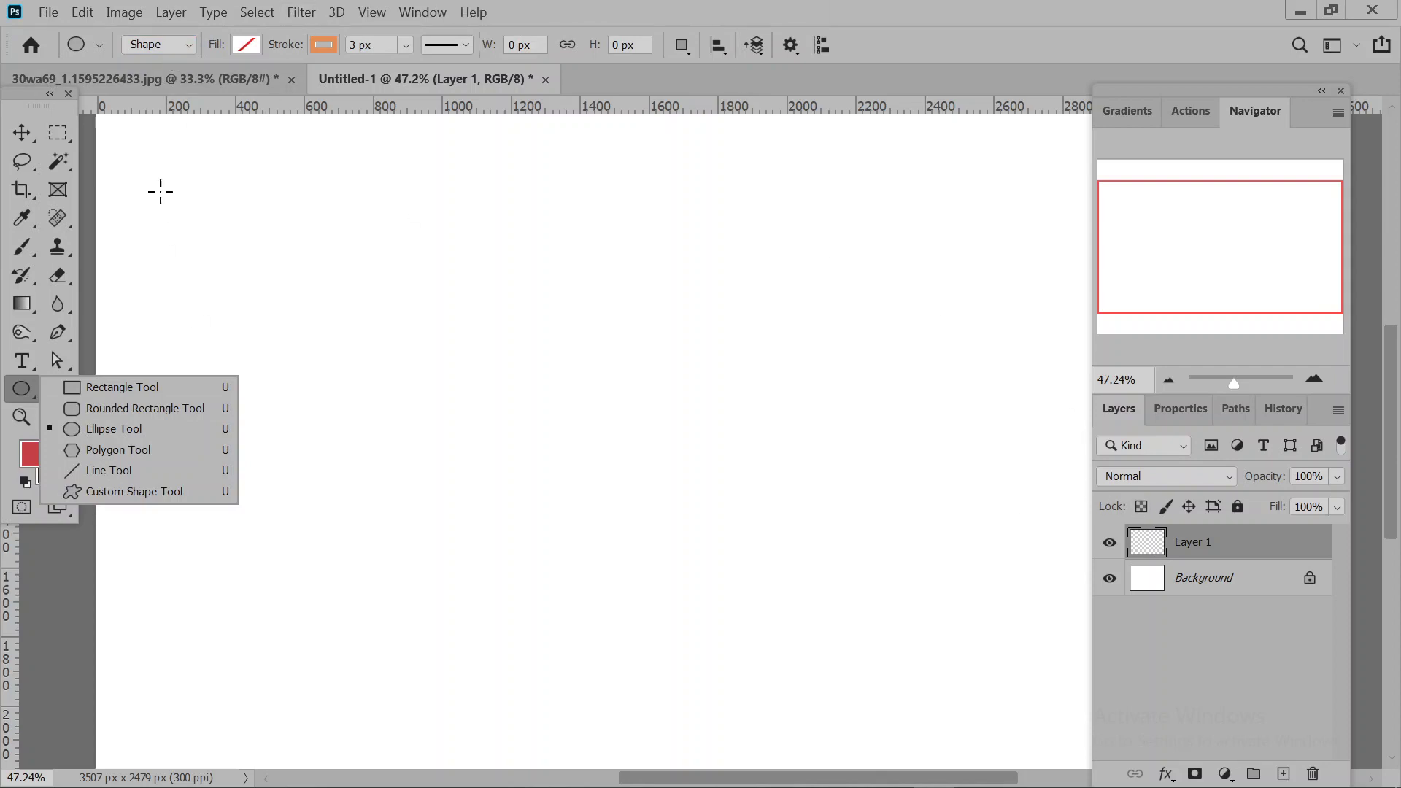
pyautogui.click(182, 44)
pyautogui.click(182, 46)
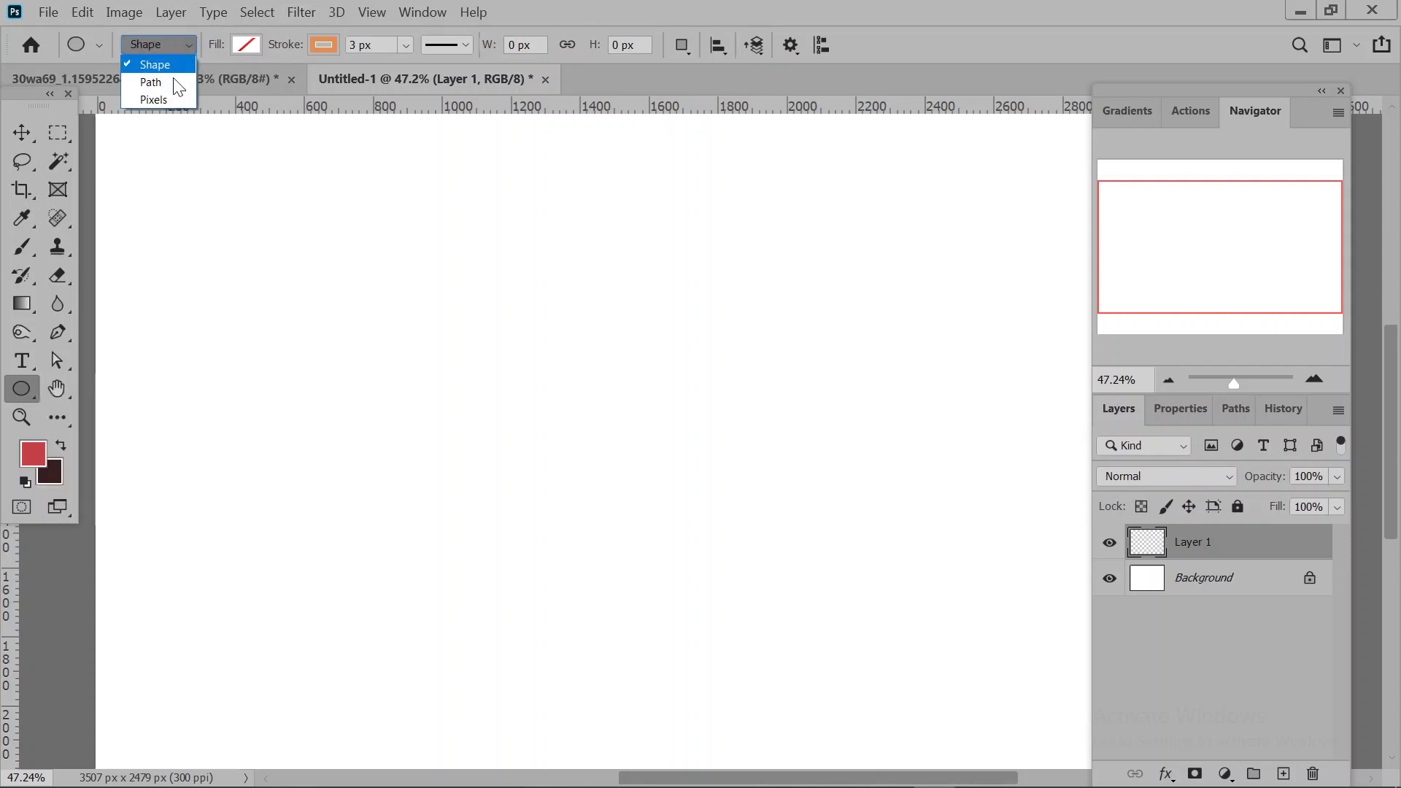
pyautogui.click(170, 63)
pyautogui.click(23, 389)
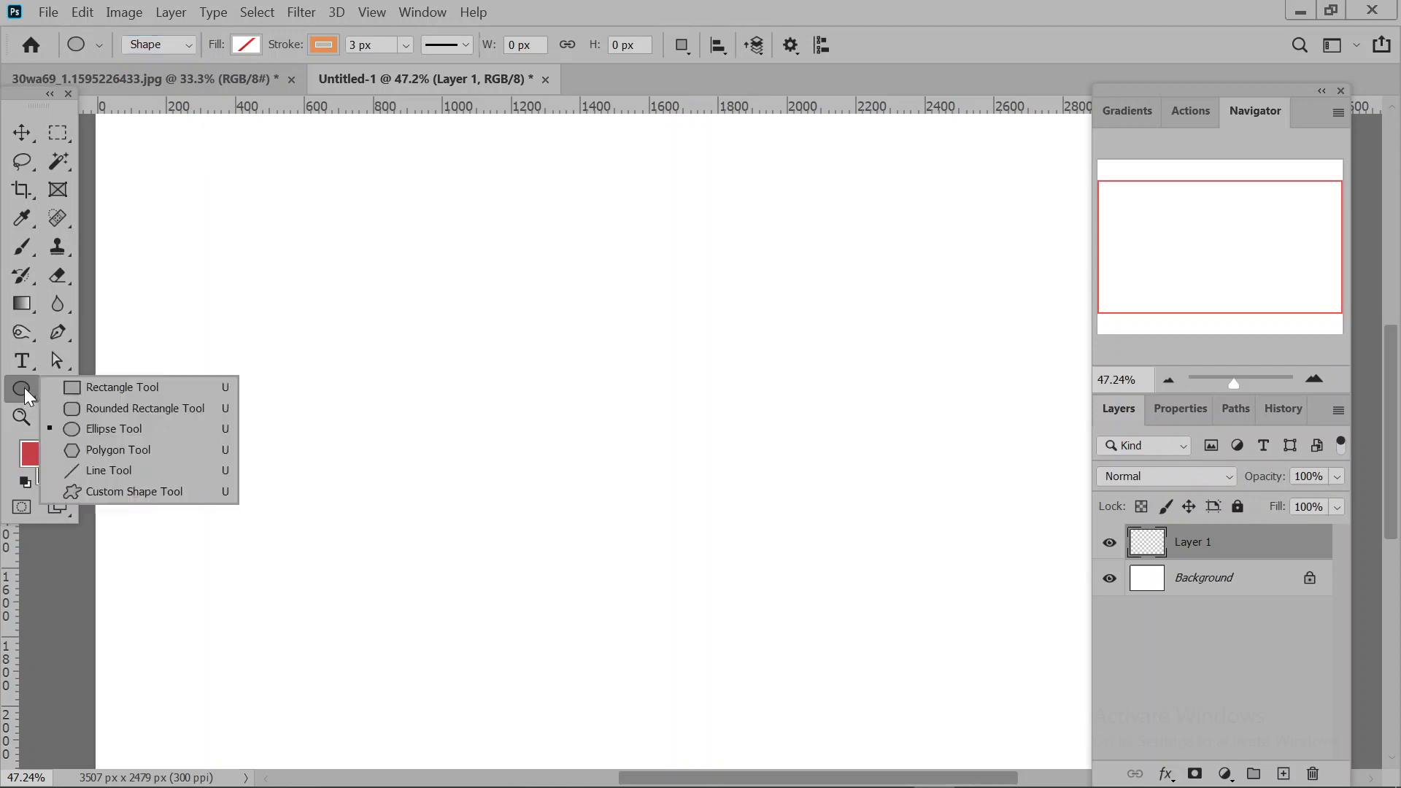
pyautogui.click(109, 408)
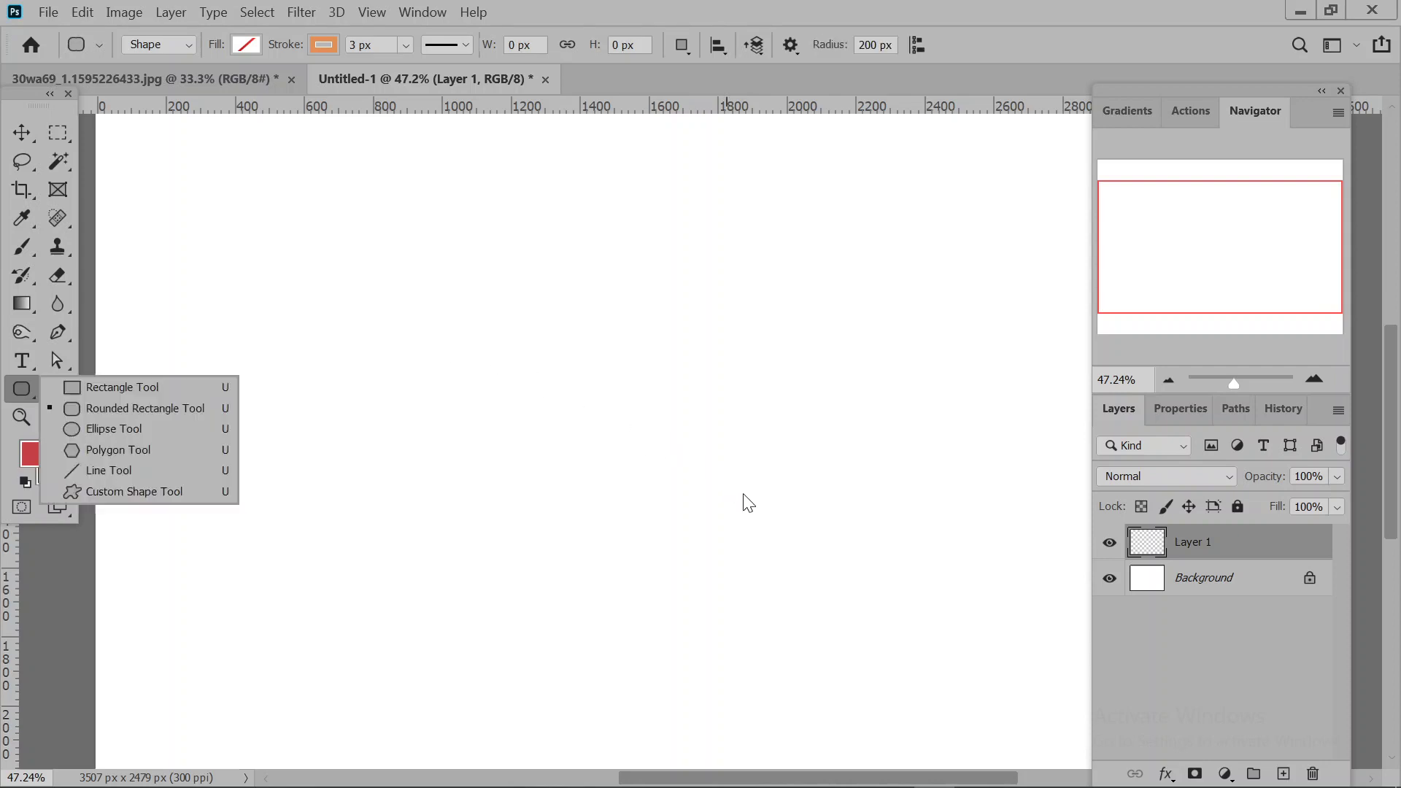
# Draw a 1368 × 725 px rounded rectangle with 200 px corners across the canvas centre.
pyautogui.moveTo(389, 317); pyautogui.dragTo(861, 567)
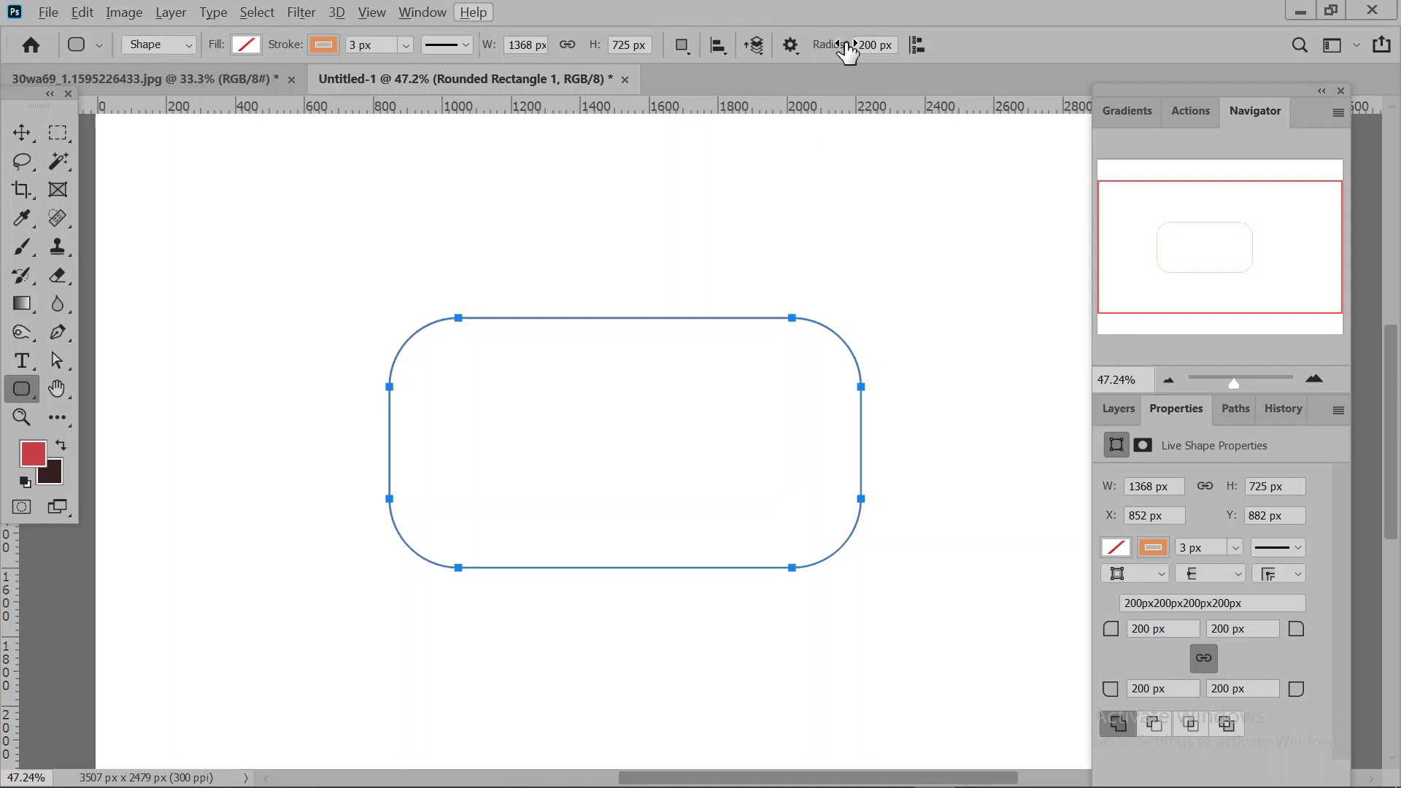
pyautogui.moveTo(842, 51); pyautogui.dragTo(801, 50)
pyautogui.moveTo(823, 48); pyautogui.dragTo(643, 86)
pyautogui.click(854, 228)
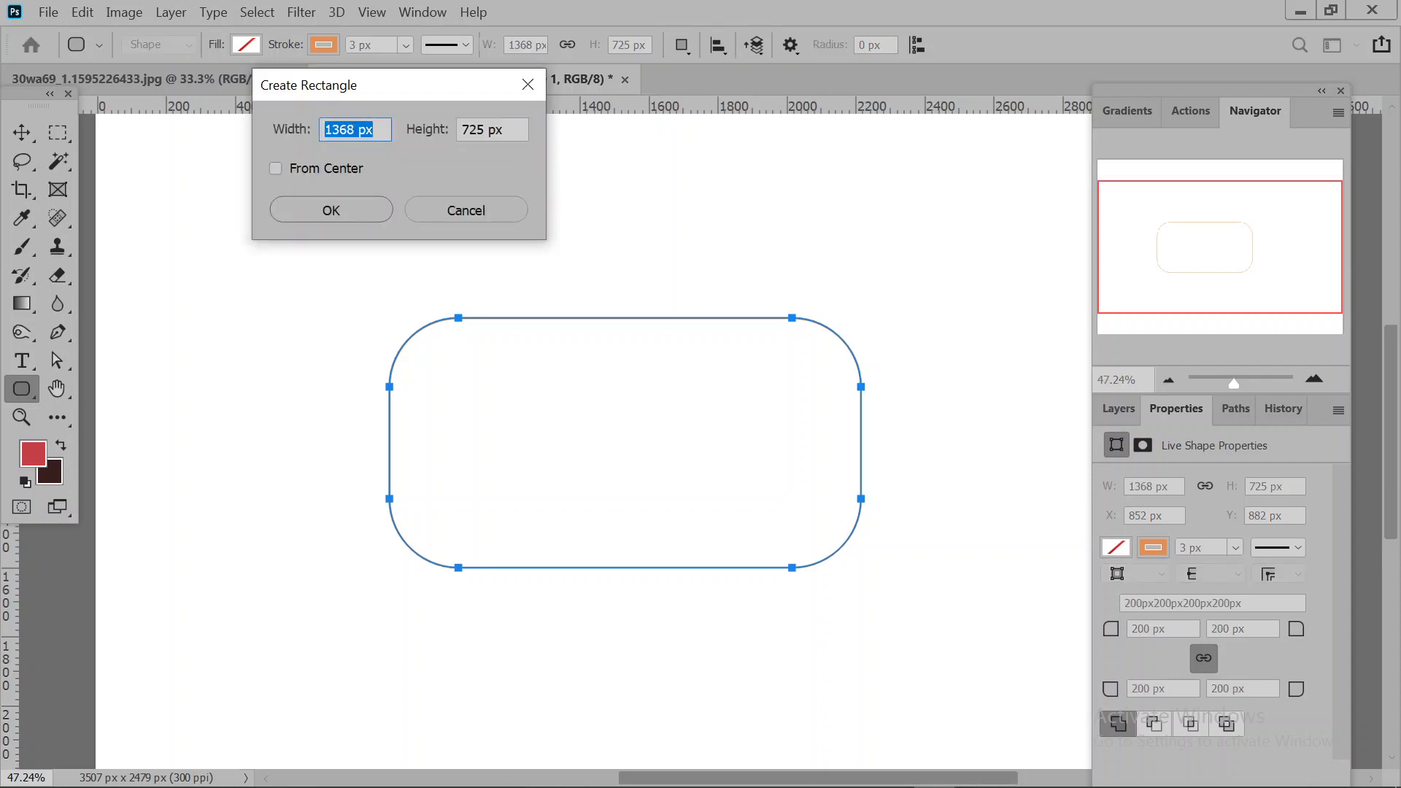
pyautogui.click(527, 85)
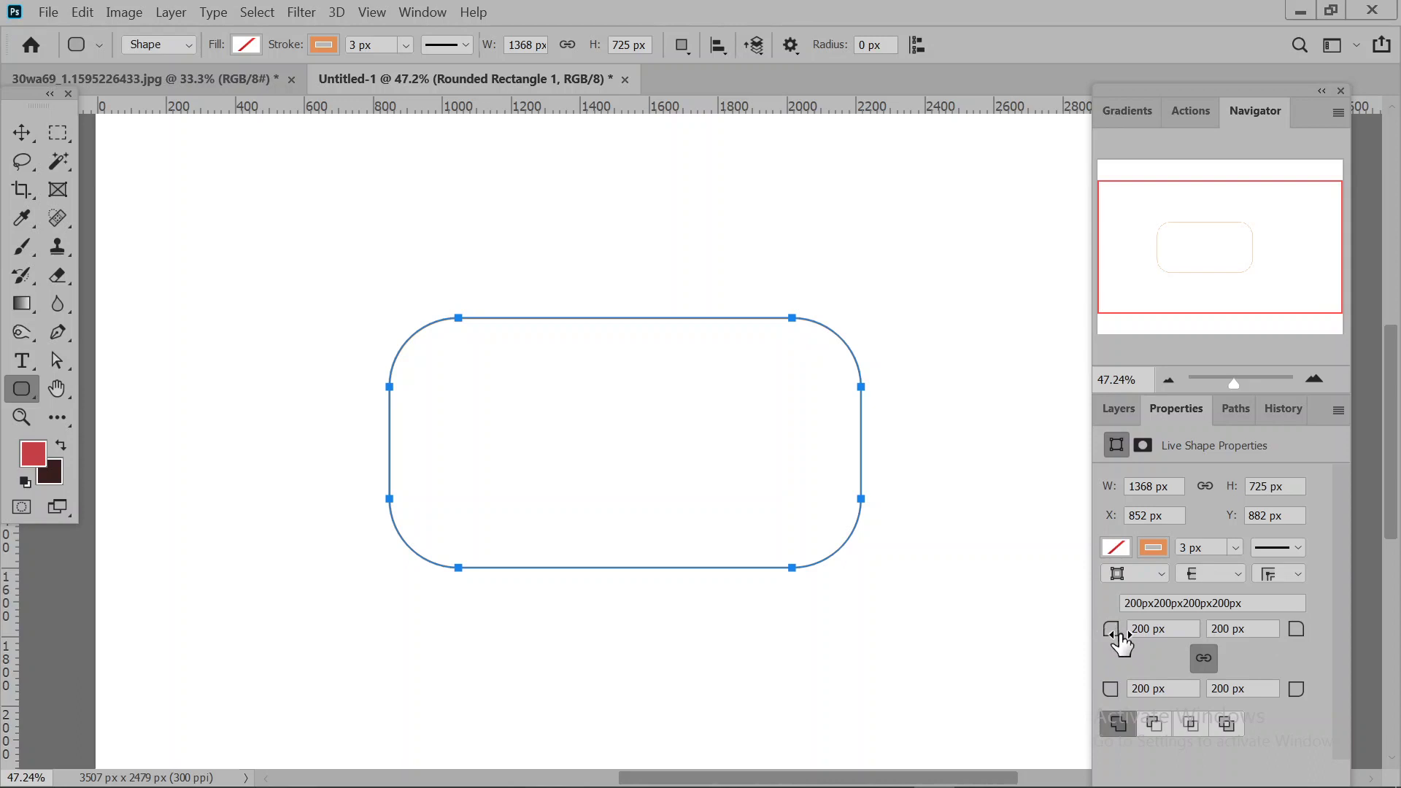
# Unlink the corner radii: top-left 265 px, bottom-right 201 px, top-right and bottom-left square.
pyautogui.moveTo(1112, 630); pyautogui.dragTo(807, 228)
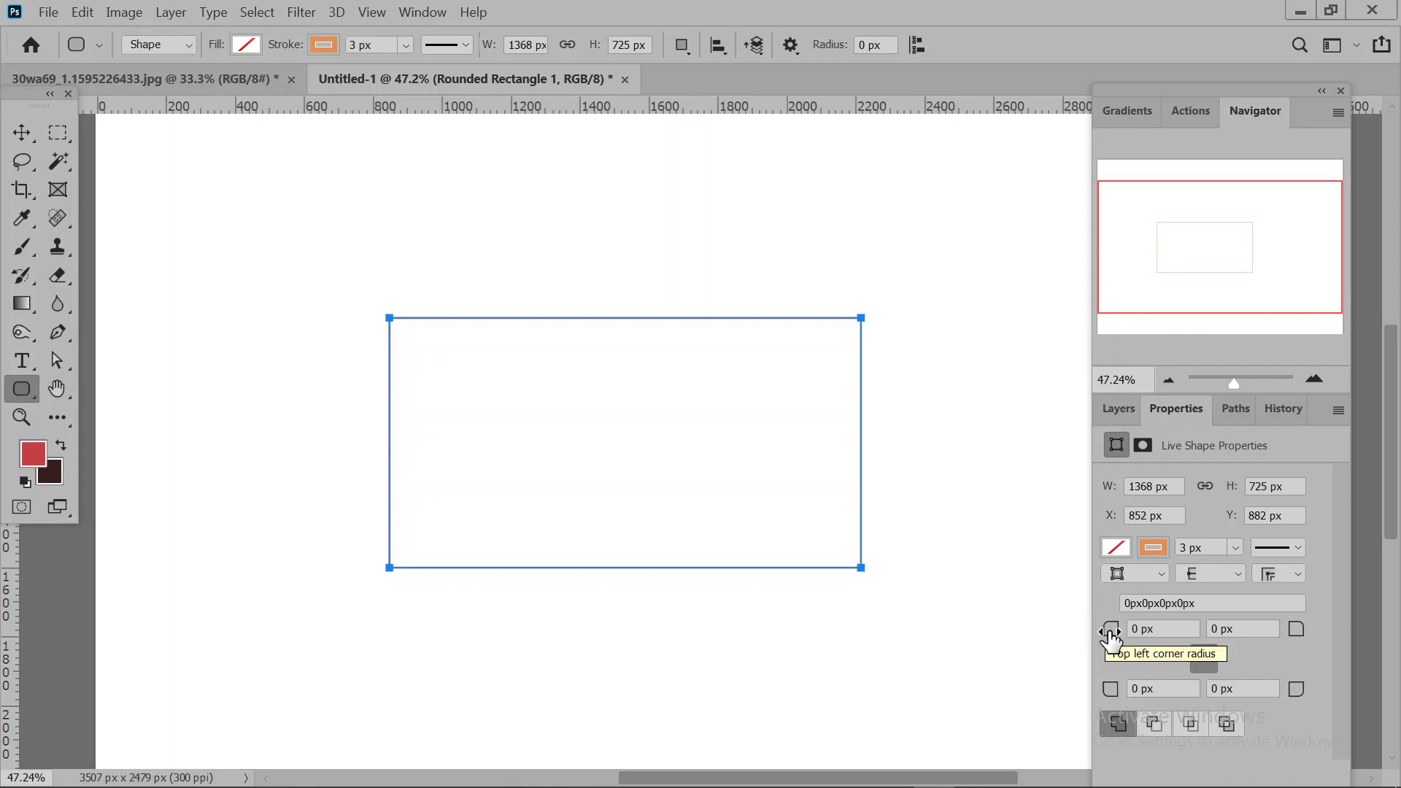
pyautogui.moveTo(1110, 638); pyautogui.dragTo(1331, 657)
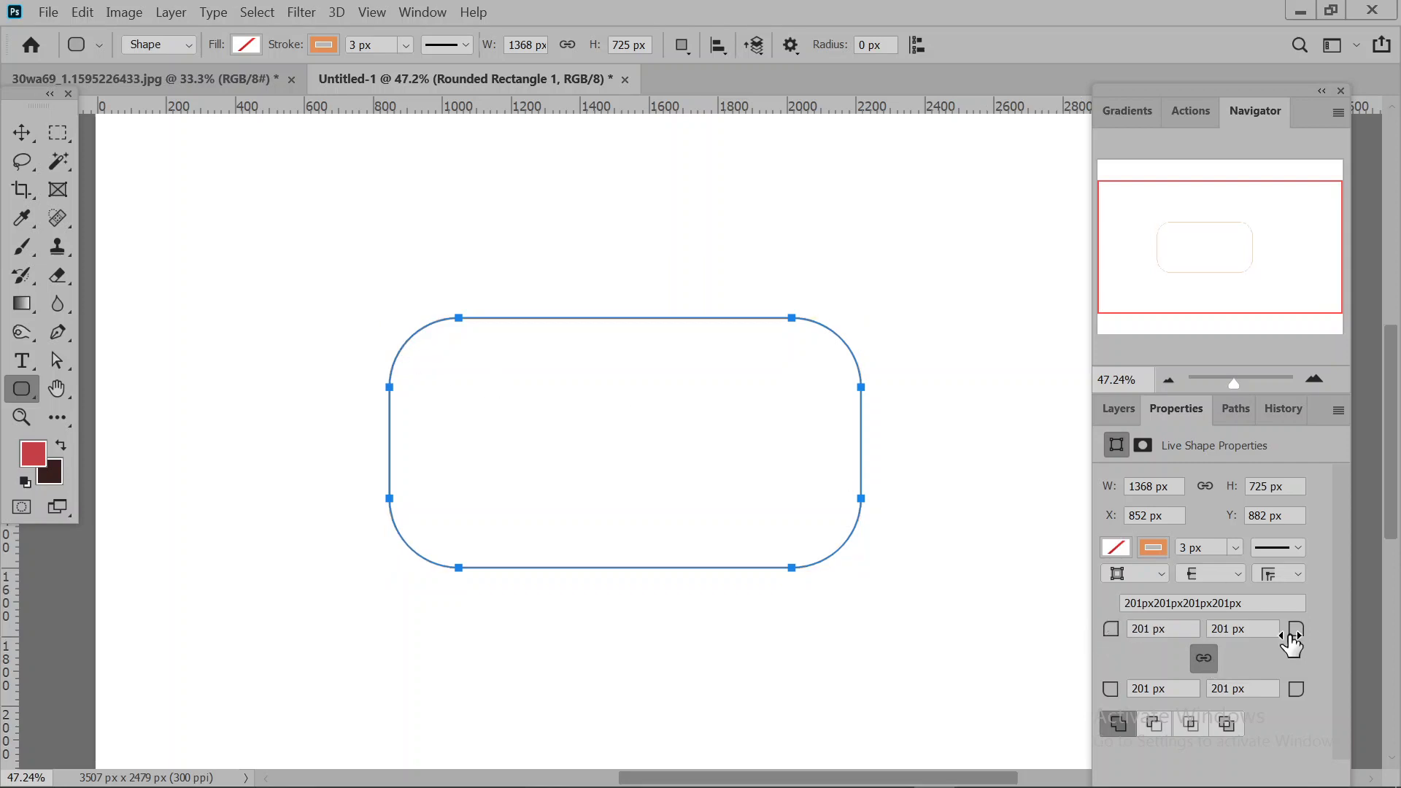
pyautogui.click(1209, 660)
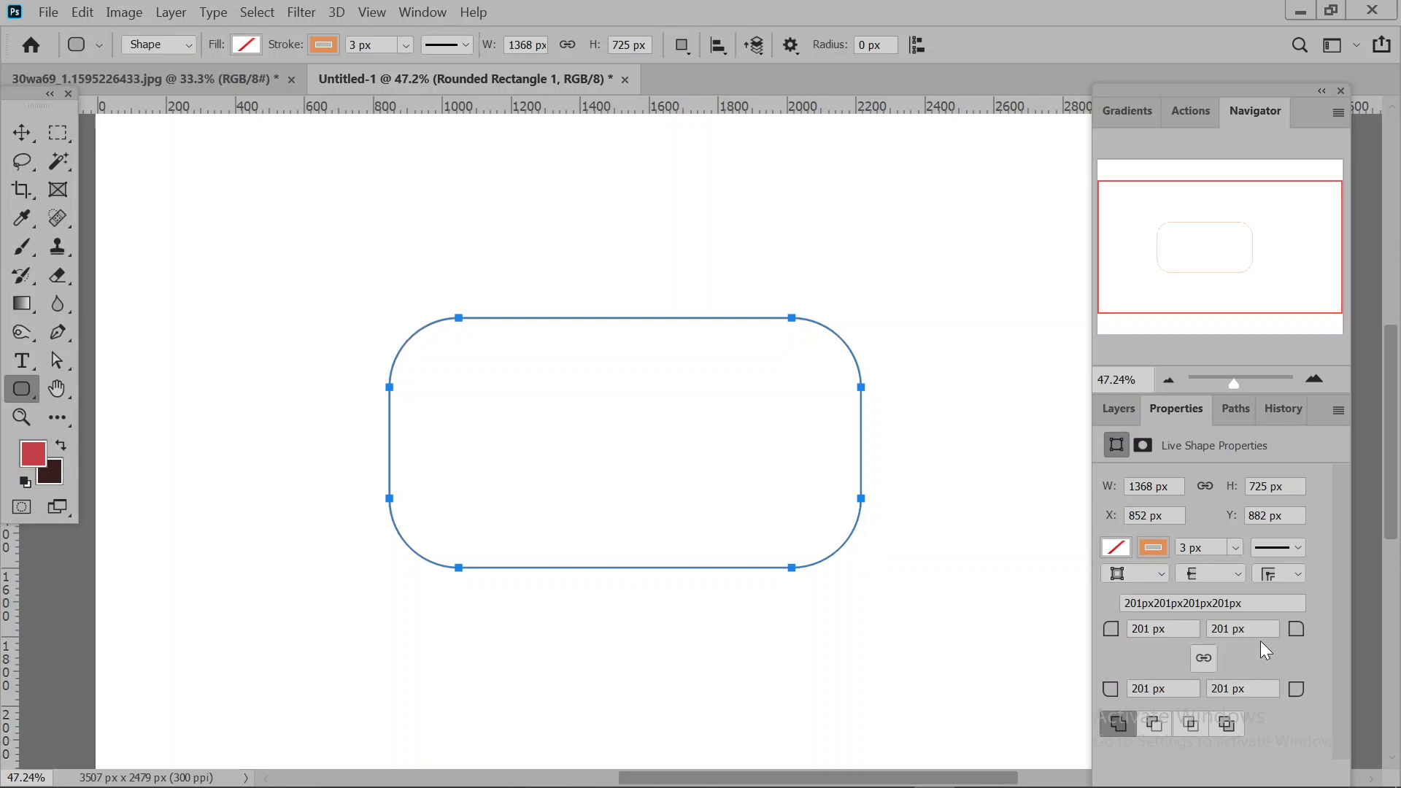
pyautogui.moveTo(1300, 635); pyautogui.dragTo(913, 304)
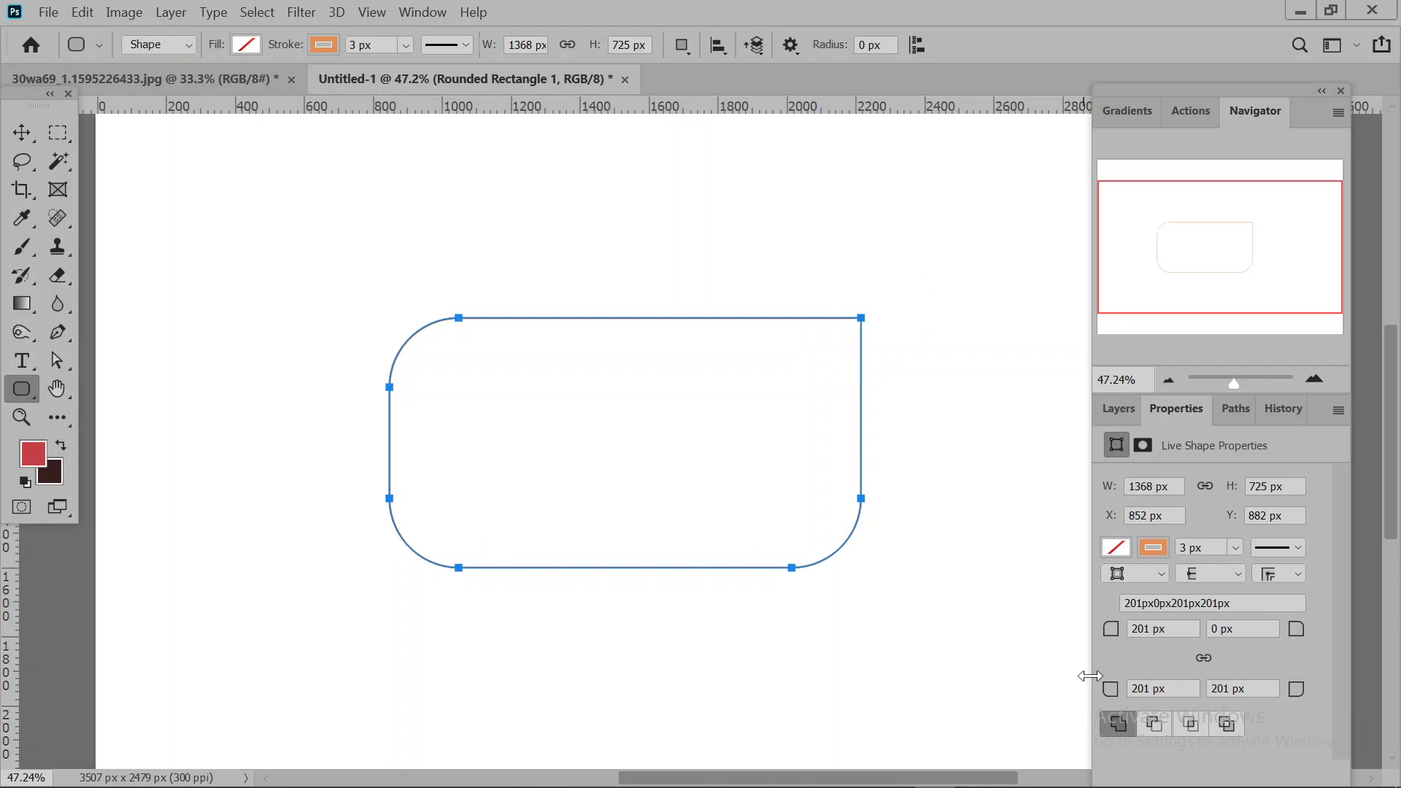
pyautogui.moveTo(1119, 693); pyautogui.dragTo(350, 311)
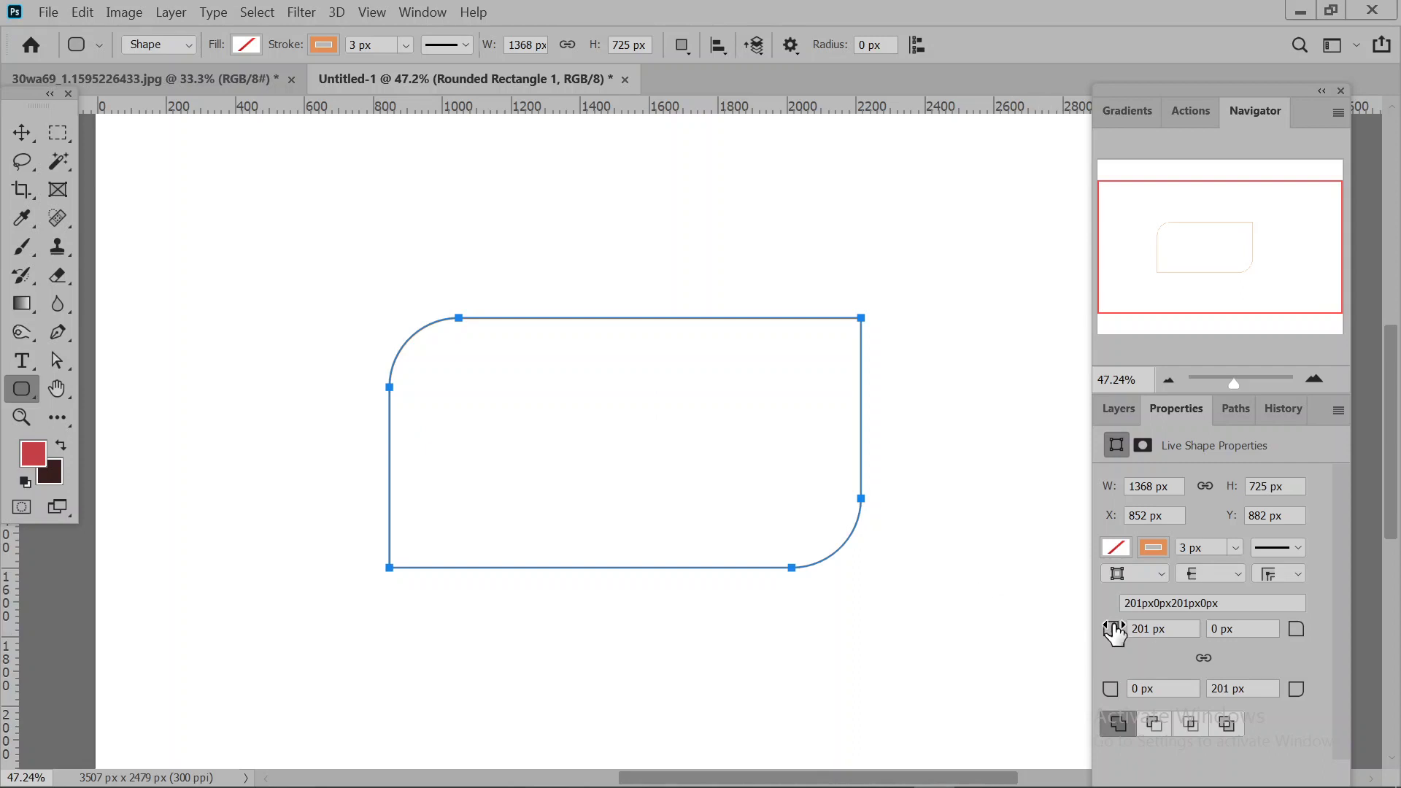
pyautogui.moveTo(1095, 632); pyautogui.dragTo(394, 312)
pyautogui.moveTo(1114, 642); pyautogui.dragTo(576, 440)
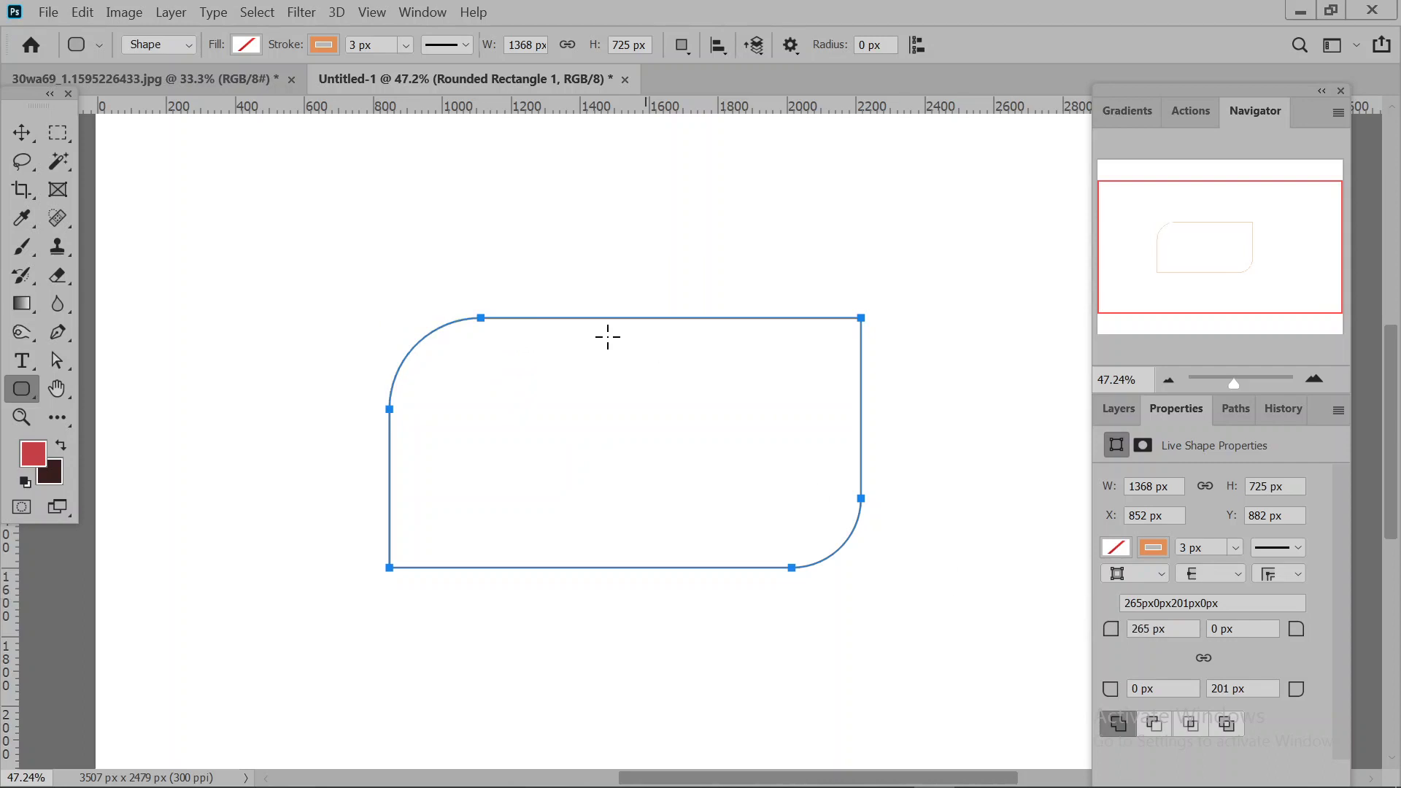
pyautogui.rightClick(7, 395)
pyautogui.click(33, 390)
# Draw a new rectangle, round its corners into a pill shape and fill it red.
pyautogui.moveTo(694, 365); pyautogui.dragTo(746, 359)
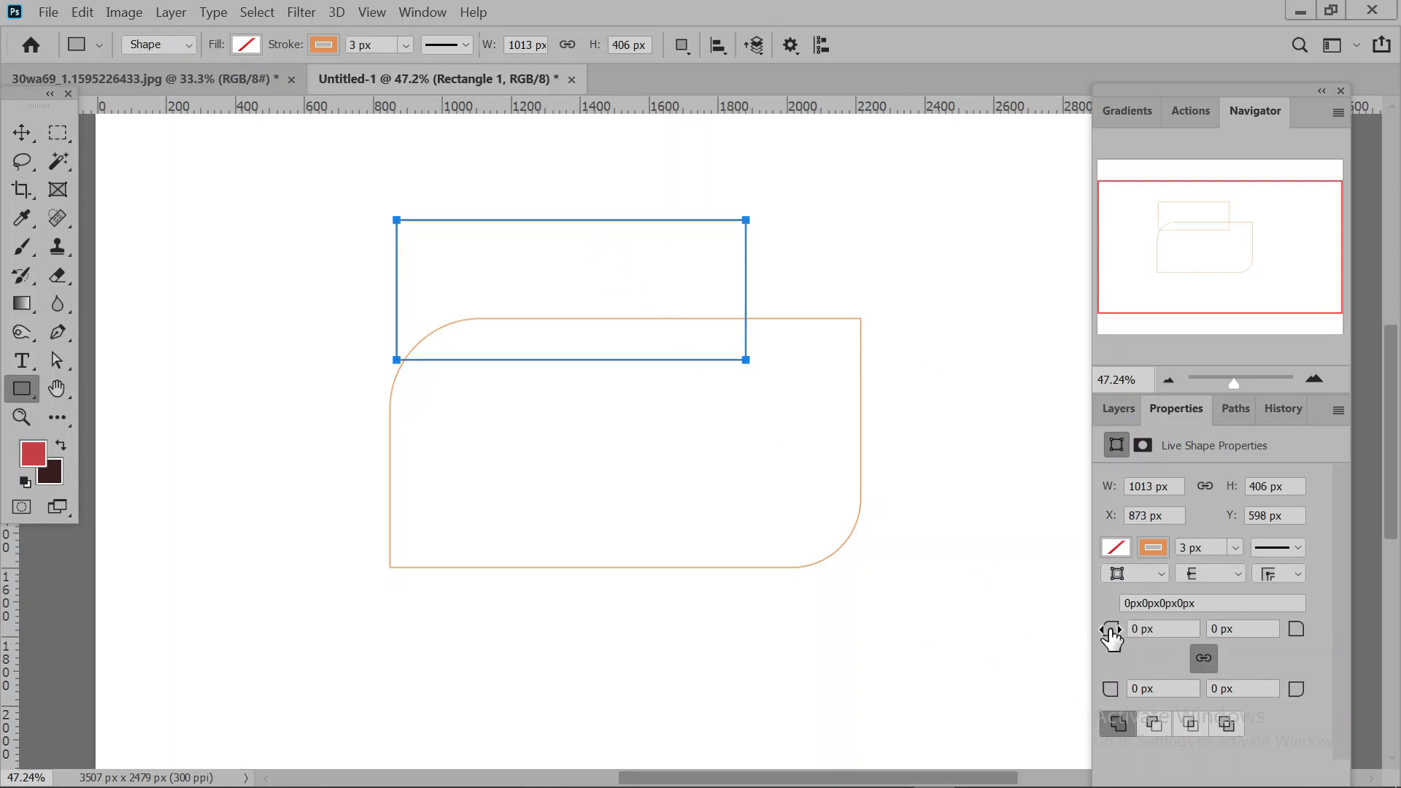
pyautogui.moveTo(1111, 629); pyautogui.dragTo(1298, 663)
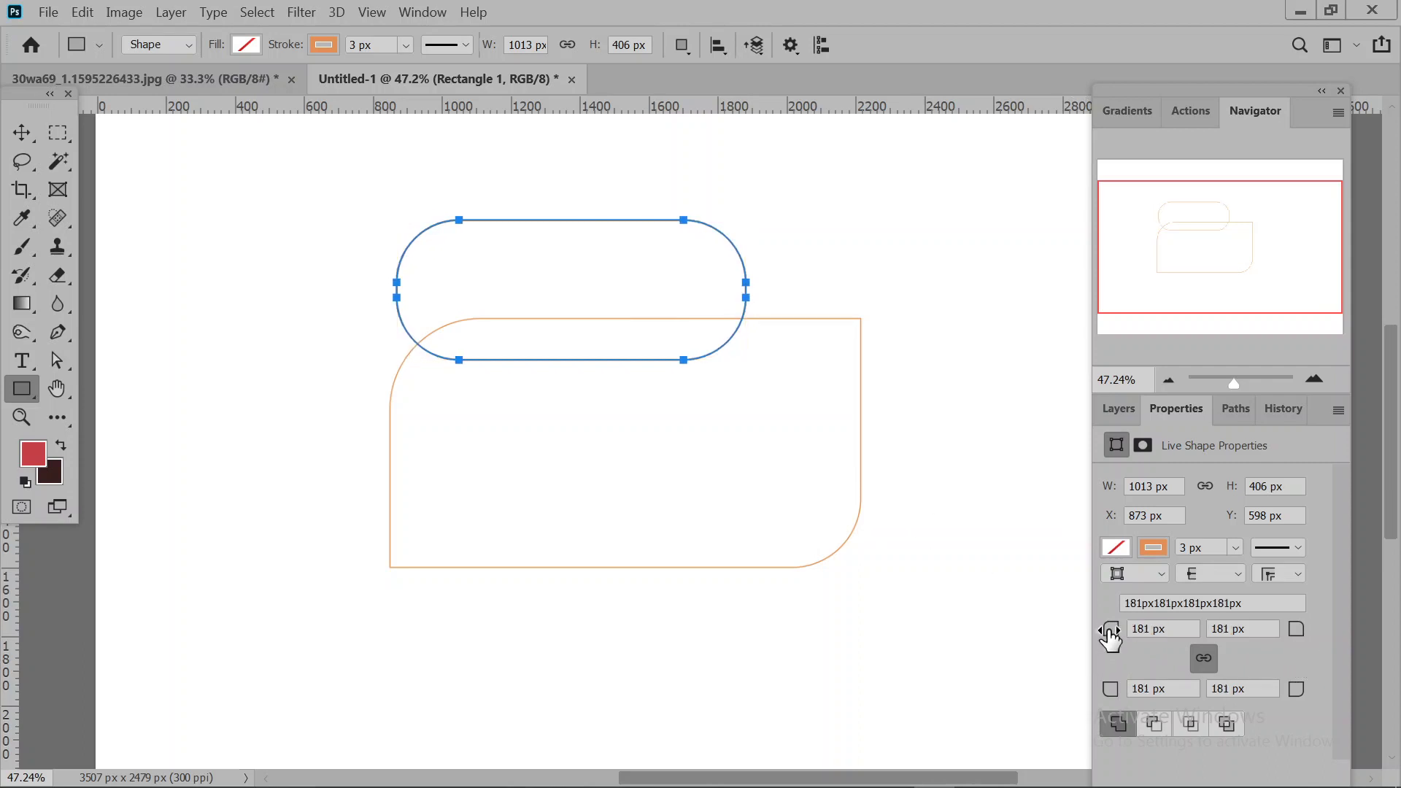
pyautogui.moveTo(1107, 631); pyautogui.dragTo(862, 381)
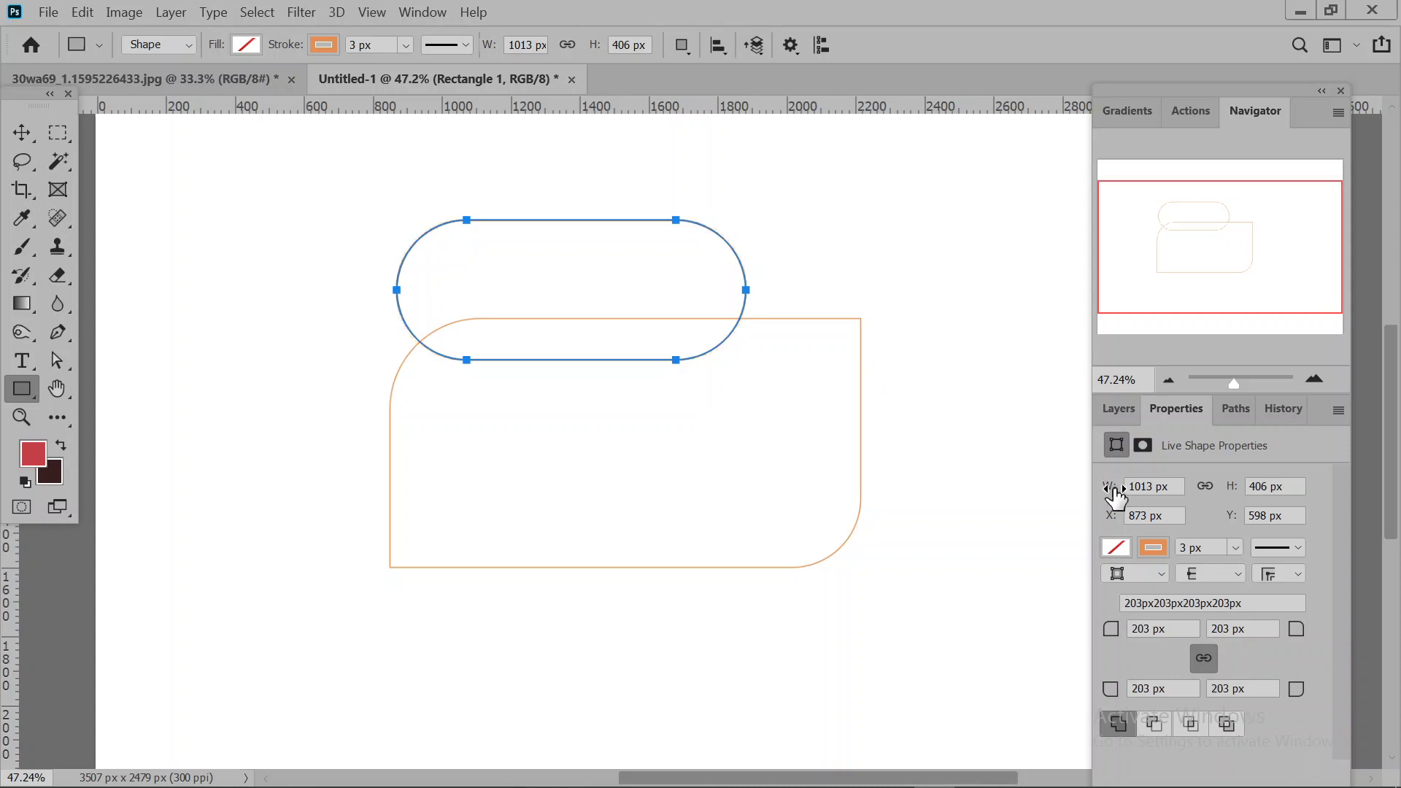
pyautogui.click(246, 45)
pyautogui.click(248, 161)
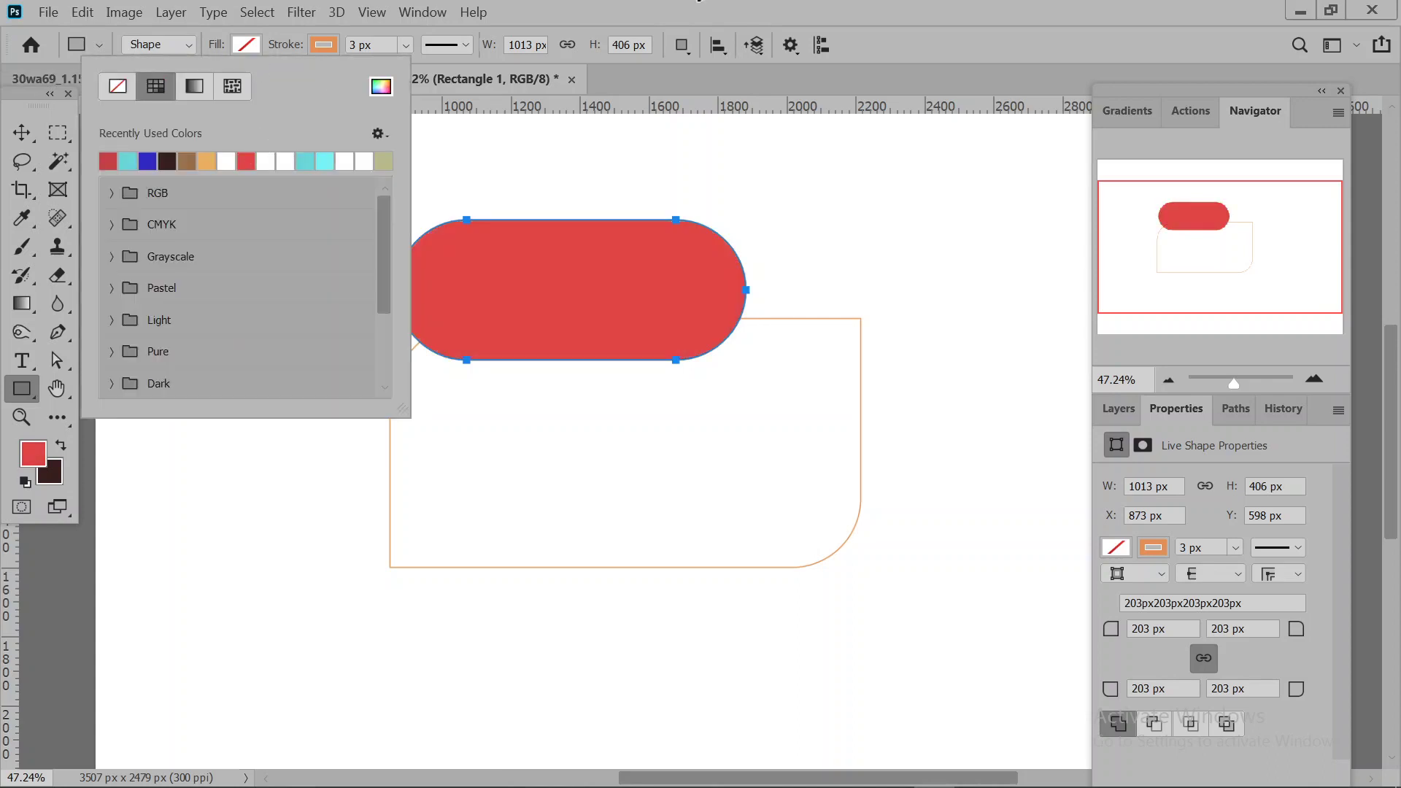
pyautogui.click(1181, 536)
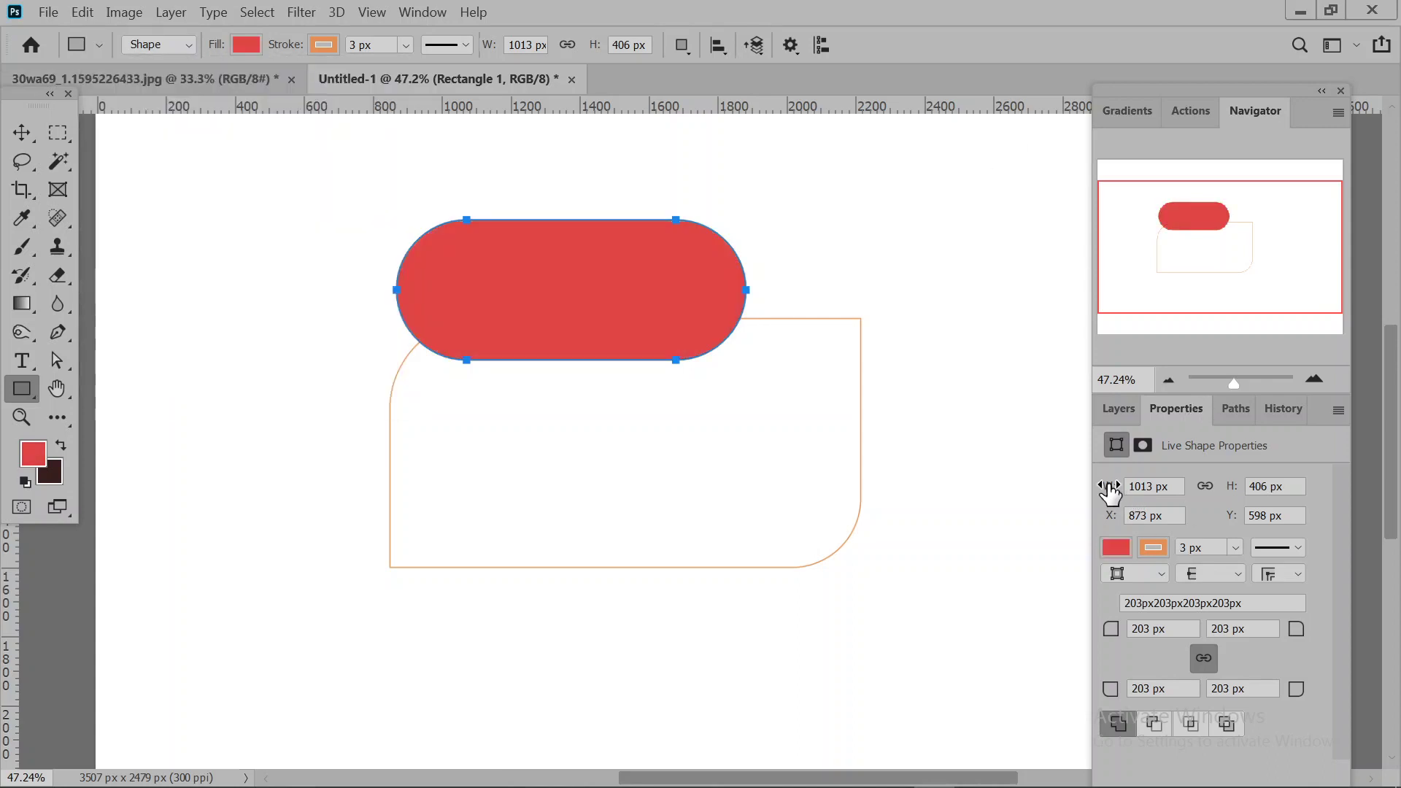
pyautogui.moveTo(1110, 494); pyautogui.dragTo(977, 613)
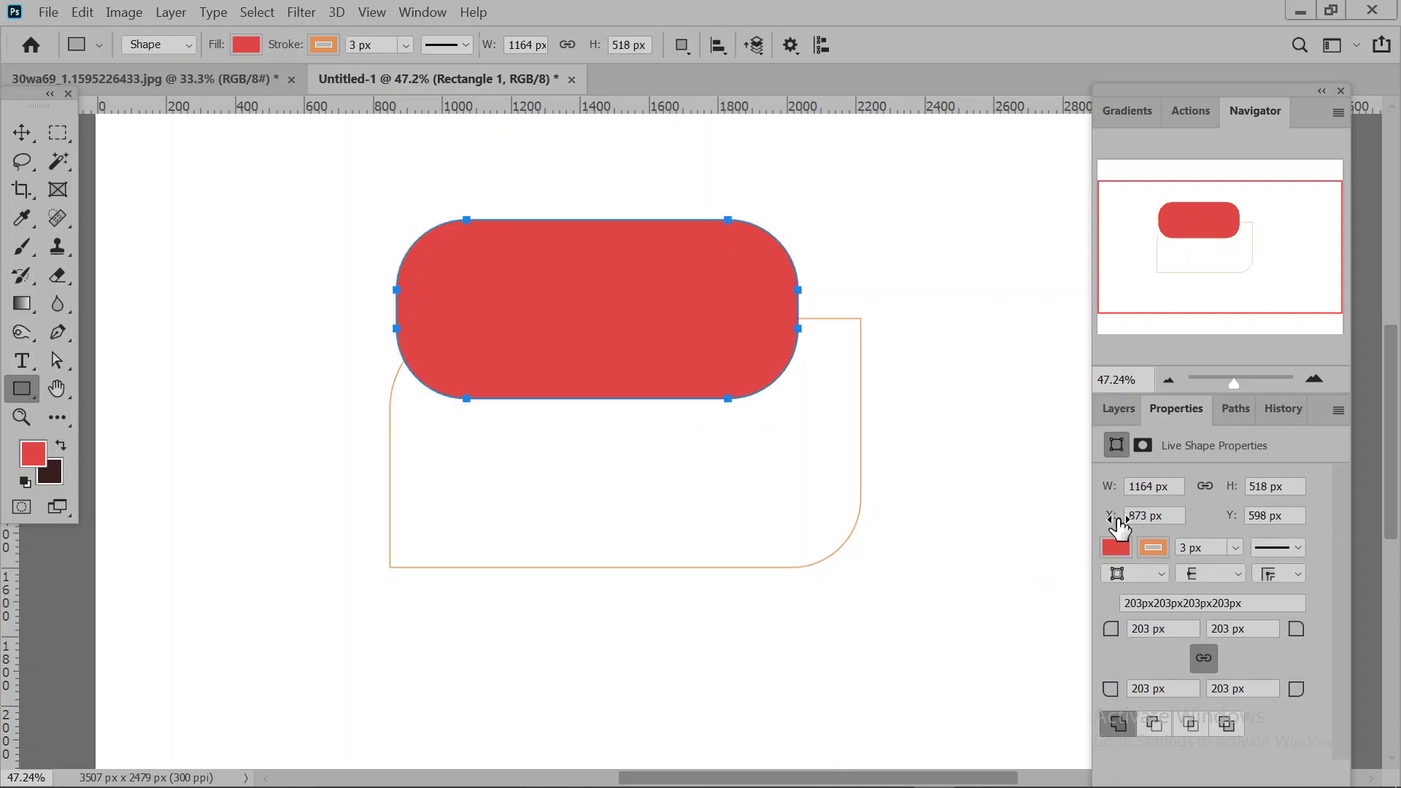
# Move the red rounded rectangle to X 997 px, Y 807 px over the outlined shape.
pyautogui.moveTo(1110, 517); pyautogui.dragTo(988, 566)
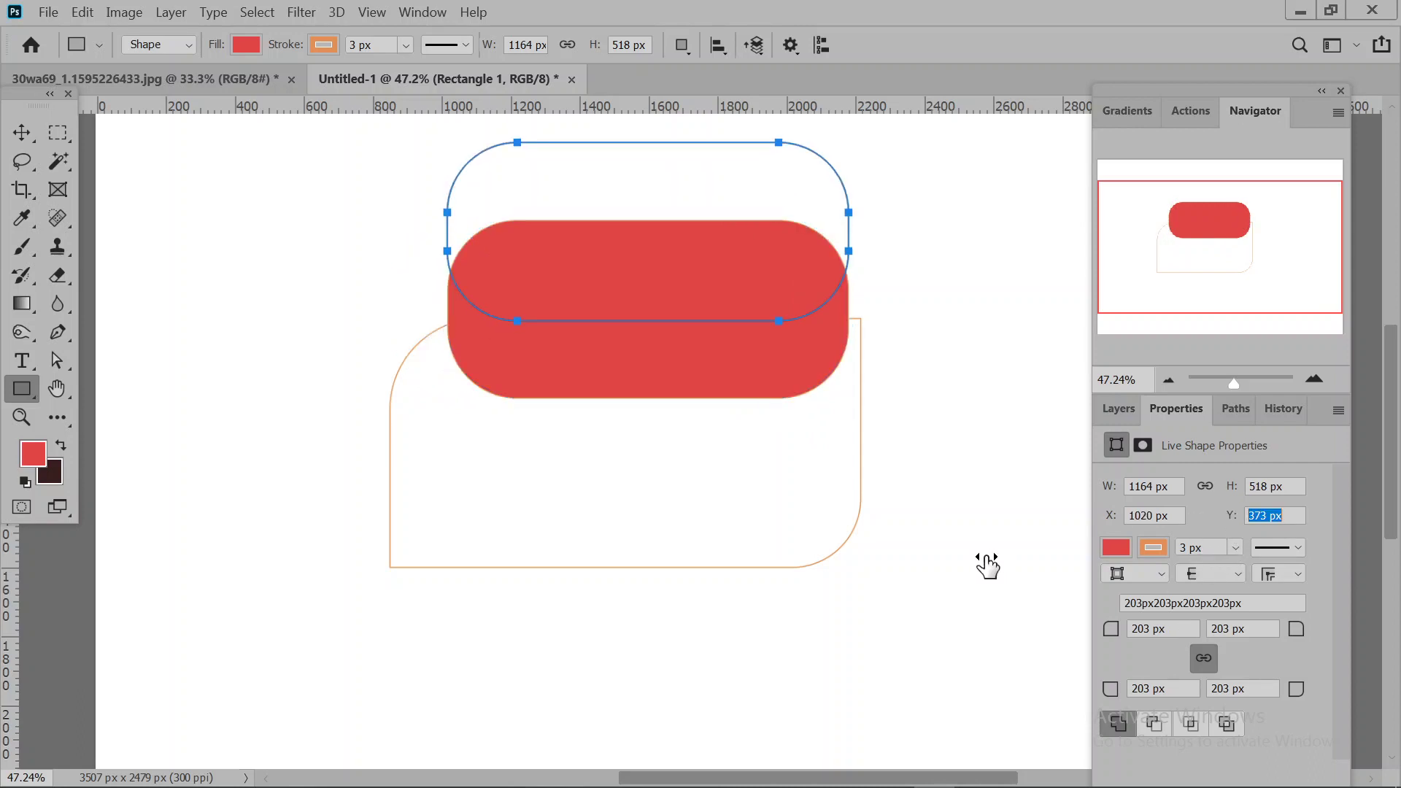
pyautogui.click(1240, 516)
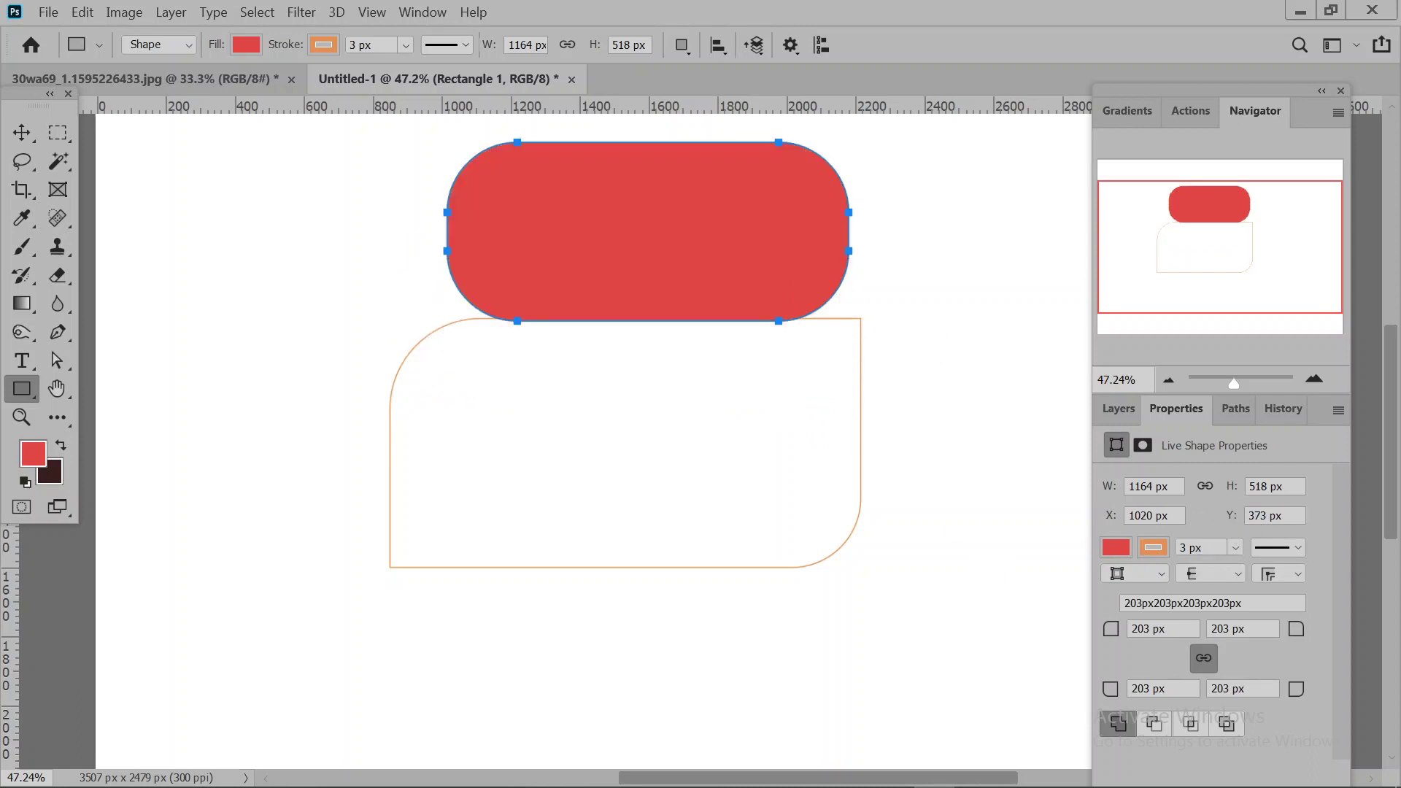
pyautogui.moveTo(1120, 519); pyautogui.dragTo(332, 353)
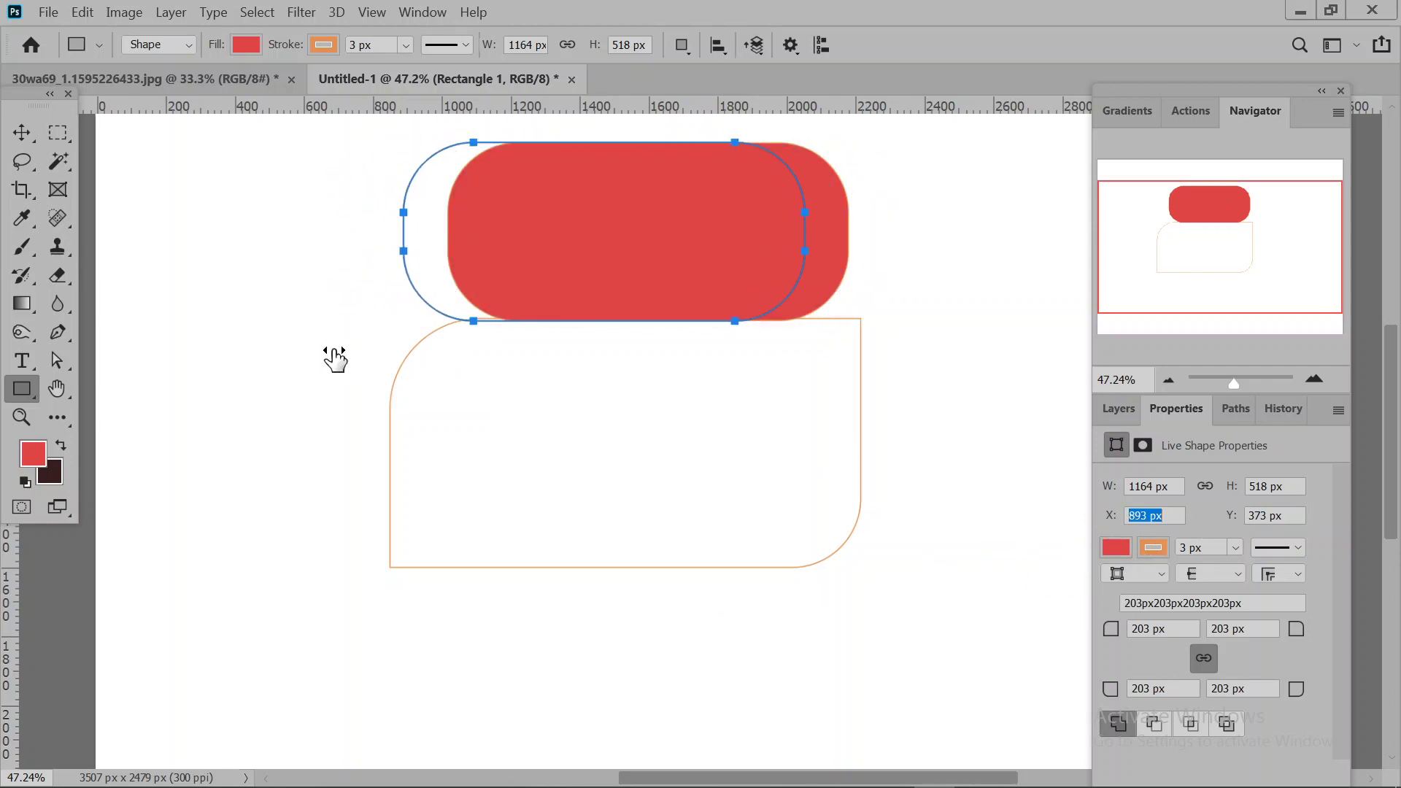
pyautogui.click(21, 132)
pyautogui.moveTo(569, 219); pyautogui.dragTo(606, 369)
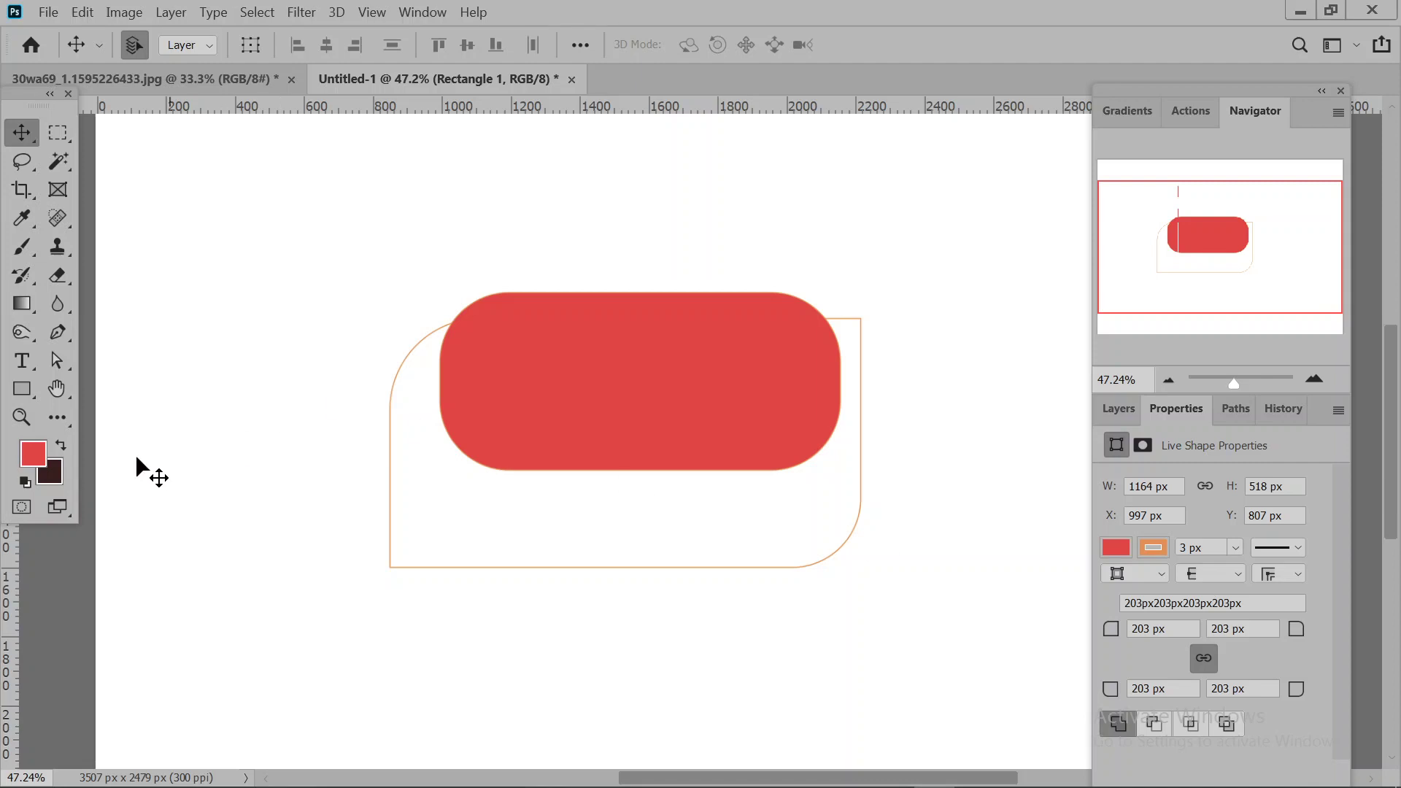
pyautogui.click(28, 388)
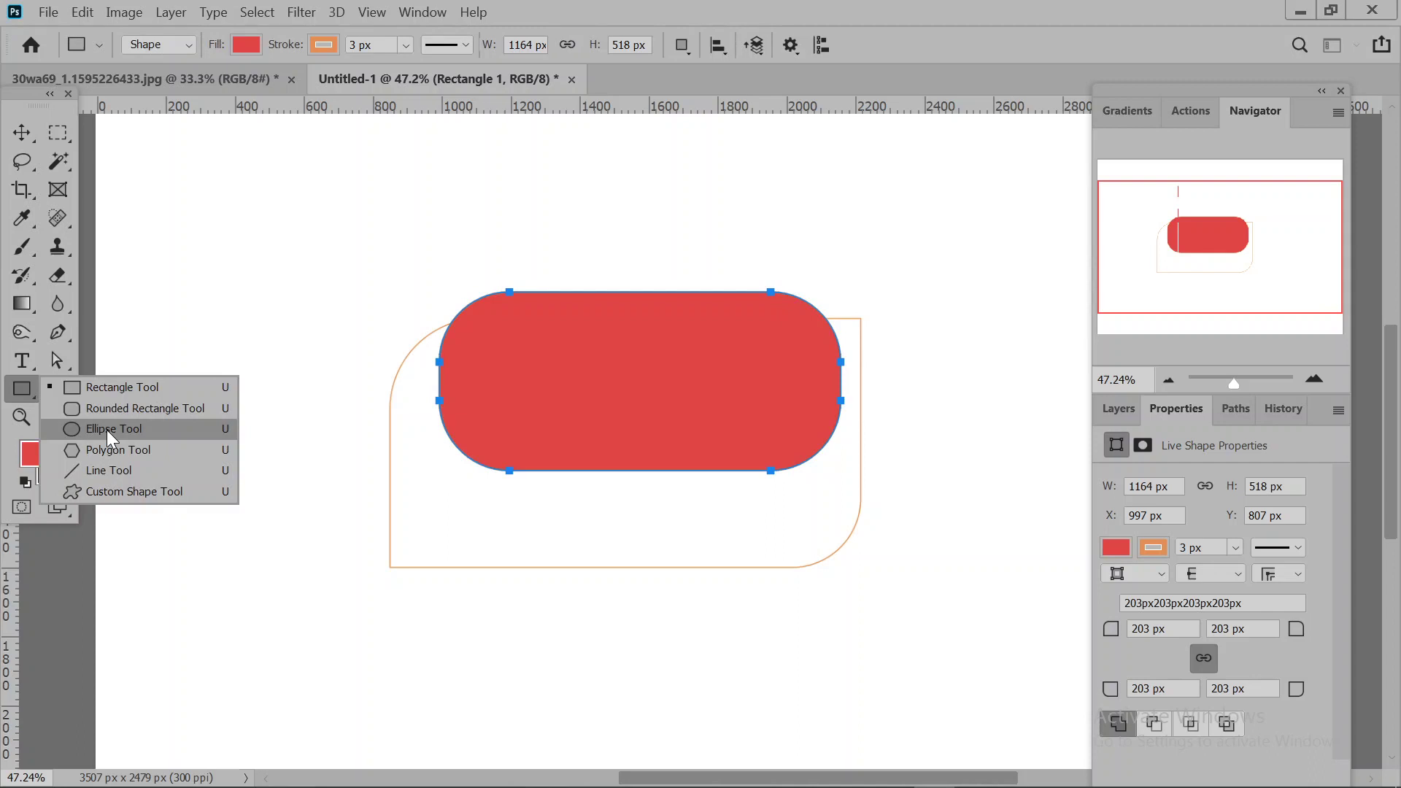
# Draw a circle, then delete the Rectangle 1 and Rounded Rectangle 1 shape layers.
pyautogui.click(107, 429)
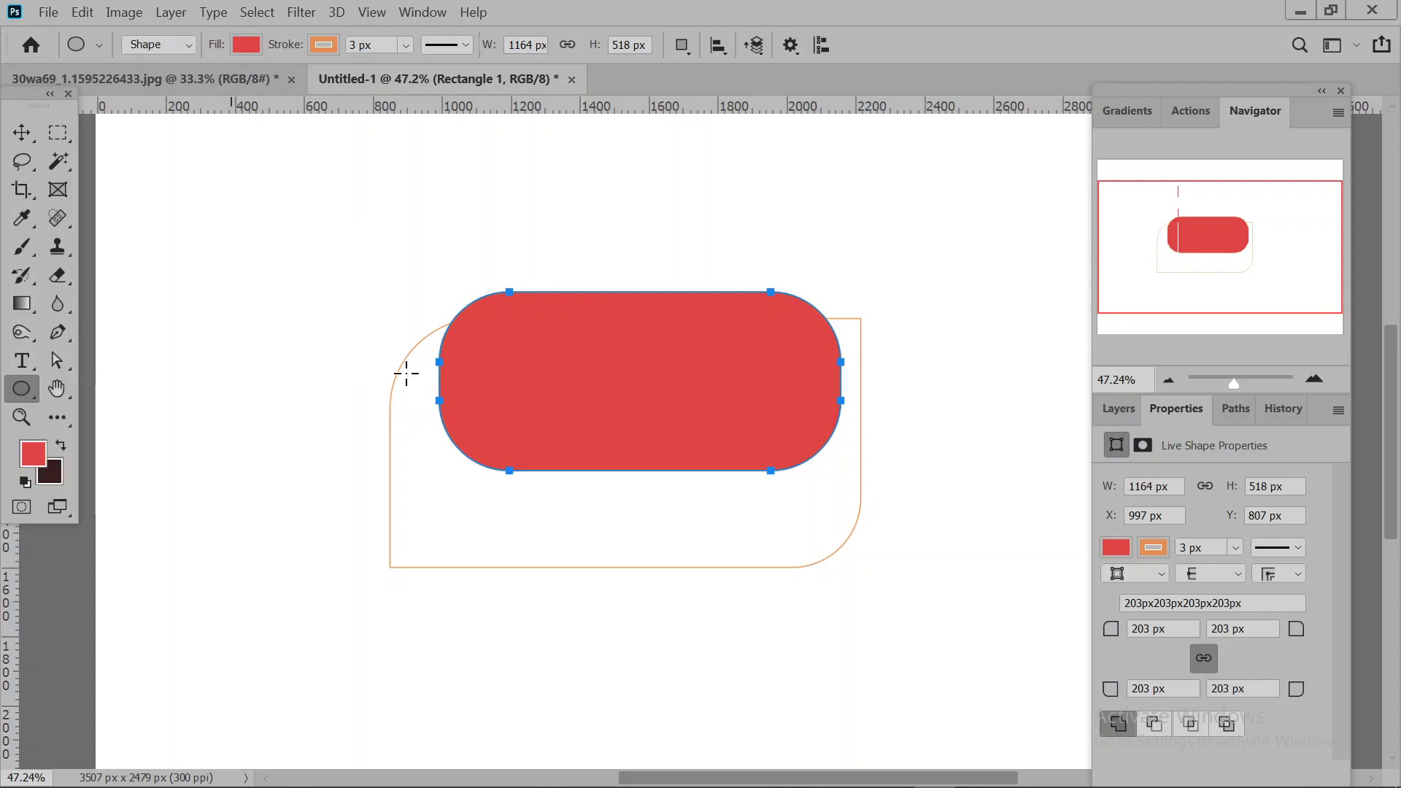
pyautogui.moveTo(229, 226); pyautogui.dragTo(437, 426)
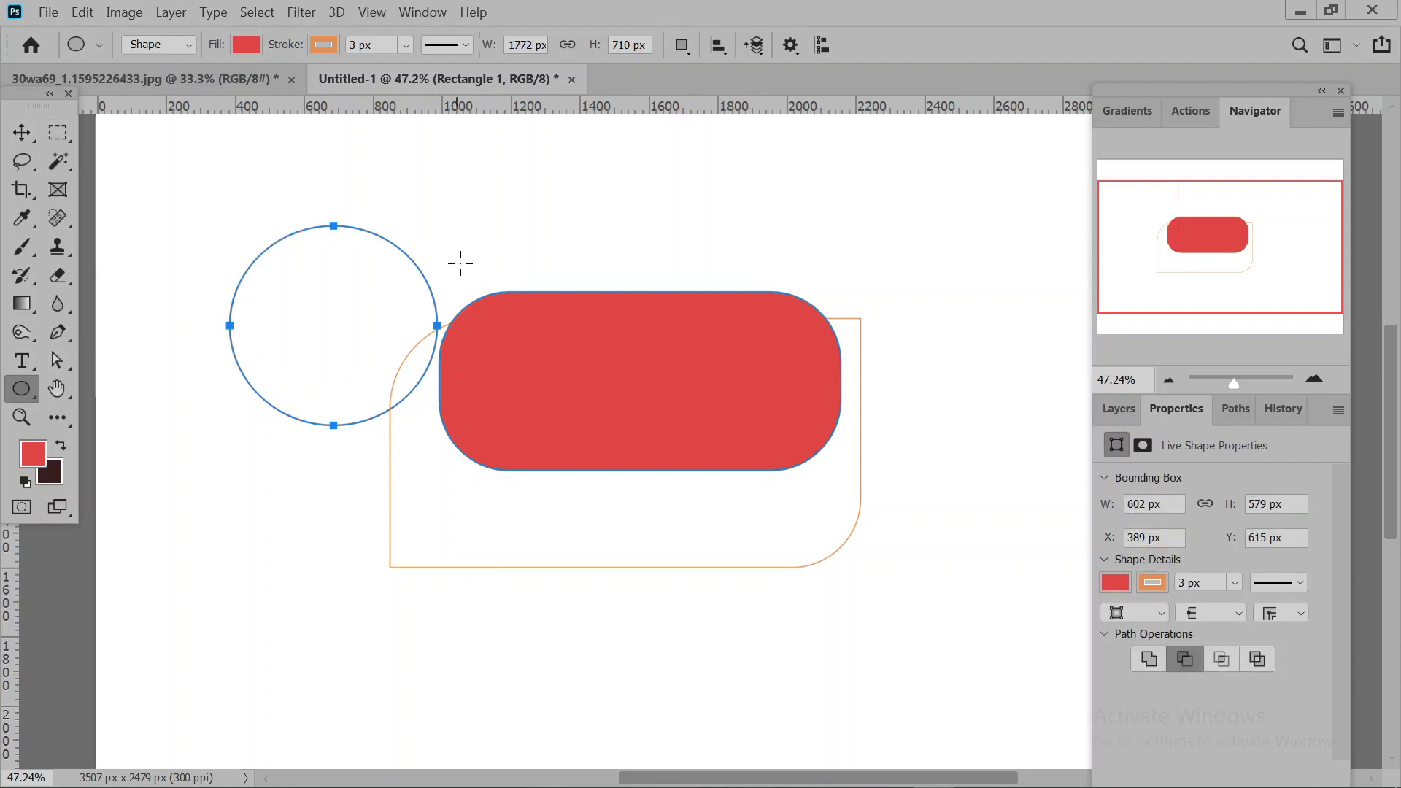
pyautogui.click(1129, 410)
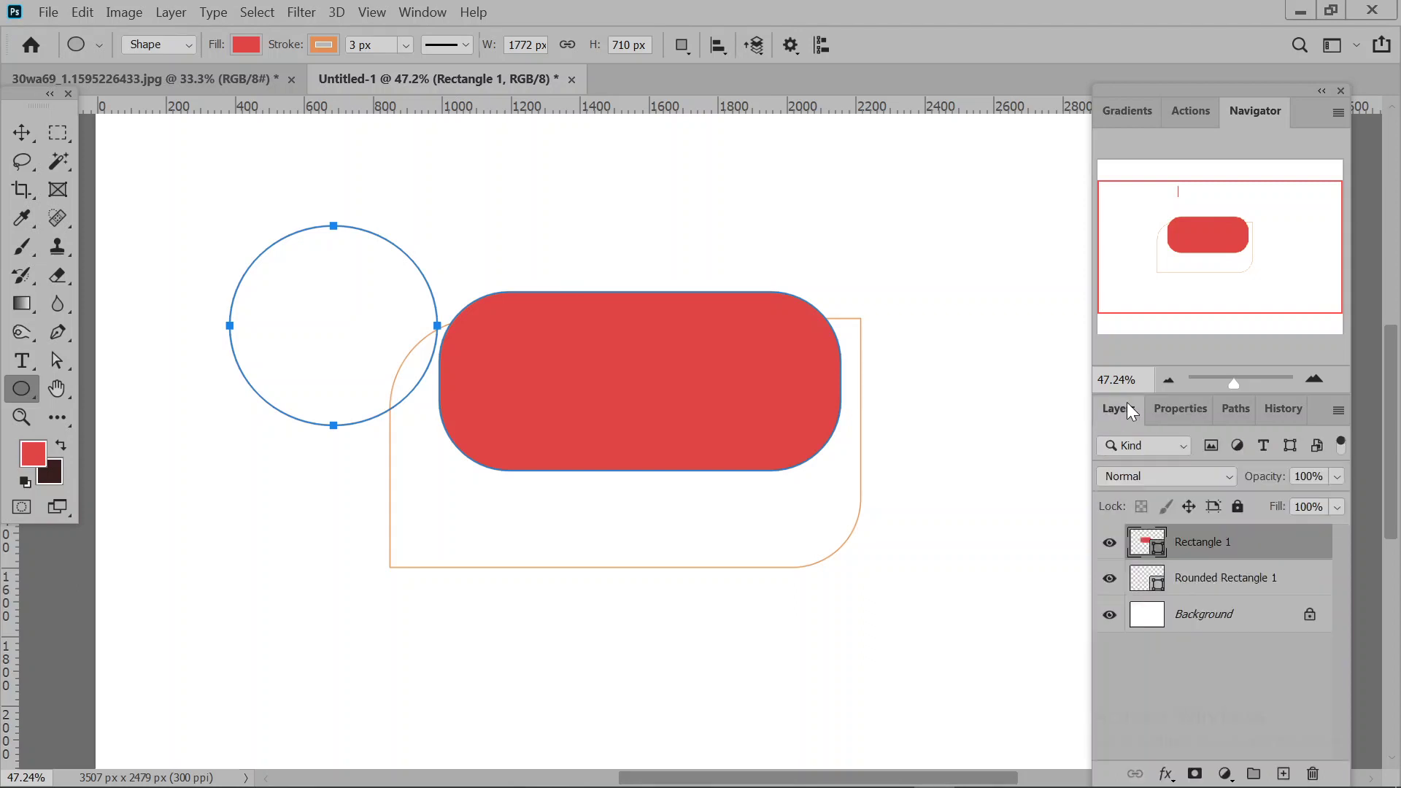
pyautogui.press('Delete')
pyautogui.press('Delete')
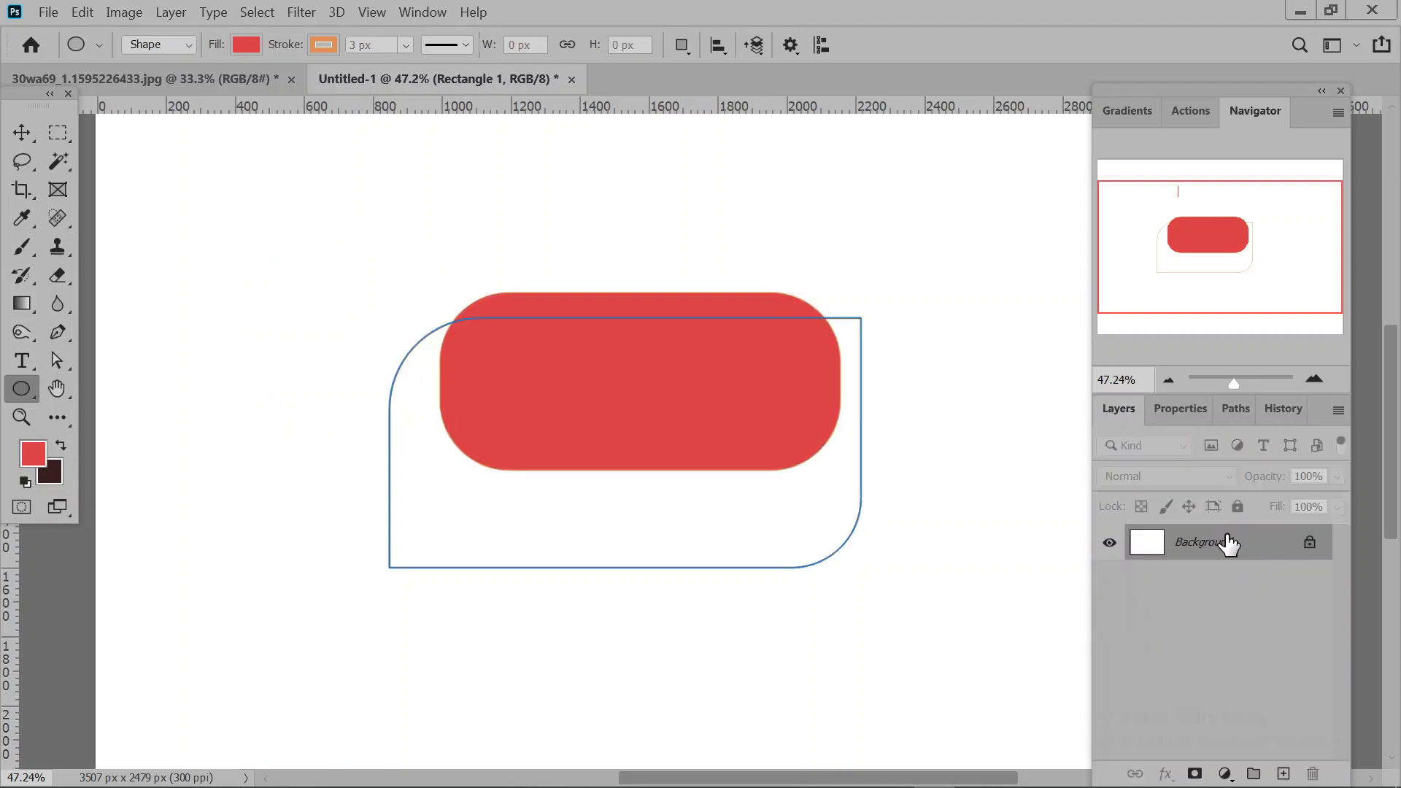
# Draw an 870 × 870 px circle and fill it with the recent orange colour.
pyautogui.moveTo(537, 280); pyautogui.dragTo(1051, 583)
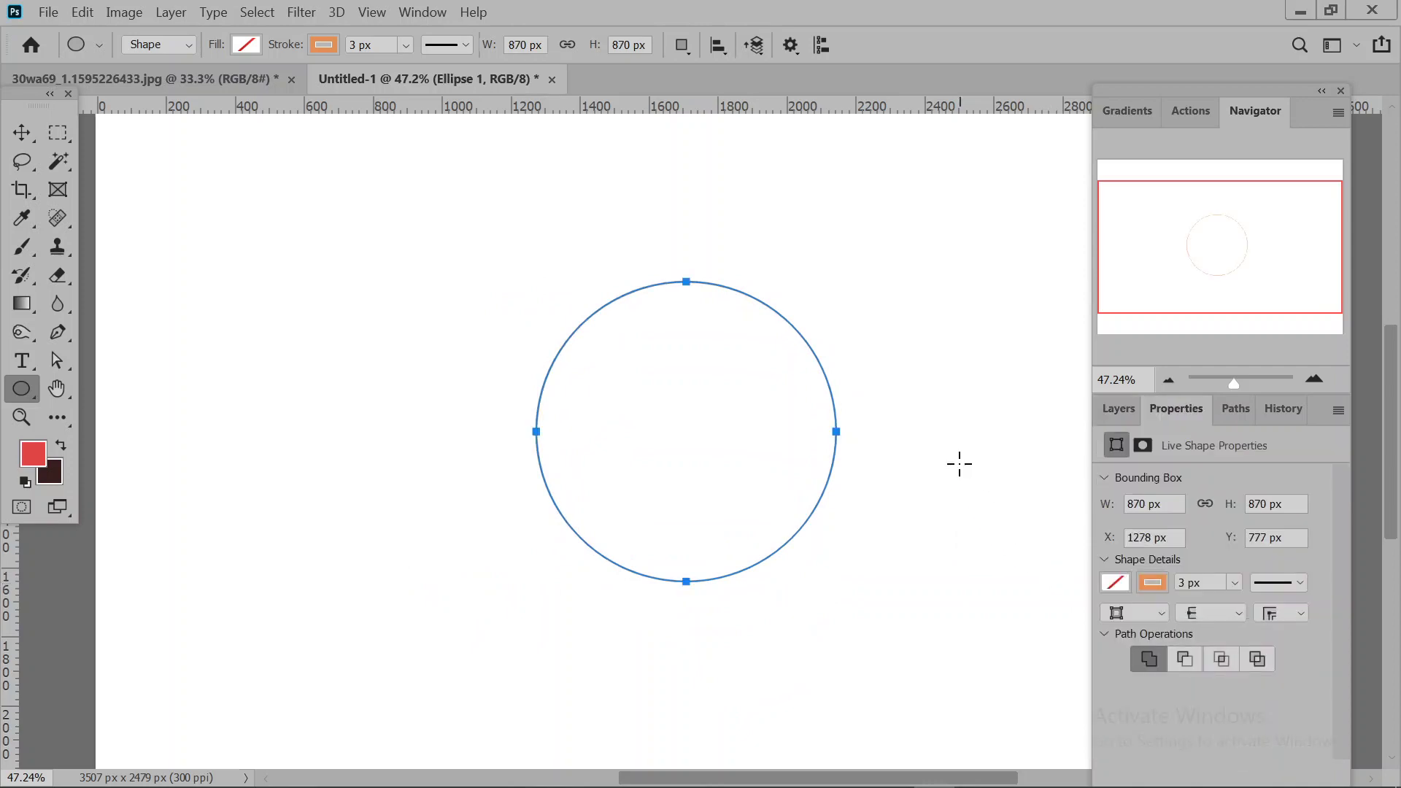
pyautogui.click(252, 46)
pyautogui.click(230, 161)
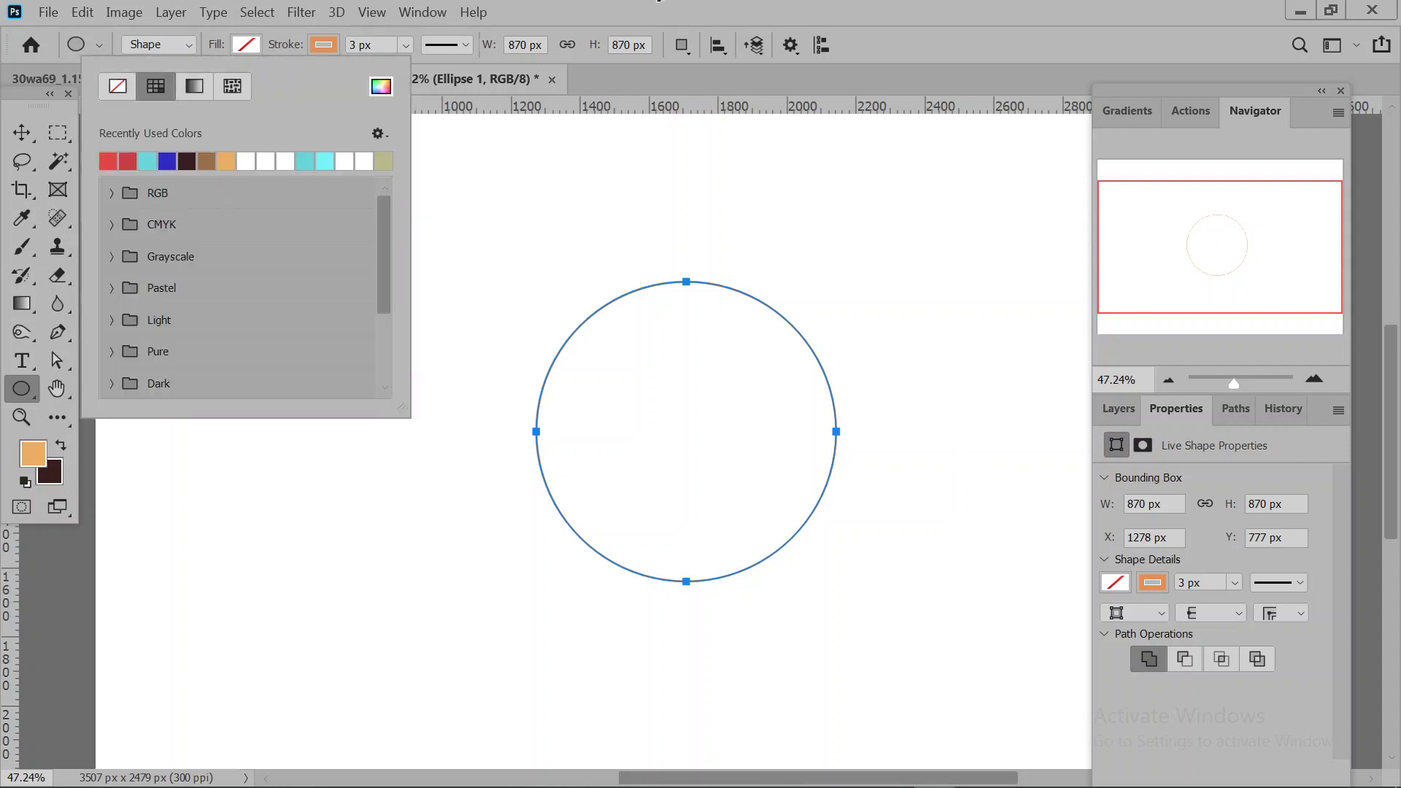
pyautogui.click(731, 13)
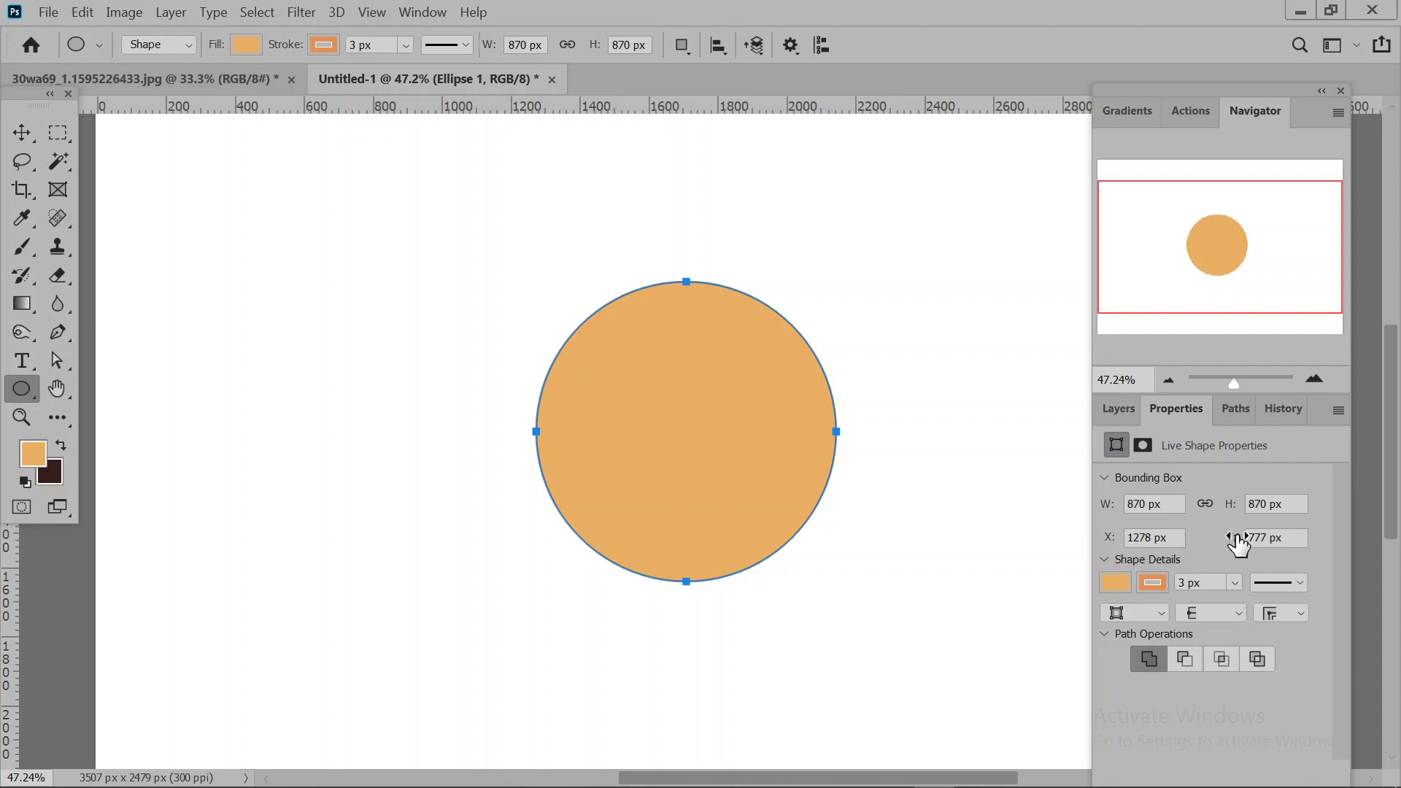
pyautogui.click(1143, 445)
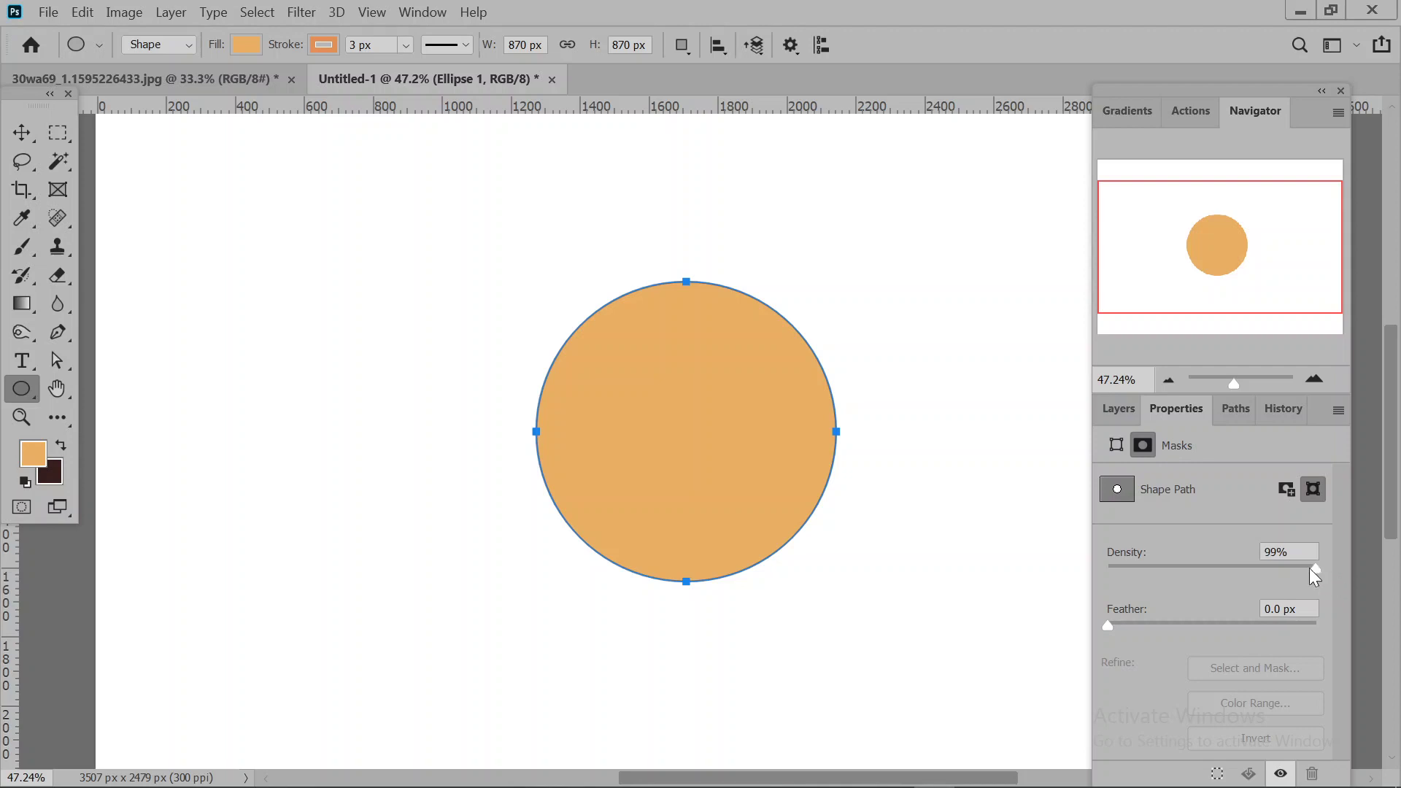
pyautogui.press('Return')
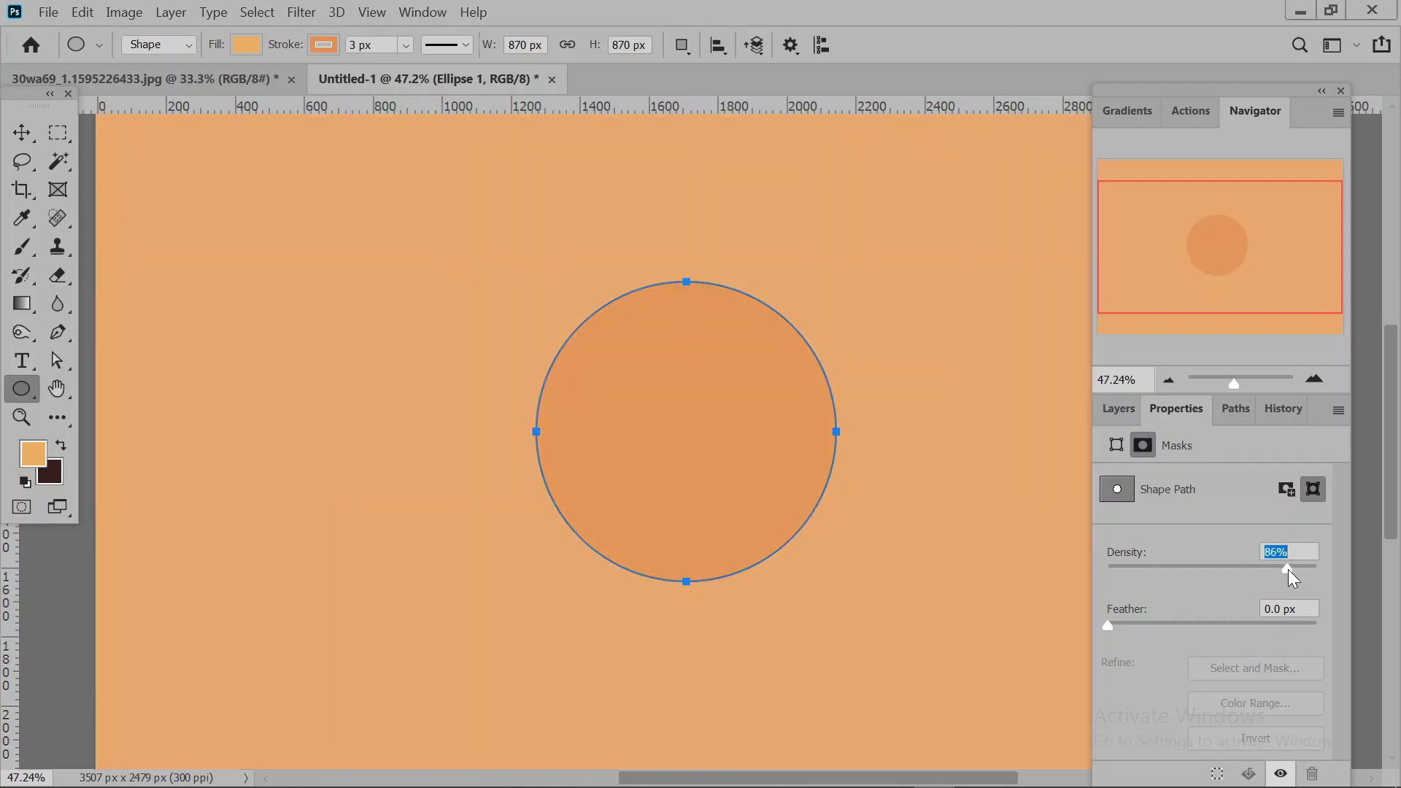
pyautogui.moveTo(1315, 568); pyautogui.dragTo(1318, 567)
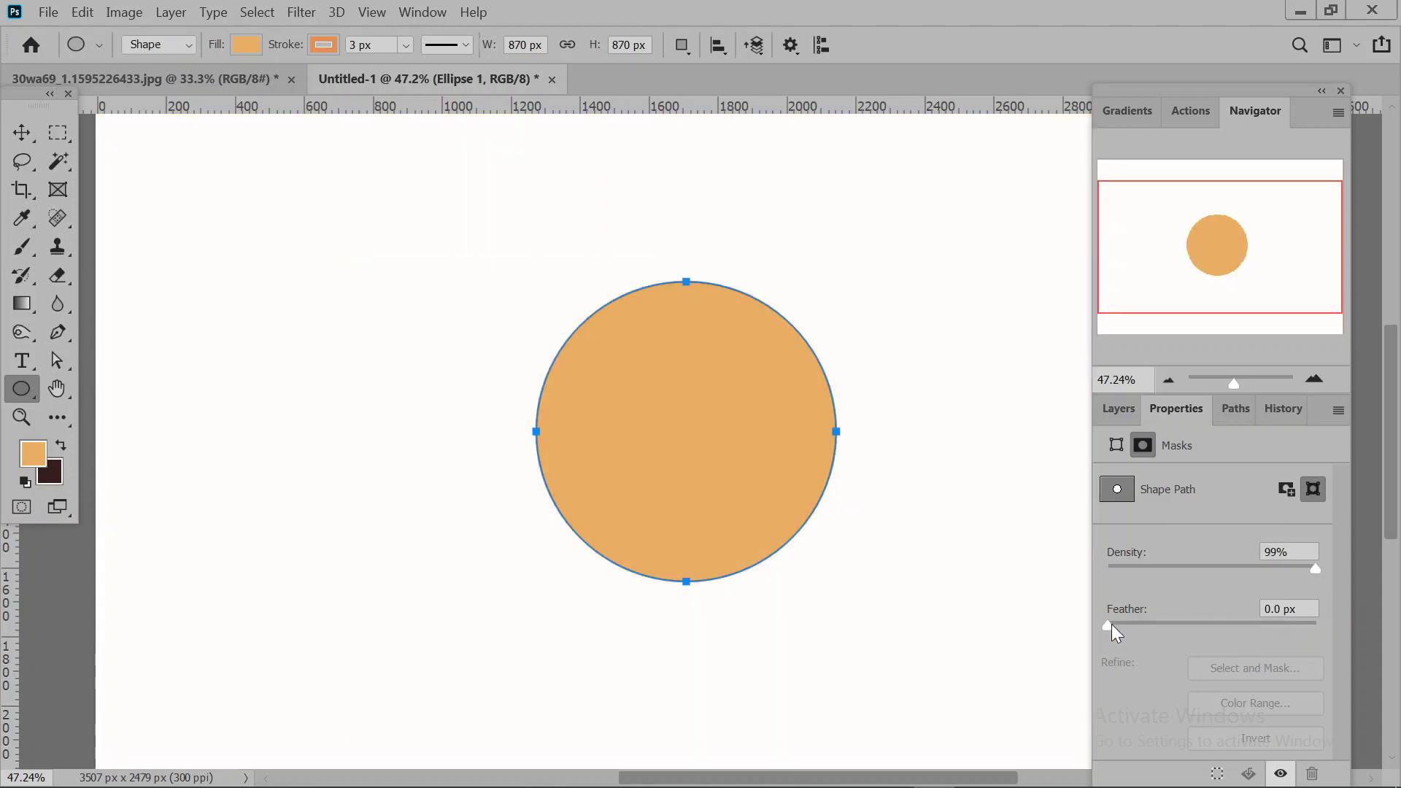
pyautogui.moveTo(1111, 624); pyautogui.dragTo(1248, 625)
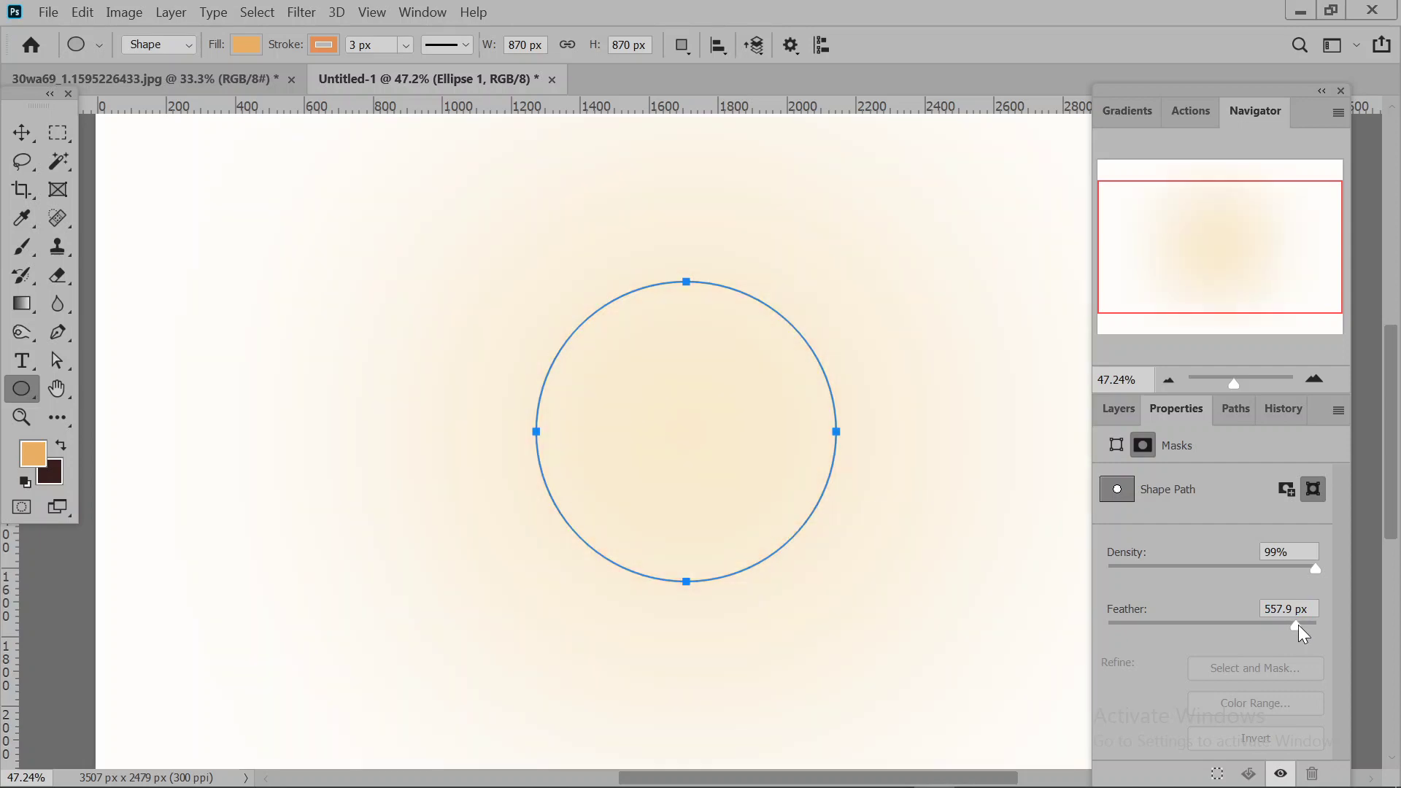
pyautogui.moveTo(1298, 624); pyautogui.dragTo(1156, 627)
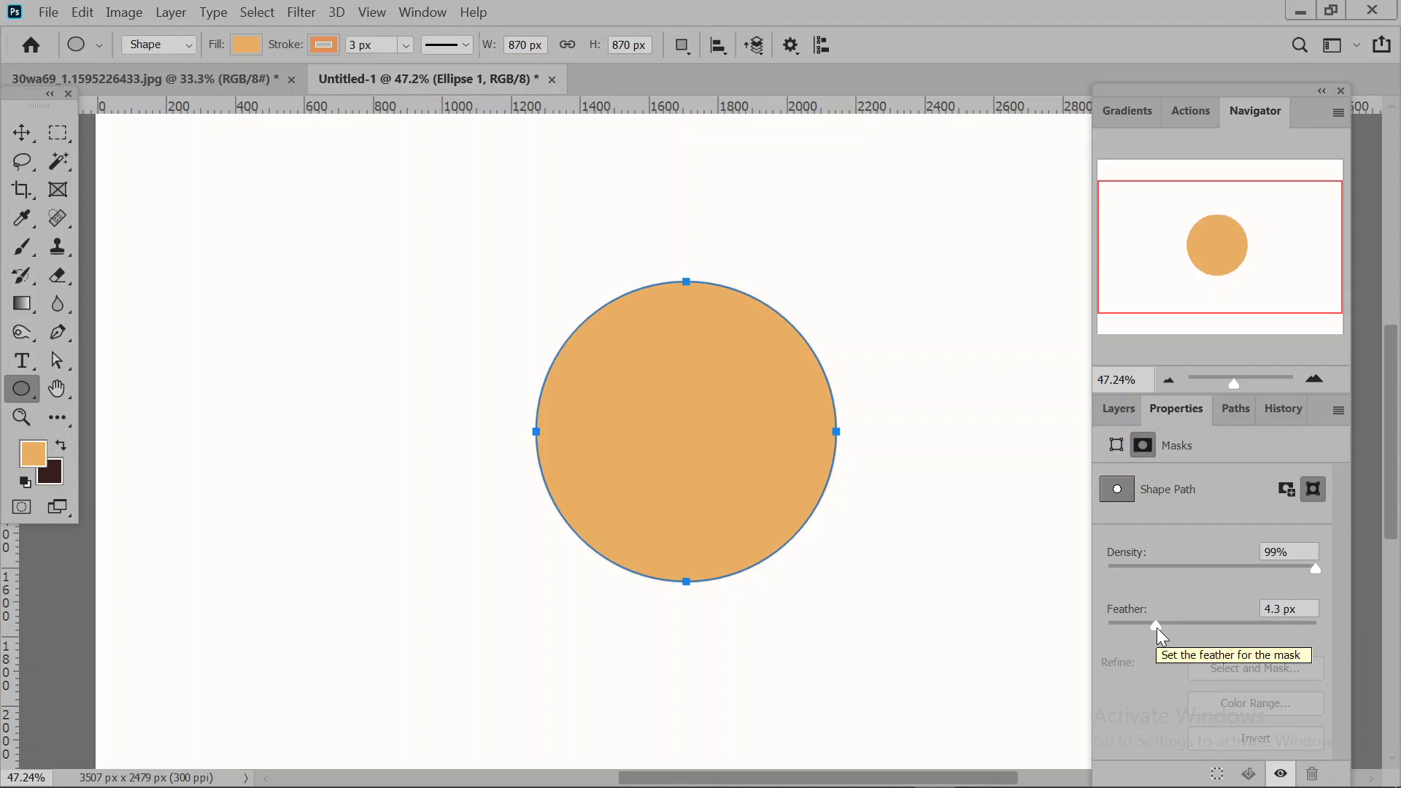
pyautogui.moveTo(1157, 627); pyautogui.dragTo(1215, 627)
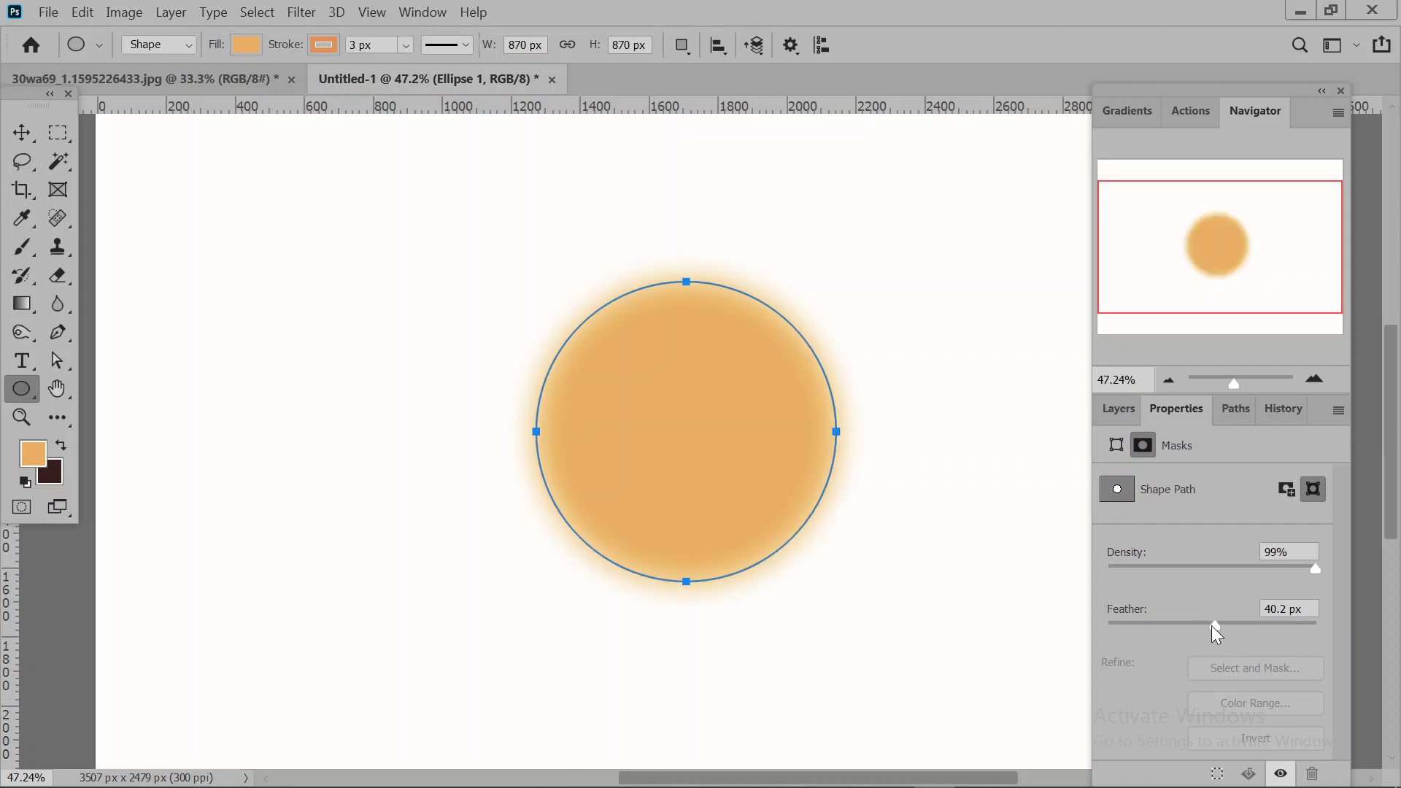
pyautogui.moveTo(1213, 626); pyautogui.dragTo(1133, 639)
pyautogui.click(1109, 410)
pyautogui.click(1173, 406)
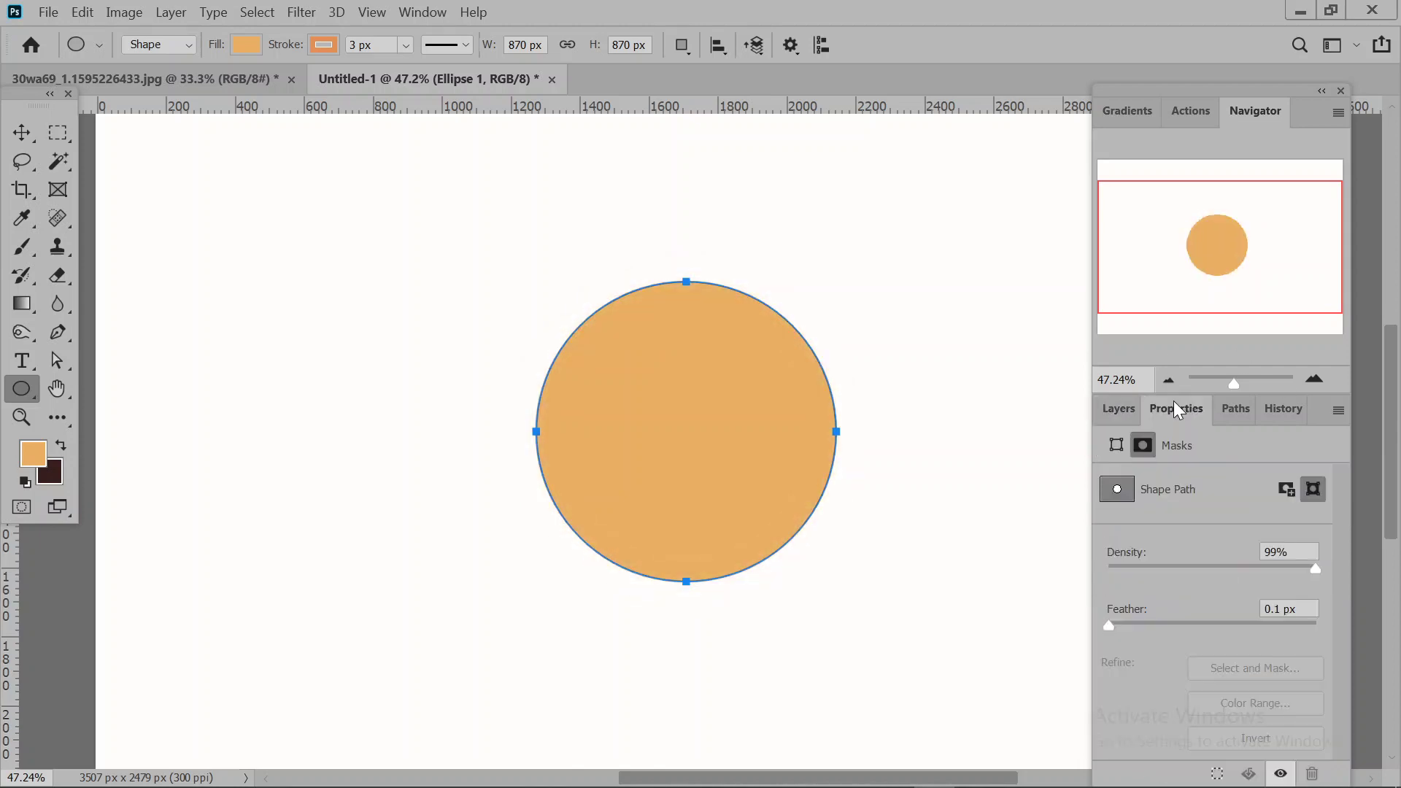
pyautogui.click(1116, 445)
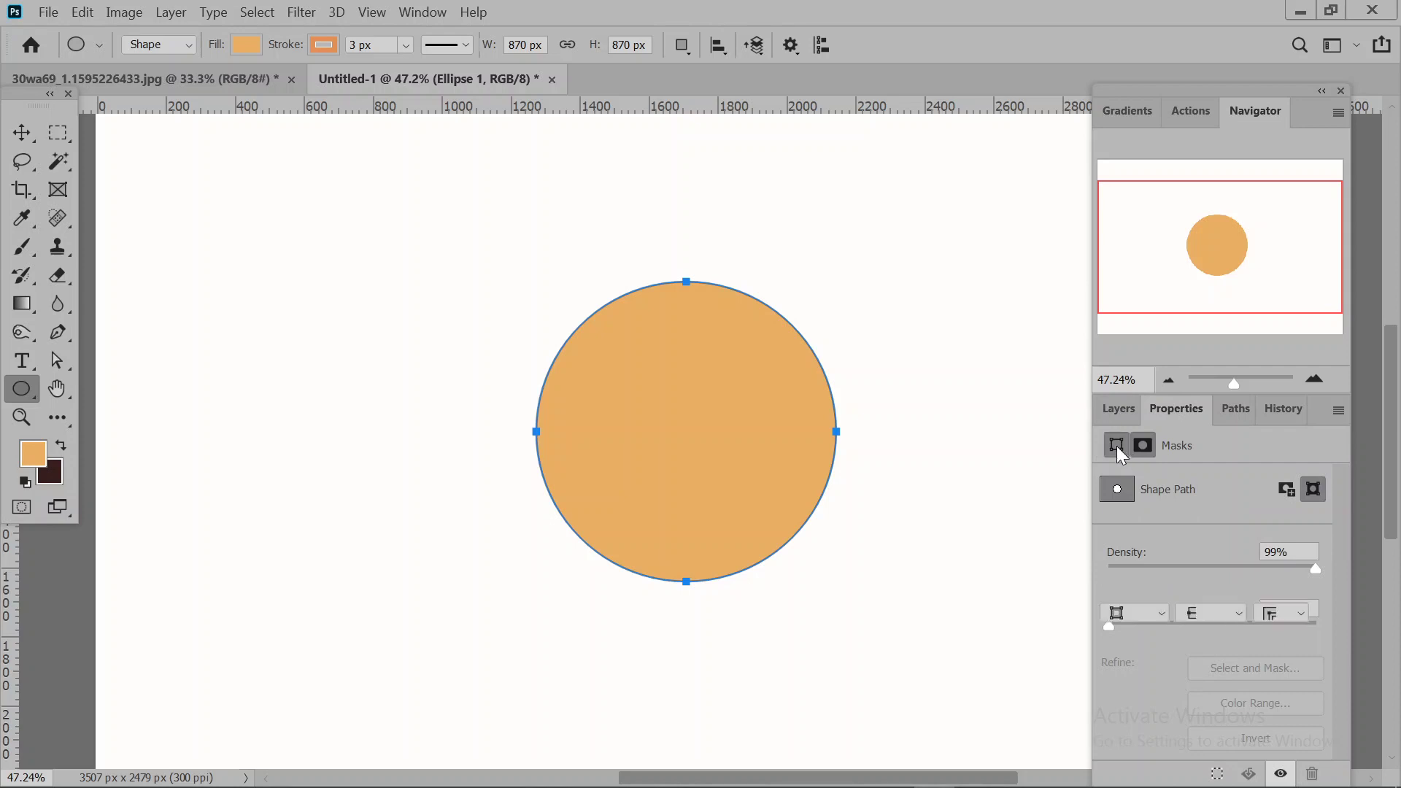
pyautogui.rightClick(26, 387)
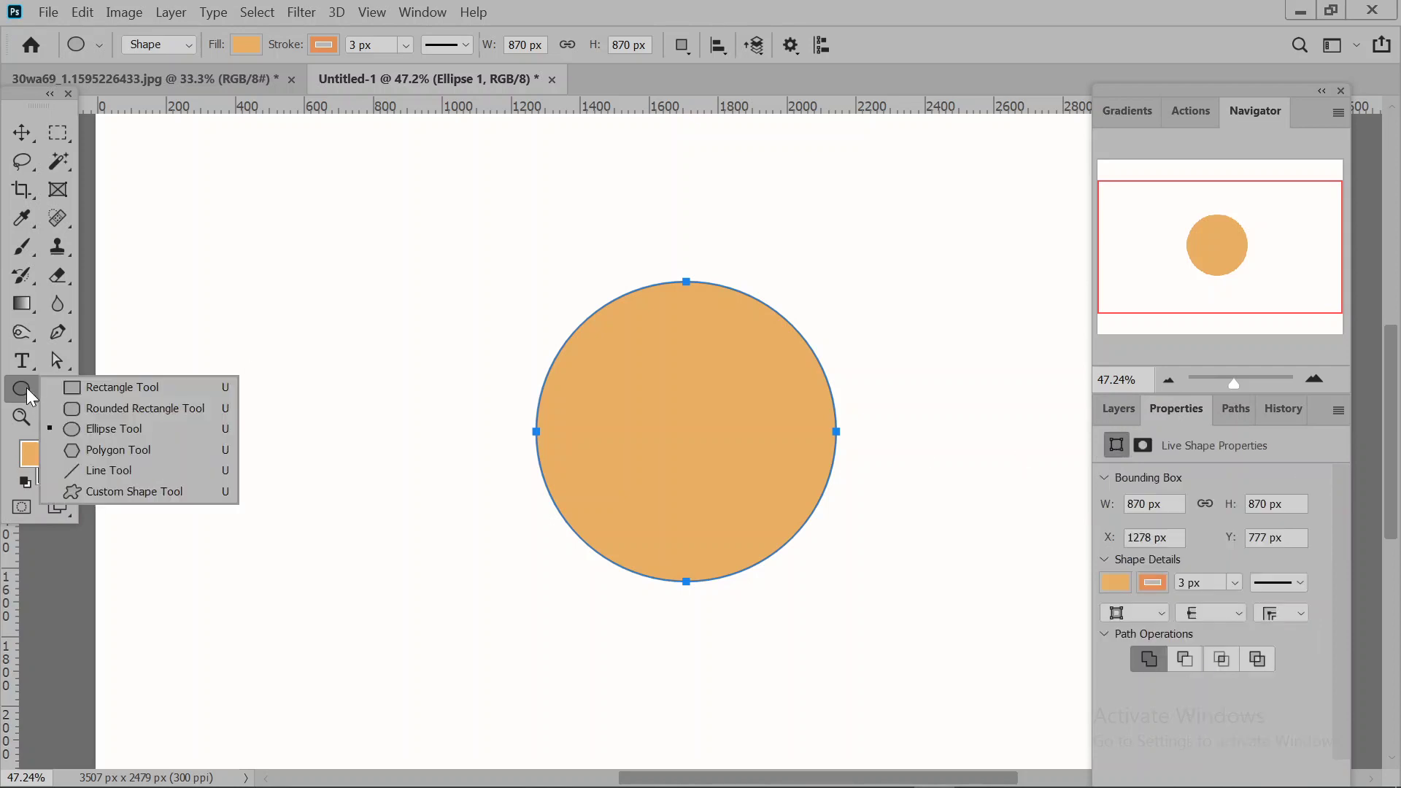
# Draw a large orange three-sided polygon to the left of the circle.
pyautogui.click(115, 452)
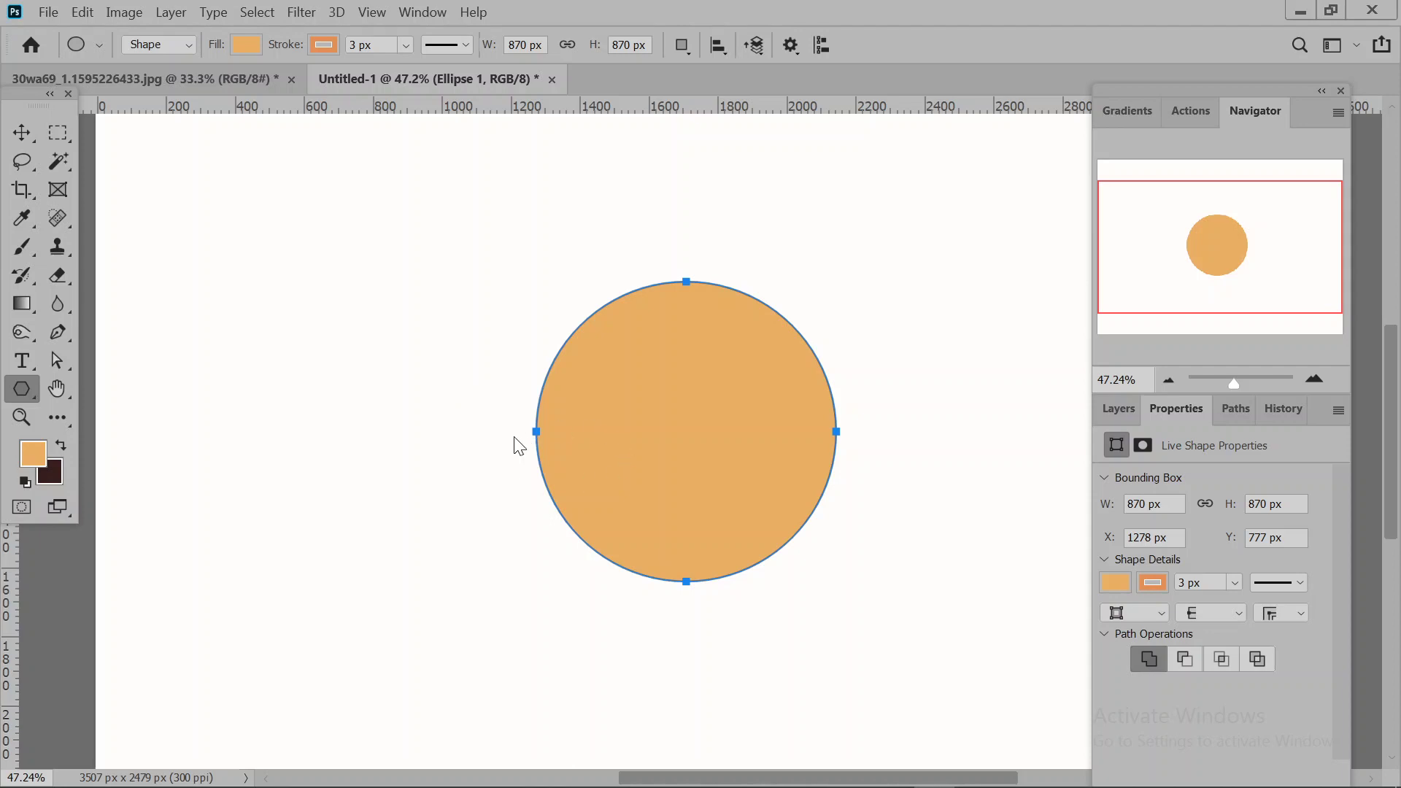
pyautogui.moveTo(516, 442); pyautogui.dragTo(443, 420)
pyautogui.moveTo(365, 391); pyautogui.dragTo(365, 390)
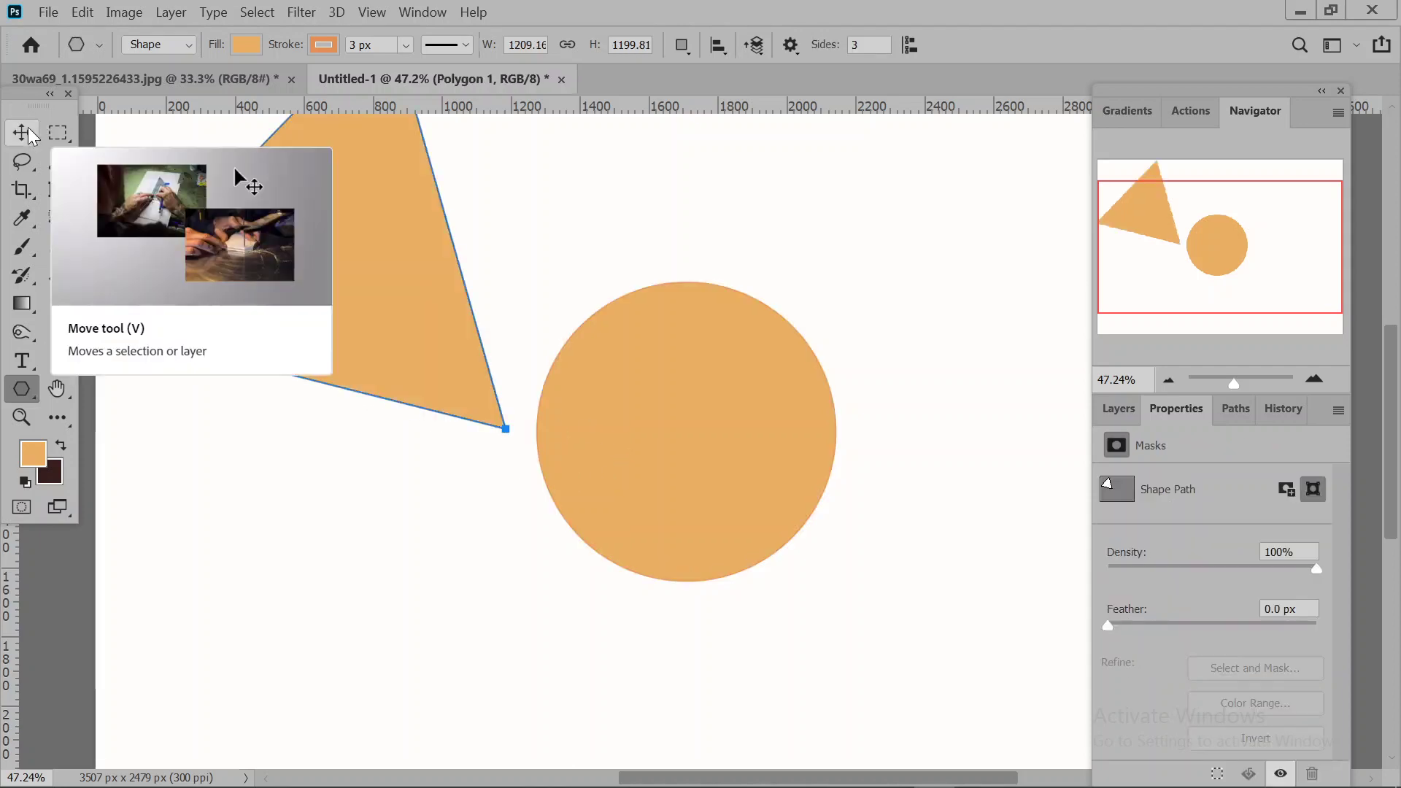
# Move the triangle lower, beside the circle, and set polygon Sides to 5.
pyautogui.click(27, 127)
pyautogui.moveTo(340, 252); pyautogui.dragTo(394, 473)
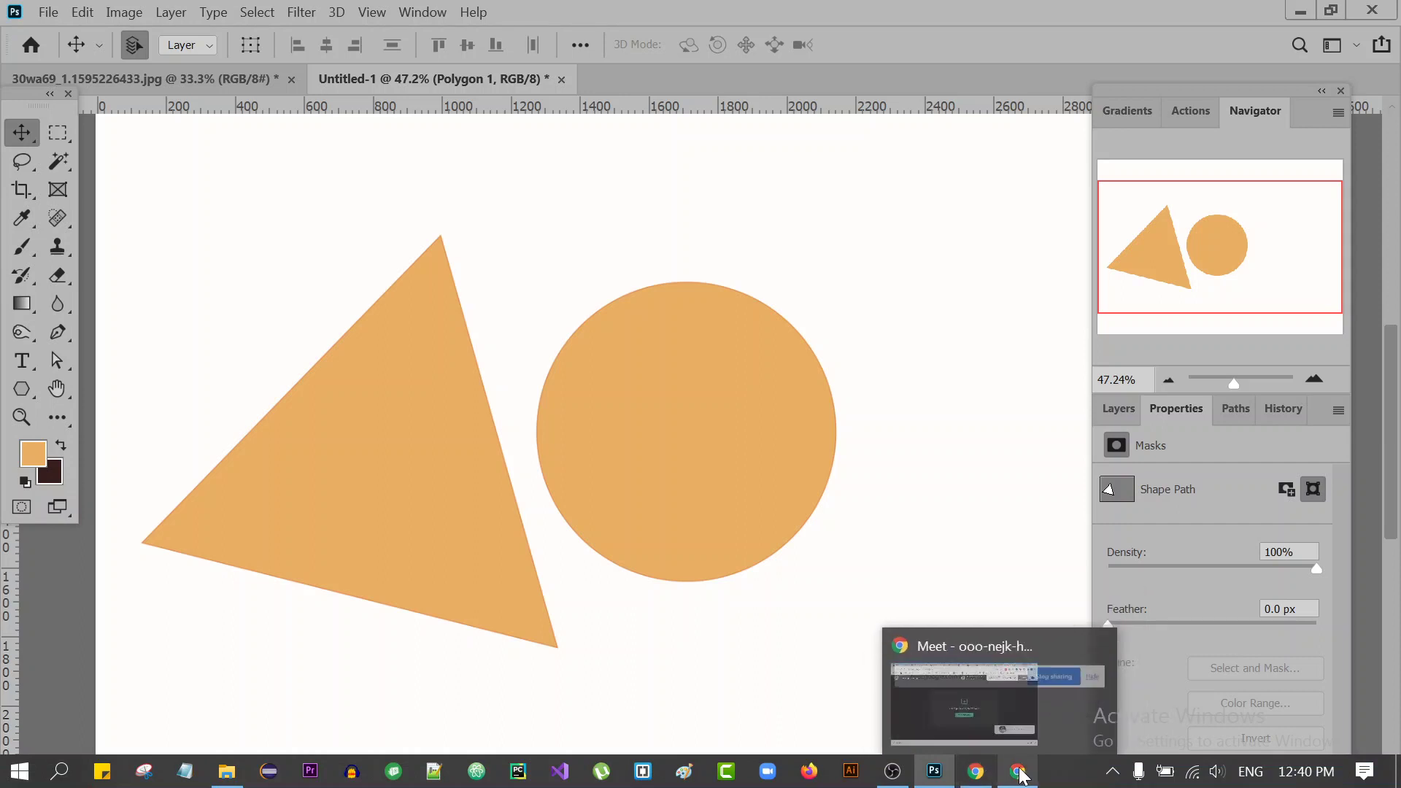
pyautogui.click(22, 389)
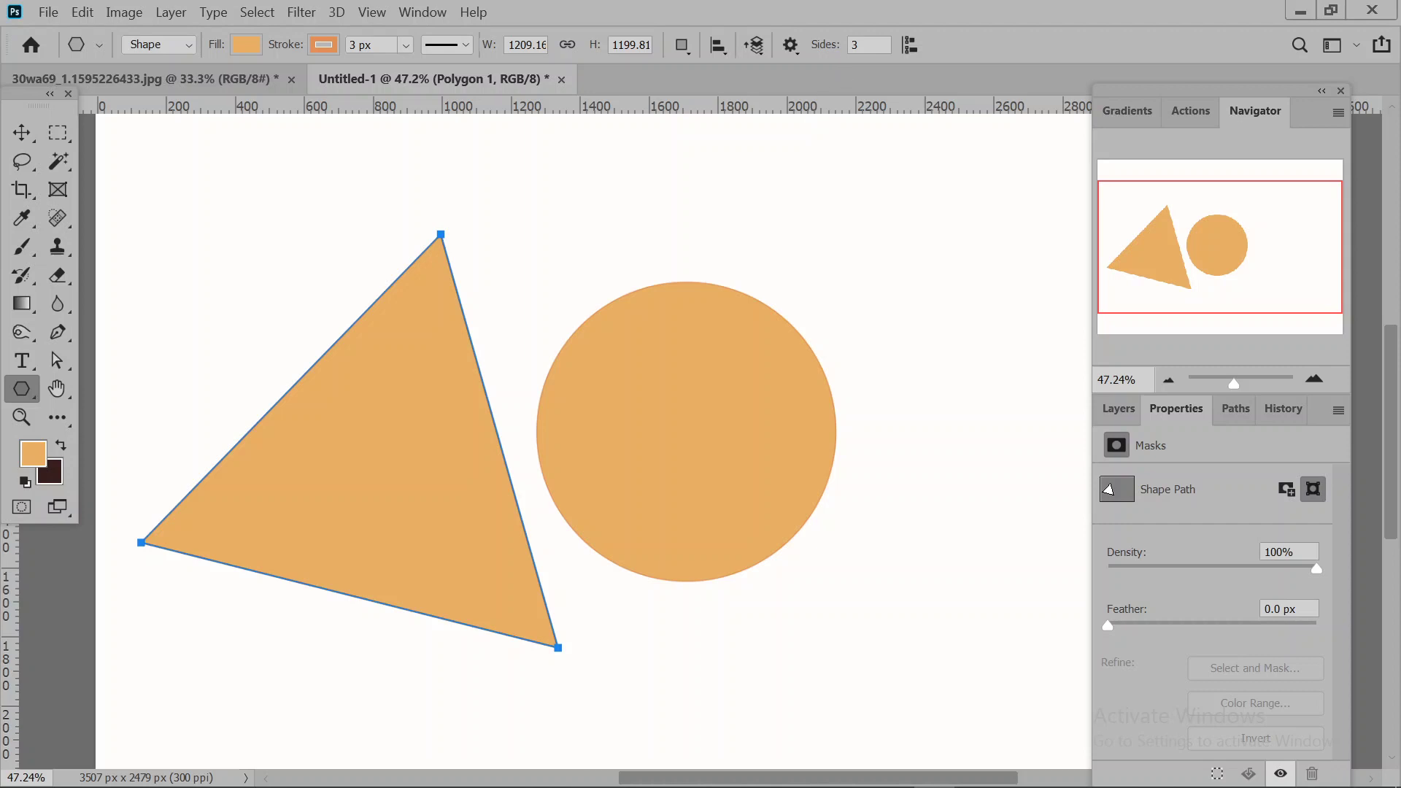
pyautogui.click(854, 44)
# Draw a pentagon above the circle and move it down onto the circle.
pyautogui.moveTo(767, 189); pyautogui.dragTo(891, 290)
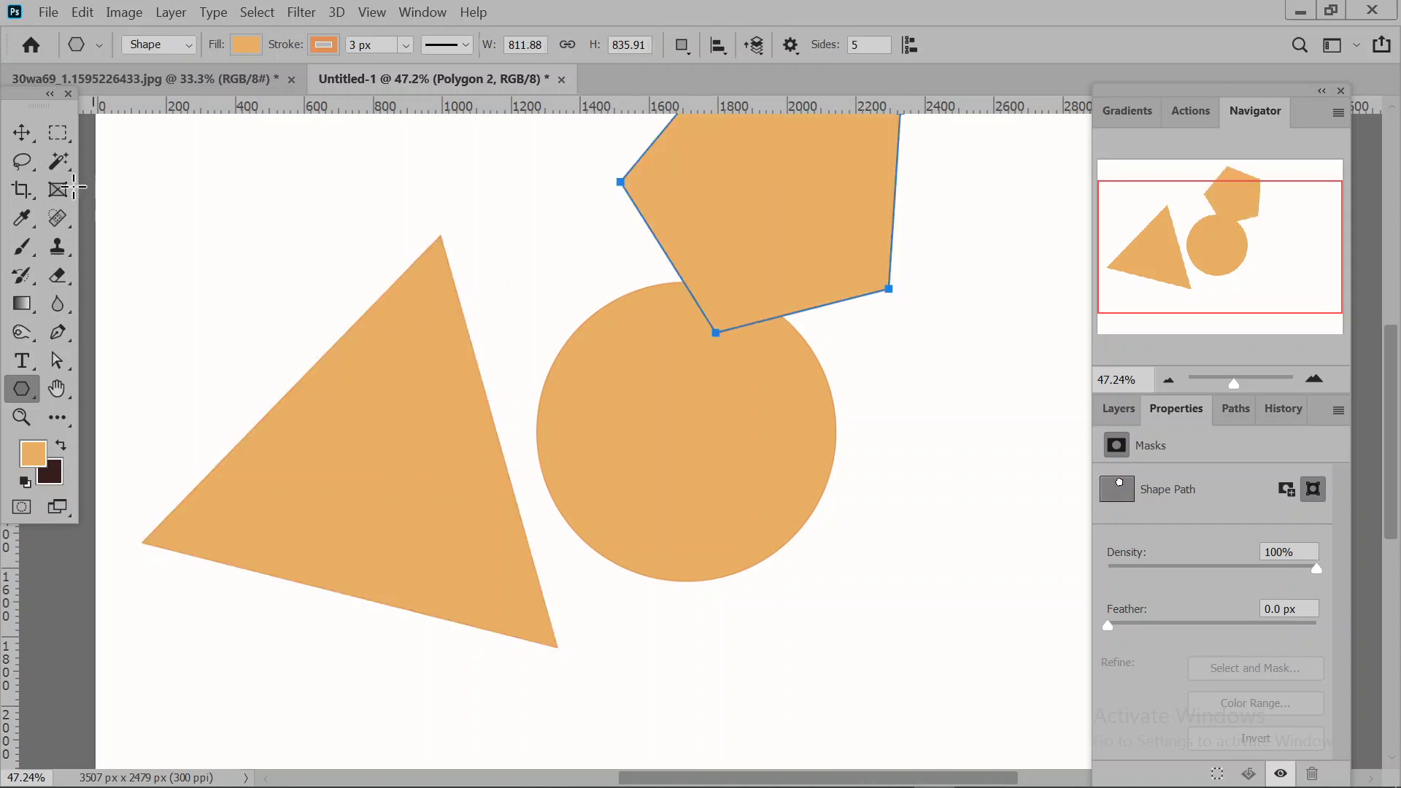
pyautogui.press('v')
pyautogui.moveTo(748, 189); pyautogui.dragTo(698, 392)
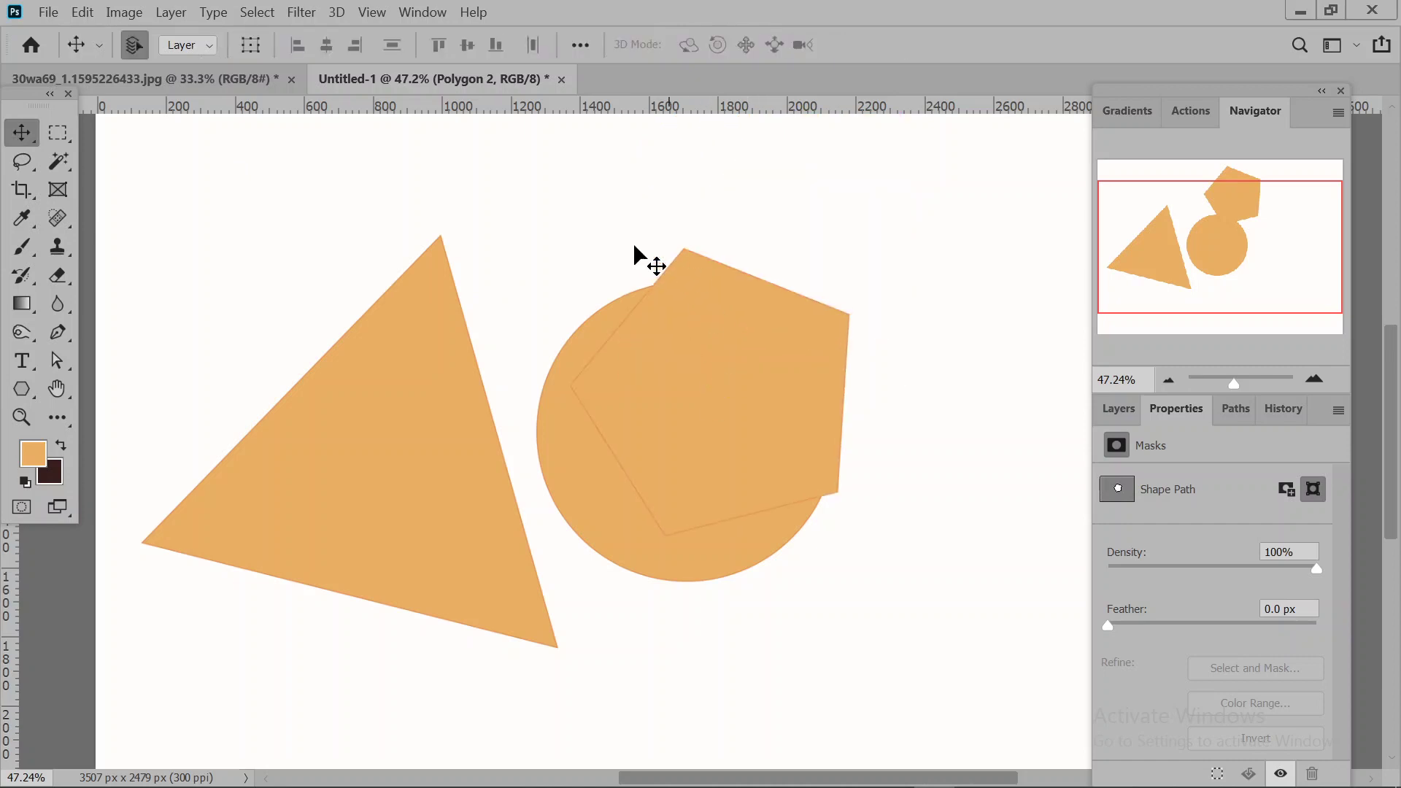
# Set polygon Sides to 8 and draw an octagon over the circle.
pyautogui.click(21, 394)
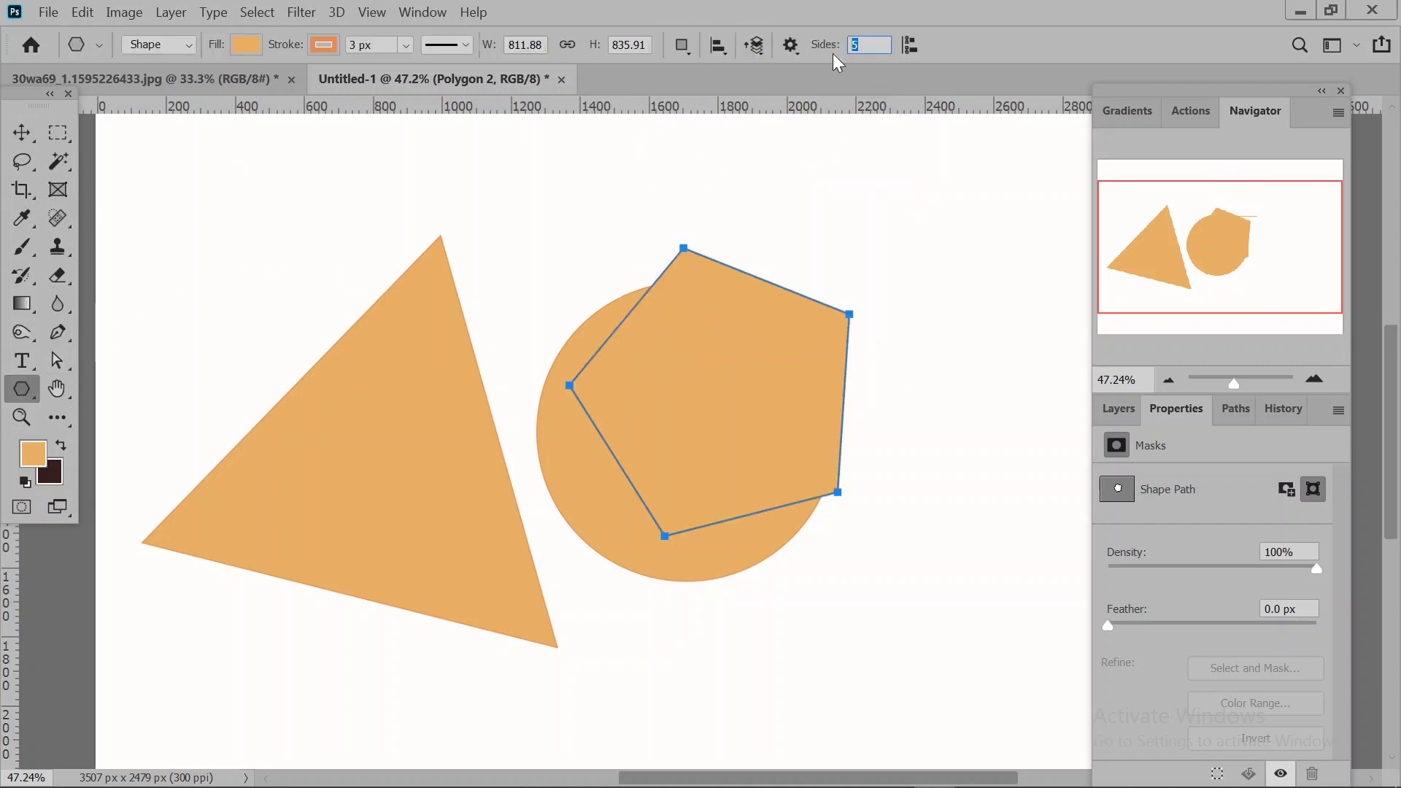
pyautogui.write('8')
pyautogui.moveTo(903, 654); pyautogui.dragTo(965, 659)
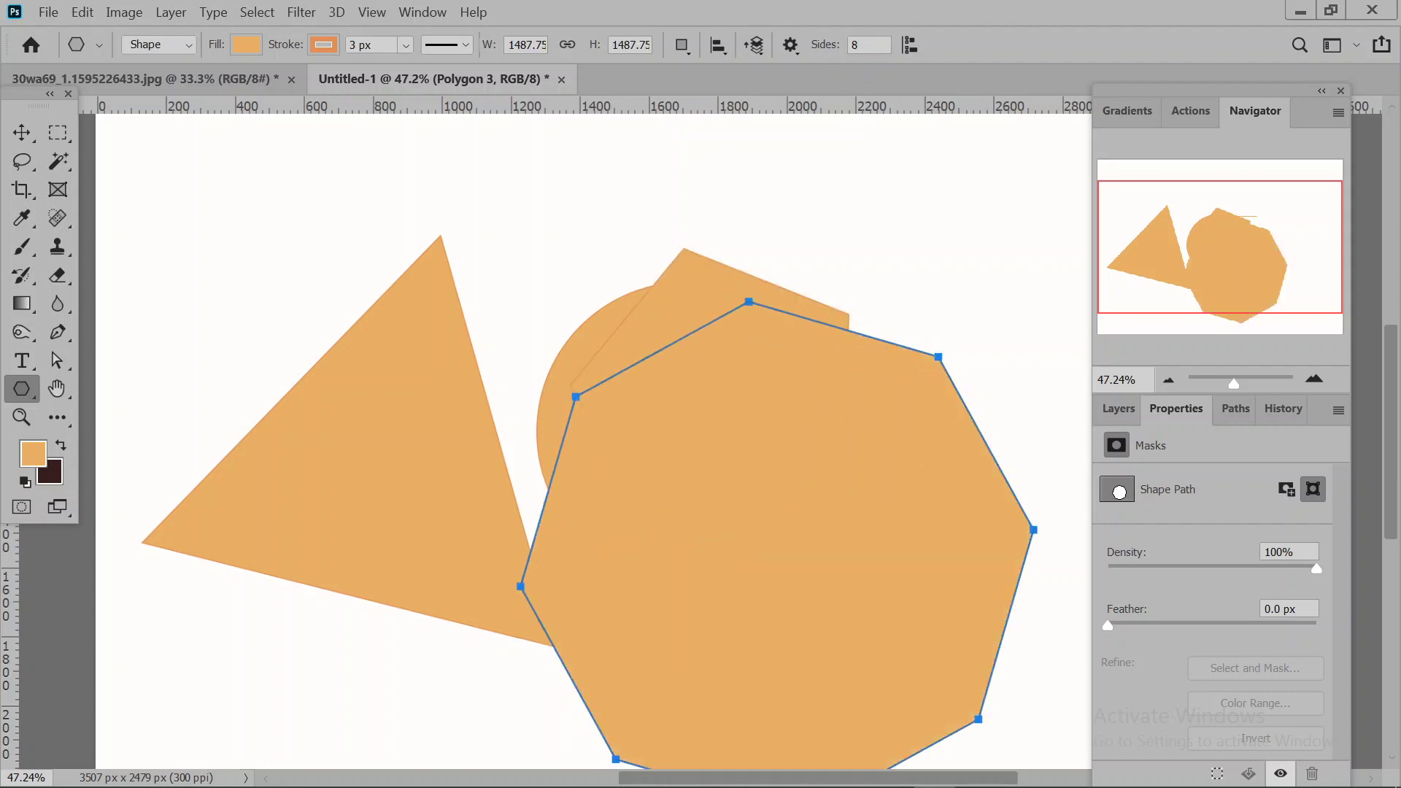
# Add a pentagon above the octagon and a small upper-right triangle, then reset Sides to 5.
pyautogui.click(869, 44)
pyautogui.moveTo(595, 200); pyautogui.dragTo(710, 281)
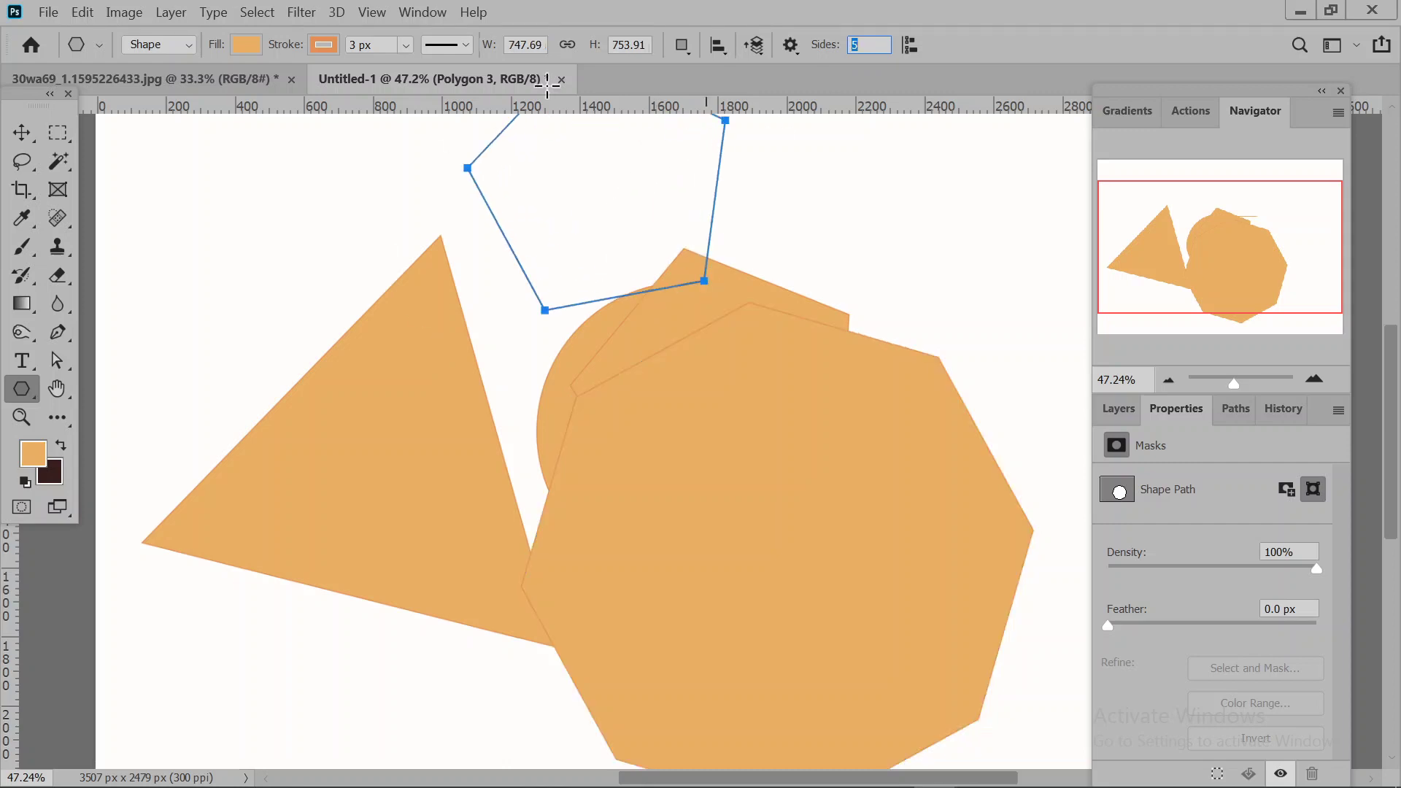
pyautogui.click(858, 44)
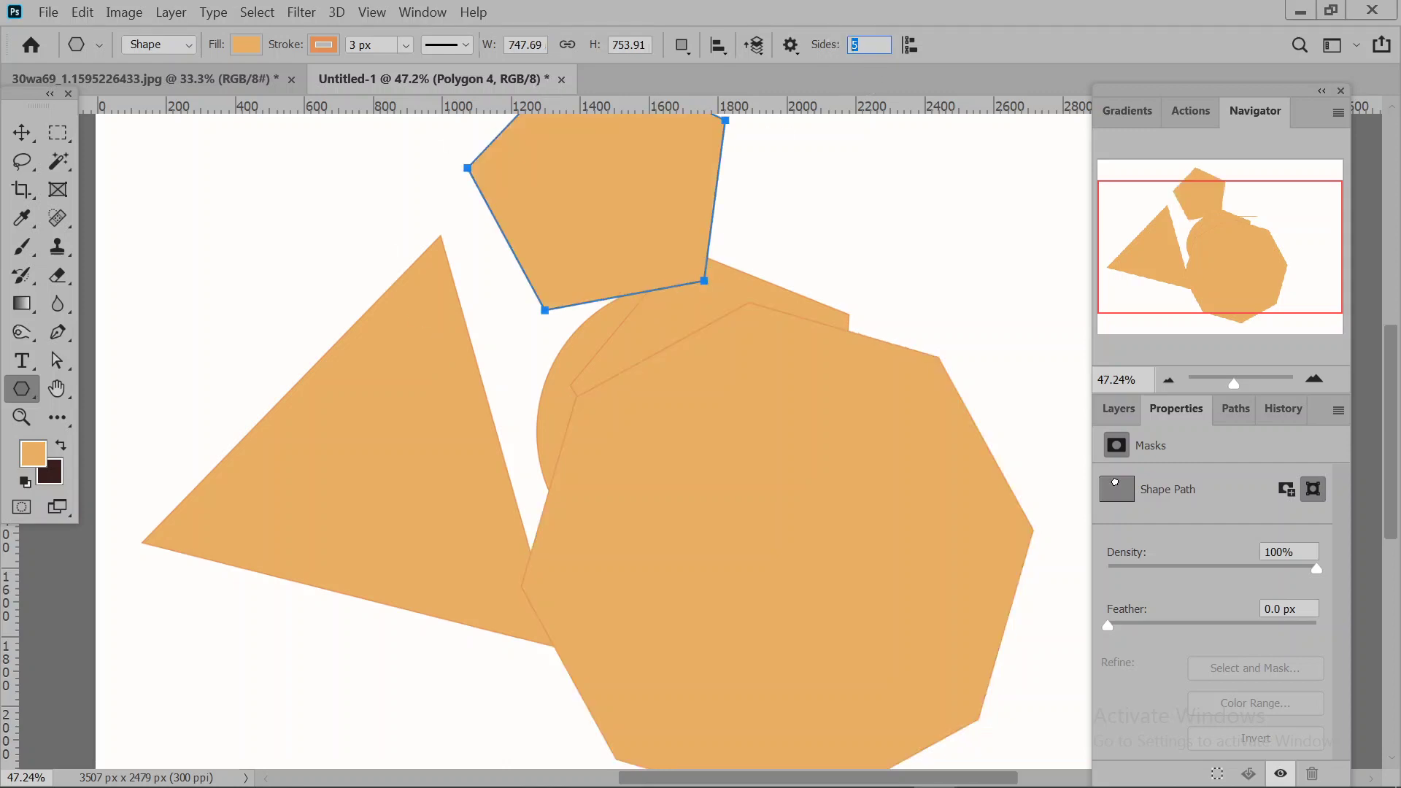
pyautogui.moveTo(928, 211); pyautogui.dragTo(984, 277)
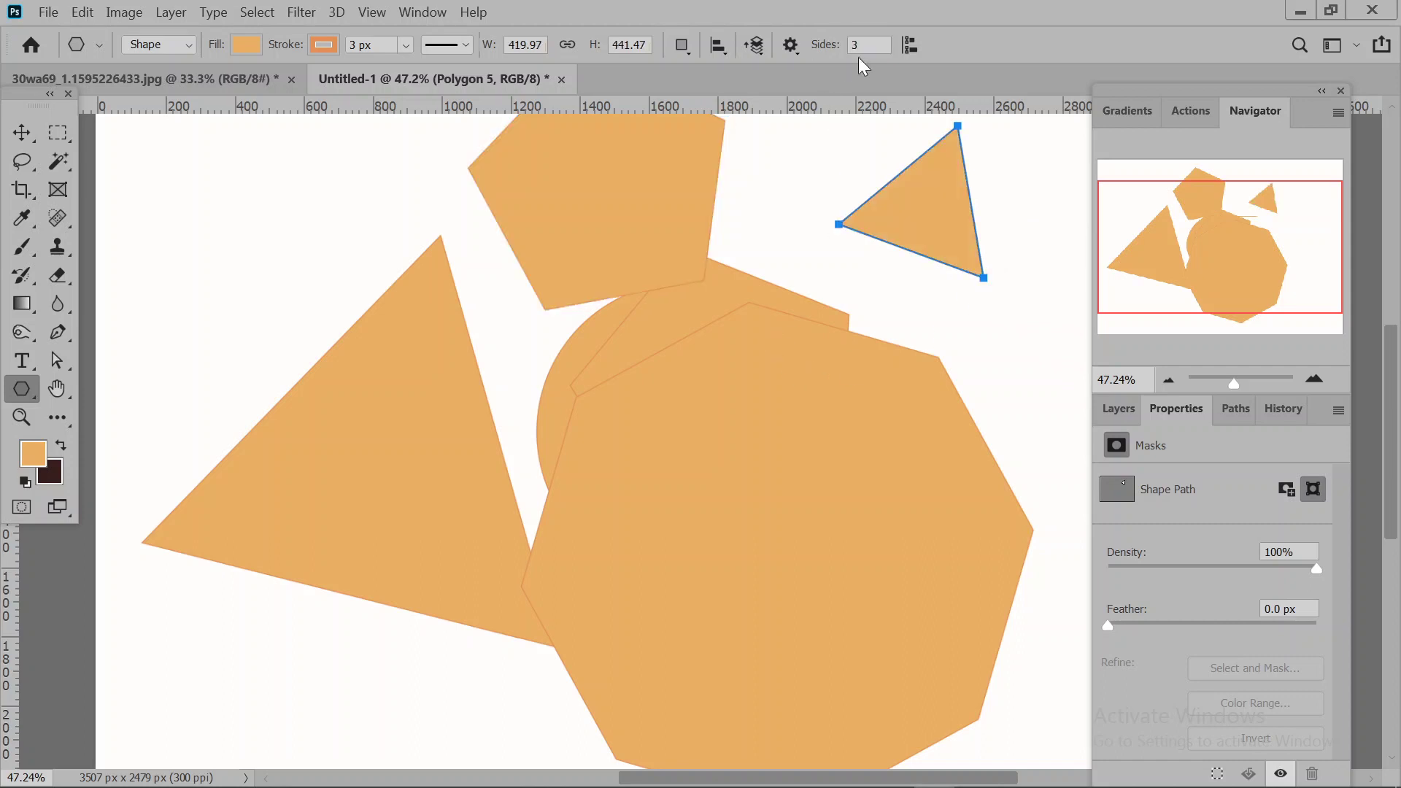
pyautogui.press('BackSpace')
pyautogui.write('5')
pyautogui.rightClick(29, 387)
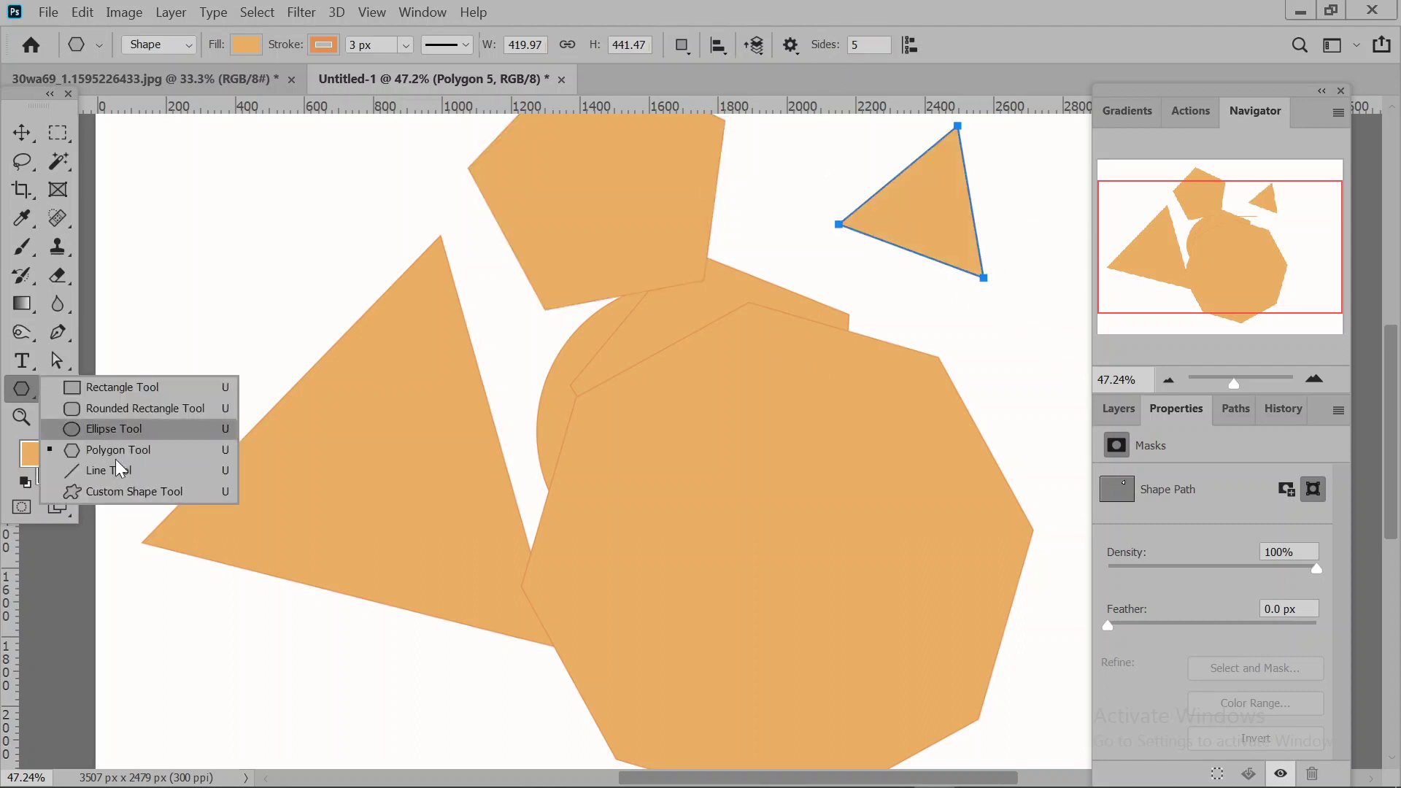
# Switch from the Polygon tool to the Custom Shape Tool.
pyautogui.click(136, 492)
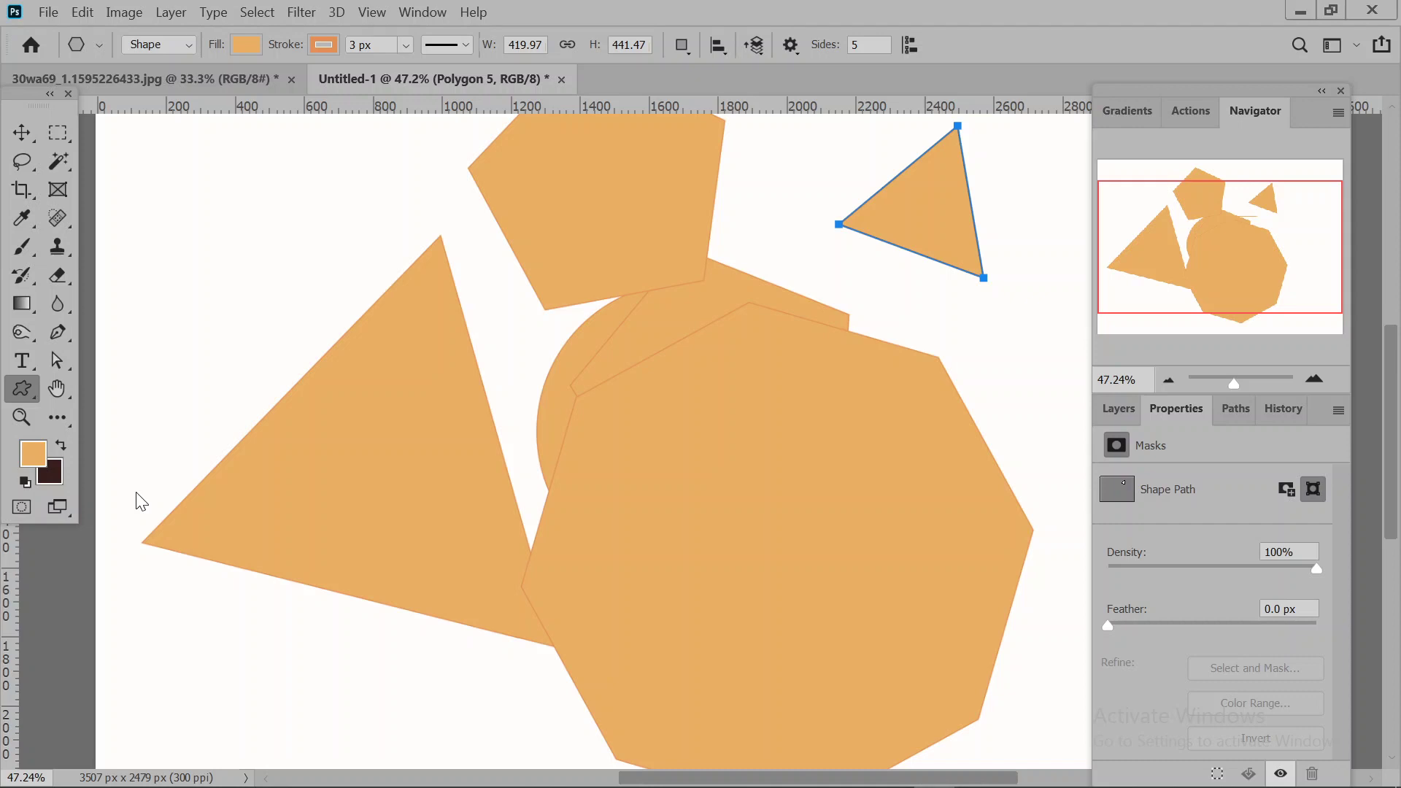
pyautogui.hotkey('shift', 'u')
pyautogui.rightClick(918, 207)
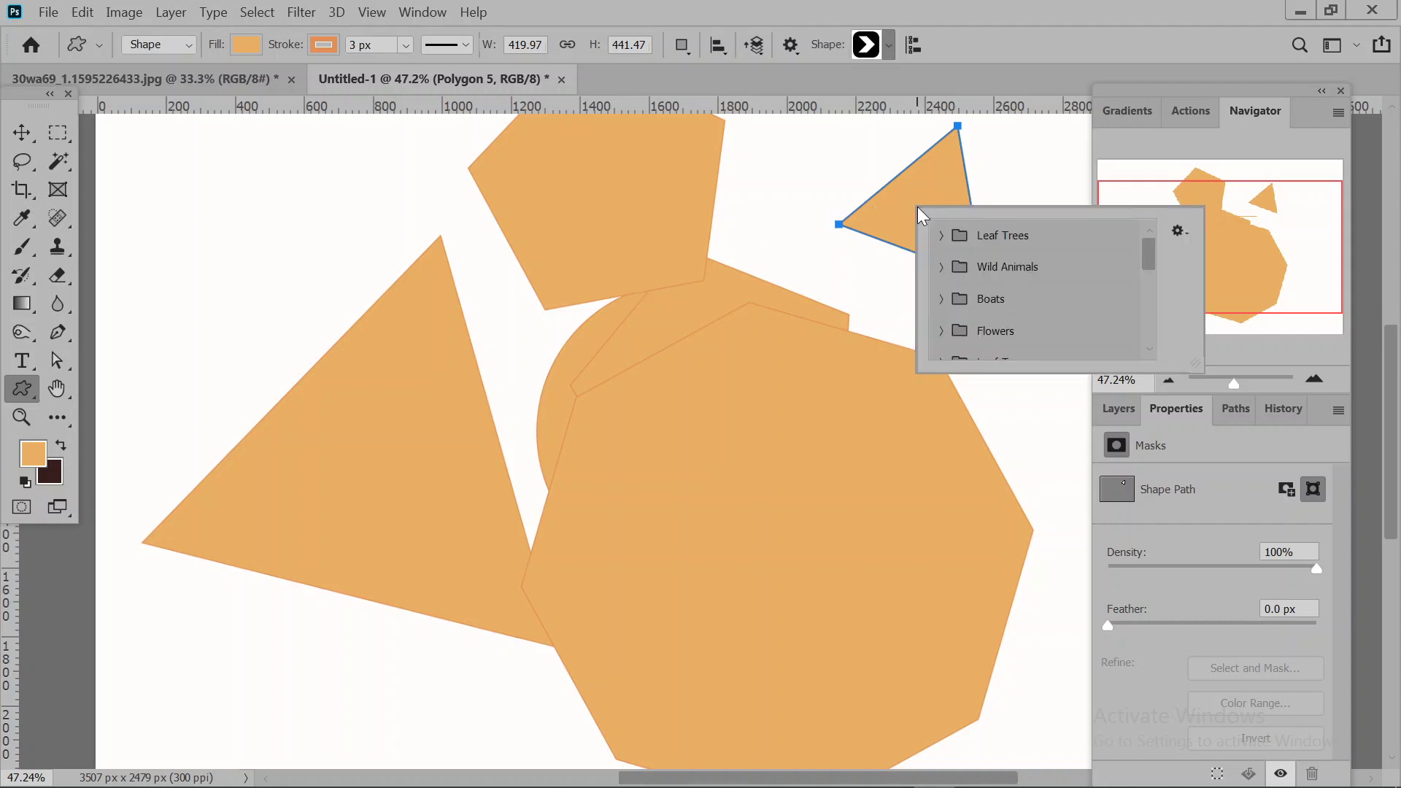
# Load the Polygon 5 triangle's outline as a selection from the Layers panel.
pyautogui.click(1130, 411)
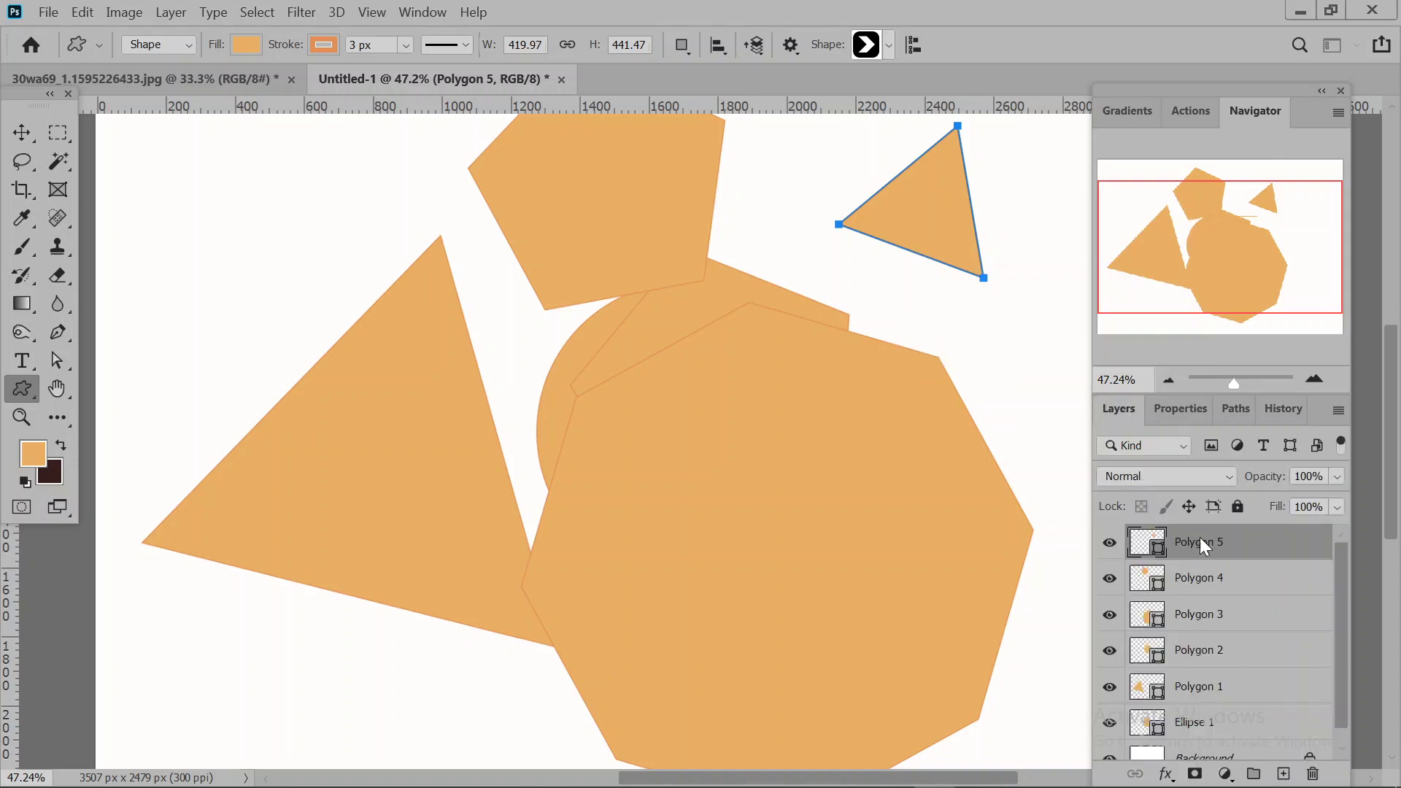
pyautogui.rightClick(1200, 537)
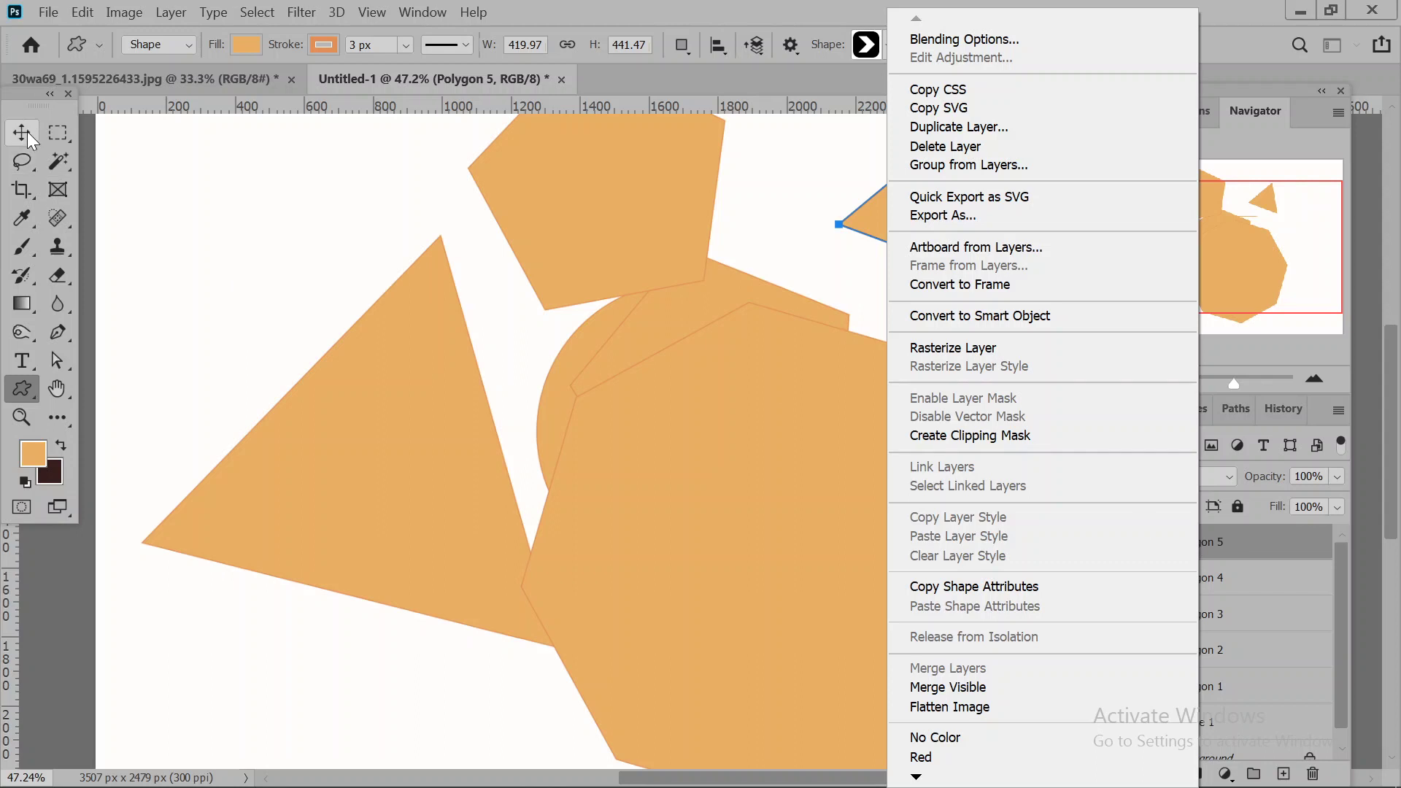
pyautogui.press('Escape')
pyautogui.moveTo(1118, 540); pyautogui.dragTo(1137, 549)
pyautogui.keyDown('ctrl'); pyautogui.click(1137, 547); pyautogui.keyUp('ctrl')
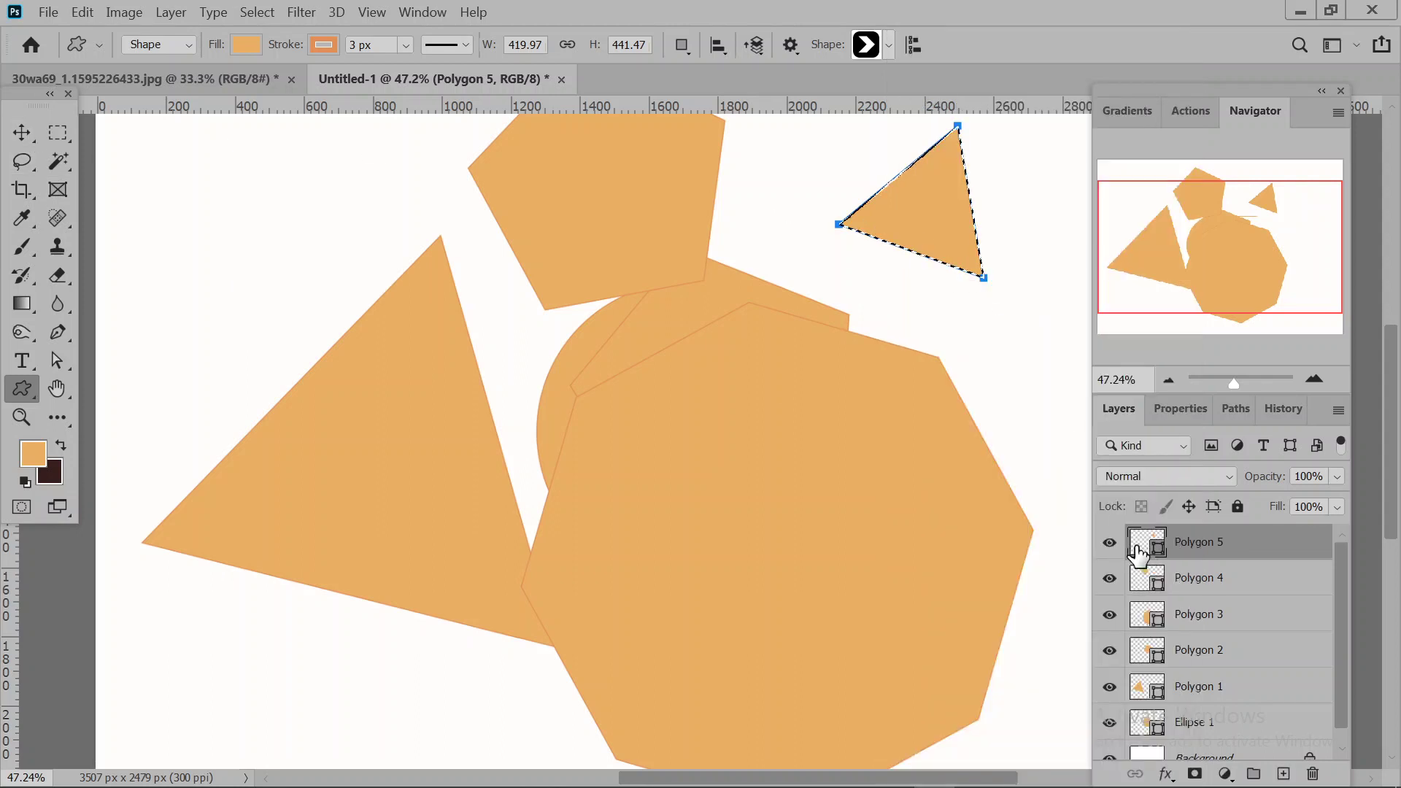
# Check the Polygon 5 layer options and Edit menu, then reopen the custom Shape picker.
pyautogui.rightClick(910, 213)
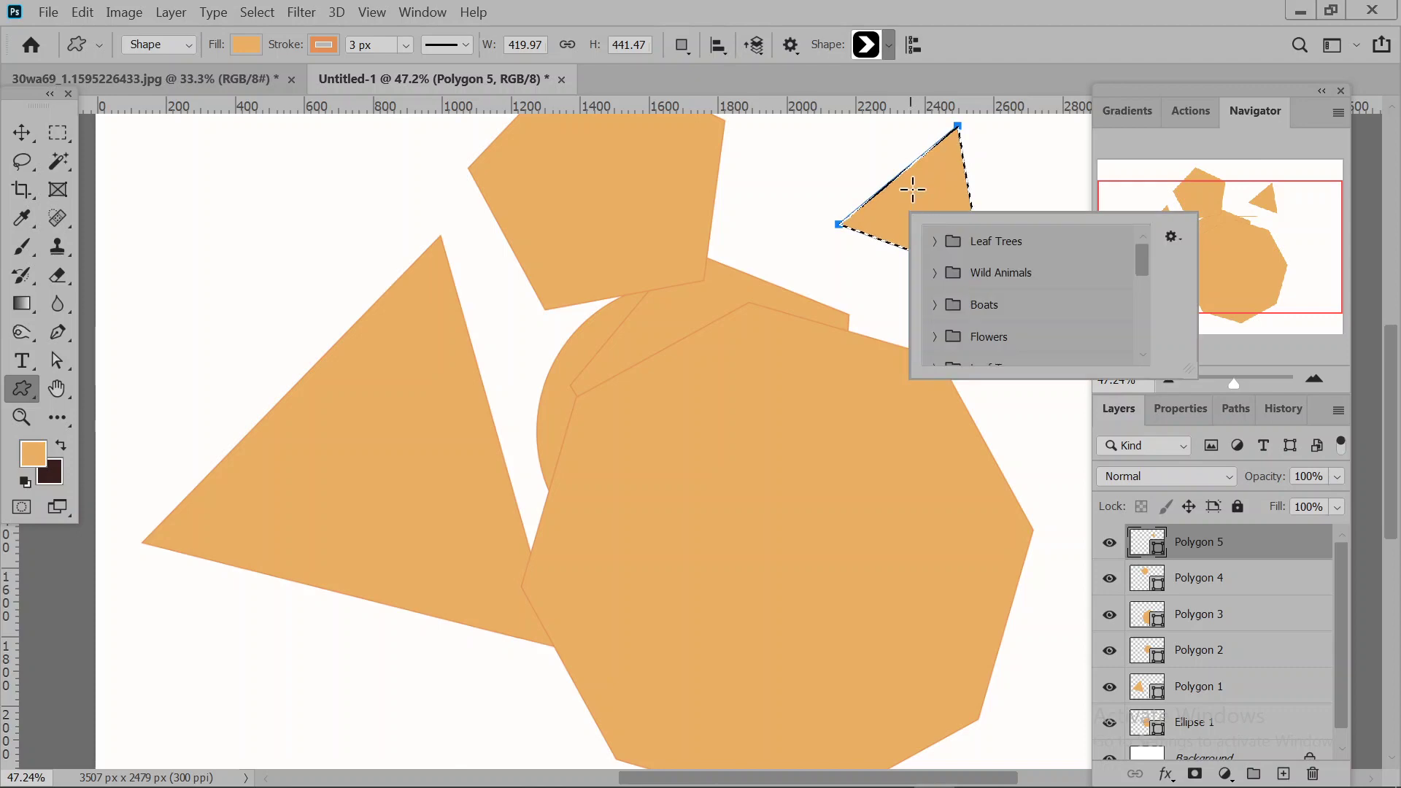
pyautogui.click(910, 188)
pyautogui.rightClick(912, 189)
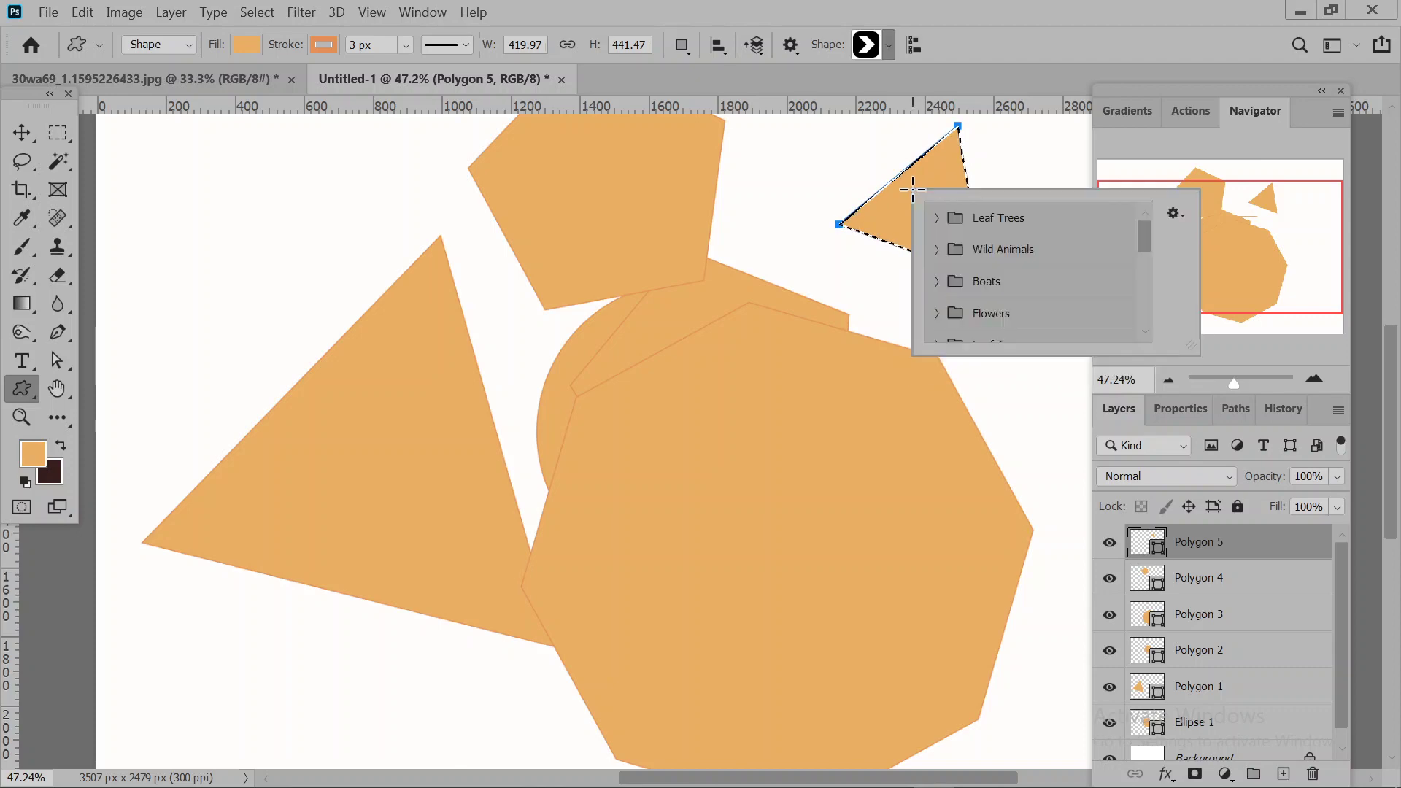
pyautogui.rightClick(1215, 541)
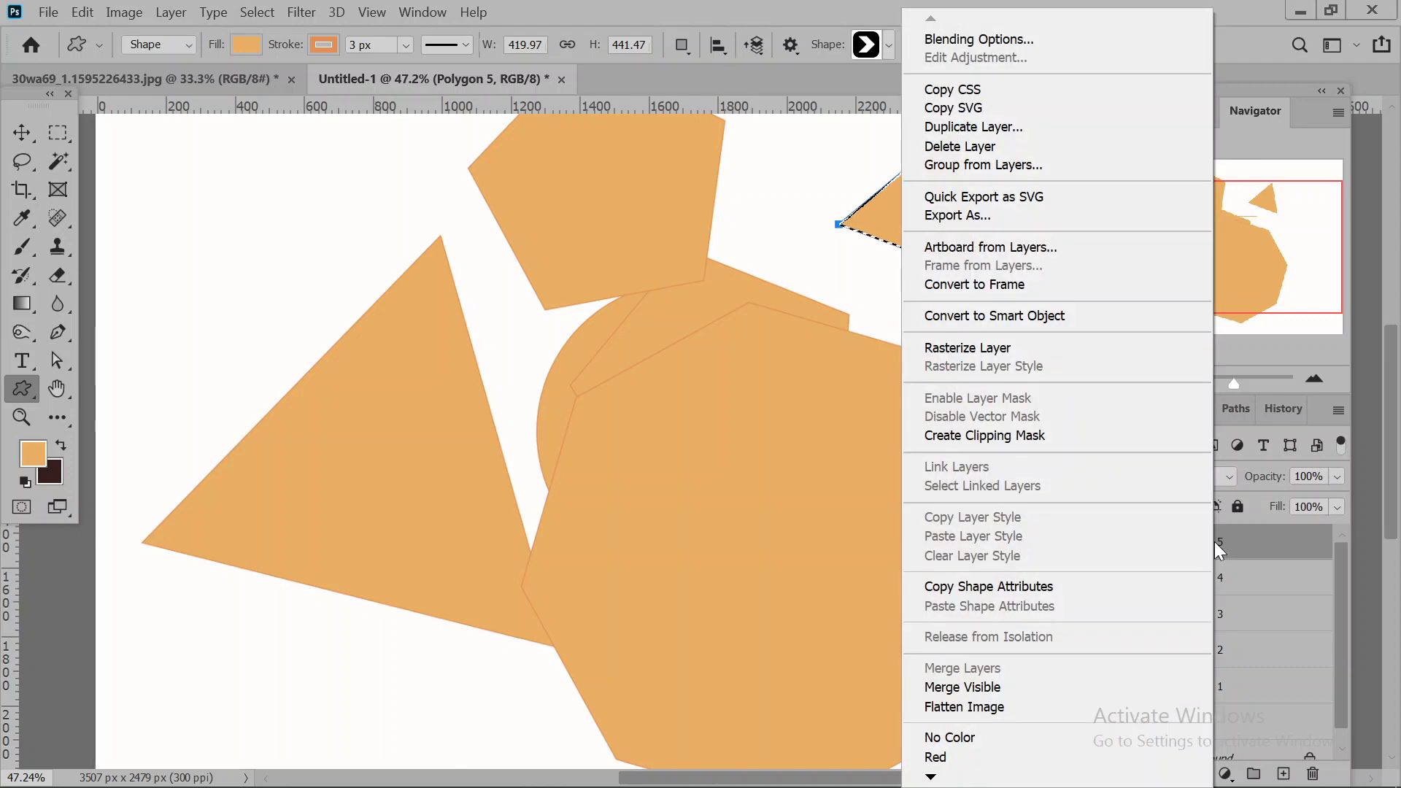
pyautogui.click(82, 13)
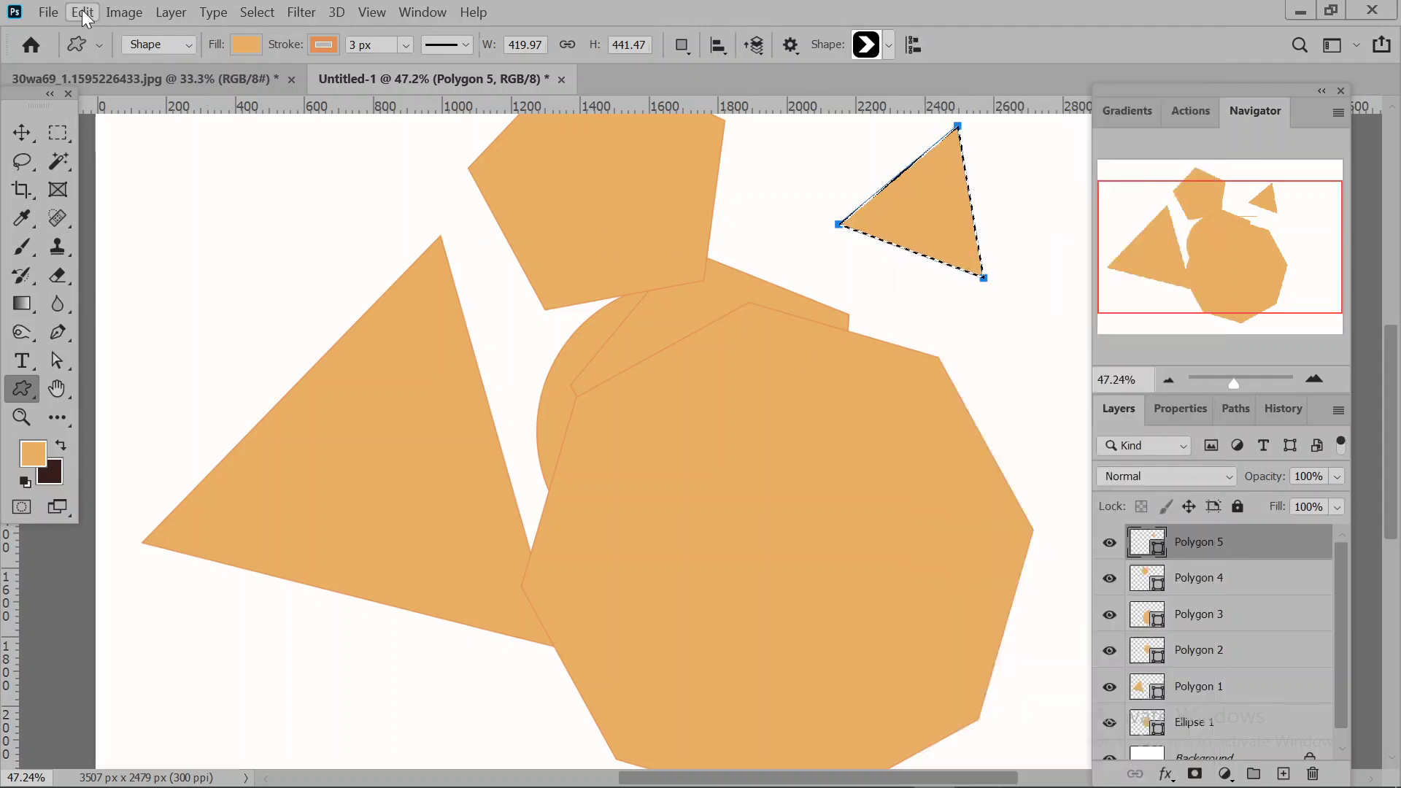
pyautogui.click(83, 13)
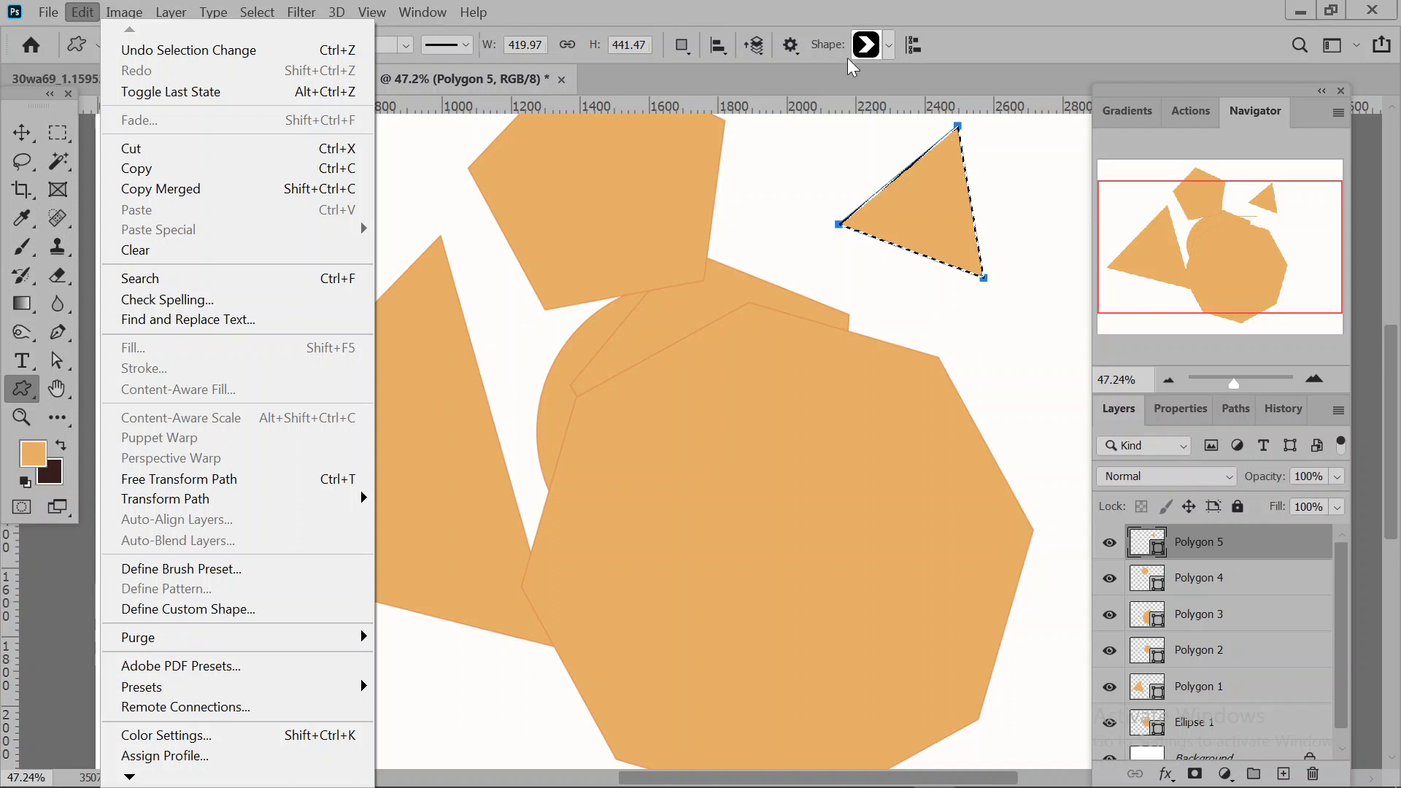
pyautogui.click(892, 44)
pyautogui.click(892, 44)
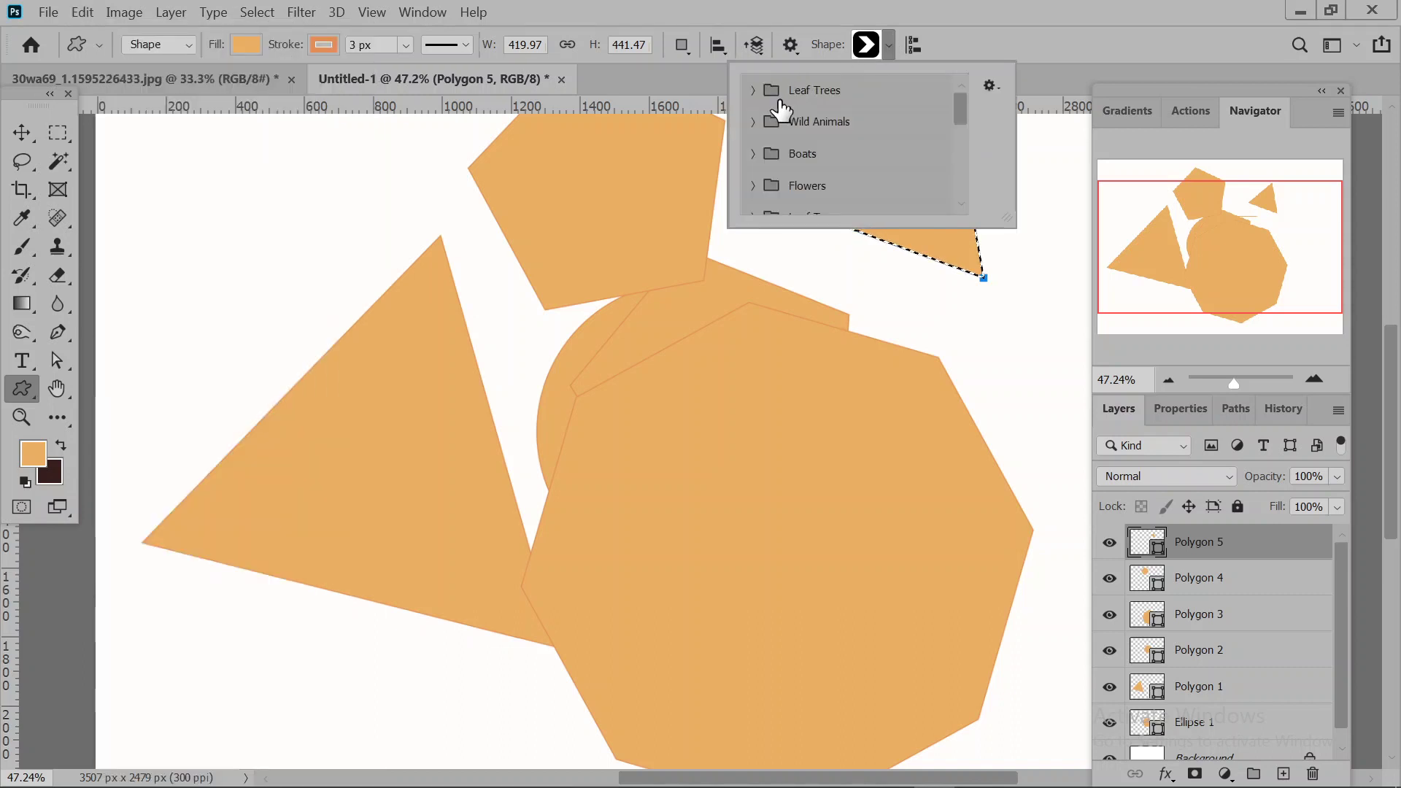
# Draw an orange Bristle Brush Tree from Leaf Trees and nudge it to the upper left.
pyautogui.click(891, 44)
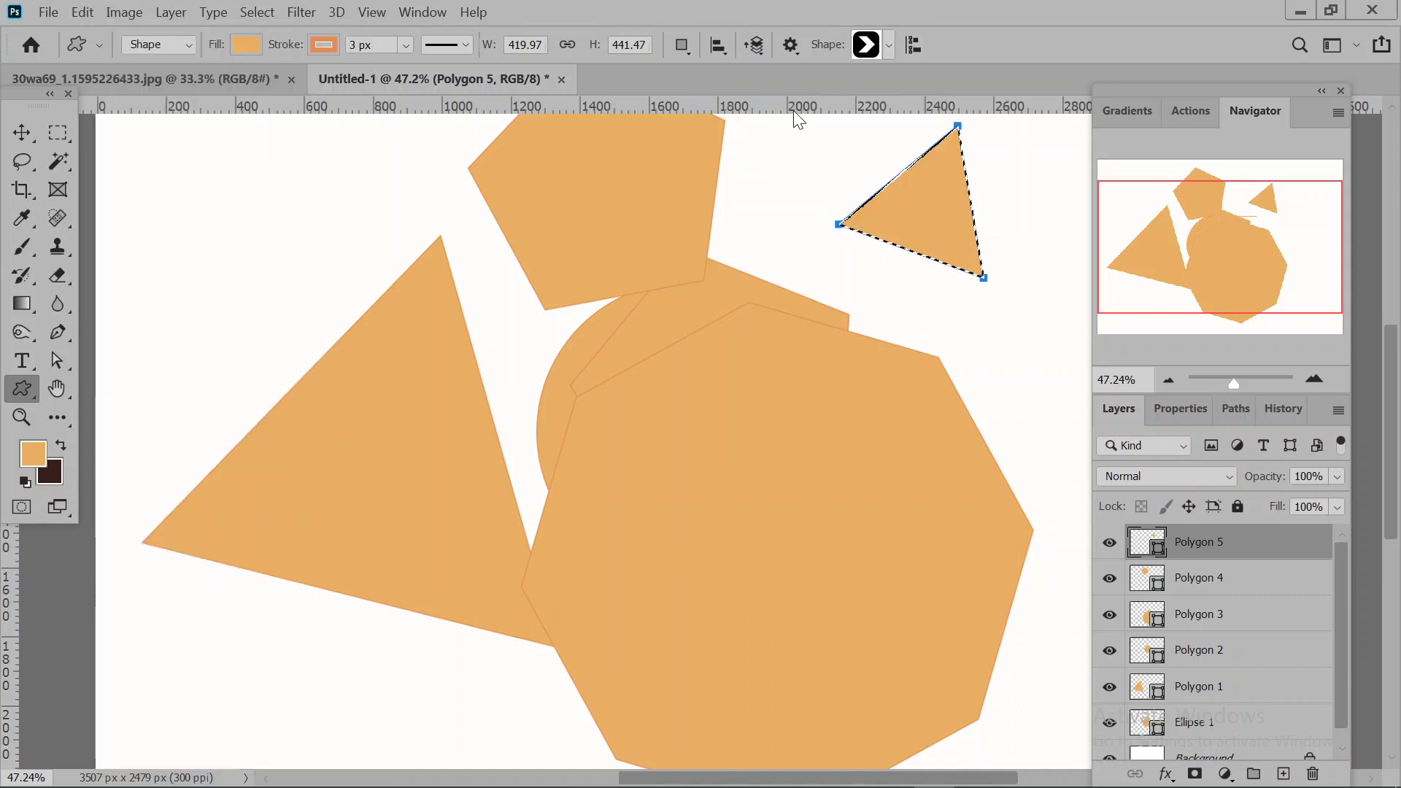
pyautogui.click(889, 44)
pyautogui.scroll(-1, 846, 175)
pyautogui.scroll(1, 845, 178)
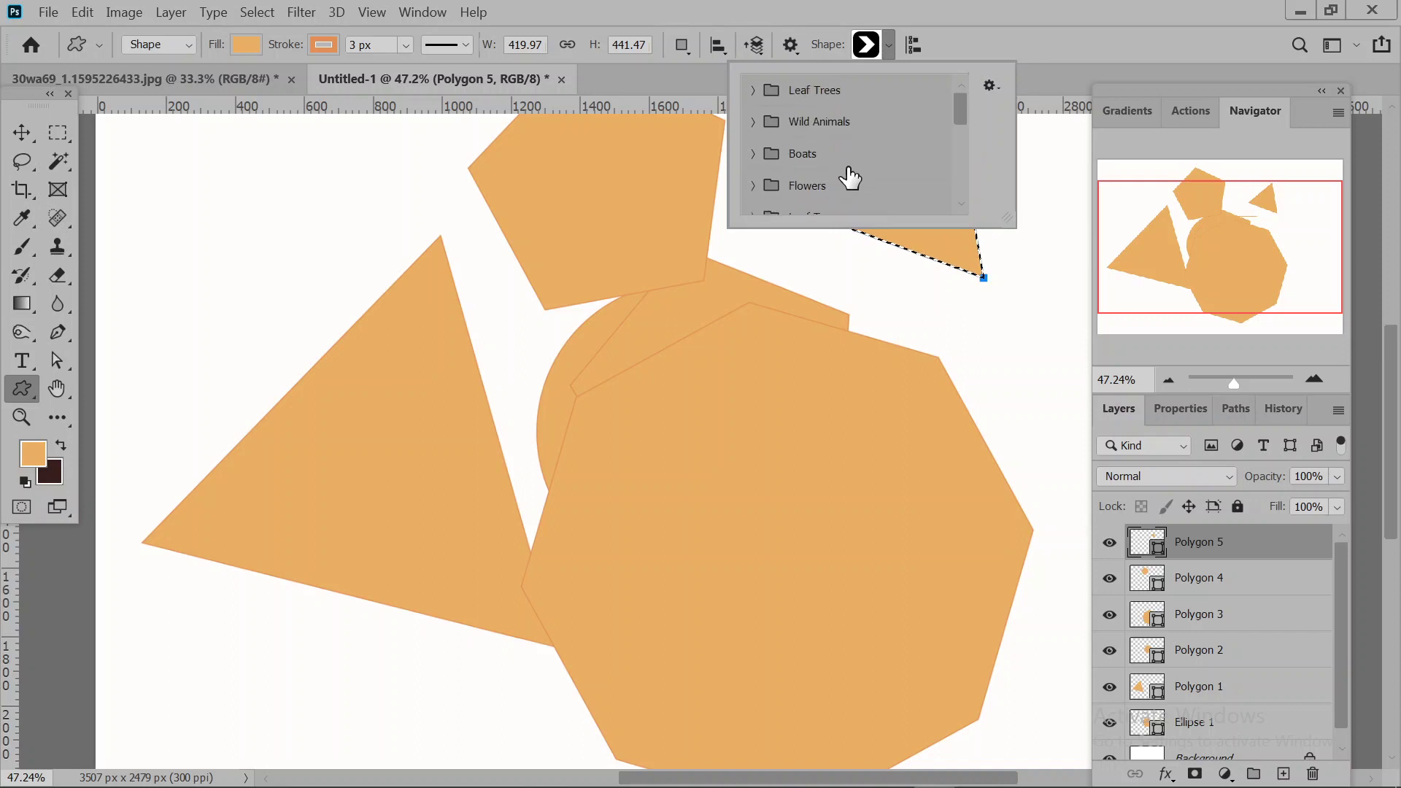
pyautogui.click(755, 92)
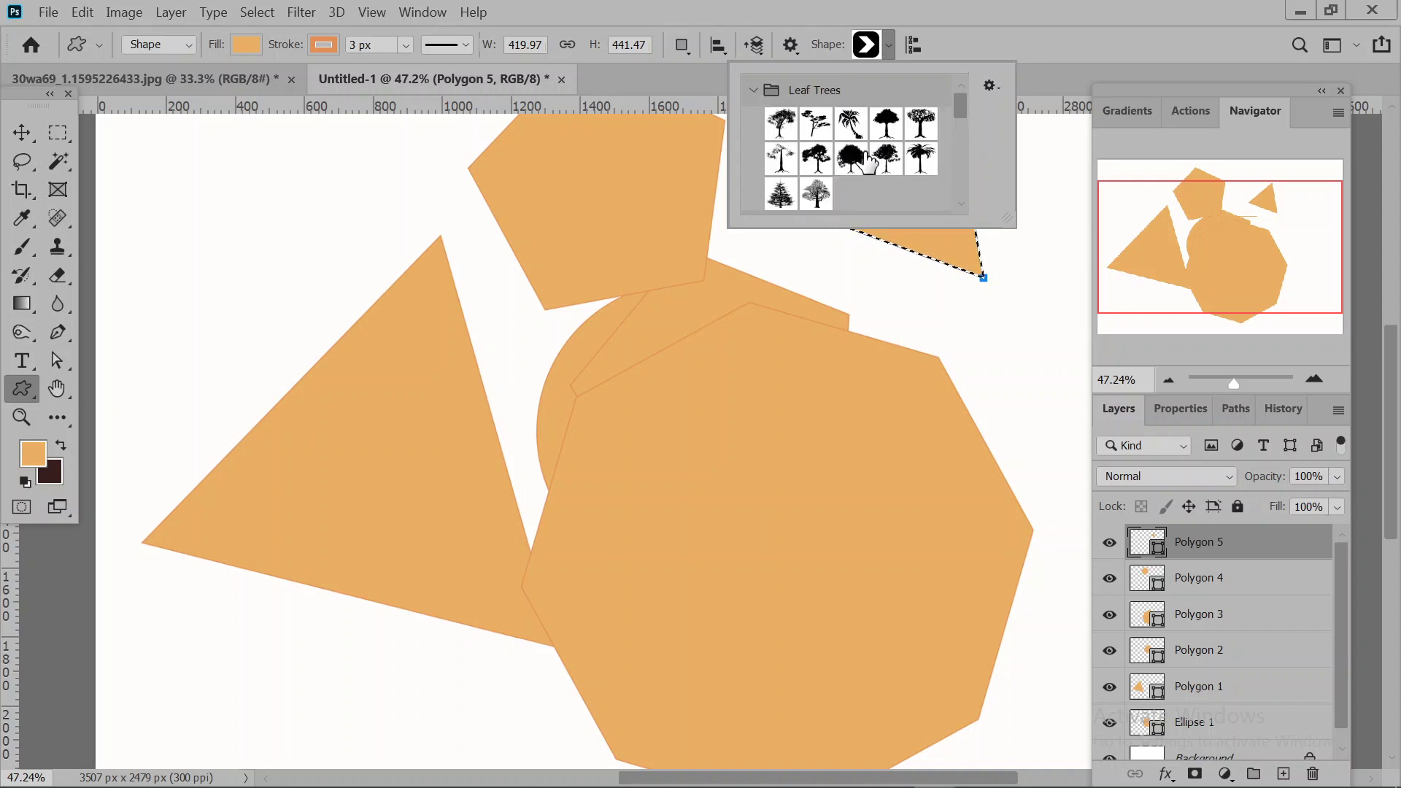
pyautogui.click(780, 158)
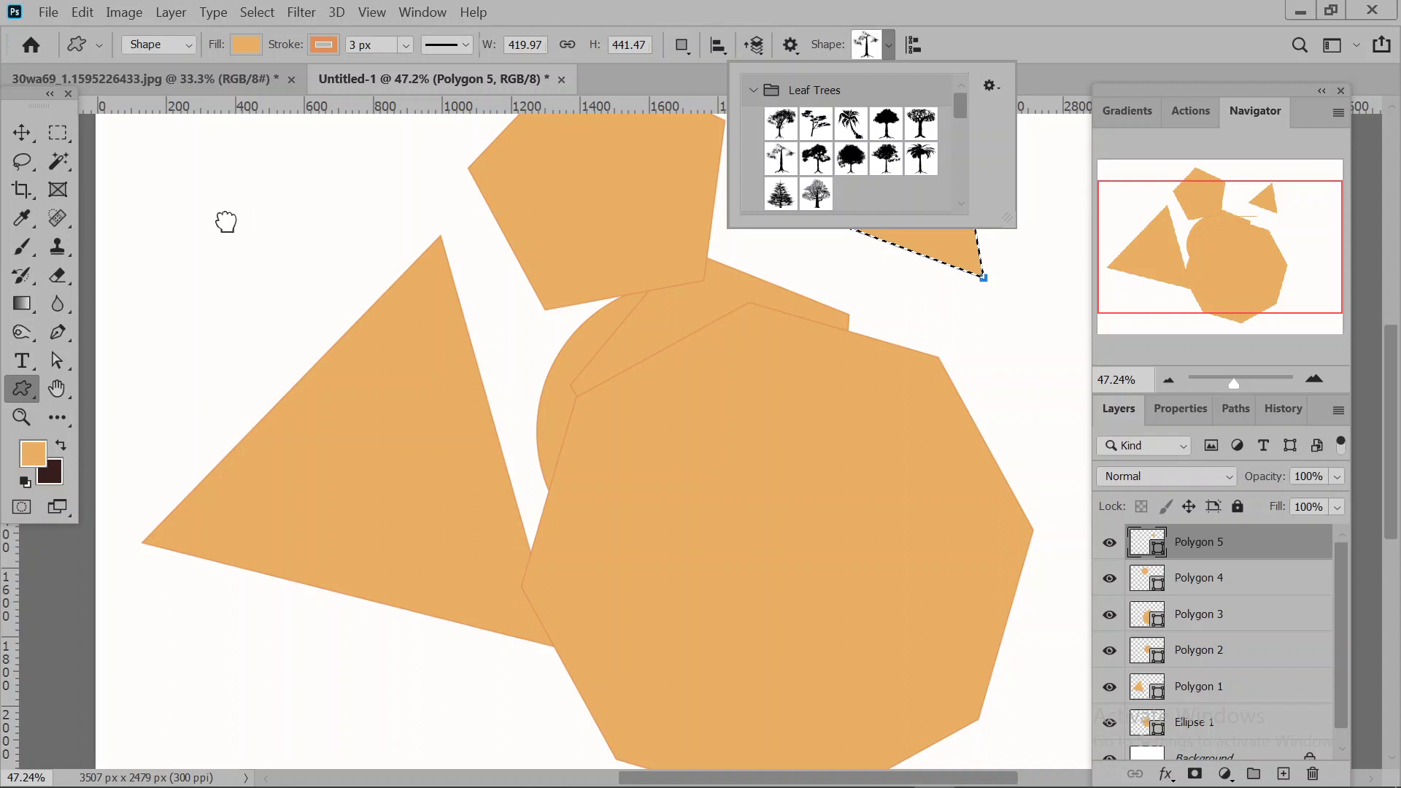
pyautogui.click(233, 252)
pyautogui.moveTo(268, 350)
pyautogui.mouseDown()
pyautogui.moveTo(306, 423)
pyautogui.moveTo(379, 468)
pyautogui.mouseUp()
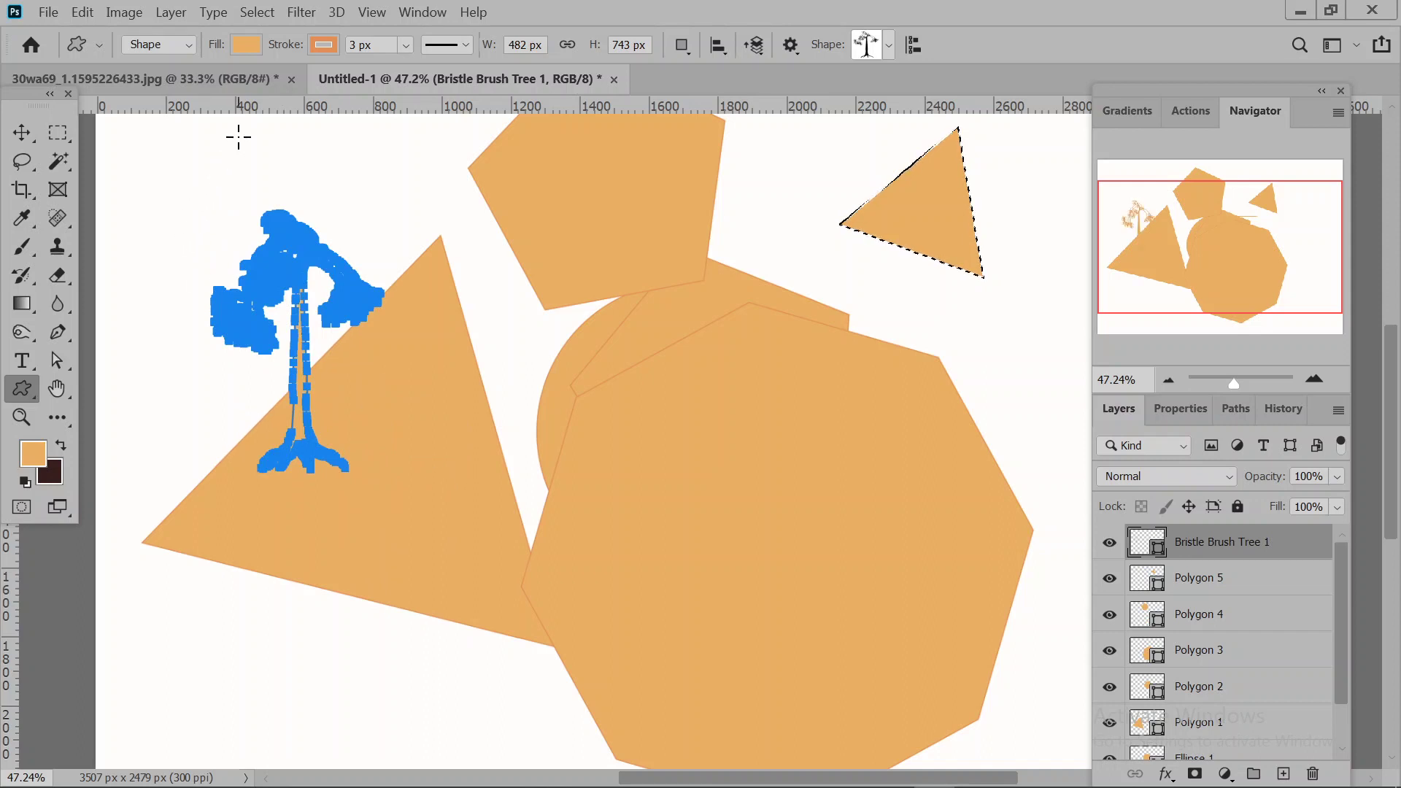
pyautogui.click(21, 132)
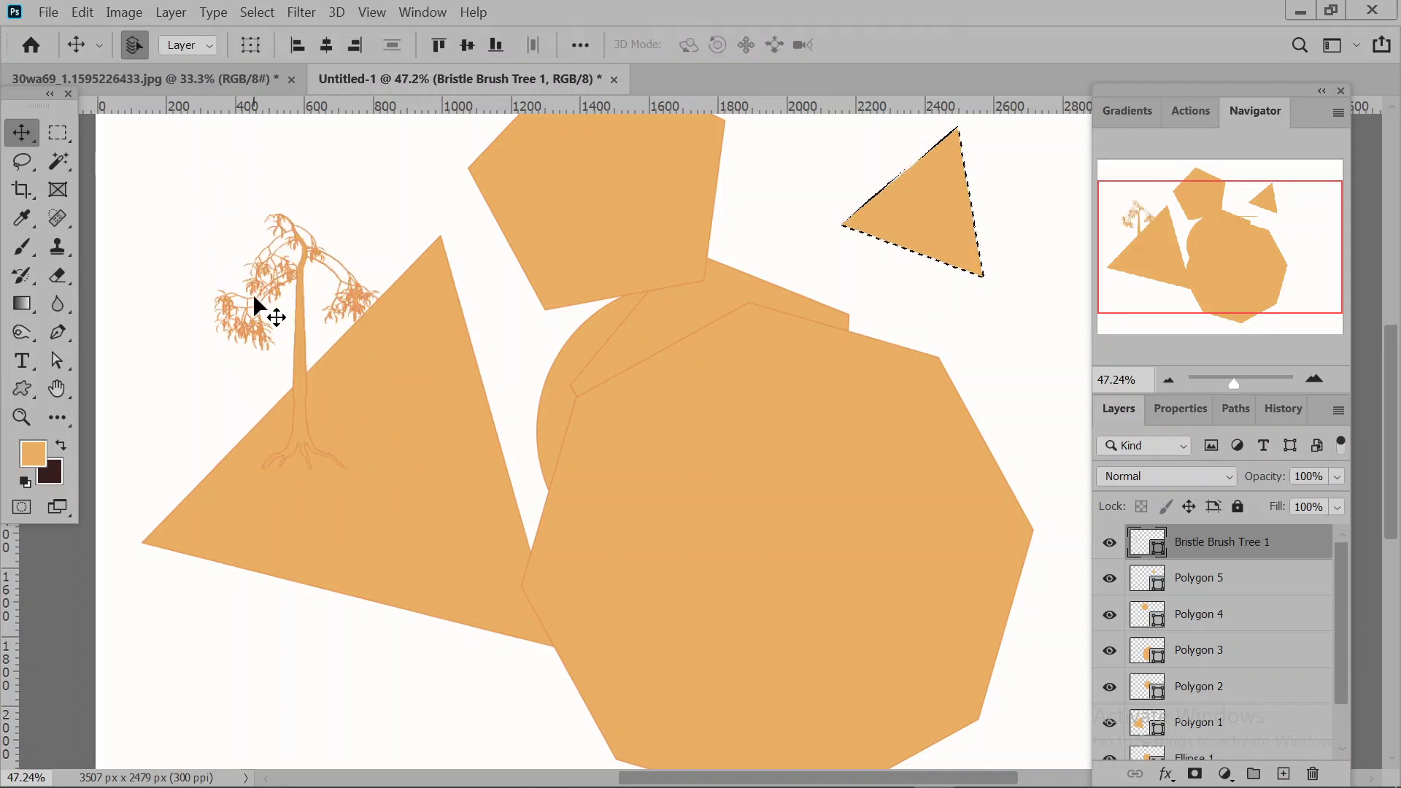
pyautogui.moveTo(52, 476); pyautogui.dragTo(313, 256)
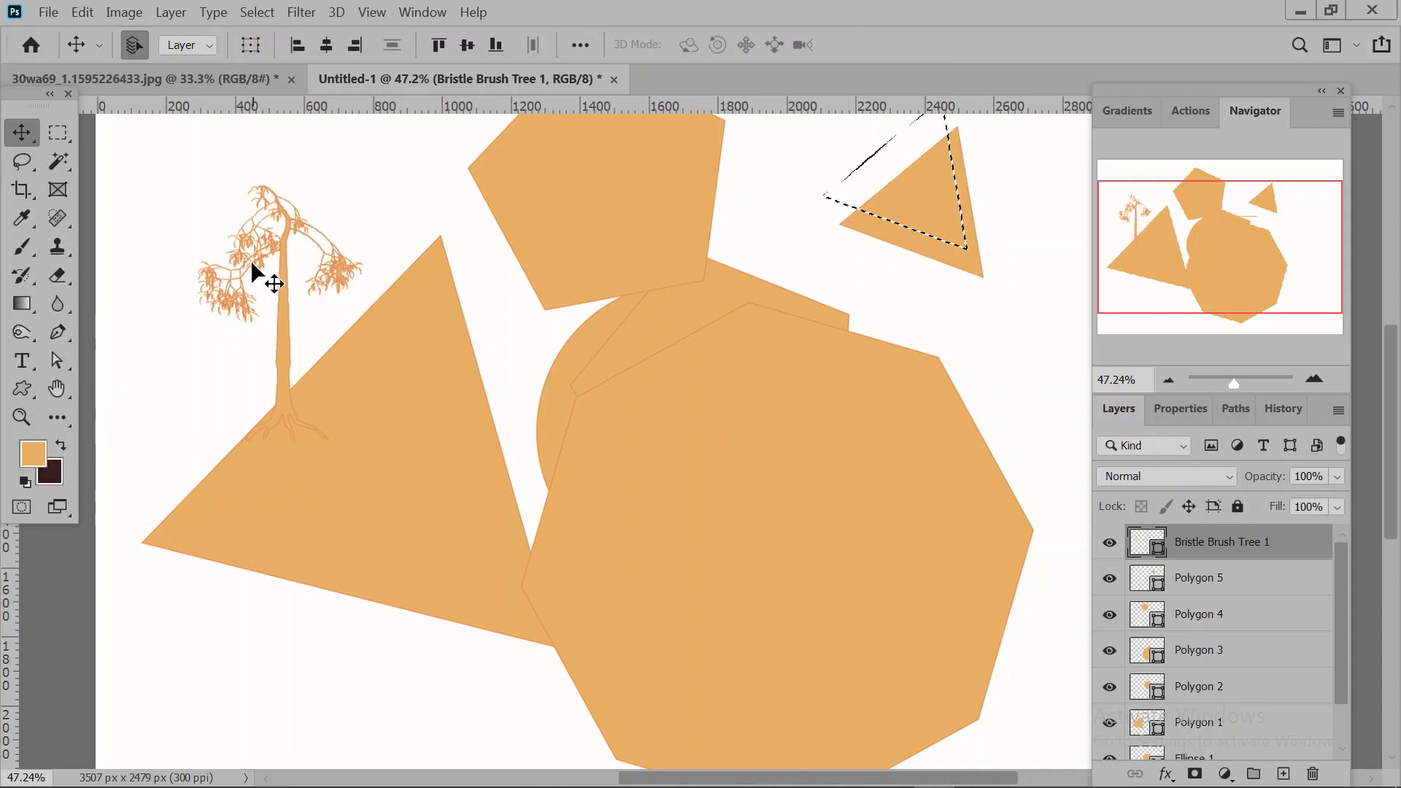
# Set the shape Fill to blue and draw a larger tree over the big triangle.
pyautogui.click(21, 389)
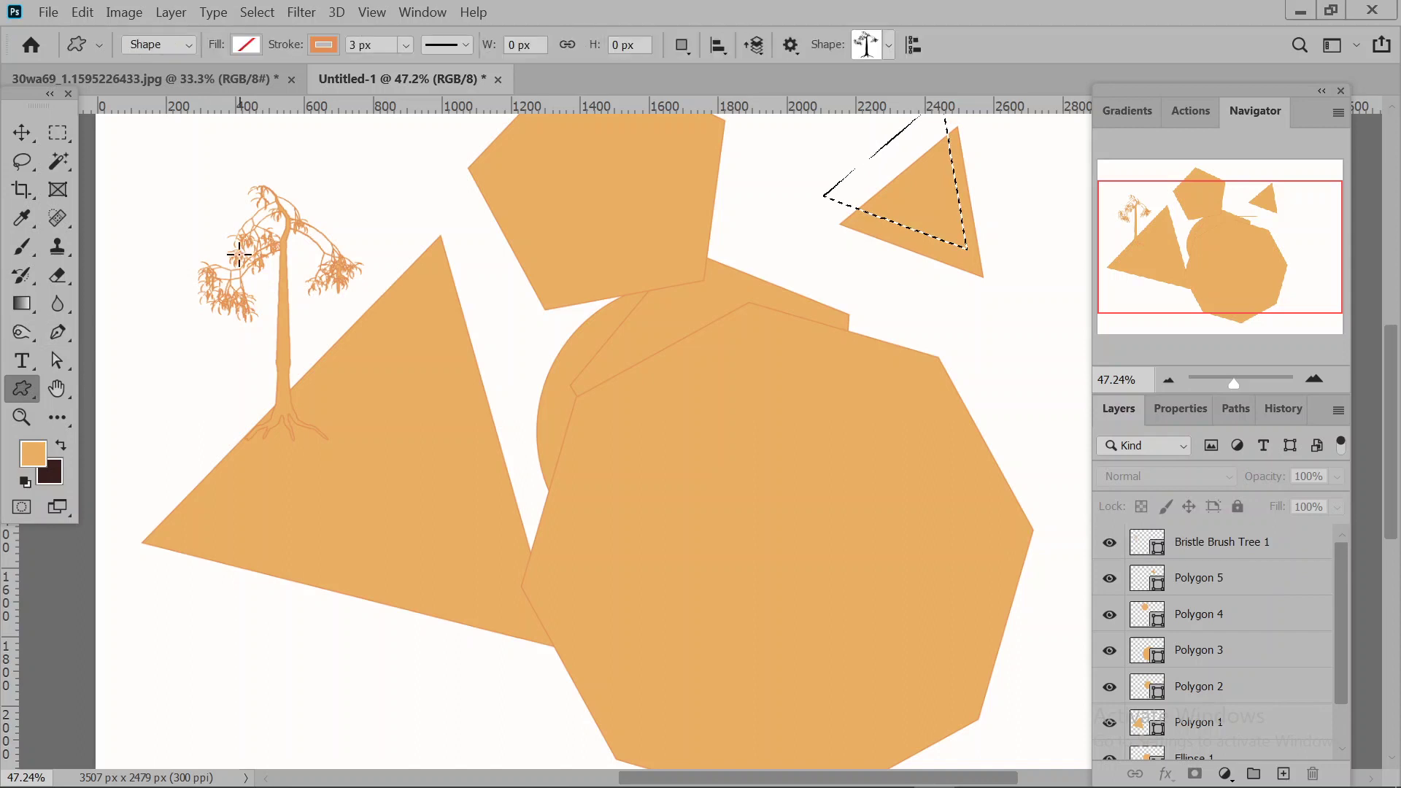
pyautogui.click(247, 45)
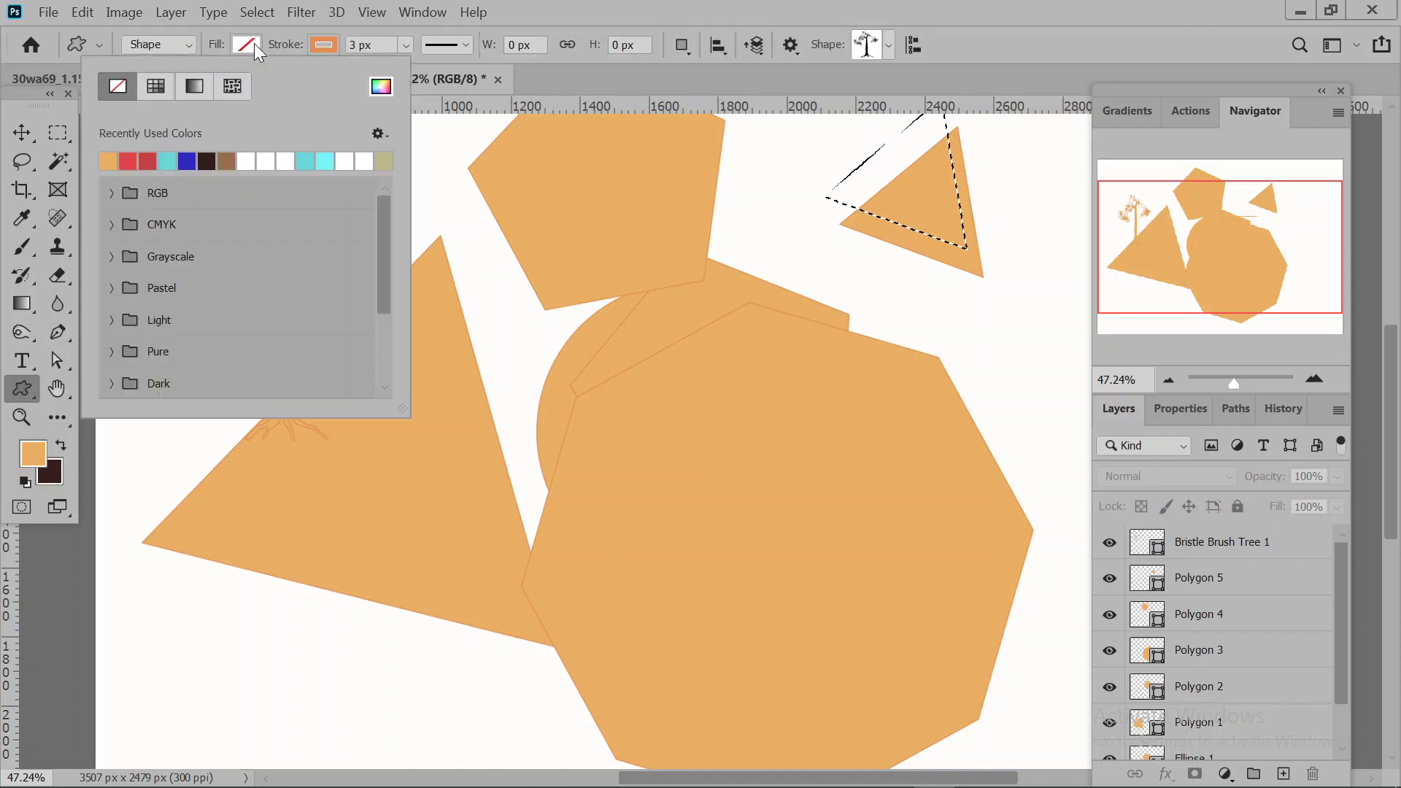
pyautogui.click(187, 160)
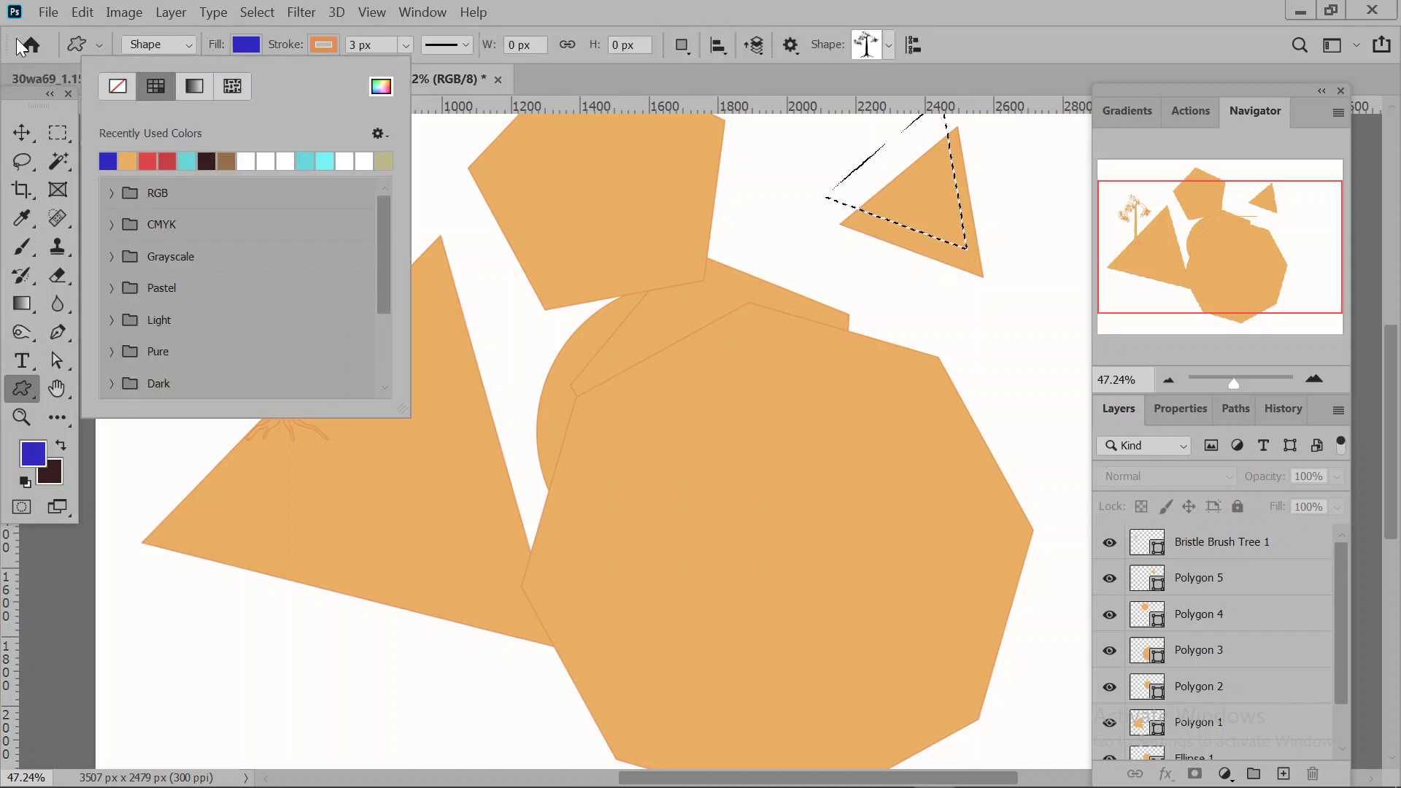
pyautogui.doubleClick(187, 161)
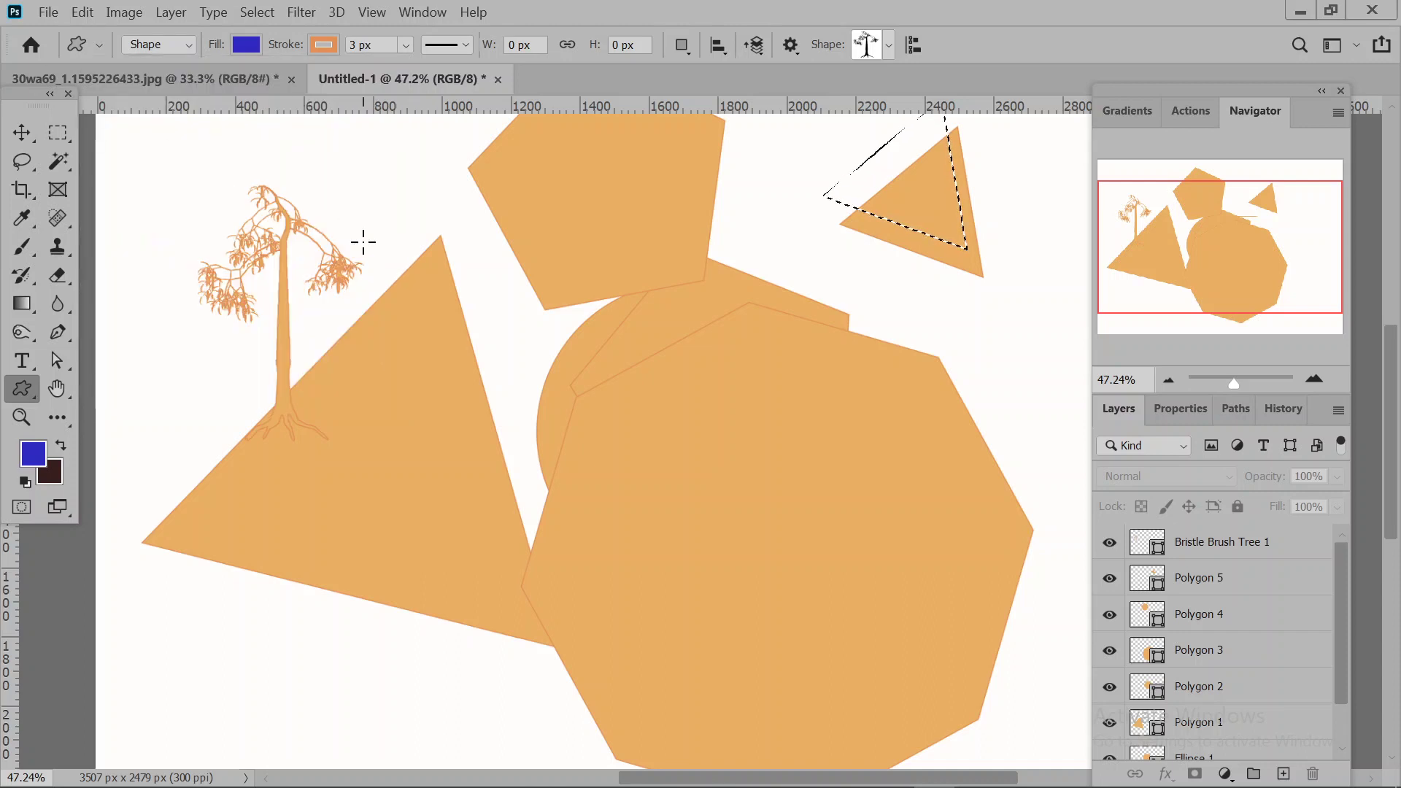
pyautogui.moveTo(162, 370)
pyautogui.mouseDown()
pyautogui.moveTo(278, 465)
pyautogui.moveTo(397, 620)
pyautogui.moveTo(451, 753)
pyautogui.mouseUp()
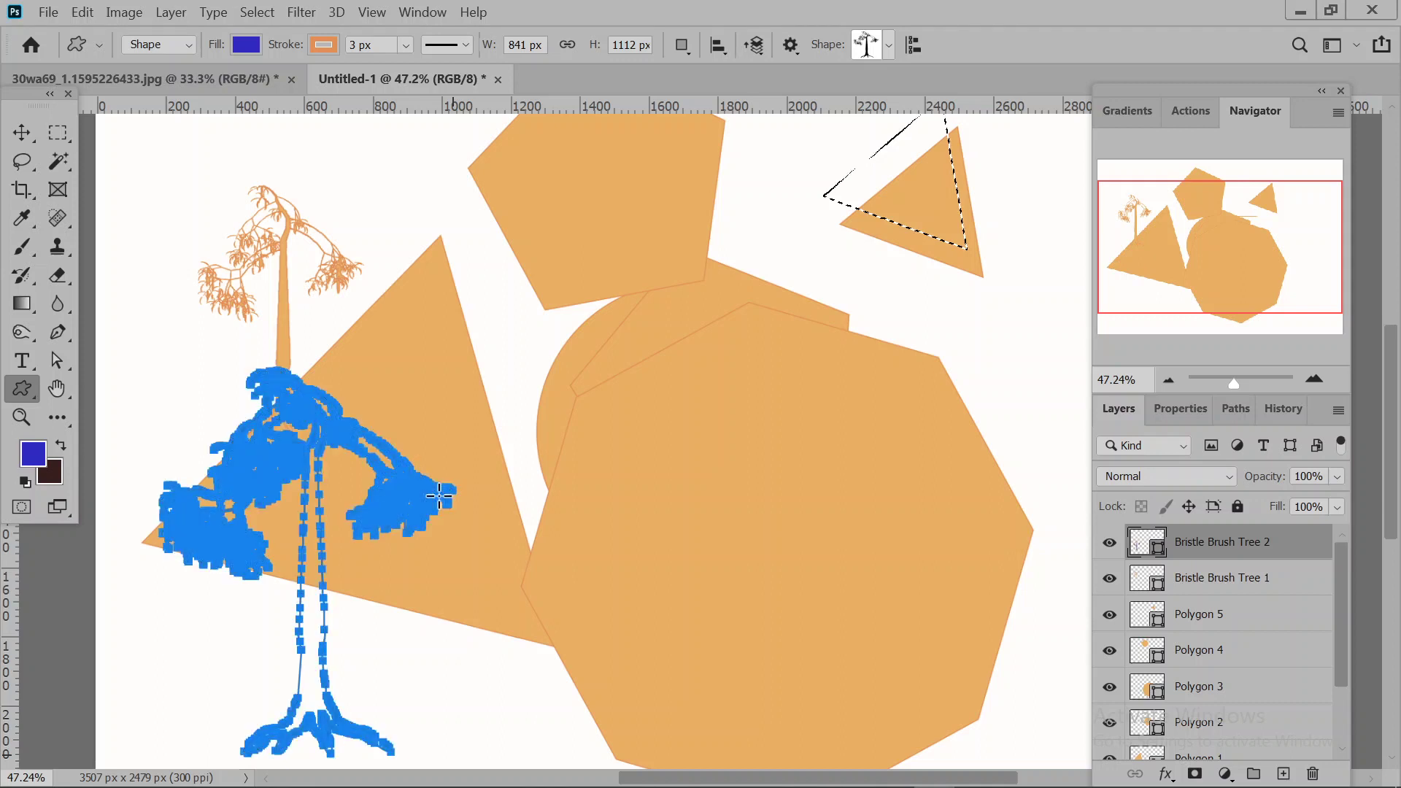
# Draw the house-shaped Shapes4FREE logo from badge-shapes-Shapes4FREE at the canvas right.
pyautogui.click(887, 48)
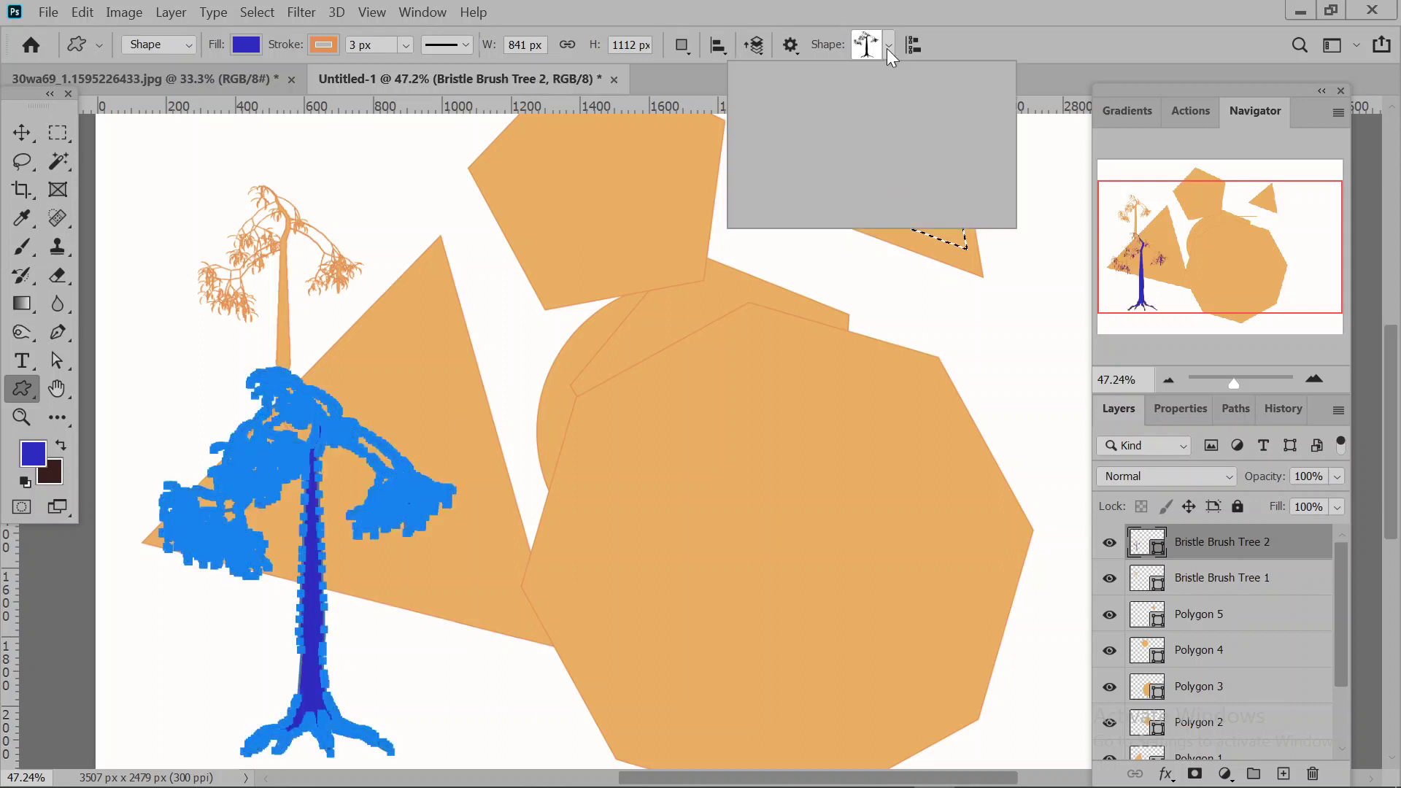
pyautogui.scroll(-2, 819, 186)
pyautogui.scroll(-5, 819, 186)
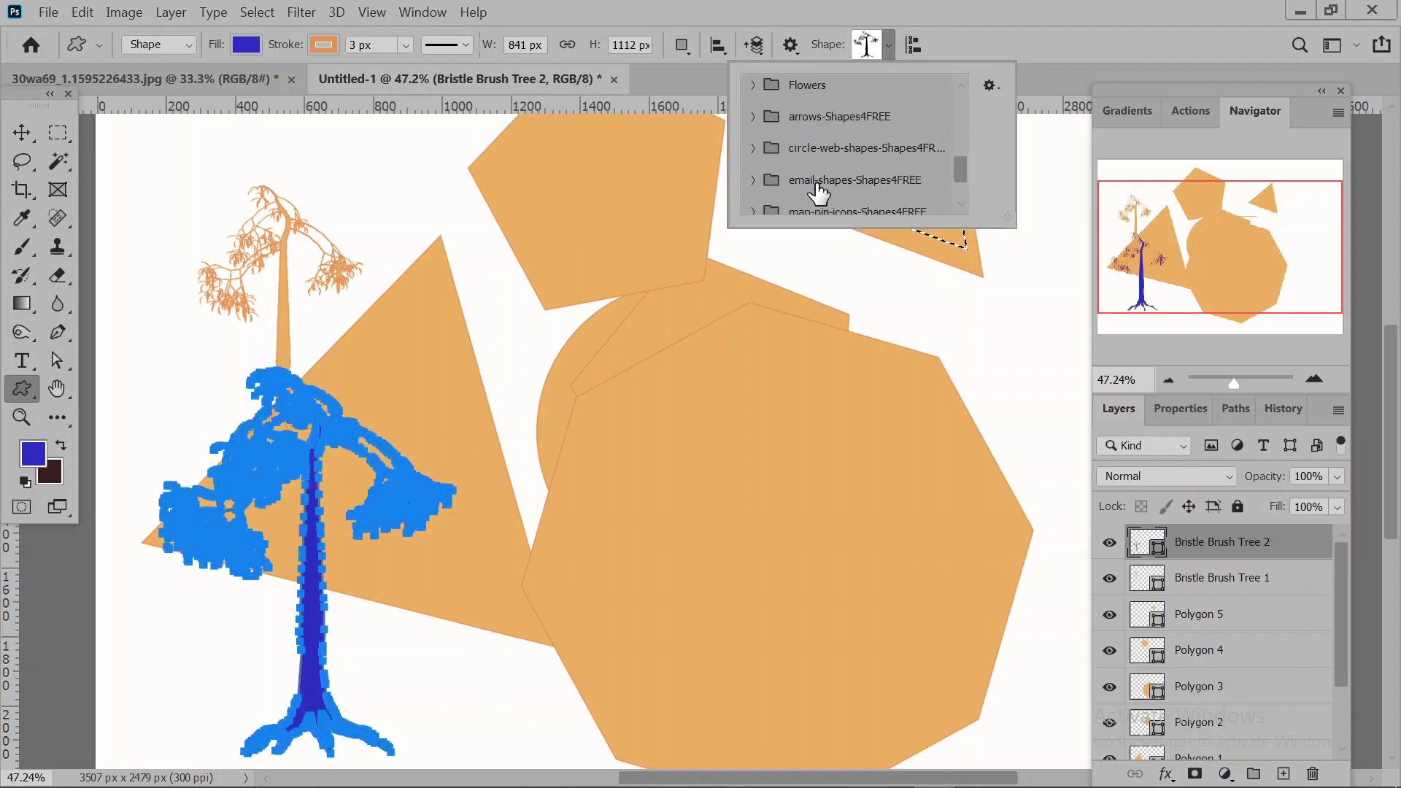
pyautogui.click(753, 199)
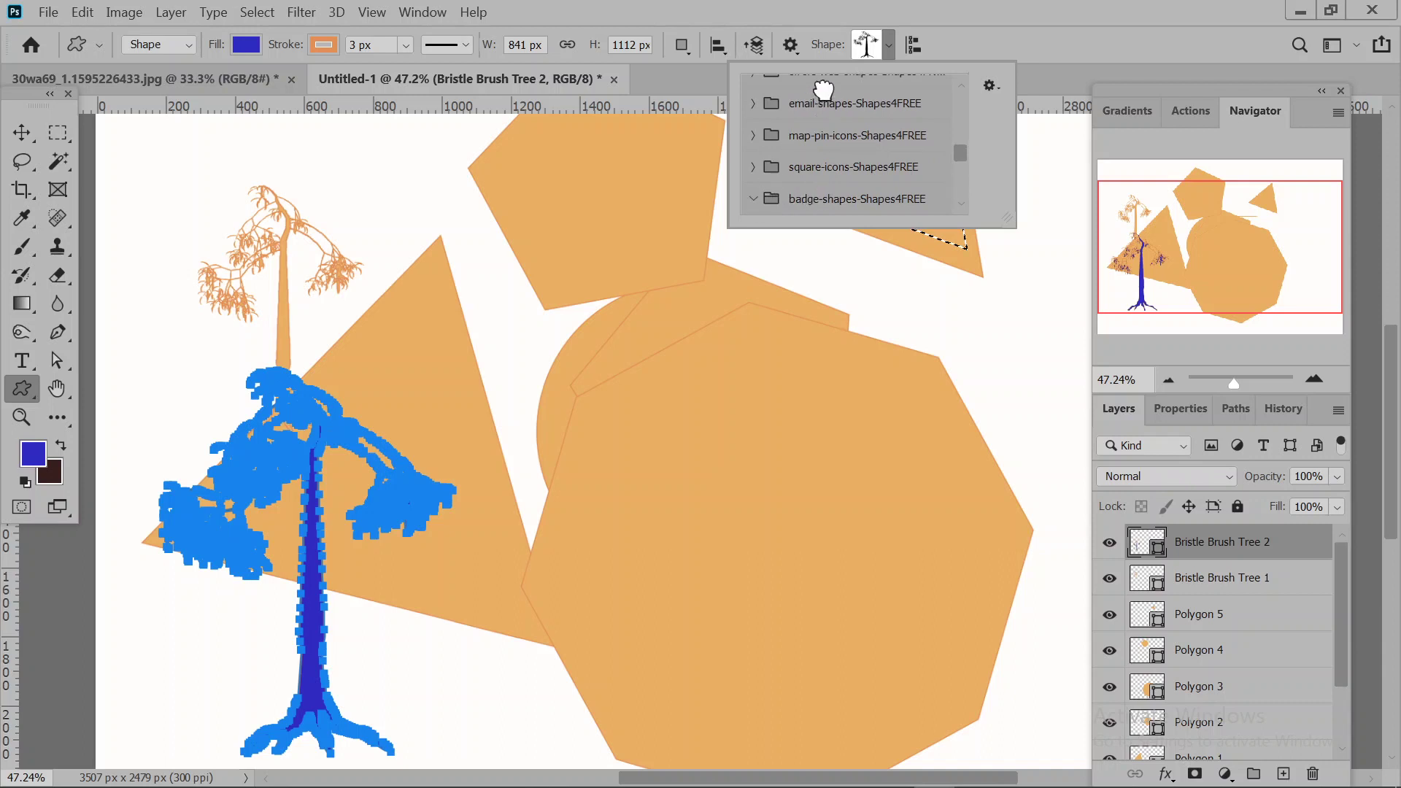
pyautogui.scroll(-3, 881, 177)
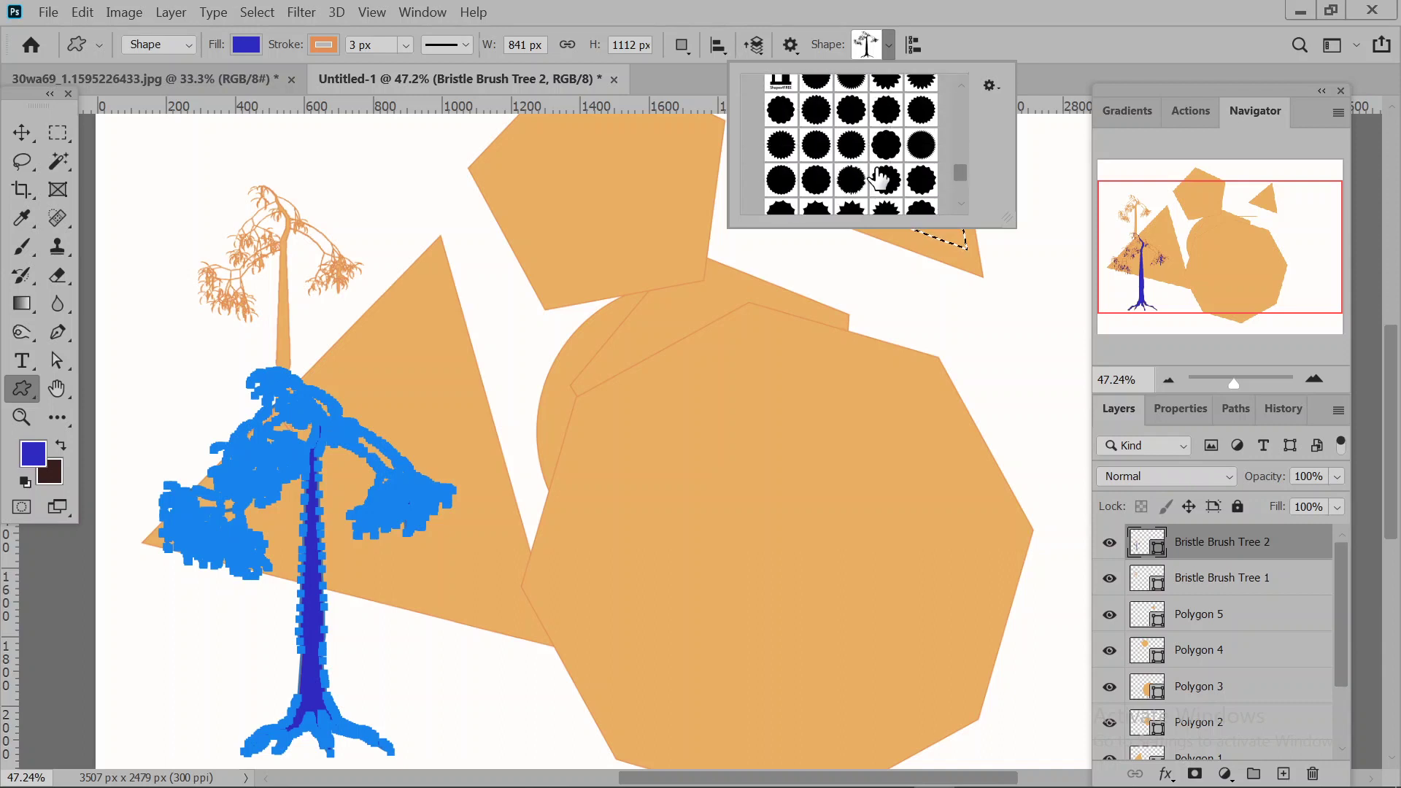
pyautogui.scroll(2, 881, 177)
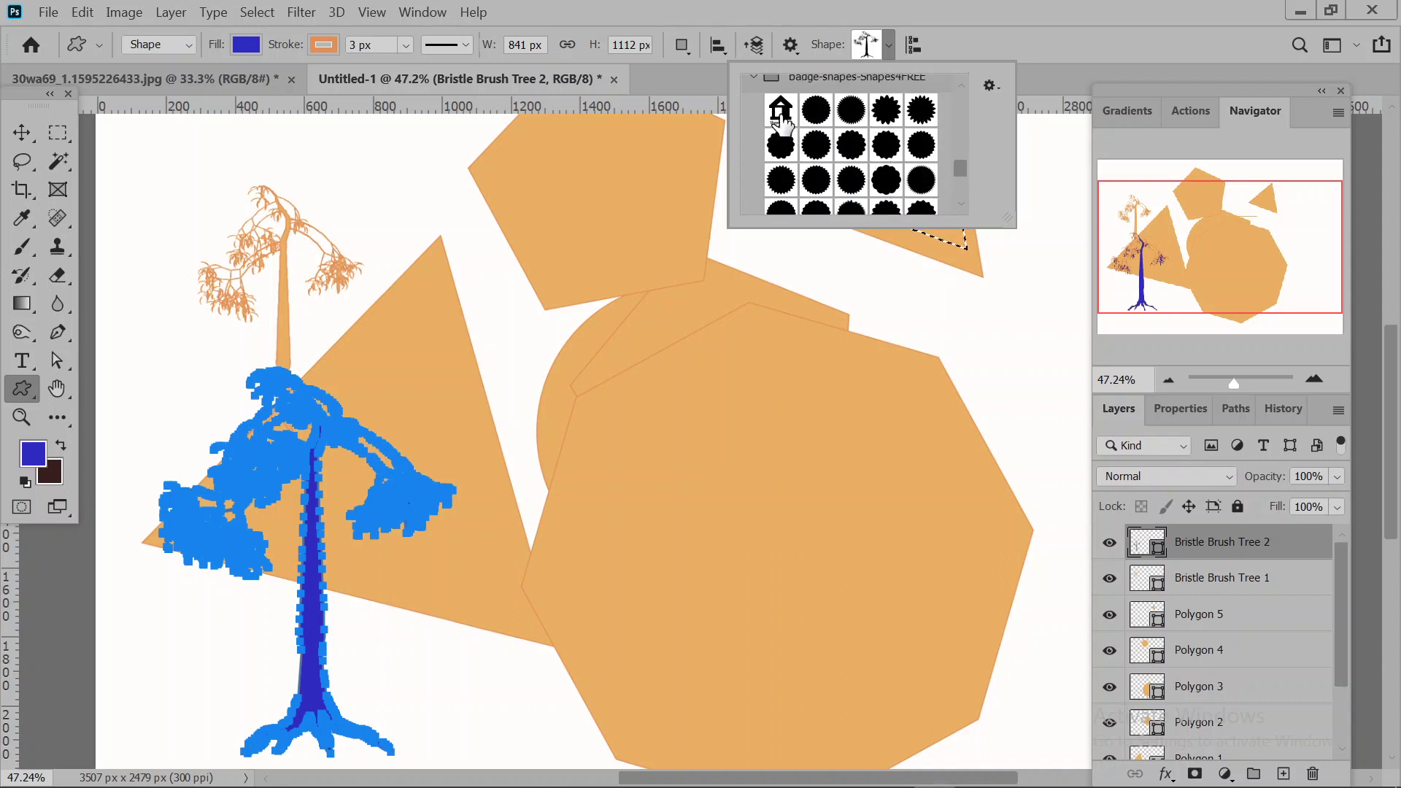
pyautogui.click(780, 106)
pyautogui.click(985, 288)
pyautogui.moveTo(986, 287); pyautogui.dragTo(1086, 509)
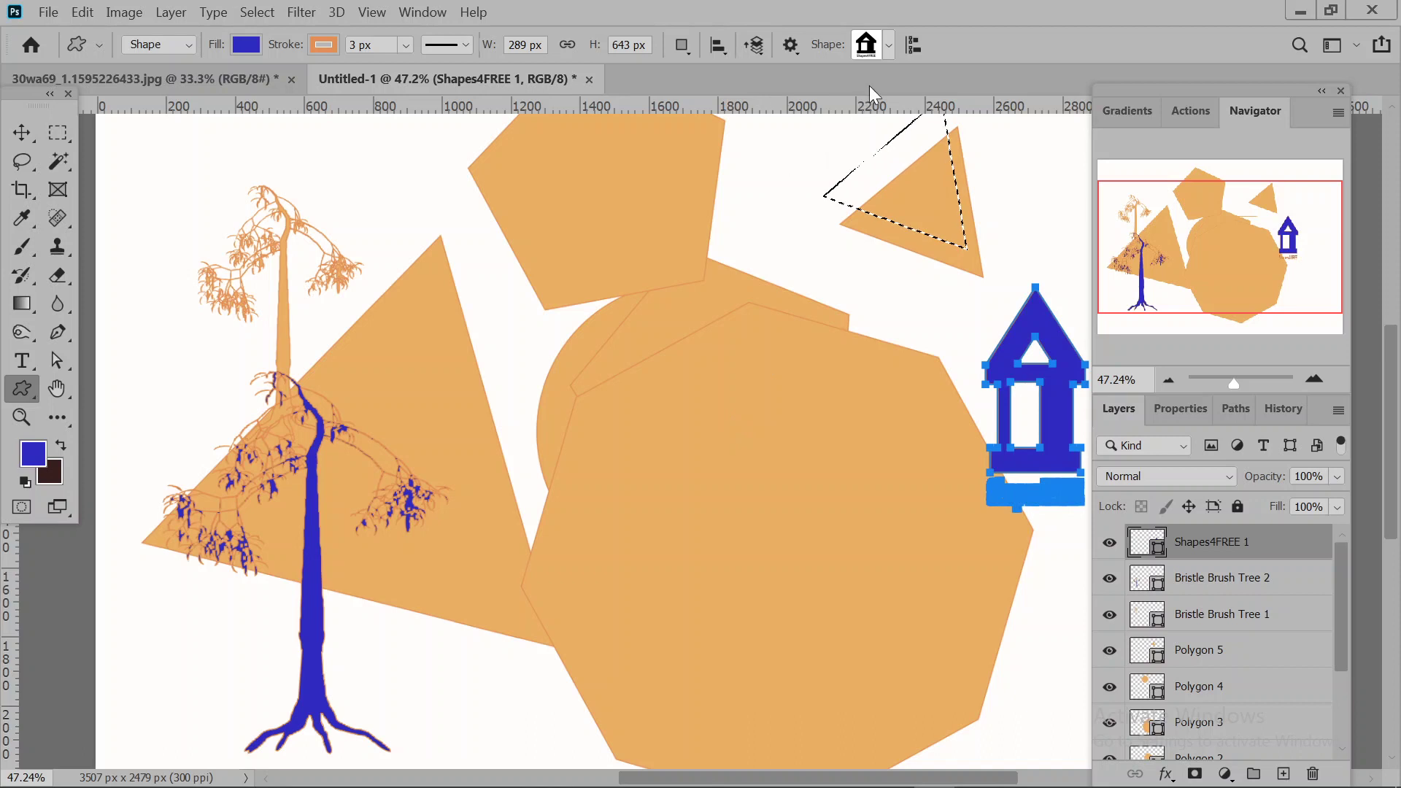
# Draw the starburst Badge 04 shape near the canvas centre, over the octagon.
pyautogui.click(889, 45)
pyautogui.scroll(-5, 883, 189)
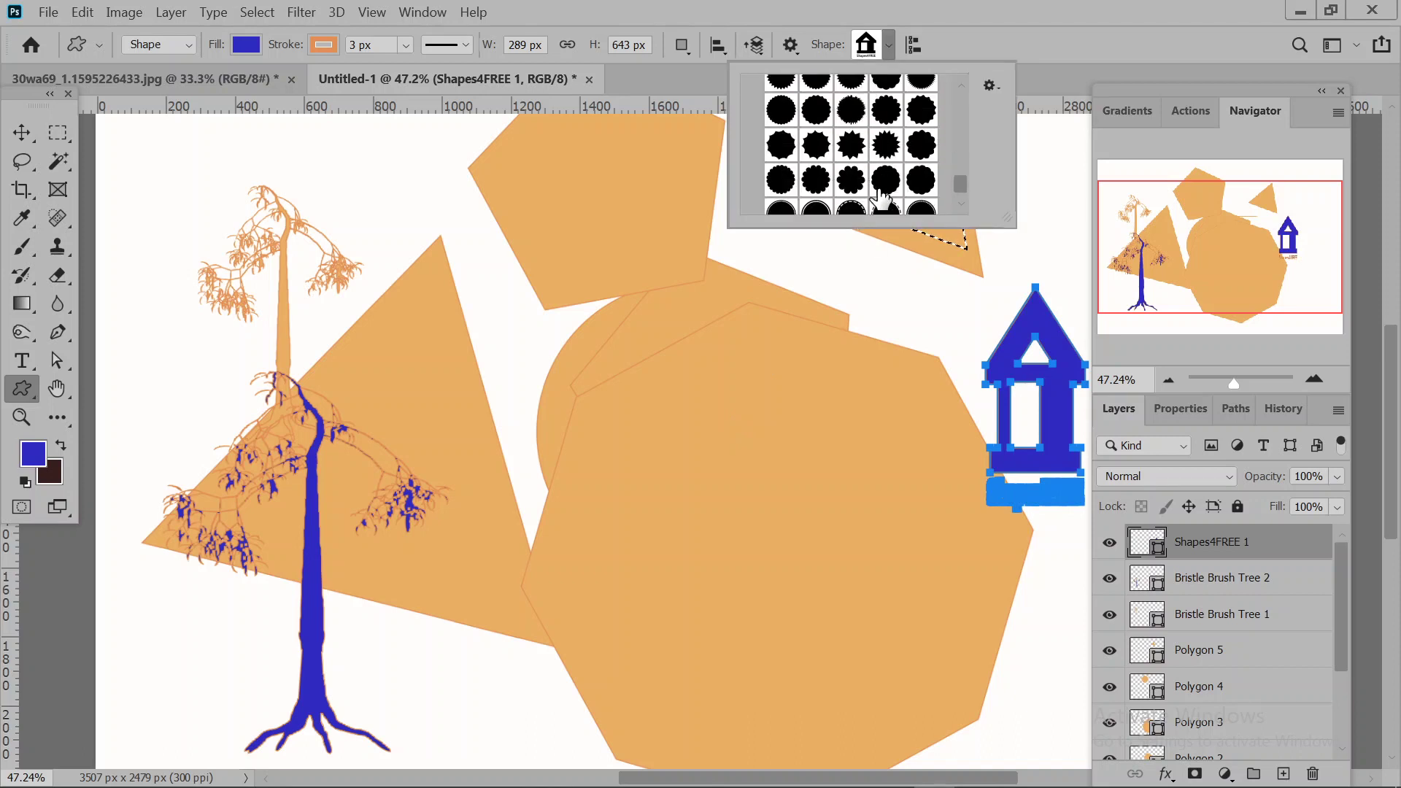
pyautogui.scroll(-2, 883, 197)
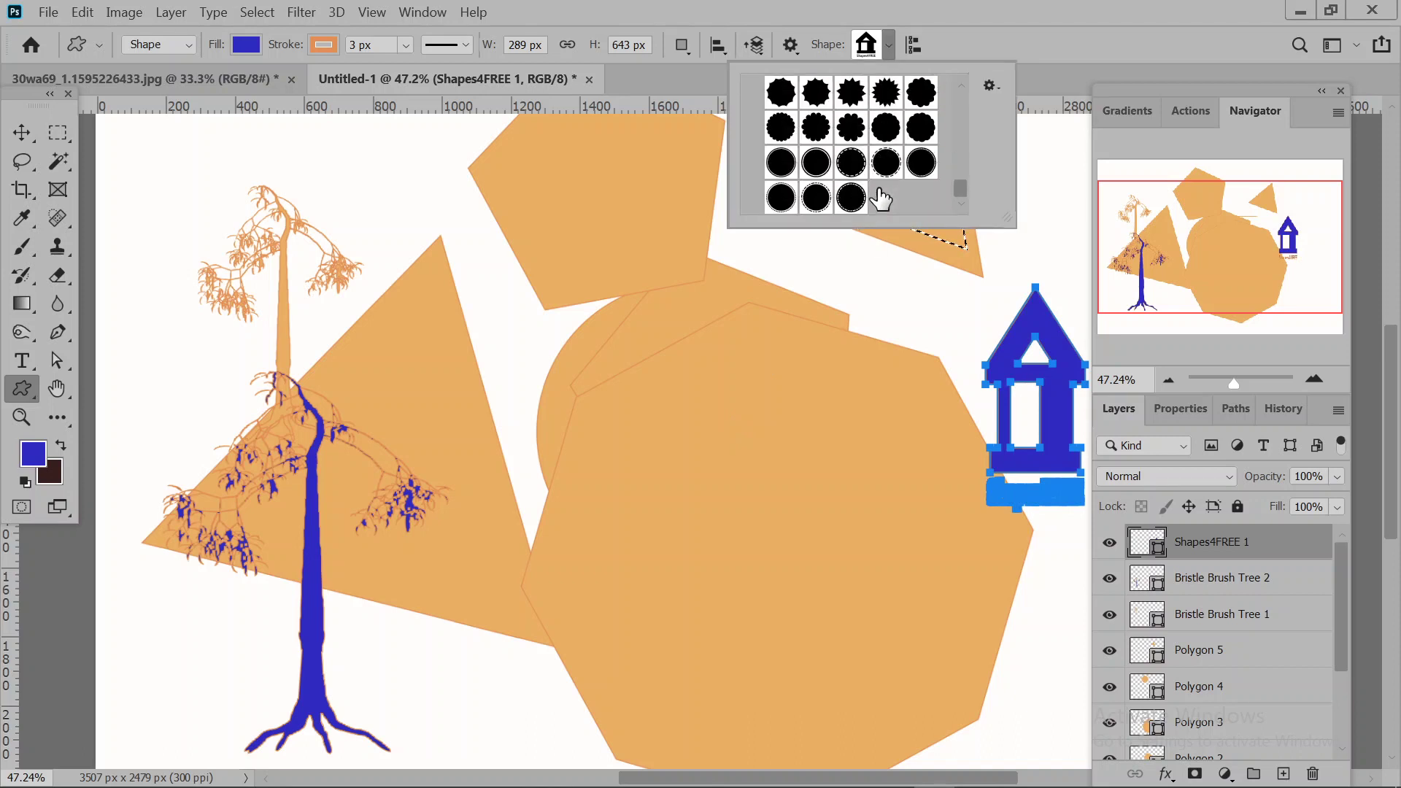
pyautogui.scroll(6, 883, 201)
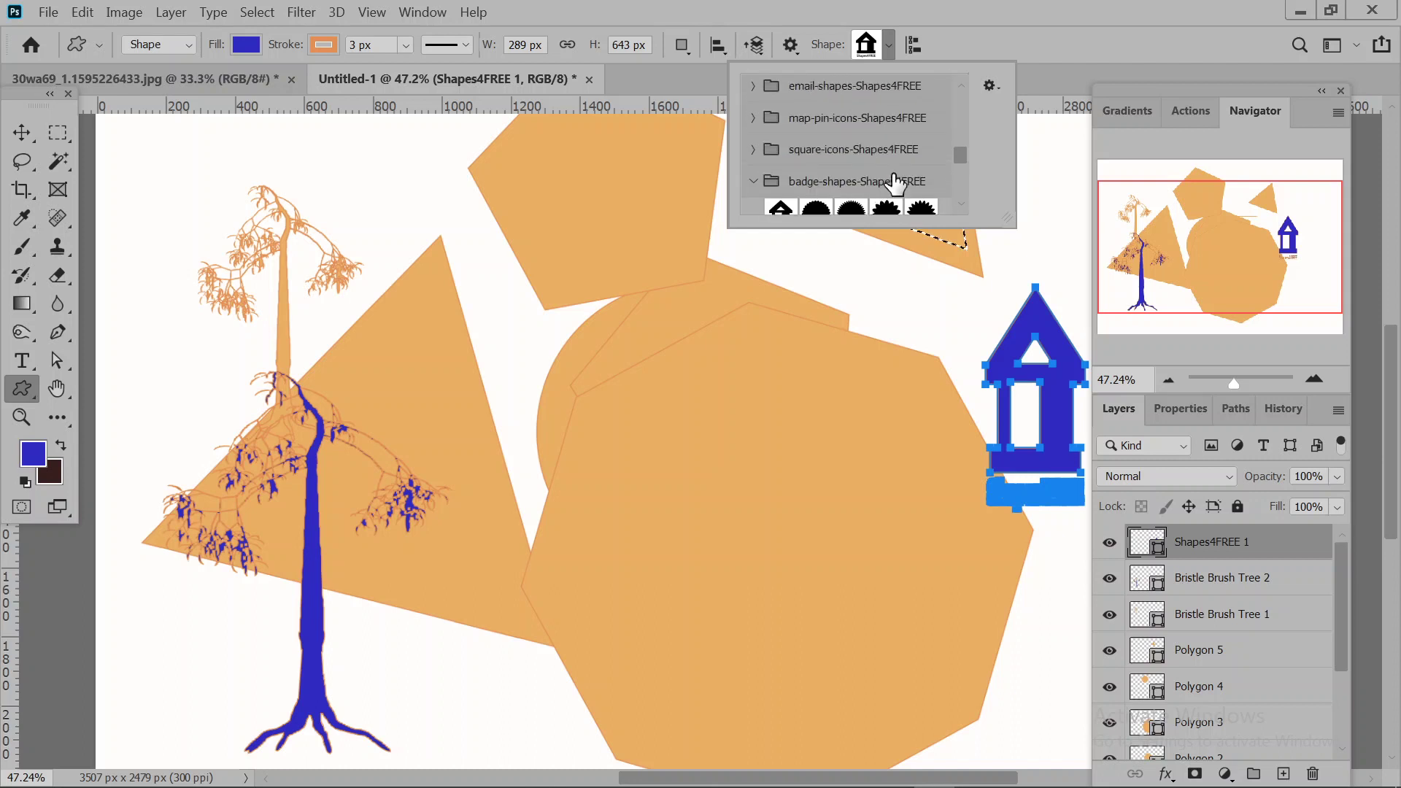
pyautogui.scroll(-1, 895, 184)
pyautogui.click(912, 166)
pyautogui.moveTo(515, 367); pyautogui.dragTo(741, 583)
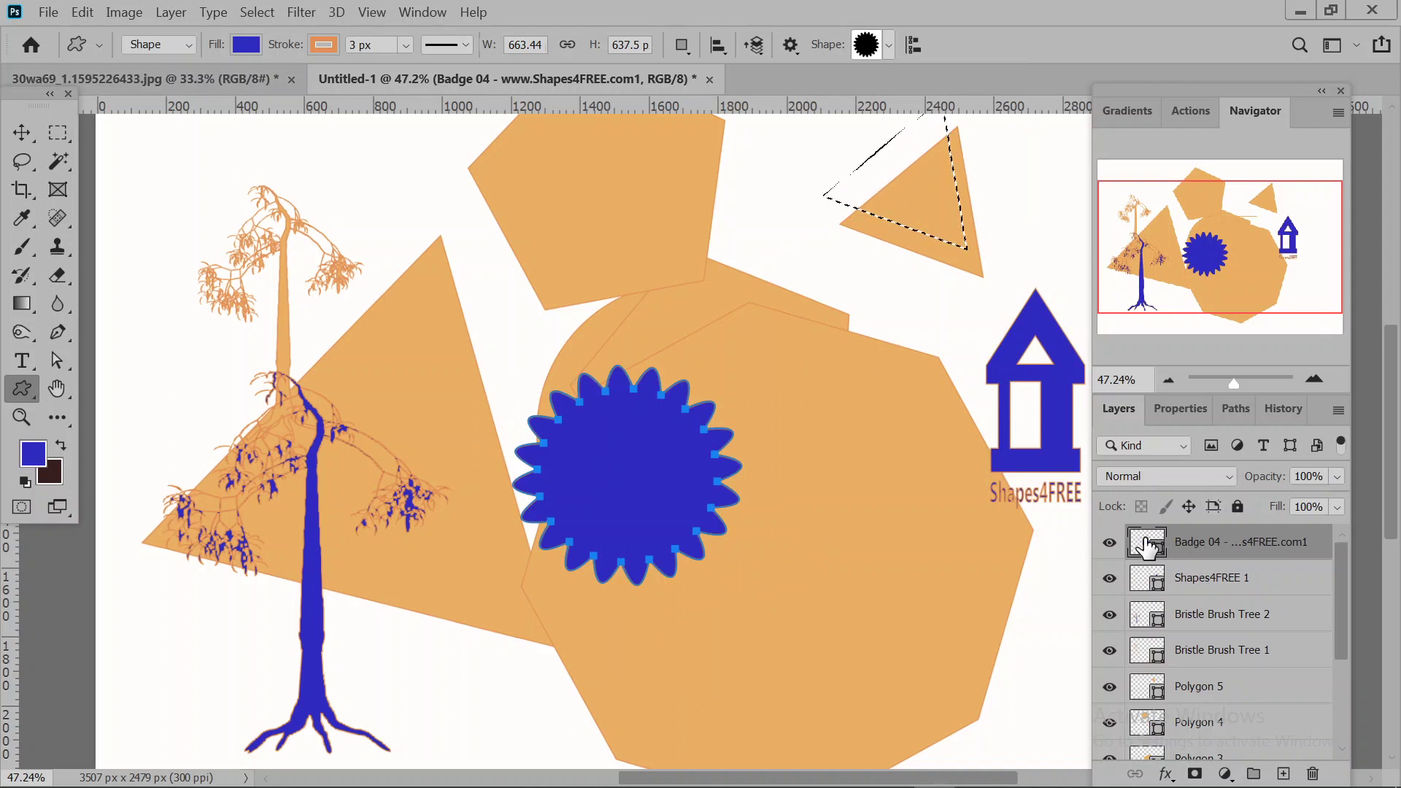
# Draw a blue giraffe from Wild Animals and move it to the lower right.
pyautogui.click(1192, 410)
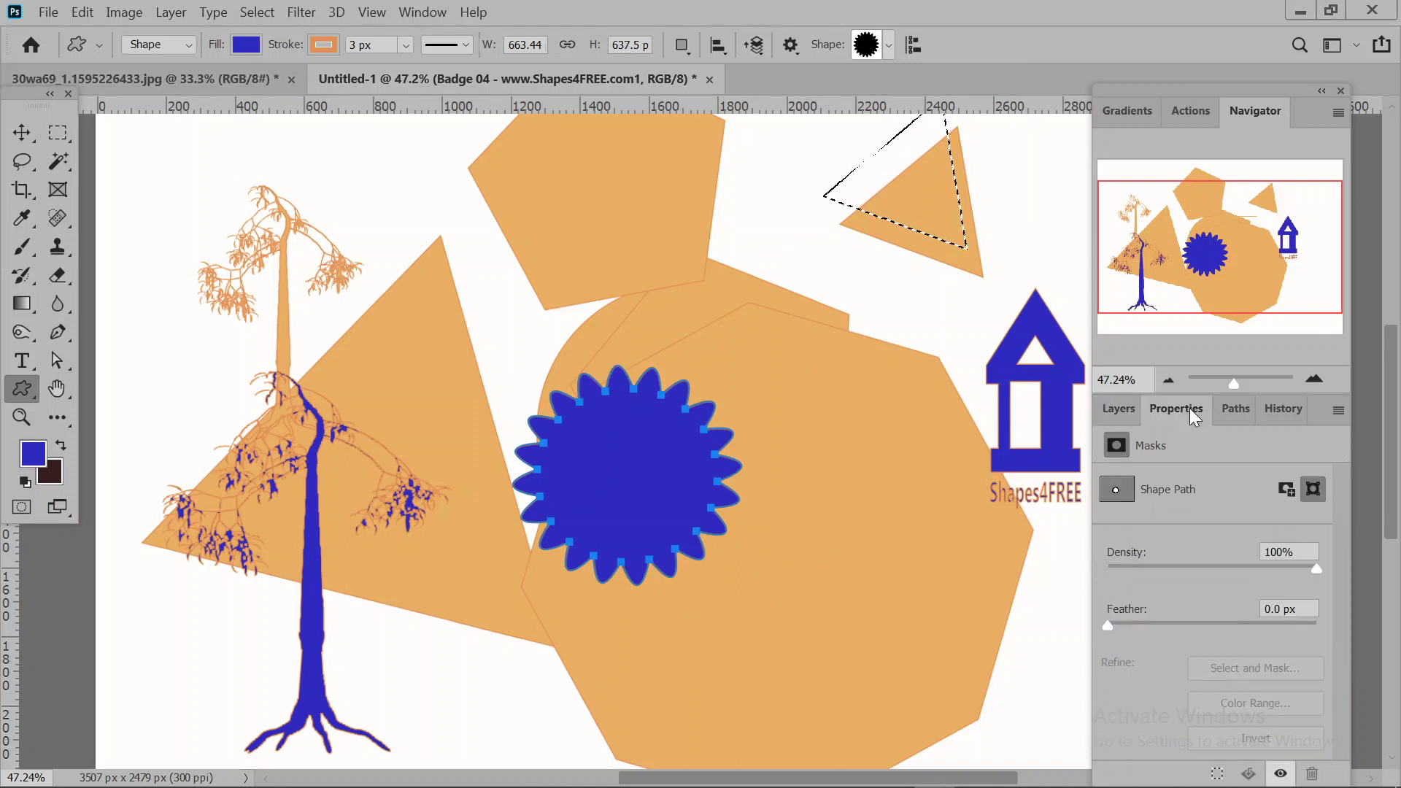
pyautogui.scroll(-3, 680, 387)
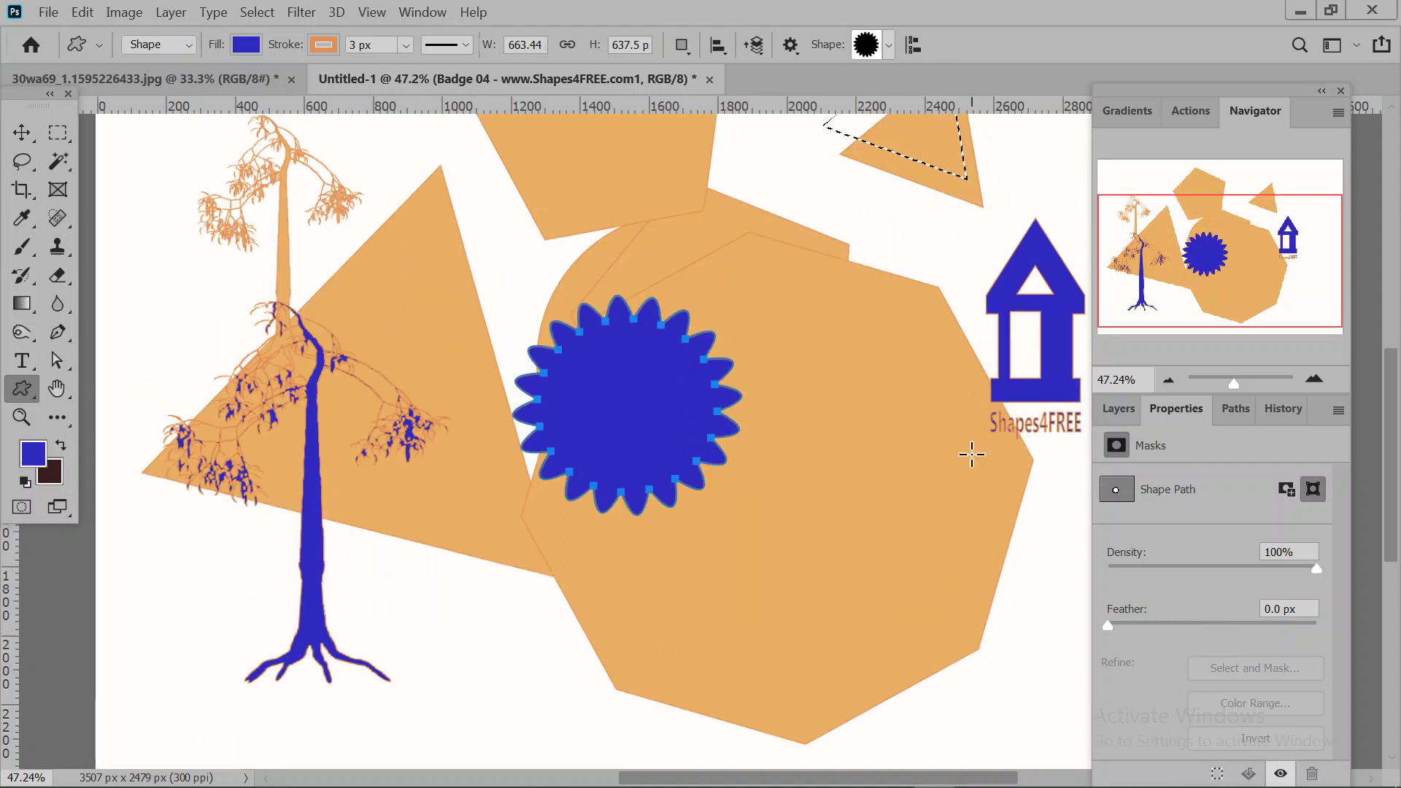
pyautogui.click(889, 45)
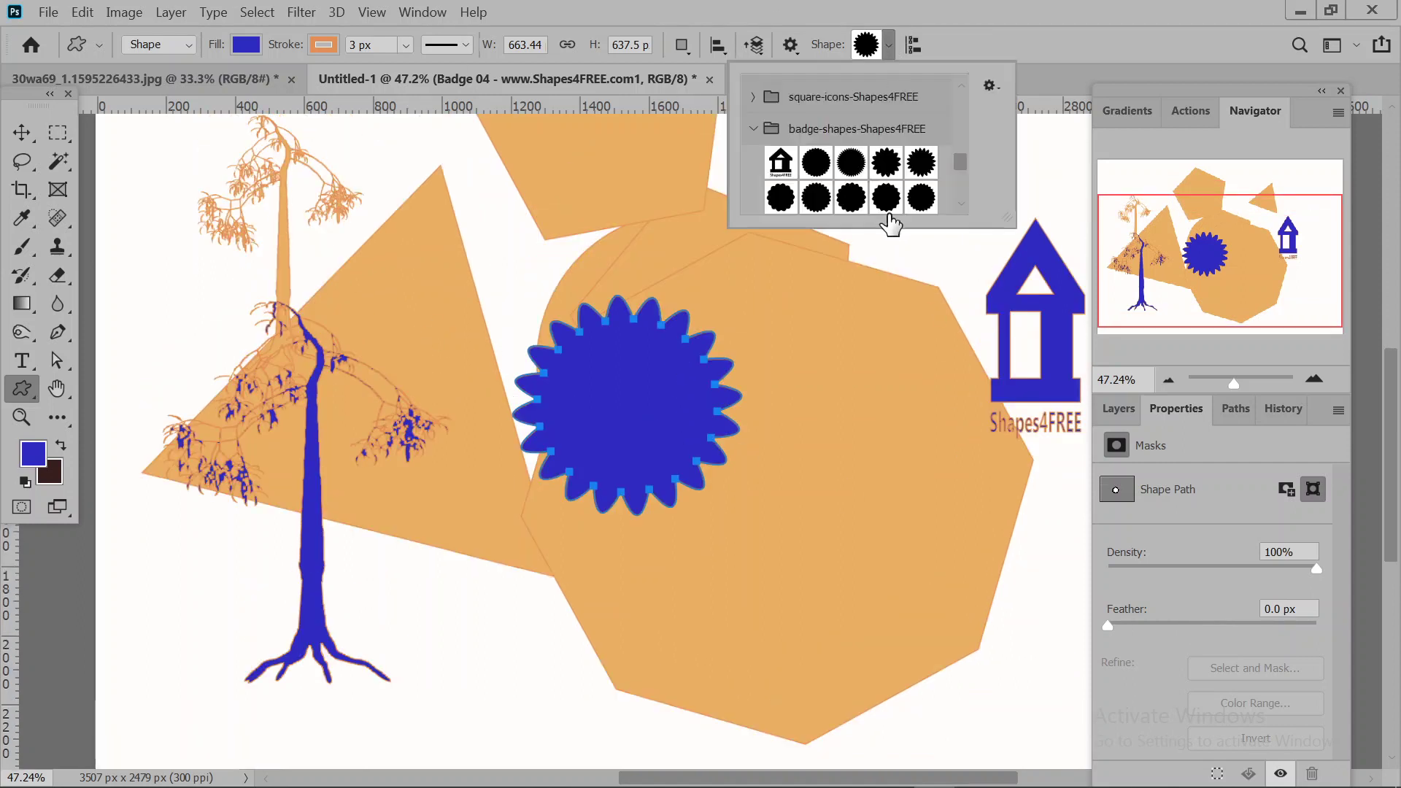
pyautogui.scroll(-2, 890, 197)
pyautogui.scroll(6, 897, 189)
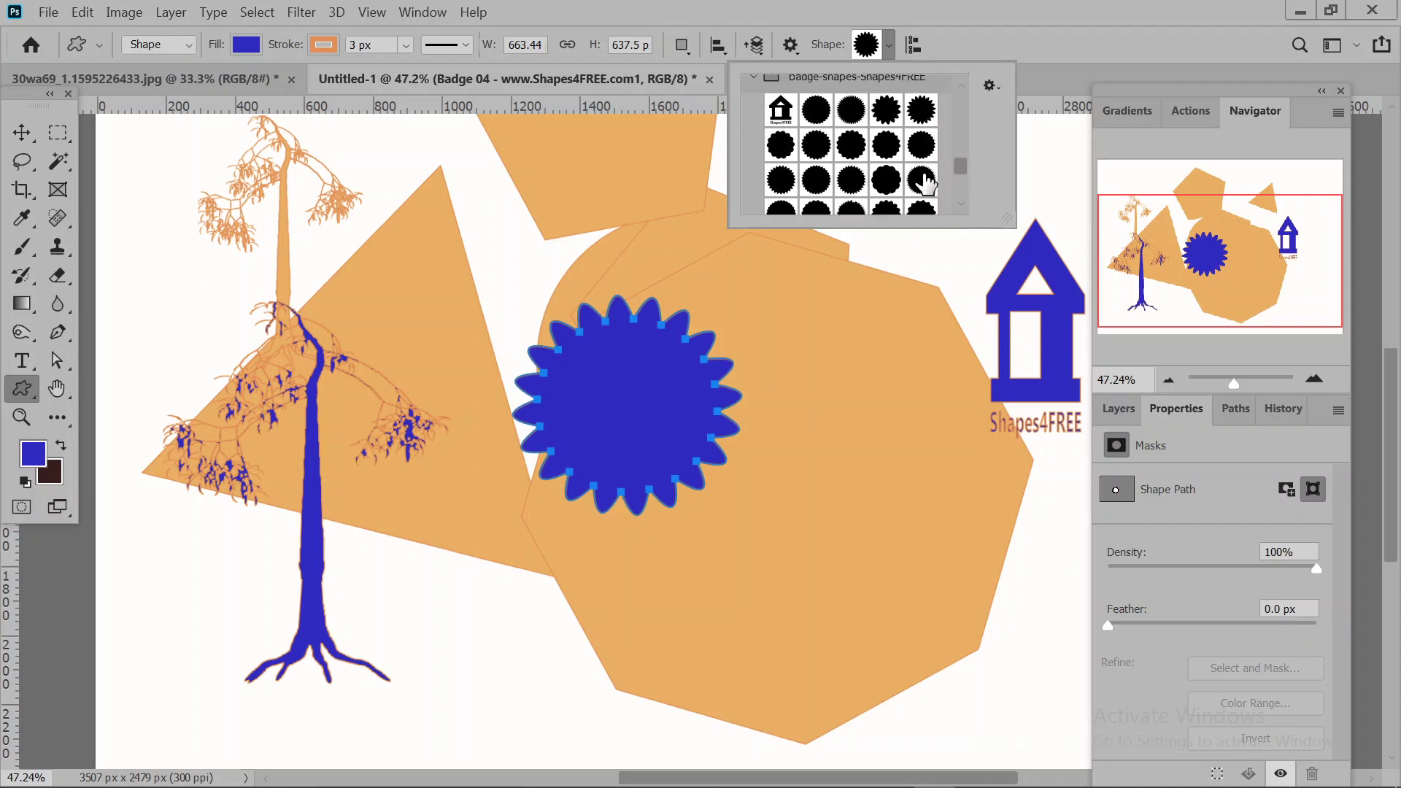
pyautogui.scroll(3, 926, 183)
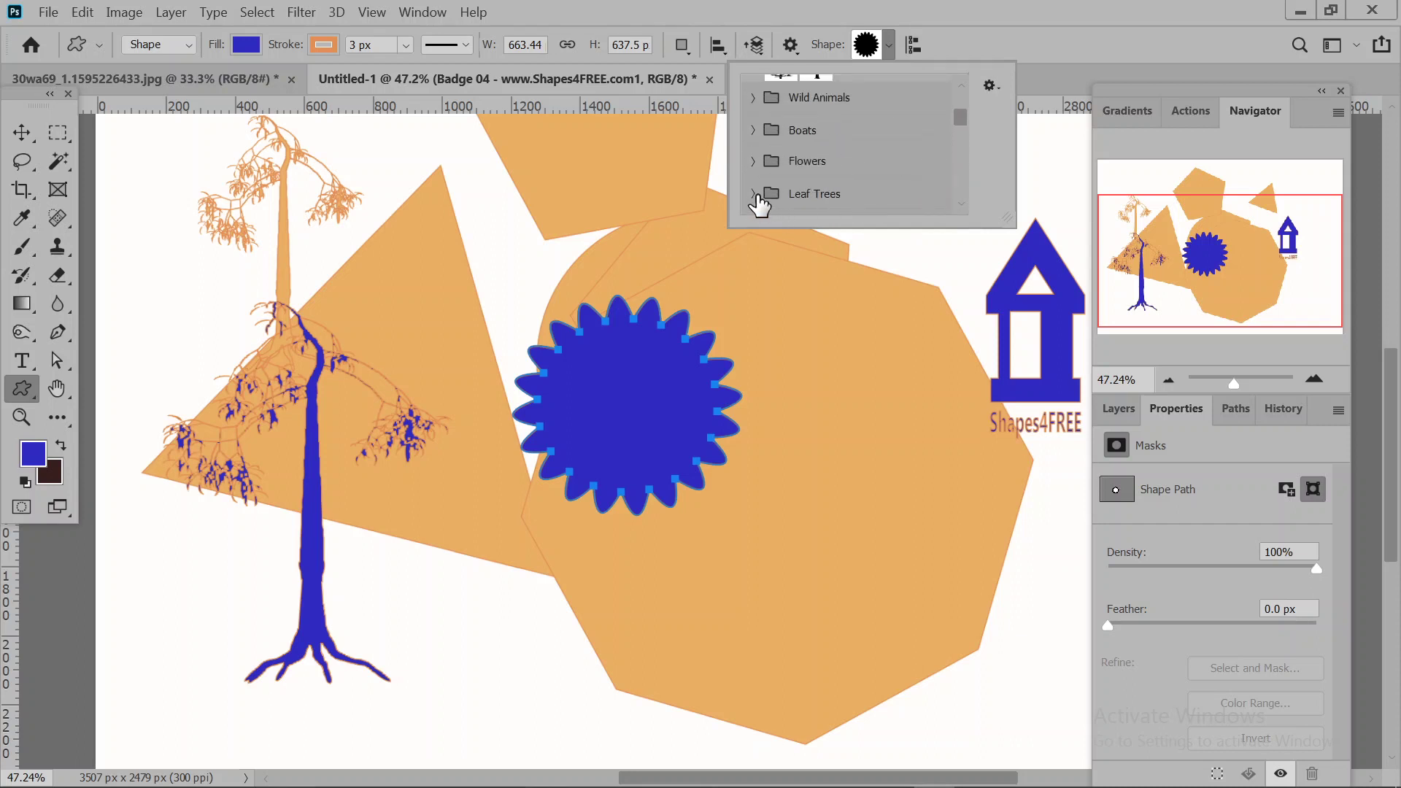
pyautogui.click(753, 189)
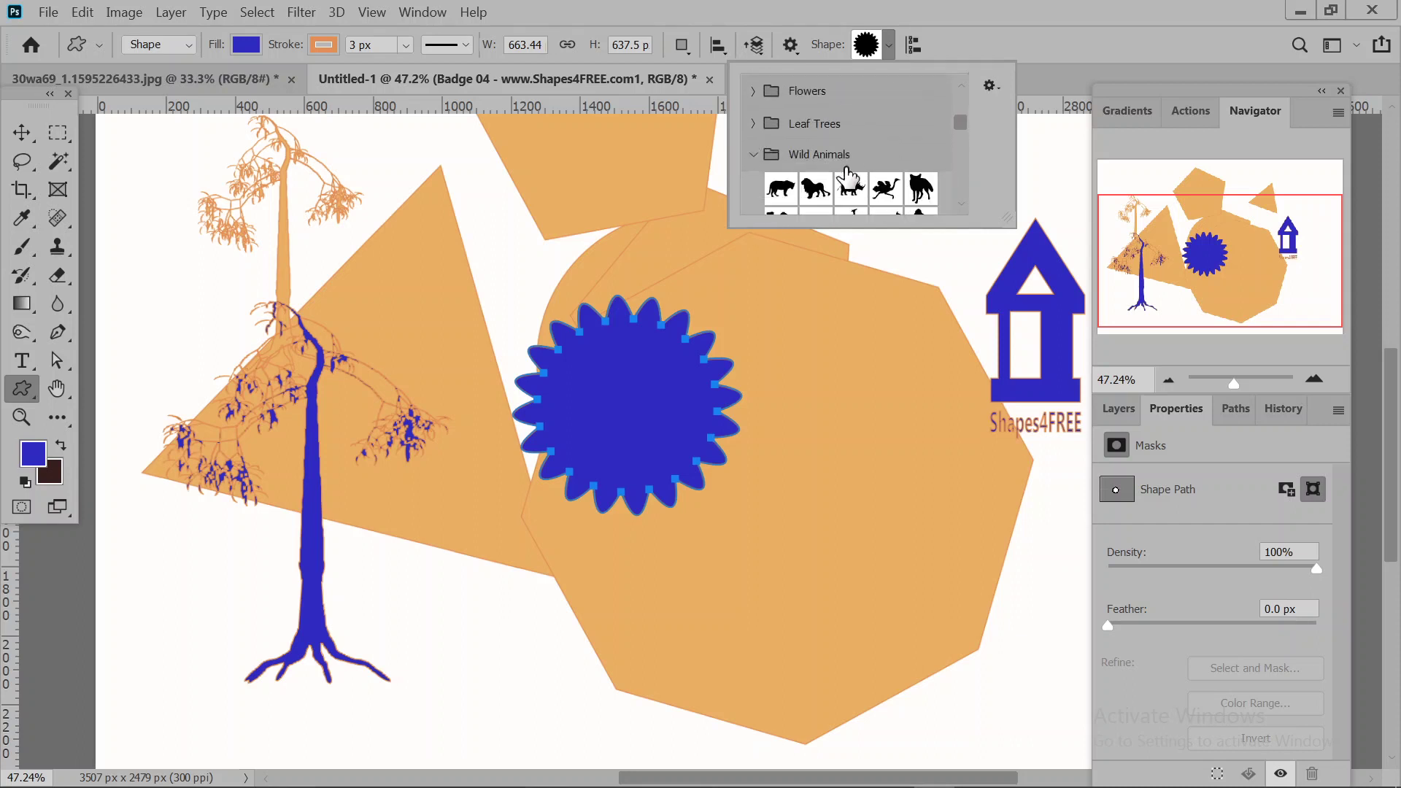
pyautogui.scroll(-1, 854, 175)
pyautogui.click(851, 153)
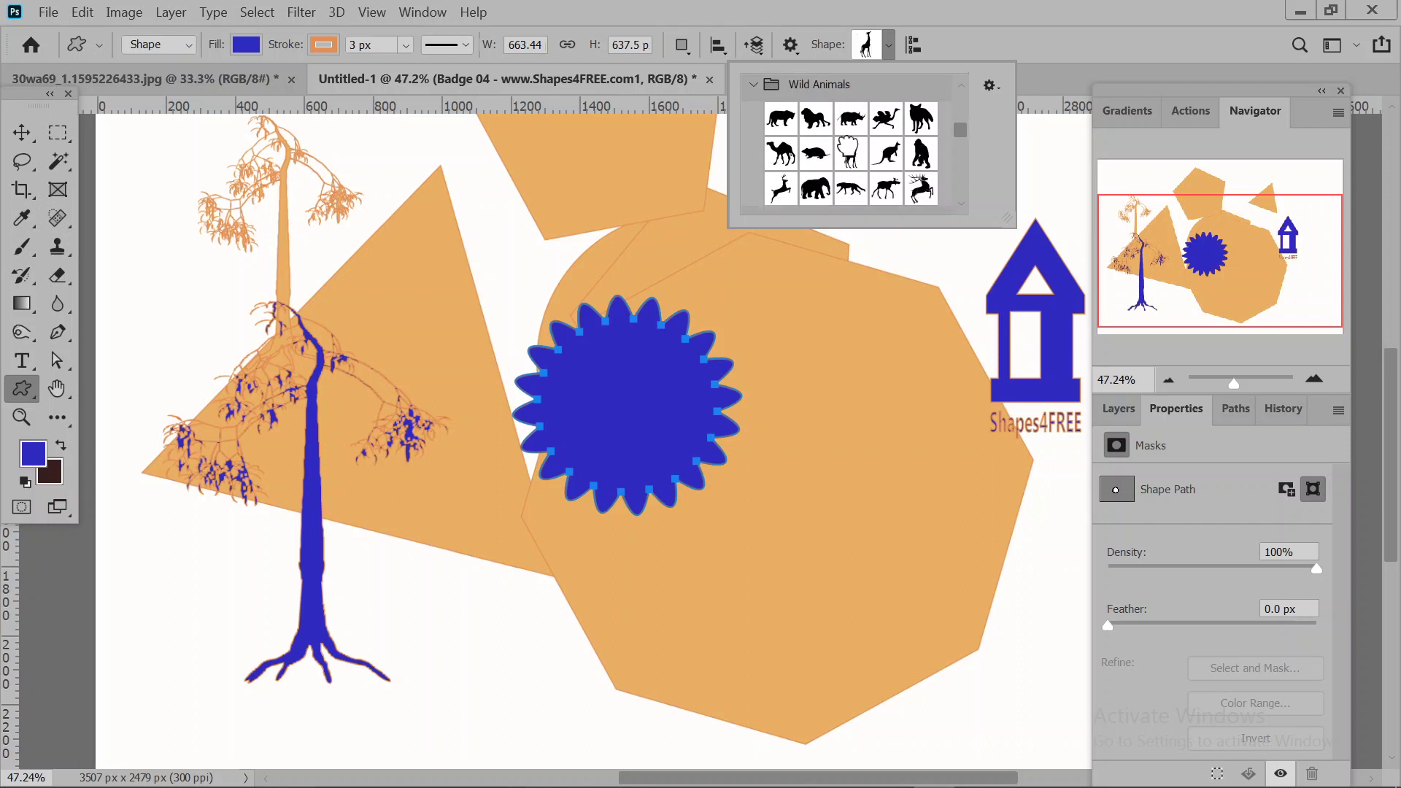
pyautogui.moveTo(445, 649); pyautogui.dragTo(887, 378)
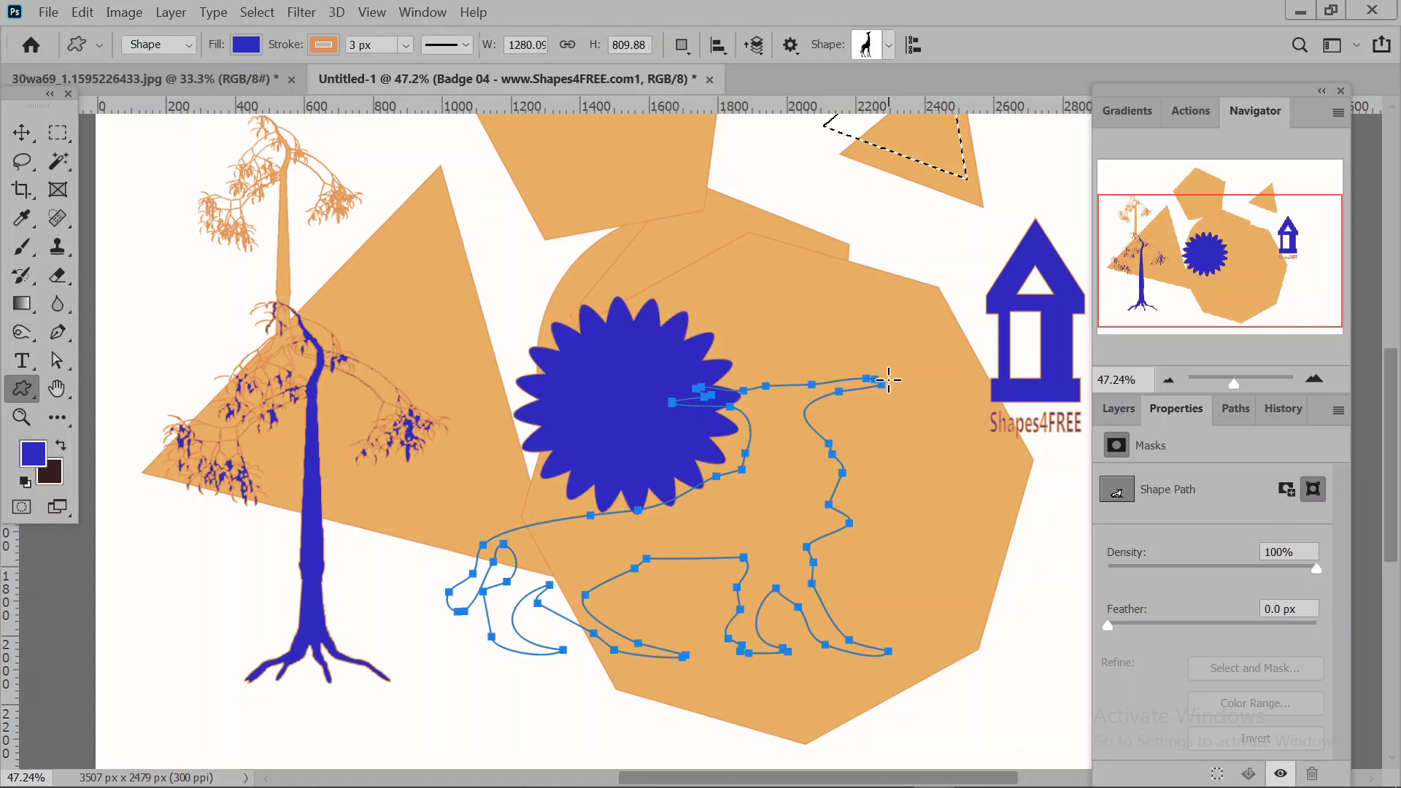
pyautogui.click(35, 129)
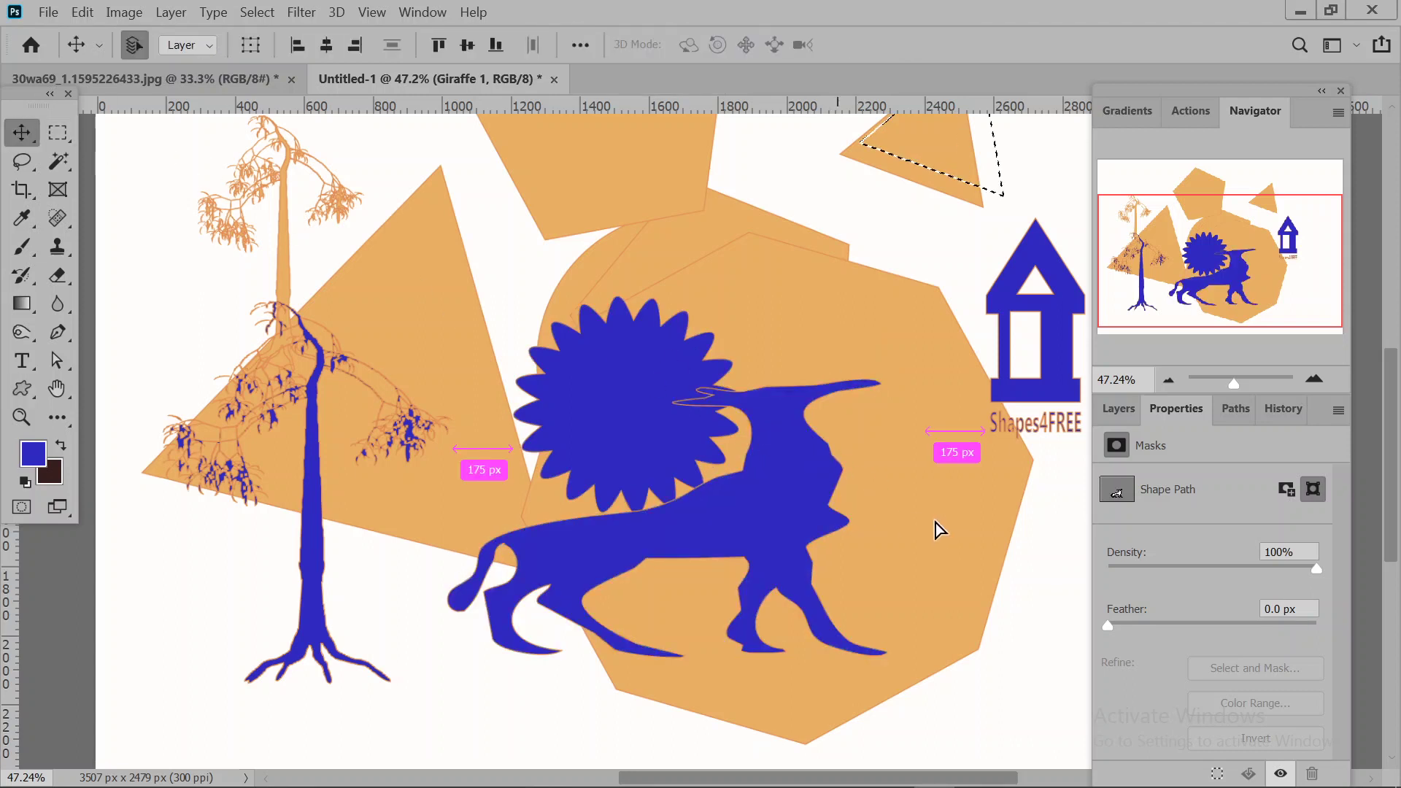
pyautogui.moveTo(936, 523); pyautogui.dragTo(936, 522)
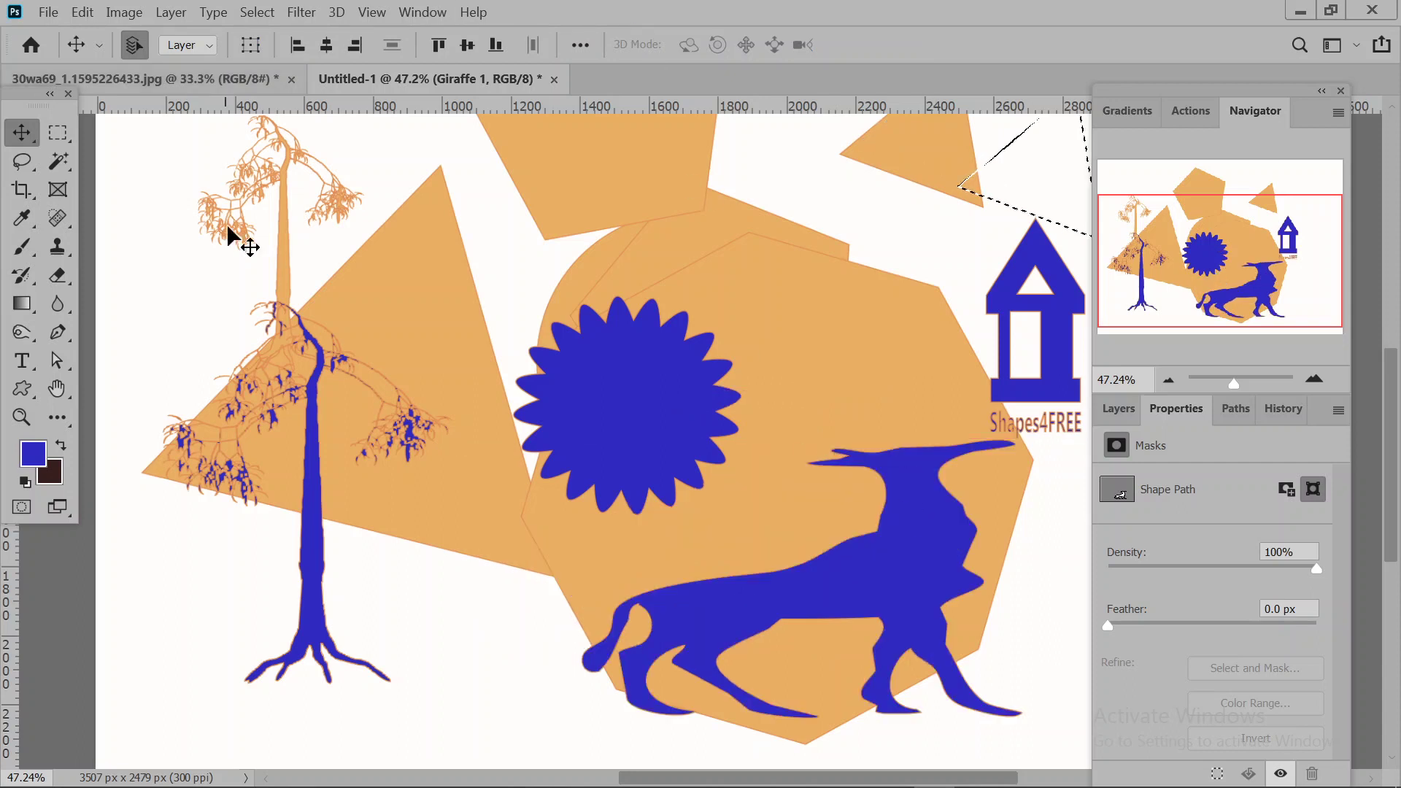
pyautogui.click(26, 392)
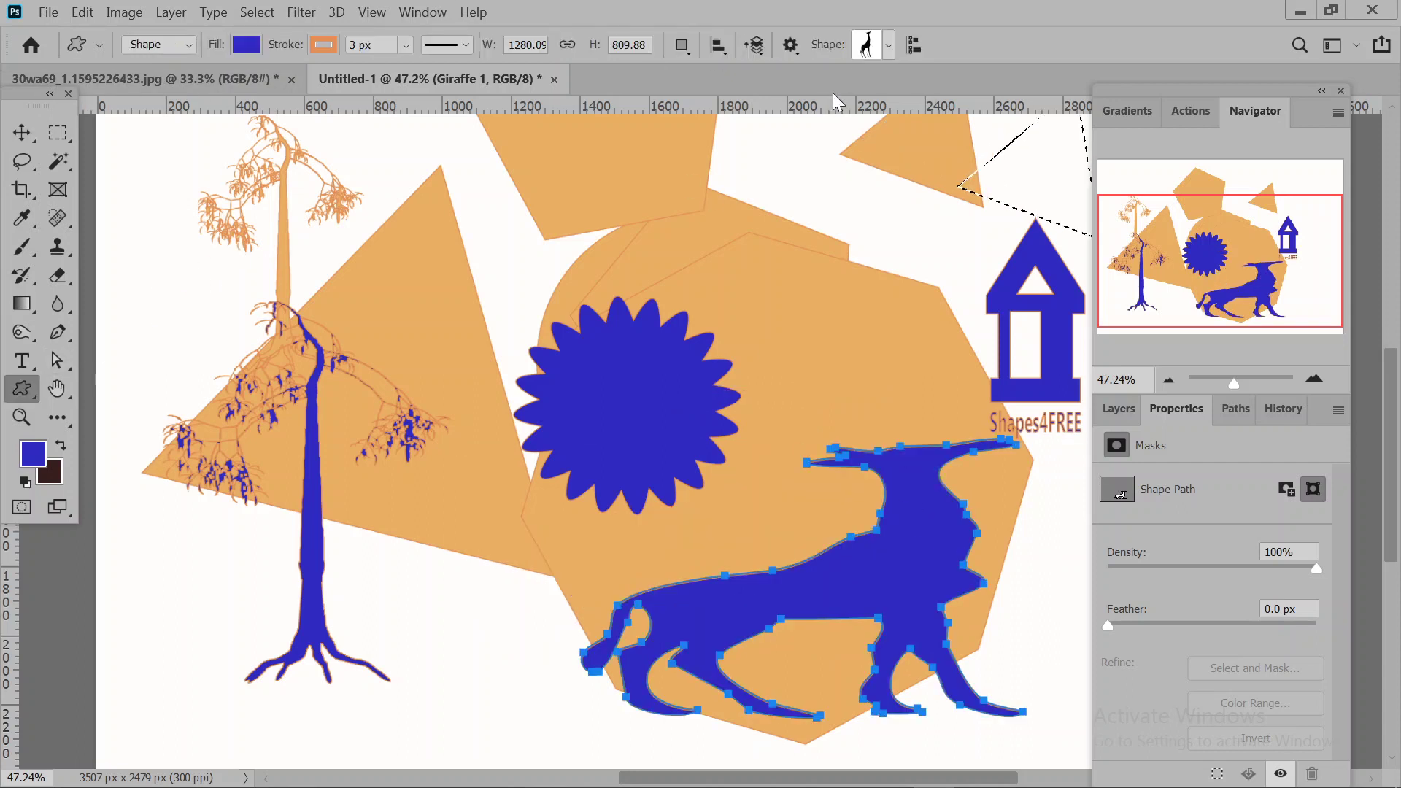
# Draw a small blue envelope from the email shapes group below the tree.
pyautogui.click(888, 46)
pyautogui.scroll(-6, 880, 135)
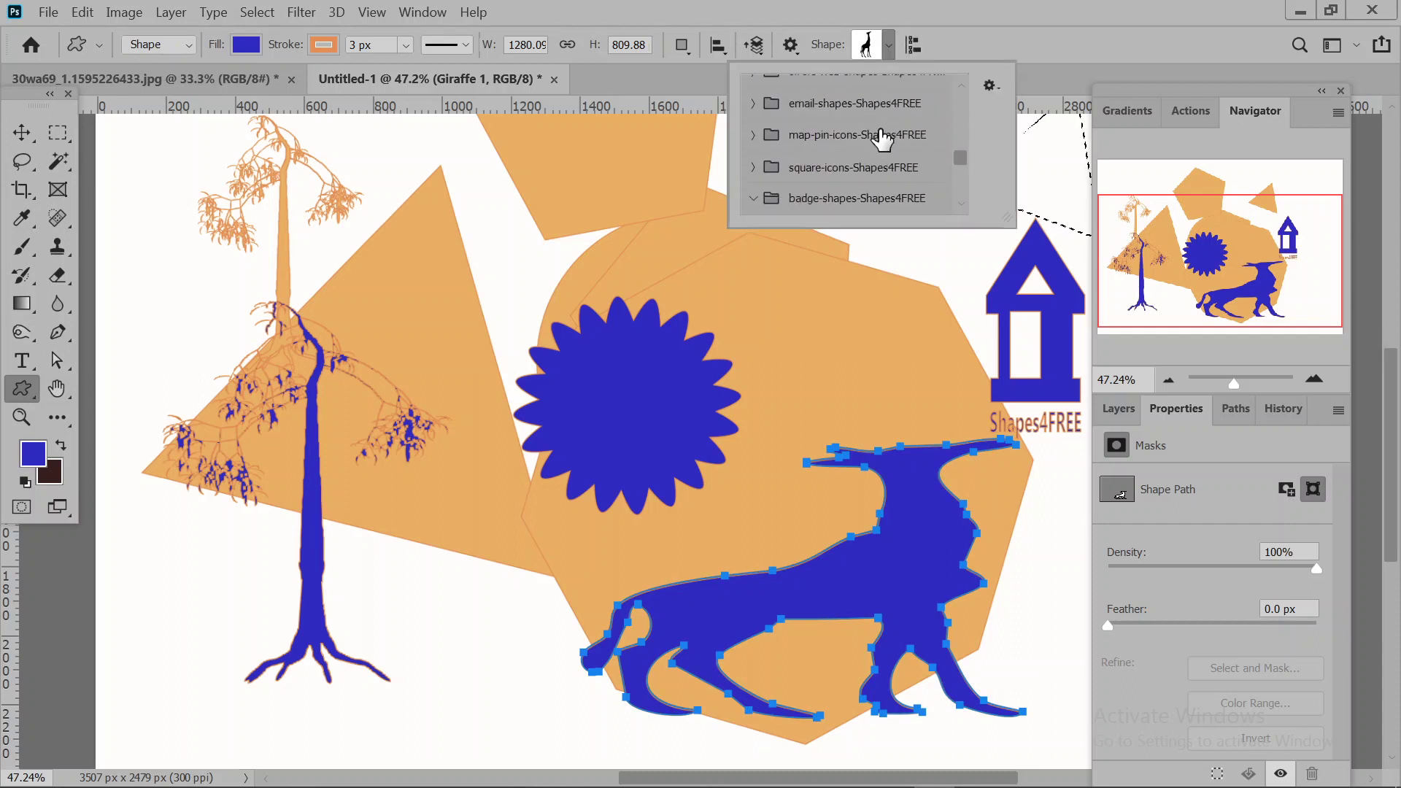
pyautogui.click(754, 104)
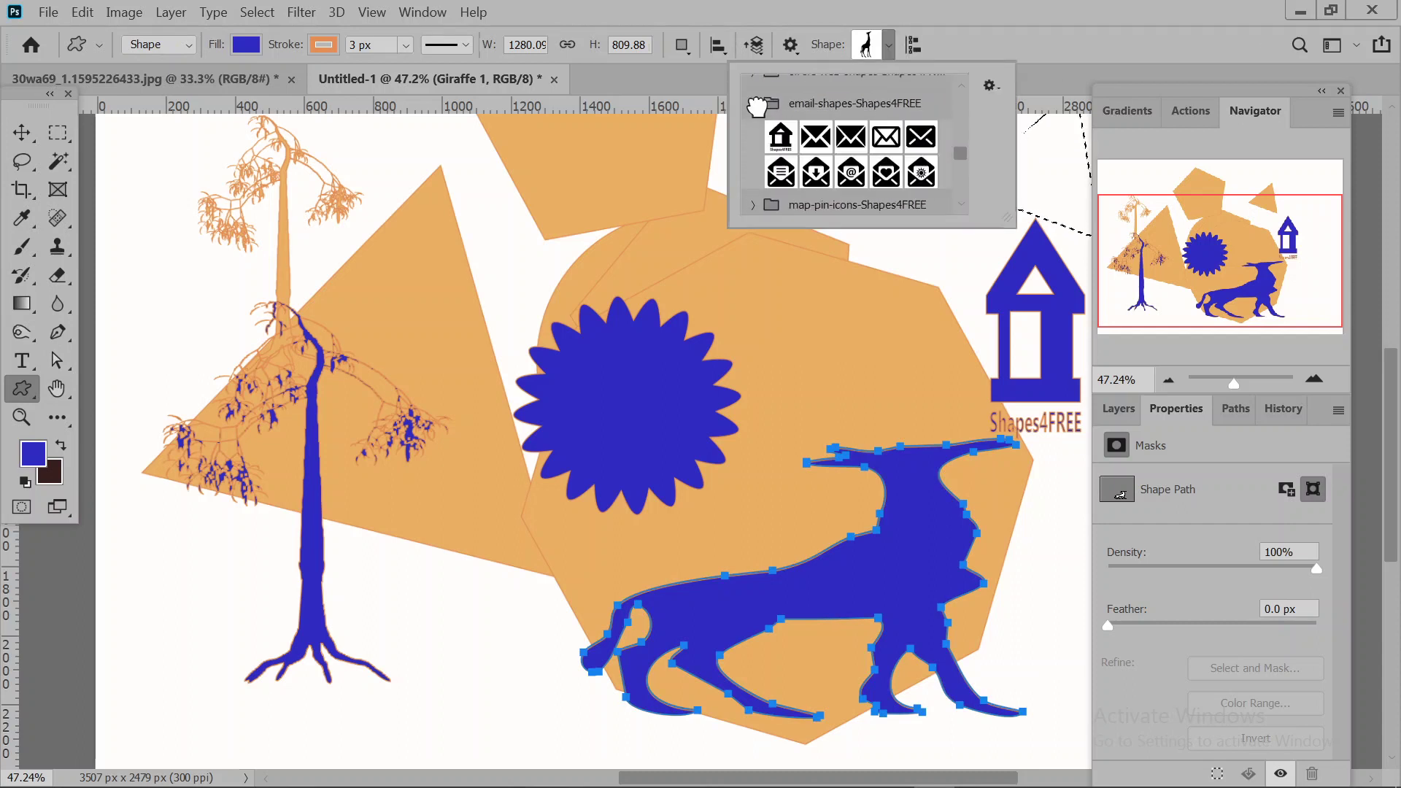
pyautogui.click(849, 142)
pyautogui.moveTo(429, 661); pyautogui.dragTo(505, 715)
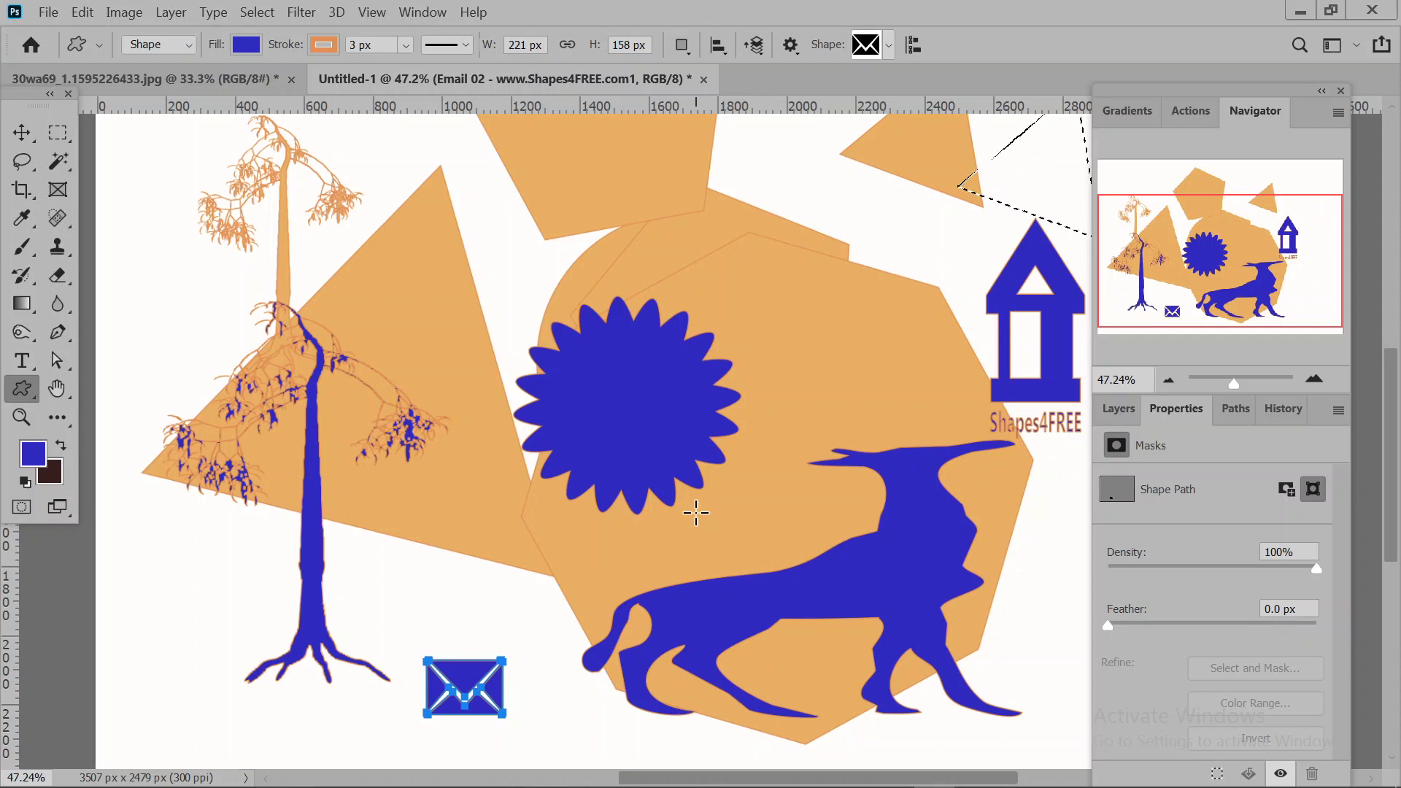
pyautogui.click(1120, 414)
# View the glass jar image, then return to the blank Untitled-1 document.
pyautogui.scroll(-5, 1270, 609)
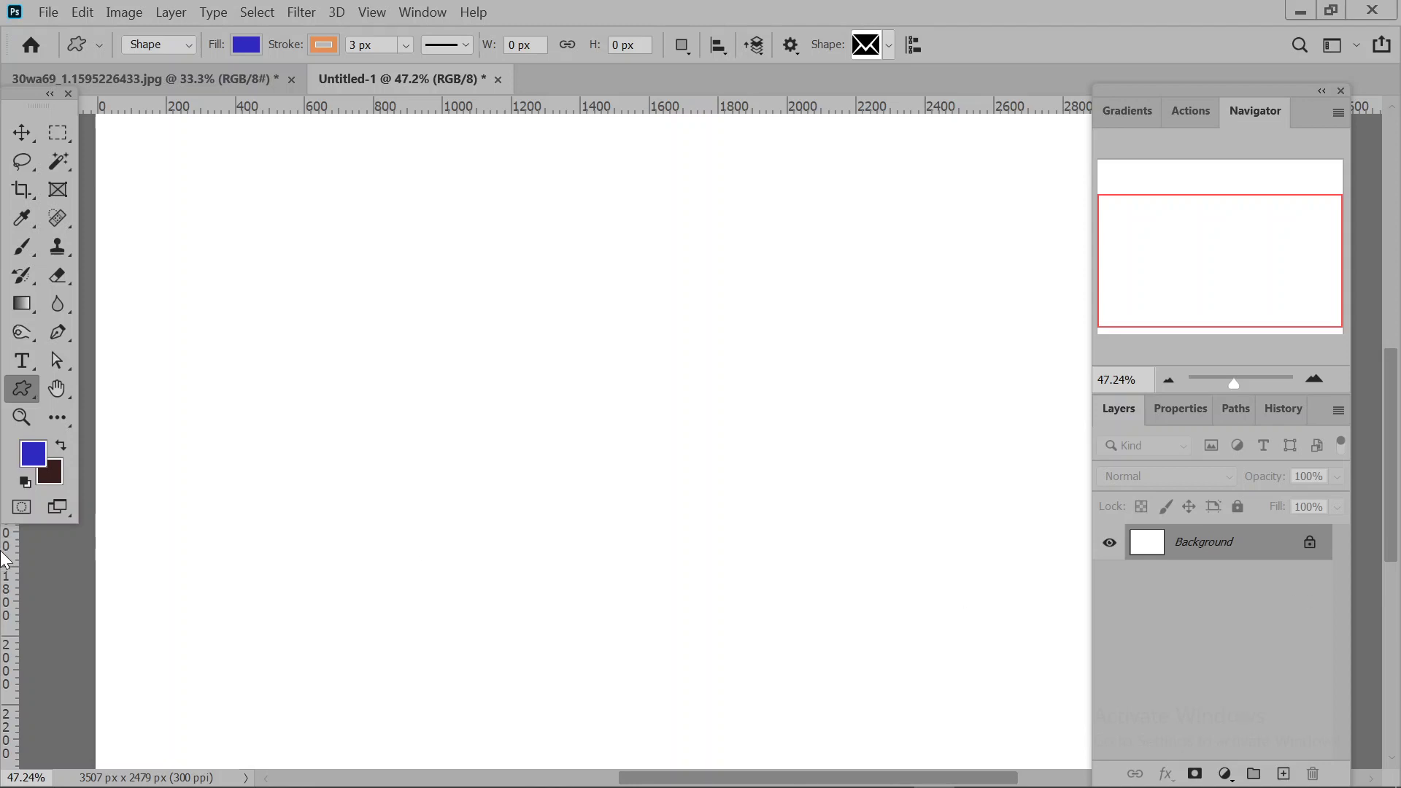
pyautogui.click(173, 79)
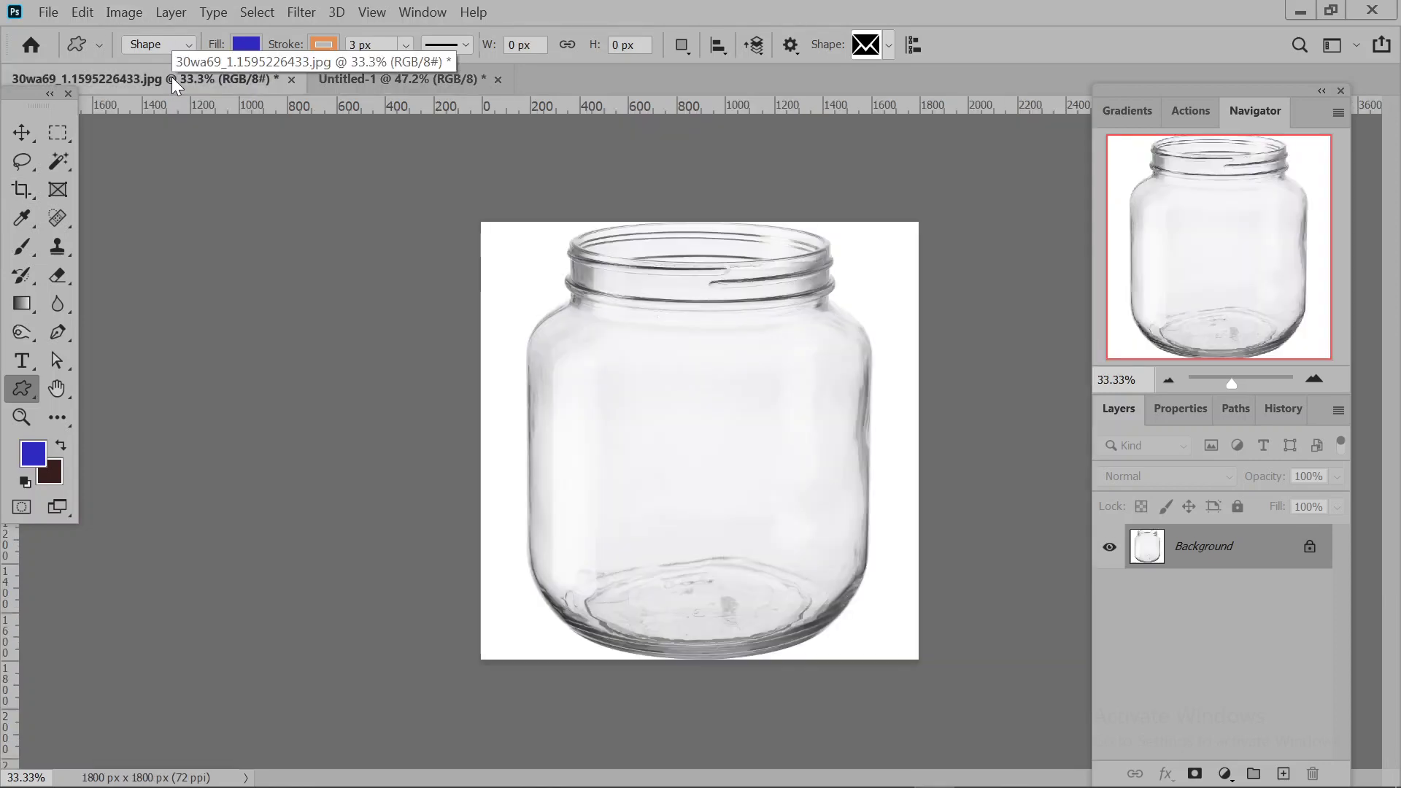
pyautogui.click(396, 82)
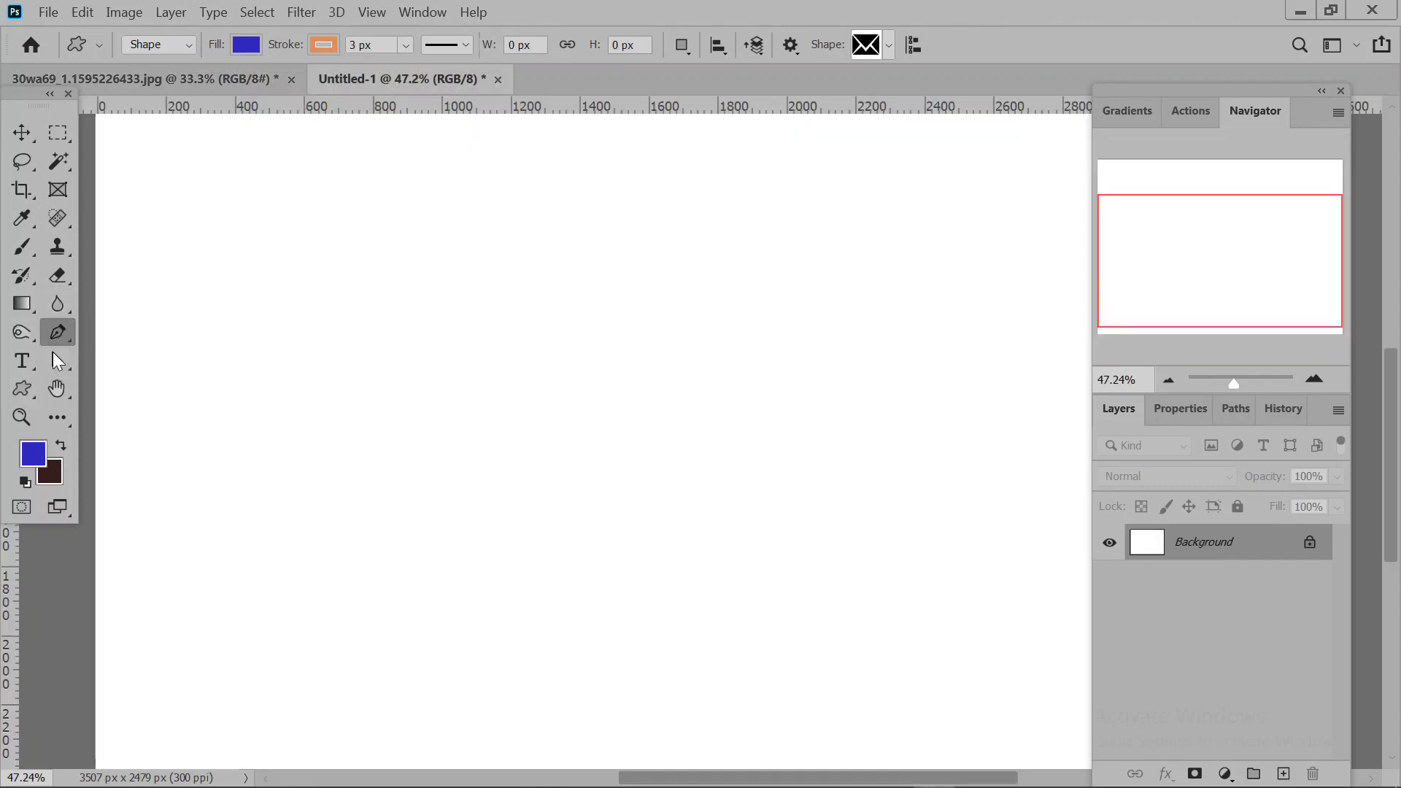
# Choose the Rectangle Tool from the shape flyout, then the Pen tool.
pyautogui.rightClick(29, 385)
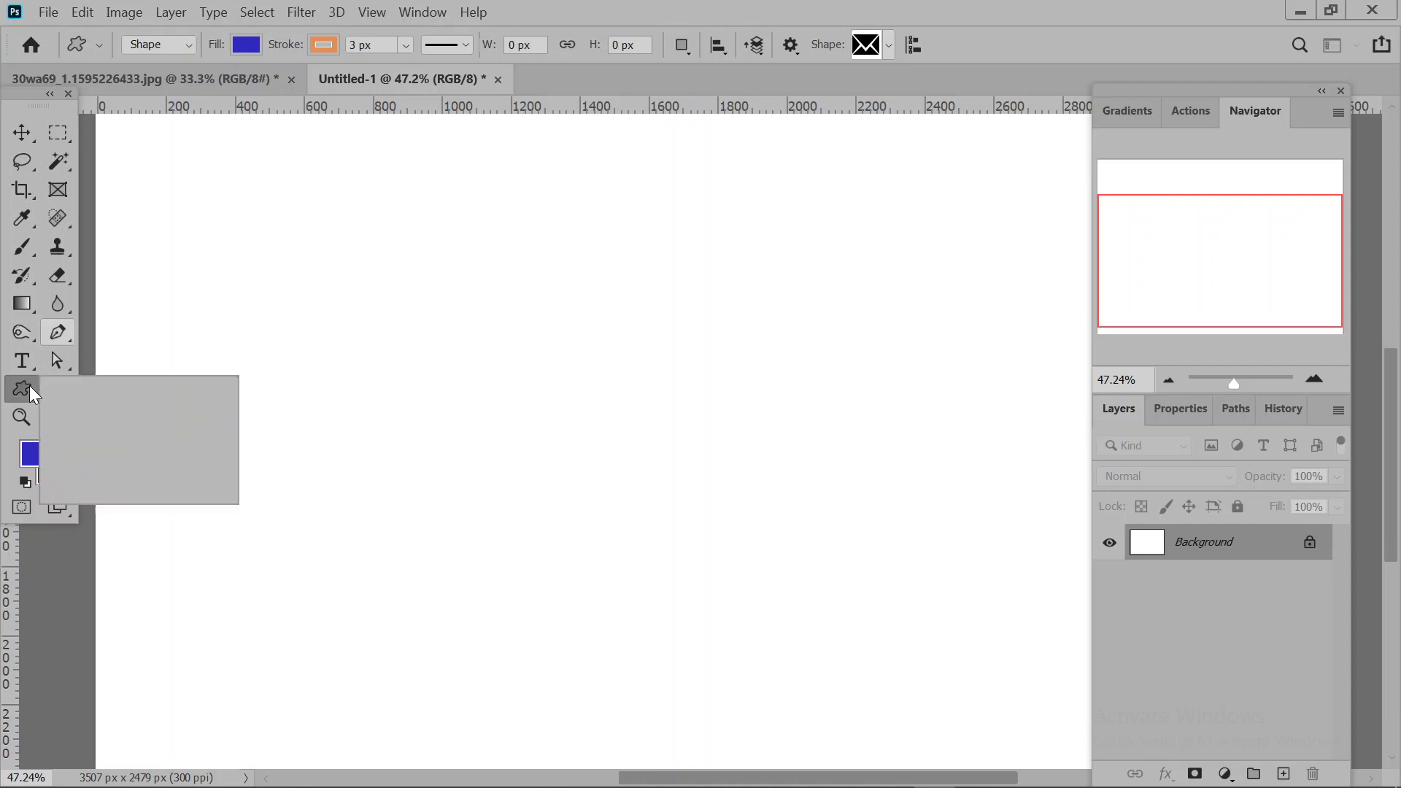
pyautogui.click(102, 387)
pyautogui.click(57, 325)
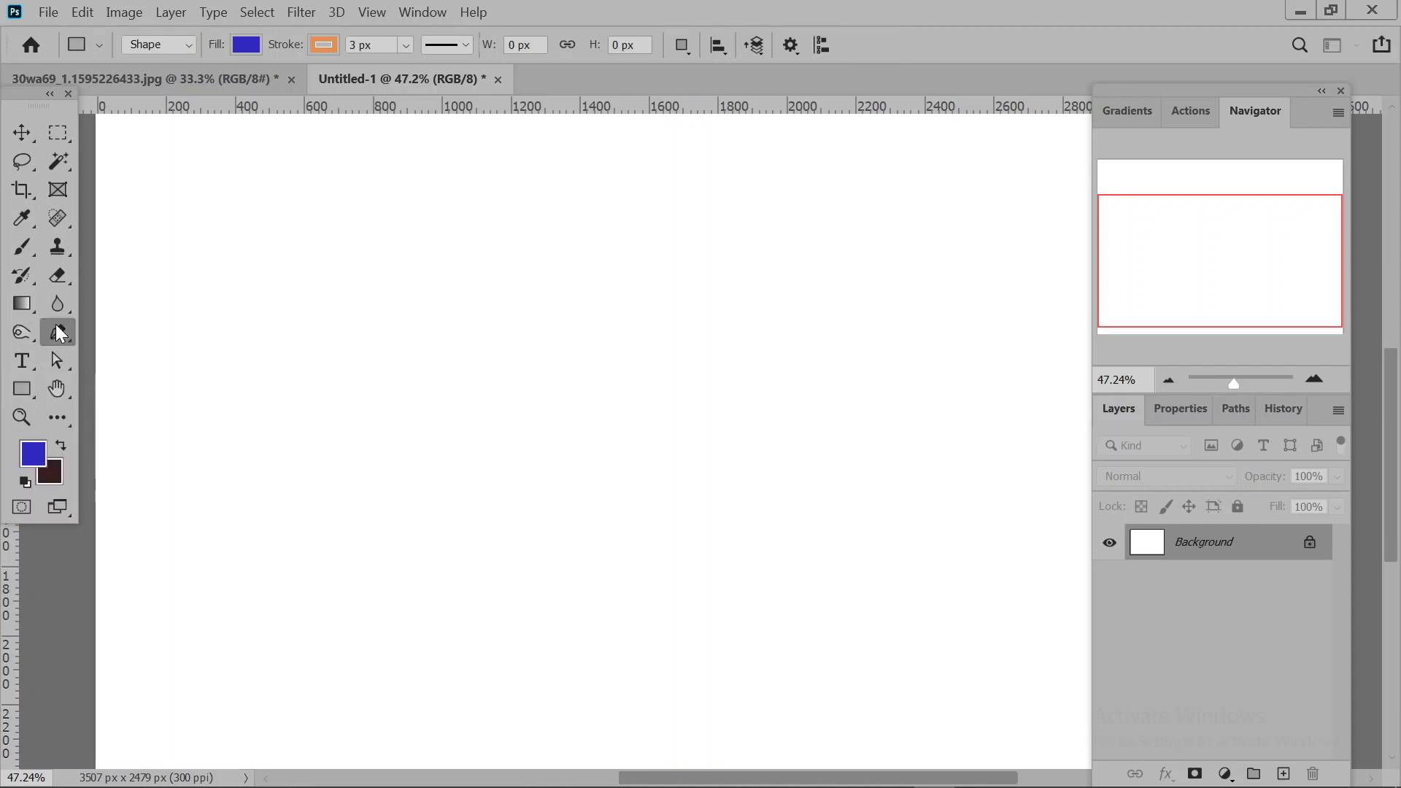
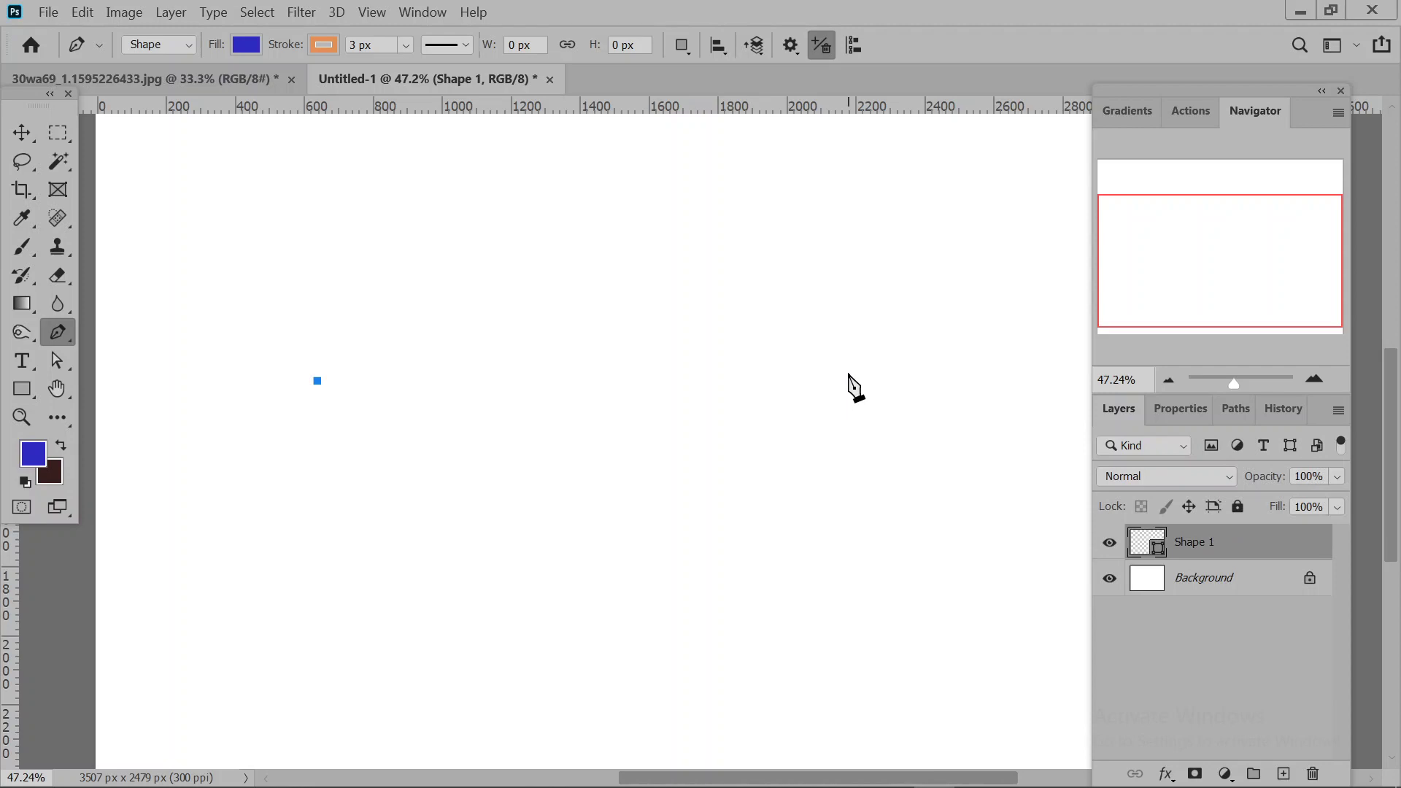
# Draw a closed blue triangle shape with three Pen anchors.
pyautogui.click(818, 366)
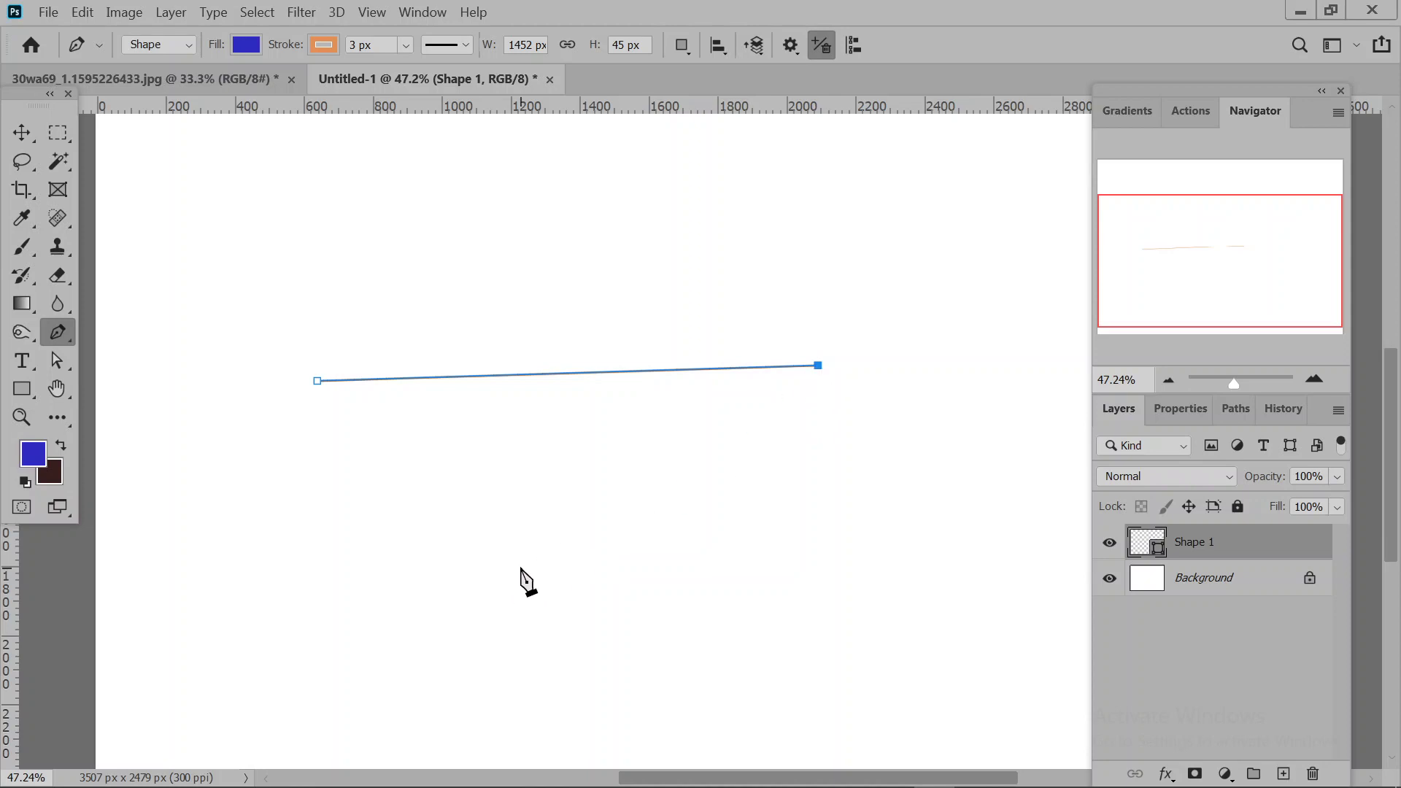
pyautogui.click(742, 460)
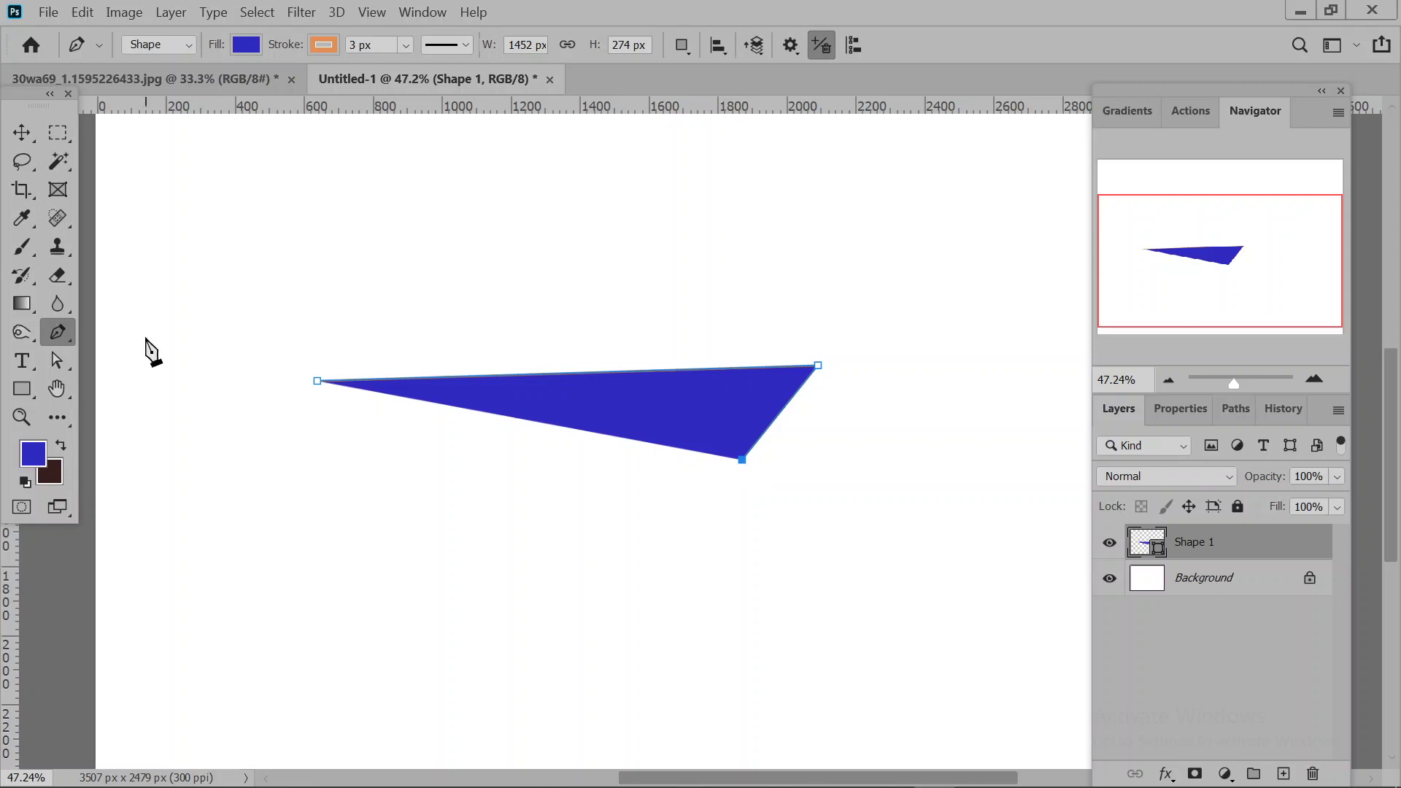
pyautogui.click(317, 381)
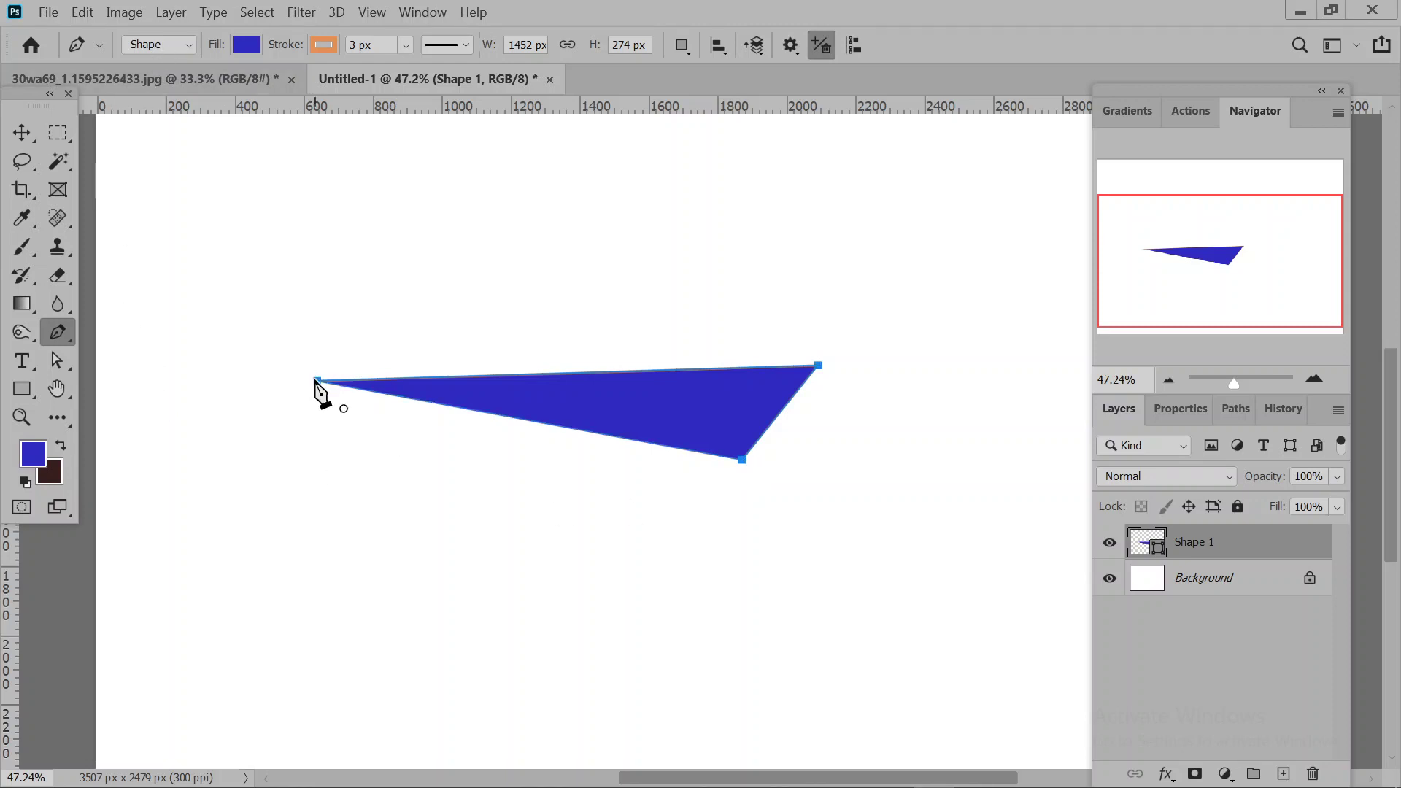
# Shift the triangle slightly left and down with the Move tool.
pyautogui.click(16, 134)
pyautogui.moveTo(567, 388); pyautogui.dragTo(533, 441)
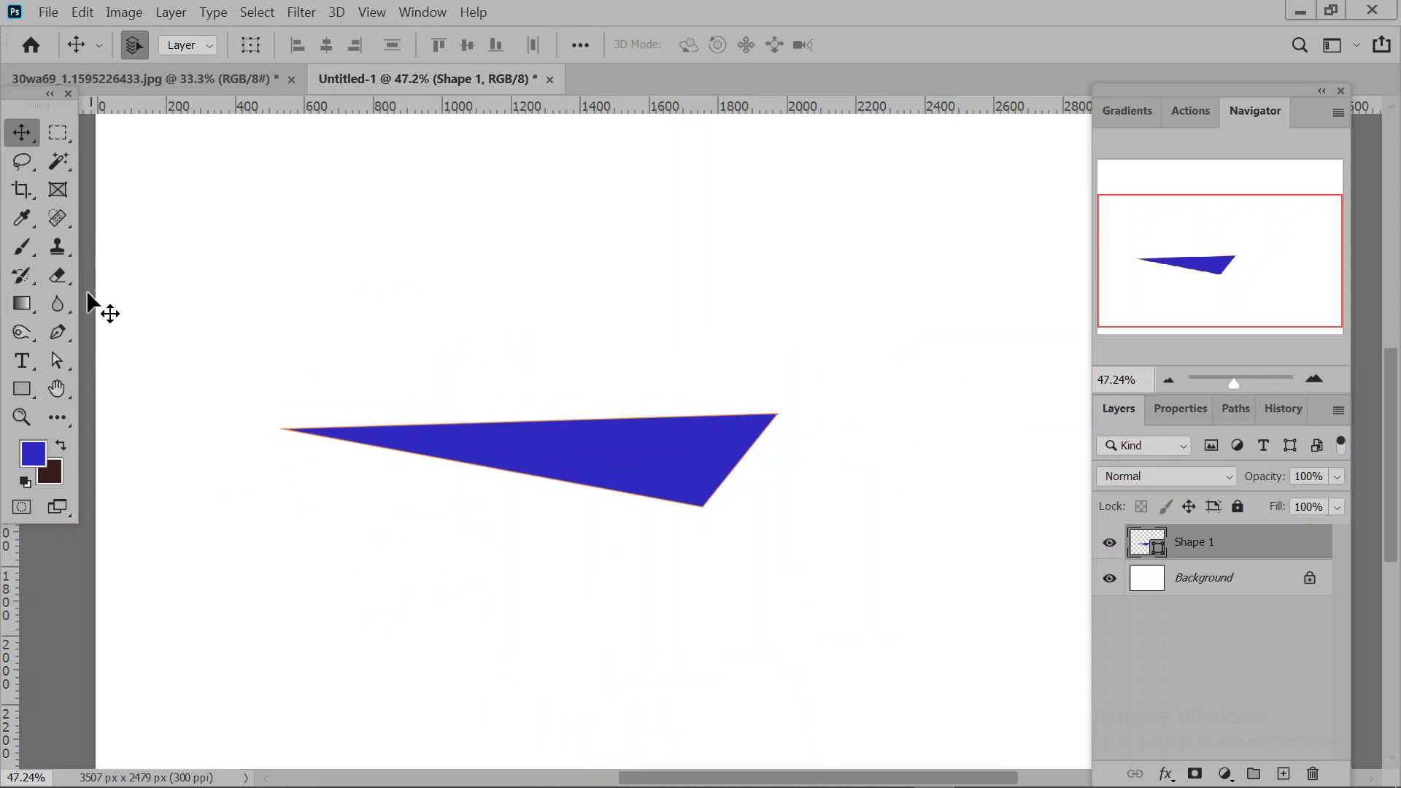
pyautogui.click(65, 330)
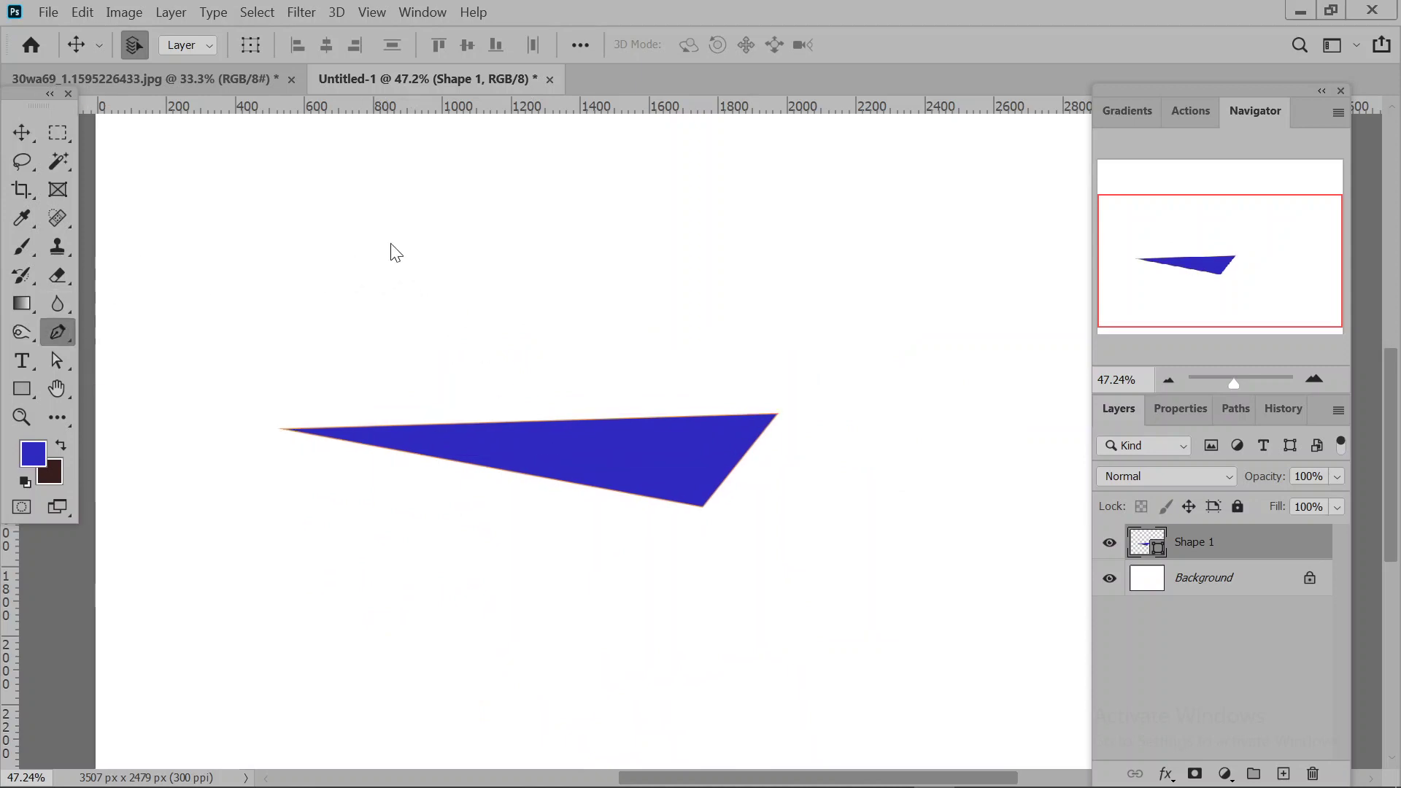
# Draw a closed blue rectangle shape above the triangle.
pyautogui.click(425, 157)
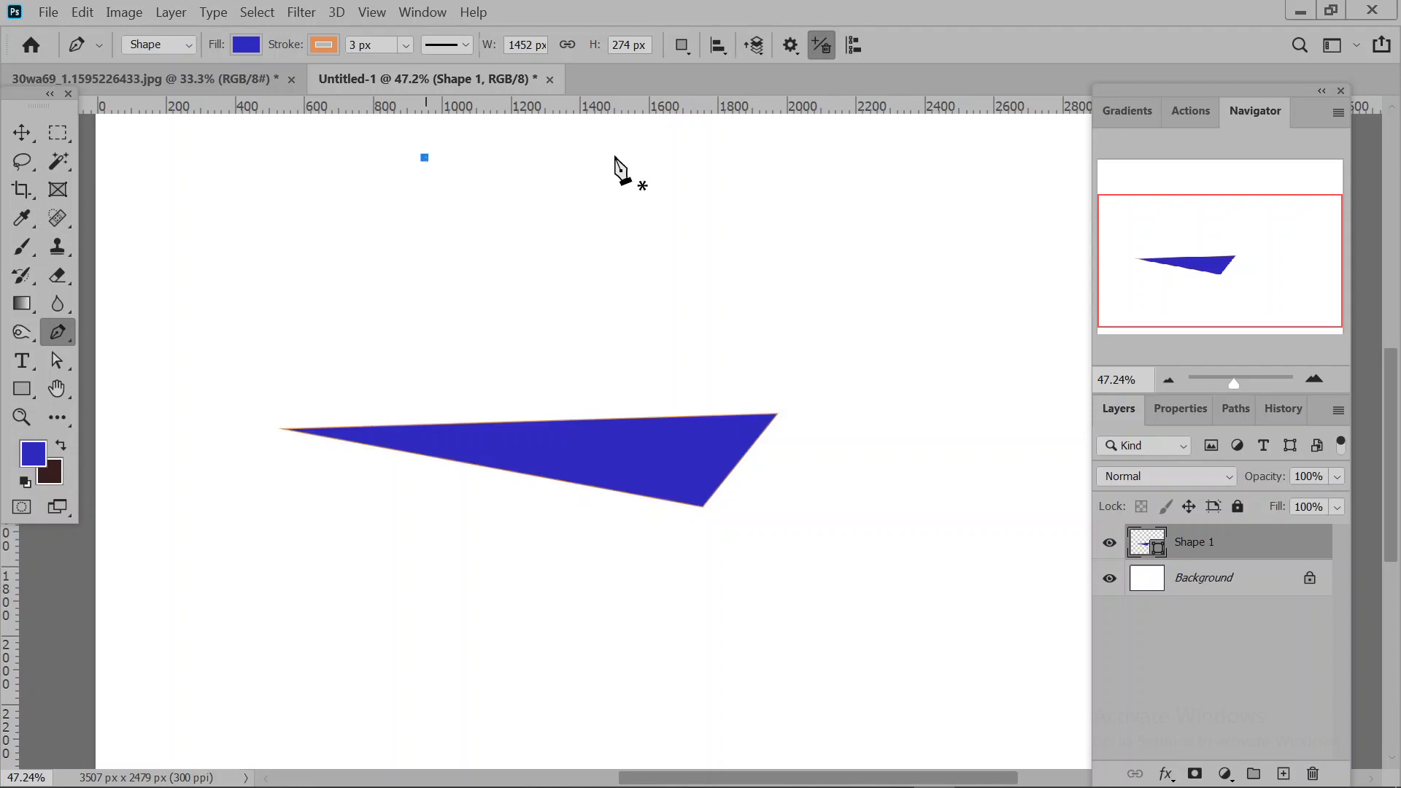
pyautogui.click(820, 157)
pyautogui.click(819, 354)
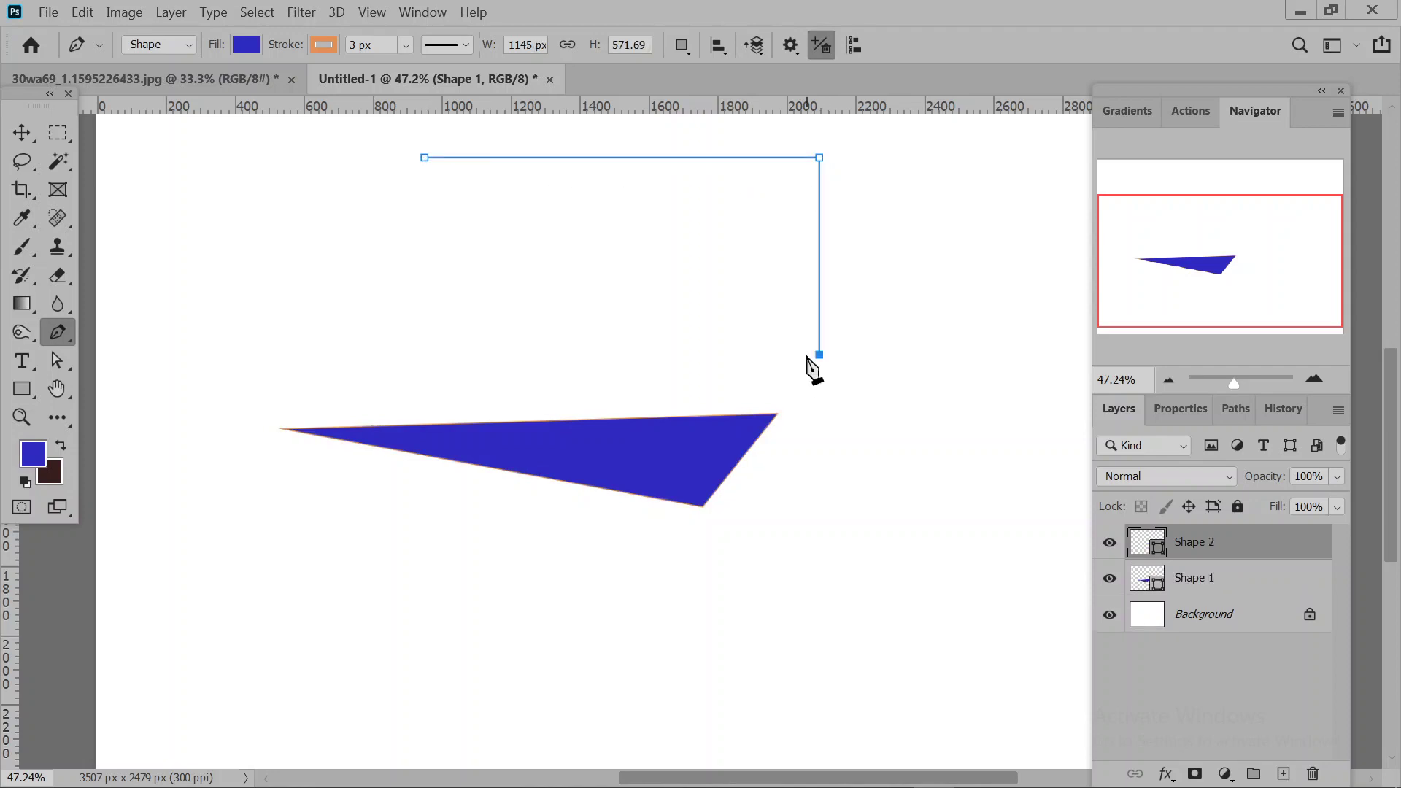
pyautogui.click(420, 355)
pyautogui.click(425, 158)
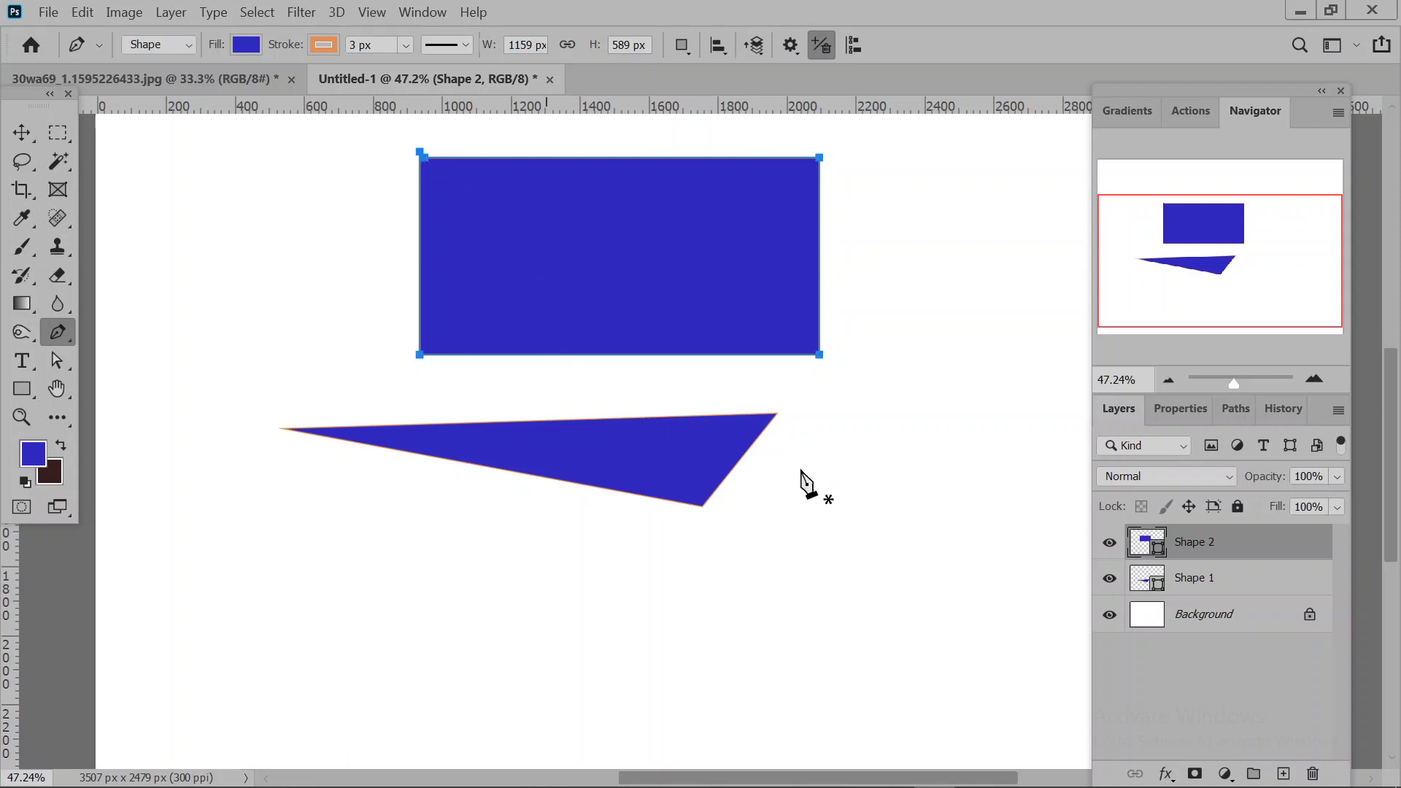
# Draw a closed five-cornered blue shape below the triangle and select its path.
pyautogui.click(661, 615)
pyautogui.click(925, 545)
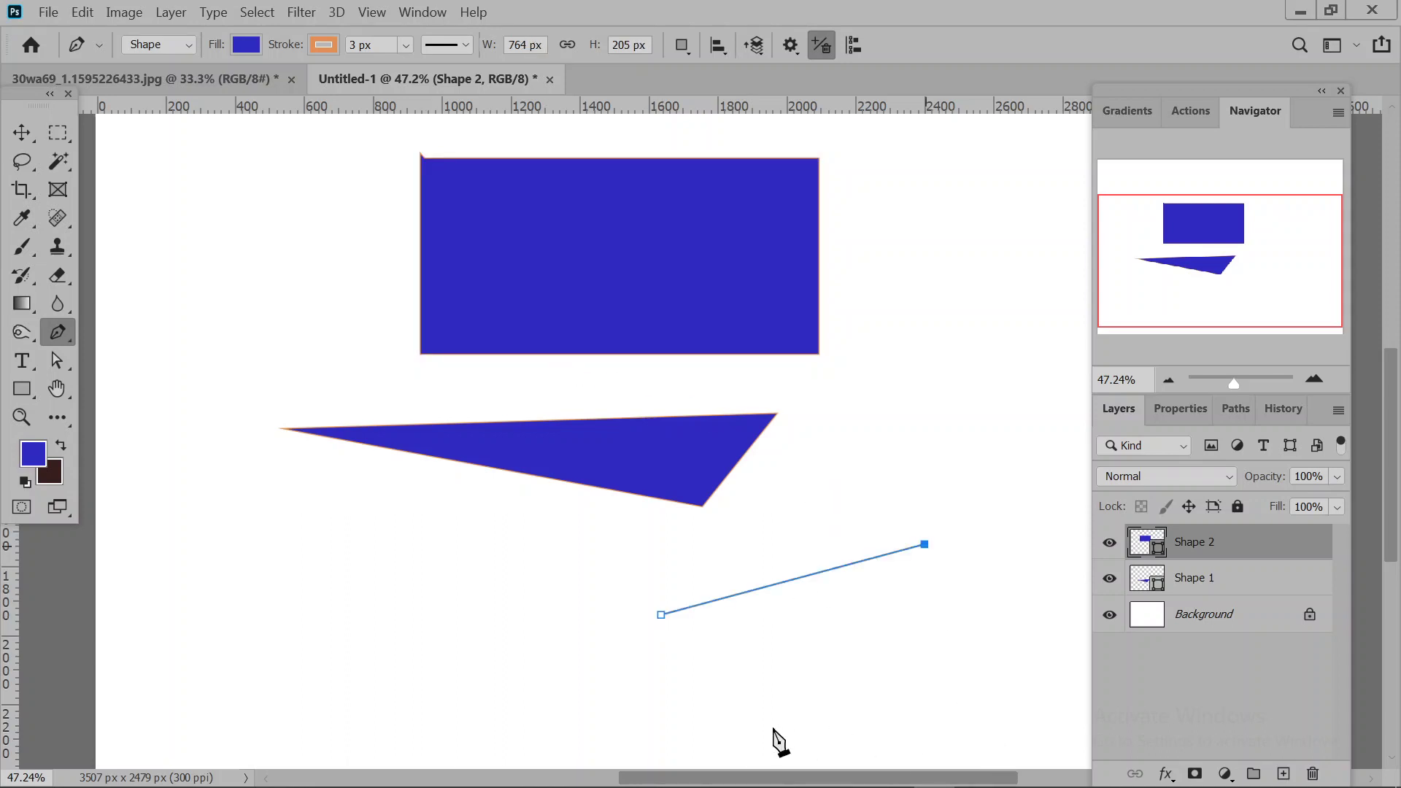
pyautogui.click(772, 726)
pyautogui.click(661, 615)
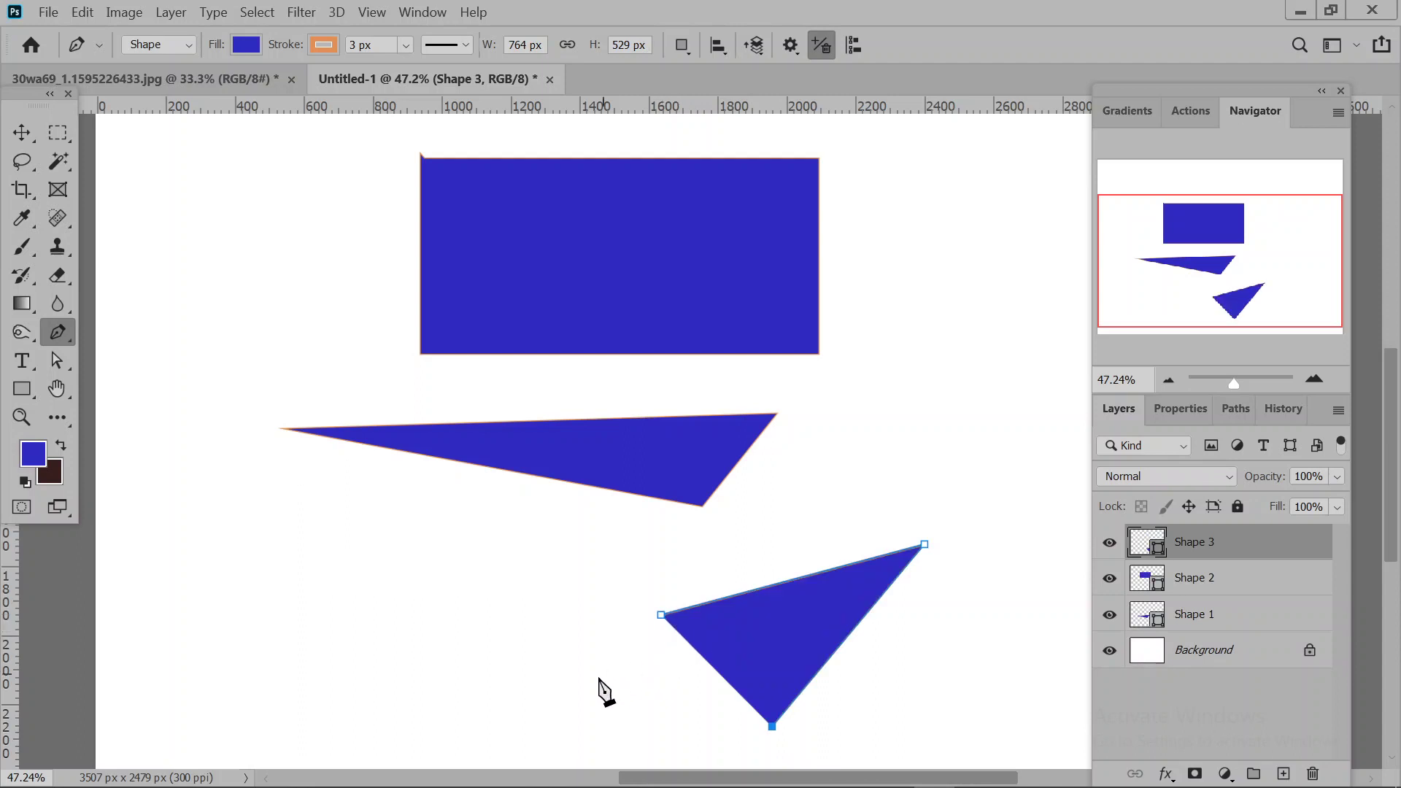
pyautogui.click(584, 703)
pyautogui.click(530, 571)
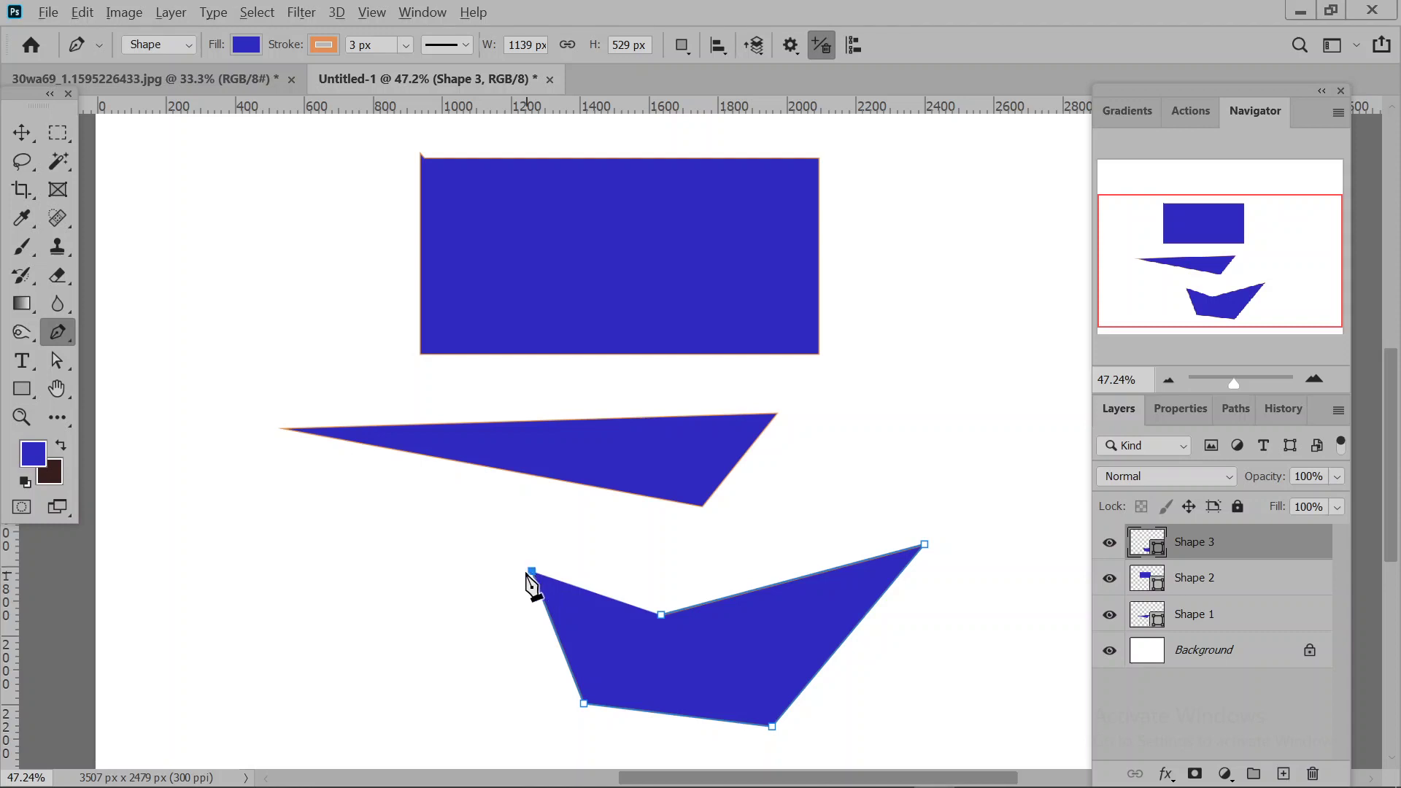
pyautogui.click(533, 573)
pyautogui.press('alt')
pyautogui.keyDown('ctrl'); pyautogui.click(670, 627); pyautogui.keyUp('ctrl')
# Switch the Pen tool's mode from Shape to Path.
pyautogui.click(173, 45)
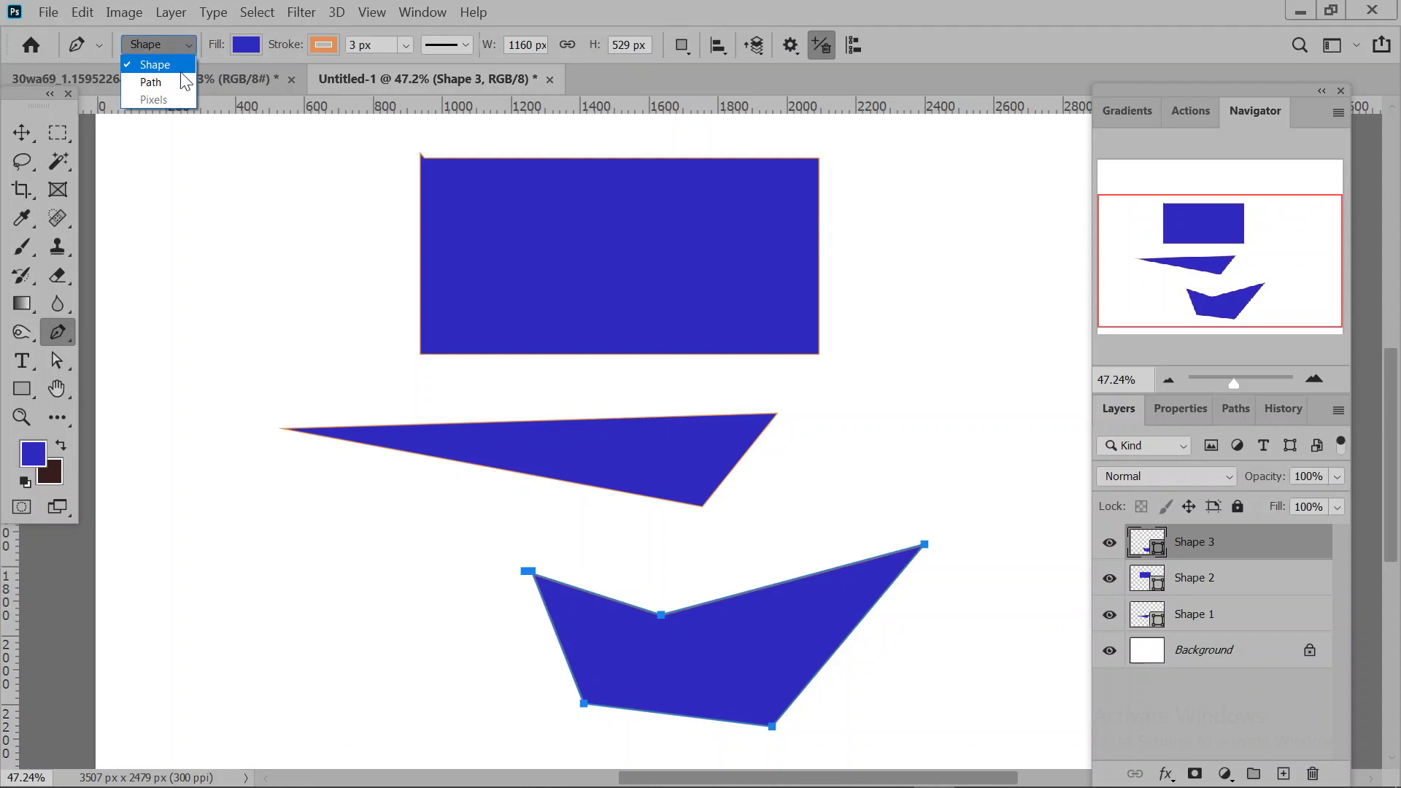
pyautogui.click(165, 79)
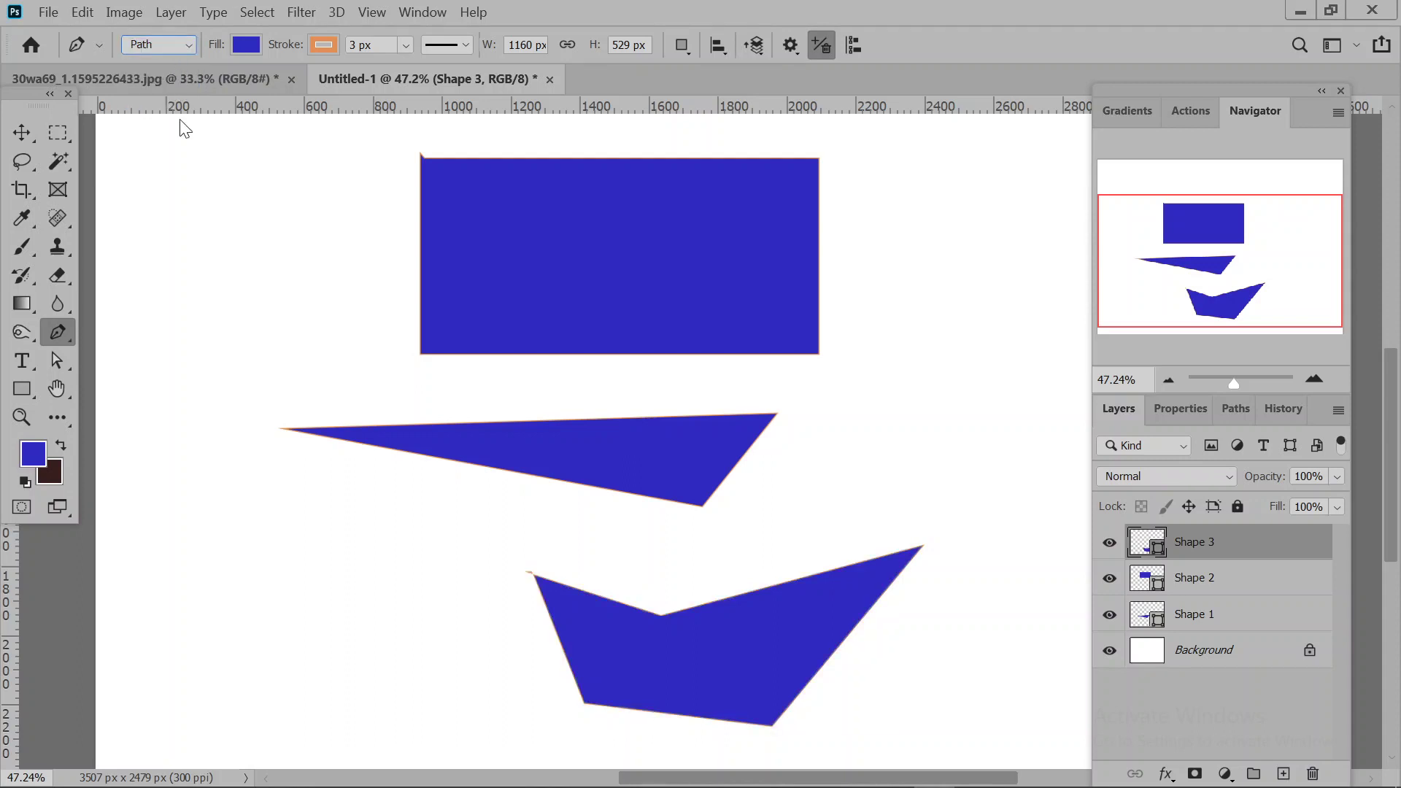
pyautogui.click(169, 45)
pyautogui.click(170, 46)
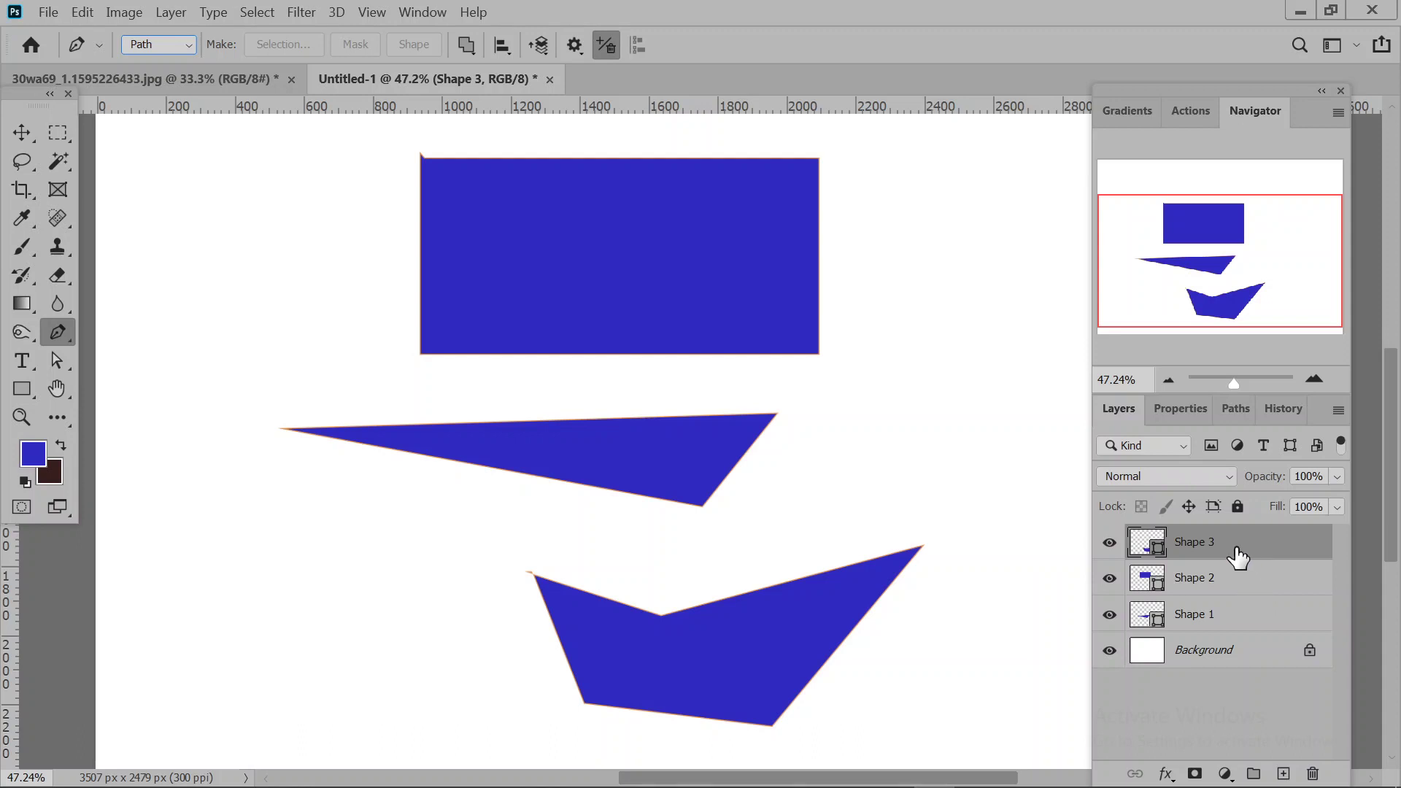
# Delete the Shape 3, Shape 2 and Shape 1 layers and add an empty Layer 1.
pyautogui.moveTo(1231, 553); pyautogui.dragTo(1313, 774)
pyautogui.moveTo(1226, 557); pyautogui.dragTo(1325, 746)
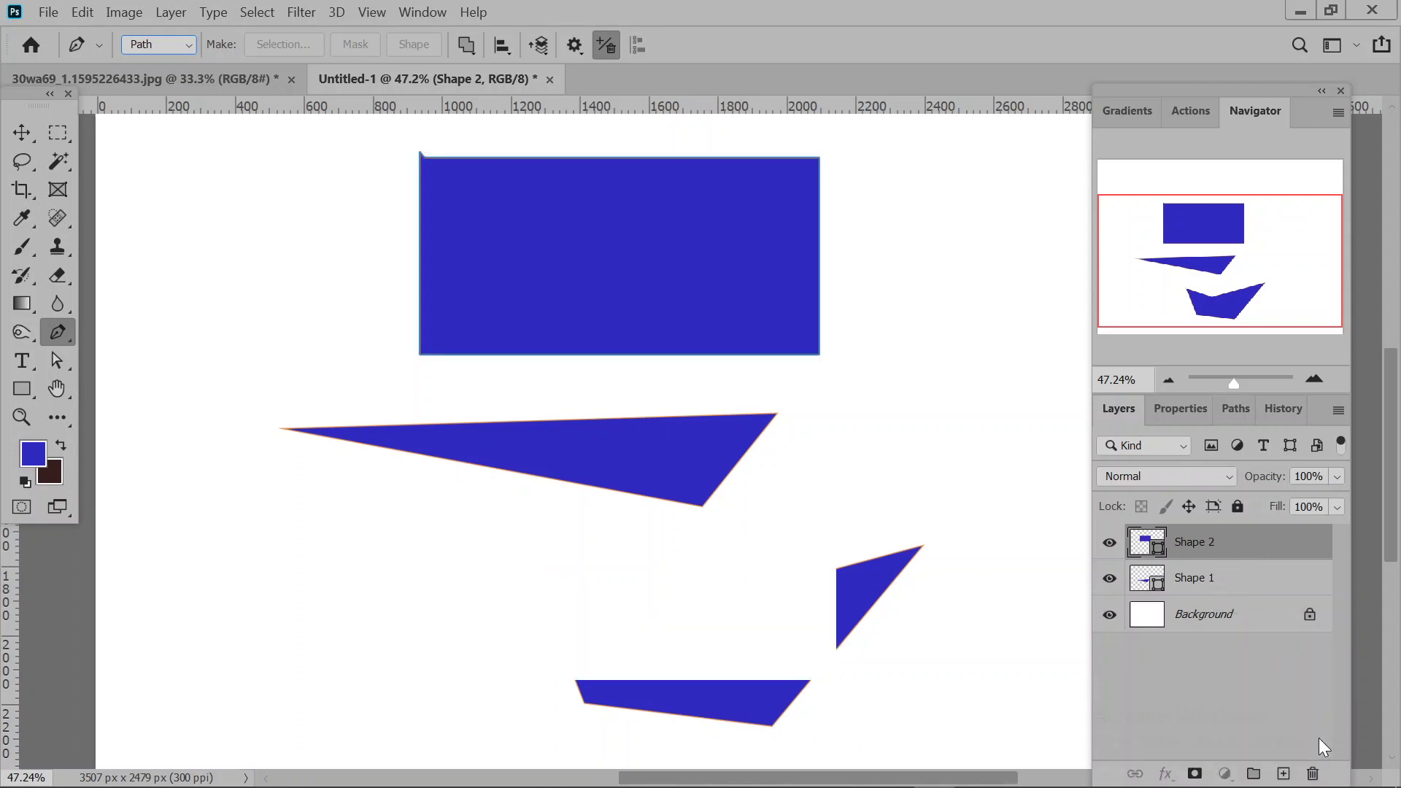
pyautogui.moveTo(1254, 544); pyautogui.dragTo(1315, 772)
pyautogui.moveTo(1242, 562); pyautogui.dragTo(1314, 773)
pyautogui.click(1283, 774)
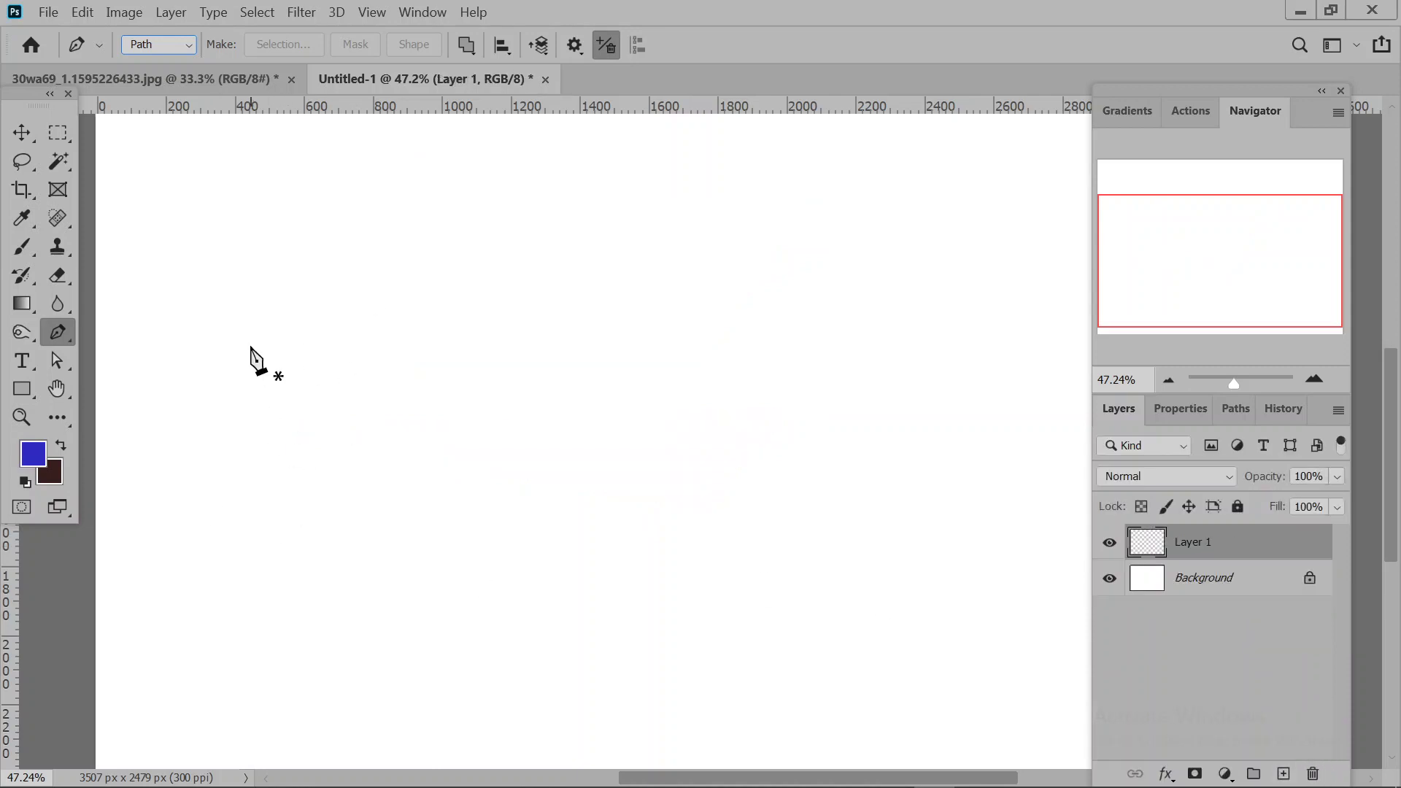
# Build the hook path's first arc and a smooth anchor curving it left.
pyautogui.click(781, 337)
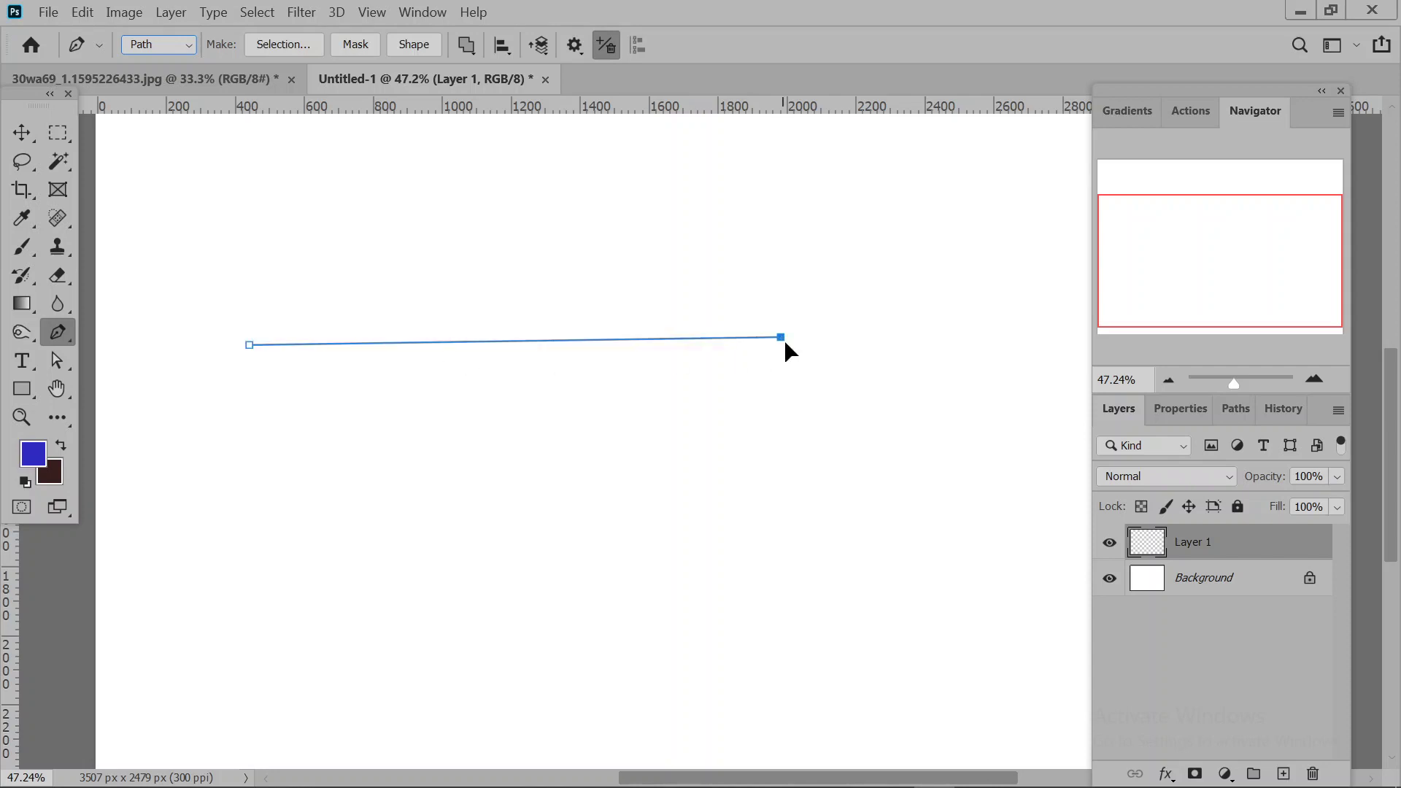
pyautogui.moveTo(784, 339); pyautogui.dragTo(1043, 667)
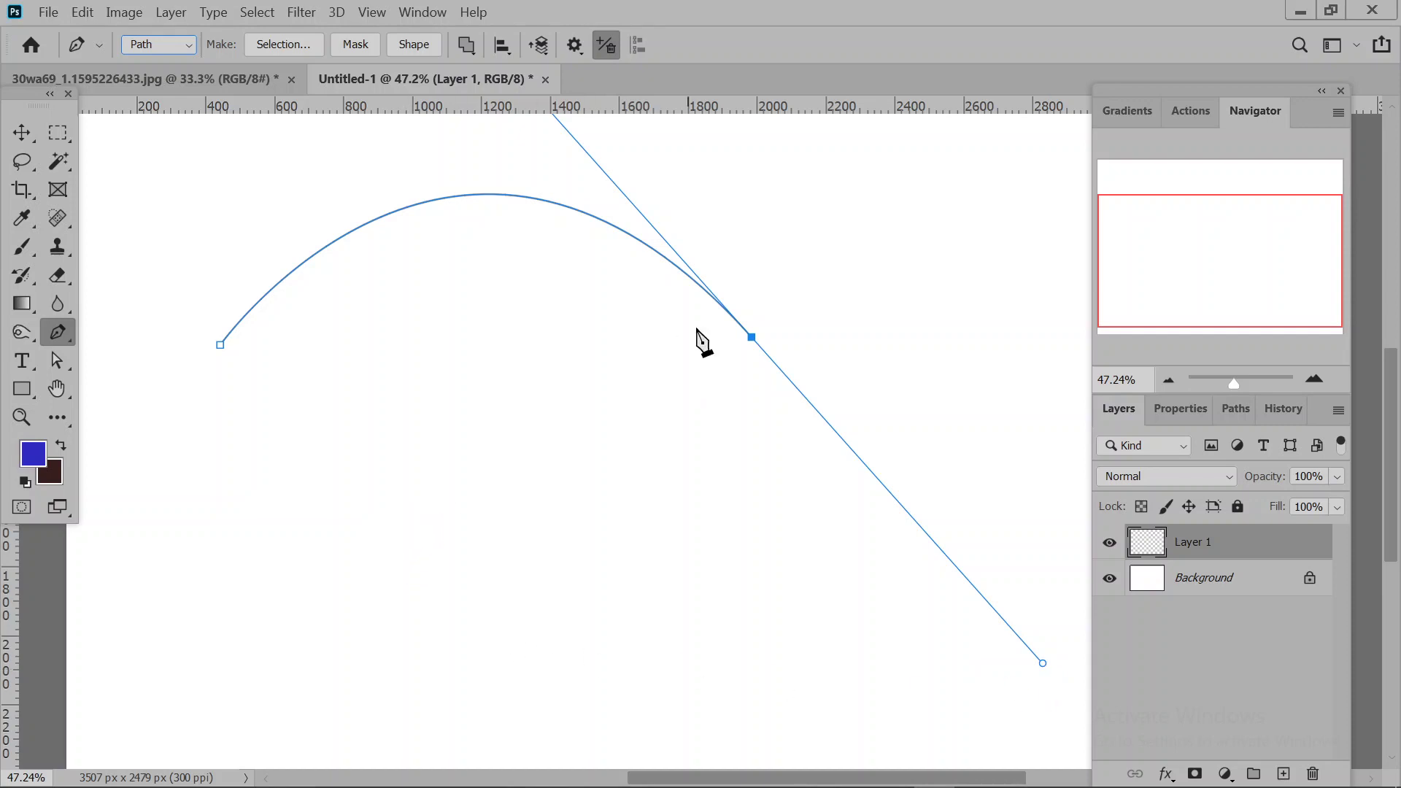
pyautogui.click(519, 494)
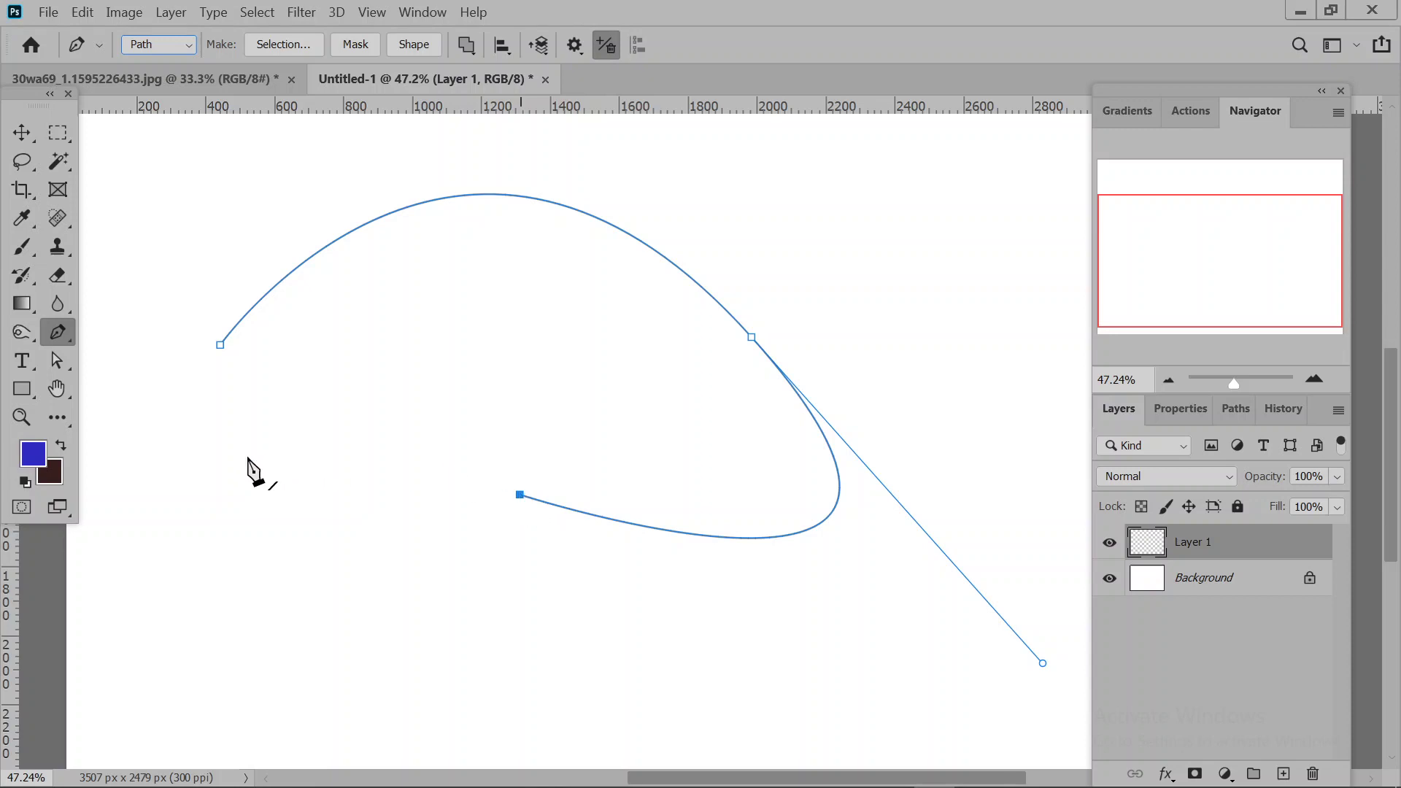
pyautogui.moveTo(247, 456); pyautogui.dragTo(206, 636)
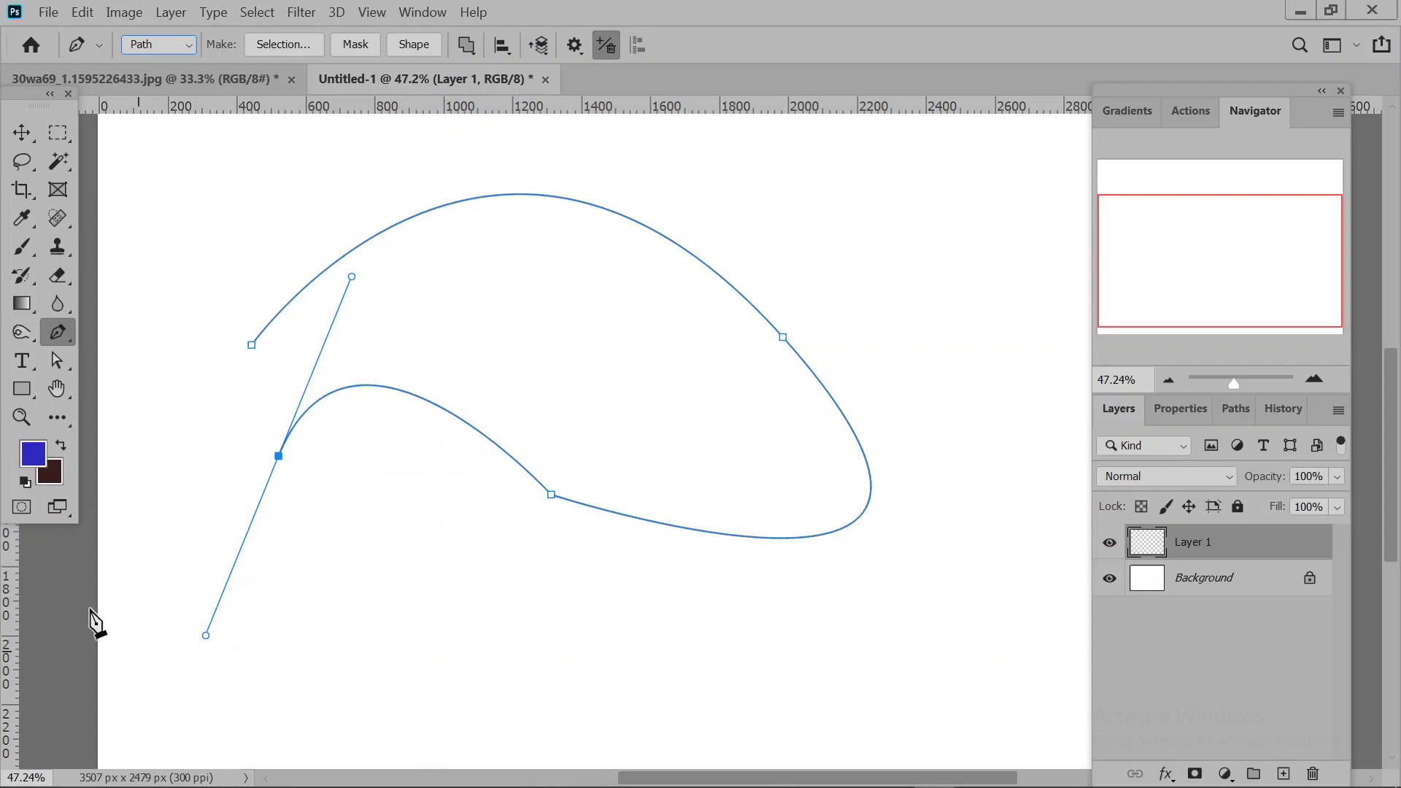
# Close the hook path at its start and begin a curved second path at upper right.
pyautogui.click(236, 402)
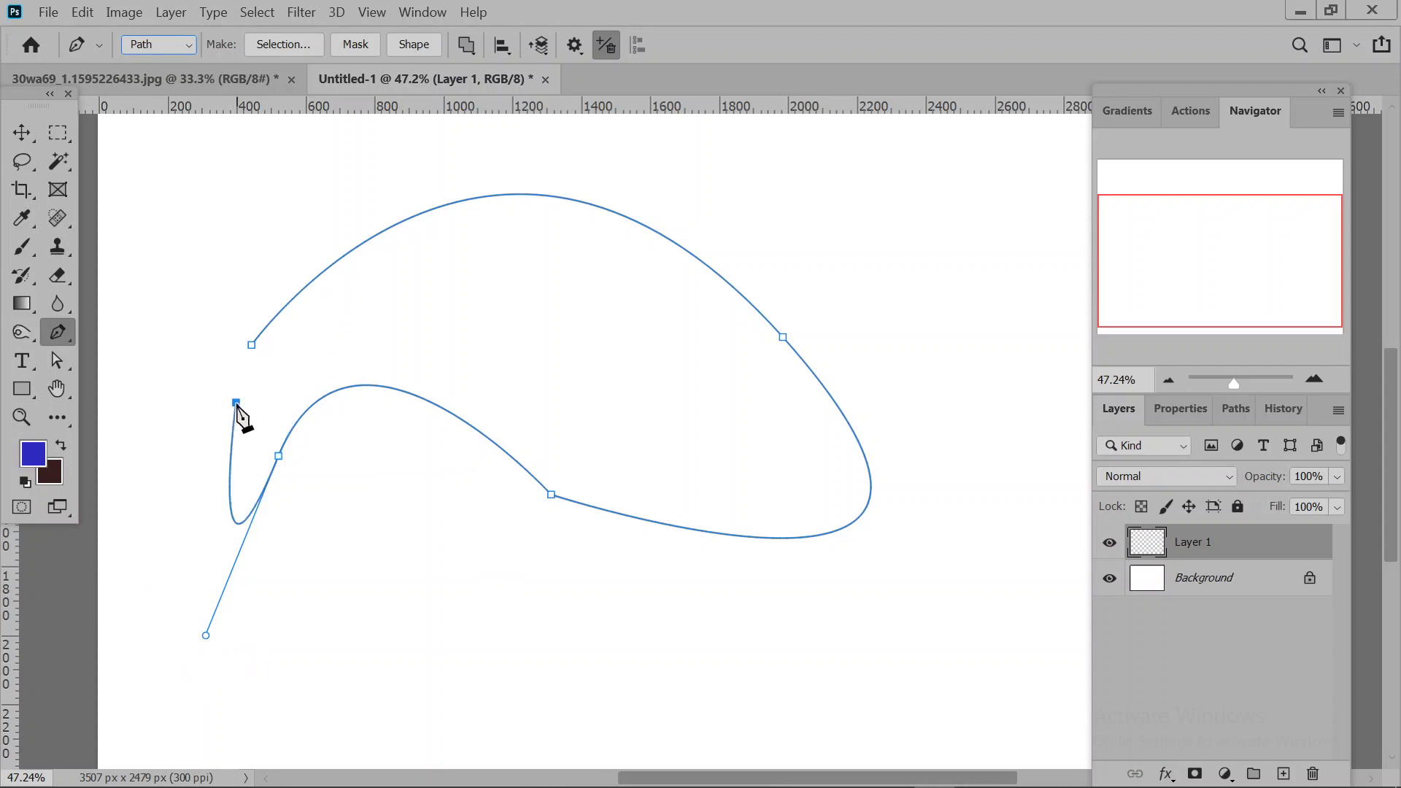
pyautogui.click(251, 346)
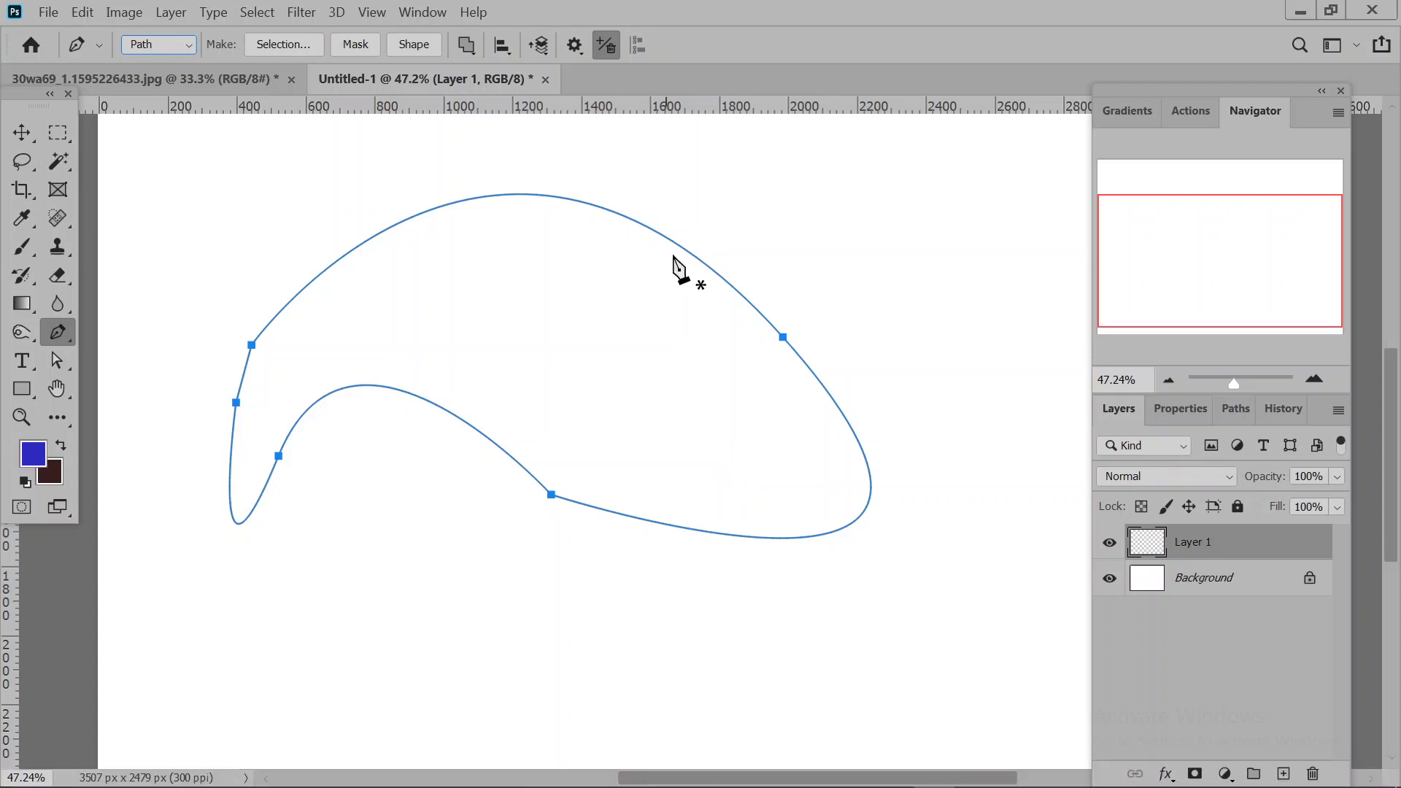
pyautogui.click(683, 178)
pyautogui.moveTo(929, 193); pyautogui.dragTo(799, 269)
# Finish the small leaf-shaped second path, closing it with a curved segment.
pyautogui.scroll(-2, 799, 269)
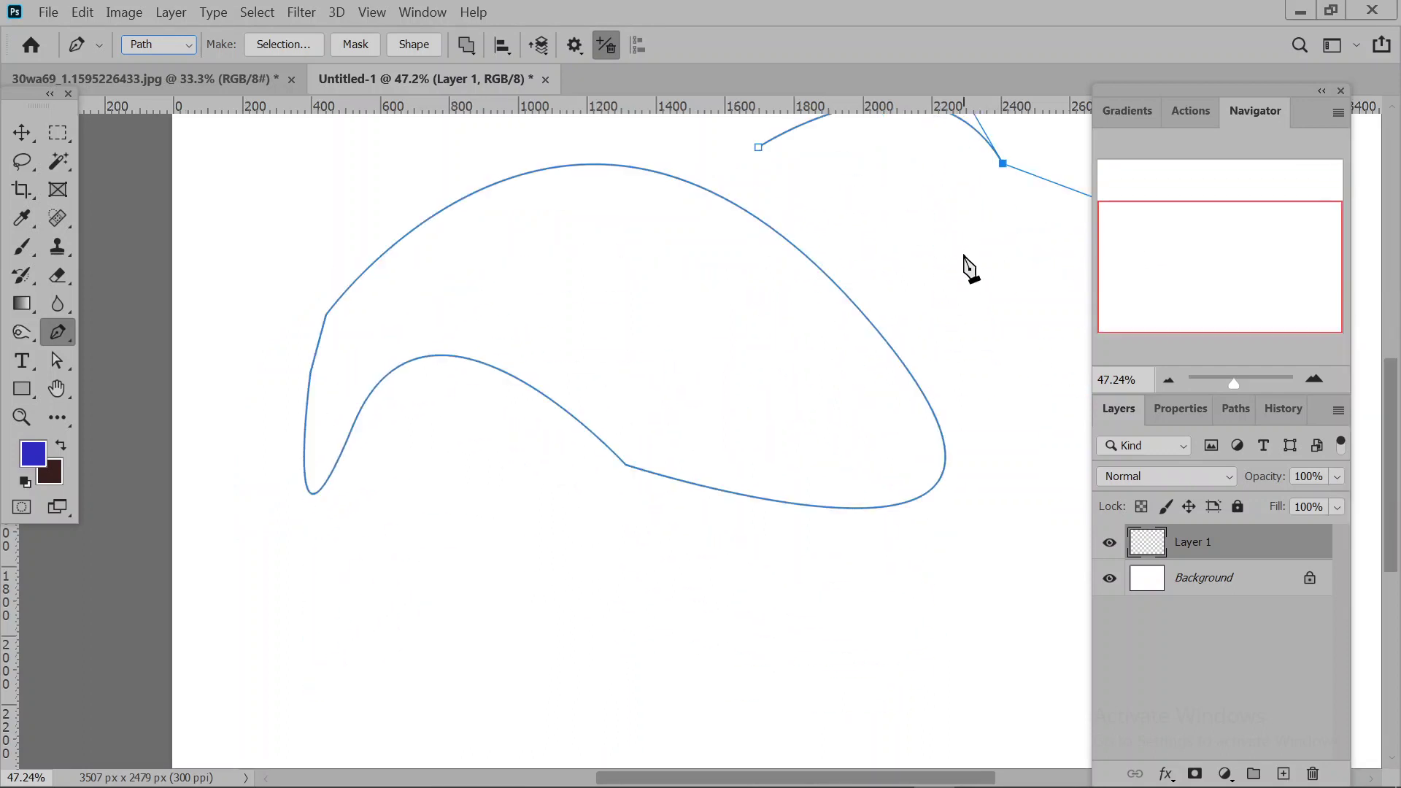
pyautogui.click(963, 253)
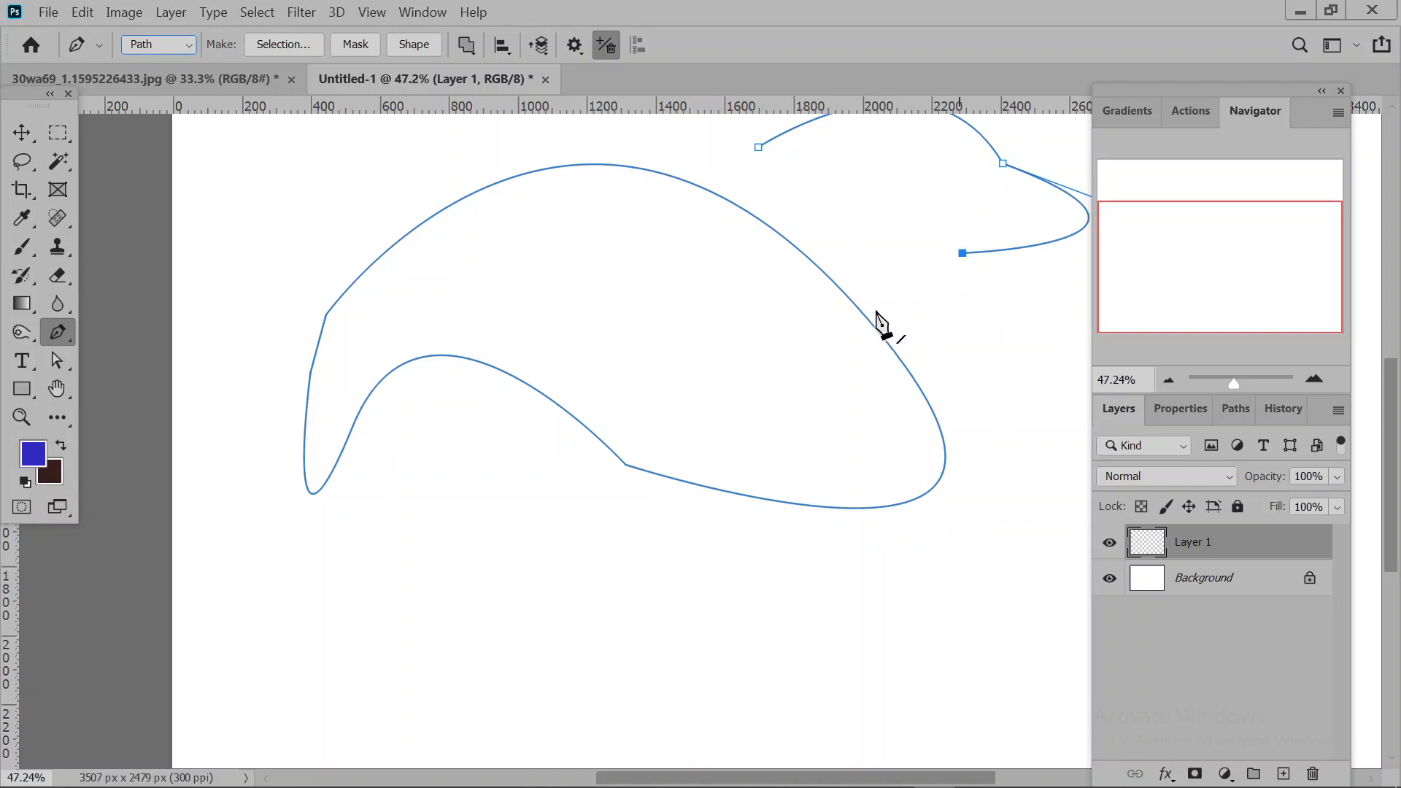
pyautogui.moveTo(876, 313); pyautogui.dragTo(1029, 298)
pyautogui.moveTo(949, 444); pyautogui.dragTo(764, 153)
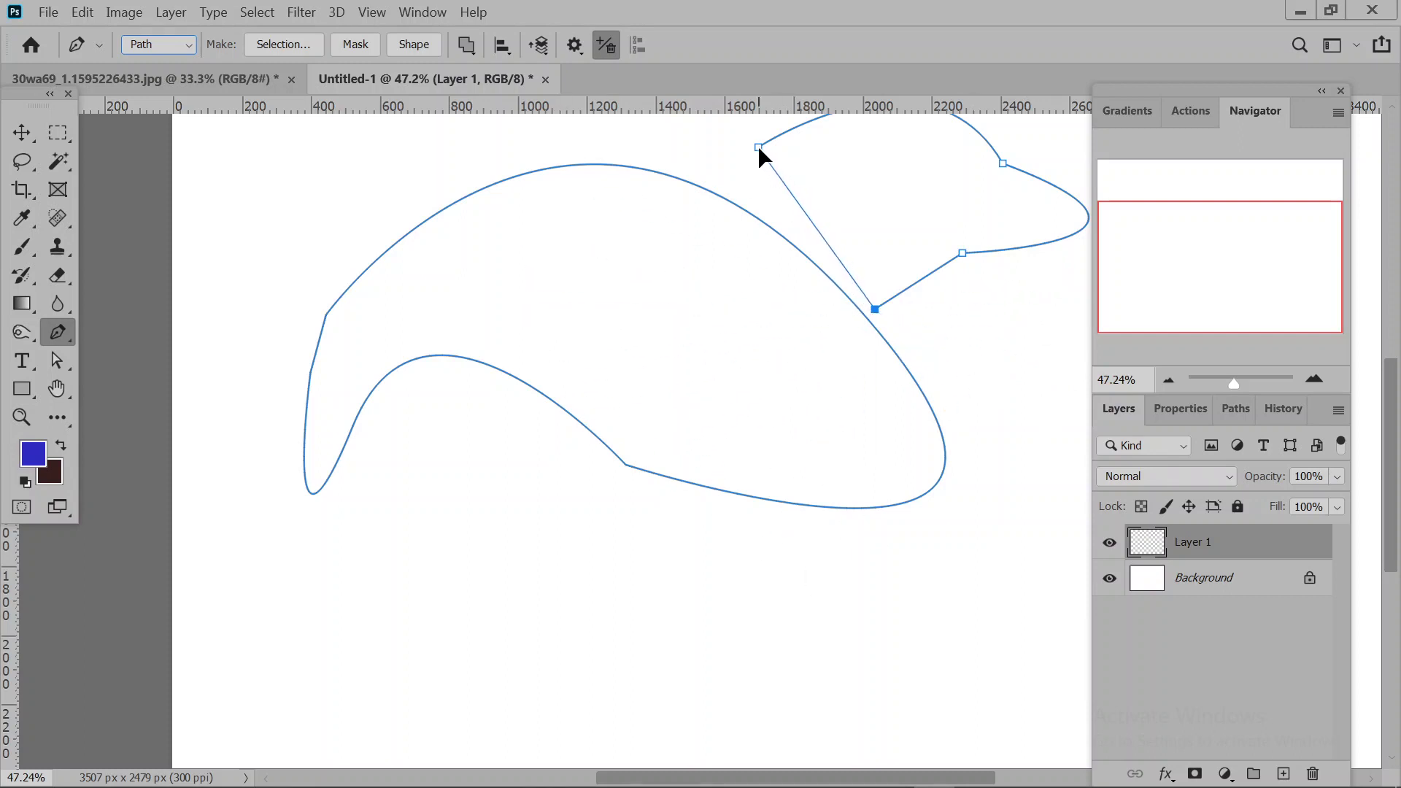
pyautogui.click(759, 146)
pyautogui.moveTo(760, 149); pyautogui.dragTo(842, 211)
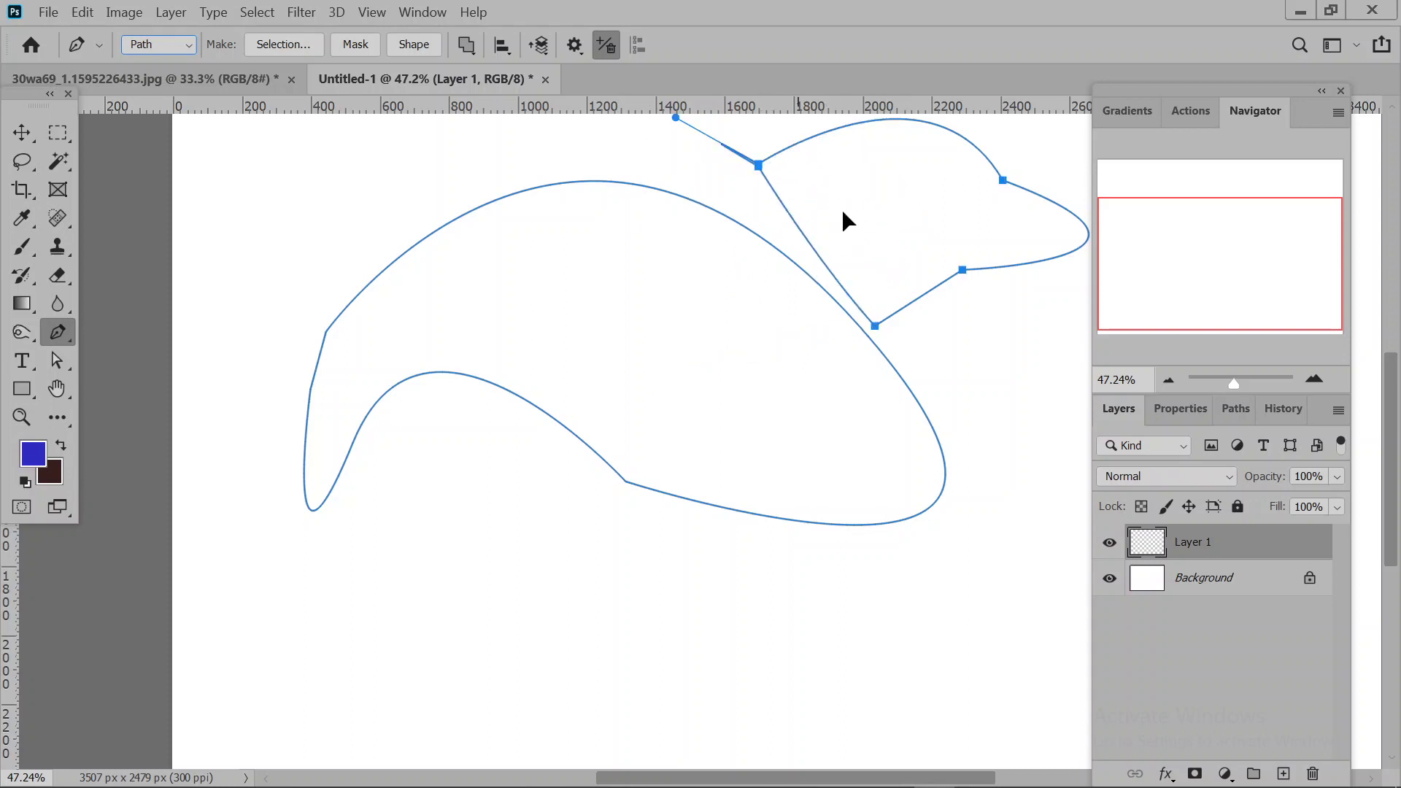
# Move one anchor of the second path and delete two inner anchors.
pyautogui.keyDown('ctrl'); pyautogui.click(875, 326); pyautogui.keyUp('ctrl')
pyautogui.moveTo(890, 322); pyautogui.dragTo(829, 358)
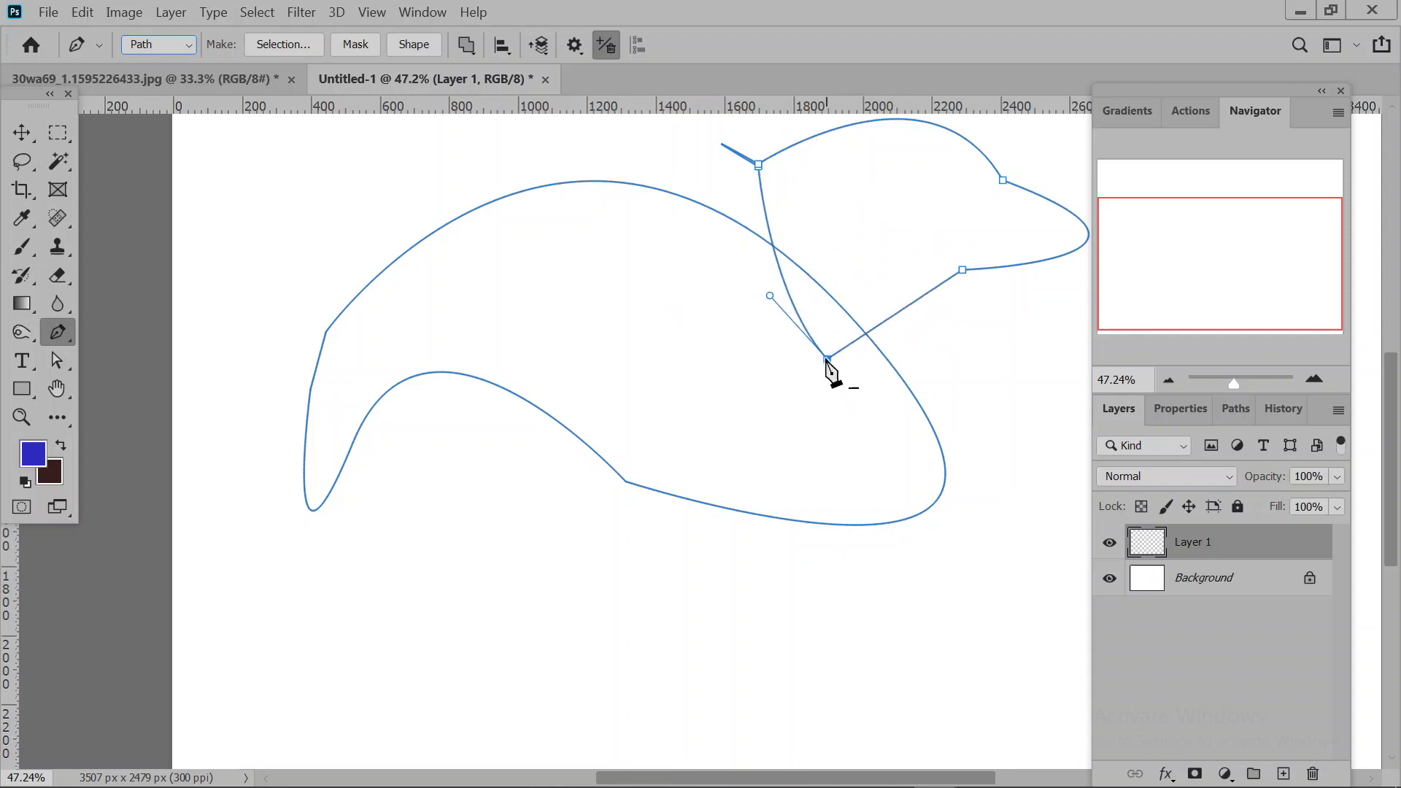
pyautogui.click(828, 359)
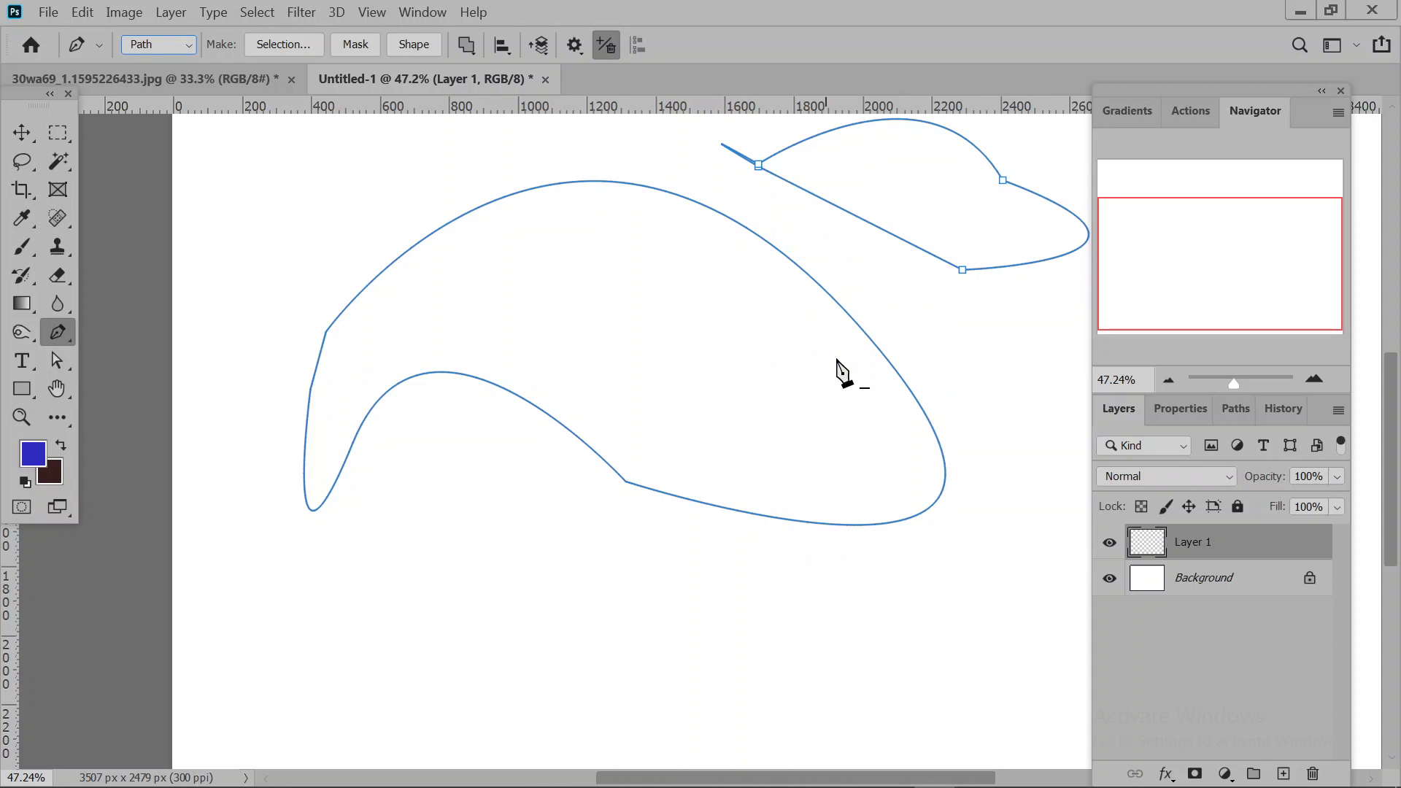
pyautogui.click(962, 270)
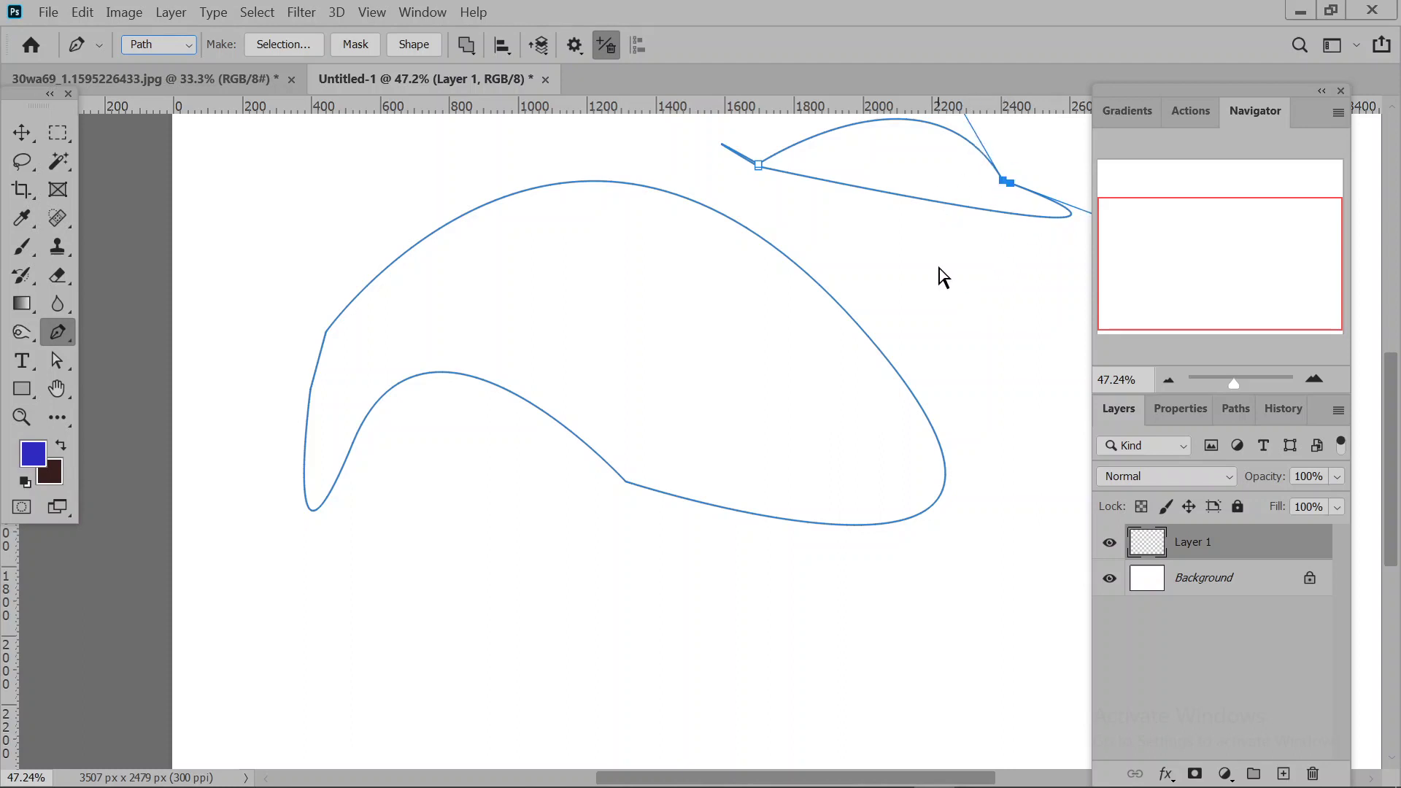
# Clear the layer selection with the Move tool, then bring up the path selection tools.
pyautogui.click(21, 134)
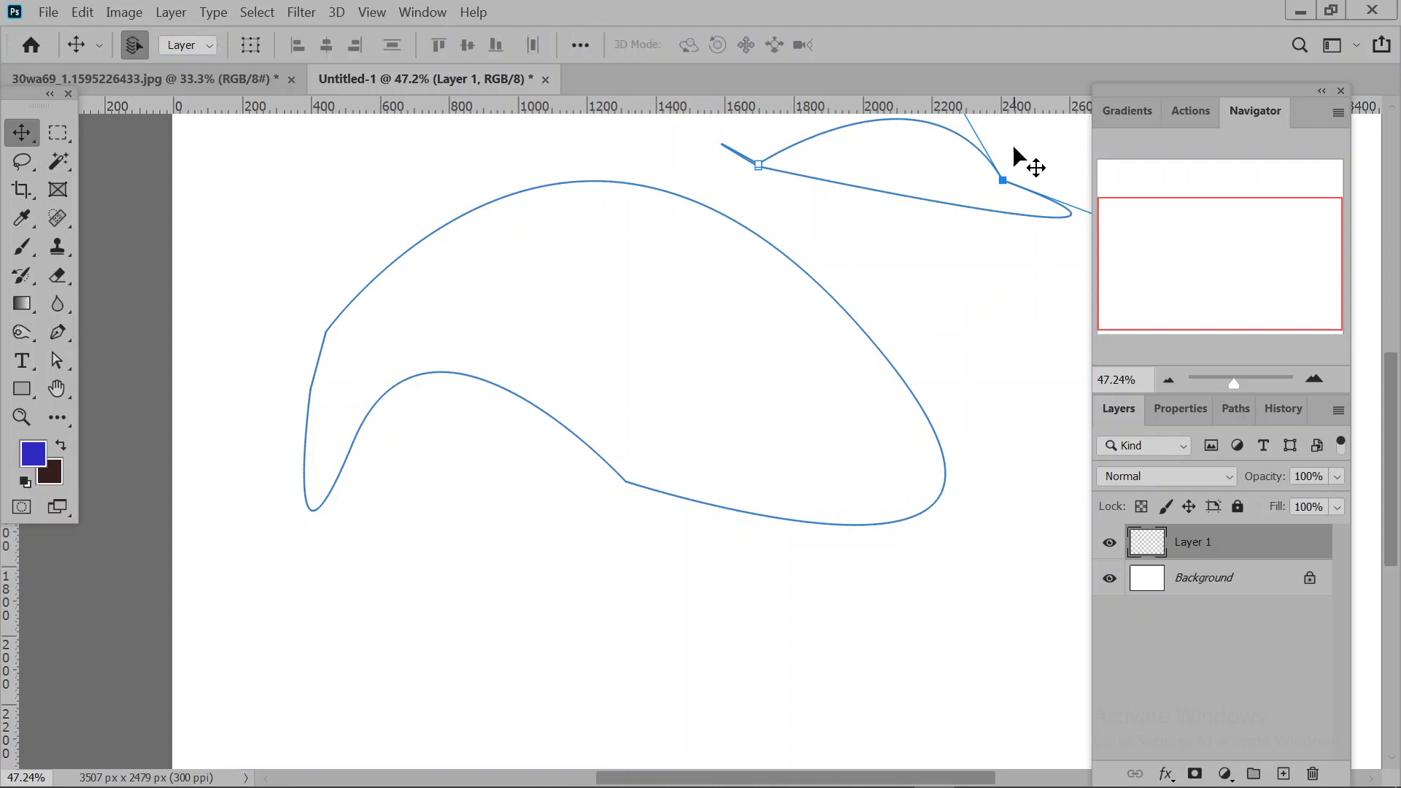
pyautogui.moveTo(973, 130); pyautogui.dragTo(795, 438)
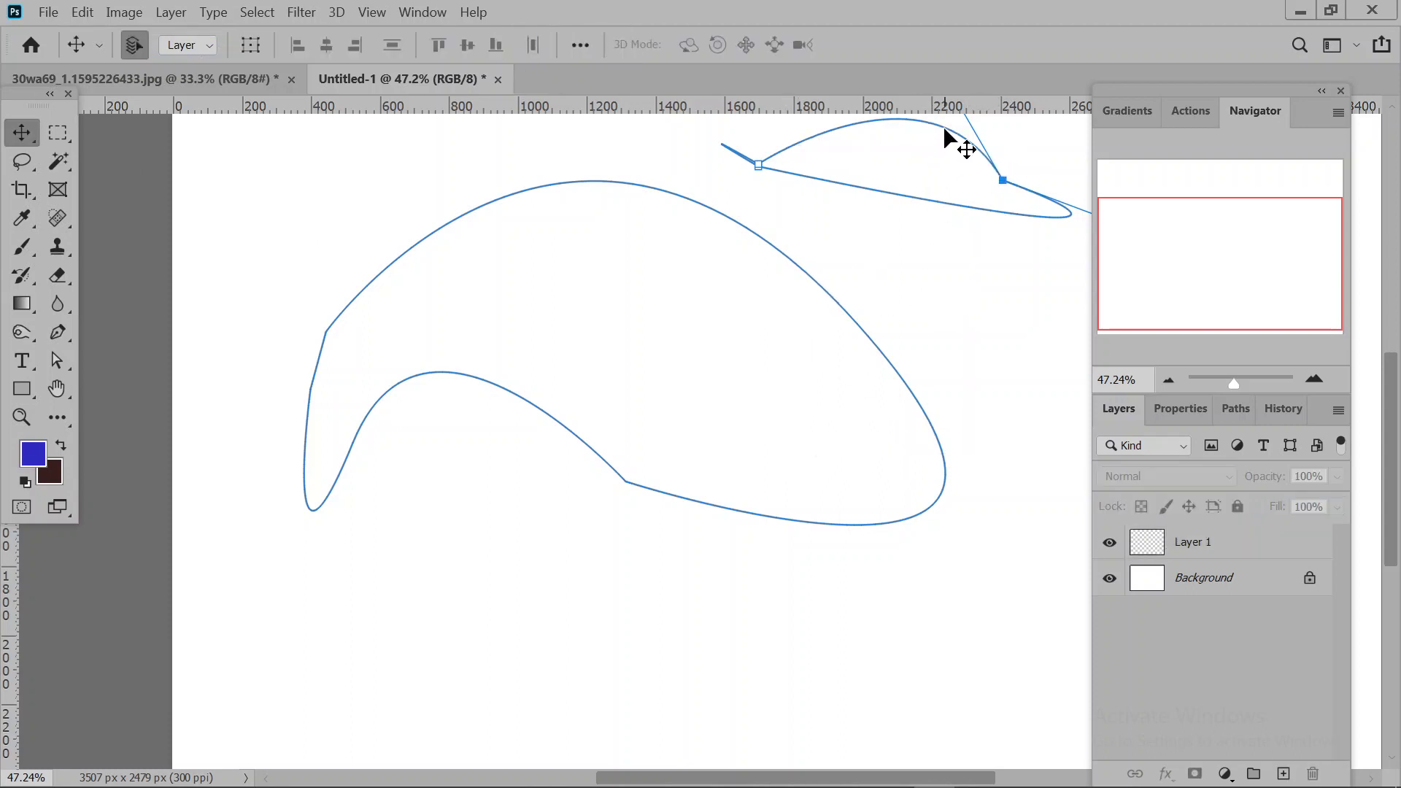
pyautogui.moveTo(942, 125); pyautogui.dragTo(686, 398)
pyautogui.moveTo(62, 356); pyautogui.dragTo(135, 367)
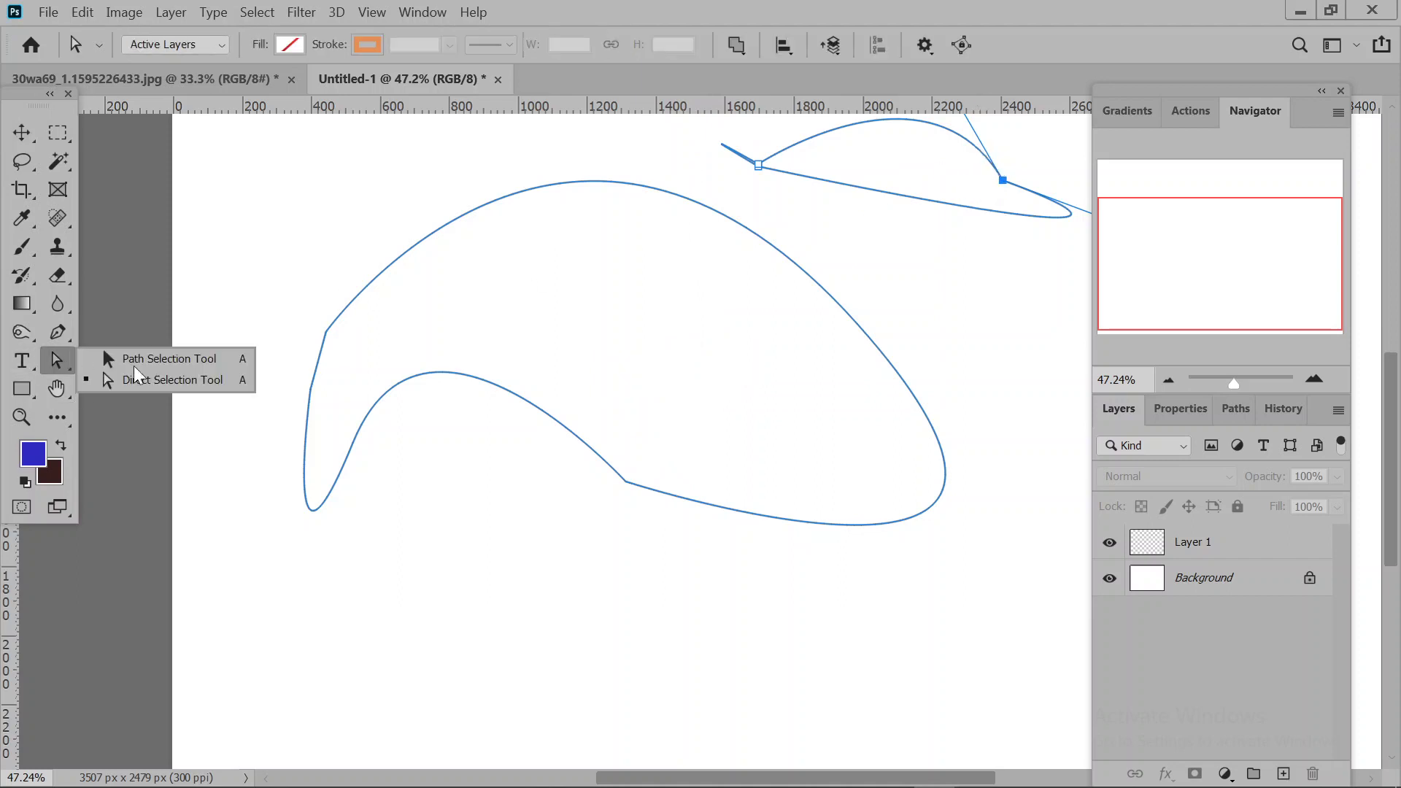
# Move the whole small path below the large hook shape with Path Selection.
pyautogui.click(151, 357)
pyautogui.click(948, 126)
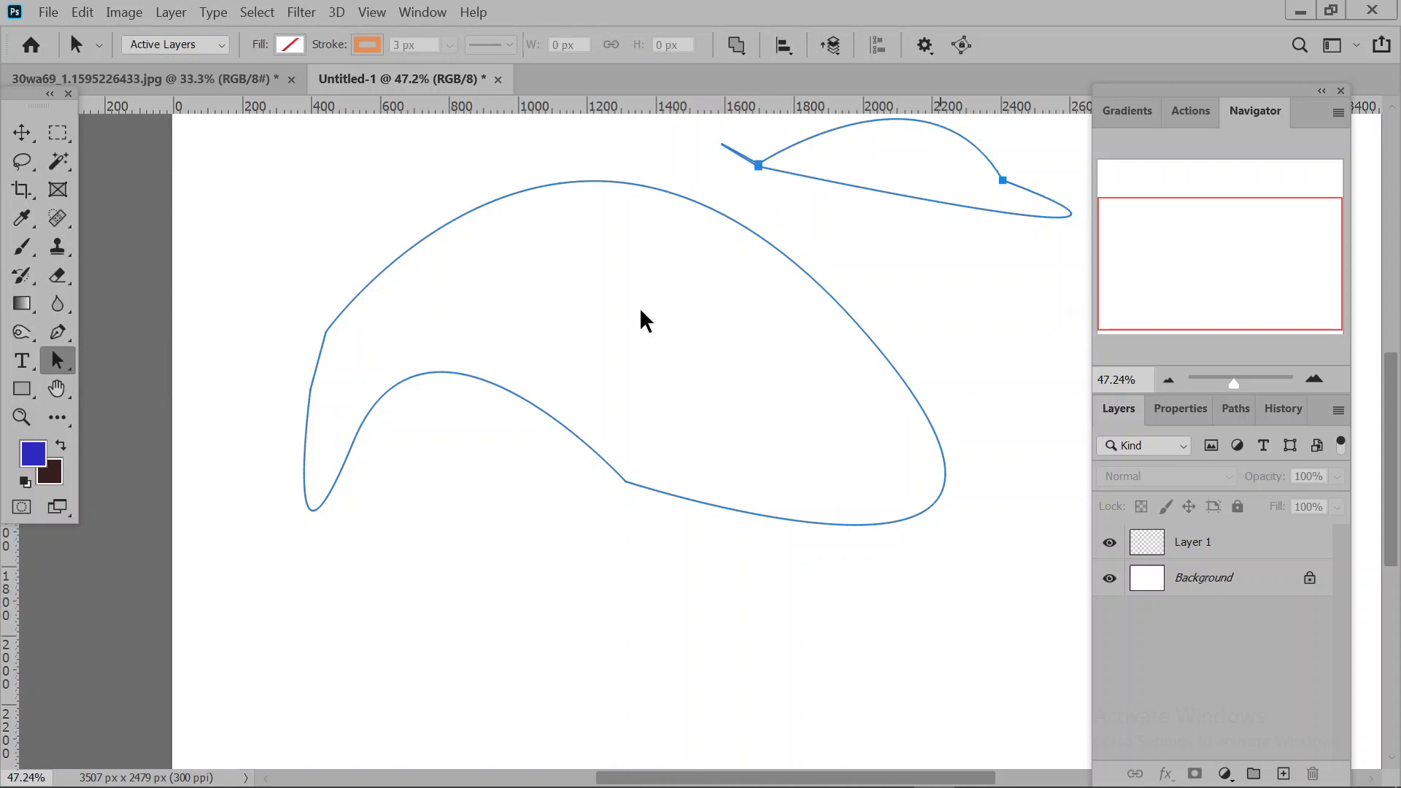
pyautogui.moveTo(943, 151); pyautogui.dragTo(568, 532)
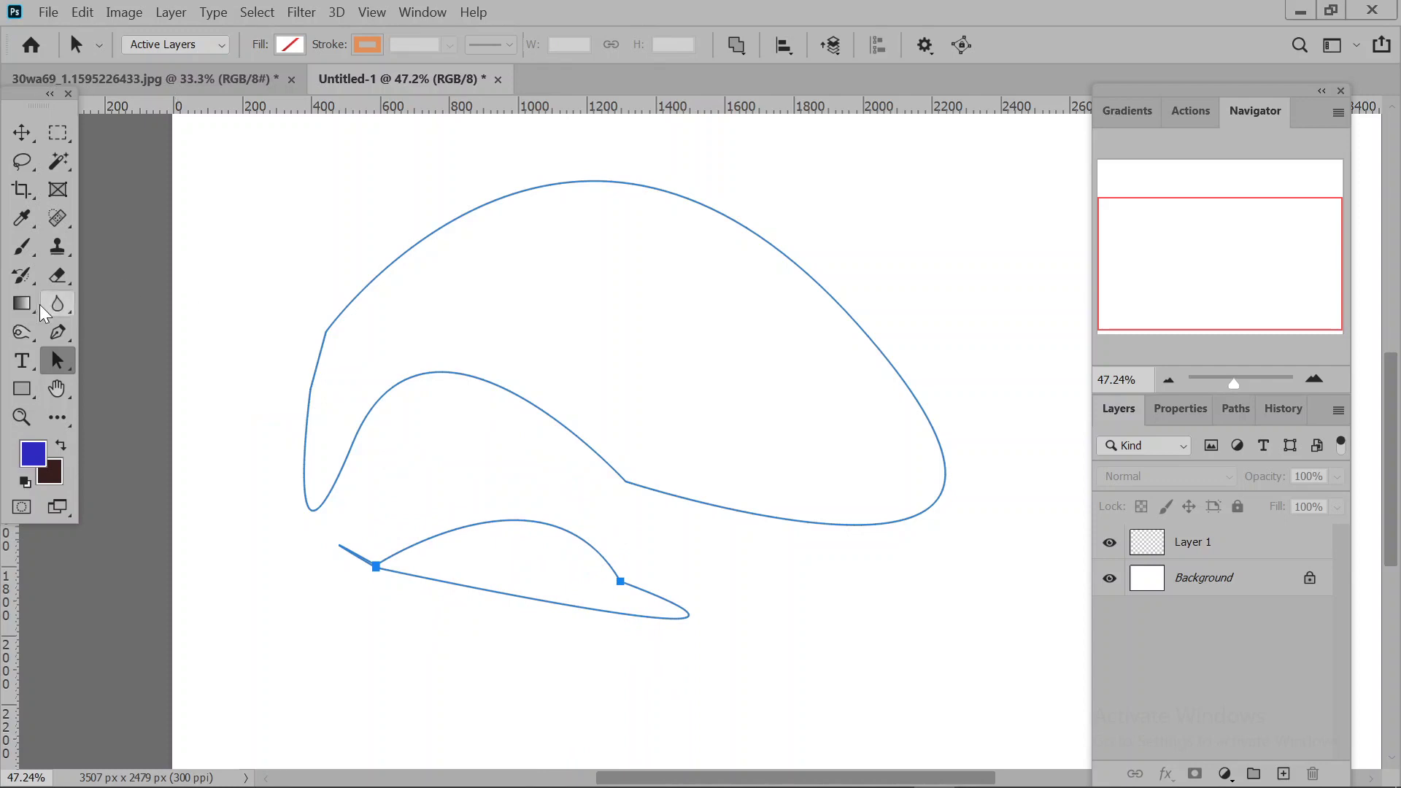
# Reshape the small path's right anchor and its curve handle with the Pen.
pyautogui.click(57, 332)
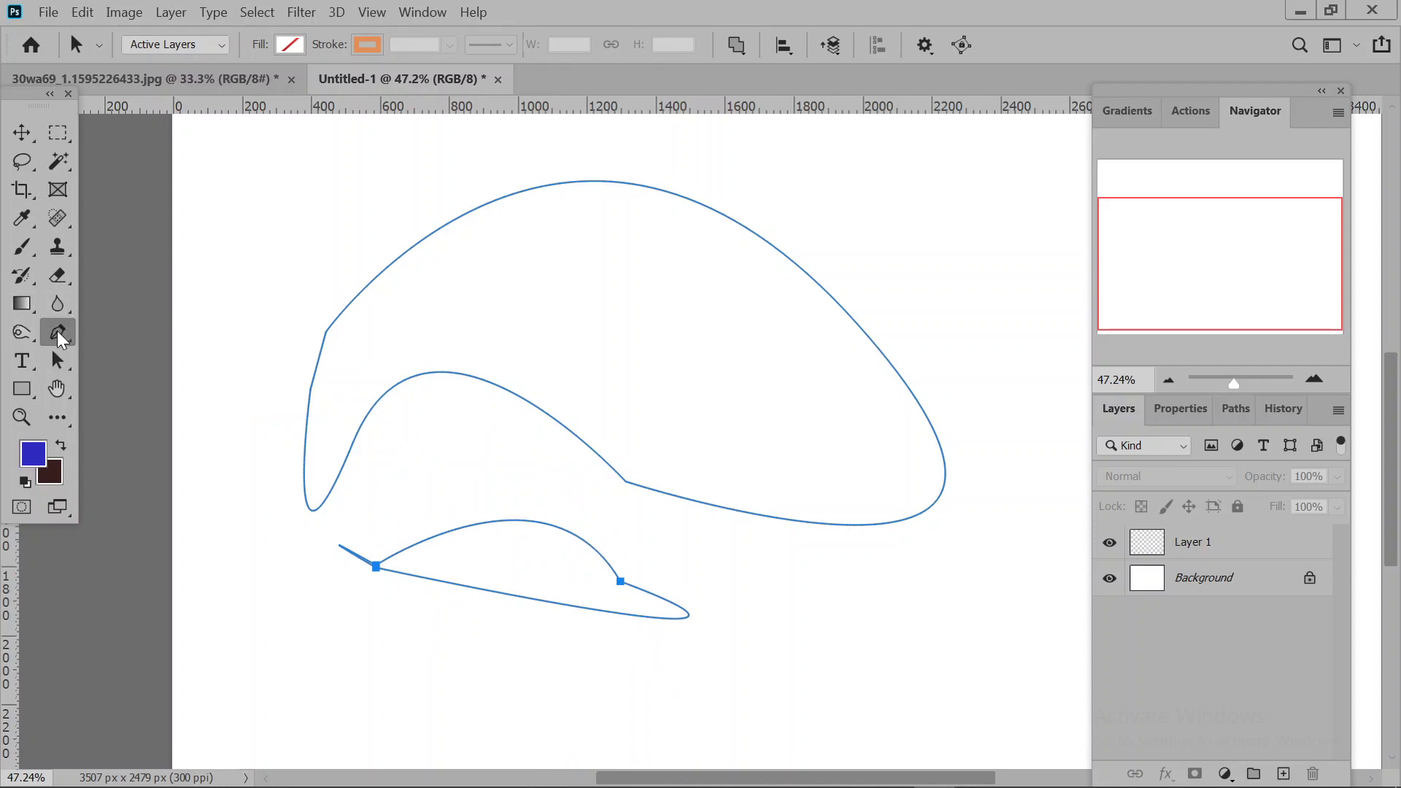
pyautogui.keyDown('ctrl'); pyautogui.click(621, 582); pyautogui.keyUp('ctrl')
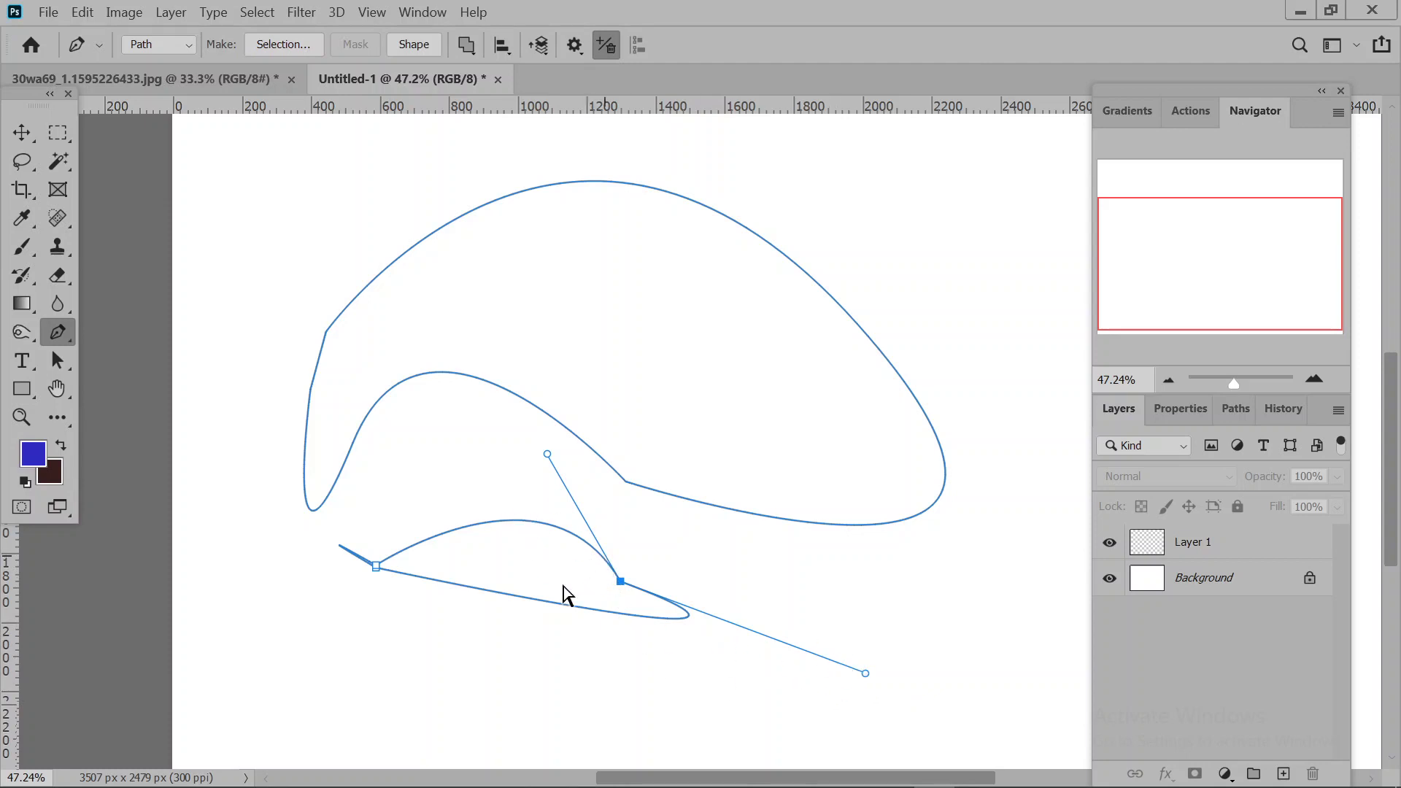
pyautogui.moveTo(566, 595); pyautogui.dragTo(652, 592)
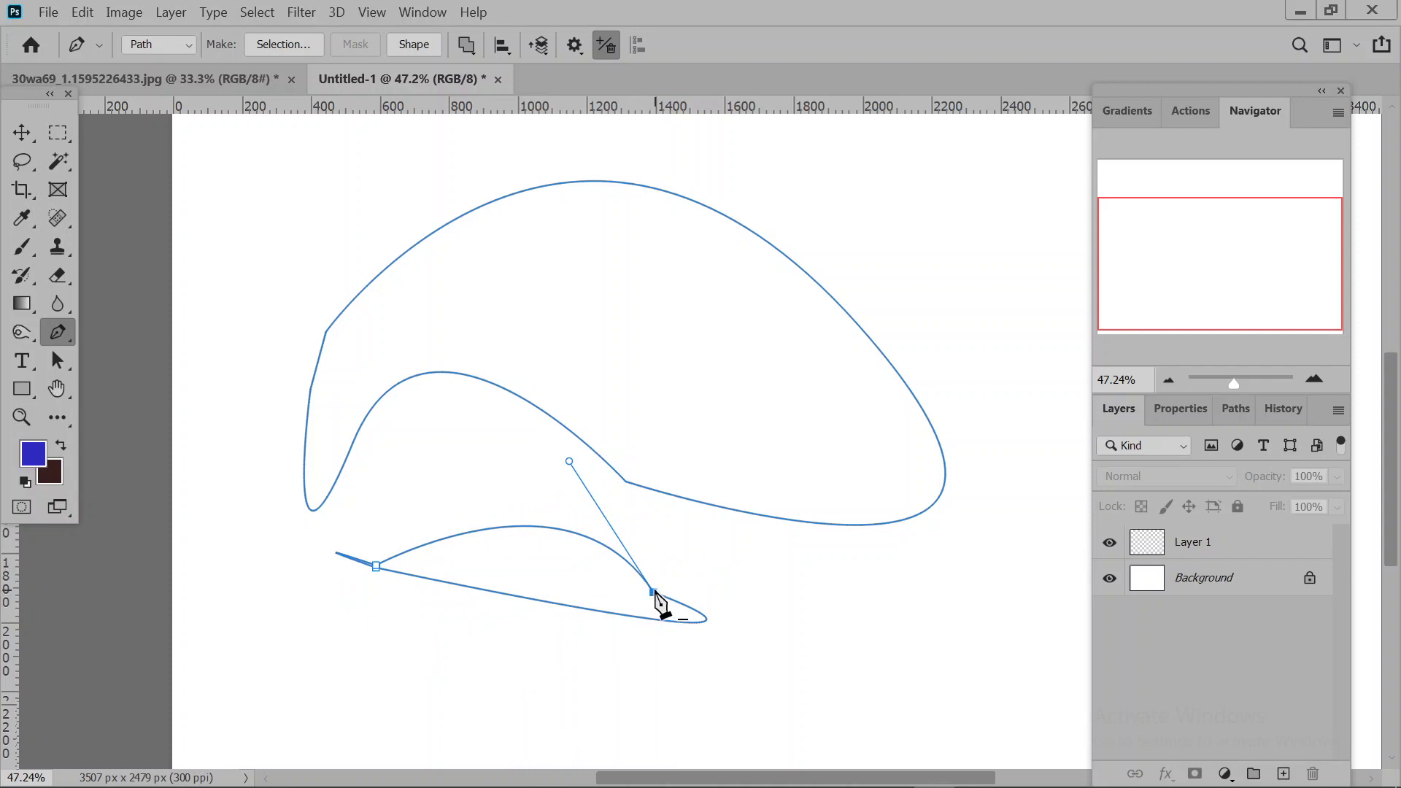
pyautogui.keyDown('alt'); pyautogui.click(653, 592); pyautogui.keyUp('alt')
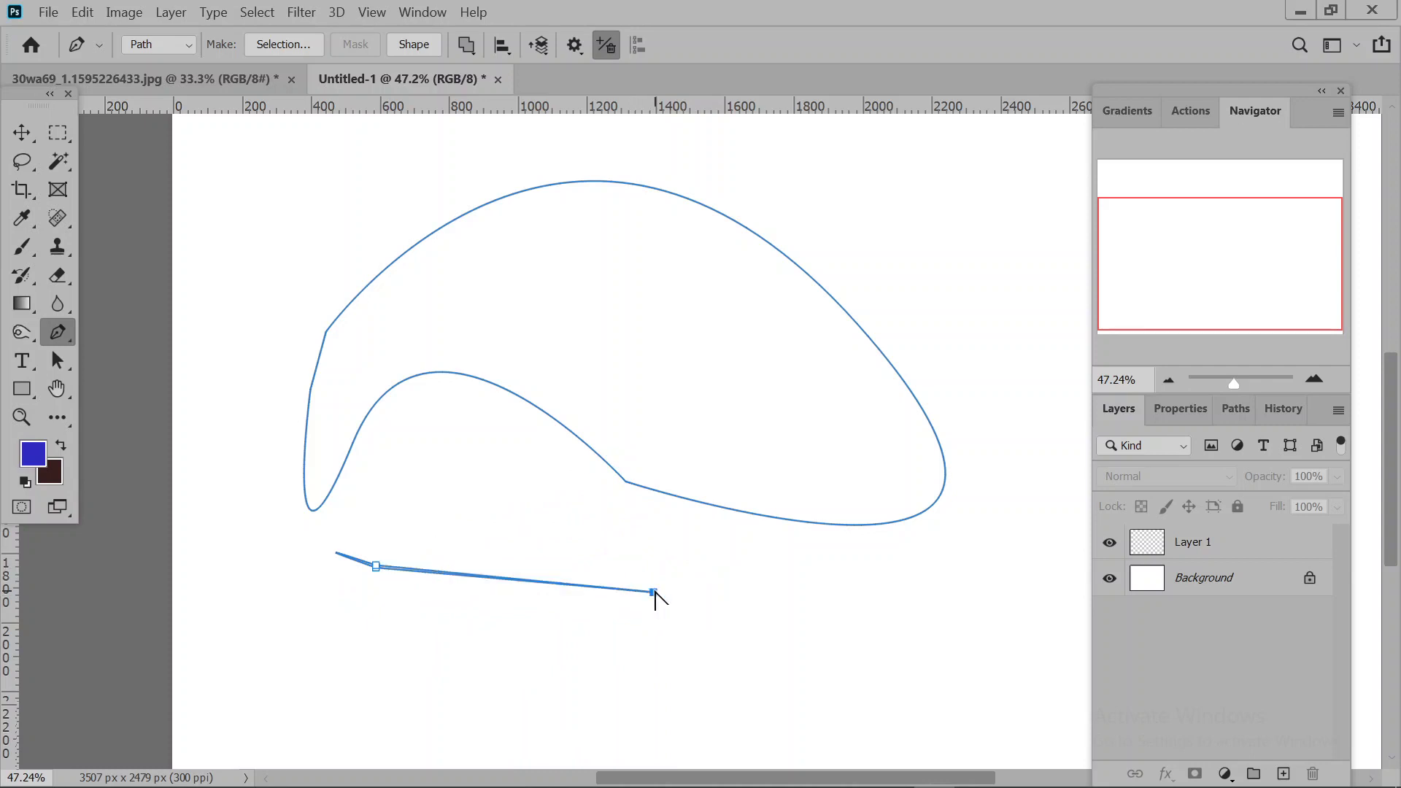
pyautogui.moveTo(653, 592); pyautogui.dragTo(970, 116)
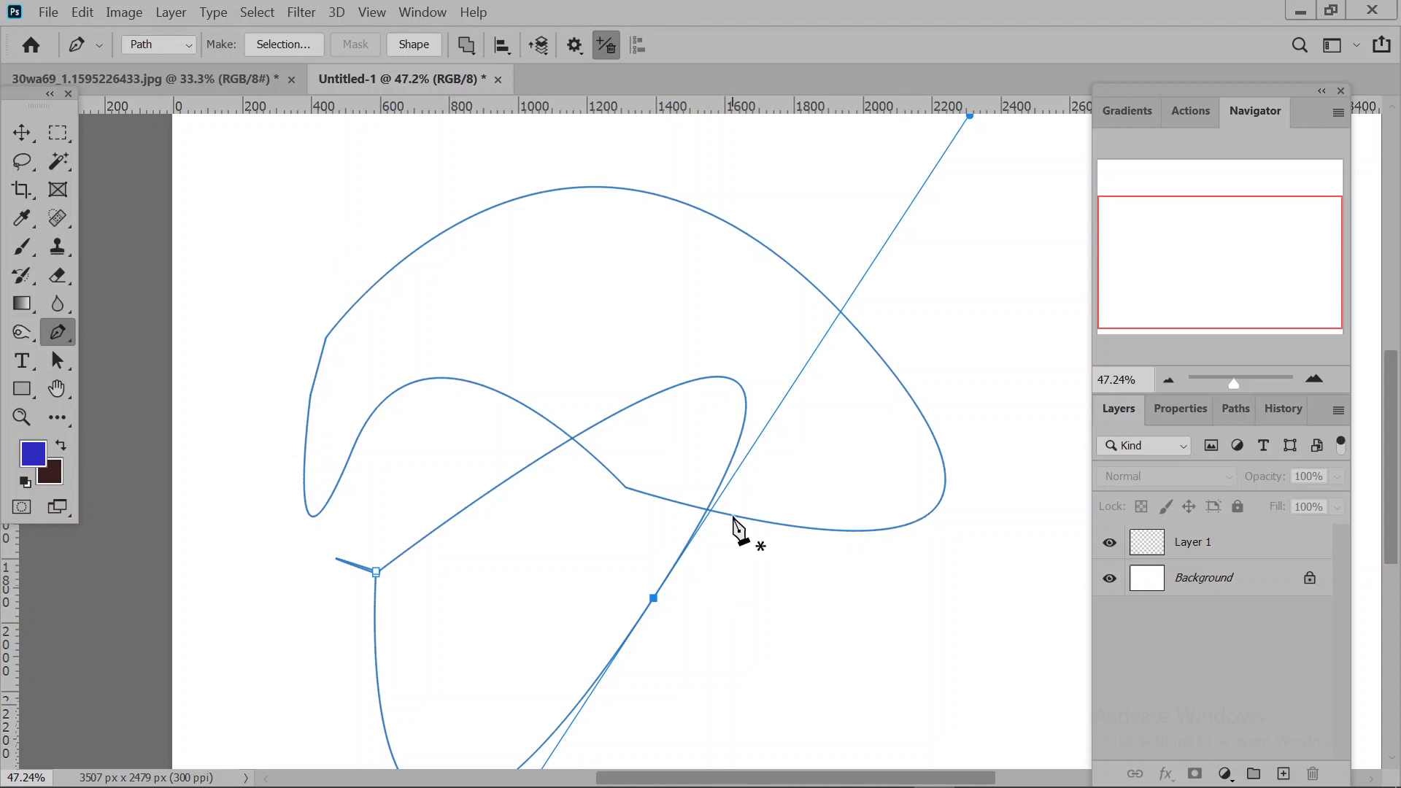
# Add Layer 2 above Layer 1, hide Layer 1, and undo the last path segment.
pyautogui.click(1211, 546)
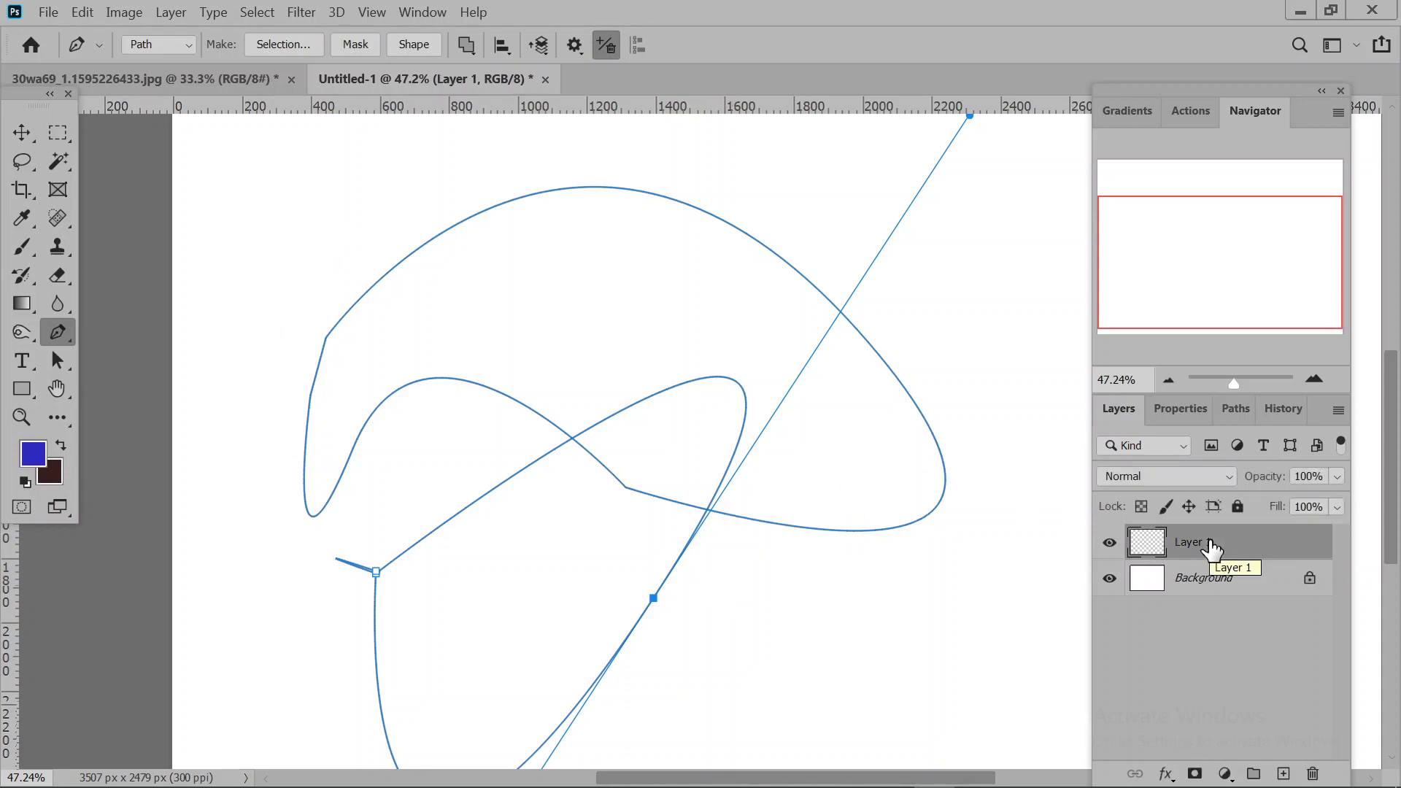
pyautogui.click(1284, 773)
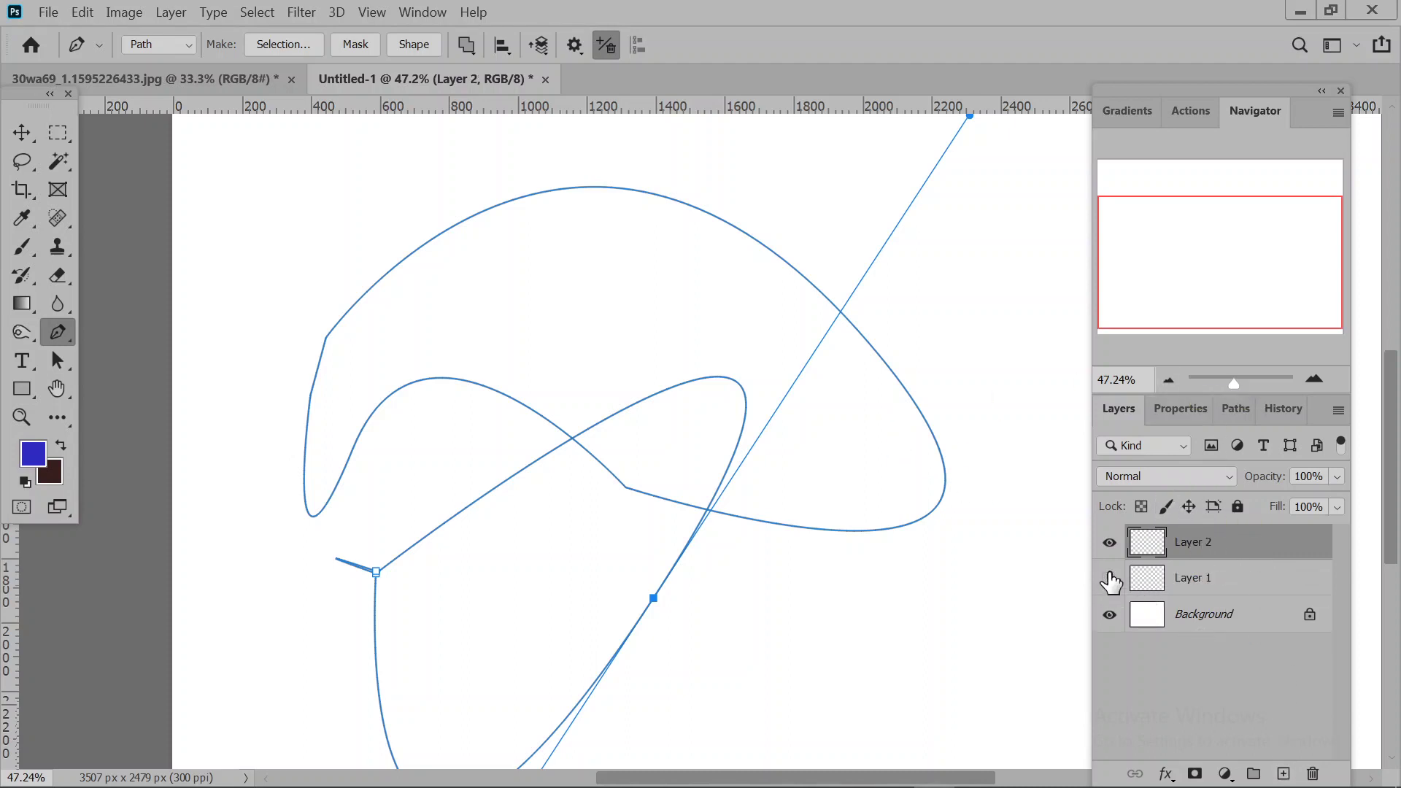
pyautogui.click(1110, 580)
pyautogui.click(1224, 591)
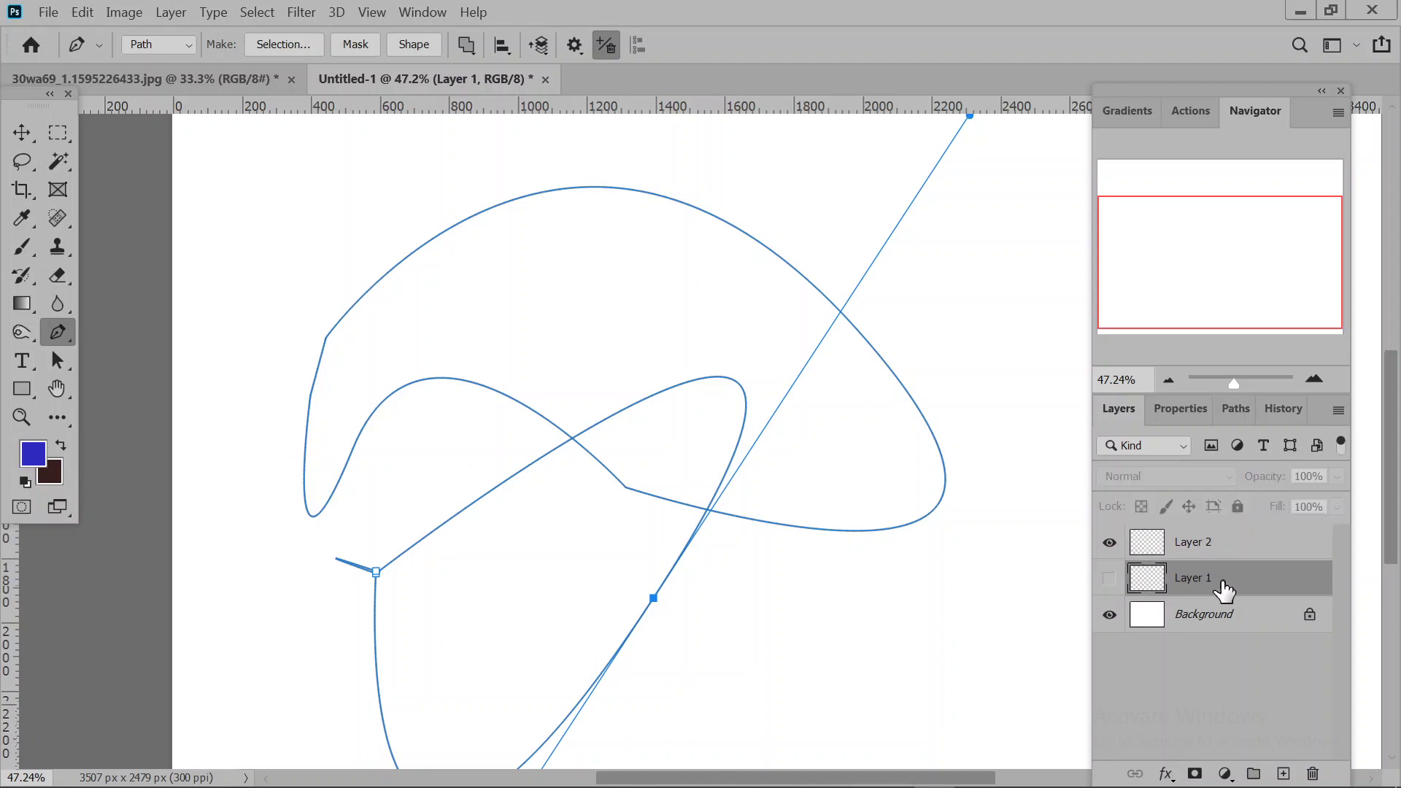
pyautogui.hotkey('ctrl', 'z')
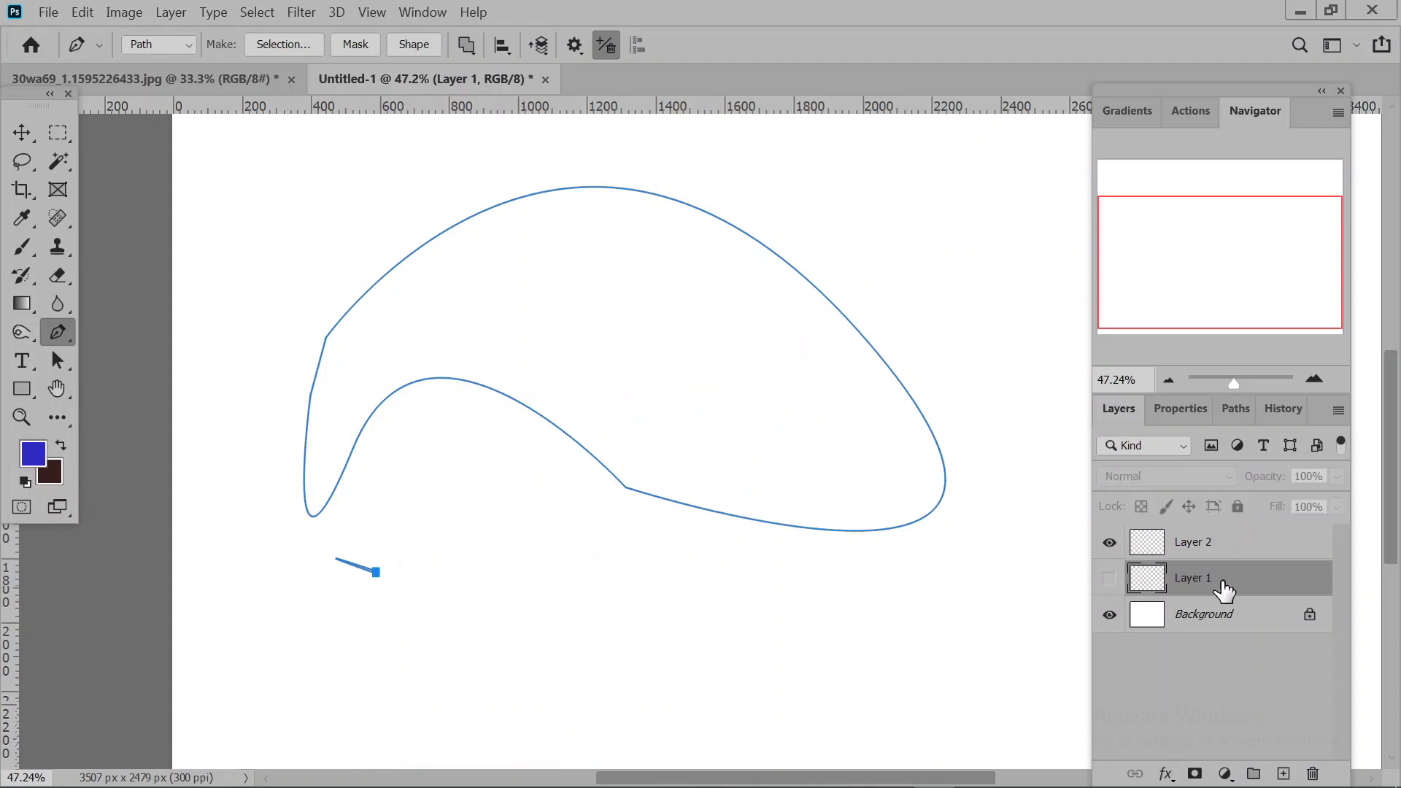
# Show Layer 1 again and draw a closed straight-edged triangular path over the hook shape.
pyautogui.click(1109, 579)
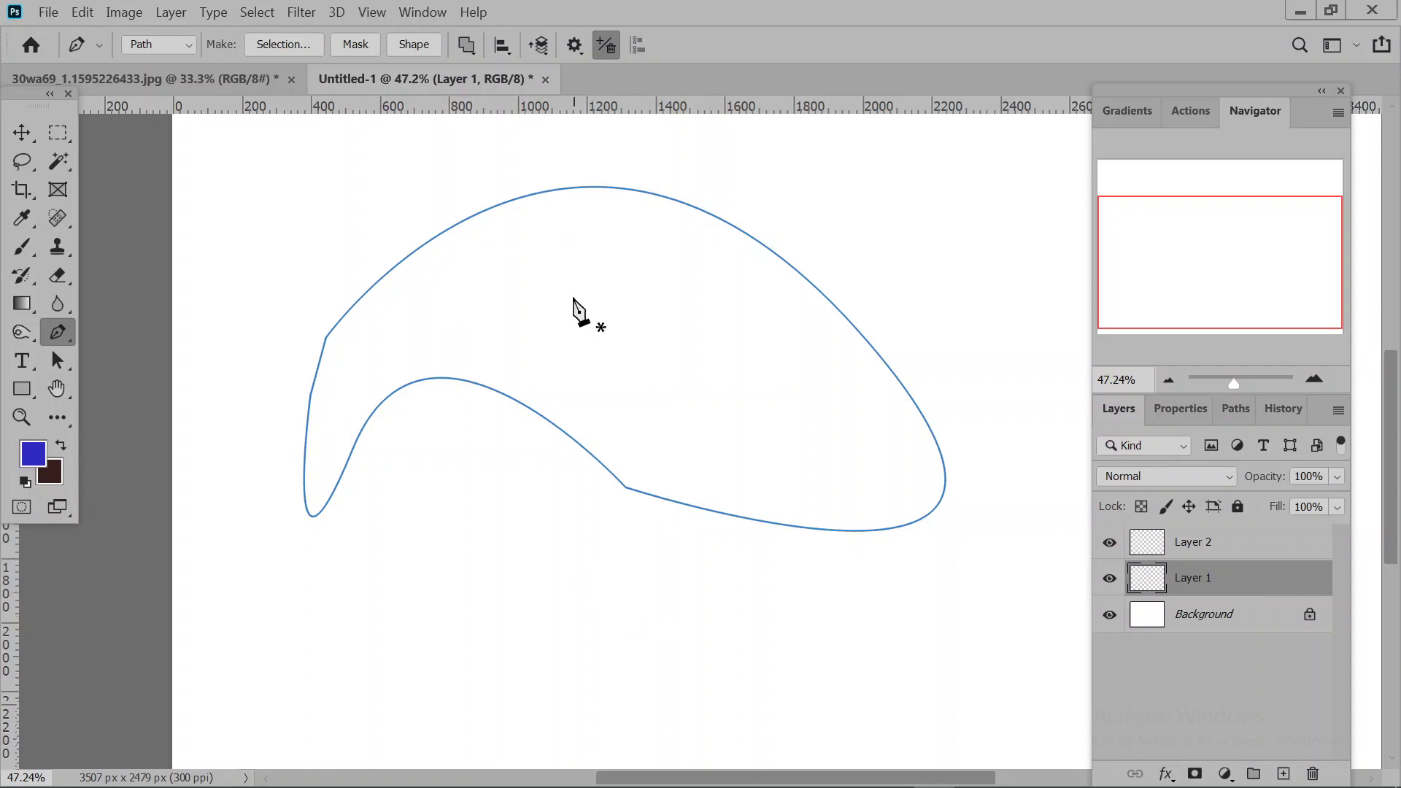
pyautogui.click(569, 293)
pyautogui.click(902, 177)
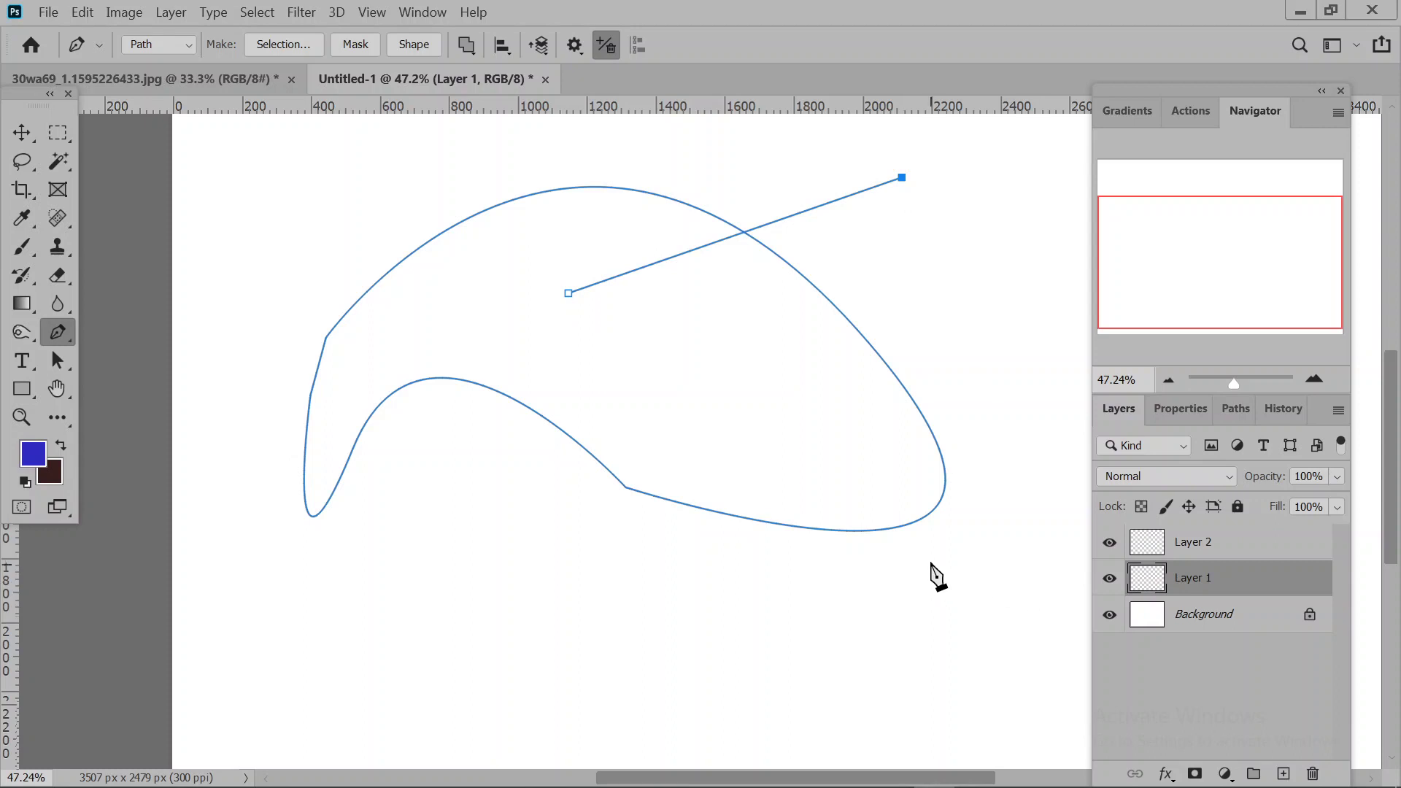
pyautogui.click(930, 556)
pyautogui.click(569, 292)
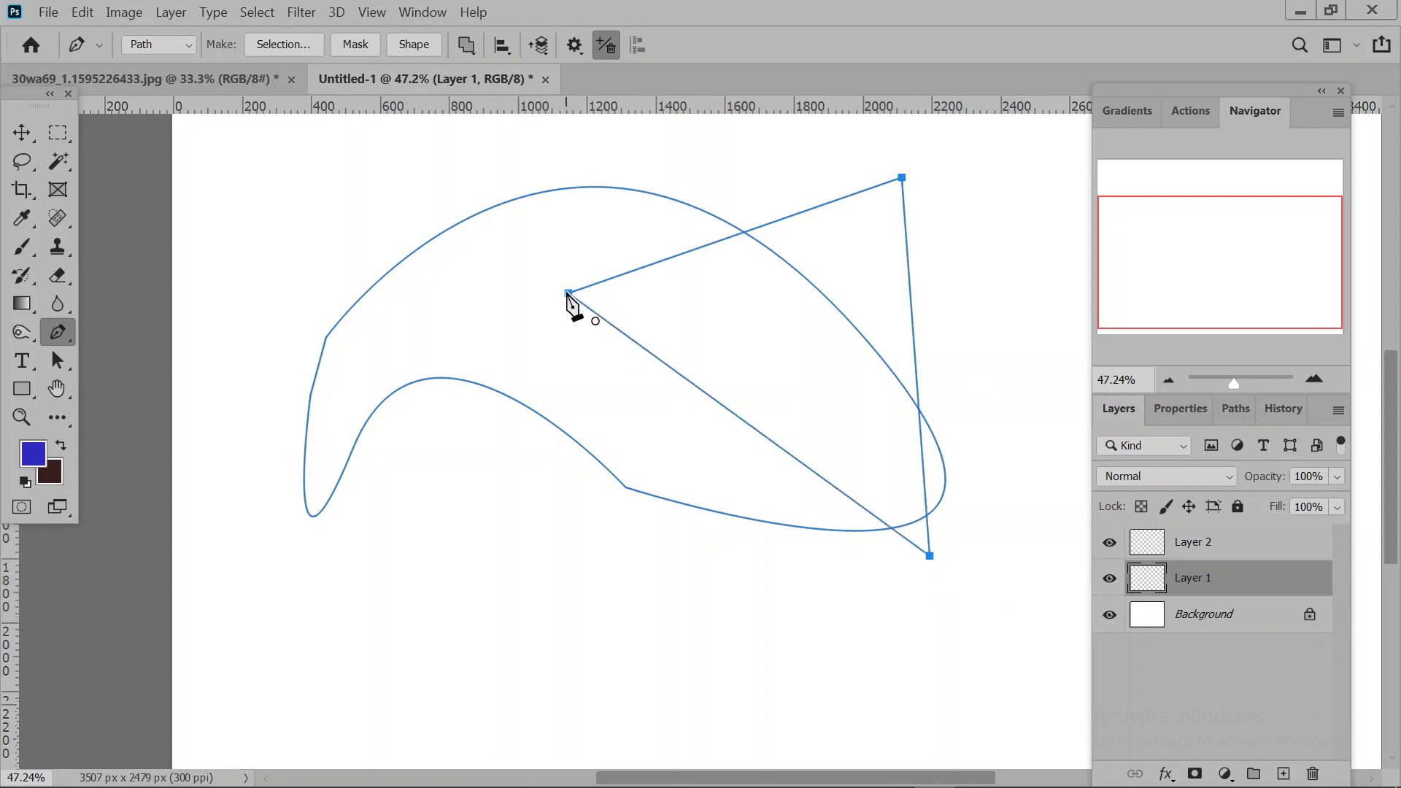
pyautogui.rightClick(57, 332)
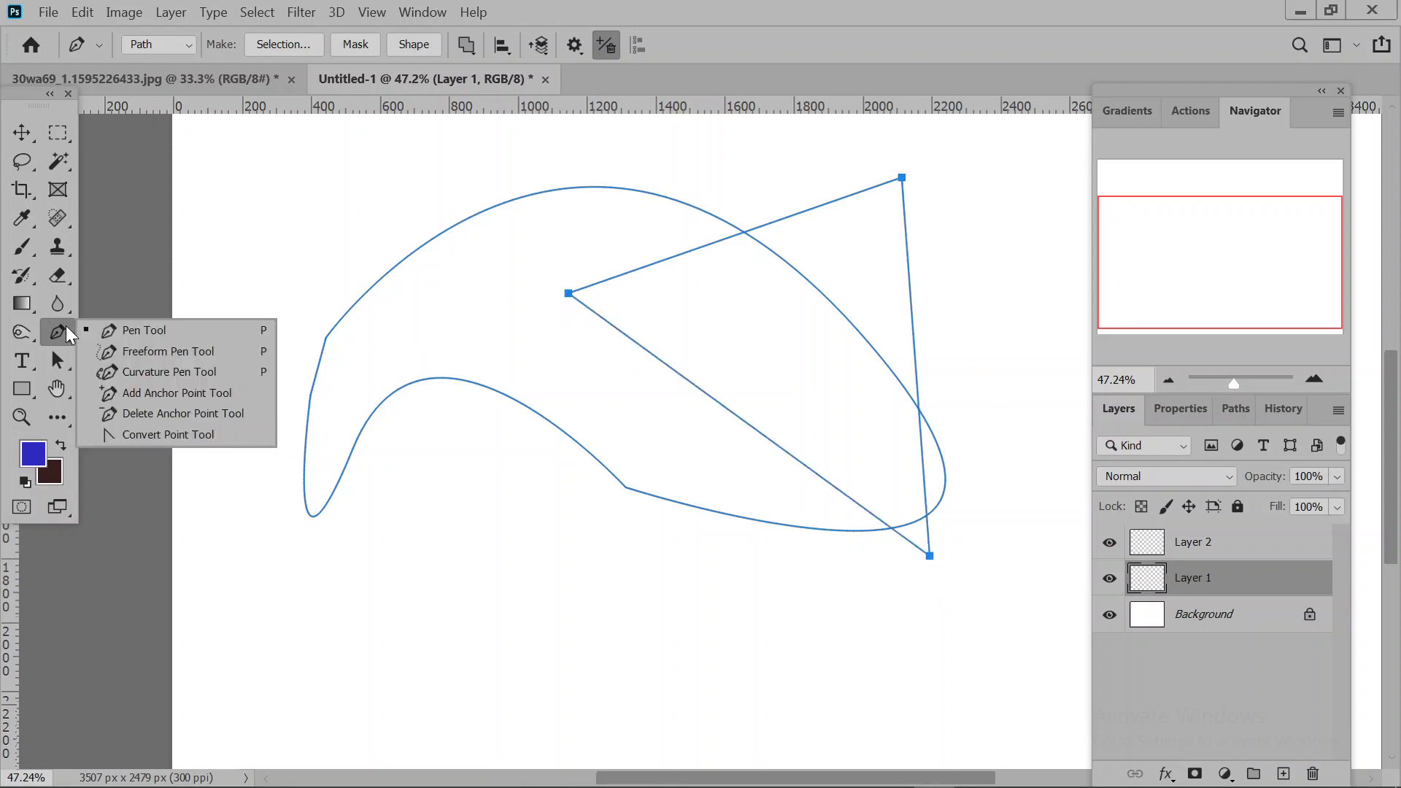
# Sketch freehand paths: an upper-left zigzag, a lower hook, bottom-centre and lower-left loops, and an upper-left curve.
pyautogui.click(117, 358)
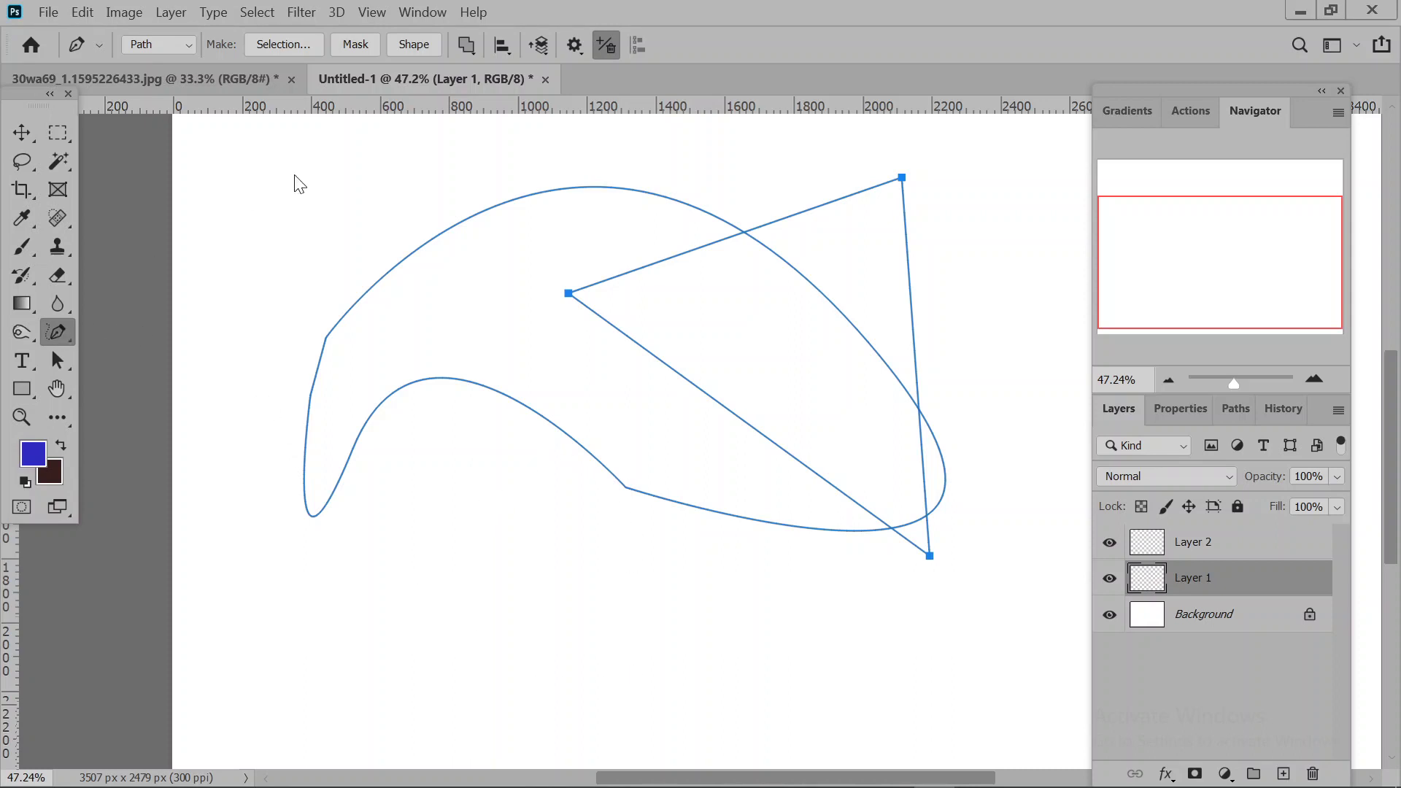
pyautogui.moveTo(351, 235)
pyautogui.mouseDown()
pyautogui.moveTo(281, 318)
pyautogui.moveTo(276, 357)
pyautogui.mouseUp()
pyautogui.moveTo(553, 645); pyautogui.dragTo(478, 498)
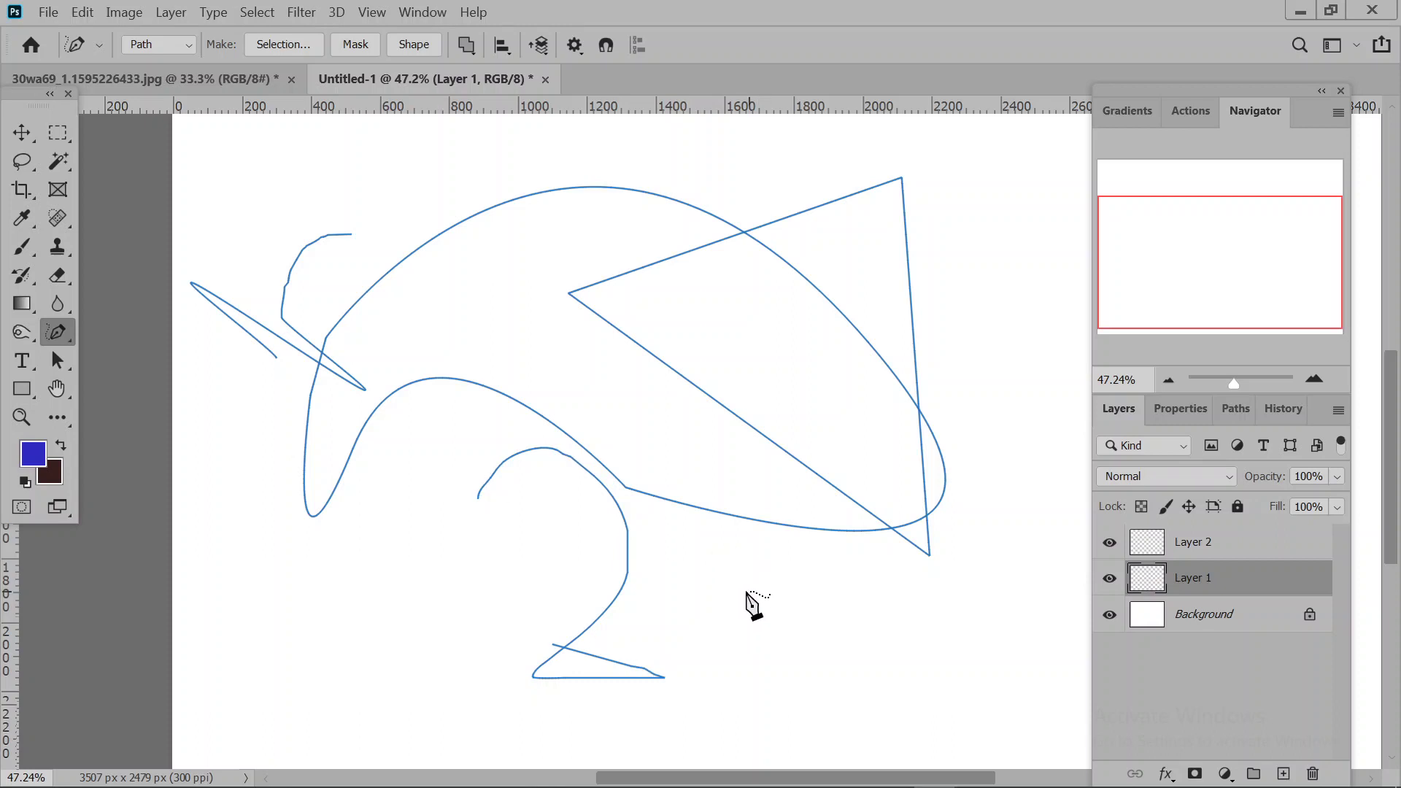
pyautogui.moveTo(746, 592)
pyautogui.mouseDown()
pyautogui.moveTo(802, 601)
pyautogui.moveTo(843, 662)
pyautogui.moveTo(785, 709)
pyautogui.moveTo(742, 696)
pyautogui.moveTo(708, 640)
pyautogui.moveTo(648, 600)
pyautogui.moveTo(727, 444)
pyautogui.moveTo(705, 617)
pyautogui.moveTo(739, 575)
pyautogui.moveTo(836, 631)
pyautogui.mouseUp()
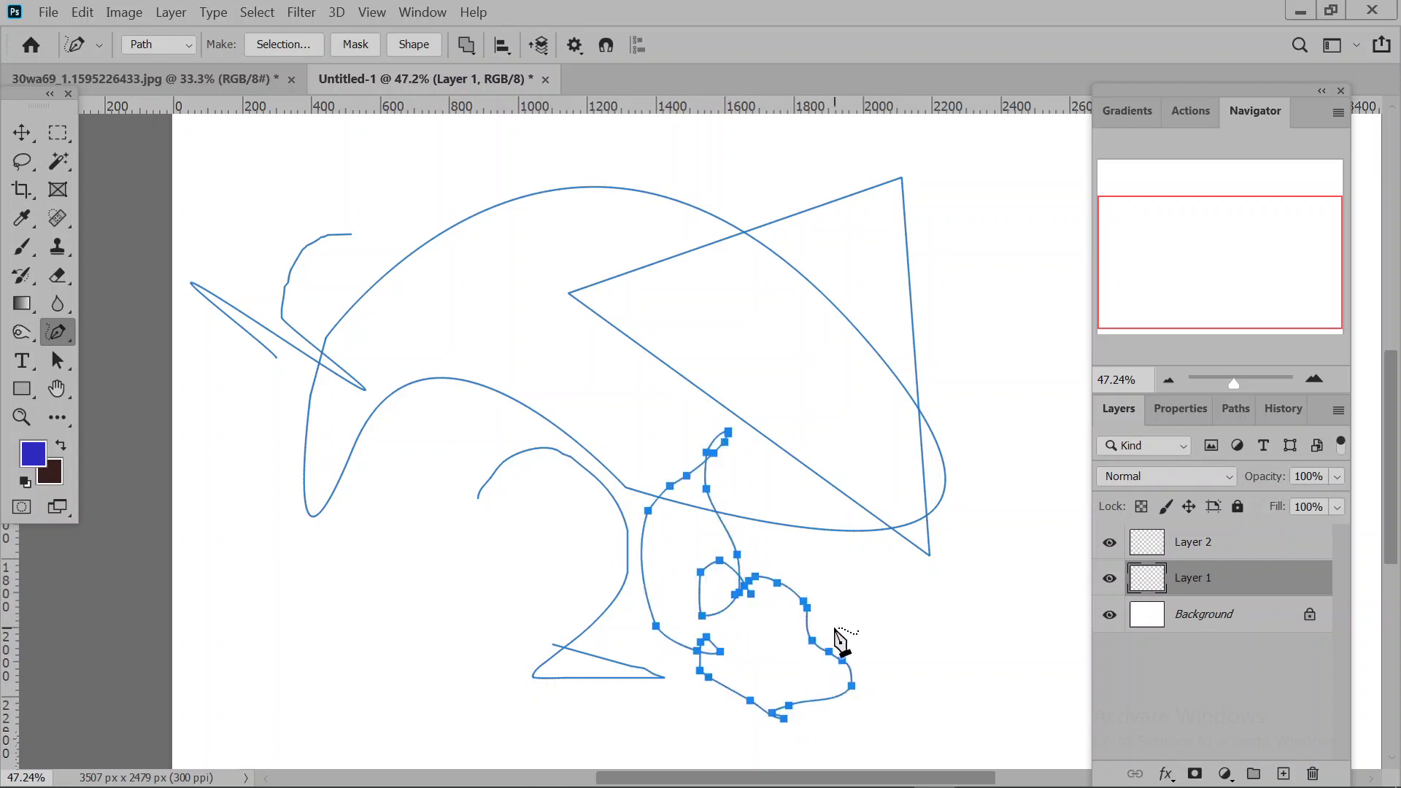
pyautogui.moveTo(300, 577)
pyautogui.mouseDown()
pyautogui.moveTo(378, 709)
pyautogui.moveTo(283, 717)
pyautogui.moveTo(328, 610)
pyautogui.moveTo(287, 582)
pyautogui.mouseUp()
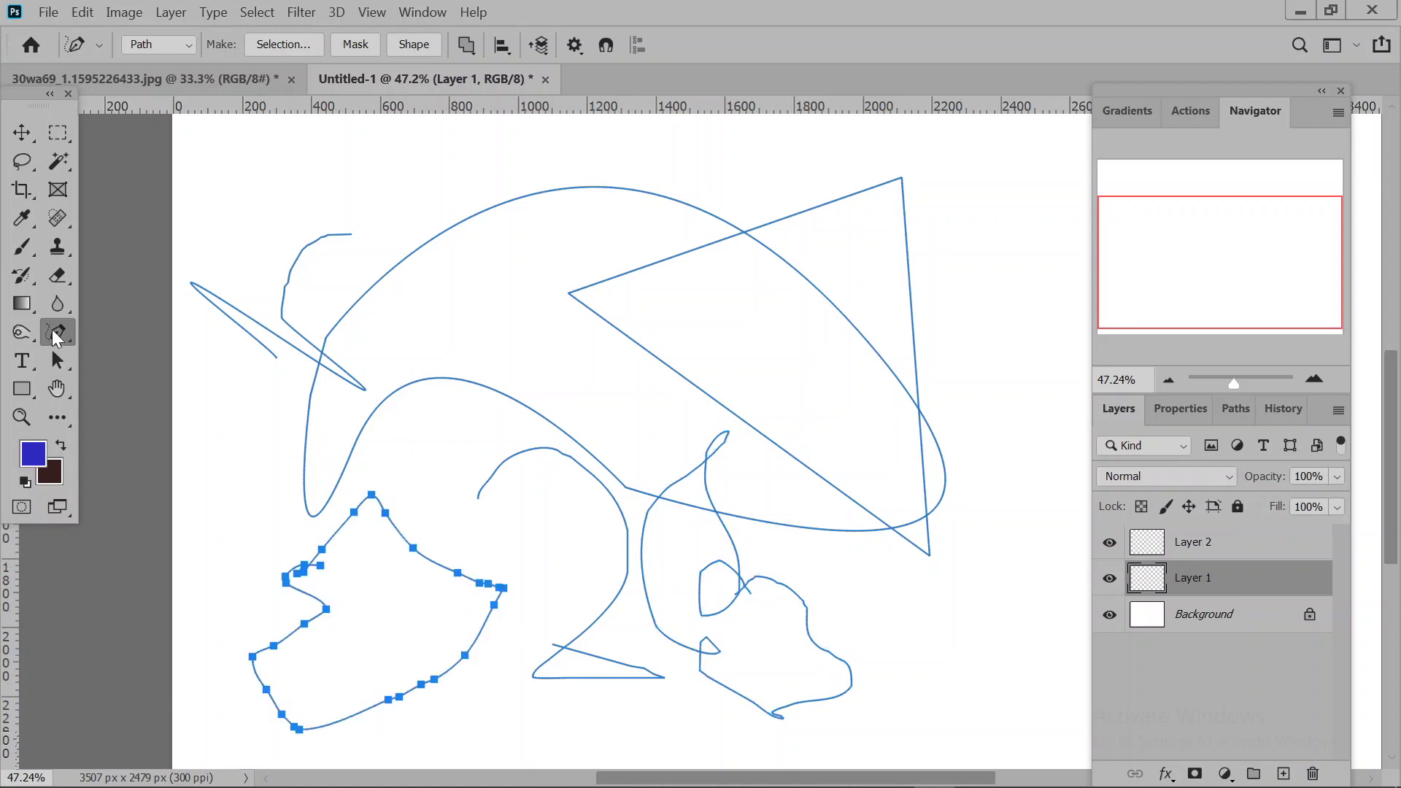
pyautogui.press('Return')
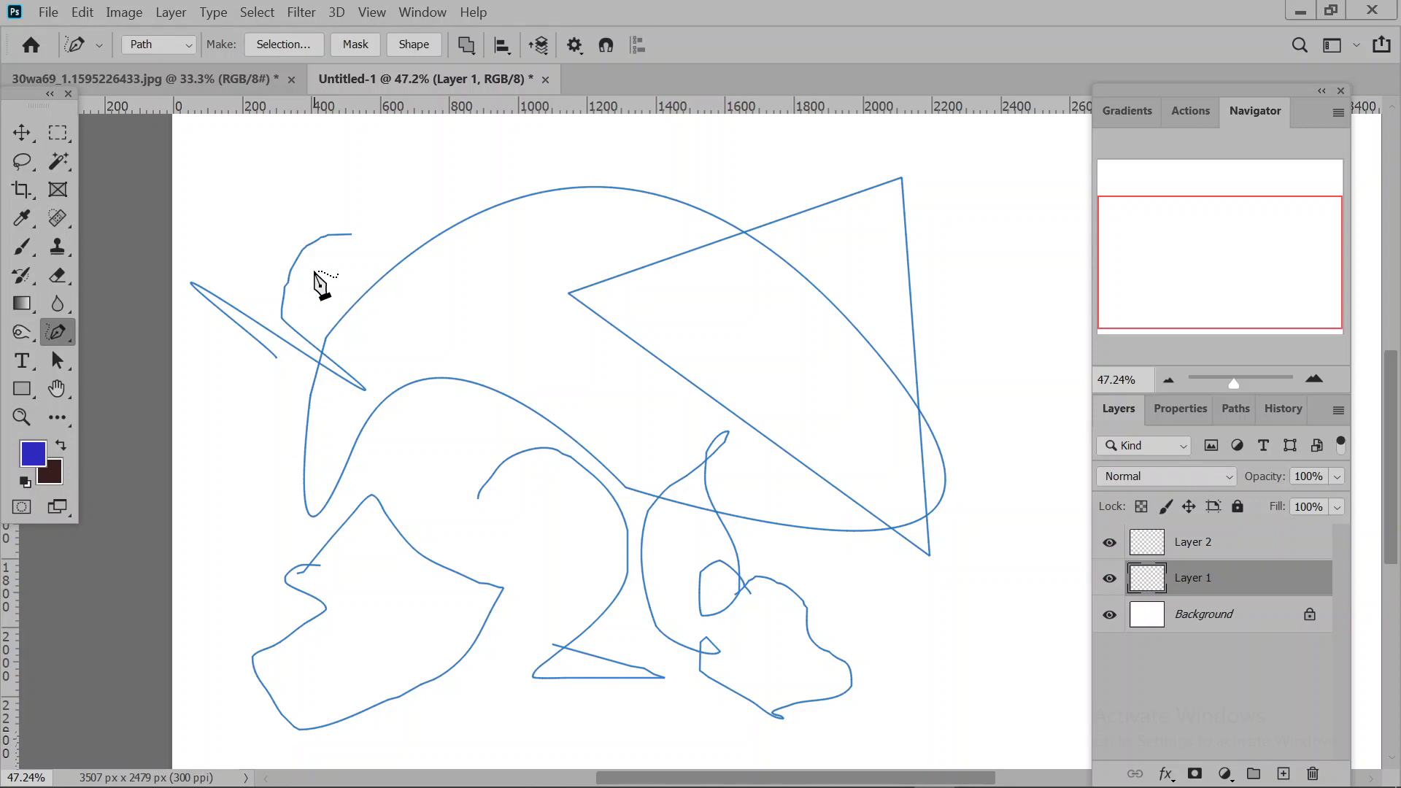
pyautogui.moveTo(346, 211)
pyautogui.mouseDown()
pyautogui.moveTo(421, 202)
pyautogui.moveTo(380, 339)
pyautogui.moveTo(430, 476)
pyautogui.moveTo(345, 302)
pyautogui.moveTo(391, 204)
pyautogui.mouseUp()
pyautogui.rightClick(75, 329)
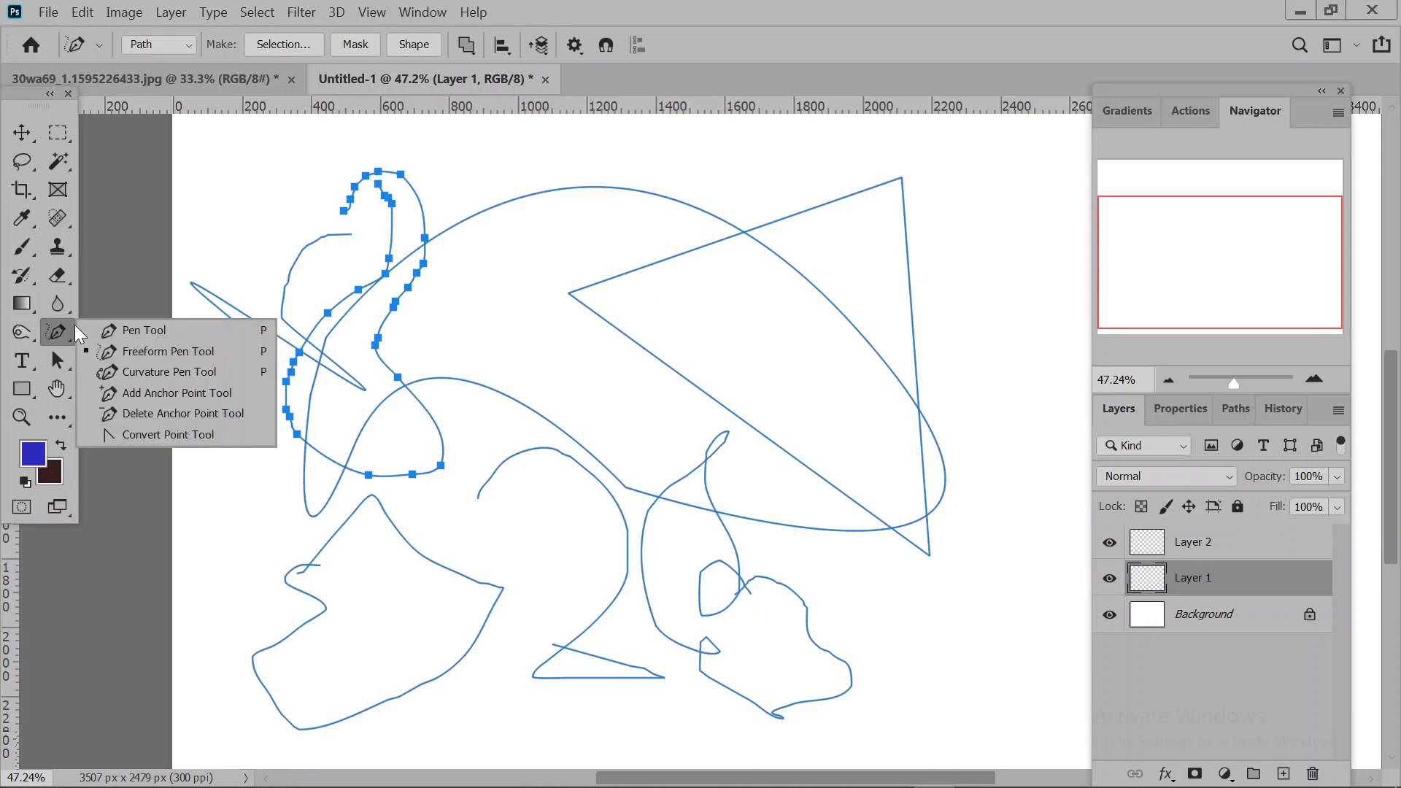
pyautogui.click(156, 383)
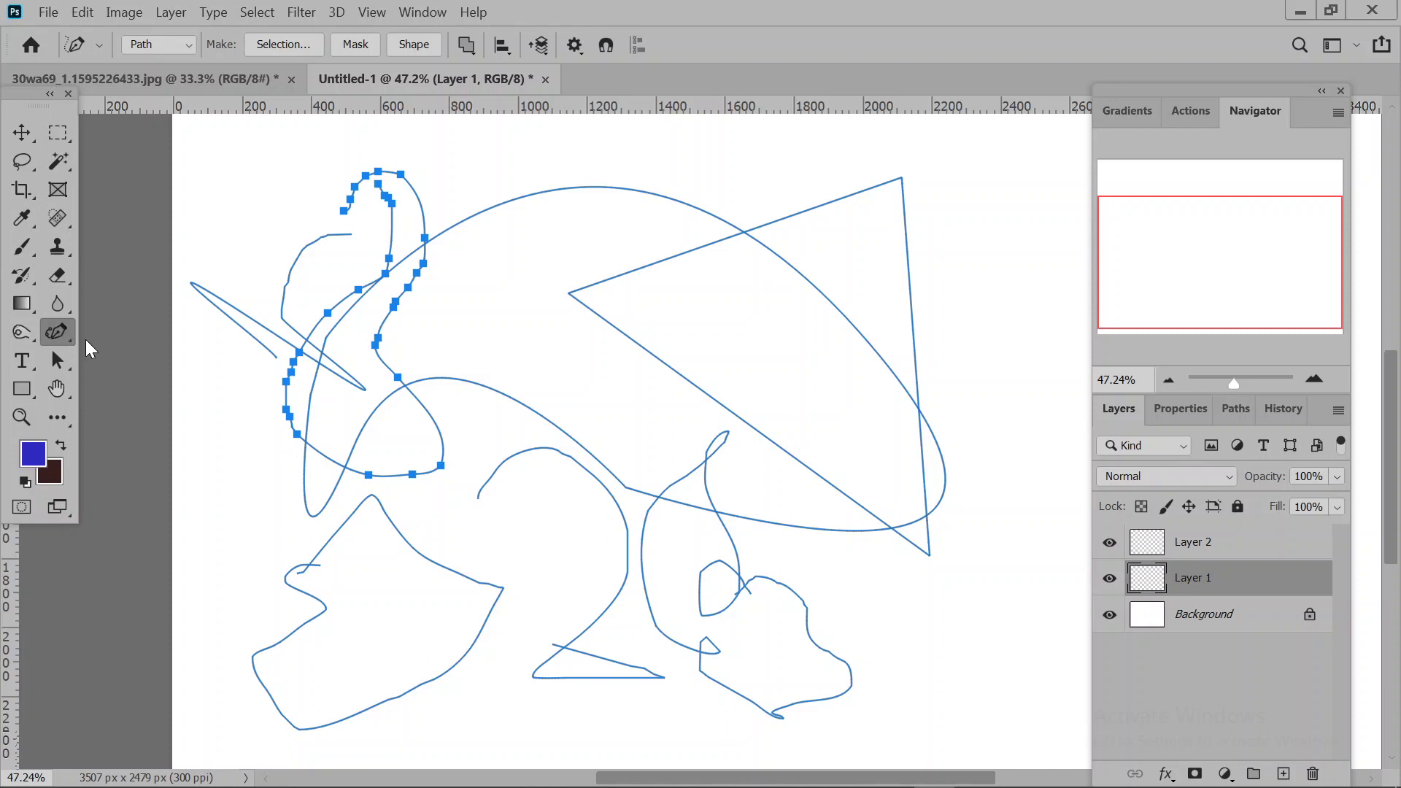
# Add anchors on the triangle path's top, lower-left and right edges.
pyautogui.hotkey('shift', 'p')
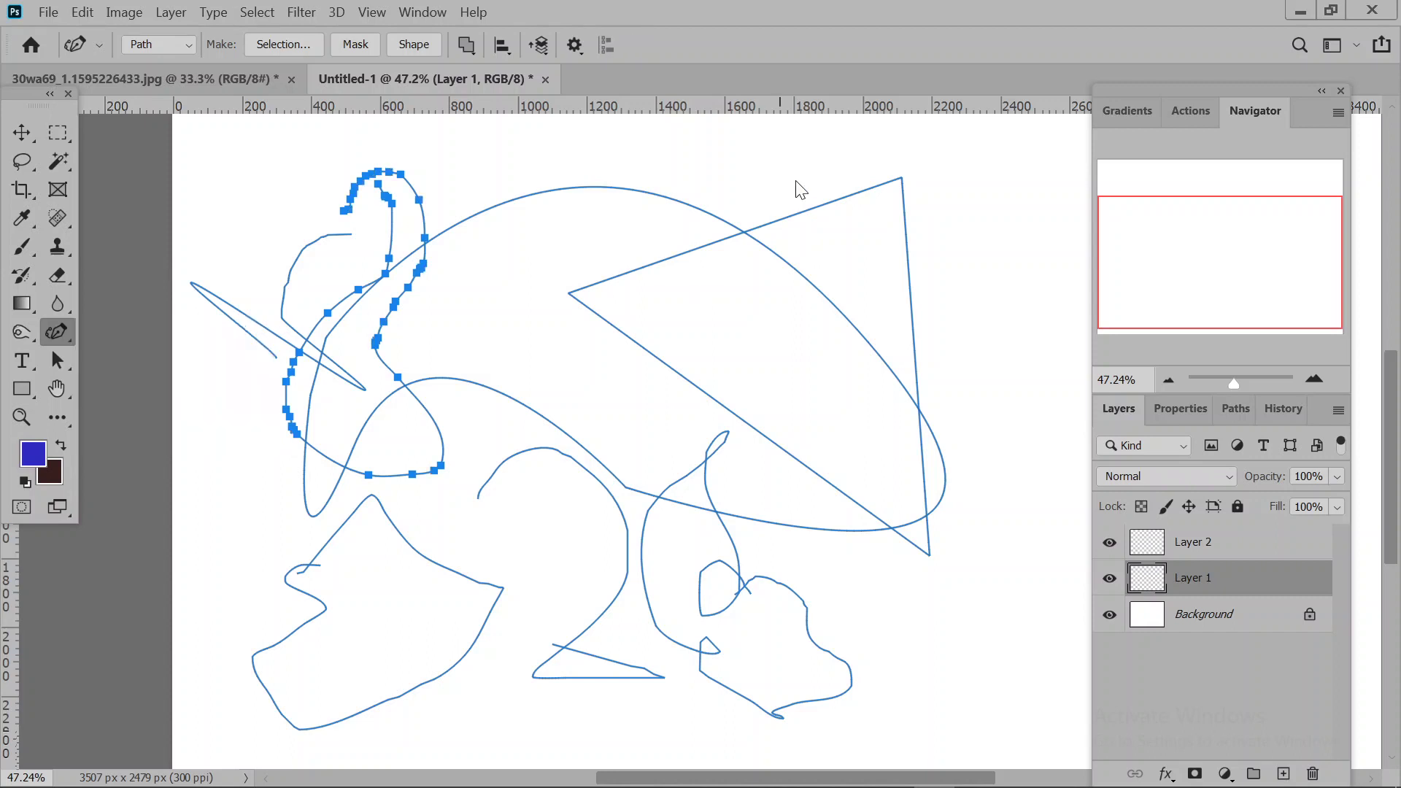
pyautogui.rightClick(56, 332)
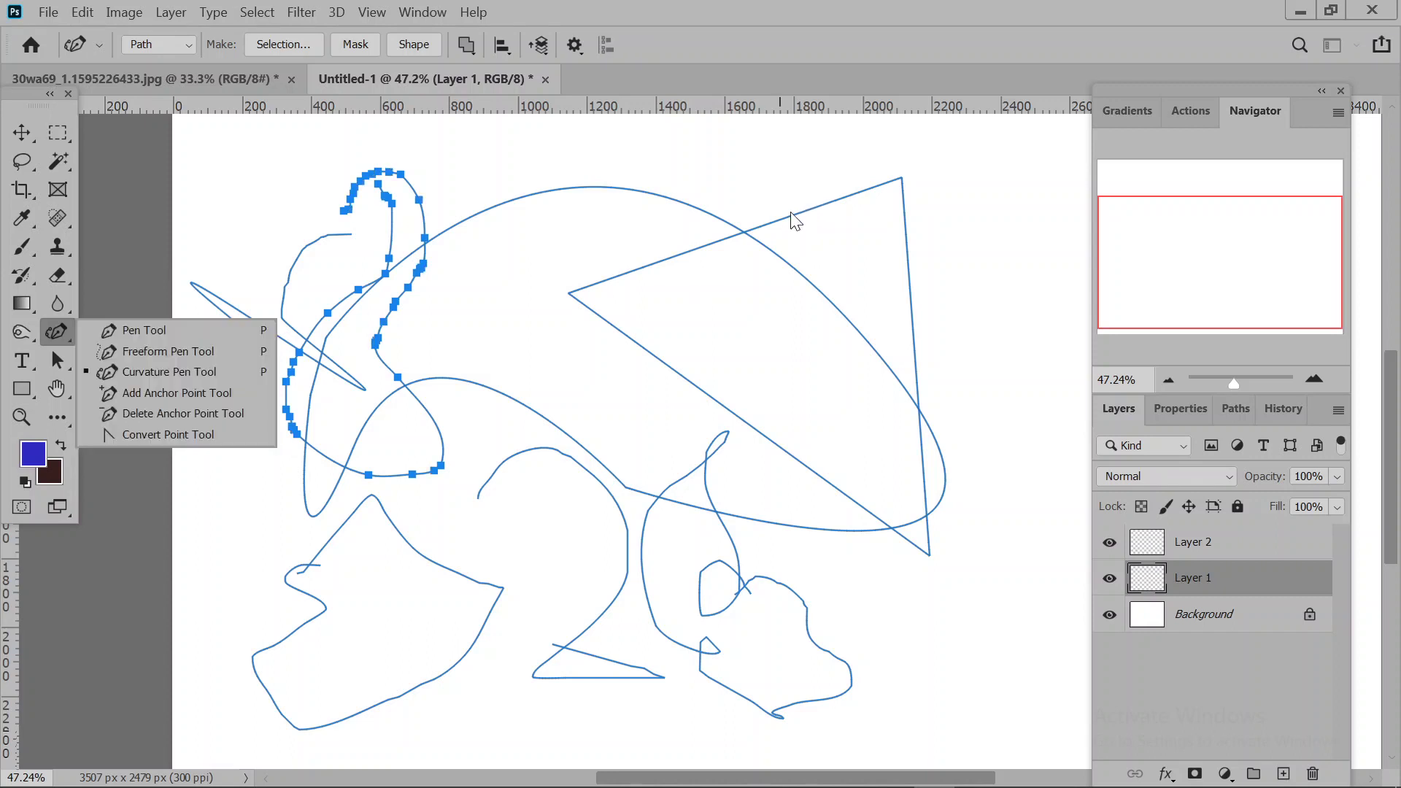
pyautogui.click(155, 394)
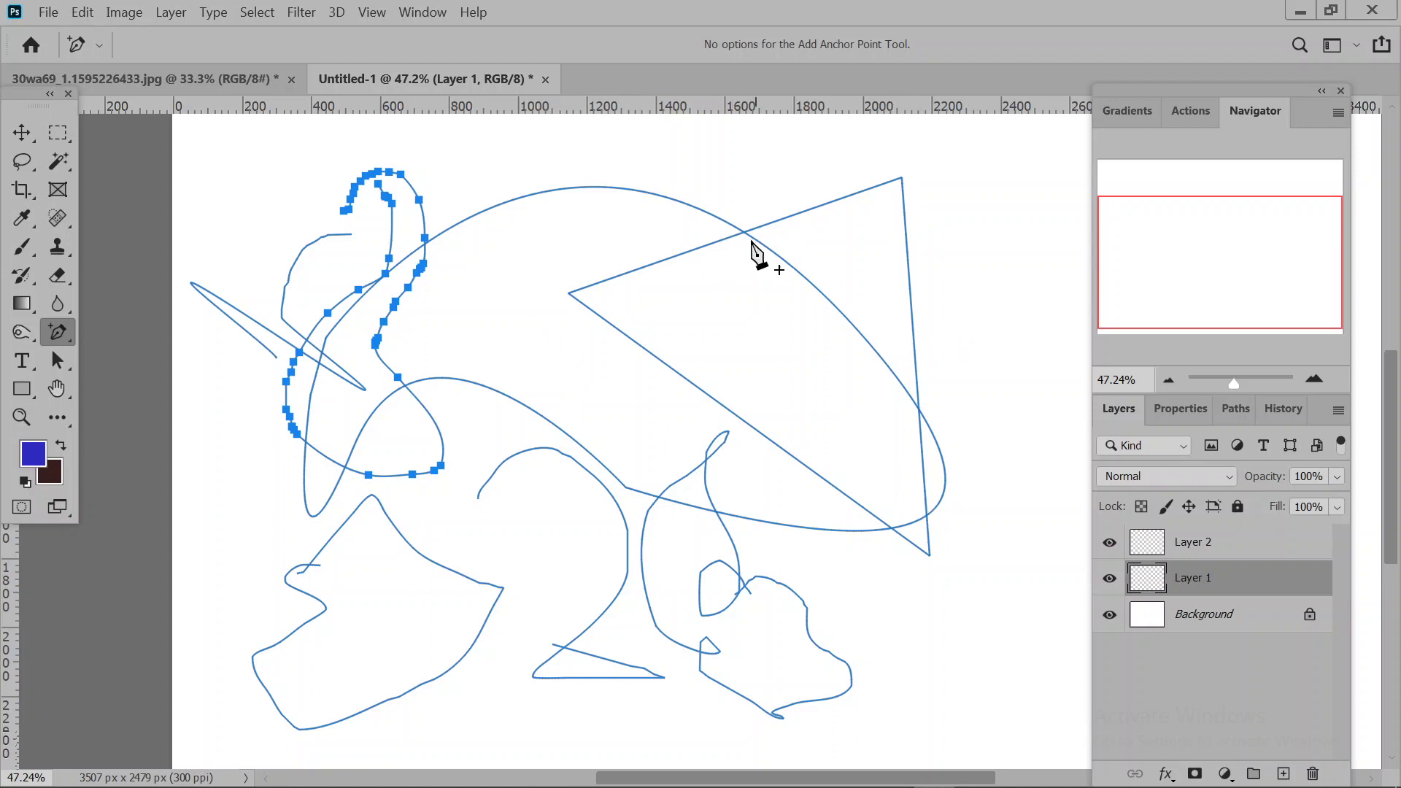
pyautogui.click(718, 241)
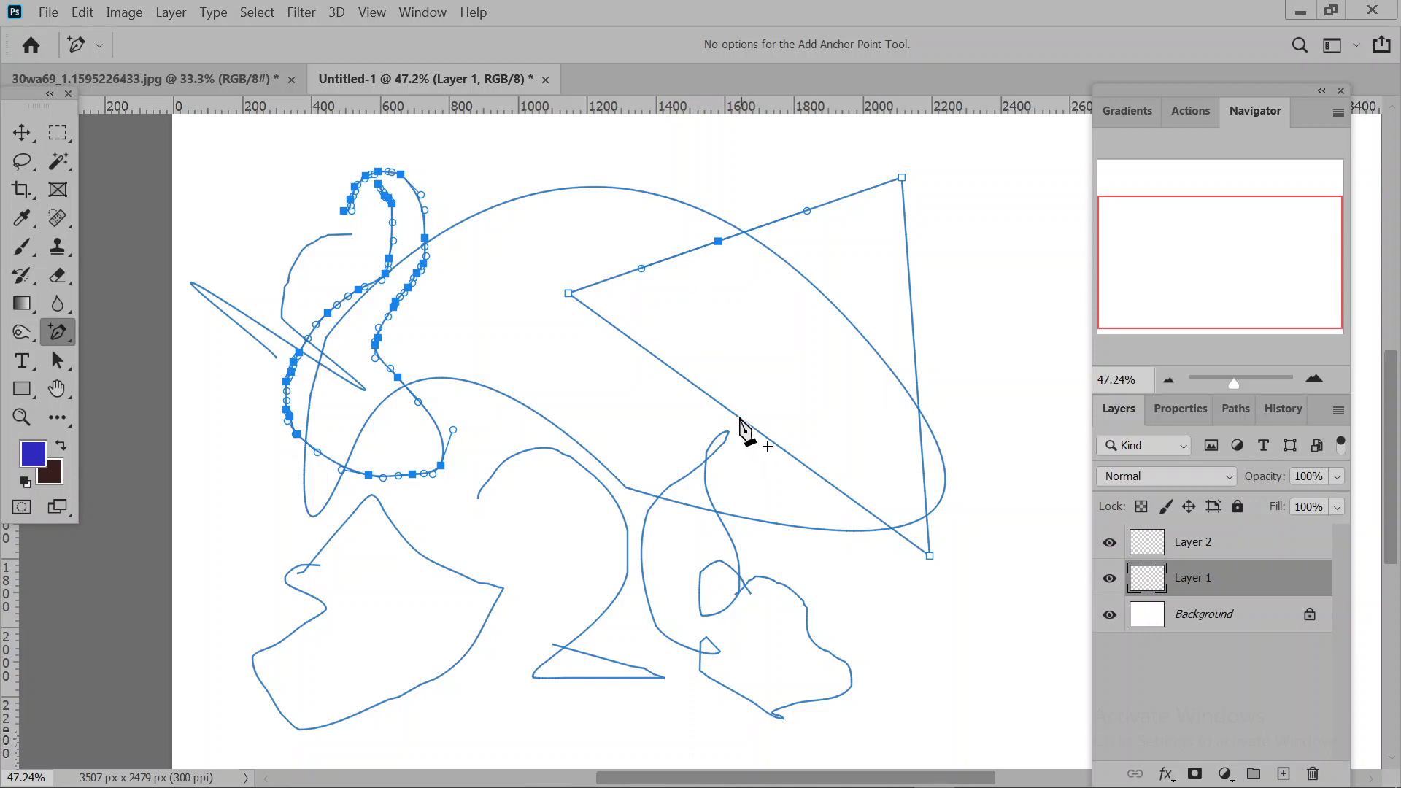
pyautogui.click(737, 416)
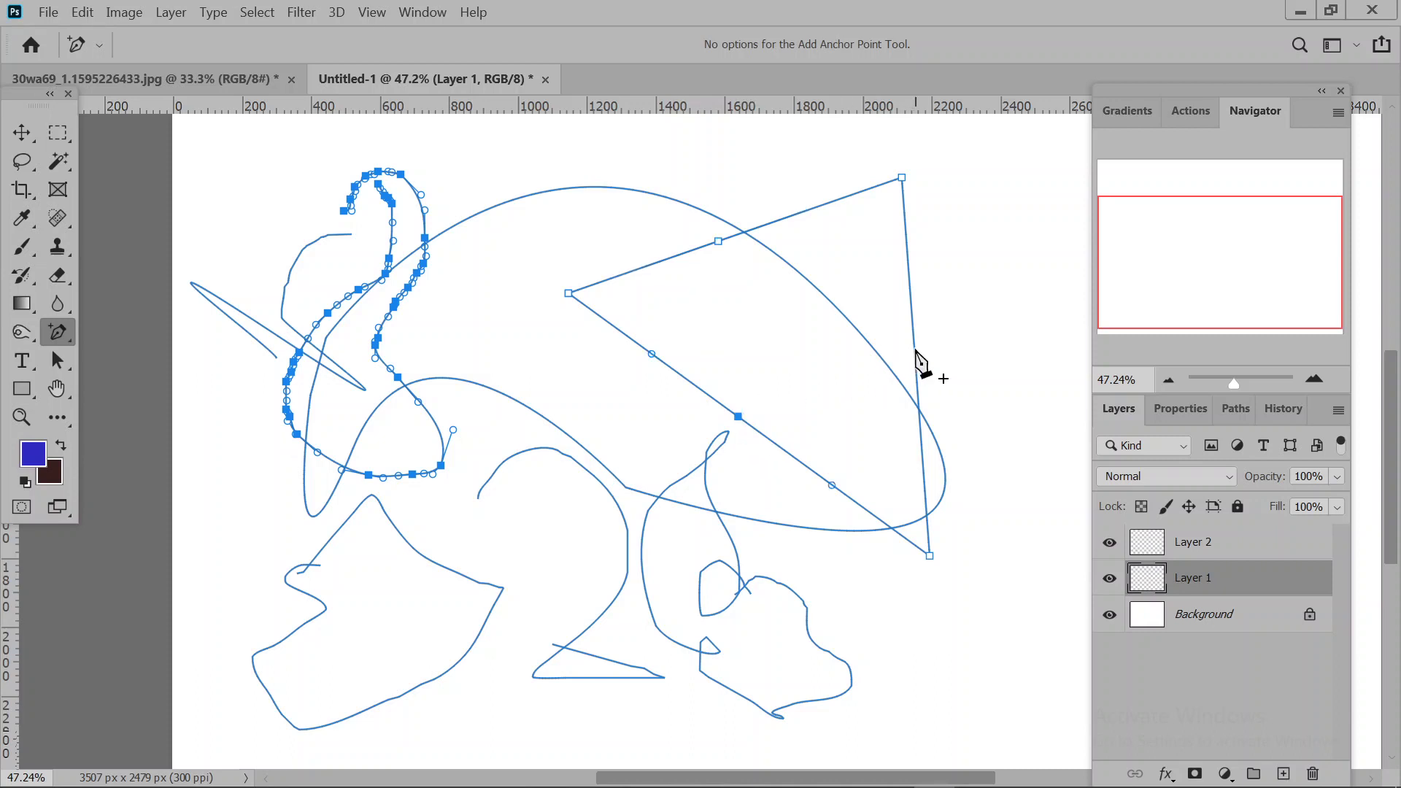
pyautogui.click(914, 349)
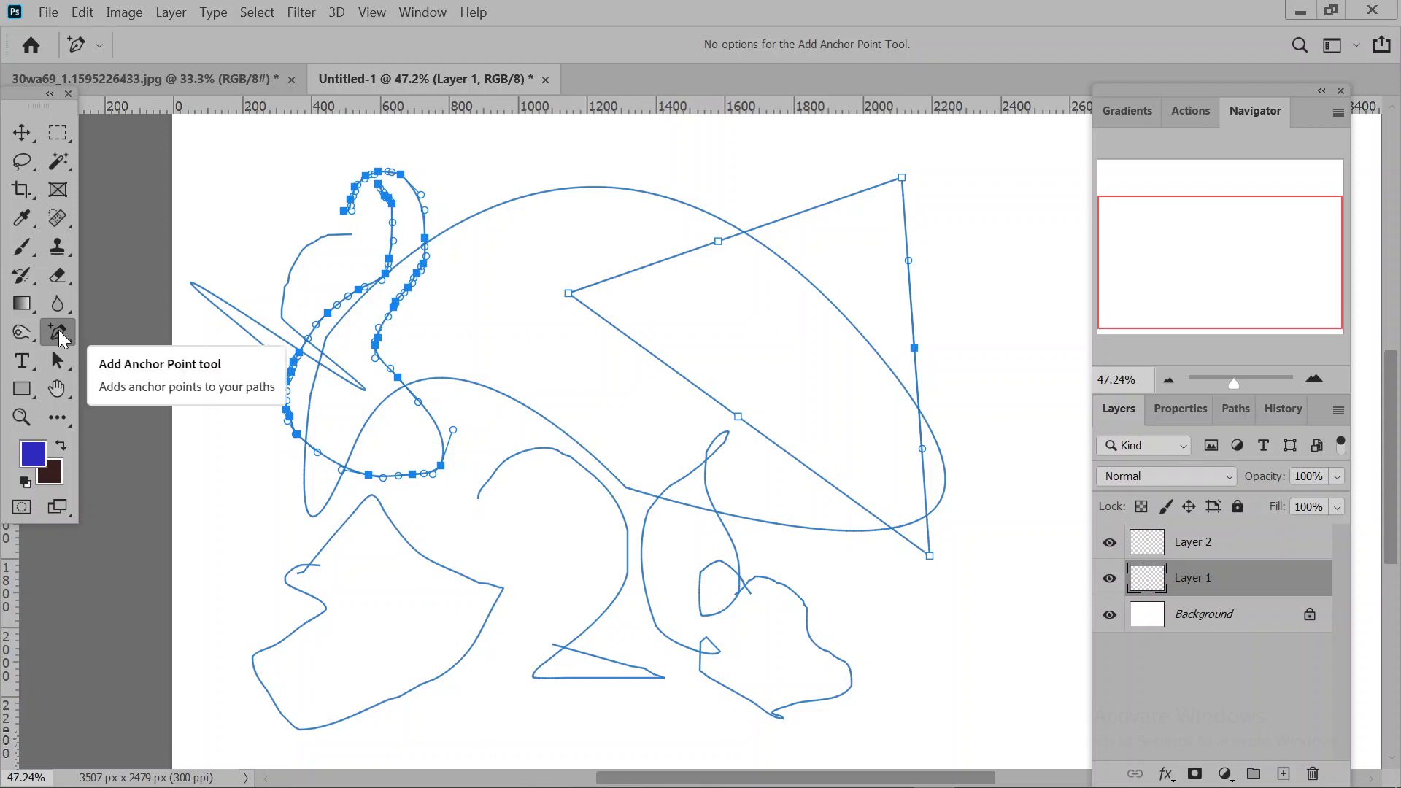
# Delete an anchor from the triangle path, then undo the deletion.
pyautogui.rightClick(61, 337)
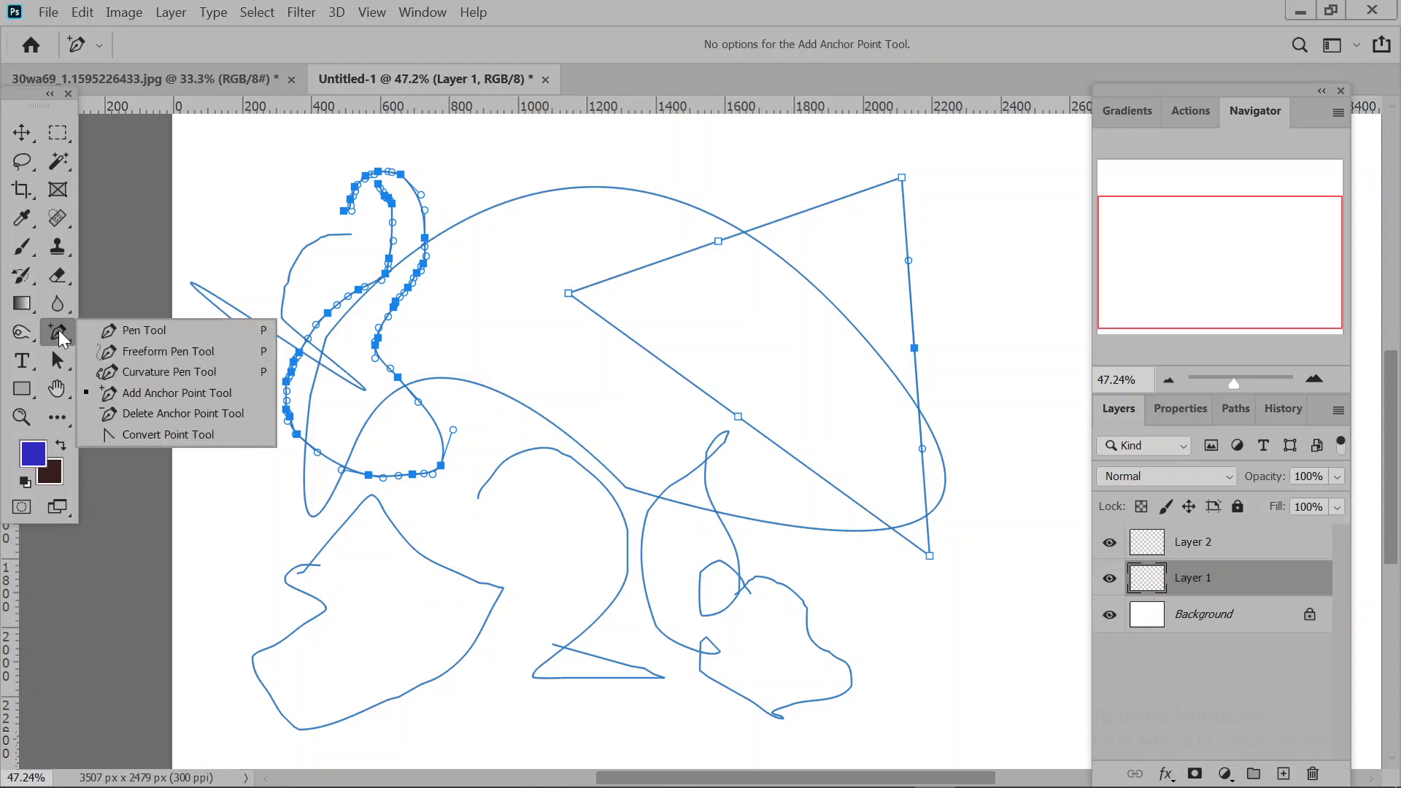
pyautogui.click(154, 415)
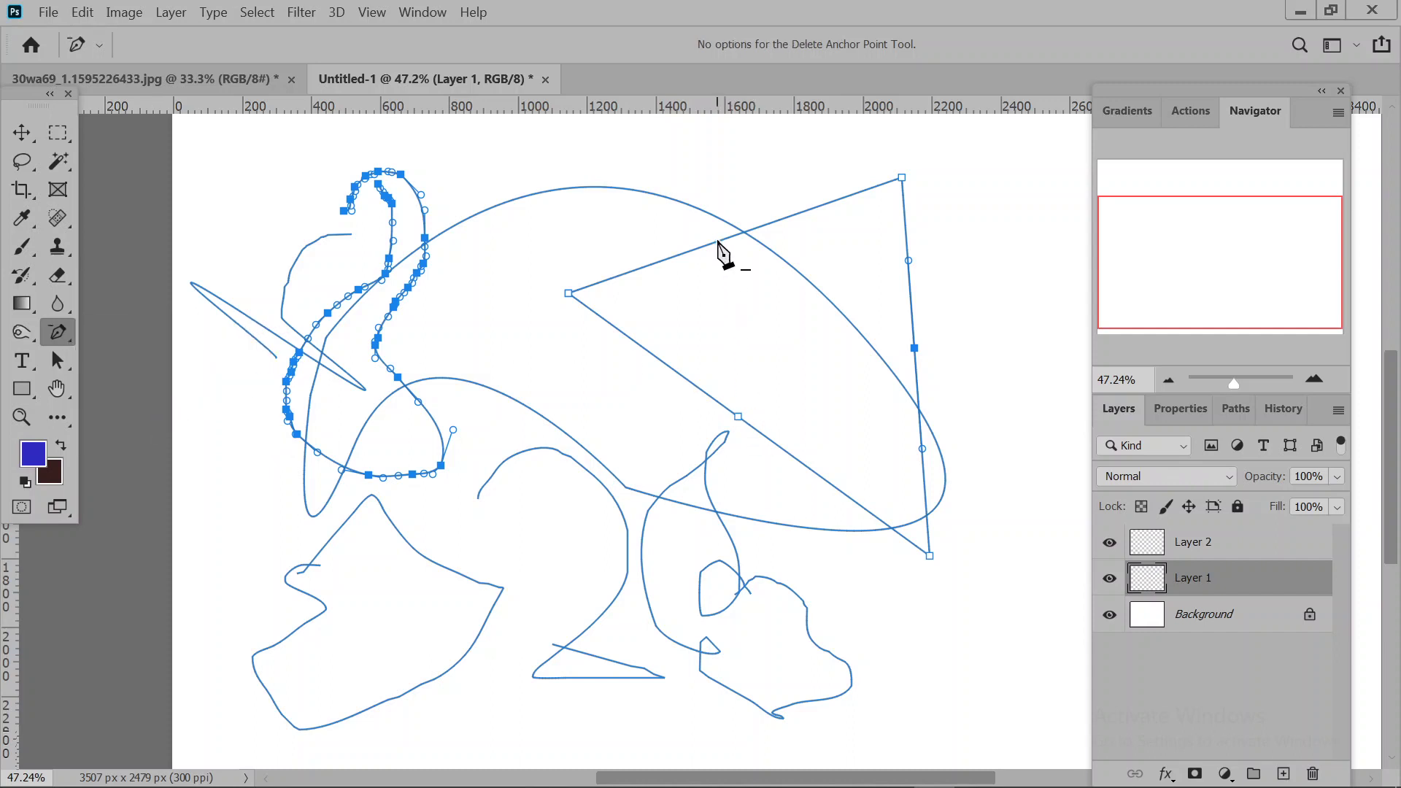
pyautogui.click(569, 294)
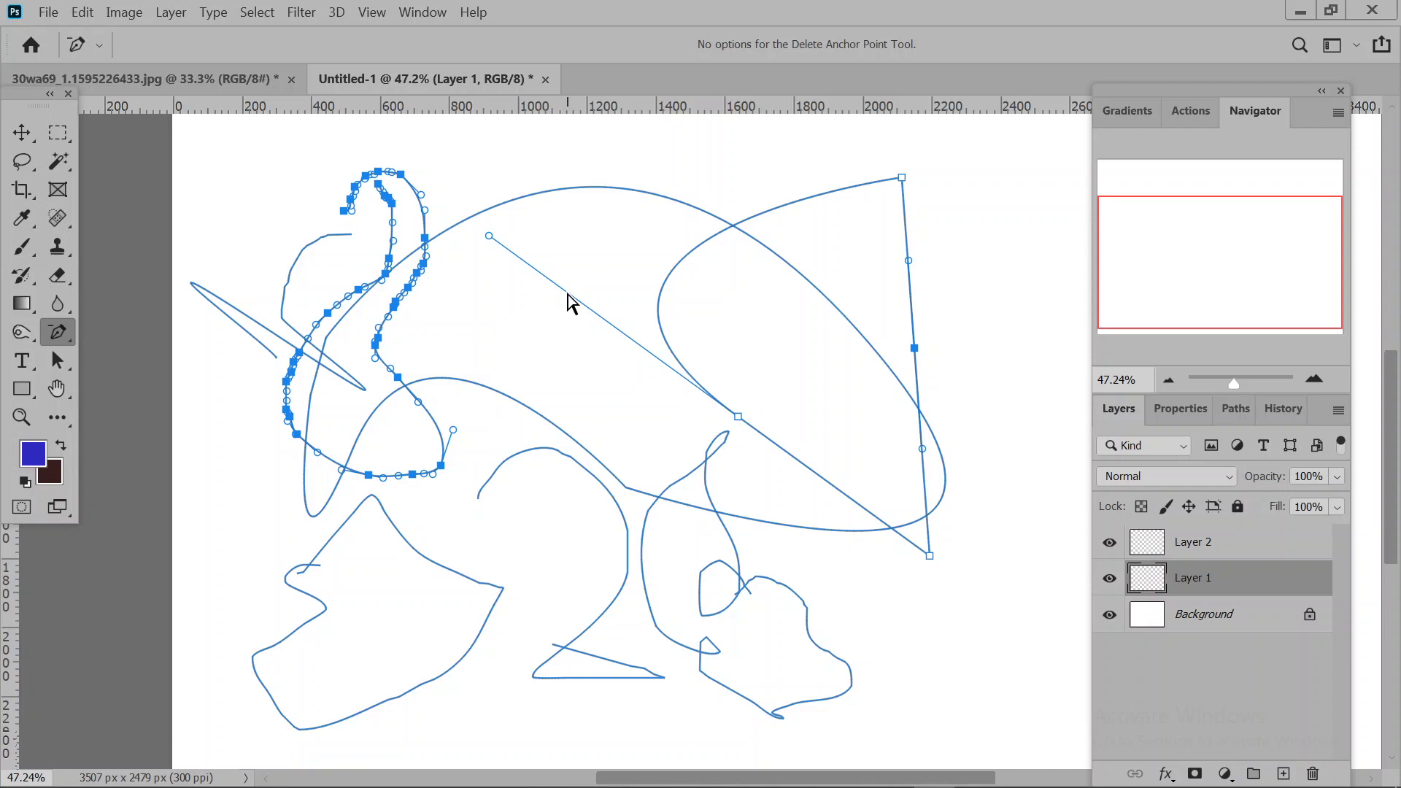
pyautogui.hotkey('ctrl', 'z')
pyautogui.rightClick(59, 334)
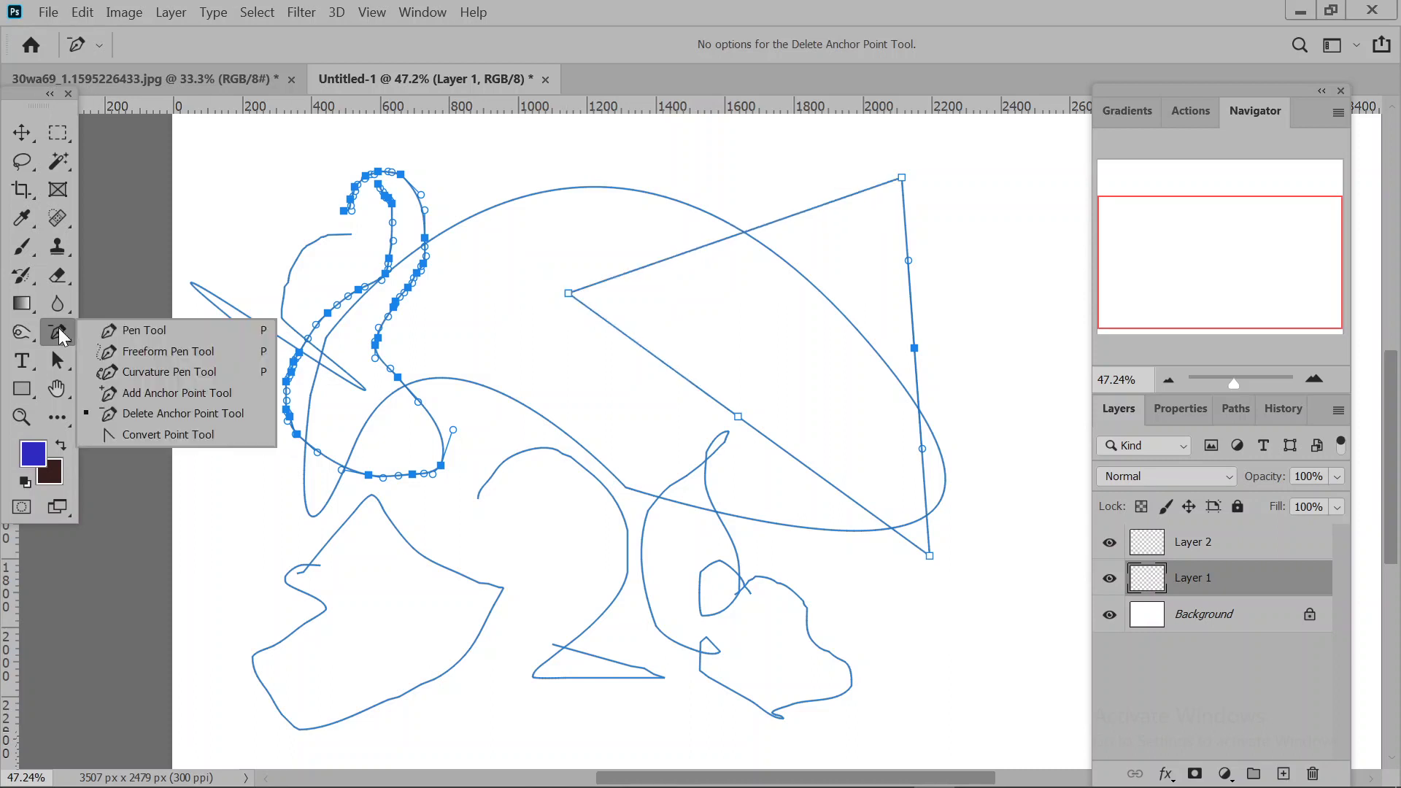
pyautogui.click(202, 441)
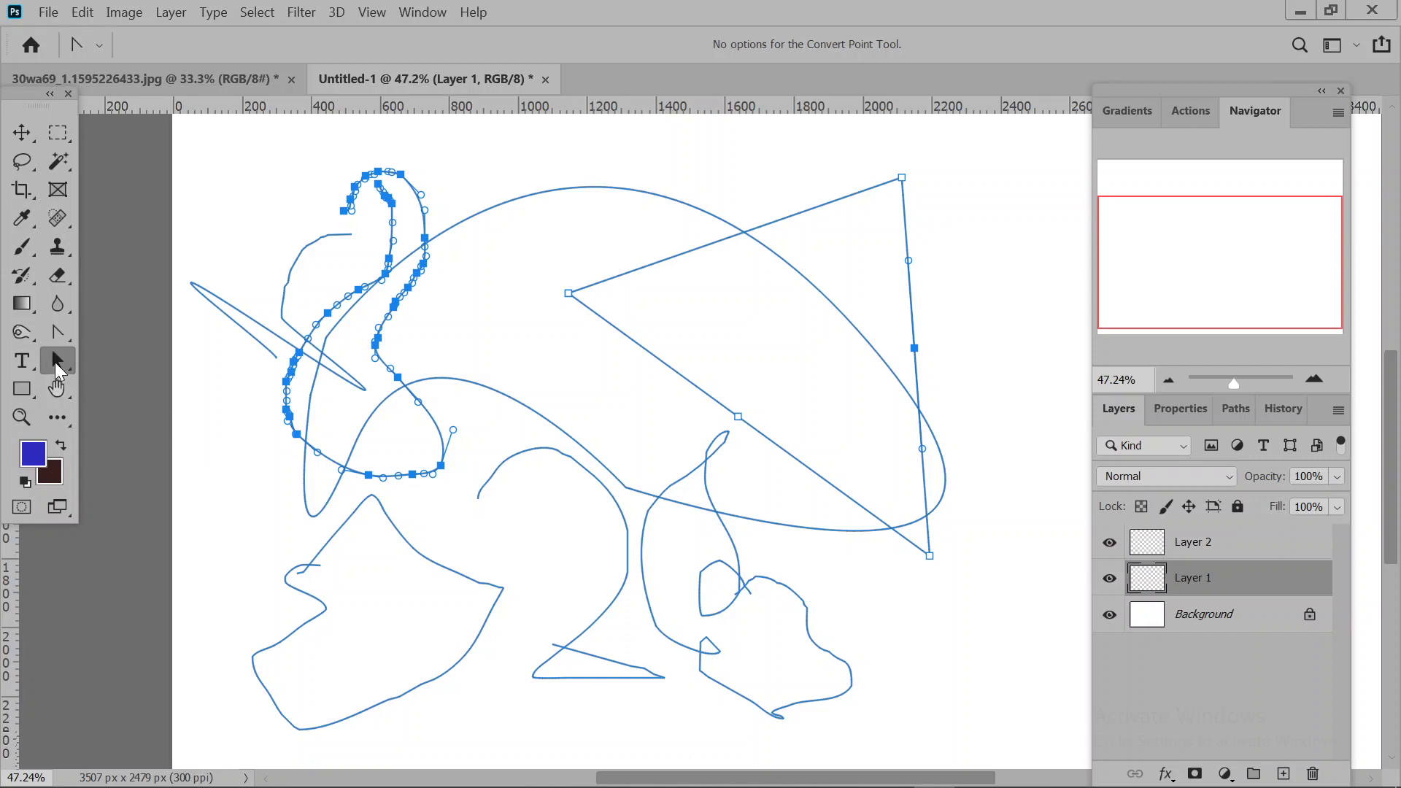
# Nudge the lower anchors and bend the triangle's right edge into a curve.
pyautogui.click(55, 362)
pyautogui.click(157, 382)
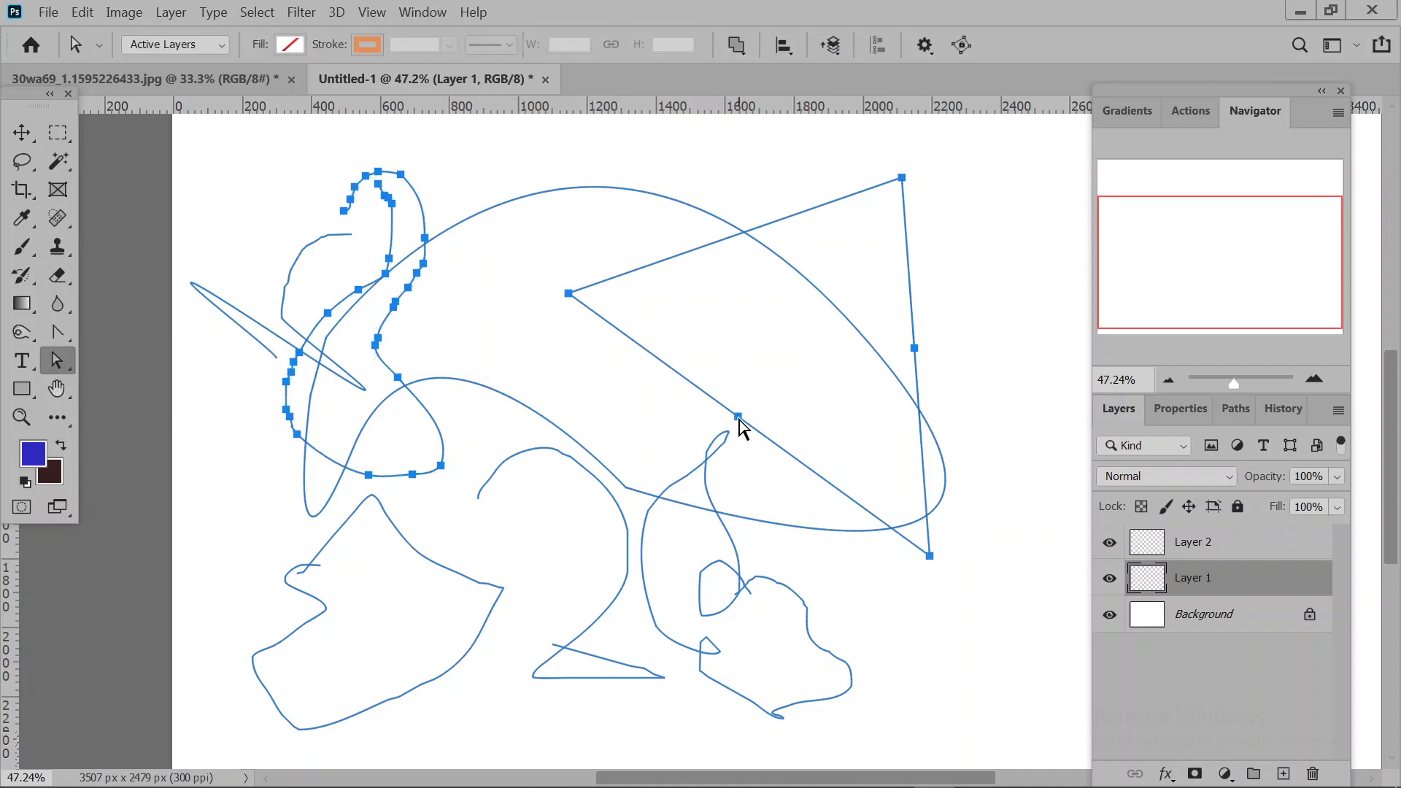
pyautogui.moveTo(739, 417)
pyautogui.mouseDown()
pyautogui.moveTo(726, 437)
pyautogui.moveTo(734, 400)
pyautogui.mouseUp()
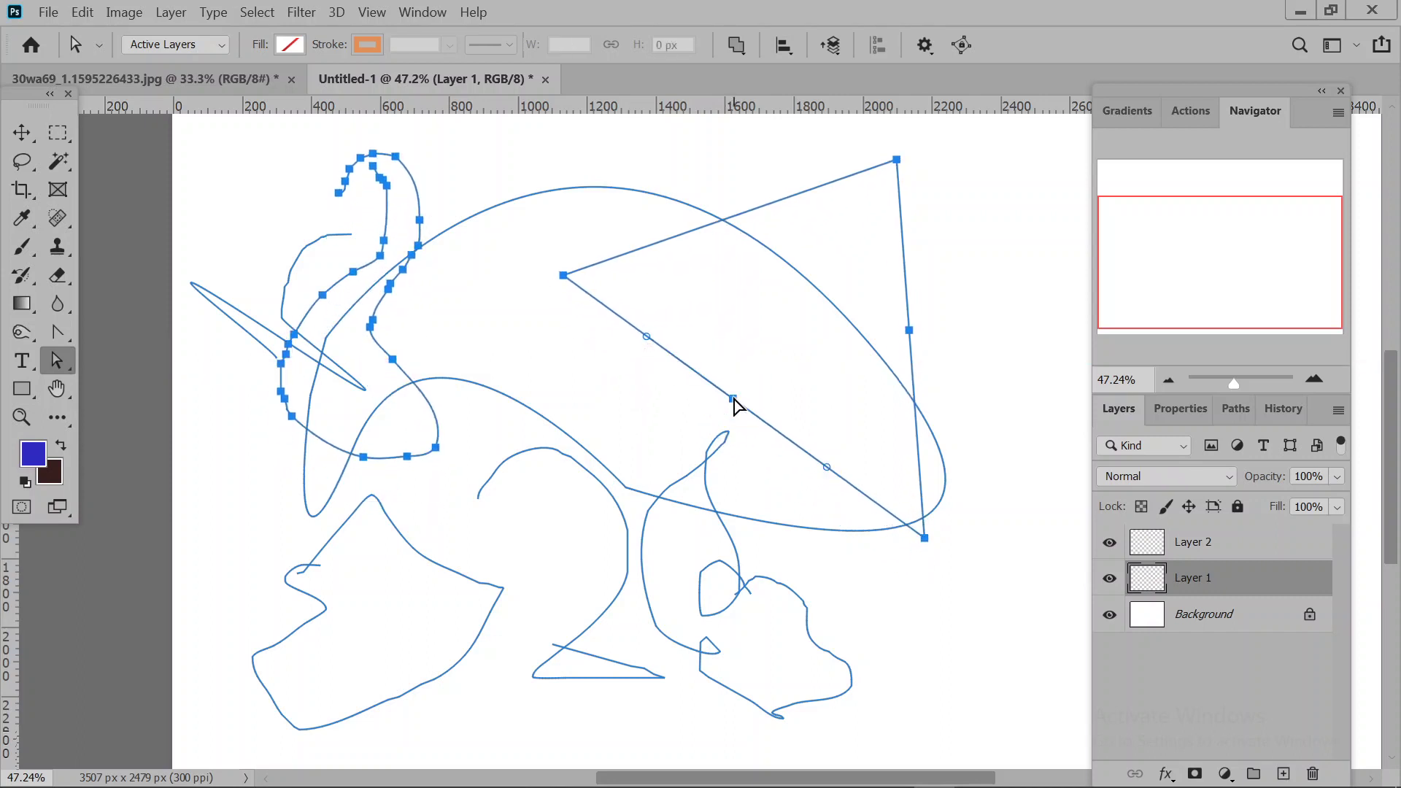
pyautogui.click(910, 333)
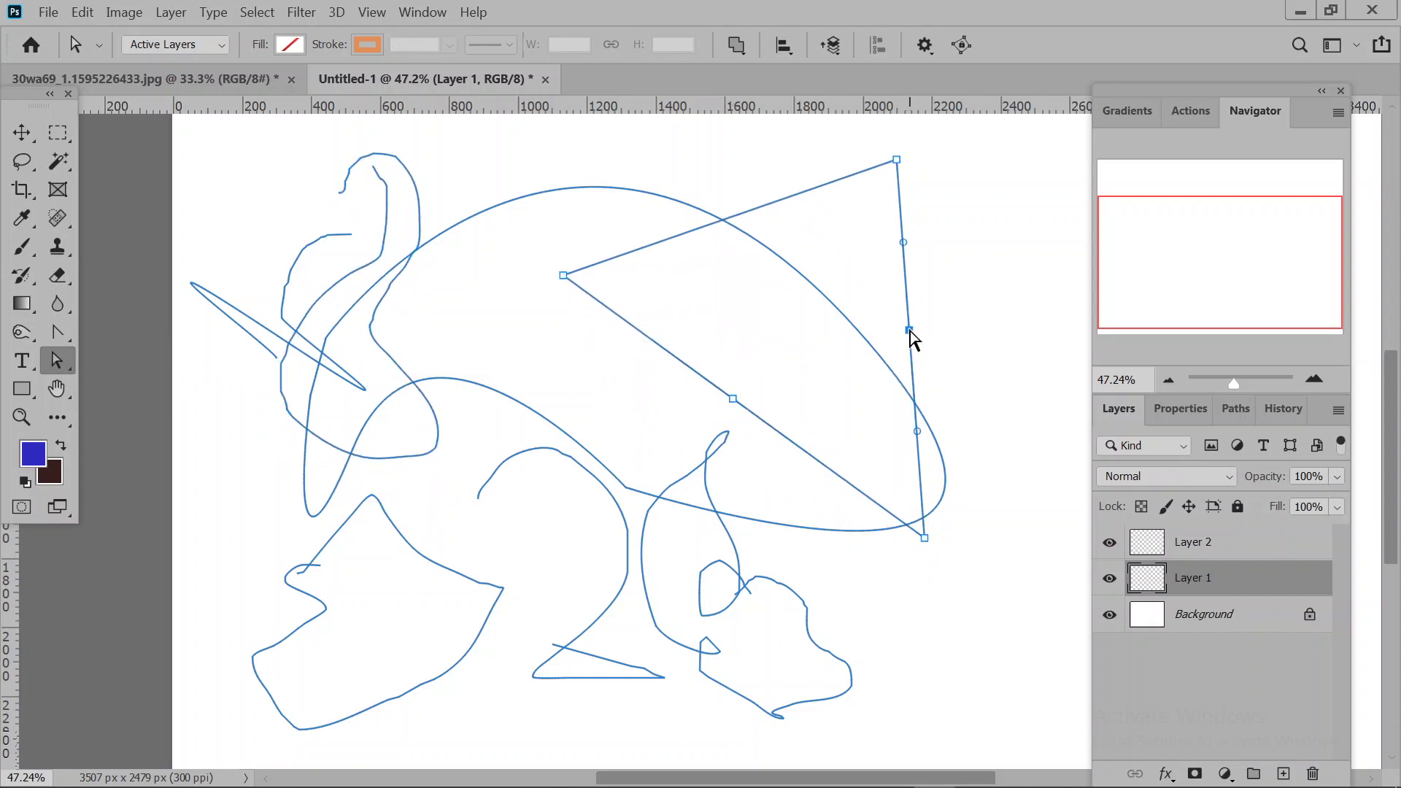
pyautogui.moveTo(912, 339); pyautogui.dragTo(986, 336)
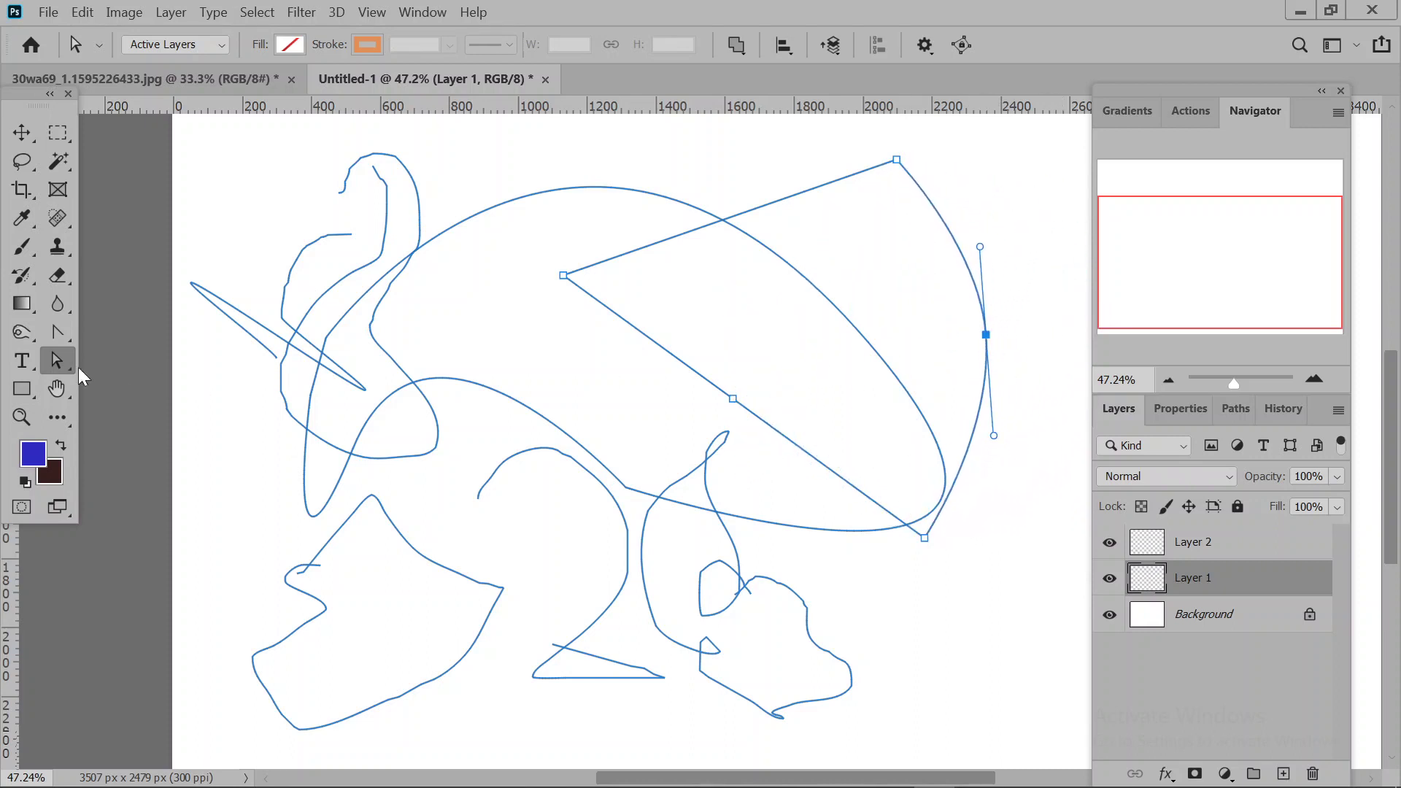
# Smooth the left corner, move the upper-right anchor, and pull handles from the bottom-right anchor.
pyautogui.click(61, 336)
pyautogui.moveTo(61, 335); pyautogui.dragTo(167, 440)
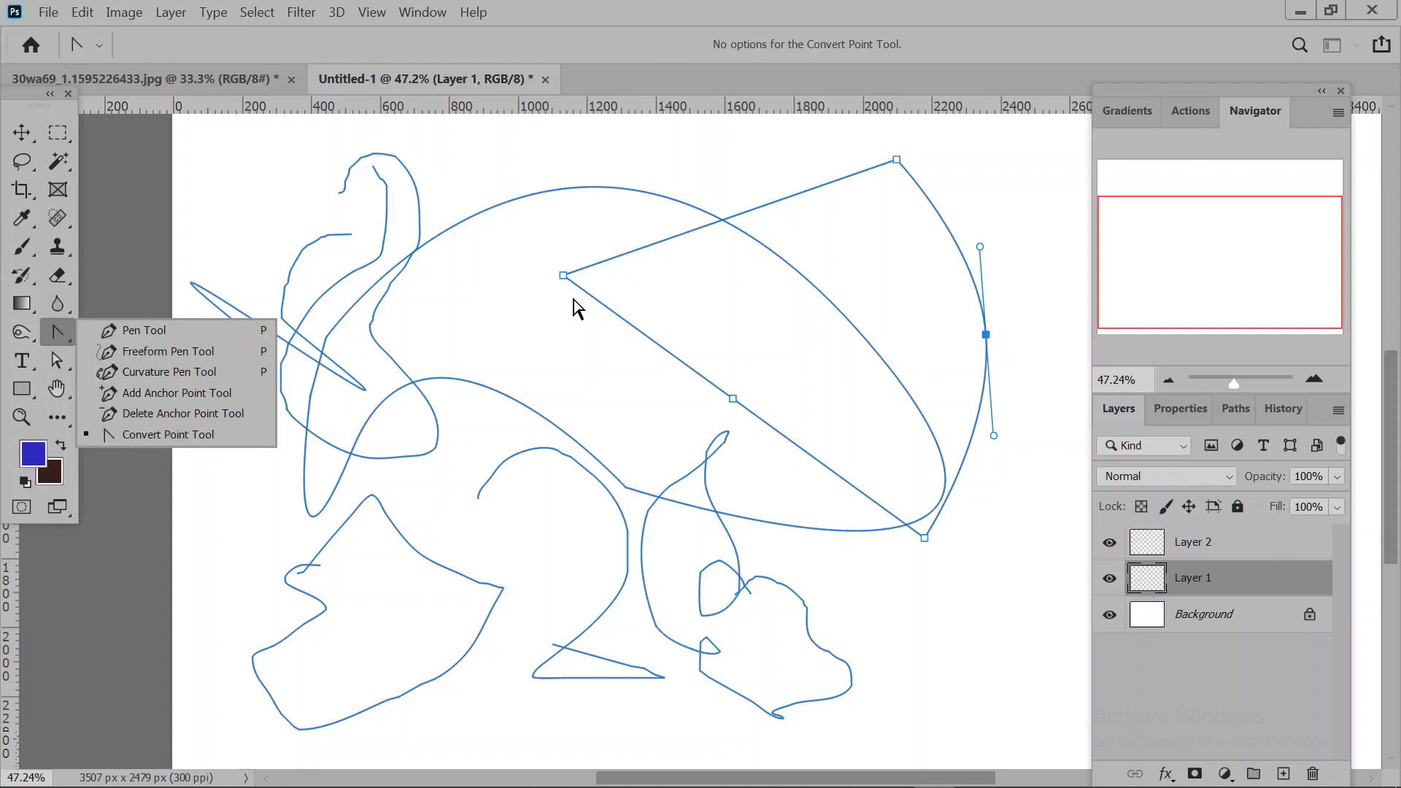
pyautogui.moveTo(564, 276); pyautogui.dragTo(702, 147)
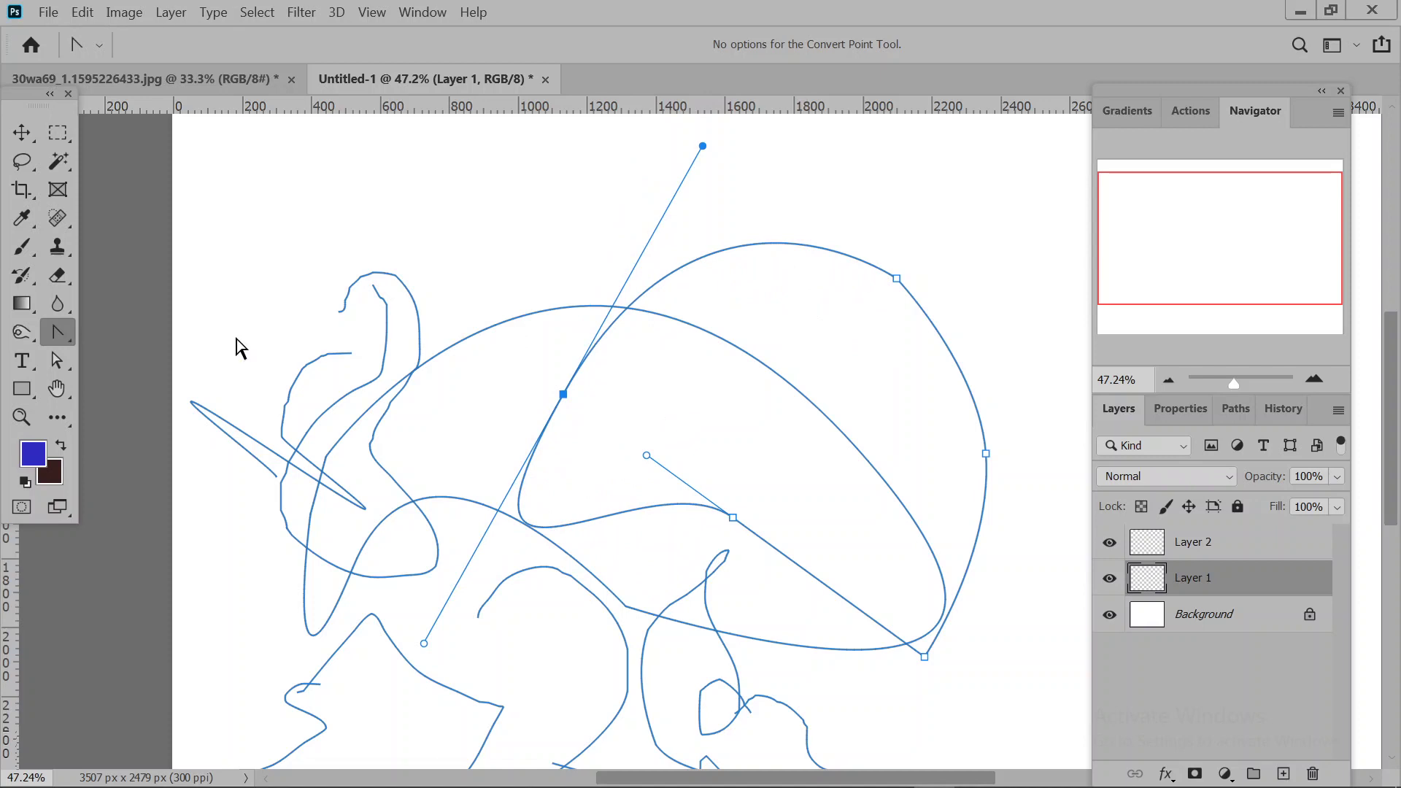
pyautogui.click(64, 362)
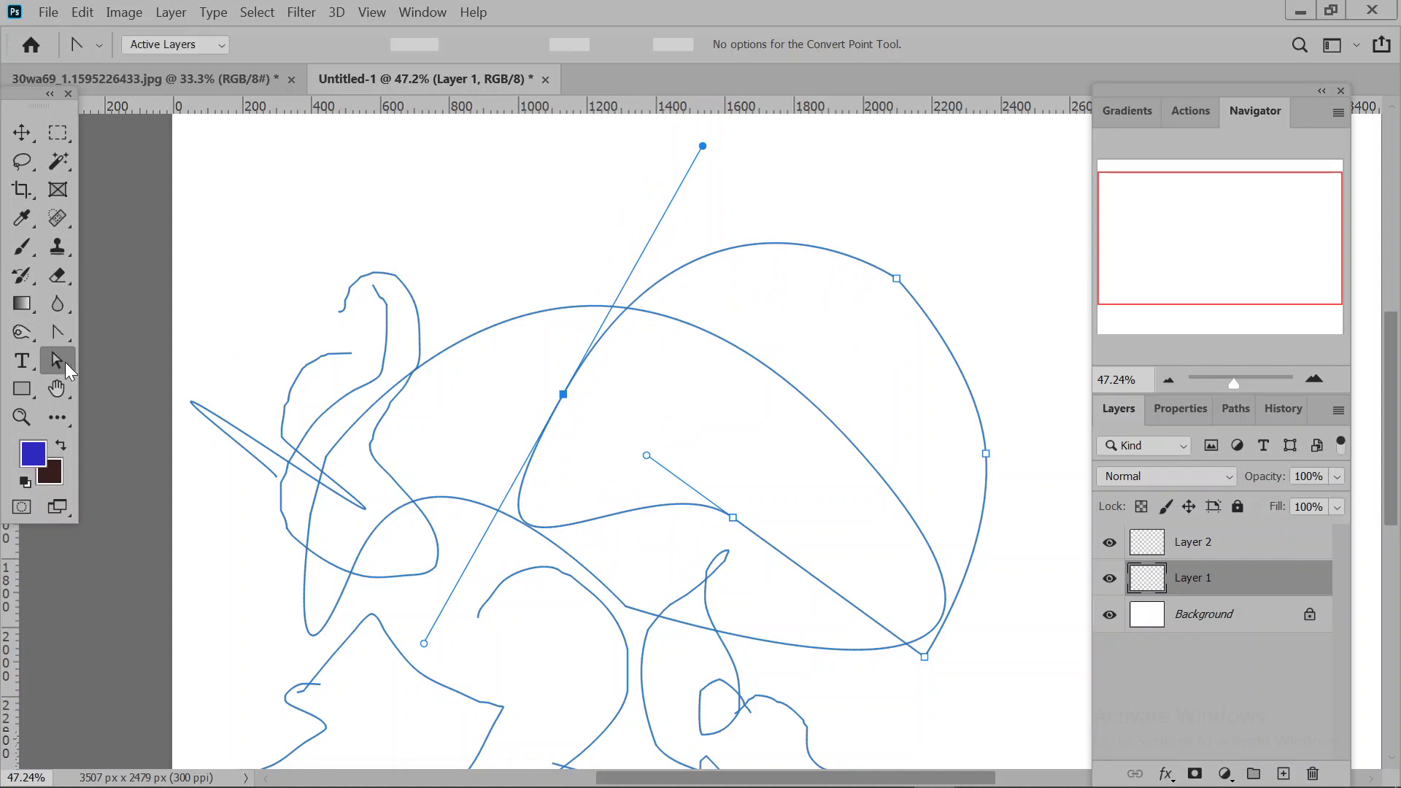
pyautogui.click(143, 372)
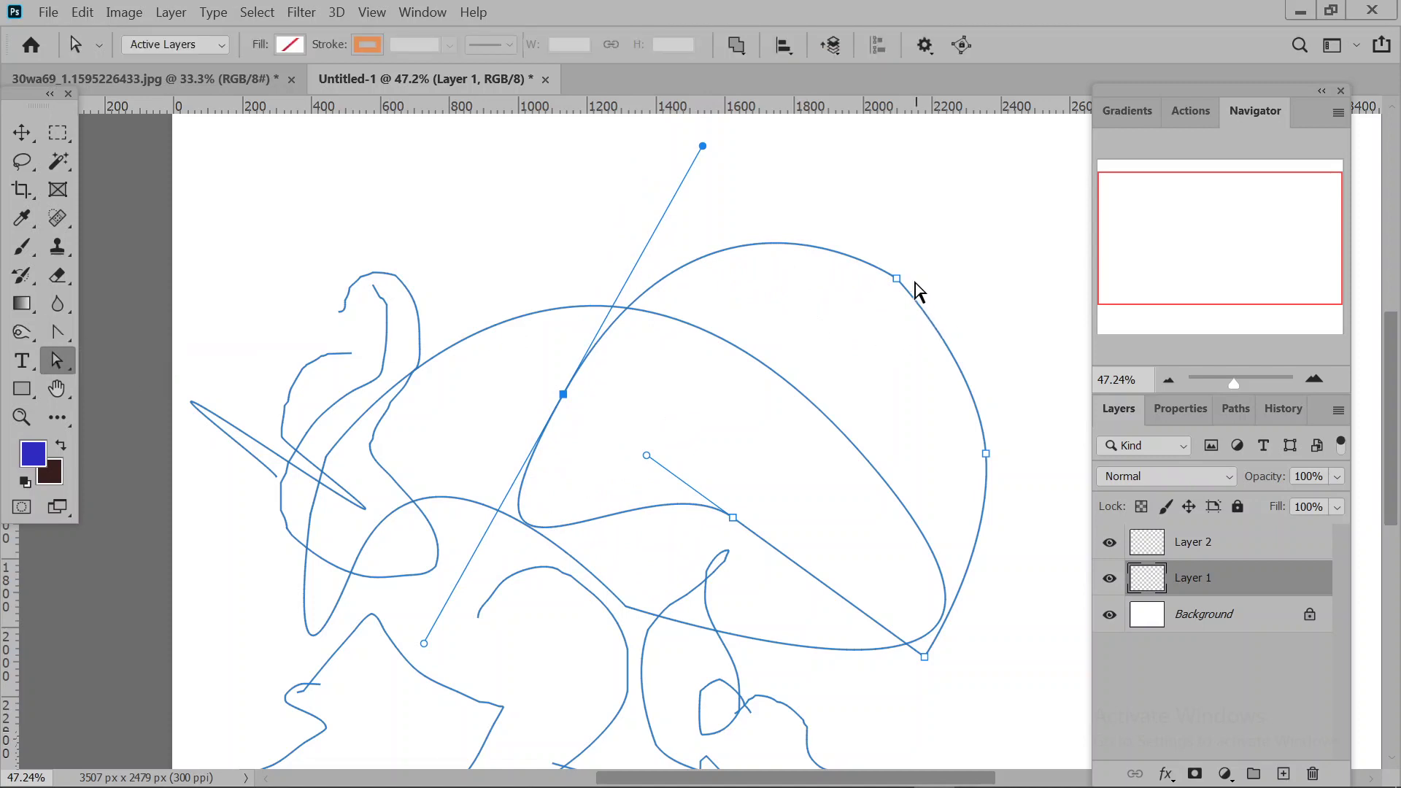
pyautogui.moveTo(897, 279); pyautogui.dragTo(1015, 168)
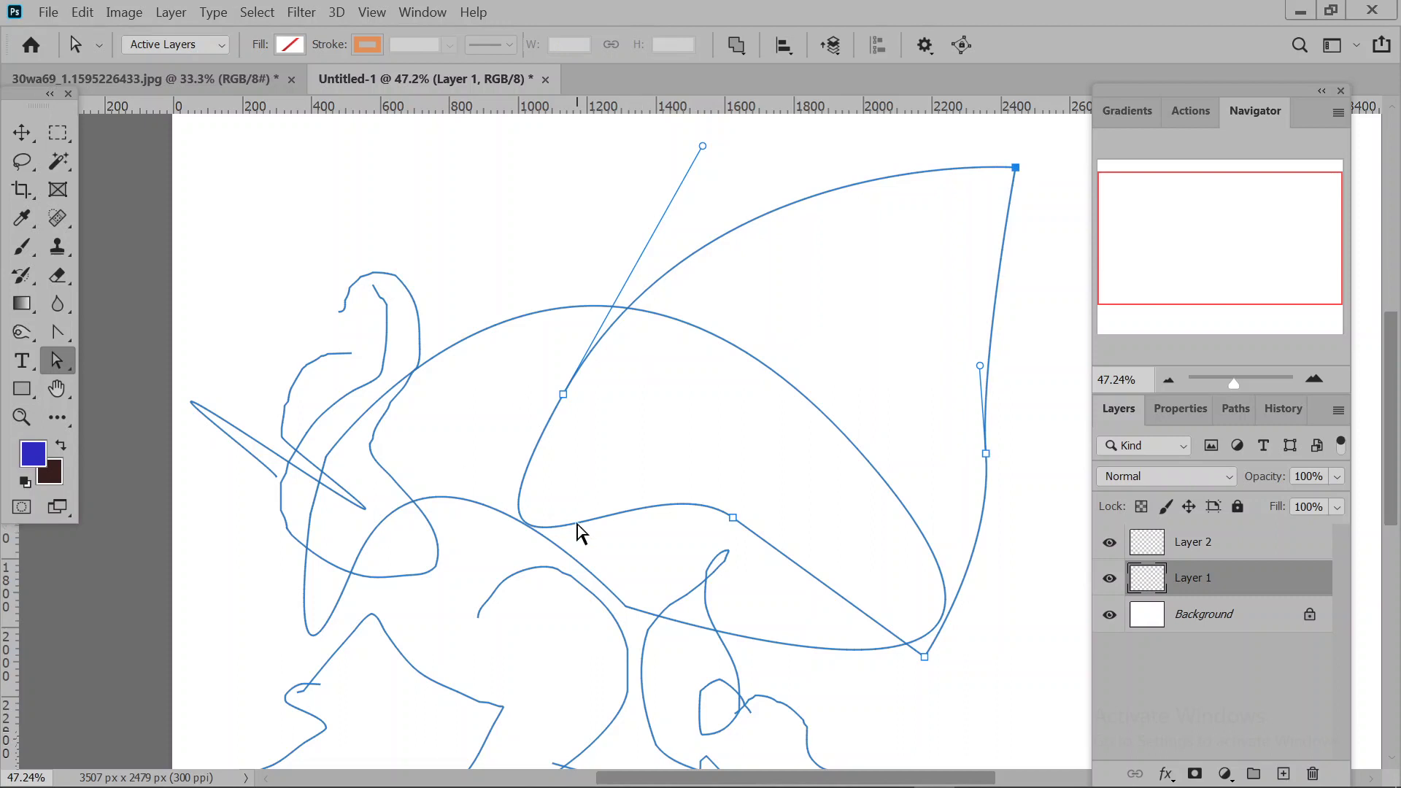
pyautogui.click(58, 332)
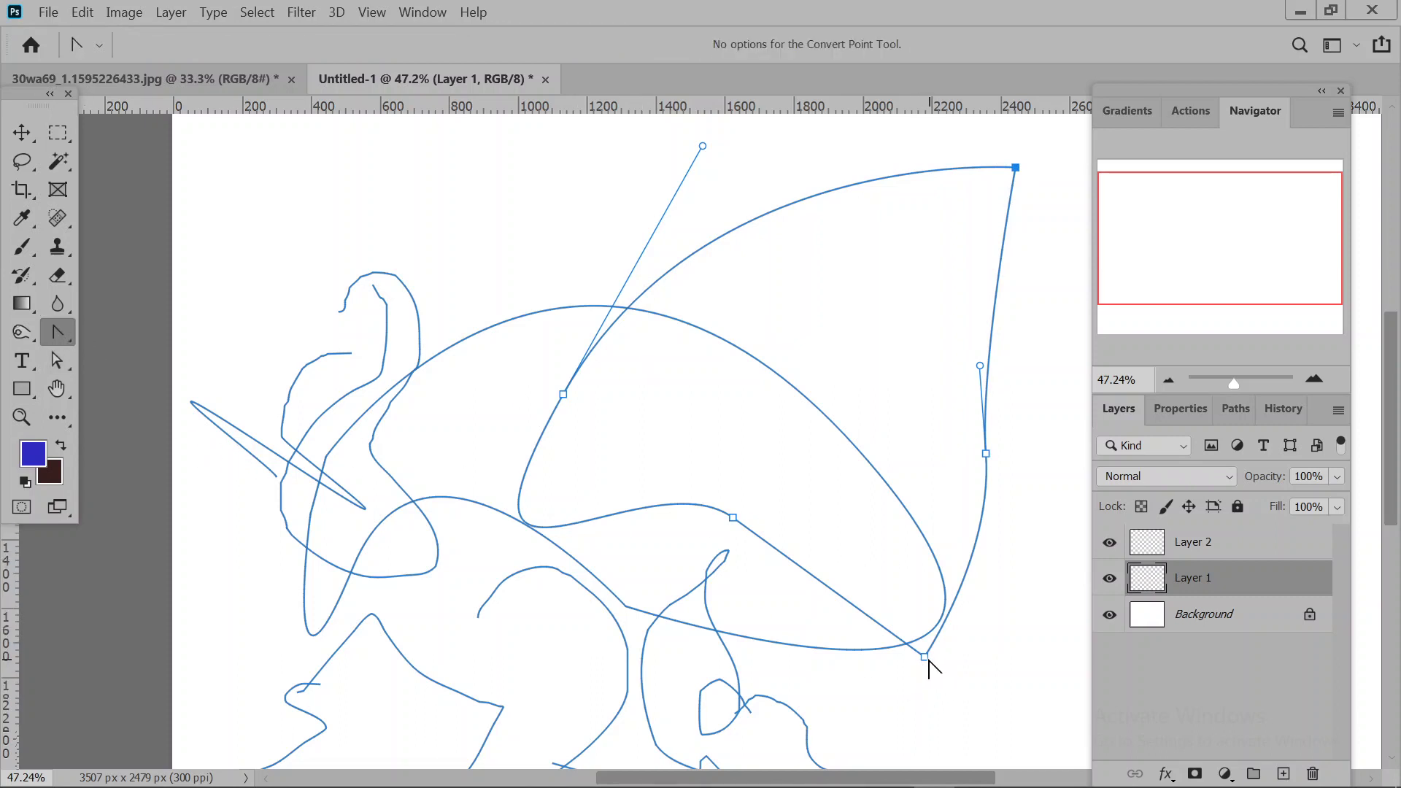
pyautogui.moveTo(925, 657); pyautogui.dragTo(628, 707)
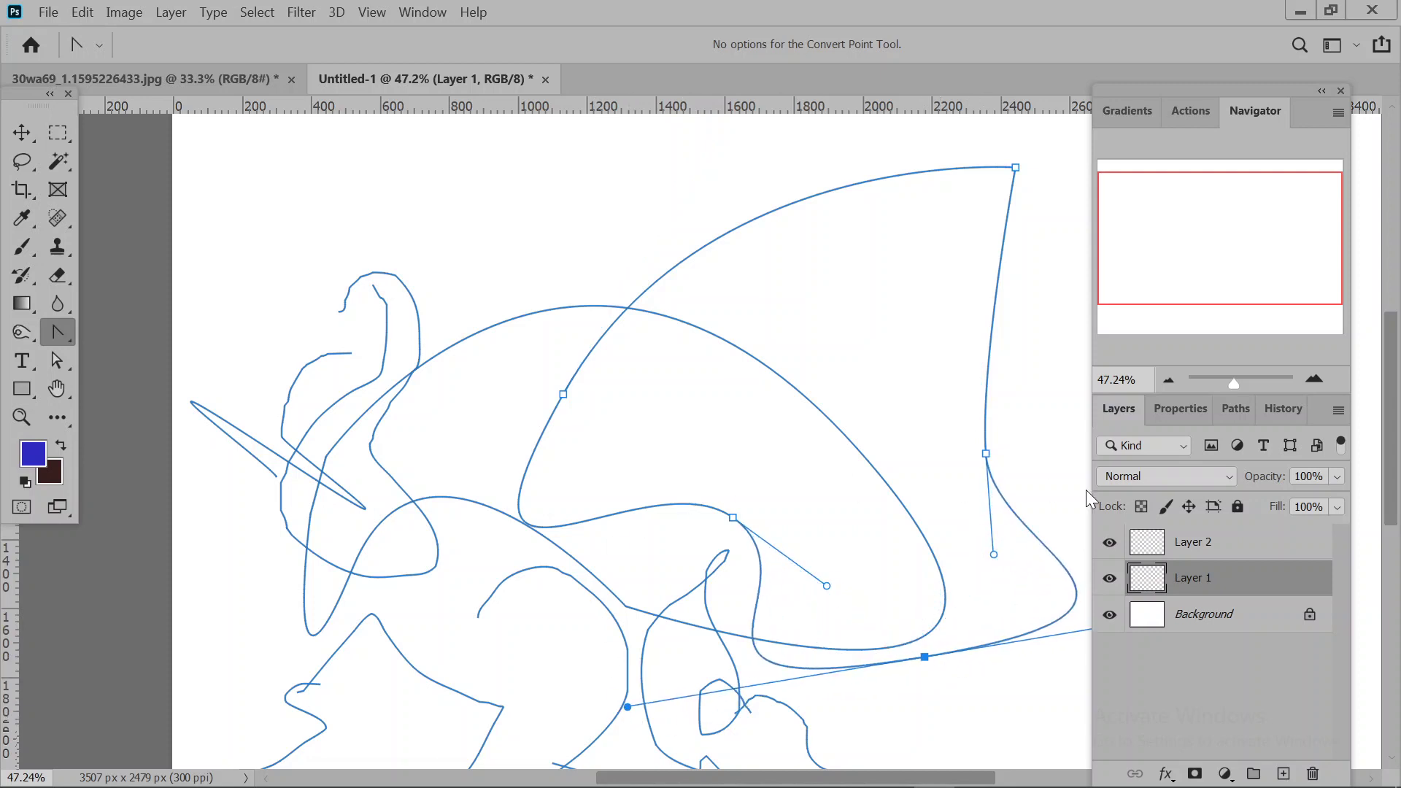
# Add Layer 3, hide Layer 1, and delete the bottom-right anchor.
pyautogui.click(1283, 774)
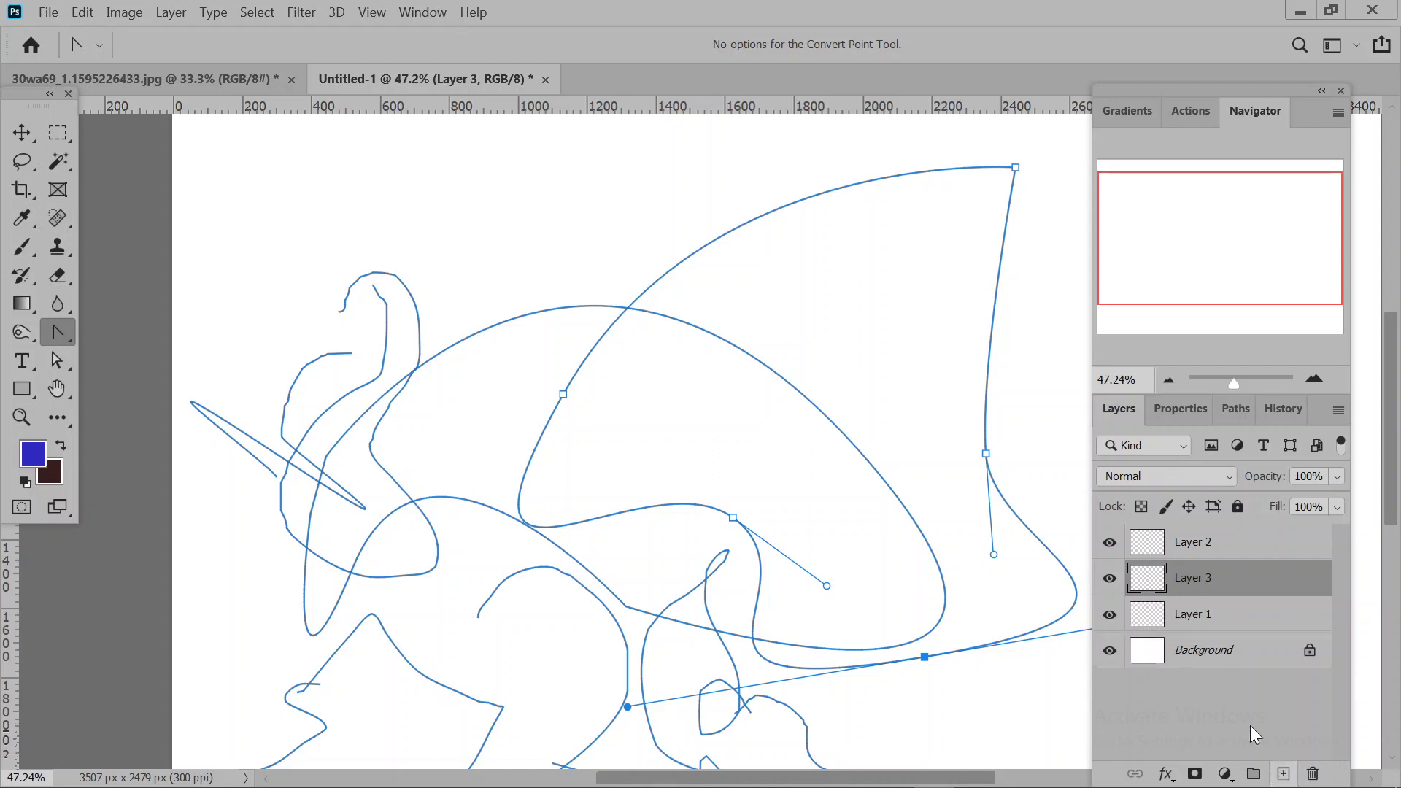
pyautogui.click(1110, 614)
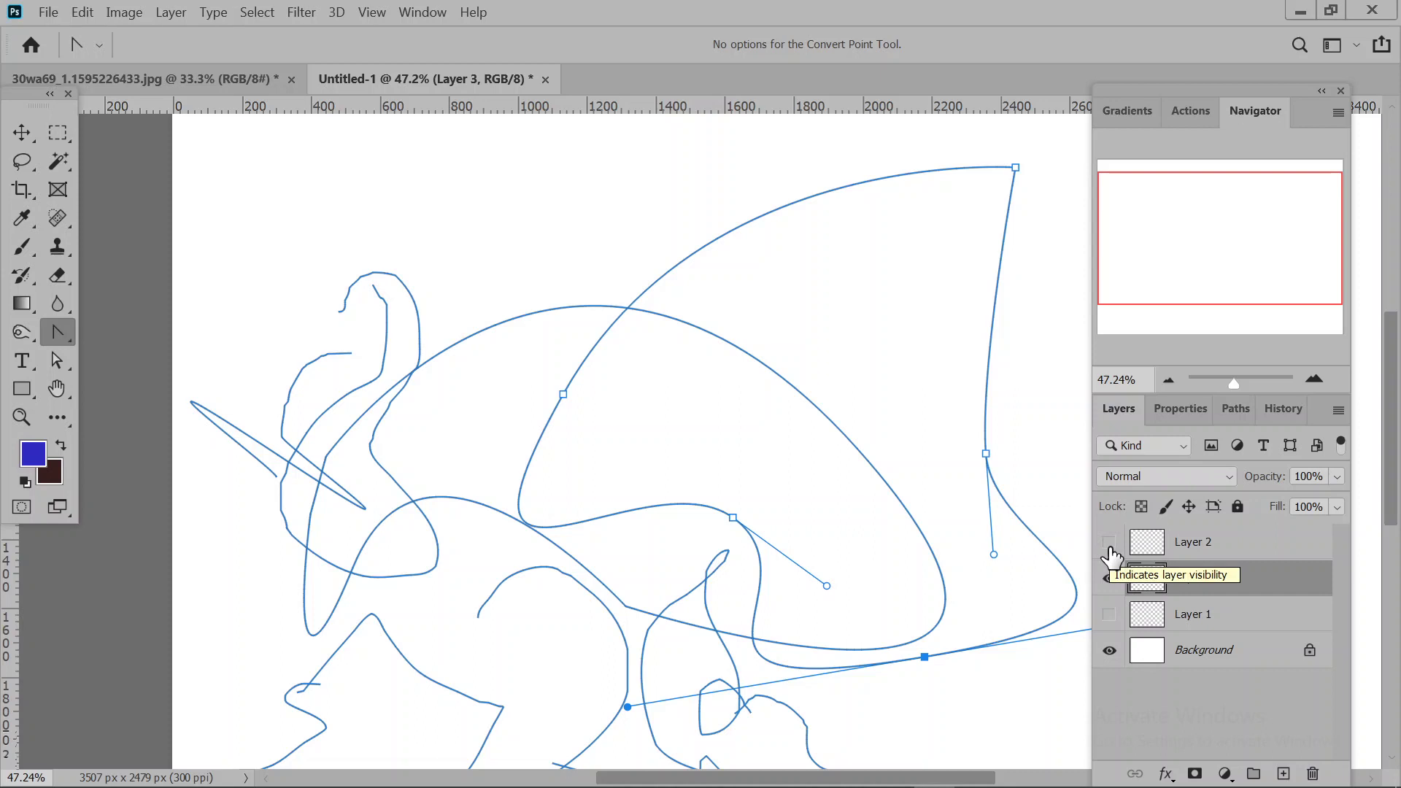
pyautogui.click(1194, 651)
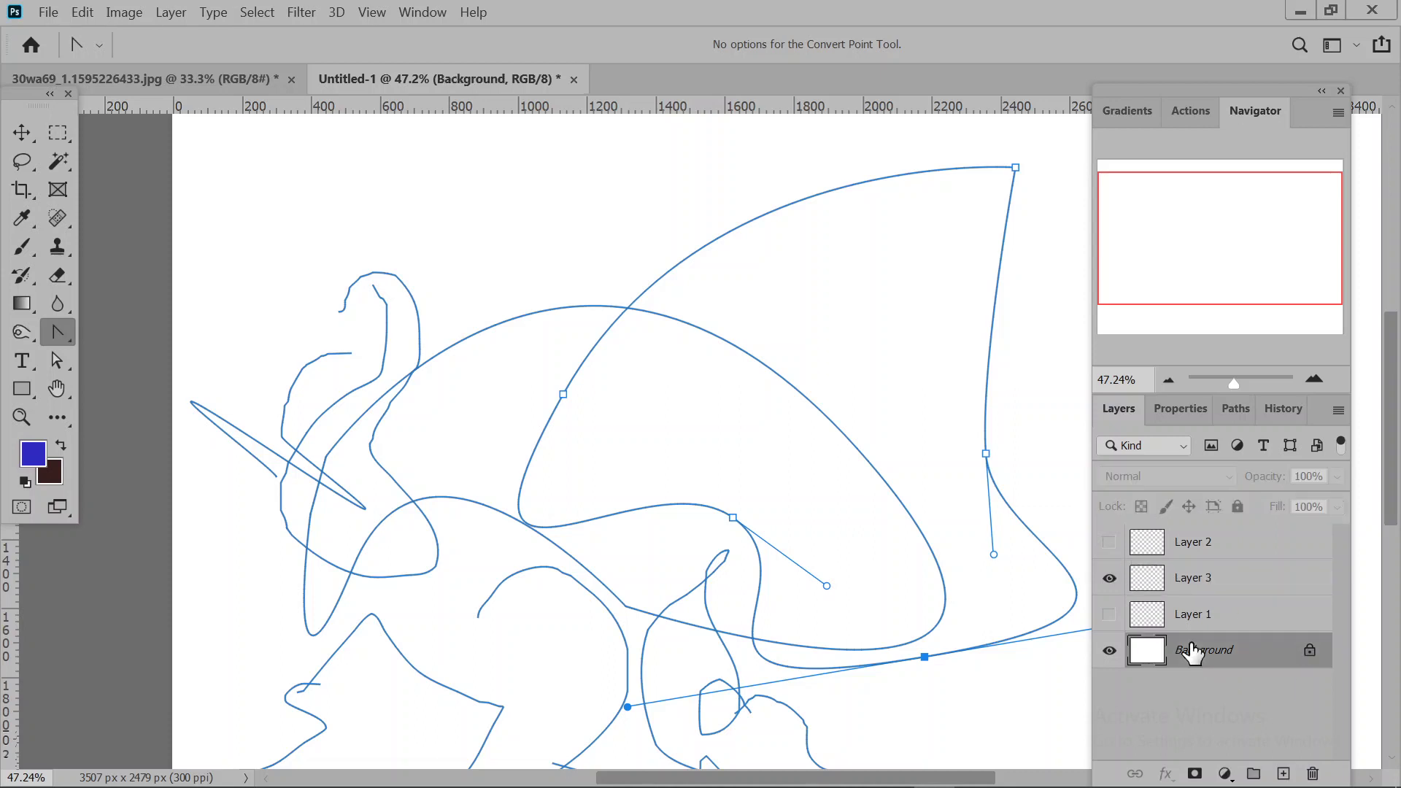
pyautogui.press('Delete')
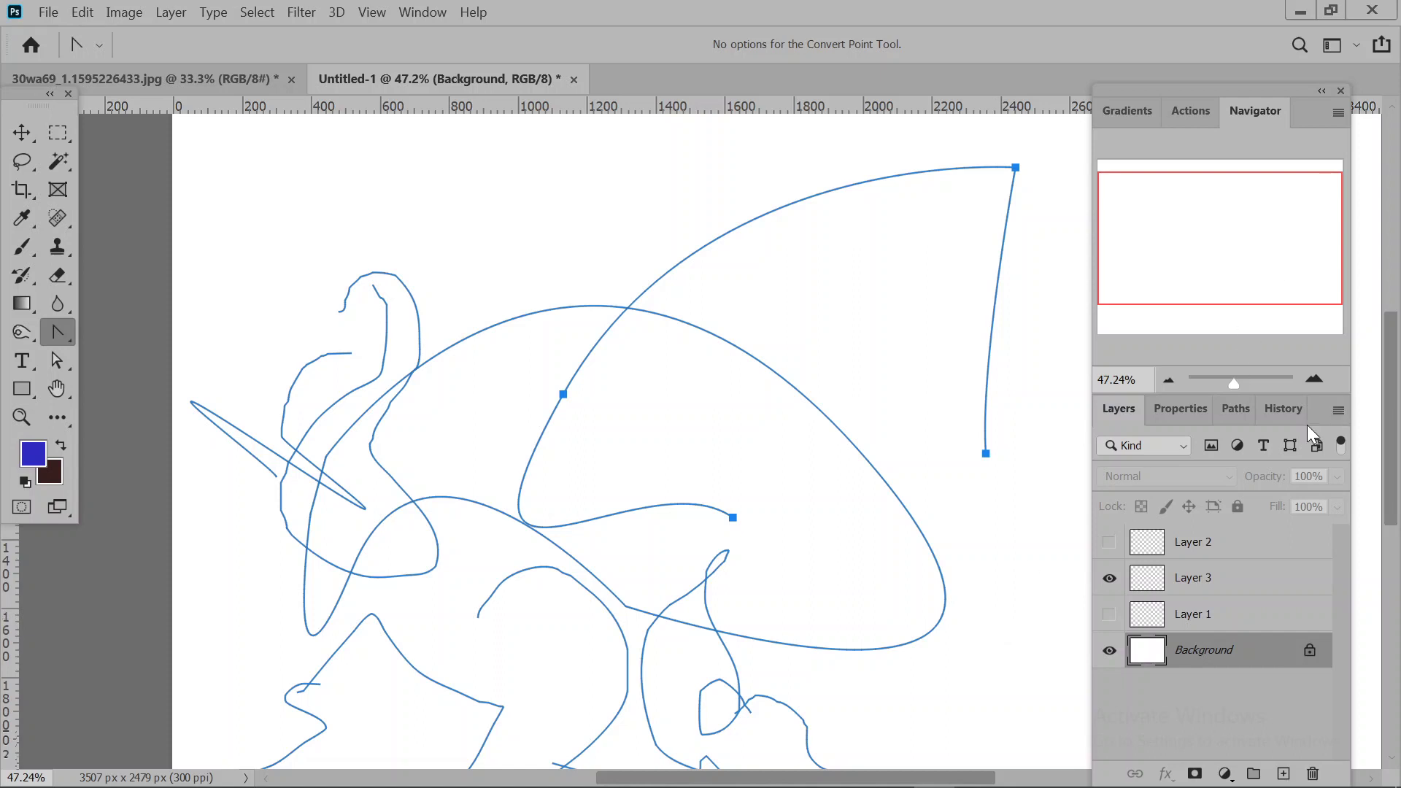
# Revert the document to its blank Untitled-1 snapshot in the History panel.
pyautogui.click(1288, 410)
pyautogui.scroll(10, 1197, 555)
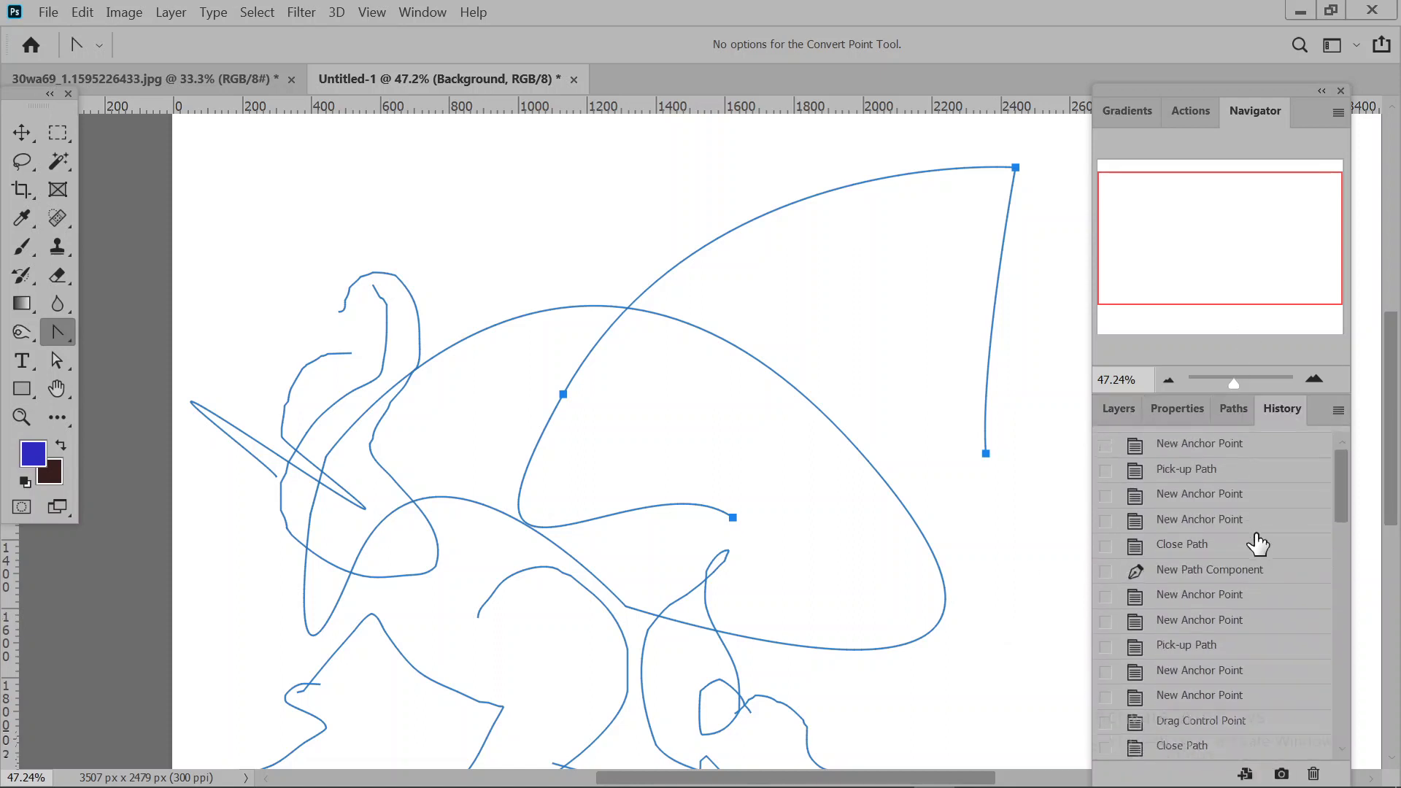
pyautogui.scroll(5, 1240, 525)
pyautogui.click(1183, 456)
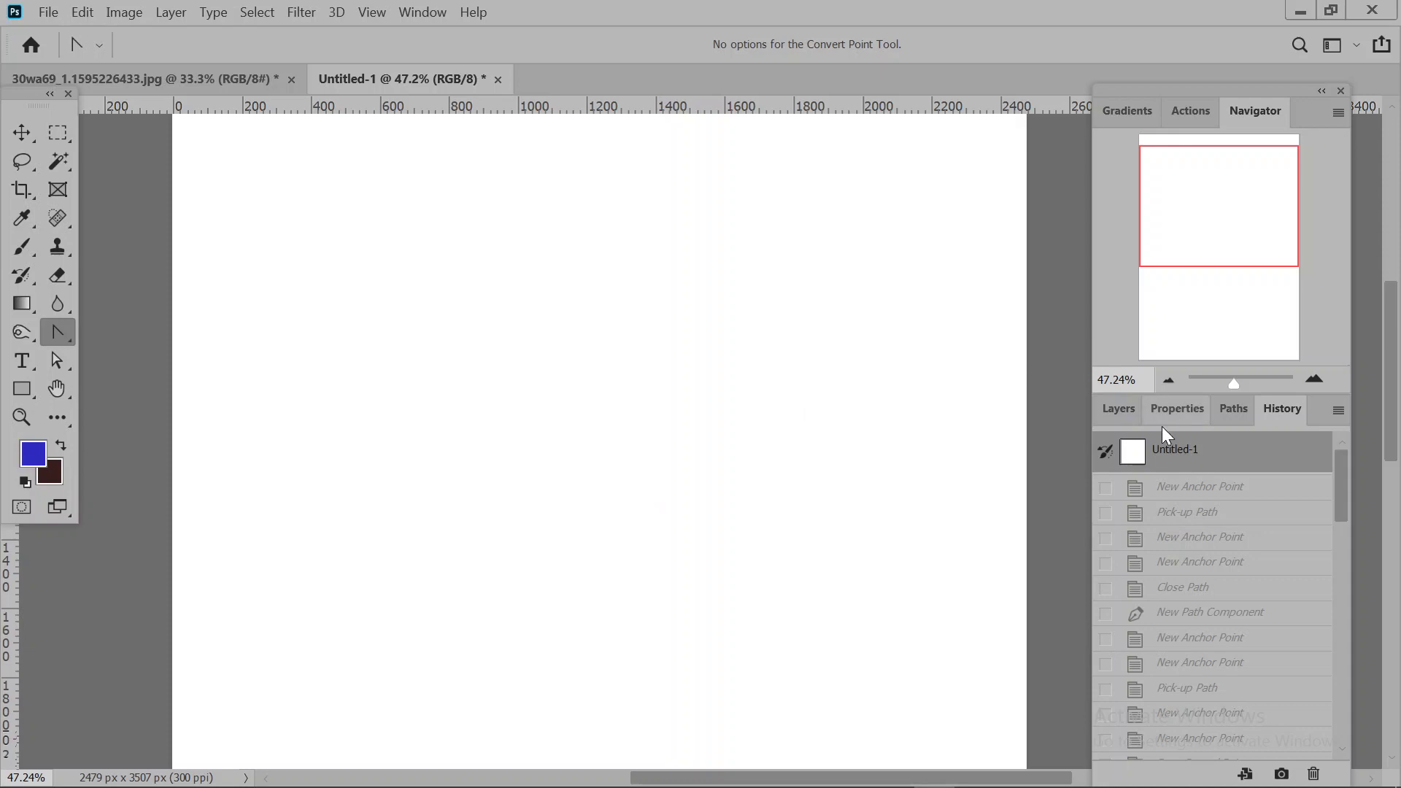
# Add a new empty Layer 1 above Background and pick the Pen Tool.
pyautogui.click(1119, 413)
pyautogui.click(1284, 773)
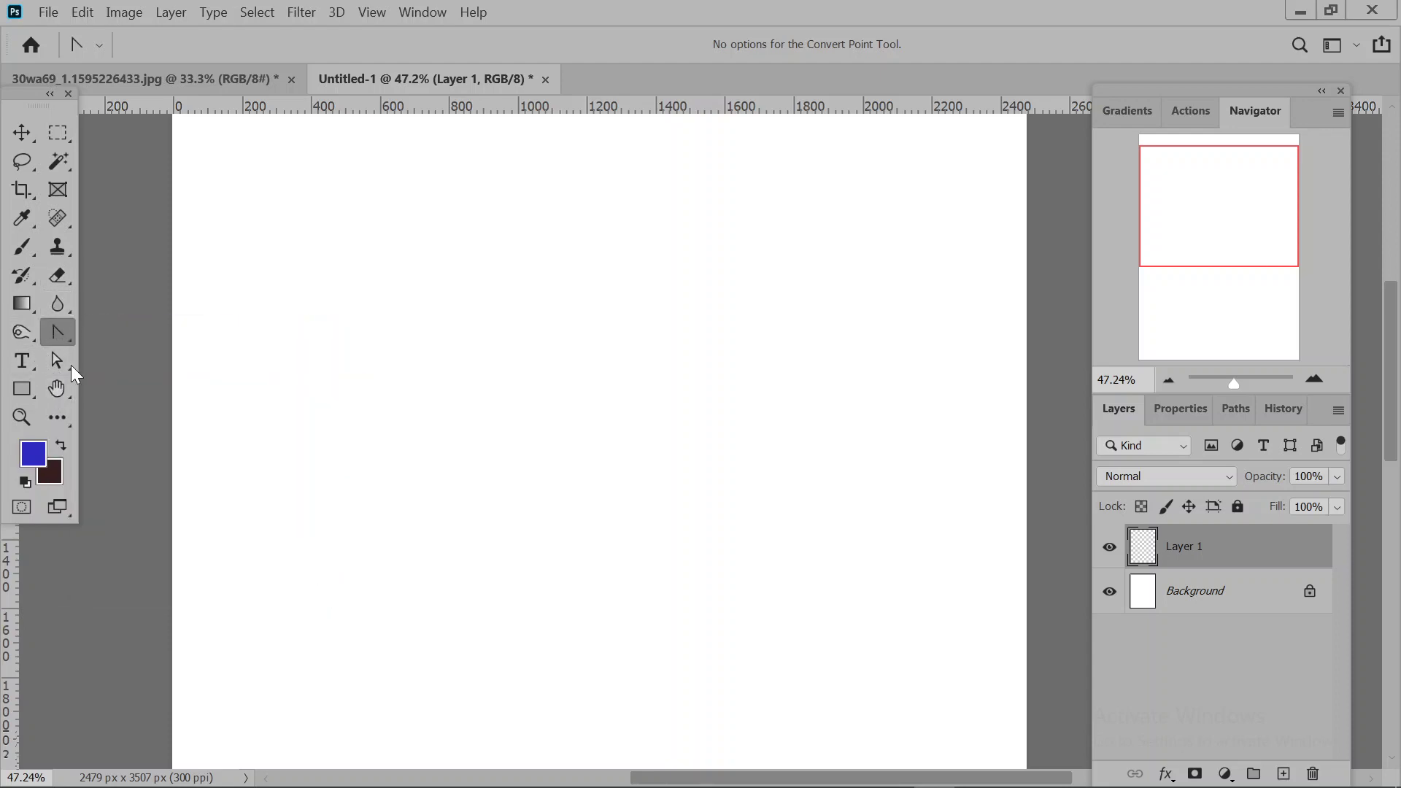
pyautogui.rightClick(50, 332)
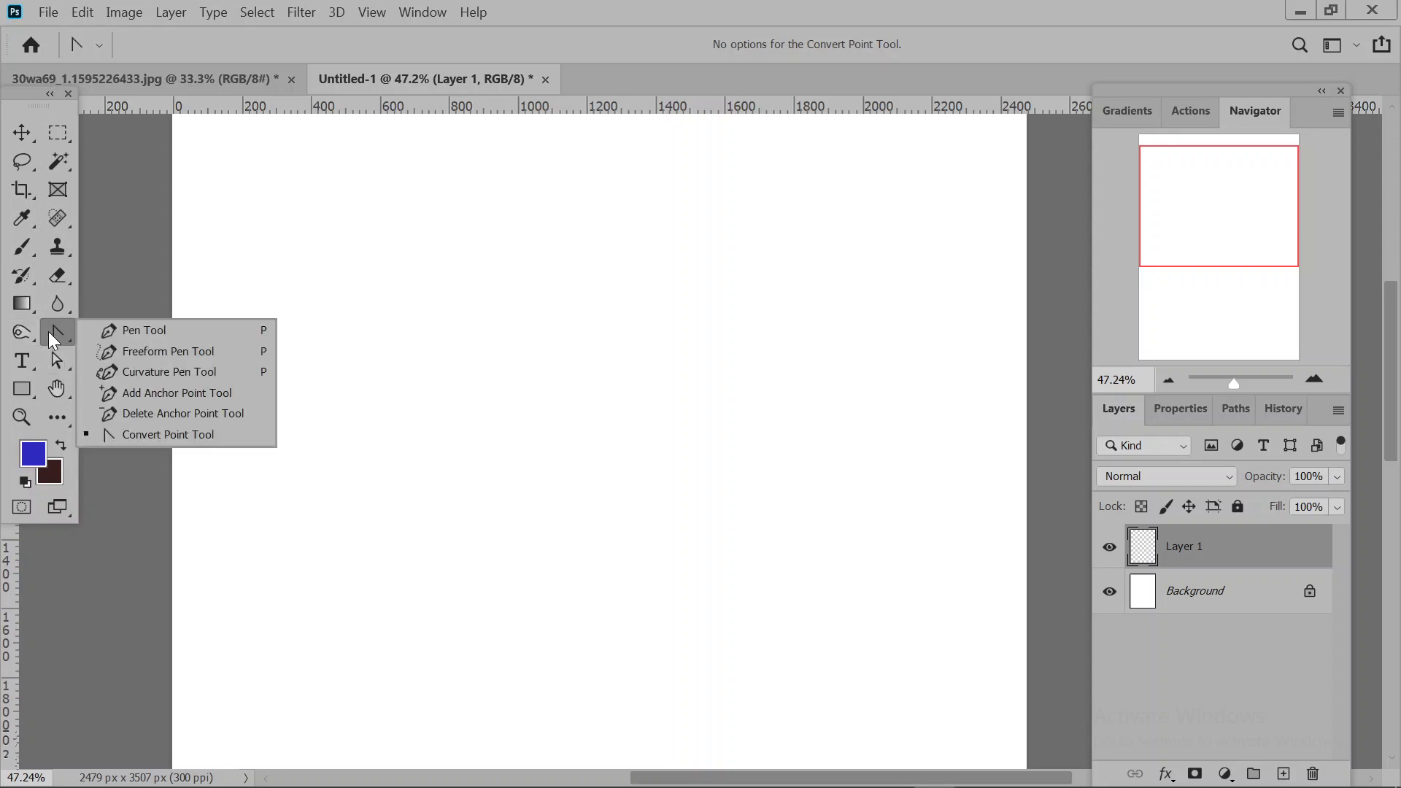
pyautogui.click(151, 328)
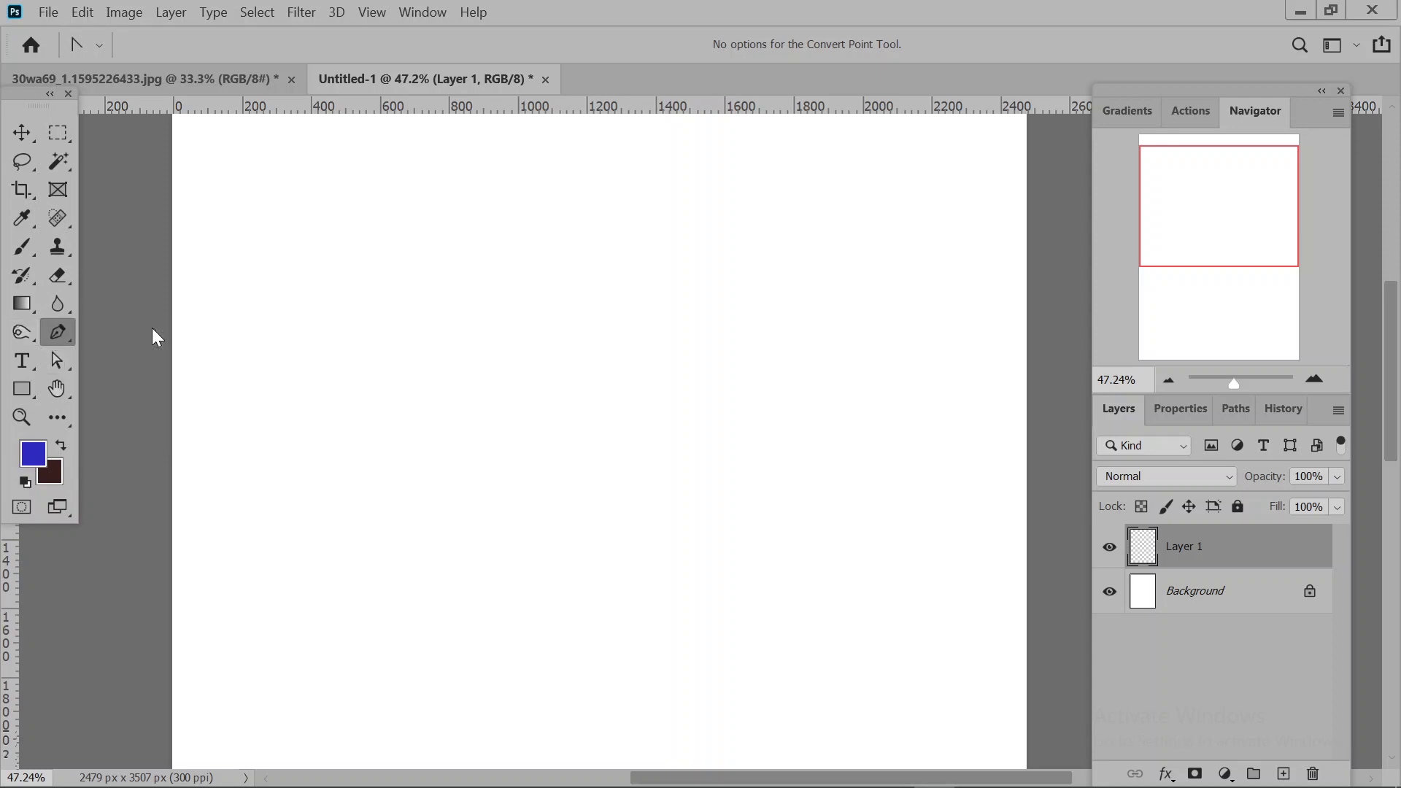
pyautogui.rightClick(59, 332)
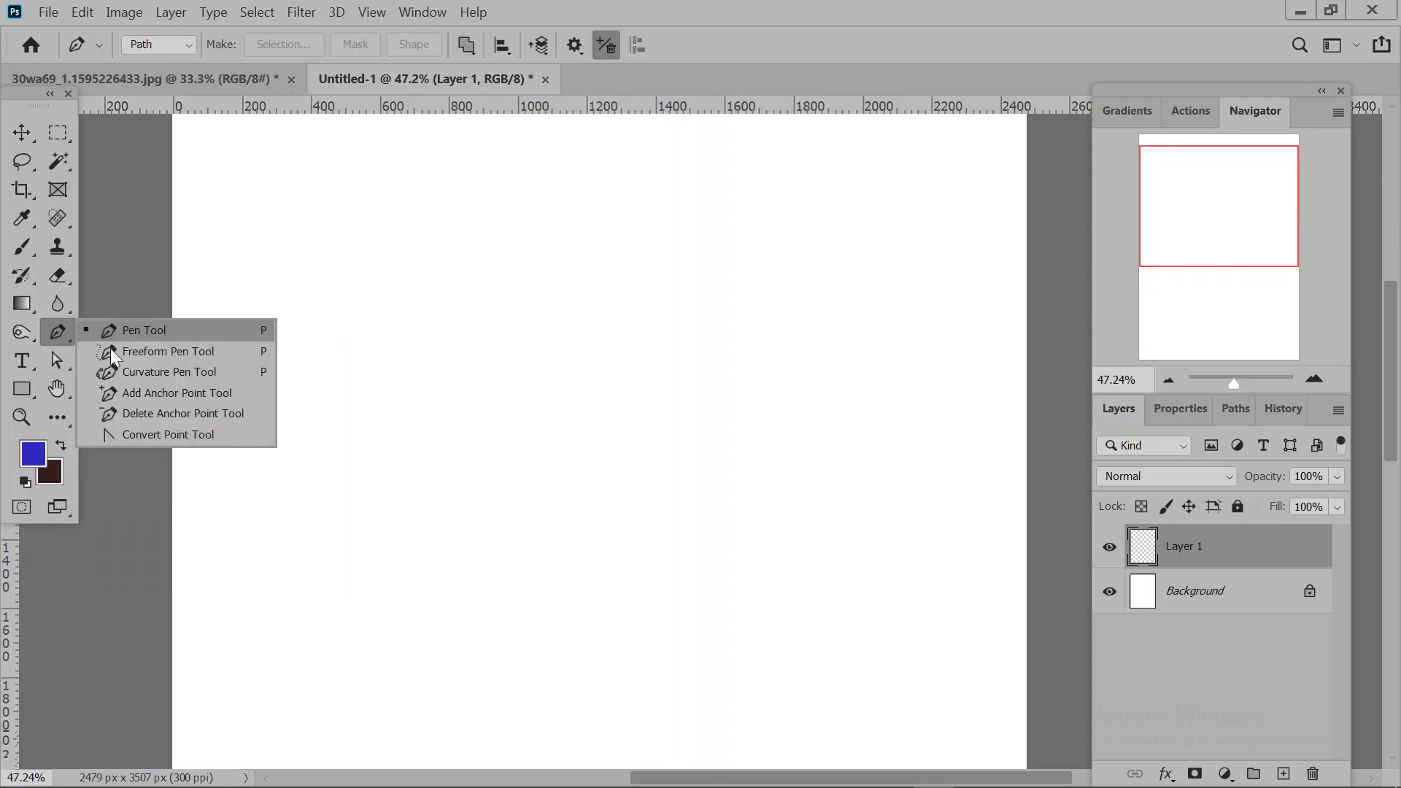
# Start a new Curvature Pen path with anchors swinging around the canvas.
pyautogui.click(169, 371)
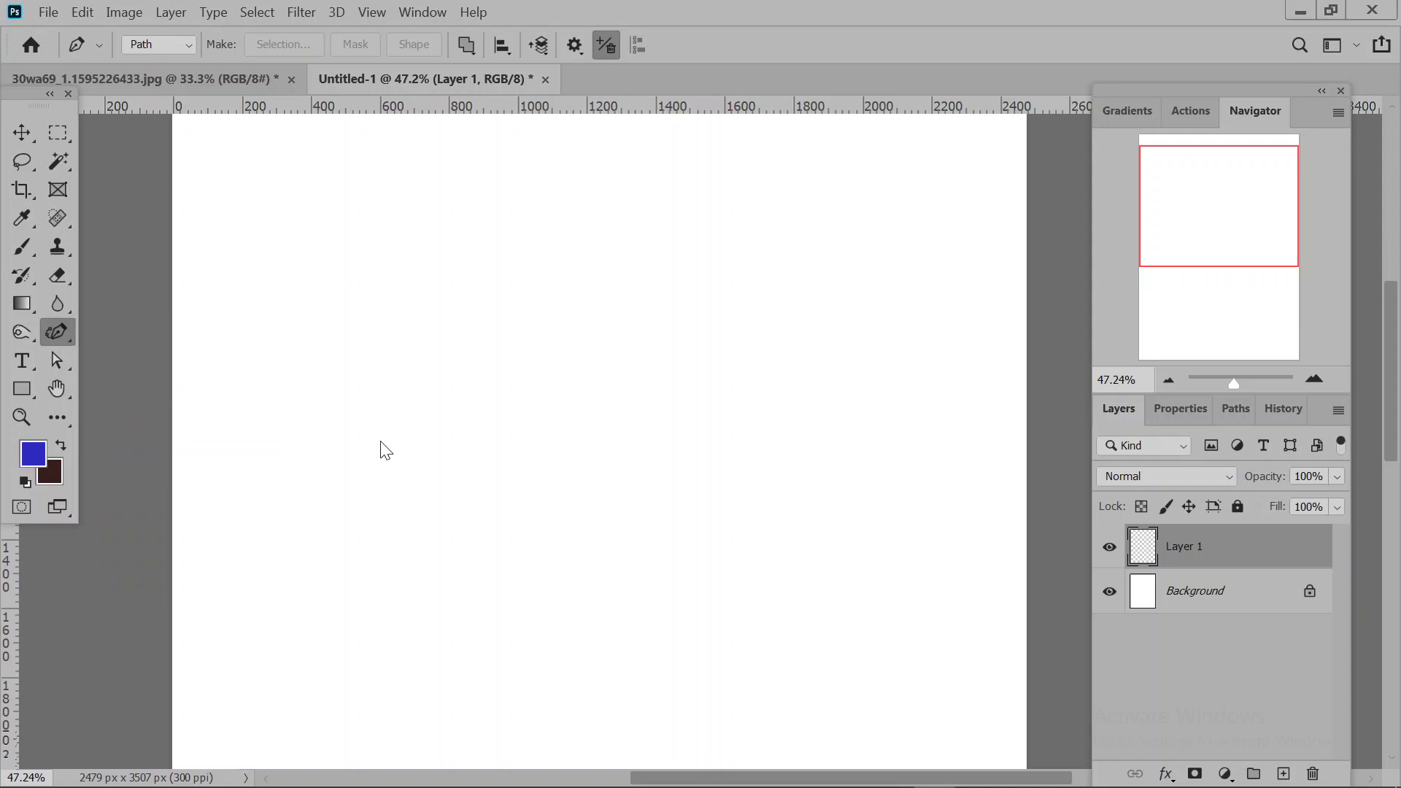
pyautogui.click(290, 405)
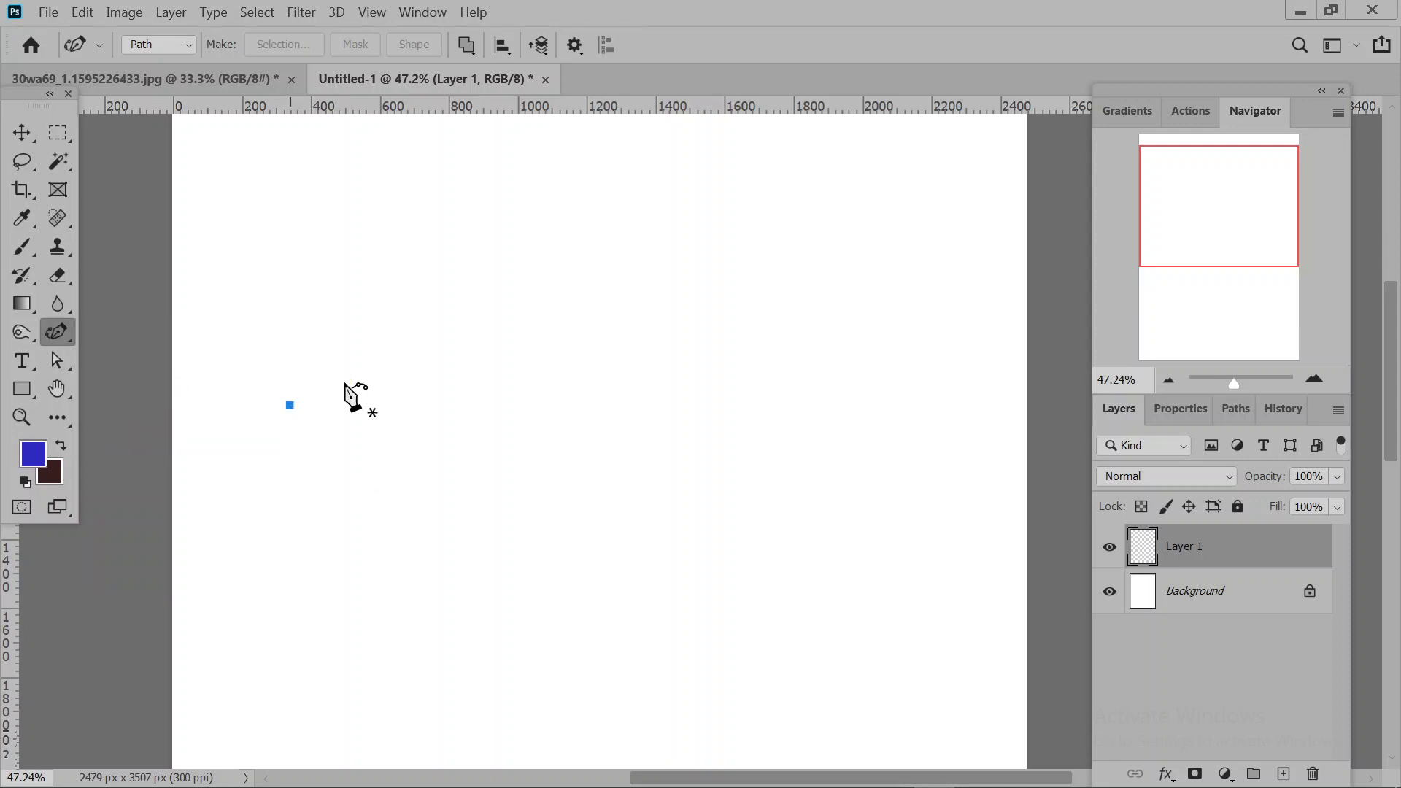
pyautogui.click(721, 318)
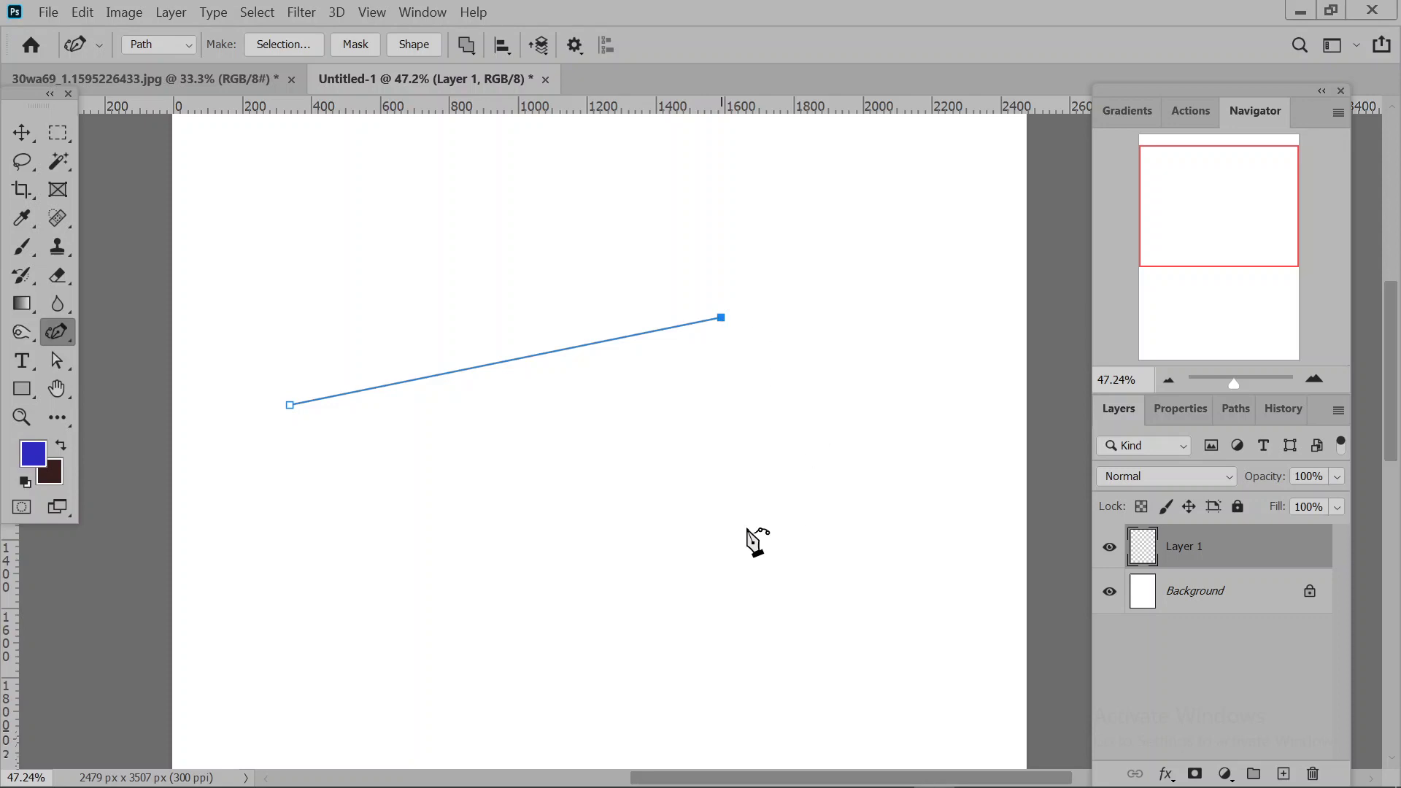
pyautogui.click(784, 578)
pyautogui.moveTo(791, 574)
pyautogui.mouseDown()
pyautogui.moveTo(453, 657)
pyautogui.moveTo(1106, 464)
pyautogui.moveTo(988, 335)
pyautogui.moveTo(651, 459)
pyautogui.moveTo(807, 576)
pyautogui.moveTo(790, 578)
pyautogui.mouseUp()
pyautogui.click(579, 598)
pyautogui.click(296, 559)
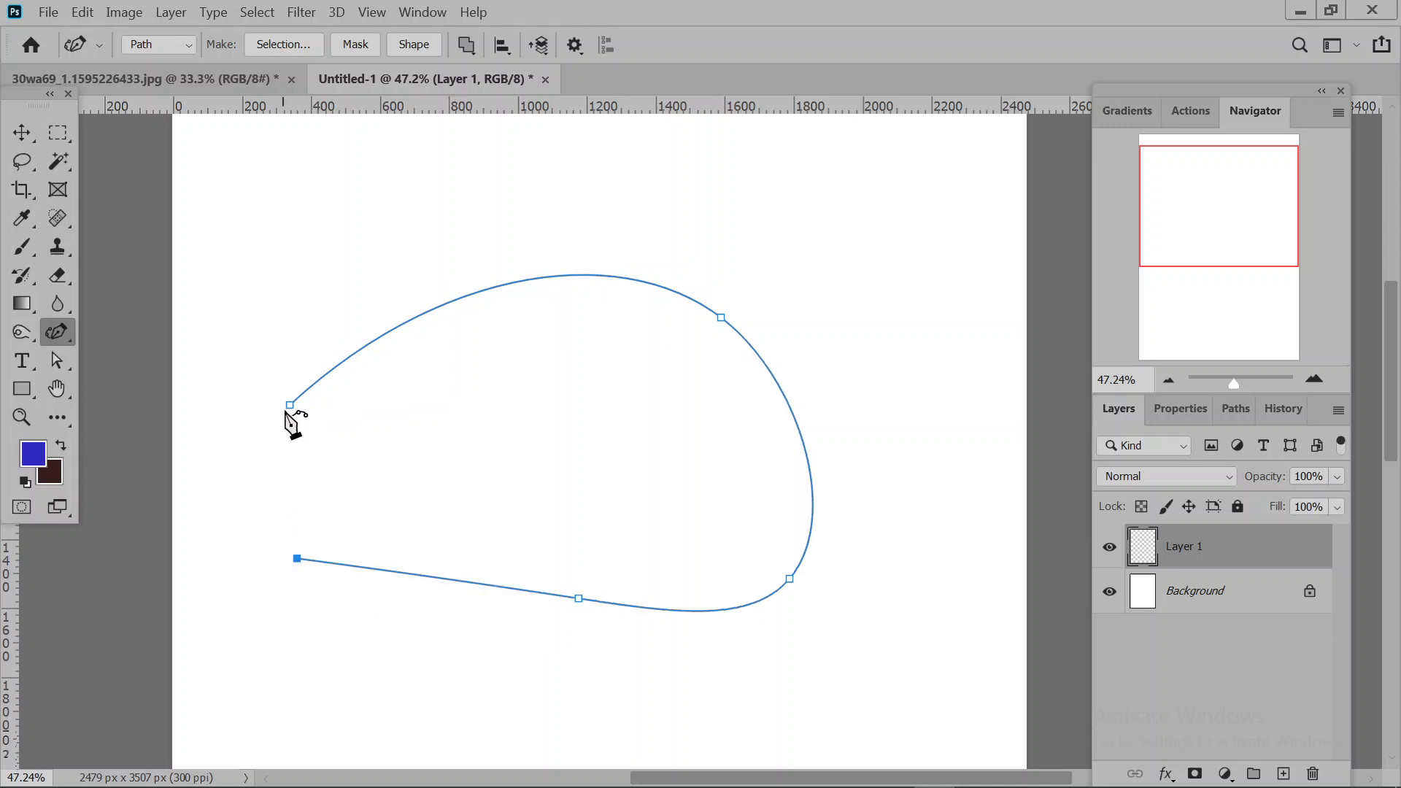
pyautogui.click(622, 190)
pyautogui.click(627, 464)
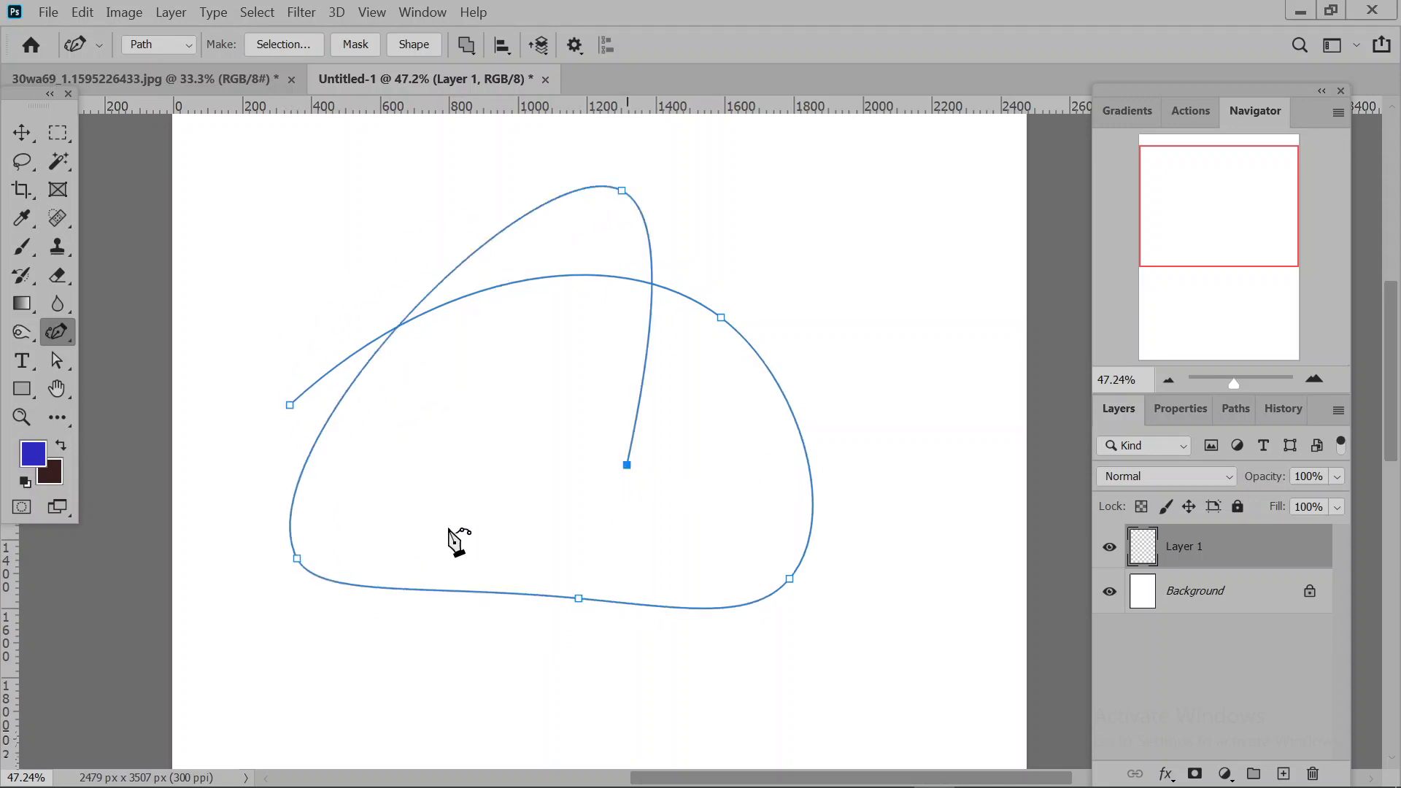
# Extend the path with an inner loop and a large outer loop.
pyautogui.click(409, 443)
pyautogui.click(558, 385)
pyautogui.click(519, 434)
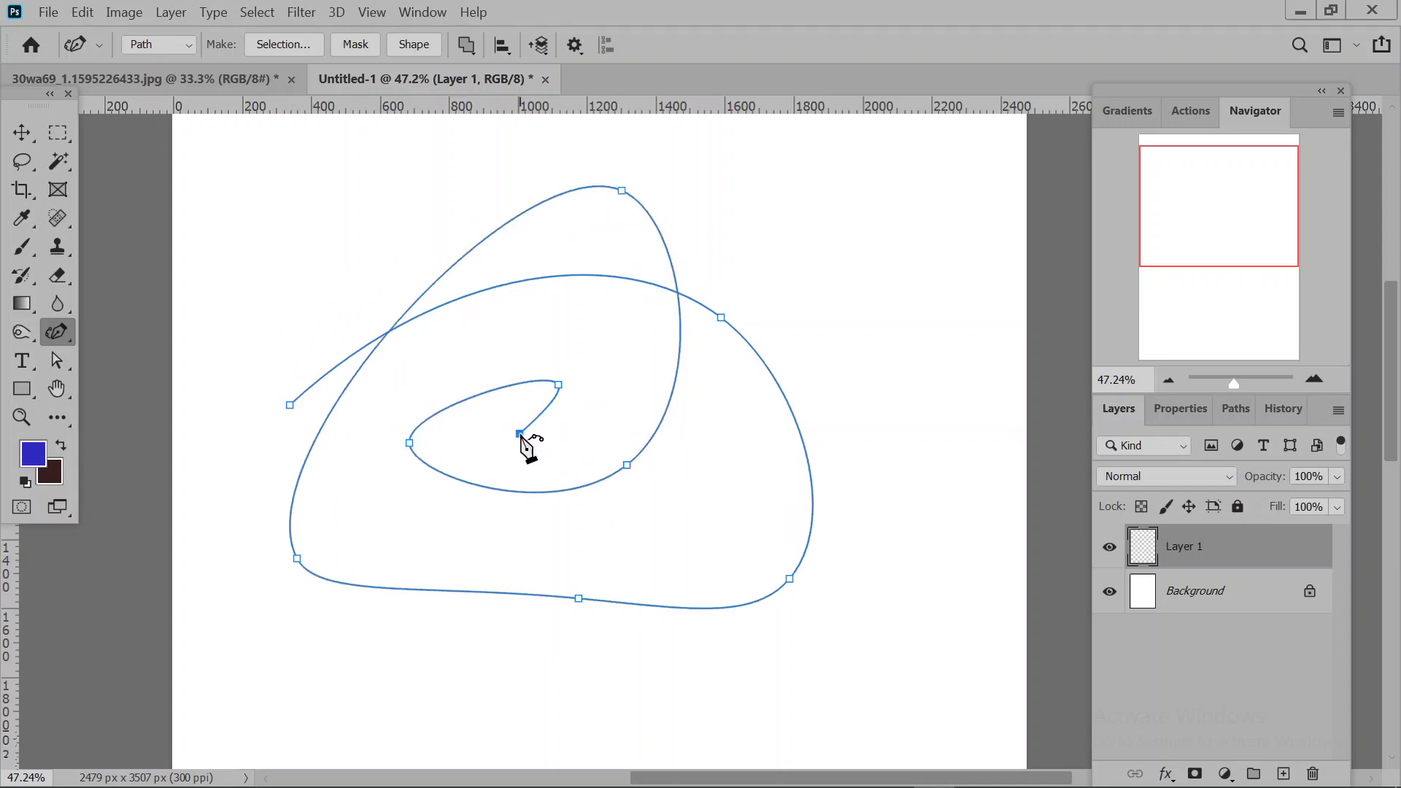
pyautogui.click(530, 320)
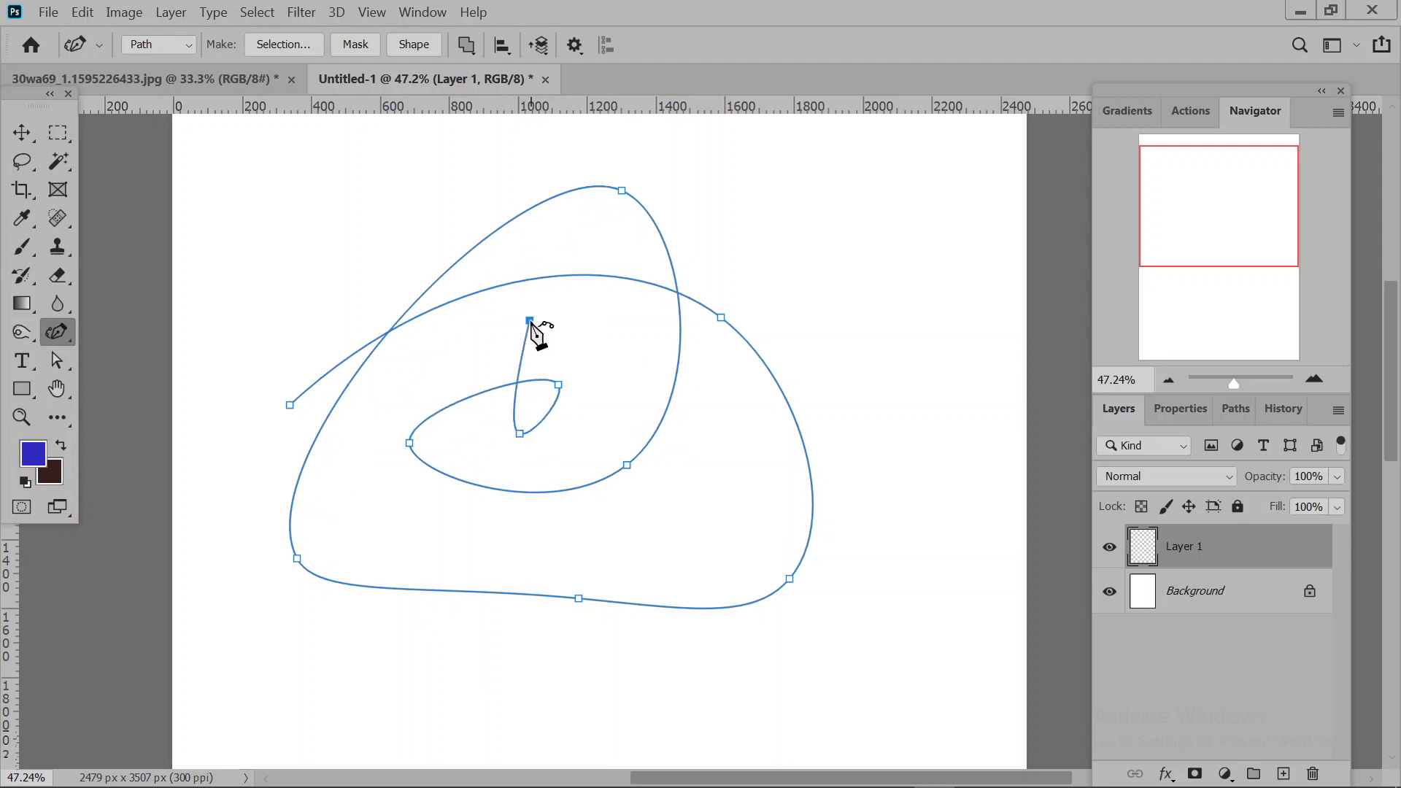
pyautogui.click(403, 451)
pyautogui.click(651, 531)
pyautogui.click(908, 229)
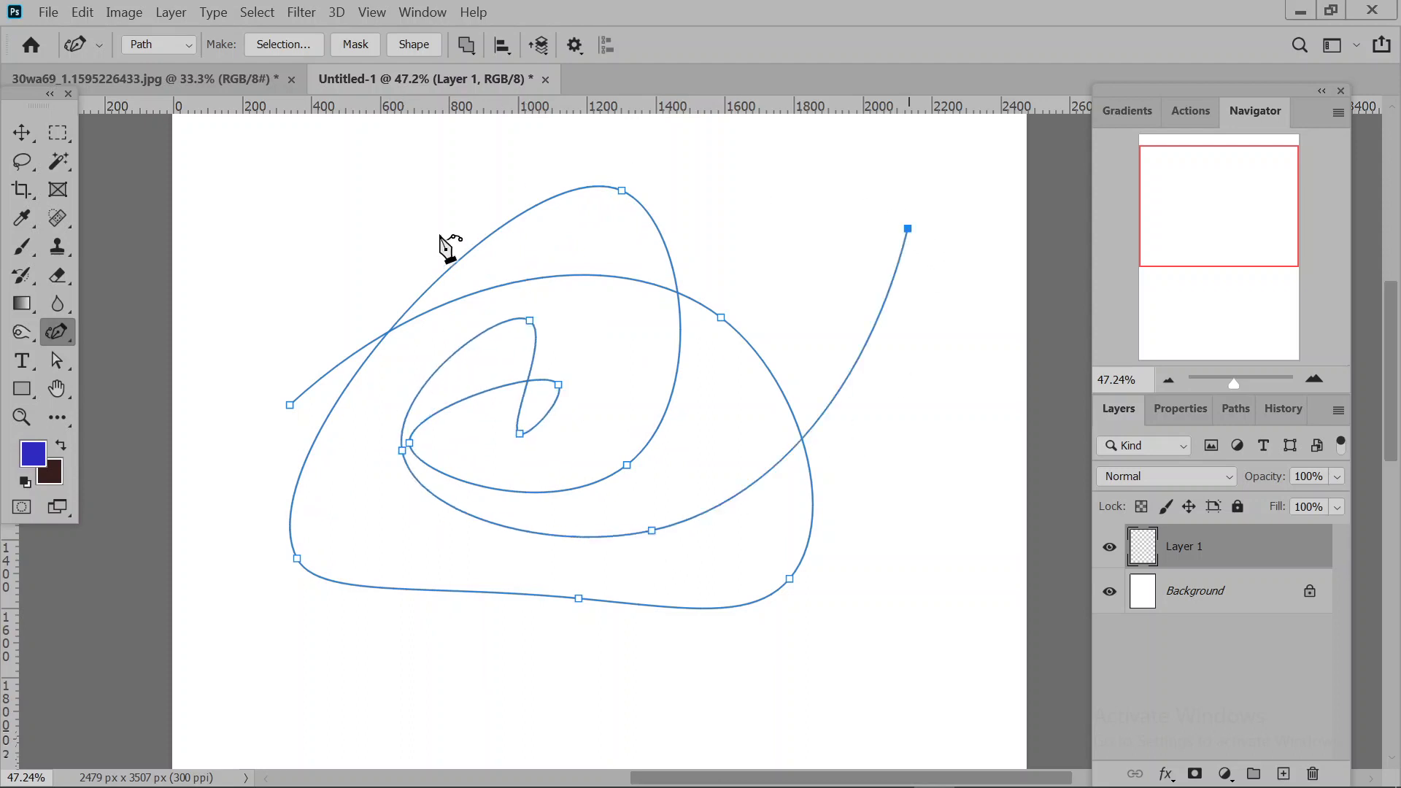
pyautogui.click(438, 233)
pyautogui.click(344, 503)
# Curve the path into another inner loop and close it at the starting anchor.
pyautogui.click(829, 500)
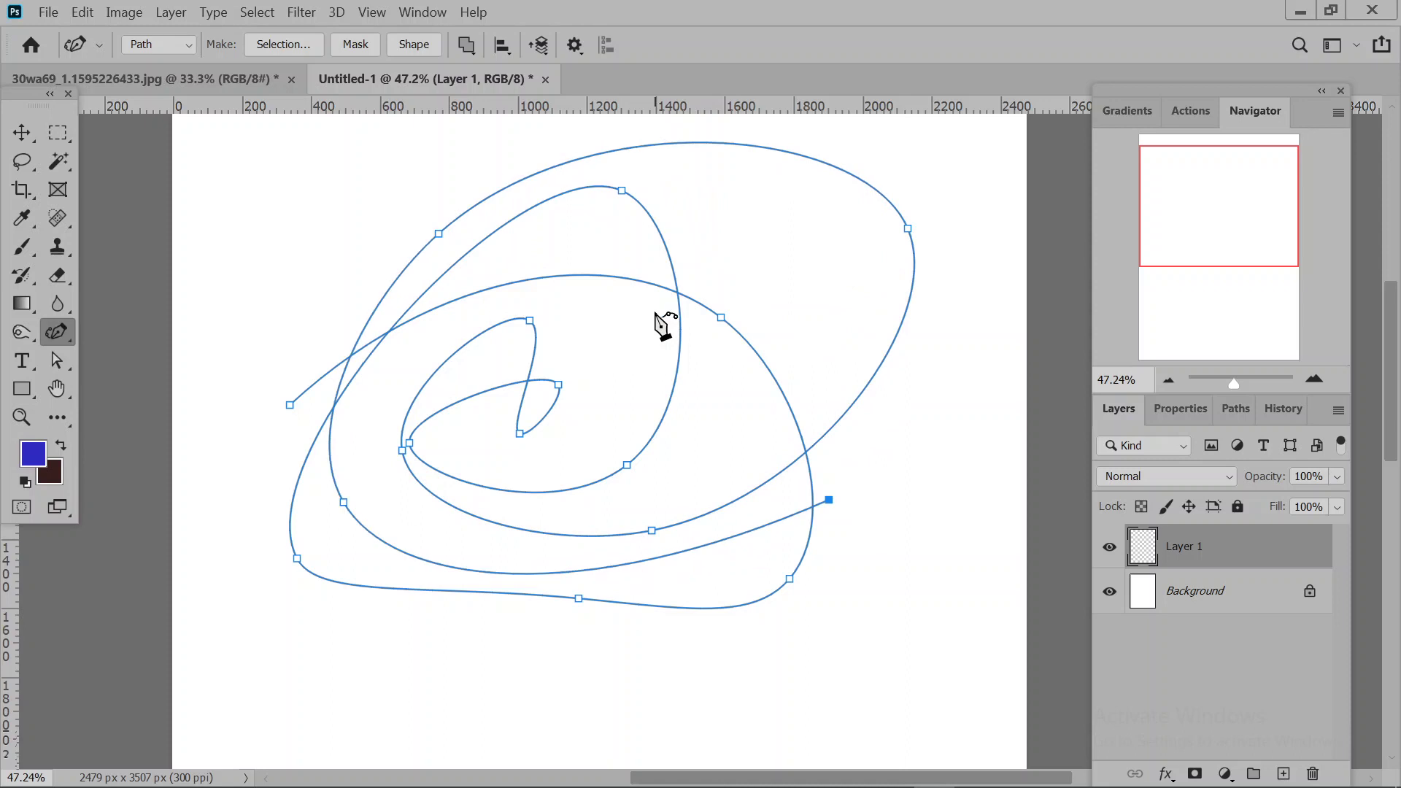
pyautogui.click(653, 311)
pyautogui.click(568, 427)
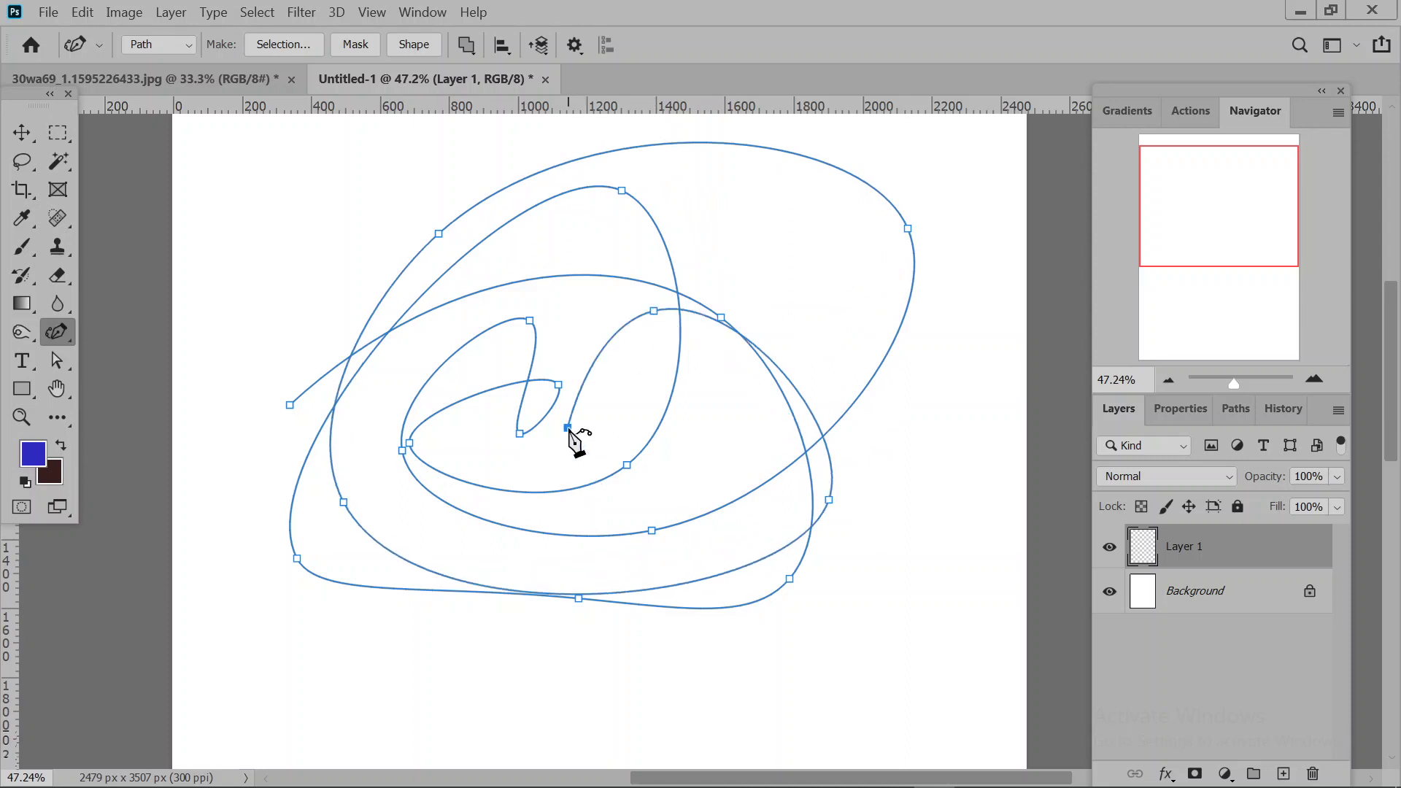
pyautogui.click(708, 456)
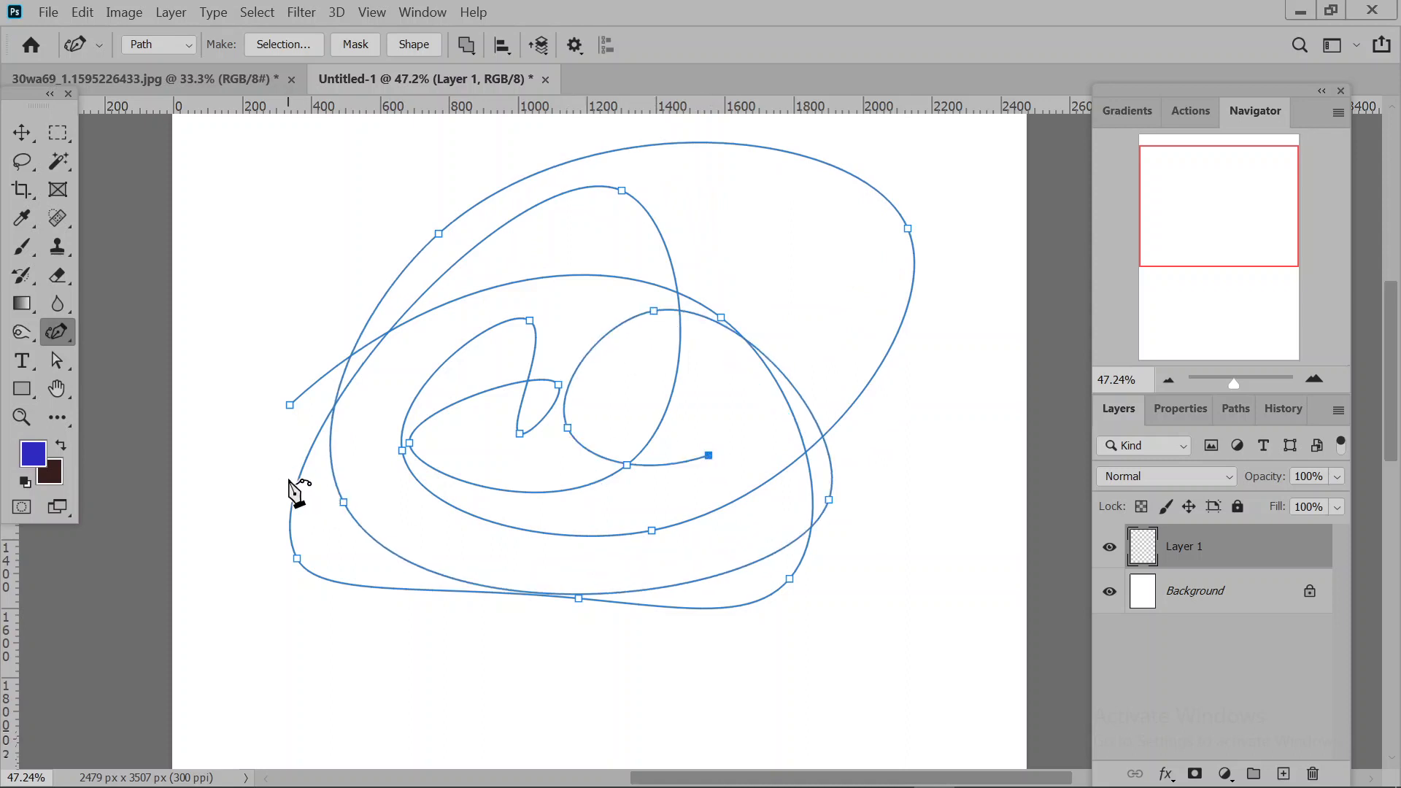
pyautogui.click(343, 502)
pyautogui.click(290, 404)
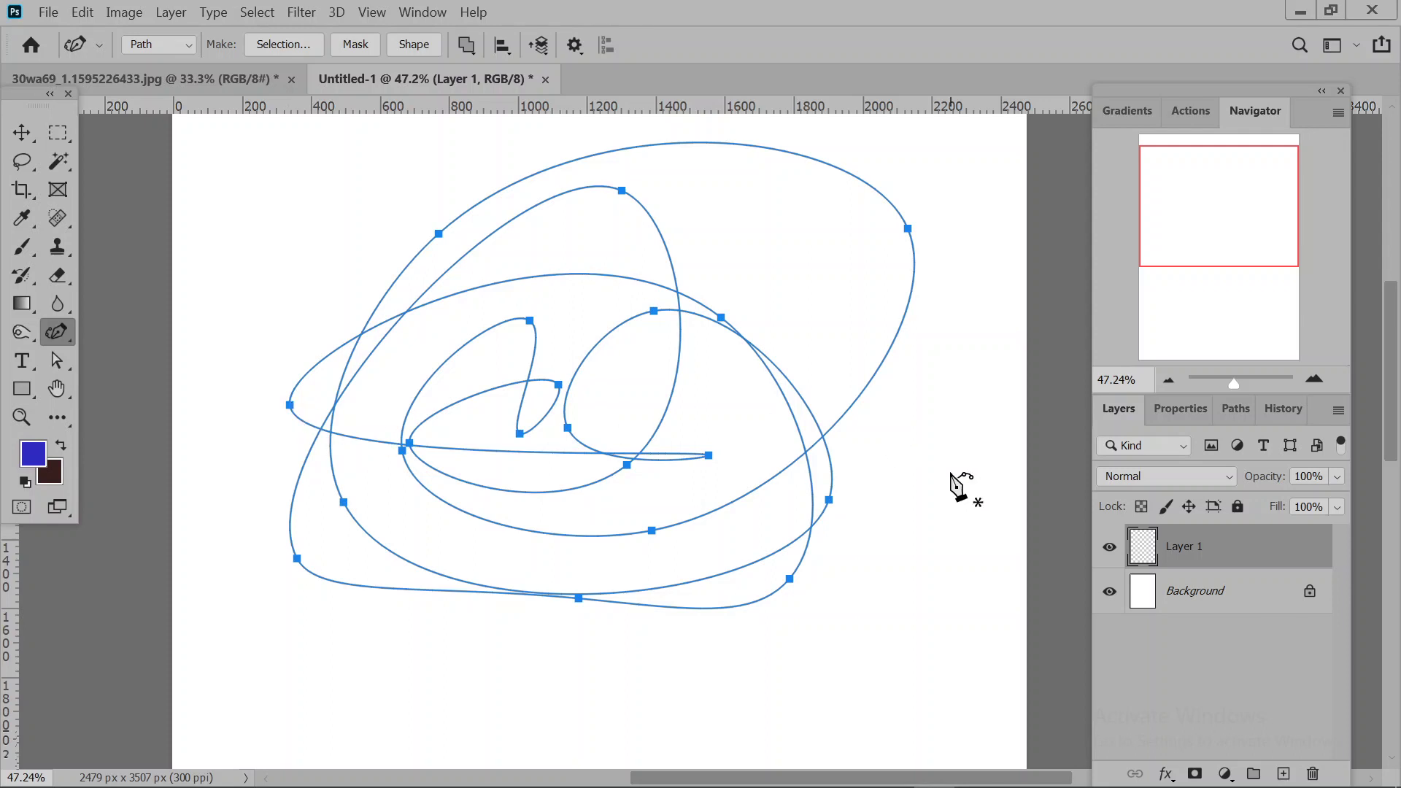
# Revert to the New Layer history step, removing the curvy path.
pyautogui.click(1278, 408)
pyautogui.scroll(10, 1226, 531)
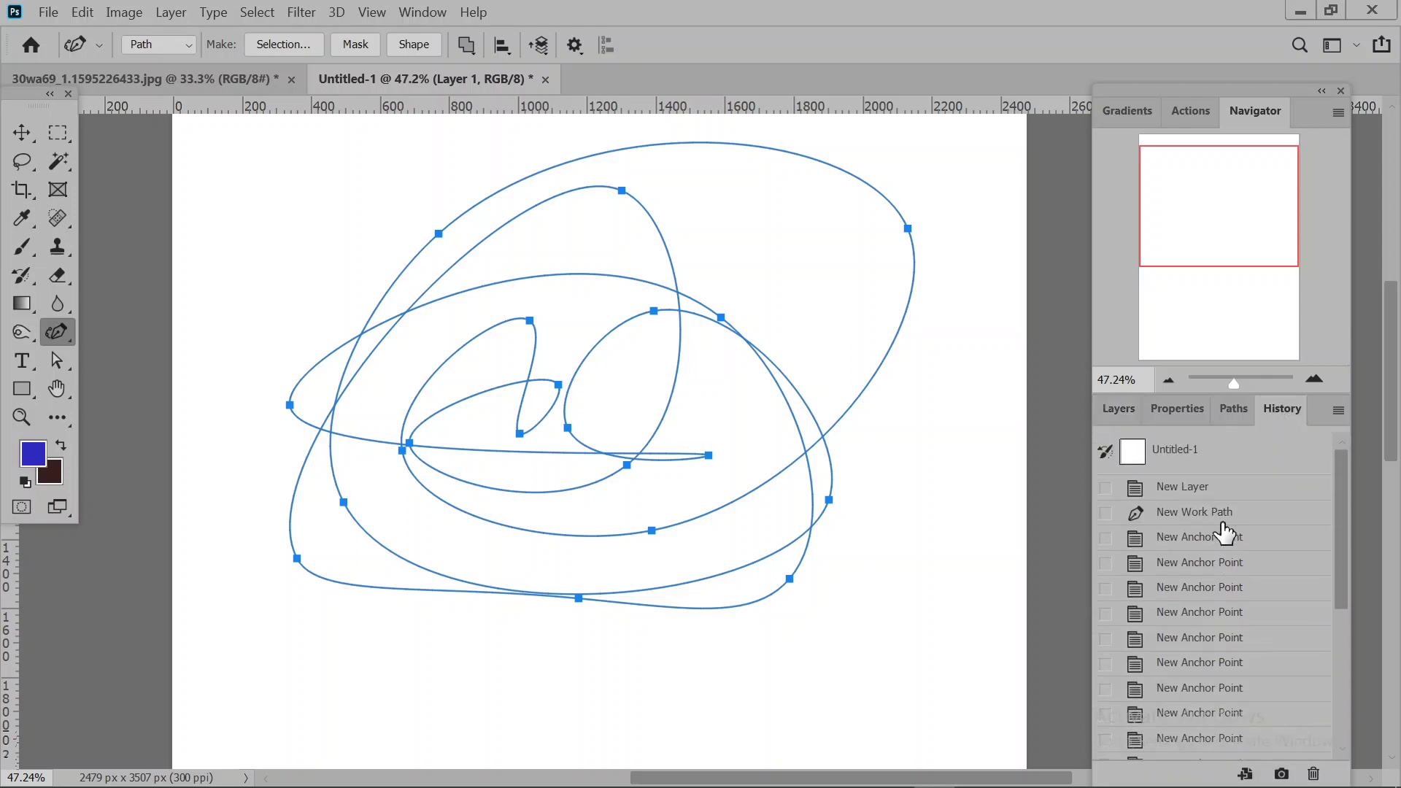
pyautogui.click(1205, 488)
pyautogui.click(1123, 405)
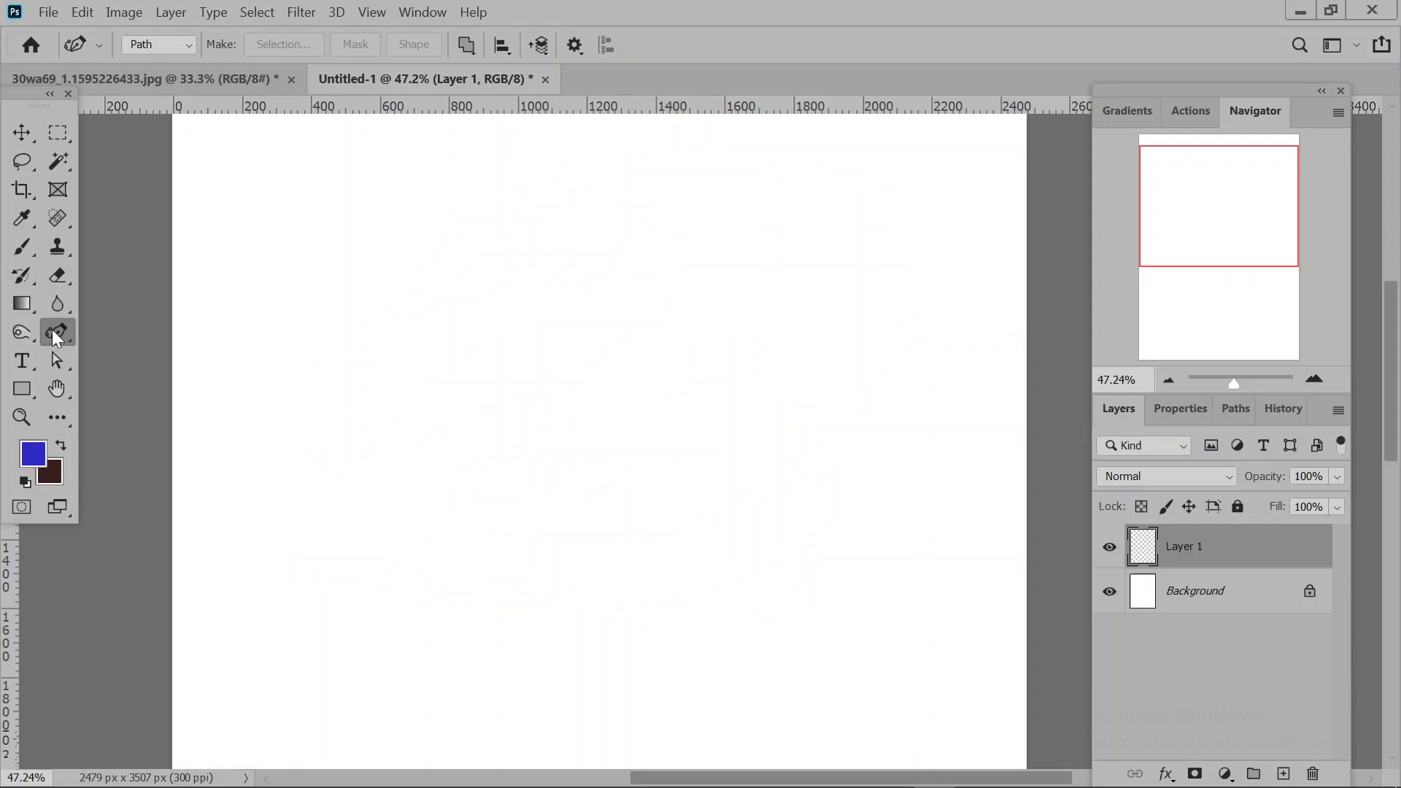
# Draw a closed four-cornered straight-edged path with the standard Pen Tool.
pyautogui.rightClick(57, 337)
pyautogui.click(127, 326)
pyautogui.click(394, 309)
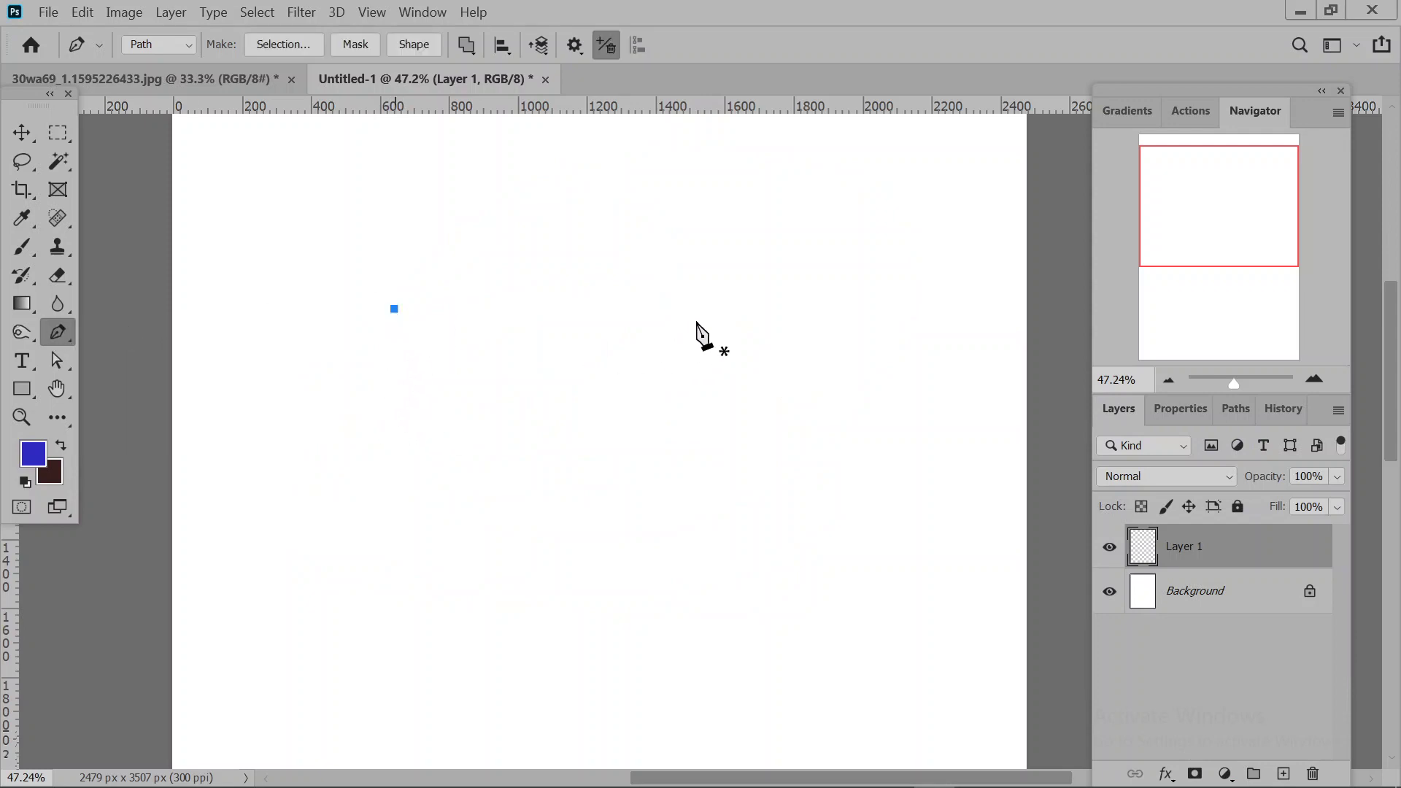
pyautogui.click(741, 307)
pyautogui.click(746, 553)
pyautogui.click(376, 533)
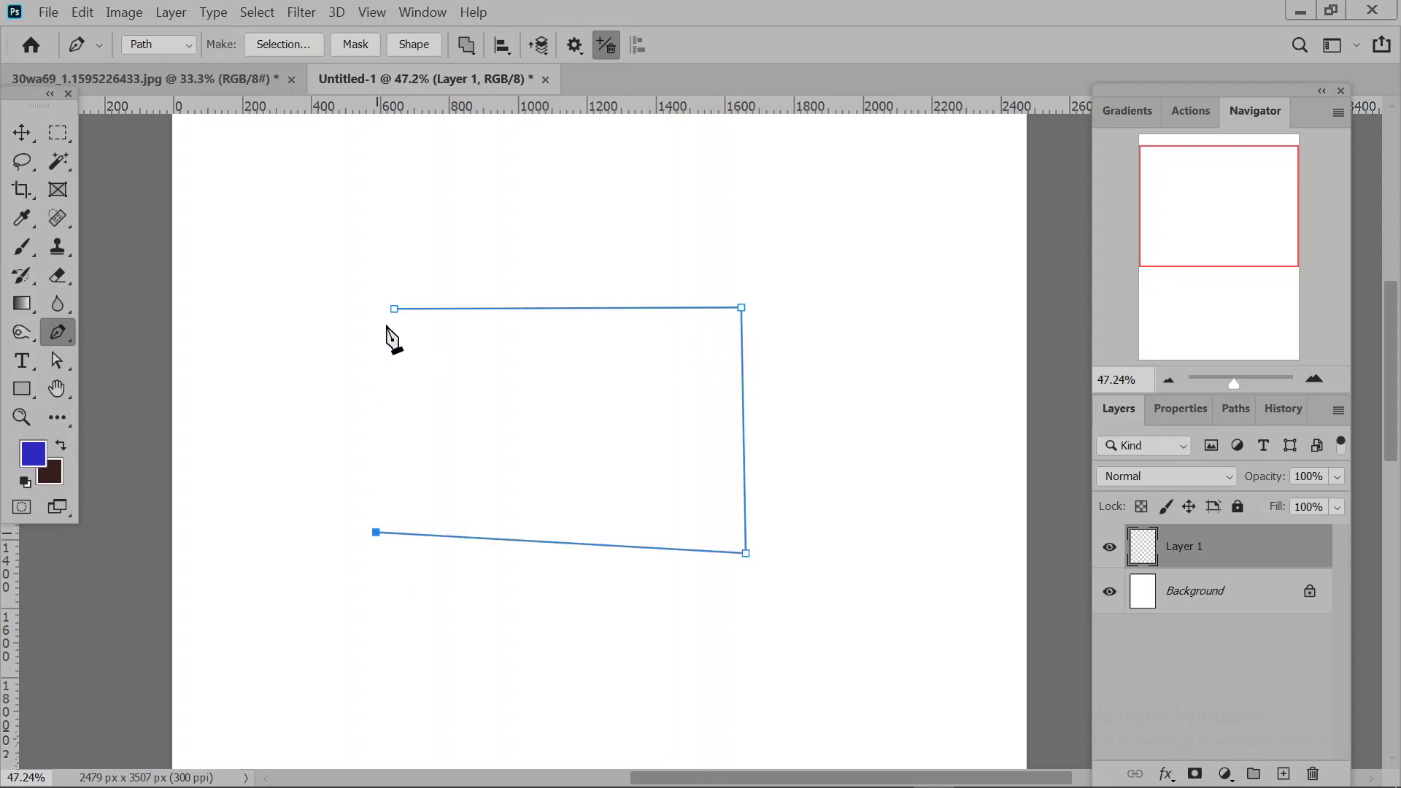
pyautogui.click(394, 308)
# Drag the top-right anchor up and right toward the page corner with Direct Selection.
pyautogui.click(59, 361)
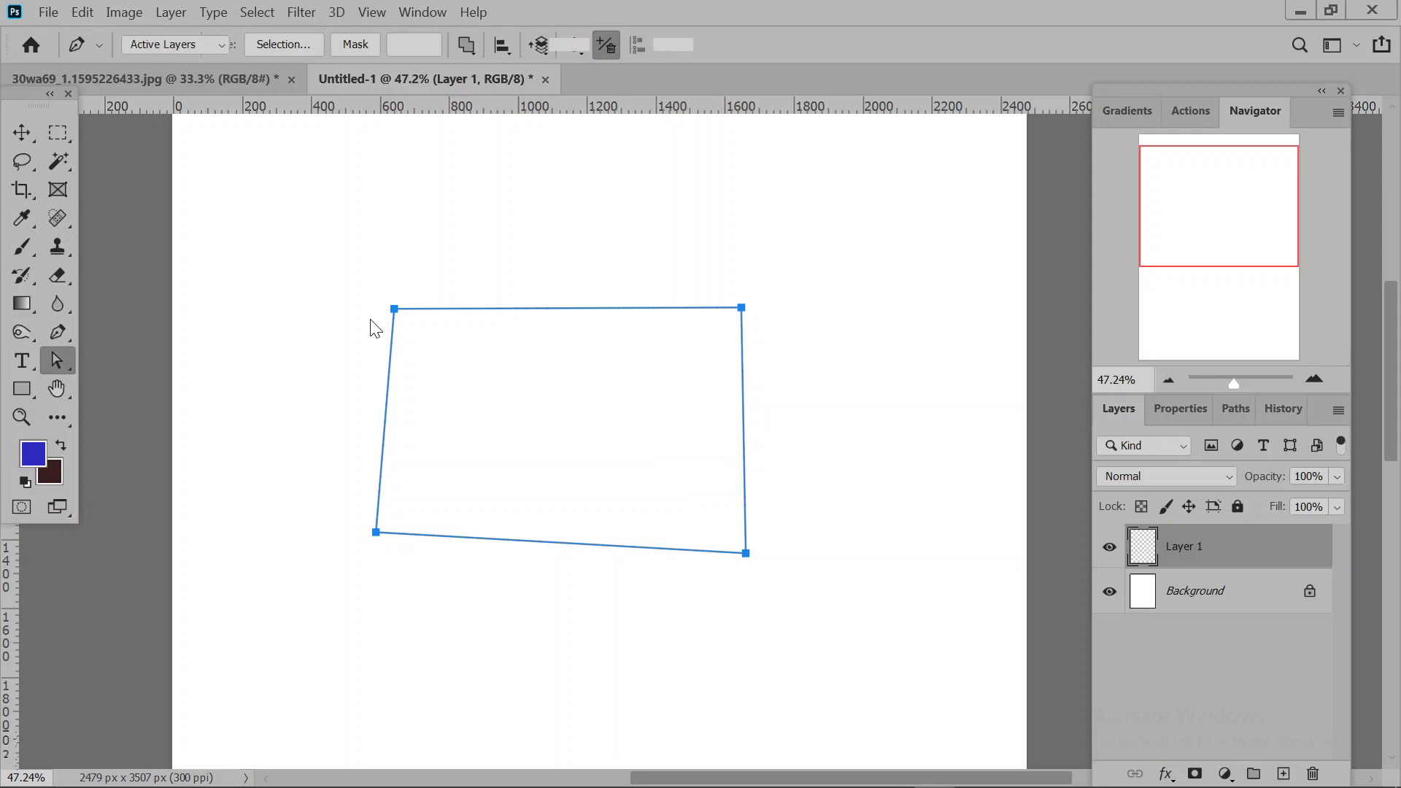
pyautogui.click(742, 308)
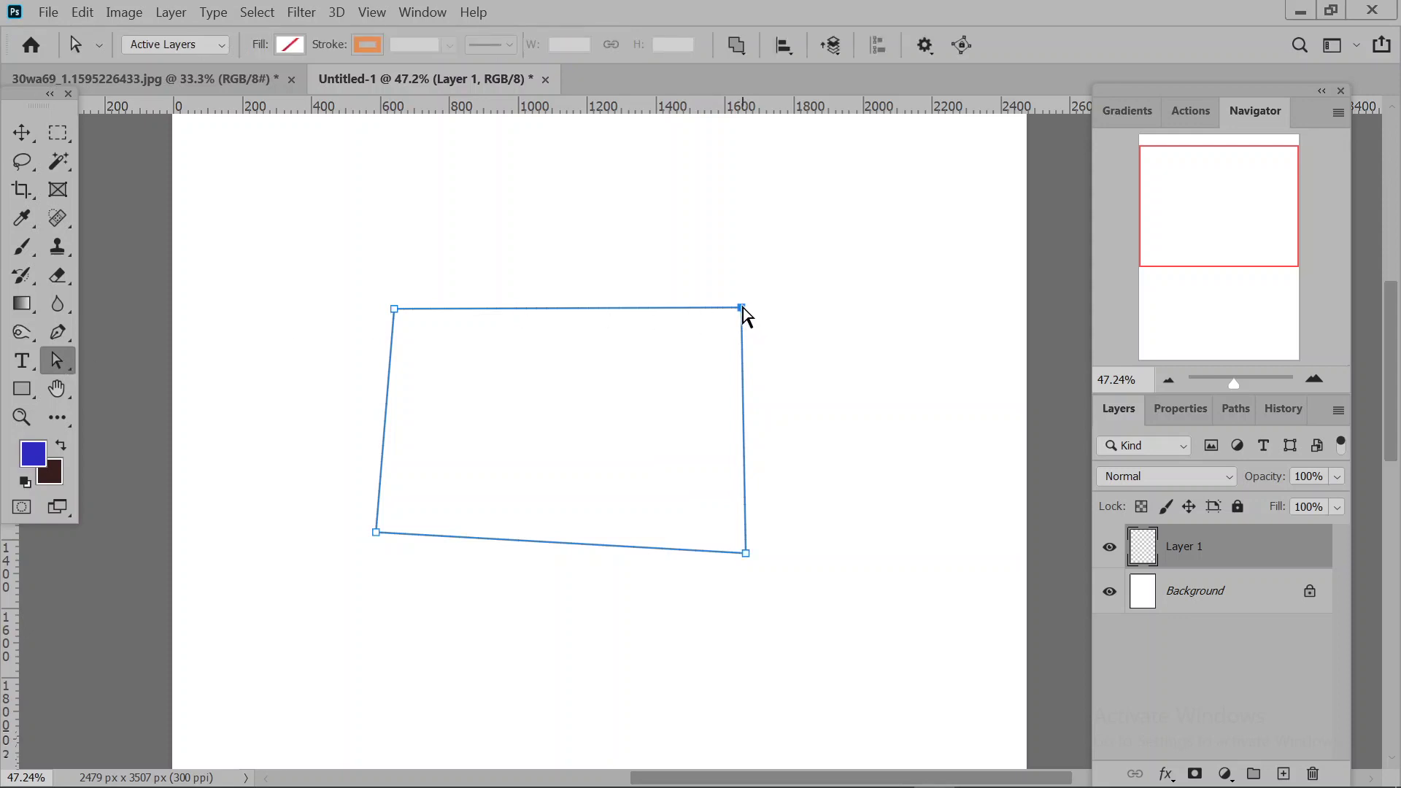
pyautogui.moveTo(744, 307); pyautogui.dragTo(983, 151)
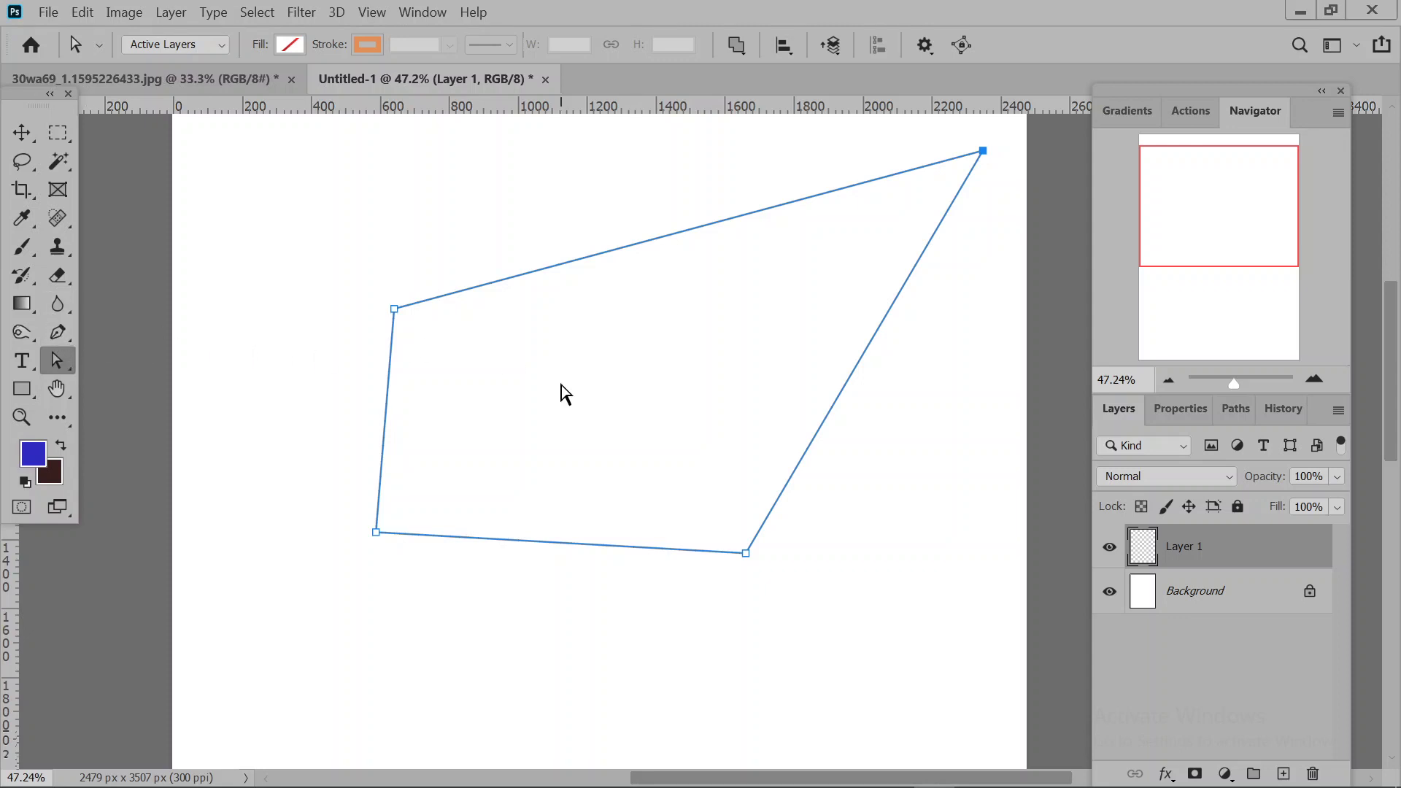
# Return to the standard Pen Tool after browsing the pen tool group.
pyautogui.click(62, 329)
pyautogui.rightClick(64, 334)
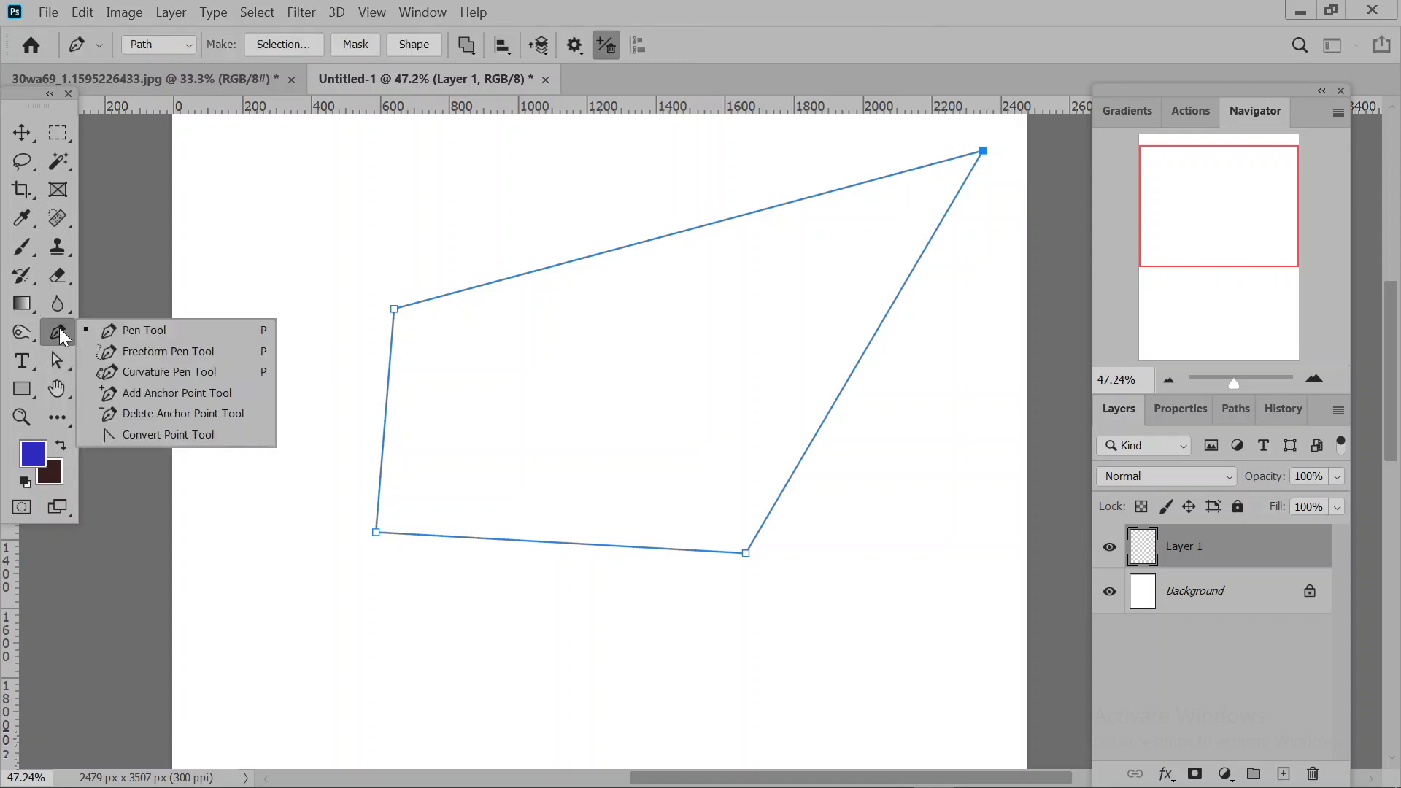
pyautogui.click(168, 394)
pyautogui.rightClick(59, 333)
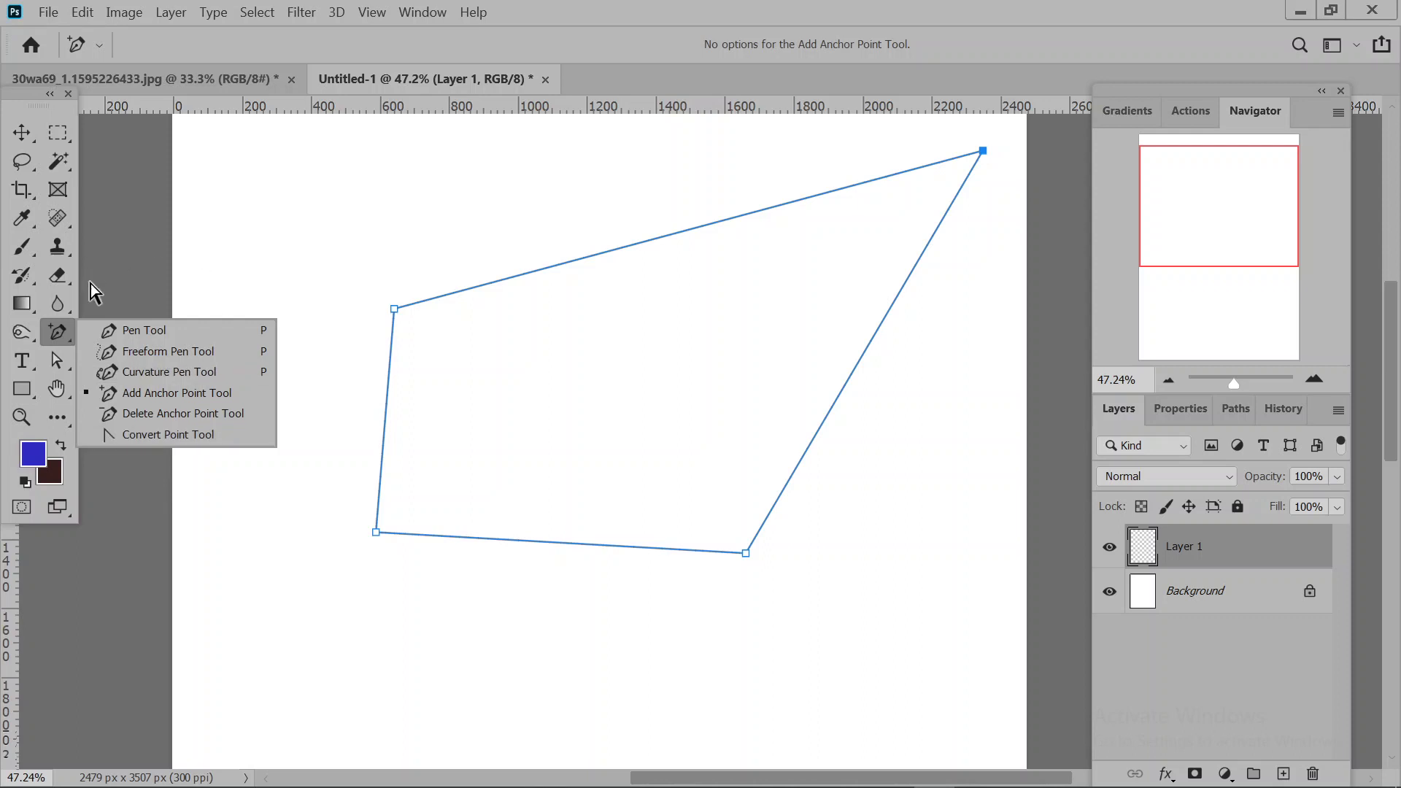
pyautogui.click(55, 329)
pyautogui.rightClick(55, 328)
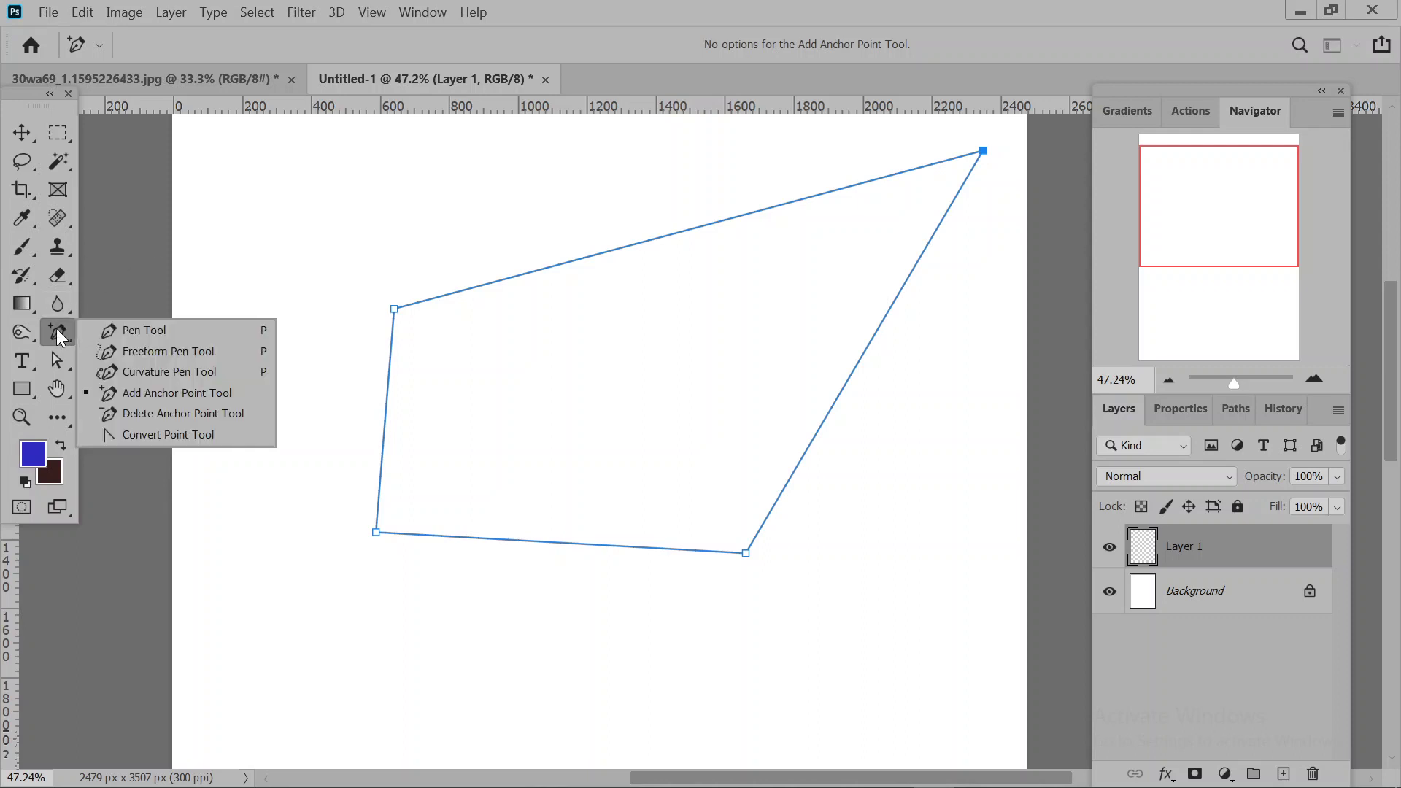
pyautogui.click(140, 330)
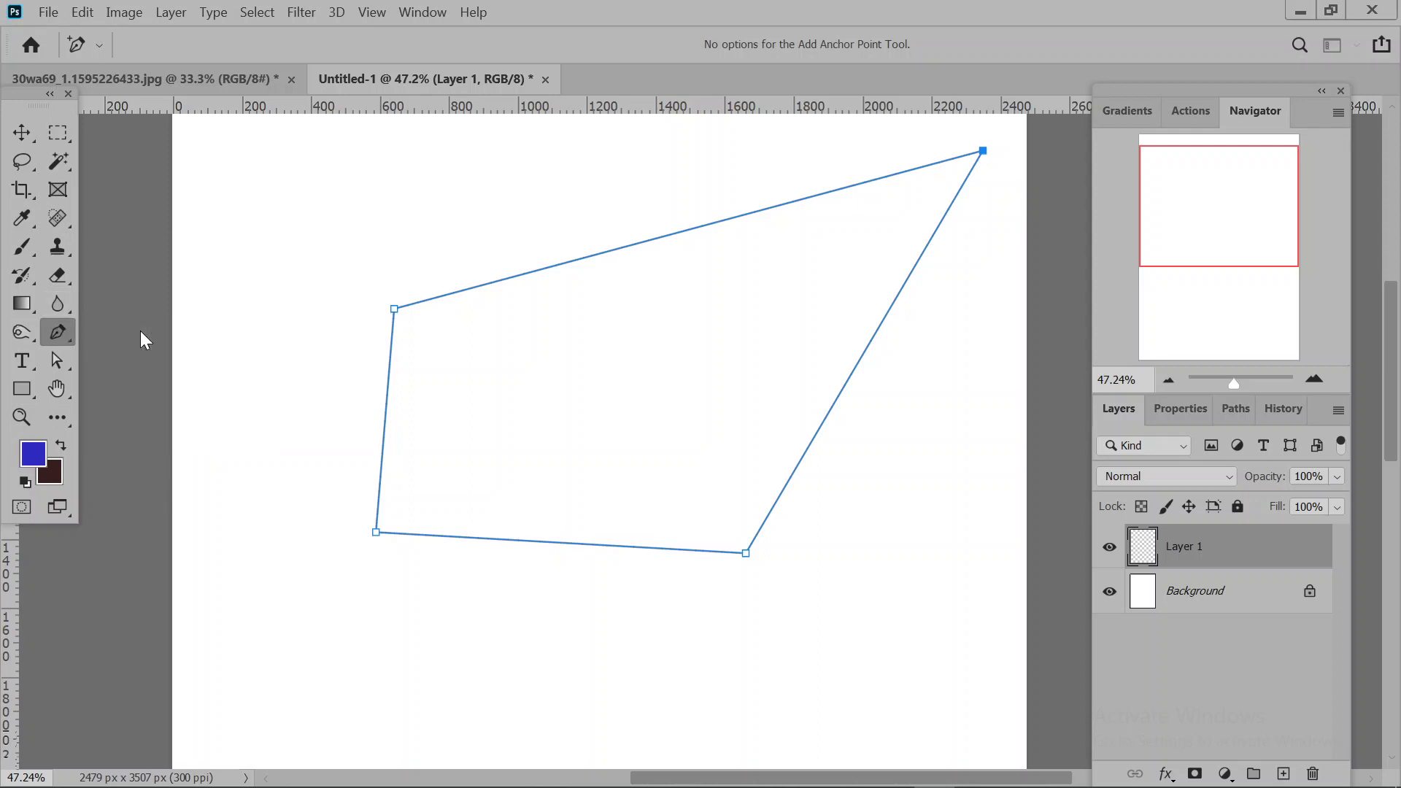
# Smooth the top-left and bottom-right corners, then replace the bottom-left anchor with a new left one.
pyautogui.keyDown('ctrl'); pyautogui.click(394, 309); pyautogui.keyUp('ctrl')
pyautogui.moveTo(394, 308); pyautogui.dragTo(489, 189)
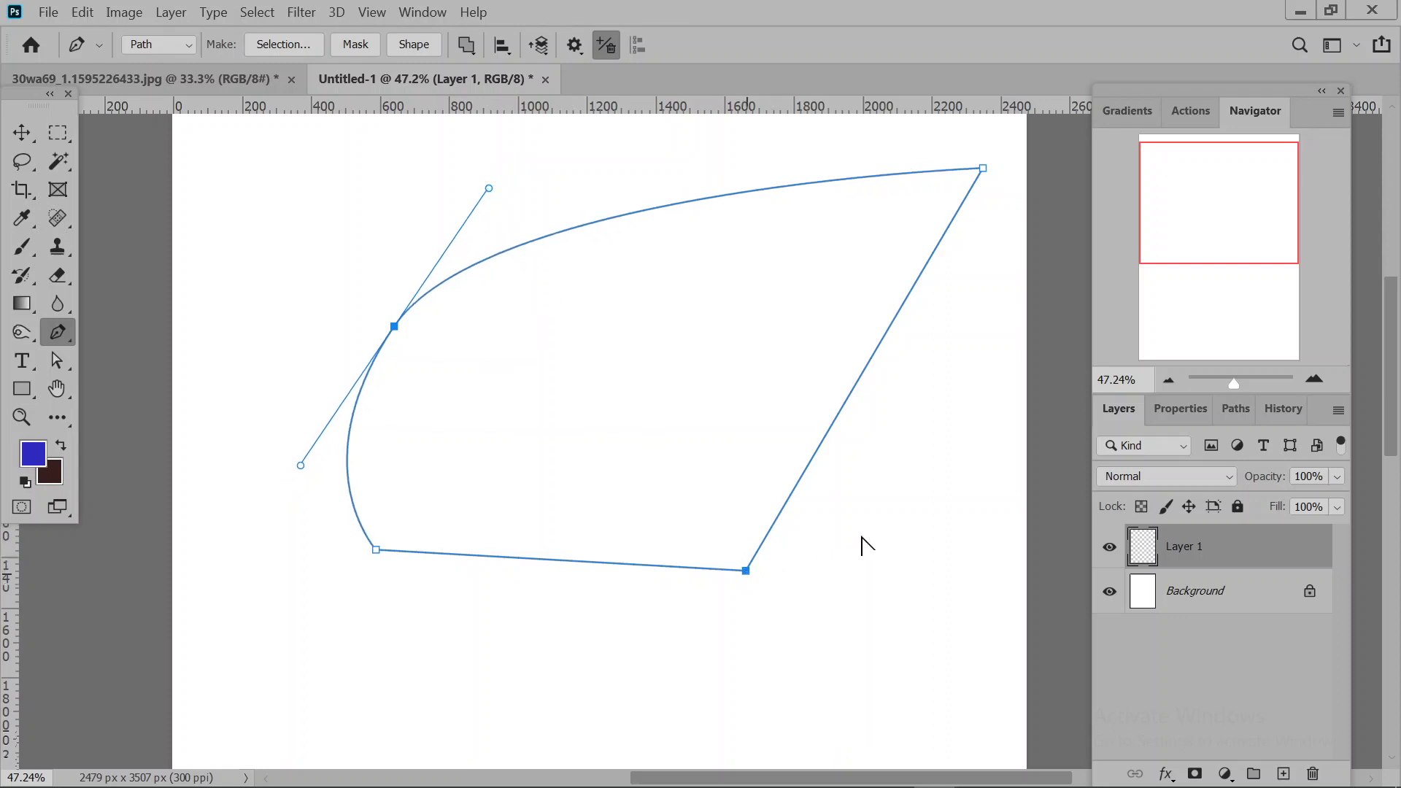
pyautogui.moveTo(746, 570); pyautogui.dragTo(437, 757)
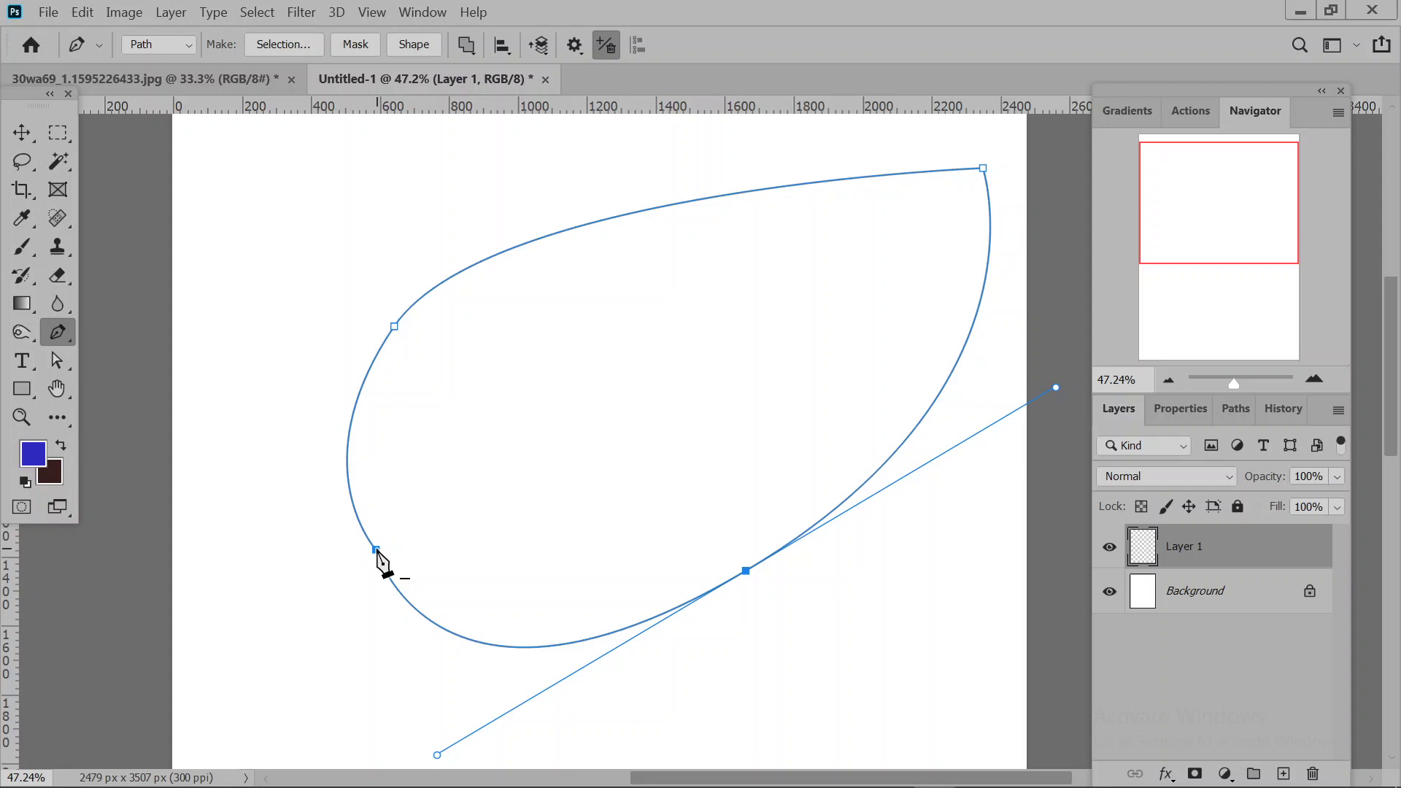
pyautogui.click(376, 550)
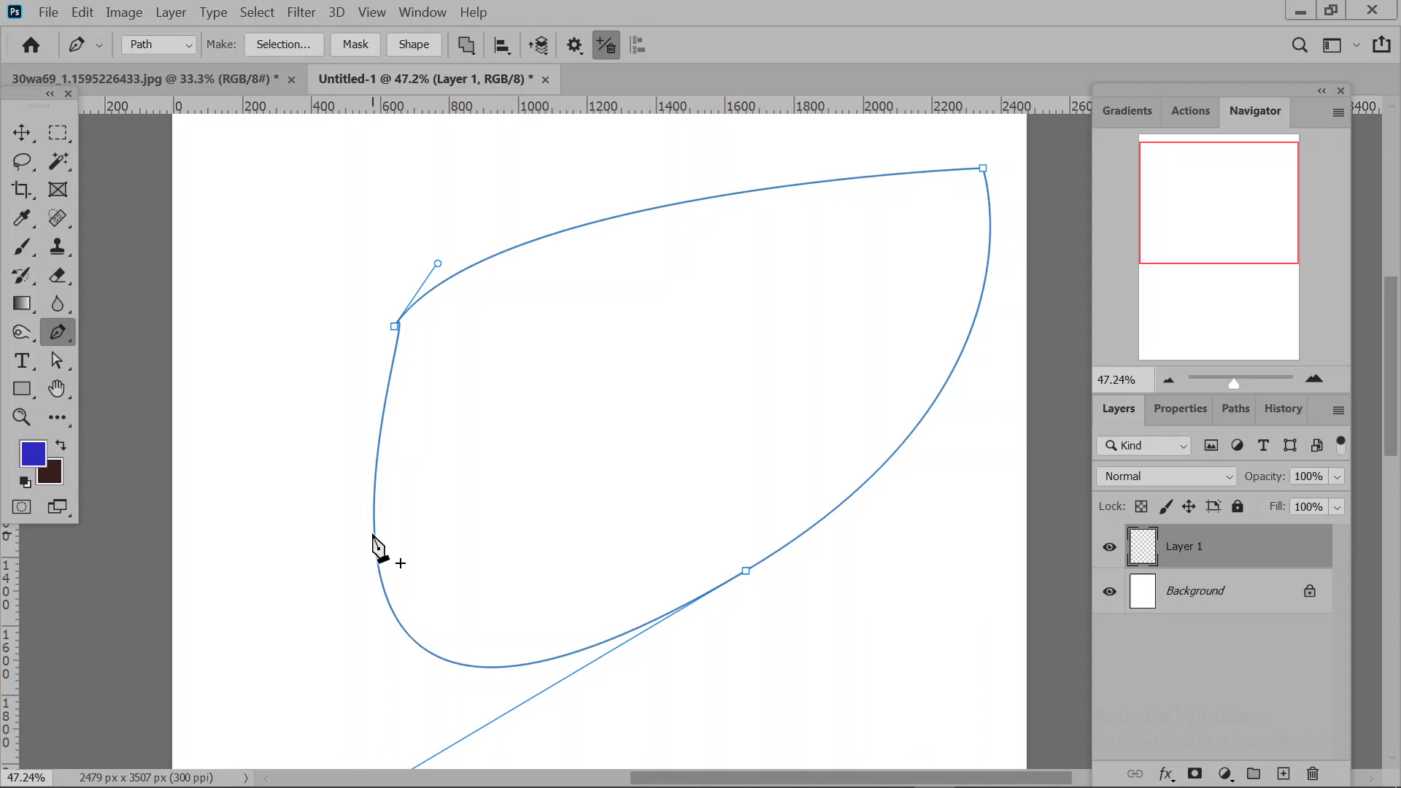
pyautogui.click(375, 533)
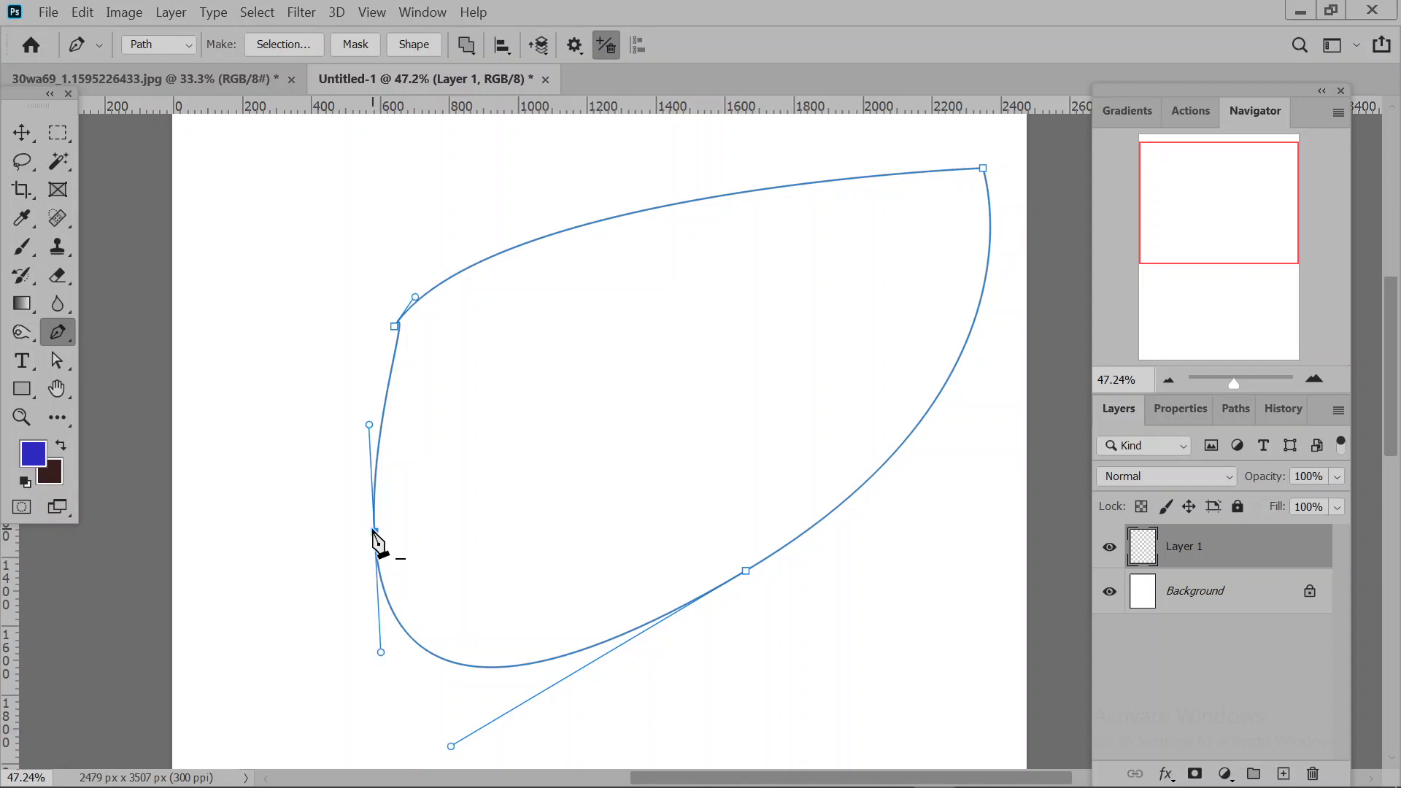
pyautogui.click(63, 362)
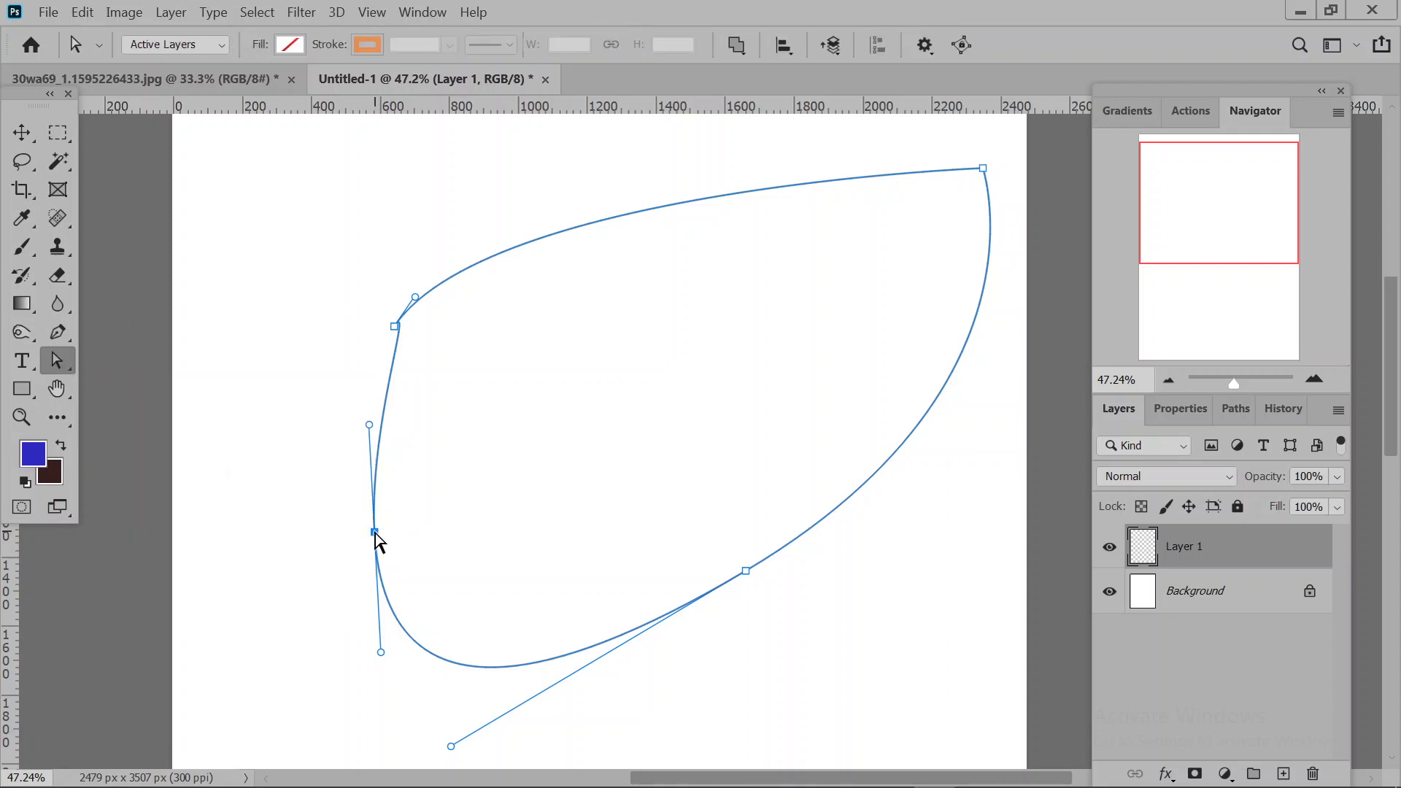
# Drag the left anchor up-right and give the start anchor smooth curve handles.
pyautogui.moveTo(375, 533); pyautogui.dragTo(865, 281)
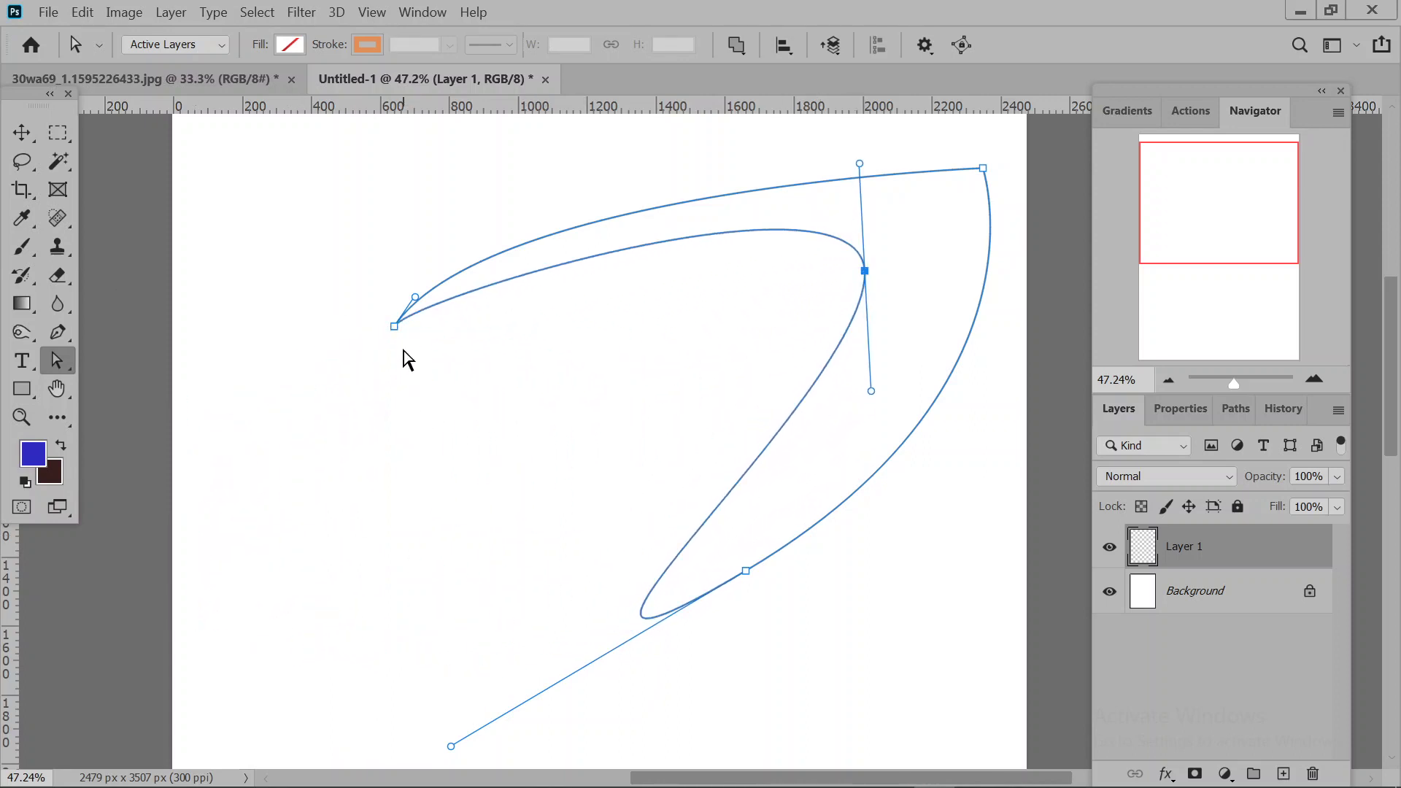
pyautogui.click(394, 327)
pyautogui.click(64, 334)
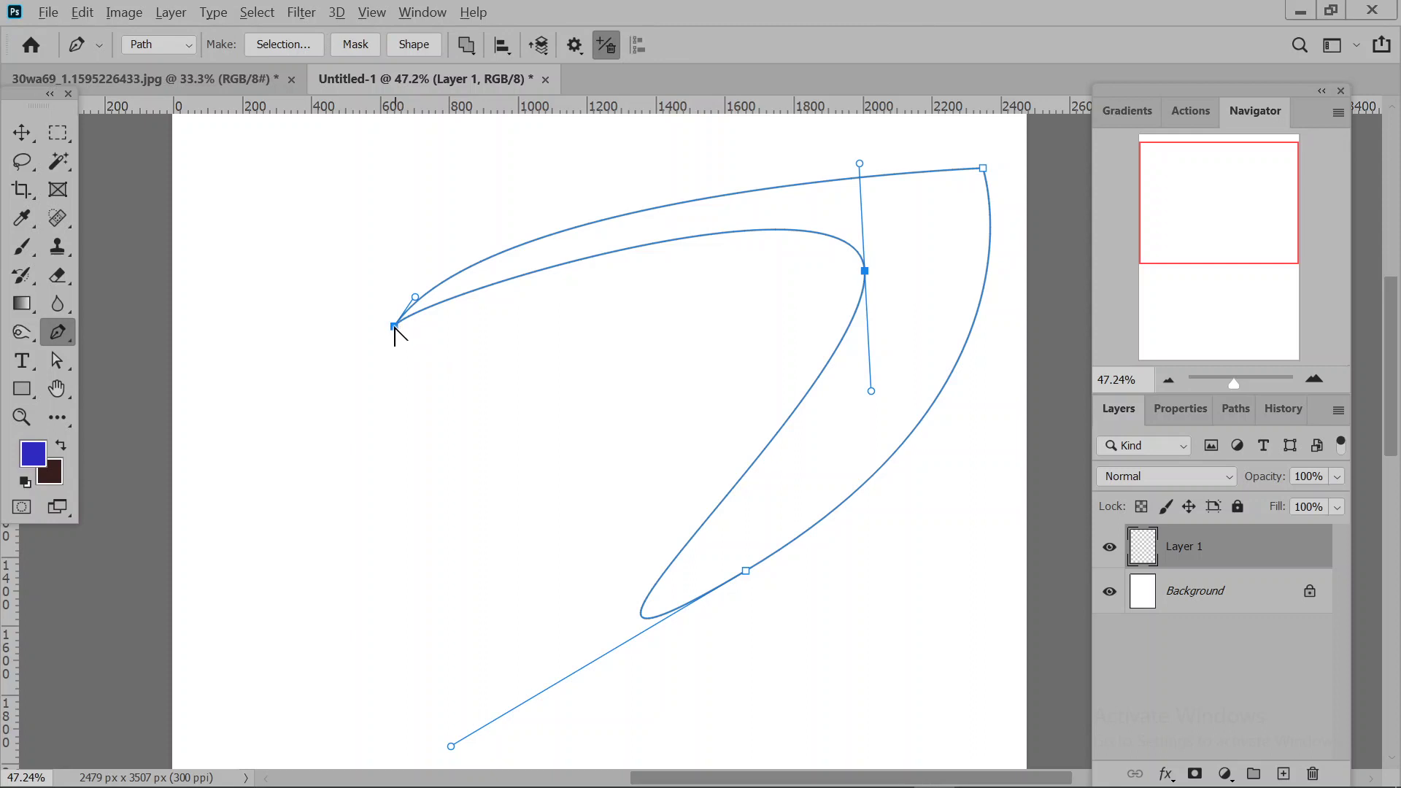
pyautogui.moveTo(394, 327); pyautogui.dragTo(252, 117)
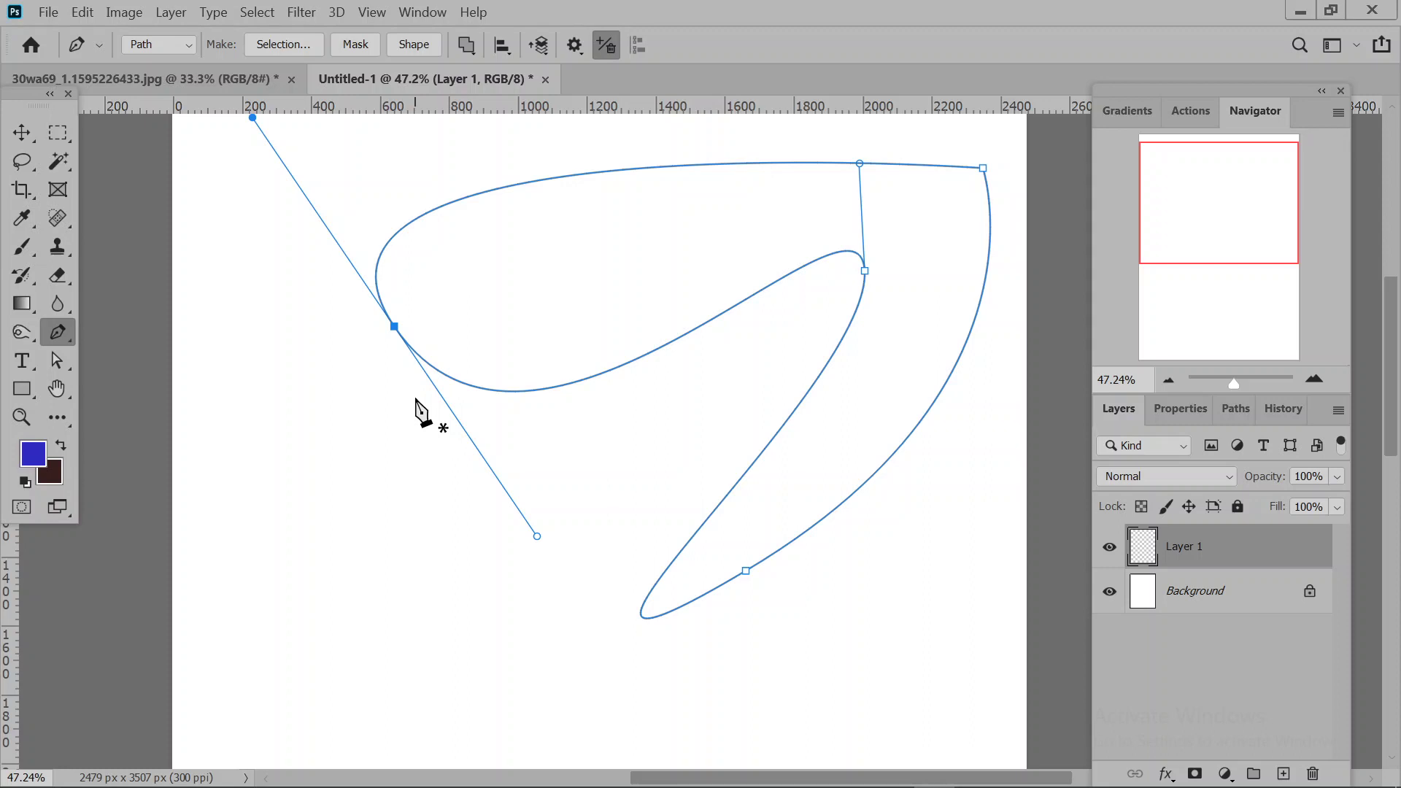
# Draw a closed practice path mixing straight and curved segments on the left.
pyautogui.click(281, 432)
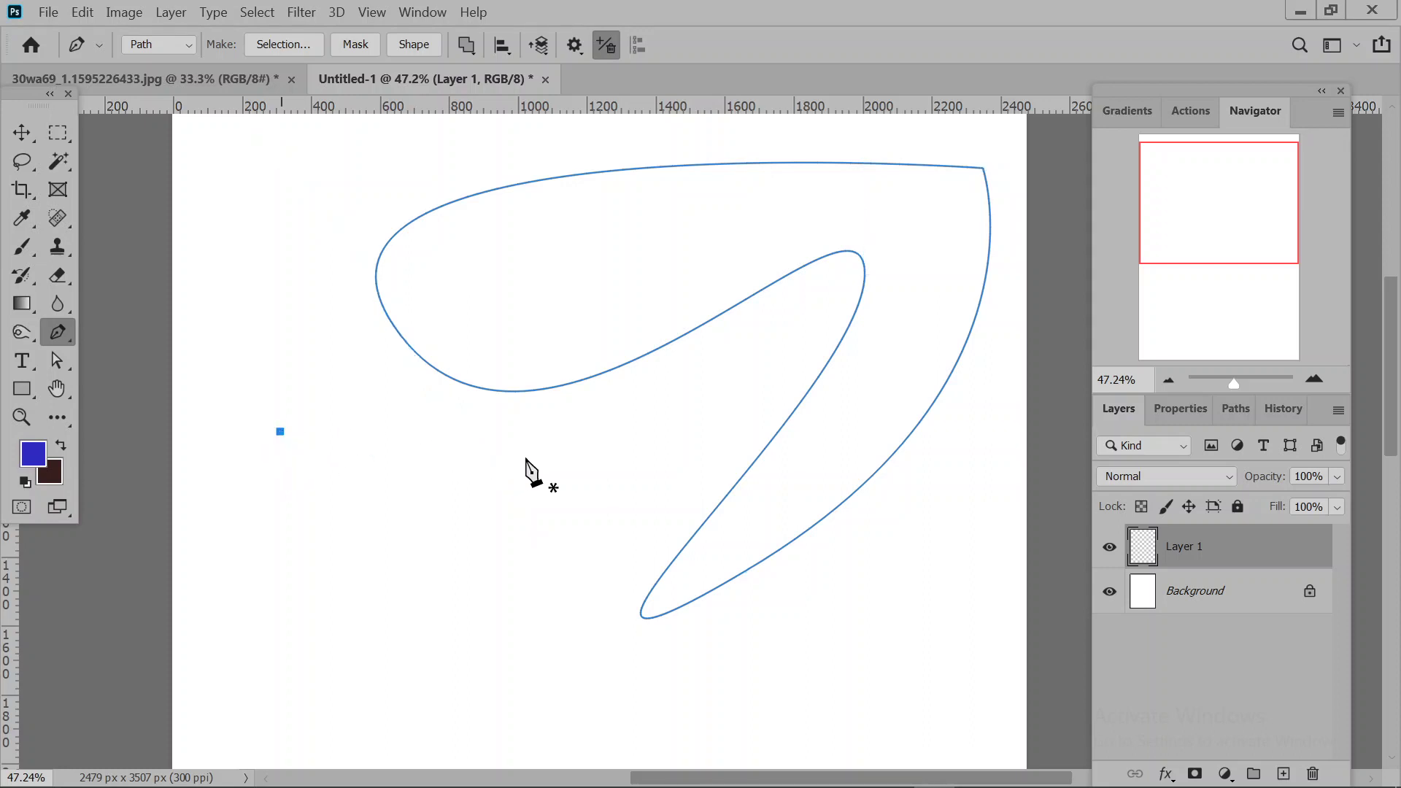
pyautogui.click(526, 457)
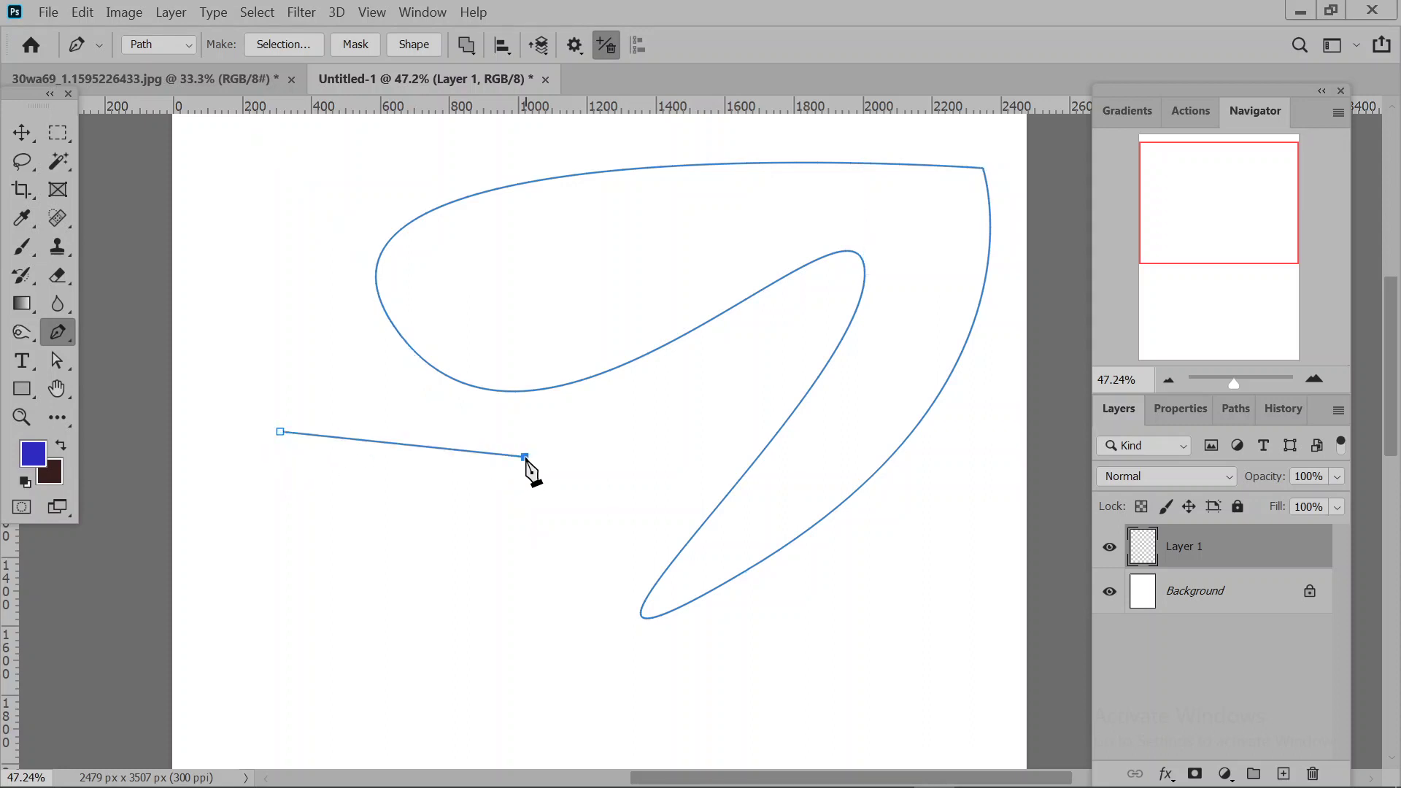
pyautogui.moveTo(526, 457); pyautogui.dragTo(340, 607)
pyautogui.moveTo(484, 619); pyautogui.dragTo(522, 610)
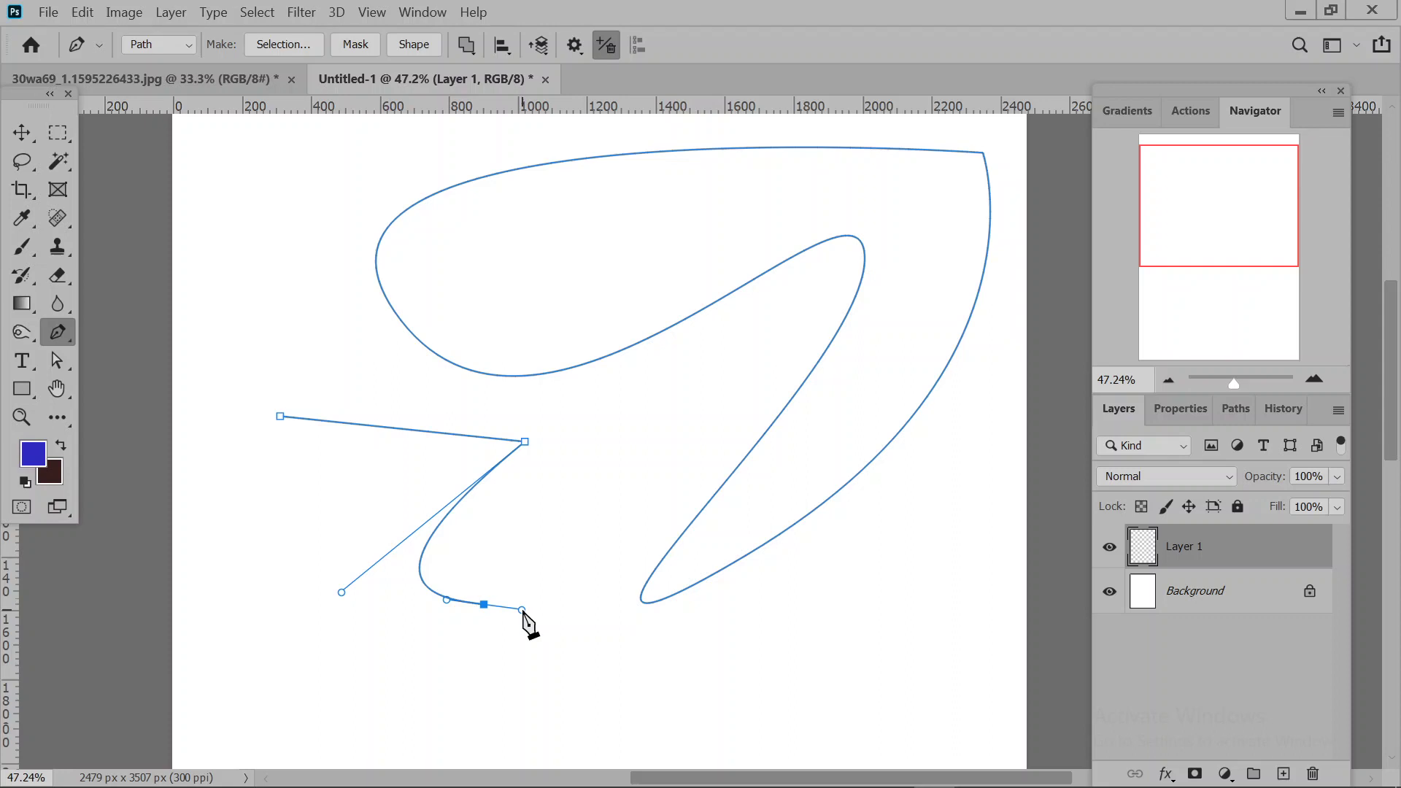
pyautogui.click(617, 427)
pyautogui.click(348, 356)
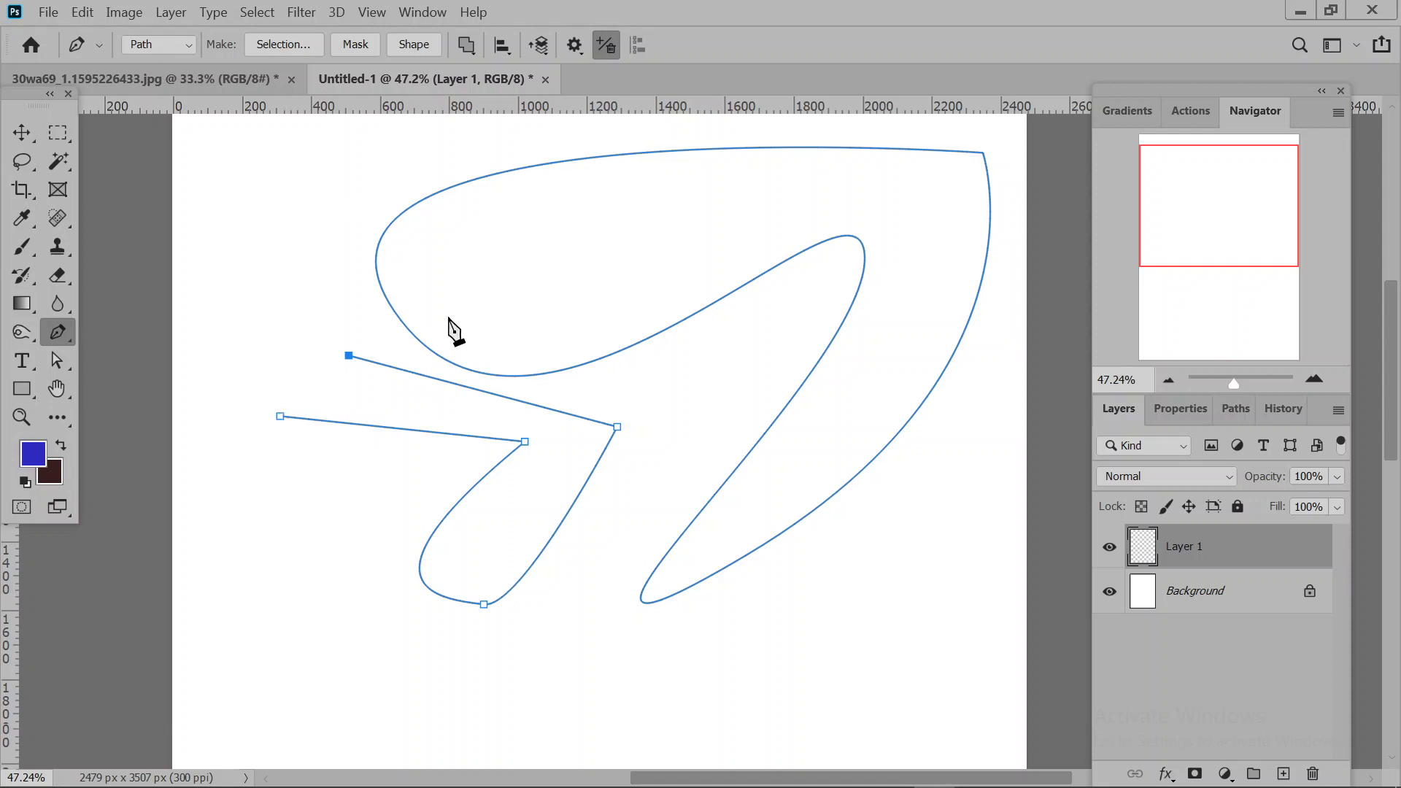
pyautogui.click(280, 416)
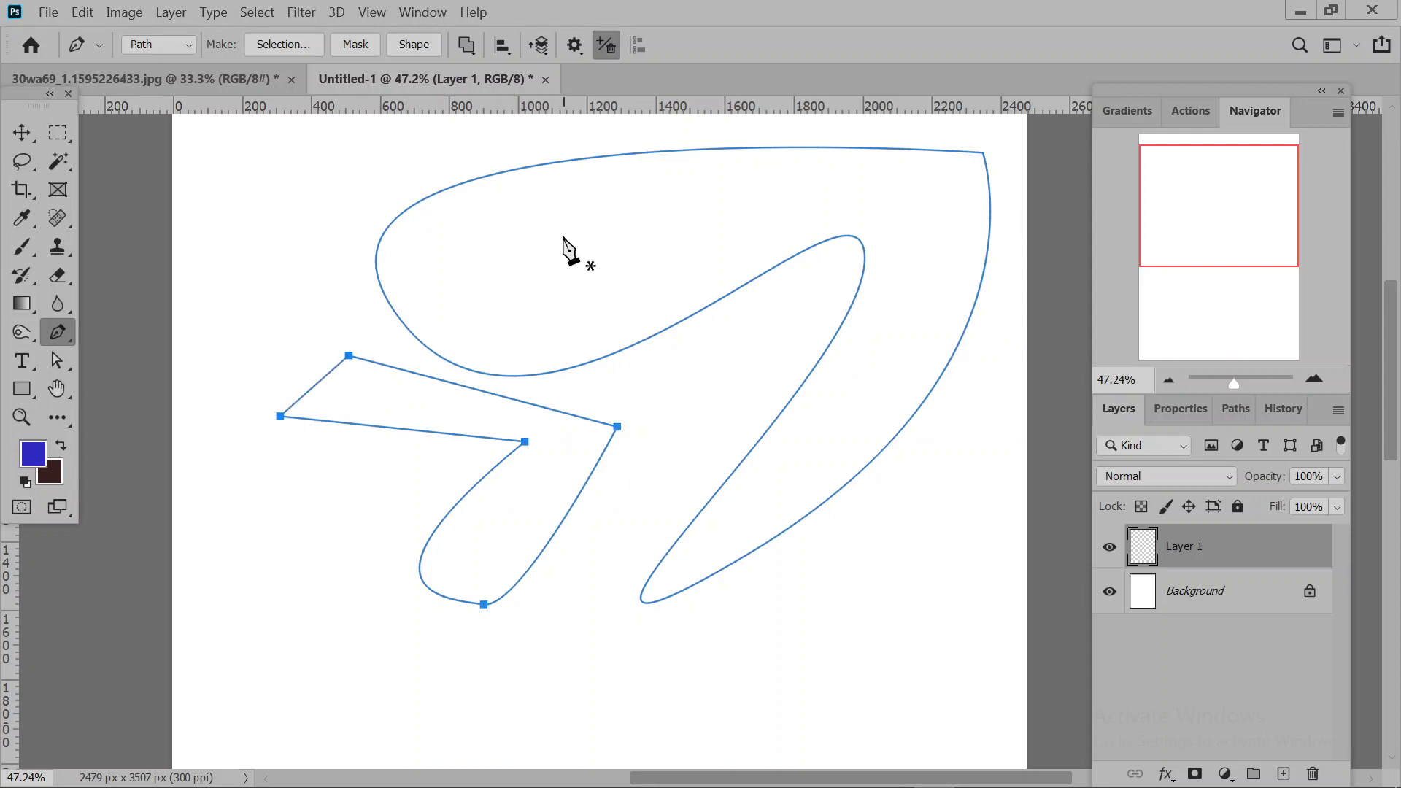
# Start another path inside the large shape with a curved third point.
pyautogui.click(558, 233)
pyautogui.click(761, 191)
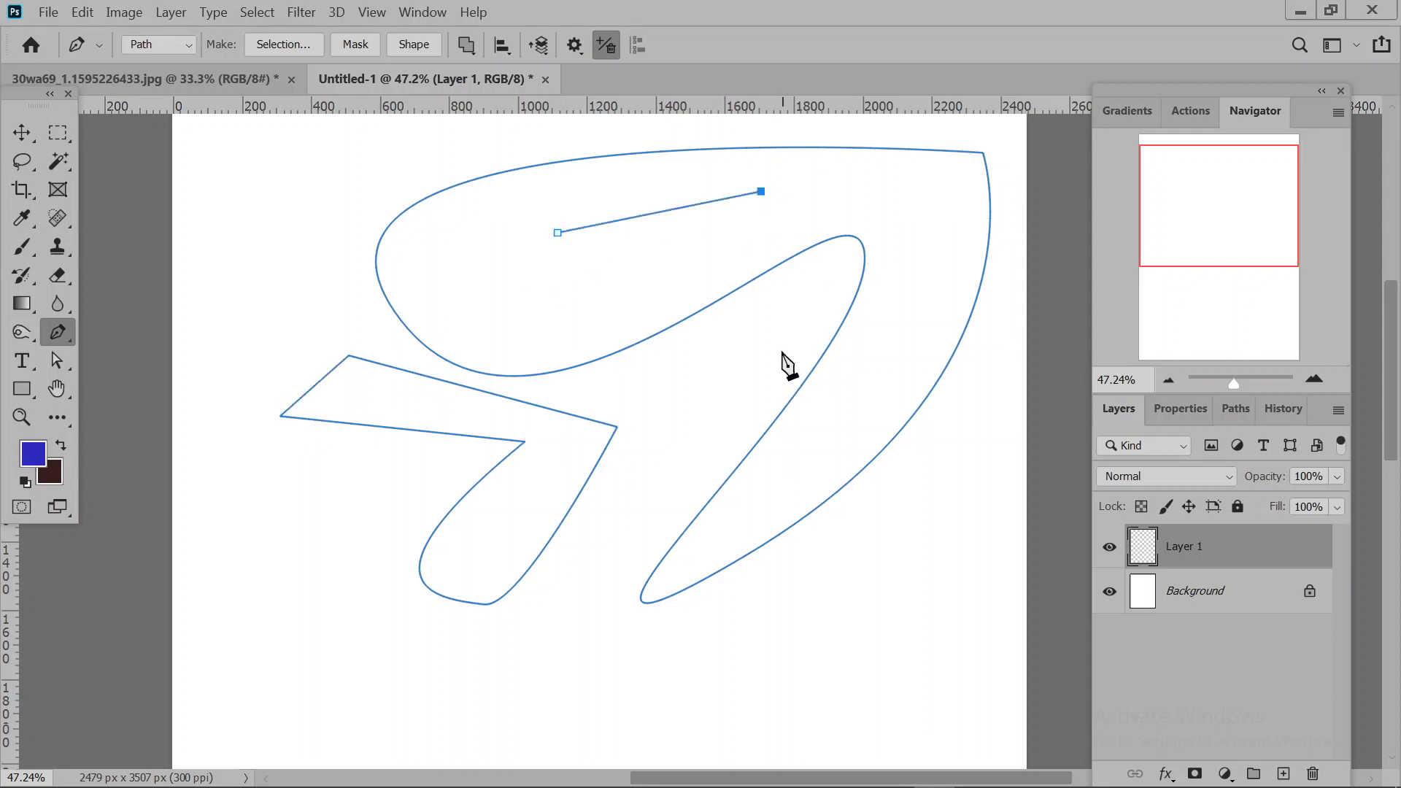
pyautogui.moveTo(781, 340); pyautogui.dragTo(194, 341)
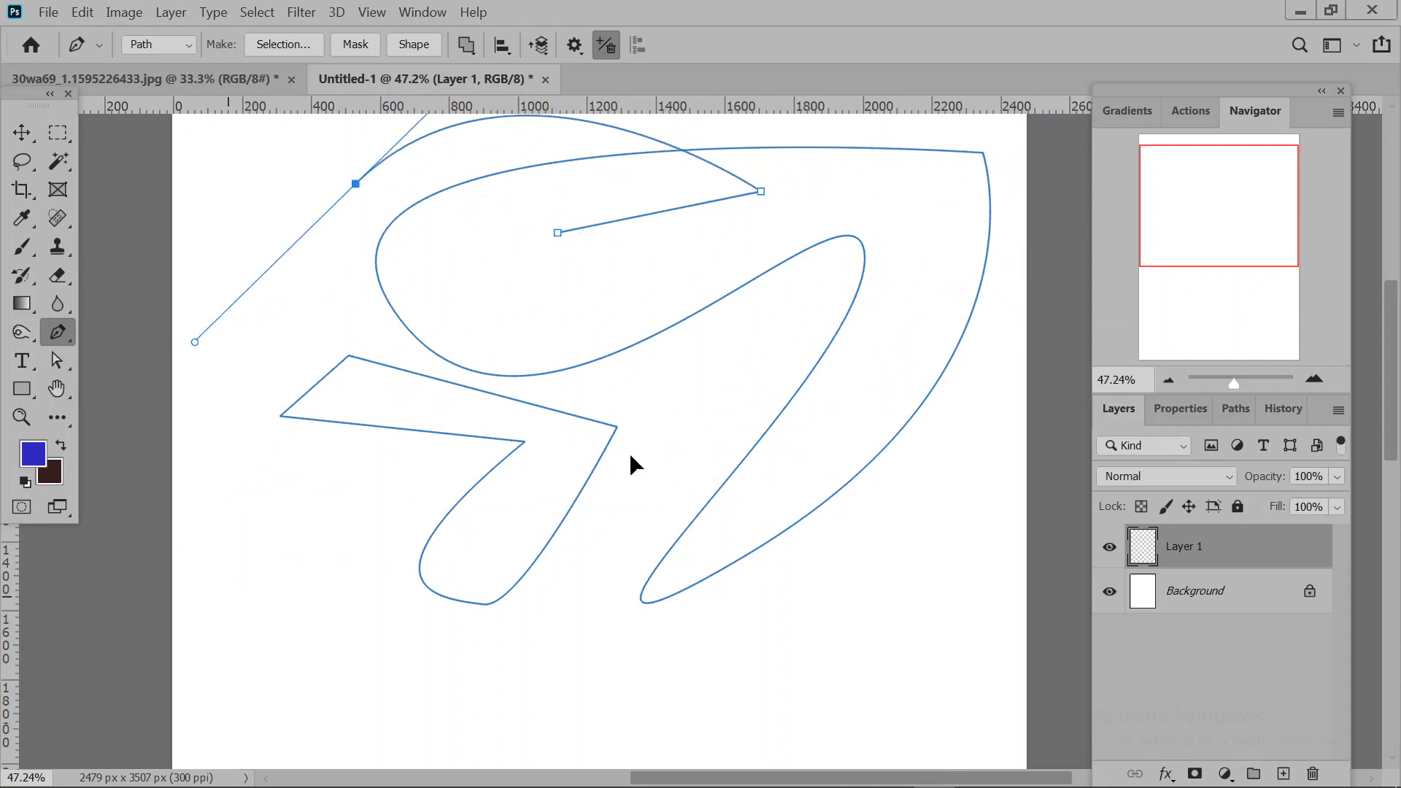
# Delete Layer 1 into the trash and create a fresh empty Layer 1.
pyautogui.rightClick(494, 359)
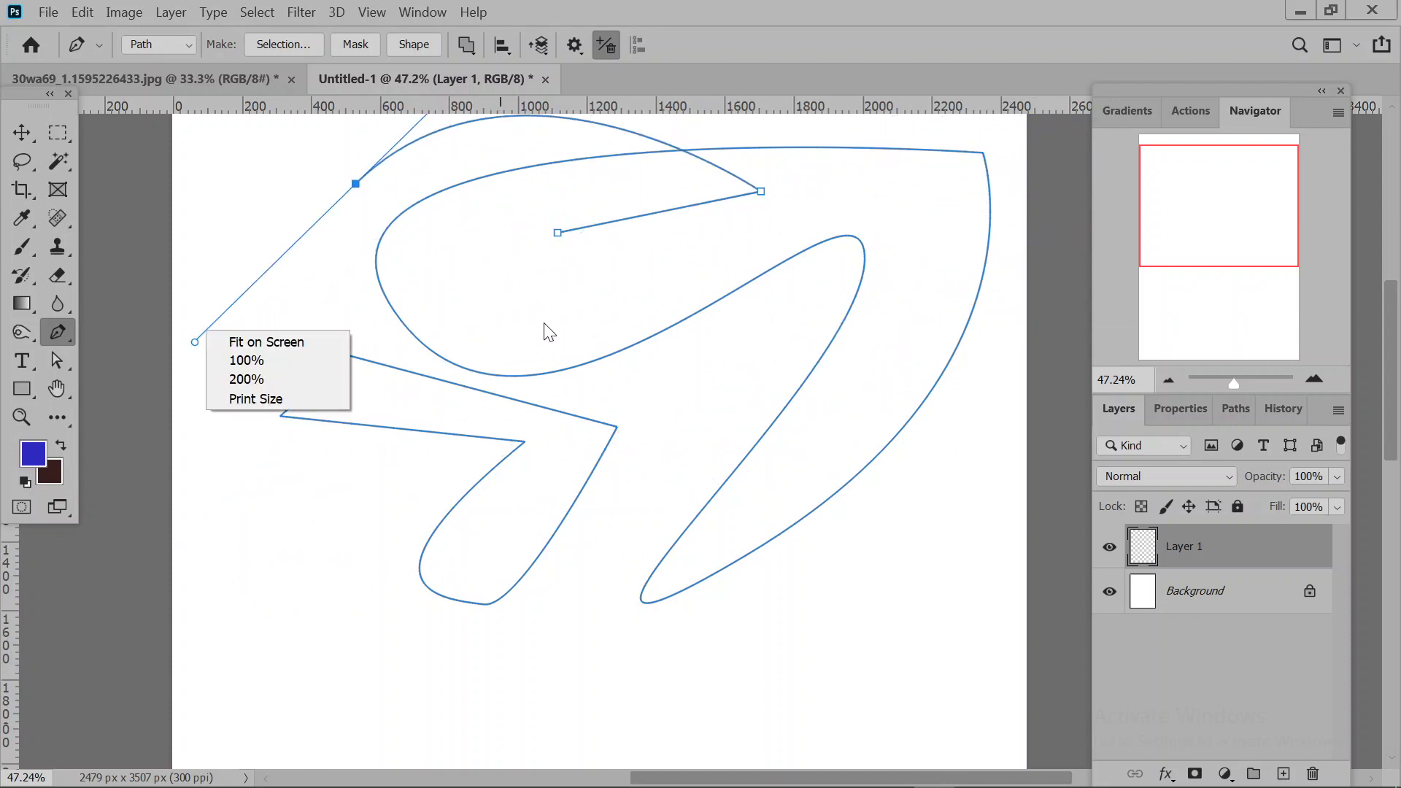
pyautogui.press('Escape')
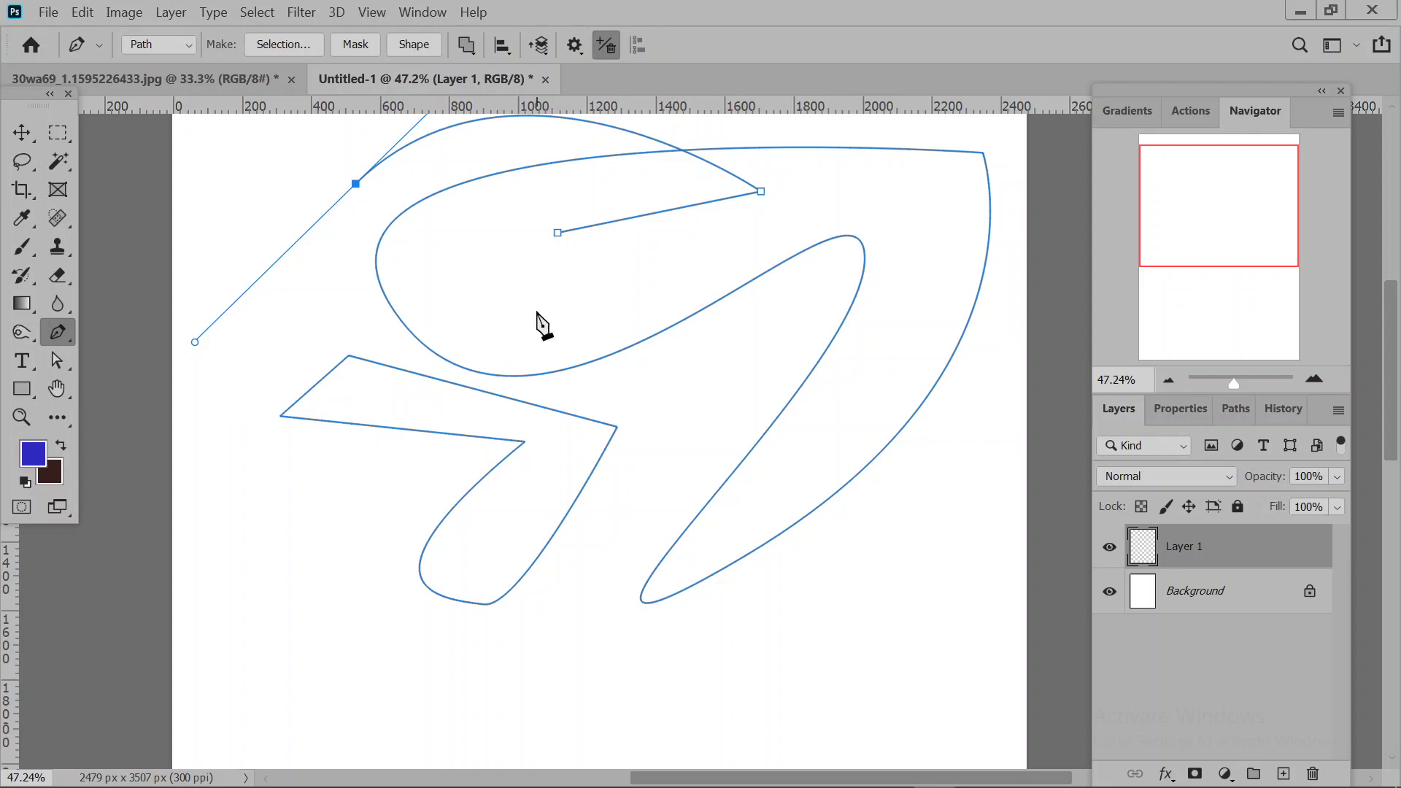
pyautogui.scroll(3, 543, 326)
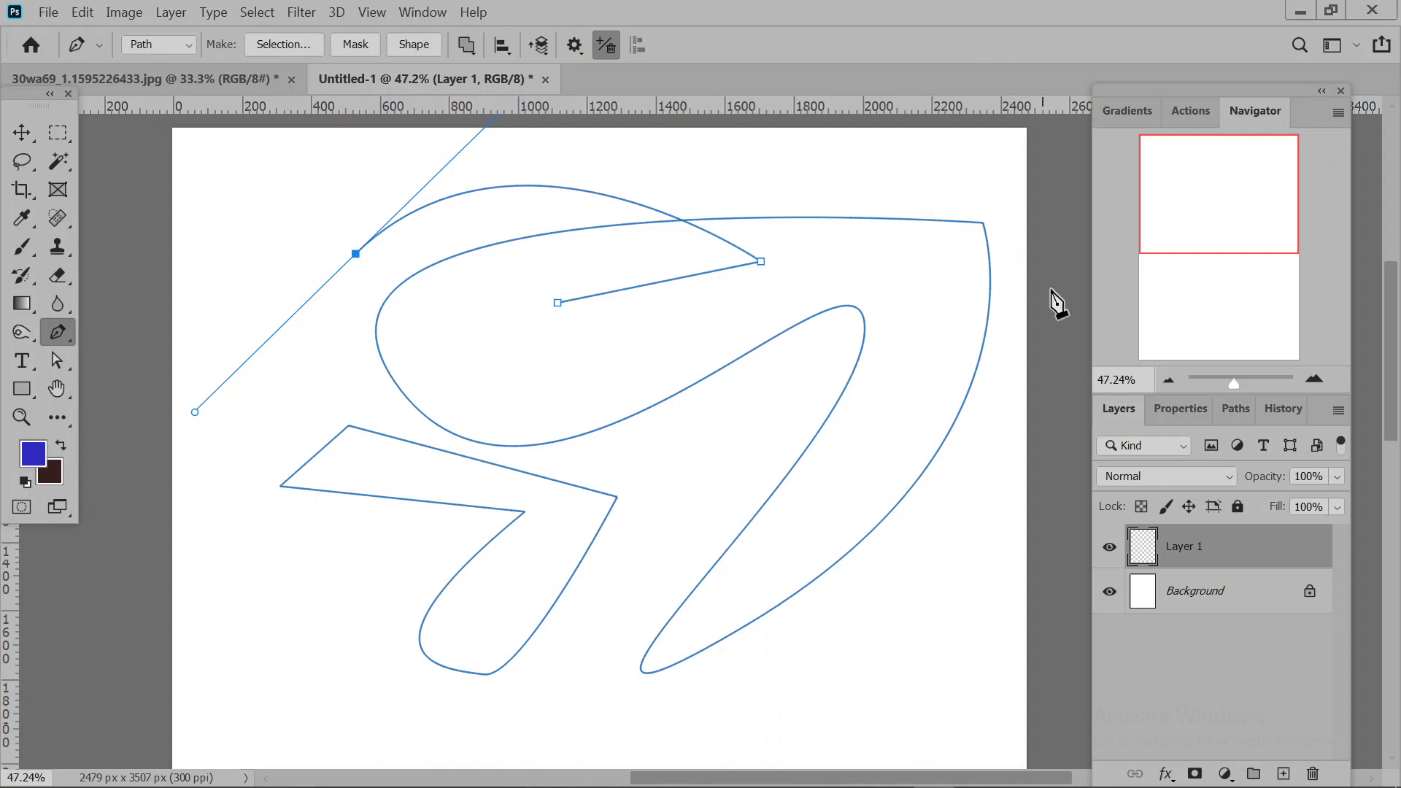
pyautogui.moveTo(1251, 556); pyautogui.dragTo(1313, 774)
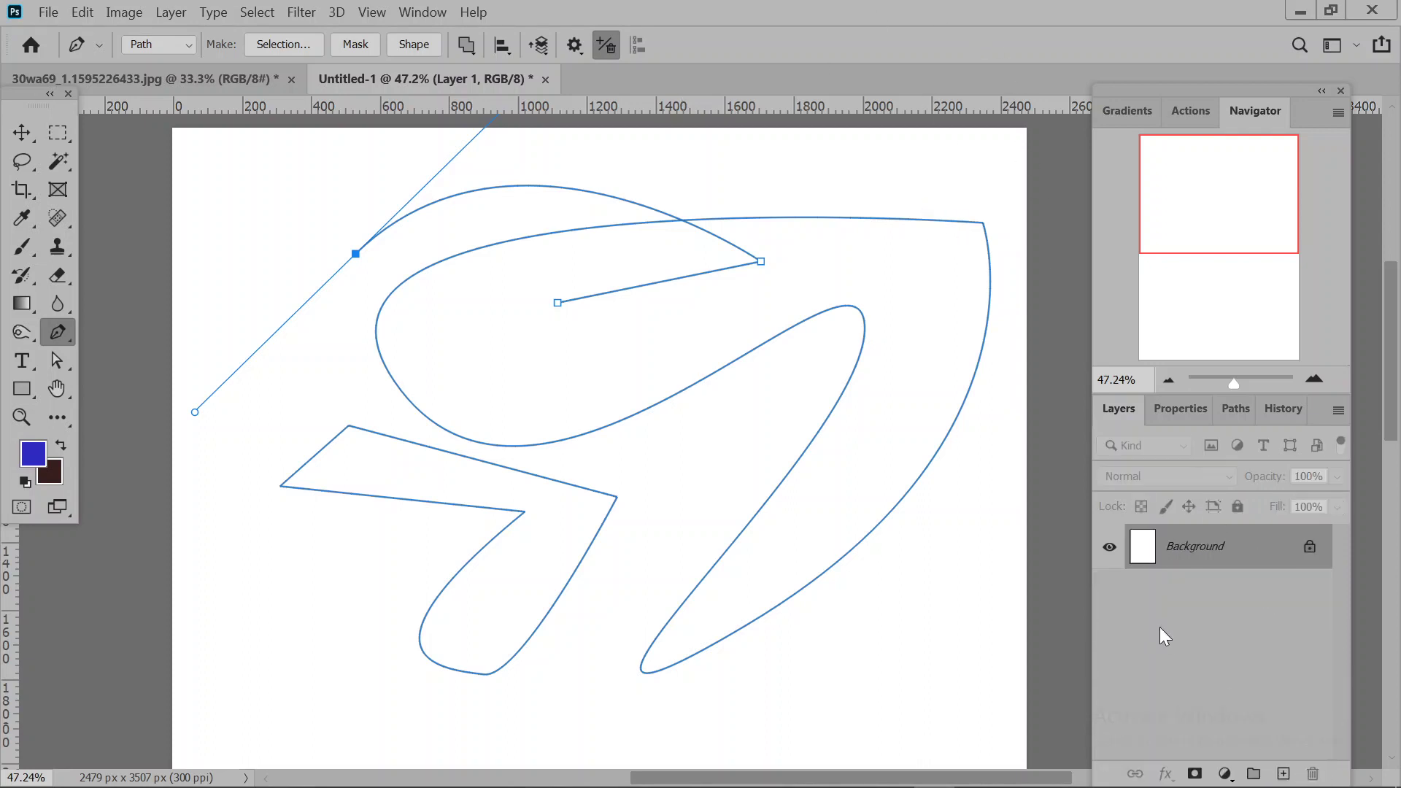
pyautogui.click(1284, 773)
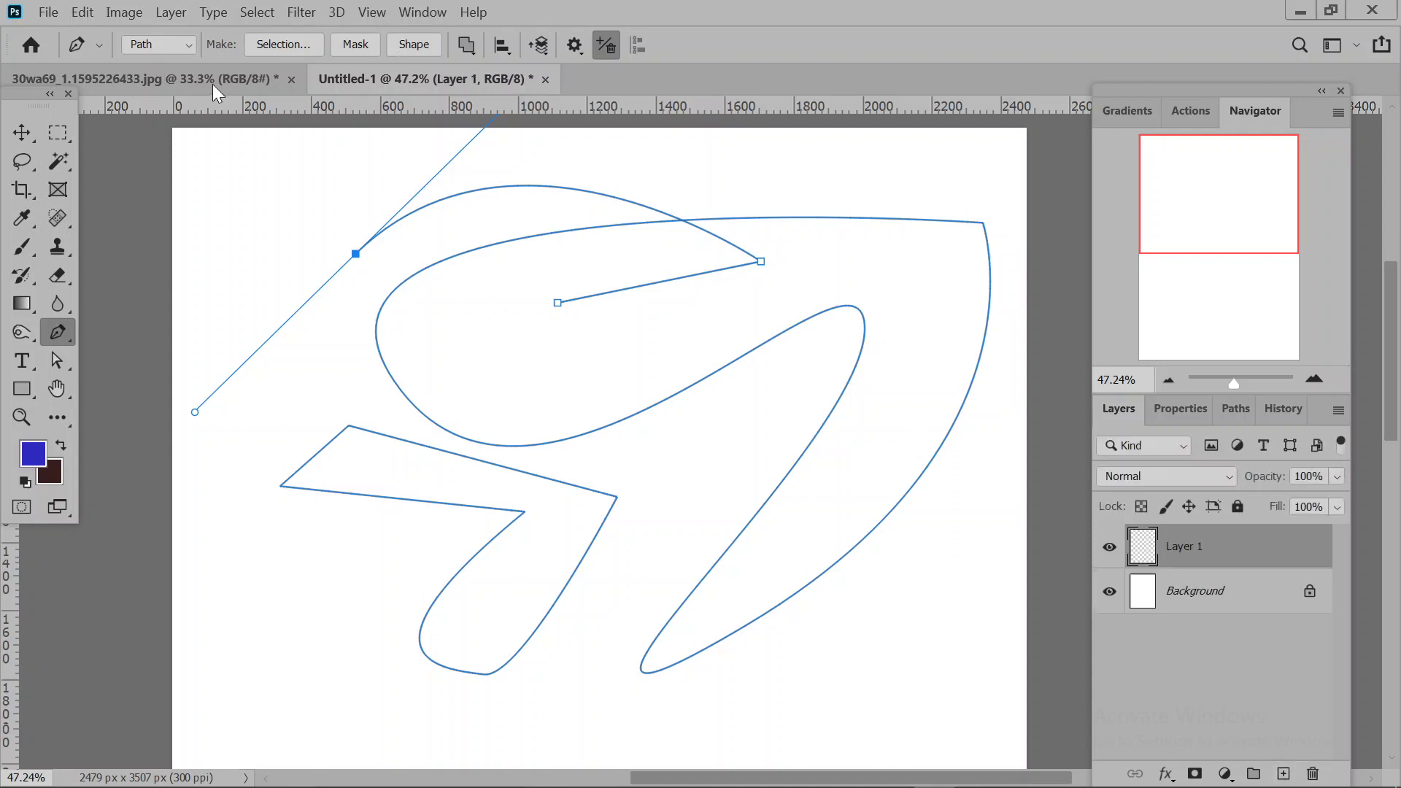
# Switch to the jar photo, fit it to the window, and keep the Pen in Path mode.
pyautogui.press('Return')
pyautogui.hotkey('ctrl', 'Tab')
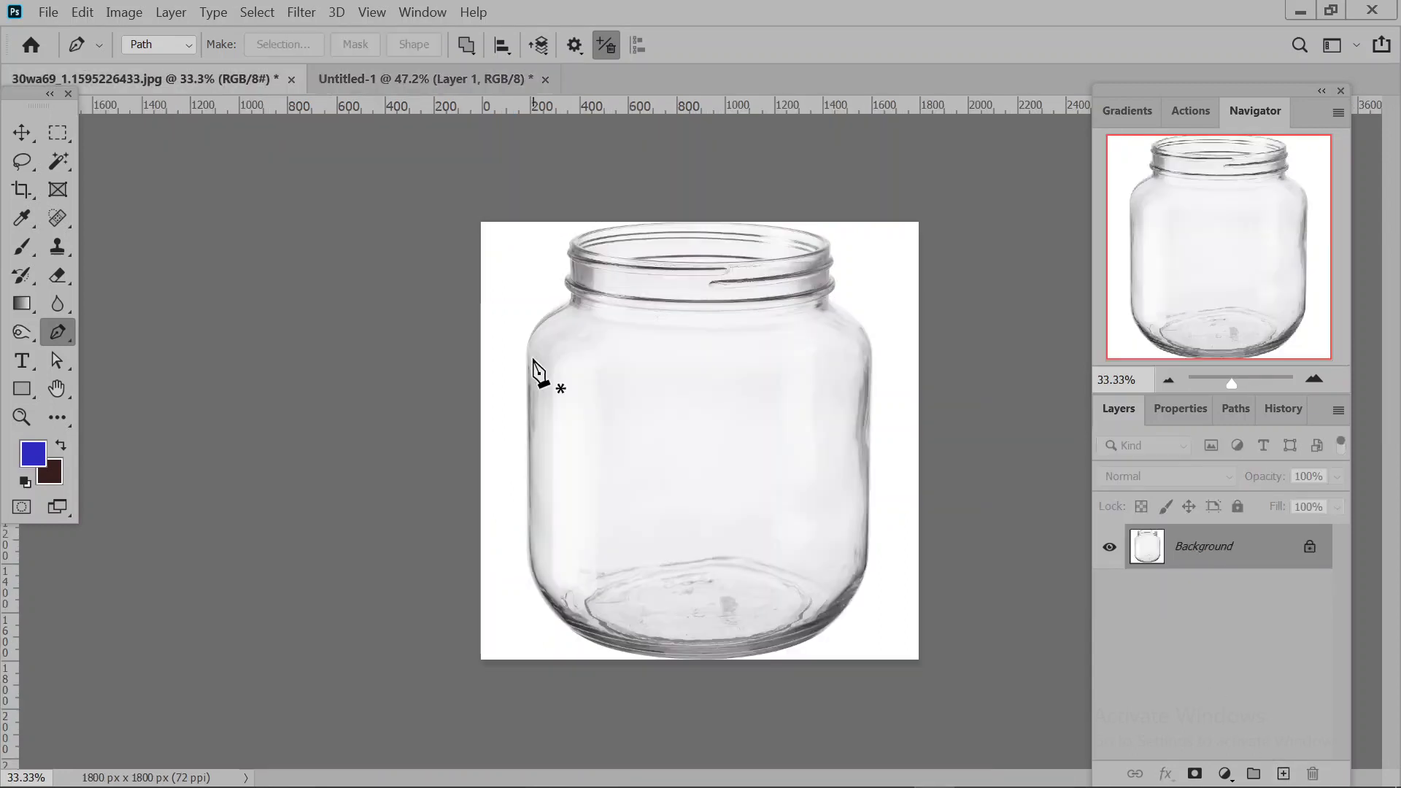
pyautogui.hotkey('ctrl', '0')
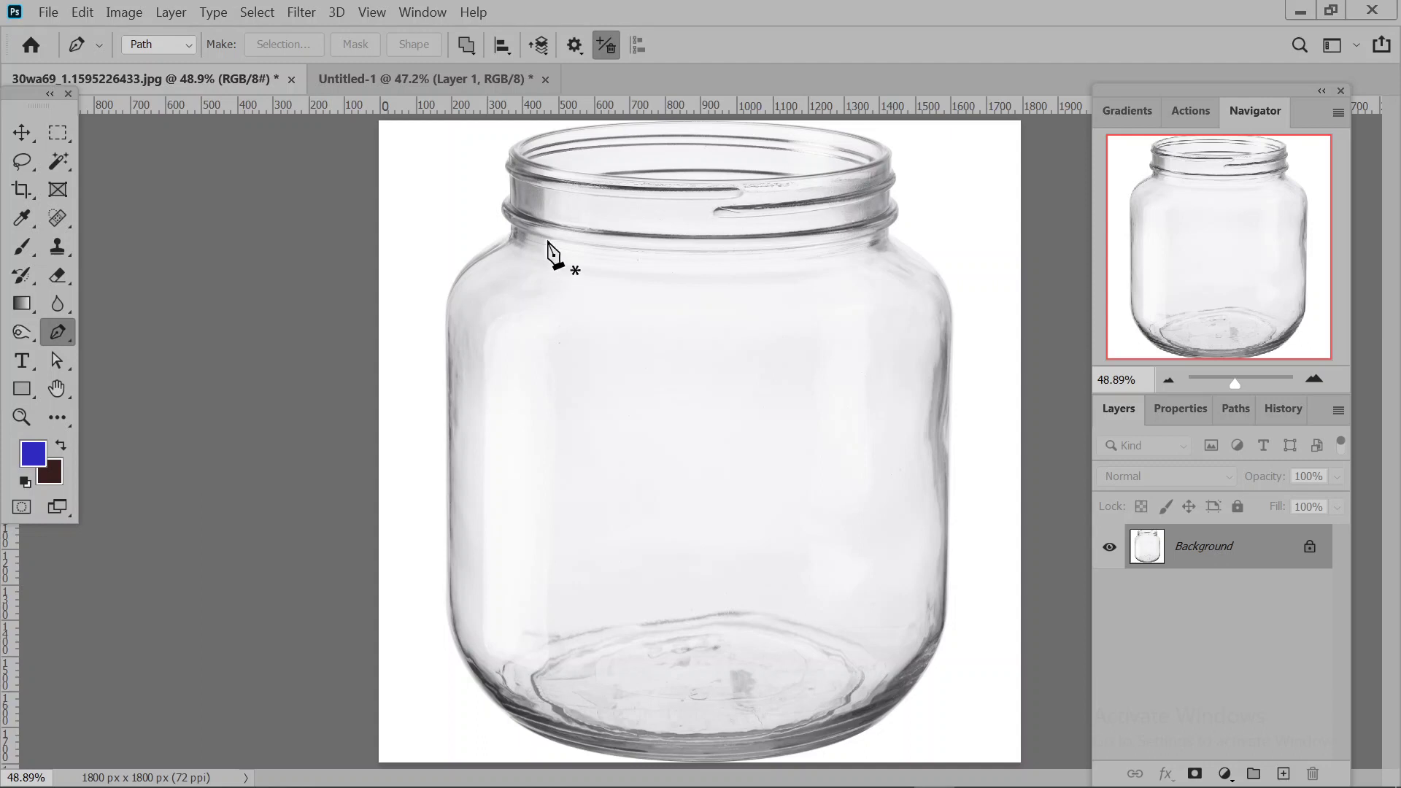
pyautogui.click(164, 45)
pyautogui.click(165, 45)
# Place anchors up the jar's left side, across the rim, to the right shoulder.
pyautogui.click(441, 617)
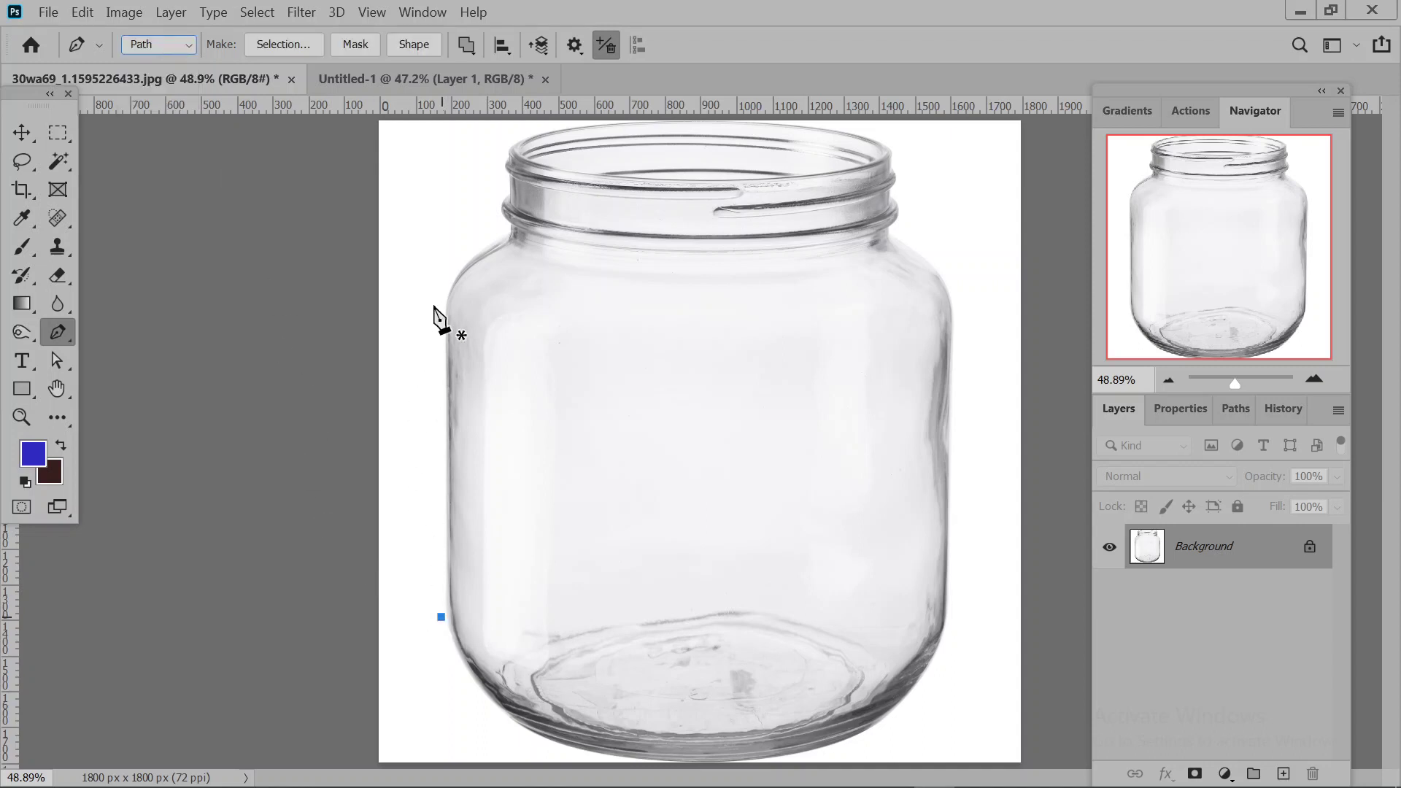
pyautogui.click(433, 296)
pyautogui.click(493, 224)
pyautogui.click(509, 134)
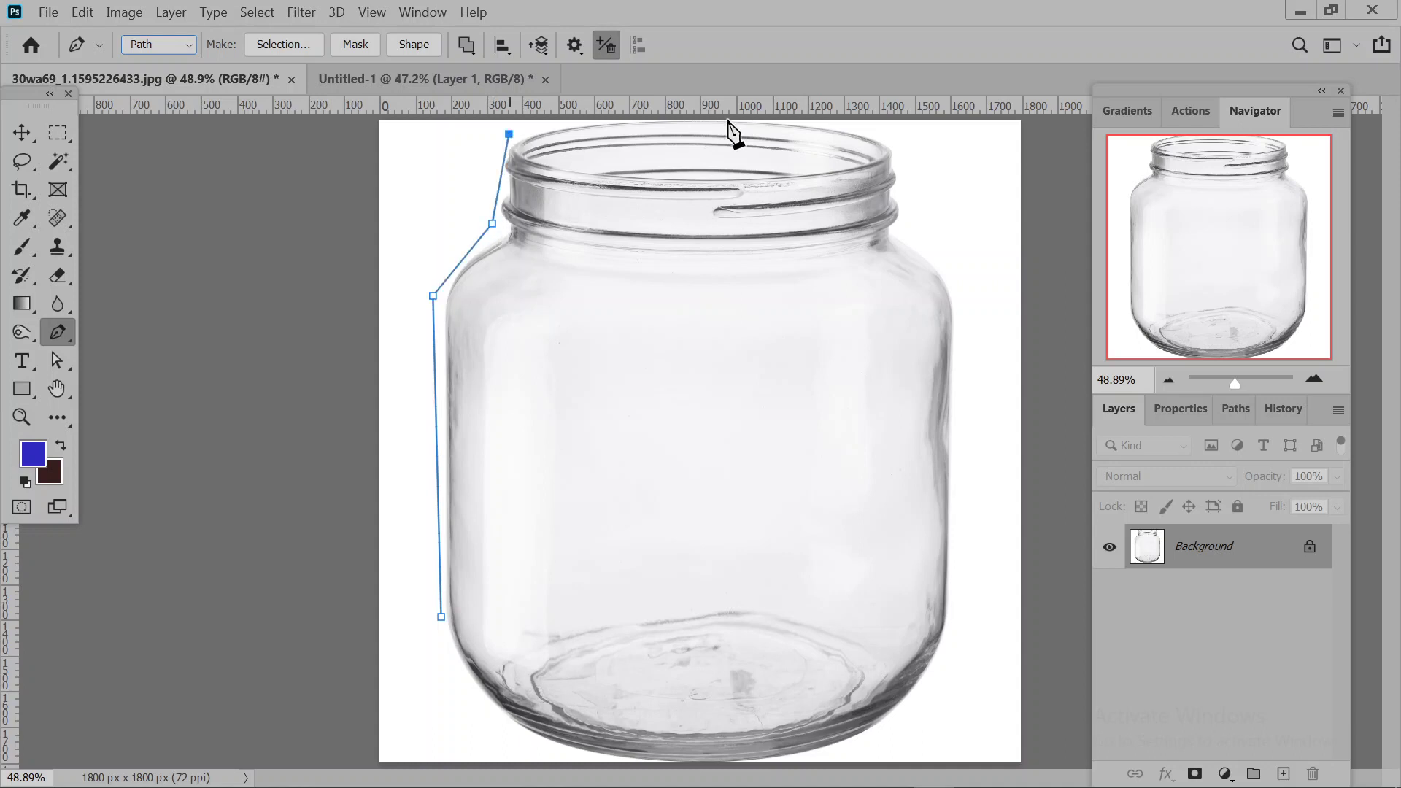
pyautogui.click(889, 130)
pyautogui.click(901, 223)
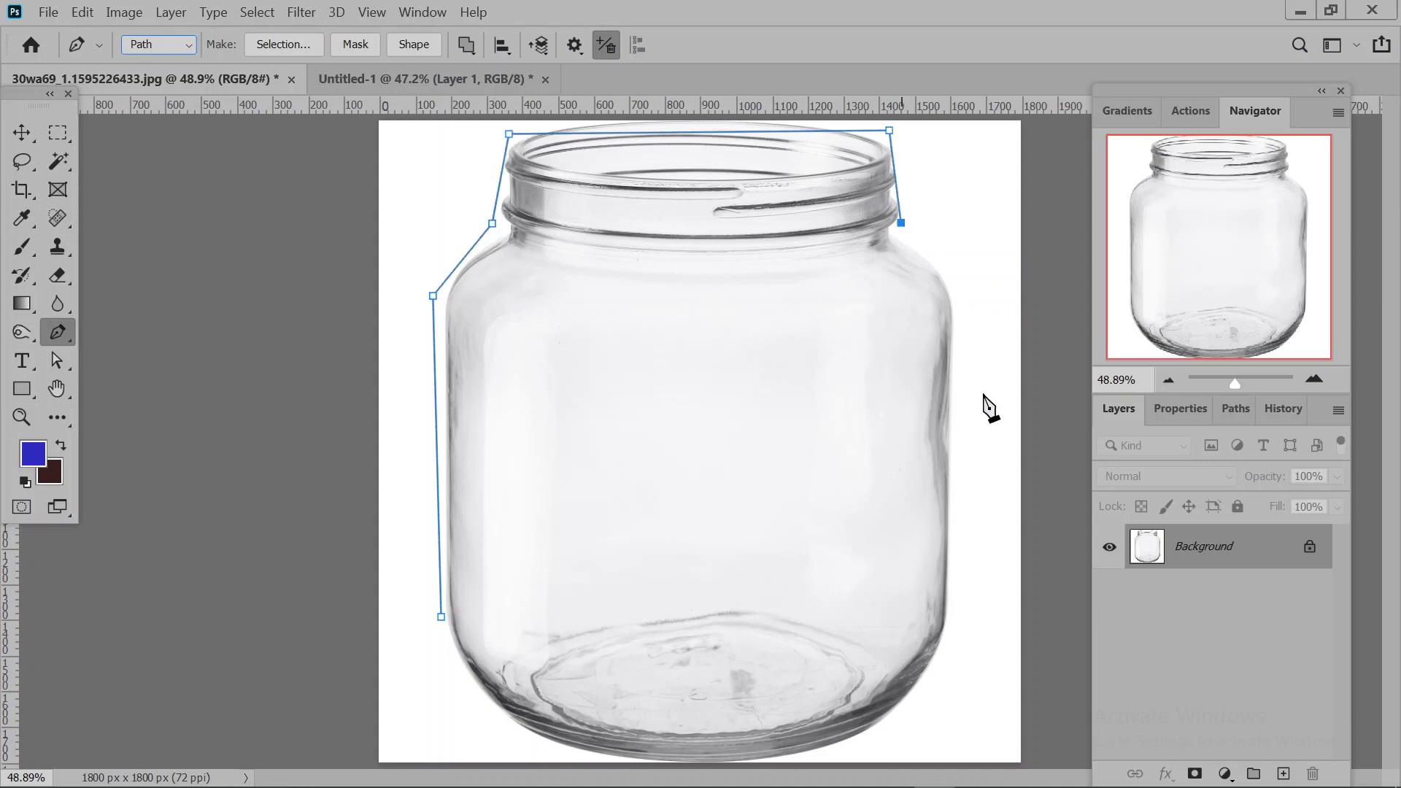
pyautogui.click(951, 293)
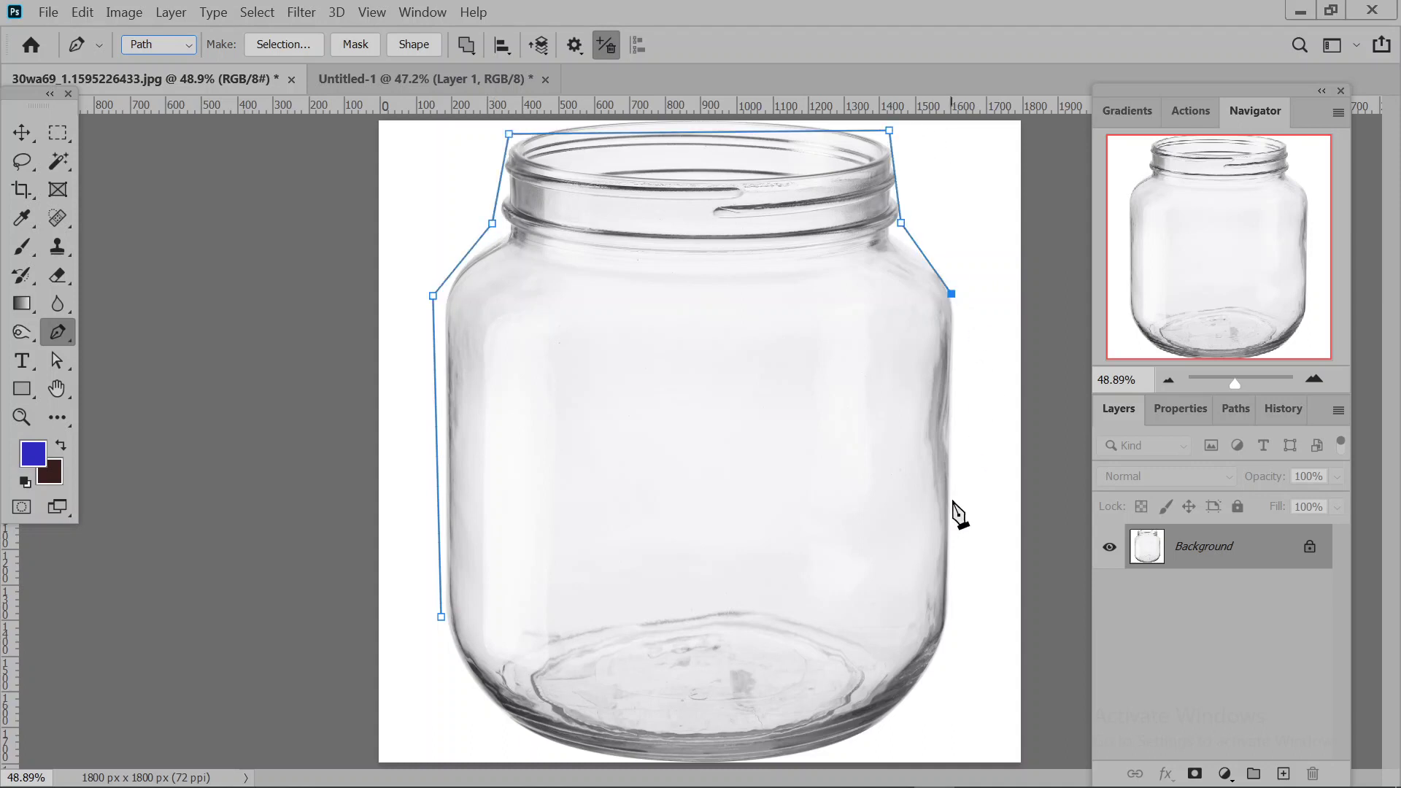
# Continue down the right side and along the base, close the path, and remove the extra shoulder anchor.
pyautogui.click(952, 499)
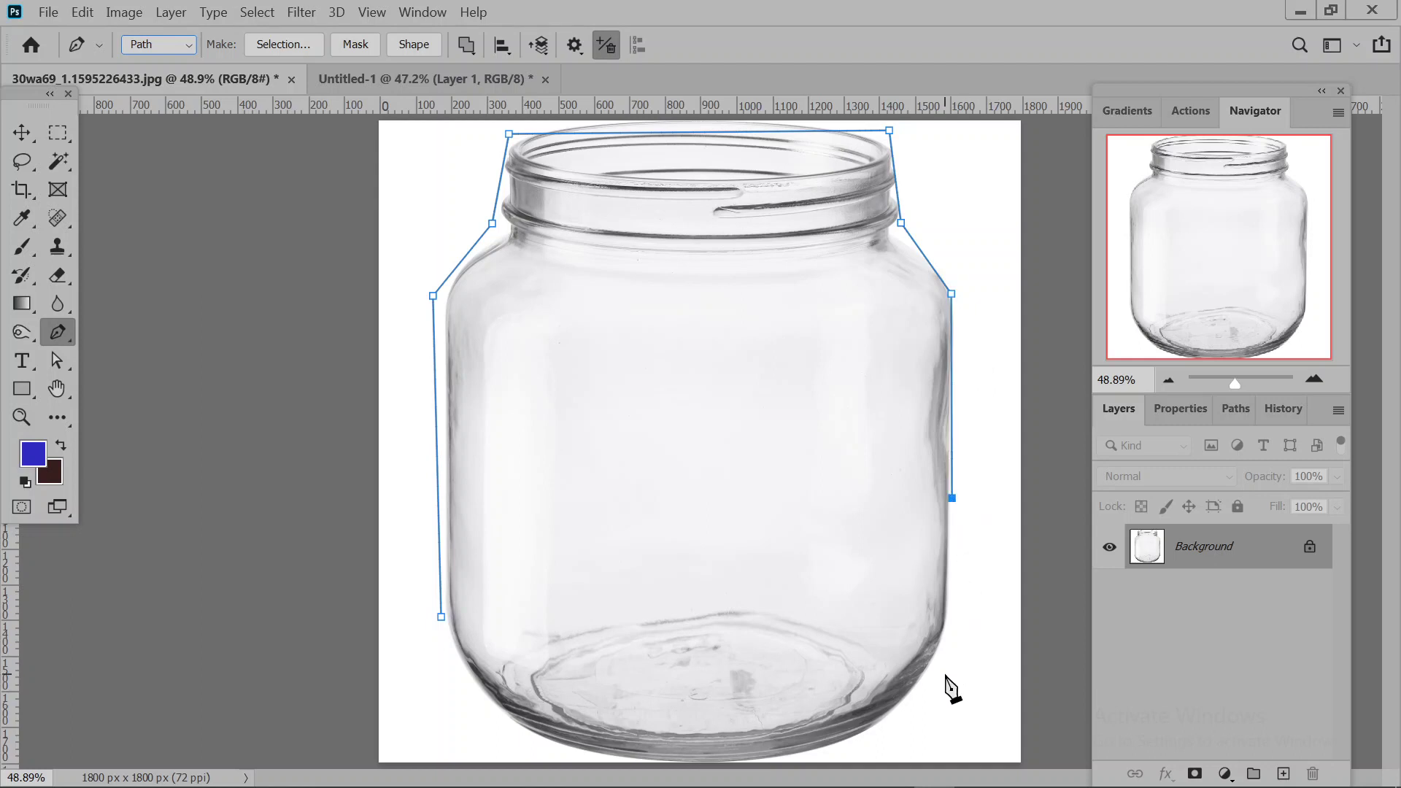
pyautogui.click(944, 673)
pyautogui.click(856, 744)
pyautogui.click(774, 765)
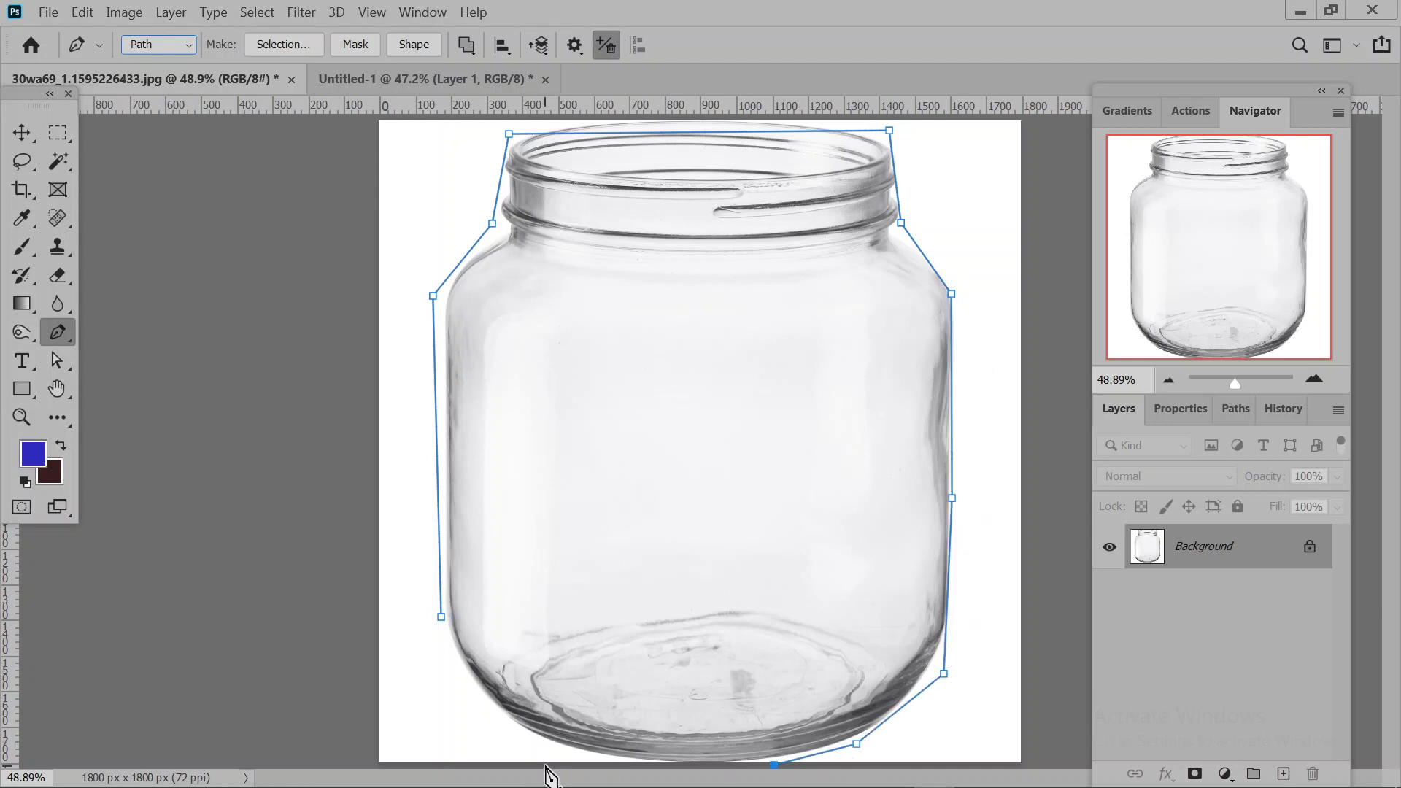
pyautogui.click(489, 717)
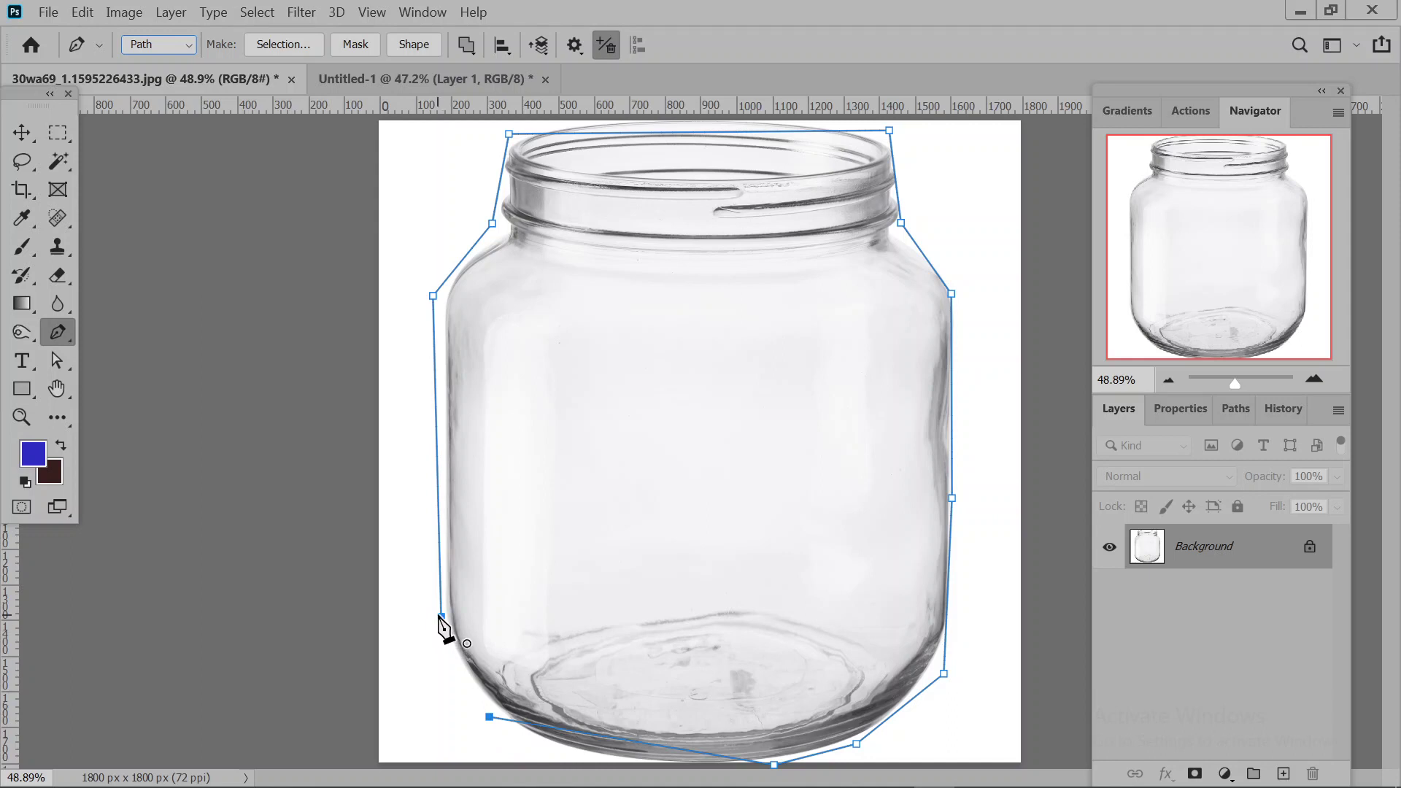
pyautogui.click(441, 618)
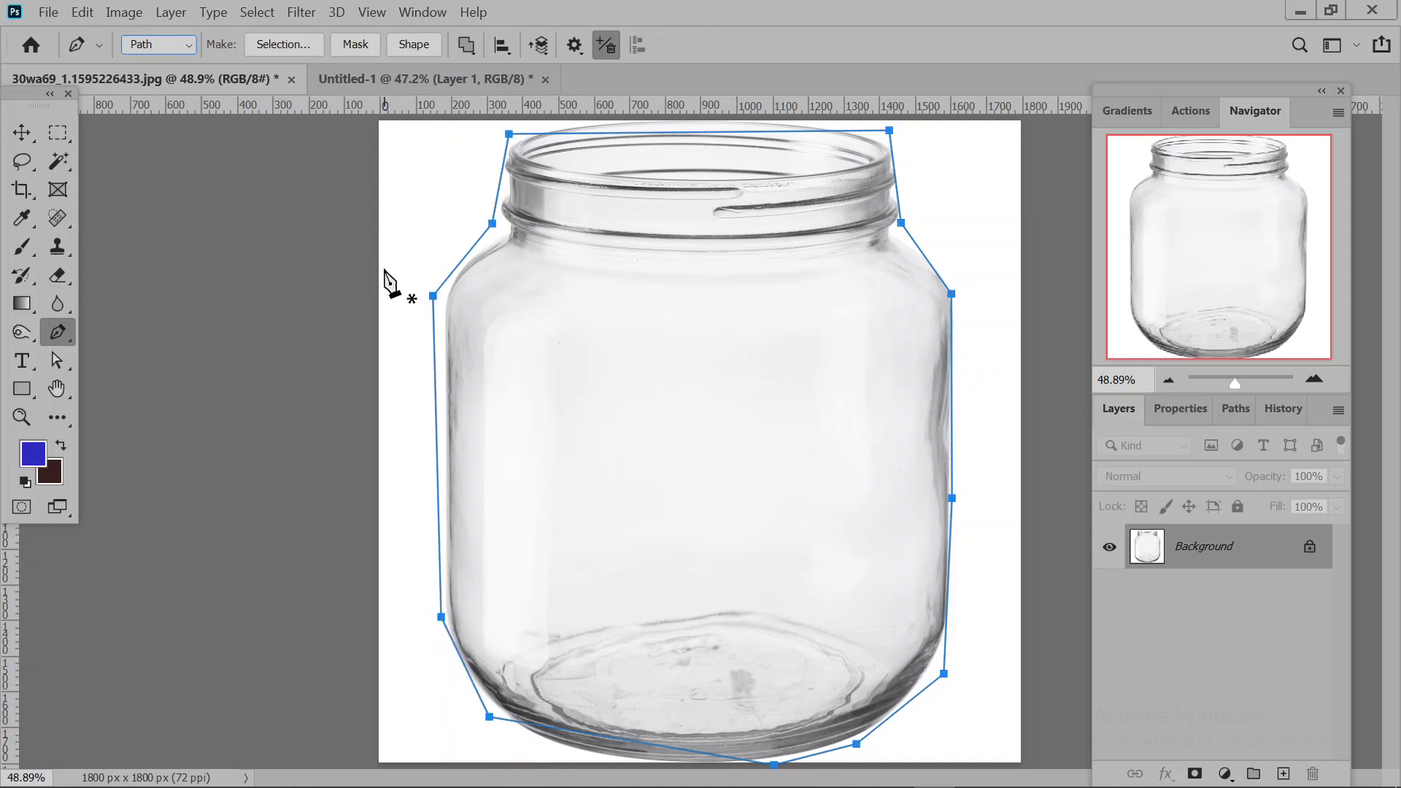
pyautogui.click(451, 272)
# Curve the left shoulder and move its anchors onto the glass edge and neck.
pyautogui.moveTo(432, 297); pyautogui.dragTo(456, 237)
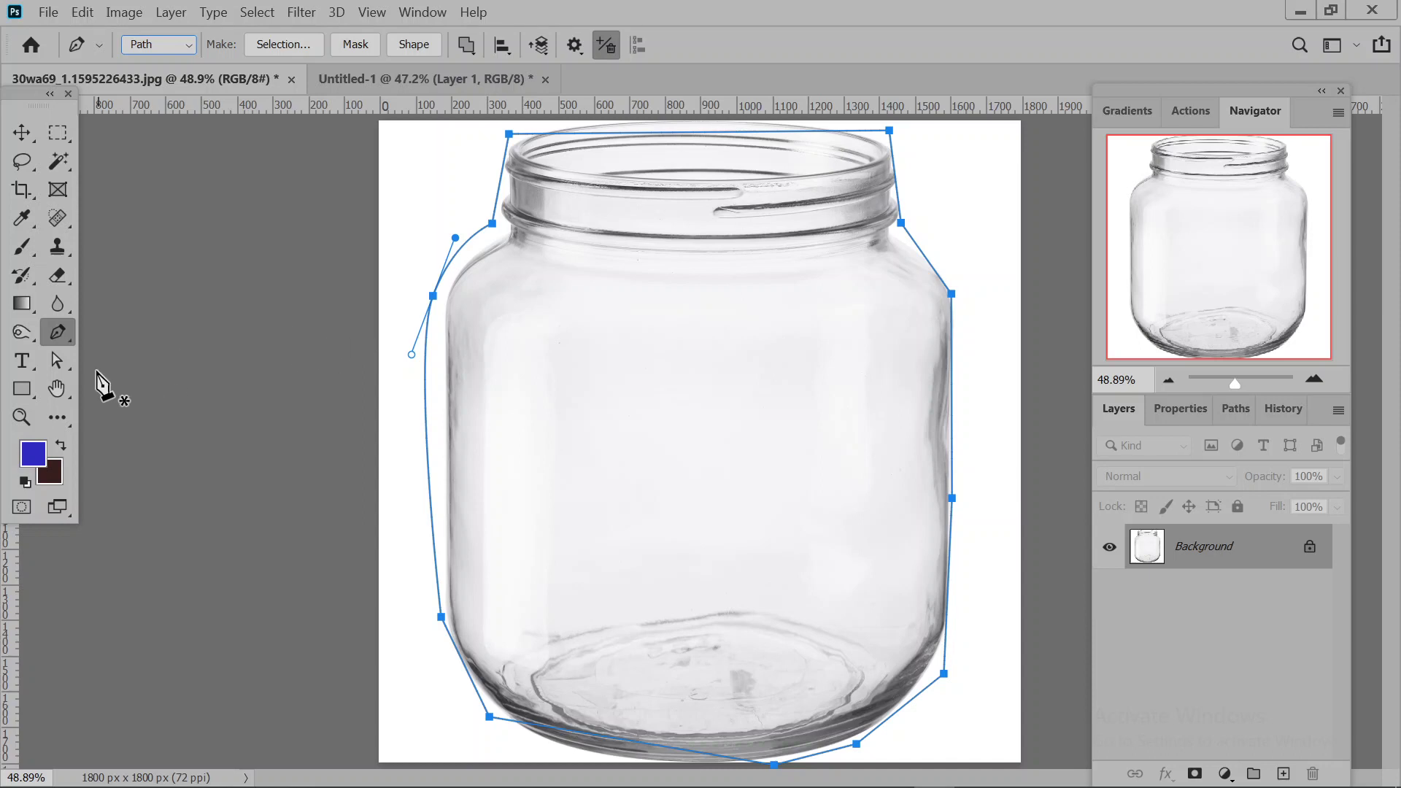
pyautogui.click(57, 361)
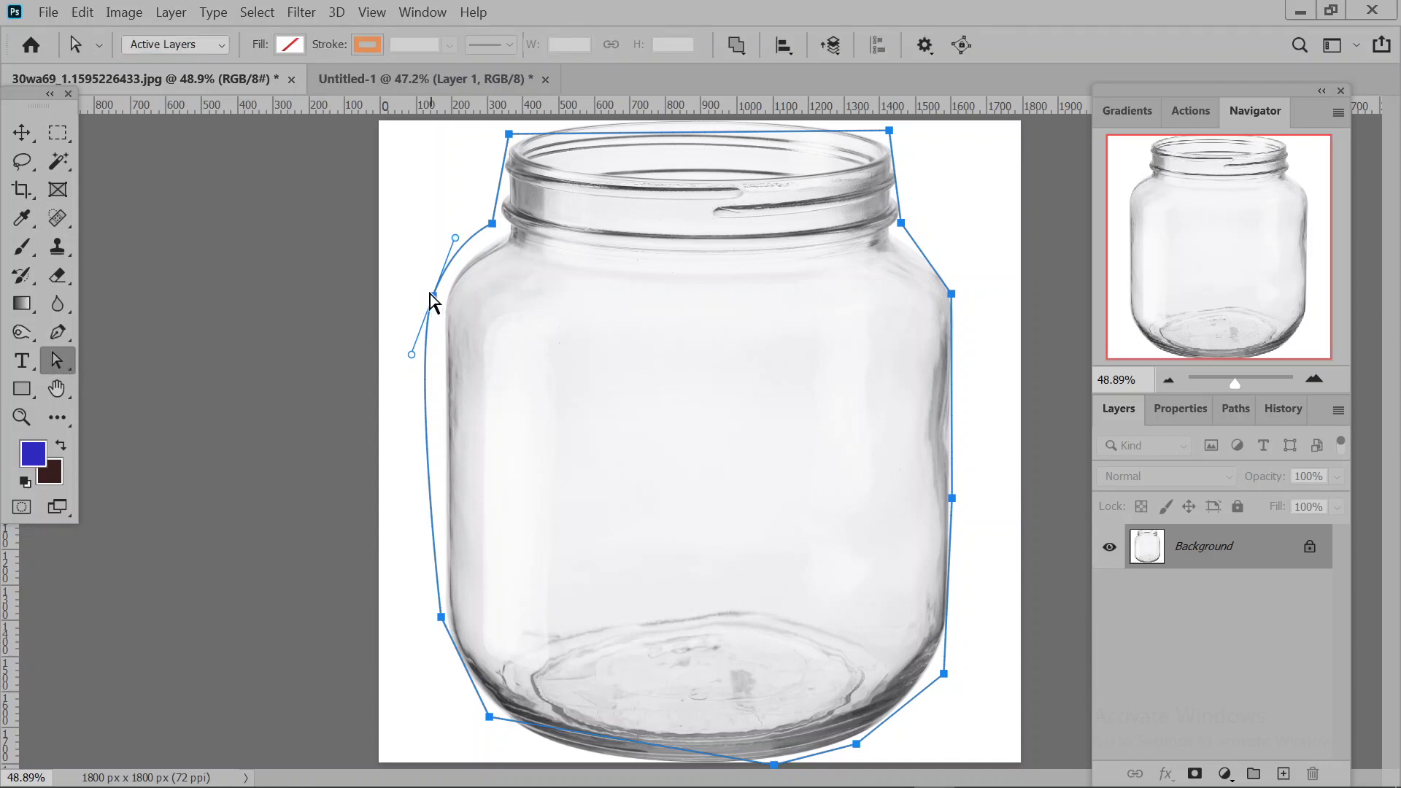
pyautogui.moveTo(433, 295); pyautogui.dragTo(448, 297)
pyautogui.keyDown('shift'); pyautogui.click(492, 223); pyautogui.keyUp('shift')
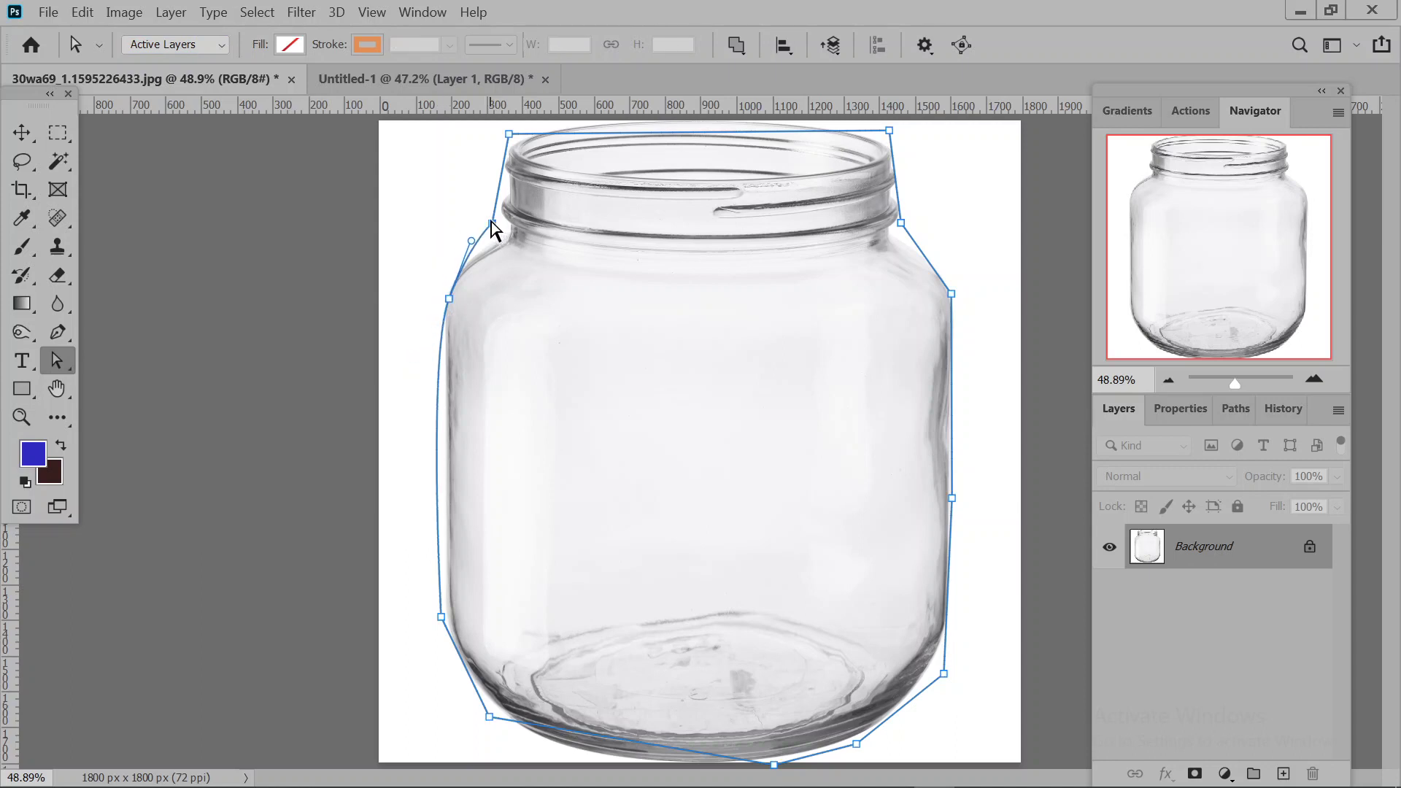
pyautogui.moveTo(492, 224); pyautogui.dragTo(509, 228)
# Curve the rim's top-left corner and add an anchor on the edge near the neck.
pyautogui.click(58, 332)
pyautogui.click(509, 134)
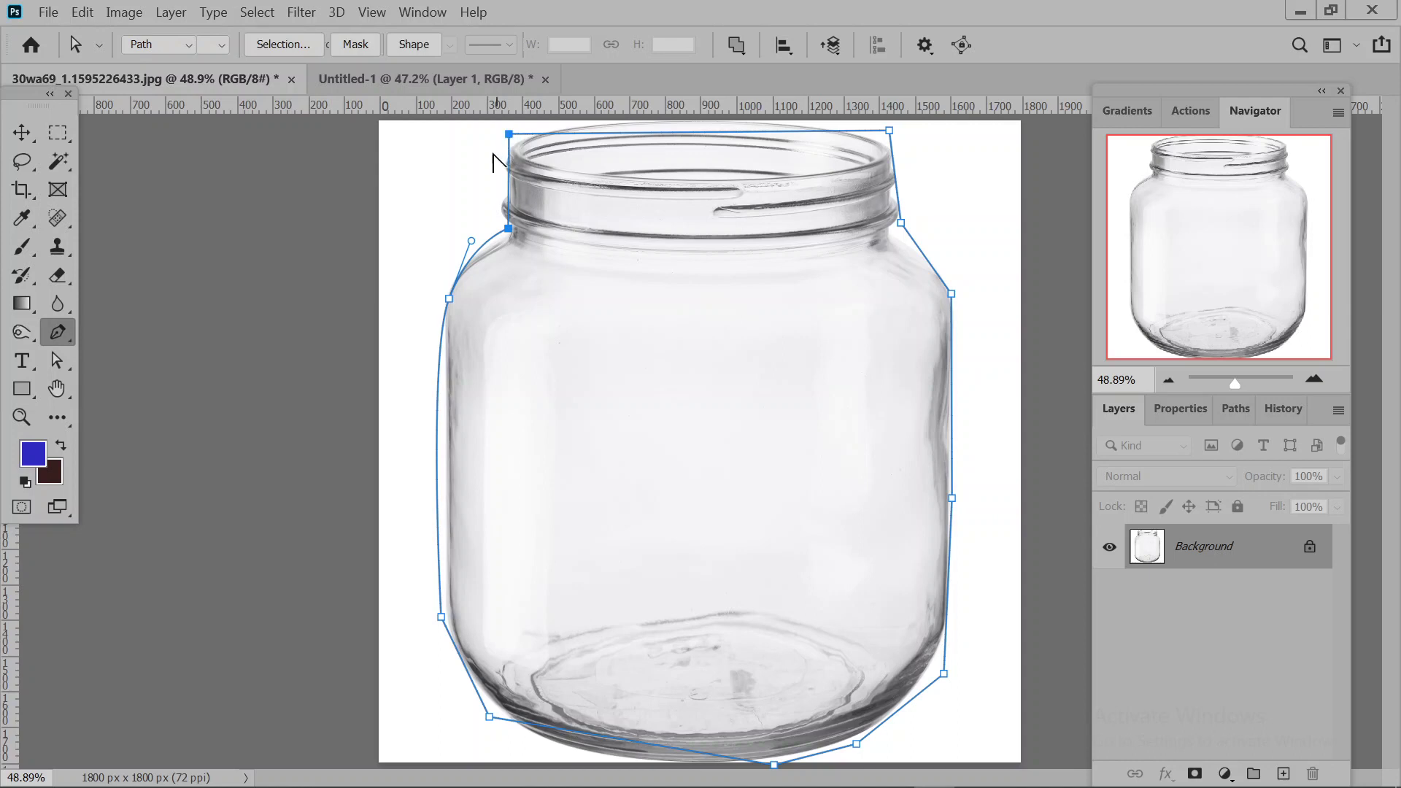
pyautogui.moveTo(522, 135)
pyautogui.mouseDown()
pyautogui.moveTo(547, 102)
pyautogui.moveTo(525, 139)
pyautogui.mouseUp()
pyautogui.click(58, 360)
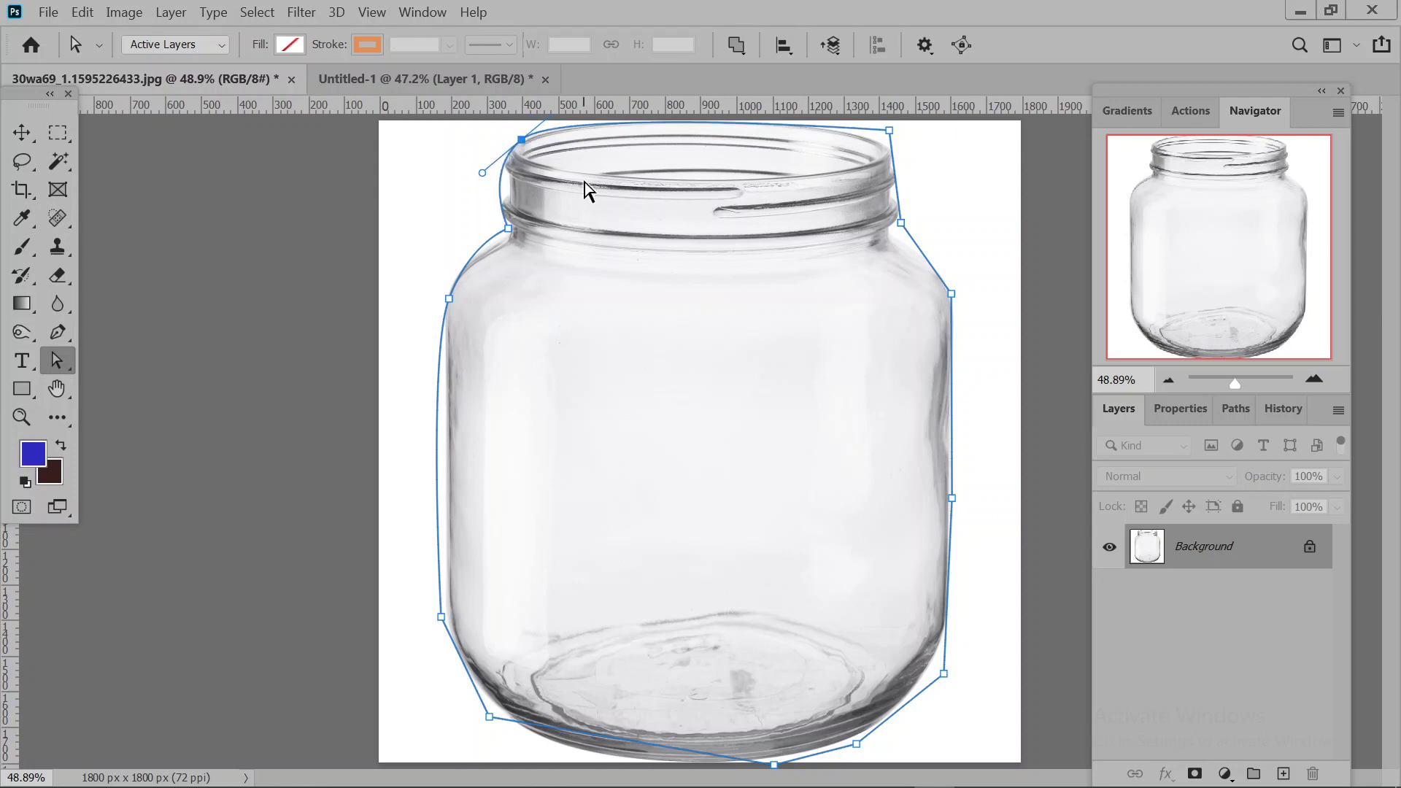
pyautogui.click(58, 332)
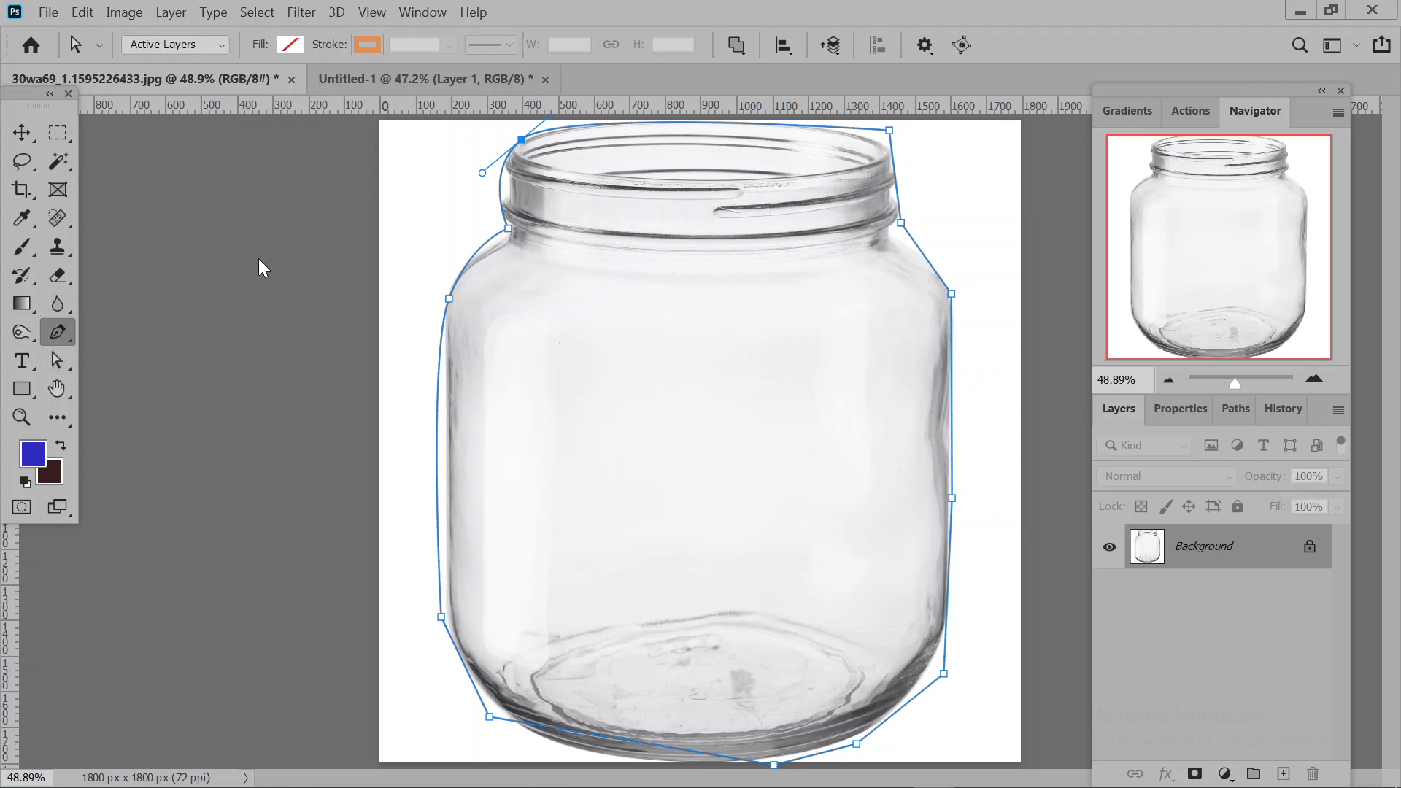
pyautogui.click(500, 182)
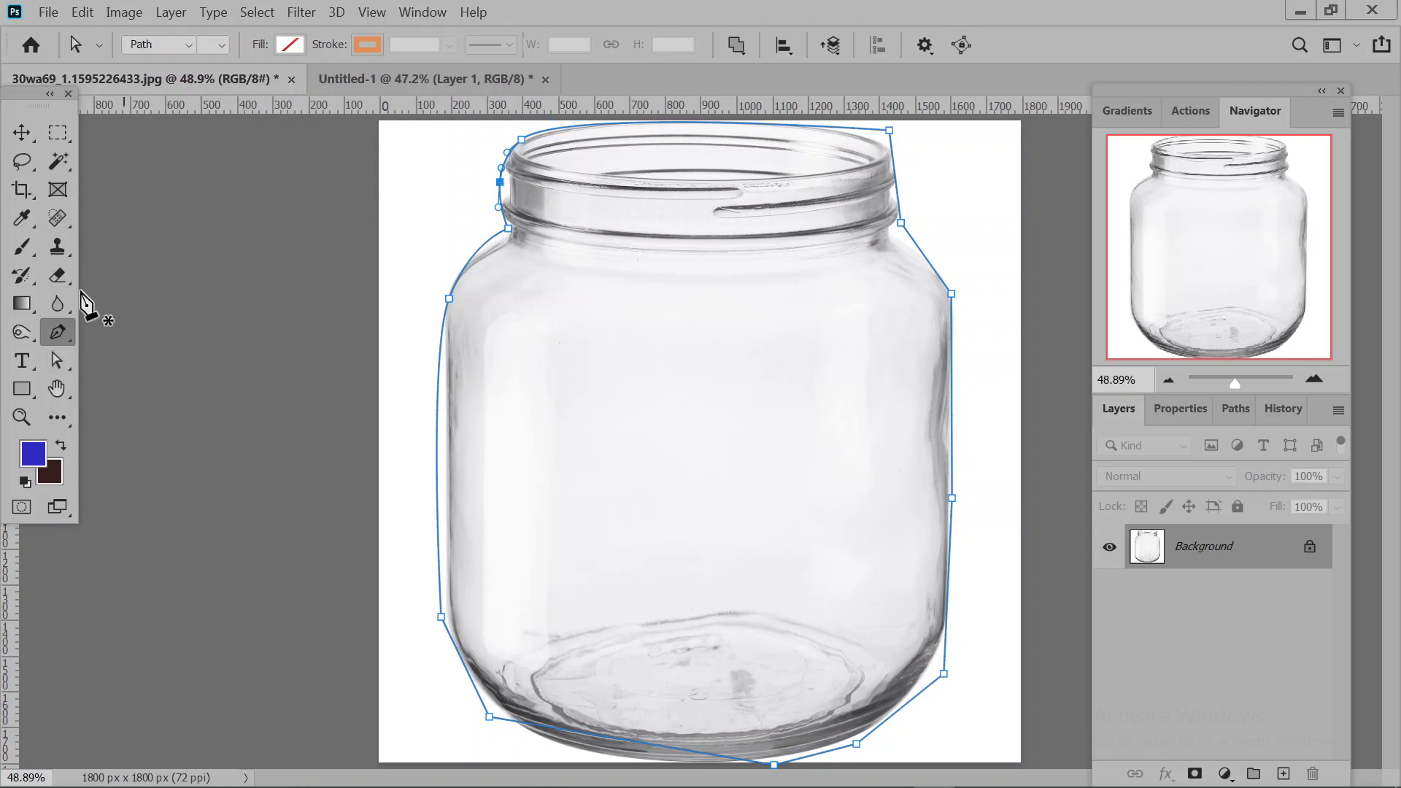
pyautogui.click(59, 359)
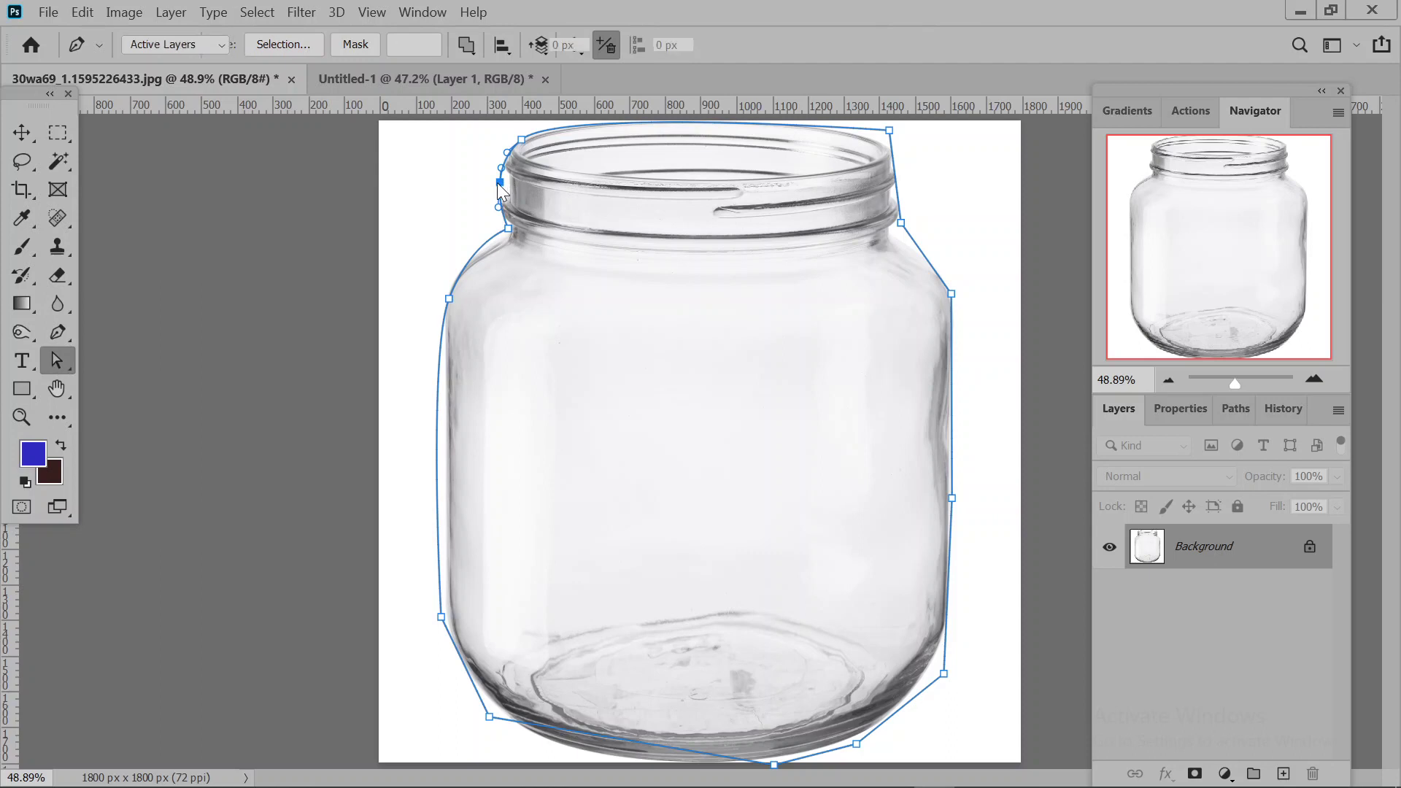
pyautogui.moveTo(499, 182); pyautogui.dragTo(505, 181)
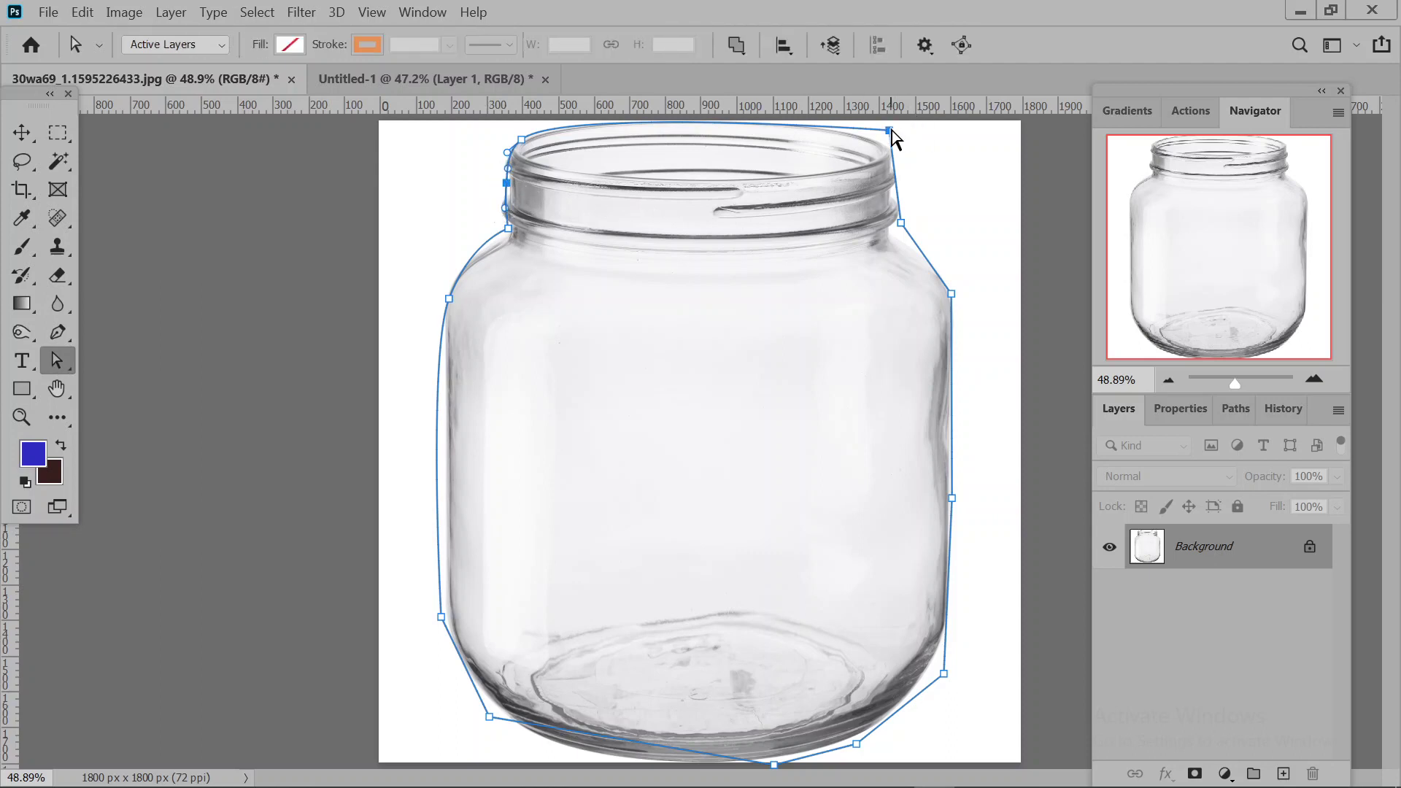
# Curve the rim's top-right corner and pull its anchor inward to fit the rim.
pyautogui.click(59, 332)
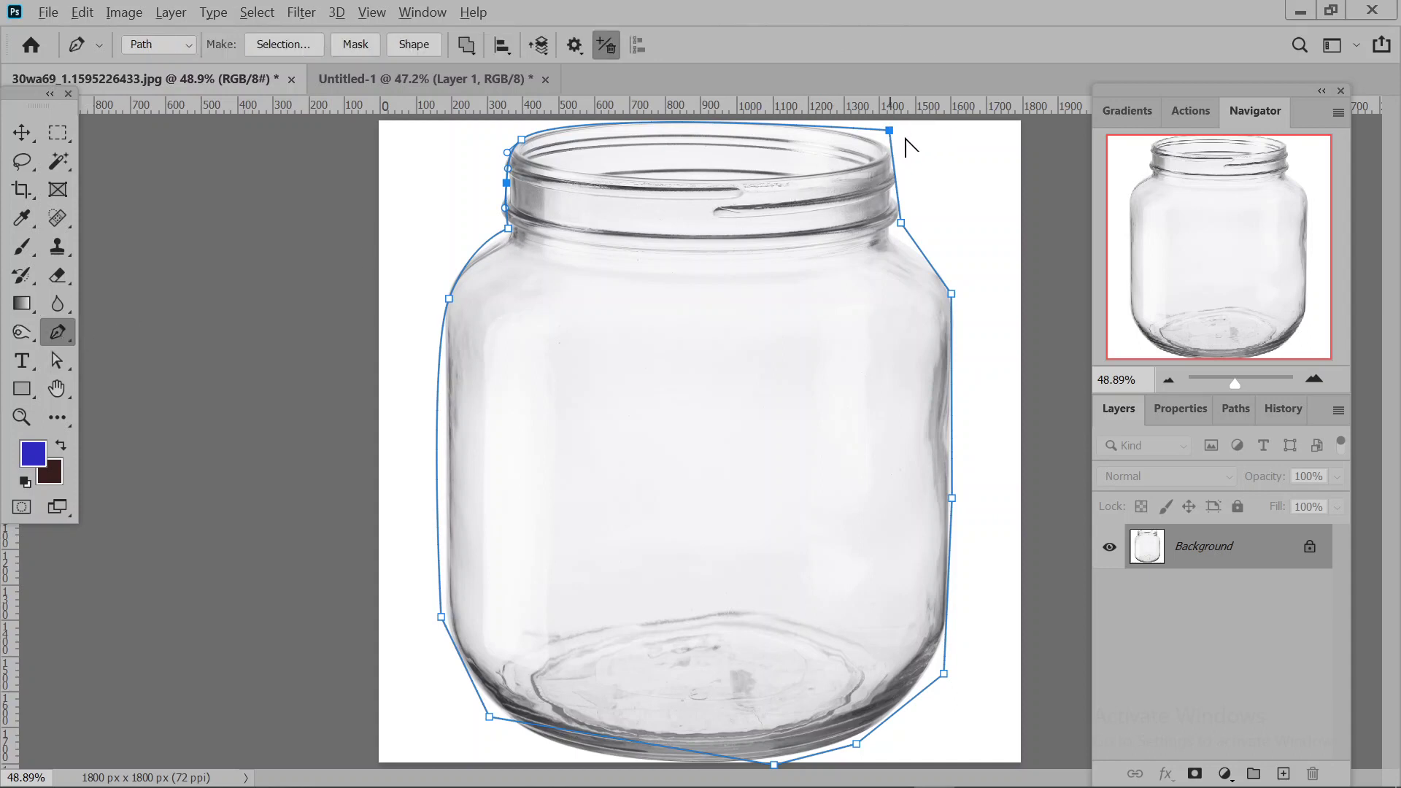
pyautogui.moveTo(926, 146); pyautogui.dragTo(933, 151)
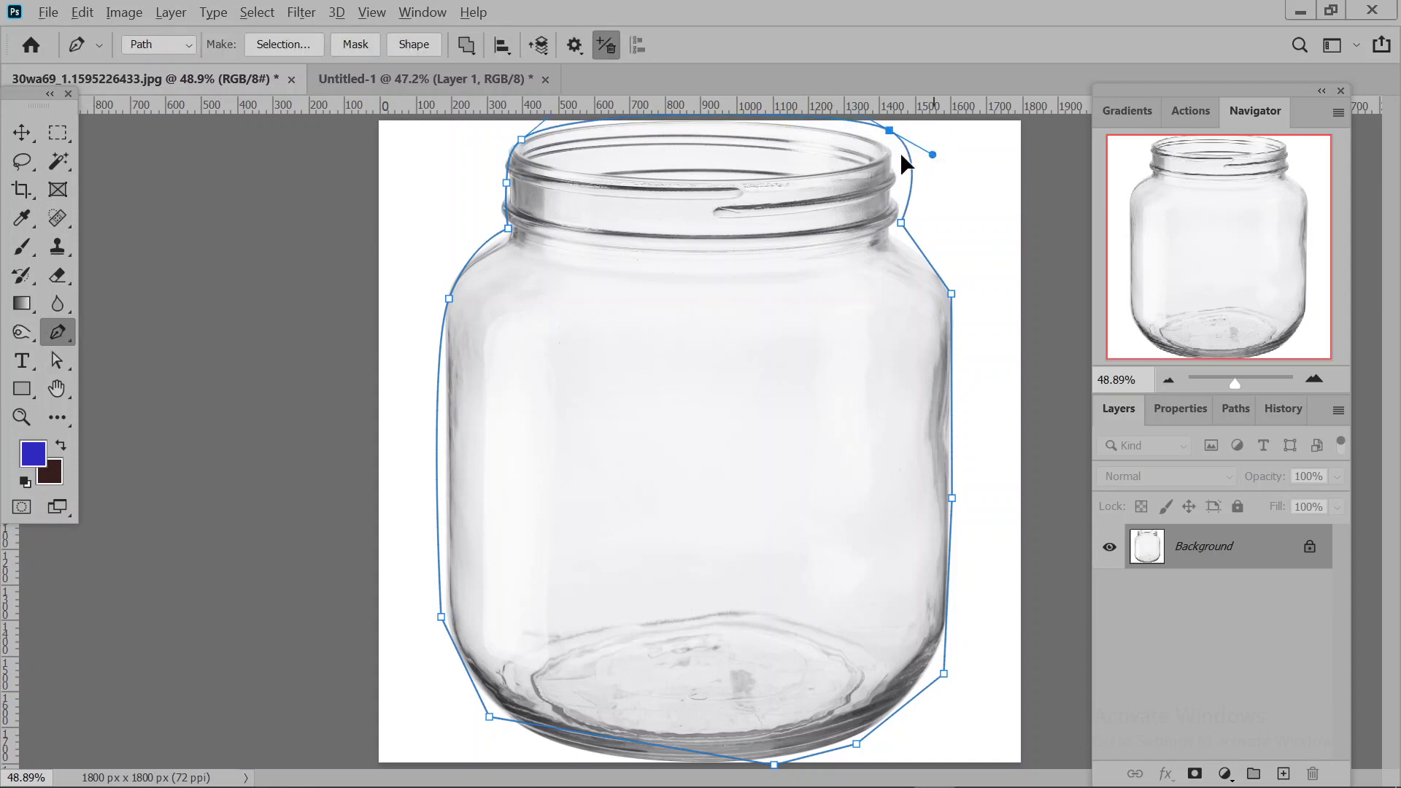
pyautogui.click(56, 360)
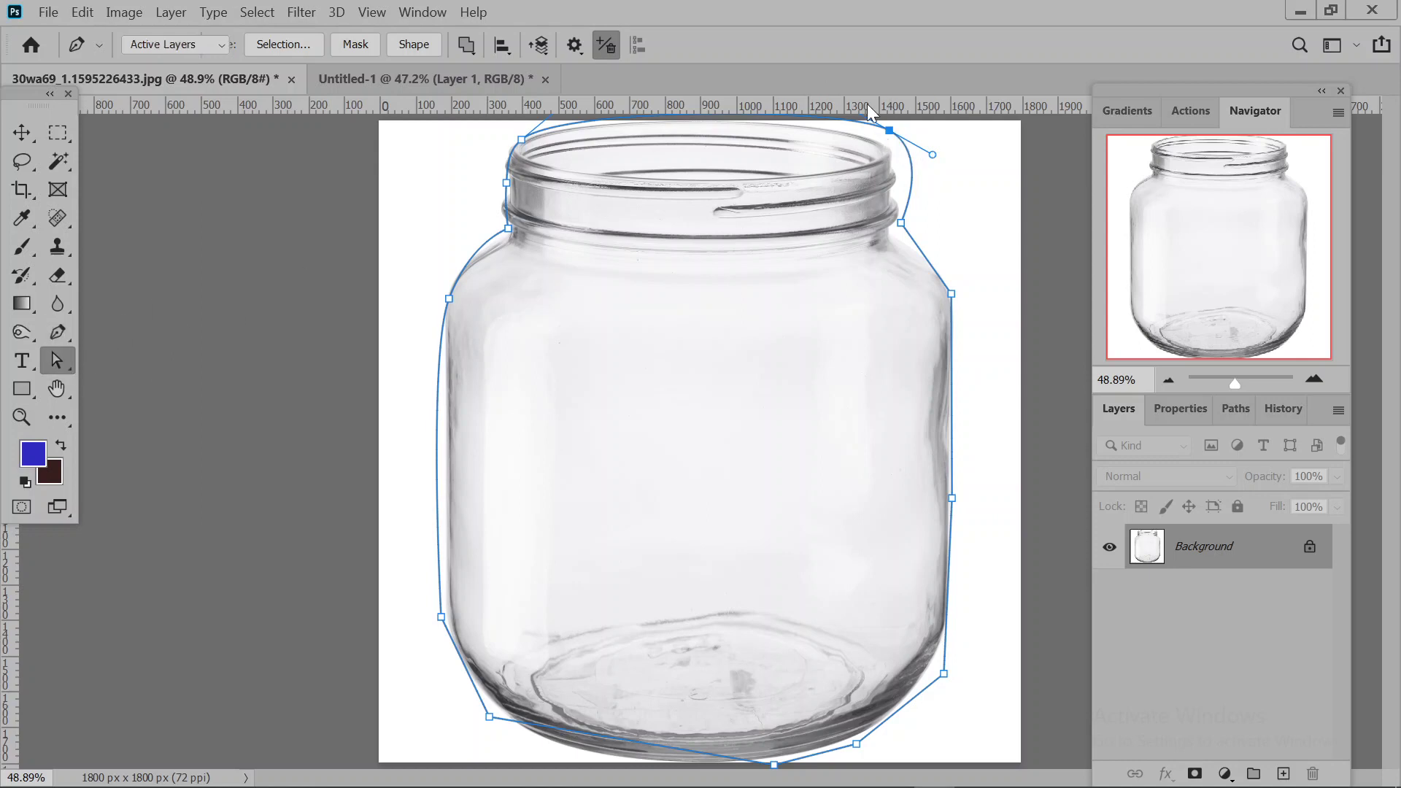
pyautogui.moveTo(889, 131); pyautogui.dragTo(875, 142)
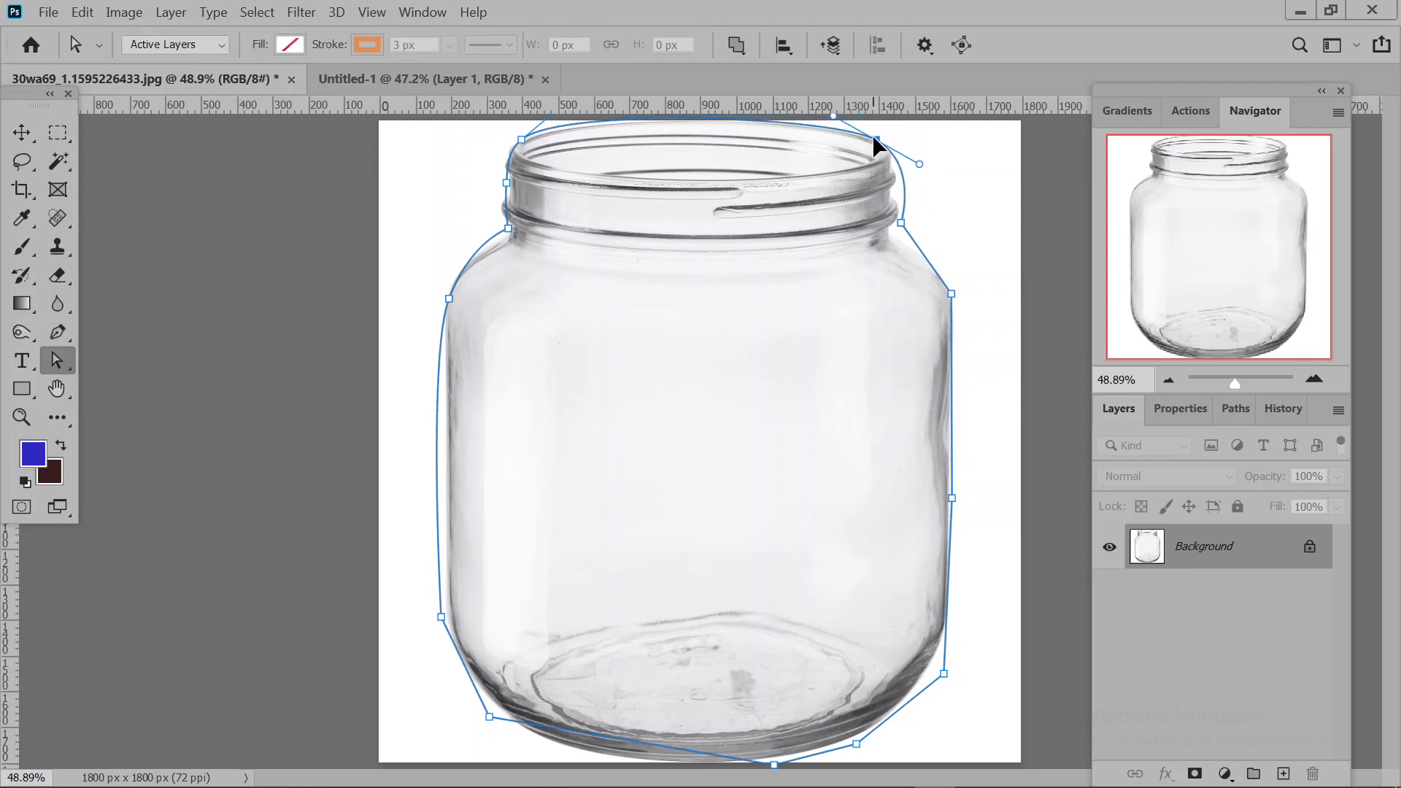
pyautogui.click(876, 140)
# Curve the path around the jar's lower-right corner and fit the bottom-right and right-shoulder anchors.
pyautogui.click(64, 343)
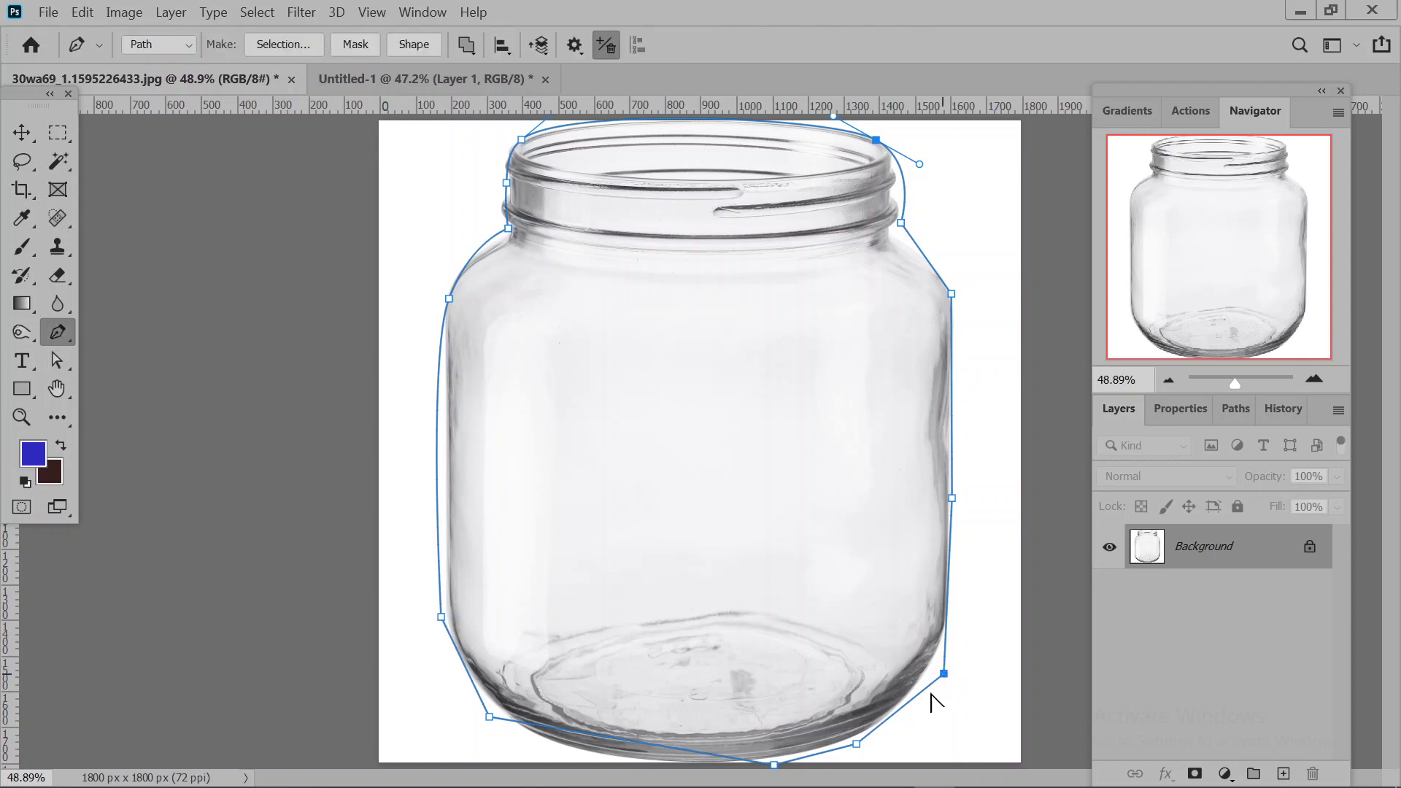
pyautogui.moveTo(931, 695); pyautogui.dragTo(921, 720)
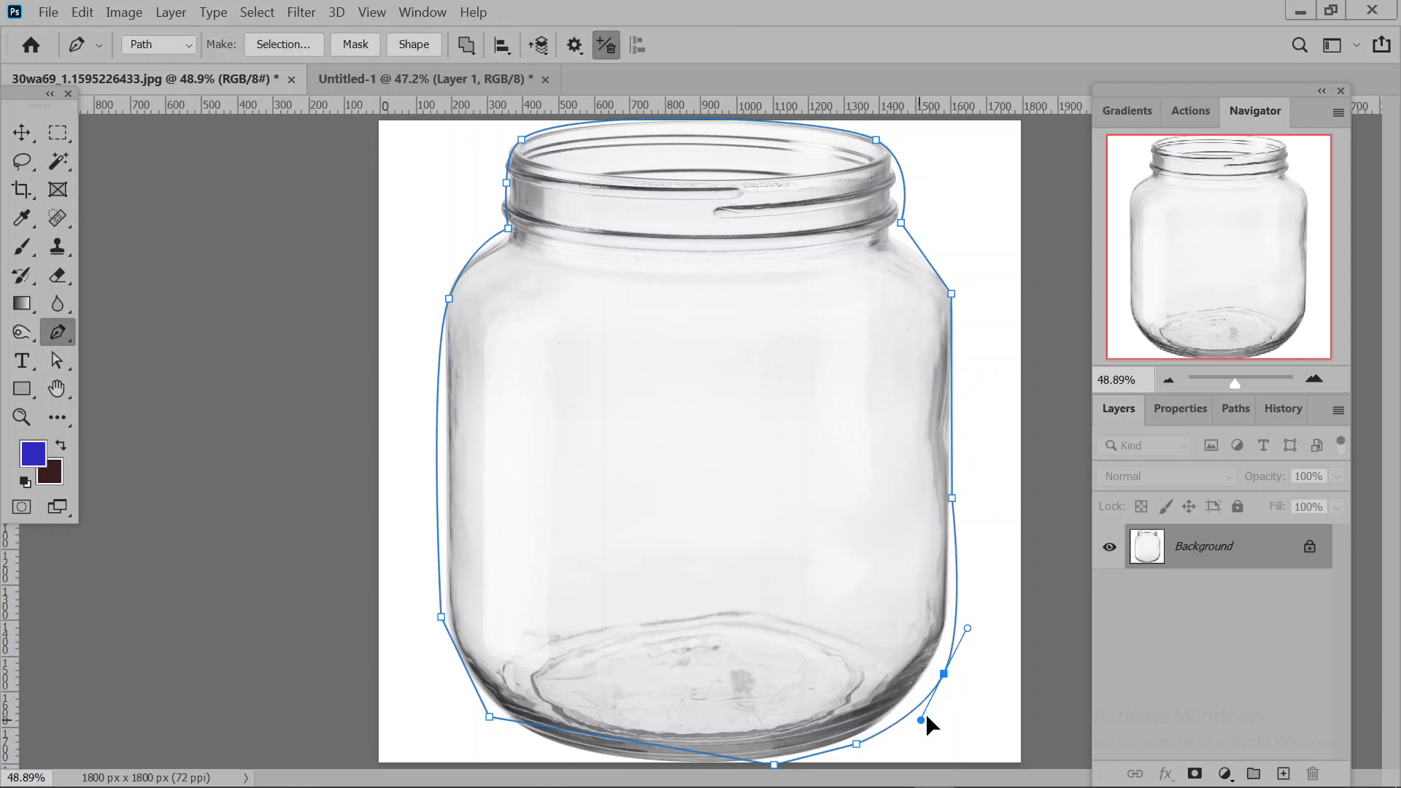
pyautogui.click(56, 361)
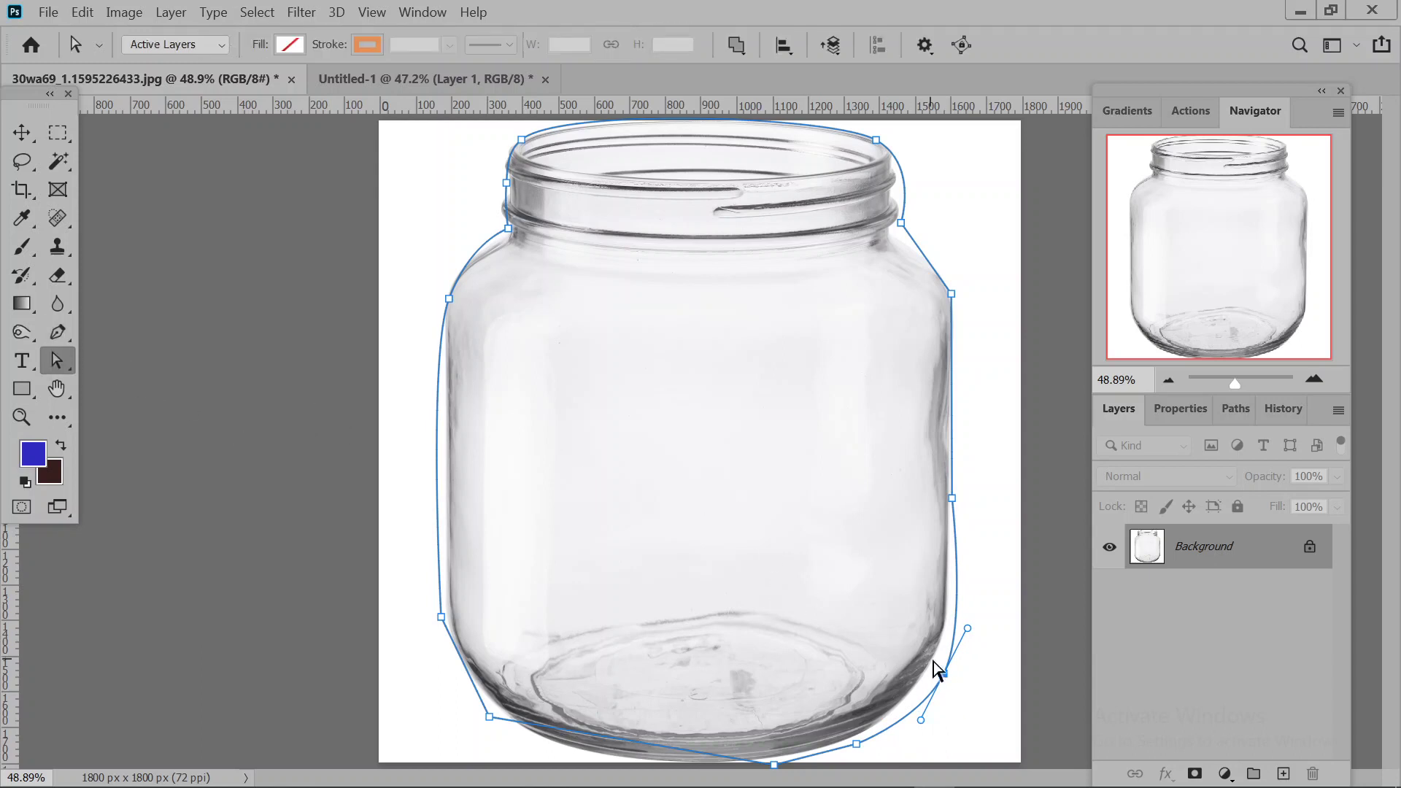
pyautogui.moveTo(942, 673); pyautogui.dragTo(930, 670)
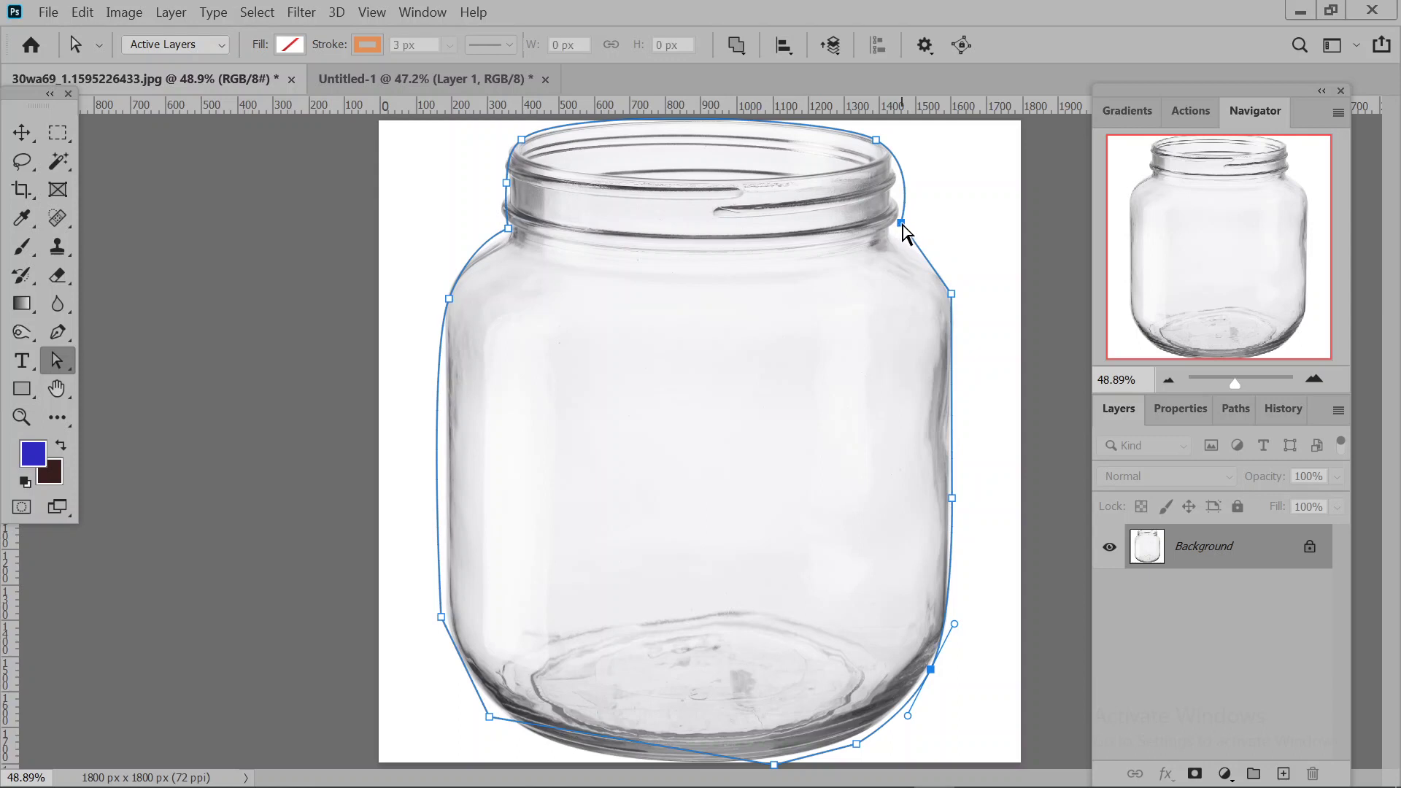
pyautogui.moveTo(901, 222); pyautogui.dragTo(898, 229)
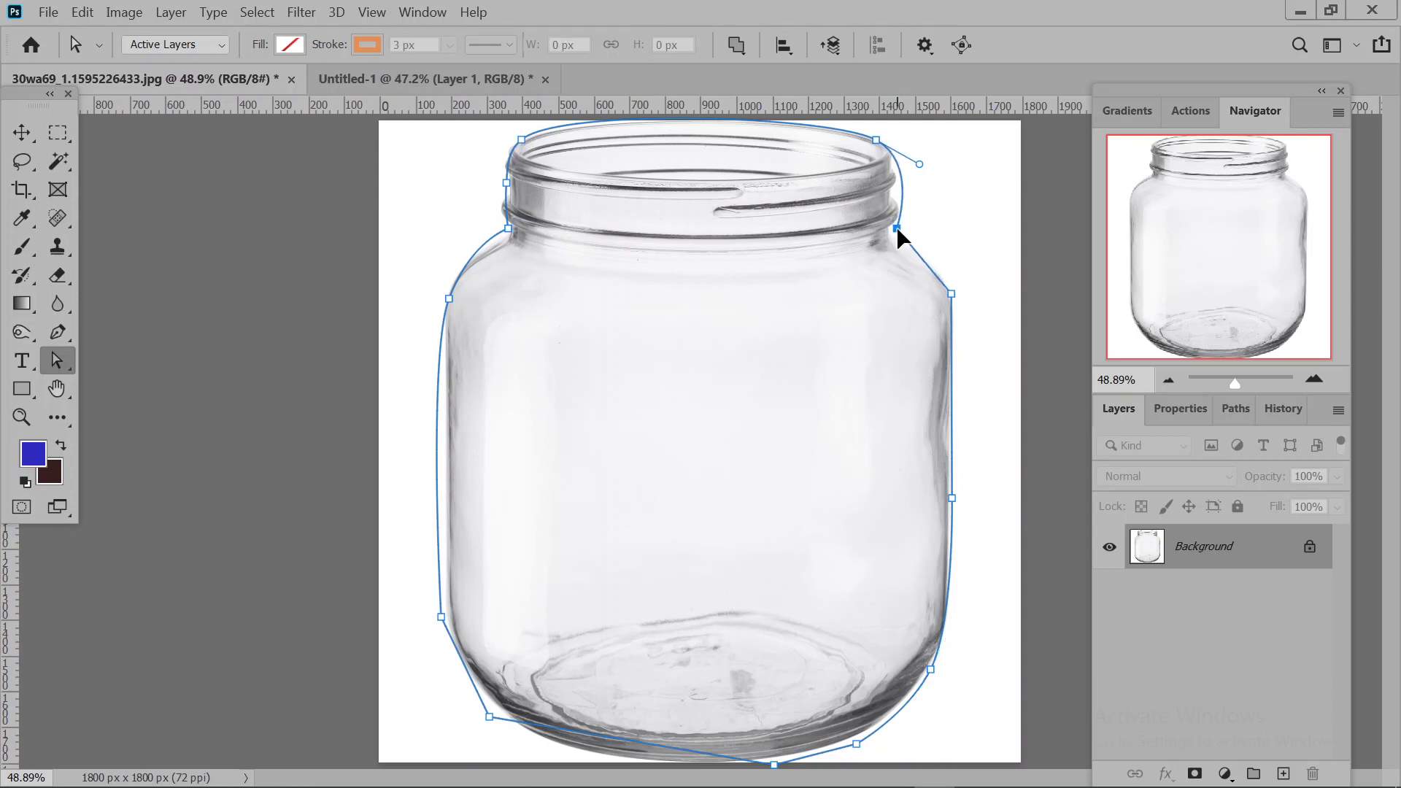
# Nudge the bottom segment onto the jar's base and reshape the bottom-left anchor with curve handles.
pyautogui.click(856, 744)
pyautogui.click(872, 737)
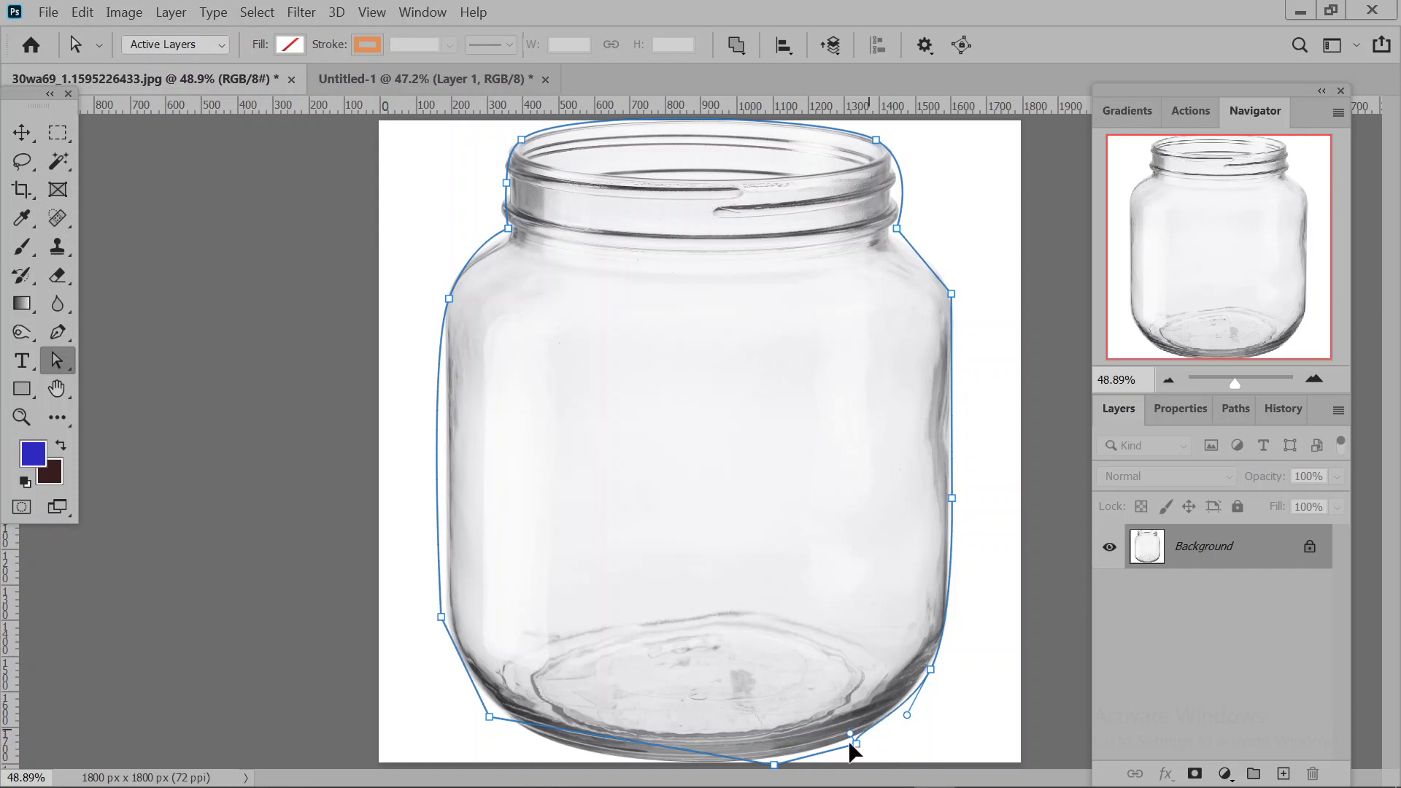
pyautogui.moveTo(820, 751); pyautogui.dragTo(814, 742)
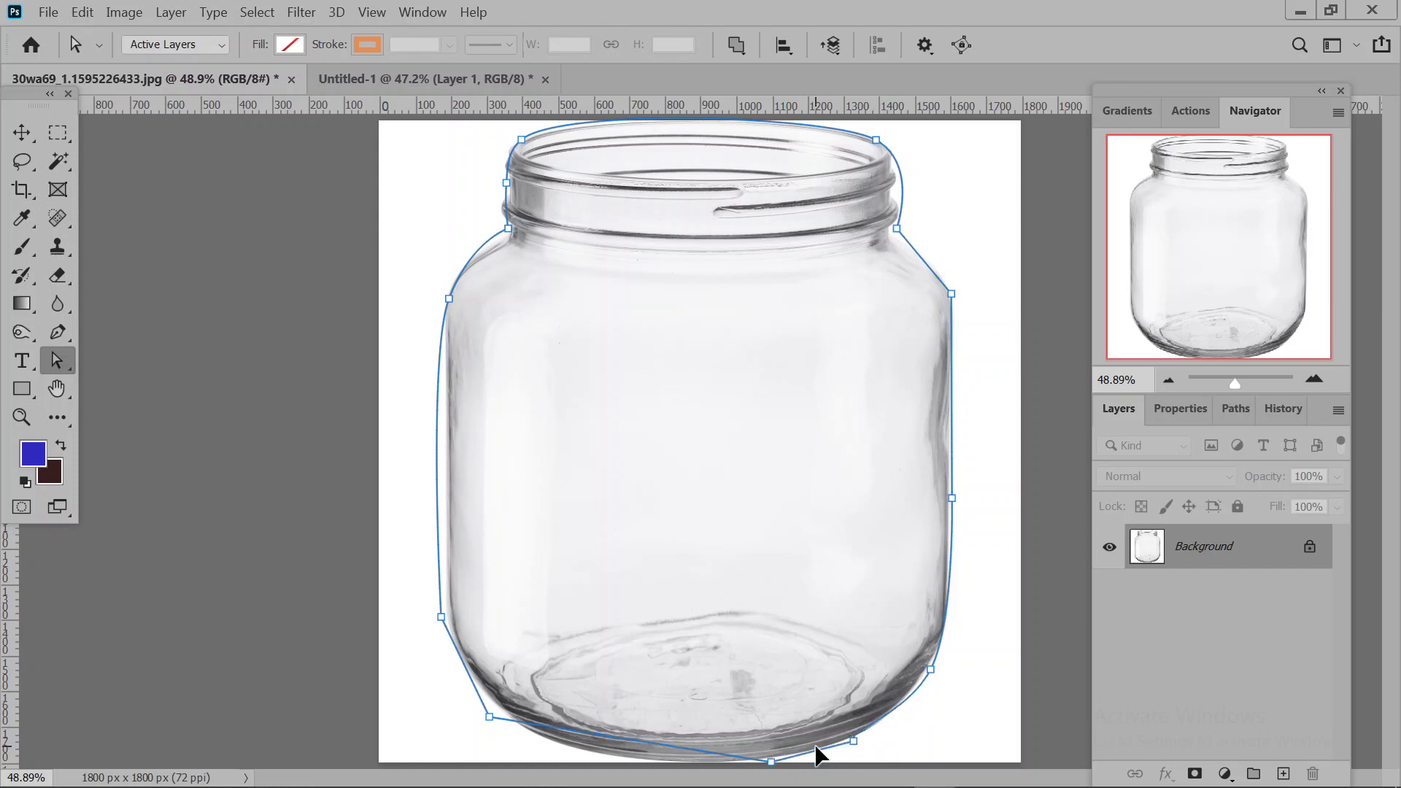
pyautogui.click(489, 718)
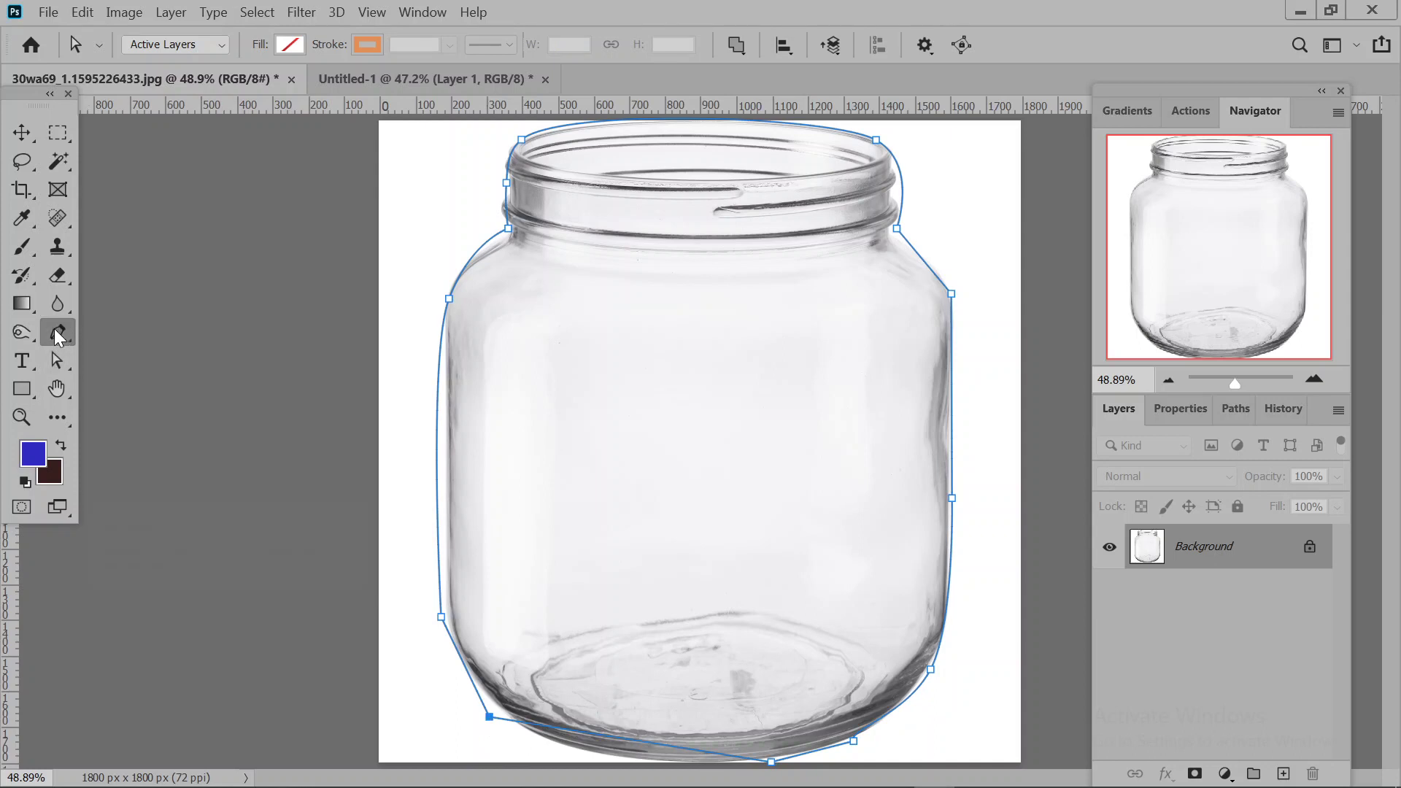
pyautogui.click(60, 337)
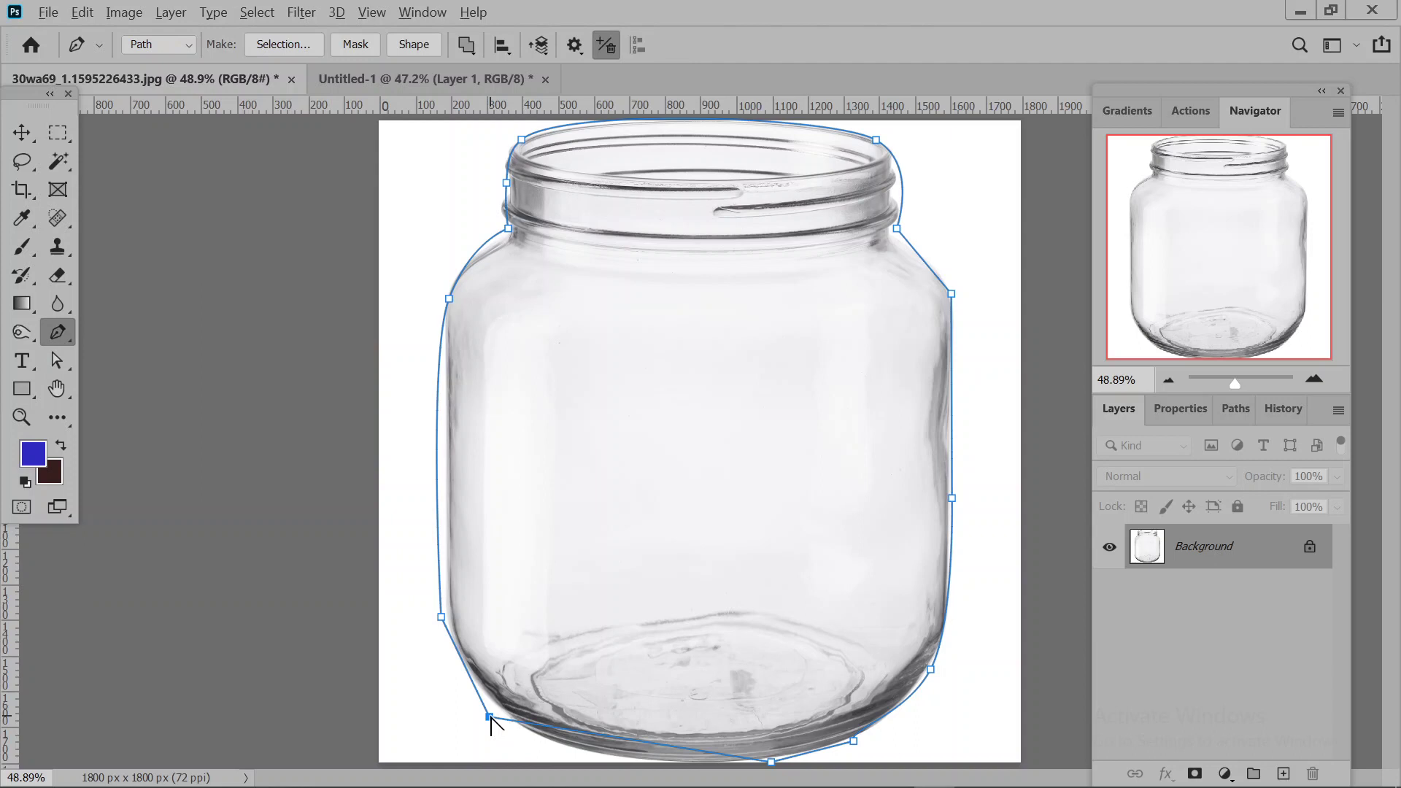
pyautogui.moveTo(489, 717)
pyautogui.mouseDown()
pyautogui.moveTo(522, 741)
pyautogui.moveTo(474, 706)
pyautogui.mouseUp()
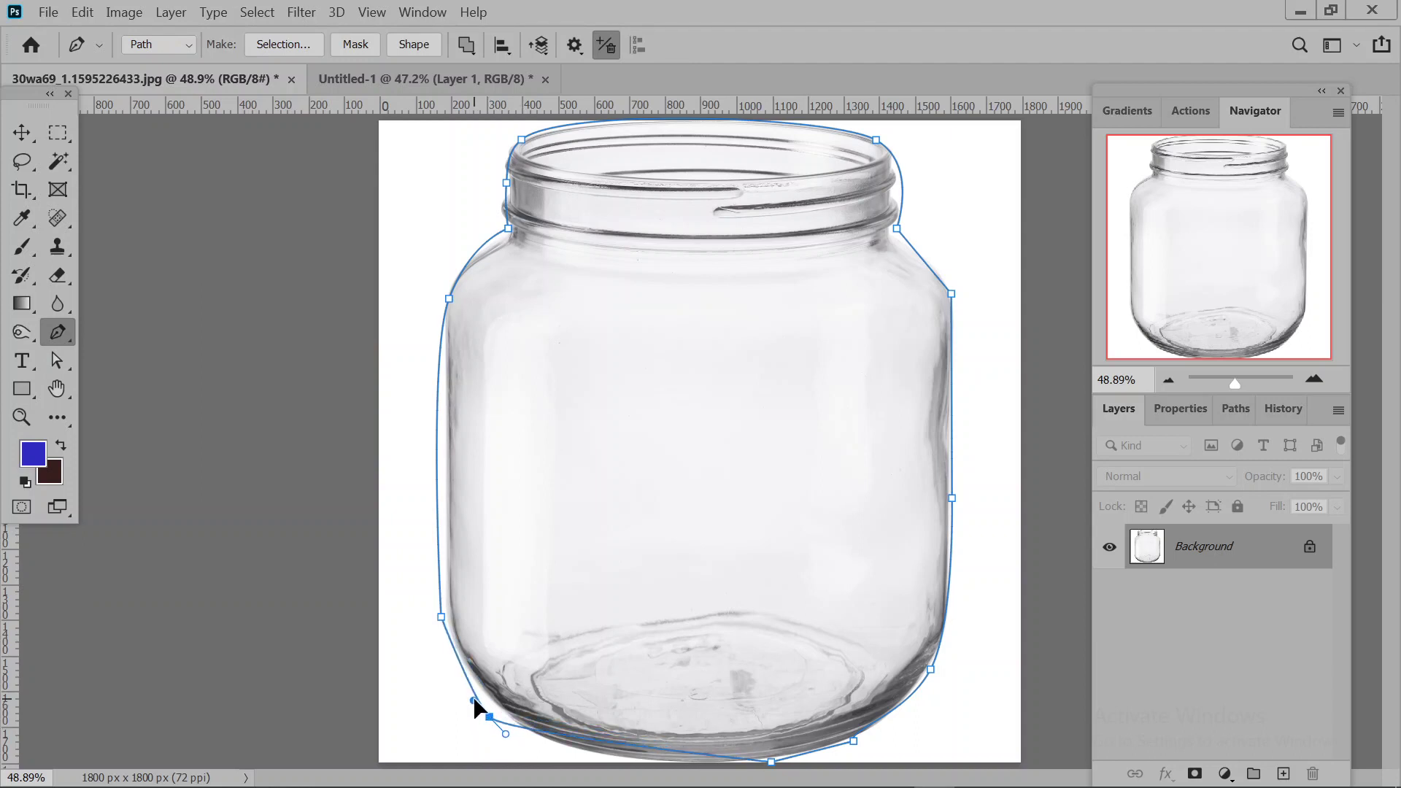
pyautogui.click(57, 362)
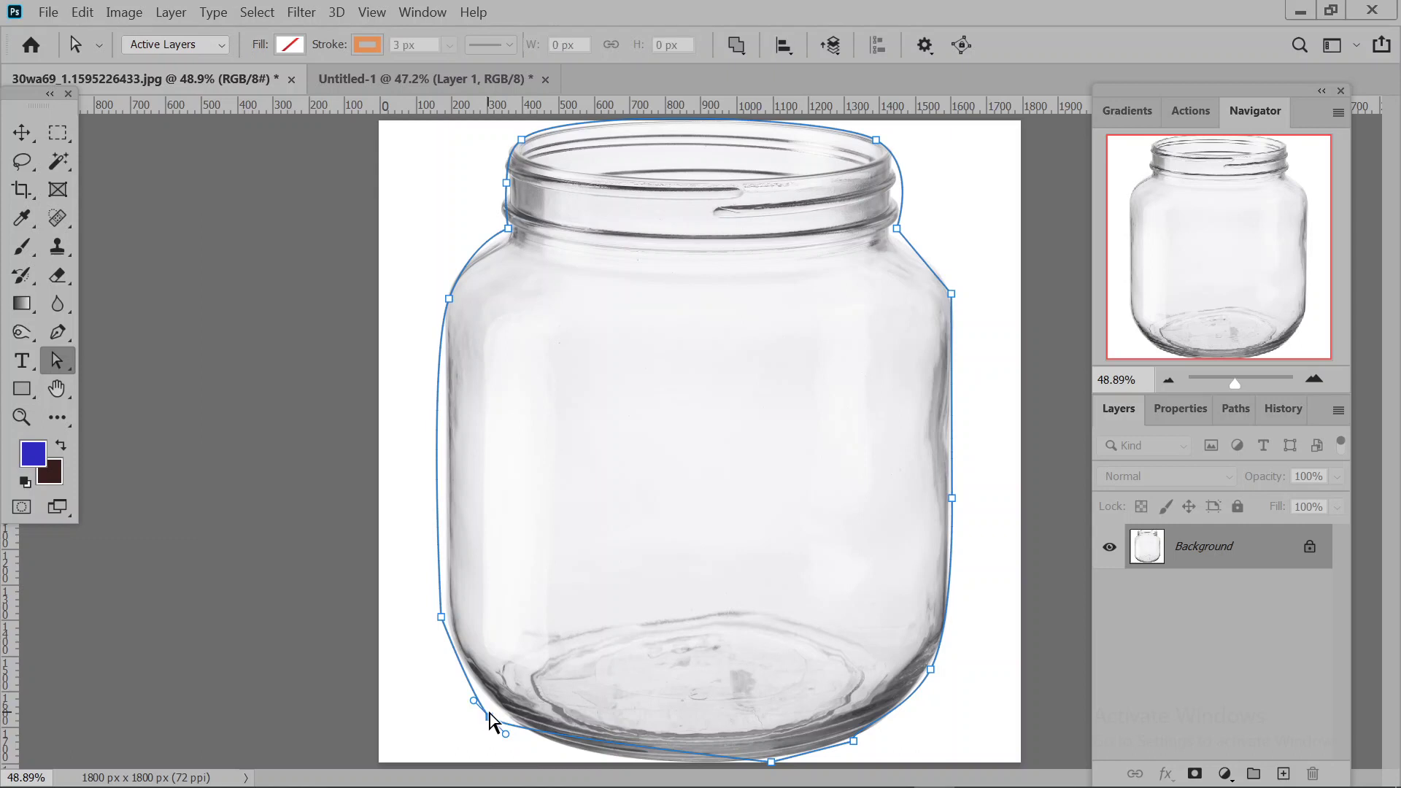
pyautogui.moveTo(491, 719); pyautogui.dragTo(497, 711)
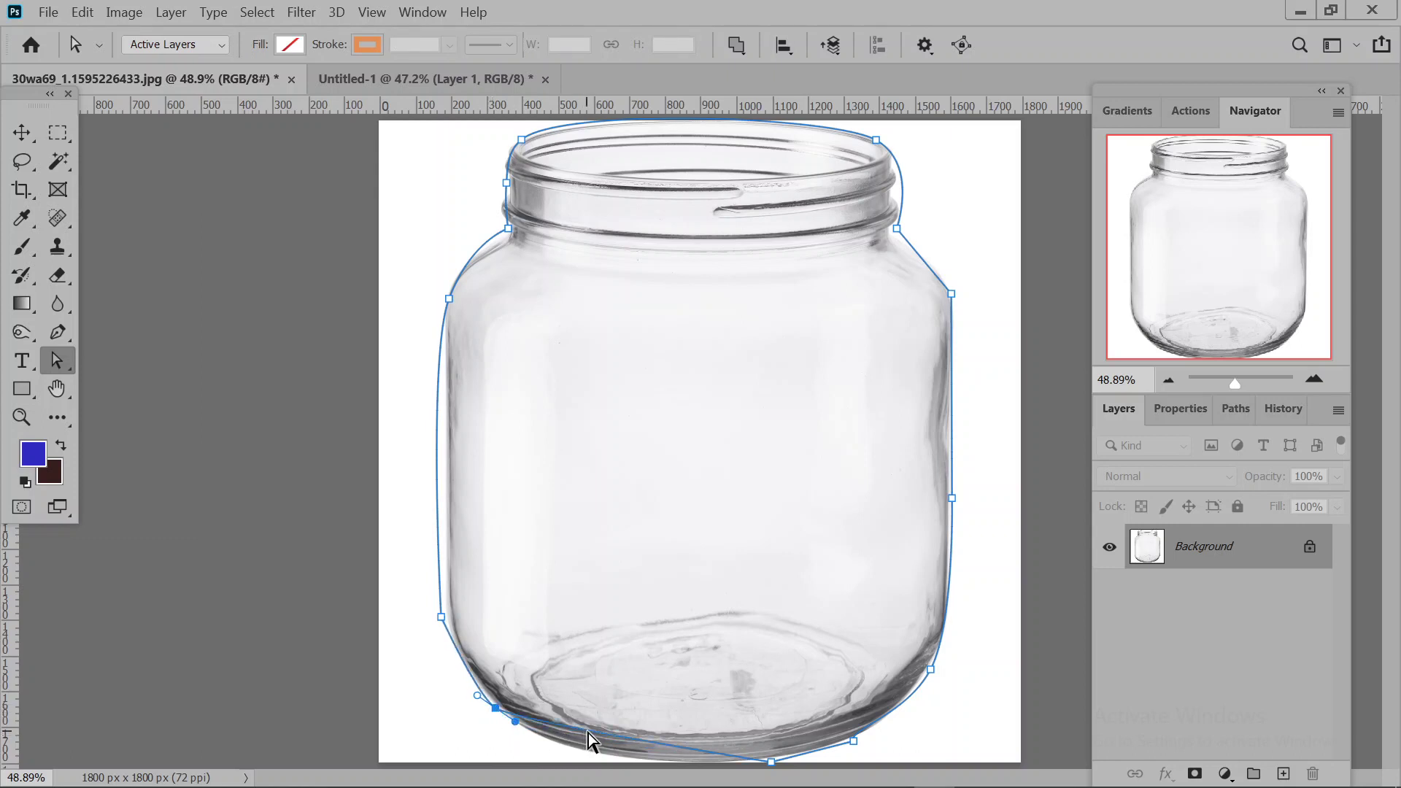
# Bow the bottom curve, straighten the left side and pull the upper-right neck segment inward.
pyautogui.moveTo(587, 732); pyautogui.dragTo(616, 753)
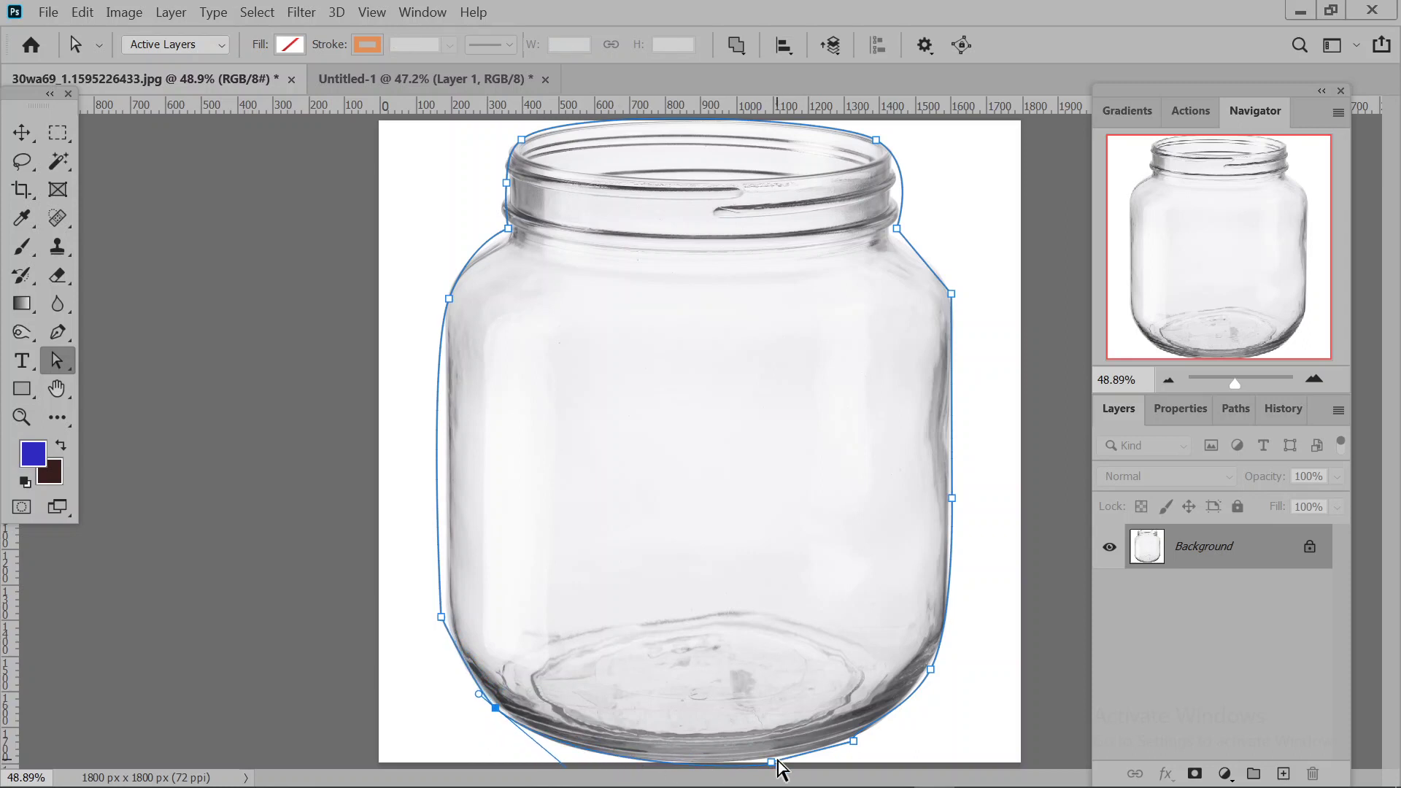
pyautogui.moveTo(772, 765); pyautogui.dragTo(775, 758)
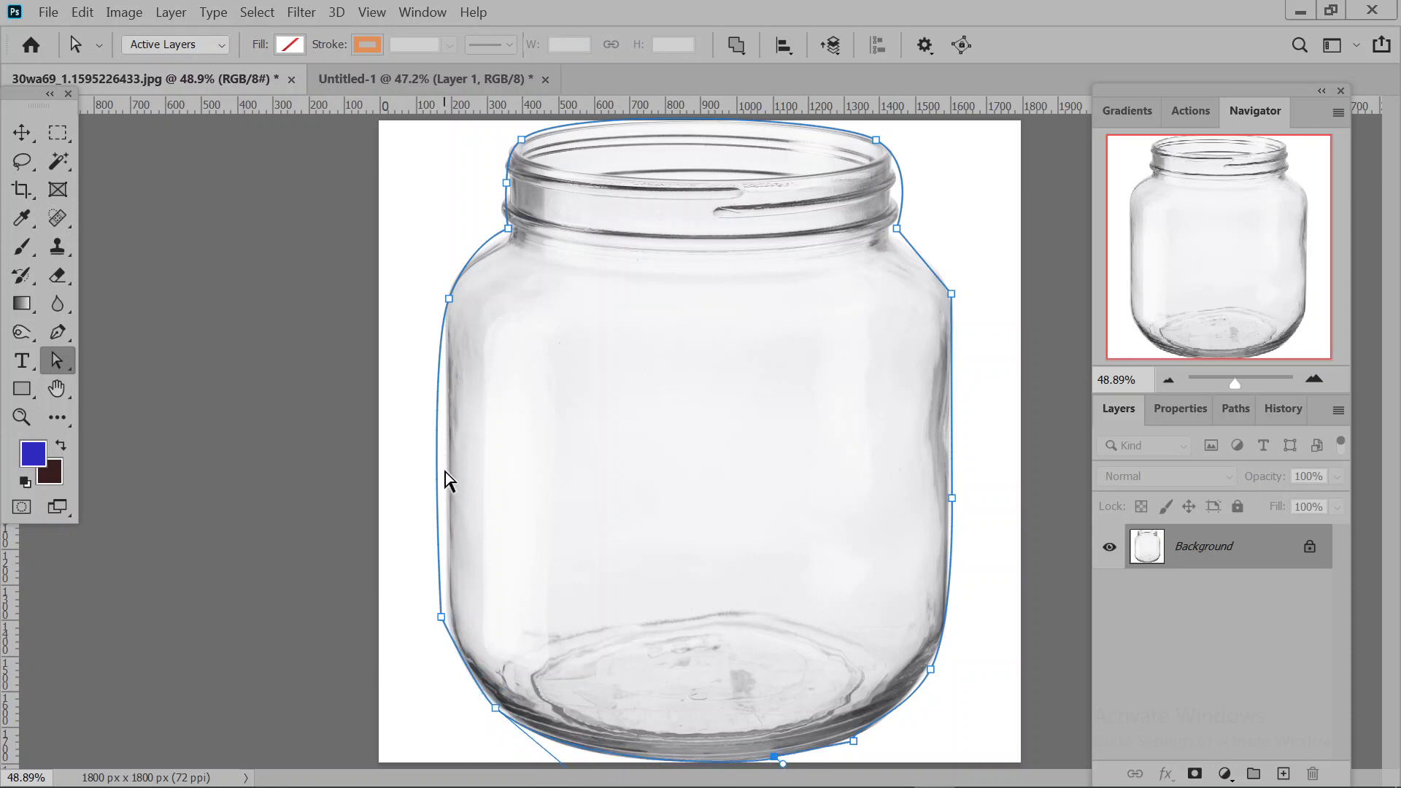
pyautogui.moveTo(439, 488); pyautogui.dragTo(448, 476)
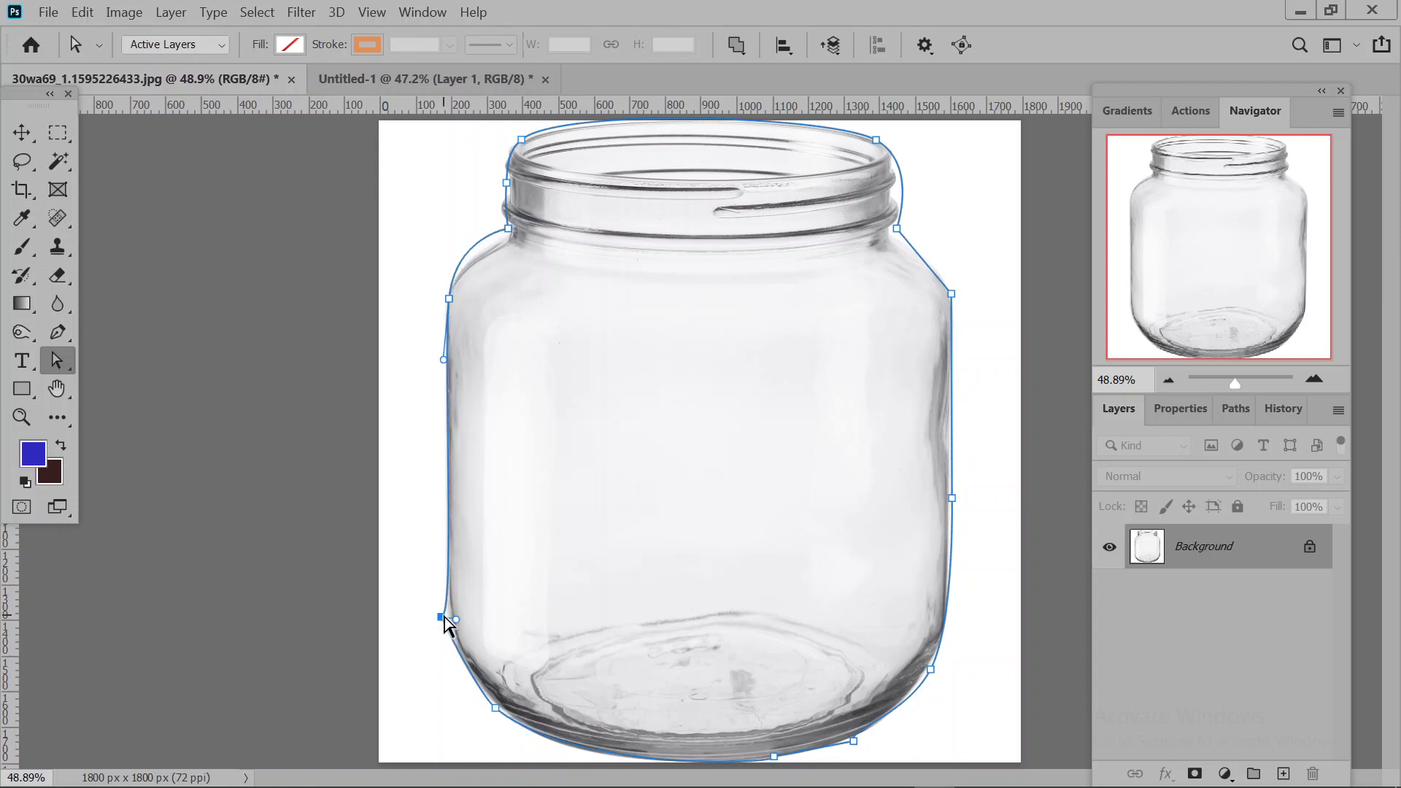
pyautogui.moveTo(441, 617); pyautogui.dragTo(448, 616)
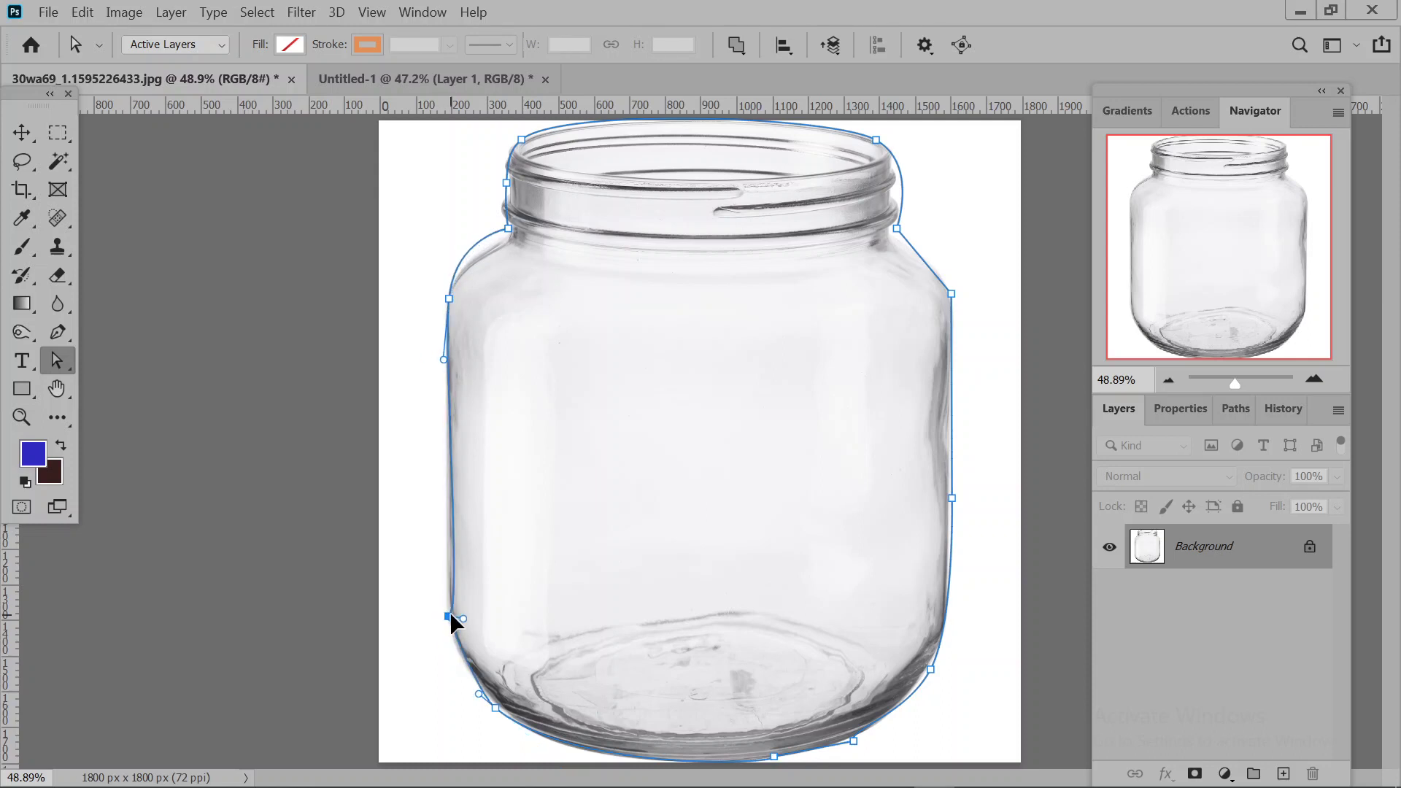
pyautogui.click(480, 247)
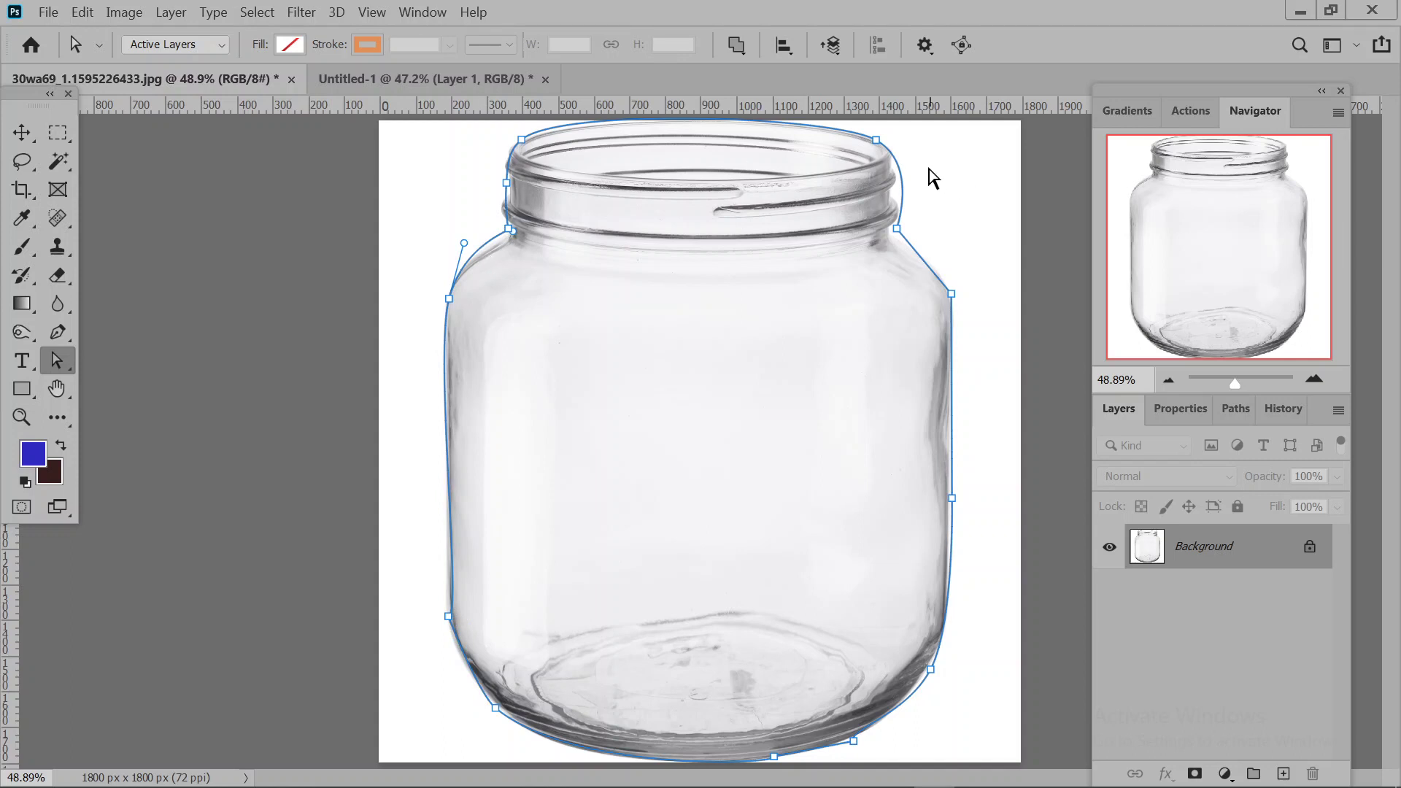
pyautogui.moveTo(905, 187); pyautogui.dragTo(898, 188)
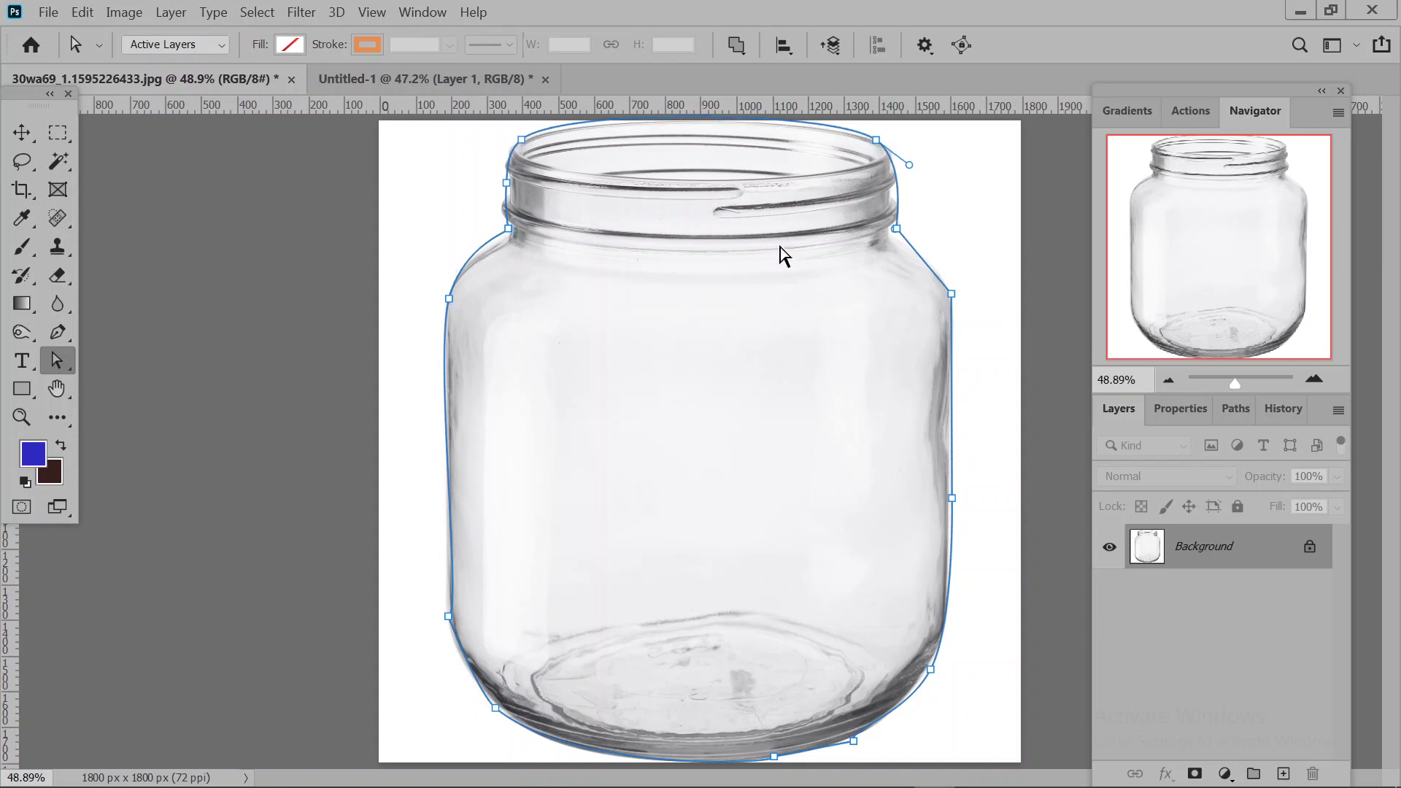
pyautogui.click(822, 124)
# Duplicate the jar image onto Layer 1 and hide the Background layer.
pyautogui.hotkey('ctrl', 'j')
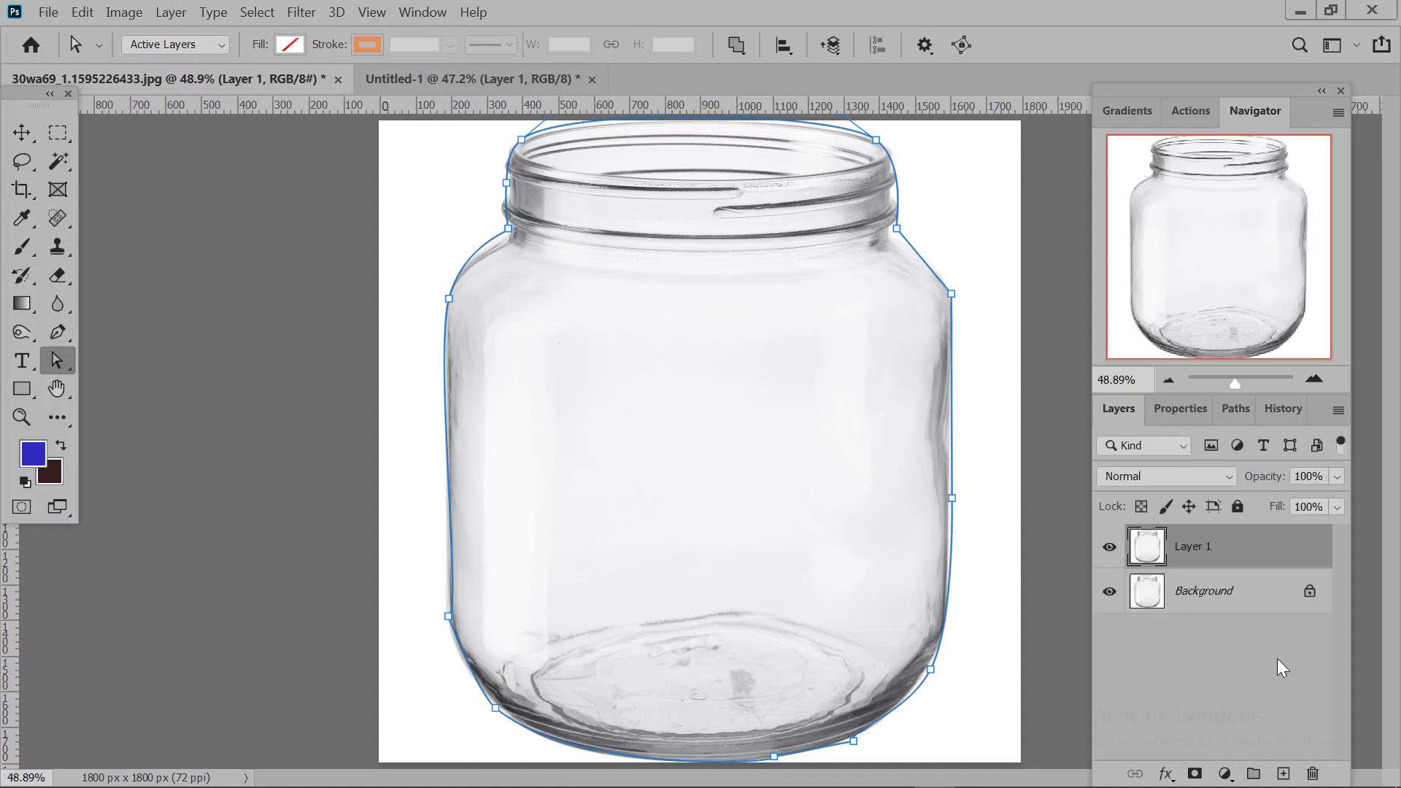
pyautogui.click(1108, 591)
# Undo the duplicate layer and make a selection from the jar path with a 2 px feather.
pyautogui.hotkey('ctrl', 'e')
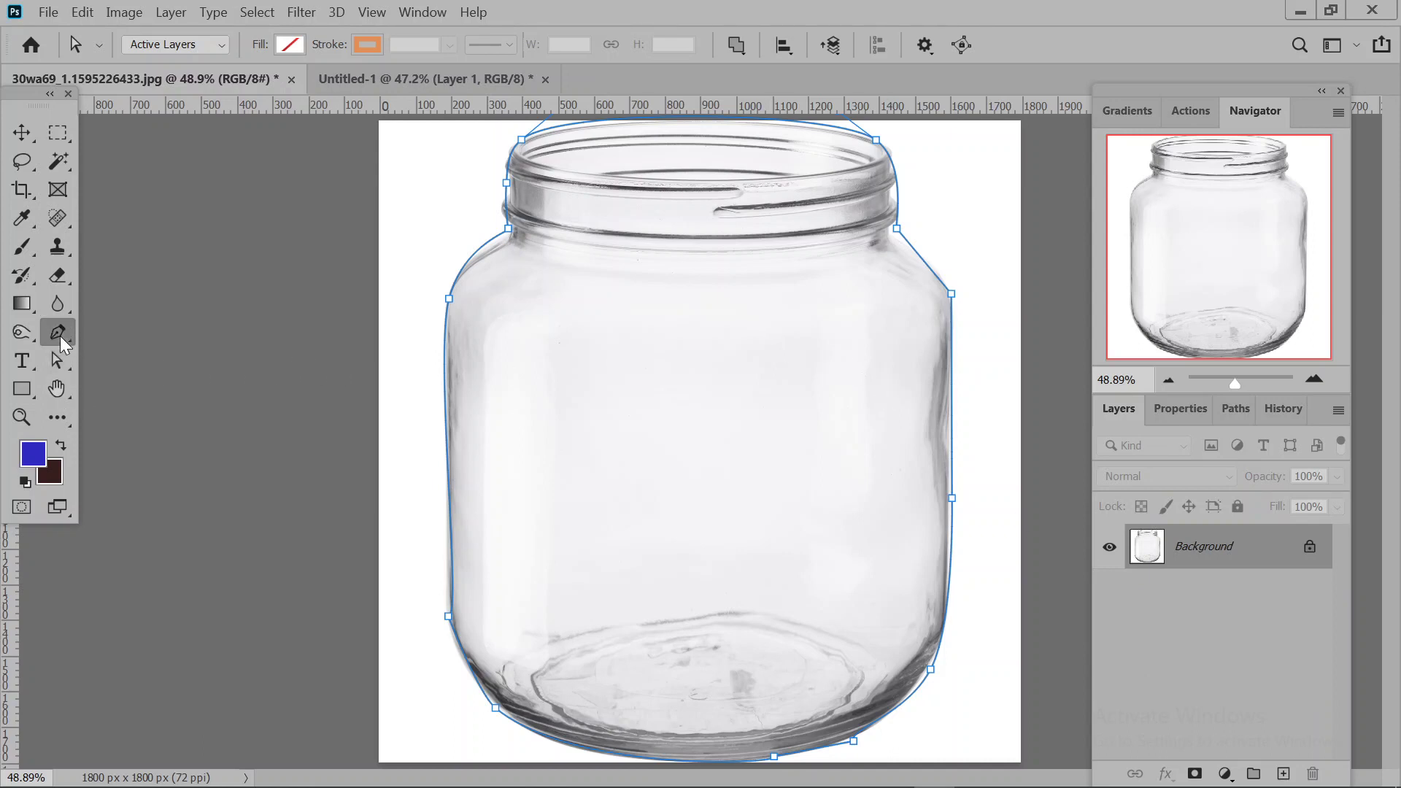
pyautogui.press('p')
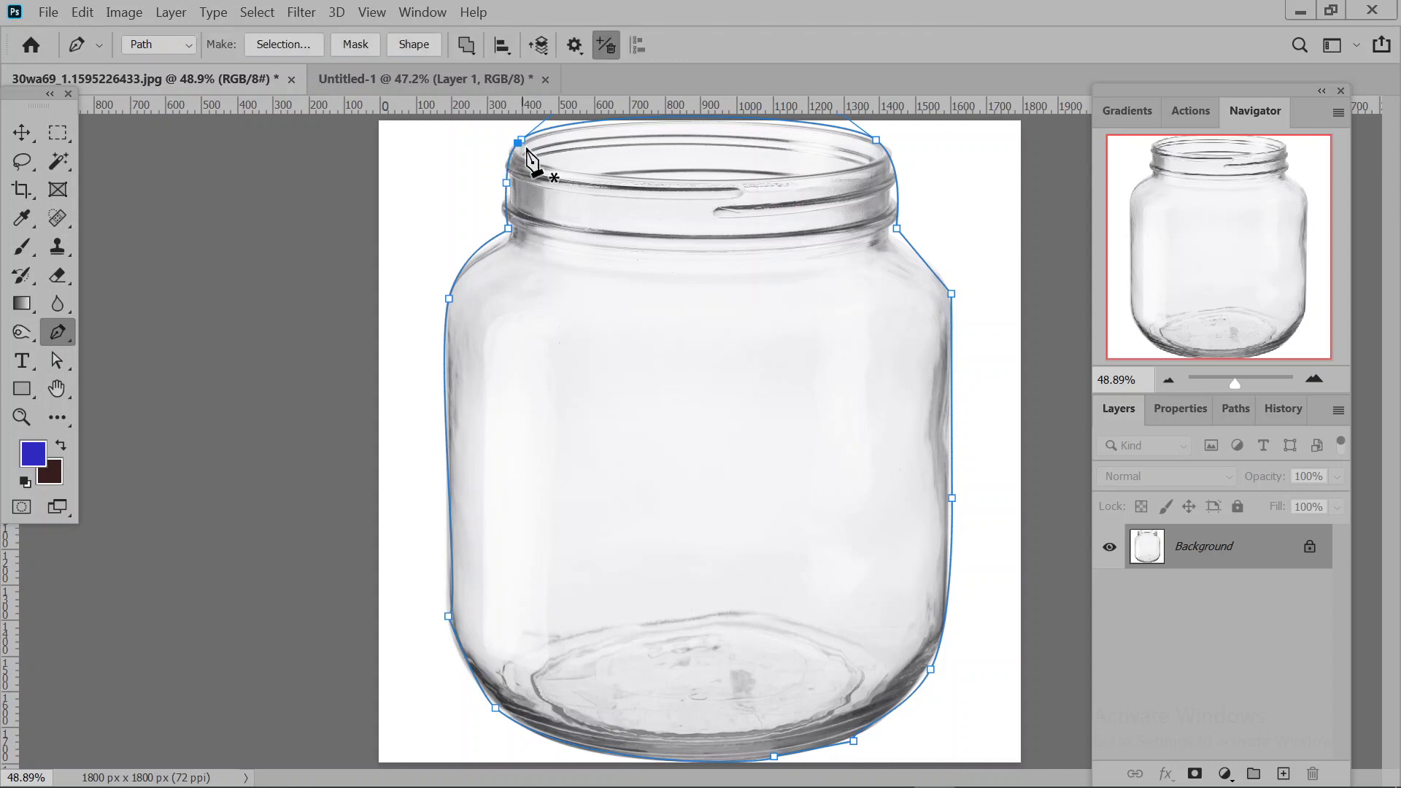
pyautogui.rightClick(897, 227)
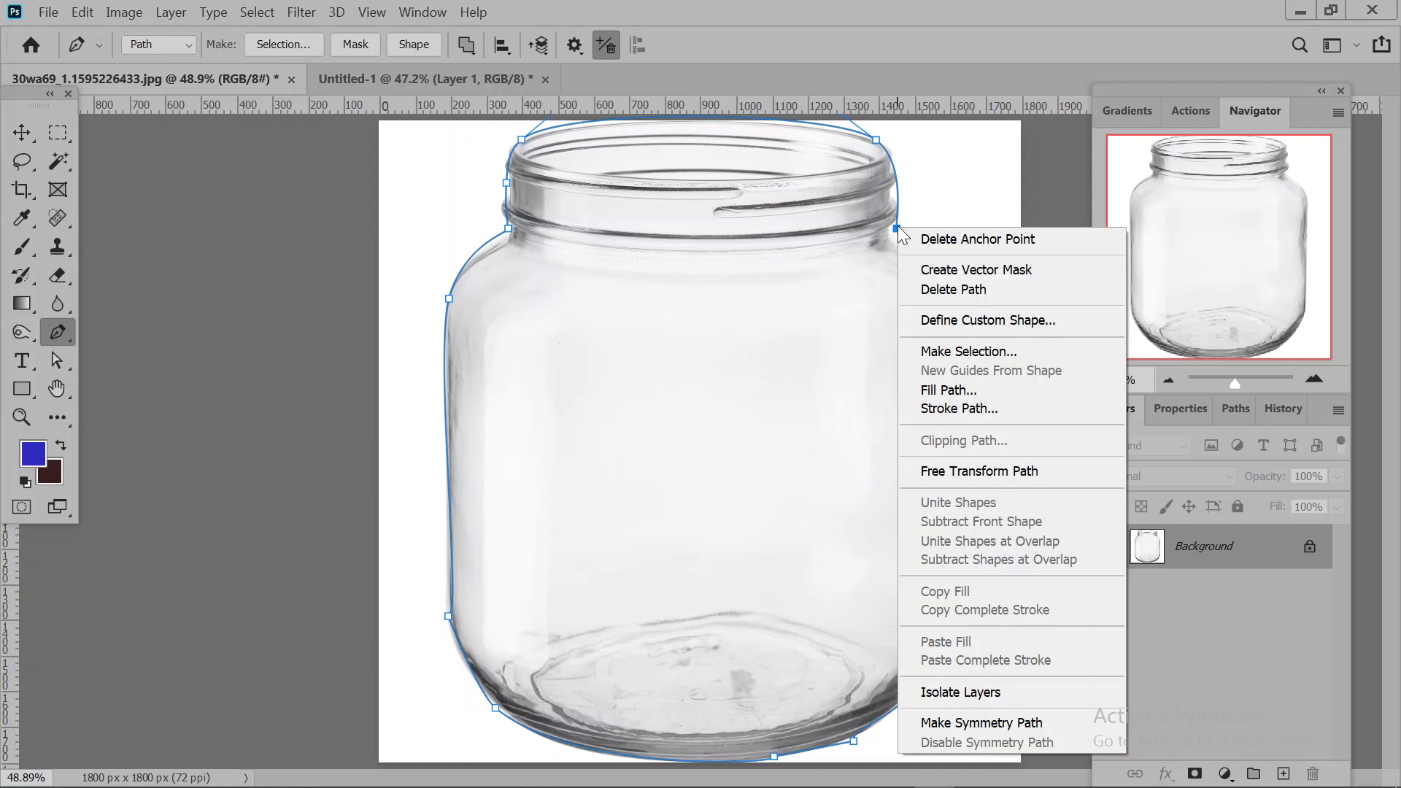
pyautogui.click(1004, 353)
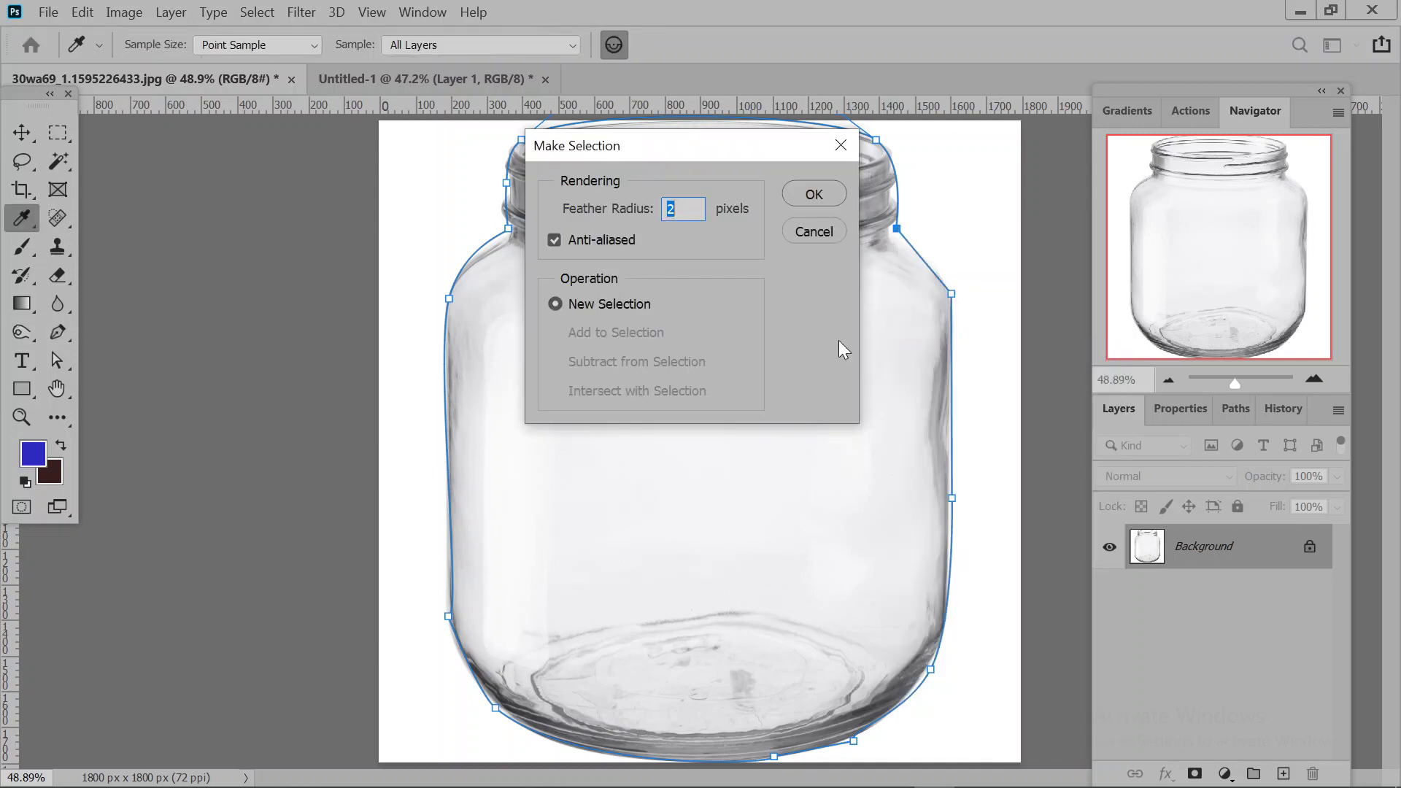
pyautogui.click(807, 195)
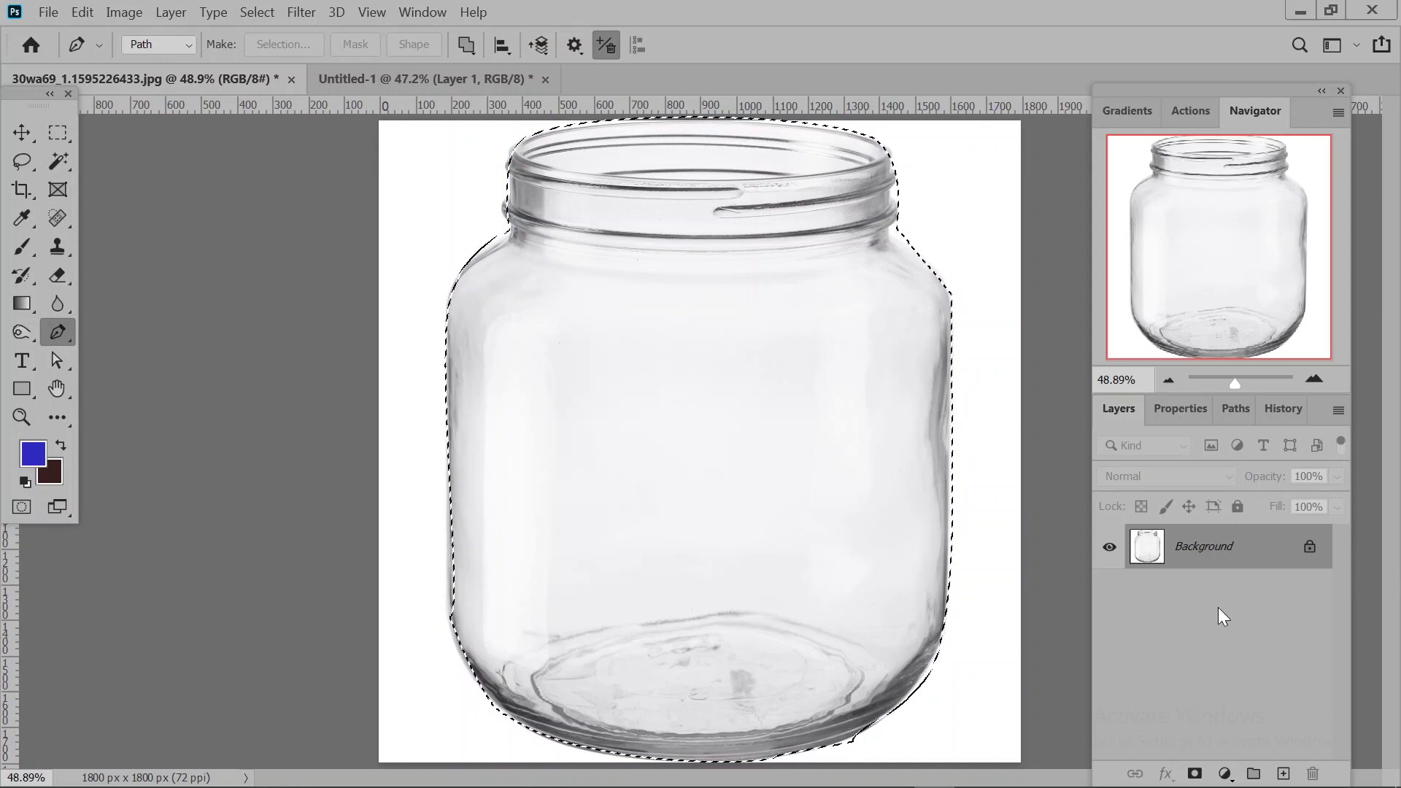
pyautogui.hotkey('ctrl', 'shift', 'alt', 'n')
pyautogui.click(1110, 593)
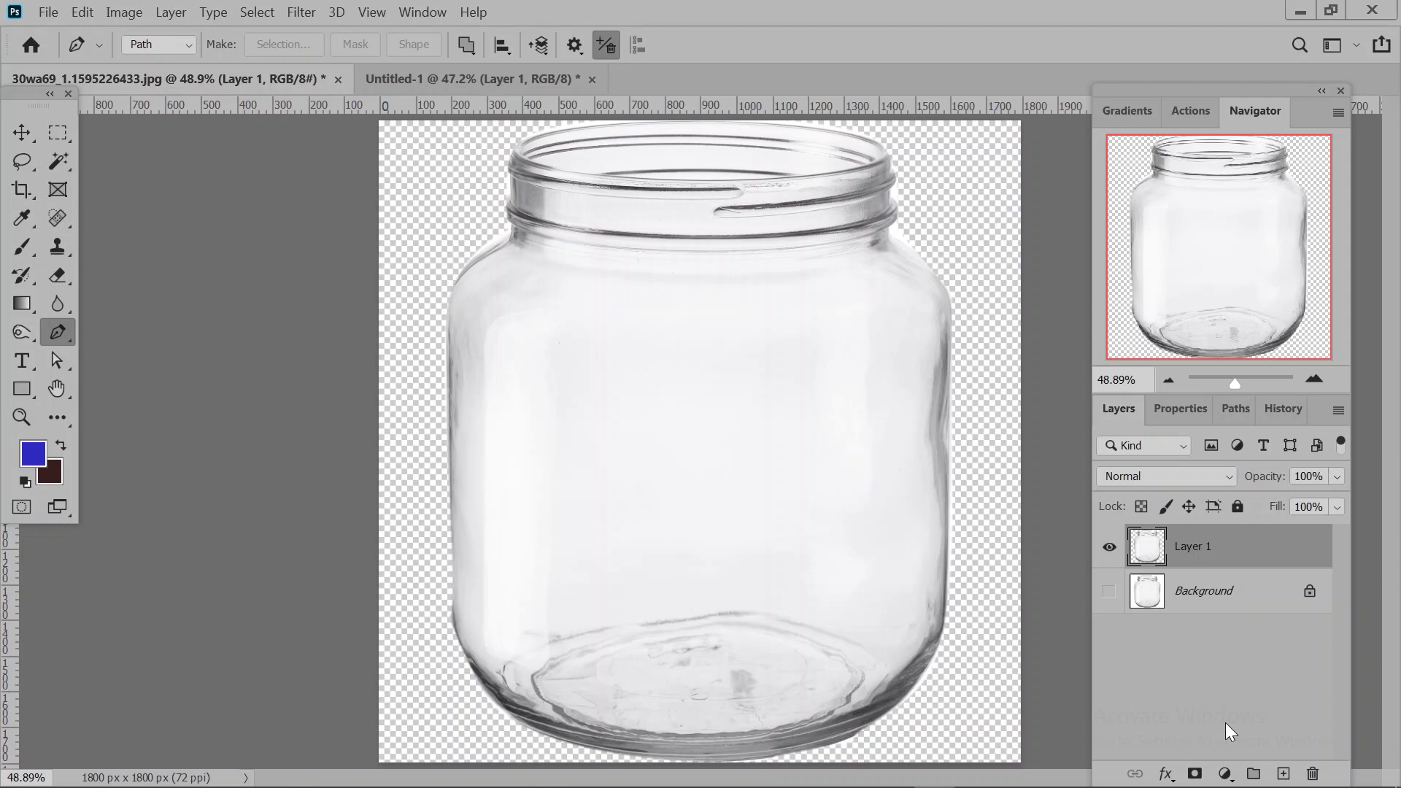
pyautogui.click(1110, 593)
pyautogui.press('Delete')
pyautogui.hotkey('ctrl', 'Return')
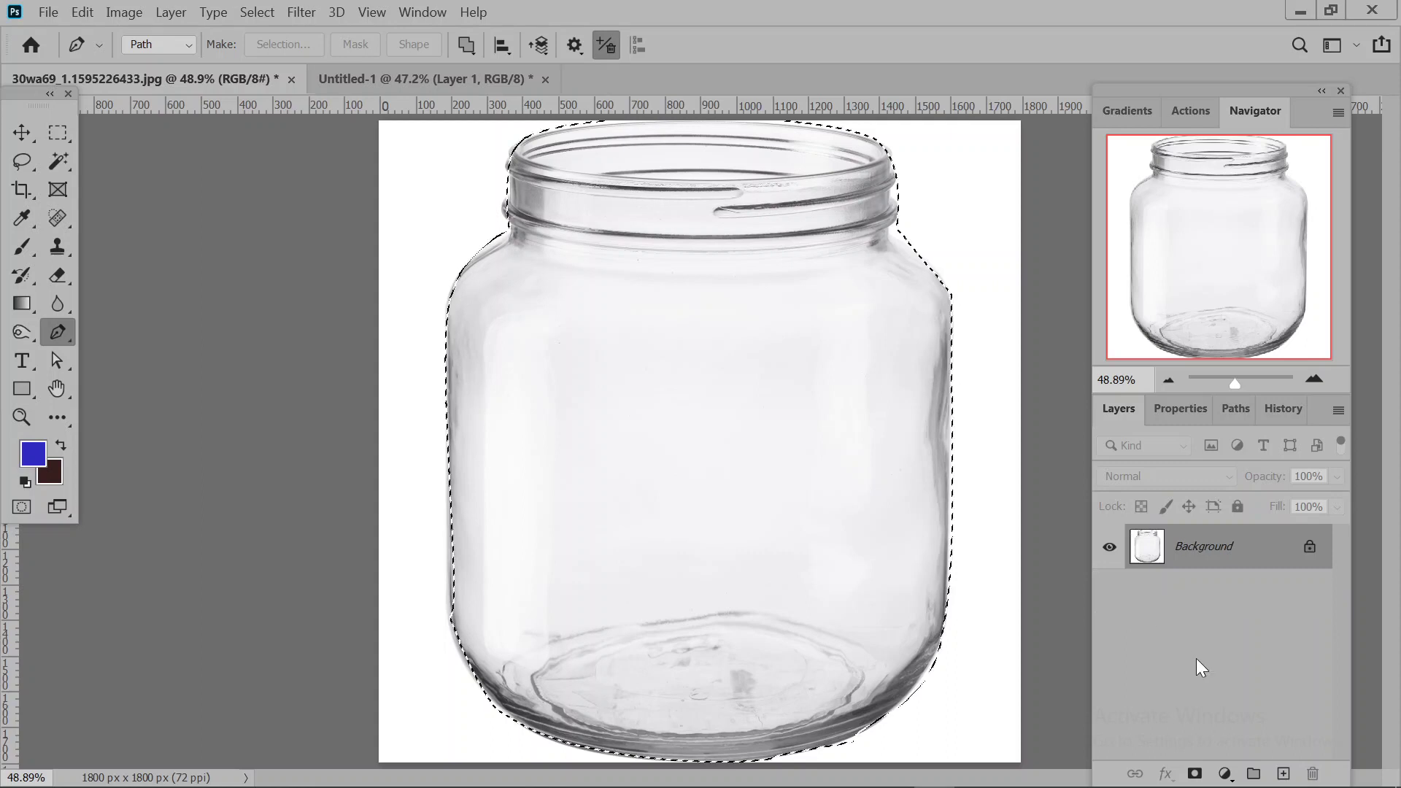
pyautogui.click(1196, 775)
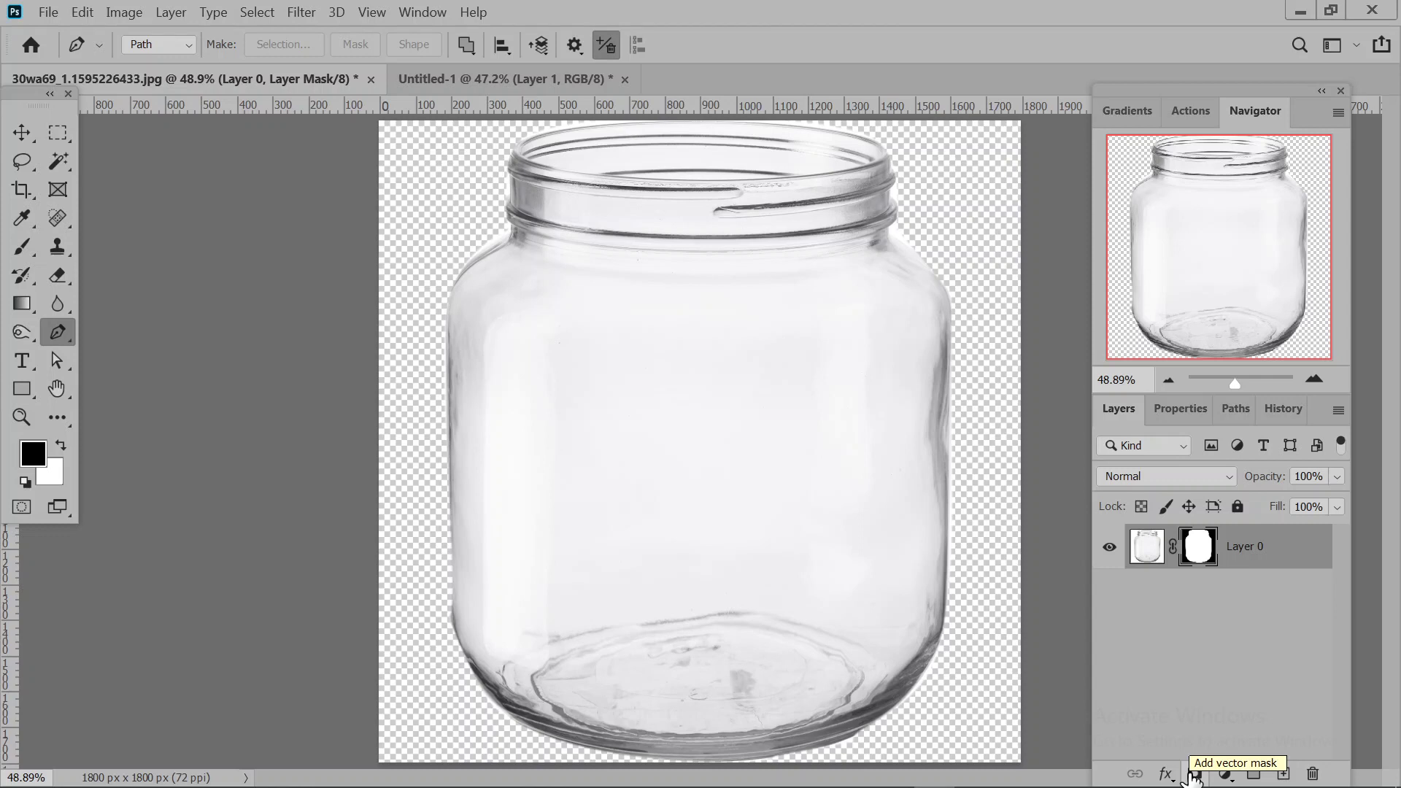
pyautogui.hotkey('ctrl', 'z')
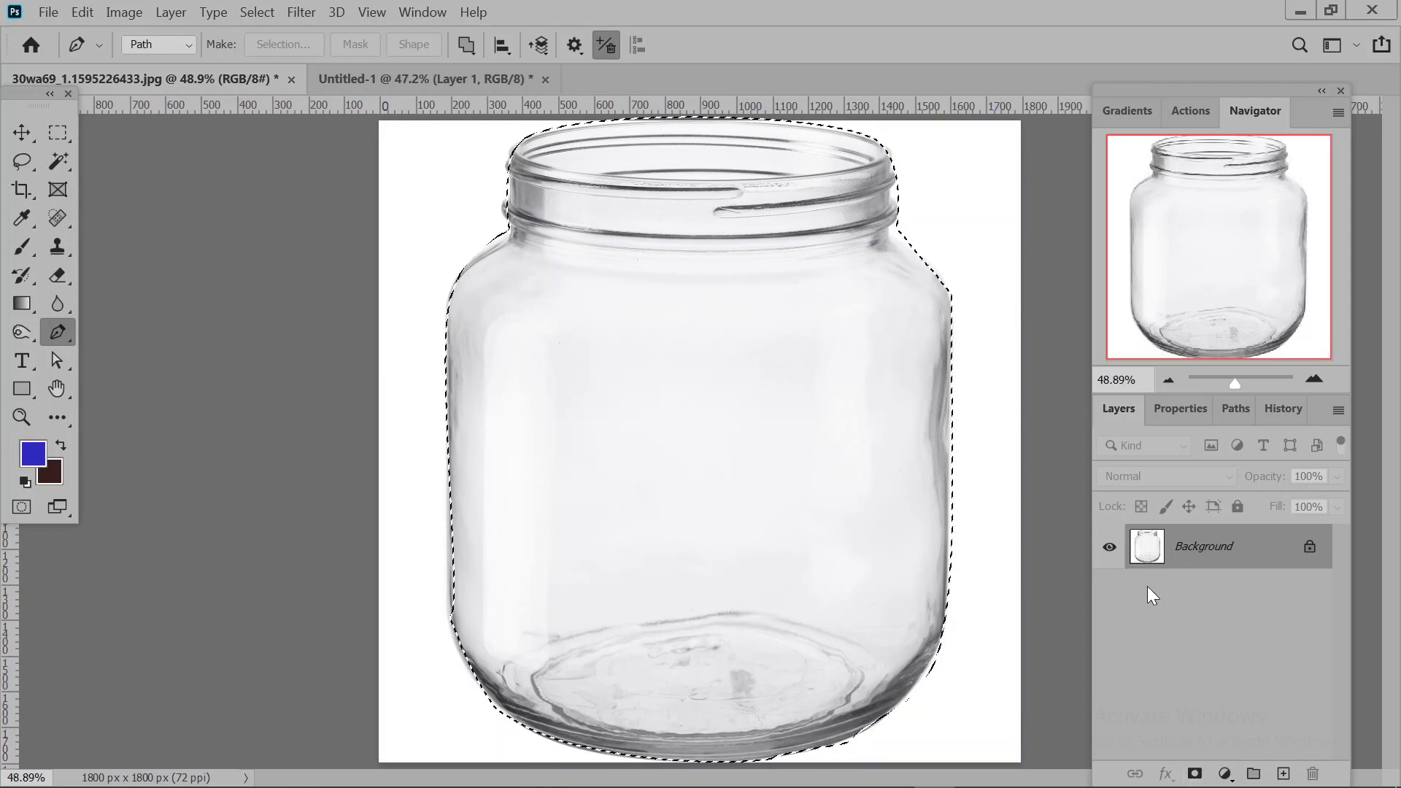
# Deselect, trace new Pen anchors up the jar's left side to the neck rim, then zoom to ~997%.
pyautogui.hotkey('ctrl', 'd')
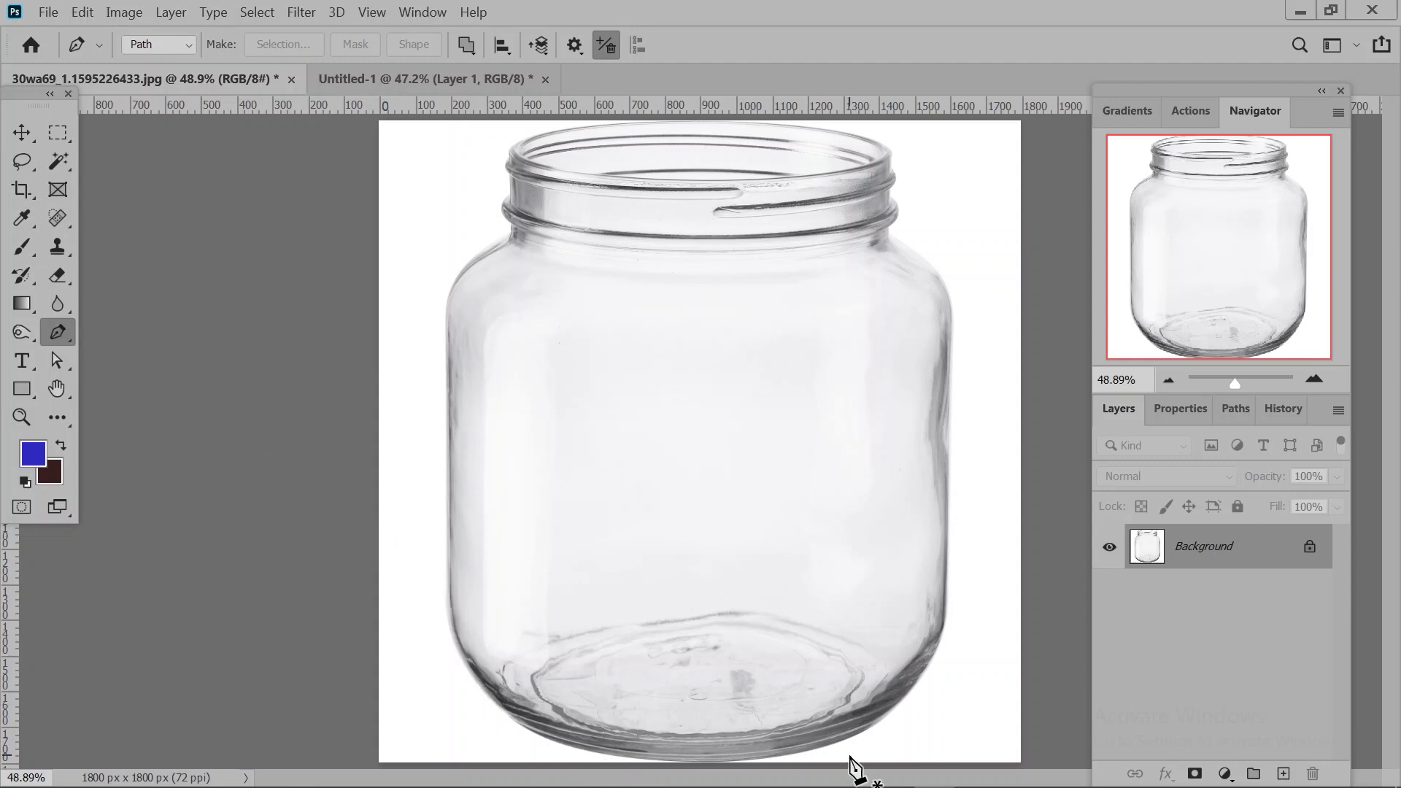
pyautogui.click(447, 617)
pyautogui.click(447, 288)
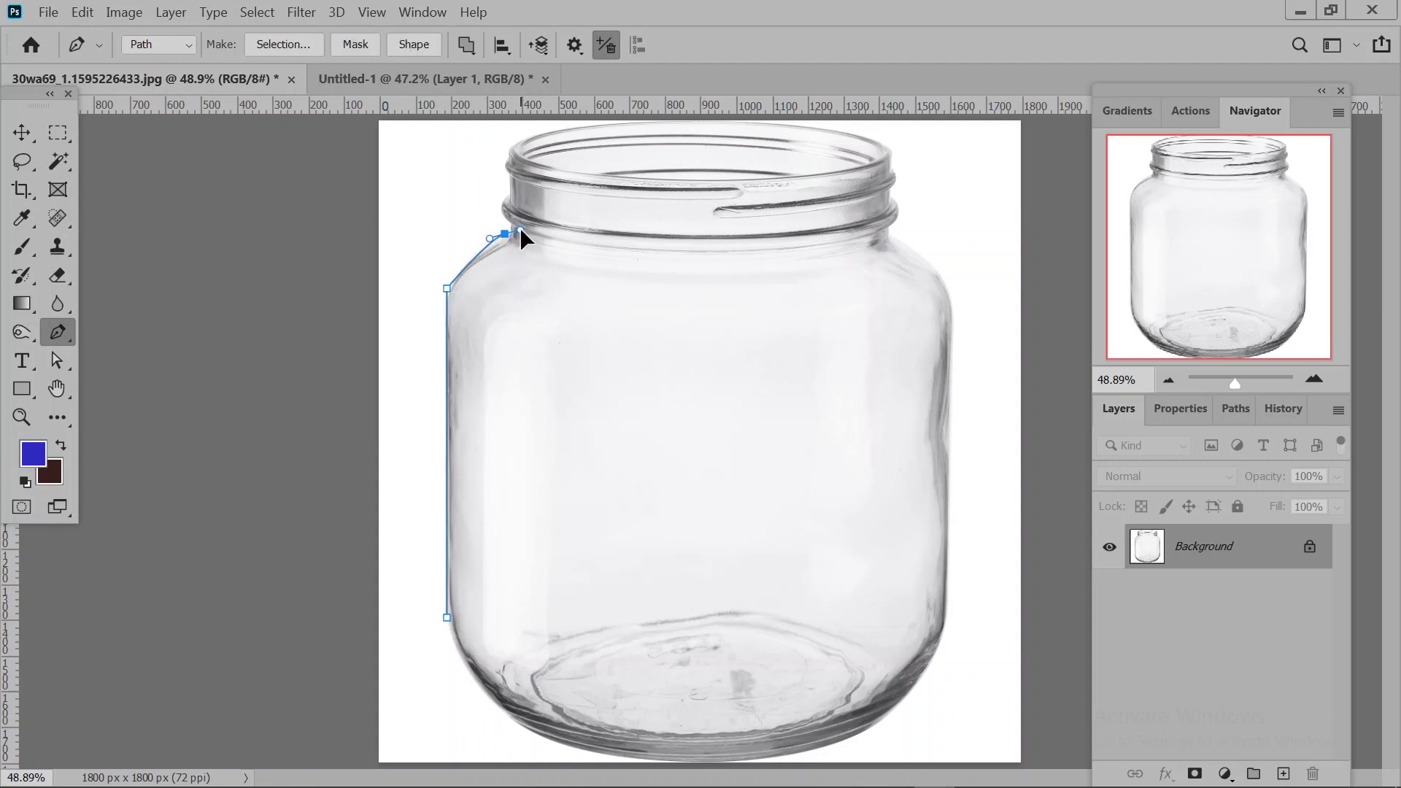
pyautogui.moveTo(521, 226); pyautogui.dragTo(519, 221)
pyautogui.click(506, 222)
pyautogui.moveTo(504, 195); pyautogui.dragTo(513, 195)
pyautogui.moveTo(1245, 383); pyautogui.dragTo(1265, 381)
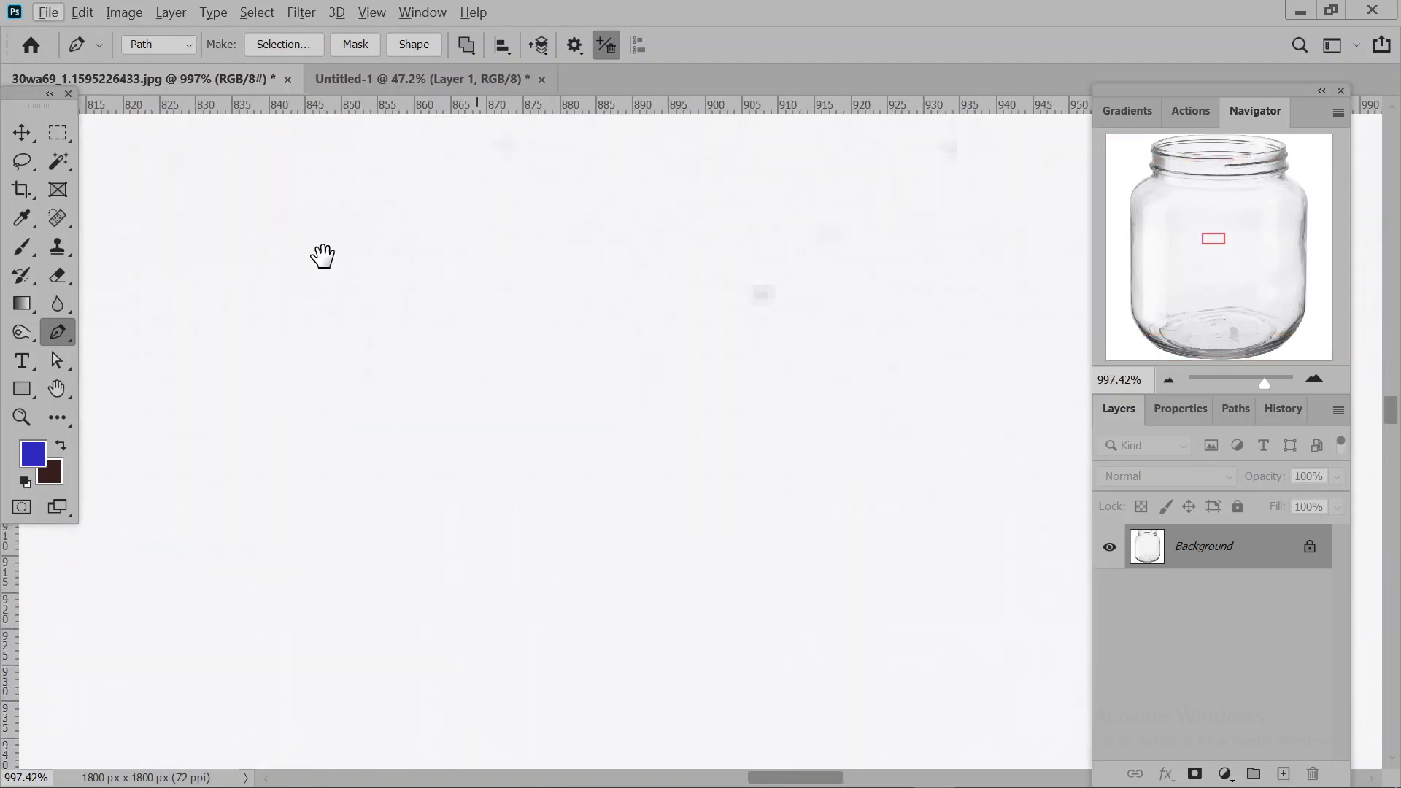
pyautogui.moveTo(322, 255); pyautogui.dragTo(616, 506)
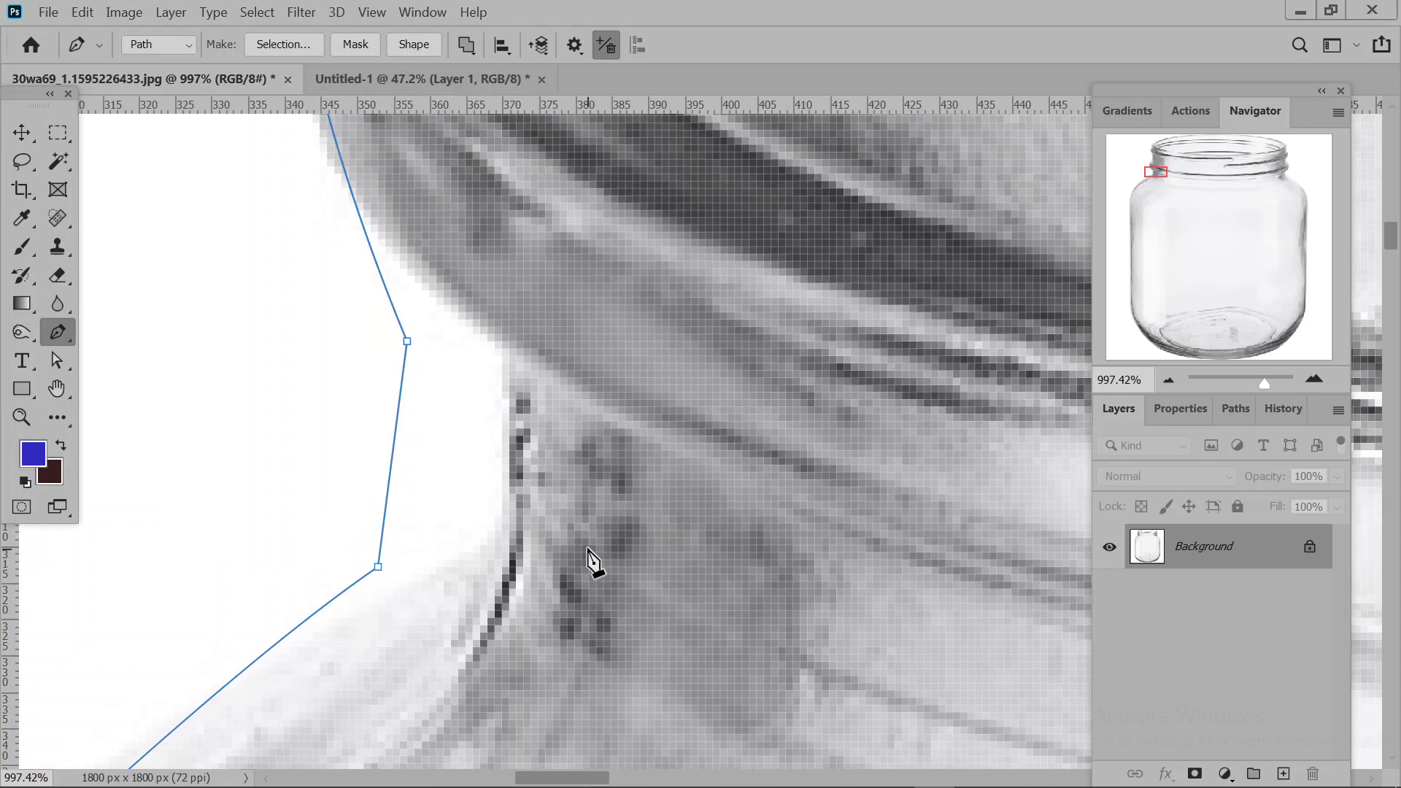
# Undo the unfinished path and start a new one up the jar's left shoulder edge.
pyautogui.hotkey('ctrl', 'z')
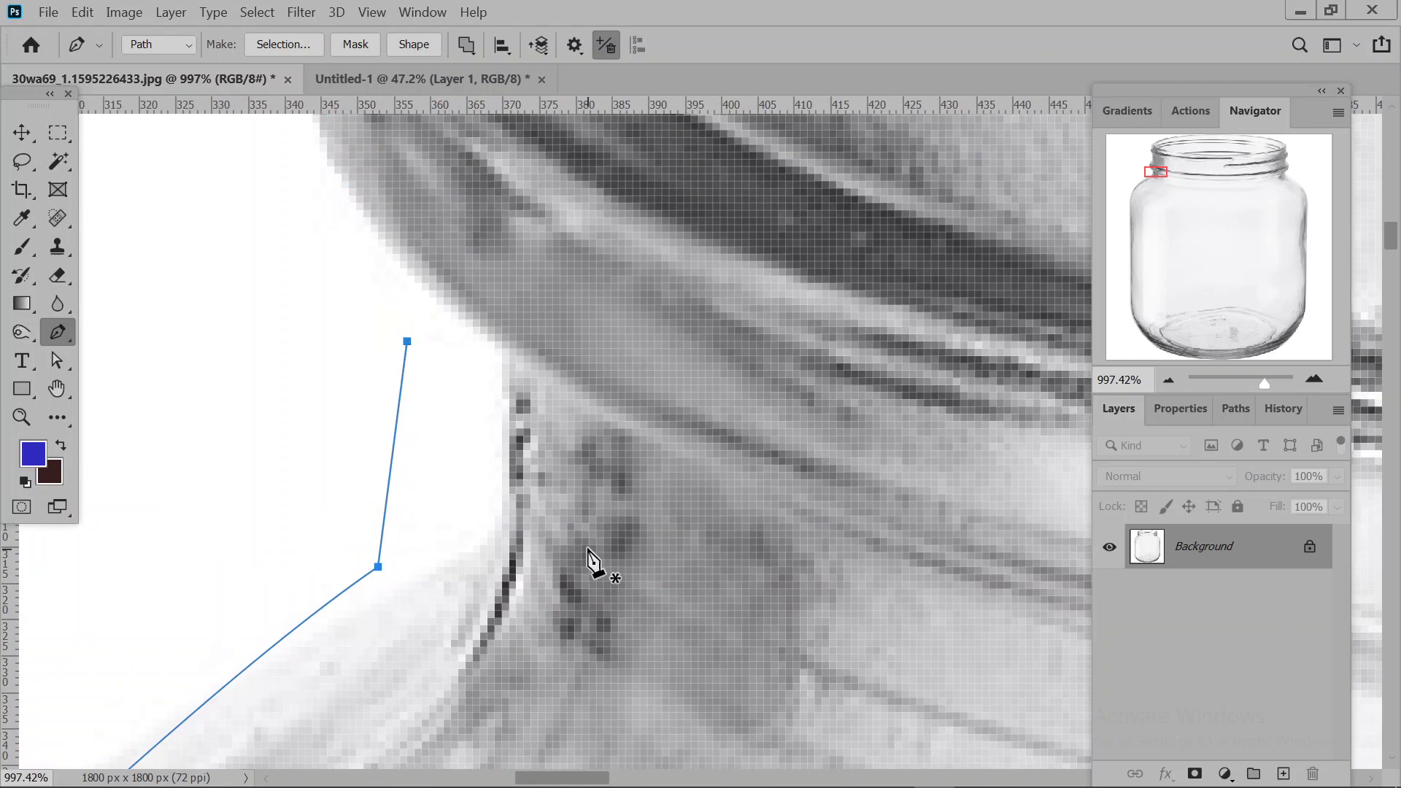
pyautogui.hotkey('ctrl', 'z')
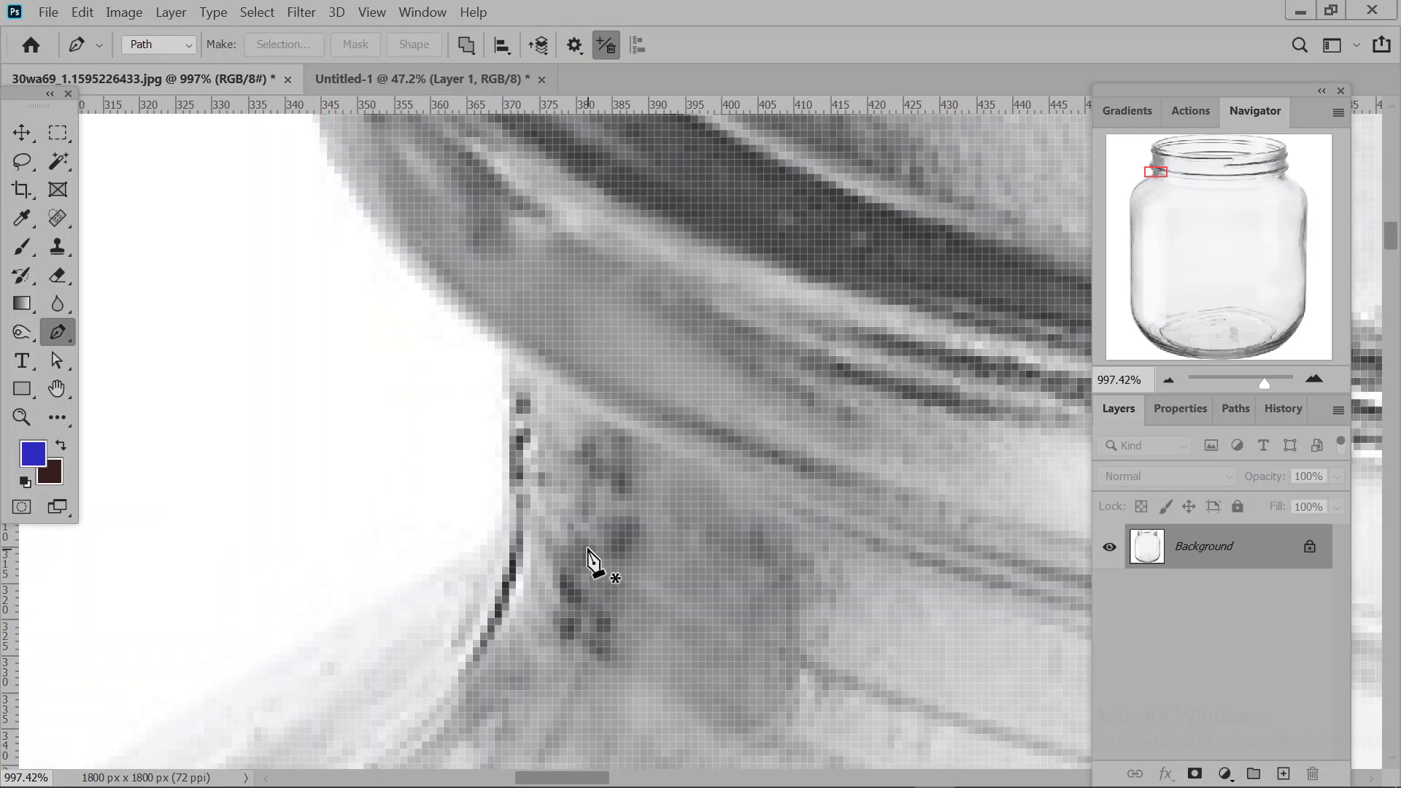
pyautogui.click(115, 749)
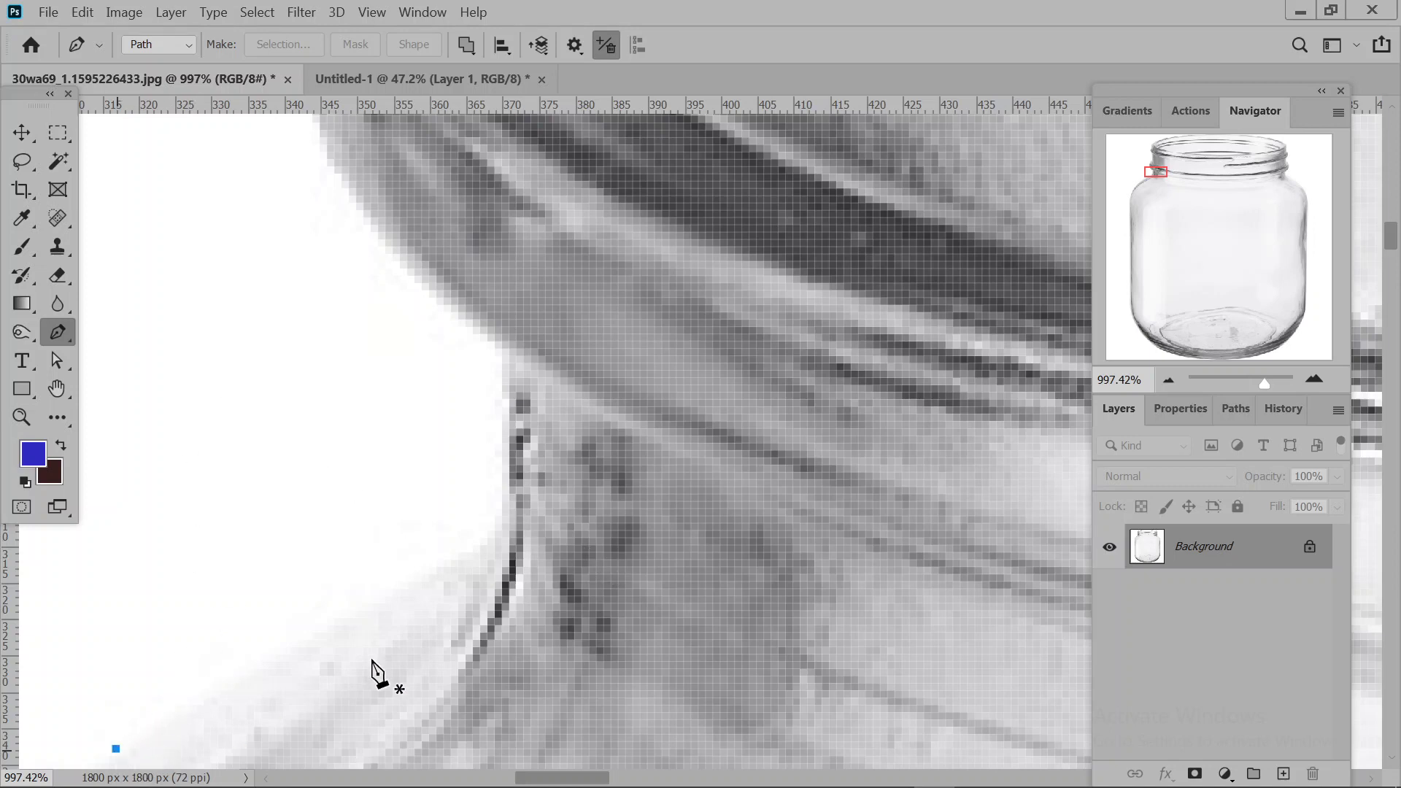
pyautogui.click(494, 530)
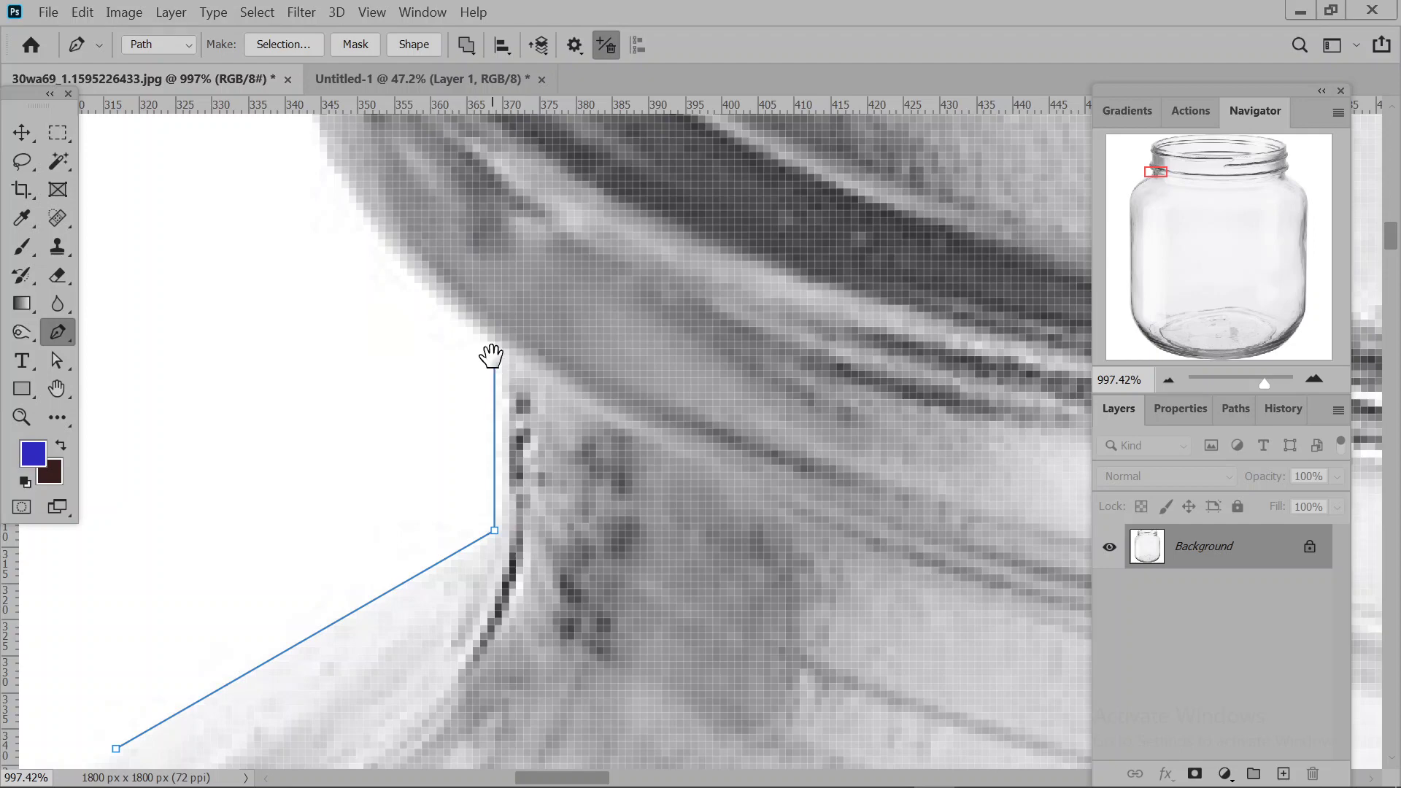
pyautogui.moveTo(404, 447); pyautogui.dragTo(588, 612)
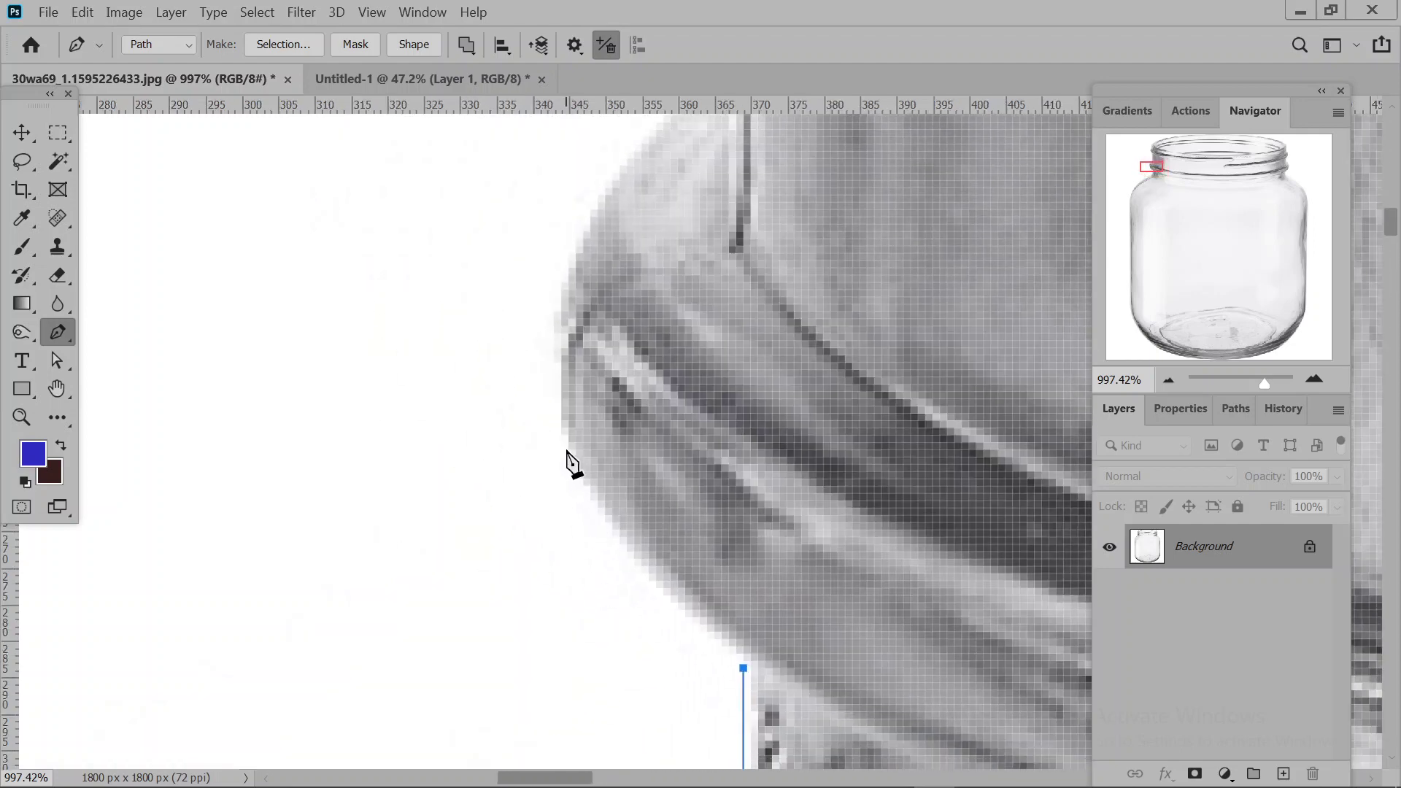
pyautogui.moveTo(561, 442); pyautogui.dragTo(562, 361)
pyautogui.click(561, 362)
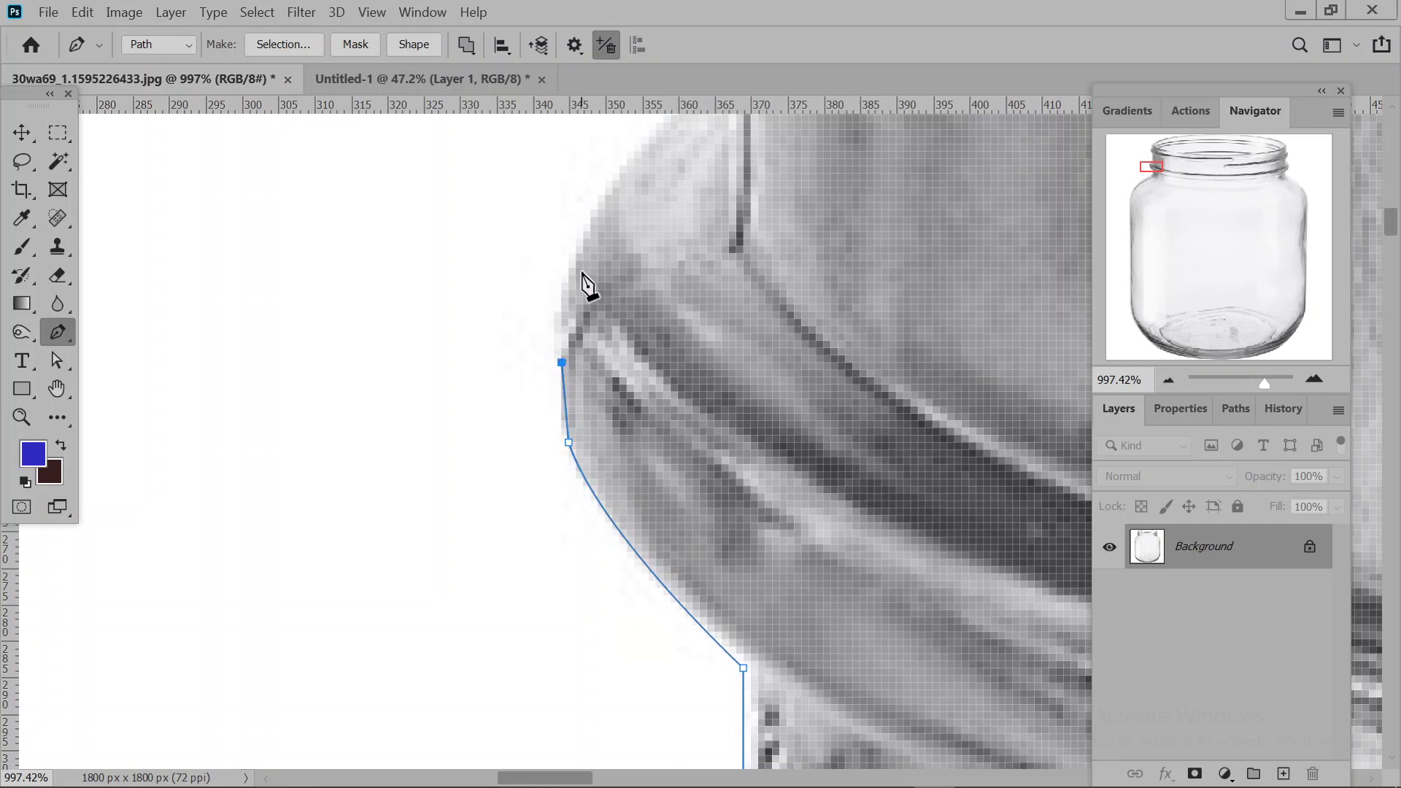
pyautogui.click(554, 276)
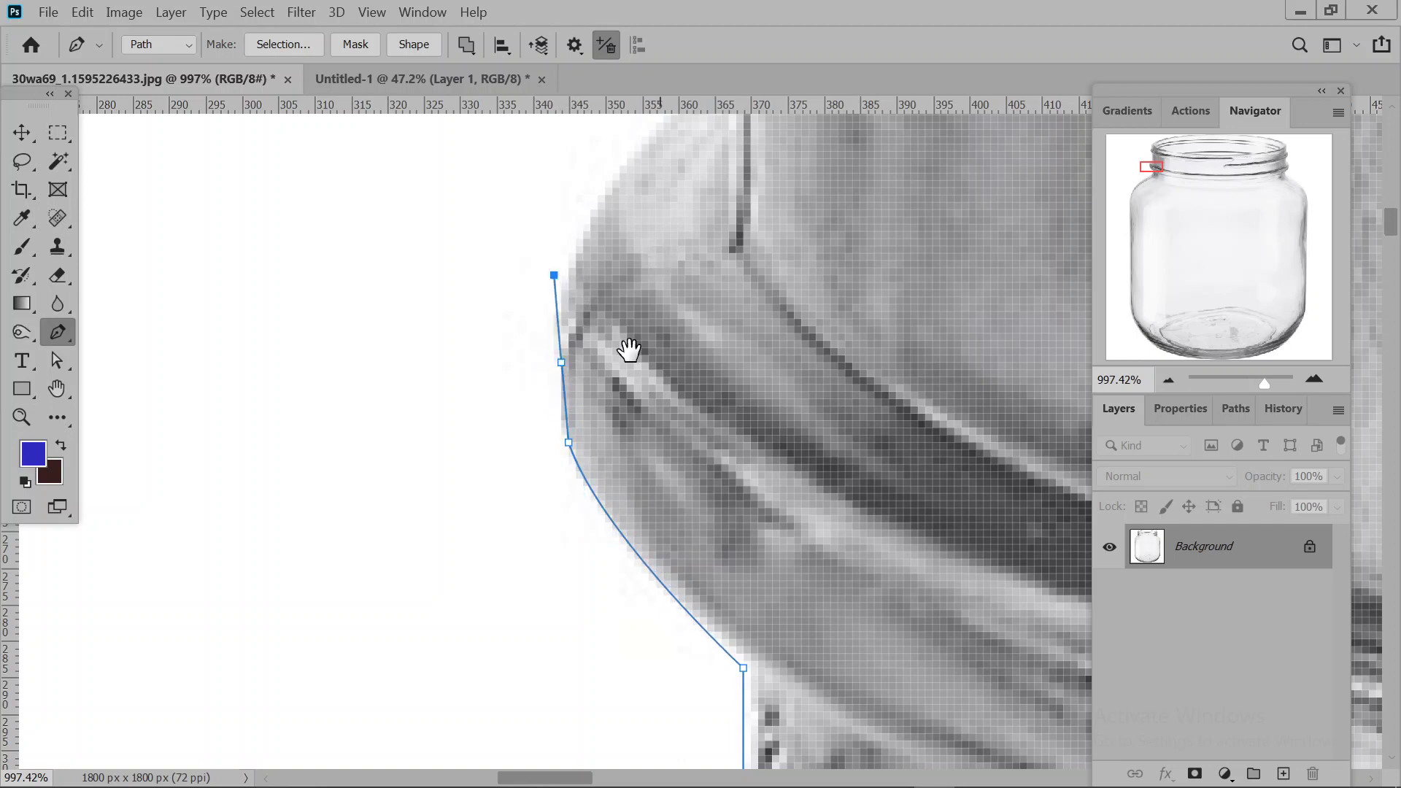
# Carry the path around the neck's bulge and straight up toward the rim.
pyautogui.moveTo(659, 257); pyautogui.dragTo(475, 657)
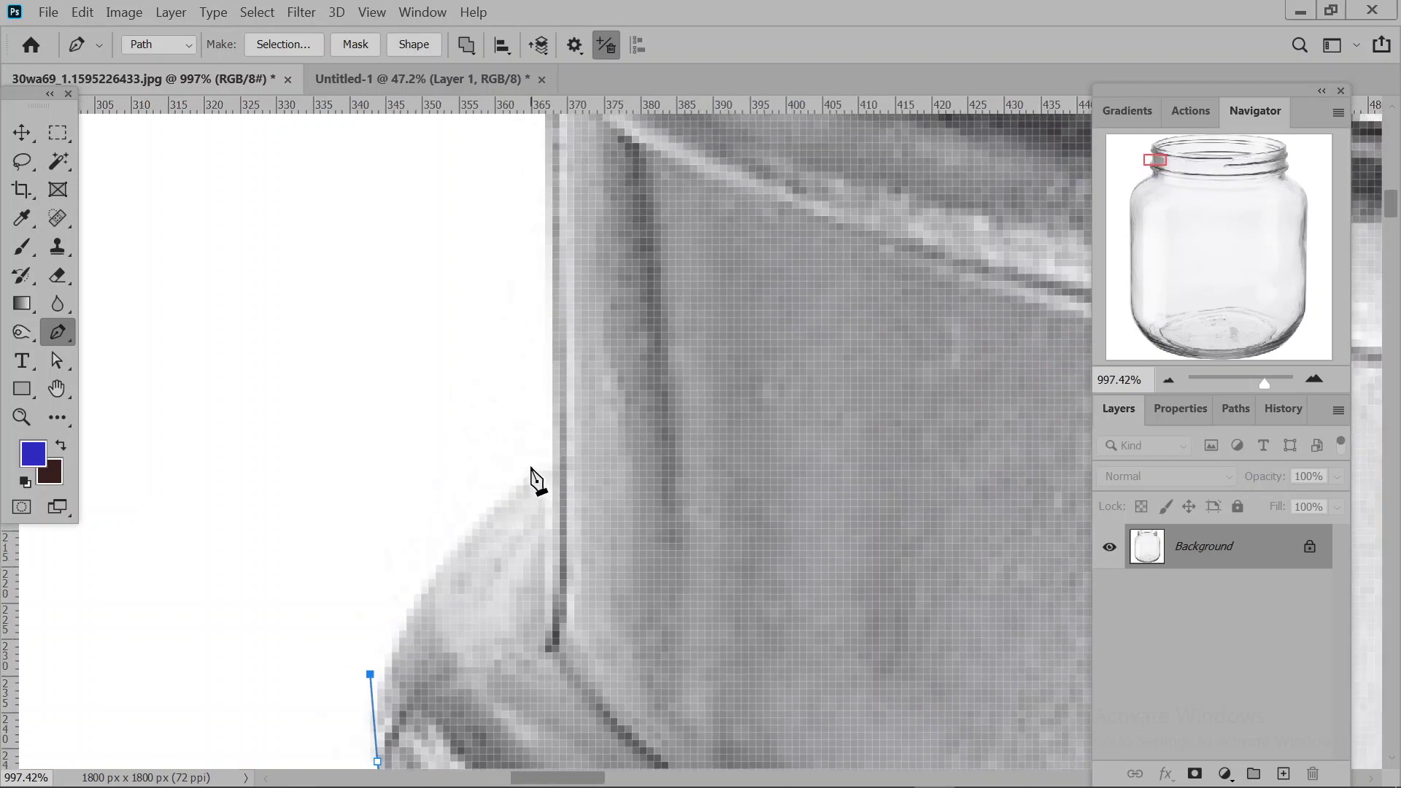
pyautogui.moveTo(531, 464); pyautogui.dragTo(602, 435)
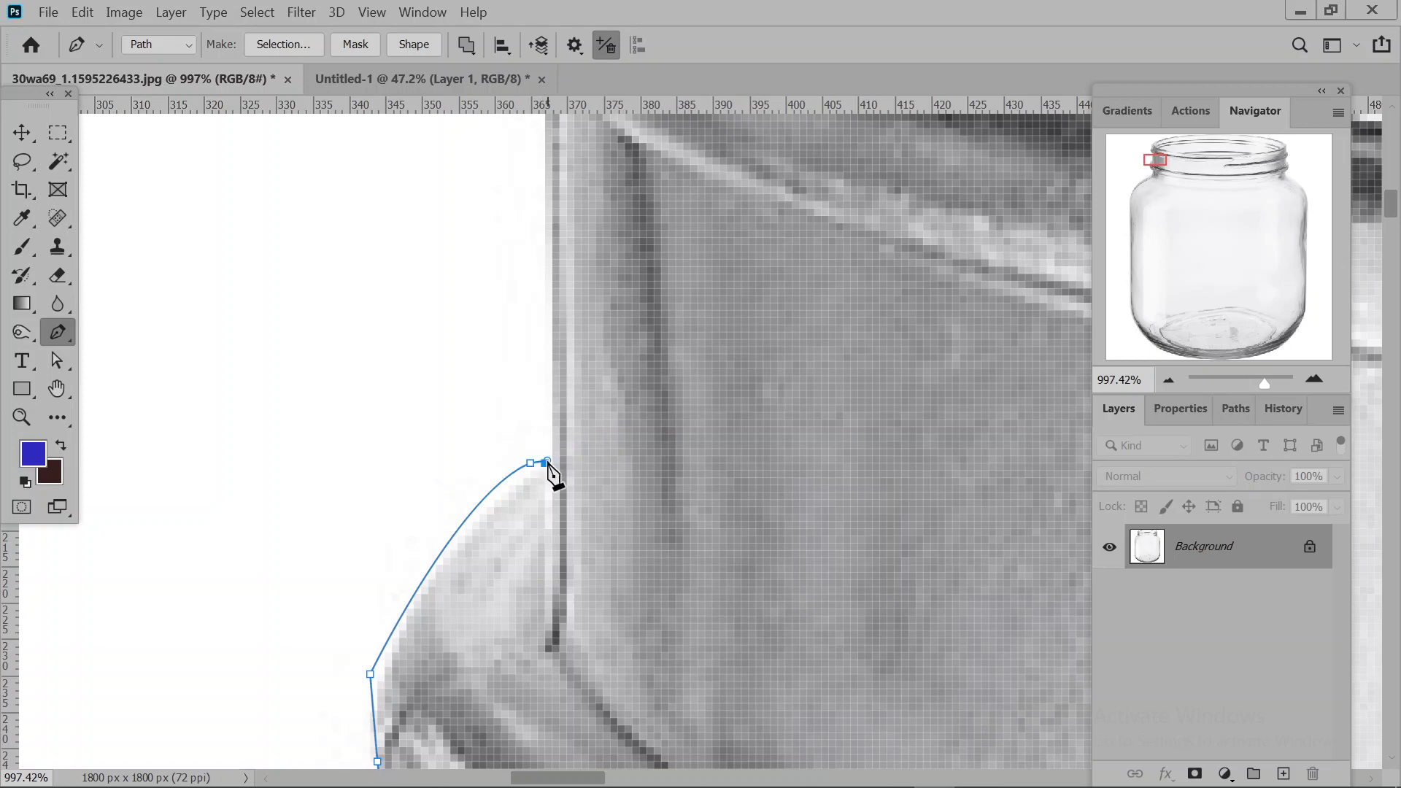
pyautogui.moveTo(530, 390); pyautogui.dragTo(566, 636)
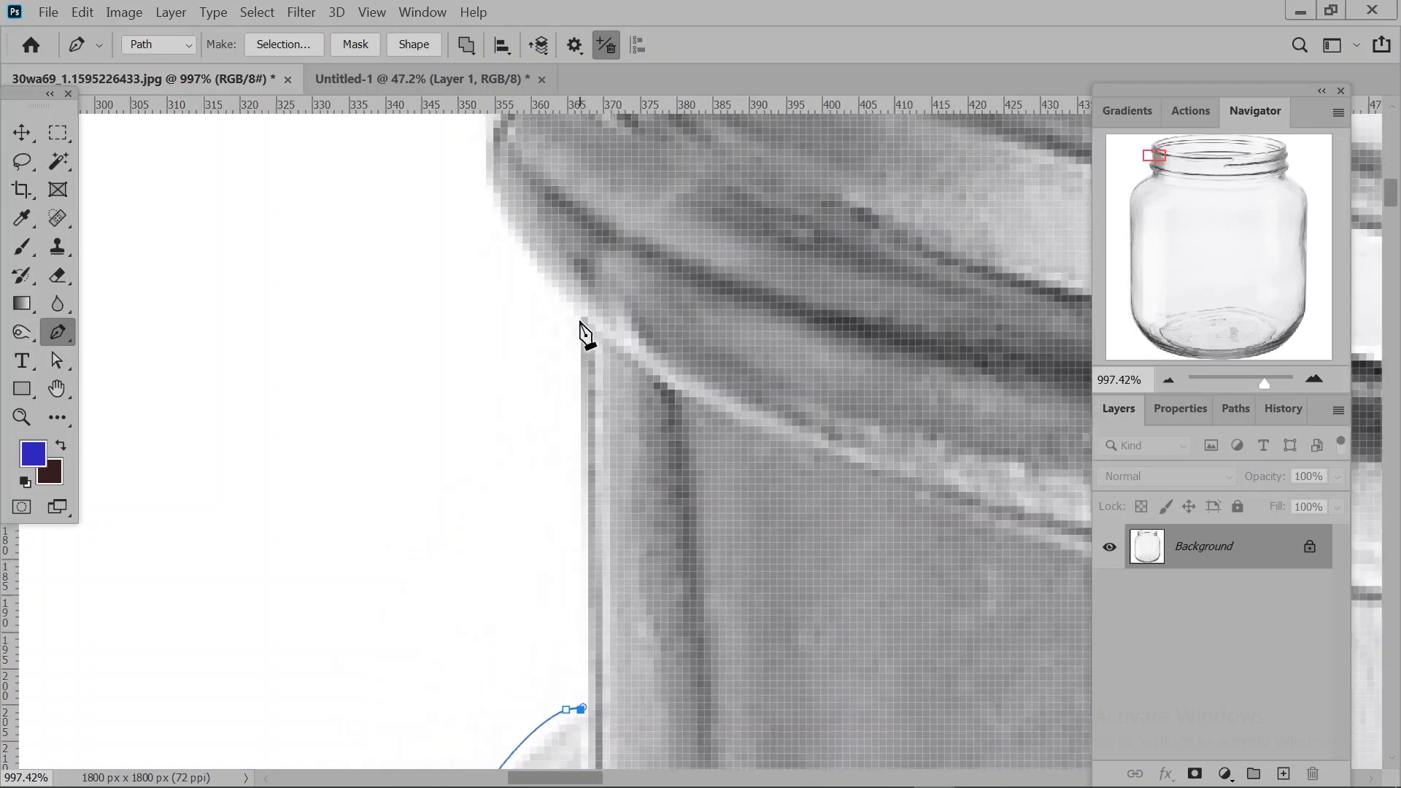
pyautogui.click(580, 316)
pyautogui.moveTo(566, 358); pyautogui.dragTo(524, 652)
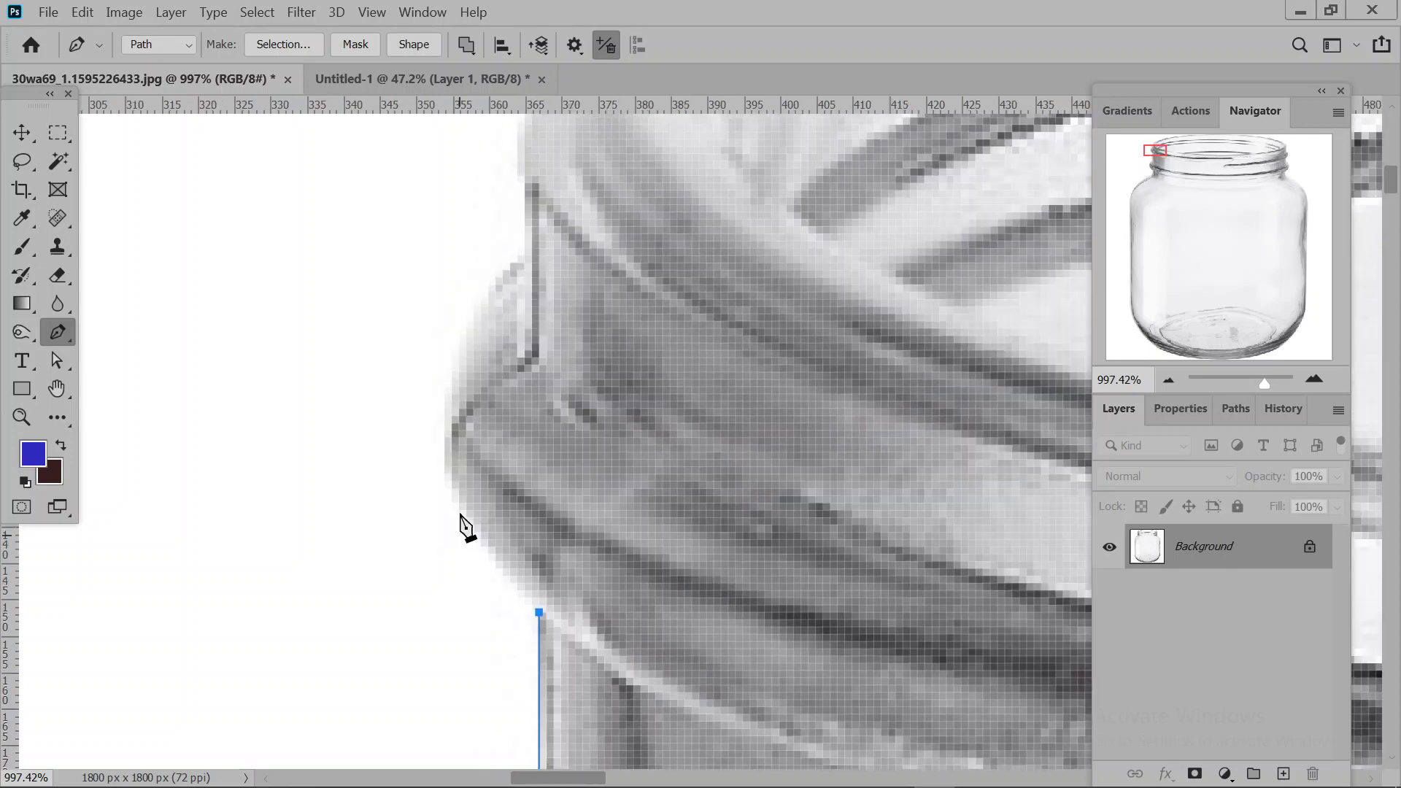
pyautogui.moveTo(444, 466); pyautogui.dragTo(442, 410)
# Round the rim's left side with corner anchors and curve along the rim's top edge.
pyautogui.moveTo(509, 255); pyautogui.dragTo(564, 221)
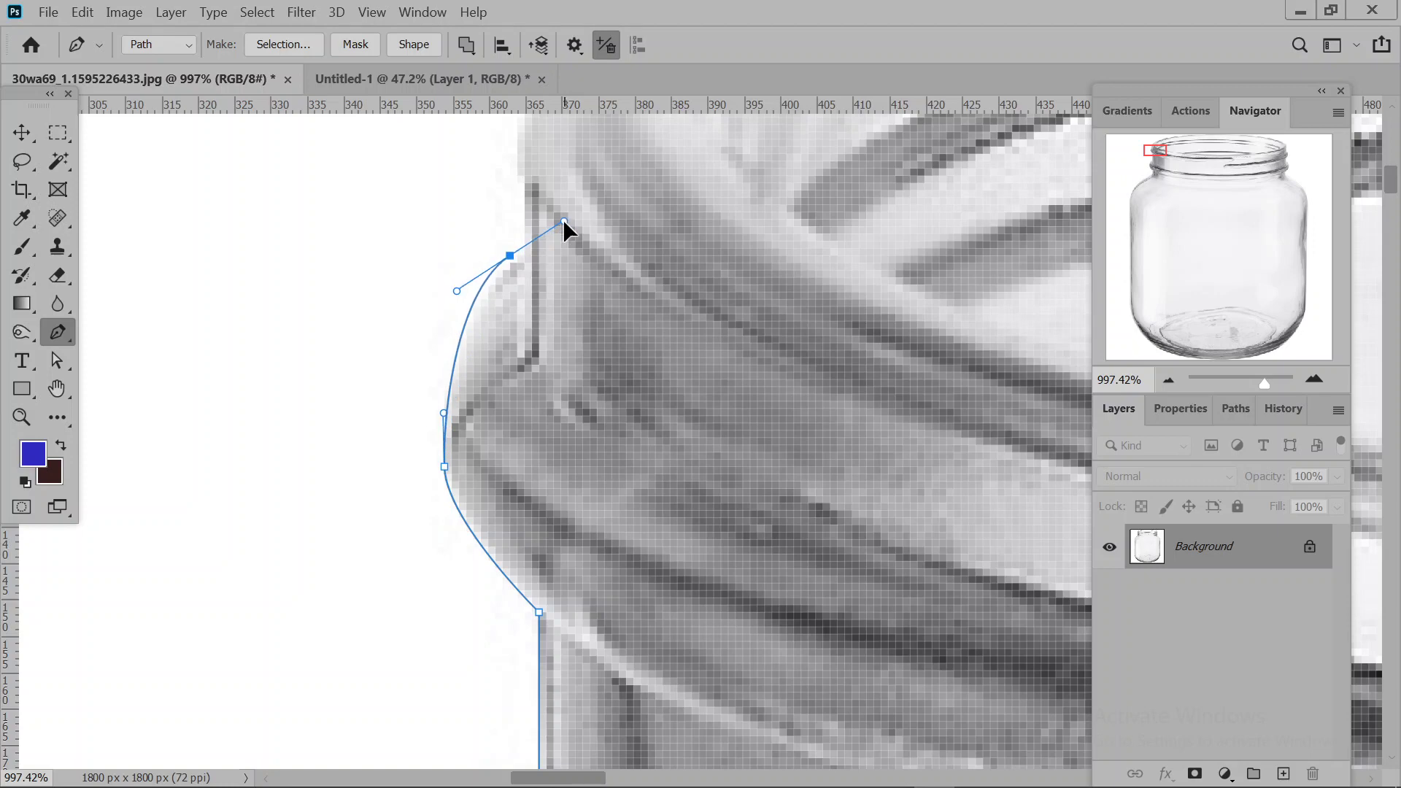
pyautogui.click(516, 184)
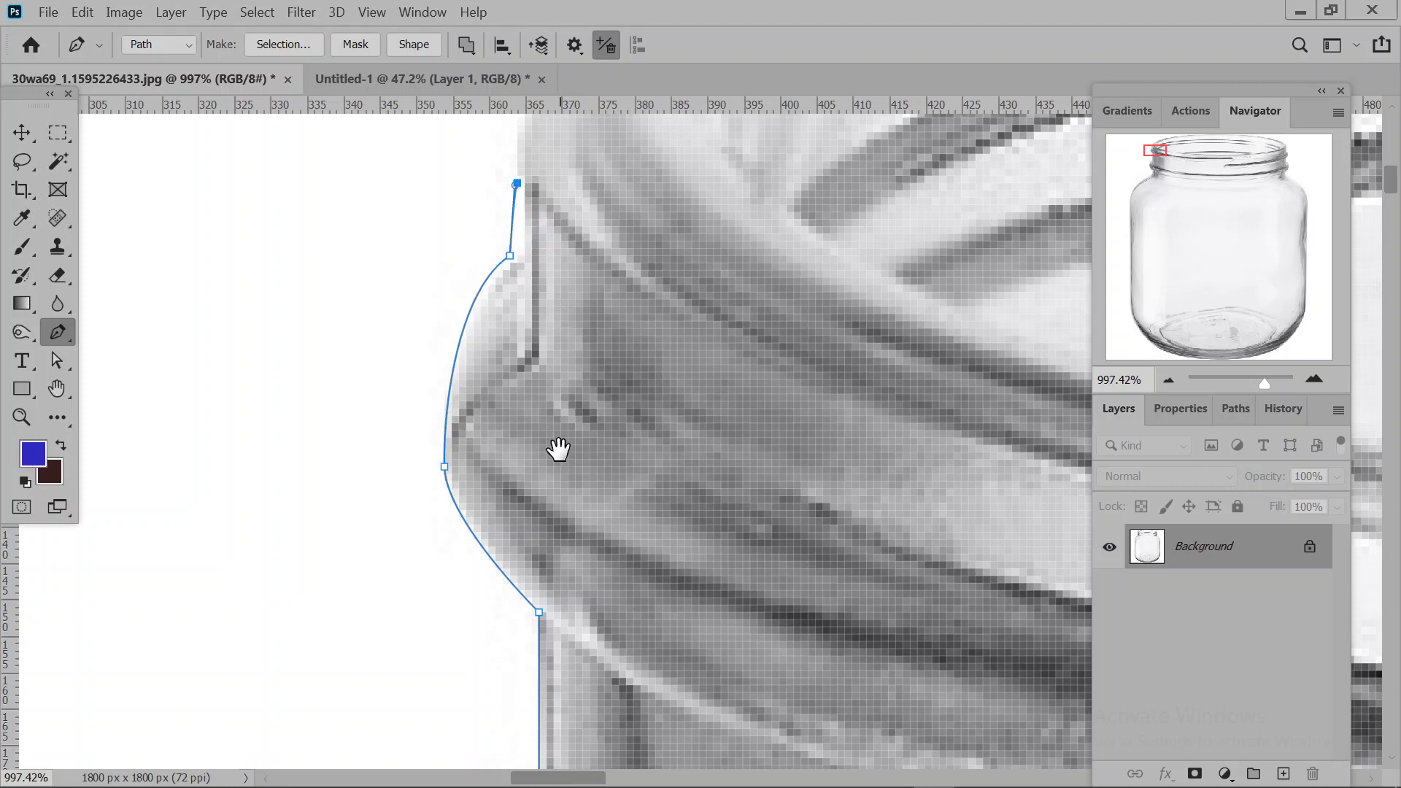
pyautogui.moveTo(558, 449); pyautogui.dragTo(567, 738)
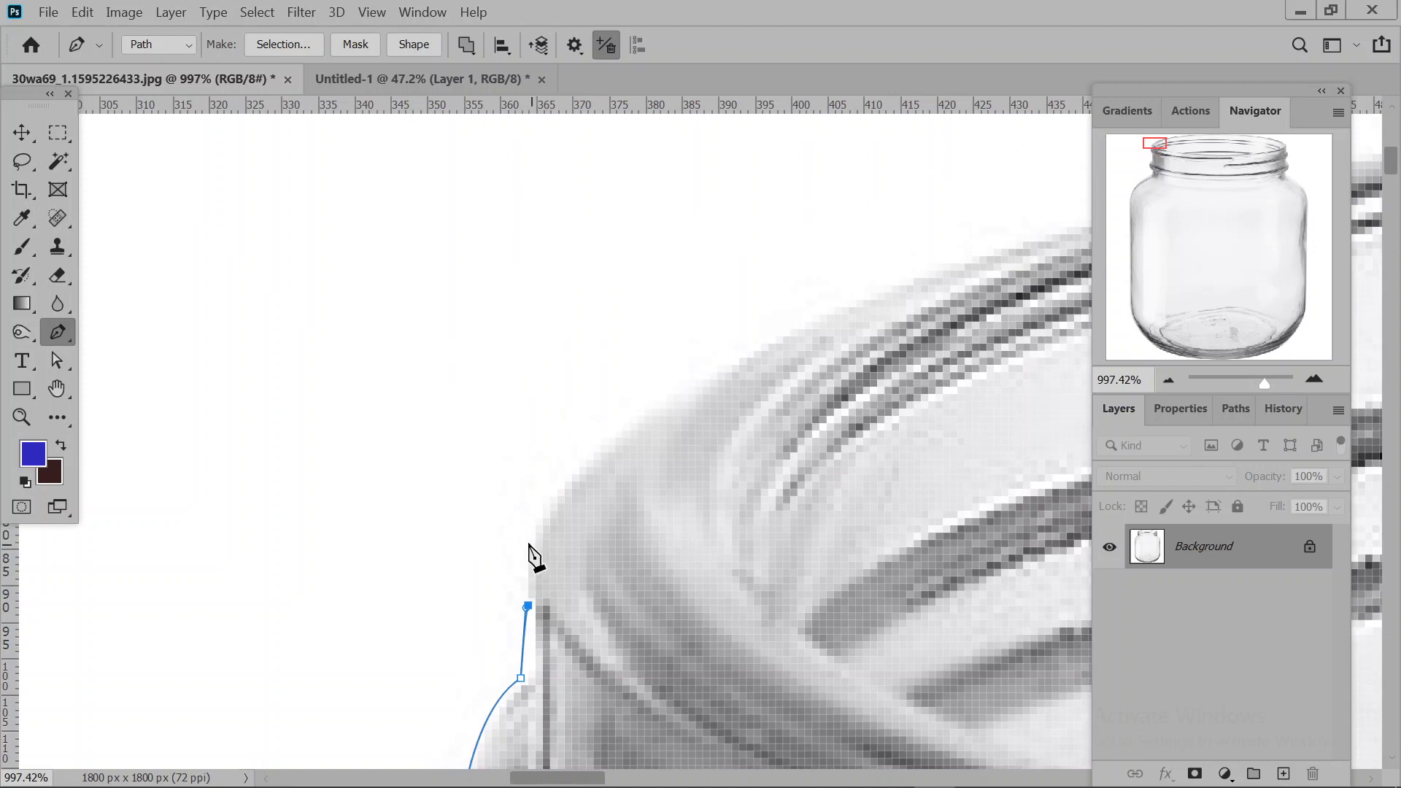
pyautogui.click(528, 540)
pyautogui.moveTo(659, 409); pyautogui.dragTo(472, 638)
pyautogui.moveTo(810, 292); pyautogui.dragTo(1058, 251)
# Add smooth and corner anchors along the first stretch of the rim's top edge.
pyautogui.moveTo(1020, 440); pyautogui.dragTo(300, 554)
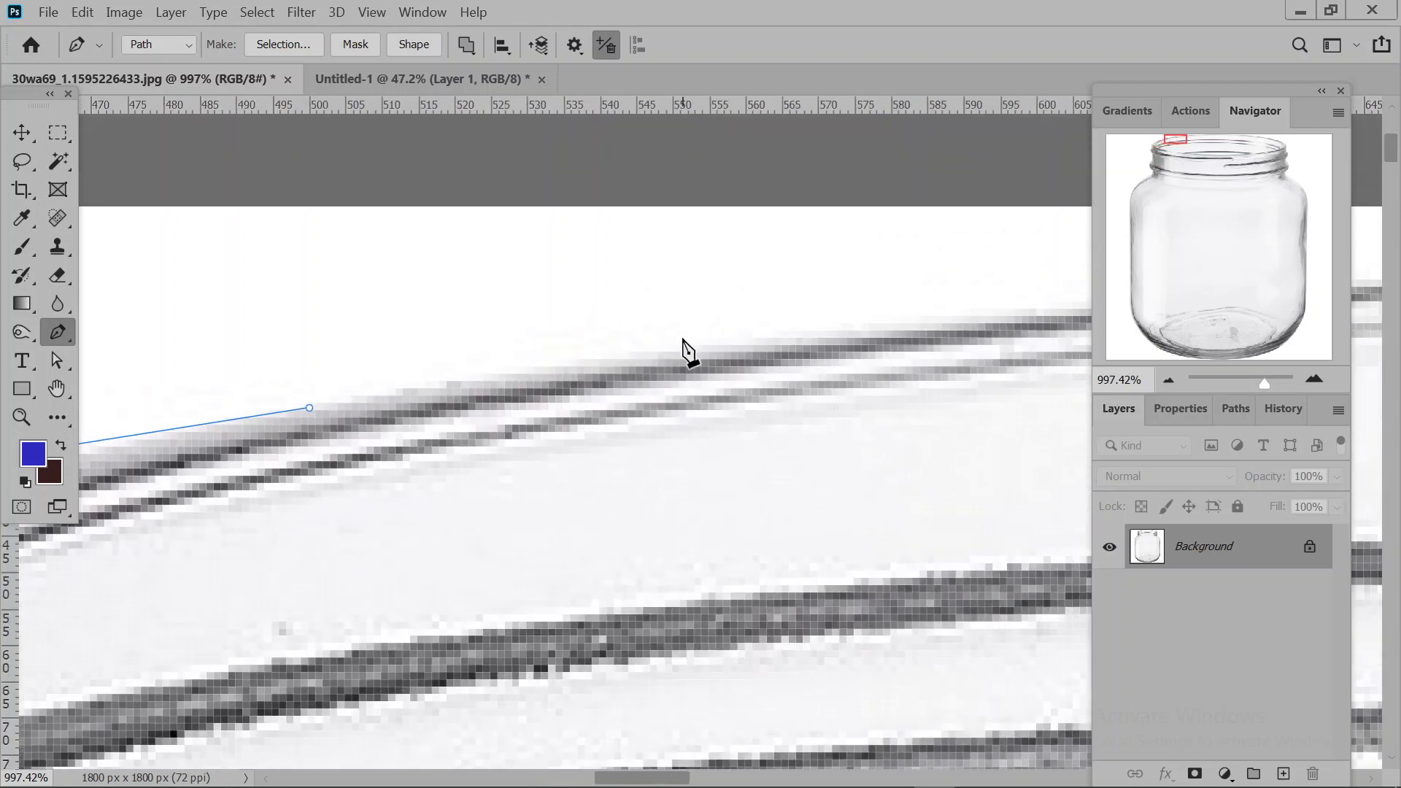
pyautogui.moveTo(665, 344); pyautogui.dragTo(677, 347)
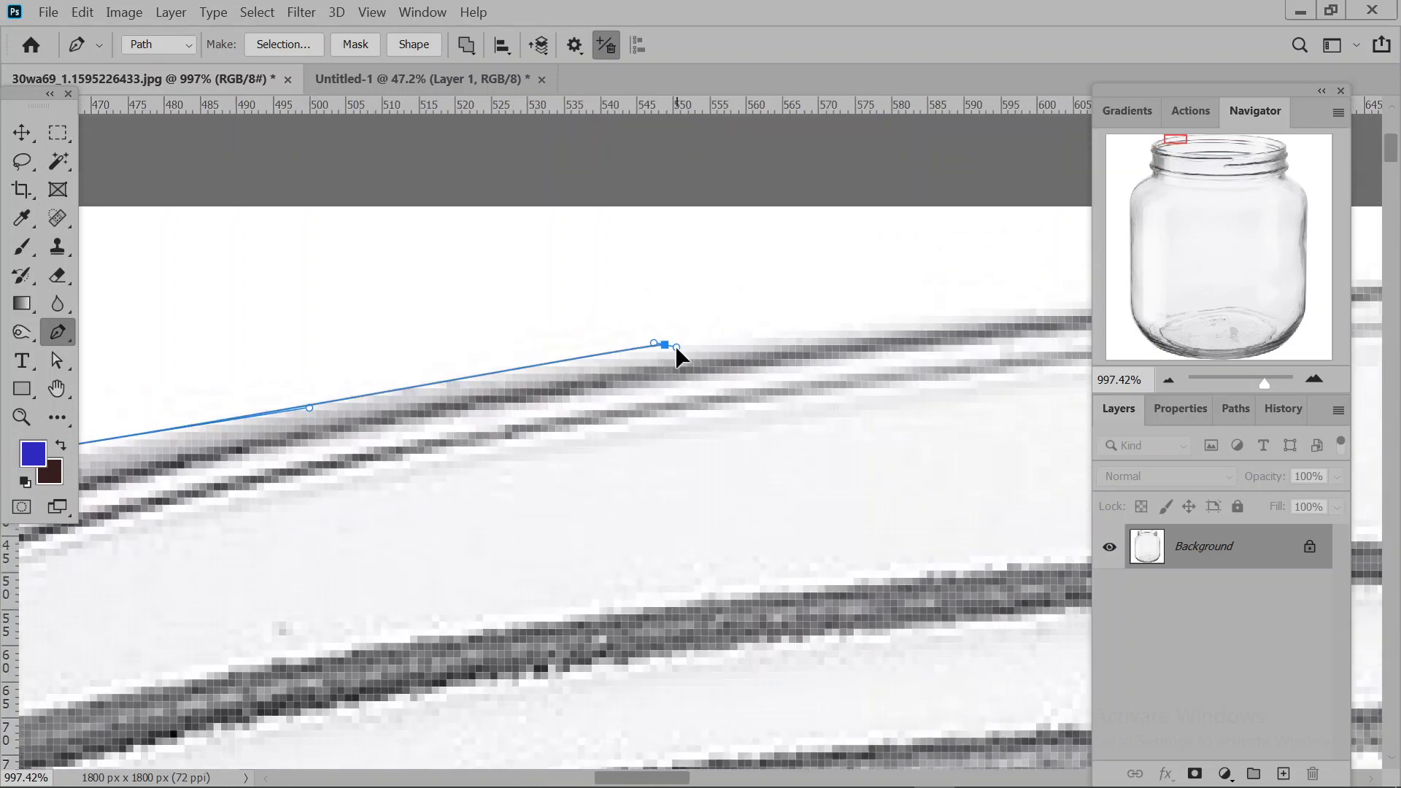
pyautogui.click(1029, 300)
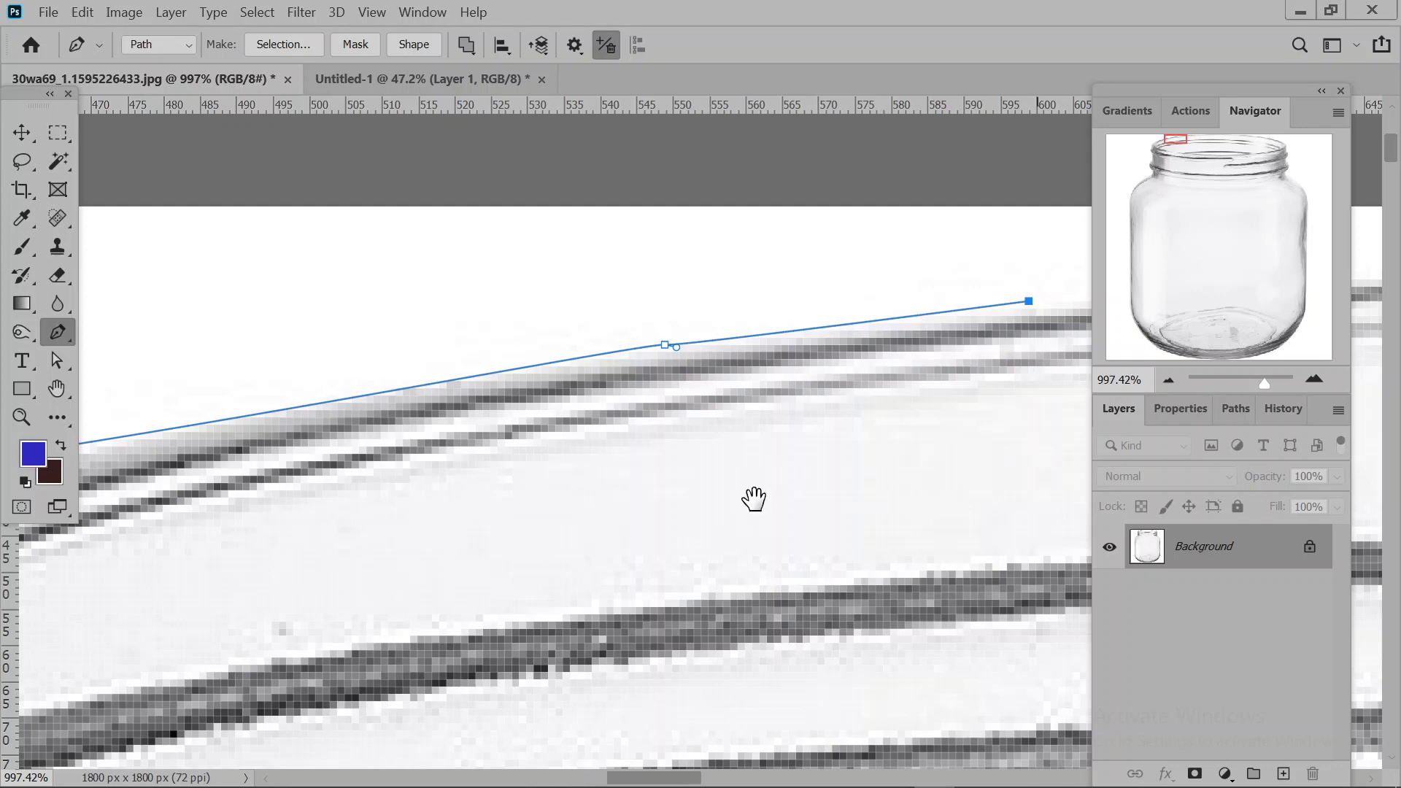
pyautogui.moveTo(754, 499); pyautogui.dragTo(225, 501)
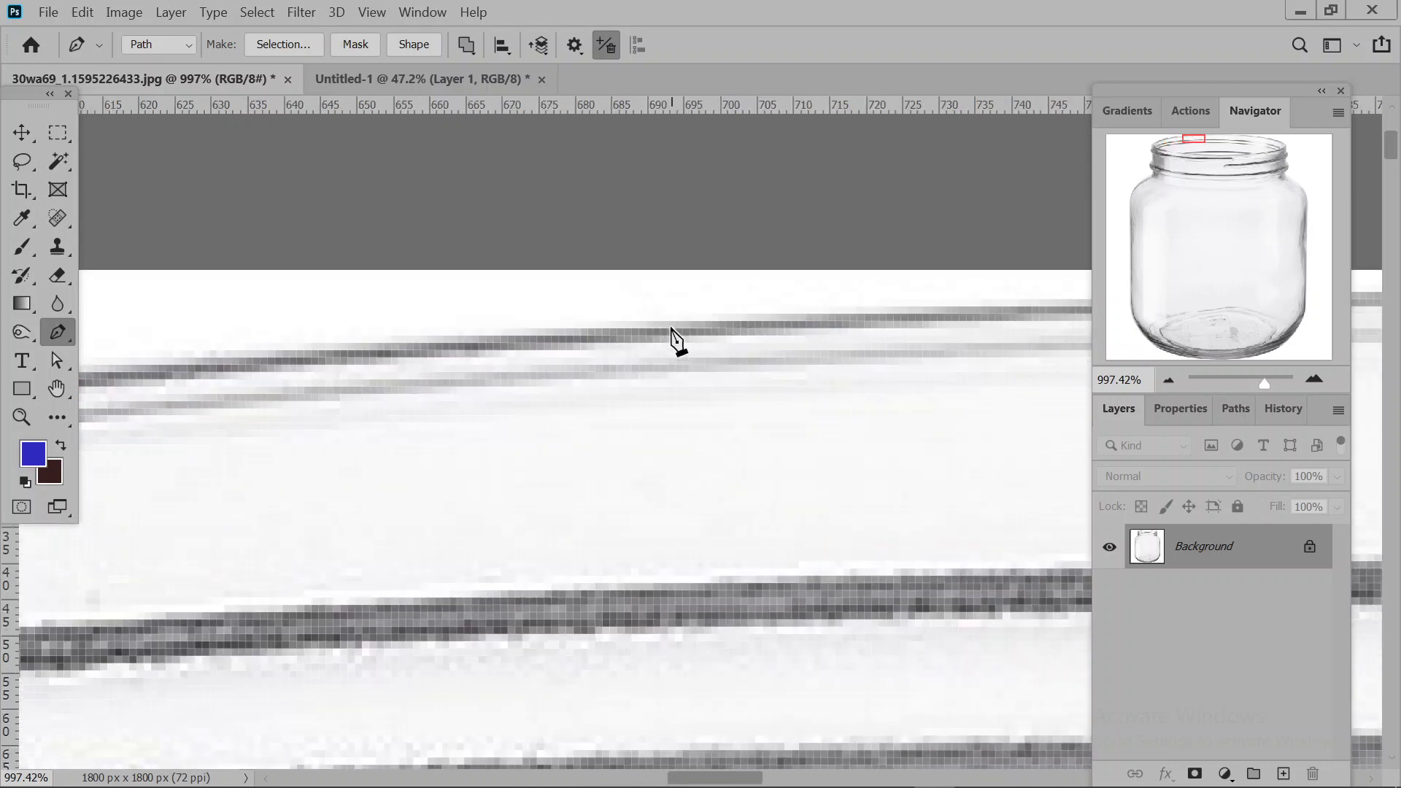
pyautogui.moveTo(668, 313); pyautogui.dragTo(739, 310)
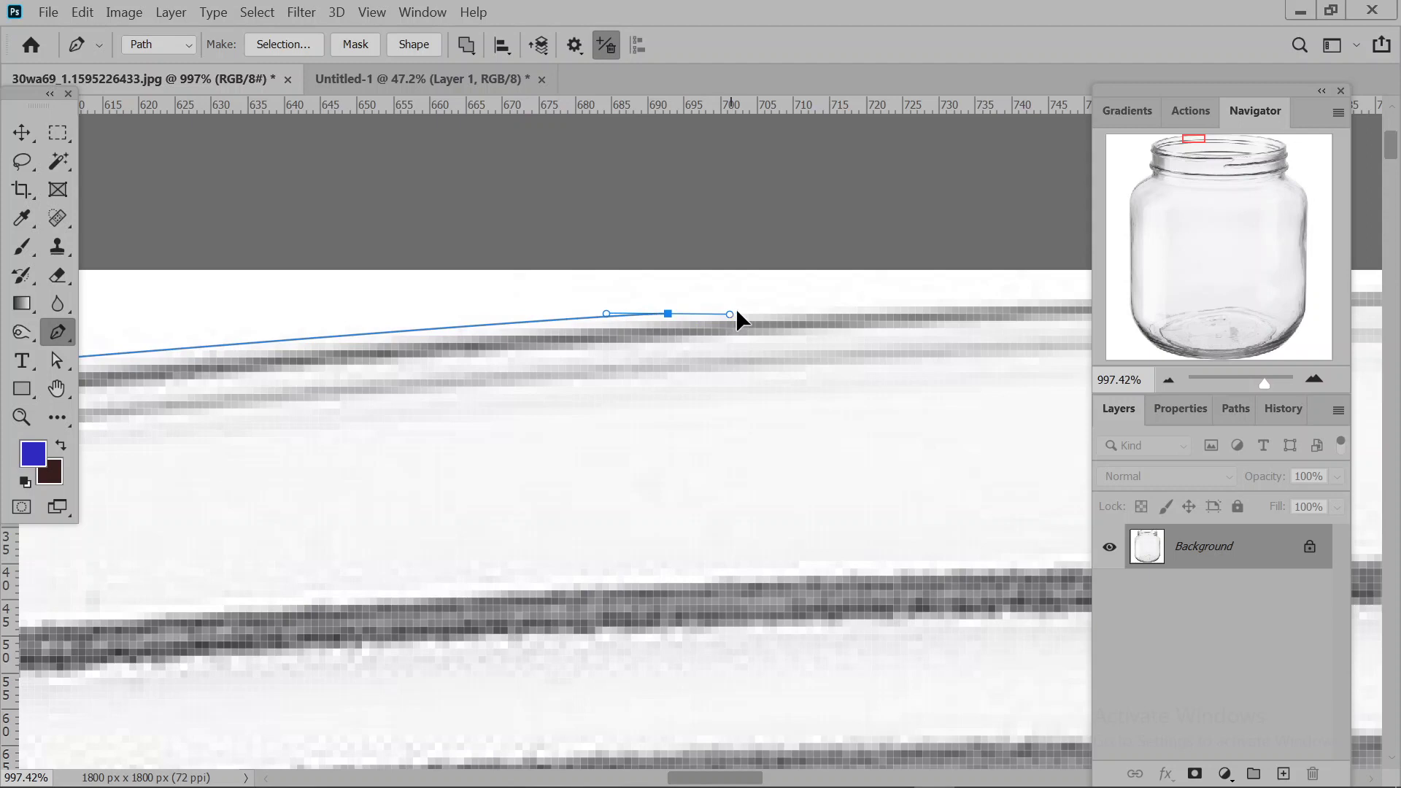
pyautogui.click(1036, 302)
pyautogui.moveTo(1048, 447); pyautogui.dragTo(238, 516)
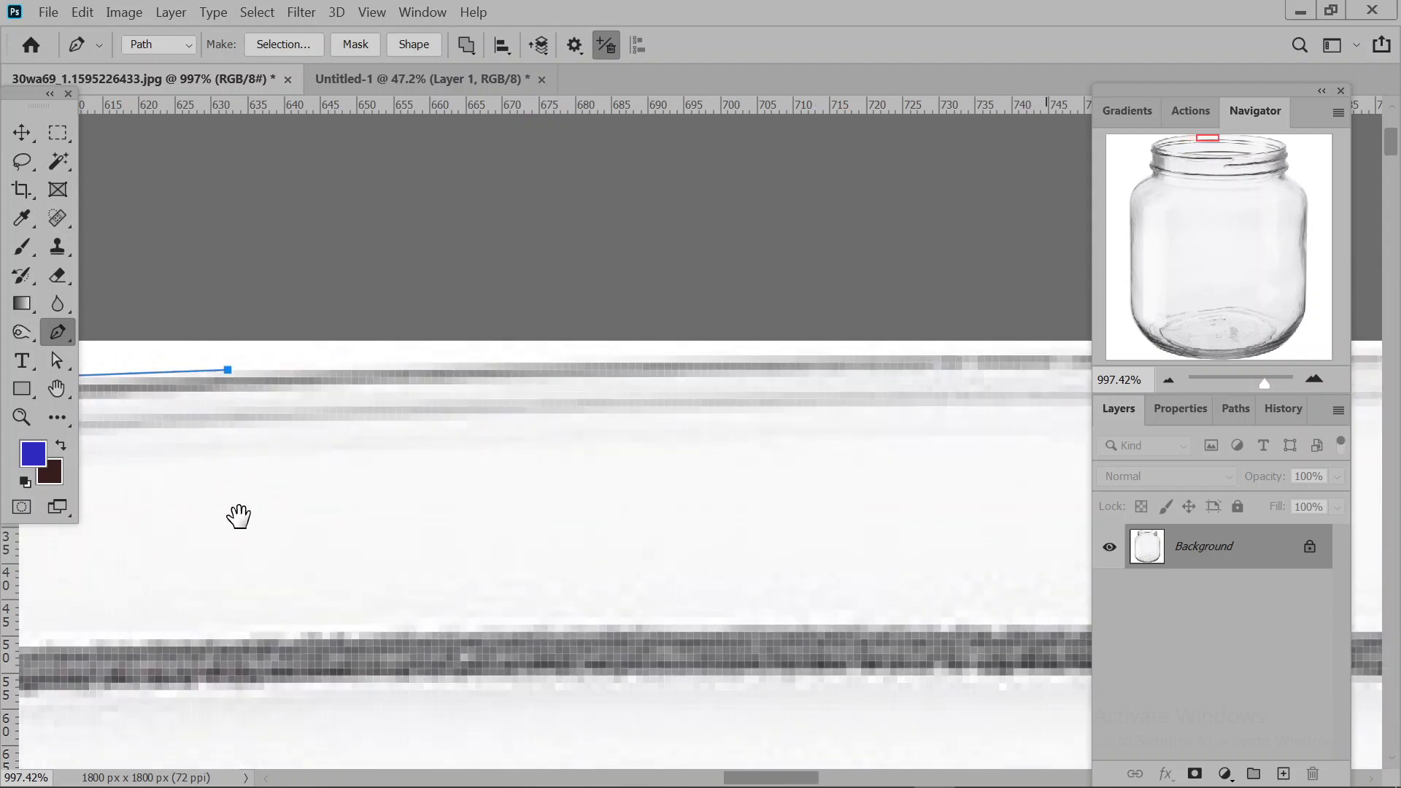
pyautogui.click(939, 354)
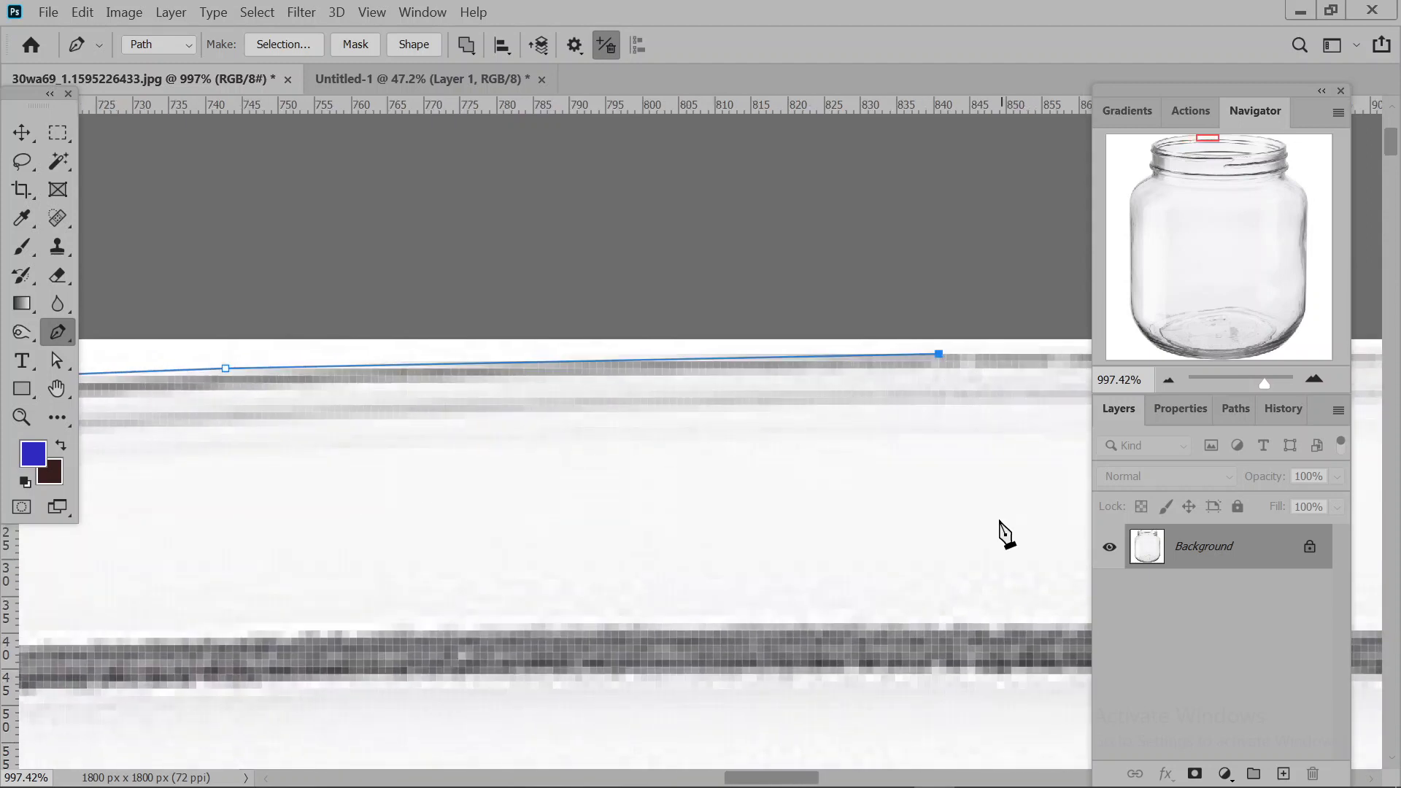
# Extend the path across the rim top to where it starts curving down.
pyautogui.moveTo(763, 540); pyautogui.dragTo(191, 503)
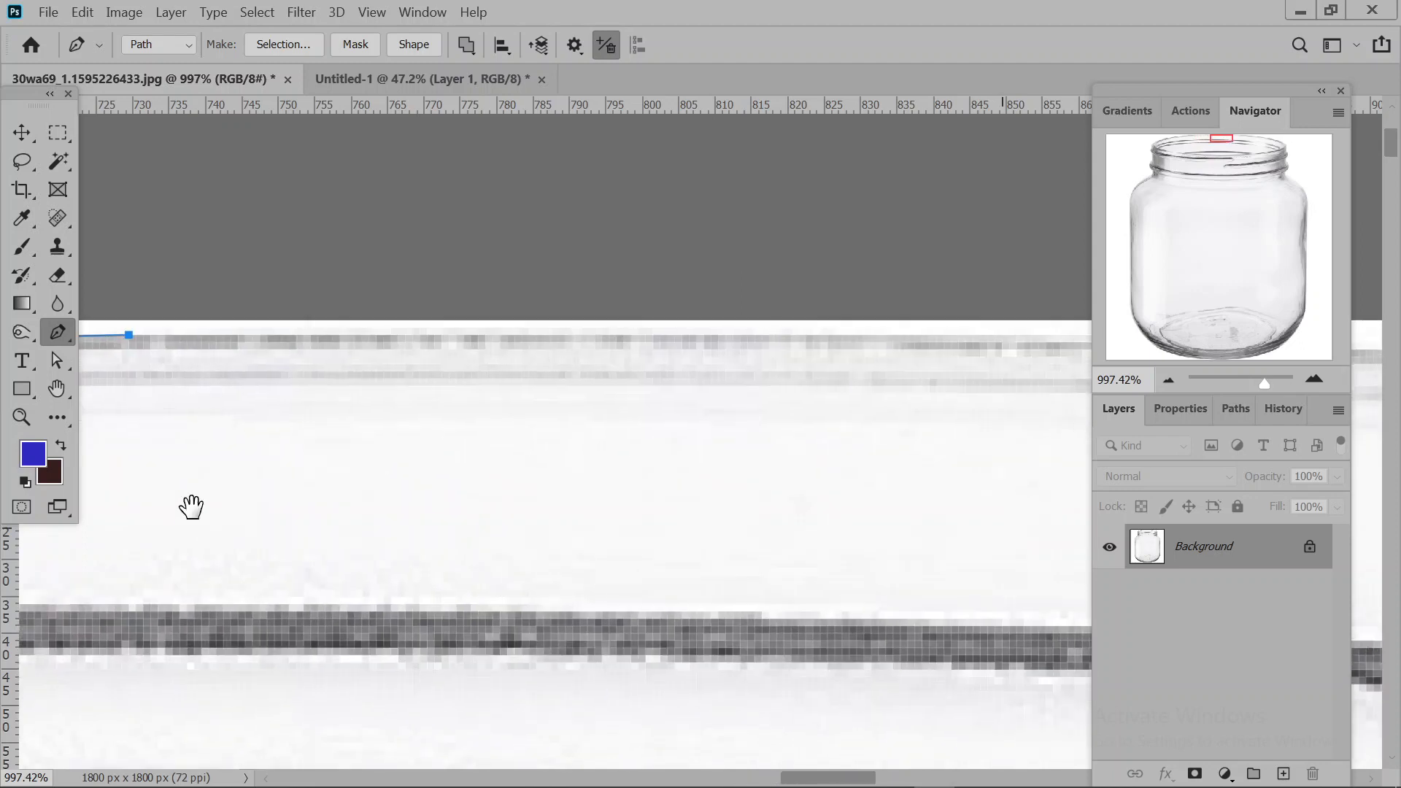
pyautogui.click(962, 336)
pyautogui.moveTo(978, 460); pyautogui.dragTo(177, 443)
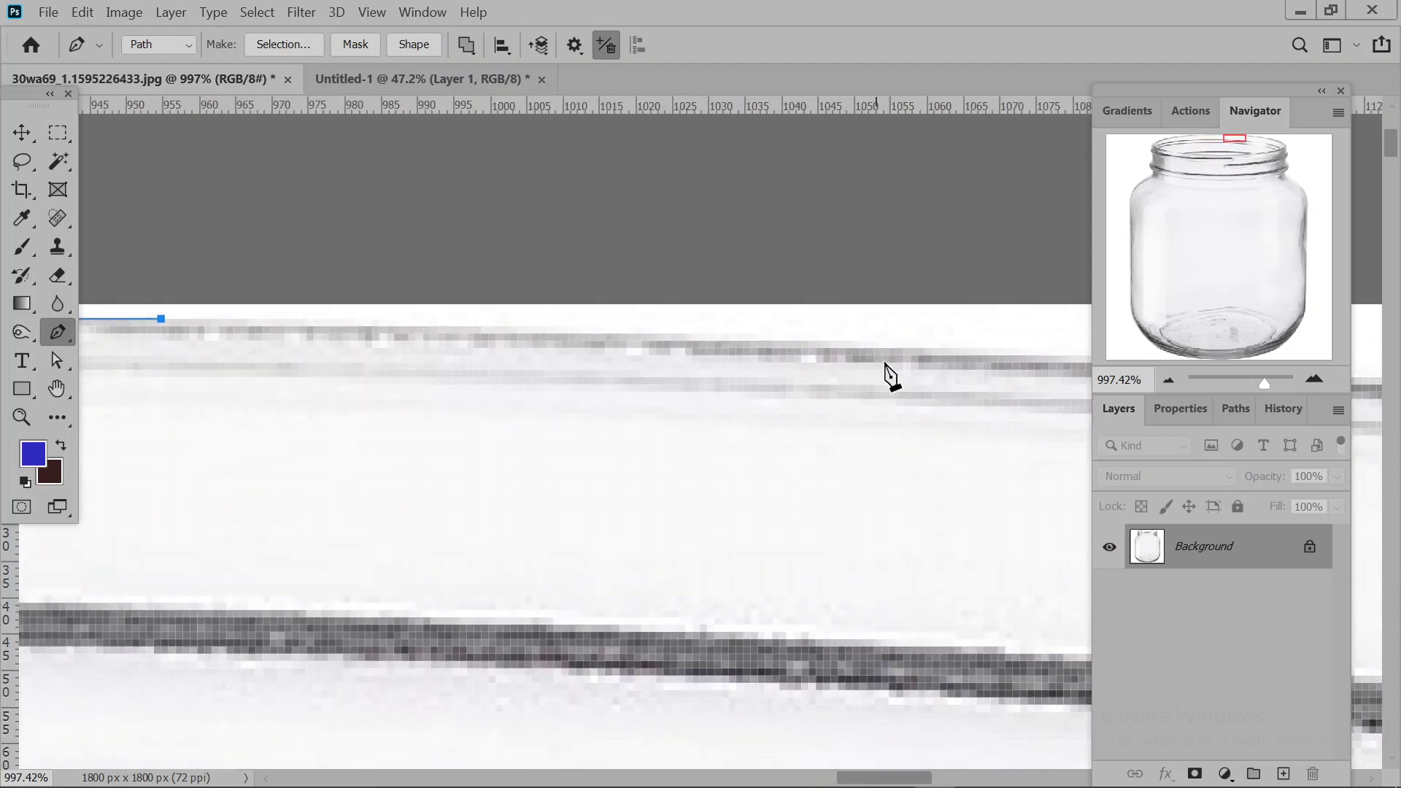
pyautogui.click(921, 343)
pyautogui.moveTo(1019, 513); pyautogui.dragTo(185, 441)
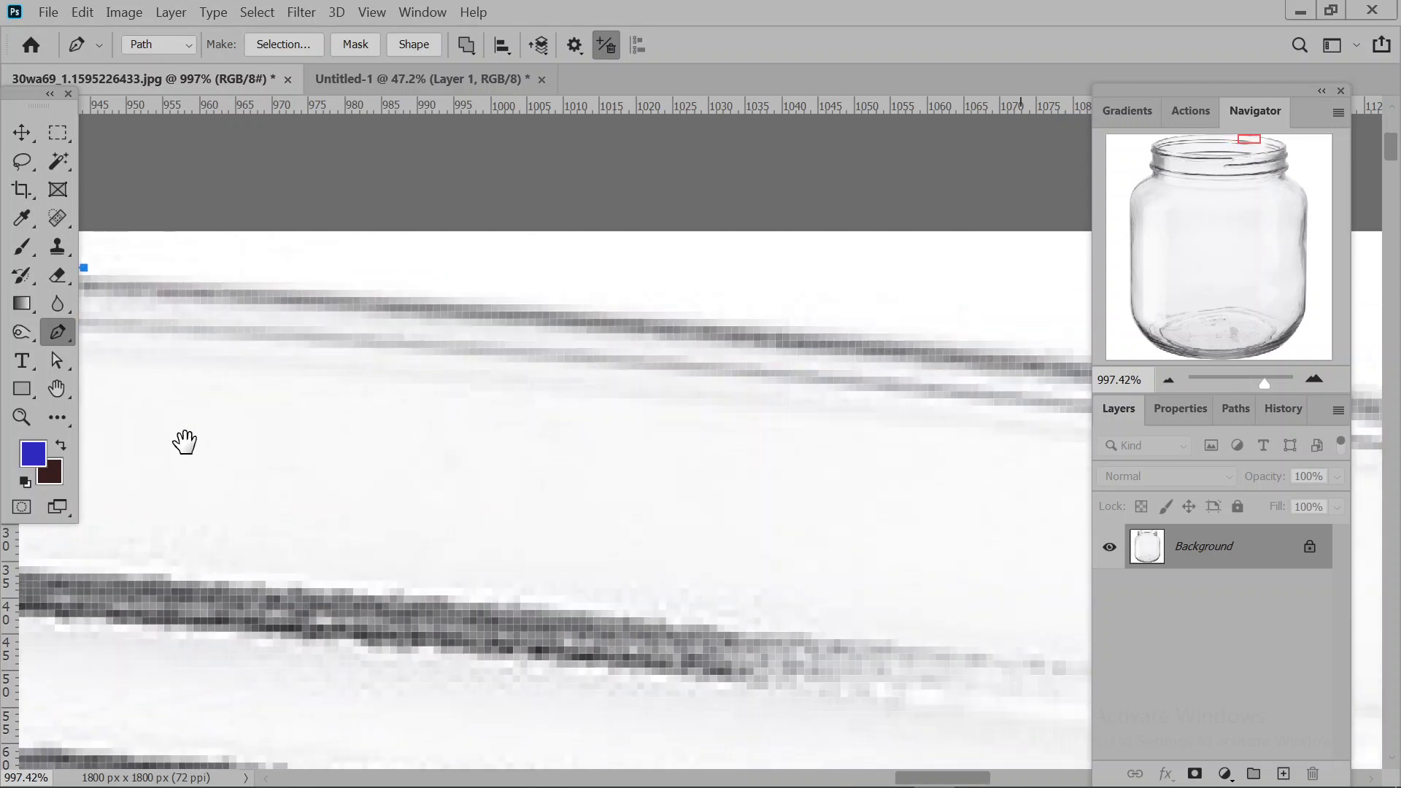
pyautogui.moveTo(790, 325); pyautogui.dragTo(853, 330)
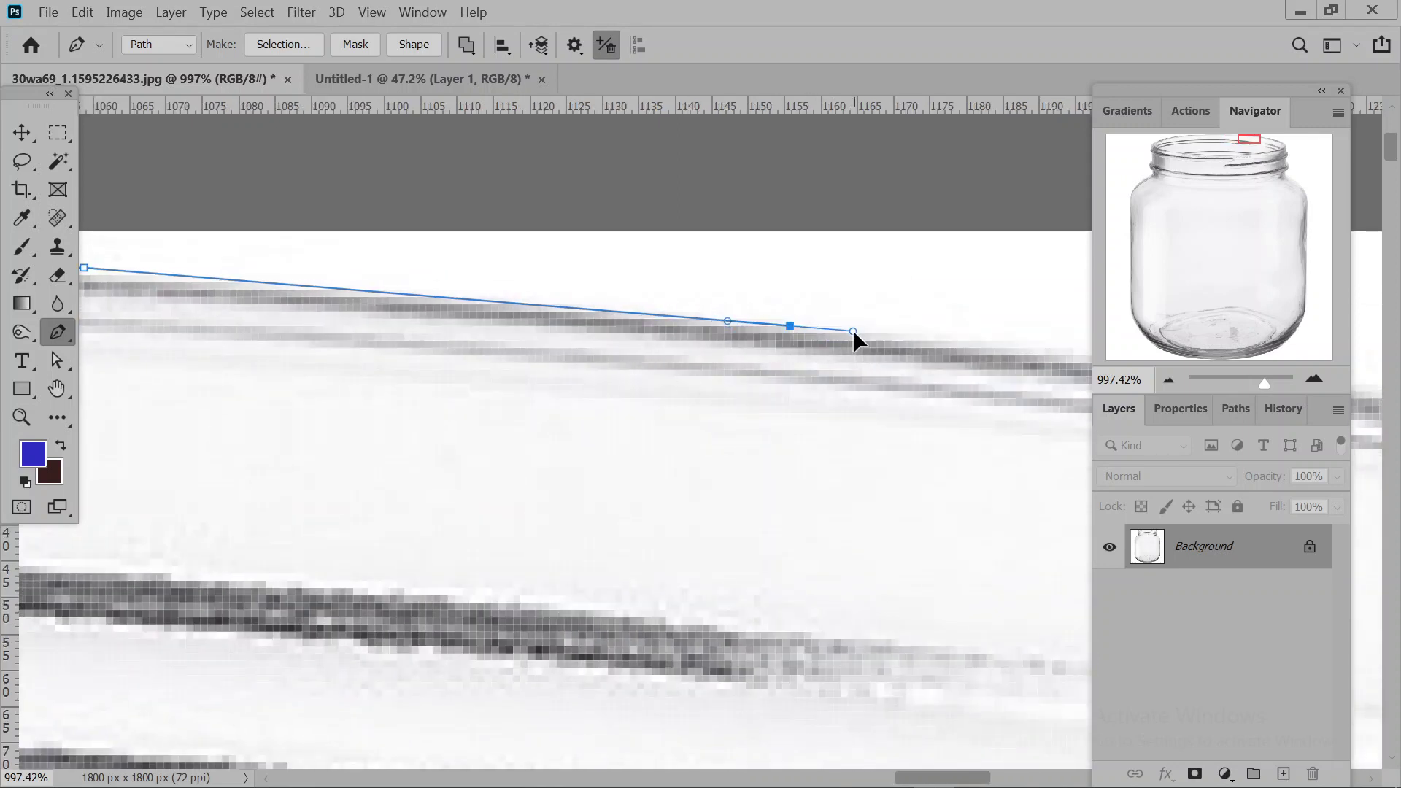
pyautogui.moveTo(929, 460); pyautogui.dragTo(228, 453)
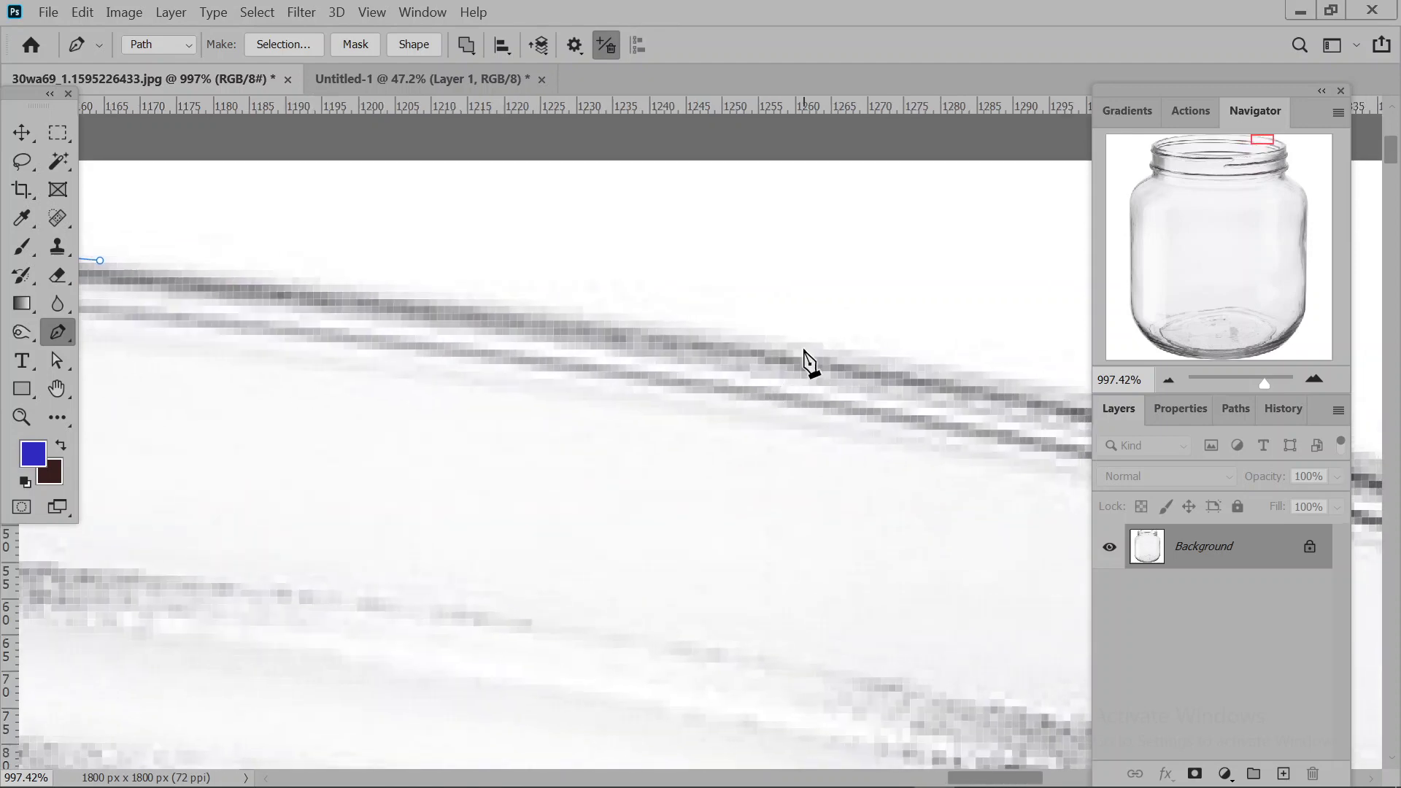
pyautogui.click(808, 342)
# Curve the path around the rim's right corner and onto the right side of the neck.
pyautogui.moveTo(727, 551); pyautogui.dragTo(146, 410)
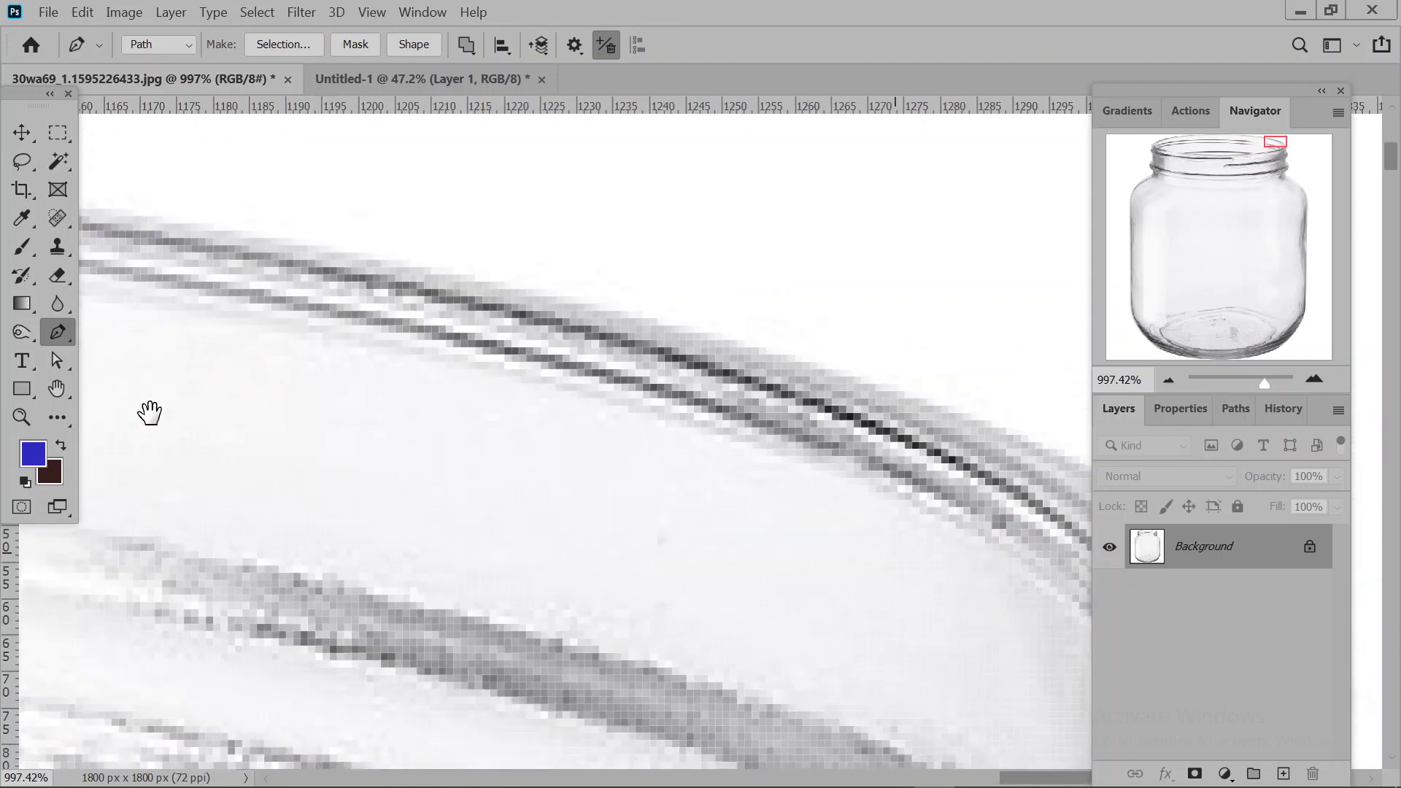
pyautogui.moveTo(663, 325); pyautogui.dragTo(673, 329)
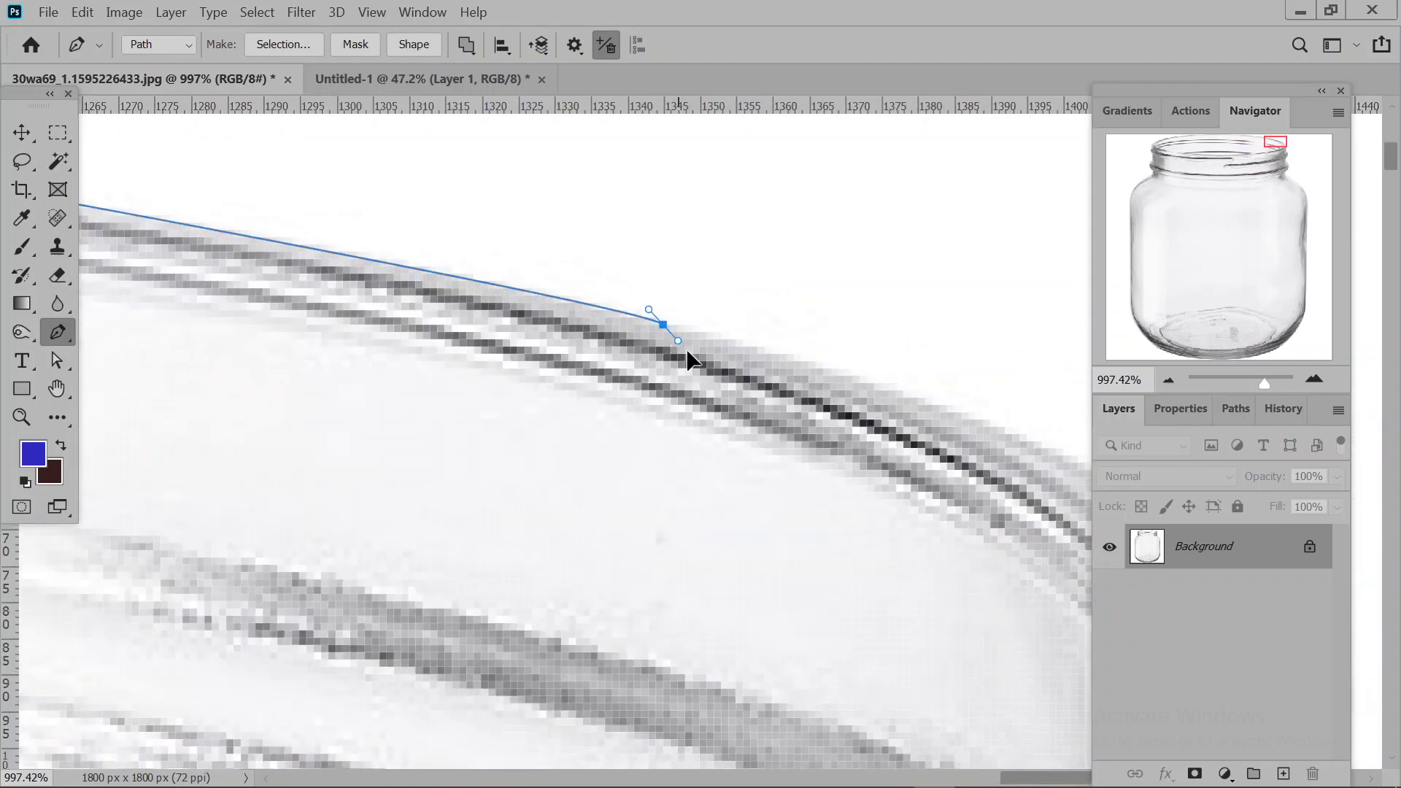
pyautogui.moveTo(995, 516); pyautogui.dragTo(313, 380)
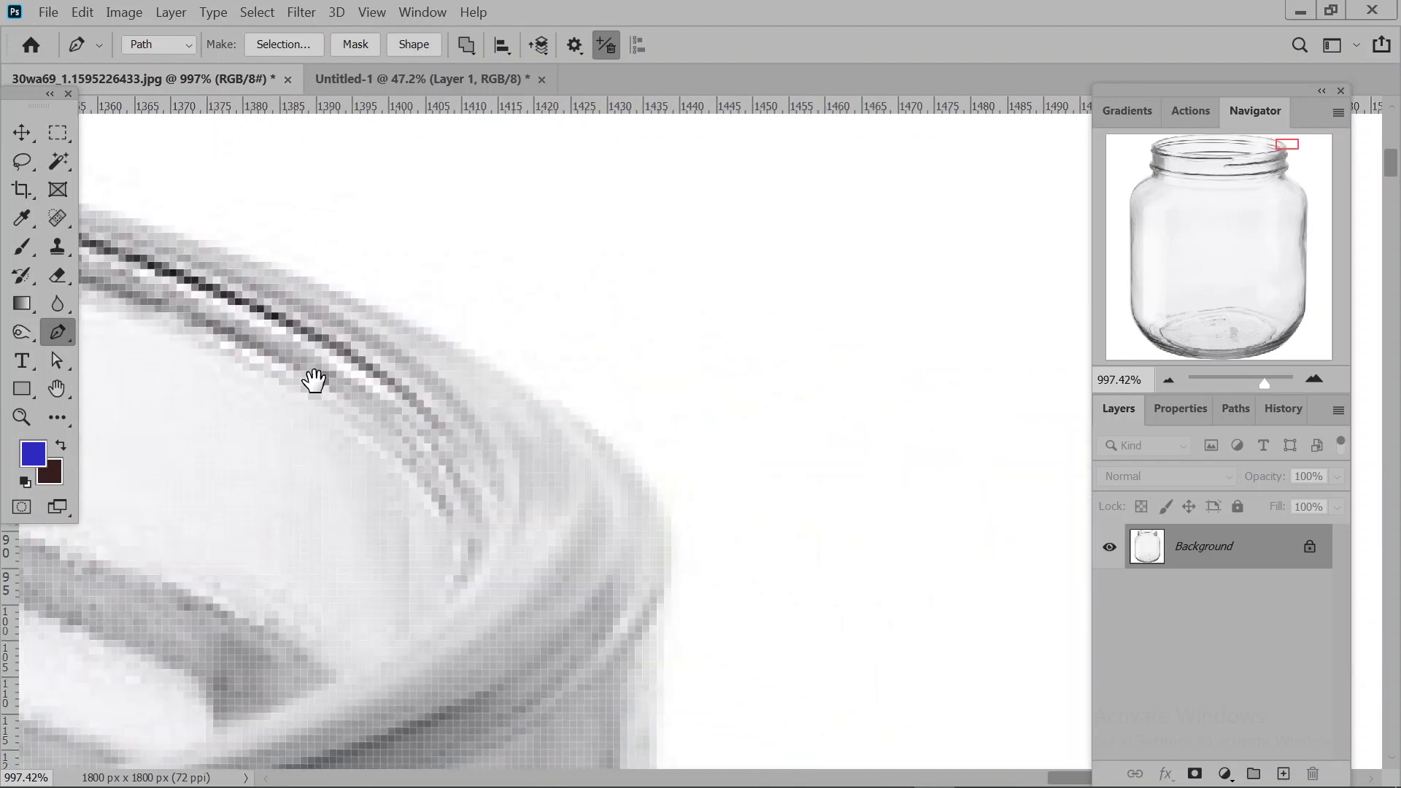
pyautogui.click(468, 350)
pyautogui.moveTo(475, 357); pyautogui.dragTo(609, 443)
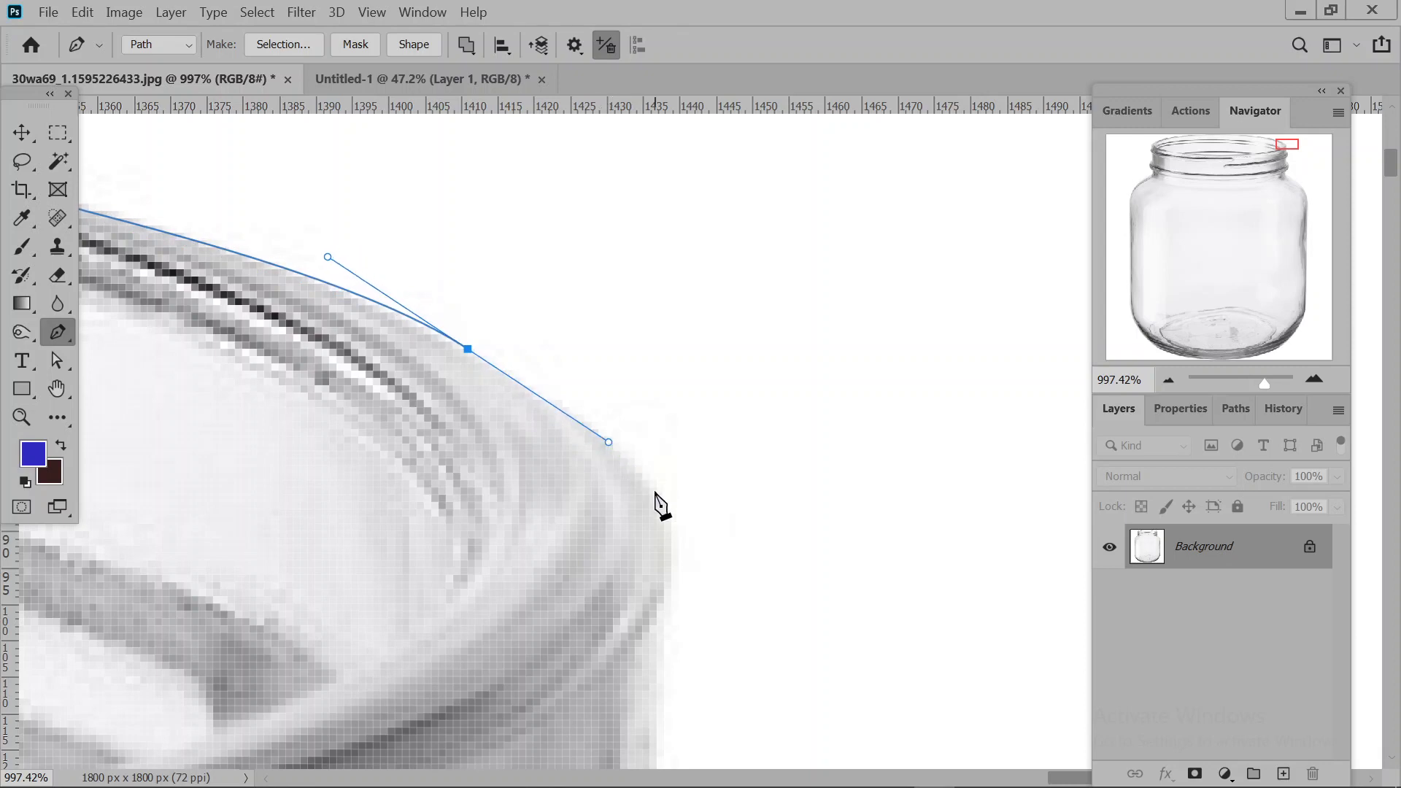
pyautogui.moveTo(657, 487); pyautogui.dragTo(661, 505)
pyautogui.moveTo(662, 506); pyautogui.dragTo(804, 344)
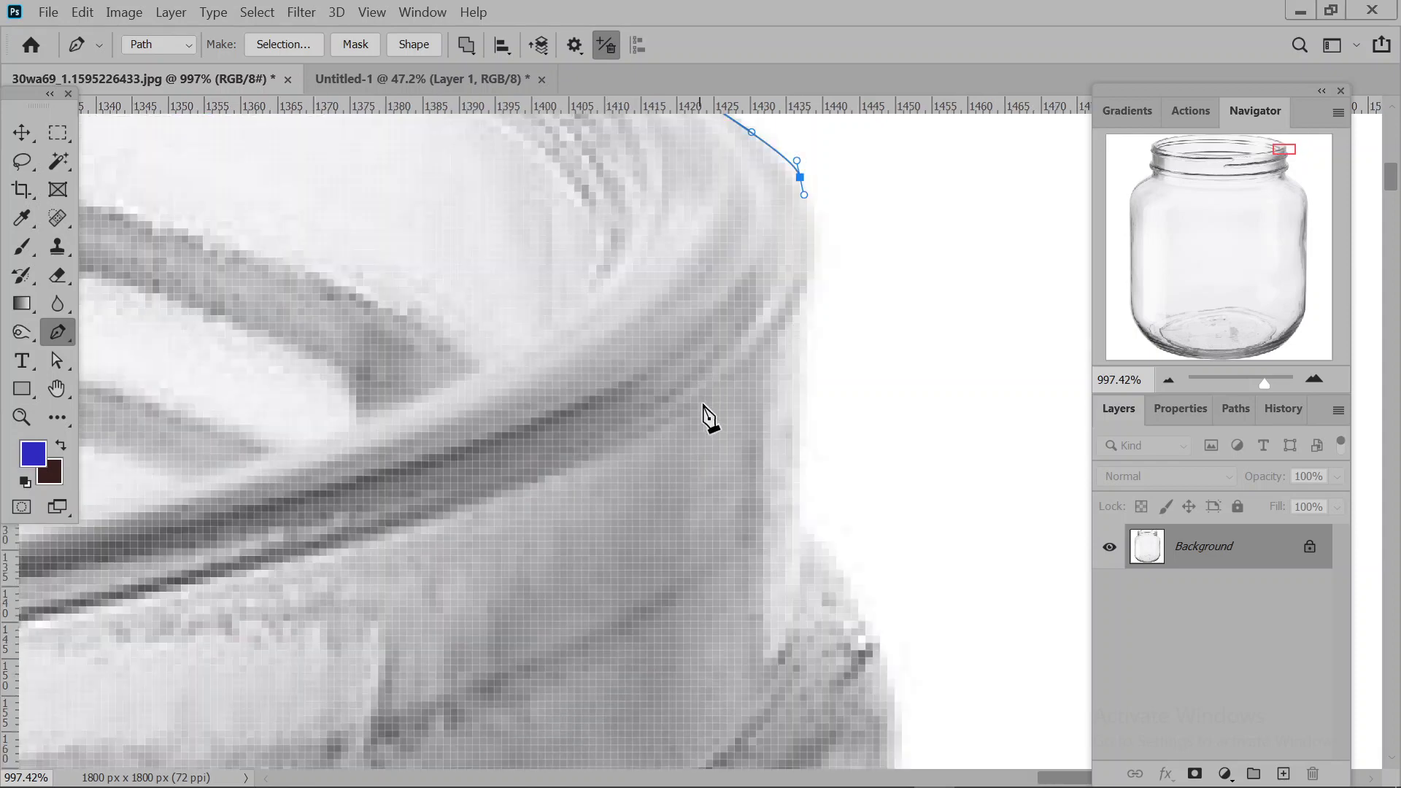
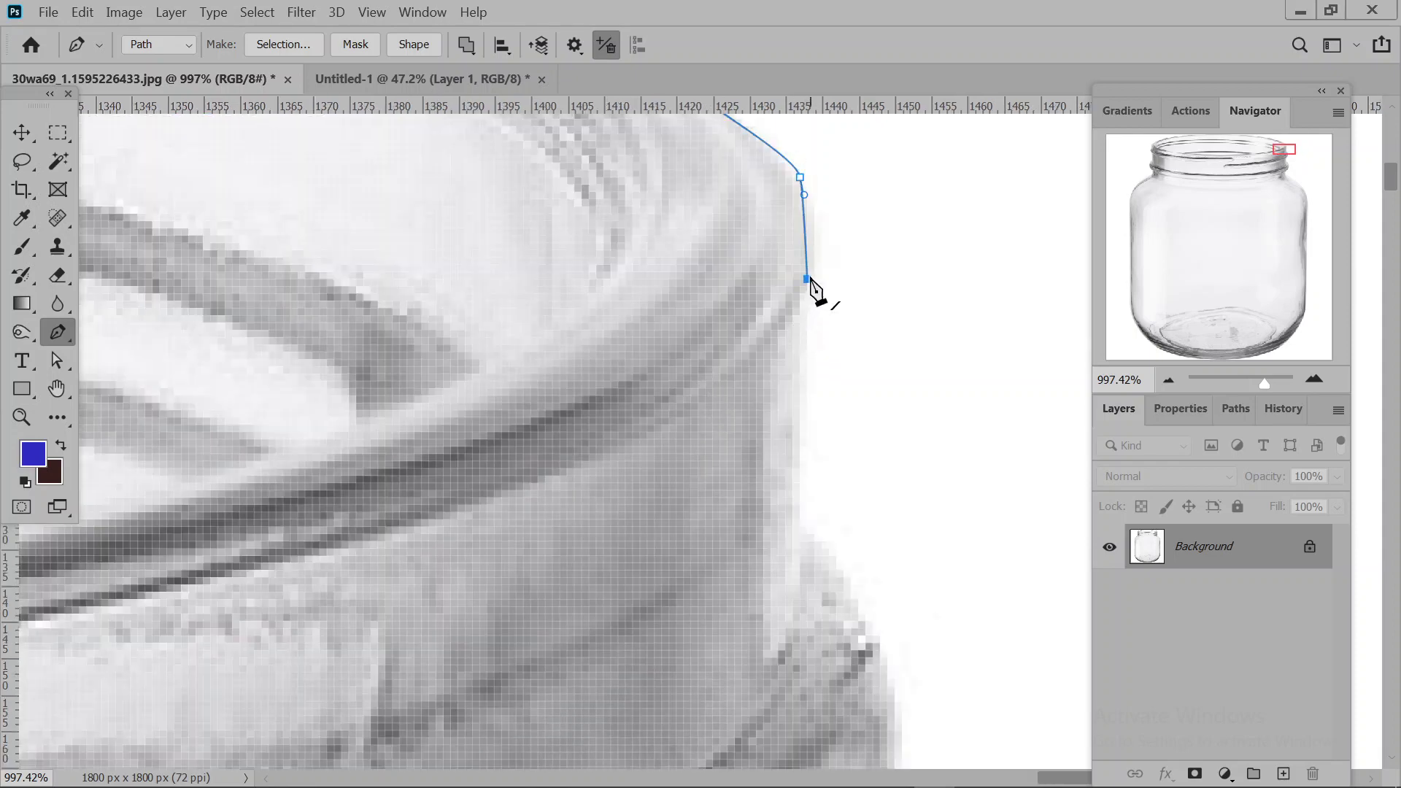
# Trace the jar's curved right rim with anchors, ending on a corner anchor.
pyautogui.click(806, 520)
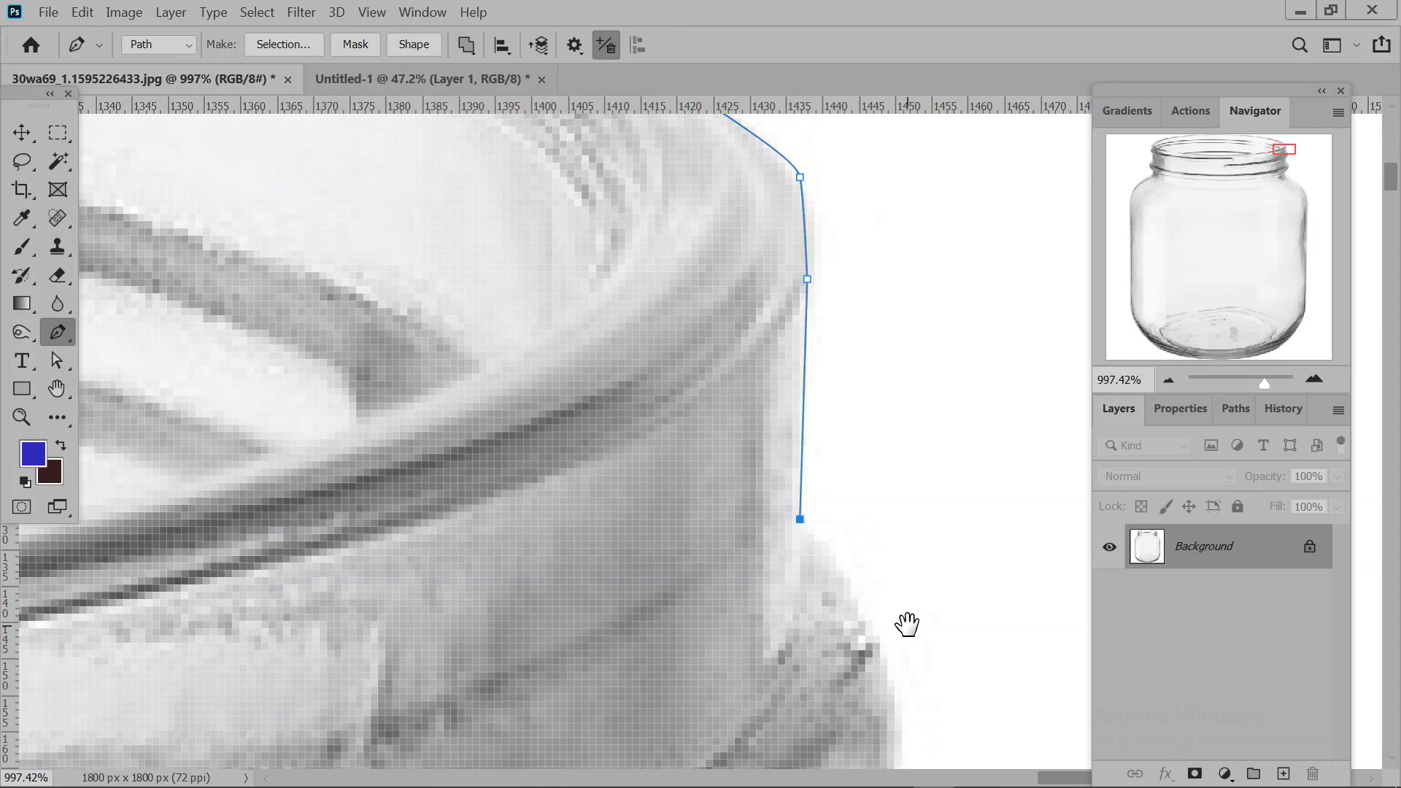
pyautogui.moveTo(908, 626); pyautogui.dragTo(597, 276)
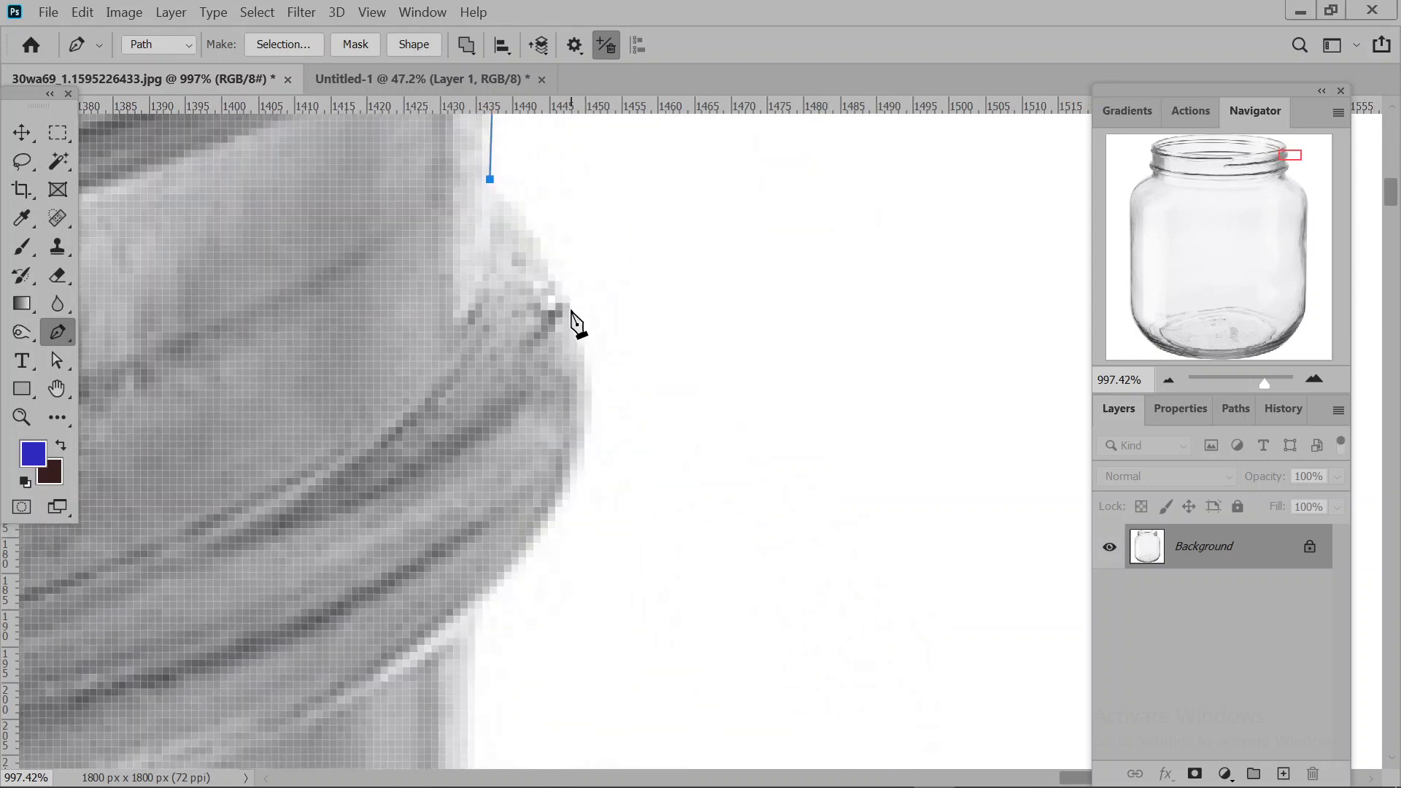
pyautogui.moveTo(581, 338); pyautogui.dragTo(582, 346)
pyautogui.moveTo(604, 535); pyautogui.dragTo(804, 332)
pyautogui.moveTo(664, 375); pyautogui.dragTo(673, 444)
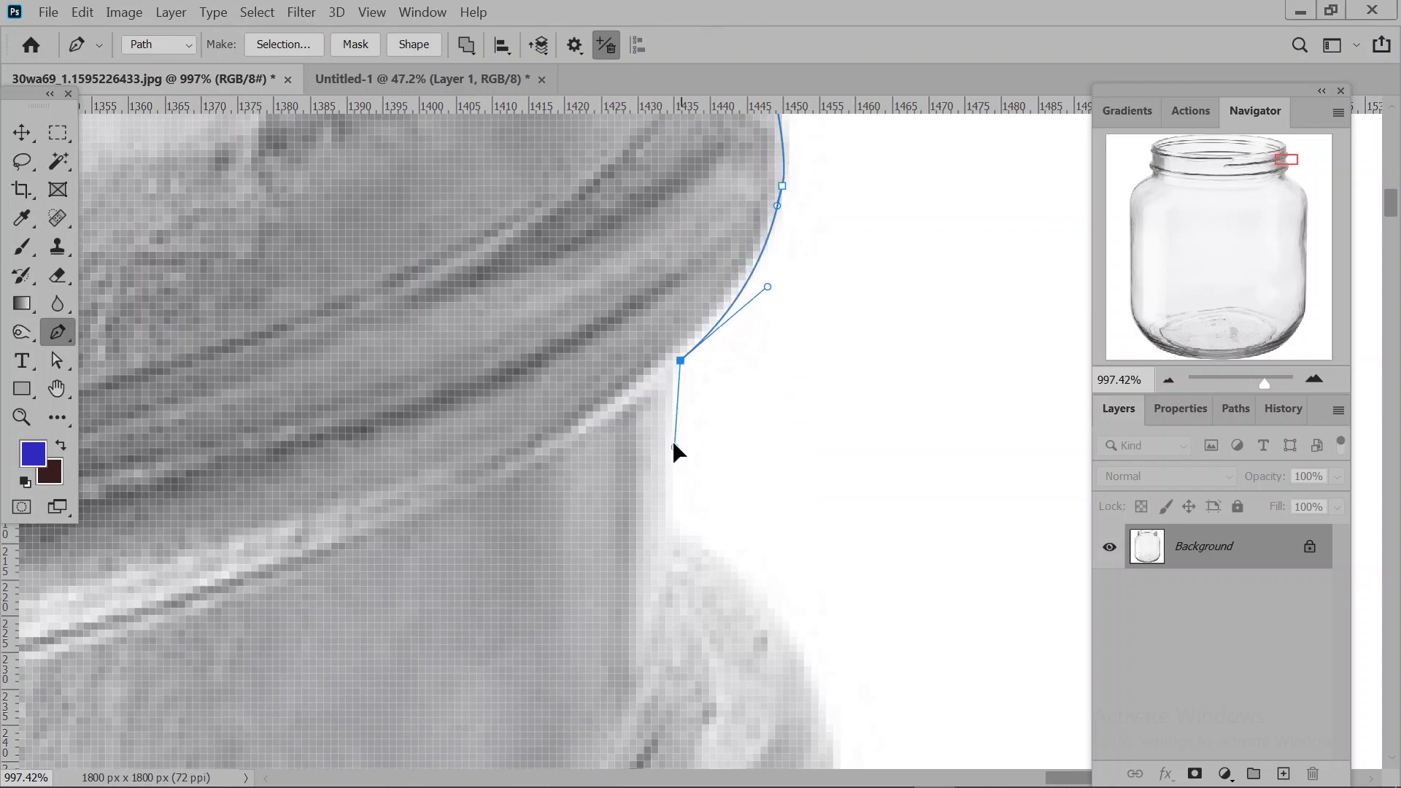
pyautogui.keyDown('alt'); pyautogui.click(671, 365); pyautogui.keyUp('alt')
# Continue down the right neck with curved and corner anchors following the shoulder bulge.
pyautogui.click(673, 526)
pyautogui.moveTo(773, 673); pyautogui.dragTo(604, 397)
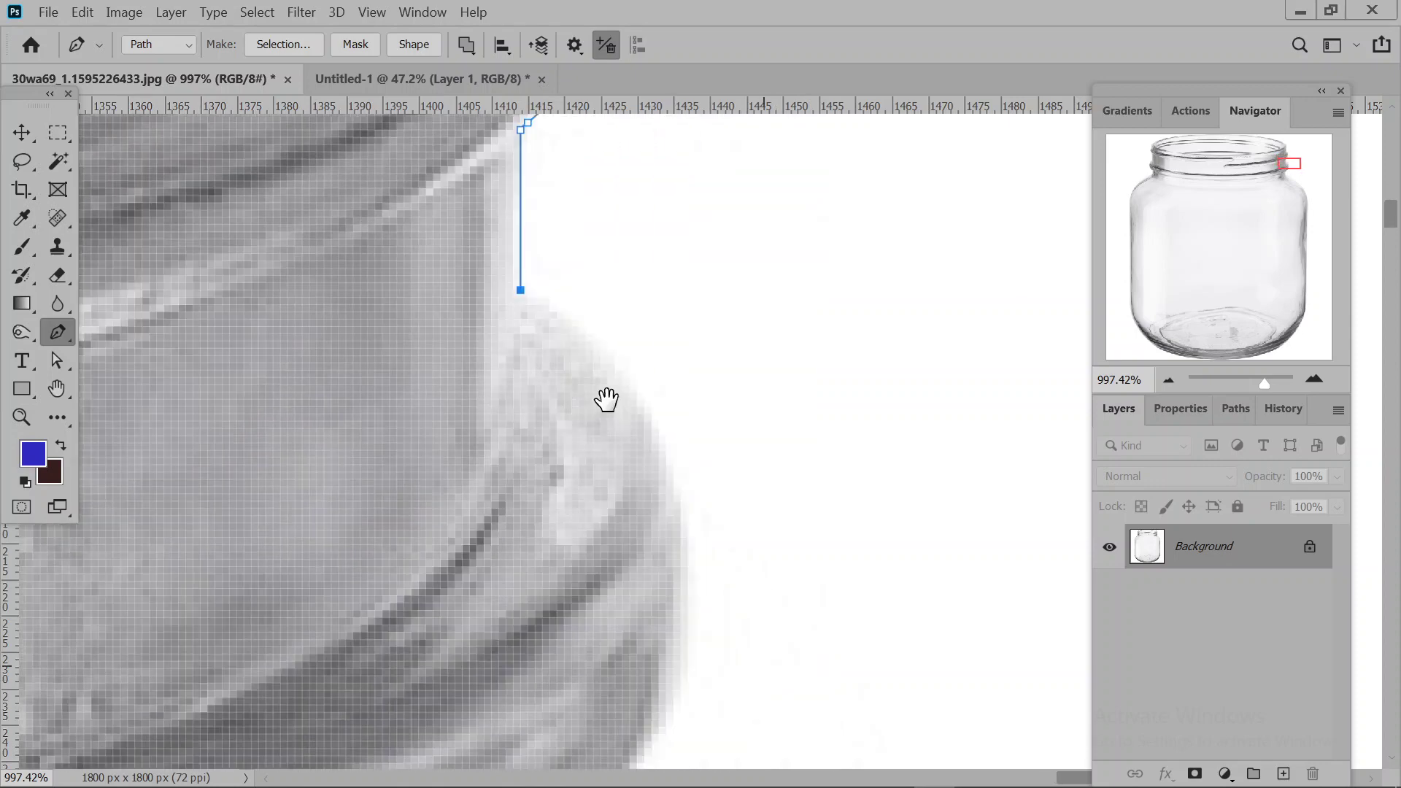
pyautogui.moveTo(664, 432); pyautogui.dragTo(668, 511)
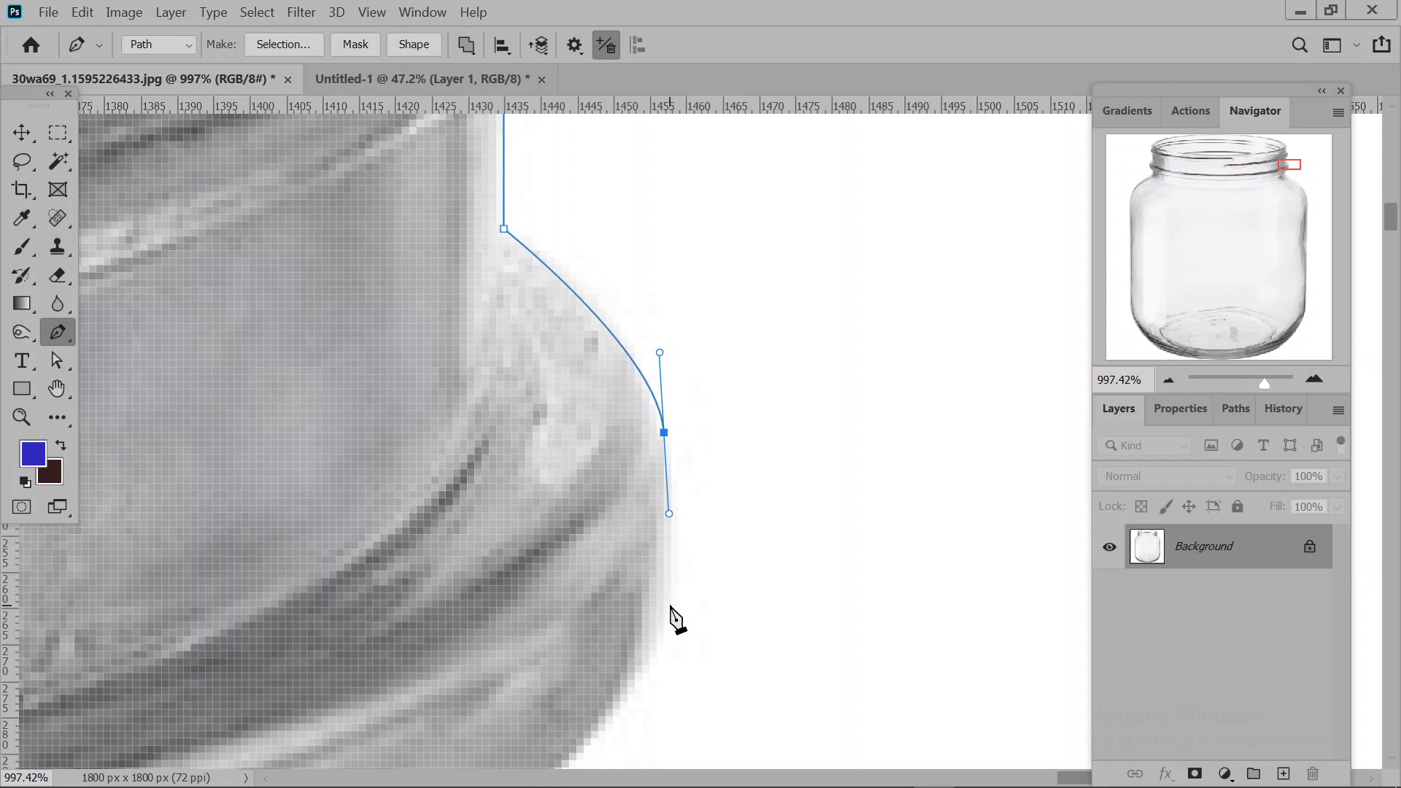
pyautogui.click(671, 608)
pyautogui.moveTo(731, 660); pyautogui.dragTo(769, 353)
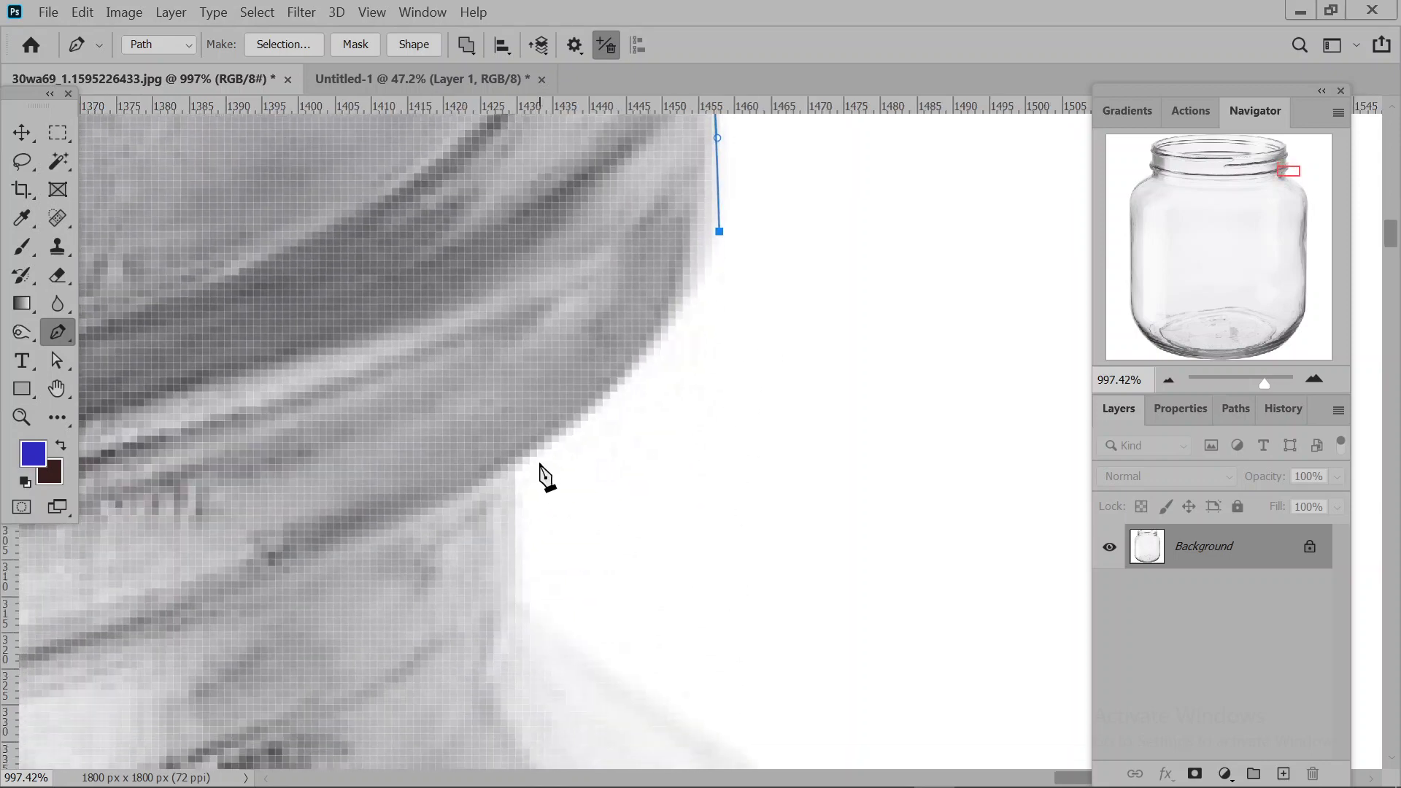
pyautogui.moveTo(523, 465); pyautogui.dragTo(512, 595)
pyautogui.moveTo(523, 514); pyautogui.dragTo(515, 462)
# Add anchors along the jar's sloping right shoulder.
pyautogui.click(517, 587)
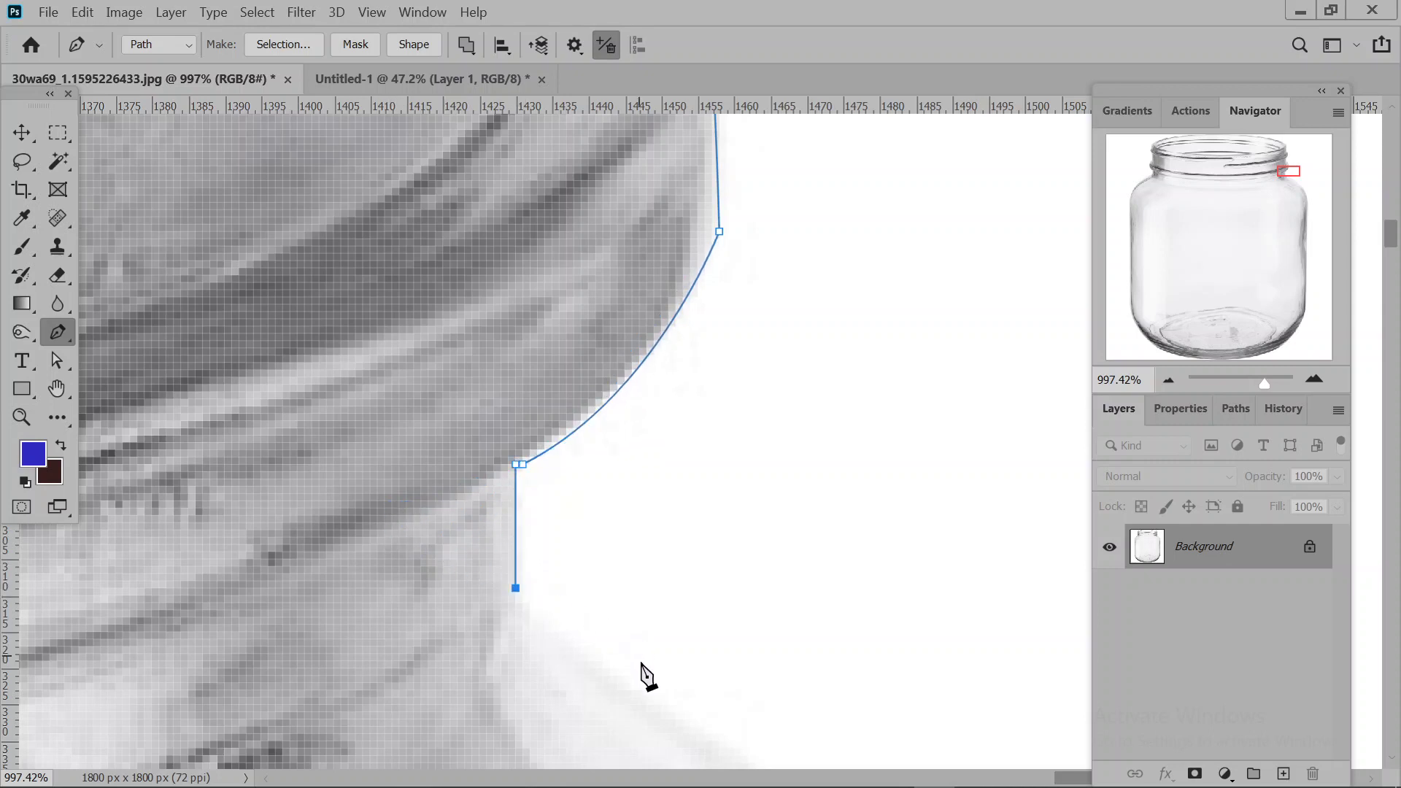
pyautogui.moveTo(642, 672); pyautogui.dragTo(538, 288)
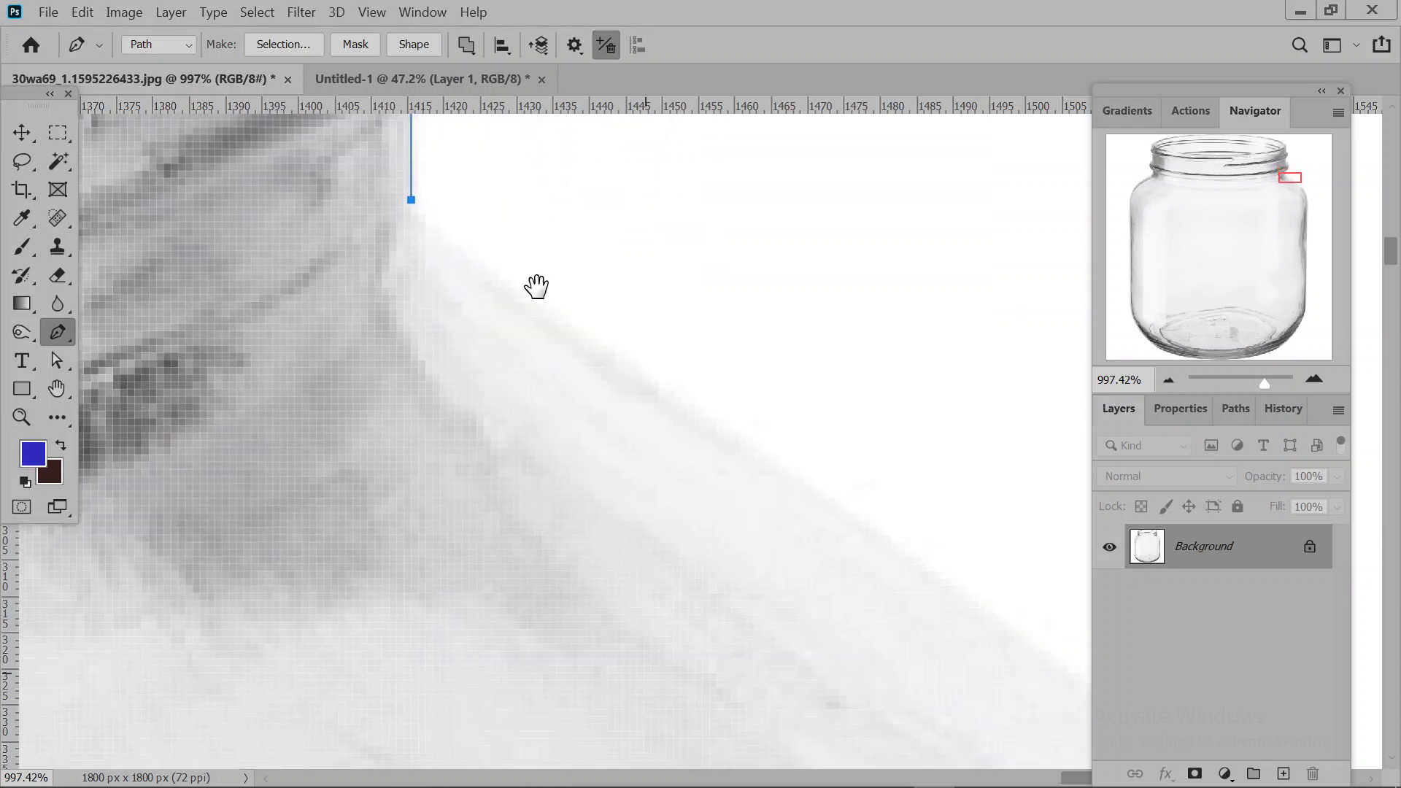
pyautogui.click(776, 469)
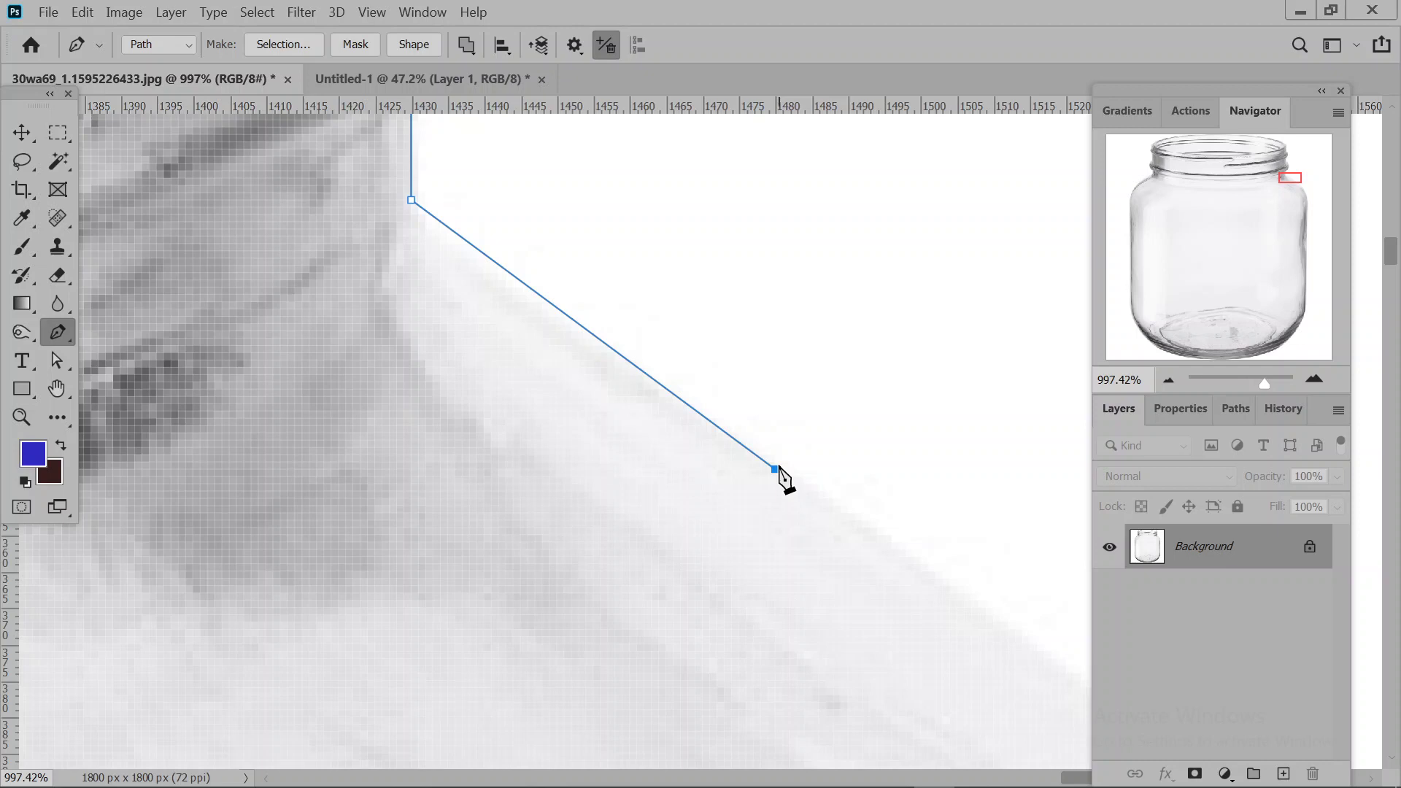
pyautogui.moveTo(920, 654); pyautogui.dragTo(594, 380)
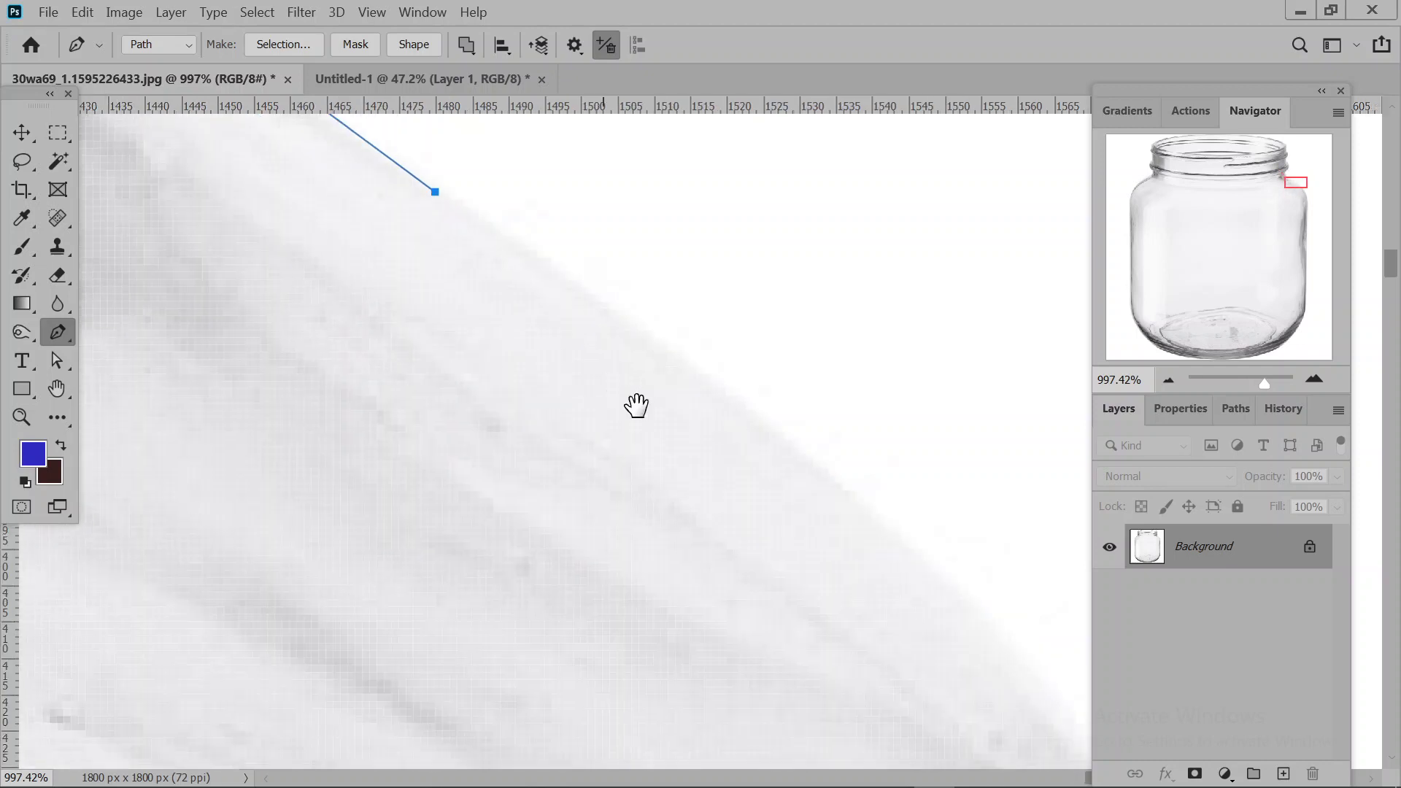
pyautogui.click(875, 515)
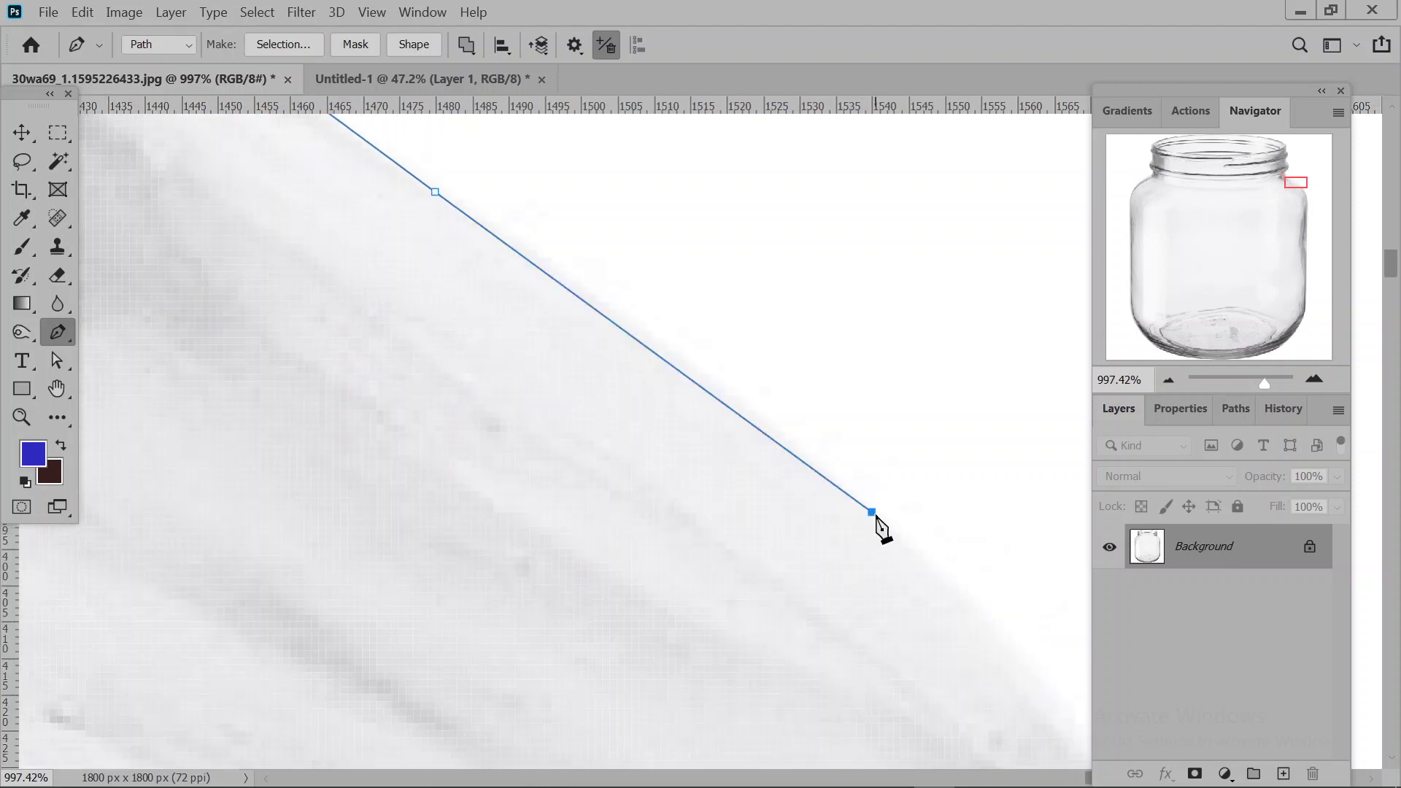
pyautogui.moveTo(924, 712); pyautogui.dragTo(581, 334)
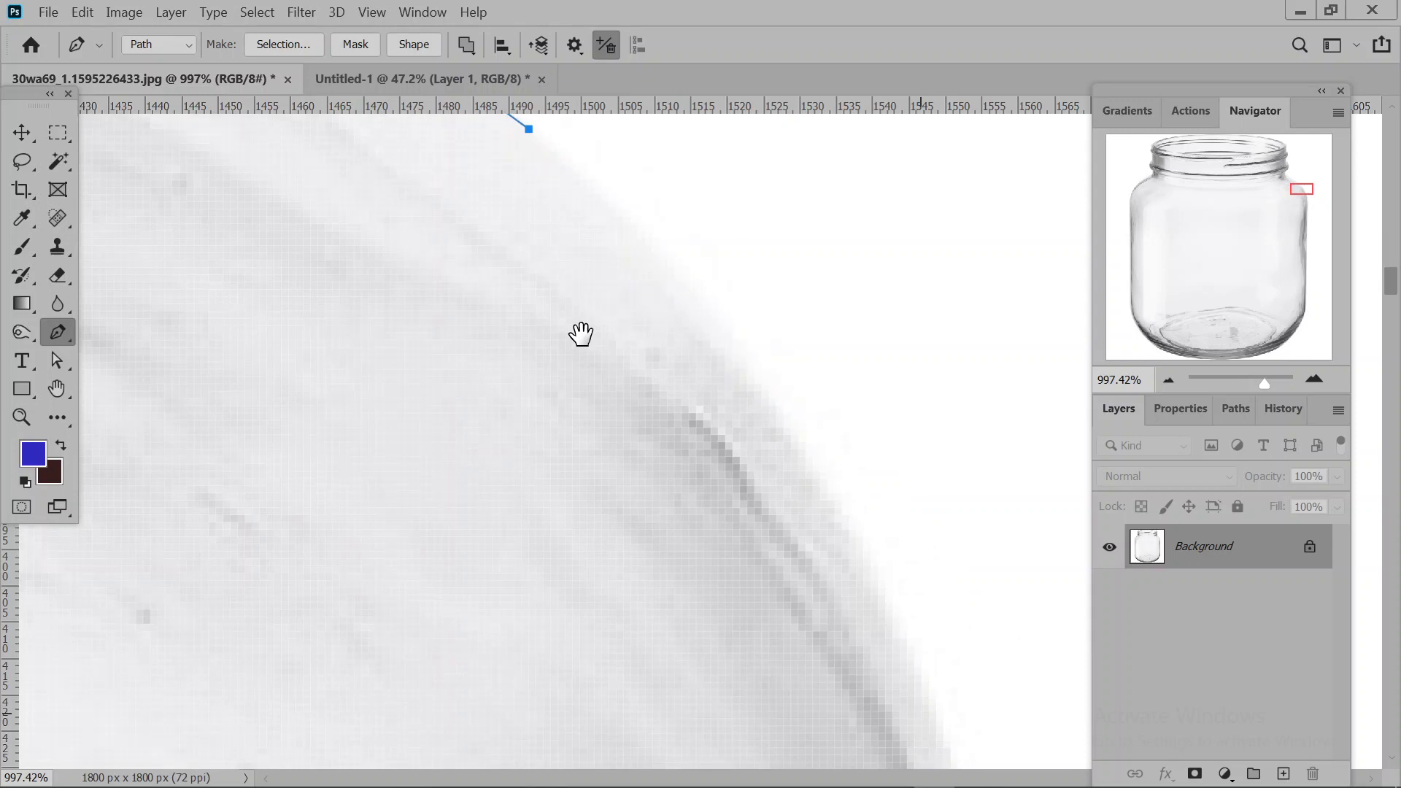
# Curve the path from the shoulder onto the jar's right side wall.
pyautogui.click(812, 468)
pyautogui.moveTo(793, 633); pyautogui.dragTo(644, 269)
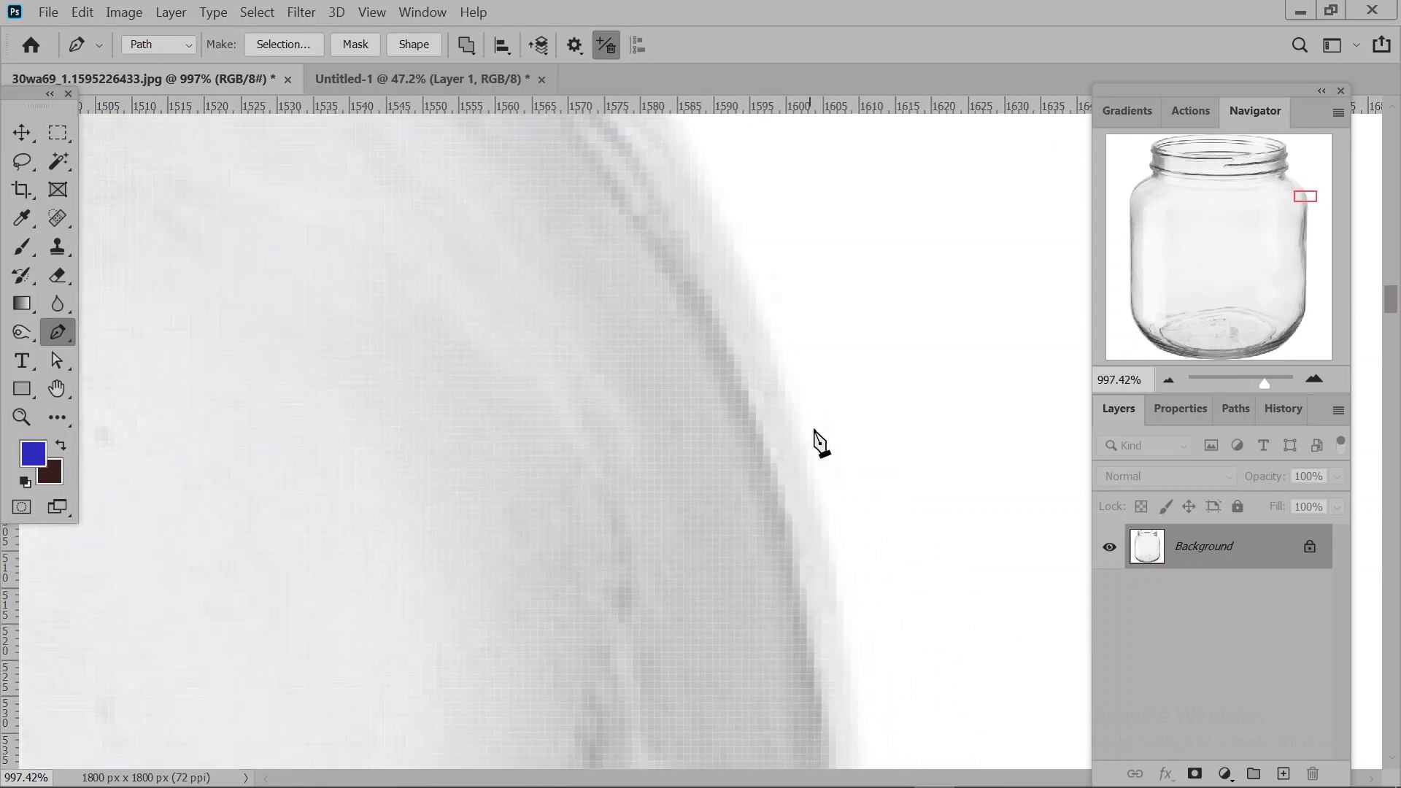
pyautogui.moveTo(807, 455); pyautogui.dragTo(826, 562)
pyautogui.moveTo(836, 748); pyautogui.dragTo(713, 221)
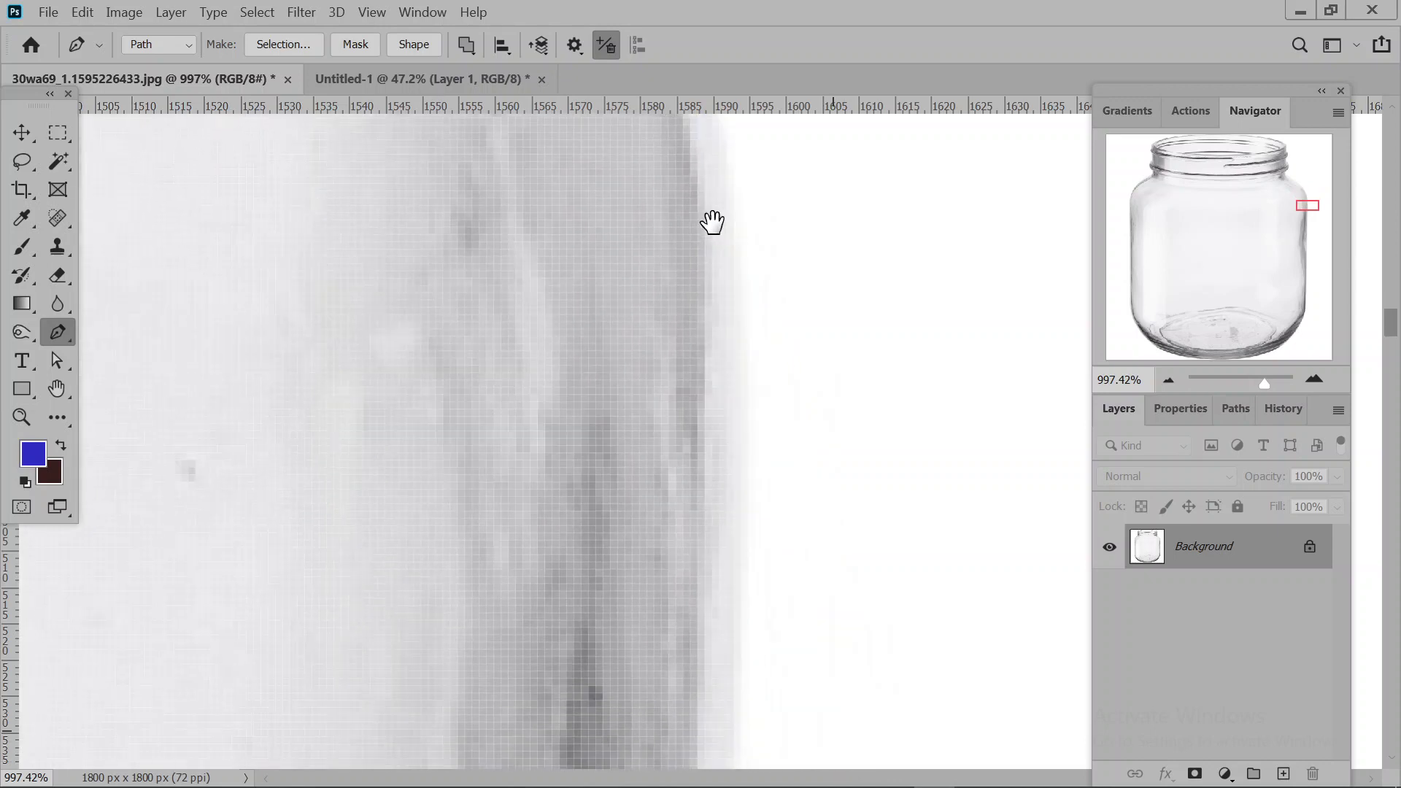
pyautogui.moveTo(742, 605); pyautogui.dragTo(773, 228)
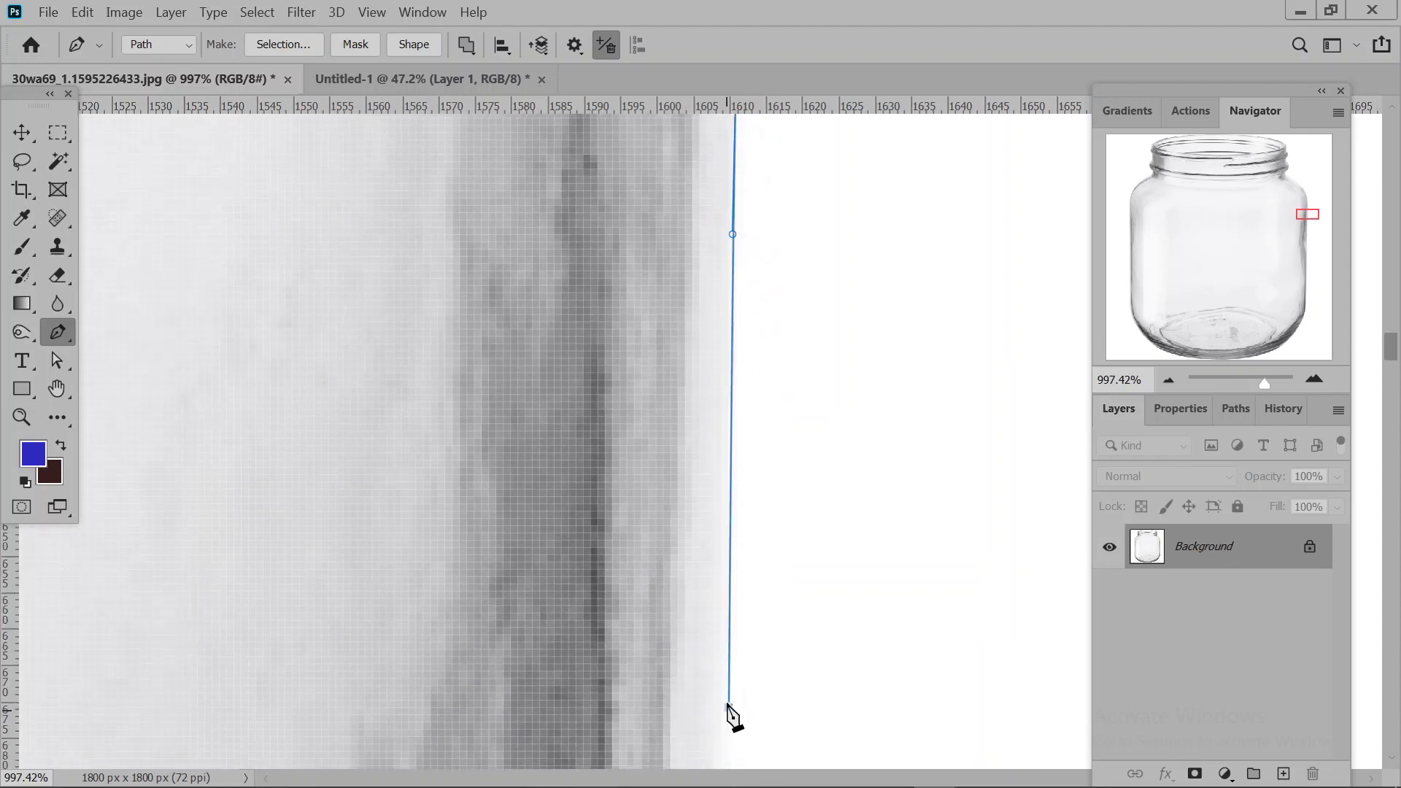
pyautogui.moveTo(799, 752); pyautogui.dragTo(807, 156)
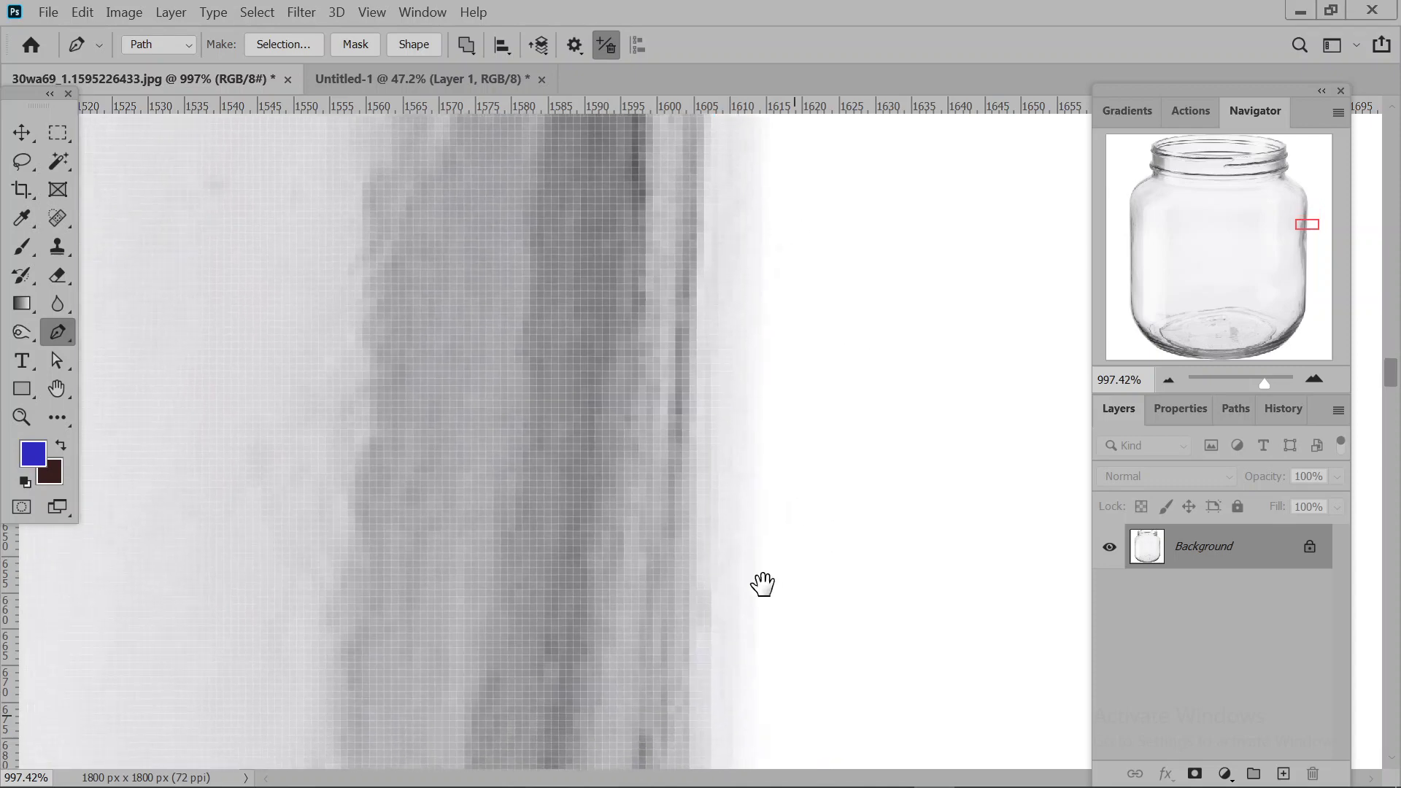
# Add straight anchors down the upper stretch of the right side wall.
pyautogui.click(757, 540)
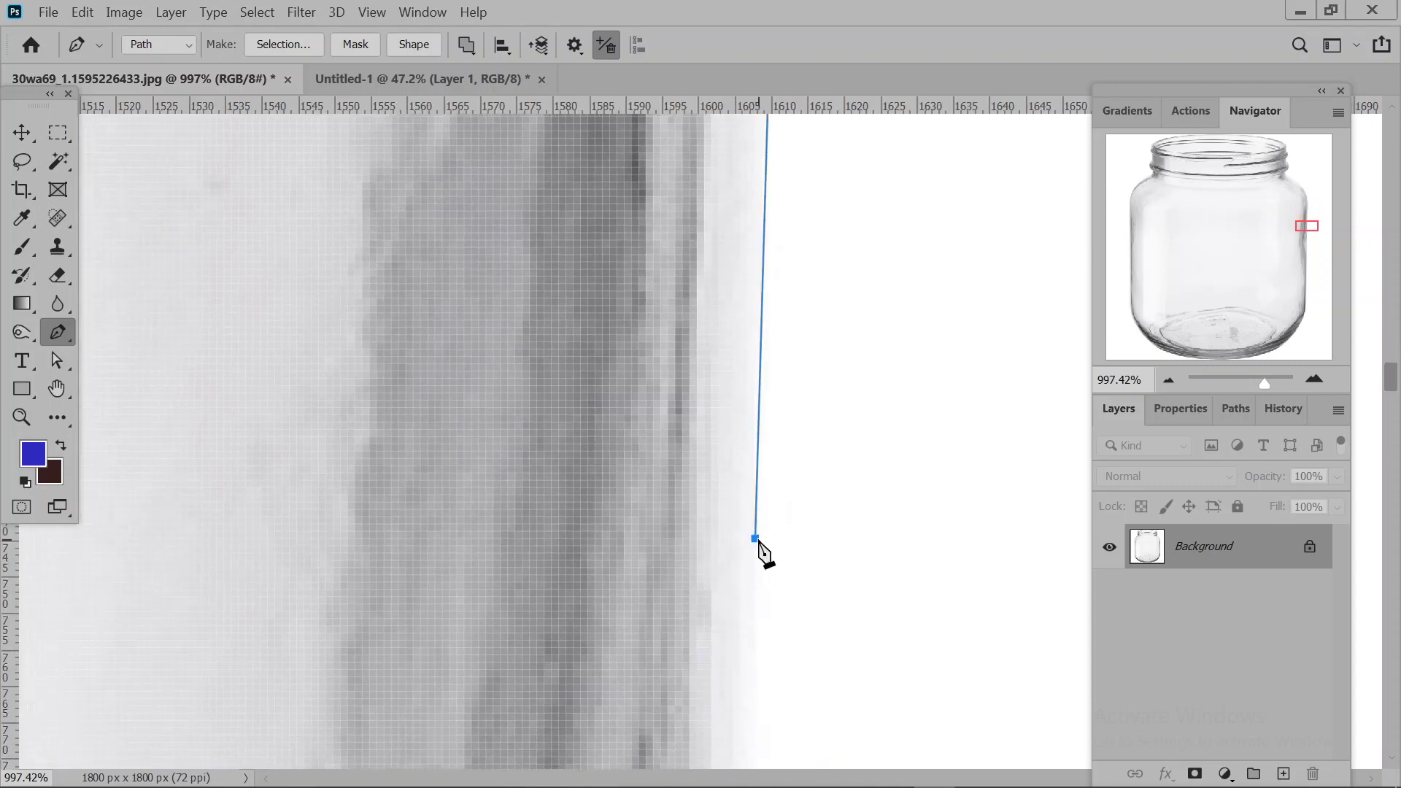
pyautogui.moveTo(807, 695); pyautogui.dragTo(841, 250)
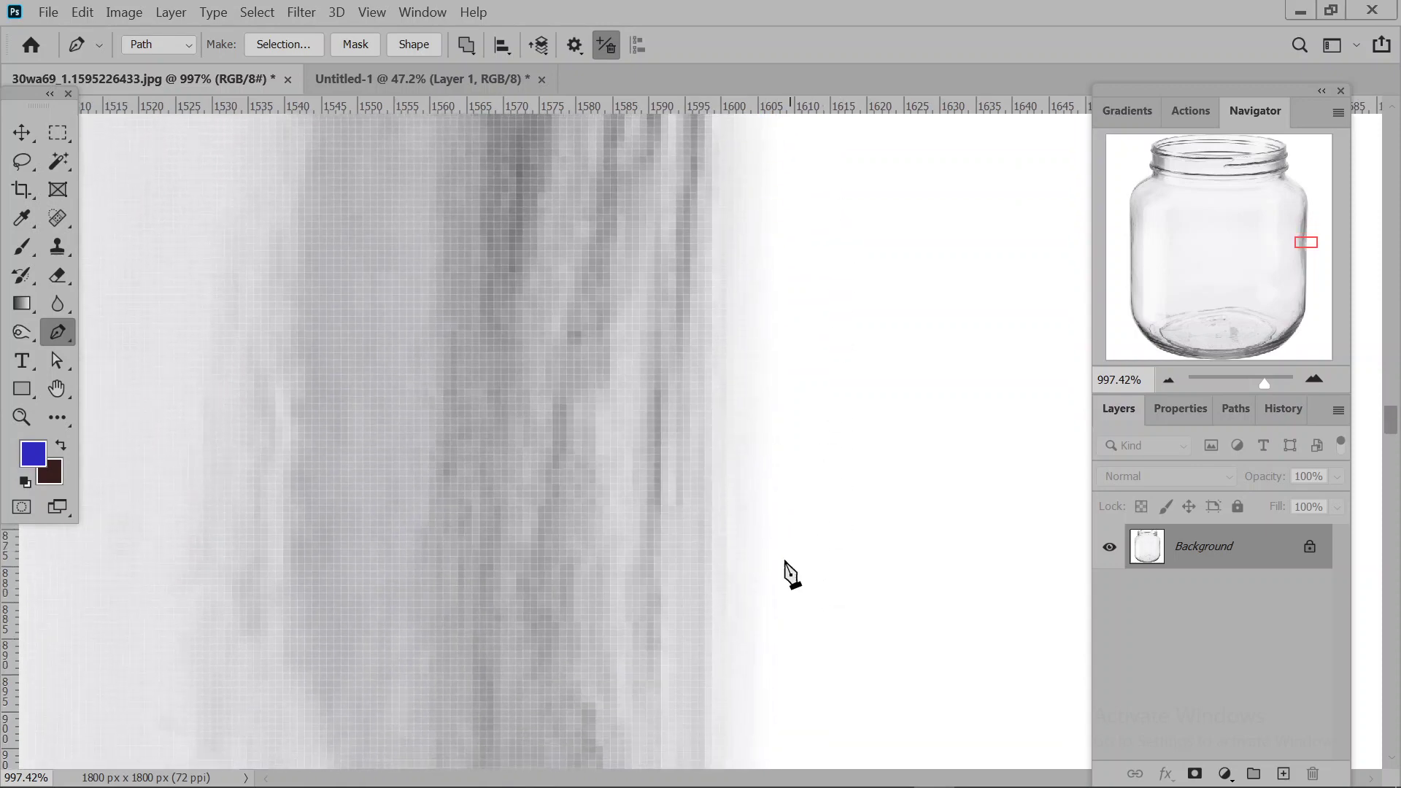
pyautogui.click(751, 635)
pyautogui.moveTo(816, 697); pyautogui.dragTo(858, 211)
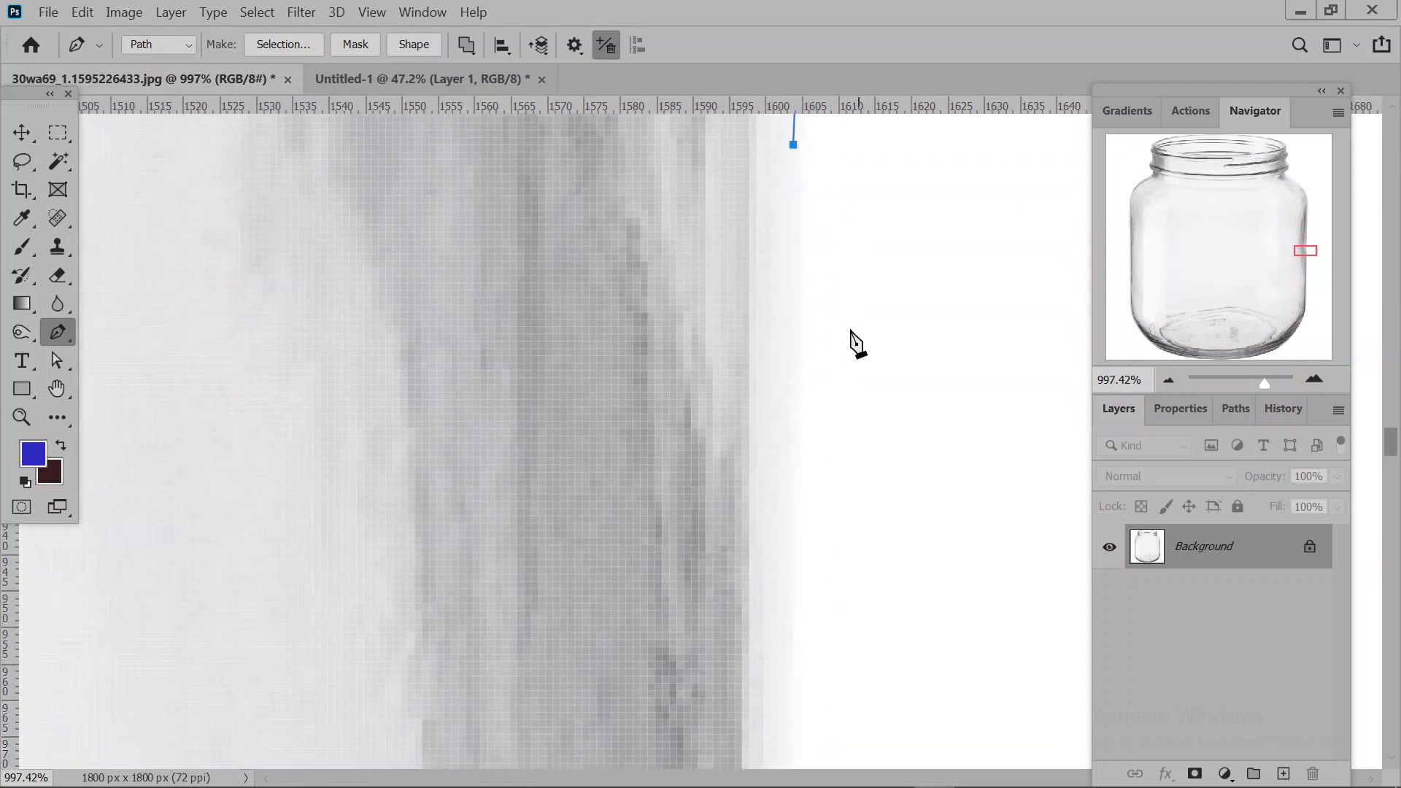
pyautogui.click(795, 589)
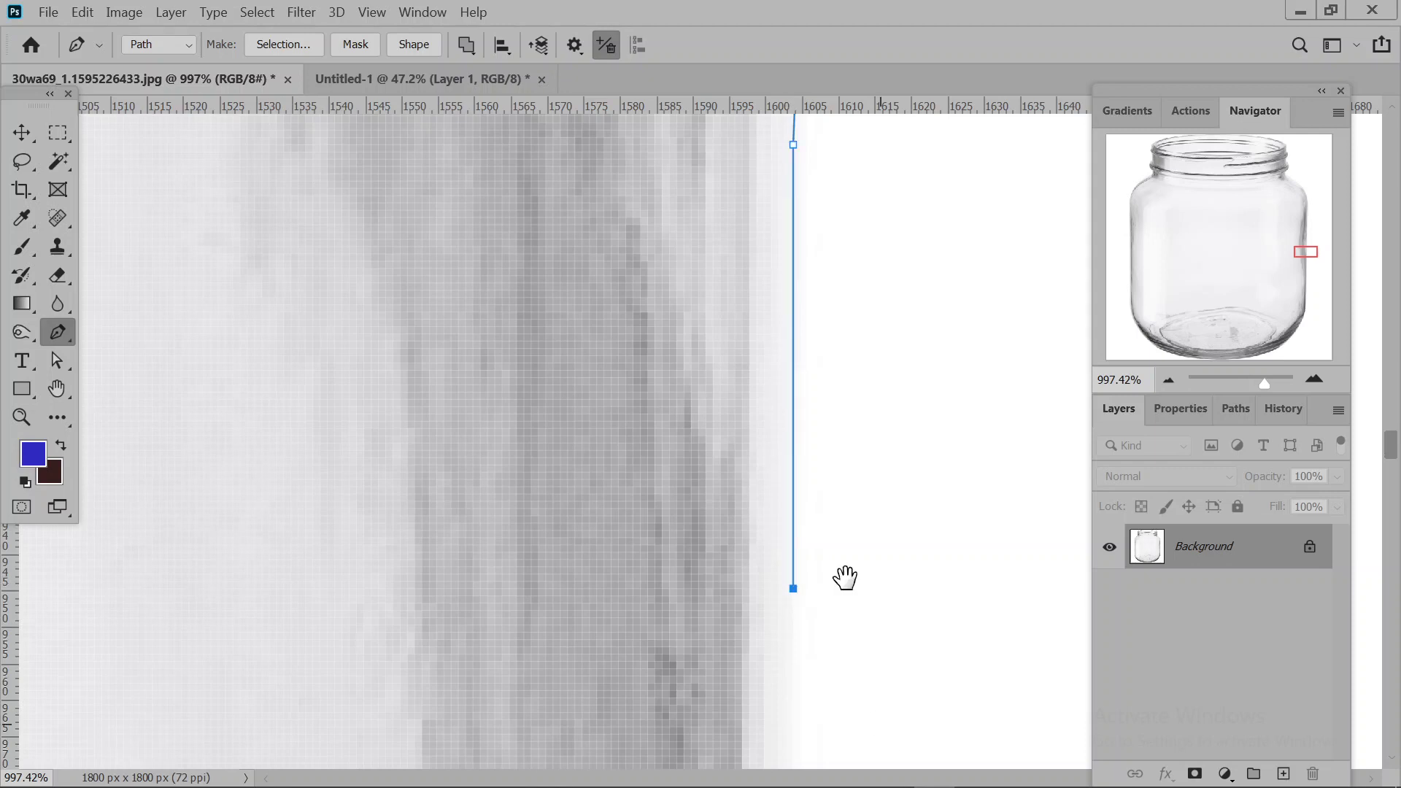
pyautogui.moveTo(844, 579); pyautogui.dragTo(847, 232)
pyautogui.click(755, 509)
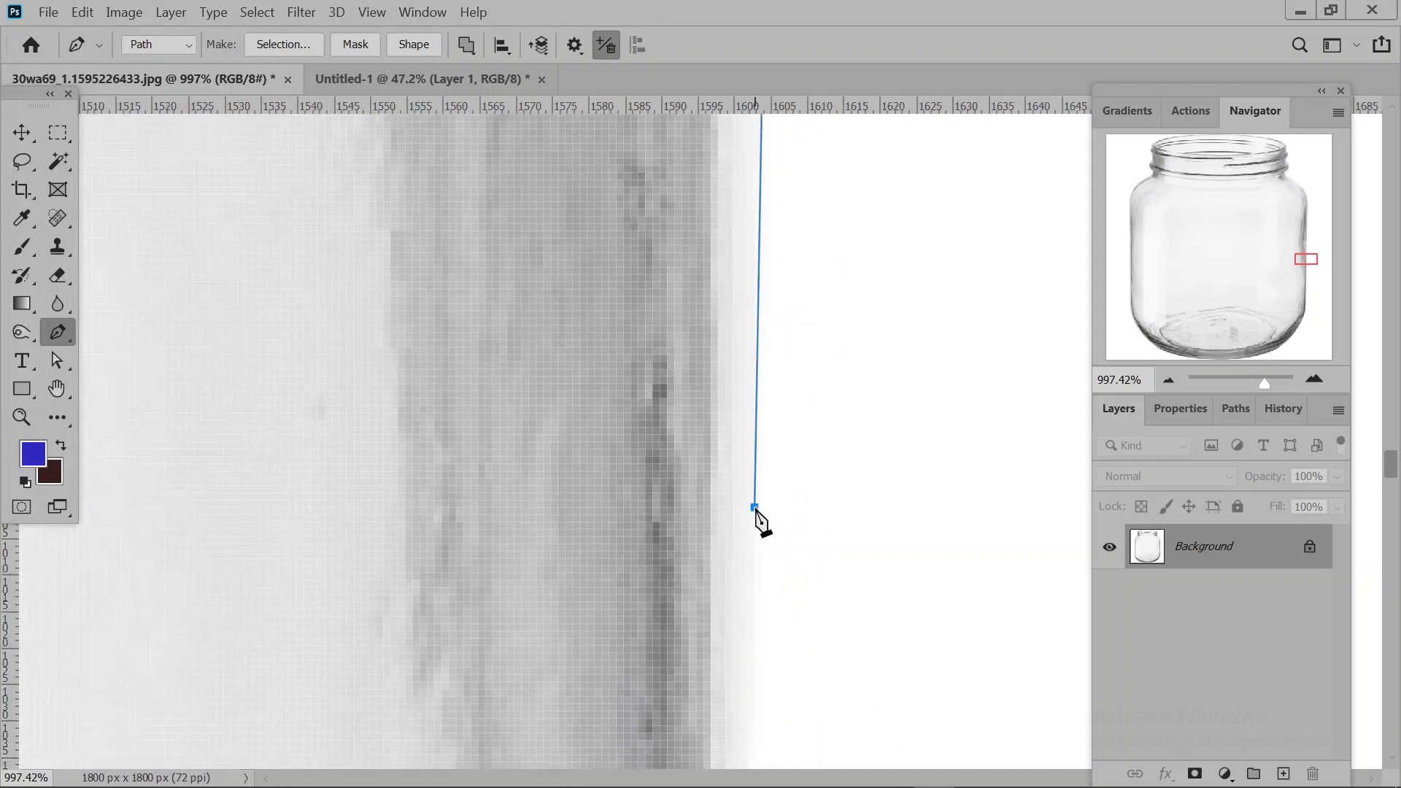
pyautogui.moveTo(863, 724); pyautogui.dragTo(851, 344)
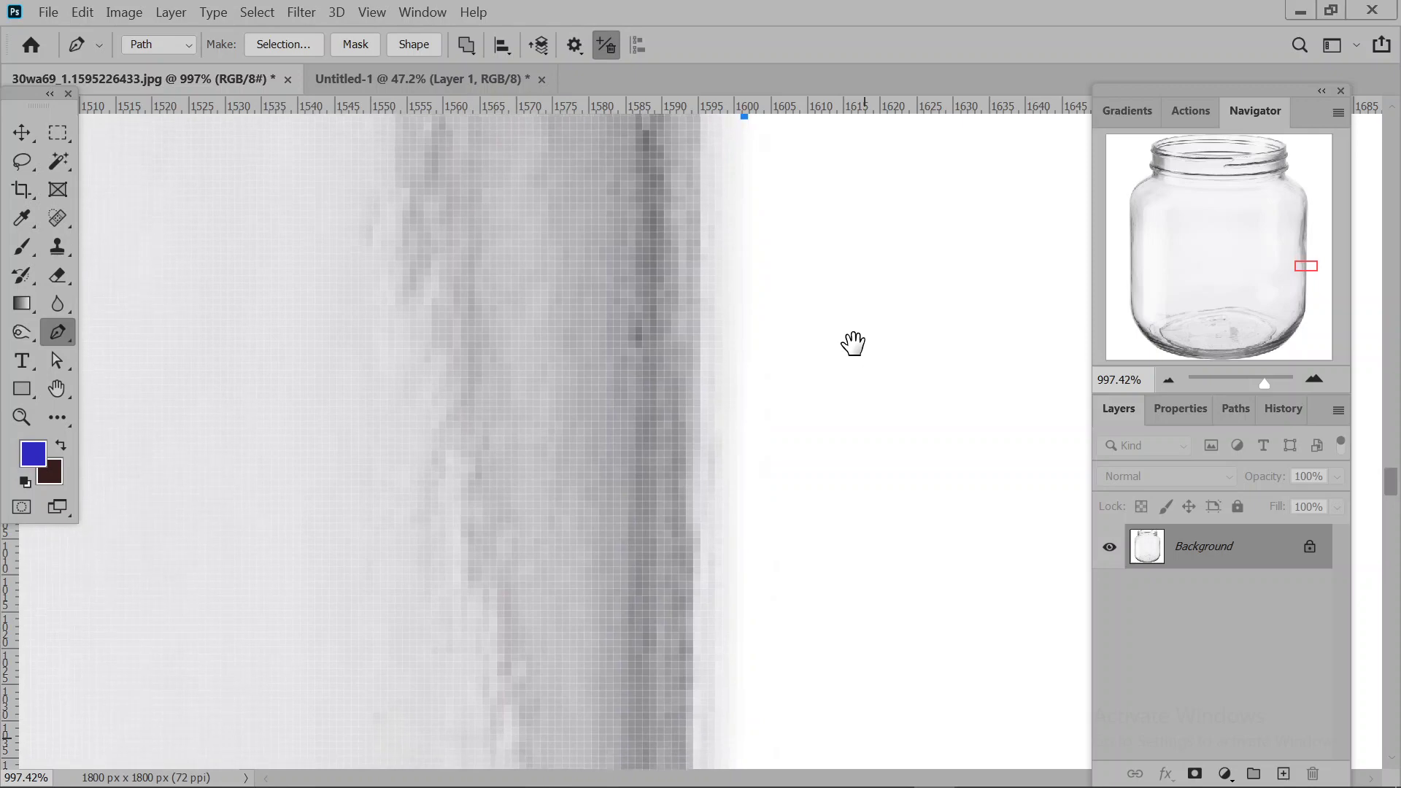
pyautogui.click(736, 616)
pyautogui.moveTo(834, 694); pyautogui.dragTo(860, 228)
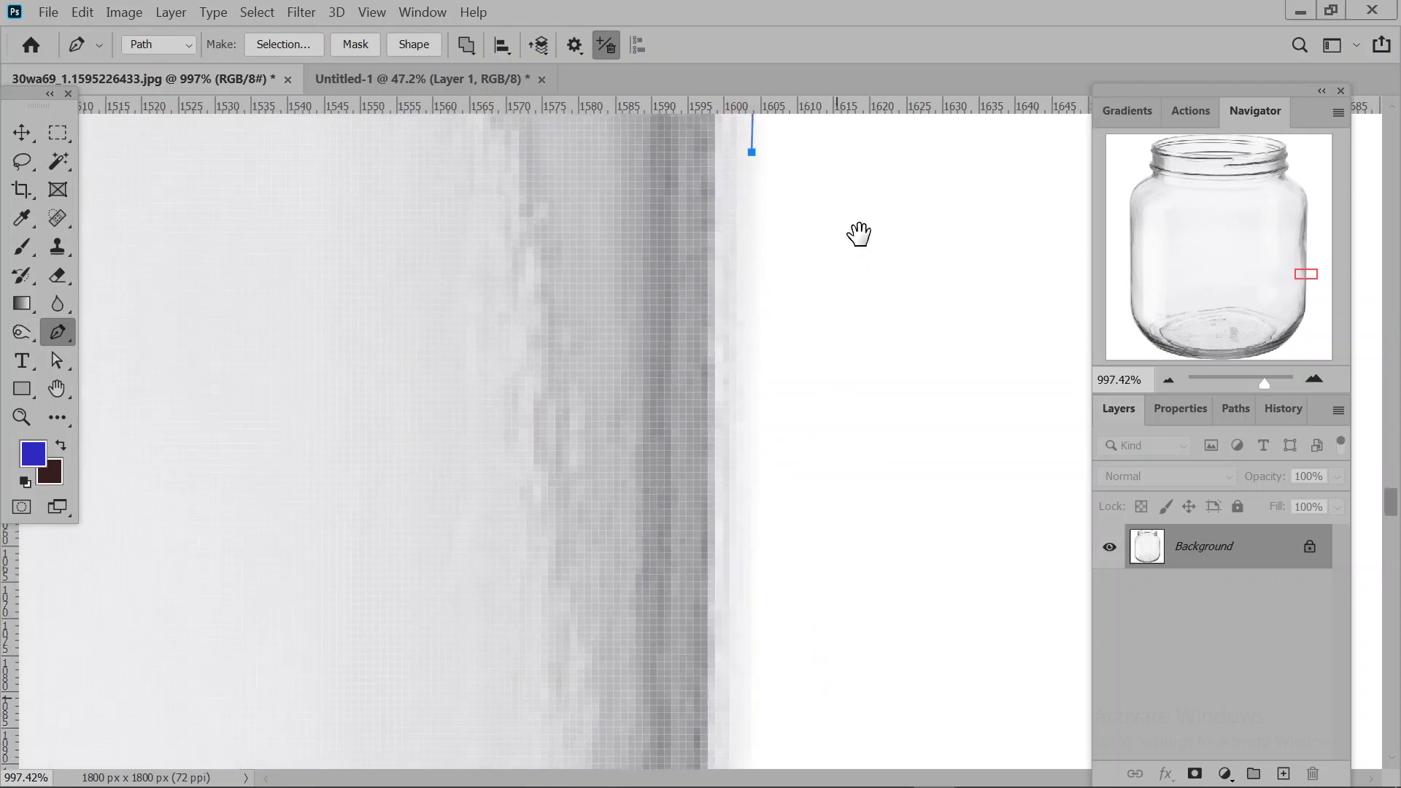
pyautogui.click(755, 575)
pyautogui.moveTo(829, 394); pyautogui.dragTo(857, 209)
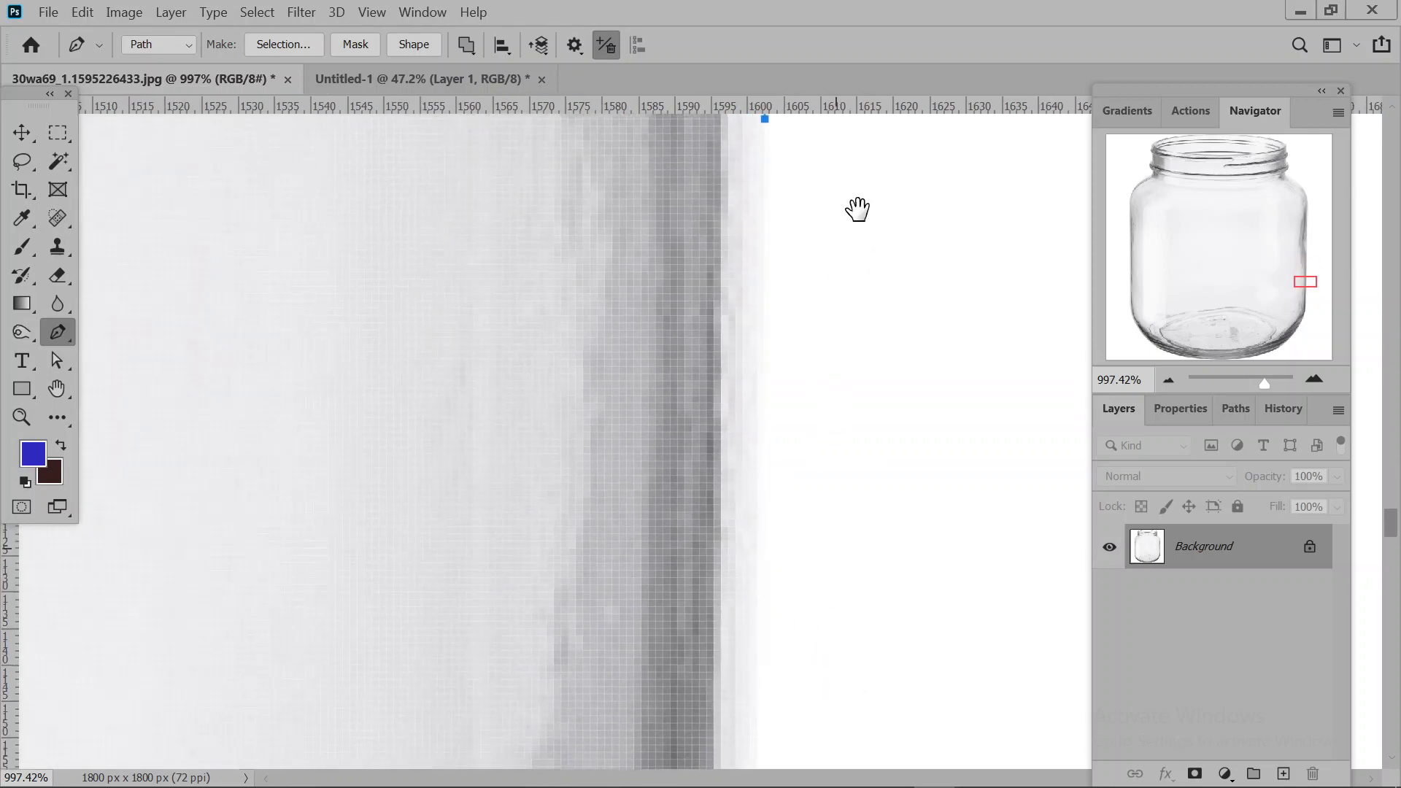
# Continue anchors down the lower right wall to where it starts curving.
pyautogui.click(765, 647)
pyautogui.moveTo(847, 584); pyautogui.dragTo(930, 145)
pyautogui.click(836, 529)
pyautogui.moveTo(887, 584); pyautogui.dragTo(872, 221)
pyautogui.click(817, 539)
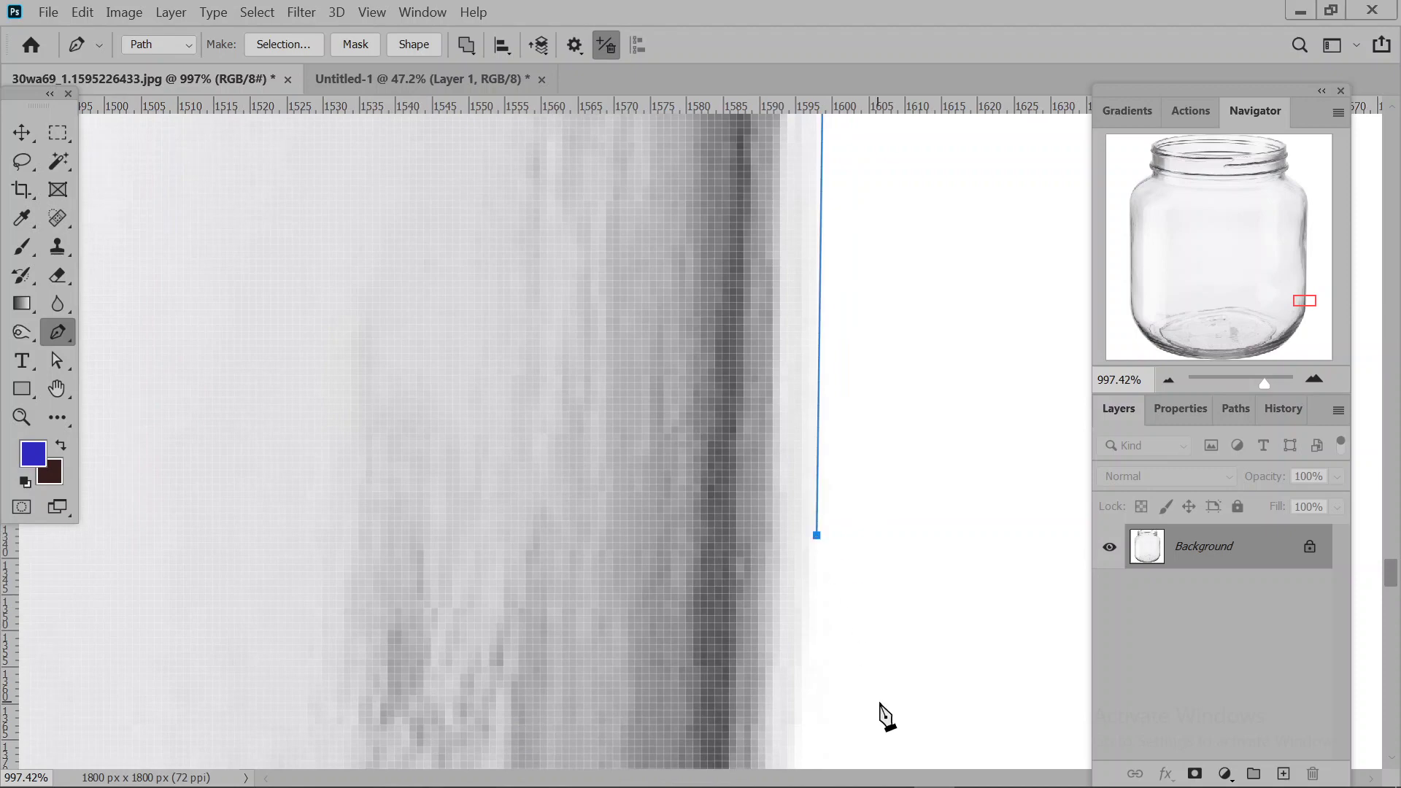
pyautogui.moveTo(878, 713); pyautogui.dragTo(874, 234)
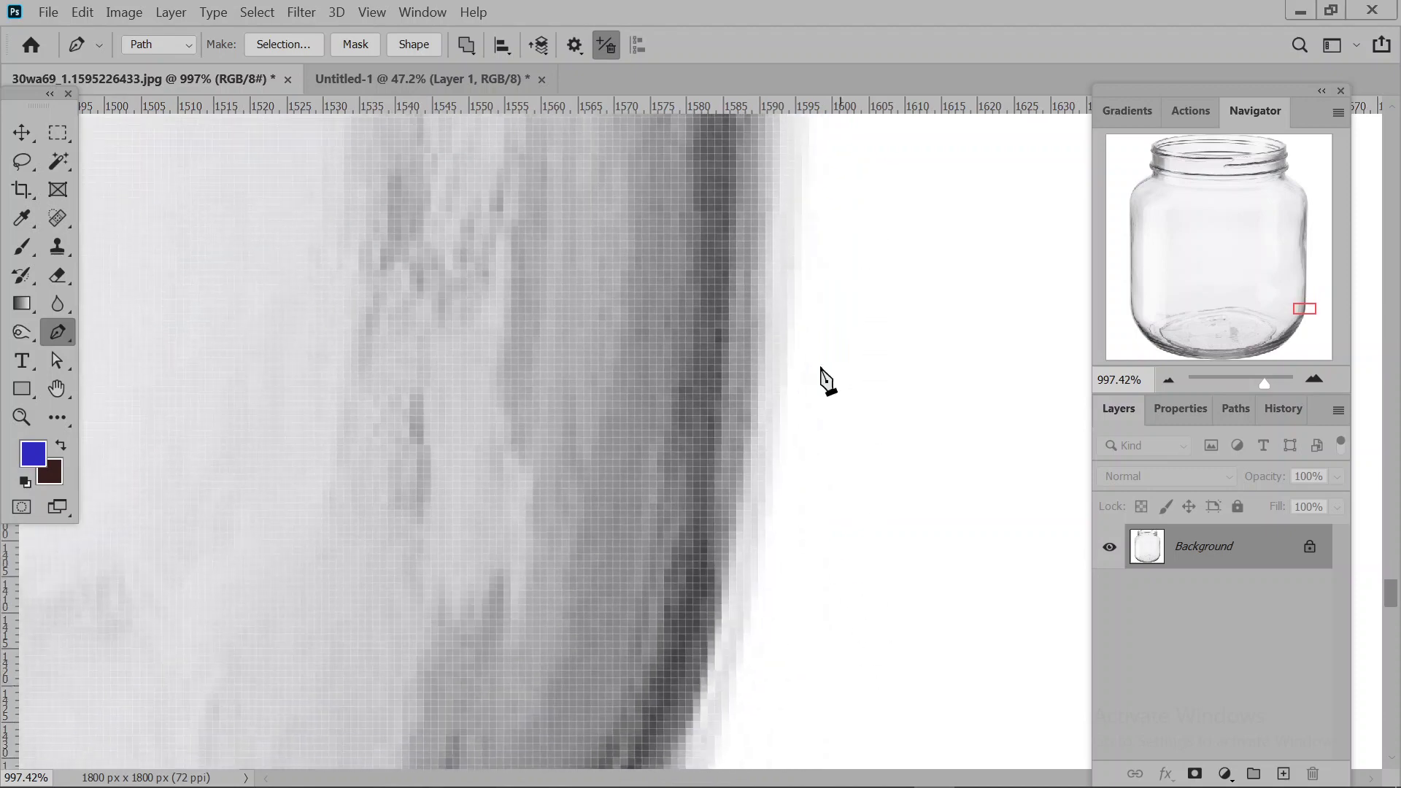
pyautogui.click(794, 392)
pyautogui.moveTo(845, 575); pyautogui.dragTo(901, 344)
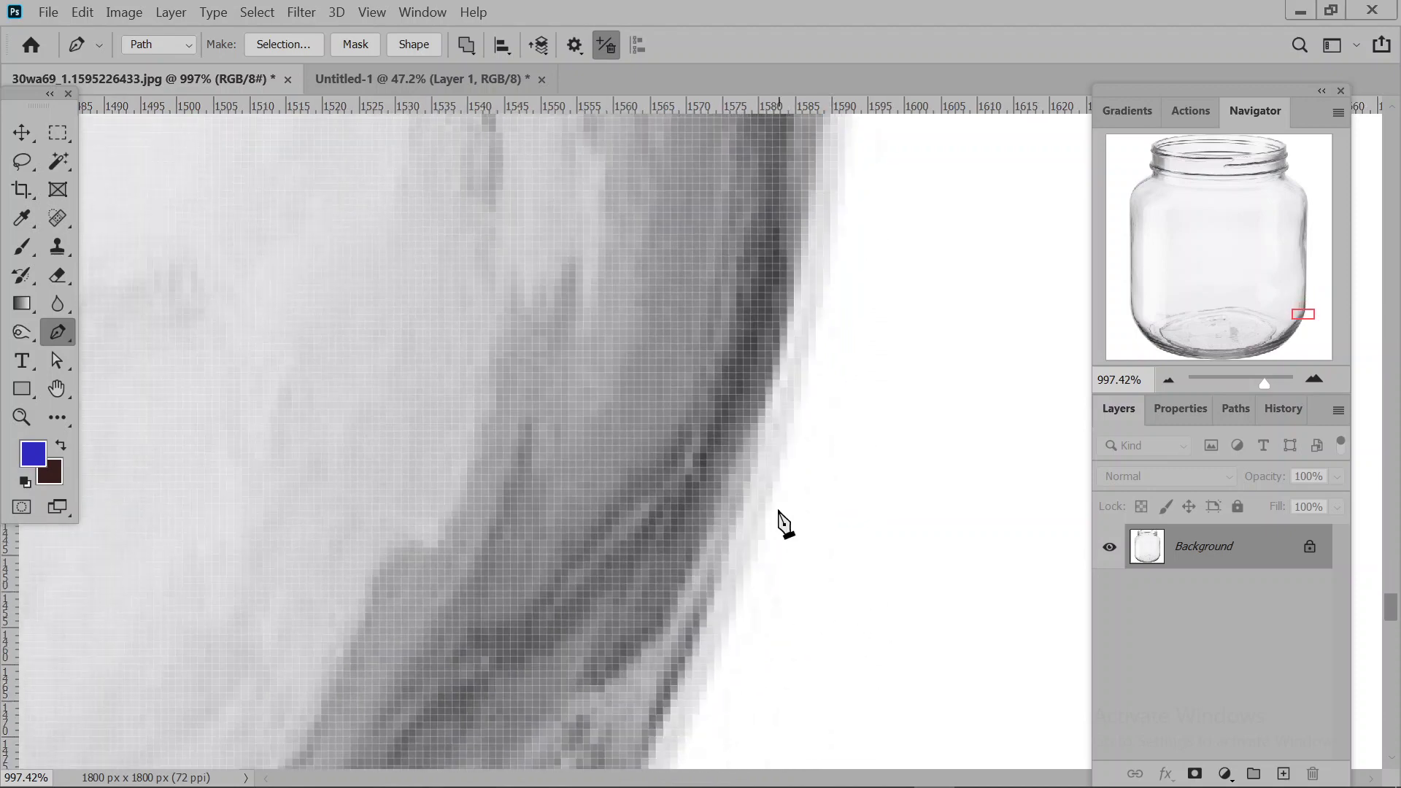
# Place curved anchors around the jar's rounding lower-right base edge.
pyautogui.moveTo(765, 511); pyautogui.dragTo(729, 629)
pyautogui.press('space')
pyautogui.moveTo(754, 723); pyautogui.dragTo(920, 264)
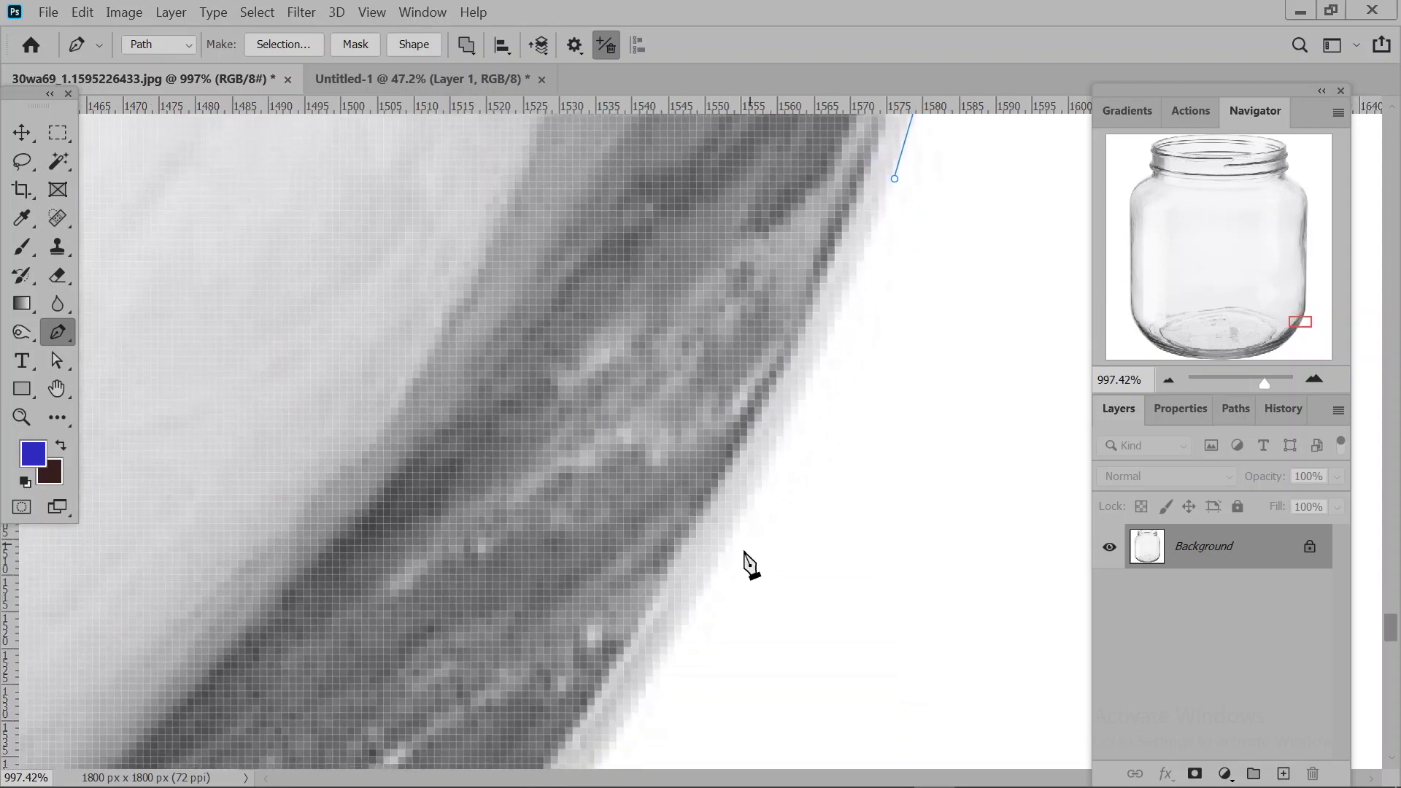
pyautogui.moveTo(726, 546); pyautogui.dragTo(698, 587)
pyautogui.press('space')
pyautogui.moveTo(769, 635); pyautogui.dragTo(928, 239)
pyautogui.moveTo(643, 549)
pyautogui.mouseDown()
pyautogui.moveTo(630, 549)
pyautogui.moveTo(635, 569)
pyautogui.mouseUp()
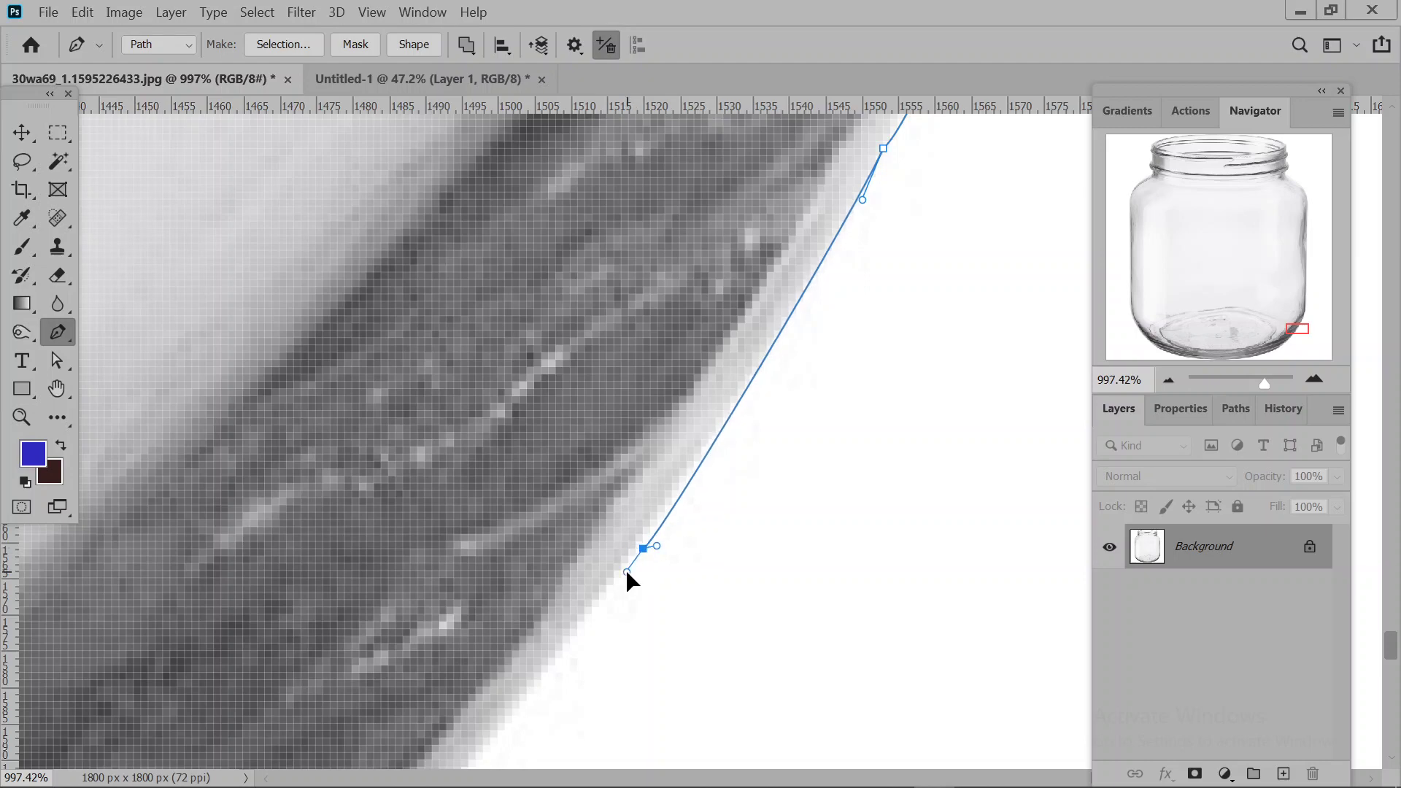
pyautogui.press('space')
pyautogui.moveTo(715, 615); pyautogui.dragTo(996, 200)
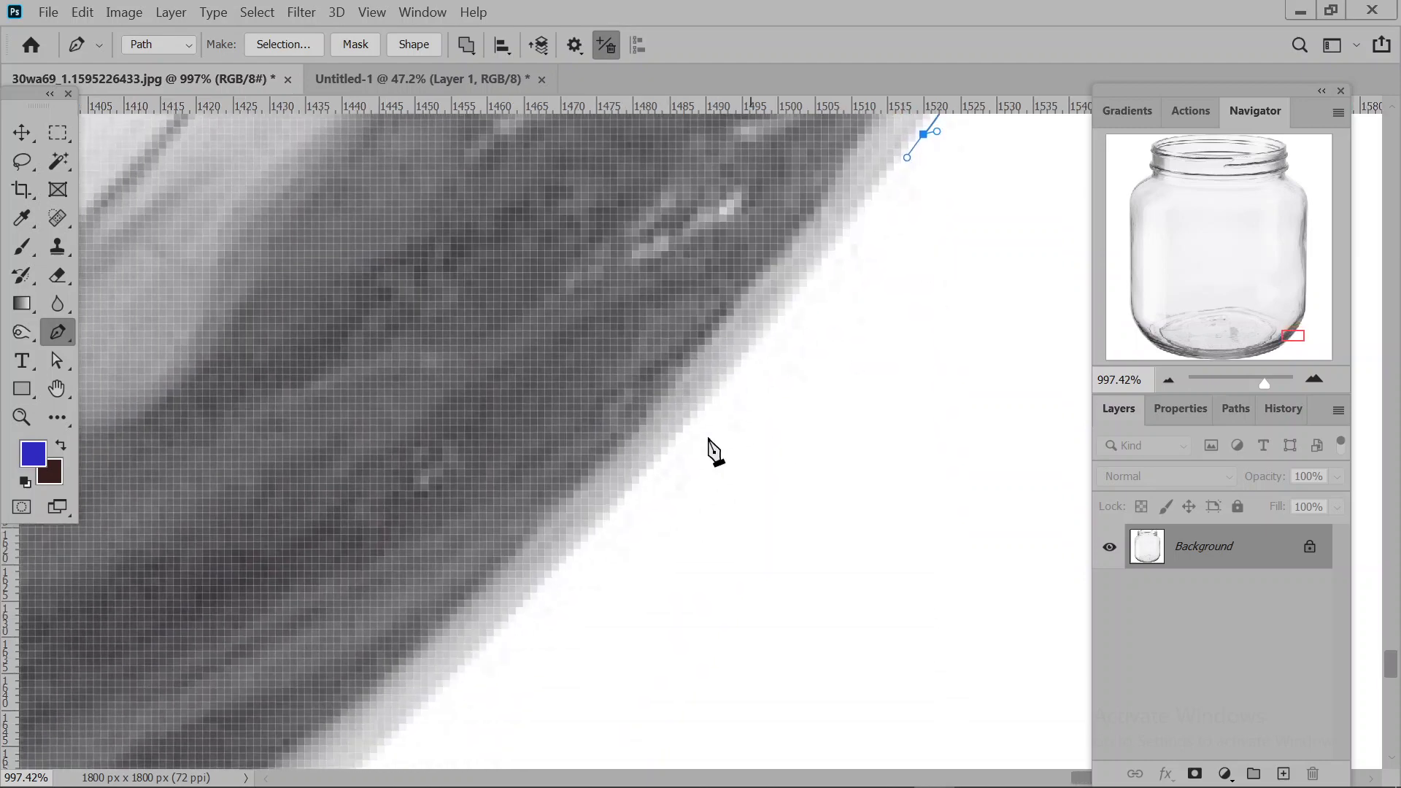
# Add anchors down the lower right edge to where it bends into the base.
pyautogui.click(618, 498)
pyautogui.press('space')
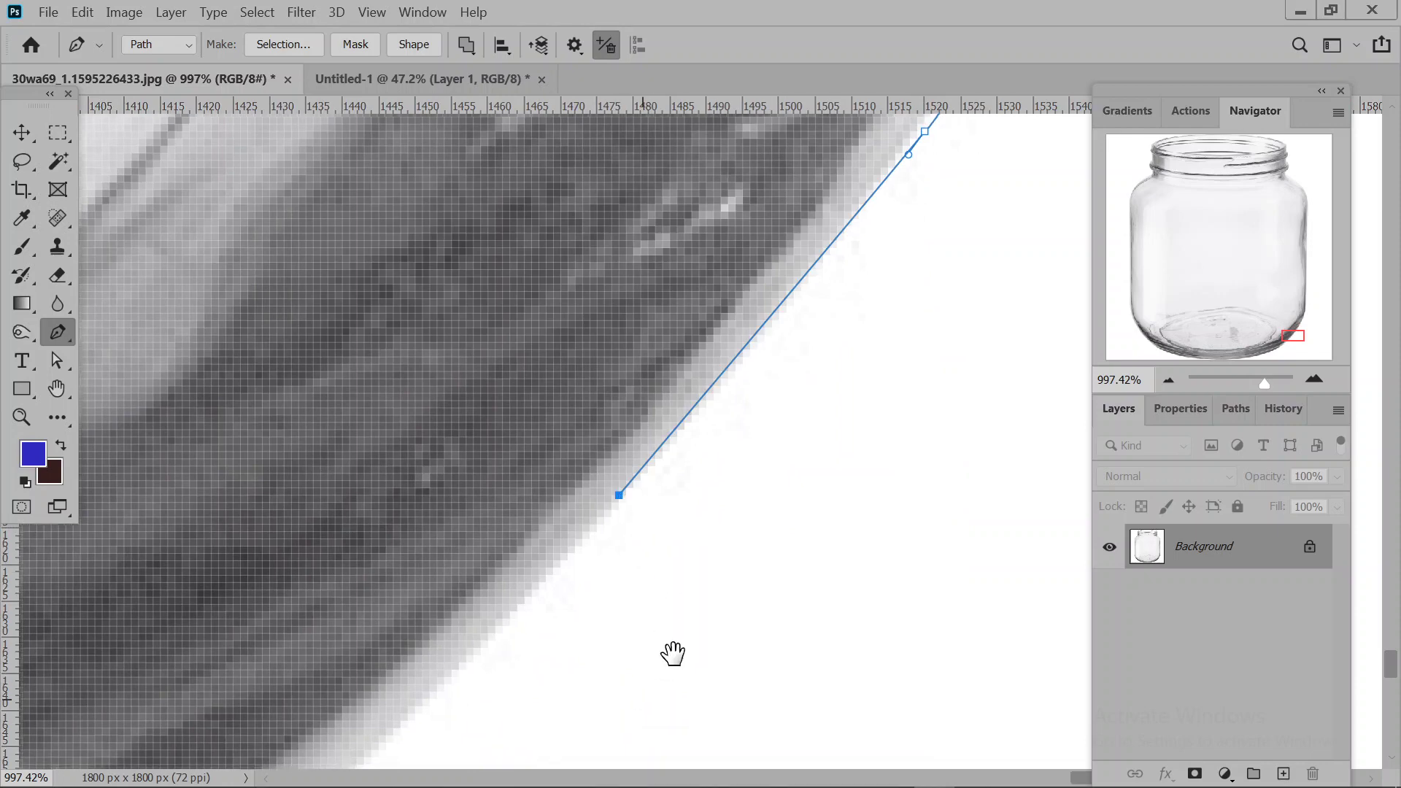
pyautogui.moveTo(672, 651); pyautogui.dragTo(926, 351)
pyautogui.click(604, 458)
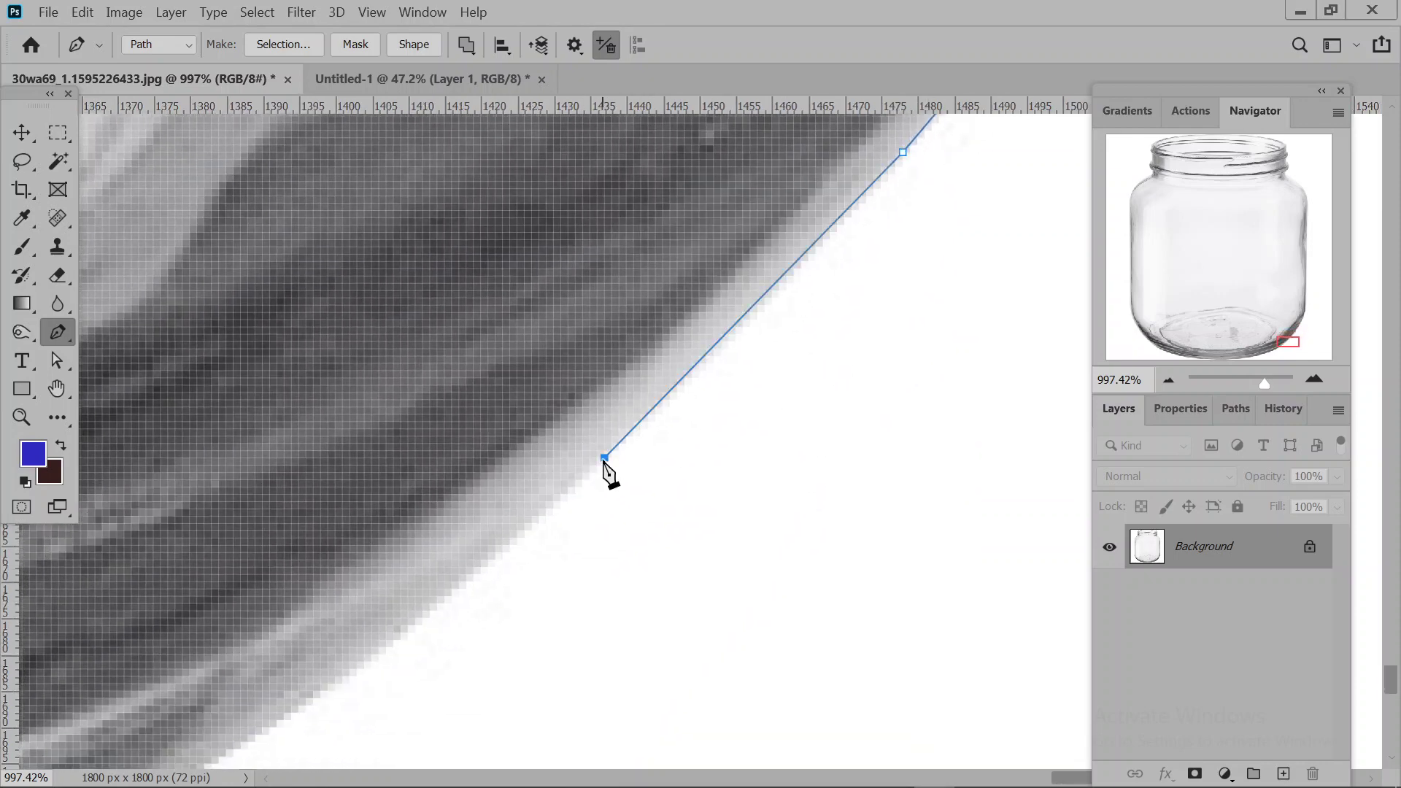
pyautogui.moveTo(603, 619); pyautogui.dragTo(951, 332)
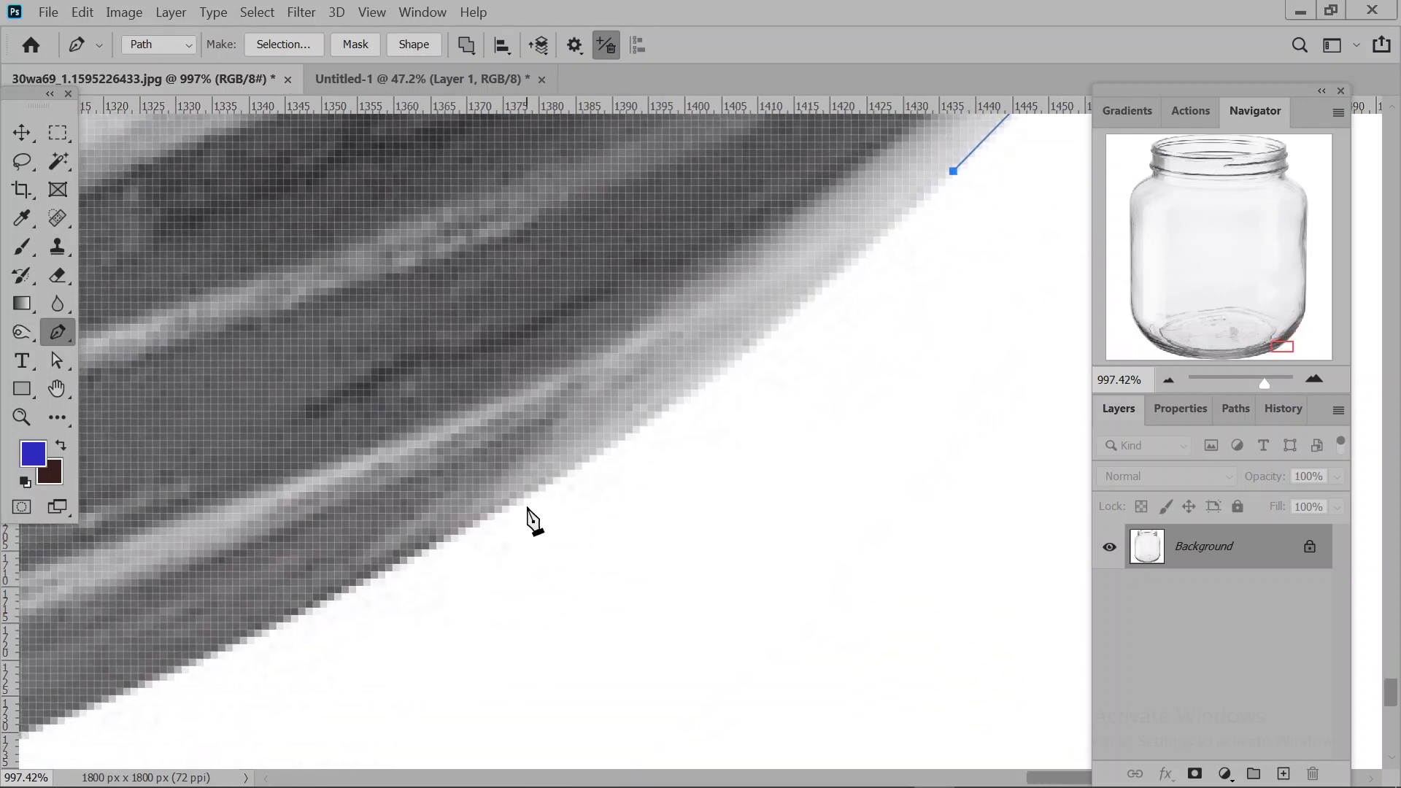
pyautogui.moveTo(524, 498); pyautogui.dragTo(251, 639)
pyautogui.click(255, 639)
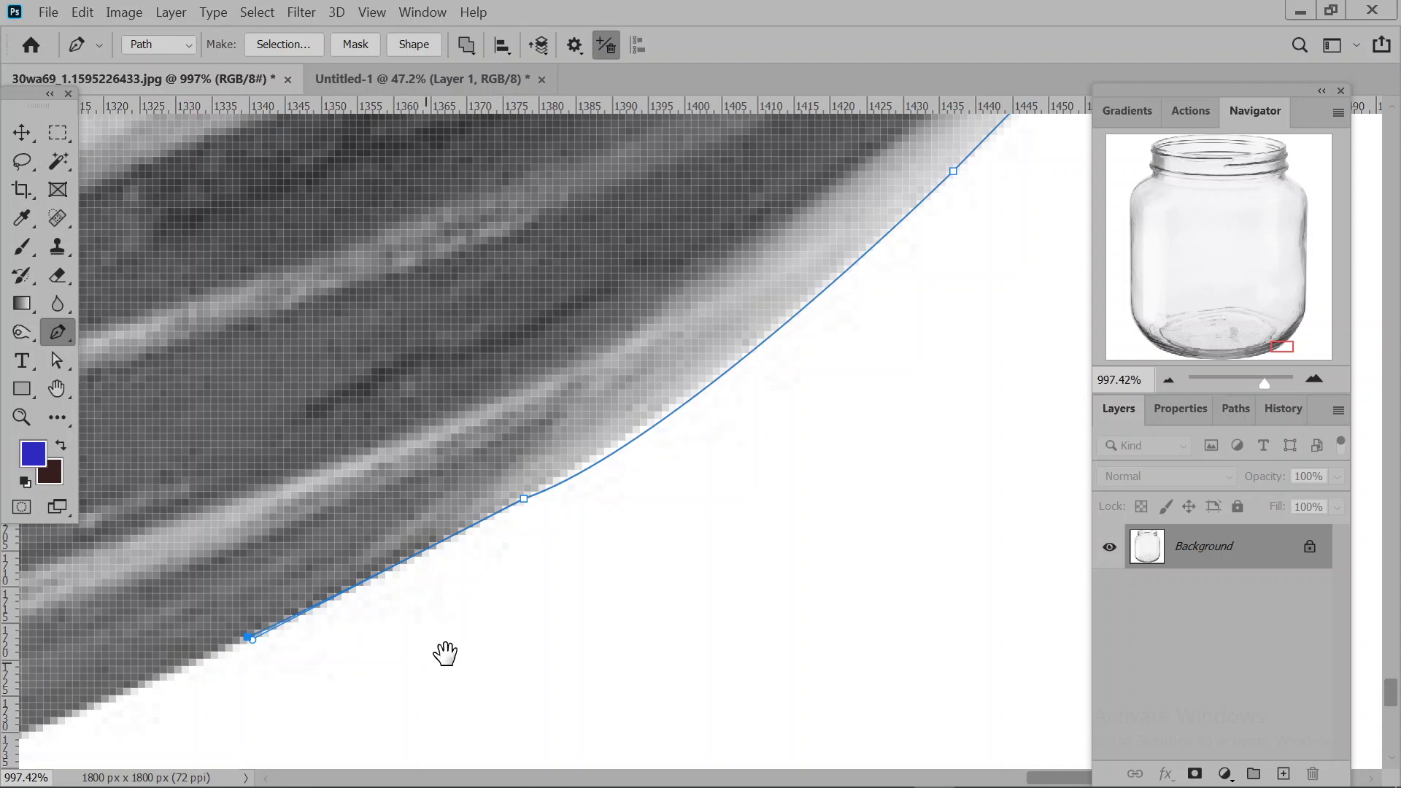
pyautogui.moveTo(447, 650); pyautogui.dragTo(1027, 303)
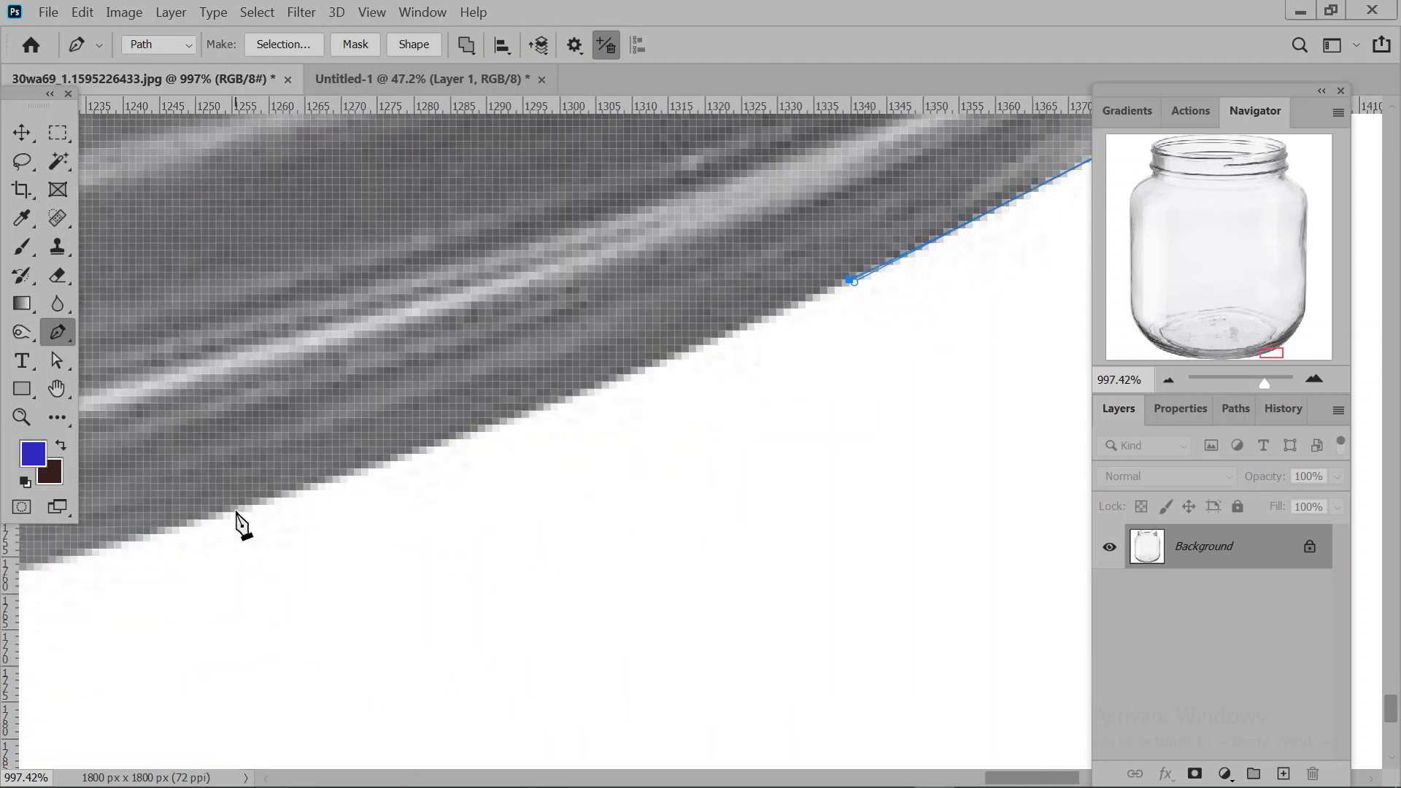
# Curve the path along the jar's bottom edge, lengthening one anchor's handles.
pyautogui.moveTo(238, 513); pyautogui.dragTo(46, 562)
pyautogui.moveTo(191, 617); pyautogui.dragTo(799, 425)
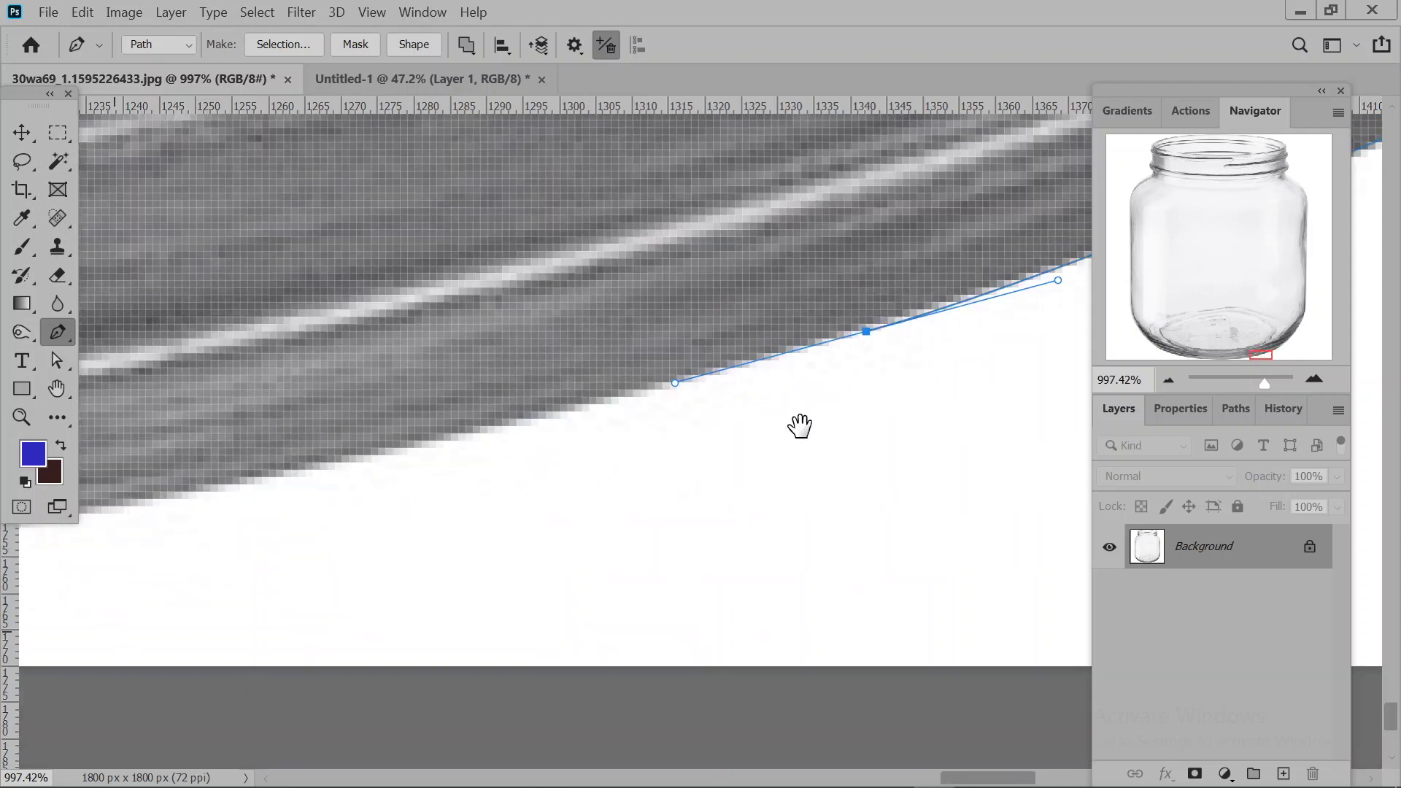
pyautogui.moveTo(114, 448); pyautogui.dragTo(944, 369)
pyautogui.moveTo(356, 421); pyautogui.dragTo(162, 458)
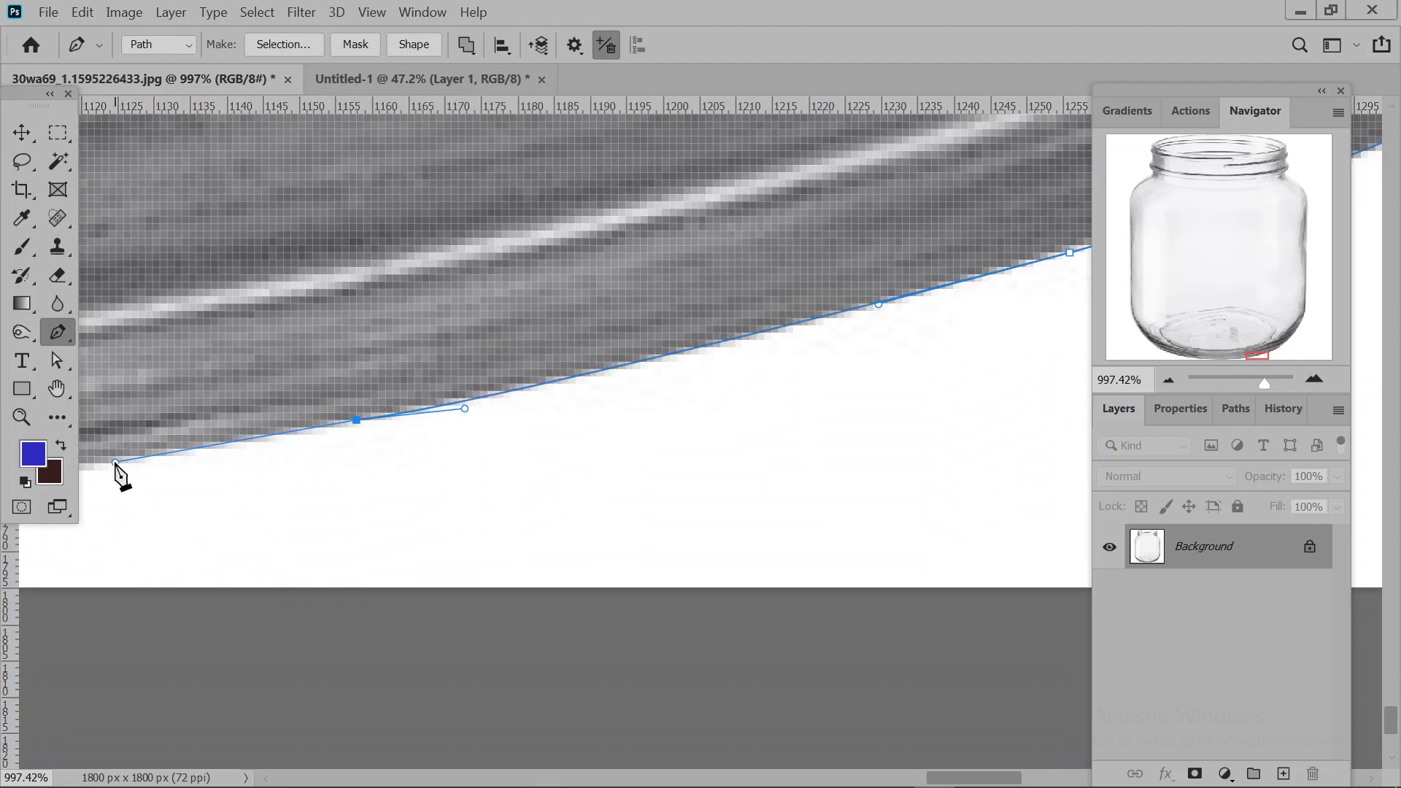
pyautogui.moveTo(188, 562); pyautogui.dragTo(471, 452)
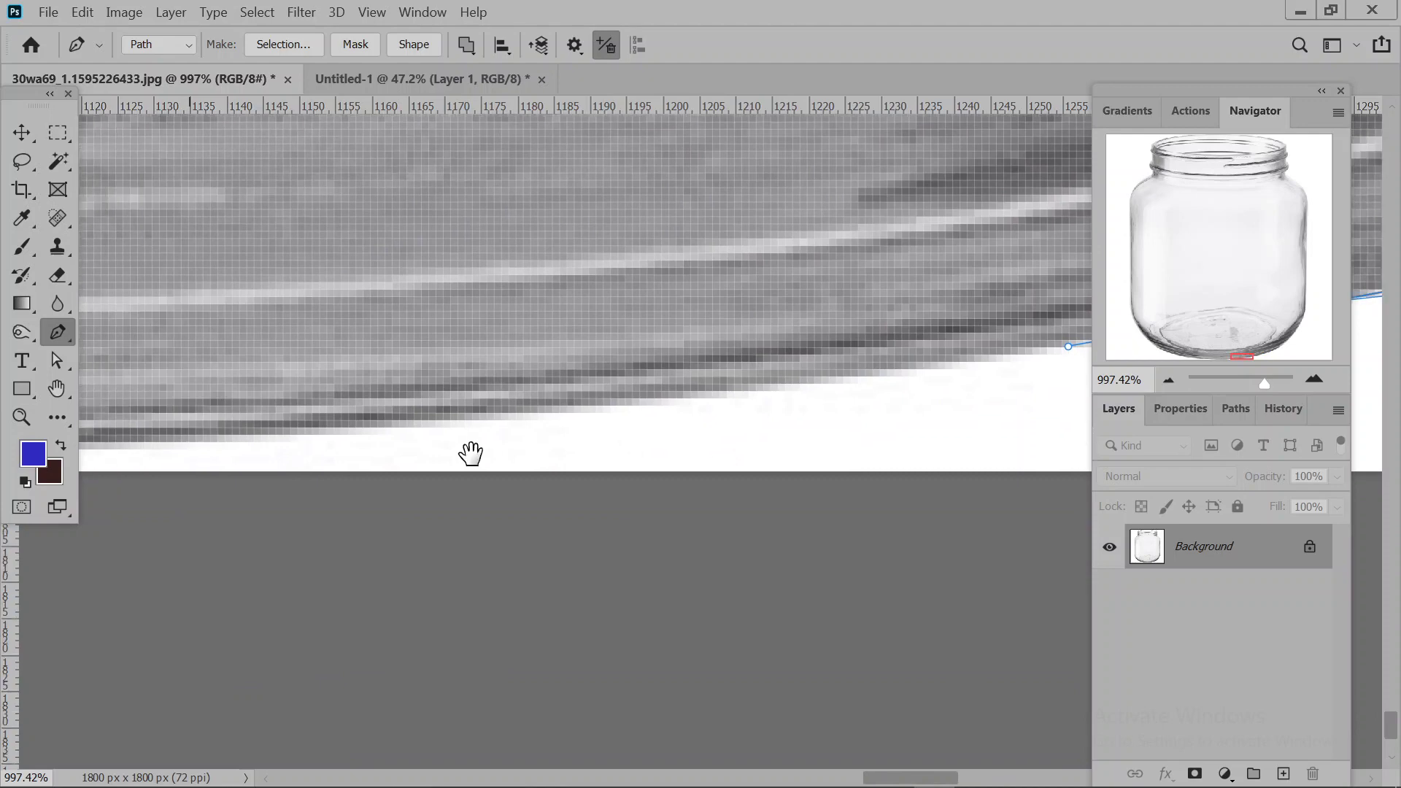
pyautogui.click(384, 428)
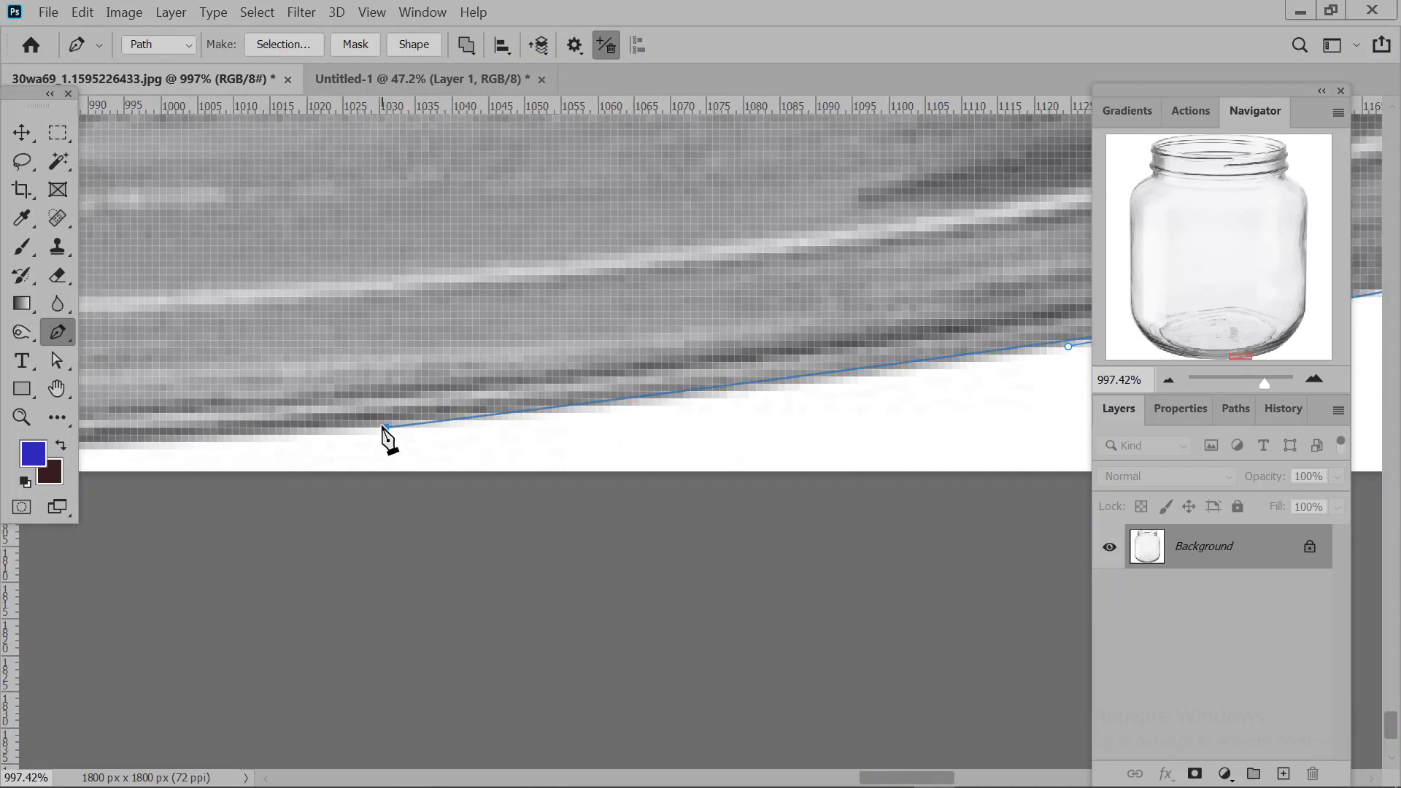
pyautogui.moveTo(351, 437); pyautogui.dragTo(274, 429)
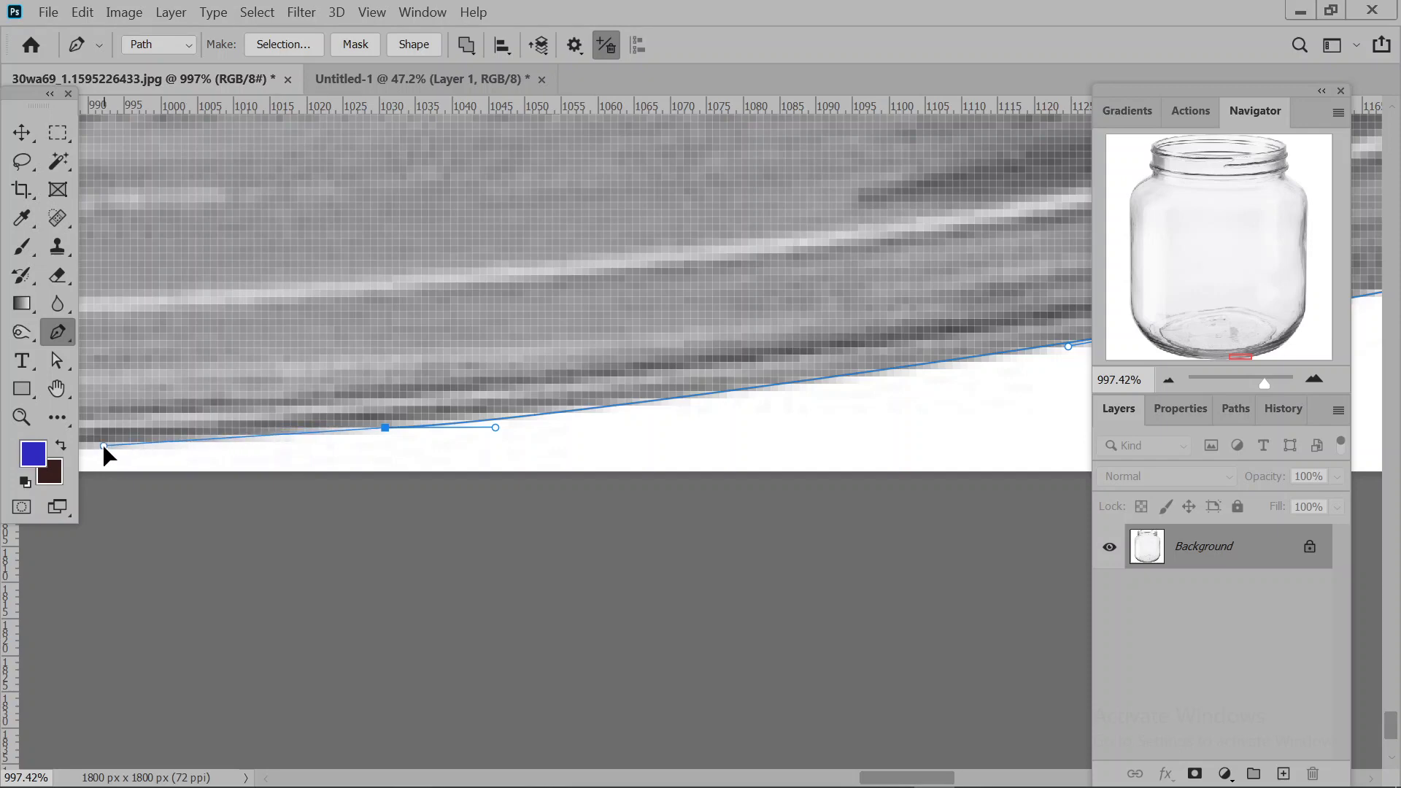
pyautogui.click(102, 443)
pyautogui.moveTo(190, 466); pyautogui.dragTo(900, 463)
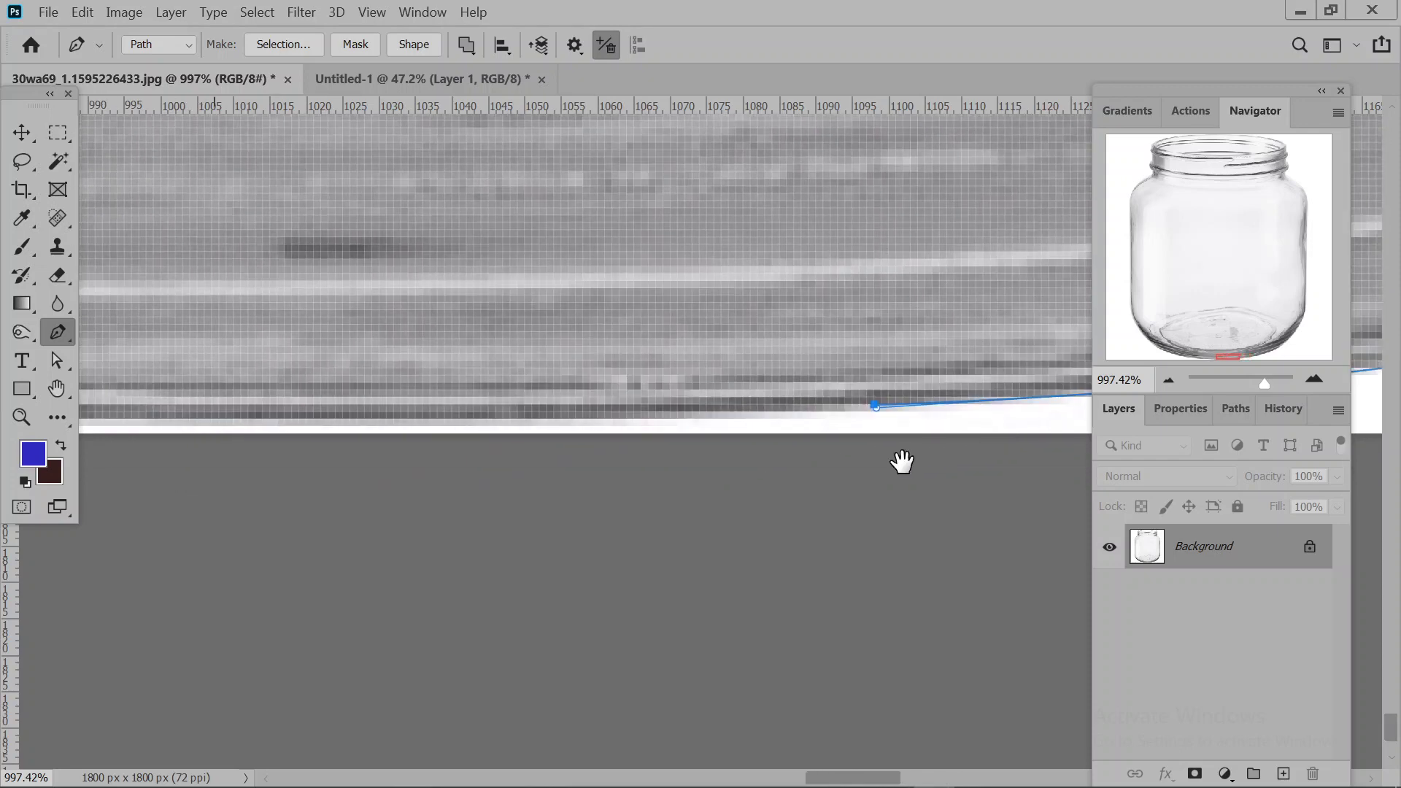
pyautogui.hscroll(-5, 627, 526)
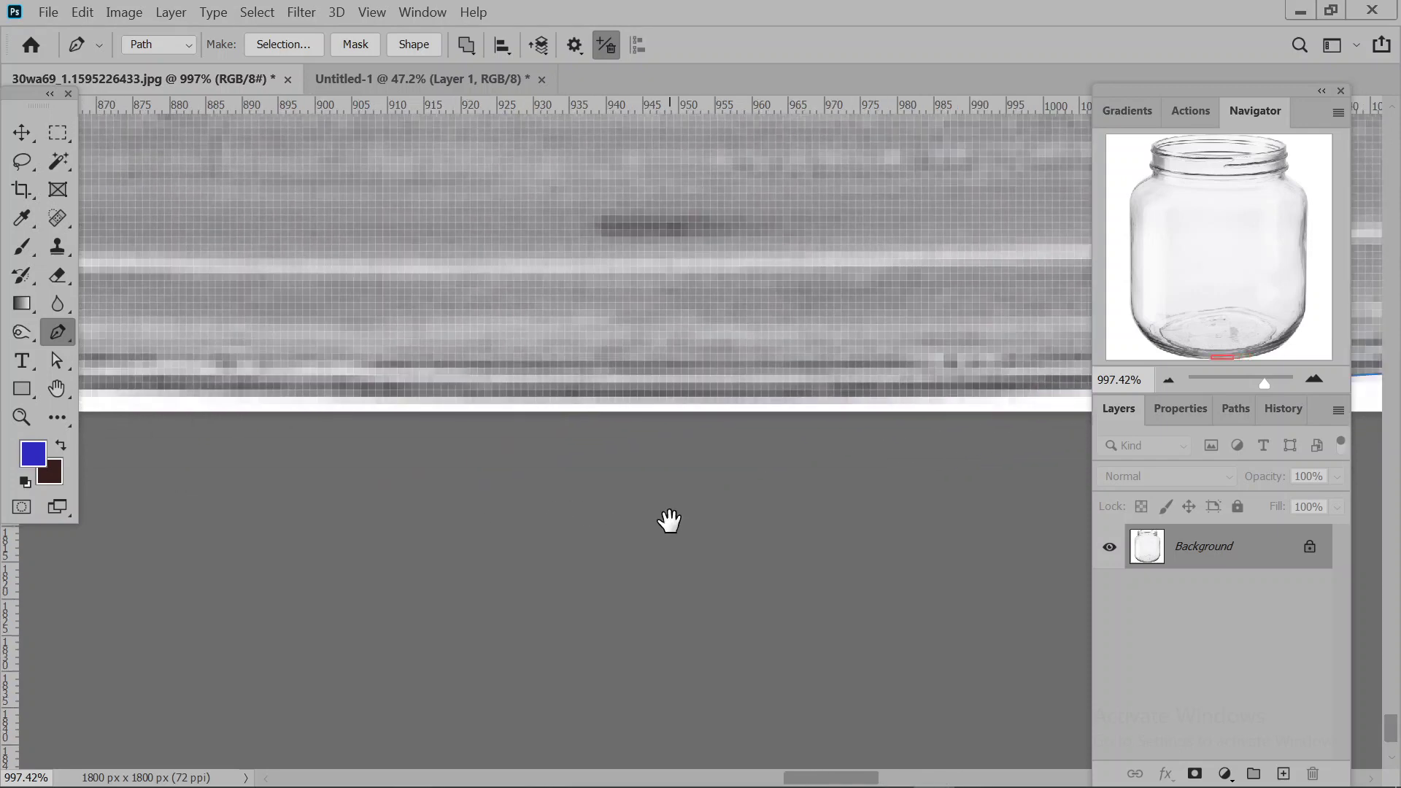
# Trace the flat bottom and curve the path up onto the lower-left base.
pyautogui.click(151, 396)
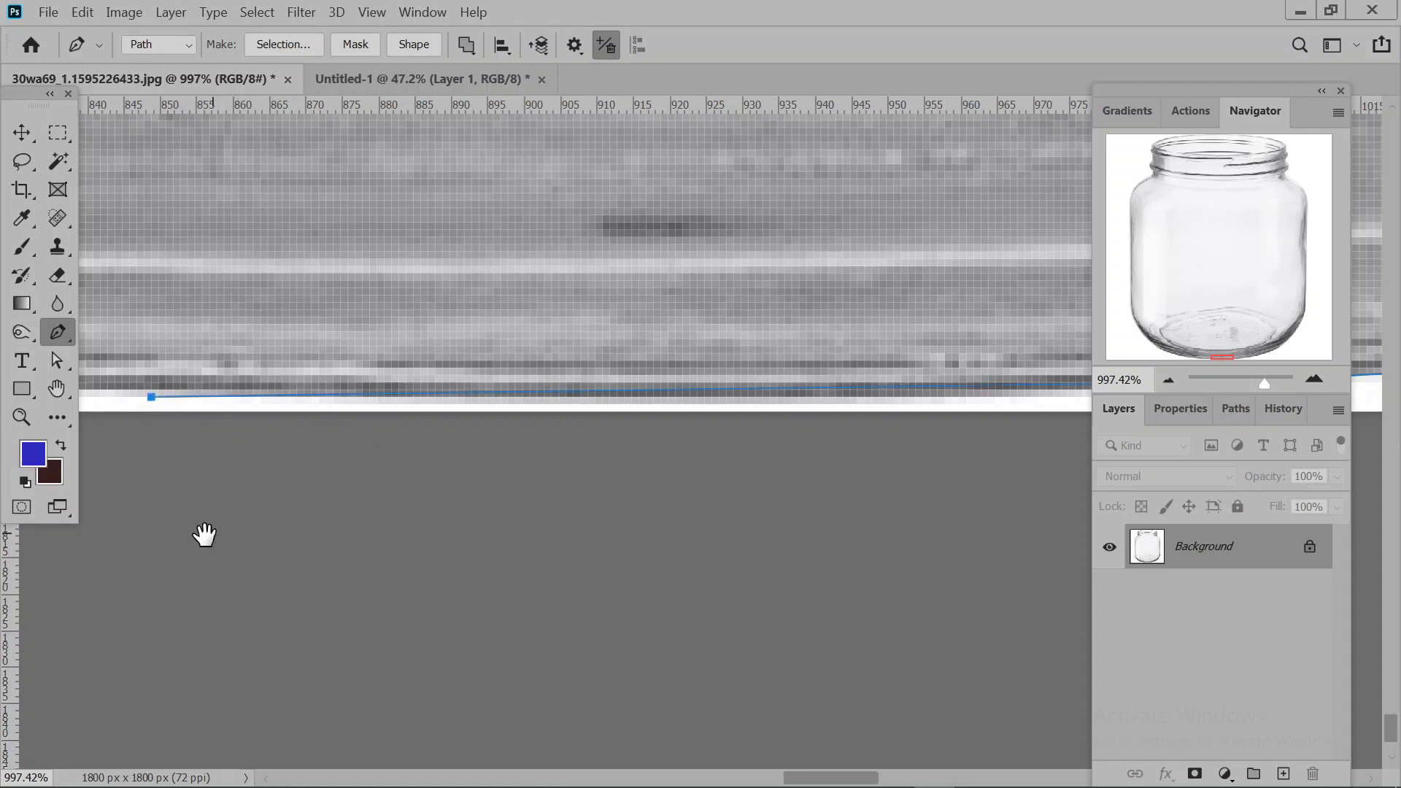
pyautogui.moveTo(204, 532); pyautogui.dragTo(1182, 575)
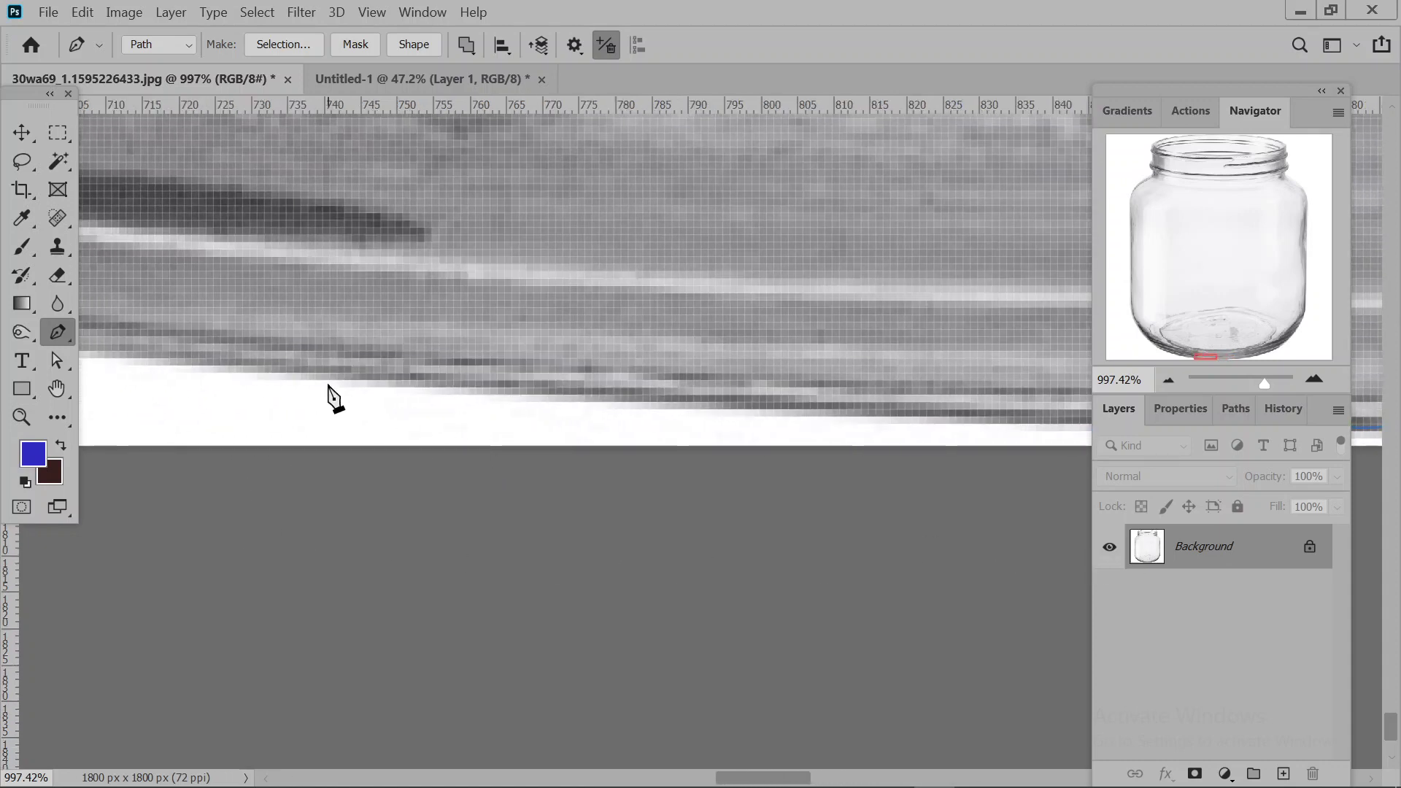
pyautogui.moveTo(323, 380); pyautogui.dragTo(255, 375)
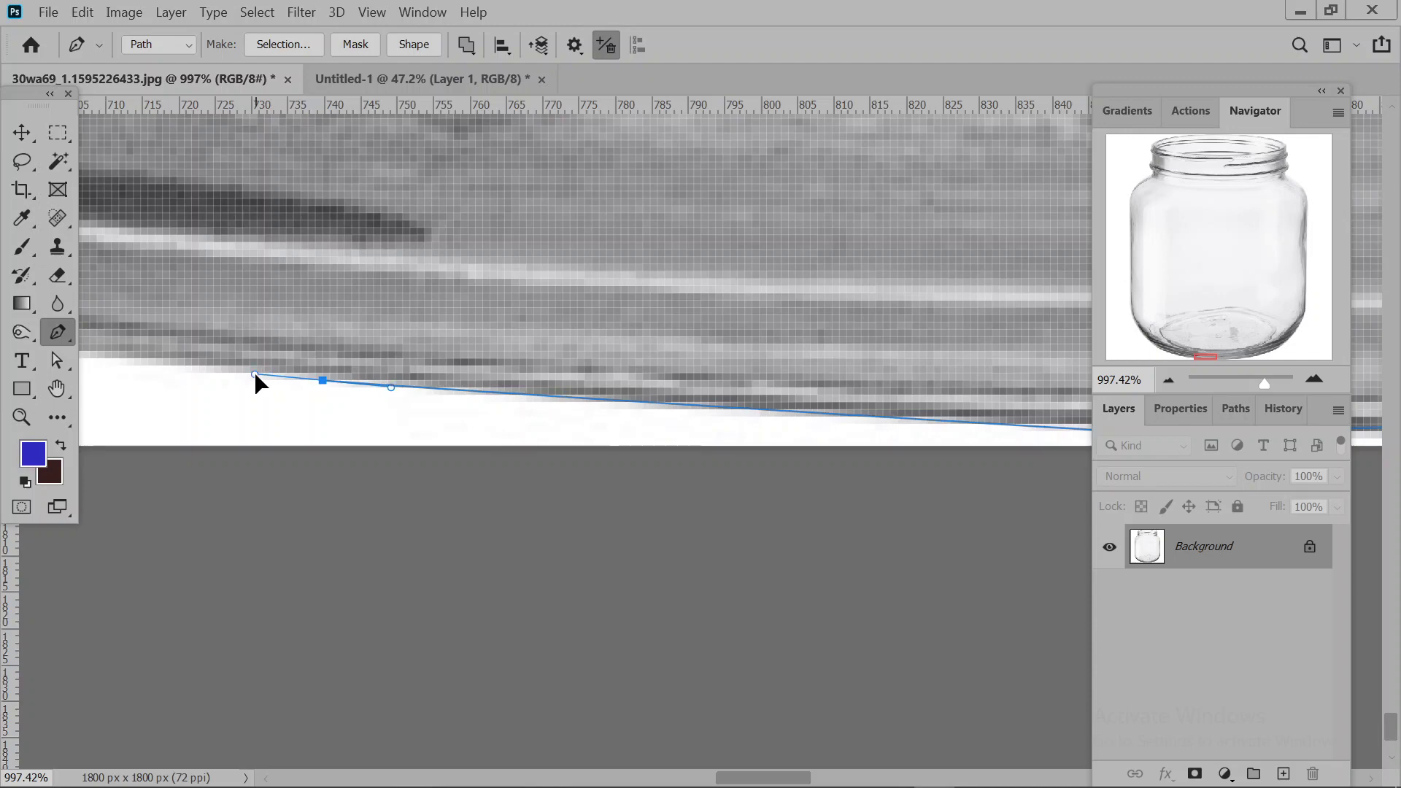
pyautogui.click(184, 365)
pyautogui.moveTo(317, 531); pyautogui.dragTo(1094, 610)
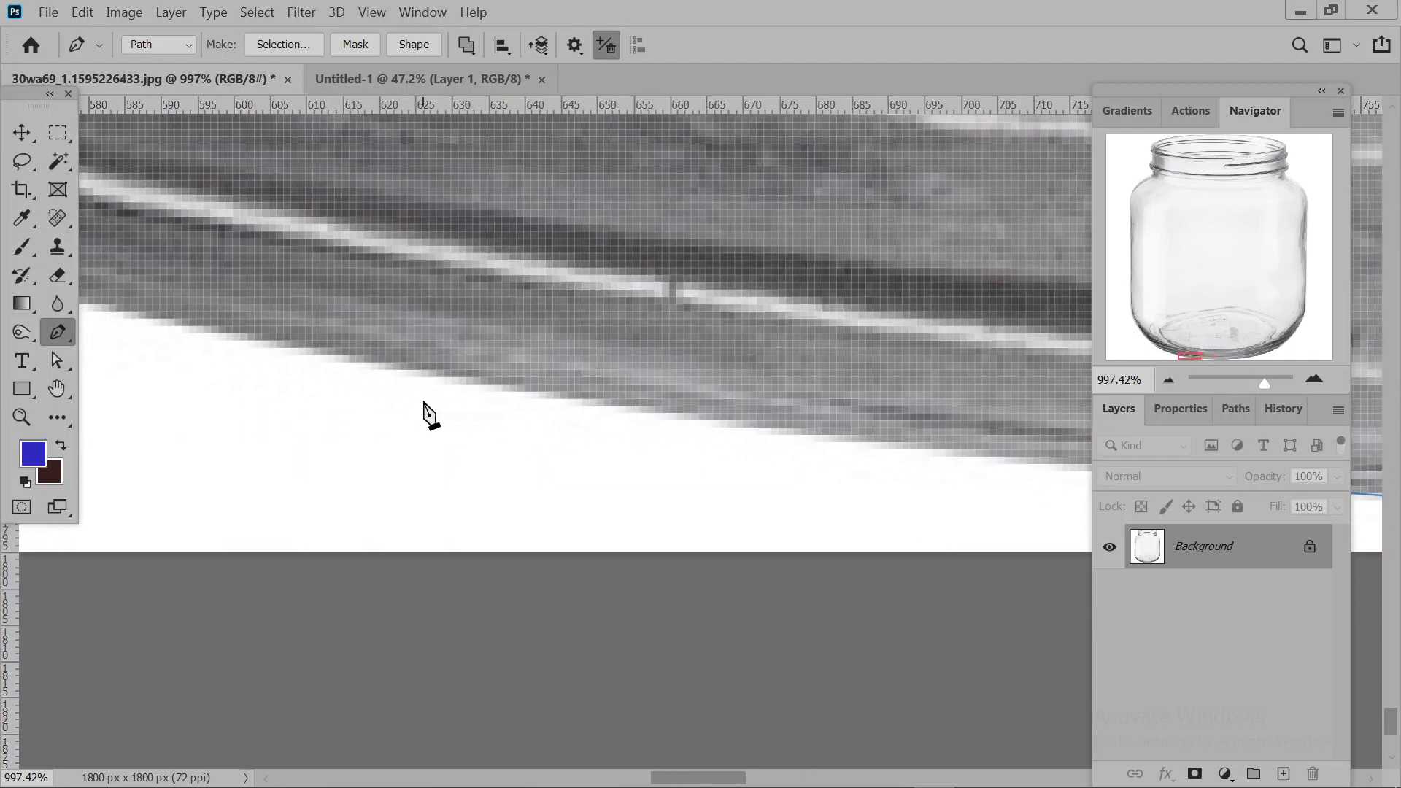
pyautogui.moveTo(422, 371); pyautogui.dragTo(282, 353)
pyautogui.moveTo(369, 503); pyautogui.dragTo(1107, 682)
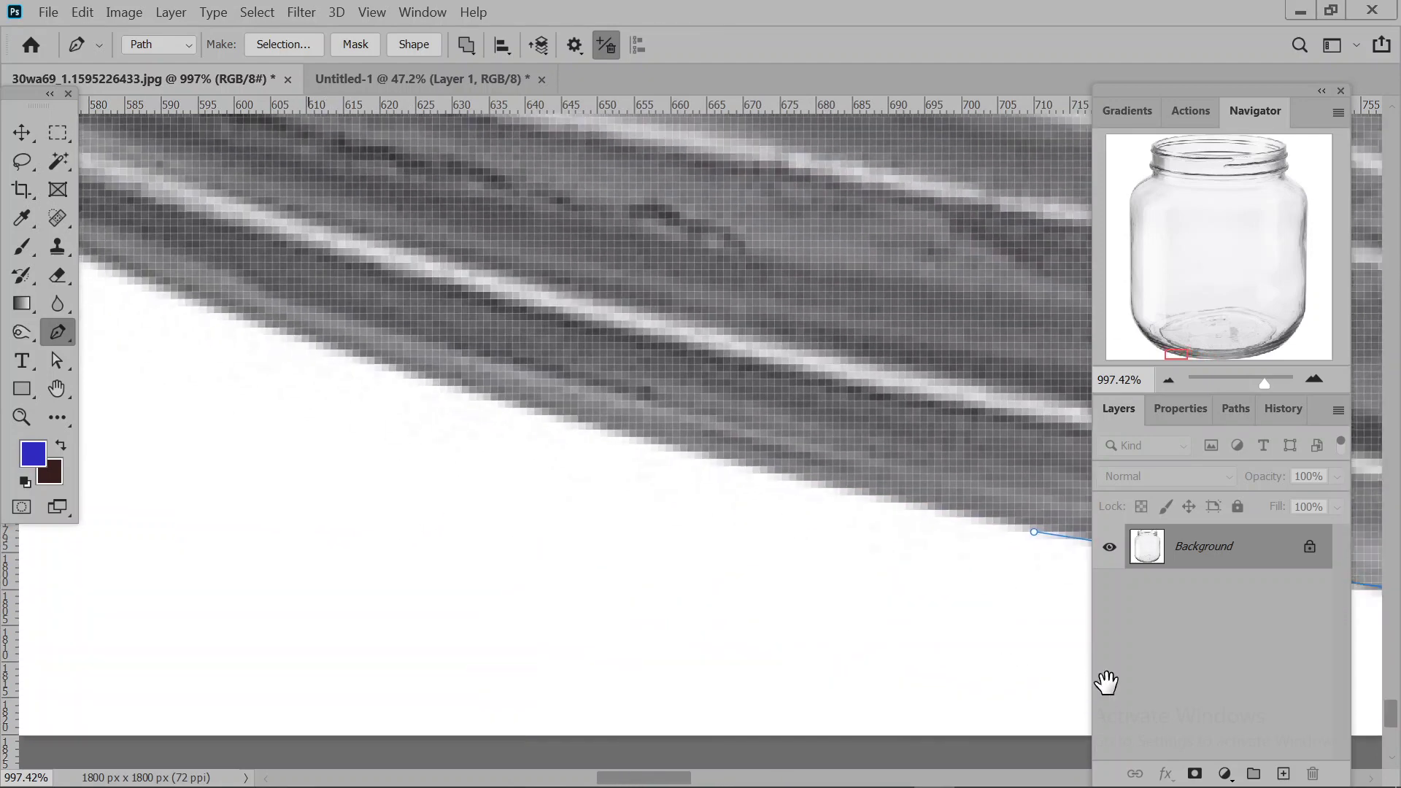
pyautogui.moveTo(462, 375); pyautogui.dragTo(292, 313)
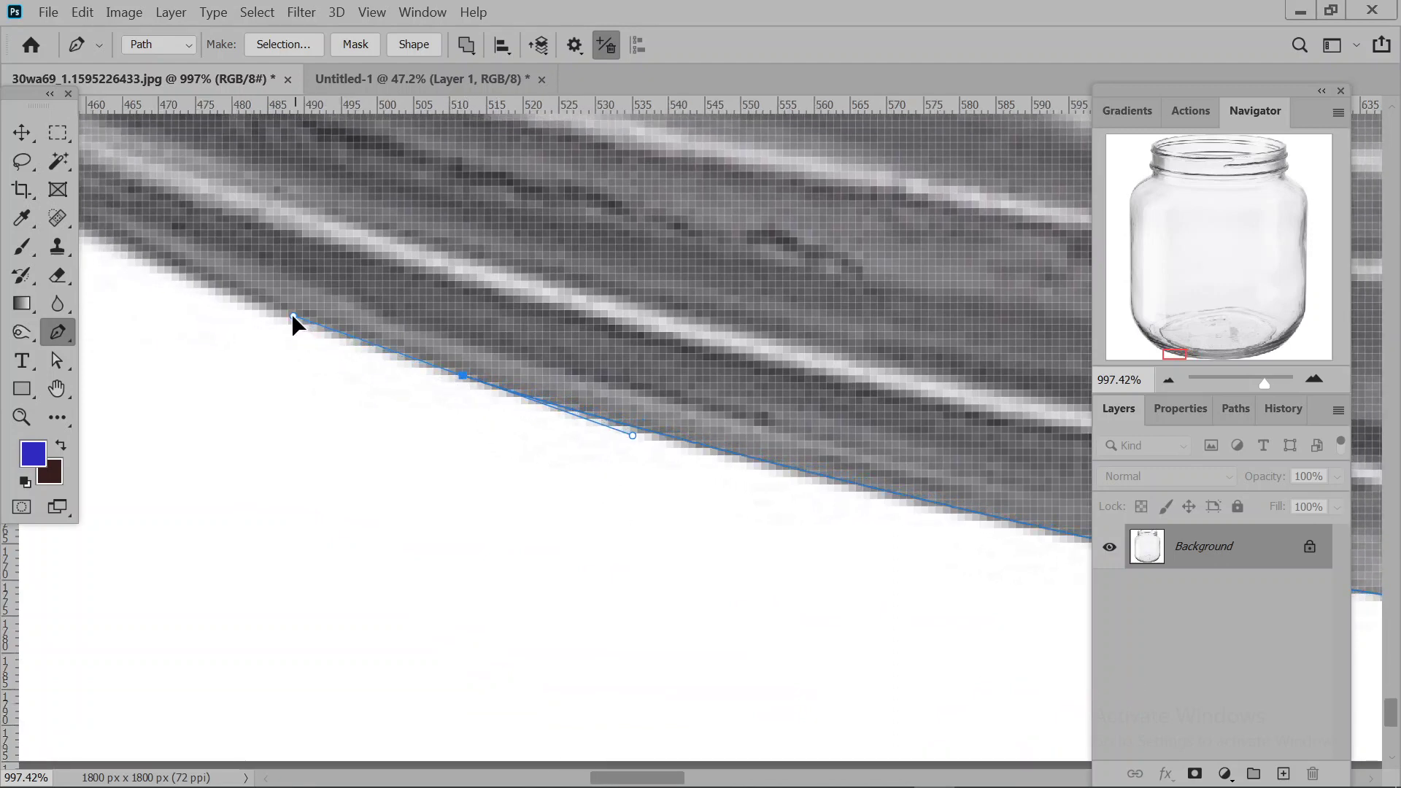
pyautogui.click(246, 303)
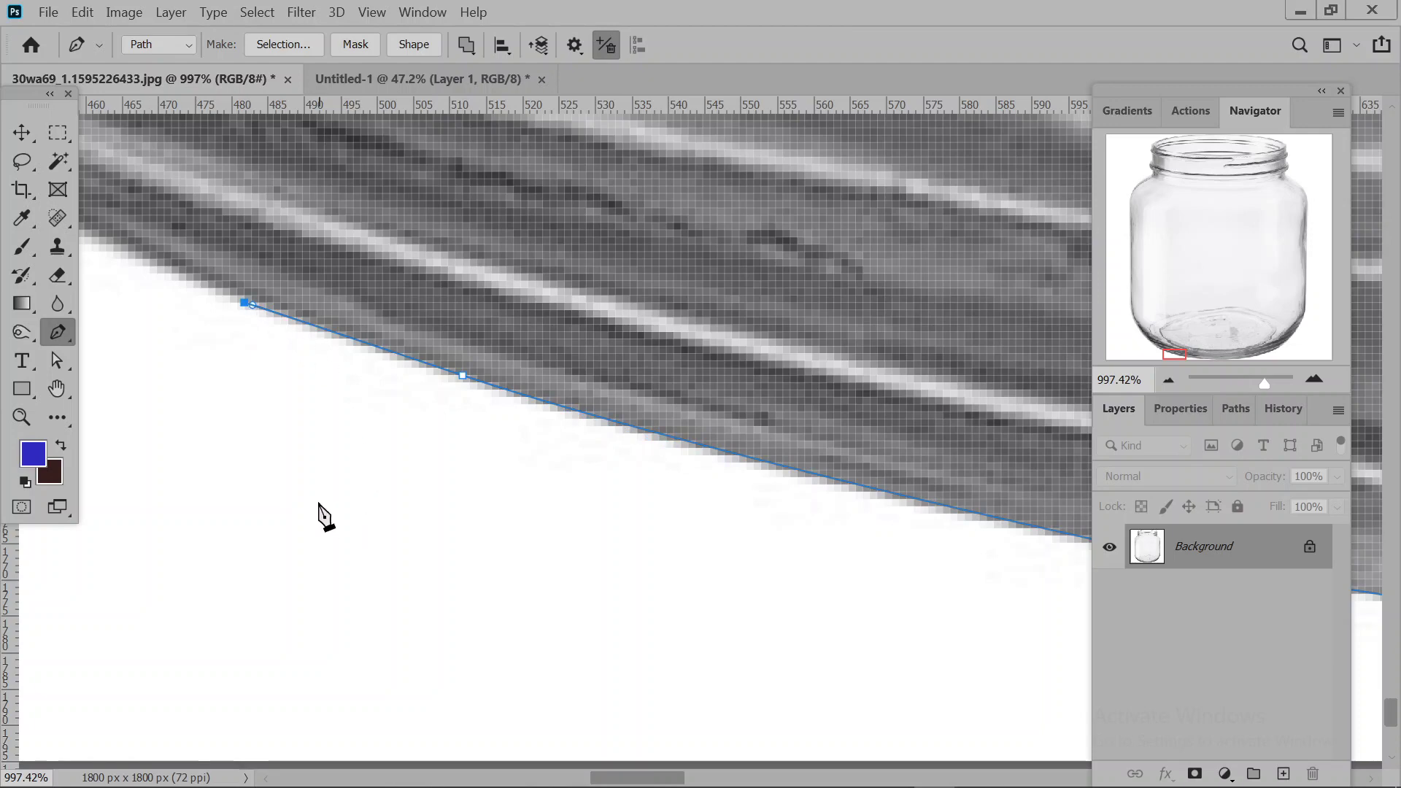
# Add curved anchors up the lower-left edge, bending the curve to hug it.
pyautogui.moveTo(344, 457); pyautogui.dragTo(1052, 725)
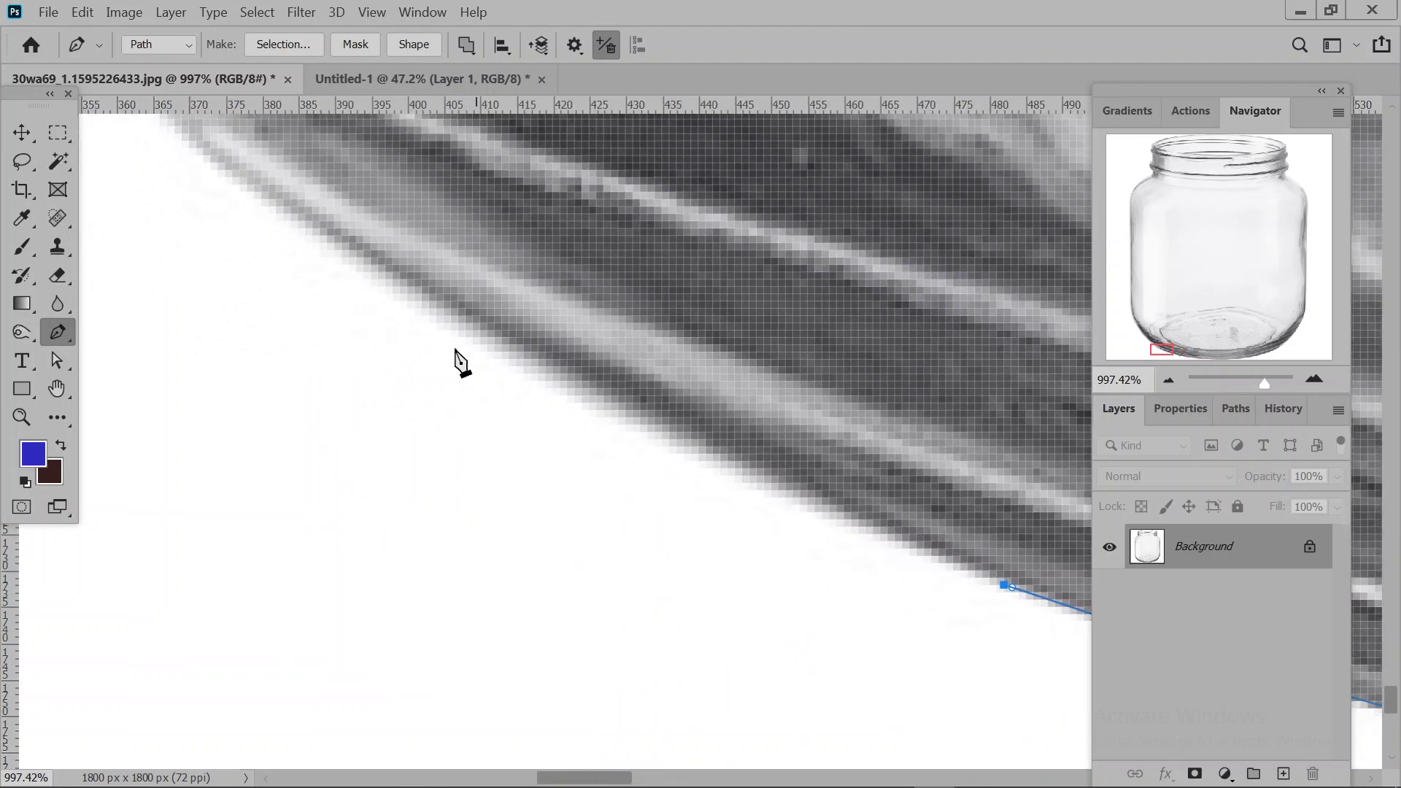
pyautogui.moveTo(371, 273); pyautogui.dragTo(191, 145)
pyautogui.moveTo(219, 365); pyautogui.dragTo(829, 707)
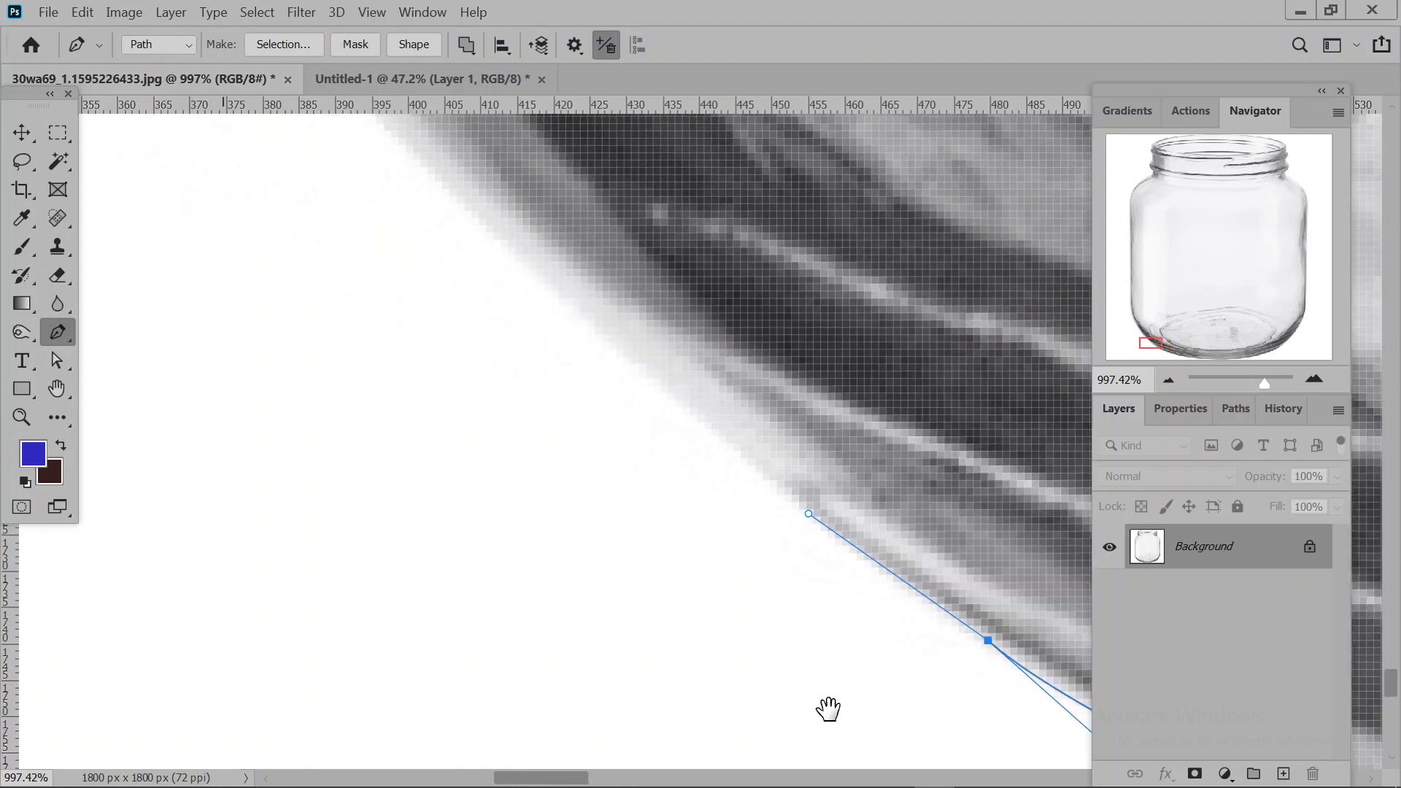
pyautogui.click(494, 234)
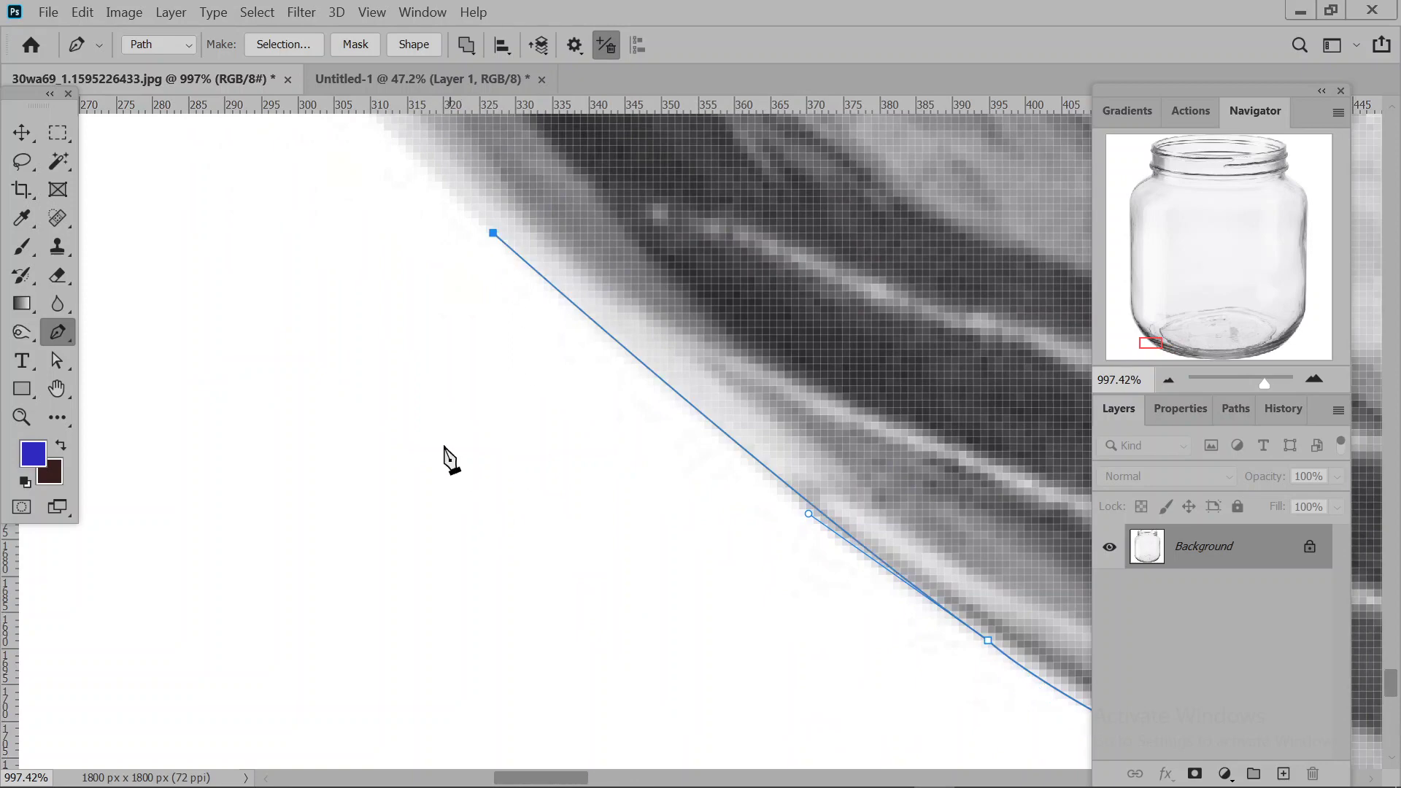
pyautogui.moveTo(450, 460); pyautogui.dragTo(838, 766)
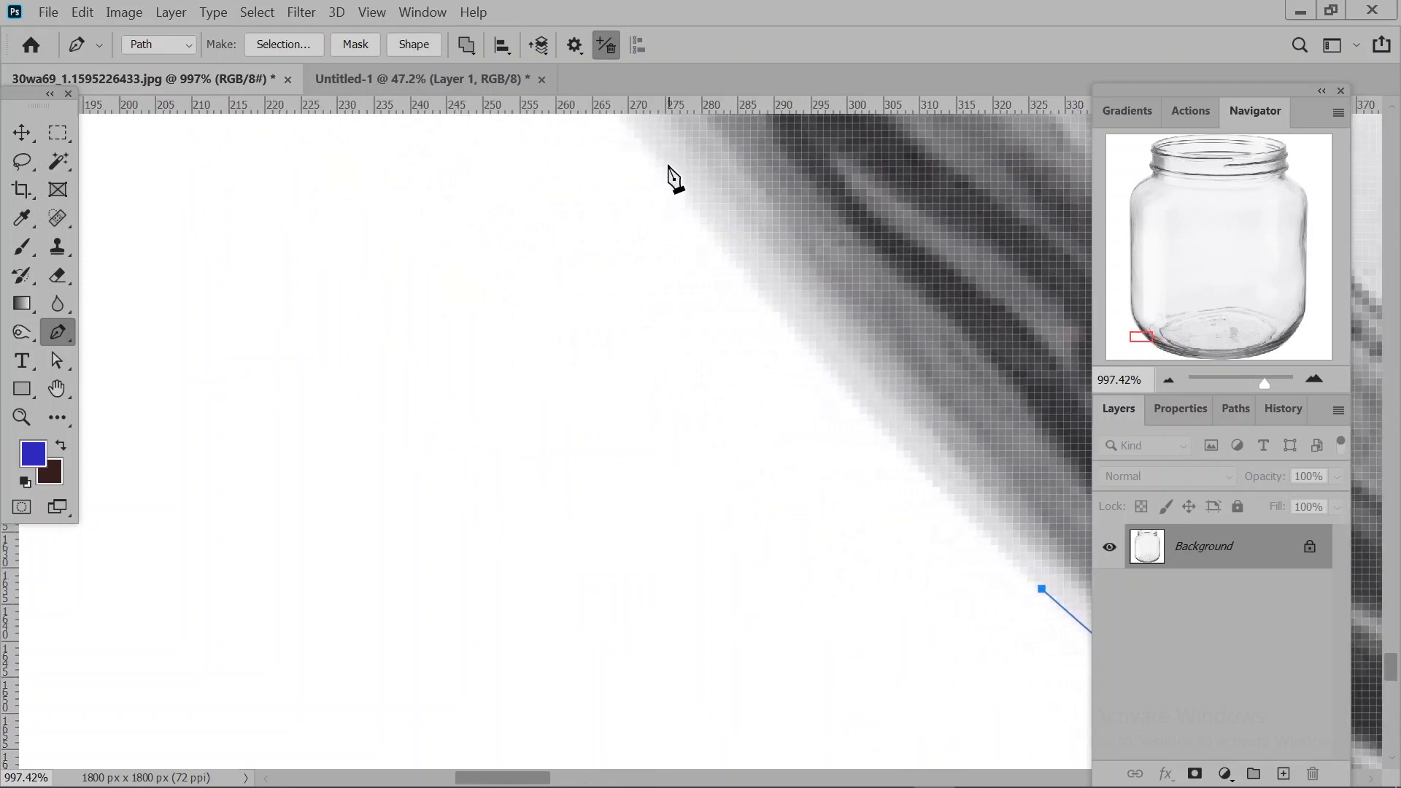
pyautogui.moveTo(642, 155); pyautogui.dragTo(645, 133)
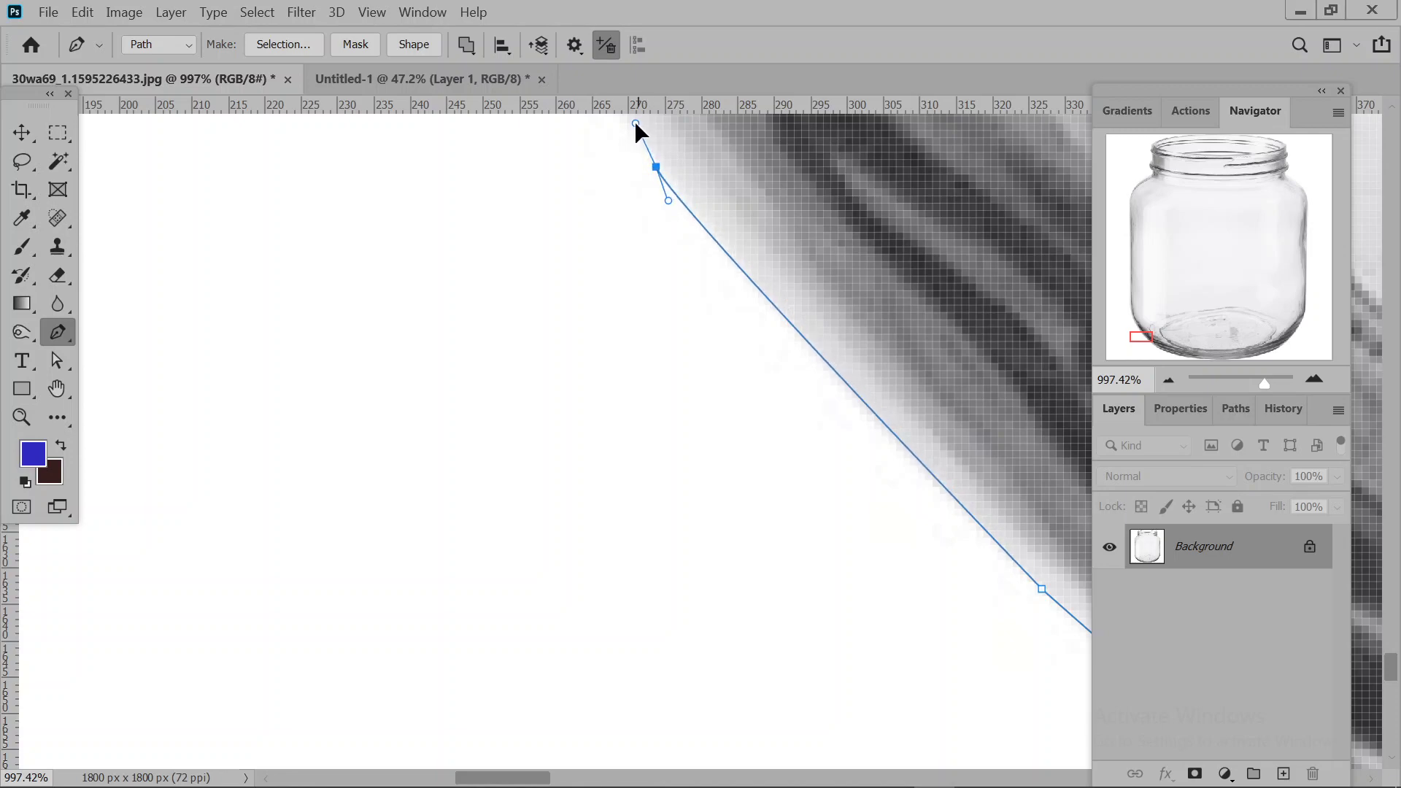
# Continue smooth anchors up the jar's left side.
pyautogui.press('space')
pyautogui.moveTo(551, 254); pyautogui.dragTo(637, 780)
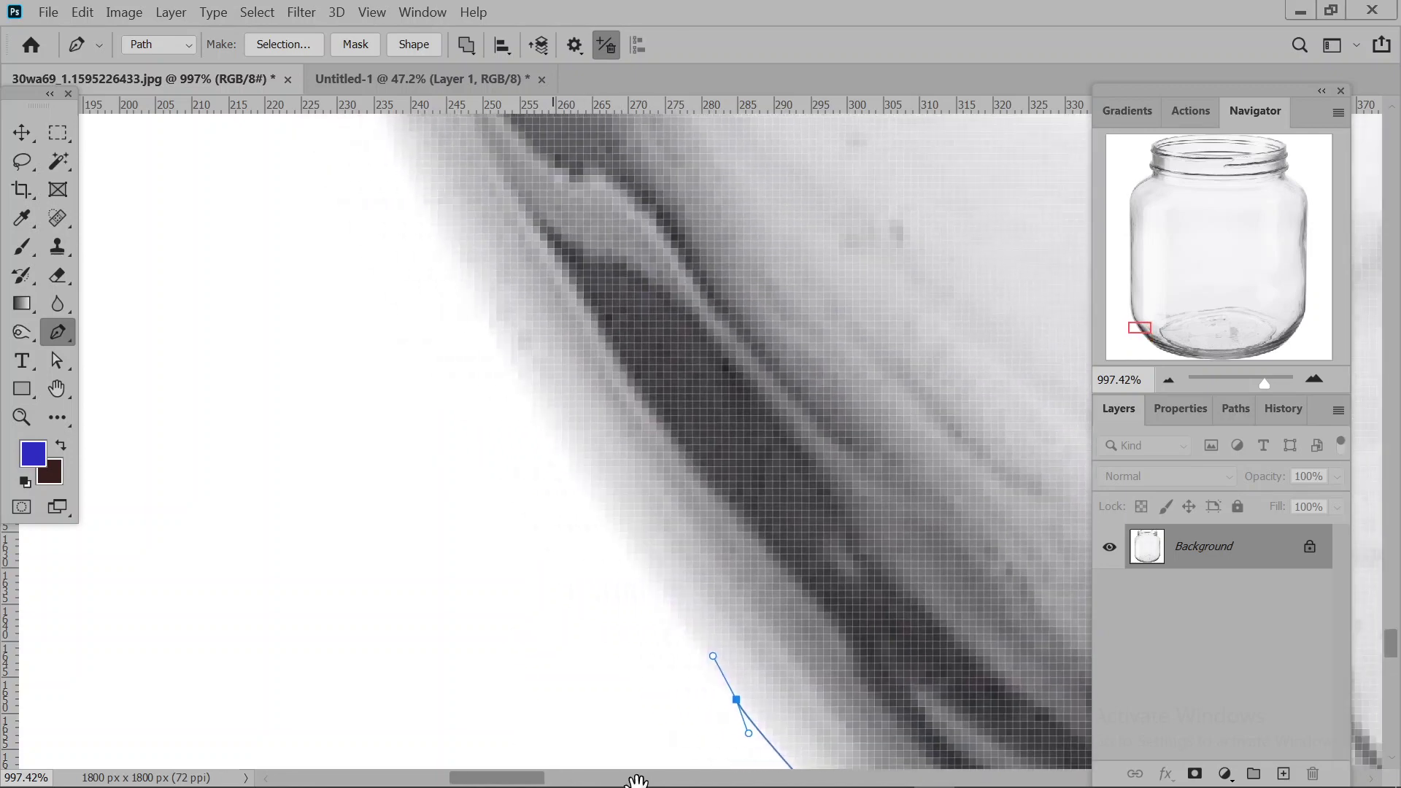
pyautogui.click(414, 190)
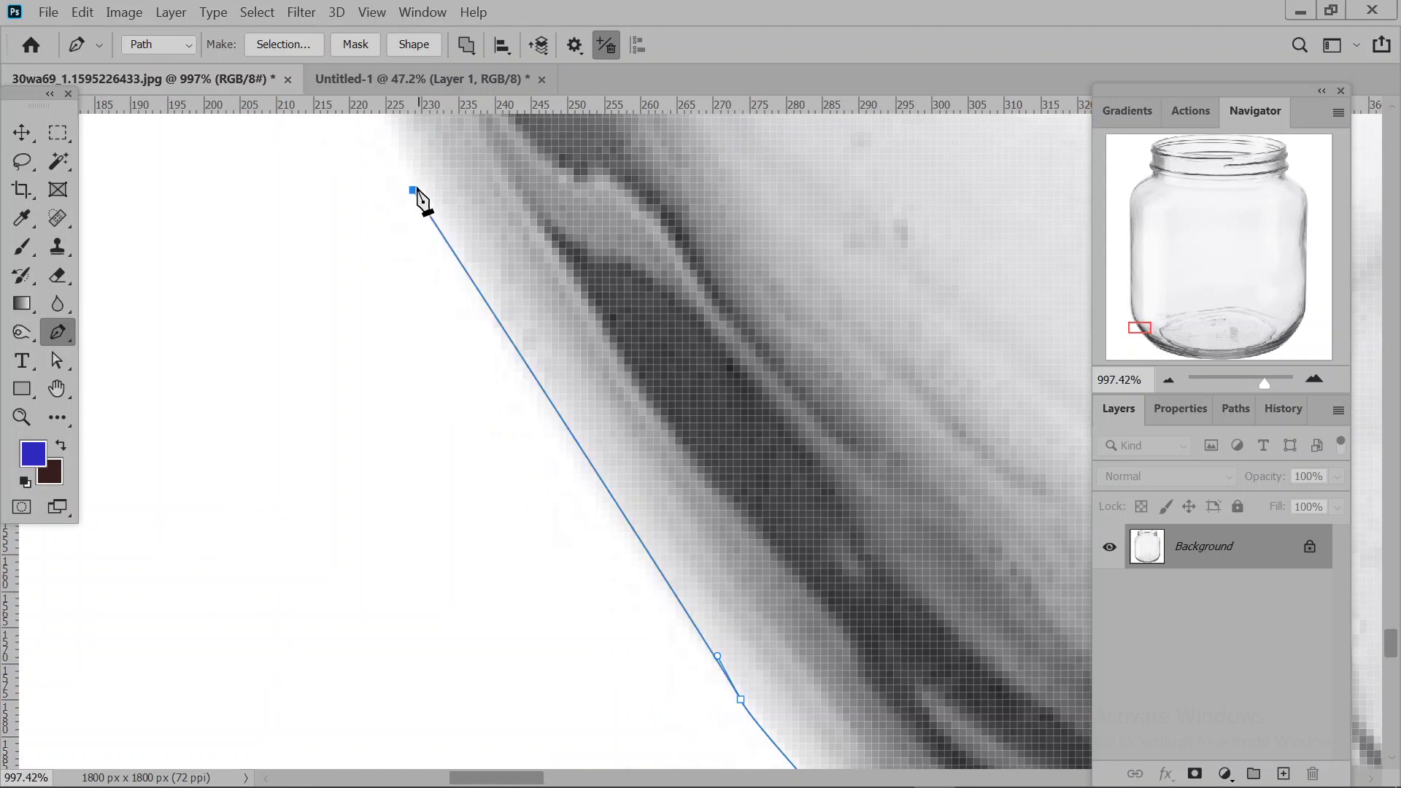
pyautogui.press('space')
pyautogui.moveTo(391, 391); pyautogui.dragTo(661, 762)
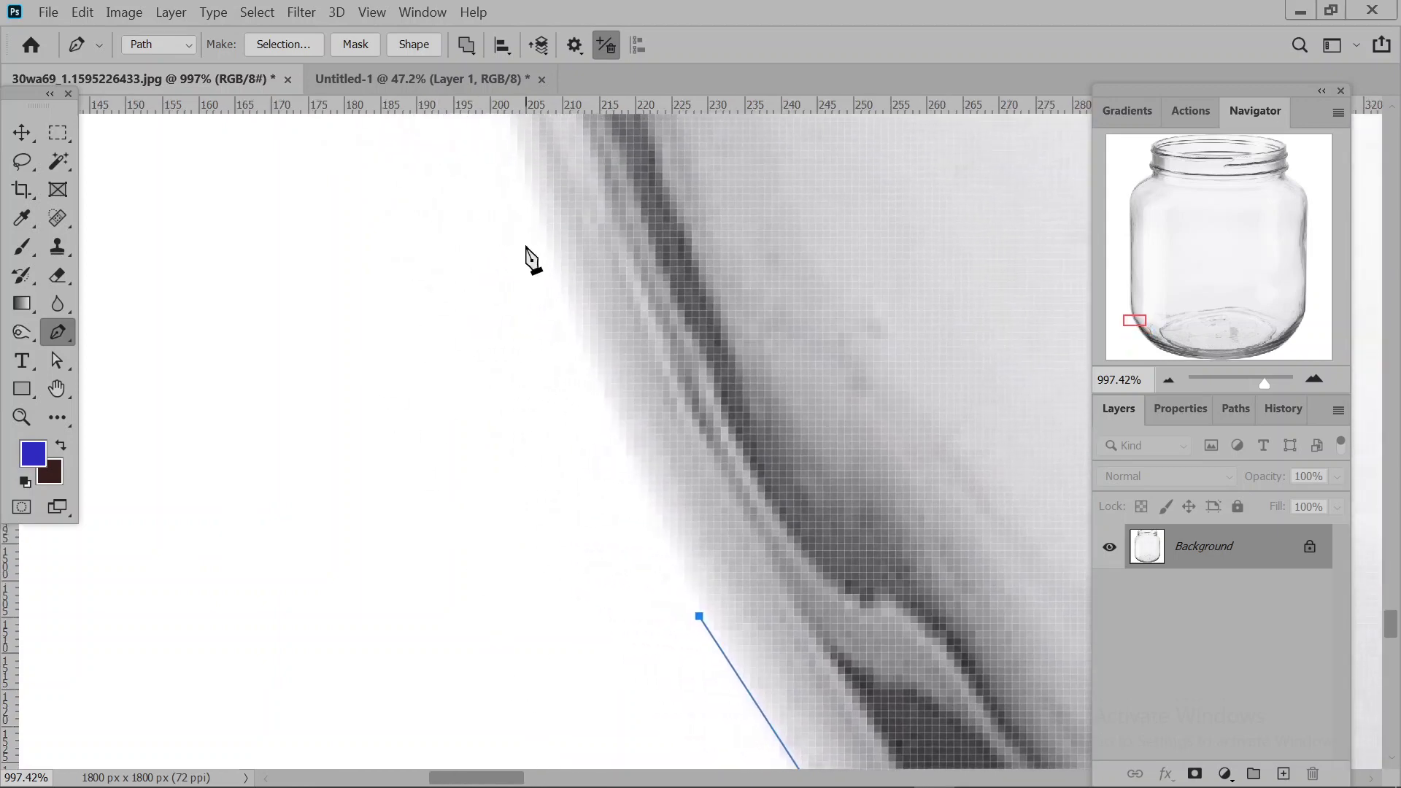
pyautogui.moveTo(539, 202); pyautogui.dragTo(541, 779)
pyautogui.press('space')
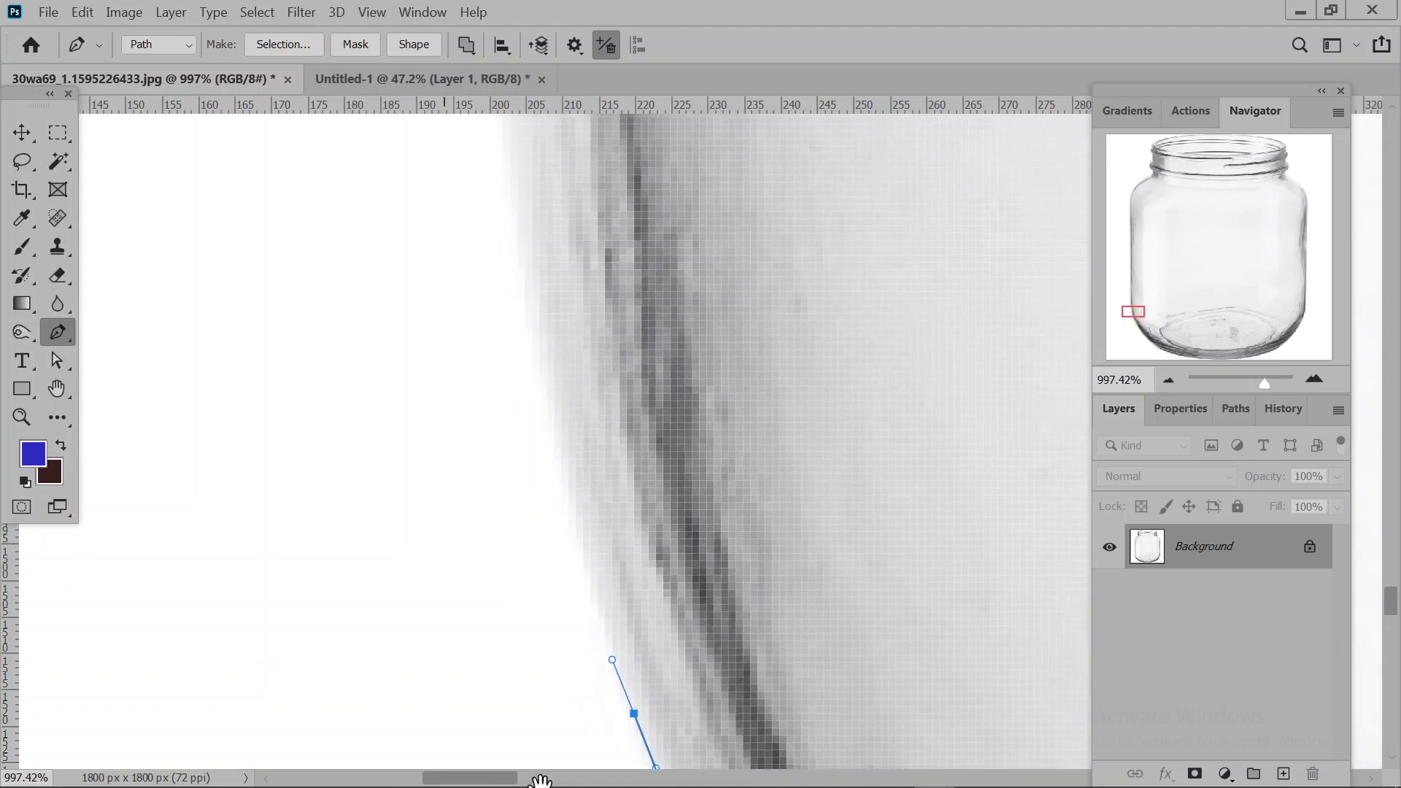
# Begin straight segments up the jar's left wall with the first few anchors.
pyautogui.moveTo(514, 145)
pyautogui.mouseDown()
pyautogui.moveTo(524, 81)
pyautogui.moveTo(497, 49)
pyautogui.moveTo(491, 186)
pyautogui.moveTo(502, 139)
pyautogui.mouseUp()
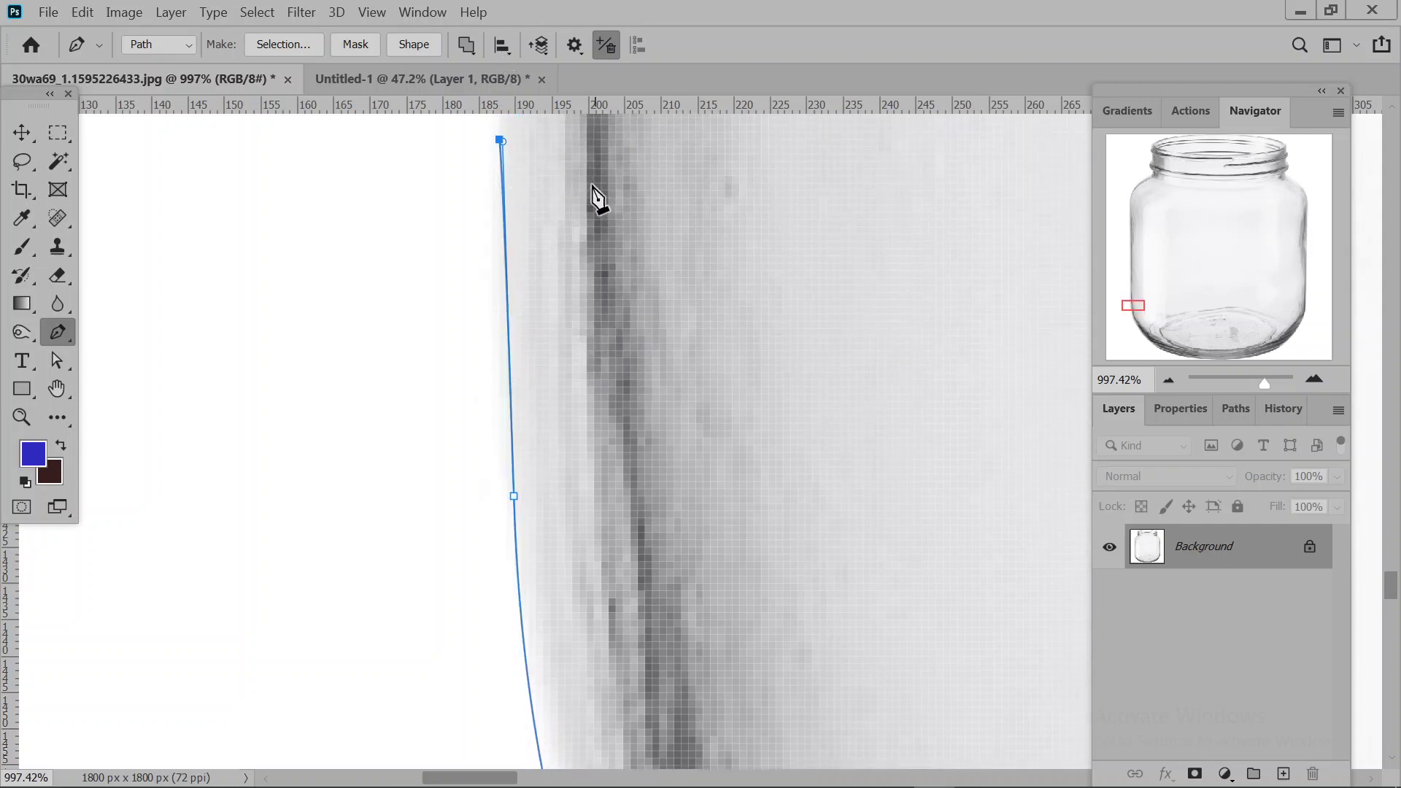
pyautogui.moveTo(597, 197); pyautogui.dragTo(660, 685)
pyautogui.moveTo(660, 263); pyautogui.dragTo(664, 256)
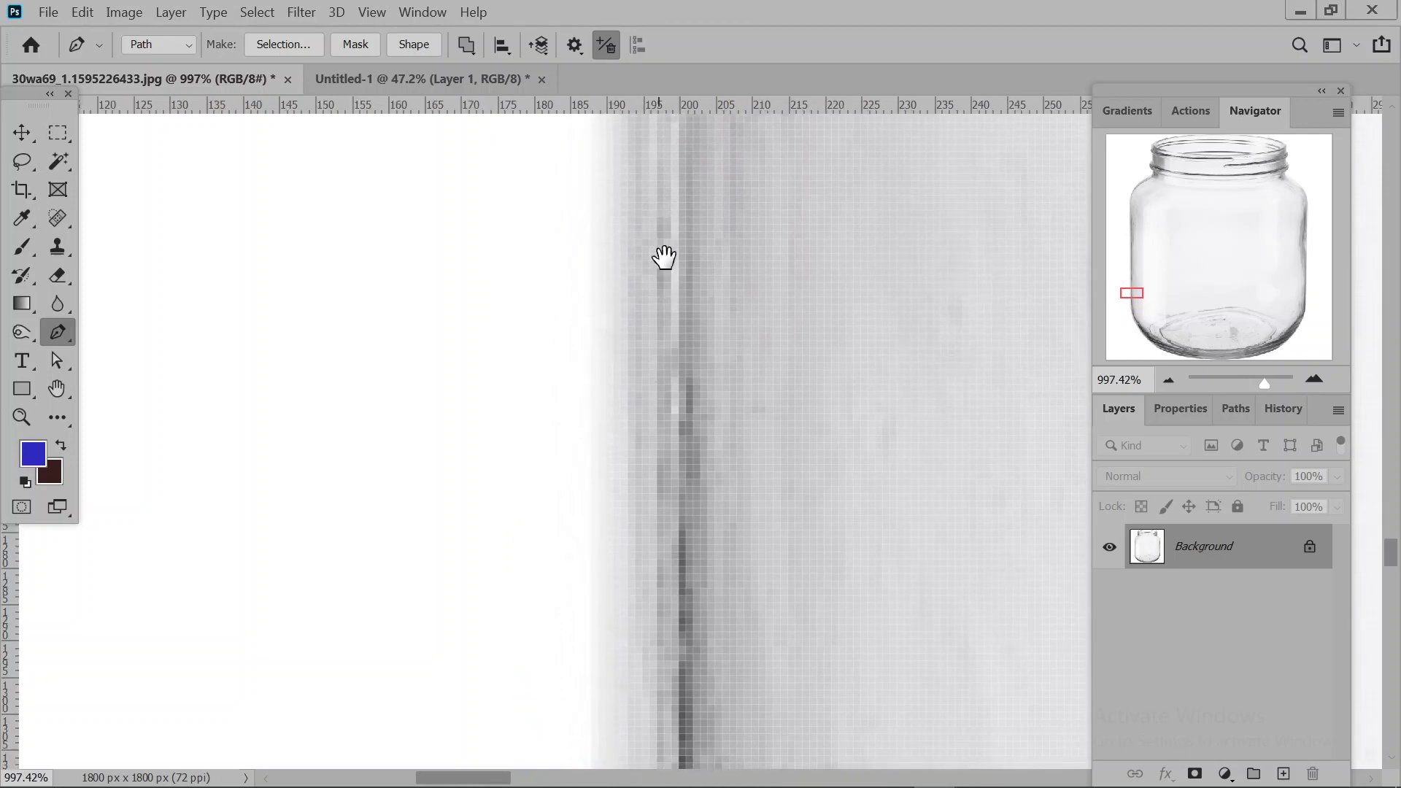
pyautogui.moveTo(745, 401); pyautogui.dragTo(735, 272)
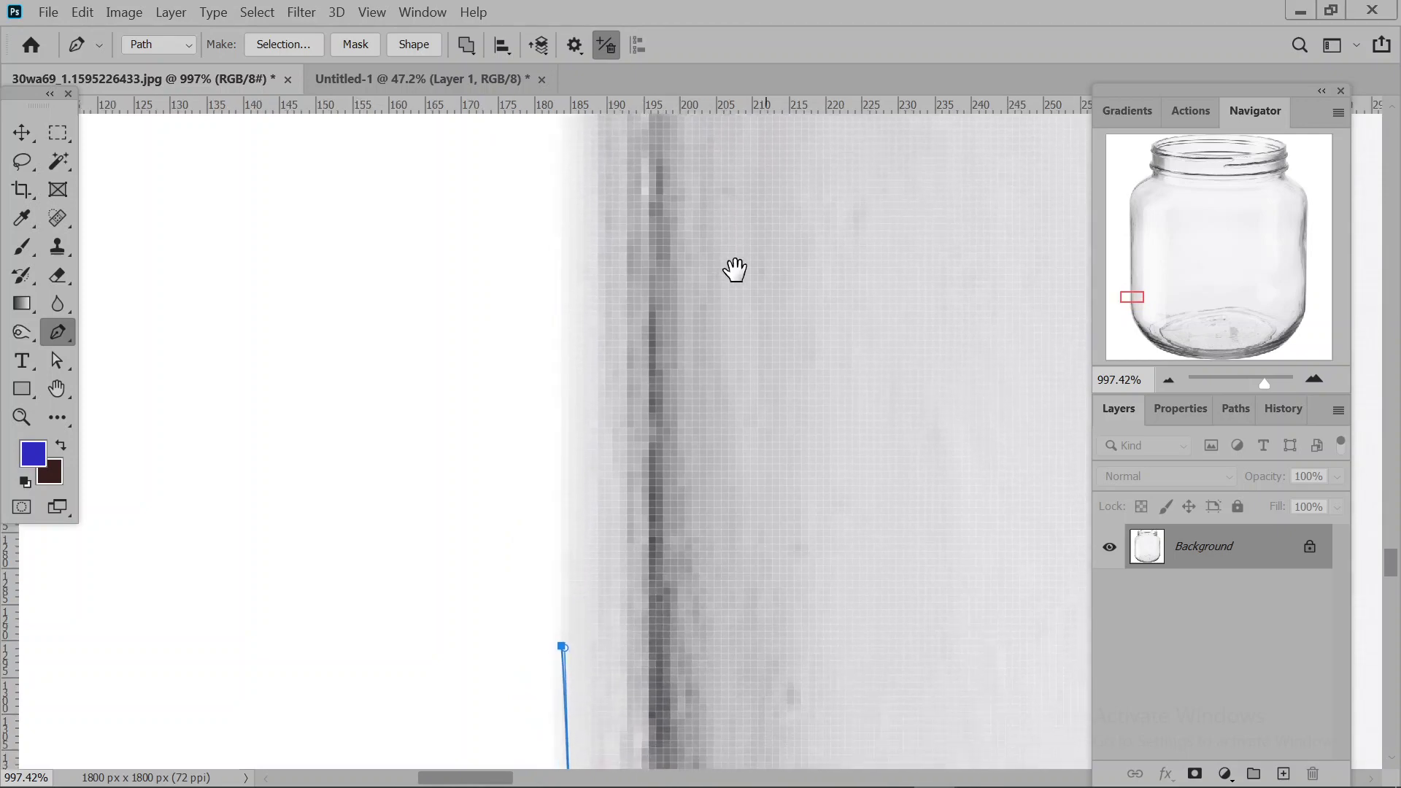
pyautogui.click(563, 135)
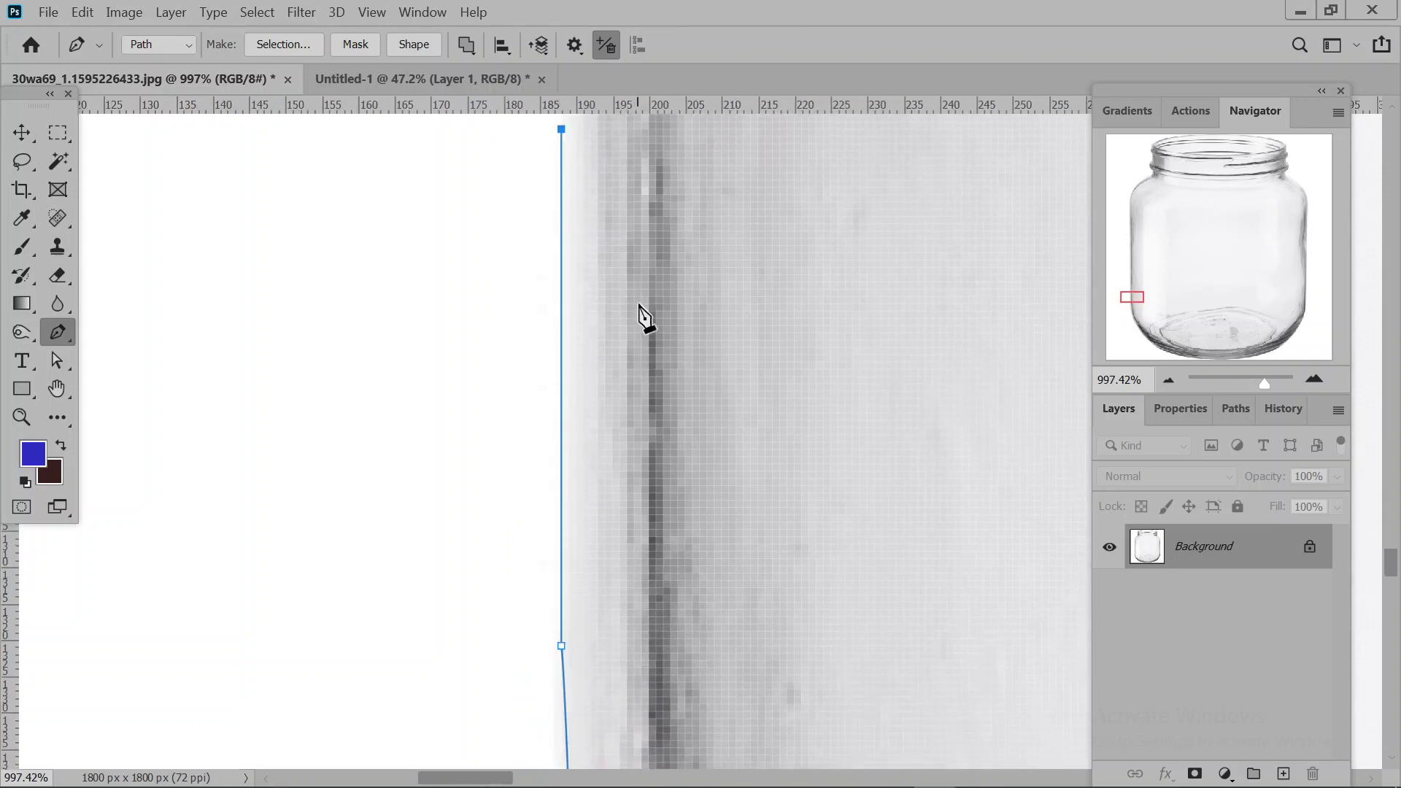
pyautogui.moveTo(654, 338); pyautogui.dragTo(687, 768)
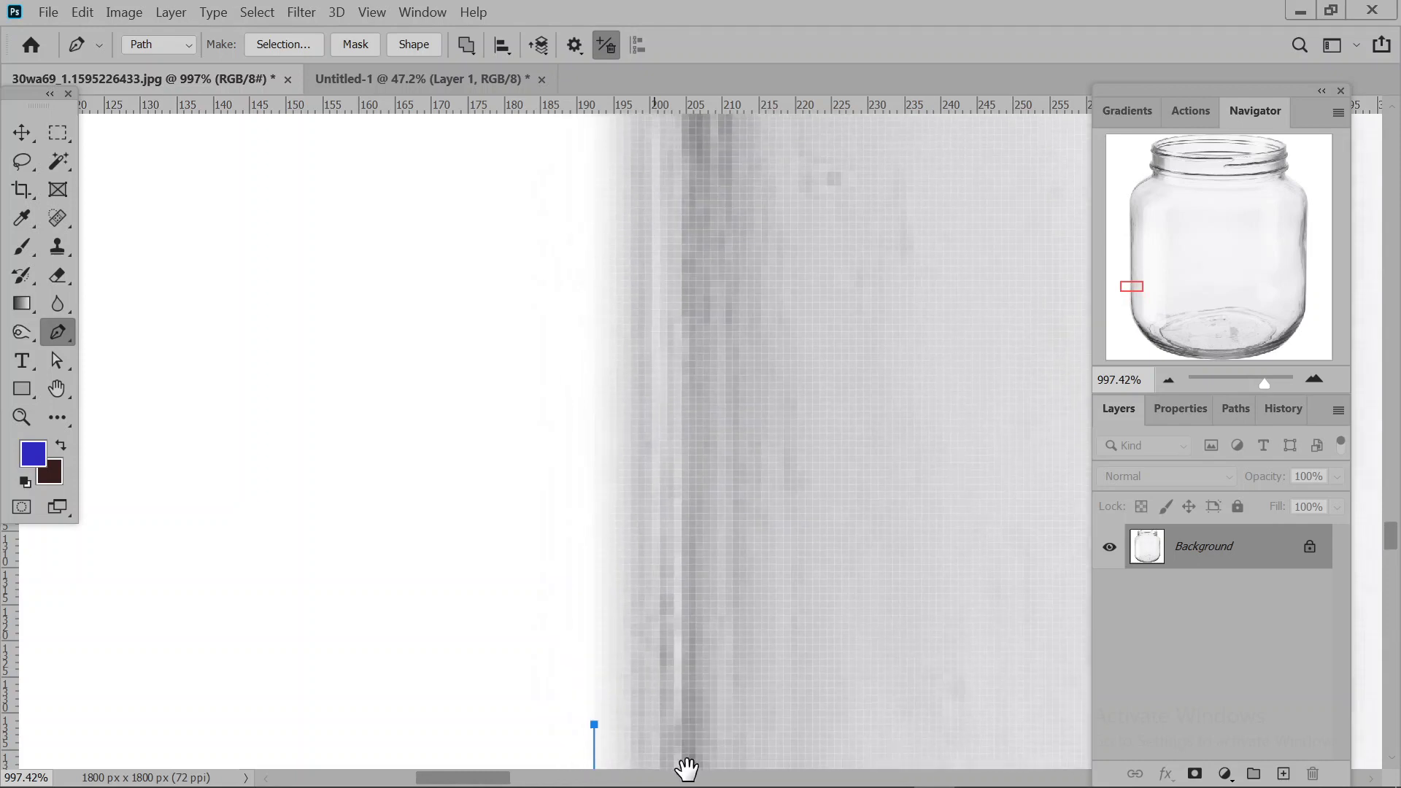
pyautogui.click(610, 155)
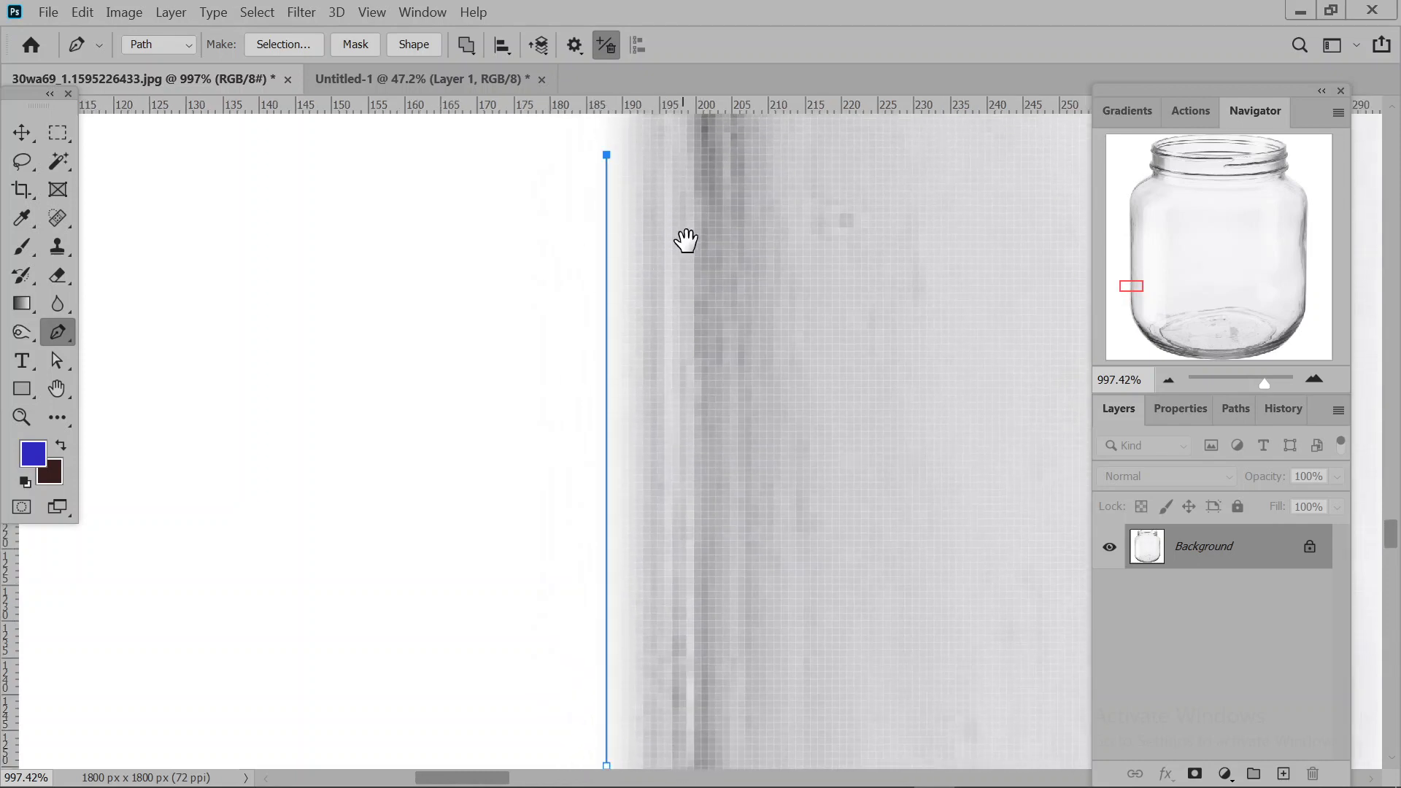
pyautogui.moveTo(686, 238); pyautogui.dragTo(748, 735)
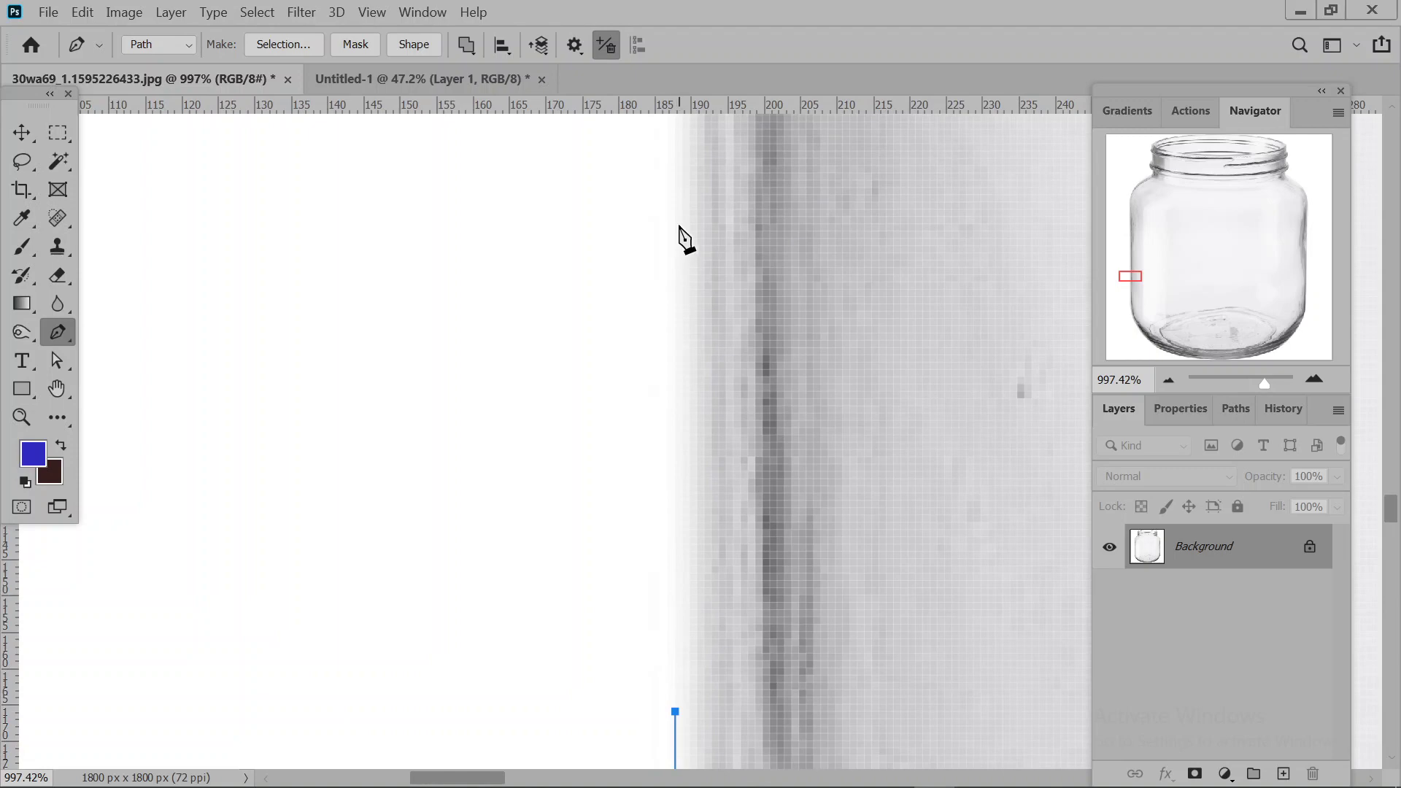
pyautogui.click(677, 222)
# Add more straight anchors climbing the left side wall.
pyautogui.moveTo(807, 175); pyautogui.dragTo(823, 647)
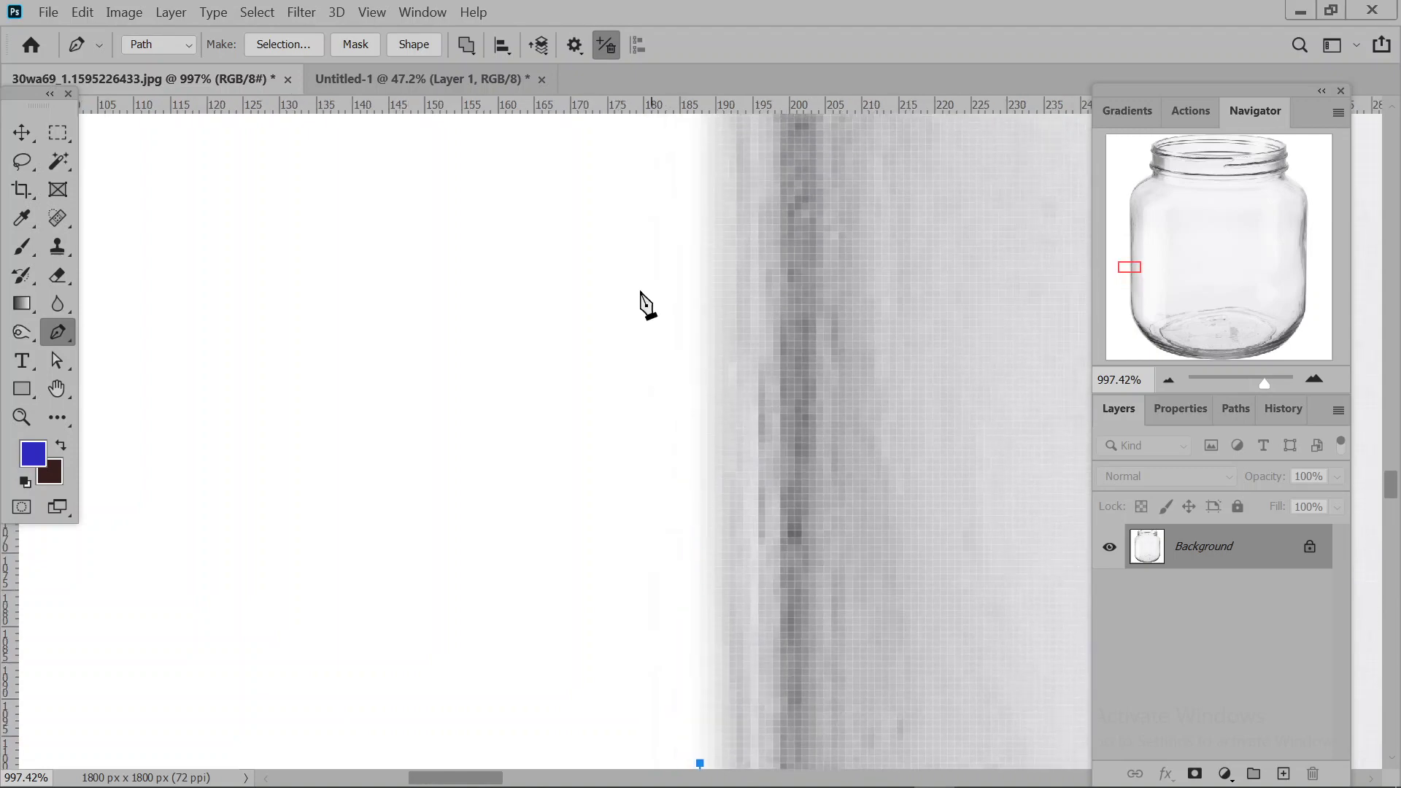
pyautogui.click(700, 179)
pyautogui.moveTo(806, 338); pyautogui.dragTo(809, 367)
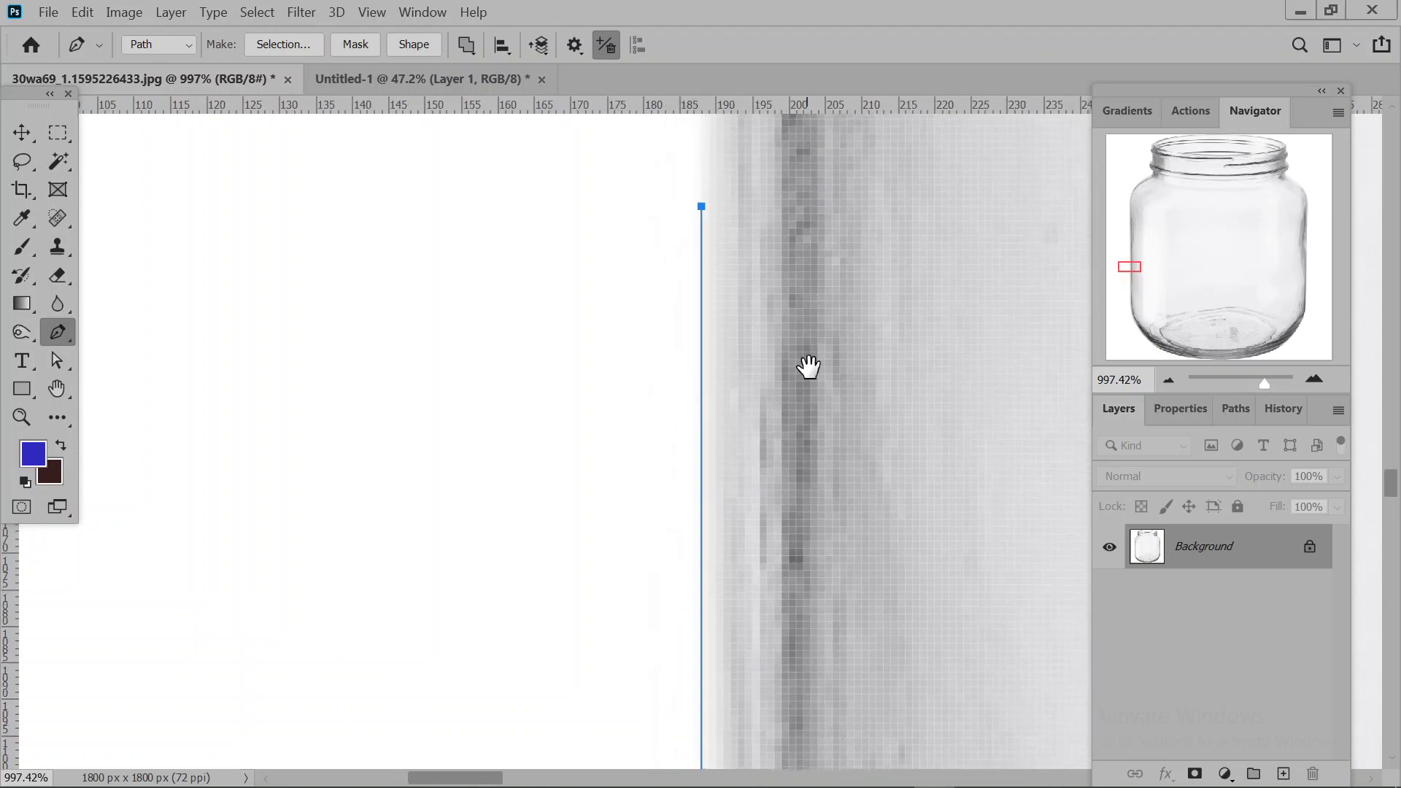
pyautogui.click(720, 190)
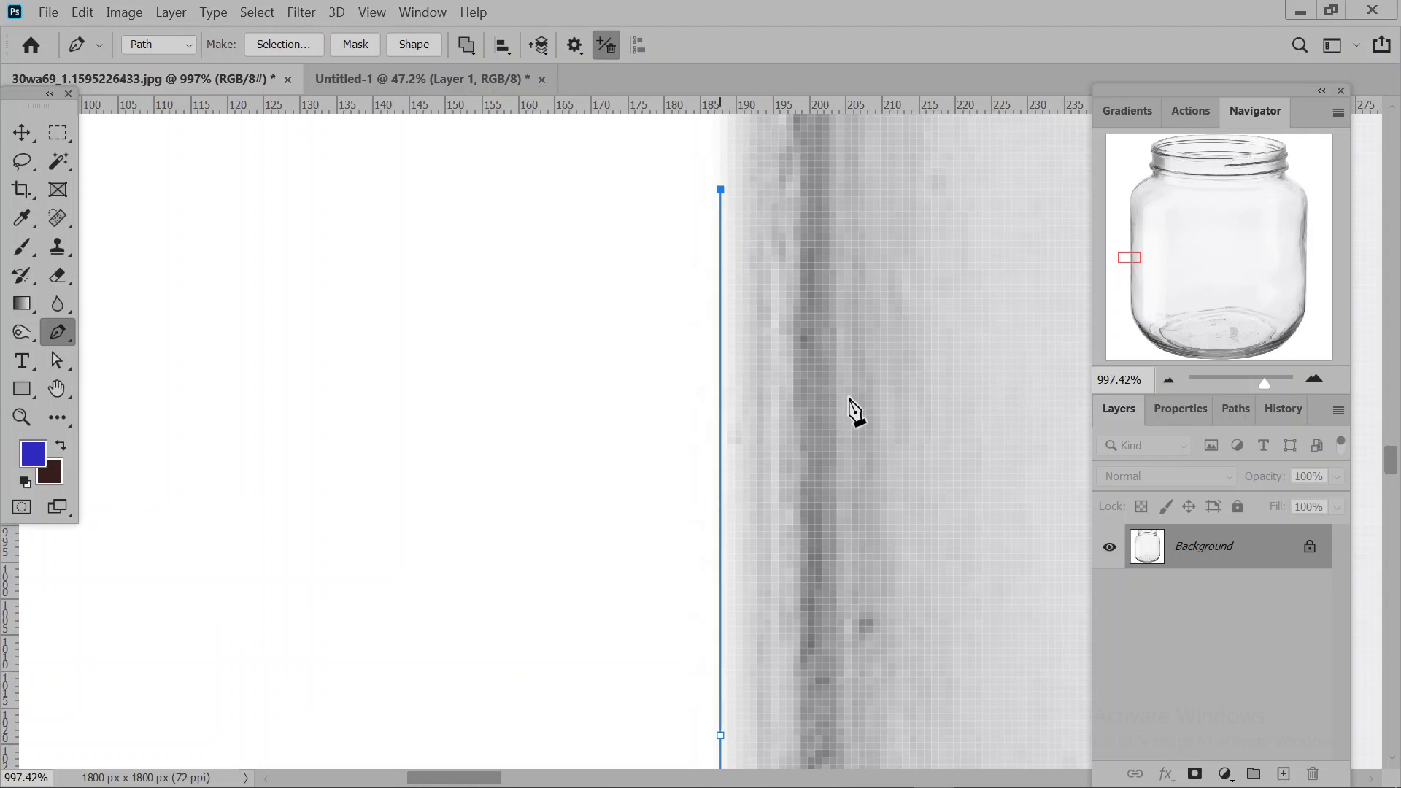
pyautogui.moveTo(825, 251); pyautogui.dragTo(810, 710)
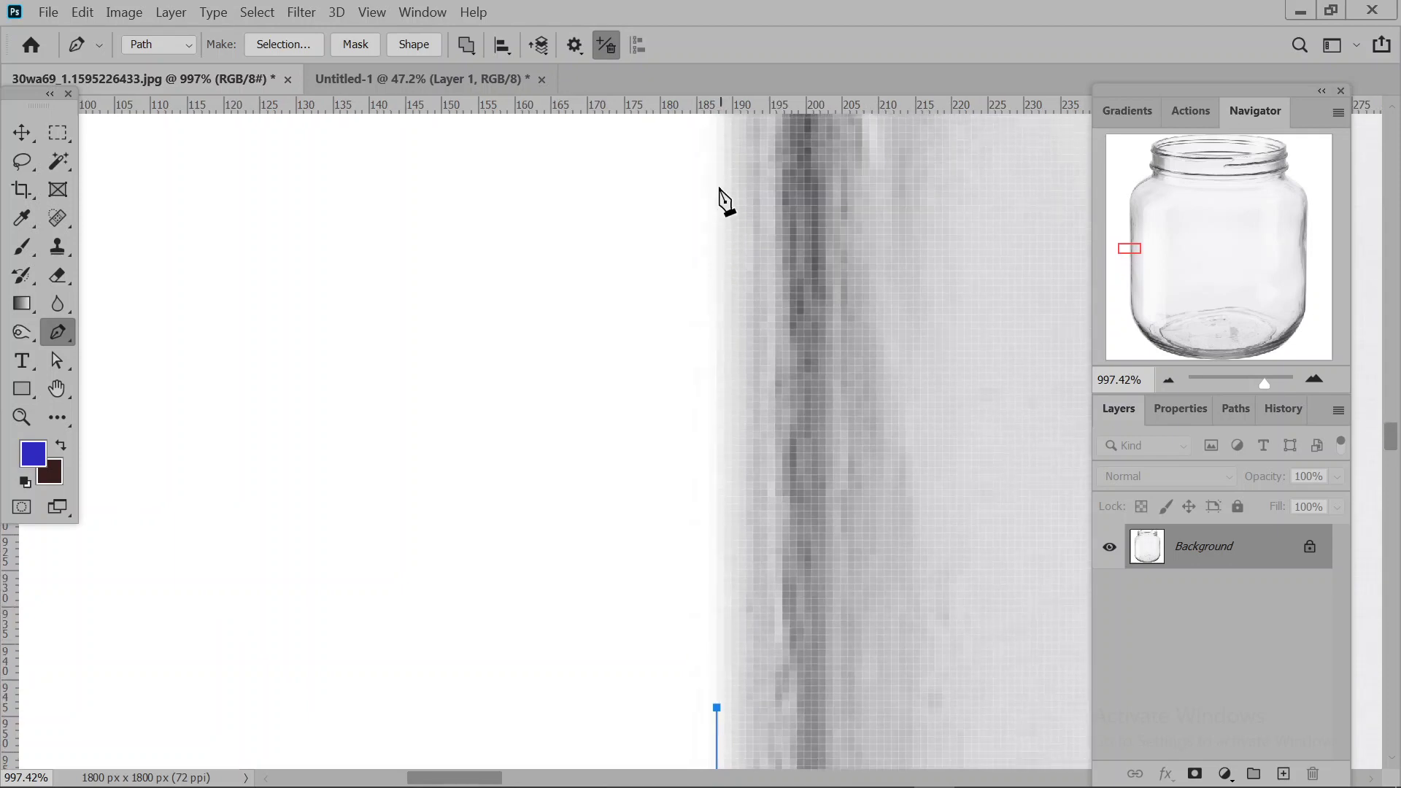
pyautogui.click(717, 159)
pyautogui.moveTo(835, 212); pyautogui.dragTo(835, 751)
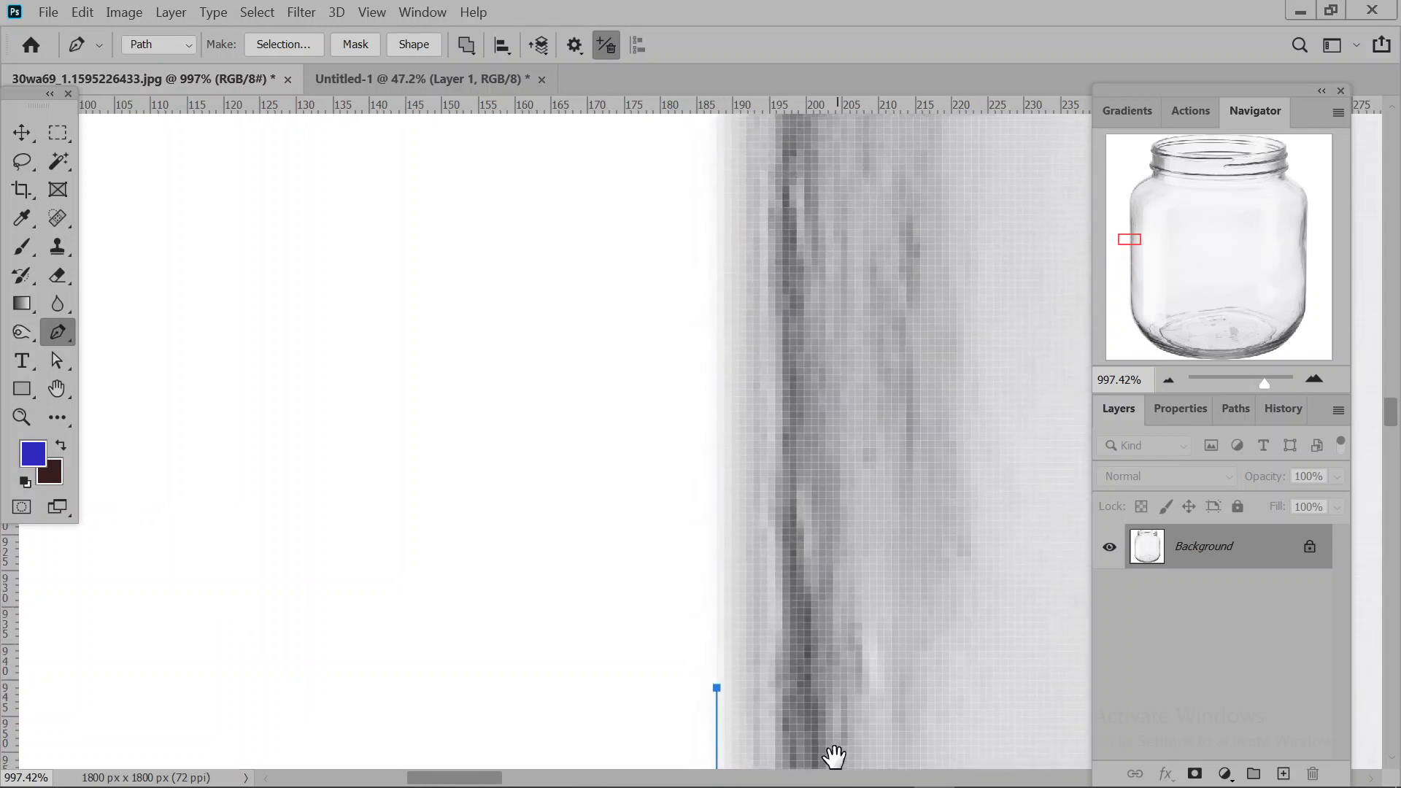
pyautogui.click(711, 150)
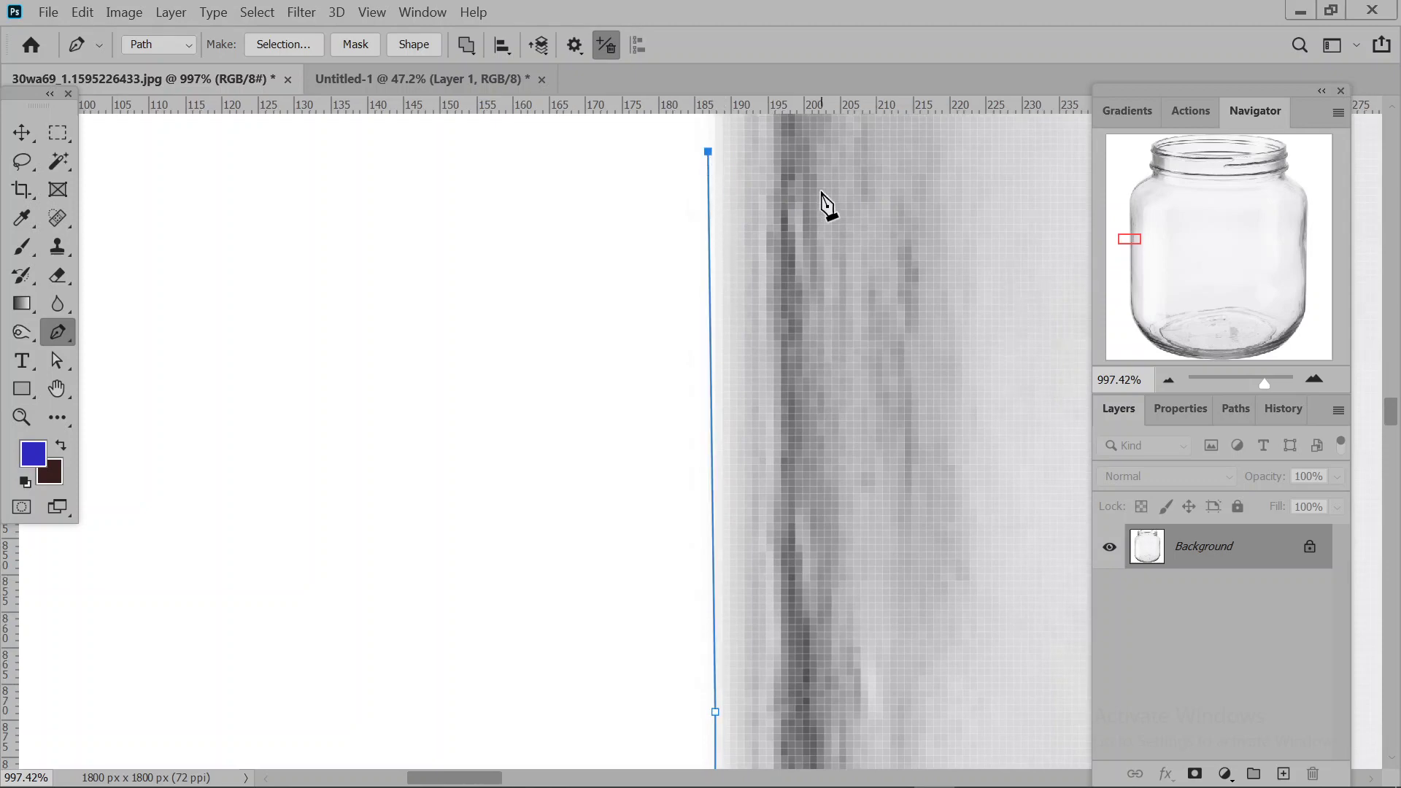
# Continue straight anchors up the left edge toward the shoulder.
pyautogui.moveTo(819, 286); pyautogui.dragTo(816, 759)
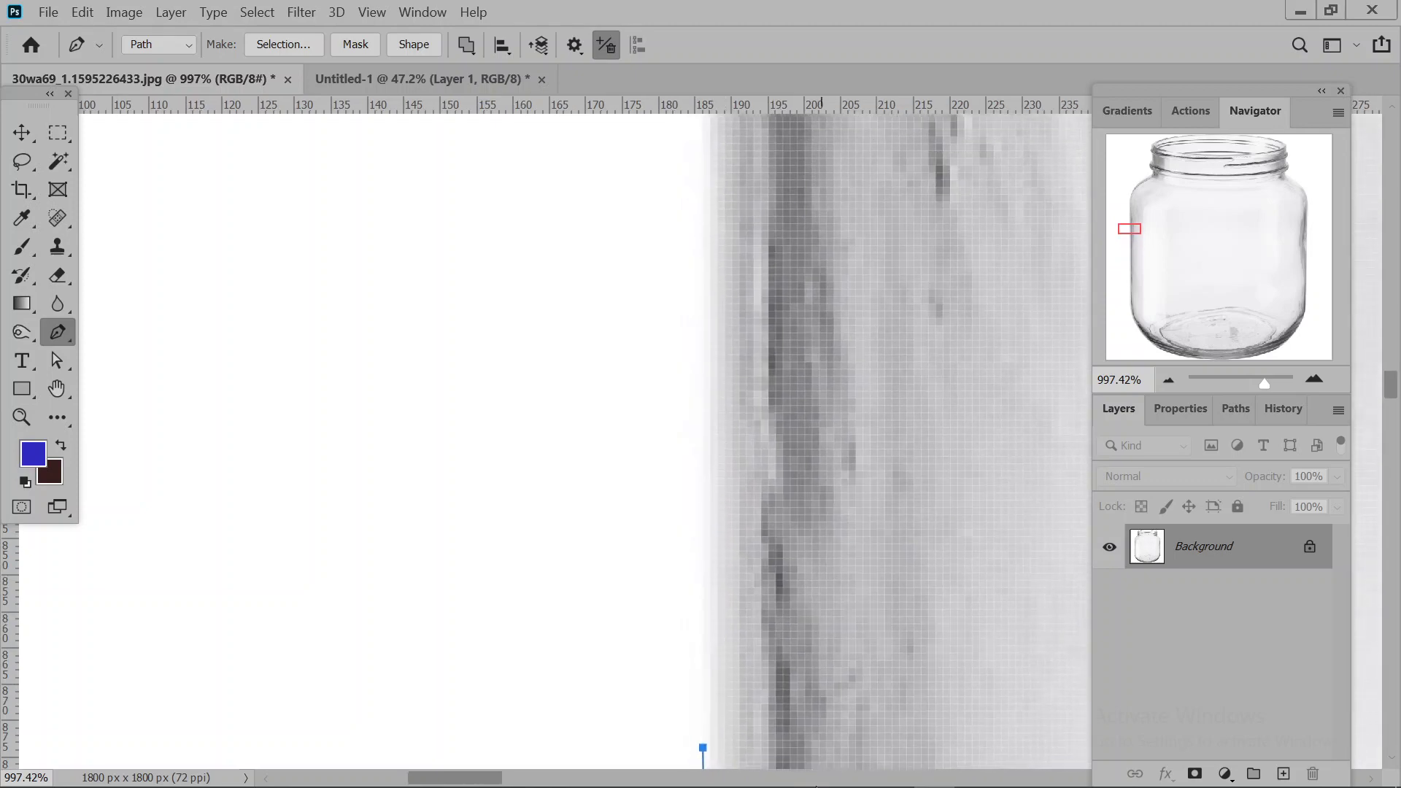
pyautogui.click(713, 180)
pyautogui.moveTo(860, 135); pyautogui.dragTo(851, 643)
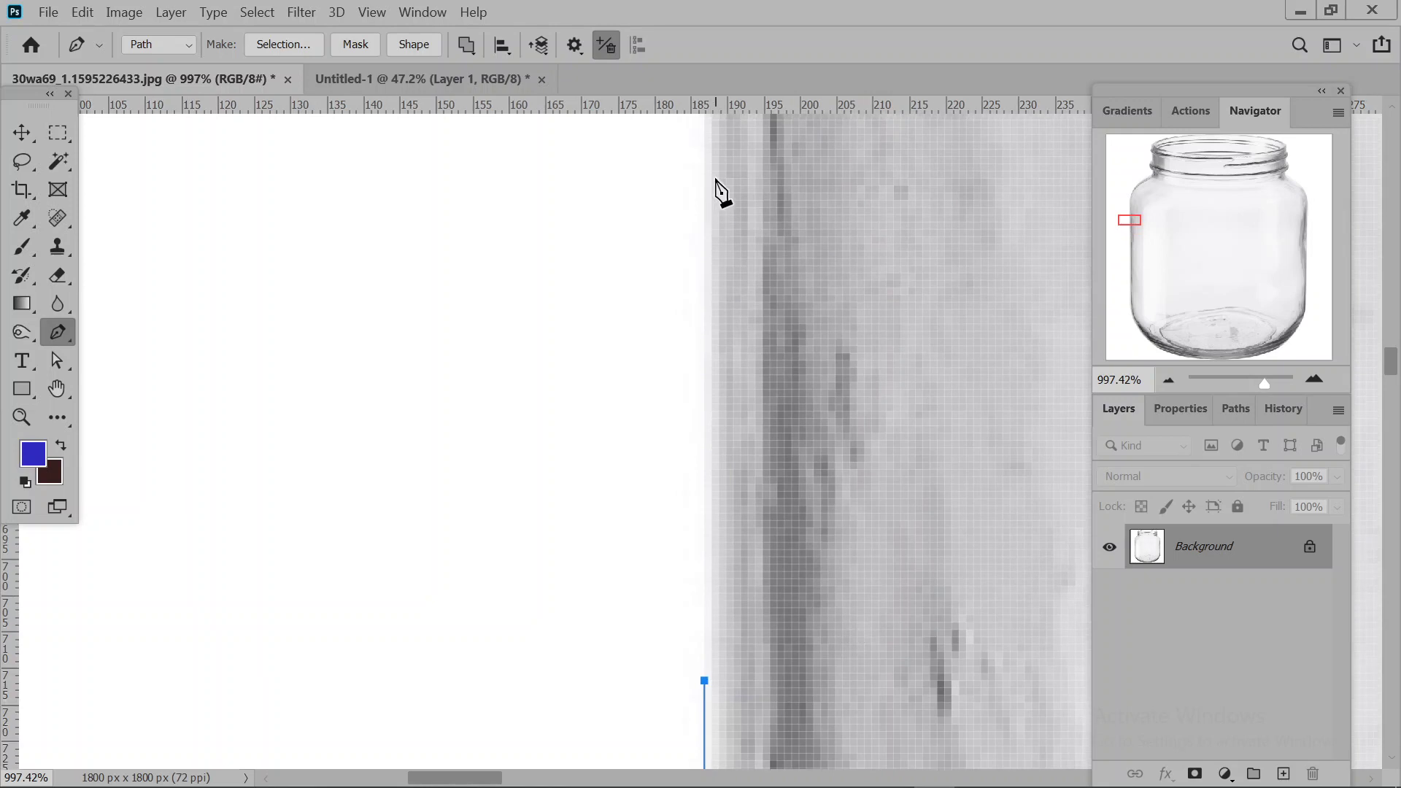
pyautogui.click(707, 153)
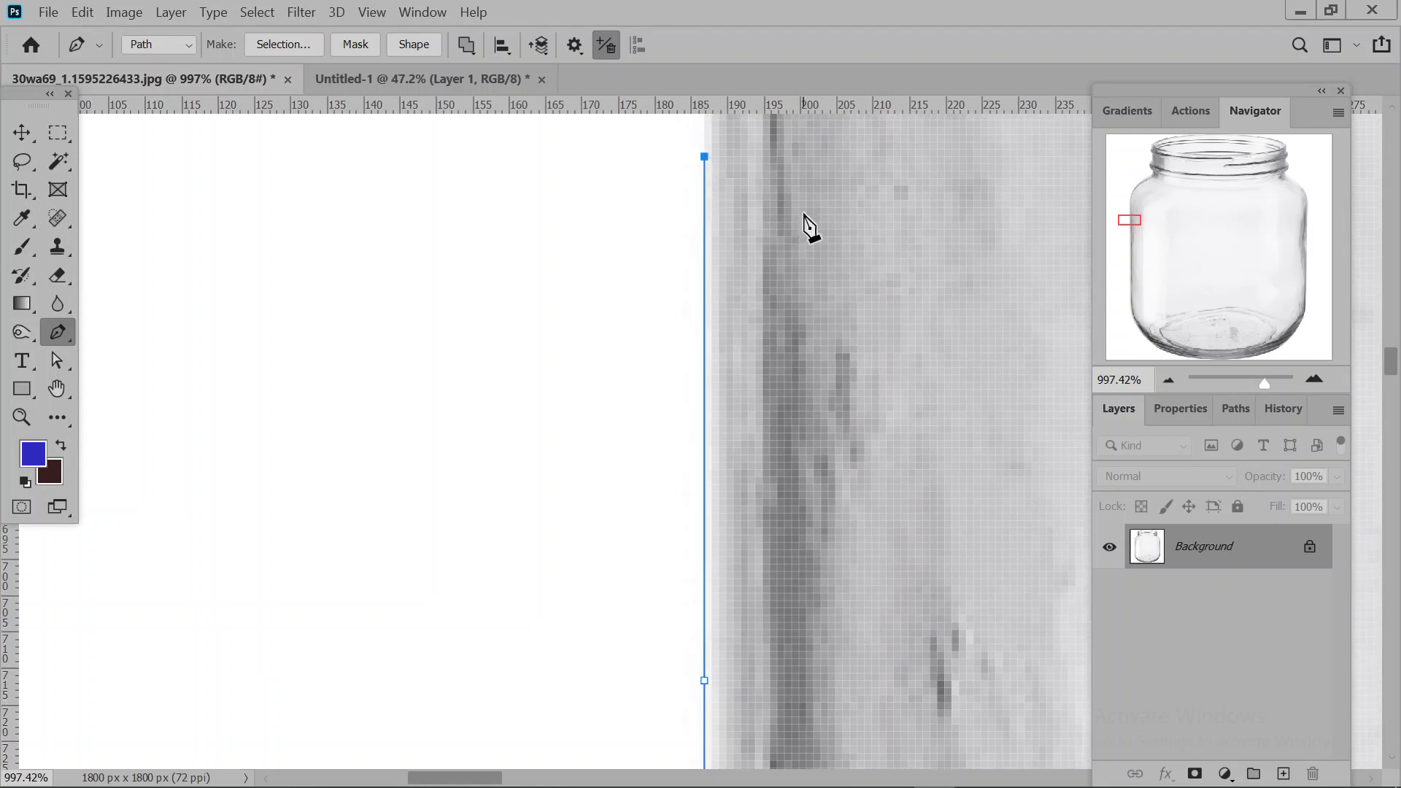
pyautogui.moveTo(807, 226); pyautogui.dragTo(781, 723)
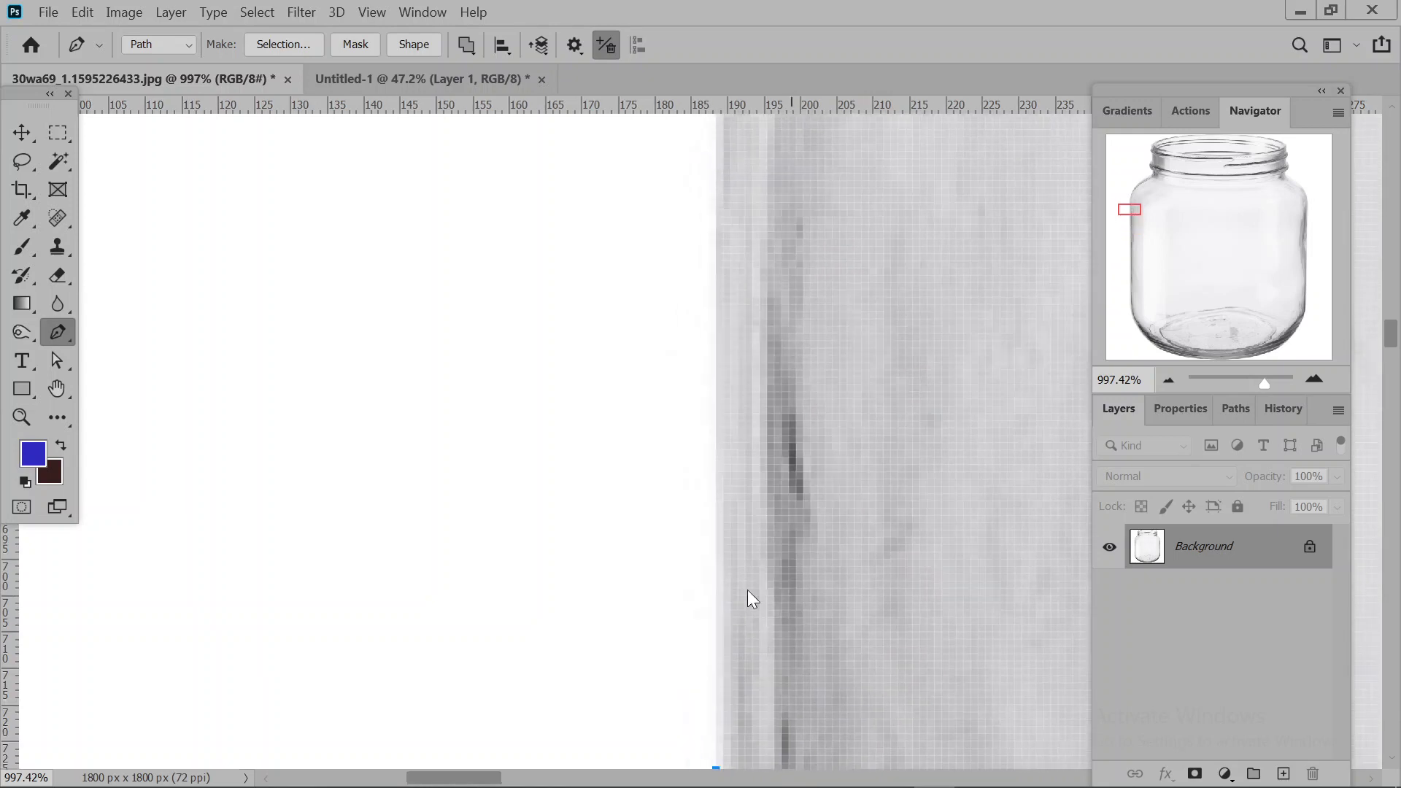
pyautogui.click(719, 159)
pyautogui.moveTo(798, 291); pyautogui.dragTo(829, 710)
pyautogui.moveTo(819, 260); pyautogui.dragTo(813, 448)
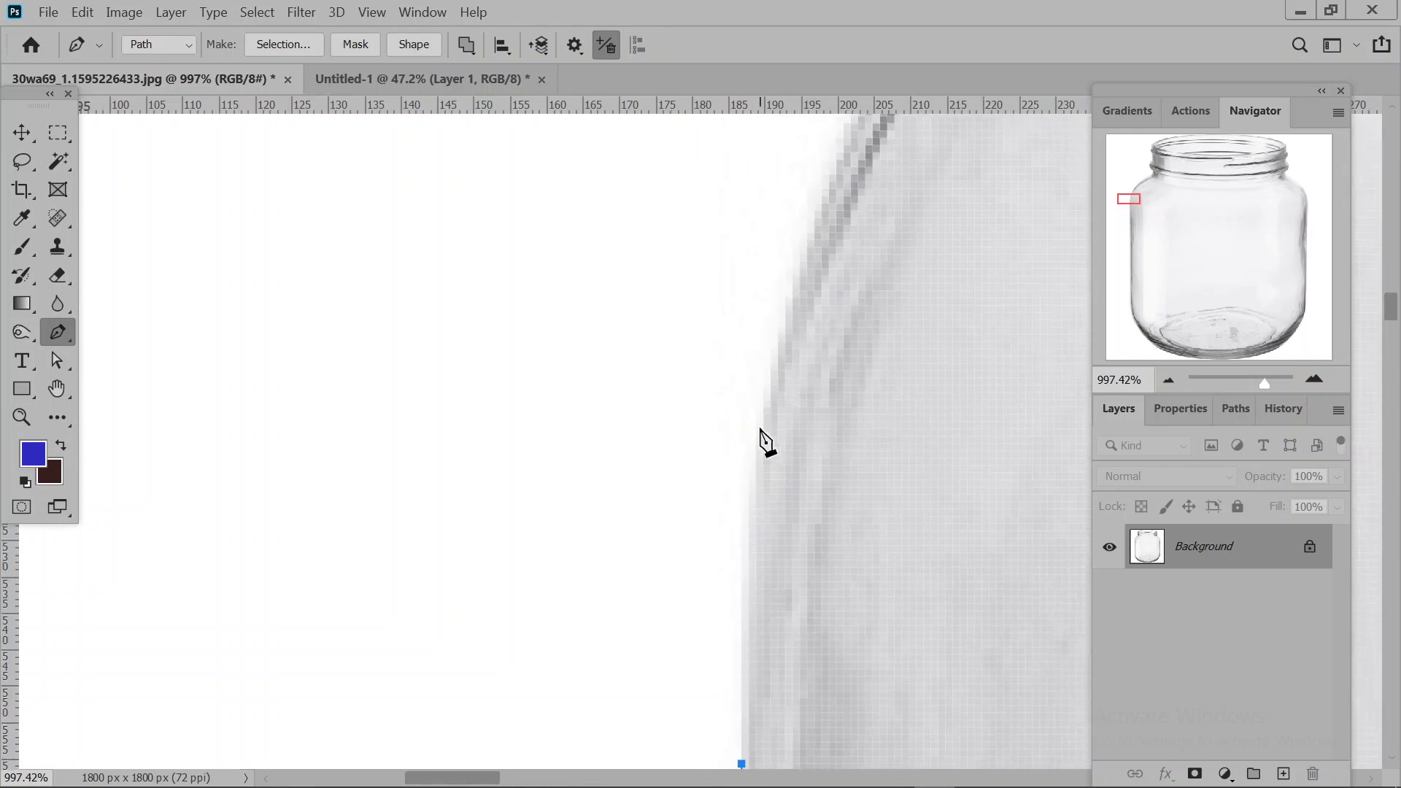
# Curve the path over the left shoulder, close it at the start anchor, and fit the image on screen.
pyautogui.click(749, 495)
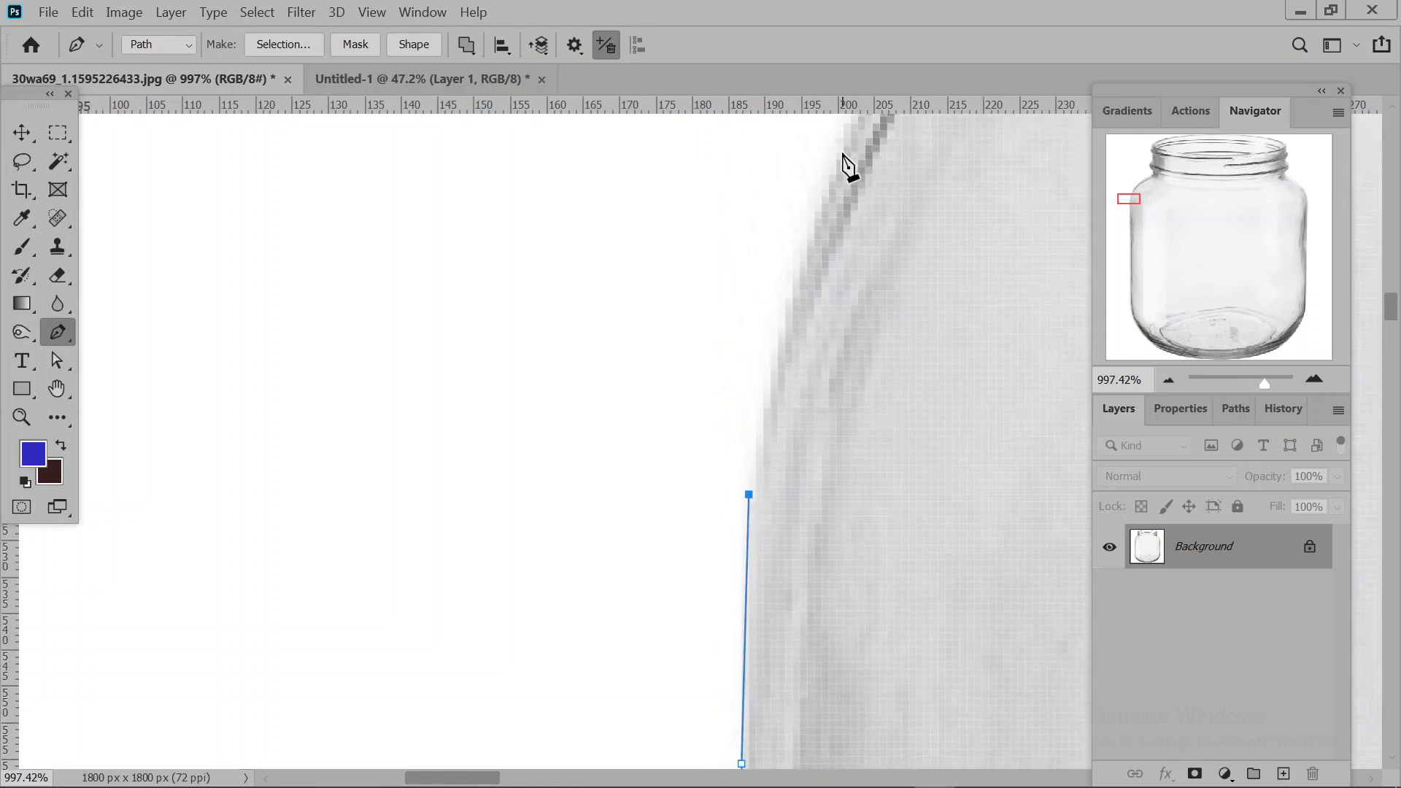
pyautogui.moveTo(895, 376); pyautogui.dragTo(710, 592)
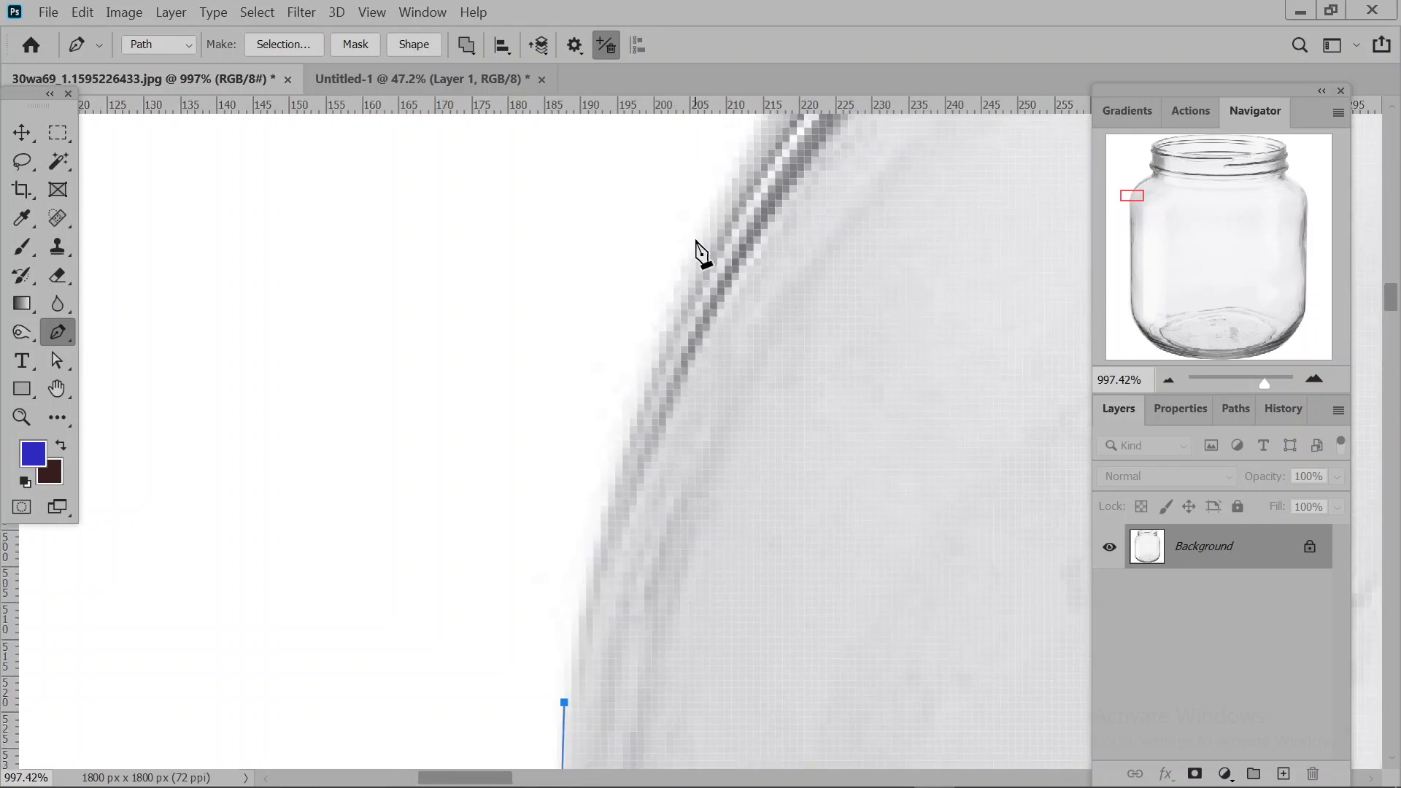
pyautogui.moveTo(710, 222); pyautogui.dragTo(767, 121)
pyautogui.moveTo(828, 245); pyautogui.dragTo(565, 780)
pyautogui.moveTo(782, 284); pyautogui.dragTo(872, 208)
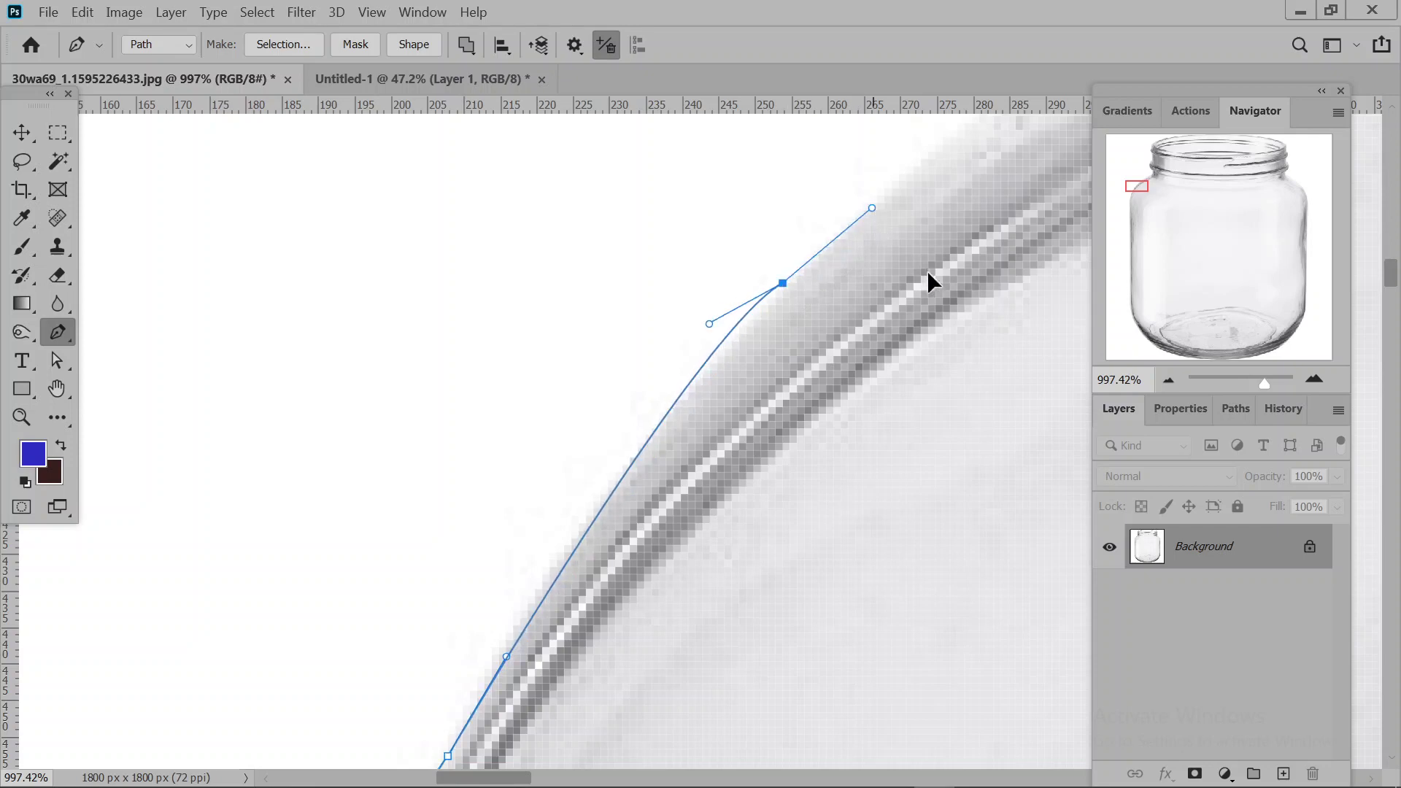
pyautogui.moveTo(928, 275); pyautogui.dragTo(479, 594)
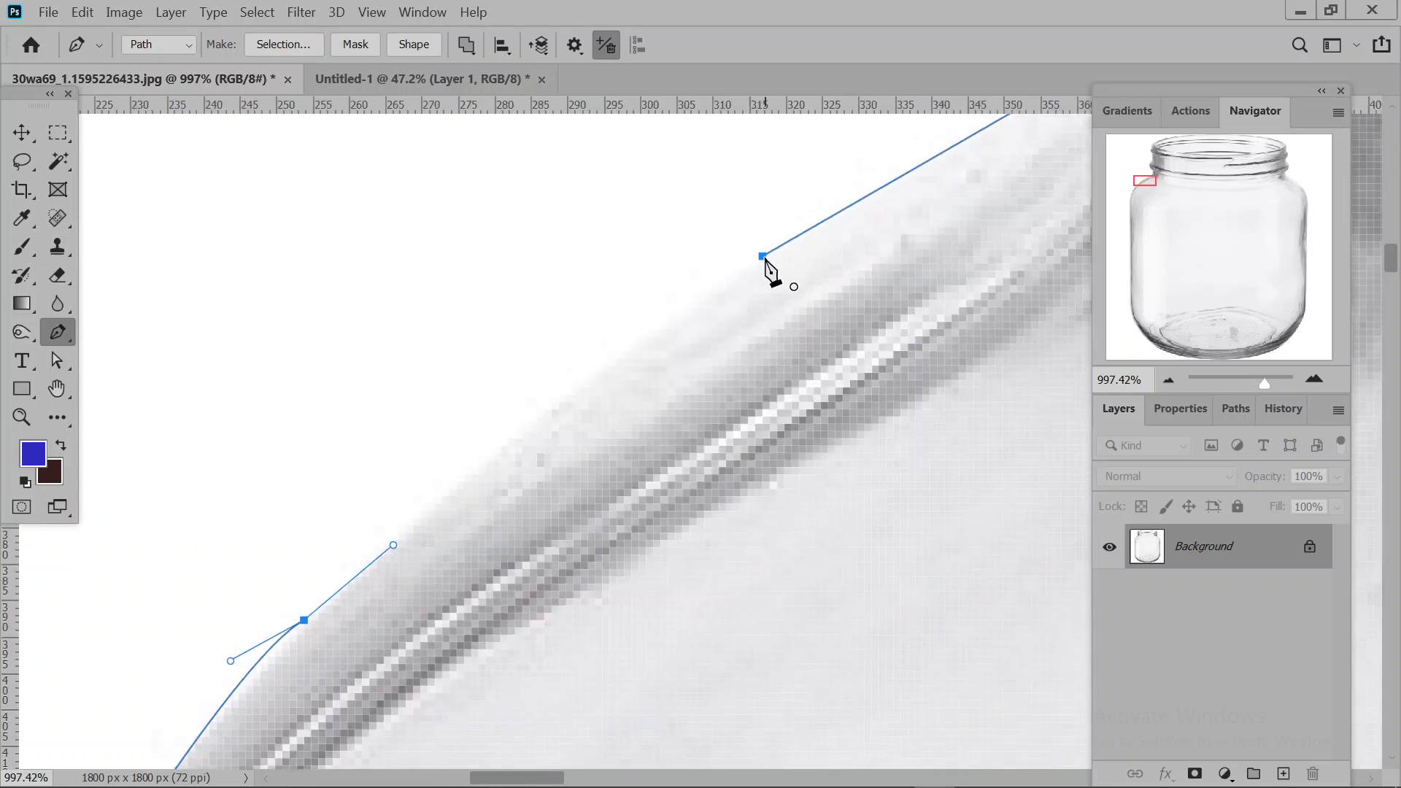
pyautogui.click(762, 255)
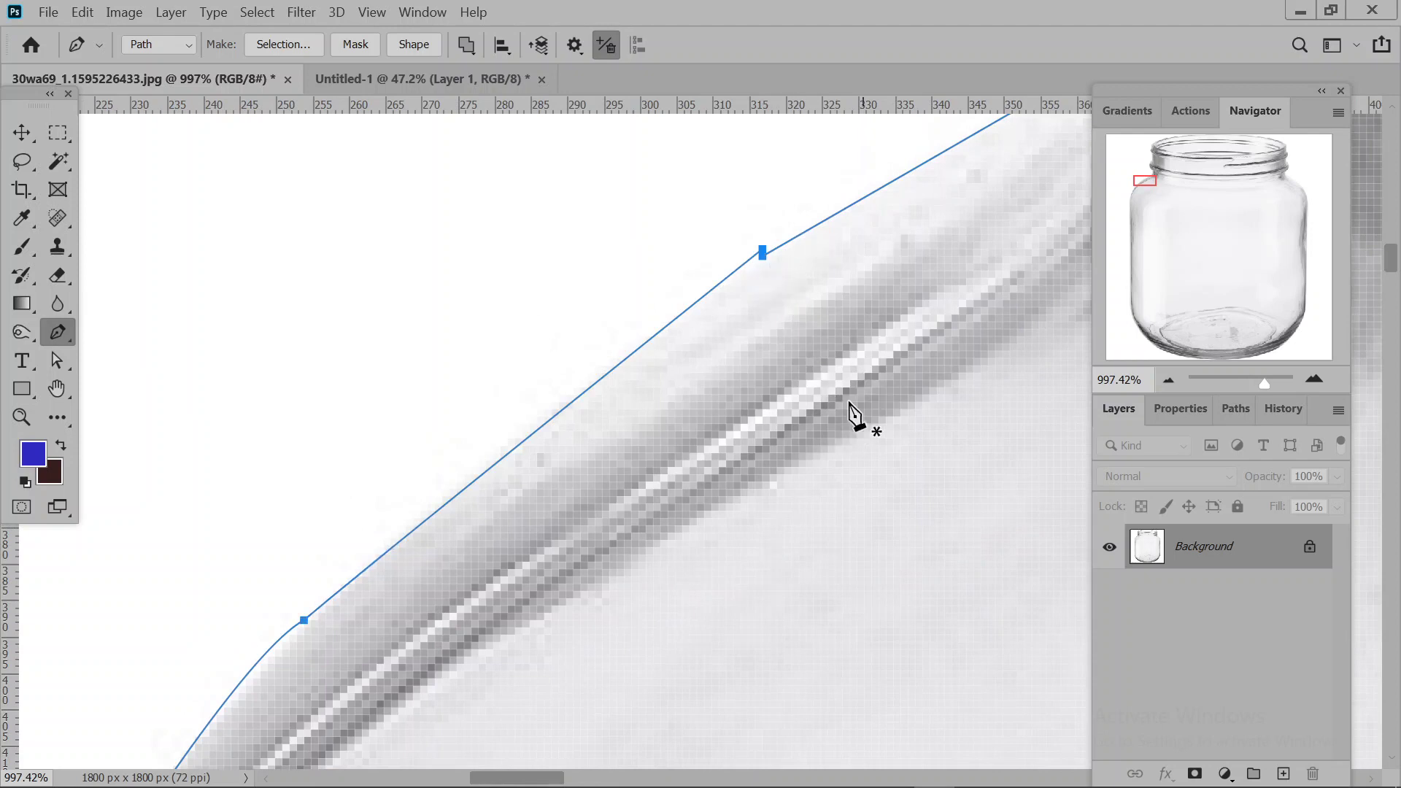
pyautogui.hotkey('ctrl', '0')
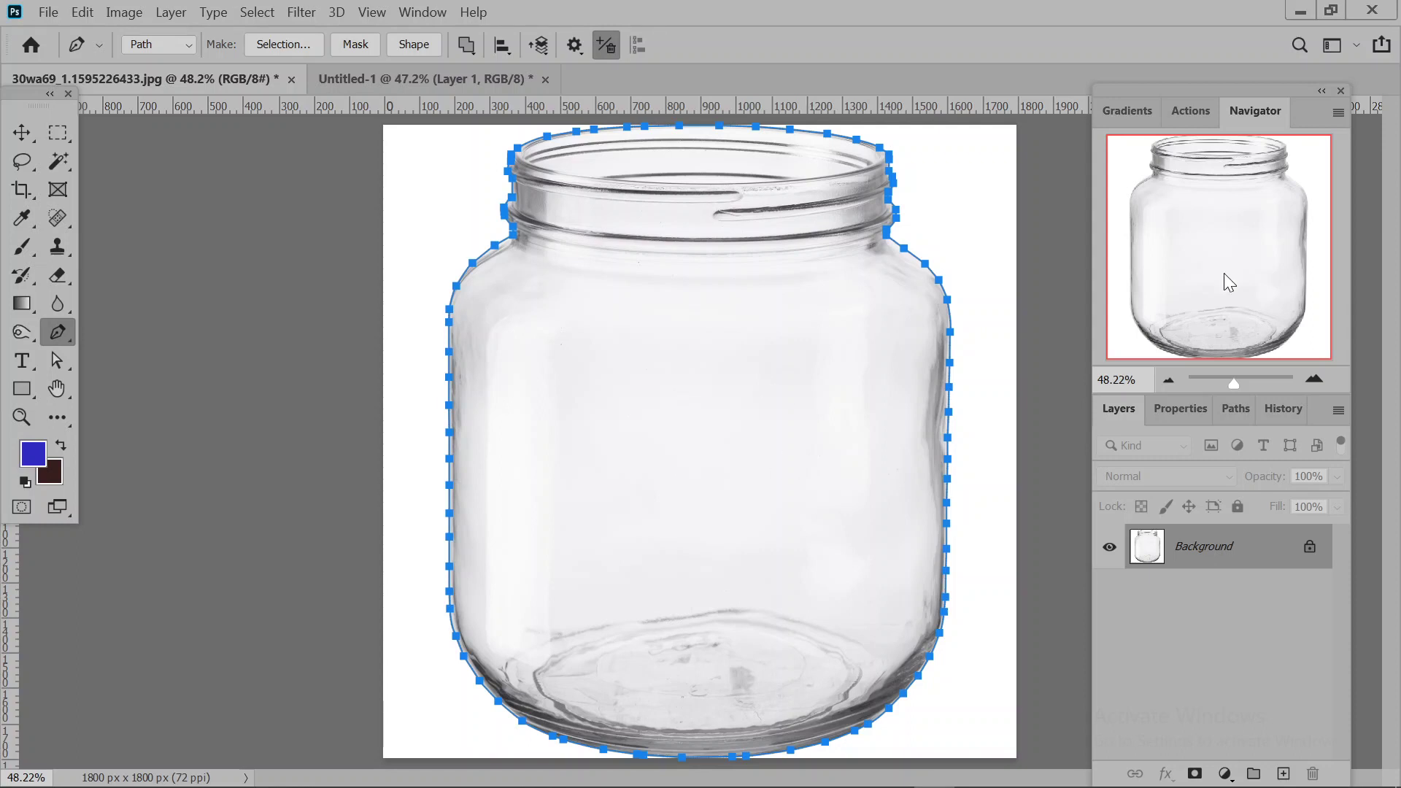
# Open the Paths panel from the Window menu, hide the jar outline, then reselect the Work Path.
pyautogui.click(422, 12)
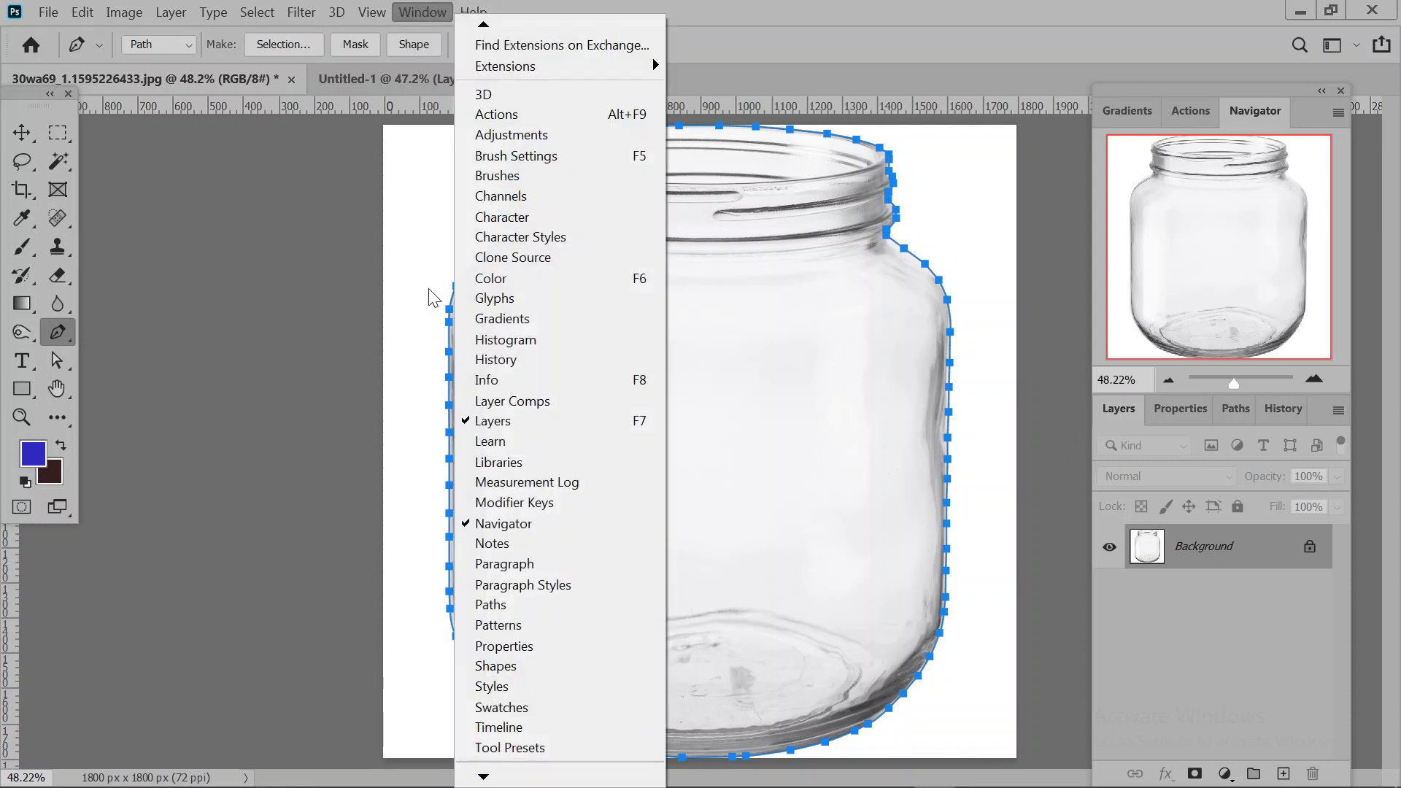
pyautogui.click(1232, 411)
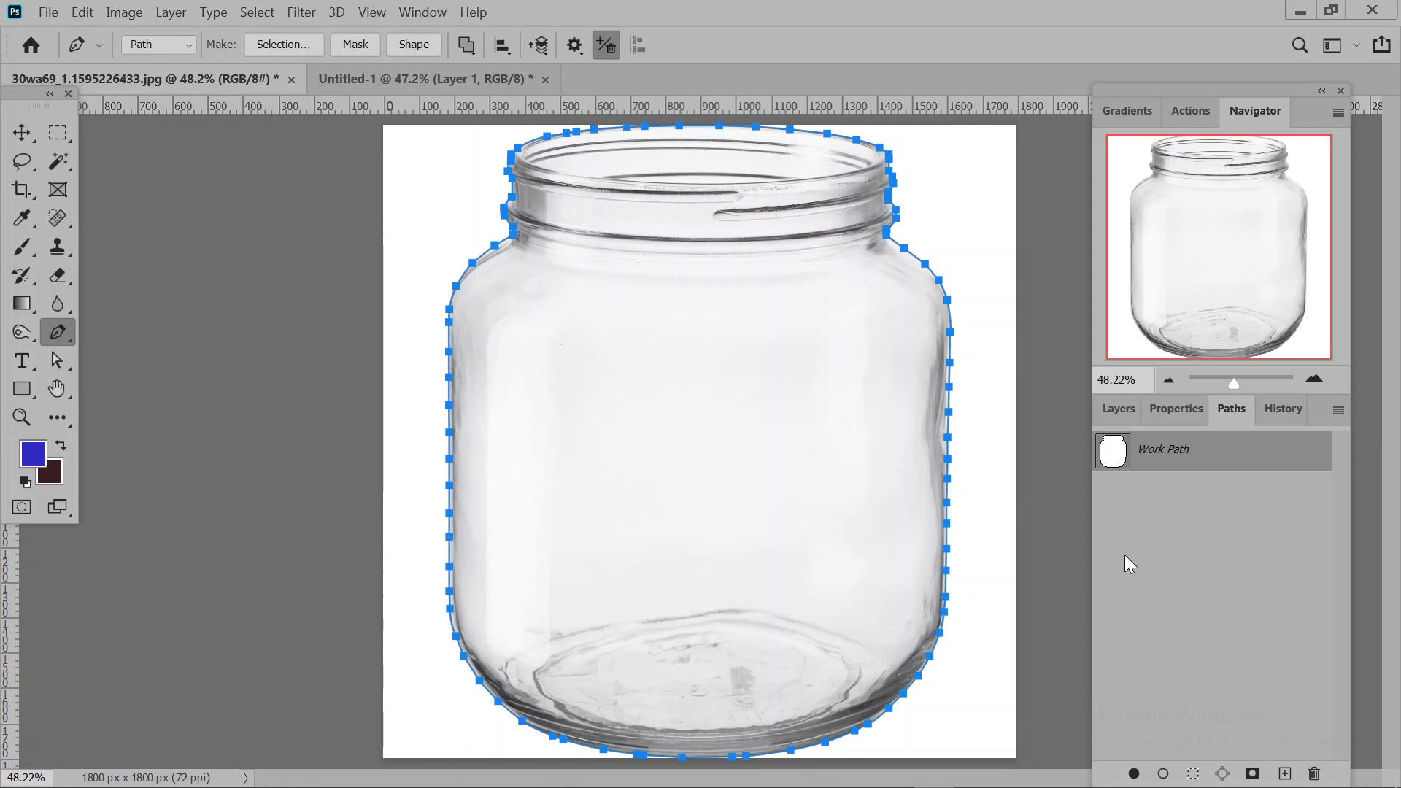
pyautogui.click(1188, 562)
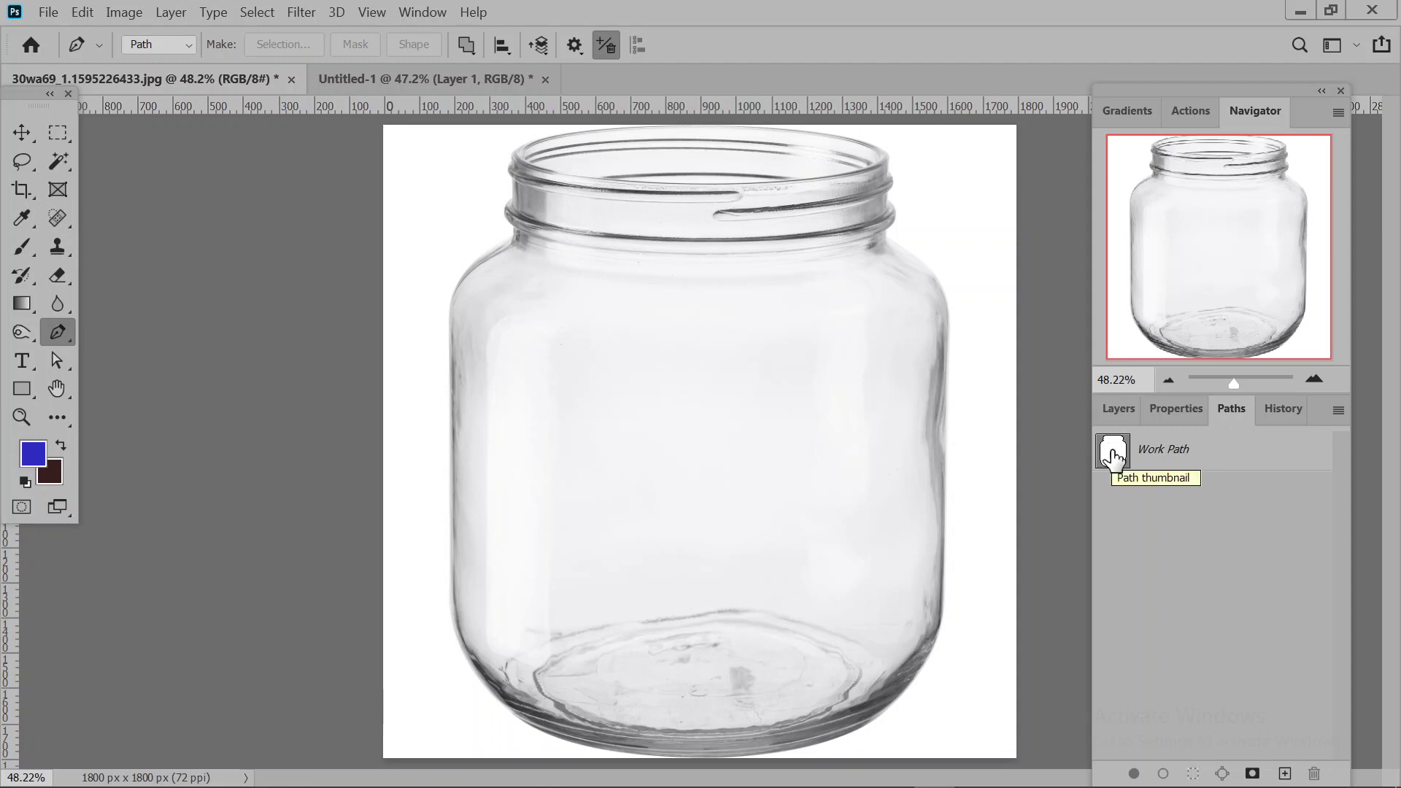
pyautogui.click(1160, 456)
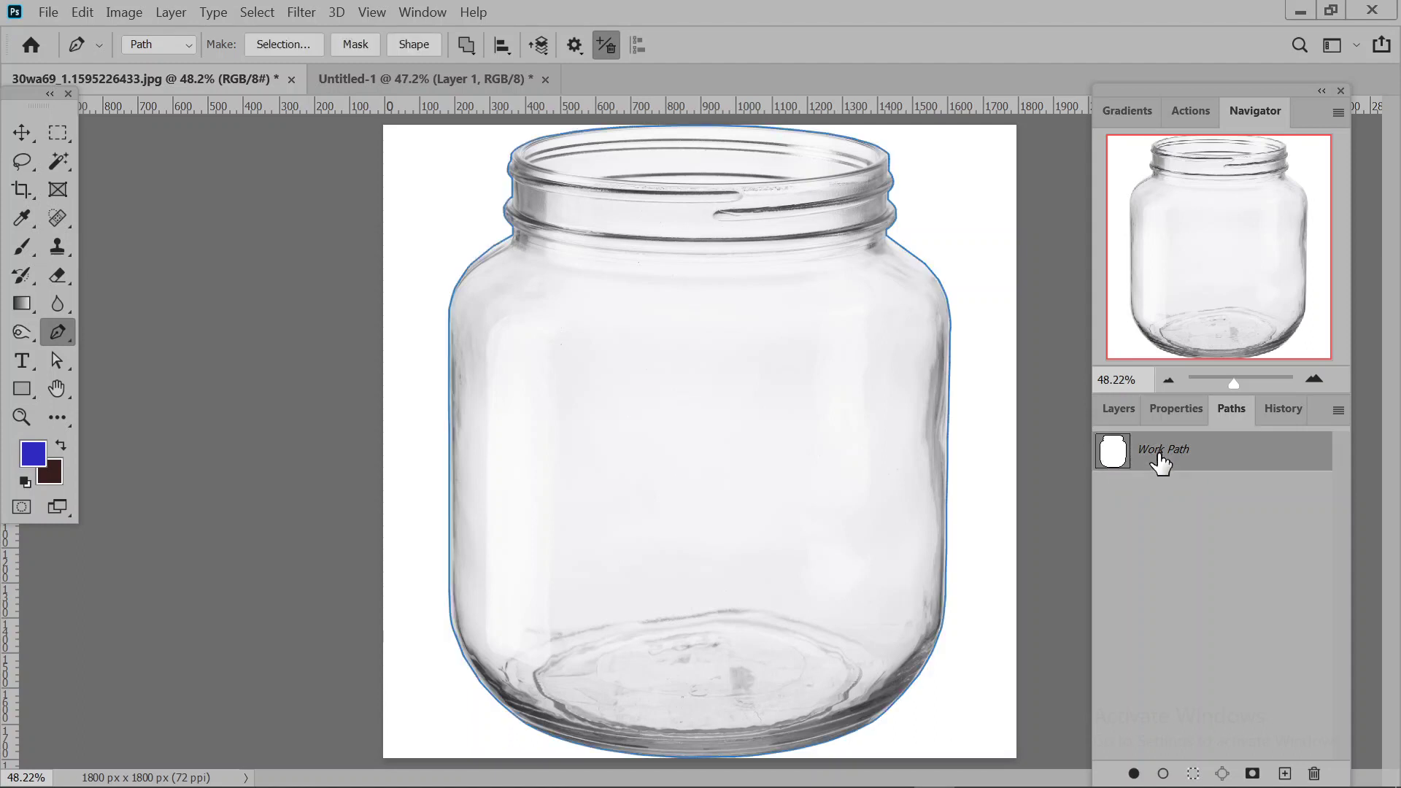
# Save the Work Path as Path 1, then a stray triangular path gets drawn beside the jar.
pyautogui.doubleClick(1162, 453)
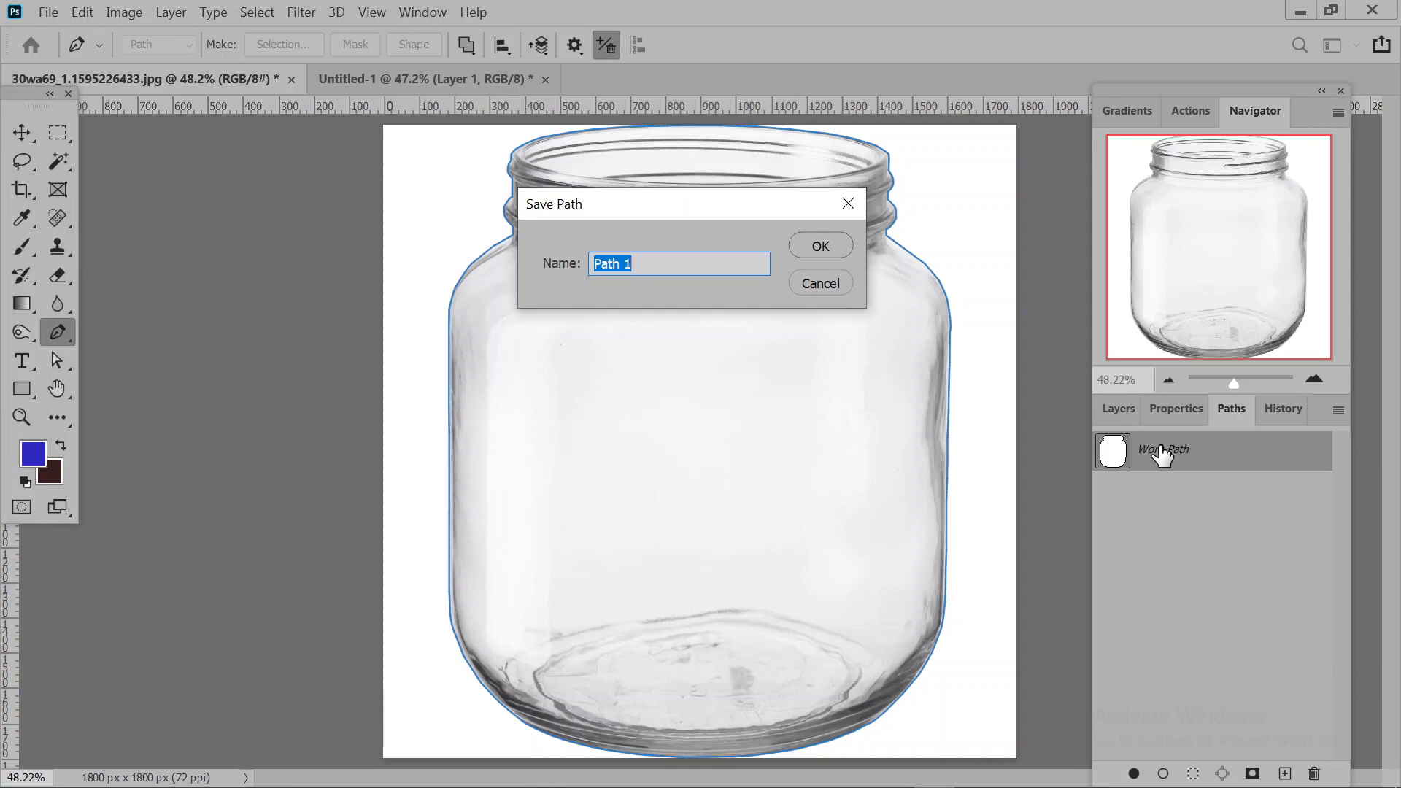
pyautogui.click(821, 246)
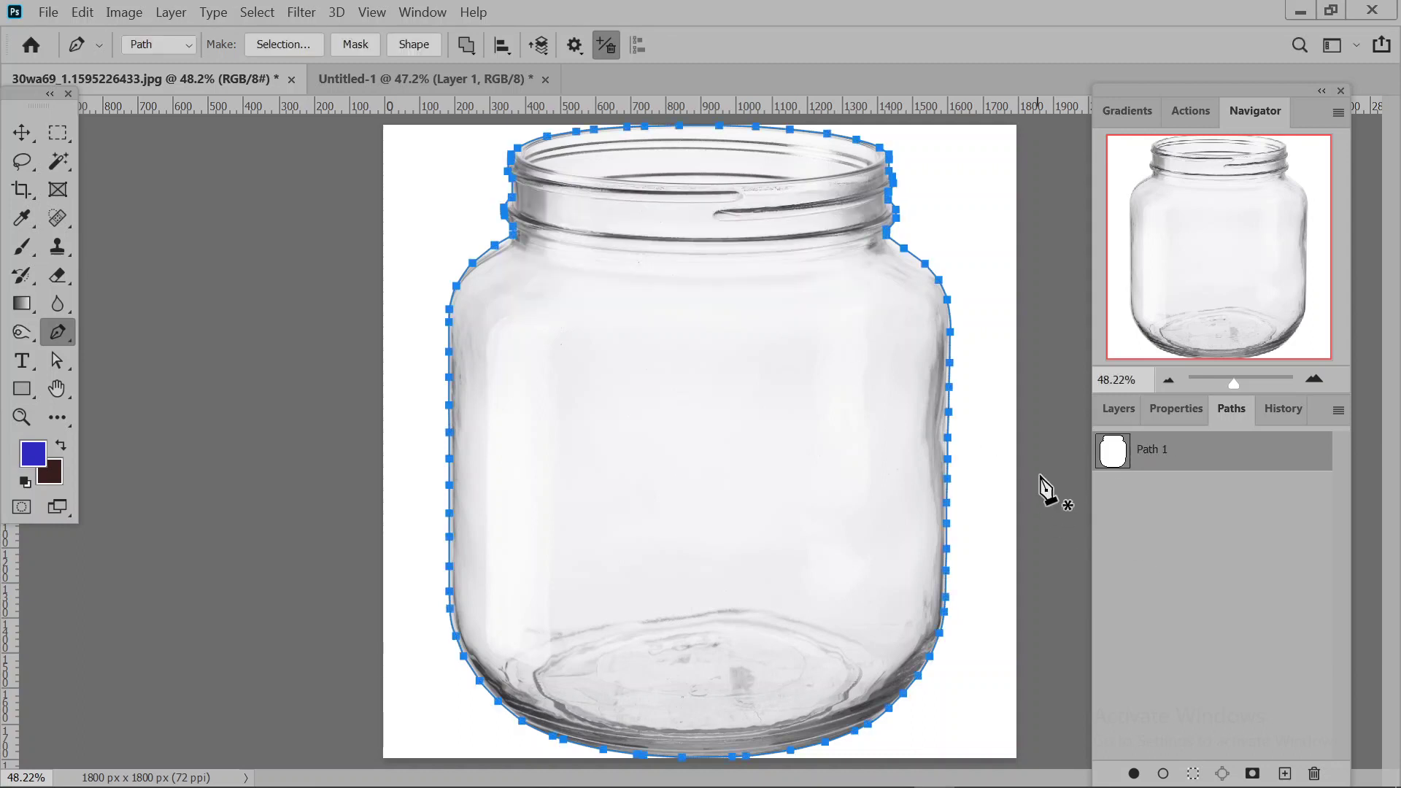
pyautogui.click(964, 180)
pyautogui.click(988, 230)
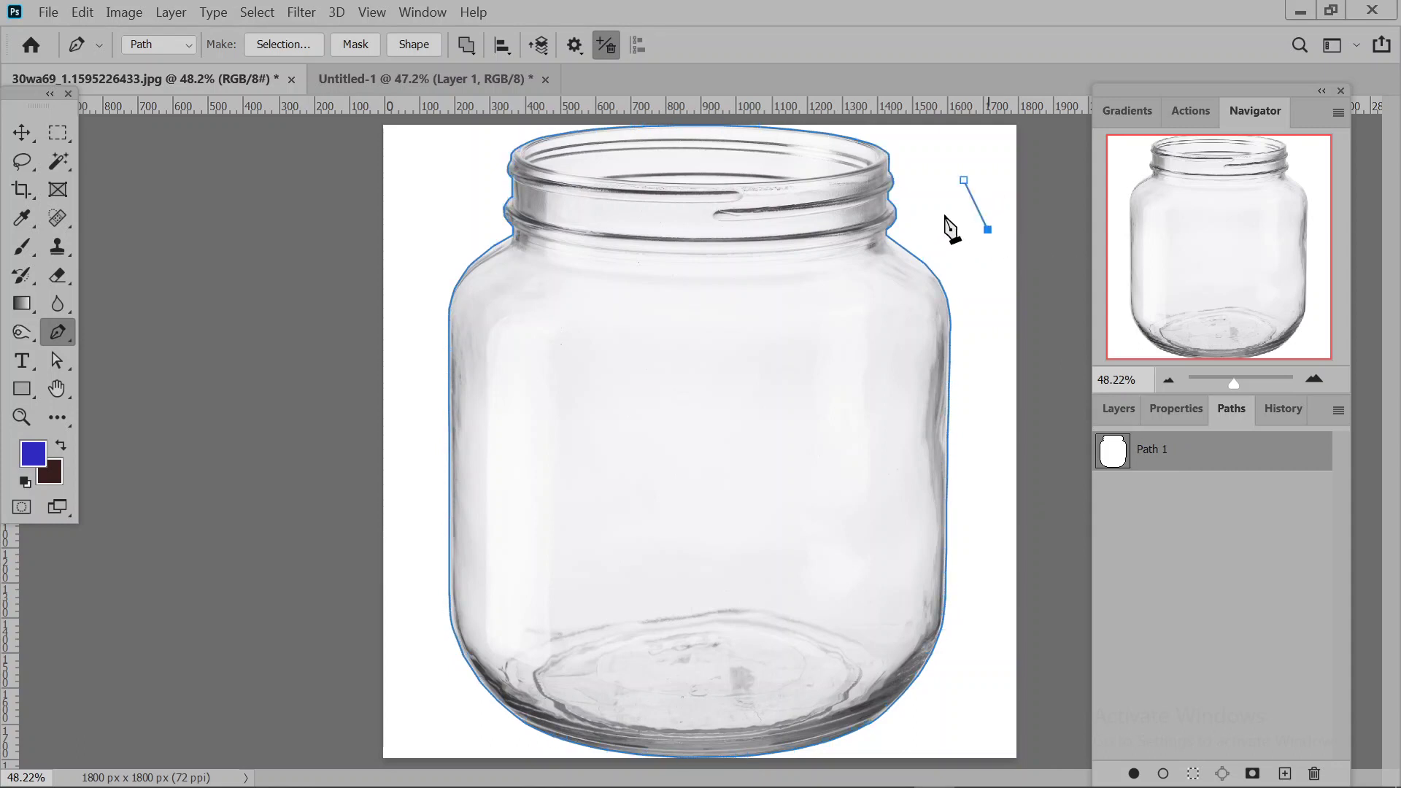
pyautogui.click(942, 213)
pyautogui.click(963, 180)
# Undo the stray triangle and add a new empty Path 2.
pyautogui.hotkey('ctrl', 'z')
pyautogui.hotkey('ctrl', 'z')
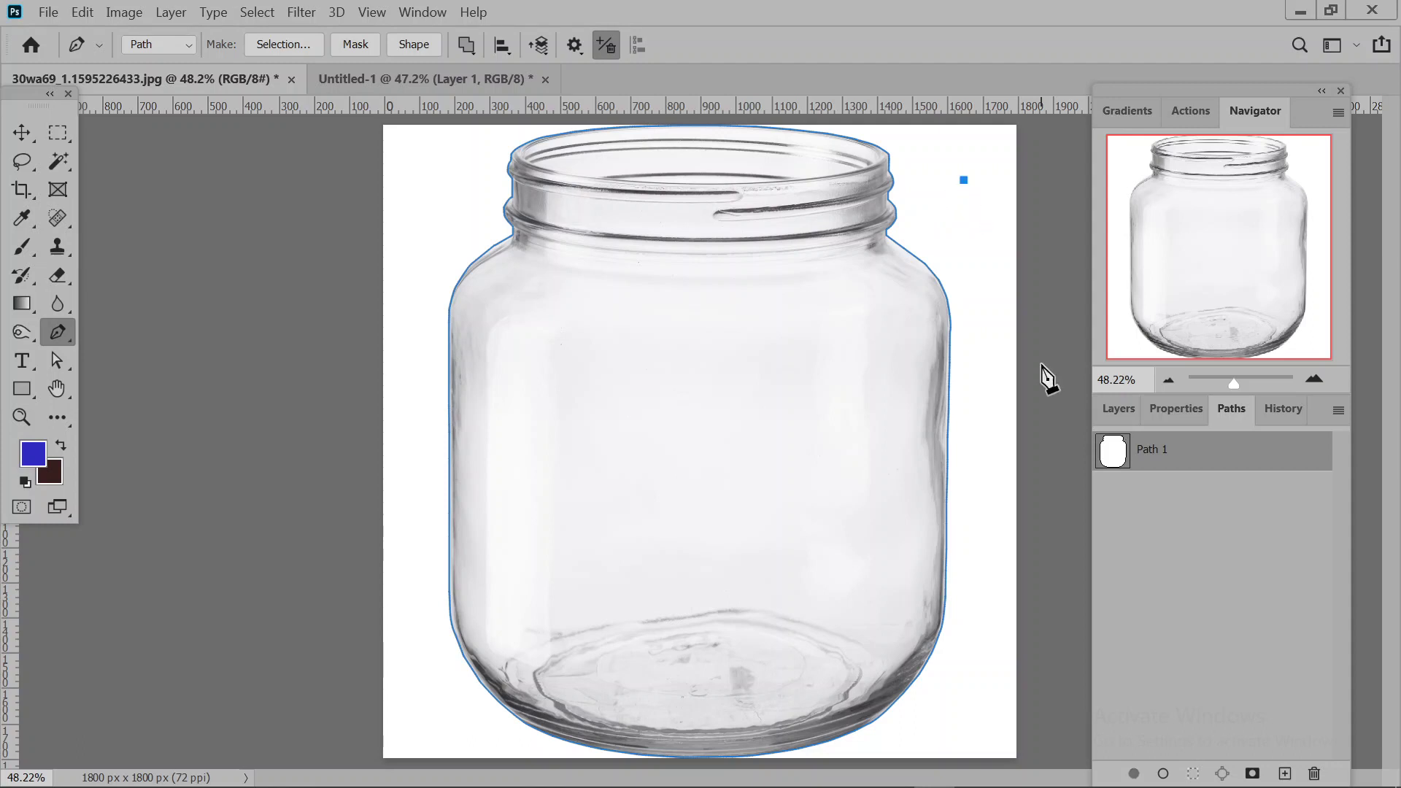
pyautogui.hotkey('ctrl', 'z')
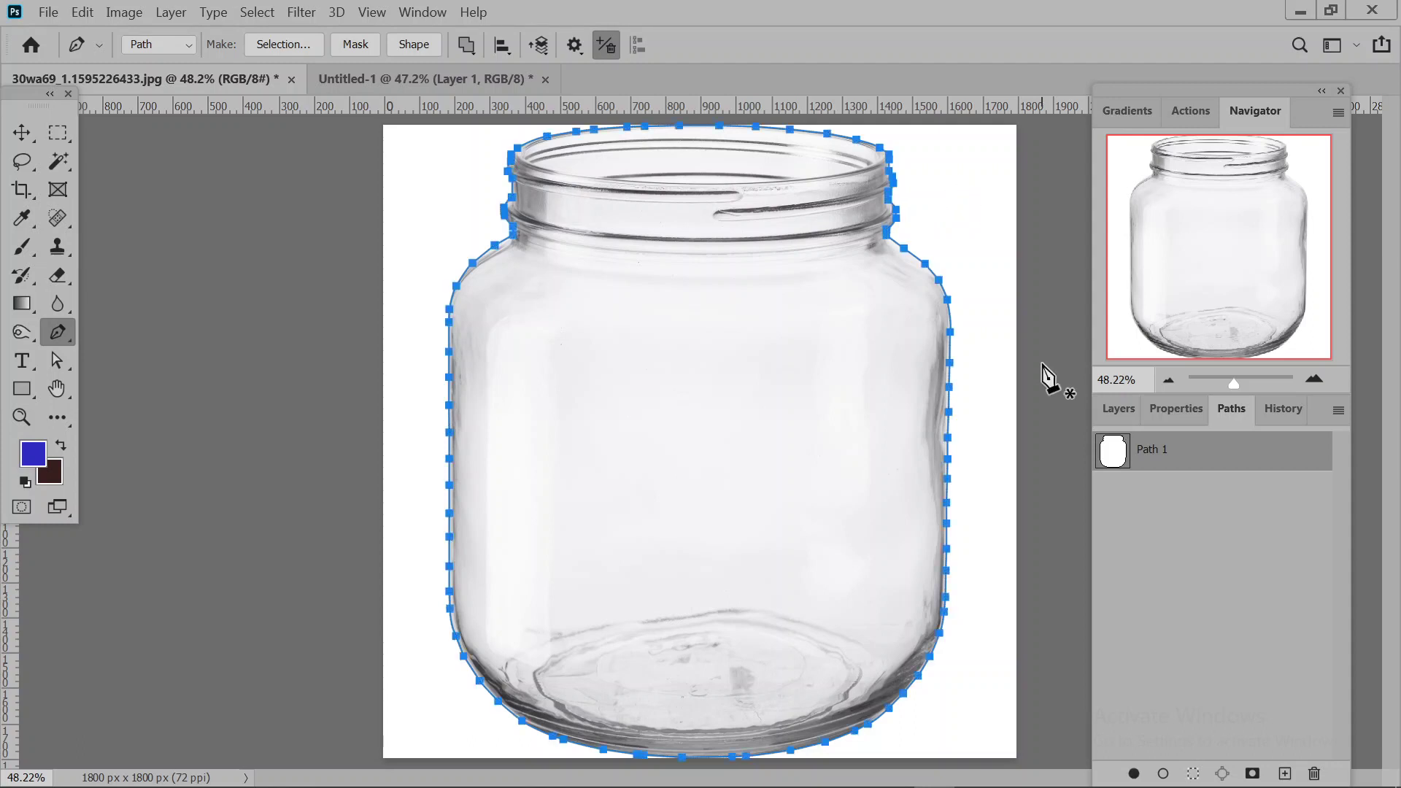
pyautogui.click(1284, 773)
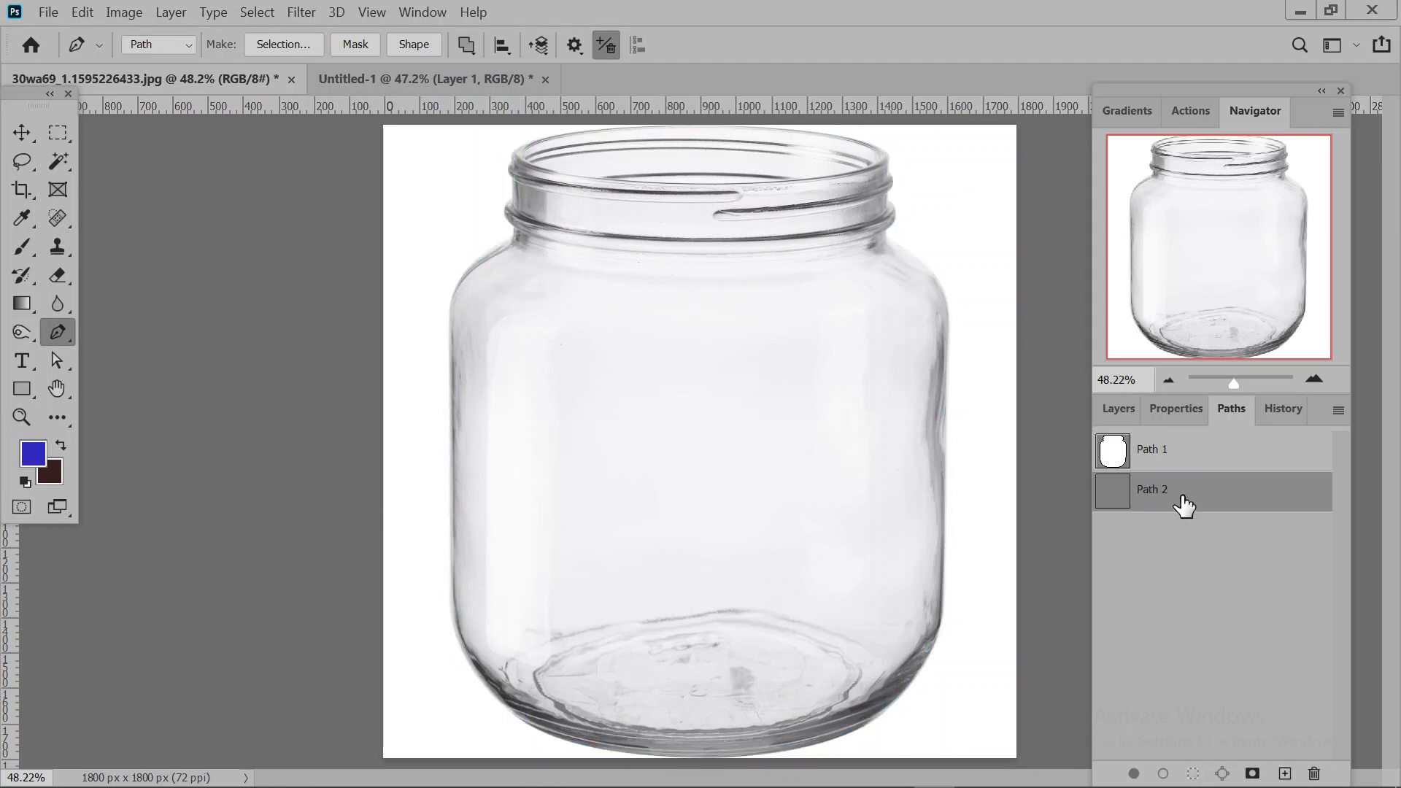
# Draw a closed four-sided practice path across the jar with the Pen tool.
pyautogui.click(613, 411)
pyautogui.click(841, 381)
pyautogui.click(813, 587)
pyautogui.click(617, 571)
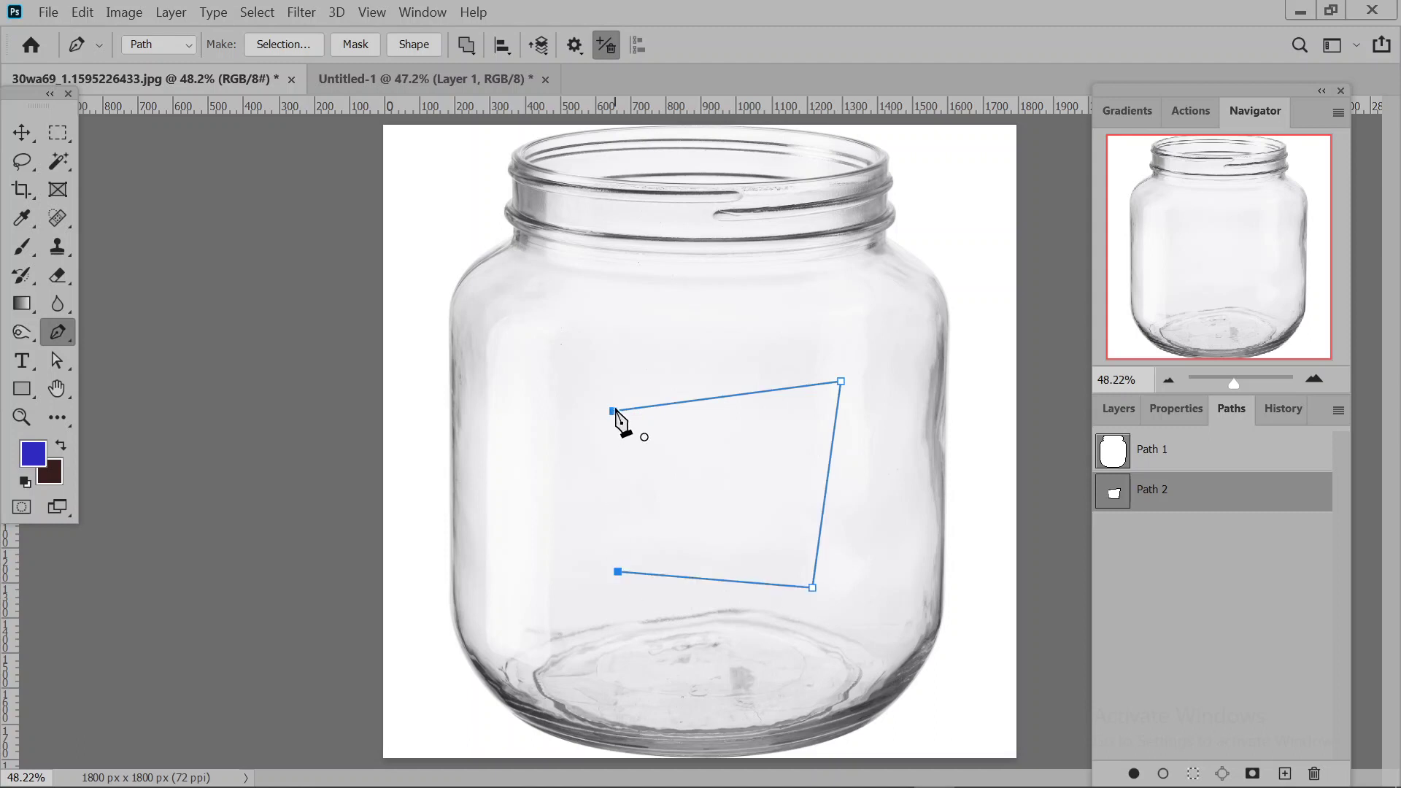
pyautogui.click(614, 411)
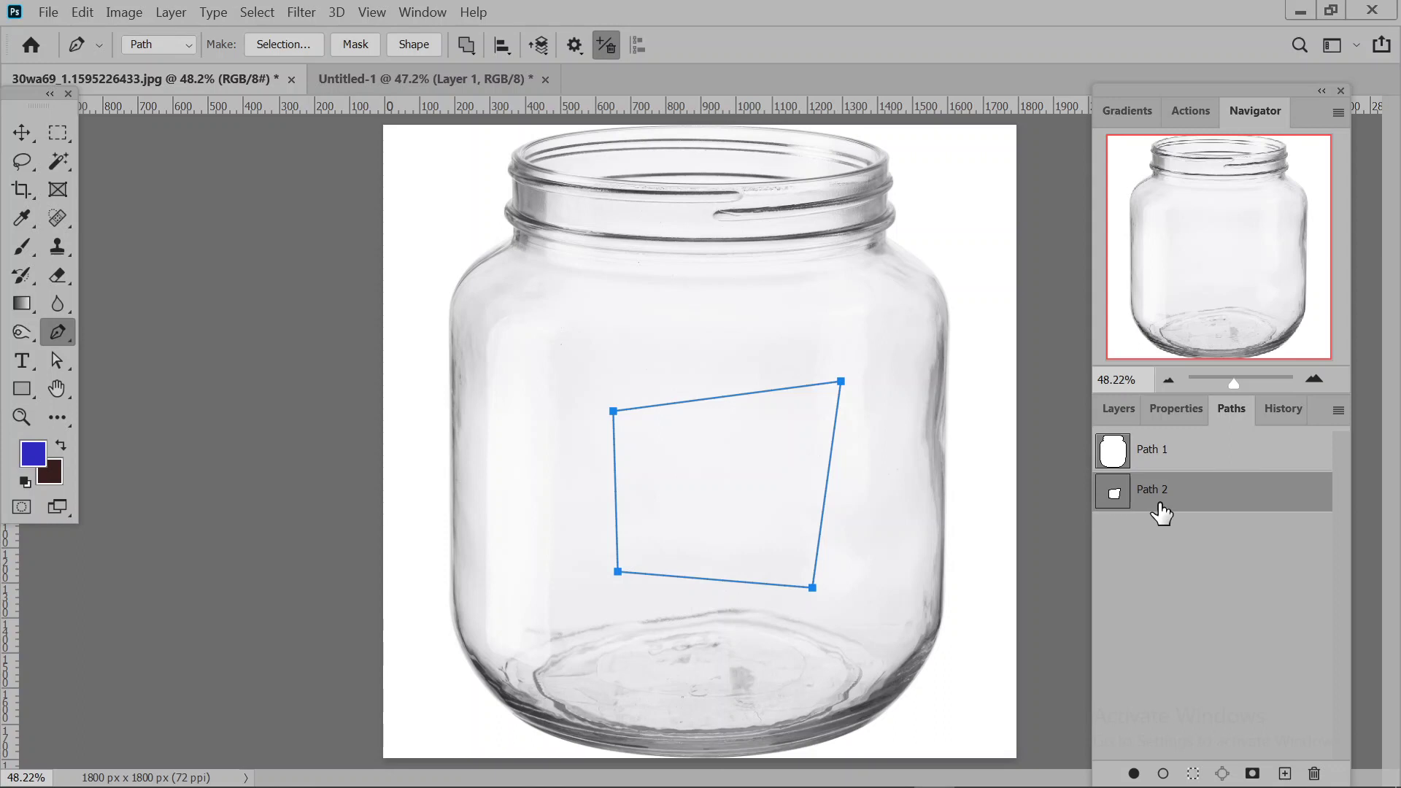
# Delete Path 2 and make the jar outline Path 1 active again.
pyautogui.press('Escape')
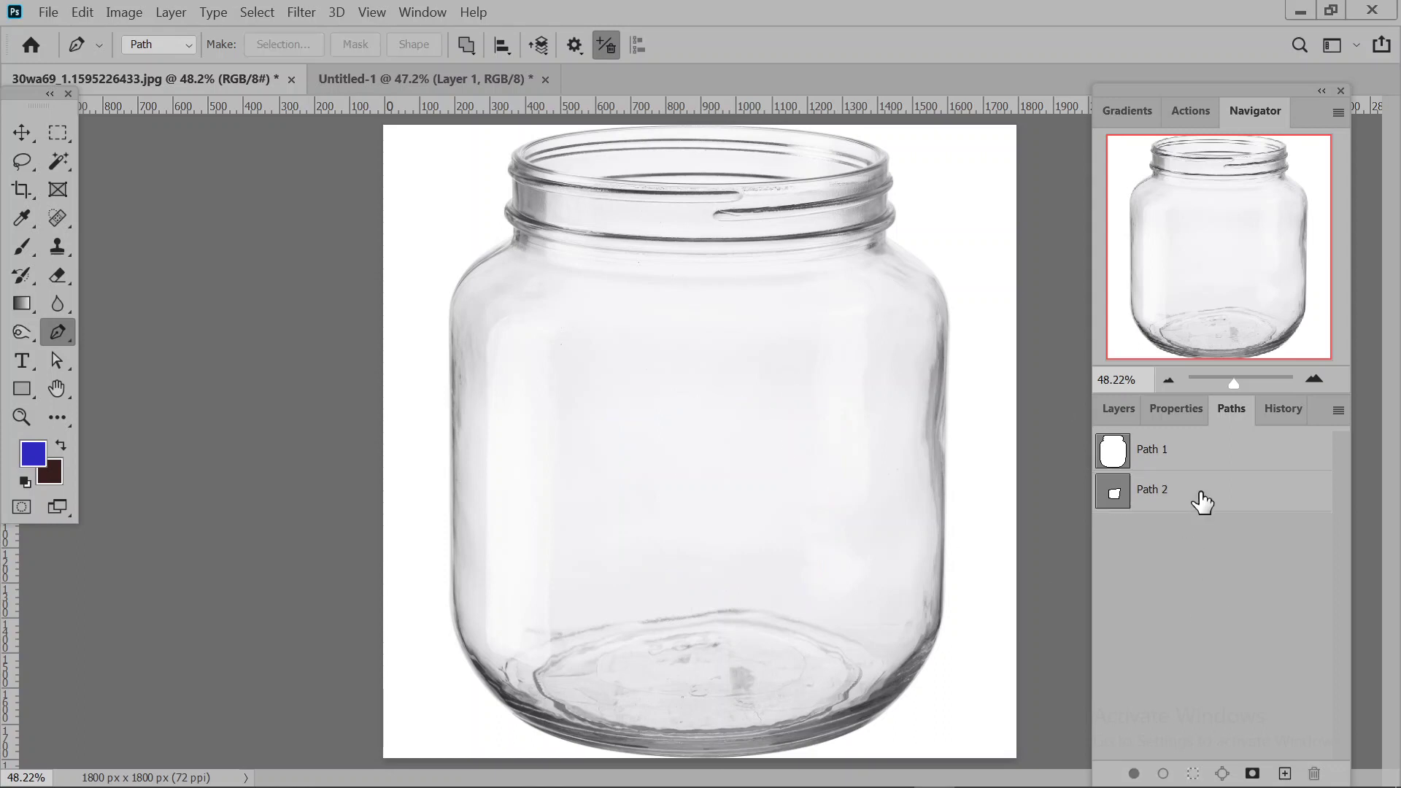
pyautogui.click(1173, 497)
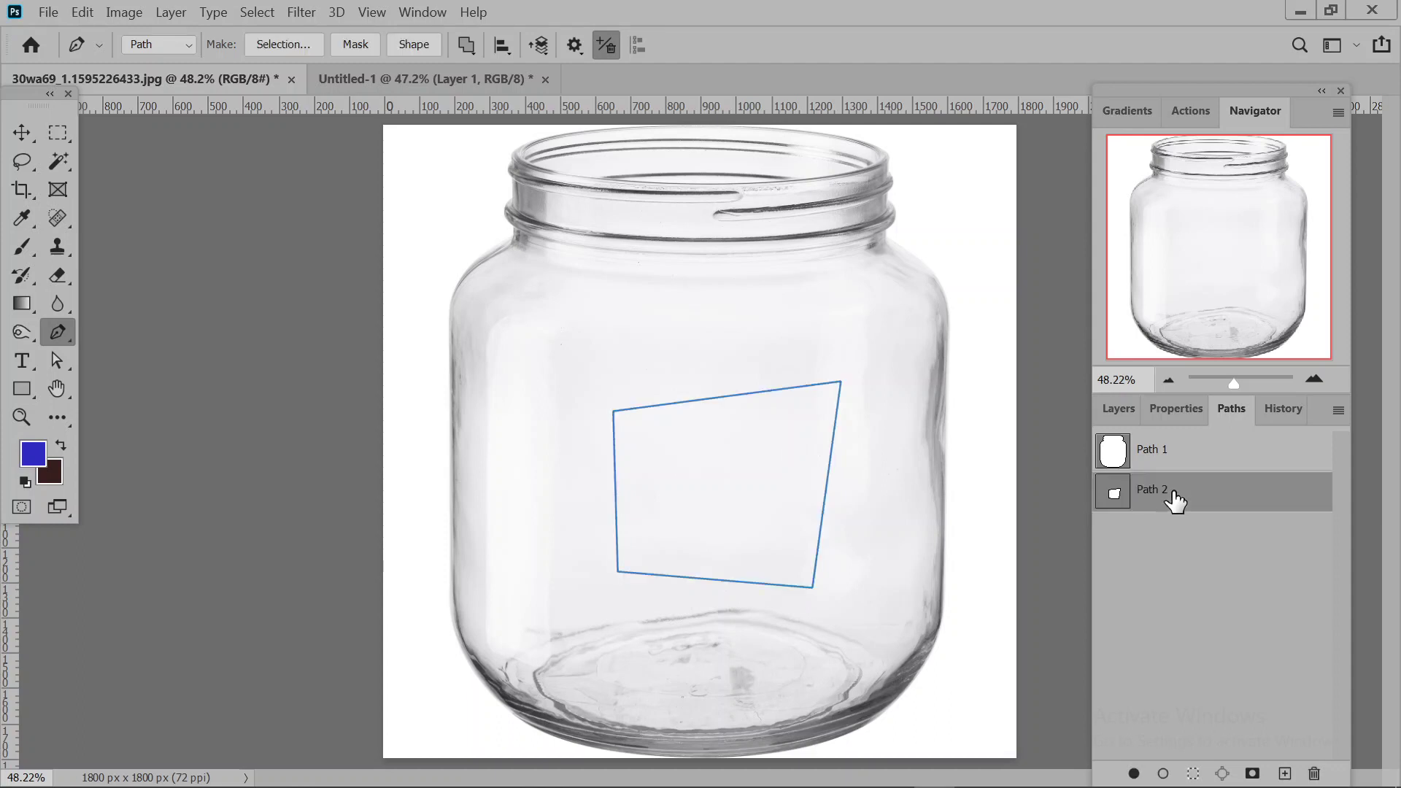
pyautogui.press('Delete')
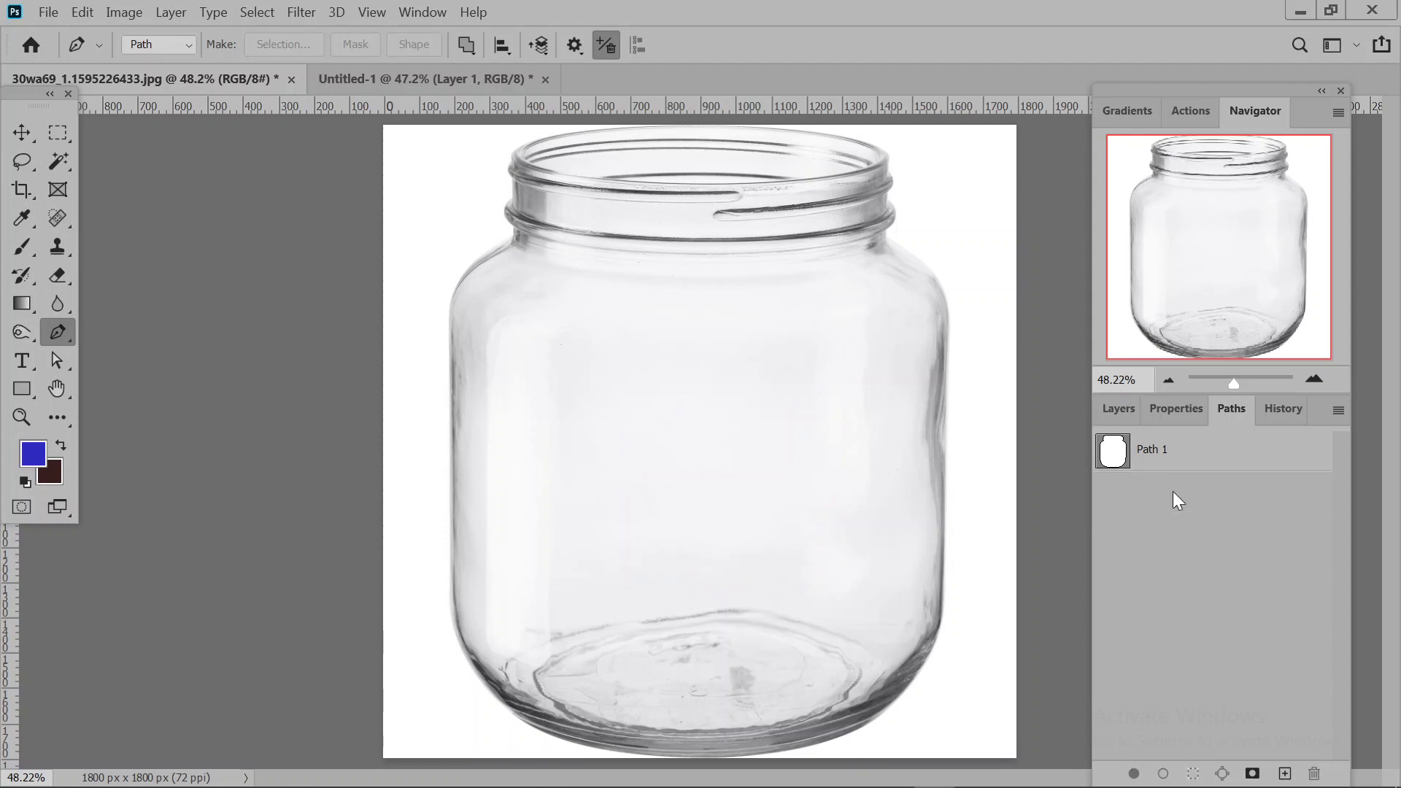
pyautogui.click(1186, 452)
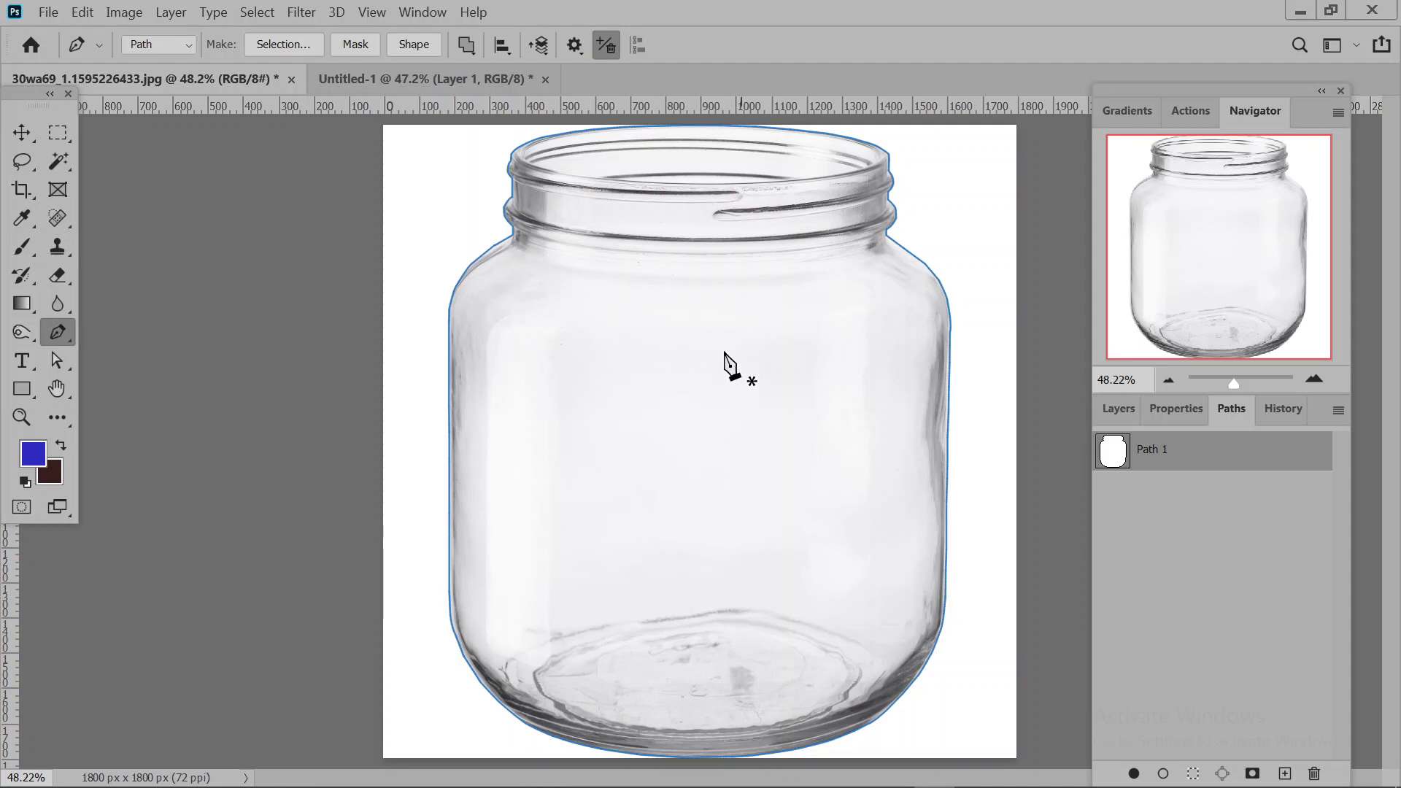
# Make a selection from the jar path with Feather 2, then undo it.
pyautogui.rightClick(511, 248)
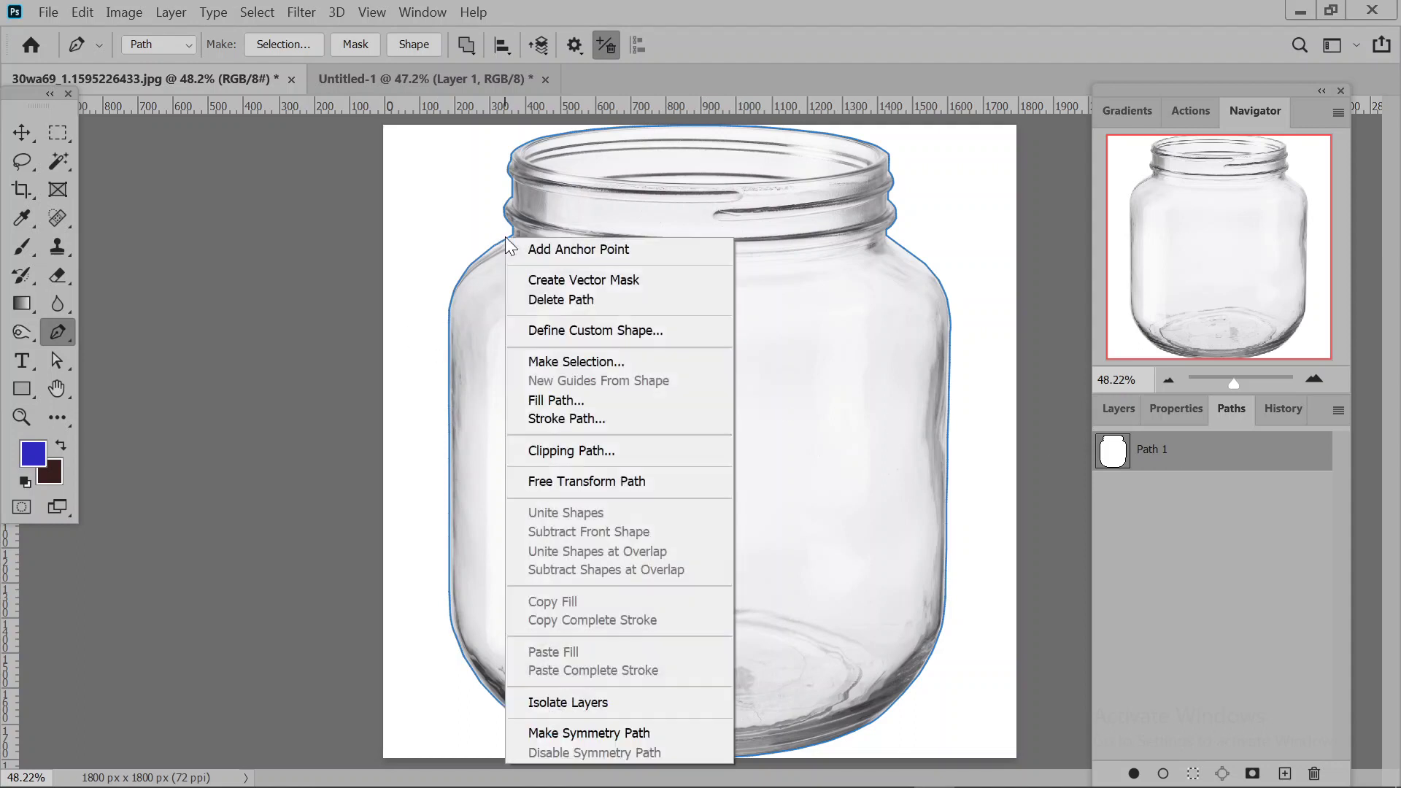
pyautogui.click(613, 362)
pyautogui.click(834, 191)
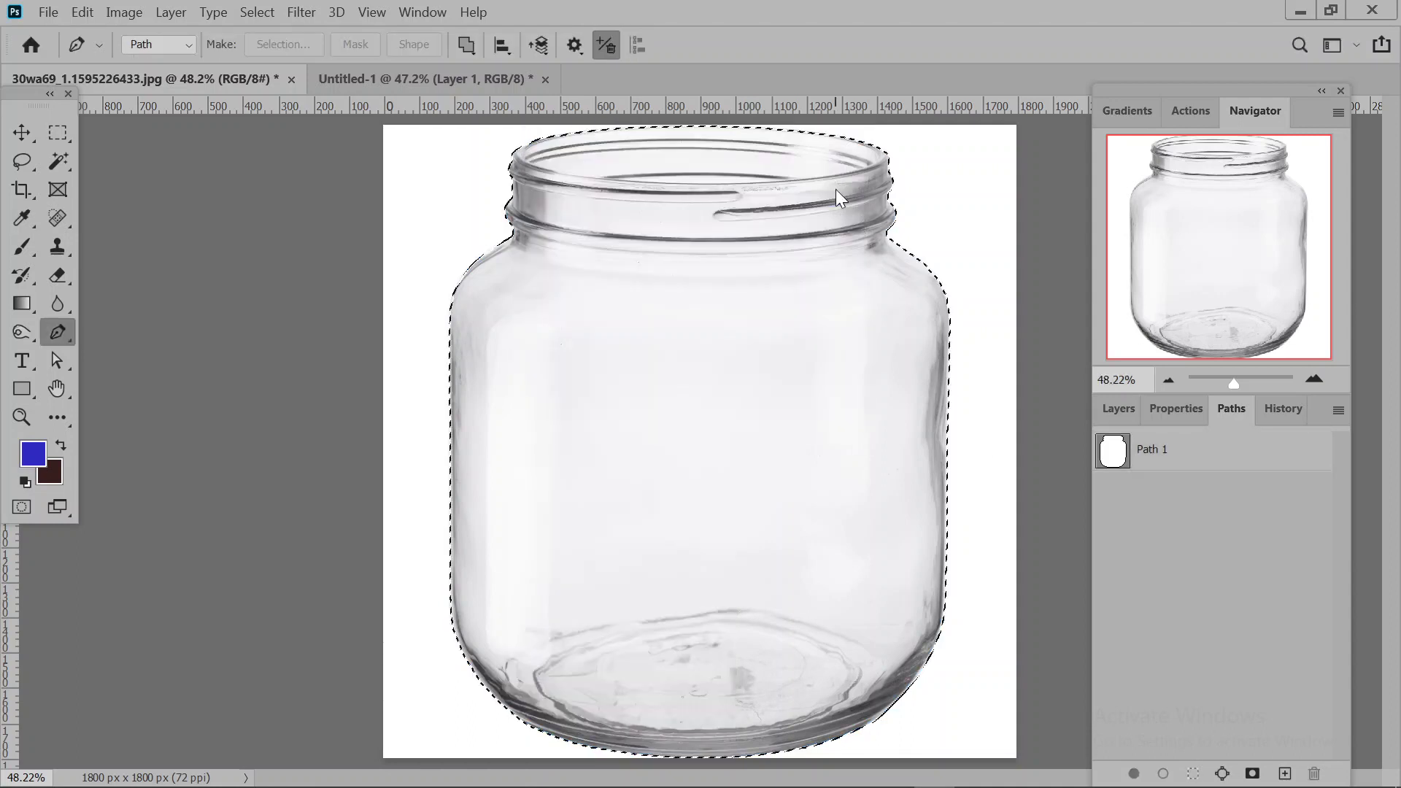
pyautogui.hotkey('ctrl', 'z')
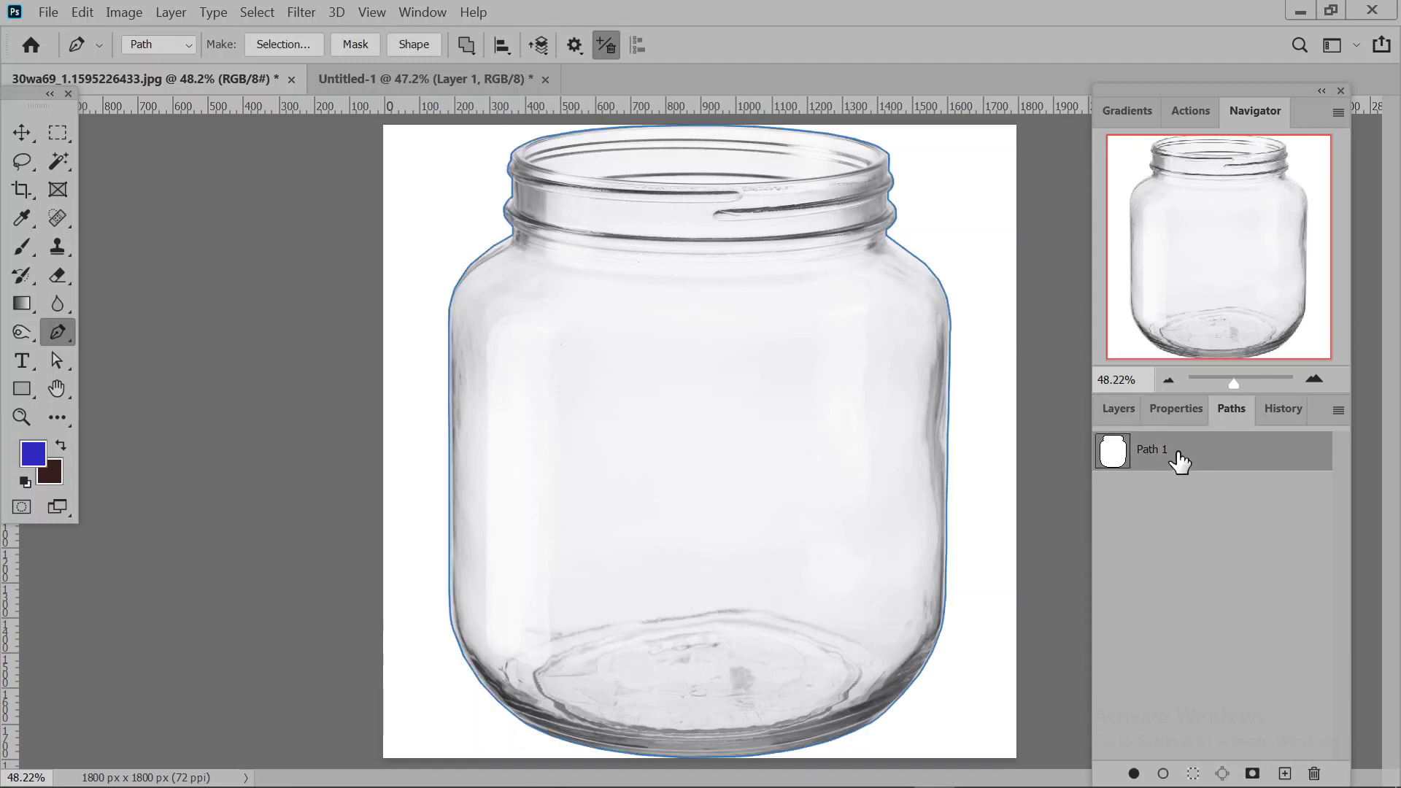
# Load Path 1 as a selection from its thumbnail, deselect, and show the Layers panel.
pyautogui.press('Return')
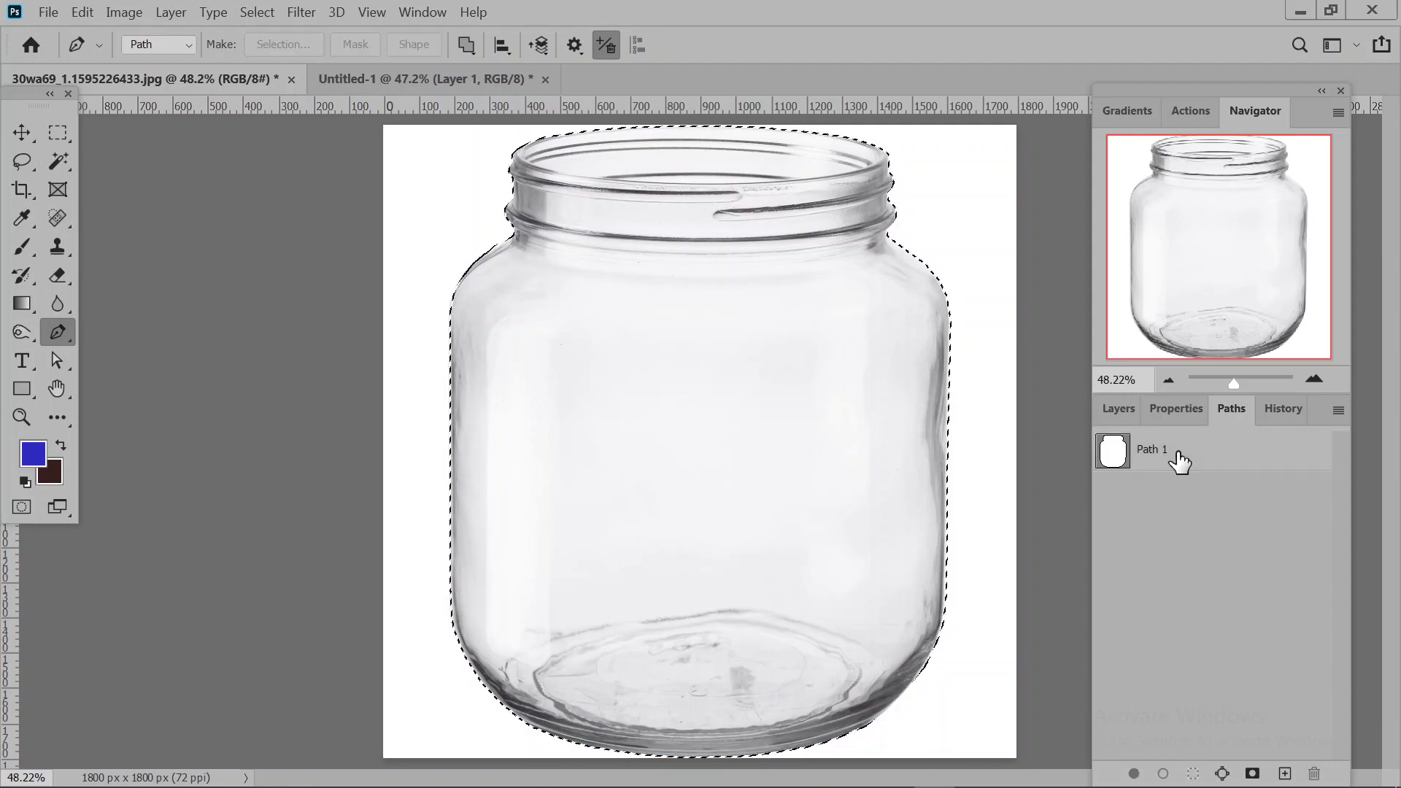
pyautogui.click(1180, 459)
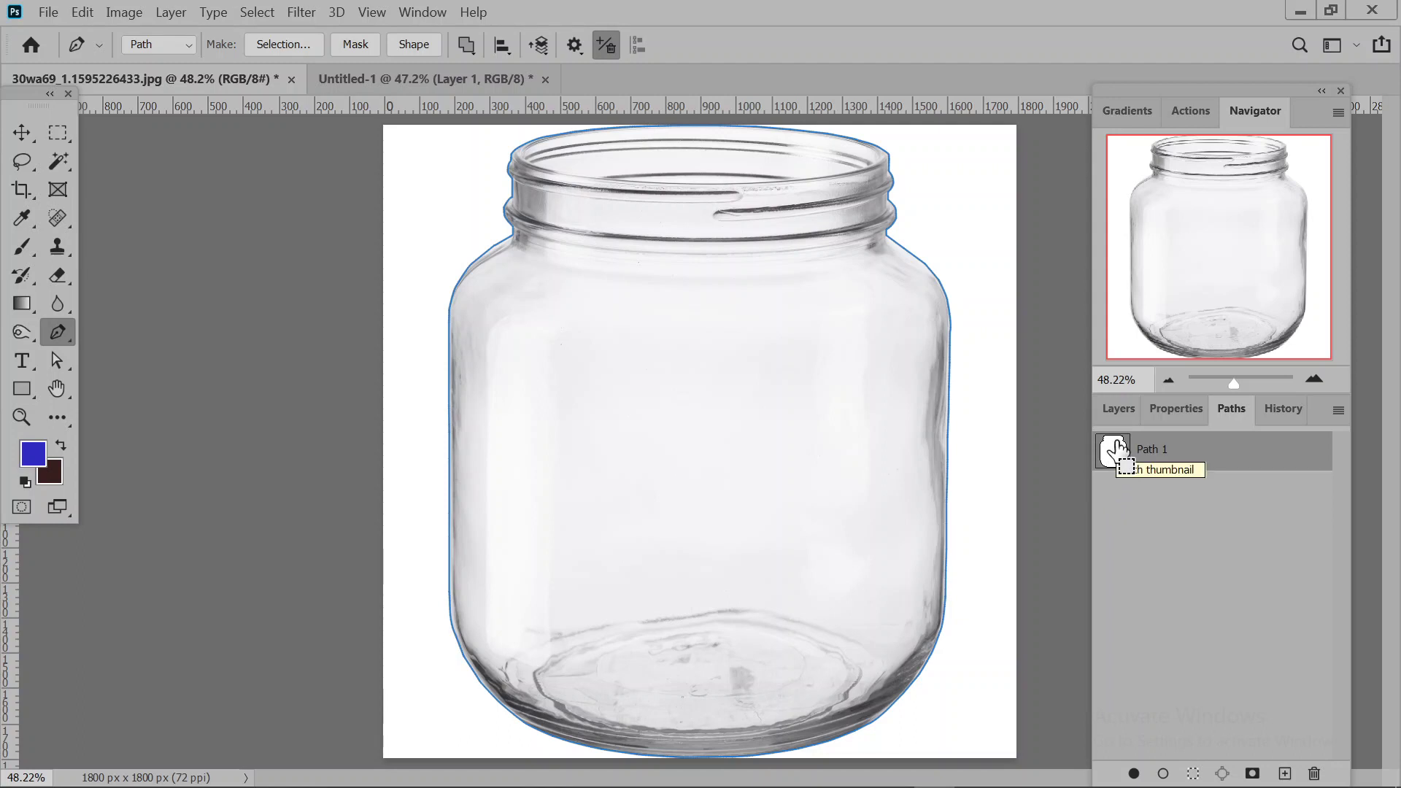
pyautogui.keyDown('ctrl'); pyautogui.click(1117, 449); pyautogui.keyUp('ctrl')
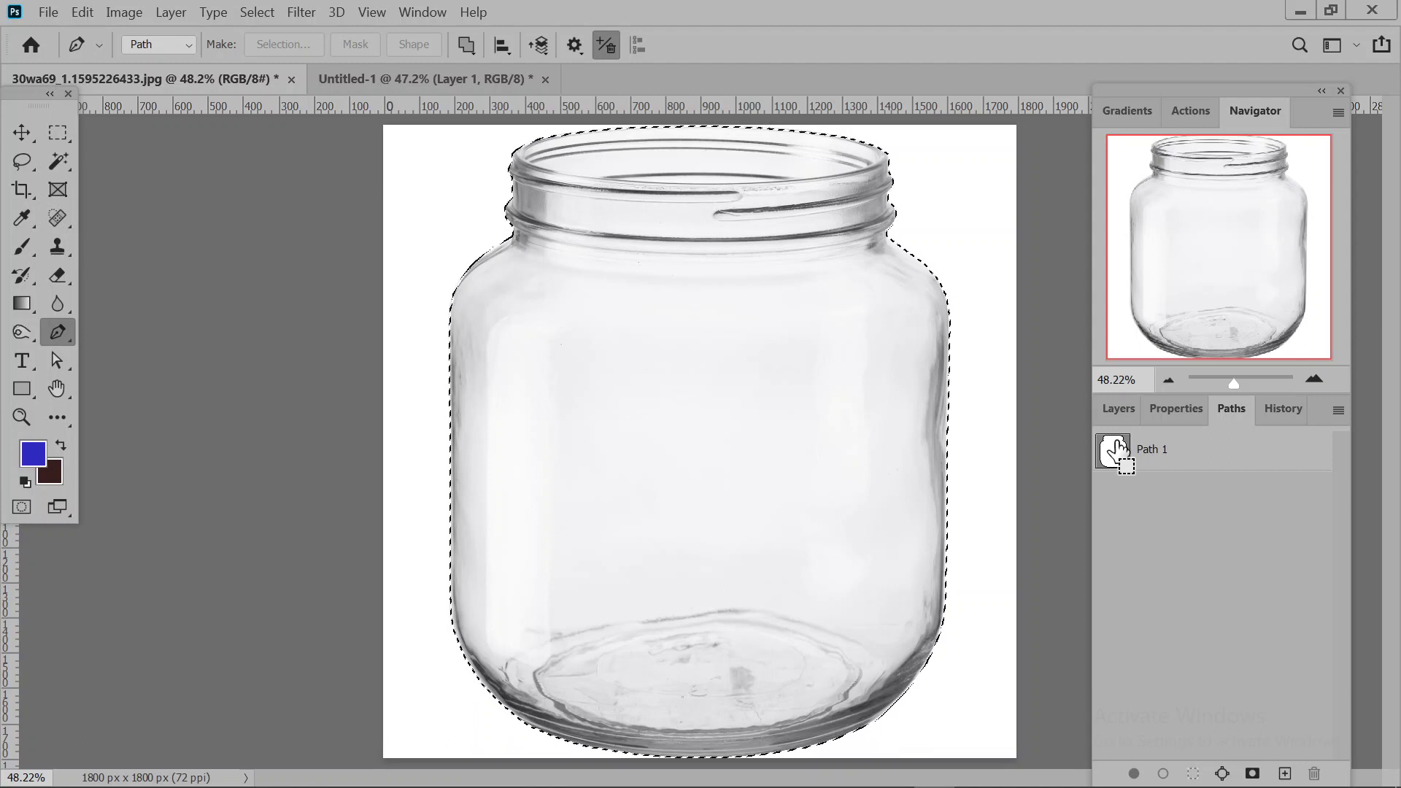
pyautogui.hotkey('ctrl', 'd')
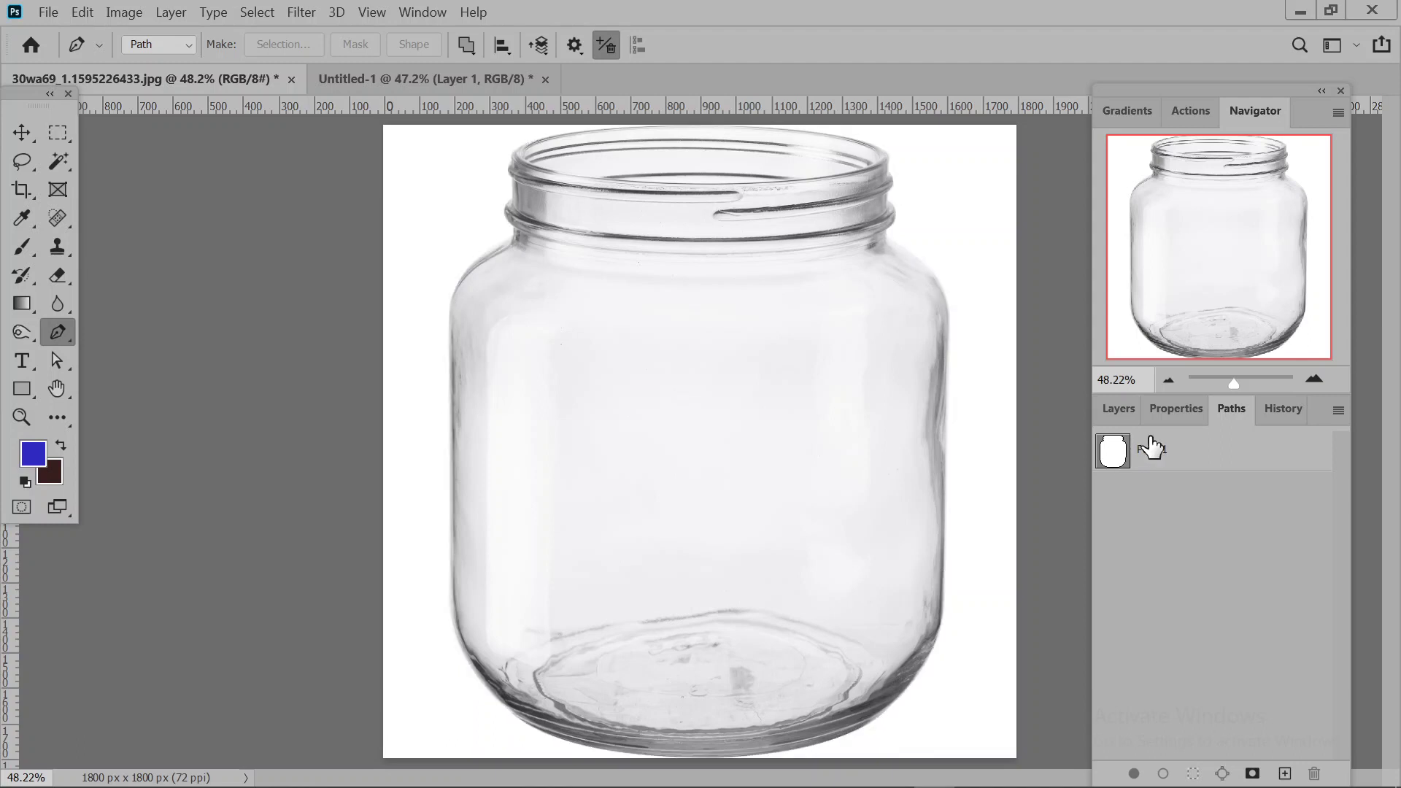
pyautogui.click(1176, 454)
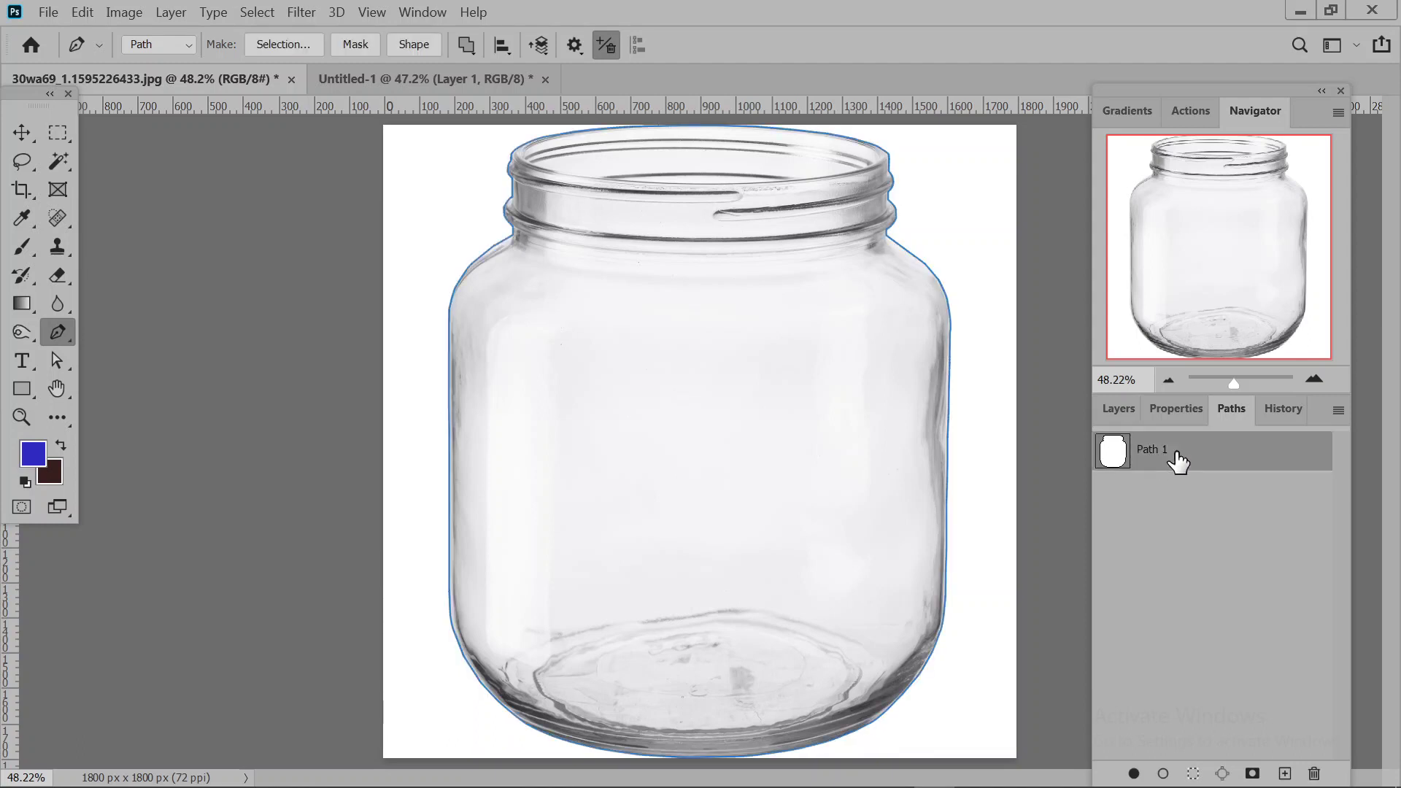
pyautogui.click(1118, 411)
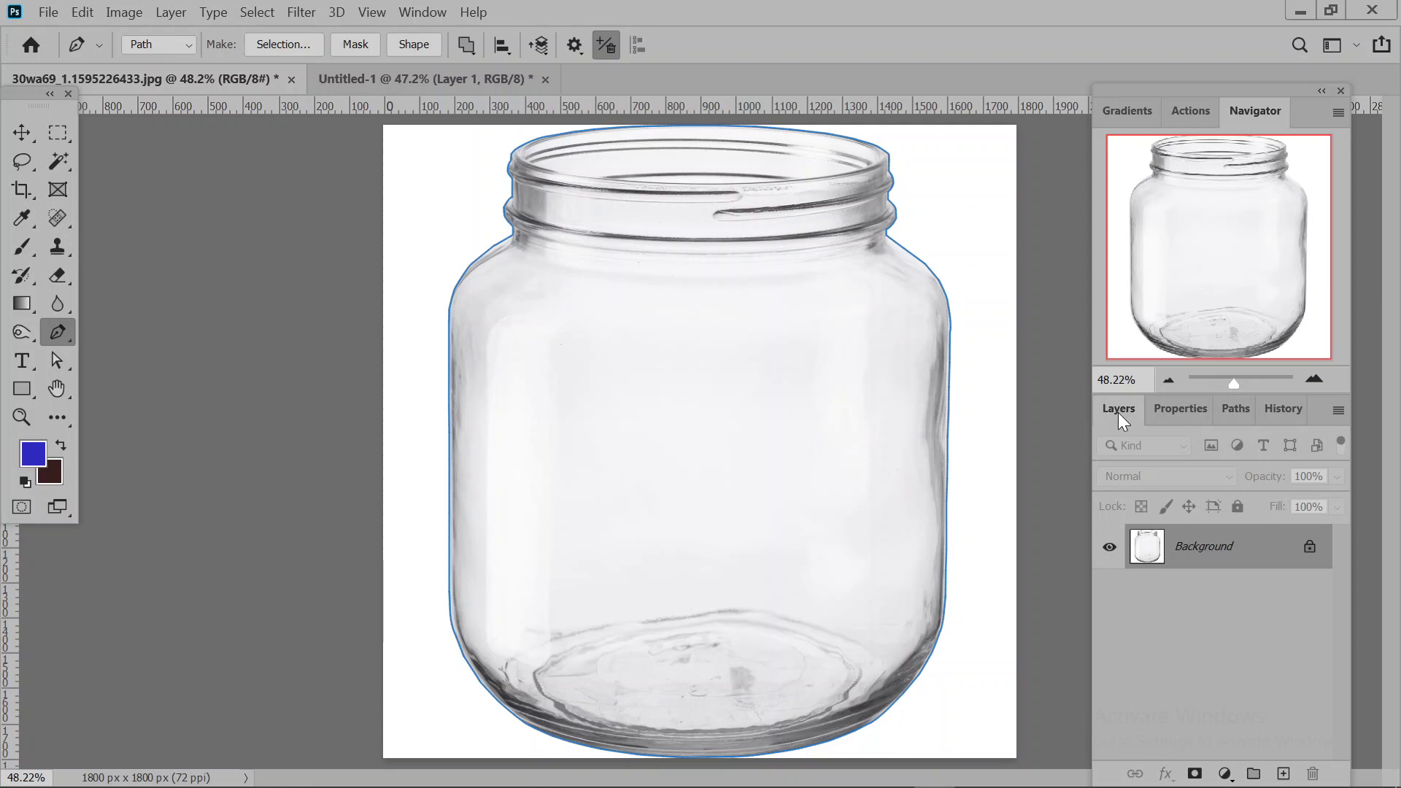
pyautogui.rightClick(501, 240)
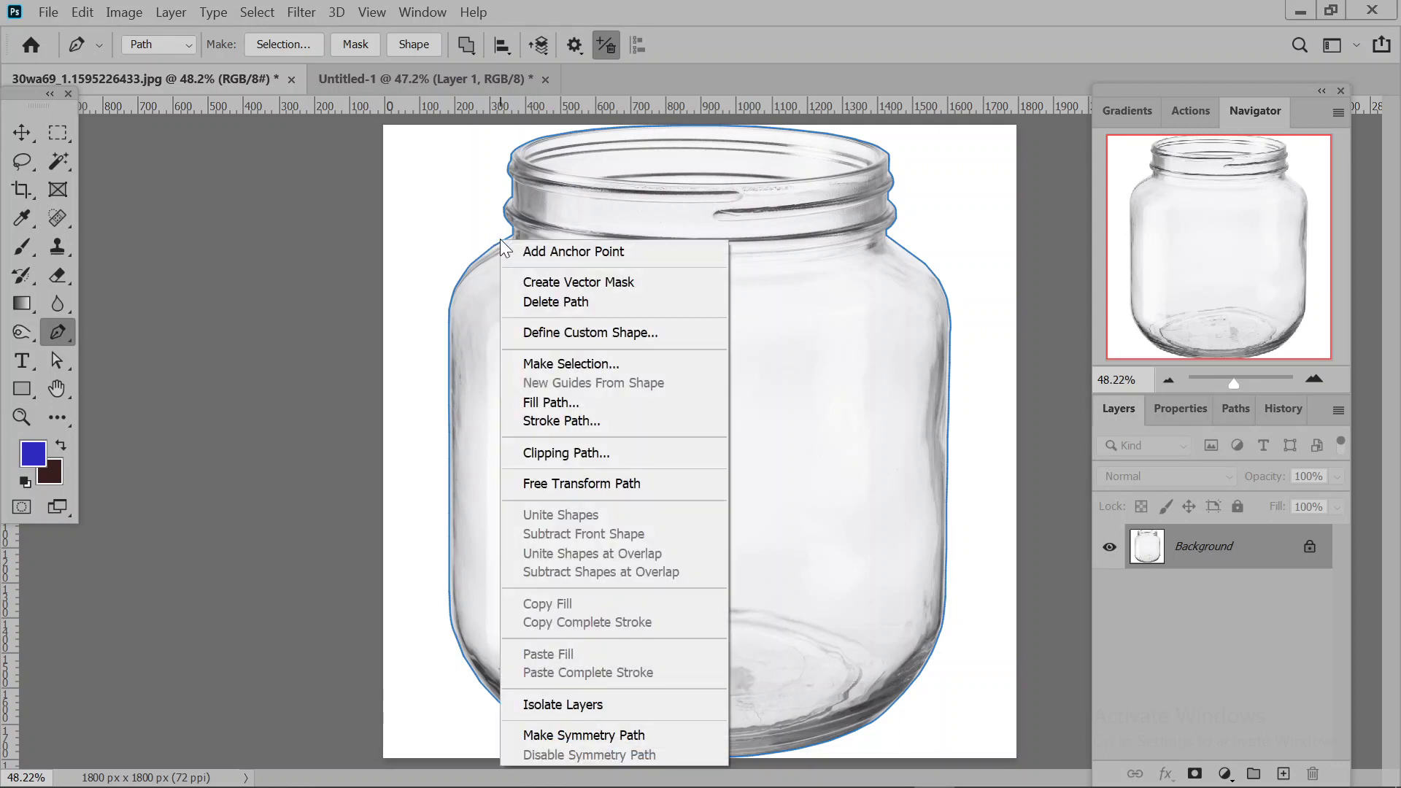
pyautogui.click(1047, 187)
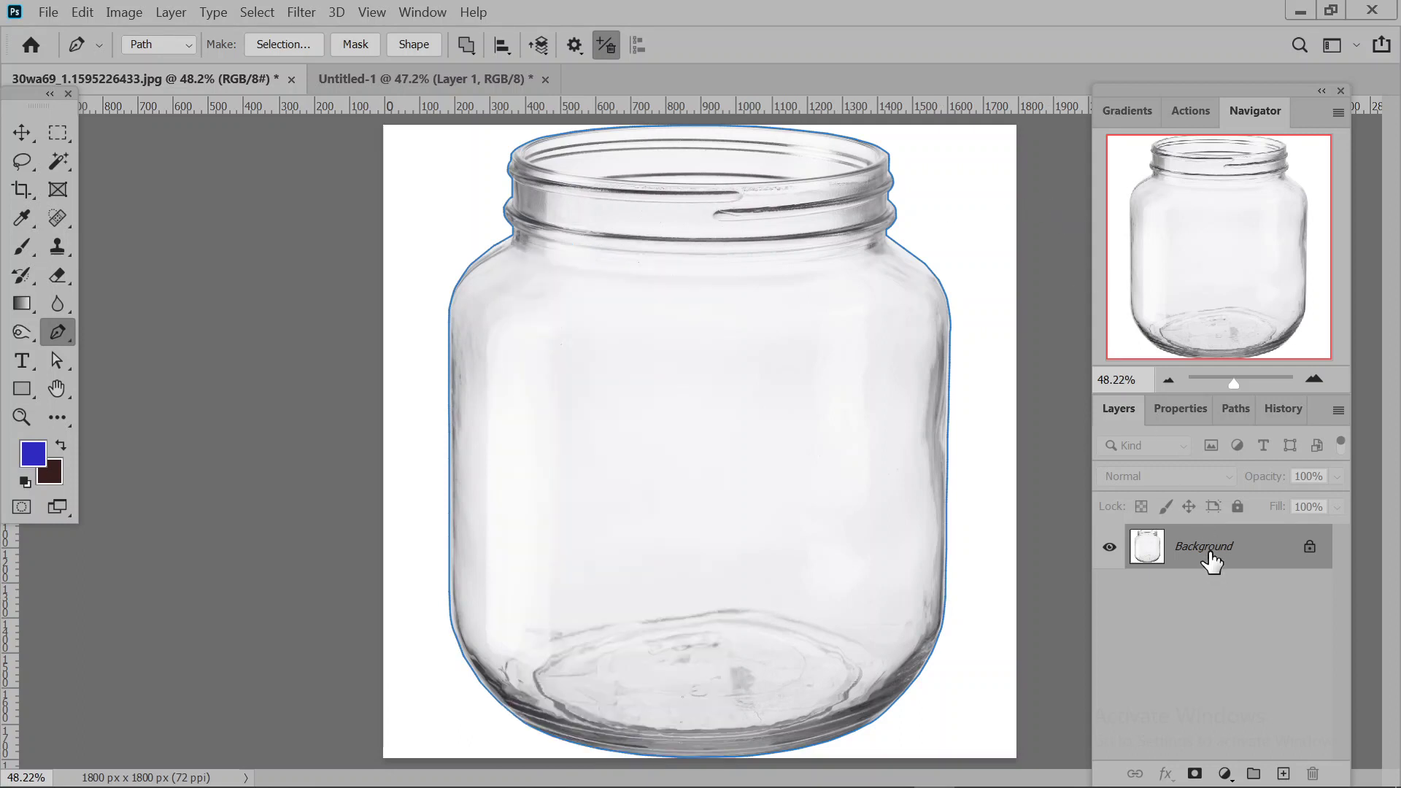
pyautogui.hotkey('ctrl', 'j')
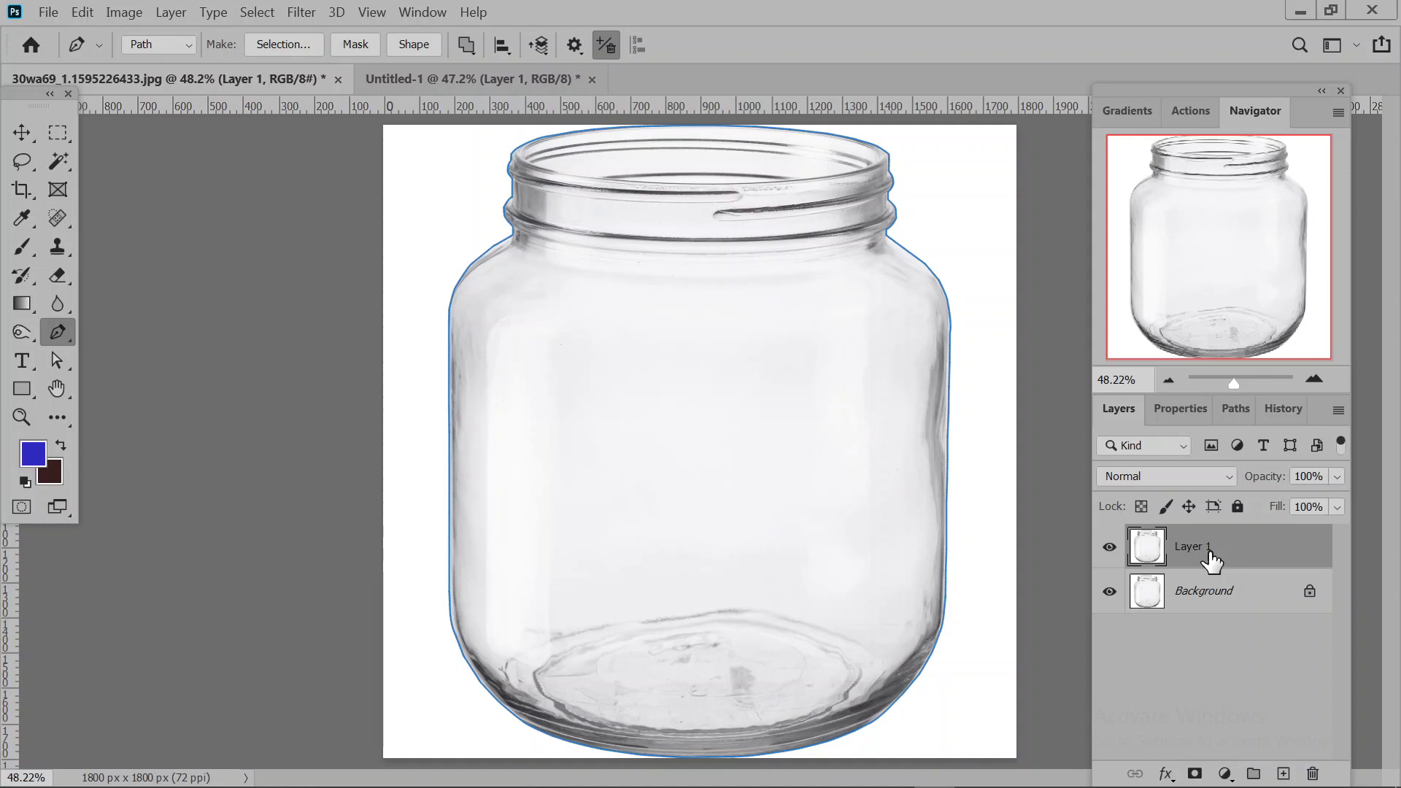
pyautogui.click(1110, 594)
pyautogui.hotkey('ctrl', 'z')
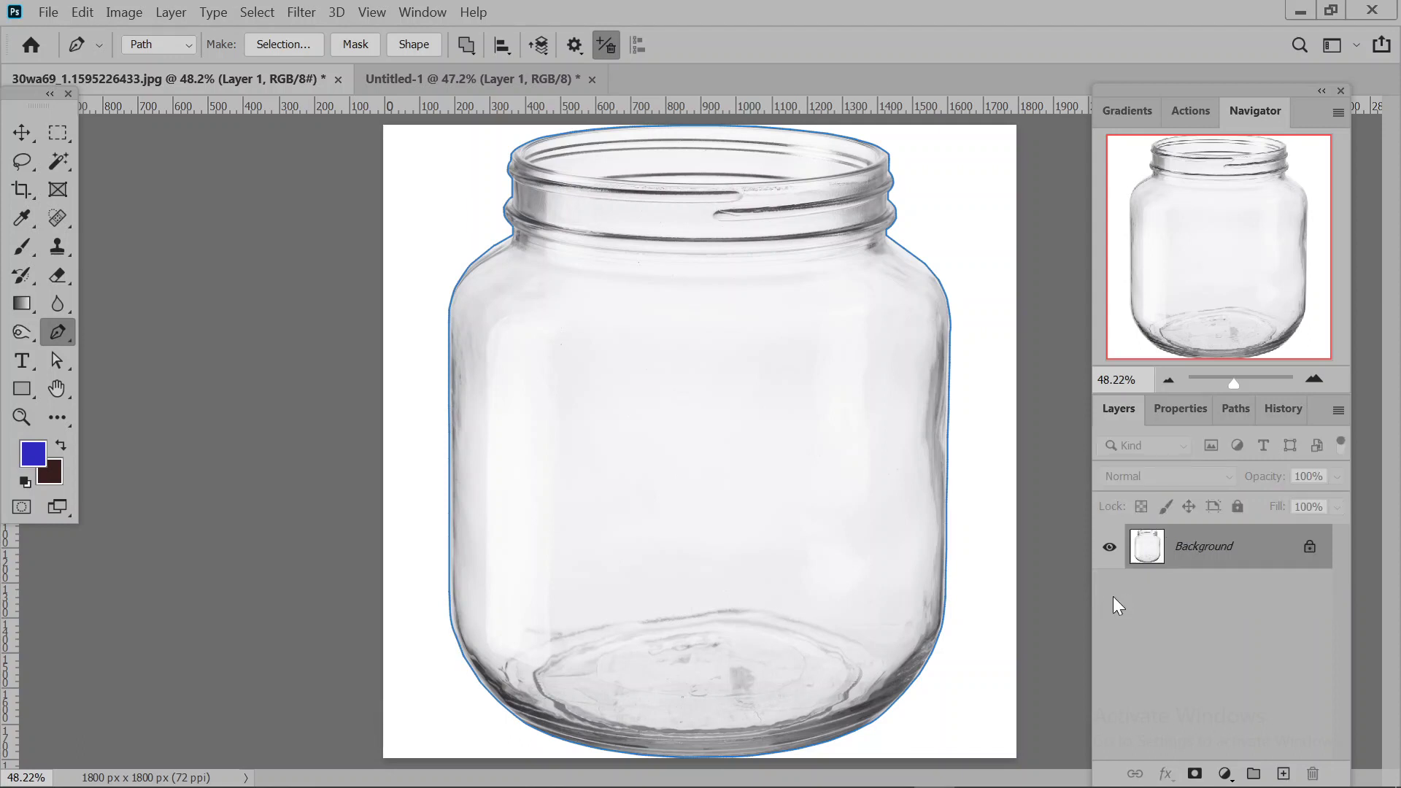
pyautogui.click(1237, 409)
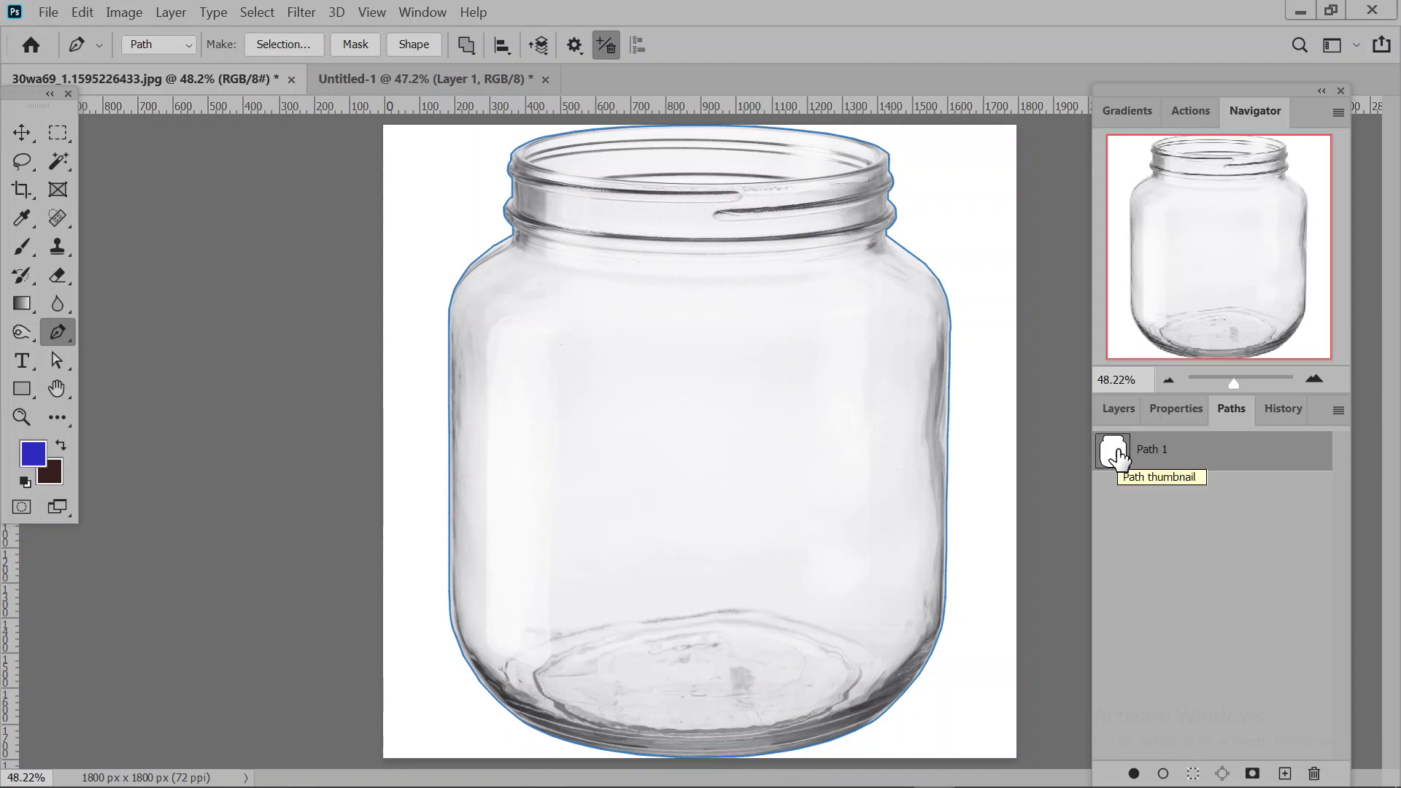
pyautogui.click(1119, 409)
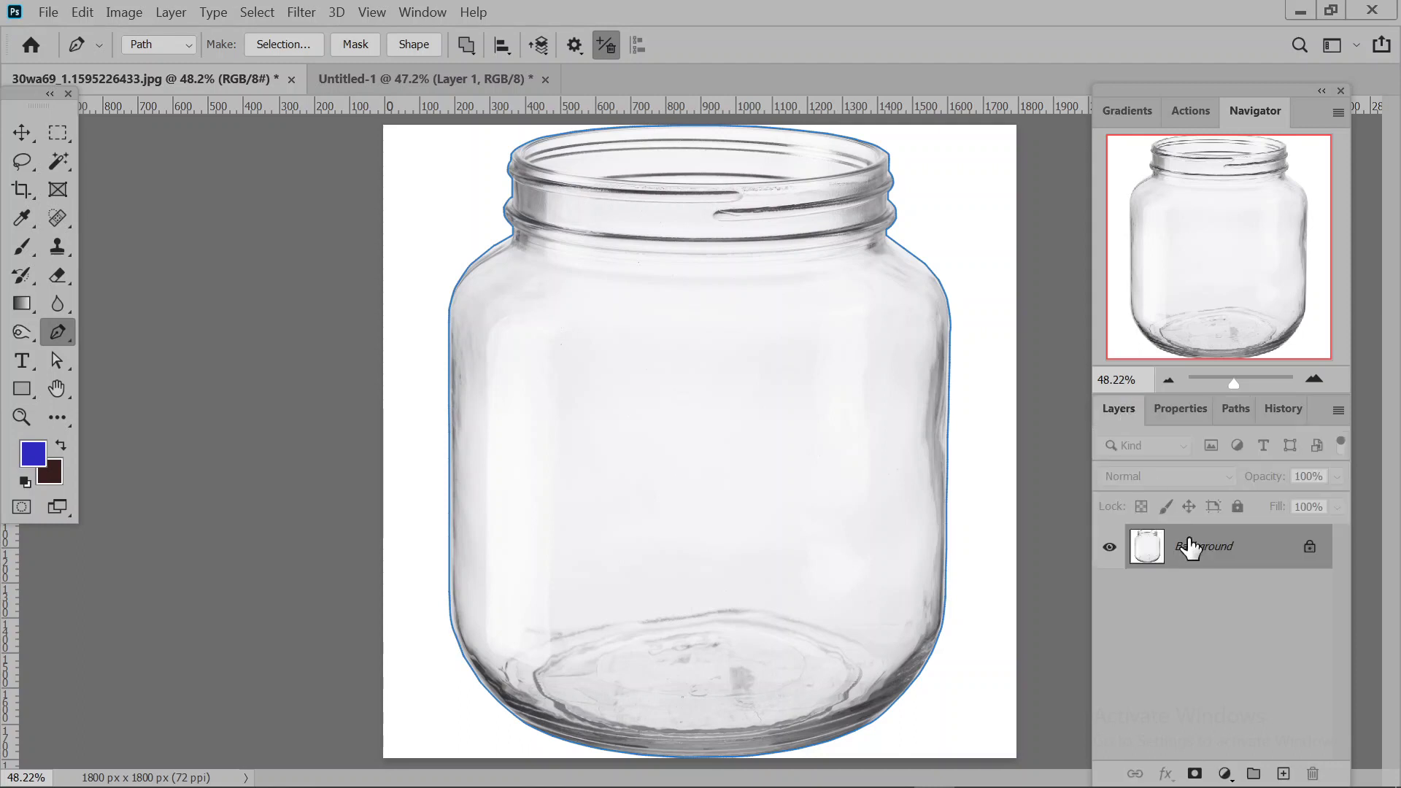
pyautogui.click(1194, 774)
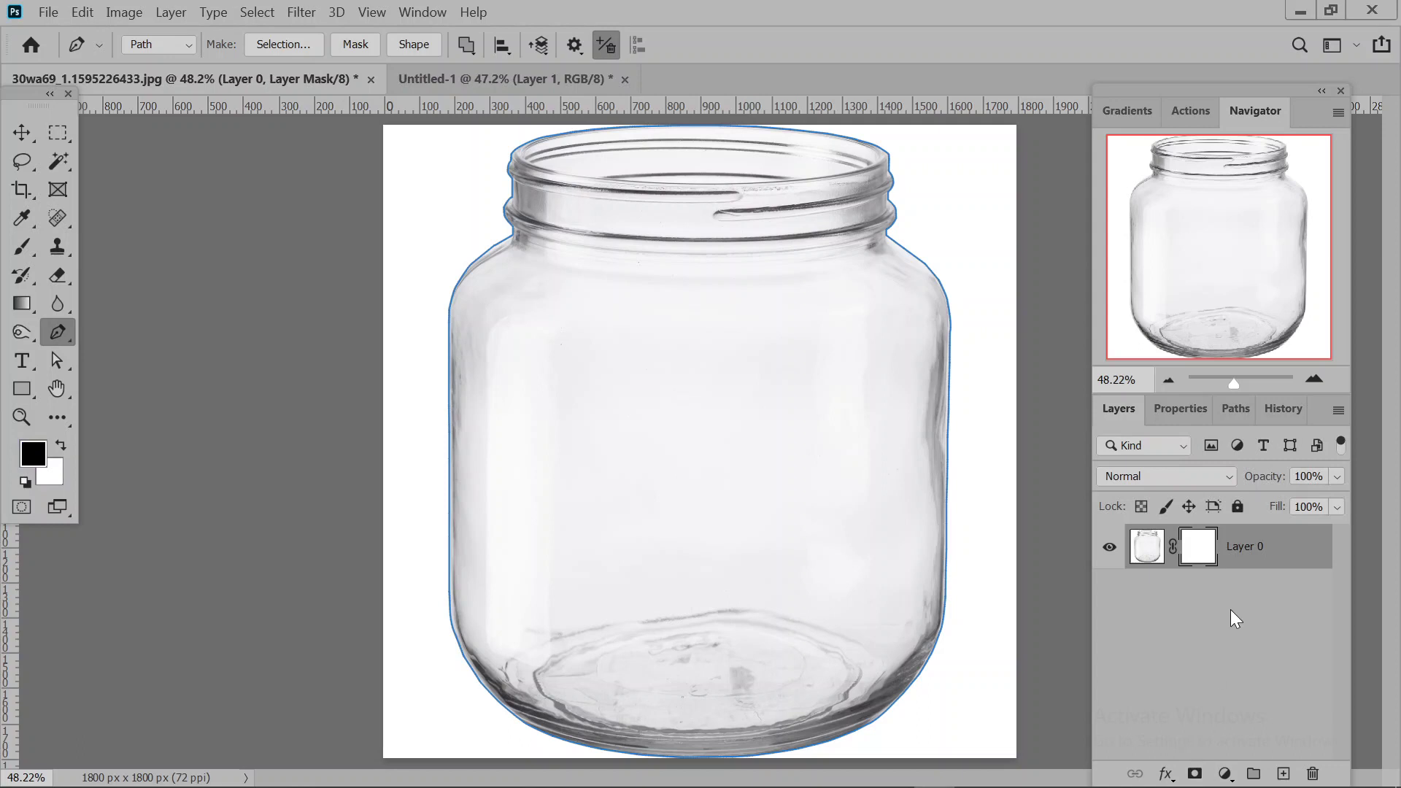
pyautogui.hotkey('ctrl', 'z')
pyautogui.hotkey('ctrl', 'z')
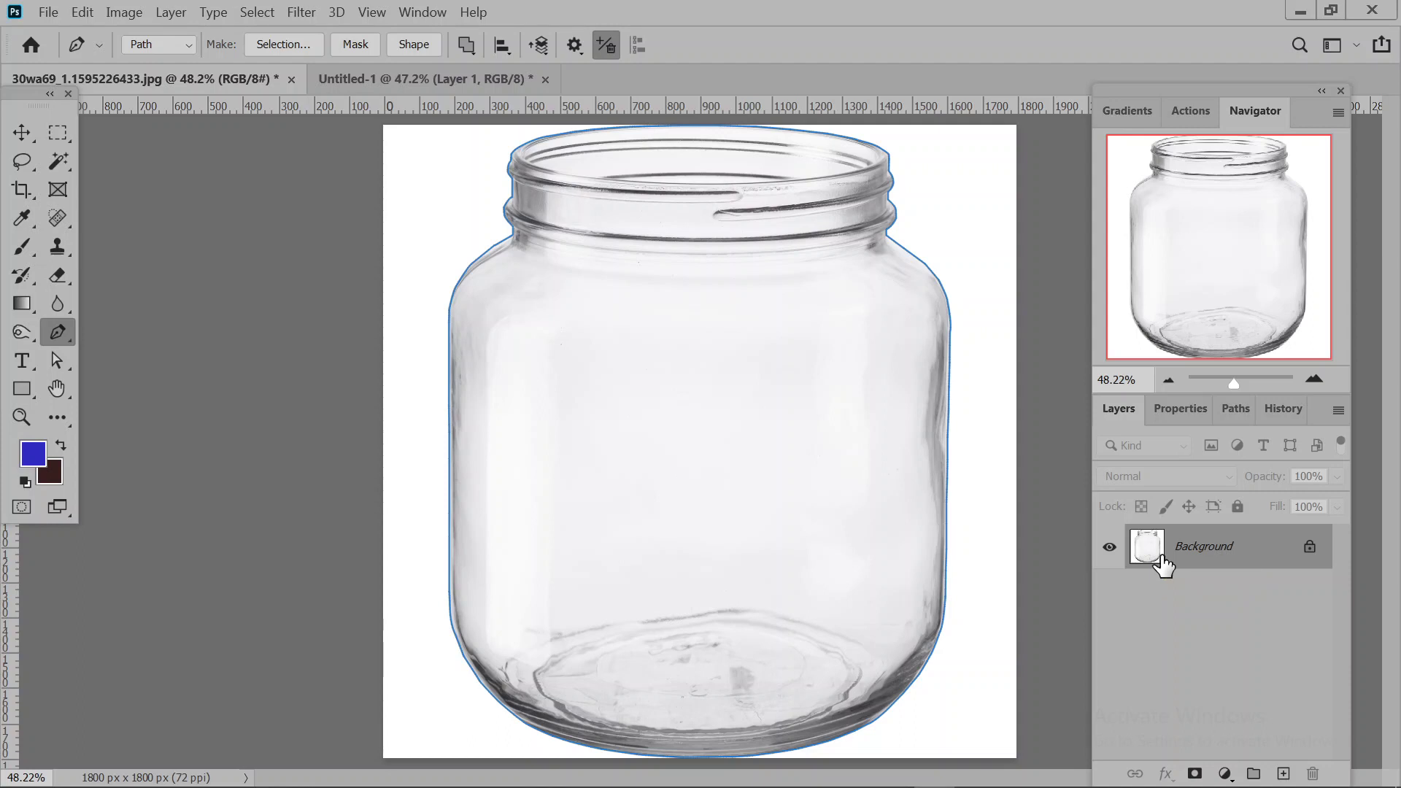
# Create a vector mask on the jar layer from its outline path, hiding the white background.
pyautogui.rightClick(476, 261)
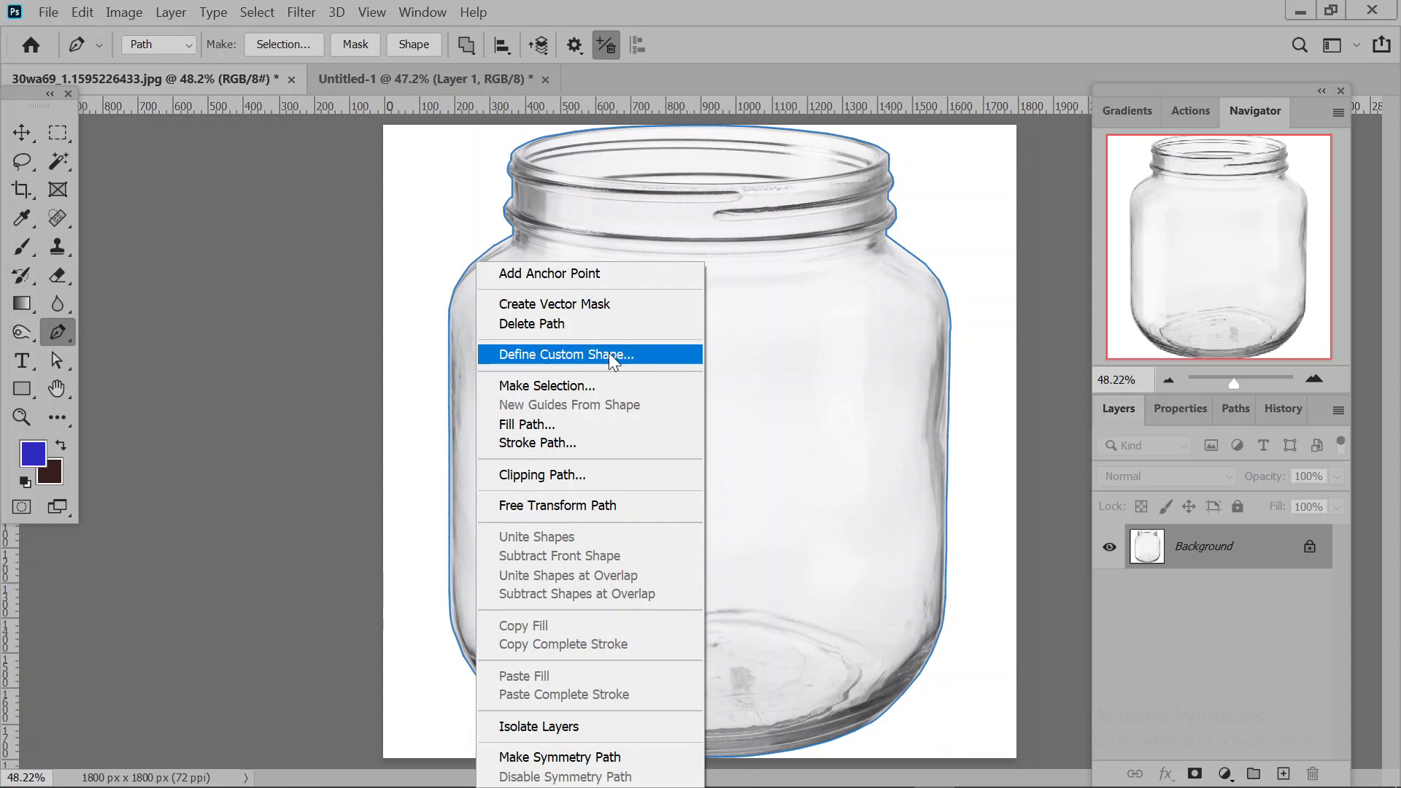
pyautogui.click(518, 304)
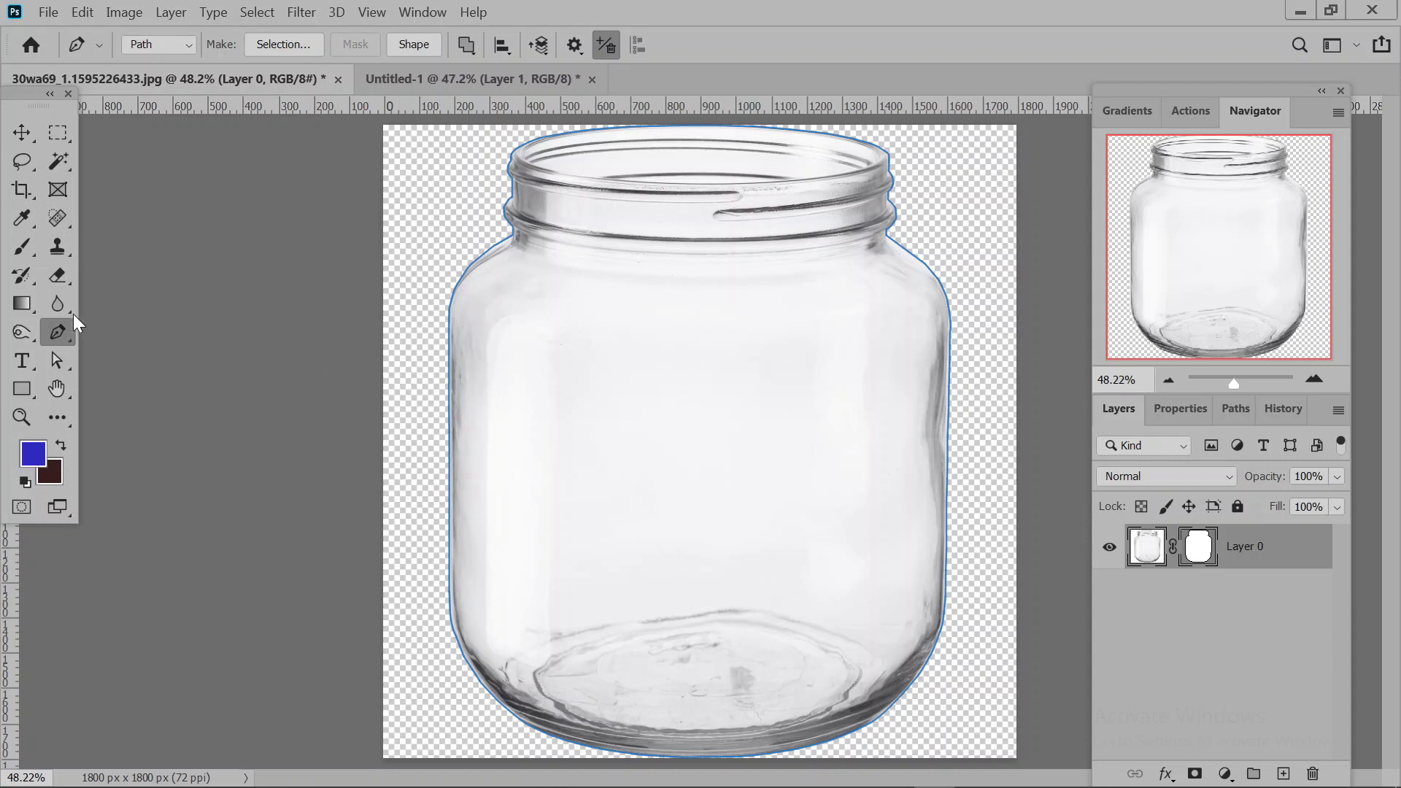
pyautogui.click(61, 361)
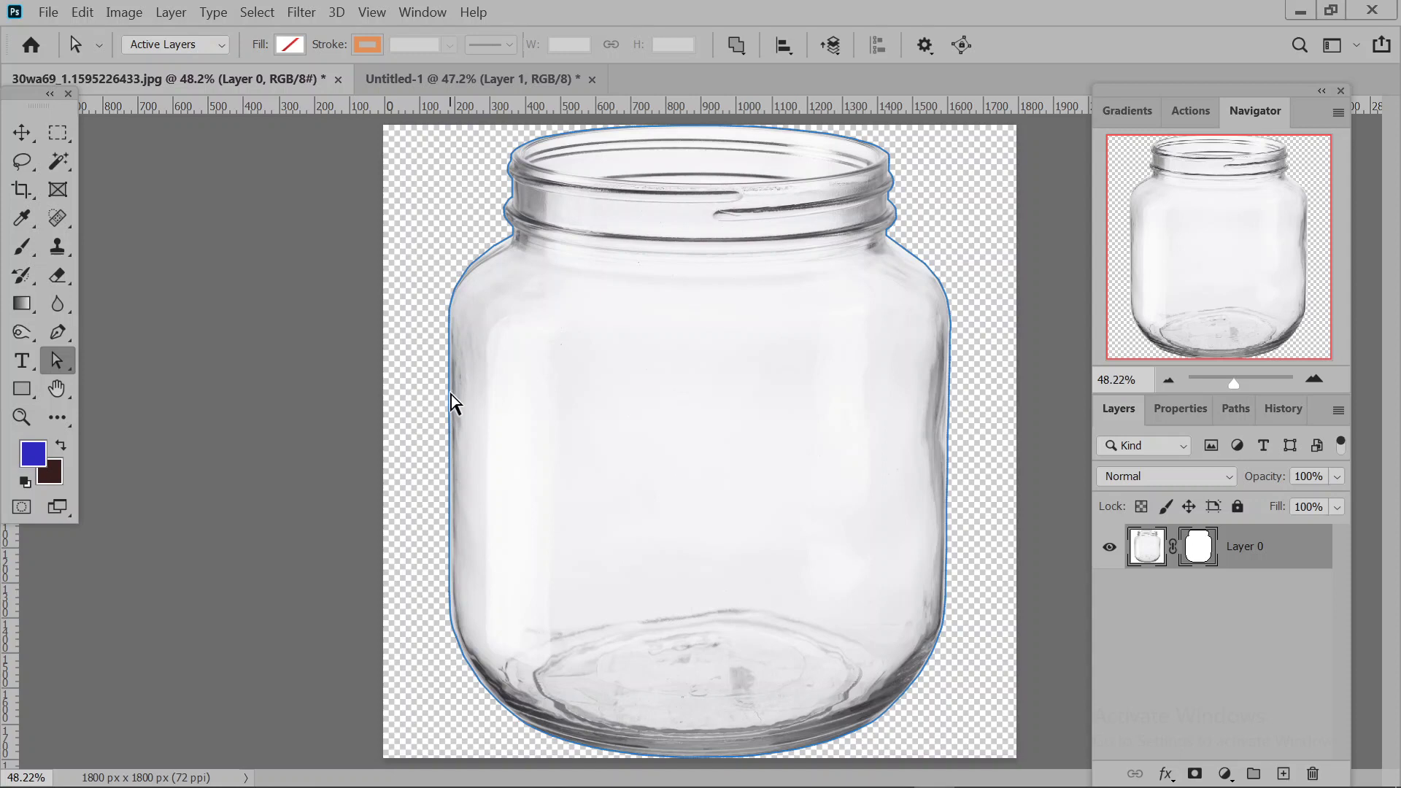
# Test-drag the jar mask path's edge and whole outline, undo both, then add Layer 1.
pyautogui.moveTo(450, 394); pyautogui.dragTo(430, 392)
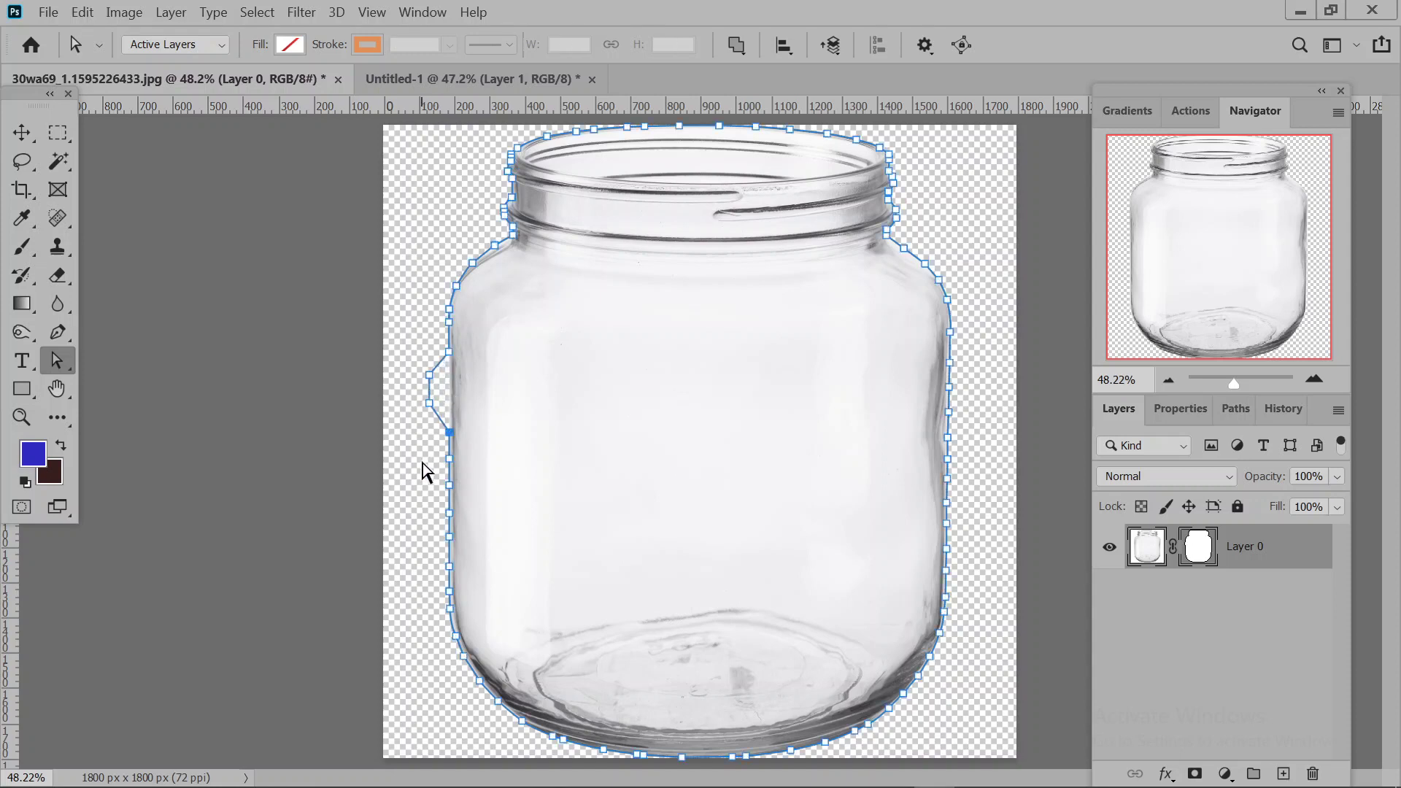
pyautogui.hotkey('ctrl', 'z')
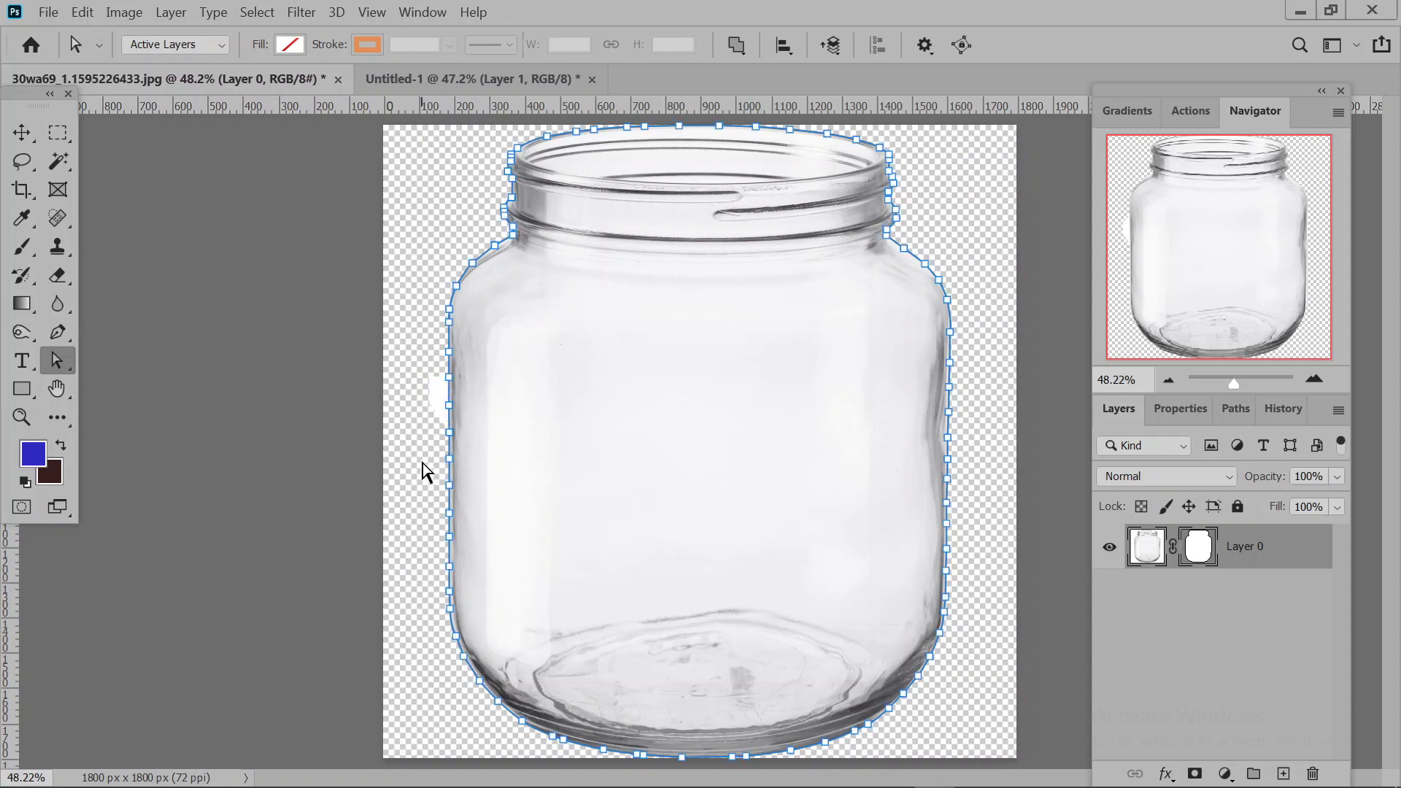
pyautogui.rightClick(55, 367)
pyautogui.click(133, 357)
pyautogui.click(453, 622)
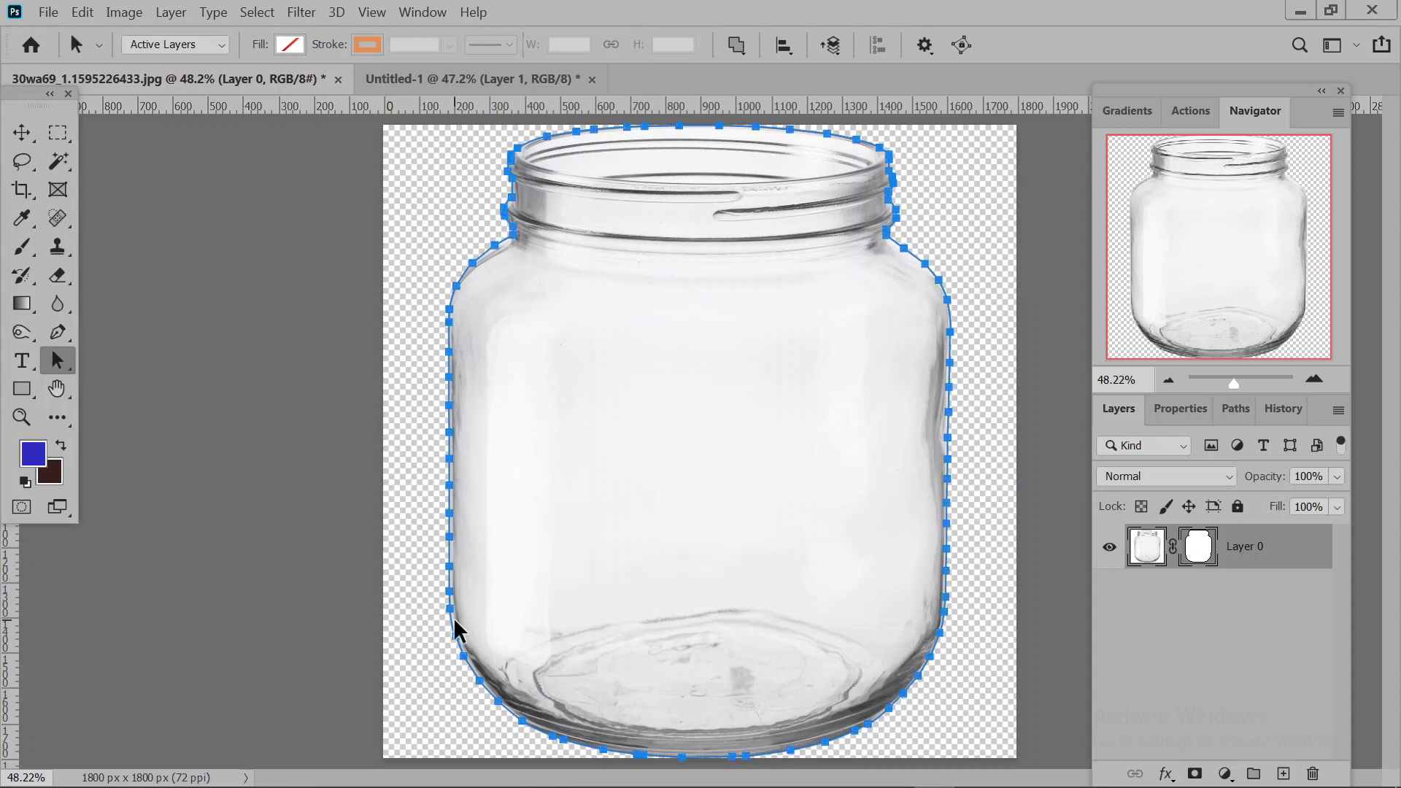
pyautogui.moveTo(453, 626); pyautogui.dragTo(431, 640)
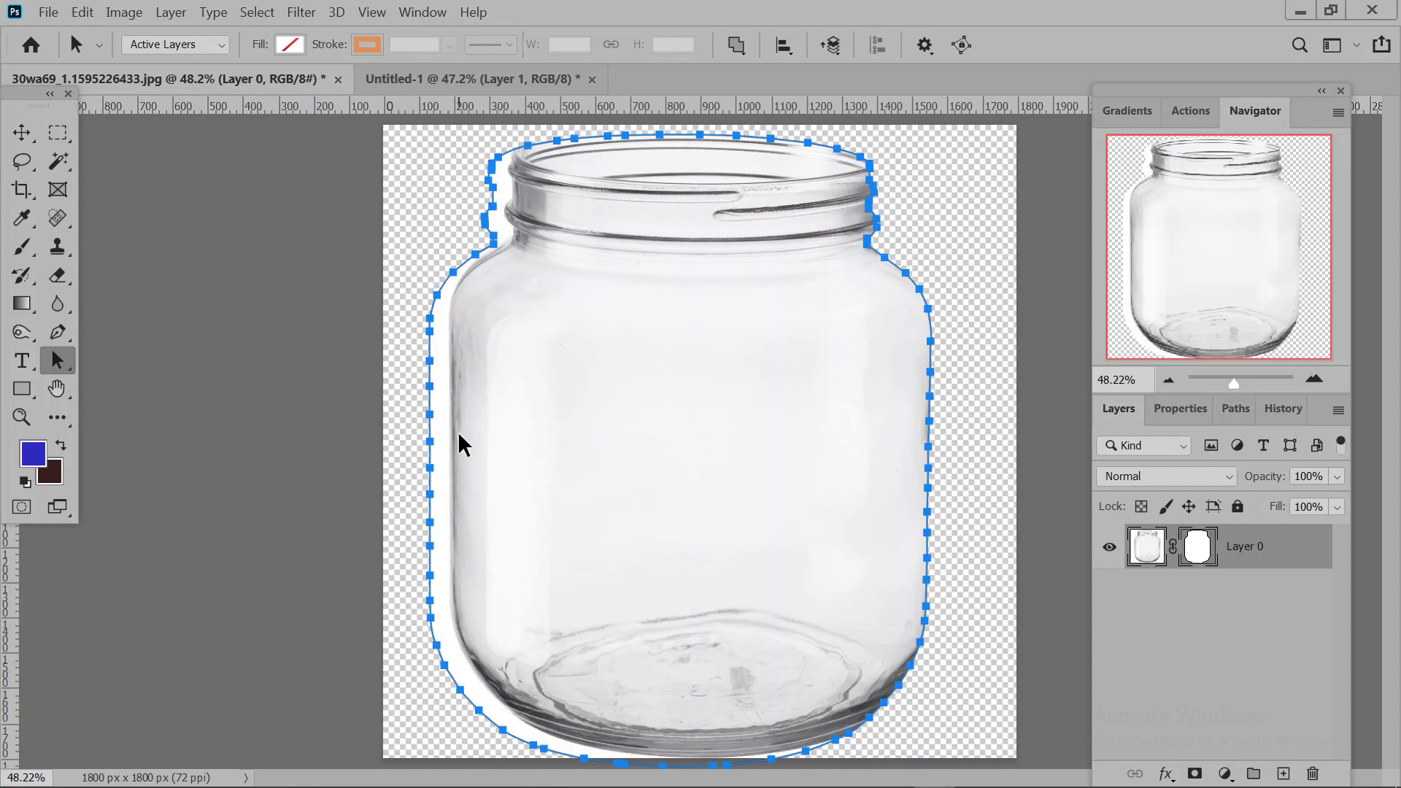
pyautogui.hotkey('ctrl', 'z')
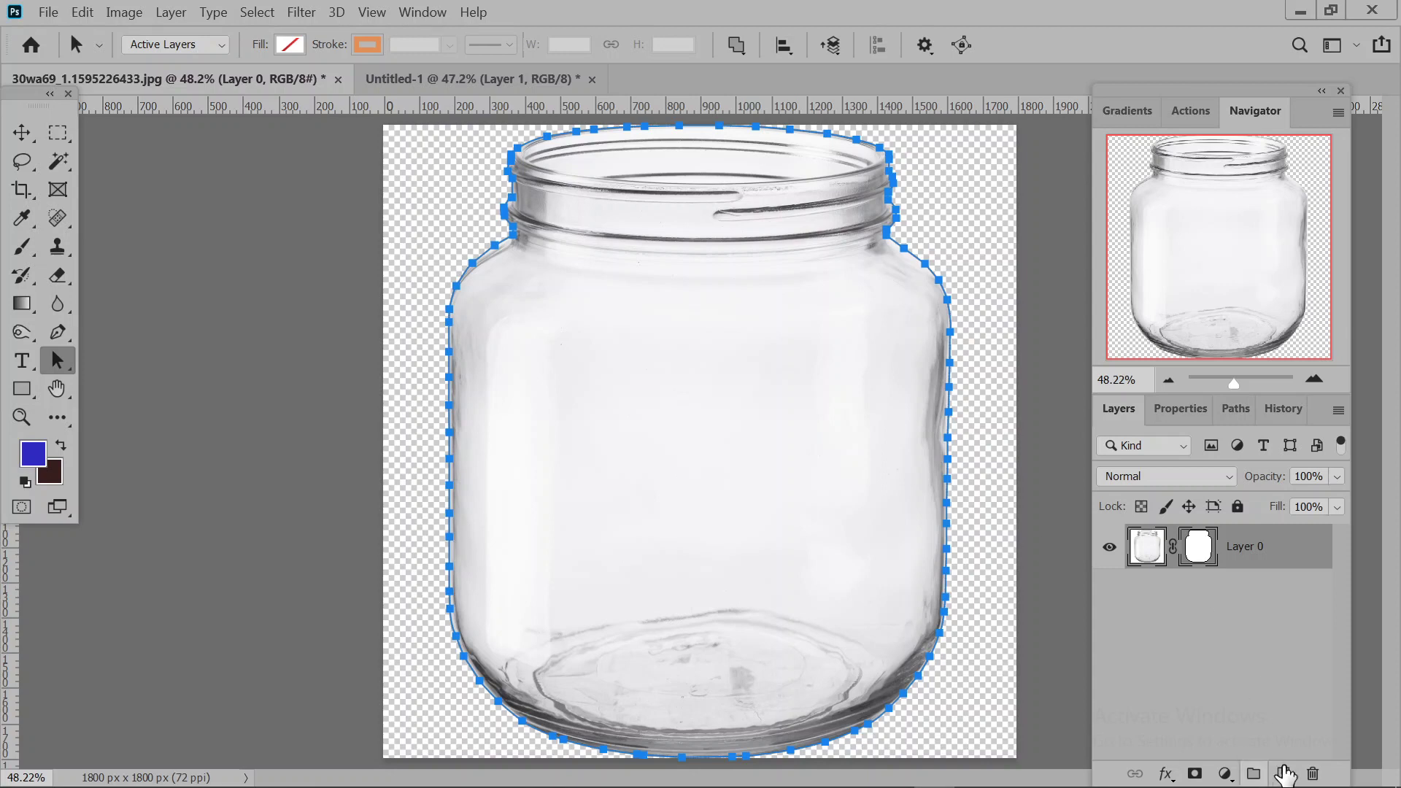
pyautogui.click(1283, 774)
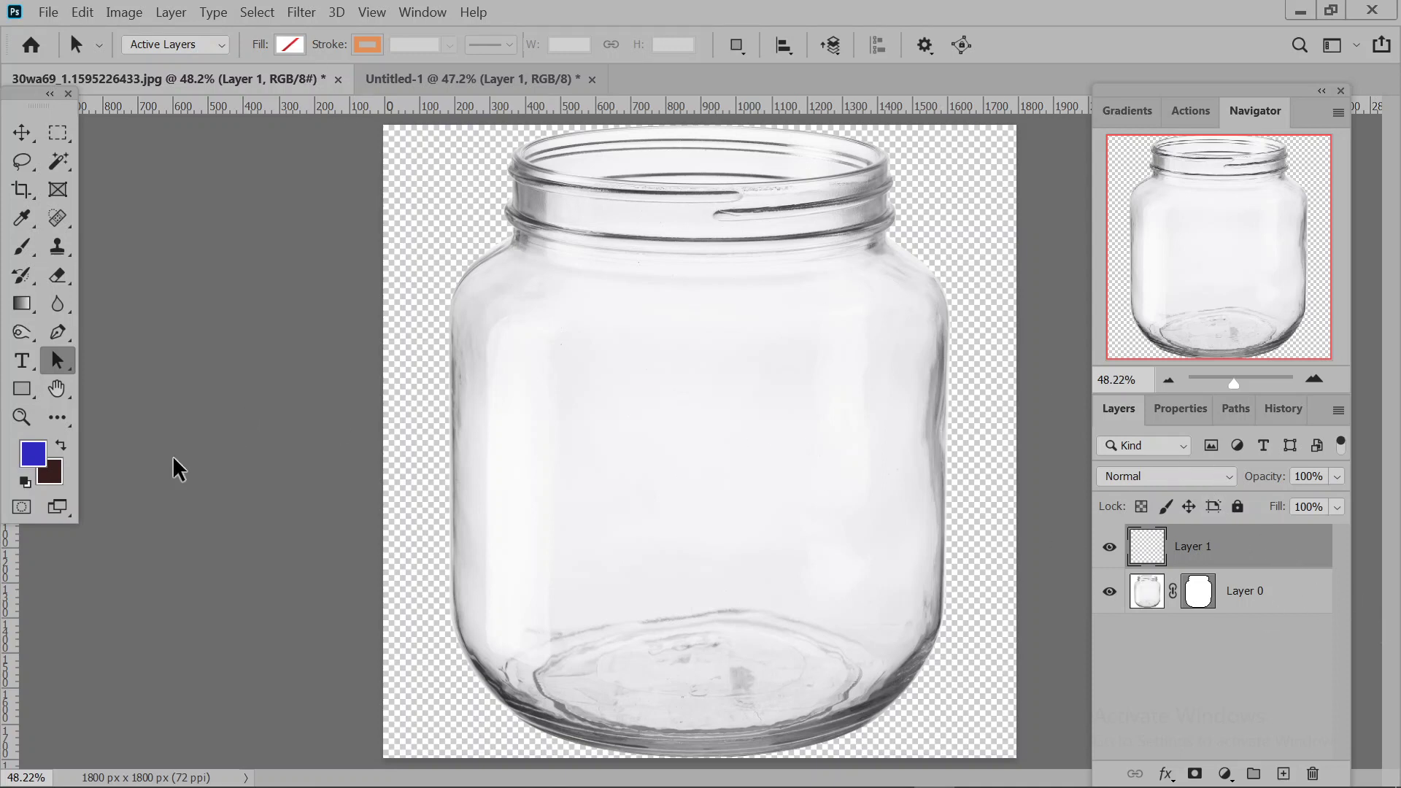
# Set the foreground colour to light teal #1ed8bc.
pyautogui.click(44, 459)
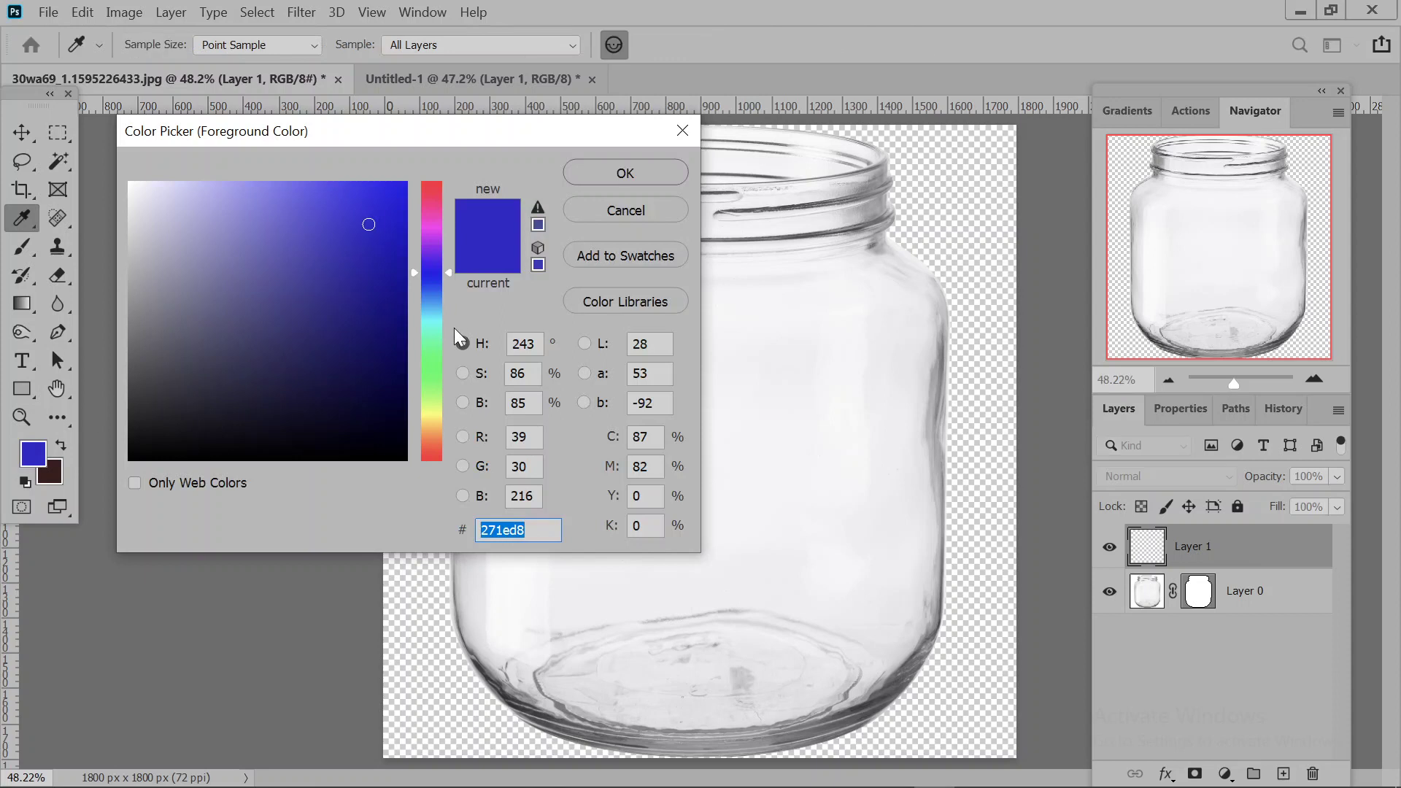
pyautogui.click(430, 330)
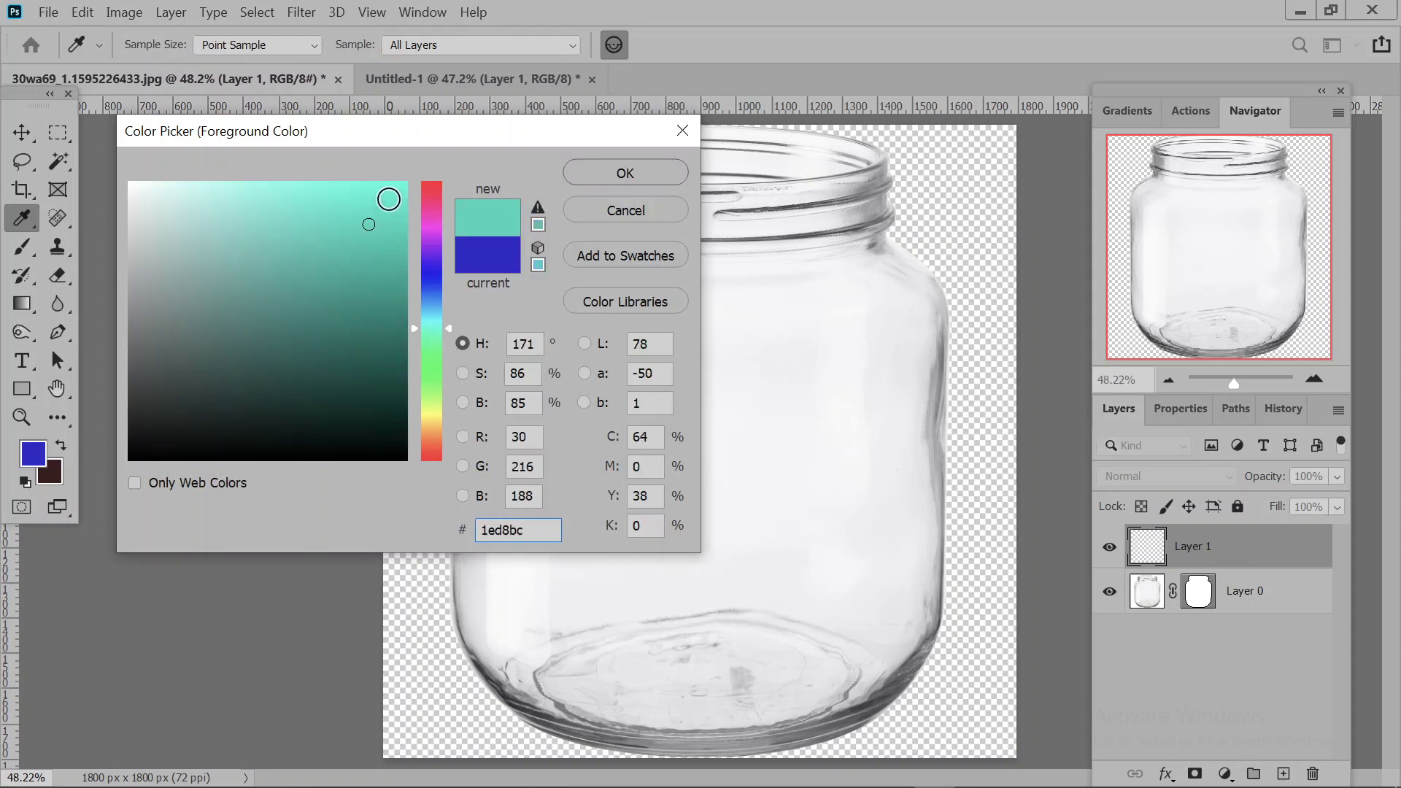
pyautogui.click(389, 216)
pyautogui.click(624, 173)
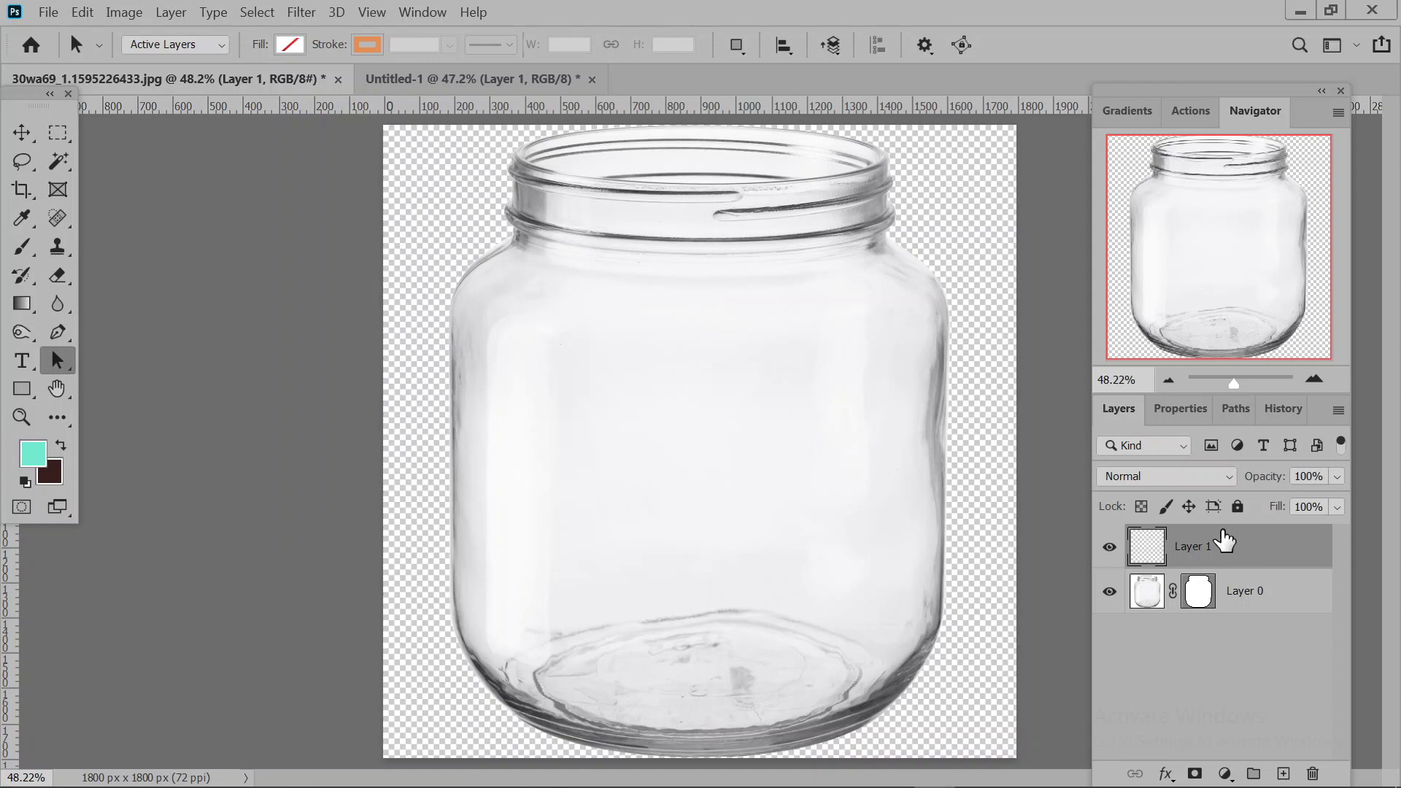
# Fill Layer 1 with the teal and move it beneath the jar layer.
pyautogui.hotkey('alt', 'BackSpace')
pyautogui.moveTo(1225, 540); pyautogui.dragTo(1219, 633)
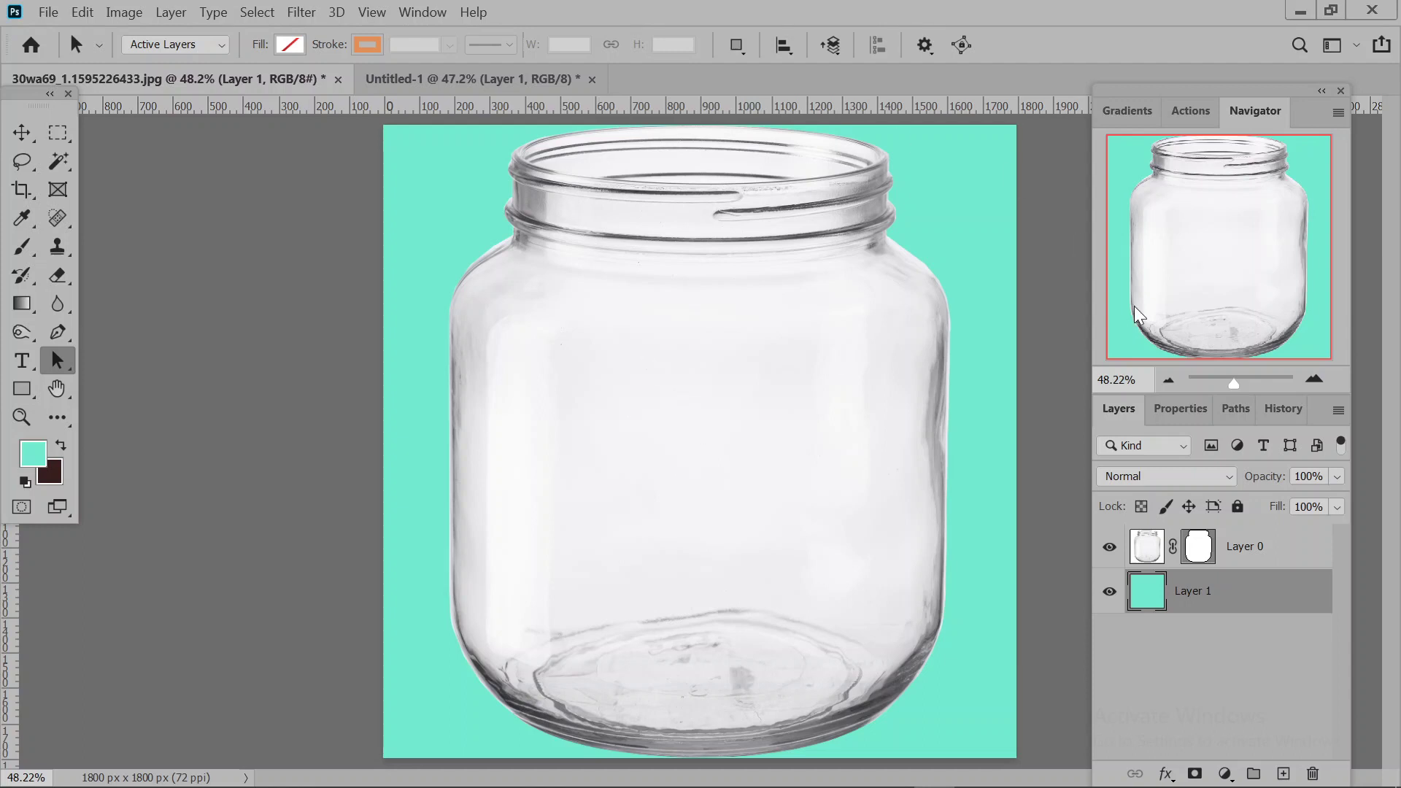
pyautogui.click(1237, 409)
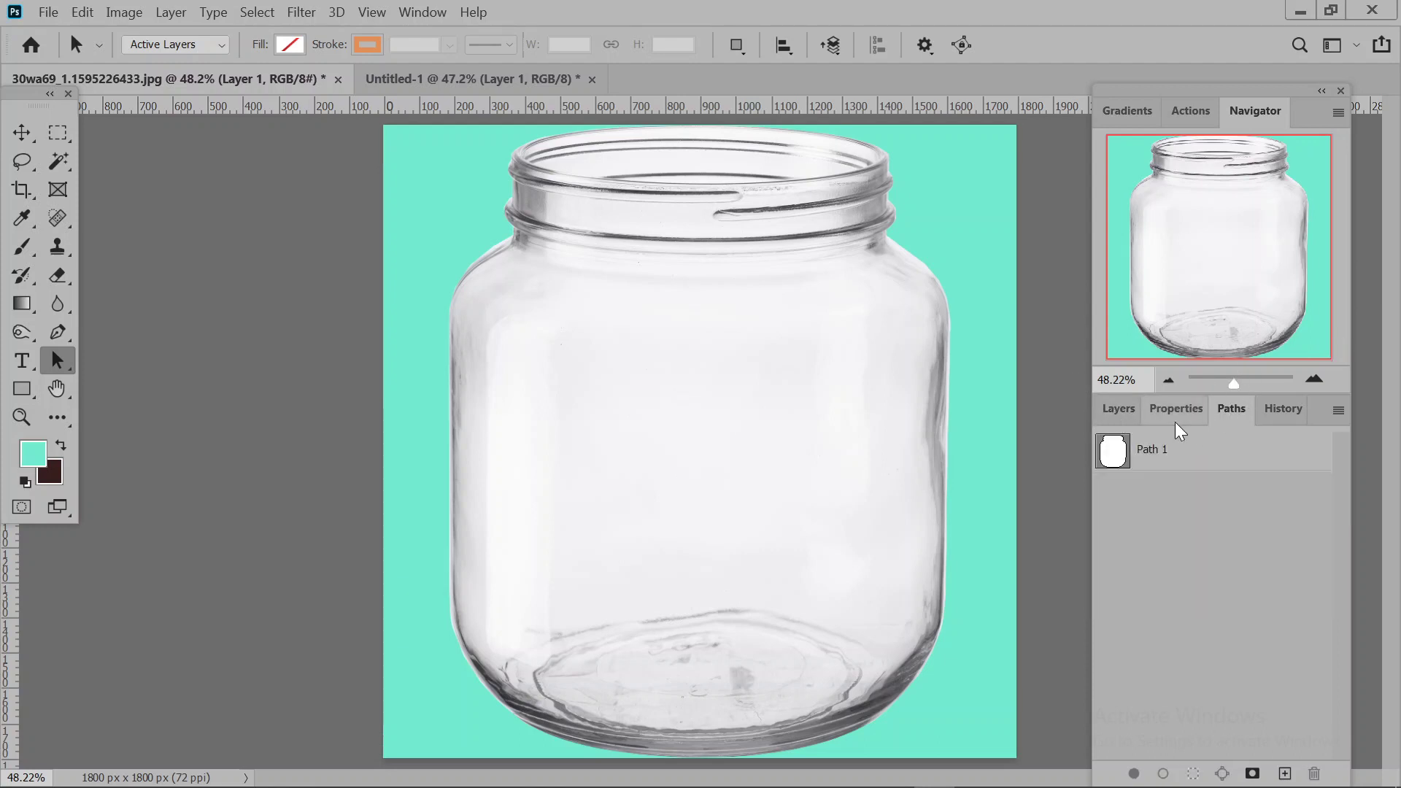
# Load the jar's Path 1 as a selection, then switch to the Untitled-1 document.
pyautogui.click(1115, 410)
pyautogui.click(1236, 412)
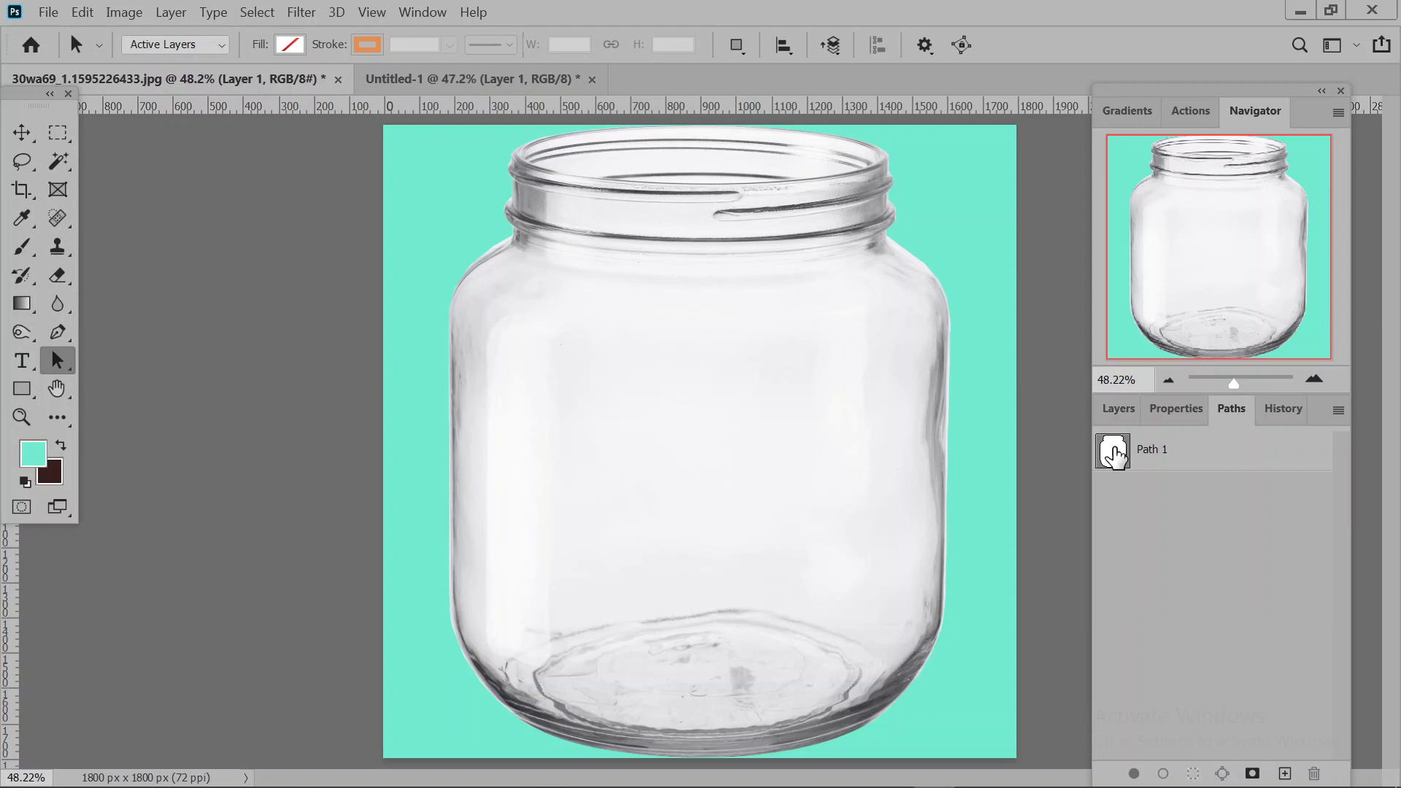
pyautogui.keyDown('ctrl'); pyautogui.click(1114, 454); pyautogui.keyUp('ctrl')
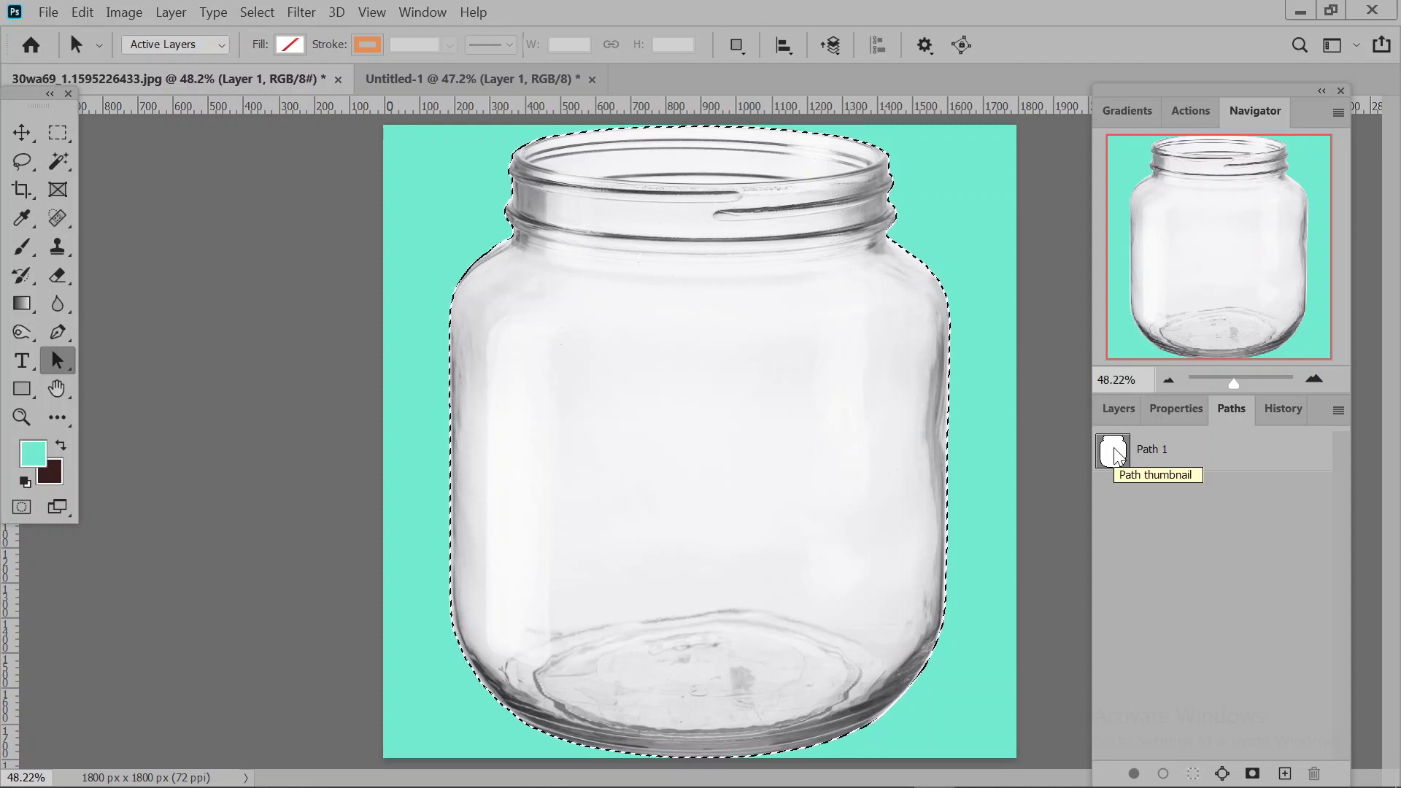
pyautogui.click(493, 79)
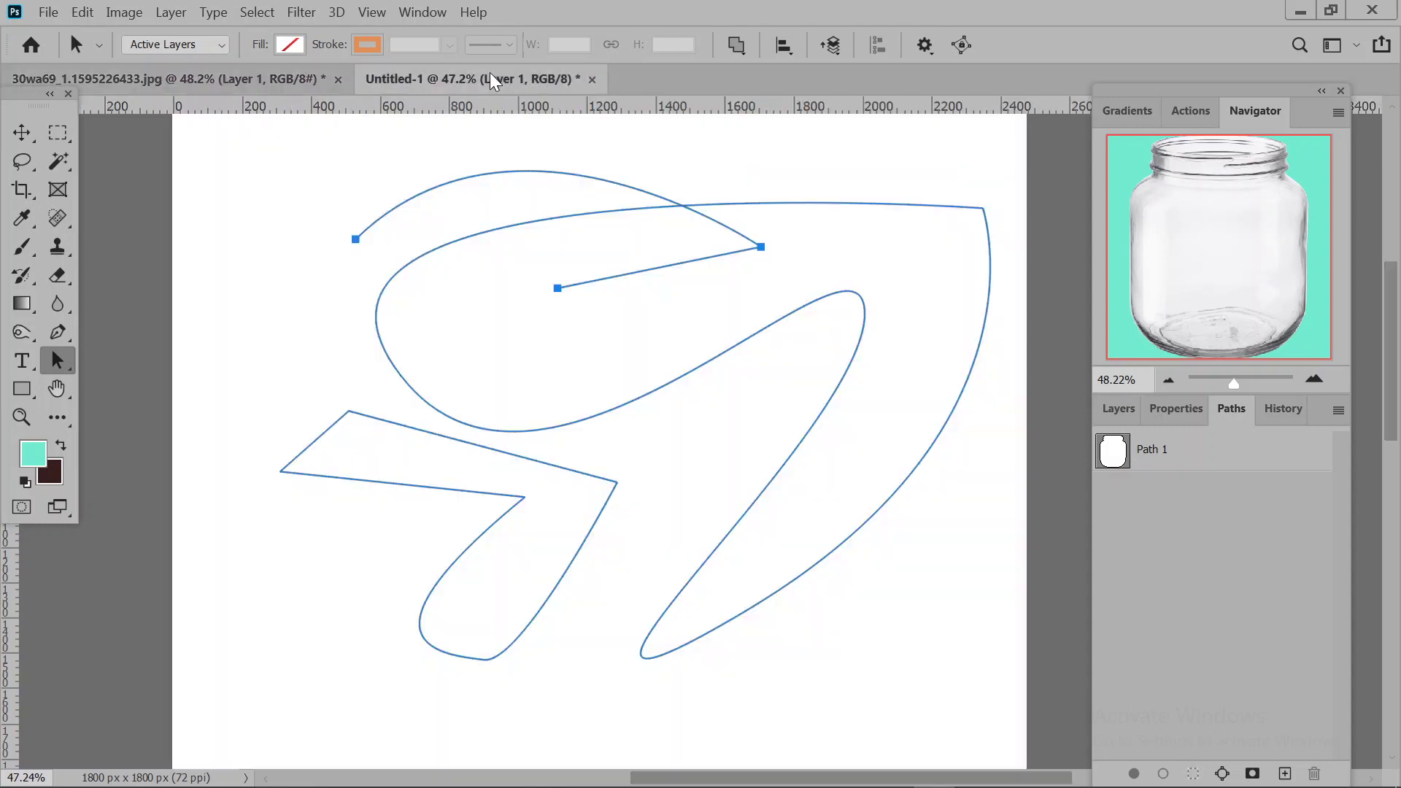
# Marquee a rectangle near the Untitled-1 canvas centre and make a work path from it.
pyautogui.click(58, 132)
pyautogui.moveTo(613, 347); pyautogui.dragTo(976, 623)
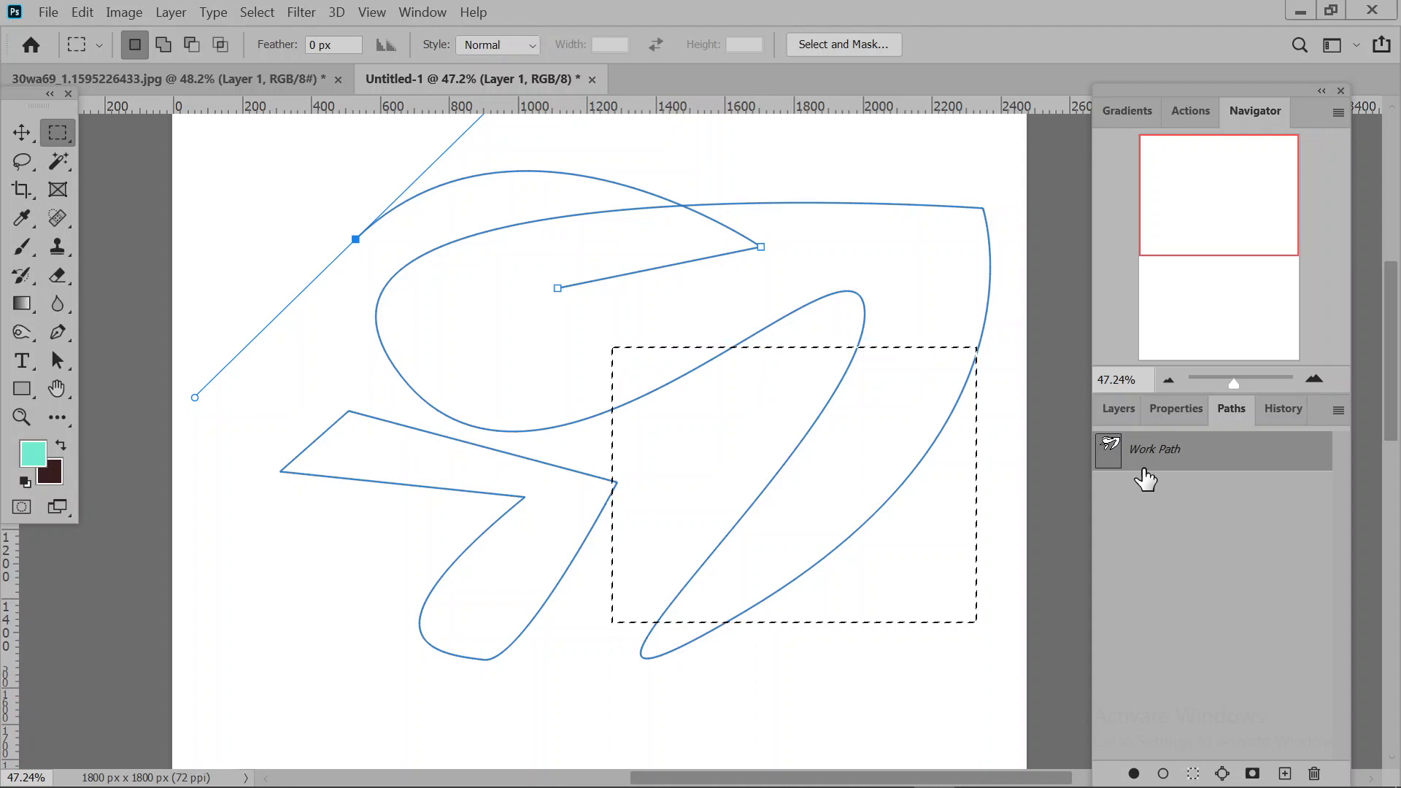
pyautogui.click(1285, 772)
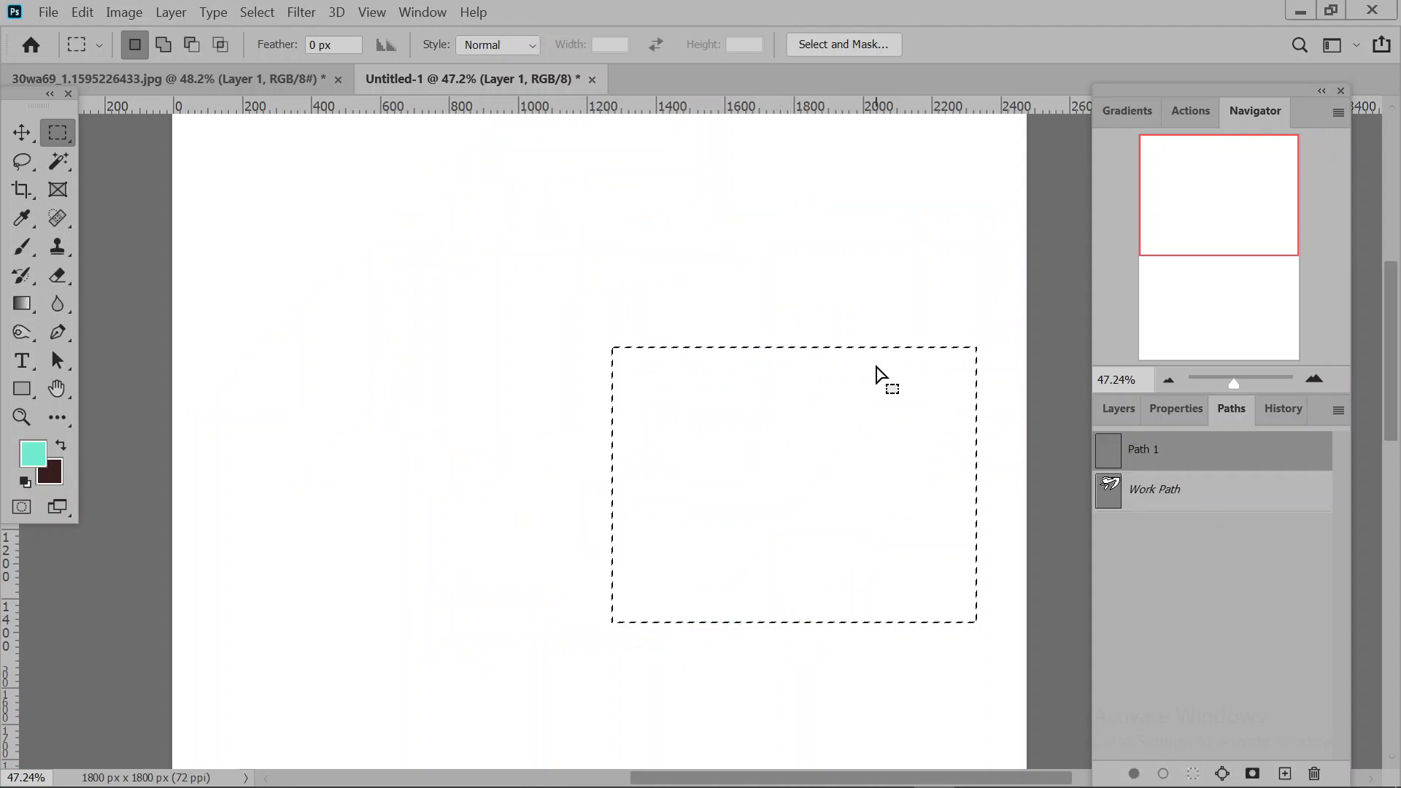
pyautogui.moveTo(407, 242); pyautogui.dragTo(804, 553)
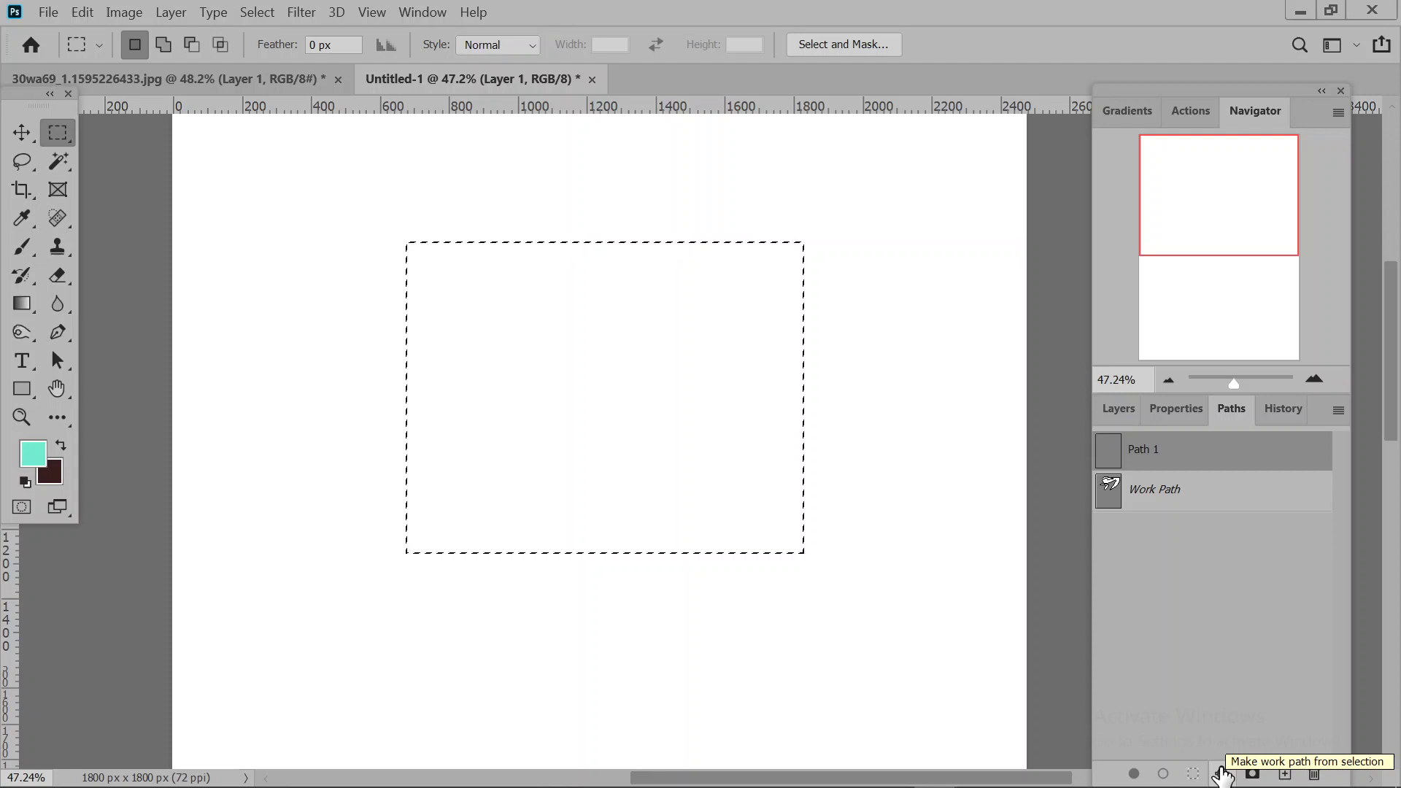
pyautogui.click(1223, 774)
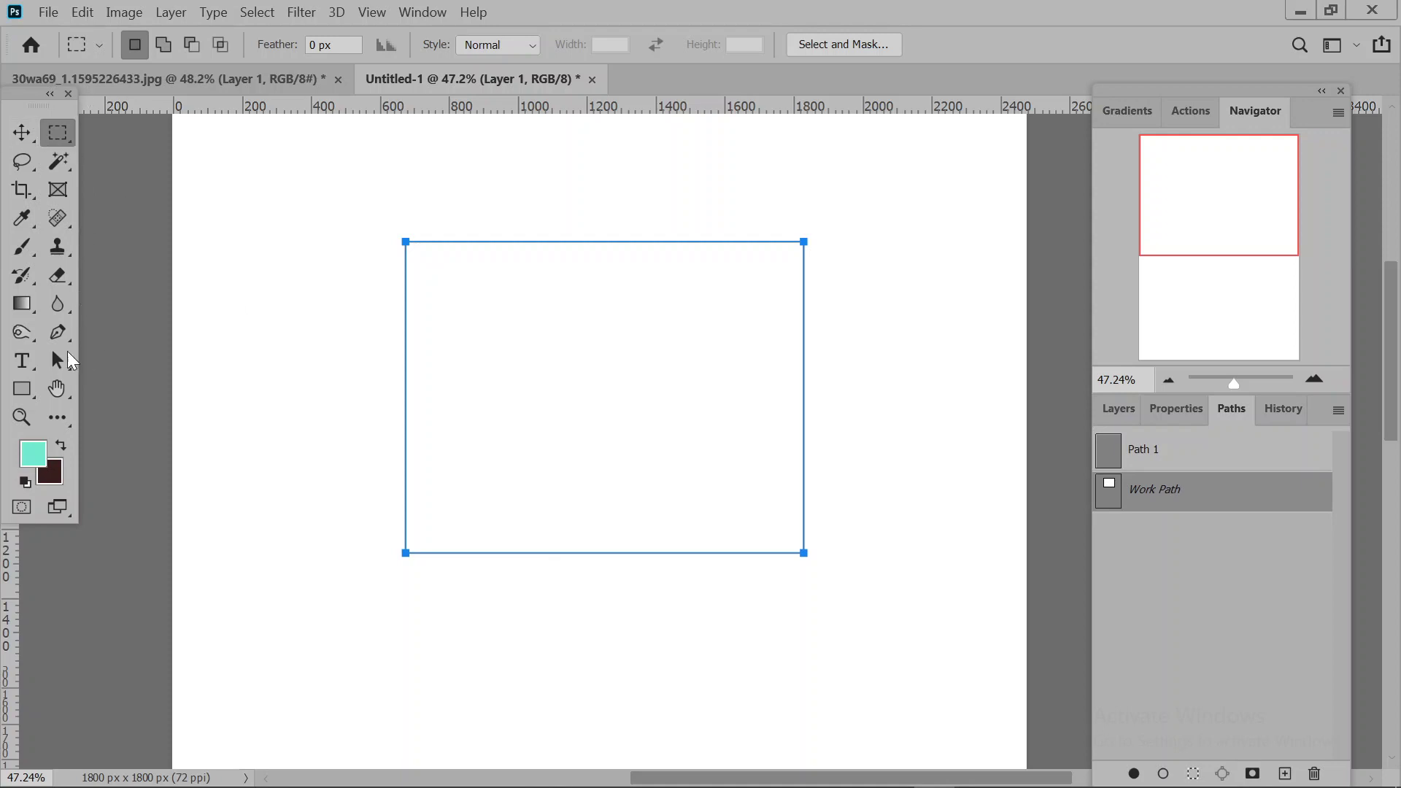
# Drag the rectangular path's top-right anchor outward with Direct Selection.
pyautogui.click(56, 359)
pyautogui.moveTo(56, 359); pyautogui.dragTo(190, 372)
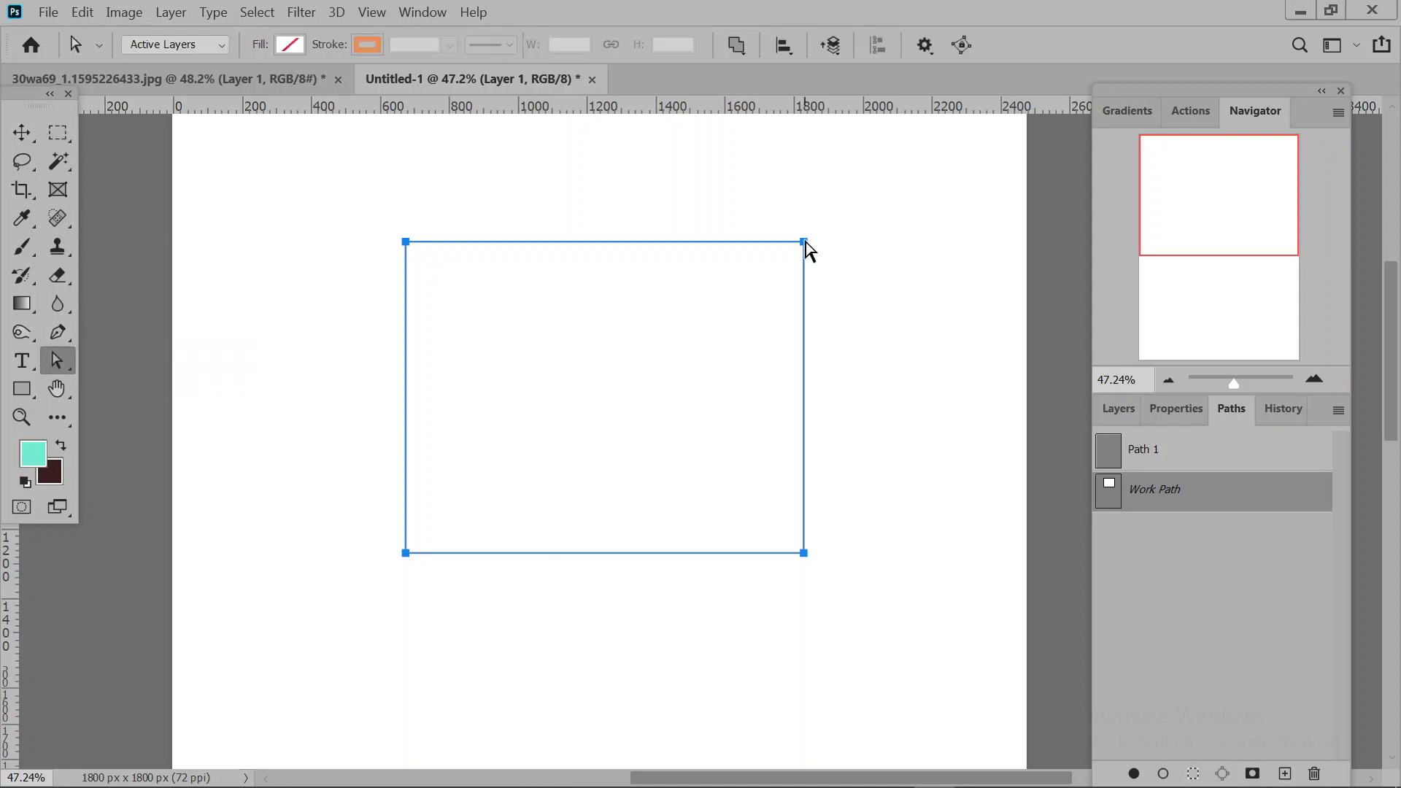
pyautogui.moveTo(803, 242); pyautogui.dragTo(842, 267)
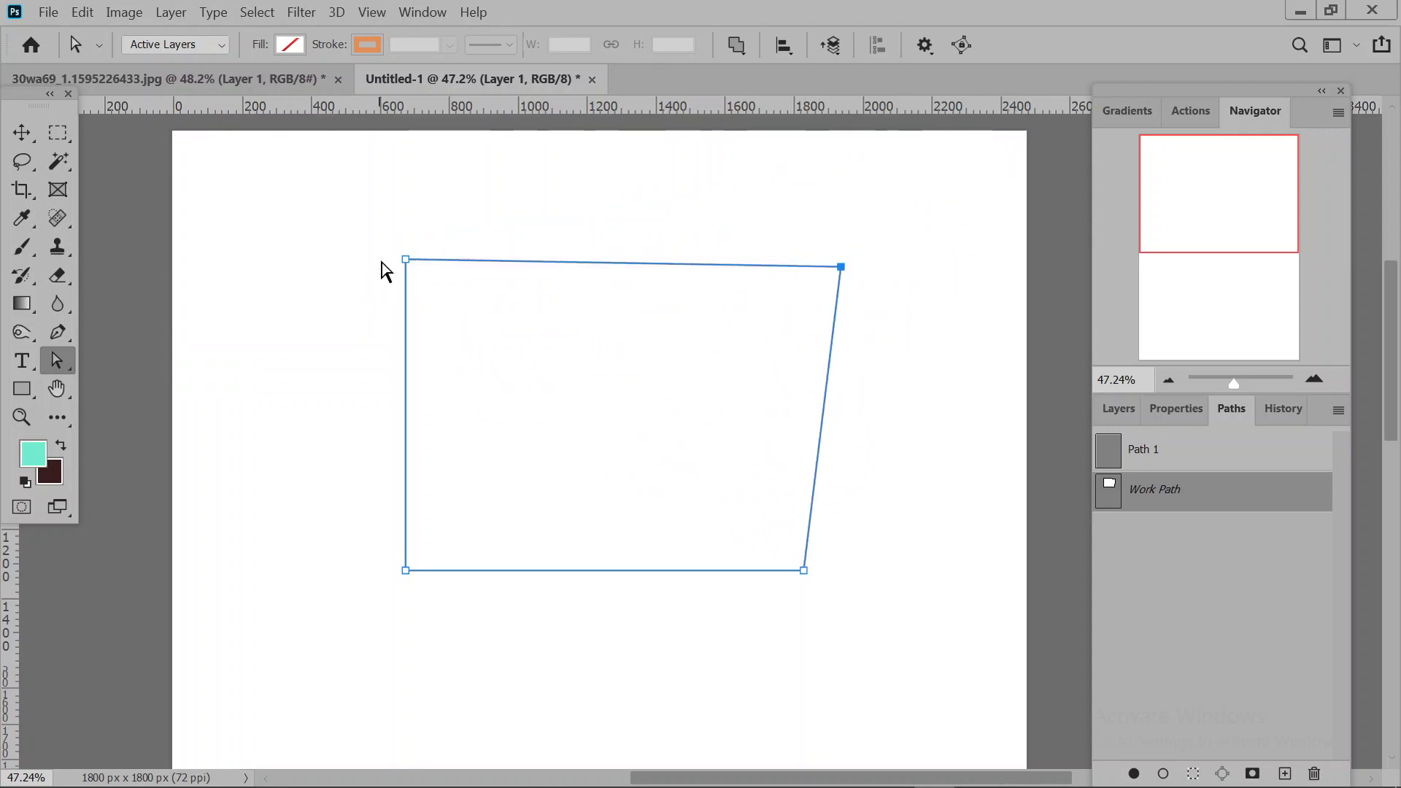
# Curve the path's top-left corner with the Pen tool, then return to the jar document.
pyautogui.click(59, 334)
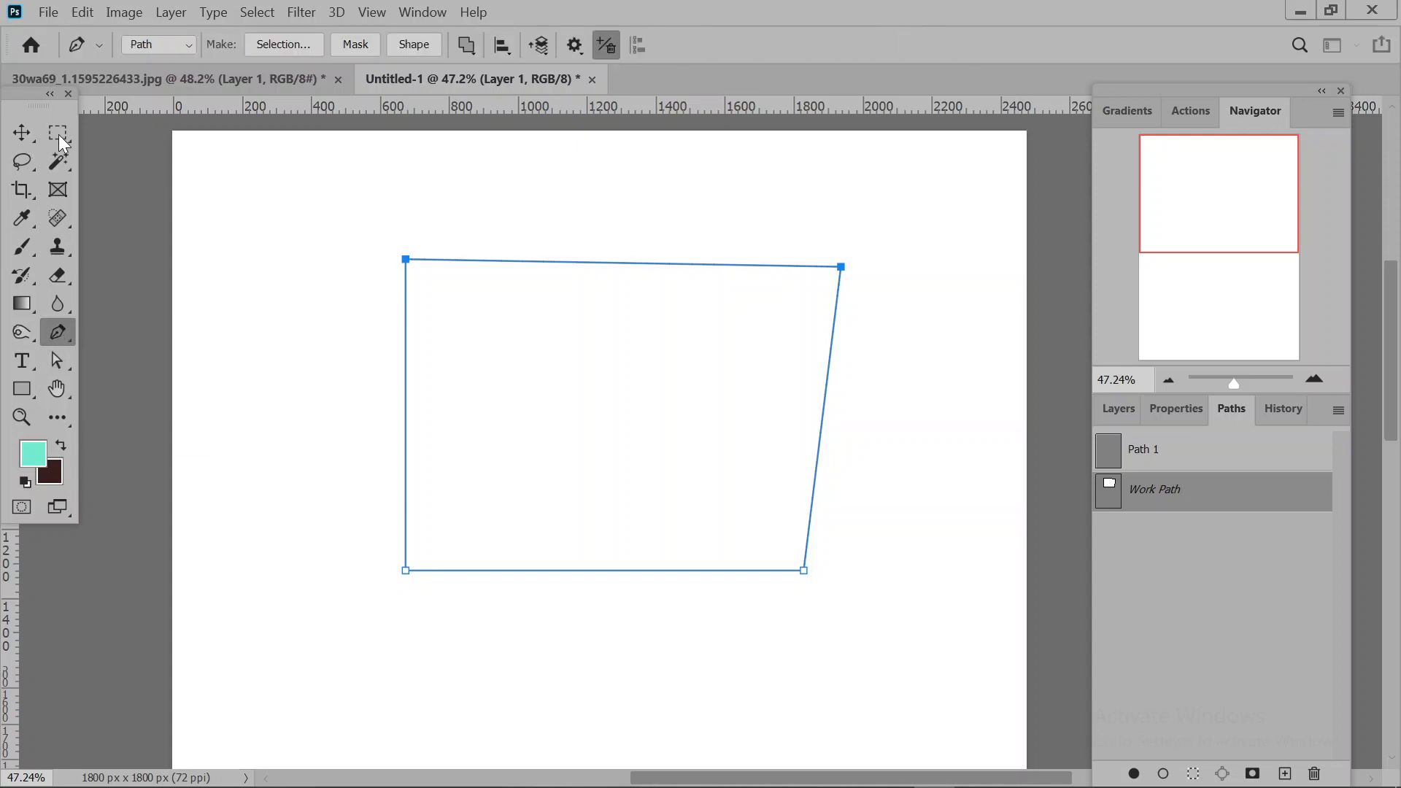
pyautogui.click(24, 136)
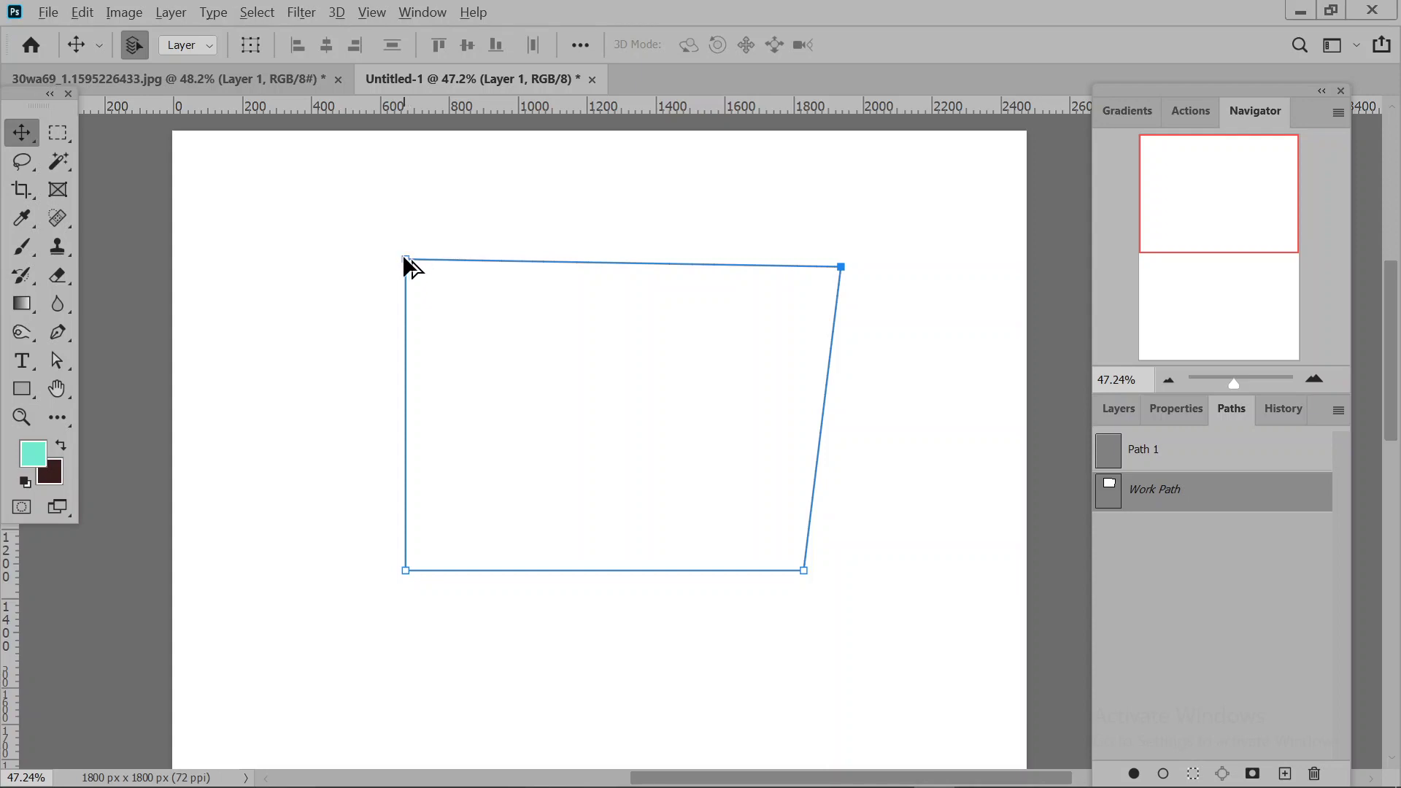
pyautogui.moveTo(407, 261); pyautogui.dragTo(431, 241)
pyautogui.click(58, 332)
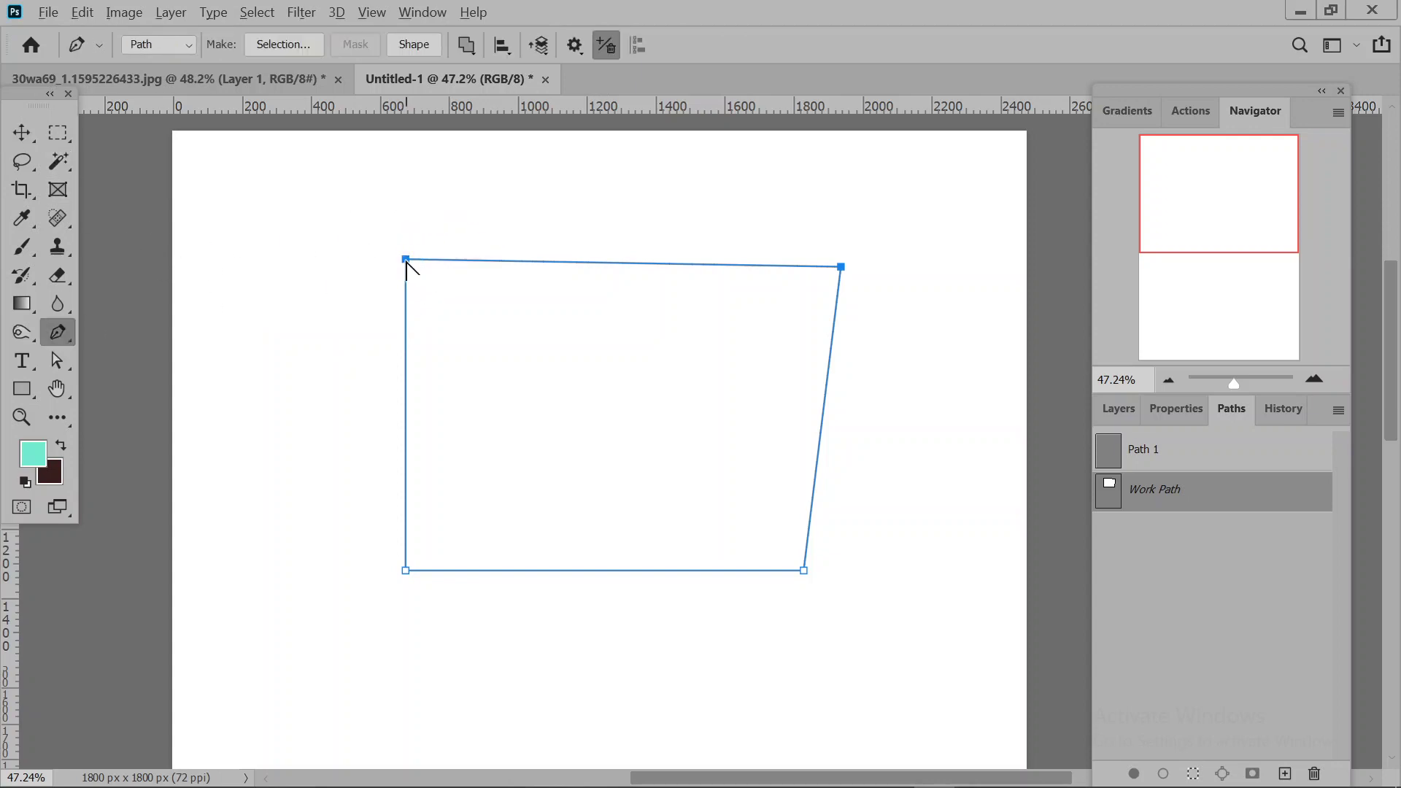
pyautogui.moveTo(294, 343); pyautogui.dragTo(736, 134)
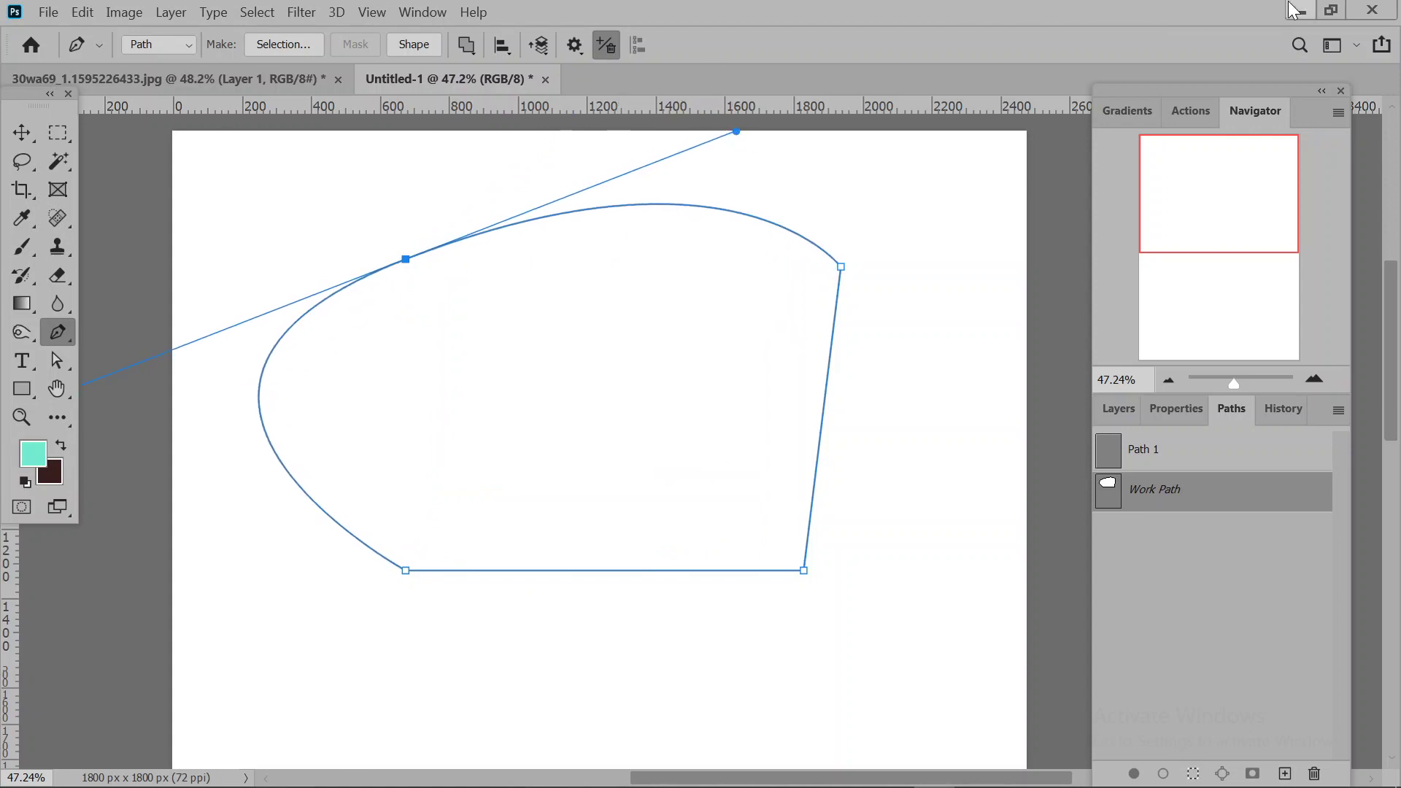
pyautogui.click(275, 72)
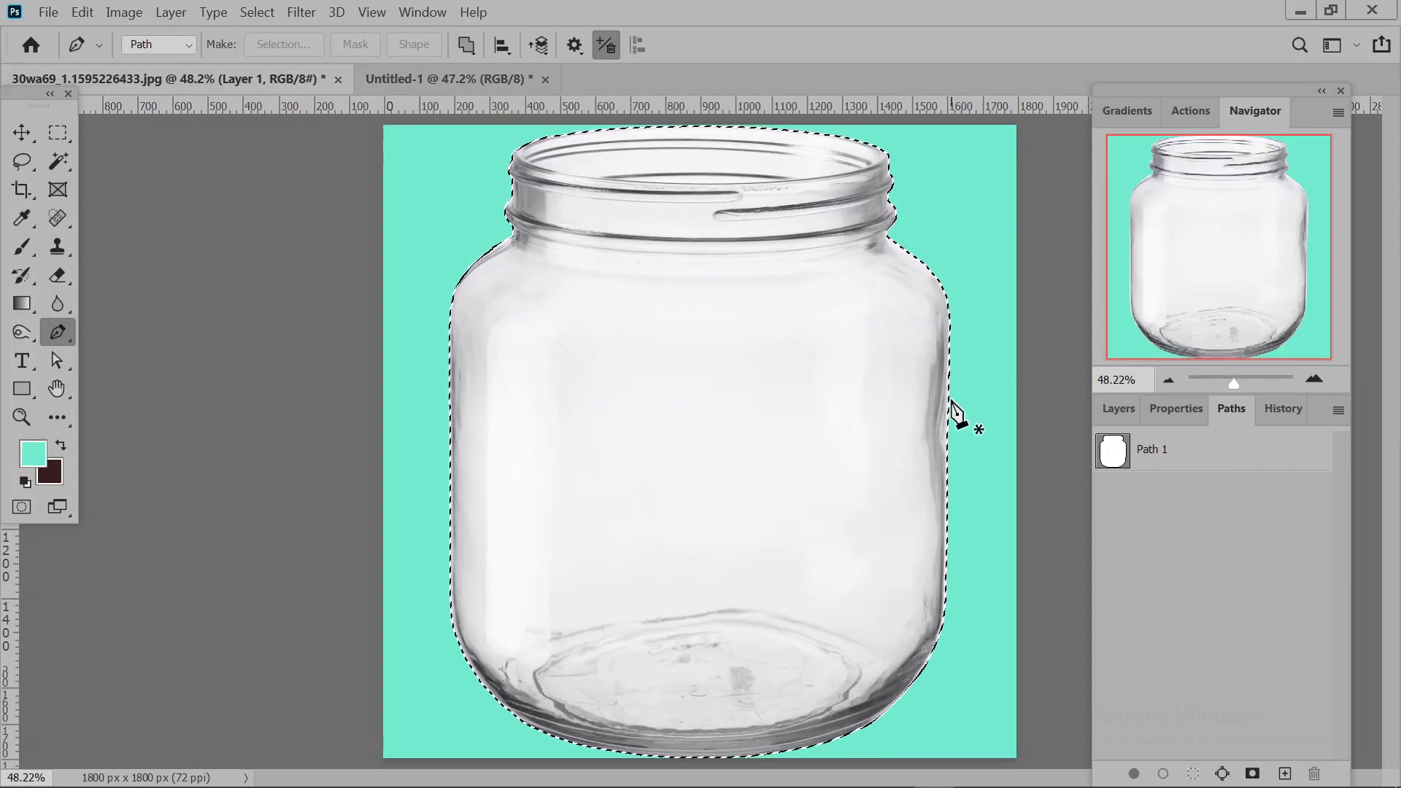
# Deselect the jar and open download.jpg, leaving its missing colour profile unassigned.
pyautogui.hotkey('ctrl', 'd')
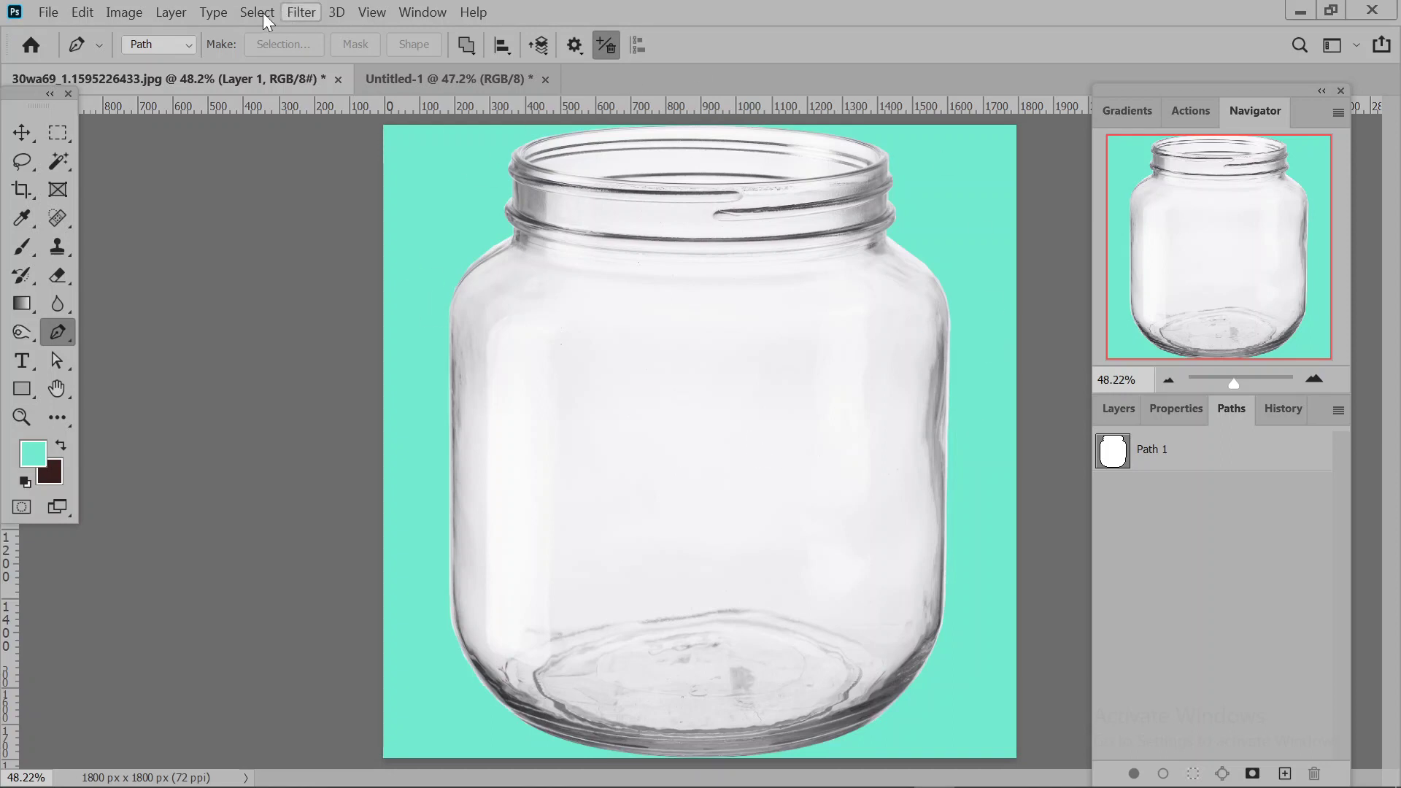
pyautogui.click(51, 13)
pyautogui.click(71, 54)
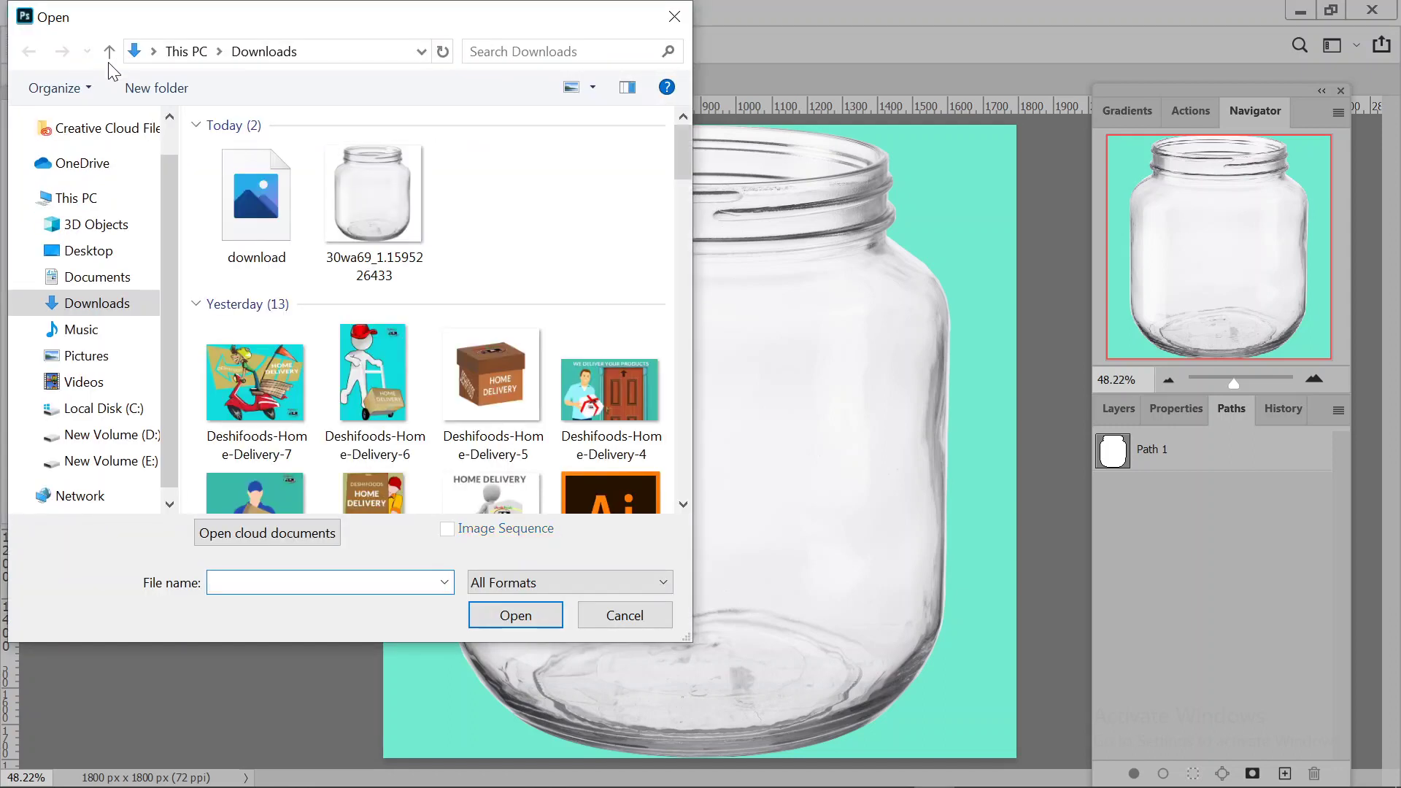
pyautogui.click(255, 219)
pyautogui.click(541, 615)
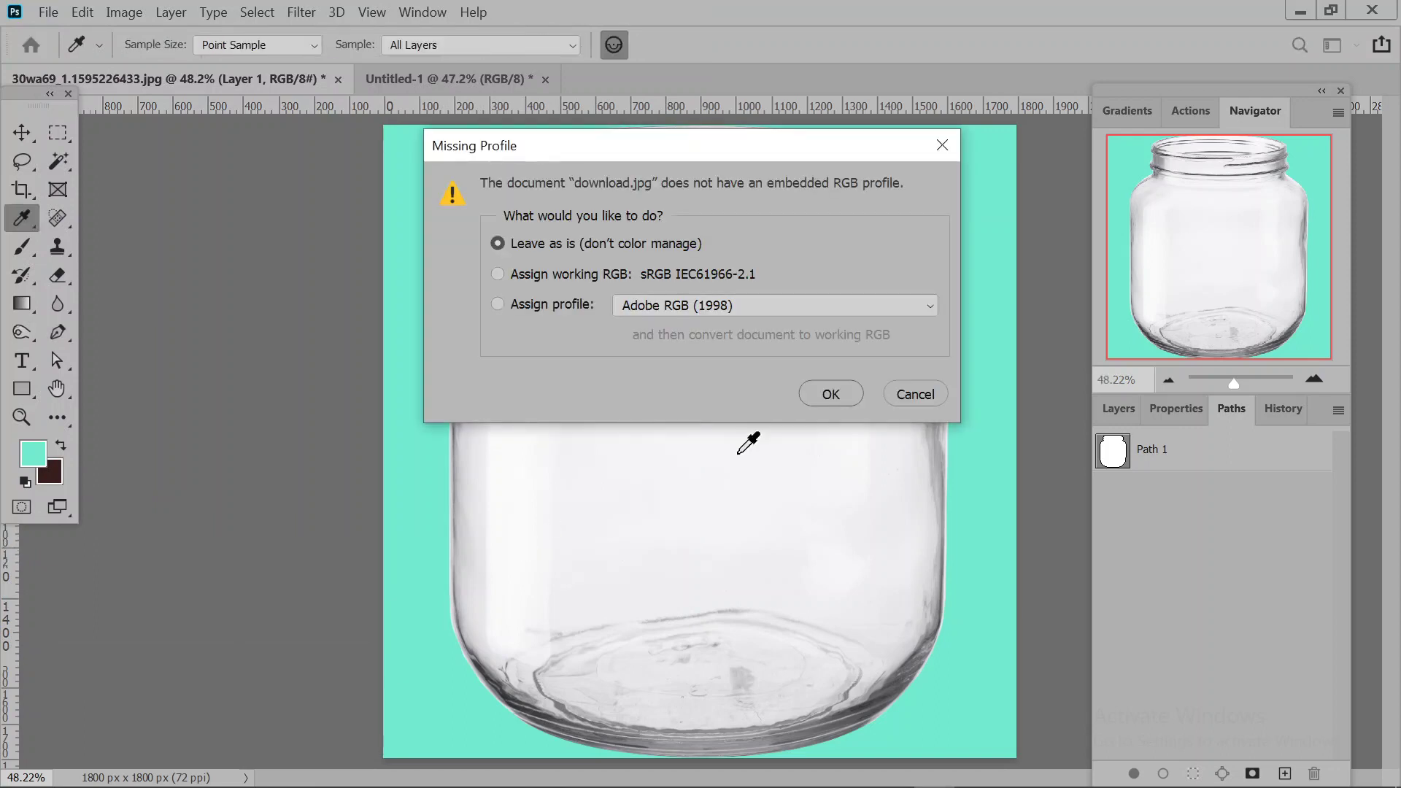
pyautogui.press('p')
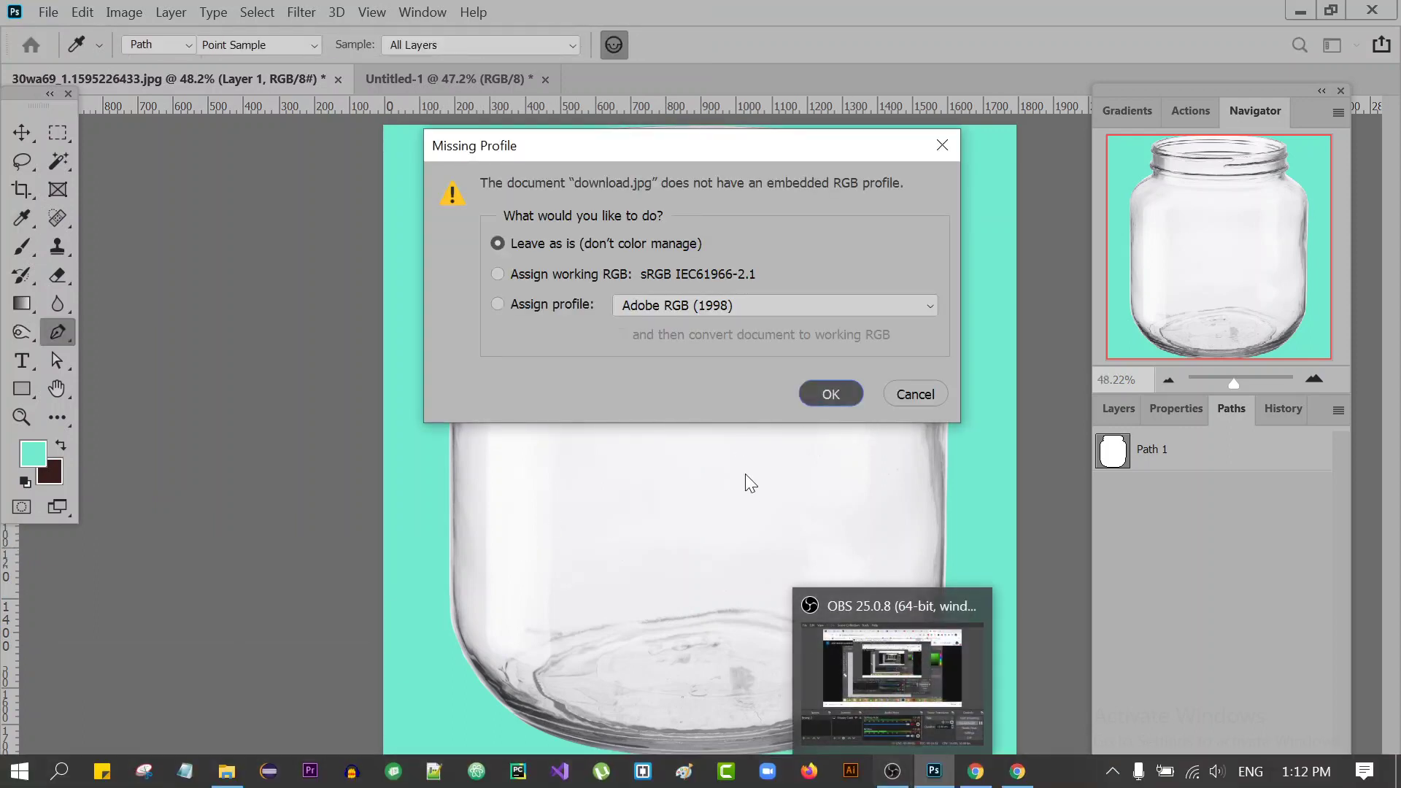
pyautogui.press('Return')
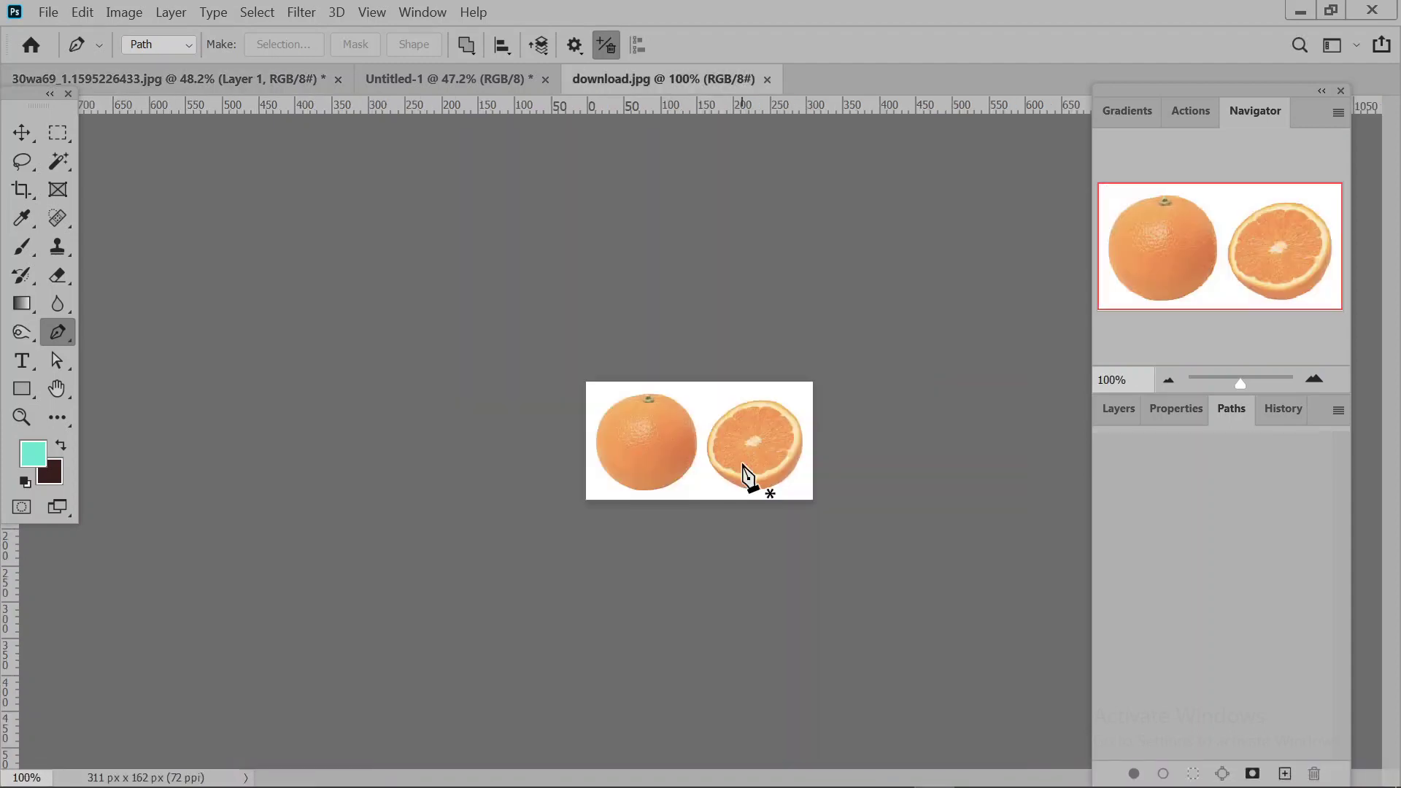
# Zoom to 300% and start a Pen path along the orange slice's left, top and right rim.
pyautogui.scroll(5, 744, 474)
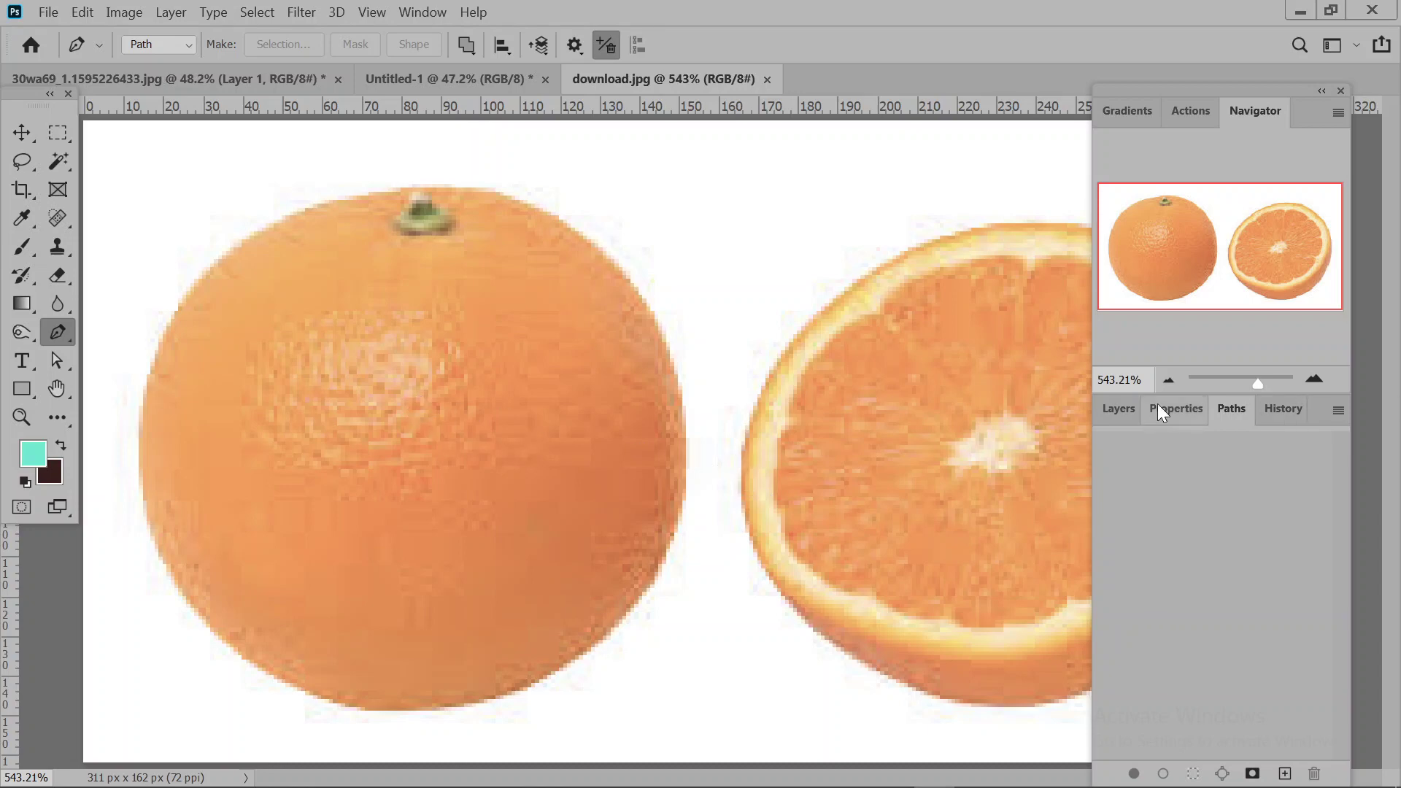
pyautogui.click(1169, 379)
pyautogui.click(1168, 380)
pyautogui.click(1168, 379)
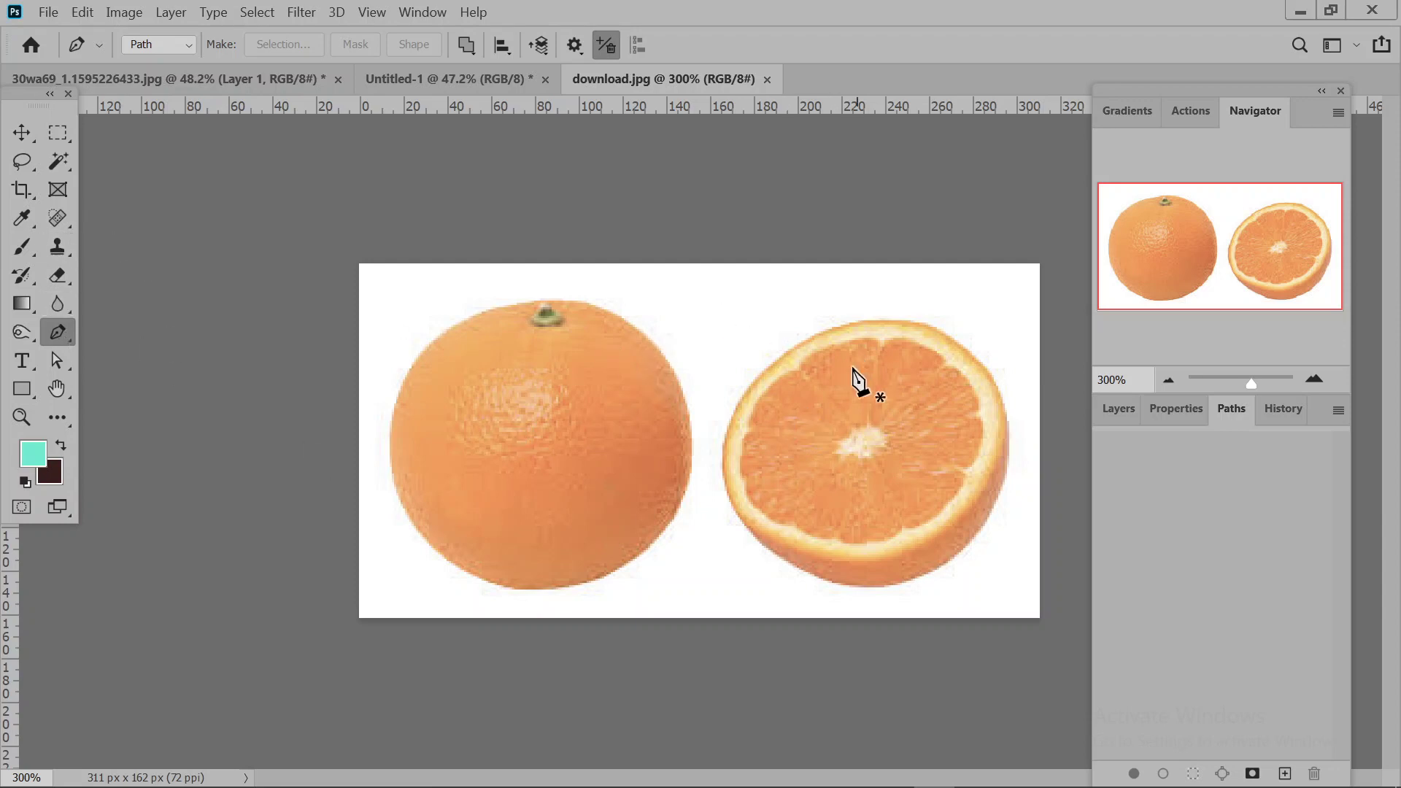
pyautogui.click(720, 434)
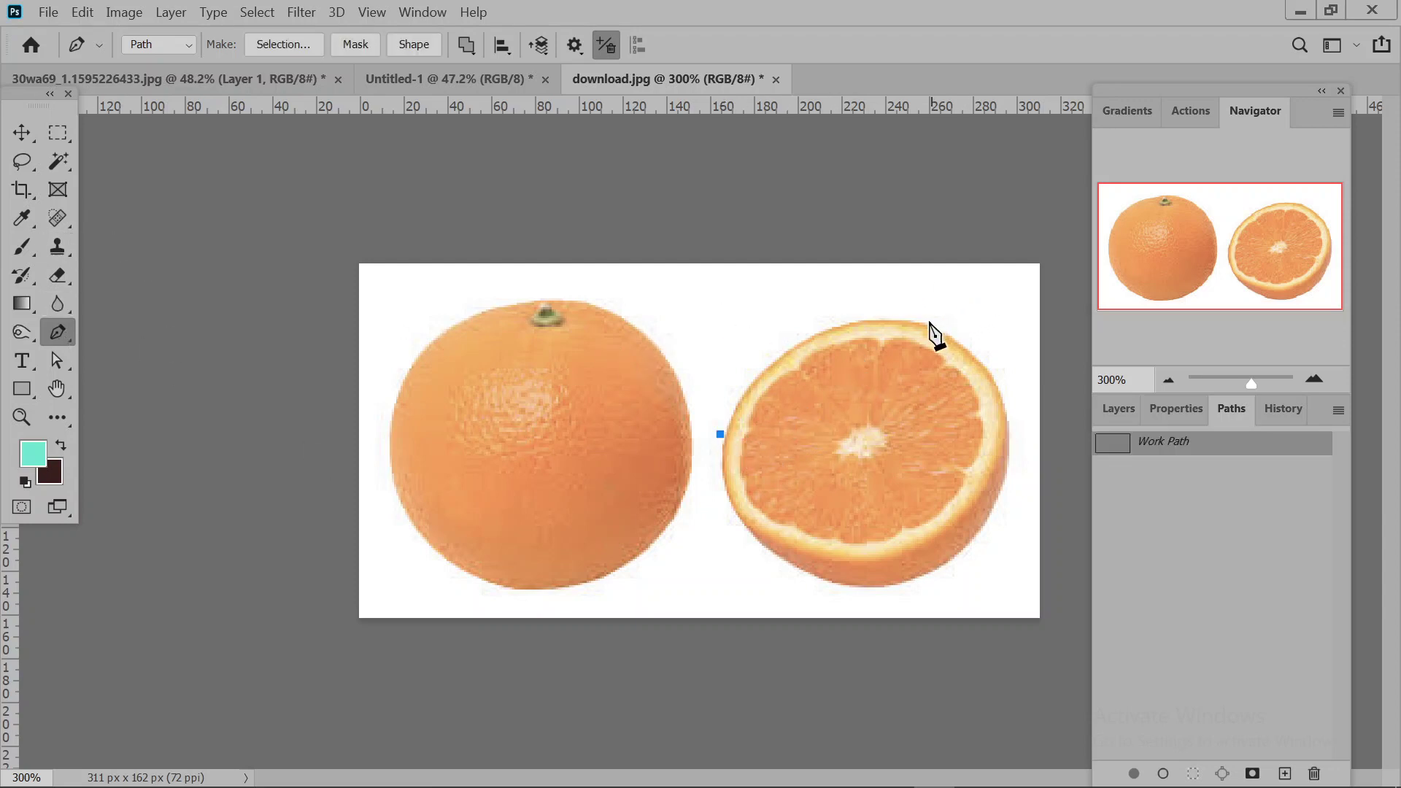
pyautogui.moveTo(922, 320)
pyautogui.mouseDown()
pyautogui.moveTo(1088, 325)
pyautogui.moveTo(1008, 397)
pyautogui.moveTo(945, 333)
pyautogui.mouseUp()
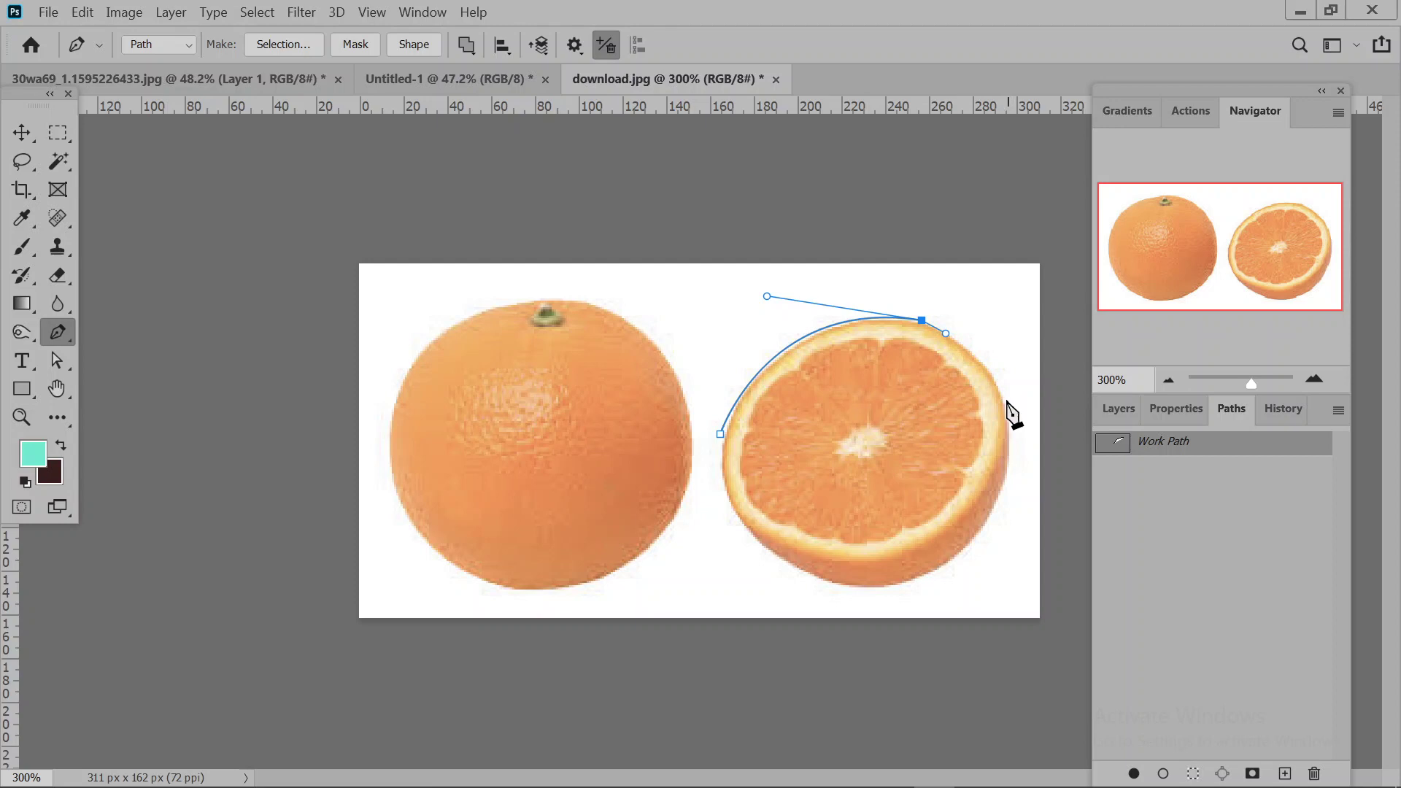
pyautogui.moveTo(998, 395); pyautogui.dragTo(1003, 444)
pyautogui.moveTo(904, 549); pyautogui.dragTo(811, 576)
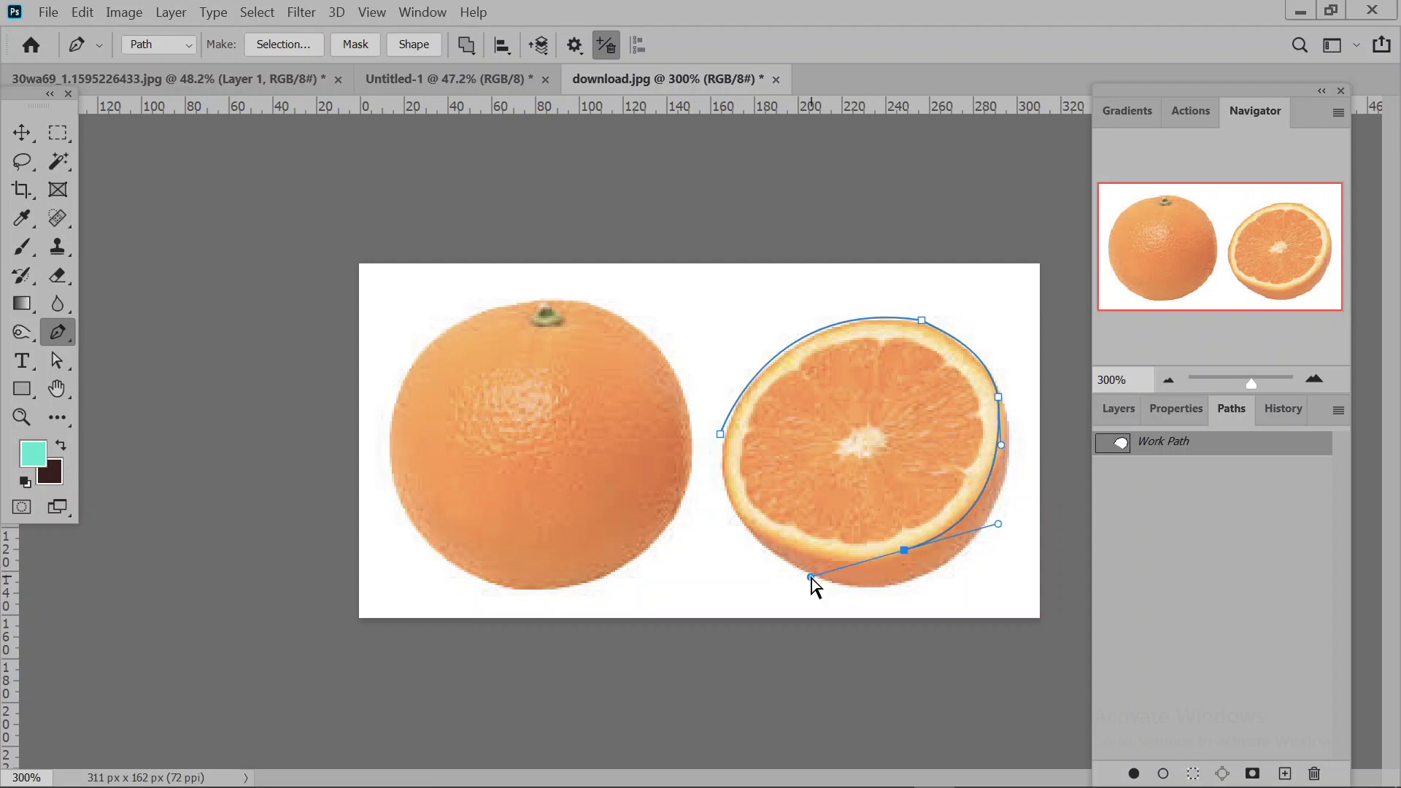
# Undo two misplaced anchors, then finish the slice outline and close it on the starting anchor.
pyautogui.hotkey('ctrl', 'z')
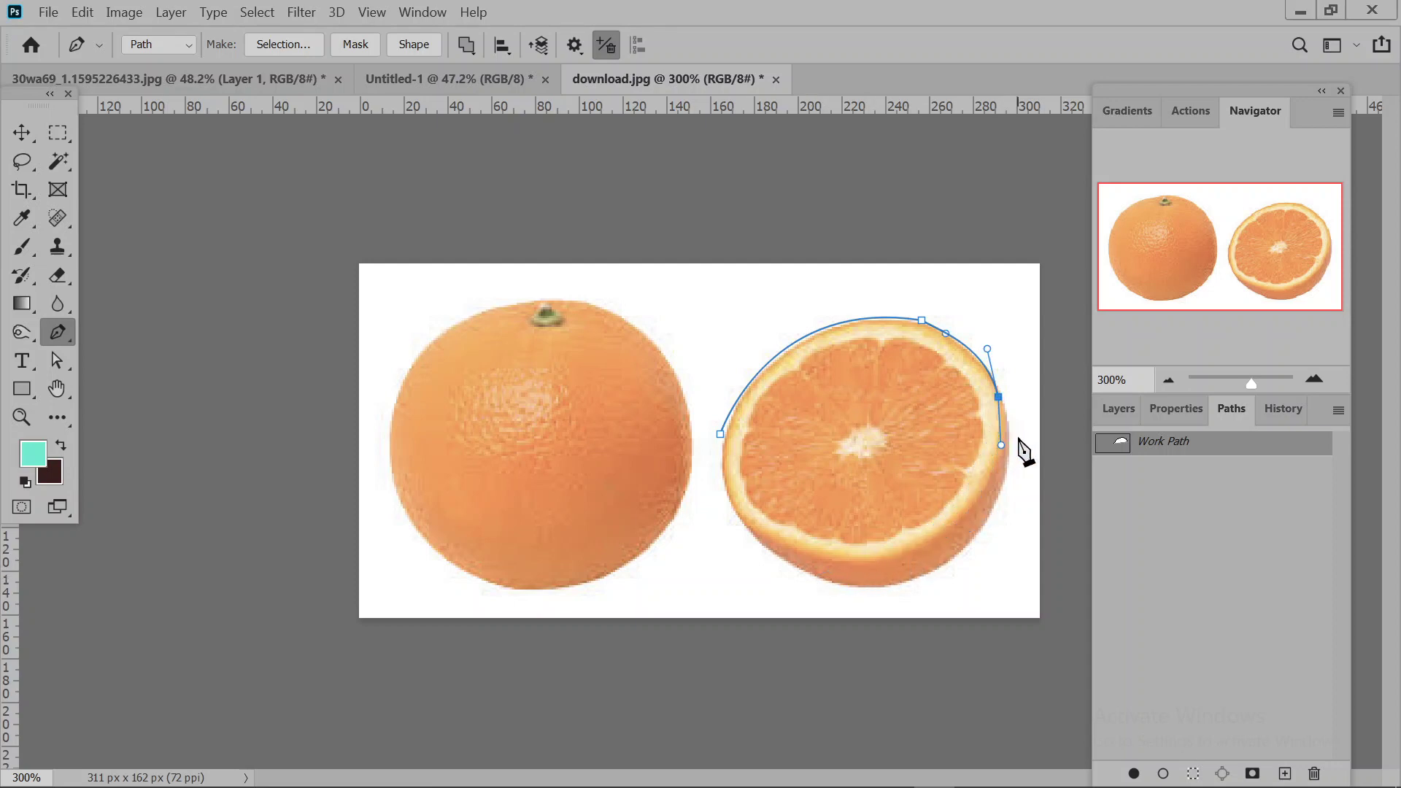
pyautogui.hotkey('ctrl', 'z')
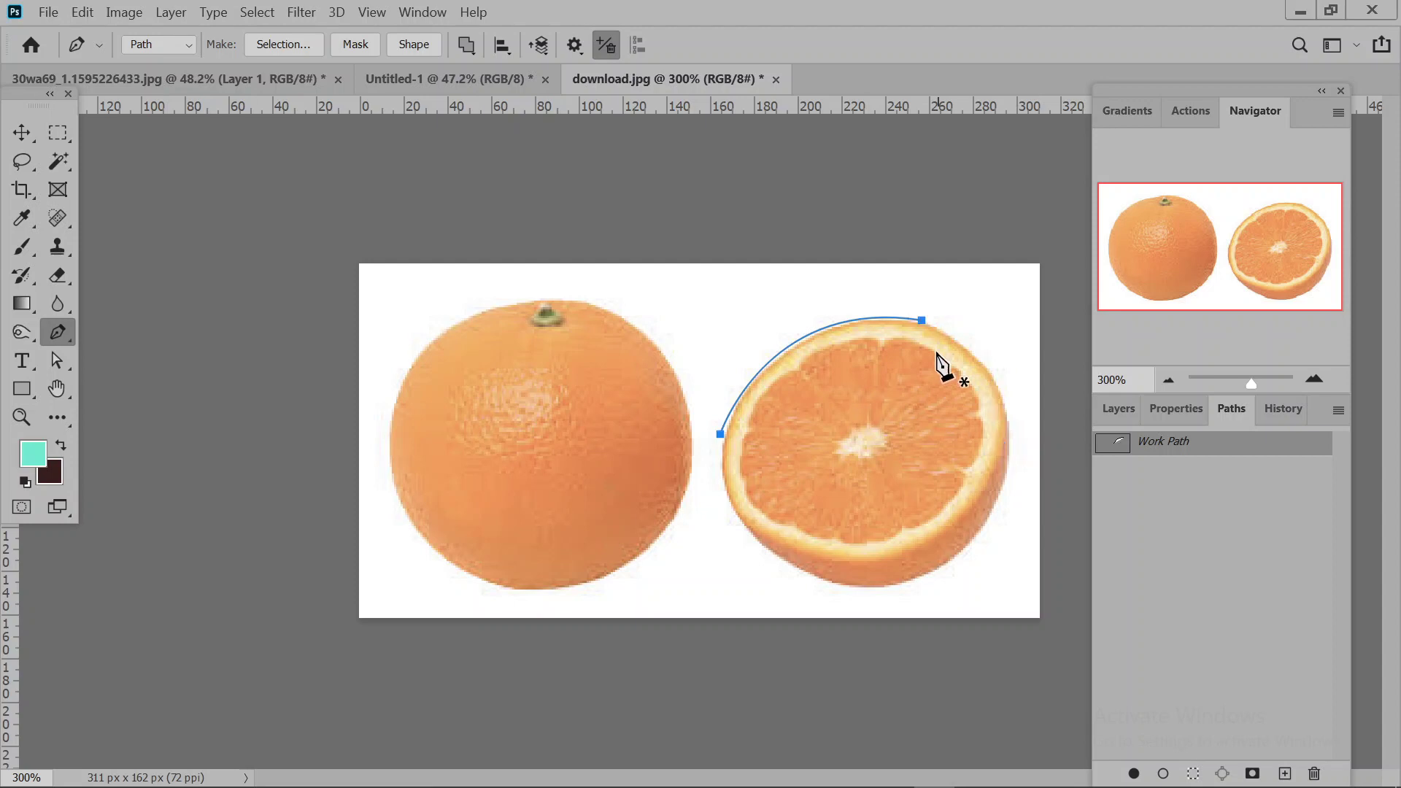
pyautogui.click(997, 379)
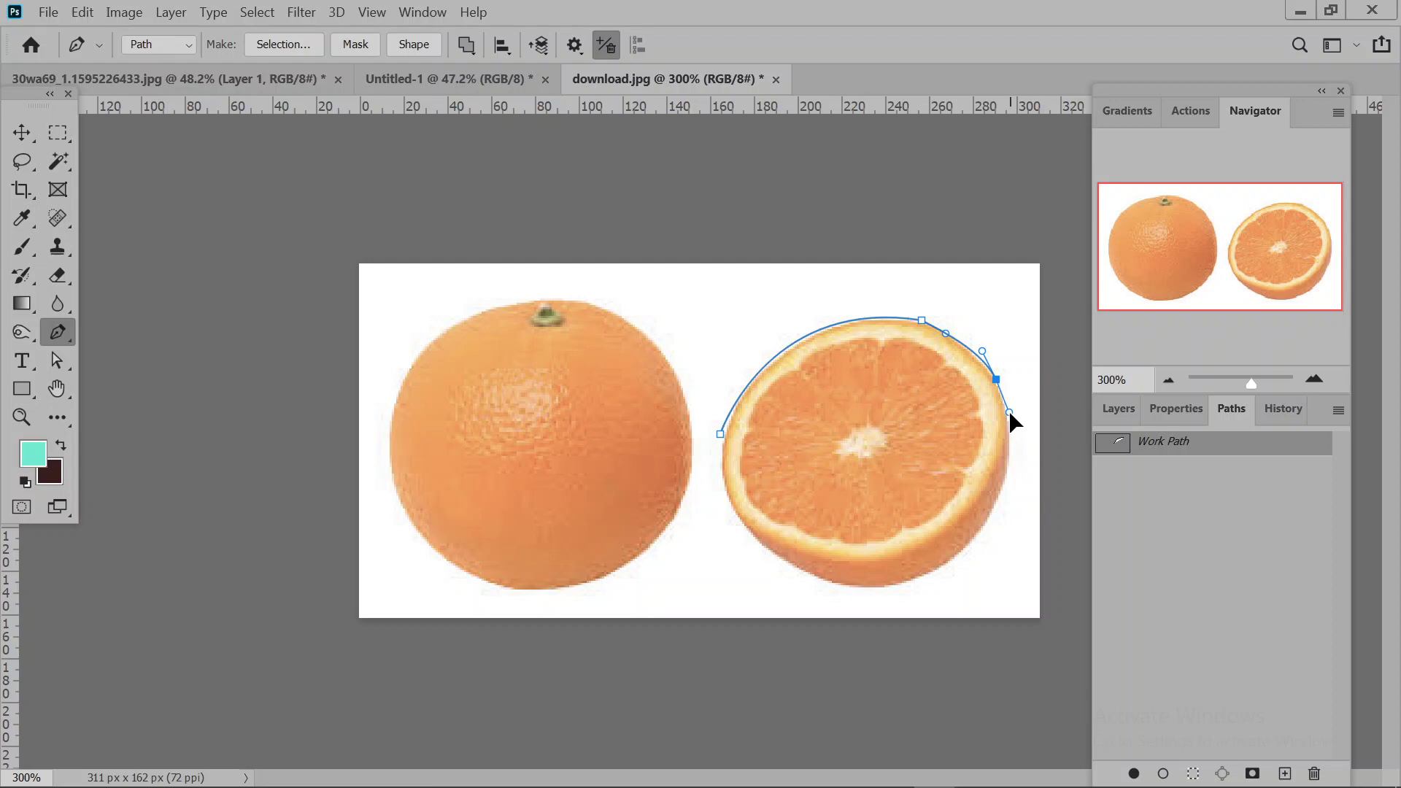
pyautogui.moveTo(961, 546)
pyautogui.mouseDown()
pyautogui.moveTo(889, 638)
pyautogui.moveTo(891, 589)
pyautogui.moveTo(944, 565)
pyautogui.mouseUp()
pyautogui.moveTo(821, 578); pyautogui.dragTo(759, 554)
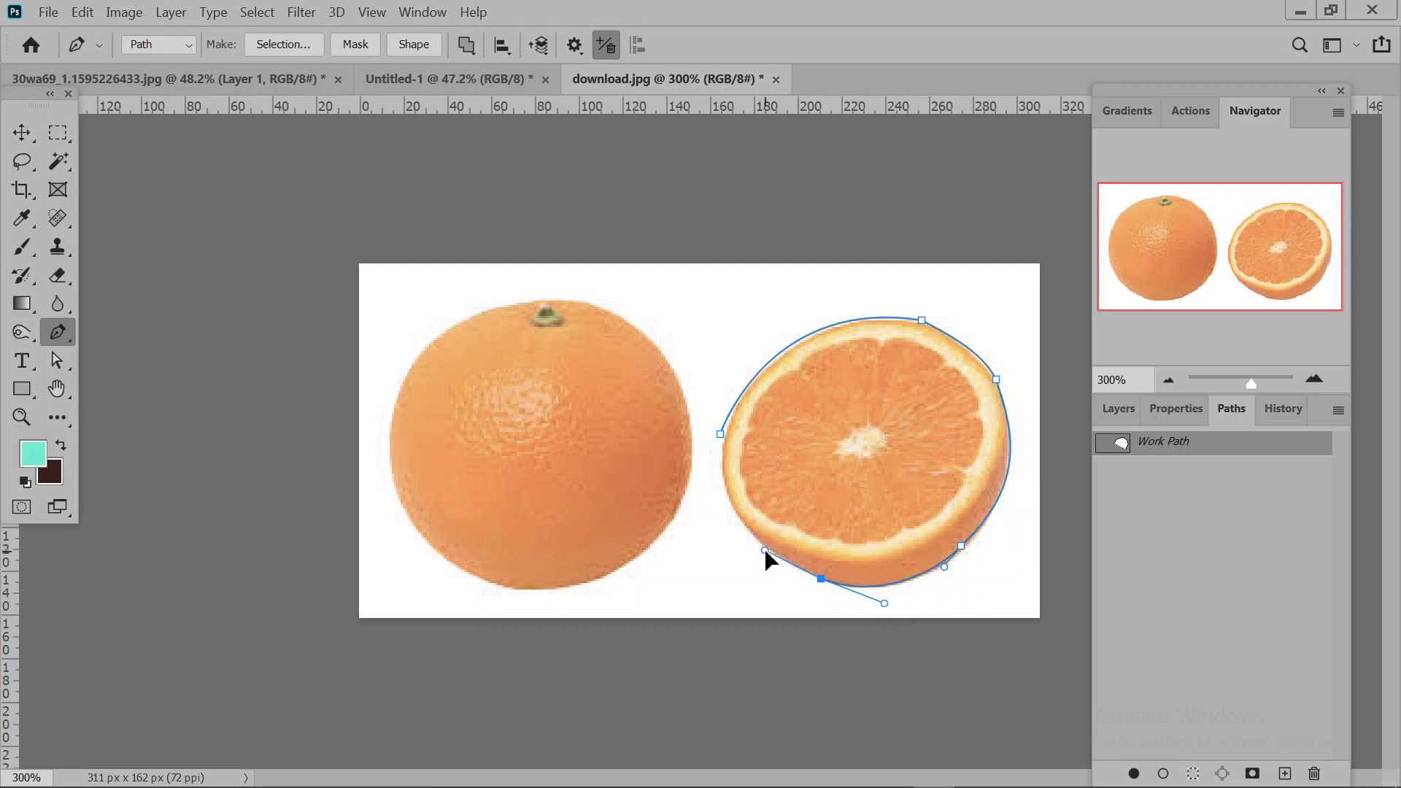
pyautogui.moveTo(724, 493); pyautogui.dragTo(725, 483)
pyautogui.click(721, 436)
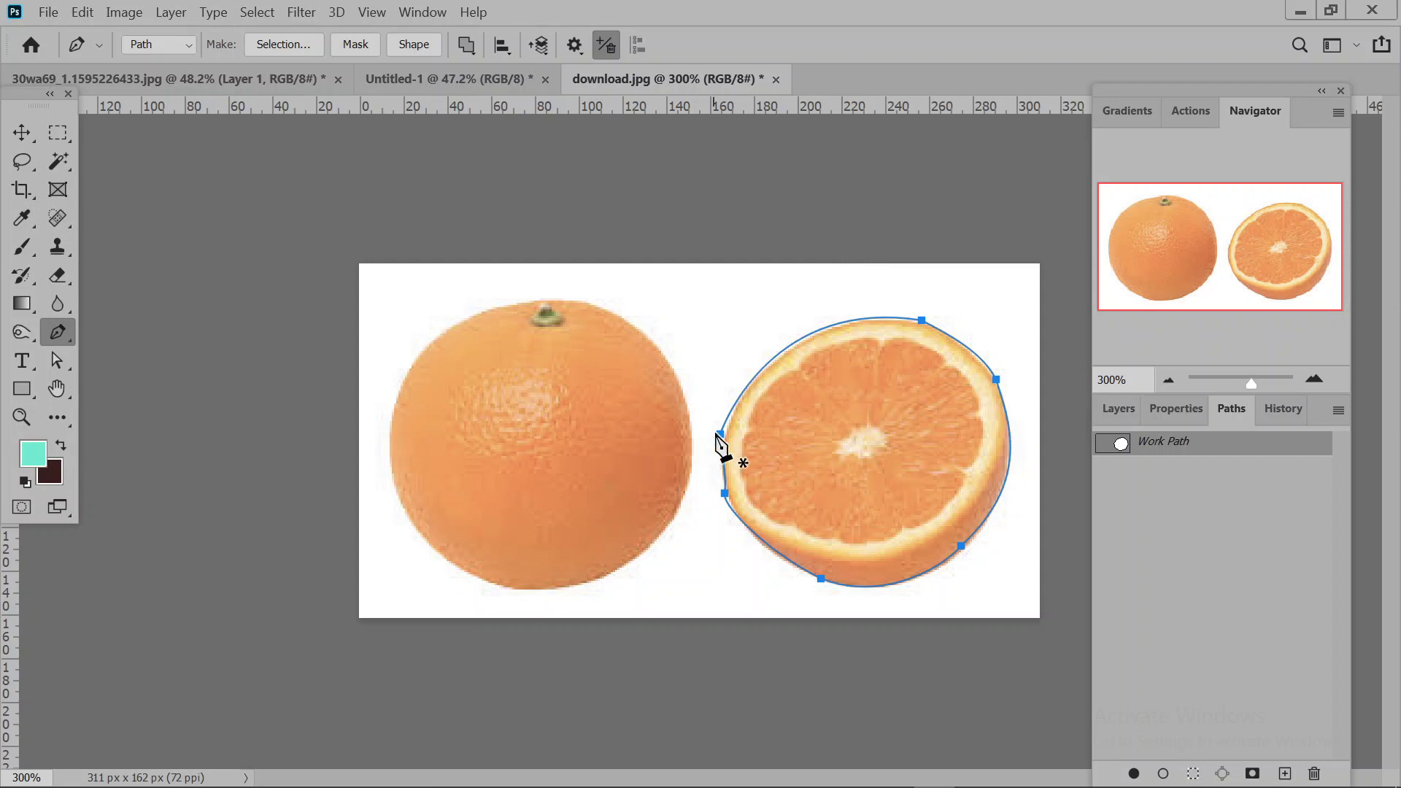
pyautogui.click(68, 359)
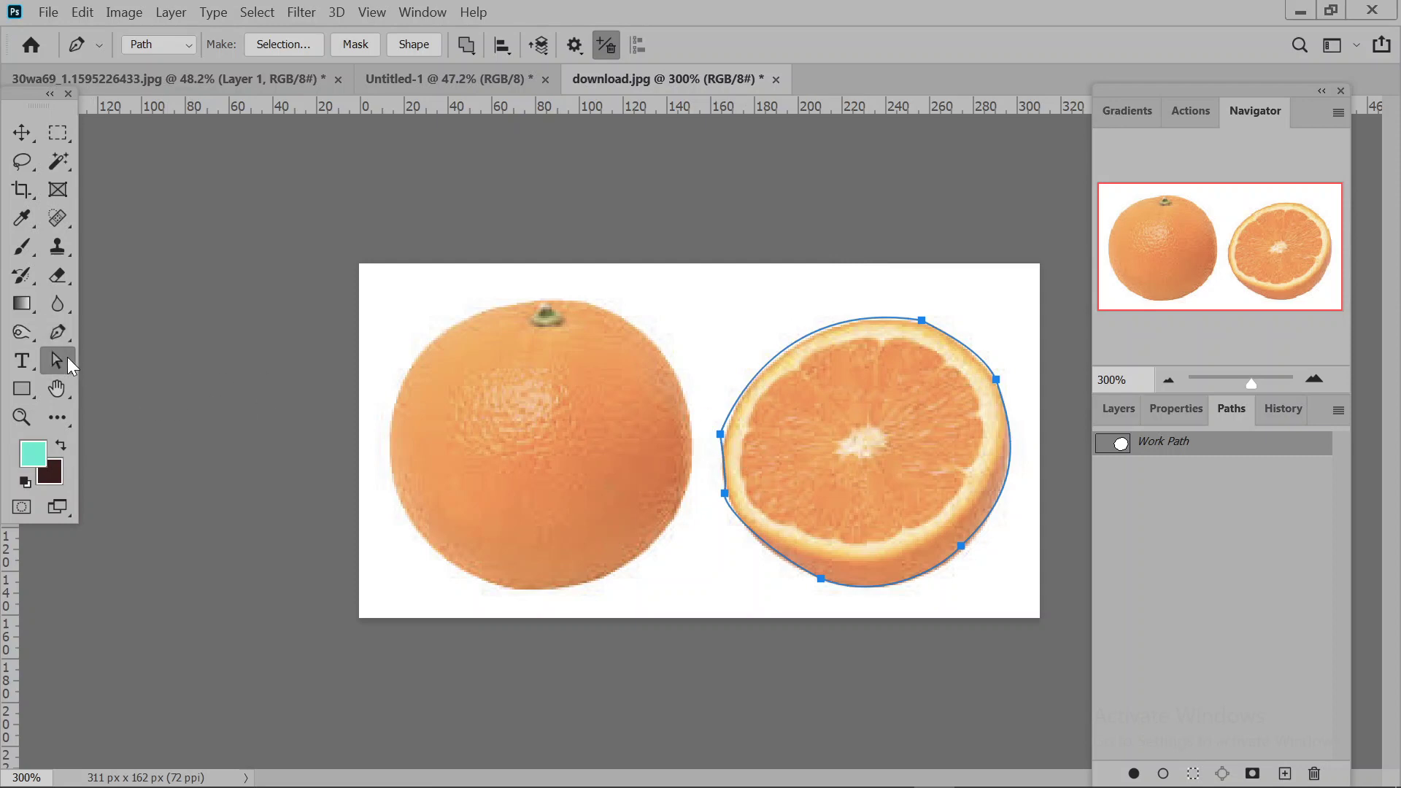
# Nudge the path, then move the lower-left anchor and pull the bottom and right curves onto the slice edge.
pyautogui.moveTo(721, 432); pyautogui.dragTo(721, 437)
pyautogui.click(722, 440)
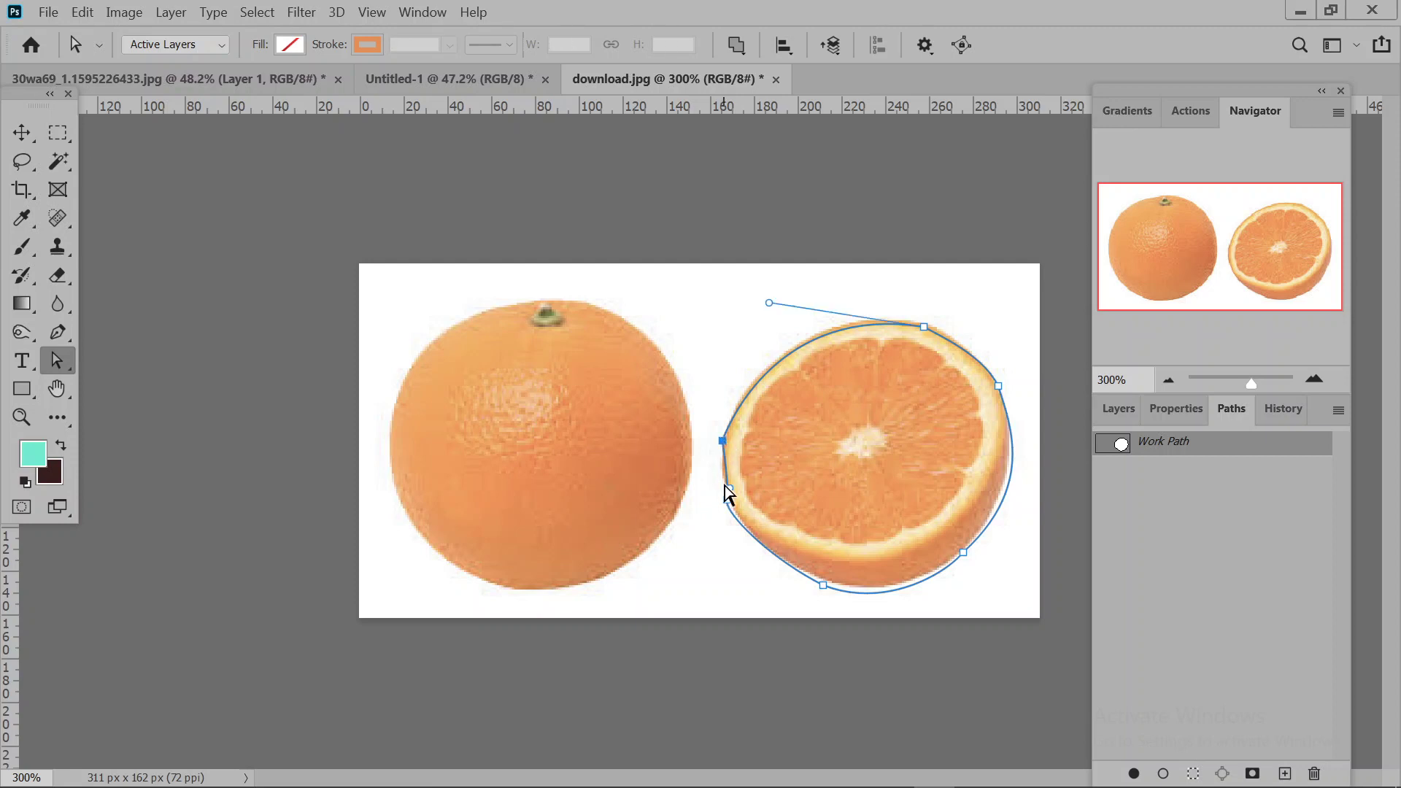
pyautogui.moveTo(728, 500); pyautogui.dragTo(722, 486)
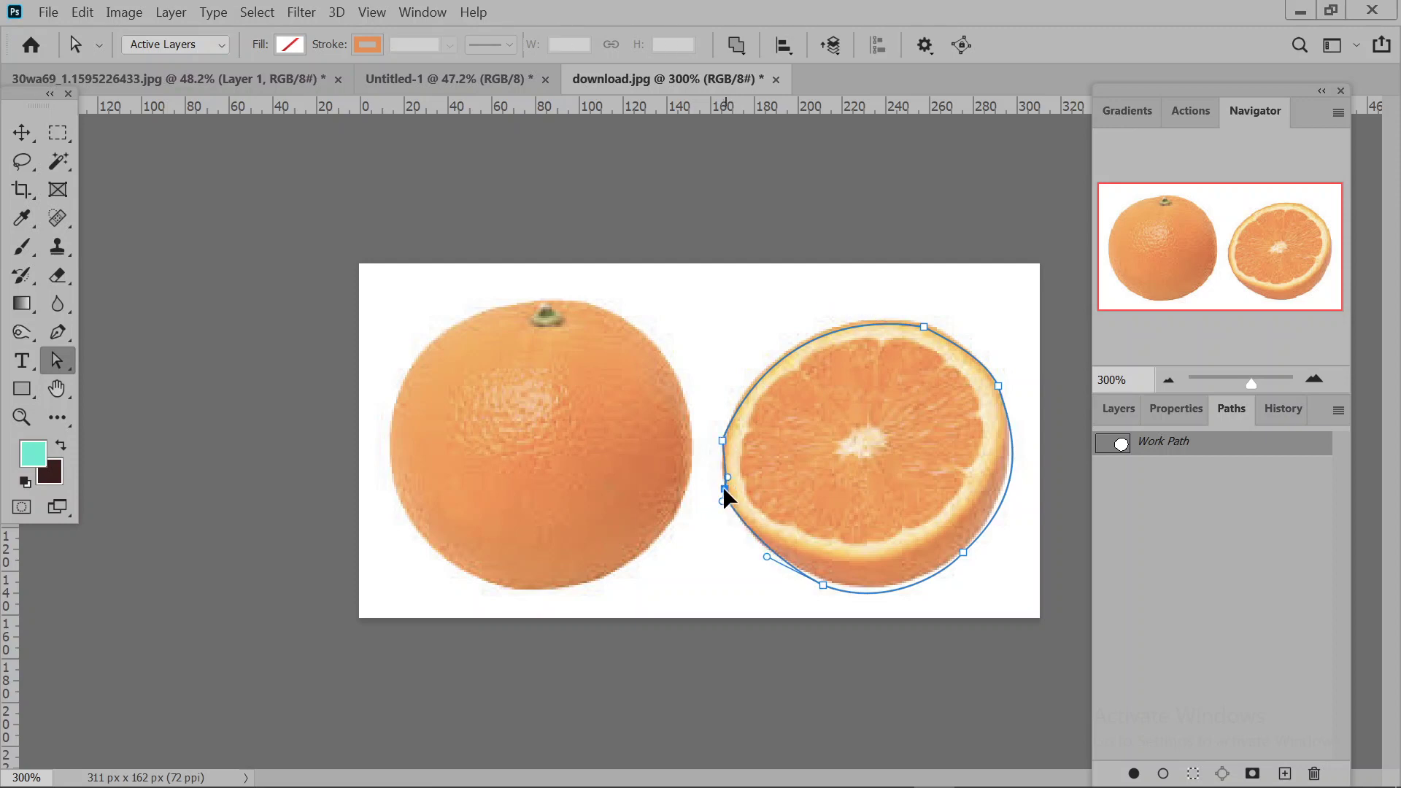
pyautogui.click(843, 327)
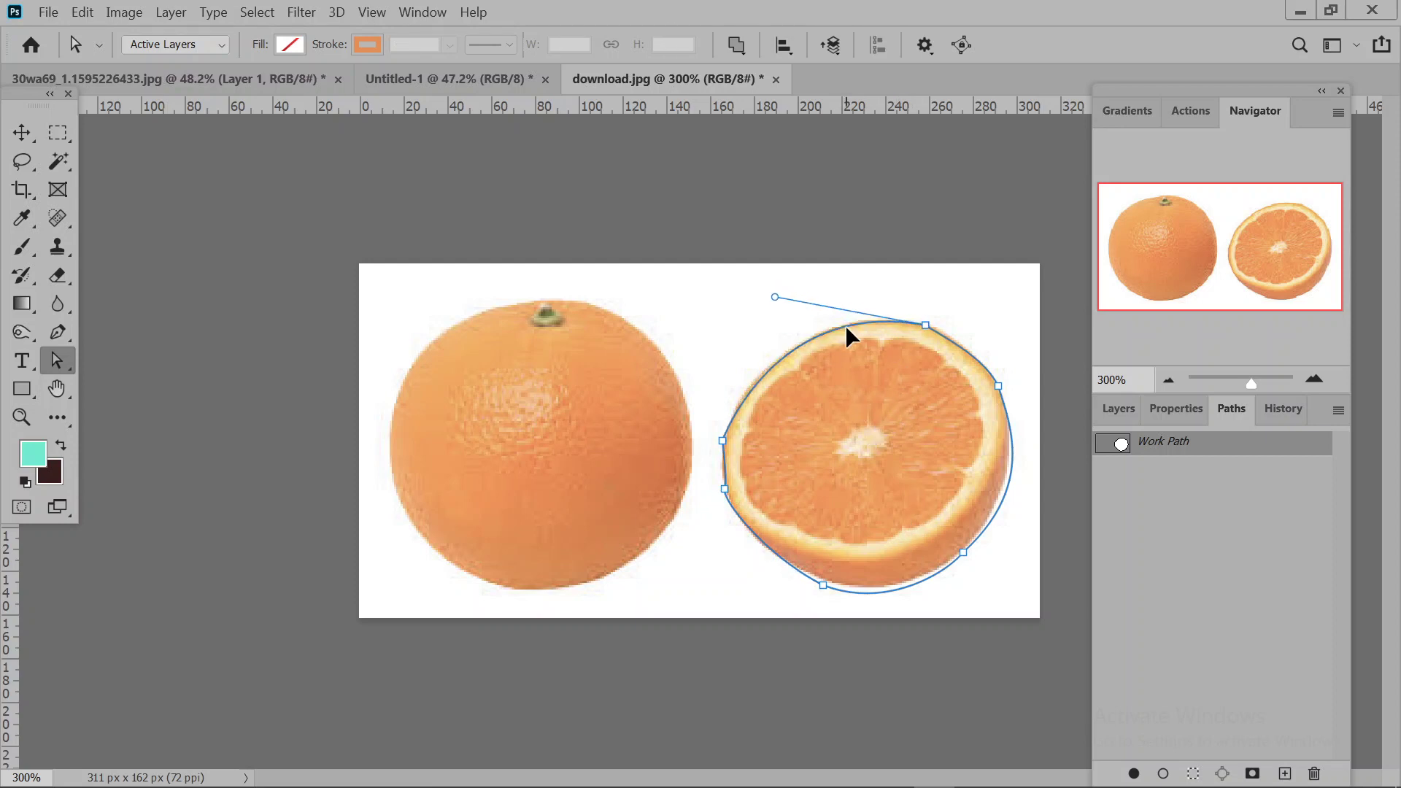
pyautogui.moveTo(875, 593); pyautogui.dragTo(876, 581)
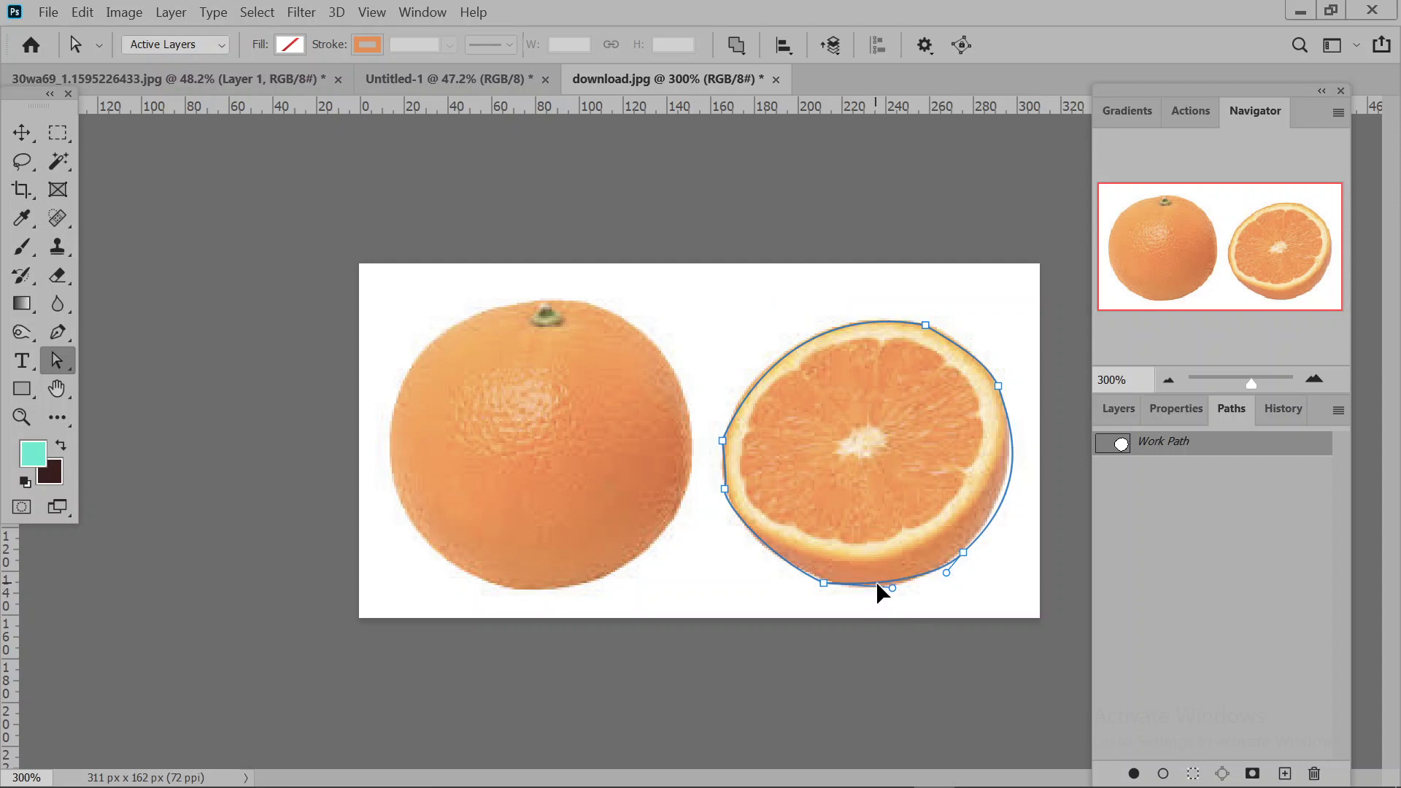
pyautogui.moveTo(1016, 487); pyautogui.dragTo(1004, 472)
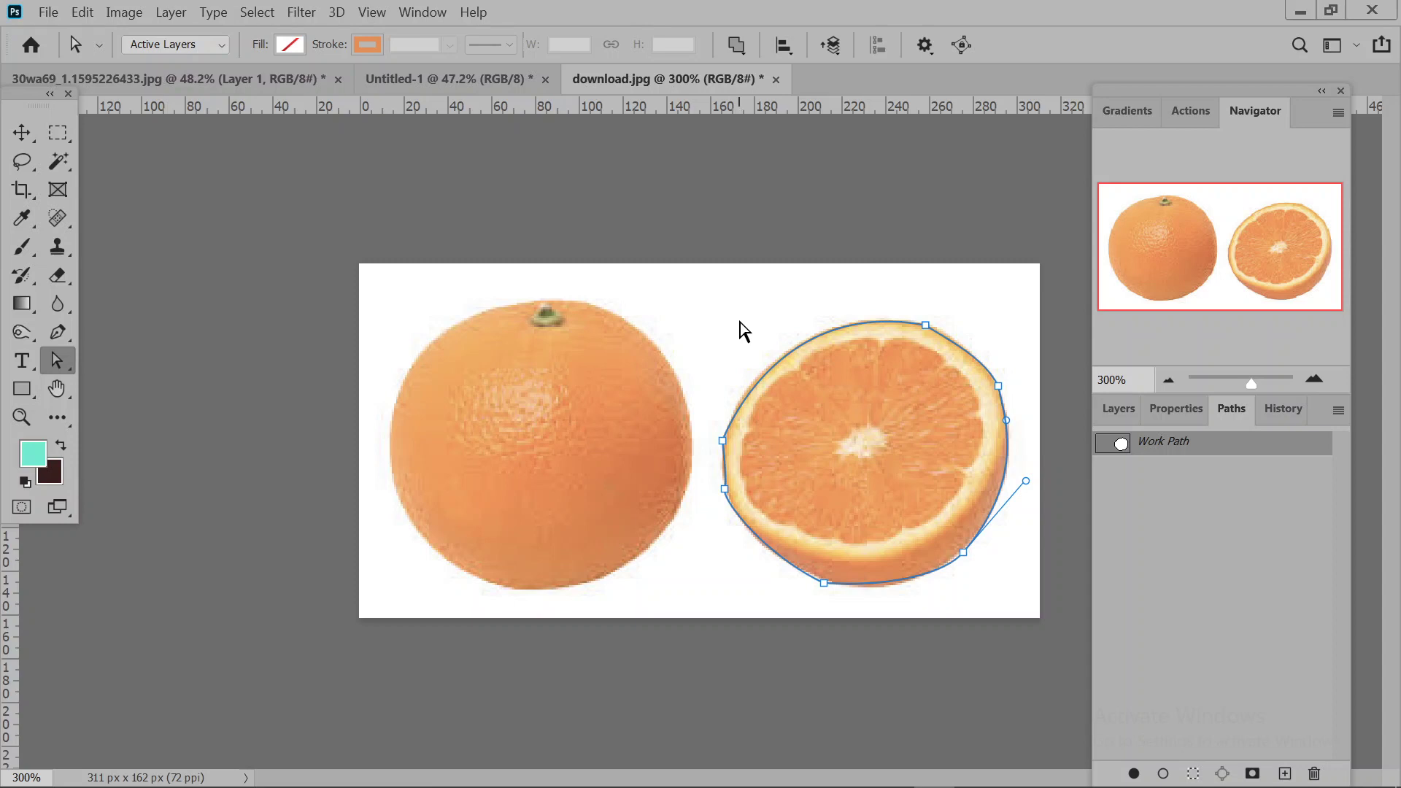
# Save the Work Path as Path 1 and create a vector mask from it on Layer 0.
pyautogui.doubleClick(1172, 451)
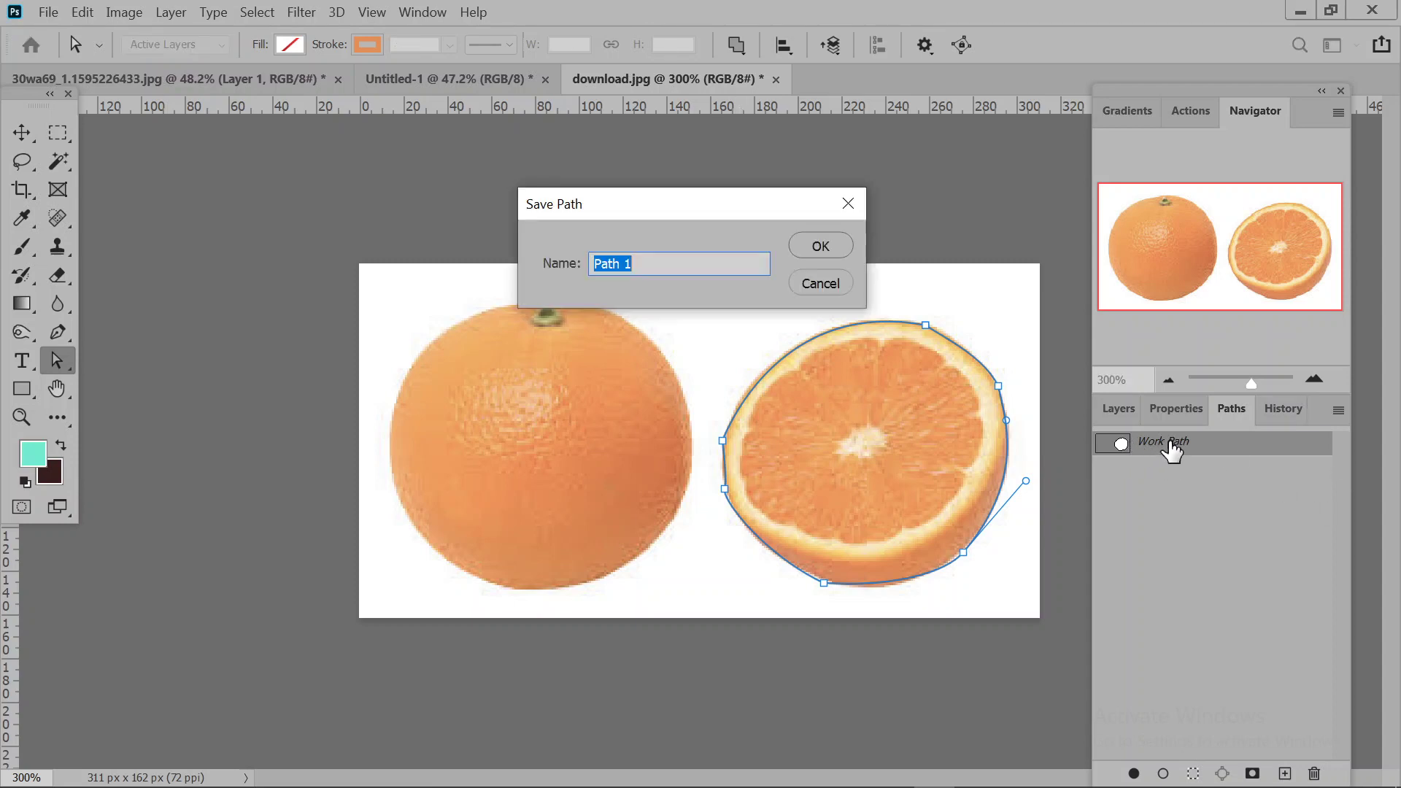
pyautogui.click(829, 242)
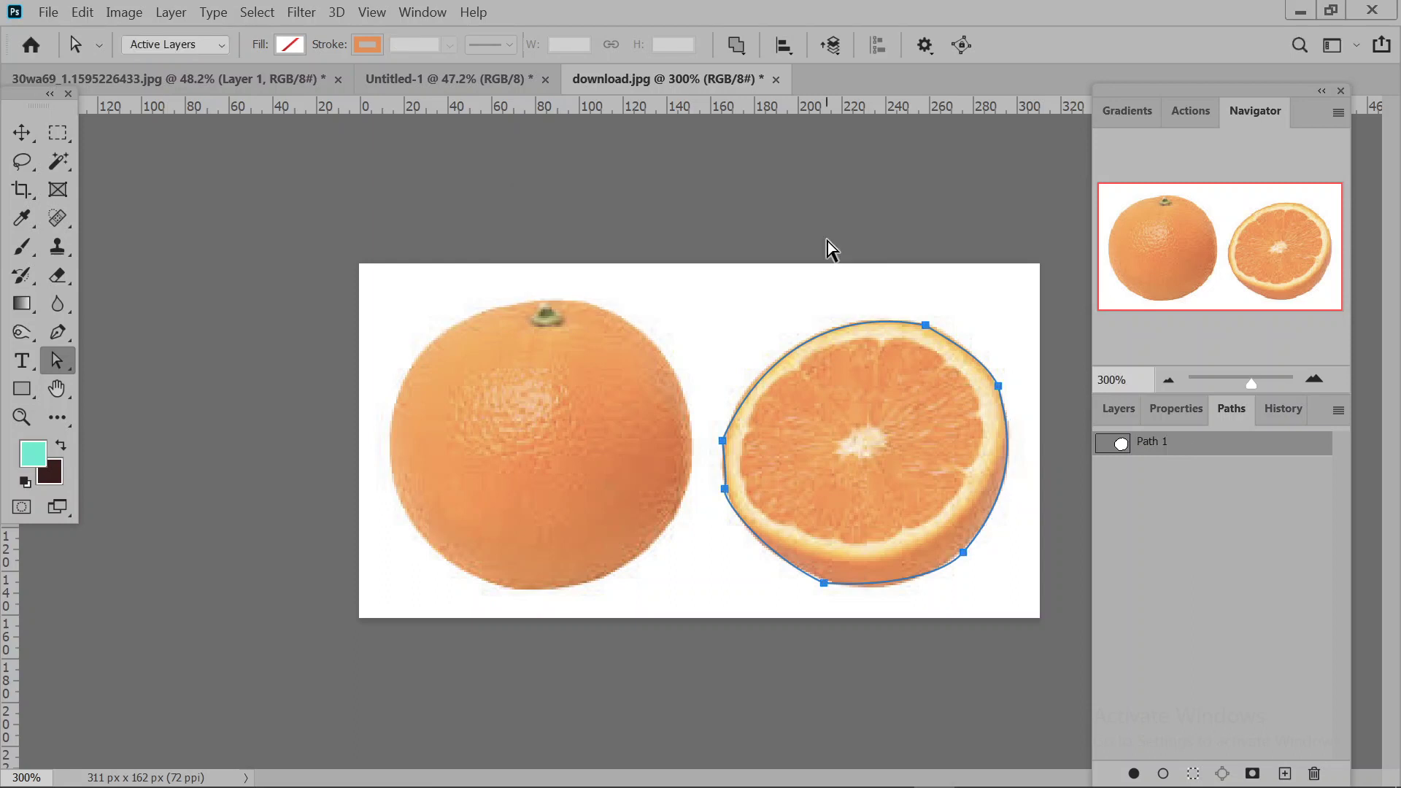
pyautogui.click(1120, 406)
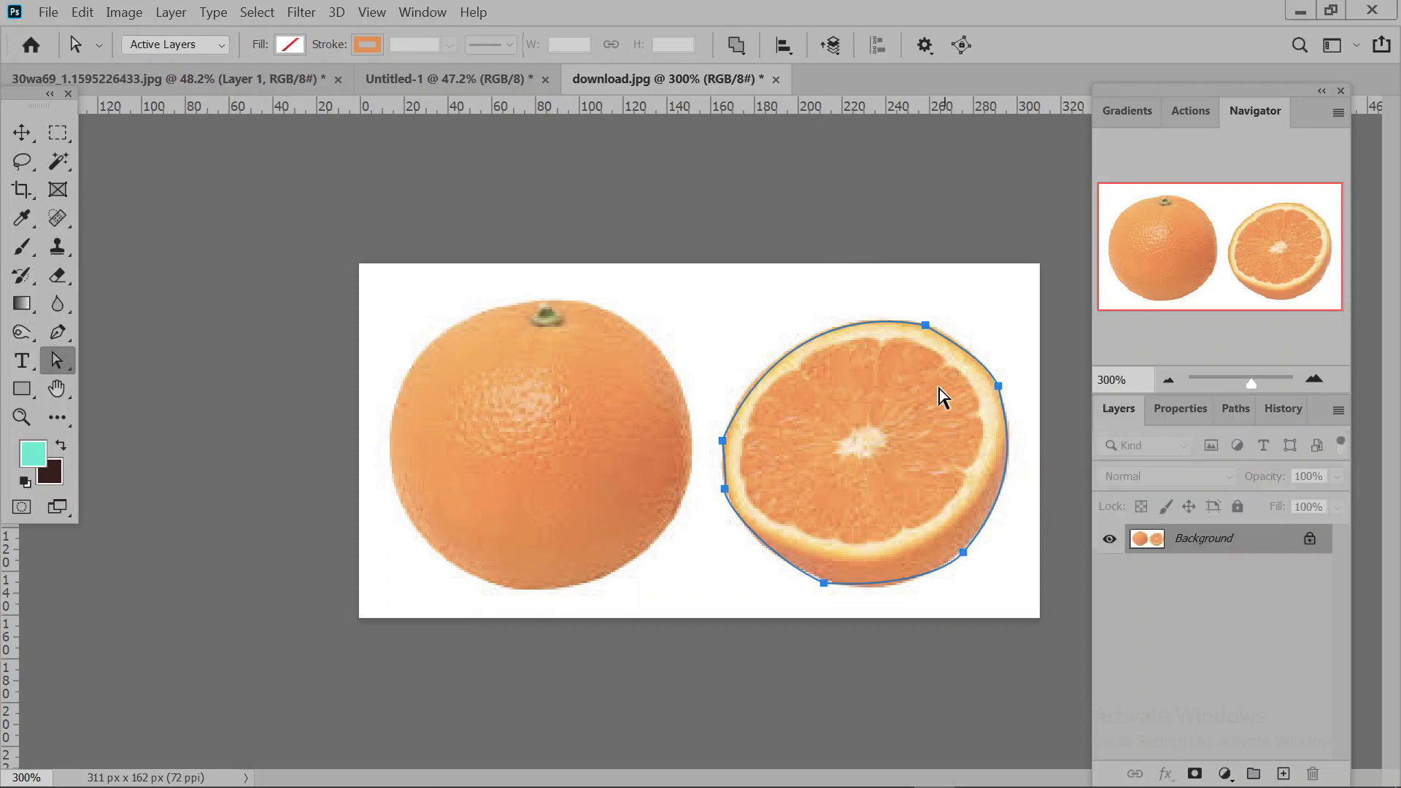
pyautogui.rightClick(867, 322)
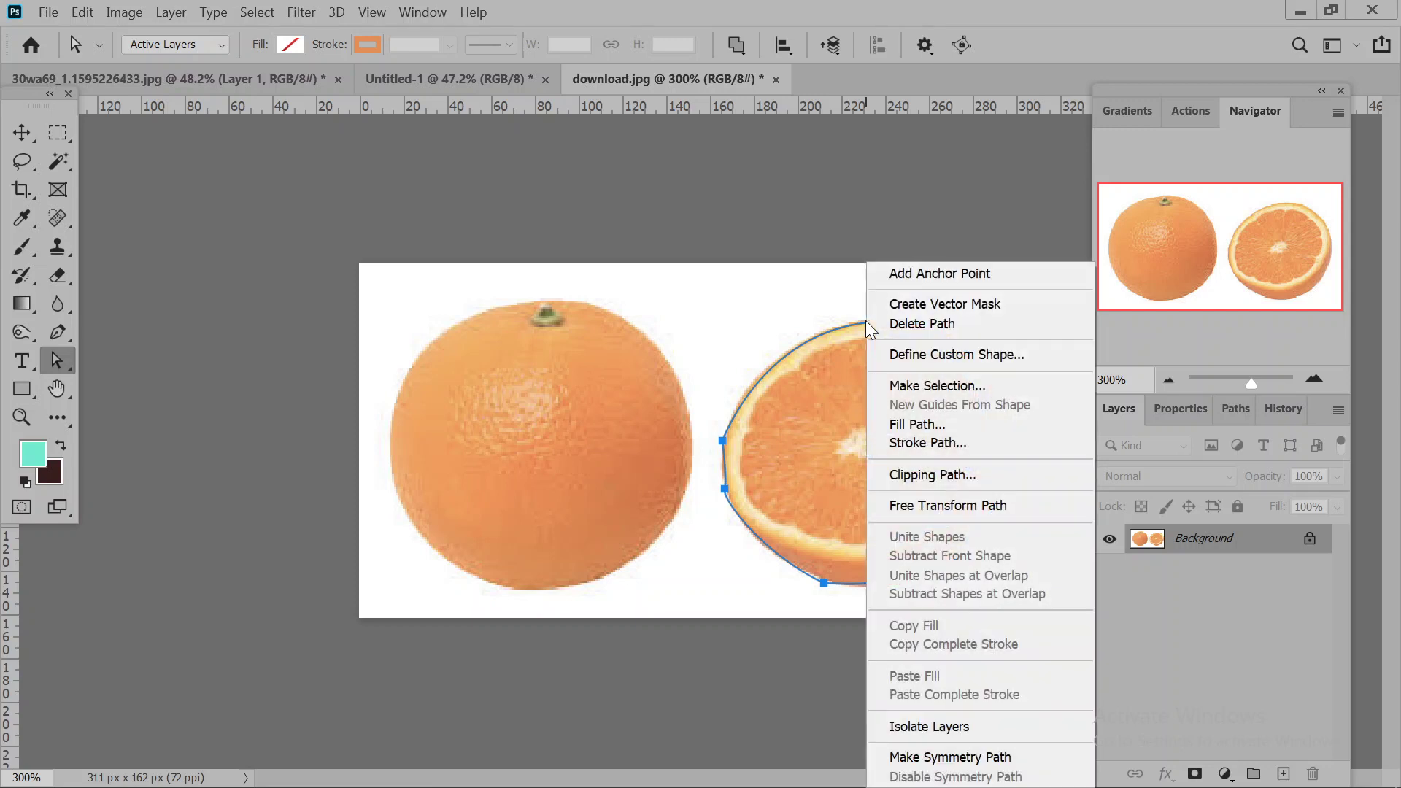
pyautogui.click(921, 305)
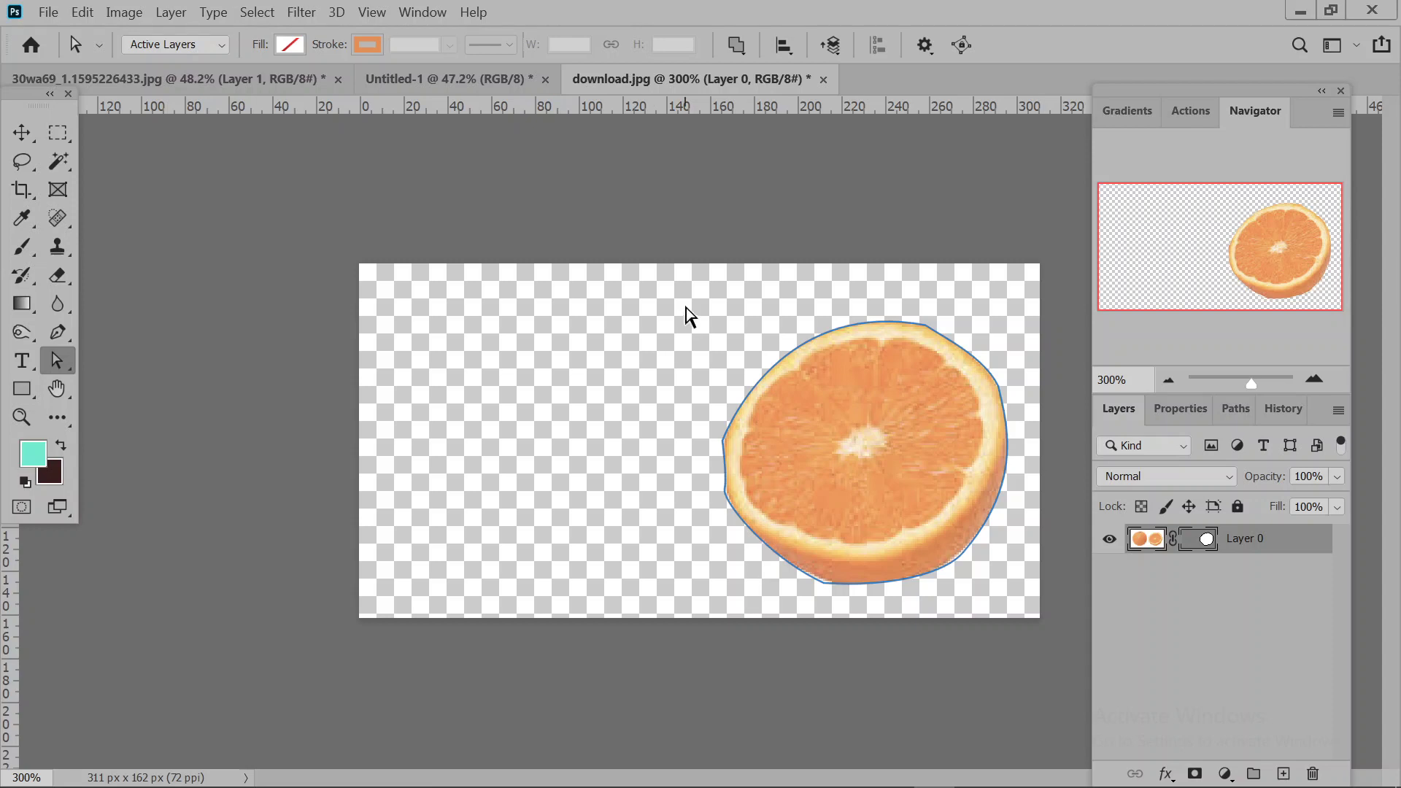
# Switch to the Move tool, preview Path 1's outline, and reselect the Layer 0 vector mask.
pyautogui.click(21, 132)
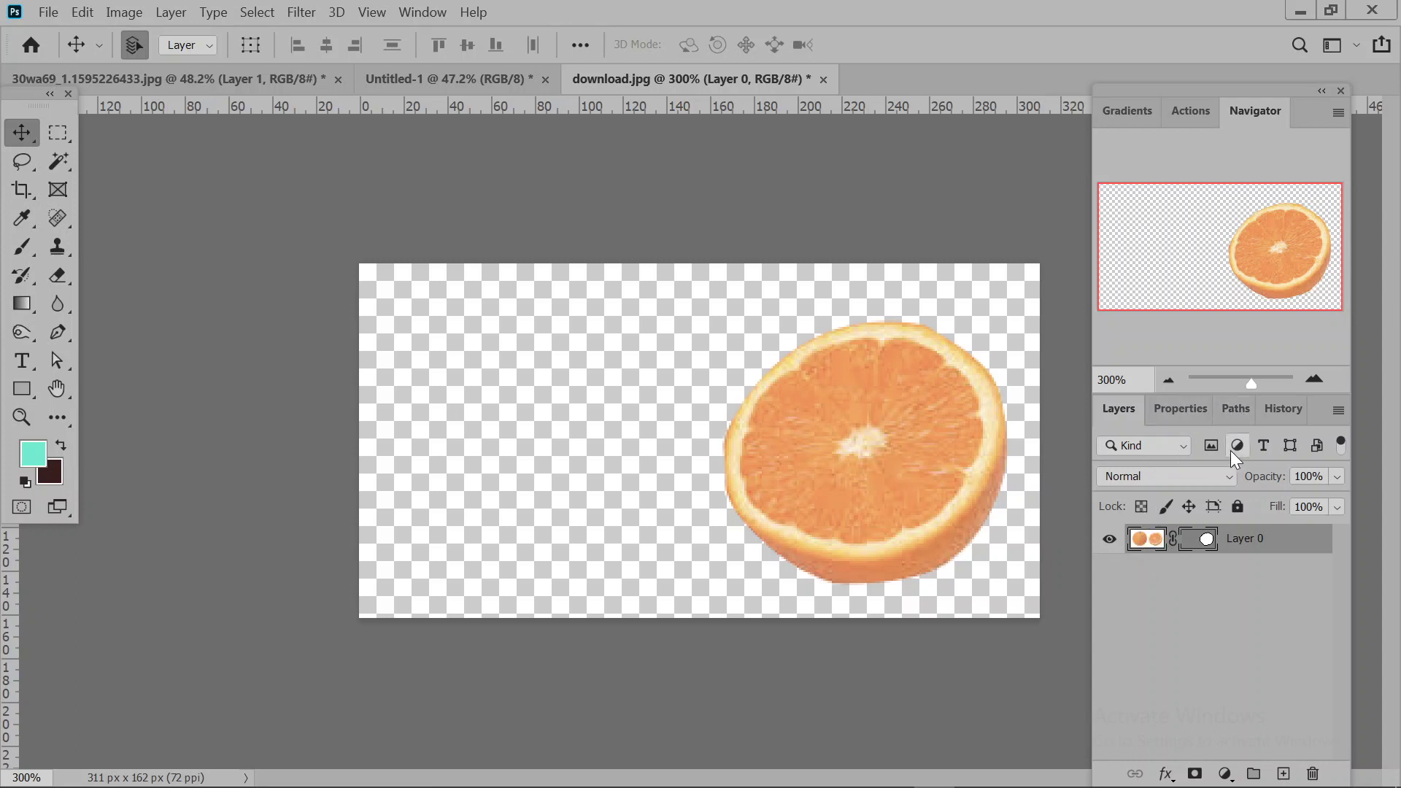
pyautogui.click(1232, 411)
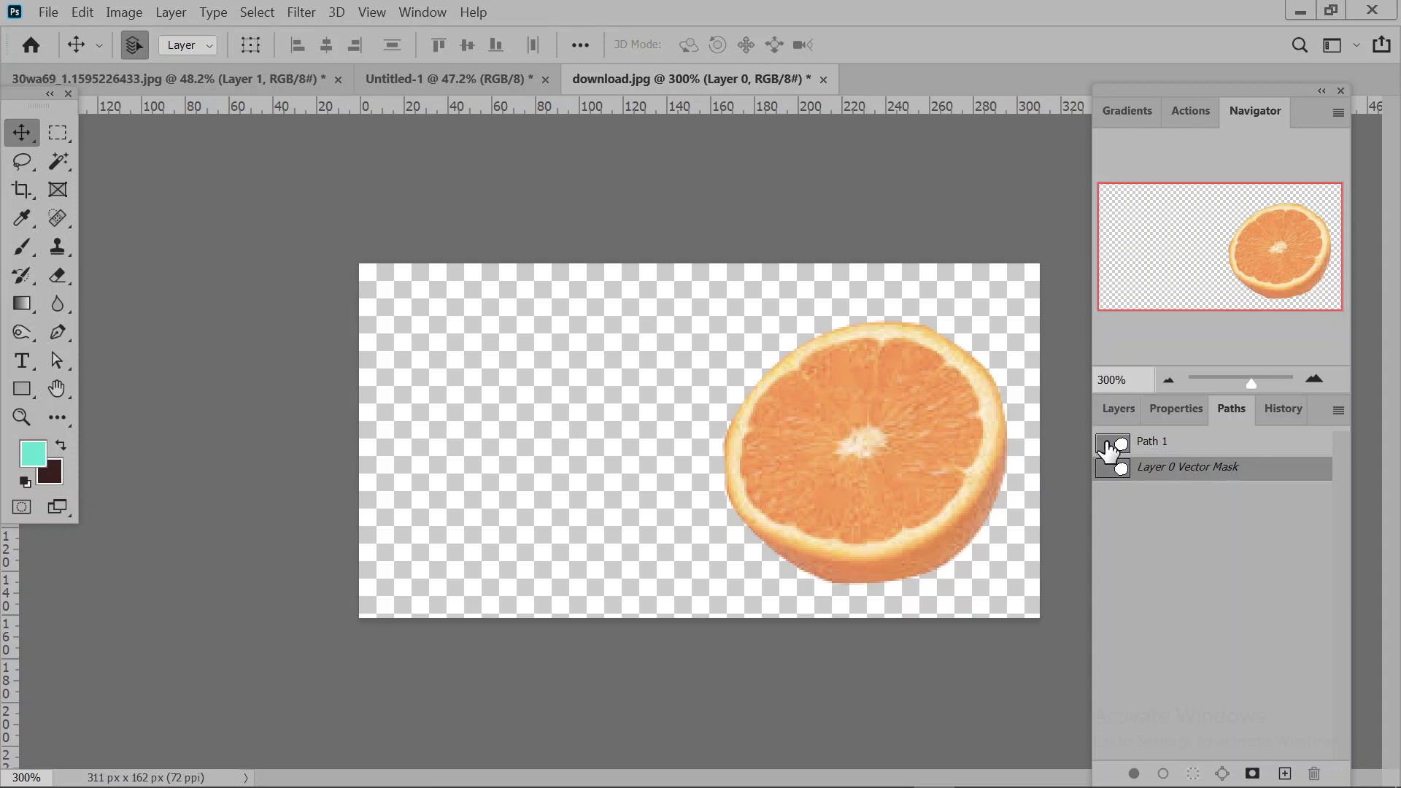
pyautogui.click(1213, 447)
pyautogui.click(1194, 473)
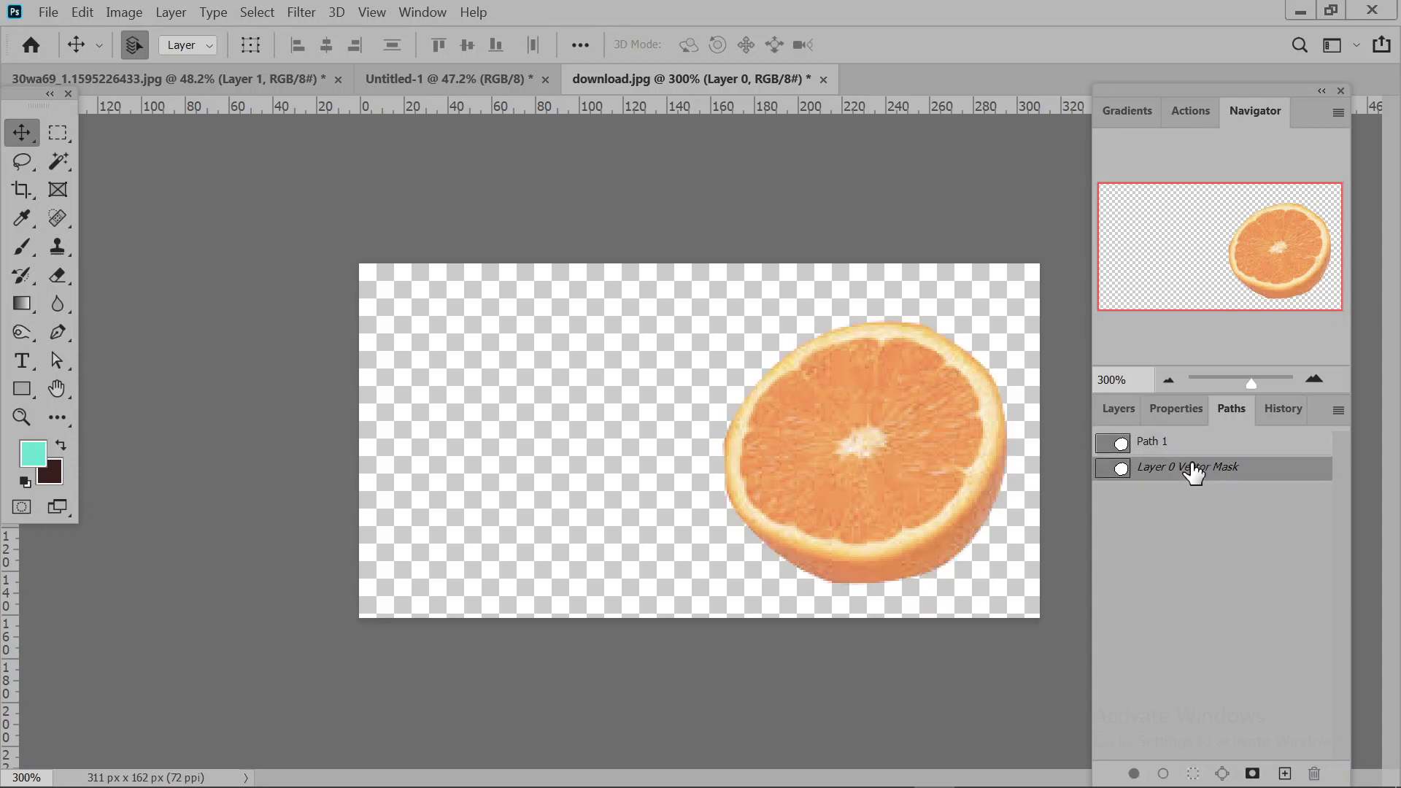
# Load the slice mask as a selection and add a Hue/Saturation adjustment with Hue +40.
pyautogui.keyDown('ctrl'); pyautogui.click(1117, 474); pyautogui.keyUp('ctrl')
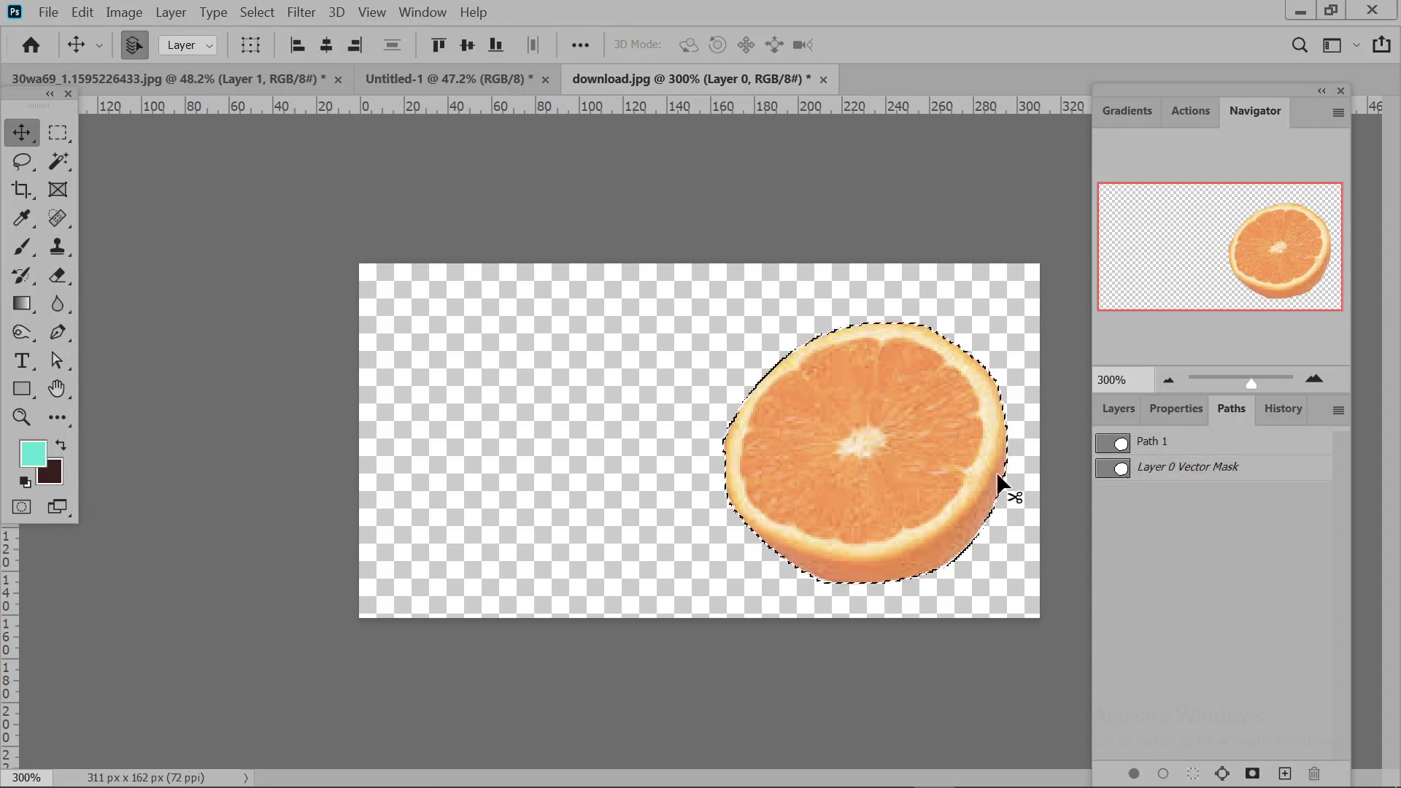
pyautogui.click(1120, 409)
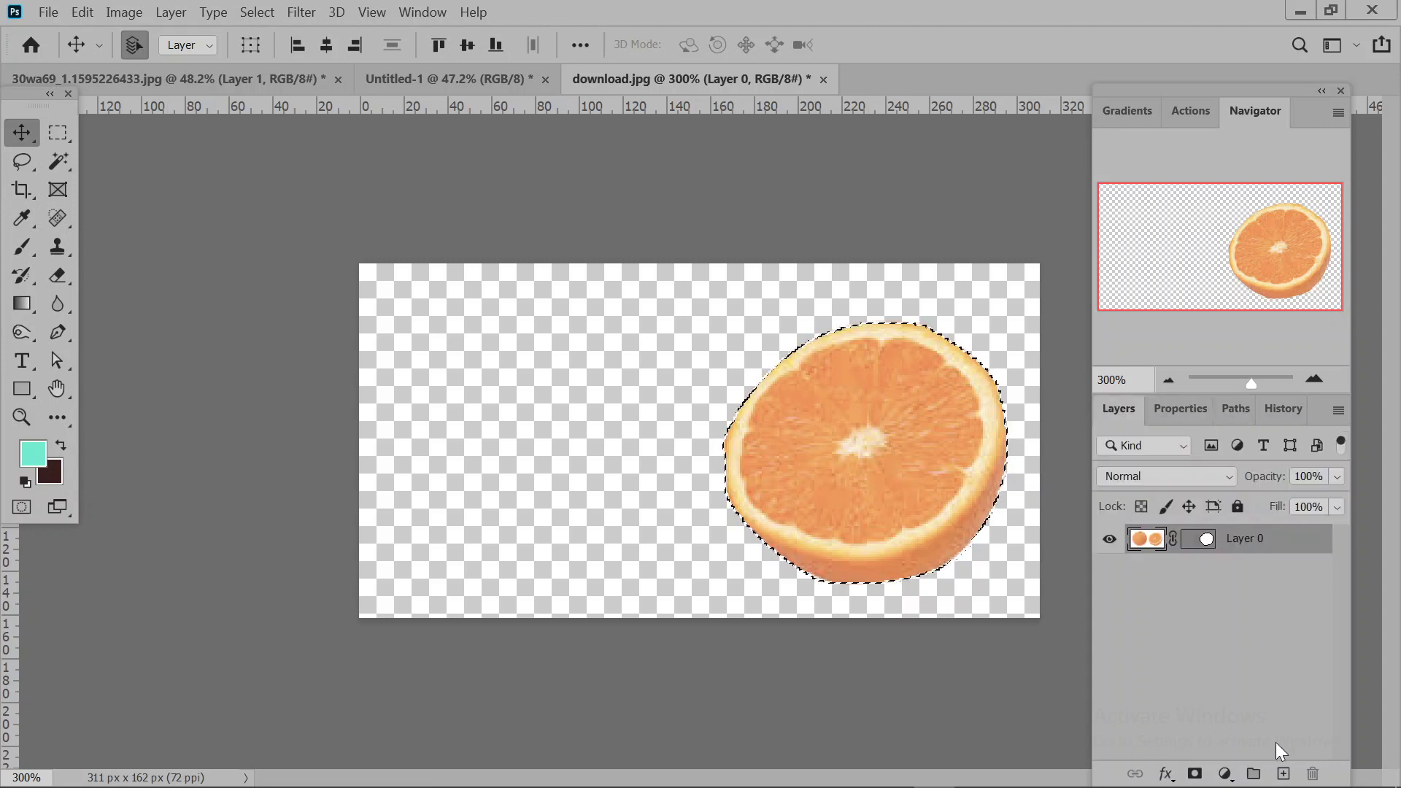
pyautogui.click(1226, 774)
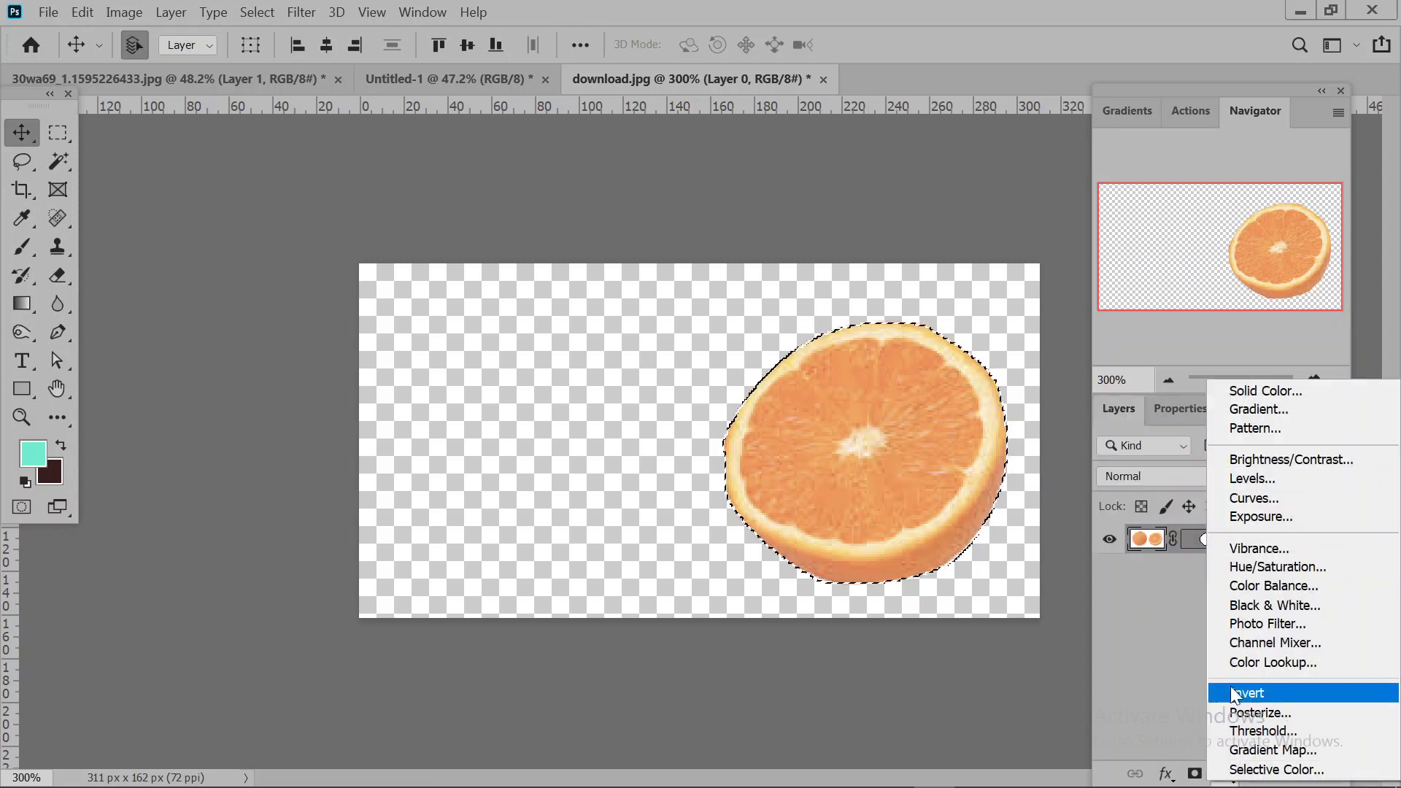
pyautogui.click(1264, 566)
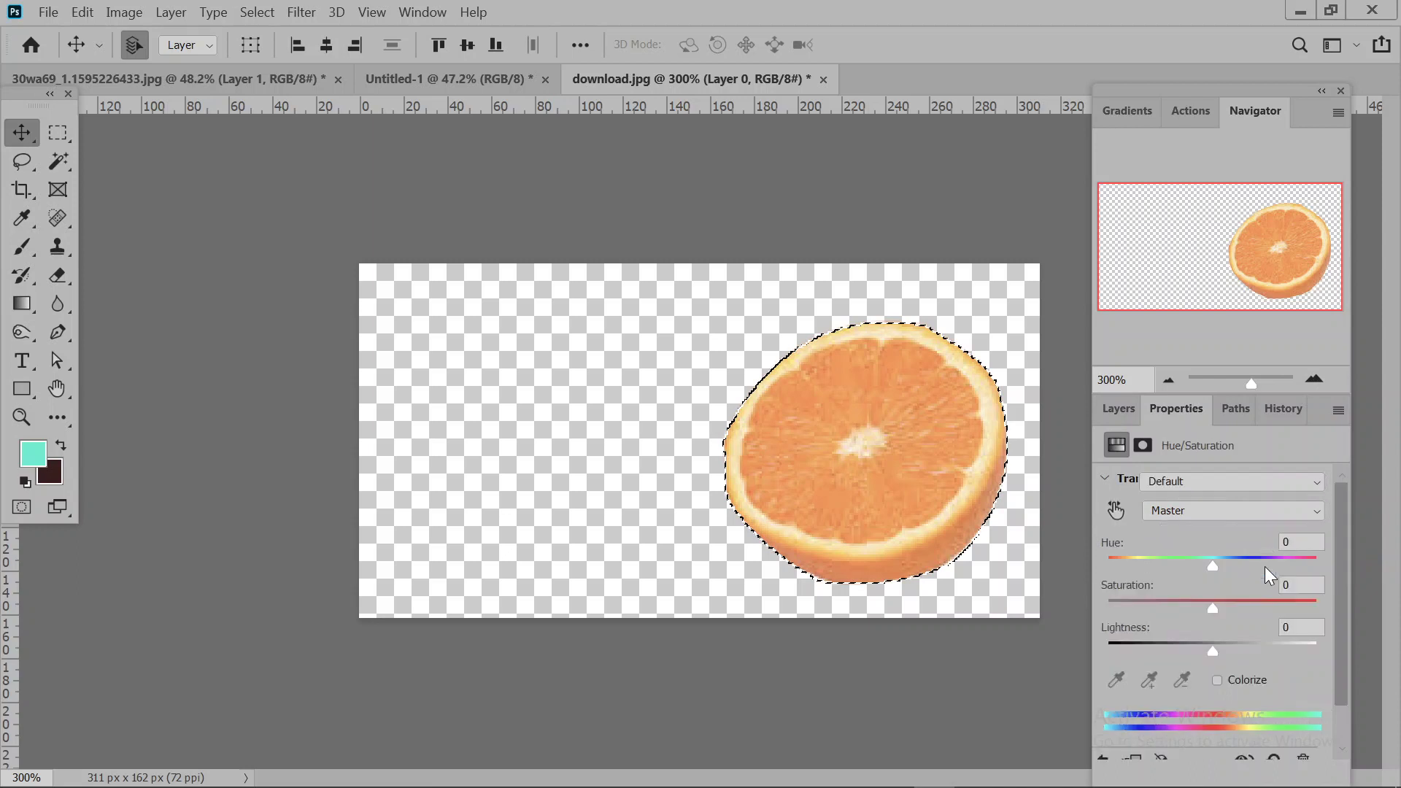
pyautogui.moveTo(1220, 562); pyautogui.dragTo(1253, 559)
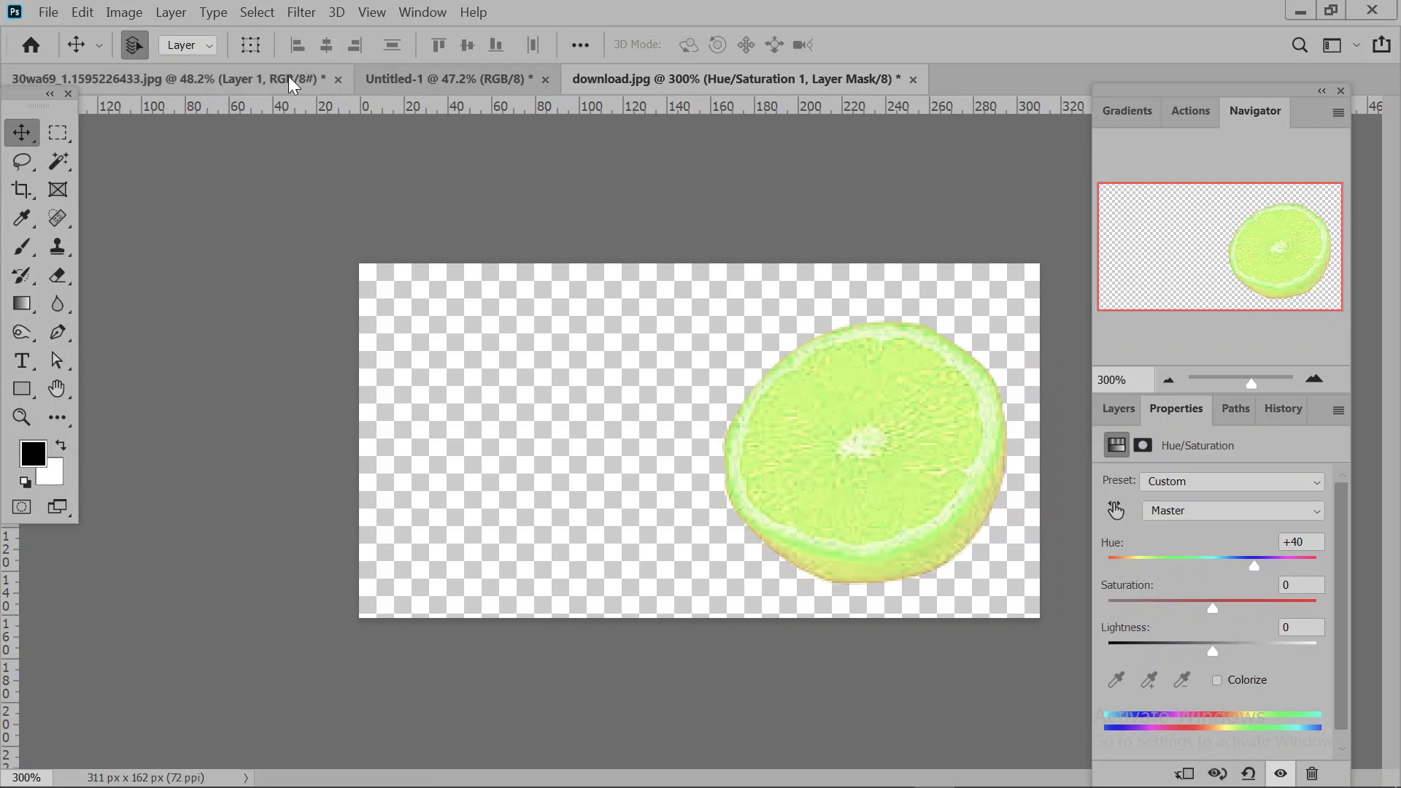
# Check the glass jar document's layers, then return to the orange slice document.
pyautogui.click(168, 79)
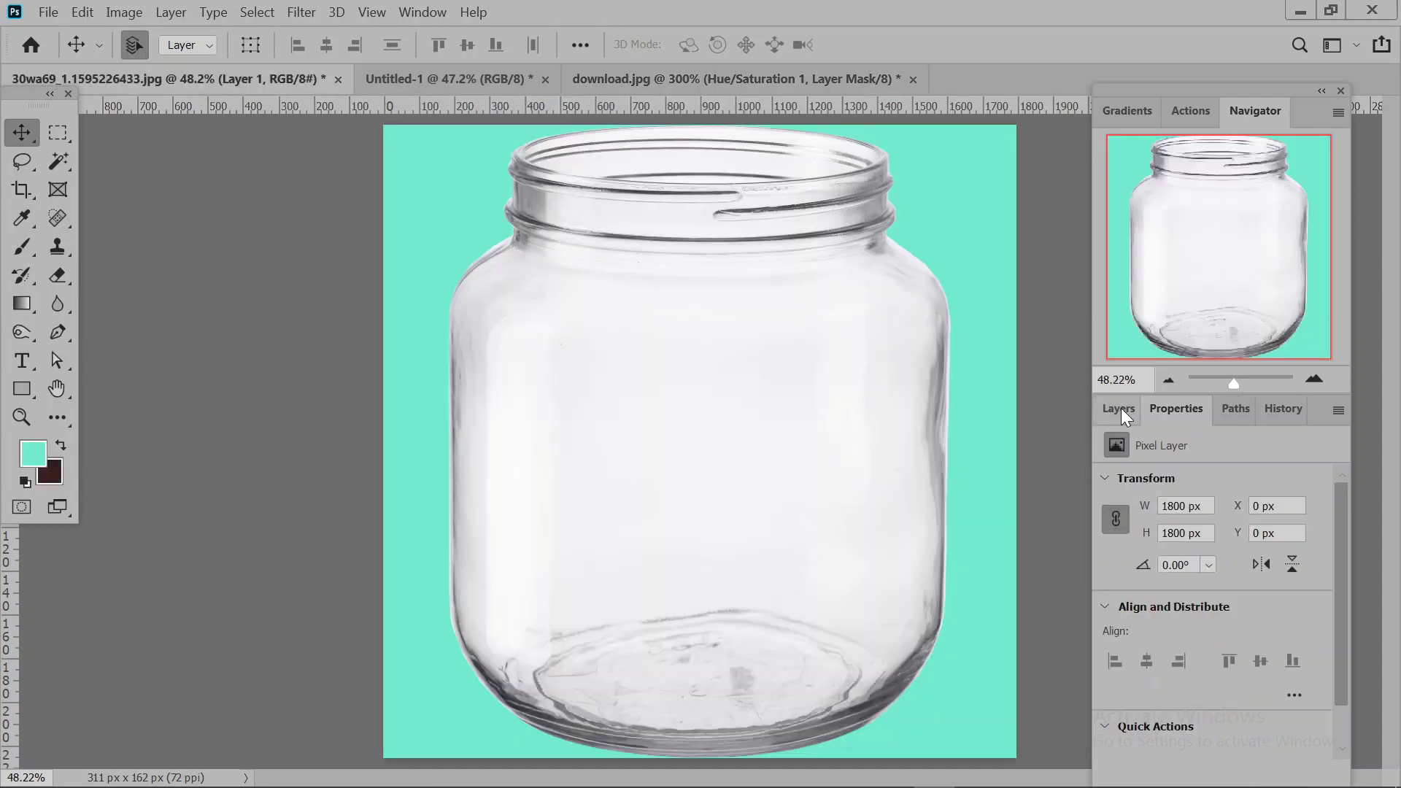
pyautogui.click(1119, 409)
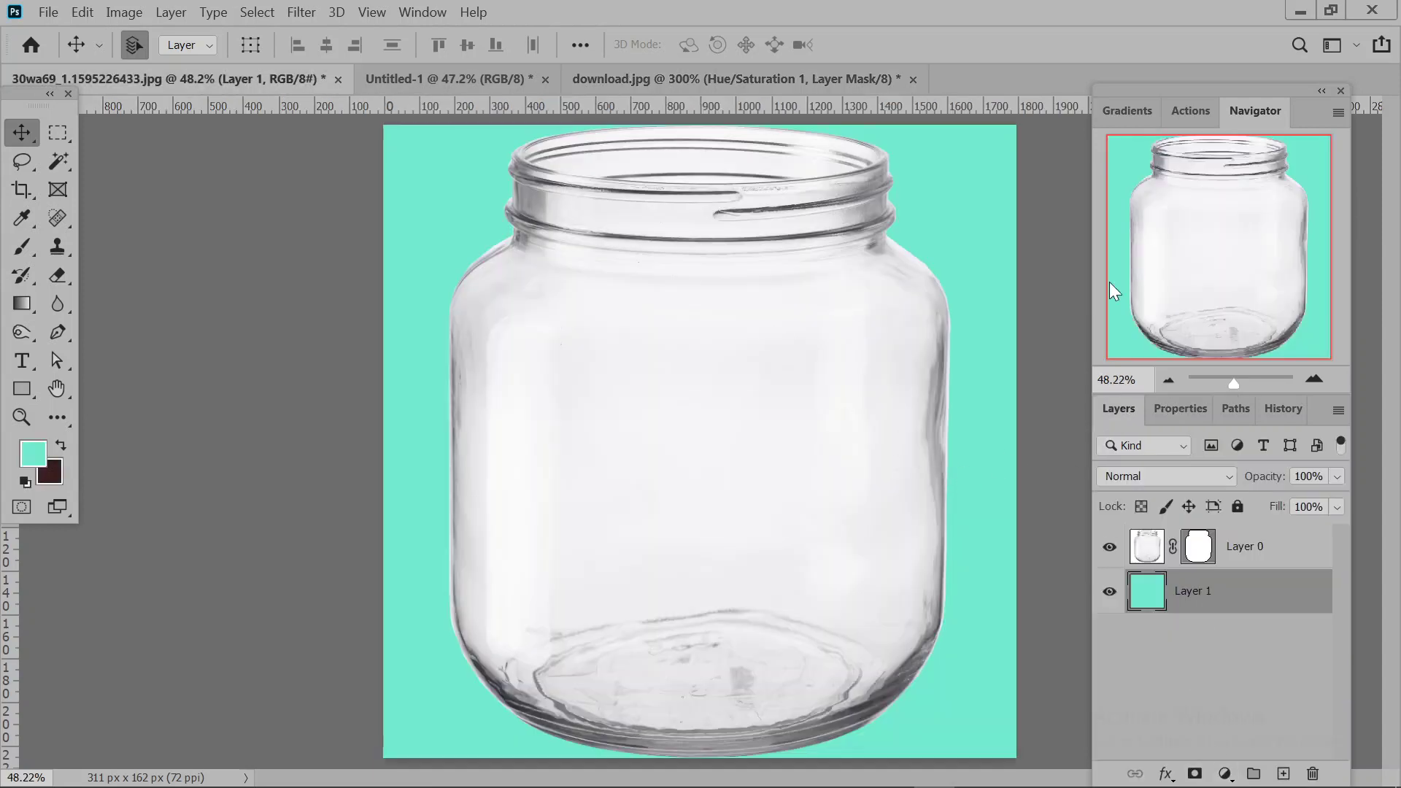
pyautogui.click(715, 77)
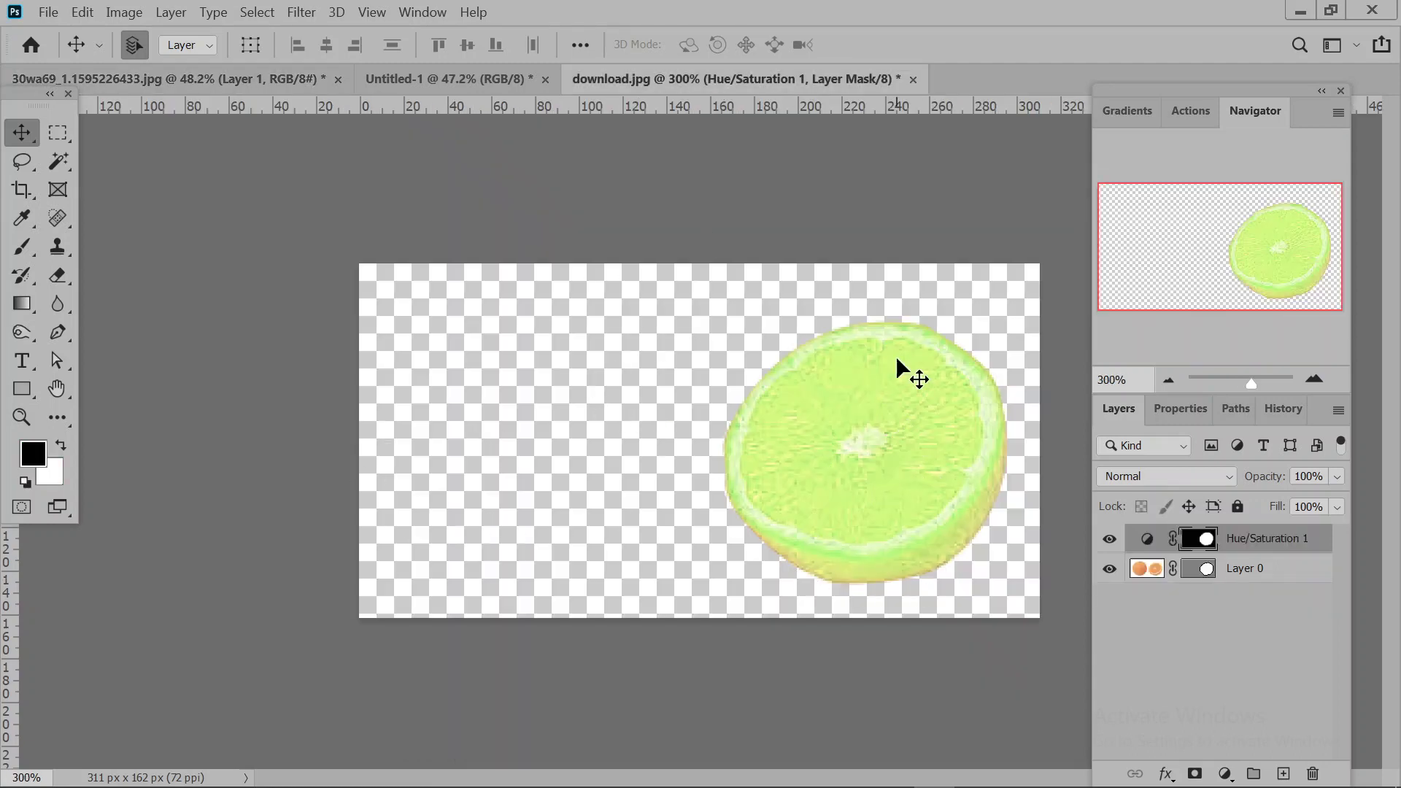
pyautogui.moveTo(1205, 564); pyautogui.dragTo(1203, 588)
# In the glass jar document, load Path 1 around the jar as a selection.
pyautogui.click(256, 82)
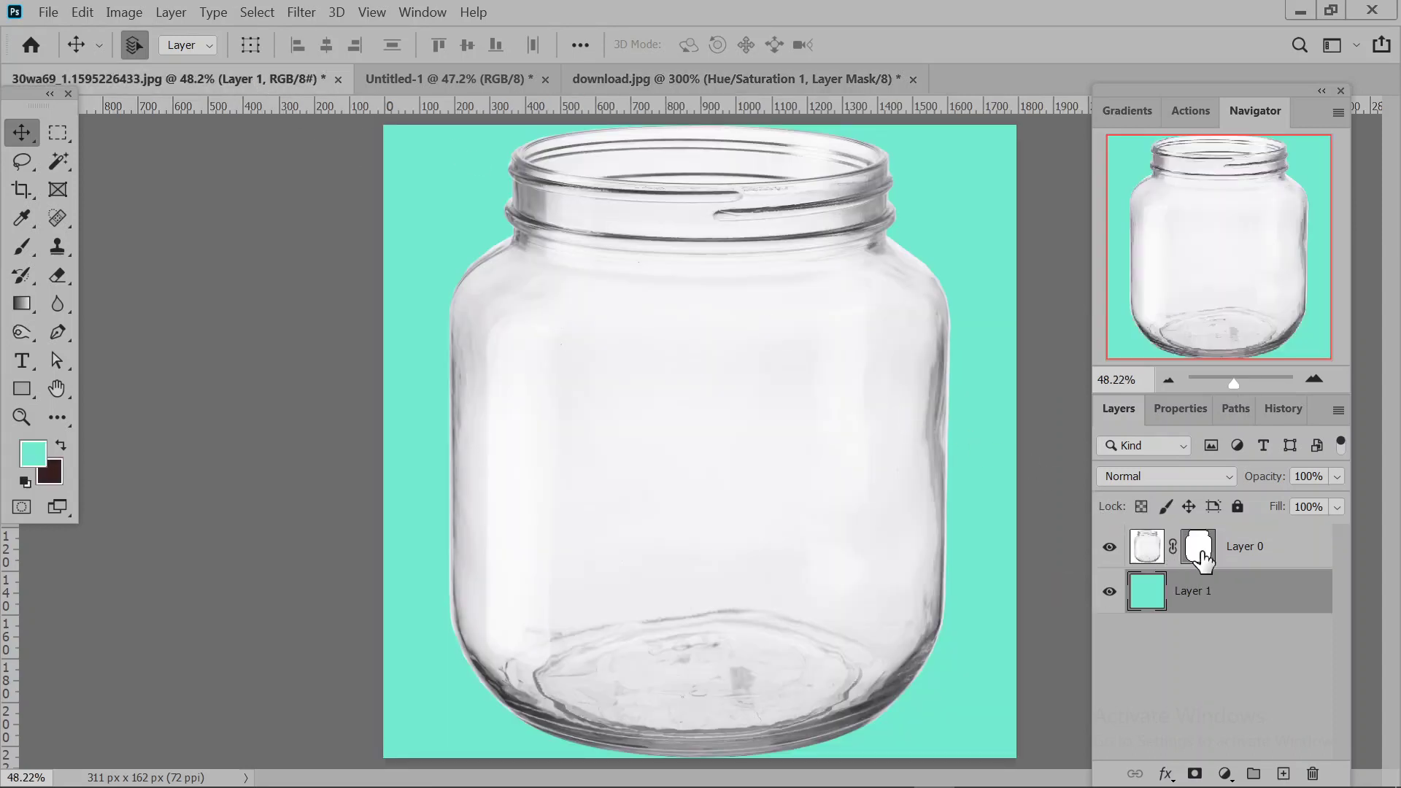
pyautogui.click(1243, 552)
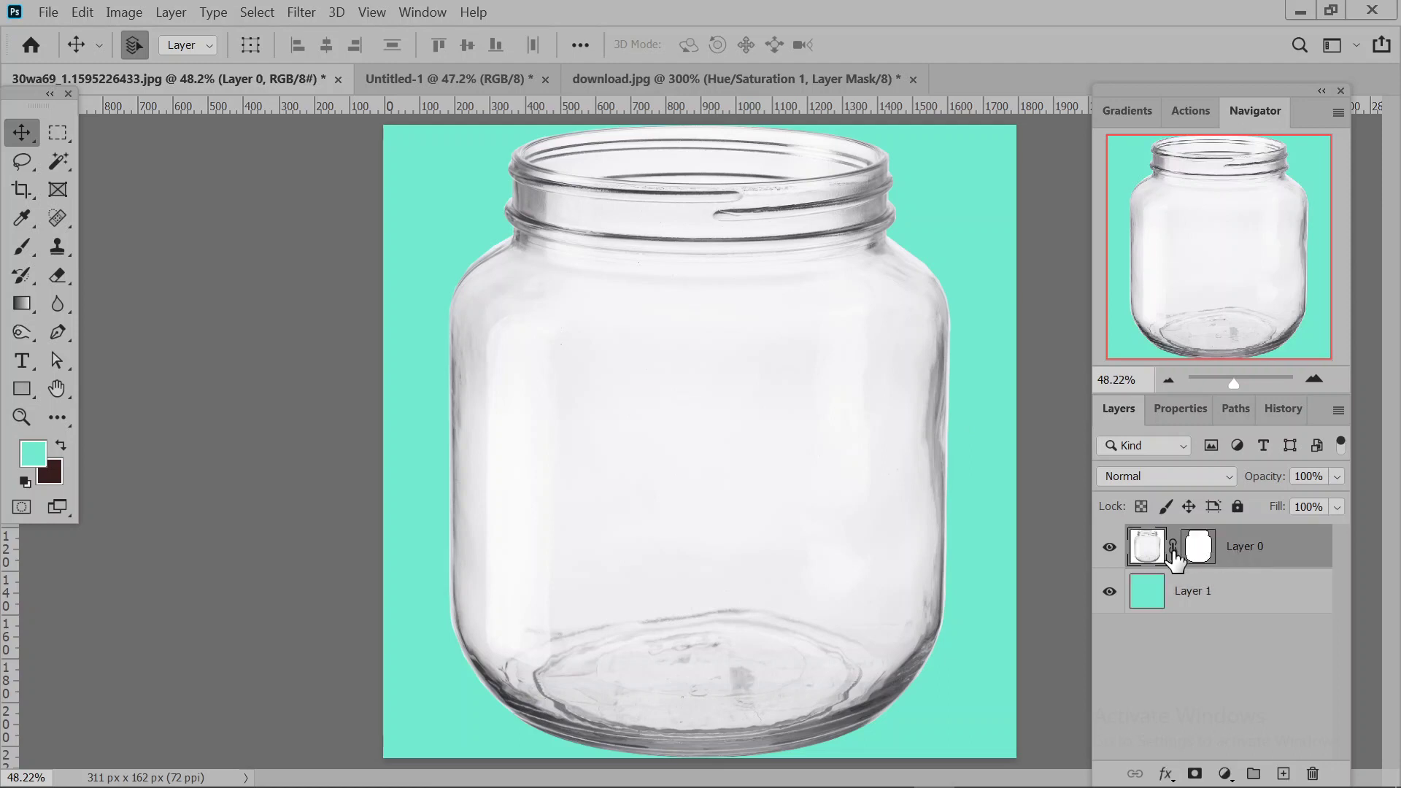
pyautogui.click(1234, 408)
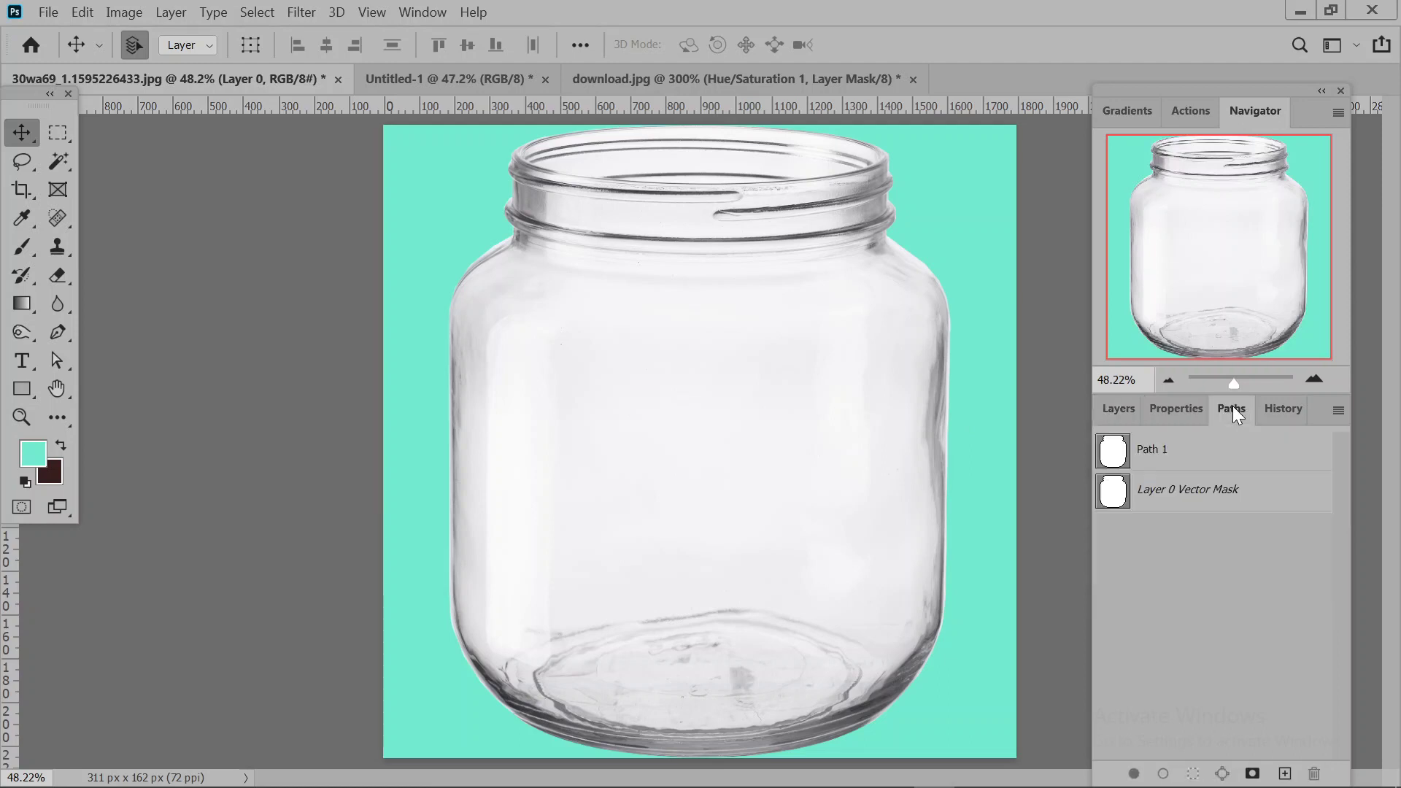
pyautogui.click(1121, 454)
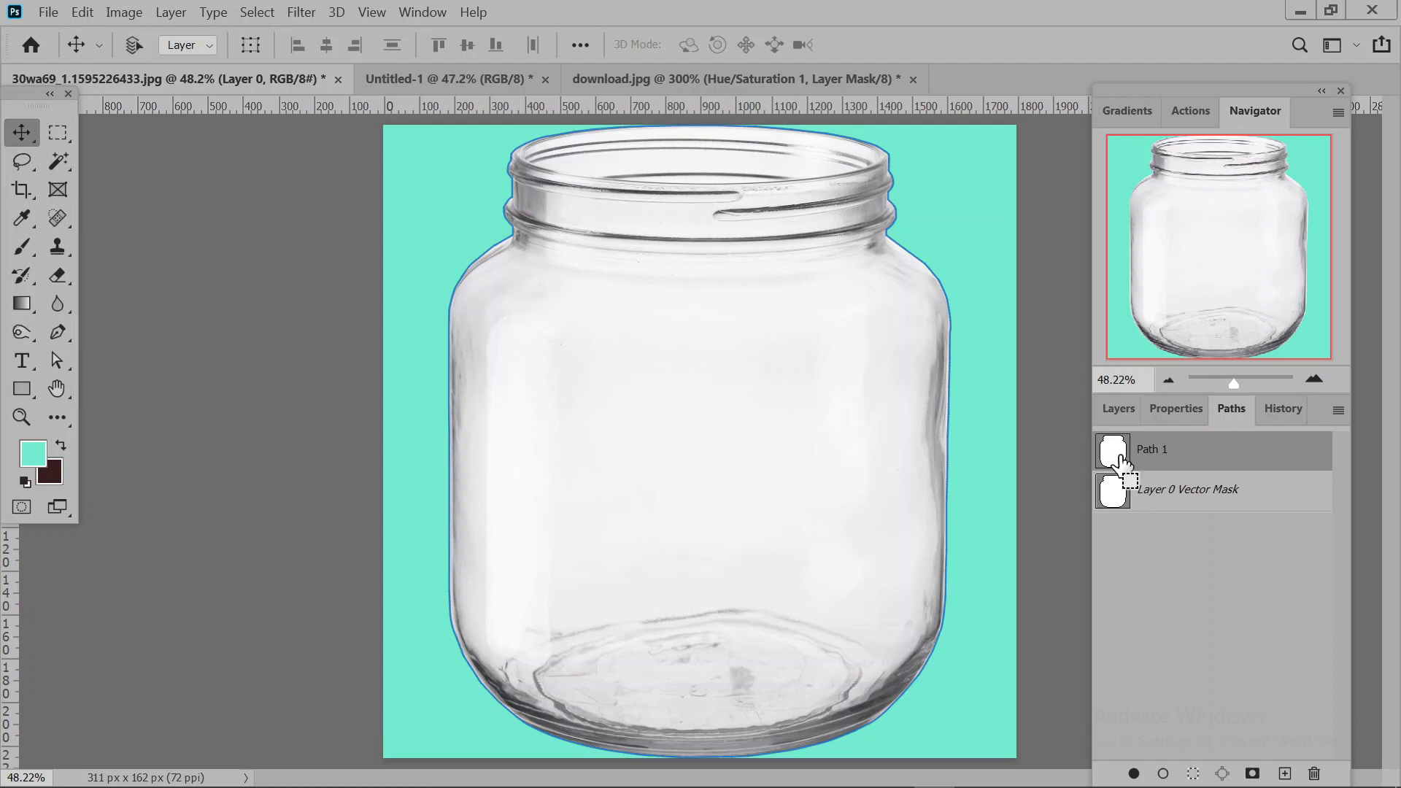
pyautogui.hotkey('ctrl', 'Return')
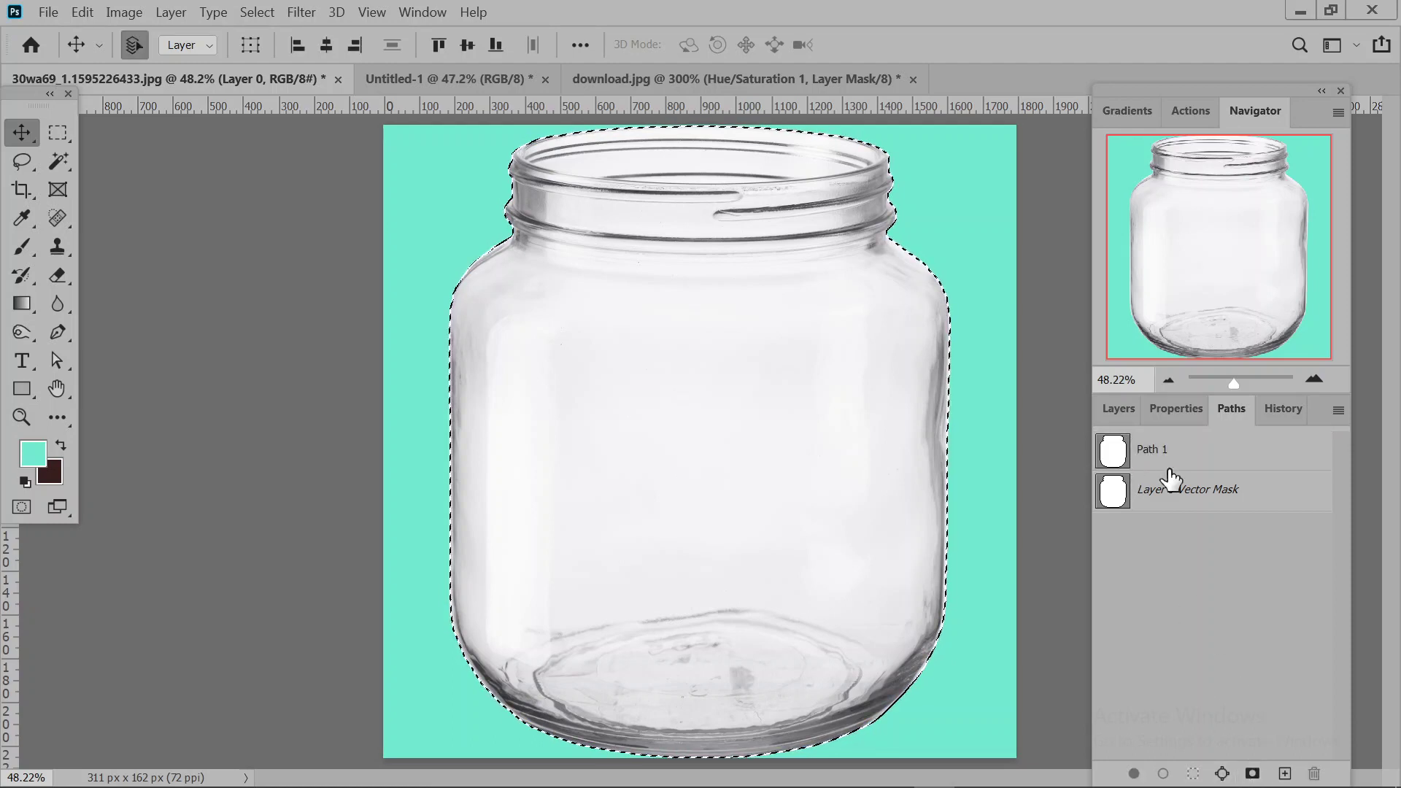
# Add a Hue/Saturation adjustment layer over the jar selection and shift its hue.
pyautogui.click(1118, 408)
pyautogui.click(1226, 774)
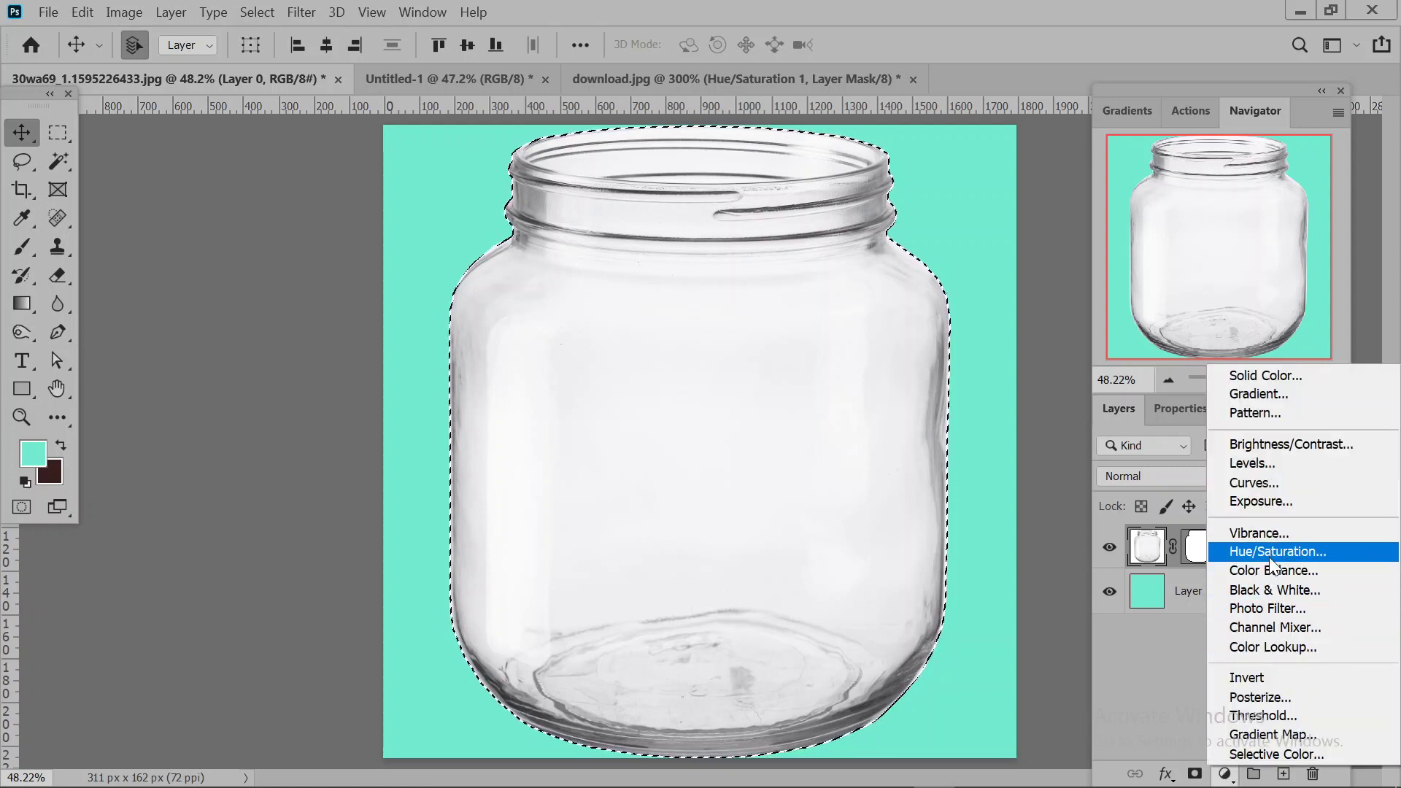
pyautogui.click(1268, 554)
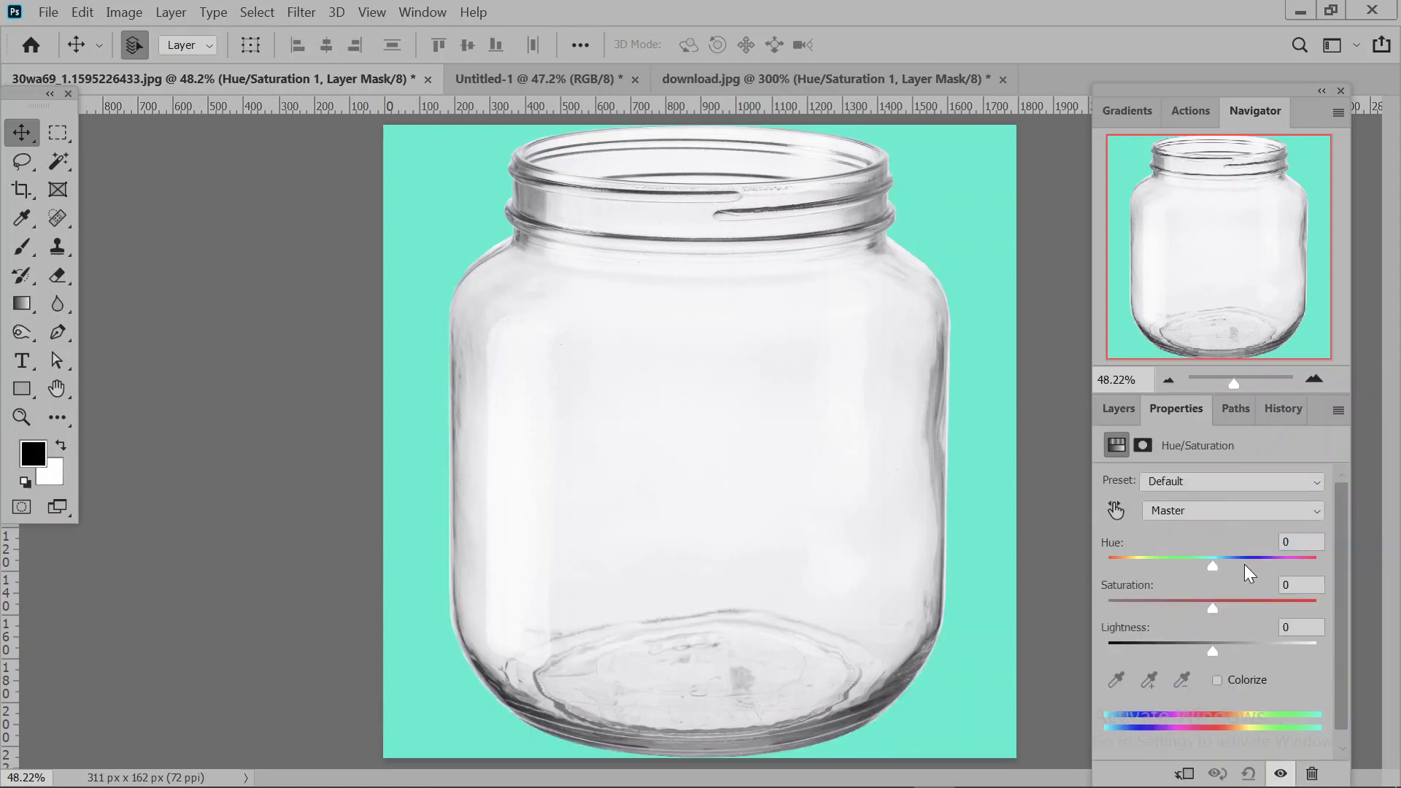
pyautogui.moveTo(1211, 563); pyautogui.dragTo(1285, 561)
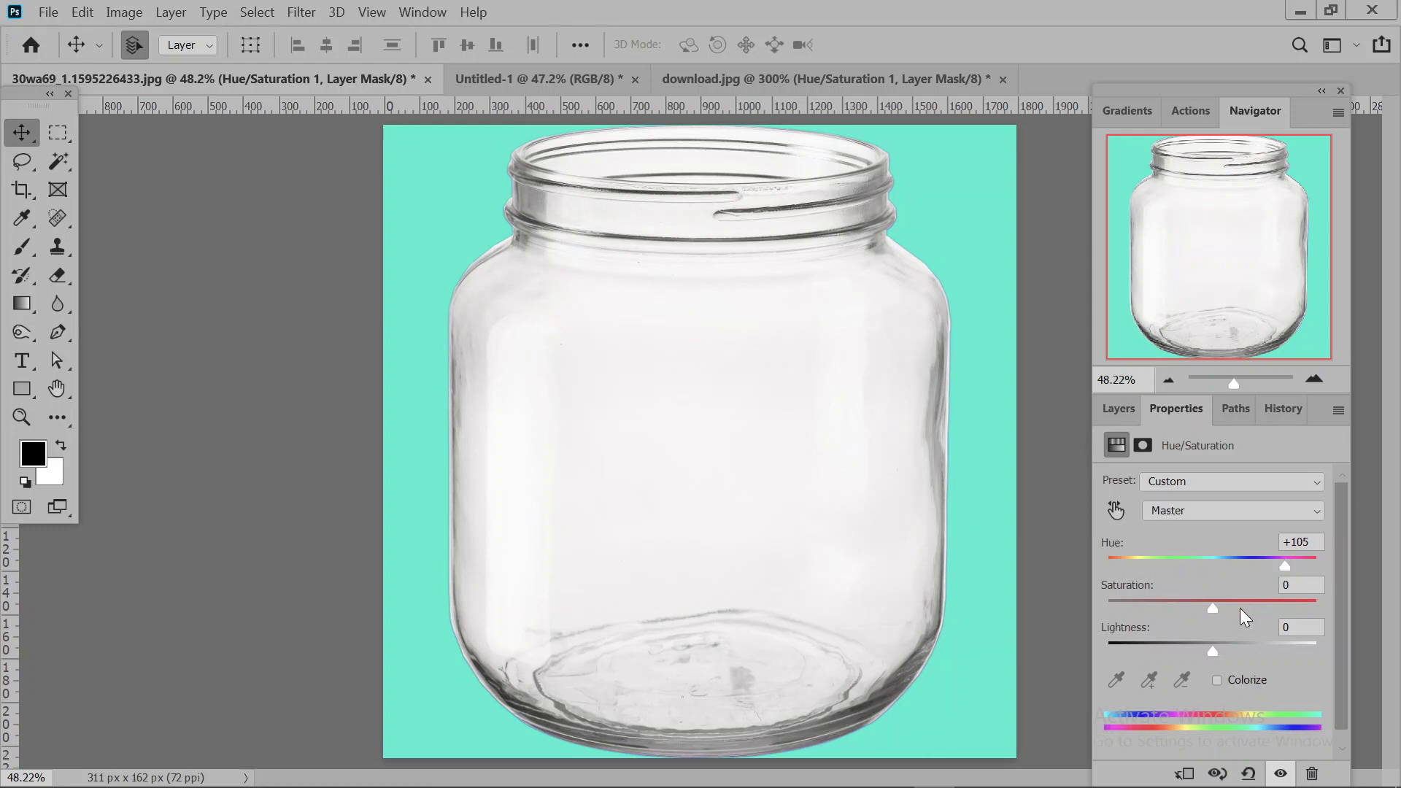
# Reopen the Hue/Saturation 1 settings and set Hue to -30 and Saturation to +12.
pyautogui.click(1116, 409)
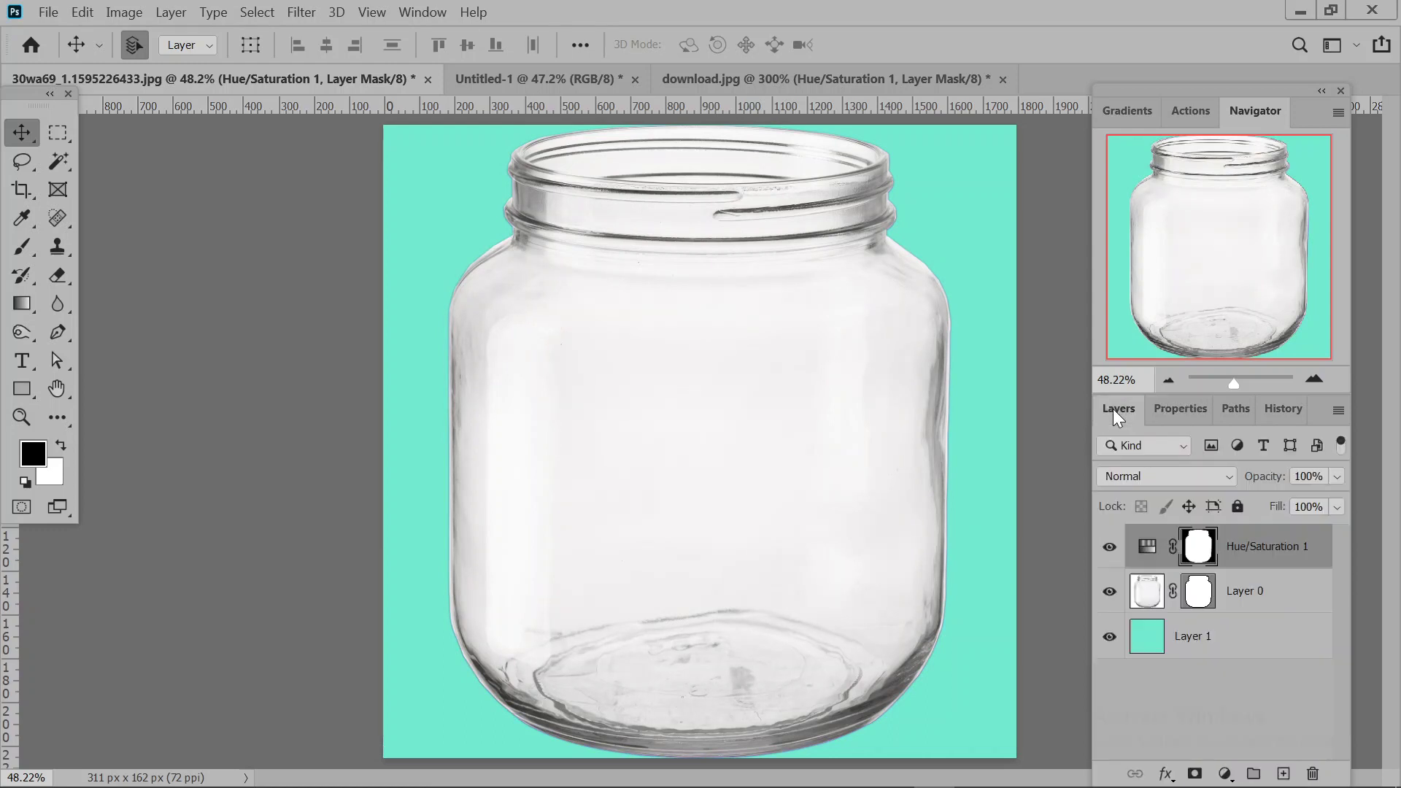
pyautogui.click(1151, 553)
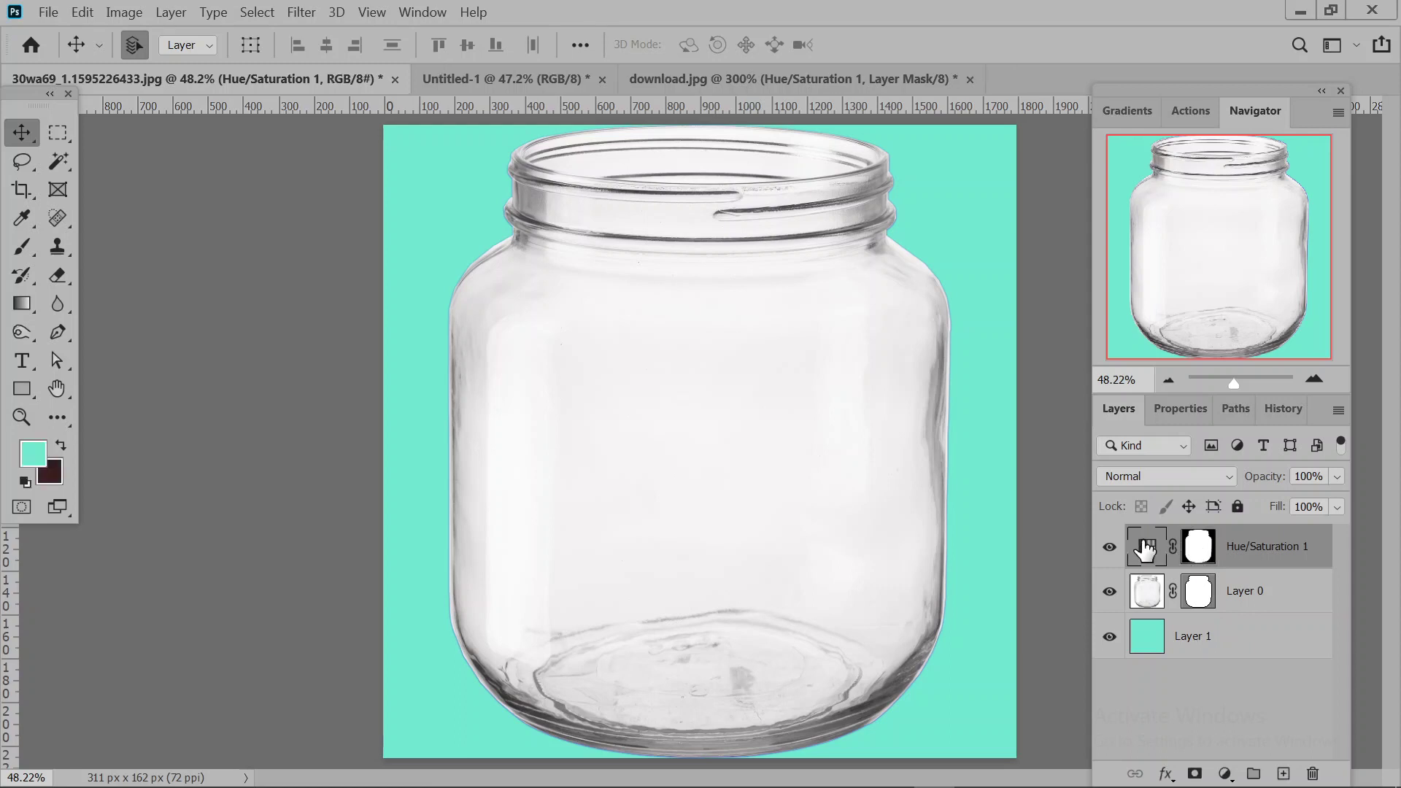
pyautogui.click(1147, 598)
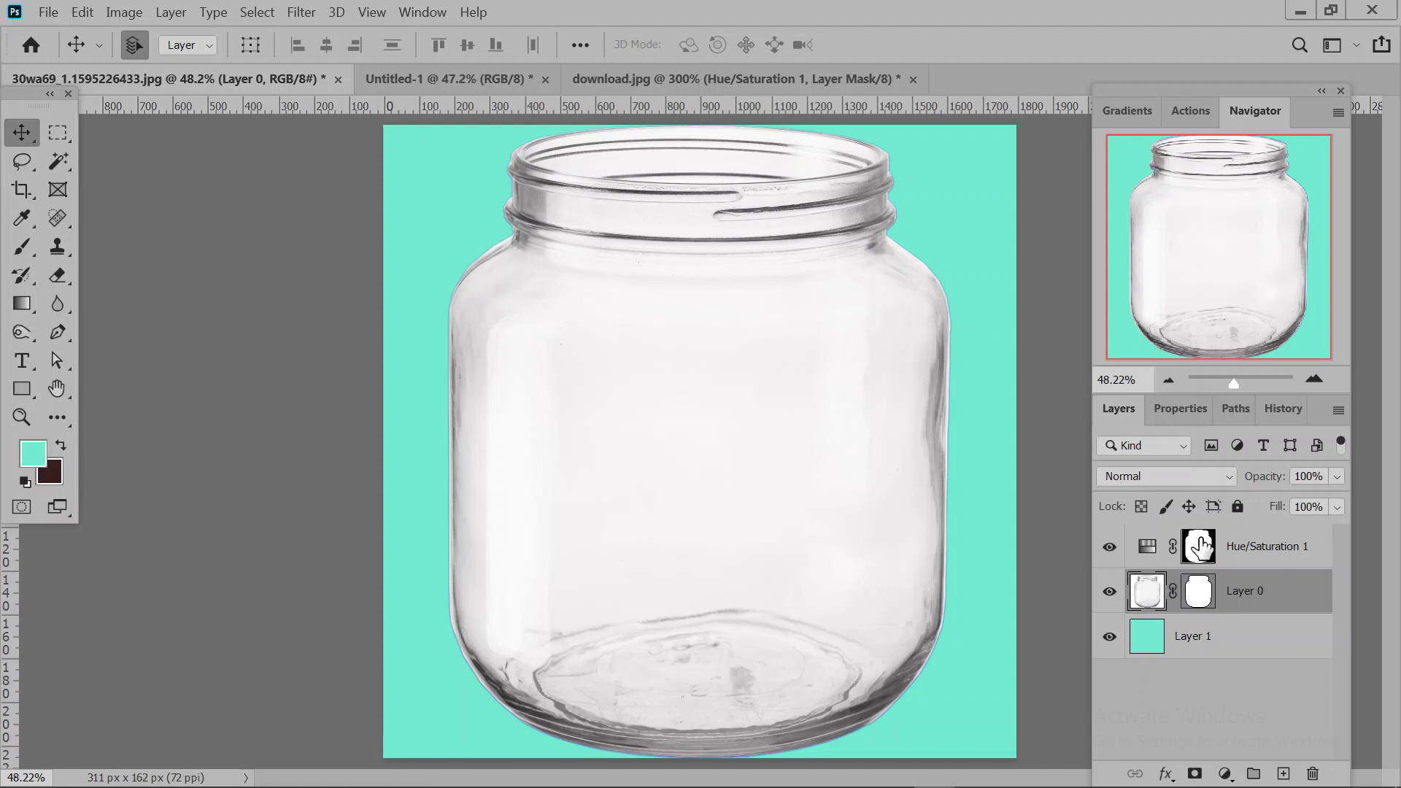
pyautogui.click(1200, 549)
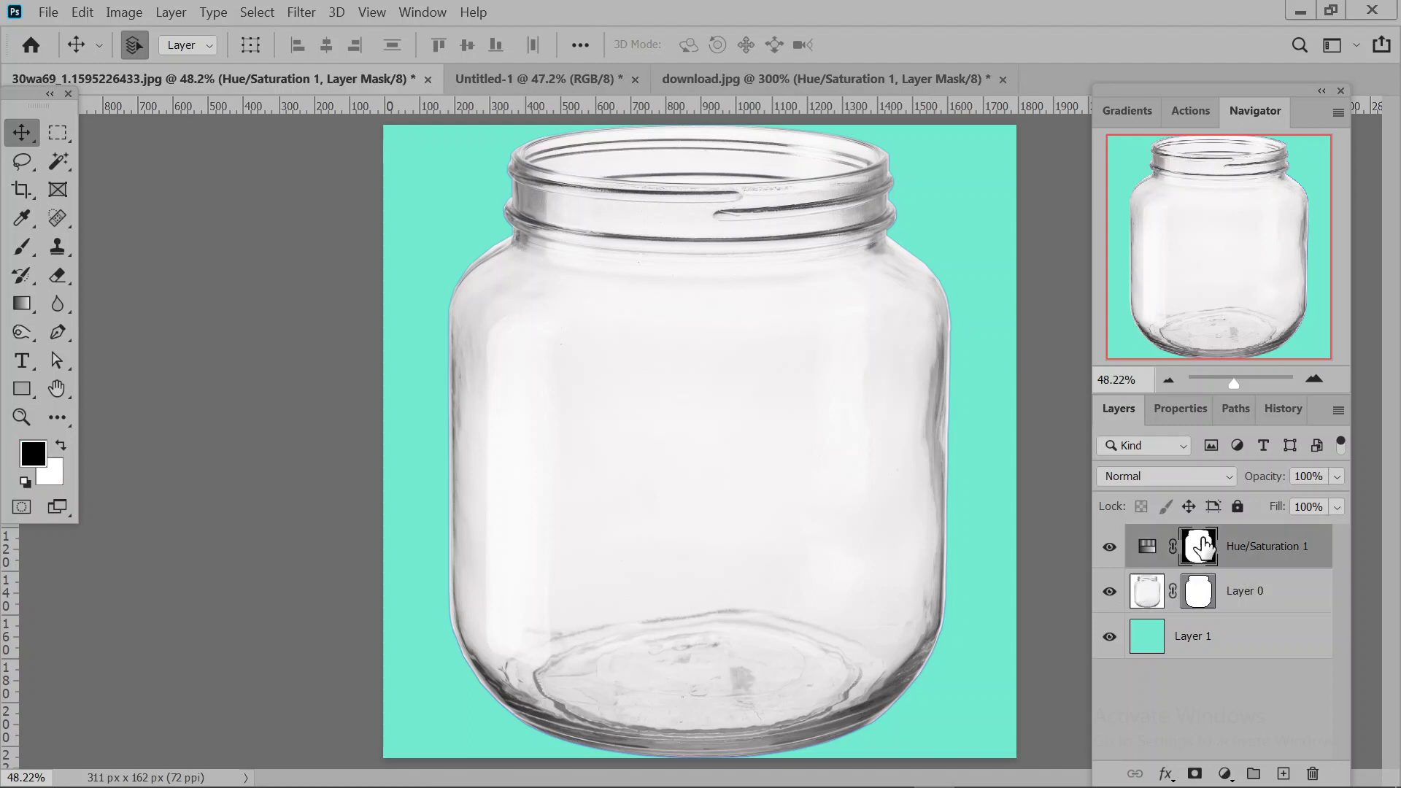
pyautogui.doubleClick(1150, 551)
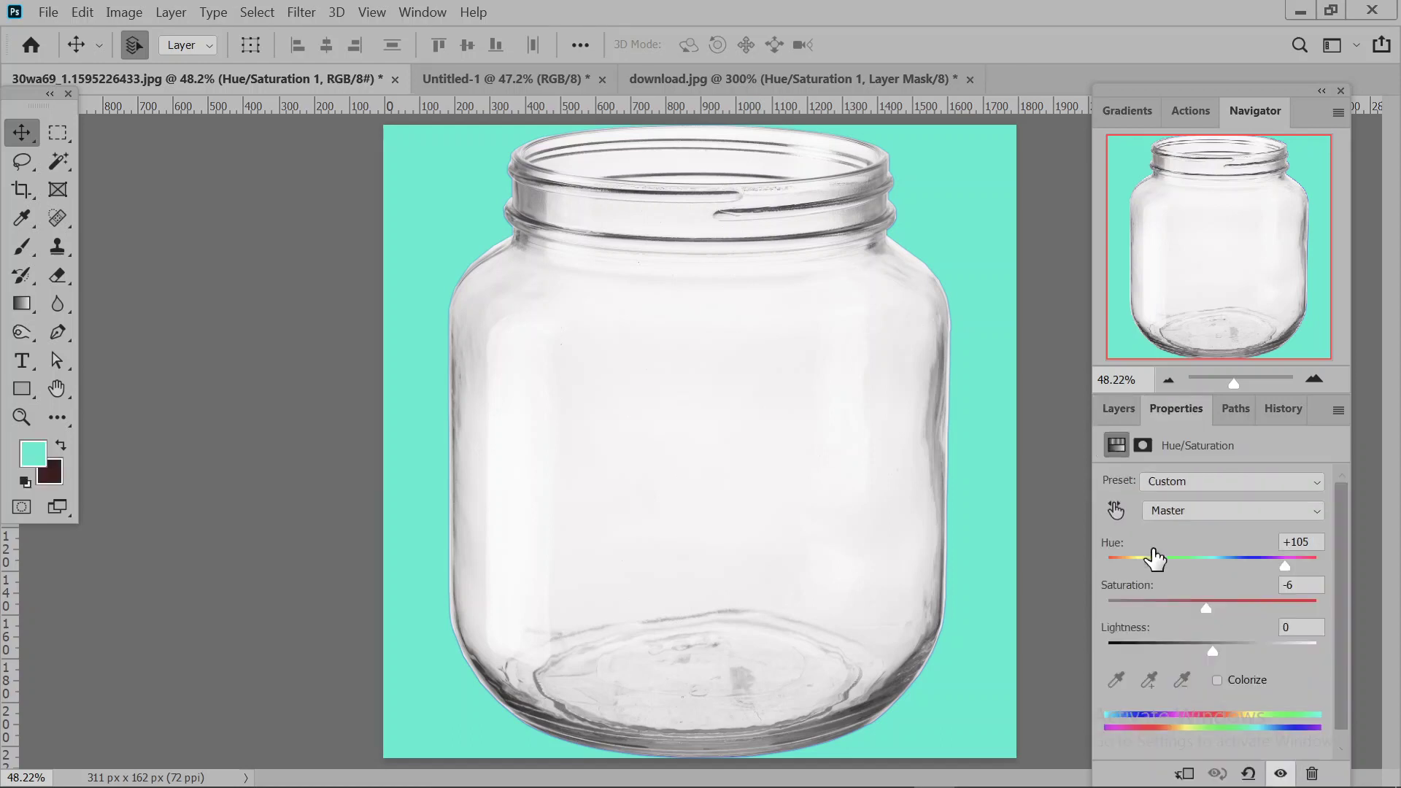
pyautogui.moveTo(1208, 606)
pyautogui.mouseDown()
pyautogui.moveTo(1241, 600)
pyautogui.moveTo(1225, 605)
pyautogui.mouseUp()
pyautogui.moveTo(1284, 567); pyautogui.dragTo(1259, 567)
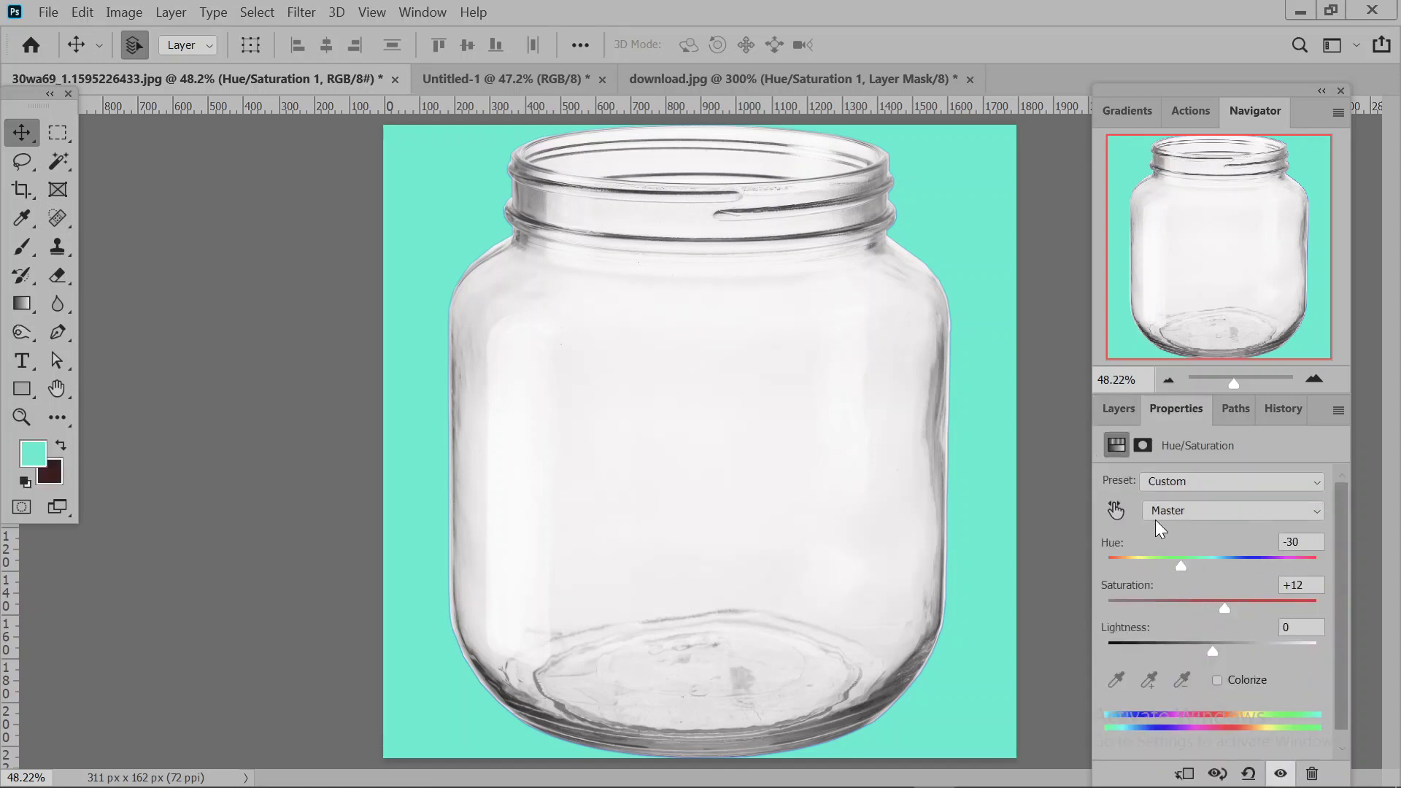
pyautogui.click(1118, 410)
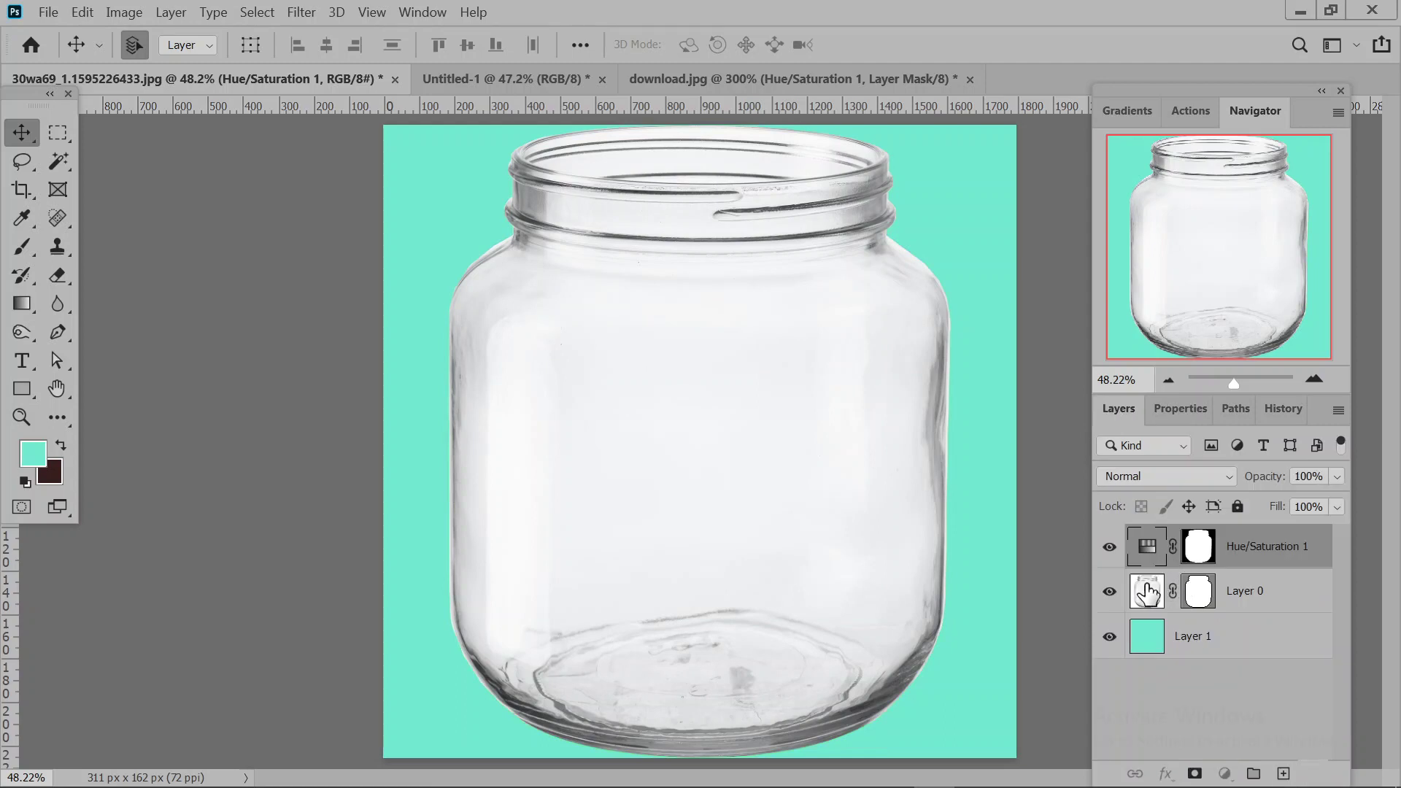
# Load the jar selection from Layer 0's mask and change the Hue/Saturation hue to -77.
pyautogui.click(1147, 590)
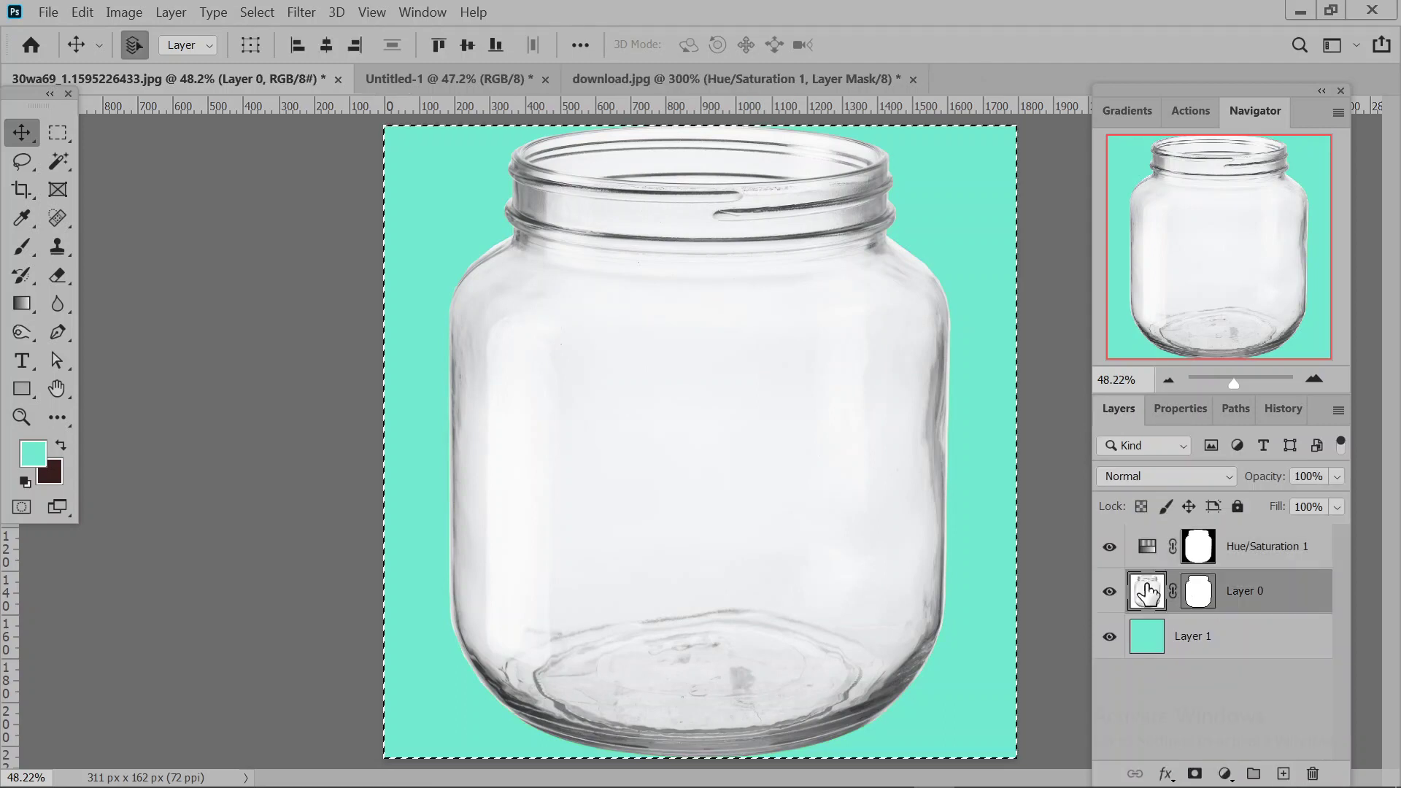
pyautogui.moveTo(1147, 593); pyautogui.dragTo(1196, 592)
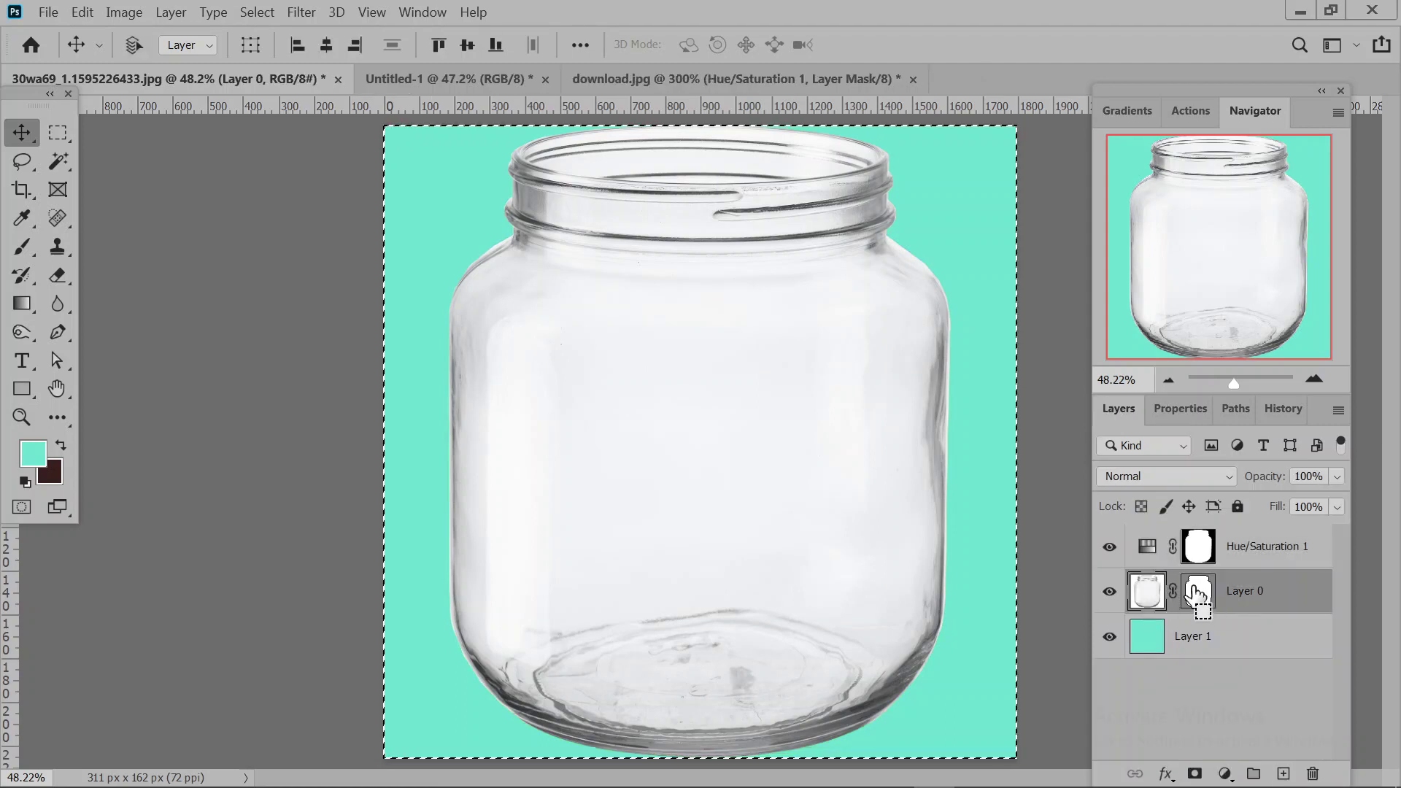
pyautogui.keyDown('ctrl'); pyautogui.click(1197, 593); pyautogui.keyUp('ctrl')
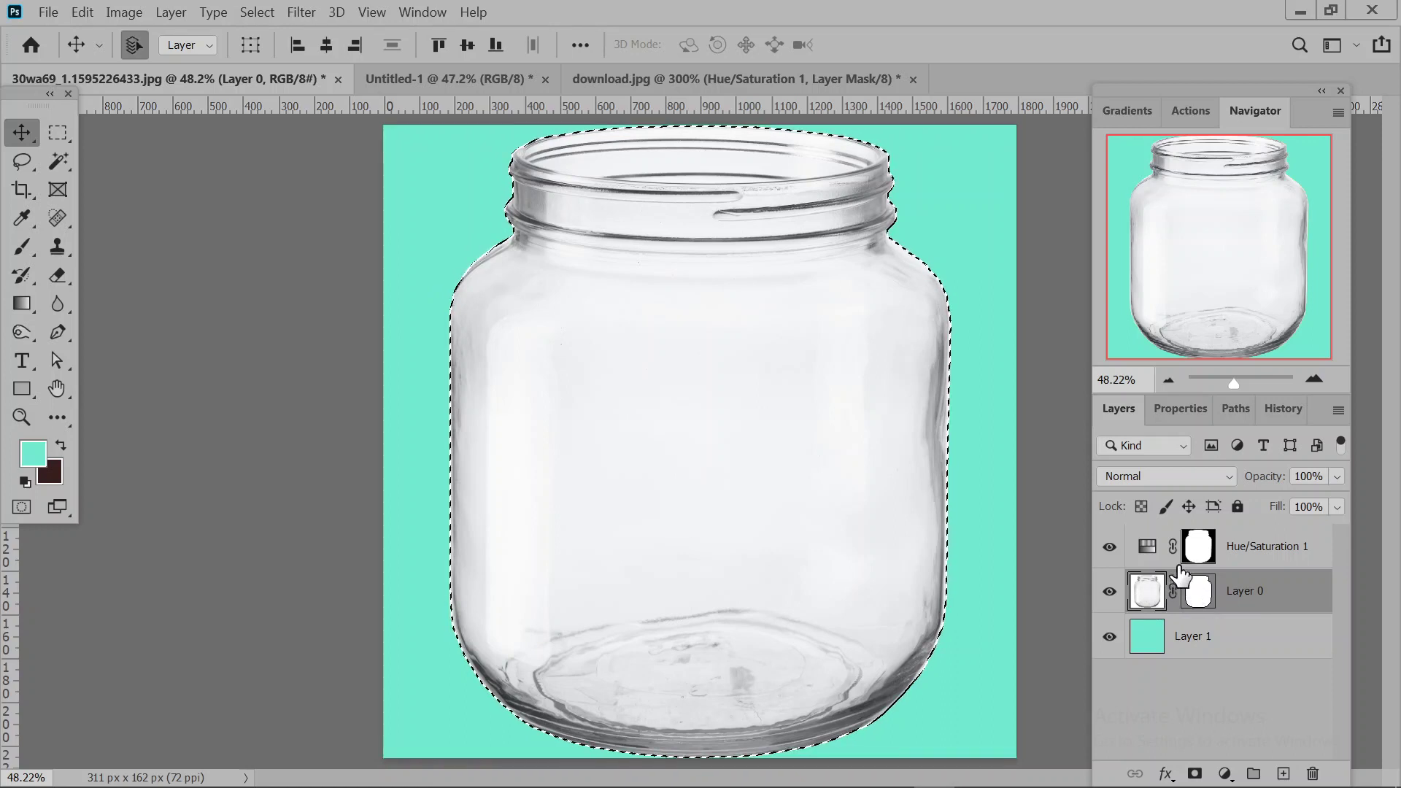
pyautogui.click(1149, 543)
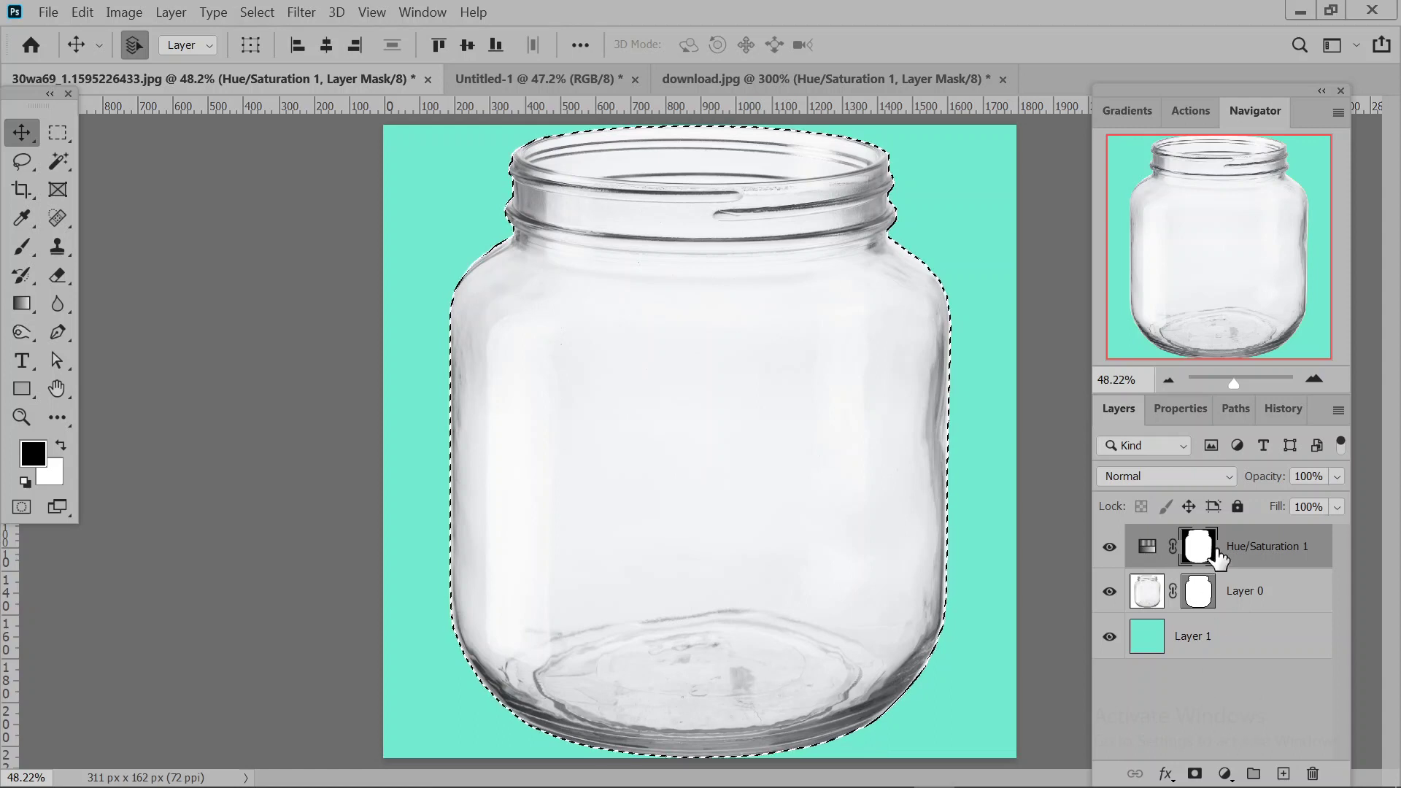
pyautogui.click(1183, 411)
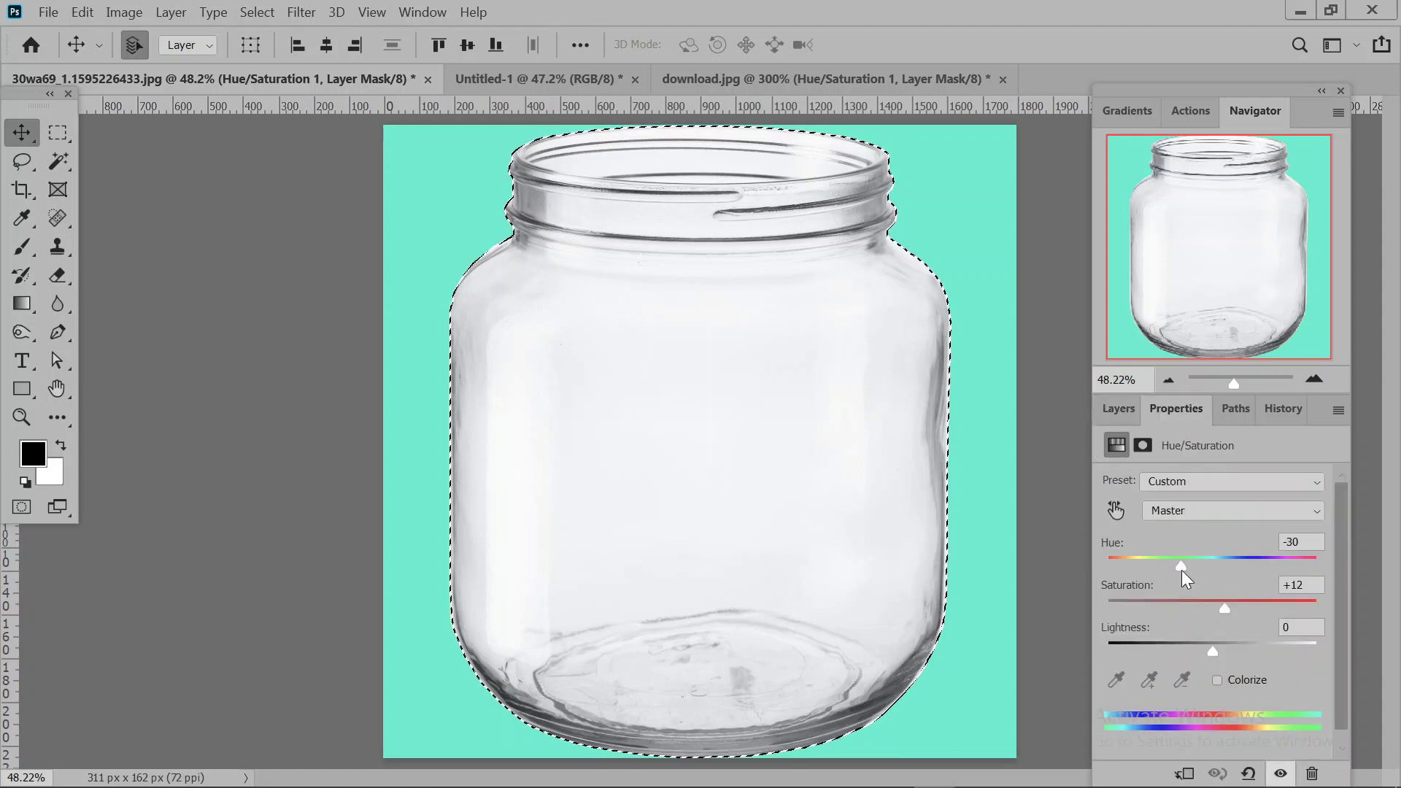
pyautogui.moveTo(1181, 571); pyautogui.dragTo(1155, 549)
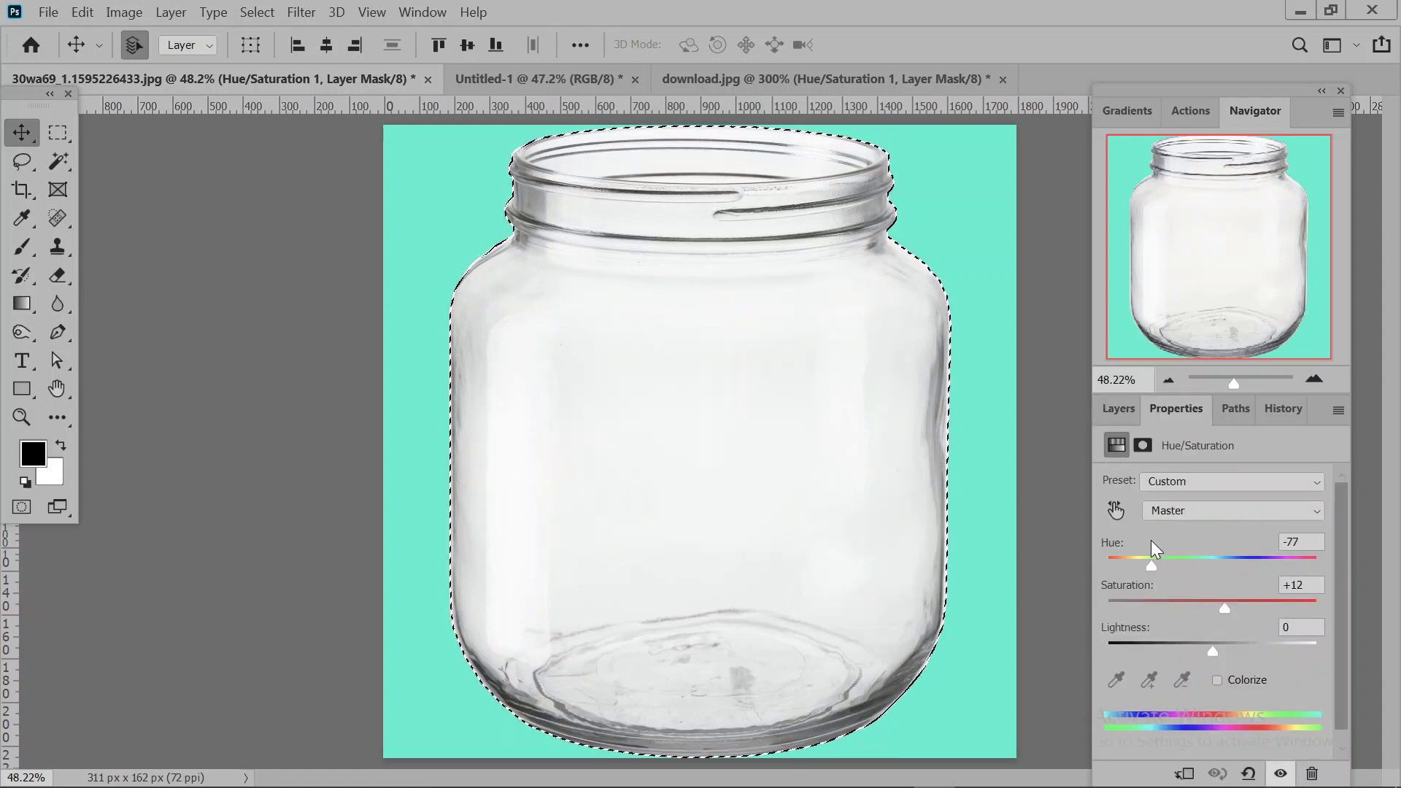
pyautogui.click(1118, 408)
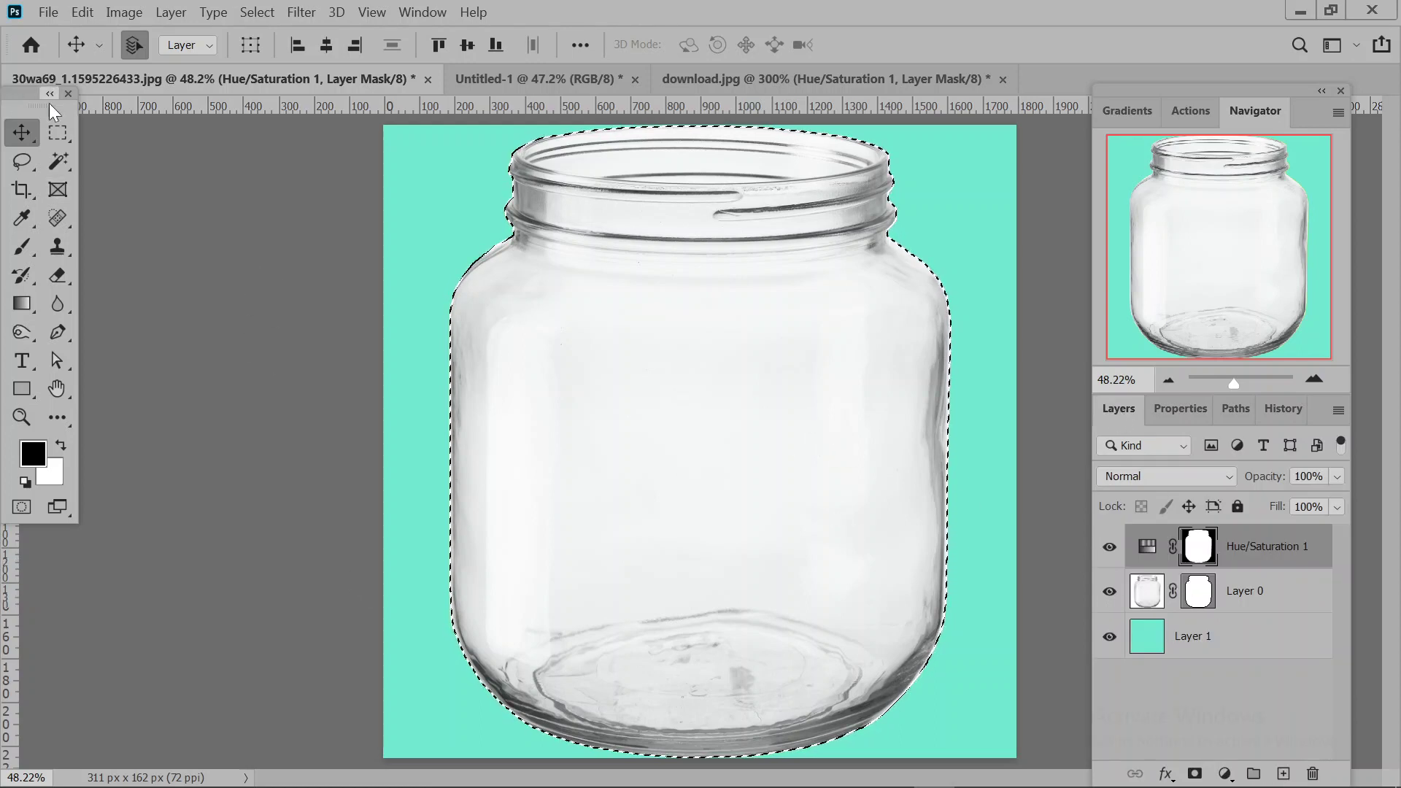
# Deselect the jar with Ctrl+D and reposition the Navigator and Layers panel group.
pyautogui.click(171, 203)
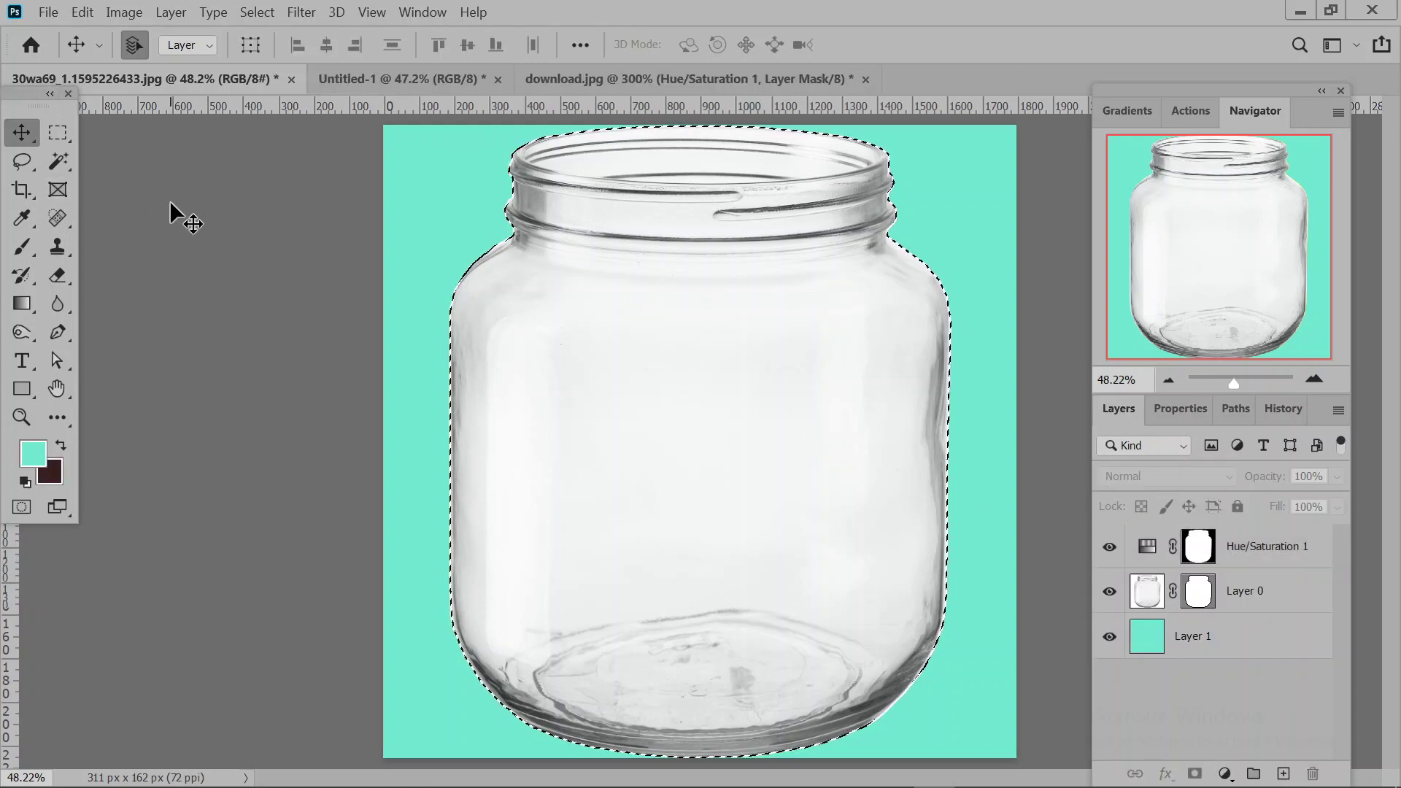
pyautogui.hotkey('ctrl', 'd')
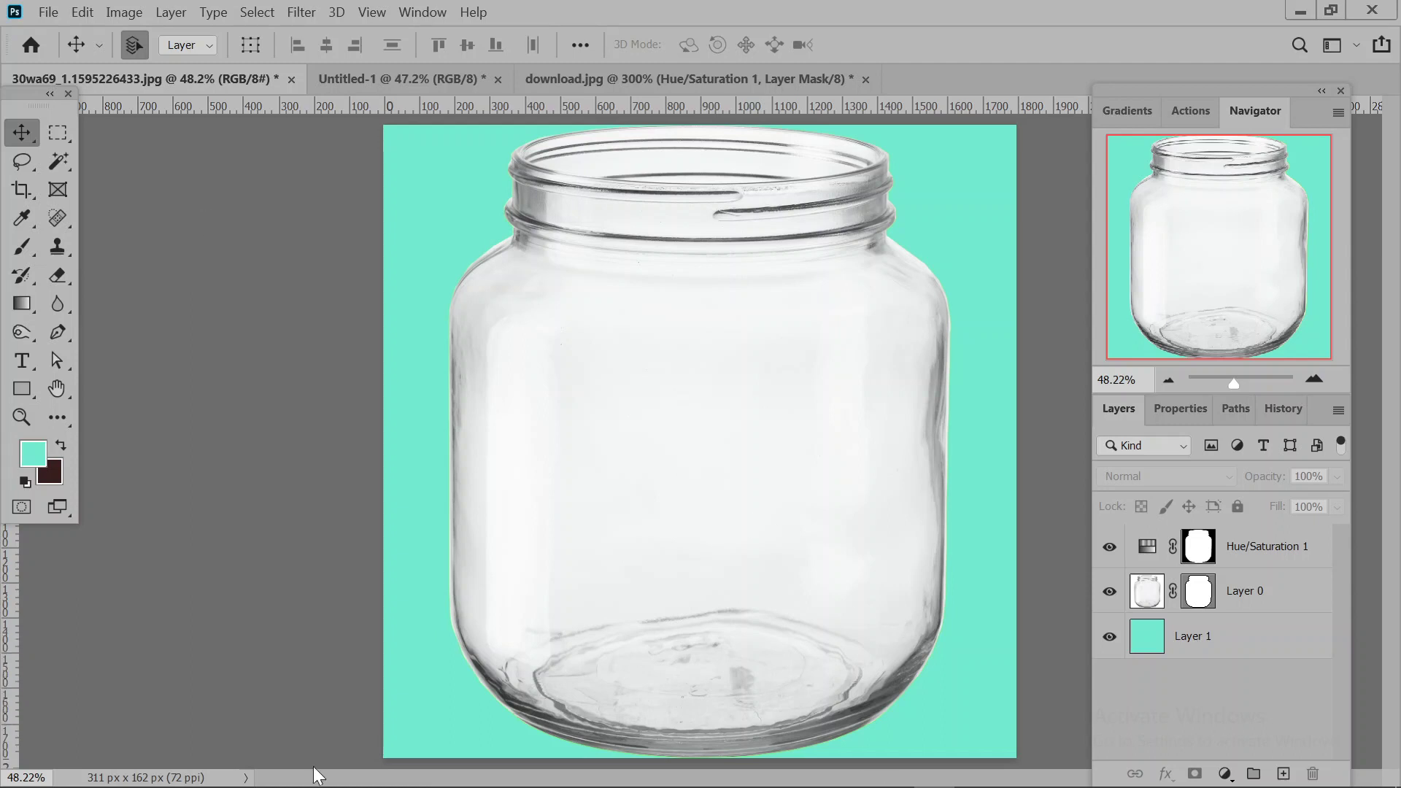
pyautogui.moveTo(1220, 94); pyautogui.dragTo(1247, 84)
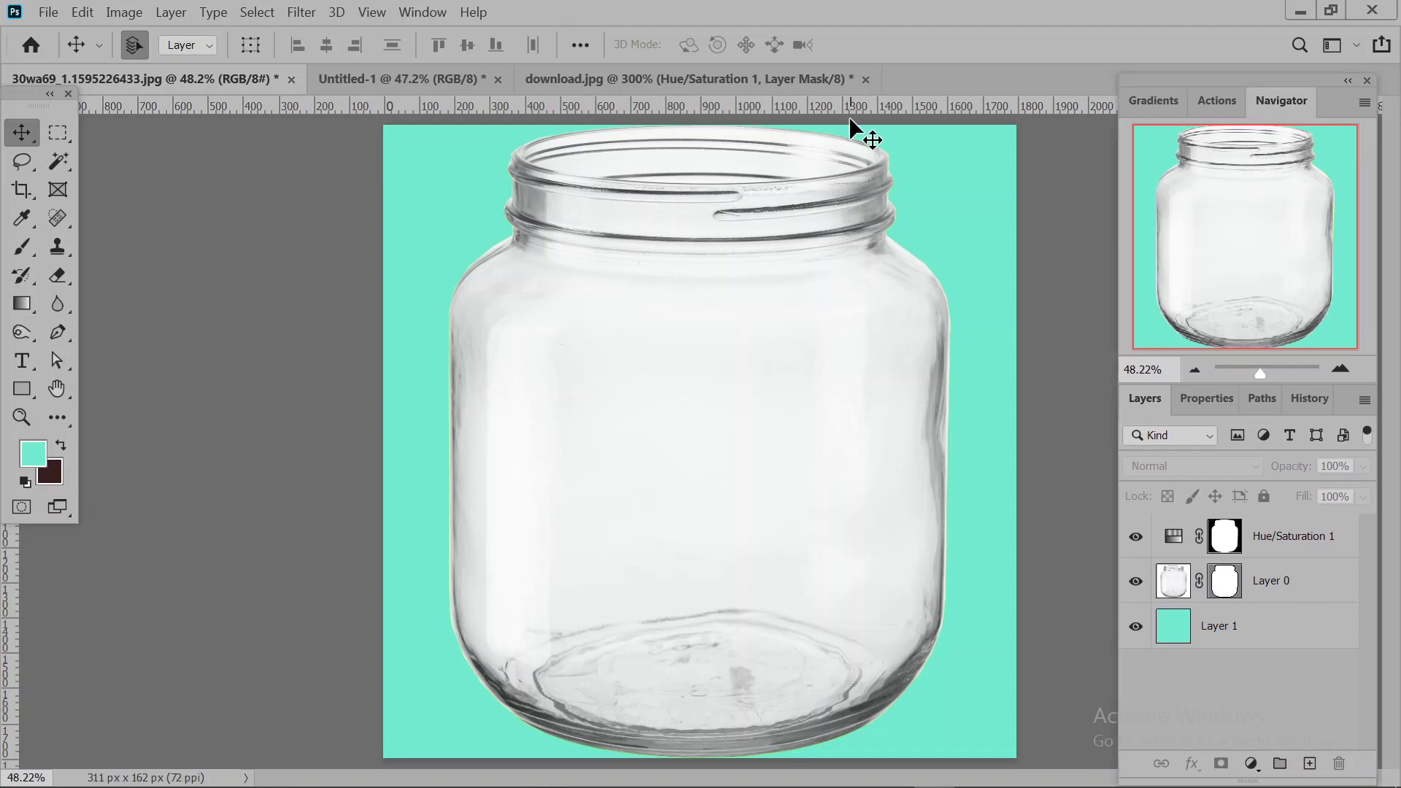
# Minimize Photoshop, bring up Google Meet's participants panel, and stop presenting the screen.
pyautogui.click(1288, 11)
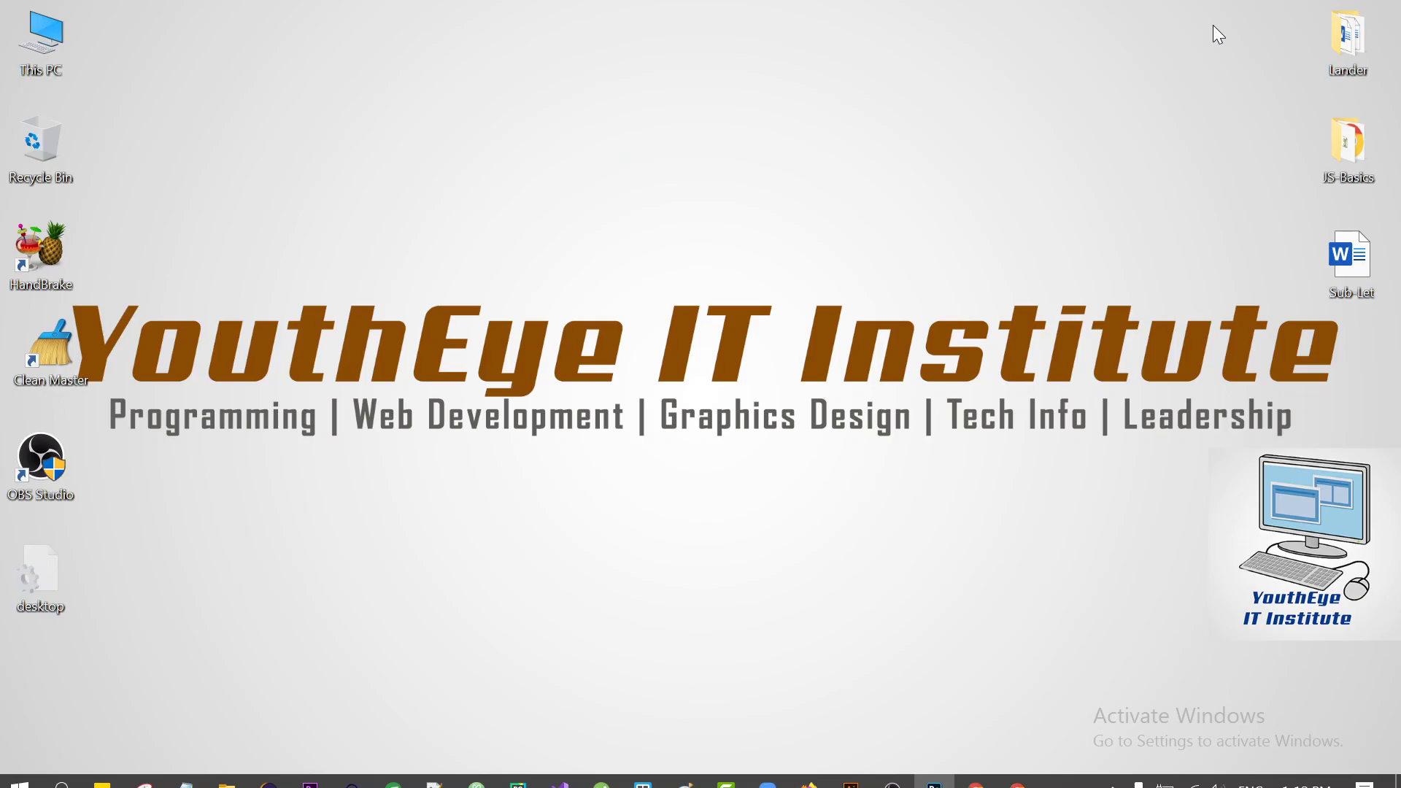
pyautogui.click(978, 780)
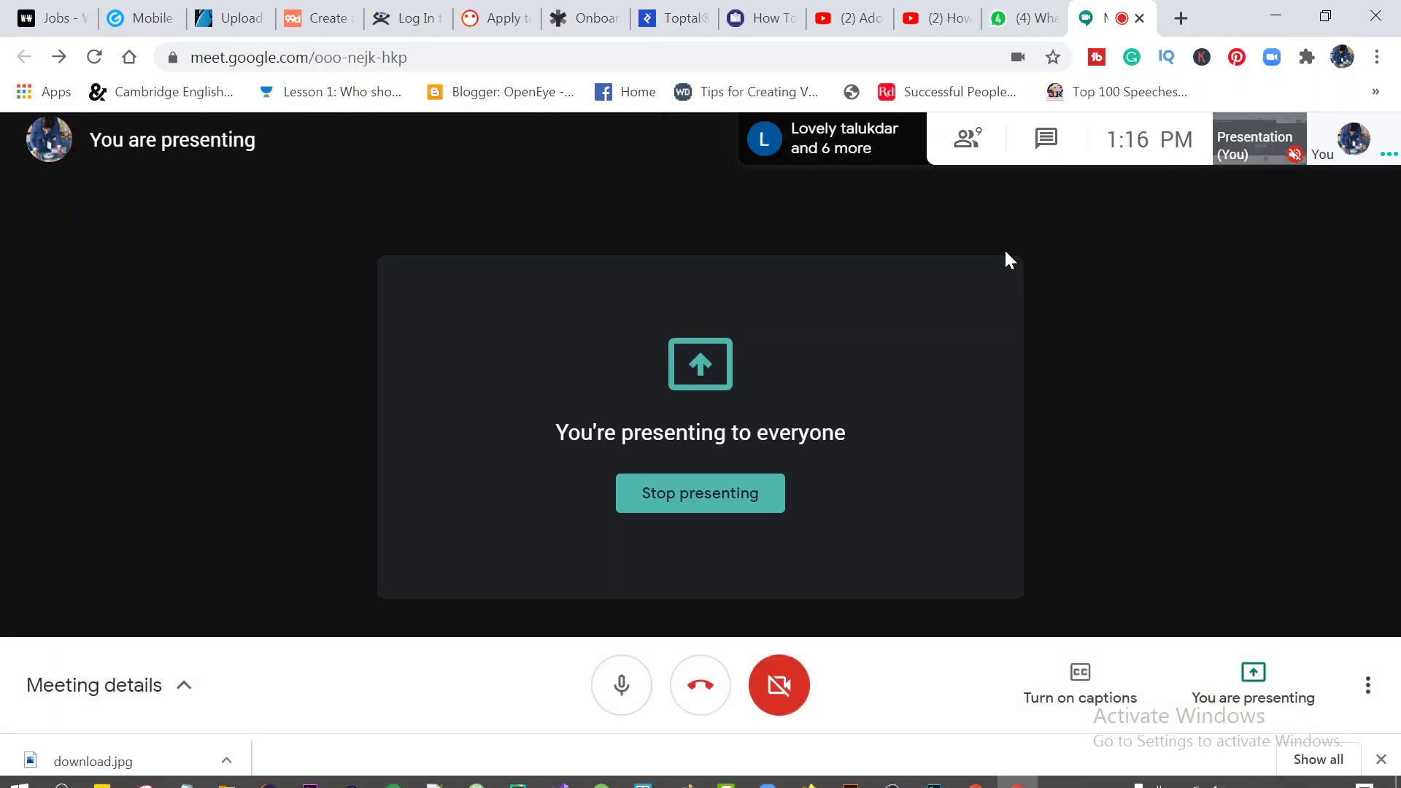
pyautogui.click(970, 137)
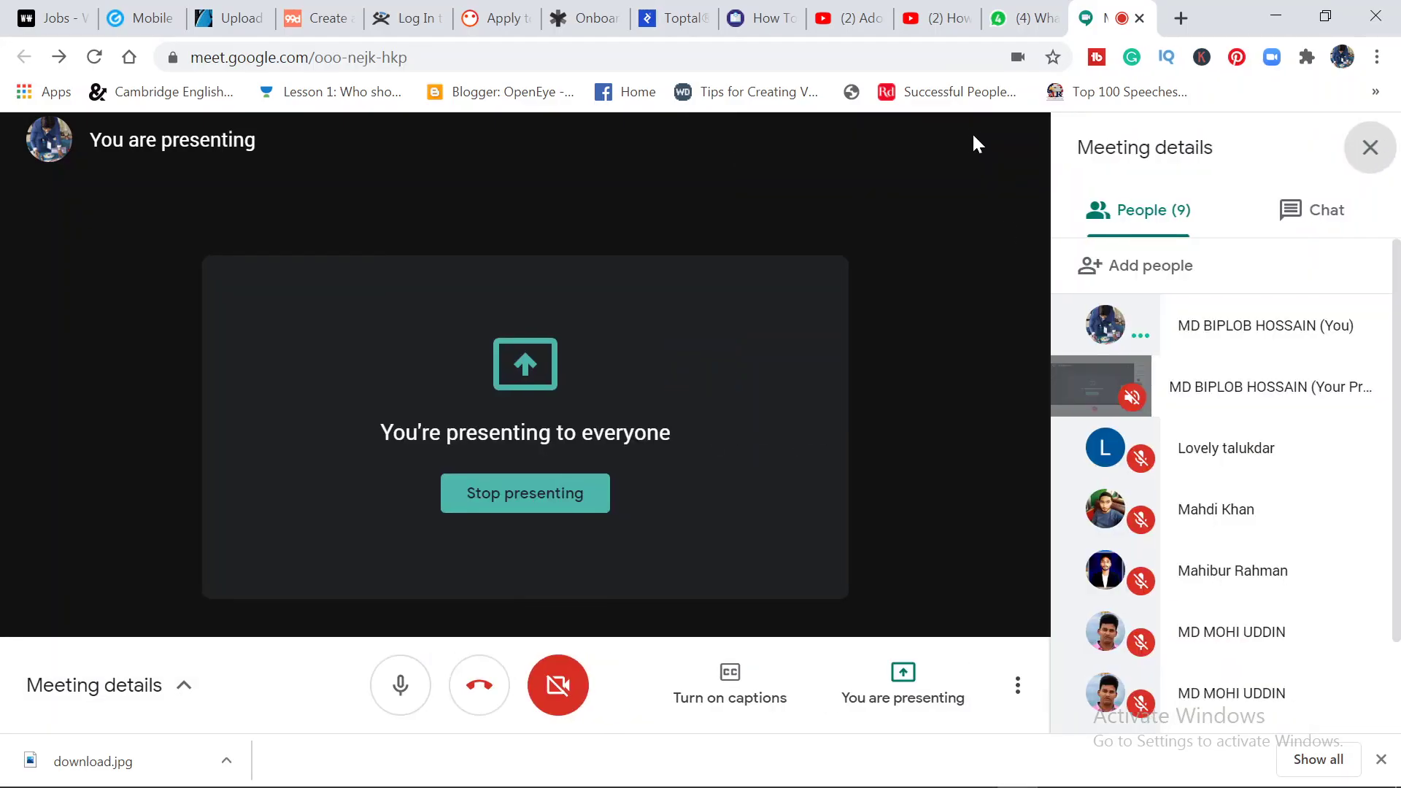
pyautogui.scroll(-2, 1233, 549)
pyautogui.scroll(2, 1237, 552)
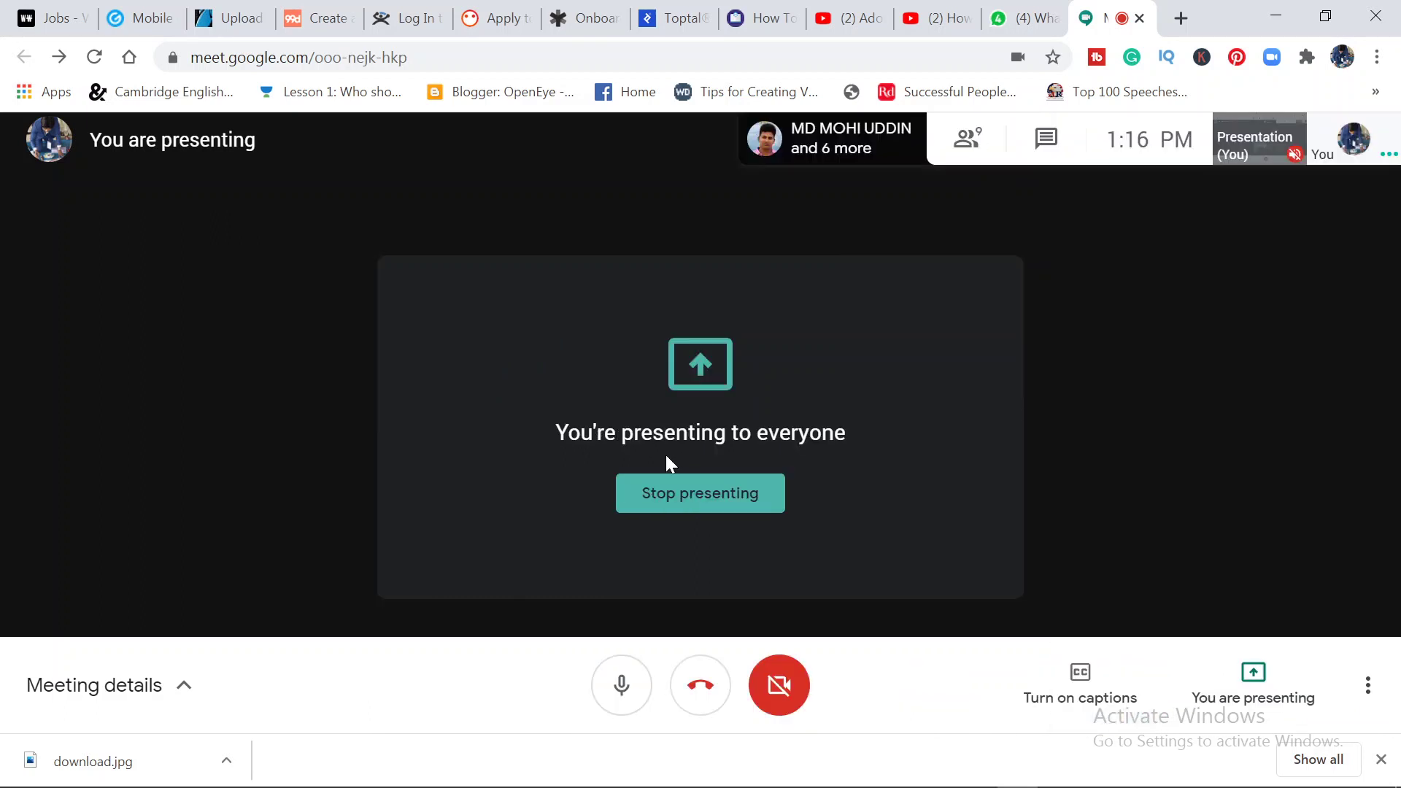
pyautogui.click(721, 503)
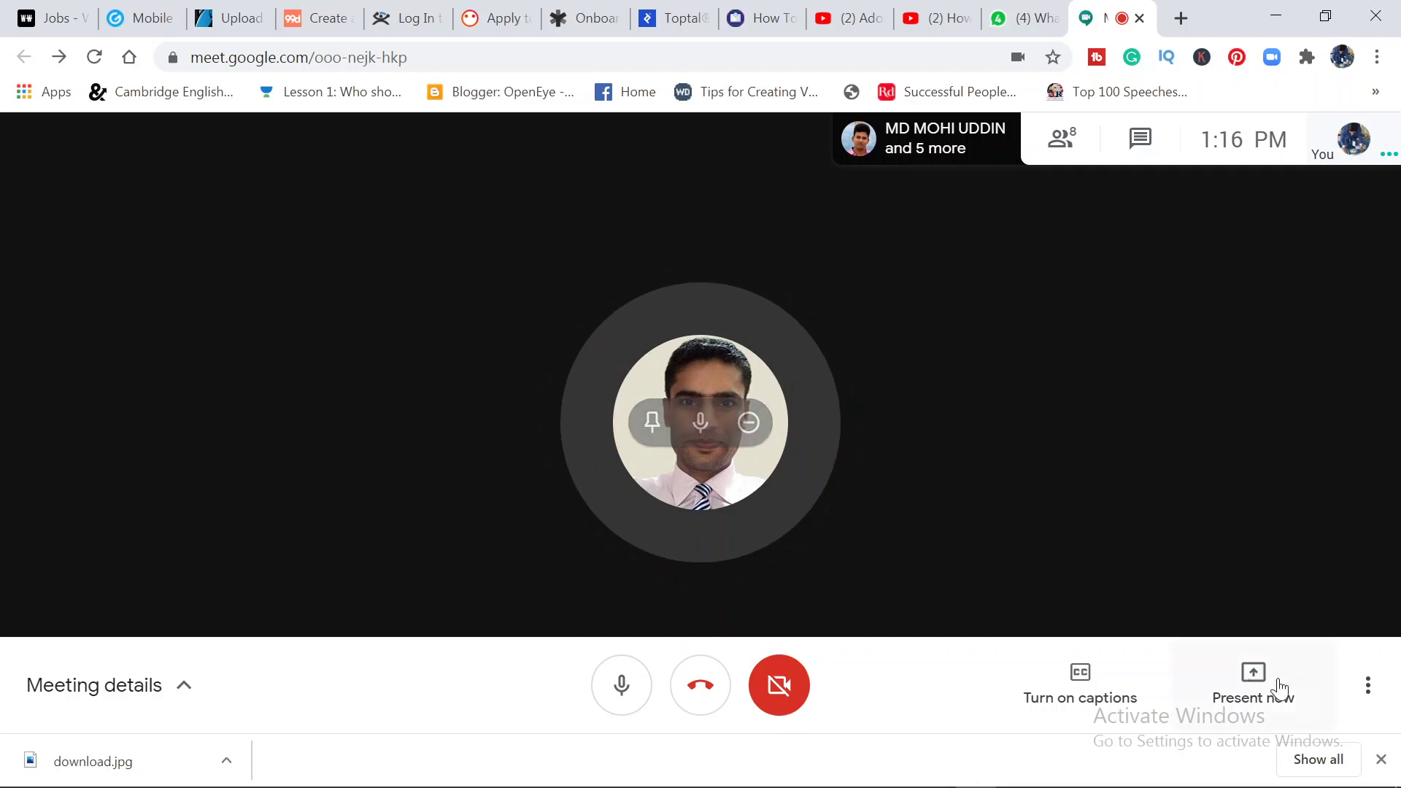
# Close Chrome's download bar, lower the volume, mute the microphone, and bring OBS to the front.
pyautogui.click(1381, 761)
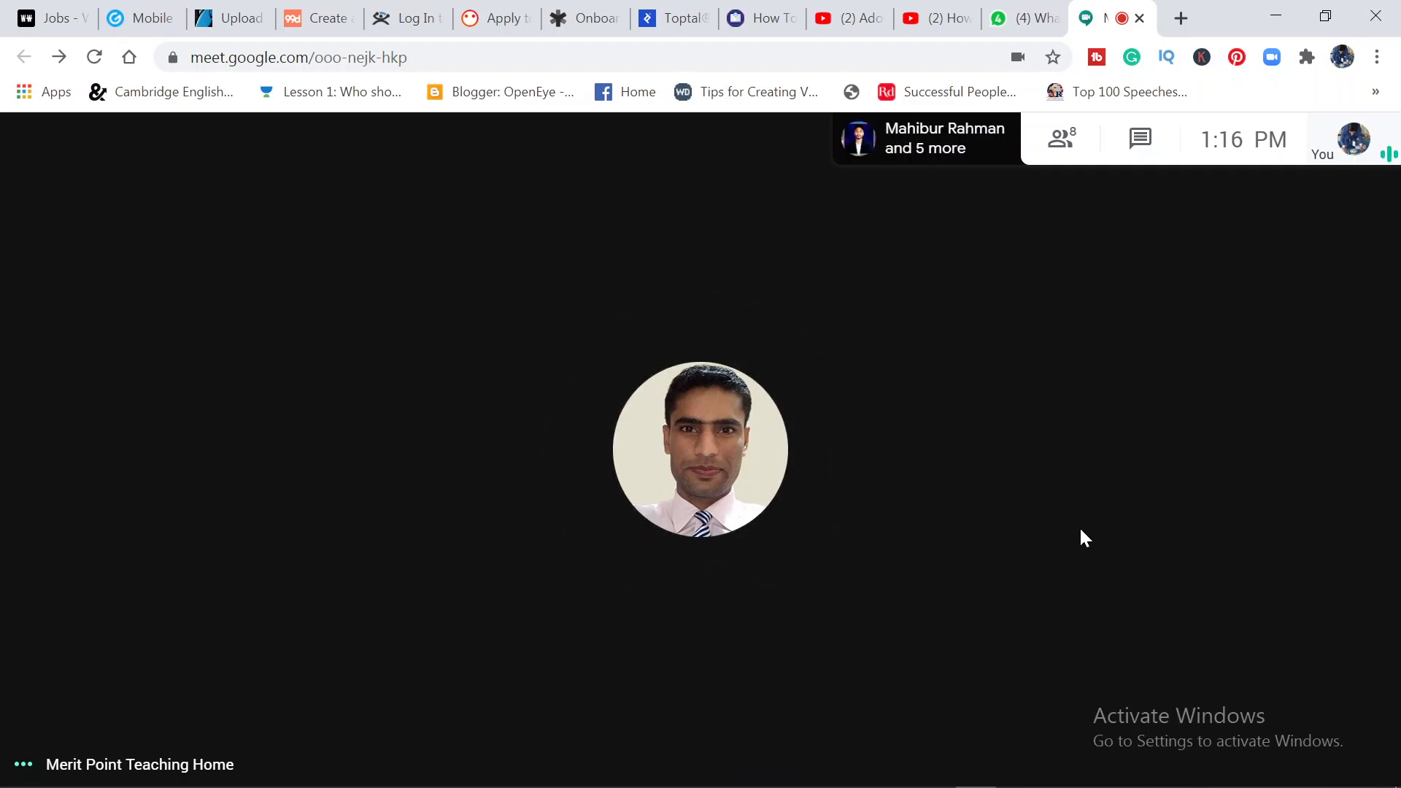
pyautogui.press('XF86AudioLowerVolume')
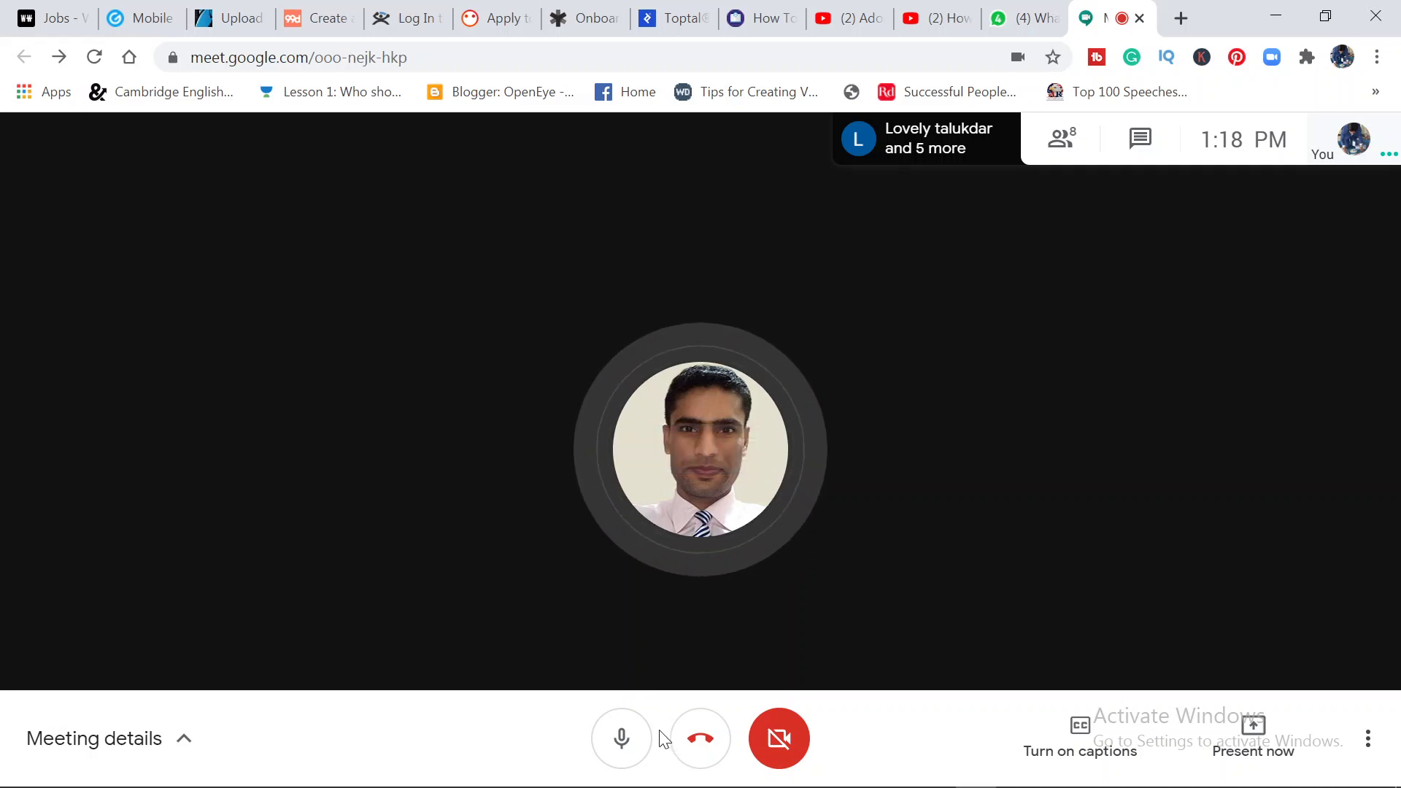
pyautogui.click(621, 752)
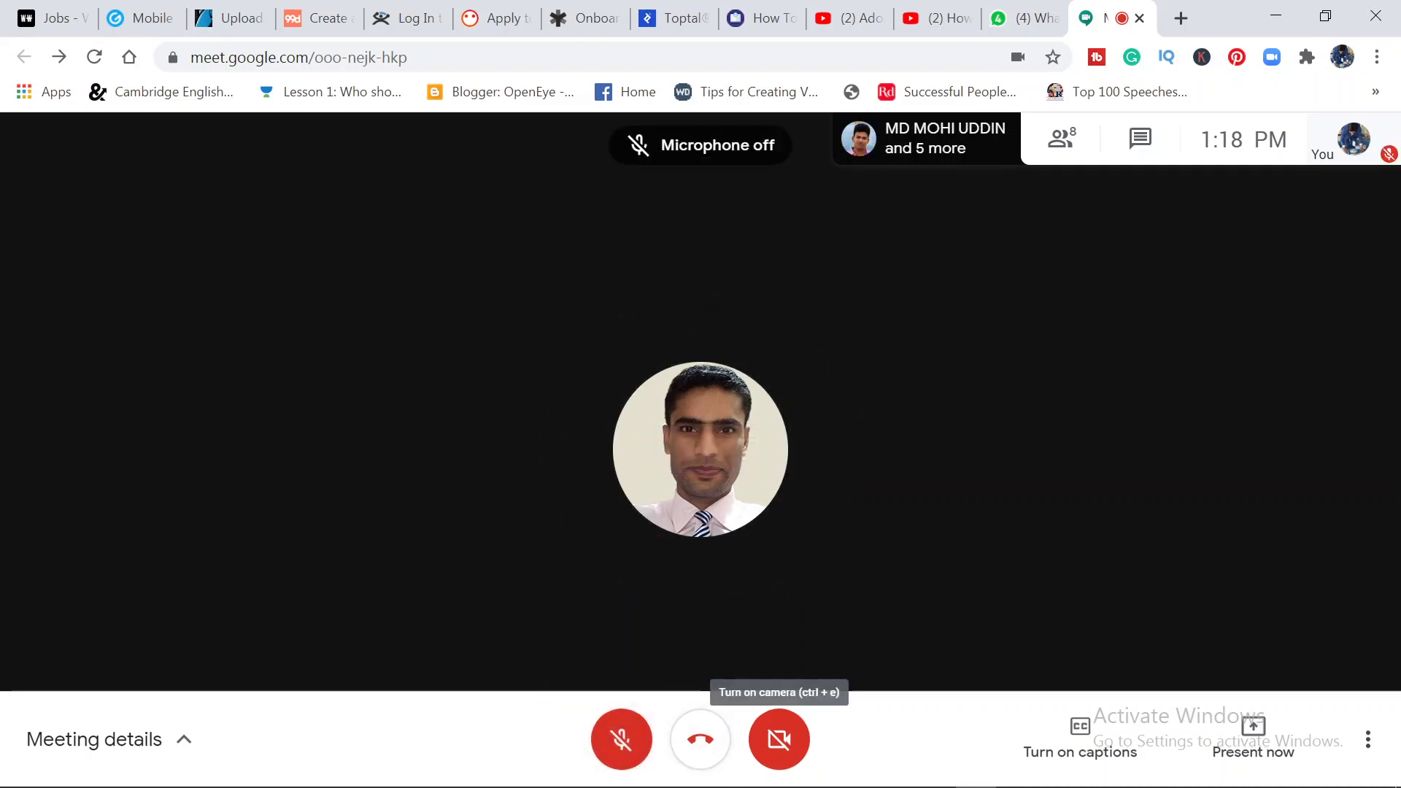
pyautogui.click(894, 775)
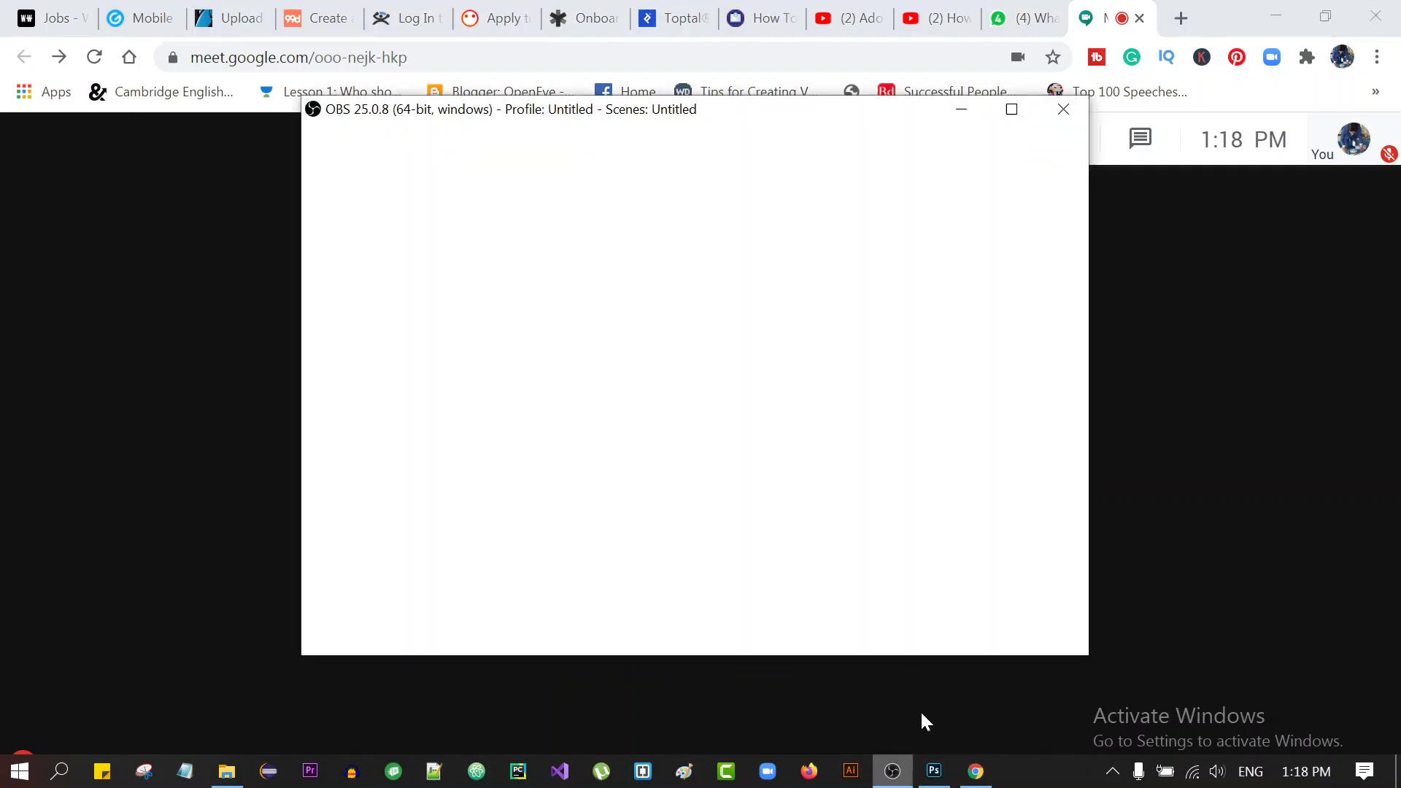